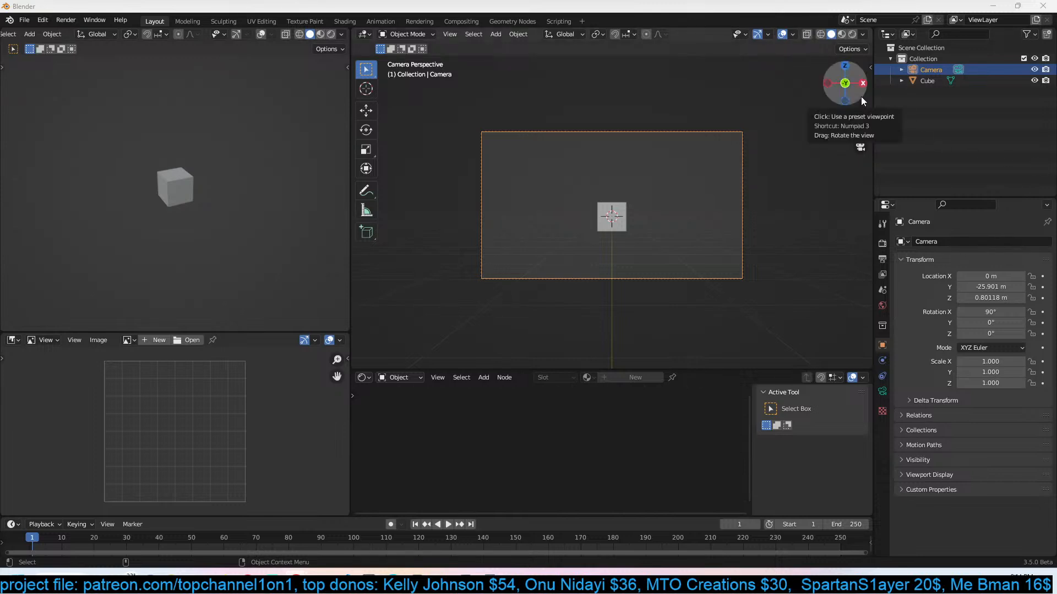
Deselect the camera, switch to Chrome and examine the kraken and warship reference image up close.
left_click(602, 205)
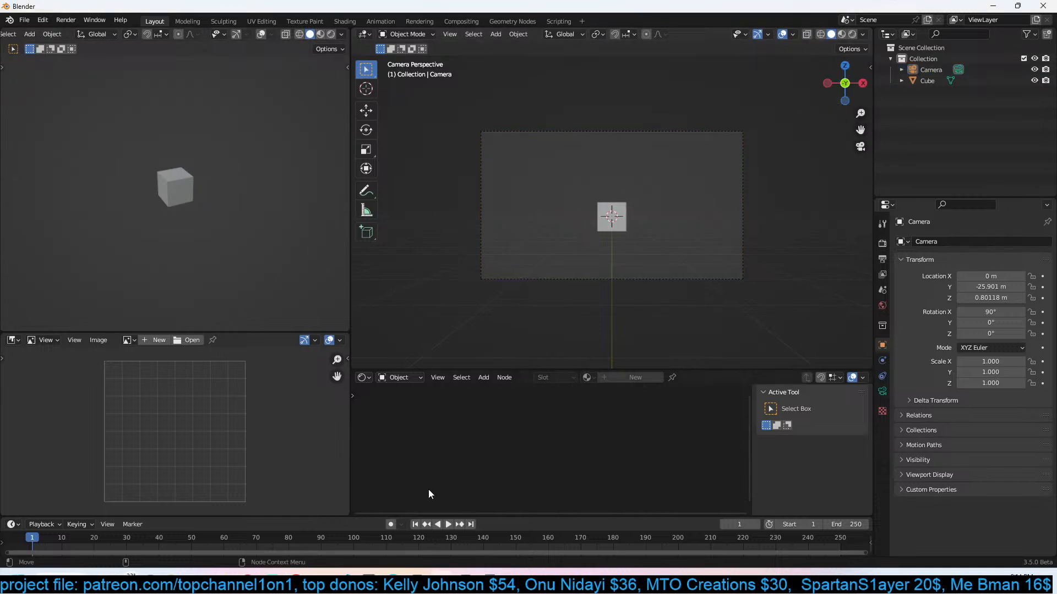
mouse_move(295, 582)
left_click(282, 524)
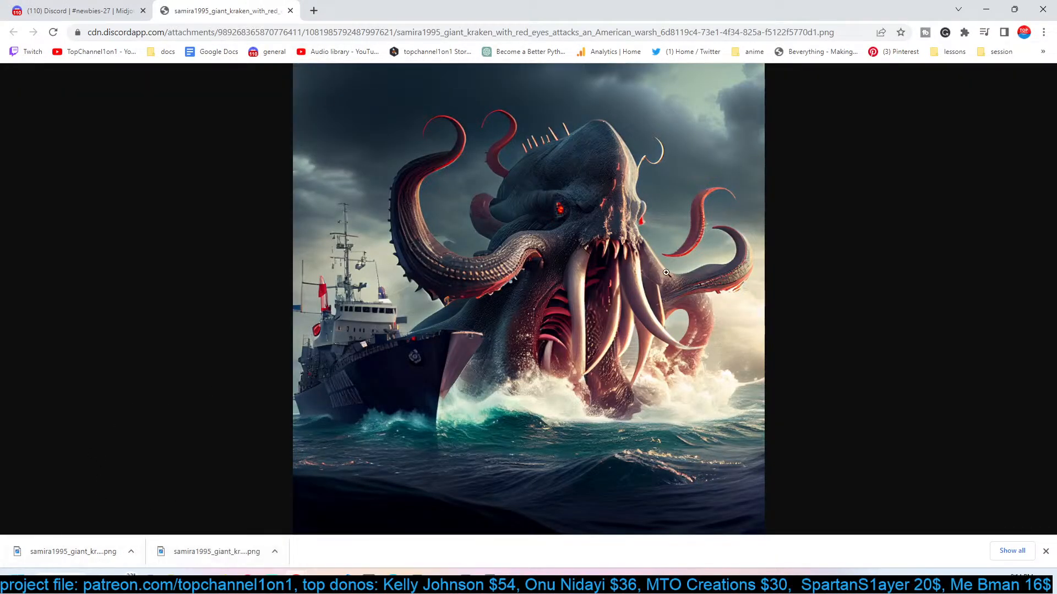
left_click(487, 233)
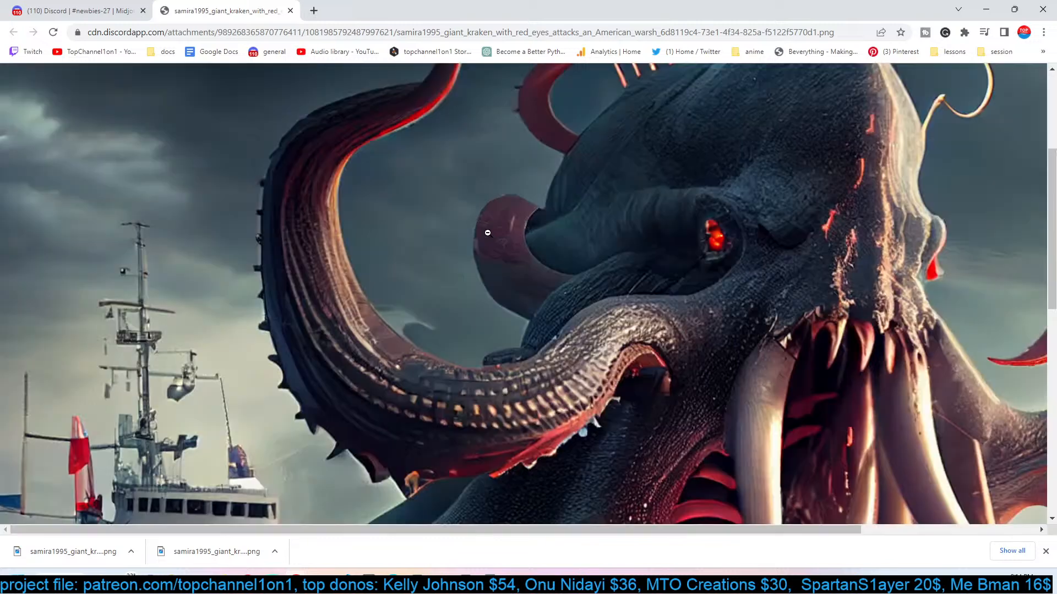
left_click(516, 239)
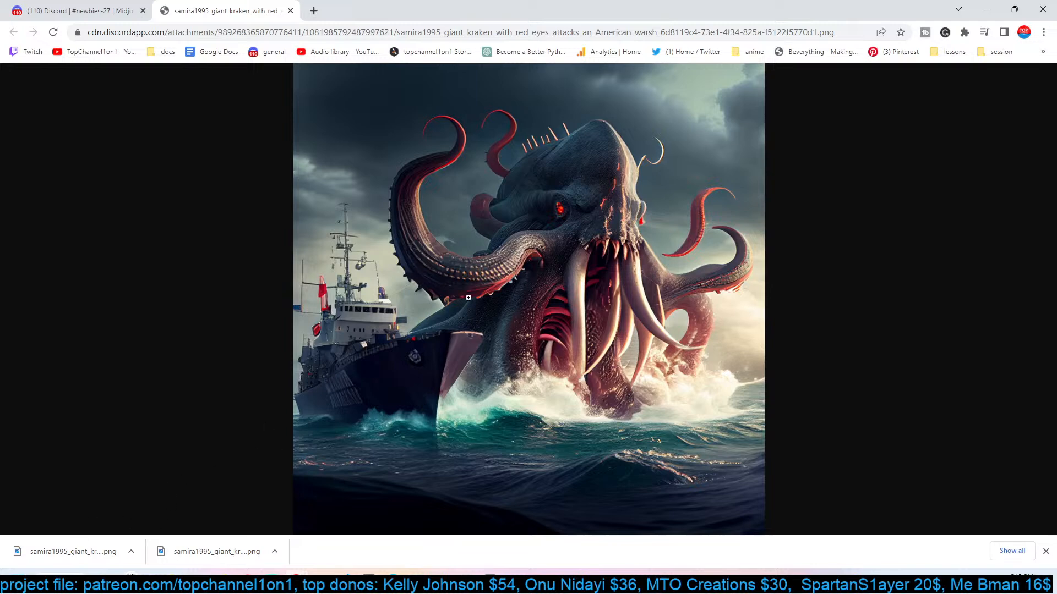
mouse_move(79, 549)
left_mouse_down()
mouse_move(366, 517)
mouse_move(97, 551)
left_mouse_up()
Open sketchfab.com in a new browser tab.
left_click(315, 12)
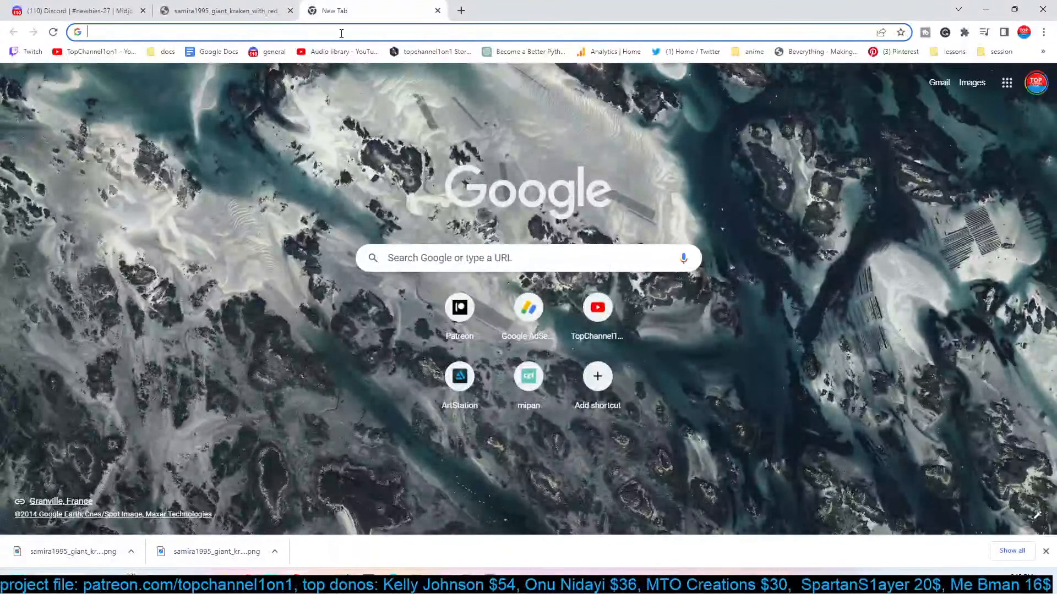
type("sk")
key("Return")
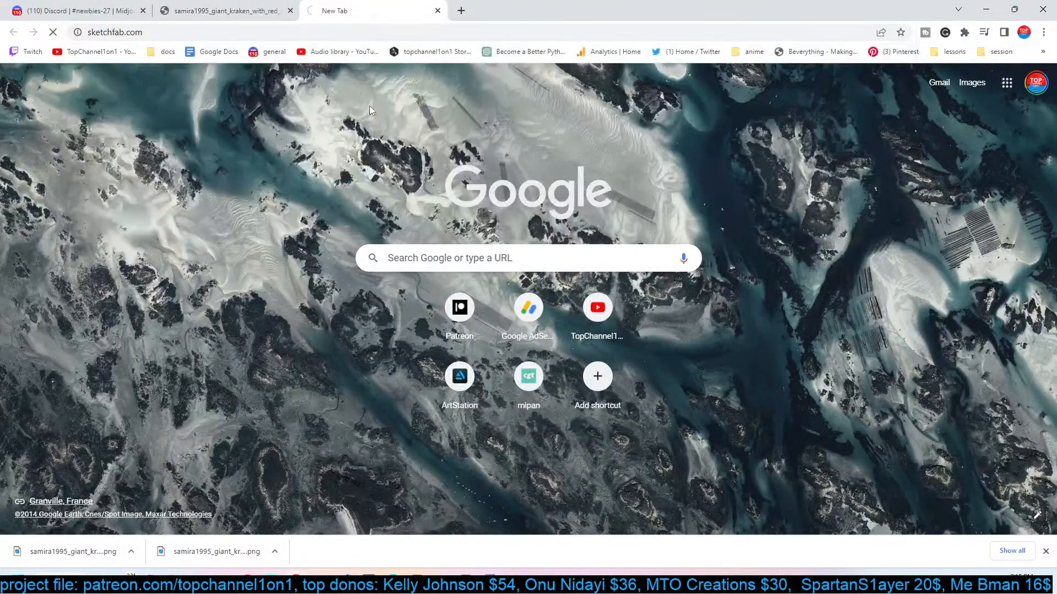
Load the downloaded kraken PNG into Blender's Image Editor as a reference and enlarge that editor upward.
left_click(238, 13)
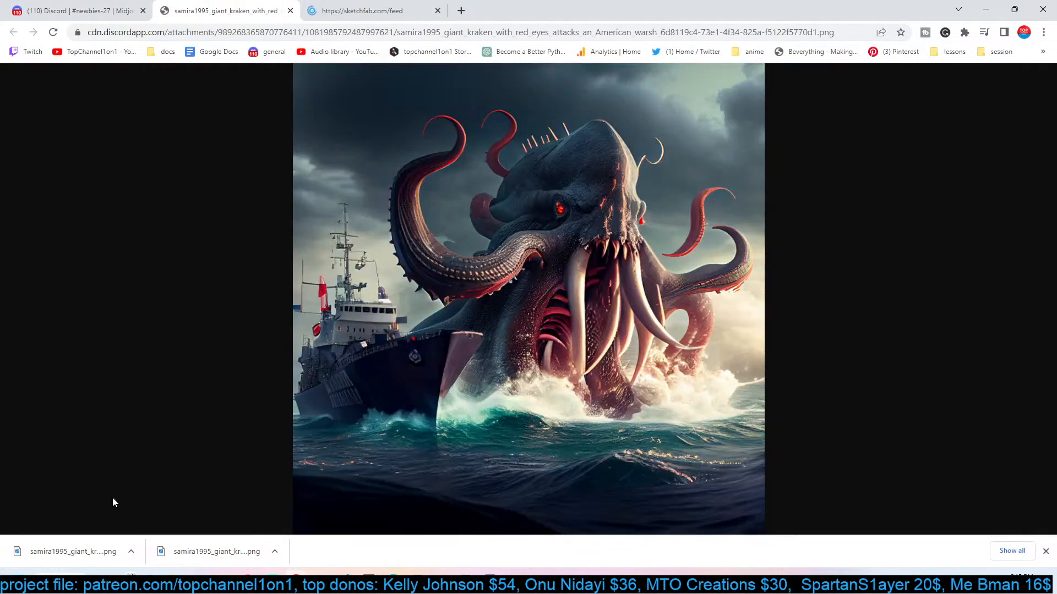
mouse_move(95, 552)
left_mouse_down()
mouse_move(284, 537)
mouse_move(444, 546)
mouse_move(444, 573)
mouse_move(174, 450)
left_mouse_up()
left_click_drag(276, 331, 294, 240)
scroll(246, 349, "up", 4)
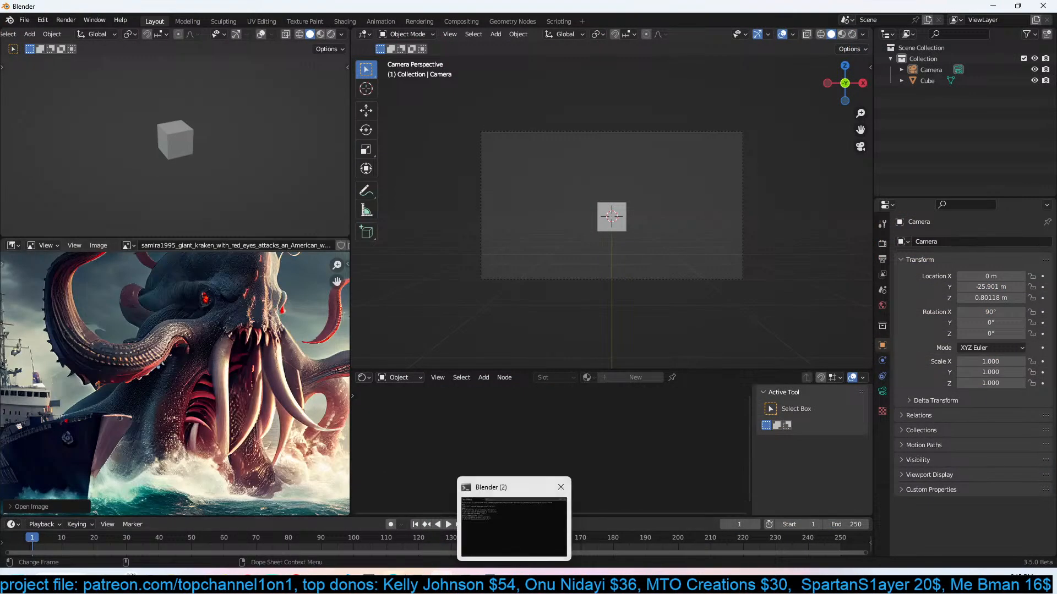
scroll(200, 354, "up", 3)
scroll(200, 358, "down", 2)
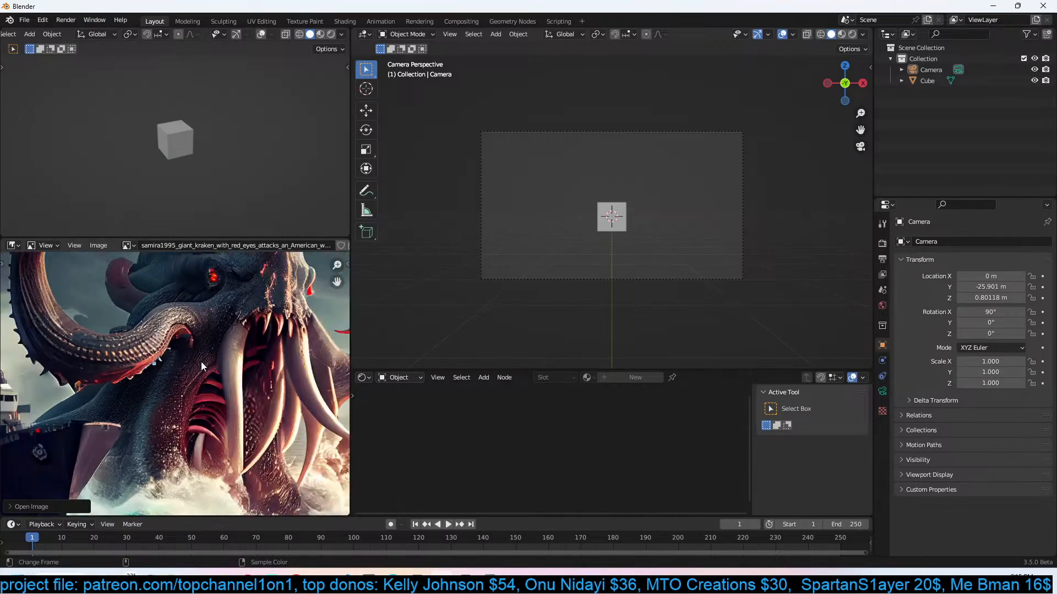
scroll(191, 338, "down", 2)
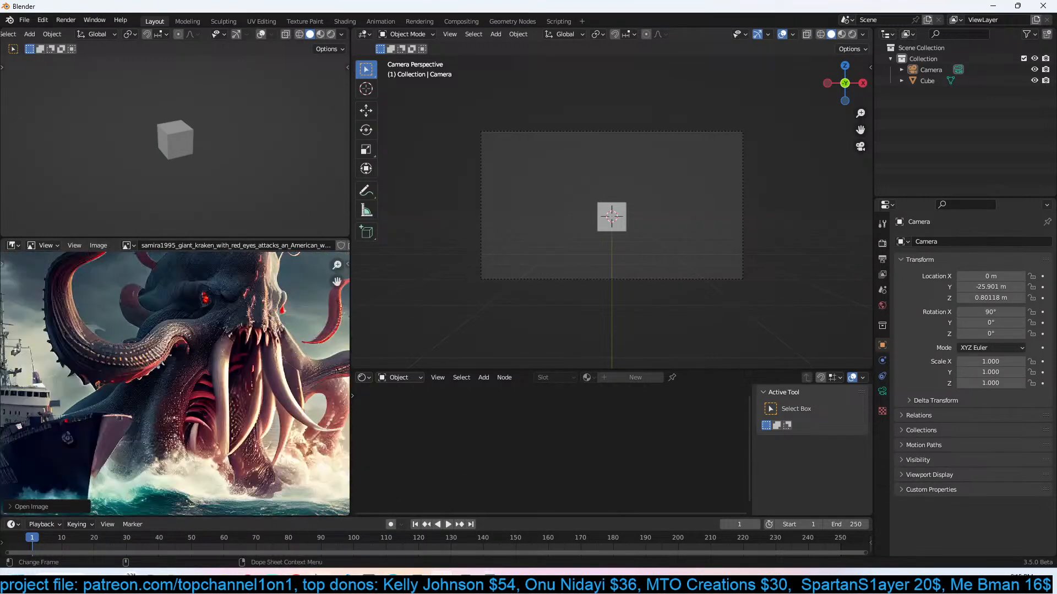
Switch to Chrome and review the Midjourney prompt and upscaled kraken image posted in the Discord newbies-27 channel.
mouse_move(320, 575)
left_click(264, 523)
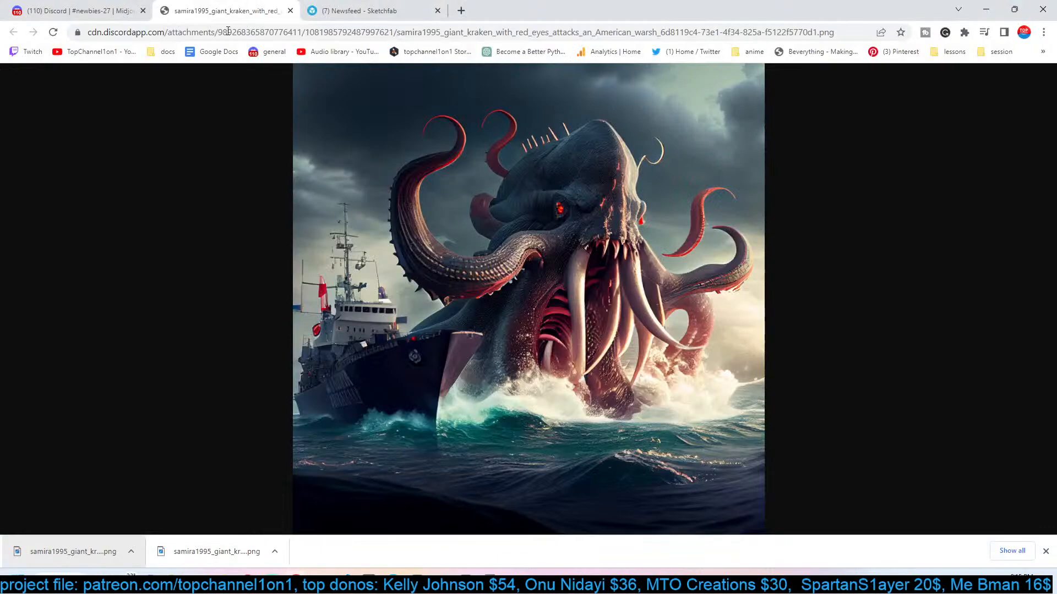
left_click(84, 10)
scroll(391, 190, "up", 3)
scroll(298, 238, "up", 2)
scroll(298, 237, "down", 5)
left_click(403, 189)
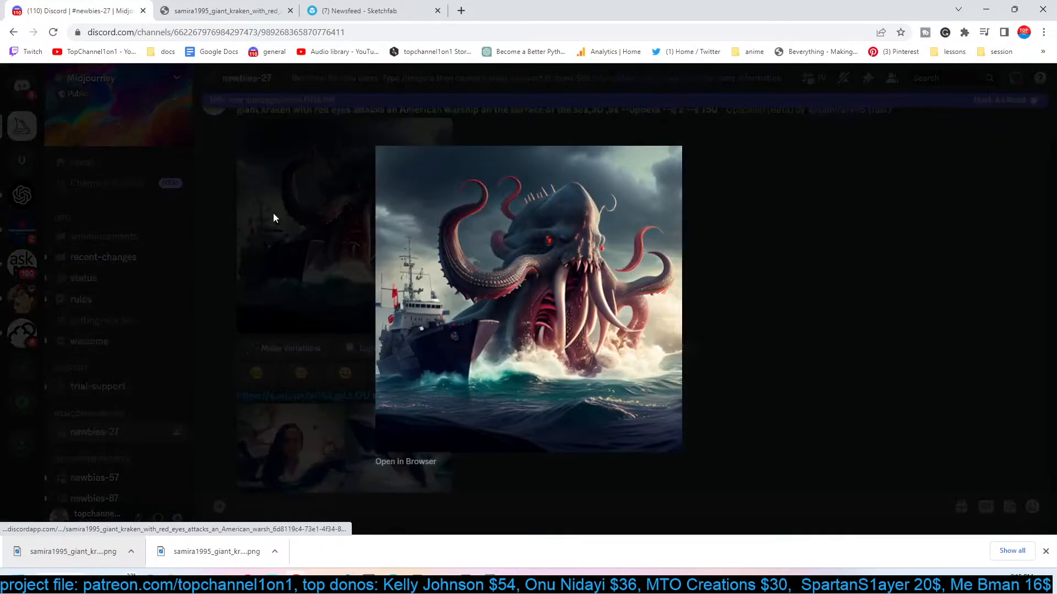
left_click(275, 217)
scroll(269, 194, "up", 2)
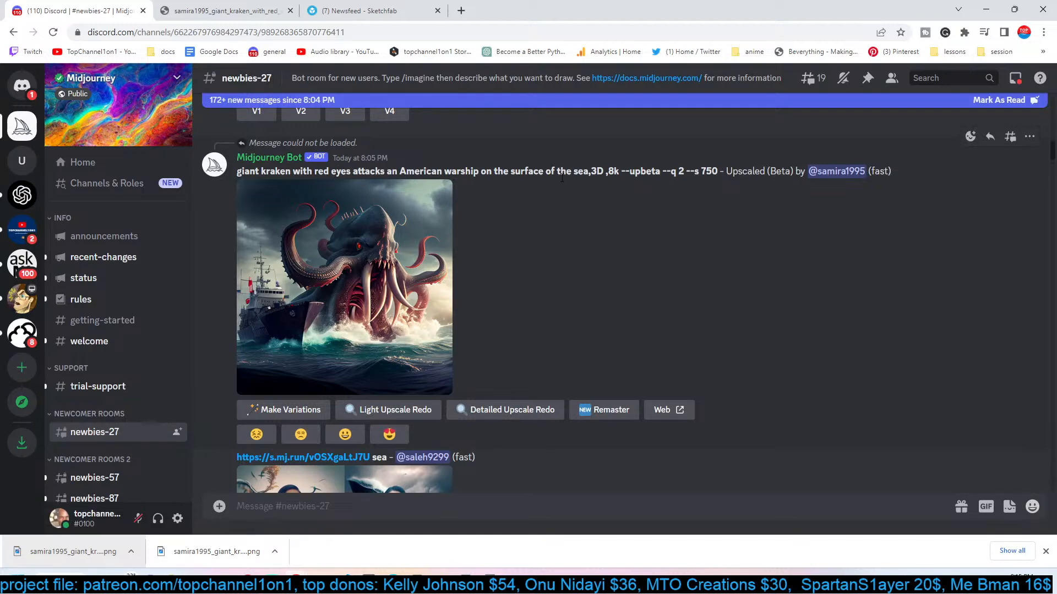
left_click(361, 273)
left_click(704, 233)
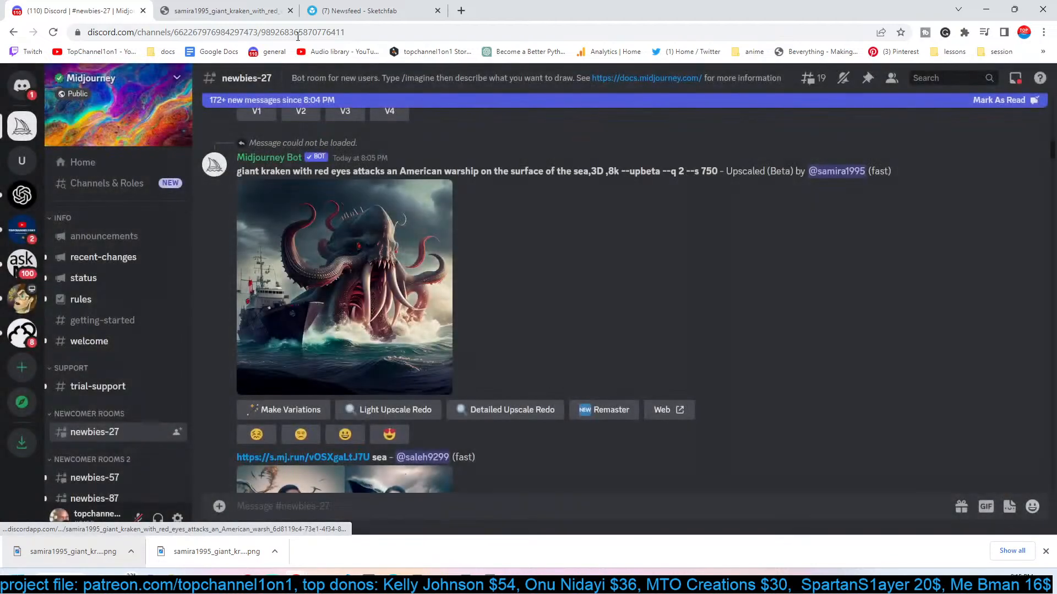
Search Sketchfab's models for "warship".
left_click(375, 14)
left_click(532, 83)
type("w")
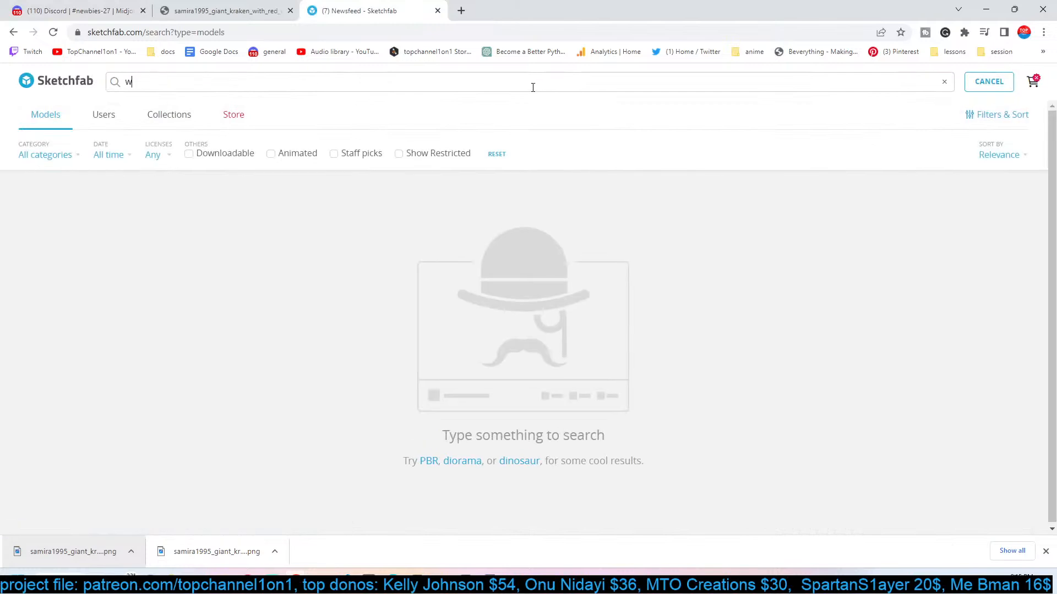
type("arship")
key("Return")
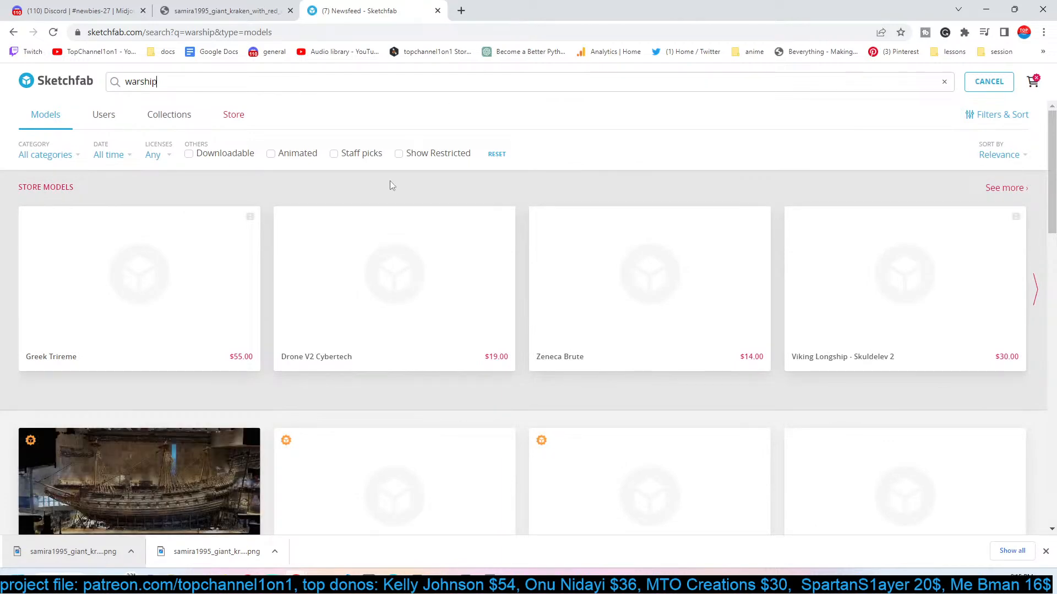
Open the Line Warship 80 cannons and Greek Trireme models from the search results in new tabs.
scroll(399, 215, "down", 5)
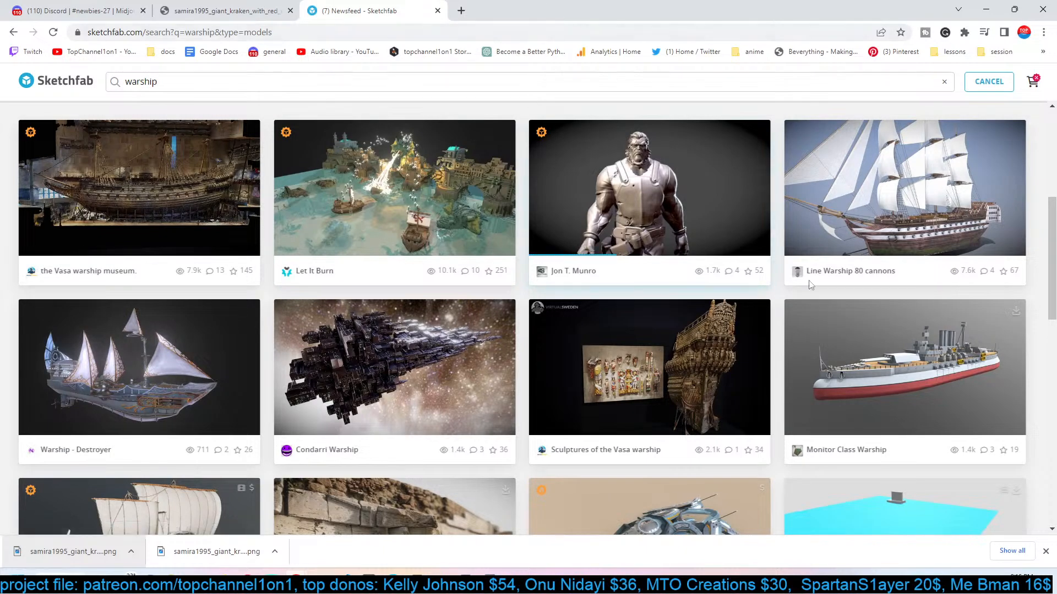
right_click(908, 199)
left_click(928, 213)
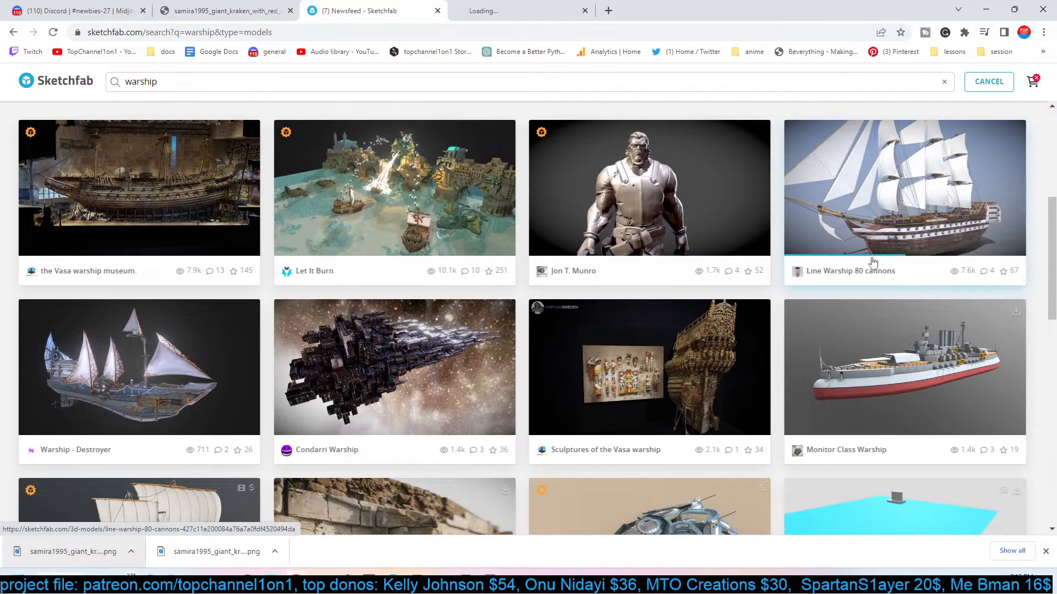
scroll(445, 332, "down", 5)
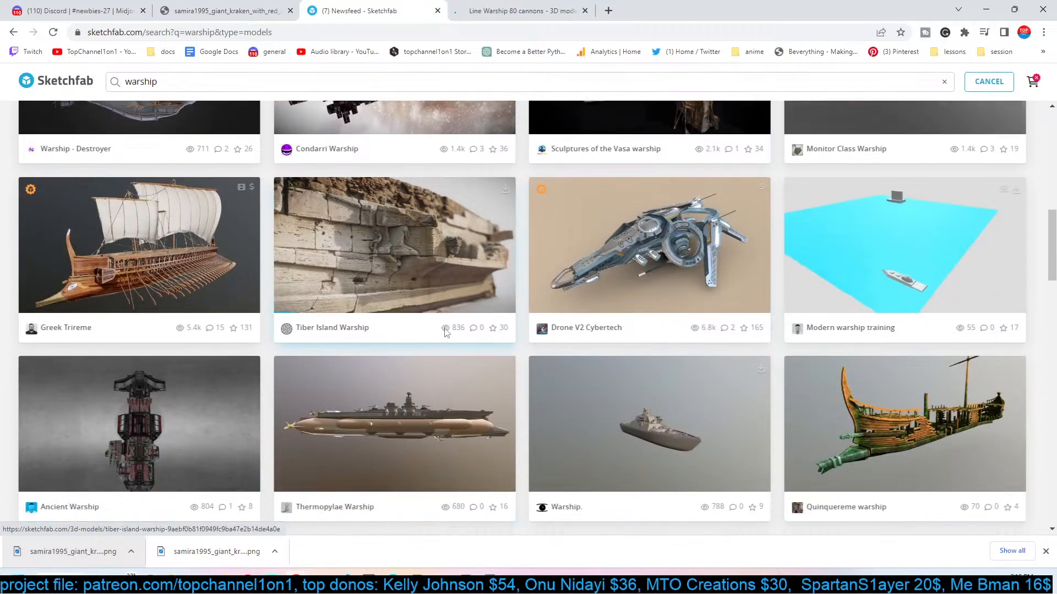
right_click(128, 238)
left_click(164, 244)
Limit the warship search results to downloadable models and look over the first ones.
scroll(217, 273, "up", 5)
scroll(218, 273, "up", 5)
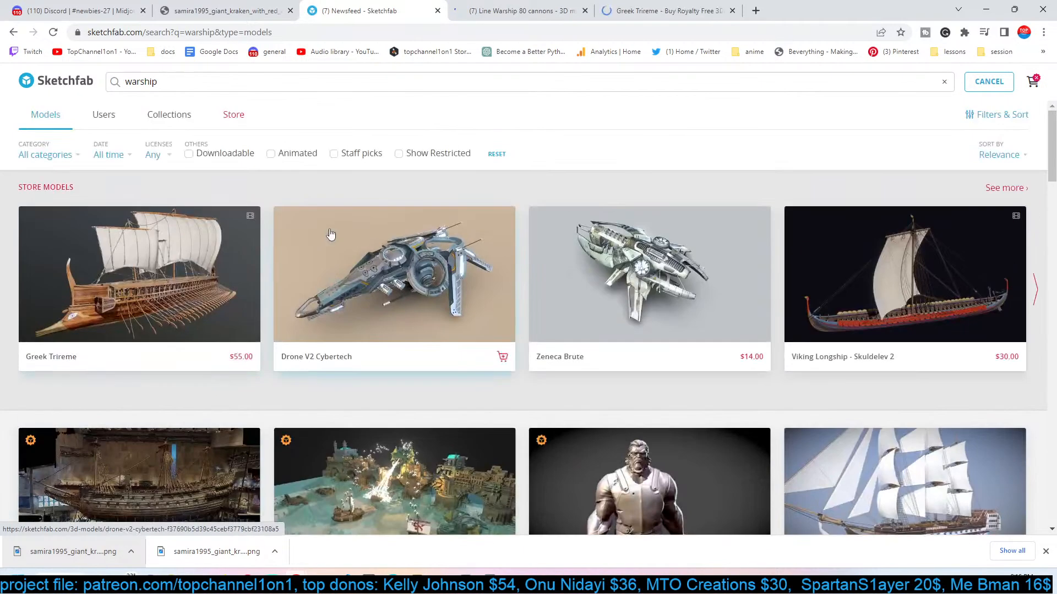
left_click(234, 151)
scroll(442, 377, "down", 5)
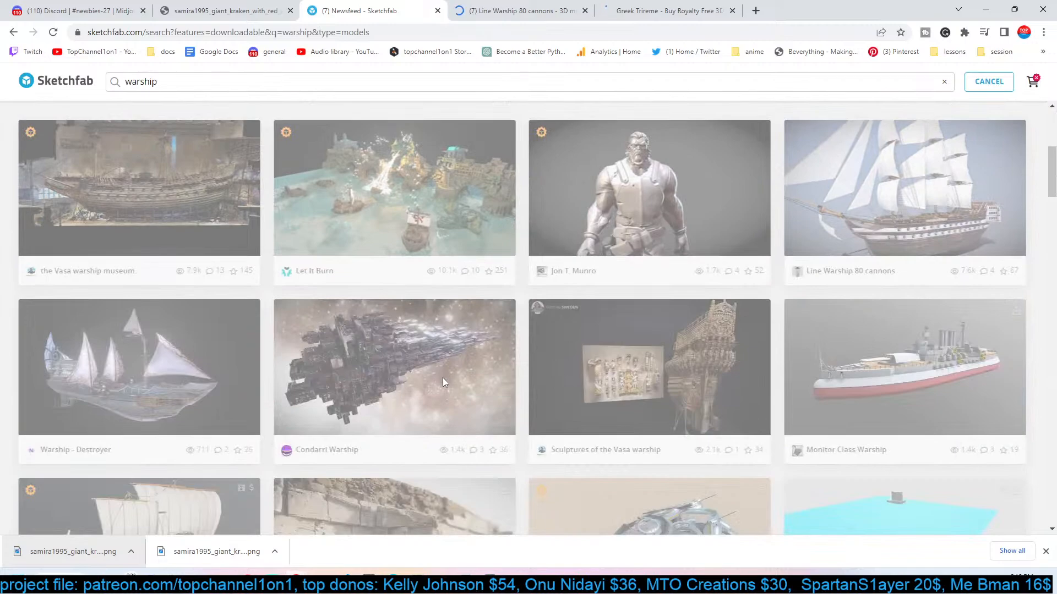
scroll(443, 379, "down", 3)
scroll(443, 382, "up", 3)
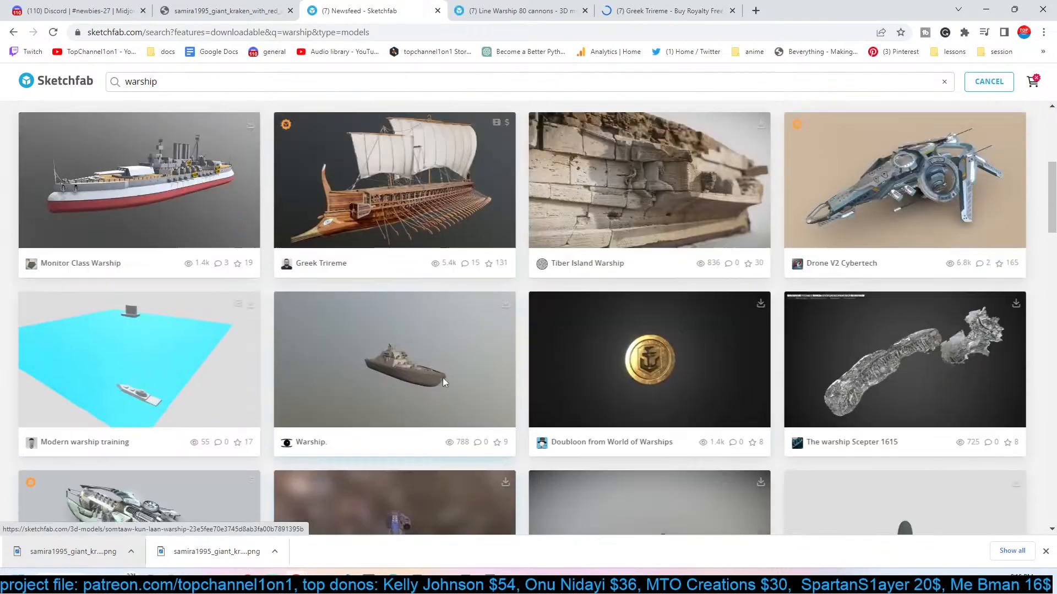
scroll(443, 382, "up", 2)
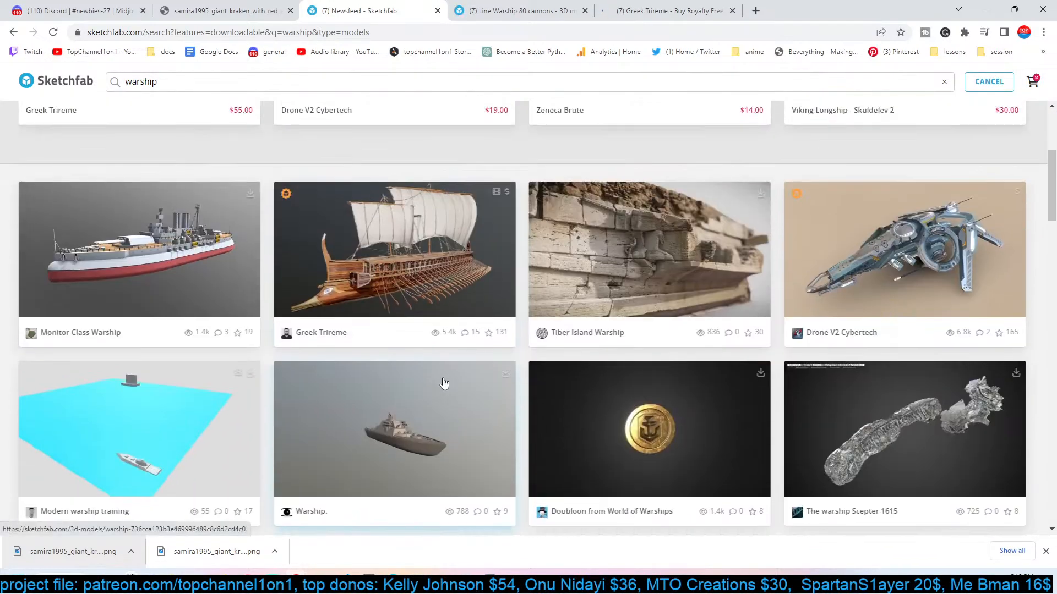
Browse the downloadable warship results and open the South Korean Destroyer Chung Mu model in a new tab.
scroll(444, 384, "down", 10)
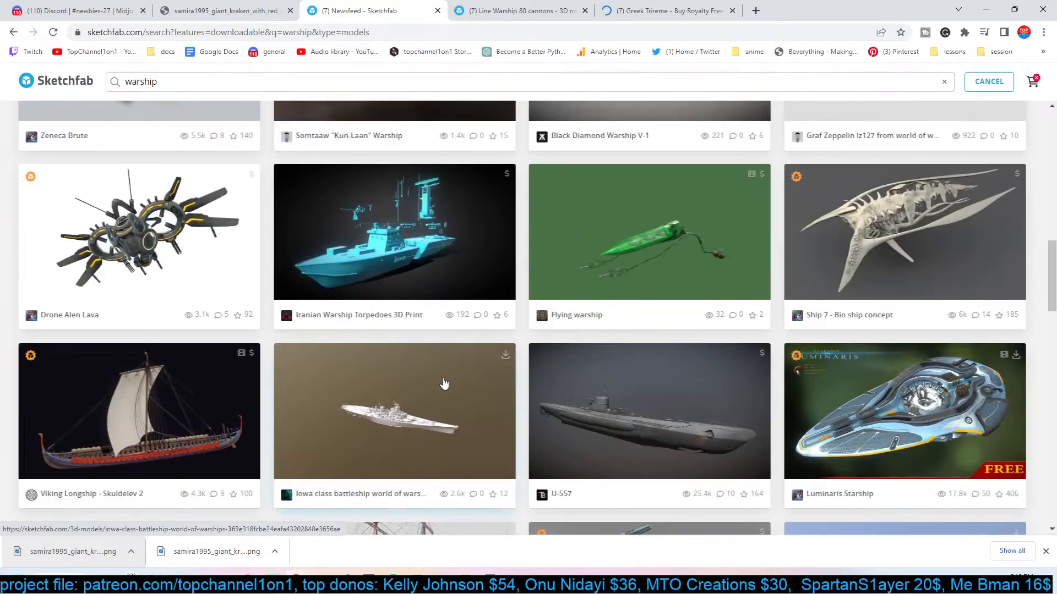
scroll(445, 384, "down", 2)
scroll(444, 383, "up", 1)
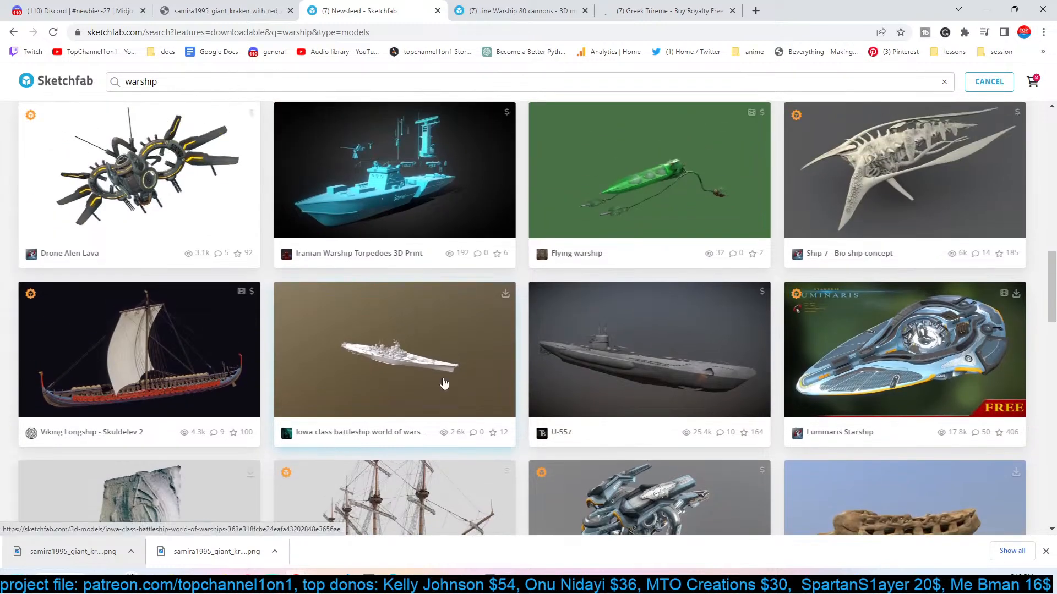
scroll(444, 384, "down", 4)
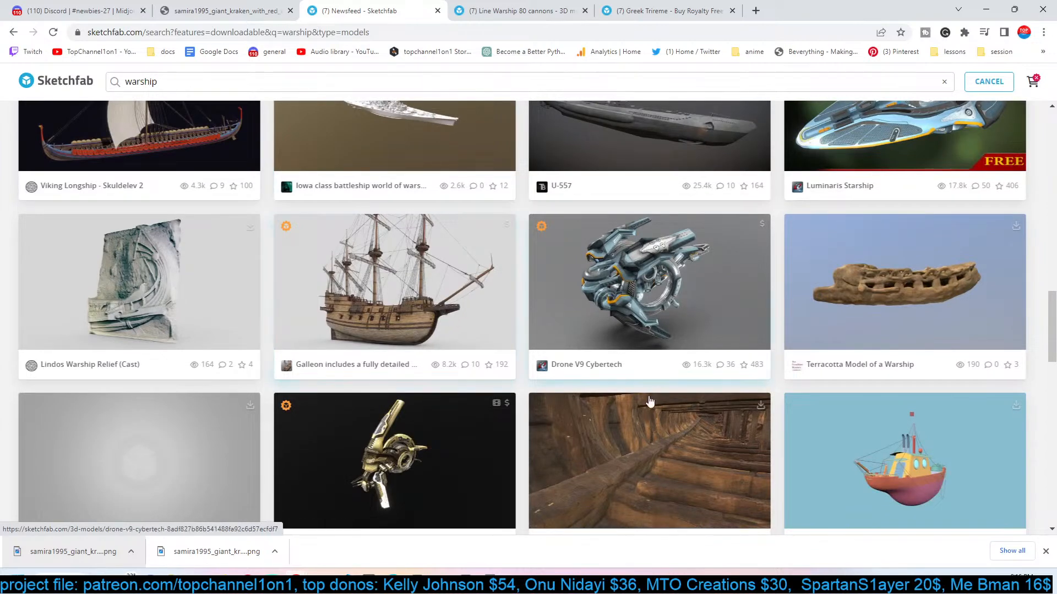
scroll(484, 405, "down", 3)
scroll(485, 405, "down", 2)
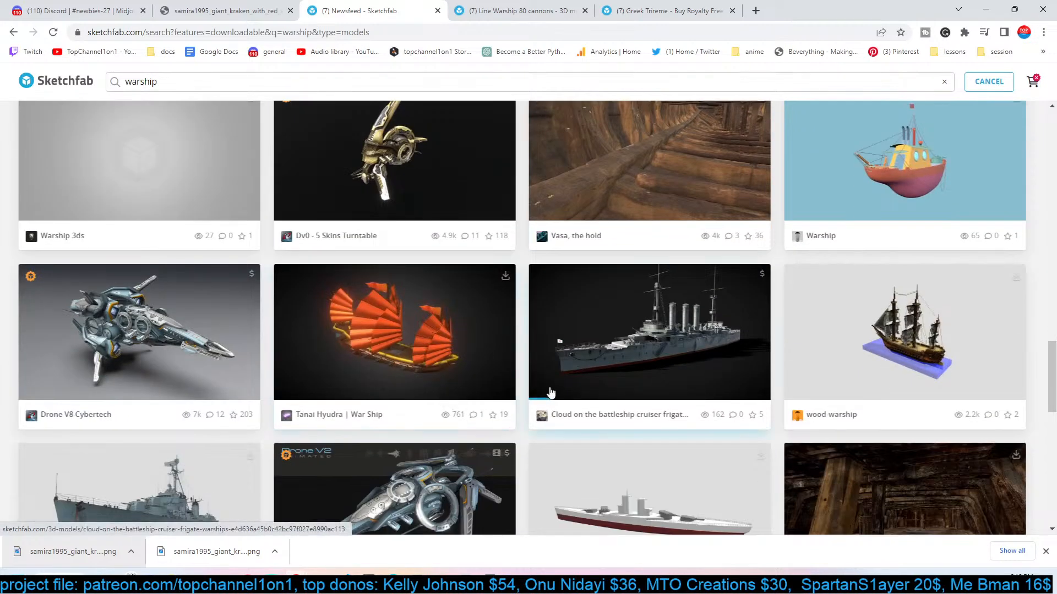
scroll(550, 393, "down", 3)
right_click(224, 337)
left_click(271, 342)
scroll(308, 352, "down", 4)
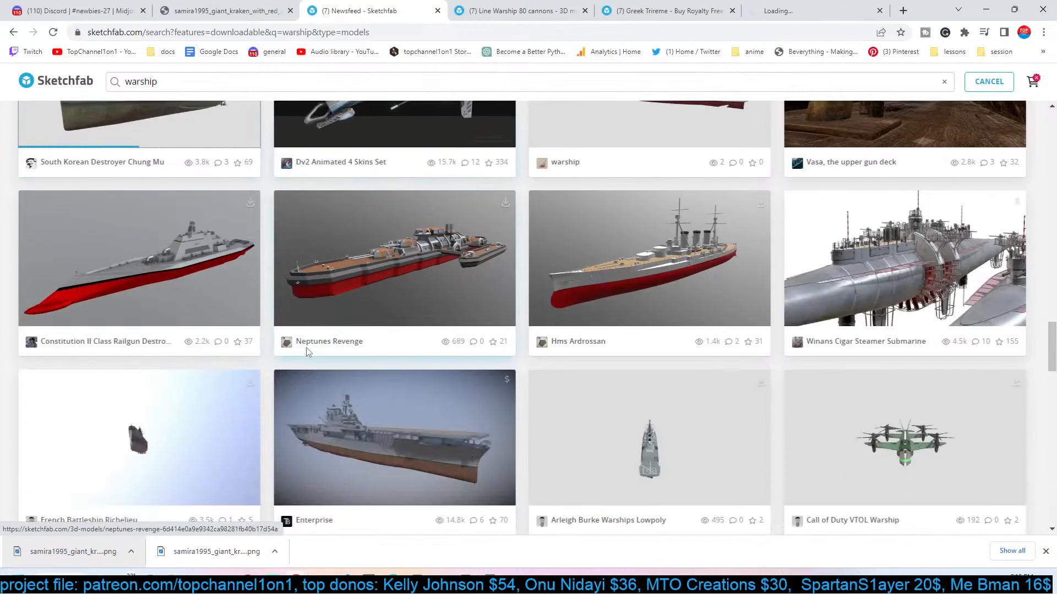
scroll(309, 352, "down", 9)
scroll(308, 353, "down", 11)
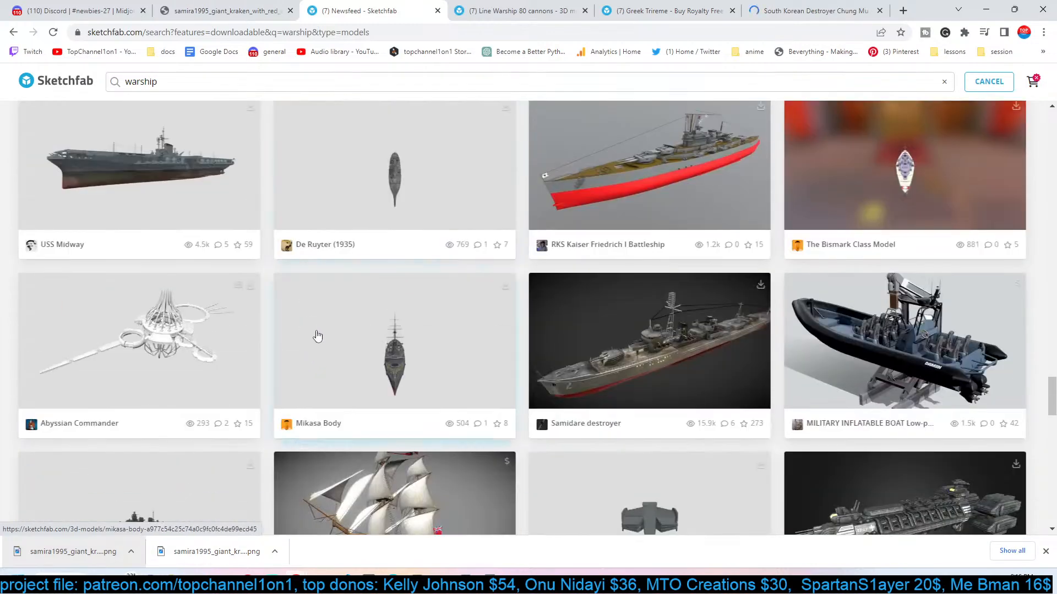
scroll(312, 352, "down", 11)
Examine the Line Warship 80 cannons model page for its preview and download availability.
left_click(539, 17)
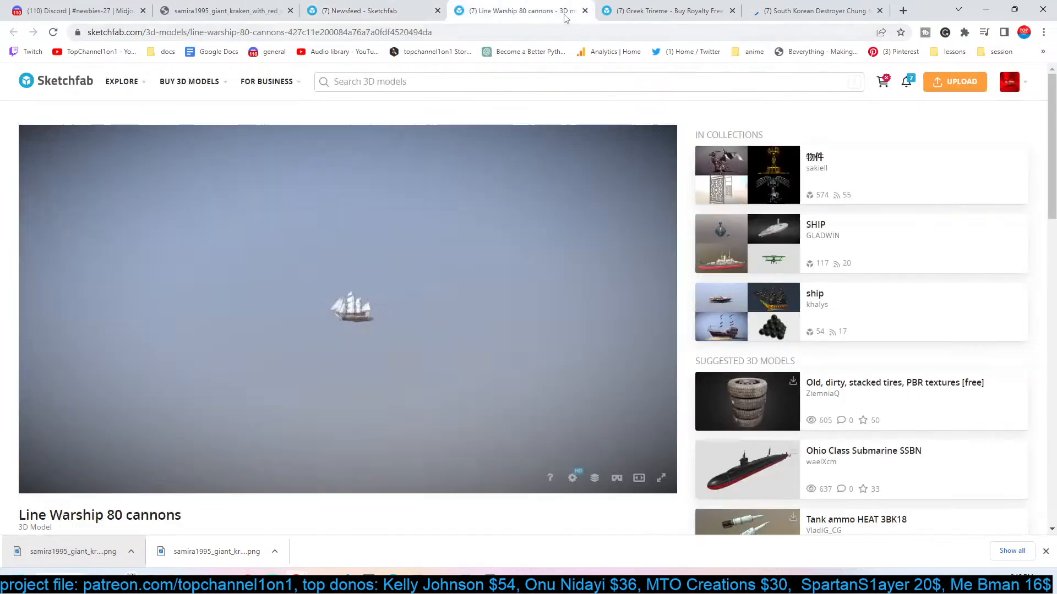
scroll(683, 356, "down", 1)
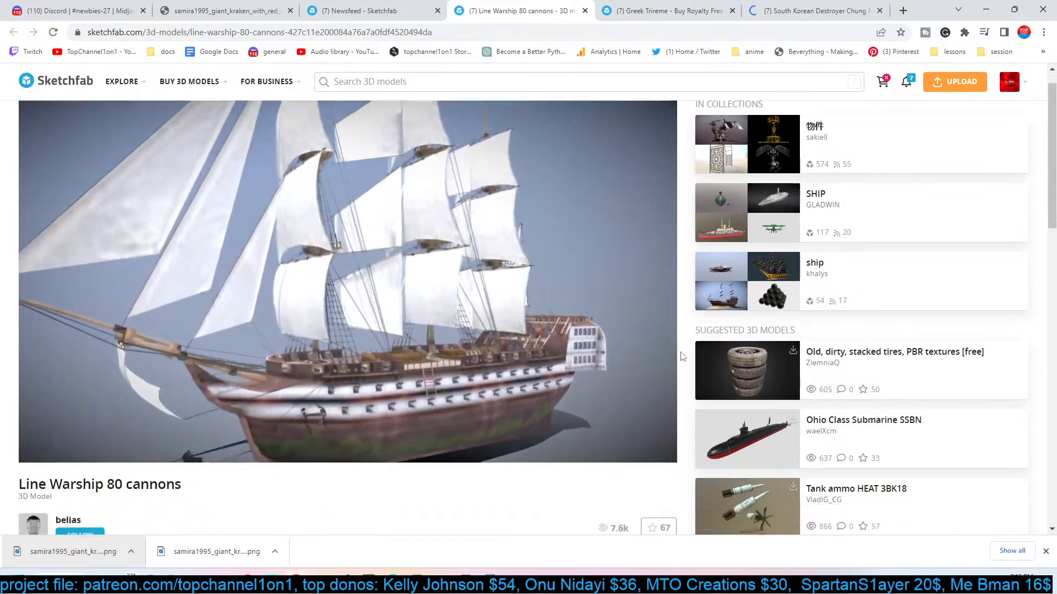
scroll(682, 357, "down", 4)
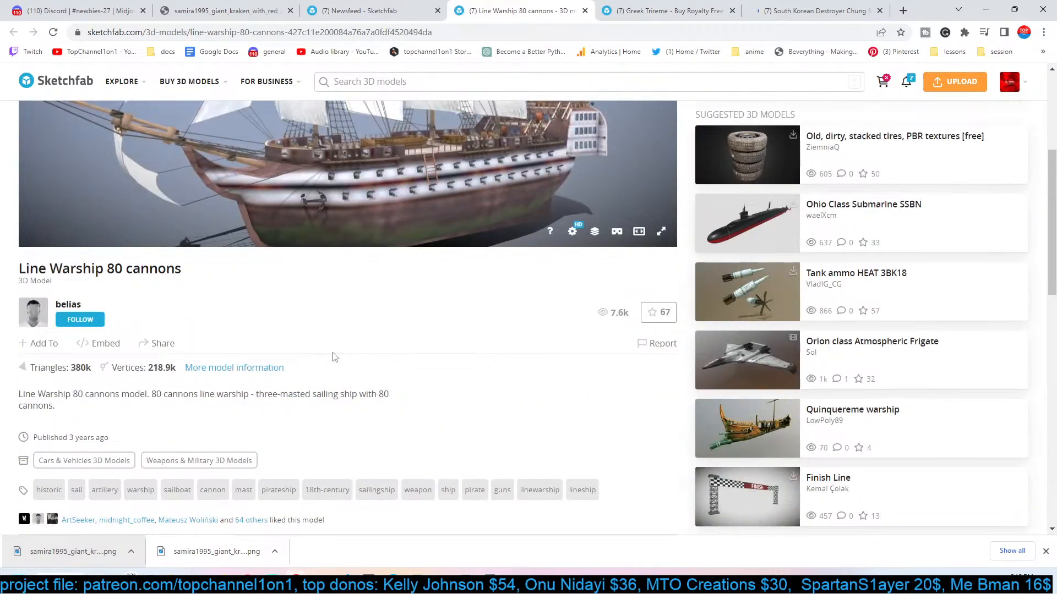
scroll(334, 357, "down", 1)
scroll(412, 307, "up", 5)
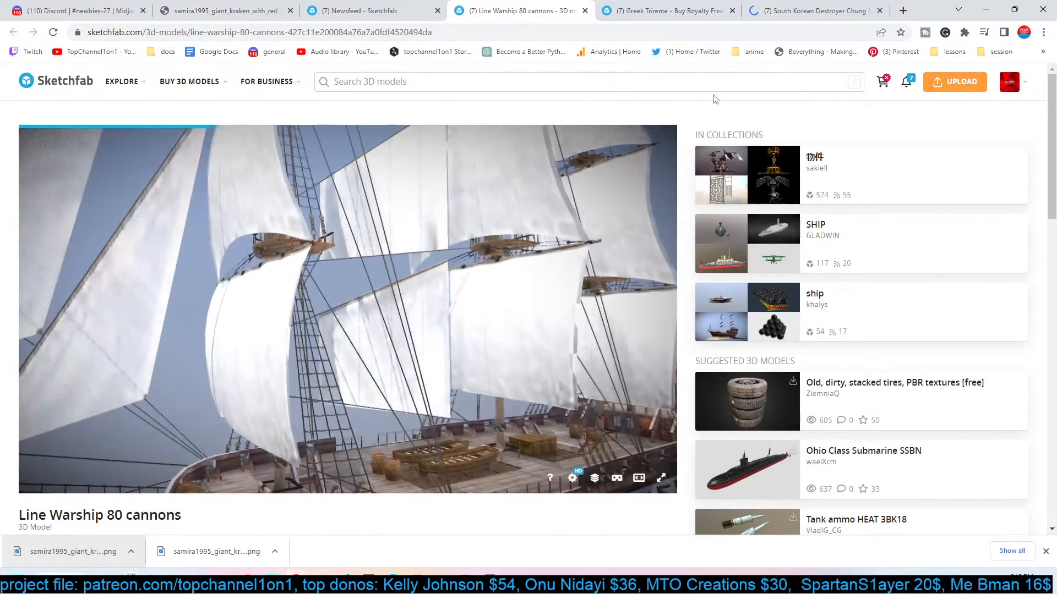
Check the Greek Trireme model page, and examine the South Korean Destroyer Chung Mu page for its download option and details.
left_click(681, 12)
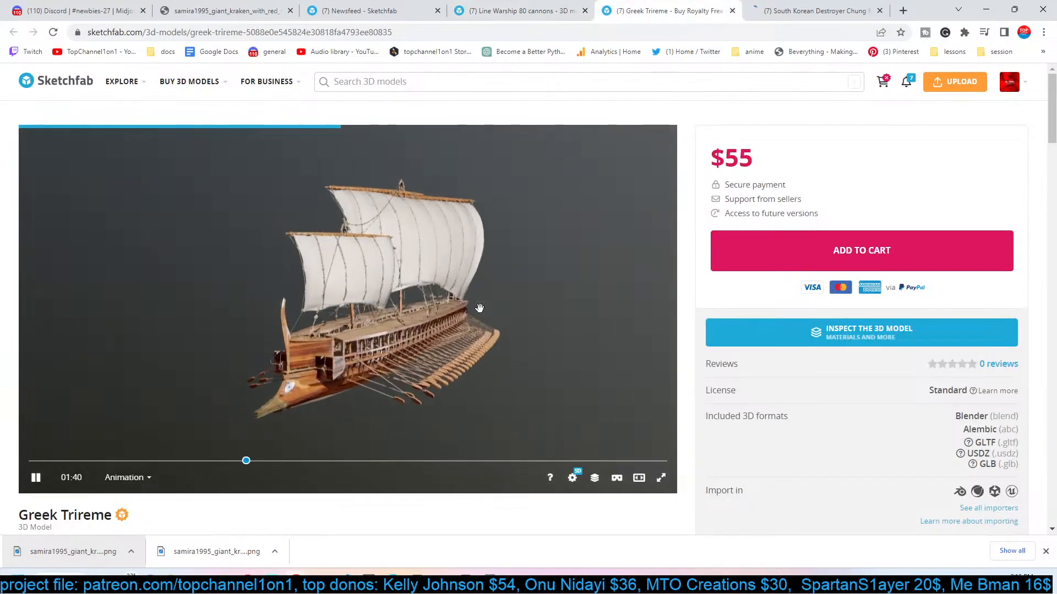
left_click(807, 11)
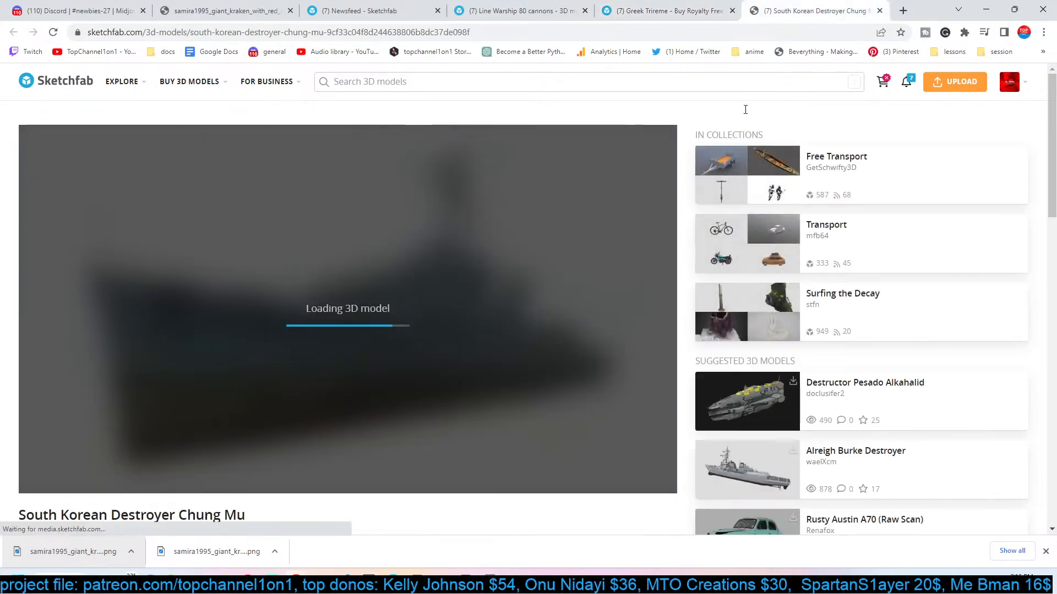
scroll(515, 510, "down", 3)
scroll(407, 440, "up", 3)
scroll(407, 438, "down", 3)
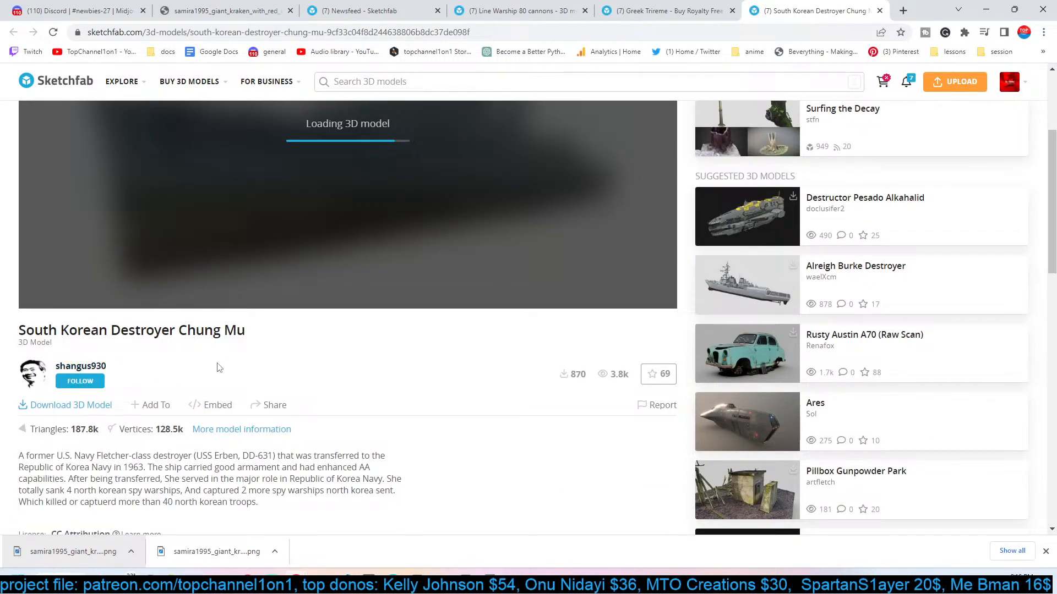
scroll(137, 383, "up", 1)
Download the South Korean Destroyer Chung Mu model in the converted glTF format as south_korean_destroyer_chung_mu.zip.
left_click_drag(925, 14, 964, 36)
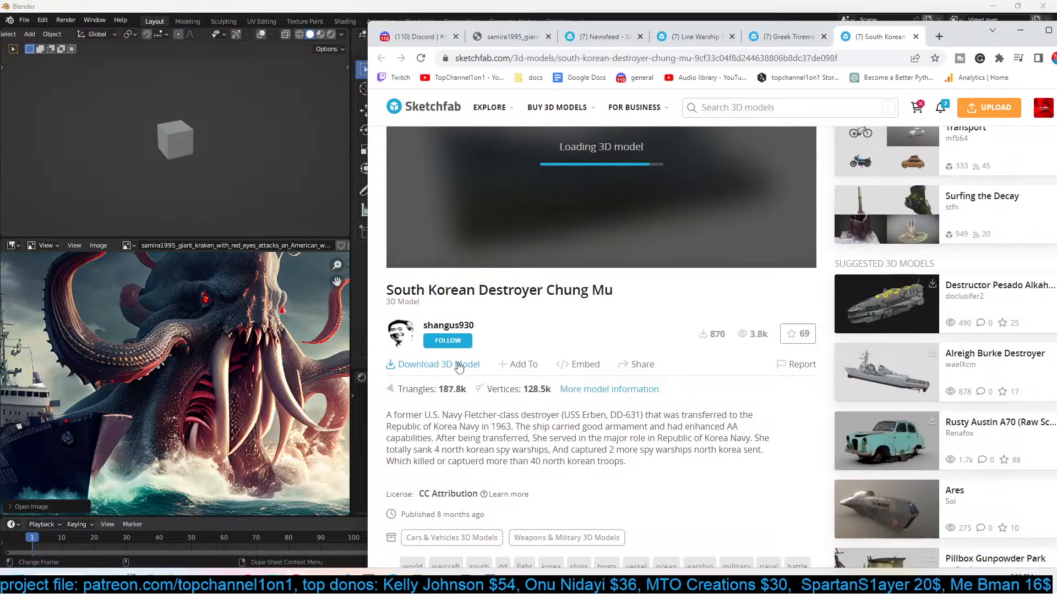
scroll(468, 452, "down", 1)
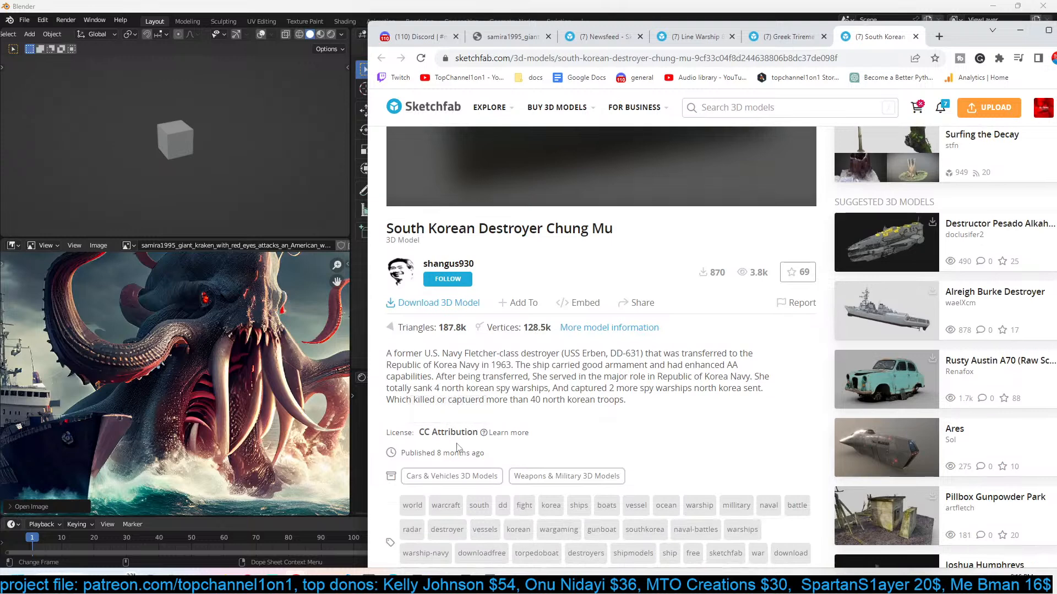
left_click(457, 307)
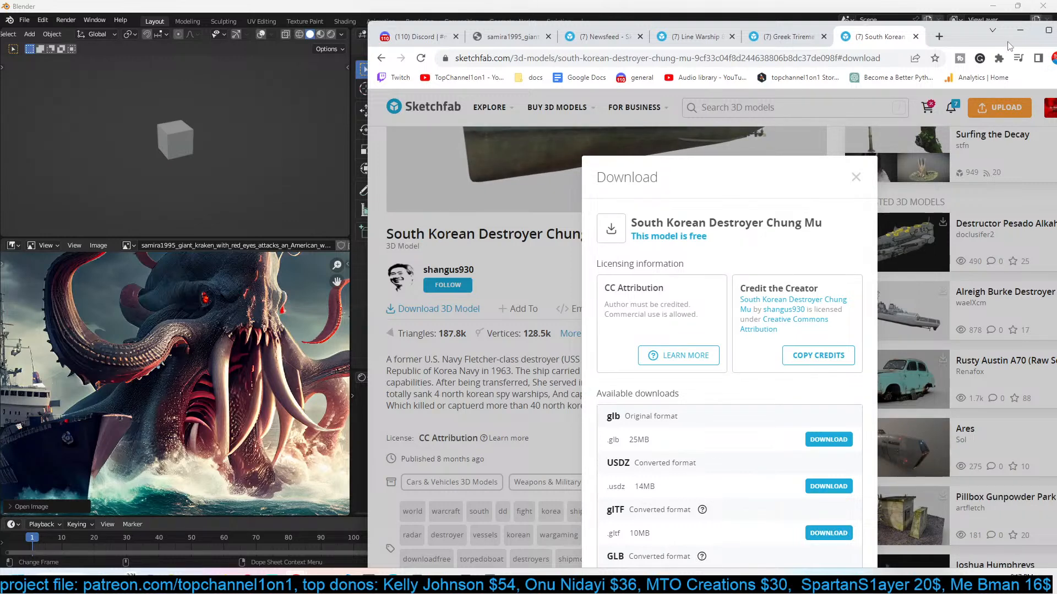
left_click_drag(1009, 47, 973, 26)
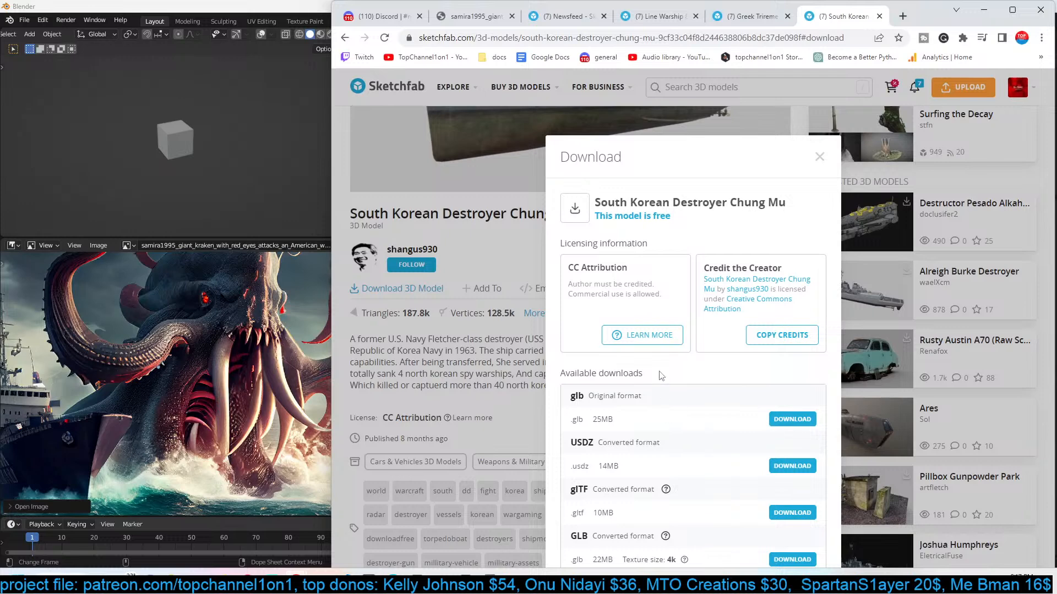
left_click(805, 514)
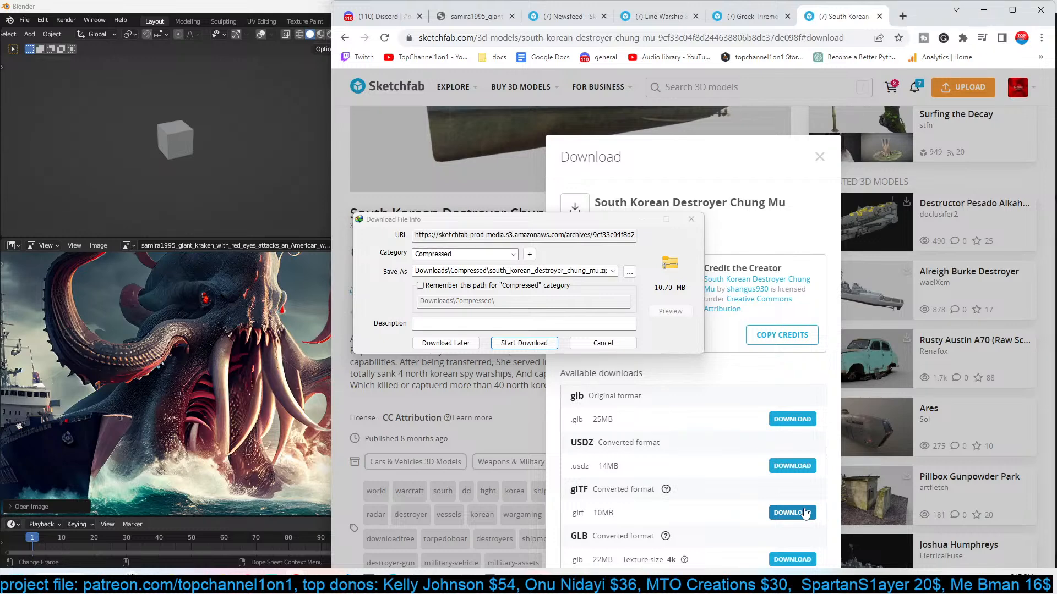
left_click(540, 343)
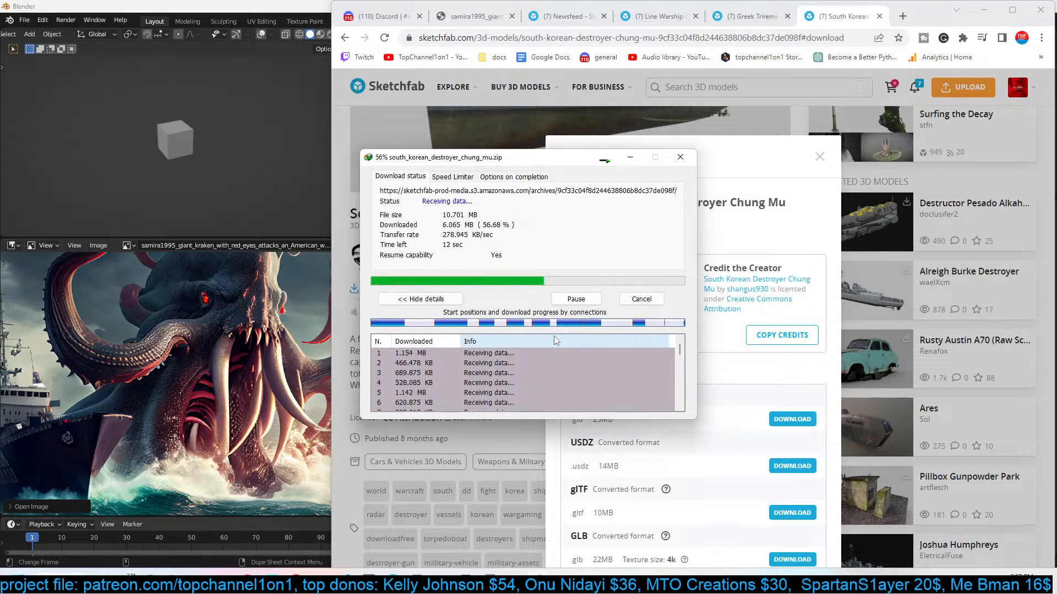
Switch to Blender, inspect the kraken reference image and delete the default cube from the scene.
left_click(226, 273)
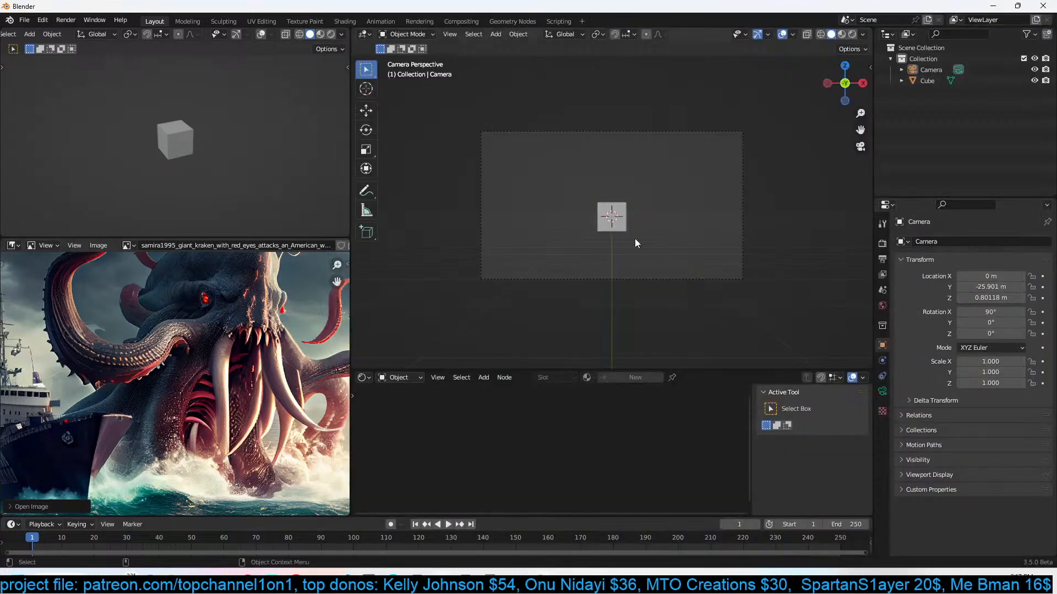
scroll(197, 432, "down", 1)
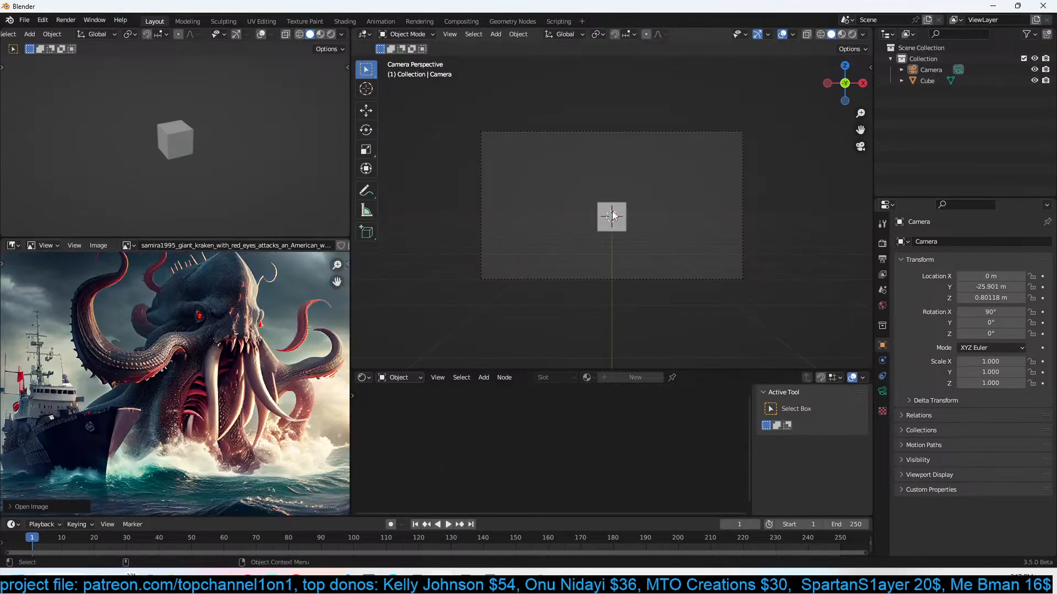
scroll(145, 368, "up", 4)
scroll(203, 367, "down", 2)
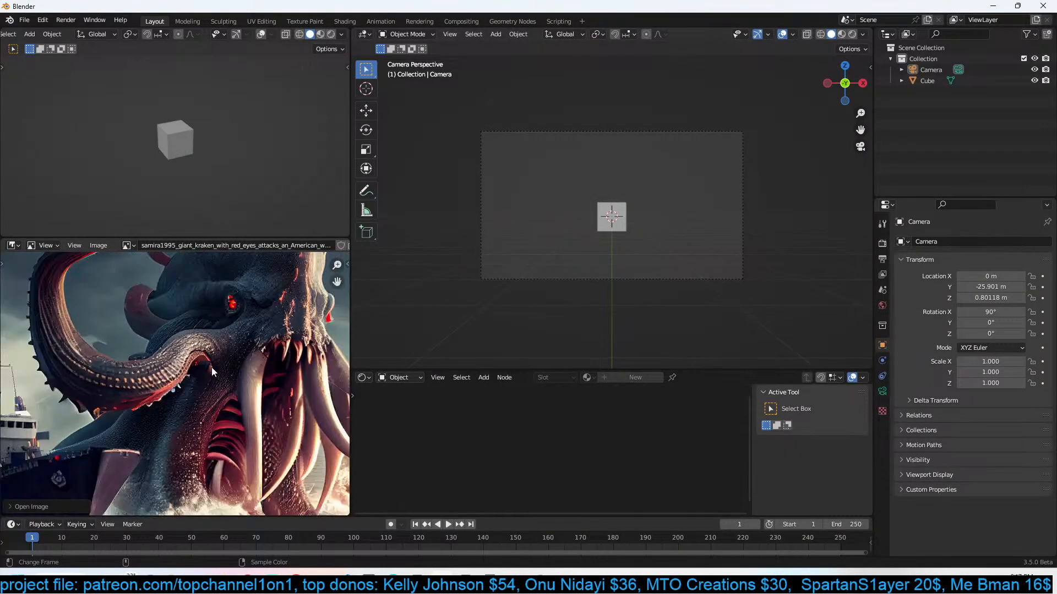
left_click(604, 221)
key("x")
left_click(606, 217)
scroll(237, 381, "down", 1)
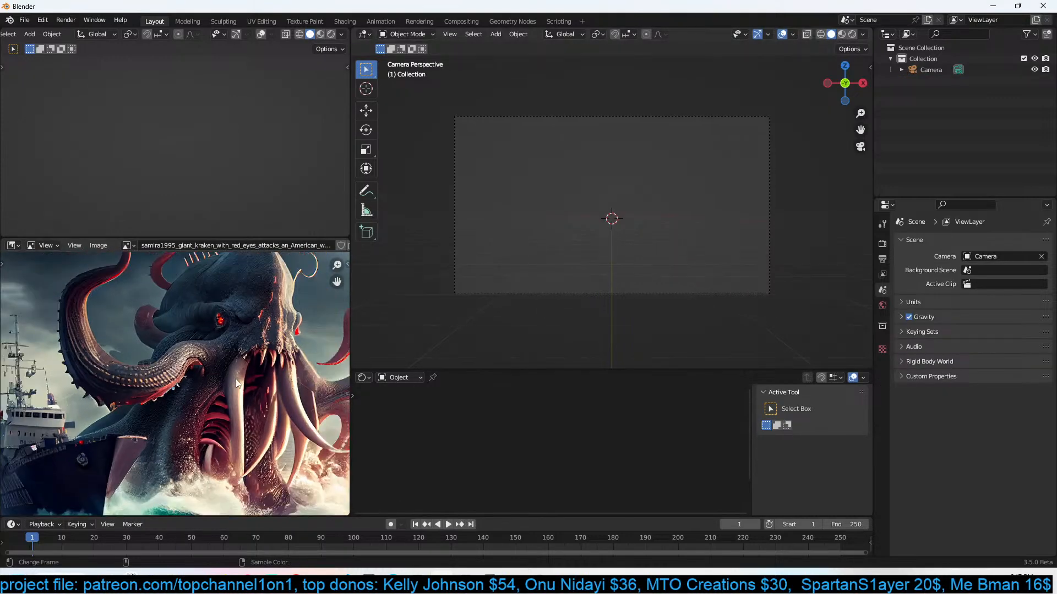
Switch the main viewport to the front view and place the 3D cursor above the X axis, up and to the left of the camera.
scroll(236, 379, "down", 1)
scroll(638, 180, "up", 3)
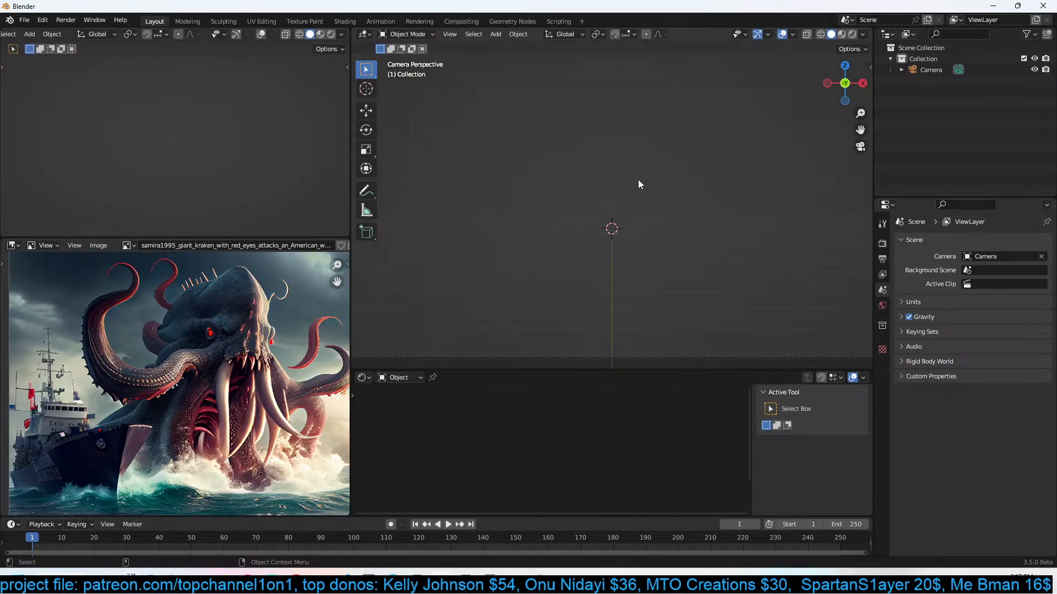
key("KP_1")
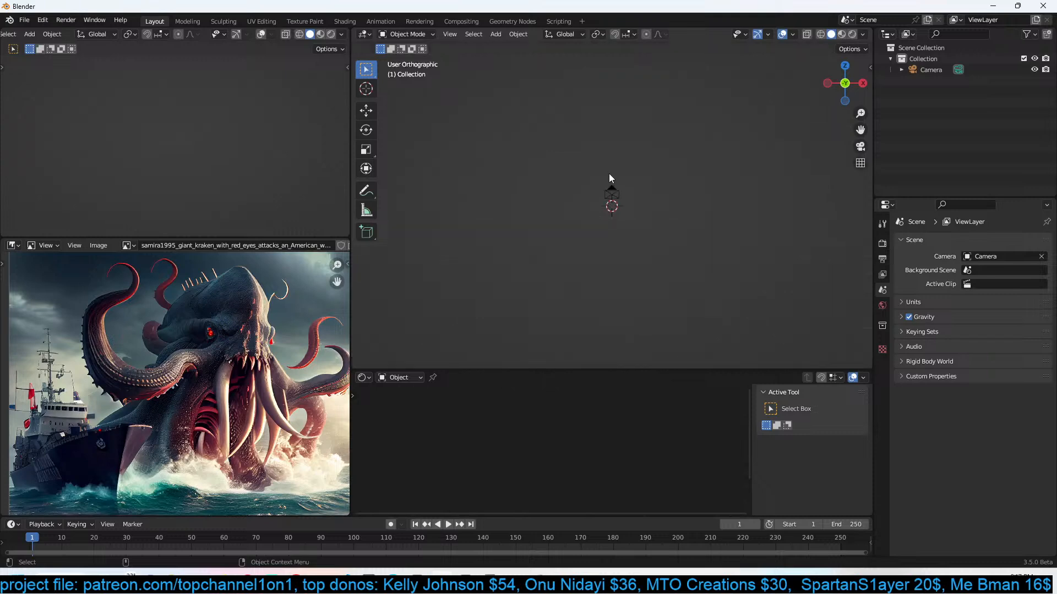
scroll(608, 176, "up", 2)
middle_click_drag(533, 138, 533, 157, "shift")
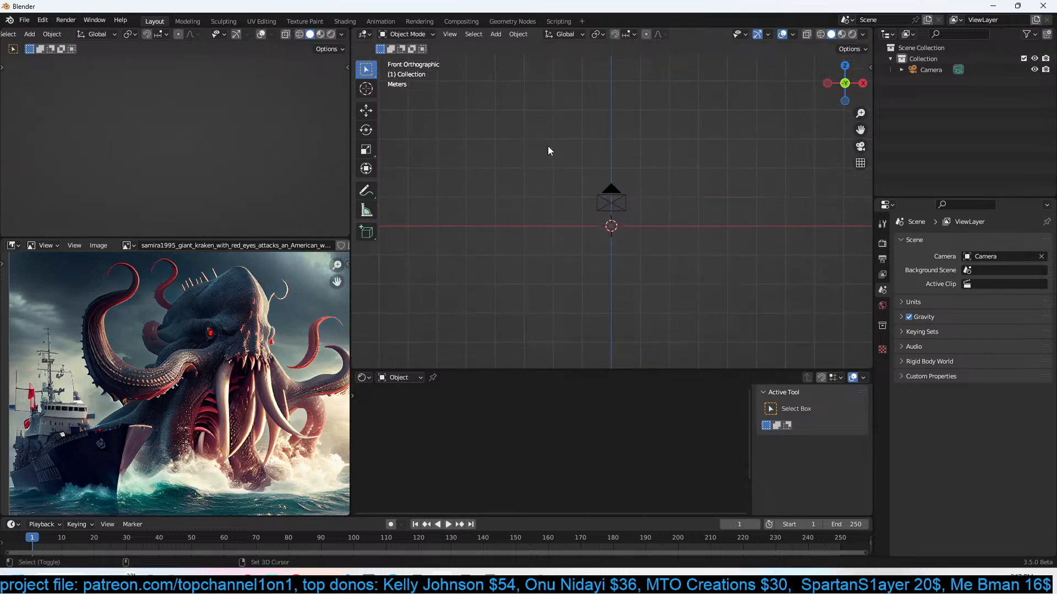
right_click(553, 135, "shift")
key("shift+a")
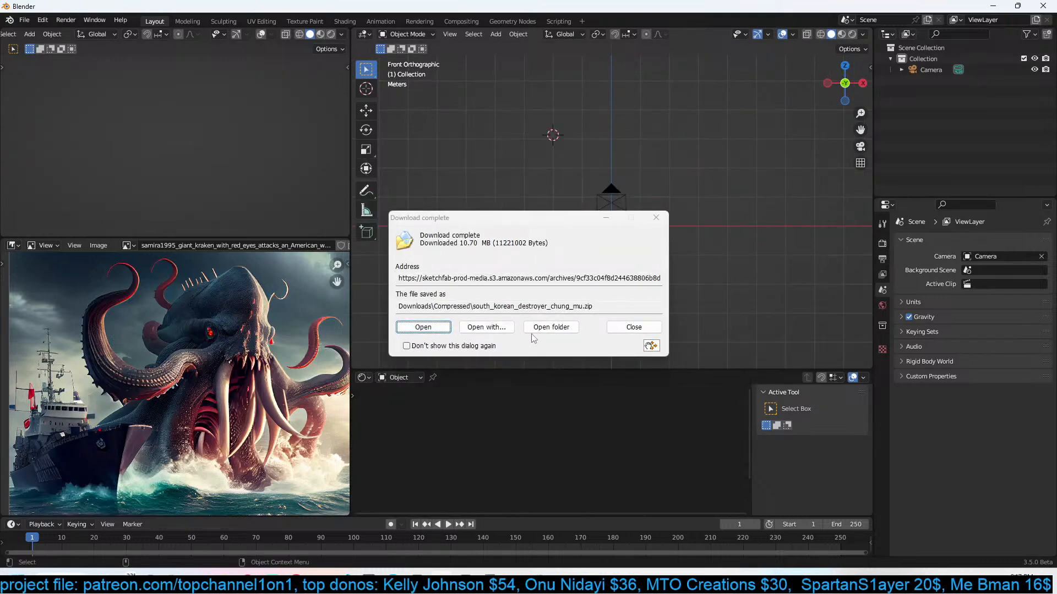
Find south_korean_destroyer_chung_mu.zip in Internet Download Manager, check its properties and open the Compressed downloads folder.
left_click(495, 330)
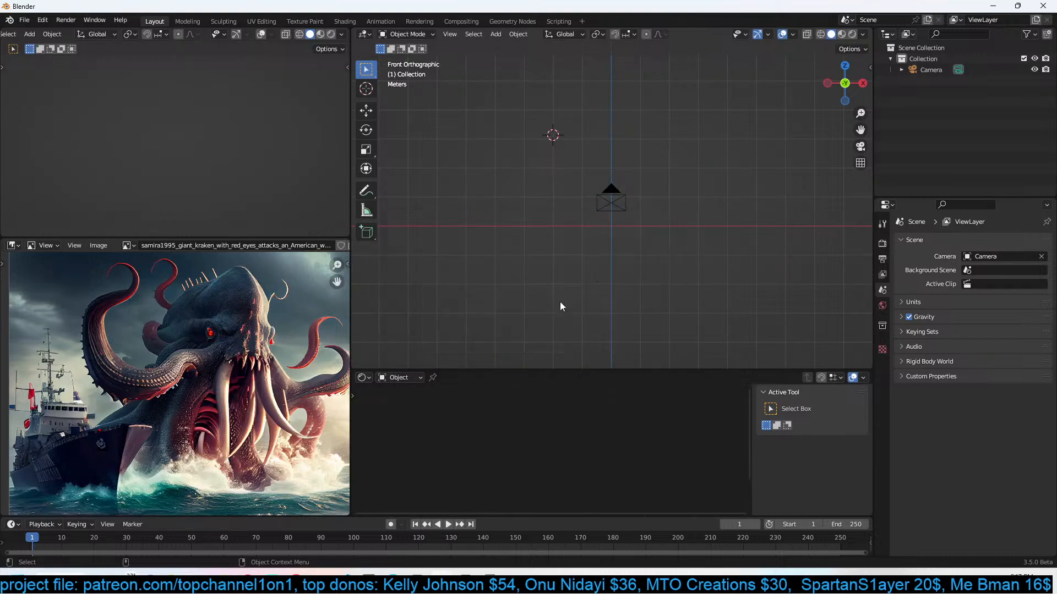
left_click(820, 241)
left_click(947, 583)
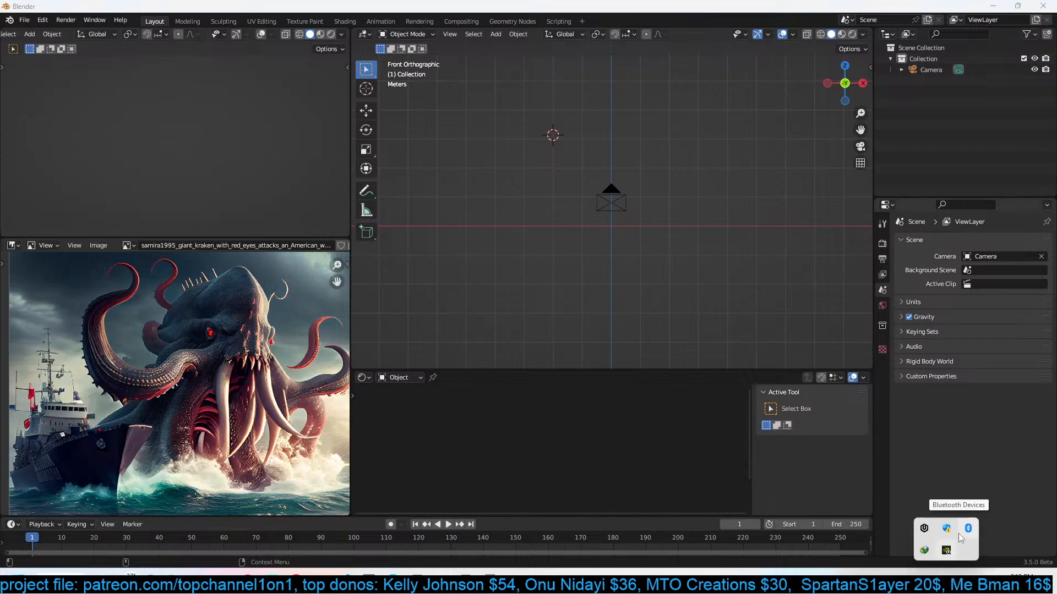
double_click(925, 551)
left_click(606, 357)
double_click(502, 399)
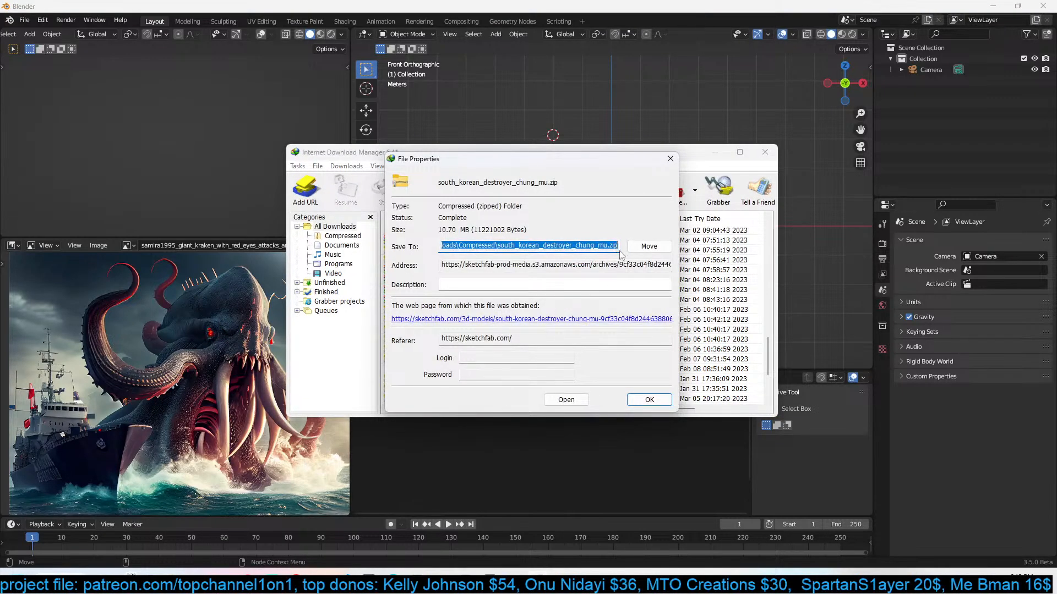
left_click(628, 402)
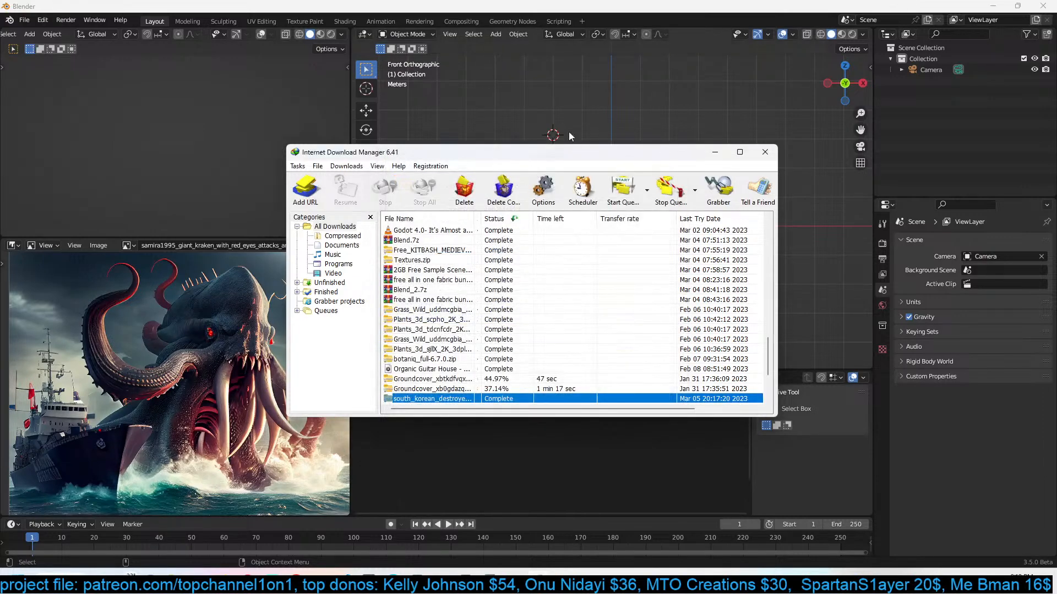
left_click_drag(591, 158, 650, 0)
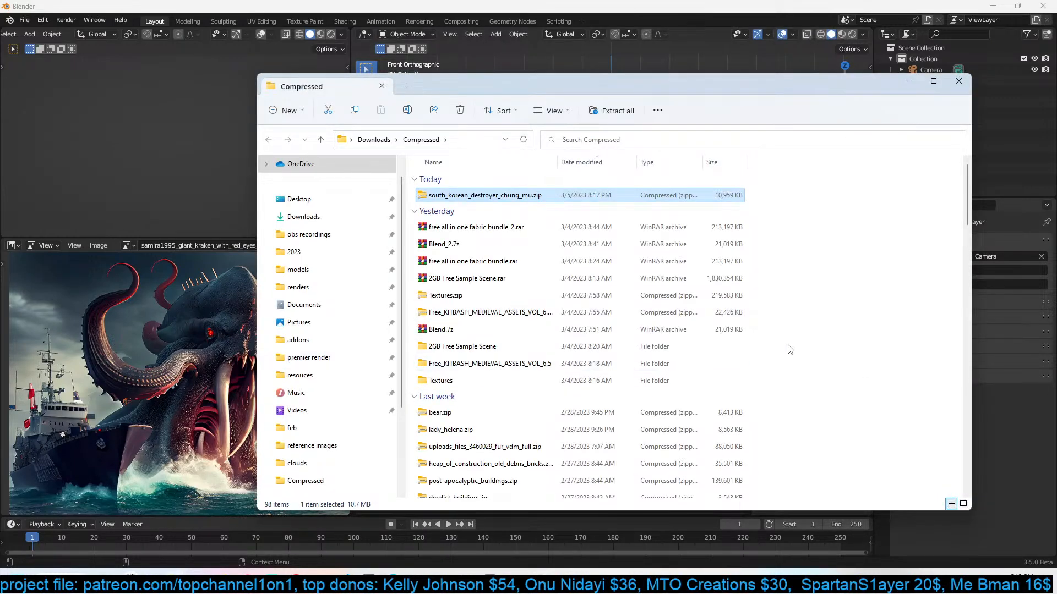
Extract south_korean_destroyer_chung_mu.zip into a folder of the same name and open that folder.
right_click(524, 198)
left_click(571, 304)
left_click(610, 395)
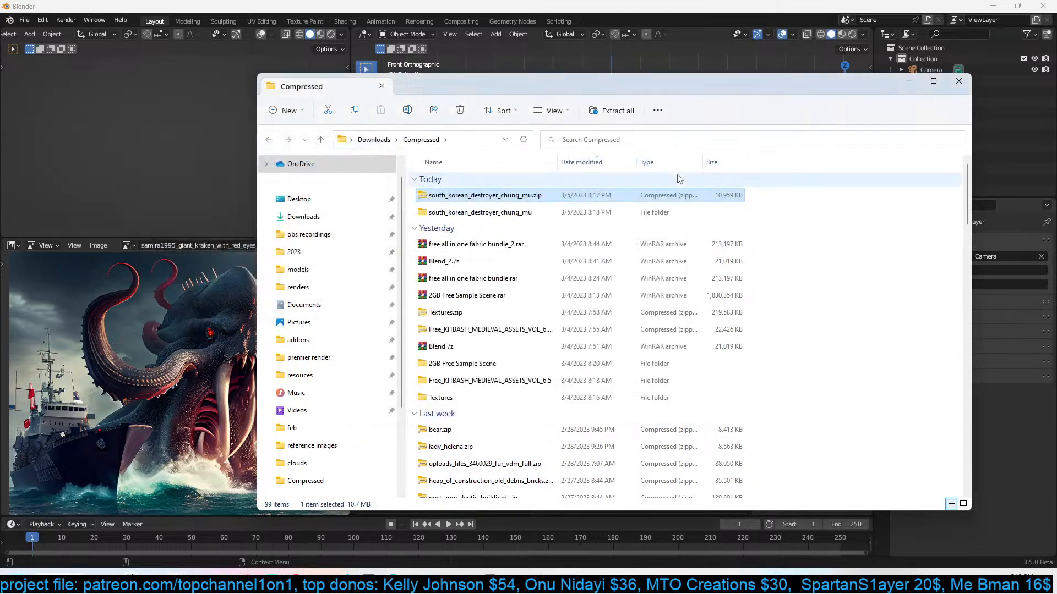
double_click(552, 212)
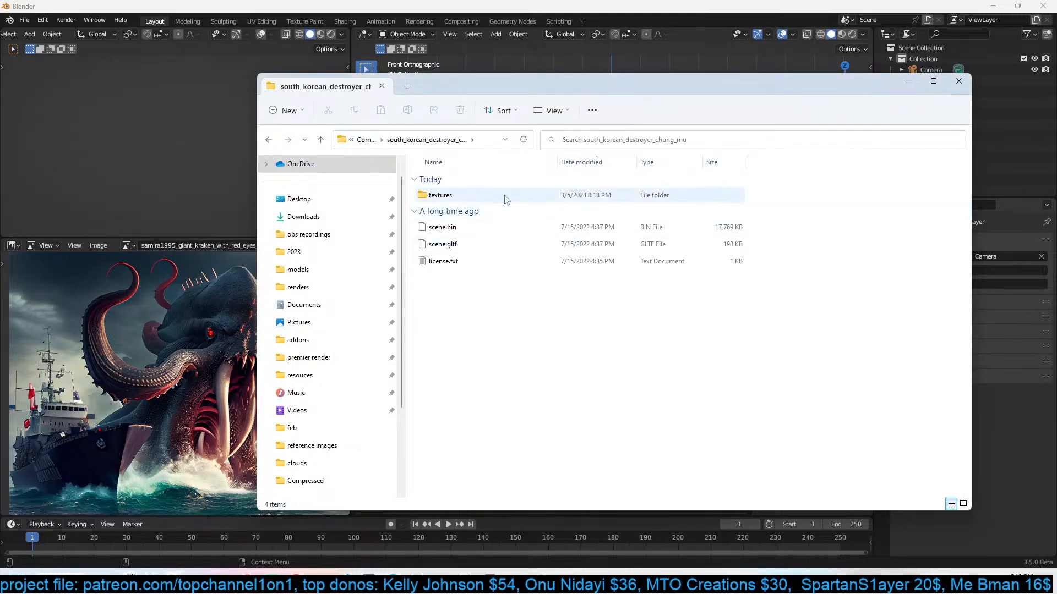
In Blender, try to import the destroyer's scene.gltf as glTF 2.0 from the south_korean_destroyer_chung_mu folder in Downloads\Compressed.
left_click(25, 20)
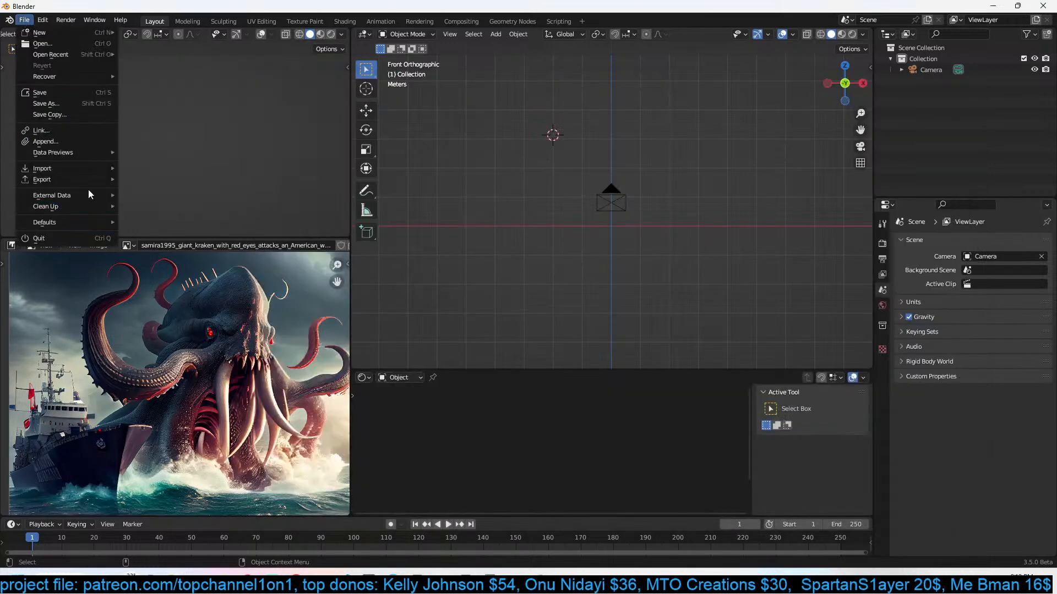
mouse_move(110, 169)
left_click(171, 288)
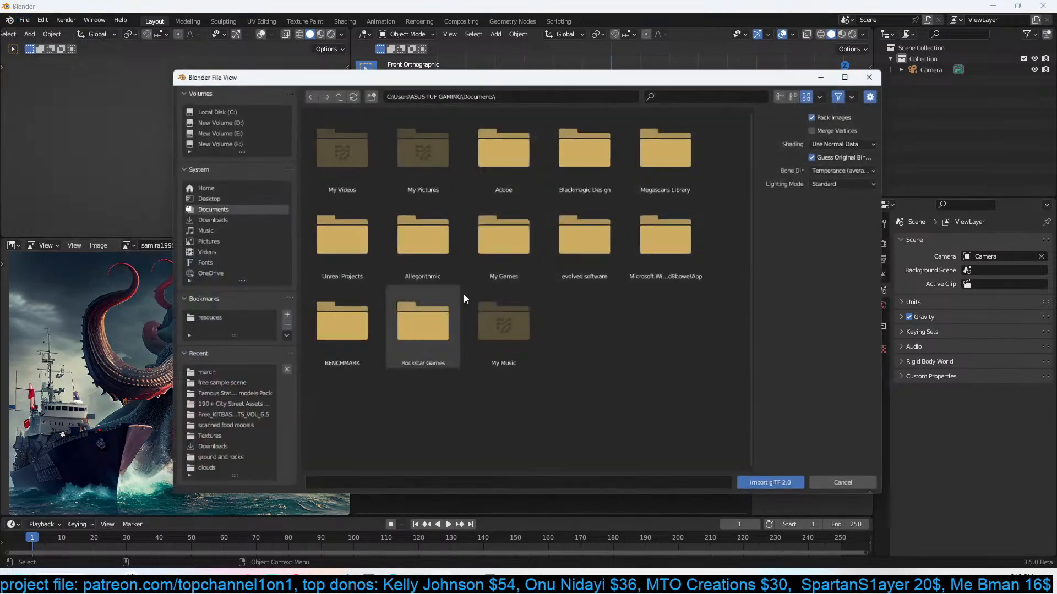
left_click(207, 220)
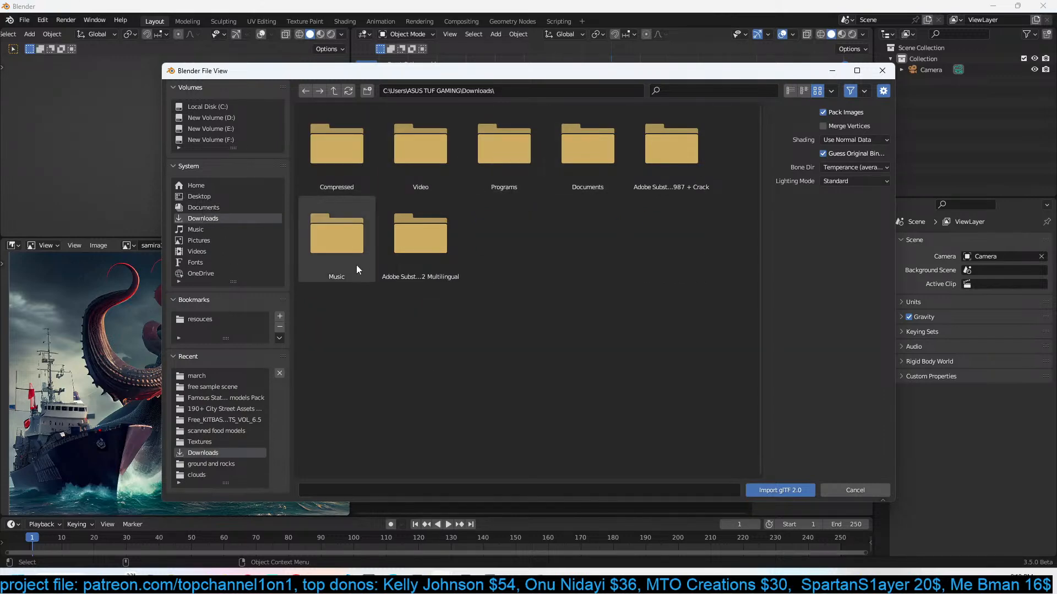
double_click(349, 171)
double_click(369, 173)
left_click(420, 183)
left_click(790, 487)
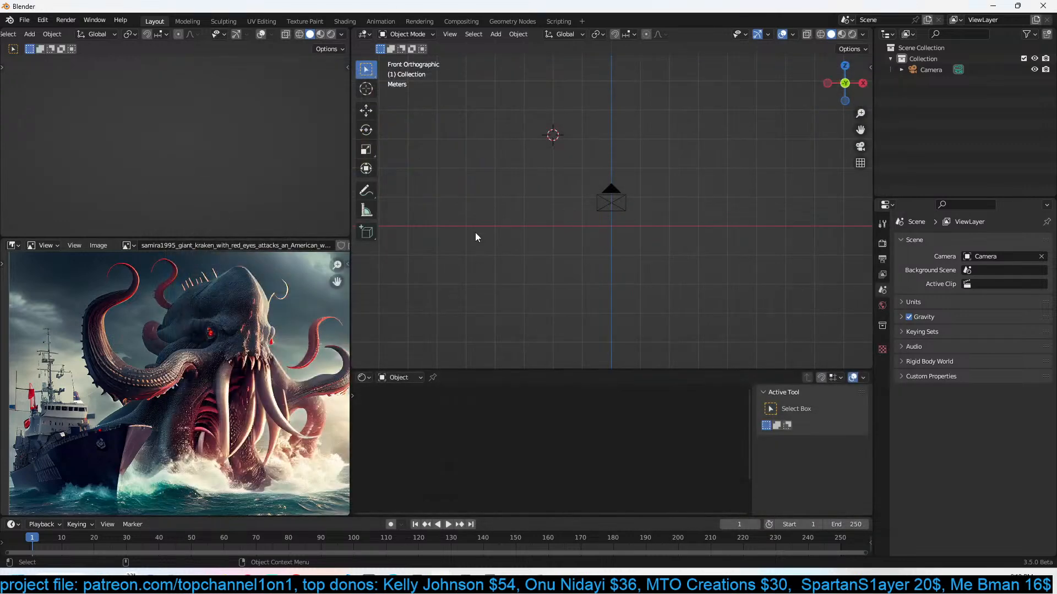
Try again to import the destroyer's scene.gltf as glTF 2.0 from the south_korean_destroyer_chung_mu folder.
middle_click_drag(587, 223, 584, 280)
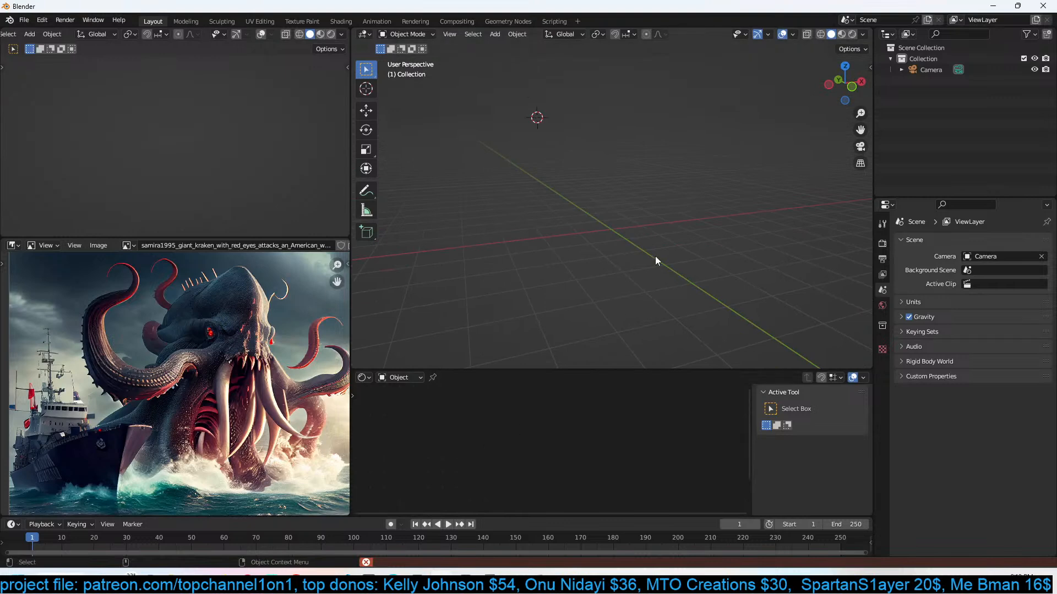
key("KP_0")
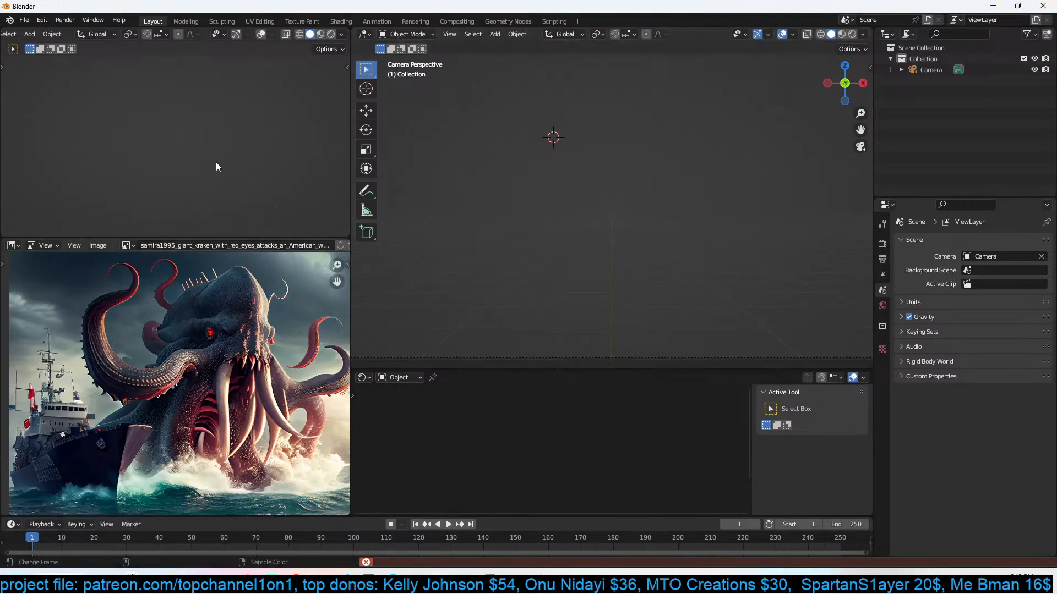
left_click(31, 24)
mouse_move(74, 170)
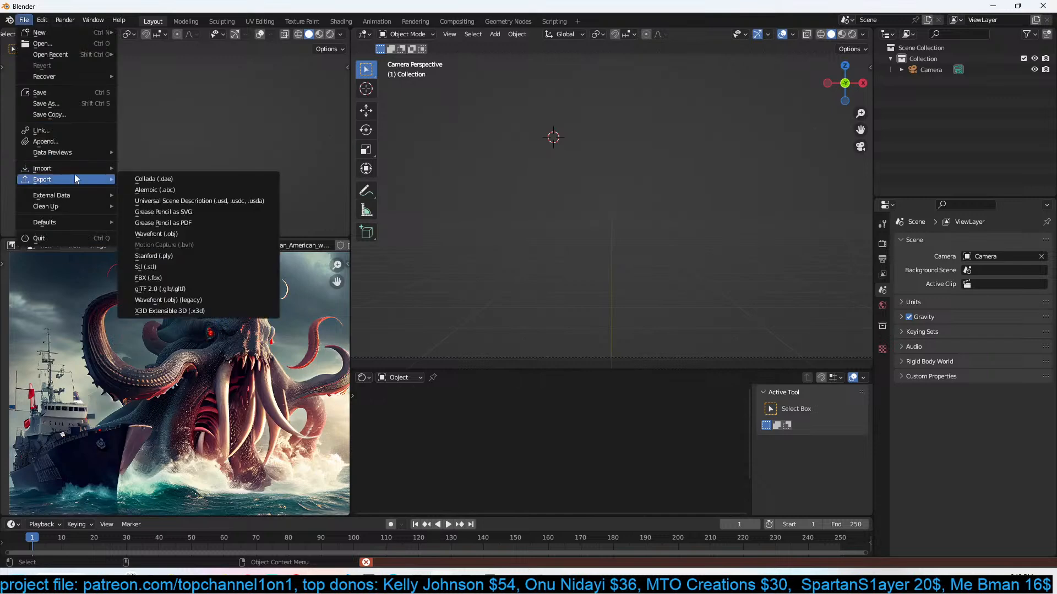
left_click(177, 290)
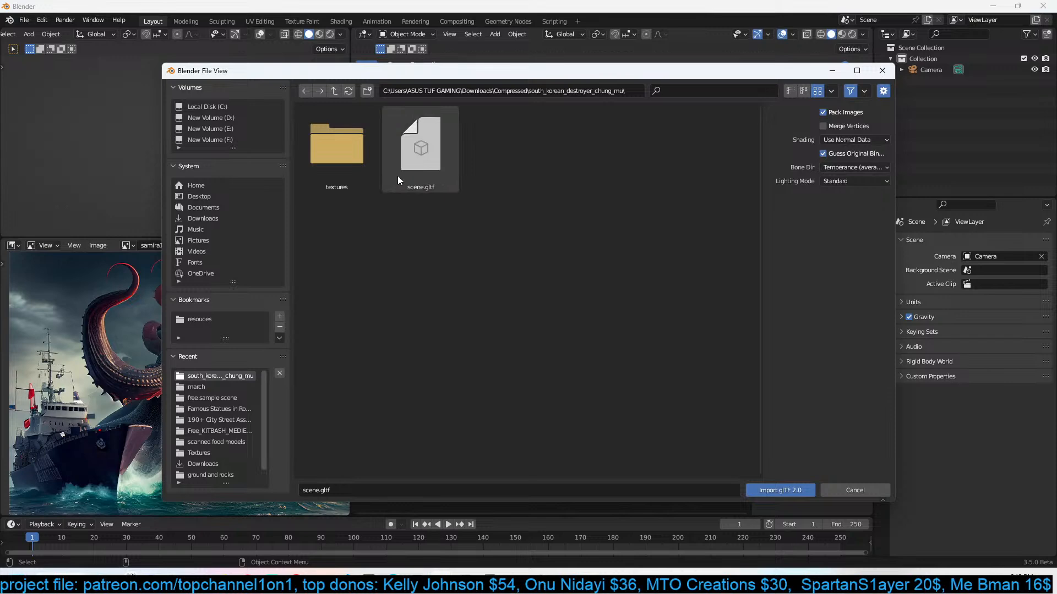
double_click(399, 179)
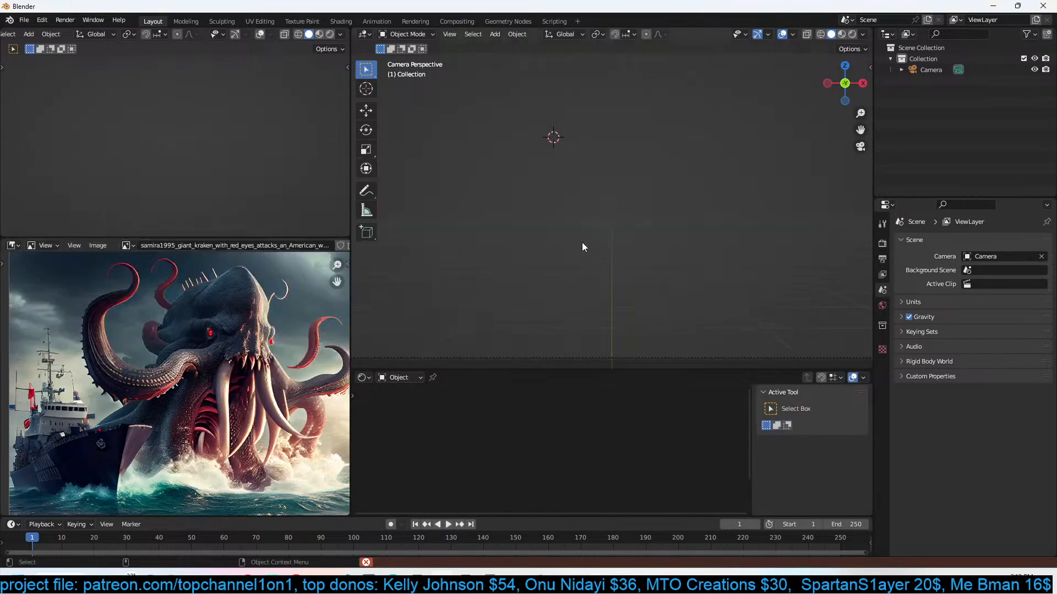
In the right view, add a cube and move it to about Y 1.7 m, Z 0.62 m.
scroll(579, 249, "down", 3)
middle_click_drag(579, 248, 642, 249)
scroll(642, 250, "down", 3)
scroll(165, 364, "down", 2)
scroll(201, 361, "up", 1)
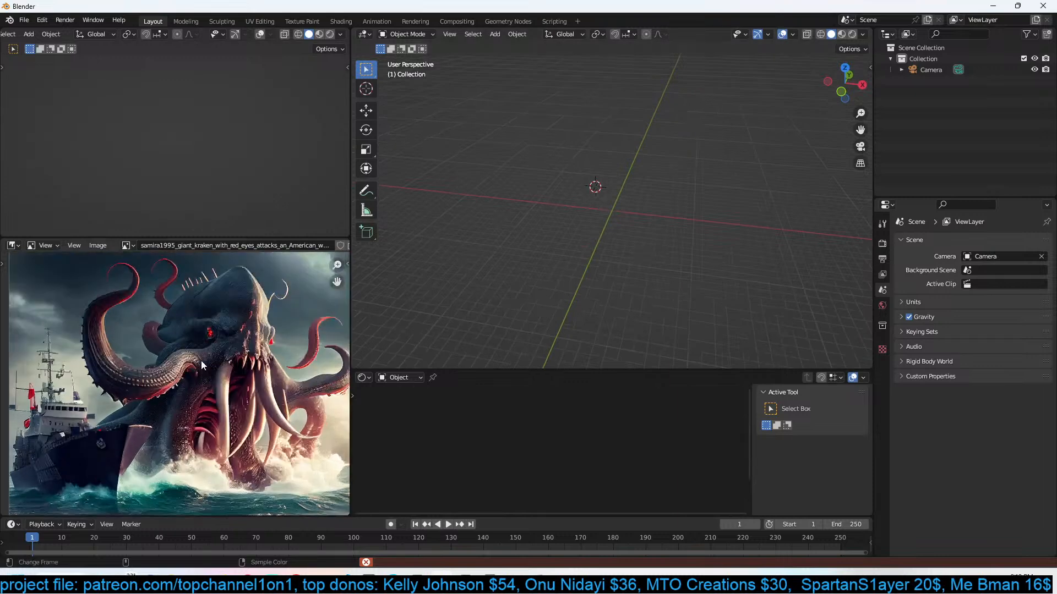
scroll(200, 361, "up", 2)
key("KP_1")
scroll(252, 334, "up", 2)
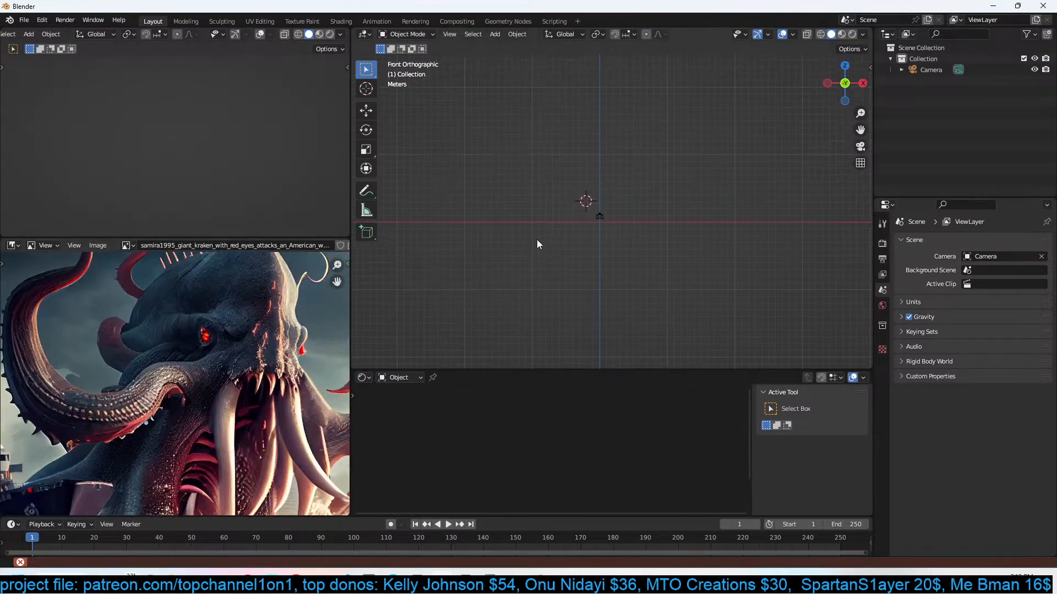
key("KP_3")
scroll(566, 230, "up", 4)
key("shift+a")
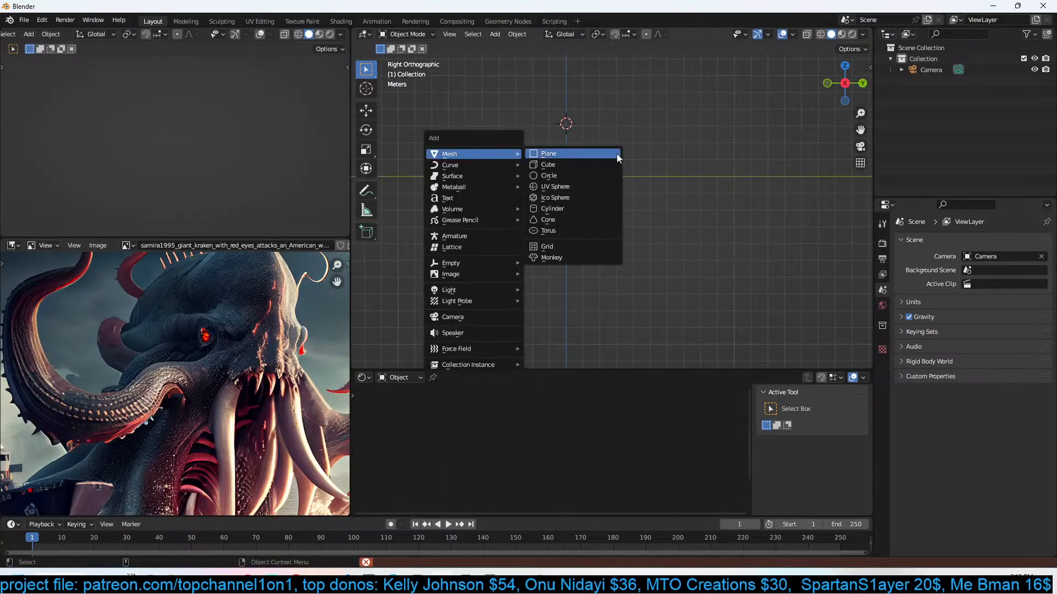
left_click(587, 164)
key("g")
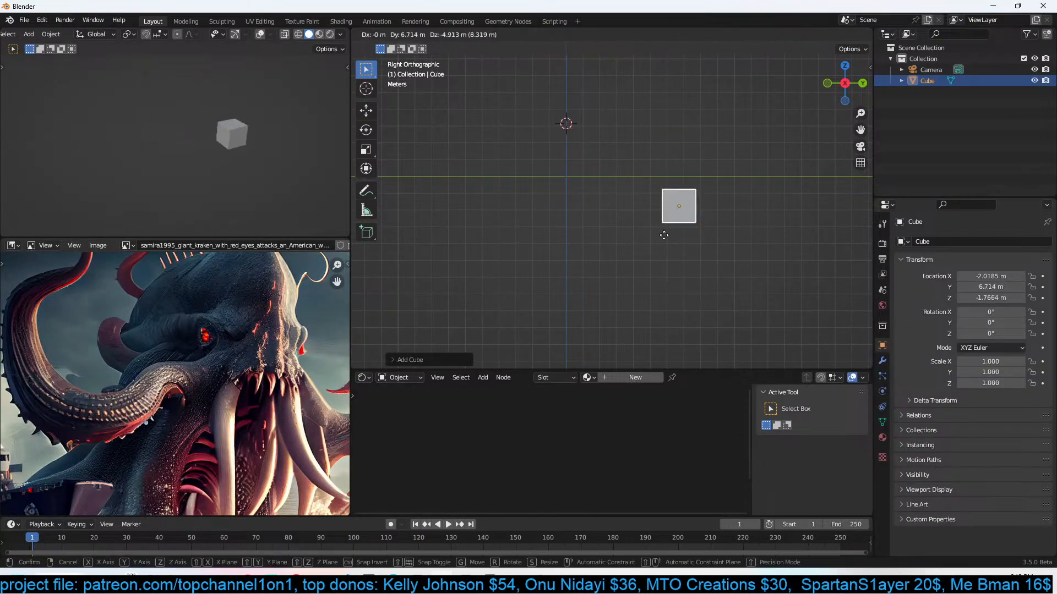
left_click(583, 199)
Give the cube a Subdivision Surface modifier with viewport level 3 and shade it smooth.
key("ctrl+2")
scroll(617, 194, "up", 5)
right_click(586, 111)
left_click(586, 110)
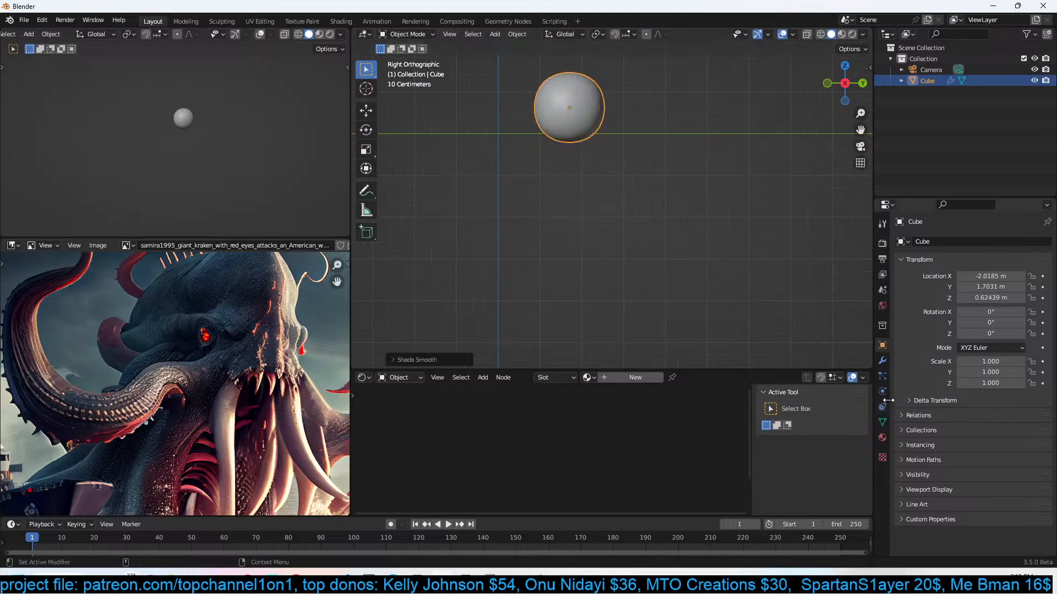
Reduce the viewport subdivision to level 1, apply the modifier, and add a fresh level 2 Subdivision Surface.
left_click(881, 361)
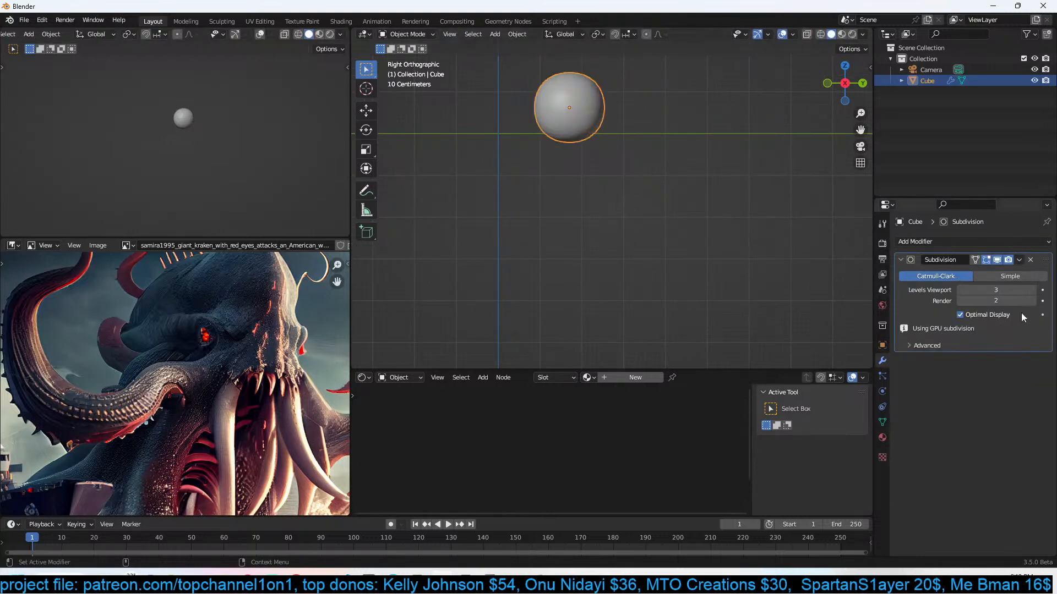
left_click(959, 290)
left_click(960, 290)
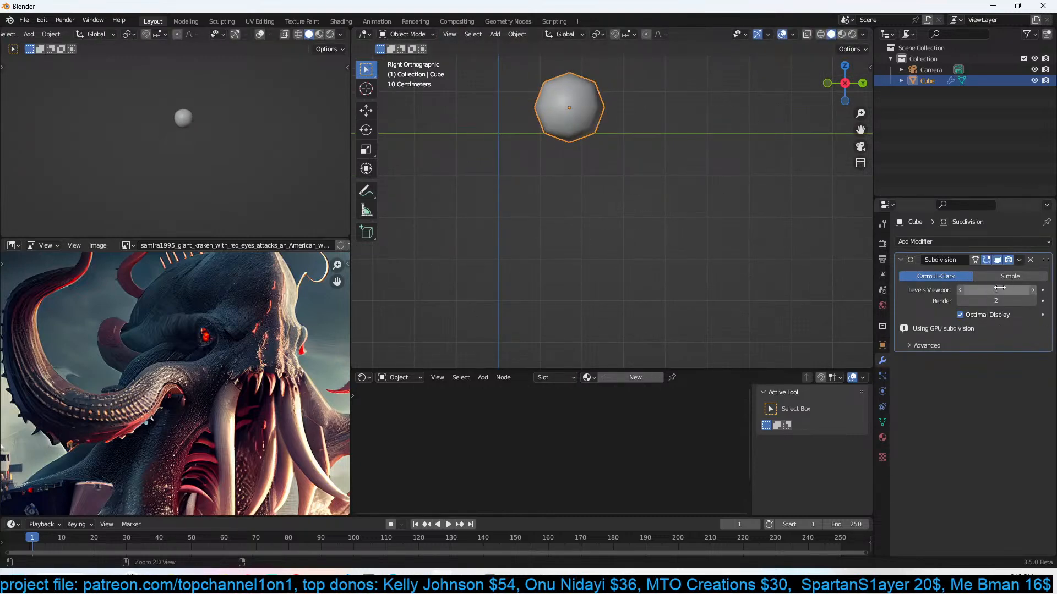
key("ctrl+a")
scroll(453, 50, "up", 2)
key("ctrl+2")
In edit mode, pull the vertices on the ball's -Y side outward and scale them up into a wide end.
key("Tab")
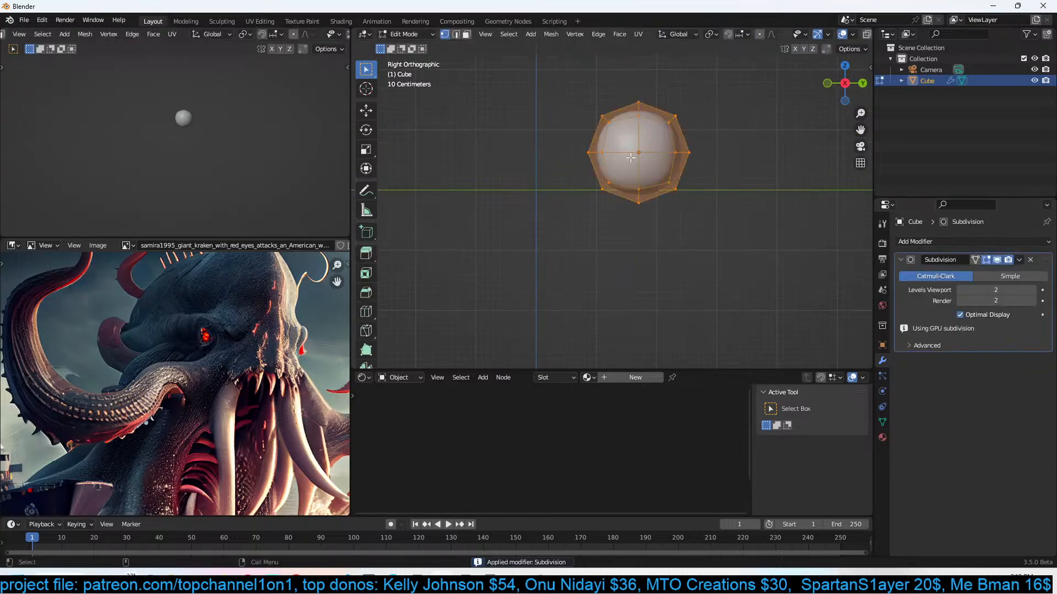
scroll(627, 157, "up", 2)
left_click_drag(551, 86, 637, 242)
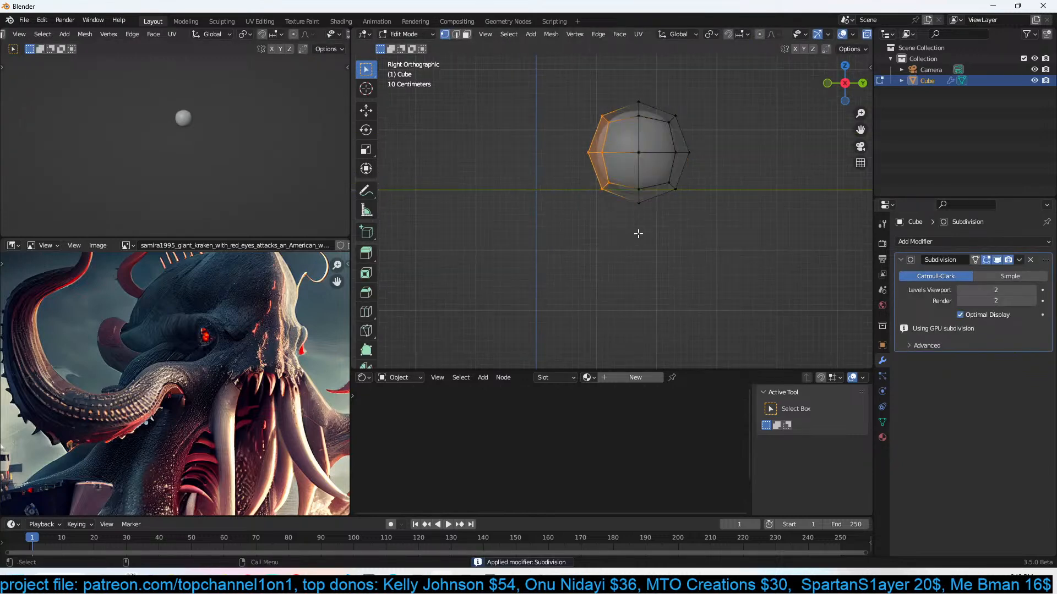
key("g")
left_click(556, 206)
key("s")
left_click(584, 225)
scroll(244, 317, "down", 1)
middle_click_drag(598, 251, 598, 271, "shift")
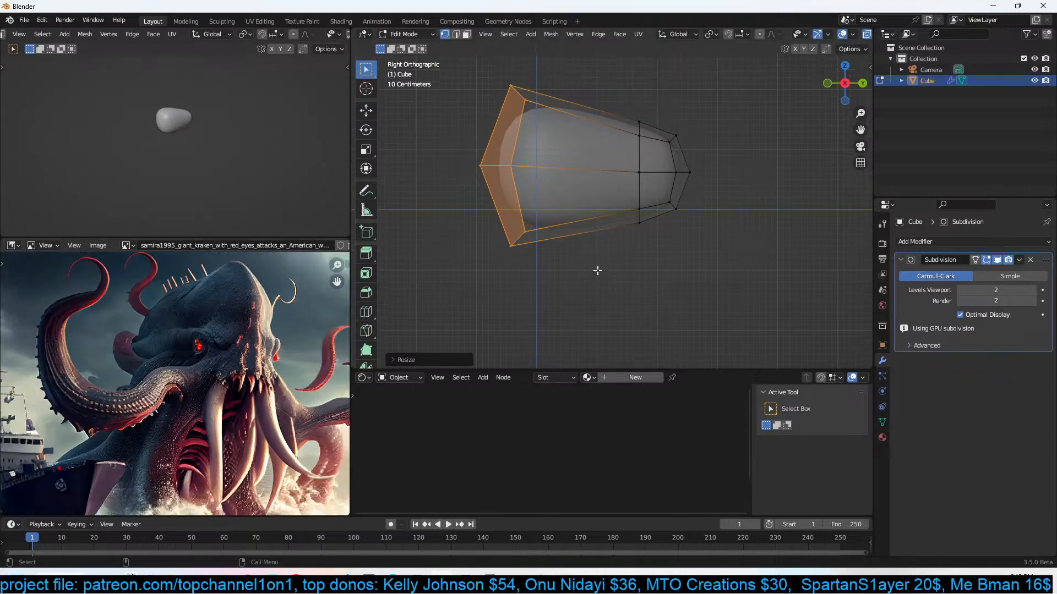
Extrude the enlarged -Y end outward and scale the new cap down to round it off.
key("e")
left_click(597, 238)
key("s")
left_click(504, 222)
From the front view, delete the -X half of the body mesh and return to object mode.
key("KP_1")
middle_click_drag(562, 236, 659, 244, "shift")
middle_click_drag(438, 165, 492, 179, "shift")
left_click_drag(419, 93, 538, 327)
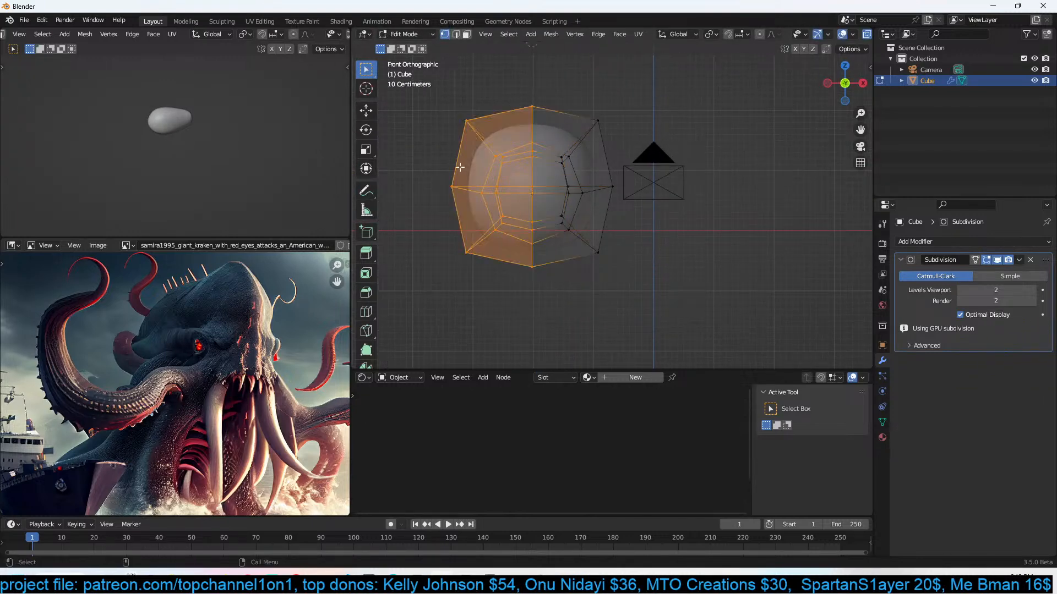
key("x")
left_click(582, 234)
key("Tab")
Add a Mirror modifier on the X axis and place it above the Subdivision modifier.
left_click(983, 243)
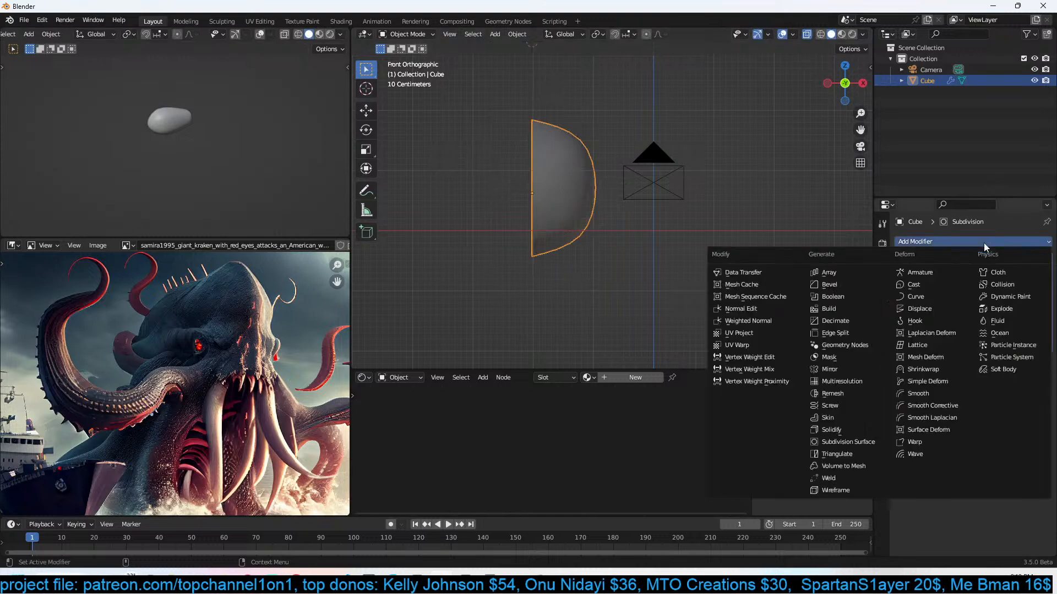
left_click(860, 369)
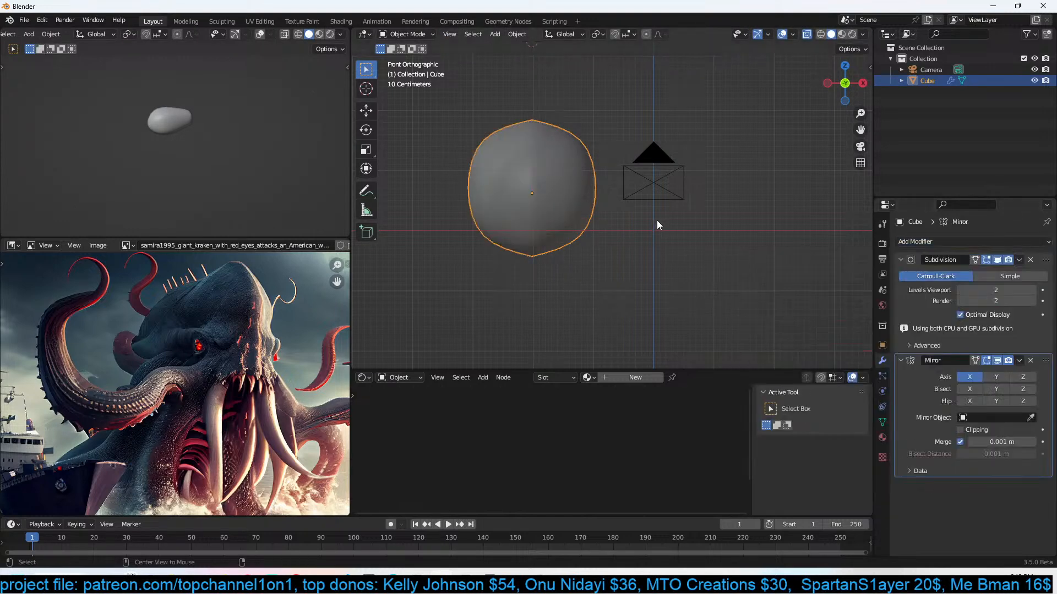
left_click(1043, 347)
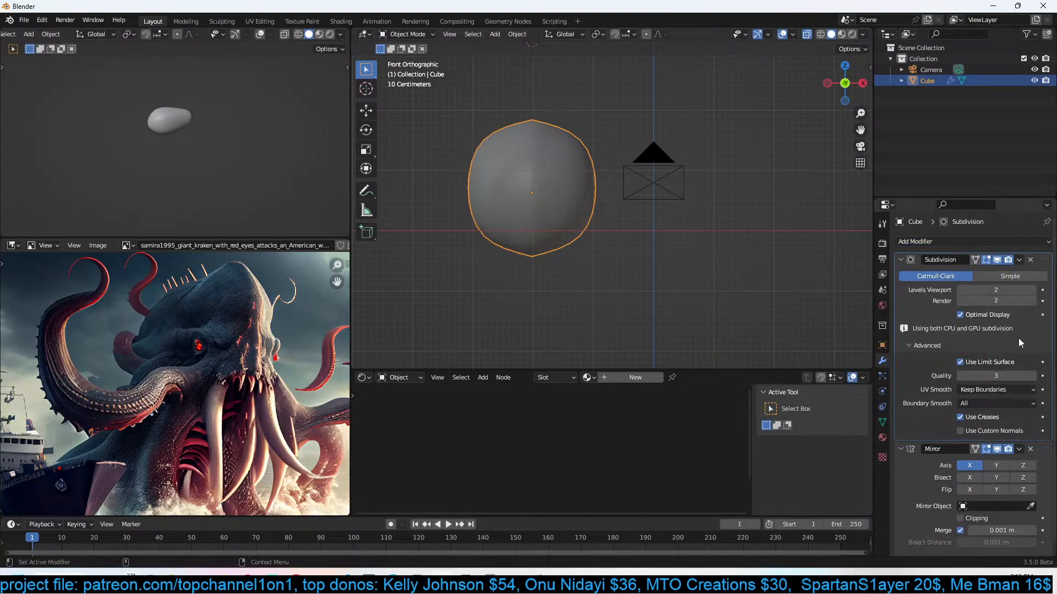
left_click_drag(1045, 449, 1045, 259)
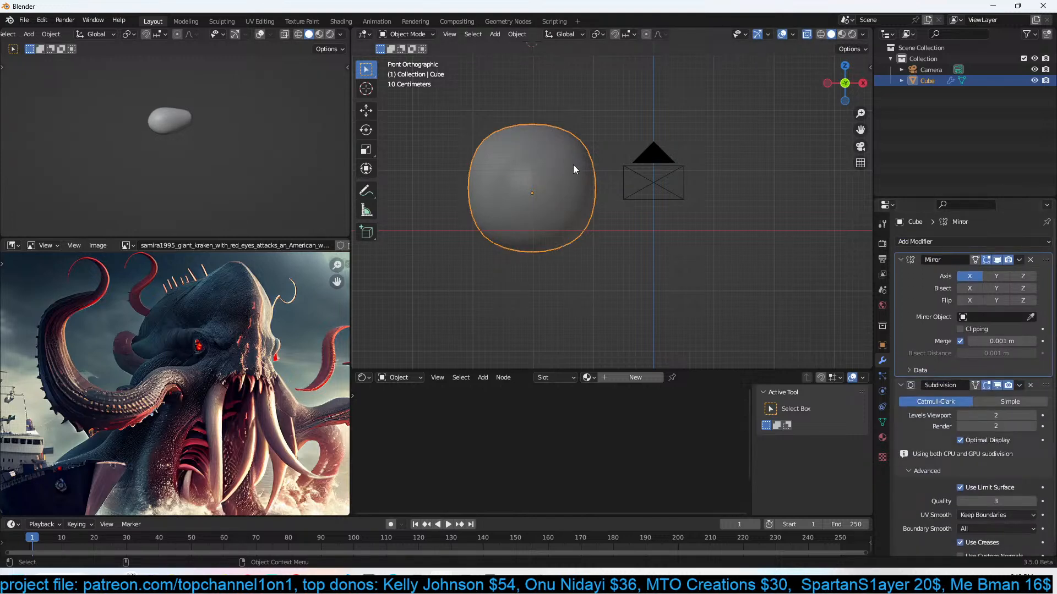
Examine the mirrored body from the front, side and perspective views in both object and edit mode.
scroll(599, 172, "up", 3)
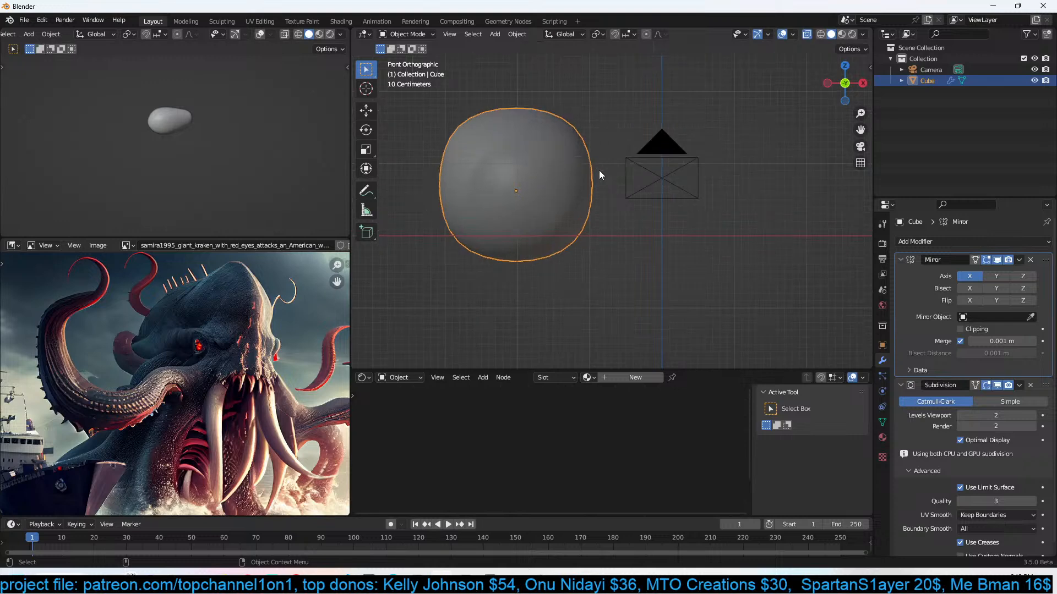
middle_click_drag(599, 170, 656, 172, "shift")
scroll(697, 155, "down", 2)
key("Tab")
key("Tab")
key("Tab")
key("Tab")
key("Tab")
left_click(615, 36)
middle_click_drag(606, 53, 588, 208)
middle_click_drag(583, 258, 688, 258)
key("Tab")
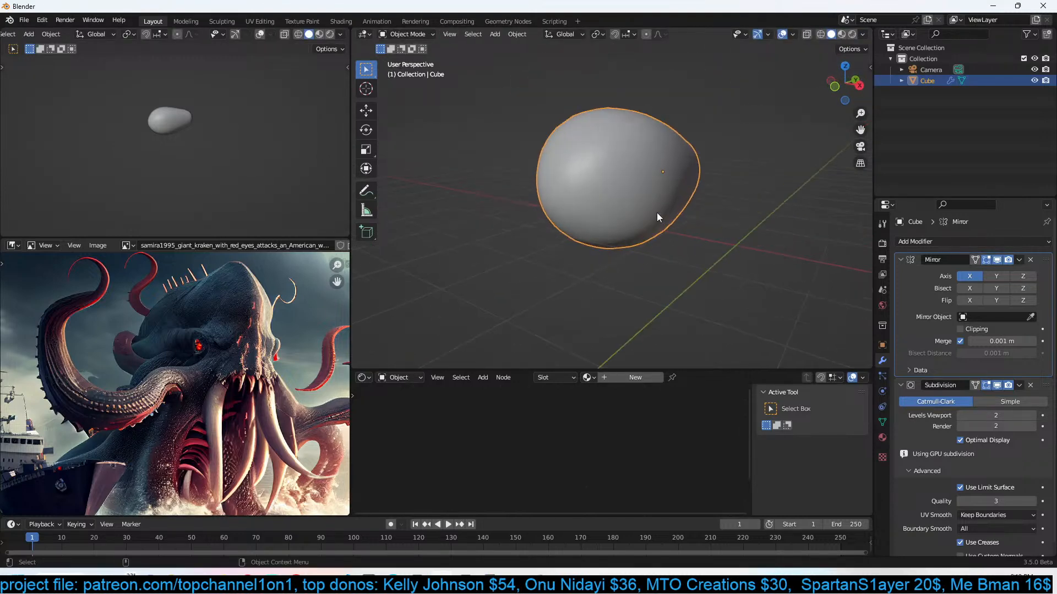
key("KP_1")
scroll(656, 212, "up", 3)
scroll(656, 212, "down", 1)
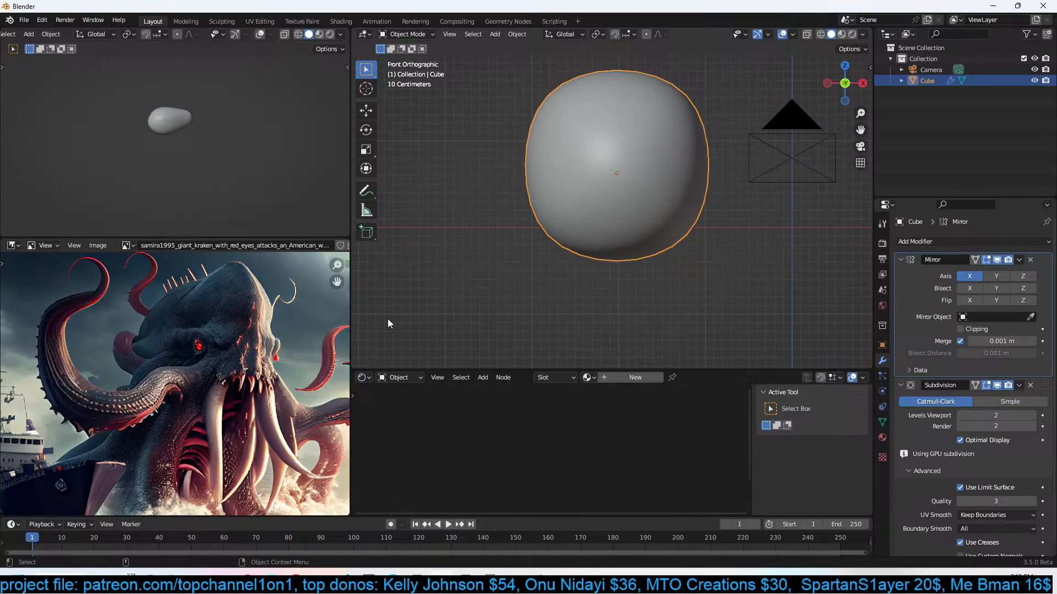
scroll(679, 193, "up", 1)
key("Tab")
scroll(665, 177, "down", 1)
key("Tab")
scroll(489, 277, "down", 3)
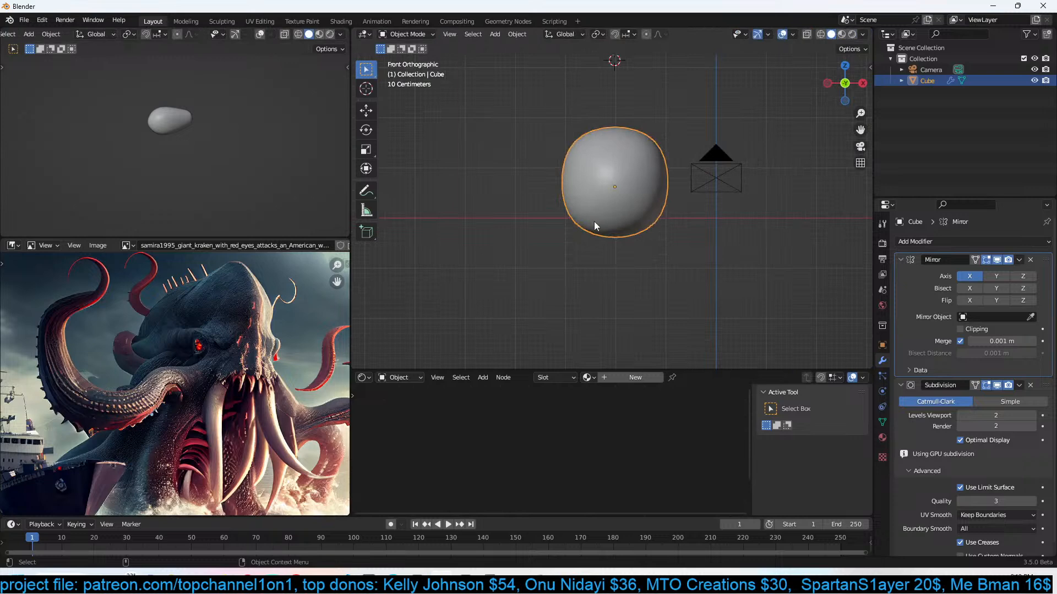
middle_click_drag(598, 222, 506, 210)
key("Tab")
key("Tab")
key("KP_3")
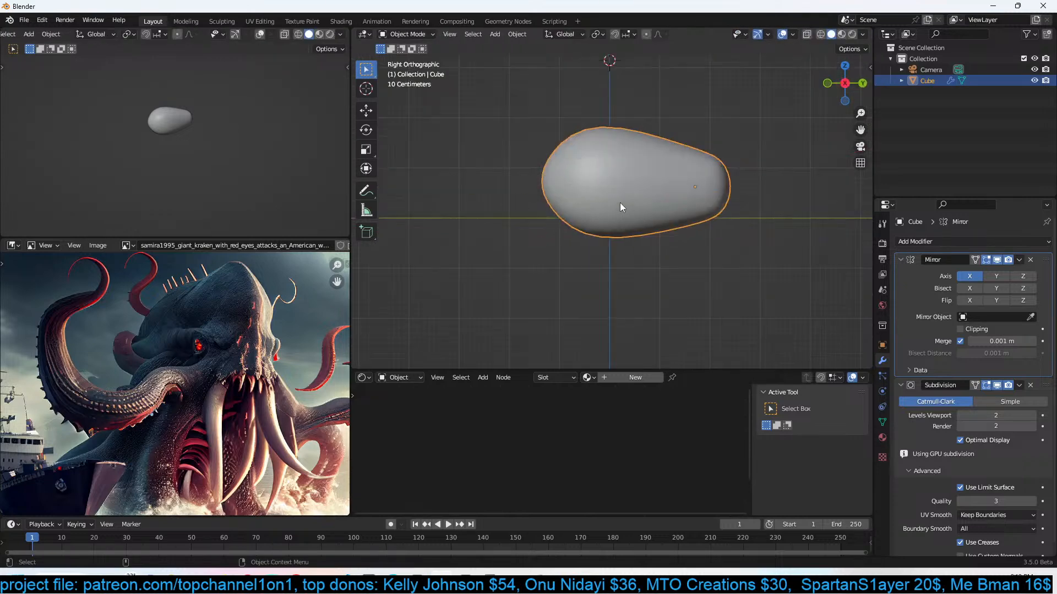
In the right view, move the inner upper and lower vertices of the wide loop about -0.22 m along Y.
scroll(669, 202, "up", 2)
key("Tab")
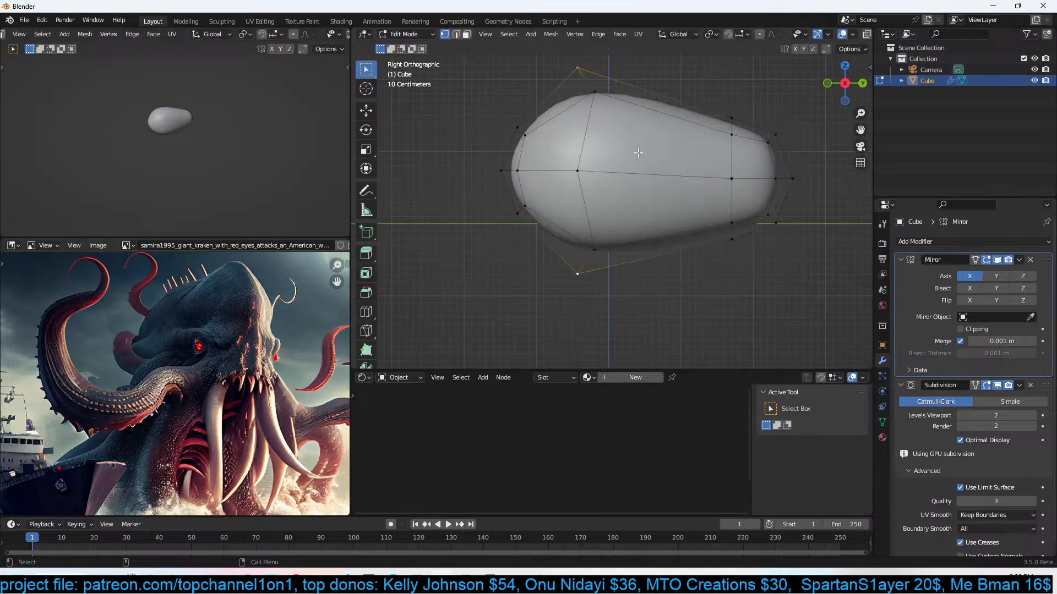
middle_click_drag(653, 145, 650, 177, "shift")
left_click(590, 278, "shift")
key("g")
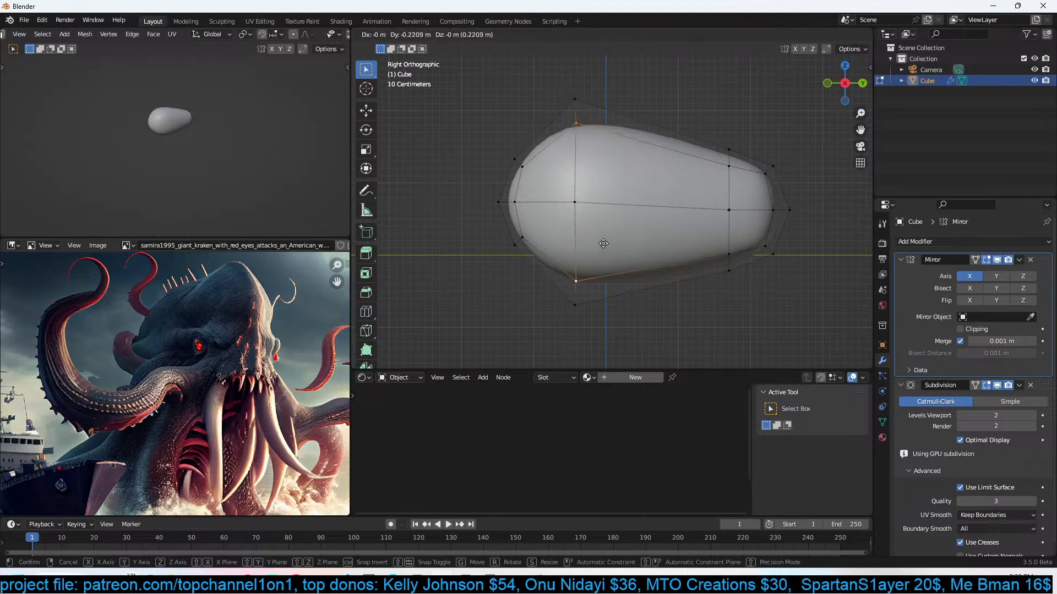
left_click(601, 243)
Cut a new edge loop between the wide section and the narrow end and scale it about 1.2 along Z.
key("ctrl+r")
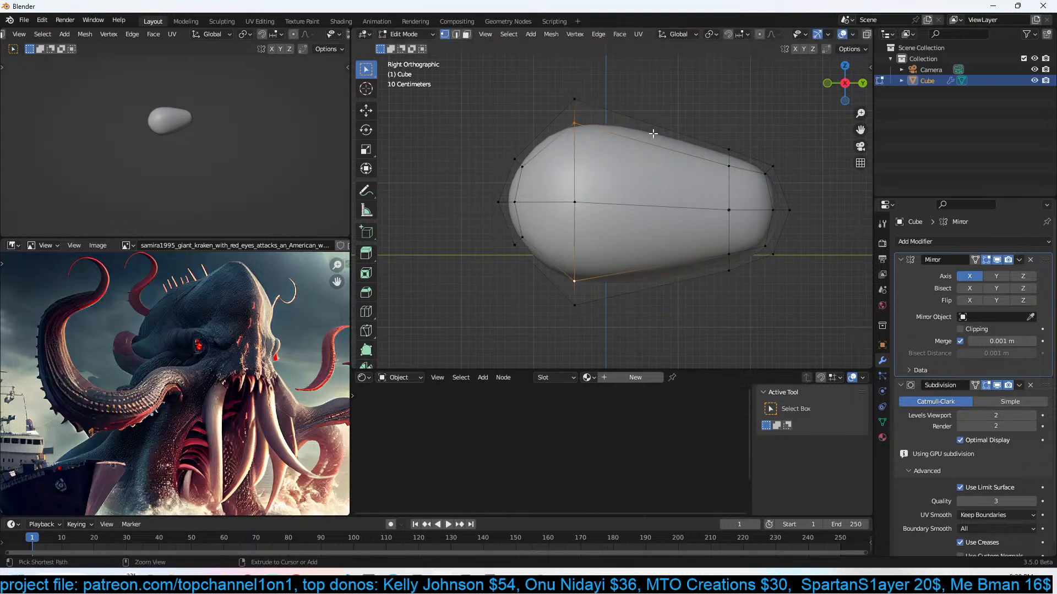
left_click(616, 128)
key("s")
key("z")
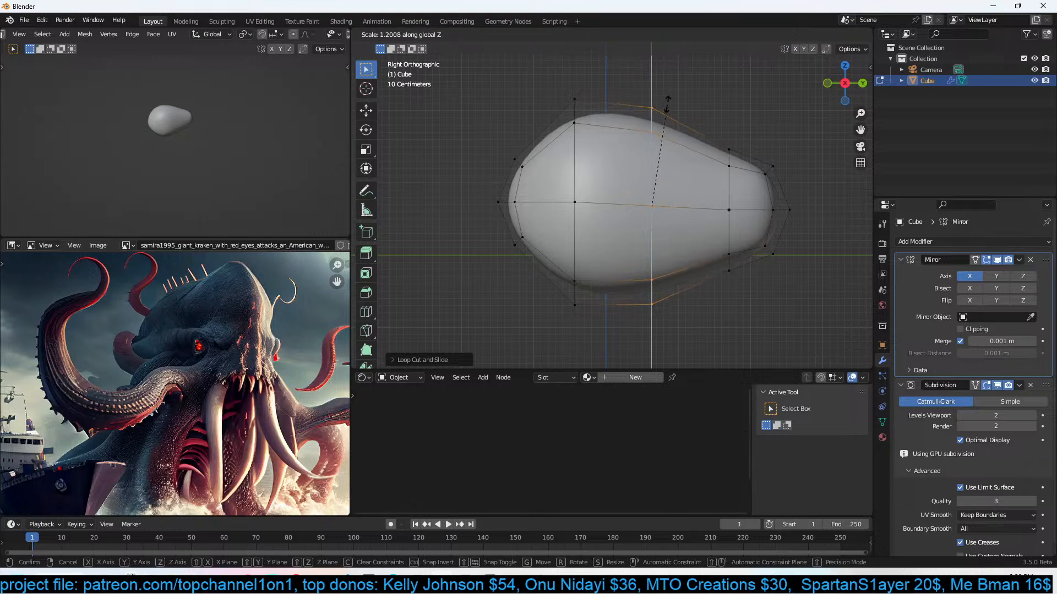
left_click(668, 105)
Lower the upper vertices of the loop near the narrow end to form a dip behind the bulge.
middle_click_drag(710, 187, 683, 198, "shift")
left_click_drag(687, 144, 727, 193)
key("g")
left_click(692, 203)
Shift the side vertex at mid-height of the new edge loop toward the body's wide end.
middle_click_drag(678, 201, 592, 210)
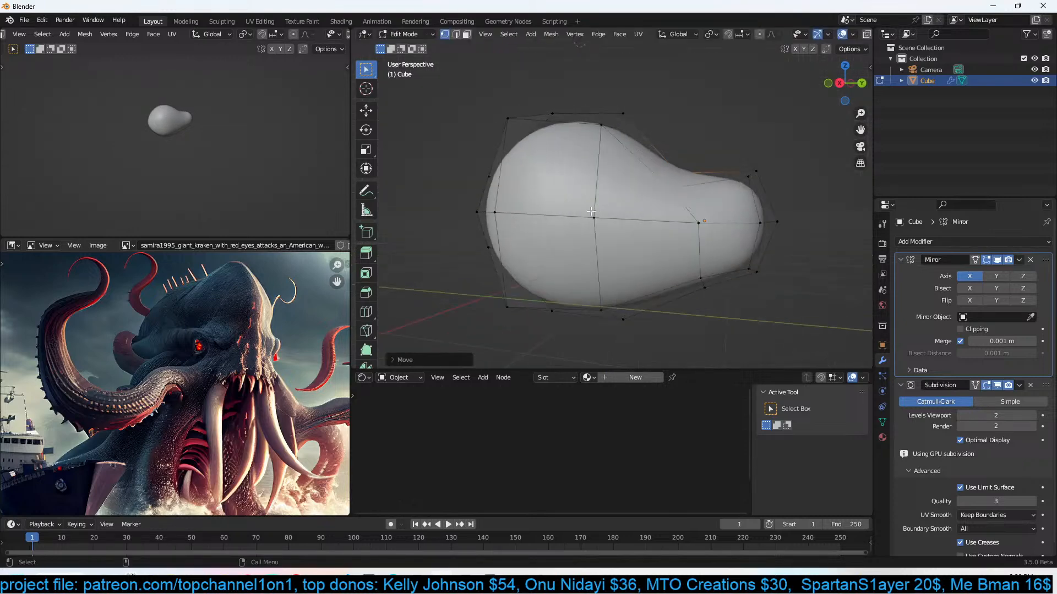
left_click(592, 211)
key("KP_3")
key("KP_1")
key("KP_3")
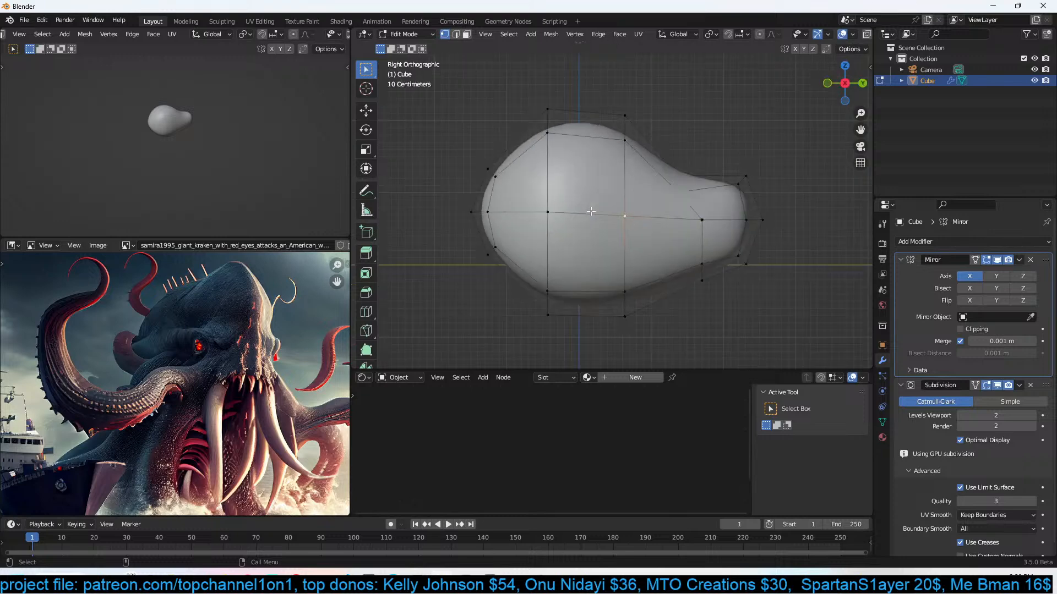
Select the two upper faces between the bulge and the narrow end and try to rotate, scale and move them.
key("3")
middle_click_drag(591, 211, 599, 175)
left_click(581, 181)
left_click(536, 215, "shift")
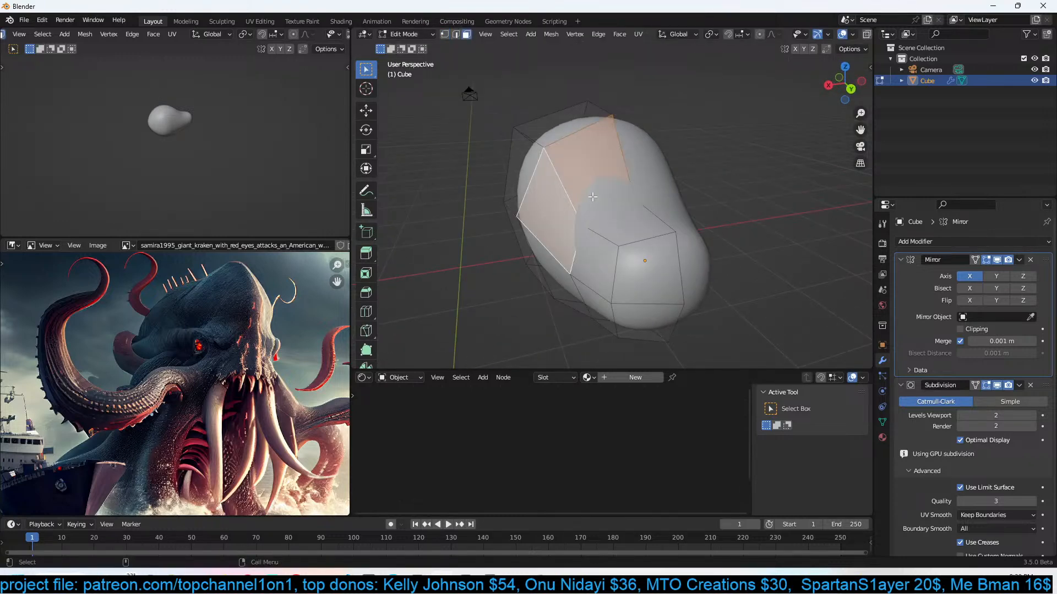
key("KP_1")
key("KP_3")
key("r")
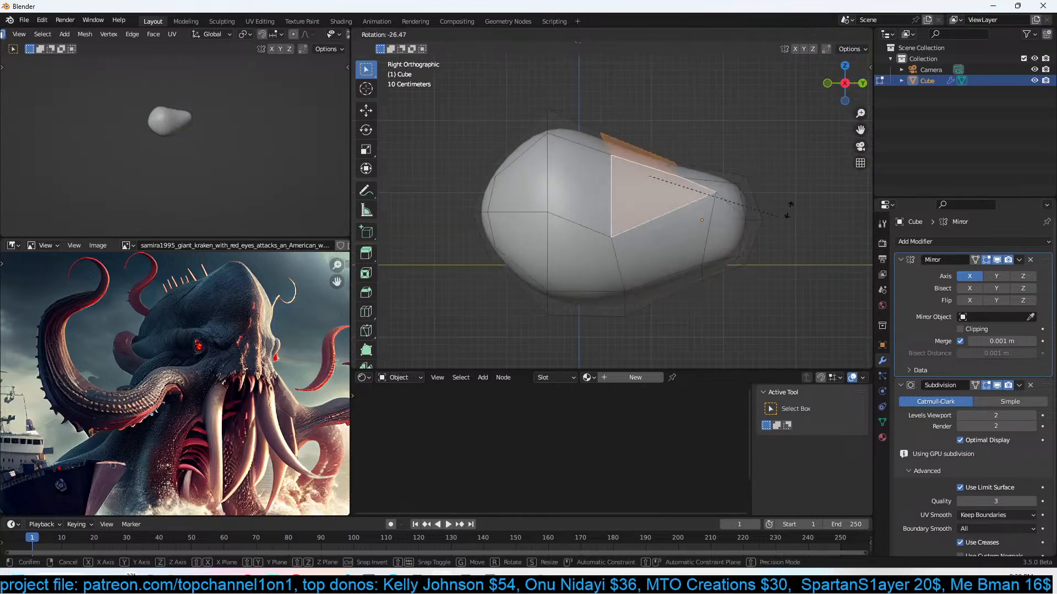
key("s")
left_click(713, 217)
key("g")
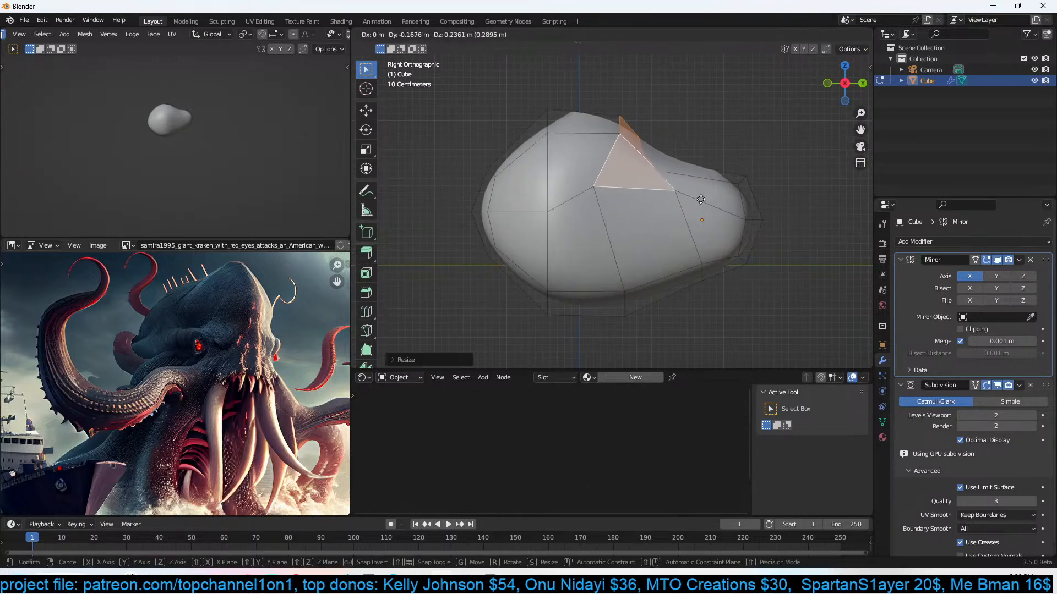
left_click(703, 215)
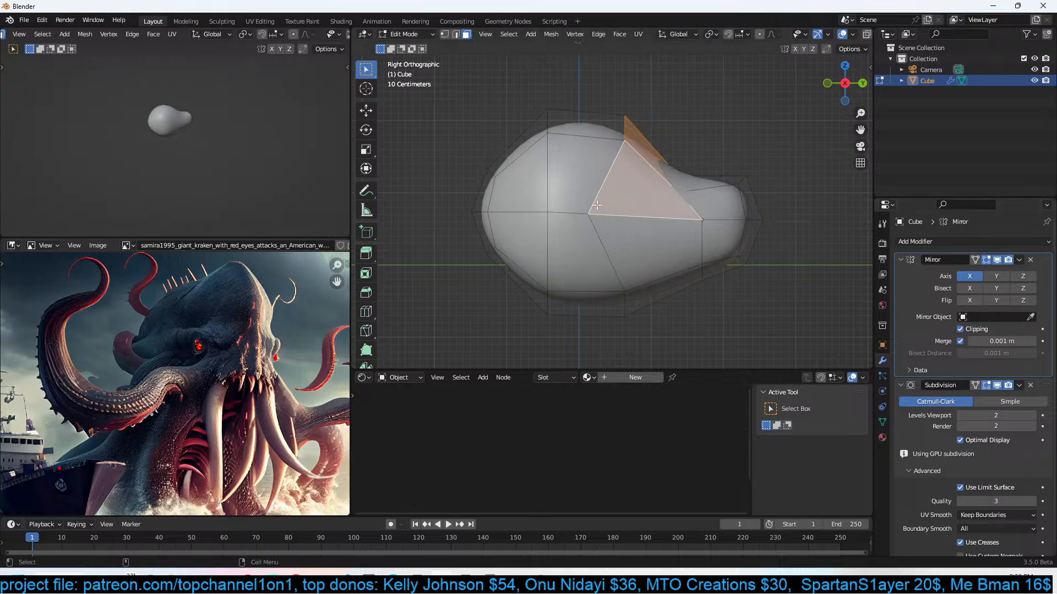
Extrude the two selected upper faces and pull the extrusion up and out beyond the body's narrow end.
key("e")
left_click(674, 144)
key("g")
left_click(779, 180)
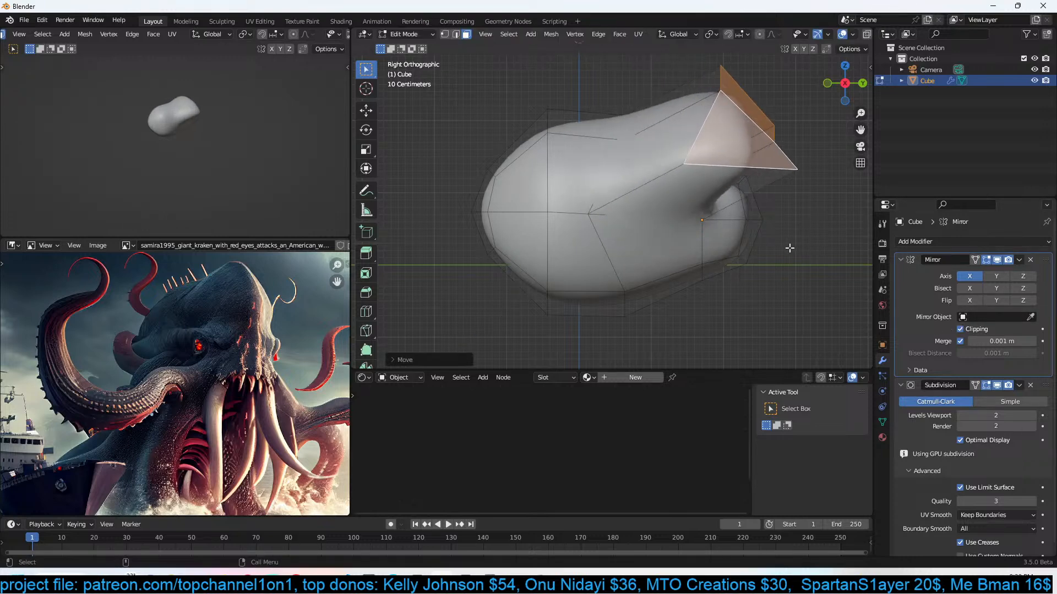
Scale the extruded end faces down along Y to flatten the end of the overhang.
key("s")
key("x")
key("y")
left_click(751, 152)
middle_click_drag(749, 146, 610, 137)
key("ctrl+z")
scroll(610, 138, "down", 3)
key("KP_1")
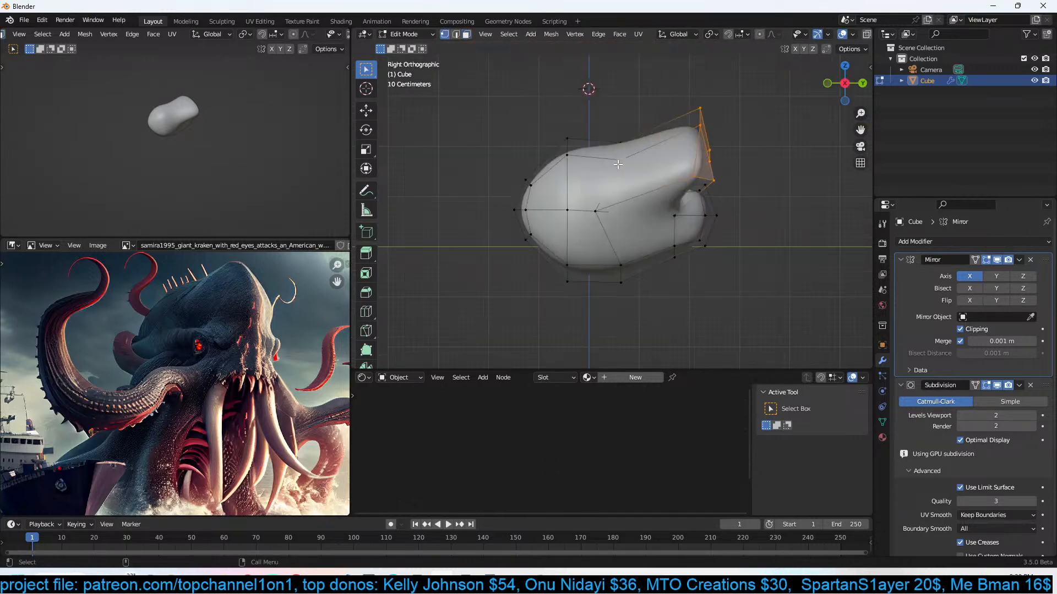
Select the lower edges of the overhang's flattened end and shift them in the right side view.
key("KP_3")
middle_click_drag(622, 200, 516, 218)
key("2")
left_click(667, 155)
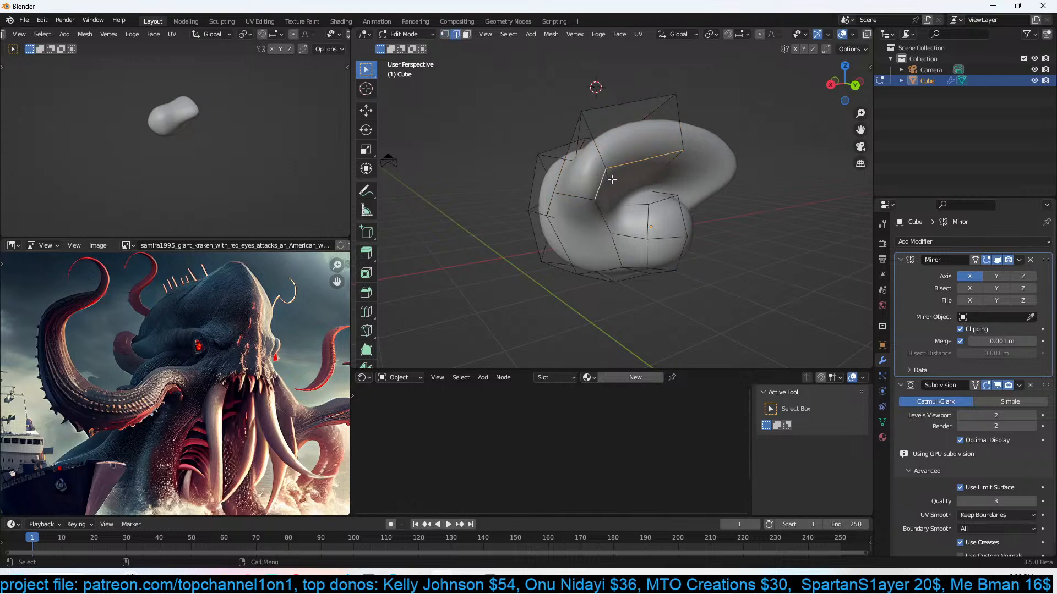
key("KP_3")
key("g")
left_click(641, 147)
Select the end faces of the overhang and rotate them in the top view.
middle_click_drag(648, 170, 576, 216, "shift")
key("3")
left_click(652, 173)
left_click(599, 221, "shift")
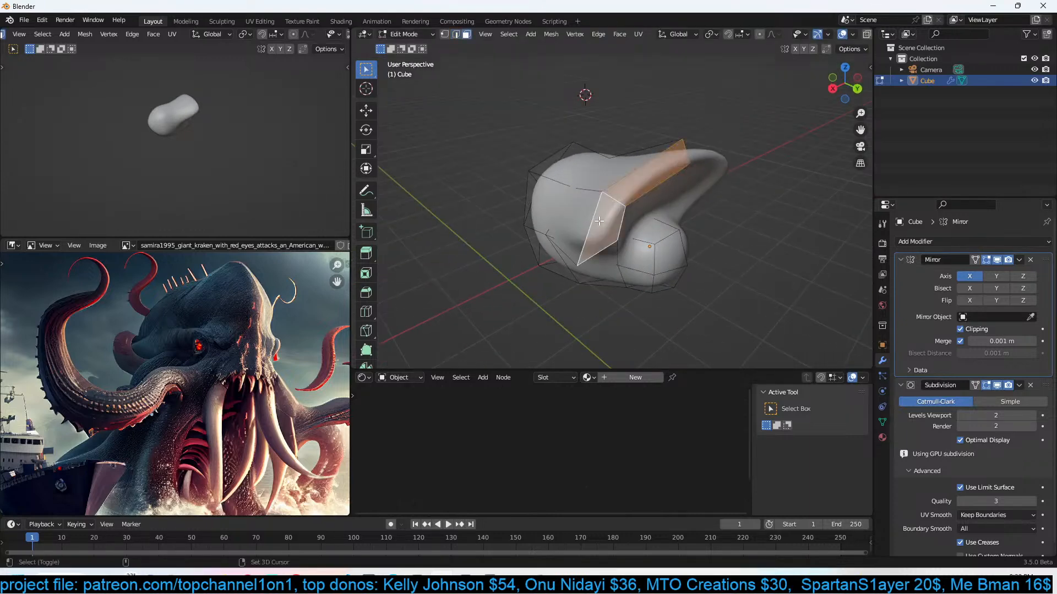
key("KP_7")
scroll(685, 185, "up", 4, "shift")
key("r")
left_click(642, 267)
Extrude the overhang's end faces outward and lower them about 1 m to lengthen the overhang.
key("e")
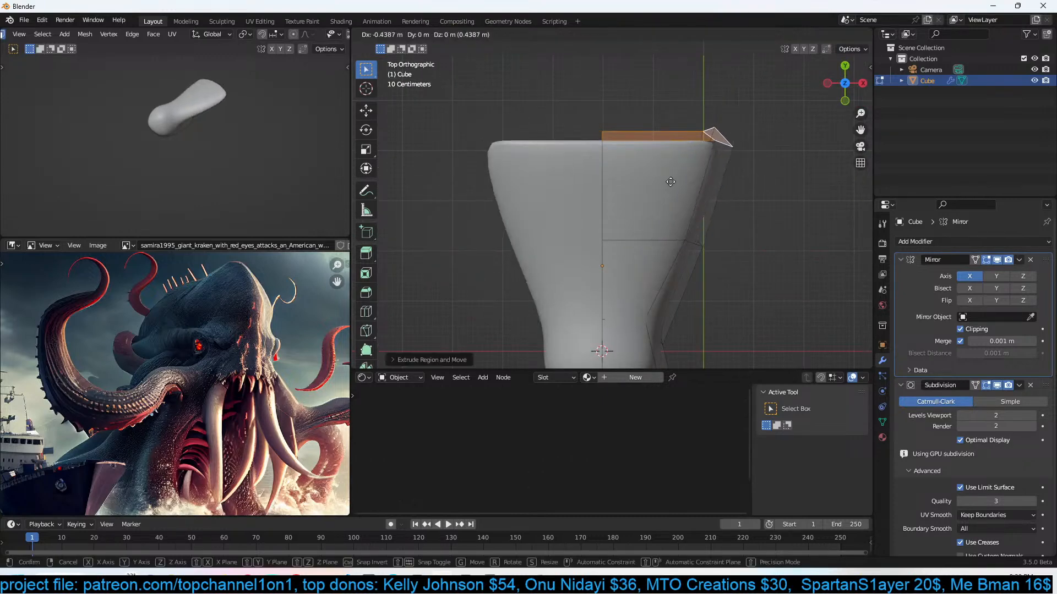
left_click(641, 191)
middle_click_drag(641, 191, 599, 90)
scroll(648, 94, "down", 2)
key("KP_3")
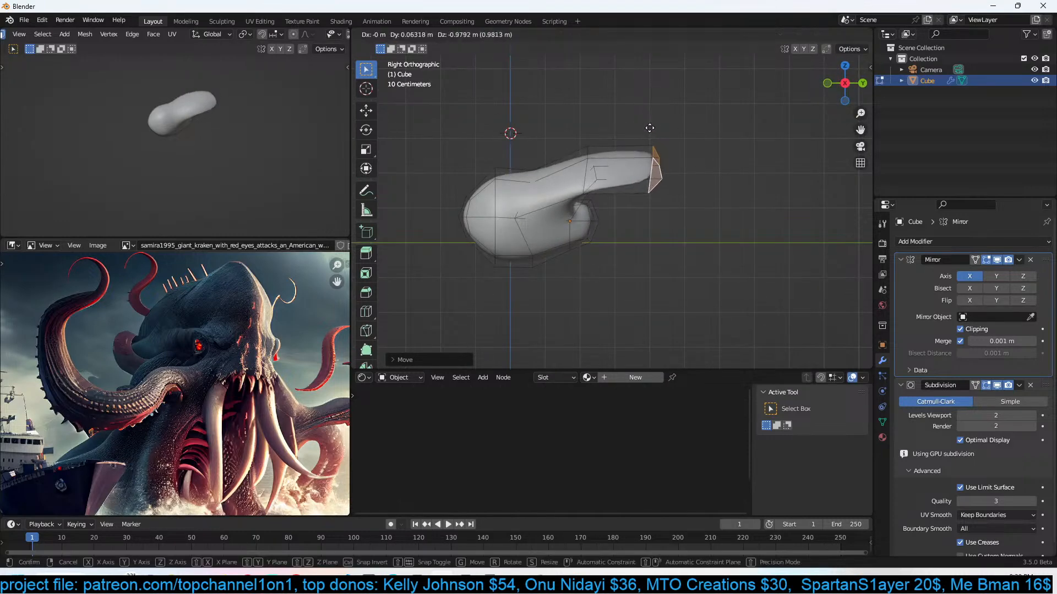
Align the camera to a front three-quarter view of the head and raise the head in the camera frame.
key("Tab")
middle_click_drag(110, 137, 227, 97)
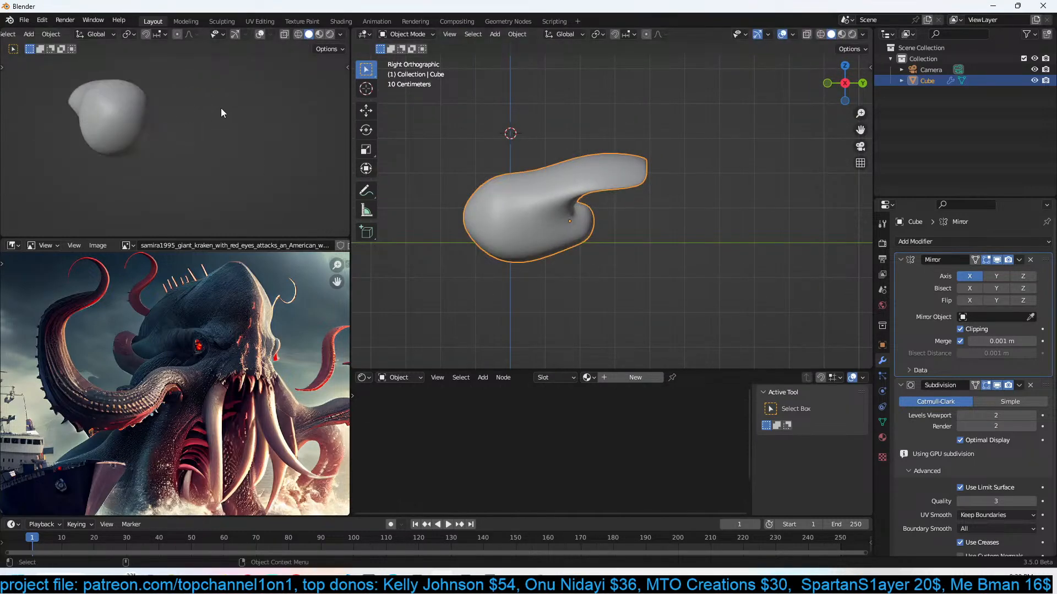
key("KP_0")
scroll(549, 292, "down", 2)
key("KP_0")
middle_click_drag(548, 291, 659, 241)
key("ctrl+alt+KP_0")
key("Home")
scroll(642, 243, "down", 2)
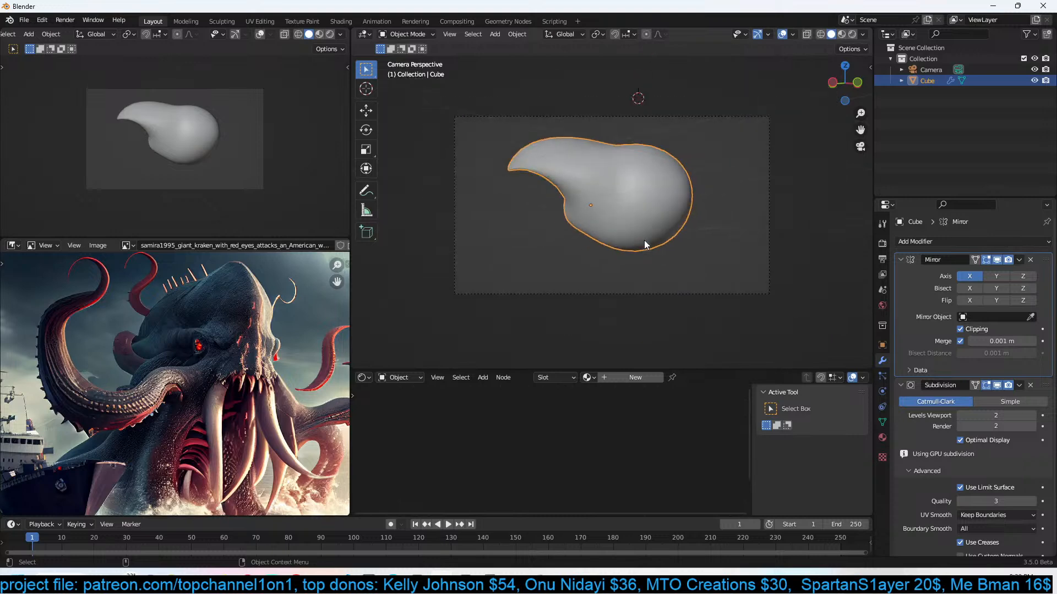
key("g")
left_click(668, 157)
Bevel the lower side vertex of the head's wide end about 0.51 m with two segments.
key("Tab")
middle_click_drag(668, 158, 676, 180)
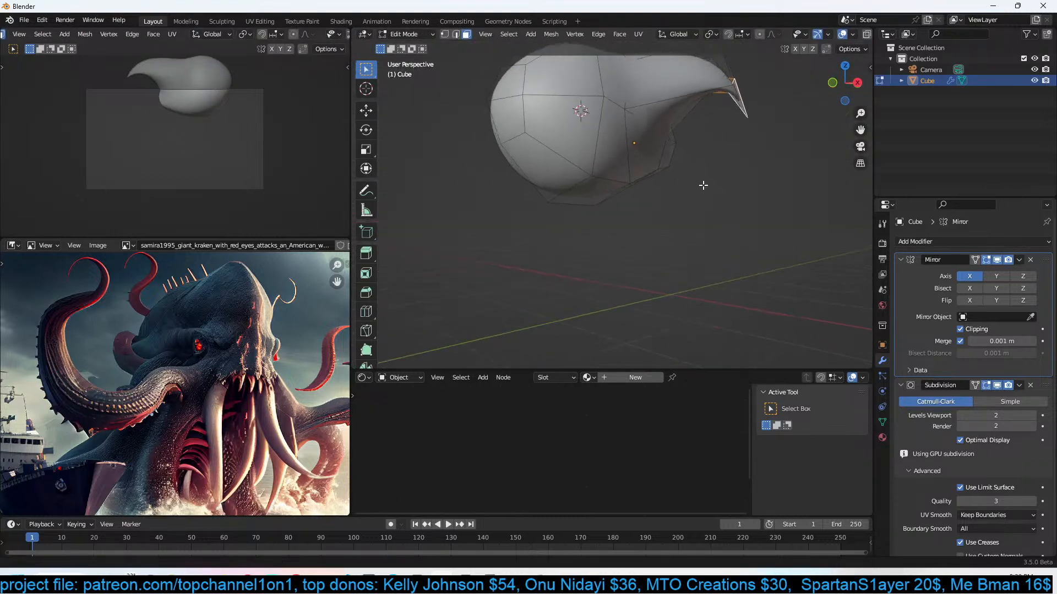
scroll(670, 178, "up", 1)
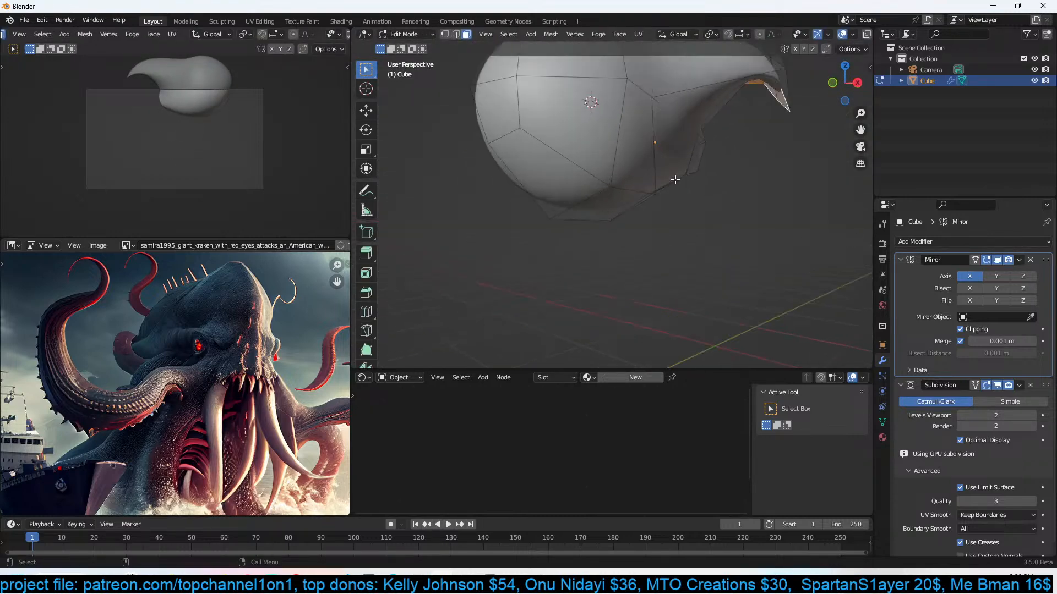
key("1")
middle_click_drag(604, 133, 569, 161)
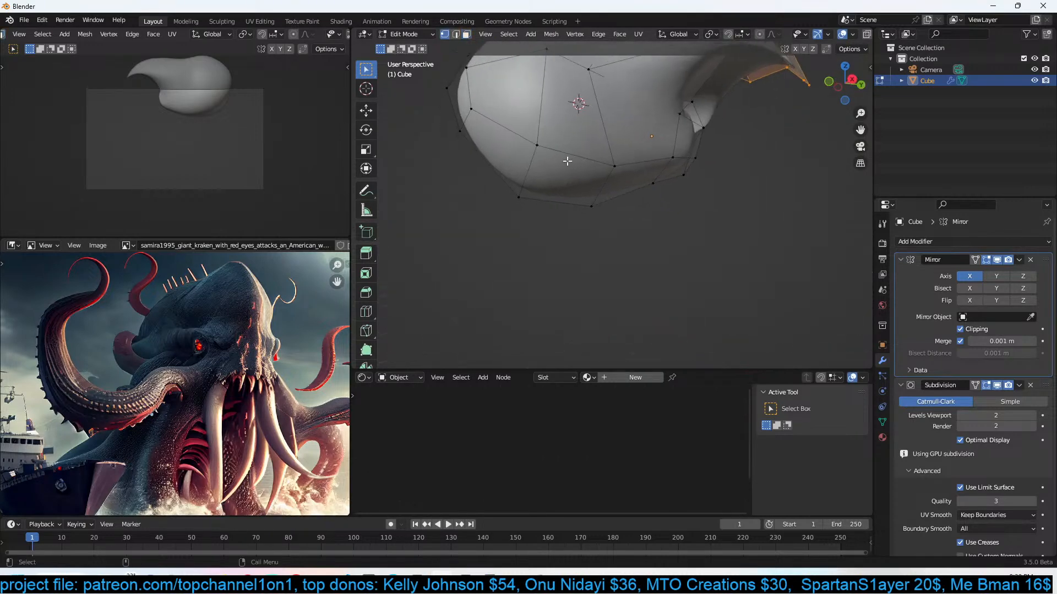
key("k")
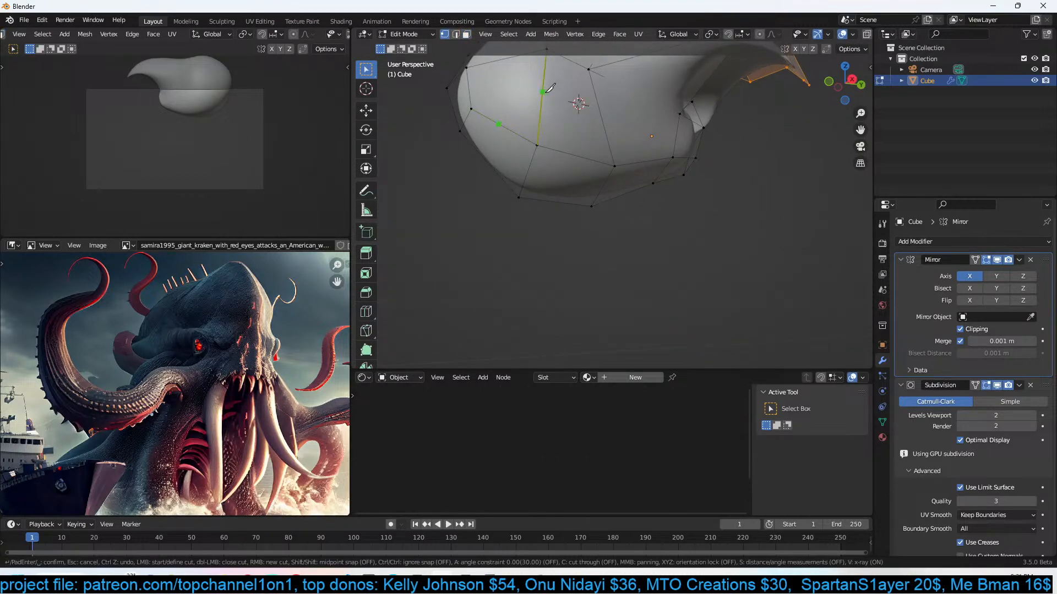
key("Escape")
left_click(539, 143)
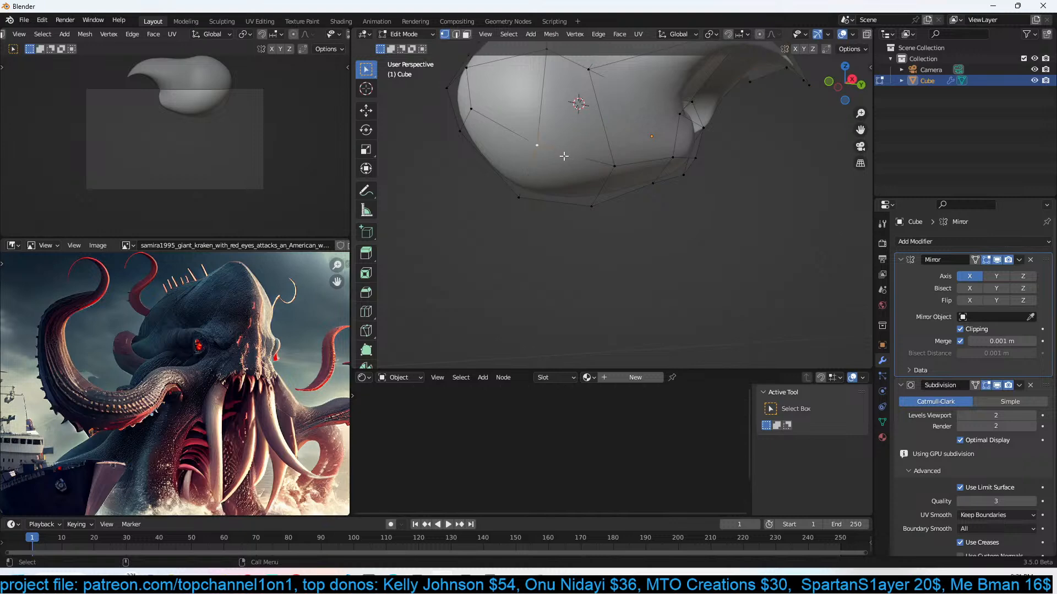
key("ctrl+shift+b")
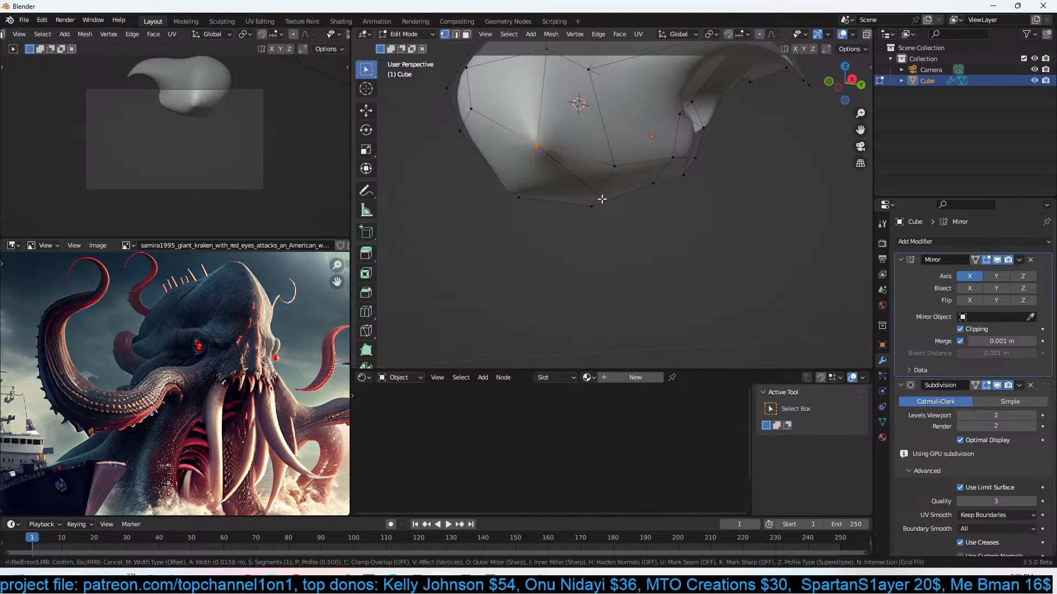
scroll(621, 217, "up", 1)
left_click(621, 217)
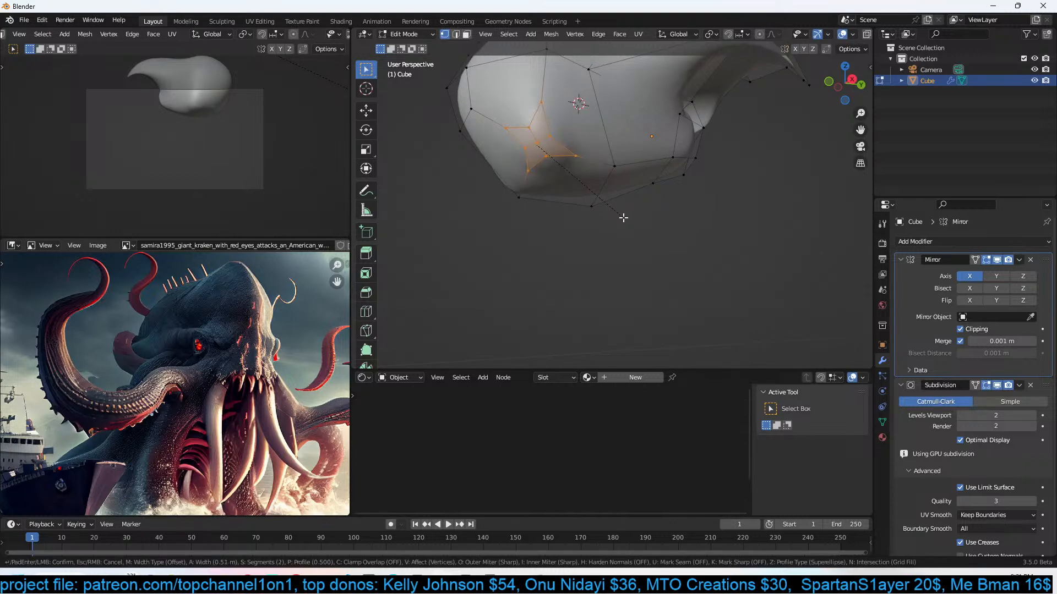
Lower the vertex bevel's profile shape to turn the star-shaped patch into an octagon.
left_click(393, 361)
left_click_drag(490, 211, 474, 213)
left_click(409, 144)
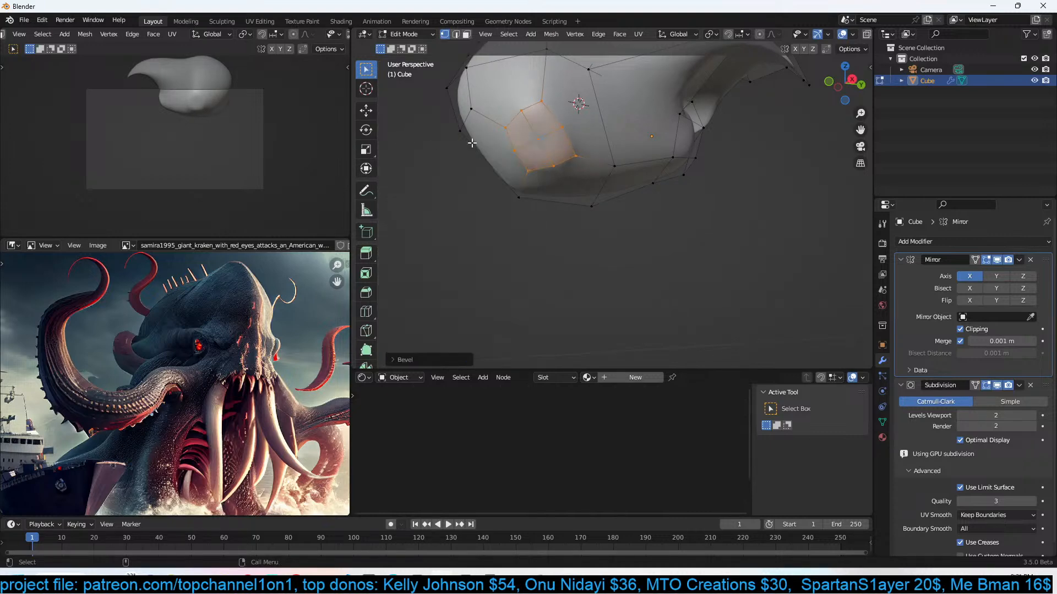
Select the vertices midway along the octagonal patch's sides and scale them outward to round it.
left_click(522, 110)
key("ctrl+z")
key("ctrl+z")
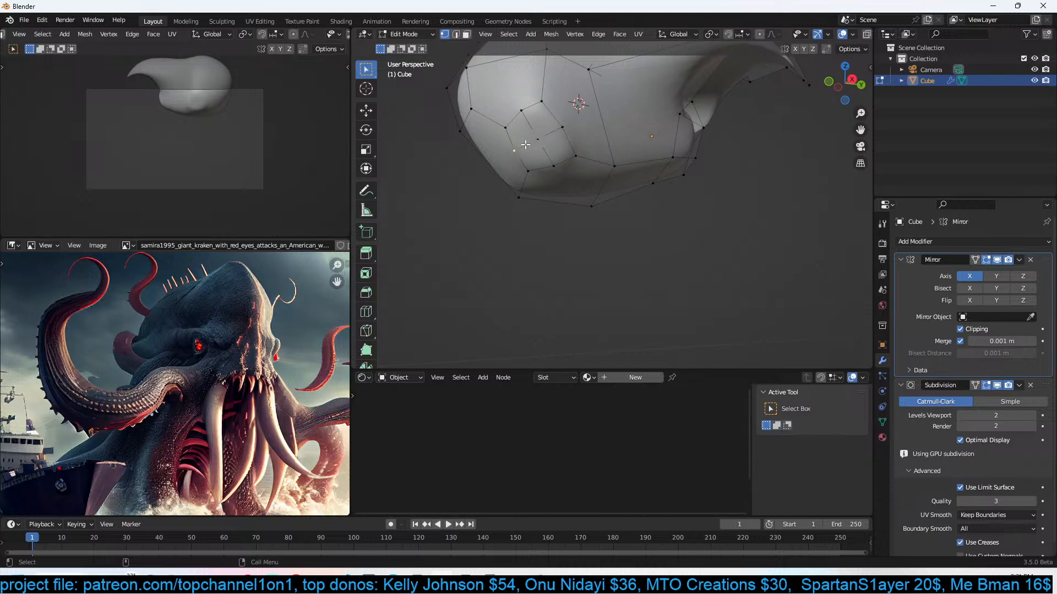
left_click(551, 167, "shift")
key("s")
left_click(570, 163)
Select the four faces of the octagonal patch, extrude them and scale them down inside the patch's outline.
key("3")
left_click(547, 127)
left_click(506, 151, "shift")
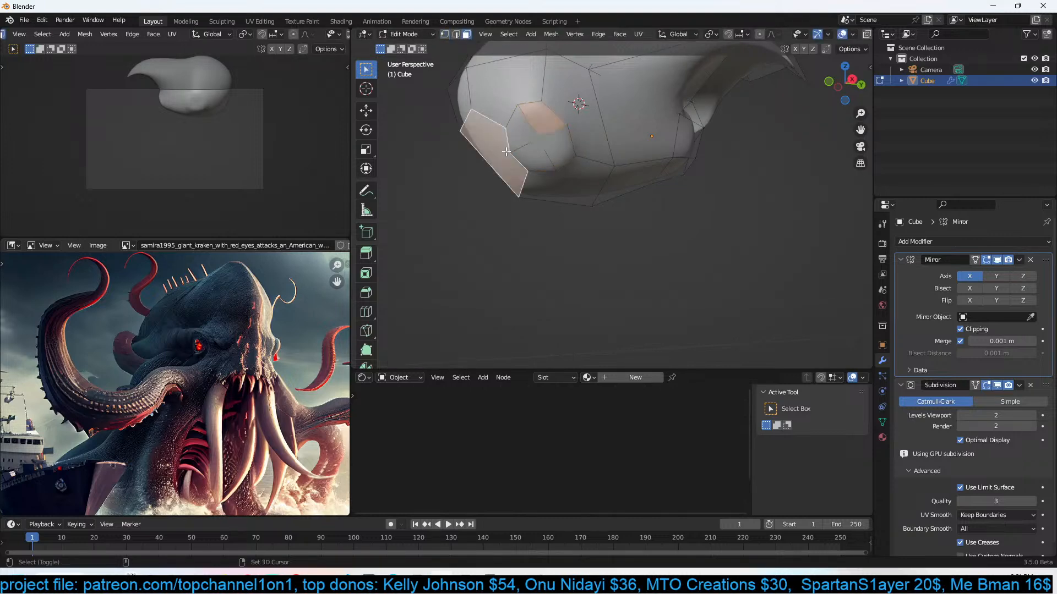
left_click(549, 148)
left_click(533, 123)
left_click(519, 142, "shift")
left_click(530, 150, "shift")
left_click(554, 147, "shift")
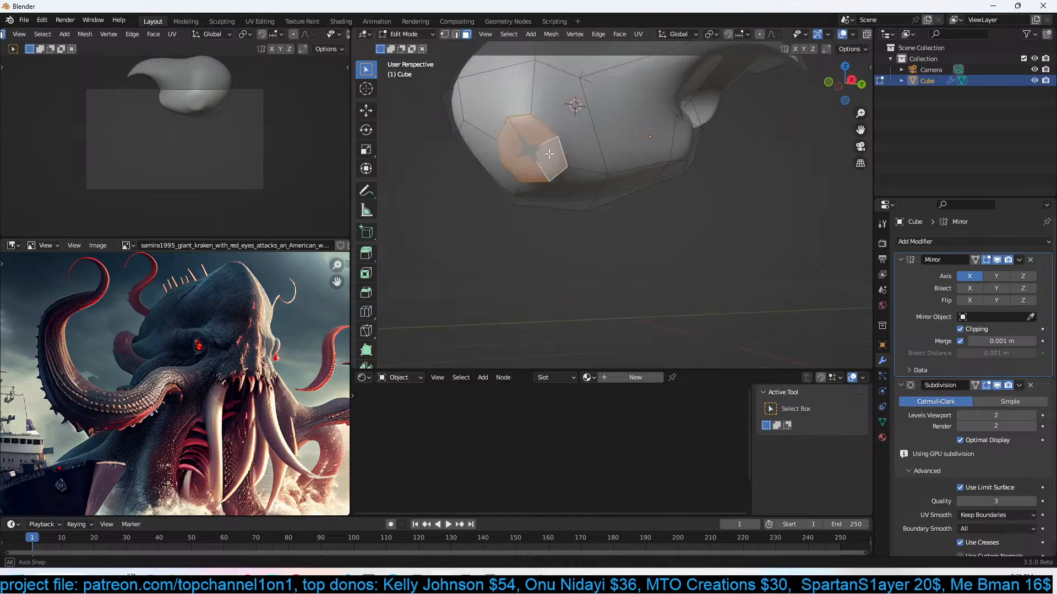
middle_click_drag(553, 147, 518, 194)
key("KP_3")
key("KP_1")
key("KP_3")
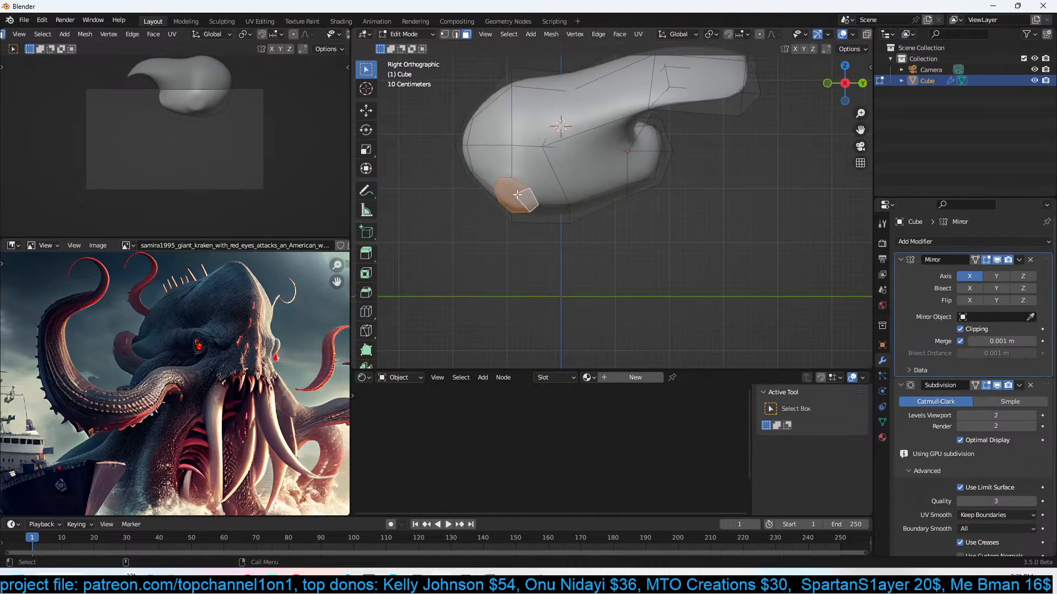
scroll(533, 189, "up", 3)
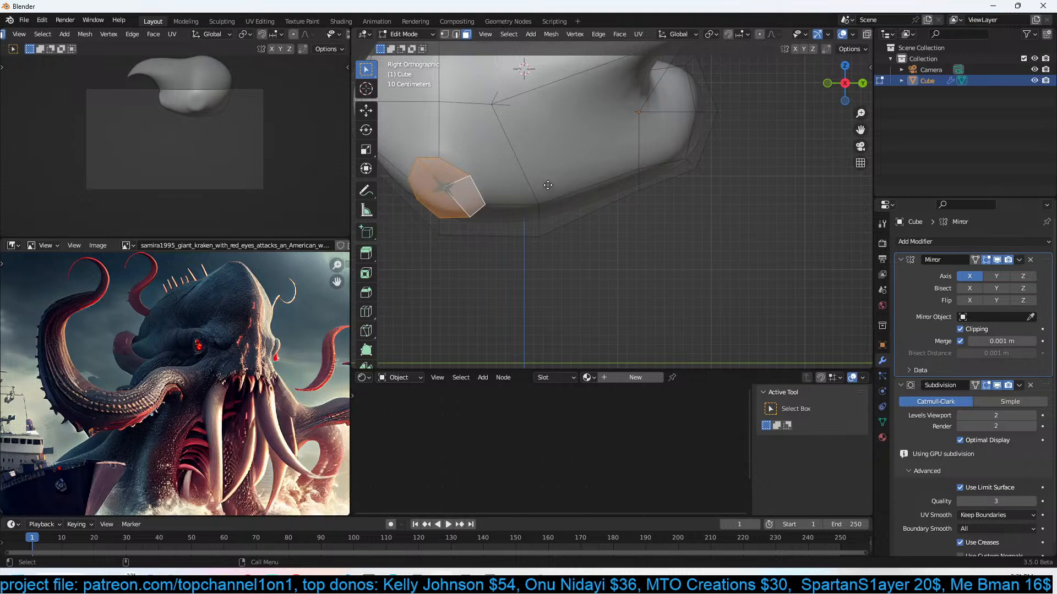
key("s")
left_click(435, 213)
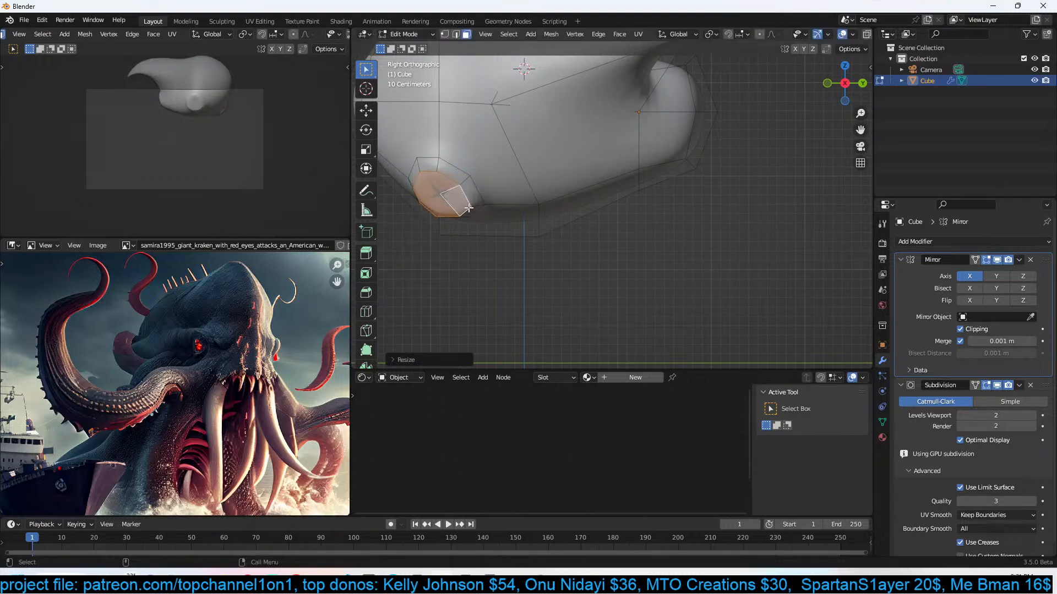
Extrude the patch faces outward into a short tentacle stump and rotate its end in the top view.
right_click(435, 213, "ctrl")
key("KP_7")
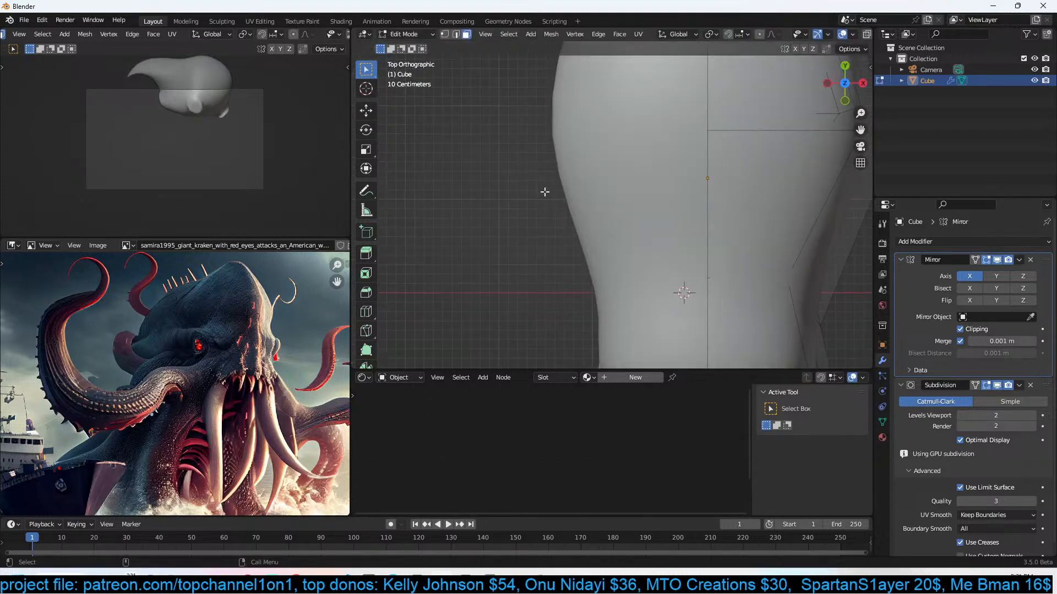
scroll(575, 208, "down", 4)
key("KP_Decimal")
scroll(576, 208, "down", 2)
key("r")
left_click(774, 290)
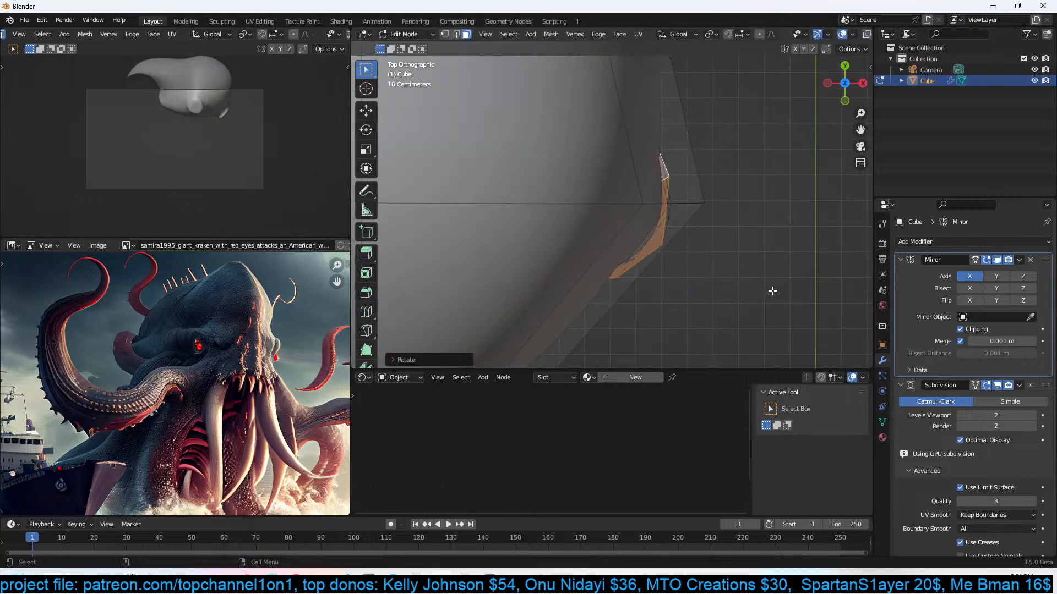
Try to rotate the stump's end faces from an angled view.
middle_click_drag(774, 290, 660, 118)
scroll(660, 117, "down", 2)
key("r")
left_click(663, 186)
key("ctrl+z")
Rotate the stump's end faces about 10° in the right side view, shift them slightly up and scale them down.
middle_click_drag(692, 197, 646, 204)
key("KP_3")
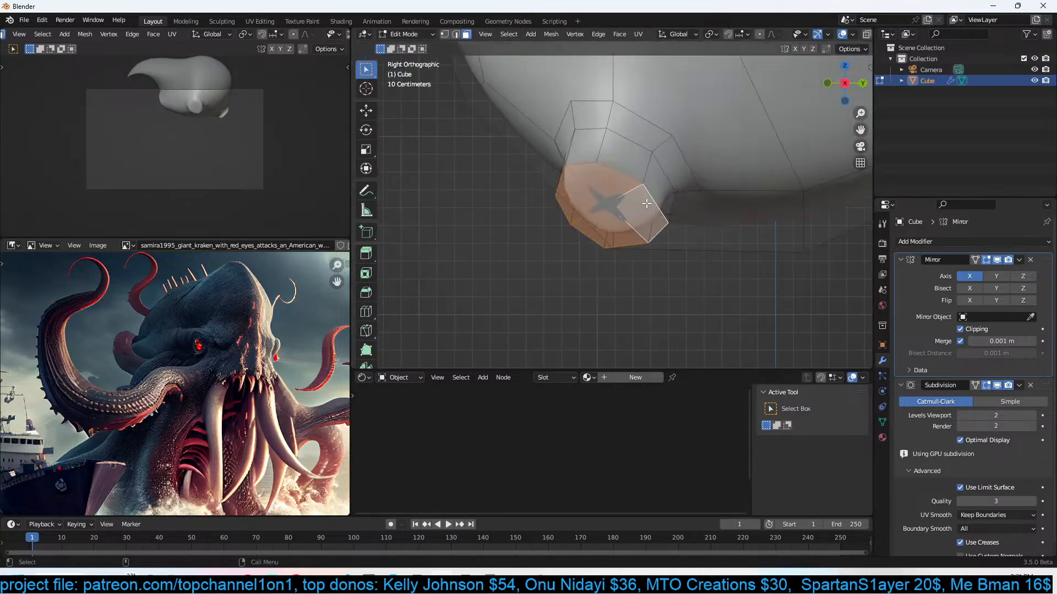
scroll(670, 227, "up", 4)
scroll(721, 181, "down", 3)
key("r")
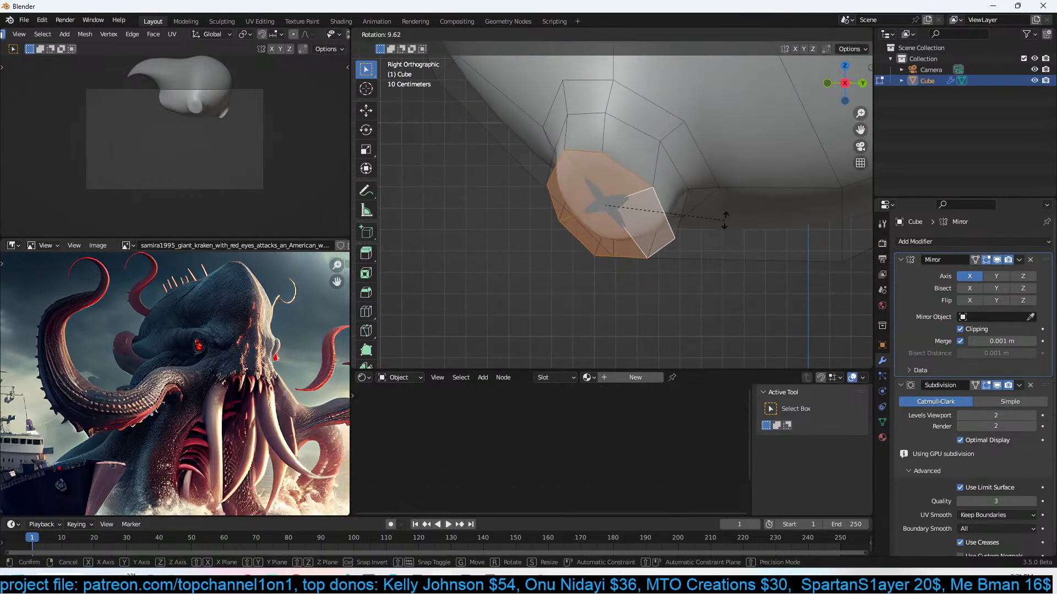
left_click(724, 220)
key("g")
left_click(717, 198)
key("s")
left_click(672, 203)
Move the stump's end faces outward from the head and scale them up.
middle_click_drag(672, 202, 765, 180)
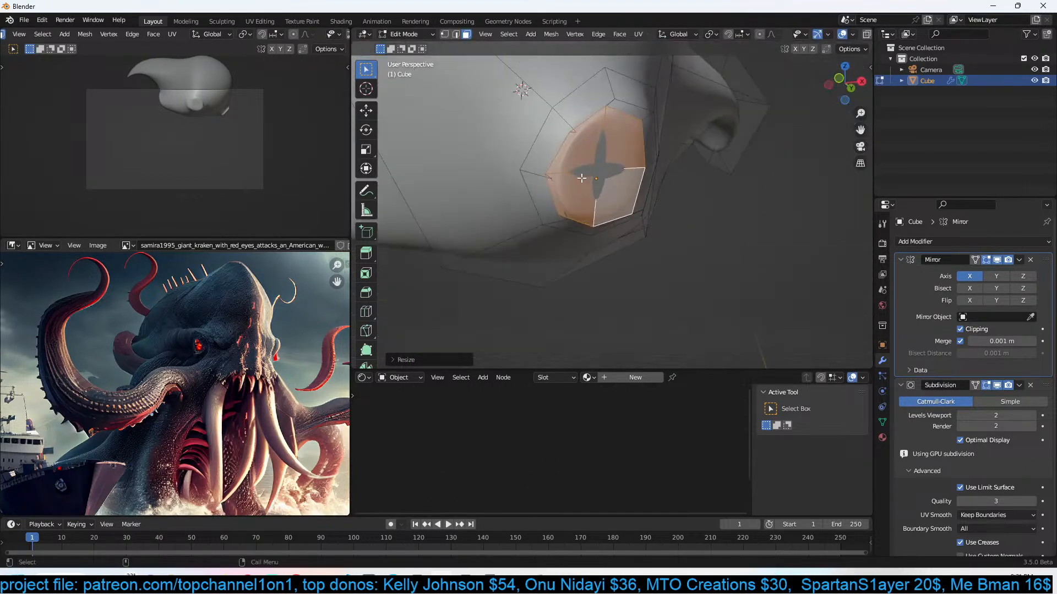
key("g")
left_click(626, 180)
middle_click_drag(625, 179, 588, 163)
key("s")
left_click(741, 246)
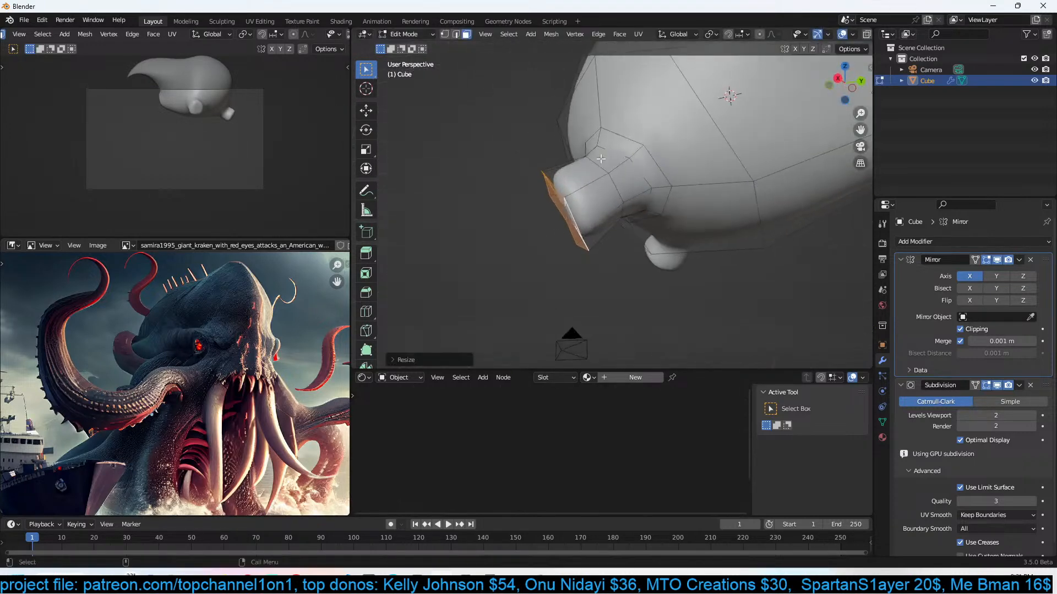
Rotate the stump's end faces clockwise in the right side view.
key("KP_1")
key("KP_3")
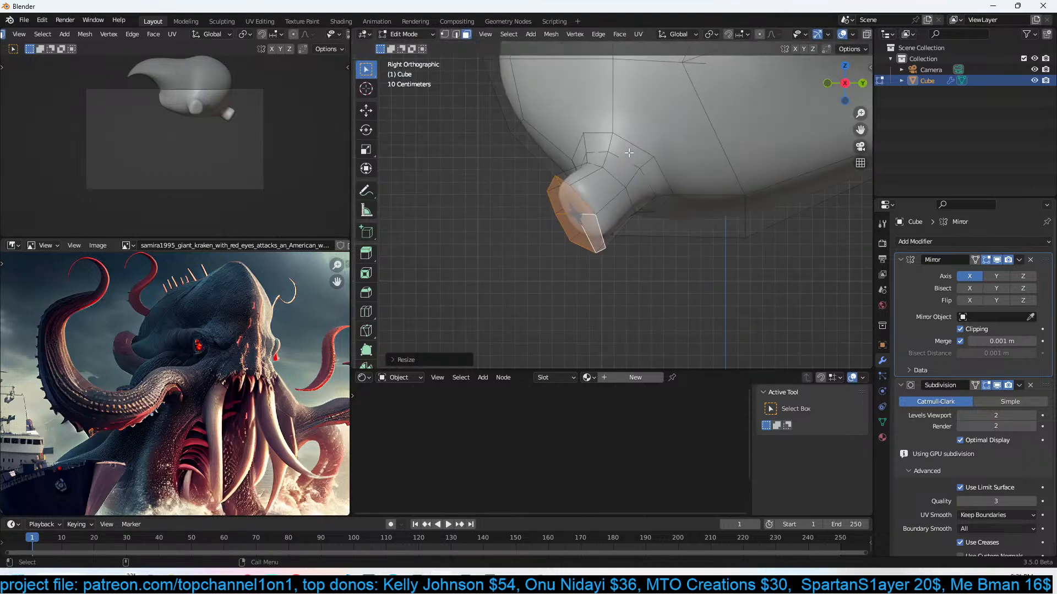
key("r")
left_click(712, 188)
Try to extrude the stump into a curved tentacle with two segments bending down and then up.
scroll(673, 200, "down", 1)
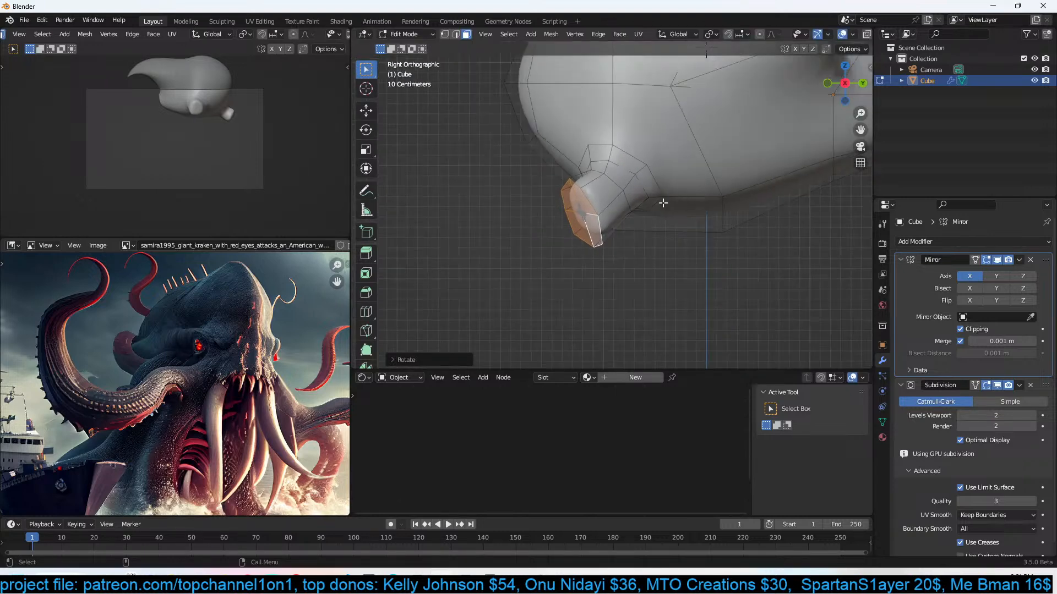
middle_click_drag(635, 207, 680, 198, "shift")
middle_click_drag(585, 207, 567, 202)
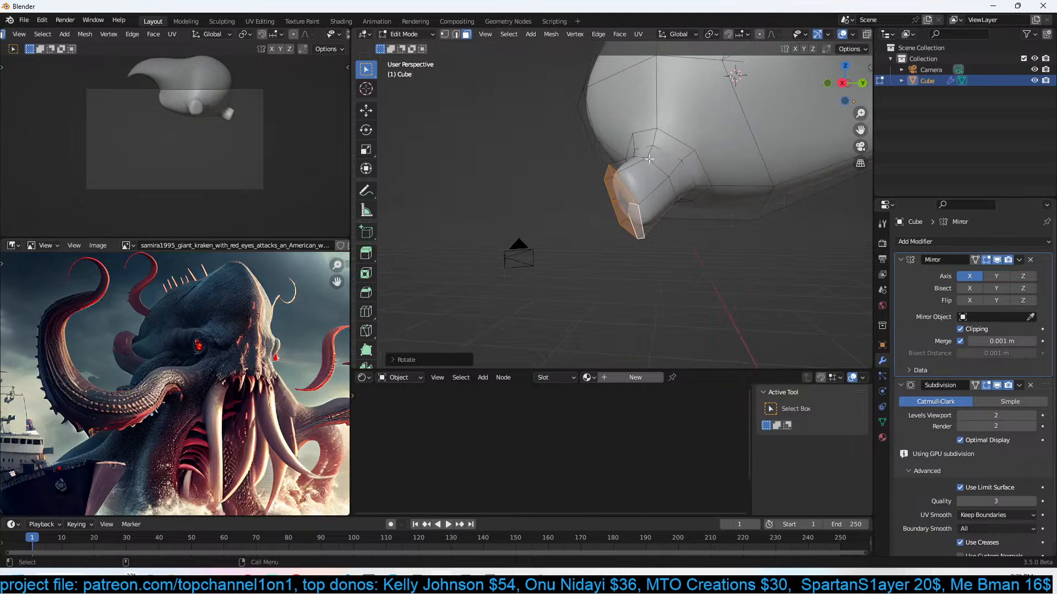
middle_click_drag(666, 238, 715, 229)
key("KP_1")
key("KP_3")
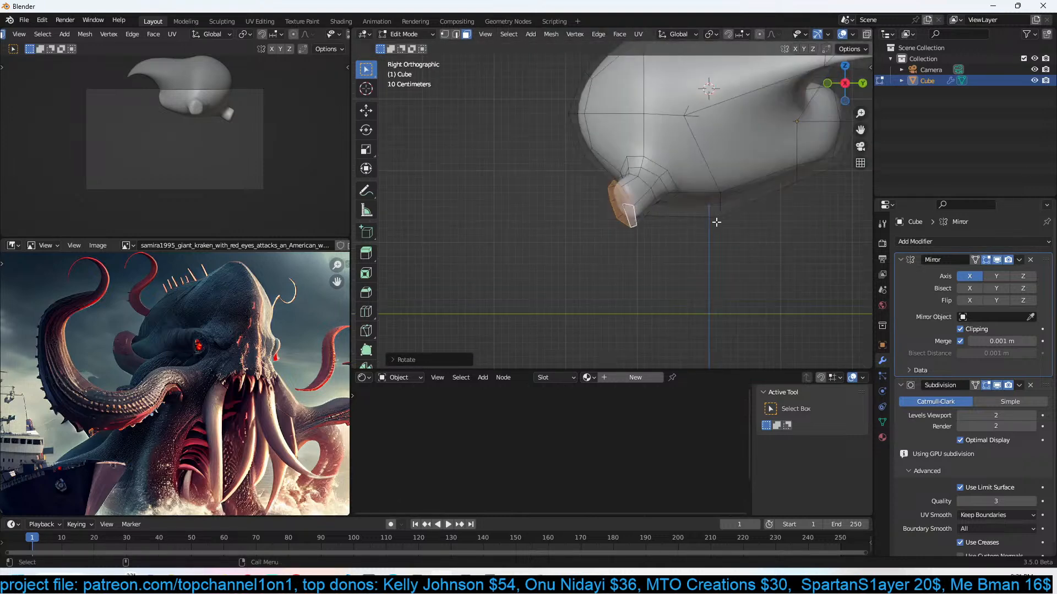
right_click(567, 226, "ctrl")
right_click(488, 164, "ctrl")
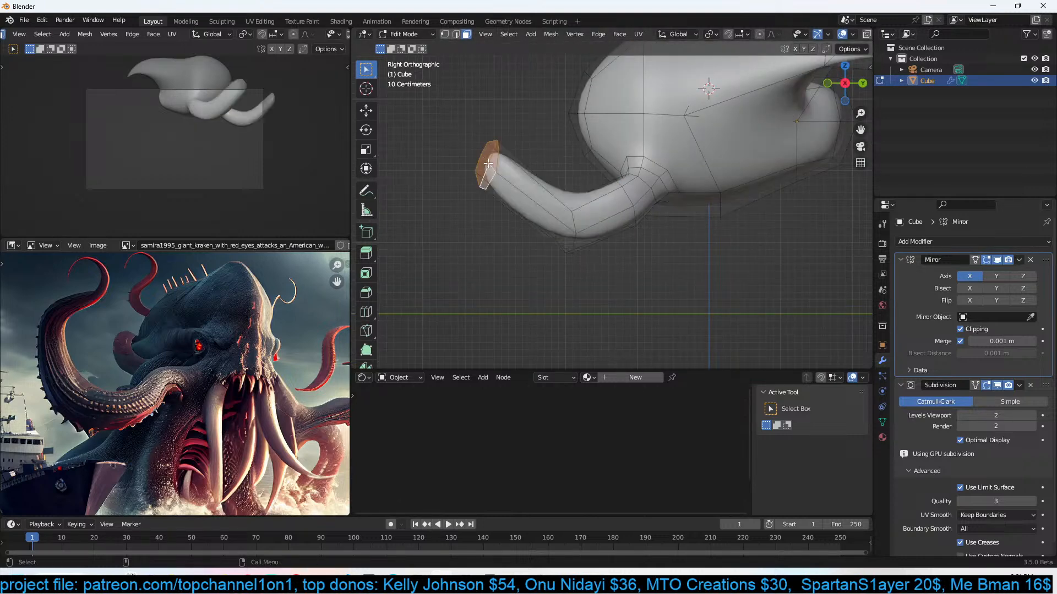
key("ctrl+z")
key("ctrl+z")
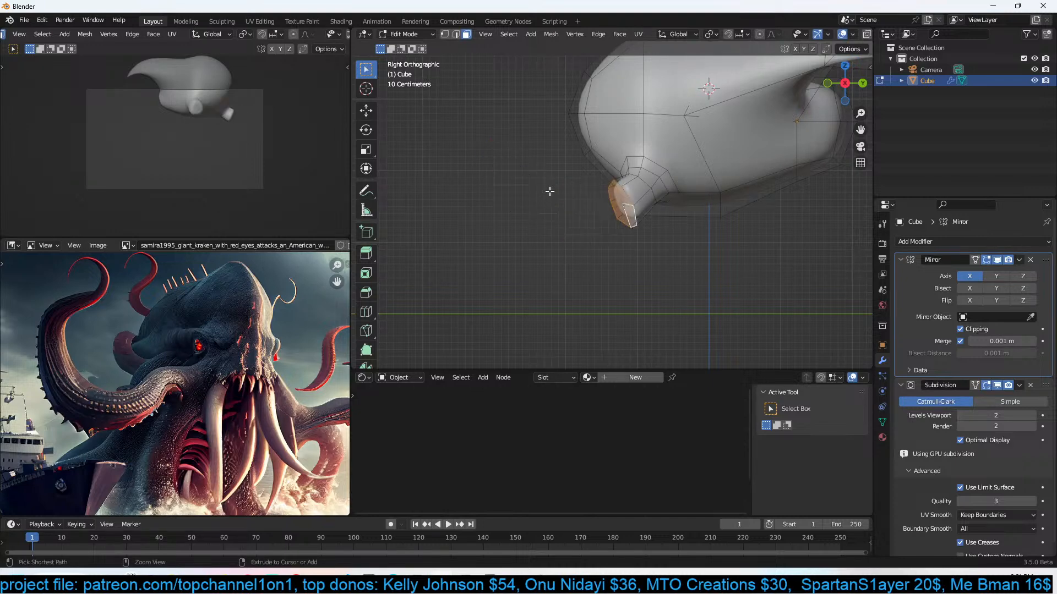
Inset the stump's end faces by about 0.04 m and adjust the inner faces with Shrink/Fatten.
key("Tab")
middle_click_drag(585, 216, 731, 229)
key("Tab")
key("KP_Decimal")
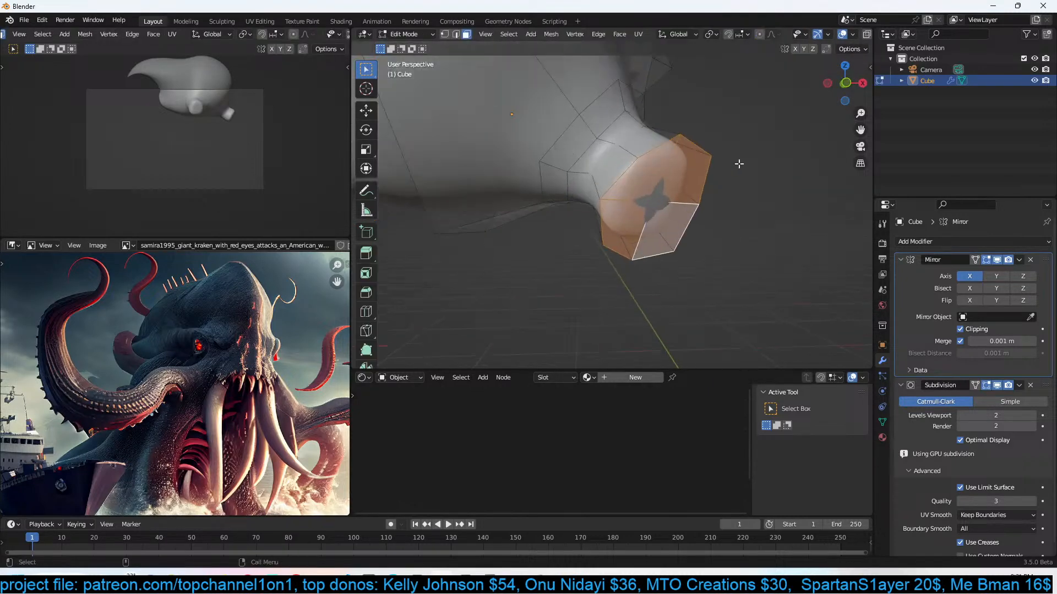
key("i")
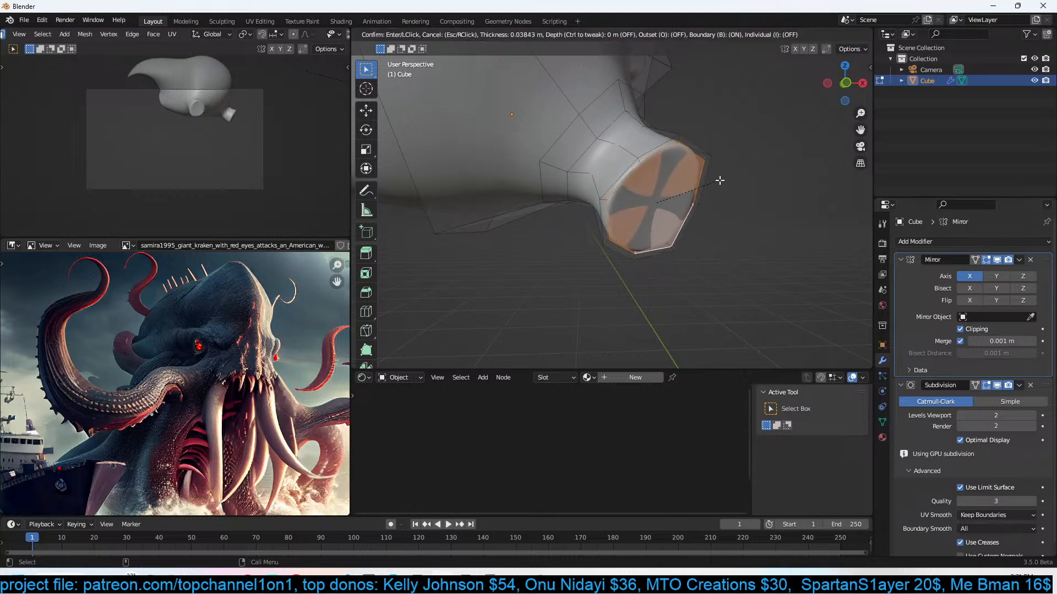
left_click(718, 180)
key("alt+s")
left_click(717, 188)
key("Tab")
middle_click_drag(718, 191, 661, 188)
scroll(599, 199, "down", 4)
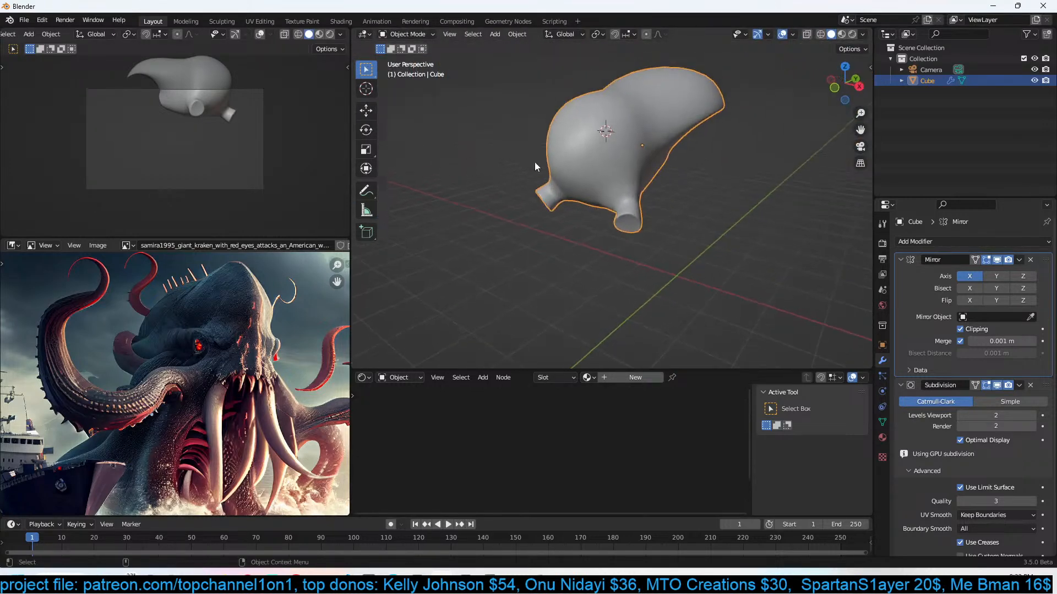
Move the camera in camera view so the kraken's head sits fully inside the upper half of the frame.
middle_click_drag(508, 158, 538, 162)
key("alt+a")
key("KP_1")
scroll(539, 163, "up", 2)
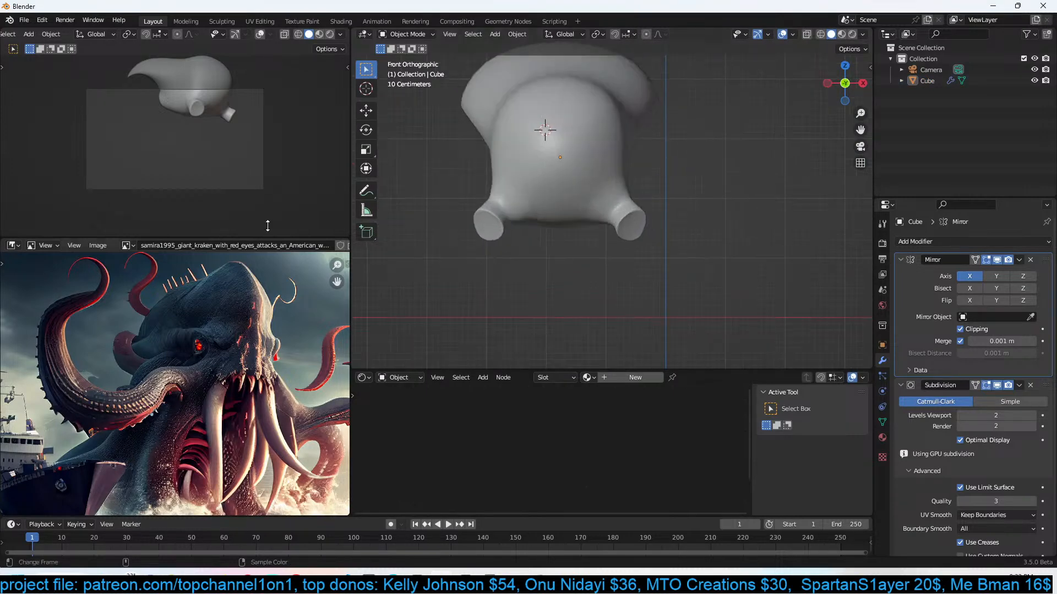
left_click(613, 192)
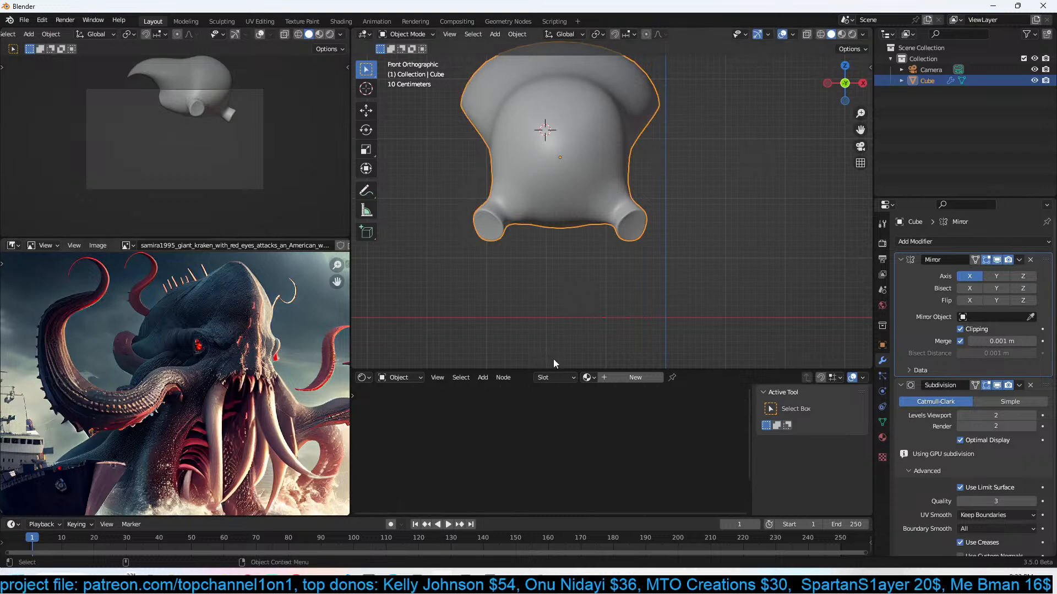
key("KP_0")
key("Home")
key("ctrl+b")
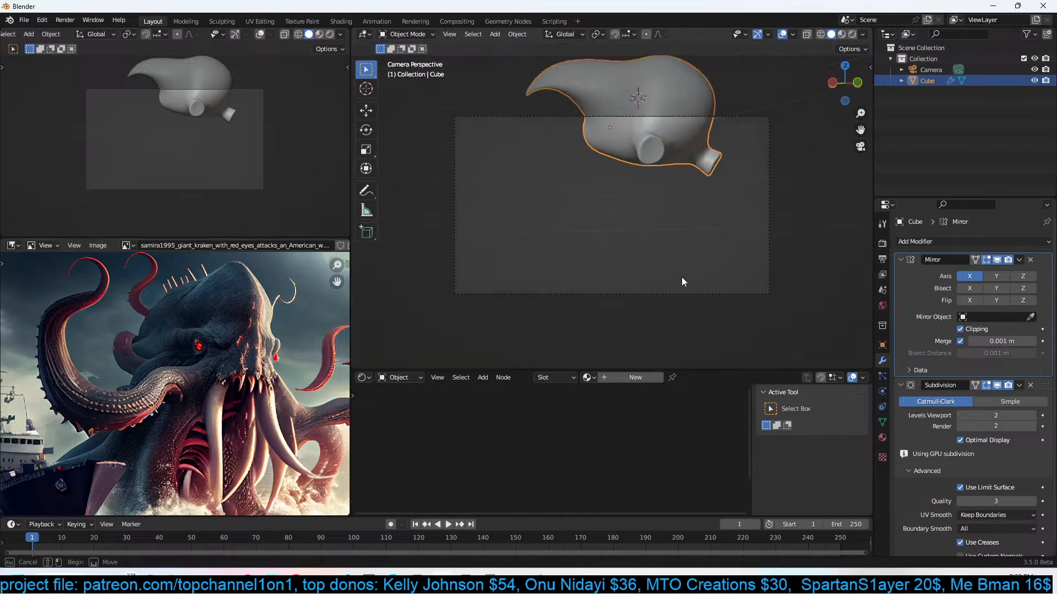
left_click(681, 294)
key("g")
left_click(748, 188)
scroll(749, 188, "down", 2)
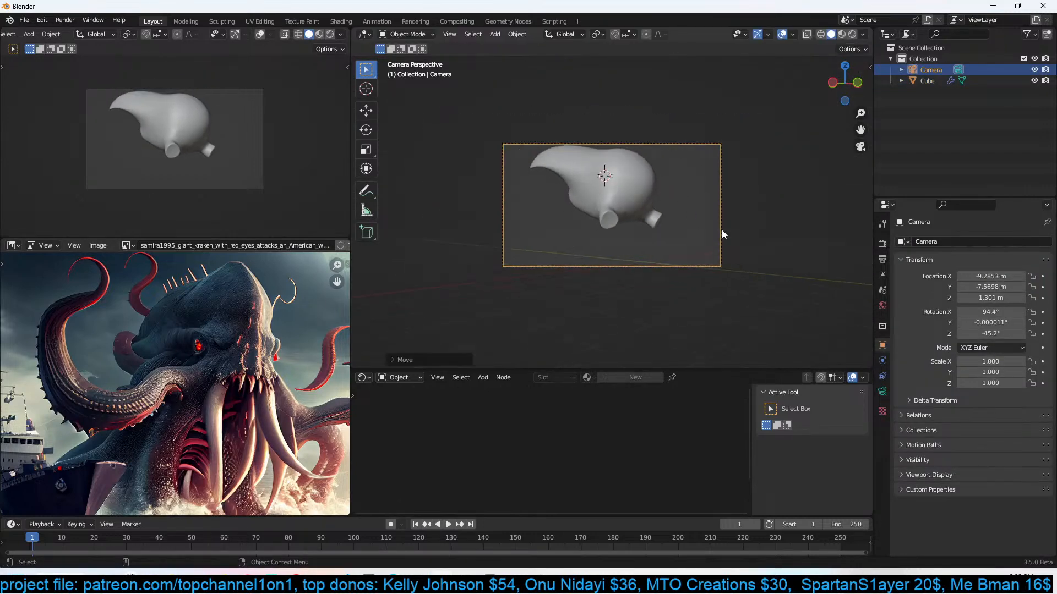
scroll(692, 230, "down", 3)
Switch the small camera preview to rendered shading and set the render engine to Cycles with GPU Compute.
key("n")
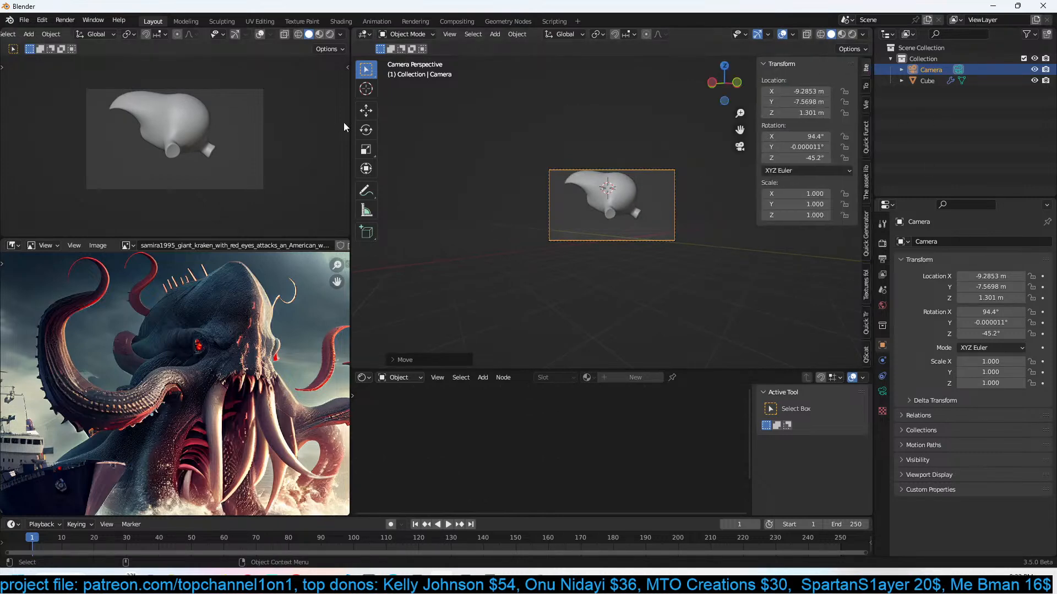
left_click(330, 34)
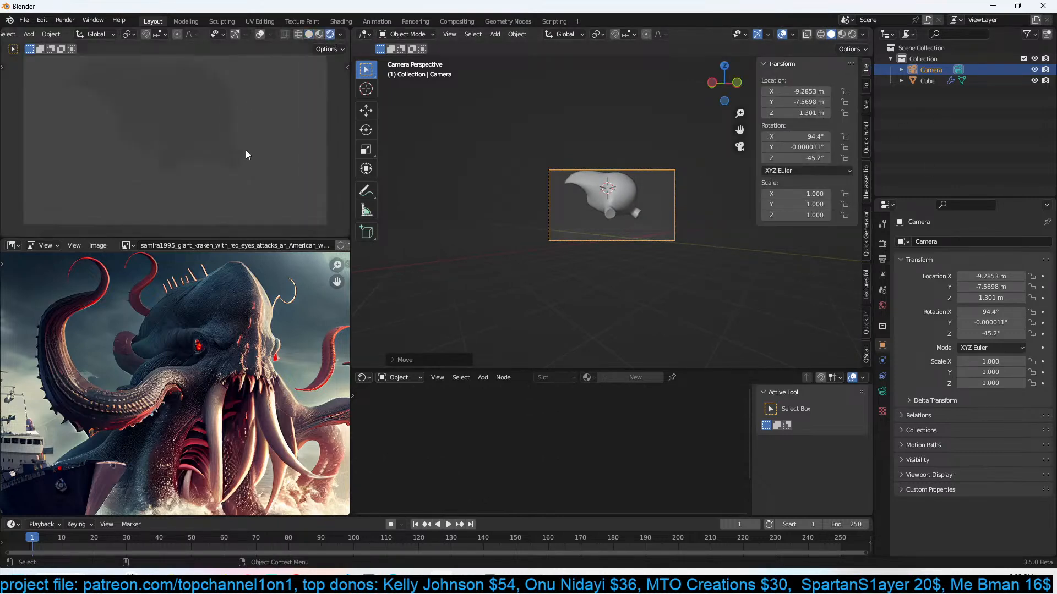
left_click(883, 244)
left_click(1005, 242)
left_click(979, 267)
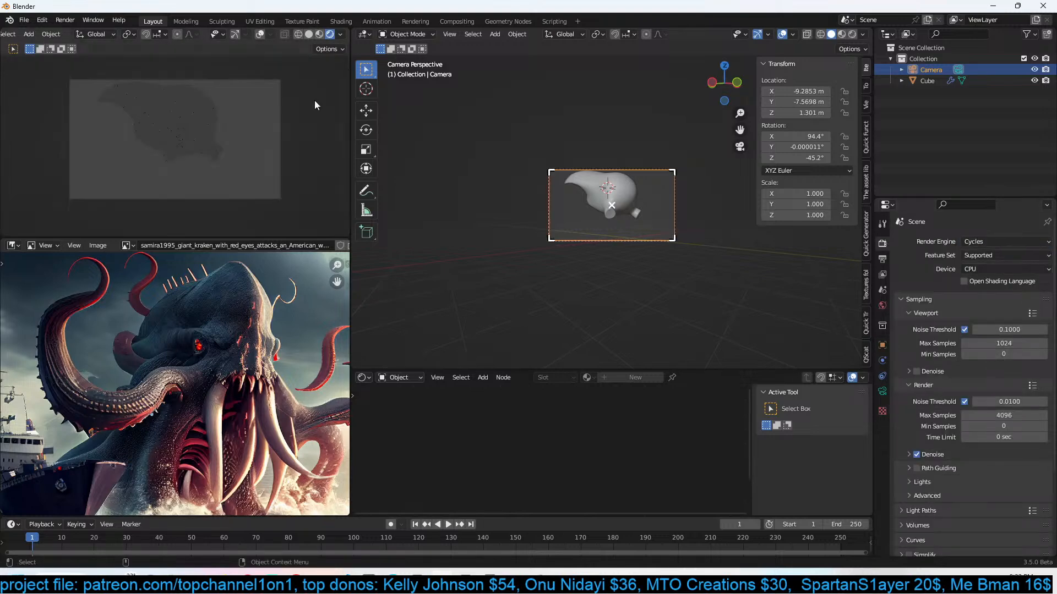
left_click(1006, 269)
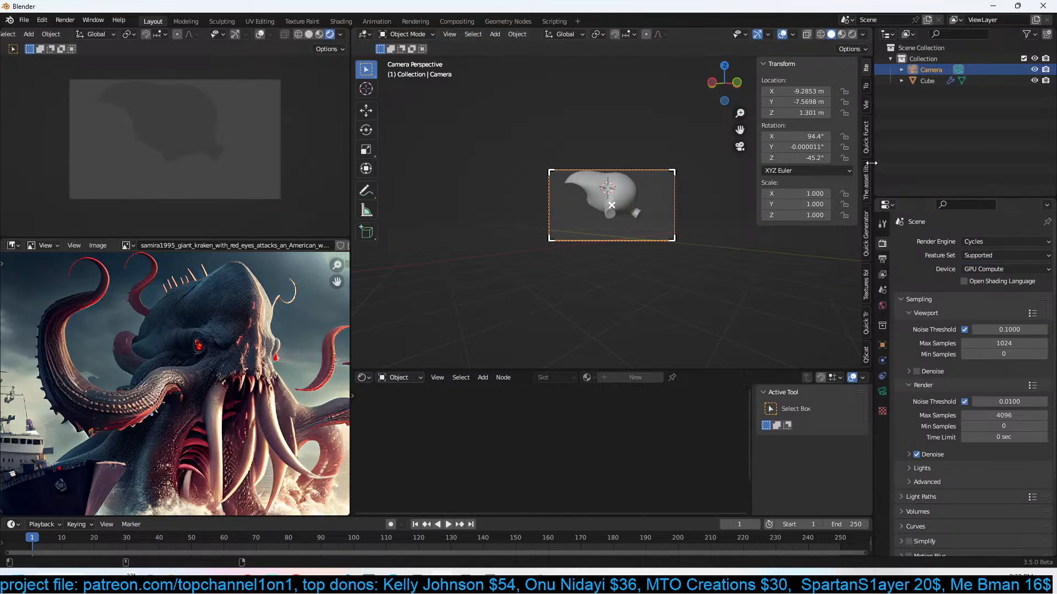
Link a sun to the sky with an infinite ground plane using Quick Functions, and rotate the sun in the camera view.
left_click(866, 137)
left_click(790, 171)
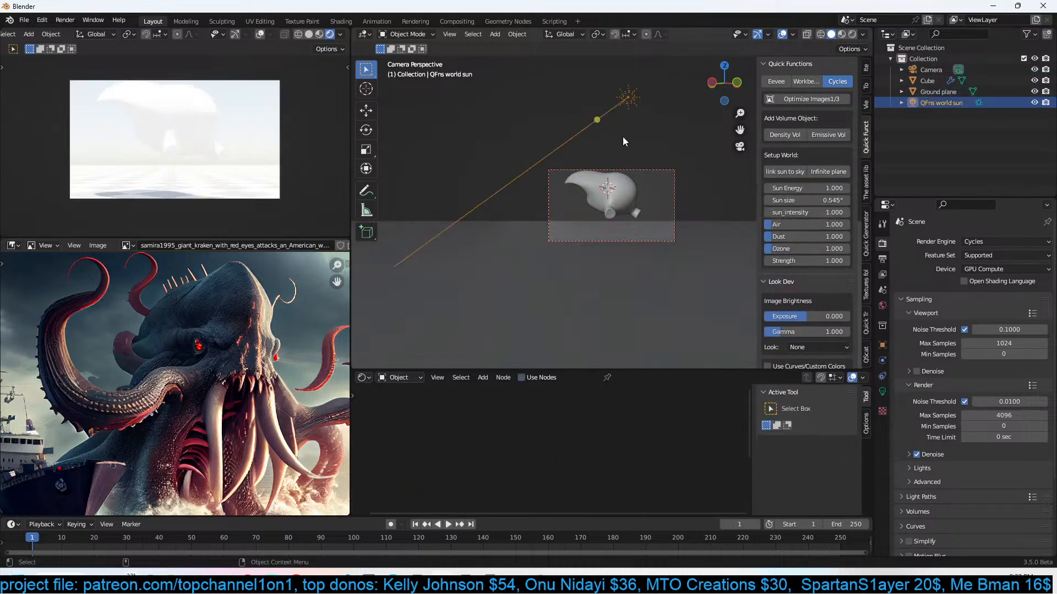
key("t")
key("r")
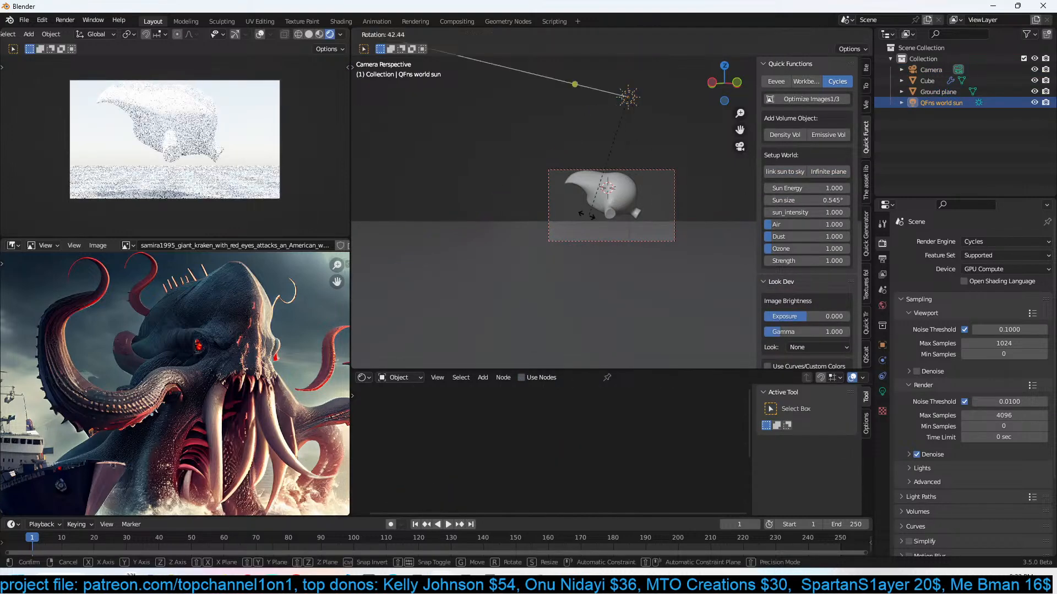
left_click(609, 212)
Rotate the sun in the top view until its beam is nearly horizontal, and set the sky strength to 0.1.
key("KP_7")
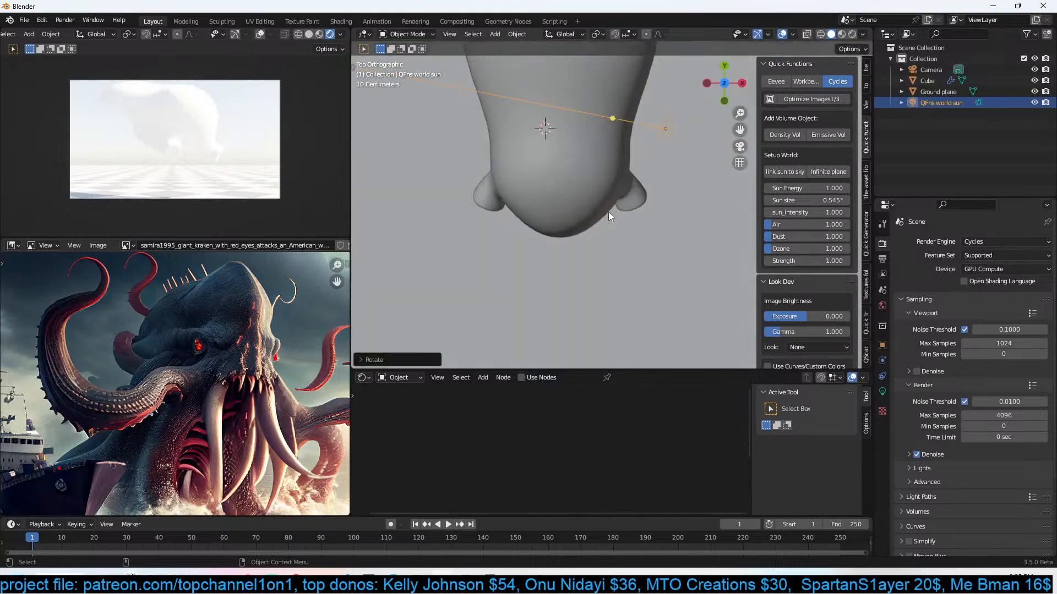
key("t")
key("r")
left_click(686, 163)
left_click(828, 264)
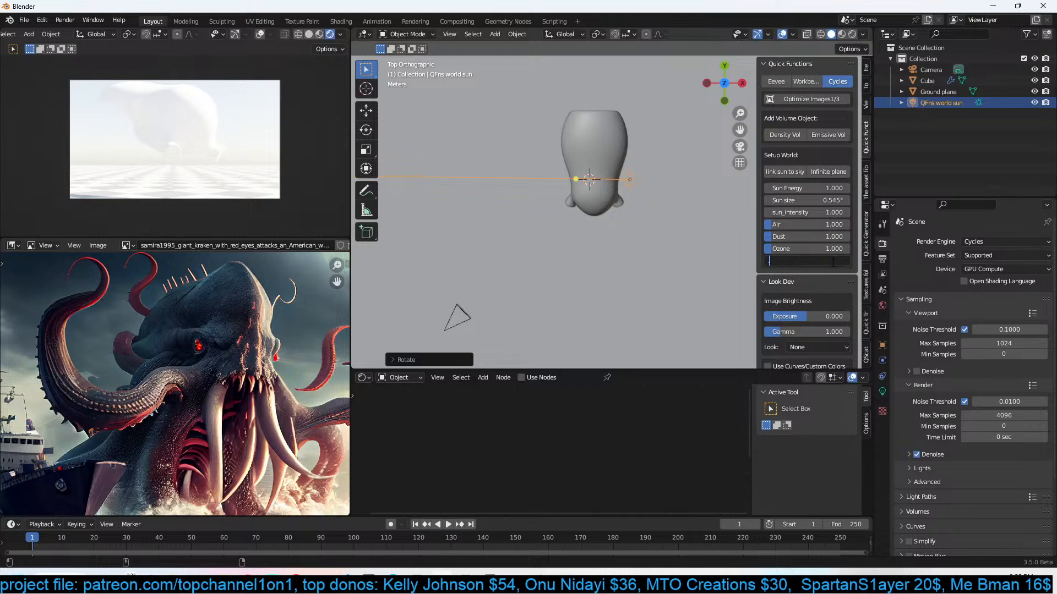
key("Return")
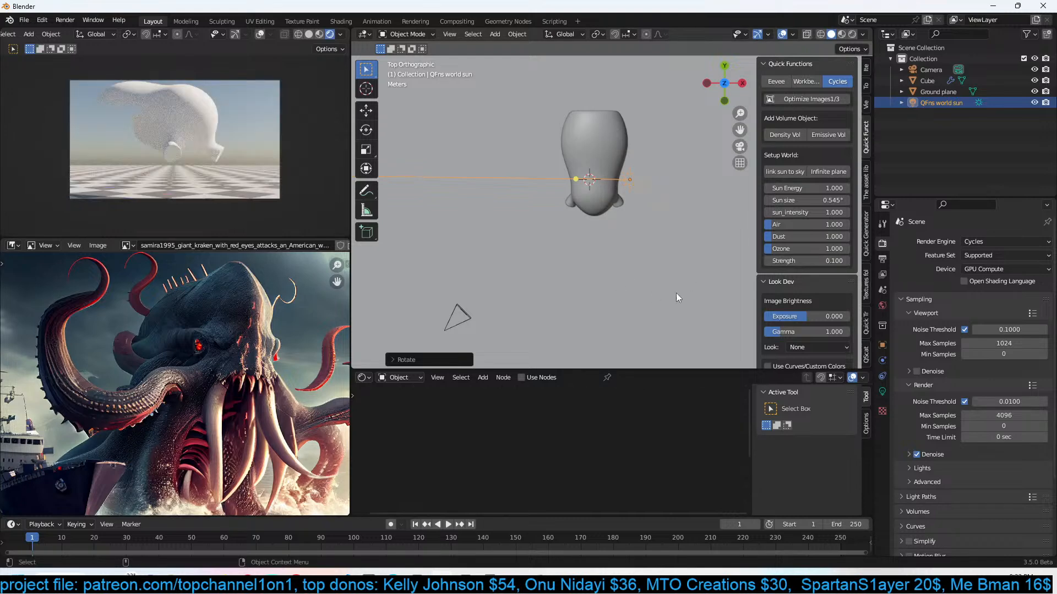
Select the ground plane and search all materials in the asset library for "water".
left_click(663, 280)
scroll(662, 264, "down", 2)
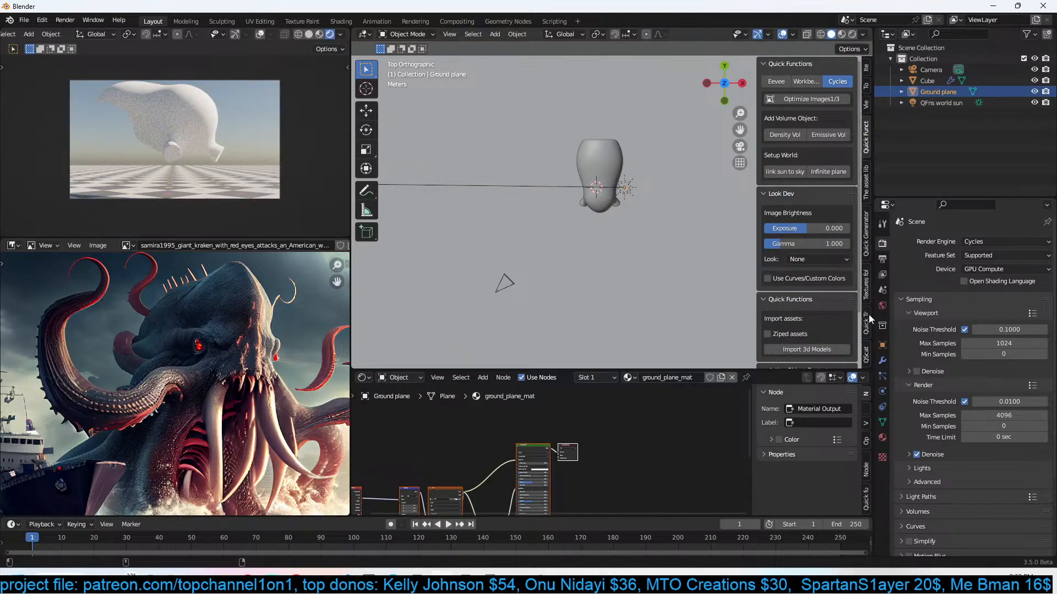
left_click(867, 184)
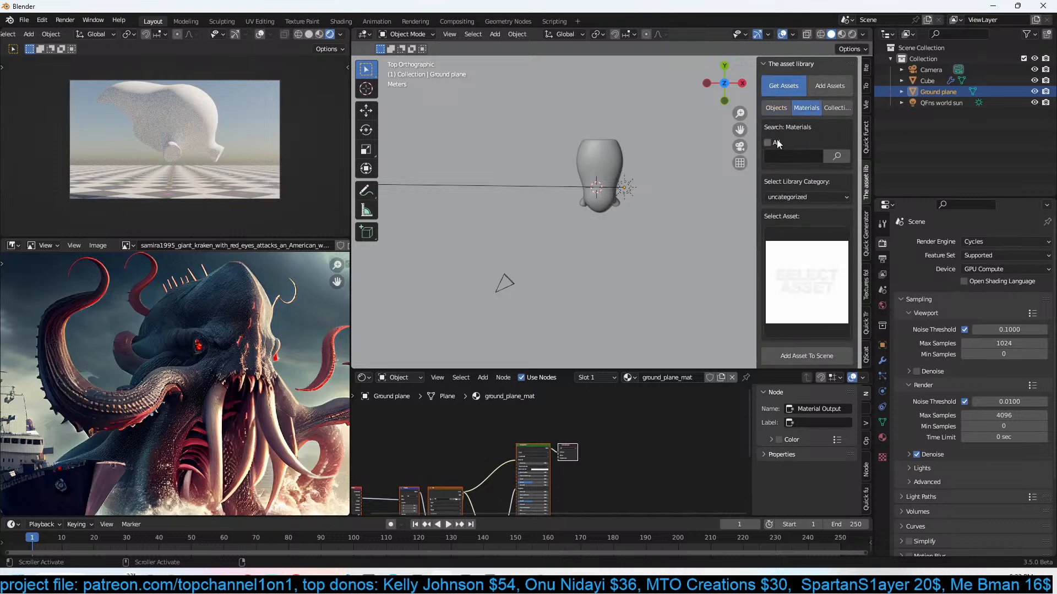
left_click(811, 160)
type("water")
key("Return")
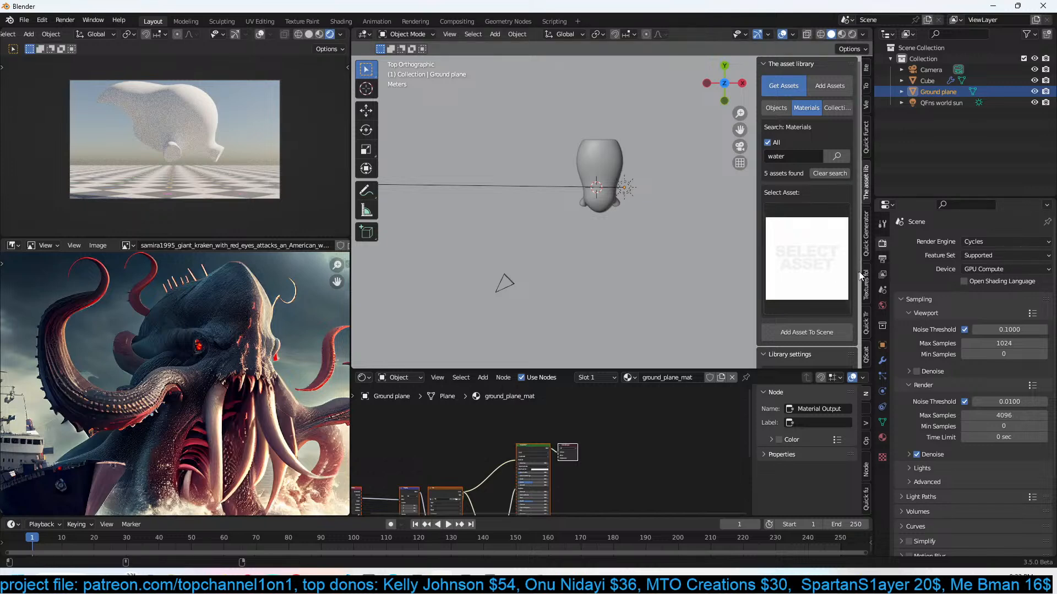
Try the dark reflective water material and the golden bumpy water material on the ground plane.
left_click(821, 266)
left_click(613, 343)
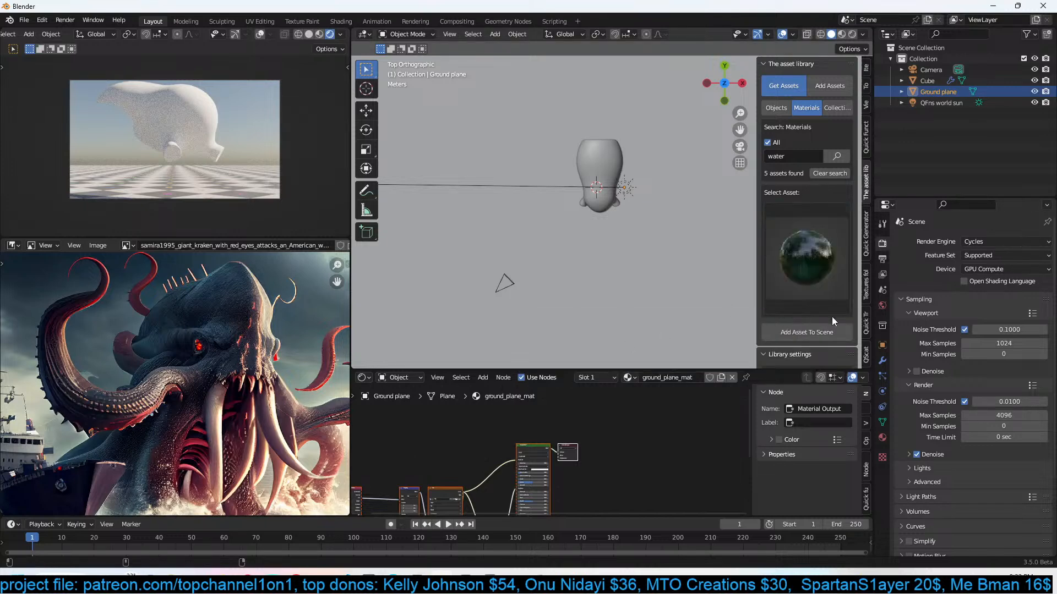
left_click(806, 351)
middle_click_drag(636, 282, 715, 243)
left_click(814, 242)
left_click(762, 336)
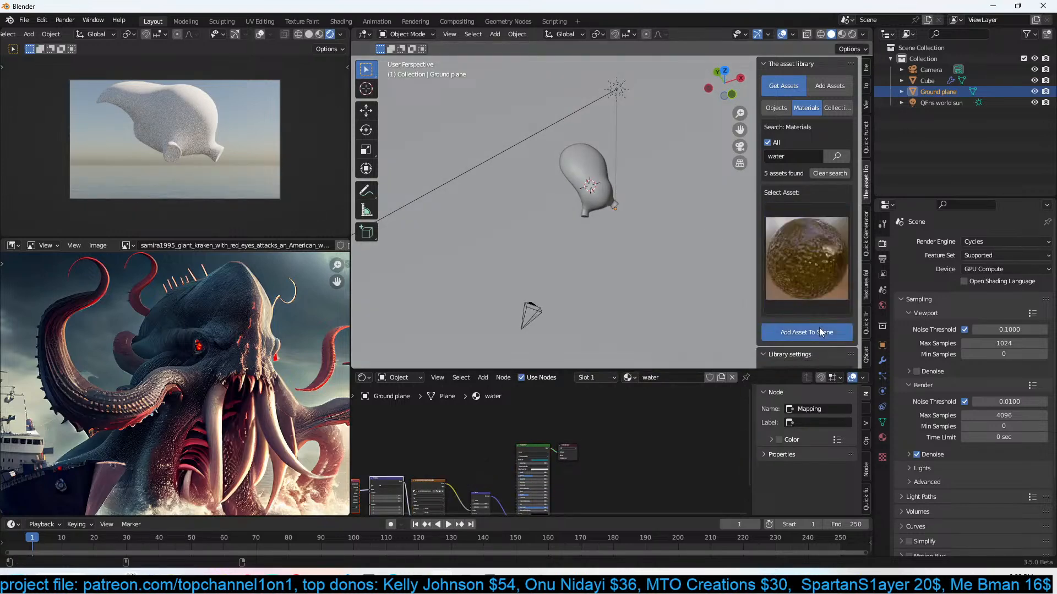
left_click(770, 332)
Apply the water material with the black sphere on a dark teal background to the ground plane.
left_click(799, 259)
left_click(718, 337)
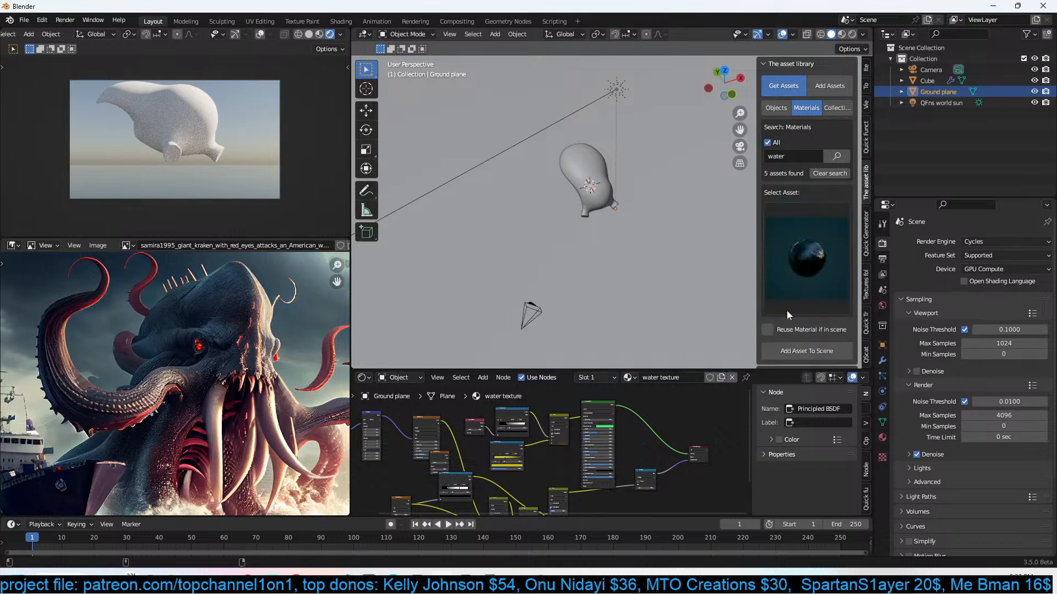
left_click(824, 350)
scroll(693, 313, "down", 3)
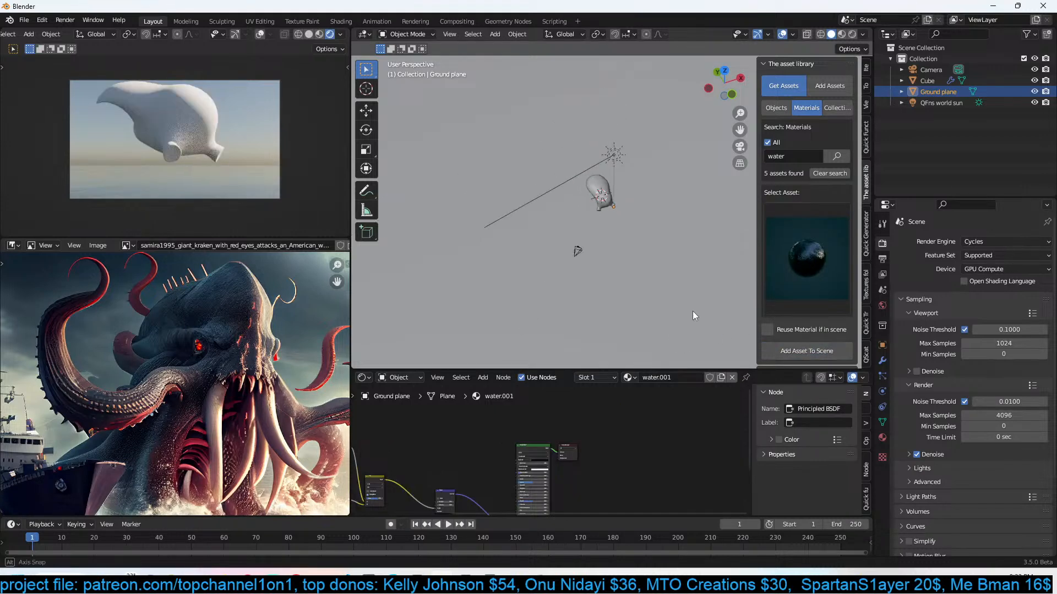
scroll(814, 319, "down", 5)
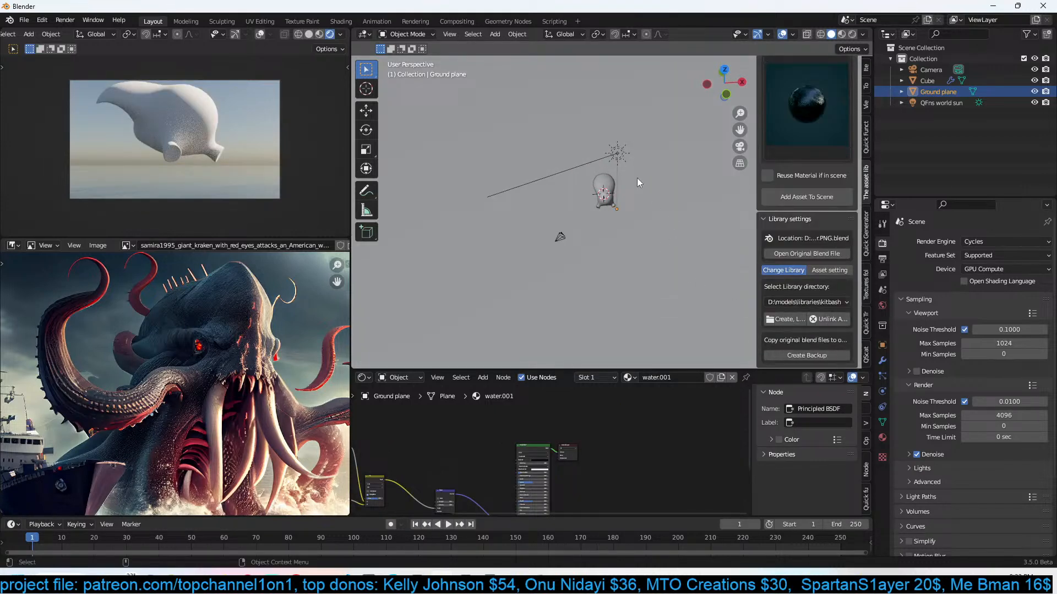
Select the world sun, try a lower image exposure and undo it, and set the Sun Energy to 0.
left_click(617, 154)
scroll(832, 284, "up", 5)
scroll(831, 293, "down", 4)
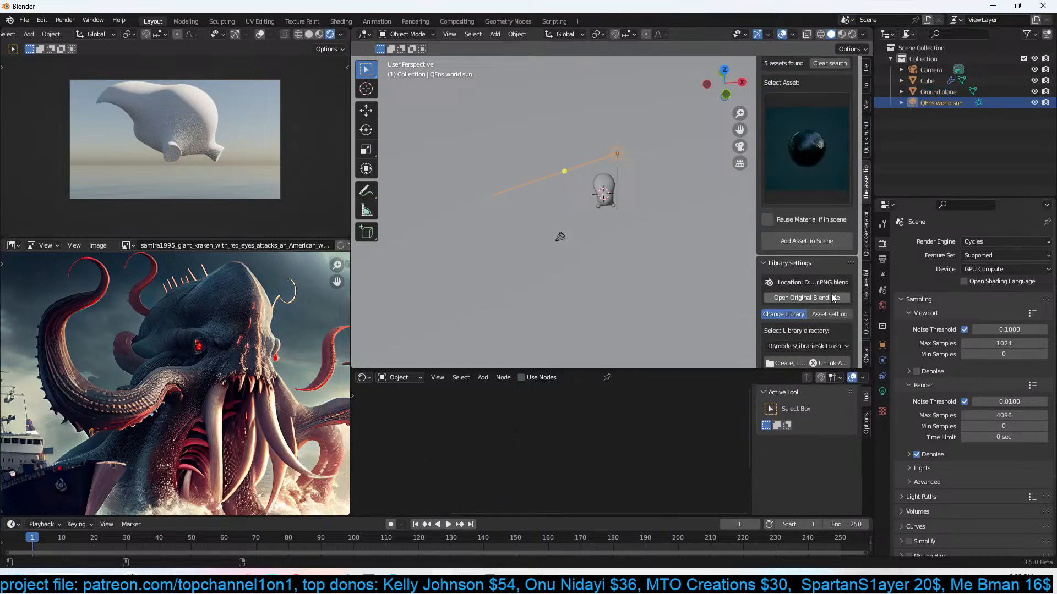
left_click(866, 144)
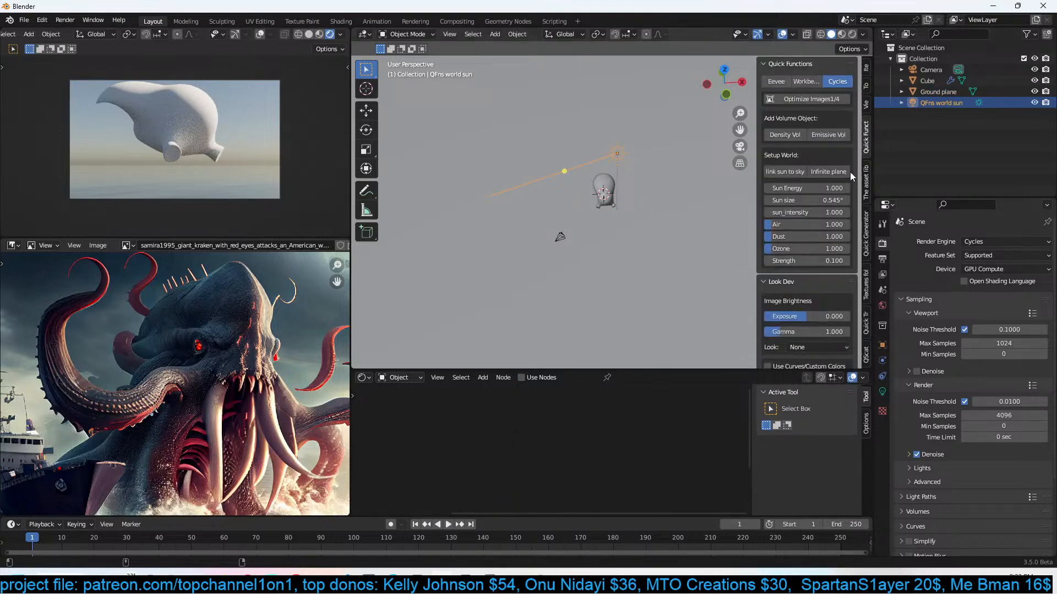
mouse_move(796, 322)
left_mouse_down()
mouse_move(757, 322)
mouse_move(791, 322)
left_mouse_up()
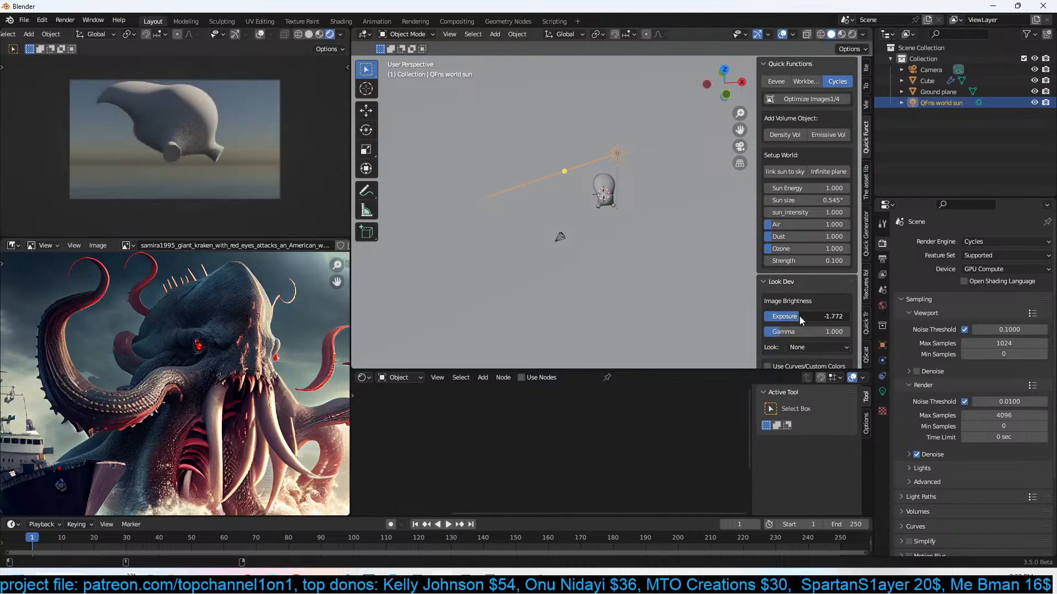
key("ctrl+z")
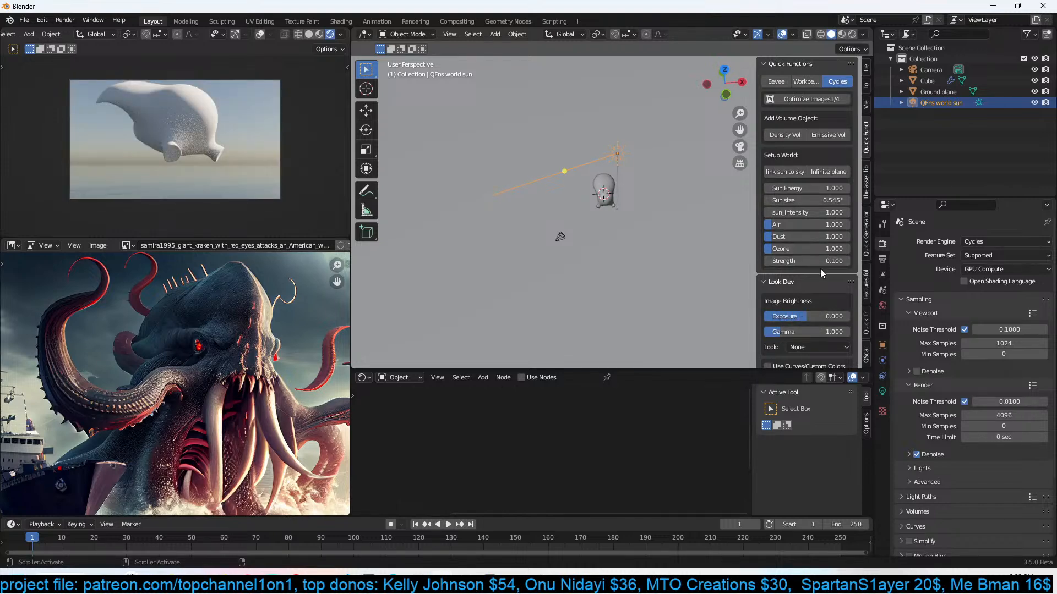
left_click(831, 190)
type("0")
key("Return")
Examine the kraken's head from the right side and compare it with the lower part of the reference image.
middle_click_drag(689, 222, 630, 180)
left_click(597, 183)
left_click(652, 236)
key("KP_1")
scroll(619, 255, "down", 2)
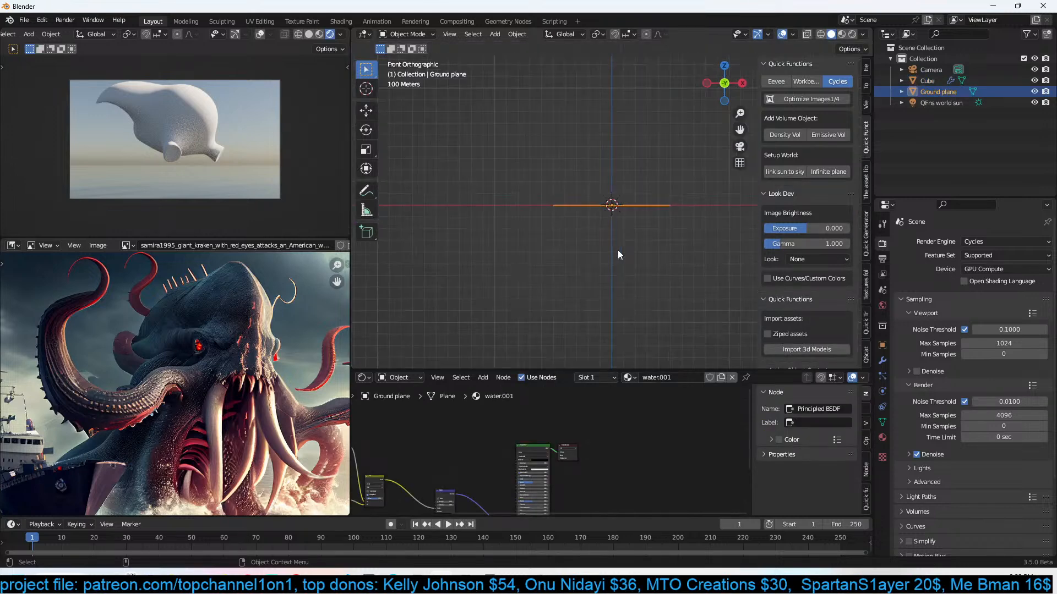
left_click(596, 184)
left_click(596, 183)
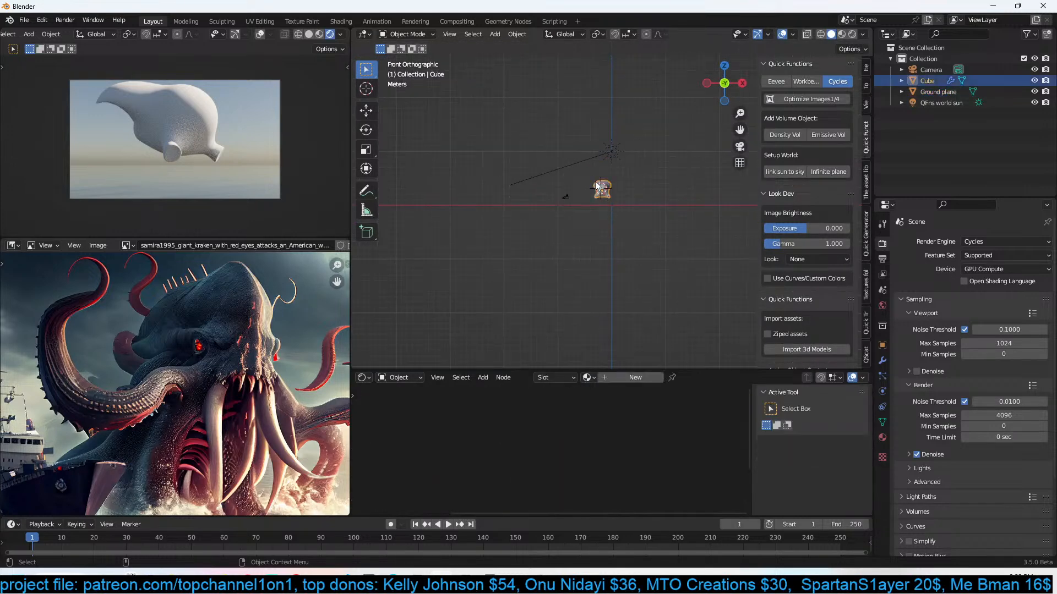
key("KP_Decimal")
key("KP_3")
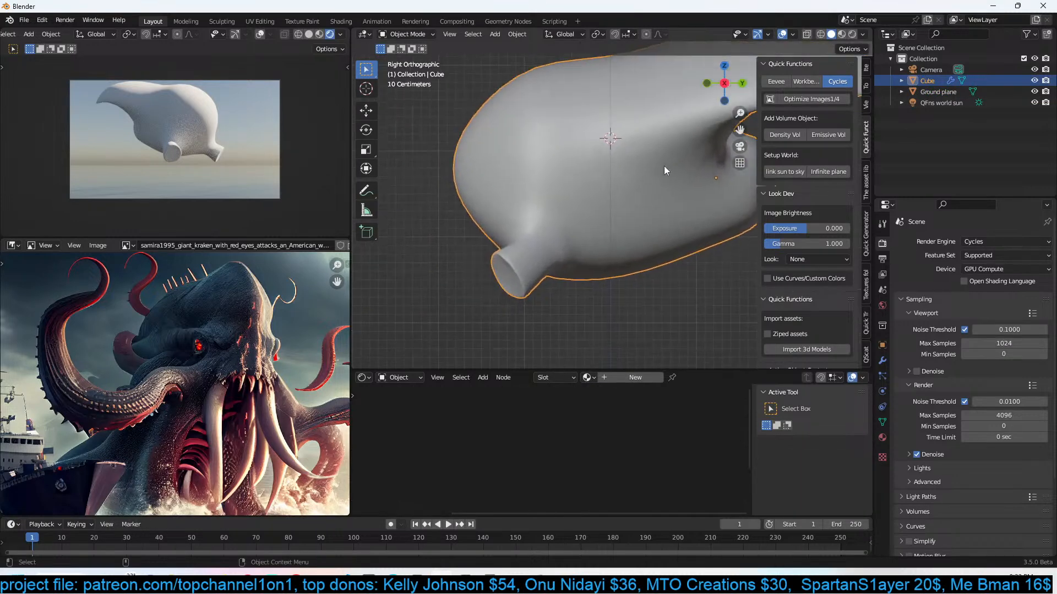
scroll(591, 215, "down", 1)
middle_click_drag(231, 360, 247, 320)
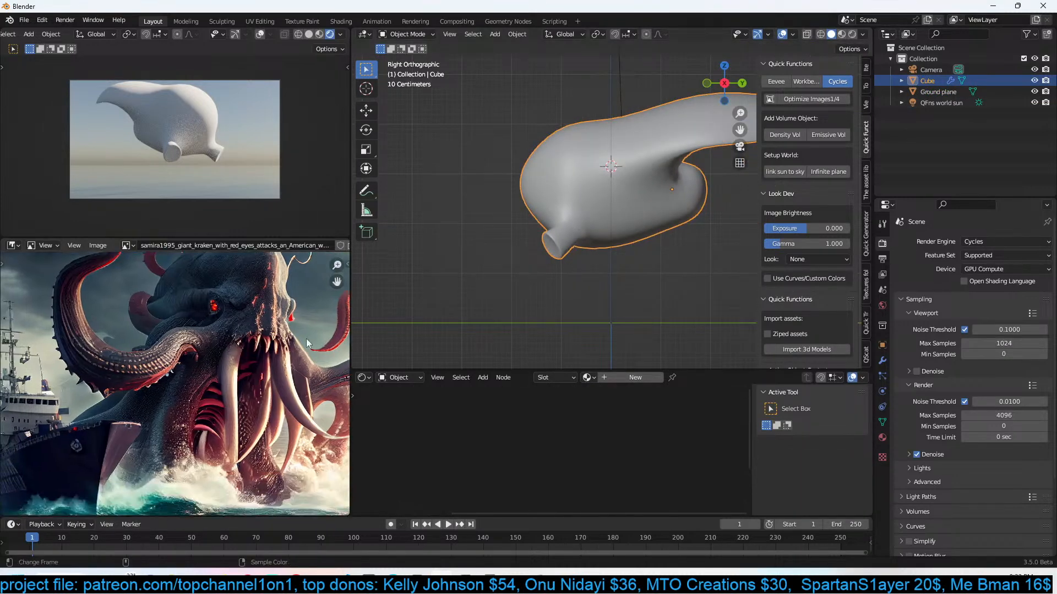
scroll(632, 245, "up", 3)
Check the head's mesh in vertex mode, return to Object Mode and isolate the head in local view.
key("Tab")
middle_click_drag(601, 264, 669, 247)
key("1")
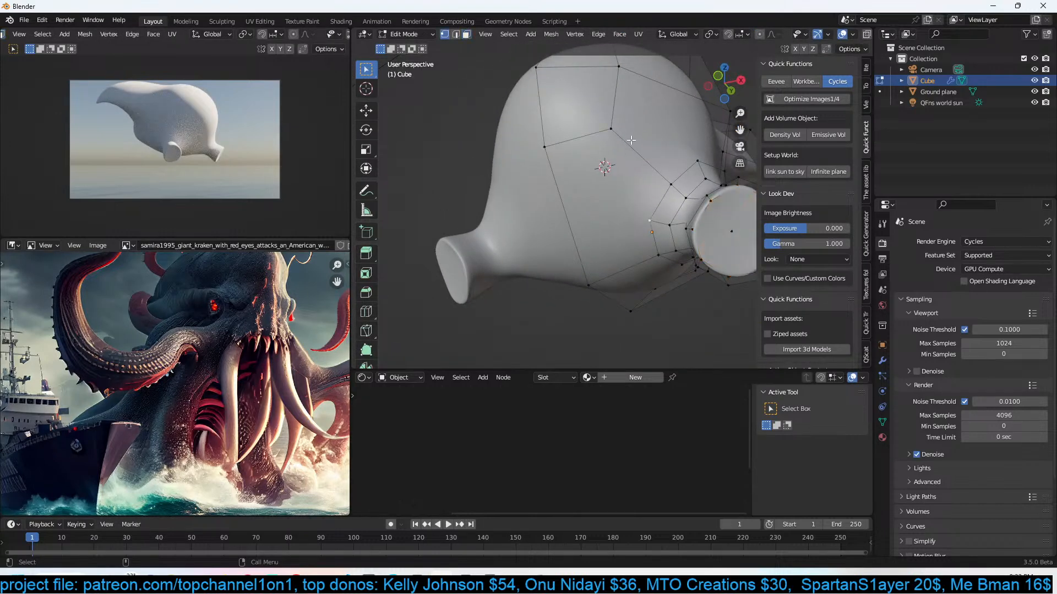
middle_click_drag(659, 225, 637, 220)
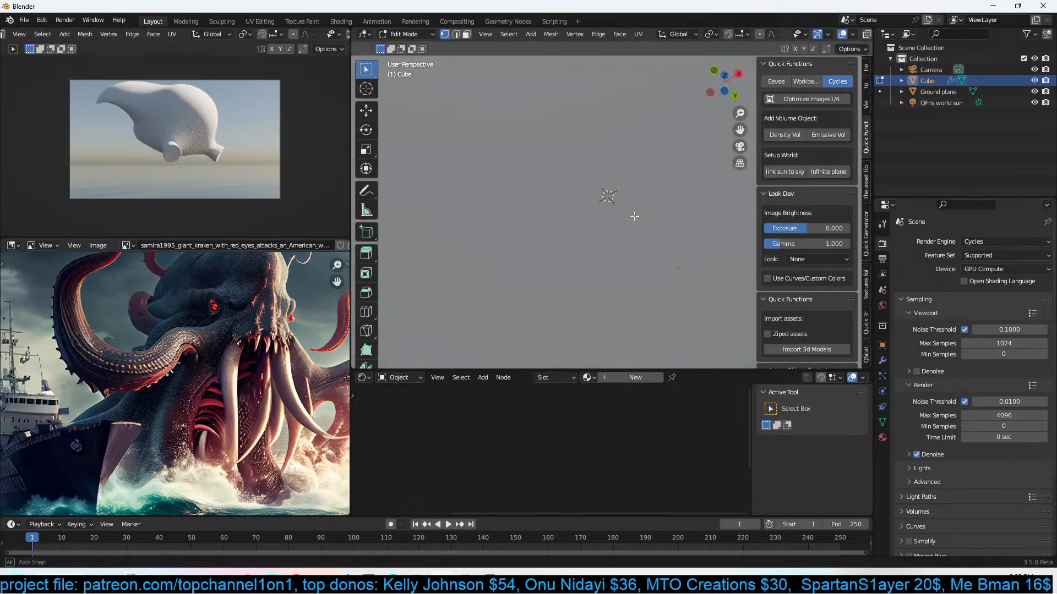
key("Tab")
key("KP_Divide")
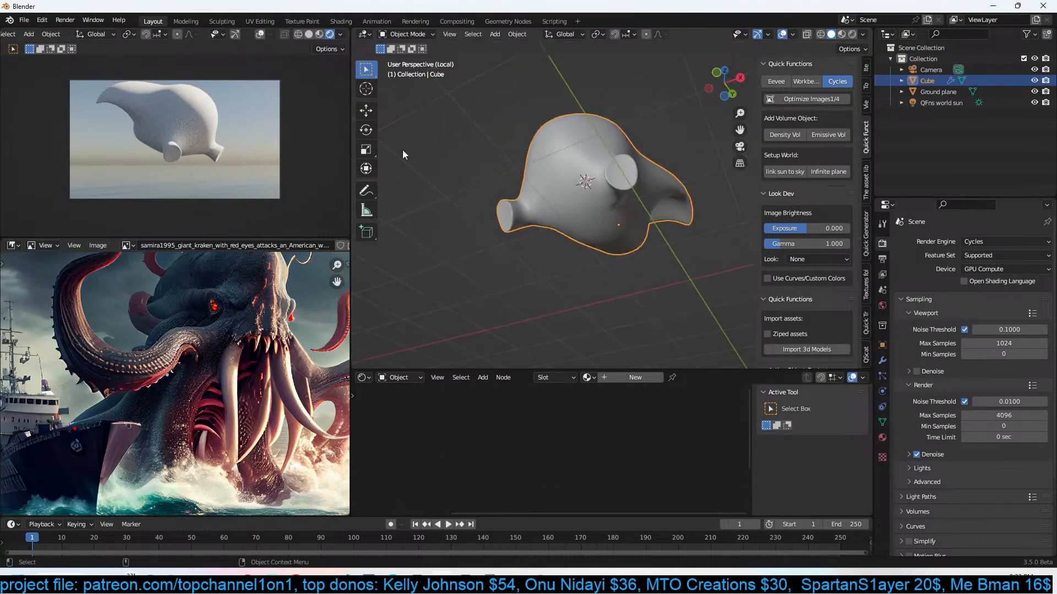
Save the scene as kraken.blend in a new folder named kraken inside D:\models\2023\feb.
scroll(330, 38, "down", 1)
scroll(586, 223, "up", 5)
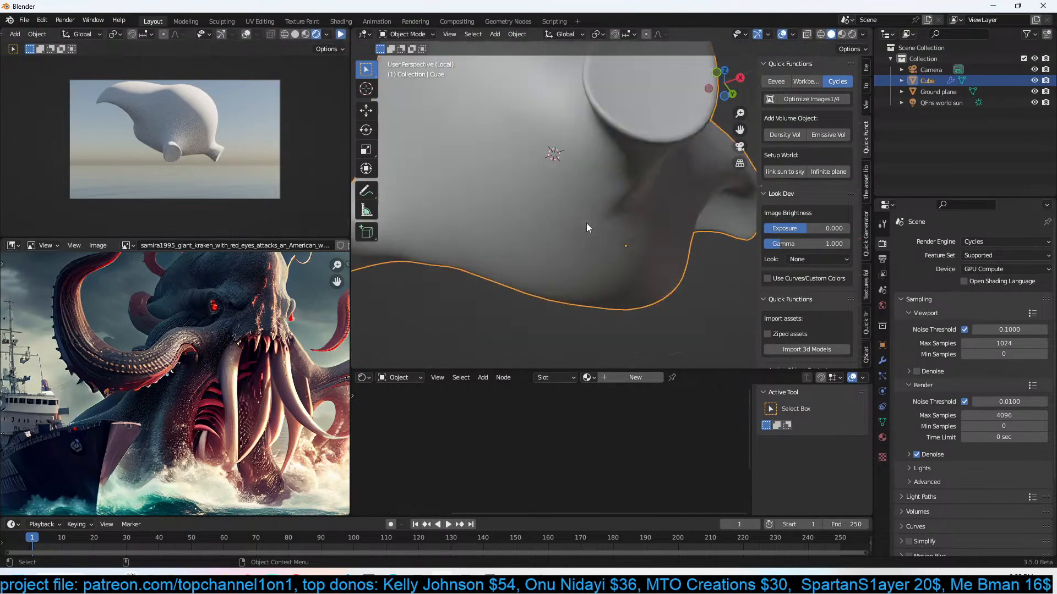
key("ctrl+shift+s")
left_click(335, 91)
left_click(368, 91)
type("cr")
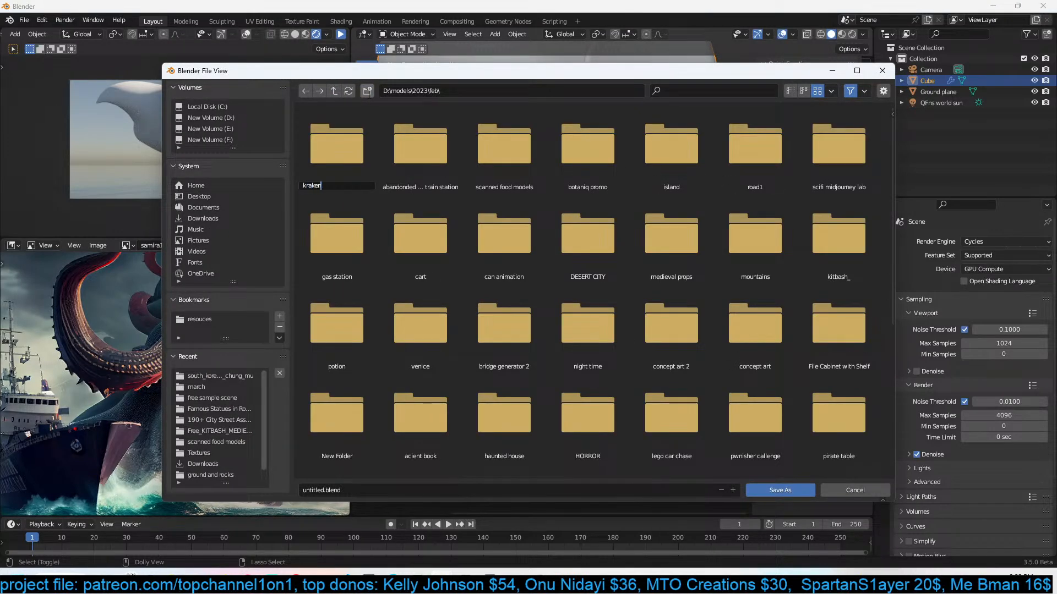
key("Return")
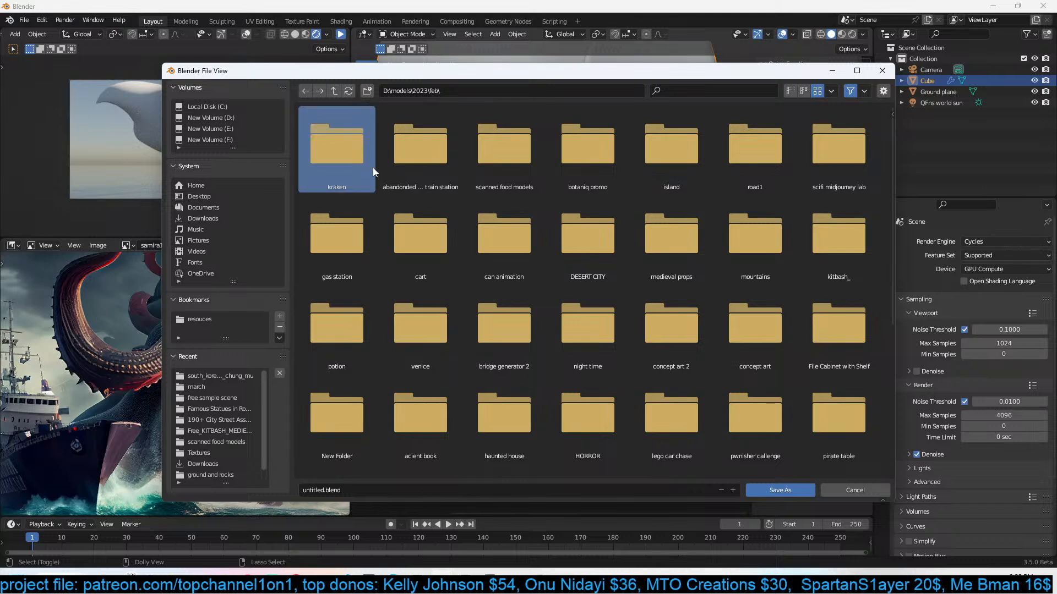
double_click(316, 153)
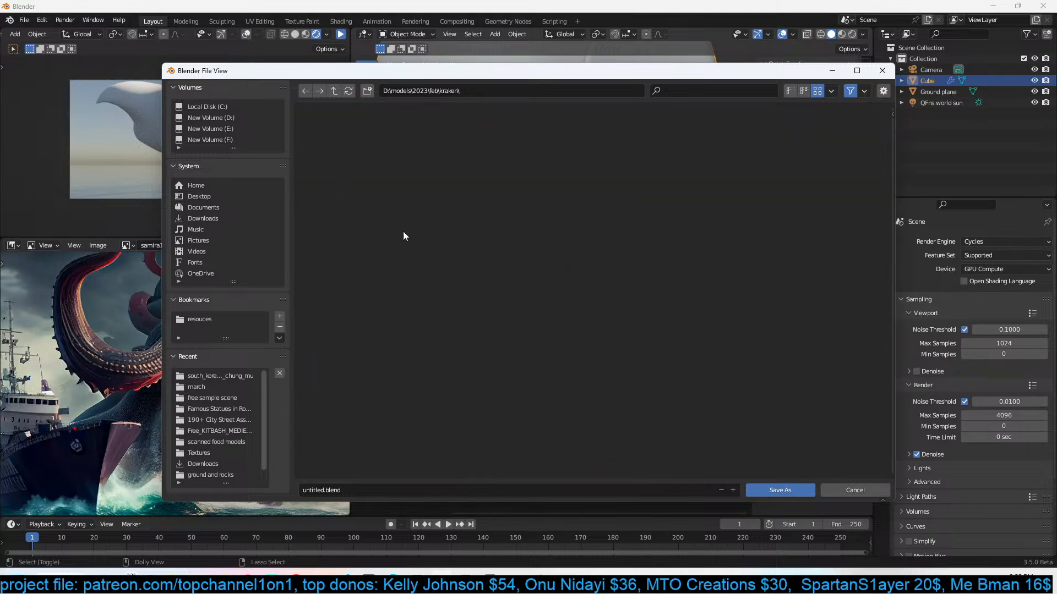
double_click(416, 483)
type("kraken")
left_click(797, 493)
Examine the head's front and underside geometry in Edit Mode, checking its faces and vertices.
key("KP_Divide")
key("Tab")
middle_click_drag(616, 262, 641, 183)
scroll(638, 243, "up", 4)
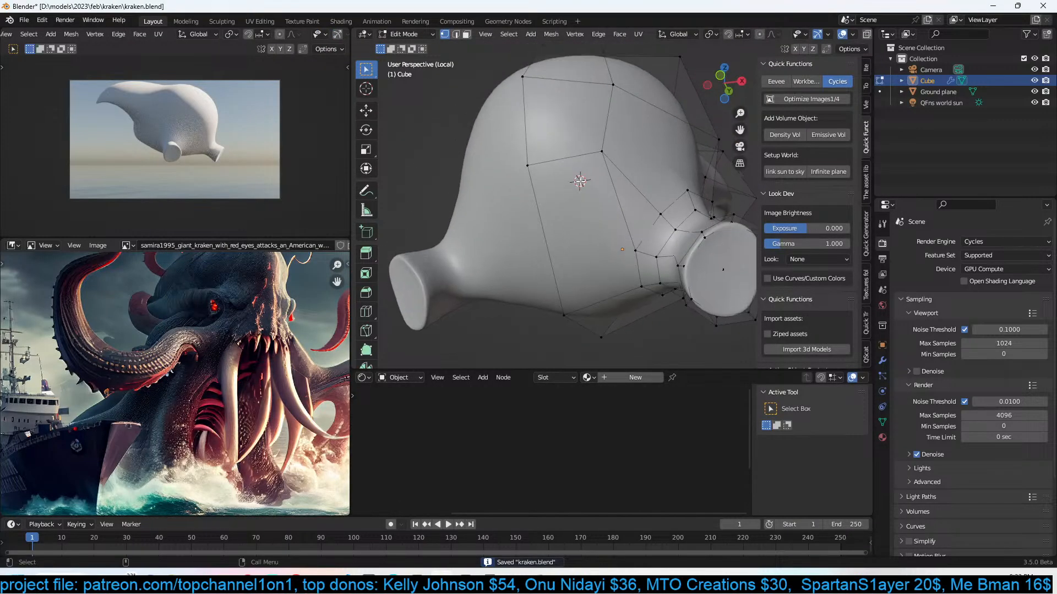
key("3")
left_click(572, 209)
middle_click_drag(574, 218, 536, 193)
key("1")
left_click(551, 201)
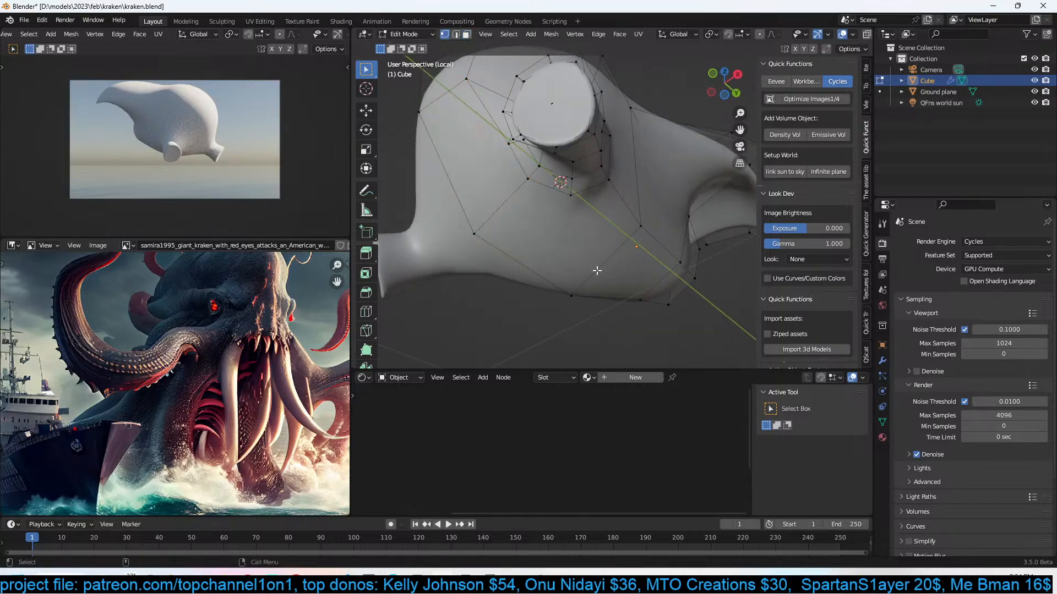
middle_click_drag(597, 270, 558, 246)
Cut new edges with the Knife across the head's underside, starting from the base of the tentacle stub.
key("k")
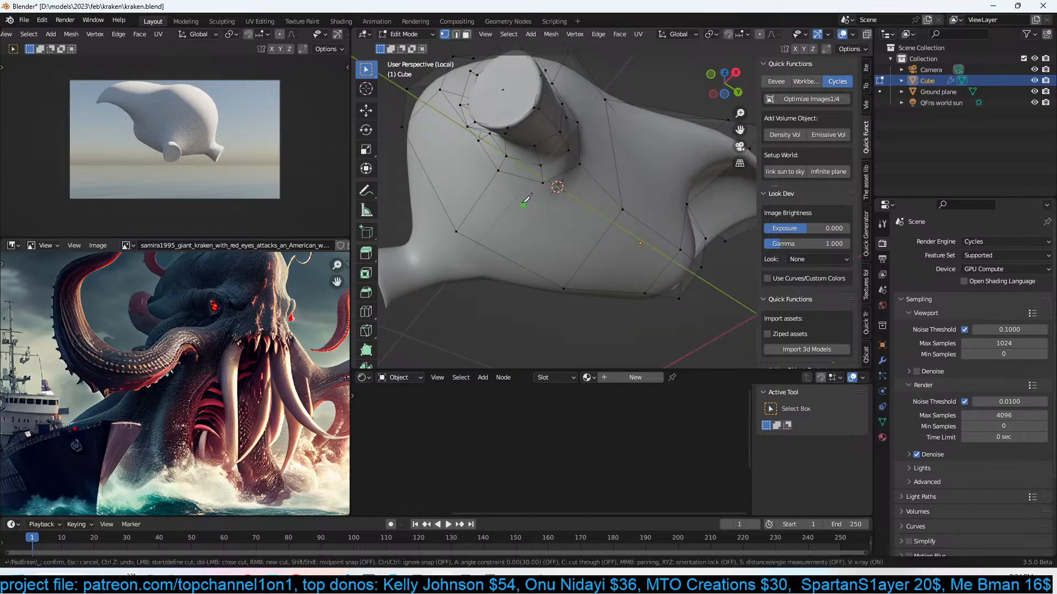
left_click(498, 171)
left_click(579, 223)
left_click(593, 249)
key("Return")
left_click(606, 221)
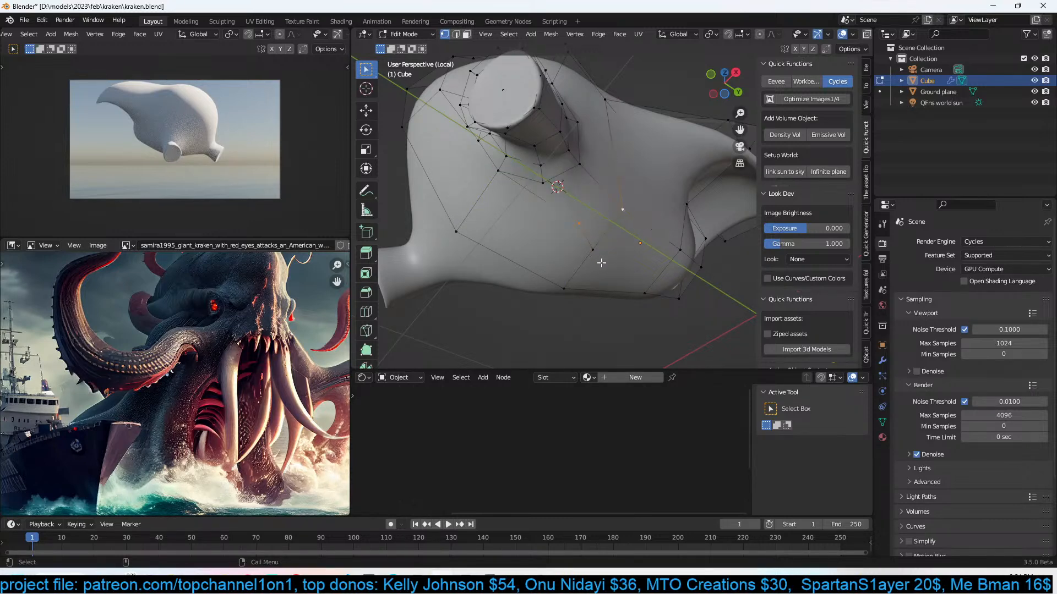
middle_click_drag(602, 267, 576, 238)
key("k")
left_click(579, 223)
key("Return")
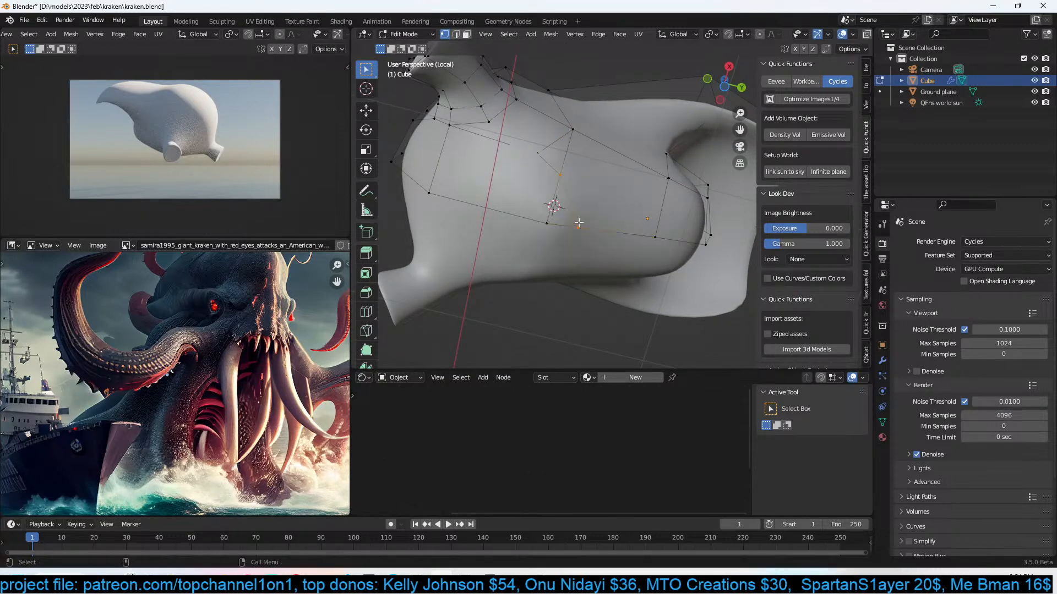
Connect two vertices beside the new cut on the head's underside.
key("2")
right_click(574, 203)
left_click(573, 201)
key("1")
left_click(577, 204)
left_click(634, 191, "shift")
key("j")
Try sliding the selected underside vertices along their edges, and undo the slide.
key("g")
key("g")
left_click(588, 201)
key("3")
left_click(574, 202)
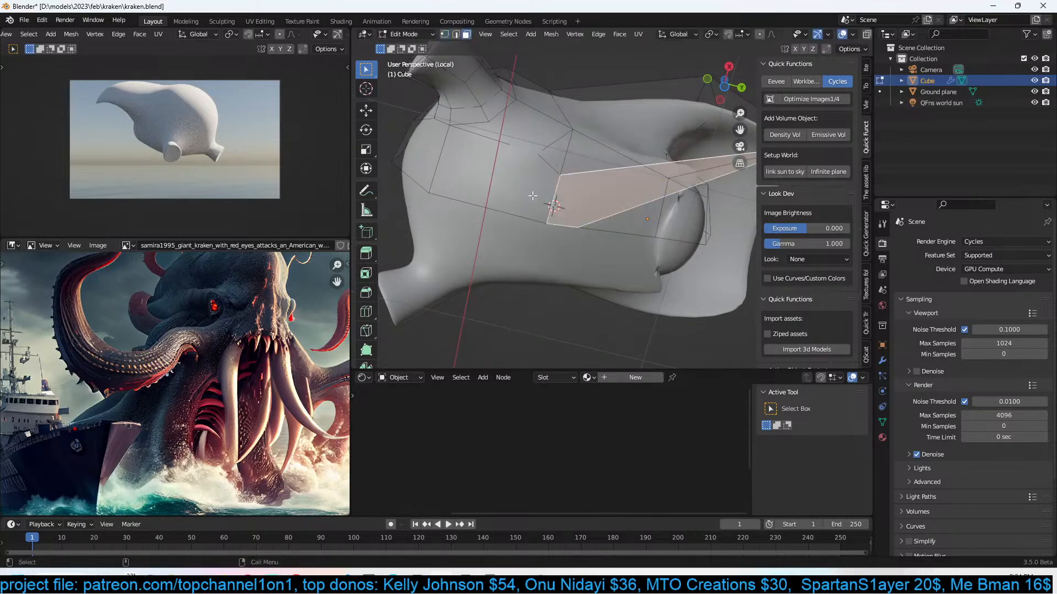
middle_click_drag(571, 202, 557, 220)
left_click(557, 219)
key("ctrl+z")
key("ctrl+z")
key("ctrl+z")
key("ctrl+z")
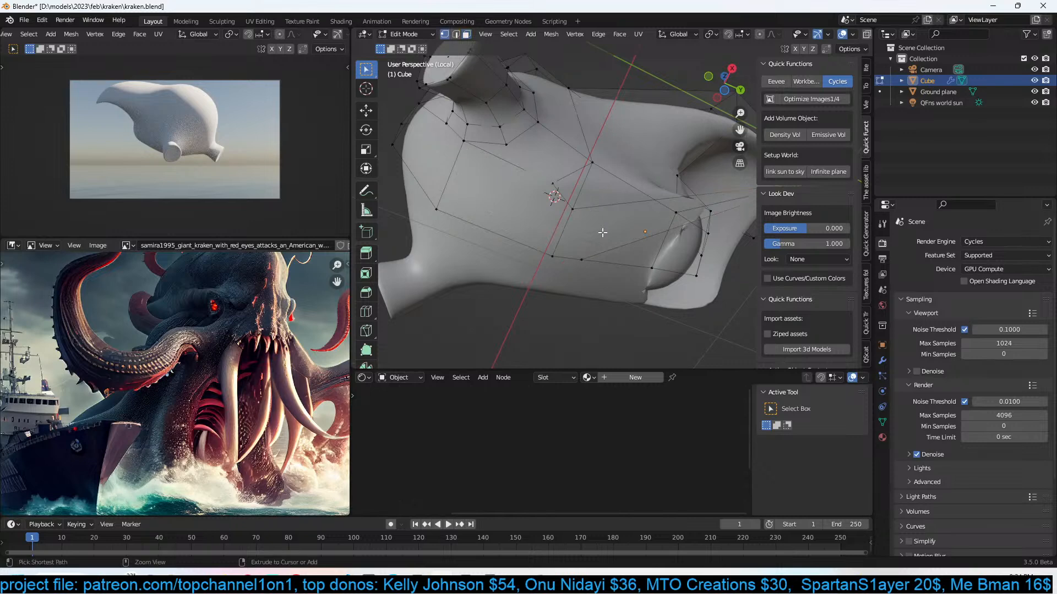
Reposition the underside vertex, and inset and sink the head's front mouth faces about 0.48 m inward.
key("g")
left_click(587, 232)
key("3")
left_click(560, 226)
middle_click_drag(519, 199, 558, 233)
left_click(575, 259, "ctrl")
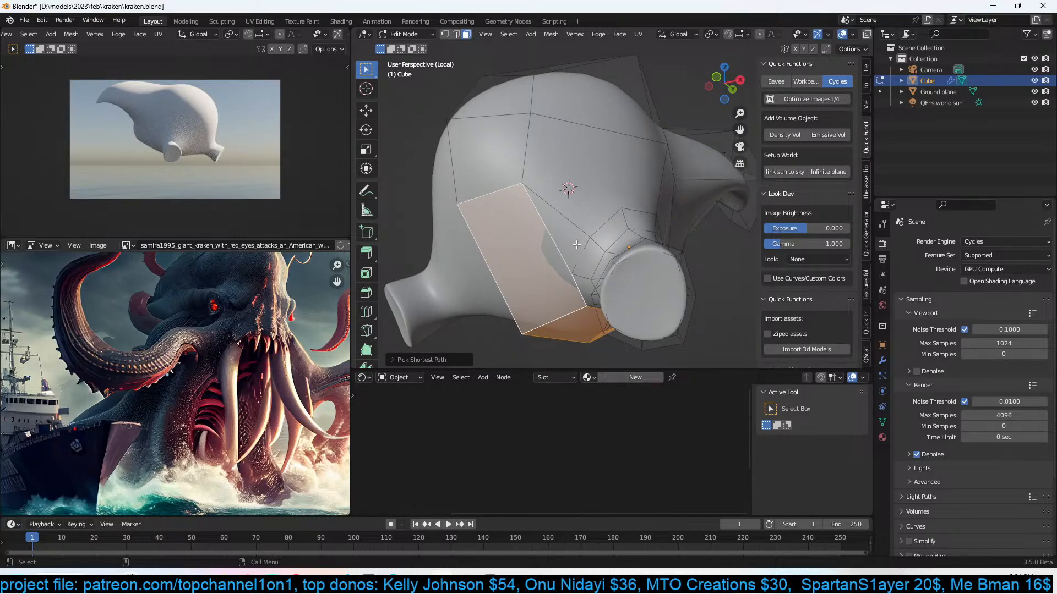
key("i")
left_click(567, 258)
key("alt+s")
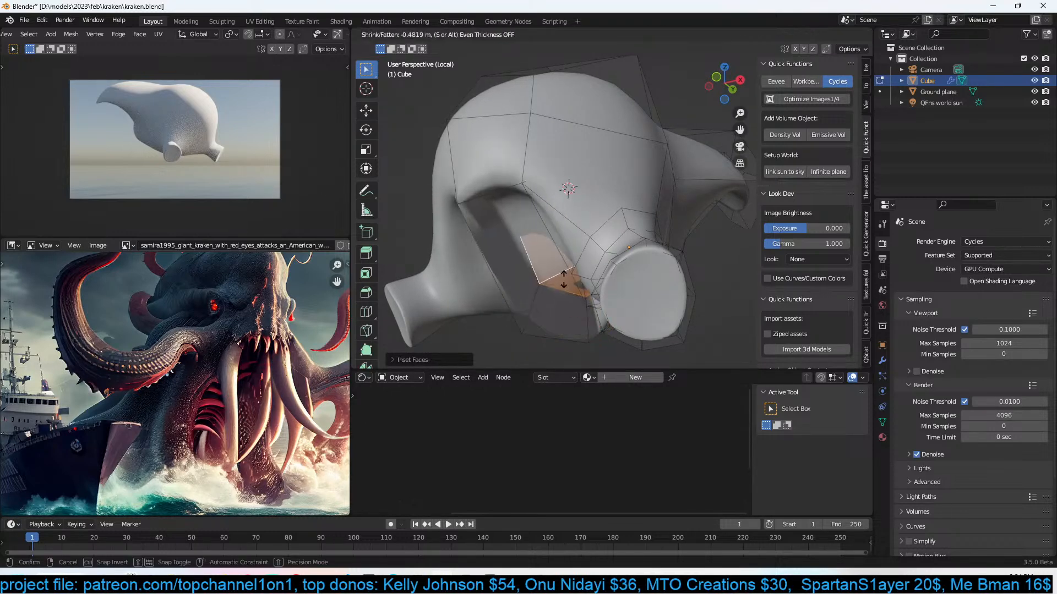
left_click(561, 279)
Delete the inner wall faces along the mirror seam inside the mouth opening.
left_click(491, 256)
left_click(557, 310, "ctrl")
middle_click_drag(558, 310, 616, 298)
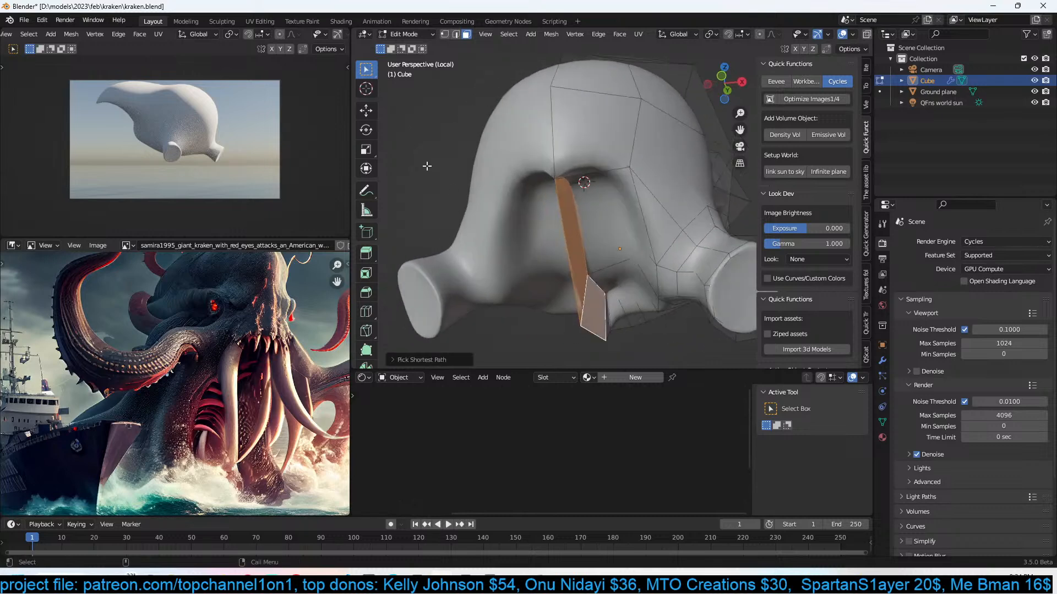
left_click(364, 112)
left_click_drag(573, 271, 536, 271)
key("x")
left_click(567, 274)
mouse_move(570, 275)
middle_mouse_down()
mouse_move(549, 239)
mouse_move(575, 264)
middle_mouse_up()
key("x")
left_click(575, 263)
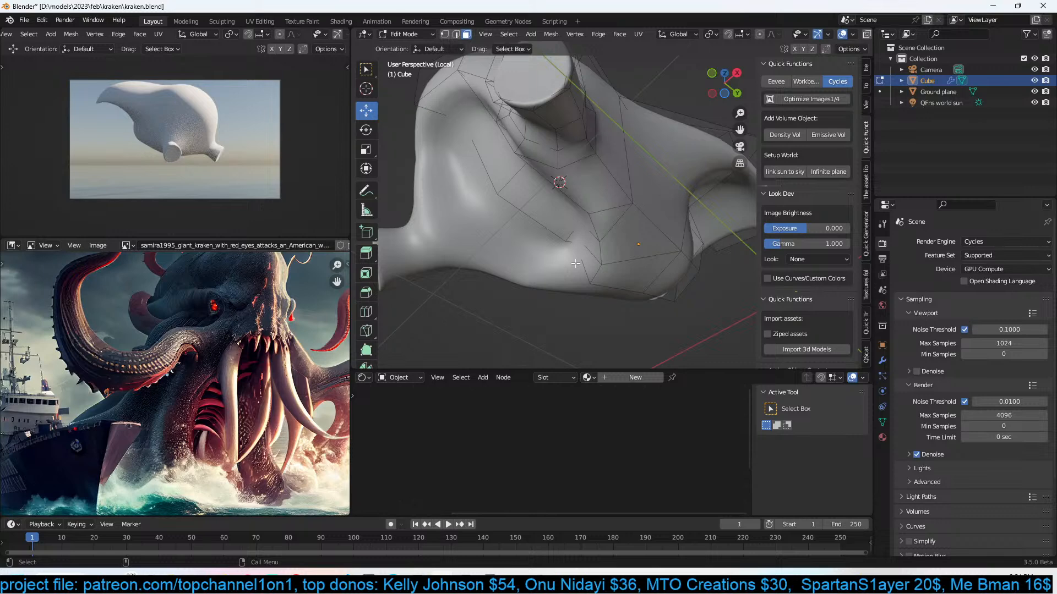
Add an edge loop around the mouth cavity and adjust it with Shrink/Fatten.
middle_click_drag(600, 251, 655, 197)
key("ctrl+r")
left_click(645, 170)
left_click(648, 173)
key("alt+s")
left_click(616, 223)
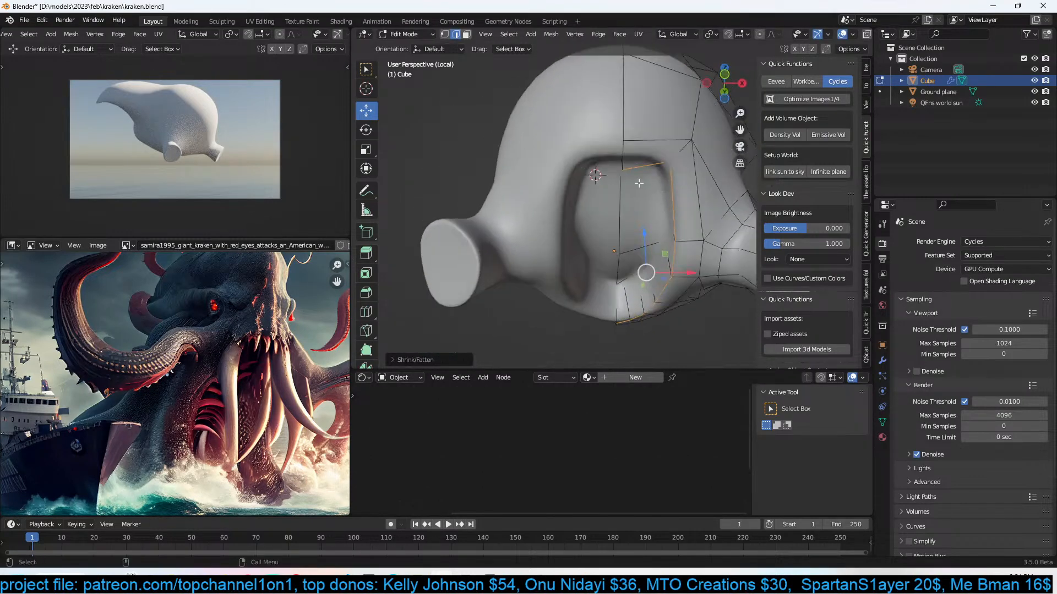
Select the faces beside the mouth opening and reshape them with Shrink/Fatten and Scale.
key("1")
middle_click_drag(657, 142, 685, 111)
key("3")
key("alt+z")
left_click(685, 114)
left_click(668, 161)
key("alt+z")
left_click(652, 219, "ctrl")
key("alt+s")
left_click(710, 217)
key("s")
left_click(714, 223)
Move and scale the selected mouth geometry in the right side view with X-ray on.
middle_click_drag(713, 223, 646, 258)
key("KP_3")
key("g")
key("alt+z")
left_click(650, 288)
key("s")
left_click(553, 310)
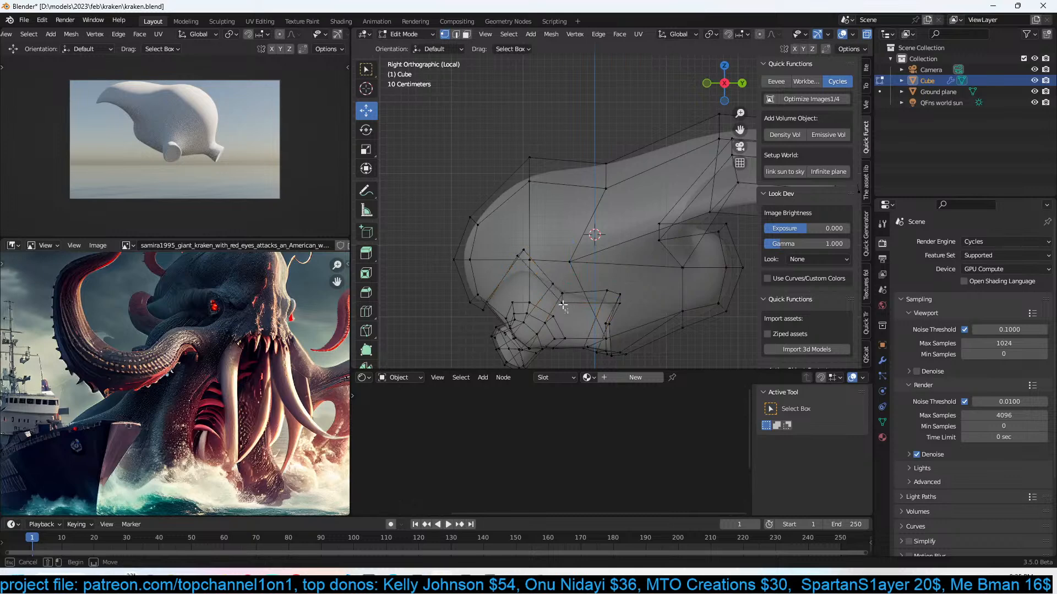
Return to Object Mode, check the mouth opening from several angles and save the file.
key("Tab")
key("alt+z")
middle_click_drag(567, 297, 635, 243)
left_click(341, 36)
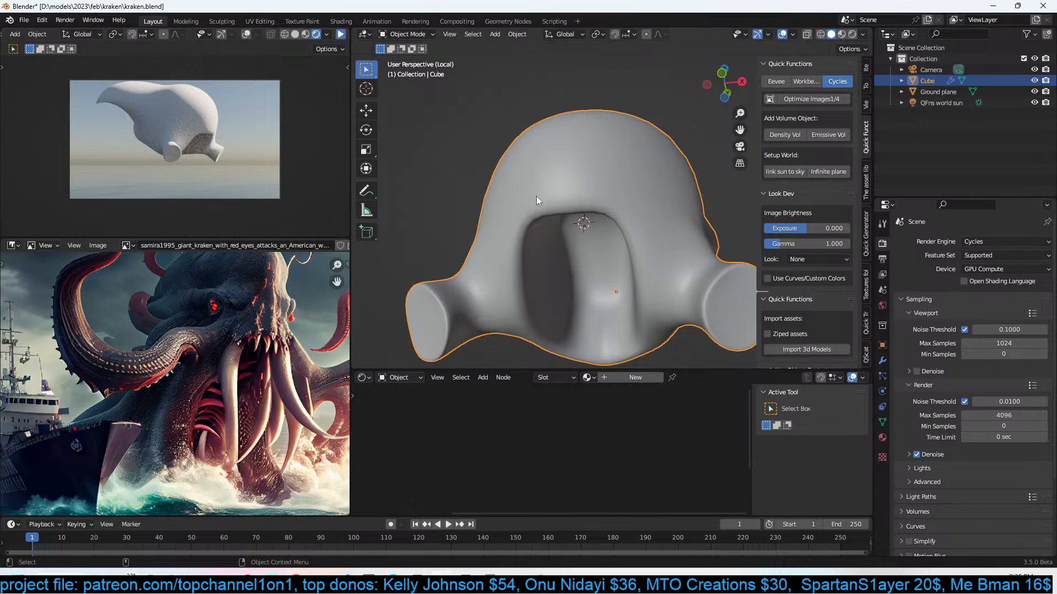
middle_click_drag(540, 196, 435, 251)
key("Tab")
key("Tab")
scroll(563, 165, "down", 2)
key("ctrl+s")
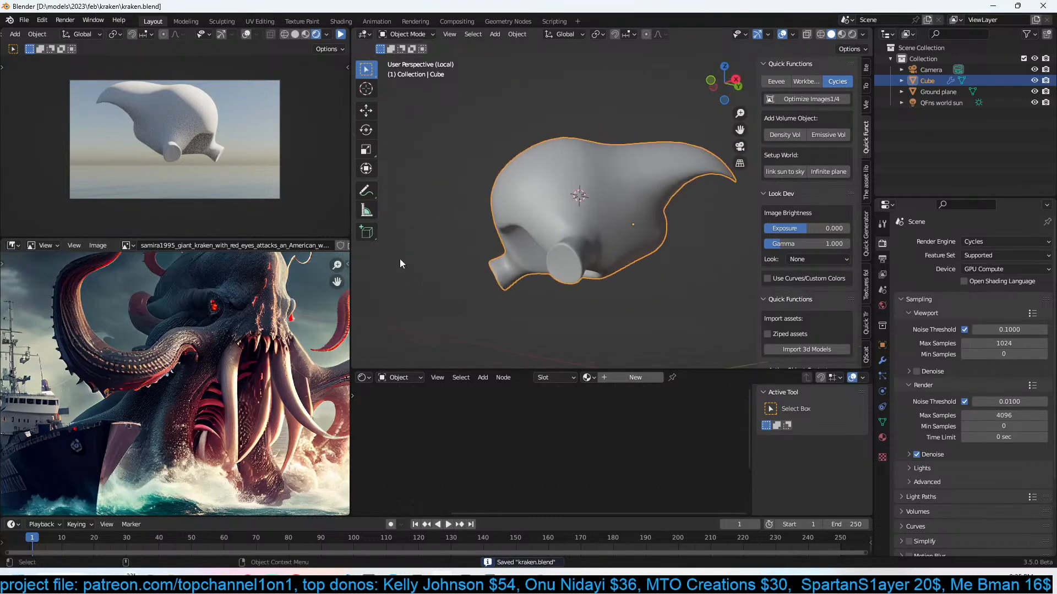
Duplicate the head in place and move the copy into a new hidden collection named bk.
middle_click_drag(560, 202, 748, 223)
key("shift+d")
right_click(639, 134)
key("m")
left_click(638, 135)
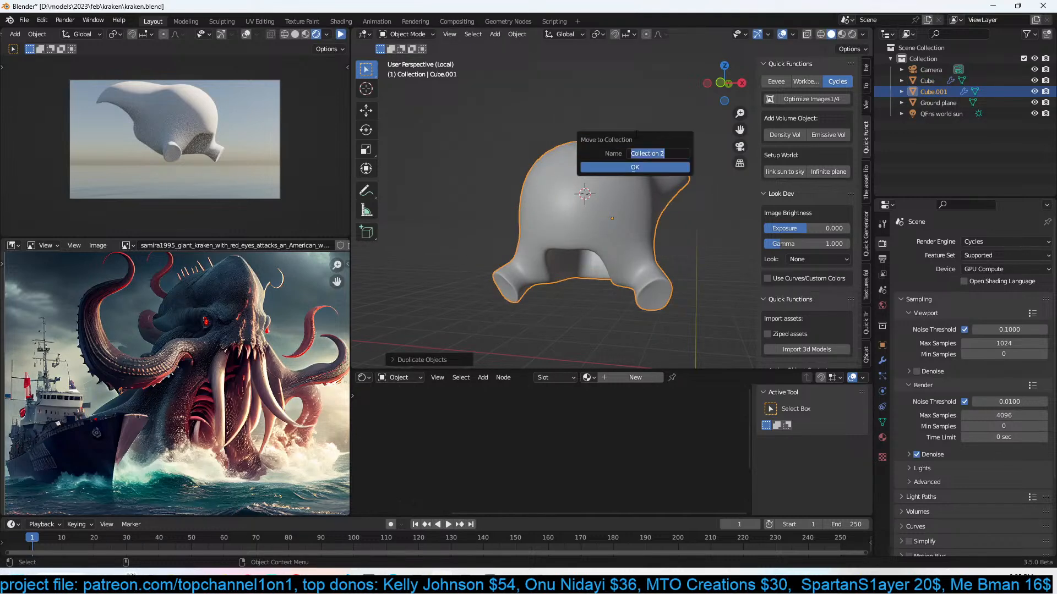
left_click(609, 167)
left_click(610, 204)
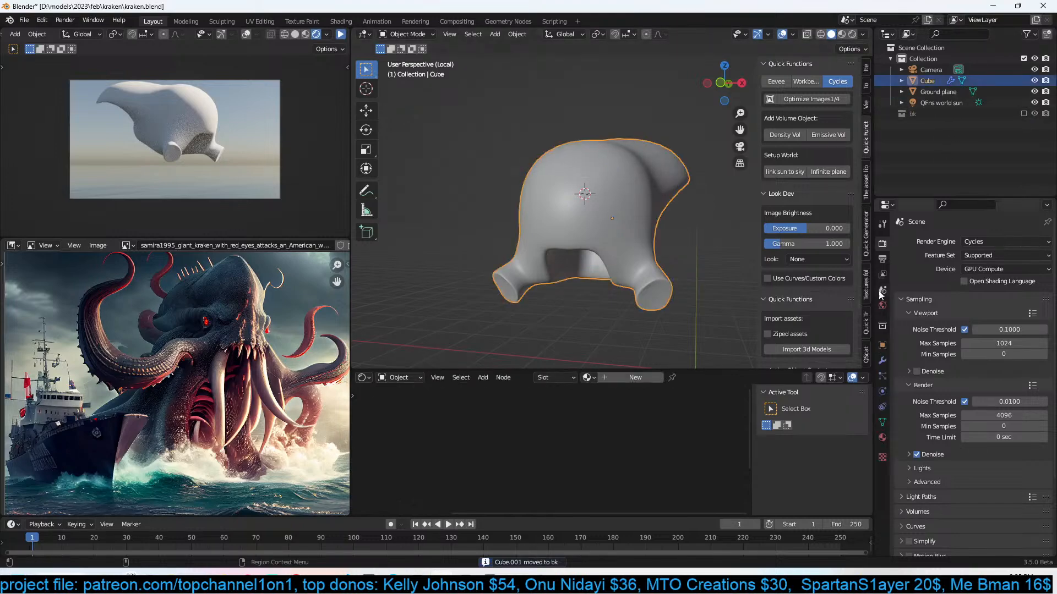
Try to apply the head's modifiers, and relaunch Blender with the recent file kraken.blend.
left_click(882, 360)
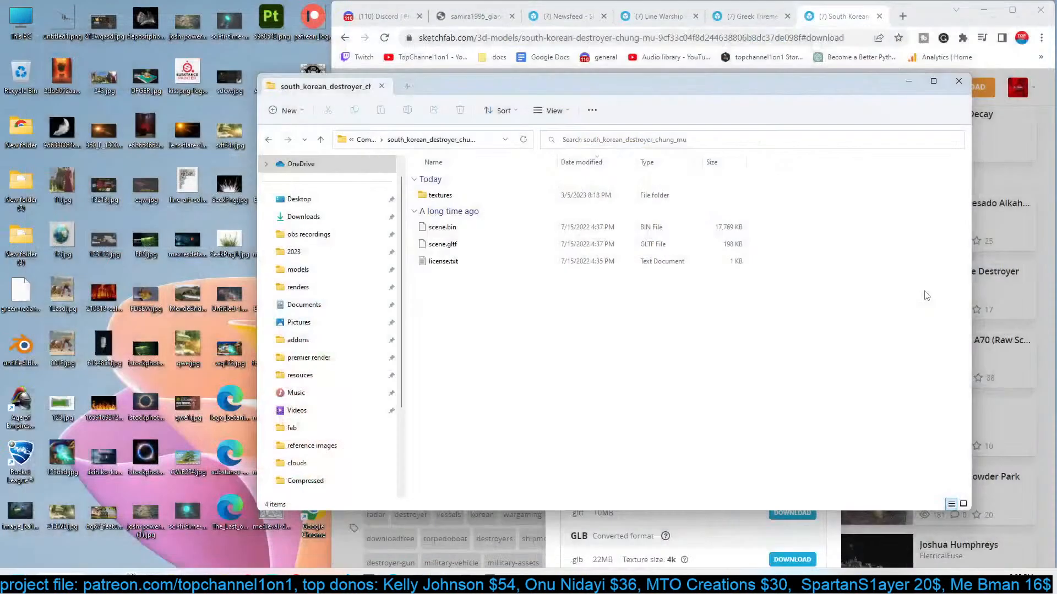
key("ctrl+a")
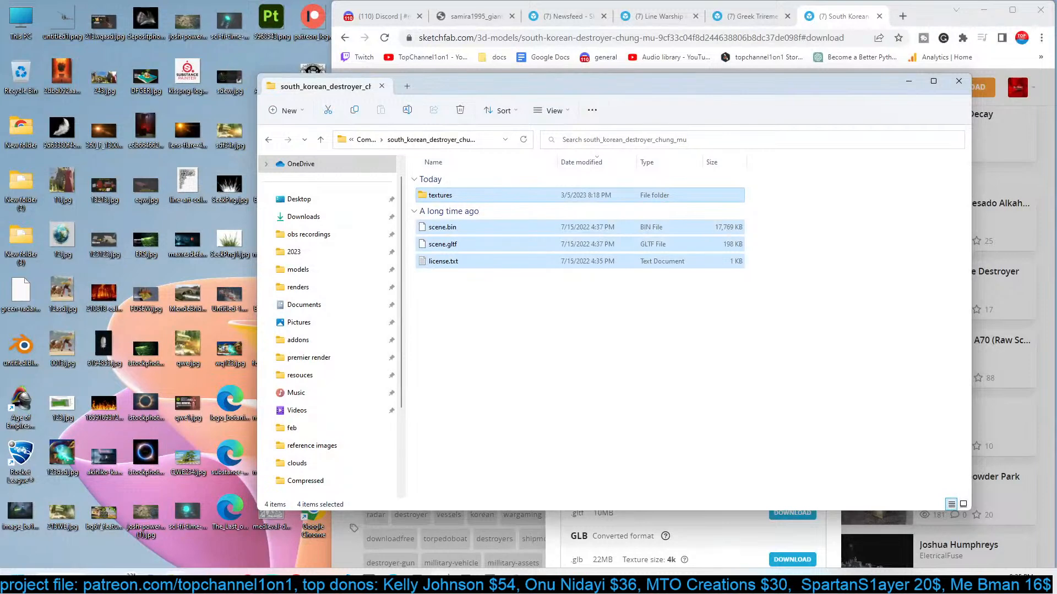
left_click(449, 580)
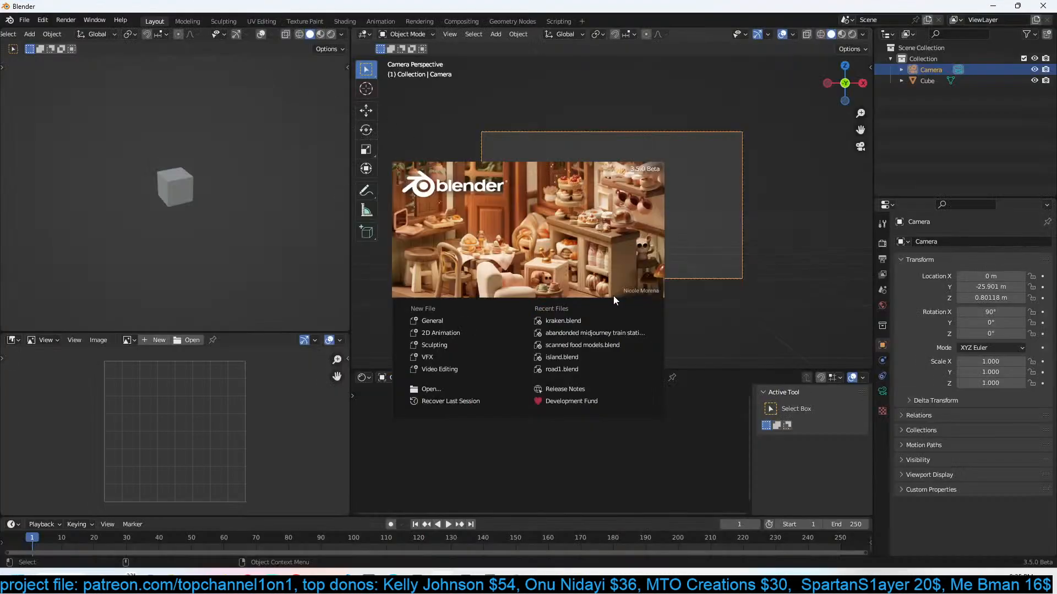
left_click(586, 319)
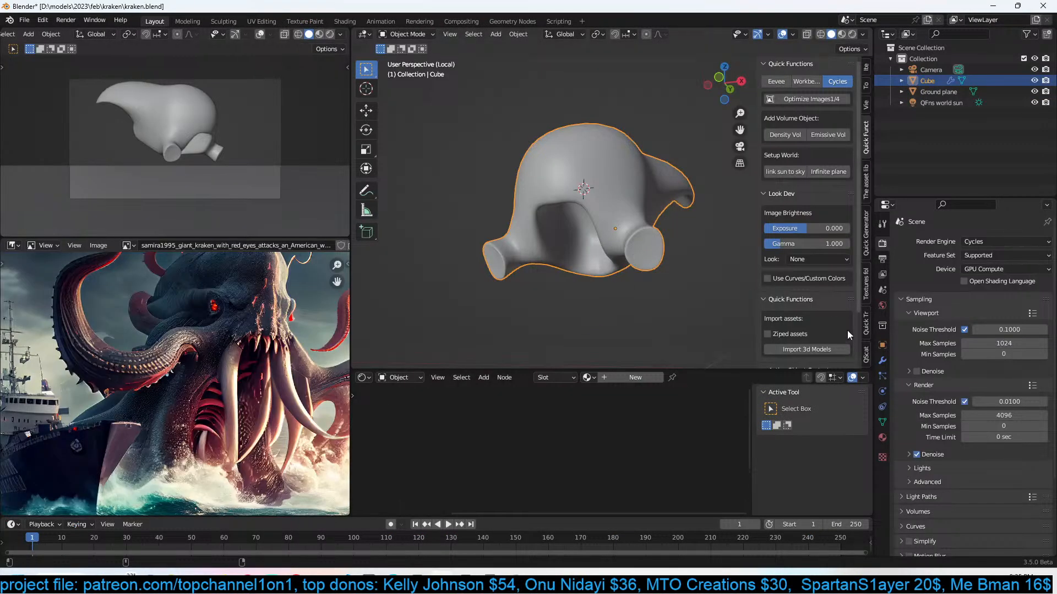
Apply the head's Mirror and Subdivision modifiers and save the file with the wireframe hidden.
left_click(882, 360)
key("ctrl+a")
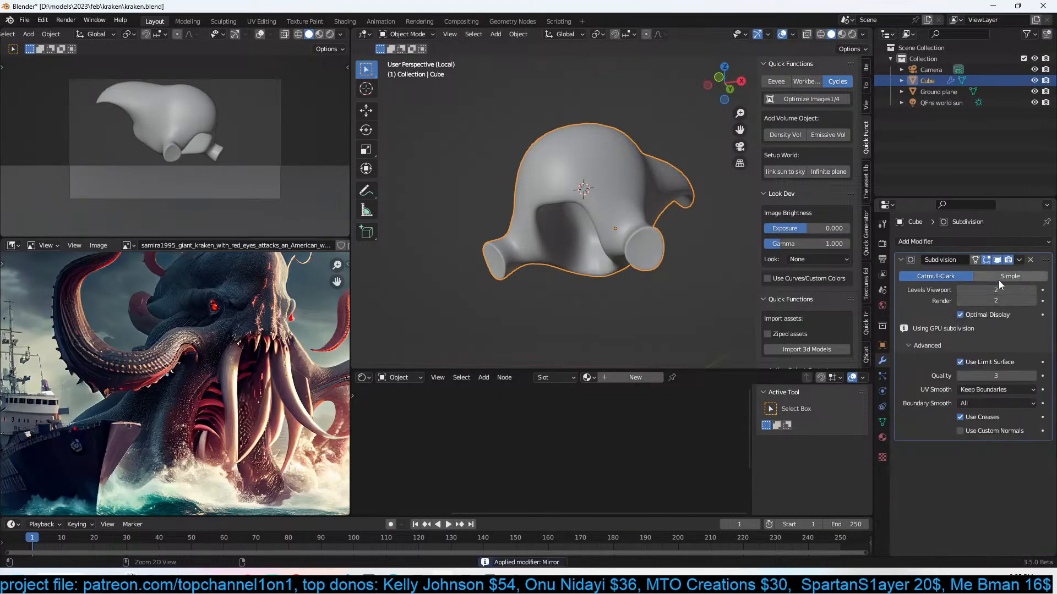
key("ctrl+a")
key("ctrl+s")
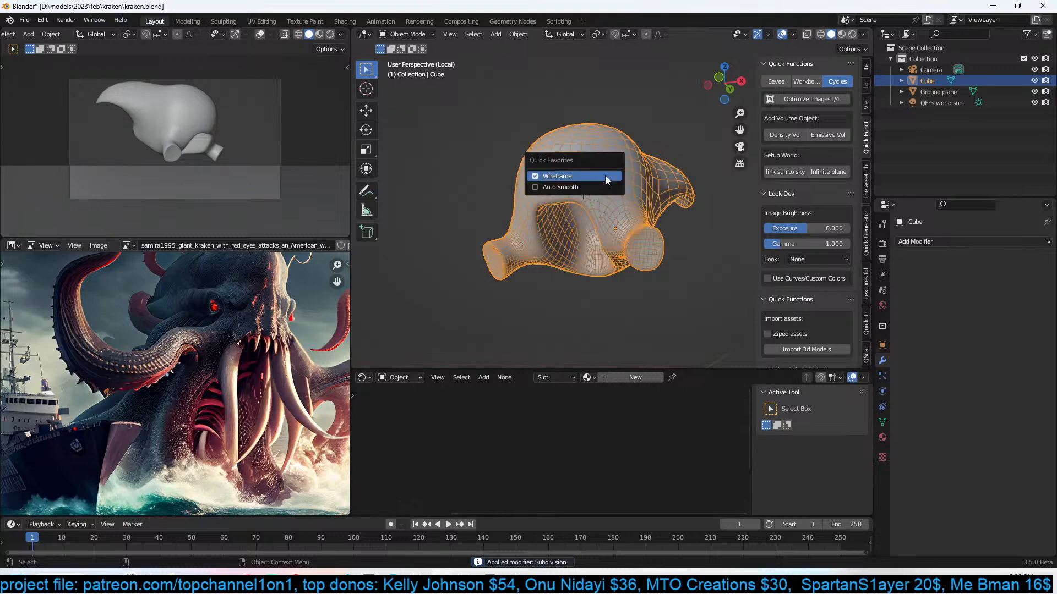
left_click(605, 177)
Switch the head to Sculpt Mode and turn it to face the mouth opening.
left_click(422, 34)
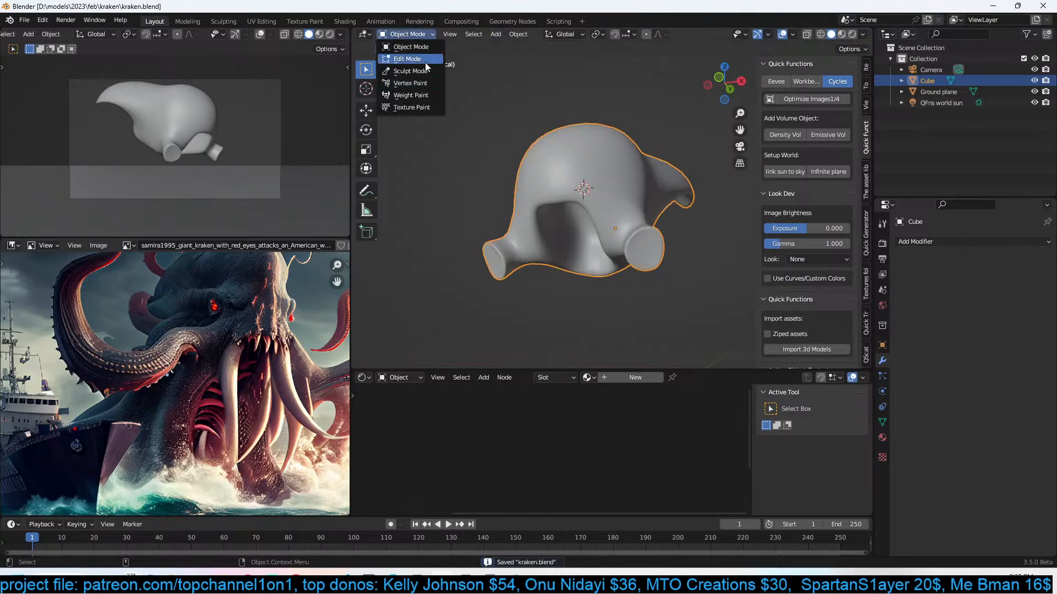
left_click(408, 72)
scroll(650, 220, "up", 1)
scroll(613, 175, "up", 2)
mouse_move(629, 207)
middle_mouse_down()
mouse_move(614, 174)
mouse_move(637, 217)
middle_mouse_up()
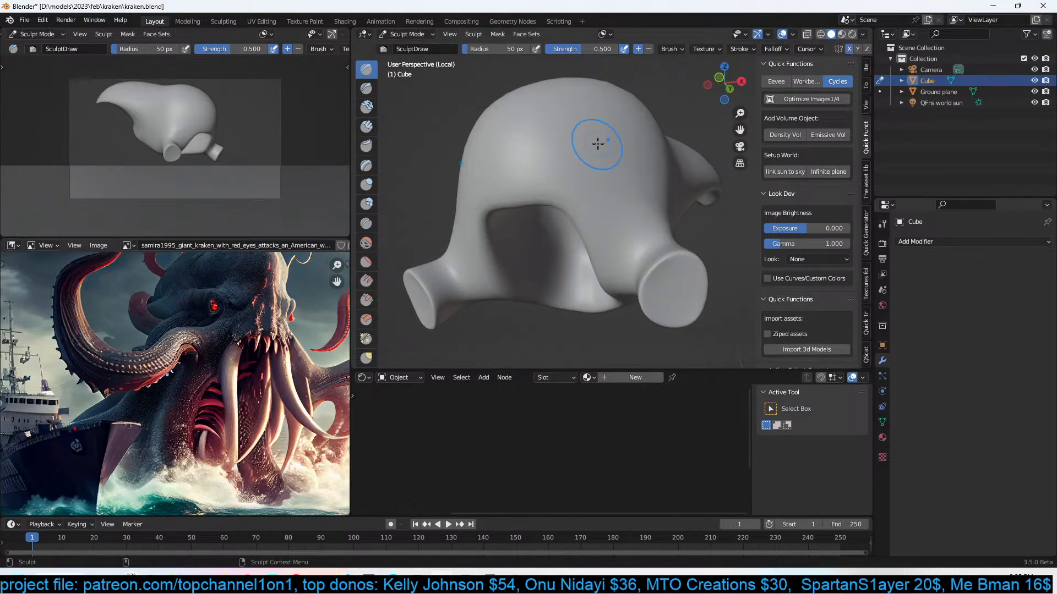
mouse_move(618, 158)
middle_mouse_down()
mouse_move(669, 169)
mouse_move(542, 170)
middle_mouse_up()
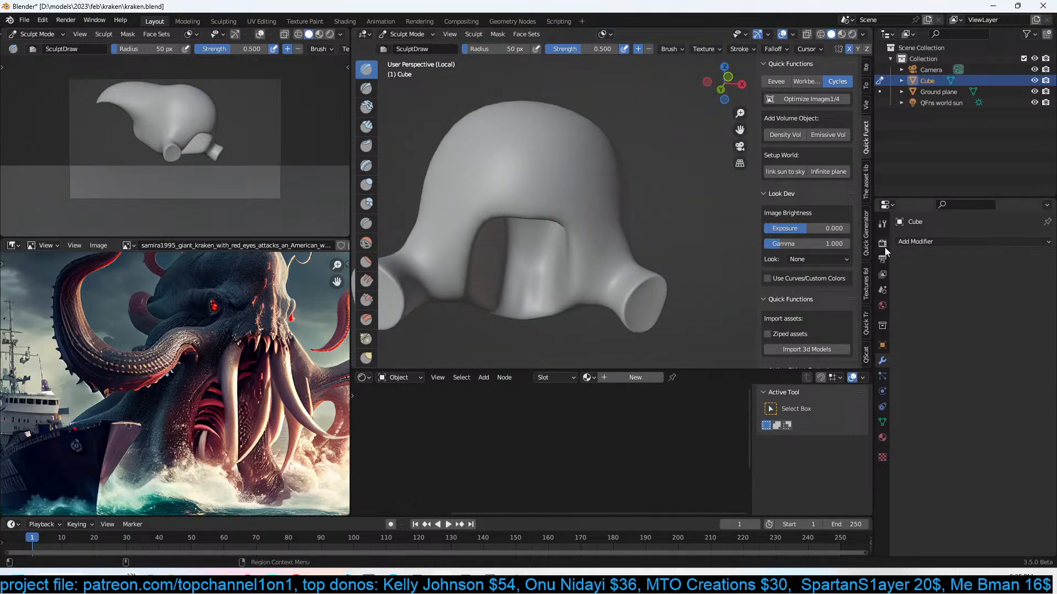
Add a Multiresolution modifier to the head and subdivide it once.
left_click(883, 225)
left_click(882, 243)
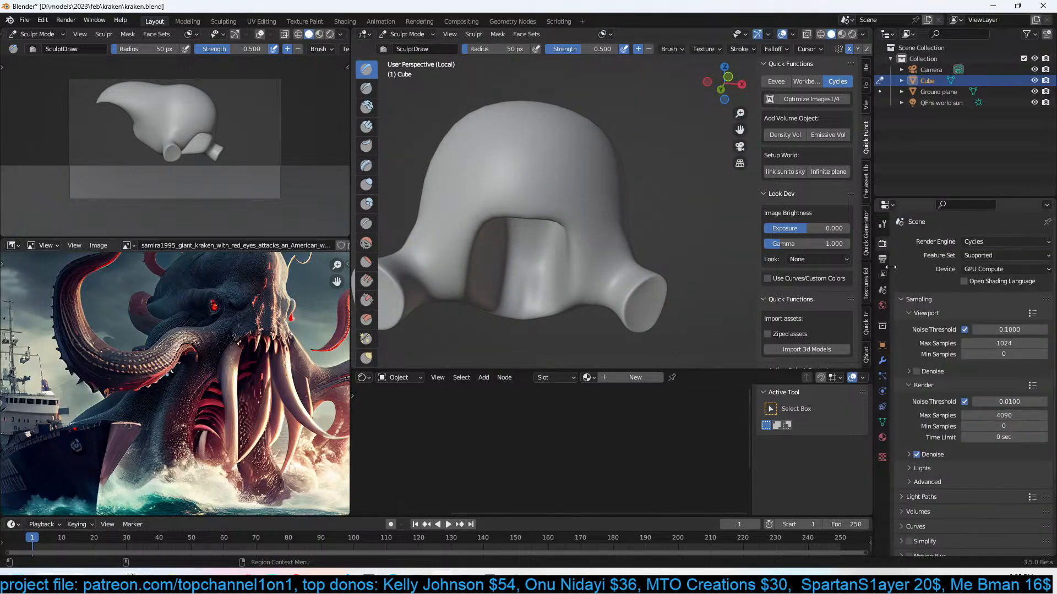
left_click(882, 361)
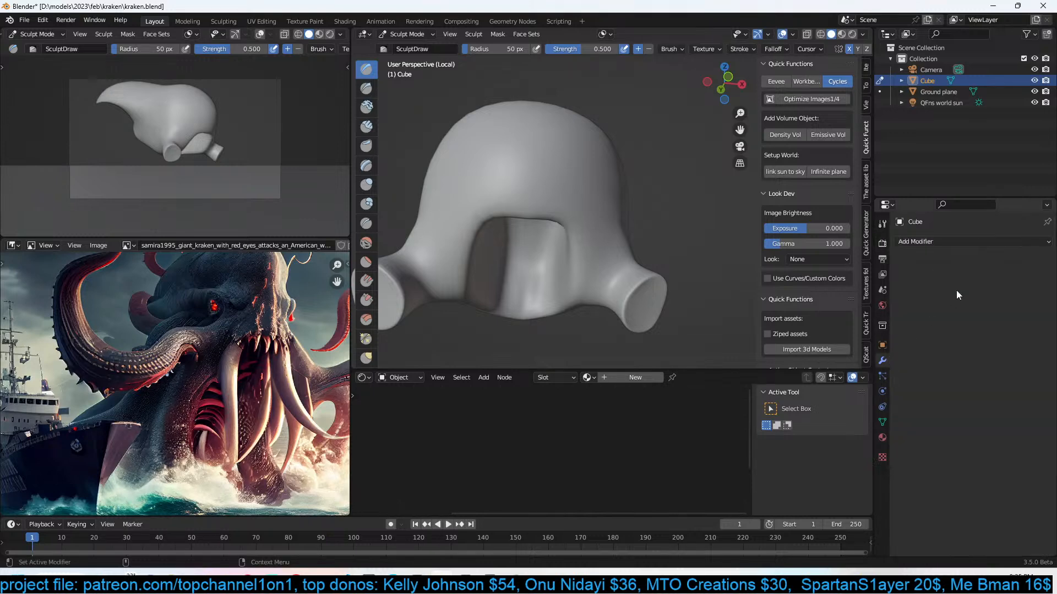
left_click(964, 244)
left_click(853, 381)
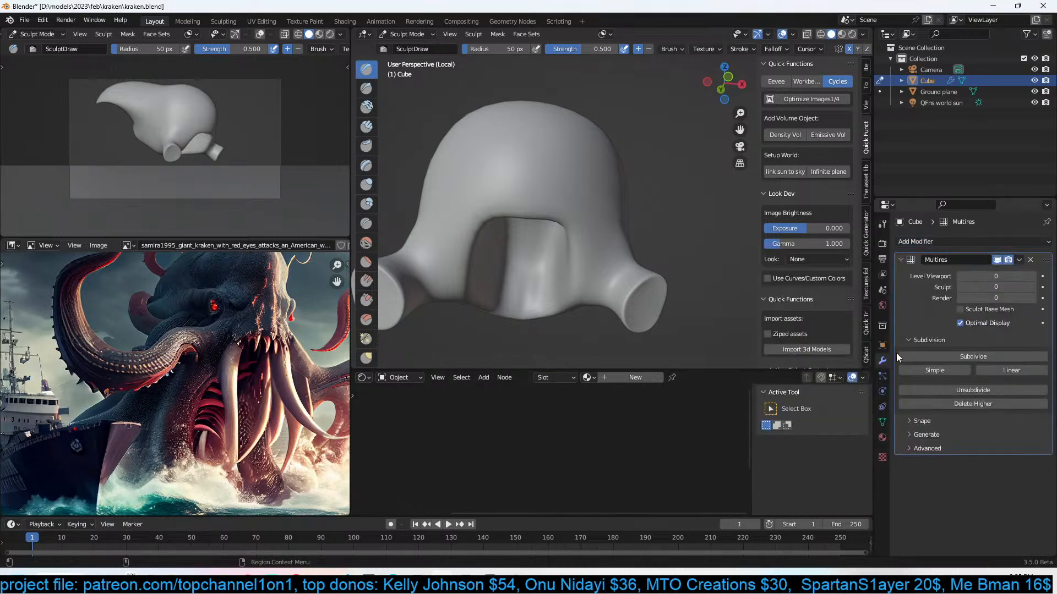
left_click(972, 358)
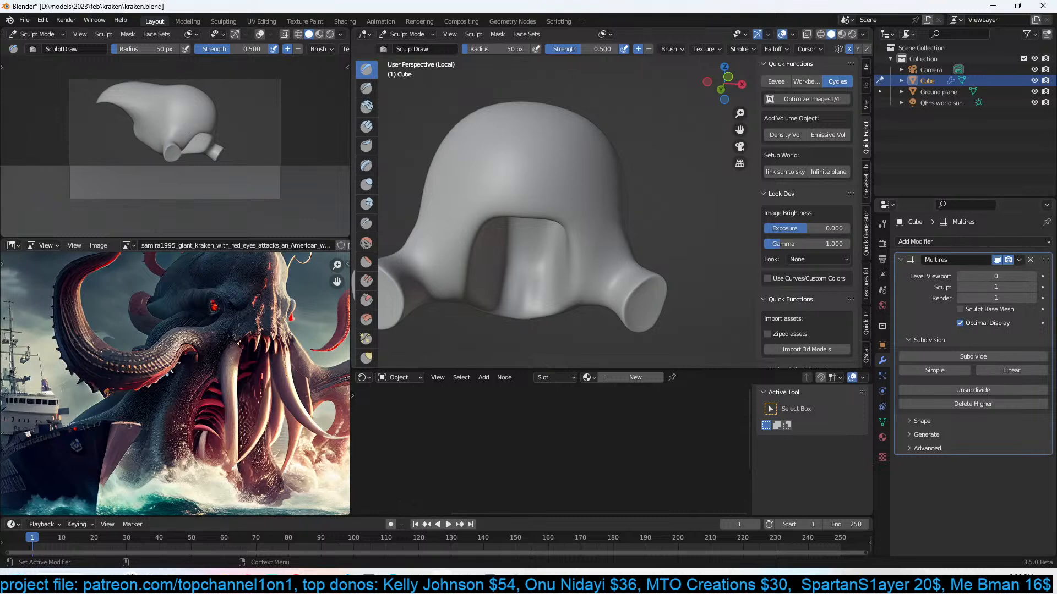
scroll(552, 218, "up", 4)
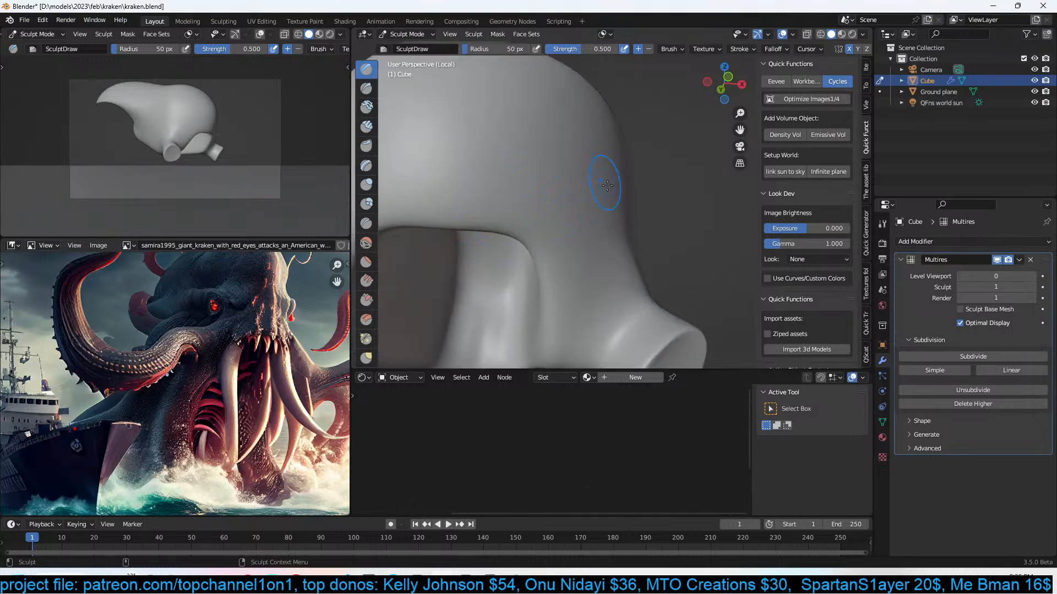
Subdivide the head's Multiresolution modifier a second time, and undo the change of its viewport level.
scroll(605, 180, "down", 3)
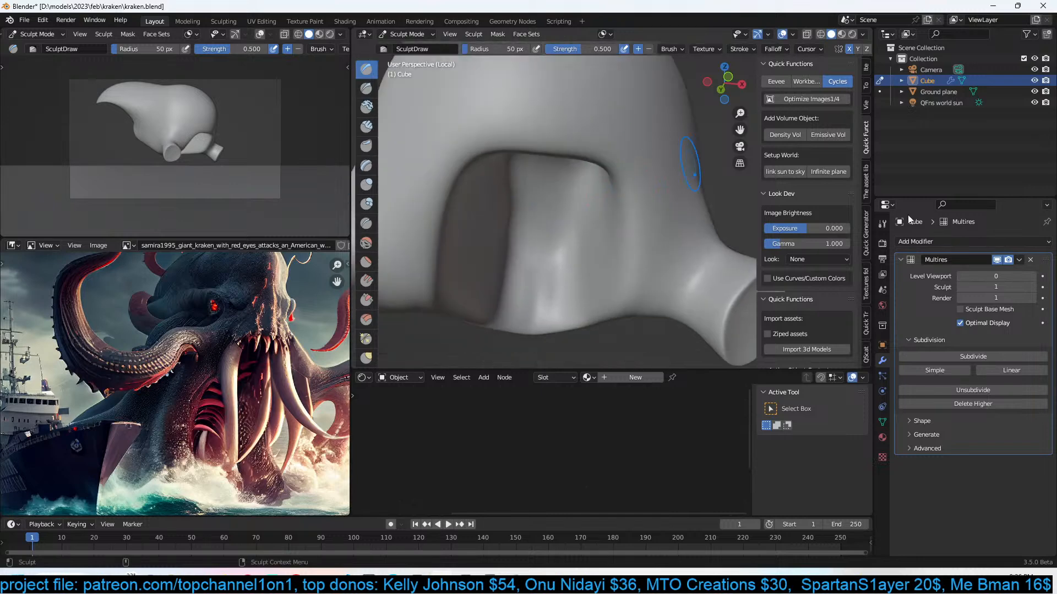
left_click(965, 355)
left_click(1031, 276)
left_click(1031, 276)
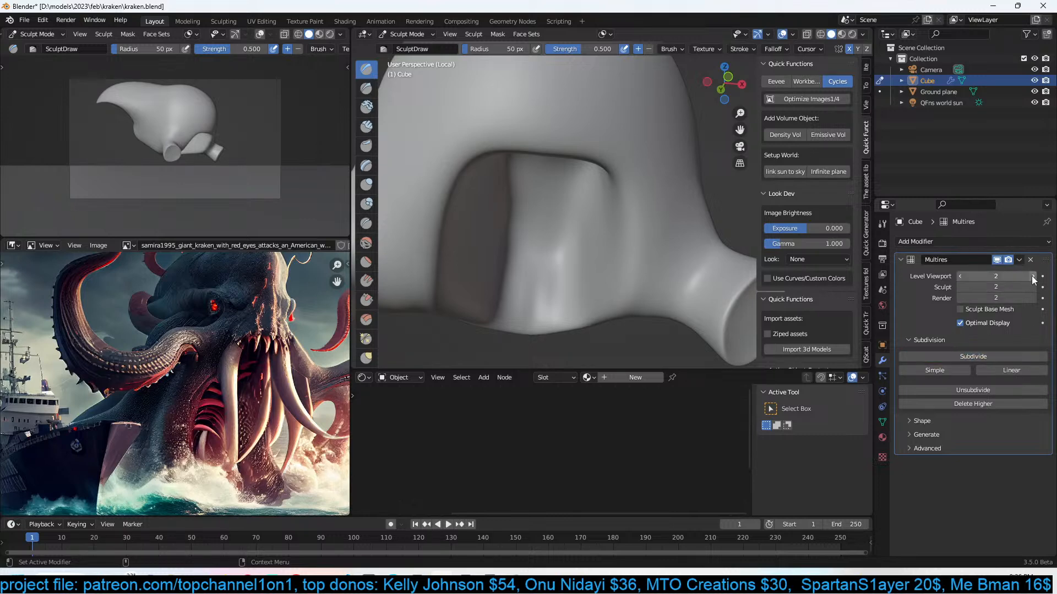
mouse_move(569, 187)
middle_mouse_down()
mouse_move(556, 170)
mouse_move(557, 190)
mouse_move(533, 215)
middle_mouse_up()
key("ctrl+z")
Sculpt a raised rim above the mouth opening and a brow ridge along the head's side with the Draw brush.
mouse_move(533, 215)
left_mouse_down()
mouse_move(628, 253)
mouse_move(593, 245)
mouse_move(629, 271)
left_mouse_up()
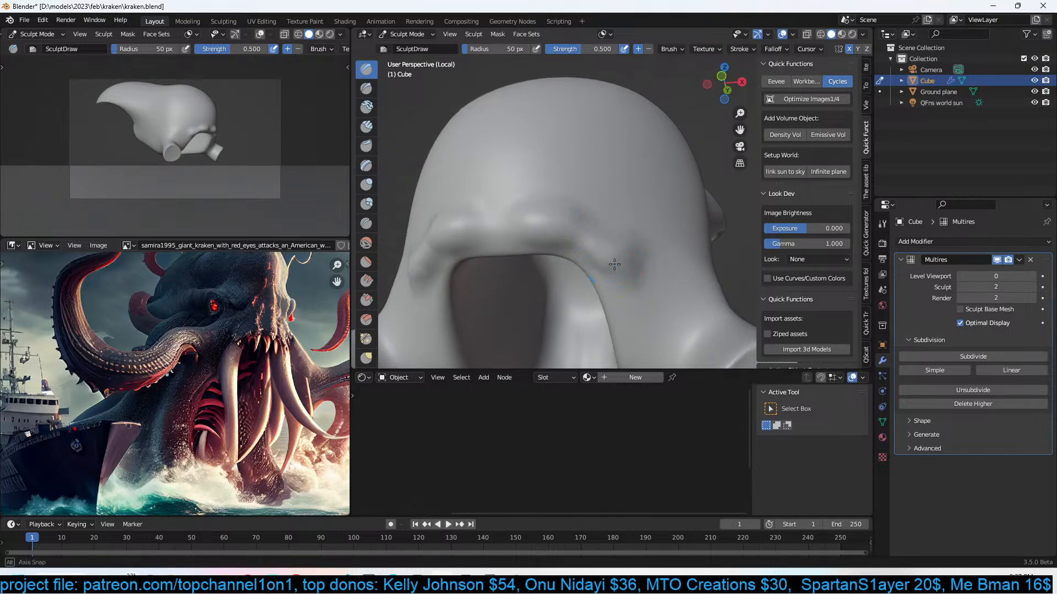
middle_click_drag(614, 264, 616, 226)
mouse_move(617, 141)
left_mouse_down()
mouse_move(621, 253)
mouse_move(638, 275)
left_mouse_up()
middle_click_drag(650, 296, 616, 236)
mouse_move(487, 210)
left_mouse_down()
mouse_move(510, 198)
mouse_move(515, 225)
mouse_move(638, 161)
left_mouse_up()
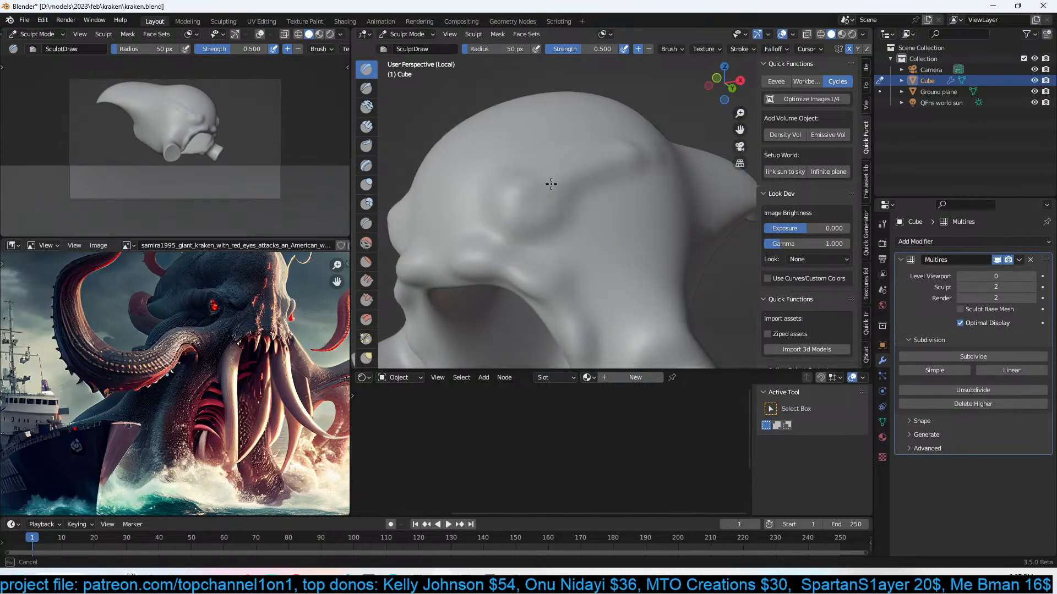
Compare the head with the kraken reference and build up the ridges along the middle of the forehead.
middle_click_drag(625, 147, 507, 238)
scroll(225, 300, "down", 3)
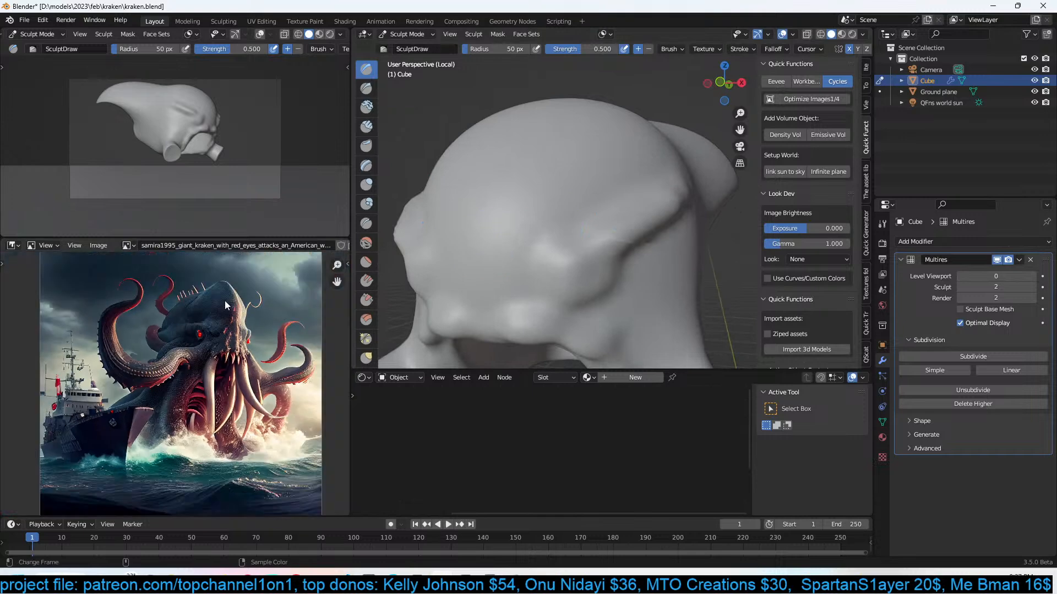
scroll(605, 242, "up", 2)
mouse_move(560, 169)
middle_mouse_down()
mouse_move(618, 156)
mouse_move(571, 189)
middle_mouse_up()
scroll(618, 156, "down", 3)
left_click_drag(583, 237, 578, 120)
mouse_move(578, 119)
middle_mouse_down()
mouse_move(588, 182)
mouse_move(567, 220)
middle_mouse_up()
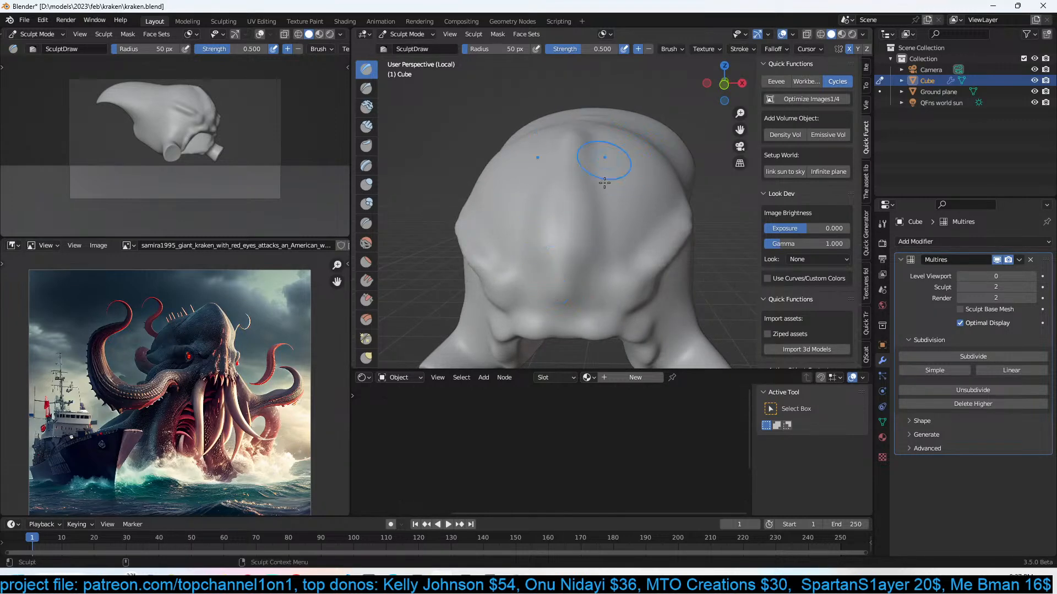
Sculpt mirrored bumps on the forehead and brows above the mouth opening.
middle_click_drag(606, 148, 531, 201)
middle_click_drag(539, 154, 668, 110)
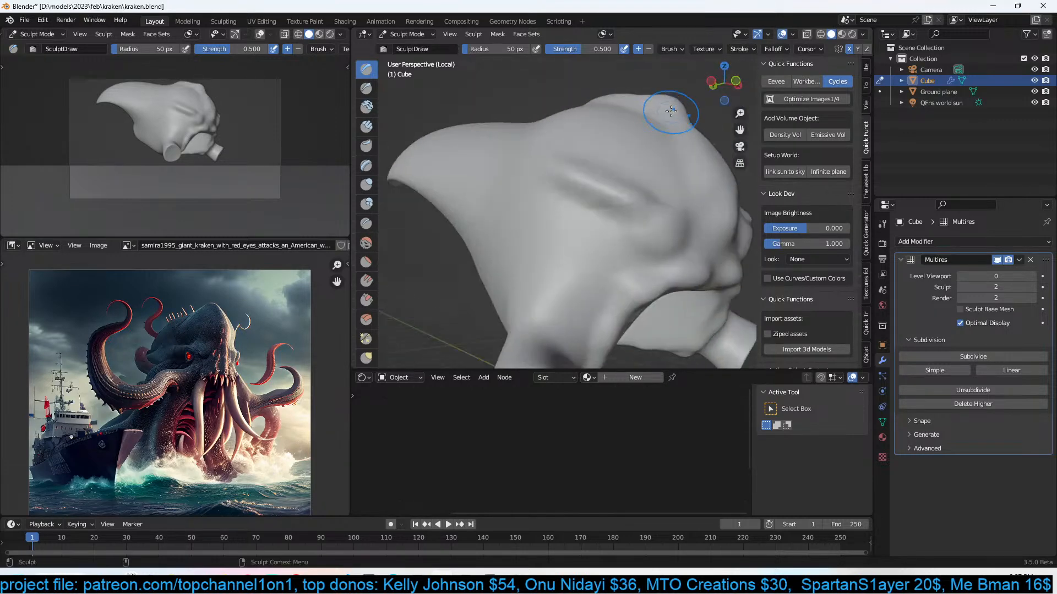
mouse_move(701, 236)
middle_mouse_down()
mouse_move(618, 201)
mouse_move(584, 149)
middle_mouse_up()
left_click_drag(572, 145, 526, 186)
scroll(585, 144, "up", 1)
mouse_move(610, 140)
left_mouse_down()
mouse_move(576, 135)
mouse_move(652, 119)
mouse_move(639, 132)
left_mouse_up()
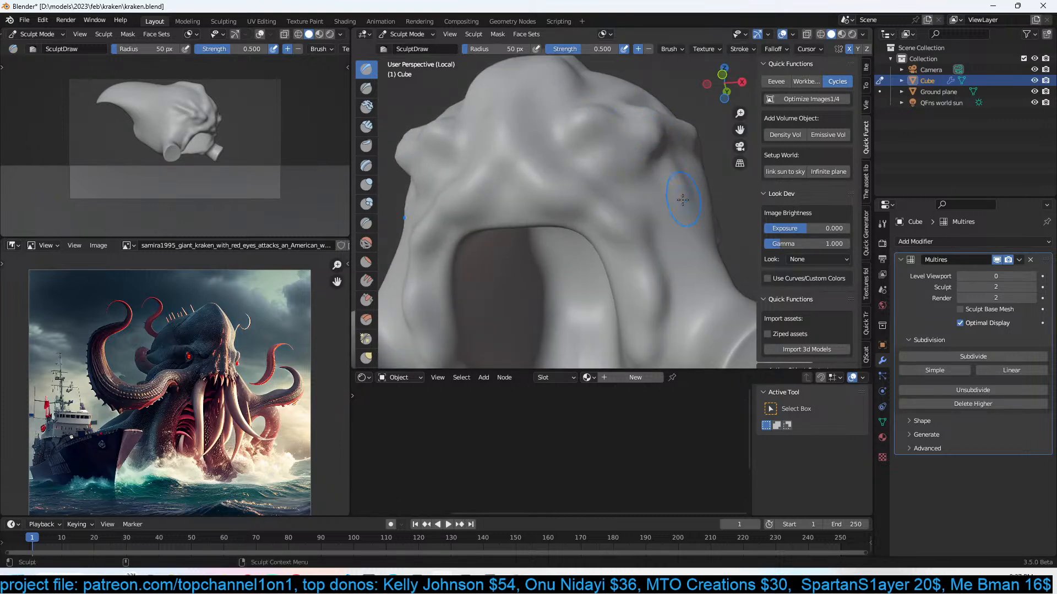
Shape the overhanging brows, eye sockets and upper lip of the kraken's face with the Draw brush.
middle_click_drag(636, 132, 565, 172)
mouse_move(553, 224)
left_mouse_down()
mouse_move(496, 165)
mouse_move(545, 163)
mouse_move(487, 169)
mouse_move(539, 183)
left_mouse_up()
middle_click_drag(541, 180, 589, 146)
mouse_move(579, 144)
left_mouse_down()
mouse_move(597, 128)
mouse_move(577, 132)
mouse_move(597, 144)
left_mouse_up()
scroll(598, 146, "down", 4)
mouse_move(606, 151)
middle_mouse_down()
mouse_move(641, 190)
mouse_move(684, 172)
mouse_move(617, 189)
middle_mouse_up()
scroll(608, 193, "up", 4)
mouse_move(558, 204)
left_mouse_down()
mouse_move(543, 217)
mouse_move(616, 243)
mouse_move(645, 275)
mouse_move(606, 182)
mouse_move(618, 160)
mouse_move(605, 198)
left_mouse_up()
left_click_drag(604, 200, 639, 258)
middle_click_drag(639, 262, 601, 266)
left_click_drag(550, 218, 599, 261)
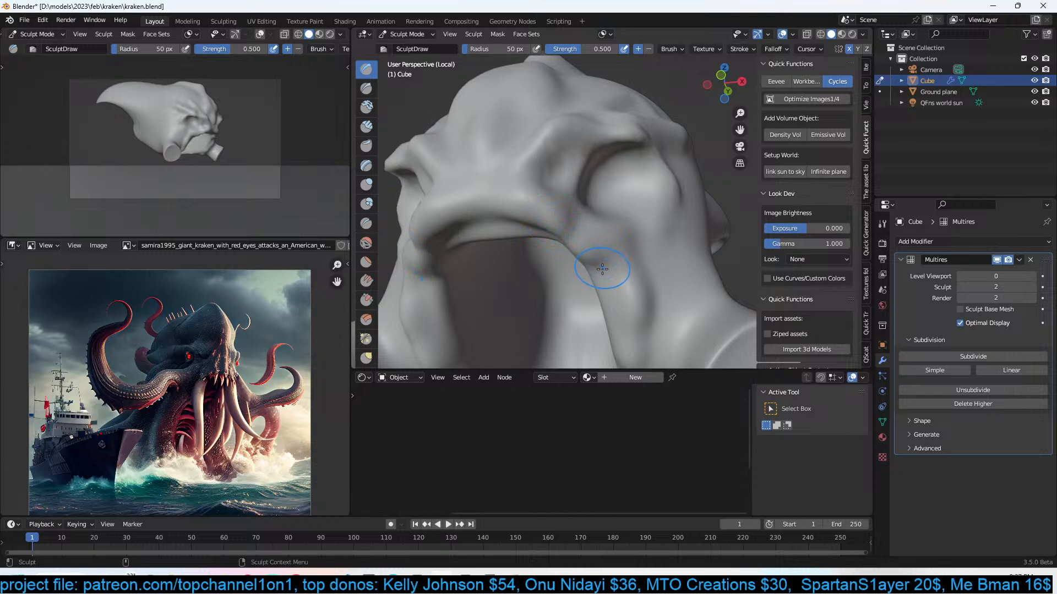
Build up fleshy folds and lumps on the cheeks beside the mouth, beneath the eye sockets.
middle_click_drag(601, 264, 606, 216, "shift")
mouse_move(626, 240)
left_mouse_down()
mouse_move(635, 216)
mouse_move(622, 203)
left_mouse_up()
left_click_drag(676, 263, 658, 280)
mouse_move(656, 285)
middle_mouse_down()
mouse_move(639, 264)
mouse_move(634, 272)
middle_mouse_up()
mouse_move(633, 273)
left_mouse_down()
mouse_move(605, 262)
mouse_move(605, 272)
left_mouse_up()
middle_click_drag(605, 274, 609, 258)
mouse_move(613, 249)
left_mouse_down()
mouse_move(633, 296)
mouse_move(626, 321)
left_mouse_up()
mouse_move(626, 320)
middle_mouse_down()
mouse_move(605, 346)
mouse_move(632, 309)
mouse_move(638, 201)
middle_mouse_up()
middle_click_drag(615, 183, 583, 154)
mouse_move(582, 154)
left_mouse_down()
mouse_move(570, 184)
mouse_move(588, 170)
mouse_move(605, 193)
left_mouse_up()
Carve grooves into the cheeks and around the mouth with inverted Draw brush strokes.
mouse_move(604, 193)
middle_mouse_down()
mouse_move(660, 165)
mouse_move(691, 247)
mouse_move(630, 232)
mouse_move(637, 242)
middle_mouse_up()
left_click_drag(692, 188, 680, 276, "ctrl")
left_click_drag(619, 201, 622, 286, "ctrl")
left_click_drag(632, 241, 584, 336, "ctrl")
middle_click_drag(620, 274, 653, 268)
left_click_drag(633, 237, 588, 328, "ctrl")
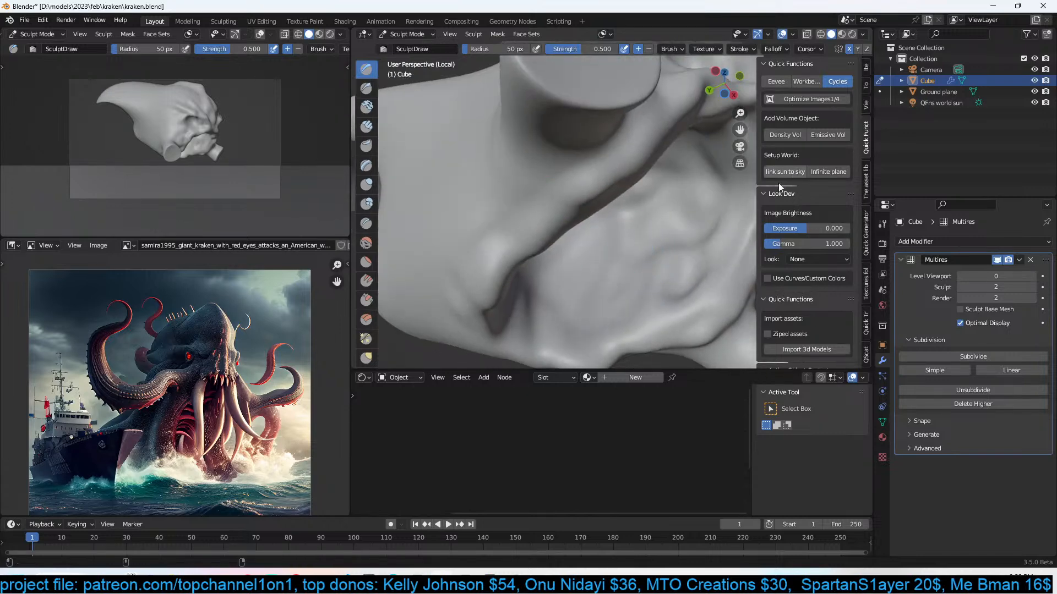
Carve a crease down the middle of the forehead with the Draw Sharp brush.
scroll(687, 248, "down", 5)
mouse_move(687, 248)
middle_mouse_down()
mouse_move(590, 284)
mouse_move(679, 279)
mouse_move(608, 255)
mouse_move(633, 198)
mouse_move(576, 218)
middle_mouse_up()
scroll(679, 279, "up", 3)
scroll(633, 199, "down", 3)
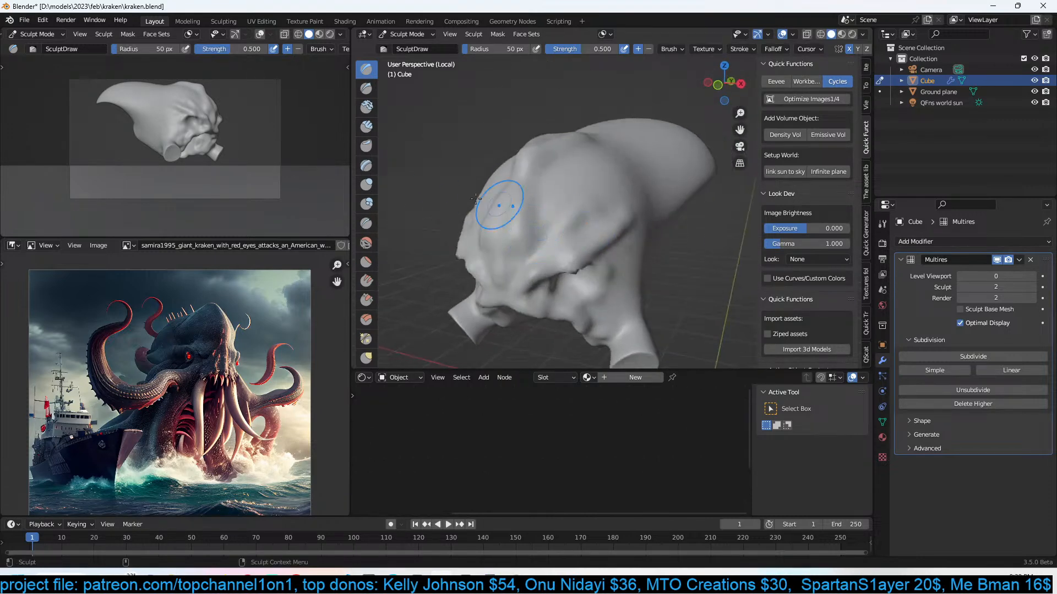
scroll(557, 179, "up", 2)
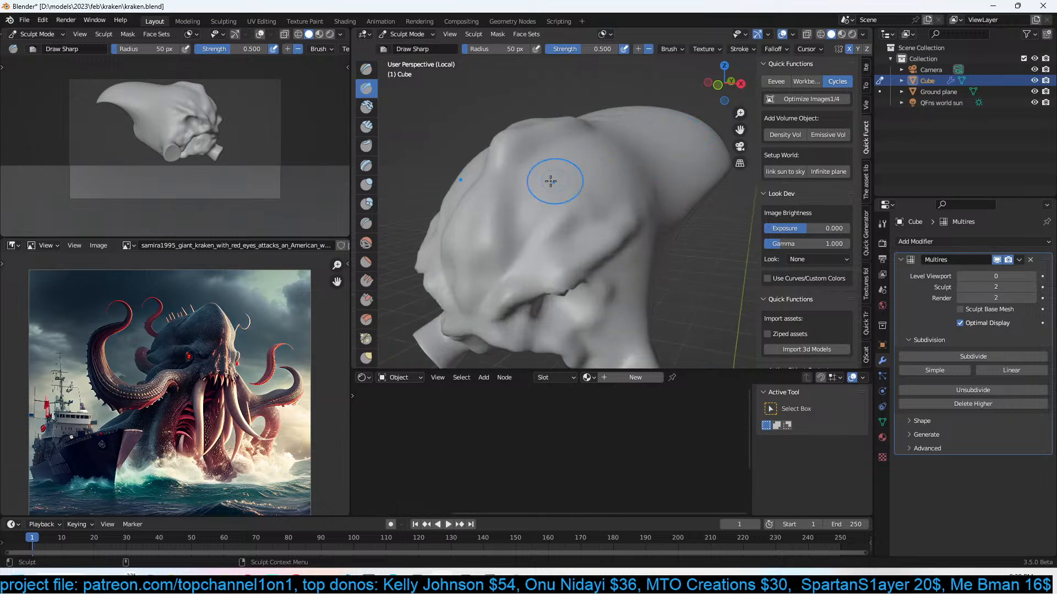
mouse_move(461, 226)
middle_mouse_down()
mouse_move(524, 137)
mouse_move(583, 121)
middle_mouse_up()
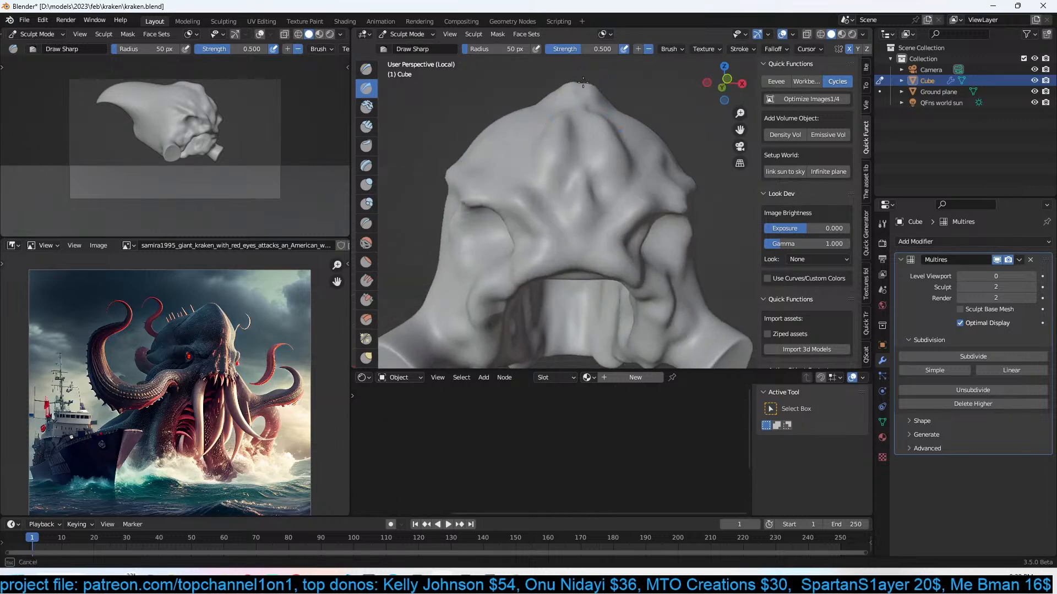
left_click_drag(588, 116, 583, 156, "ctrl")
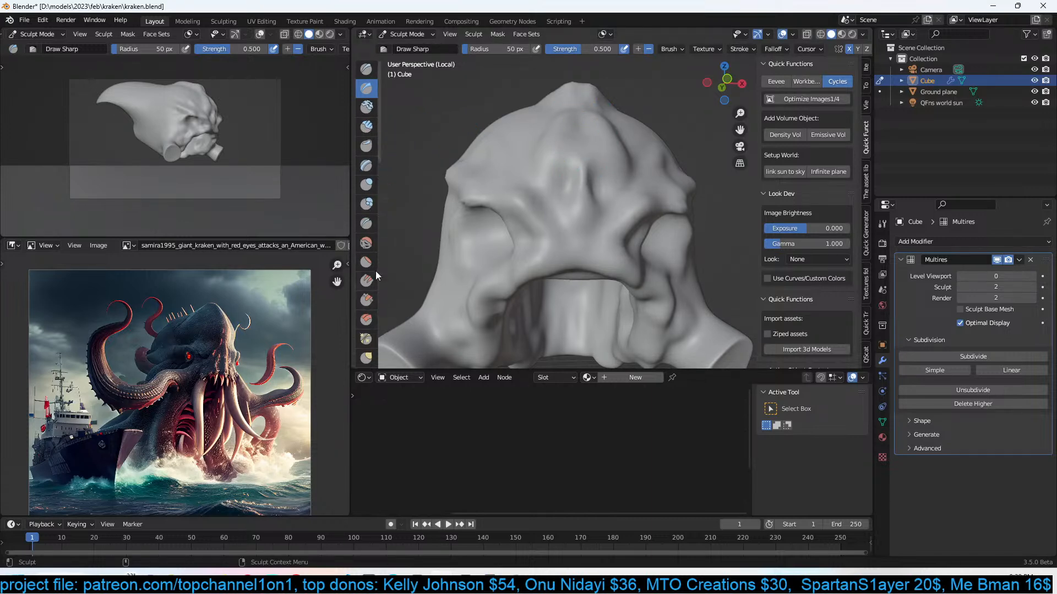
Pull the crest of the head upward into a pointed peak and adjust its profile with the Grab brush.
left_click(366, 358)
middle_click_drag(418, 248, 508, 138)
left_click_drag(499, 143, 487, 129)
left_click_drag(499, 114, 496, 108)
left_click_drag(514, 127, 508, 113)
mouse_move(528, 83)
middle_mouse_down()
mouse_move(529, 106)
mouse_move(556, 118)
mouse_move(573, 104)
middle_mouse_up()
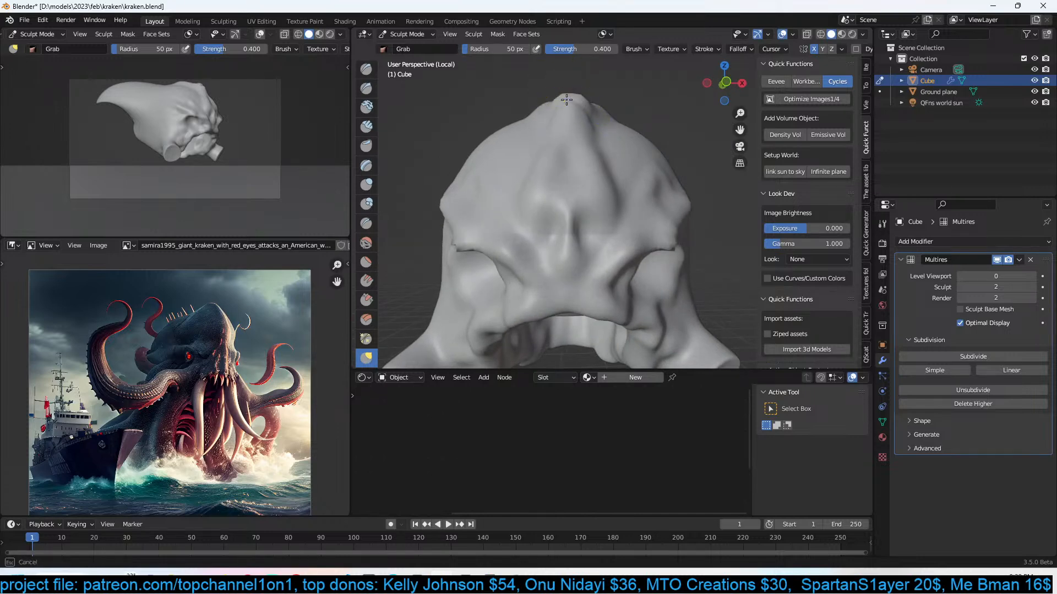
left_click_drag(562, 107, 559, 66)
middle_click_drag(573, 135, 484, 137)
left_click_drag(483, 137, 469, 120)
Return the head to Object Mode and set the Multiresolution viewport level to 2.
left_click(394, 34)
left_click(405, 44)
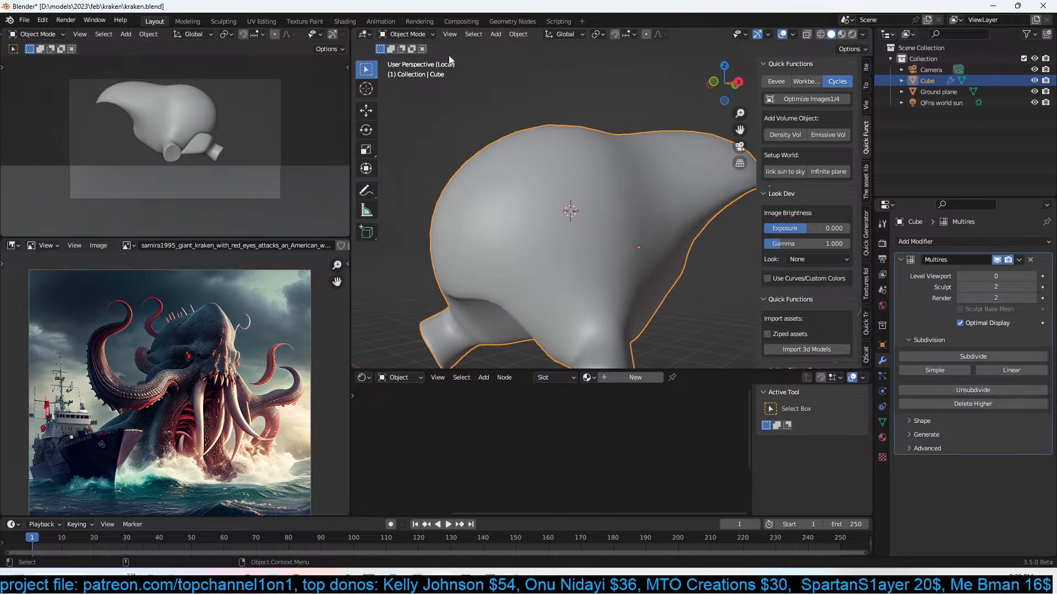
left_click(1033, 277)
left_click(1033, 277)
mouse_move(559, 180)
middle_mouse_down()
mouse_move(613, 160)
mouse_move(562, 186)
mouse_move(589, 150)
mouse_move(595, 177)
mouse_move(518, 179)
mouse_move(544, 209)
mouse_move(601, 205)
mouse_move(488, 163)
mouse_move(468, 209)
mouse_move(613, 192)
mouse_move(624, 176)
mouse_move(695, 180)
mouse_move(676, 199)
mouse_move(508, 240)
mouse_move(556, 189)
middle_mouse_up()
scroll(590, 150, "down", 4)
scroll(602, 205, "up", 2)
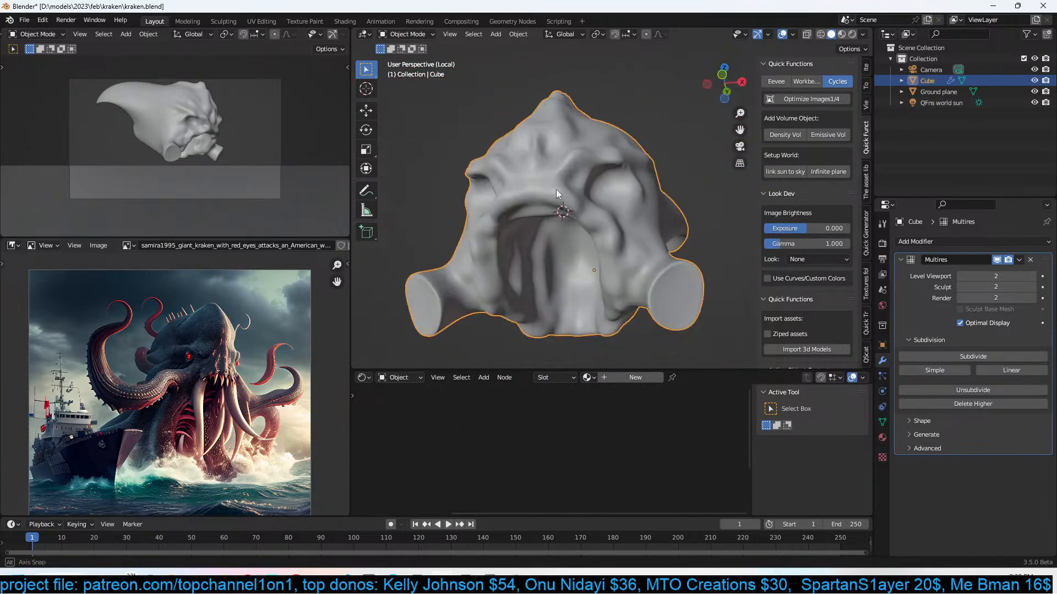
Place the 3D cursor in the eye socket, add a UV sphere there and scale it to eyeball size.
scroll(542, 188, "up", 5)
scroll(208, 361, "up", 2)
scroll(208, 361, "up", 1)
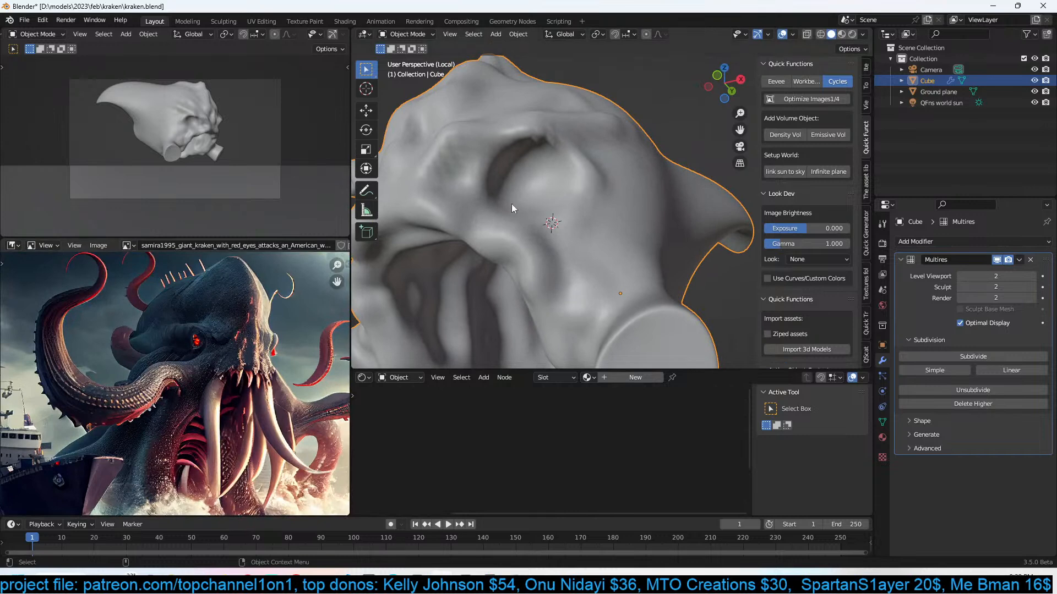
right_click_drag(509, 197, 523, 184, "shift")
key("shift+a")
mouse_move(479, 181)
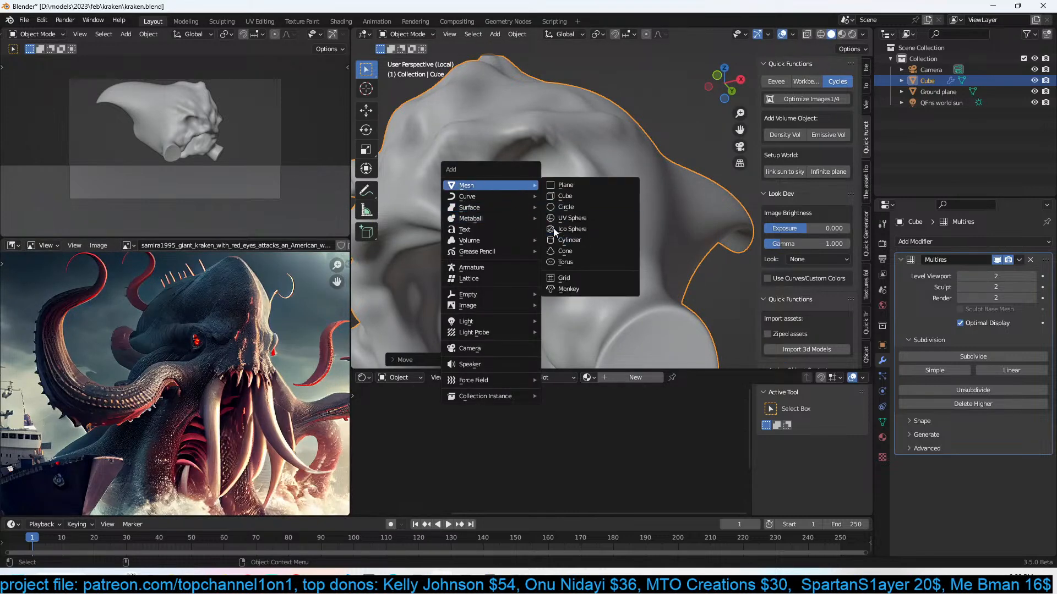
left_click(565, 221)
key("s")
left_click(559, 193)
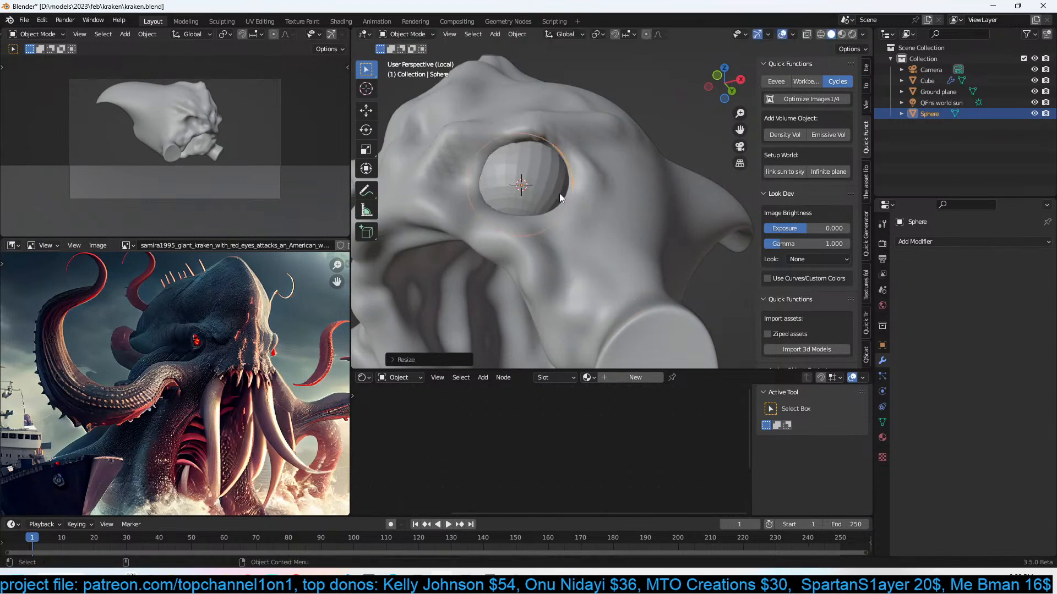
Rotate the eyeball sphere freely so its pole faces outward, and shade it smooth.
key("r")
key("r")
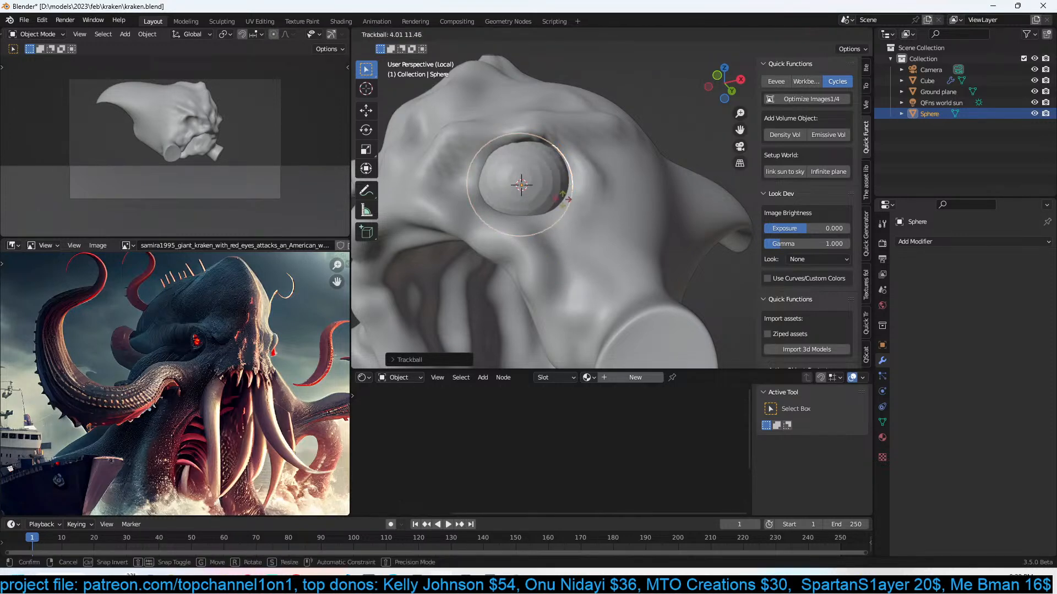
left_click(564, 200)
right_click(563, 196)
left_click(563, 196)
Adjust the eyeball's size to fit the socket and save the file.
scroll(564, 196, "down", 6)
mouse_move(563, 196)
middle_mouse_down()
mouse_move(624, 217)
mouse_move(600, 215)
mouse_move(608, 197)
middle_mouse_up()
scroll(600, 212, "up", 2)
scroll(643, 216, "up", 5)
key("s")
left_click(613, 216)
scroll(600, 215, "up", 4)
key("ctrl+s")
Select the eyeball's front pole in Edit Mode, grow the selection by three rings and return to Object Mode.
key("Tab")
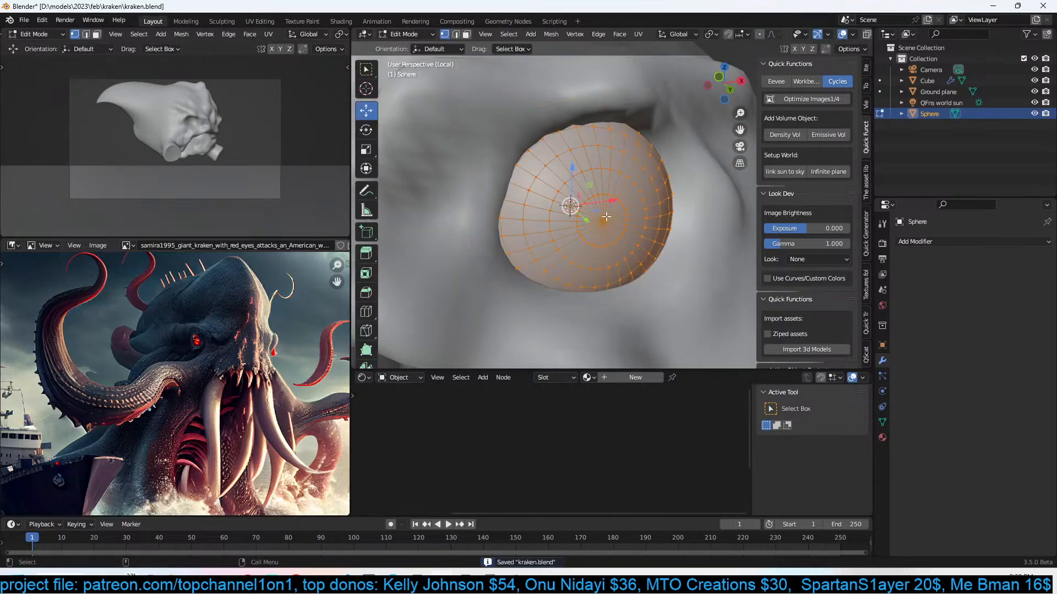
key("ctrl+KP_Add")
key("ctrl+KP_Add")
key("ctrl+KP_Add")
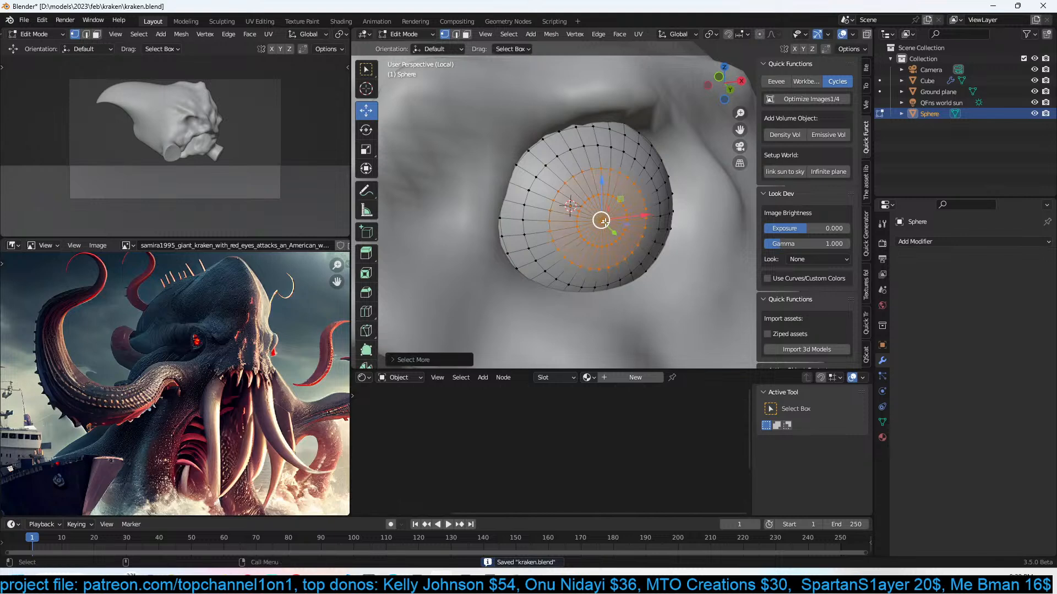
key("Tab")
Switch to Chrome, close the download dialog and look over the South Korean Destroyer Chung Mu page on Sketchfab.
left_click(296, 582)
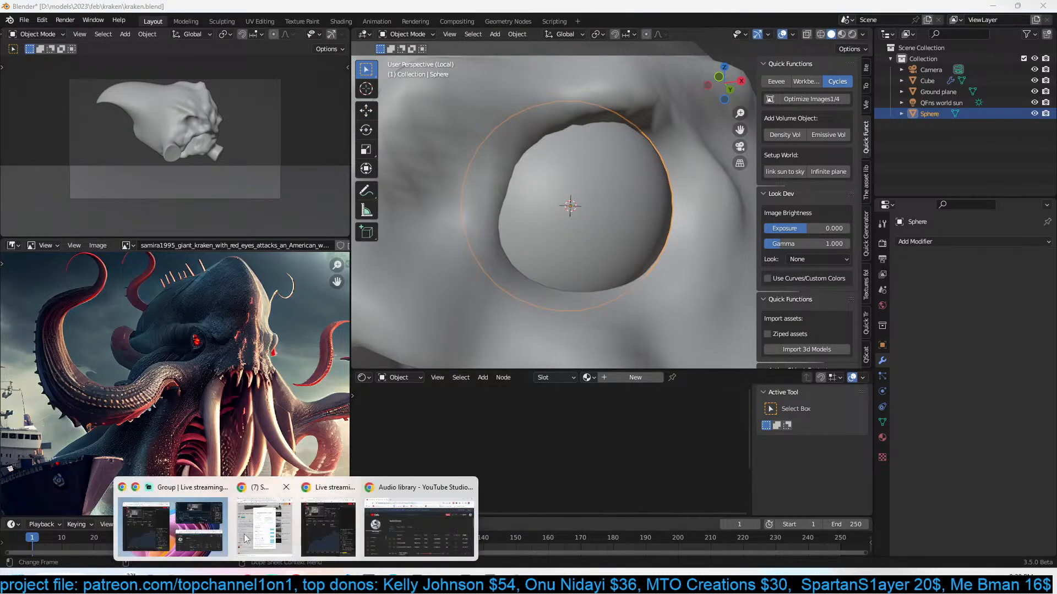
left_click(308, 530)
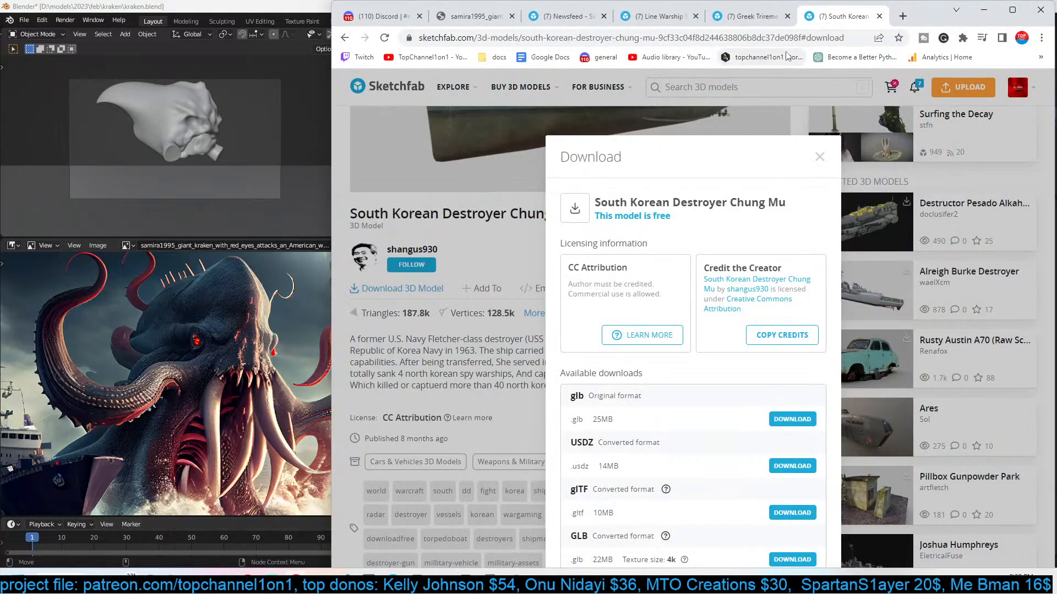
left_click(508, 163)
scroll(592, 313, "up", 3)
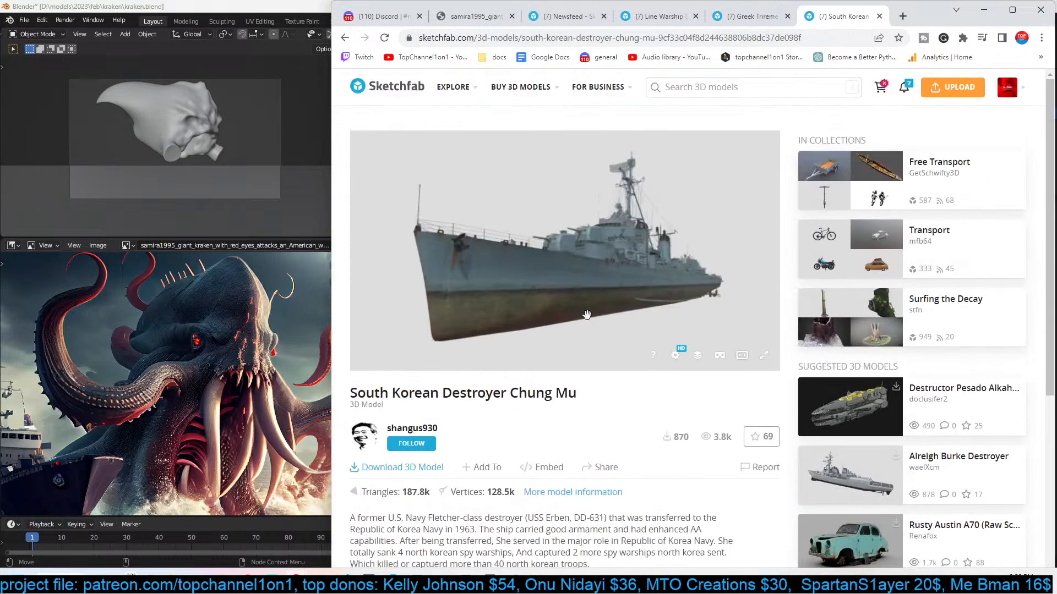
scroll(809, 397, "down", 9)
scroll(809, 396, "up", 5)
scroll(810, 397, "down", 2)
Open the last suggested warship model, check its page for a download option and close its tab.
left_click(855, 429)
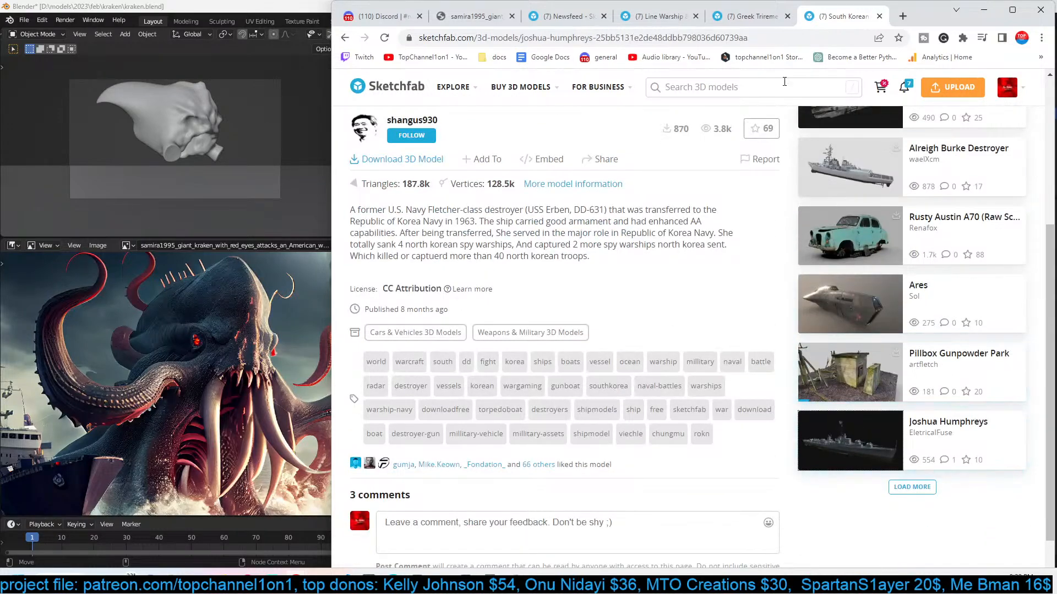
scroll(410, 388, "down", 3)
scroll(440, 400, "up", 1)
scroll(441, 400, "up", 3)
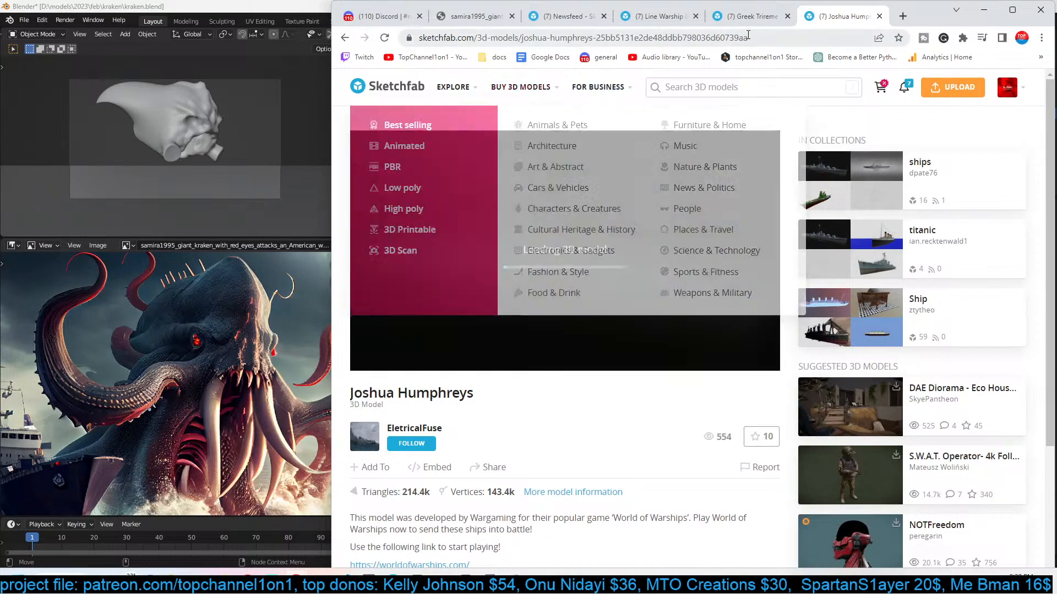
left_click(879, 16)
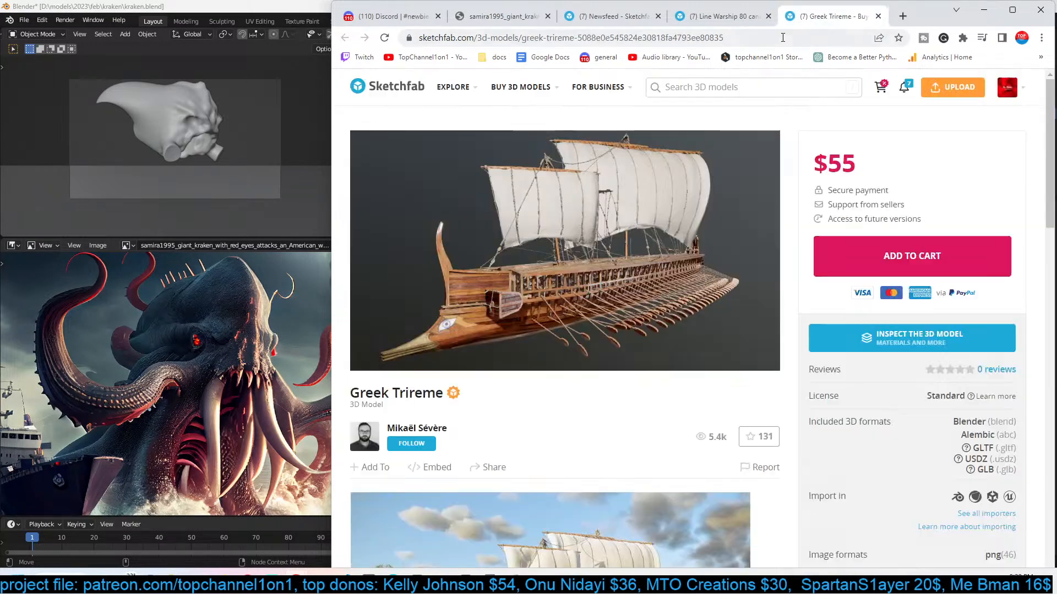
Search Google for "eye texture" in a new browser tab.
left_click(902, 17)
type("eye")
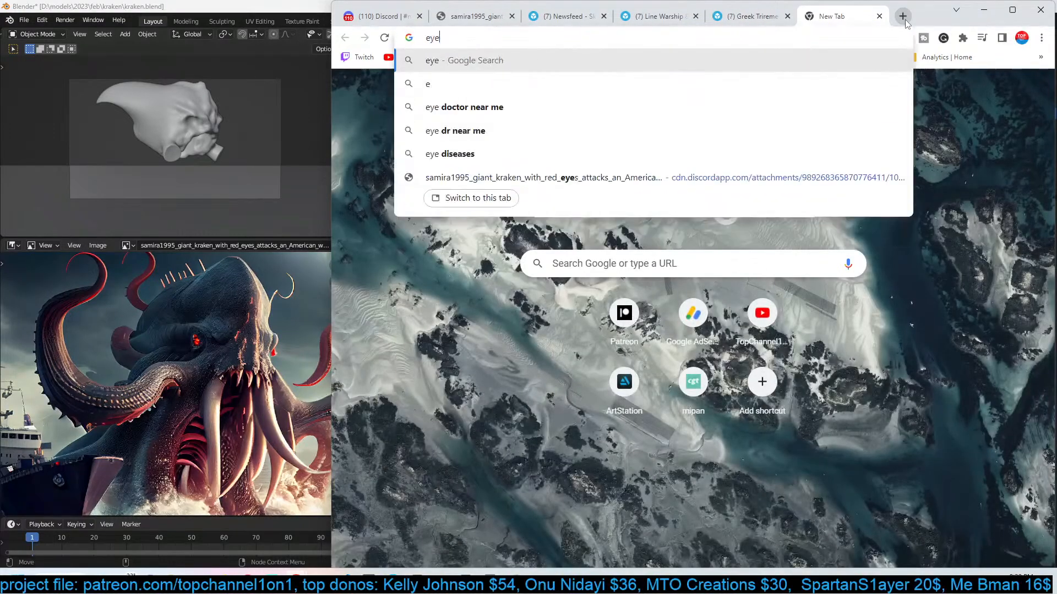
type(" texture")
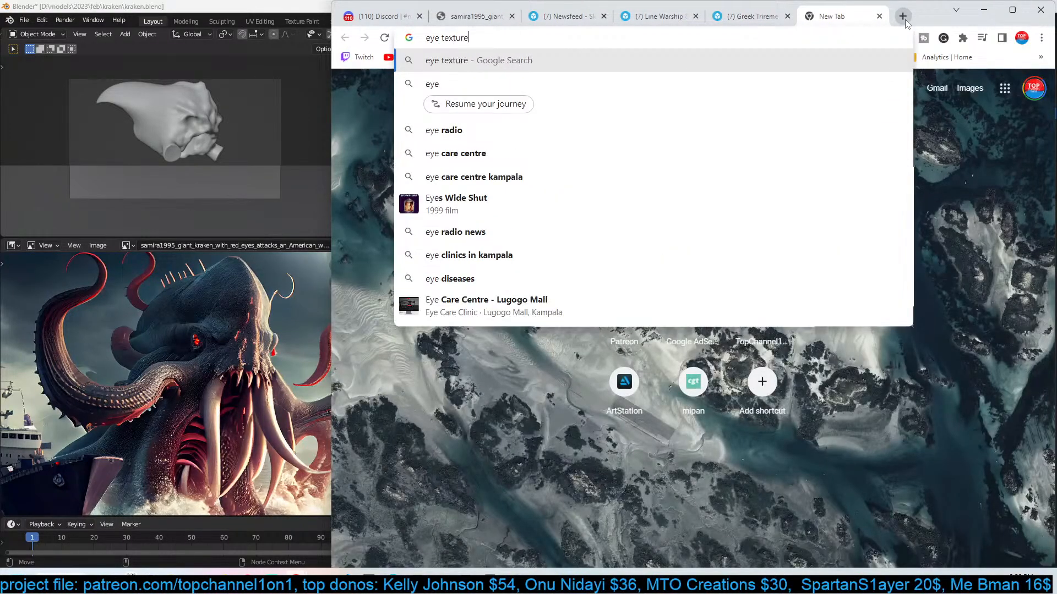
key("Return")
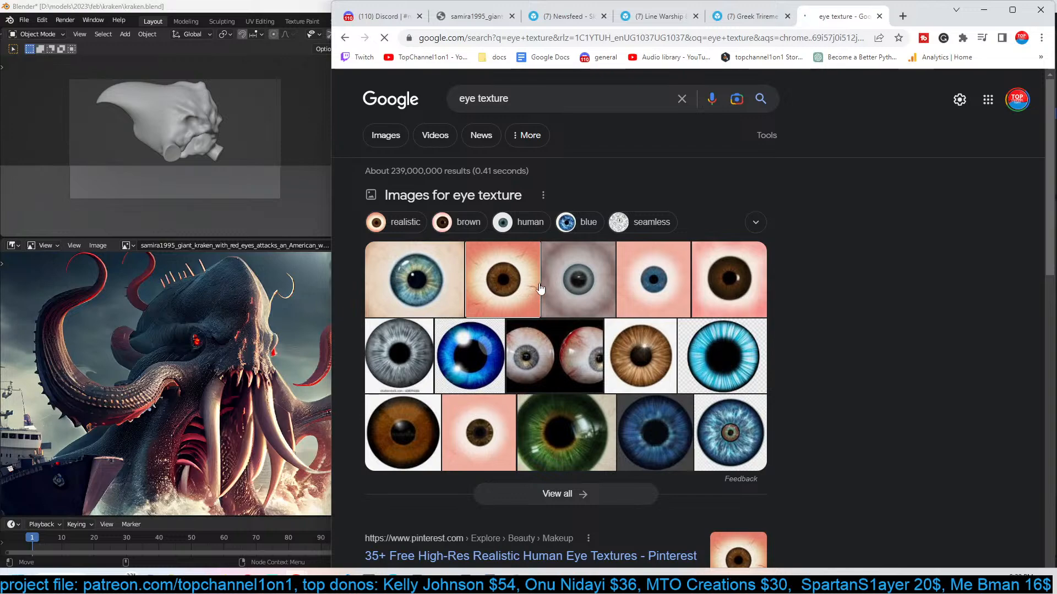
Return to the Sketchfab warship results, open the Dutch Navy ship in a new tab and keep browsing.
key("ctrl+shift+Tab")
key("ctrl+shift+Tab")
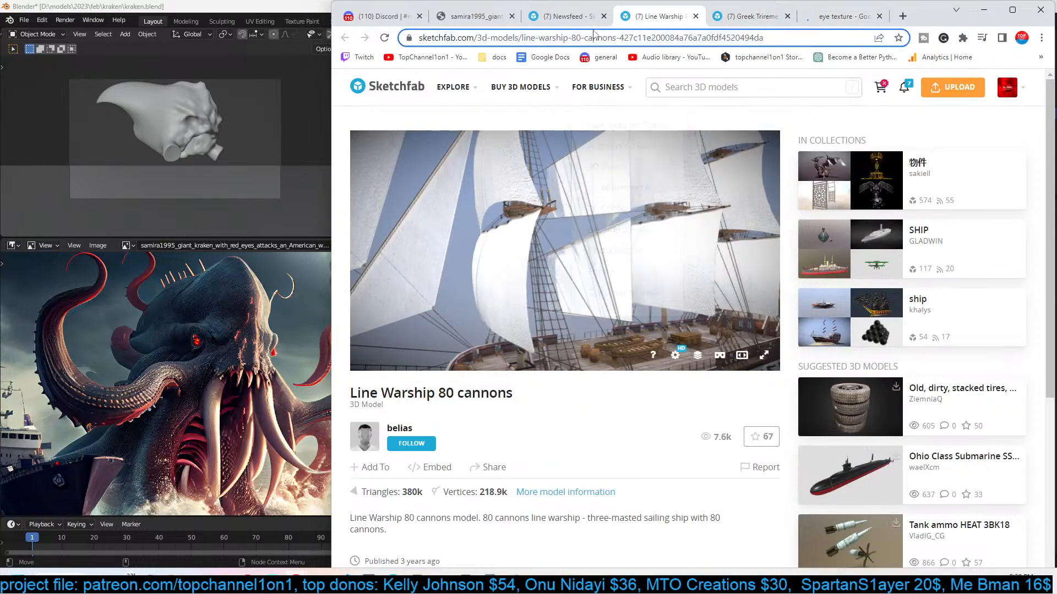
key("ctrl+shift+Tab")
scroll(633, 159, "down", 4)
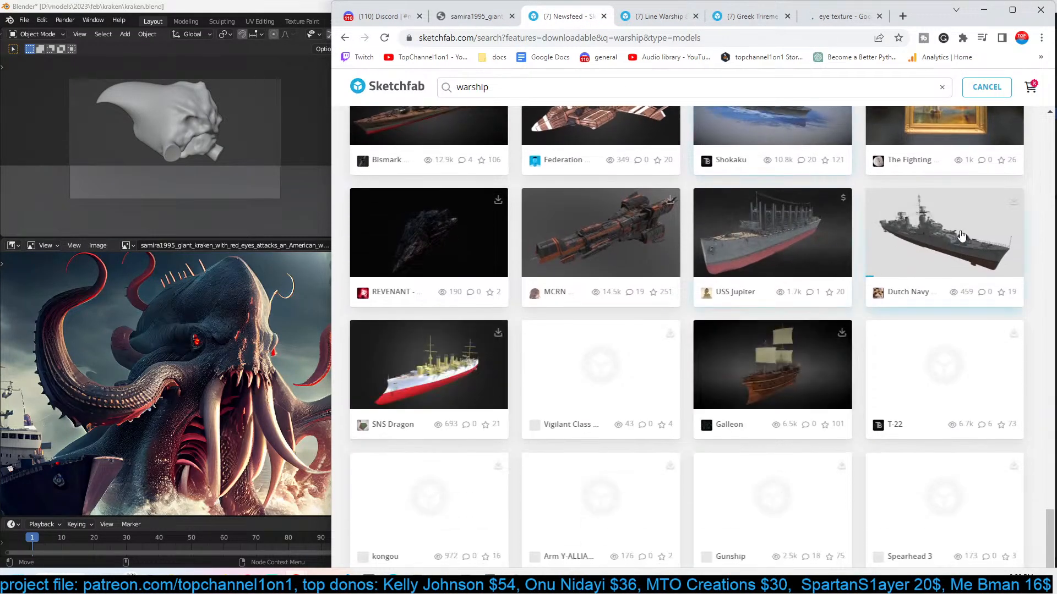
middle_click(913, 254)
scroll(591, 311, "down", 1)
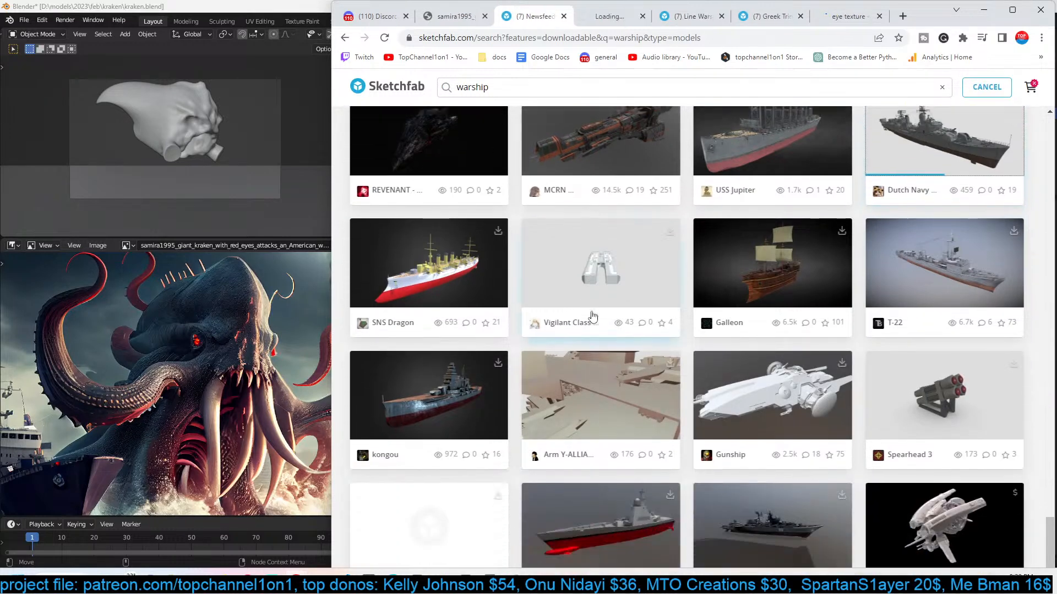
Browse further through the Sketchfab warship results and close the Line Warship 80 cannons and Greek Trireme tabs.
scroll(637, 295, "down", 4)
scroll(639, 296, "down", 6)
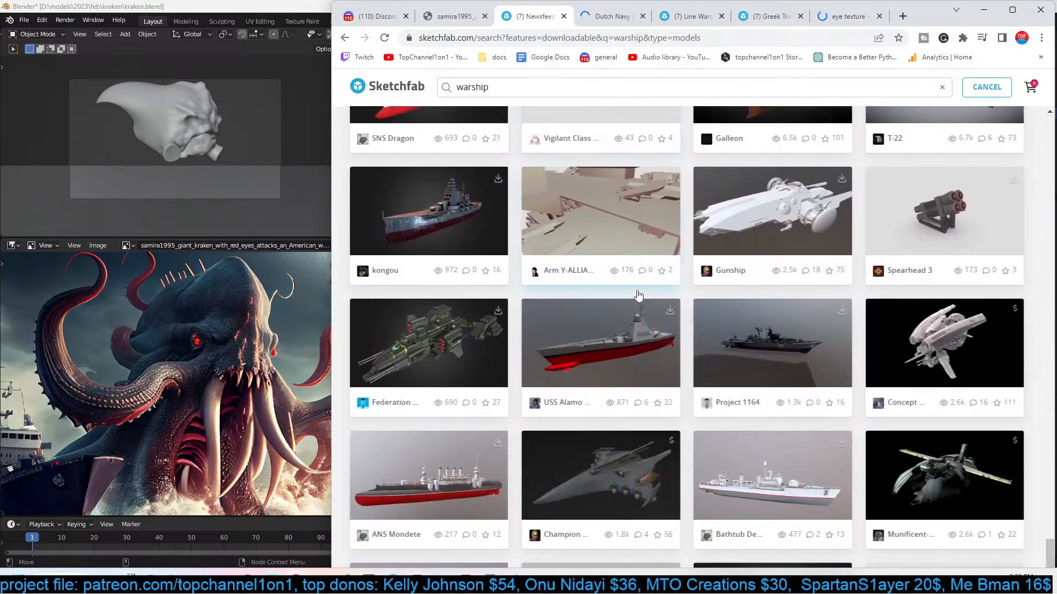
scroll(636, 290, "down", 2)
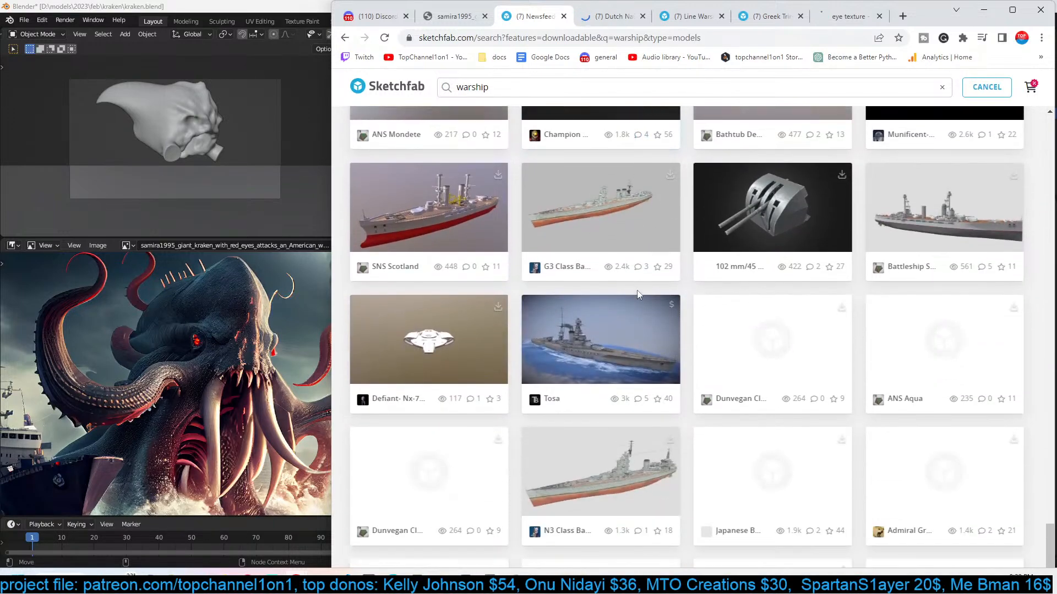
left_click(848, 21)
left_click(628, 22)
left_click(692, 17)
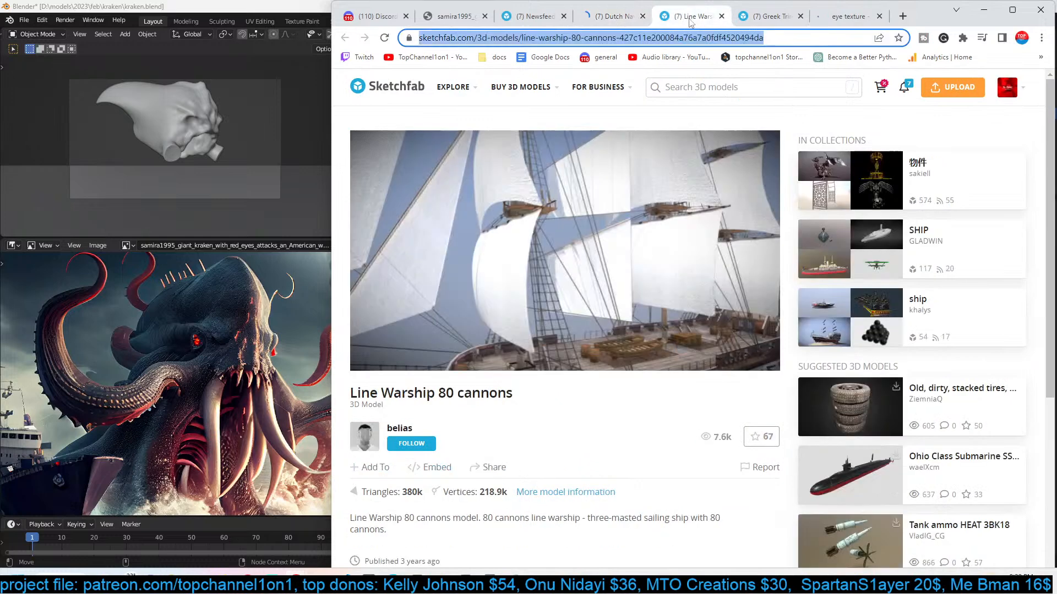
left_click(721, 16)
left_click(721, 16)
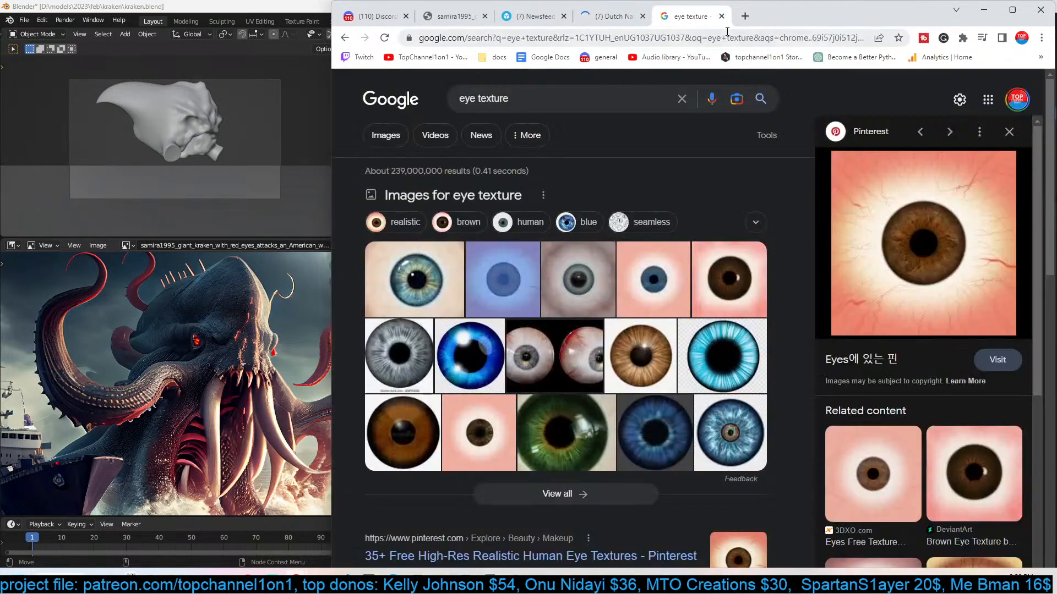
Save the brown eye texture with the veined pink surround as a JPEG in the reference images folder.
right_click(861, 196)
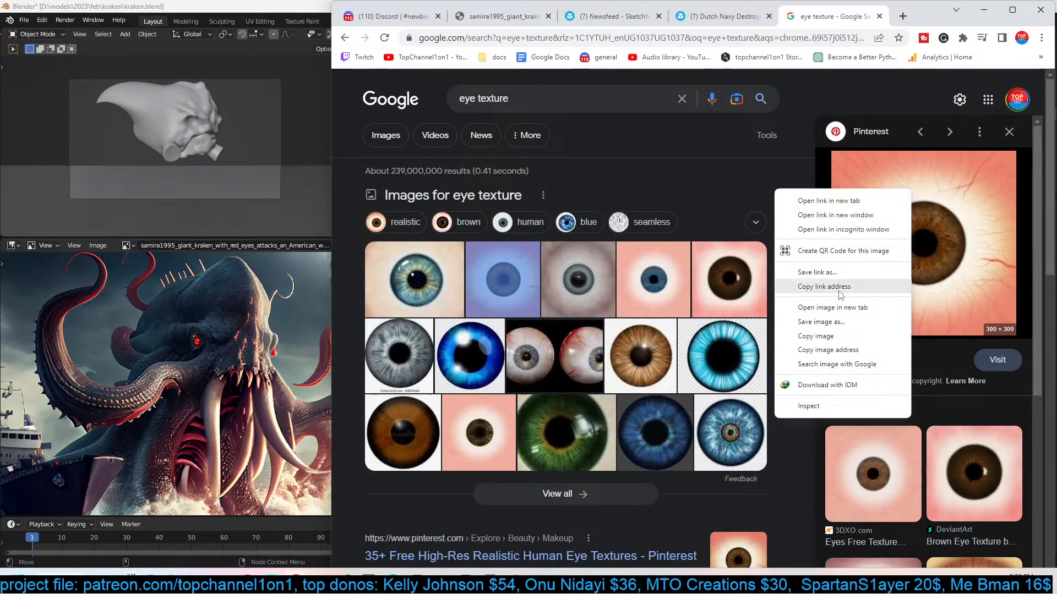
left_click(830, 323)
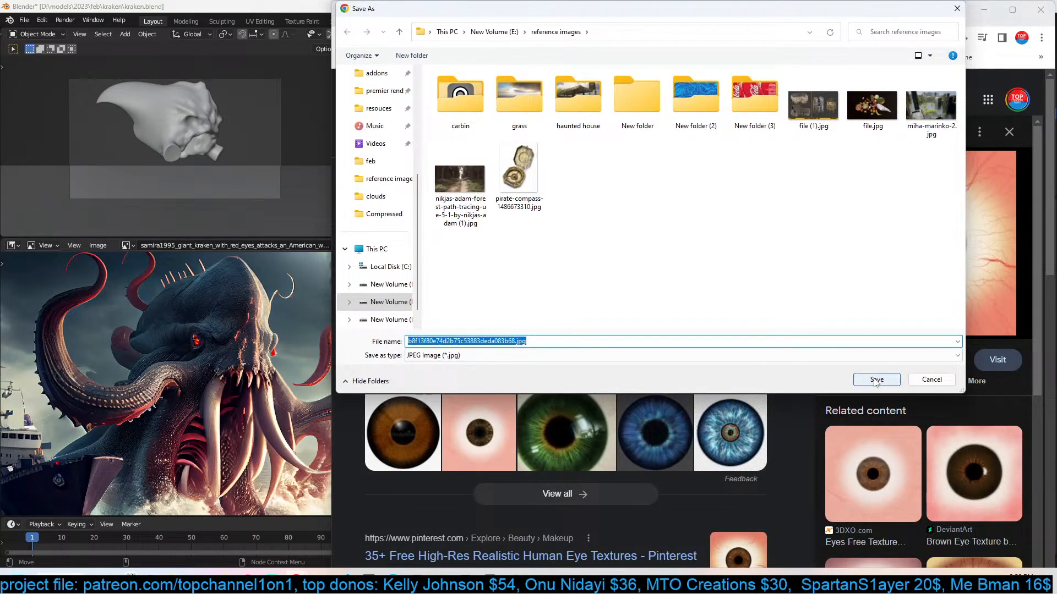
left_click(876, 381)
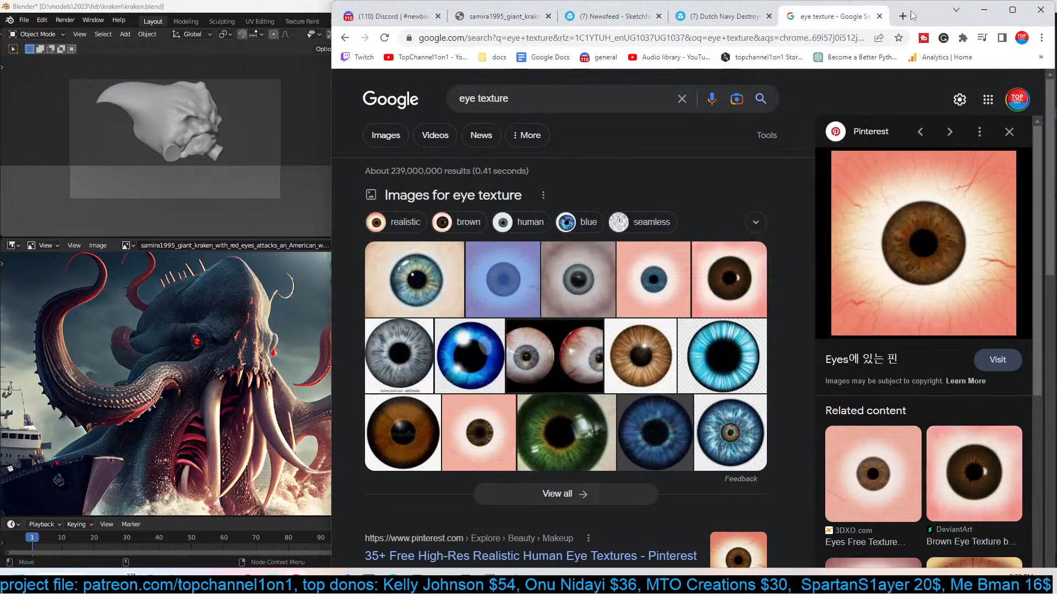
Return to Blender and create a new material named "eye" on the eyeball sphere.
left_click_drag(915, 15, 218, 147)
left_click(609, 380)
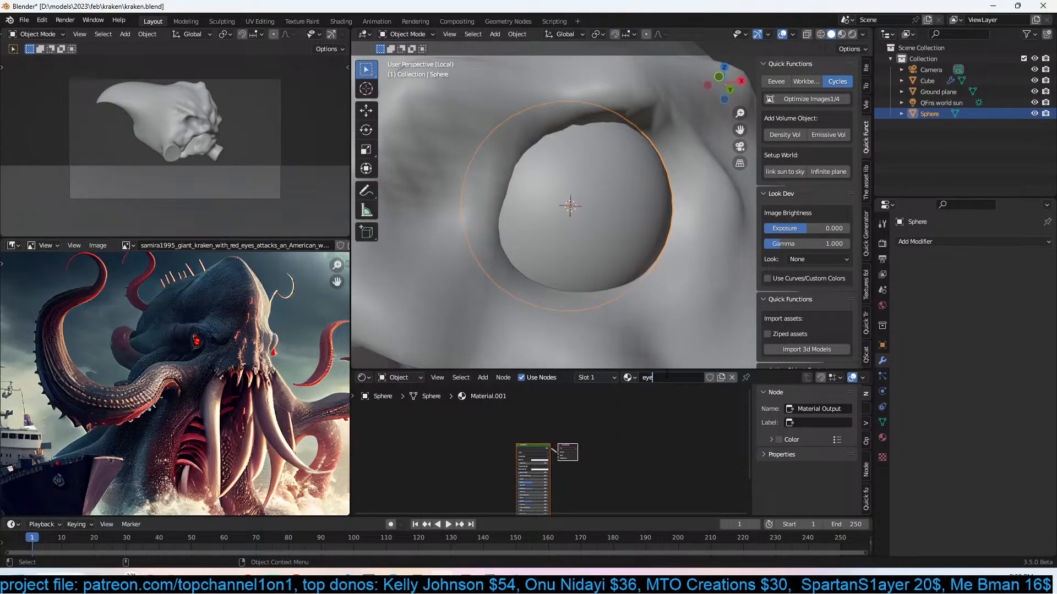
mouse_move(176, 583)
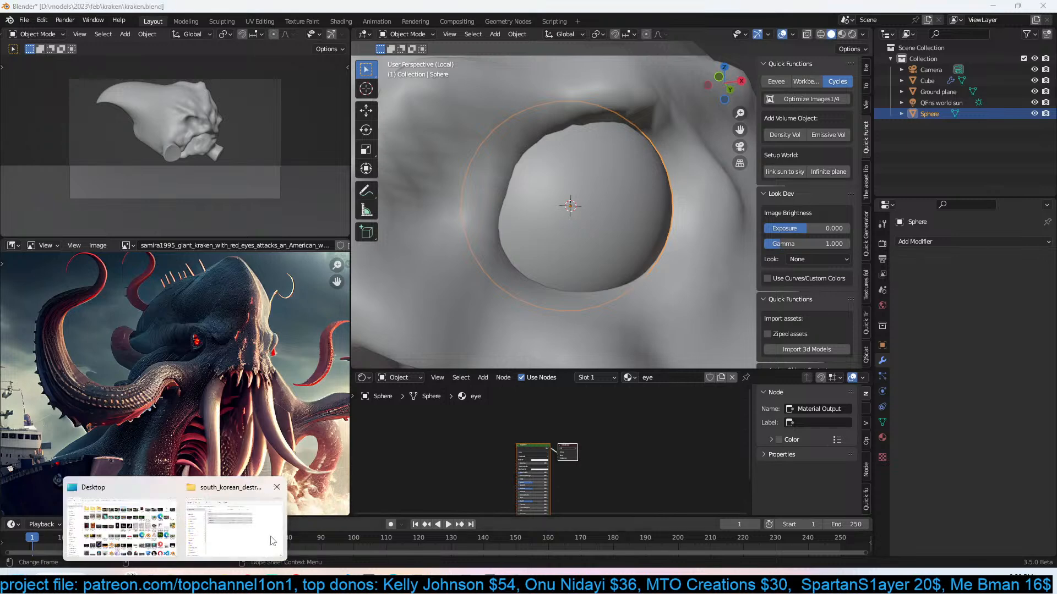
left_click(263, 540)
left_click(523, 308)
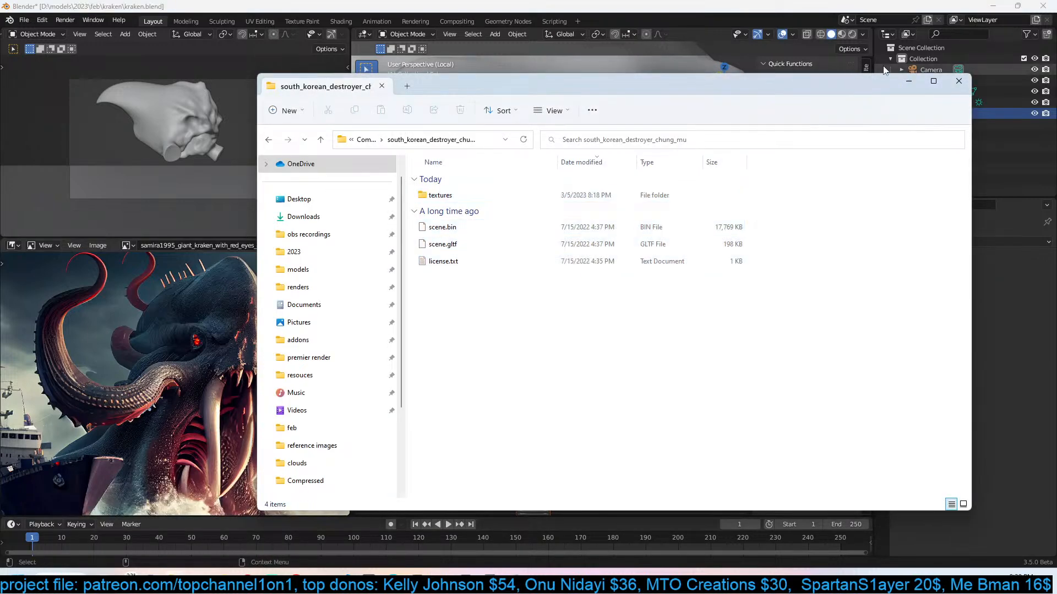
left_click(910, 81)
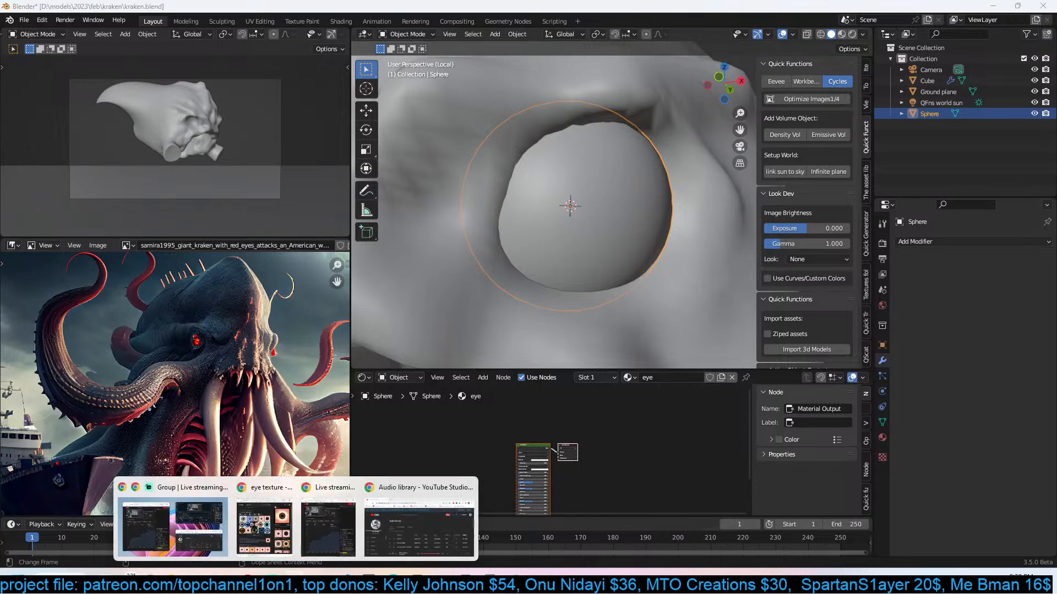
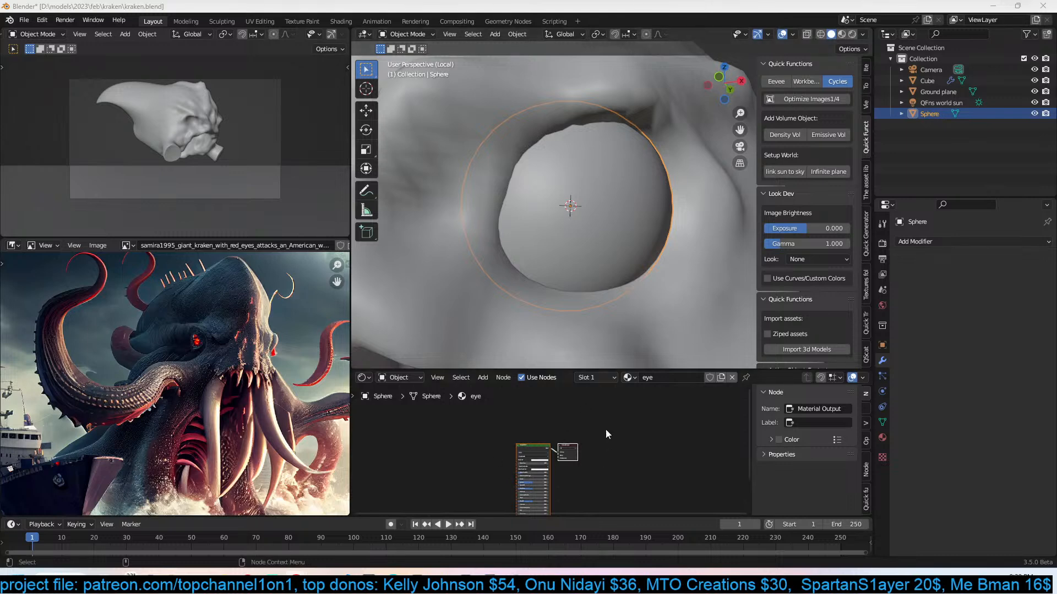
Place the Chrome window beside the shader editor and bring the downloaded eye JPEG into the eye material as an image texture.
mouse_move(297, 575)
left_click(278, 552)
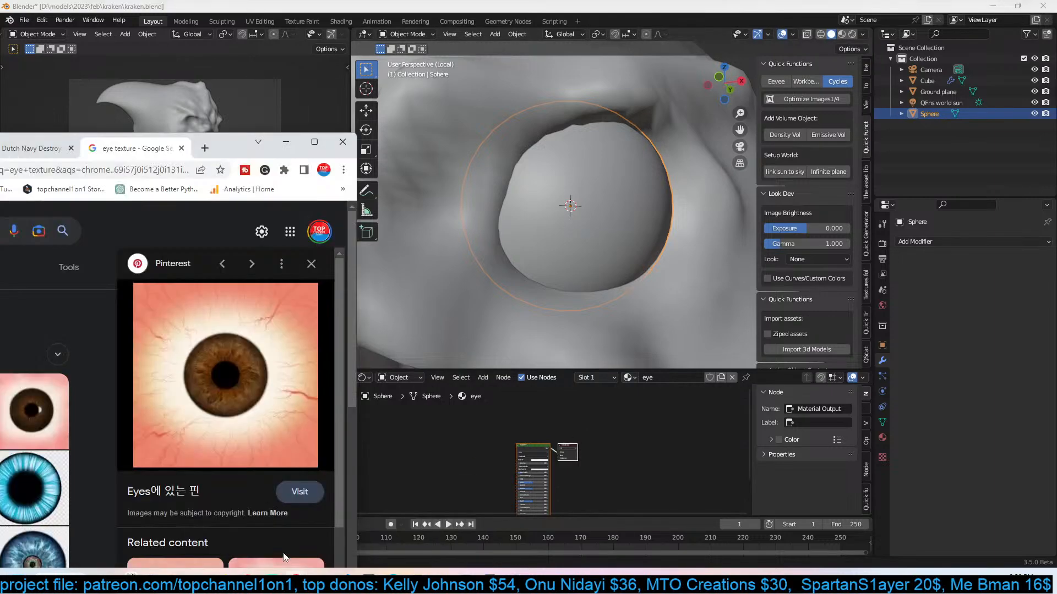
left_click_drag(231, 144, 1054, 22)
left_click(957, 13)
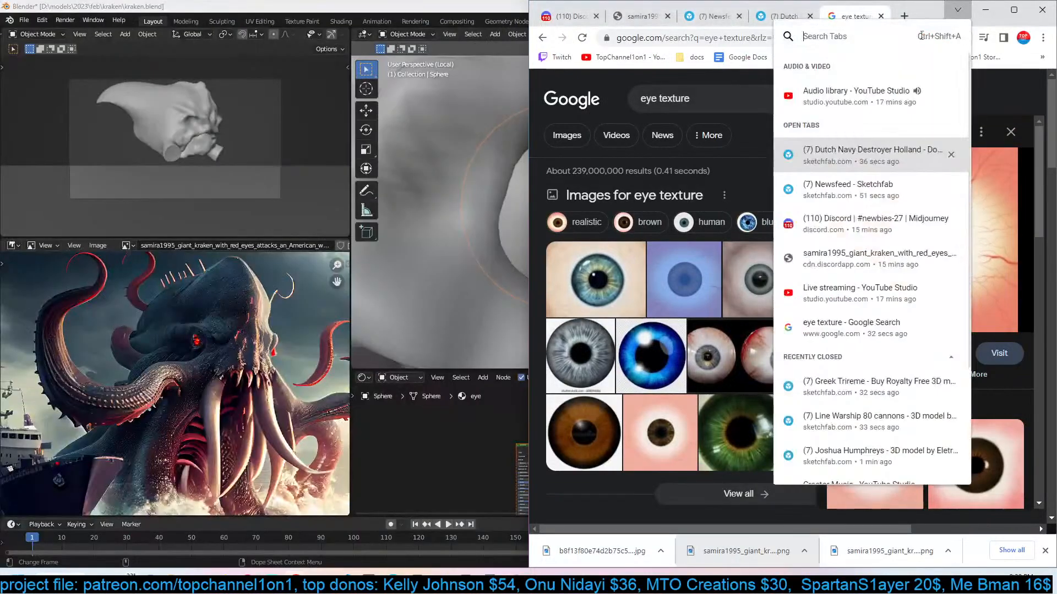
mouse_move(931, 11)
left_mouse_down()
mouse_move(923, 51)
mouse_move(932, 23)
left_mouse_up()
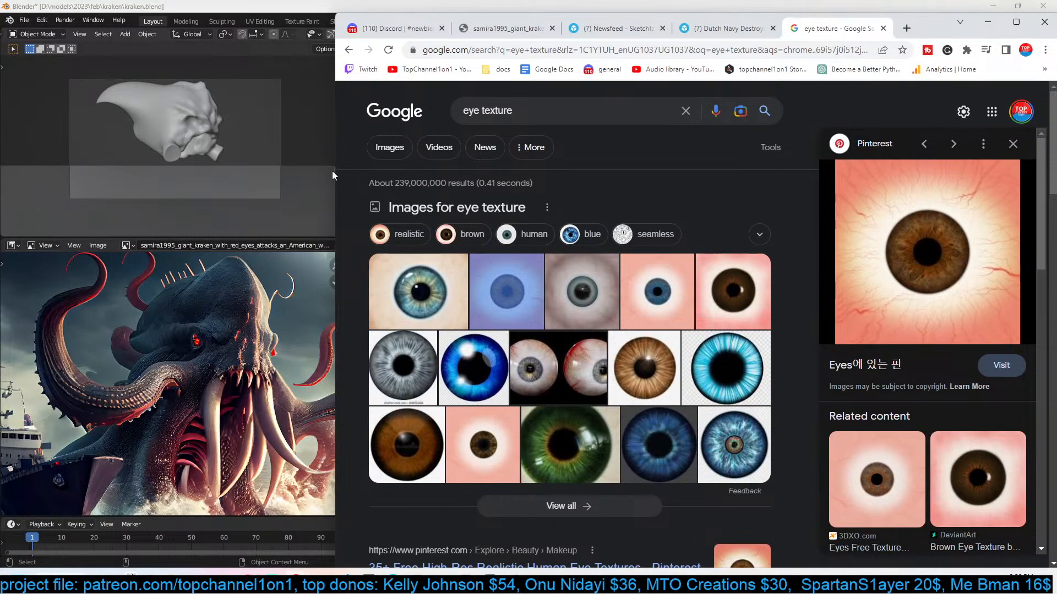
left_click_drag(927, 29, 392, 39)
left_click(790, 120)
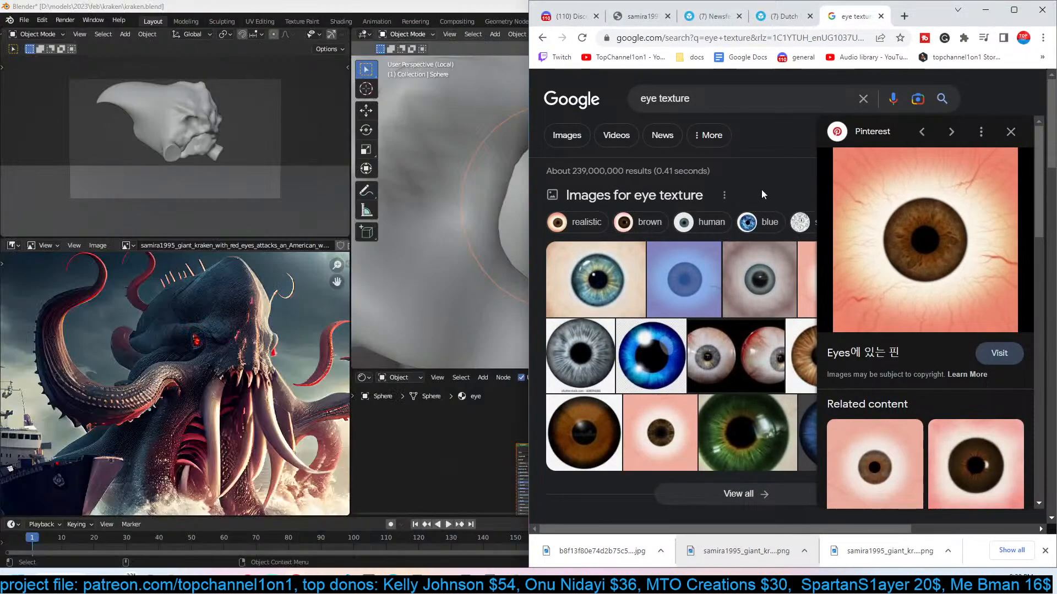
scroll(745, 305, "down", 5)
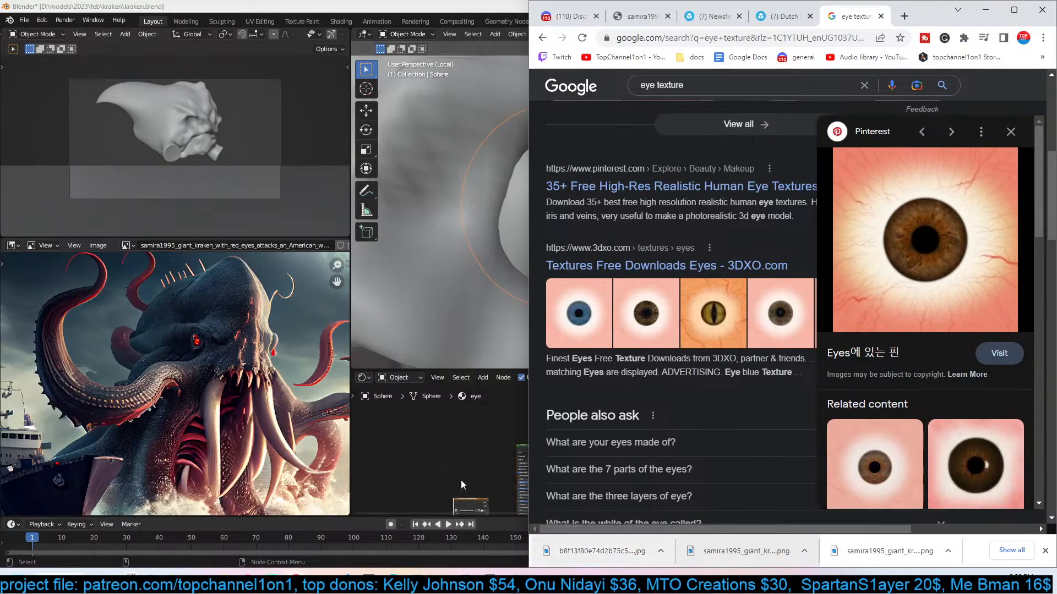
Position the eye image texture node, show the viewport in material preview and connect the image's Color to the Principled BSDF's Base Color.
left_click(463, 502)
scroll(531, 430, "up", 5)
left_click_drag(531, 430, 462, 407)
left_click(846, 35)
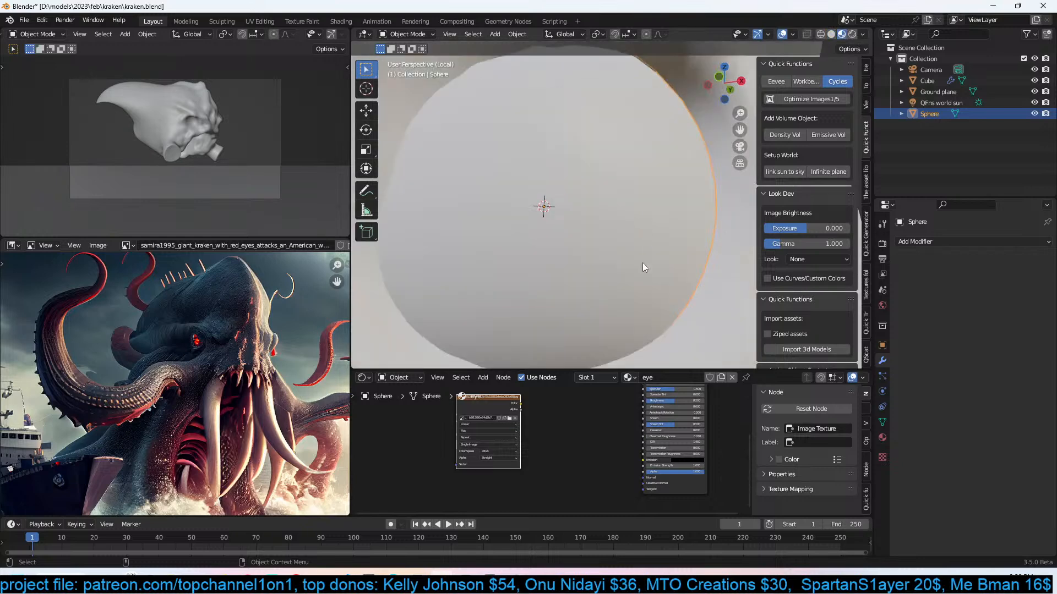
middle_click_drag(543, 403, 584, 427)
scroll(574, 295, "down", 5)
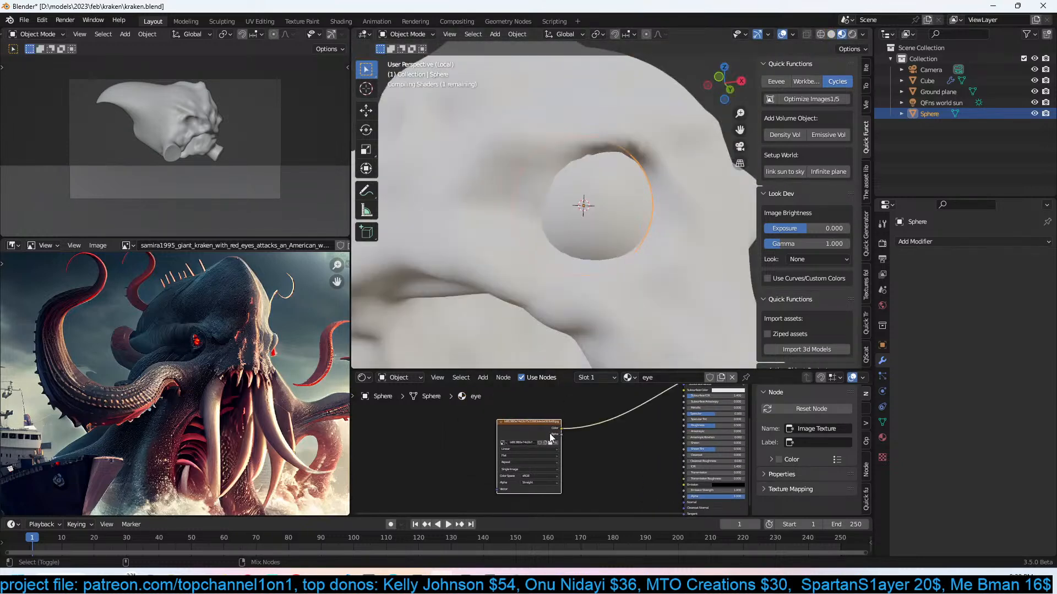
left_click_drag(561, 429, 682, 374)
middle_click_drag(629, 272, 602, 279)
key("r")
key("z")
right_click(566, 258)
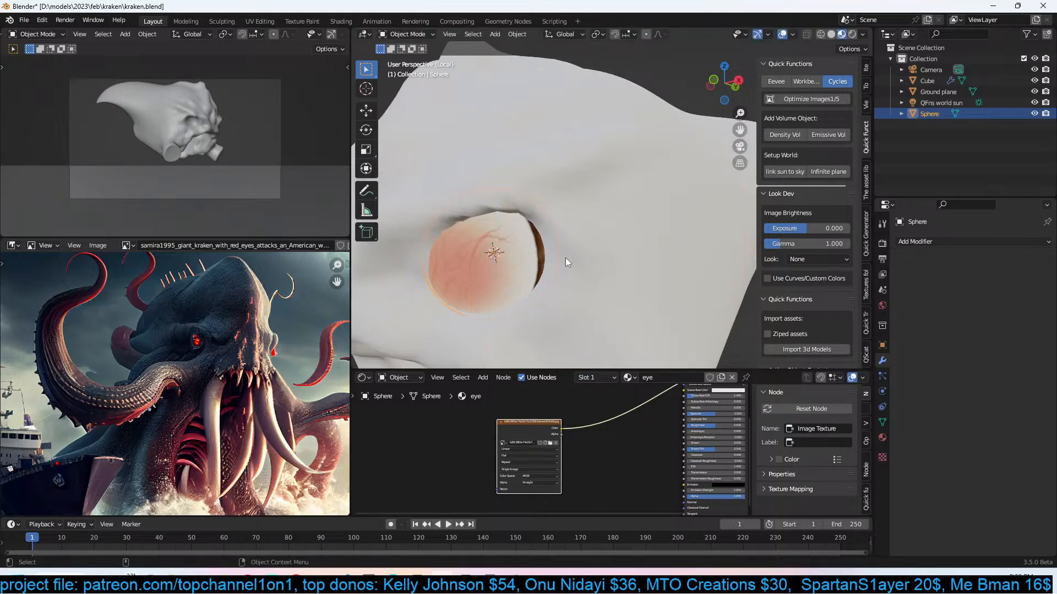
Turn the Outliner area into a UV Editor and display the eyeball's UVs in Edit Mode.
left_click(906, 35)
left_click(567, 87)
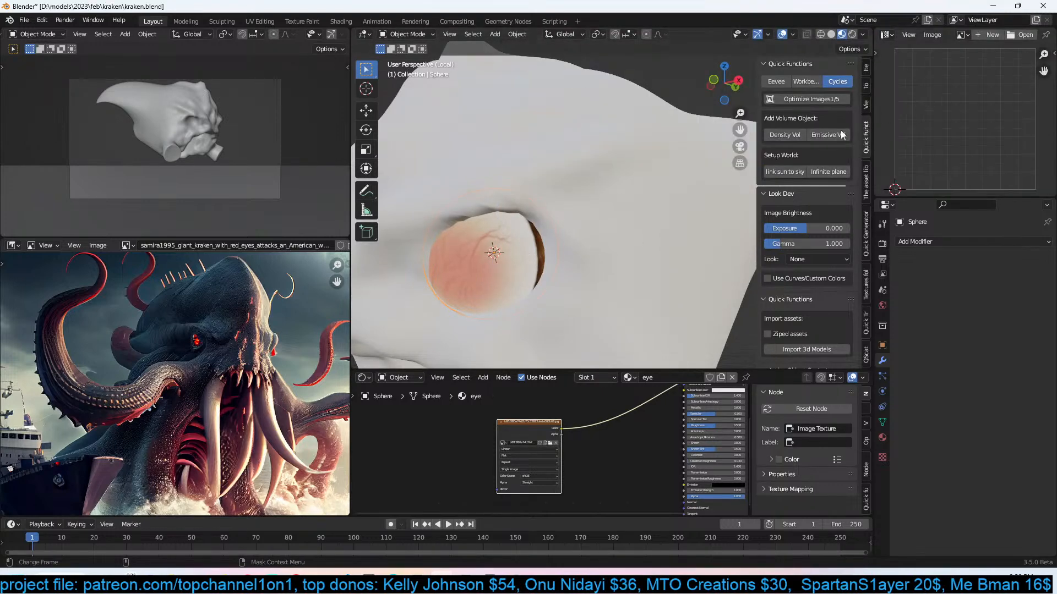
key("Tab")
scroll(965, 119, "down", 5)
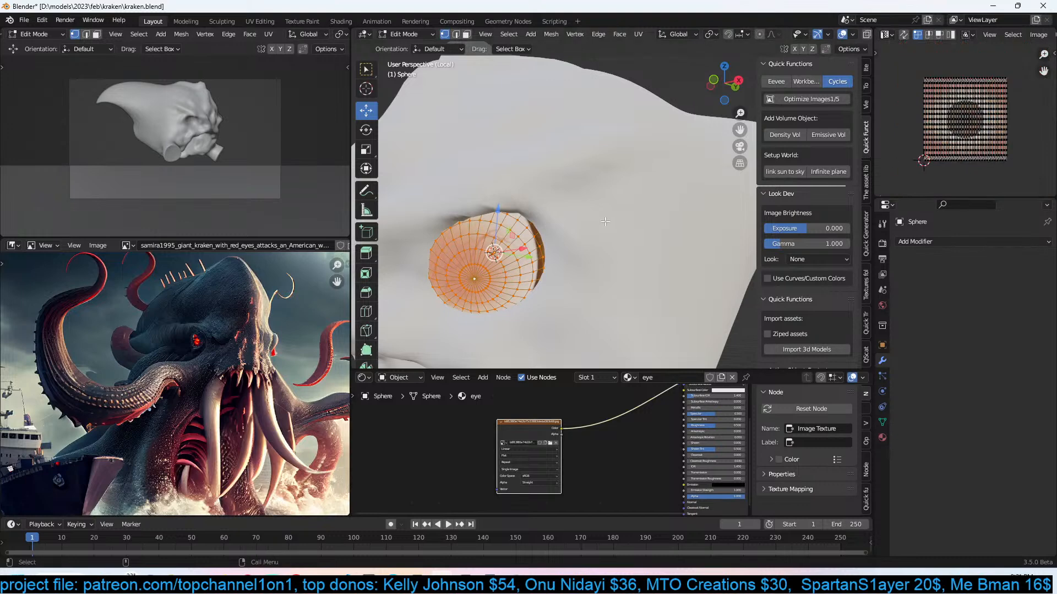
Isolate the eyeball sphere in front view and UV-map all its faces with Project from View.
key("KP_1")
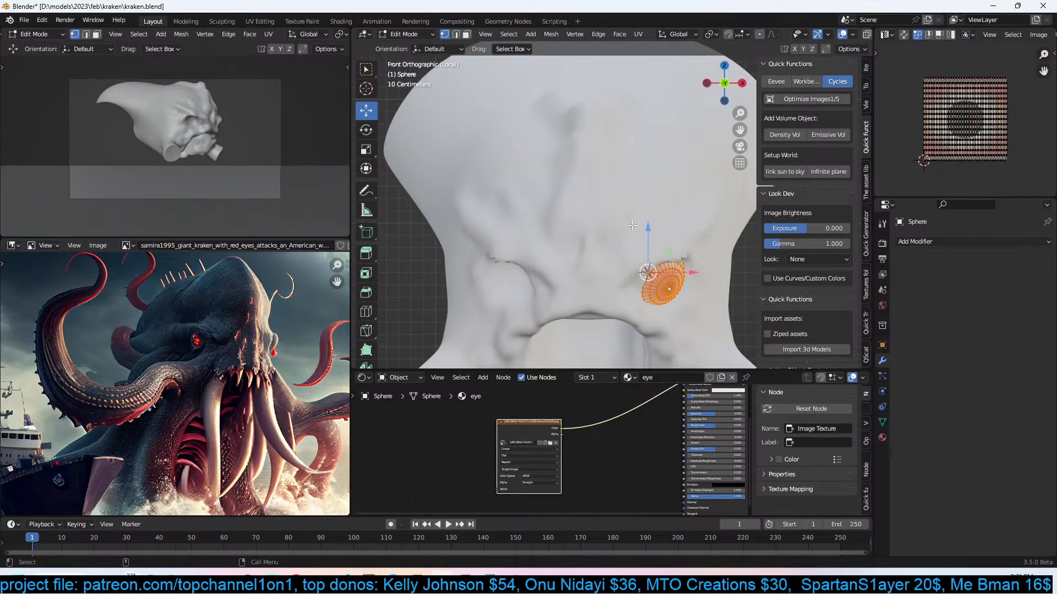
key("Tab")
key("KP_Divide")
key("KP_1")
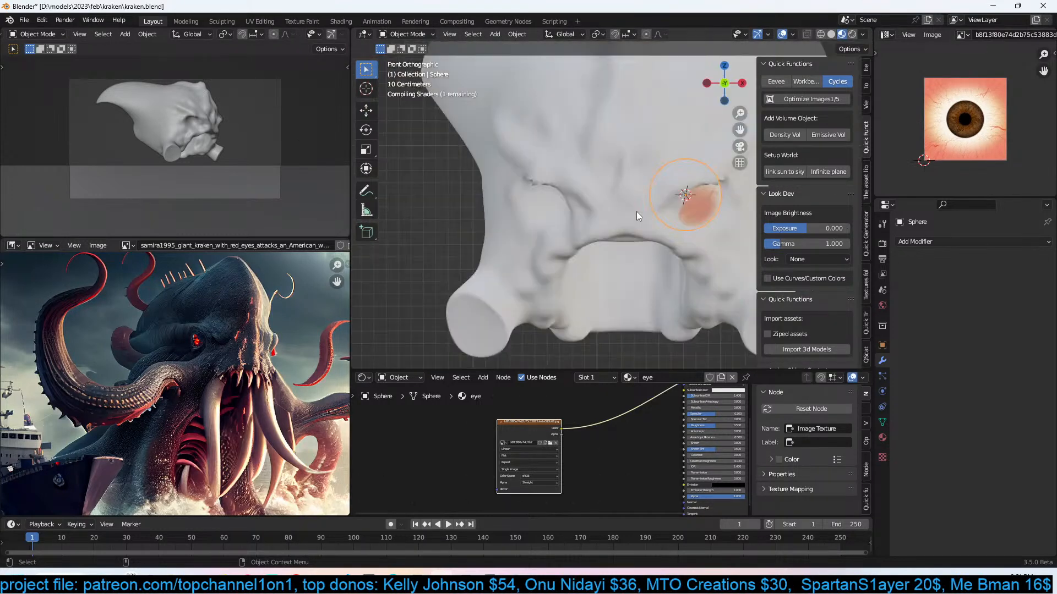
key("KP_Divide")
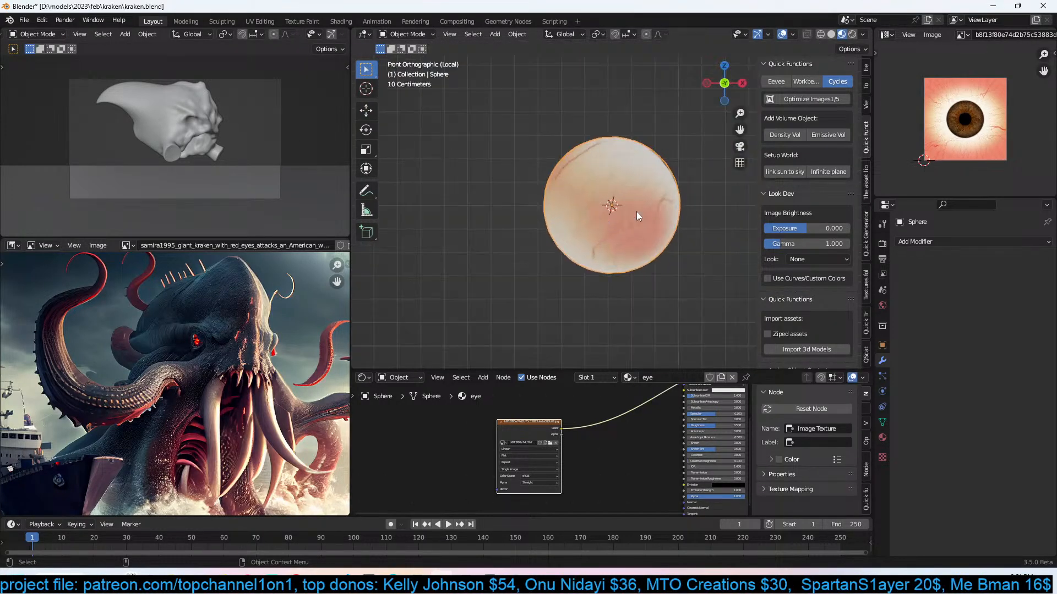
key("Tab")
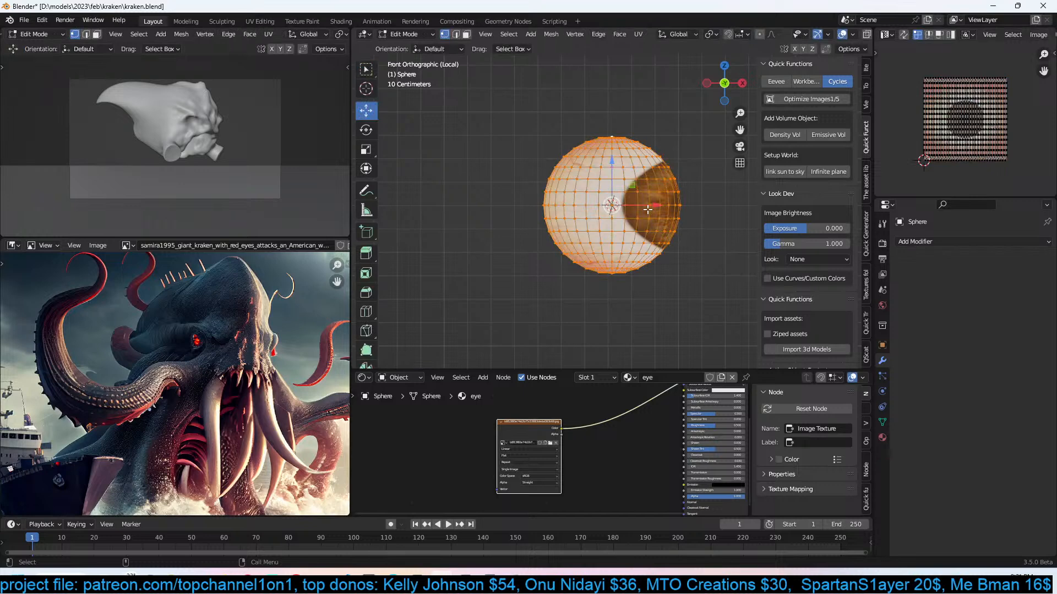
key("u")
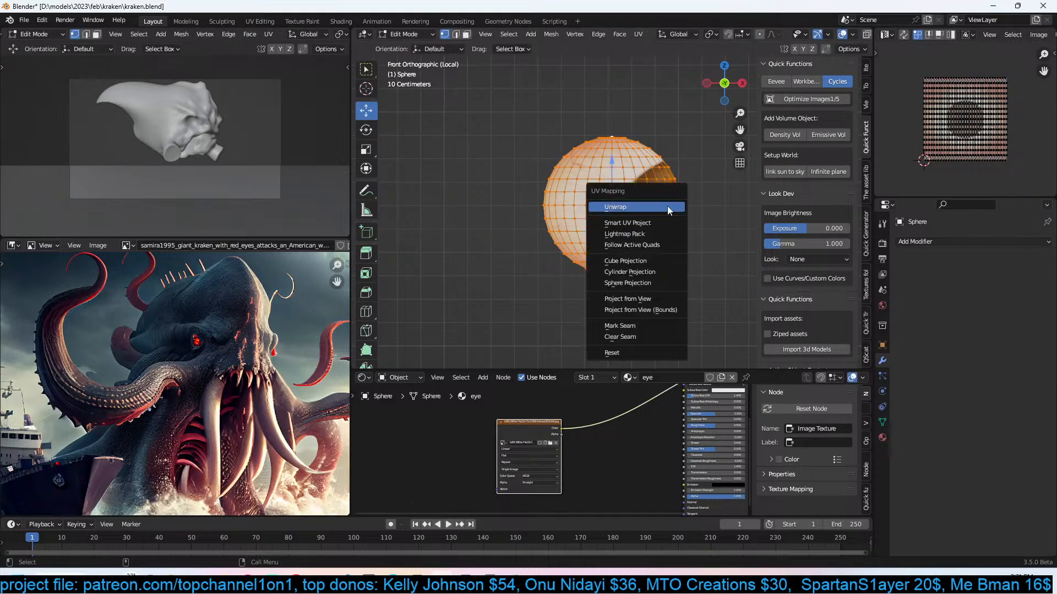
left_click(636, 300)
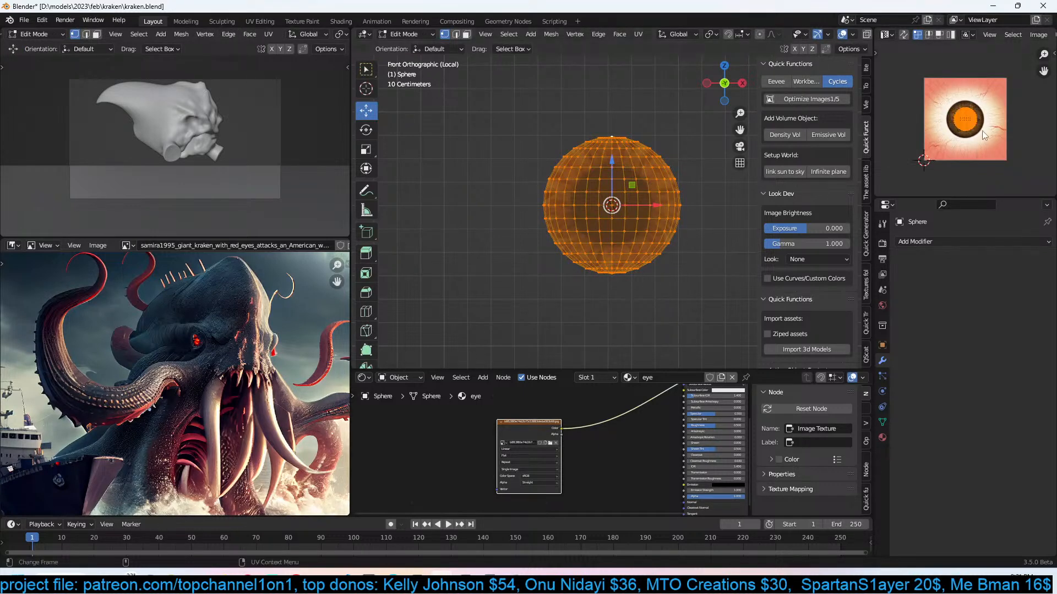
Scale the eyeball's UVs up to span the whole eye image, and check the textured sphere in Object Mode.
key("s")
left_click(1016, 192)
key("s")
left_click(1009, 59)
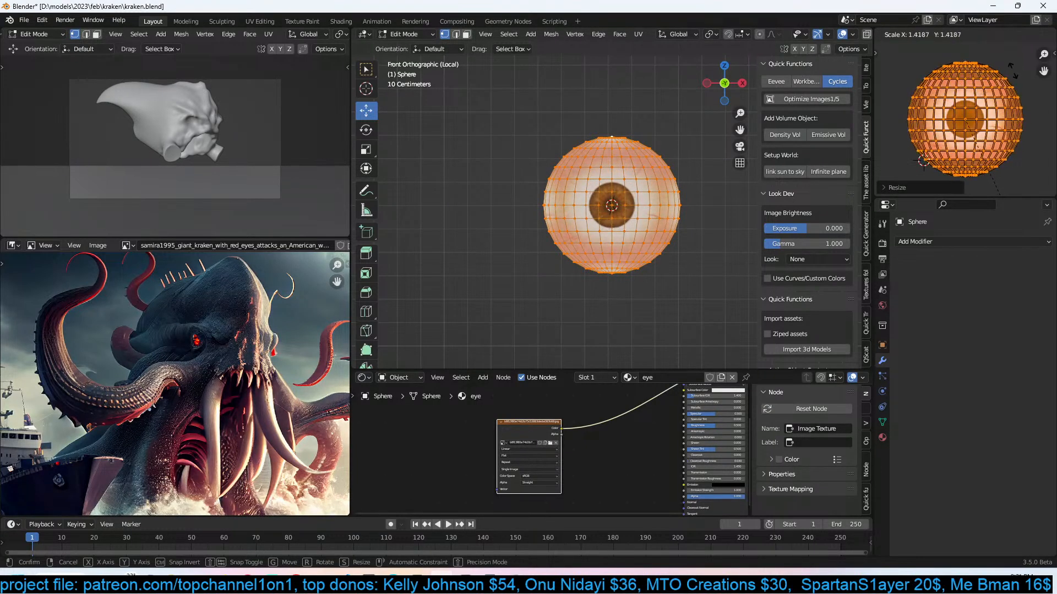
key("Tab")
middle_click_drag(564, 265, 646, 239)
scroll(646, 239, "up", 3)
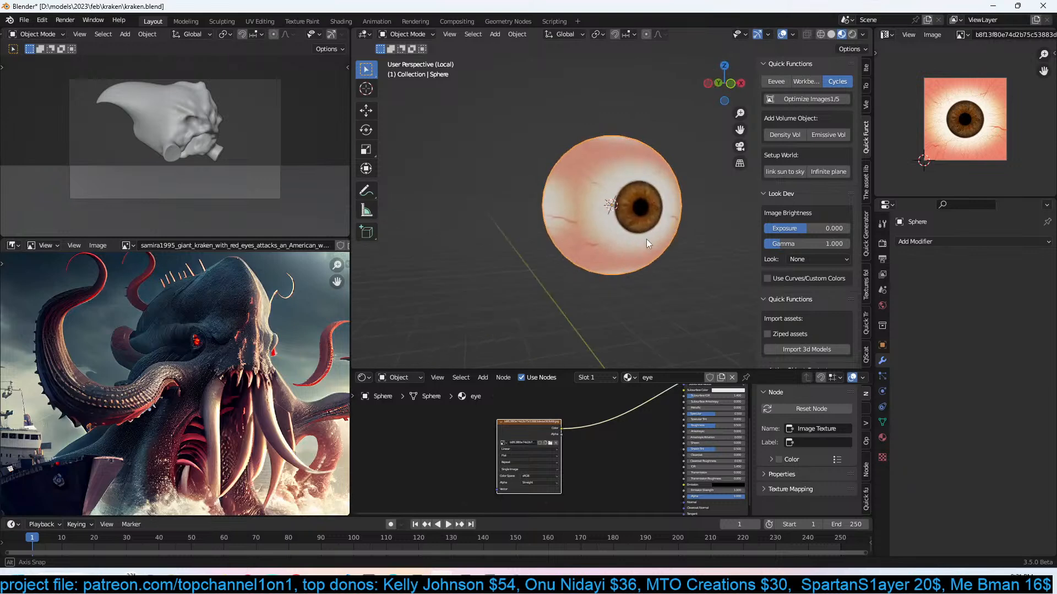
Spread out the eye material's nodes, preview the Principled BSDF and lower its Roughness for a glossy eyeball.
middle_click_drag(568, 415, 508, 440)
left_click_drag(481, 453, 466, 430)
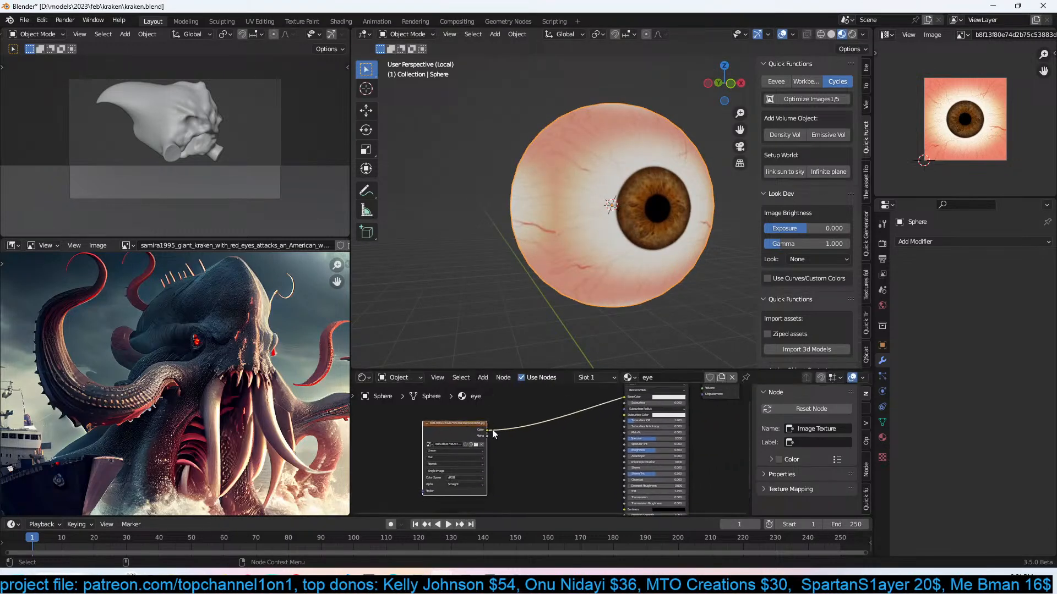
middle_click_drag(617, 400, 622, 420)
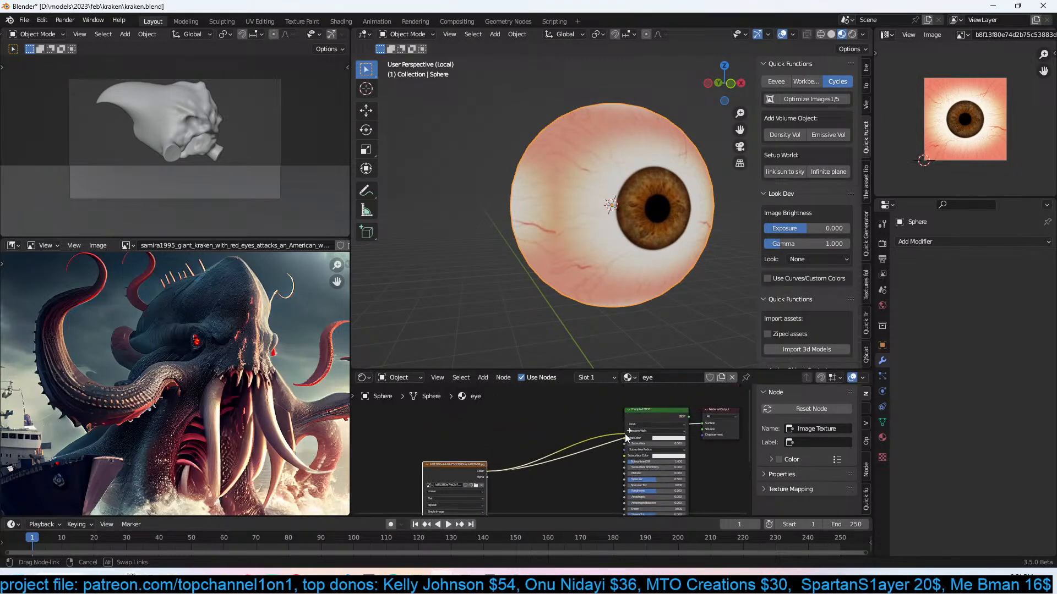
left_click(640, 424, "ctrl+shift")
middle_click_drag(604, 352, 617, 311, "shift")
middle_click_drag(579, 458, 633, 419)
scroll(668, 433, "up", 4)
left_click_drag(717, 461, 689, 461)
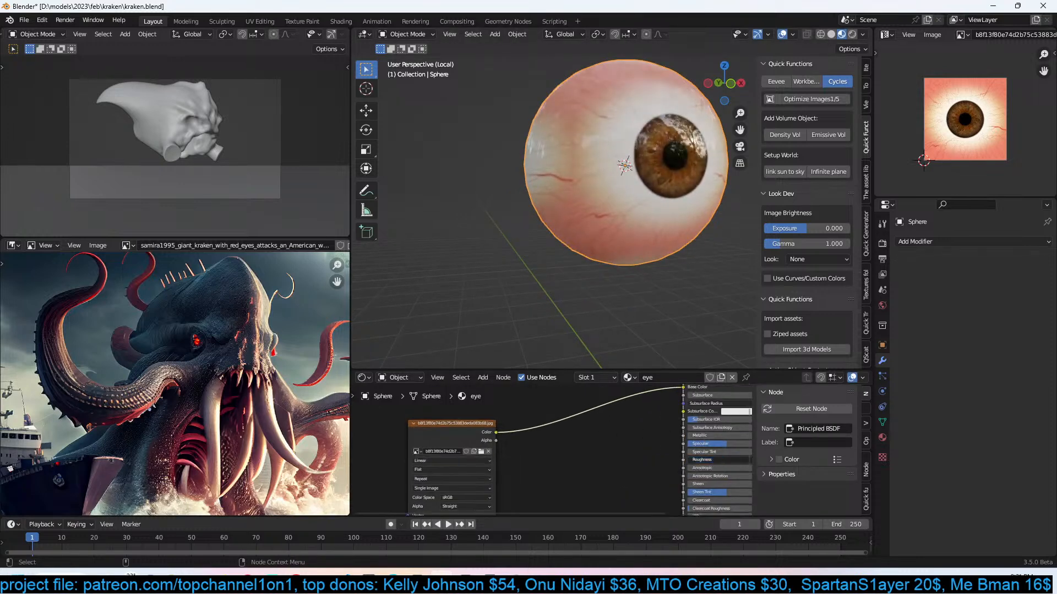
Add a ColorRamp node to the eye material and feed the eye image's Color into its Fac input.
middle_click_drag(631, 483, 654, 468)
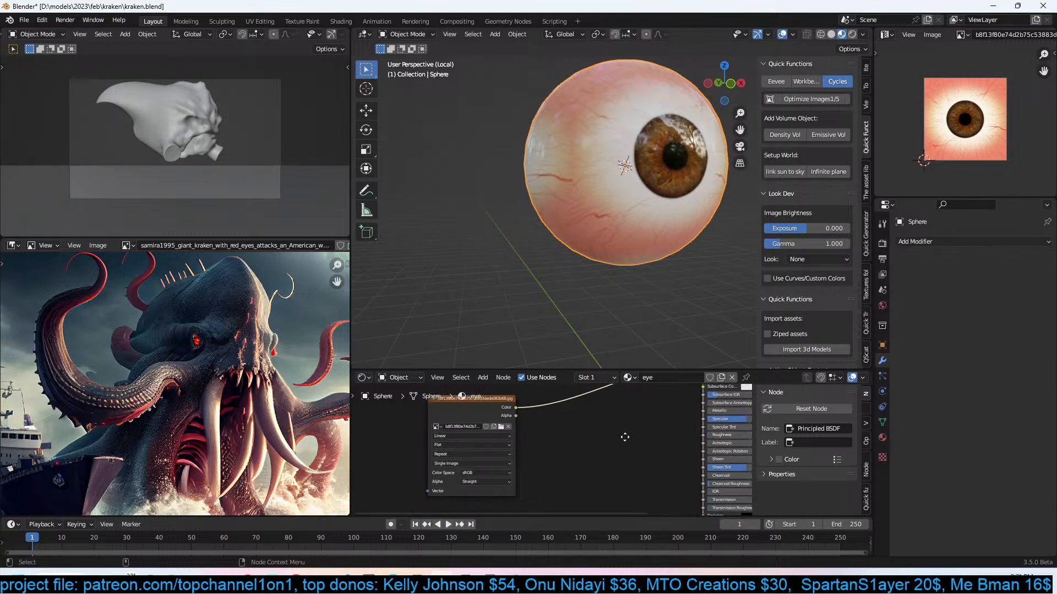
left_click(474, 407)
scroll(580, 470, "down", 2)
middle_click_drag(579, 470, 564, 444)
scroll(566, 422, "up", 1)
key("shift+a")
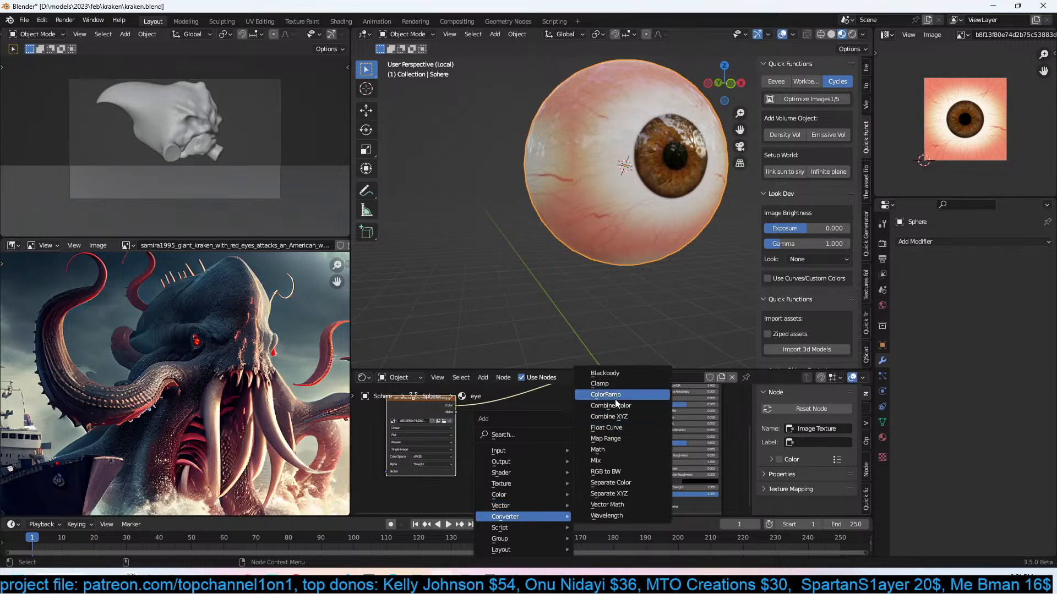
left_click(616, 397)
left_click(496, 426)
left_click(477, 477)
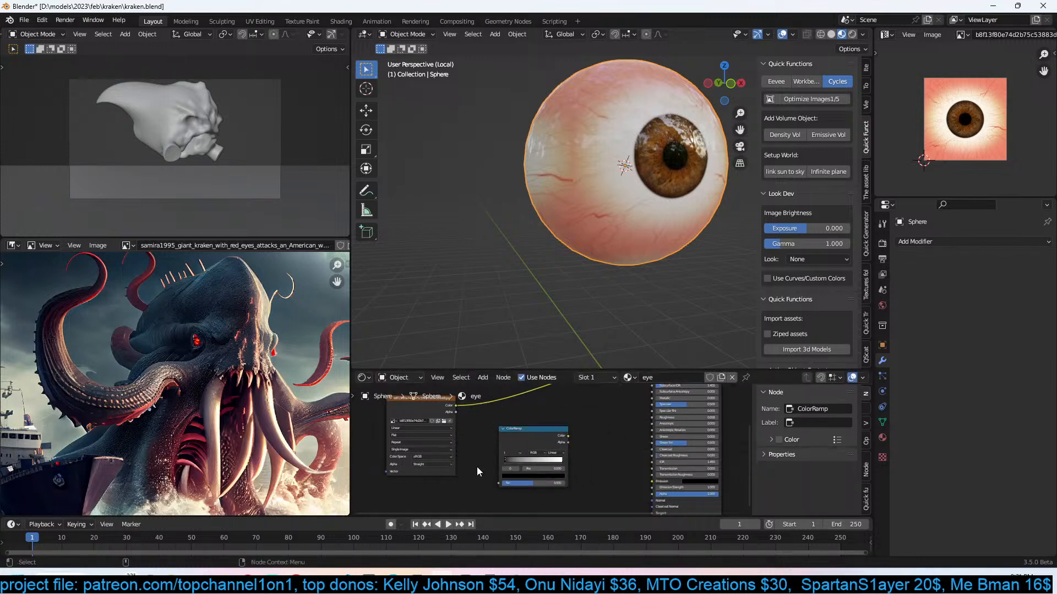
left_click_drag(455, 406, 468, 423)
left_click_drag(503, 481, 502, 483)
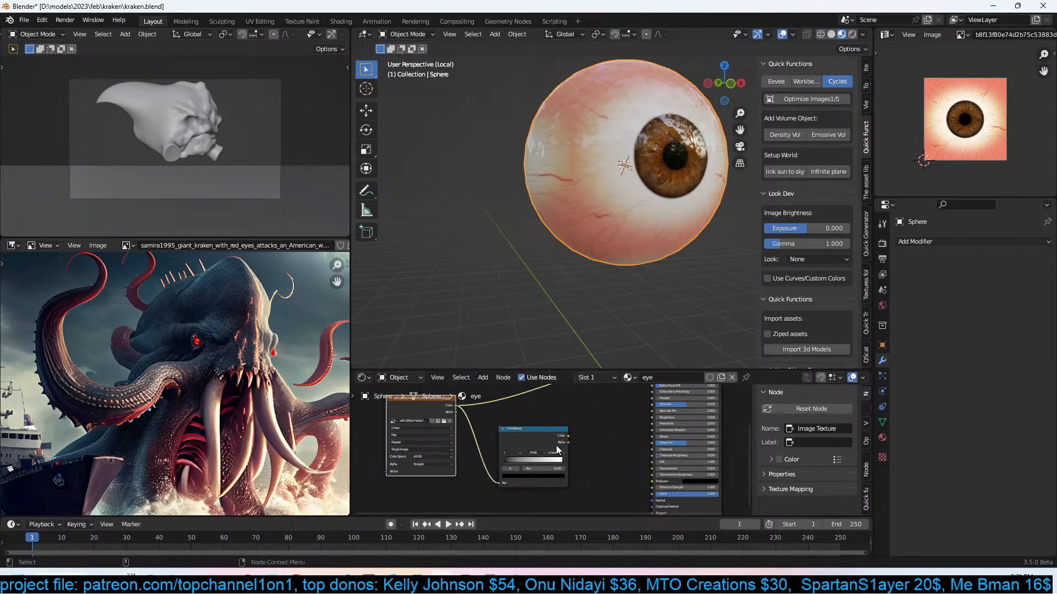
Add a Bump node, connect the ColorRamp's Color to its Height and its Normal output to the Principled BSDF's Normal.
scroll(556, 444, "down", 1, "shift")
left_click_drag(570, 418, 599, 481)
key("shift+a")
mouse_move(568, 432)
left_click(628, 429)
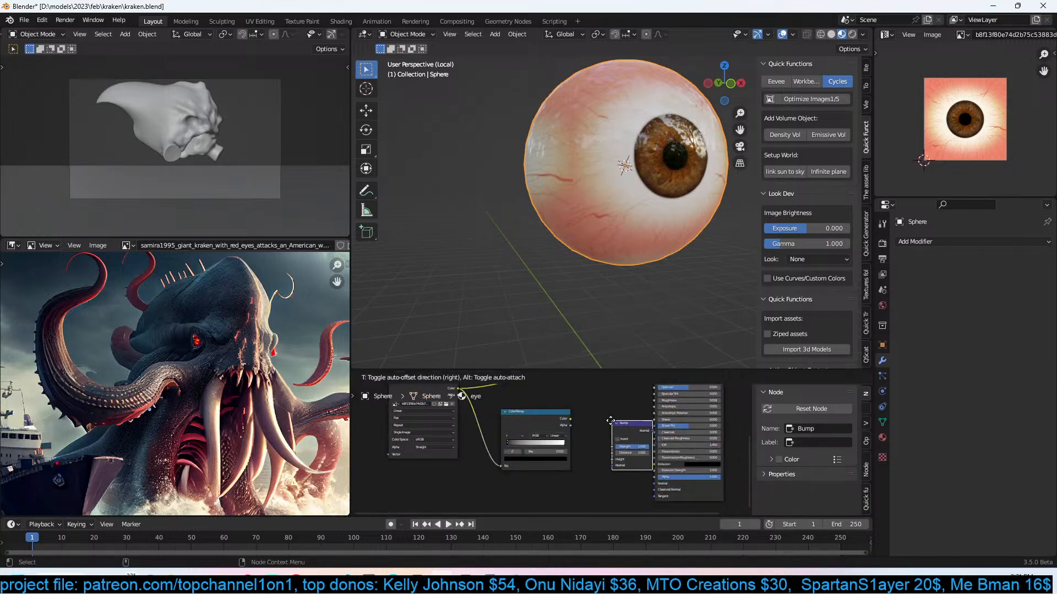
left_click(612, 430)
left_click_drag(569, 419, 601, 457)
left_click_drag(619, 432, 656, 489)
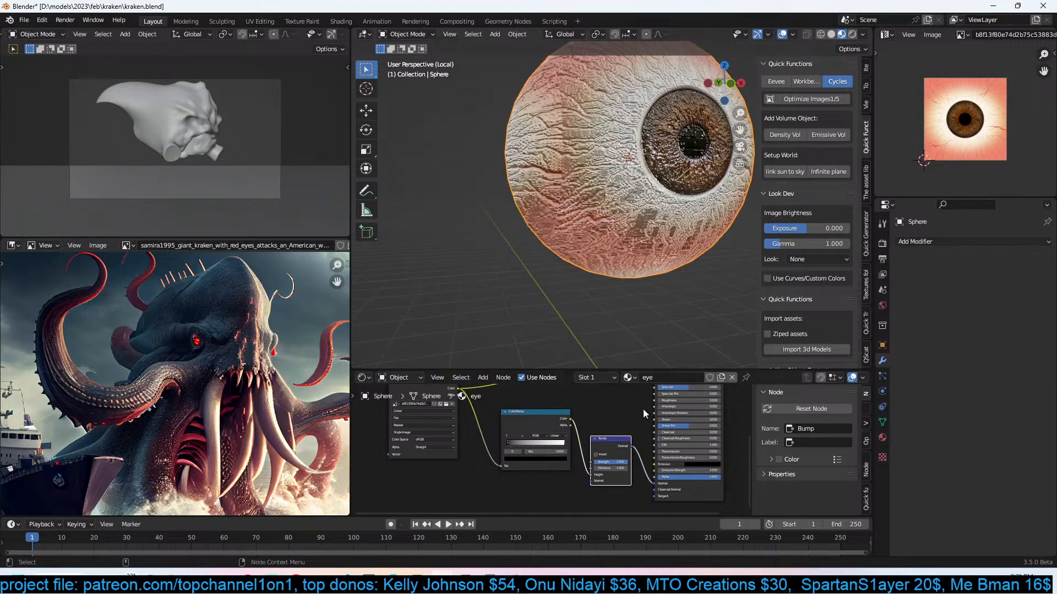
Lower the Bump Strength to 0.100 and set the ColorRamp stops to white at 0 and black at 0.073.
left_click_drag(611, 462, 579, 461)
scroll(550, 447, "up", 3)
mouse_move(502, 441)
left_mouse_down()
mouse_move(524, 438)
mouse_move(450, 438)
left_mouse_up()
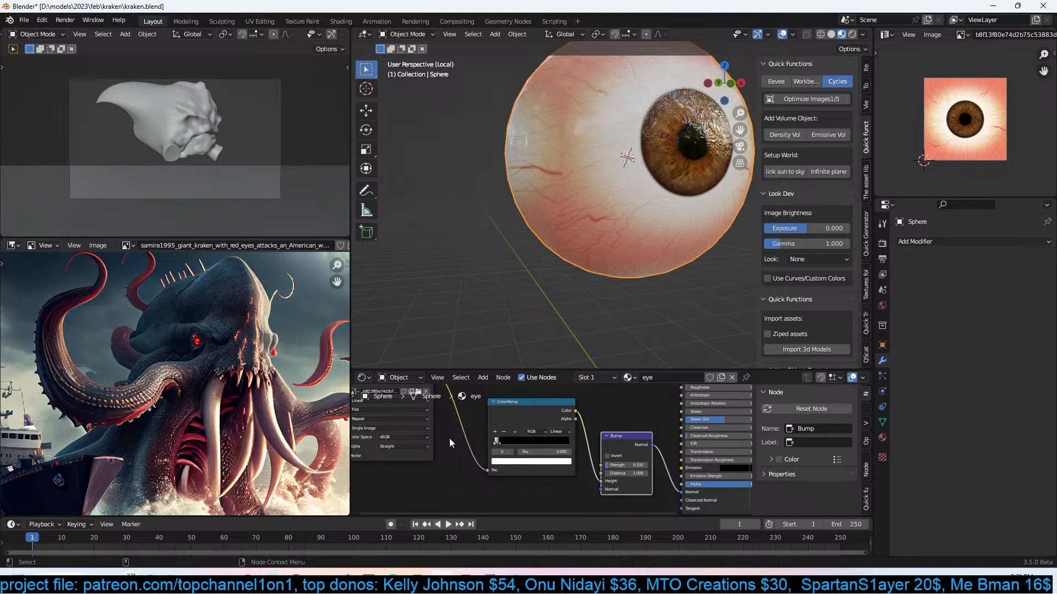
left_click(504, 438)
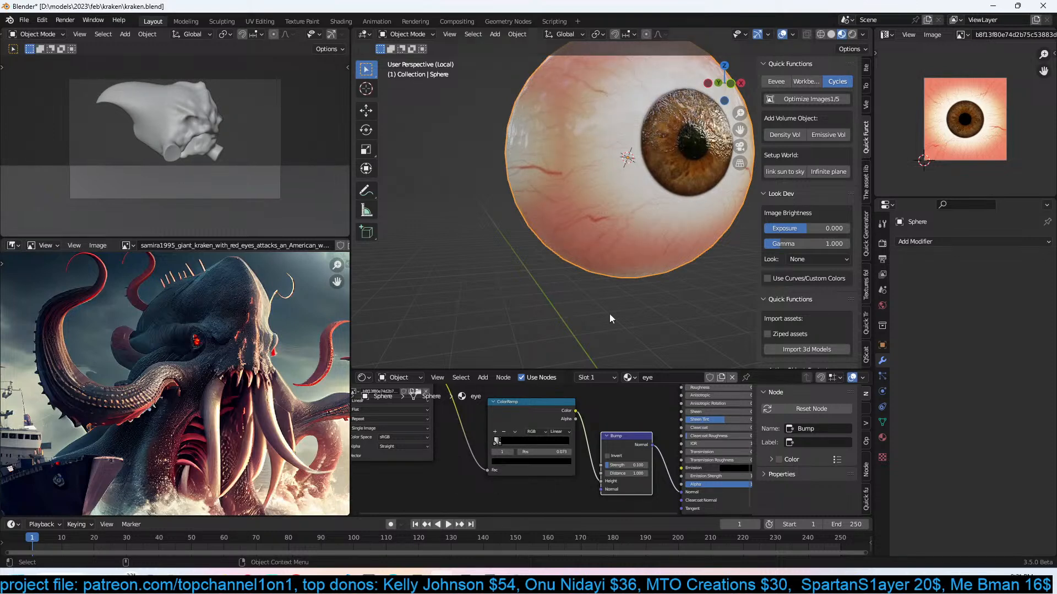
middle_click_drag(617, 281, 654, 286)
scroll(603, 279, "down", 3)
Insert a color Mix node between the eye image and the Principled BSDF's Base Color.
middle_click_drag(621, 409, 600, 447)
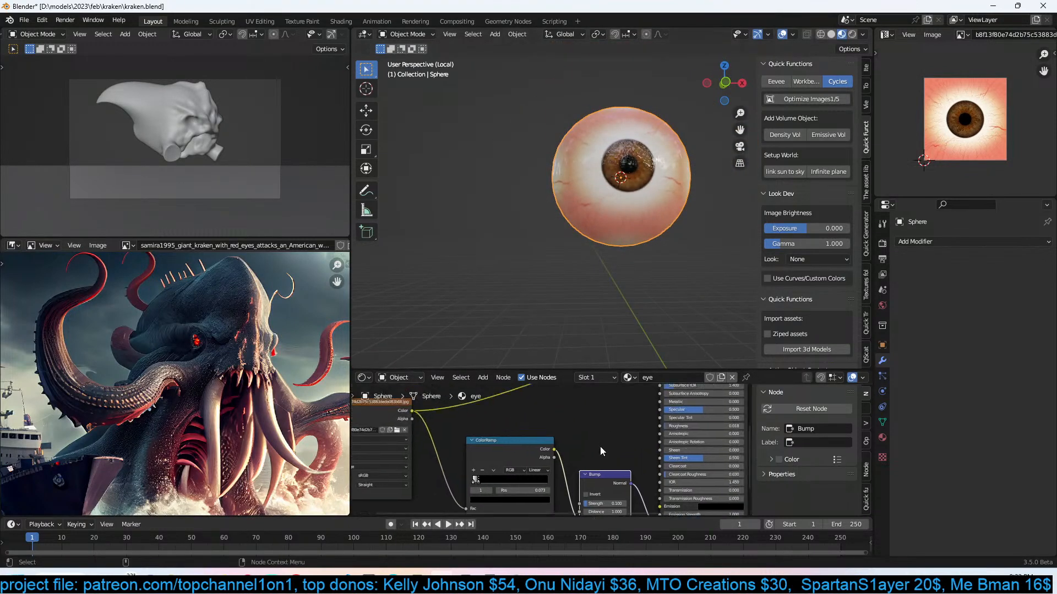
scroll(556, 447, "down", 4)
scroll(551, 440, "down", 2)
key("shift+a")
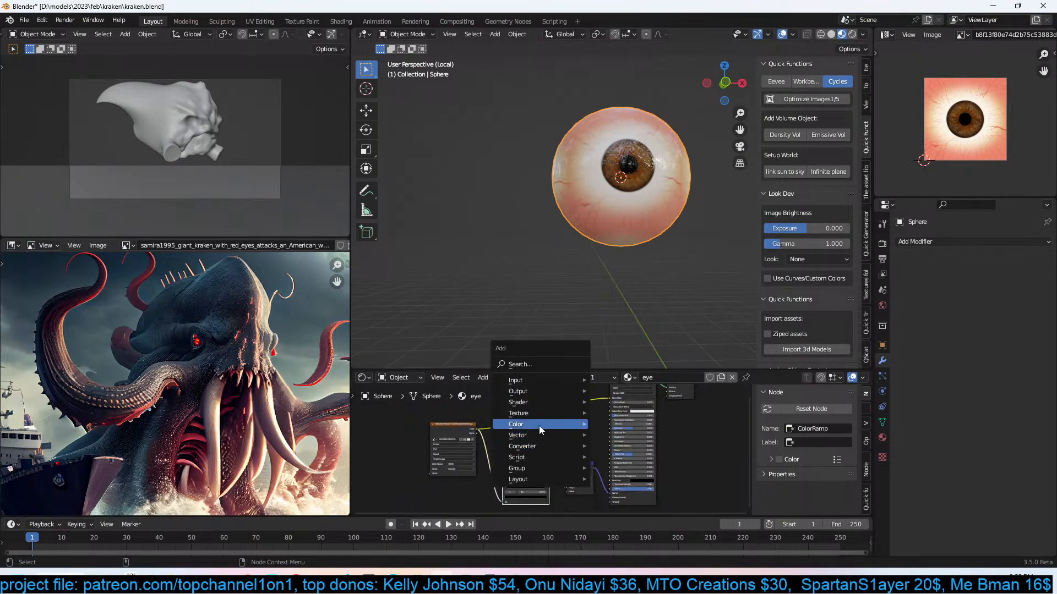
mouse_move(540, 424)
left_click(622, 479)
left_click(552, 435)
scroll(552, 446, "up", 6)
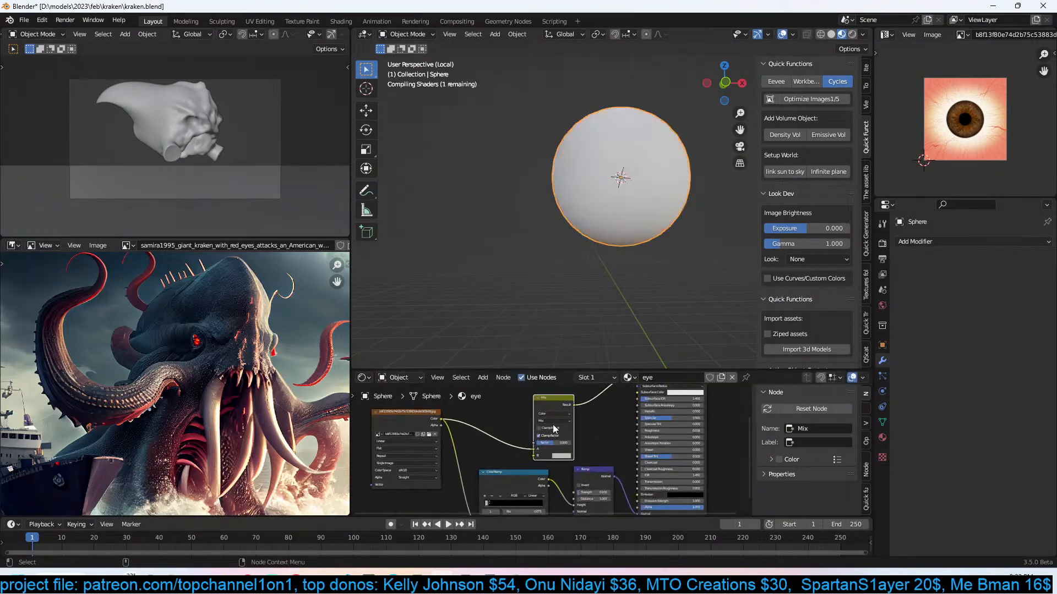
Give the Mix node a red B color, the Color blending mode and a Factor of 0.417.
left_click(561, 463)
left_click(574, 405)
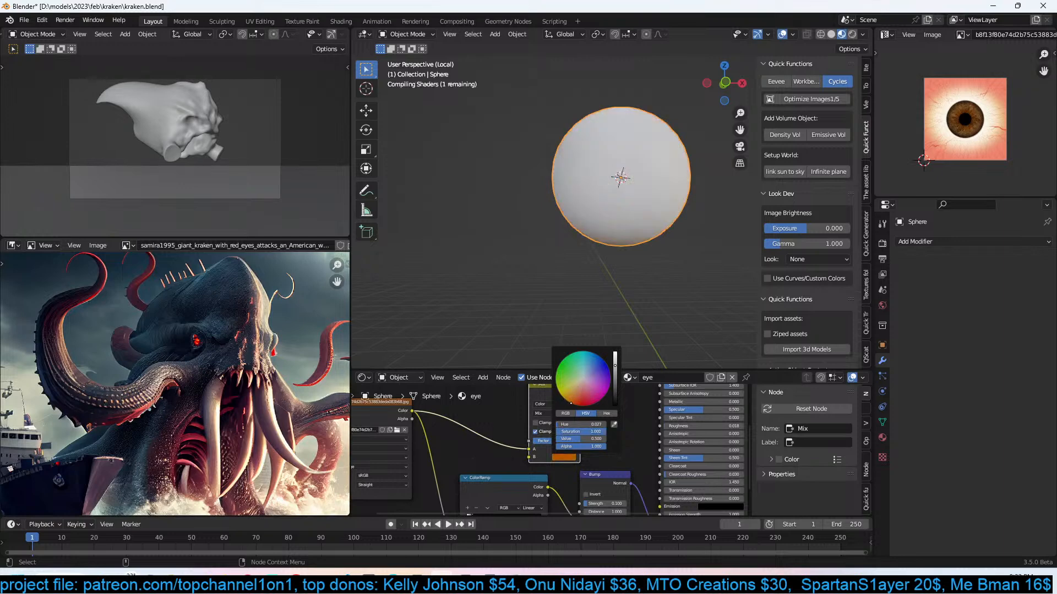
left_click_drag(574, 405, 578, 406)
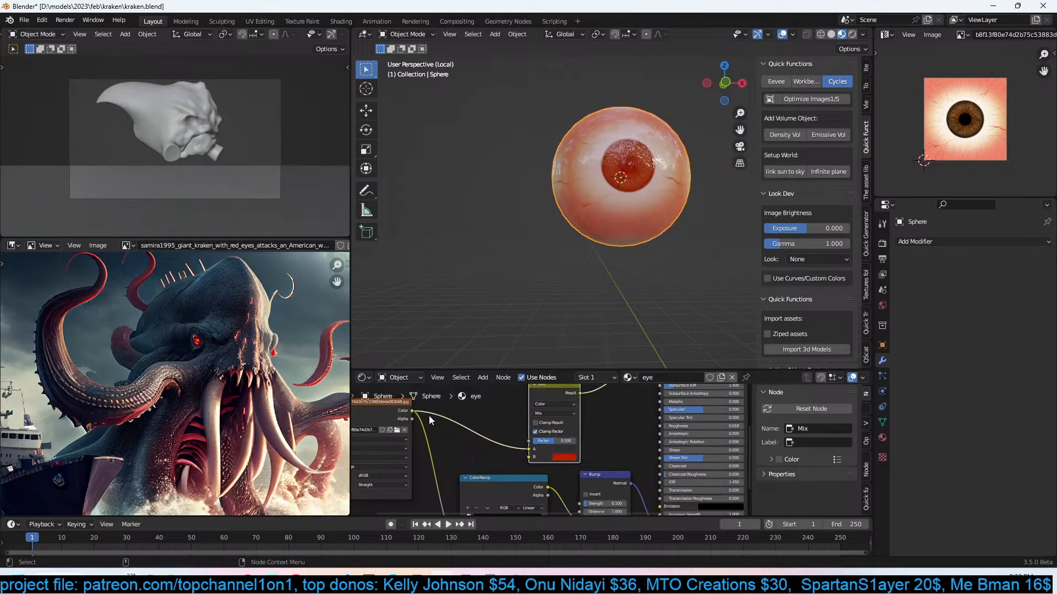
left_click(547, 414)
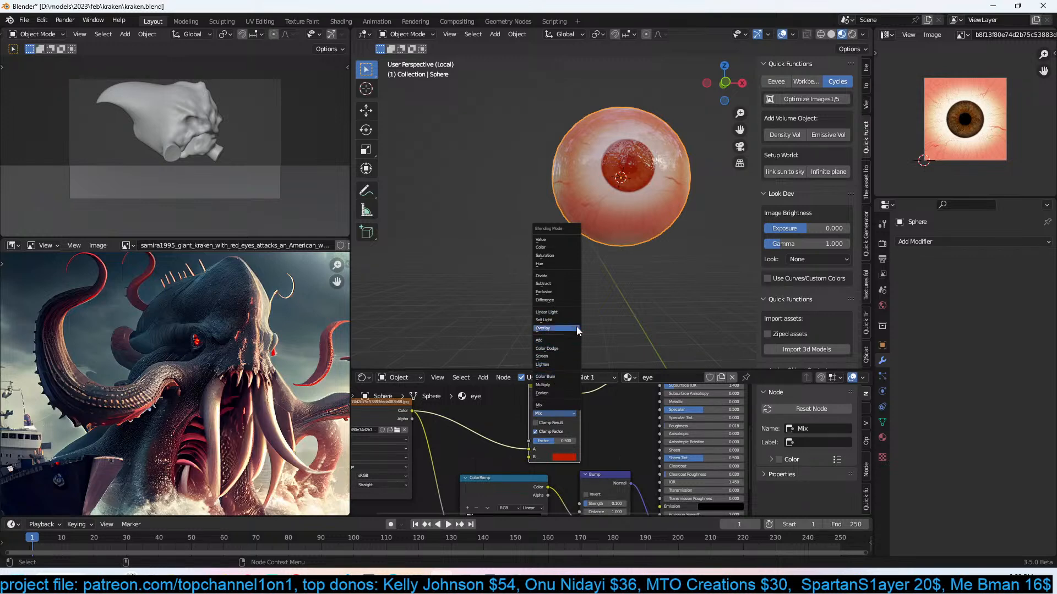
left_click(559, 247)
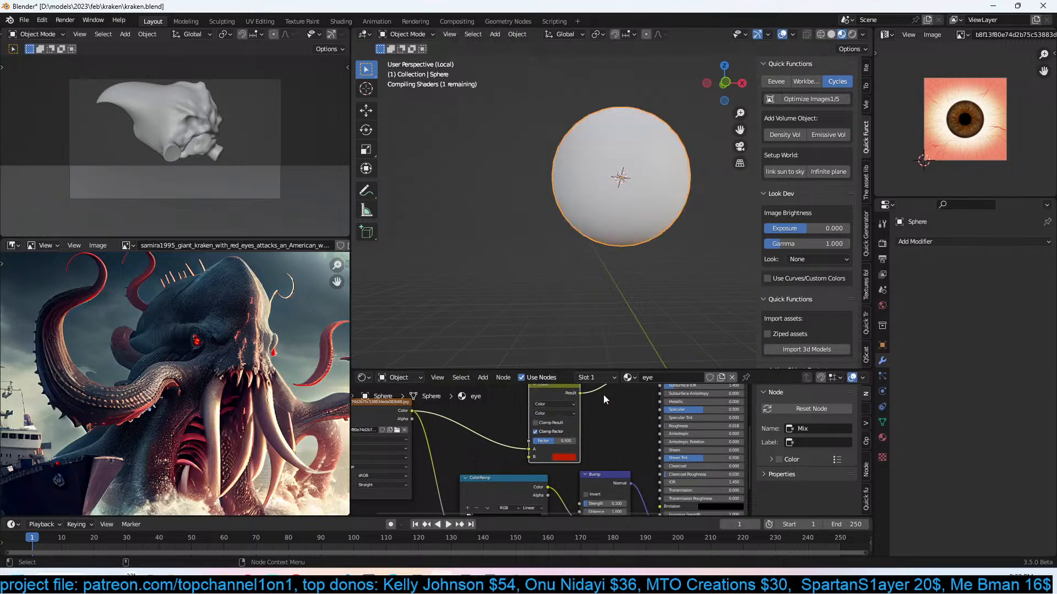
mouse_move(563, 441)
left_mouse_down()
mouse_move(590, 441)
mouse_move(533, 440)
mouse_move(560, 441)
left_mouse_up()
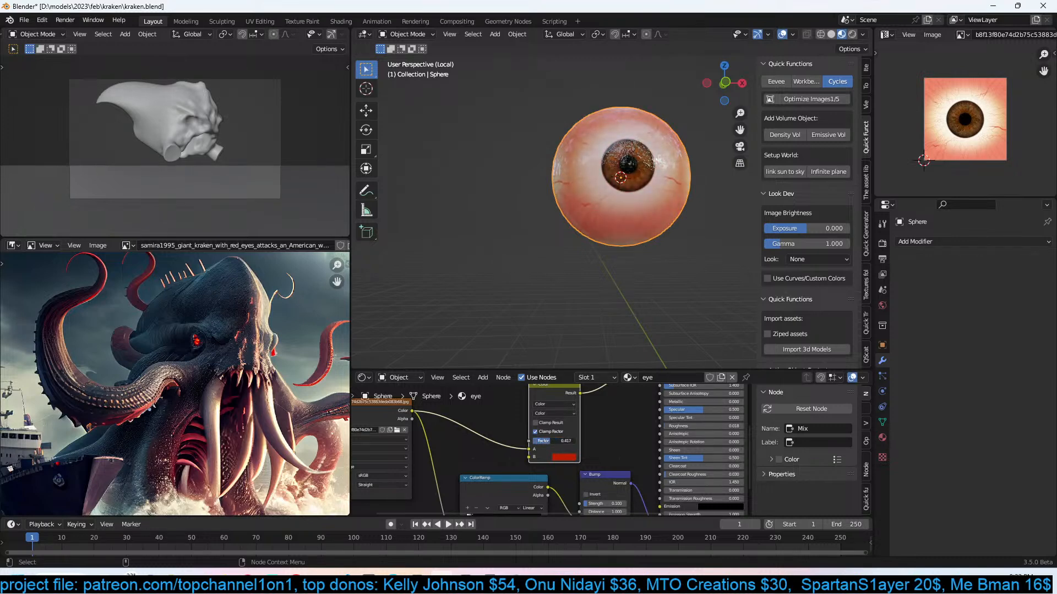
Leave Local View and rotate the eyeball freely so the iris looks outward from its socket.
key("KP_Divide")
middle_click_drag(625, 187, 535, 203)
scroll(611, 155, "down", 3)
key("r")
key("r")
left_click(633, 228)
Make a linked duplicate of the eyeball, snap it to the 3D cursor at the opposite socket and rotate it to look forward.
key("alt+d")
right_click(639, 210)
right_click(513, 209, "shift")
key("shift+s")
left_click(563, 163)
key("r")
key("r")
left_click(574, 170)
key("r")
key("r")
left_click(570, 177)
Check both eyes in the kraken's head, select the head mesh and save the file.
scroll(577, 190, "down", 2)
middle_click_drag(577, 191, 531, 223)
scroll(531, 223, "up", 2)
left_click(533, 223)
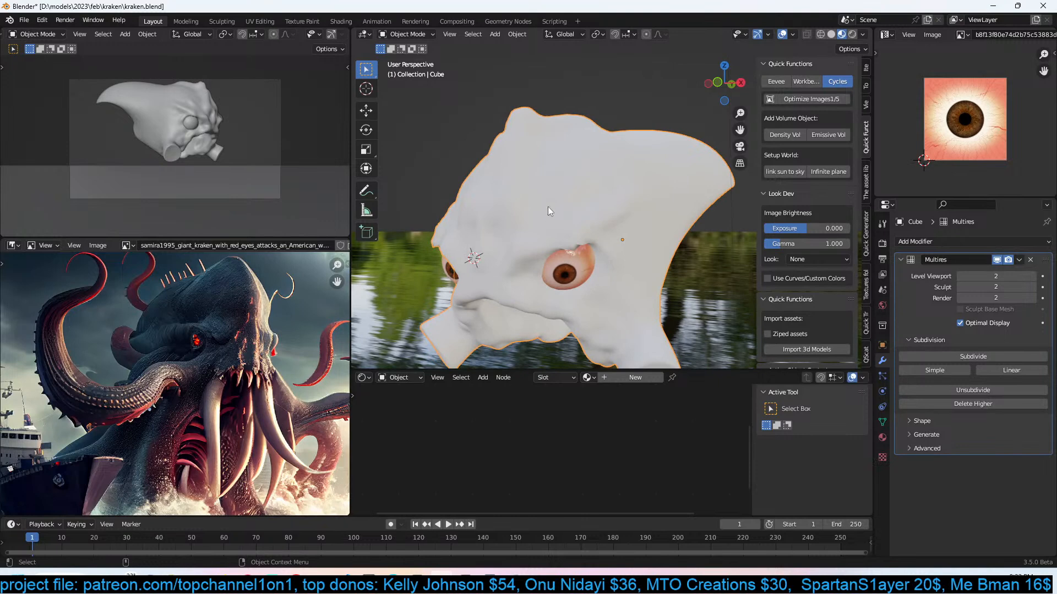
middle_click_drag(543, 210, 576, 190)
left_click(492, 233, "shift")
left_click(629, 236, "shift")
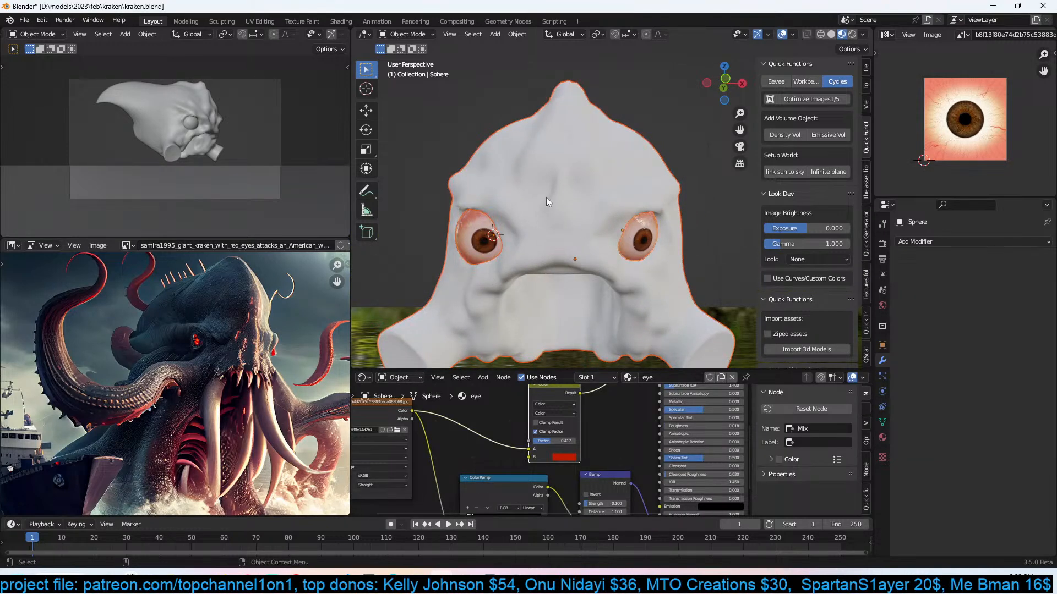
left_click(579, 219)
key("ctrl+s")
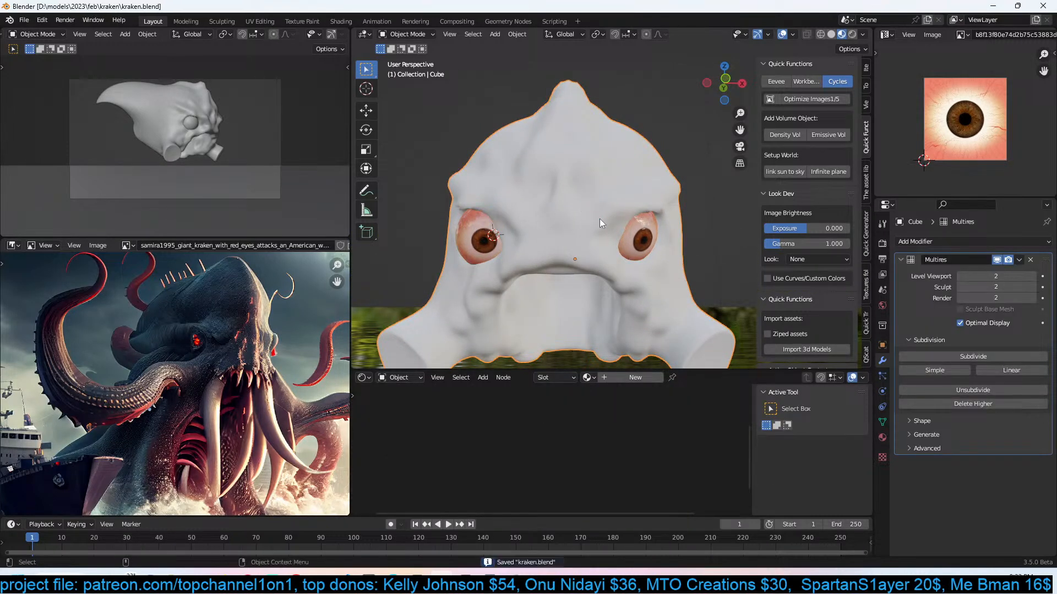
Weight paint a patch on the head's forehead, and return to Object Mode.
middle_click_drag(599, 219, 578, 235)
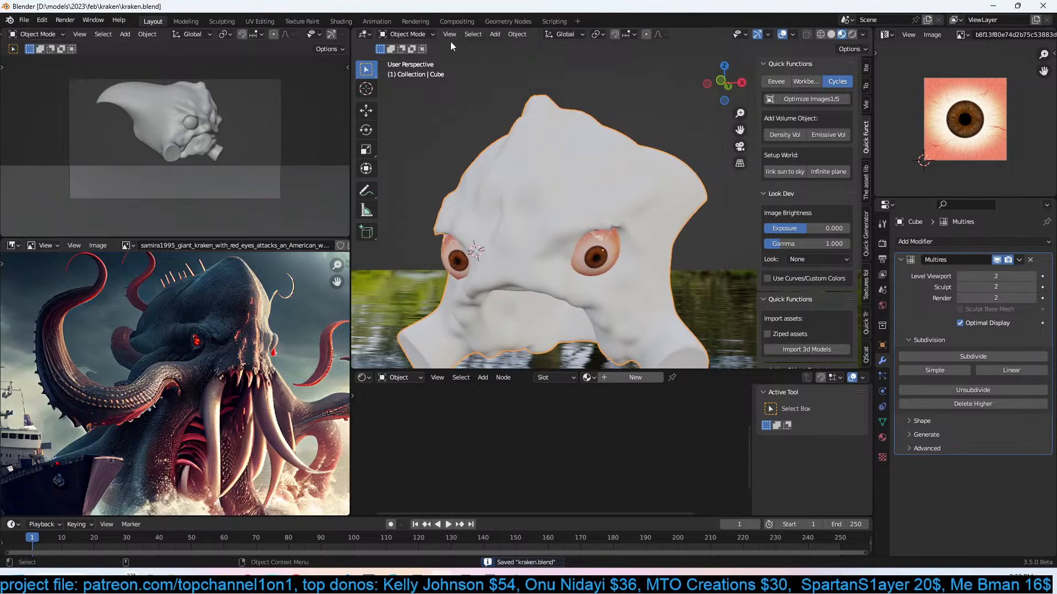
left_click(410, 34)
left_click(410, 95)
mouse_move(523, 118)
left_mouse_down()
mouse_move(512, 182)
mouse_move(534, 220)
mouse_move(550, 160)
left_mouse_up()
left_click(432, 34)
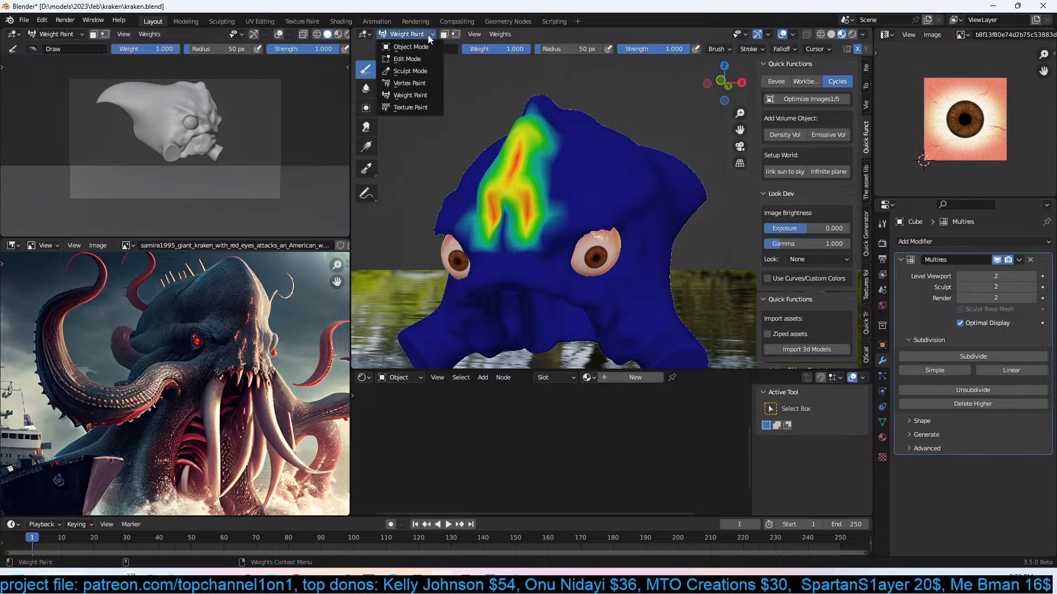
left_click(429, 47)
Enlarge the Shader Editor, create a new material for the kraken's head and hide the editor's sidebar.
middle_click_drag(511, 137, 556, 134)
scroll(575, 179, "up", 2)
scroll(577, 180, "down", 4)
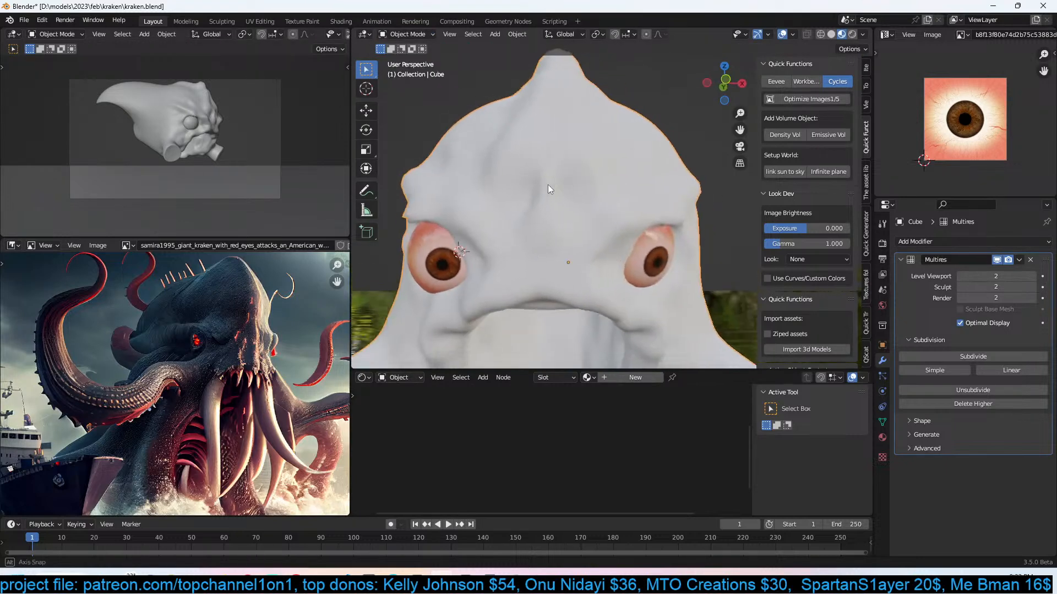
middle_click_drag(545, 184, 534, 164)
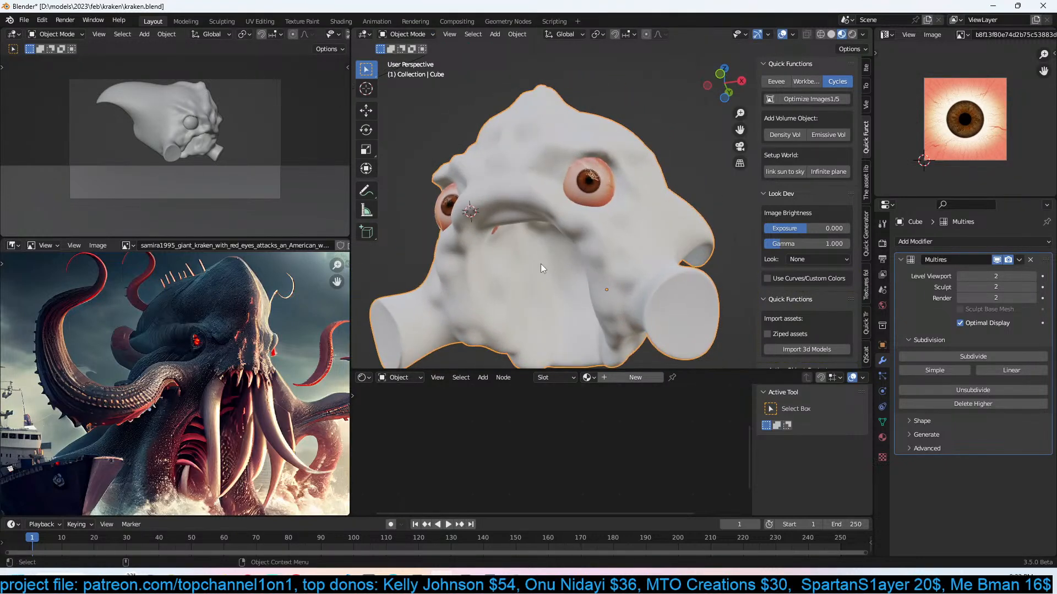
middle_click_drag(540, 264, 501, 260)
left_click_drag(628, 369, 654, 309)
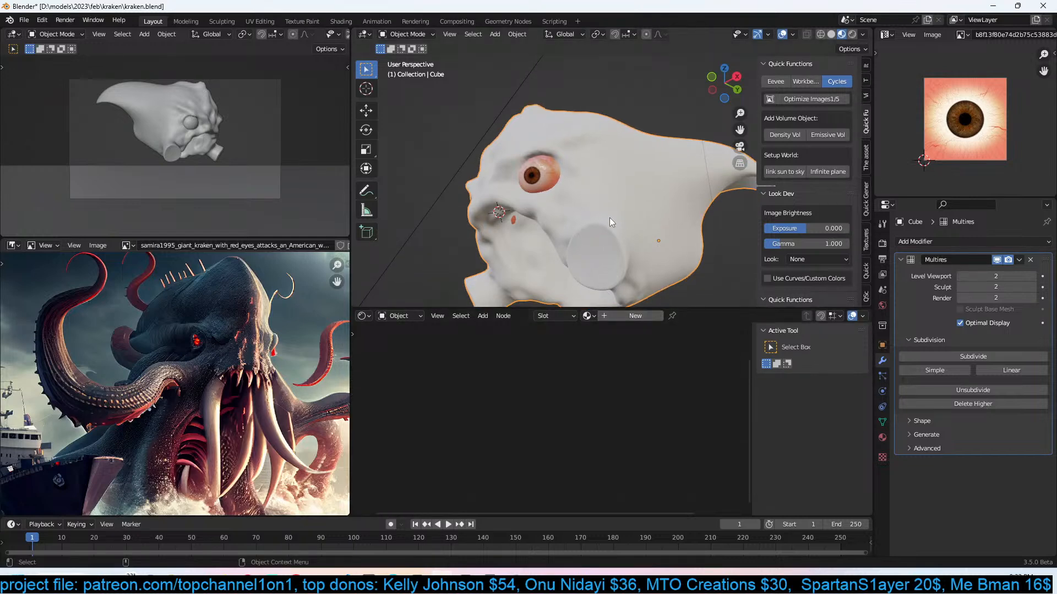
left_click(643, 320)
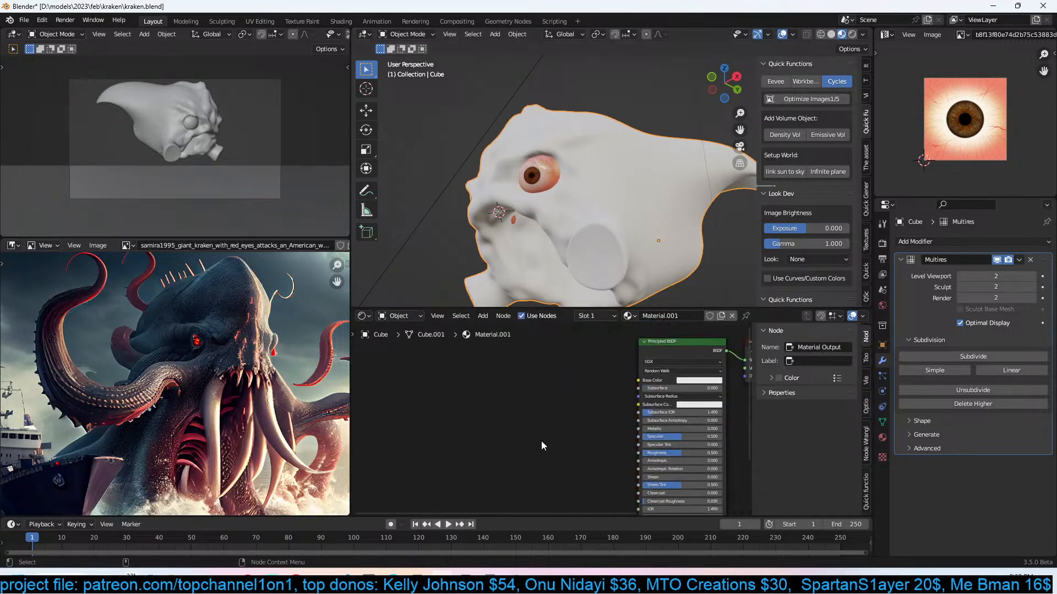
key("n")
middle_click_drag(612, 394, 577, 425)
scroll(596, 421, "up", 1)
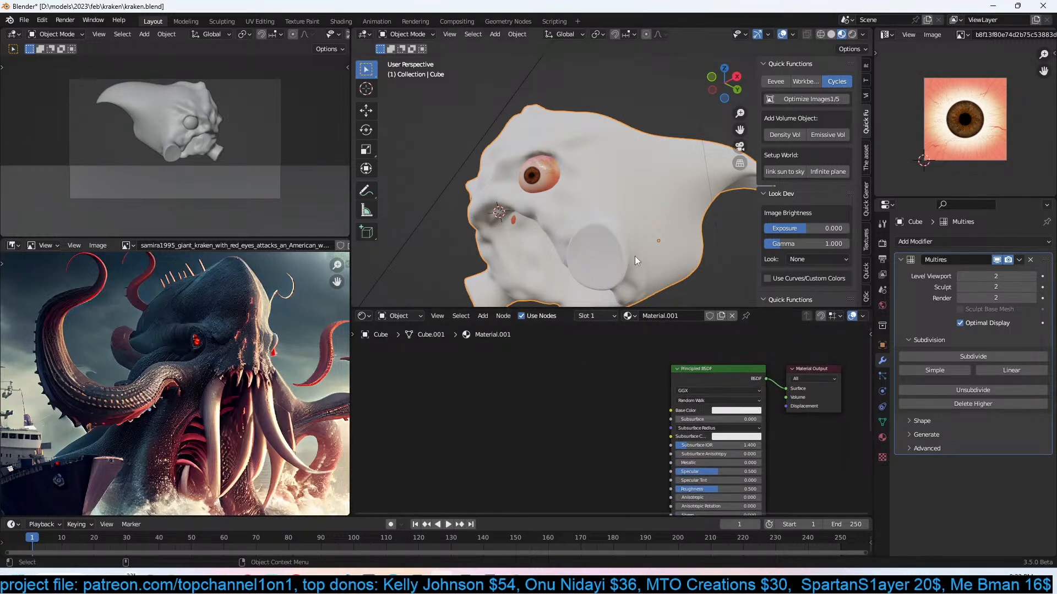
Examine the head's mesh in Edit Mode and isolated in Local View.
key("Tab")
middle_click_drag(637, 226, 630, 204)
key("Tab")
key("Tab")
key("Tab")
key("KP_Divide")
key("Tab")
key("Tab")
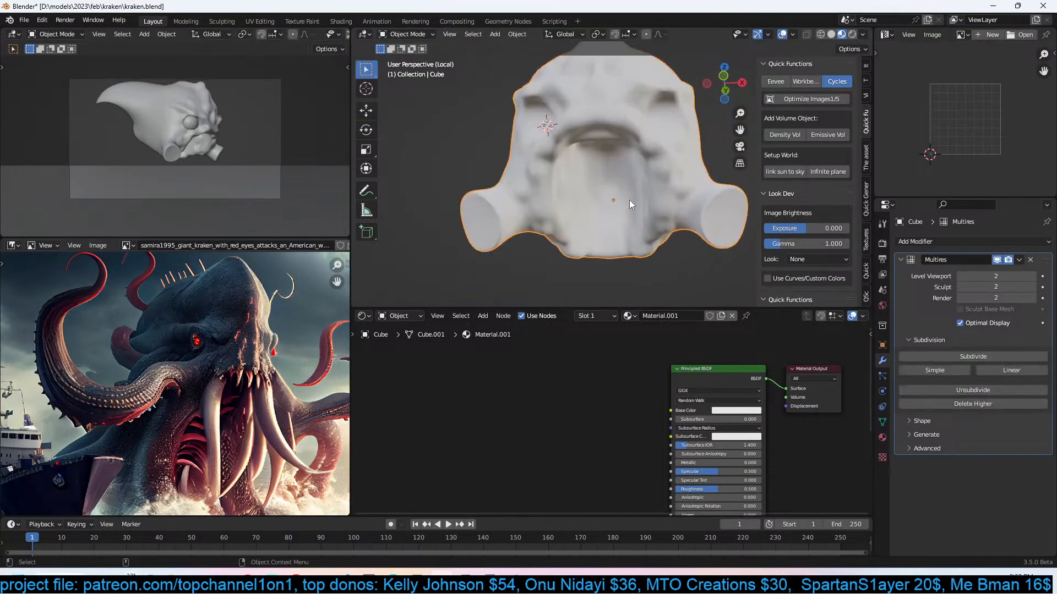
key("KP_Divide")
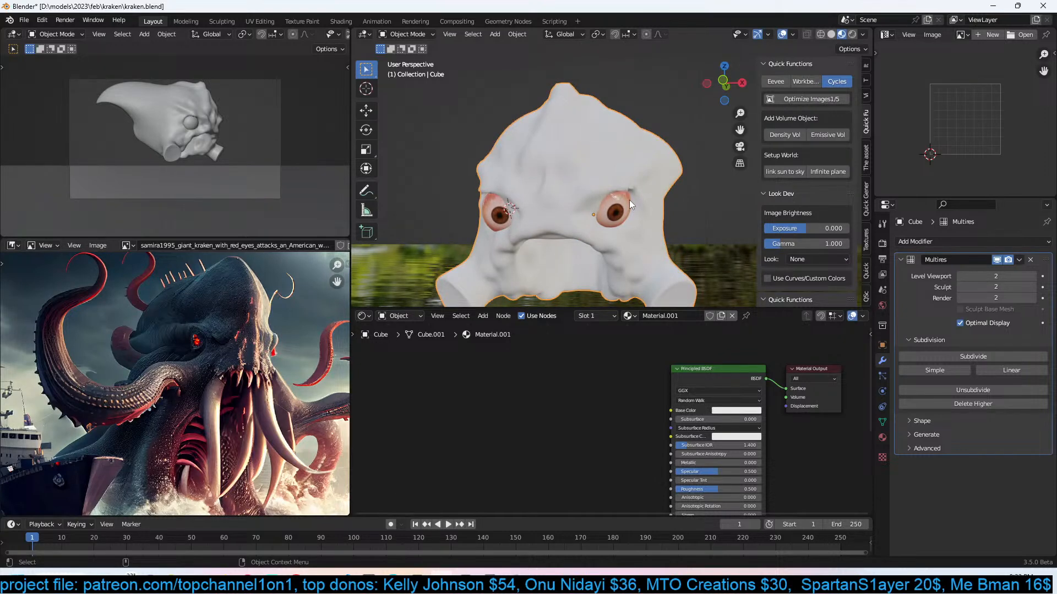
Show the head's mesh data properties and rename its vertex group to 1.
left_click(883, 422)
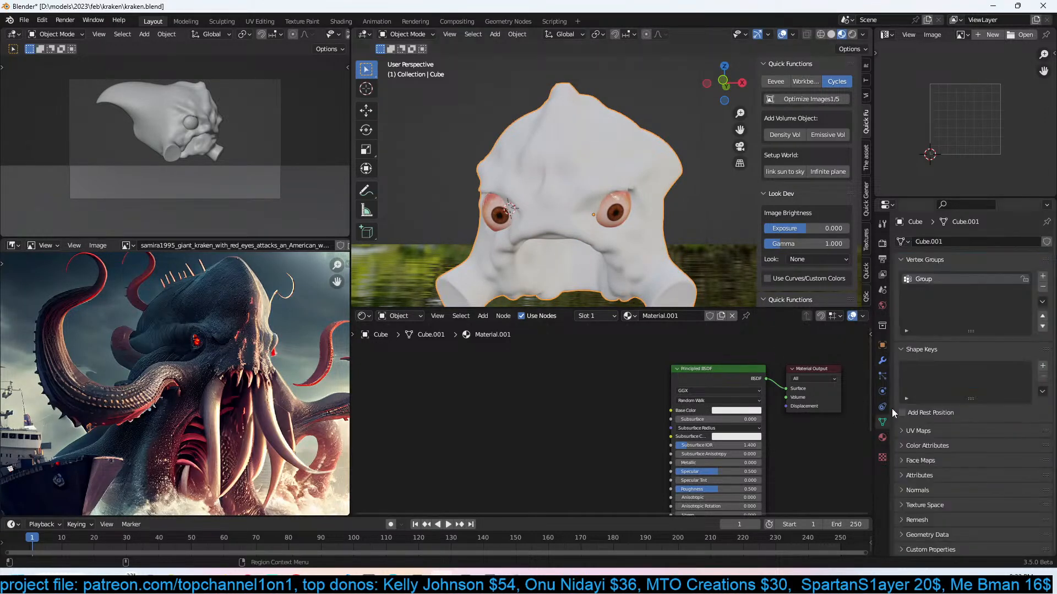
key("shift+a")
left_click(820, 338)
key("shift+a")
Try feeding an Attribute node named 1 into the head material's Base Color, and delete the node.
key("shift+a")
mouse_move(435, 342)
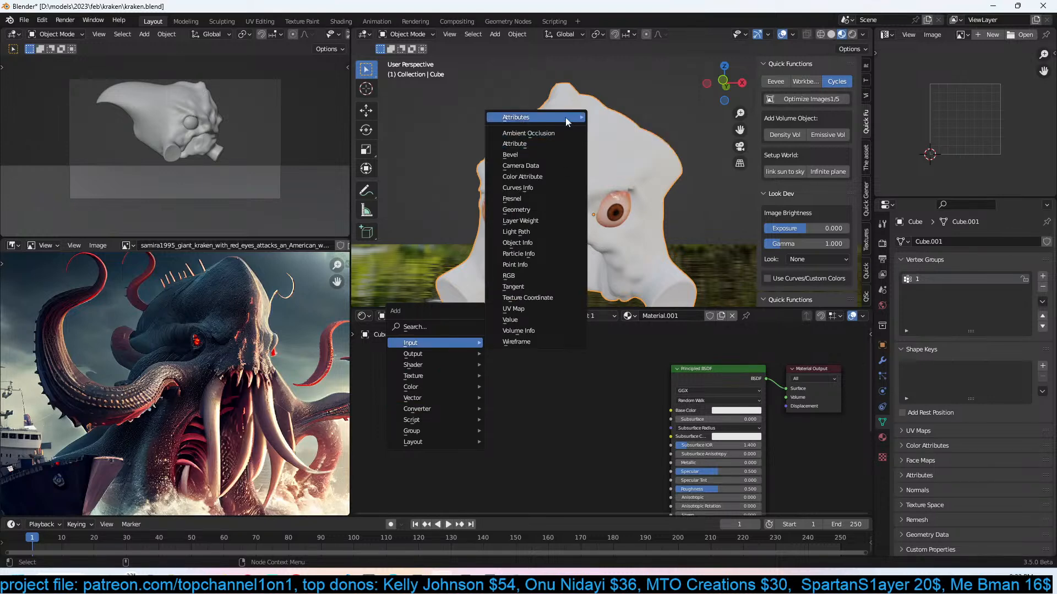
left_click(539, 144)
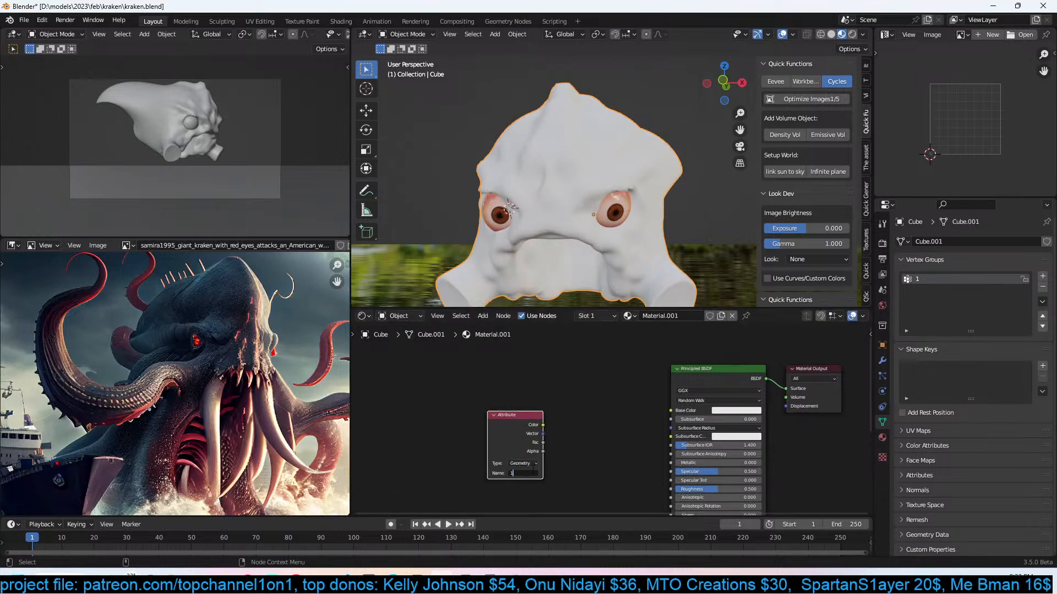
left_click_drag(542, 425, 670, 411)
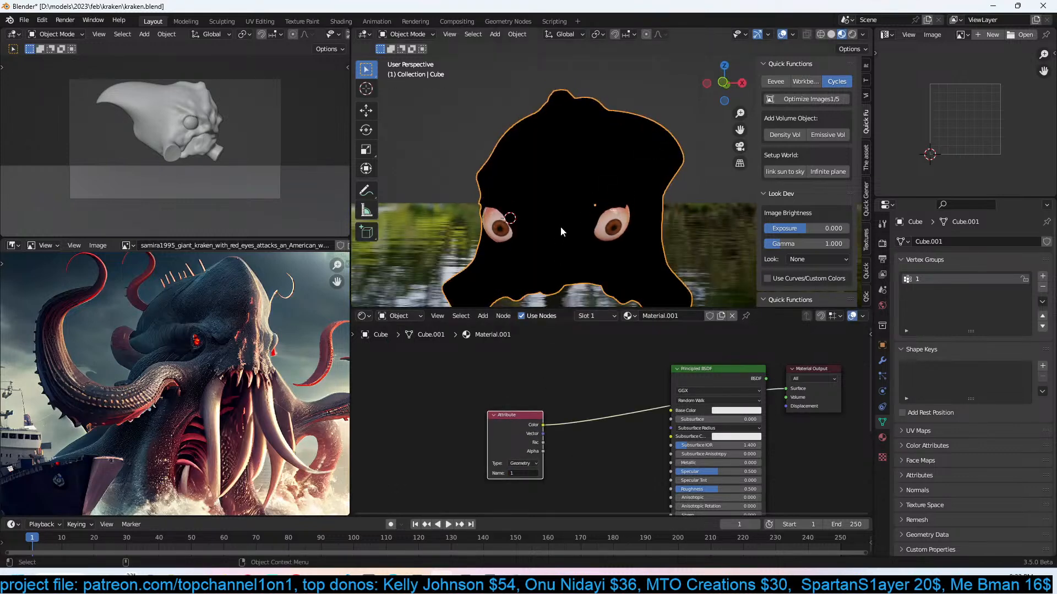
left_click(524, 463)
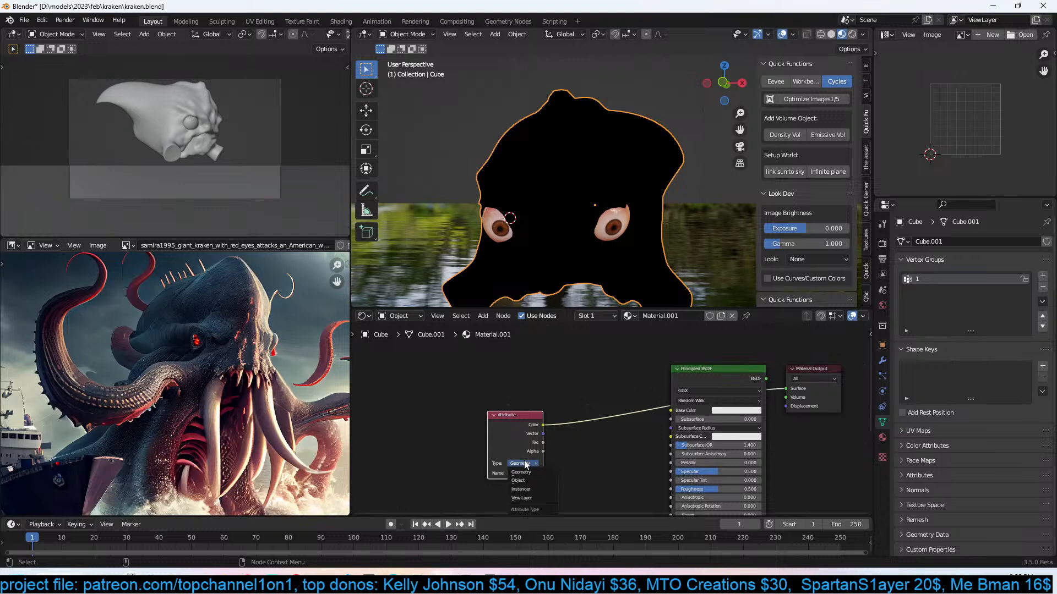
key("Delete")
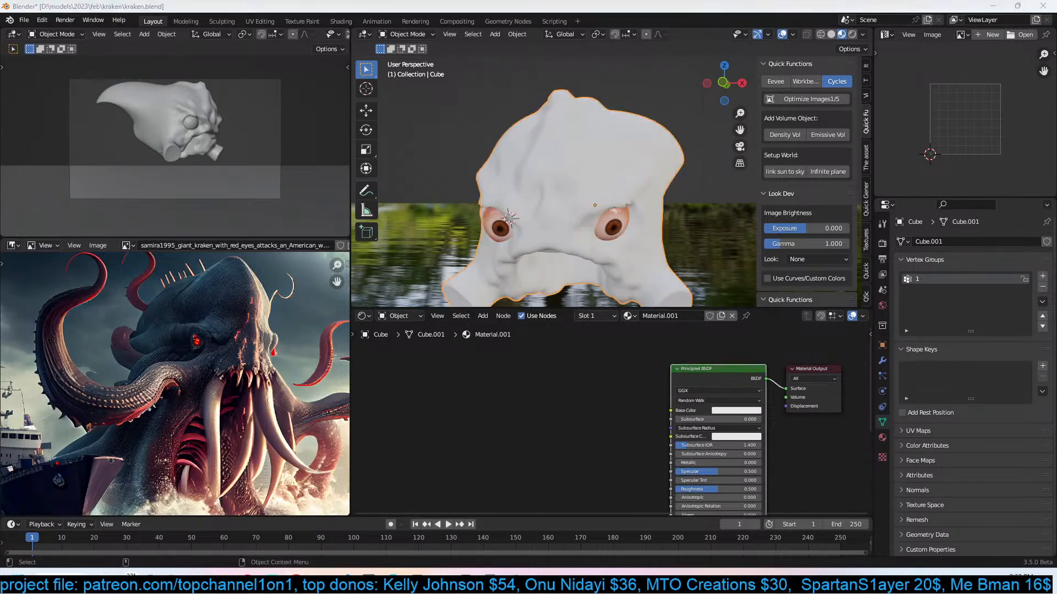
Switch to the web browser and open the textures.com website in place of the eye texture results.
middle_click_drag(608, 107, 632, 171)
mouse_move(296, 582)
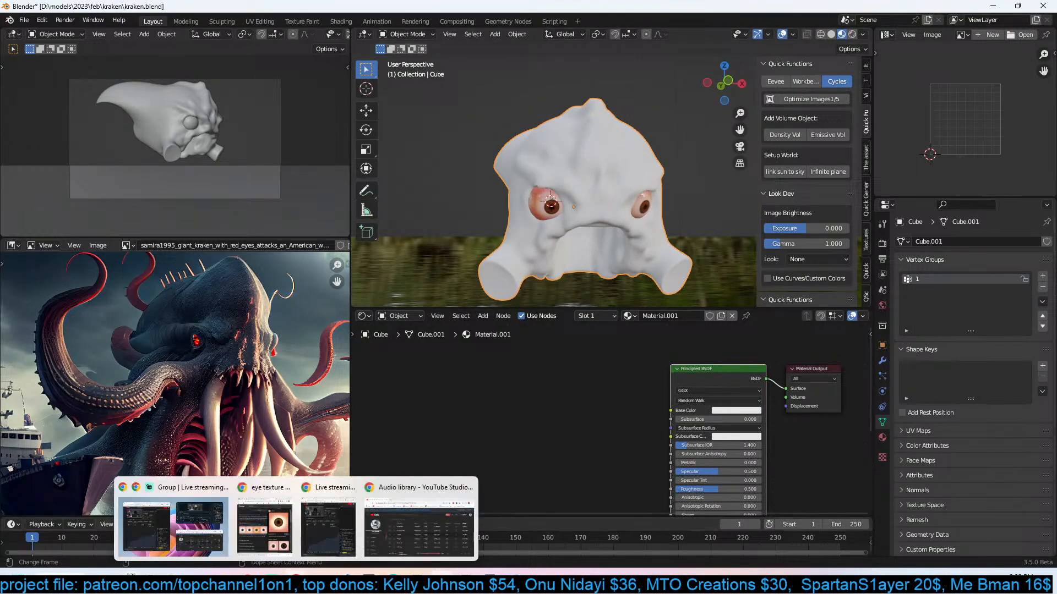
left_click(265, 528)
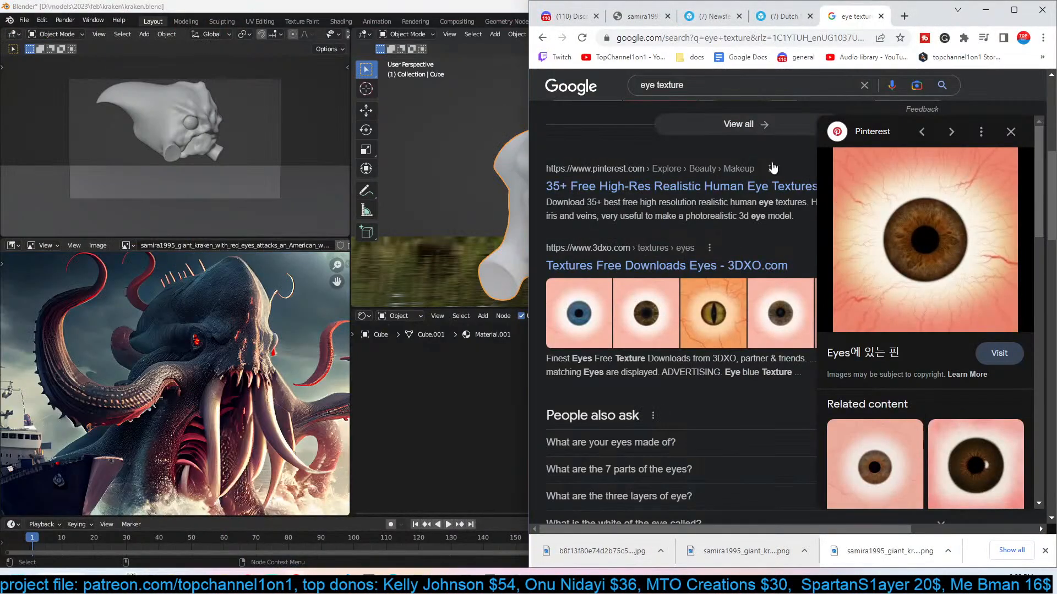
left_click(752, 94)
left_click(774, 40)
type("textures.com")
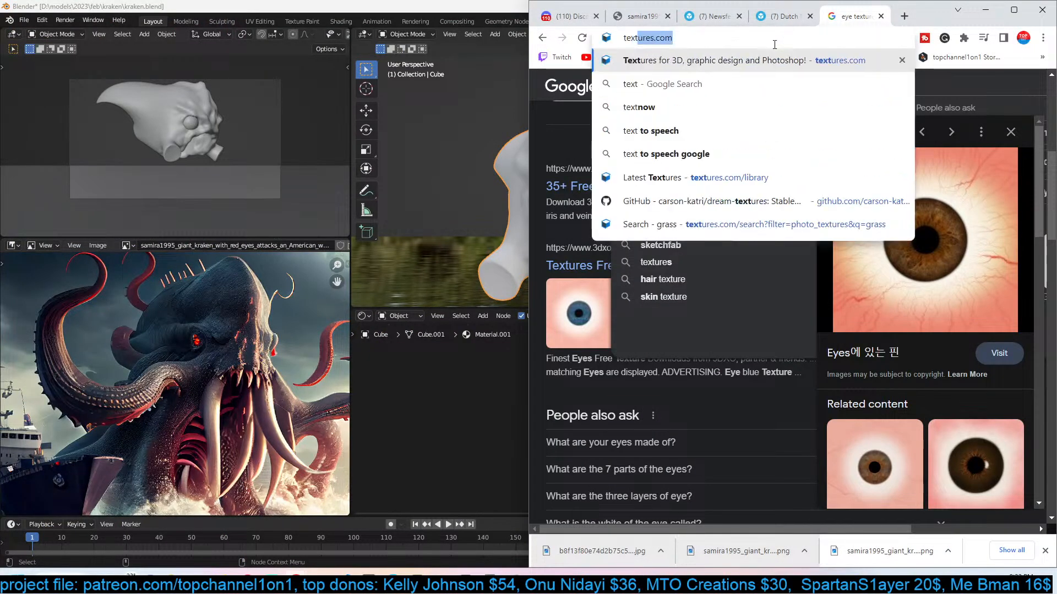
key("Return")
scroll(330, 35, "down", 3)
Show the camera viewport in Rendered shading, align the camera to the current front view of the head, and pause the preview render.
left_click(331, 35)
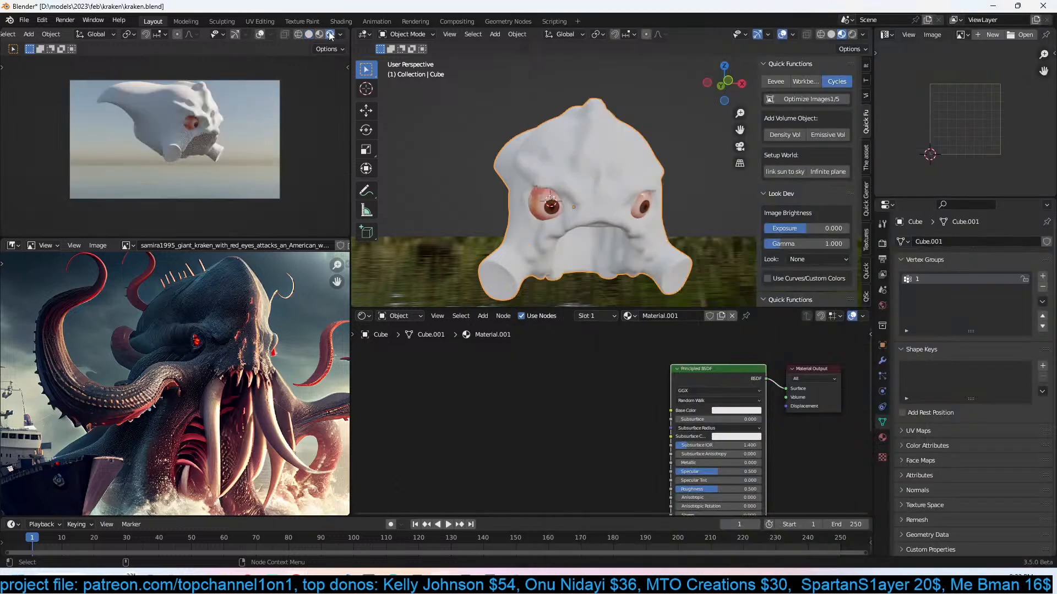
scroll(339, 36, "down", 1)
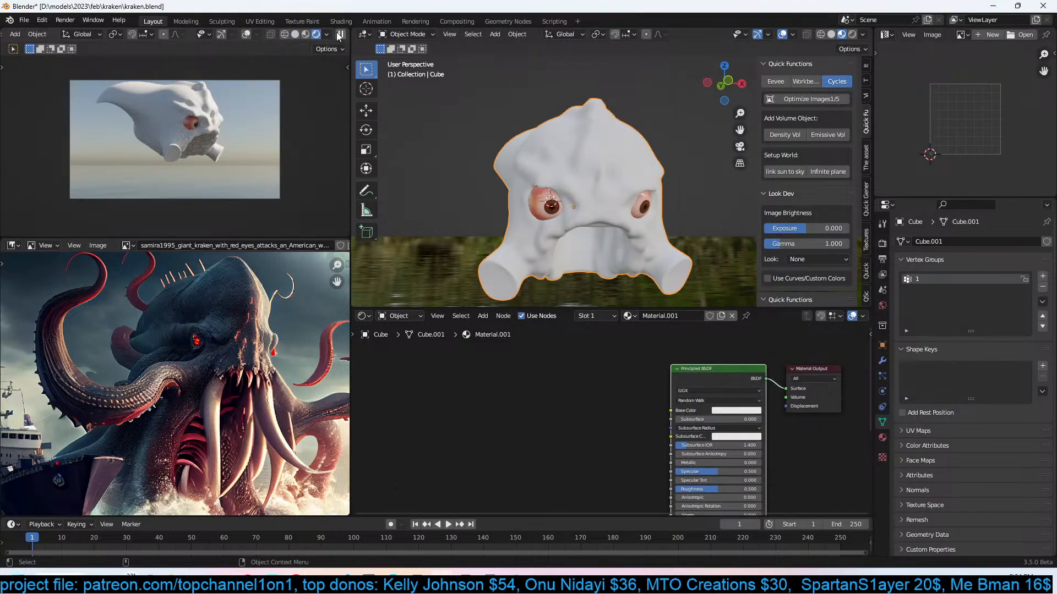
middle_click_drag(539, 114, 583, 124)
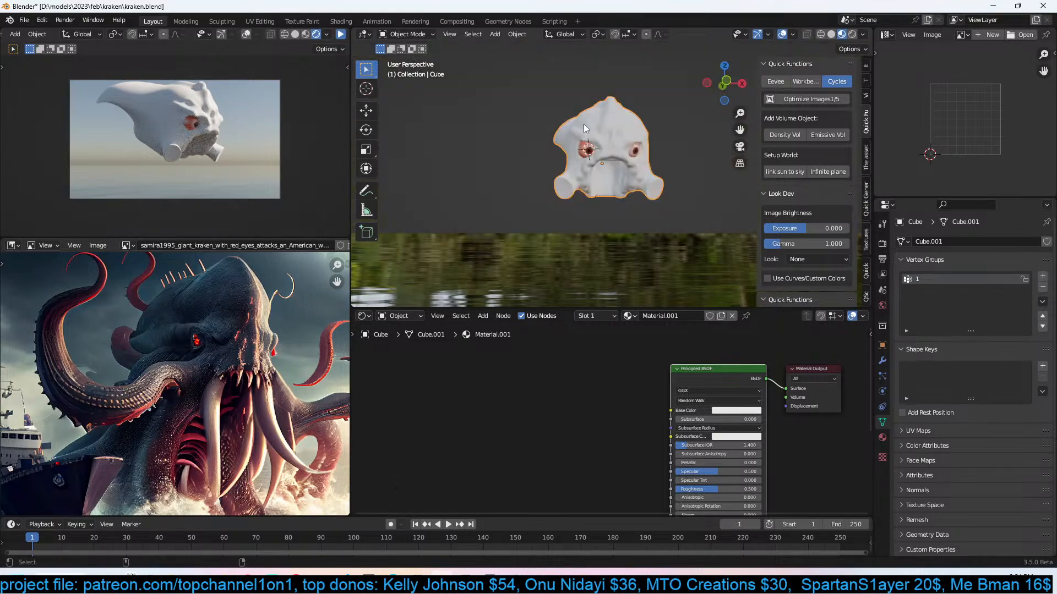
key("ctrl+alt+KP_0")
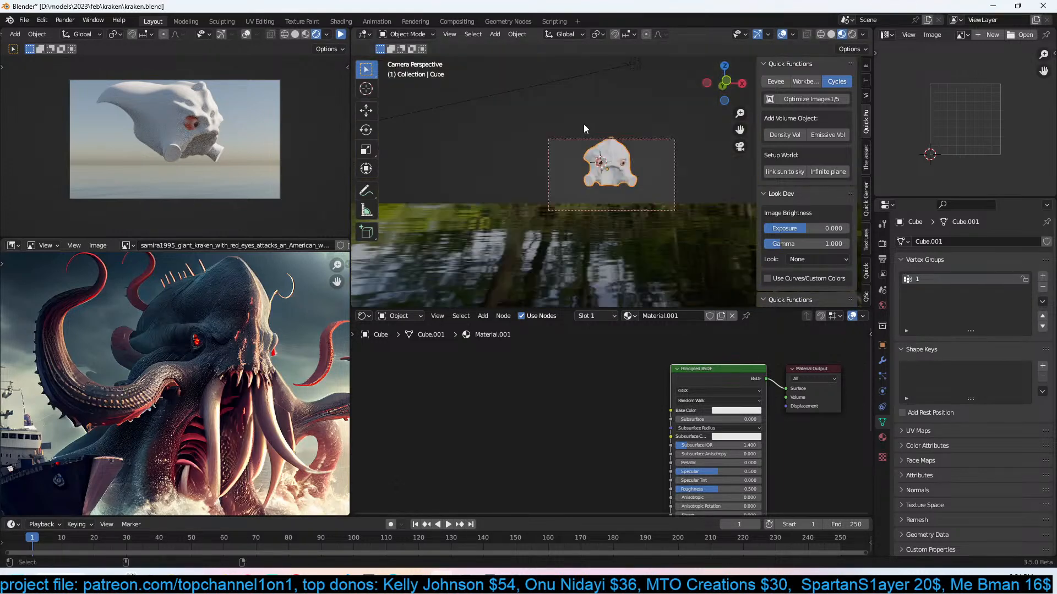
left_click(341, 35)
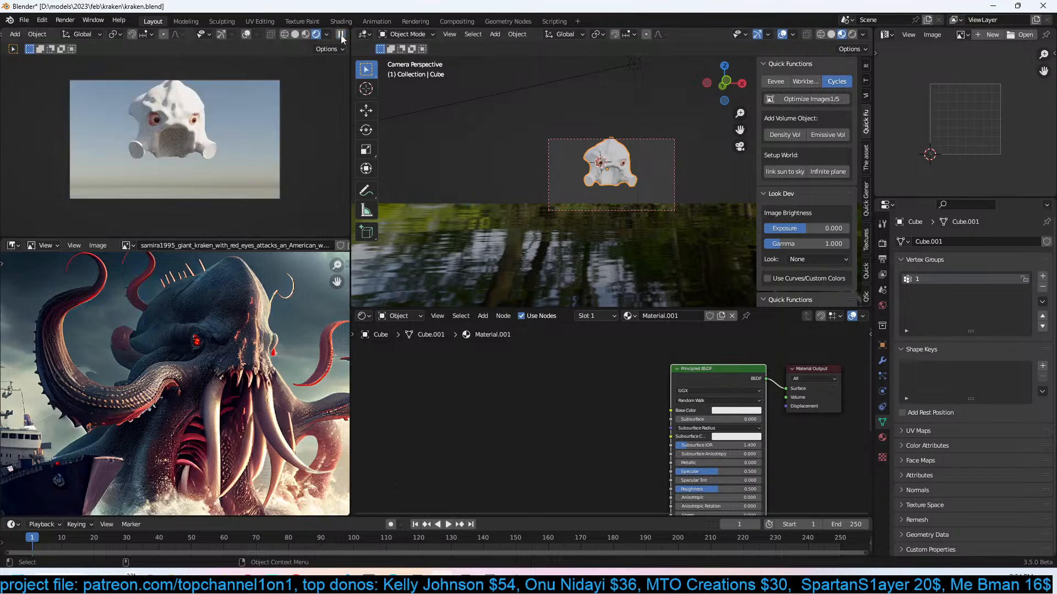
Switch the asset library from materials to objects, clear its search, and select the camera.
left_click(866, 160)
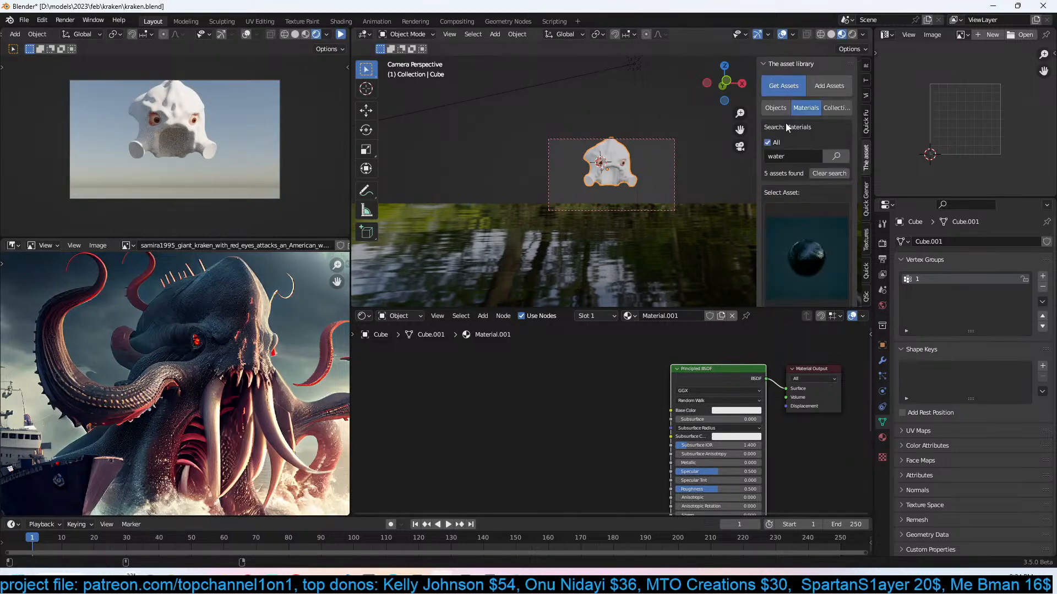
left_click(776, 108)
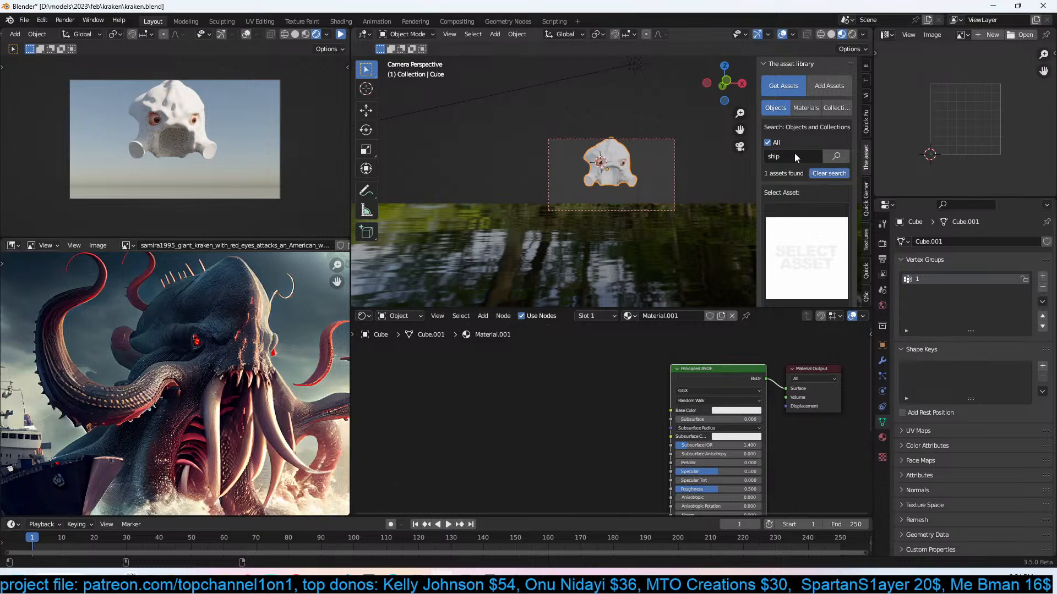
left_click(674, 210)
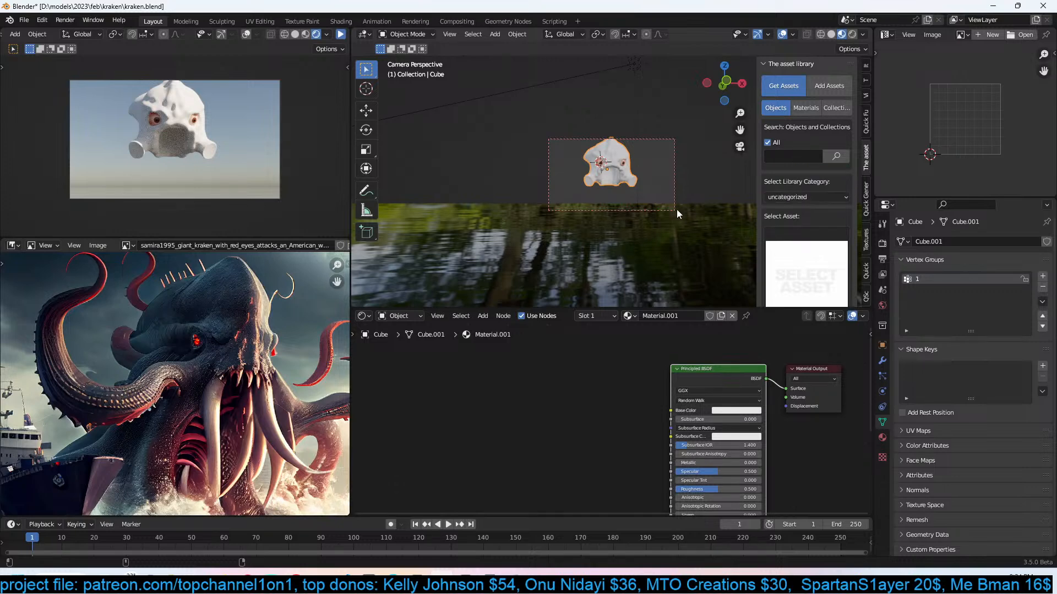
Return to the web browser, search textures.com for skin, and filter the results to Photo Textures.
left_click(297, 582)
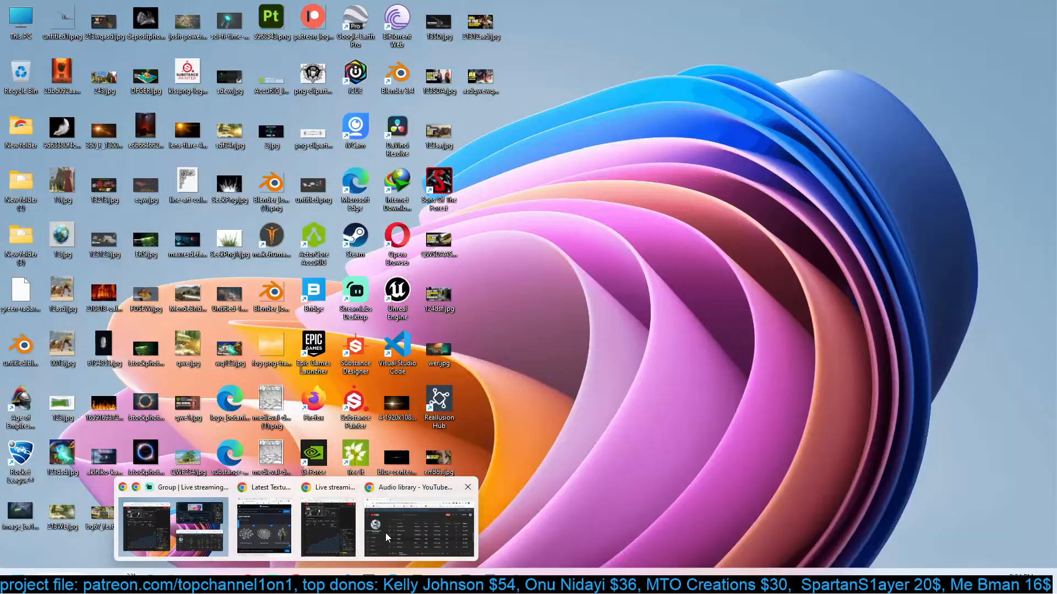
mouse_move(271, 535)
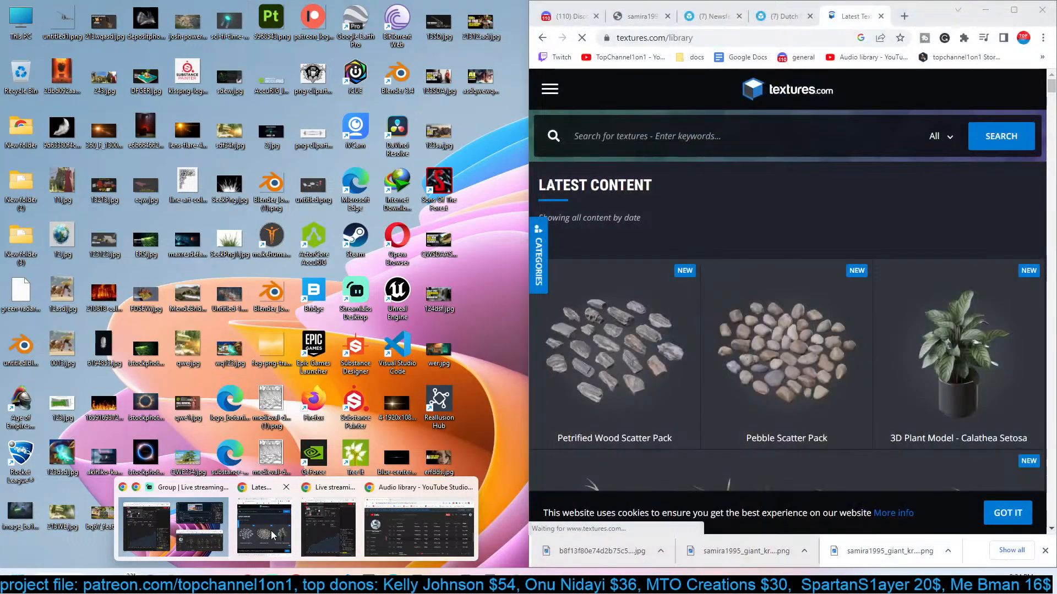
left_click(271, 535)
left_click(777, 149)
type("skin")
key("Return")
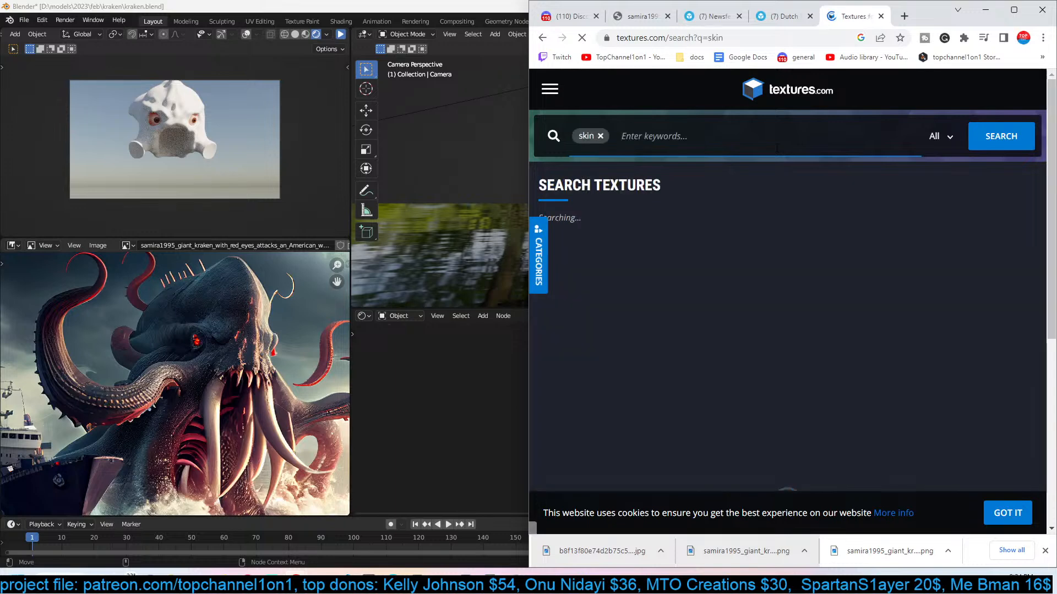
left_click(938, 137)
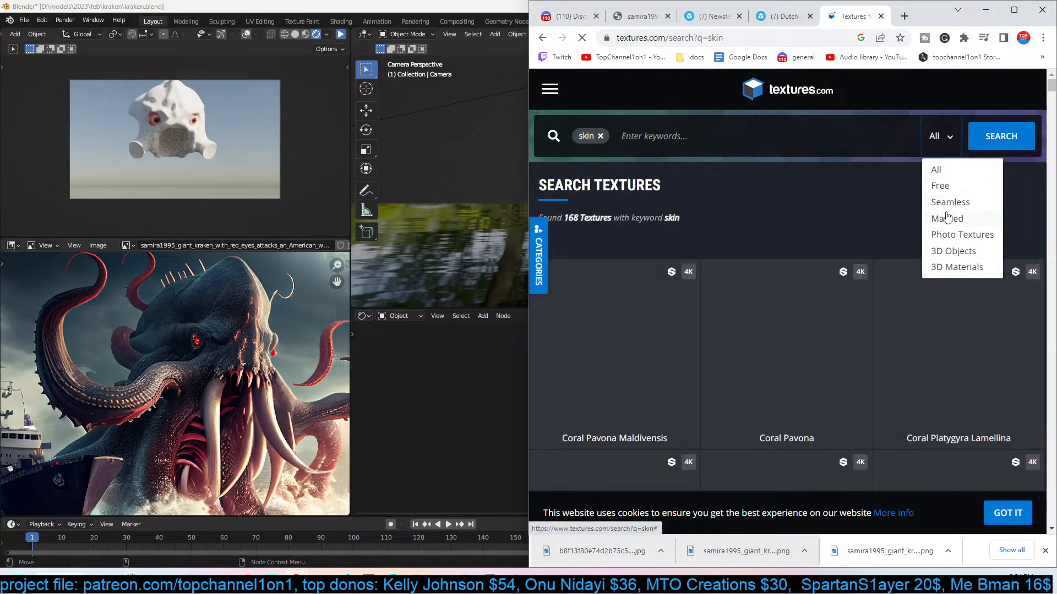
left_click(962, 235)
left_click(924, 136)
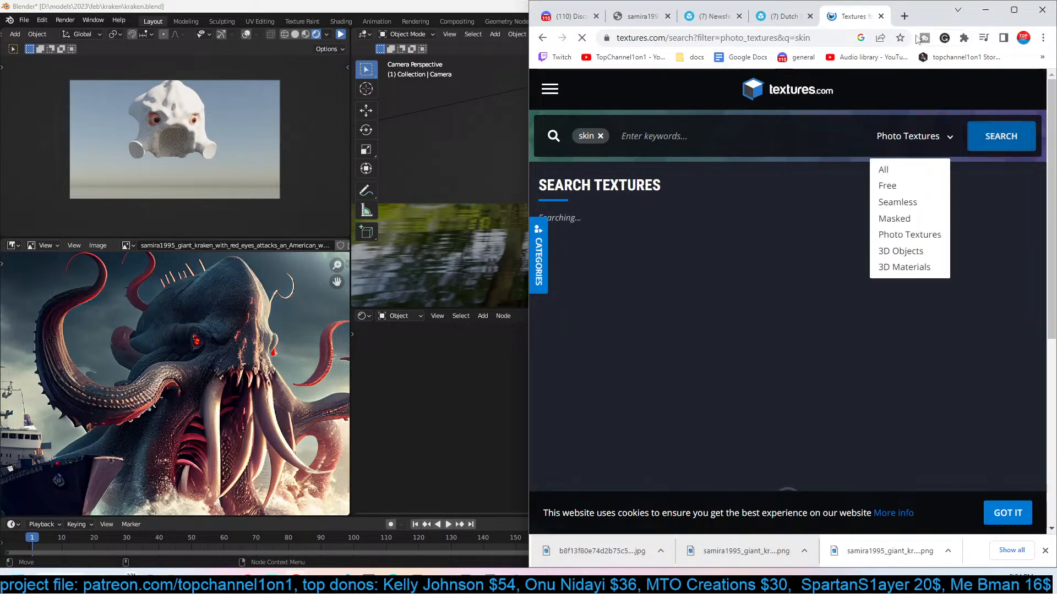
Search Google for frog texture images in a new browser tab.
left_click(902, 22)
type("flog")
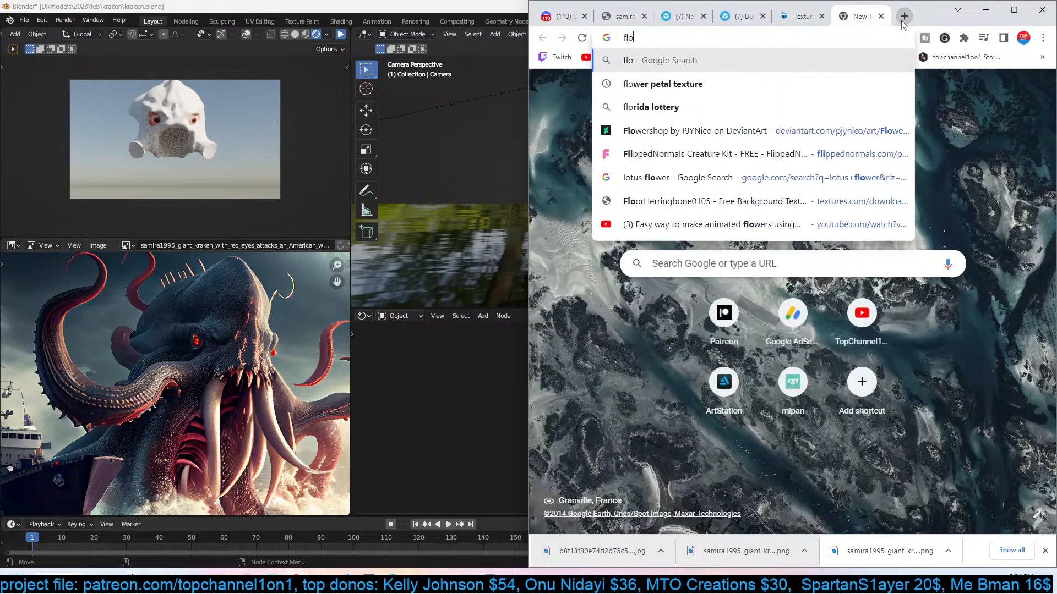
key("BackSpace")
key("BackSpace")
key("BackSpace")
type("rog texty")
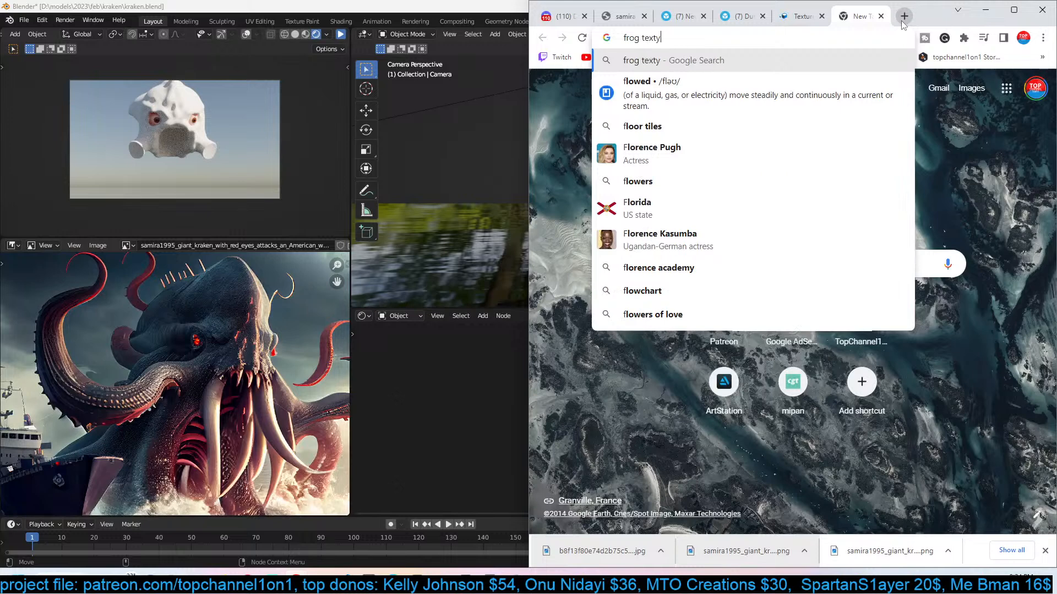
key("BackSpace")
type("utre")
key("Return")
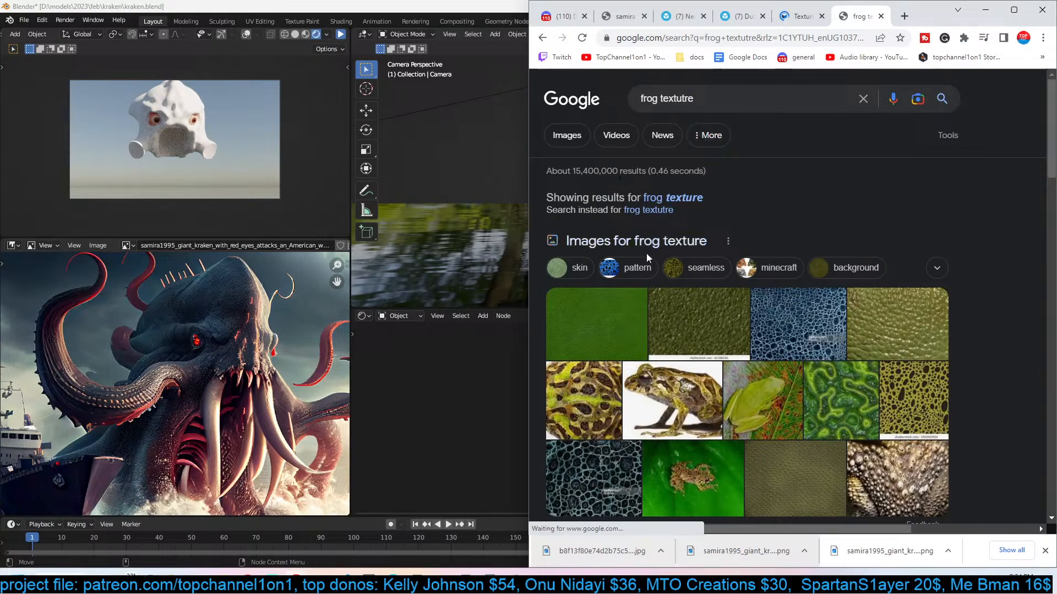
Open the Moss0149 and green Leather0085 textures from the textures.com skin results in separate tabs.
left_click(802, 18)
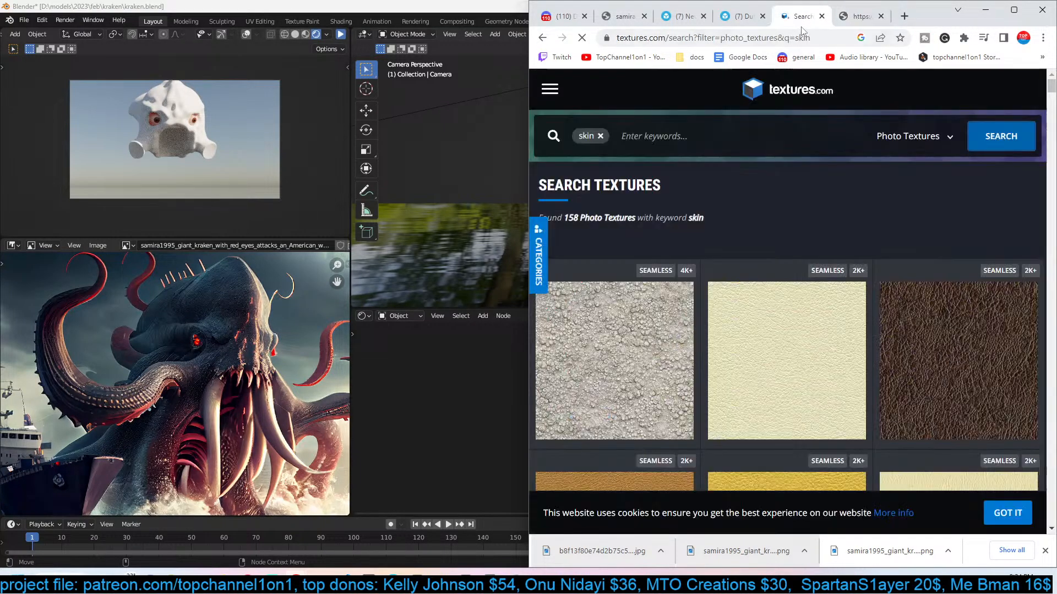
scroll(619, 263, "down", 1)
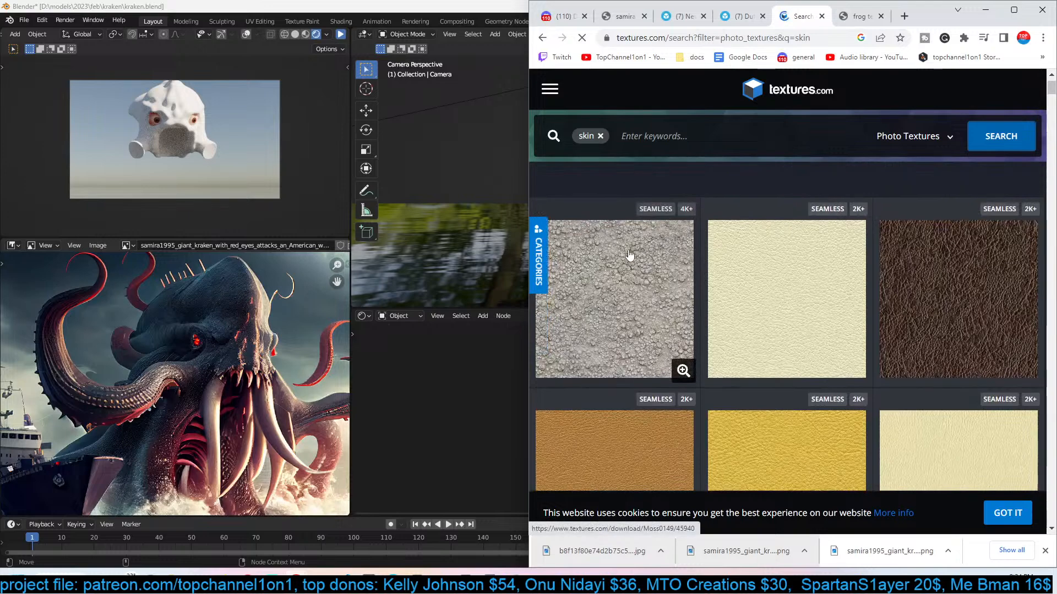
middle_click(618, 262)
scroll(918, 275, "down", 7)
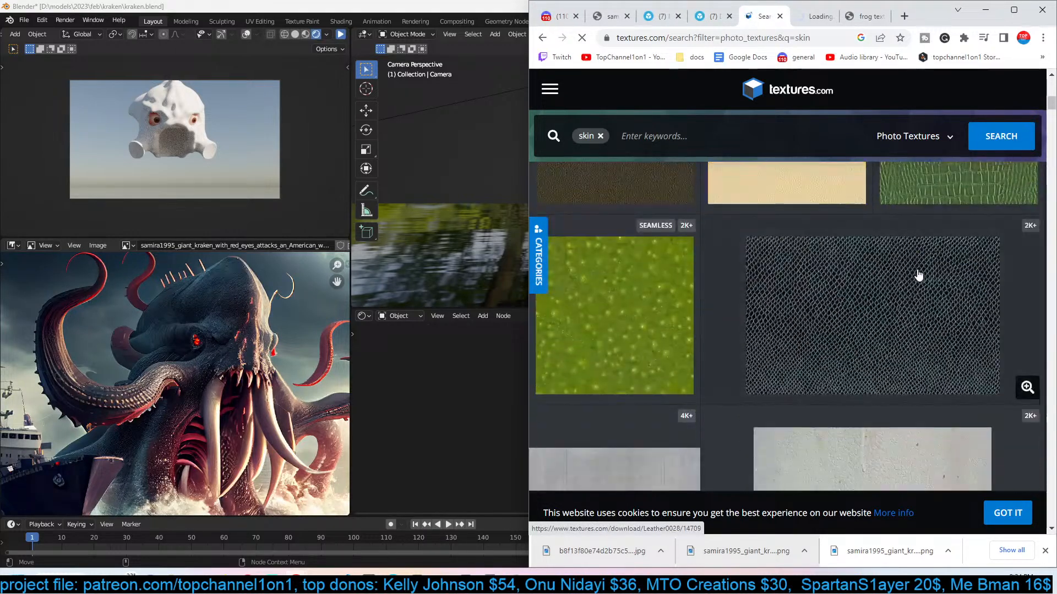
middle_click(917, 273)
scroll(841, 296, "down", 6)
scroll(825, 297, "up", 3)
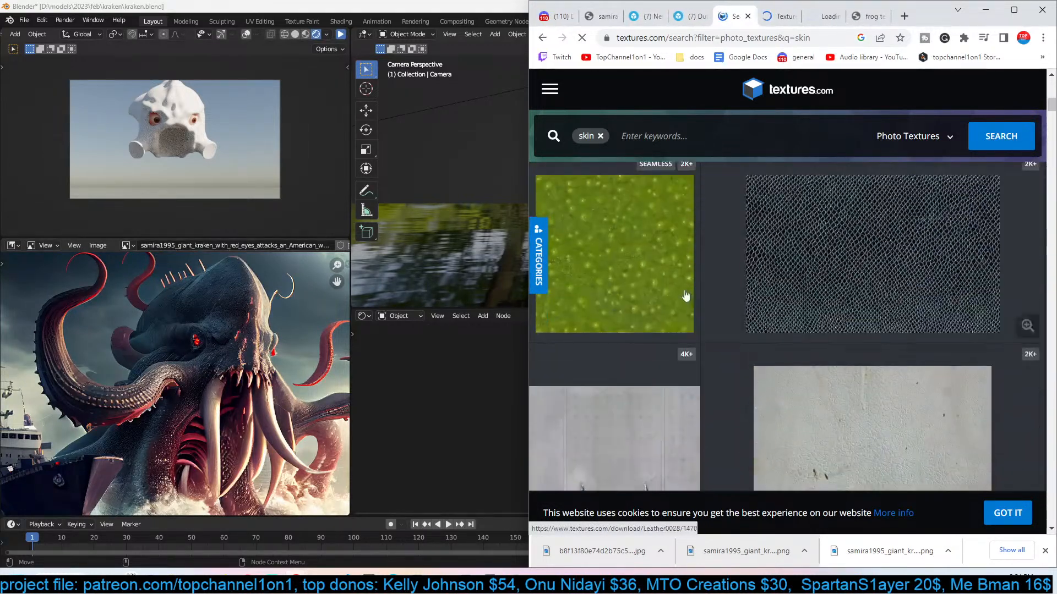
Open the Fruit0010 and Reptiles0003 textures in separate tabs and browse further skin results.
middle_click(664, 275)
scroll(745, 290, "down", 3)
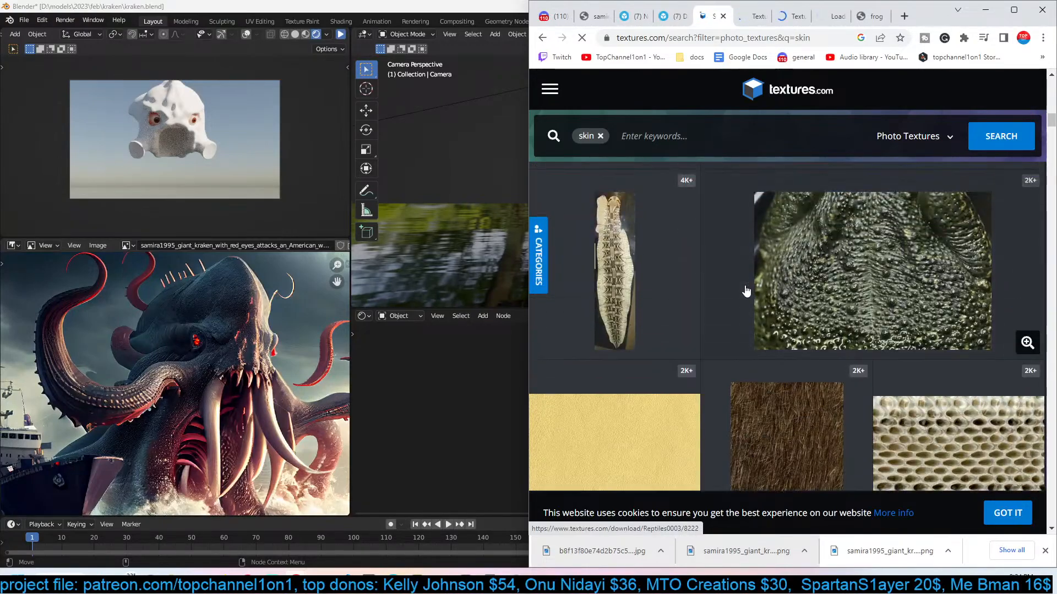
middle_click(849, 281)
scroll(826, 302, "down", 8)
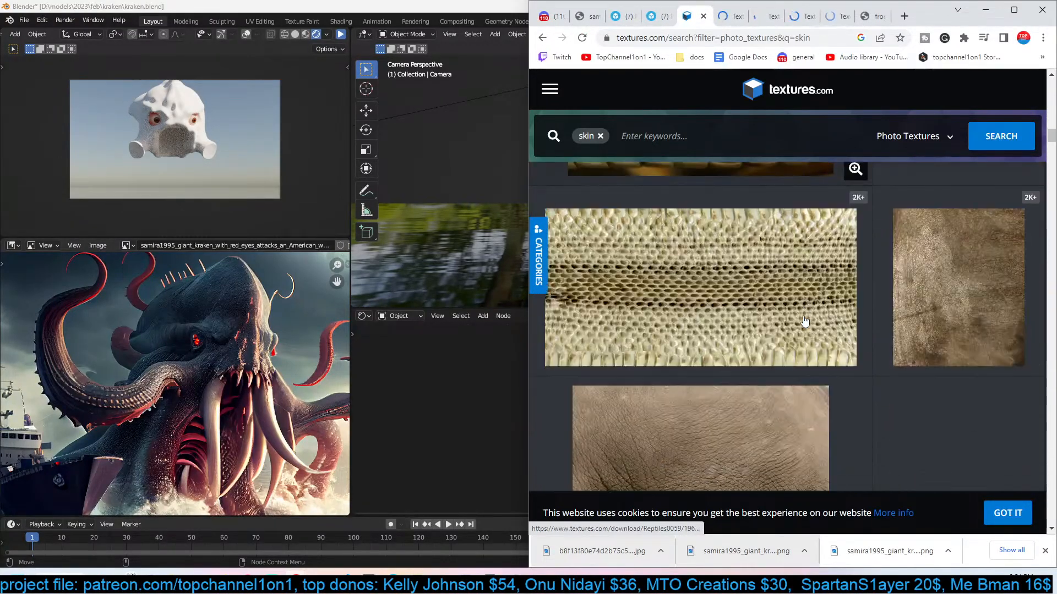
scroll(805, 322, "down", 5)
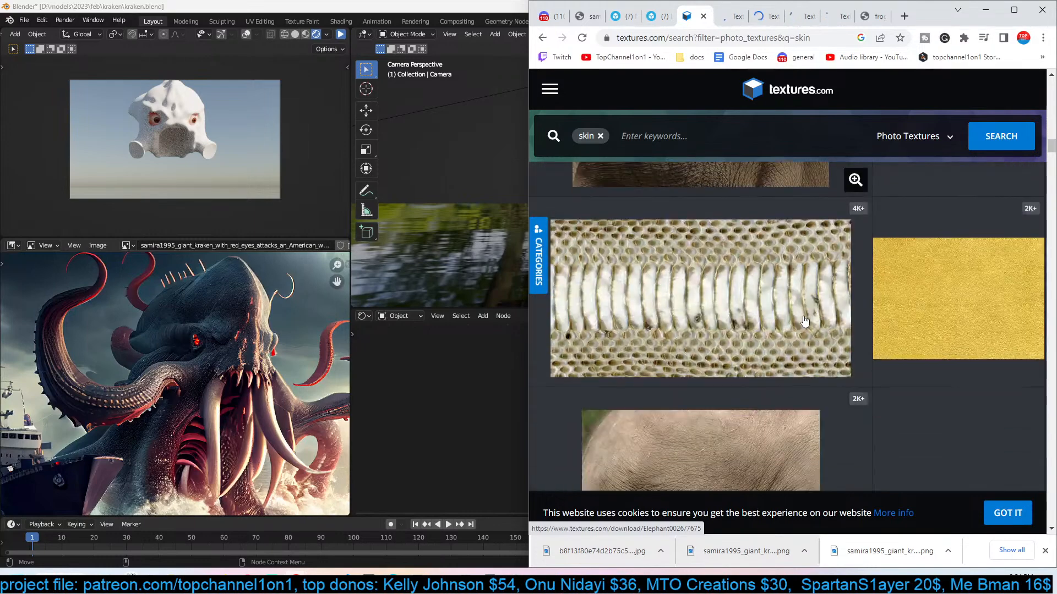
scroll(805, 322, "down", 3)
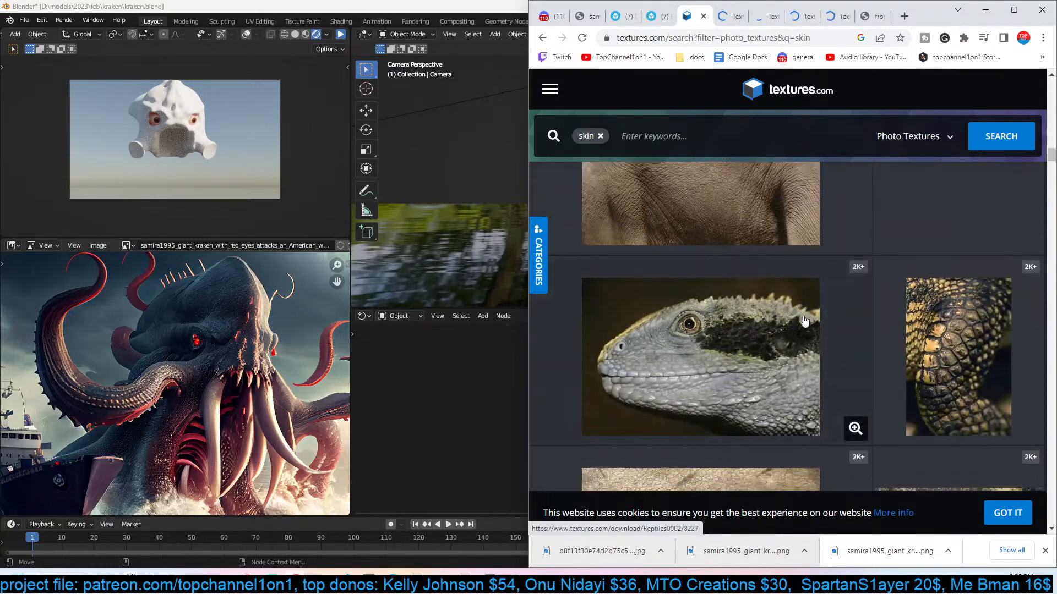
Download the medium-size Image 2 of the Moss0149, Leather0085 and Fruit0010 textures.
left_click(736, 18)
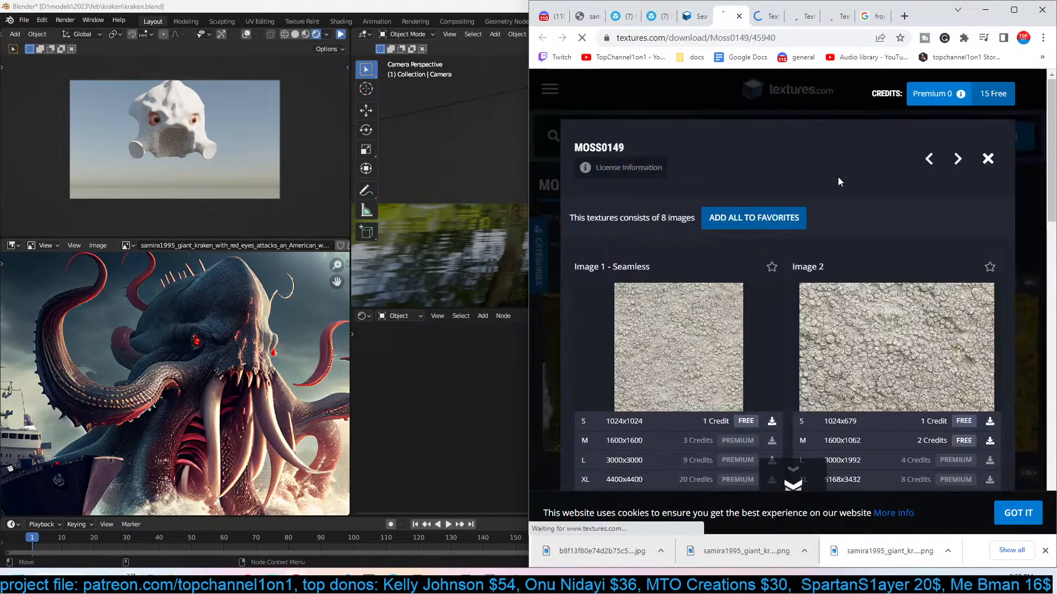
scroll(835, 181, "down", 1)
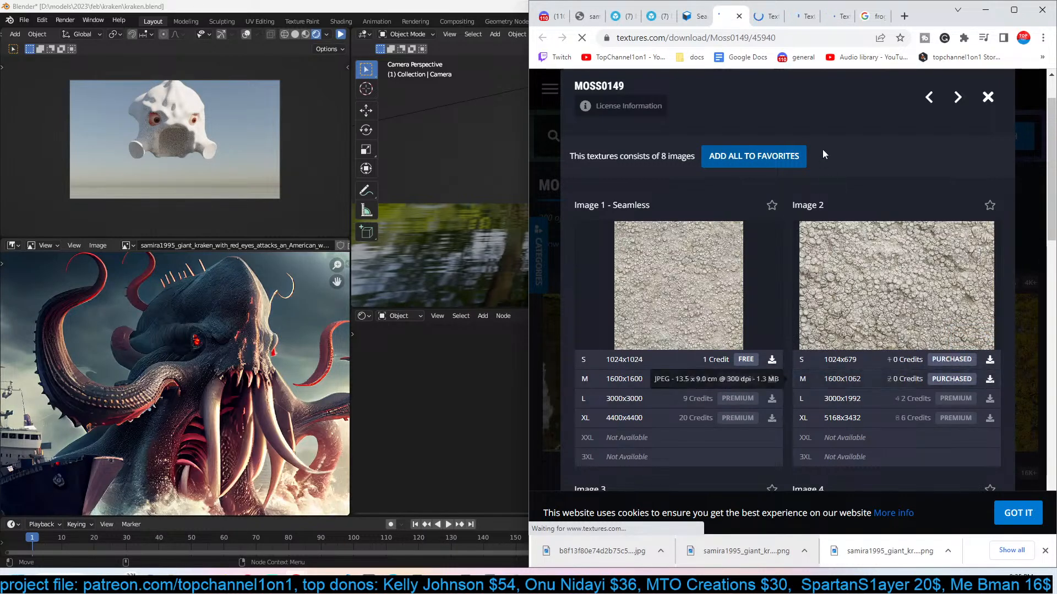
key("ctrl+Tab")
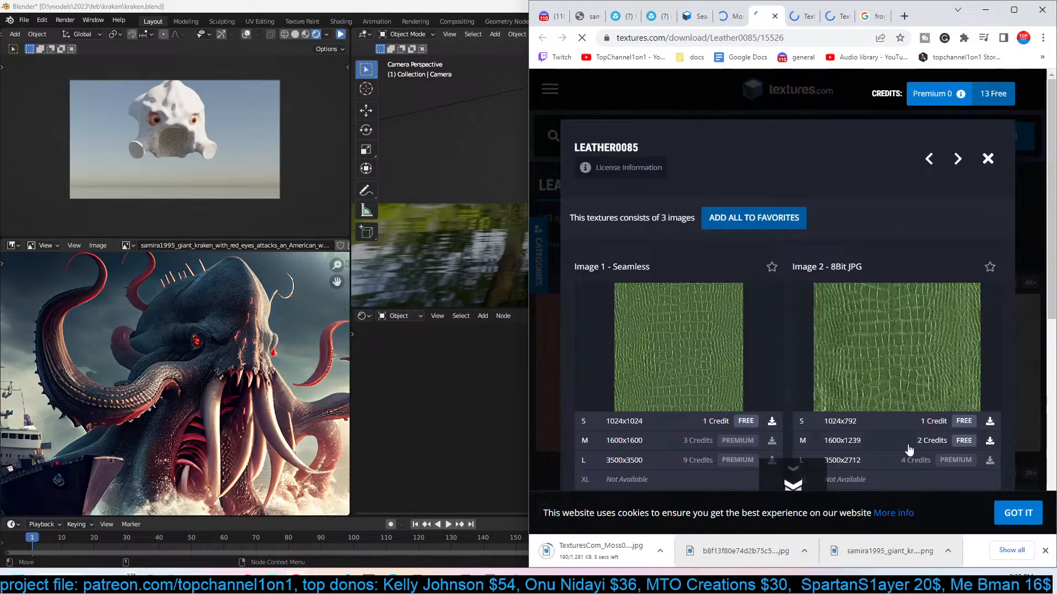
left_click(989, 441)
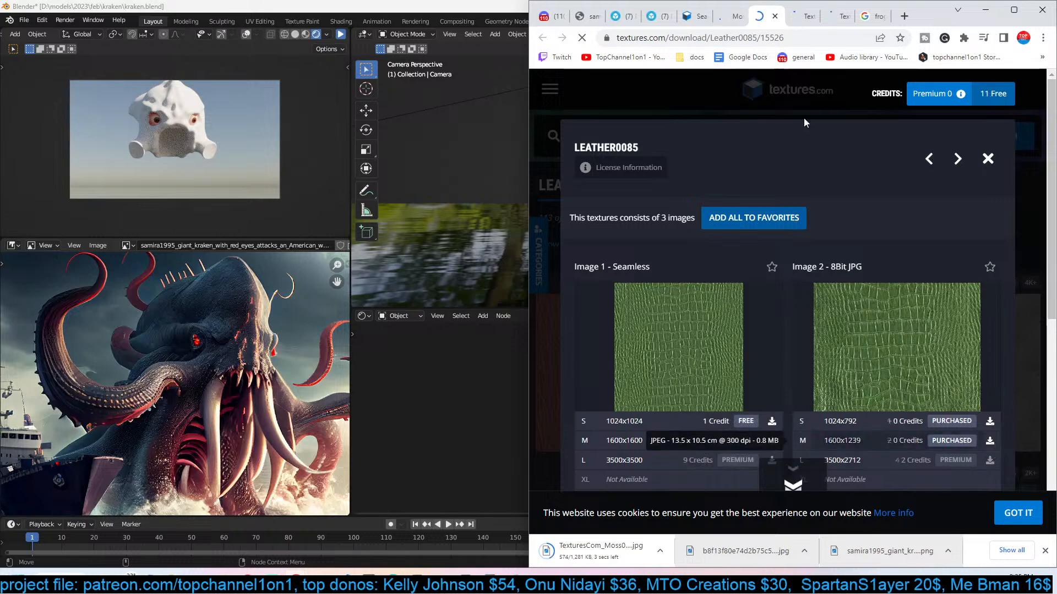
key("ctrl+Tab")
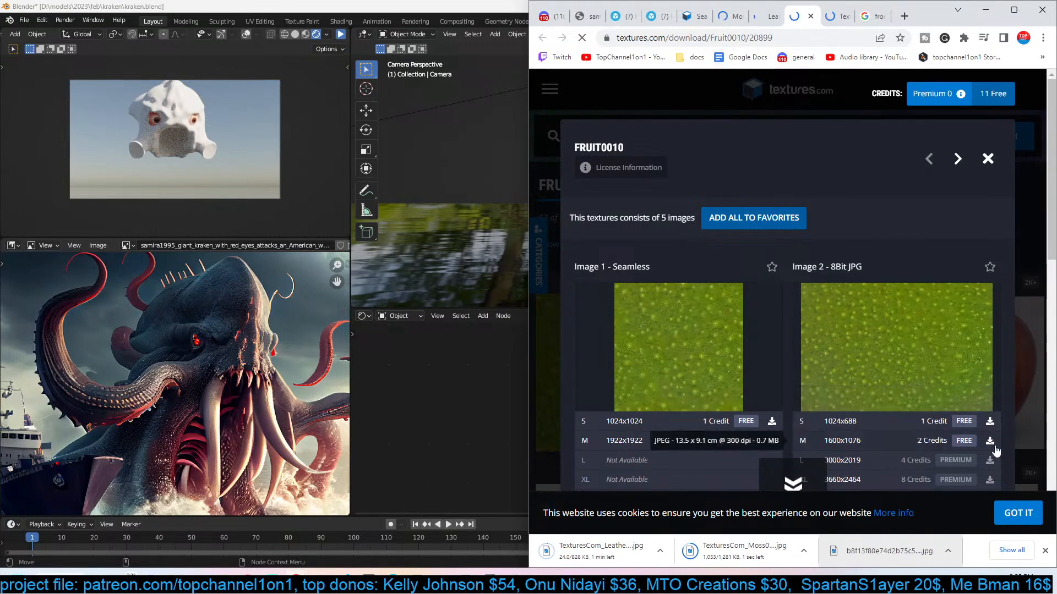
left_click(995, 448)
Download Image 1 of the Reptiles0003 texture at 2000x1330 and show the downloaded Fruit0010 file in its folder.
left_click(841, 16)
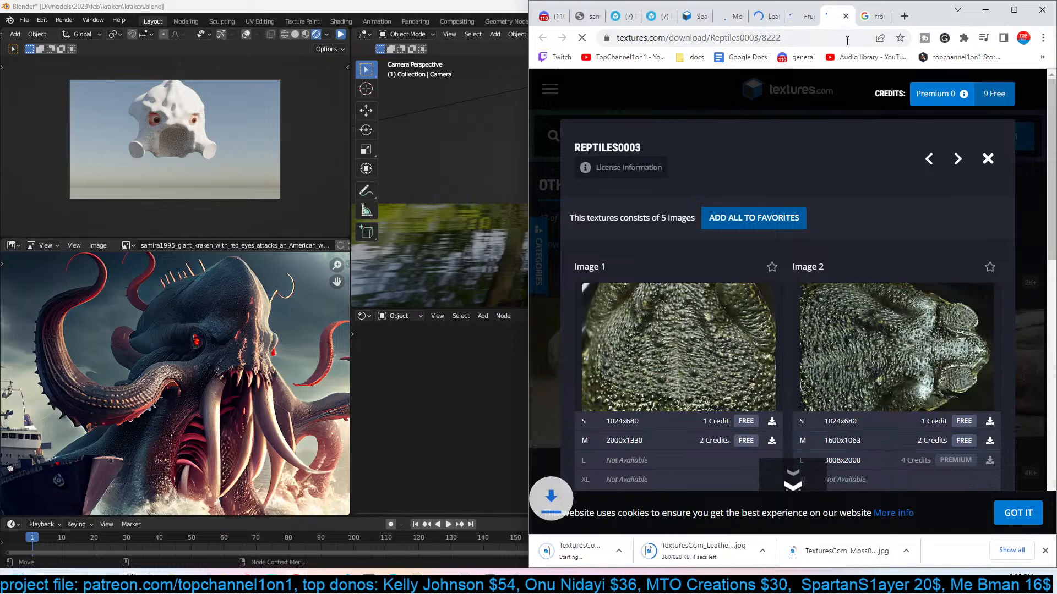
left_click(772, 444)
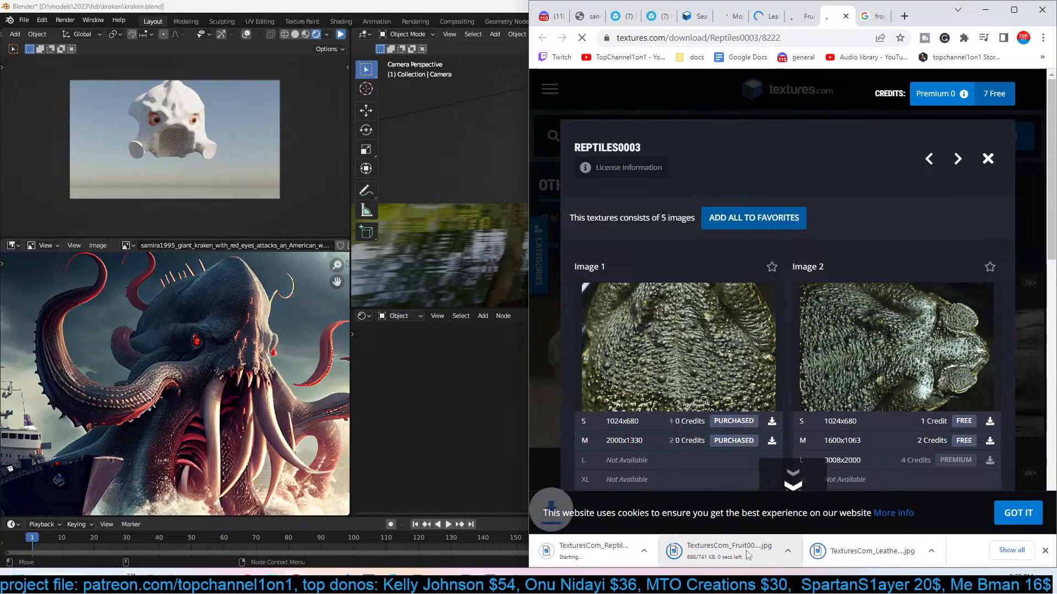
left_click(803, 551)
left_click(831, 508)
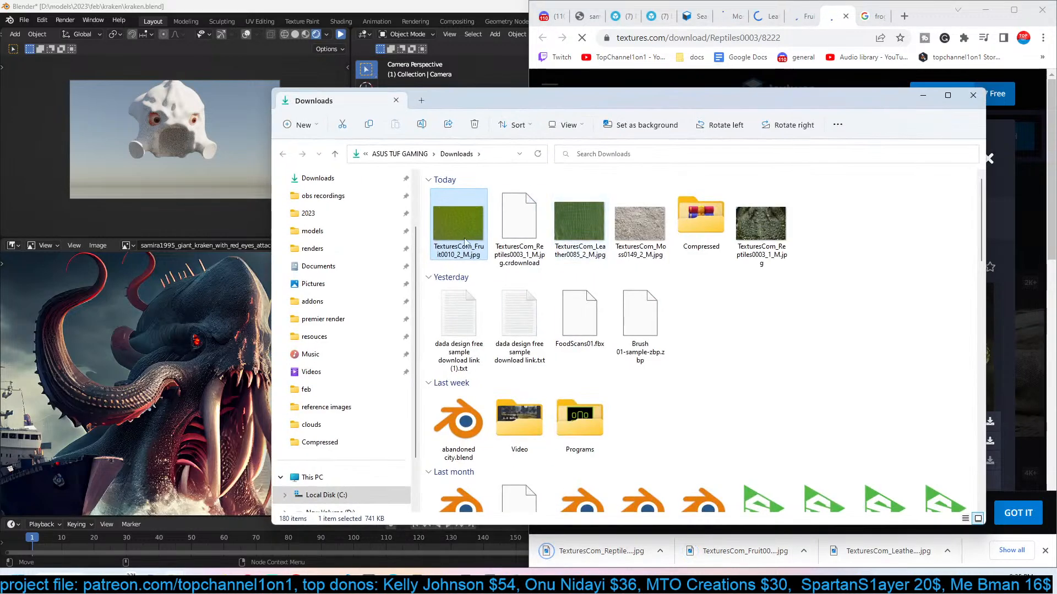
Cut the four downloaded Reptiles0003, Fruit0010, Leather0085 and Moss0149 texture files from the Downloads folder.
right_click(871, 300)
left_click(861, 239)
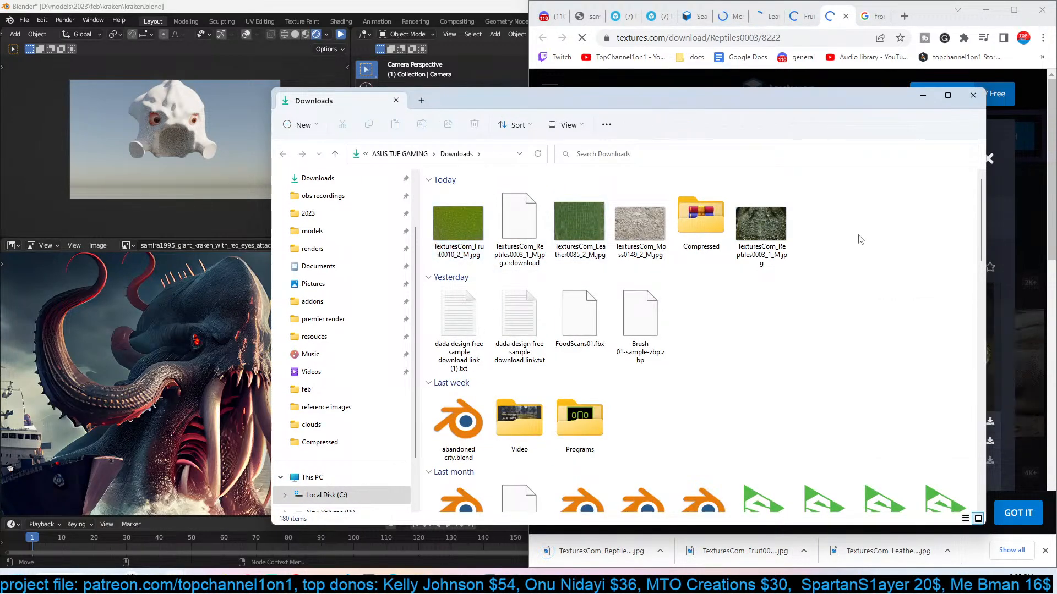
left_click(632, 227)
left_click(456, 229, "shift")
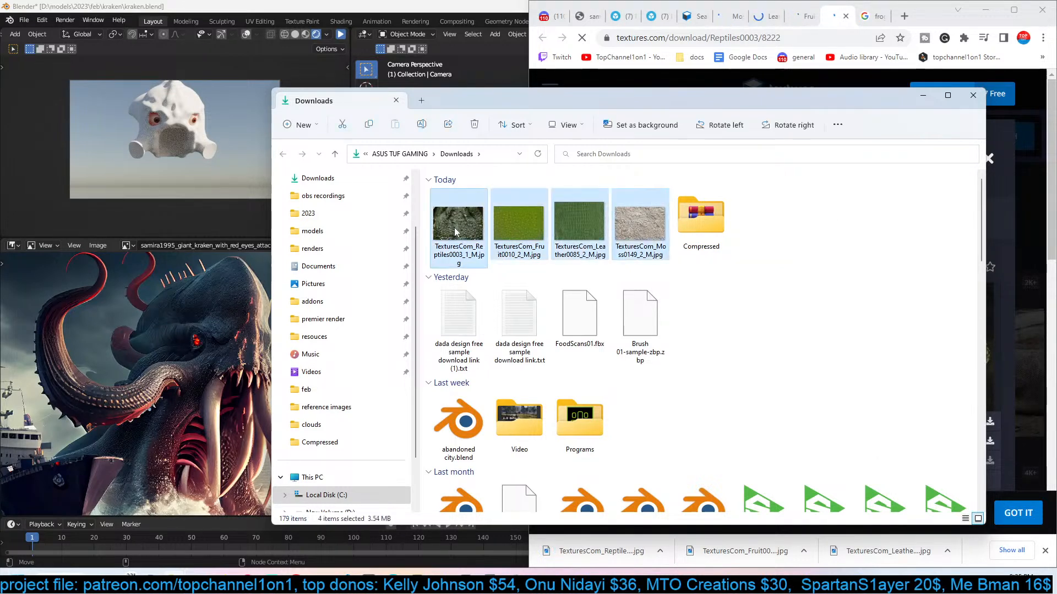
key("ctrl+x")
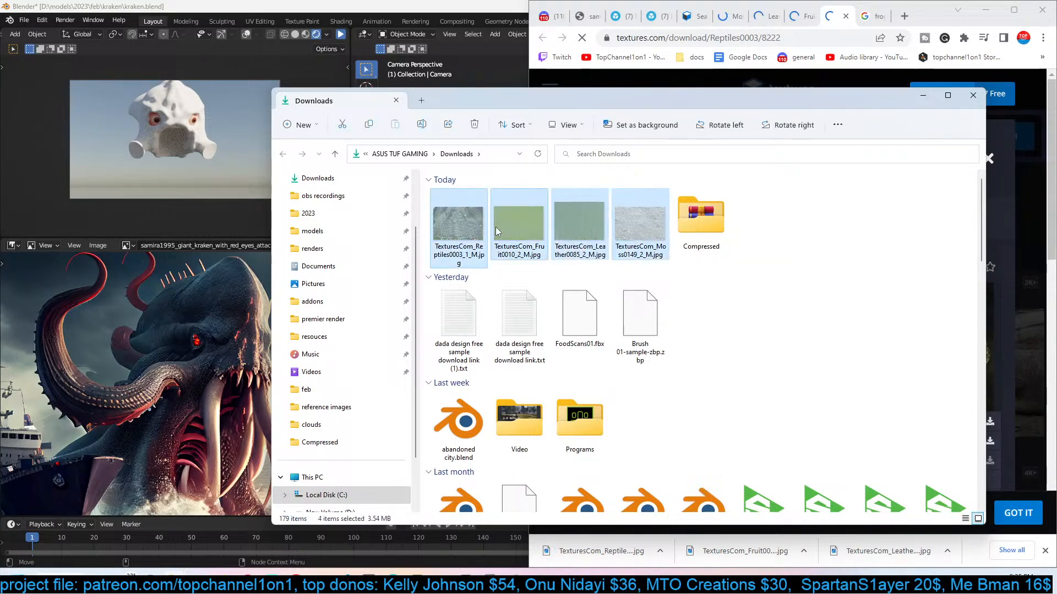
Create a new folder named "skin textures" inside the resouces folder.
left_click(342, 336)
left_click(472, 263)
left_click(825, 264)
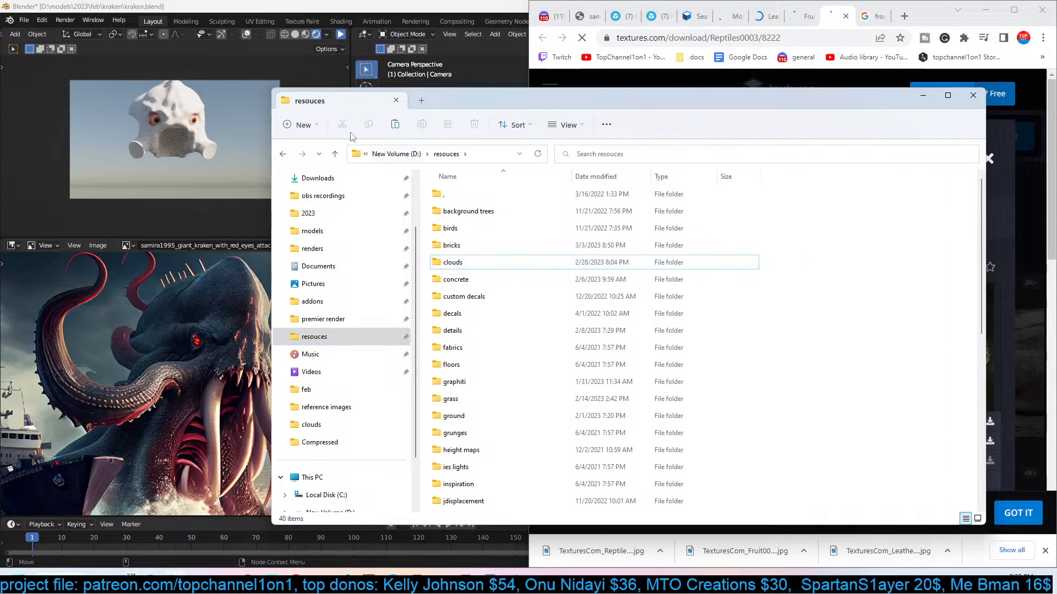
left_click(317, 128)
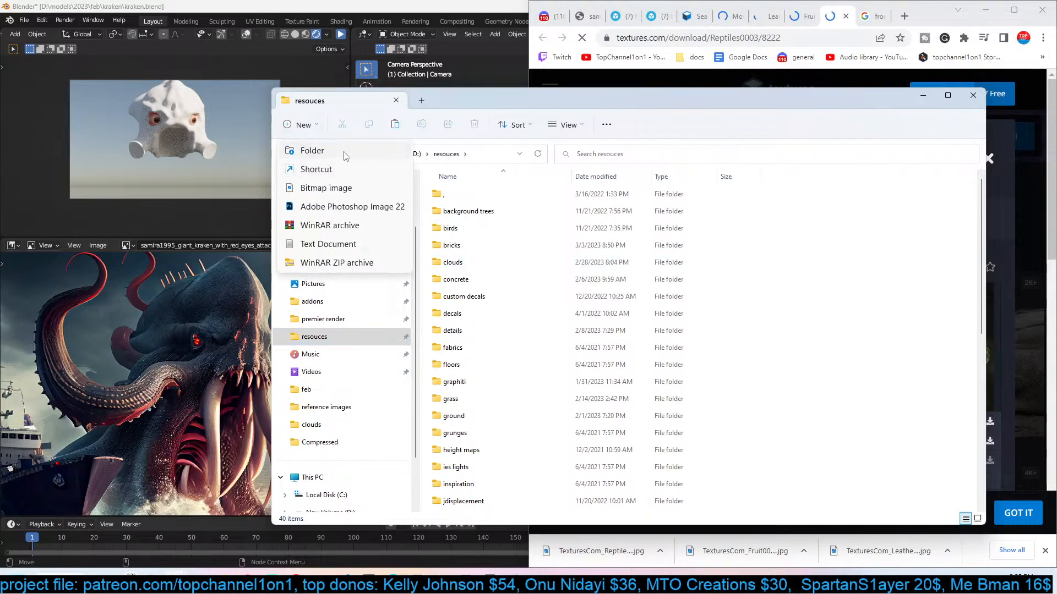
left_click(346, 152)
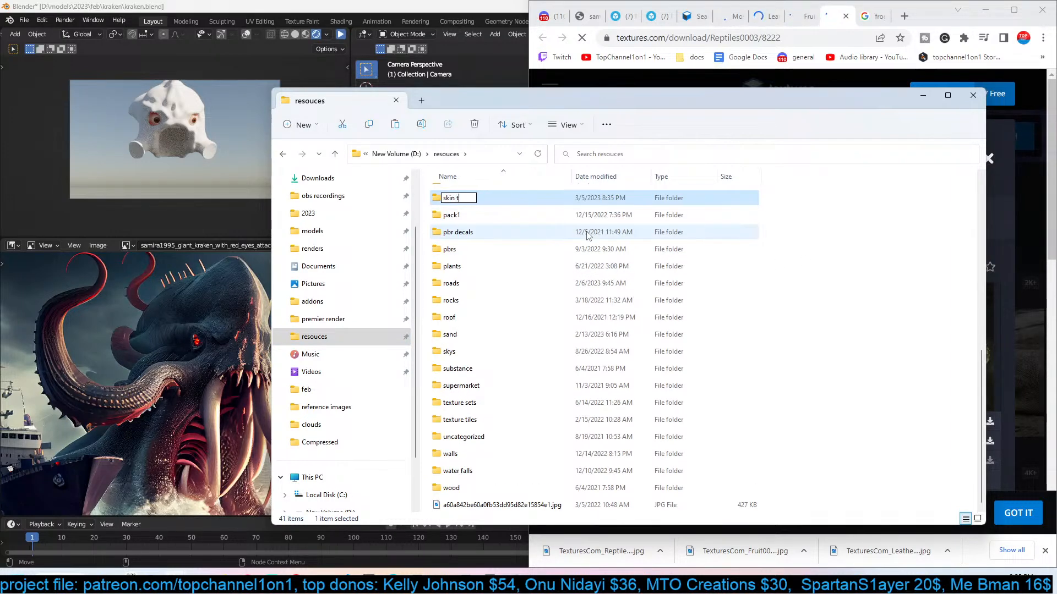
key("Return")
Open the skin textures folder and paste the four cut texture files into it.
double_click(541, 339)
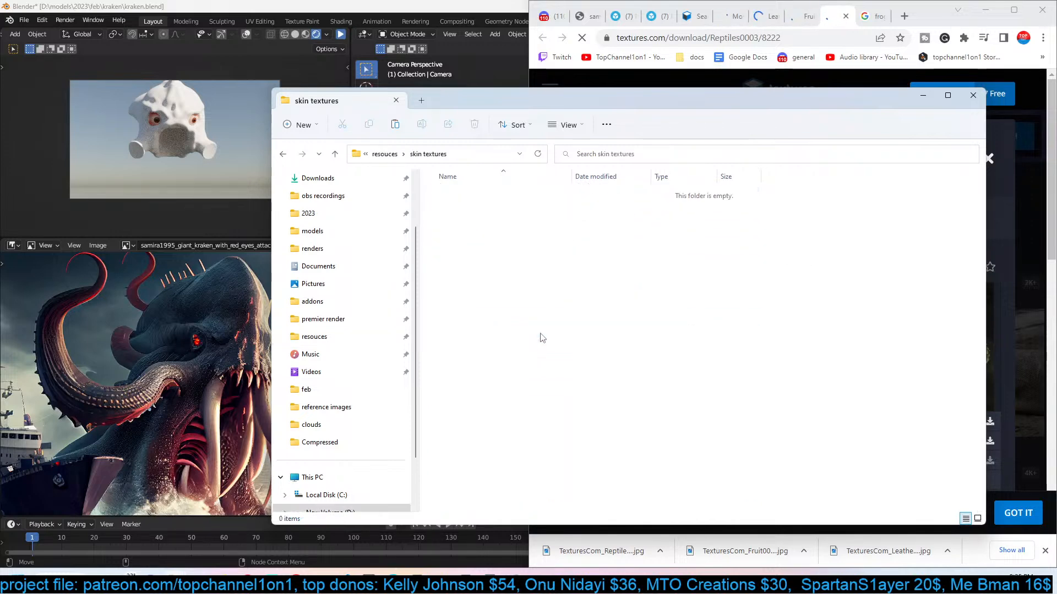
key("ctrl+v")
left_click(670, 306)
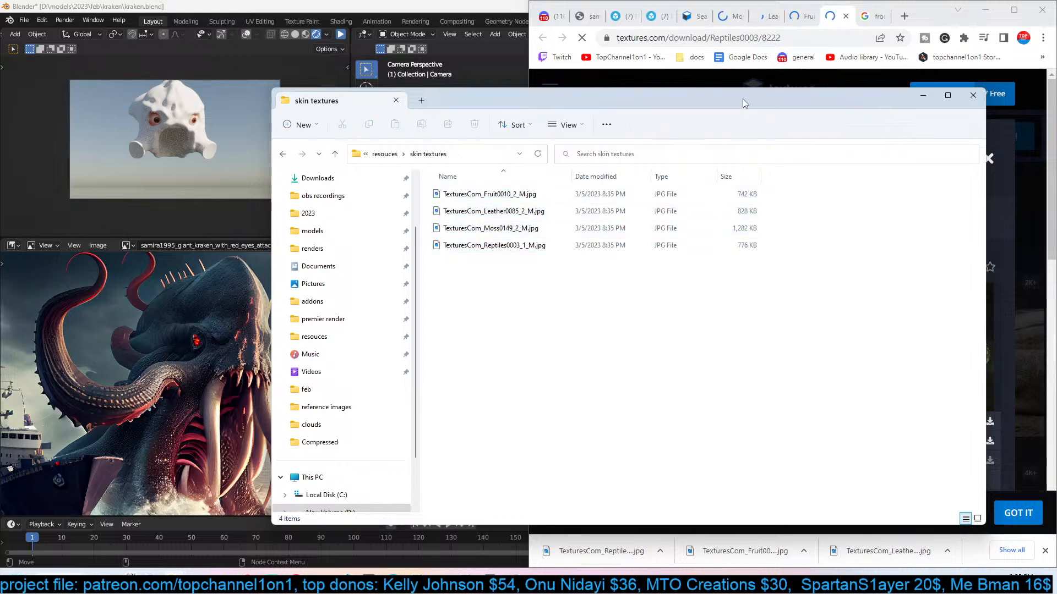
Minimize the browser and file windows to return to Blender, and select the kraken head to show its material nodes.
left_click_drag(741, 100, 862, 121)
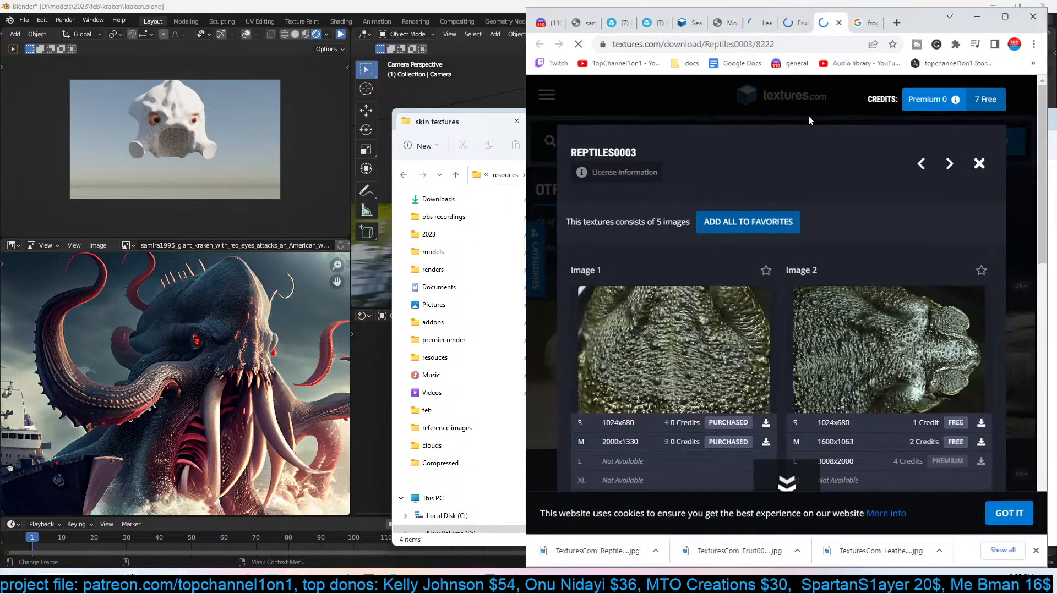
left_click(985, 9)
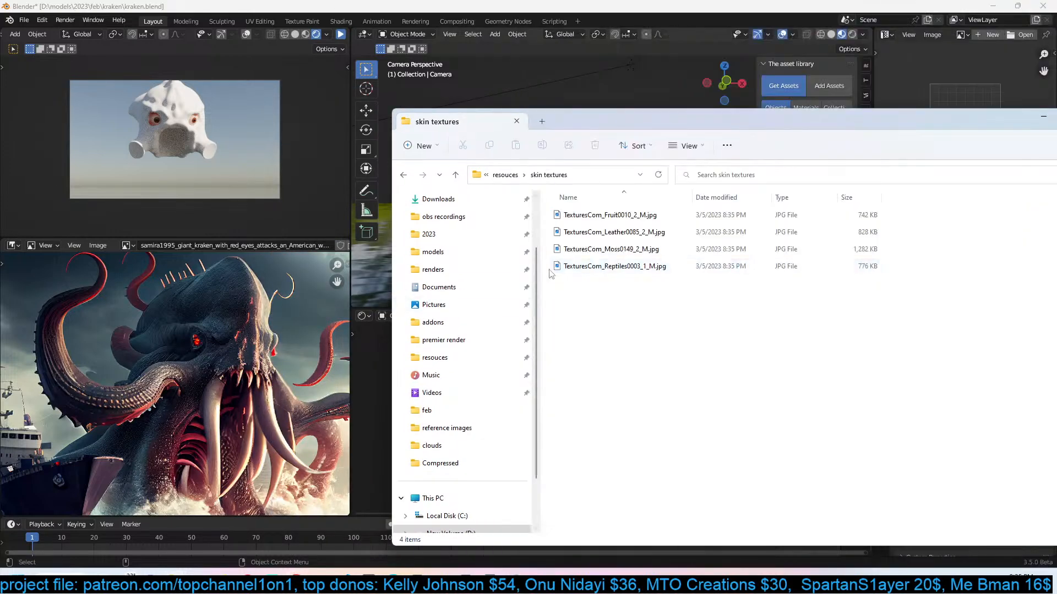
left_click_drag(960, 118, 760, 137)
left_click(844, 137)
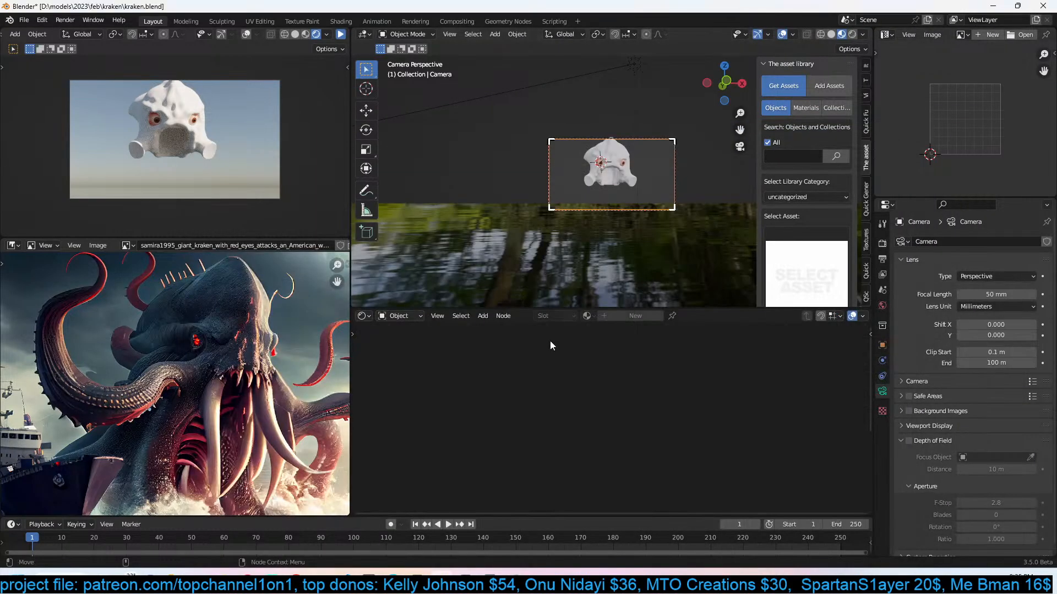
left_click(626, 147)
scroll(626, 148, "up", 2)
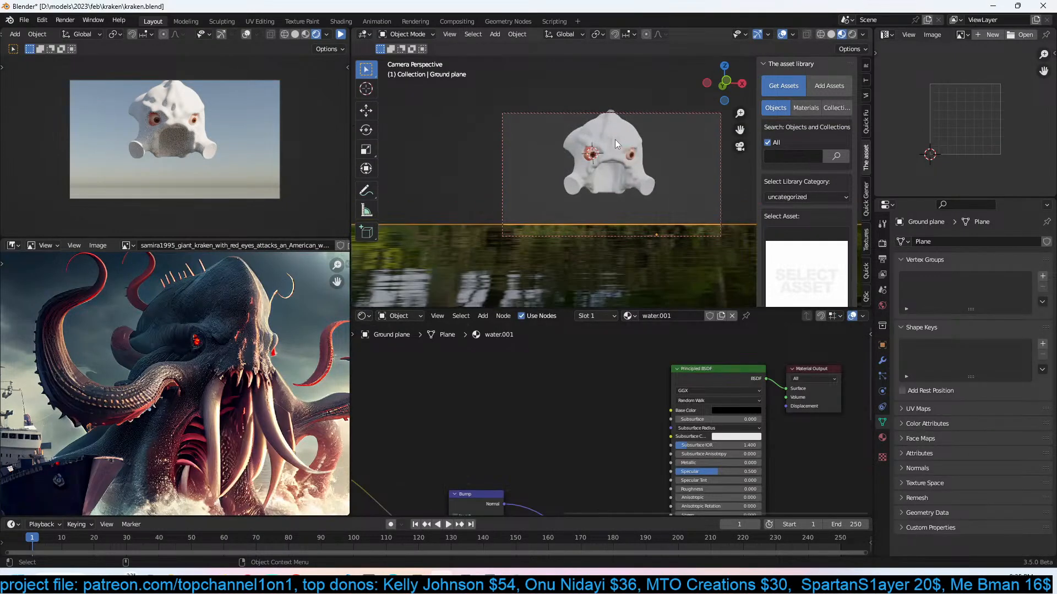
left_click(596, 180)
scroll(596, 180, "up", 1)
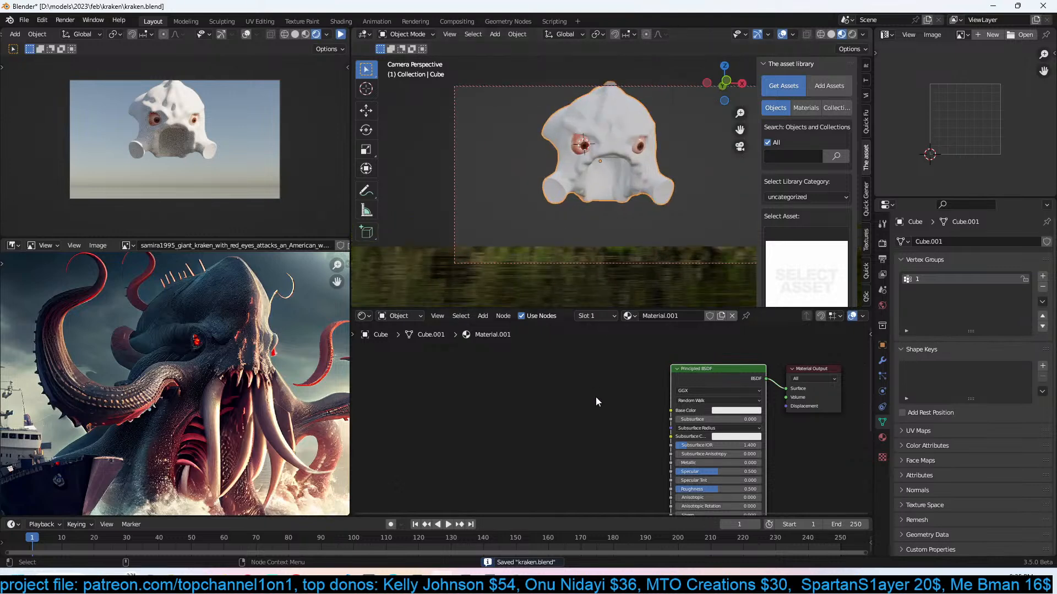
Link the skin textures folder from the resouces bookmark as a new texture folder in the Textures add-on.
middle_click_drag(601, 403, 624, 391)
scroll(825, 199, "down", 2)
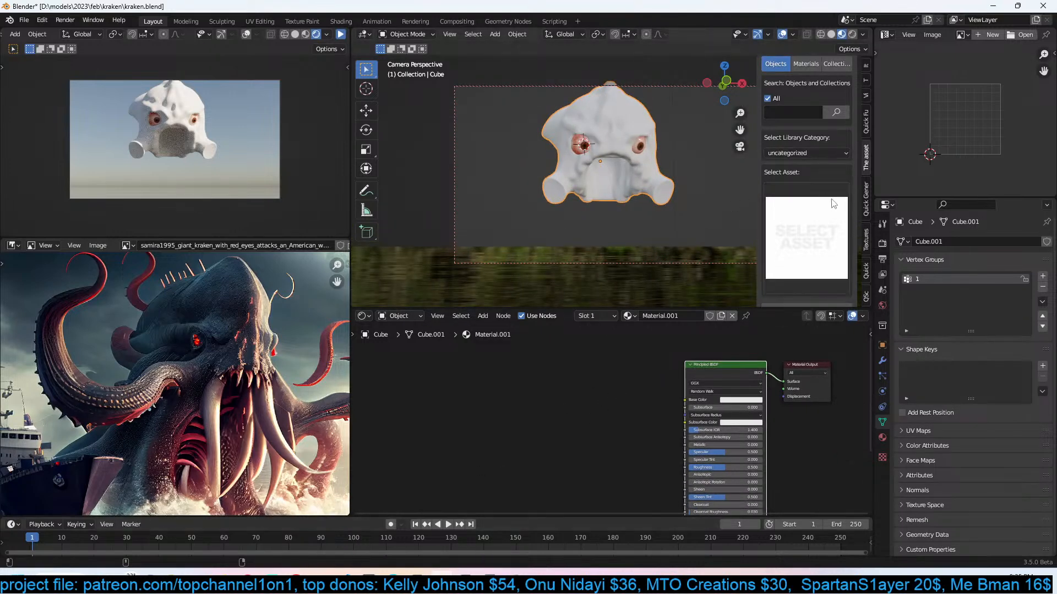
left_click(865, 236)
scroll(828, 256, "down", 7)
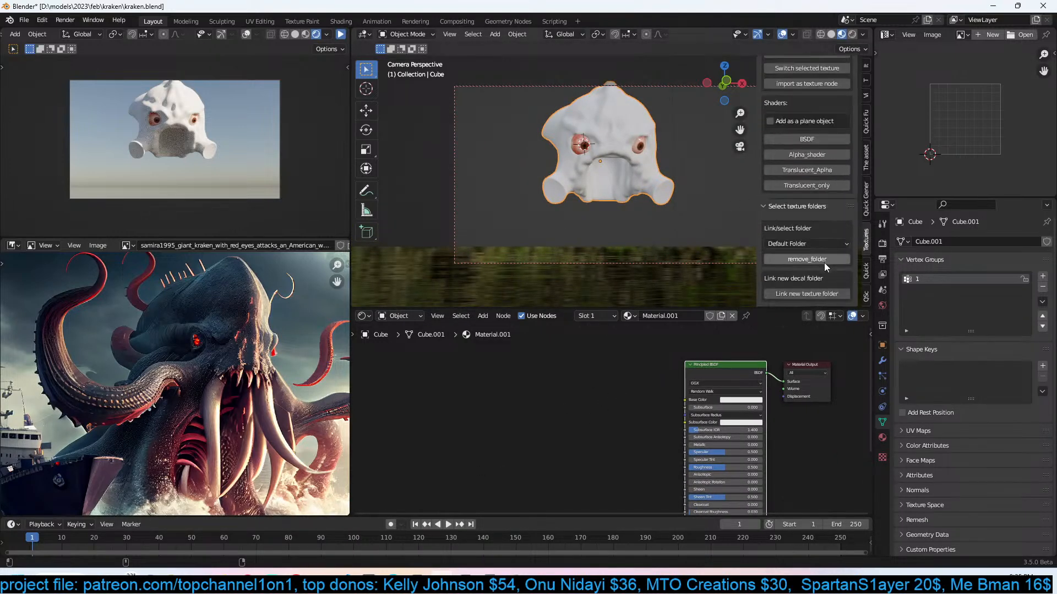
left_click(791, 290)
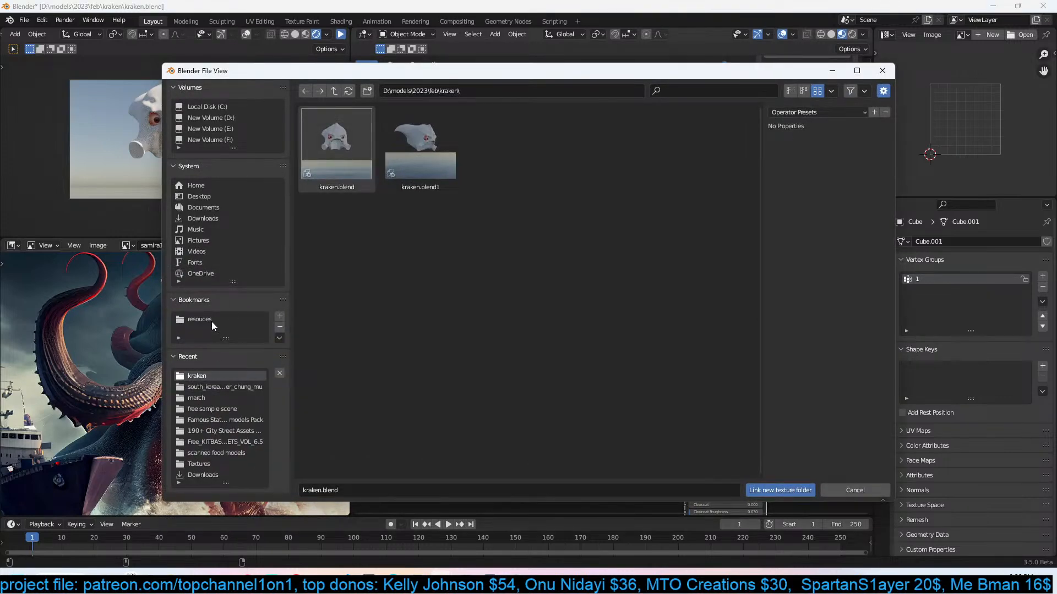
left_click(214, 324)
double_click(352, 146)
left_click(777, 486)
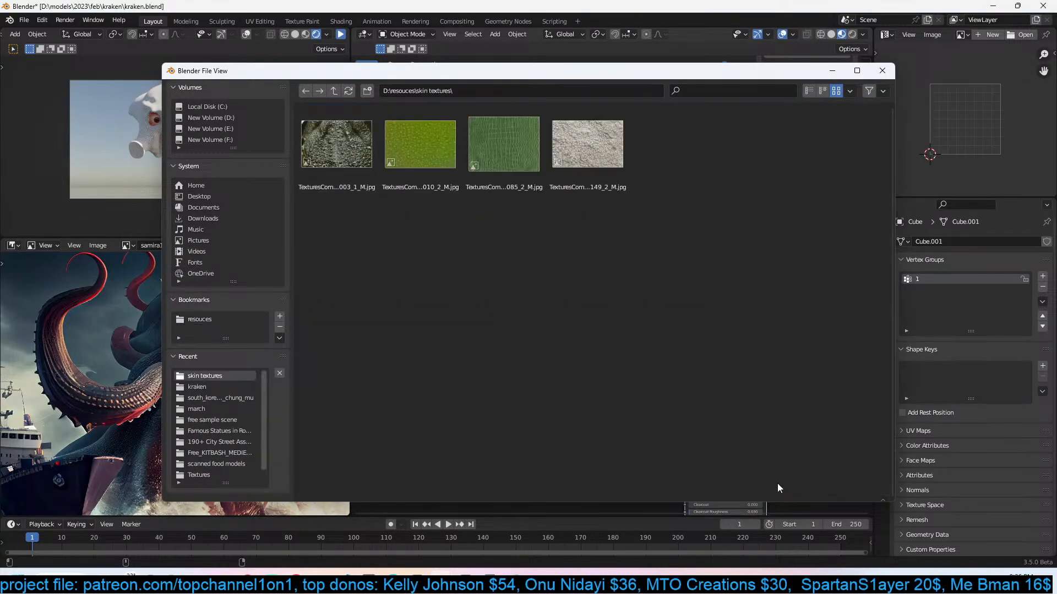
Choose the green Fruit0010 texture from the linked folder and import it as a texture node for the kraken head's material.
scroll(800, 158, "up", 6)
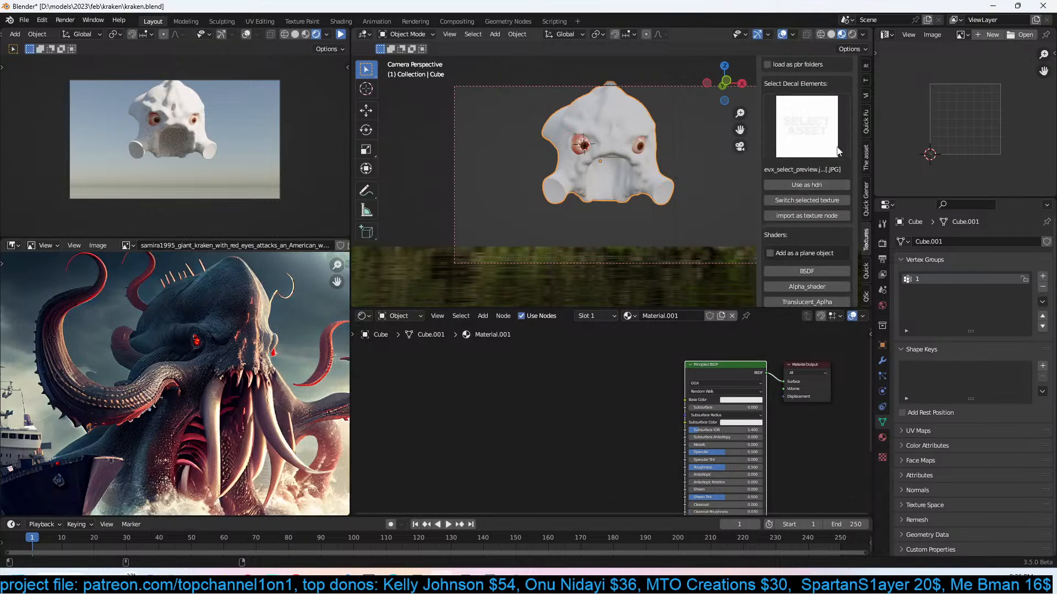
left_click(805, 137)
left_click(663, 201)
left_click(822, 216)
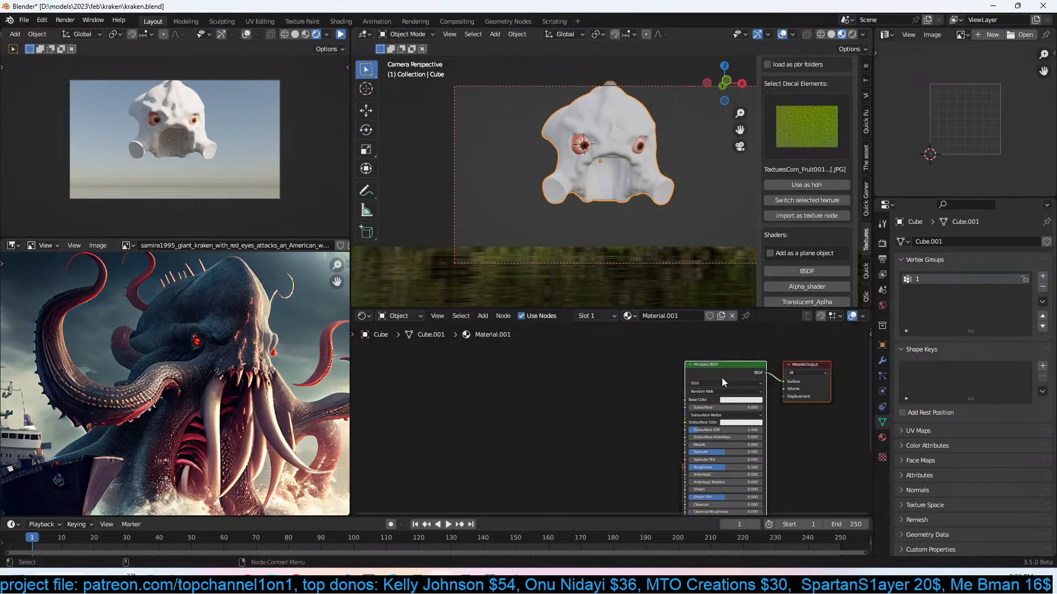
Add the TexturesCom_Fruit0010_2_M.jpg image texture to the head's material and preview it directly on the model.
left_click(598, 414)
left_click_drag(658, 428, 579, 405)
left_click(579, 405, "ctrl+shift")
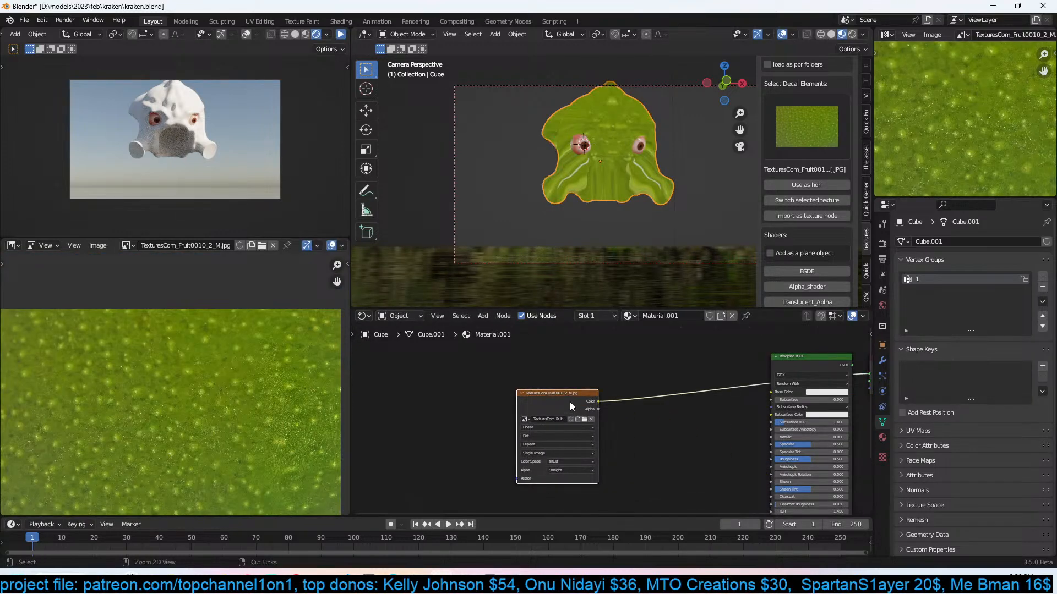
Add Texture Coordinate and Mapping nodes to the image texture, driven by Object coordinates, and set its projection to Box.
key("ctrl+t")
scroll(524, 414, "up", 2)
left_click_drag(523, 415, 544, 409)
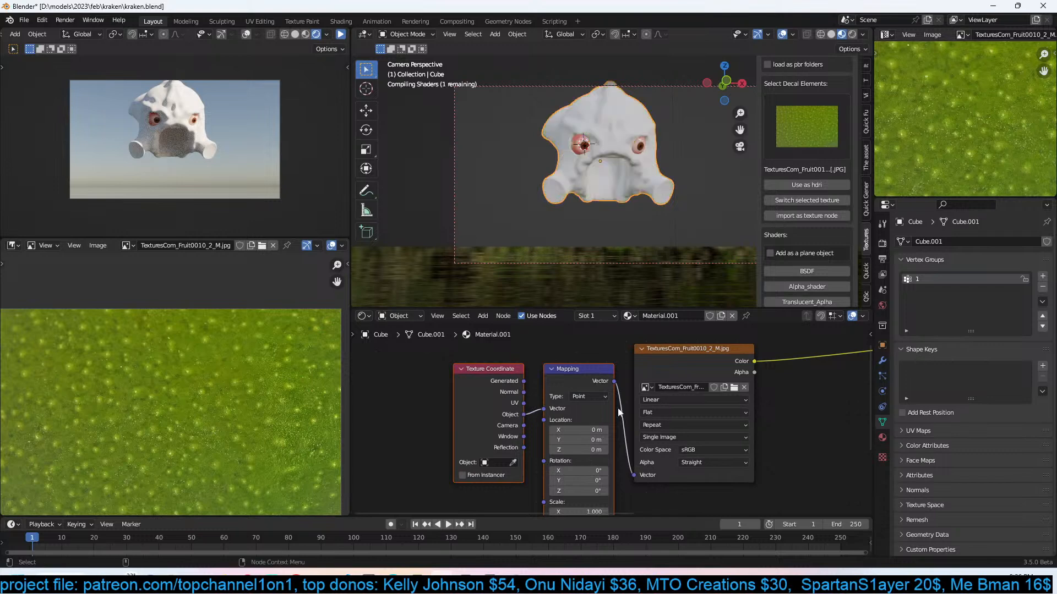
left_click(676, 425)
left_click(682, 412)
left_click(665, 435)
middle_click_drag(785, 414, 715, 411)
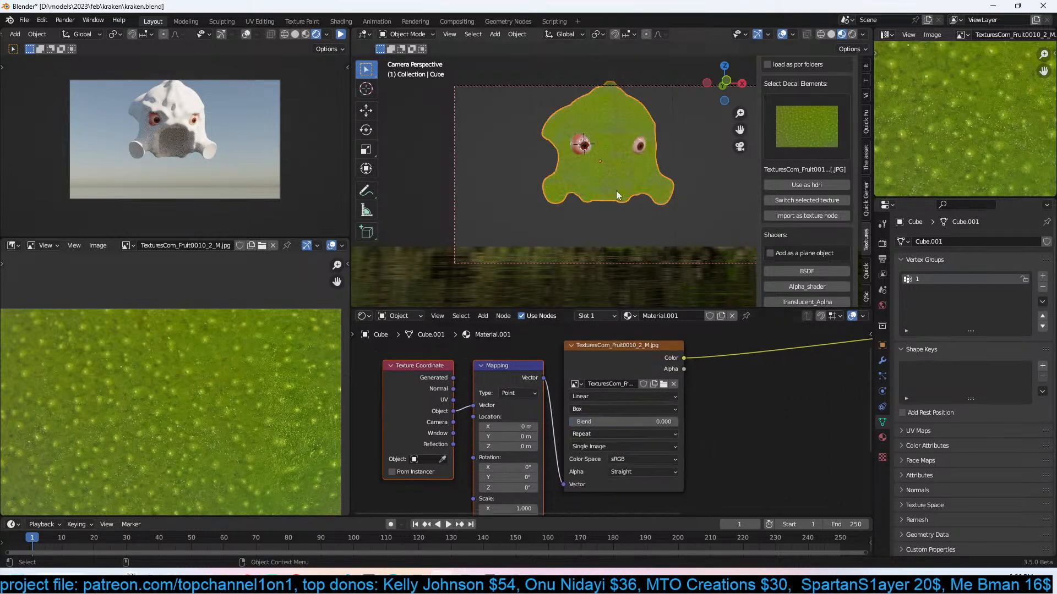
Connect the image texture's Color to the Base Color of the Principled BSDF and check the skin on the head.
scroll(619, 213, "up", 3)
scroll(695, 382, "down", 2)
middle_click_drag(671, 353, 603, 335)
left_click_drag(579, 378, 767, 368)
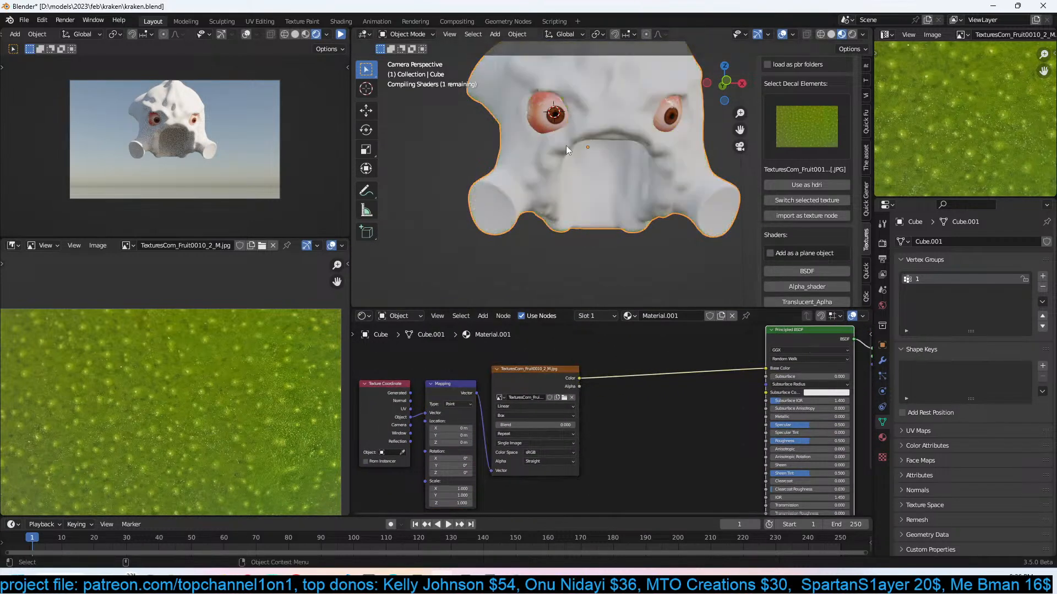
middle_click_drag(569, 150, 570, 201)
scroll(660, 173, "up", 8)
scroll(622, 170, "down", 3)
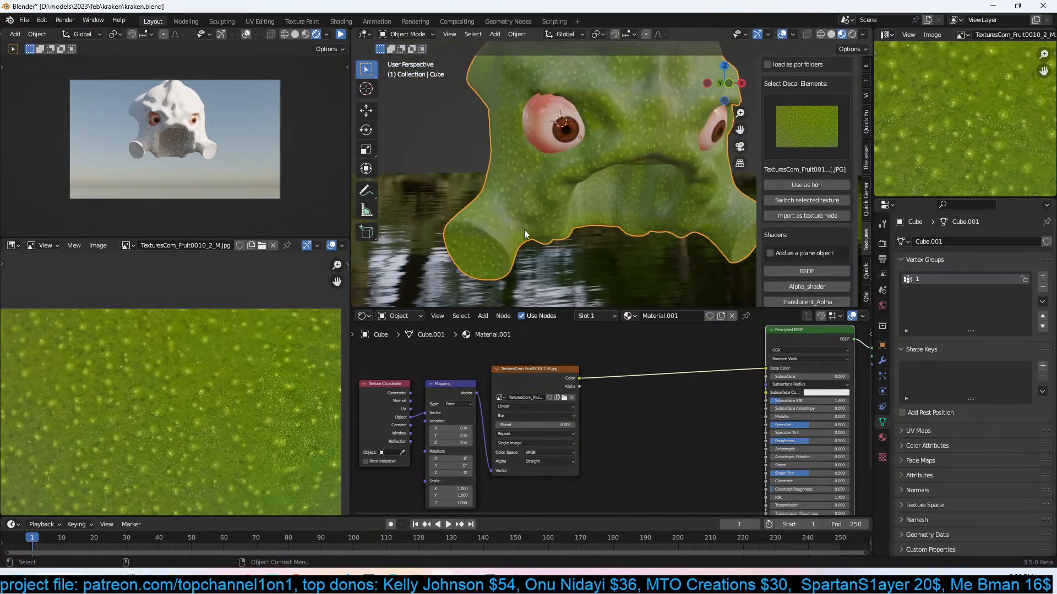
Move the coordinate, mapping and image texture nodes together, farther away from the Principled BSDF.
scroll(588, 394, "down", 5)
middle_click_drag(604, 378, 623, 359)
left_click_drag(621, 359, 407, 407)
key("g")
left_click(503, 372)
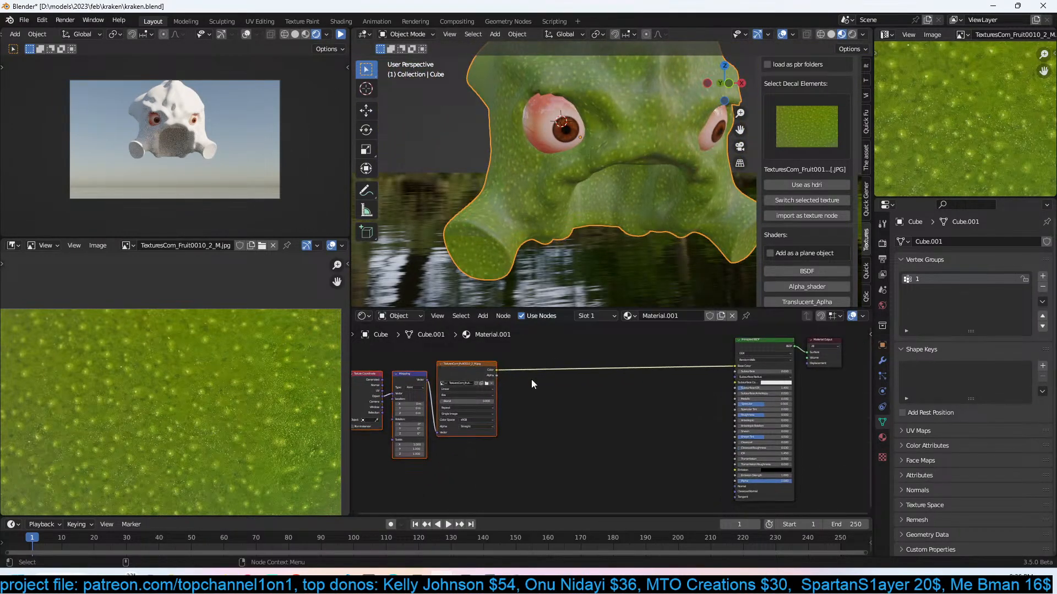
Add a Bump node, feeding the texture's Color into Height and its Normal output into the Principled BSDF Normal.
scroll(512, 377, "up", 2)
key("shift+a")
mouse_move(551, 457)
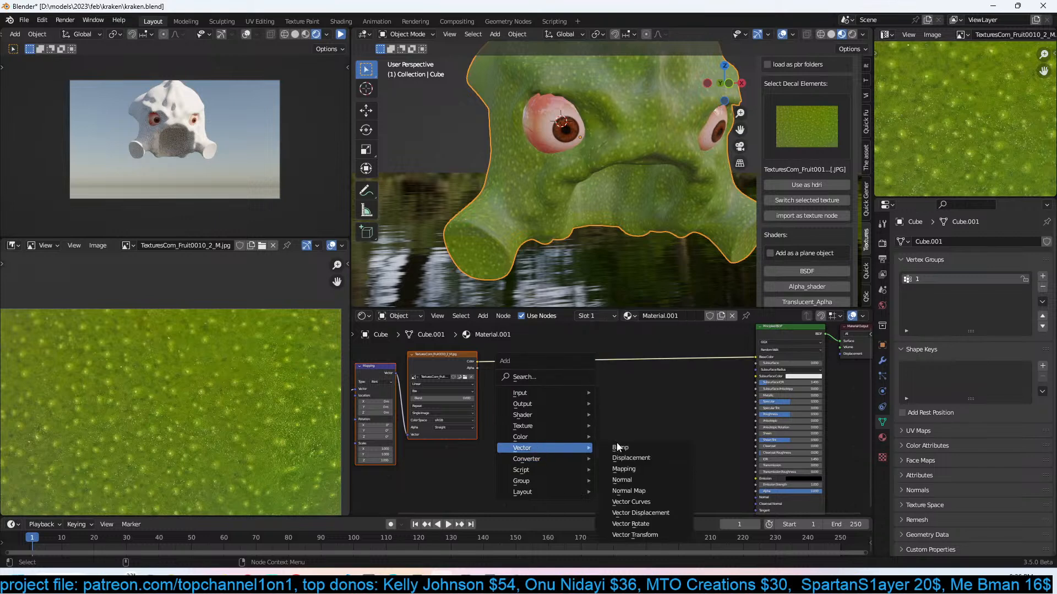
left_click(619, 447)
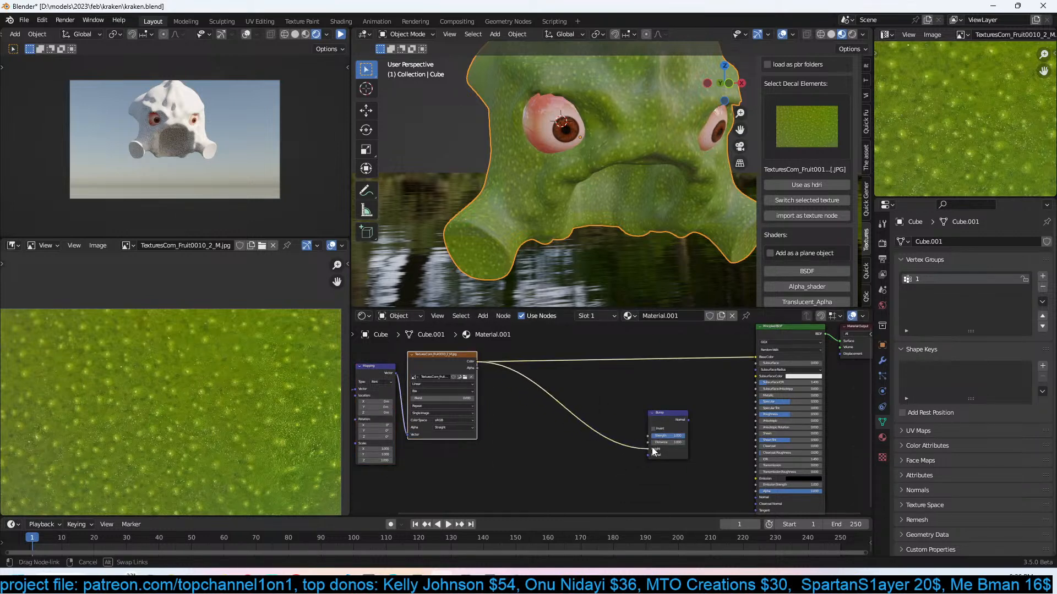
middle_click_drag(646, 423, 562, 398)
left_click_drag(586, 392, 604, 442)
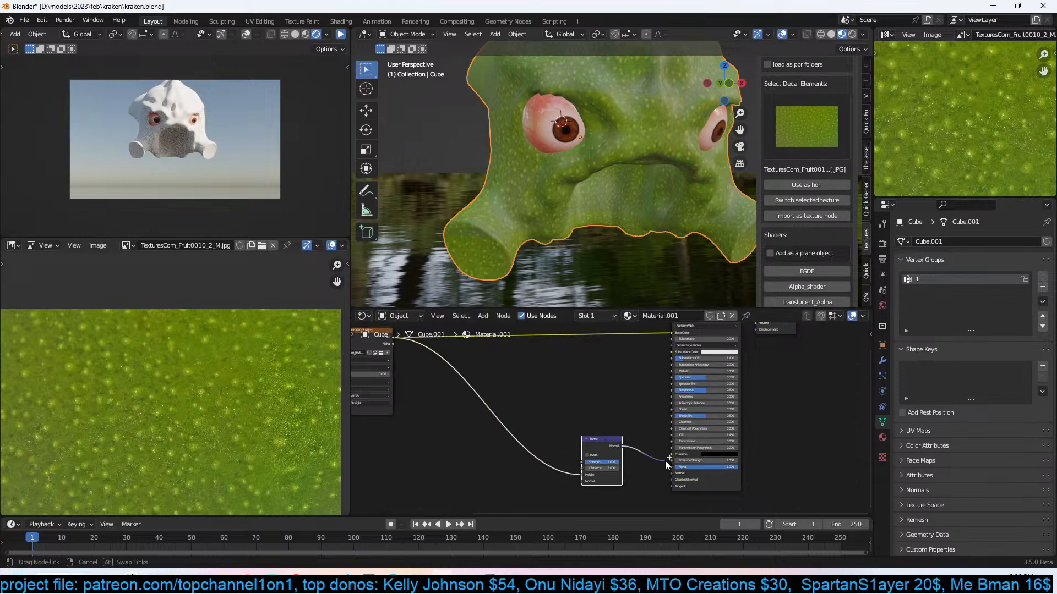
left_click_drag(680, 477, 678, 473)
middle_click_drag(554, 439, 574, 429)
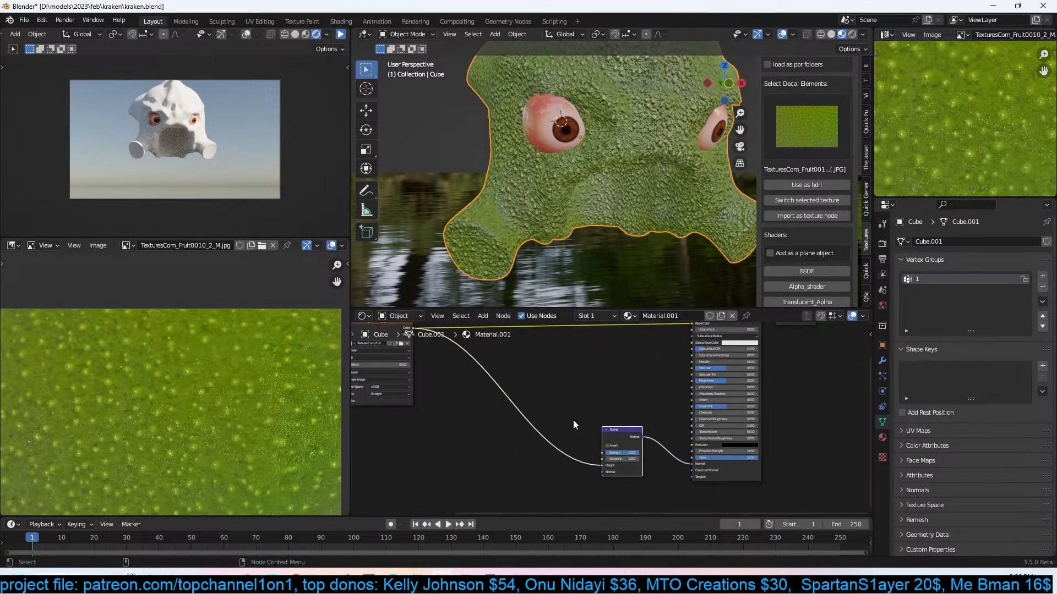
Inspect the bumpy skin on the head from several angles and save the file.
scroll(639, 270, "up", 4)
middle_click_drag(639, 270, 671, 264)
scroll(568, 293, "down", 5)
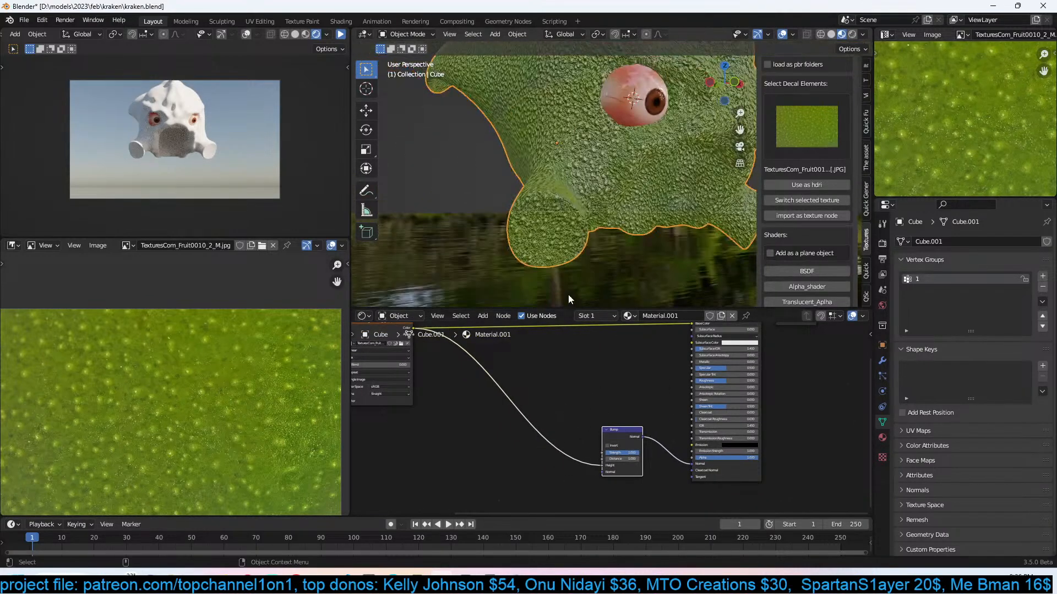
key("ctrl+s")
middle_click_drag(603, 255, 572, 257)
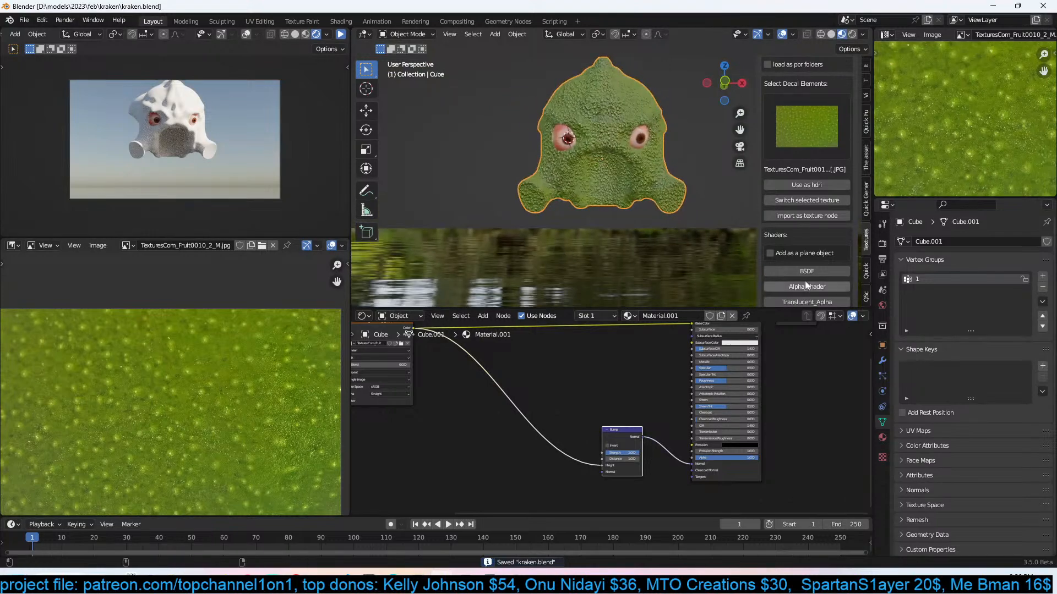
scroll(679, 227, "up", 4)
middle_click_drag(679, 227, 586, 227)
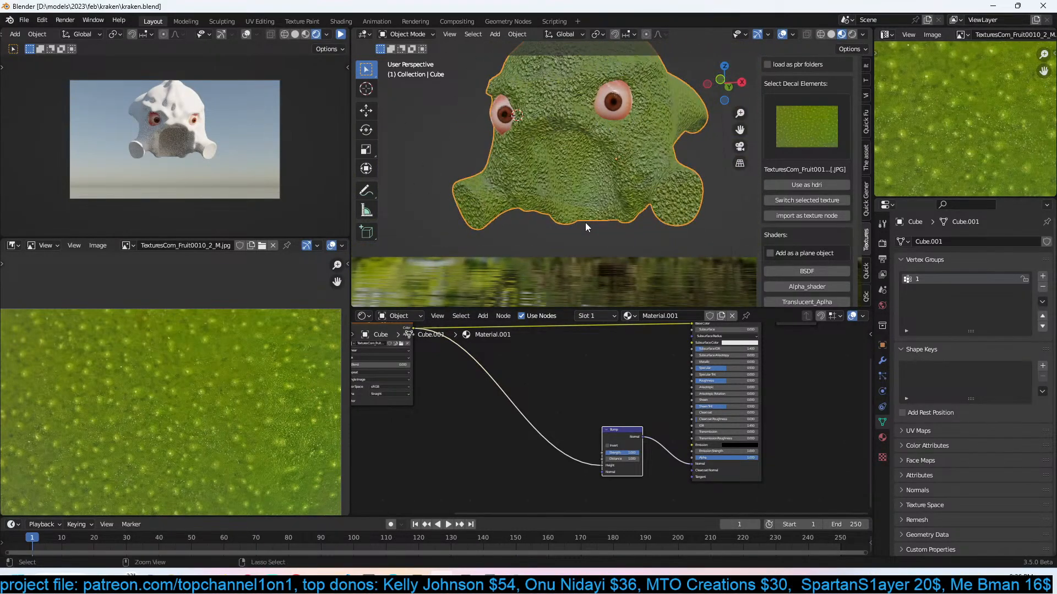
Set the Mapping node's scale to 1.390 on all three axes and check the texture density on the head.
middle_click_drag(475, 386, 581, 402)
middle_click_drag(486, 366, 530, 378)
scroll(633, 217, "down", 2)
middle_click_drag(633, 217, 721, 237)
scroll(662, 222, "up", 3)
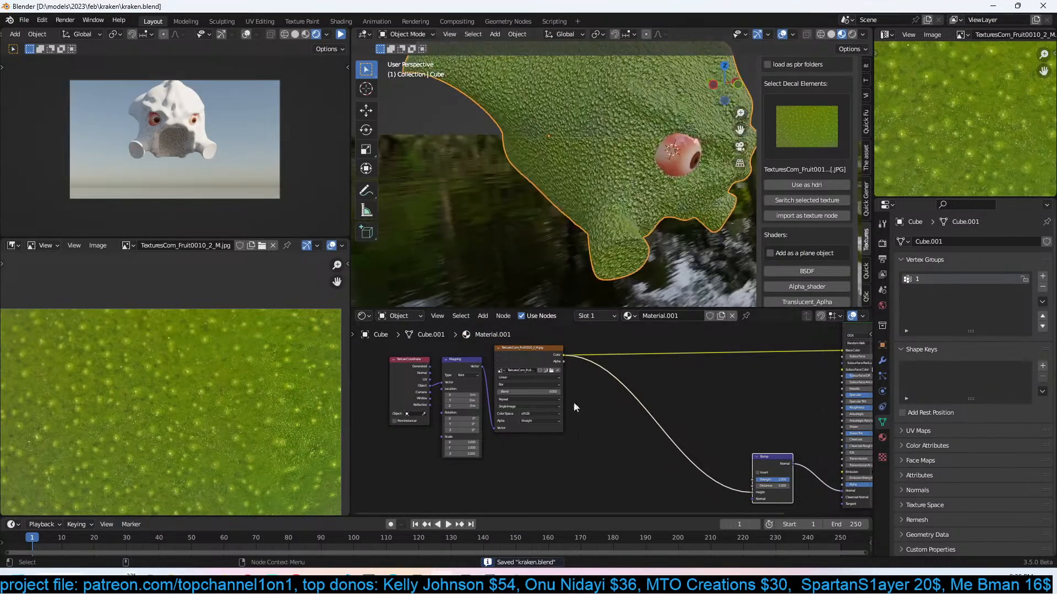
middle_click_drag(564, 408, 650, 405)
scroll(649, 406, "up", 3)
scroll(621, 417, "up", 2)
mouse_move(530, 452)
left_mouse_down()
mouse_move(532, 468)
mouse_move(567, 468)
mouse_move(538, 468)
left_mouse_up()
scroll(663, 148, "down", 2)
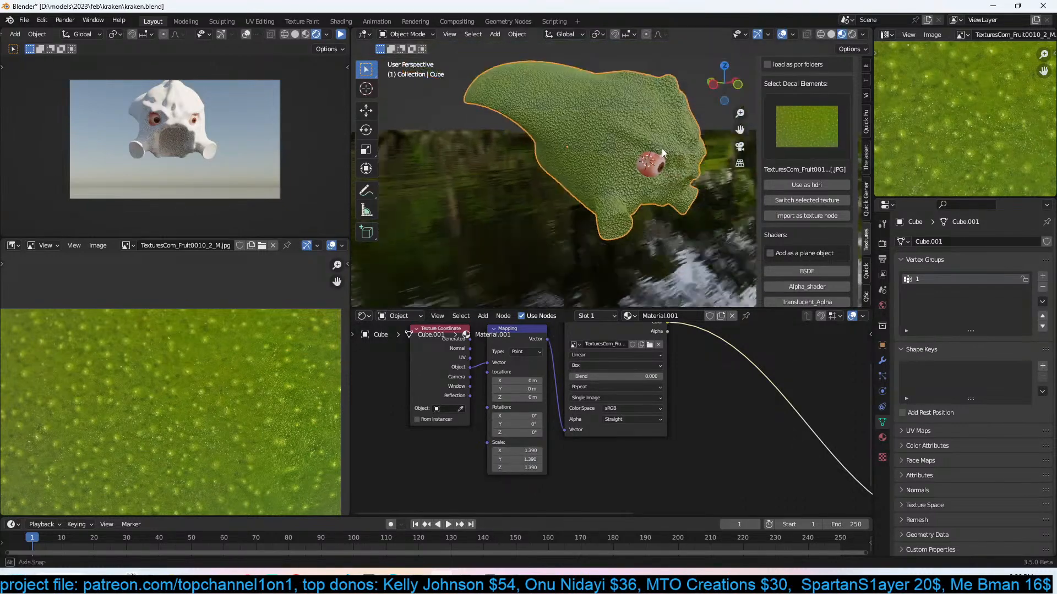
middle_click_drag(664, 148, 628, 134)
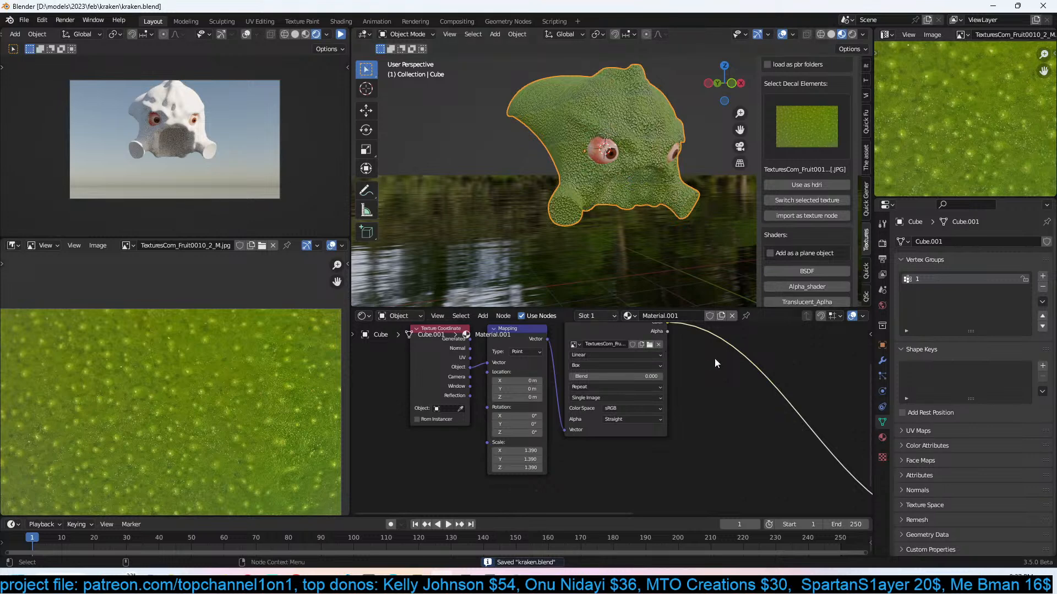
scroll(663, 357, "down", 2)
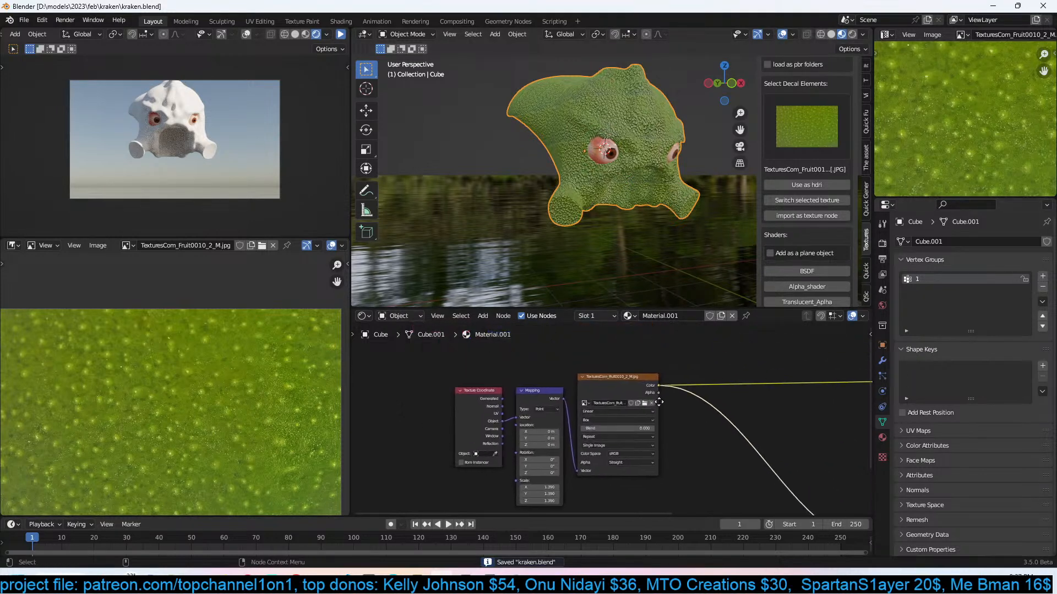
Switch the shader editor to the Geometry Node Editor, create a new node tree for the head and spread out its nodes.
left_click(372, 317)
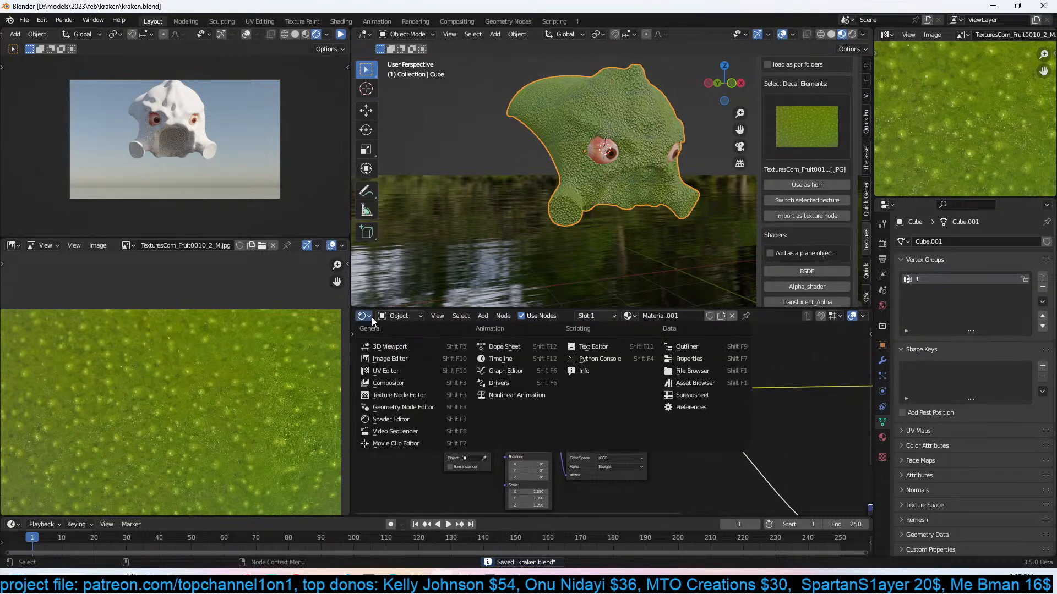
left_click(398, 411)
left_click(612, 315)
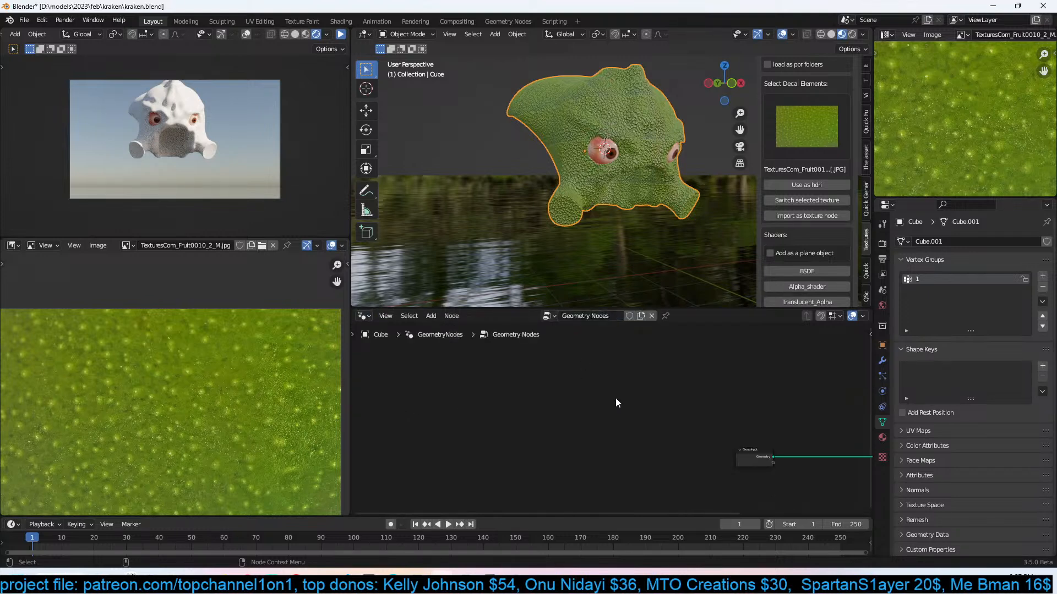
left_click_drag(712, 410, 816, 383)
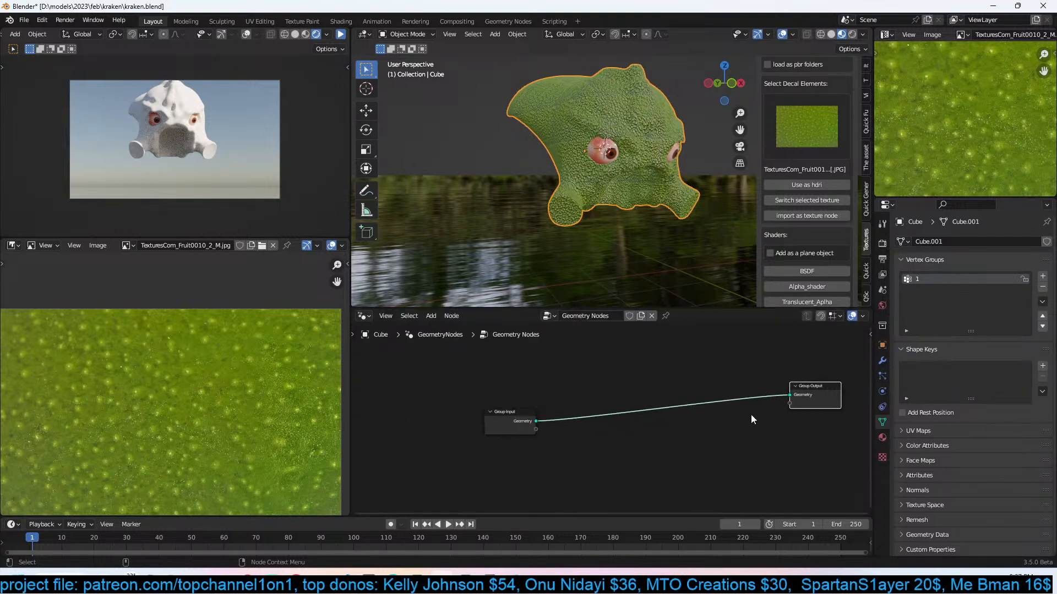
scroll(610, 416, "up", 4)
left_click_drag(484, 417, 467, 368)
scroll(561, 405, "up", 3)
Add an Edge Angle node and preview its Unsigned Angle through a Viewer fed with the Group Input geometry.
key("shift+a")
type("edge")
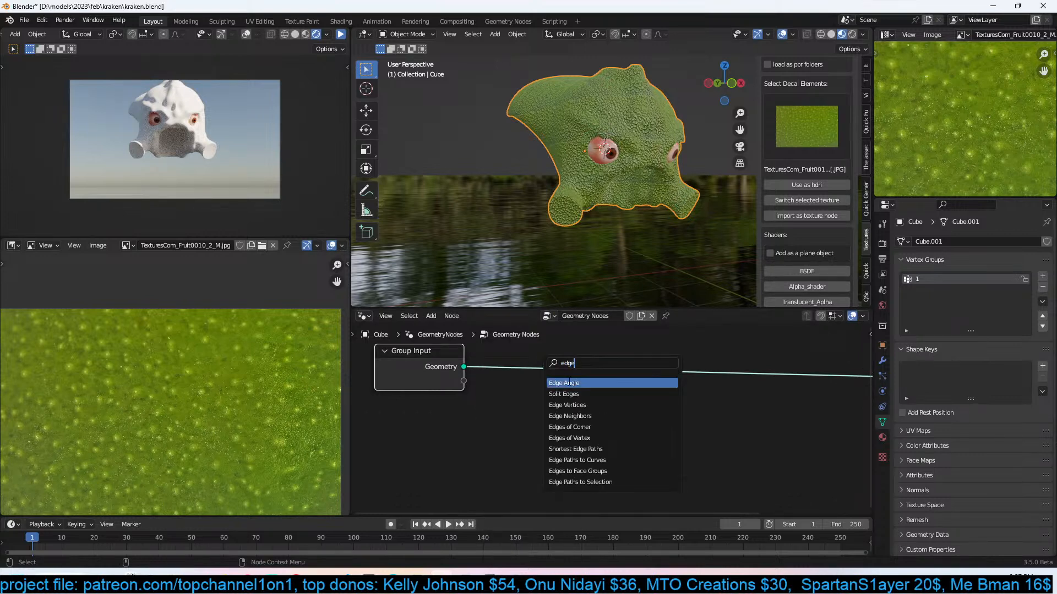
key("Return")
left_click(596, 404)
left_click(597, 404, "ctrl+shift")
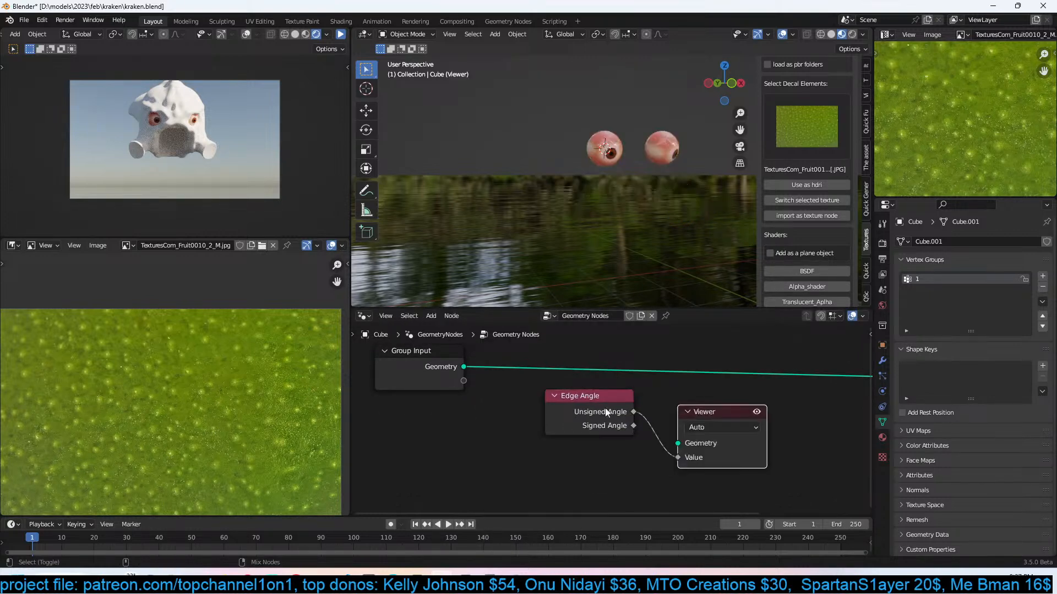
left_click_drag(465, 366, 680, 442)
left_click_drag(596, 403, 488, 444)
mouse_move(633, 189)
middle_mouse_down()
mouse_move(554, 189)
mouse_move(607, 181)
mouse_move(632, 238)
mouse_move(672, 288)
mouse_move(620, 287)
mouse_move(597, 246)
mouse_move(603, 189)
mouse_move(505, 200)
mouse_move(634, 203)
middle_mouse_up()
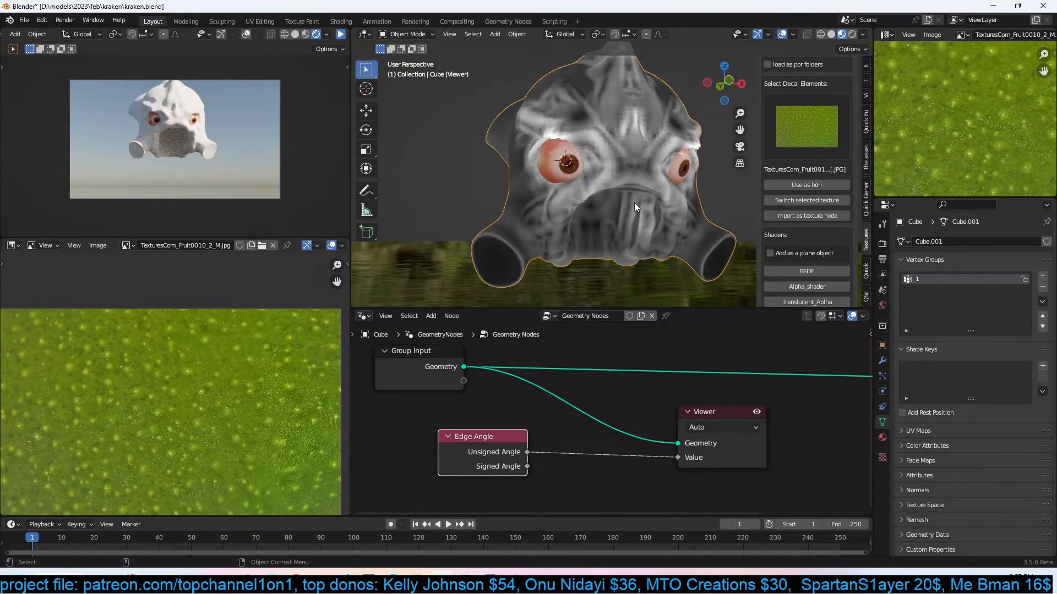
Show the giant kraken reference picture in the image editor in place of the skin texture.
left_click(126, 248)
left_click(136, 294)
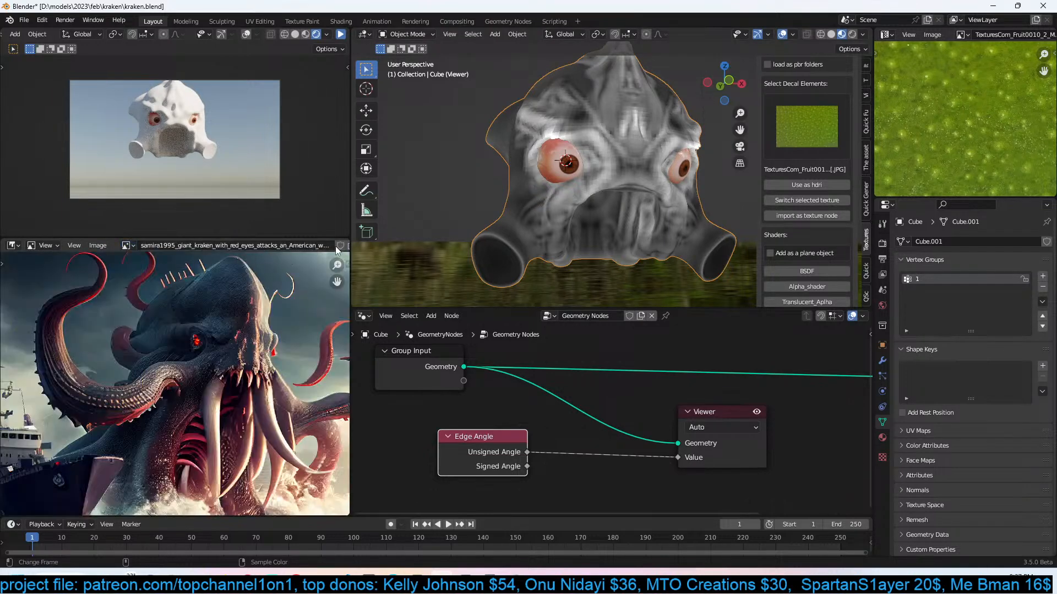
scroll(325, 248, "down", 4)
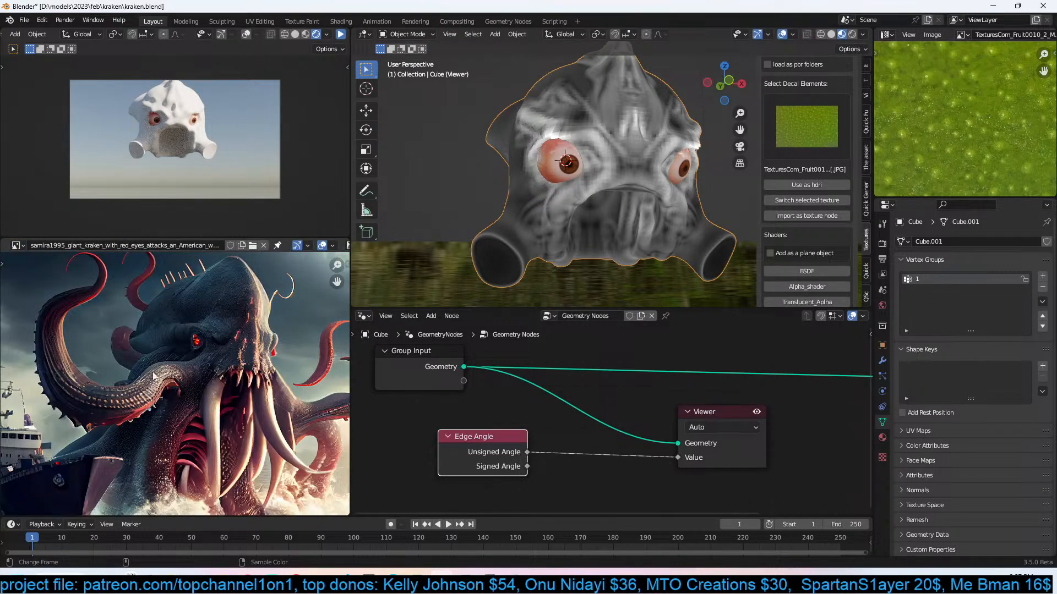
Move the Edge Angle node farther from the Viewer and examine the edge-angle shading around the head's eyes and mouth.
middle_click_drag(568, 190, 613, 187)
scroll(613, 187, "up", 2)
middle_click_drag(542, 347, 578, 337)
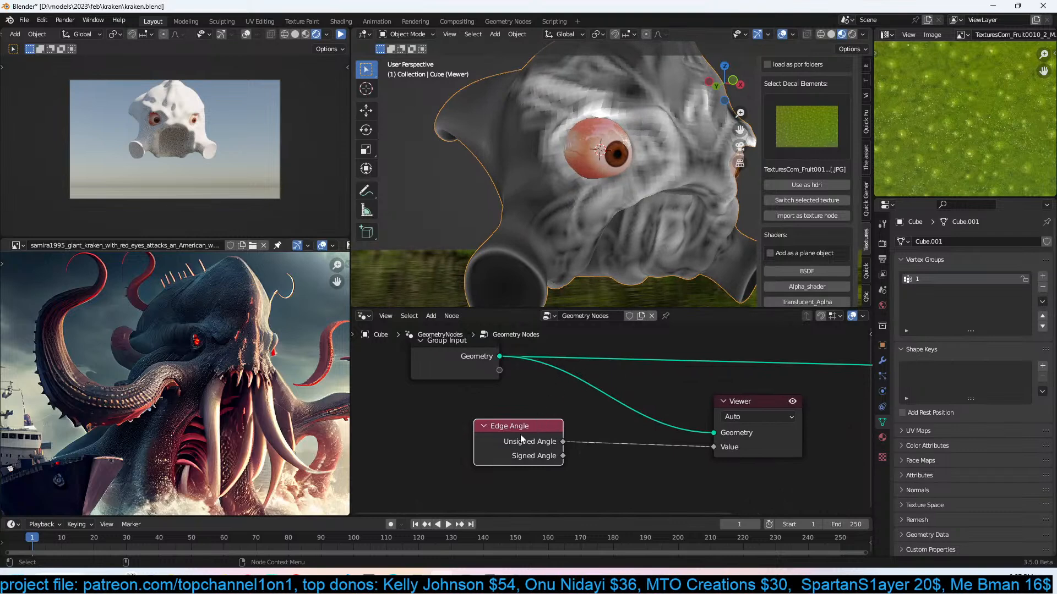
left_click_drag(526, 431, 442, 434)
middle_click_drag(556, 436, 560, 421)
key("shift+a")
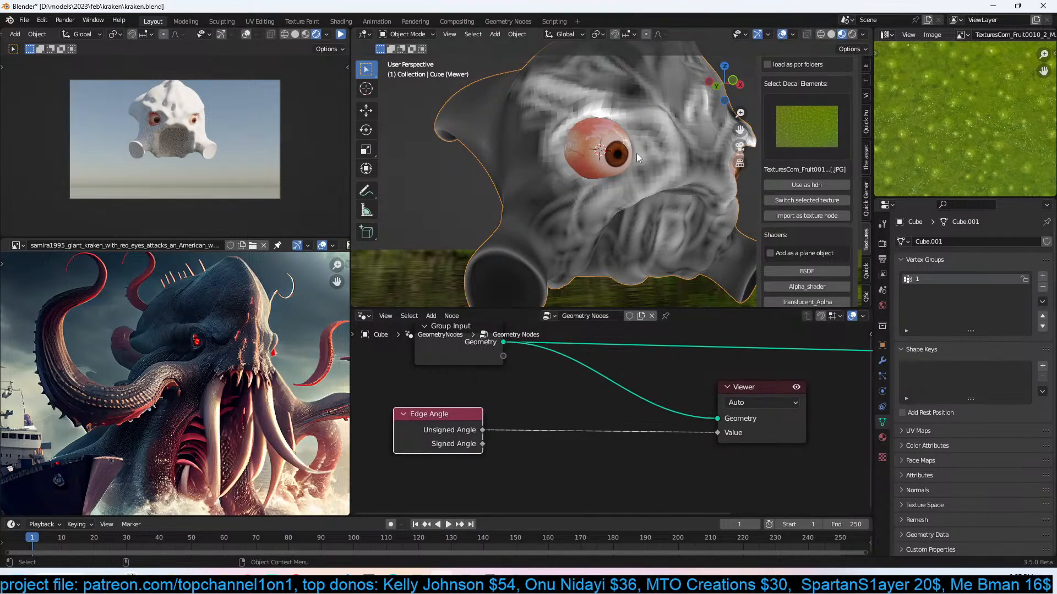
scroll(664, 187, "down", 3)
mouse_move(588, 264)
middle_mouse_down()
mouse_move(546, 275)
mouse_move(507, 262)
mouse_move(544, 230)
mouse_move(609, 241)
mouse_move(578, 276)
middle_mouse_up()
scroll(602, 249, "up", 3)
middle_click_drag(559, 359, 587, 353)
scroll(615, 210, "up", 4)
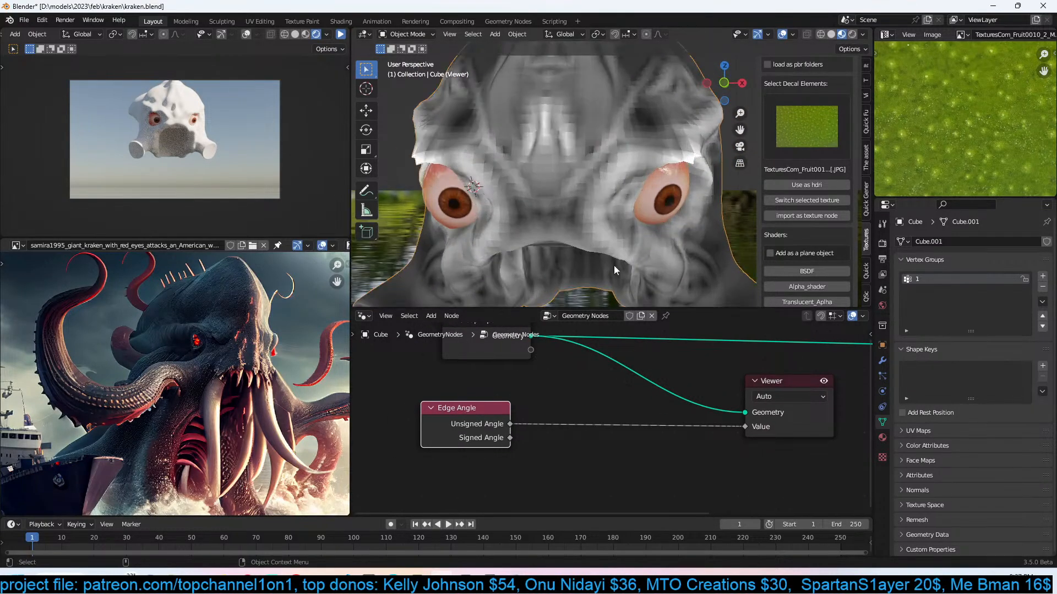
Insert a Blur Attribute node between the Edge Angle node's Unsigned Angle and the Viewer's Value.
key("shift+a")
key("shift+a")
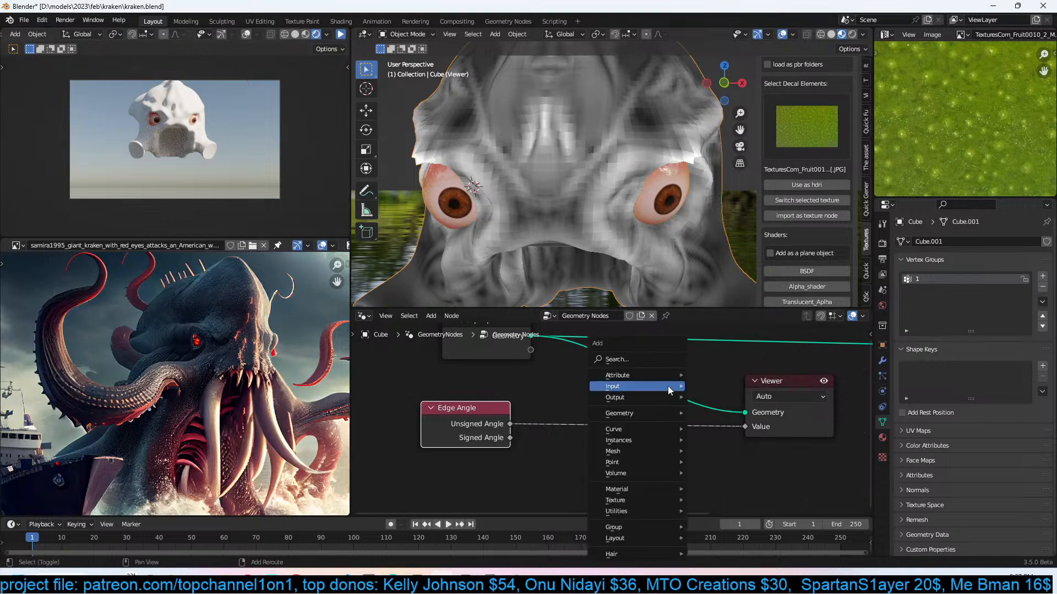
left_click(649, 360)
type("blur")
left_click(682, 379)
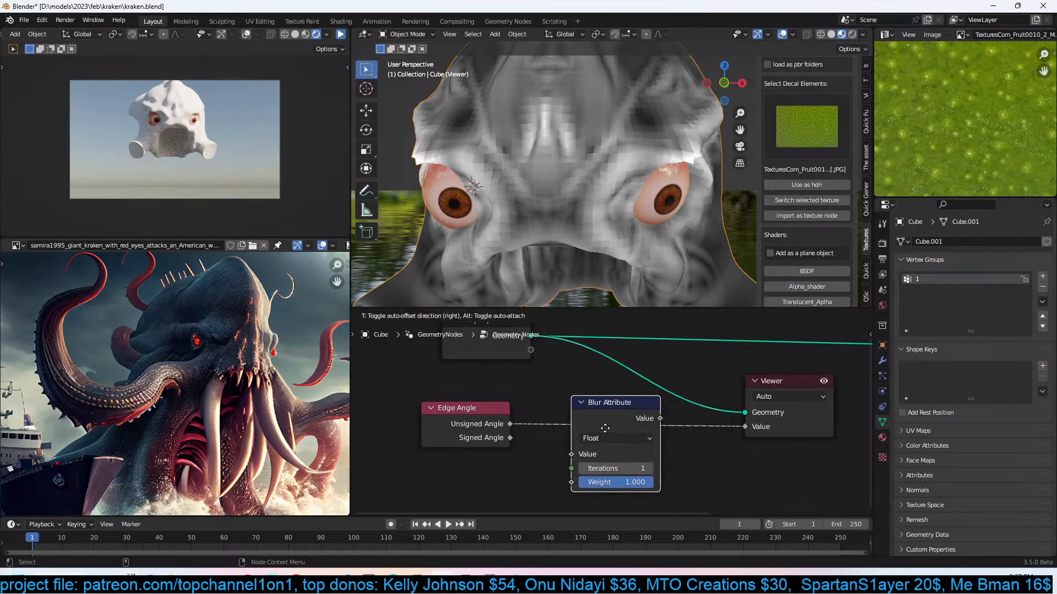
left_click(610, 434)
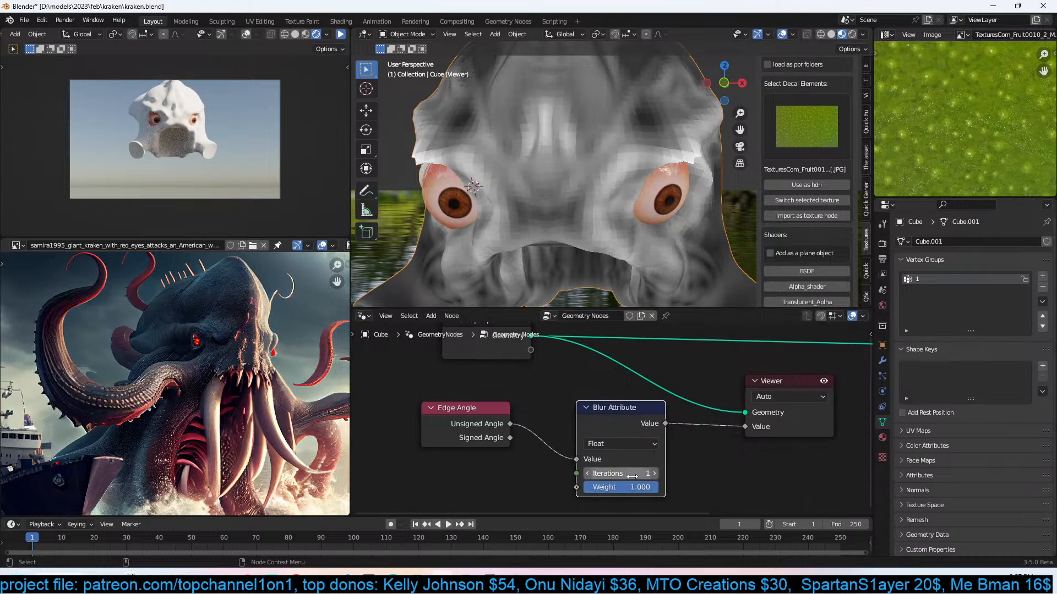
Set the Blur Attribute iterations to 3 and check the smoothed edge shading on the head.
left_click(655, 477)
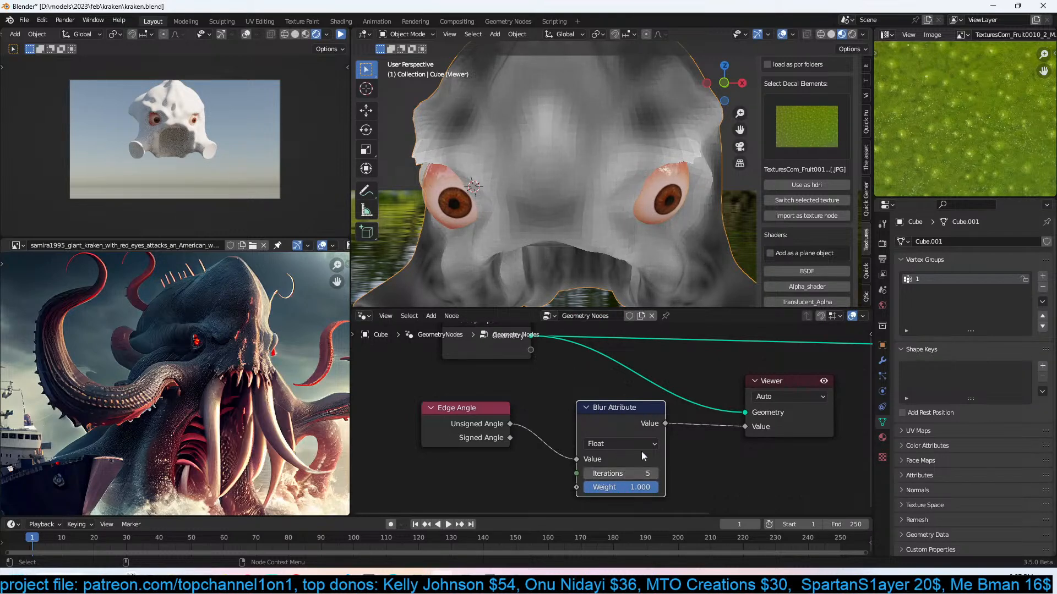
scroll(659, 260, "down", 5)
middle_click_drag(658, 259, 622, 256)
scroll(622, 256, "up", 2)
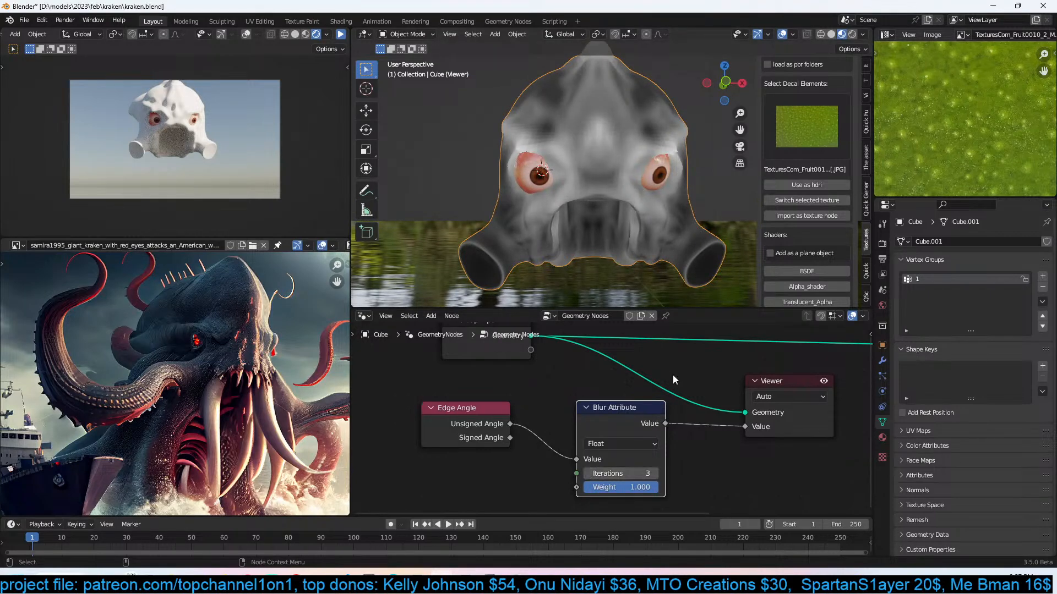
Move the Viewer farther along and insert a Store Named Attribute node on the geometry link leading into it.
scroll(671, 372, "down", 2)
left_click_drag(656, 394, 805, 394)
key("shift+a")
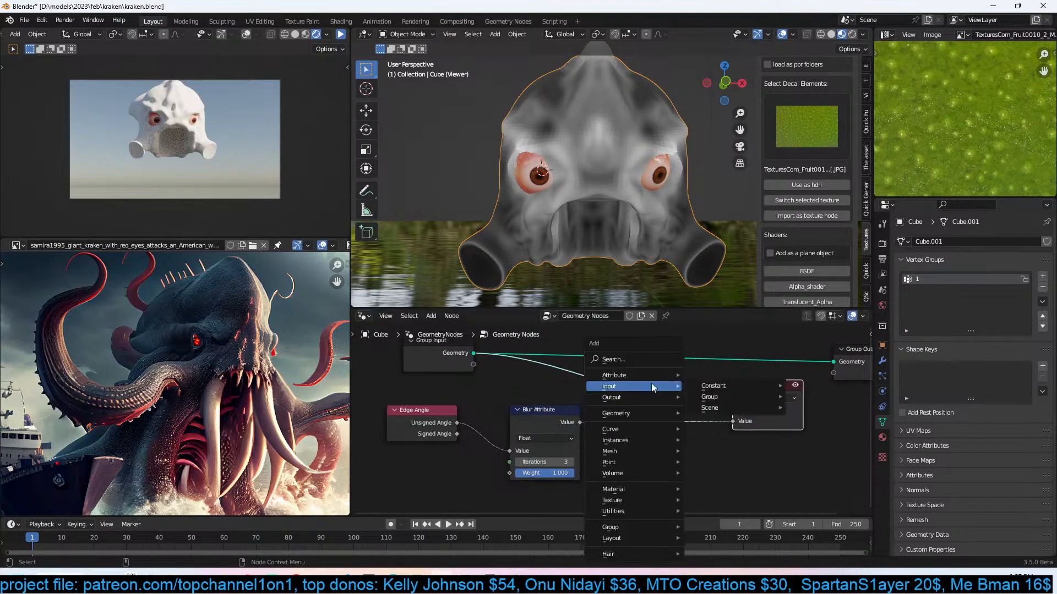
left_click(660, 354)
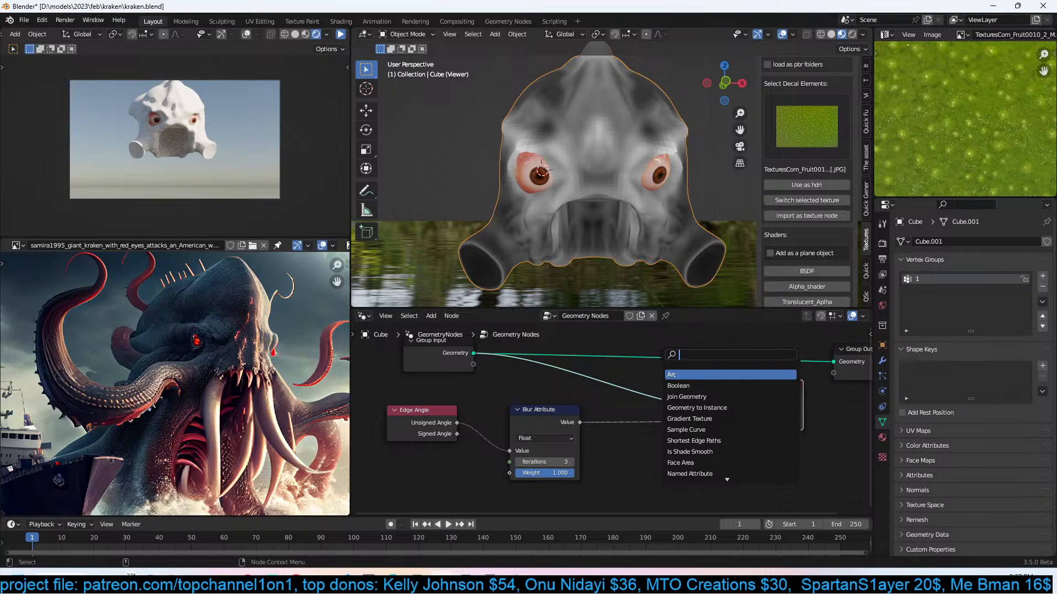
type("ca")
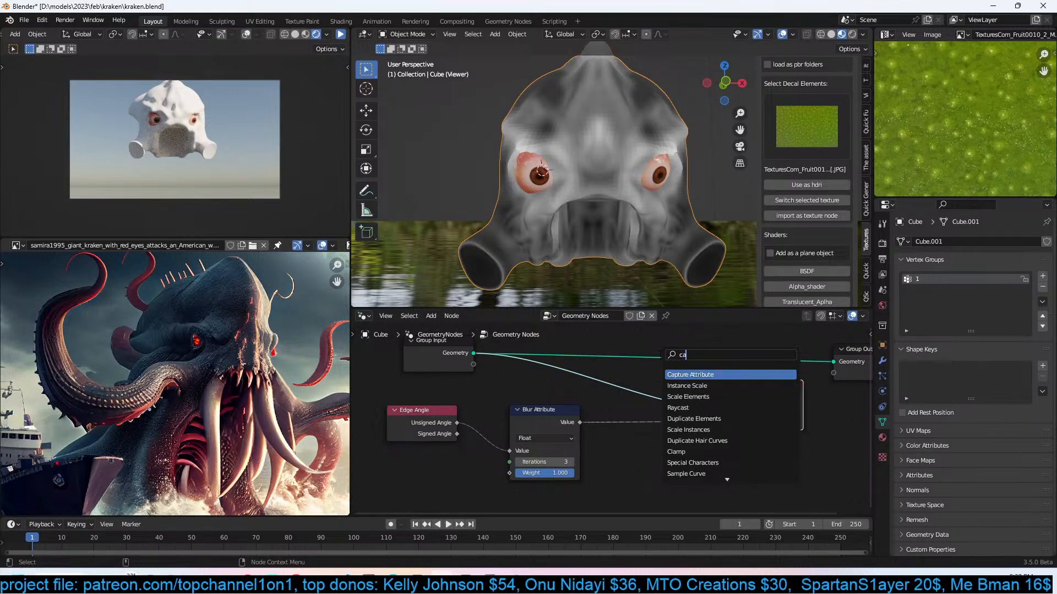
key("BackSpace")
key("BackSpace")
type("stor")
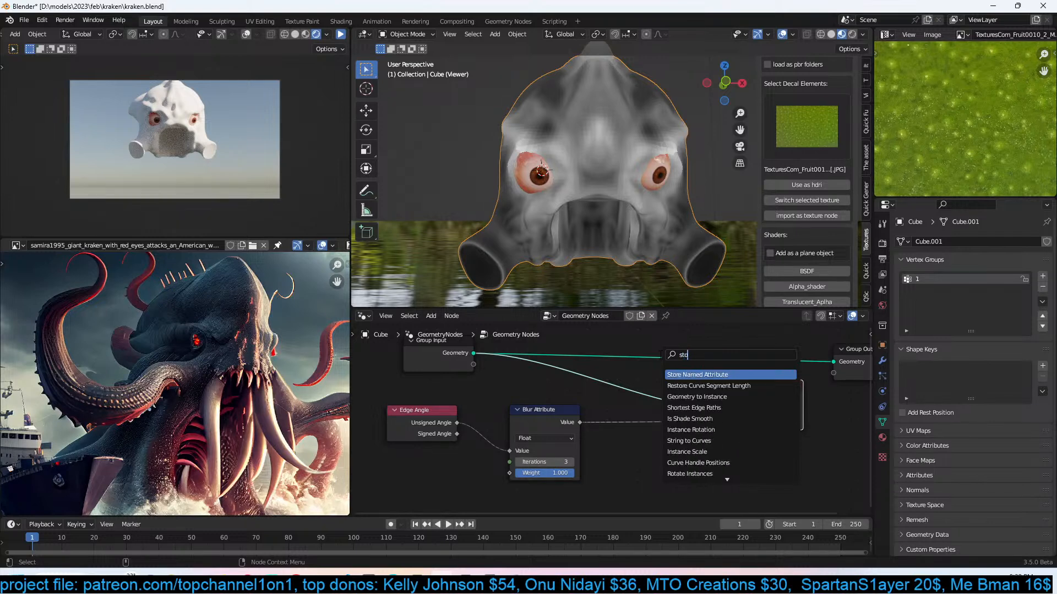
left_click(676, 375)
left_click(658, 385)
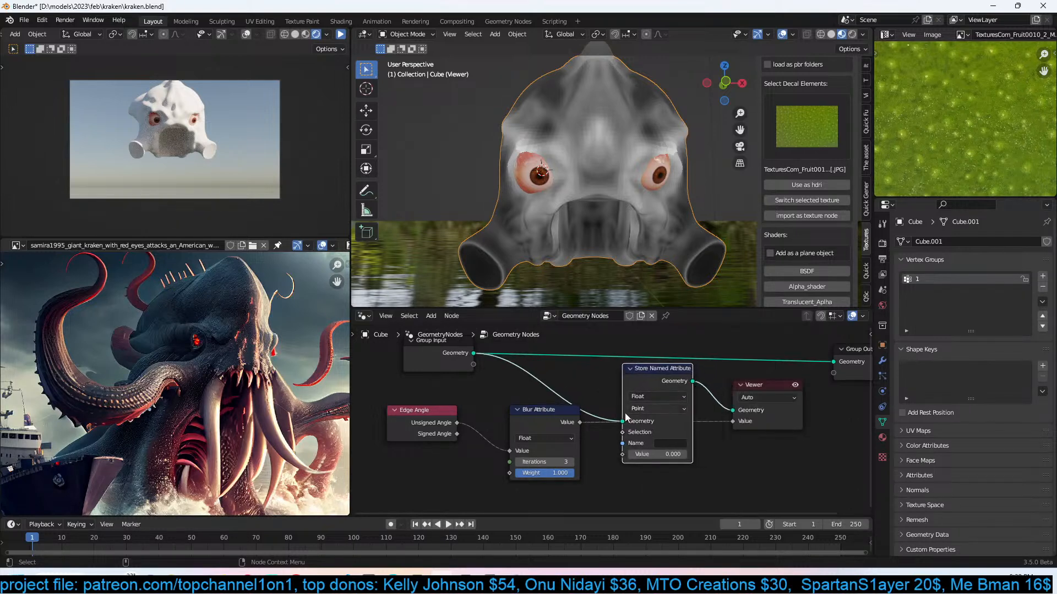
Store the Blur Attribute's value under the name cavity and route the Store Named Attribute geometry to the Group Output.
left_click_drag(580, 422, 623, 454)
left_click(670, 443)
type("cavity")
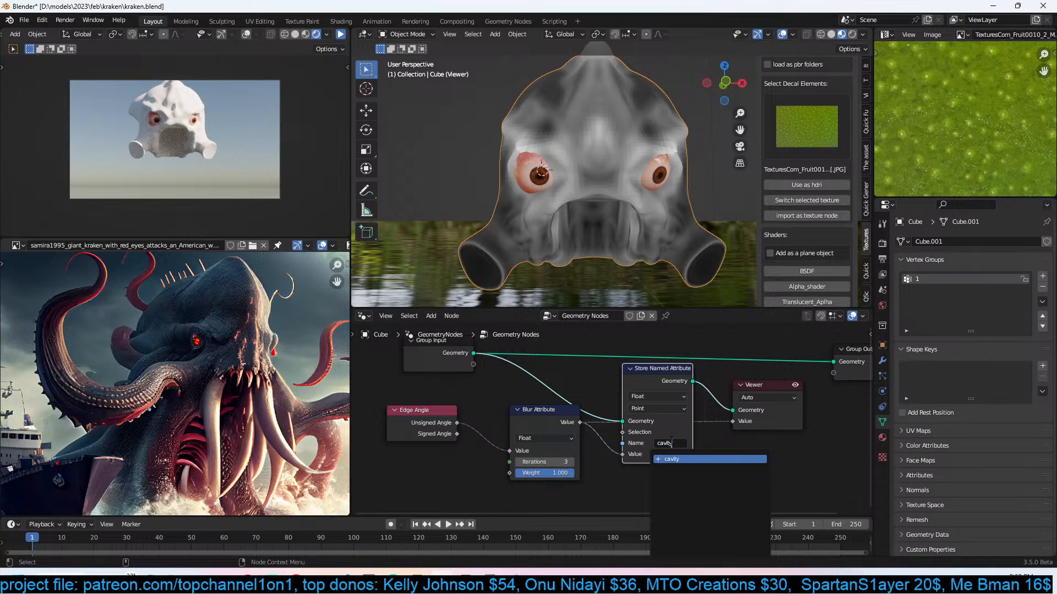
key("Return")
left_click_drag(692, 381, 833, 361)
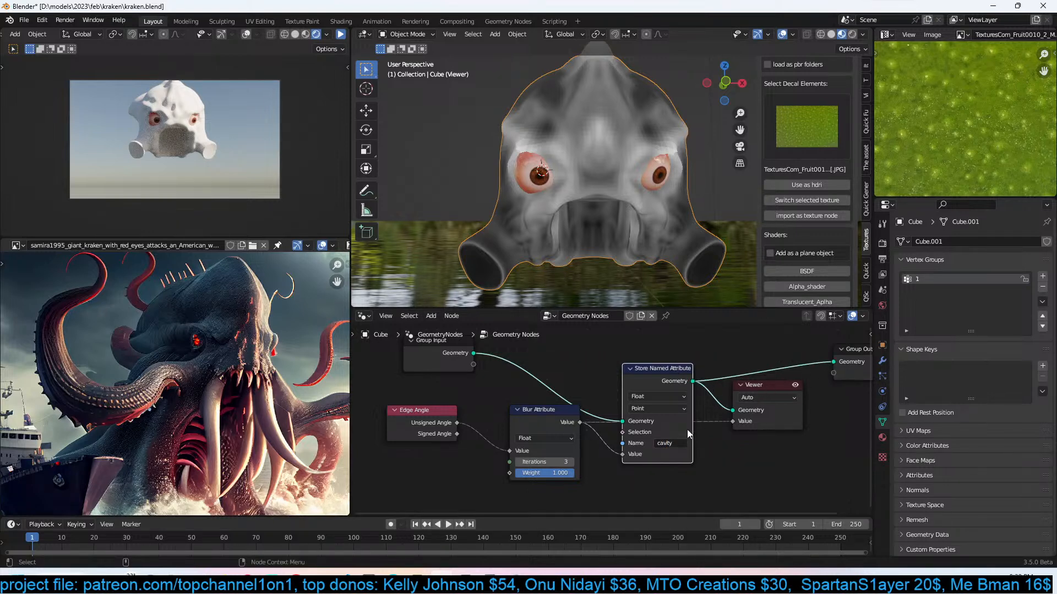
Delete the Viewer node from the geometry node tree and save the file.
key("Home")
left_click(737, 393)
key("ctrl+s")
Add an Attribute node reading cavity to the head's material in the Shader Editor.
left_click(363, 315)
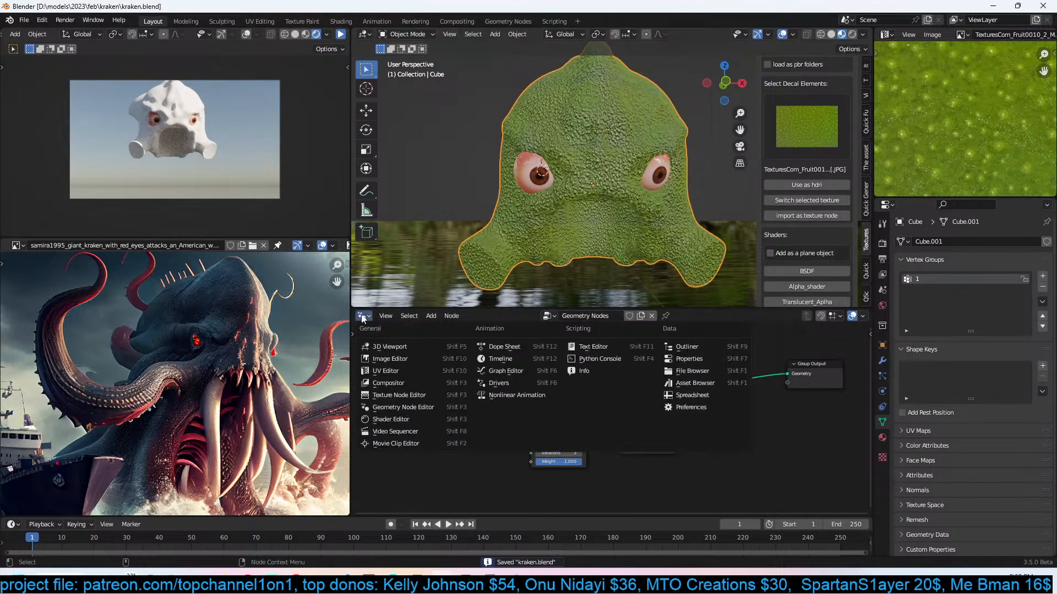
left_click(391, 419)
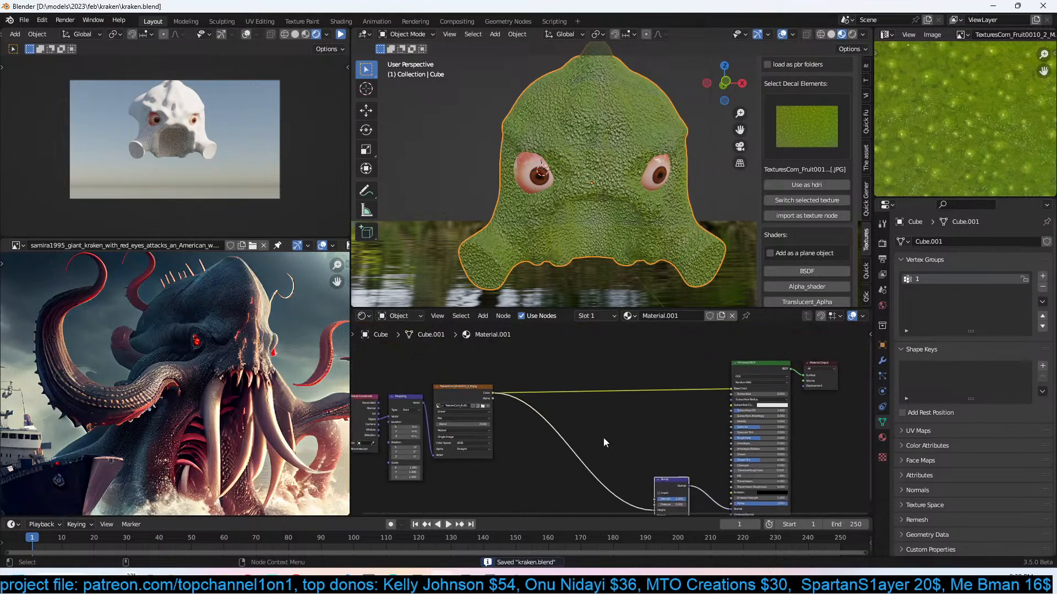
key("shift+a")
mouse_move(561, 424)
mouse_move(665, 203)
left_click(661, 226)
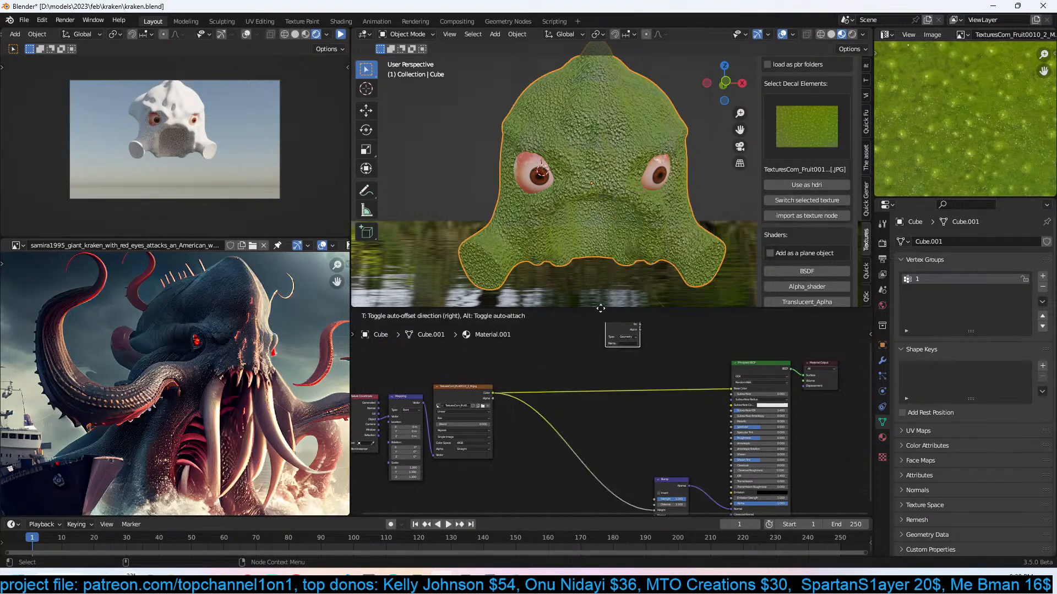
scroll(584, 455, "up", 3)
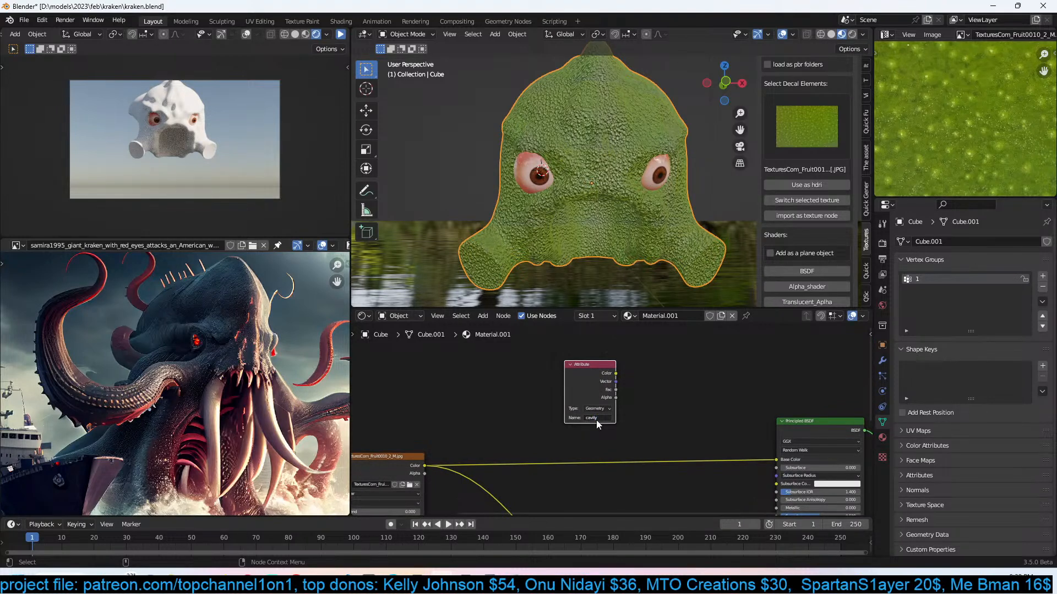
Preview the cavity Attribute node on the head and place the node above the fruit texture.
left_click(592, 375, "ctrl+shift")
scroll(619, 425, "down", 2)
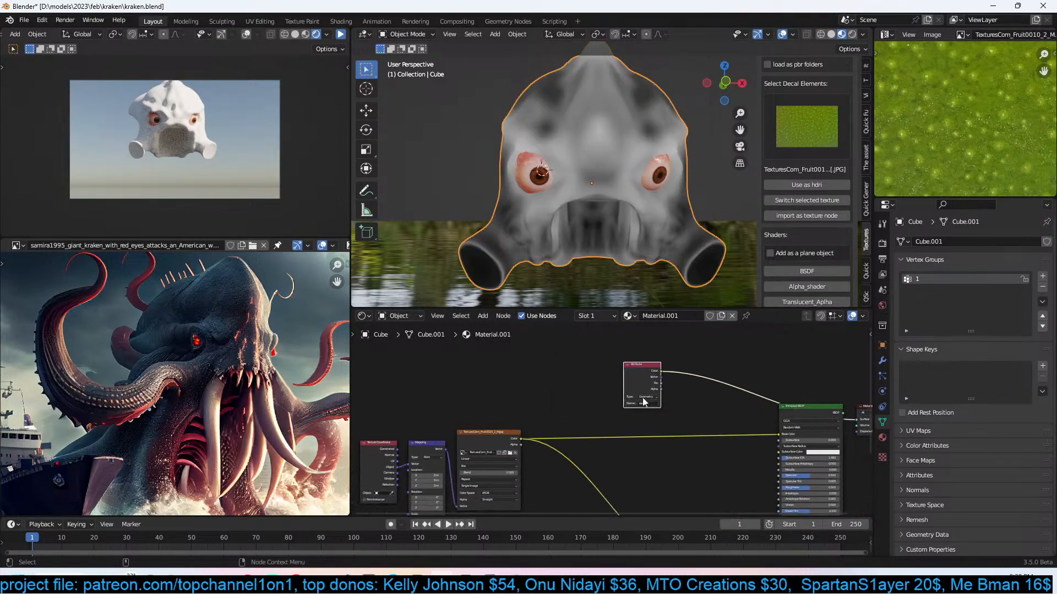
left_click_drag(647, 405, 456, 402)
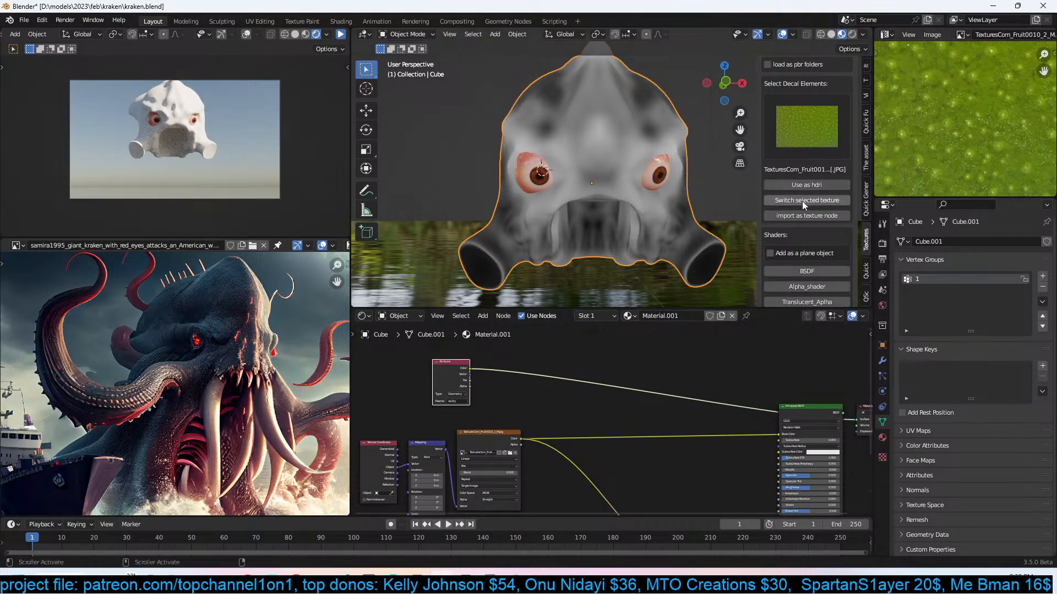
Choose the green leather picture from the texture library and import it as a texture node beneath the fruit texture.
left_click(833, 156)
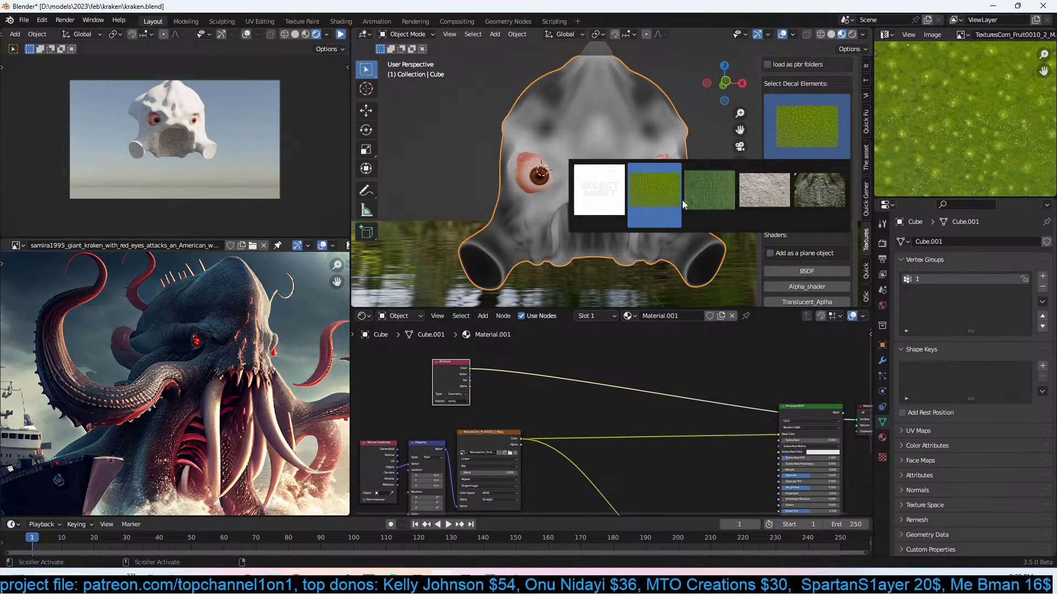
left_click(718, 194)
left_click(815, 229)
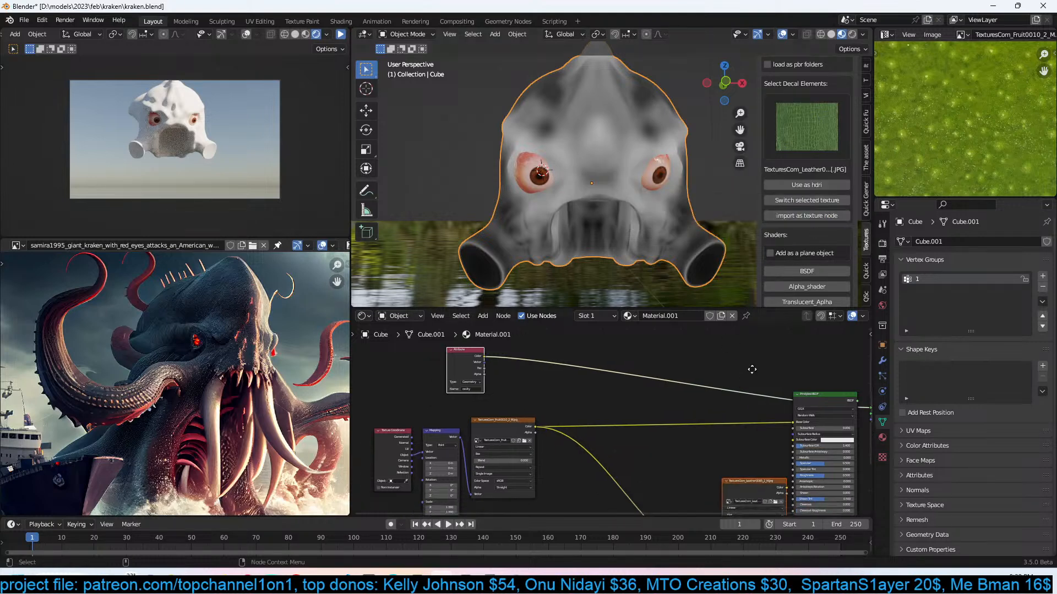
left_click_drag(757, 438, 557, 474)
key("Home")
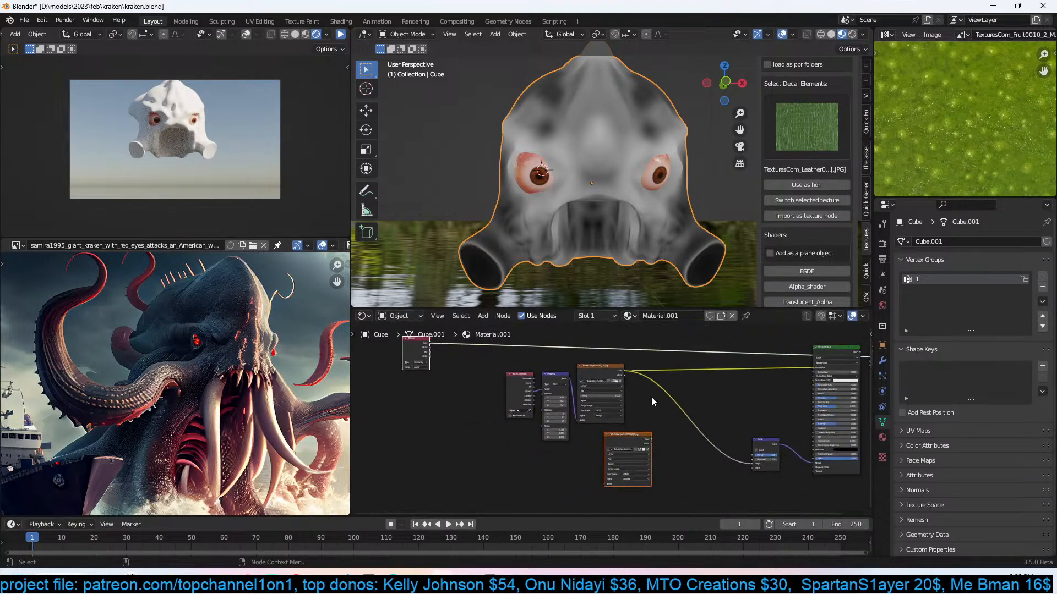
Delete the imported leather node and duplicate the fruit texture's coordinate, mapping and image nodes below the originals.
left_click(635, 443)
mouse_move(488, 361)
left_mouse_down()
mouse_move(504, 376)
mouse_move(604, 405)
mouse_move(496, 360)
left_mouse_up()
left_click(599, 367)
left_click(632, 440)
key("x")
key("shift+d")
left_click(494, 430)
left_click(597, 445)
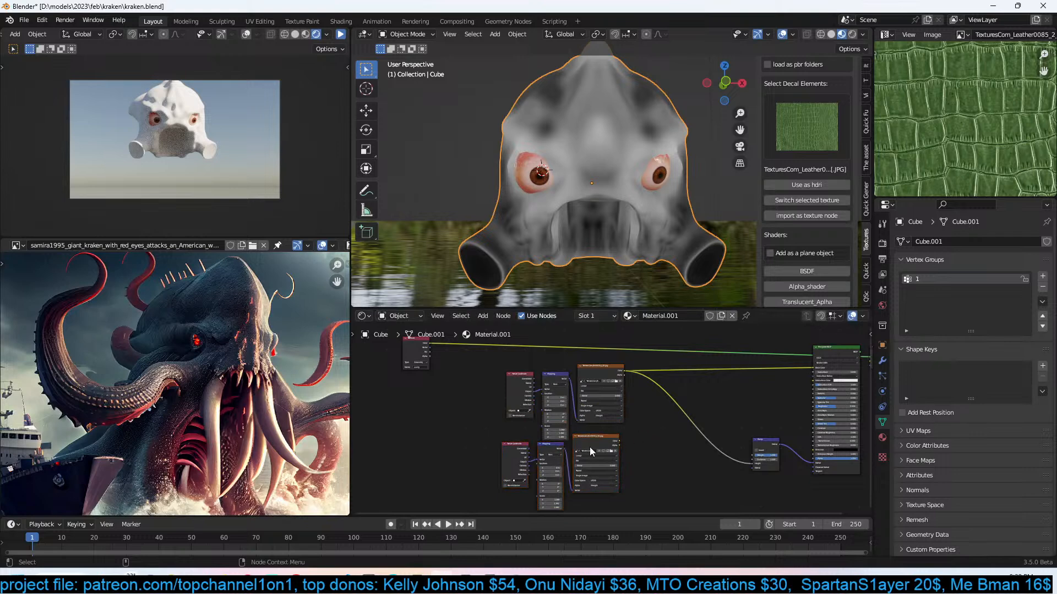
Switch the duplicated image texture to the leather picture and preview it on the side of the head.
left_click(828, 202)
left_click(603, 442, "ctrl+shift")
middle_click_drag(597, 170, 710, 192)
middle_click_drag(611, 424, 606, 428)
Combine the fruit and leather textures with a Mix node and link its result to the Principled BSDF's Base Color.
left_click_drag(424, 359, 561, 356)
right_click_drag(593, 437, 593, 417, "ctrl+shift")
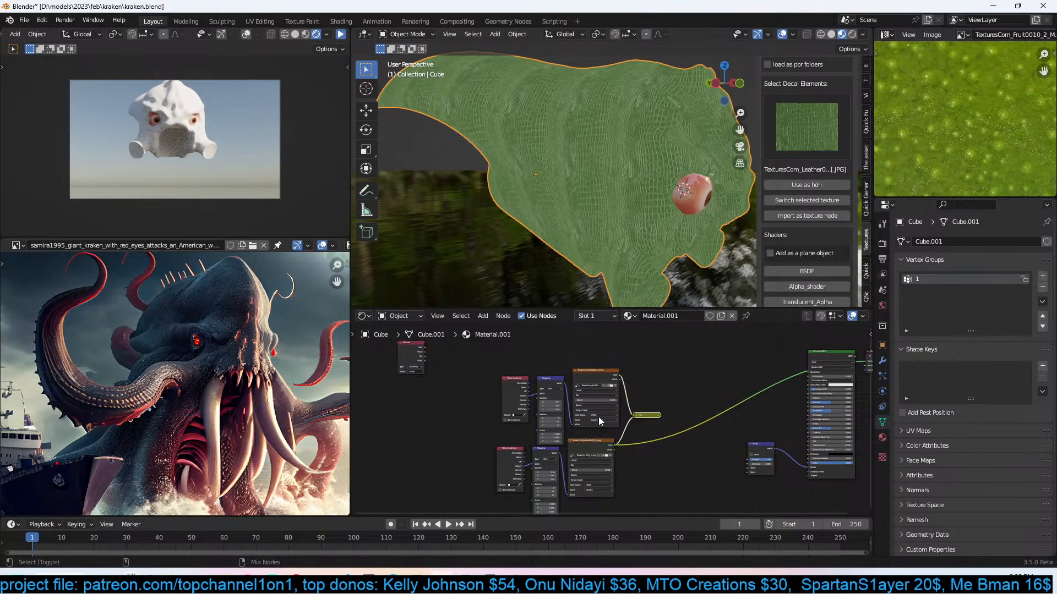
left_click(636, 417)
left_click_drag(650, 415, 807, 372)
scroll(442, 348, "up", 2)
middle_click_drag(470, 374, 484, 380)
scroll(421, 364, "up", 1)
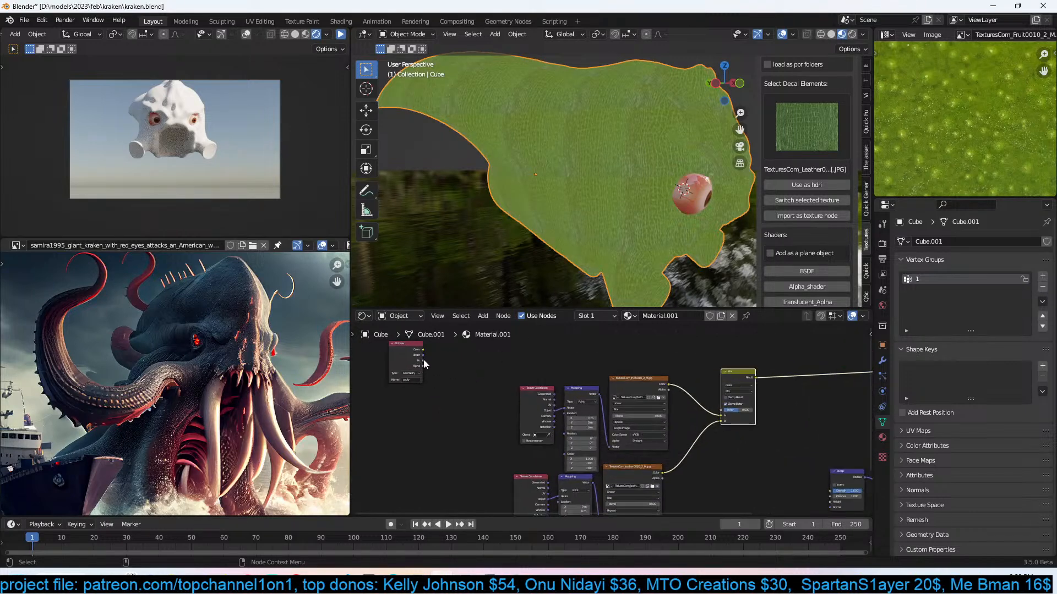
Move the Mix node aside and drive its Factor with the cavity Attribute's Fac output.
left_click_drag(424, 360, 774, 372)
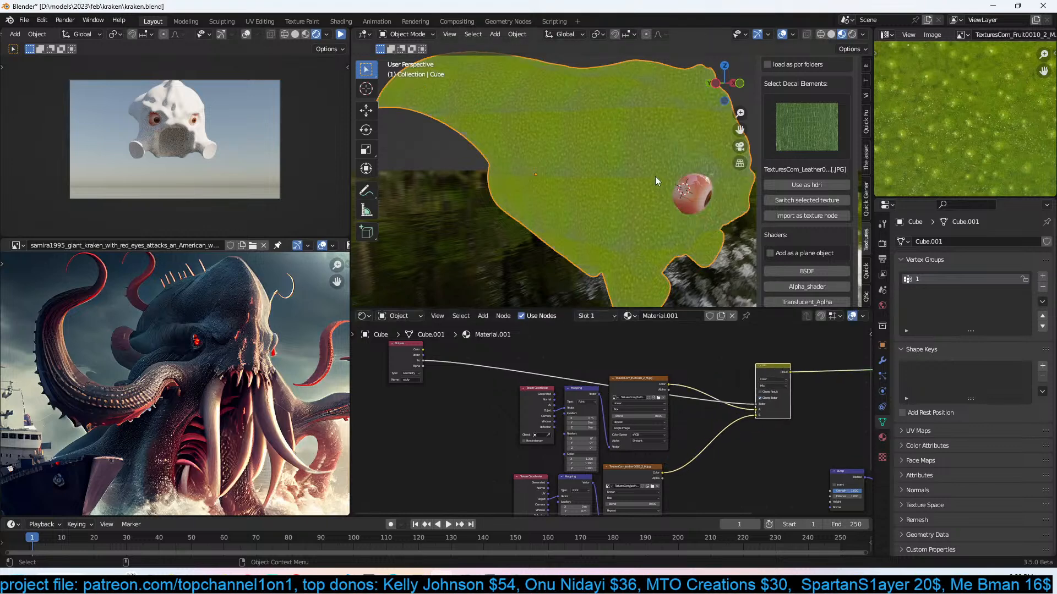
scroll(655, 176, "down", 2)
middle_click_drag(655, 177, 615, 247)
scroll(625, 332, "up", 5)
key("shift+a")
mouse_move(584, 400)
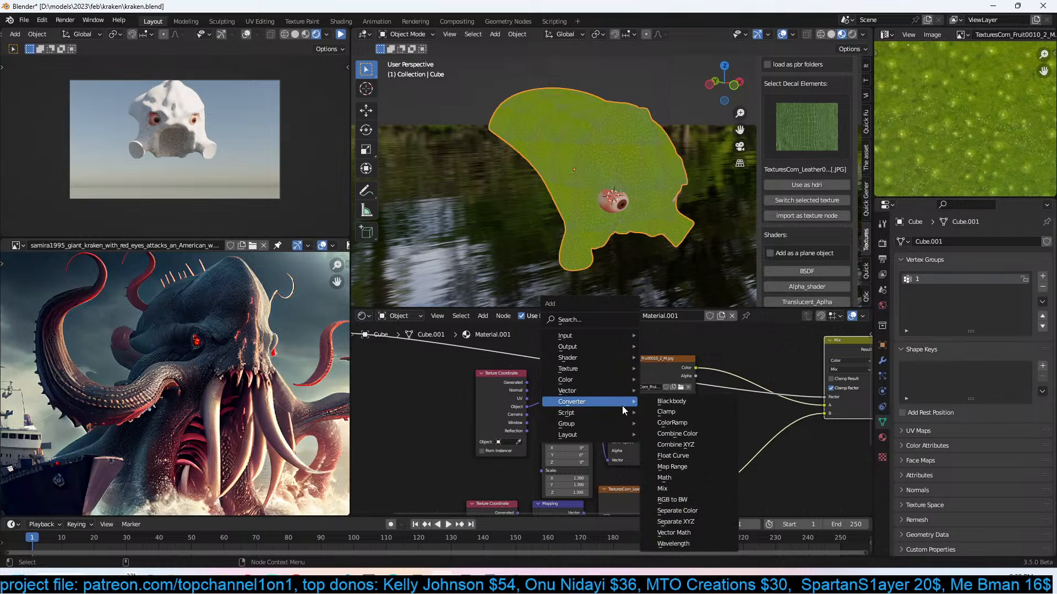
left_click(680, 413)
key("Escape")
Insert a ColorRamp between the cavity Attribute and the Mix factor, placed above the fruit texture.
key("shift+a")
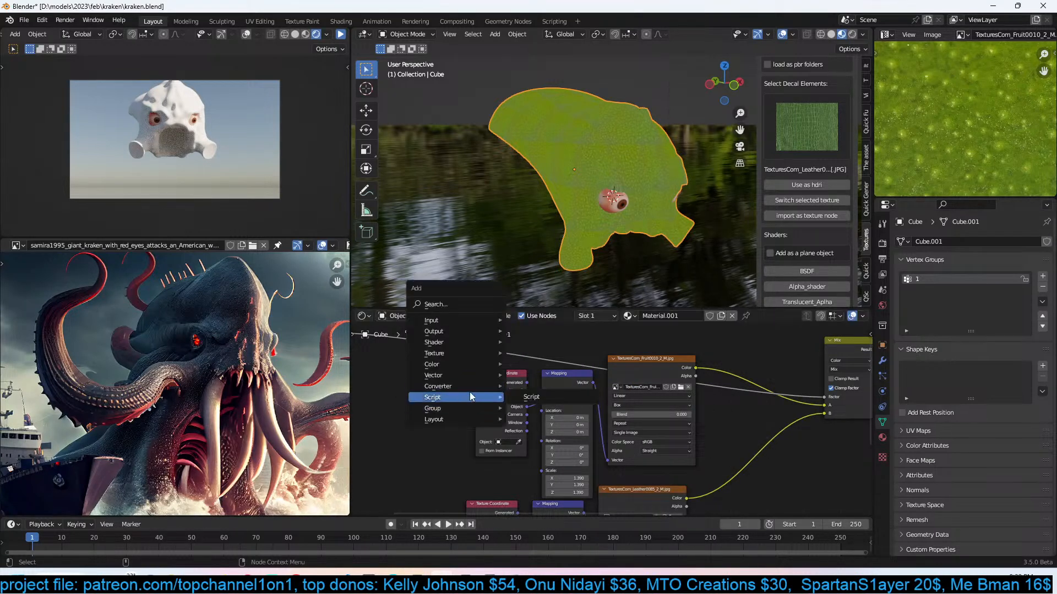
mouse_move(473, 389)
left_click(541, 411)
left_click(534, 349)
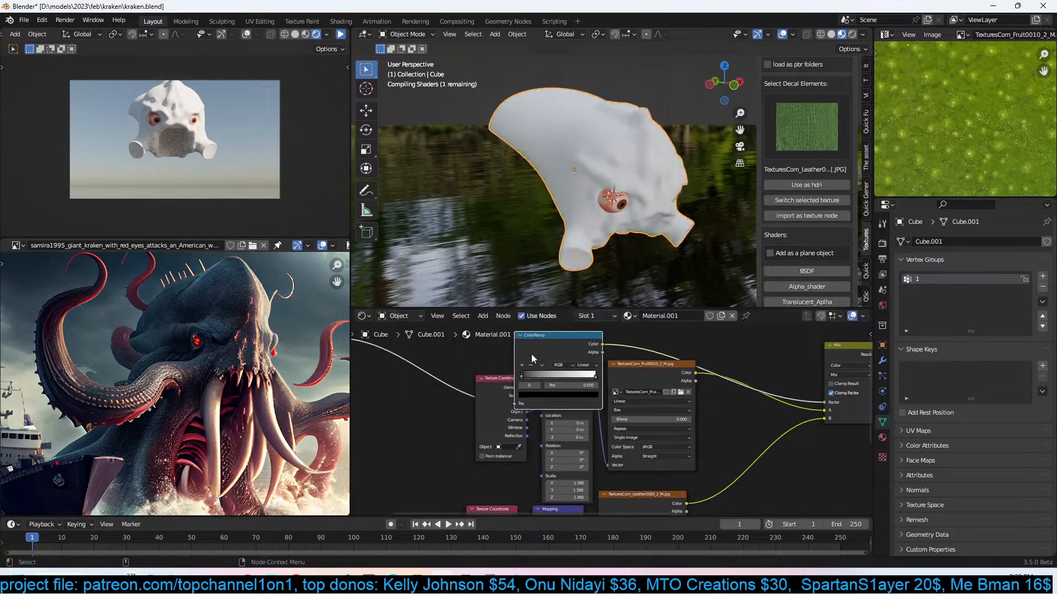
middle_click_drag(534, 349, 538, 389)
left_click_drag(536, 378, 628, 338)
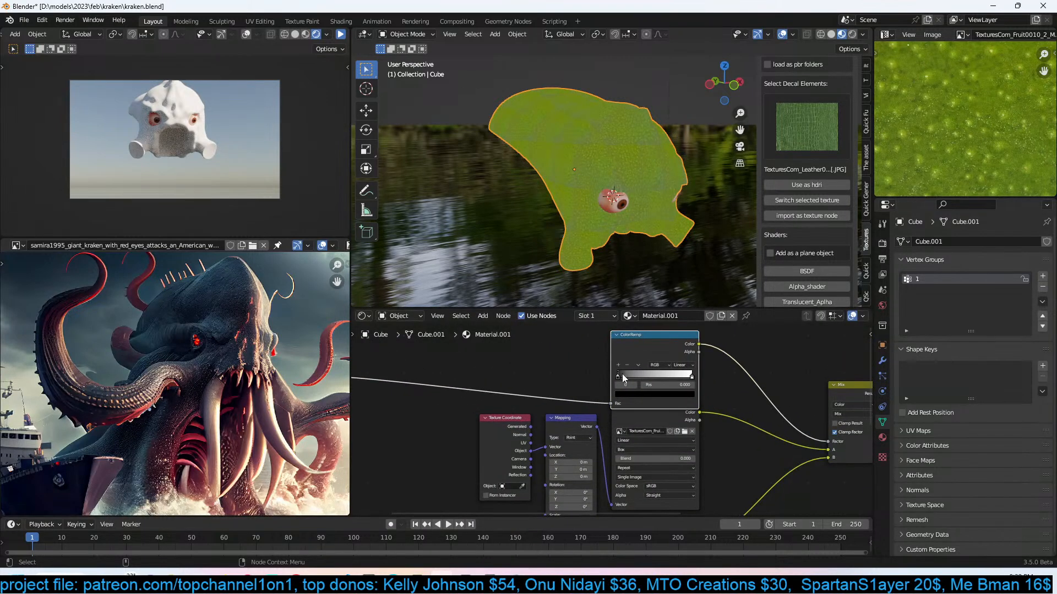
Tighten the ColorRamp by bringing its white stop close to the black stop so the leather shows more on the head.
left_click_drag(674, 374, 650, 376)
middle_click_drag(650, 264, 590, 249)
scroll(590, 249, "up", 3)
left_click_drag(619, 375, 549, 349)
scroll(612, 262, "down", 3)
scroll(556, 375, "down", 4)
middle_click_drag(633, 378, 613, 375)
Insert a color mix node between the leather texture and the main Mix node, with its blending mode set to Color.
left_click_drag(738, 389, 796, 364)
middle_click_drag(762, 409, 727, 386)
key("shift+a")
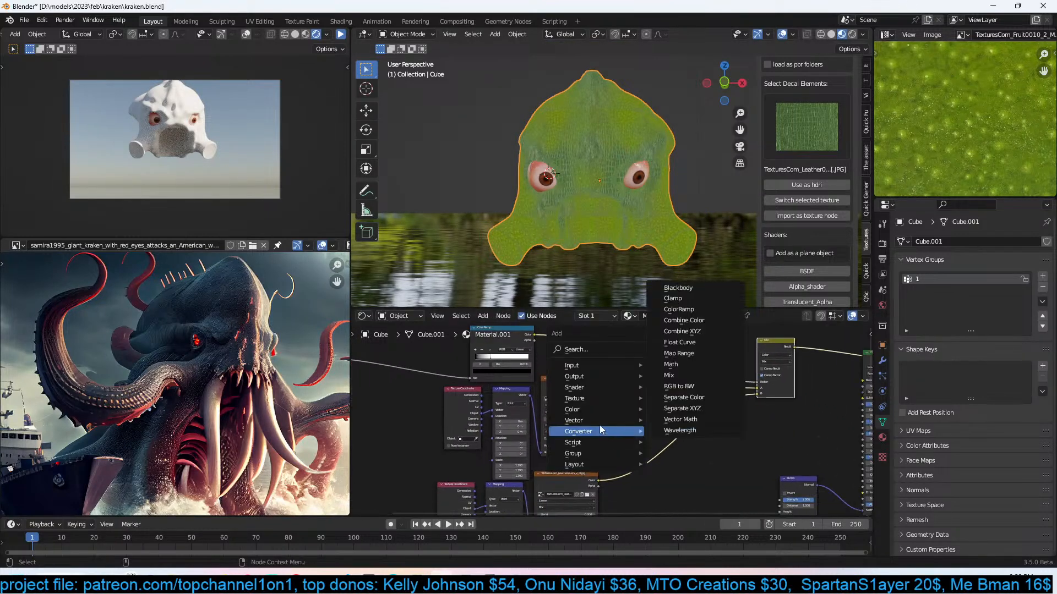
mouse_move(611, 409)
left_click(673, 465)
left_click(668, 457)
scroll(662, 462, "up", 2)
scroll(695, 488, "up", 1)
left_click(688, 447)
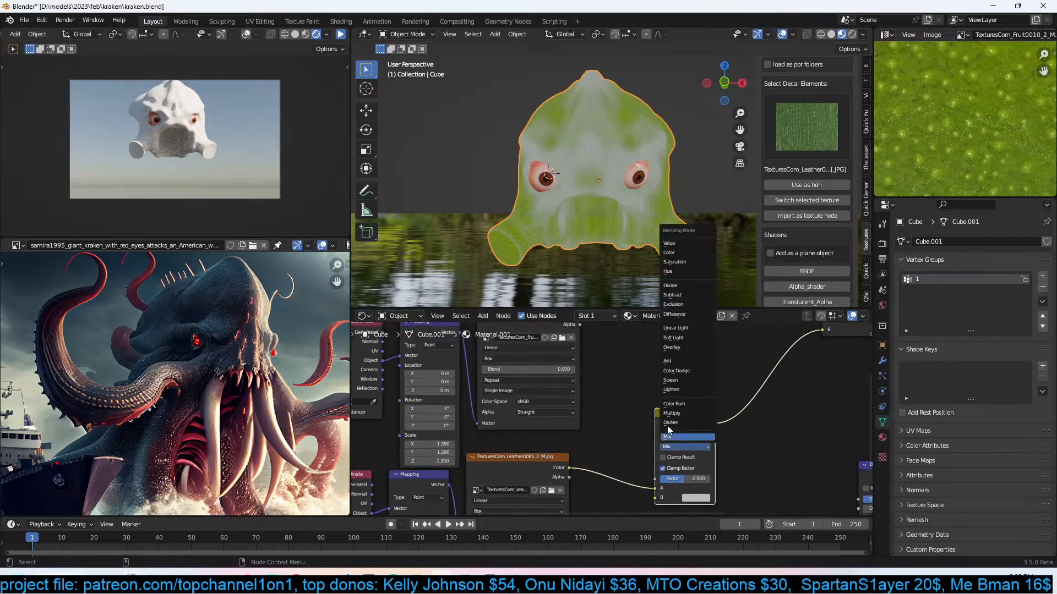
left_click(668, 252)
Set the leather tint's B color to orange-red with hue 0.010, saturation 1.000 and value 0.907.
middle_click_drag(682, 508, 682, 428)
scroll(682, 428, "up", 1)
left_click(724, 437)
left_click(730, 348)
left_click_drag(729, 349, 741, 354)
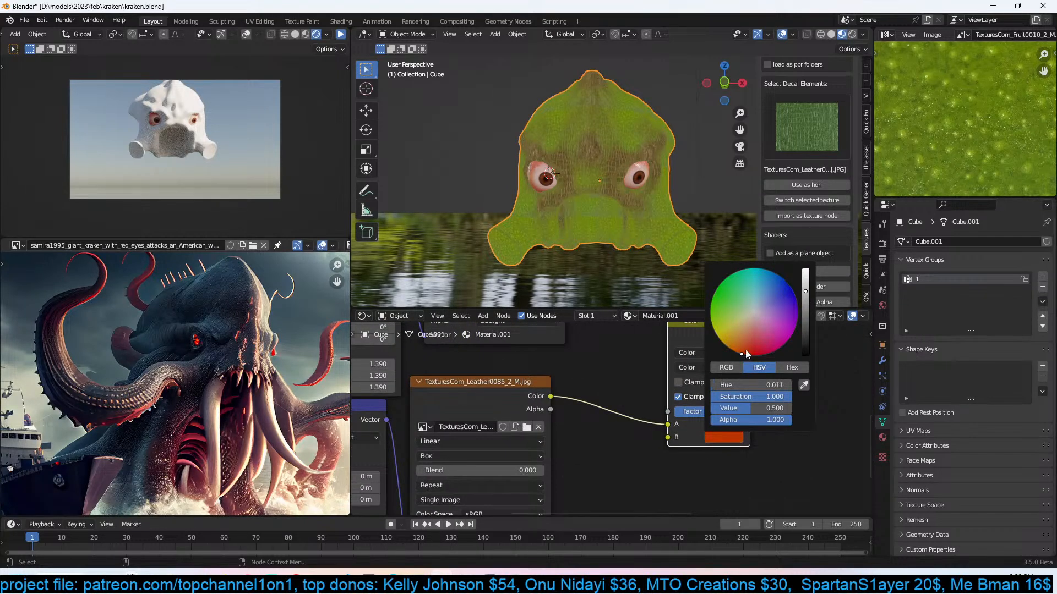
left_click_drag(806, 291, 805, 272)
Raise the leather tint node's factor to 0.750 and move the node down, away from the fruit texture's link.
middle_click_drag(642, 383, 607, 481)
scroll(688, 424, "down", 1)
mouse_move(669, 491)
left_mouse_down()
mouse_move(693, 491)
mouse_move(680, 491)
left_mouse_up()
middle_click_drag(689, 415, 685, 472)
scroll(682, 484, "down", 1)
key("h")
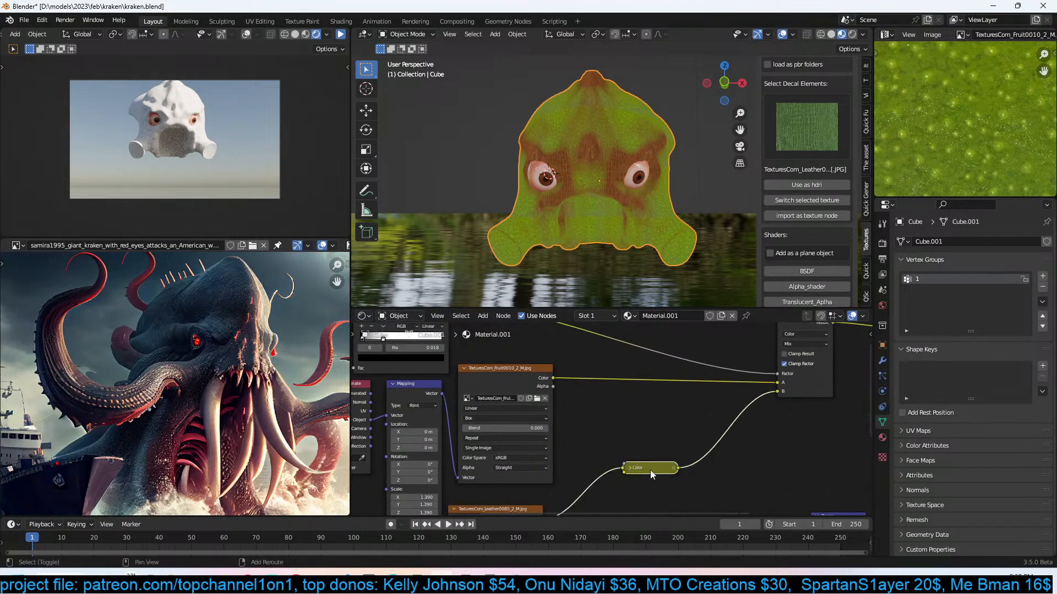
key("h")
left_click_drag(640, 470, 659, 489)
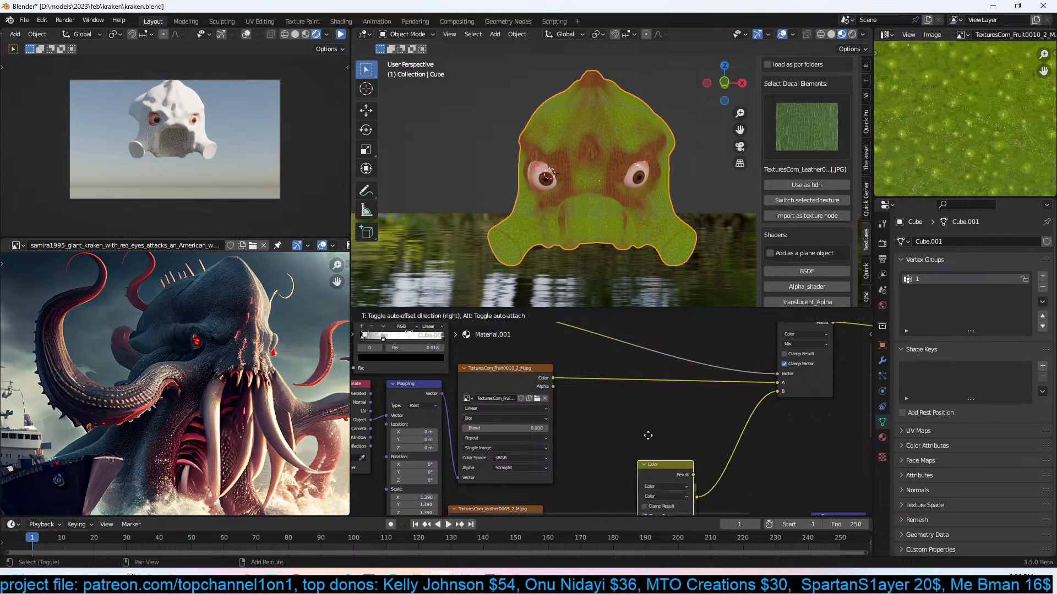
Duplicate the tint node onto the fruit texture's link and set its B color to hue 0.020, saturation 0.901, value 0.907.
key("shift+d")
left_click(646, 375)
scroll(647, 380, "up", 3)
left_click(677, 467)
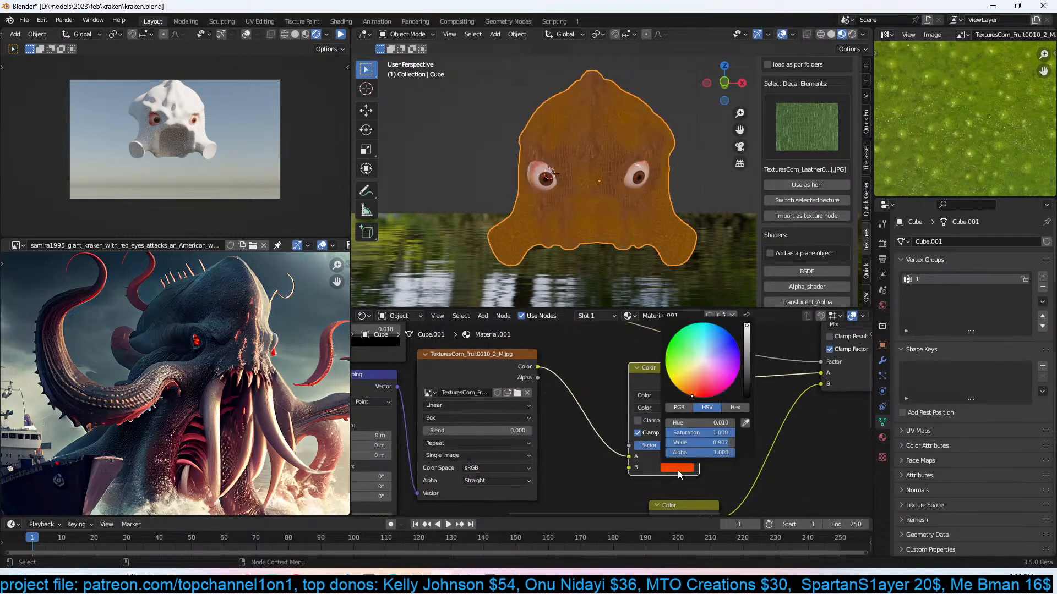
left_click_drag(708, 366, 605, 383)
Duplicate the fruit tint node before the Mix node, using Value blending and a dark B color of hue 0.023, saturation 0.843, value 0.053.
key("shift+d")
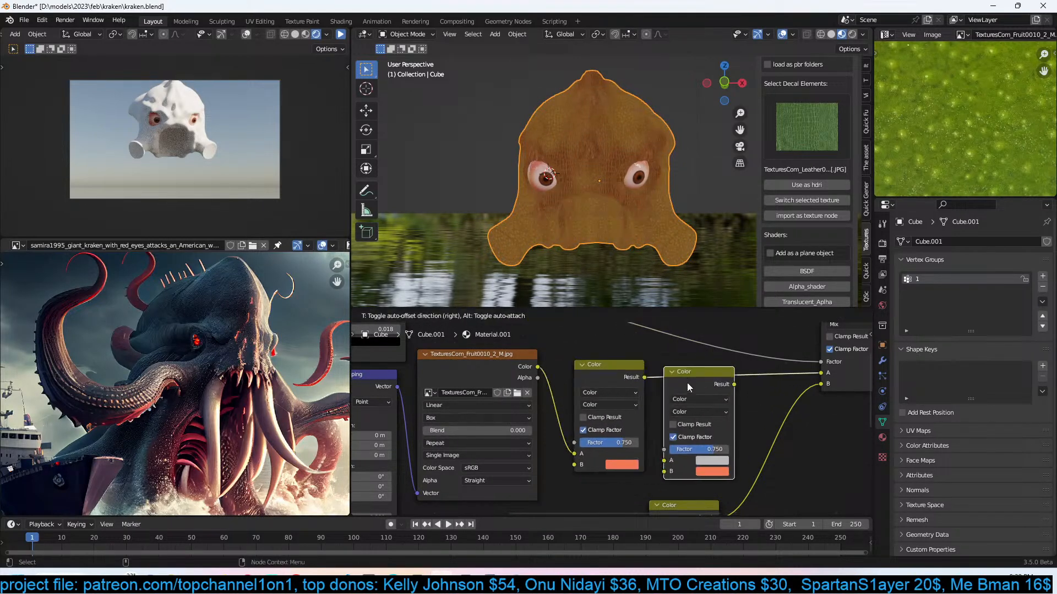
left_click(715, 390)
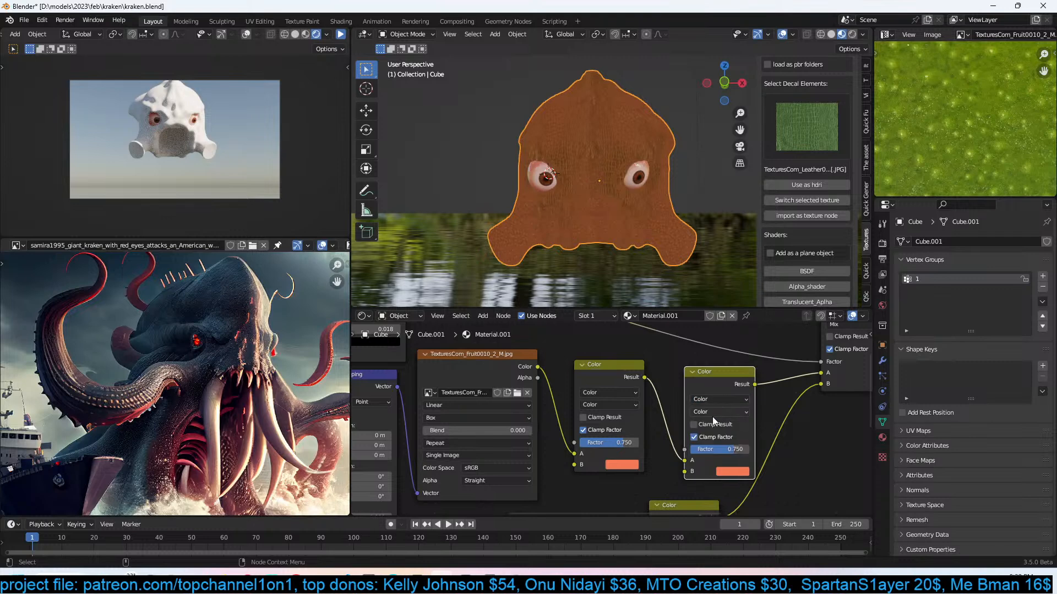
left_click(713, 412)
left_click(716, 411)
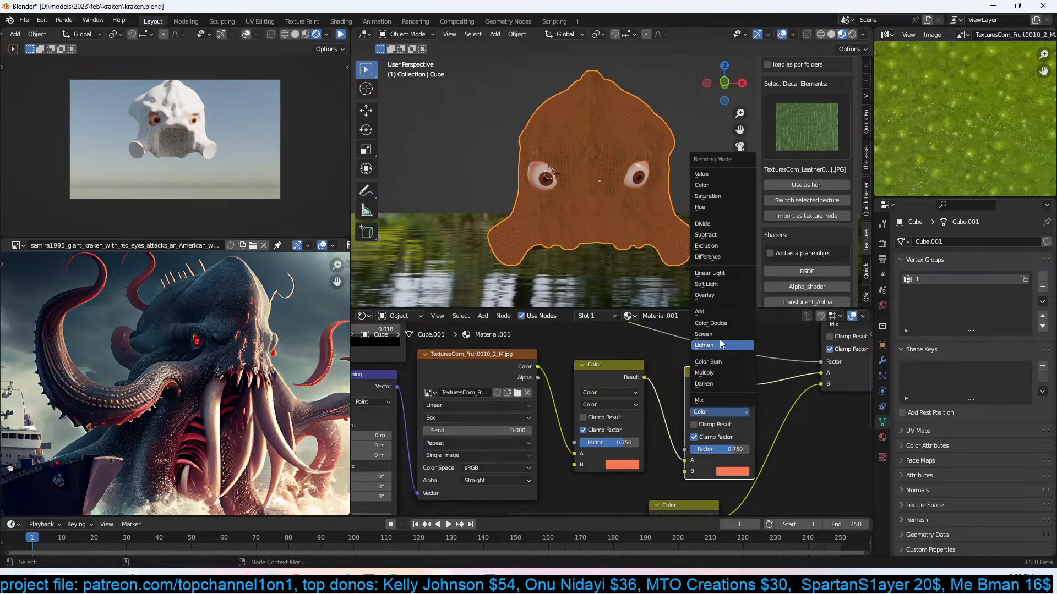
left_click(718, 175)
left_click(740, 474)
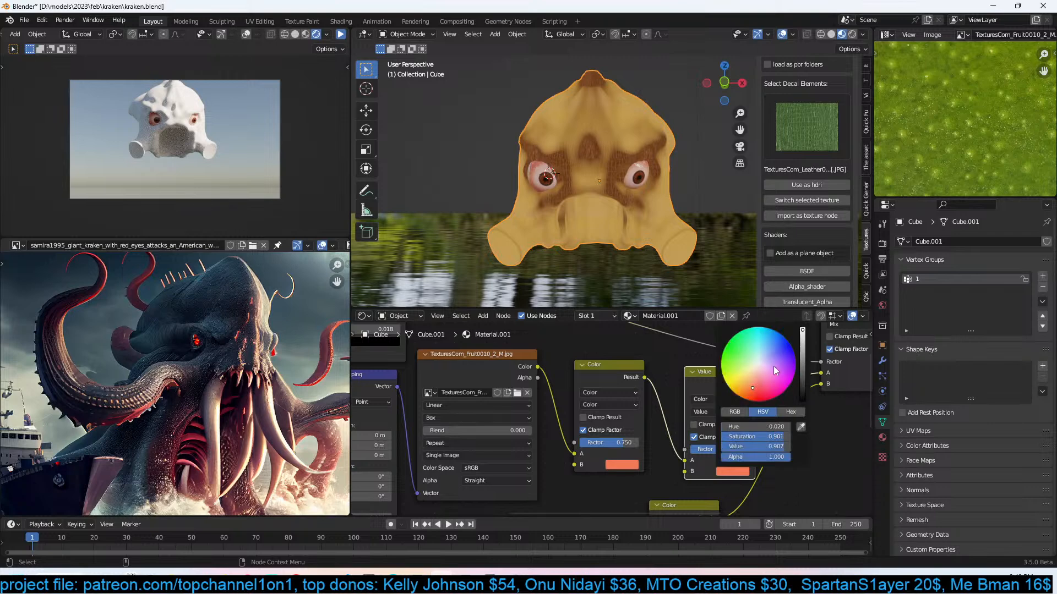
left_click_drag(805, 355, 802, 382)
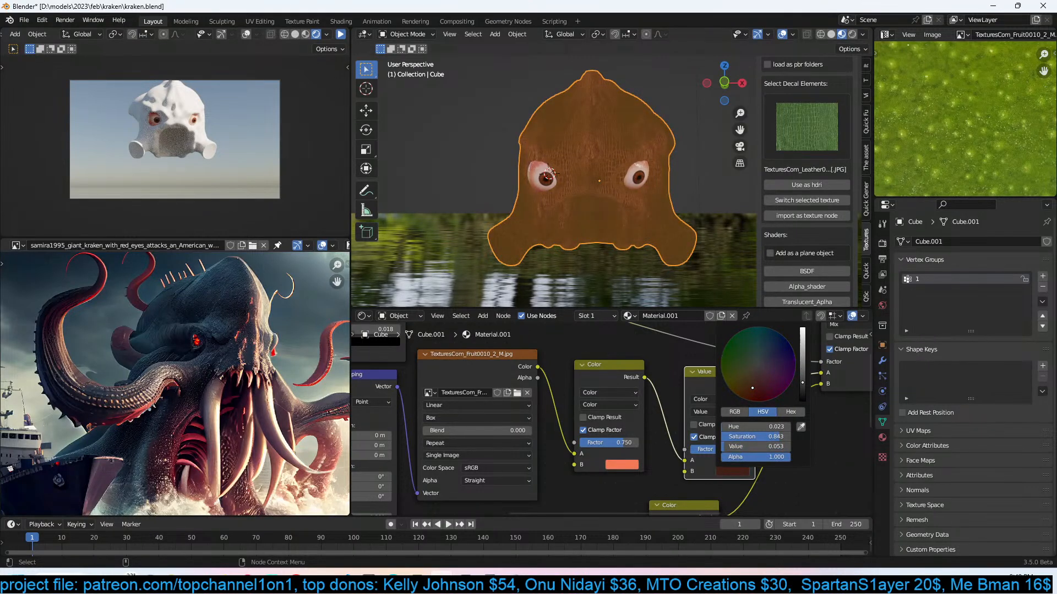
Connect the Mix node's result to the Principled BSDF's Base Color and move the shader node farther from the Mix node.
scroll(725, 441, "down", 5)
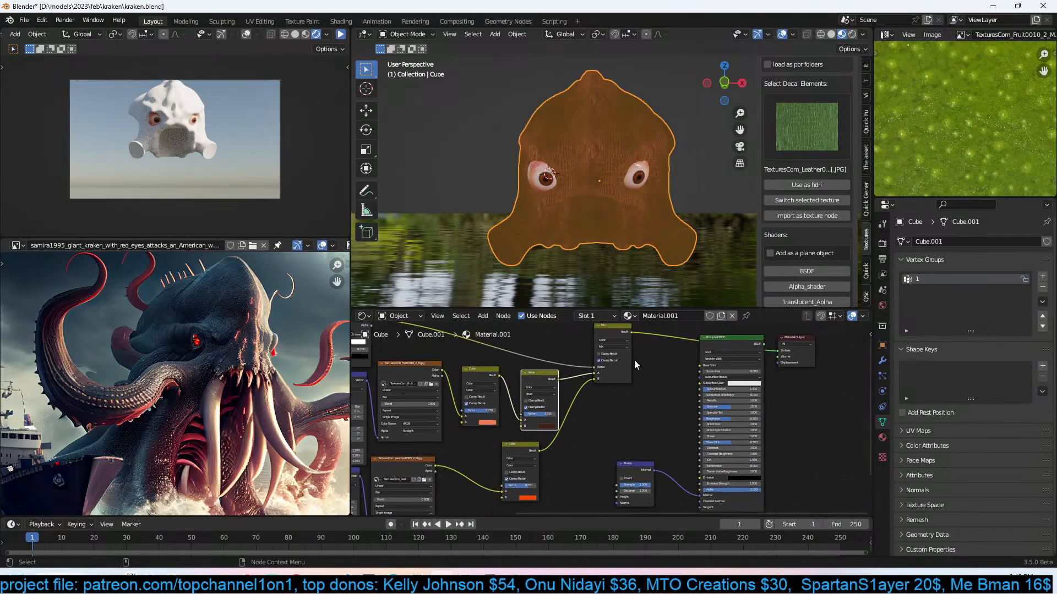
left_click_drag(632, 333, 699, 366)
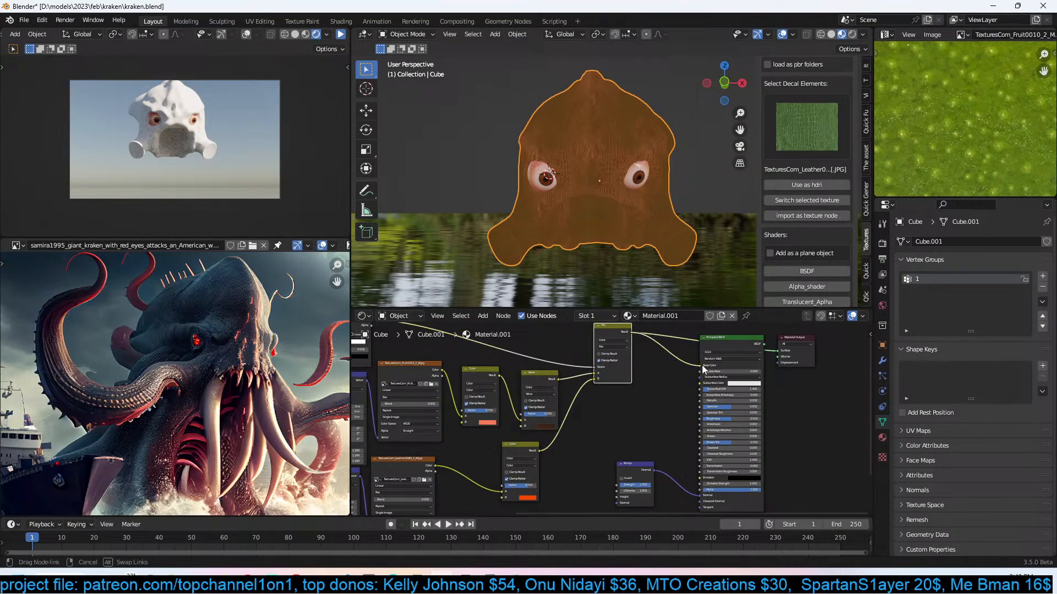
left_click_drag(850, 342, 851, 370)
middle_click_drag(688, 215, 752, 218)
scroll(734, 351, "down", 3)
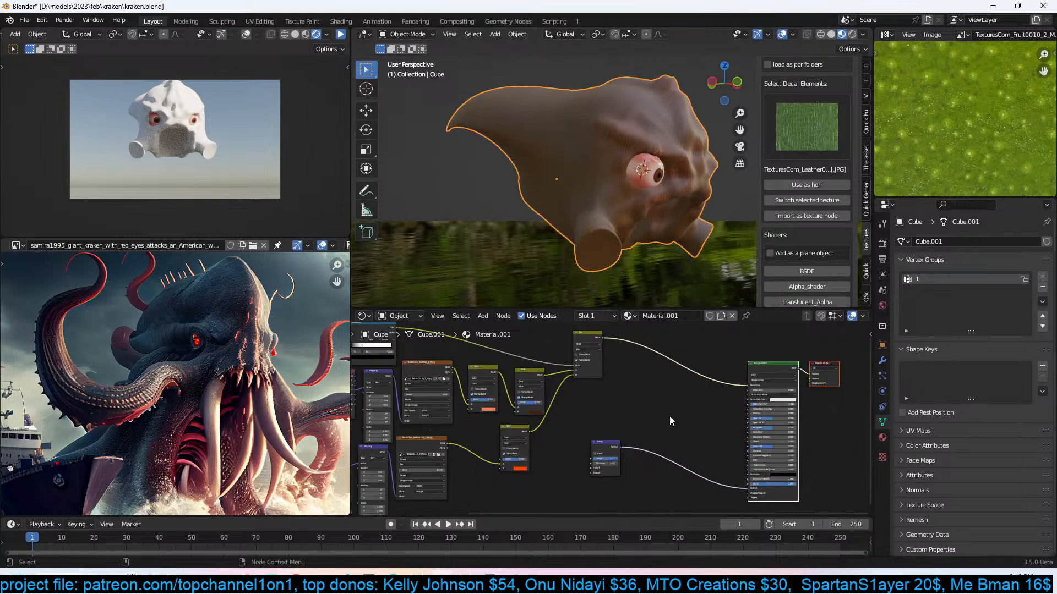
Feed the Mix node's result into the Bump node's Height, save the file and place the Bump node nearer the shader.
left_click_drag(596, 340, 606, 407)
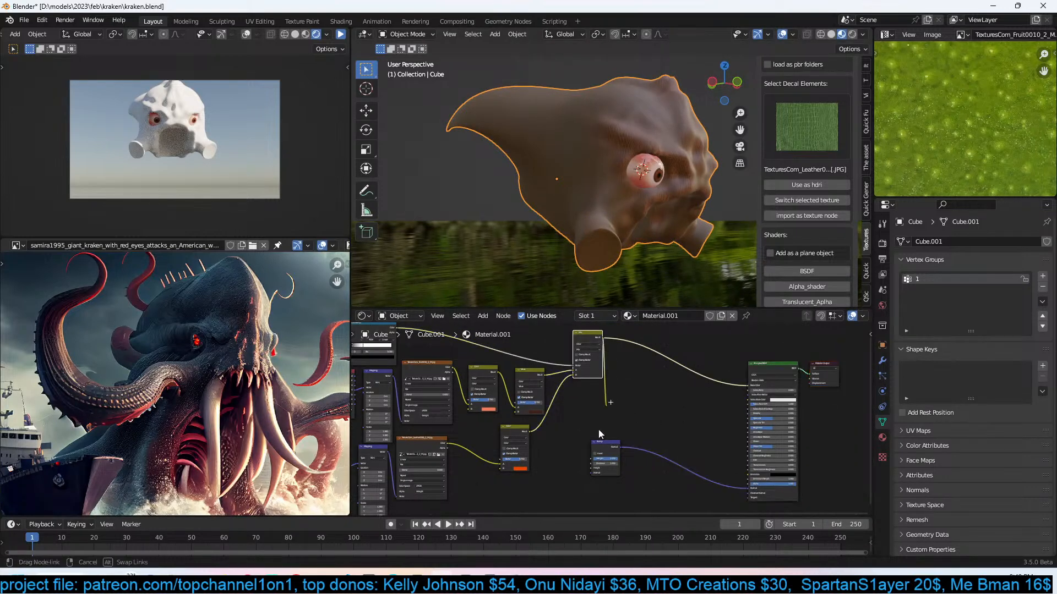
left_click_drag(593, 469, 592, 468)
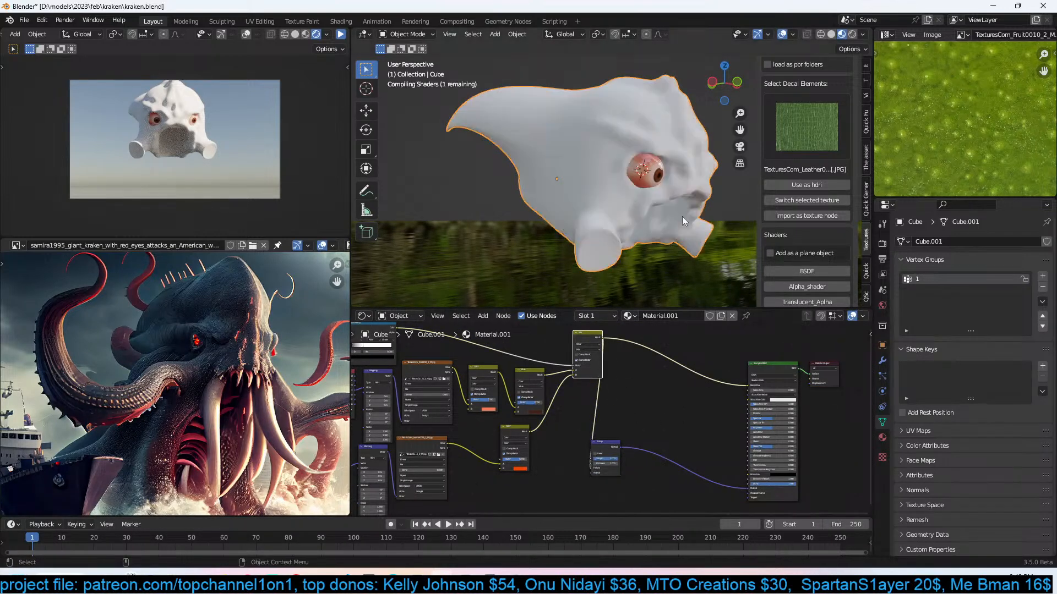
mouse_move(679, 219)
middle_mouse_down()
mouse_move(618, 224)
mouse_move(682, 226)
middle_mouse_up()
key("ctrl+s")
scroll(682, 226, "up", 2)
left_click_drag(606, 447, 670, 468)
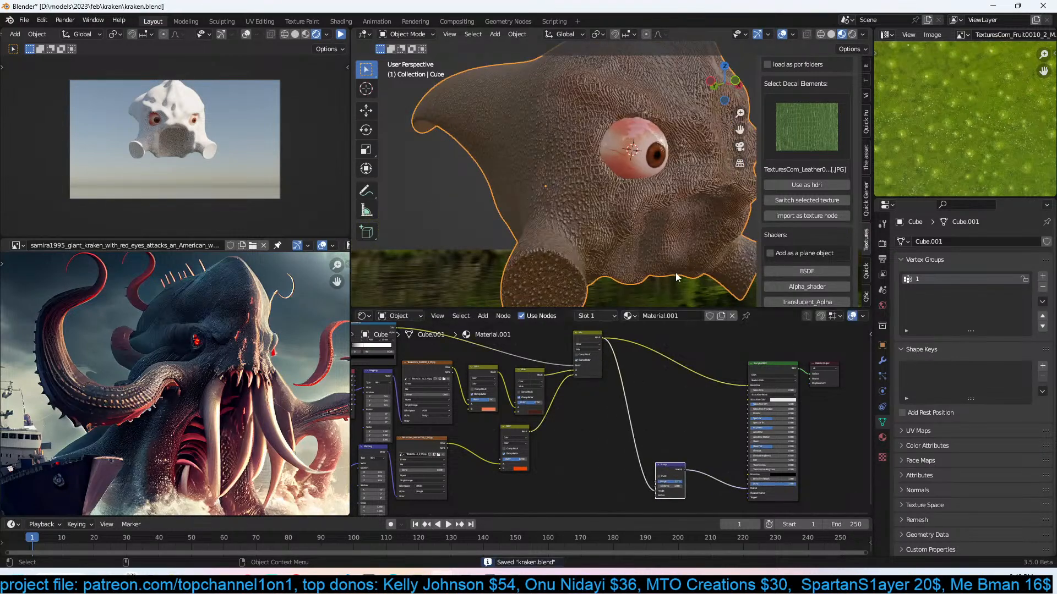
Examine the bumpy skin blend around the eyes, mouth and tentacle stumps of the head.
scroll(675, 273, "down", 2)
middle_click_drag(675, 273, 635, 276)
scroll(772, 504, "up", 1)
scroll(772, 504, "up", 4)
middle_click_drag(740, 454, 720, 507)
scroll(720, 507, "down", 2)
middle_click_drag(586, 215, 644, 230)
scroll(643, 227, "up", 3)
scroll(599, 227, "up", 2)
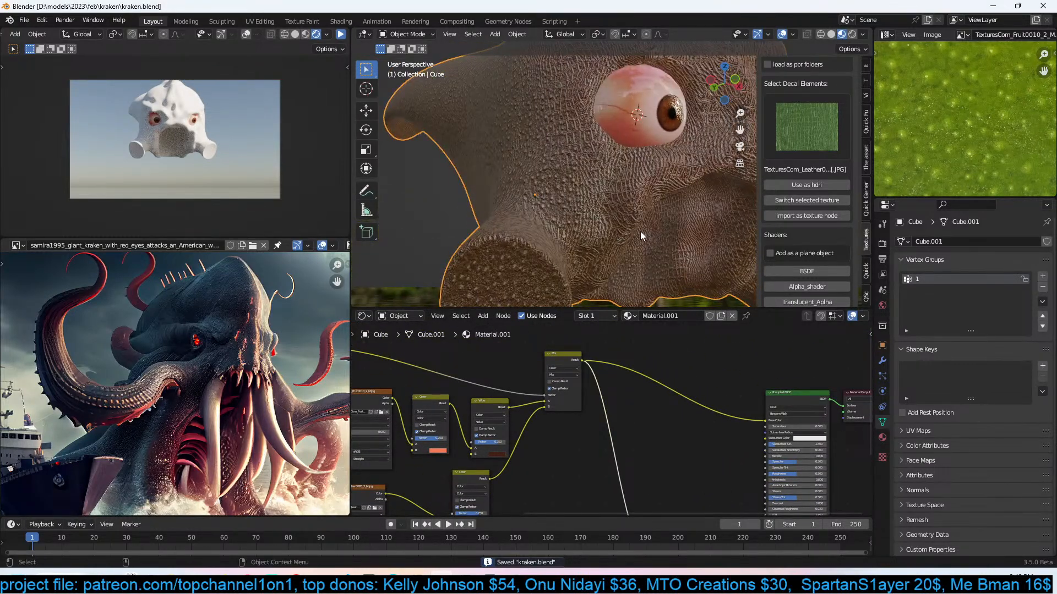
scroll(563, 282, "down", 2)
middle_click_drag(570, 263, 543, 261)
scroll(621, 392, "up", 3)
Set the shader's Subsurface to 0.205 and its Subsurface Color to orange with hue 0.037, saturation 0.911 and value 0.800.
mouse_move(621, 392)
middle_mouse_down()
mouse_move(613, 378)
mouse_move(603, 386)
middle_mouse_up()
scroll(606, 387, "down", 3)
middle_click_drag(684, 422, 583, 399)
scroll(599, 408, "up", 8)
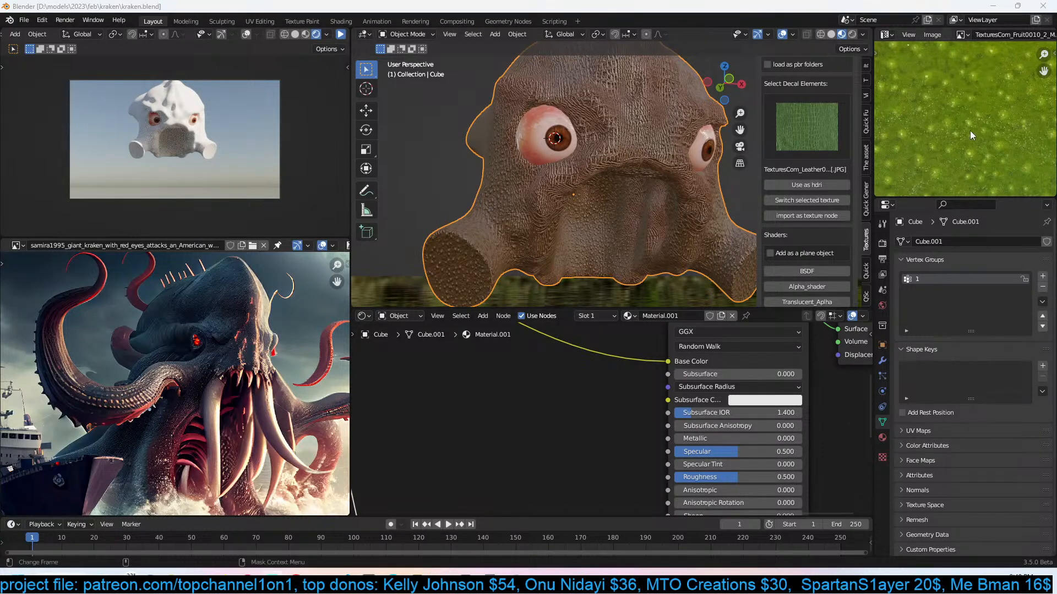
middle_click_drag(827, 388, 810, 395)
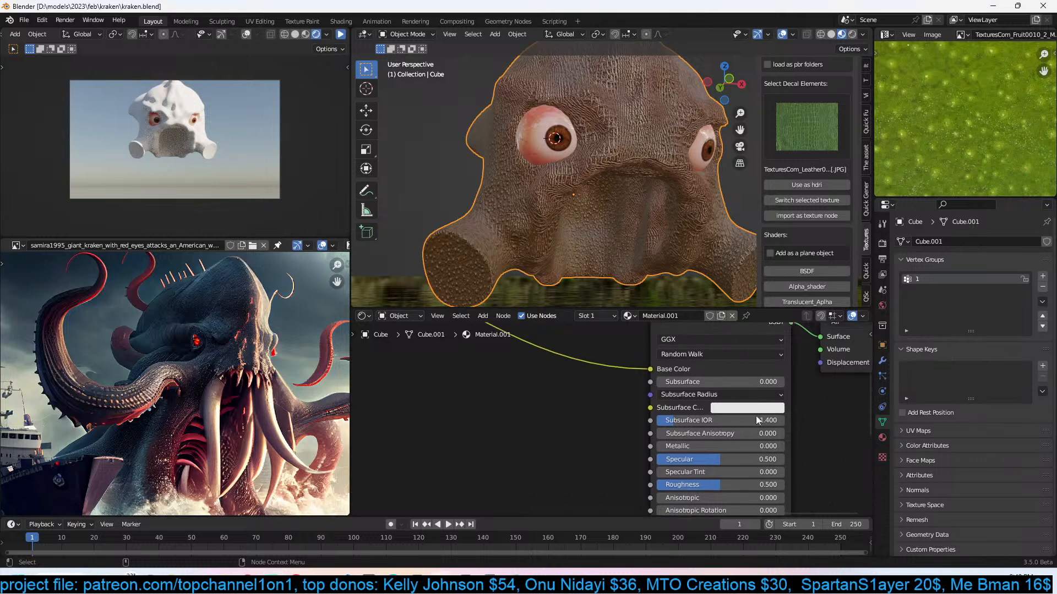
left_click_drag(710, 382, 738, 382)
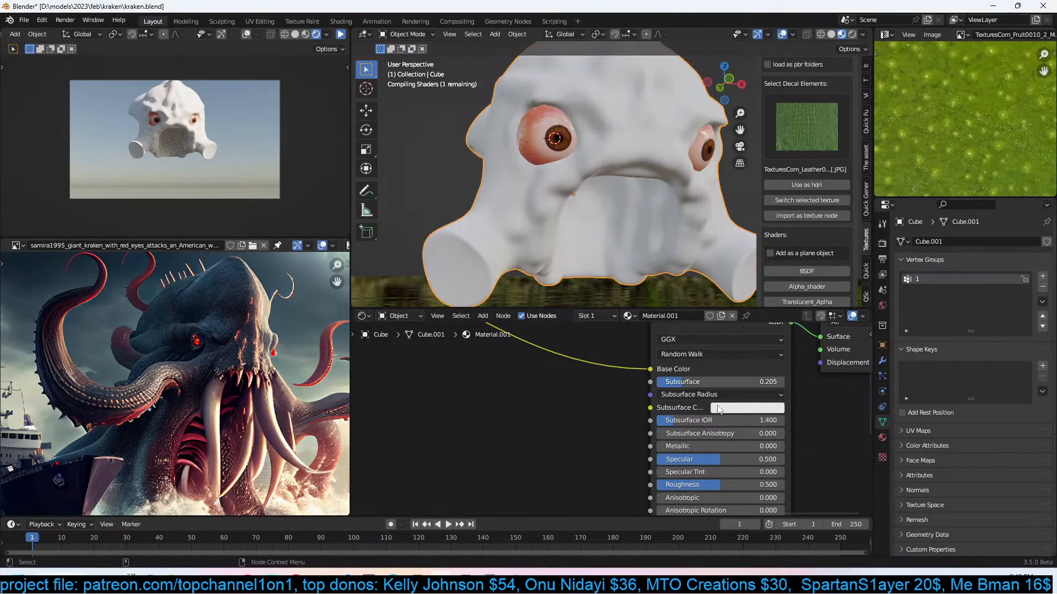
left_click(748, 408)
left_click_drag(755, 326, 752, 319)
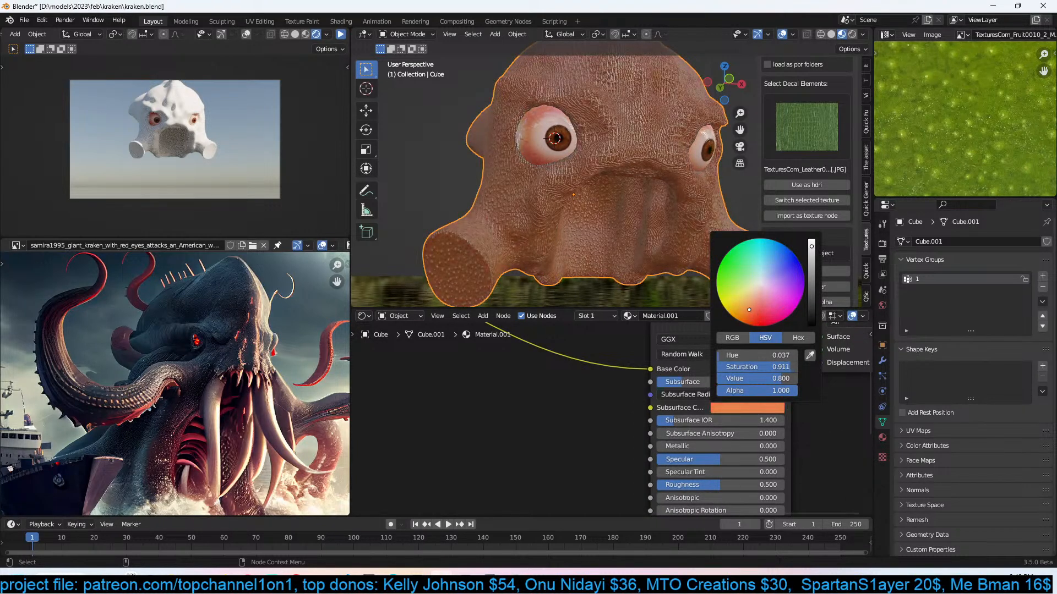
Connect the Mix node's result to the Principled BSDF's Subsurface Color as well.
middle_click_drag(487, 355, 555, 364)
scroll(643, 416, "down", 5)
left_click_drag(514, 348, 732, 440)
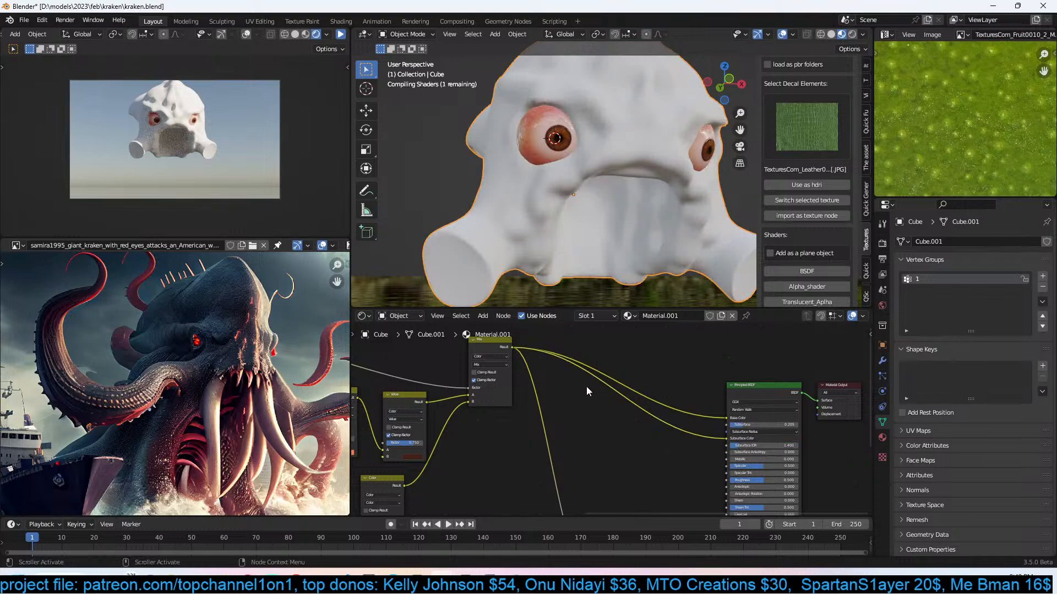
middle_click_drag(651, 224, 615, 231)
Lower the Value blending node's factor to 0.275 and change the fruit tint's B color to a lighter yellow-orange.
scroll(629, 405, "up", 3)
left_click_drag(647, 407, 610, 408)
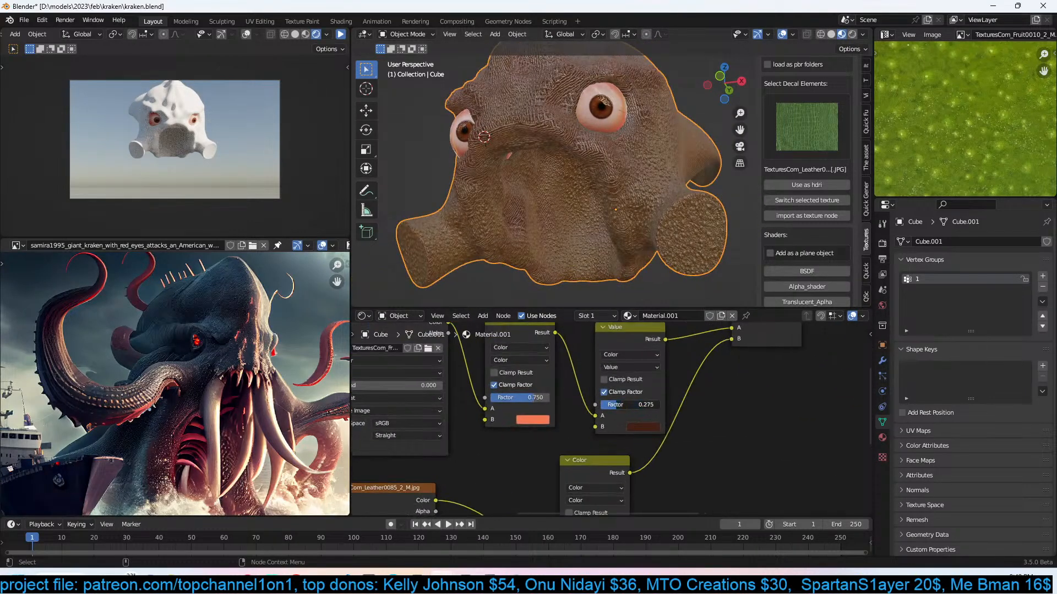
left_click(542, 419)
mouse_move(576, 312)
left_mouse_down()
mouse_move(548, 307)
mouse_move(549, 334)
left_mouse_up()
middle_click_drag(586, 255, 632, 177)
Save the file and resume the rendered preview in the camera view.
key("ctrl+s")
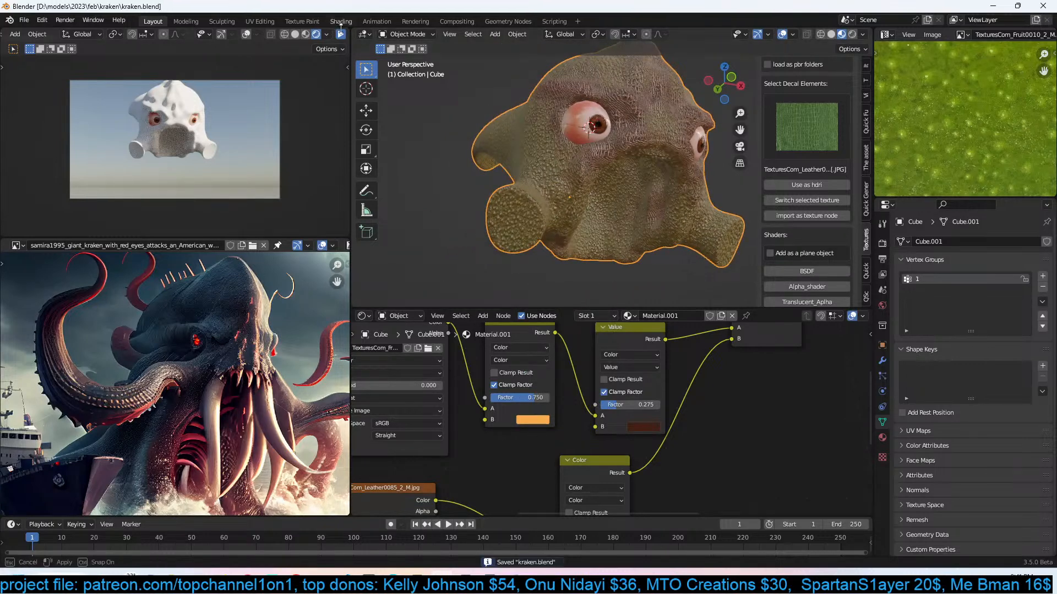
left_click(342, 35)
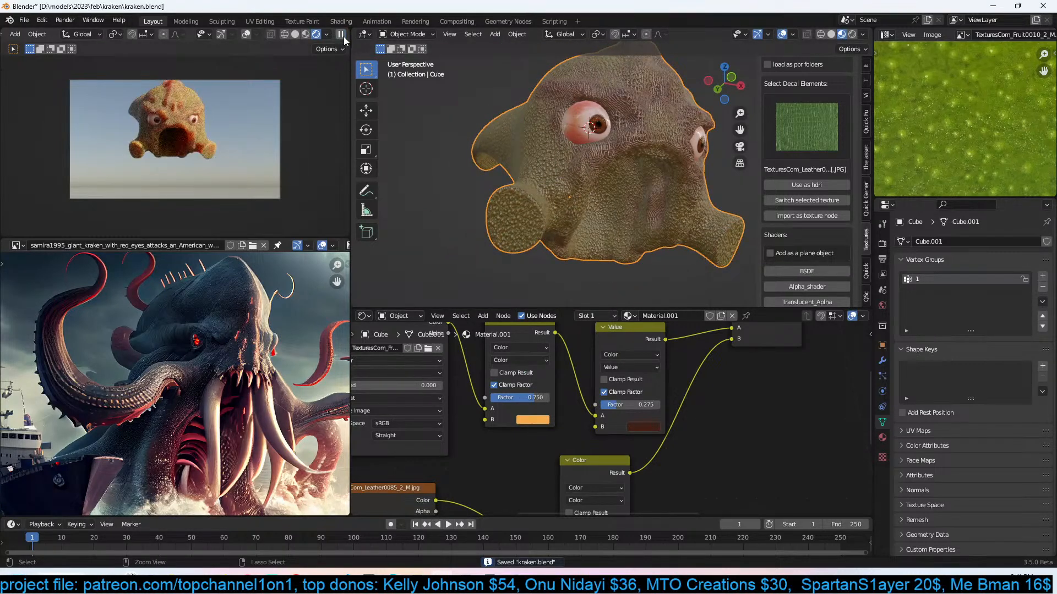
middle_click_drag(731, 402, 557, 394)
key("ctrl+s")
Reduce the Principled BSDF's Subsurface to 0.014 and save the file.
middle_click_drag(700, 365, 749, 454)
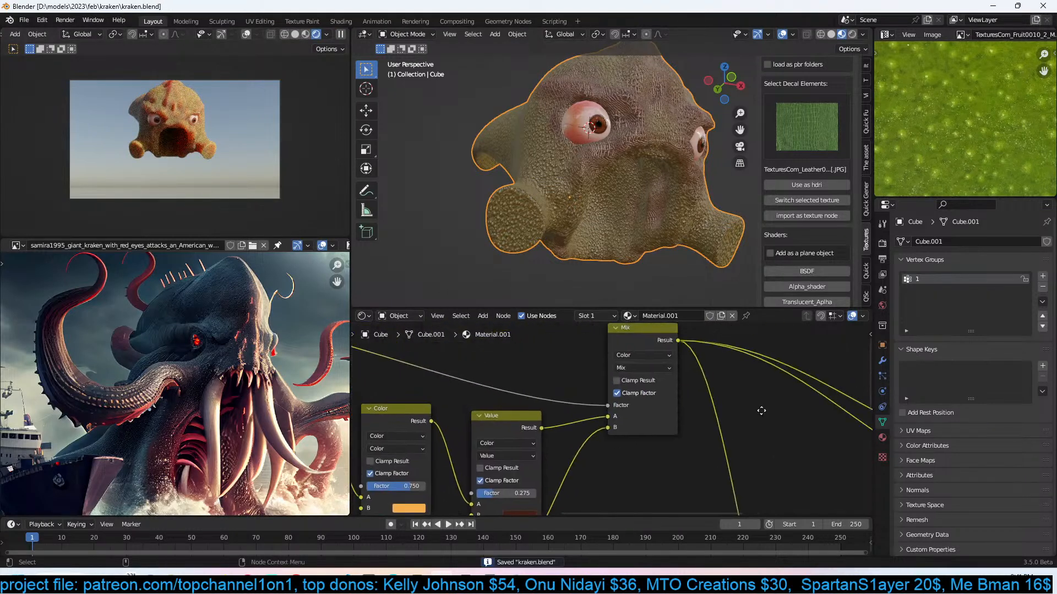
middle_click_drag(762, 411, 551, 402)
scroll(833, 412, "down", 5)
key("KP_Decimal")
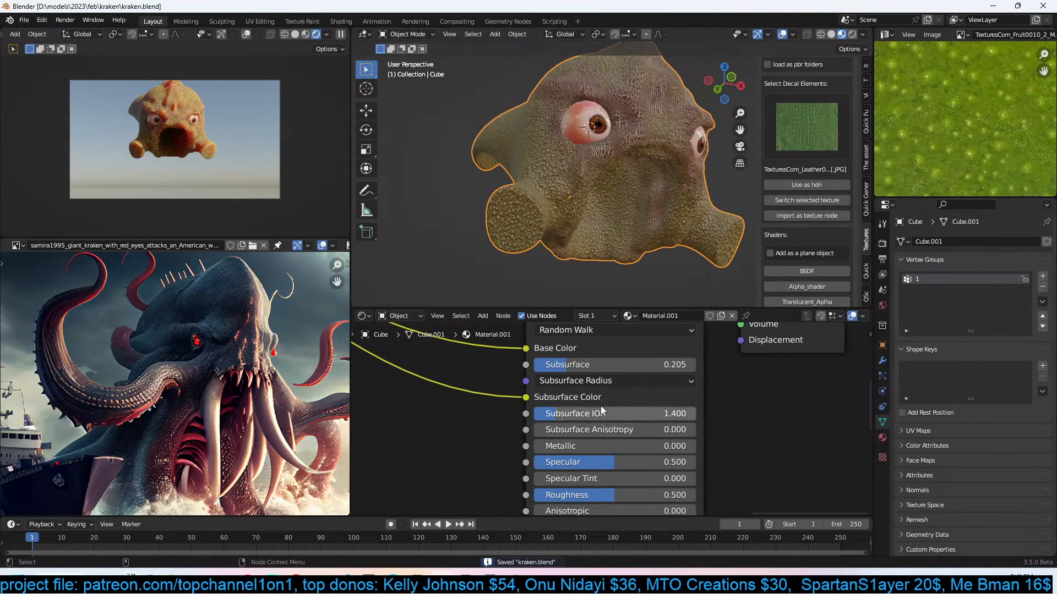
left_click_drag(582, 368, 557, 368)
left_click_drag(540, 365, 537, 365)
middle_click_drag(464, 379, 497, 382)
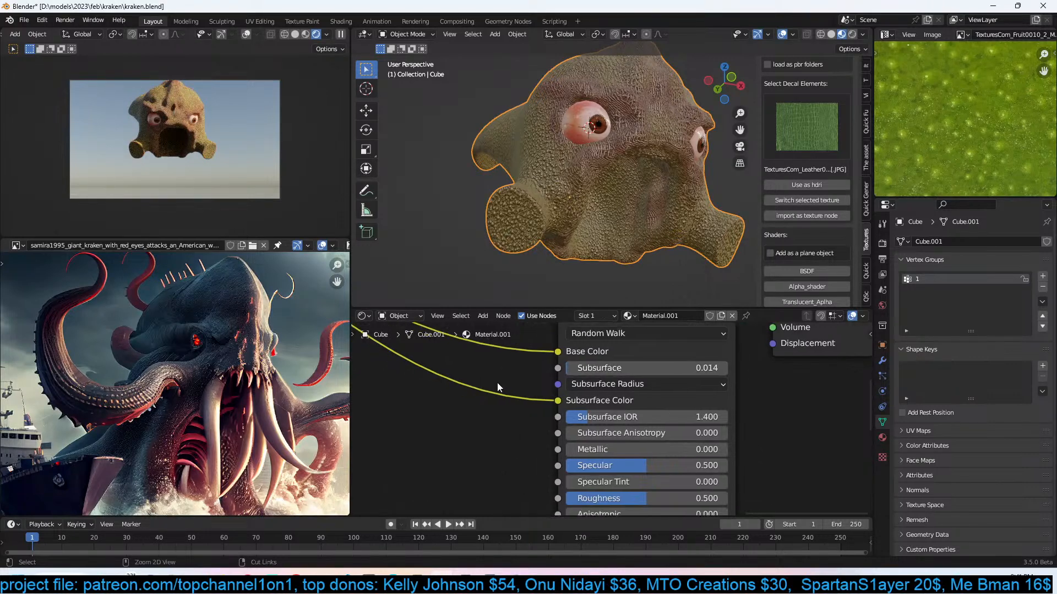
key("ctrl+s")
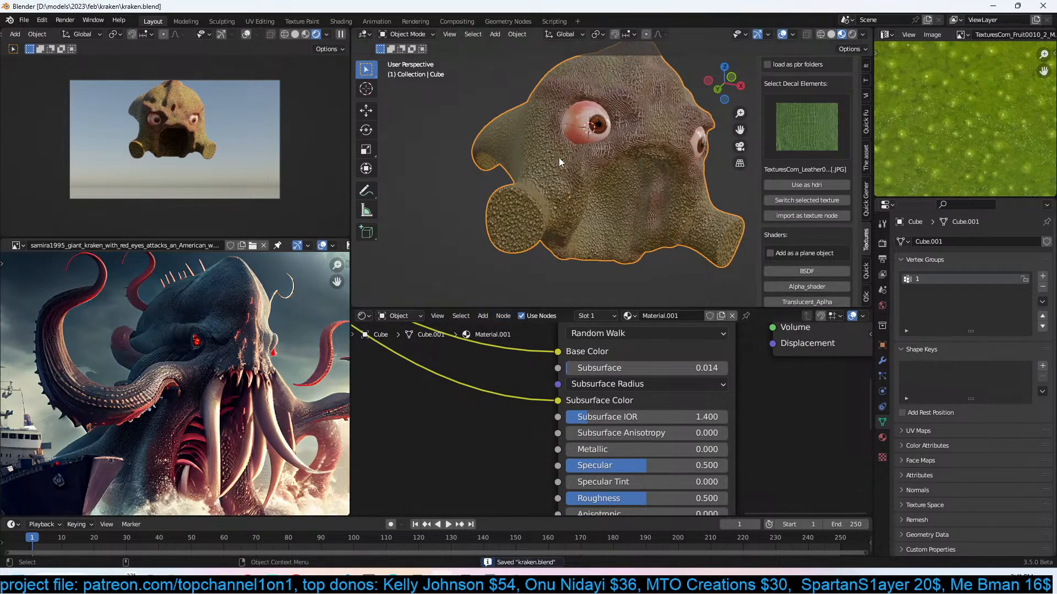
left_click(602, 137)
scroll(269, 132, "down", 3)
left_click(266, 131)
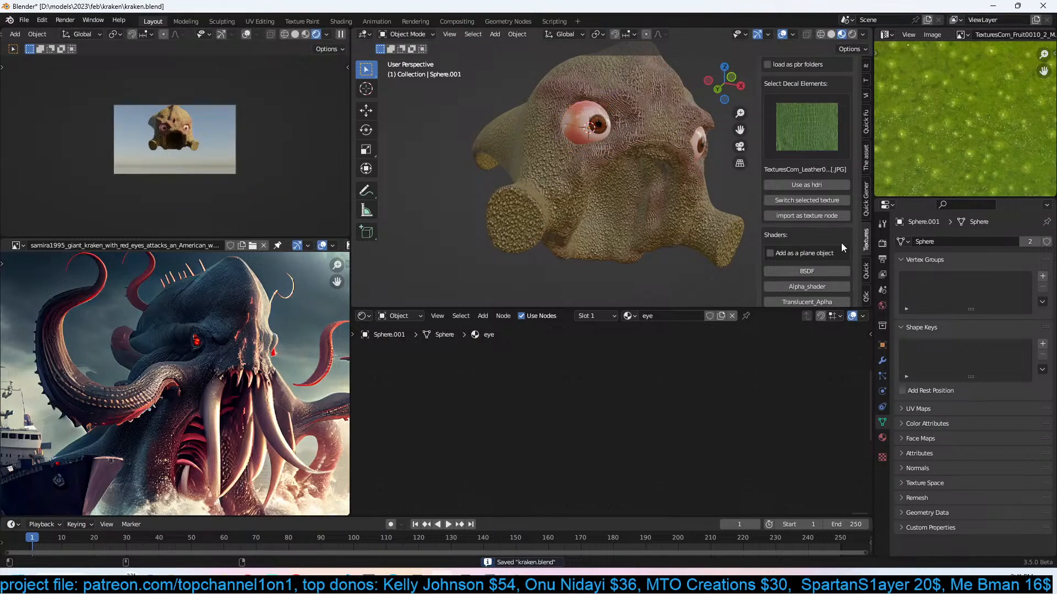
Select the kraken head, show the large 3D view in solid shading and save the file.
middle_click_drag(569, 180, 642, 236)
left_click(625, 192)
mouse_move(625, 192)
middle_mouse_down()
mouse_move(731, 150)
mouse_move(652, 143)
mouse_move(566, 177)
mouse_move(679, 180)
mouse_move(605, 160)
middle_mouse_up()
scroll(605, 165, "down", 6)
key("z")
scroll(663, 176, "up", 2)
key("ctrl+s")
scroll(577, 153, "up", 3)
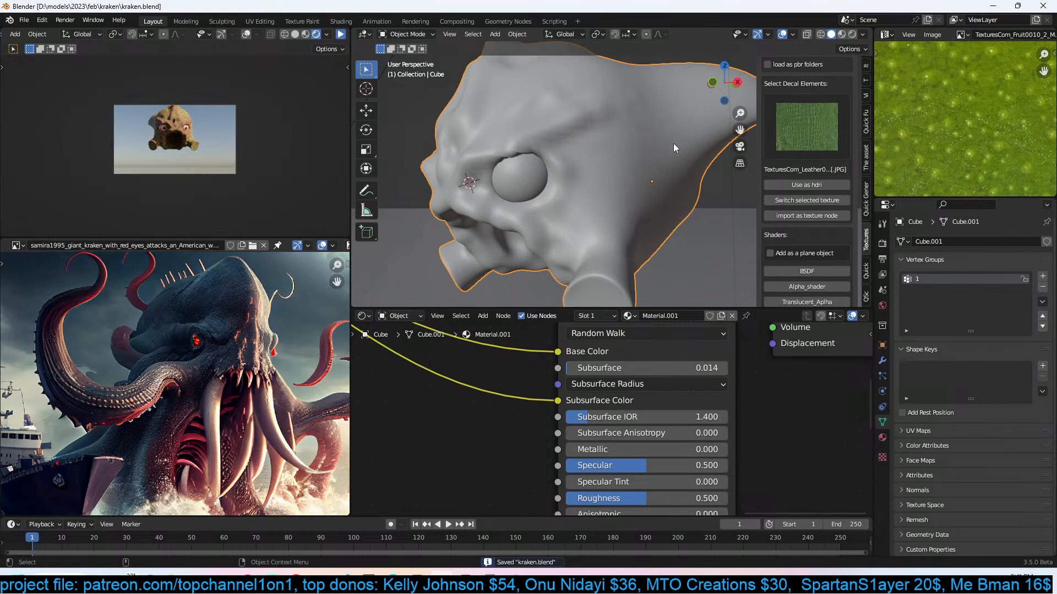
Enlarge the 3D view over the node editor with its sidebar hidden and put the head into Sculpt Mode.
key("n")
left_click_drag(701, 307, 701, 435)
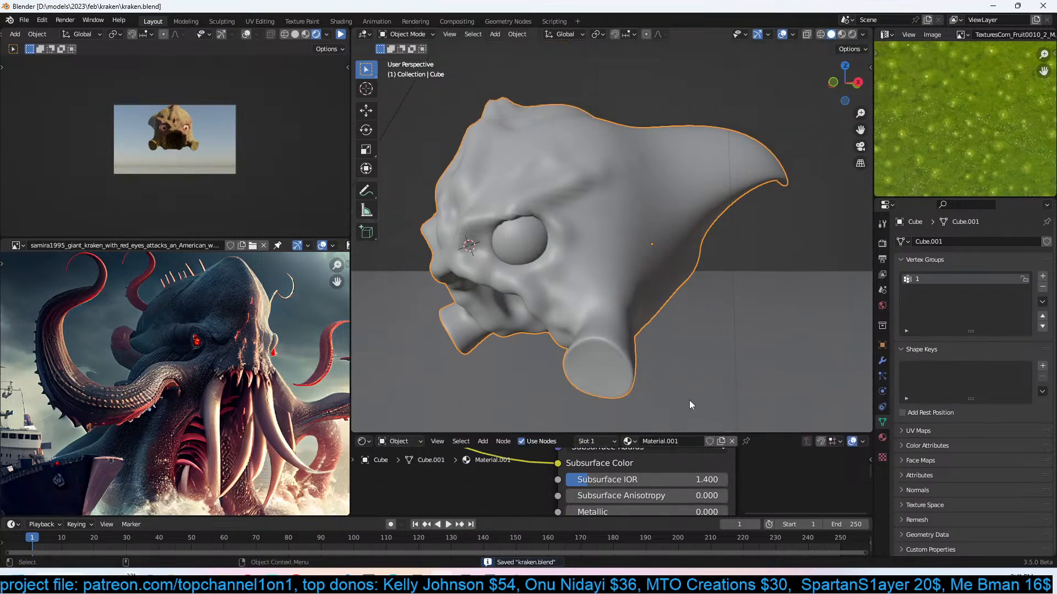
left_click(392, 34)
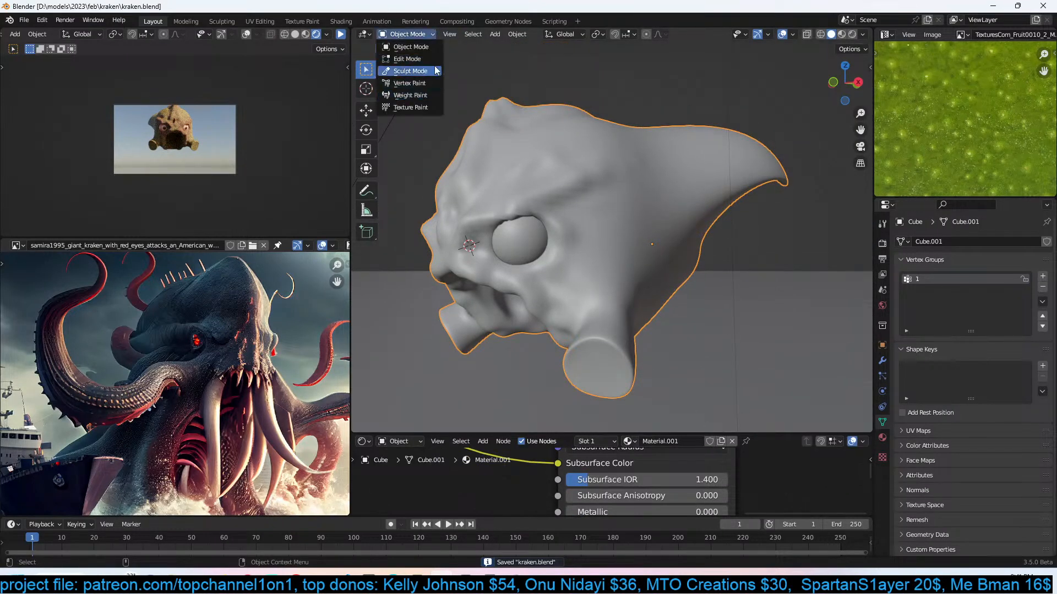
left_click(418, 69)
Try pulling the surface behind the brow with the Grab brush and undo the stroke.
mouse_move(501, 94)
middle_mouse_down()
mouse_move(564, 163)
mouse_move(523, 177)
mouse_move(534, 173)
middle_mouse_up()
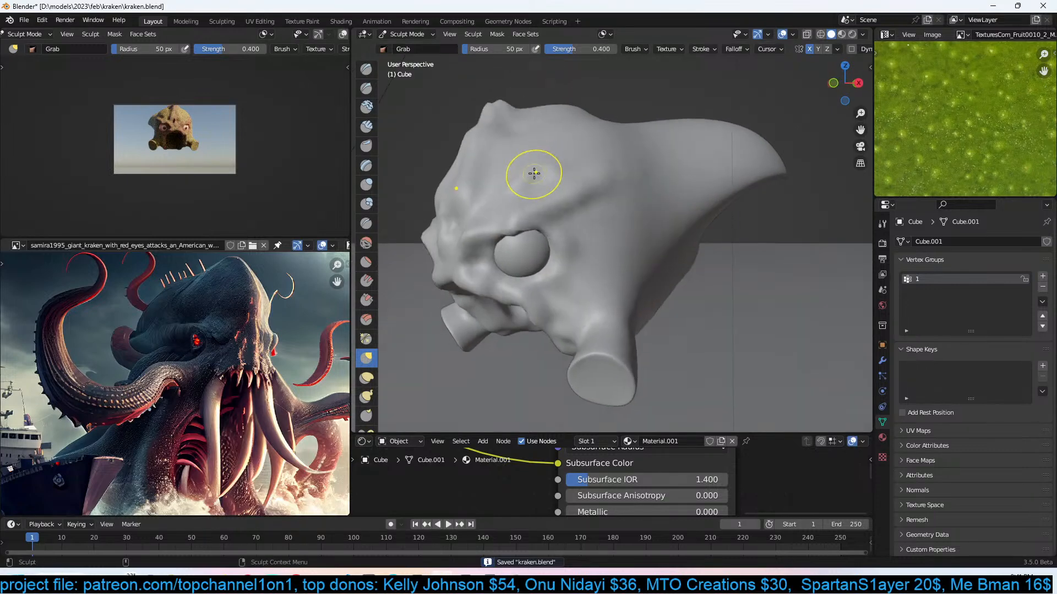
scroll(228, 335, "up", 1)
scroll(578, 216, "up", 1)
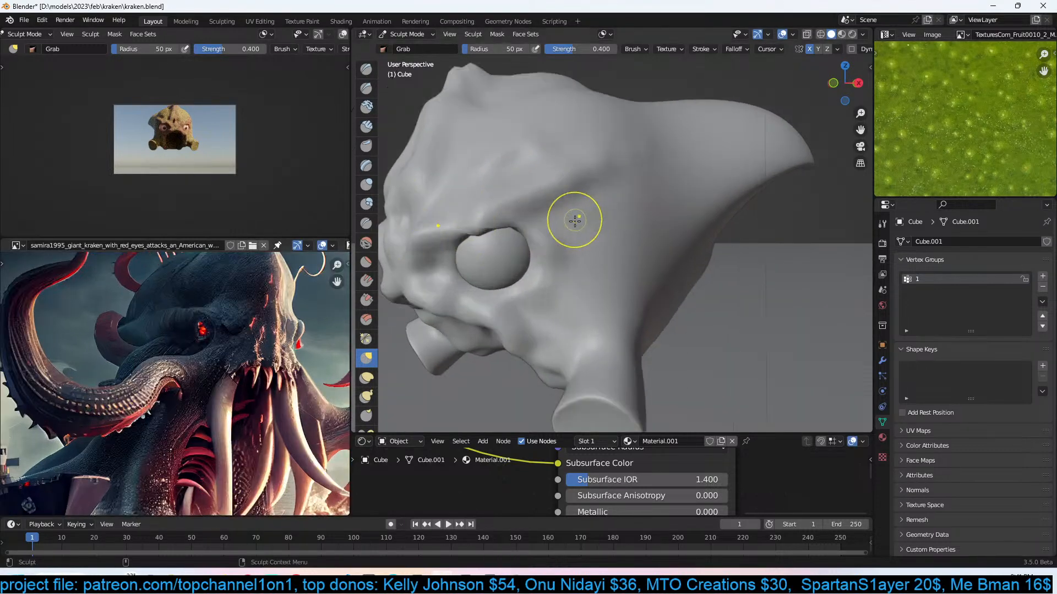
left_click_drag(619, 201, 634, 190)
key("ctrl+z")
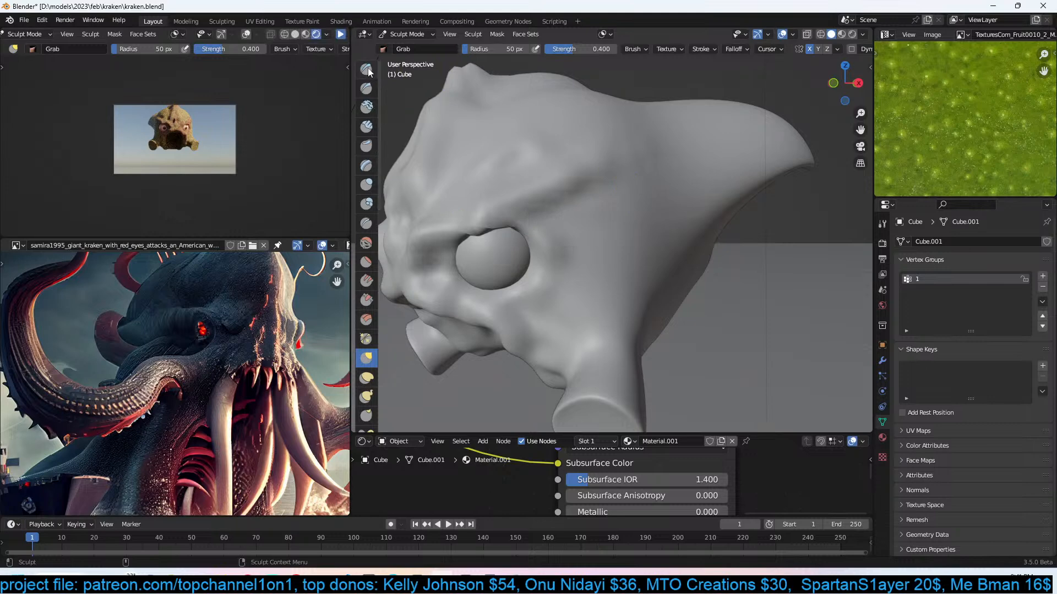
Sculpt raised ridges with the Draw brush from the brow above the eye back along the side of the head.
left_click(368, 71)
mouse_move(511, 191)
left_mouse_down()
mouse_move(630, 219)
mouse_move(707, 152)
left_mouse_up()
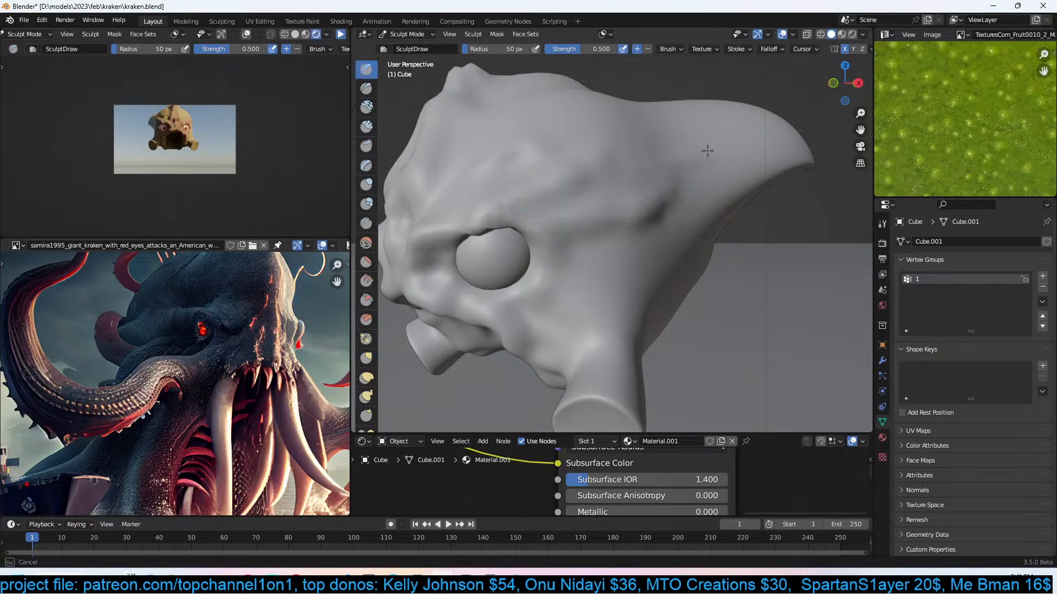
mouse_move(590, 202)
left_mouse_down()
mouse_move(621, 215)
mouse_move(557, 234)
mouse_move(601, 239)
mouse_move(573, 242)
left_mouse_up()
middle_click_drag(533, 227, 497, 215)
mouse_move(497, 216)
left_mouse_down()
mouse_move(667, 190)
mouse_move(751, 149)
left_mouse_up()
middle_click_drag(751, 149, 475, 208)
middle_click_drag(526, 182, 462, 228)
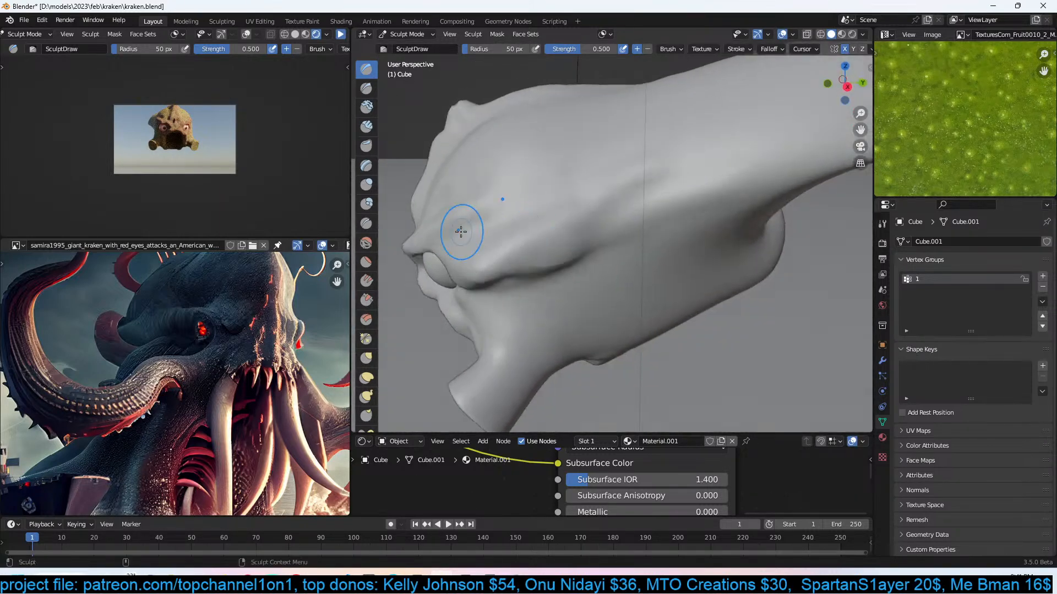
left_click_drag(668, 190, 742, 146)
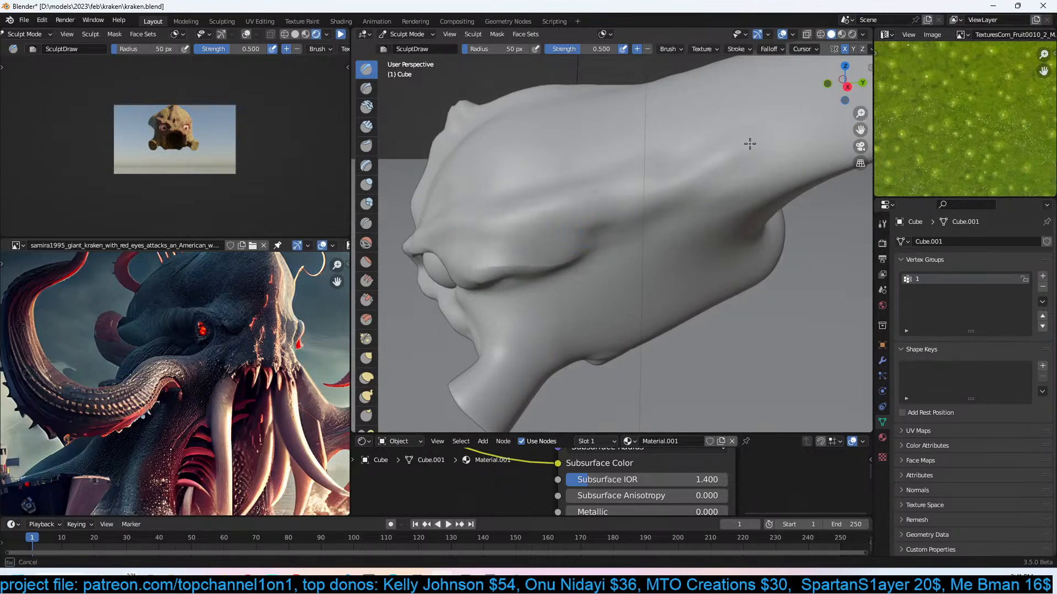
Sculpt more raised ridges with the Draw brush along the side and top of the head above the brow.
mouse_move(679, 188)
middle_mouse_down()
mouse_move(547, 184)
mouse_move(611, 208)
mouse_move(602, 177)
middle_mouse_up()
scroll(628, 173, "down", 4)
scroll(590, 197, "up", 2)
mouse_move(599, 181)
left_mouse_down()
mouse_move(556, 206)
mouse_move(602, 187)
left_mouse_up()
mouse_move(625, 192)
middle_mouse_down()
mouse_move(590, 206)
mouse_move(550, 242)
mouse_move(710, 159)
mouse_move(828, 163)
mouse_move(710, 220)
mouse_move(537, 236)
middle_mouse_up()
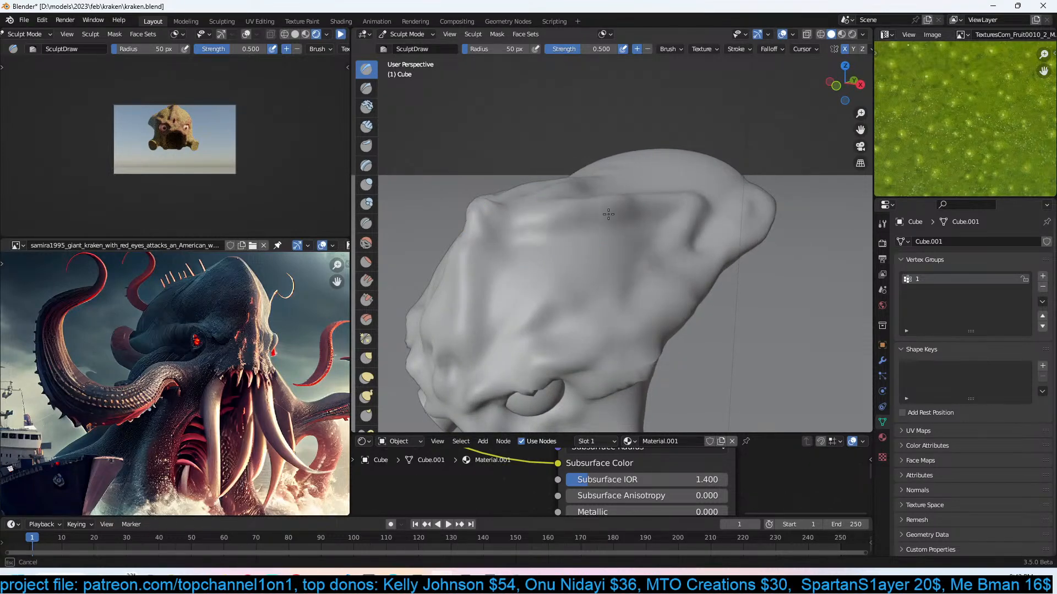
mouse_move(564, 215)
left_mouse_down()
mouse_move(523, 234)
mouse_move(495, 270)
mouse_move(485, 338)
mouse_move(567, 229)
left_mouse_up()
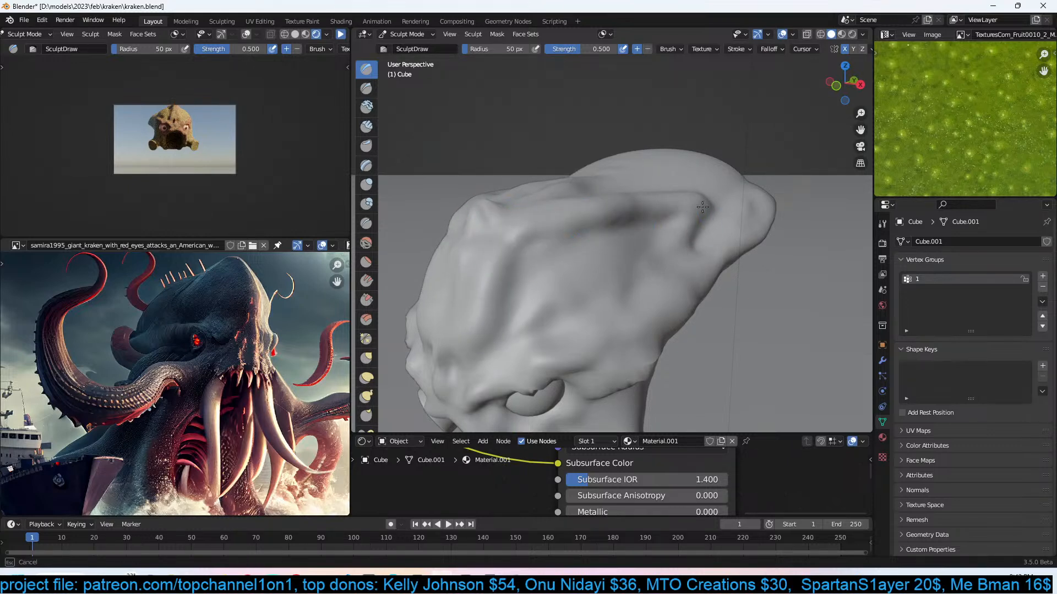
Build up bumps and folds with the Draw brush across the front of the face and the forehead between the eyes.
scroll(672, 261, "down", 7)
scroll(749, 208, "up", 5)
middle_click_drag(673, 261, 701, 229)
left_click_drag(701, 229, 688, 186)
mouse_move(741, 182)
middle_mouse_down()
mouse_move(622, 205)
mouse_move(672, 193)
middle_mouse_up()
left_click_drag(672, 193, 645, 236)
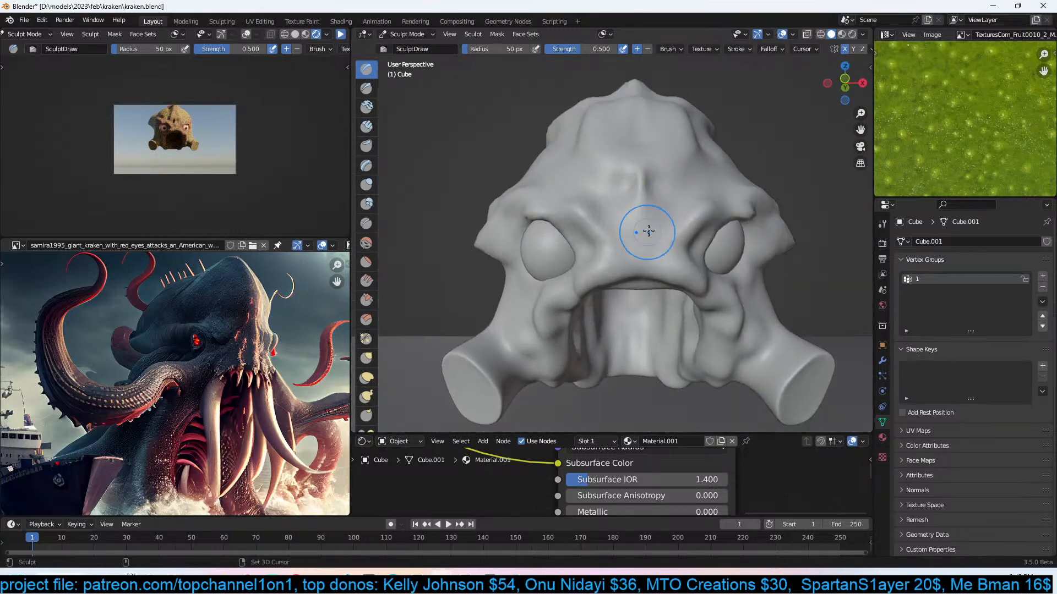
Pull pointed fangs downward from the upper lip and the mouth's lower corners with the Snake Hook brush.
mouse_move(705, 222)
middle_mouse_down()
mouse_move(668, 215)
mouse_move(706, 267)
mouse_move(580, 208)
mouse_move(436, 164)
middle_mouse_up()
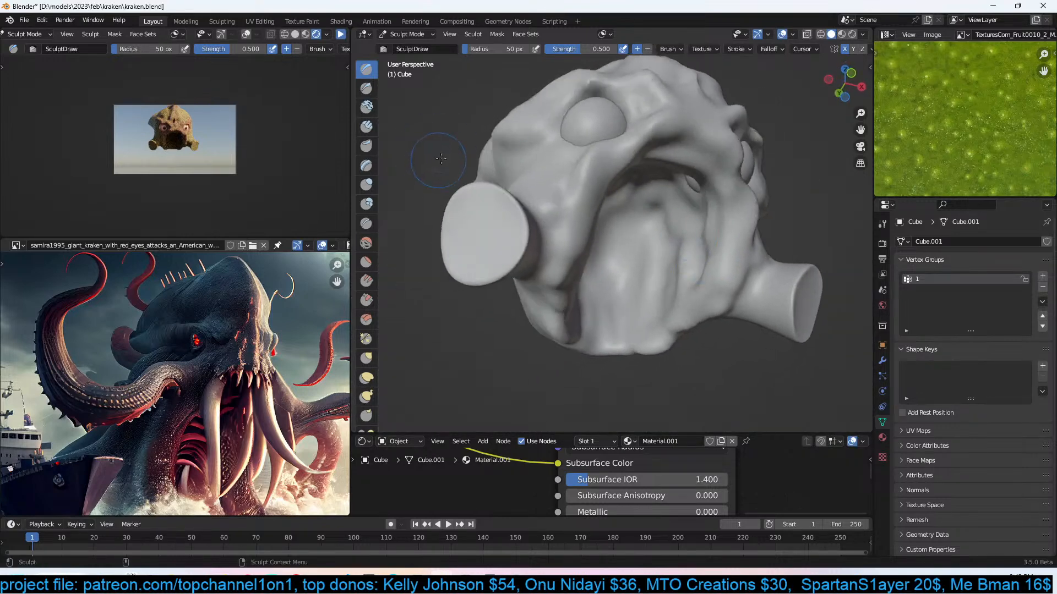
scroll(355, 266, "down", 3)
left_click(366, 330)
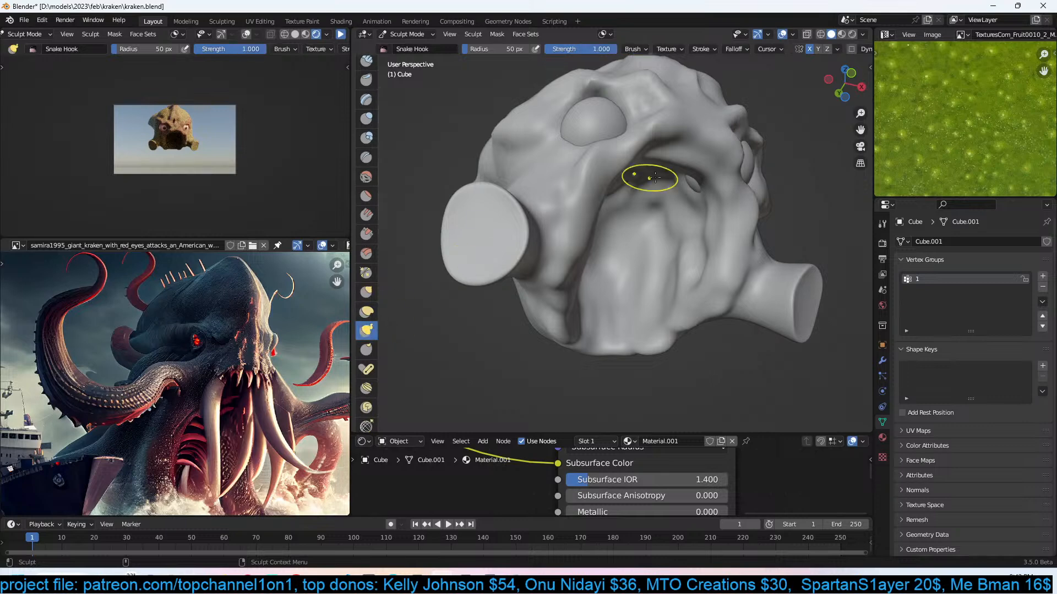
scroll(739, 204, "up", 3)
scroll(770, 281, "down", 3)
mouse_move(743, 275)
middle_mouse_down()
mouse_move(547, 302)
mouse_move(656, 260)
middle_mouse_up()
left_click_drag(639, 300, 620, 344)
mouse_move(641, 301)
middle_mouse_down()
mouse_move(645, 322)
mouse_move(623, 335)
middle_mouse_up()
left_click_drag(539, 243, 539, 263)
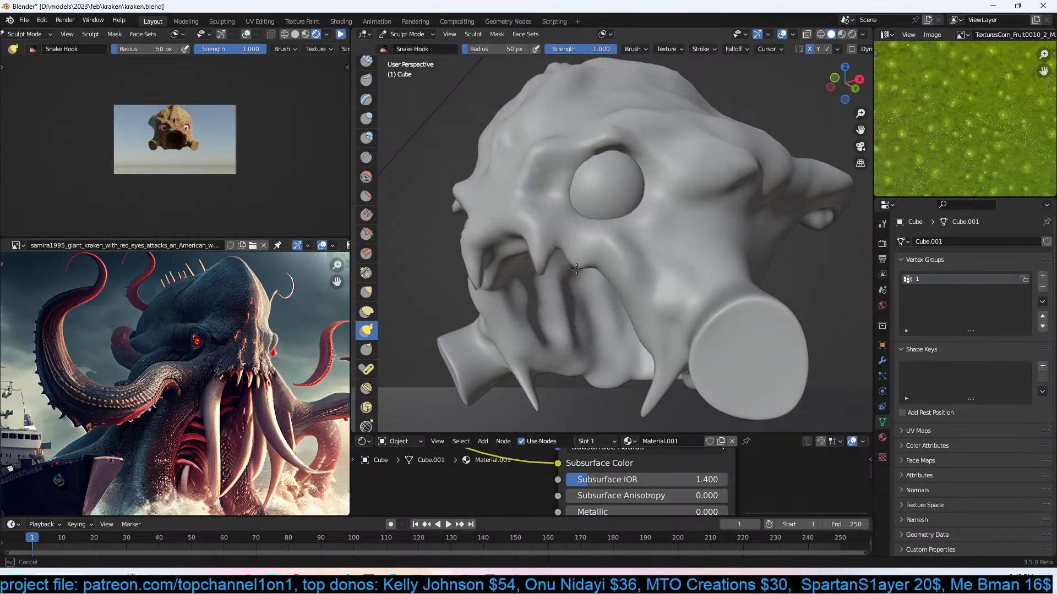
Pull additional smaller fangs from the cheek edge along the side of the mouth with Snake Hook.
mouse_move(584, 275)
middle_mouse_down()
mouse_move(666, 264)
mouse_move(747, 229)
mouse_move(750, 266)
mouse_move(590, 217)
mouse_move(664, 255)
middle_mouse_up()
scroll(664, 254, "up", 3)
mouse_move(750, 288)
middle_mouse_down()
mouse_move(630, 295)
mouse_move(541, 340)
middle_mouse_up()
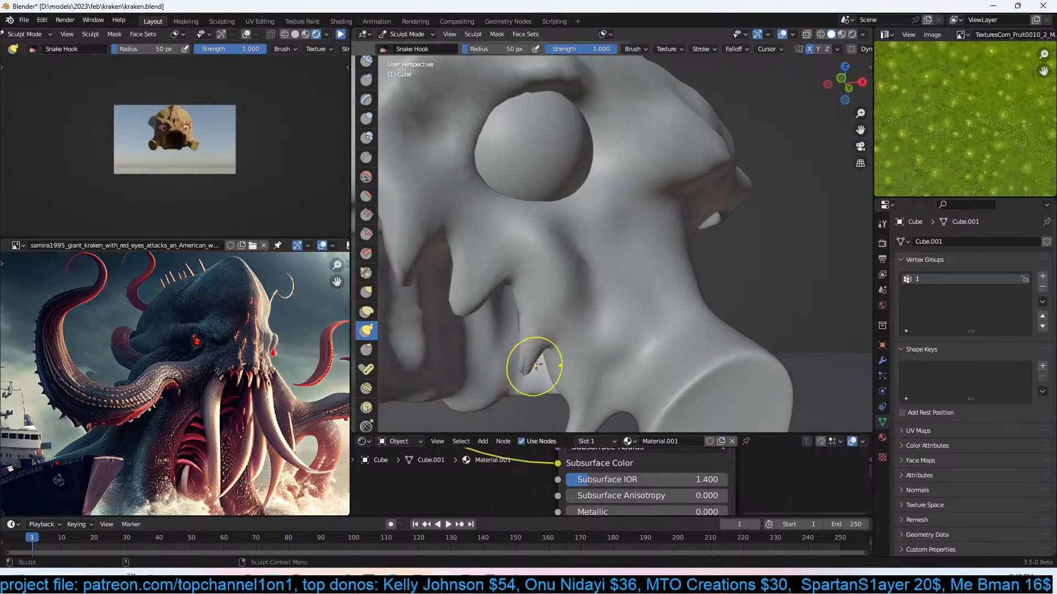
mouse_move(582, 293)
middle_mouse_down()
mouse_move(544, 270)
mouse_move(633, 261)
mouse_move(675, 217)
mouse_move(639, 196)
mouse_move(733, 199)
mouse_move(738, 217)
mouse_move(677, 261)
middle_mouse_up()
scroll(545, 269, "down", 6)
scroll(633, 261, "up", 4)
scroll(633, 261, "up", 3)
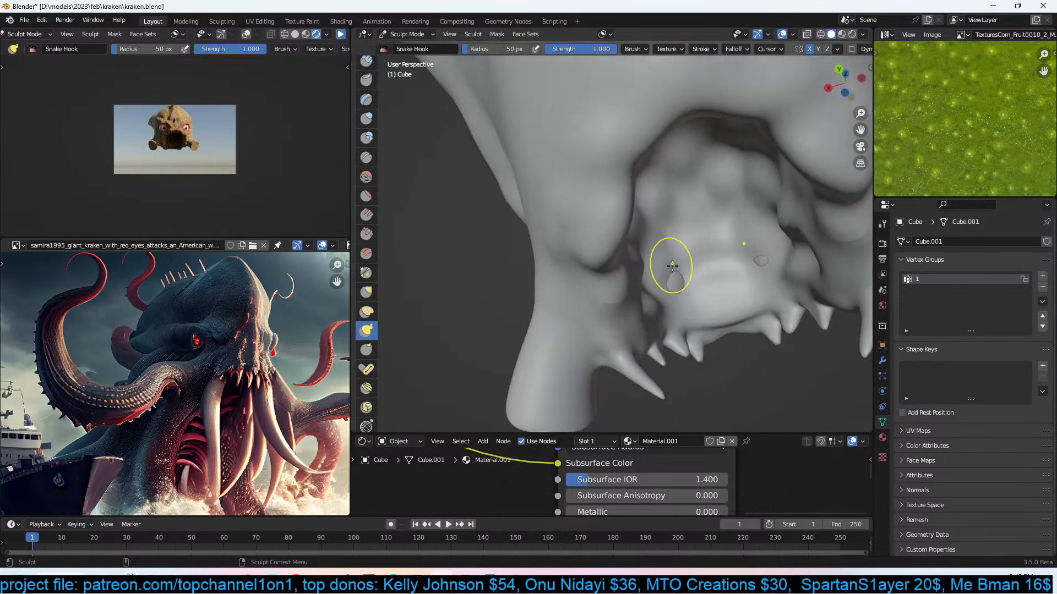
Pull rows of inward-pointing teeth from the inner side walls of the mouth with Snake Hook.
left_click_drag(645, 300, 657, 305)
middle_click_drag(669, 303, 631, 303)
left_click_drag(692, 326, 695, 324)
mouse_move(695, 325)
middle_mouse_down()
mouse_move(523, 292)
mouse_move(565, 287)
middle_mouse_up()
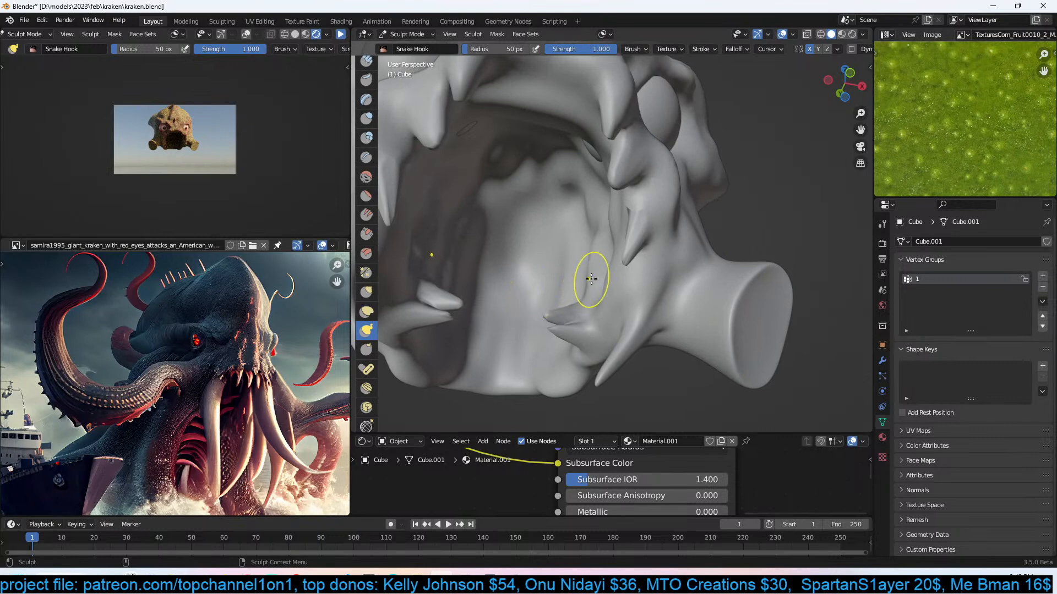
left_click_drag(574, 288, 558, 288)
middle_click_drag(587, 264, 585, 259)
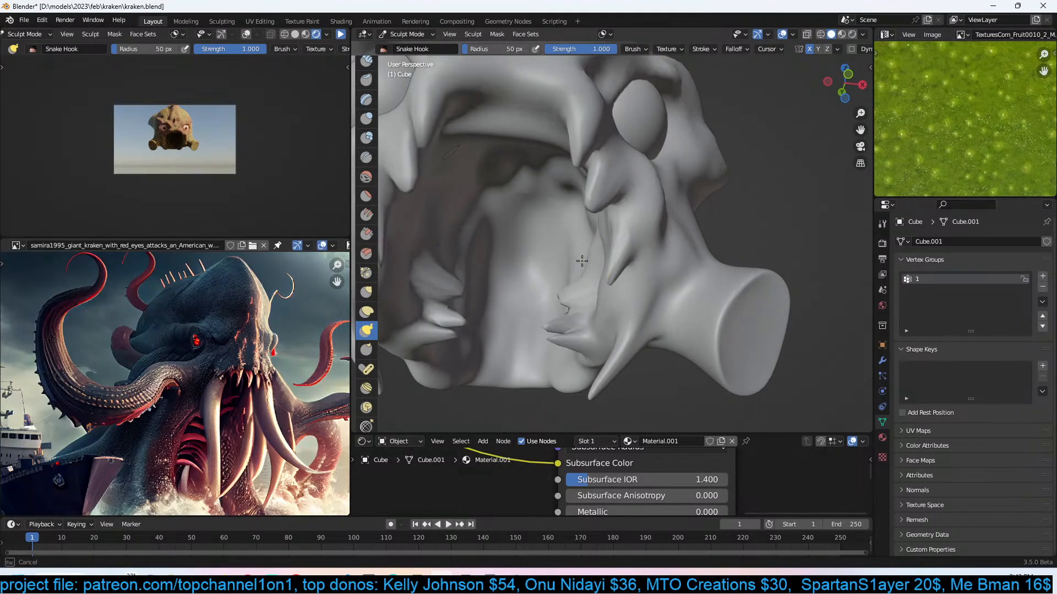
left_click_drag(580, 261, 551, 273)
left_click_drag(566, 224, 556, 208)
Try pulling a tentacle out of the limb stump's end with Snake Hook and undo the stroke.
scroll(567, 212, "down", 4)
mouse_move(597, 220)
middle_mouse_down()
mouse_move(562, 249)
mouse_move(720, 248)
mouse_move(684, 214)
middle_mouse_up()
scroll(684, 214, "up", 3)
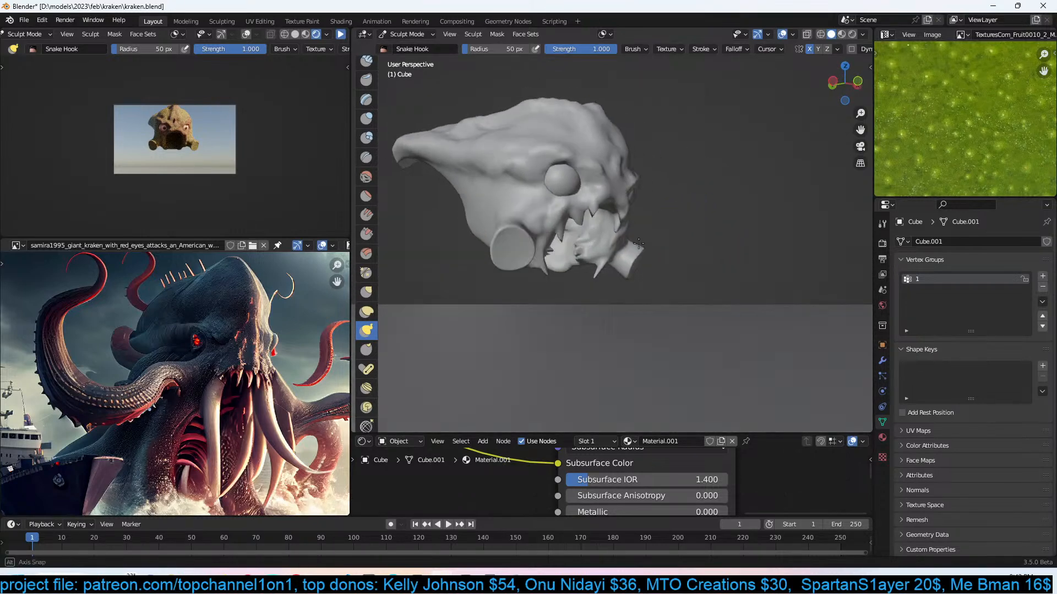
left_click_drag(646, 277, 774, 286)
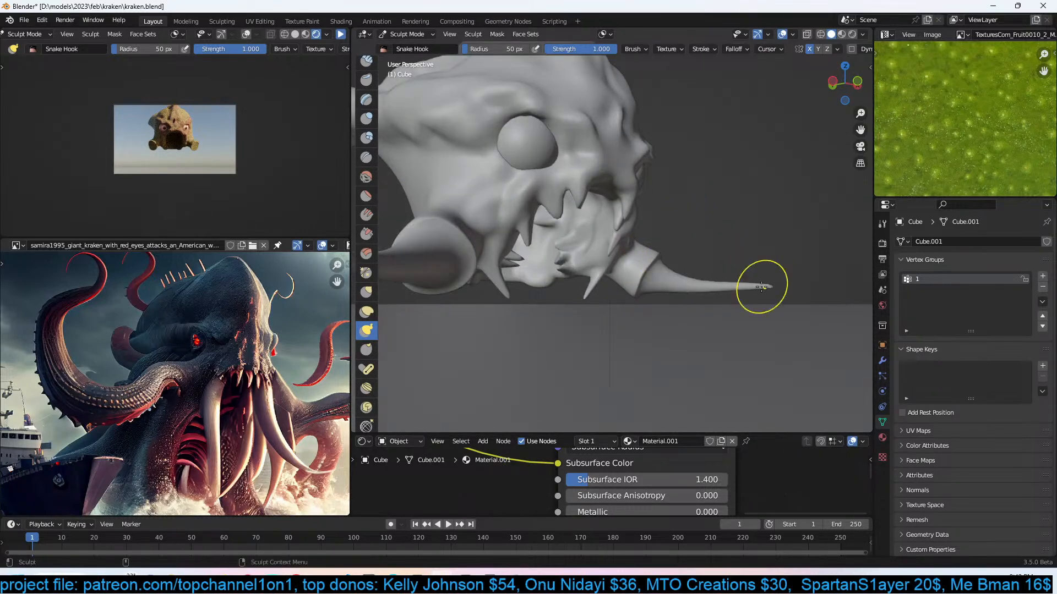
key("ctrl+z")
Try pulling a long spike sideways from the head behind the eye several times, undoing each stroke.
mouse_move(668, 276)
middle_mouse_down()
mouse_move(649, 224)
mouse_move(638, 268)
mouse_move(632, 229)
middle_mouse_up()
mouse_move(633, 229)
left_mouse_down()
mouse_move(721, 225)
mouse_move(730, 237)
mouse_move(788, 249)
left_mouse_up()
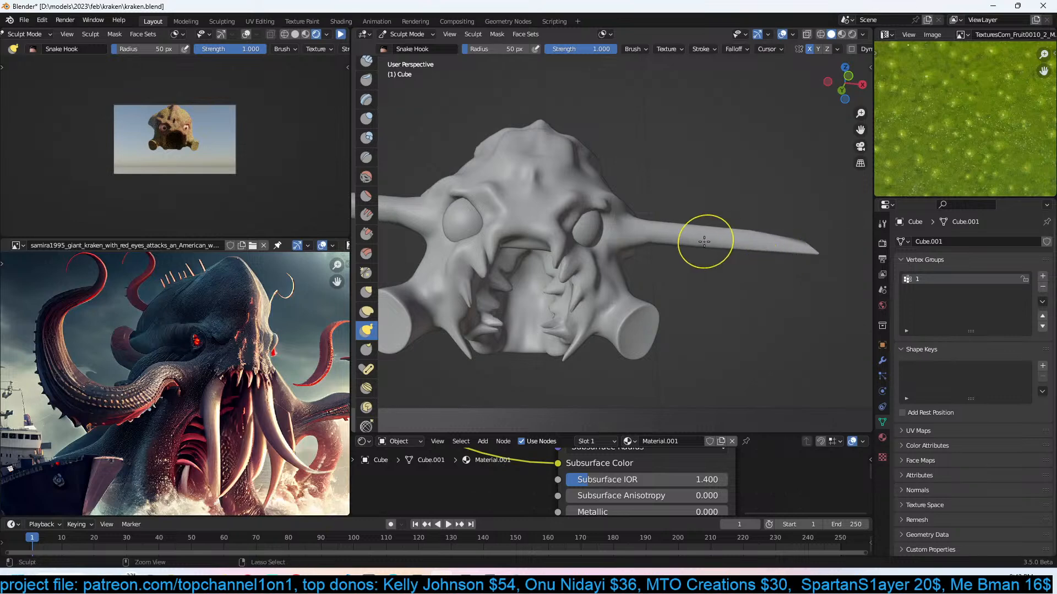
key("ctrl+z")
key("ctrl+z")
key("ctrl+z")
mouse_move(643, 234)
left_mouse_down()
mouse_move(713, 192)
mouse_move(792, 211)
left_mouse_up()
key("ctrl+z")
key("ctrl+z")
mouse_move(640, 231)
left_mouse_down()
mouse_move(731, 185)
mouse_move(746, 206)
left_mouse_up()
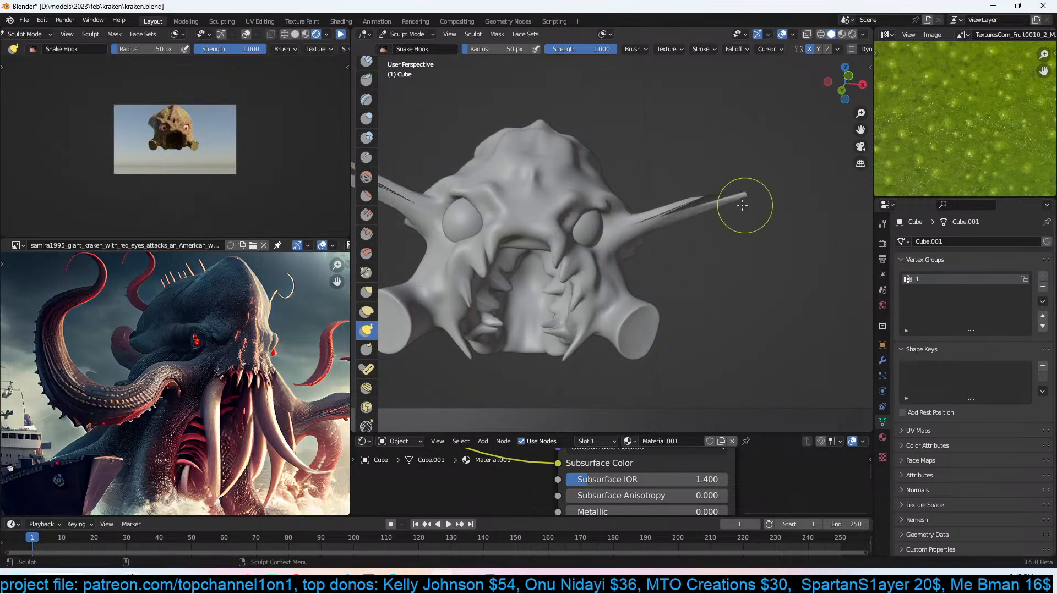
key("ctrl+z")
mouse_move(636, 229)
left_mouse_down()
mouse_move(738, 181)
mouse_move(763, 199)
mouse_move(786, 177)
mouse_move(825, 177)
left_mouse_up()
key("ctrl+z")
key("ctrl+z")
mouse_move(825, 177)
middle_mouse_down()
mouse_move(793, 215)
mouse_move(484, 237)
mouse_move(560, 217)
mouse_move(546, 238)
mouse_move(517, 193)
middle_mouse_up()
key("ctrl+z")
key("ctrl+z")
Pull short pointed horns outward from the brow ends behind both eyes with Snake Hook.
mouse_move(585, 216)
middle_mouse_down()
mouse_move(599, 208)
mouse_move(715, 217)
mouse_move(654, 229)
mouse_move(650, 197)
mouse_move(665, 189)
middle_mouse_up()
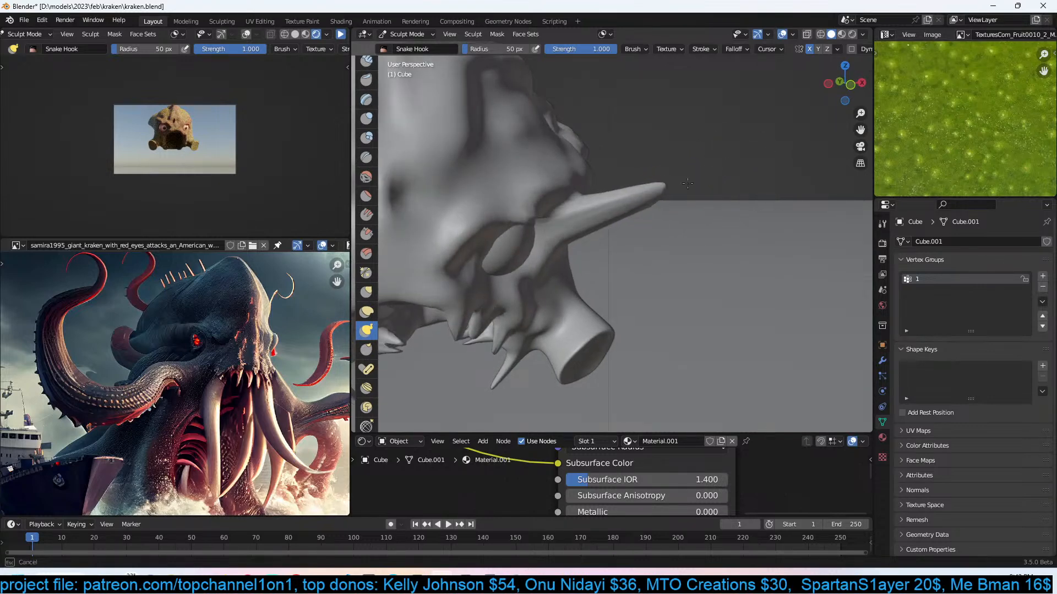
mouse_move(723, 201)
middle_mouse_down()
mouse_move(639, 196)
mouse_move(733, 177)
mouse_move(602, 165)
middle_mouse_up()
middle_click_drag(614, 211, 633, 236)
left_click_drag(633, 236, 450, 287)
key("ctrl+z")
mouse_move(633, 241)
middle_mouse_down()
mouse_move(611, 267)
mouse_move(559, 279)
mouse_move(653, 271)
mouse_move(590, 301)
mouse_move(579, 295)
mouse_move(637, 279)
middle_mouse_up()
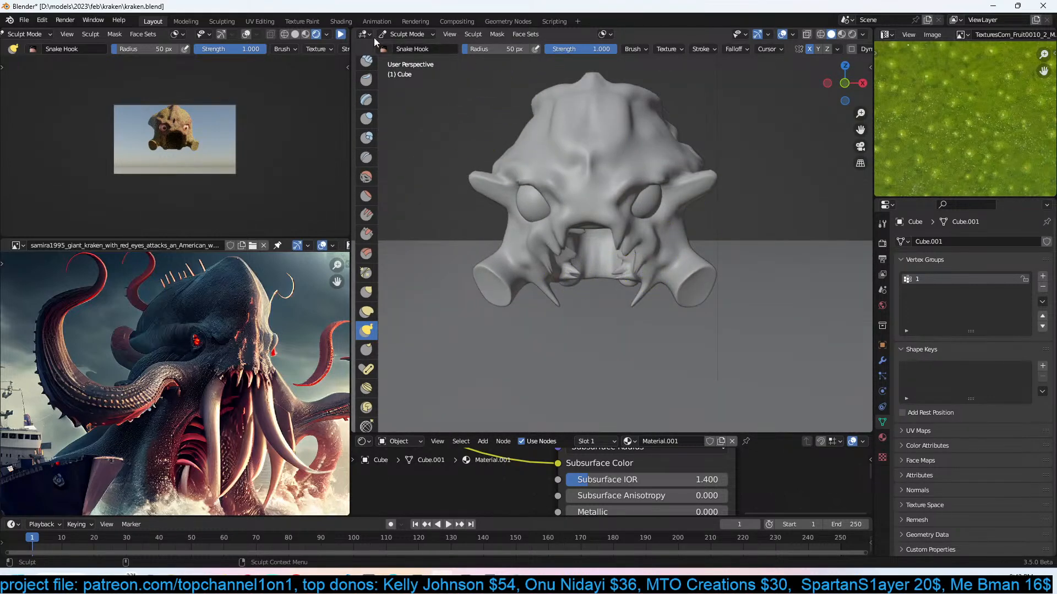
middle_click_drag(546, 175, 545, 187)
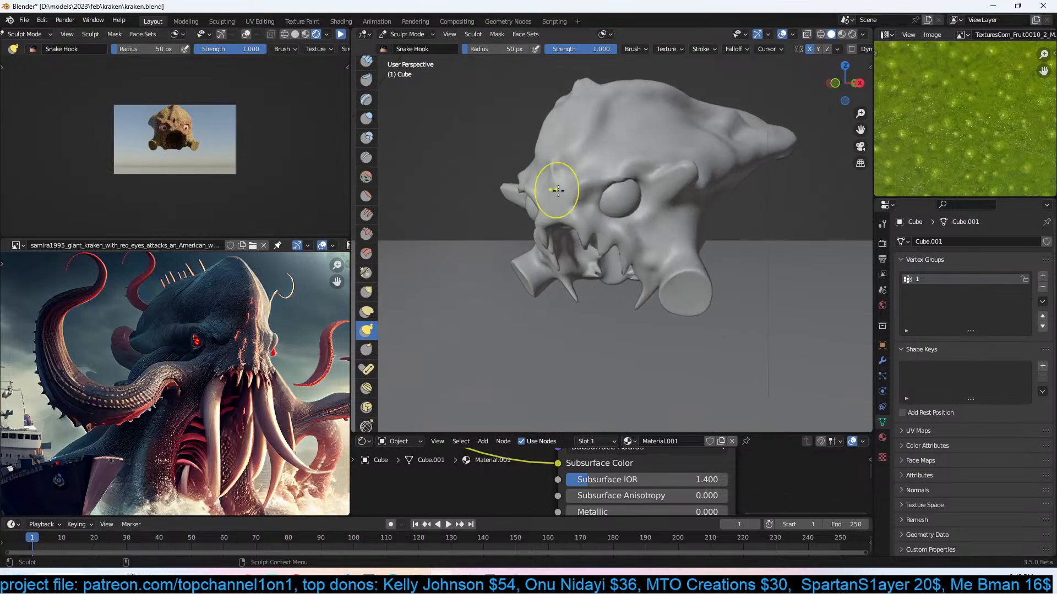
Take the head out of Sculpt Mode and into Edit Mode with vertex selection and nothing selected.
left_click(411, 34)
left_click(404, 47)
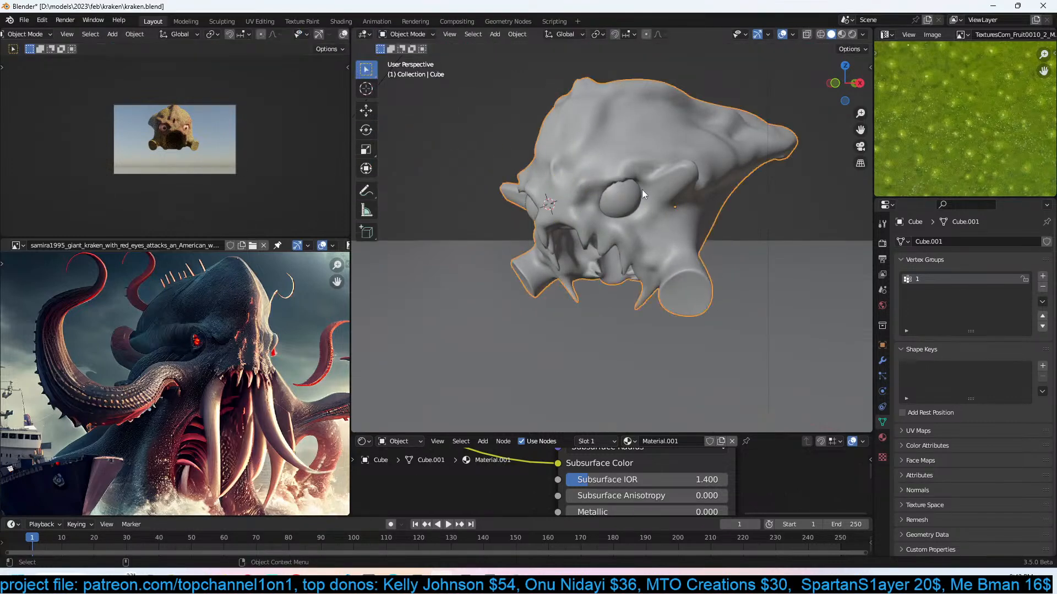
key("Tab")
key("Tab")
key("Tab")
middle_click_drag(658, 265, 711, 192)
key("alt+a")
key("Tab")
key("Tab")
middle_click_drag(660, 267, 599, 228)
key("3")
scroll(698, 288, "up", 2)
scroll(599, 228, "up", 2)
key("1")
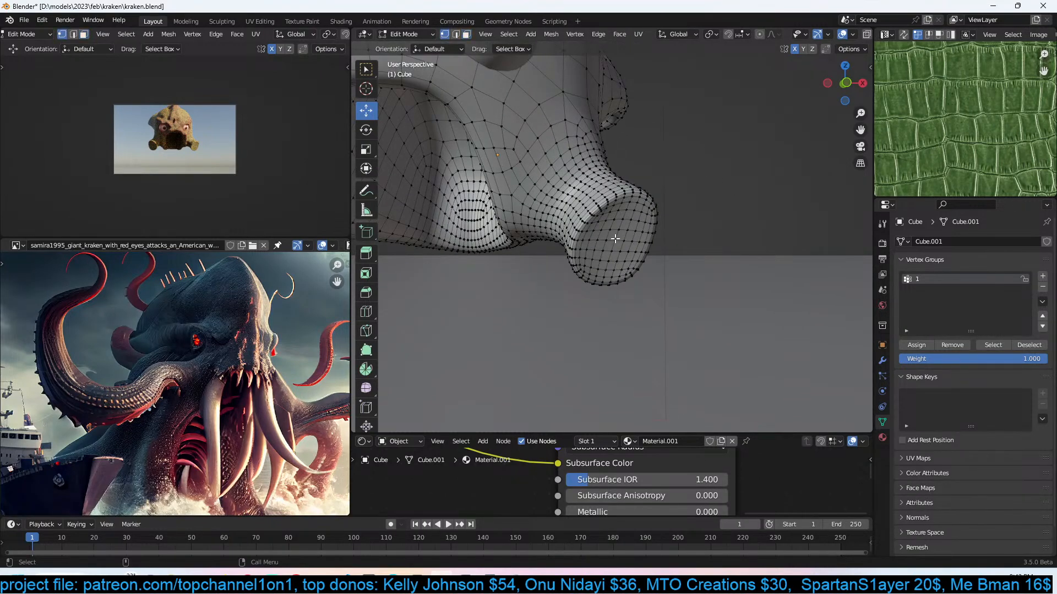
Select the centre vertex of the positive-X limb stump's end cap and grow the selection over the whole cap.
left_click(614, 241)
key("ctrl+KP_Add")
key("ctrl+KP_Add")
key("ctrl+KP_Add")
key("ctrl+KP_Add")
key("ctrl+KP_Add")
key("ctrl+KP_Add")
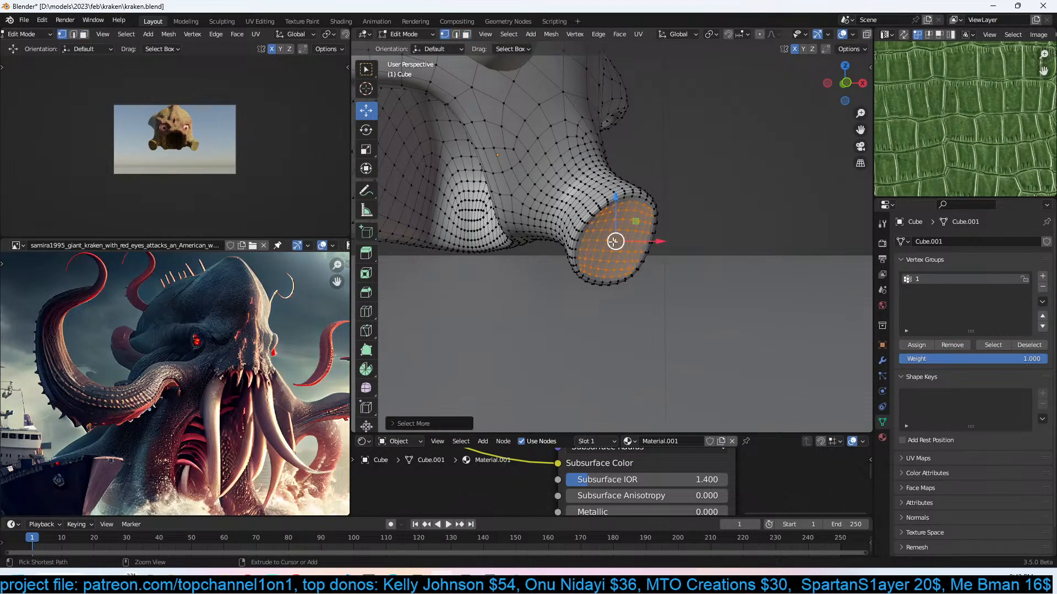
Extrude the selected cap in several segments to form a tentacle that runs forward and curves upward.
scroll(614, 241, "down", 3)
middle_click_drag(612, 242, 668, 236)
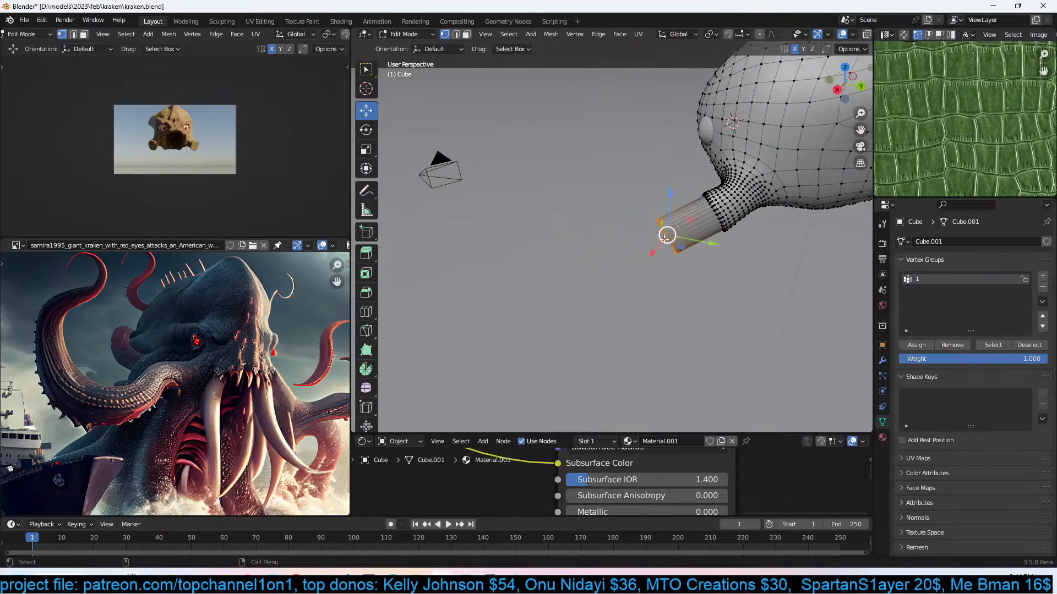
right_click(614, 244, "ctrl")
right_click(543, 213, "ctrl")
middle_click_drag(511, 172, 556, 143)
right_click(516, 111, "ctrl")
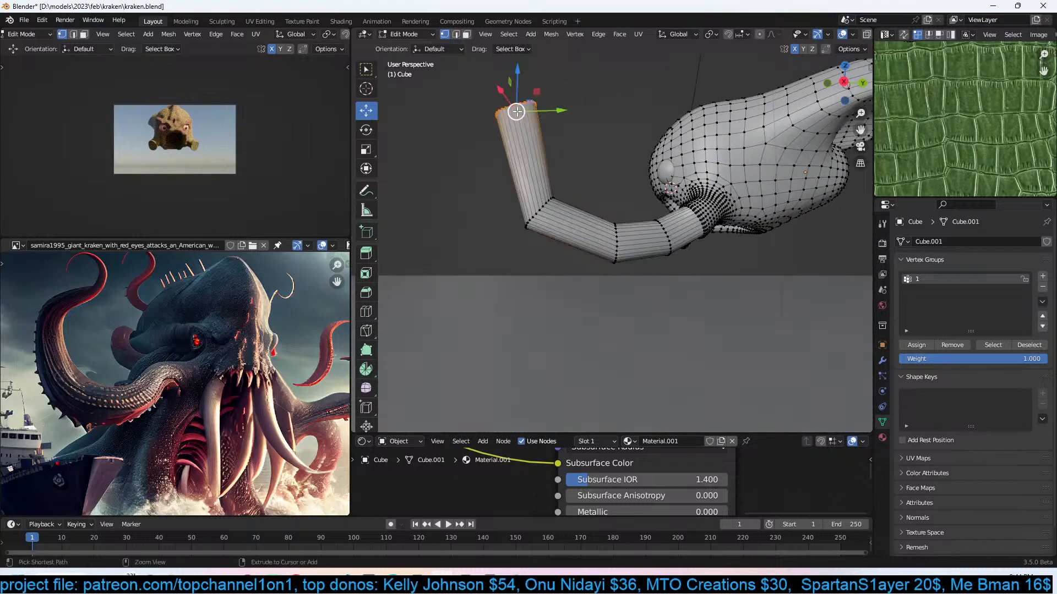
key("ctrl+z")
right_click(503, 137, "ctrl")
Scale the tentacle's end to 0, then turn on proportional editing and scale the tip again.
middle_click_drag(542, 66, 748, 152)
key("s")
key("0")
key("Return")
key("Tab")
key("Tab")
key("o")
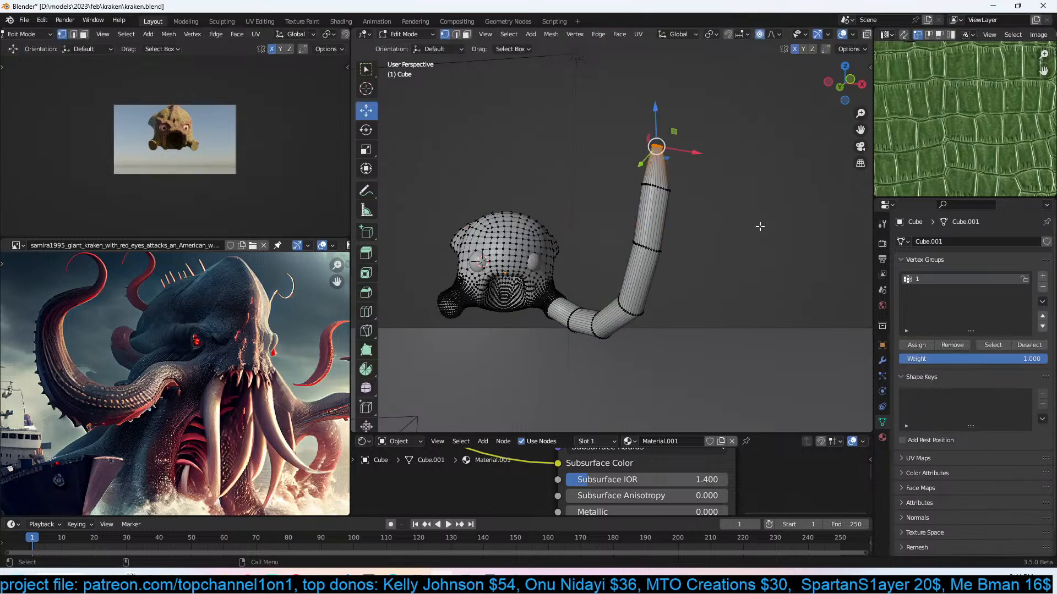
key("s")
left_click(719, 227)
Add multiple evenly spaced loop cuts to each tentacle segment, from the tip down toward the base.
key("ctrl+r")
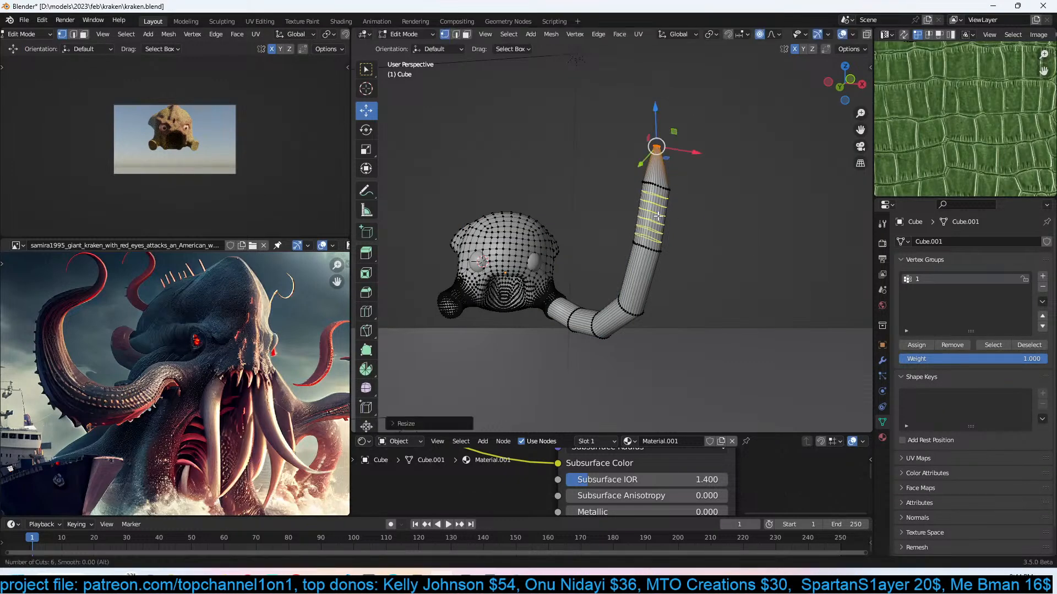
left_click(659, 216)
right_click(661, 182)
key("ctrl+r")
left_click(663, 176)
right_click(664, 175)
key("ctrl+r")
scroll(644, 275, "up", 9)
left_click(643, 276)
right_click(643, 277)
key("ctrl+r")
scroll(608, 316, "up", 6)
left_click(607, 315)
right_click(608, 315)
key("ctrl+r")
scroll(577, 329, "up", 4)
left_click(577, 328)
right_click(576, 328)
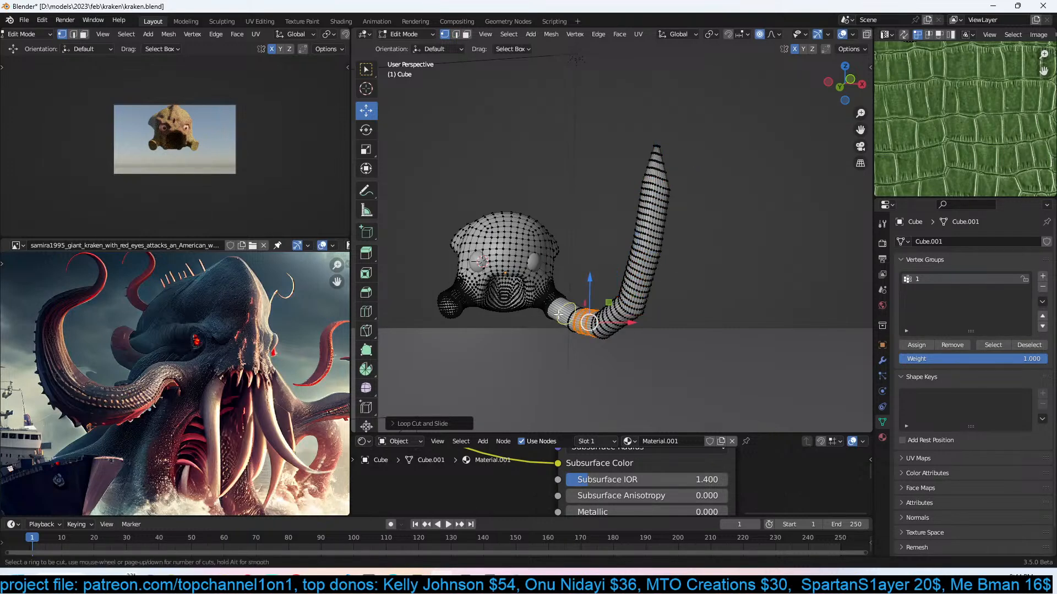
Put the model back into Sculpt Mode and enlarge the Snake Hook brush radius to 112 px.
key("Tab")
mouse_move(595, 249)
middle_mouse_down()
mouse_move(428, 292)
mouse_move(552, 283)
mouse_move(604, 237)
middle_mouse_up()
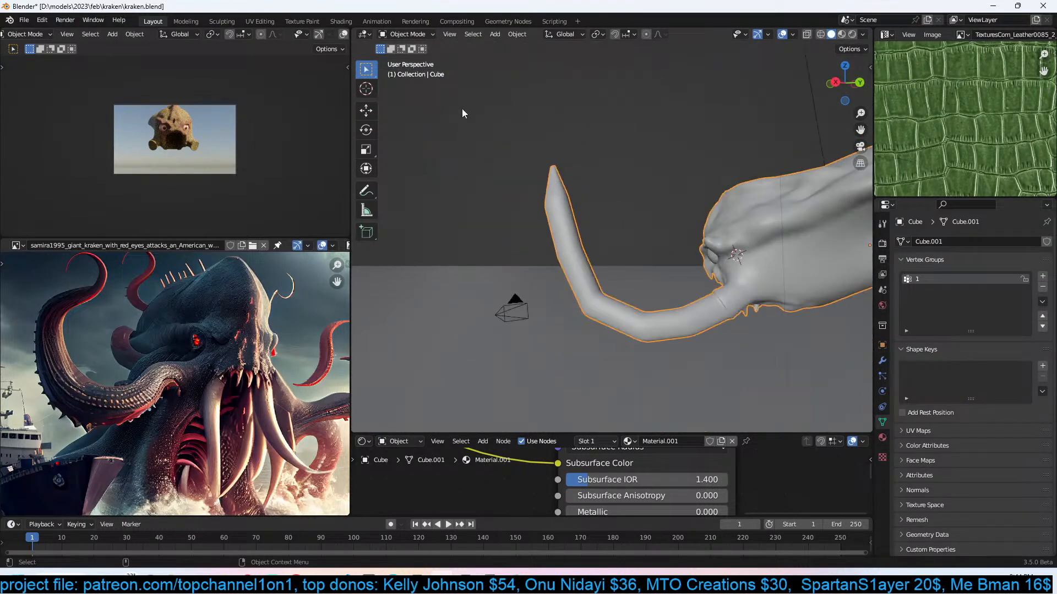
left_click(422, 34)
left_click(407, 69)
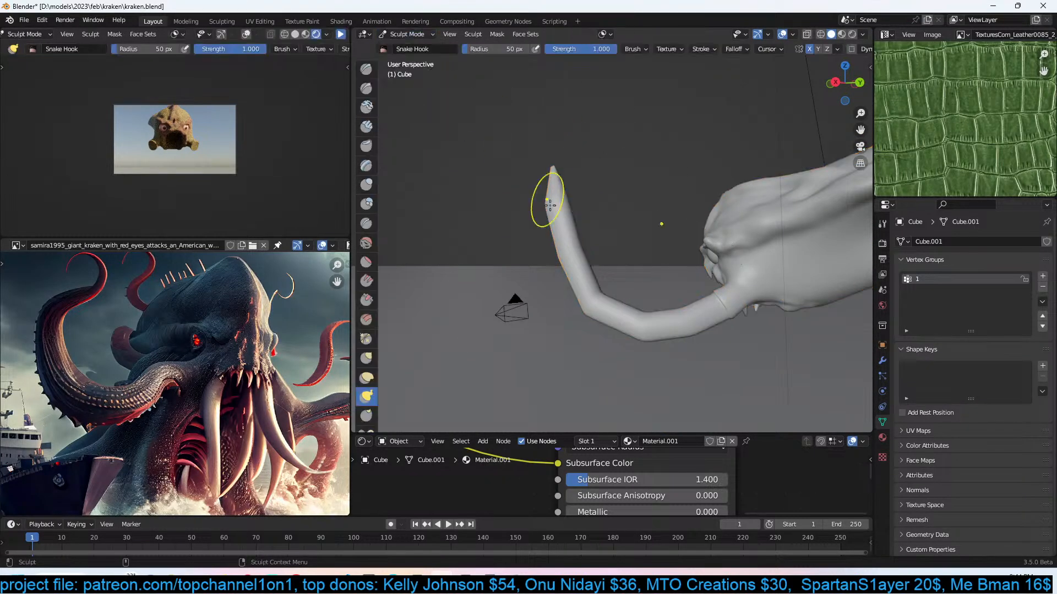
middle_click_drag(538, 181, 600, 216)
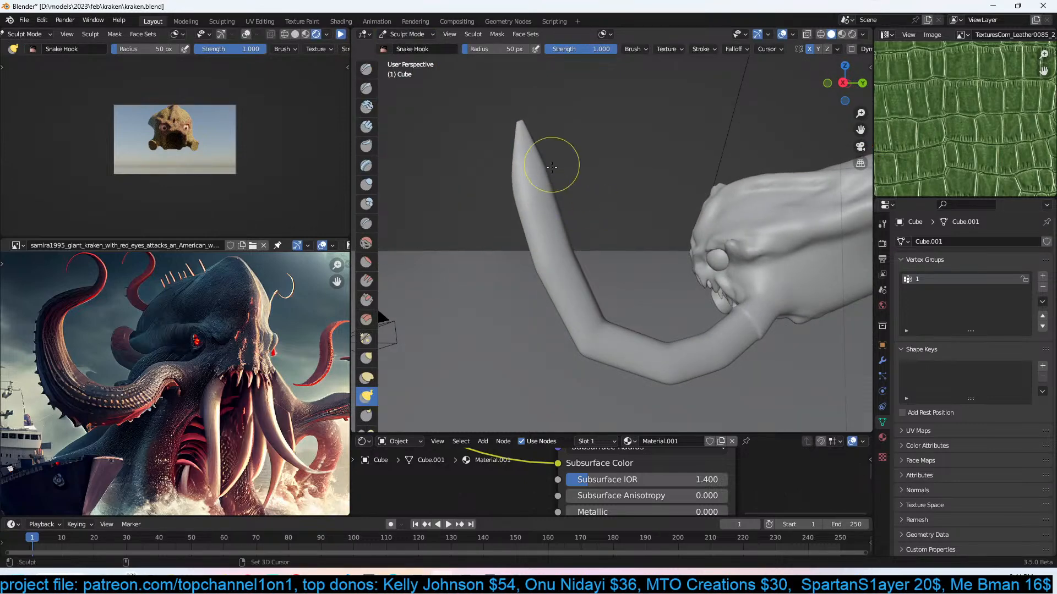
key("bracketright")
key("bracketright")
key("bracketright")
key("bracketright")
key("bracketright")
key("bracketright")
key("bracketright")
key("bracketright")
key("bracketright")
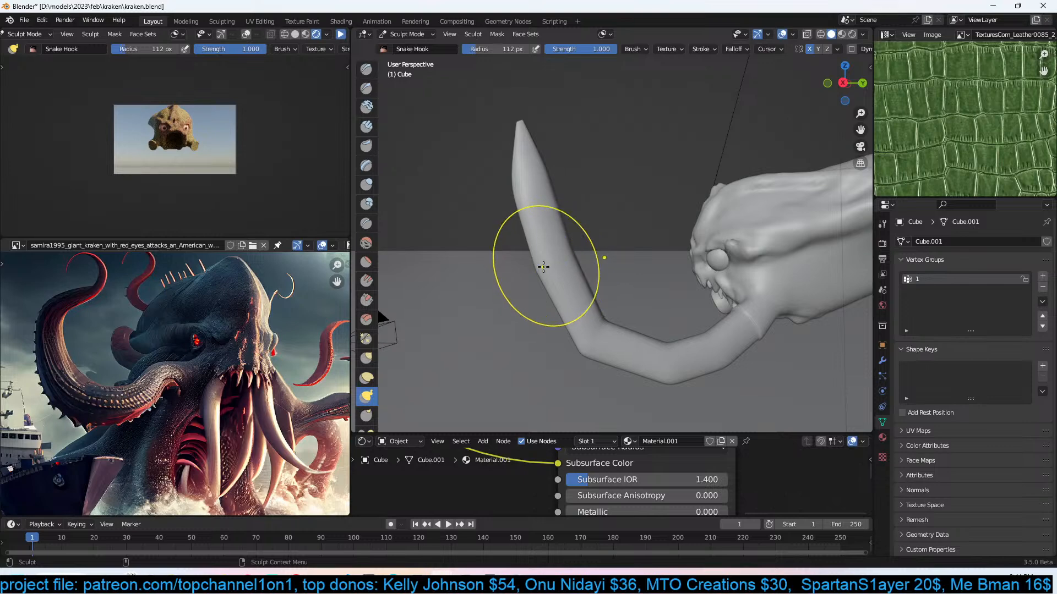
Pull the tentacle's lower bends into a smoother curve with the Snake Hook brush.
middle_click_drag(555, 264, 593, 259)
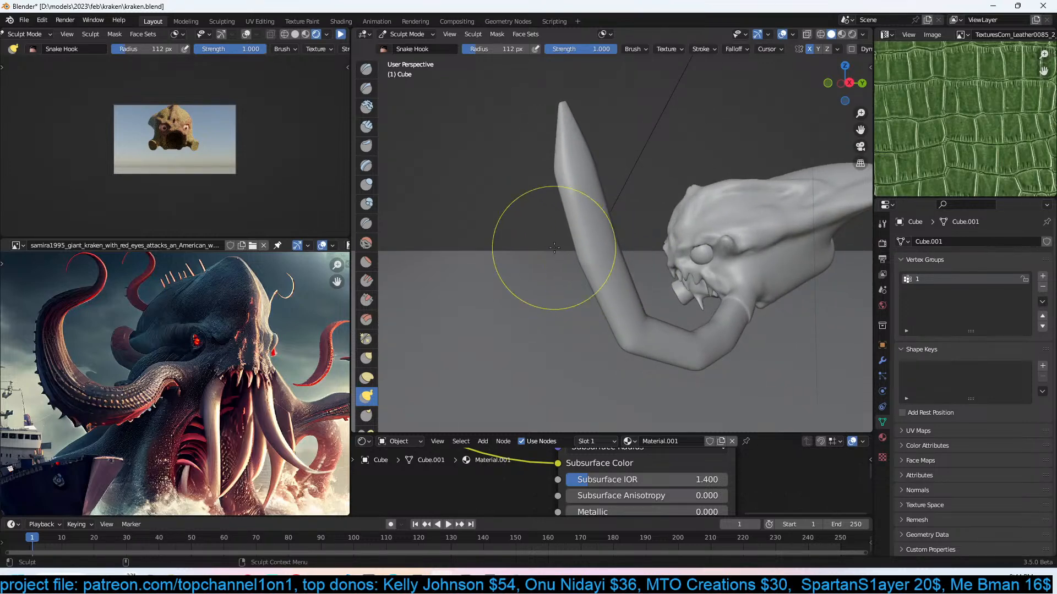
middle_click_drag(550, 241, 690, 212)
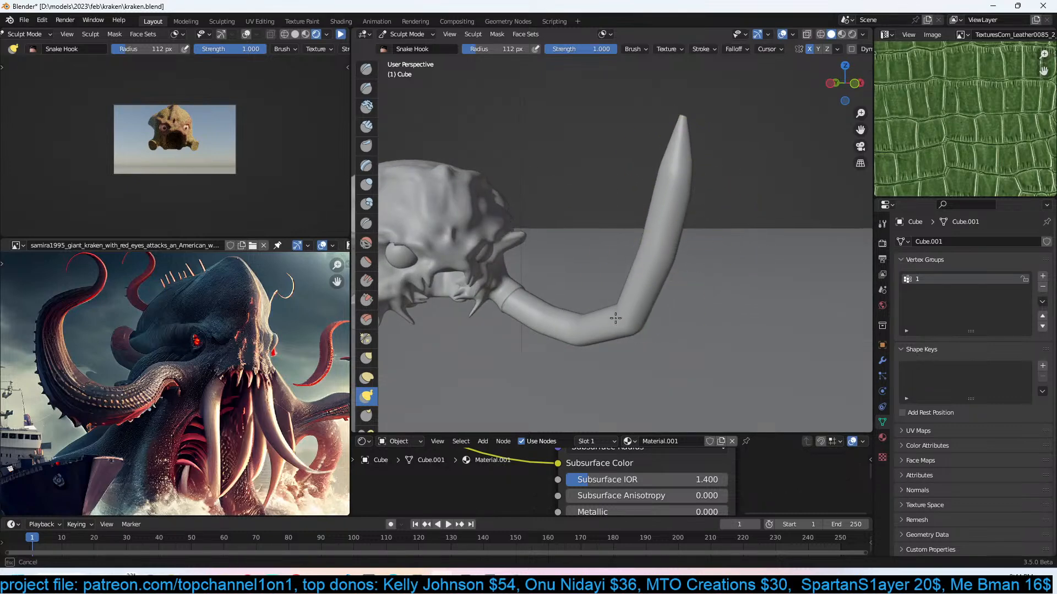
mouse_move(643, 302)
middle_mouse_down()
mouse_move(647, 275)
mouse_move(610, 363)
mouse_move(550, 348)
mouse_move(640, 345)
mouse_move(684, 331)
middle_mouse_up()
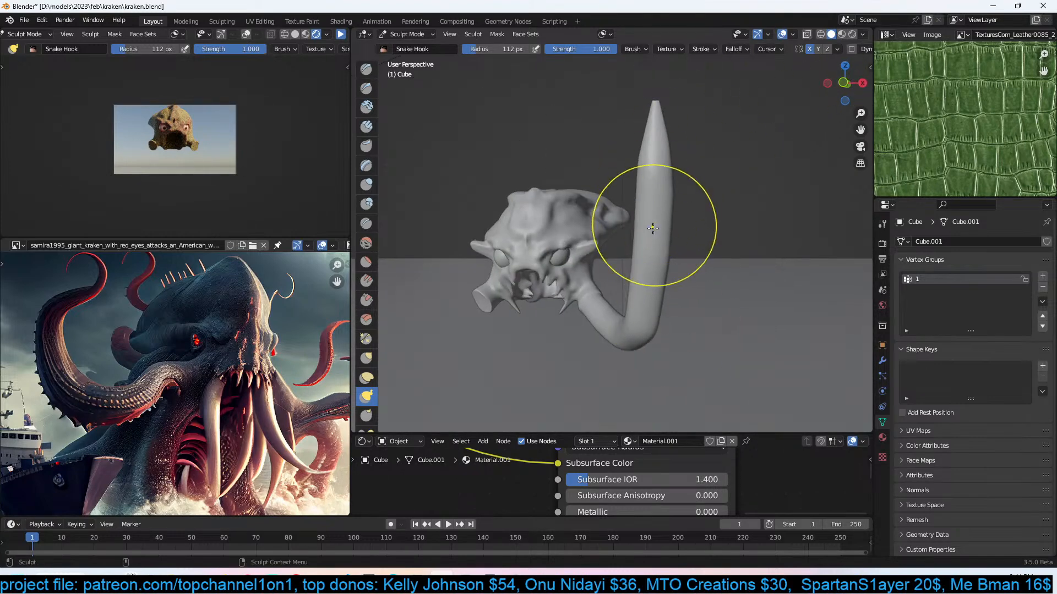
middle_click_drag(649, 224, 664, 208)
Undo the tentacle's sculpting, loop cuts and extrusions back to the stump's selected end cap in Edit Mode.
left_click(425, 34)
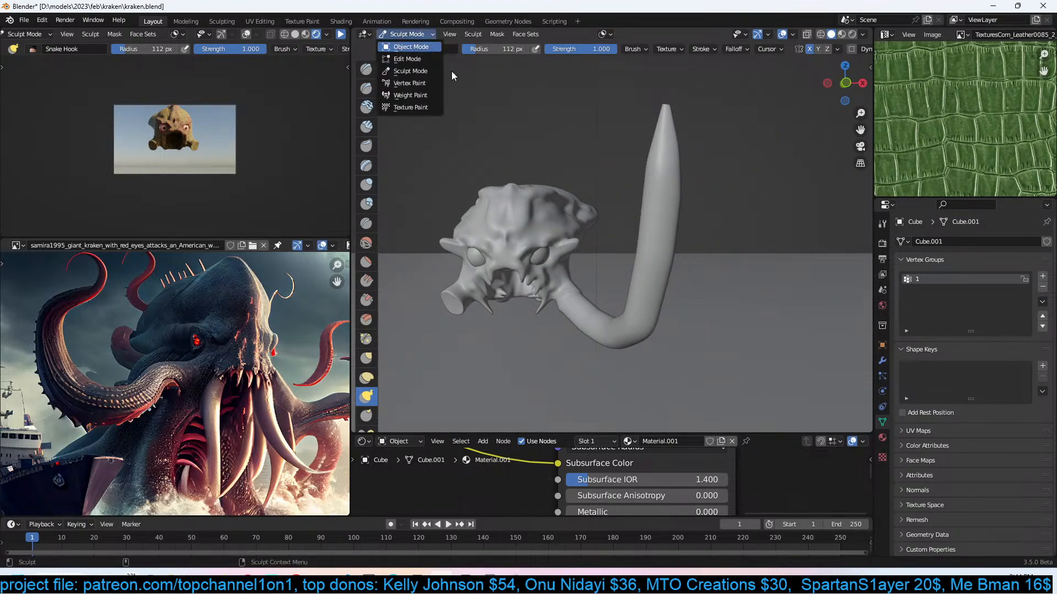
left_click(422, 47)
key("ctrl+z")
key("ctrl+z")
key("ctrl+z")
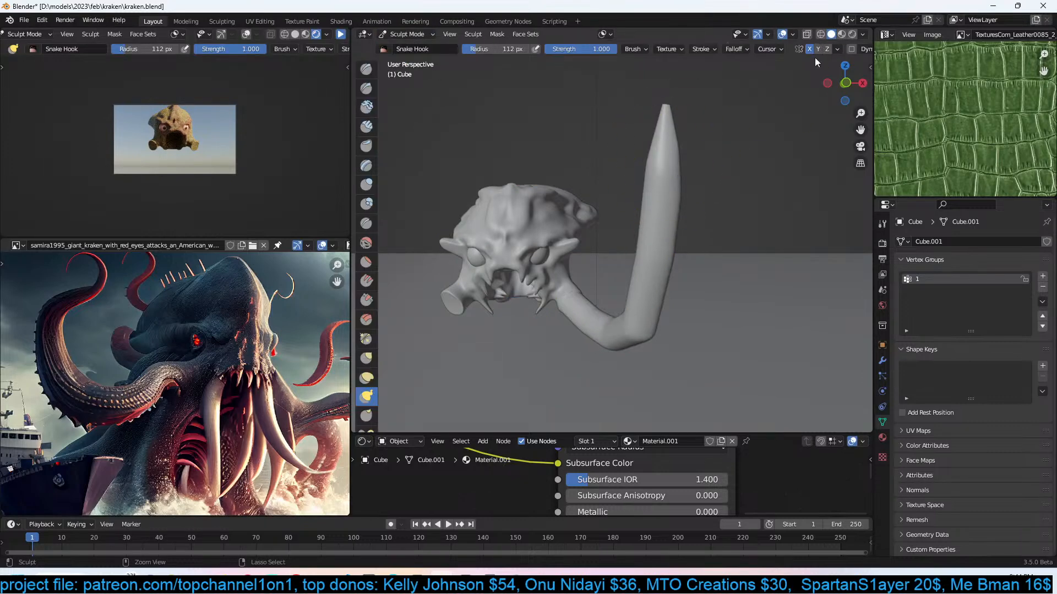
key("Tab")
key("ctrl+z")
key("ctrl+z")
key("ctrl+z")
key("ctrl+z")
key("ctrl+z")
key("ctrl+z")
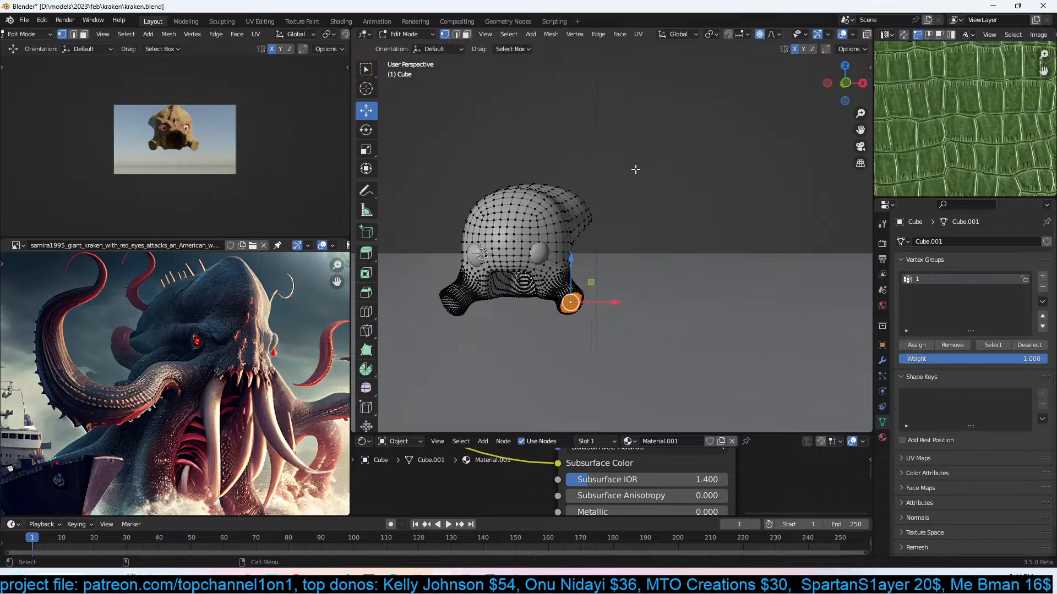
Return the kraken head to Object Mode, inspect it from the front and save the file.
key("Tab")
mouse_move(574, 170)
middle_mouse_down()
mouse_move(505, 204)
mouse_move(678, 200)
middle_mouse_up()
scroll(679, 200, "up", 2)
key("ctrl+s")
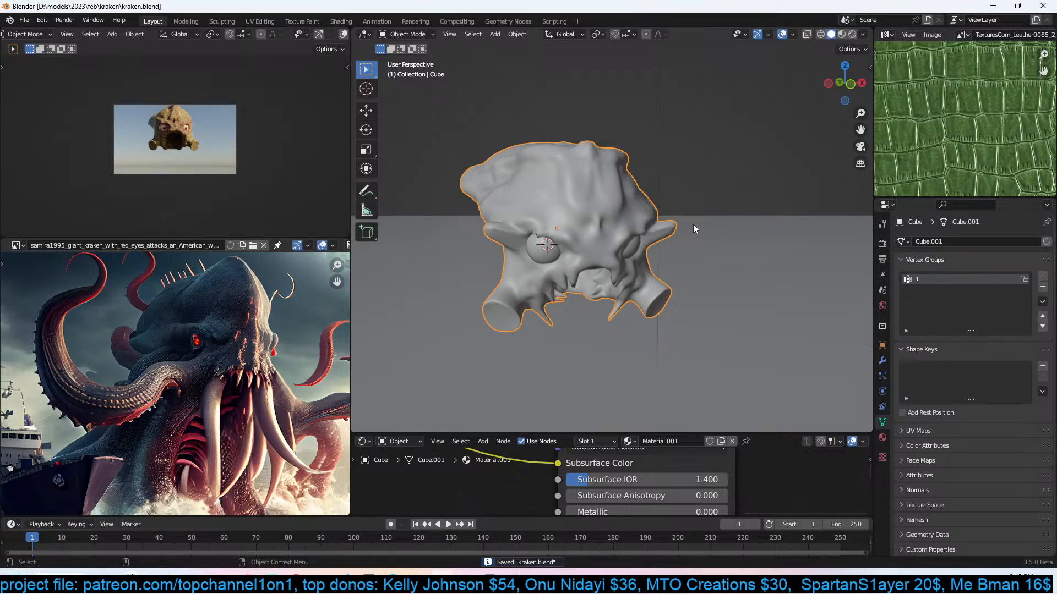
mouse_move(674, 239)
middle_mouse_down()
mouse_move(653, 212)
mouse_move(633, 256)
mouse_move(532, 267)
middle_mouse_up()
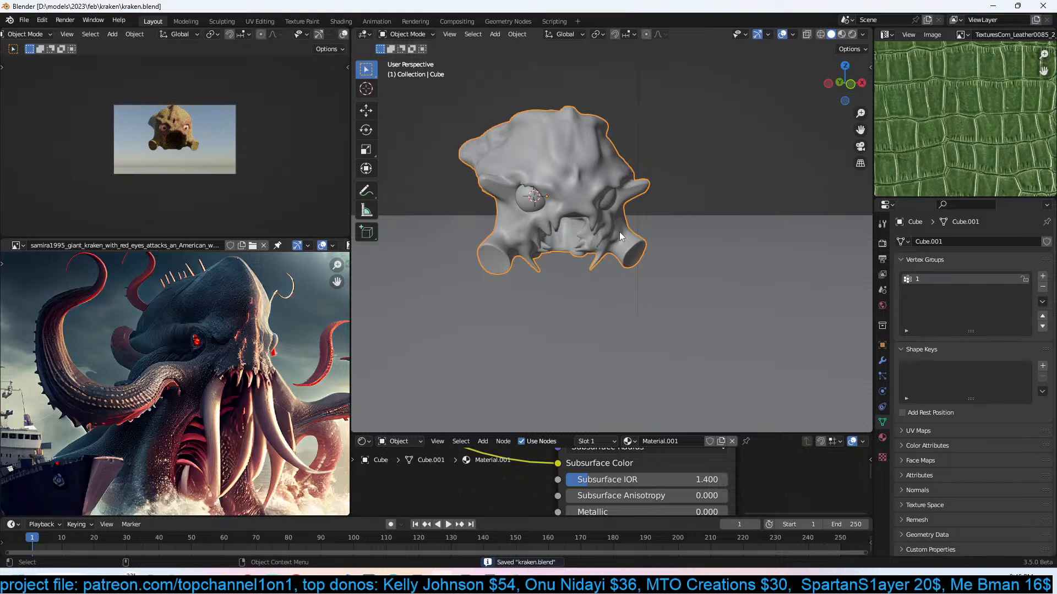
Update the rendered camera preview with the current head and save the file again.
scroll(339, 33, "down", 5)
left_click(340, 35)
key("ctrl+s")
scroll(580, 160, "up", 4)
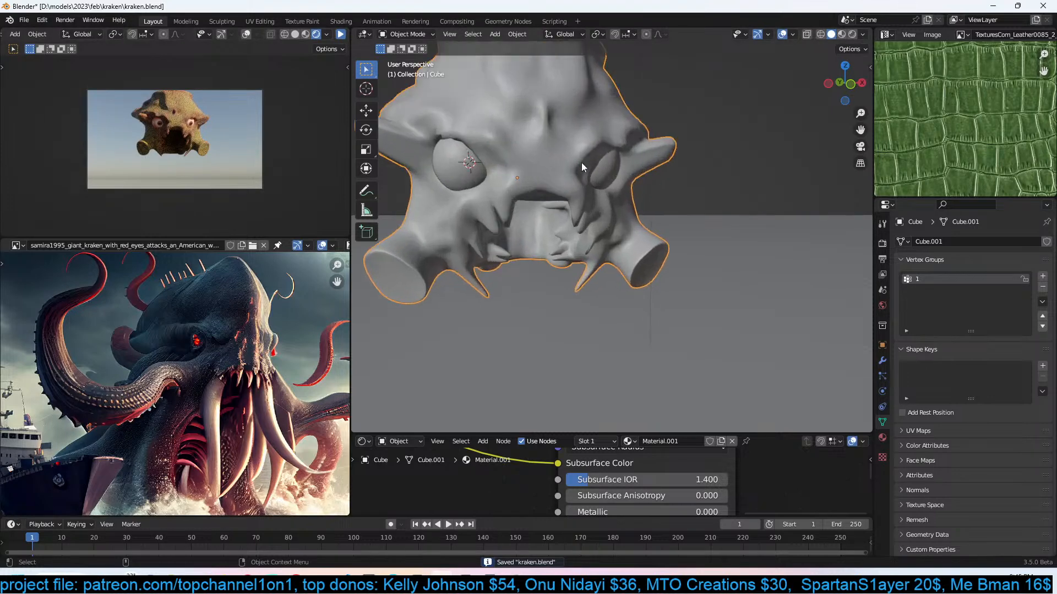
scroll(582, 163, "down", 3)
mouse_move(675, 265)
middle_mouse_down()
mouse_move(660, 266)
mouse_move(715, 240)
mouse_move(559, 240)
mouse_move(626, 238)
middle_mouse_up()
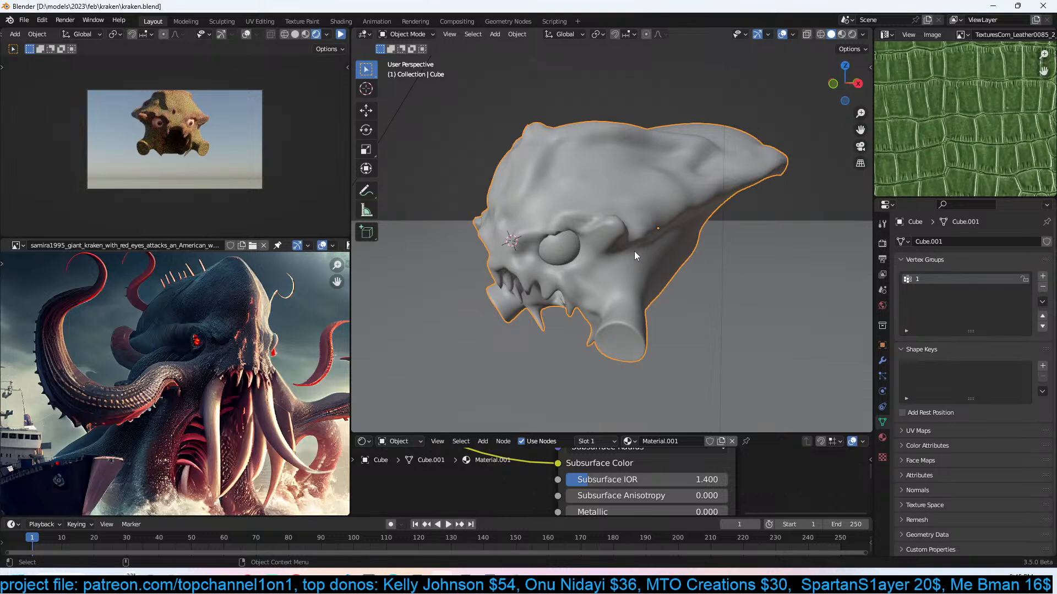
Compare the head with and without its sculpted detail by toggling the Multires modifier's viewport display, leaving it on.
left_click(881, 361)
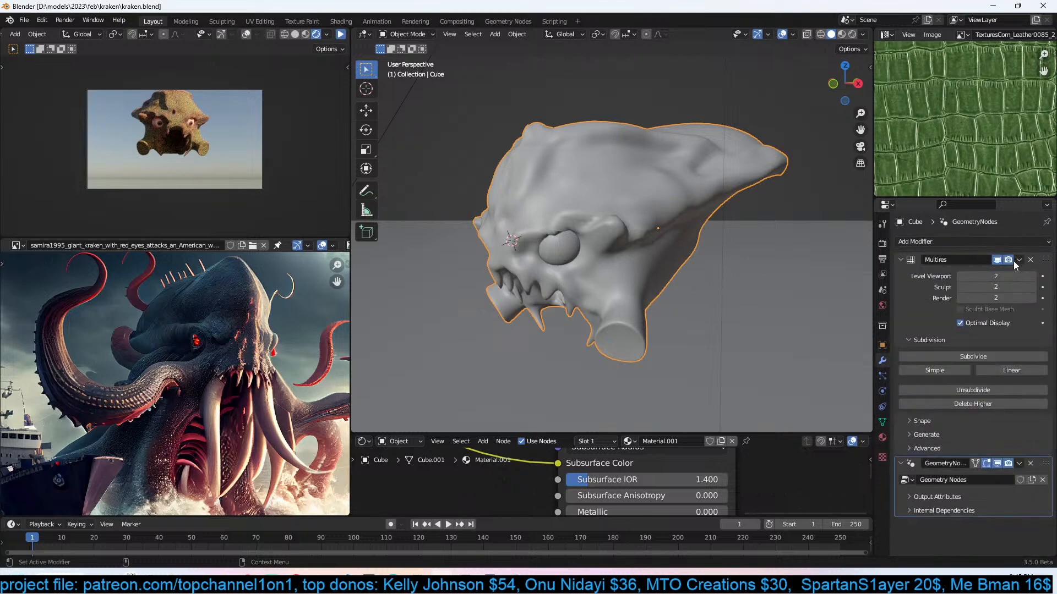
left_click(998, 260)
left_click(997, 259)
left_click(997, 260)
left_click(998, 260)
left_click(998, 260)
left_click(997, 259)
left_click(998, 260)
left_click(998, 260)
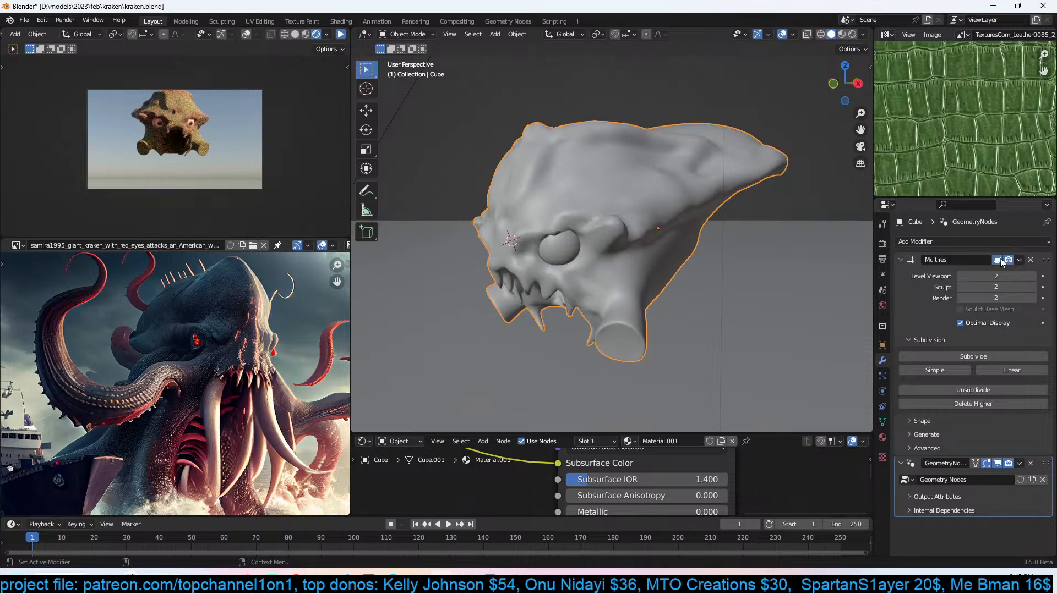
left_click(998, 260)
left_click(998, 260)
mouse_move(621, 275)
middle_mouse_down()
mouse_move(690, 226)
mouse_move(726, 220)
mouse_move(592, 232)
mouse_move(630, 260)
middle_mouse_up()
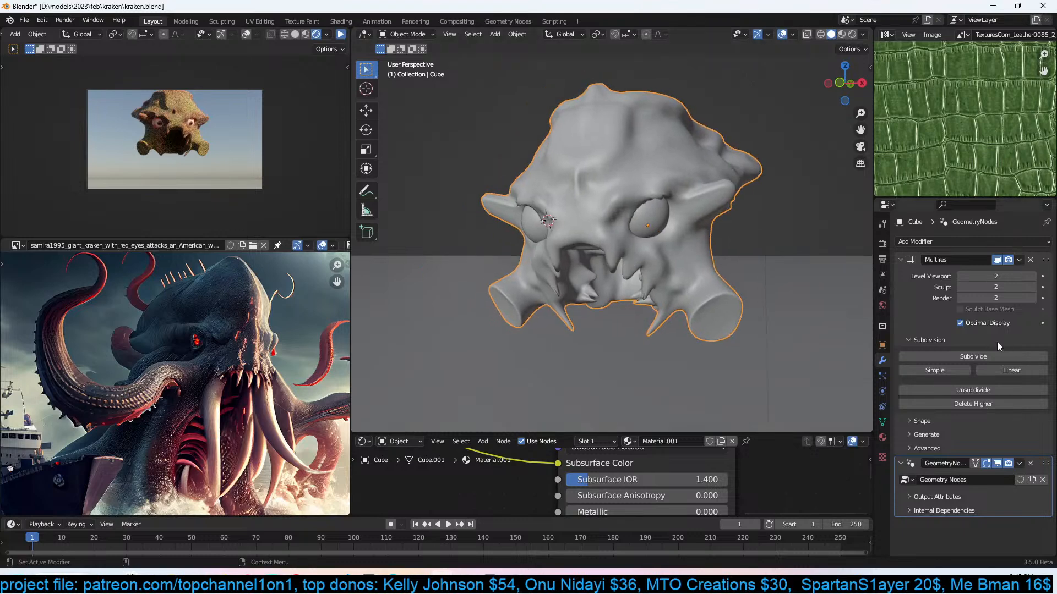
Subdivide the head's Multires modifier to level 3 and put the model into Sculpt Mode.
left_click(957, 358)
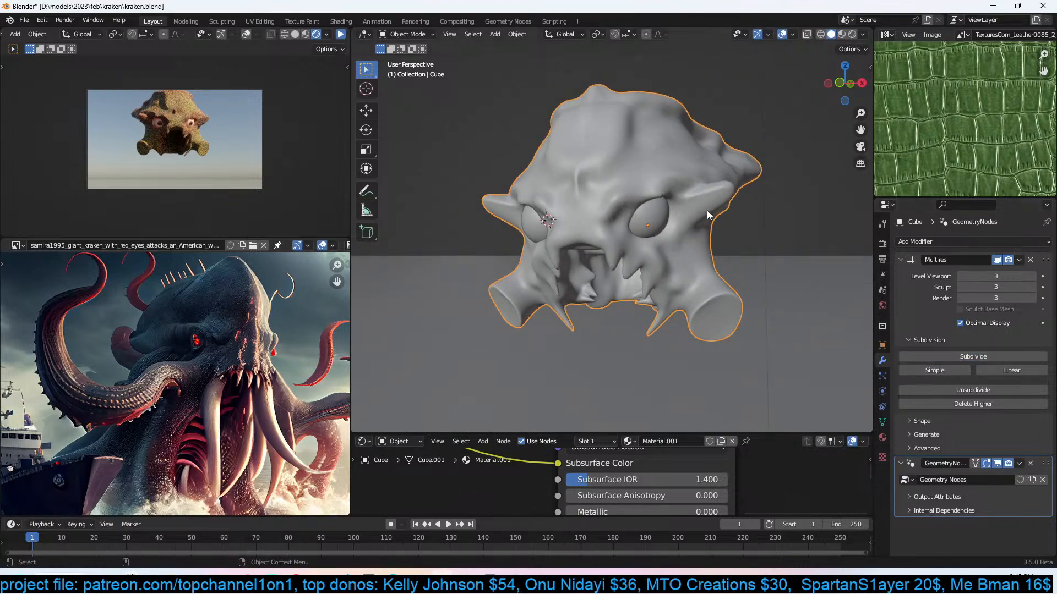
middle_click_drag(709, 215, 719, 209)
left_click(411, 35)
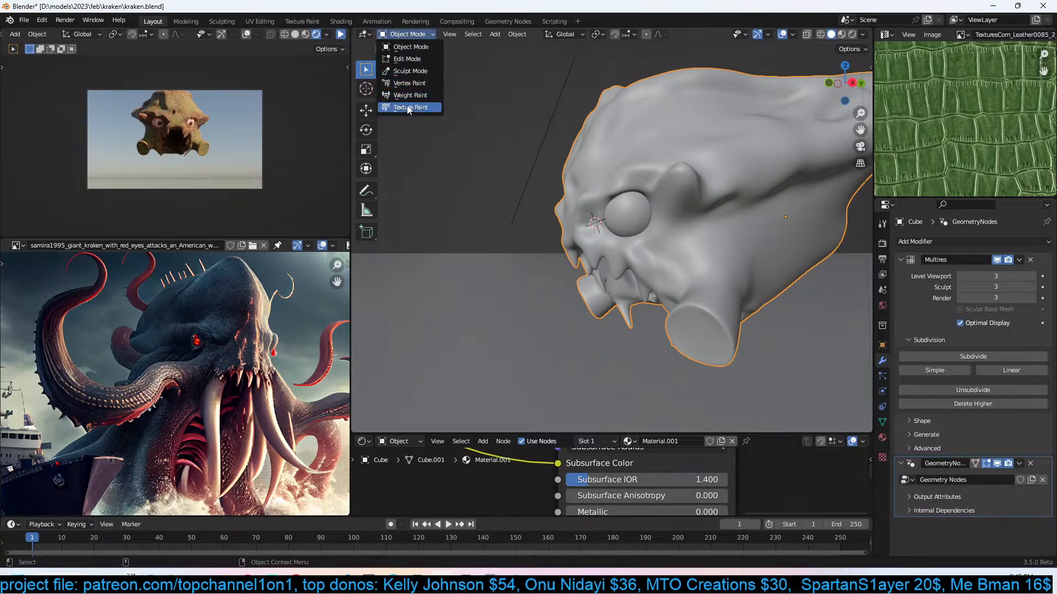
left_click(414, 72)
Reduce the sculpting brush radius to 25 px and switch to the Draw brush.
mouse_move(578, 127)
middle_mouse_down()
mouse_move(609, 135)
mouse_move(547, 175)
mouse_move(572, 196)
mouse_move(620, 170)
mouse_move(516, 141)
middle_mouse_up()
key("bracketleft")
key("bracketleft")
key("bracketleft")
key("bracketleft")
key("bracketleft")
key("bracketleft")
key("bracketleft")
key("bracketleft")
key("bracketleft")
key("bracketleft")
key("bracketleft")
key("bracketleft")
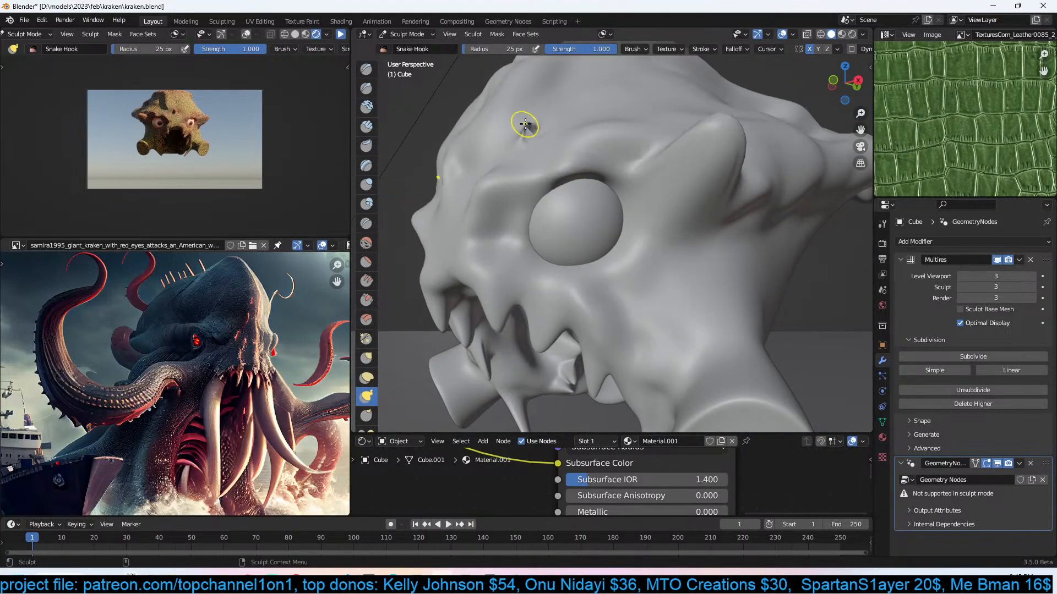
left_click(366, 69)
scroll(485, 137, "up", 6)
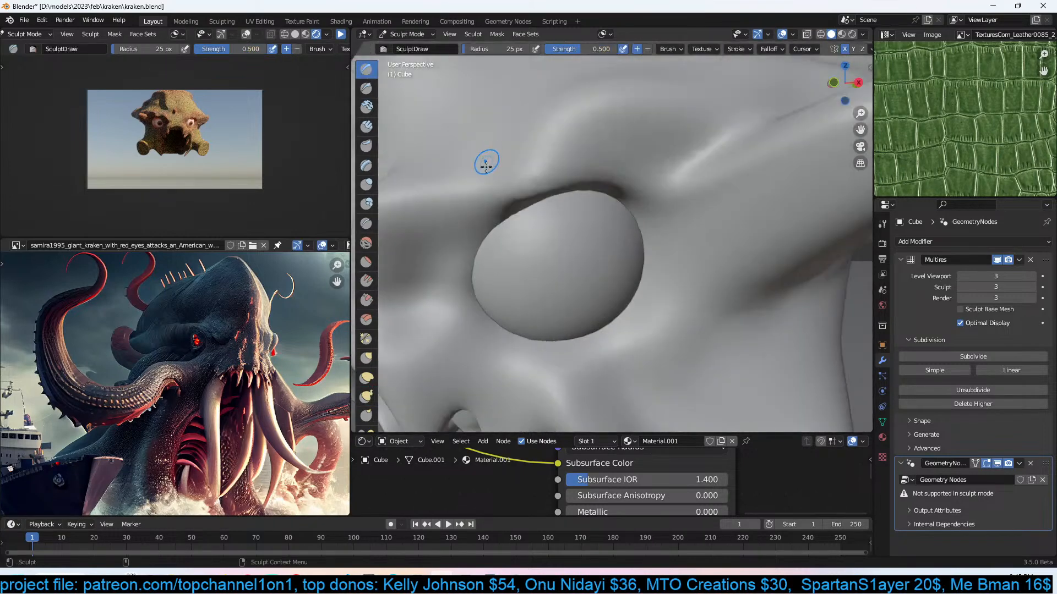
Sculpt a long wrinkle ridge across the forehead above the eye with the Draw brush at strength 0.627.
scroll(525, 251, "down", 2)
mouse_move(545, 216)
left_mouse_down()
mouse_move(516, 229)
mouse_move(676, 182)
left_mouse_up()
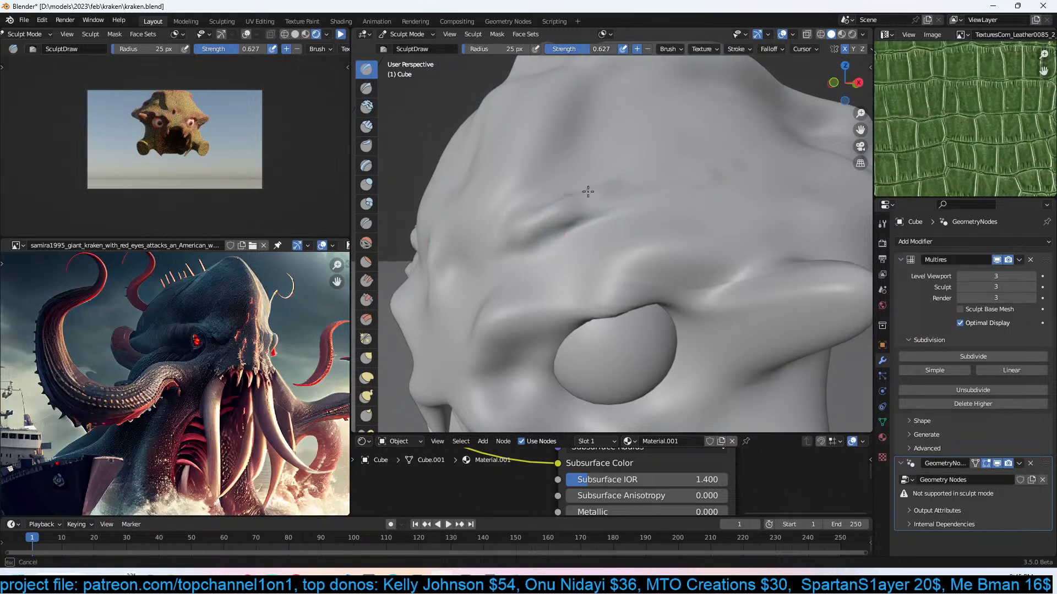
scroll(715, 167, "down", 6)
middle_click_drag(715, 168, 670, 205)
scroll(670, 205, "up", 5)
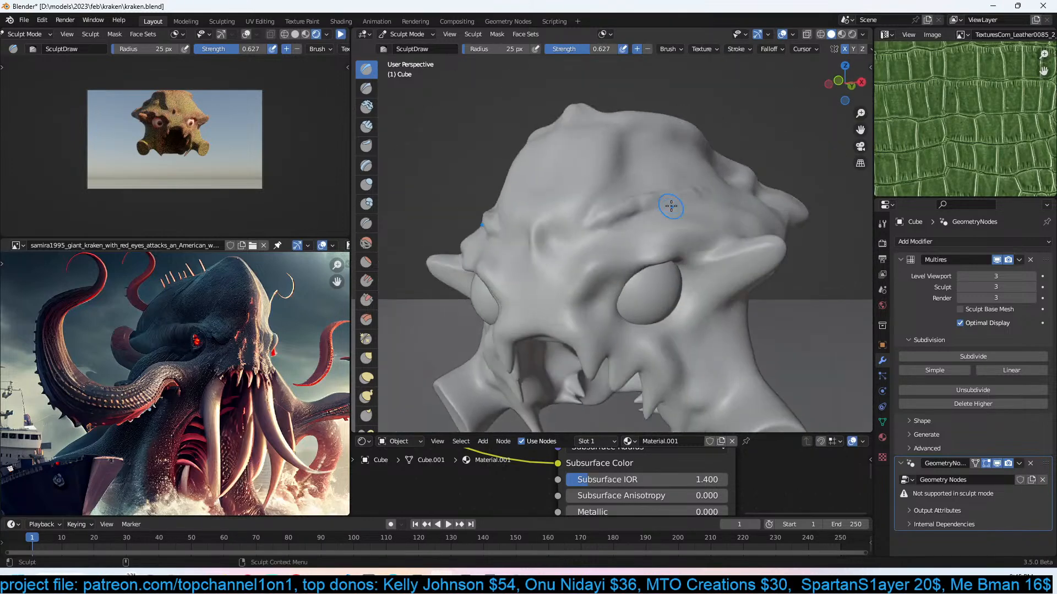
left_click_drag(556, 233, 665, 182, "shift")
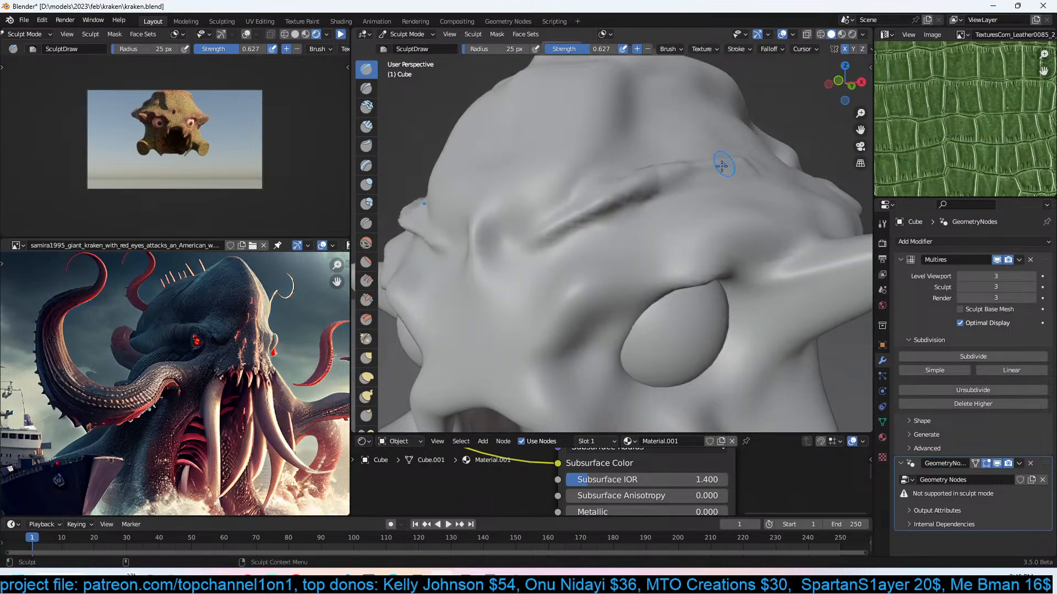
middle_click_drag(731, 158, 728, 136)
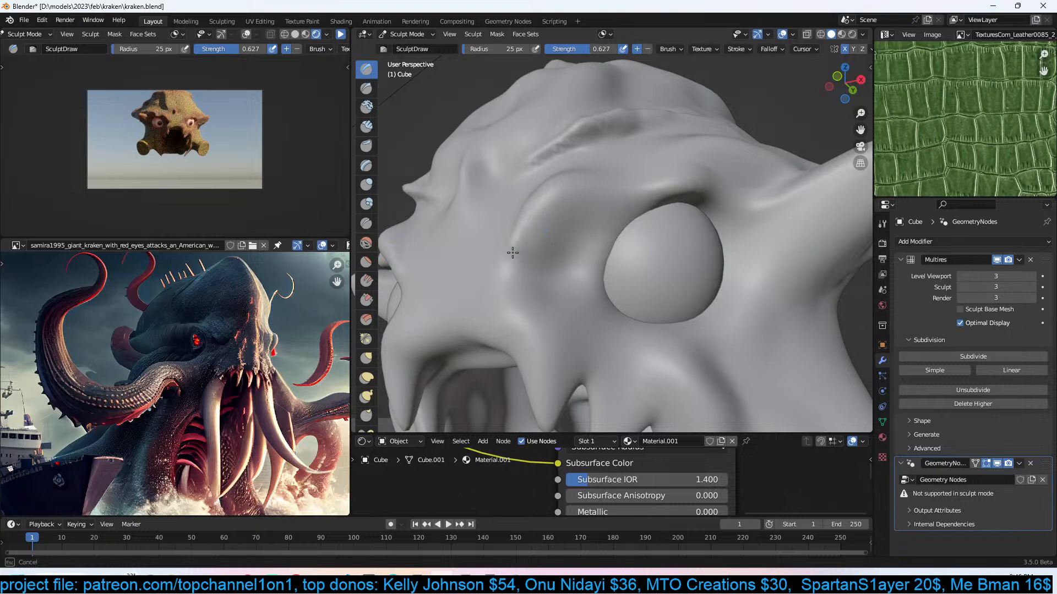
Build up the skin folds beside the nose and below the eye with the Draw brush.
left_click_drag(521, 217, 507, 295)
left_click_drag(516, 236, 528, 308)
mouse_move(510, 253)
left_mouse_down()
mouse_move(523, 298)
mouse_move(562, 316)
left_mouse_up()
left_click_drag(510, 254, 514, 284)
middle_click_drag(499, 300, 696, 292)
left_click_drag(621, 276, 660, 277)
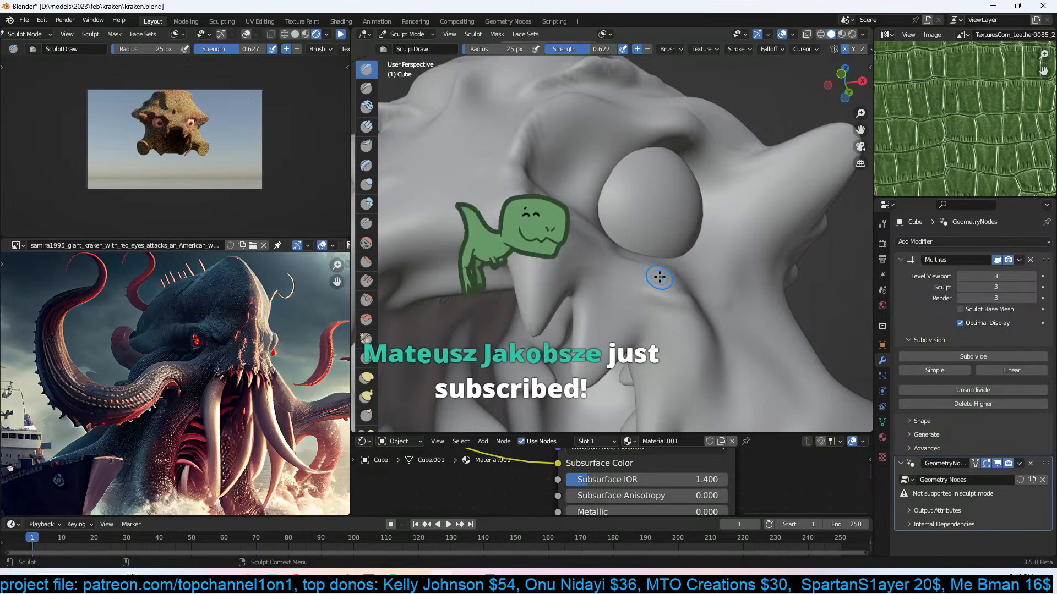
mouse_move(660, 277)
middle_mouse_down()
mouse_move(743, 215)
mouse_move(692, 191)
middle_mouse_up()
mouse_move(686, 189)
left_mouse_down()
mouse_move(674, 175)
mouse_move(670, 183)
left_mouse_up()
key("KP_Decimal")
scroll(725, 198, "down", 8)
middle_click_drag(724, 199, 738, 209)
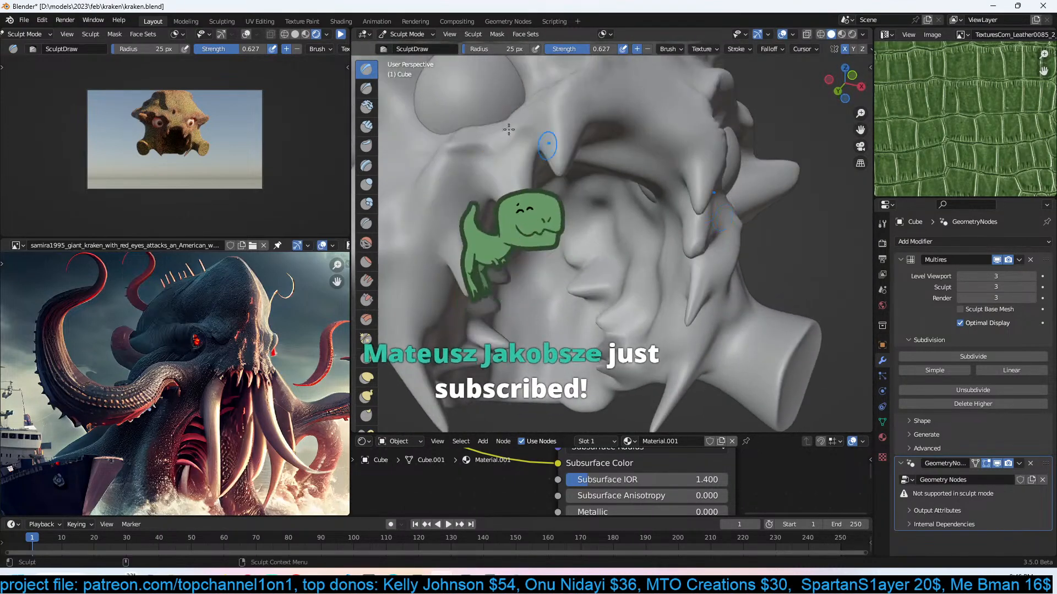
Return the head to Object Mode, refresh the rendered preview and save the file.
left_click(340, 35)
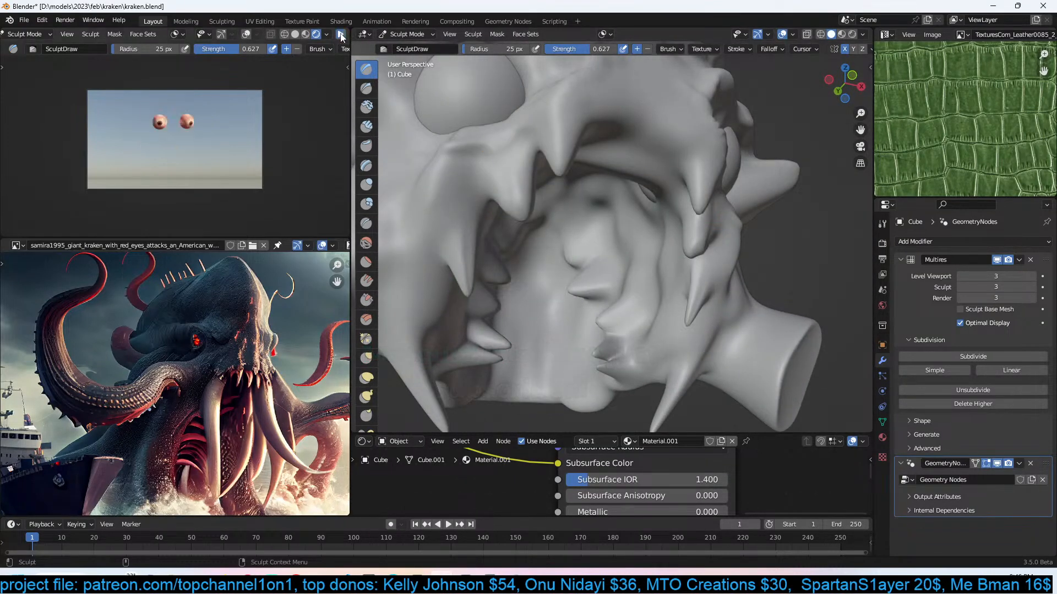
left_click(405, 34)
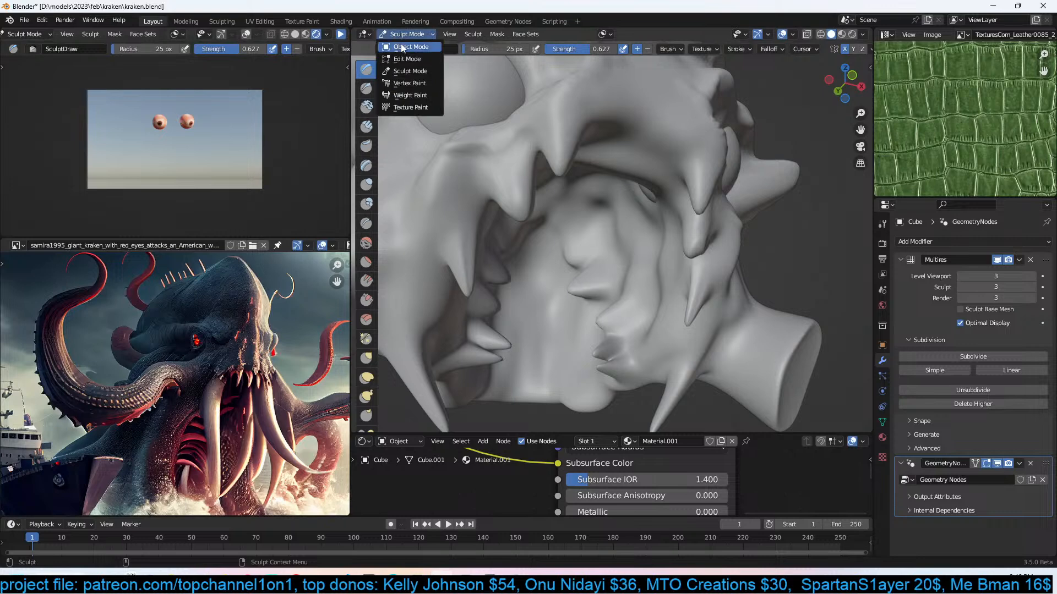
left_click(407, 47)
scroll(339, 35, "down", 2)
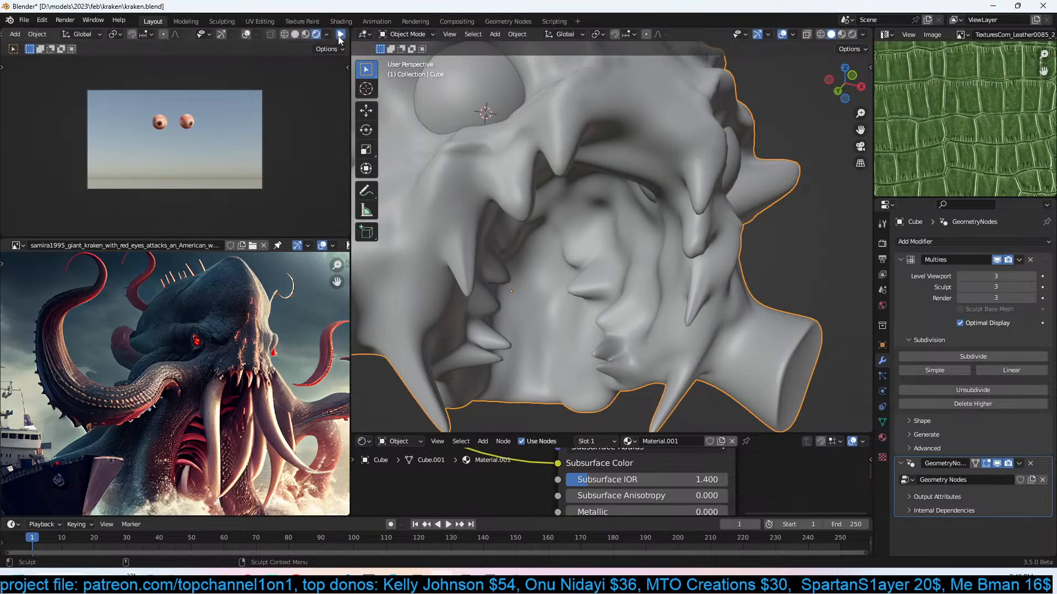
left_click(341, 35)
scroll(602, 127, "down", 5)
key("ctrl+s")
Look through the camera and rotate it freely to about 99°, -0.94° and -19.3°.
key("KP_0")
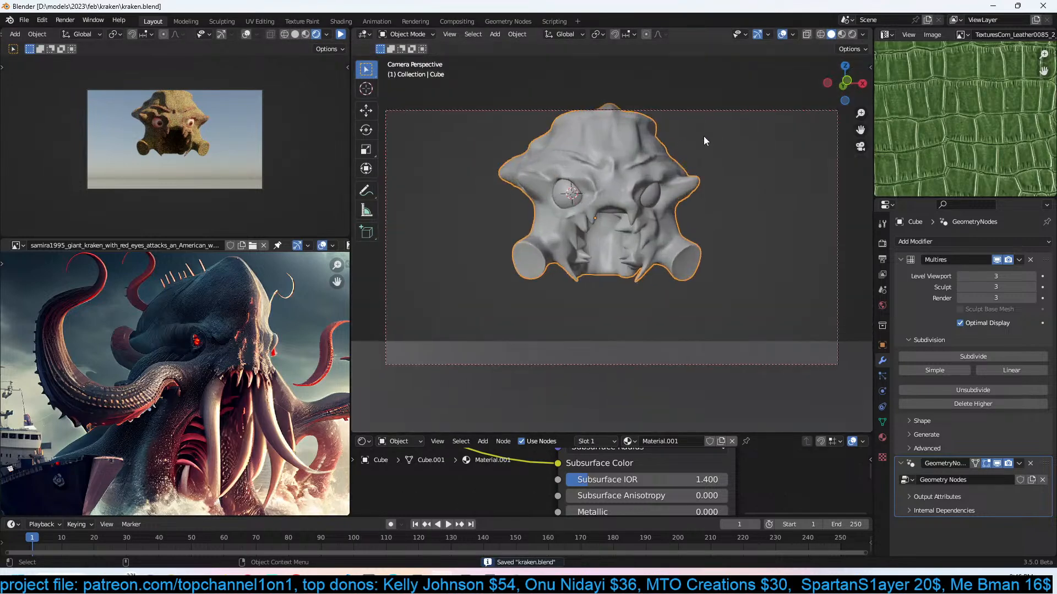
left_click(732, 109)
scroll(730, 132, "down", 2)
key("r")
key("r")
left_click(719, 146)
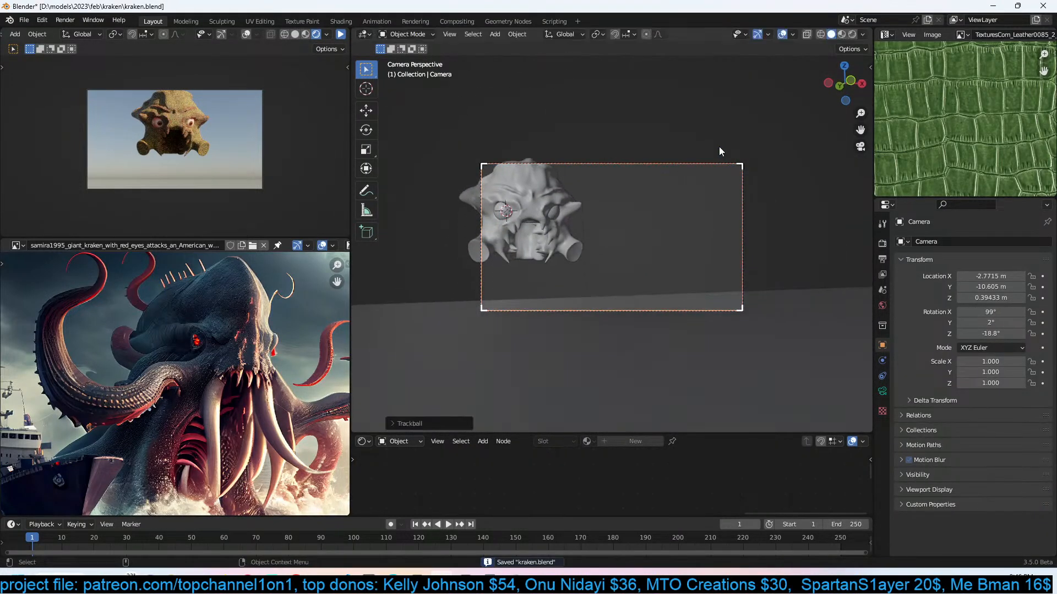
key("r")
left_click(744, 120)
Move the camera to about X -4.84 m, Y -9.91 m, Z 0.56 m to bring the head inside the frame.
key("g")
left_click(644, 115)
key("g")
left_click(660, 153)
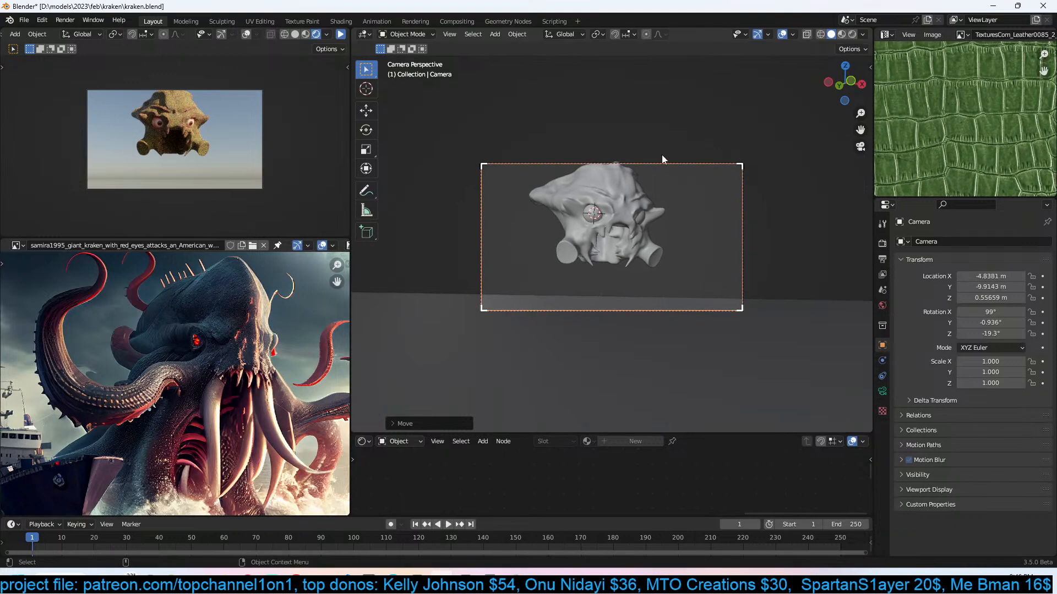
Pull the camera back along its local Z axis to frame the whole head at about -5.75, -12.43, 0.87 m, and resume the rendered preview.
key("r")
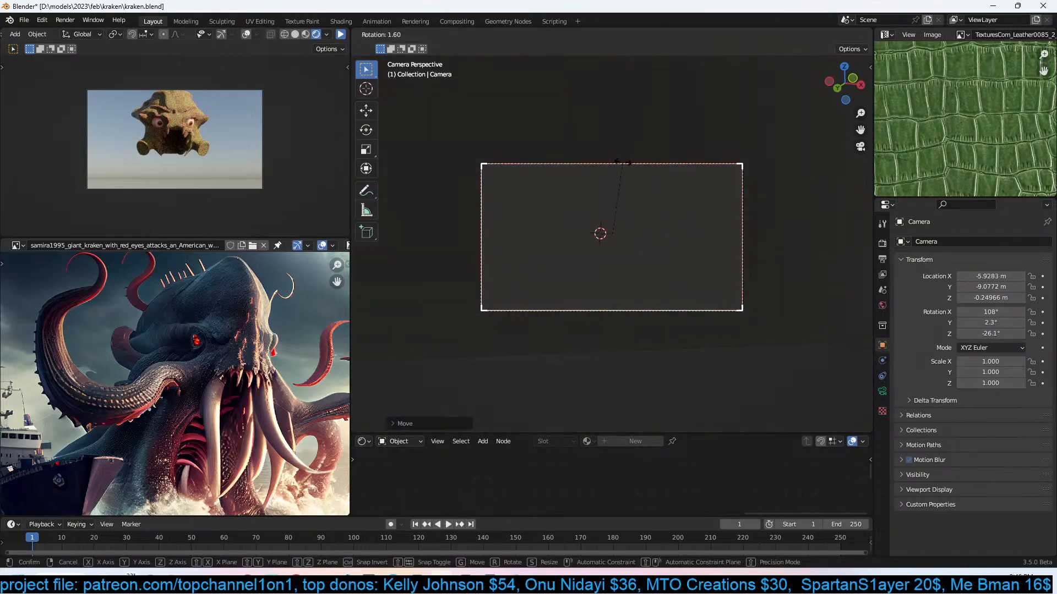
right_click(655, 154)
key("g")
key("z")
key("z")
left_click(679, 244)
key("g")
left_click(689, 246)
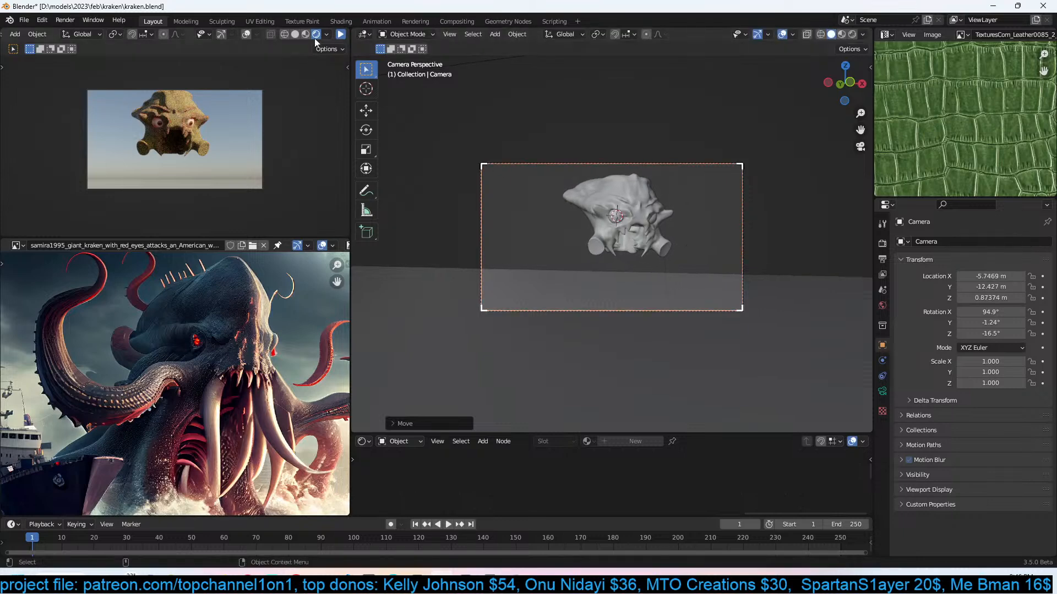
left_click(340, 35)
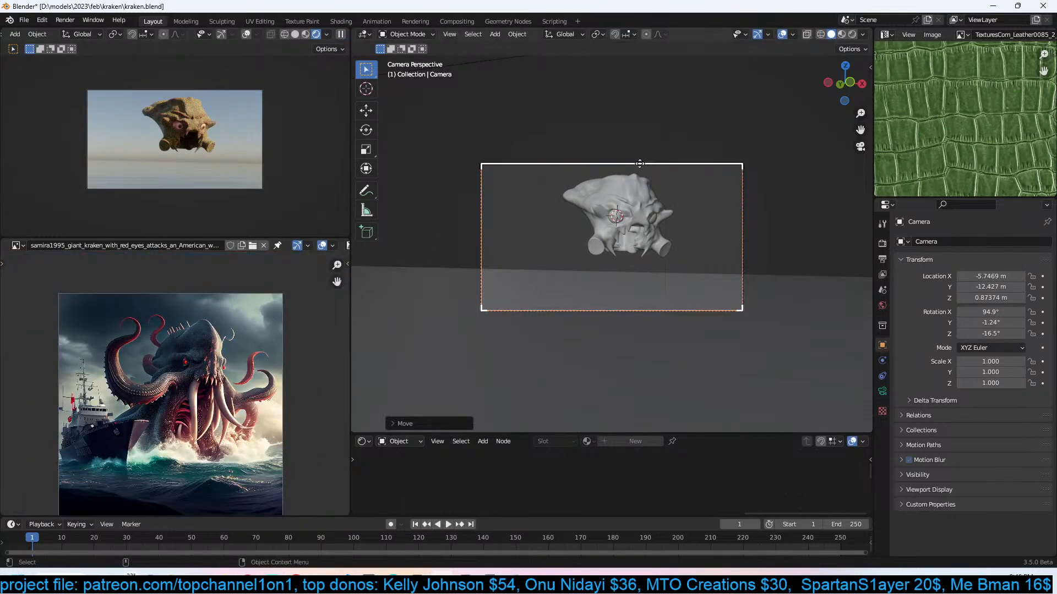
Delete the existing sun light above the kraken head.
middle_click_drag(630, 168, 665, 144)
scroll(665, 143, "down", 6)
left_click(654, 153)
key("Delete")
scroll(735, 243, "up", 2)
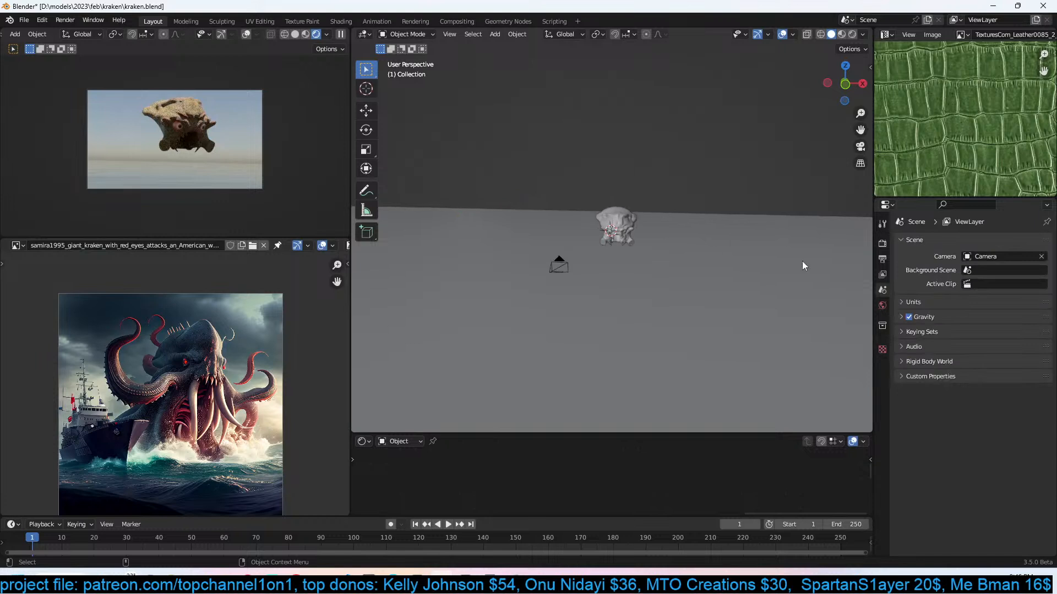
Set the world background's Sky Texture strength to 0 and save the file.
left_click(883, 306)
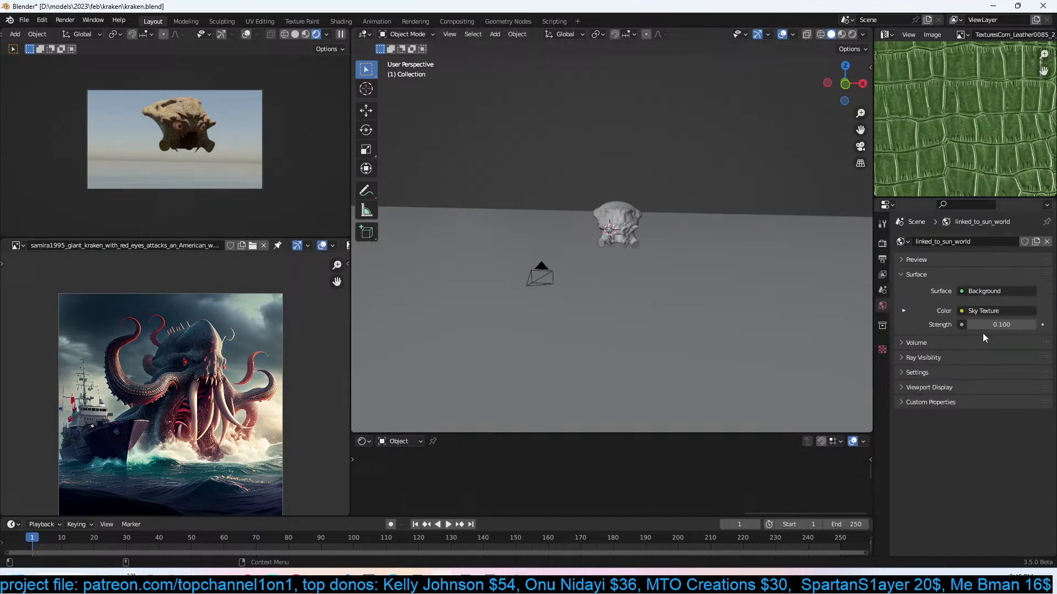
left_click_drag(1001, 325, 983, 326)
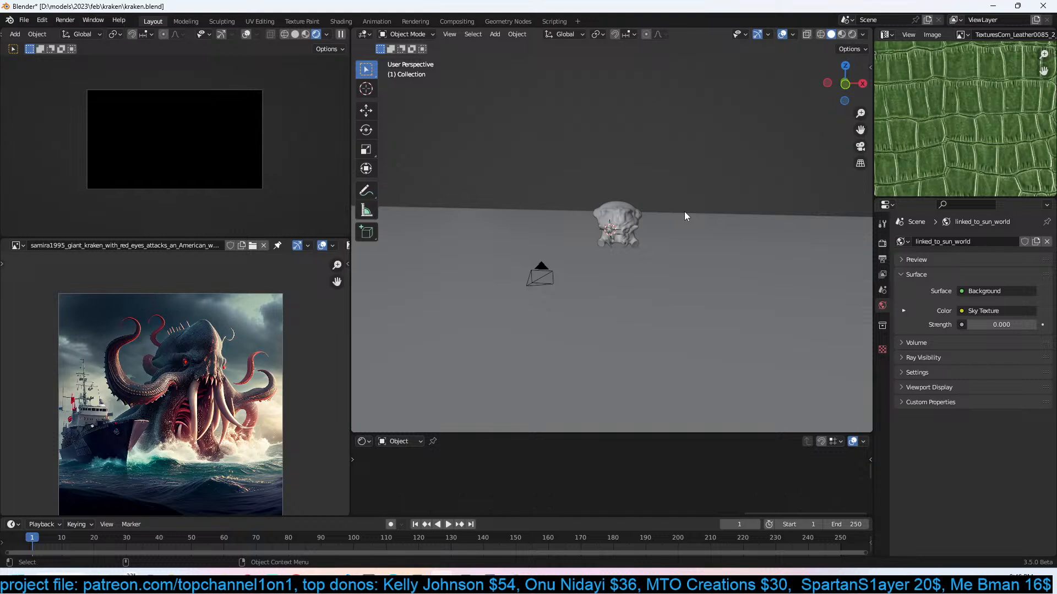
scroll(702, 194, "up", 4)
key("ctrl+s")
Add an area light, tilt it and place it above one side of the head, shining diagonally down across it.
key("shift+a")
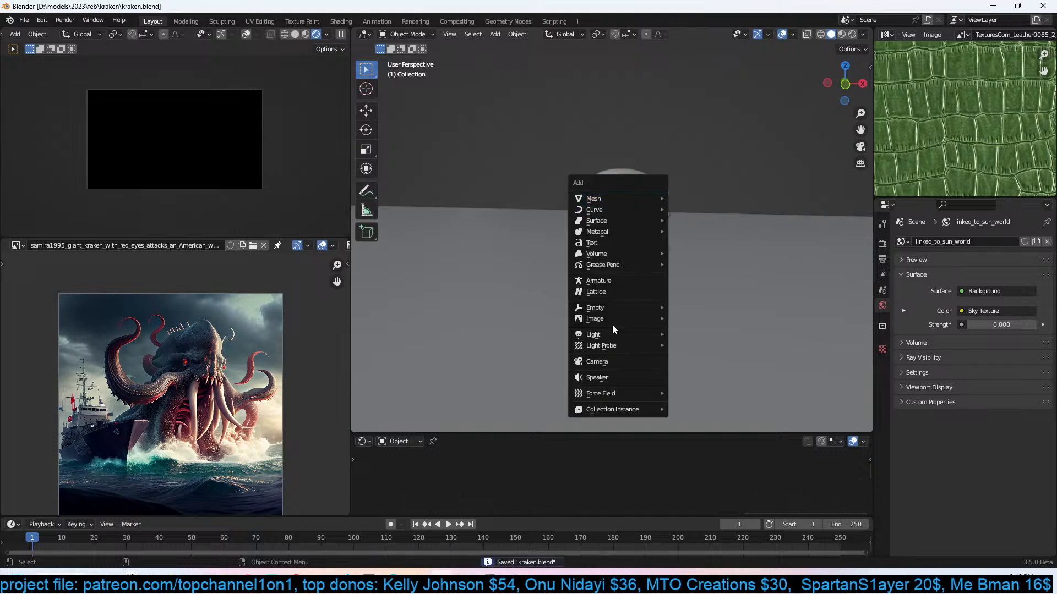
mouse_move(605, 335)
left_click(733, 371)
key("r")
left_click(667, 335)
key("g")
left_click(782, 209)
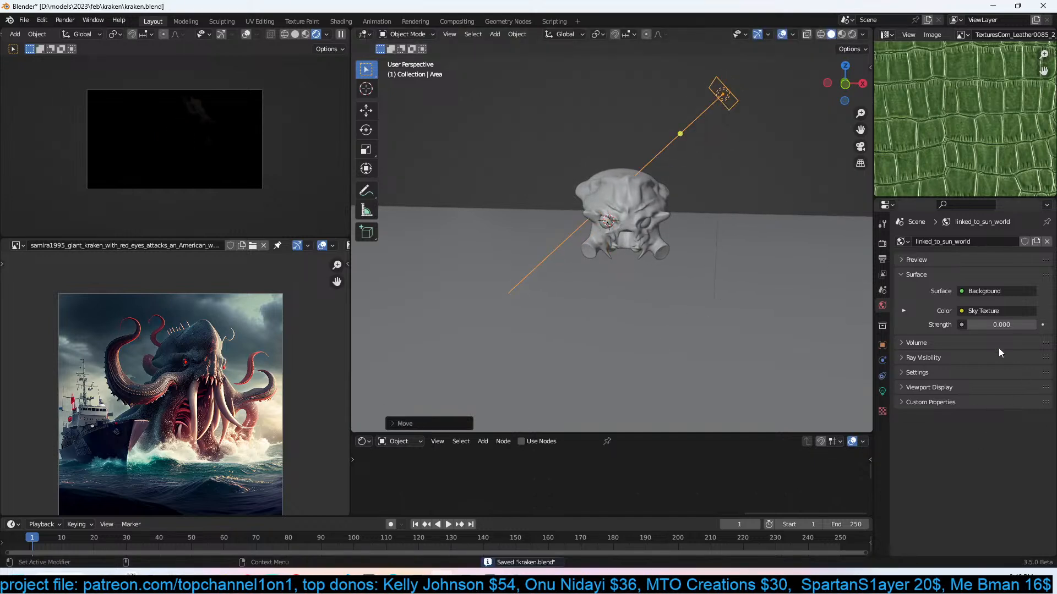
Set the area light's power to 1000 W.
left_click(883, 391)
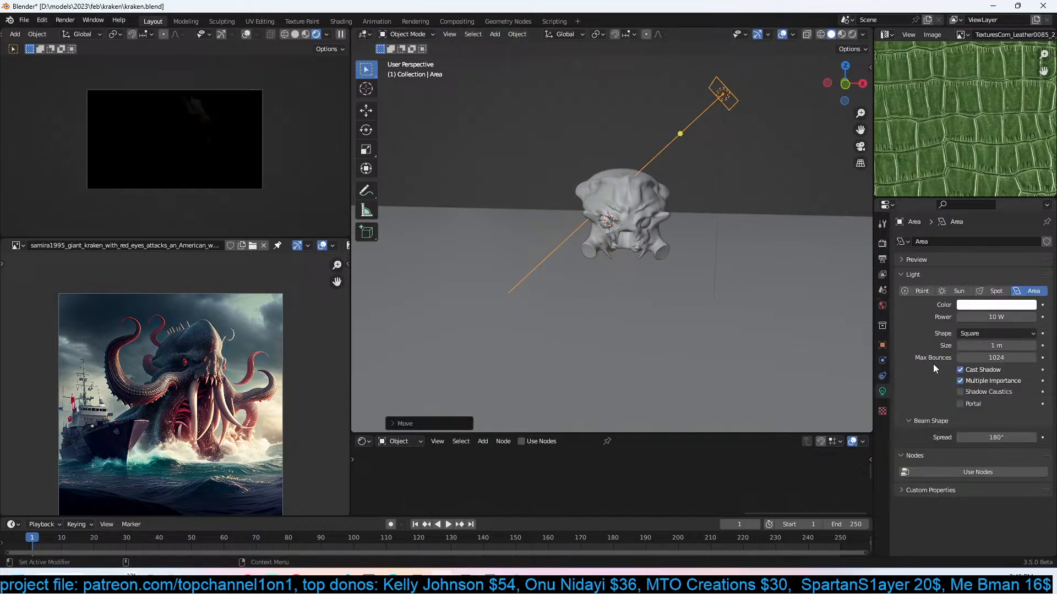
left_click(1014, 314)
type("1000")
key("Return")
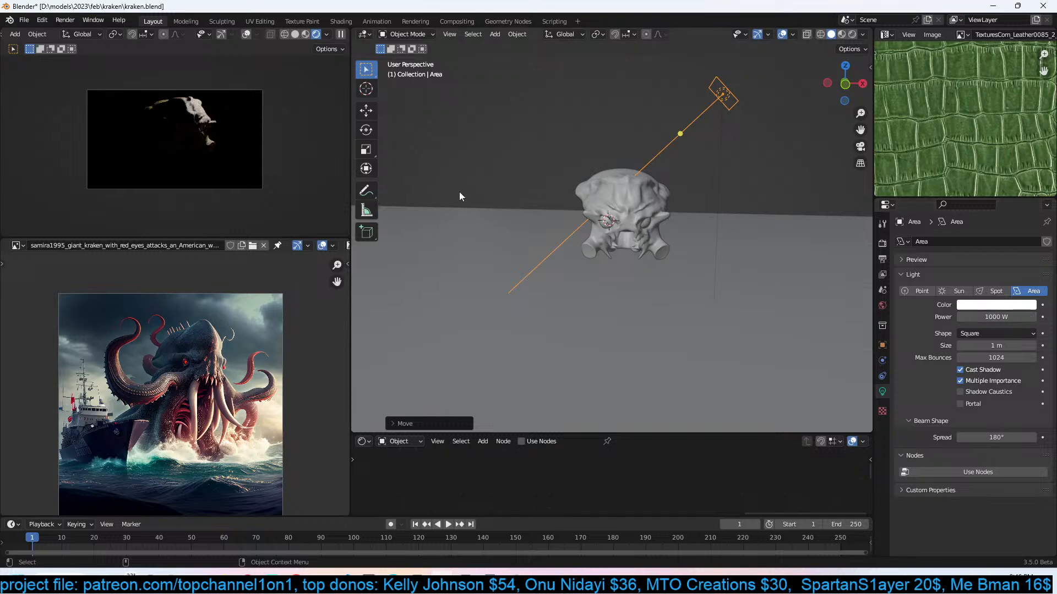
In top view, duplicate the area light, rotate the copy and move it toward the head's opposite side.
key("KP_7")
scroll(459, 196, "down", 2)
key("shift+d")
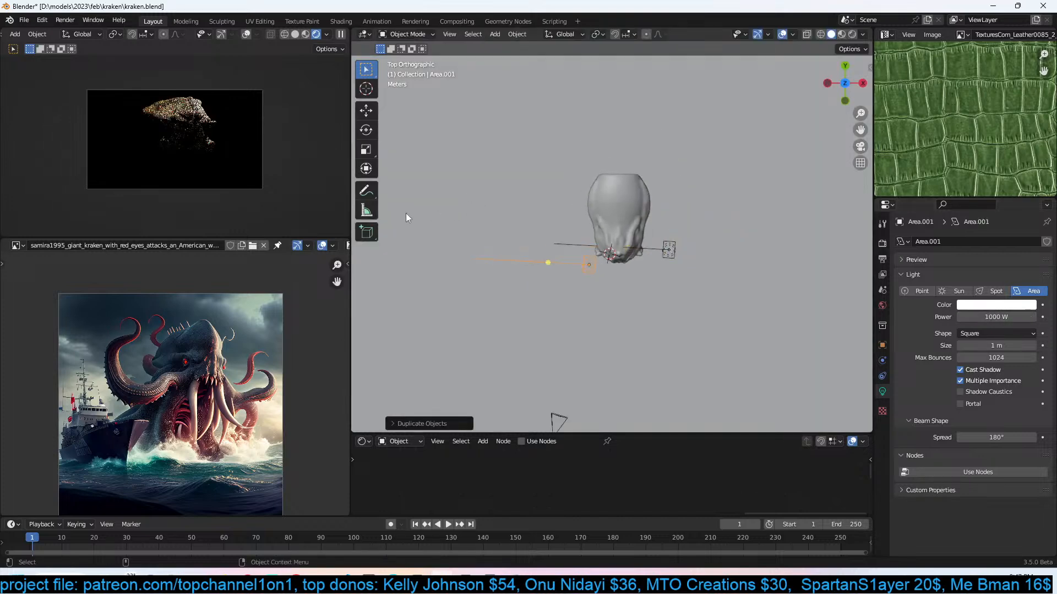
key("r")
left_click(767, 112)
key("g")
left_click(551, 227)
Rotate the duplicated light freely to aim at the head, shift it beside the opposite flank and save the file.
key("r")
key("r")
left_click(574, 191)
key("g")
left_click(618, 157)
scroll(653, 232, "up", 2)
key("ctrl+s")
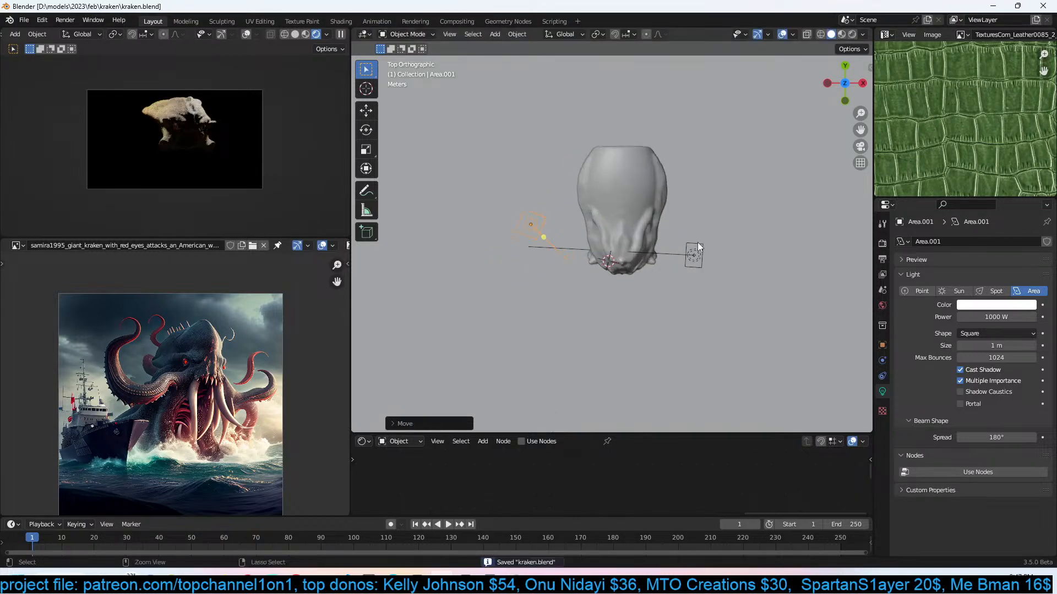
Add a Bezier curve and shift its points in edit mode toward one side of the head.
key("shift+a")
mouse_move(583, 113)
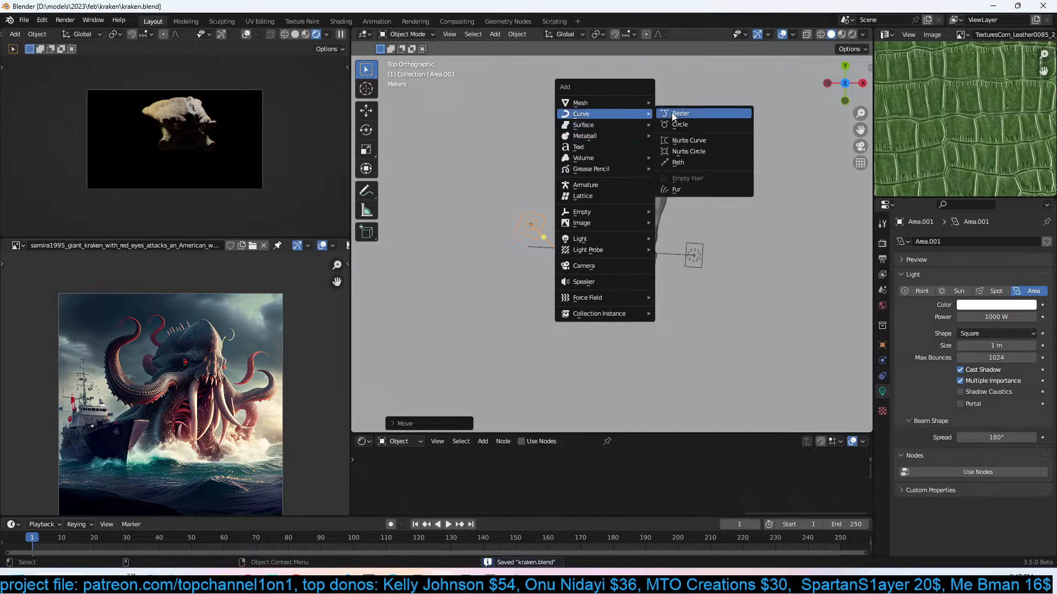
left_click(685, 114)
key("Tab")
key("g")
left_click(650, 238)
Move and rotate the Bezier curve so it extends outward from the side of the head, and save the file.
middle_click_drag(649, 237, 758, 242)
key("g")
left_click(565, 272)
key("r")
left_click(484, 361)
key("Tab")
key("Tab")
key("g")
left_click(678, 223)
key("Tab")
middle_click_drag(678, 223, 700, 248)
key("ctrl+s")
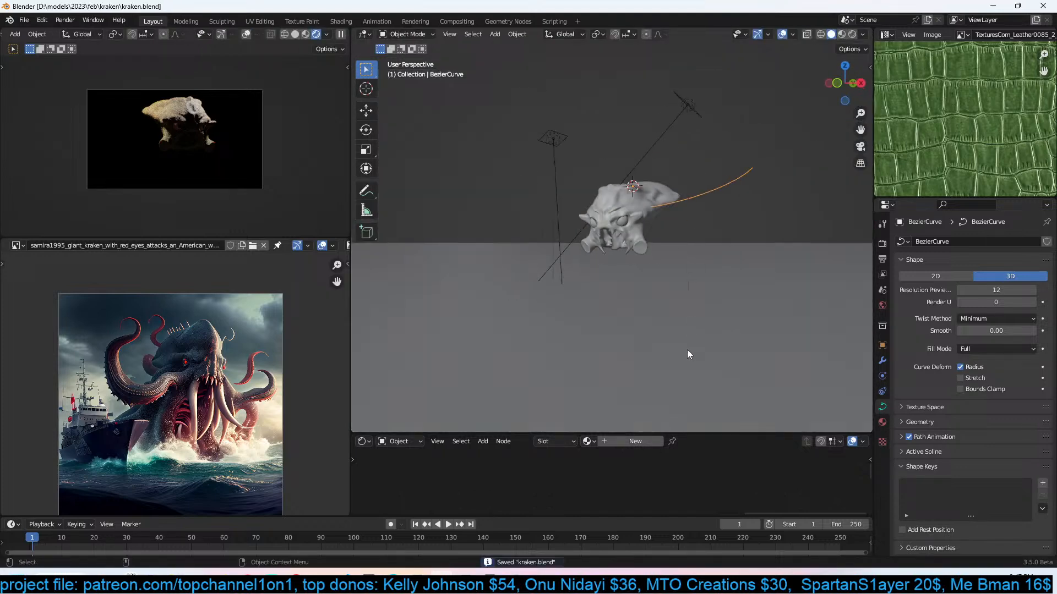
Shorten the 3D viewport to enlarge the node editor, zoom in on the reference picture's tentacles and save the file.
left_click(676, 420)
left_click_drag(671, 433, 675, 360)
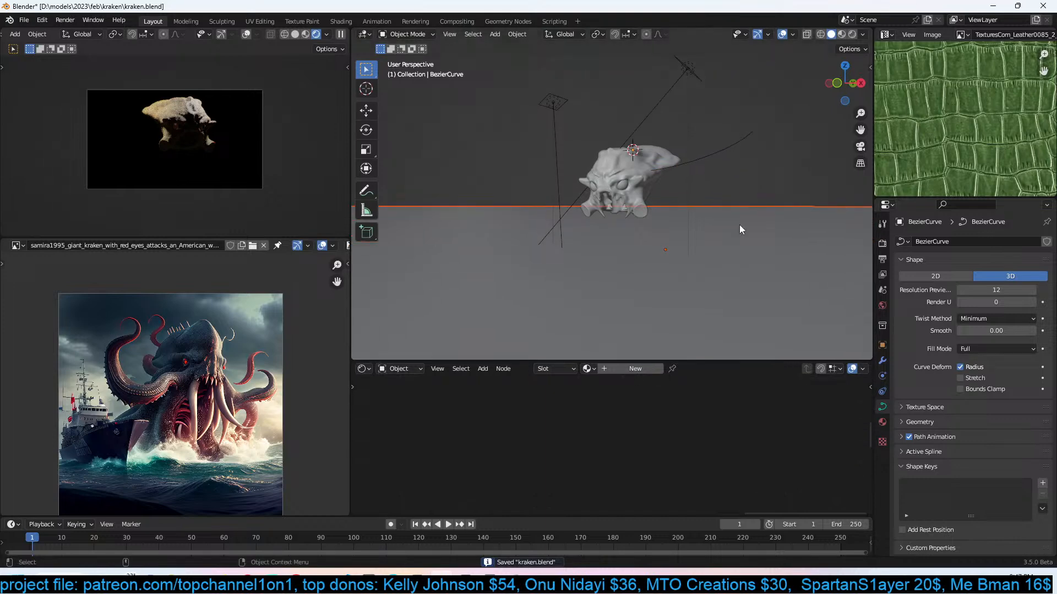
left_click(756, 134)
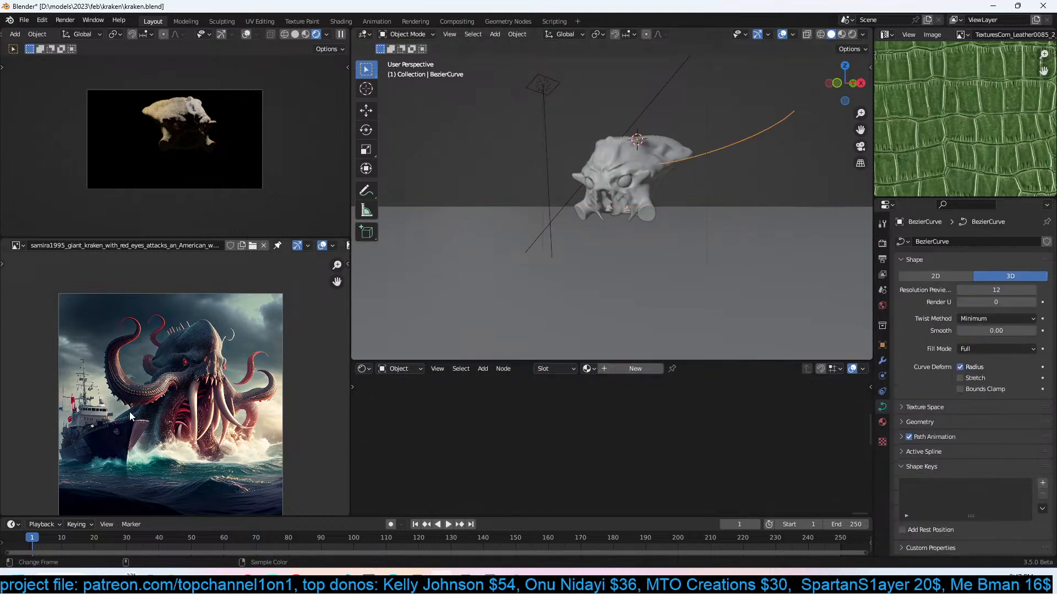
scroll(127, 413, "up", 2)
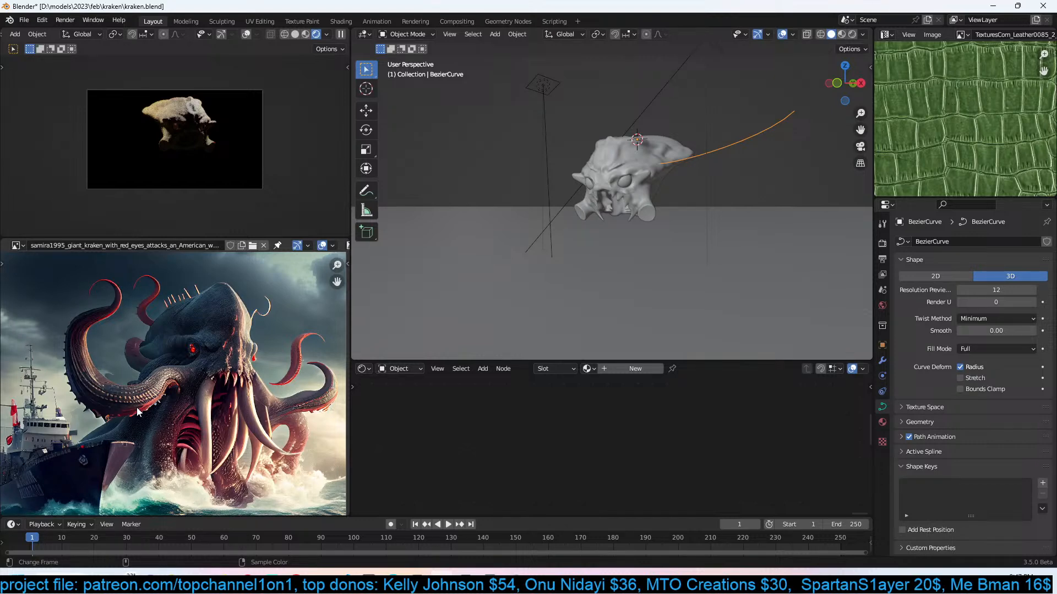
scroll(709, 192, "down", 4)
left_click(670, 238)
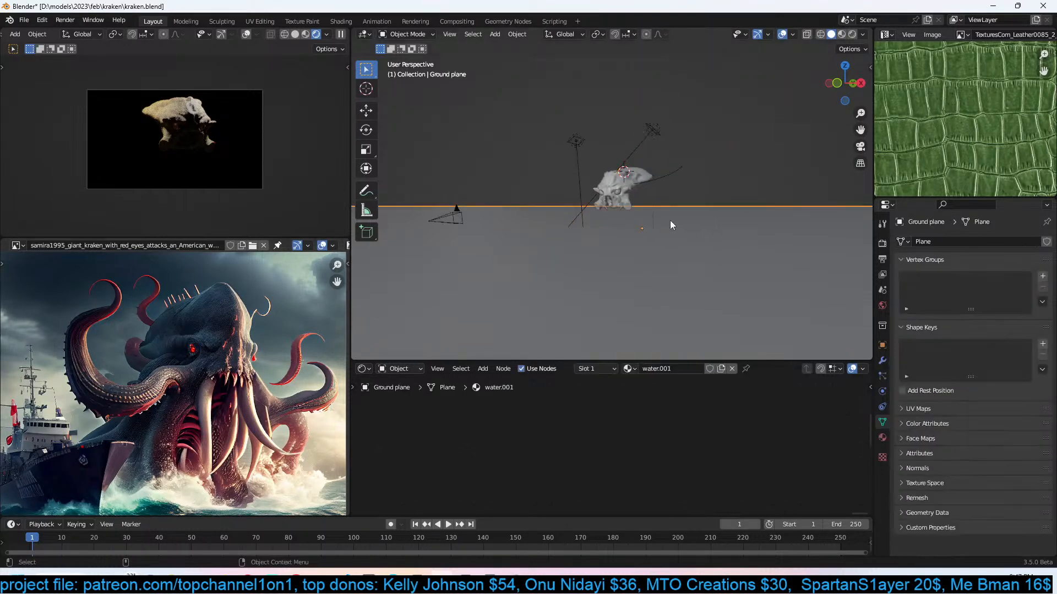
key("ctrl+s")
Add a mesh plane, scale it and raise it vertically above the kraken head.
key("shift+a")
mouse_move(688, 201)
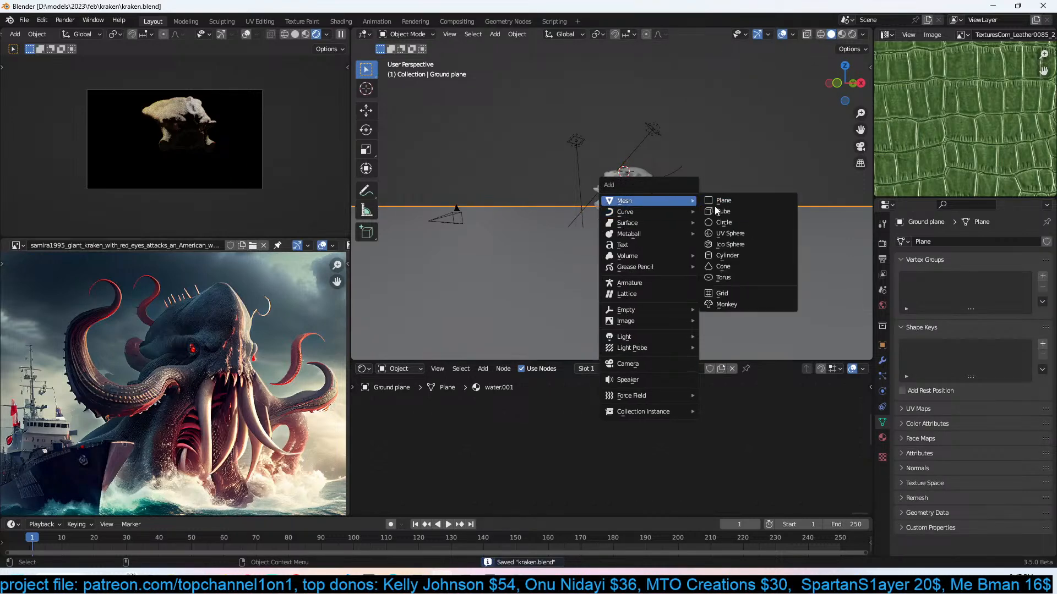
left_click(738, 200)
key("s")
left_click(721, 219)
key("g")
key("z")
left_click(721, 185)
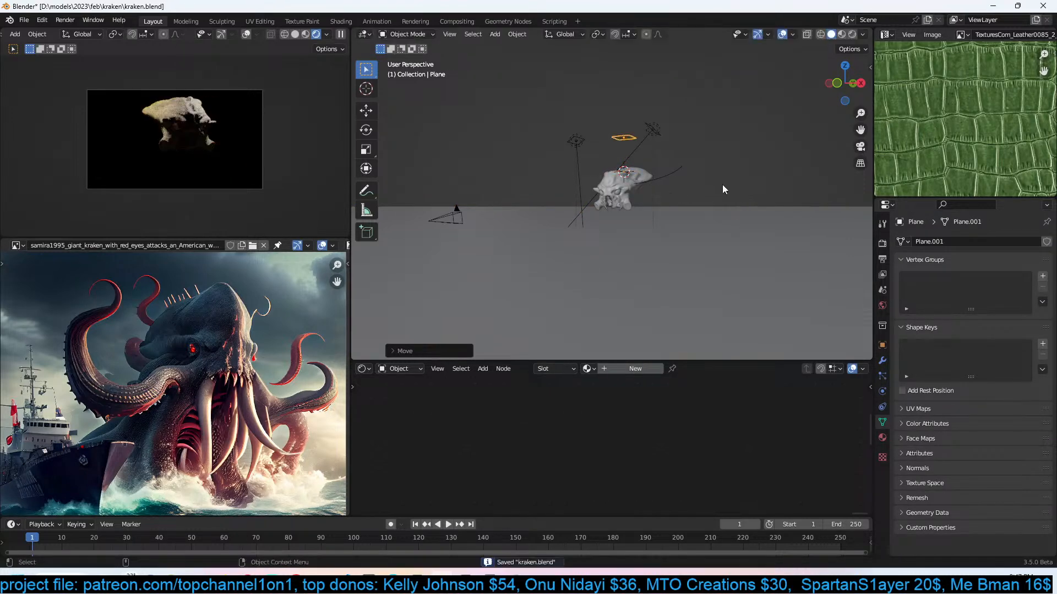
Round the plane into a disc with a 4 by 4 face grid by adding and applying a Subdivision modifier.
key("KP_Decimal")
middle_click_drag(720, 199, 700, 232)
key("KP_7")
key("Tab")
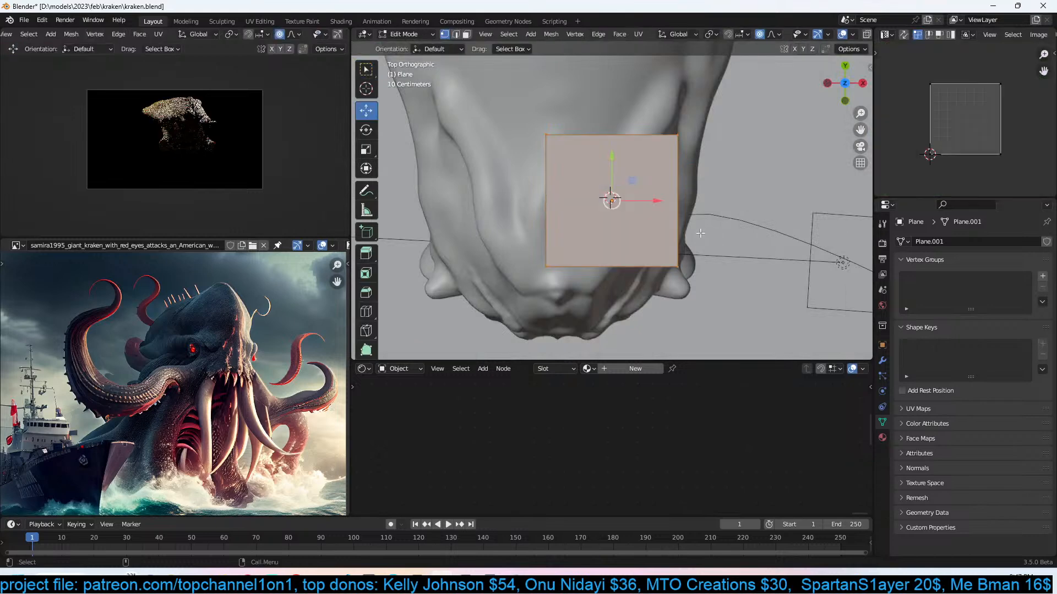
scroll(672, 193, "down", 2)
key("Tab")
key("ctrl+1")
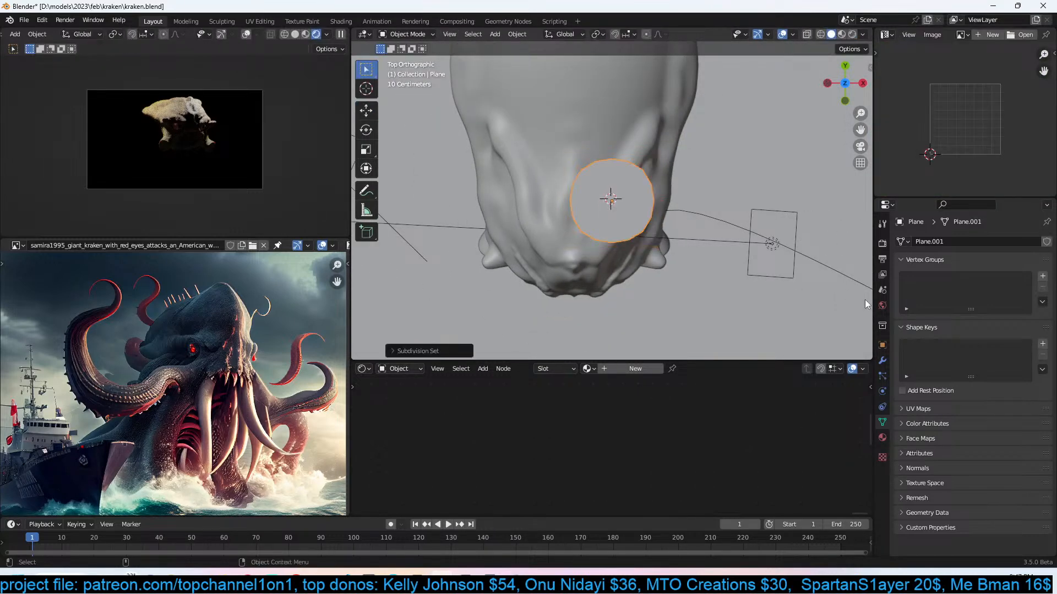
left_click(882, 361)
key("ctrl+a")
Pull the disc's front edge vertex inward with proportional editing to dent that side of the outline.
key("Tab")
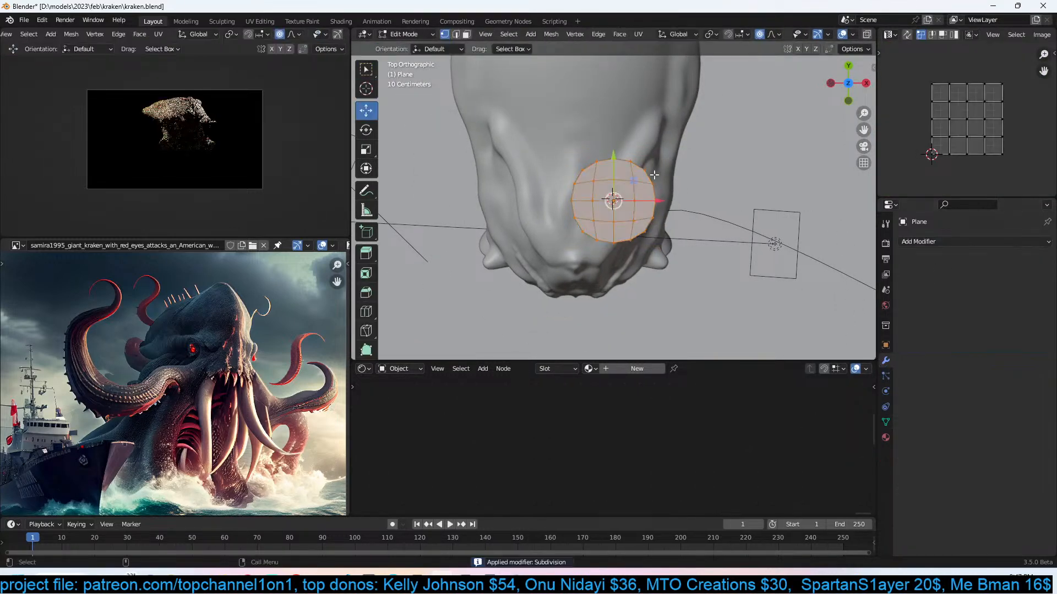
left_click(614, 240)
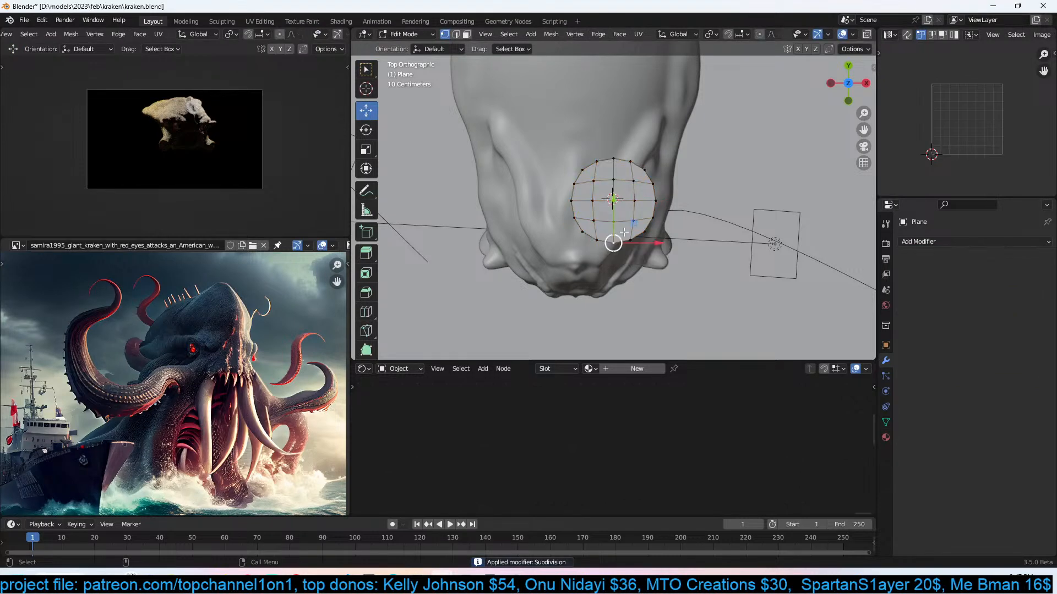
key("g")
key("o")
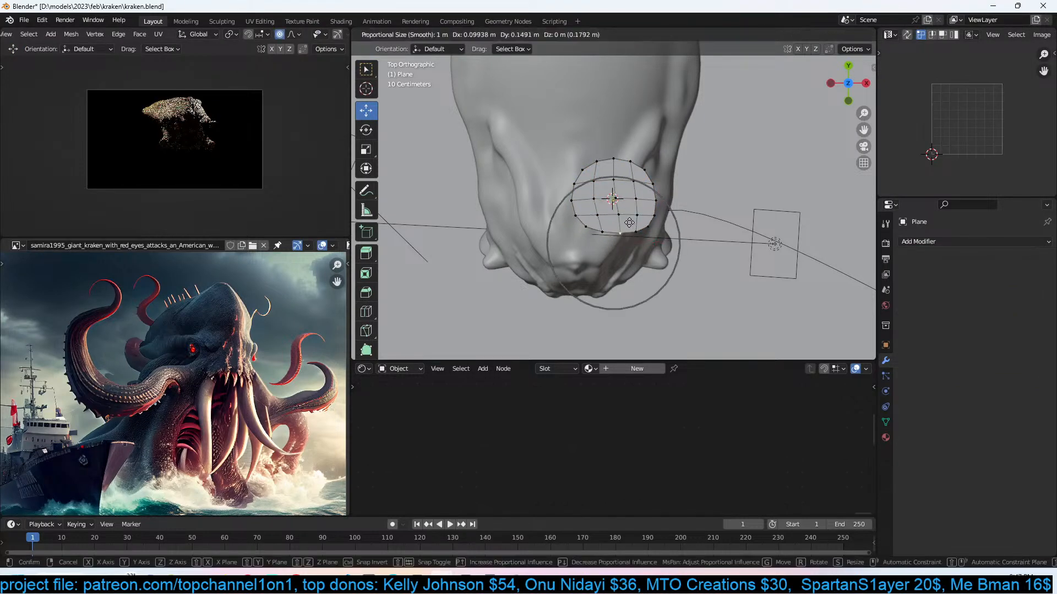
left_click(618, 206)
Extrude the entire disc upward into a tall column and shade it smooth.
key("a")
middle_click_drag(619, 206, 621, 124)
key("e")
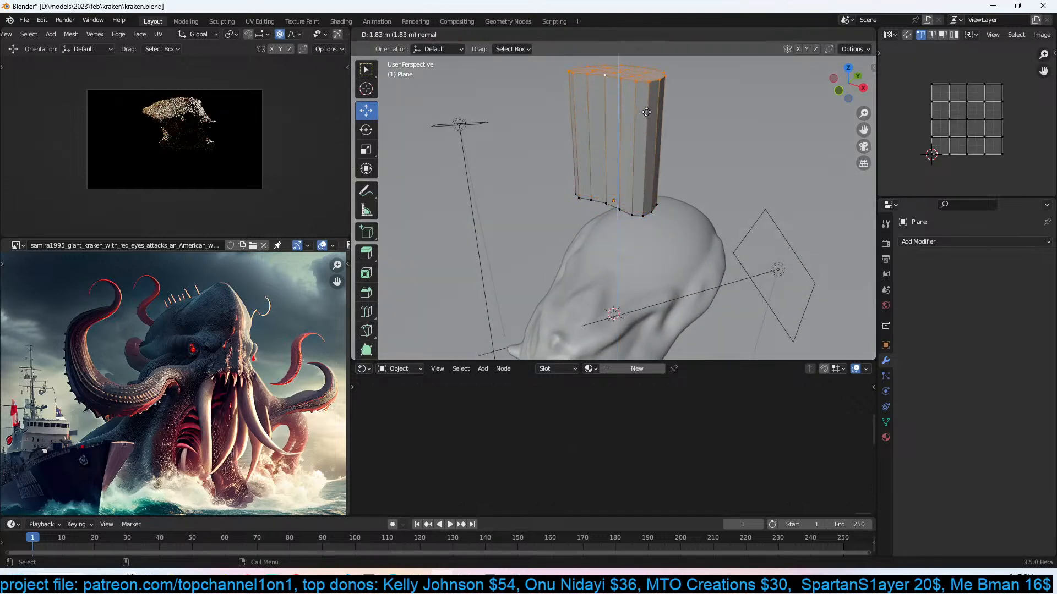
left_click(655, 129)
key("Tab")
left_click(668, 194)
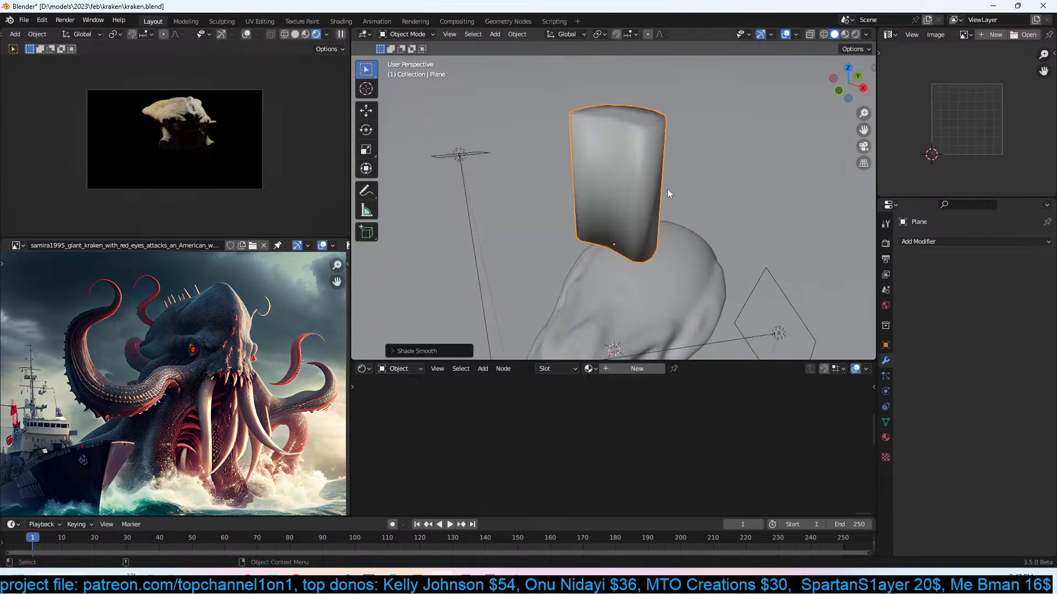
Add three evenly spaced horizontal loop cuts around the column.
key("Tab")
key("ctrl+r")
scroll(654, 176, "up", 1)
scroll(654, 176, "up", 1)
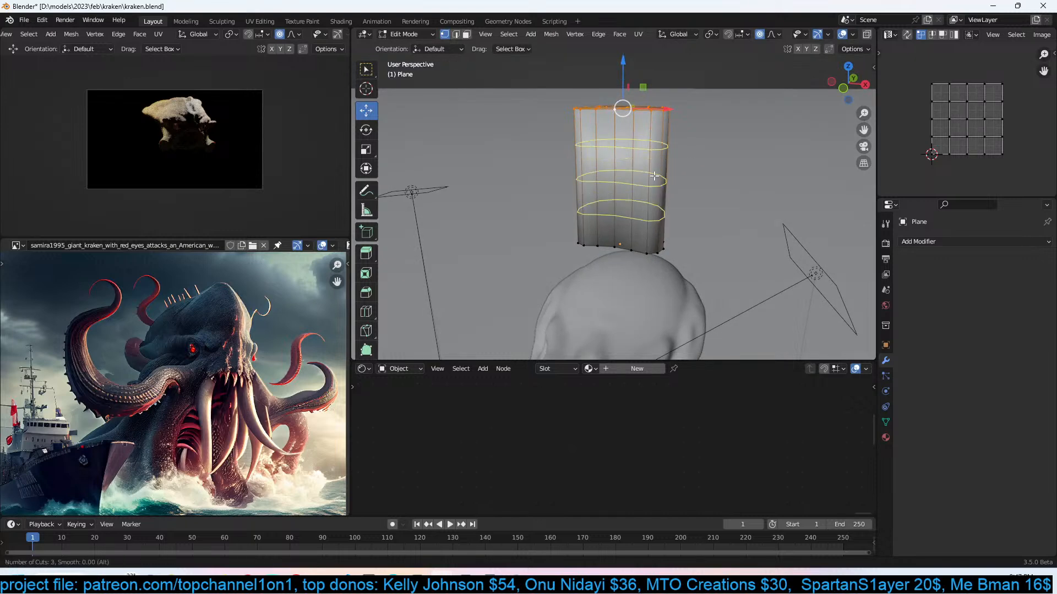
left_click(654, 175)
right_click(655, 177)
right_click(656, 178)
Vertex-bevel five staggered vertices on the column's front face about 0.255 m wide.
left_click(732, 147)
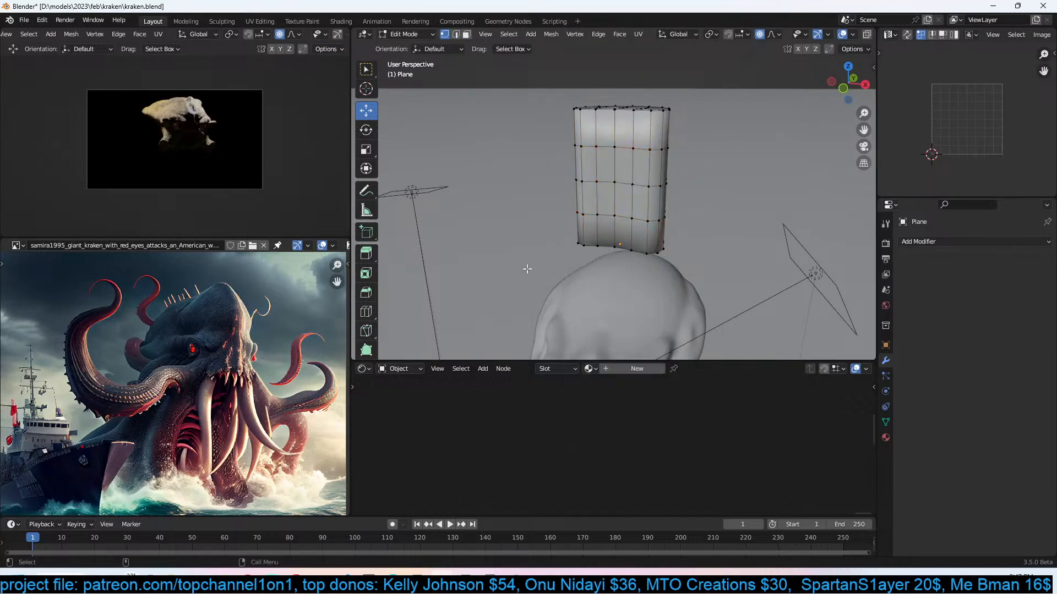
scroll(176, 407, "up", 1)
scroll(610, 126, "up", 1)
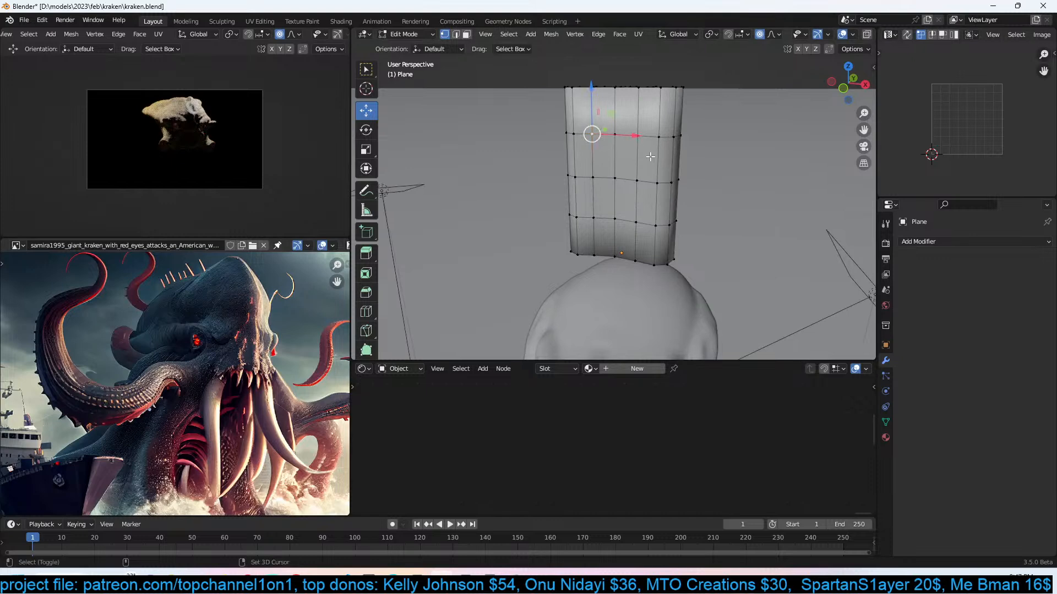
left_click(658, 137, "shift")
left_click(614, 178, "shift")
left_click(656, 226, "shift")
left_click(594, 218, "shift")
middle_click_drag(593, 218, 660, 181)
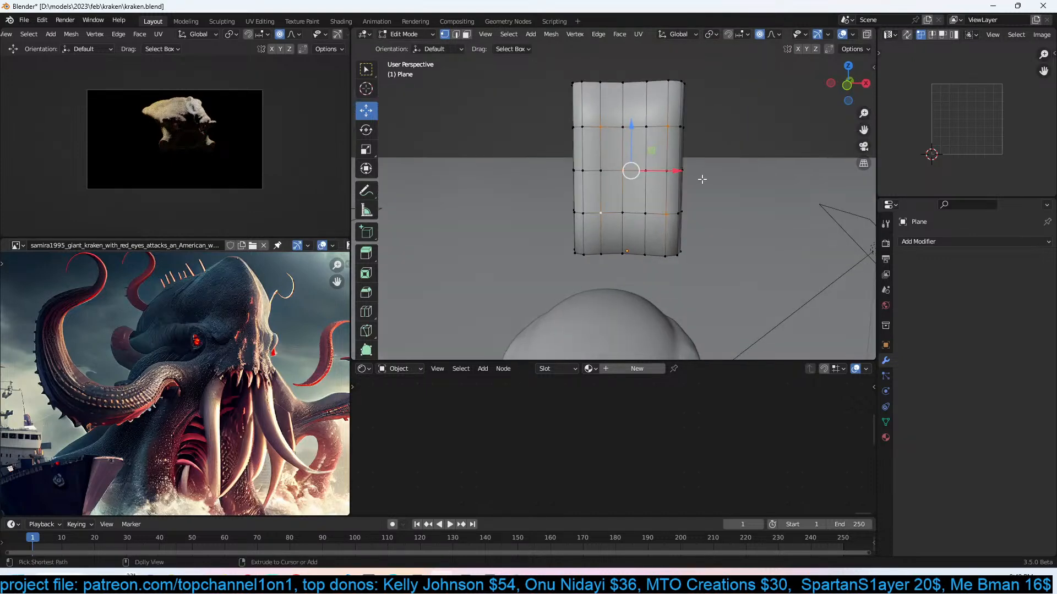
key("ctrl+b")
scroll(724, 197, "up", 1)
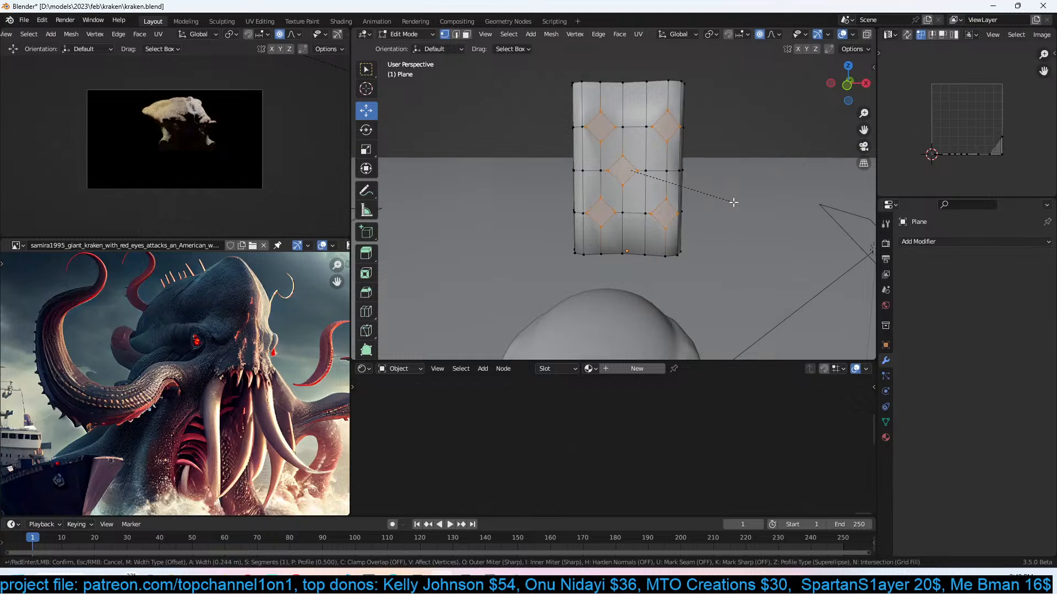
left_click(734, 202)
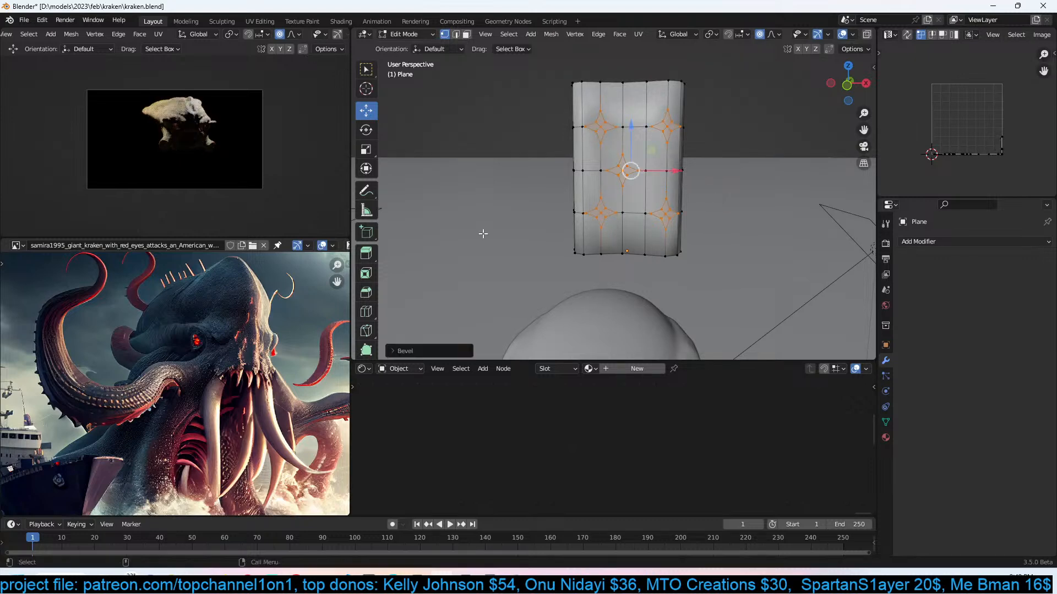
Set the bevel's shape to about 0.065 so the five patches become octagons.
left_click(397, 350)
left_click_drag(493, 204, 464, 204)
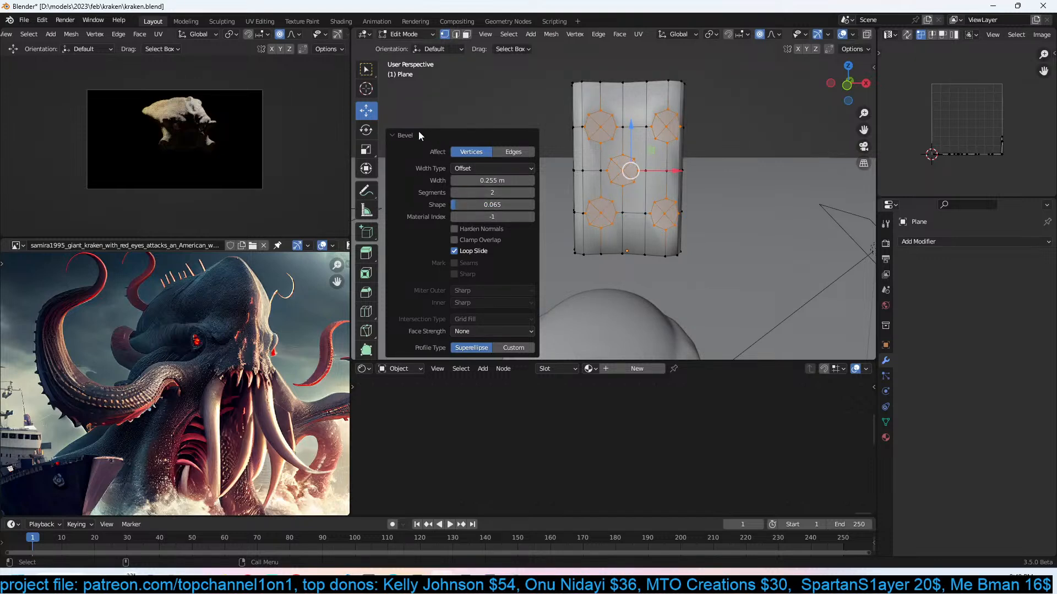
left_click(402, 136)
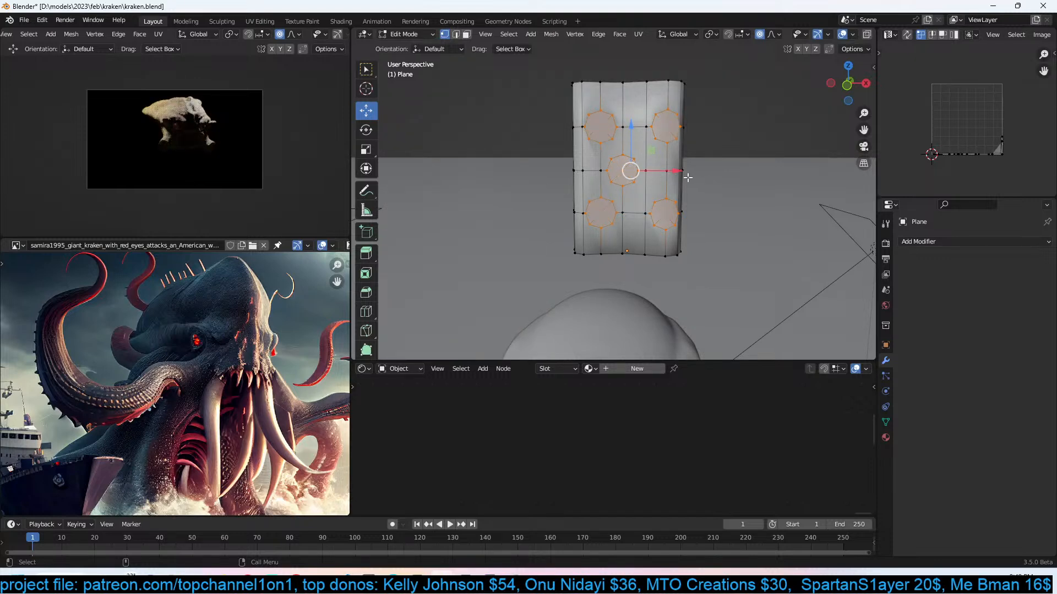
Scale the five octagonal faces to about 0.8, each around its individual origin.
scroll(688, 177, "up", 3)
middle_click_drag(688, 177, 658, 221)
key("s")
right_click(716, 166)
key("s")
right_click(741, 160)
key("period")
left_click(741, 226)
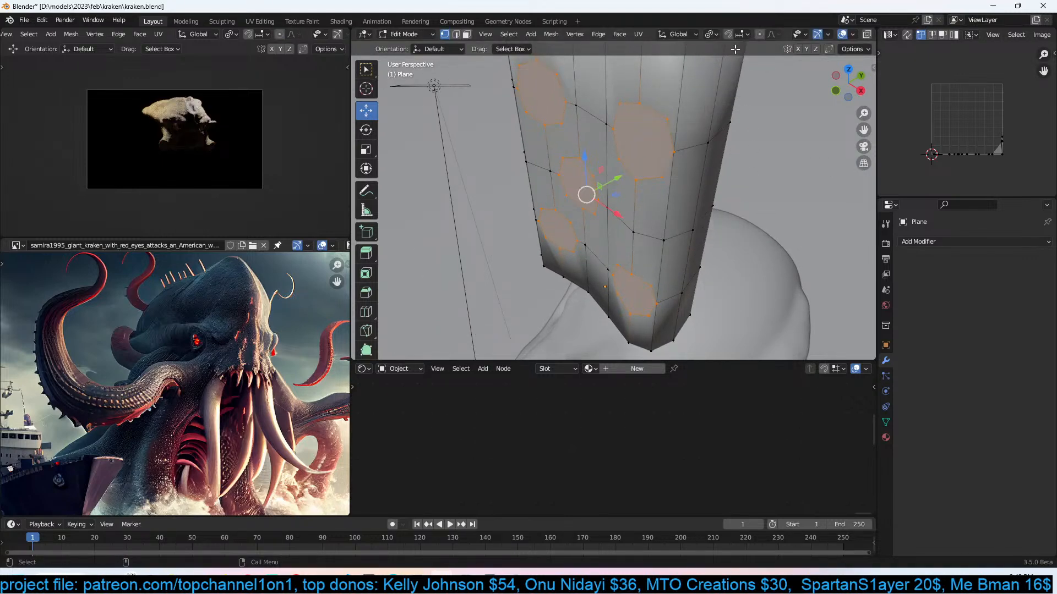
key("s")
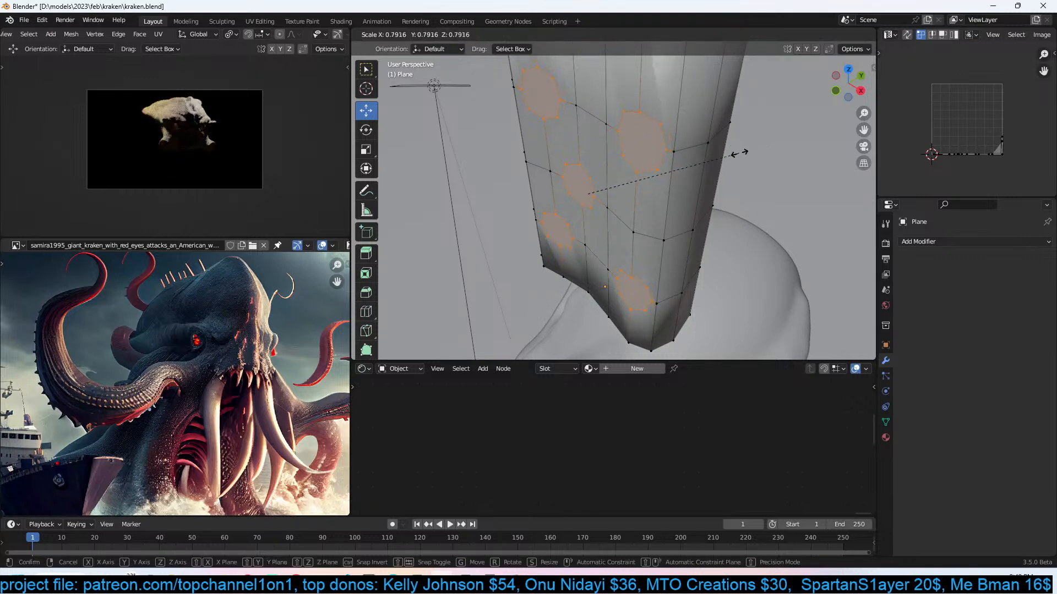
left_click(749, 153)
Inset the five octagonal faces slightly and push them outward with Shrink/Fatten to form bumps.
key("i")
left_click(749, 152)
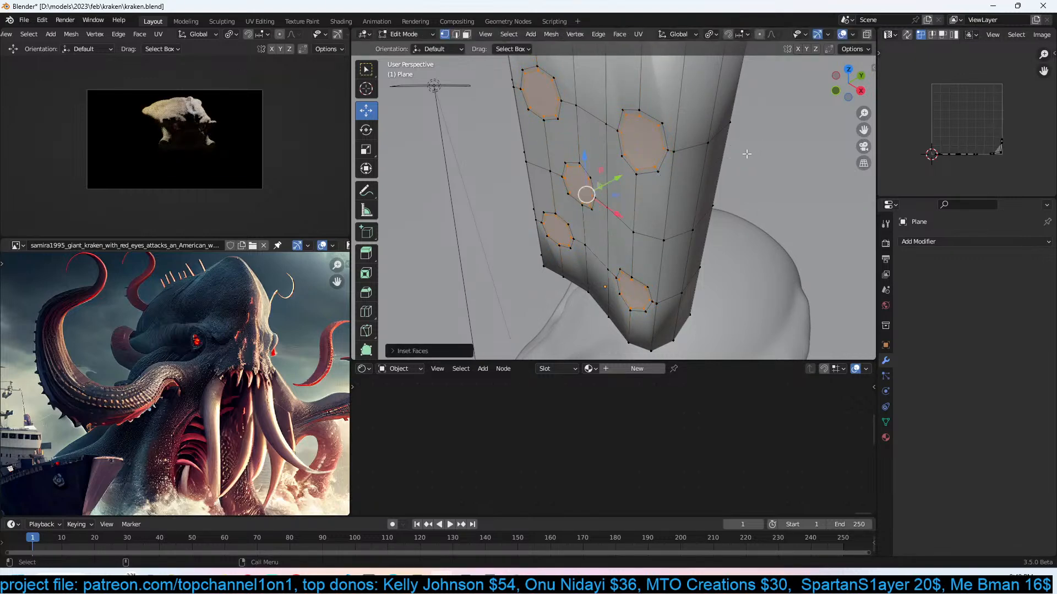
key("alt+s")
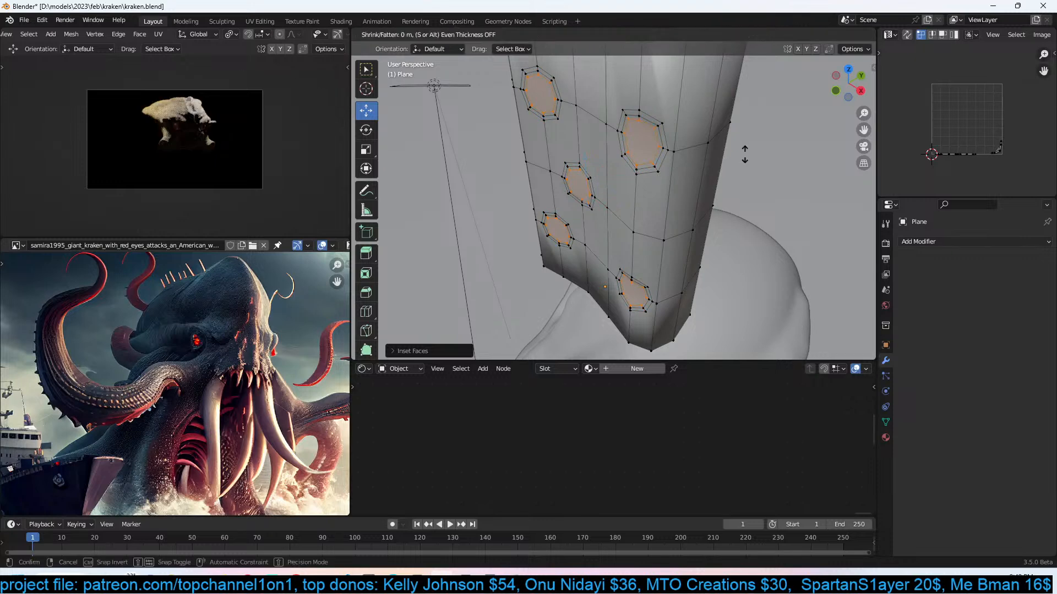
left_click(758, 142)
Inset the five bump tips and extrude them about 0.05 m inward to hollow them into suckers.
key("i")
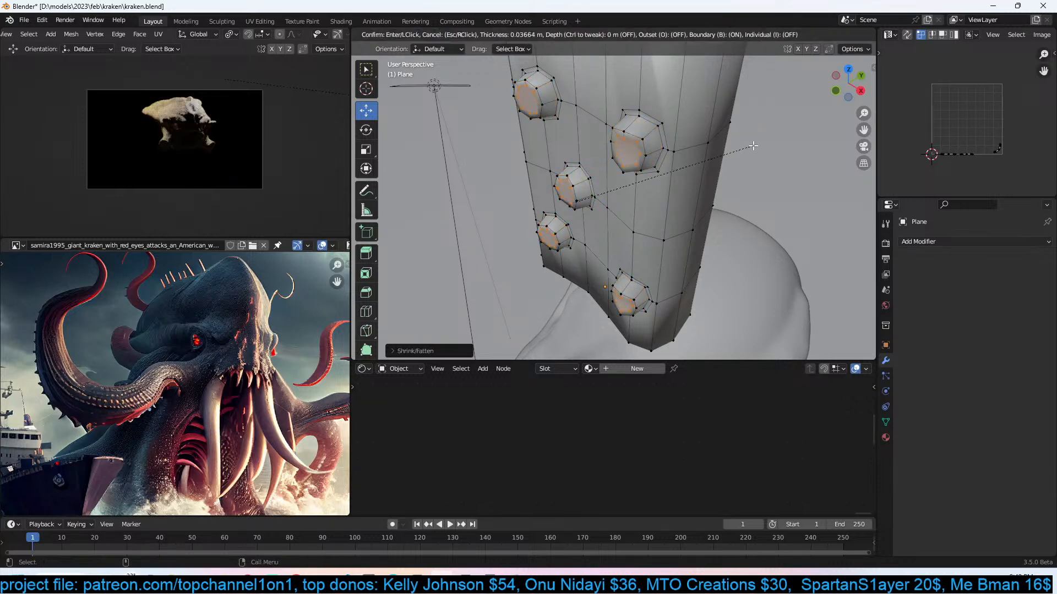
left_click(747, 149)
key("e")
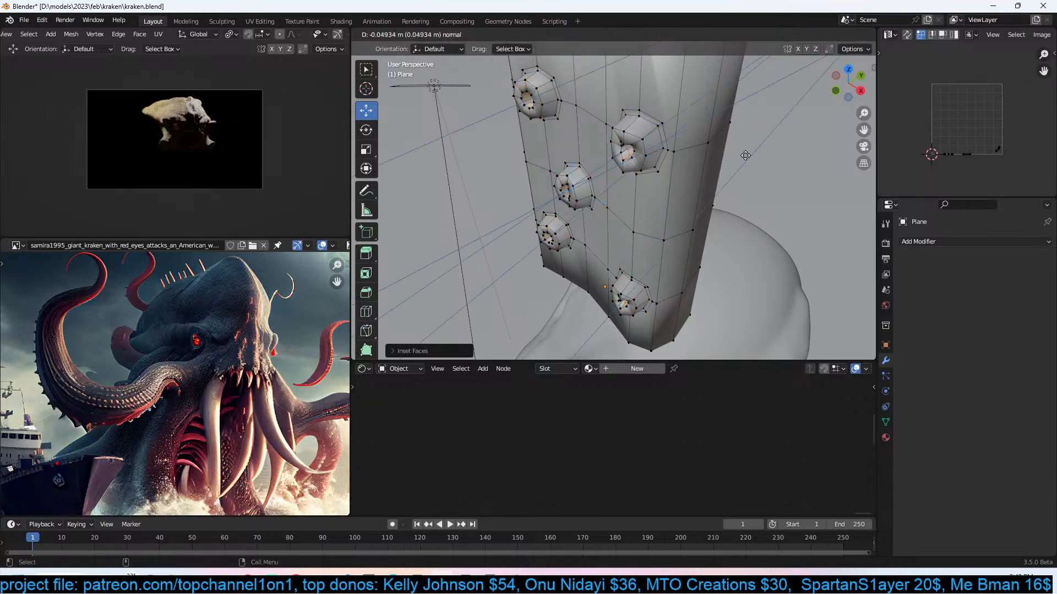
left_click(746, 155)
Add a level 1 Subdivision modifier to the sucker column.
key("Tab")
scroll(740, 168, "down", 5)
middle_click_drag(734, 180, 729, 158)
key("ctrl+1")
middle_click_drag(666, 177, 621, 188)
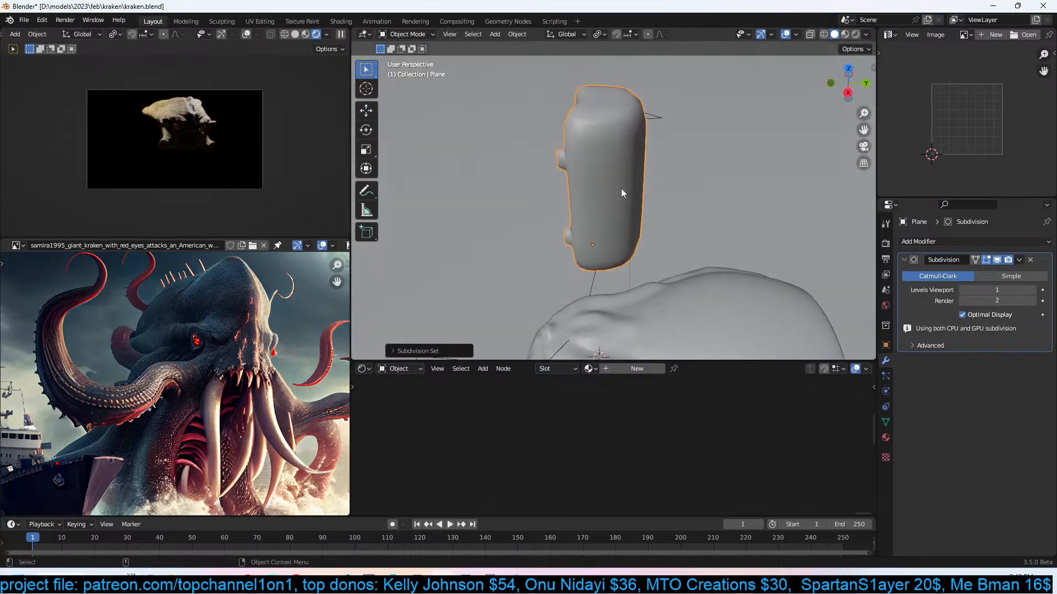
In front X-ray view, delete the bottom and top caps of the column to leave an open tube.
key("Tab")
scroll(622, 158, "down", 1)
middle_click_drag(659, 117, 669, 73)
key("KP_1")
key("alt+z")
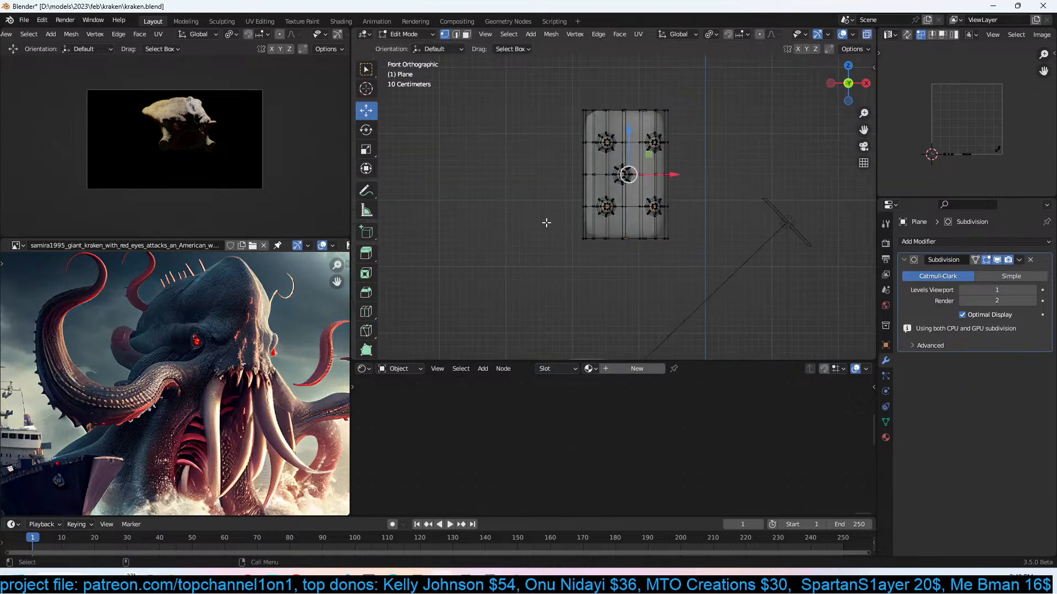
left_click_drag(540, 222, 747, 258)
key("x")
left_click(742, 267)
left_click_drag(542, 81, 750, 122)
key("x")
left_click(747, 119)
key("Tab")
key("alt+z")
middle_click_drag(692, 204, 620, 232)
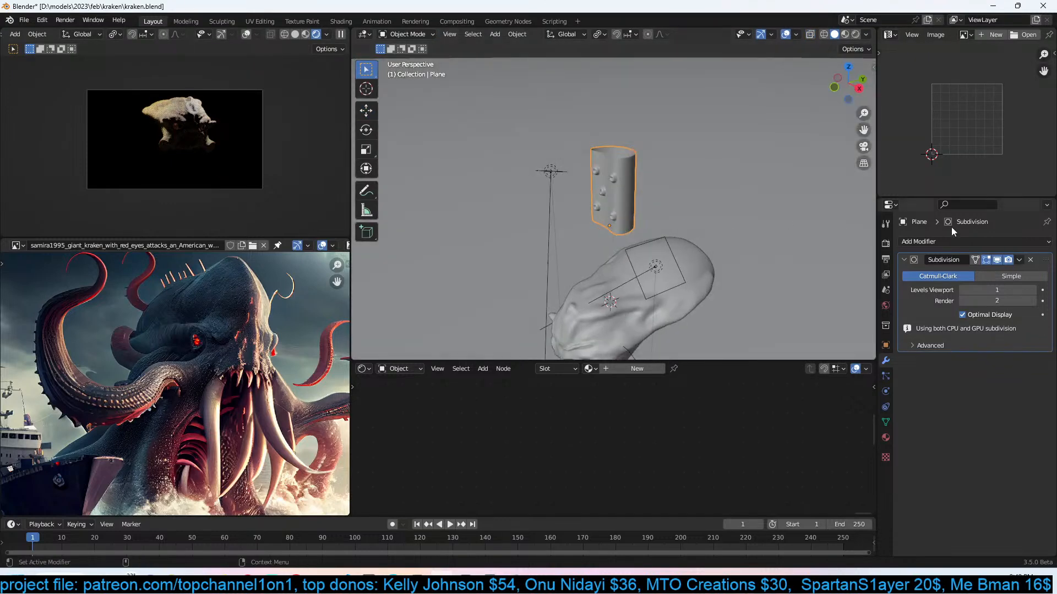
Add an Array modifier to the tube and set its relative Z offset factor to 1.
left_click(971, 242)
left_click(848, 271)
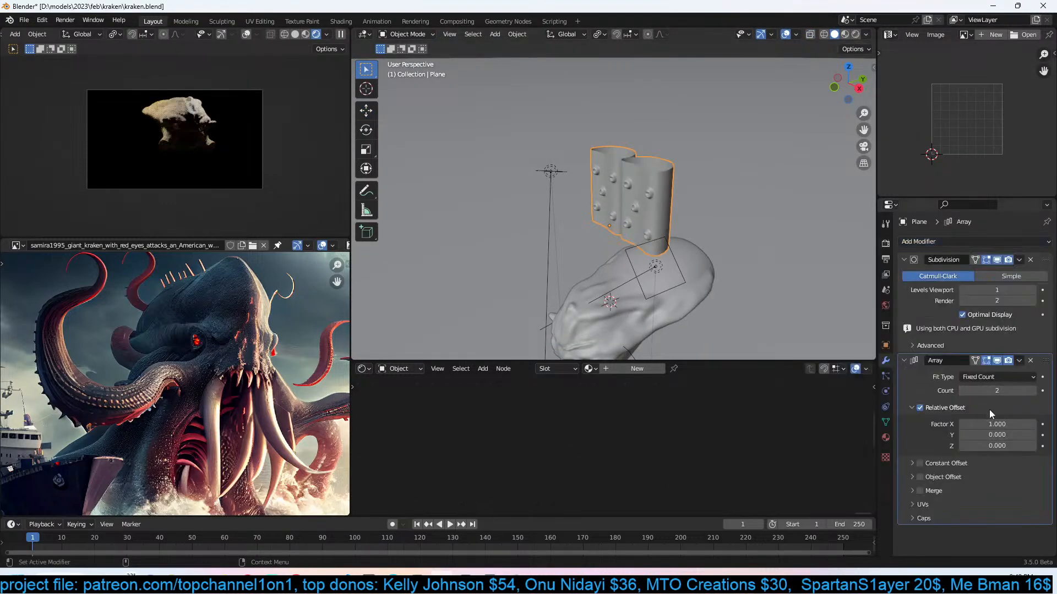
left_click(987, 445)
type("1")
key("Return")
Set the Array's relative X offset factor to 0 and enable Merge so the copies join in one straight tube.
left_click(1006, 409)
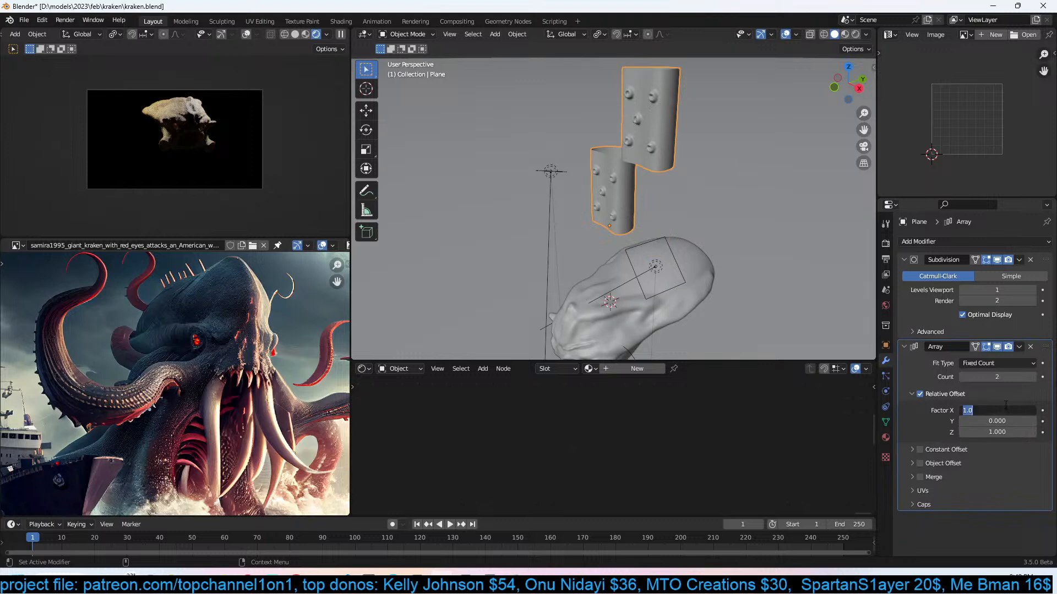
type("01")
key("Return")
left_click(1005, 412)
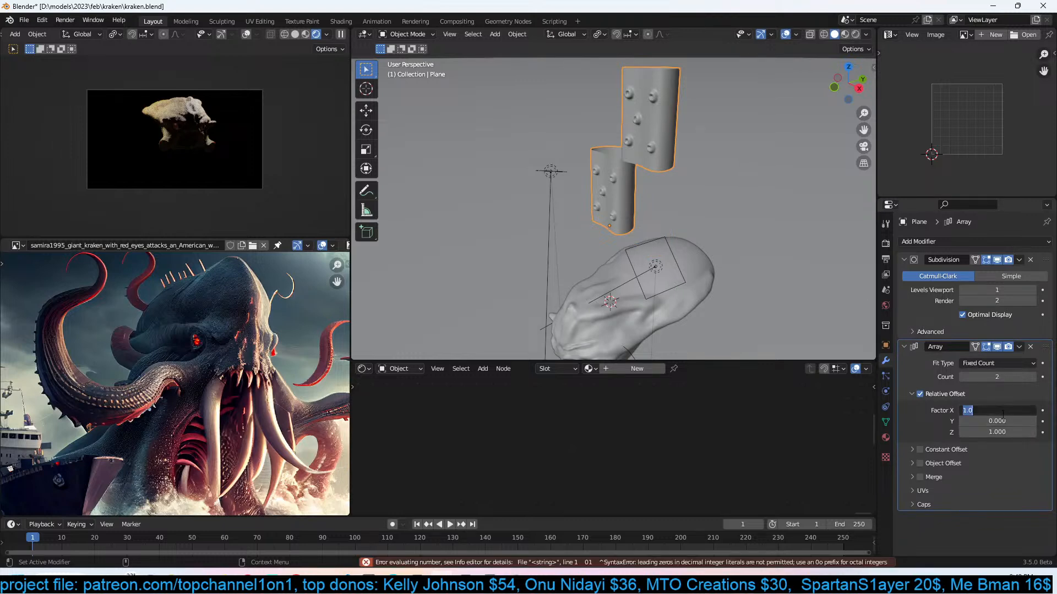
key("Return")
middle_click_drag(591, 229, 665, 215)
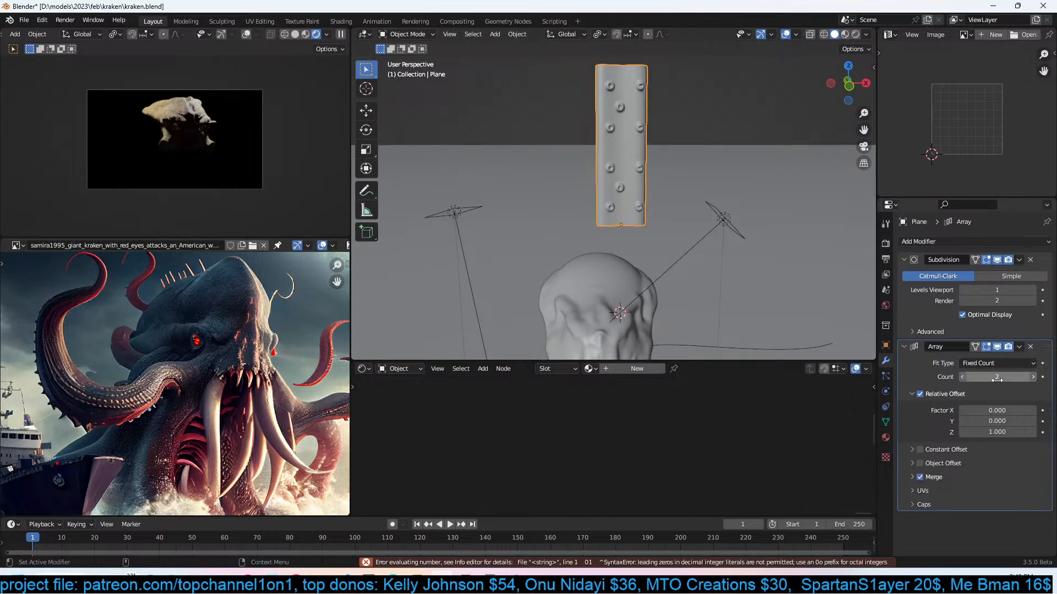
Raise the Array count to 12 to lengthen the sucker tube.
left_click_drag(999, 381, 1035, 380)
scroll(776, 253, "down", 3)
middle_click_drag(776, 252, 706, 243)
scroll(706, 266, "down", 2)
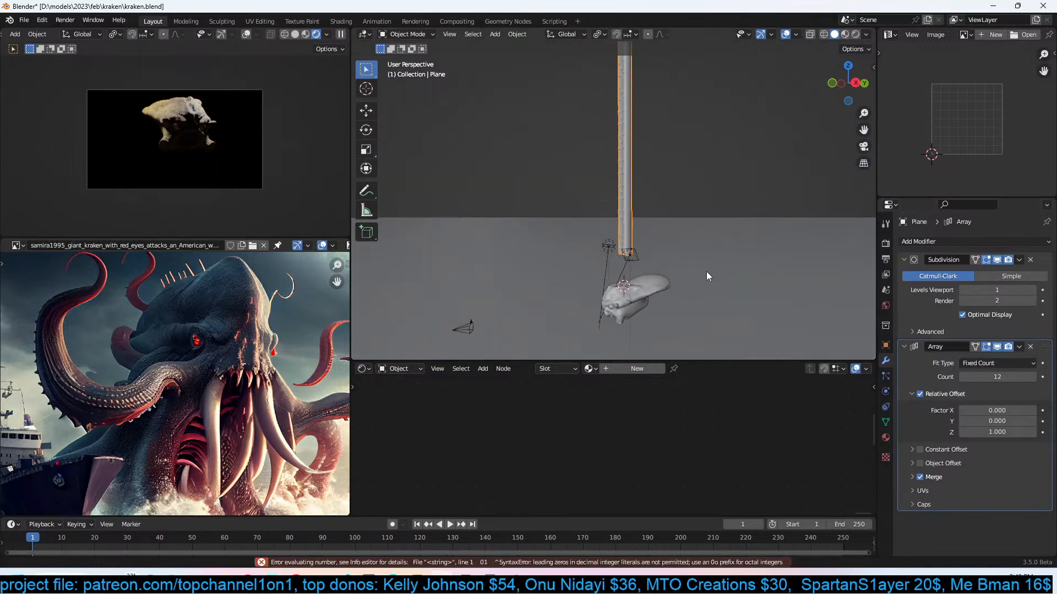
Select the faces of the upper-left sucker on the base segment and enlarge that sucker.
scroll(757, 243, "up", 10)
key("Tab")
middle_click_drag(738, 287, 723, 79, "shift")
middle_click_drag(656, 216, 683, 119, "shift")
key("alt+z")
middle_click_drag(664, 220, 619, 265)
key("3")
scroll(645, 266, "up", 4)
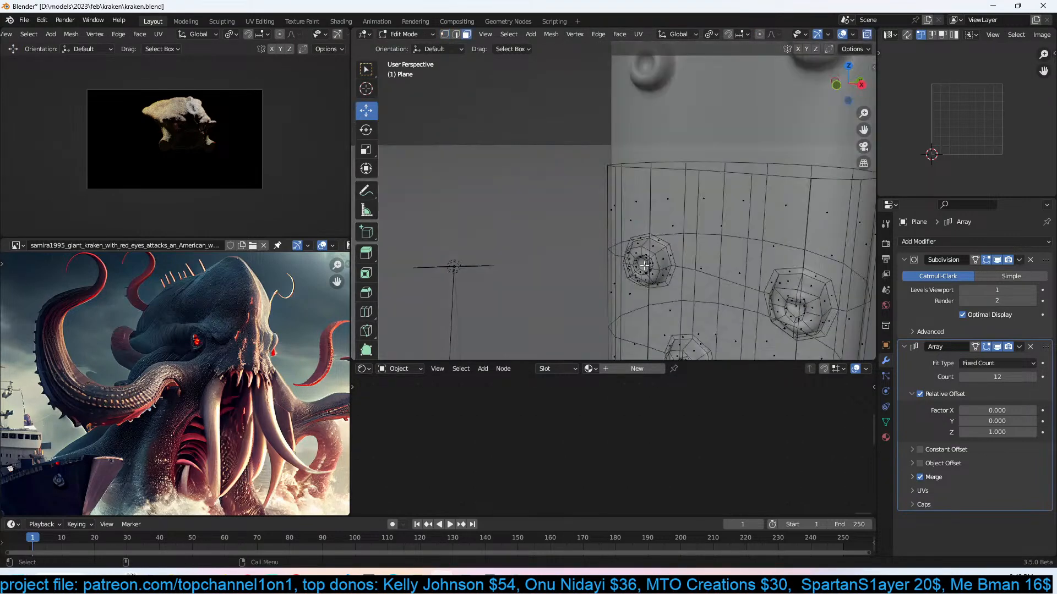
key("alt+z")
key("ctrl+KP_Add")
key("ctrl+KP_Add")
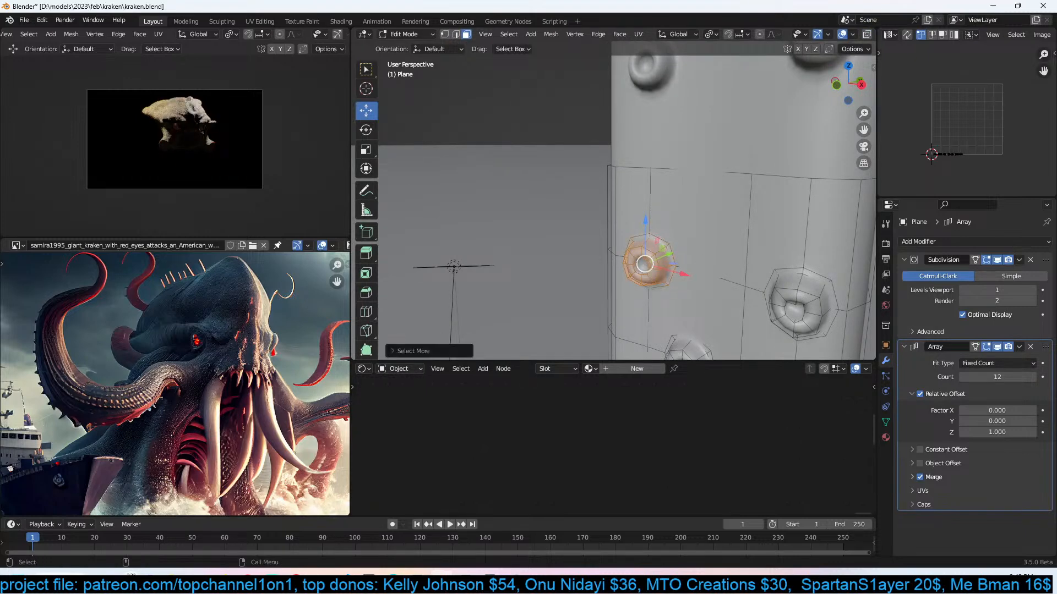
key("Tab")
scroll(759, 283, "down", 5)
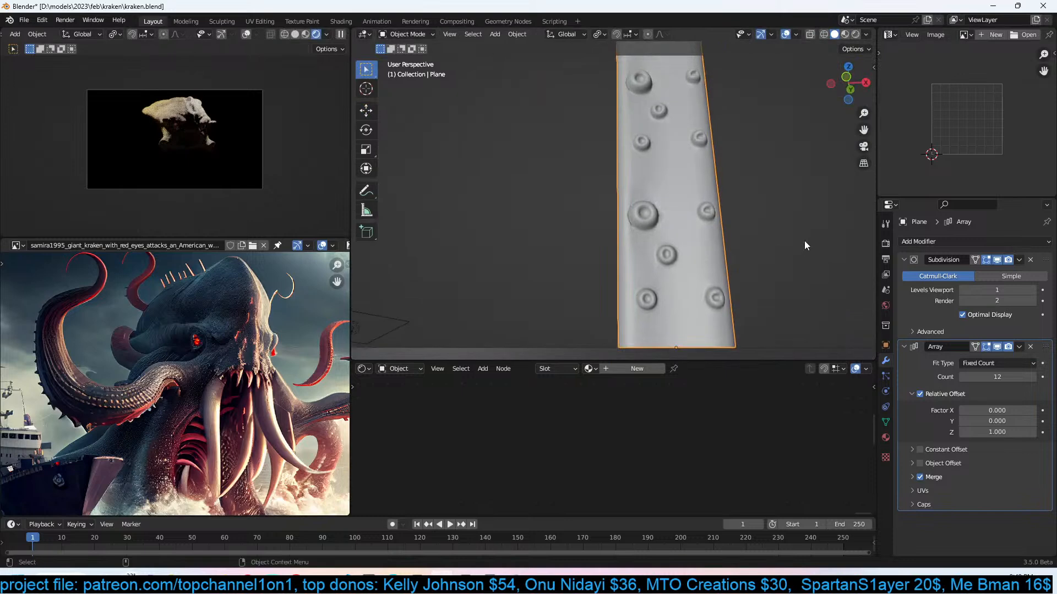
Shift the enlarged upper-left sucker slightly along X toward the segment's middle and save the file.
scroll(782, 242, "up", 5)
key("Tab")
key("g")
key("x")
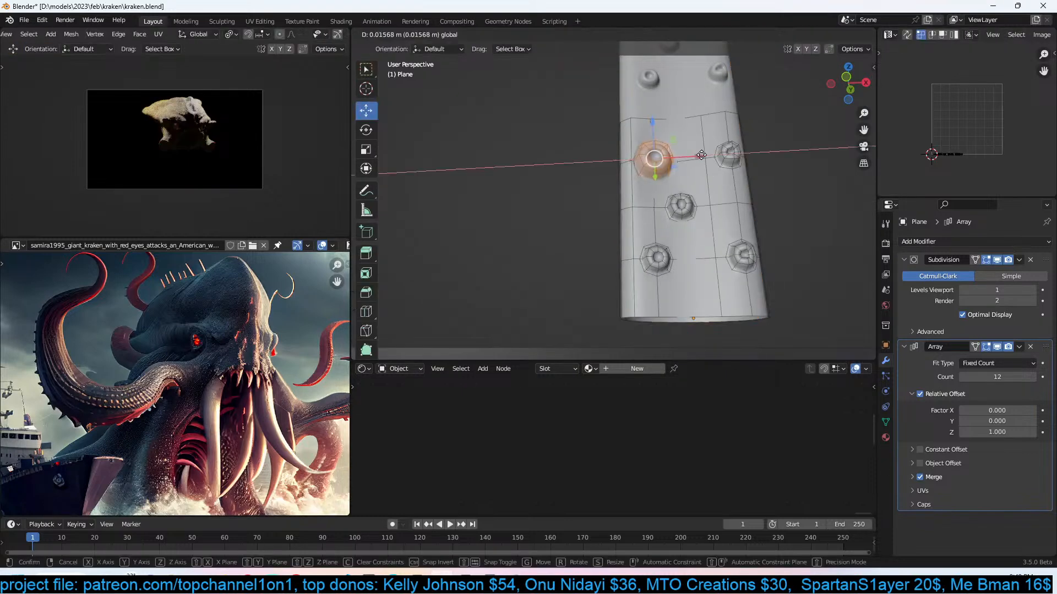
left_click(709, 157)
key("Tab")
key("ctrl+s")
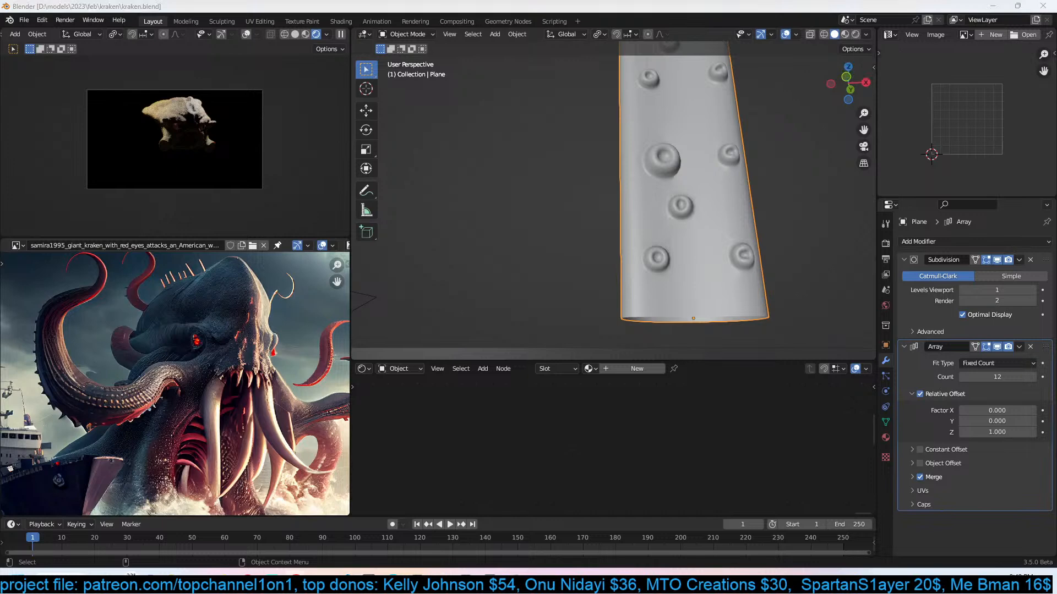
Enlarge the lower-right sucker of the base segment and nudge it slightly along X.
left_click(693, 160)
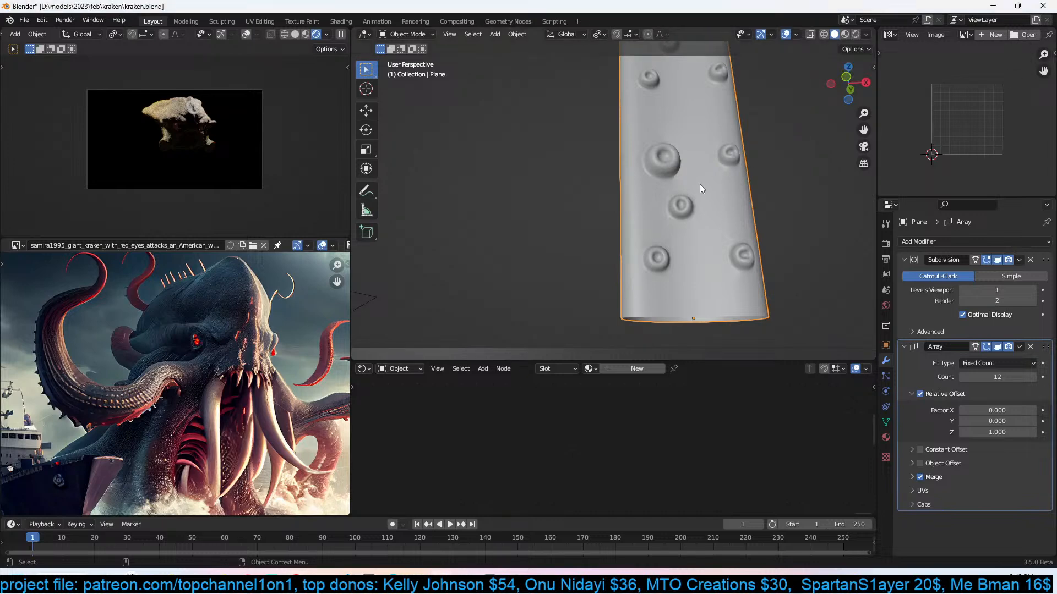
key("Tab")
scroll(677, 231, "up", 4)
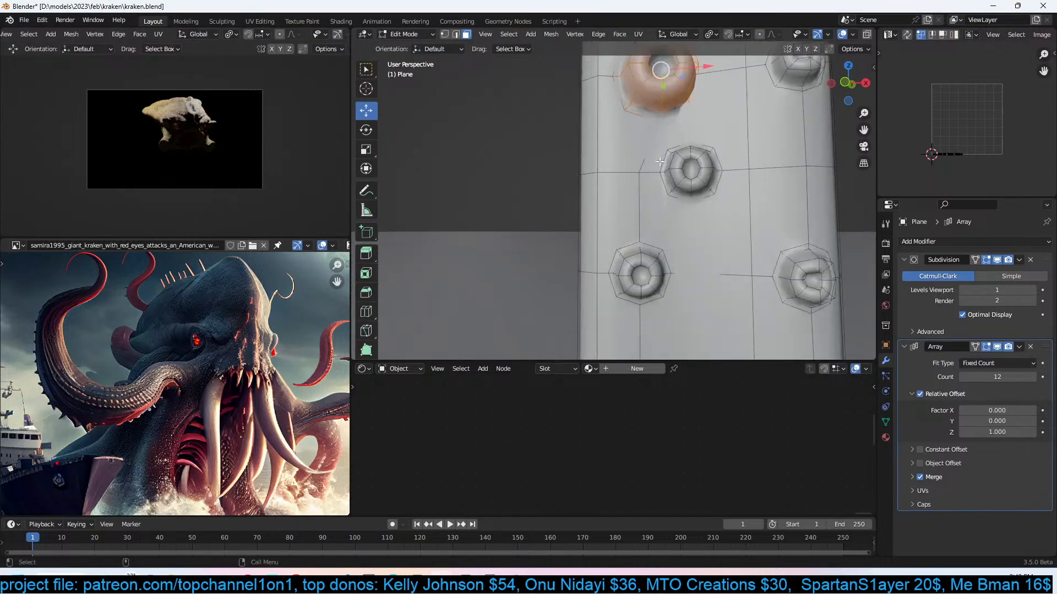
key("alt+z")
middle_click_drag(823, 276, 708, 252, "shift")
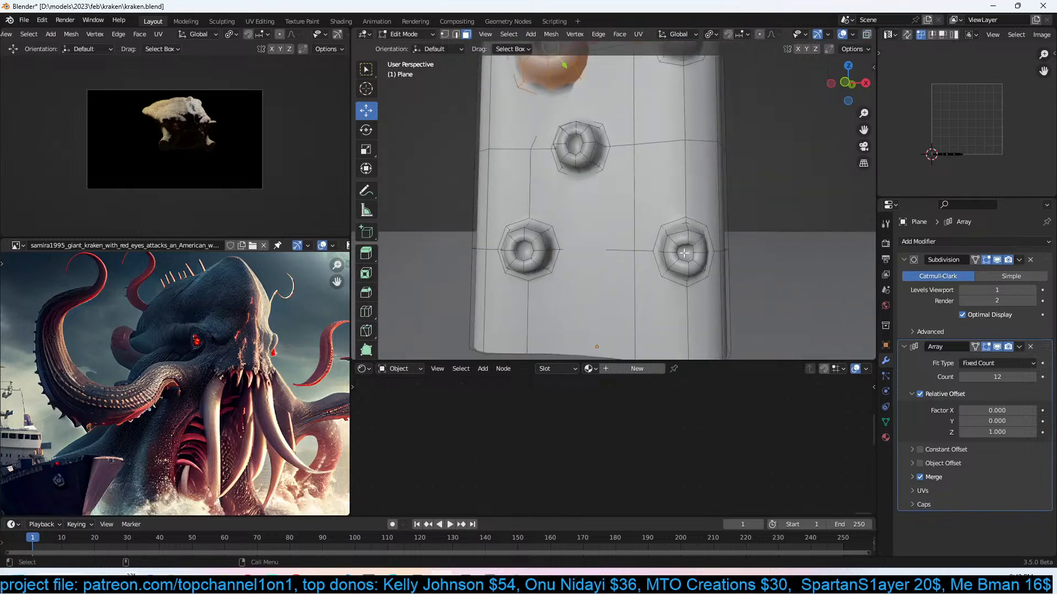
left_click(684, 253)
key("ctrl+KP_Add")
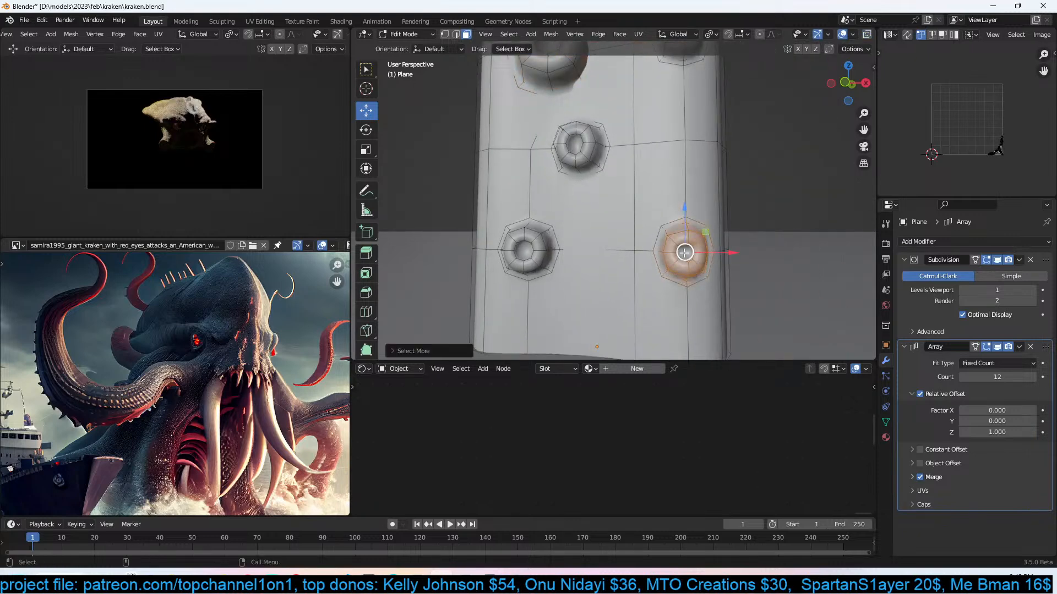
key("s")
left_click(760, 264)
key("g")
key("x")
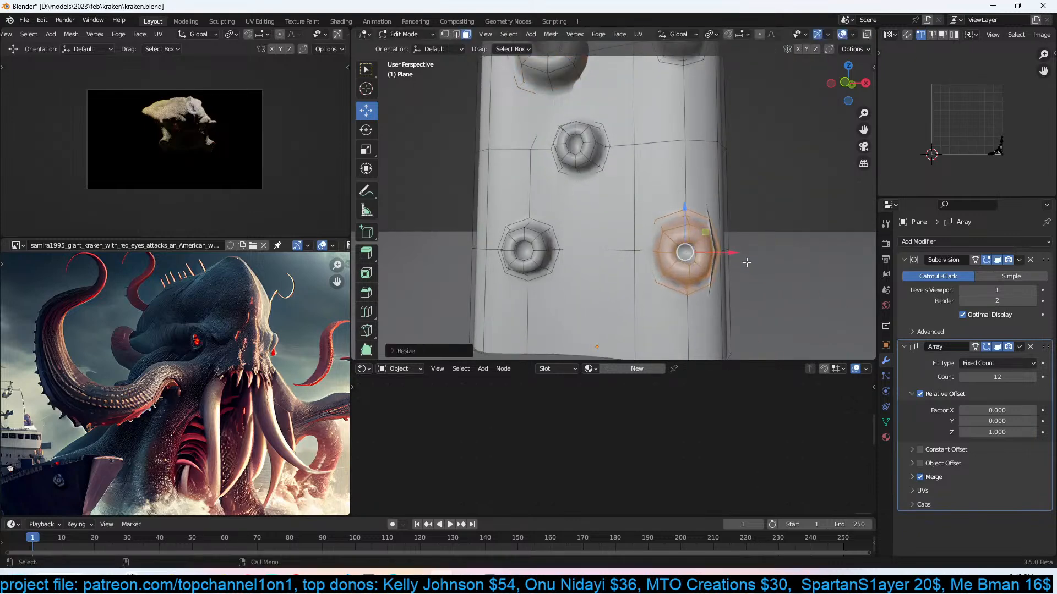
left_click_drag(722, 251, 725, 251)
Reposition the vertex beside the lower-right sucker closer to the sucker's rim and save the file.
key("1")
left_click(633, 249)
key("g")
left_click(677, 247)
key("Tab")
mouse_move(710, 189)
middle_mouse_down()
mouse_move(692, 177)
mouse_move(697, 203)
mouse_move(690, 194)
middle_mouse_up()
key("ctrl+s")
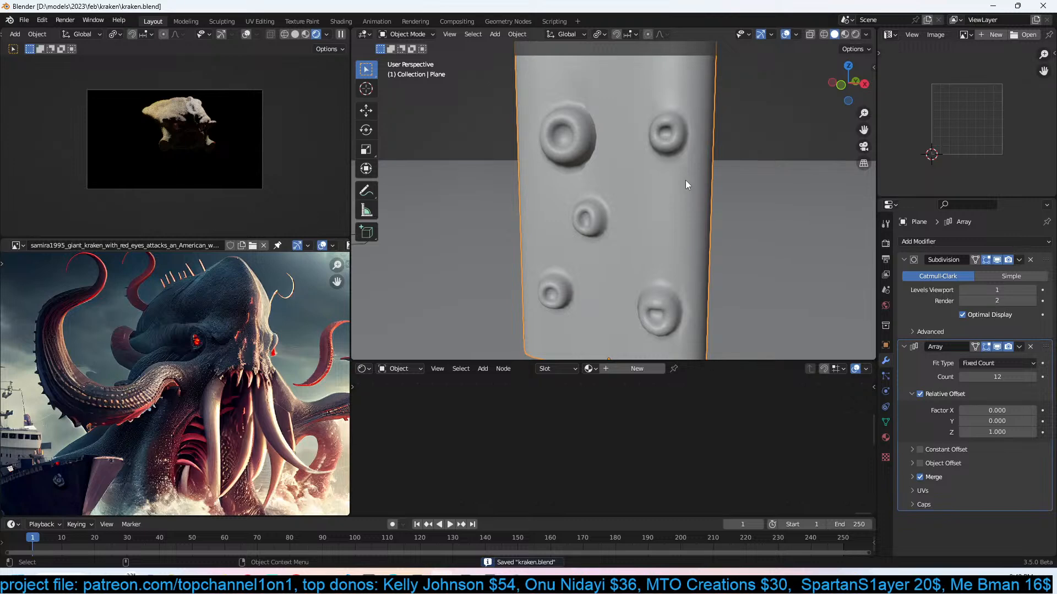
Enlarge the lower-left sucker of the base segment and move it slightly along X toward the middle.
scroll(305, 312, "down", 3)
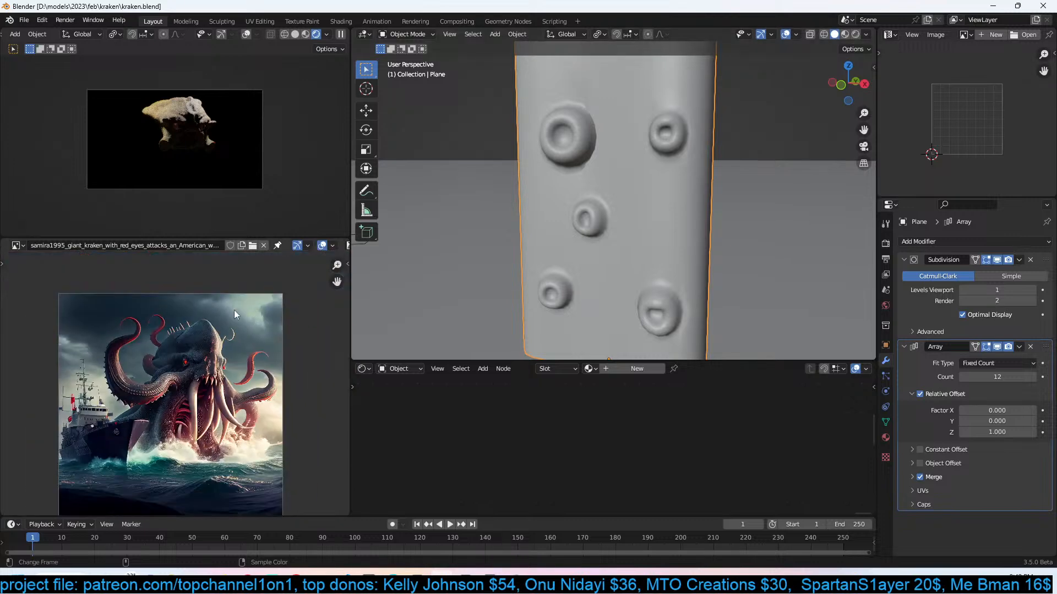
key("Tab")
middle_click_drag(606, 221, 677, 165)
key("alt+z")
scroll(612, 236, "up", 5)
key("3")
key("alt+z")
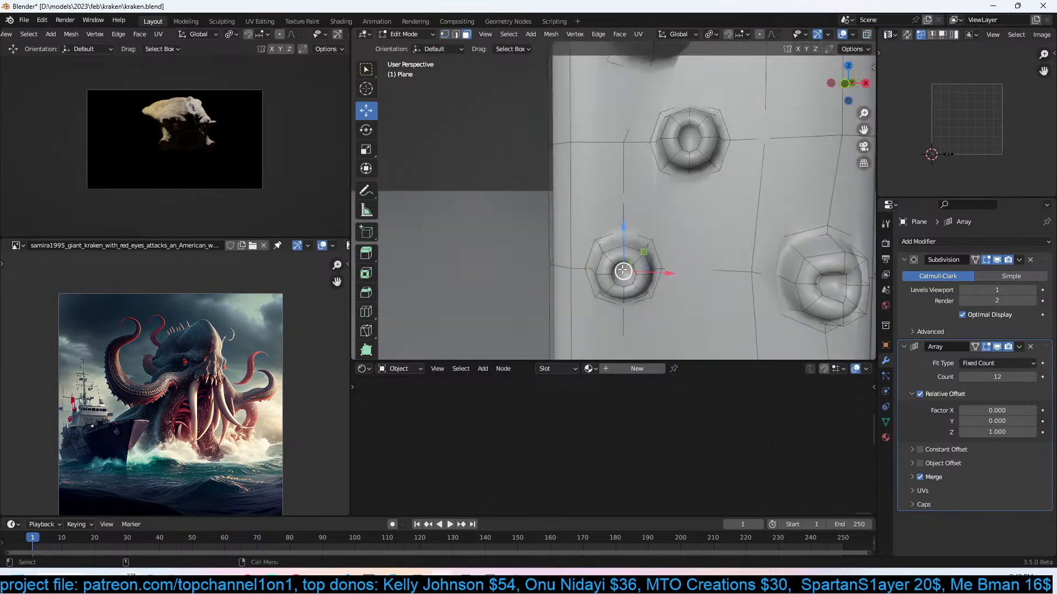
key("ctrl+KP_Add")
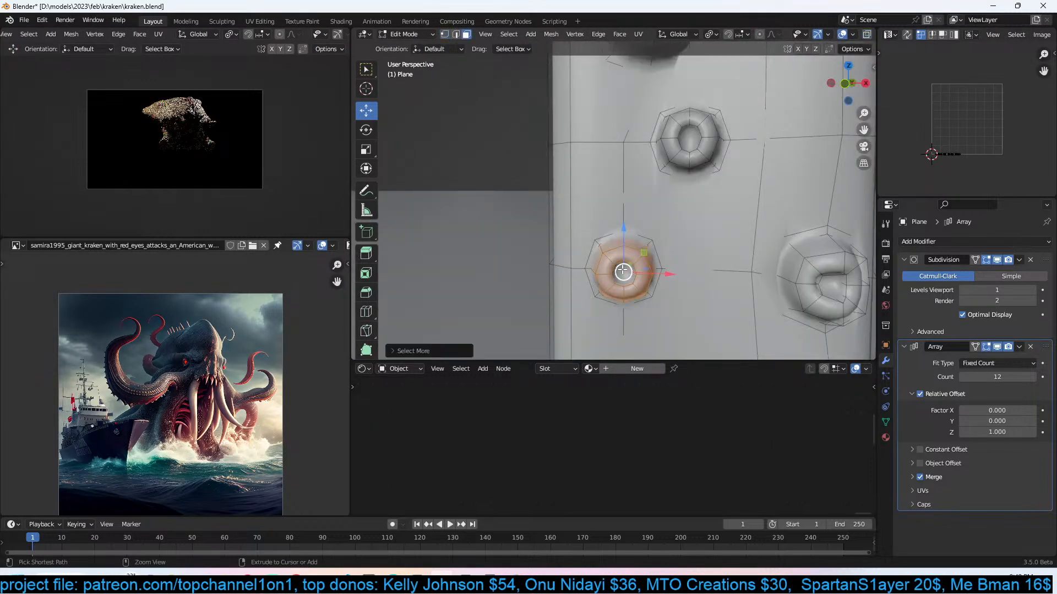
key("s")
left_click(670, 267)
left_click_drag(670, 273, 680, 271)
key("Tab")
Move the large upper-left sucker higher on the segment and slightly toward the tube's edge, then save the file.
scroll(697, 193, "down", 6)
middle_click_drag(700, 175, 624, 210)
scroll(661, 237, "up", 2)
key("Tab")
scroll(625, 210, "up", 3)
key("alt+z")
left_click(562, 261)
key("alt+z")
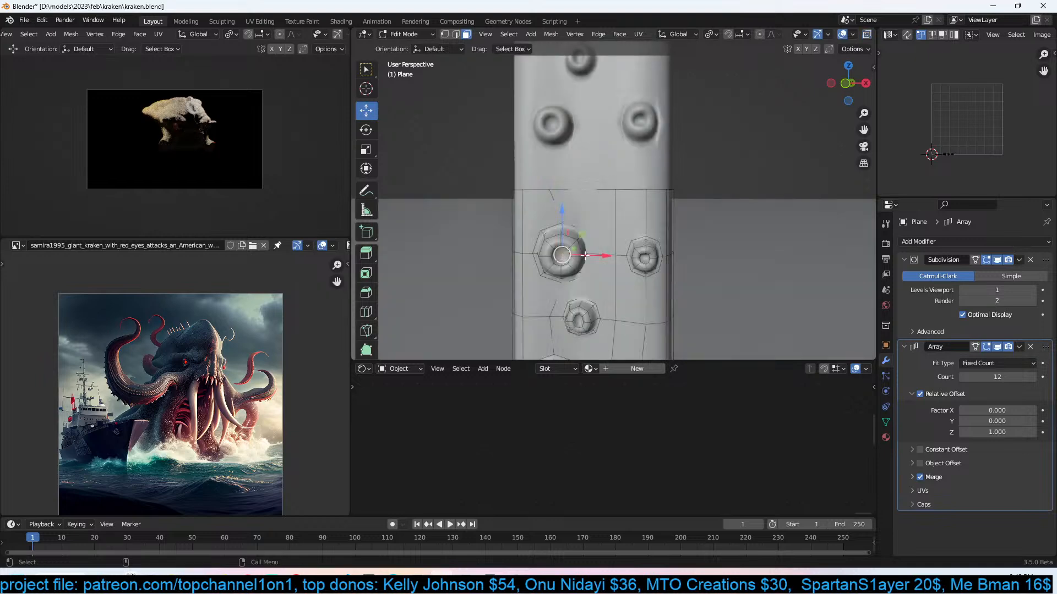
key("ctrl+KP_Add")
key("ctrl+KP_Add")
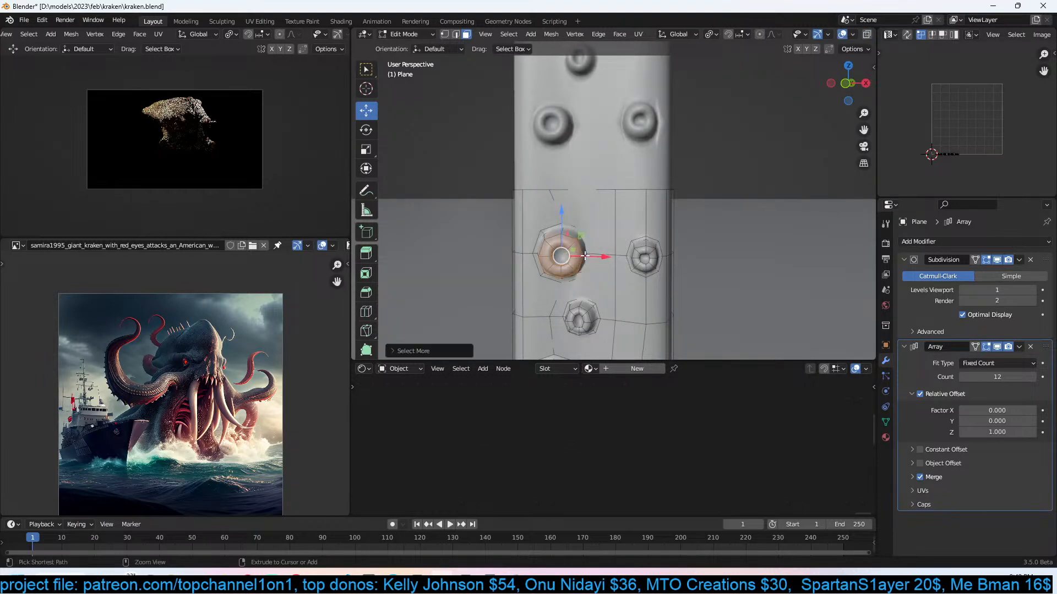
left_click_drag(565, 208, 573, 192)
left_click_drag(599, 241, 594, 239)
key("Tab")
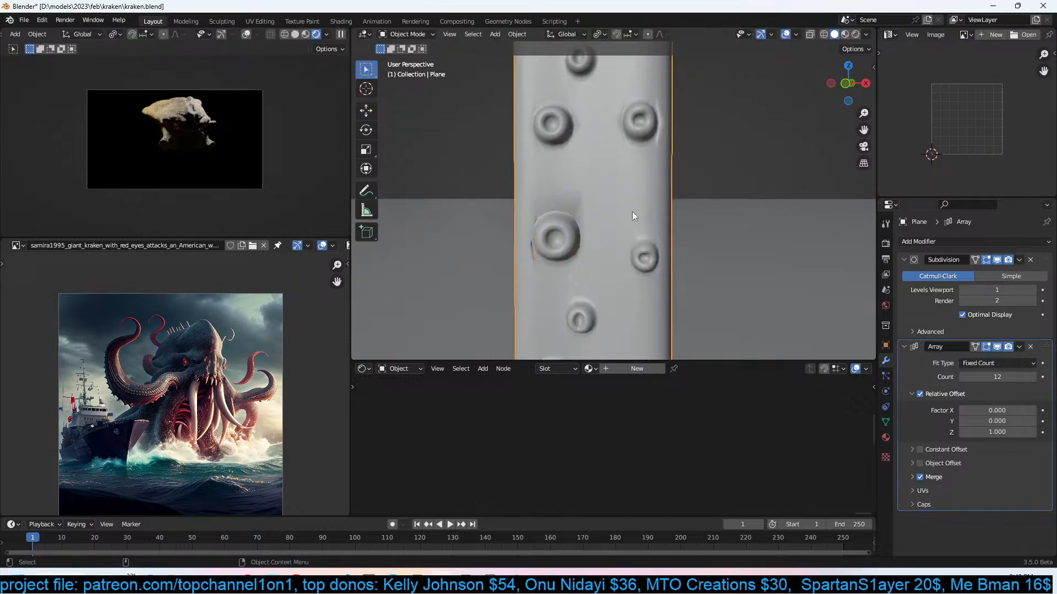
scroll(613, 220, "down", 5)
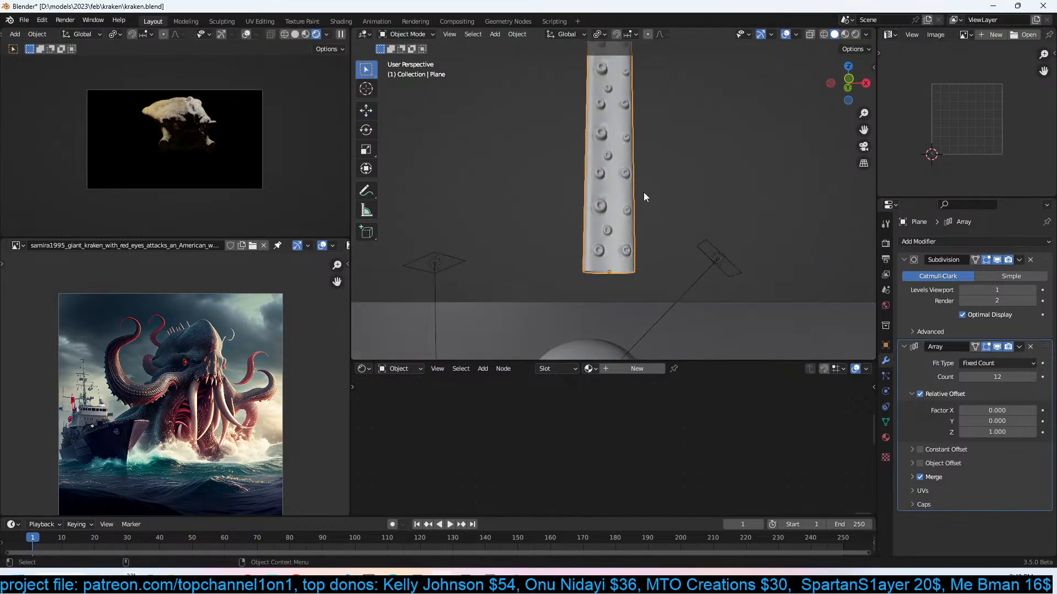
scroll(653, 246, "down", 4)
middle_click_drag(653, 247, 617, 315)
key("ctrl+s")
Set the Bezier curve's origin to the 3D cursor at the curve's start.
left_click(625, 323)
key("Tab")
key("Tab")
right_click(619, 319)
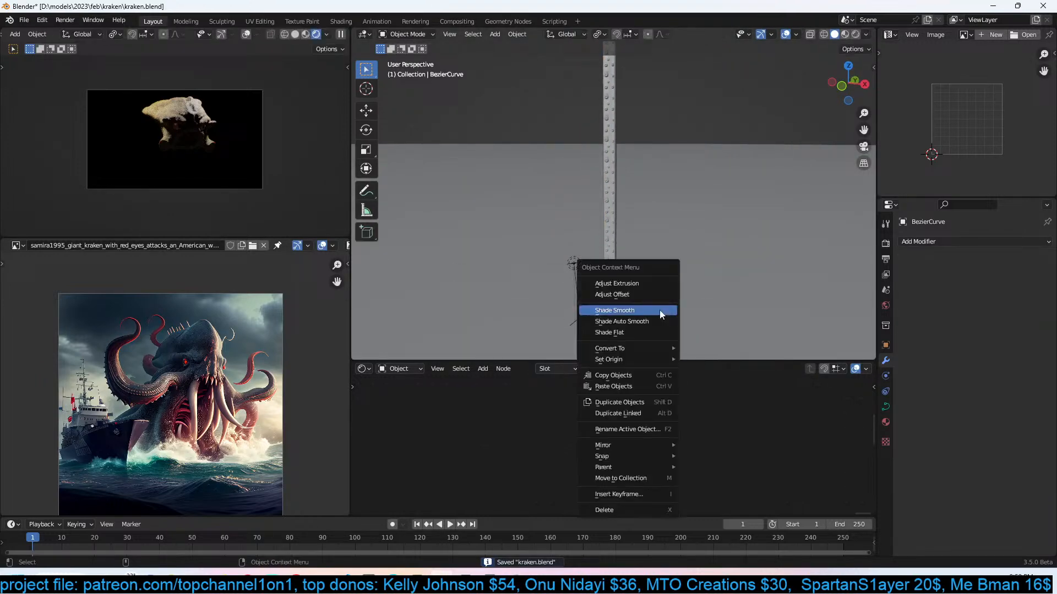
left_click(728, 388)
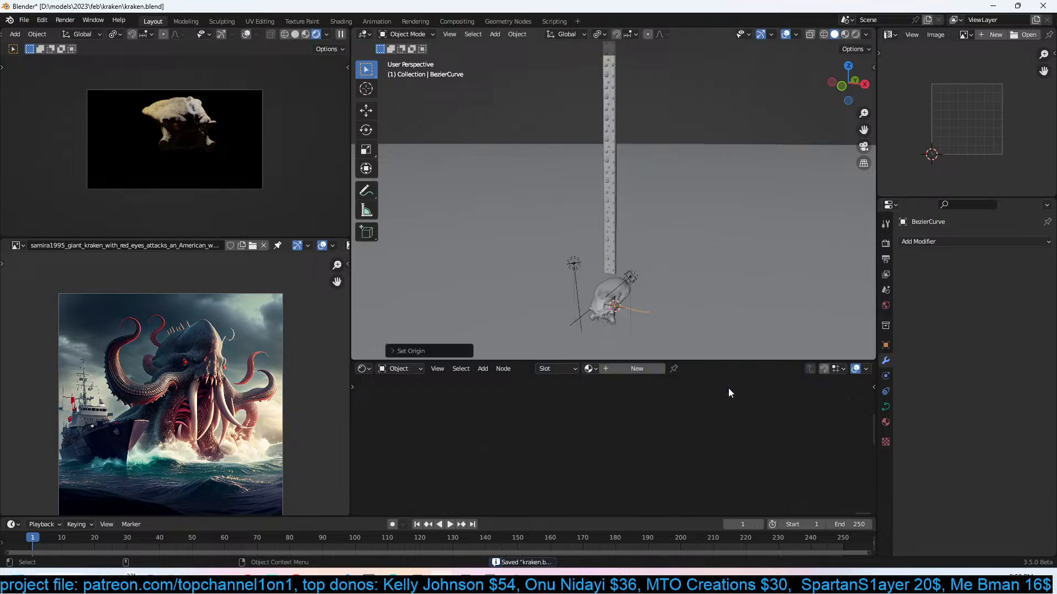
Snap the arrayed sucker tube to the 3D cursor.
left_click(613, 243)
key("shift+s")
left_click(615, 184)
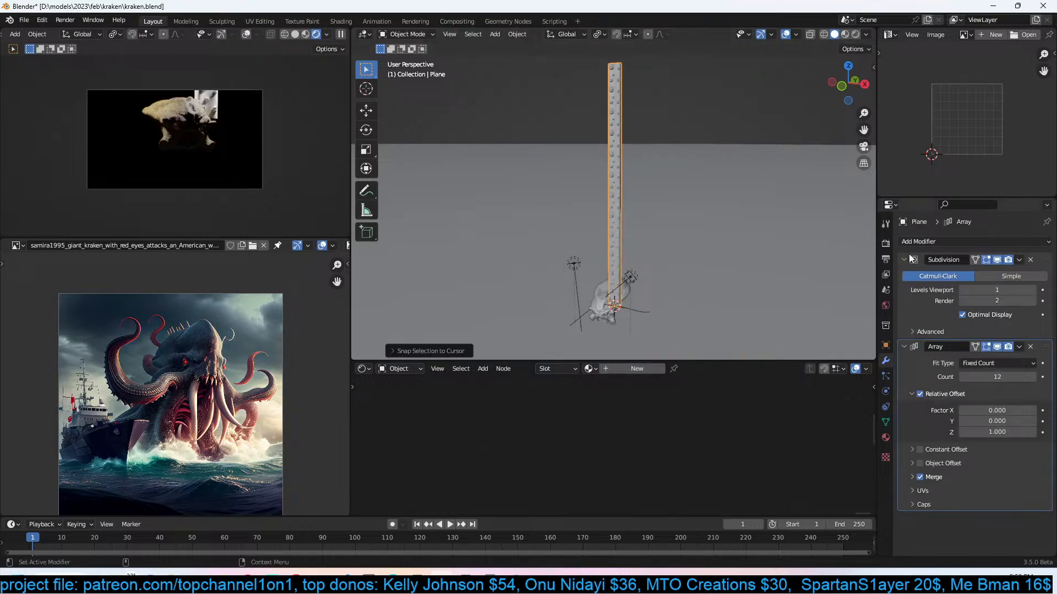
Collapse the existing modifiers and add a Curve modifier to the tube with BezierCurve as its curve object.
left_click(910, 259)
left_click(904, 259)
left_click(901, 274)
left_click(969, 242)
left_click(933, 285)
left_click(989, 306)
left_click(953, 323)
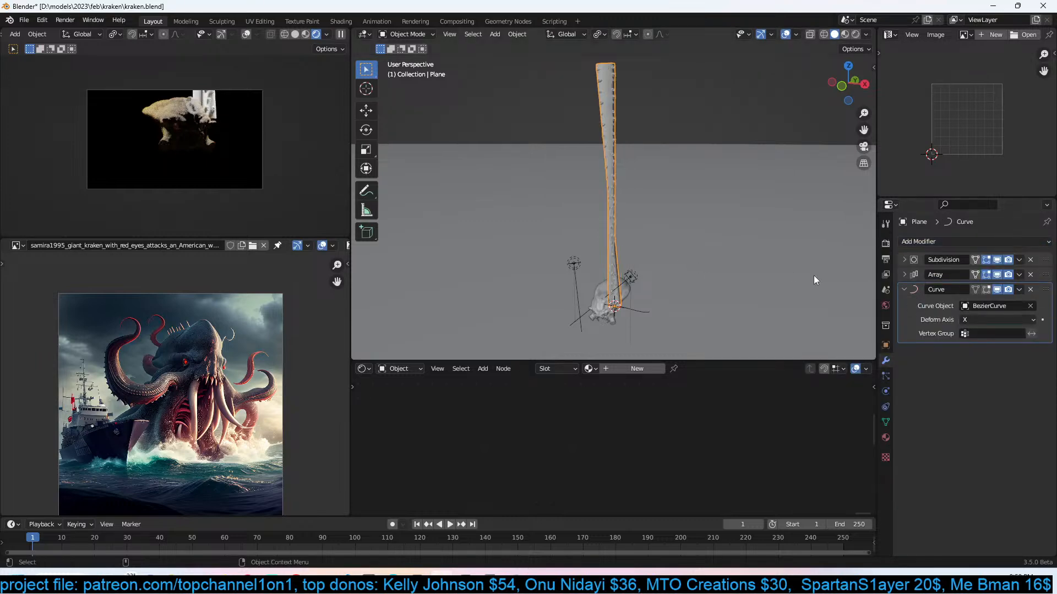
Rotate the tube 90° so it lies along the curve and scale it down to fit beside the kraken head.
type("rx")
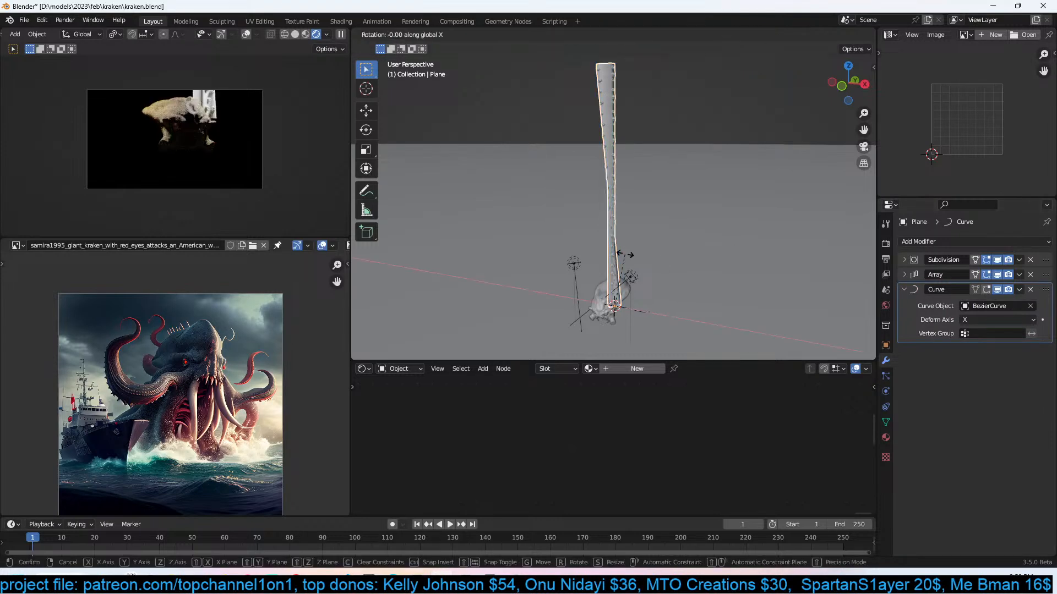
type("90")
key("Return")
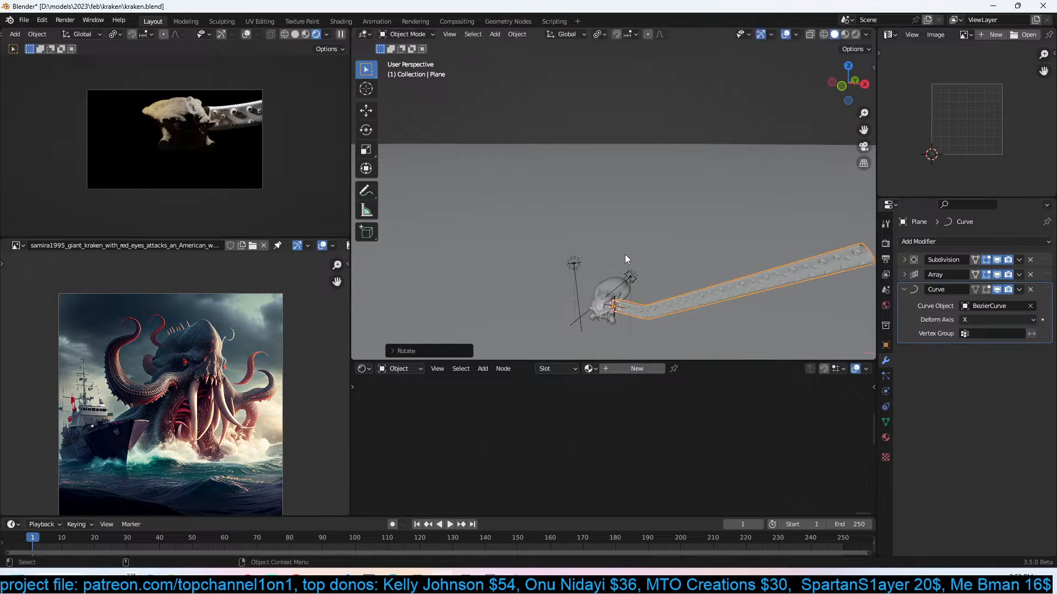
key("s")
left_click(642, 276)
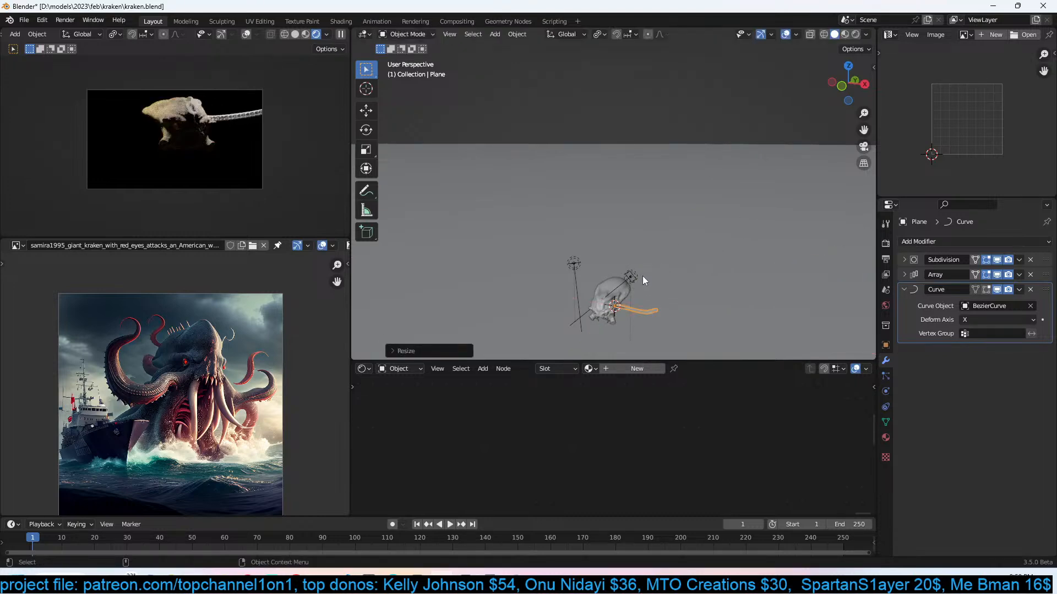
key("KP_Decimal")
middle_click_drag(642, 276, 668, 230)
Adjust the radius of the Bezier curve's end control point.
left_click(659, 184)
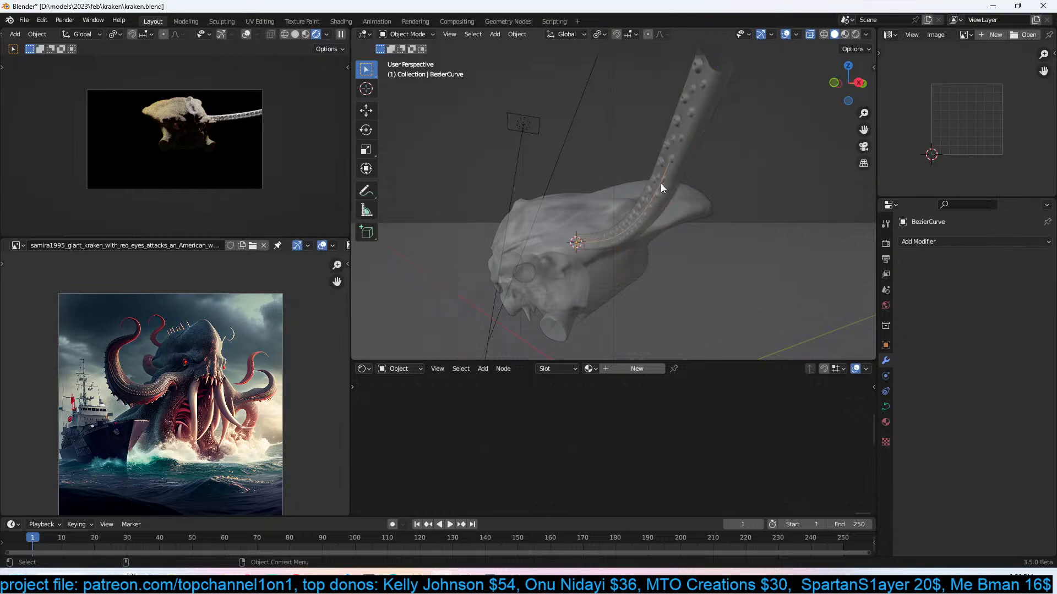
key("Tab")
left_click(671, 164)
key("alt+s")
left_click(714, 203)
middle_click_drag(714, 205, 769, 207)
right_click(730, 198)
key("e")
right_click(775, 186)
key("x")
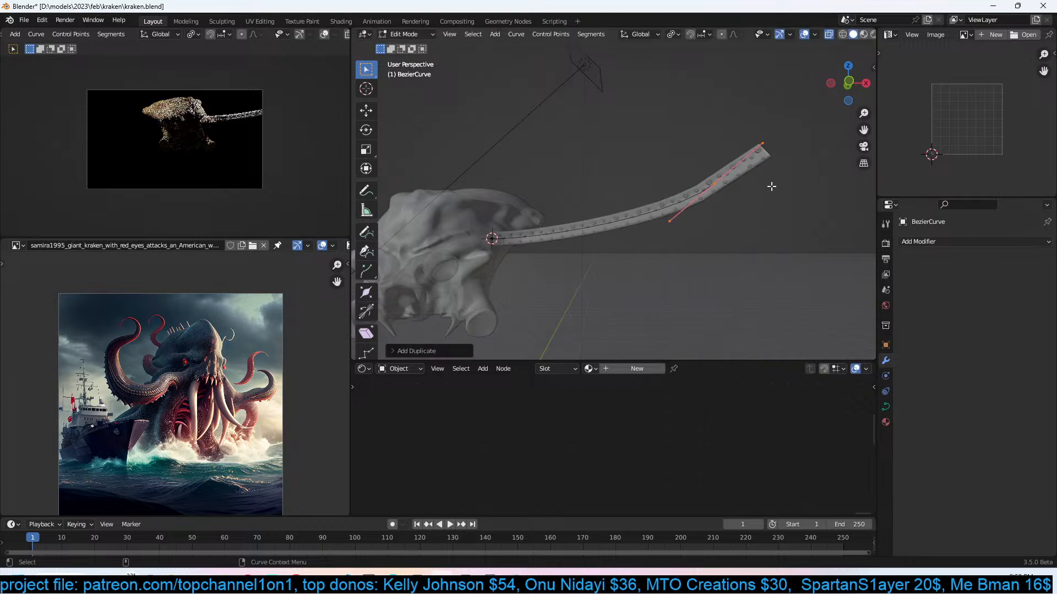
left_click(781, 182)
Subdivide the whole Bezier curve and shrink the end point's radius to taper the tentacle to a thin tip.
key("a")
right_click(809, 185)
left_click(809, 185)
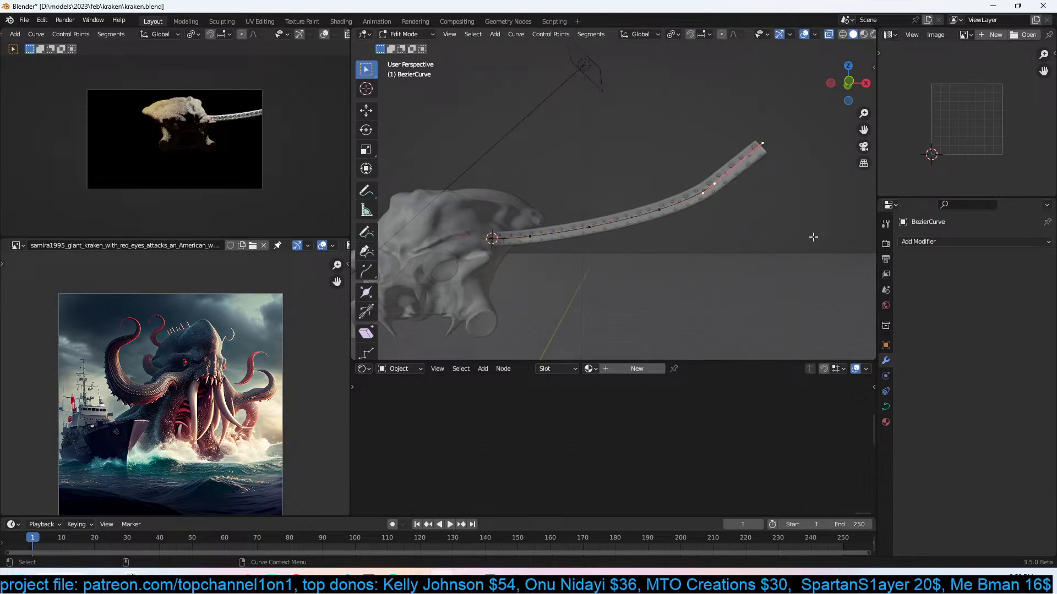
key("alt+s")
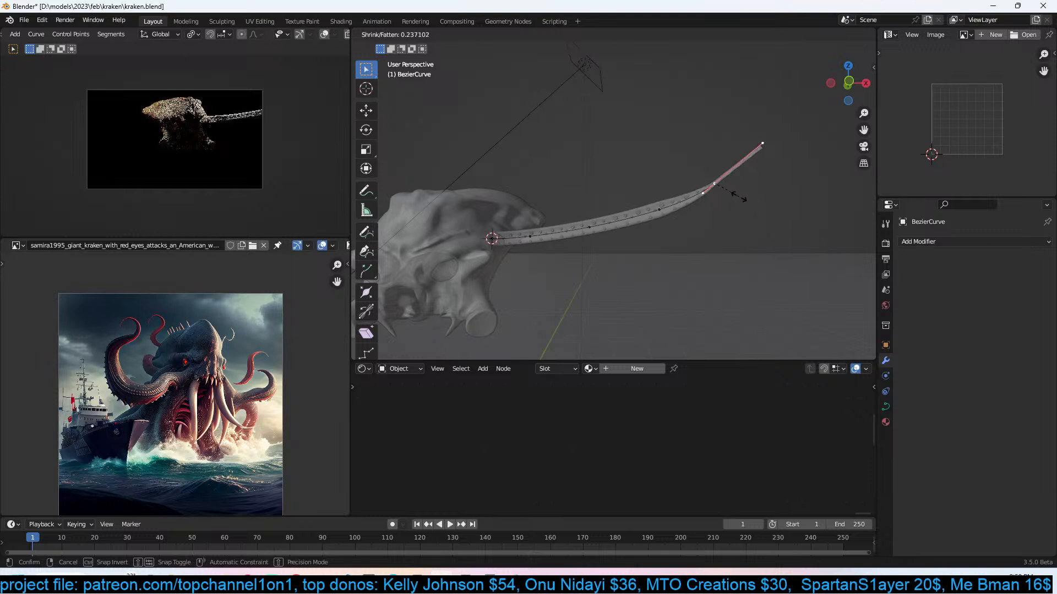
left_click(723, 192)
key("Tab")
Scale the tentacle mesh down uniformly to about 0.85 and show it in solid shading.
left_click(690, 199)
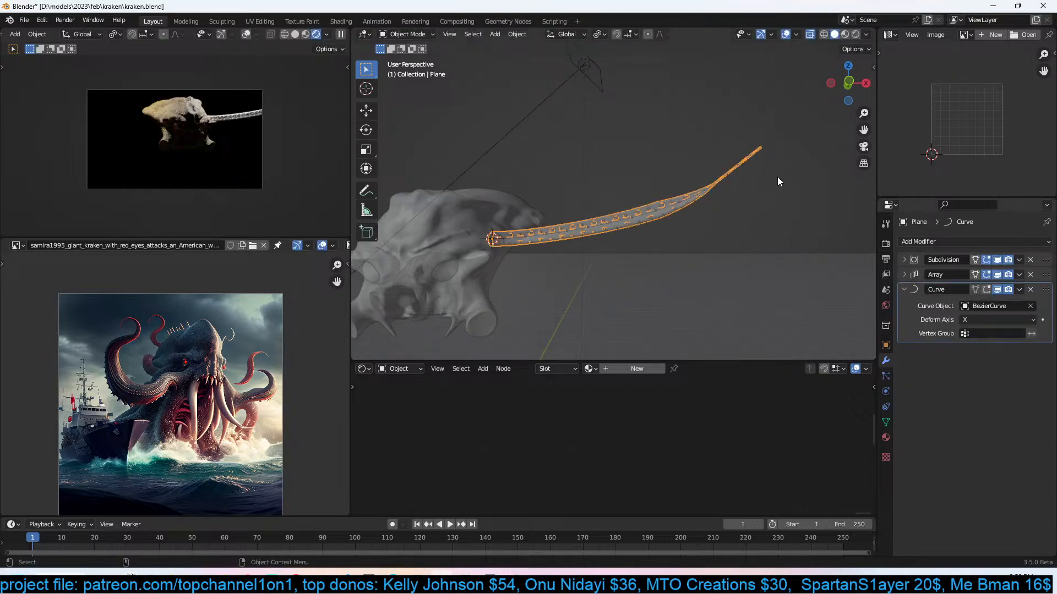
key("s")
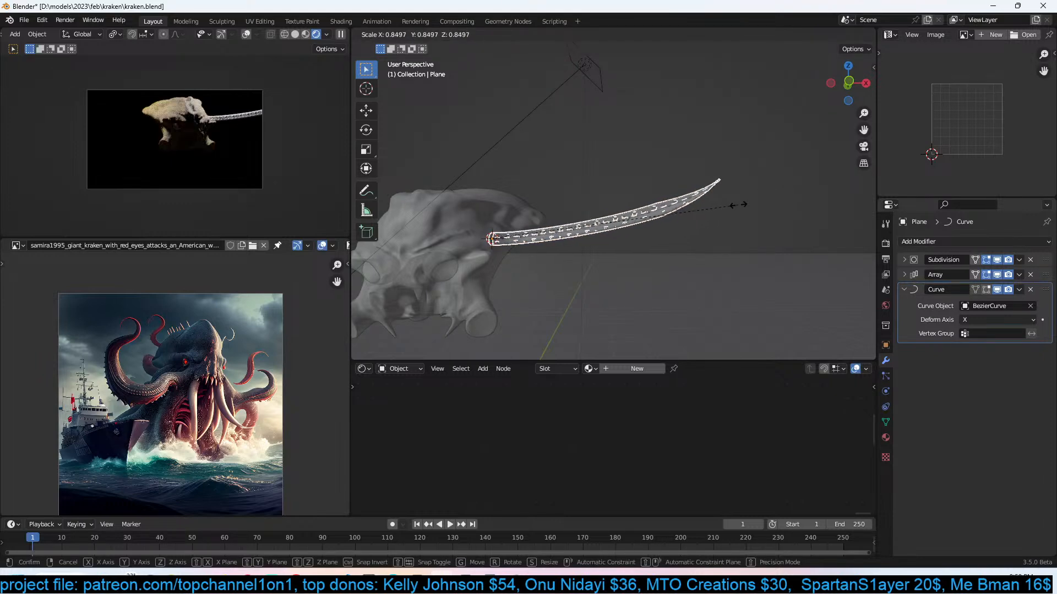
left_click(738, 204)
left_click(700, 207)
key("z")
left_click(764, 207)
mouse_move(662, 204)
middle_mouse_down()
mouse_move(567, 209)
mouse_move(586, 204)
middle_mouse_up()
scroll(682, 187, "up", 5)
middle_click_drag(701, 196, 602, 201)
scroll(682, 212, "up", 3)
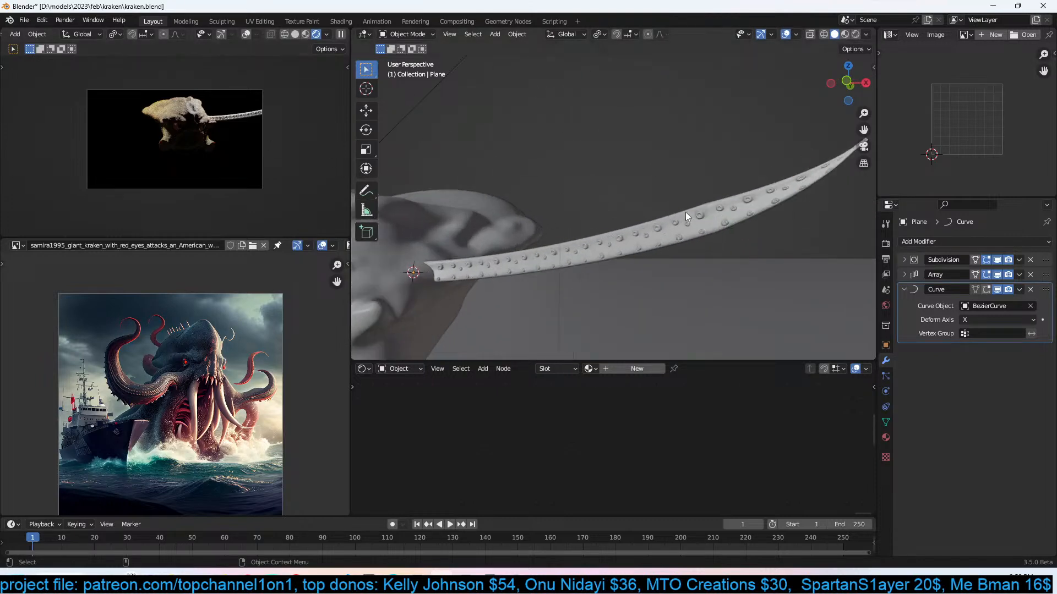
Link the kraken head's material, Material.001, to the tentacle mesh.
left_click(497, 226)
key("ctrl+l")
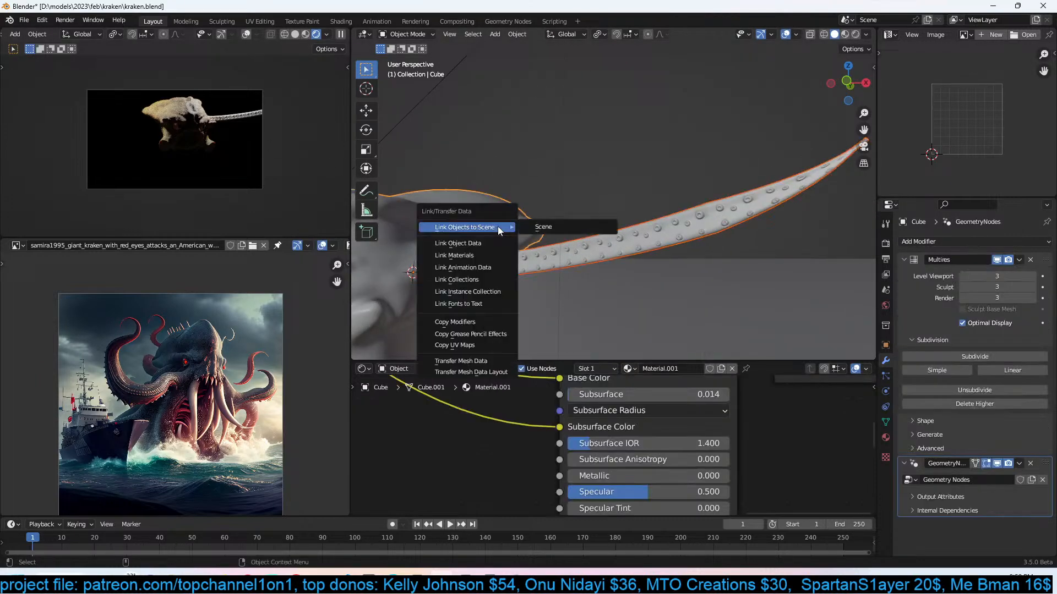
left_click(487, 253)
left_click(688, 186)
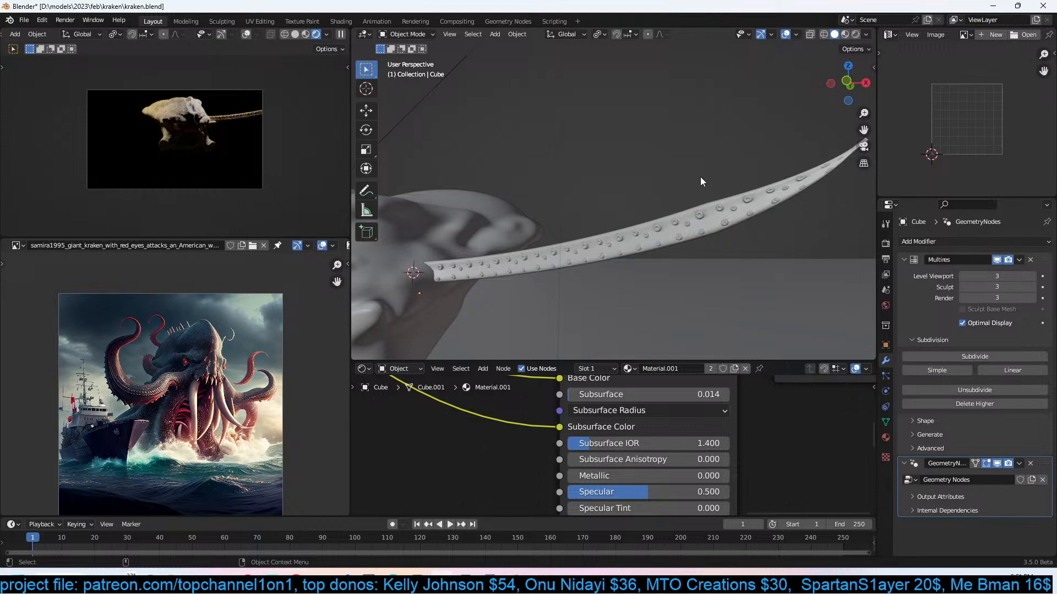
left_click(775, 206)
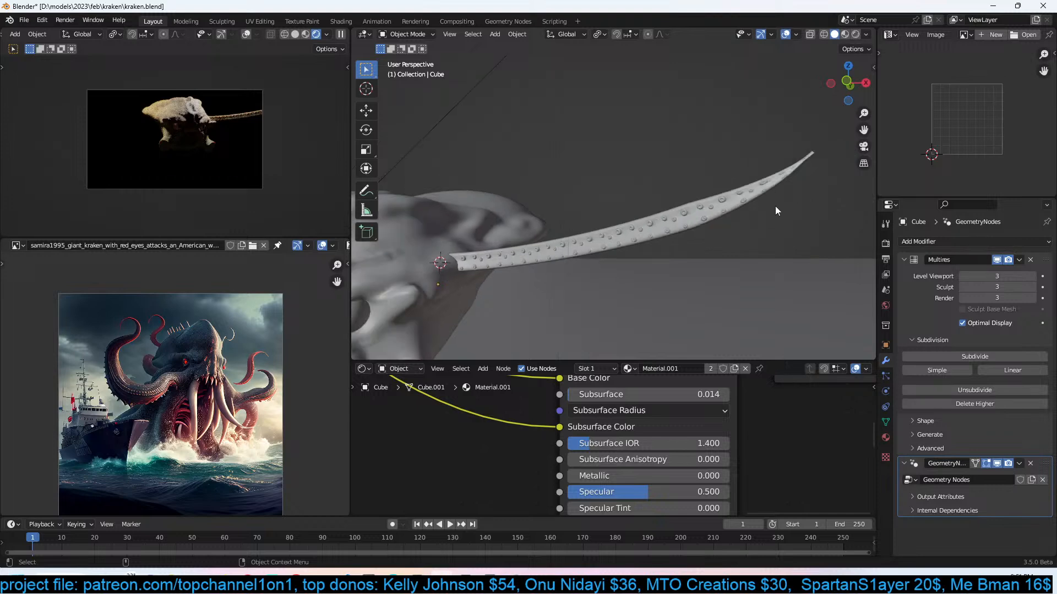
Select the tentacle's Bezier curve using wireframe display, return to solid shading and open the curve for editing.
mouse_move(749, 193)
middle_mouse_down()
mouse_move(540, 197)
mouse_move(523, 223)
mouse_move(749, 213)
mouse_move(695, 218)
middle_mouse_up()
key("z")
left_click(542, 194)
scroll(540, 197, "up", 2)
left_click(516, 223)
key("z")
left_click(726, 225)
scroll(750, 218, "down", 3)
middle_click_drag(775, 198, 712, 159)
key("g")
right_click(707, 141)
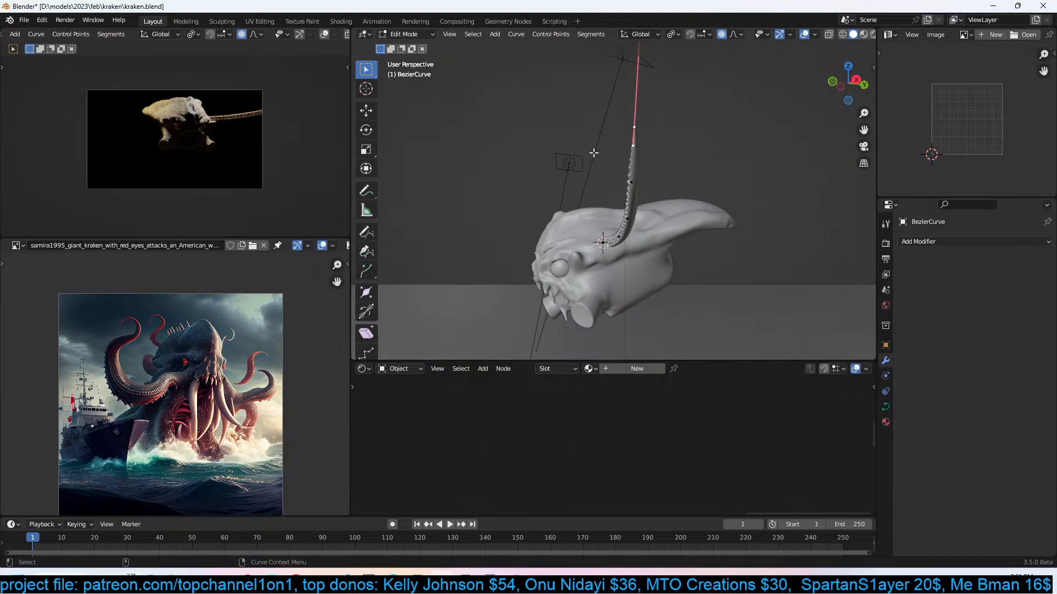
key("o")
key("r")
right_click(677, 188)
key("o")
key("r")
right_click(658, 193)
scroll(657, 193, "down", 1)
key("o")
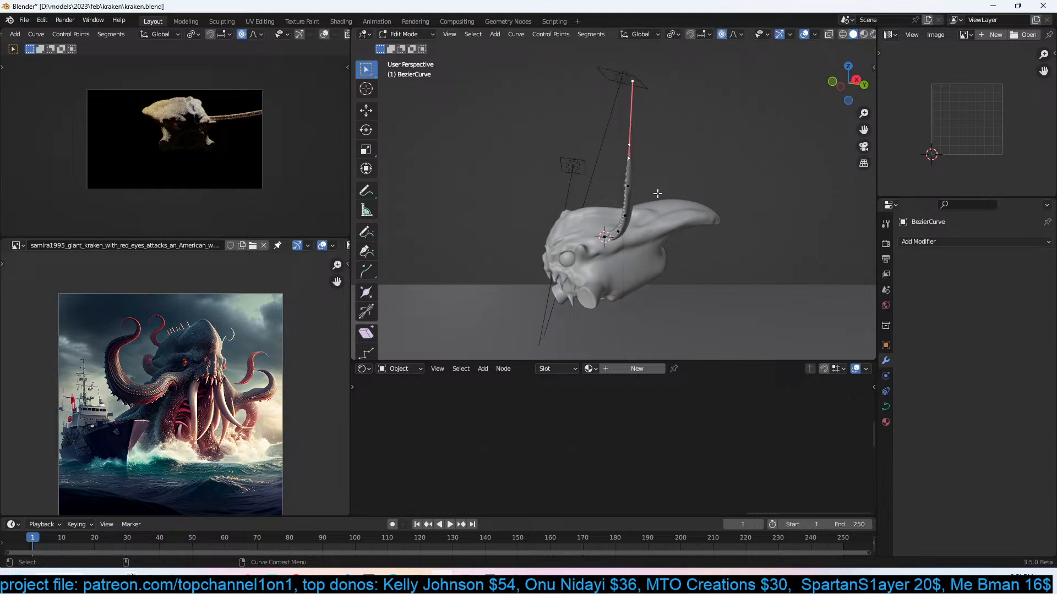
scroll(657, 194, "down", 1)
key("r")
right_click(690, 198)
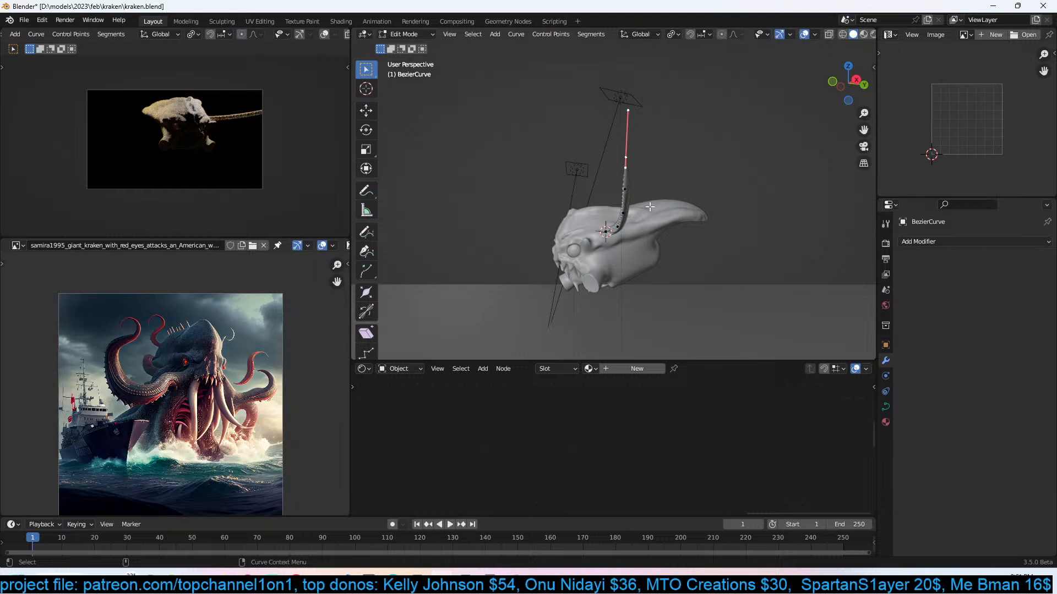
left_click(737, 35)
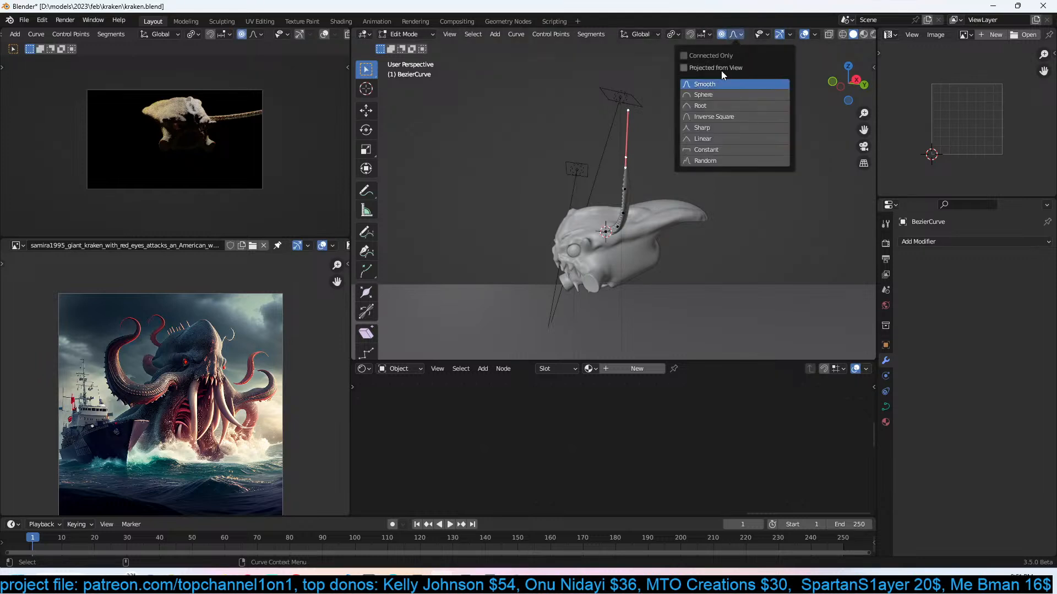
left_click(704, 57)
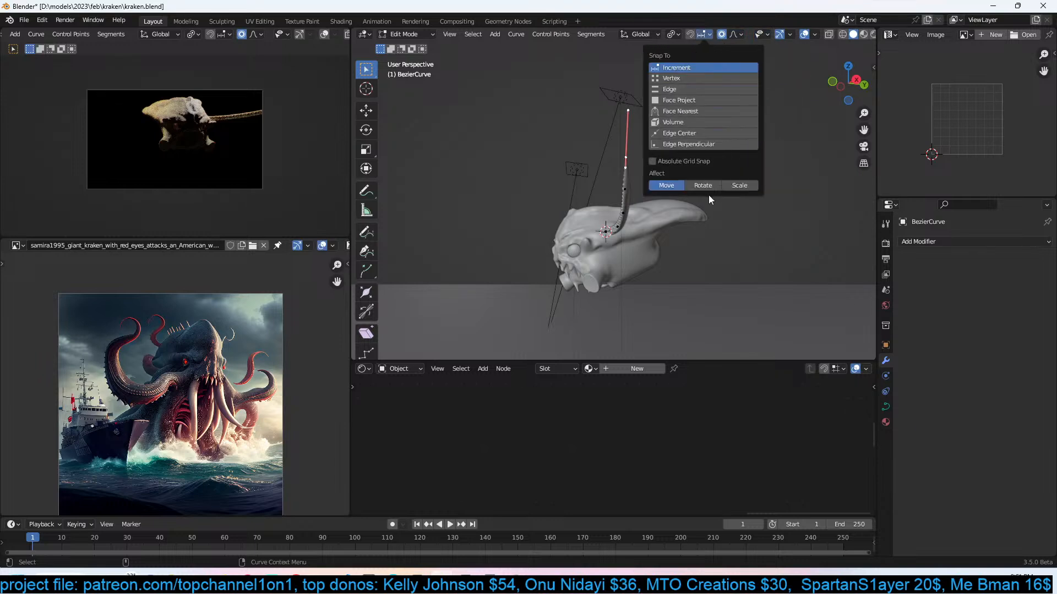
key("o")
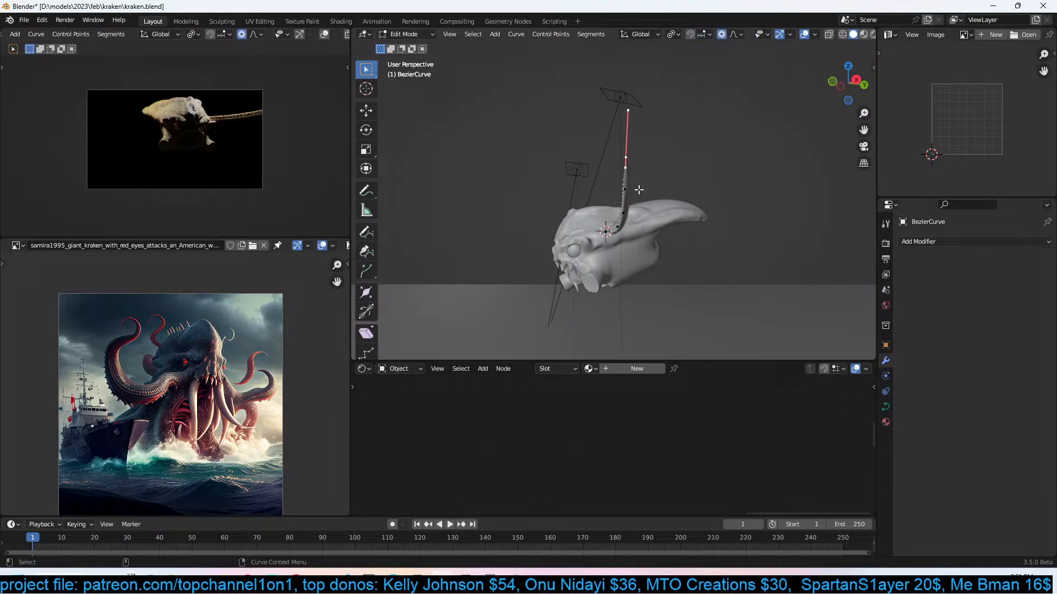
key("r")
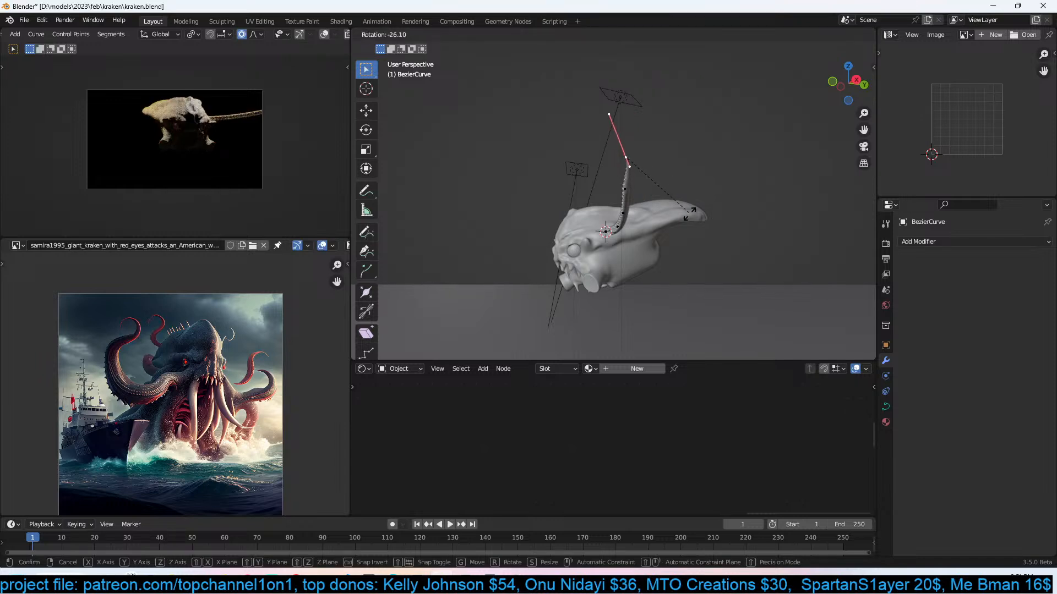
right_click(574, 246)
middle_click_drag(574, 246, 660, 238)
scroll(661, 238, "up", 3)
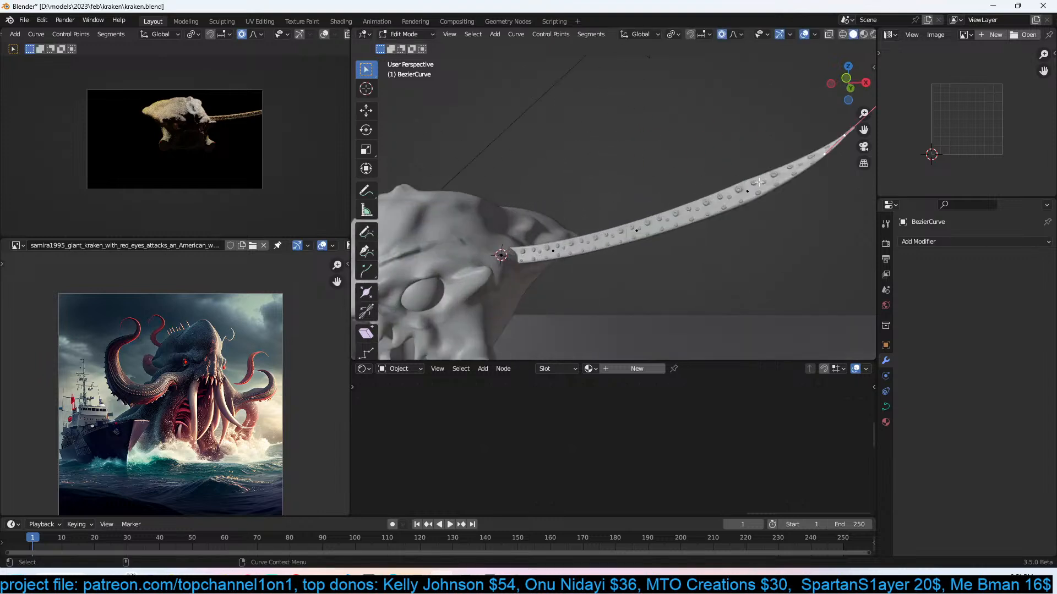
key("g")
right_click(772, 174)
Move the curve's end control point up and inward and rotate it to bend the tentacle tip upward.
scroll(774, 172, "down", 4)
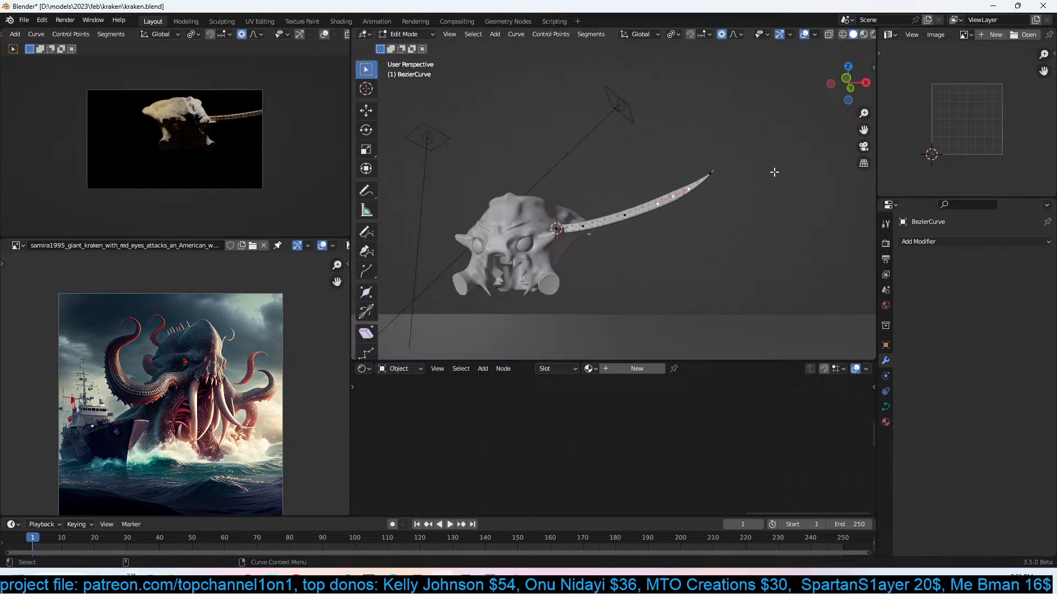
left_click(708, 178)
key("g")
left_click(695, 163)
key("r")
key("r")
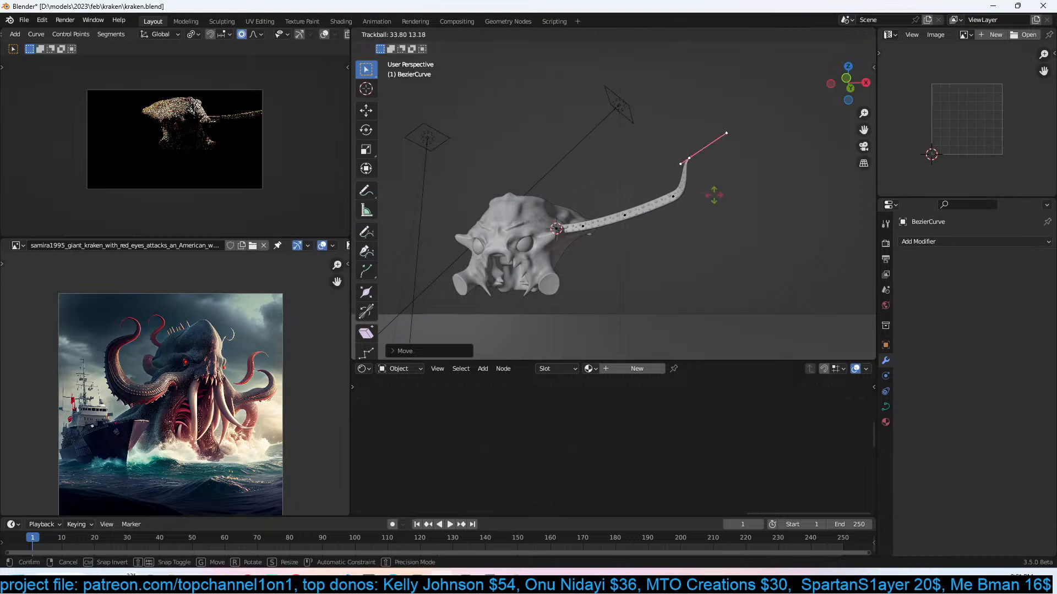
right_click(721, 123)
key("r")
left_click(754, 111)
Raise the end control point further and rotate it again to refine the upward bend of the tentacle.
key("g")
left_click(710, 101)
key("r")
left_click(698, 71)
key("g")
left_click(714, 118)
Enlarge the base control point's radius to nearly three times so the tentacle thickens toward the head.
middle_click_drag(681, 152, 649, 267)
key("alt+s")
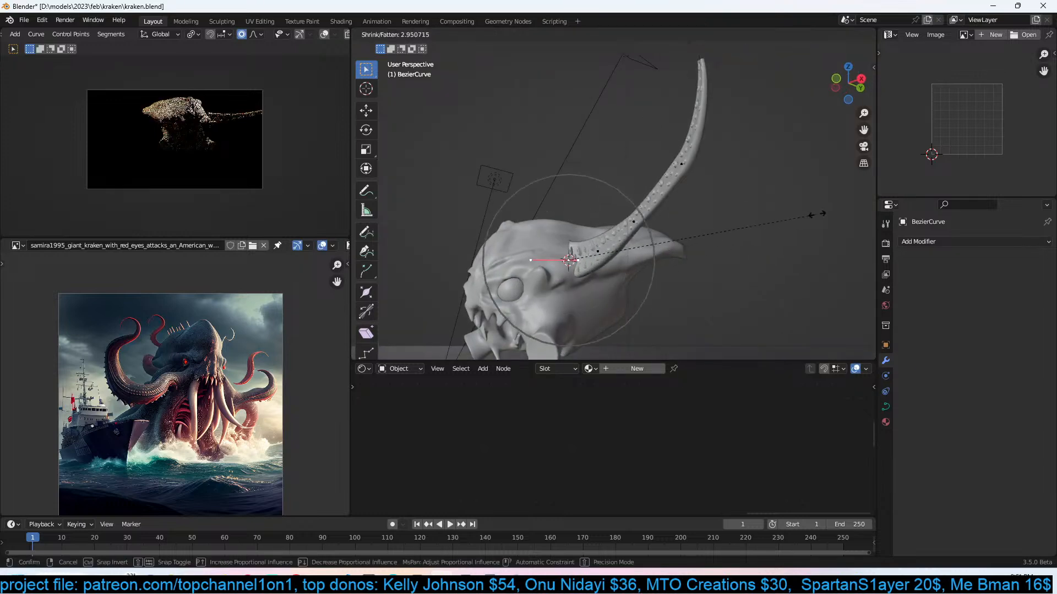
left_click(804, 215)
middle_click_drag(787, 215, 749, 210)
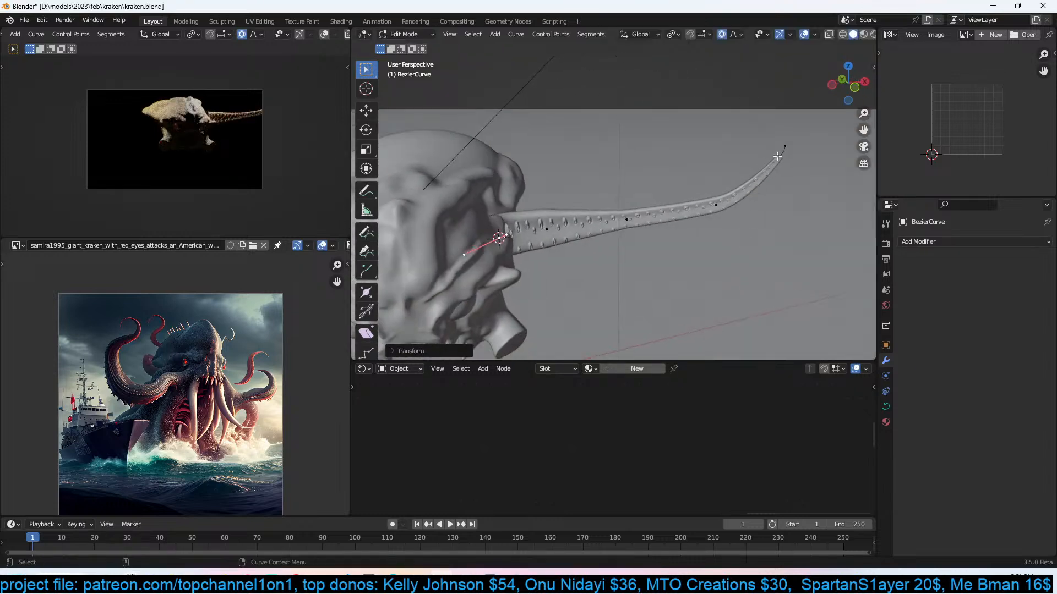
Pull the curve's end control point toward the front of the head using proportional editing from the top view.
left_click(778, 157)
key("KP_7")
scroll(773, 157, "down", 4)
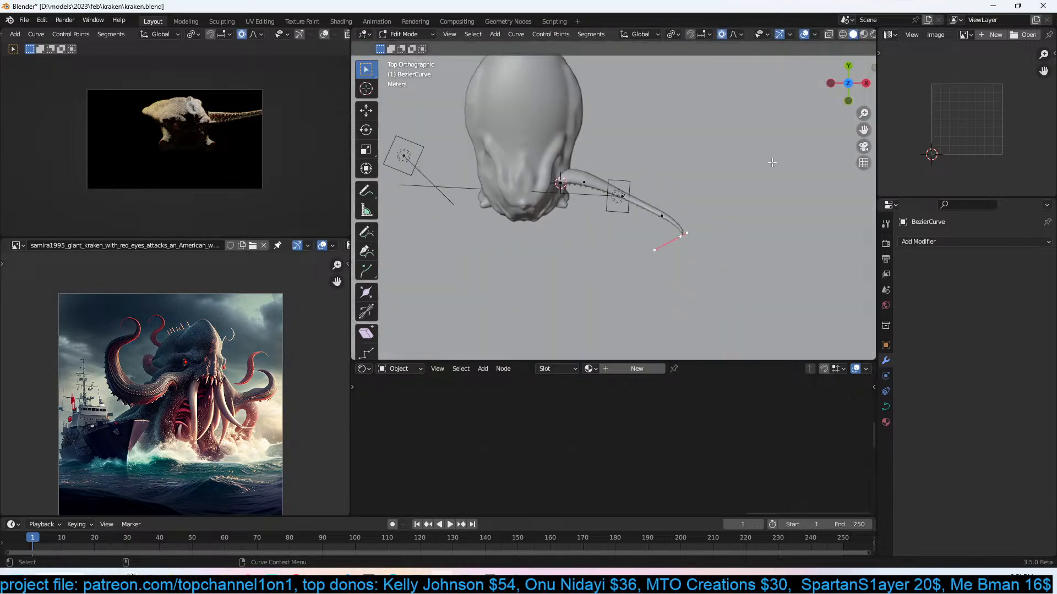
key("g")
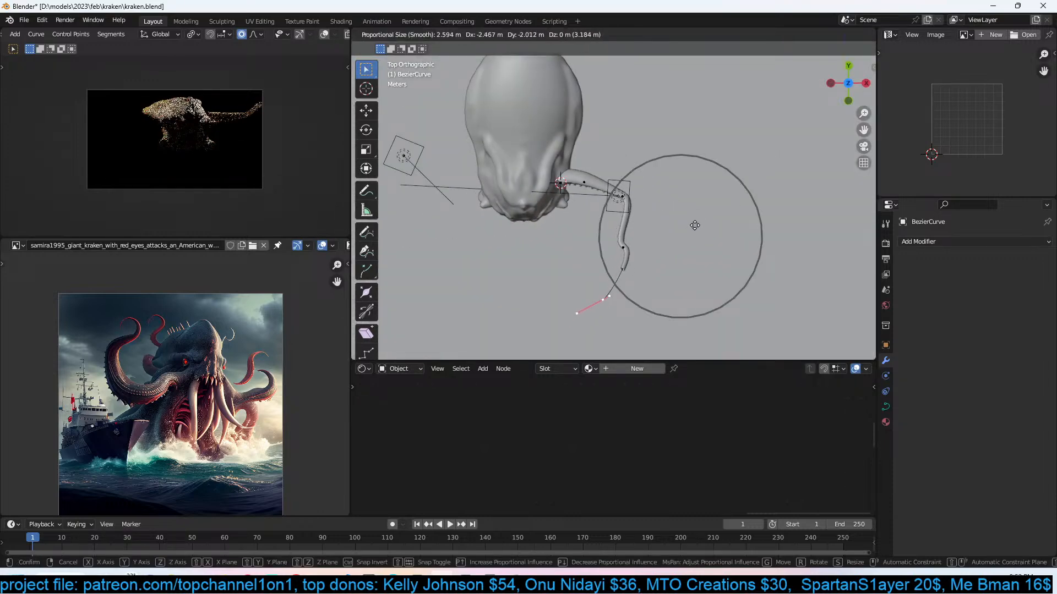
left_click(690, 227)
Apply the scale of both the Bezier curve and the tentacle mesh.
key("Tab")
key("shift+g")
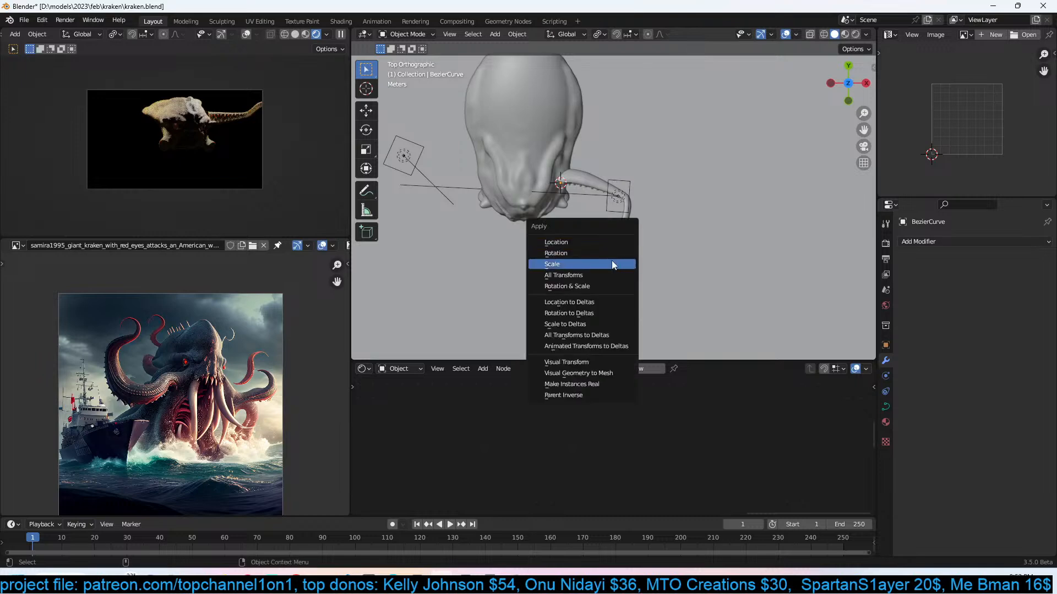
left_click(612, 264)
left_click(590, 179)
key("ctrl+a")
left_click(615, 201)
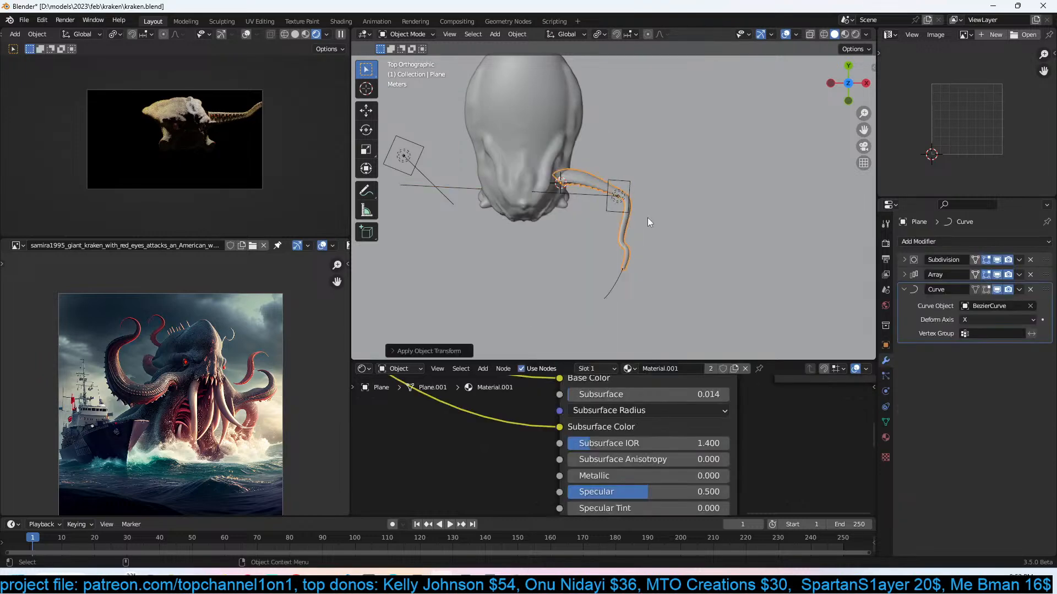
Set the tentacle's Array modifier to Fit Curve with BezierCurve as its curve.
left_click(904, 275)
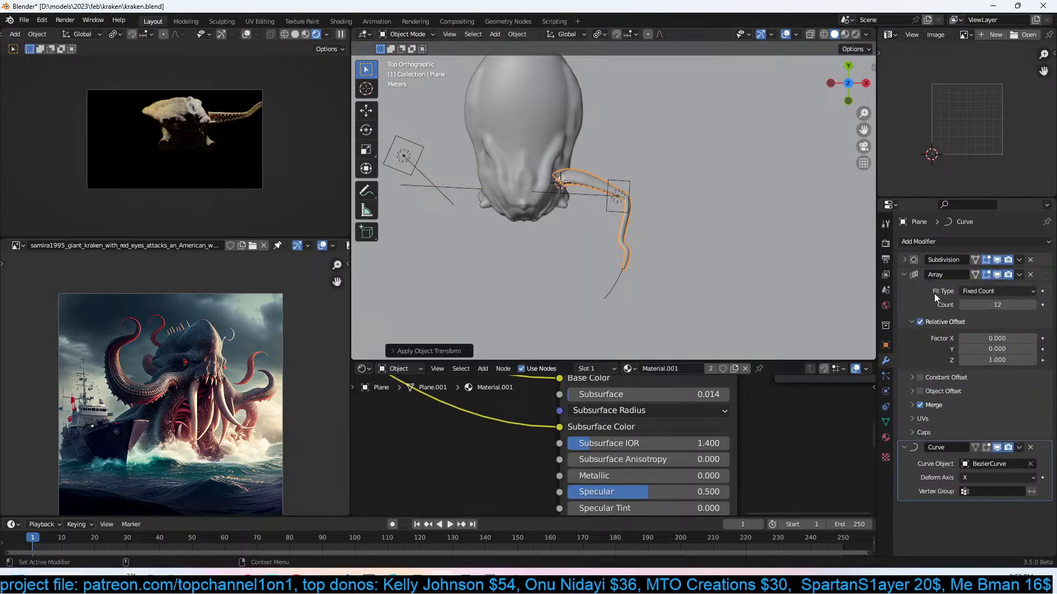
left_click(1001, 291)
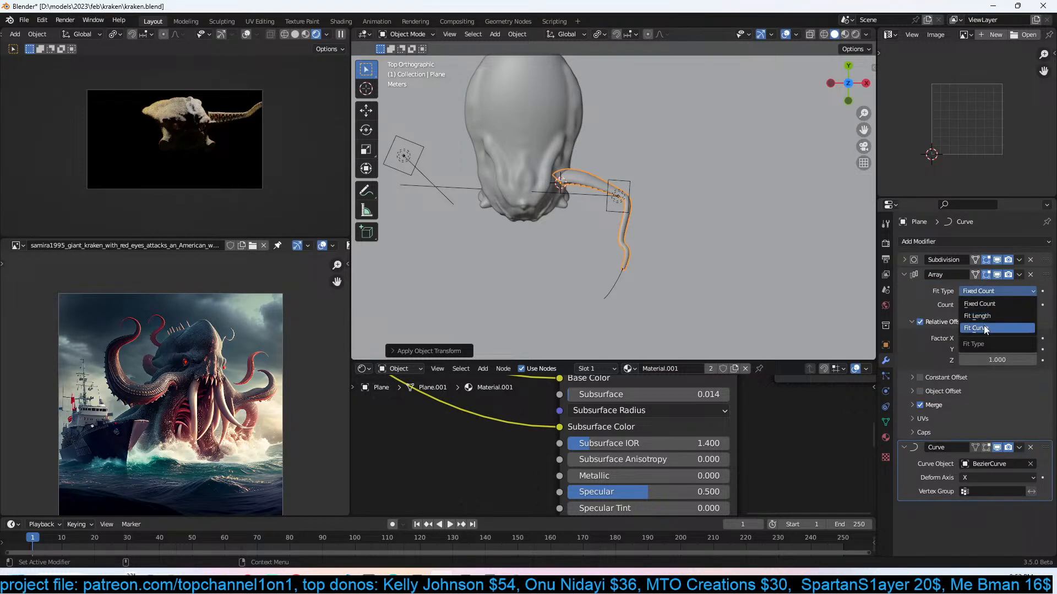
left_click(985, 329)
left_click(1008, 305)
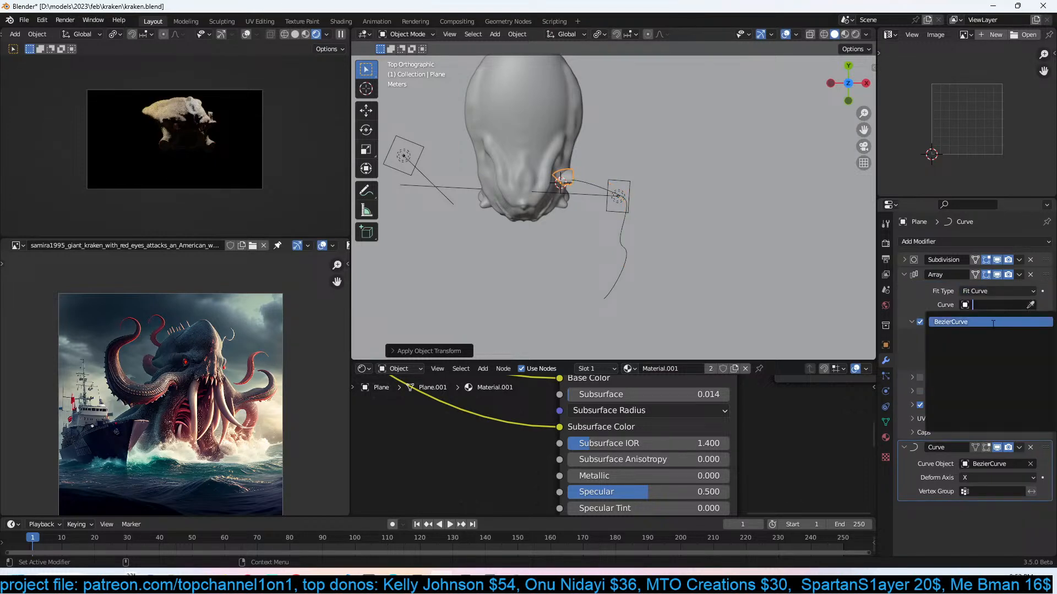
left_click(989, 324)
middle_click_drag(631, 249, 698, 206)
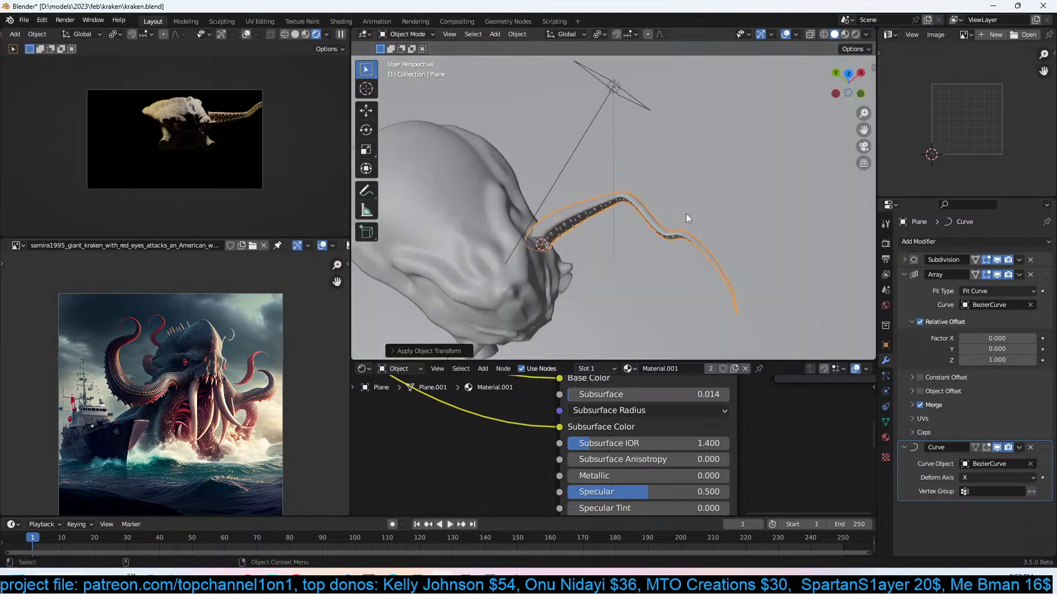
Select the Bezier curve through wireframe display, enter its edit mode and select the middle control point at the bend.
key("shift+z")
left_click(603, 206)
left_click(600, 205)
left_click(599, 206)
left_click(599, 205)
left_click(599, 206)
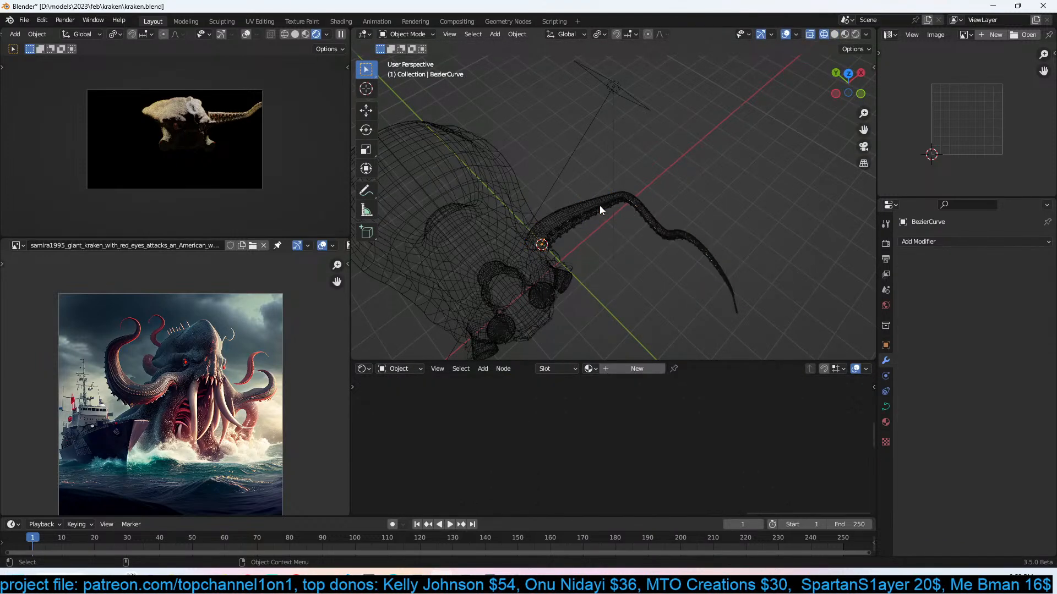
key("z")
key("Escape")
key("Tab")
left_click(624, 201)
middle_click_drag(654, 220, 623, 160)
key("z")
left_click(704, 161)
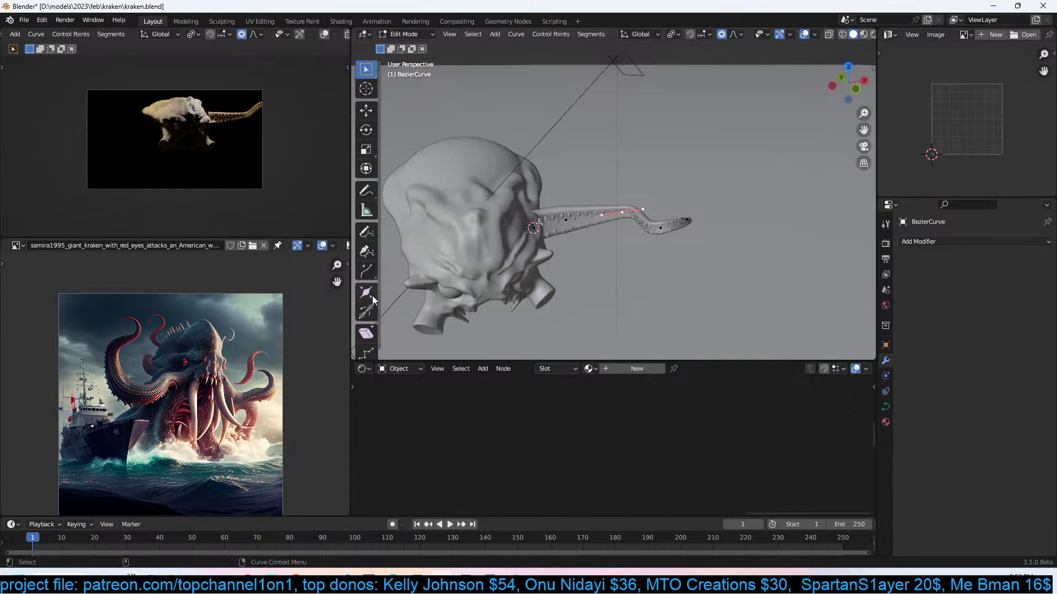
Try resizing the tentacle at the middle control point with the Radius tool and undo the change.
scroll(372, 292, "down", 1)
left_click(368, 287)
scroll(620, 217, "up", 3)
left_click_drag(621, 218, 753, 180)
key("ctrl+z")
Twist the tentacle around its middle control point with the Tilt tool and proportional editing.
left_click(366, 305)
left_click_drag(631, 215, 380, 245)
left_click_drag(501, 287, 404, 164)
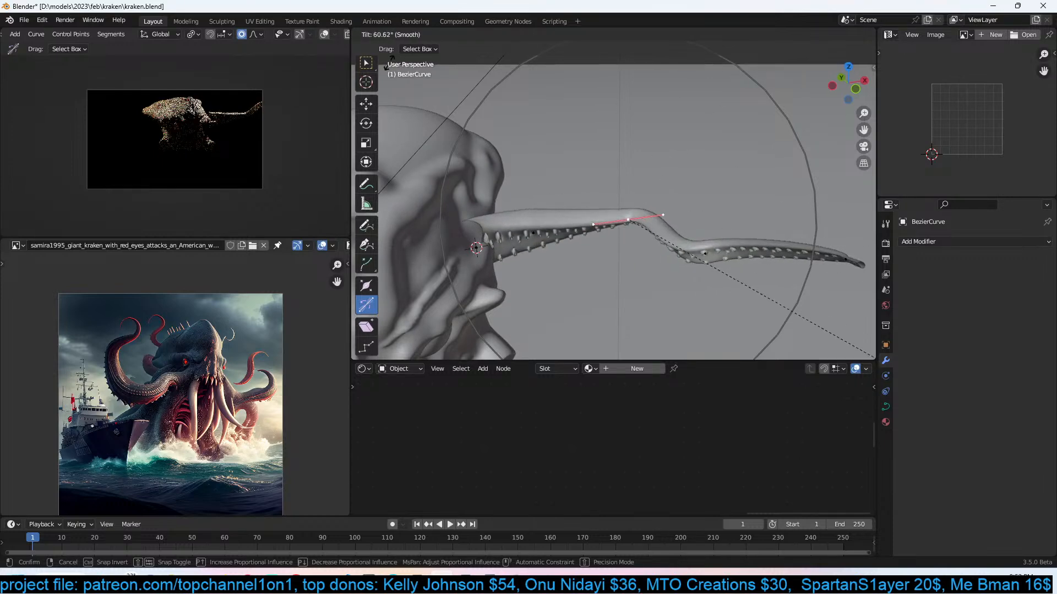
Select the curve's end control point and tilt it to turn the suckers around the tentacle.
middle_click_drag(472, 88, 733, 142)
left_click(744, 104)
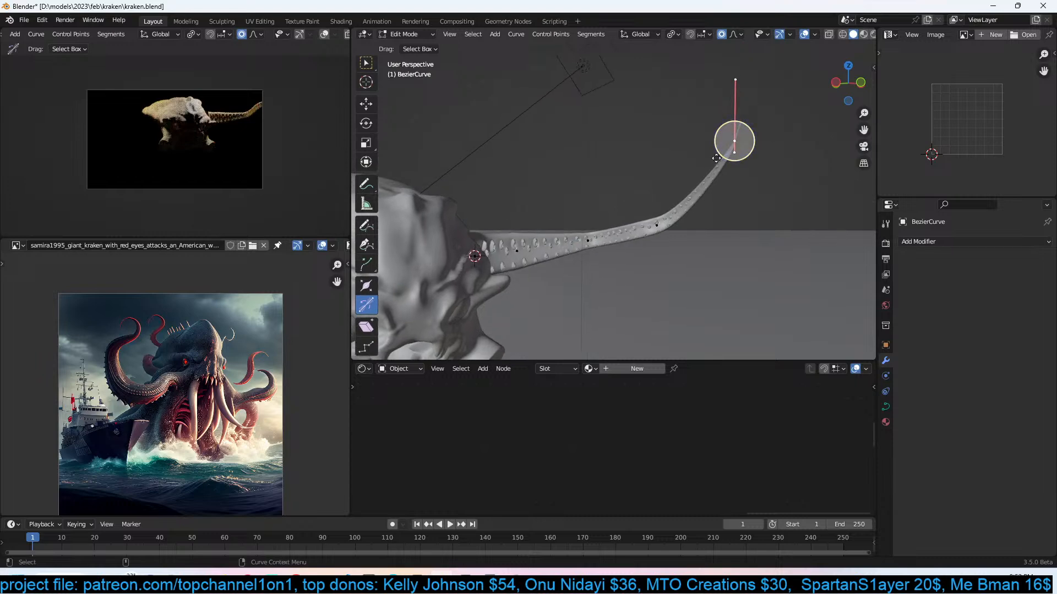
key("ctrl+t")
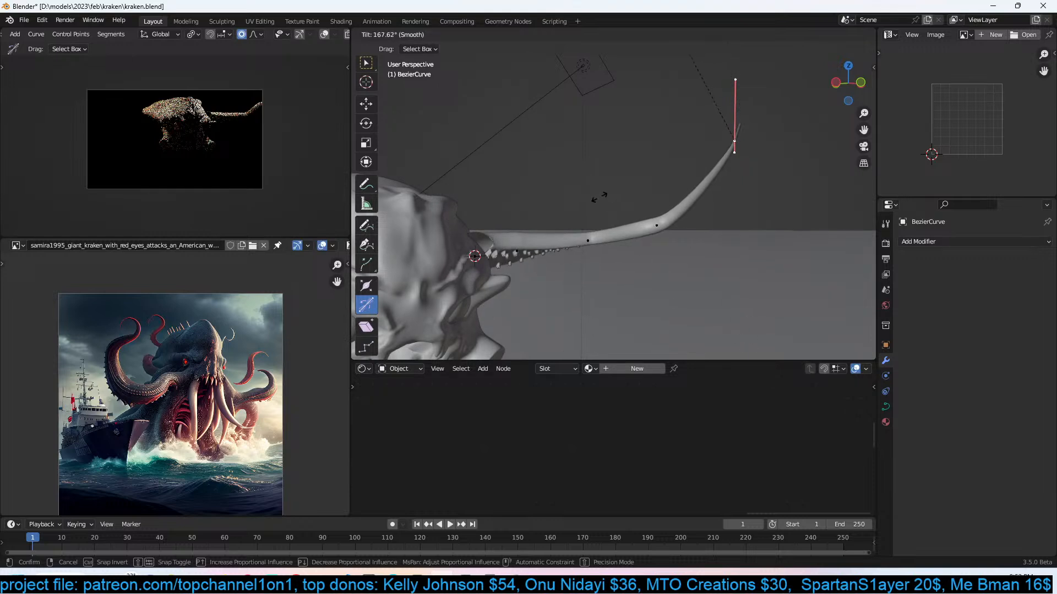
left_click(760, 237)
Move a control point in the middle of the curve with a reduced proportional editing radius.
middle_click_drag(760, 237, 642, 214)
left_click(615, 209)
key("g")
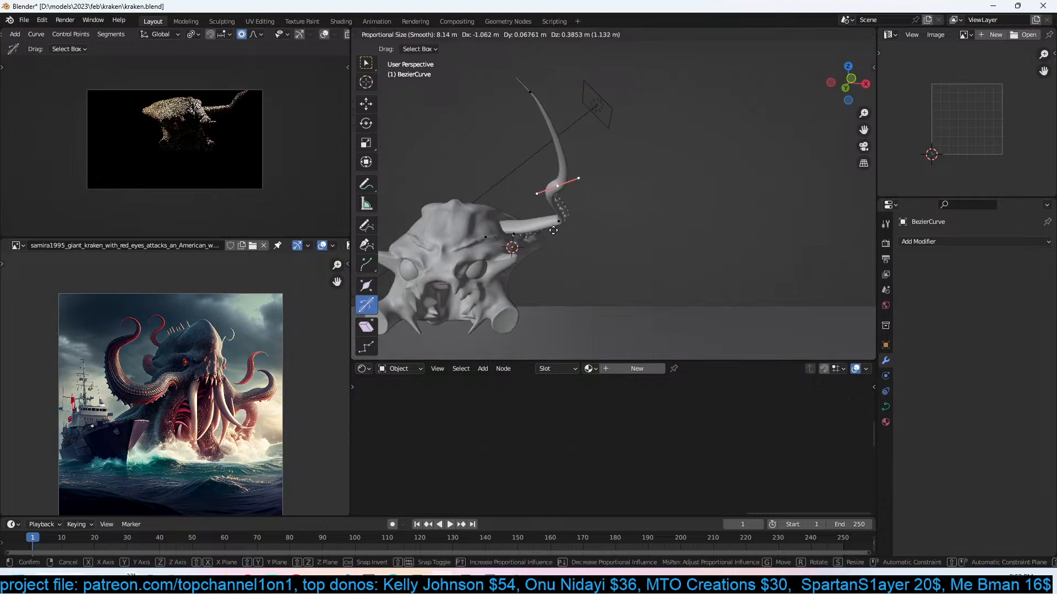
right_click(609, 253)
key("g")
scroll(622, 266, "up", 11)
left_click(579, 246)
Reposition two more control points to bend the tentacle upward in an S shape beside the head.
left_click(593, 237)
key("g")
left_click(546, 228)
left_click(529, 176)
key("g")
left_click(539, 159)
Select all control points of the curve and increase their radius to thicken the whole tentacle.
left_click(540, 207)
key("a")
key("alt+s")
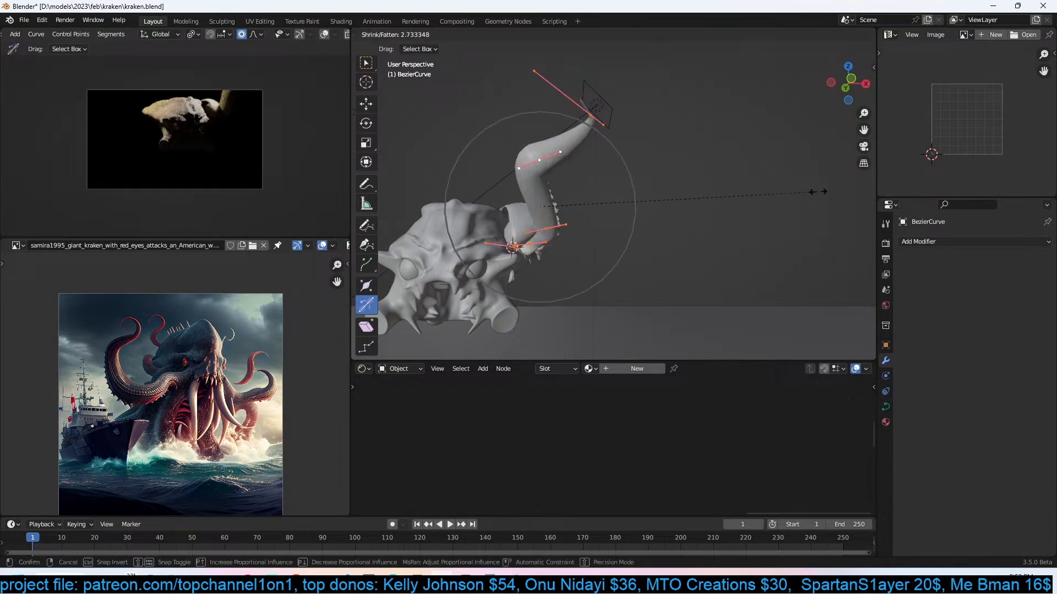
left_click(776, 200)
Turn on X-ray, move the curve's base control point into the head and change its handle type.
middle_click_drag(777, 200, 725, 203)
scroll(625, 215, "up", 3)
key("alt+z")
left_click(732, 238)
middle_click_drag(809, 253, 779, 250)
left_click(724, 251)
key("g")
scroll(770, 251, "up", 9)
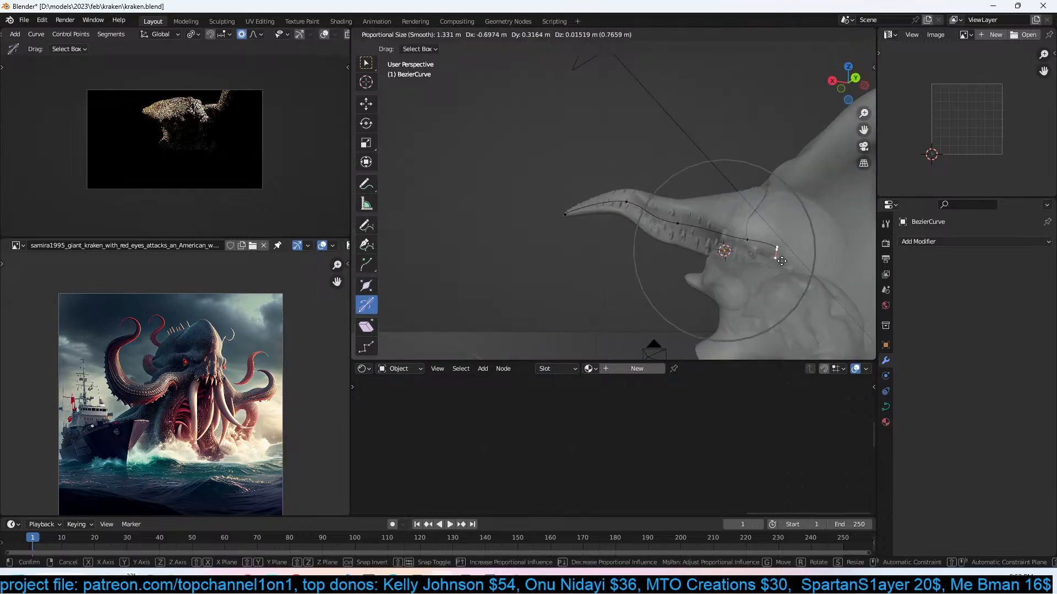
left_click(789, 257)
key("v")
left_click(792, 266)
Reposition the control points near the tentacle's base so it curves out of the head, and turn off X-ray.
left_click(718, 243)
key("g")
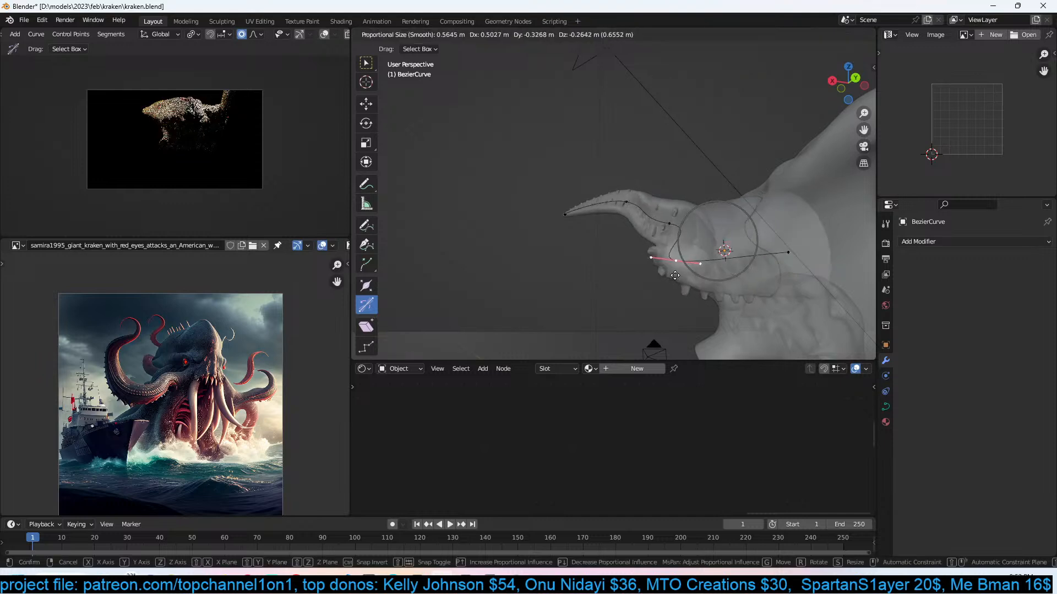
left_click(675, 265)
key("alt+z")
middle_click_drag(625, 240, 731, 217)
key("g")
left_click(672, 195)
left_click(583, 301)
Select all control points of the curve and adjust the radius of the whole tentacle.
key("a")
key("alt+s")
left_click(679, 237)
scroll(675, 236, "down", 3)
middle_click_drag(675, 237, 671, 275)
middle_click_drag(633, 226, 647, 230)
Lengthen the handles of the lower bend's control point, move it slightly, and tilt it to turn the suckers toward the front.
left_click(585, 251)
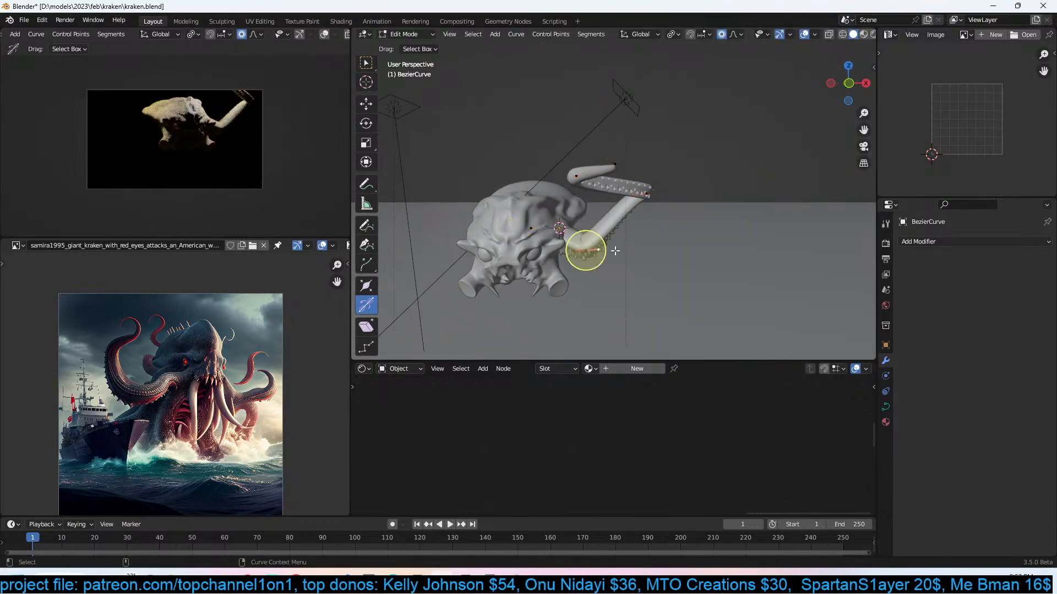
key("s")
left_click(594, 253)
key("g")
left_click(596, 244)
key("ctrl+t")
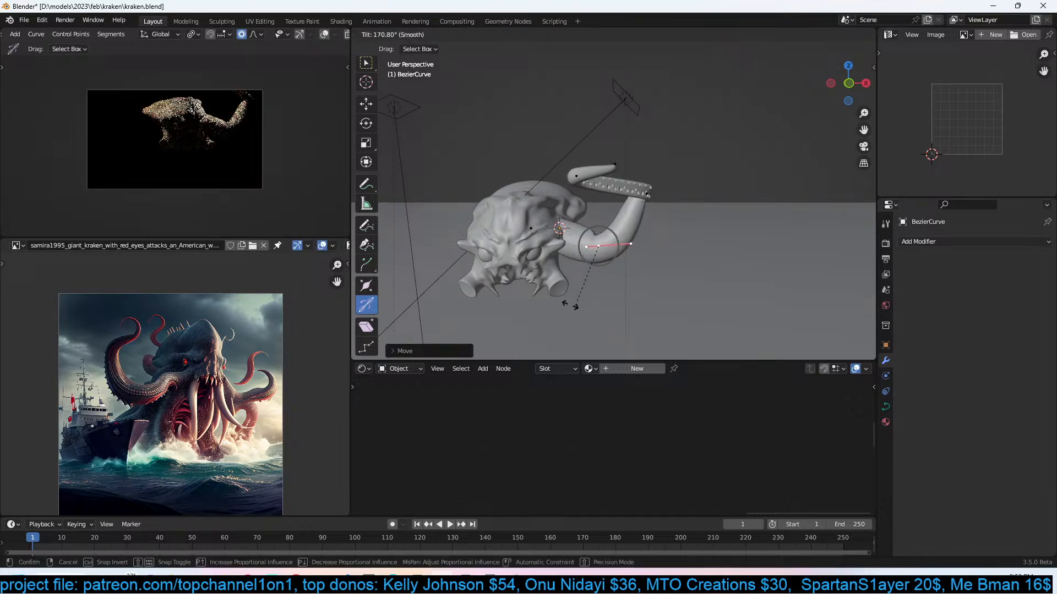
left_click(401, 168)
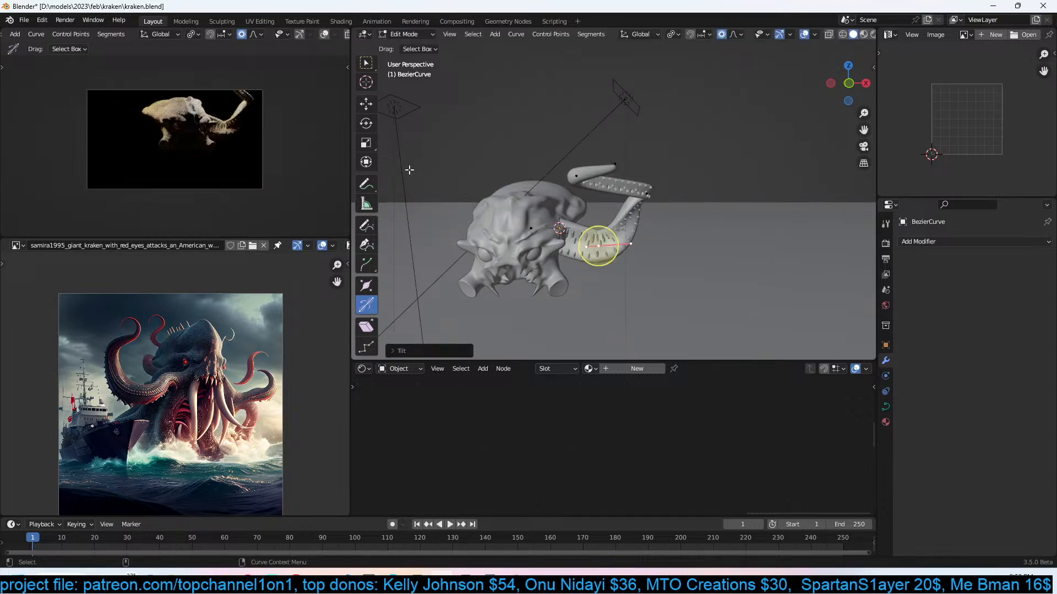
Scale the outer section of the tentacle and reposition its end control point.
middle_click_drag(698, 211, 618, 208)
key("s")
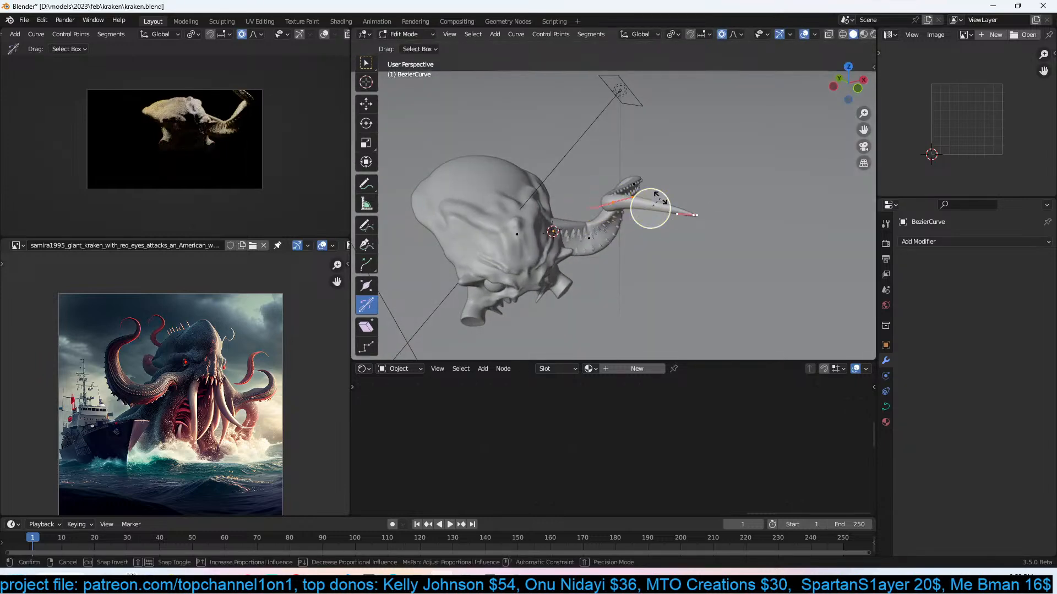
left_click(649, 207)
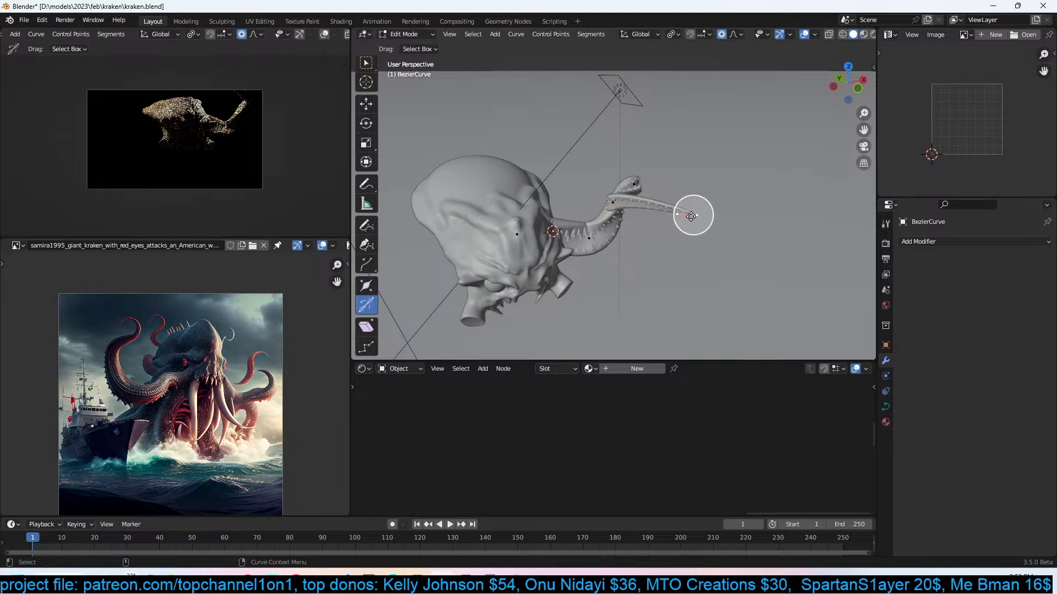
In camera view, move the tentacle's tip control point inward above the head, undoing an accidental hide of the point.
key("KP_0")
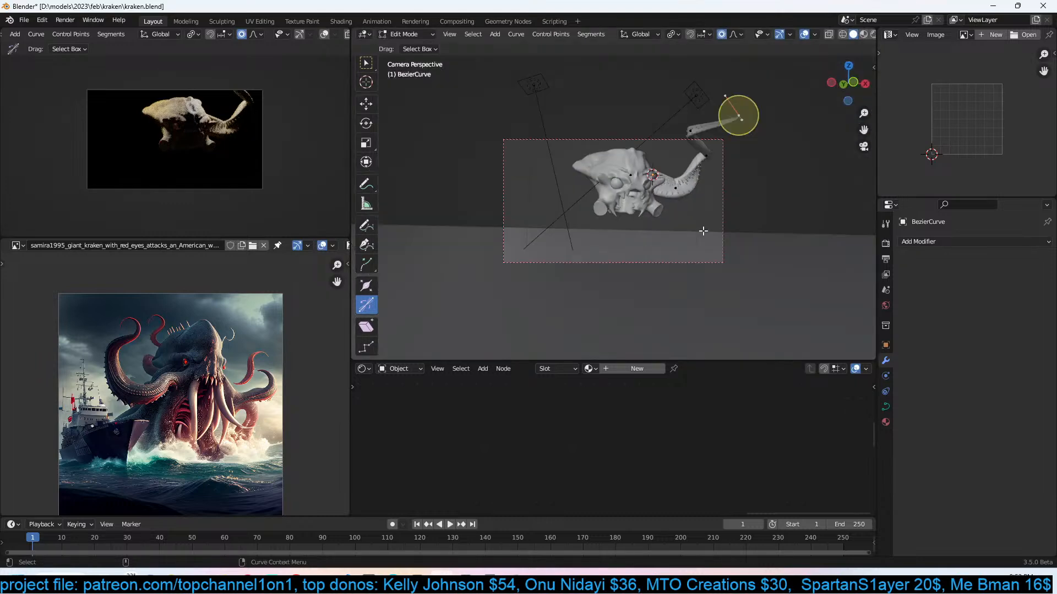
key("KP_0")
key("KP_0")
key("h")
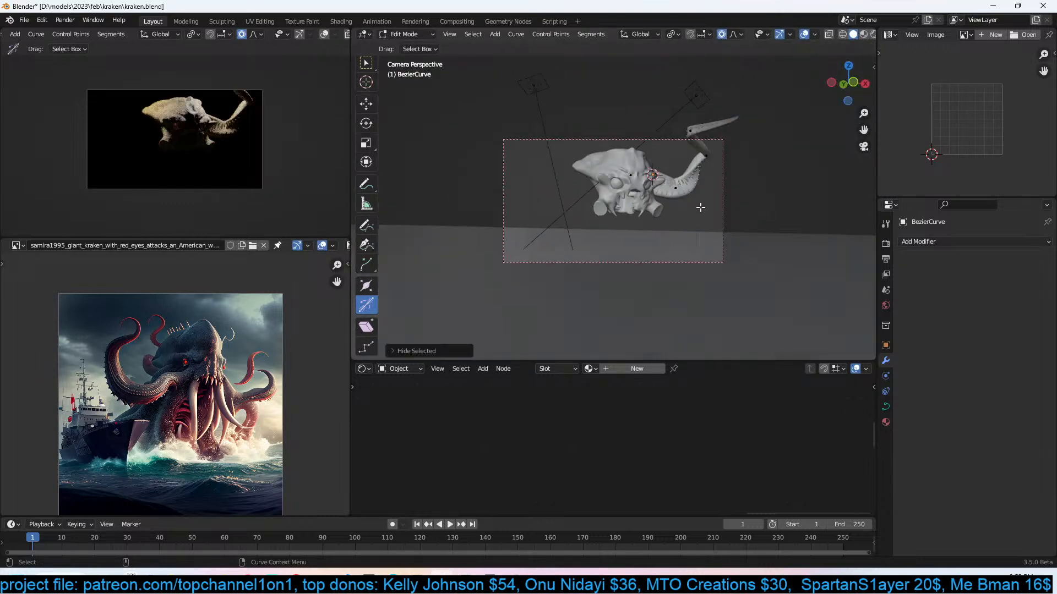
key("ctrl+z")
key("g")
left_click(707, 149)
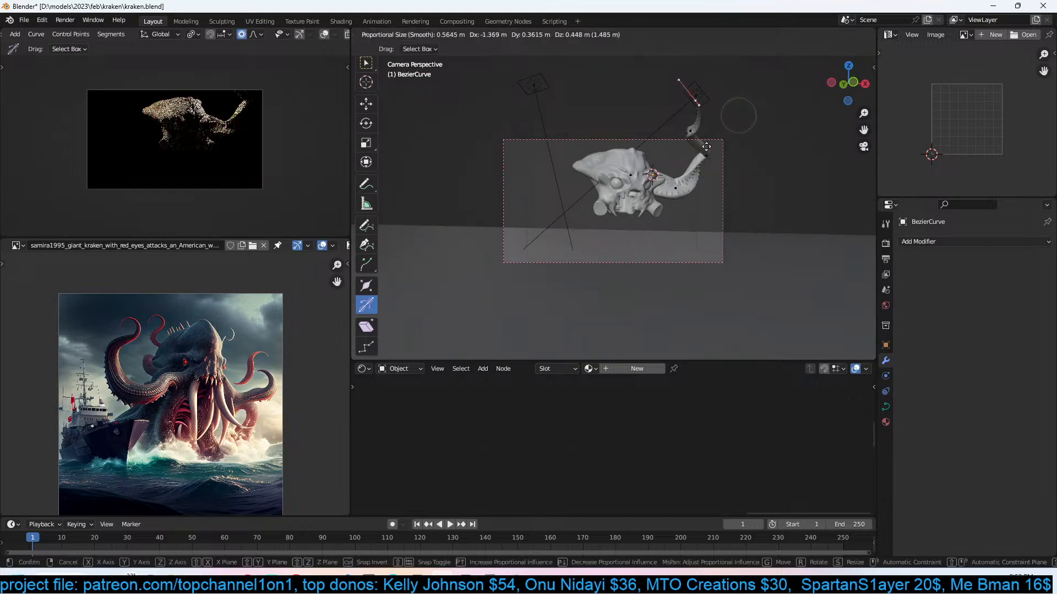
Move the outer bend's control point to the frame's edge and pull the middle control point down below the head's side.
scroll(707, 149, "up", 3)
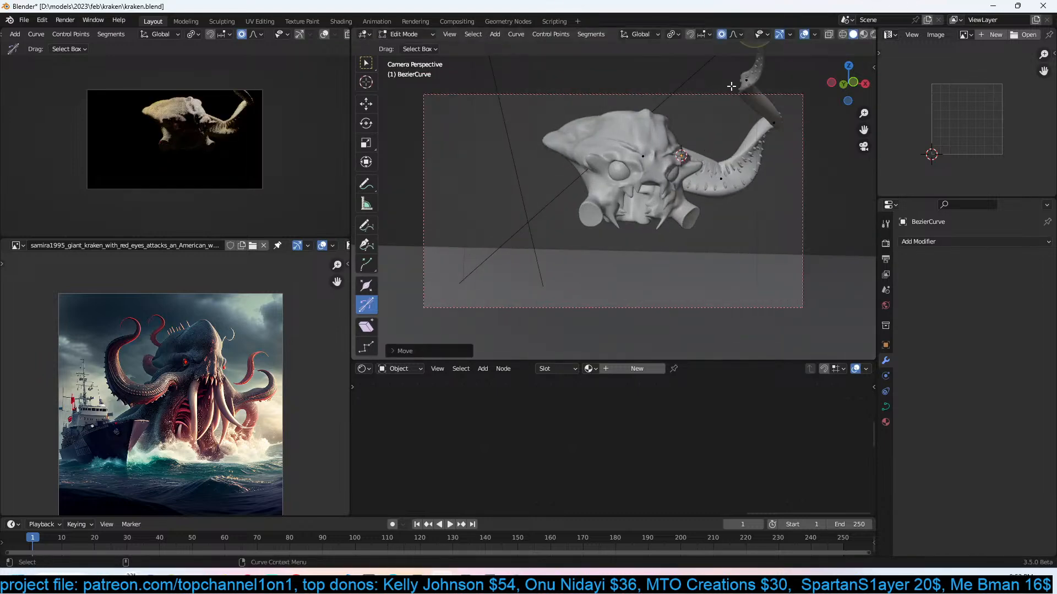
key("g")
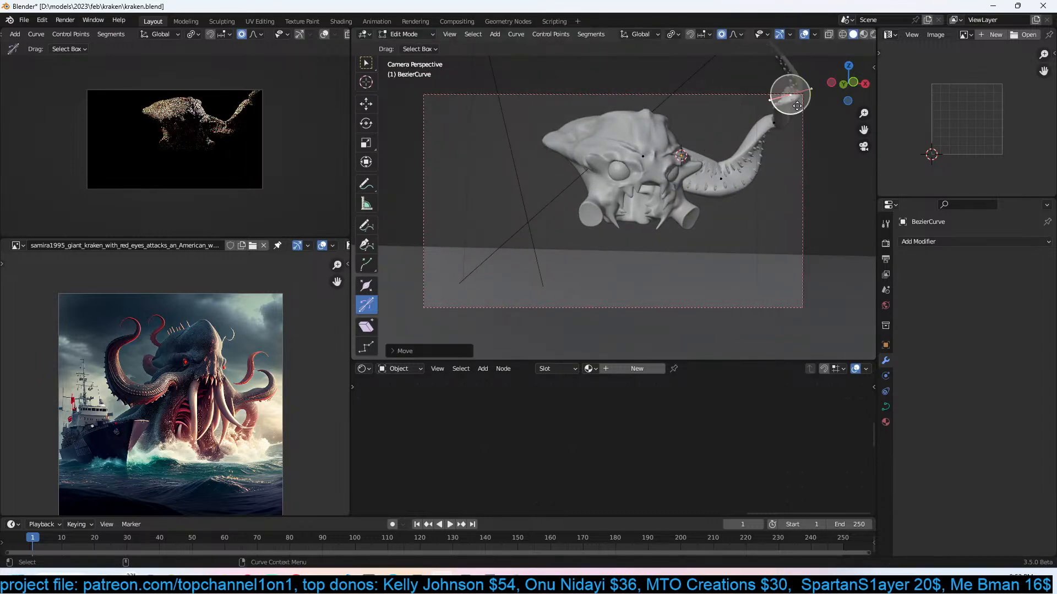
left_click(790, 179)
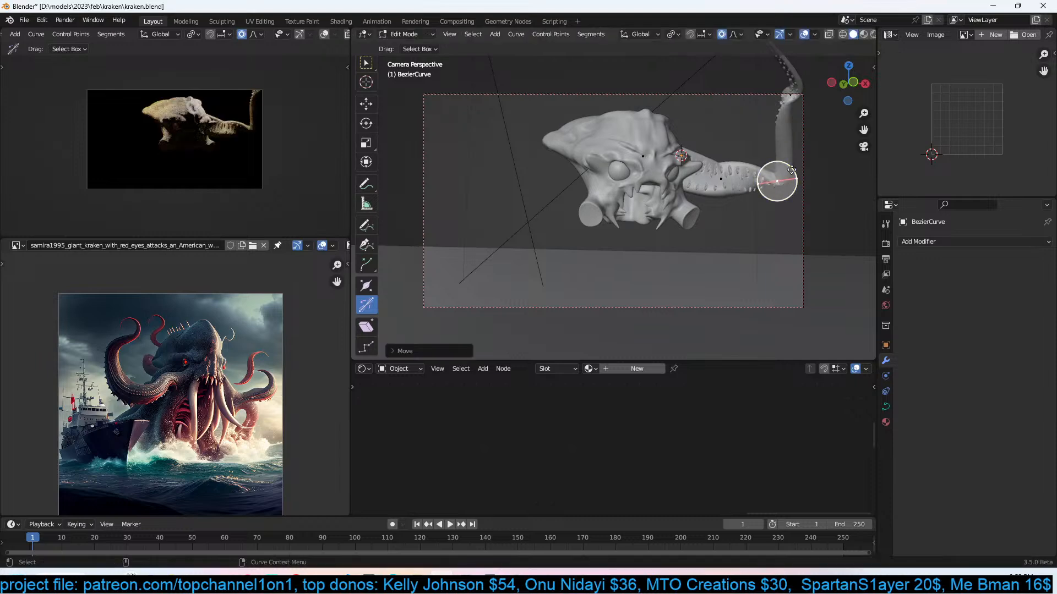
key("g")
left_click(742, 209)
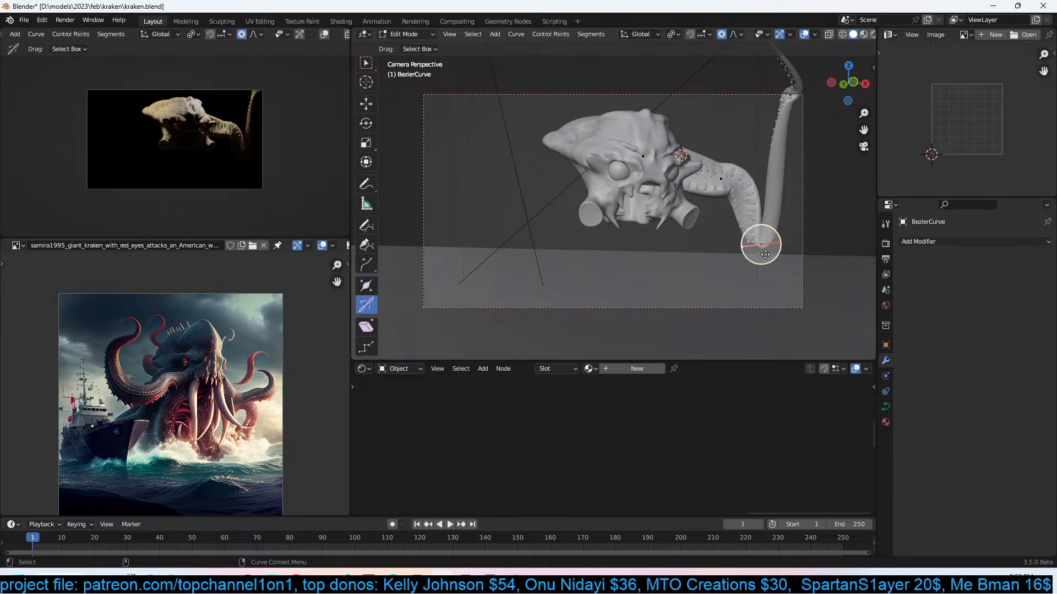
Place the lowest bend's control point and lengthen its handles to about 1.5 times their size for a rounder curve.
left_click(766, 230)
key("s")
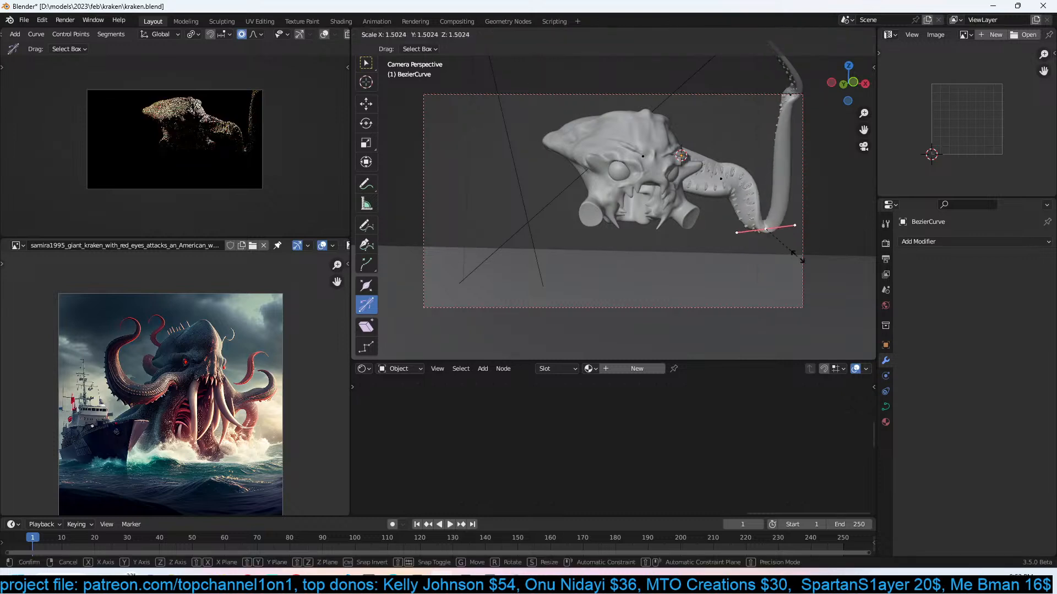
left_click(798, 254)
scroll(803, 256, "up", 2)
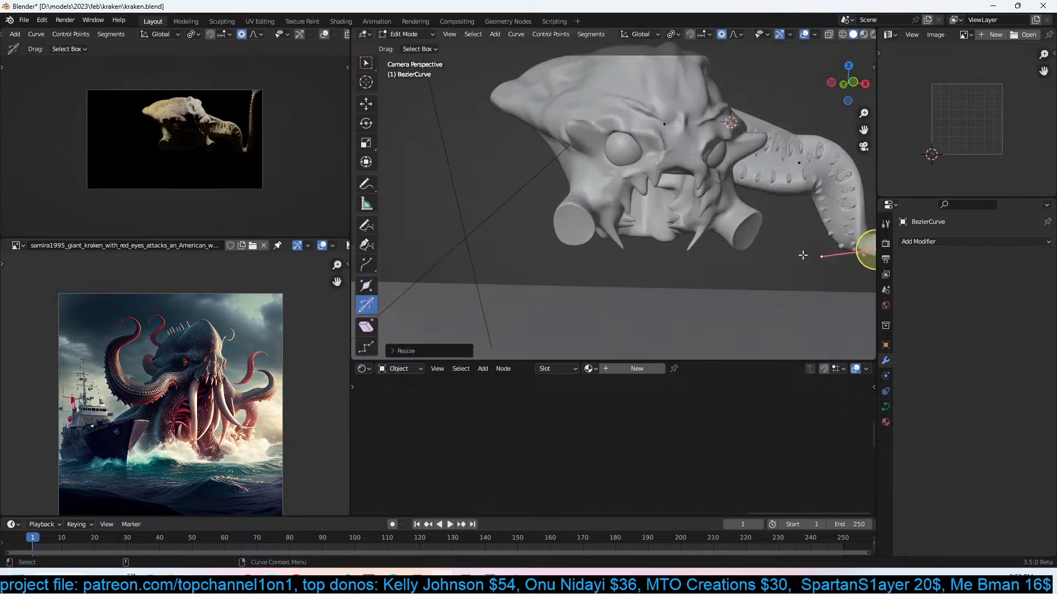
scroll(803, 255, "down", 5)
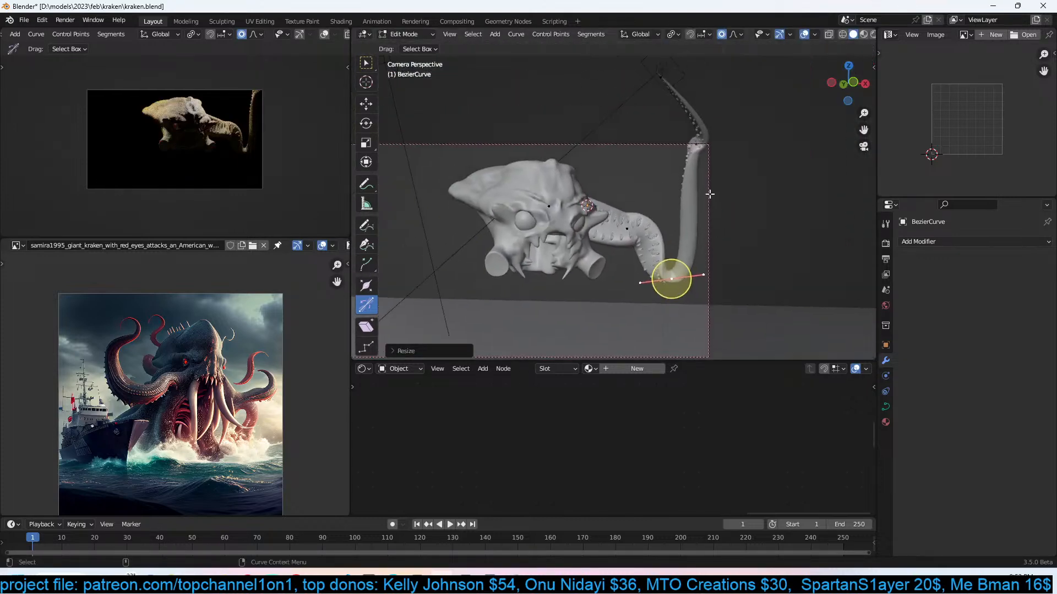
Lower the control point above the bend, rotate it to follow the upward curve, and lengthen its handles.
left_click(686, 143)
key("g")
left_click(703, 224)
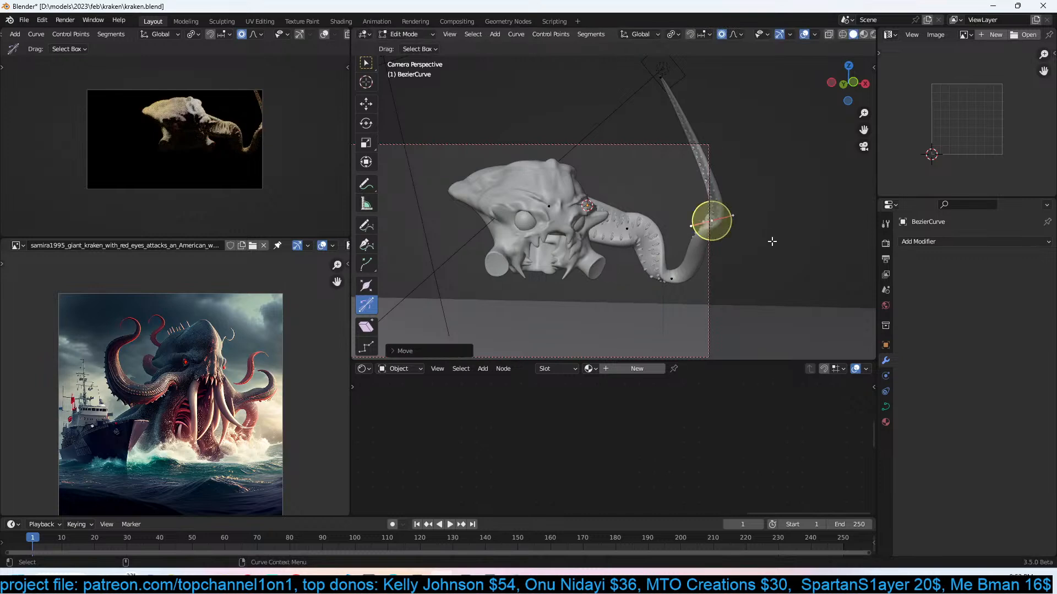
key("r")
left_click(760, 189)
key("s")
left_click(812, 155)
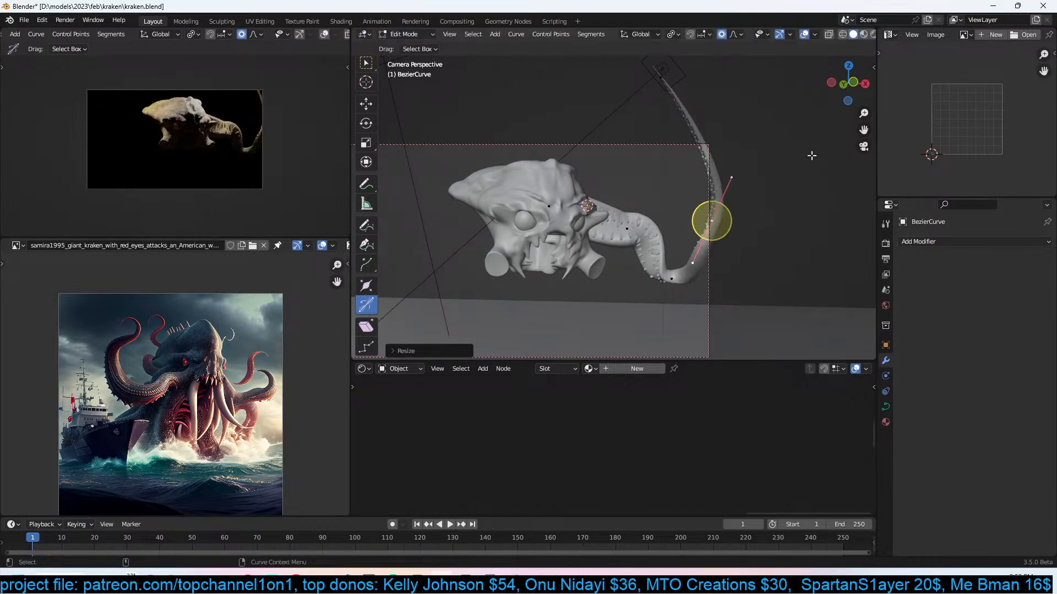
Bring the tentacle's tip down and inward so it curls toward the head.
left_click(676, 84)
key("g")
left_click(681, 179)
Move the upper bend's control point inside the camera frame and scale its handles.
left_click(708, 246)
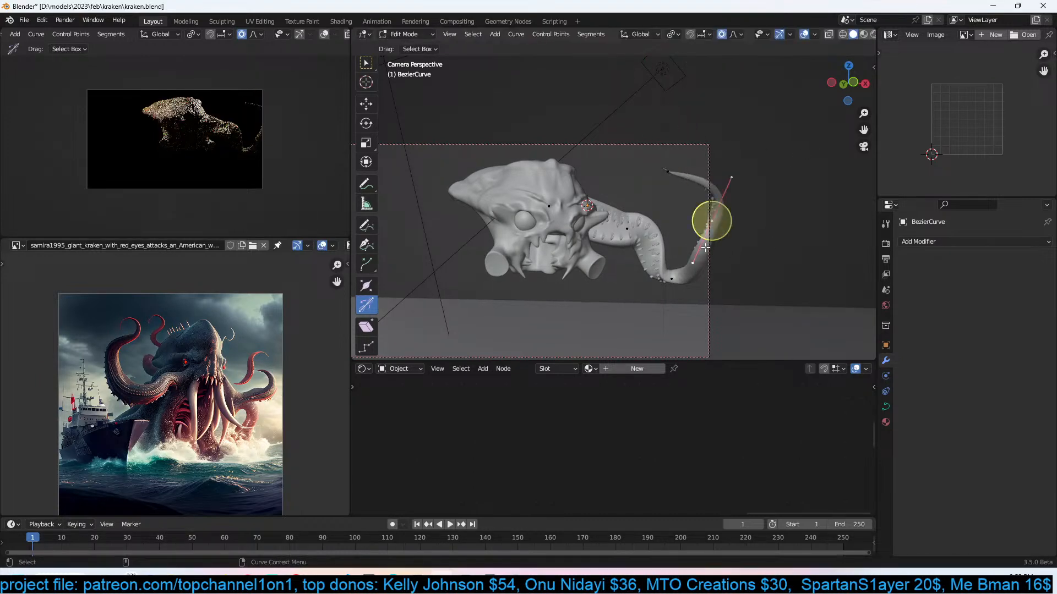
key("g")
left_click(698, 240)
key("g")
left_click(687, 244)
key("s")
left_click(696, 270)
Rotate the upper bend's control point, partly with free rotation, so the tentacle's end twists upward.
key("r")
key("r")
left_click(683, 249)
key("r")
key("r")
left_click(664, 215)
key("r")
left_click(698, 276)
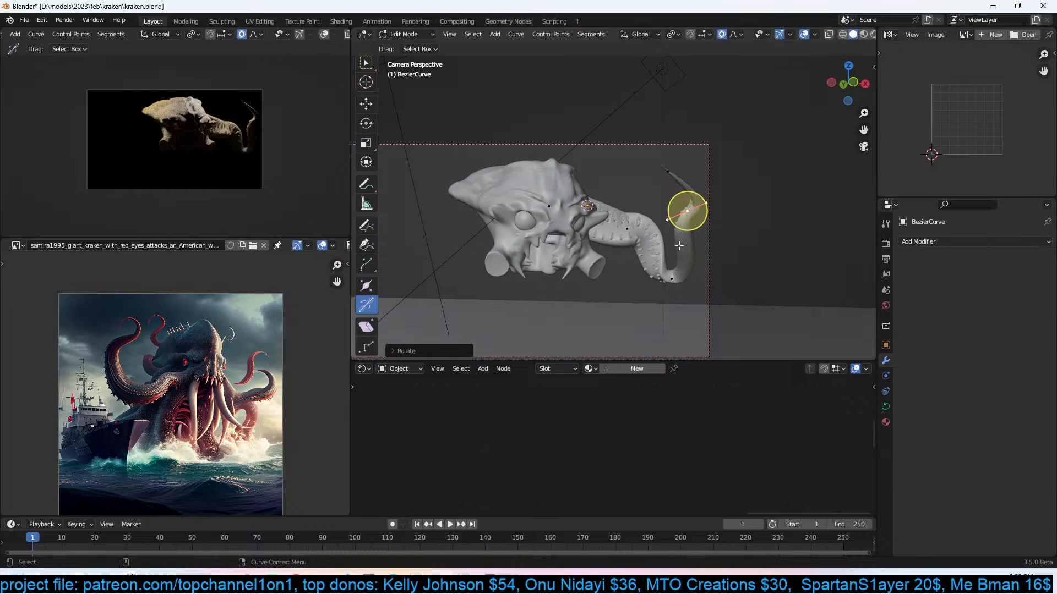
Leave Edit Mode, switch to wireframe in top view, and duplicate the tentacle with its curve in place.
key("Tab")
key("z")
left_click(613, 221)
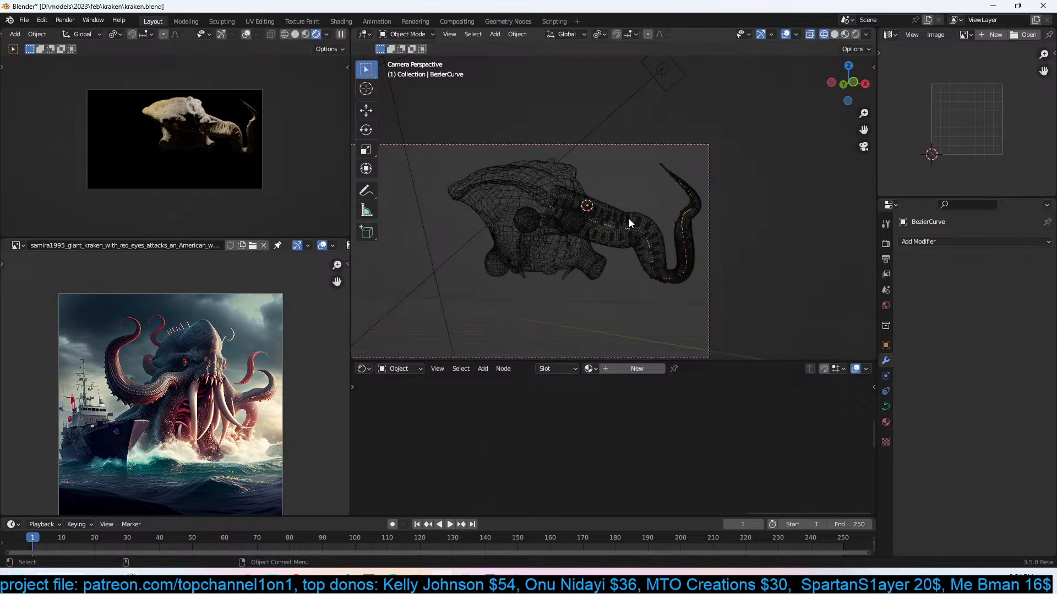
left_click(691, 209)
key("KP_7")
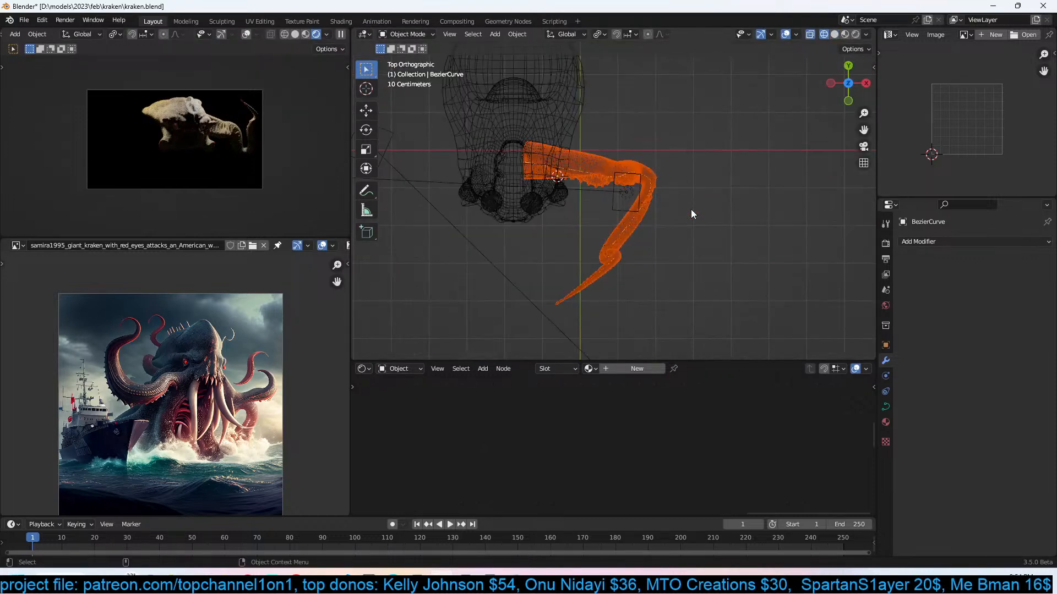
key("shift+d")
right_click(624, 181)
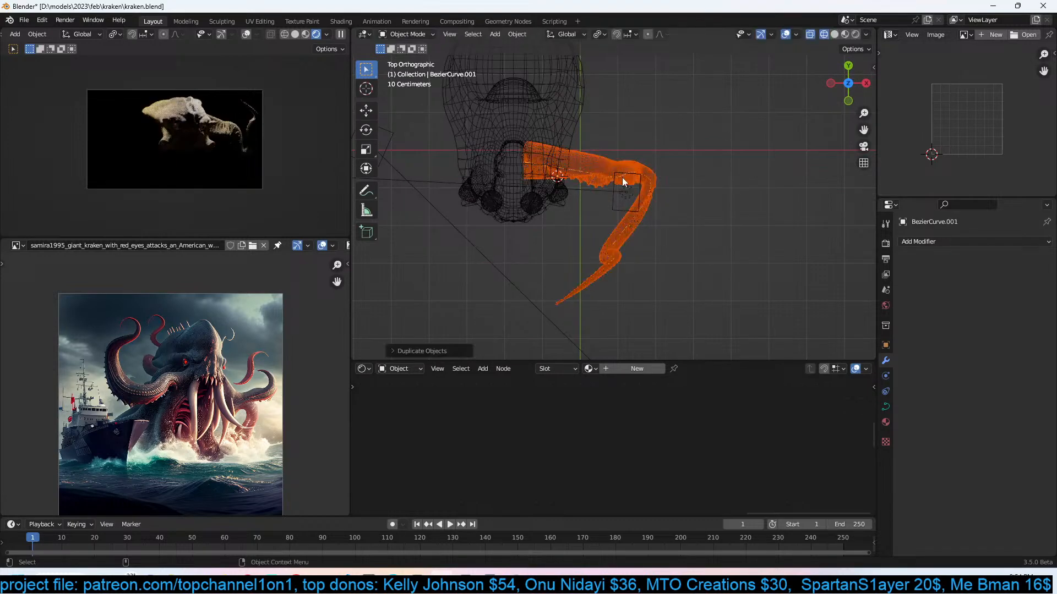
Mirror the duplicated tentacle along the X axis and move it to the opposite side of the head.
key("ctrl+m")
key("x")
key("Return")
key("g")
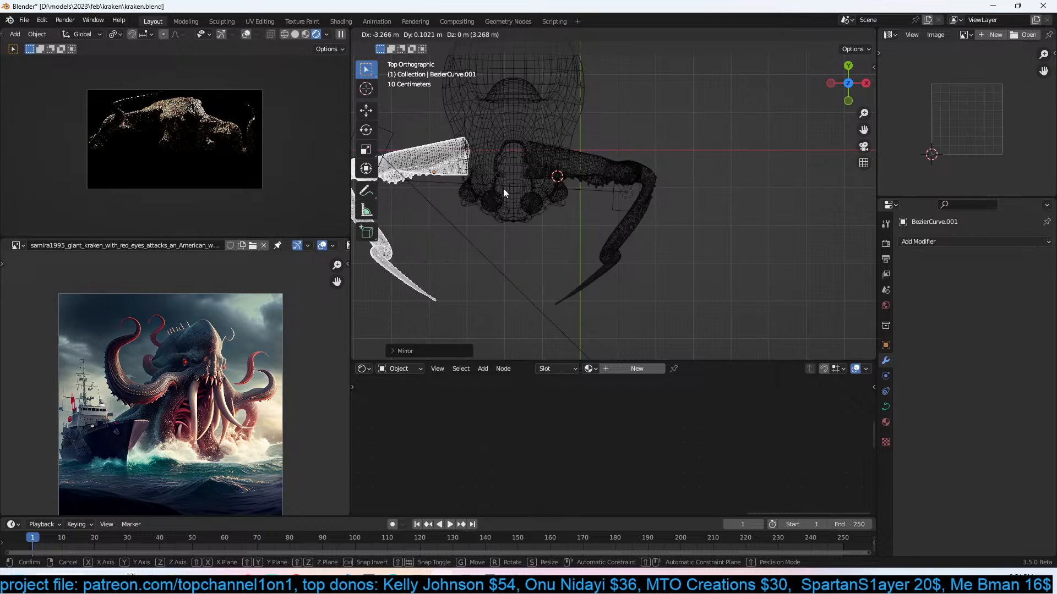
left_click(477, 179)
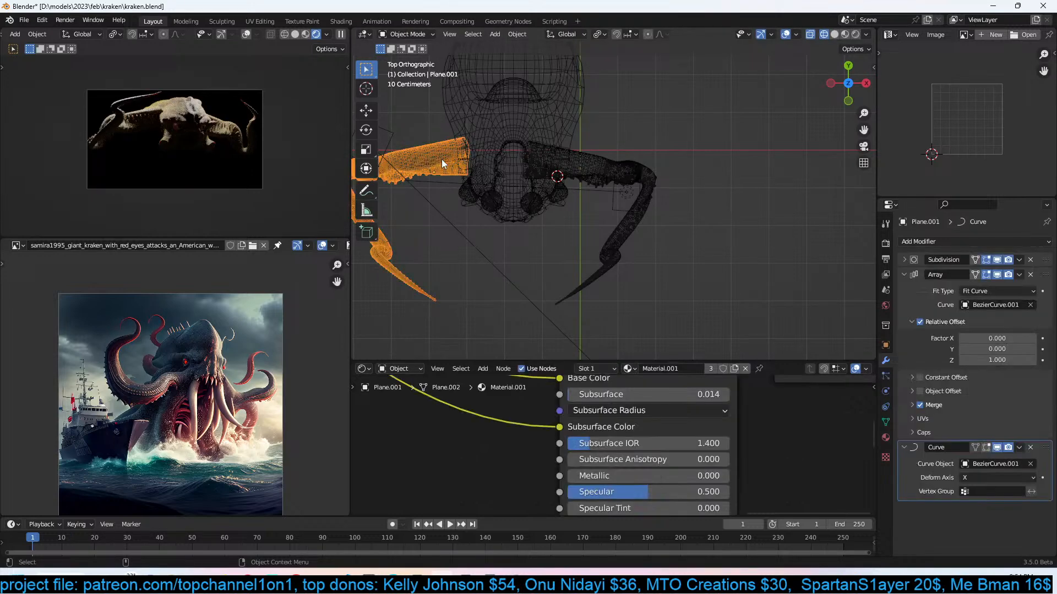
Edit the mirrored curve, moving its base control point into the head and rotating its handles.
key("Tab")
left_click(477, 162)
key("g")
left_click(500, 156)
key("r")
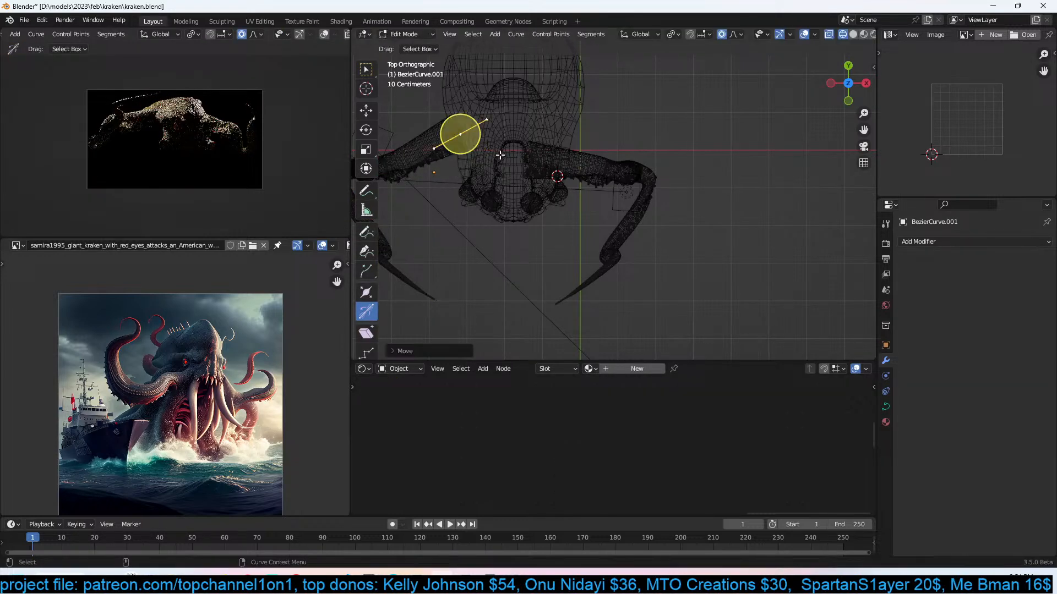
left_click(467, 124)
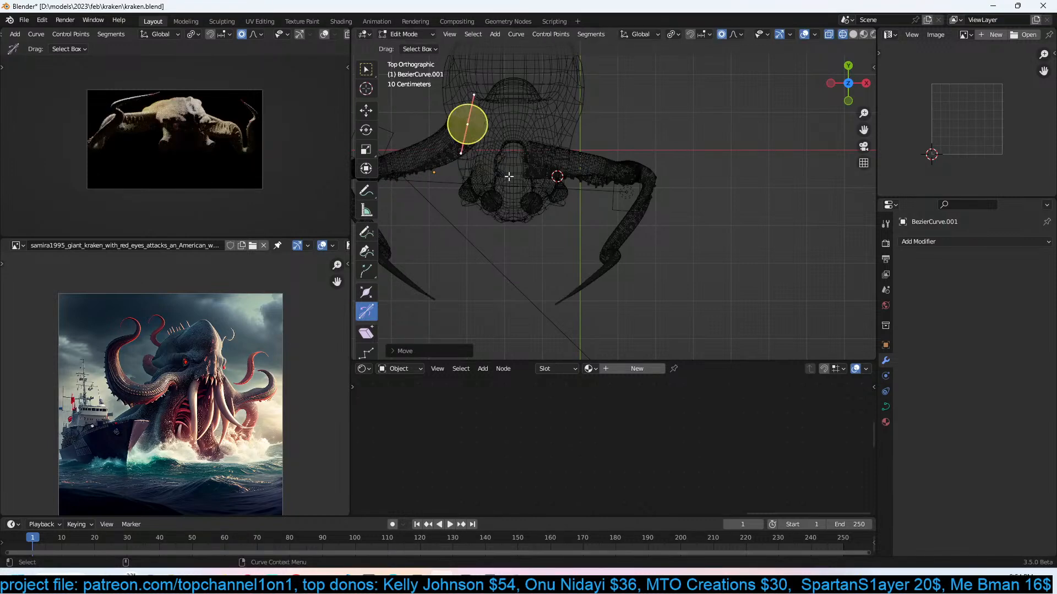
In solid camera view, pull the mirrored tentacle's first bend down beside the mouth.
key("KP_0")
key("z")
left_click(585, 177)
middle_click_drag(496, 206, 592, 195, "shift")
left_click(535, 213)
key("g")
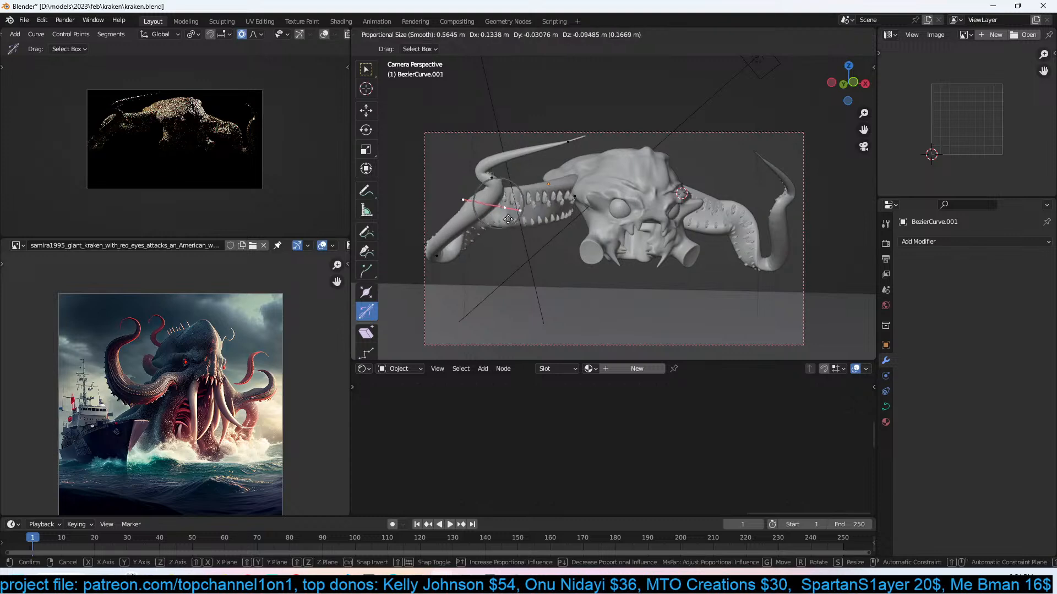
left_click(517, 246)
key("g")
left_click(530, 252)
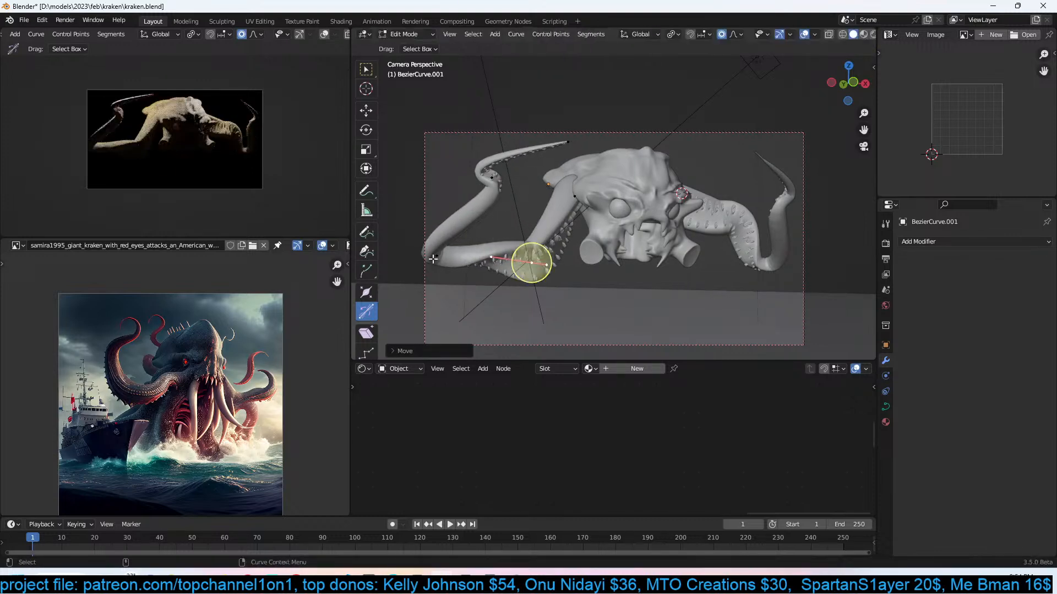
Move the mirrored tentacle's outer control points inward and rotate the tip so its end arches beside the head.
key("g")
left_click(488, 246)
left_click(489, 192)
key("g")
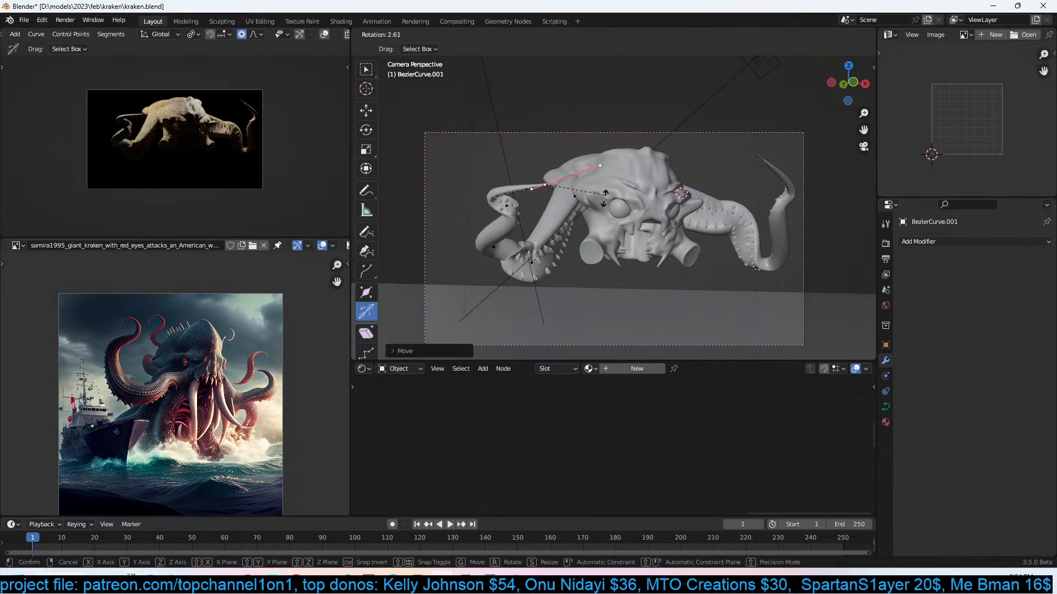
left_click(502, 234)
key("r")
left_click(520, 259)
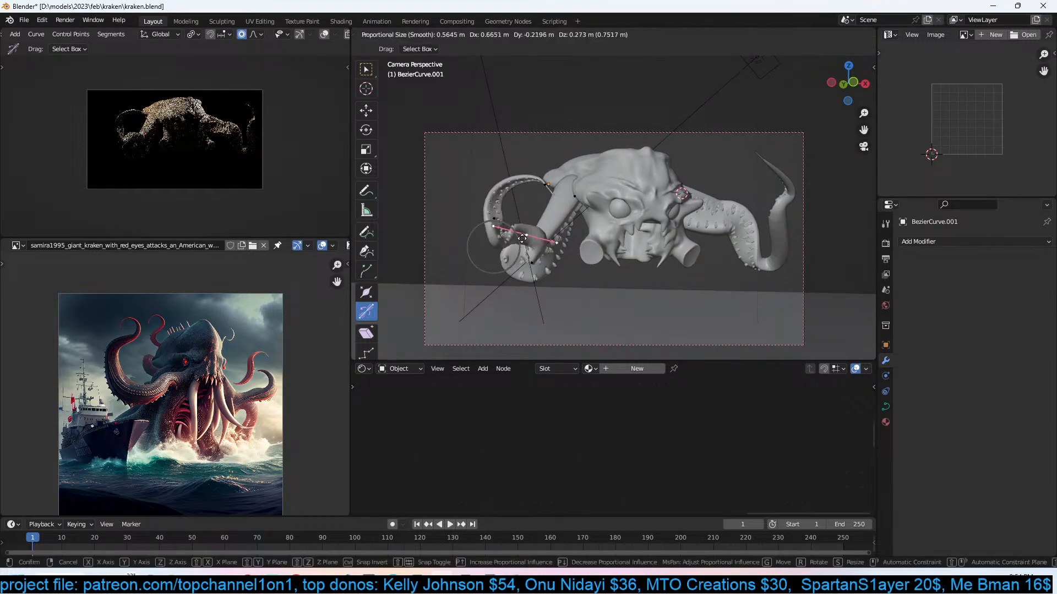
left_click(521, 241)
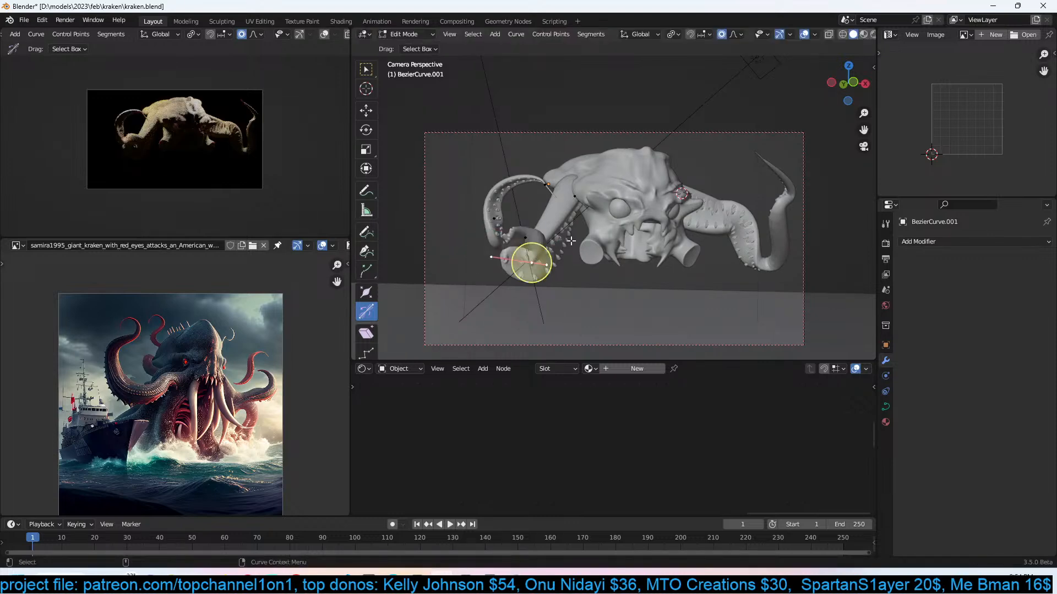
Move the mirrored tentacle curve's lowest control point up toward the head and rotate its handles to point downward.
left_click(586, 199)
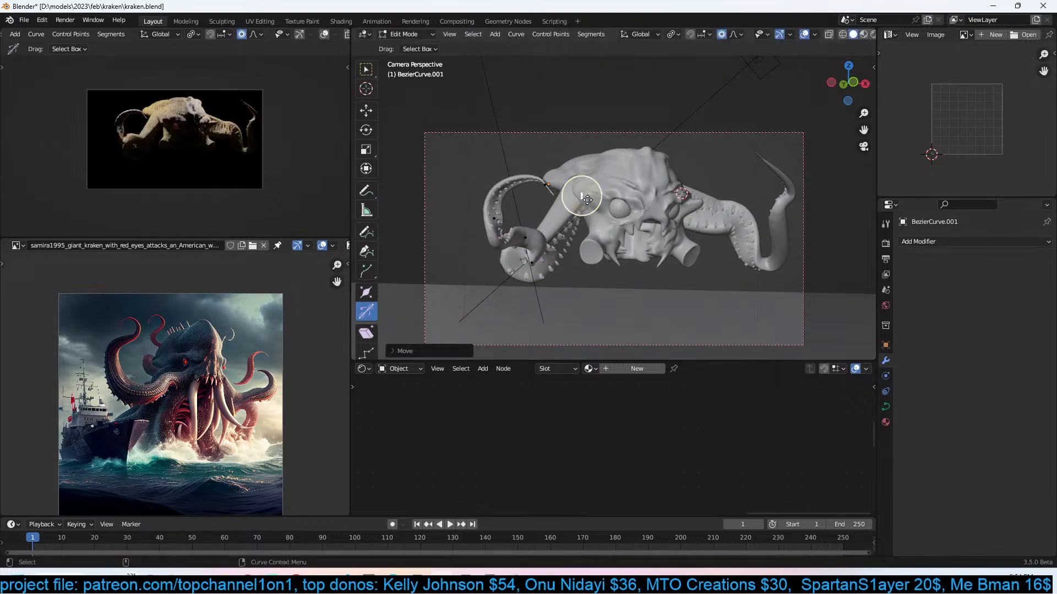
key("Tab")
key("Tab")
left_click(534, 264)
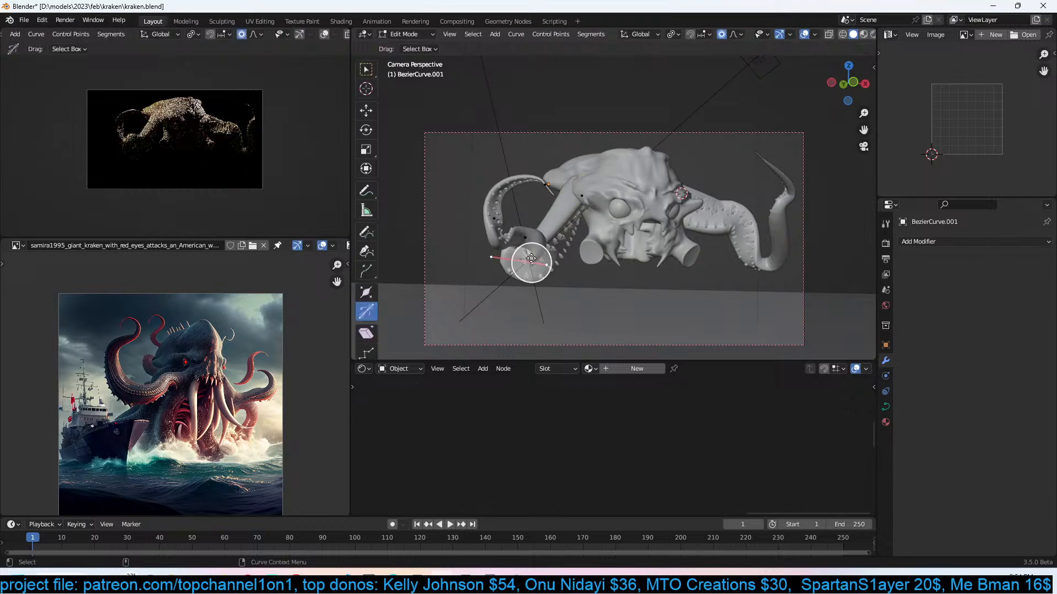
key("g")
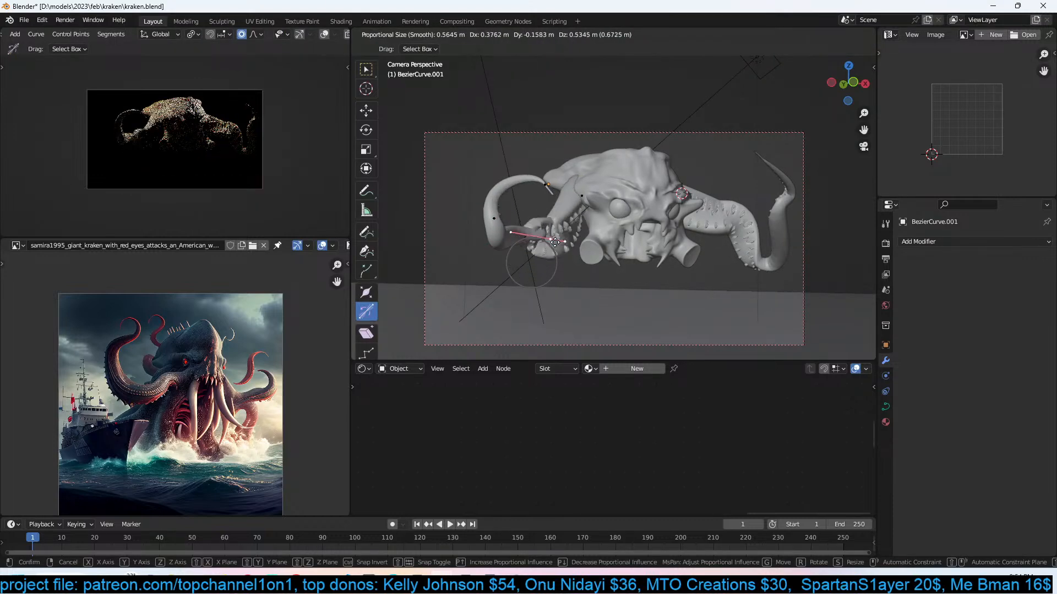
left_click(554, 256)
key("r")
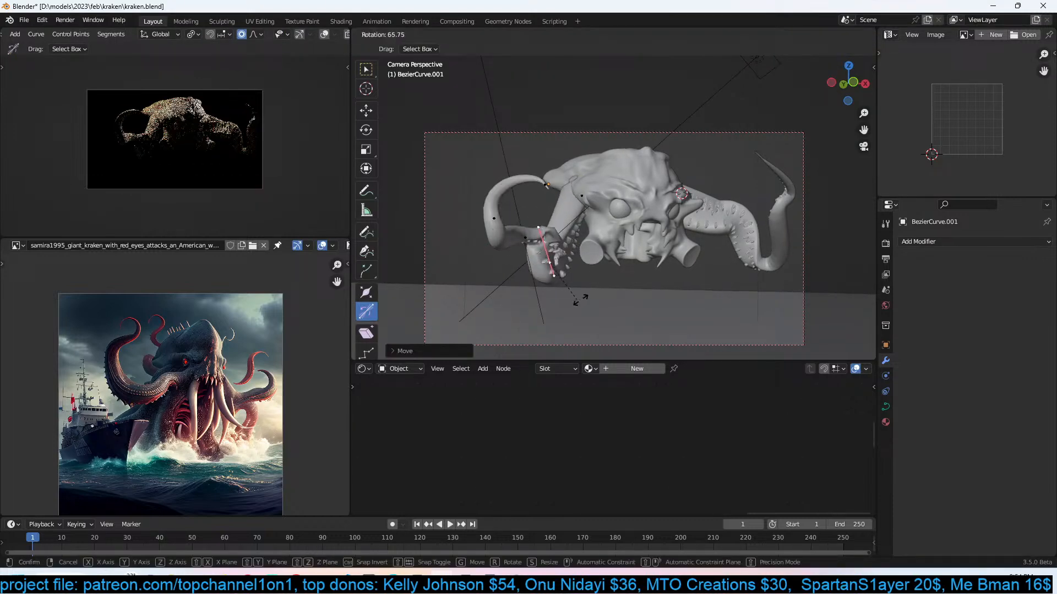
left_click(543, 257)
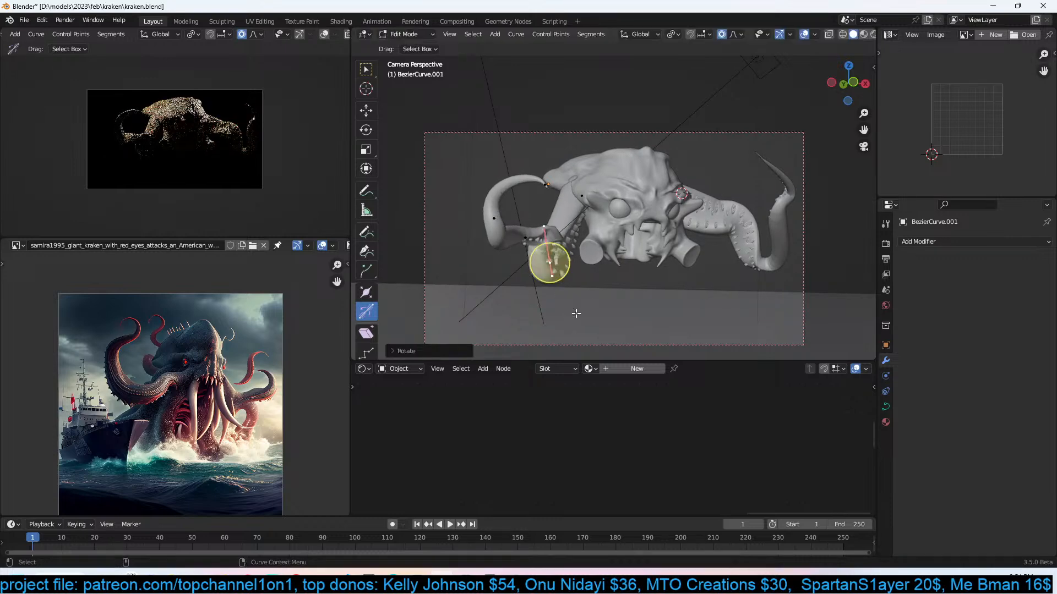
Move and scale the neighbouring control point of the mirrored tentacle to reshape its curl, and save the file.
left_click(526, 240)
key("g")
left_click(521, 258)
key("s")
left_click(520, 255)
key("Tab")
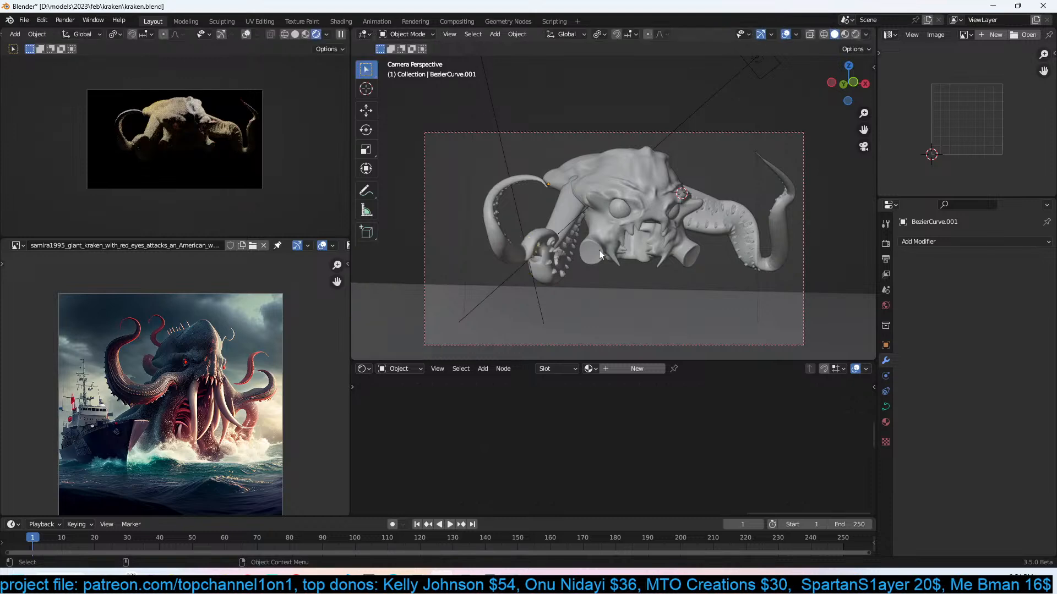
middle_click_drag(646, 228, 597, 234, "shift")
key("ctrl+s")
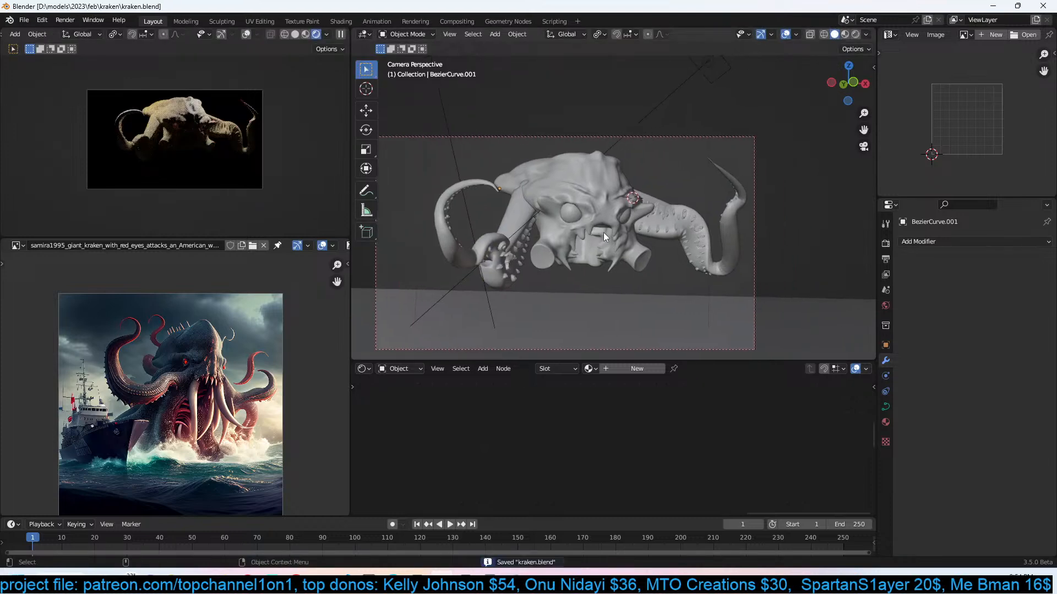
In top wireframe view, duplicate the front tentacle opposite the mirrored one and place the copy farther back along the body.
scroll(616, 228, "up", 2)
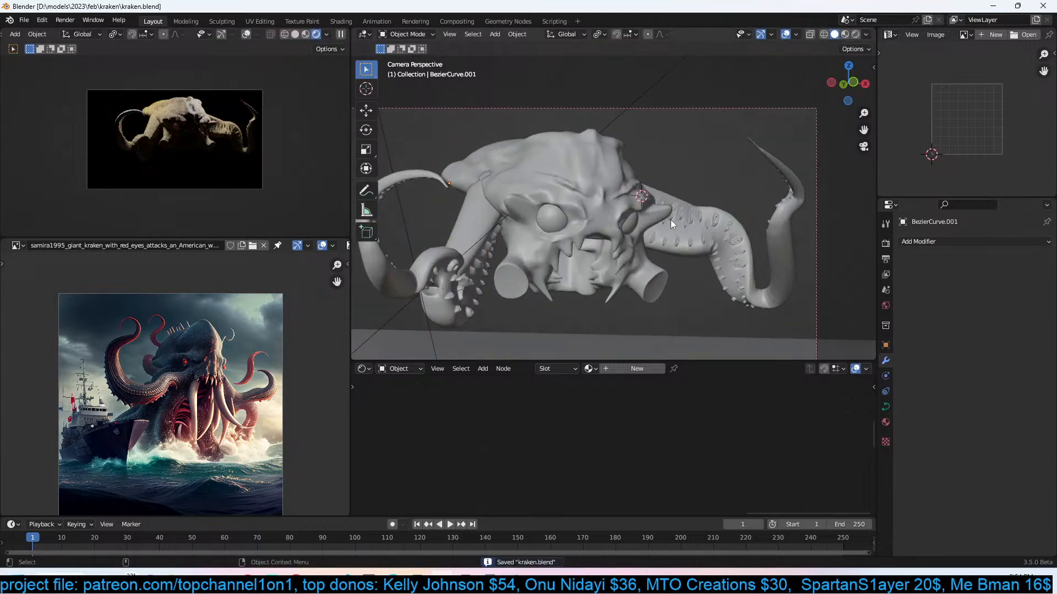
left_click(644, 220)
key("KP_7")
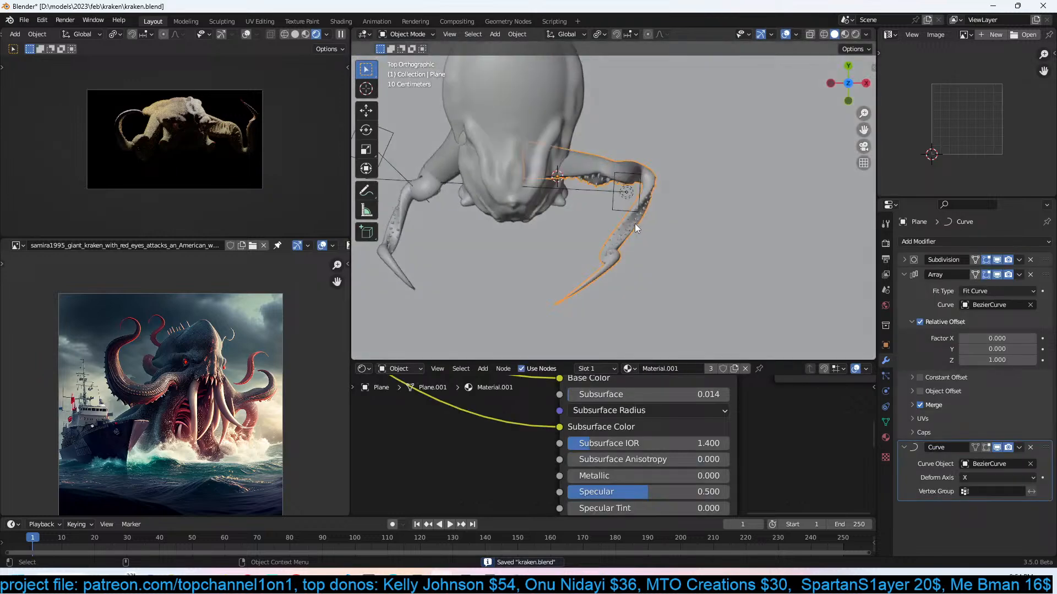
key("shift+z")
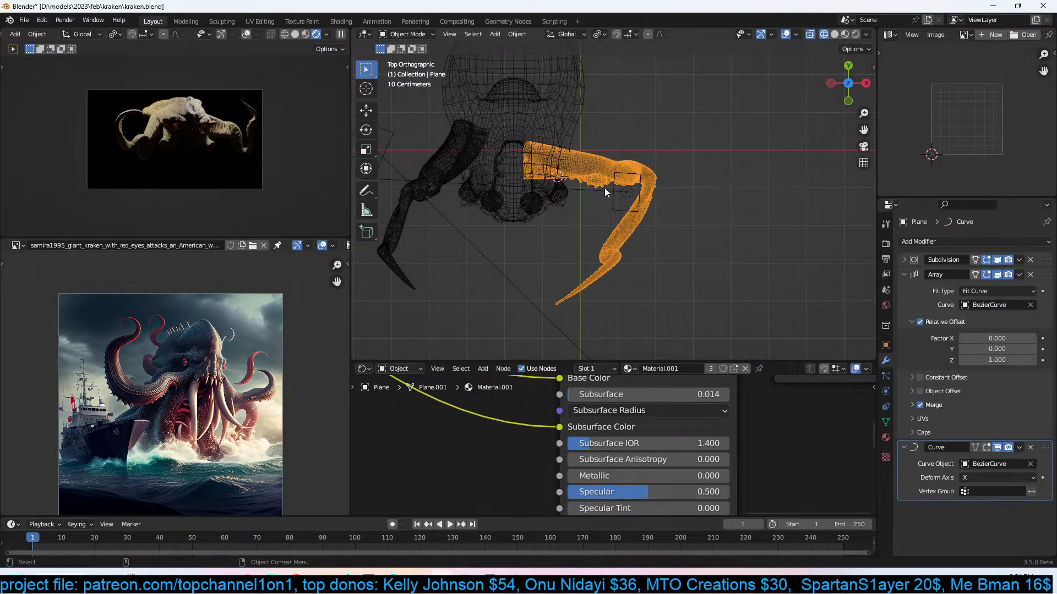
scroll(605, 190, "down", 3)
middle_click_drag(604, 198, 617, 226, "shift")
key("shift+d")
left_click(669, 170)
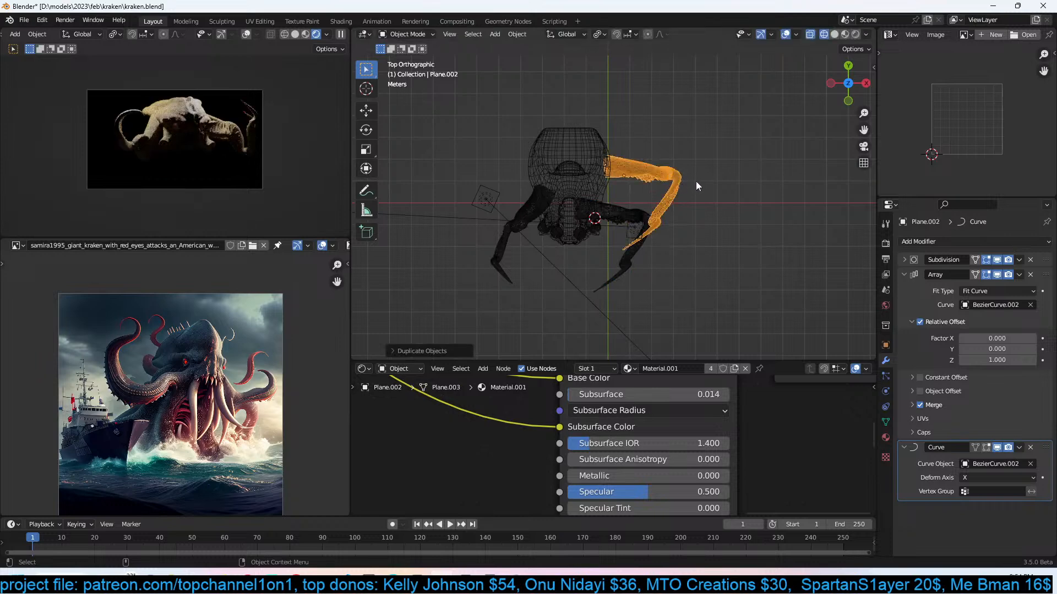
Rotate the duplicated tentacle and move it against the rear of the head.
middle_click_drag(704, 178, 697, 94)
key("r")
left_click(761, 203)
key("g")
left_click(689, 199)
middle_click_drag(689, 198, 683, 156)
scroll(683, 203, "up", 2)
key("g")
left_click(679, 185)
Scale the rear tentacle down, reposition it on the body, and display the model in solid shading.
key("s")
left_click(715, 216)
key("g")
left_click(686, 231)
scroll(682, 233, "up", 2)
left_click(682, 234)
key("z")
middle_click_drag(700, 219, 592, 242)
left_click(662, 204)
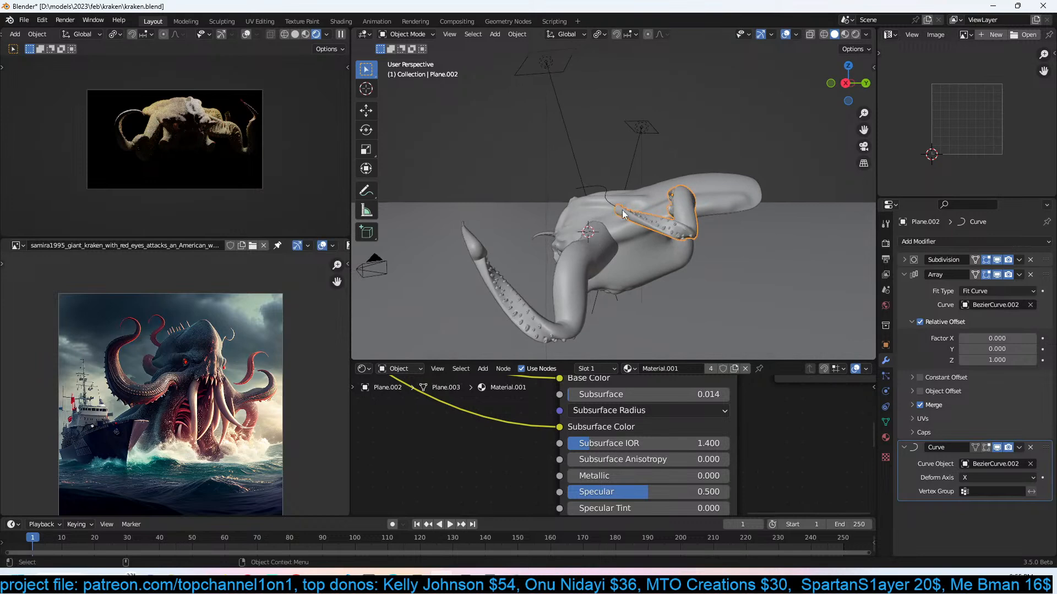
Try to apply the rear tentacle's object transform.
middle_click_drag(681, 223, 737, 241)
key("ctrl+a")
left_click(709, 238)
key("ctrl+z")
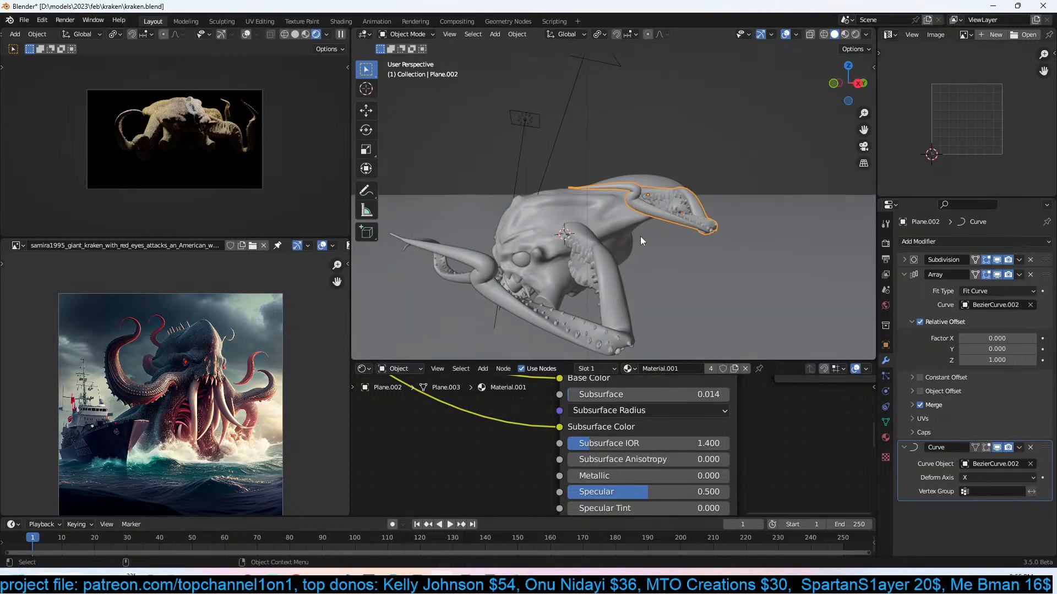
key("Tab")
key("Tab")
Edit the rear tentacle's curve and move its outer bend control point upward.
key("shift+z")
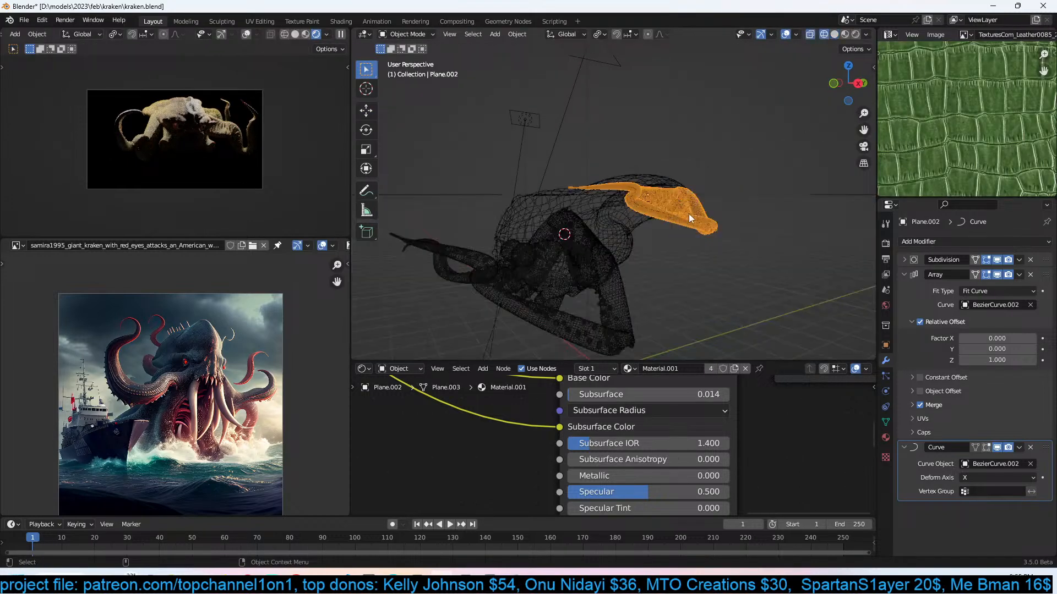
left_click(672, 215)
key("z")
left_click(747, 221)
key("Tab")
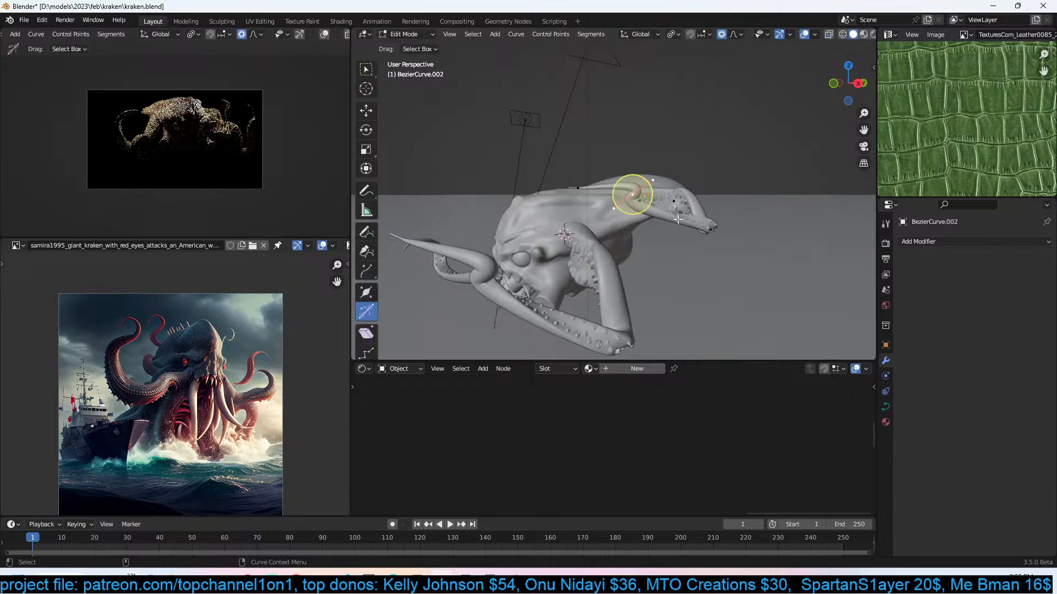
left_click(710, 229)
key("g")
left_click(694, 167)
Set all control point handles of the rear tentacle's curve to Automatic.
left_click(641, 195)
key("g")
right_click(665, 149)
key("a")
key("v")
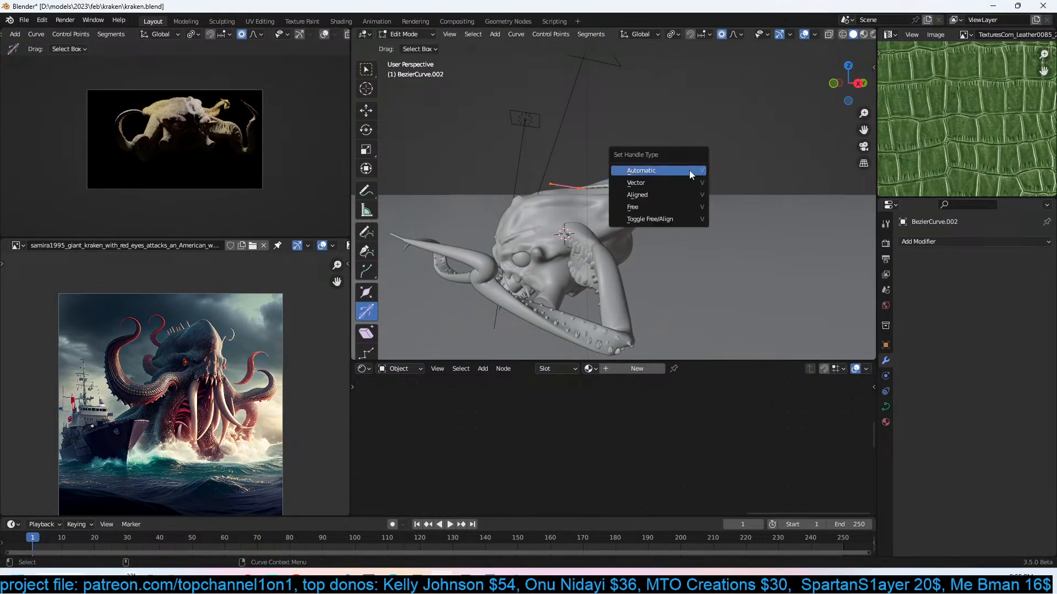
left_click(689, 171)
middle_click_drag(644, 186, 652, 294)
key("Tab")
Set the original front tentacle's curve handles to Automatic and save the file in solid view.
left_click(599, 279)
key("shift+z")
left_click(643, 284)
key("Tab")
key("b")
key("Escape")
key("v")
left_click(669, 266)
key("Tab")
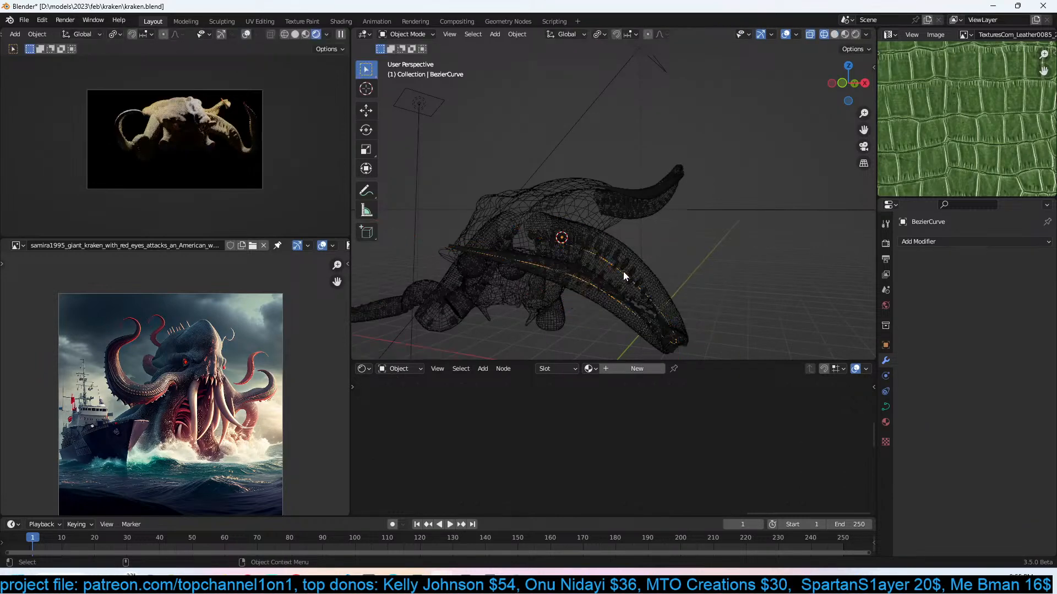
key("shift+z")
middle_click_drag(690, 268, 685, 258)
key("ctrl+s")
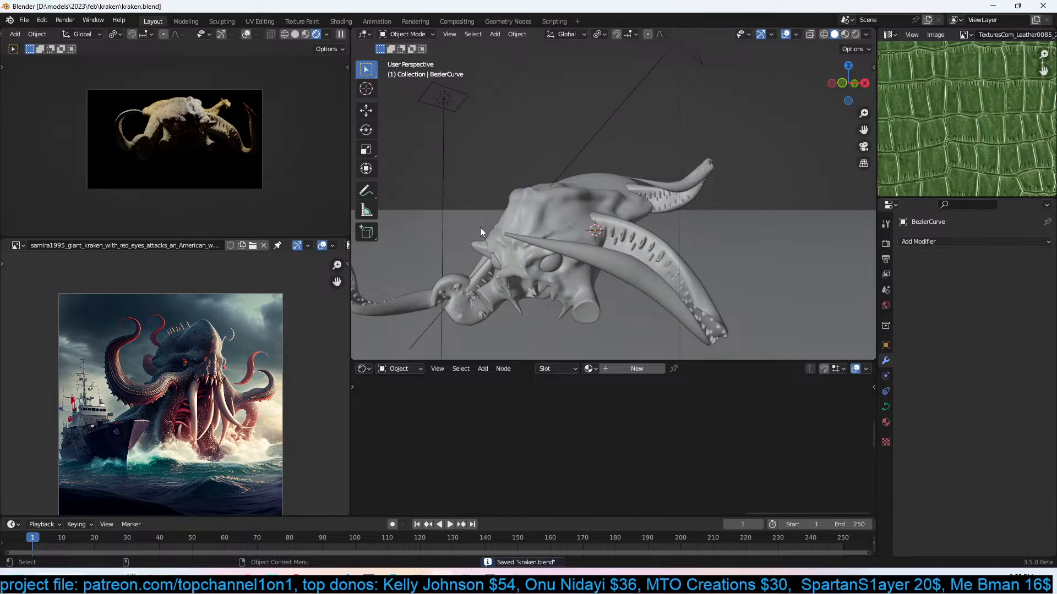
Set the mirrored tentacle's curve handles to Automatic and return to solid shading.
middle_click_drag(607, 200, 494, 199)
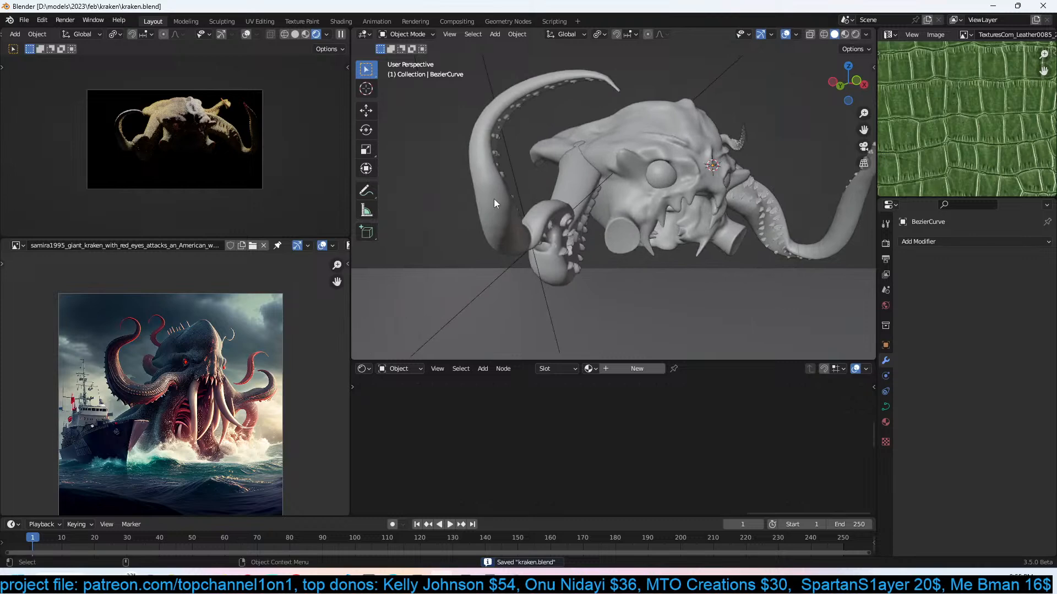
left_click(494, 200)
key("shift+z")
left_click(498, 206)
key("Tab")
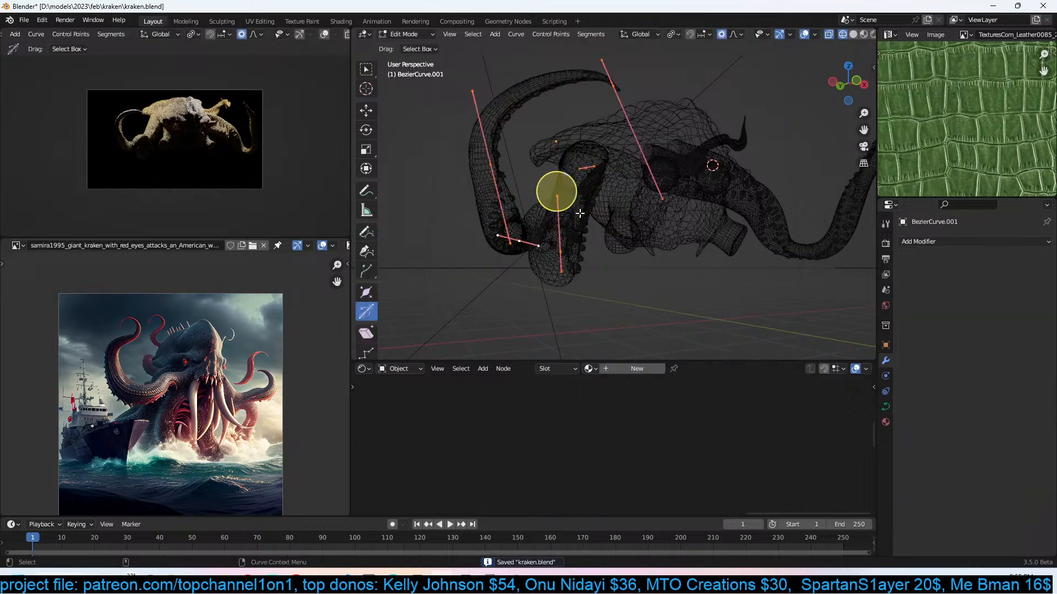
key("v")
left_click(589, 215)
key("Tab")
key("alt+a")
key("z")
left_click(663, 214)
middle_click_drag(662, 213, 598, 222)
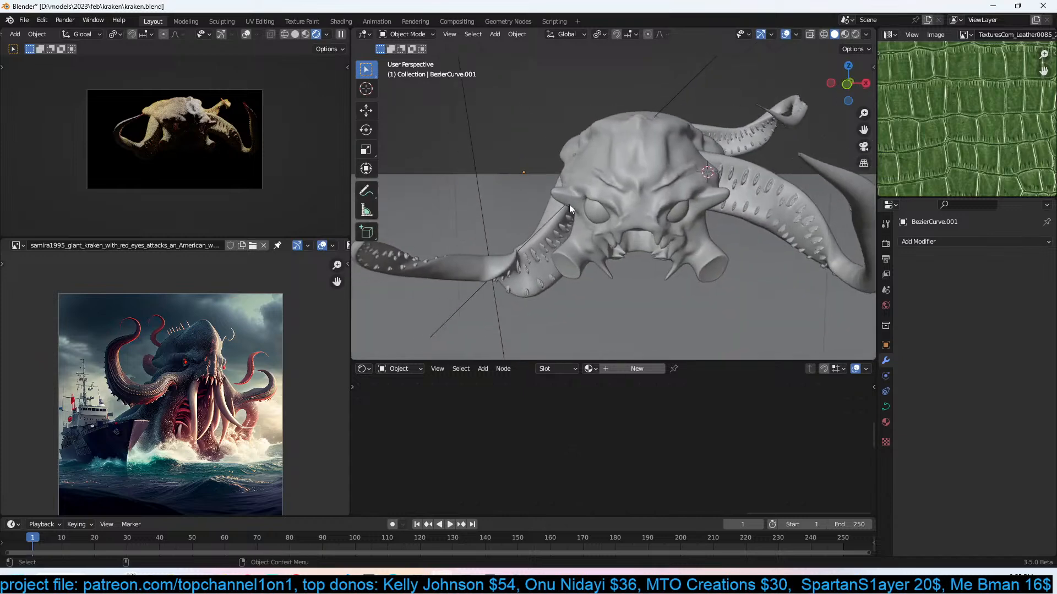
Select the original front tentacle with its curve and duplicate it toward the lower front of the head.
middle_click_drag(694, 202, 718, 172)
middle_click_drag(654, 198, 756, 202)
left_click(738, 204)
left_click(729, 185, "shift")
key("KP_7")
key("shift+d")
left_click(765, 283)
Rotate the new tentacle, scale it to about half size below the cheek stump, and apply the object transform.
key("r")
left_click(778, 253)
key("s")
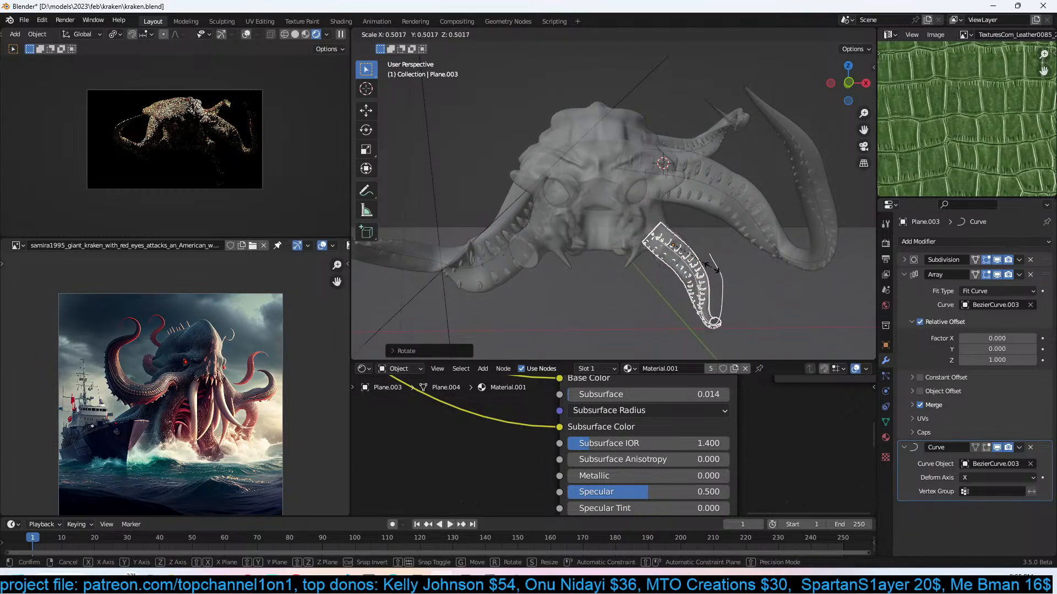
left_click(715, 268)
key("ctrl+a")
left_click(709, 267)
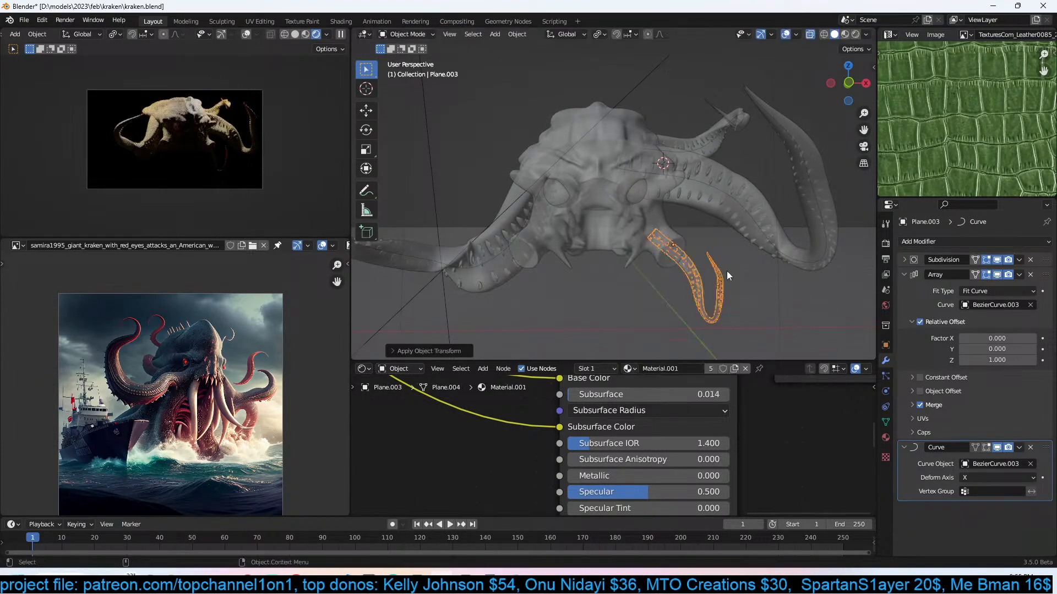
Increase the curve radius of the small cheek tentacle to thicken it, and save the file.
middle_click_drag(781, 271, 718, 249)
scroll(668, 258, "up", 5)
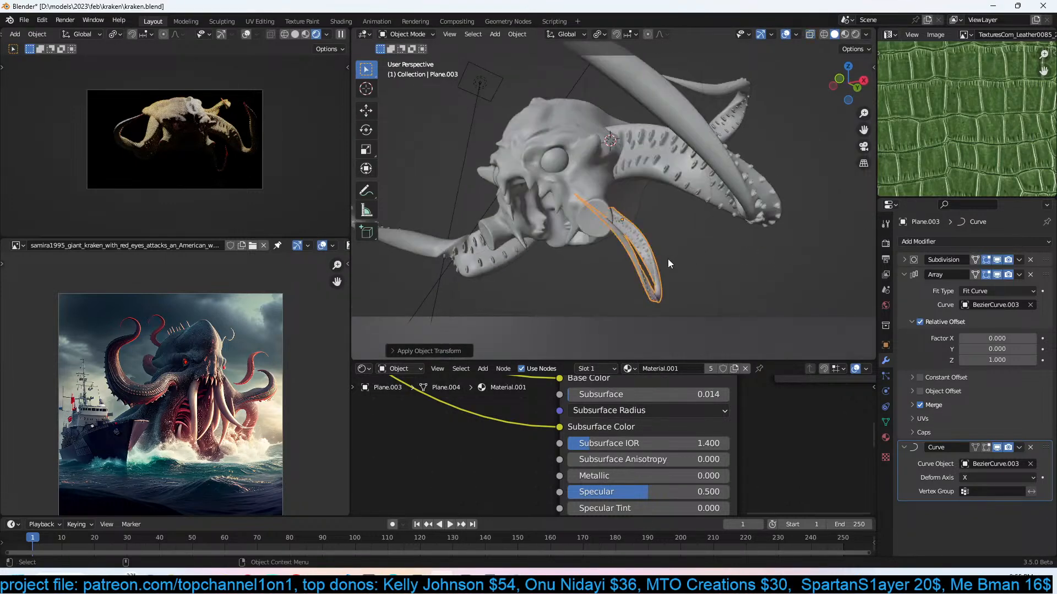
key("shift+z")
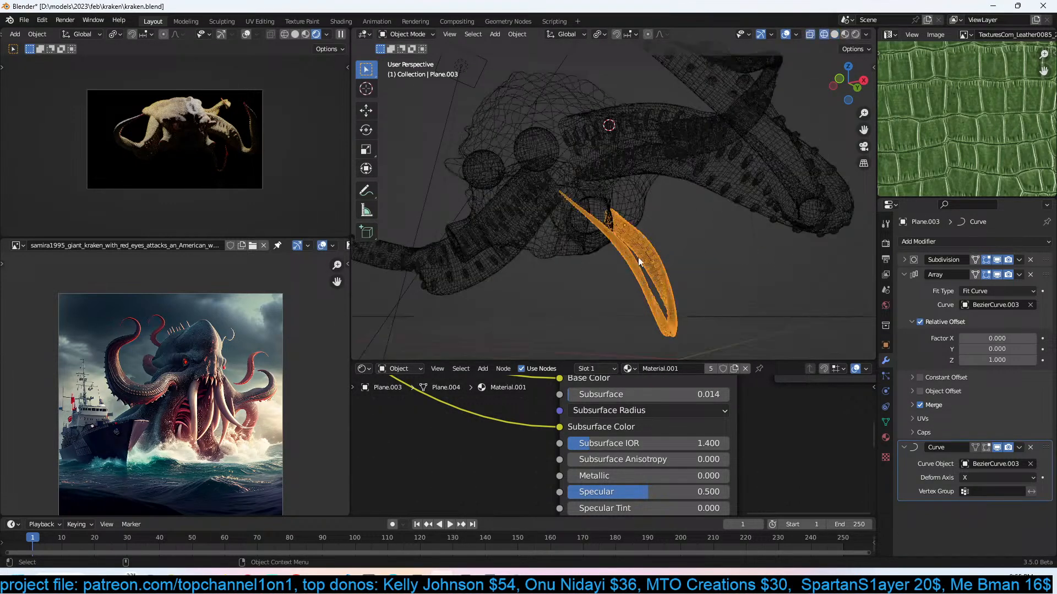
left_click(644, 254)
key("Tab")
key("alt+s")
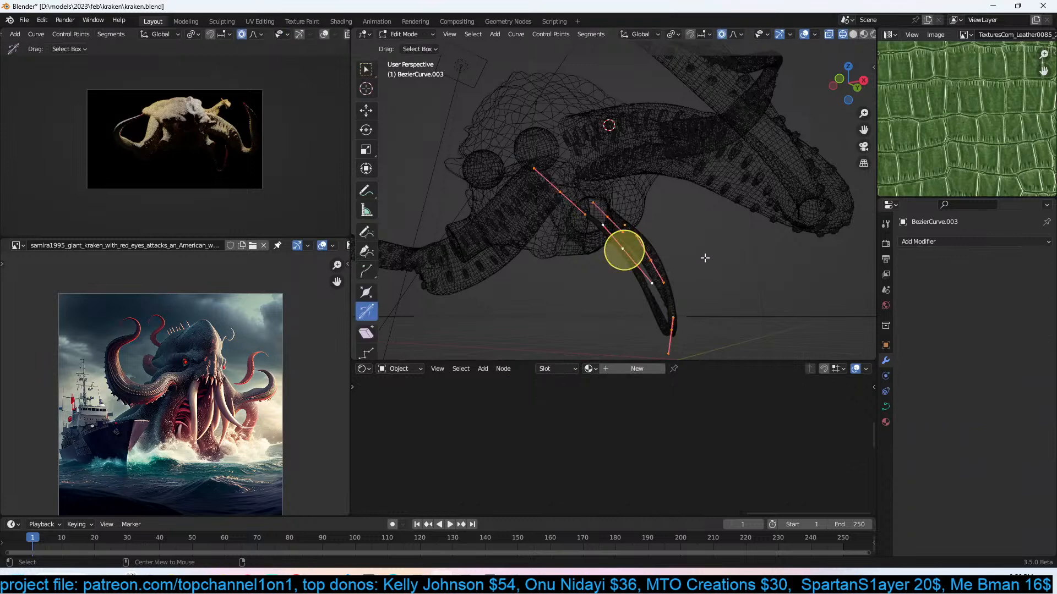
left_click(678, 241)
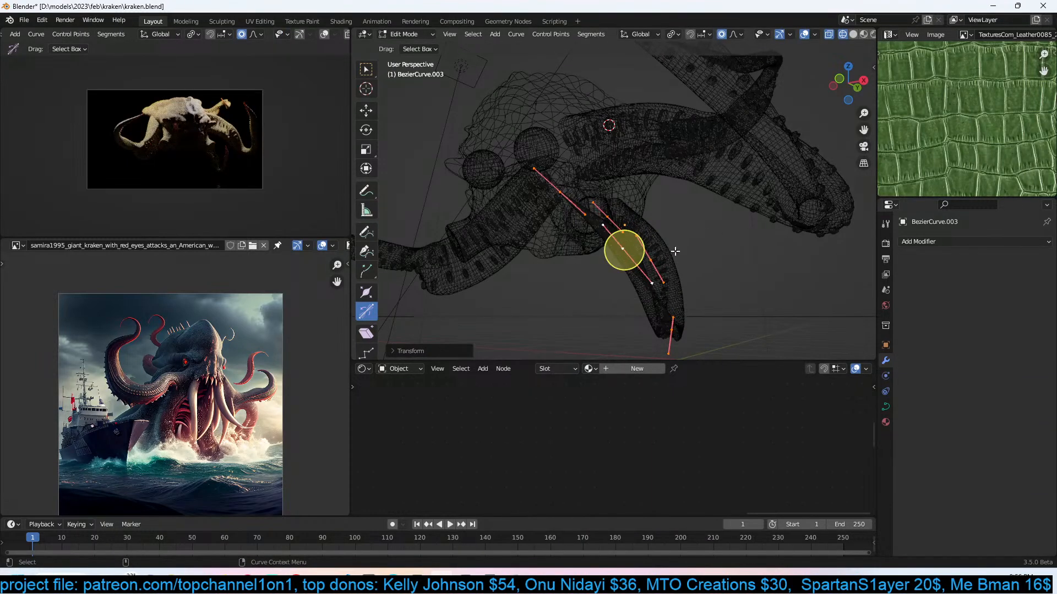
key("z")
key("alt+z")
scroll(699, 252, "down", 4)
mouse_move(707, 248)
middle_mouse_down()
mouse_move(670, 276)
mouse_move(732, 291)
mouse_move(753, 259)
mouse_move(695, 272)
mouse_move(687, 285)
mouse_move(661, 275)
middle_mouse_up()
key("z")
key("alt+z")
key("Tab")
key("ctrl+s")
In right wireframe view, pull the head mesh's lower jaw vertex down with proportional editing at a radius of about 1.3 m.
scroll(687, 286, "up", 1)
scroll(660, 274, "up", 1)
left_click(593, 249)
middle_click_drag(593, 248, 566, 248)
key("Tab")
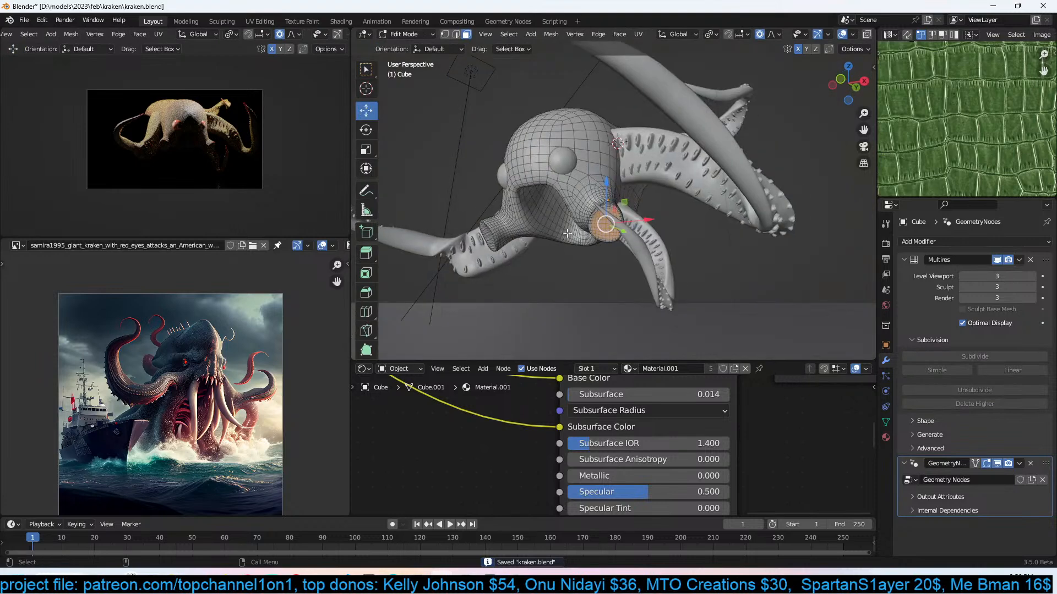
key("1")
left_click(584, 242)
key("KP_3")
key("alt+z")
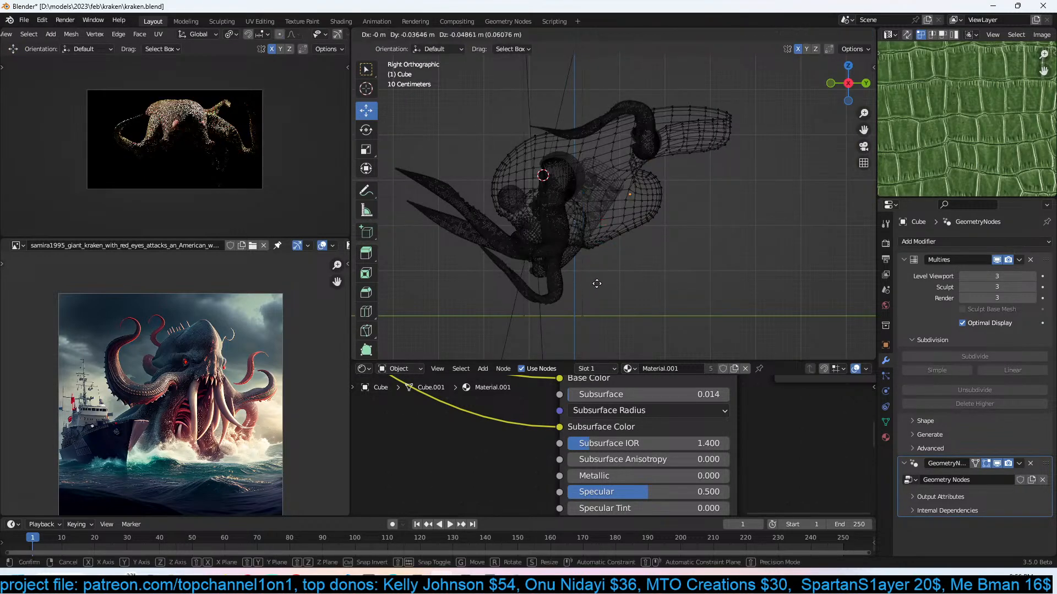
key("o")
key("g")
scroll(584, 307, "down", 12)
left_click(579, 324)
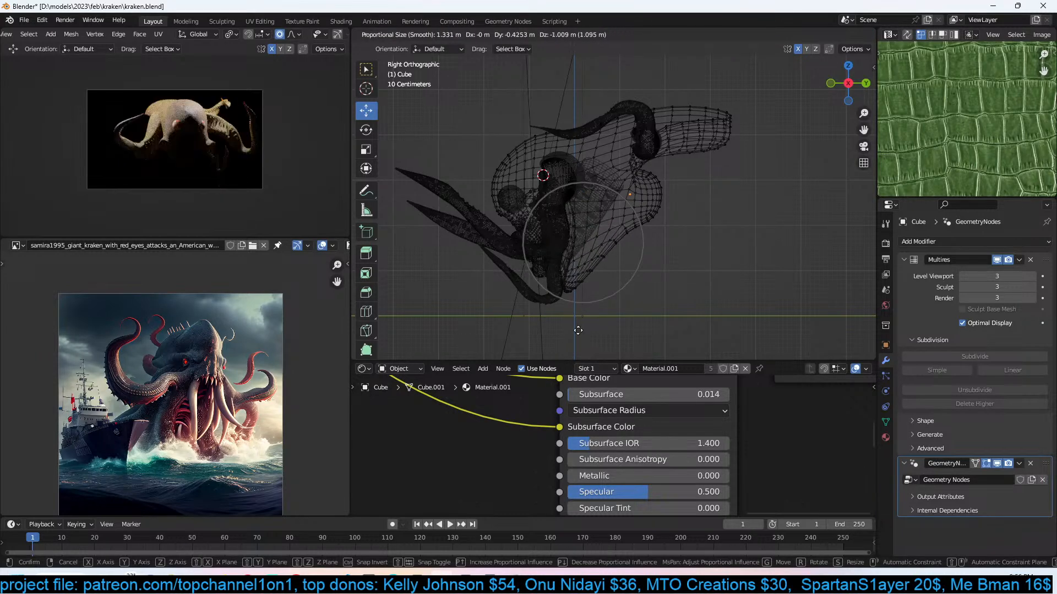
Lengthen the jaw further by pulling its tip down with proportional editing, and save the file.
mouse_move(584, 313)
middle_mouse_down()
mouse_move(695, 270)
mouse_move(684, 273)
middle_mouse_up()
key("Tab")
key("z")
left_click(642, 288)
key("Tab")
key("g")
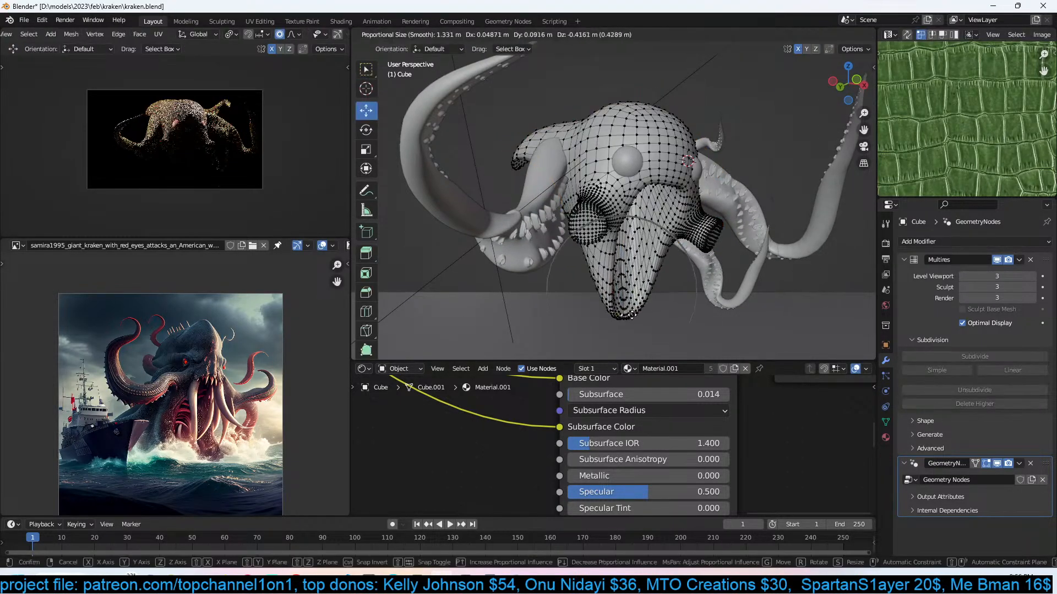
left_click(626, 313)
key("Tab")
middle_click_drag(626, 313, 611, 289)
key("ctrl+s")
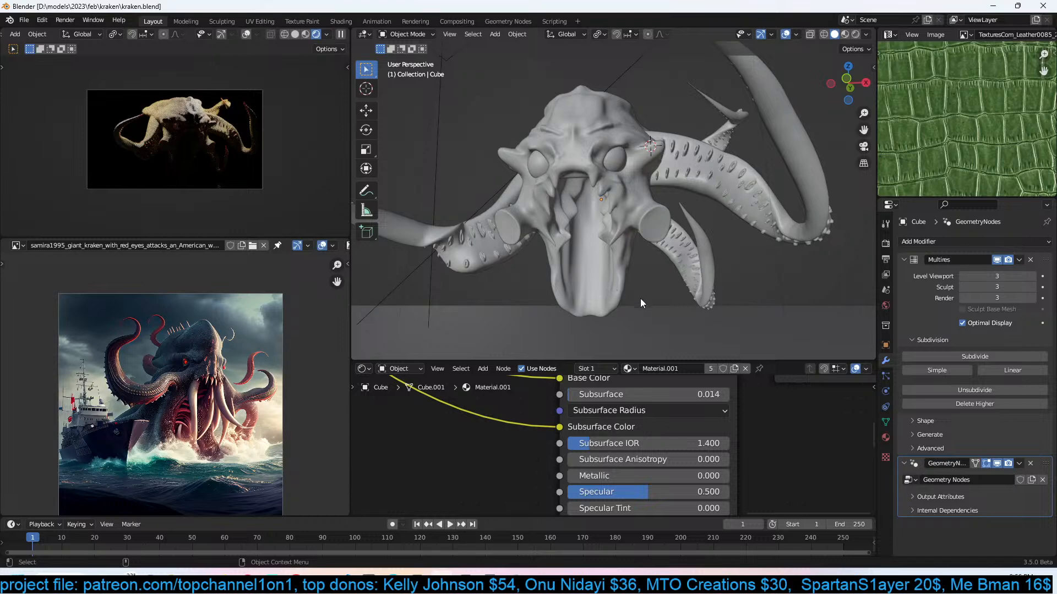
Switch the solid viewport's object colouring to random colours and save the file.
left_click(667, 288)
key("ctrl+s")
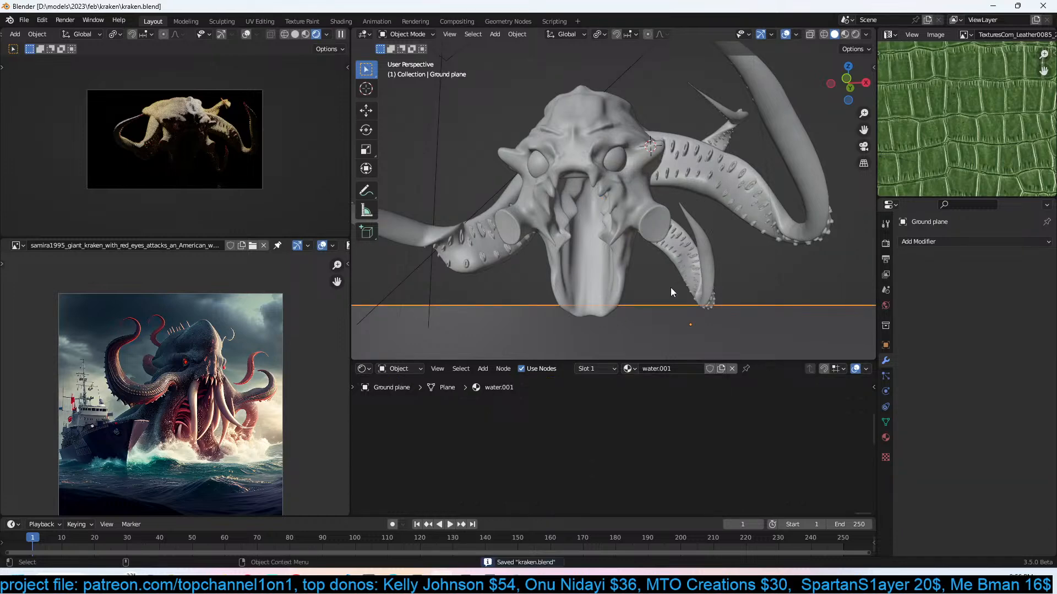
key("q")
left_click(770, 271)
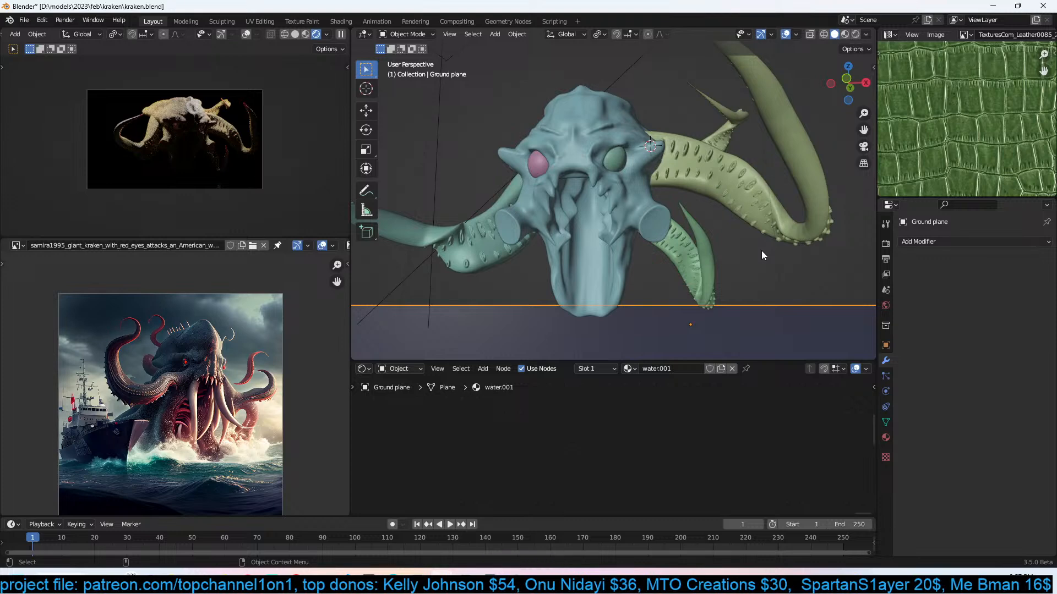
mouse_move(761, 250)
middle_mouse_down()
mouse_move(741, 277)
mouse_move(753, 246)
middle_mouse_up()
key("ctrl+s")
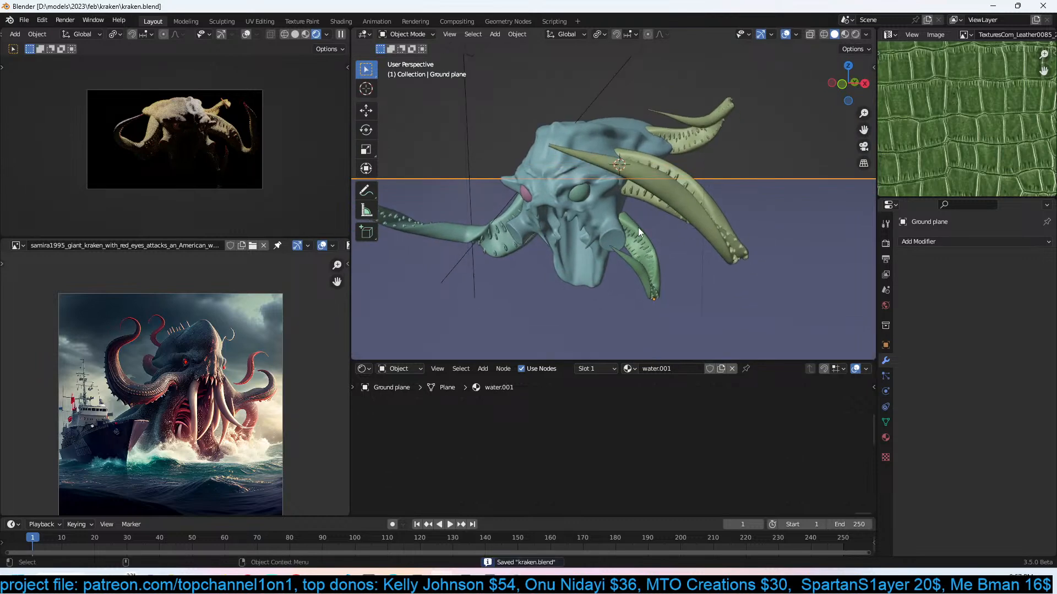
Switch the head mesh to face selection and circle-select the faces on the rear of its lower jaw.
scroll(250, 370, "up", 2)
middle_click_drag(225, 363, 286, 329)
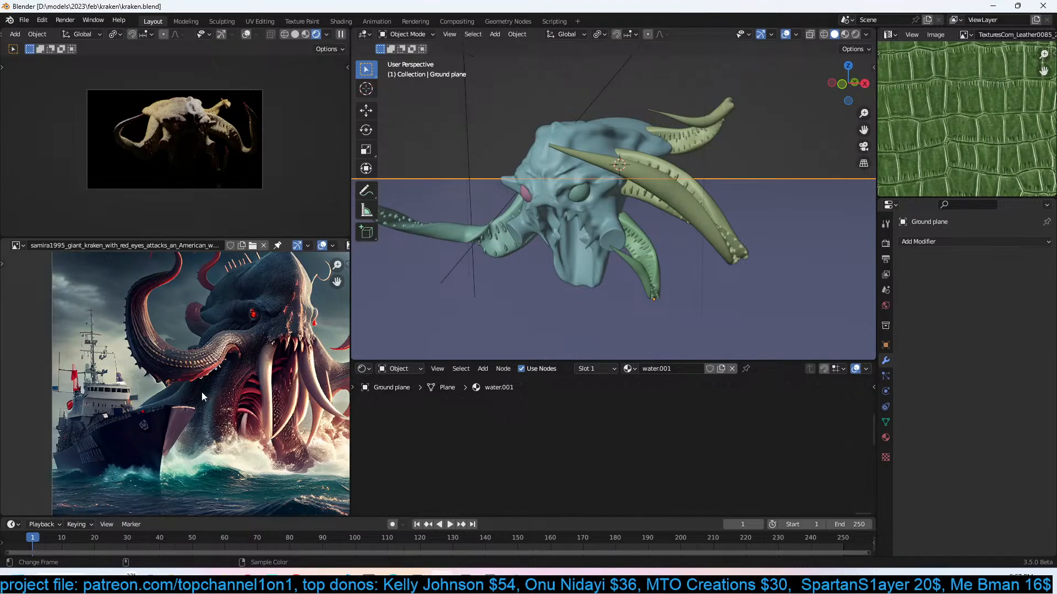
left_click(588, 244)
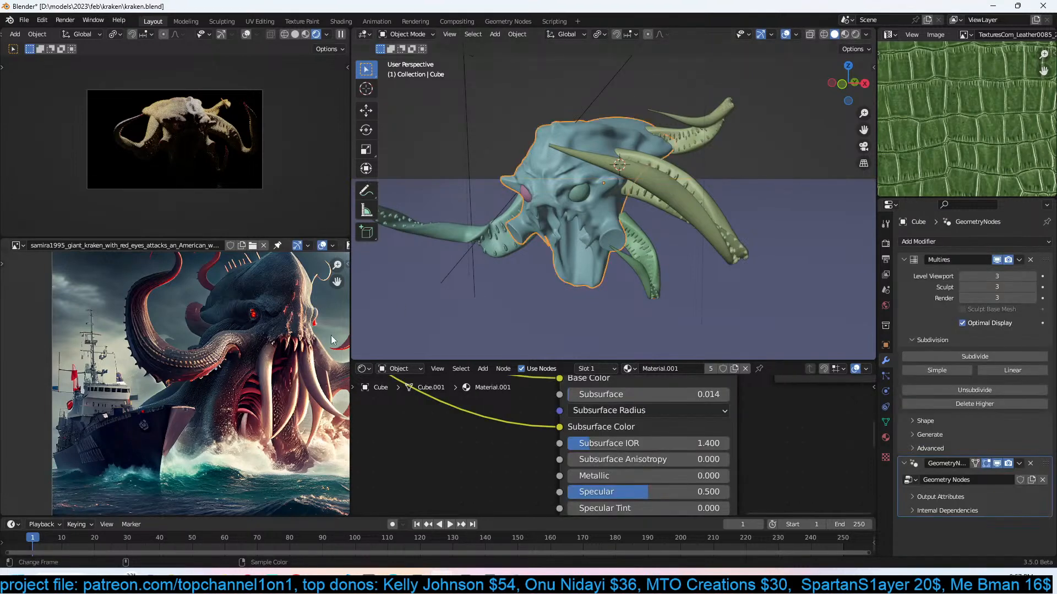
middle_click_drag(595, 219, 493, 201)
key("Tab")
middle_click_drag(642, 226, 611, 235)
scroll(606, 217, "up", 2)
key("3")
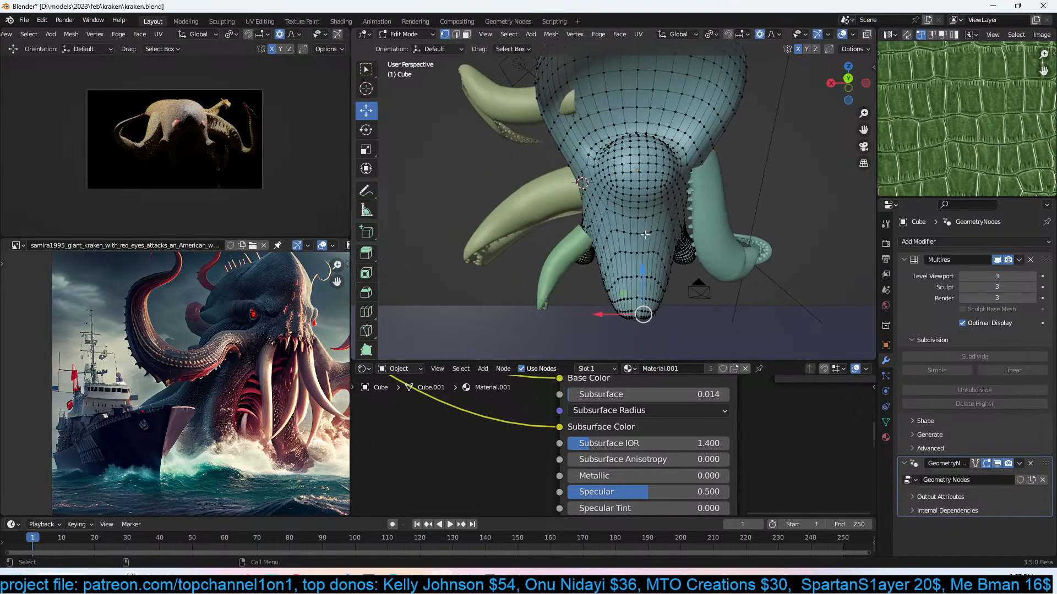
key("c")
mouse_move(636, 257)
left_mouse_down()
mouse_move(639, 220)
mouse_move(634, 289)
mouse_move(634, 234)
mouse_move(629, 271)
left_mouse_up()
right_click(629, 272)
middle_click_drag(628, 271, 731, 282)
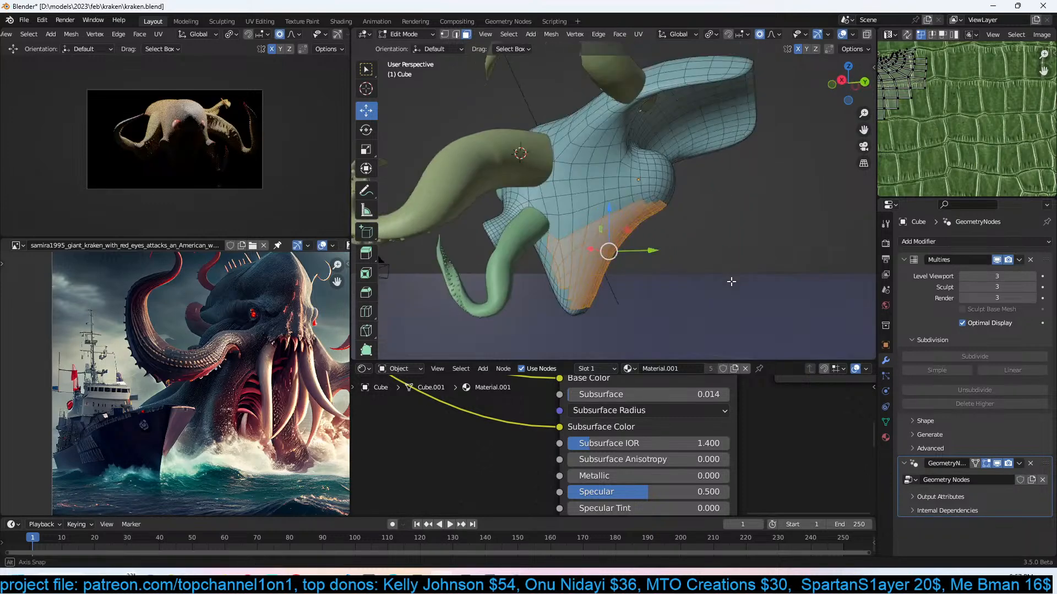
Return the head to Object Mode, show it in the right orthographic view, and save the file.
key("Tab")
key("KP_1")
key("KP_3")
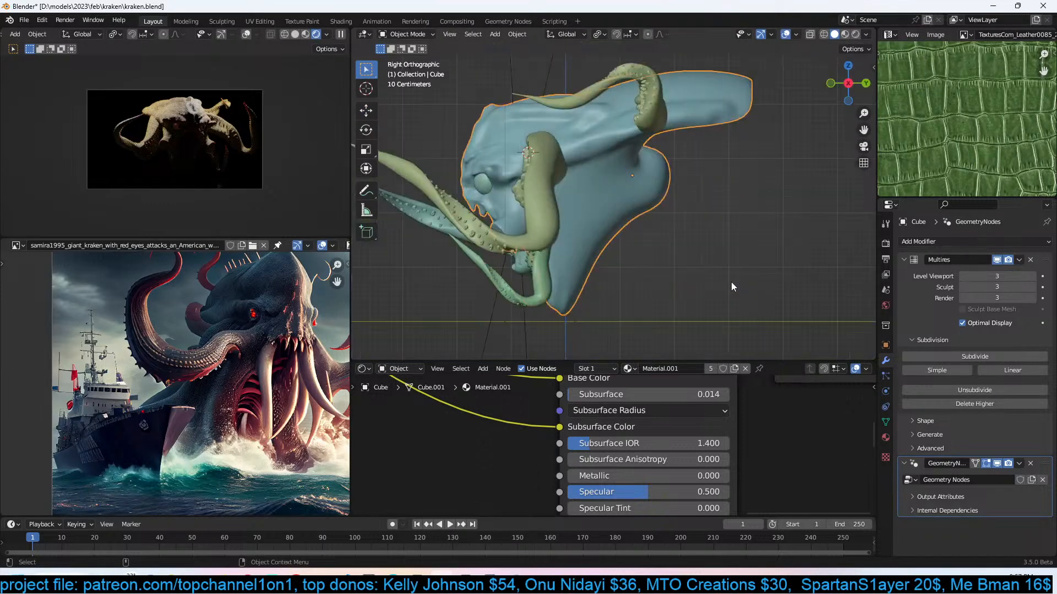
key("ctrl+s")
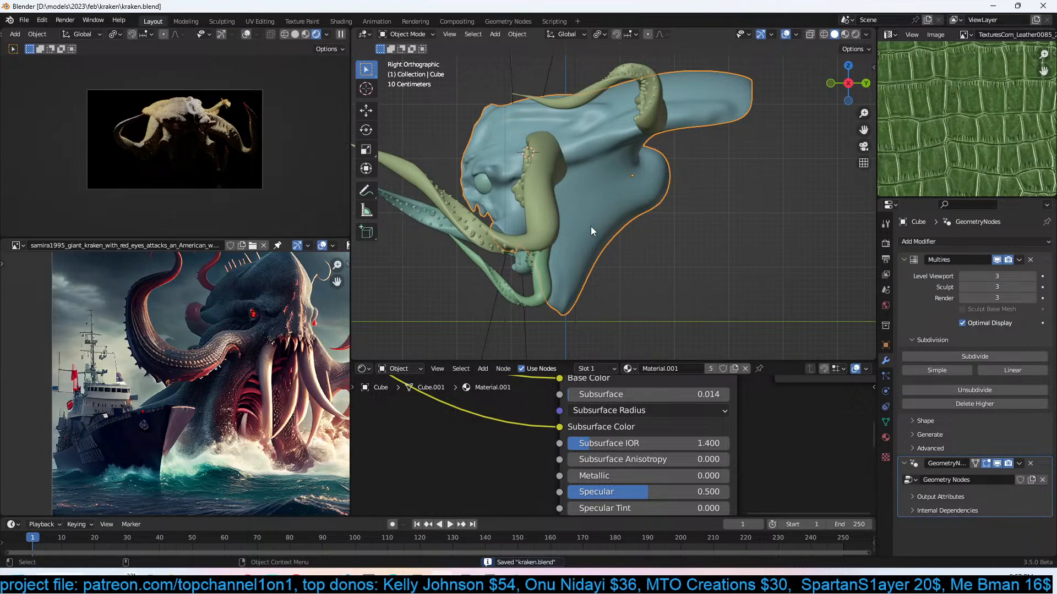
Clear the head's face selection and, with X-ray on, circle-select the faces from the rear bulge down along the jaw.
key("Tab")
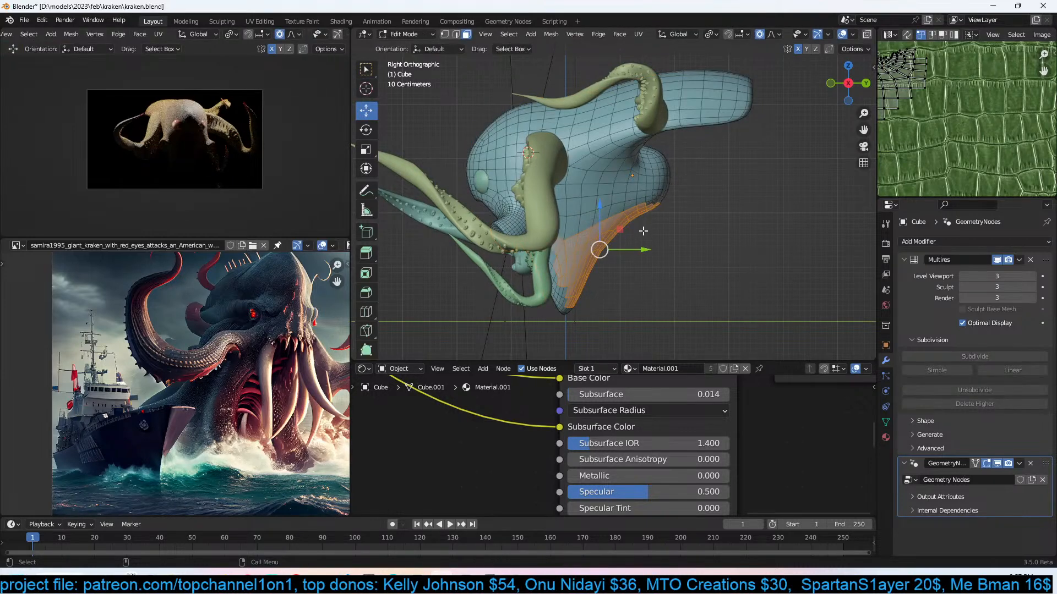
key("alt+a")
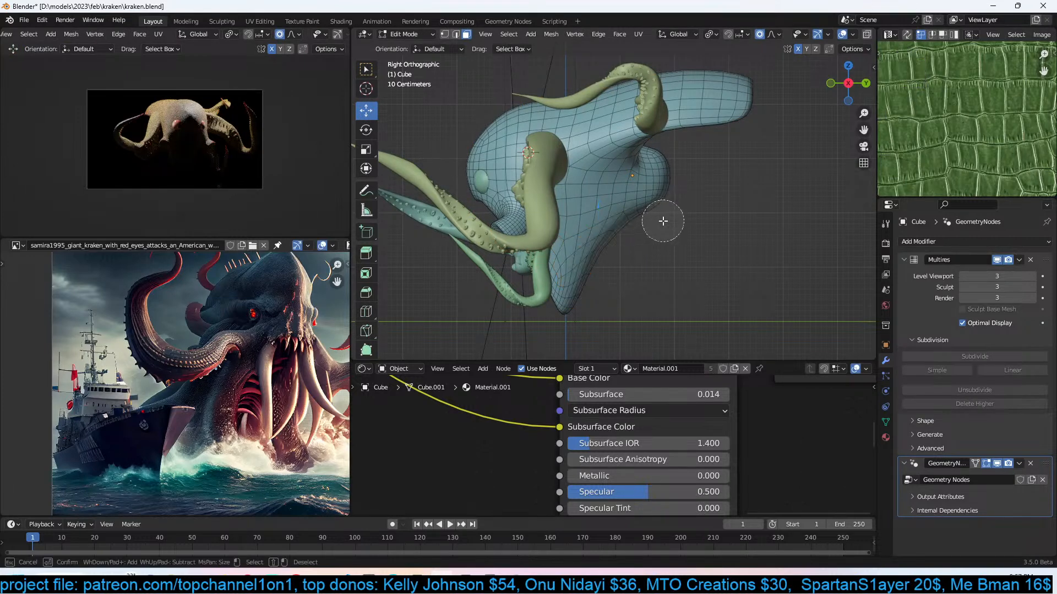
key("alt+z")
key("c")
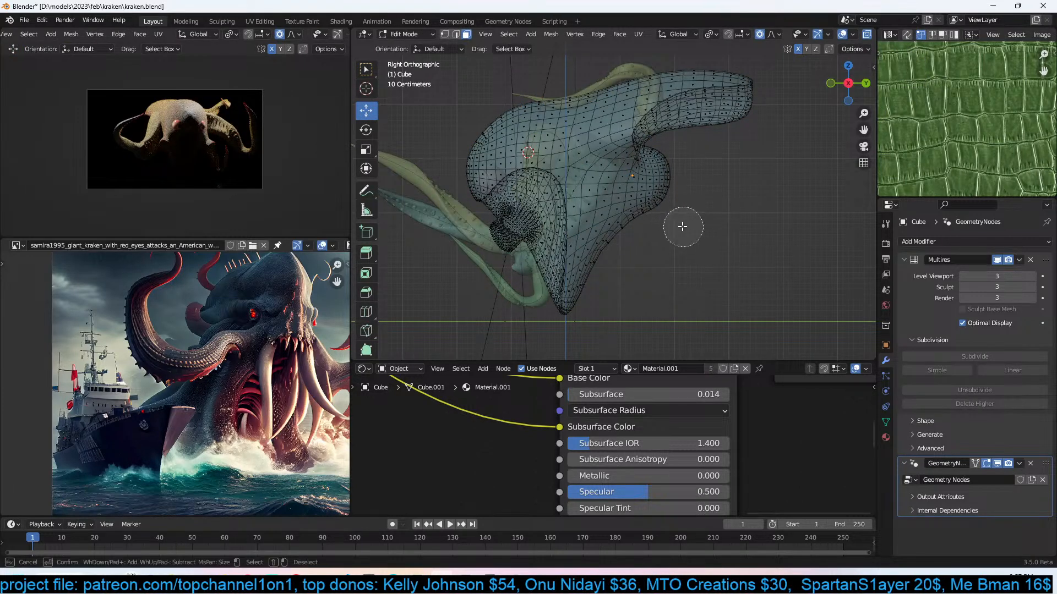
left_click(661, 219)
mouse_move(661, 219)
left_mouse_down()
mouse_move(622, 242)
mouse_move(578, 297)
mouse_move(663, 198)
mouse_move(593, 271)
mouse_move(554, 283)
mouse_move(554, 233)
left_mouse_up()
right_click(553, 234)
Extrude the selected faces diagonally down and back below the waterline, and enlarge and reposition the extruded end.
left_click(682, 270)
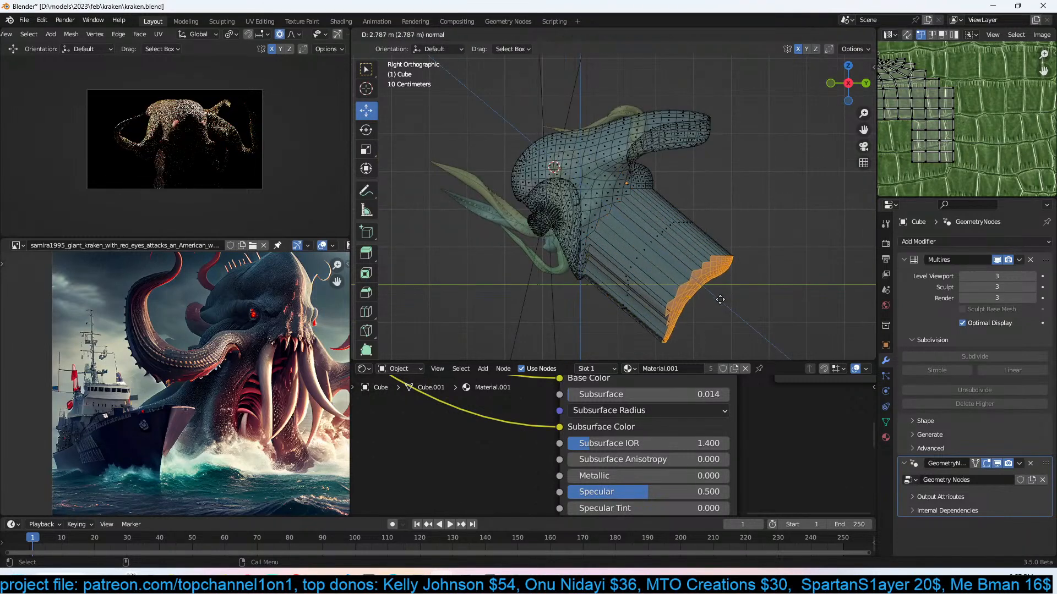
scroll(683, 270, "down", 2)
key("s")
left_click(748, 214)
key("g")
left_click(769, 267)
Rotate the extruded end of the body slightly and scale it to about 0.74 with proportional editing.
key("r")
left_click(769, 269)
key("s")
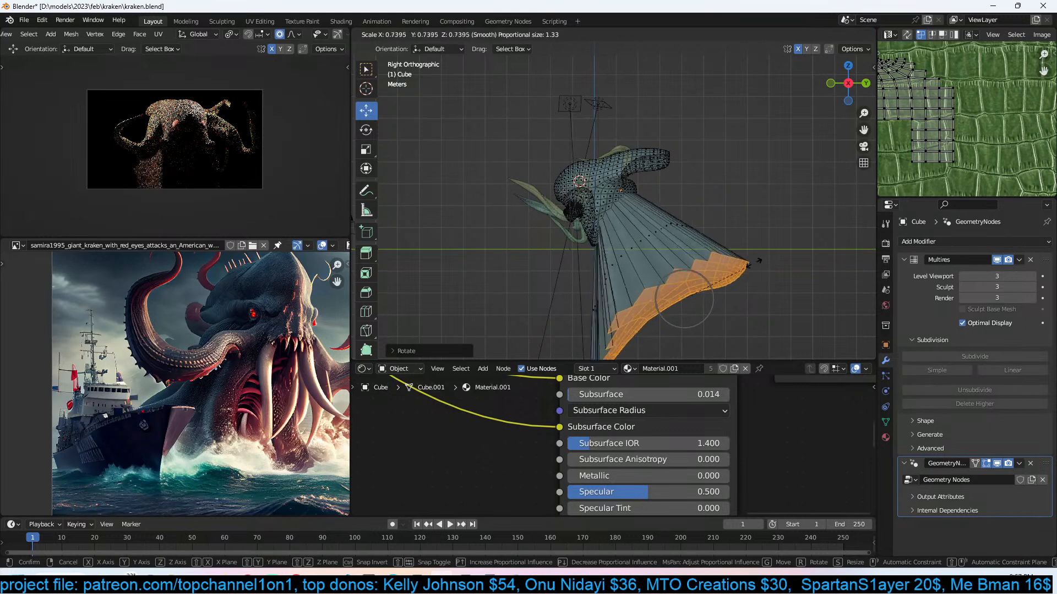
left_click(748, 265)
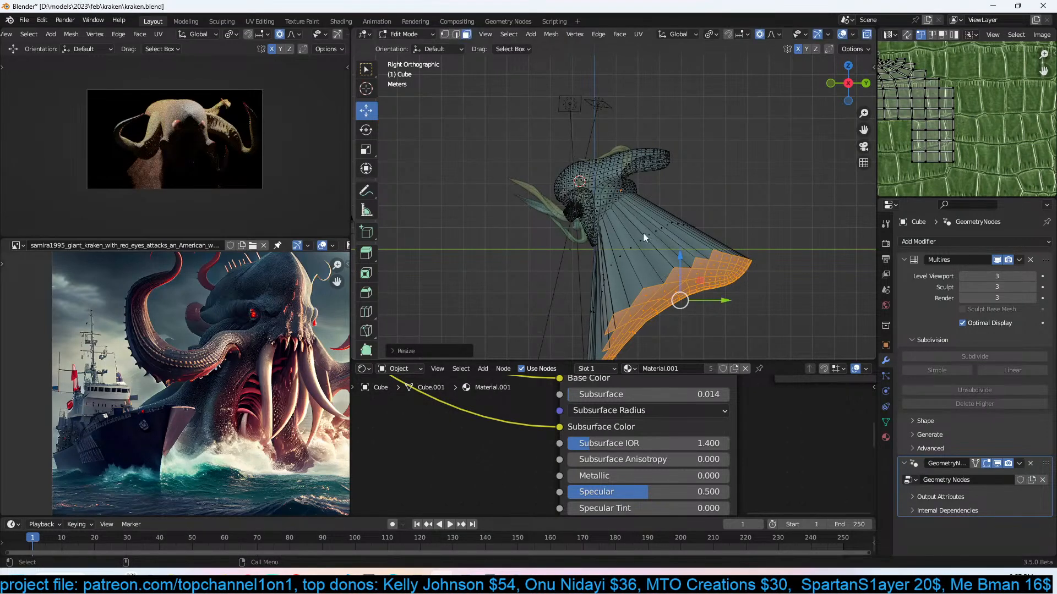
Add six loop cuts across the stretched body section, return to Object Mode, and save the file.
key("Tab")
key("Tab")
key("ctrl+r")
scroll(664, 240, "up", 5)
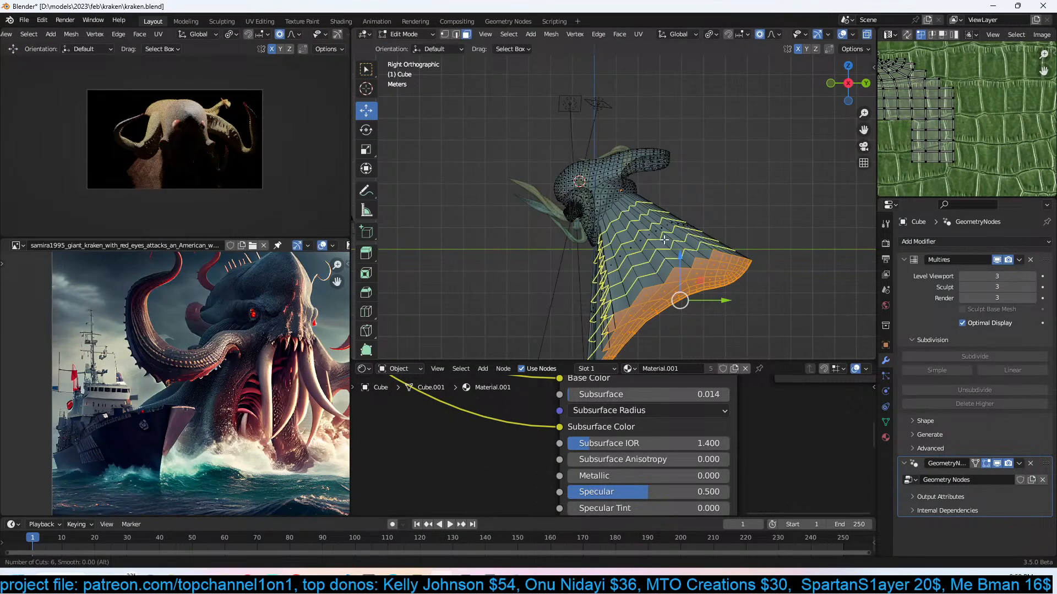
left_click(664, 240)
key("Tab")
mouse_move(611, 249)
middle_mouse_down()
mouse_move(643, 261)
mouse_move(675, 249)
mouse_move(599, 248)
middle_mouse_up()
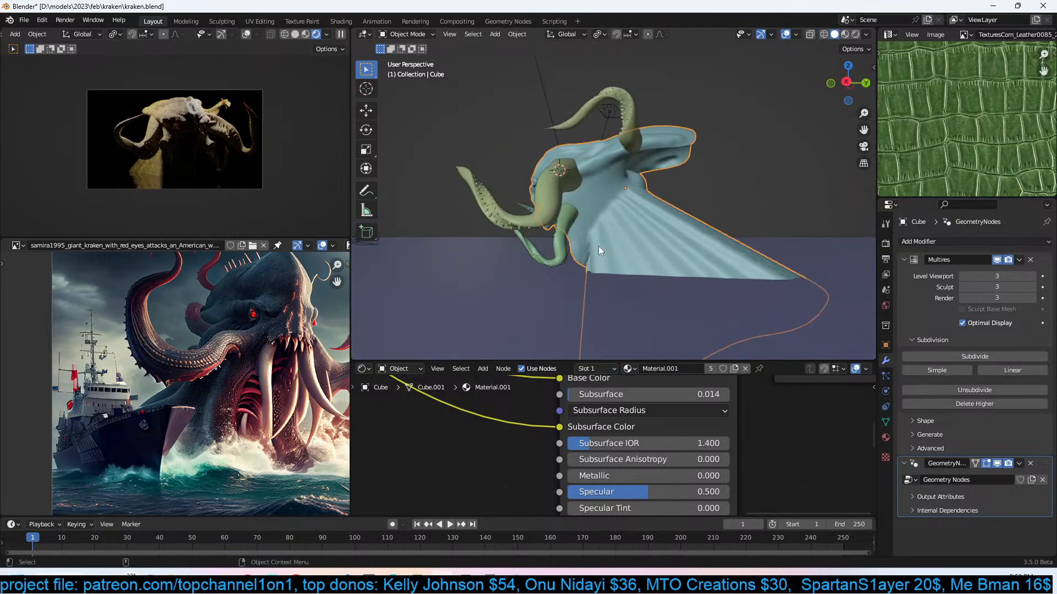
In Sculpt Mode, even out the folds along the side of the extruded body, raising the brush strength to 0.776.
left_click(408, 35)
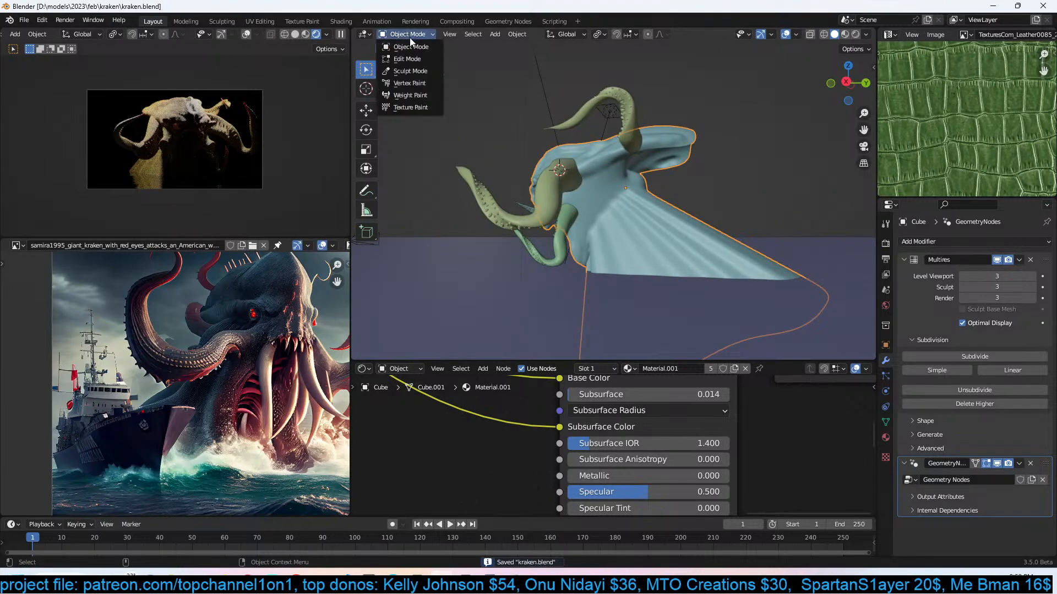
left_click(427, 71)
middle_click_drag(594, 192, 632, 191)
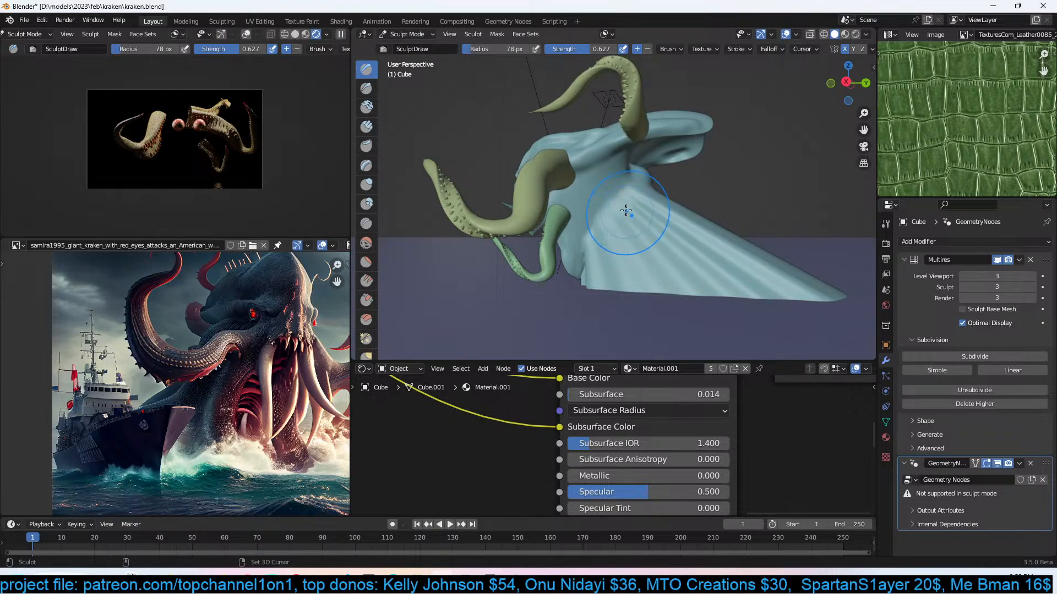
left_click_drag(626, 215, 649, 220)
left_click_drag(665, 174, 671, 182)
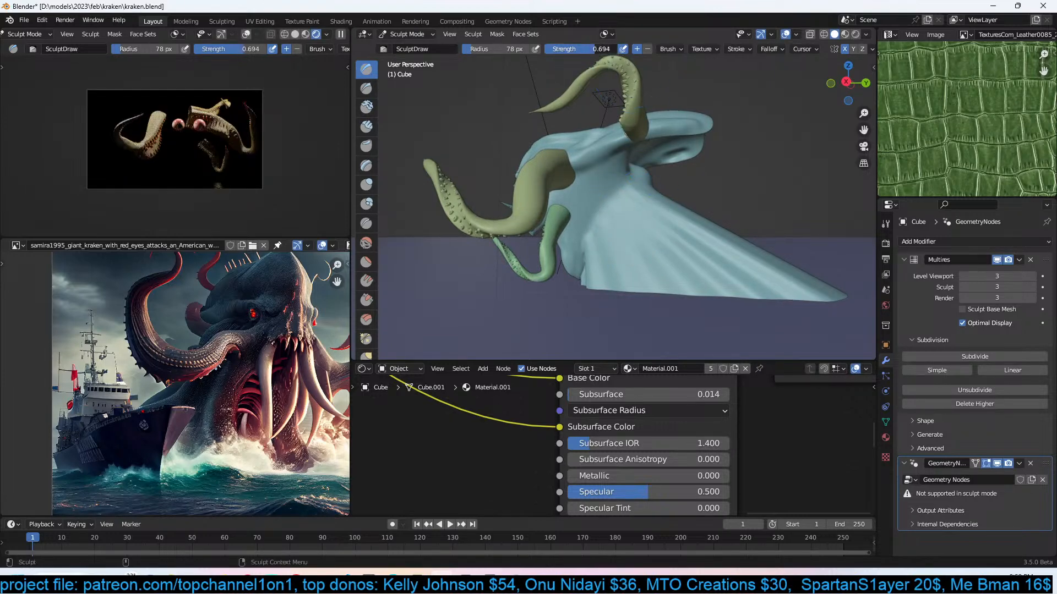
left_click_drag(630, 212, 612, 280)
middle_click_drag(721, 214, 583, 261)
left_click_drag(585, 271, 570, 267)
middle_click_drag(571, 267, 722, 289)
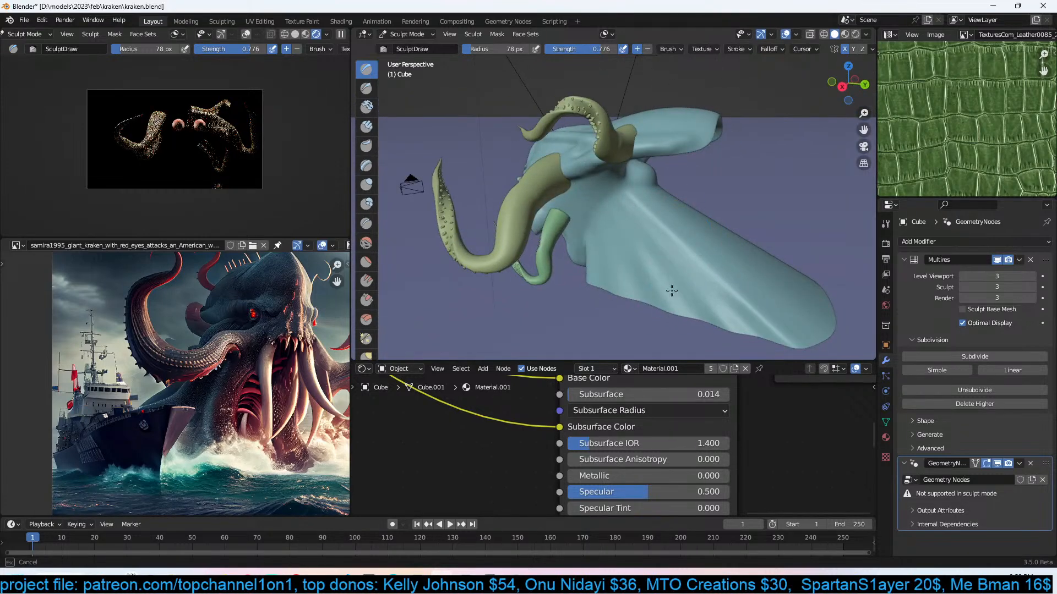
Isolate the head in local view and sculpt a raised form down the body's flank beside the jaw folds with SculptDraw.
middle_click_drag(792, 332, 408, 133)
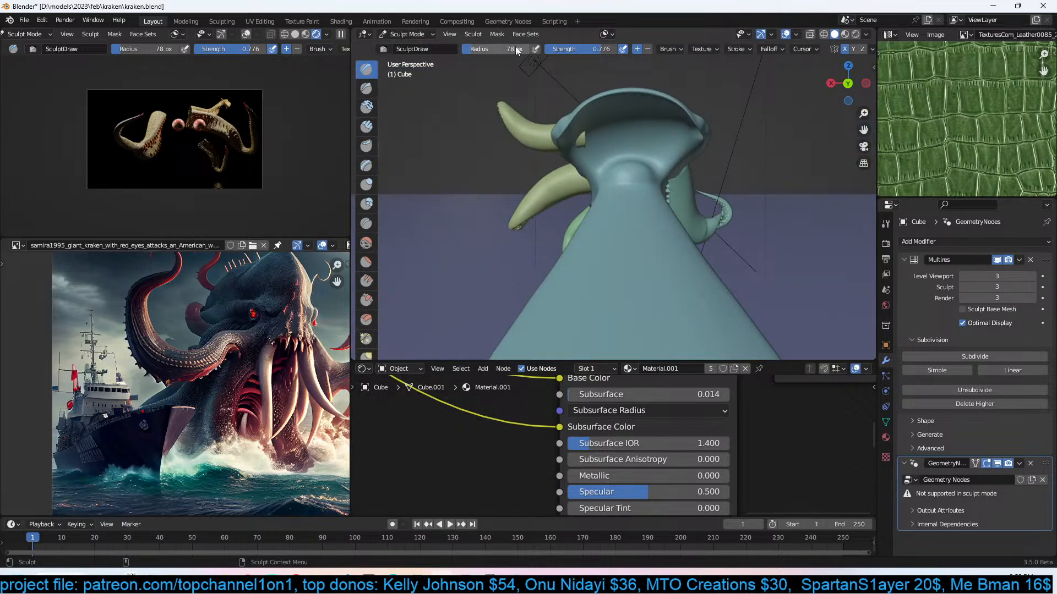
middle_click_drag(611, 309, 656, 256)
middle_click_drag(542, 224, 537, 184)
middle_click_drag(628, 325, 677, 253)
key("KP_Divide")
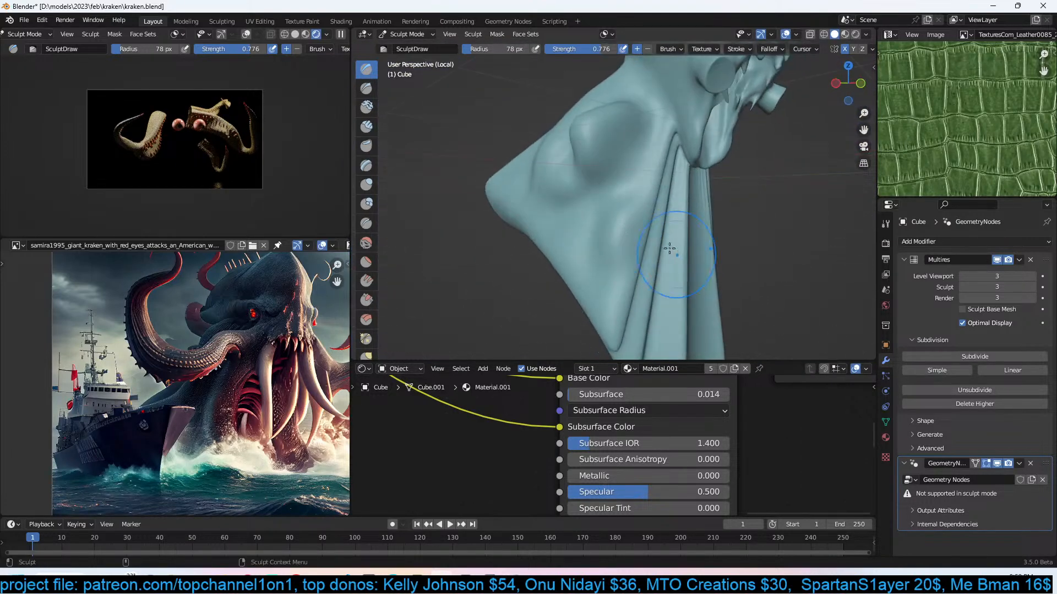
mouse_move(600, 145)
left_mouse_down()
mouse_move(546, 224)
mouse_move(556, 234)
left_mouse_up()
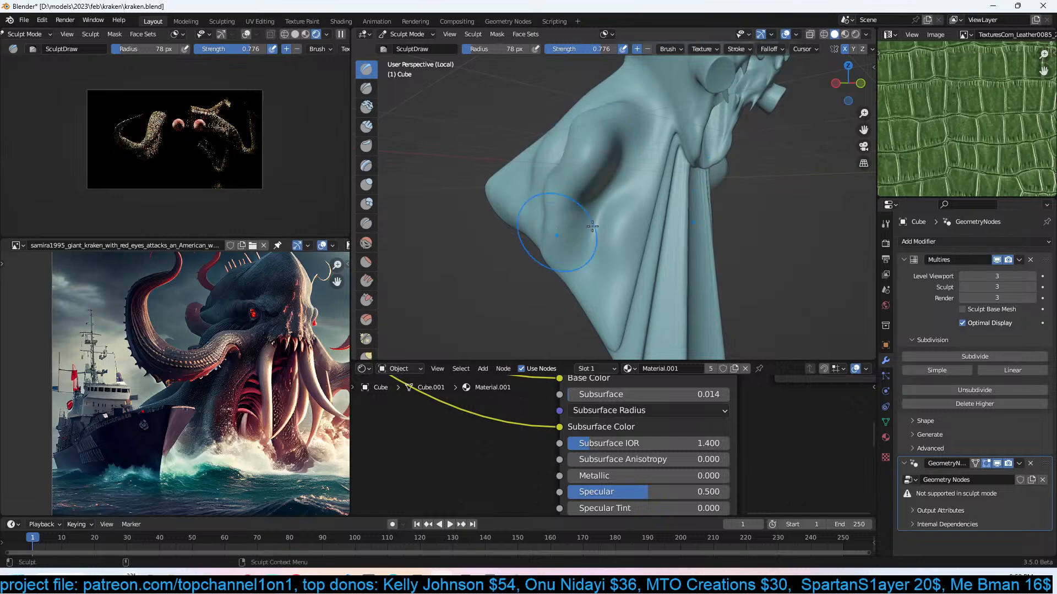
middle_click_drag(593, 214, 584, 180)
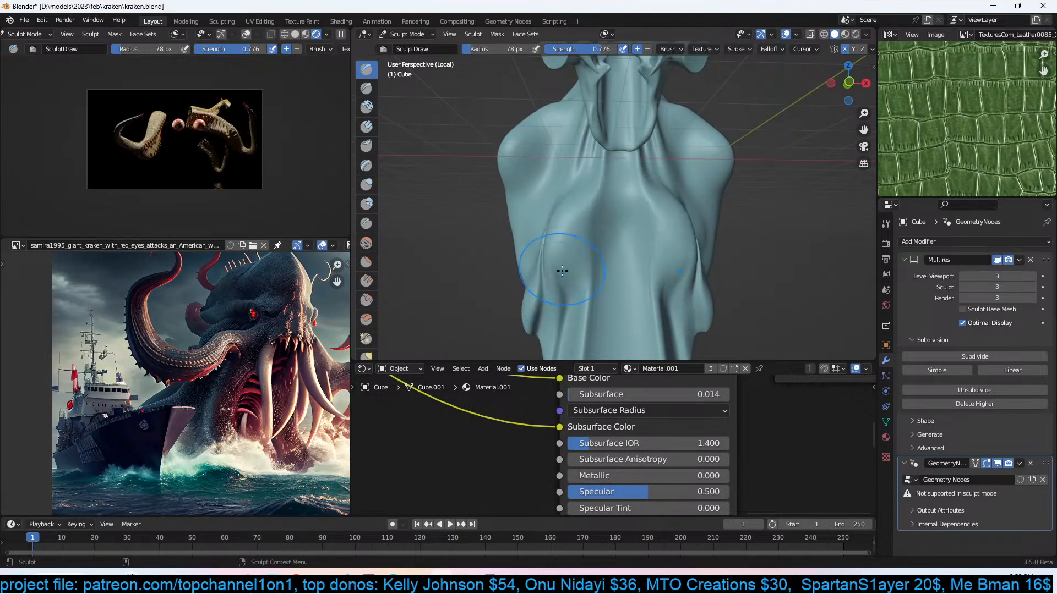
Sculpt soft vertical folds into the front and side of the kraken's body with the 78 px SculptDraw brush.
middle_click_drag(560, 267, 578, 357)
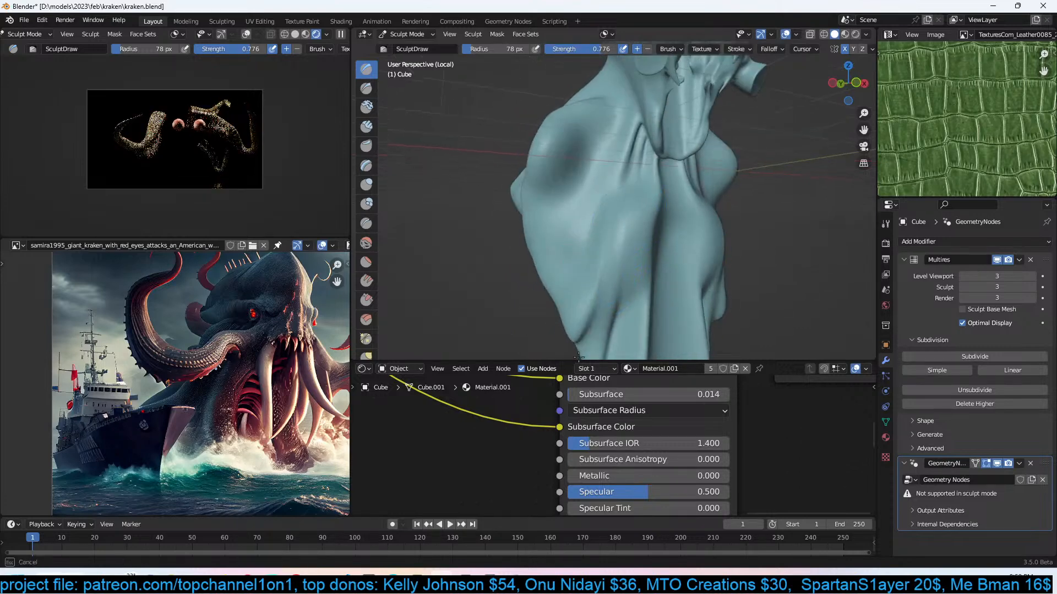
mouse_move(703, 236)
middle_mouse_down()
mouse_move(580, 163)
mouse_move(595, 209)
middle_mouse_up()
left_click_drag(605, 228, 599, 240)
middle_click_drag(606, 220, 710, 225)
left_click_drag(702, 231, 693, 275)
Shape a bulging fold running down the side of the body below the head with the SculptDraw brush.
scroll(695, 274, "down", 4)
middle_click_drag(696, 275, 740, 268)
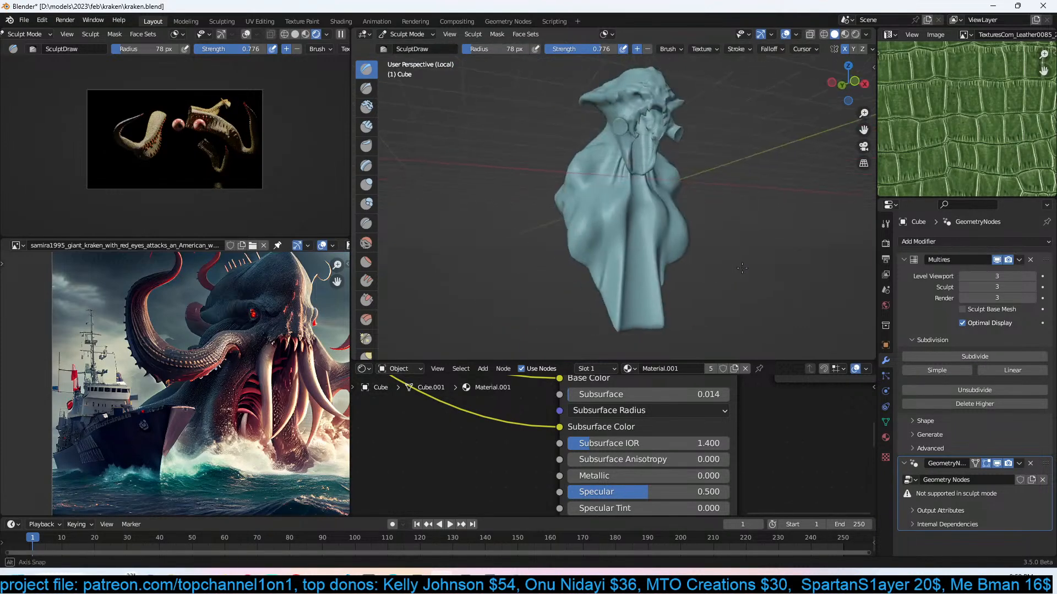
scroll(716, 264, "up", 1)
mouse_move(600, 222)
left_mouse_down()
mouse_move(577, 256)
mouse_move(645, 317)
mouse_move(627, 298)
left_mouse_up()
middle_click_drag(628, 314, 696, 298)
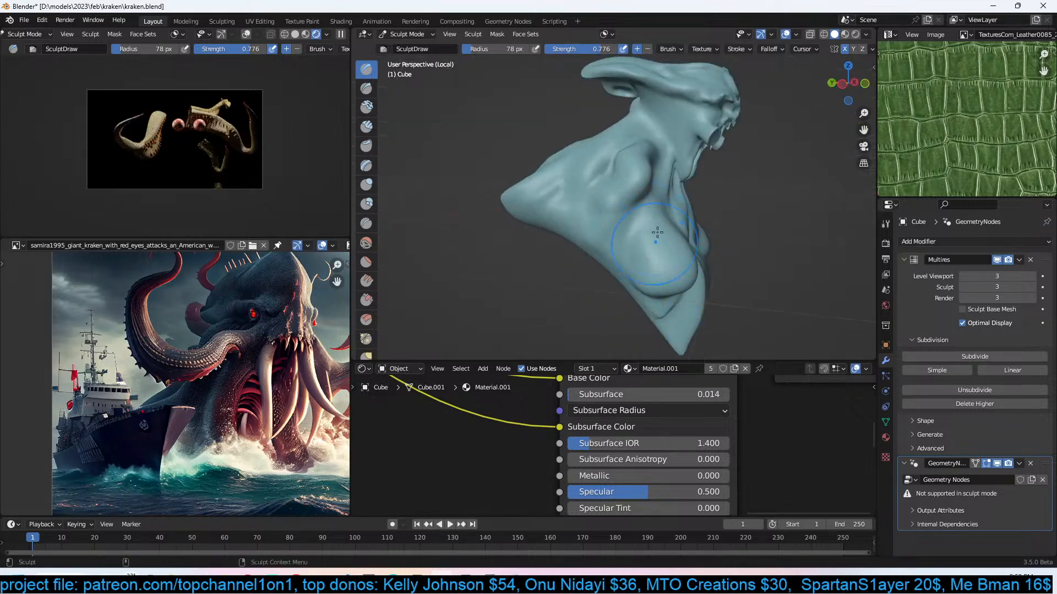
middle_click_drag(531, 278, 618, 258)
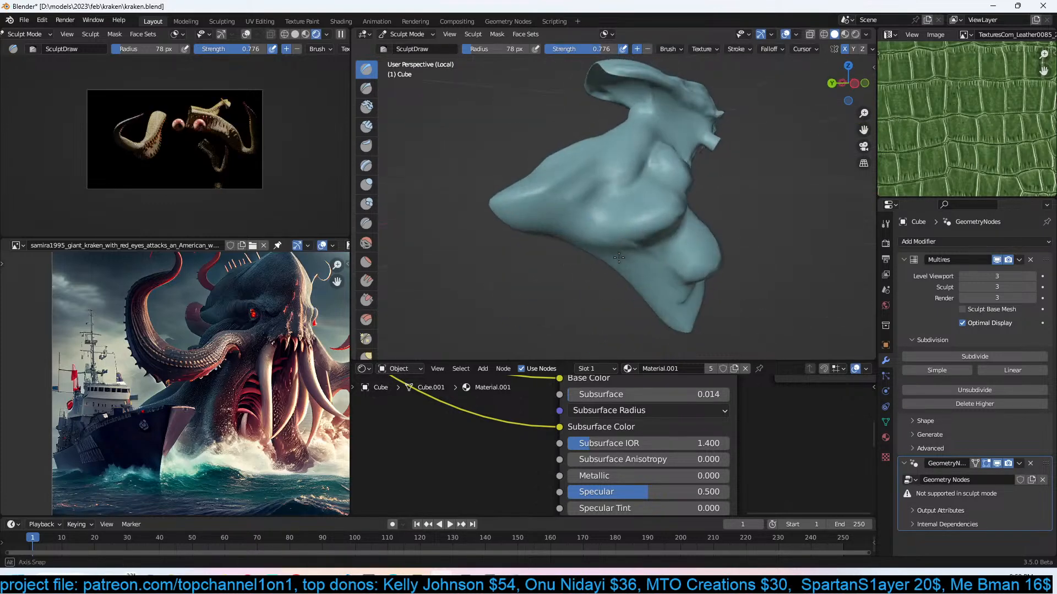
scroll(607, 219, "up", 2)
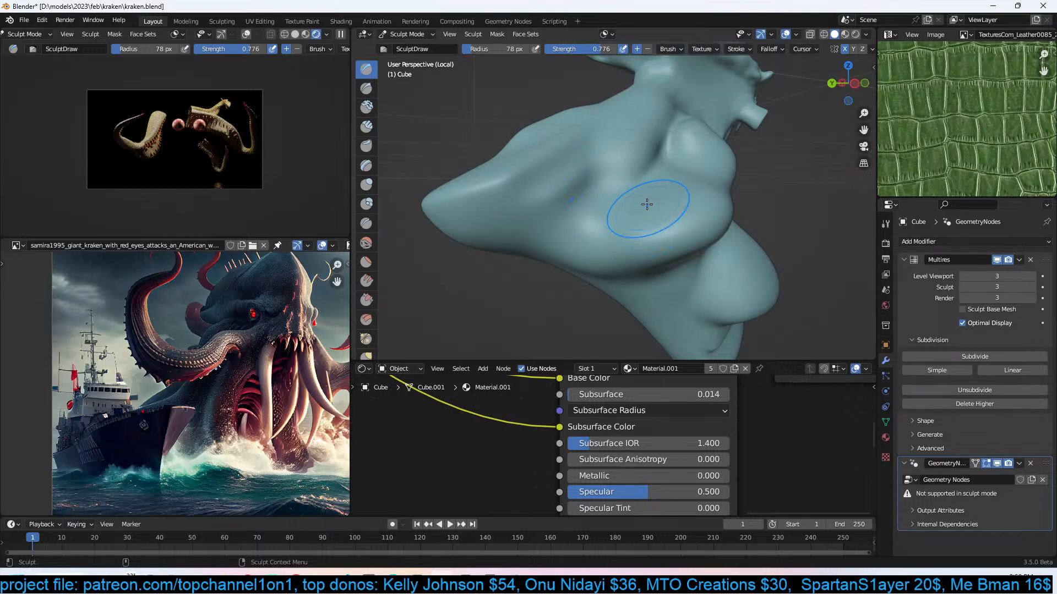
Save the file and sculpt broad ridges and hollows into the flared side of the body.
mouse_move(643, 186)
middle_mouse_down()
mouse_move(587, 174)
mouse_move(610, 160)
mouse_move(599, 142)
middle_mouse_up()
key("ctrl+s")
mouse_move(599, 142)
left_mouse_down()
mouse_move(561, 178)
mouse_move(567, 190)
left_mouse_up()
mouse_move(589, 185)
middle_mouse_down()
mouse_move(652, 175)
mouse_move(641, 204)
mouse_move(619, 217)
mouse_move(672, 208)
mouse_move(636, 137)
mouse_move(701, 201)
mouse_move(615, 123)
middle_mouse_up()
middle_click_drag(540, 205, 566, 153)
mouse_move(658, 117)
middle_mouse_down()
mouse_move(638, 137)
mouse_move(652, 156)
mouse_move(568, 181)
mouse_move(598, 146)
middle_mouse_up()
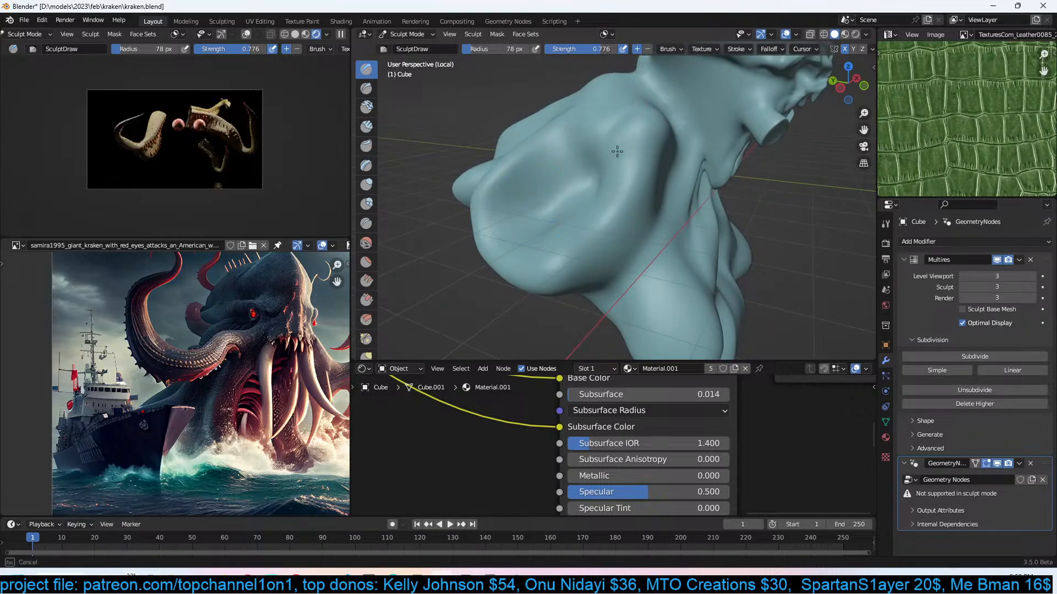
mouse_move(650, 222)
middle_mouse_down()
mouse_move(544, 169)
mouse_move(536, 214)
mouse_move(546, 181)
middle_mouse_up()
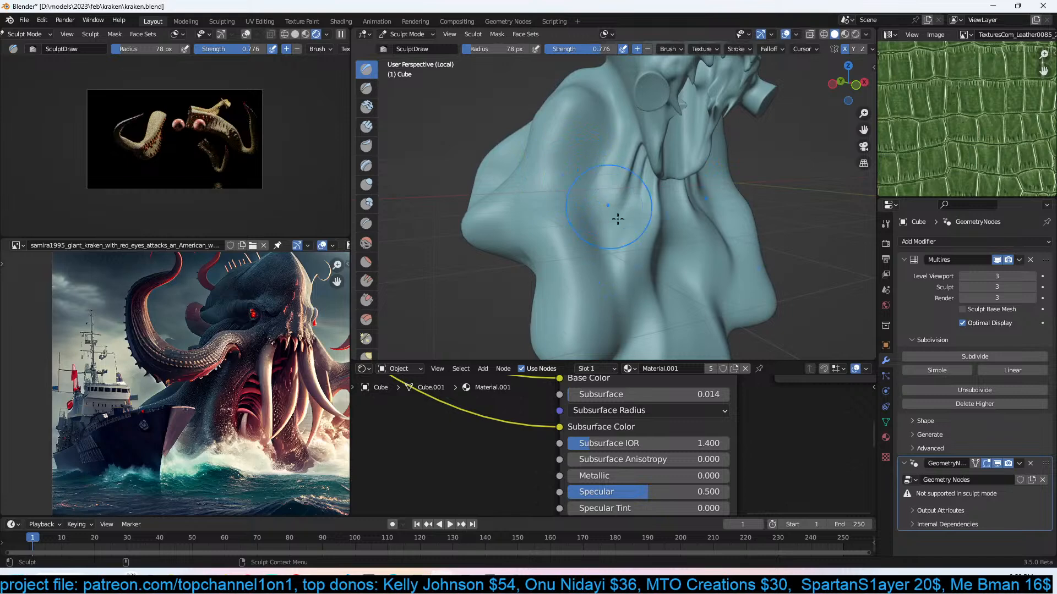
Deepen the folds on the front of the body that spread outward beneath the mouth.
middle_click_drag(605, 199, 584, 223)
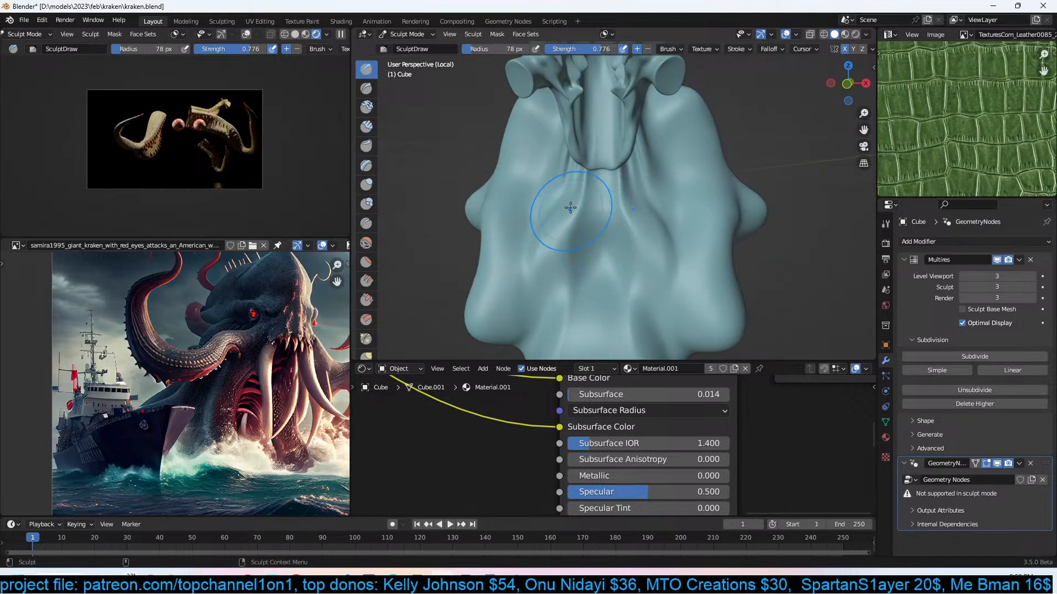
middle_click_drag(572, 215, 594, 240)
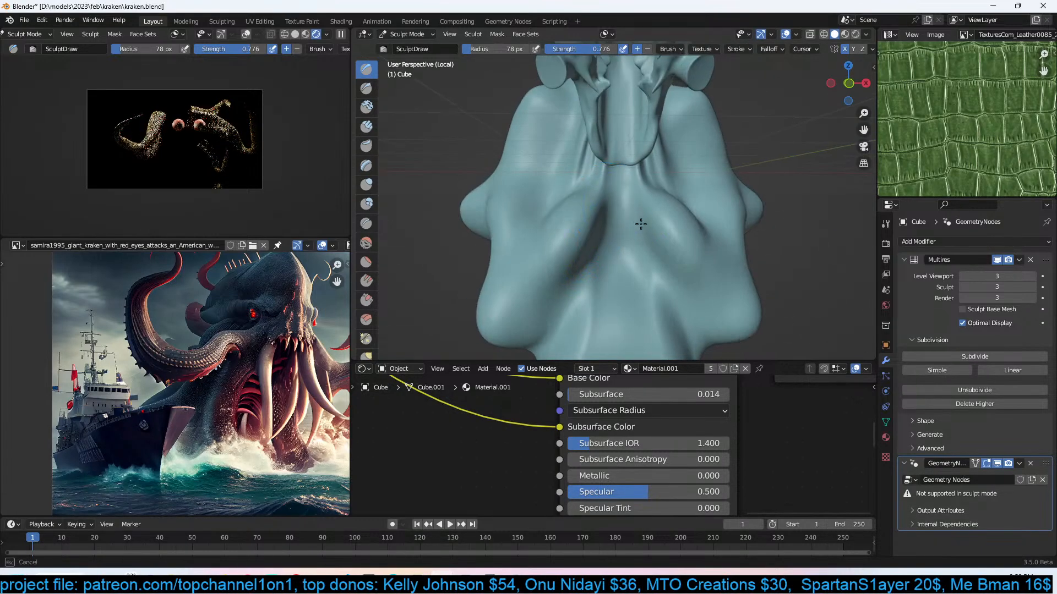
scroll(574, 169, "up", 5)
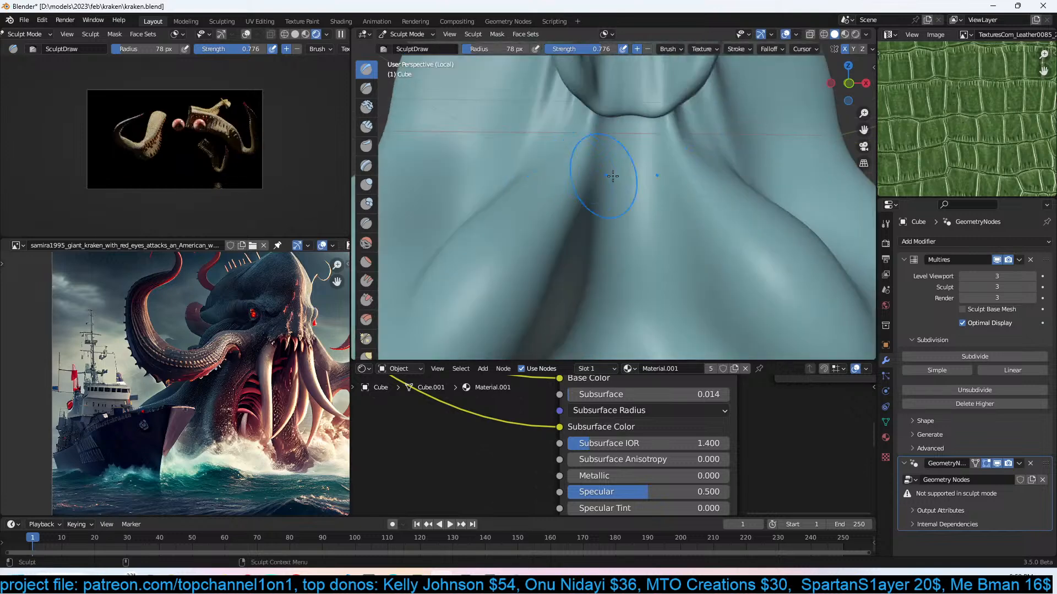
middle_click_drag(585, 171, 617, 208)
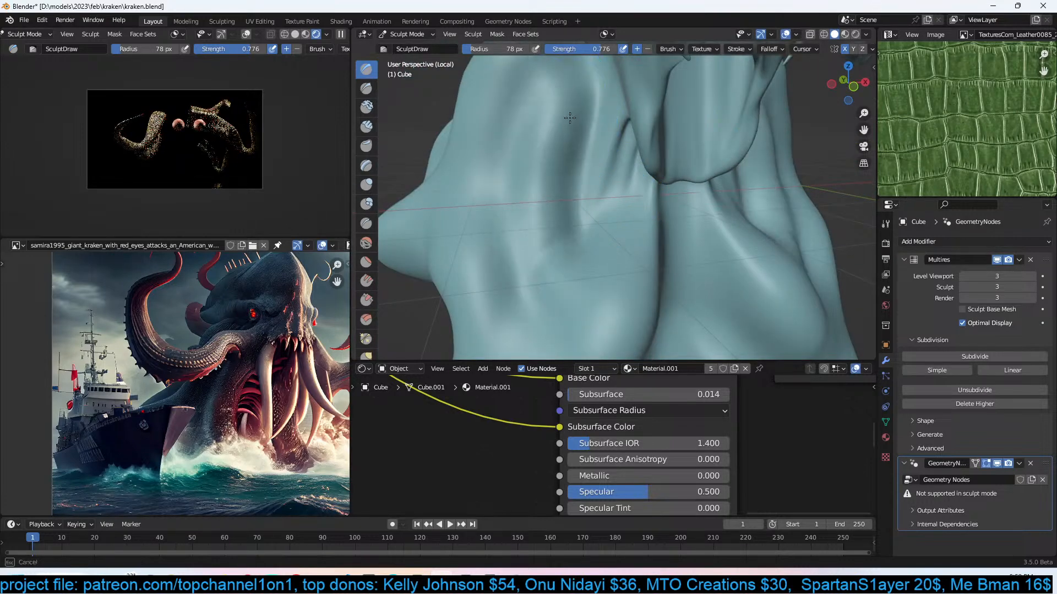
scroll(595, 258, "down", 5)
mouse_move(595, 258)
middle_mouse_down()
mouse_move(503, 240)
mouse_move(642, 192)
middle_mouse_up()
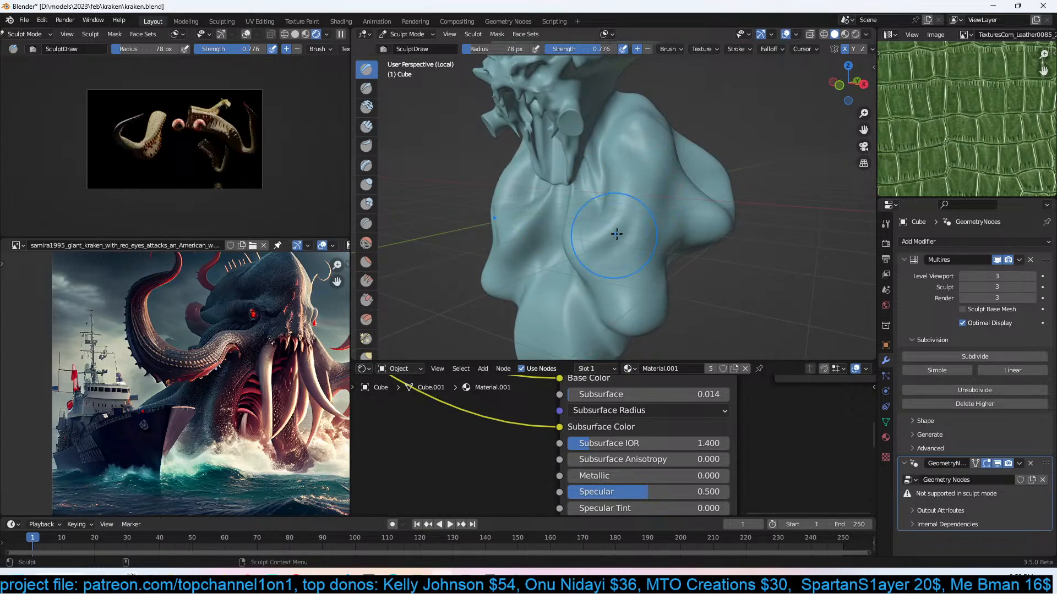
Set the brush radius to 40 px and sculpt a narrower fold from the shoulder down the body's front side.
scroll(626, 174, "up", 2)
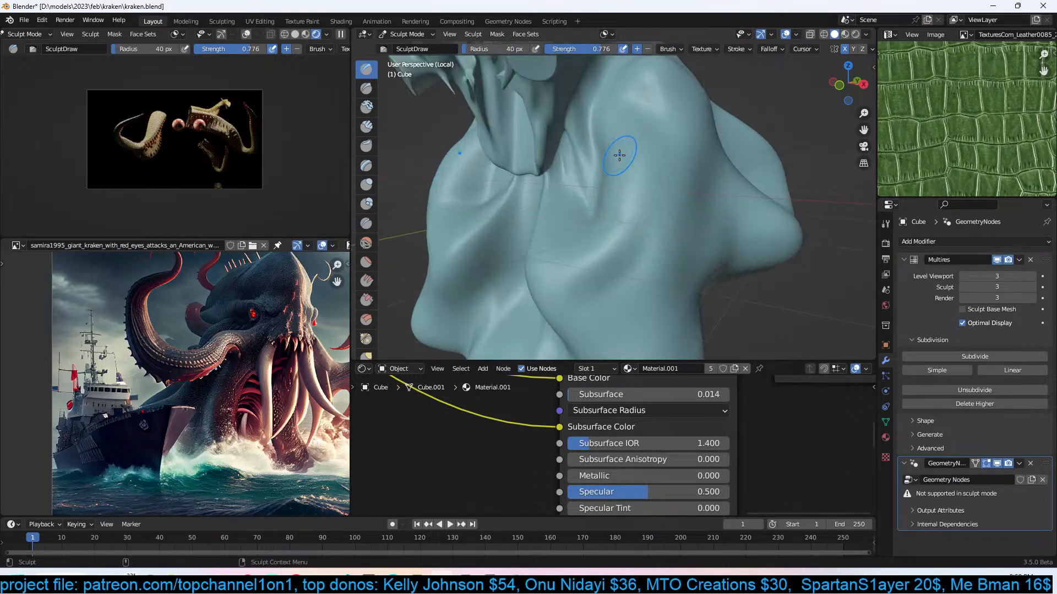
left_click_drag(631, 115, 609, 228)
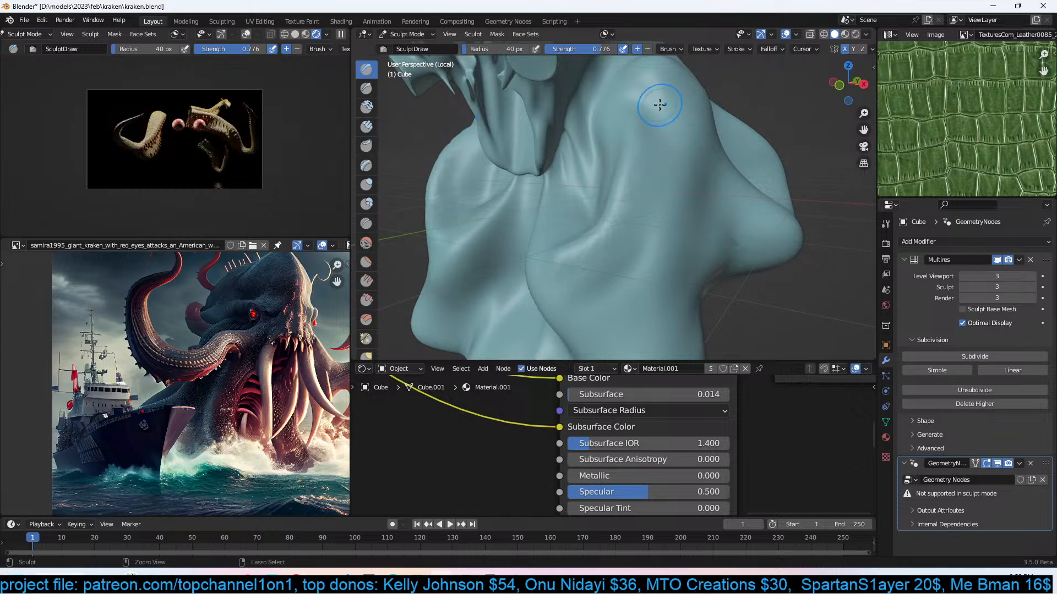
middle_click_drag(670, 173, 630, 176)
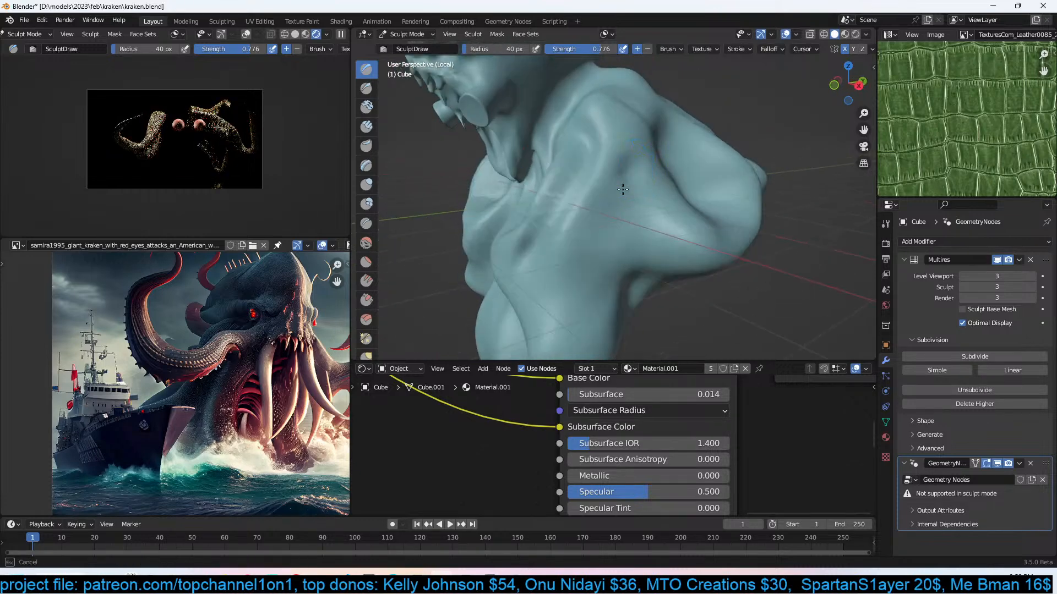
mouse_move(542, 259)
middle_mouse_down()
mouse_move(668, 205)
mouse_move(645, 218)
middle_mouse_up()
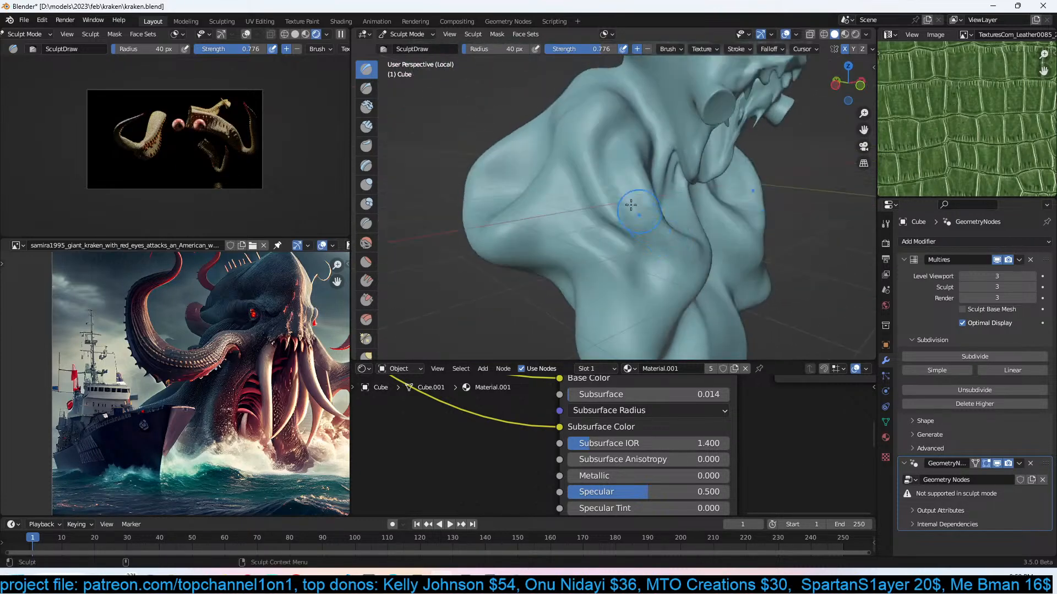
Sculpt narrow, winding folds down the back of the body behind the head with the 40 px brush.
mouse_move(622, 177)
middle_mouse_down()
mouse_move(665, 246)
mouse_move(549, 217)
mouse_move(573, 202)
mouse_move(583, 209)
mouse_move(556, 208)
mouse_move(790, 224)
middle_mouse_up()
scroll(632, 198, "up", 2)
mouse_move(611, 187)
middle_mouse_down()
mouse_move(653, 203)
mouse_move(632, 278)
middle_mouse_up()
scroll(633, 279, "up", 5)
mouse_move(663, 167)
middle_mouse_down()
mouse_move(457, 192)
mouse_move(677, 108)
mouse_move(693, 120)
middle_mouse_up()
mouse_move(530, 152)
middle_mouse_down()
mouse_move(512, 207)
mouse_move(633, 227)
mouse_move(704, 220)
mouse_move(602, 141)
middle_mouse_up()
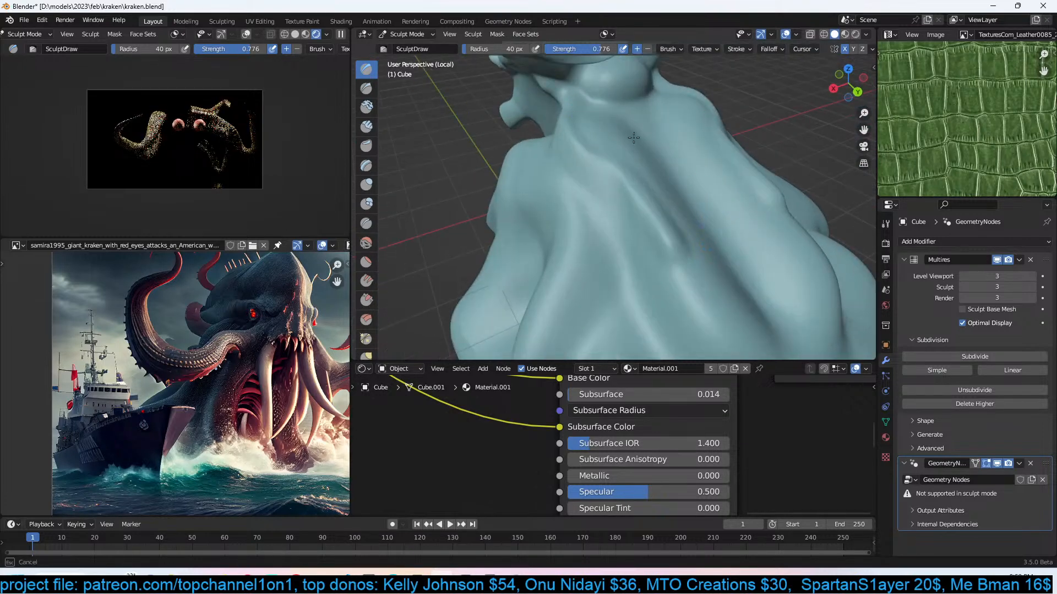
left_click_drag(655, 157, 714, 257)
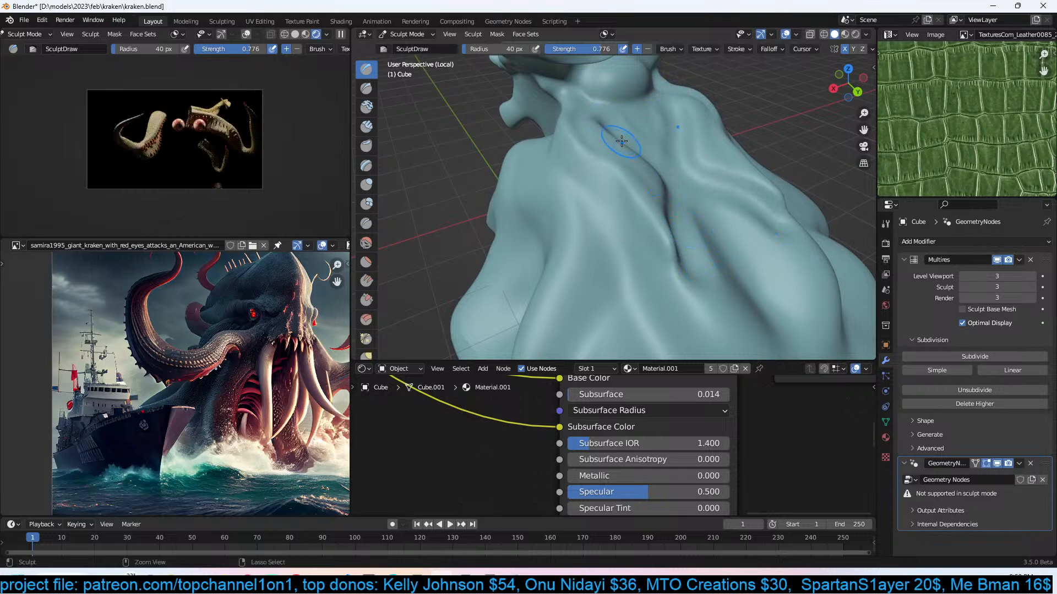
middle_click_drag(645, 140, 619, 130)
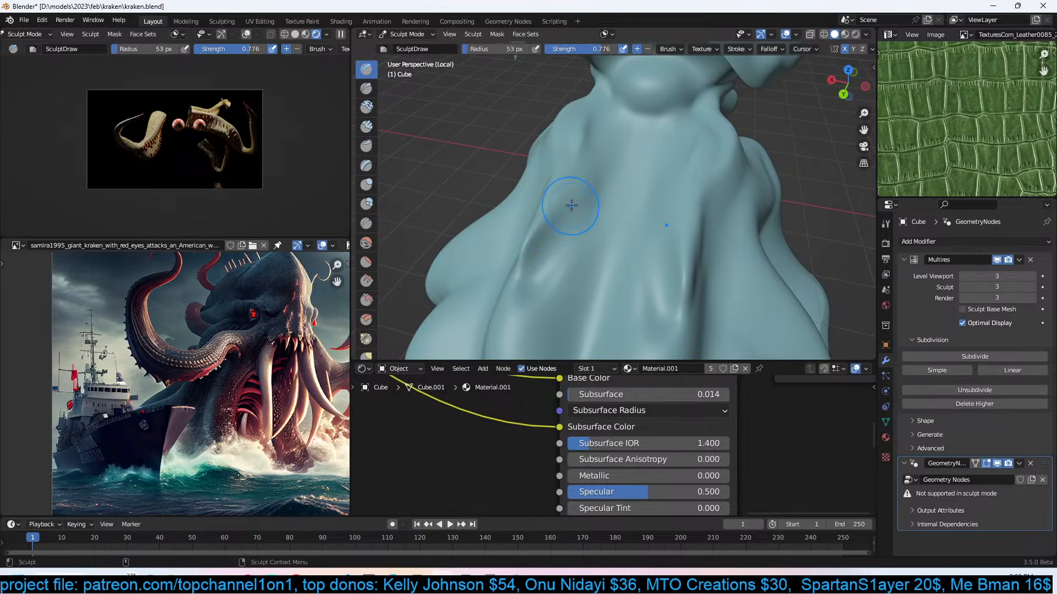
Set the brush radius to 53 px and sculpt wider folds sloping outward across the back and flank of the body.
mouse_move(609, 196)
middle_mouse_down()
mouse_move(609, 130)
mouse_move(590, 147)
middle_mouse_up()
mouse_move(544, 247)
middle_mouse_down()
mouse_move(550, 184)
mouse_move(537, 172)
middle_mouse_up()
left_click_drag(575, 165, 460, 265)
left_click_drag(518, 215, 425, 287)
middle_click_drag(520, 240, 468, 215)
mouse_move(531, 128)
middle_mouse_down()
mouse_move(558, 111)
mouse_move(551, 122)
mouse_move(625, 142)
middle_mouse_up()
left_click_drag(665, 190, 625, 251)
Return the body to Object Mode, save the file and leave local view to show the whole scene.
middle_click_drag(534, 234, 628, 217)
scroll(495, 193, "down", 4)
mouse_move(497, 195)
middle_mouse_down()
mouse_move(477, 177)
mouse_move(526, 196)
middle_mouse_up()
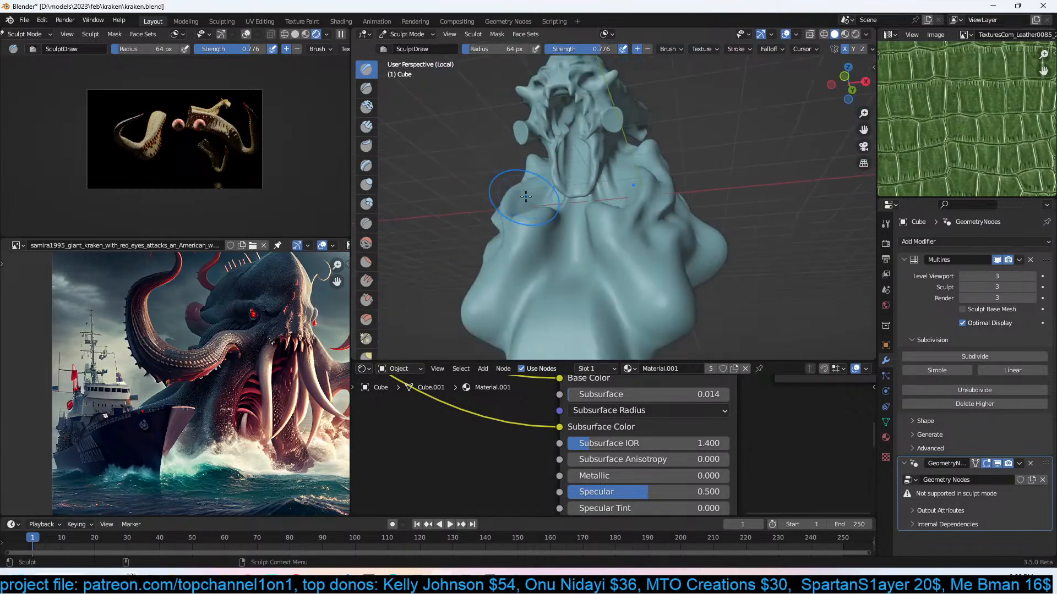
left_click(420, 35)
left_click(418, 44)
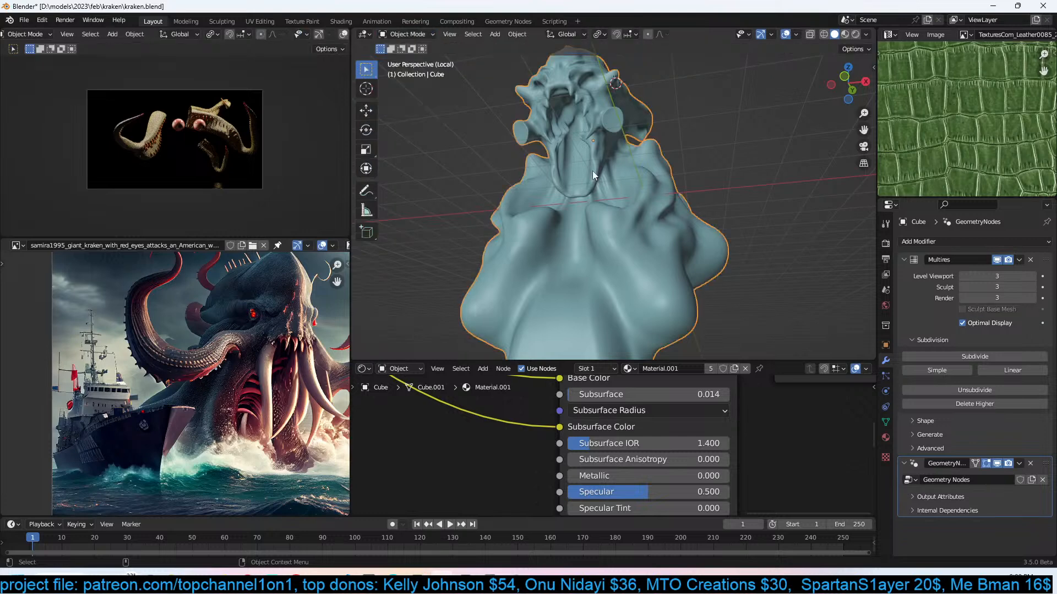
middle_click_drag(593, 177, 559, 253)
key("alt+a")
key("ctrl+s")
key("KP_Divide")
Select the front tentacle mesh together with its Bezier curve in wireframe view and duplicate them in place.
mouse_move(619, 218)
middle_mouse_down()
mouse_move(742, 238)
mouse_move(444, 166)
middle_mouse_up()
key("shift+z")
left_click_drag(464, 181, 464, 176)
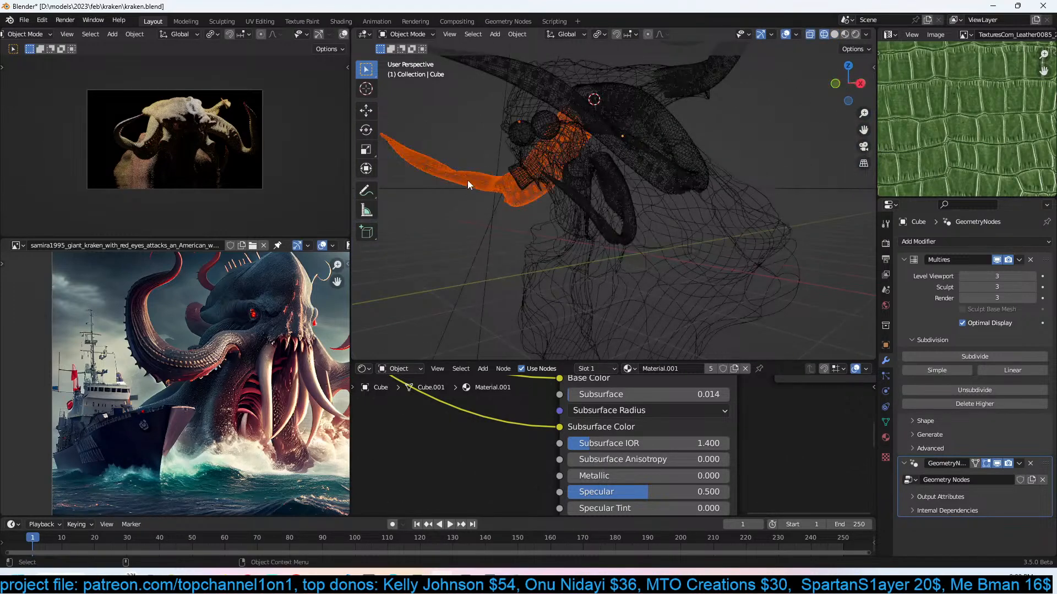
middle_click_drag(464, 176, 532, 191)
left_click(440, 178, "shift")
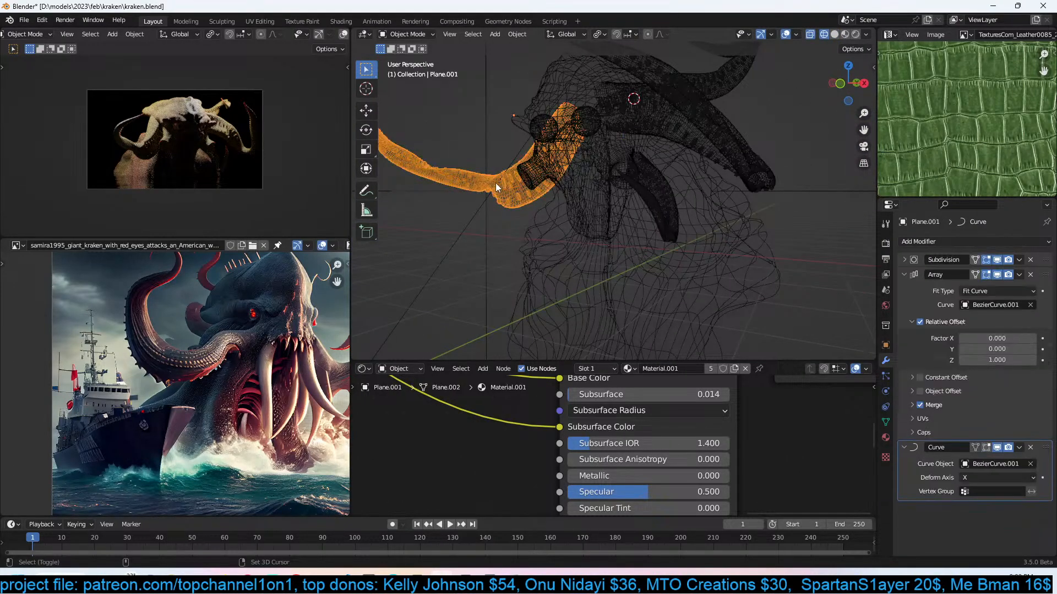
key("shift+d")
right_click(521, 190)
scroll(556, 196, "down", 3)
Enlarge the duplicated tentacle and its curve, and apply the object transform.
key("s")
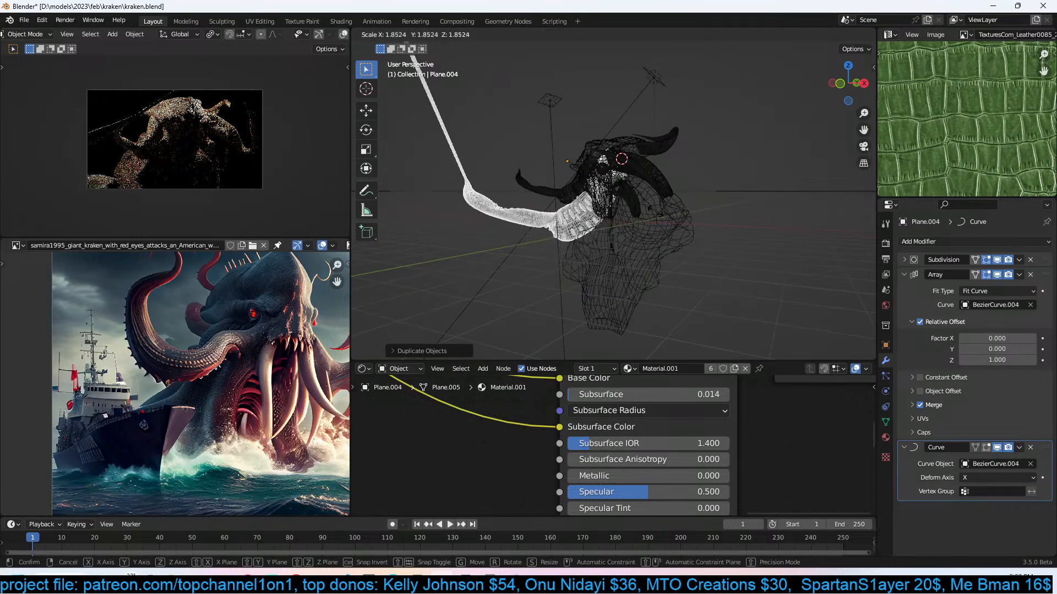
left_click(661, 217)
key("ctrl+a")
left_click(662, 216)
Rescale and rotate the duplicated tentacle so it rises outward above the original one.
mouse_move(671, 220)
middle_mouse_down()
mouse_move(708, 240)
mouse_move(686, 233)
middle_mouse_up()
key("s")
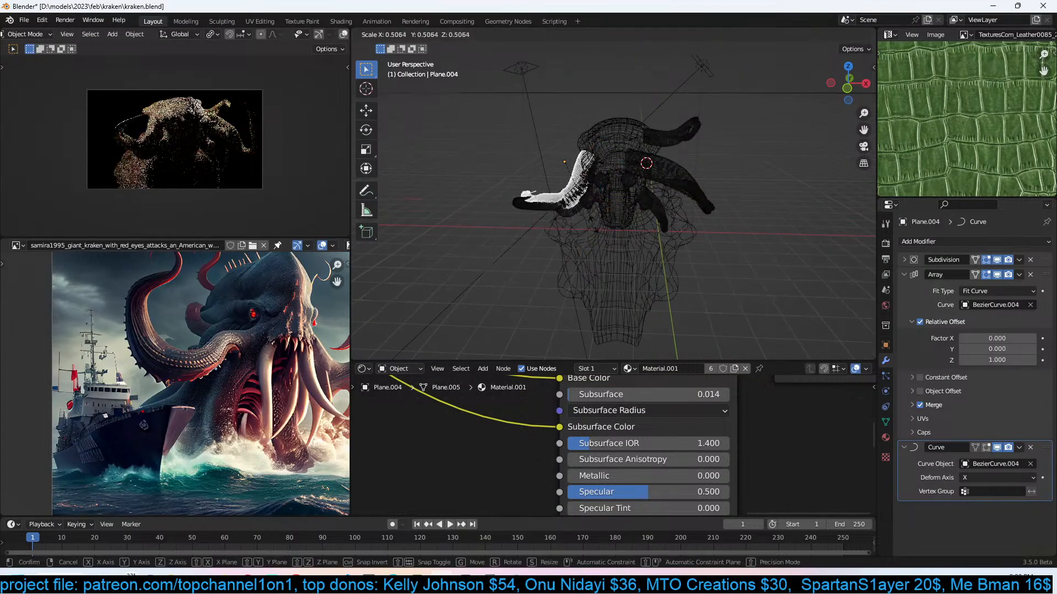
key("Return")
key("r")
key("Return")
key("s")
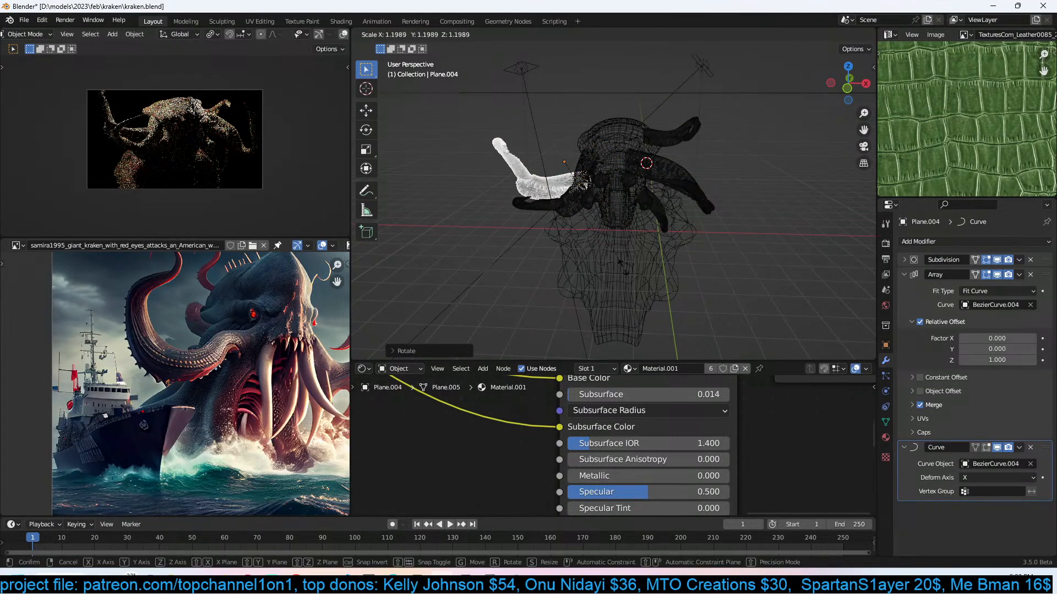
key("Return")
middle_click_drag(586, 233, 695, 219)
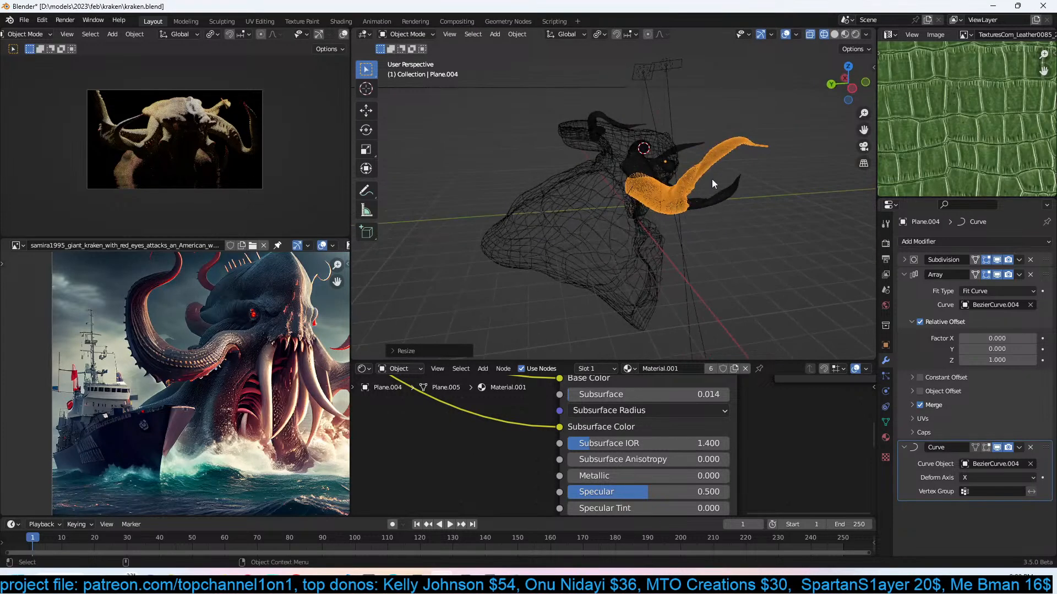
Scale the duplicated tentacle and curve again and apply their transform.
key("s")
left_click(779, 171)
key("ctrl+a")
left_click(779, 171)
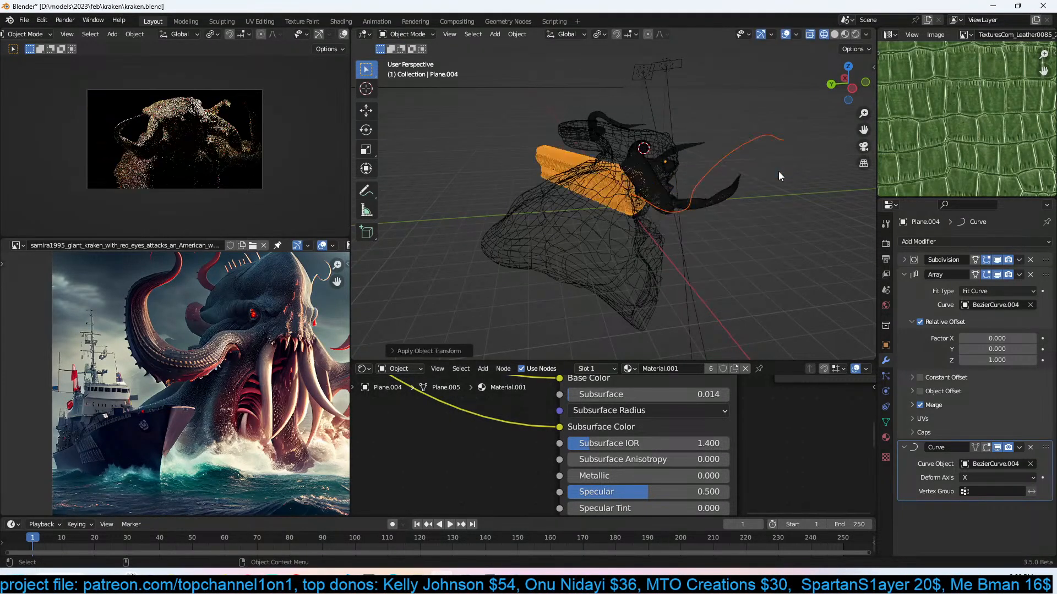
Readjust the duplicated tentacle's size with several successive scalings.
key("s")
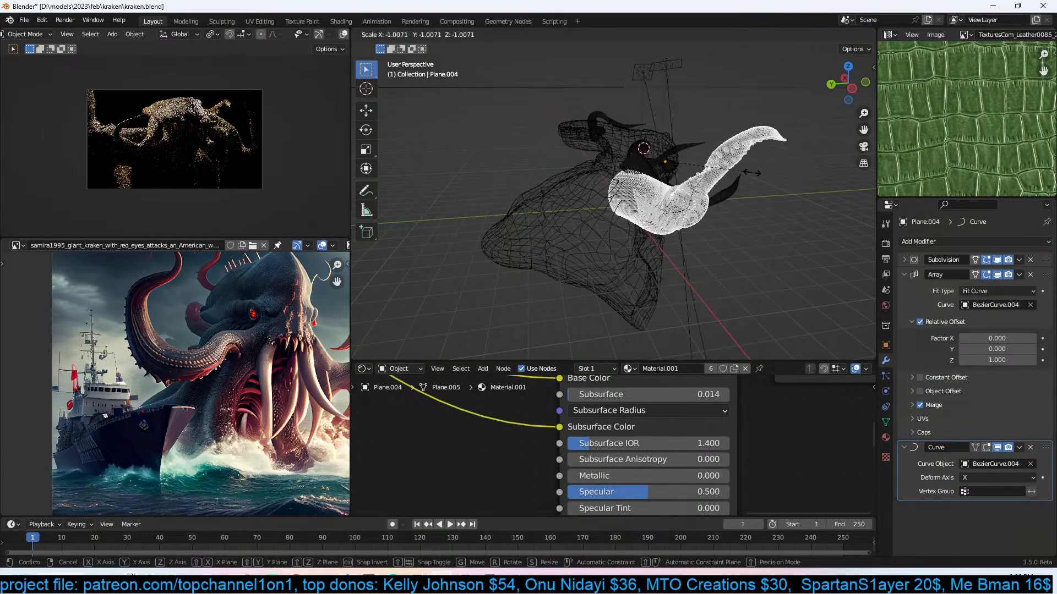
left_click(752, 173)
key("s")
left_click(747, 173)
key("s")
left_click(737, 174)
left_click(737, 174)
Switch to solid shading, apply the duplicated tentacle's transform and scale it once more.
middle_click_drag(738, 174, 705, 173)
key("shift+z")
left_click(706, 166)
left_click(695, 168)
key("ctrl+a")
left_click(695, 168)
key("s")
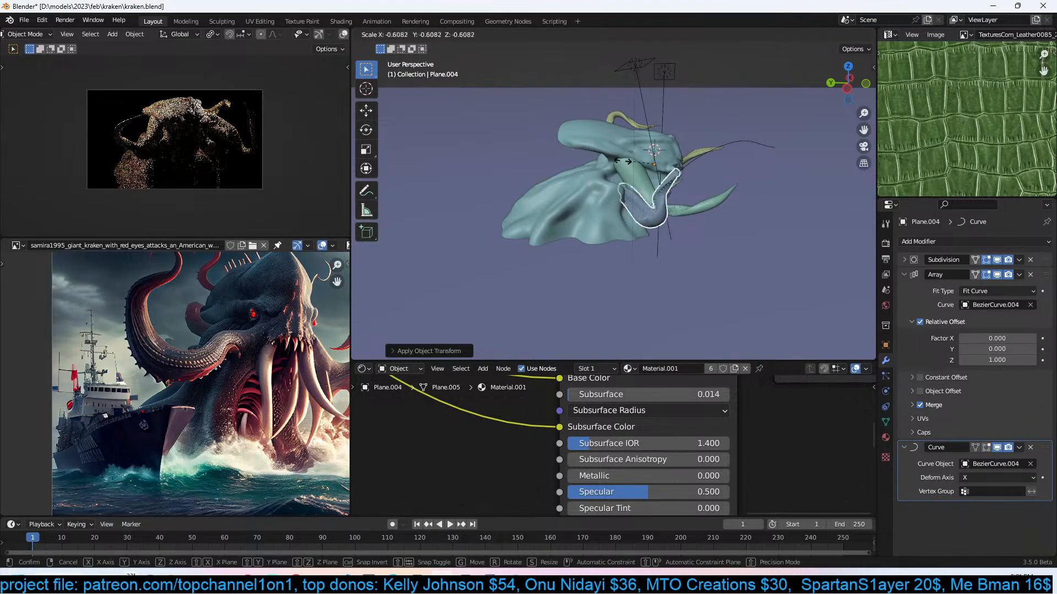
left_click(613, 159)
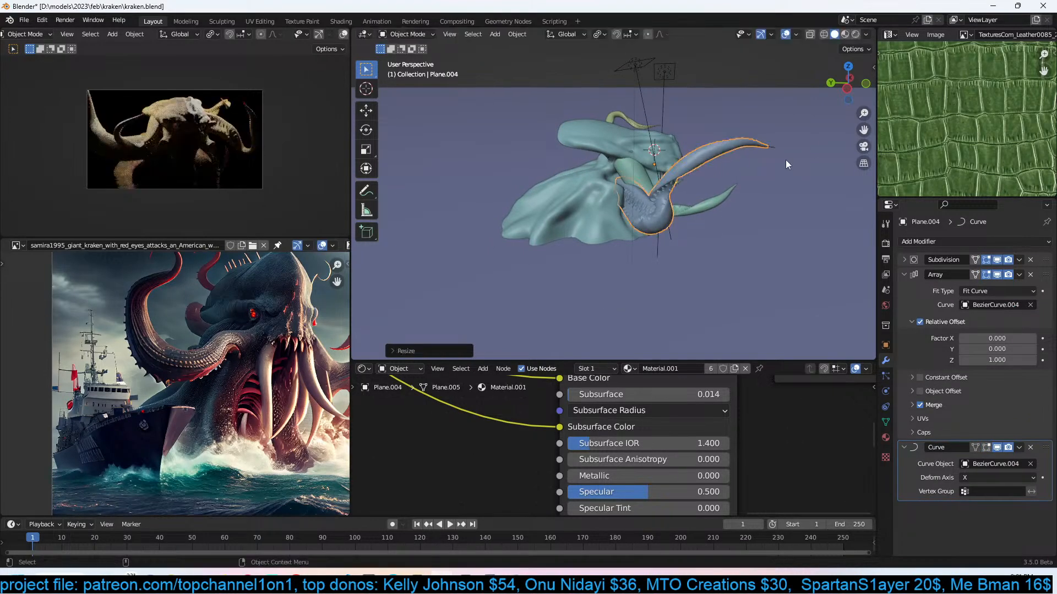
Enter Edit Mode on the duplicated tentacle's curve and select the control point at its tip.
left_click(776, 154)
key("Tab")
left_click(776, 148)
middle_click_drag(775, 148, 614, 130)
key("g")
right_click(594, 202)
Extrude a new end point from the curve's tip and snap it to the 3D cursor placed low on the water plane.
key("e")
right_click(576, 236)
right_click(536, 235, "shift")
key("shift+s")
left_click(580, 170)
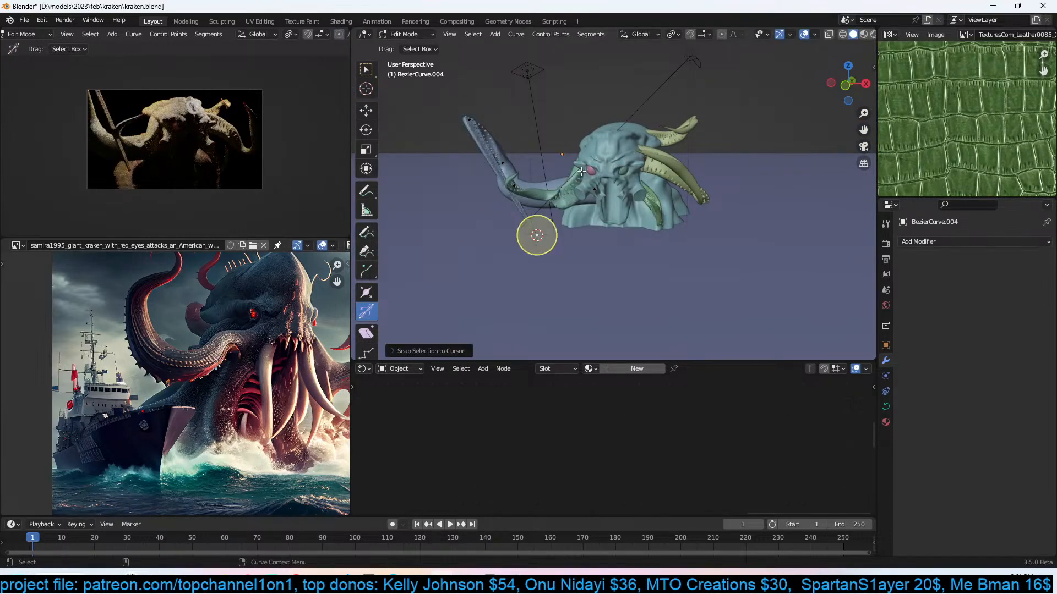
Lower the curve's former tip point and reposition the new end point's handle so the tentacle bends down toward the water.
middle_click_drag(496, 150, 458, 142)
left_click(478, 126)
key("g")
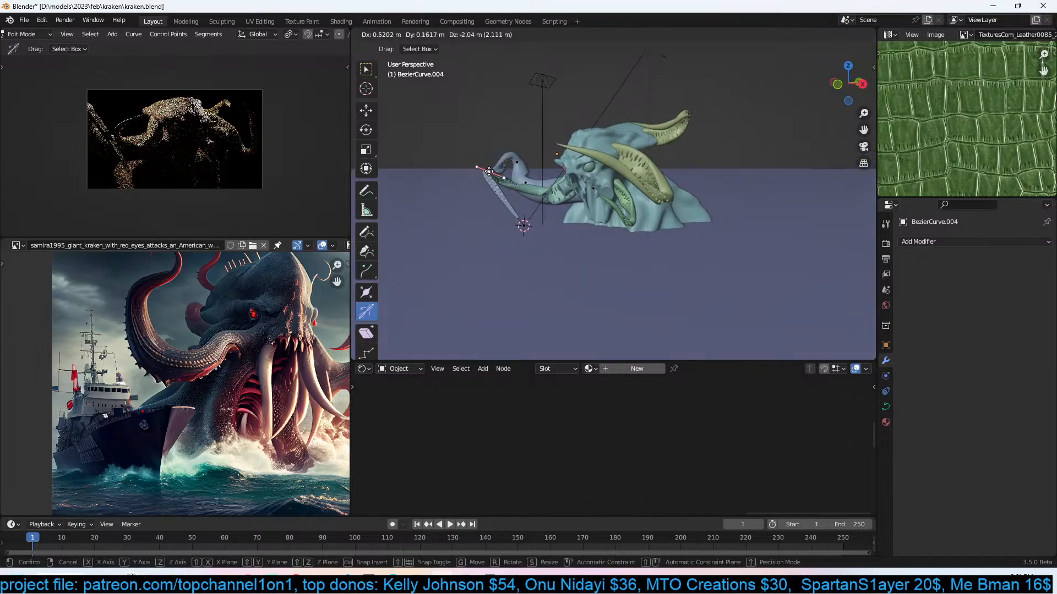
left_click(502, 178)
key("g")
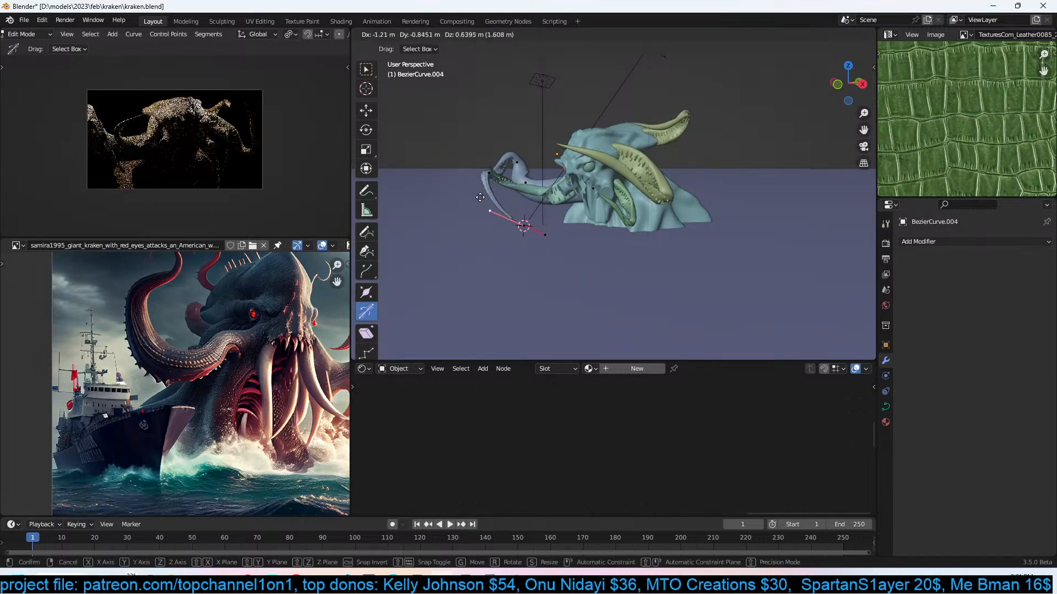
left_click(472, 190)
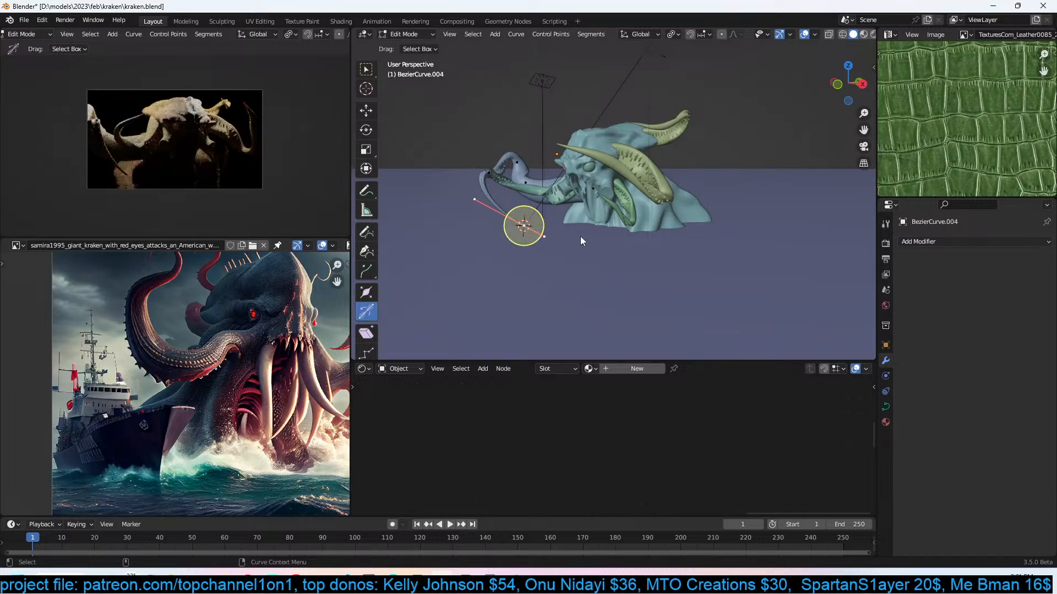
Leave Edit Mode on the duplicated tentacle's curve and save the file.
key("Tab")
middle_click_drag(590, 238, 706, 230)
key("ctrl+s")
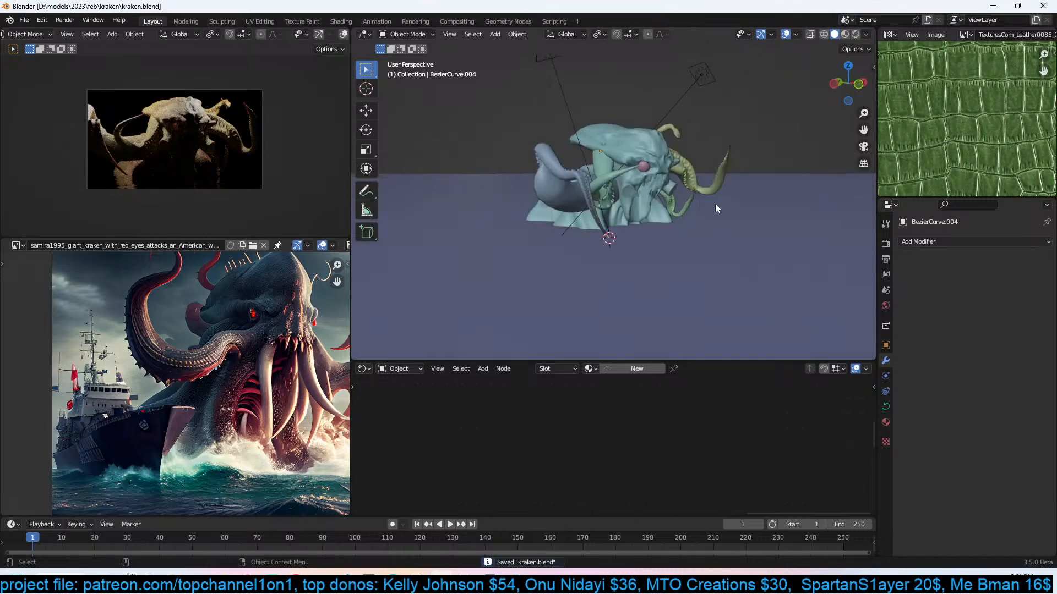
Duplicate the area light near the kraken's head, then rotate and move the copy beside the head.
left_click(698, 94)
key("shift+d")
left_click(781, 157)
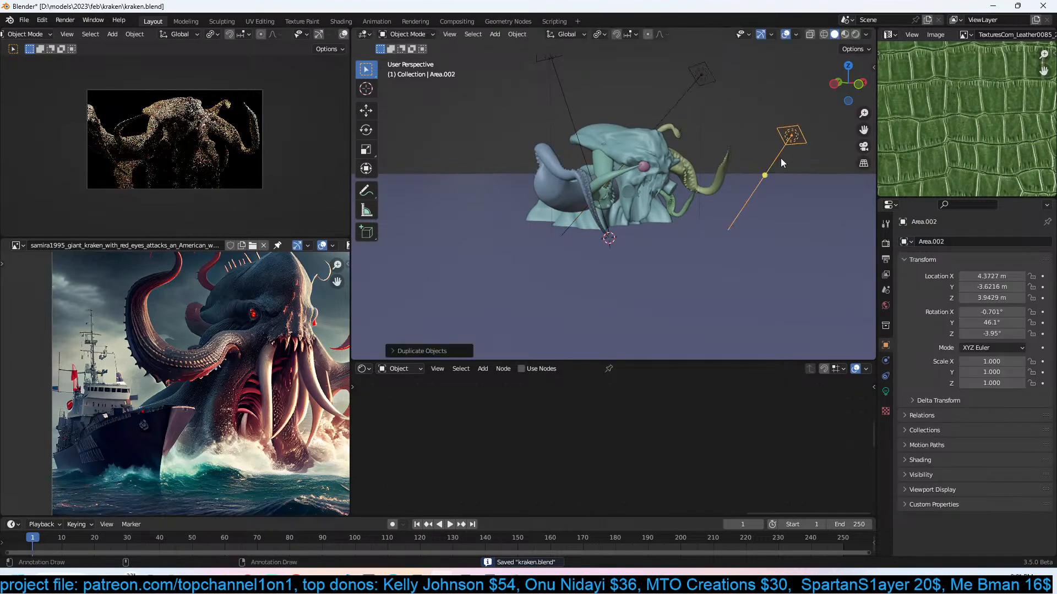
key("r")
left_click(682, 159)
key("g")
left_click(693, 159)
Aim the duplicated light at the kraken, position it in front at about X 0.75, Y -4.02, Z 4.84 m, and save.
key("KP_7")
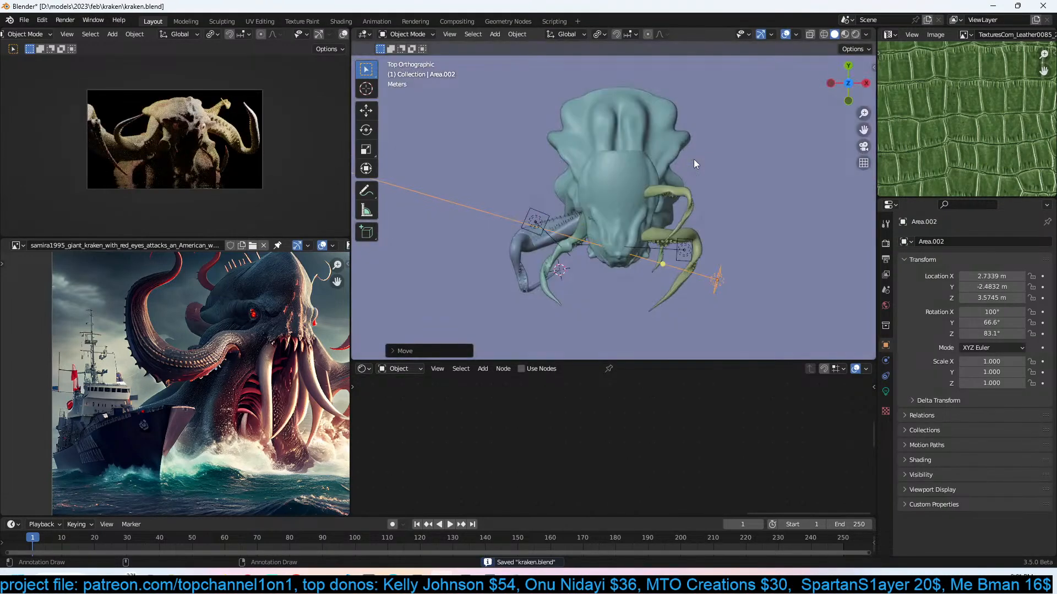
key("r")
left_click(735, 239)
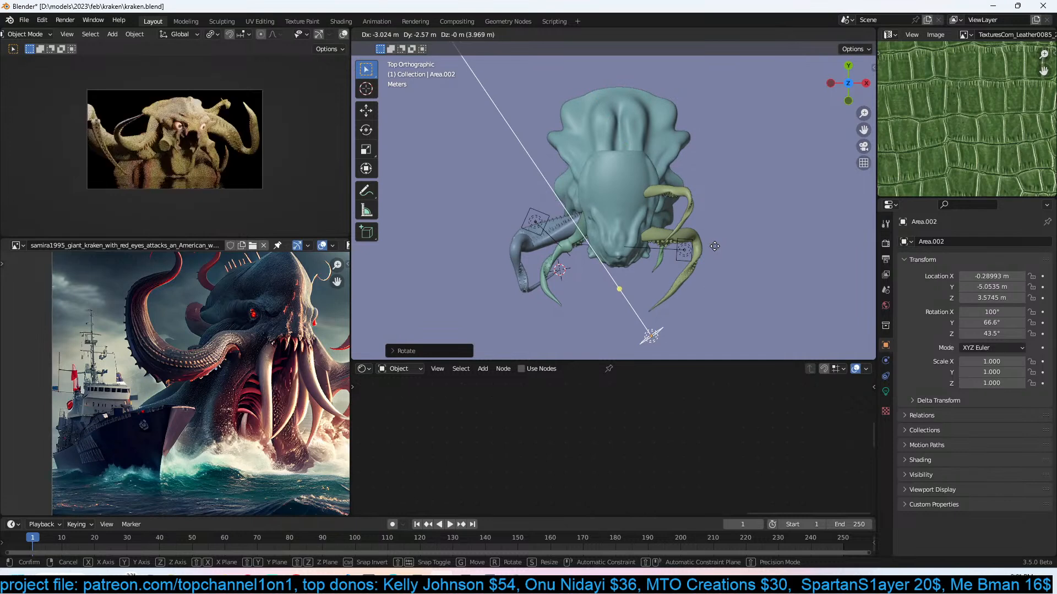
mouse_move(736, 239)
middle_mouse_down()
mouse_move(719, 222)
mouse_move(741, 265)
mouse_move(738, 226)
middle_mouse_up()
key("r")
key("r")
left_click(714, 264)
key("g")
left_click(739, 179)
scroll(670, 218, "up", 4)
middle_click_drag(670, 219, 697, 184)
key("ctrl+s")
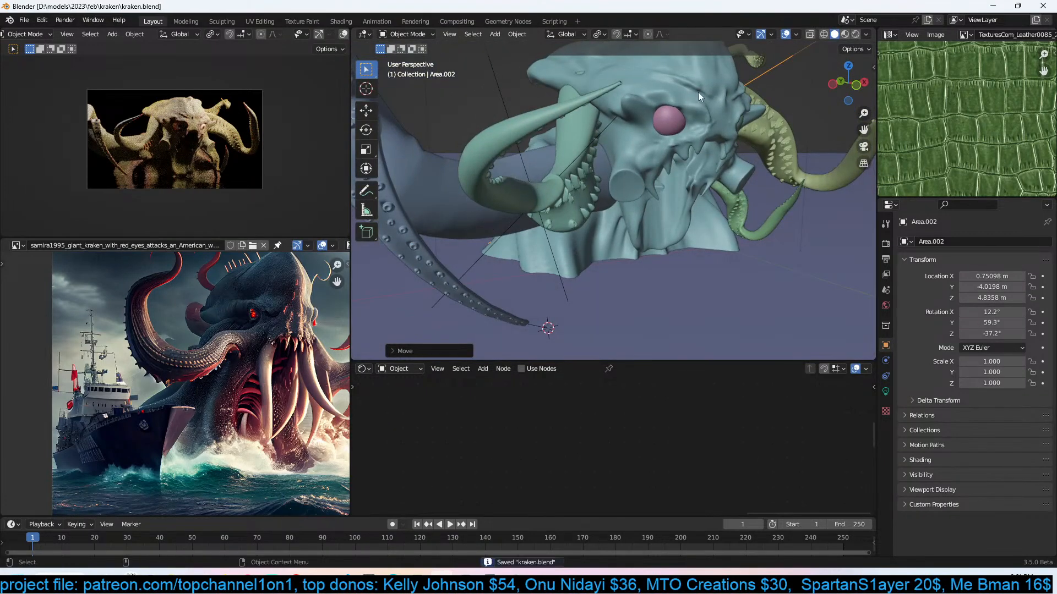
Select the kraken's body and compare the area below its face with the mouth in the reference image.
left_click(706, 88)
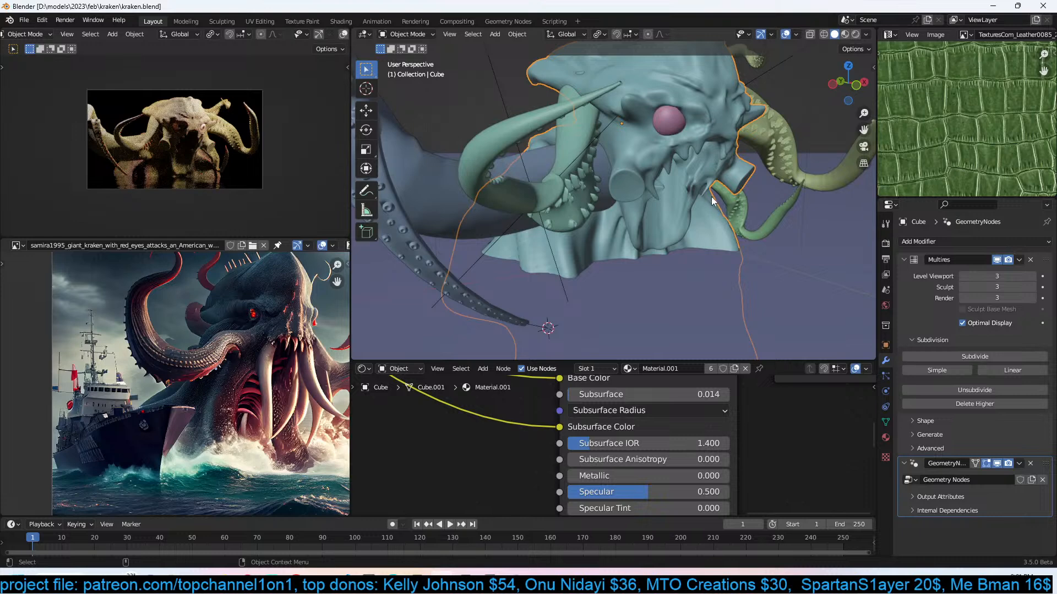
key("ctrl+s")
middle_click_drag(708, 193, 662, 210)
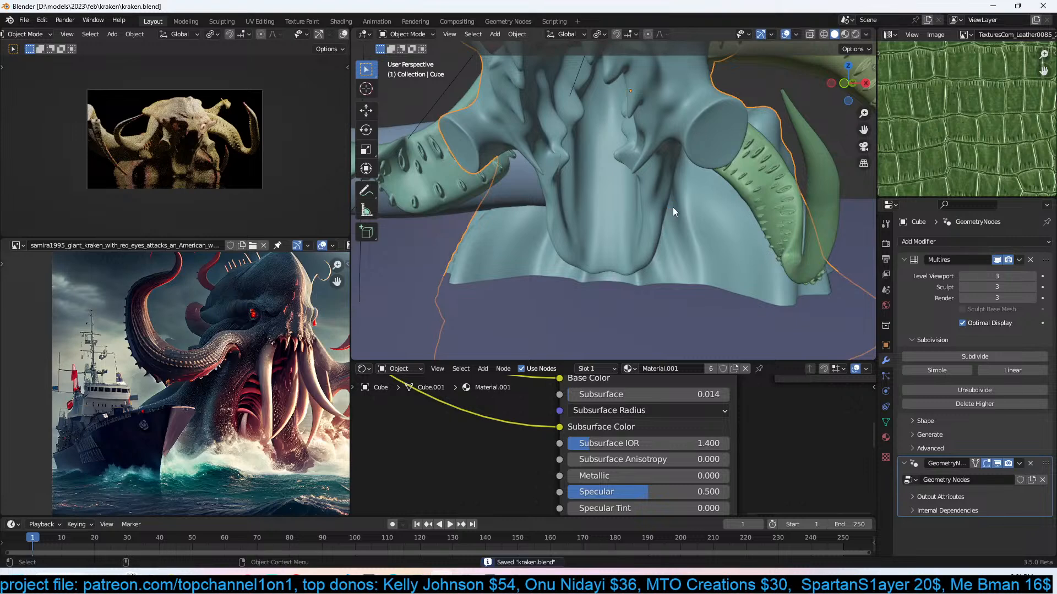
scroll(294, 441, "up", 5)
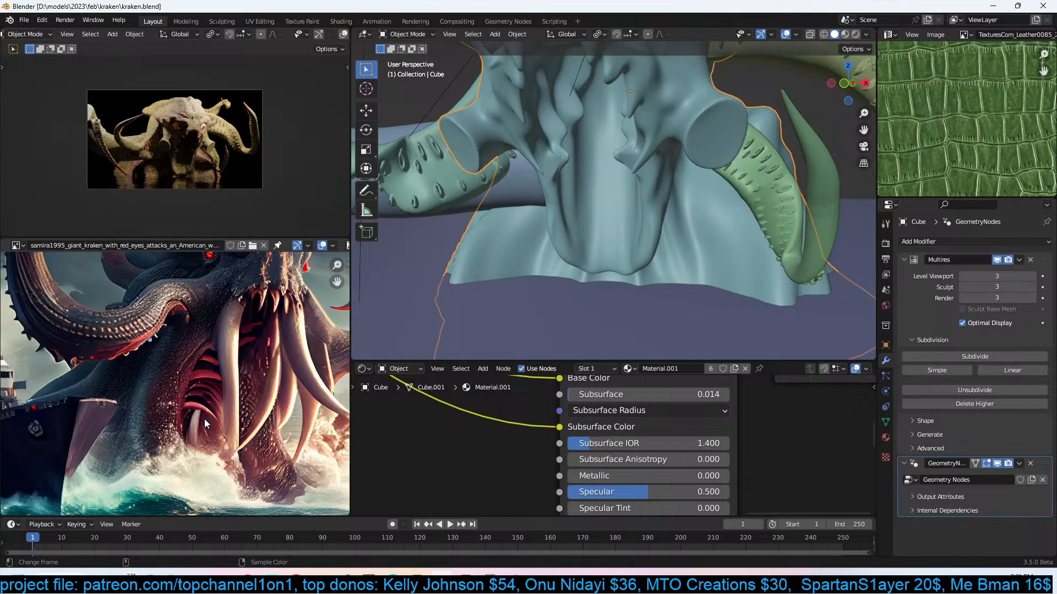
left_click(626, 211)
middle_click_drag(168, 292, 170, 346)
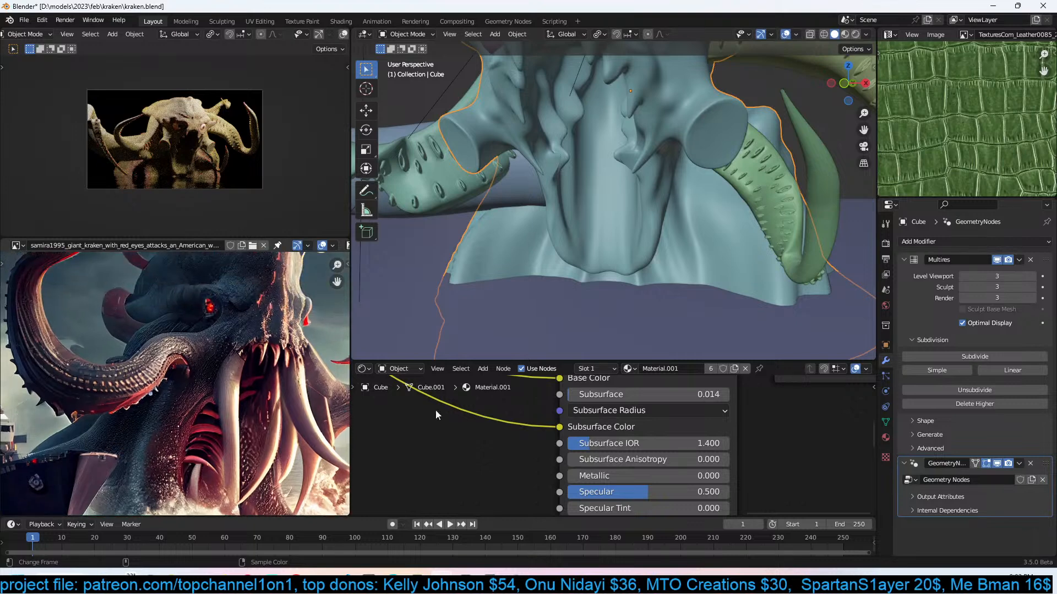
Look through the body material's node tree around the texture, colour mix and bump nodes.
scroll(632, 440, "down", 6)
middle_click_drag(634, 441, 733, 485)
middle_click_drag(513, 464, 629, 468)
middle_click_drag(416, 421, 648, 387)
scroll(630, 447, "down", 5)
scroll(614, 448, "up", 3)
scroll(575, 388, "up", 7)
middle_click_drag(575, 388, 606, 382)
scroll(538, 438, "down", 10)
middle_click_drag(539, 435, 608, 421)
scroll(608, 422, "up", 6)
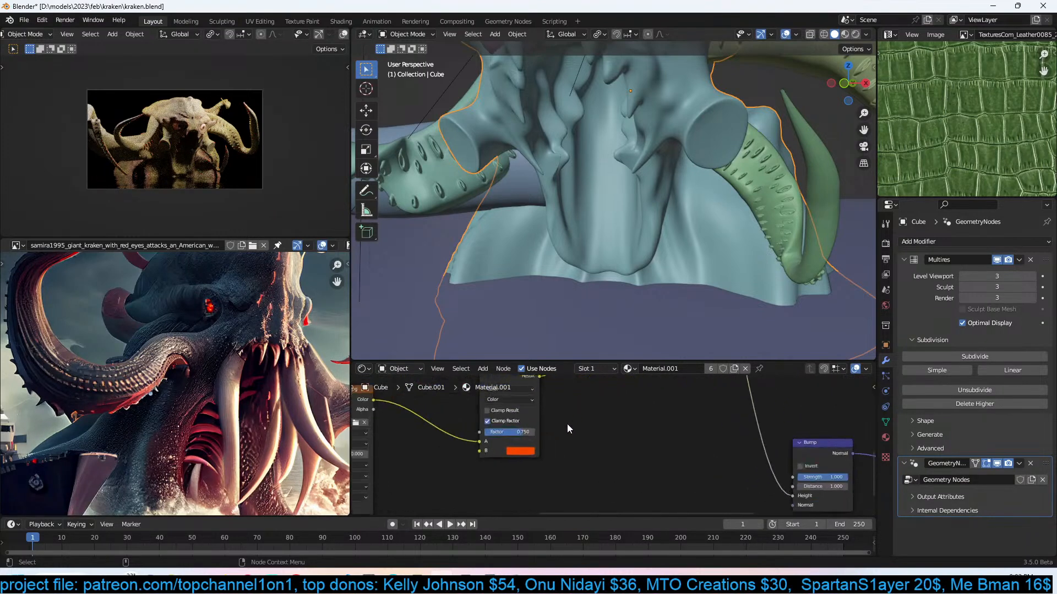
Change colour B of the colour mix node with factor 0.750 to a fully saturated crimson red.
mouse_move(599, 454)
left_mouse_down()
mouse_move(615, 454)
mouse_move(592, 455)
left_mouse_up()
middle_click_drag(555, 416, 629, 445)
middle_click_drag(592, 397, 609, 468)
scroll(615, 455, "up", 2)
left_click(608, 419)
left_click(638, 240)
left_click(674, 262)
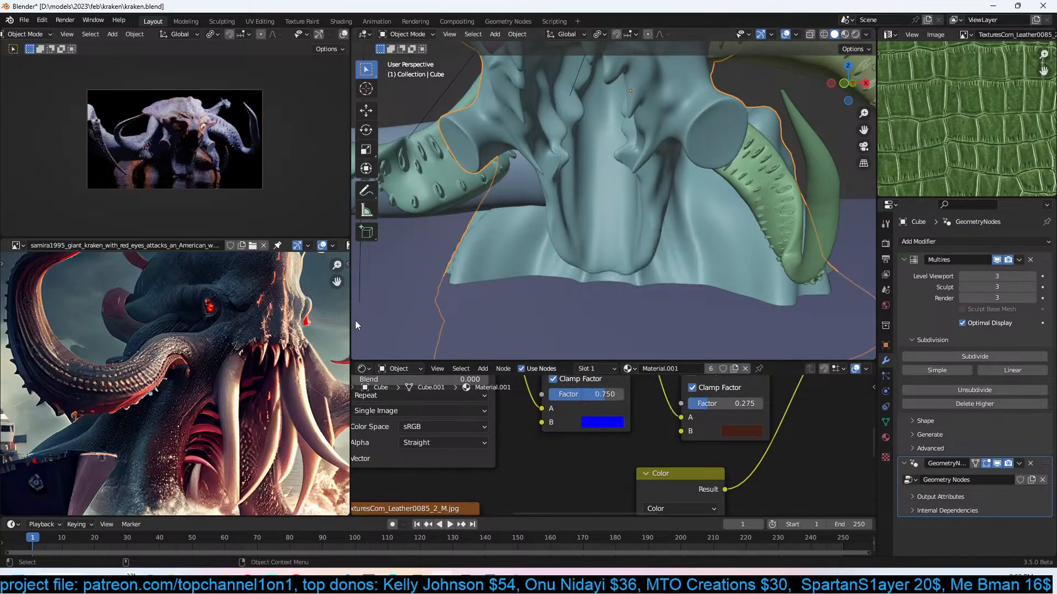
left_click(591, 427)
left_click(606, 327)
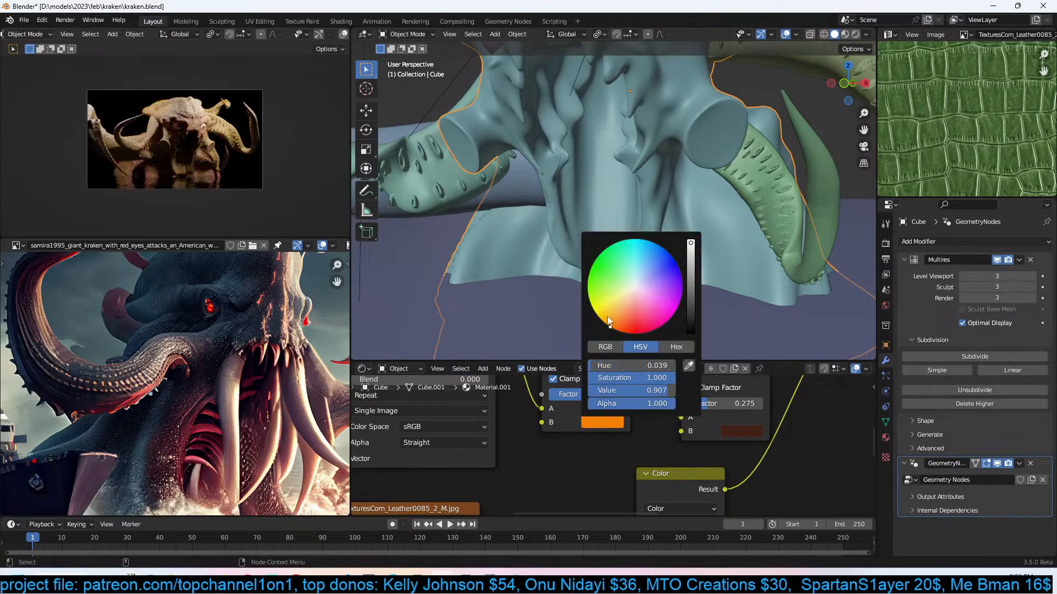
left_click(633, 335)
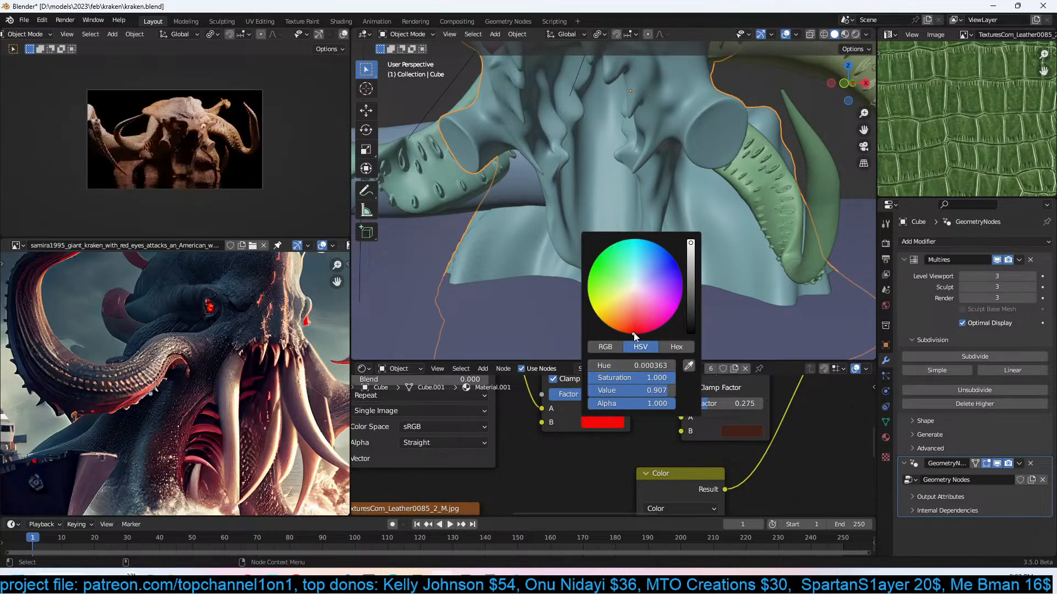
left_click(650, 333)
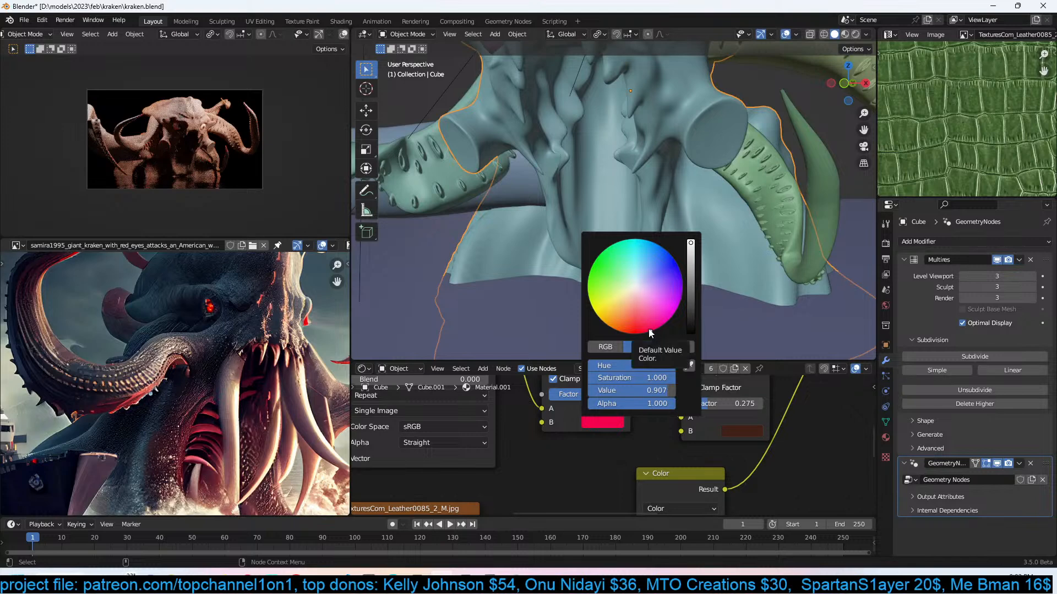
Save the file and connect the result of the dark brown colour mix node to the Principled shader's Roughness.
scroll(773, 163, "down", 3)
scroll(760, 394, "down", 8)
middle_click_drag(642, 419, 547, 437)
scroll(547, 437, "down", 6)
scroll(693, 430, "up", 5)
middle_click_drag(693, 436, 620, 447)
scroll(617, 449, "down", 3)
key("ctrl+s")
left_click_drag(474, 422, 675, 474)
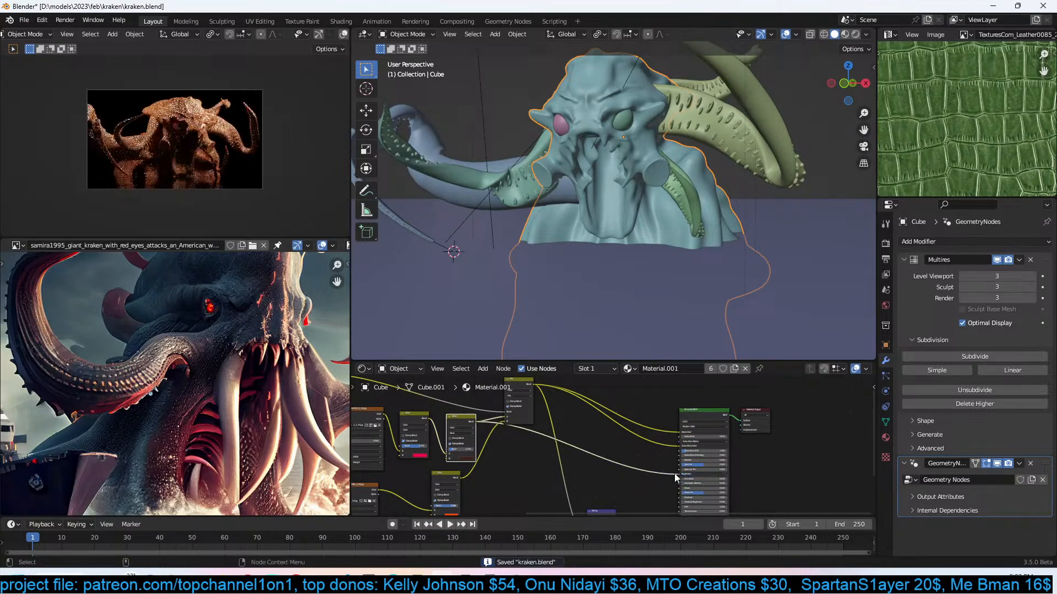
Insert a Math node into the link feeding the shader's Roughness and save the file.
scroll(626, 465, "up", 2)
key("shift+a")
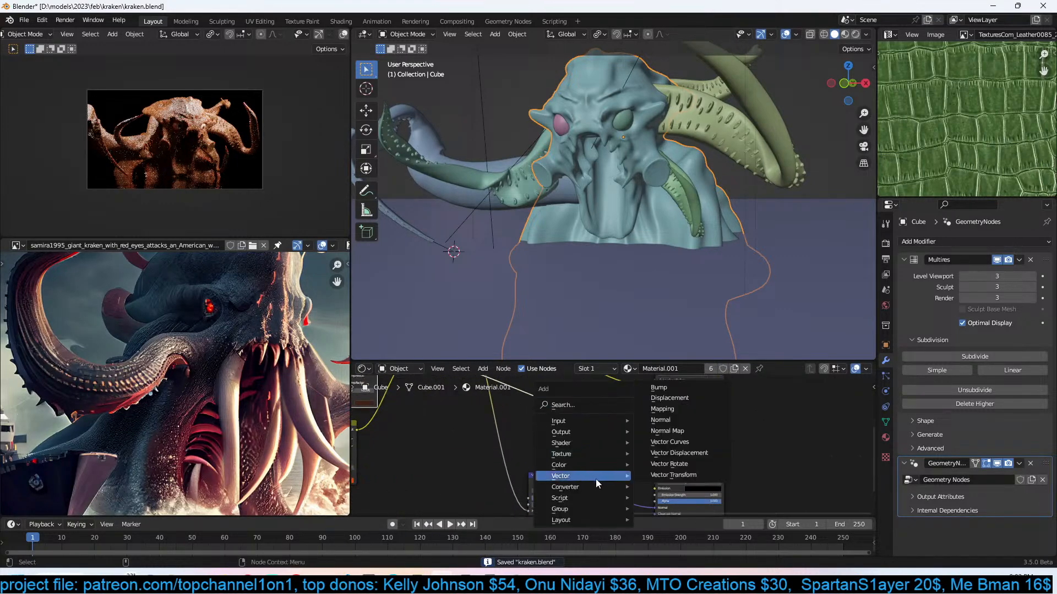
mouse_move(596, 489)
left_click(679, 429)
left_click(600, 421)
key("shift+a")
mouse_move(611, 432)
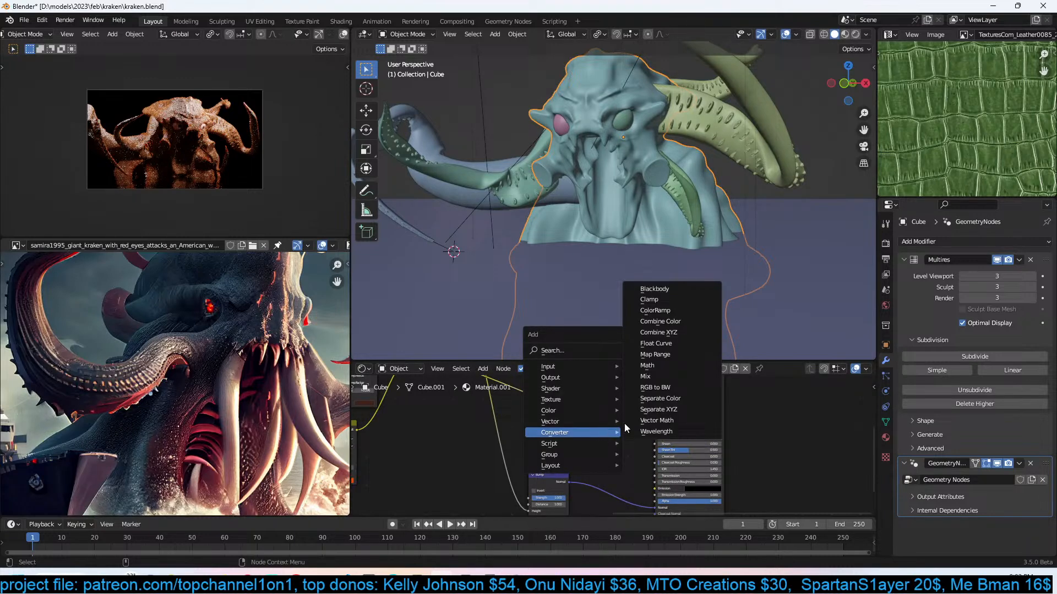
left_click(673, 366)
key("ctrl+s")
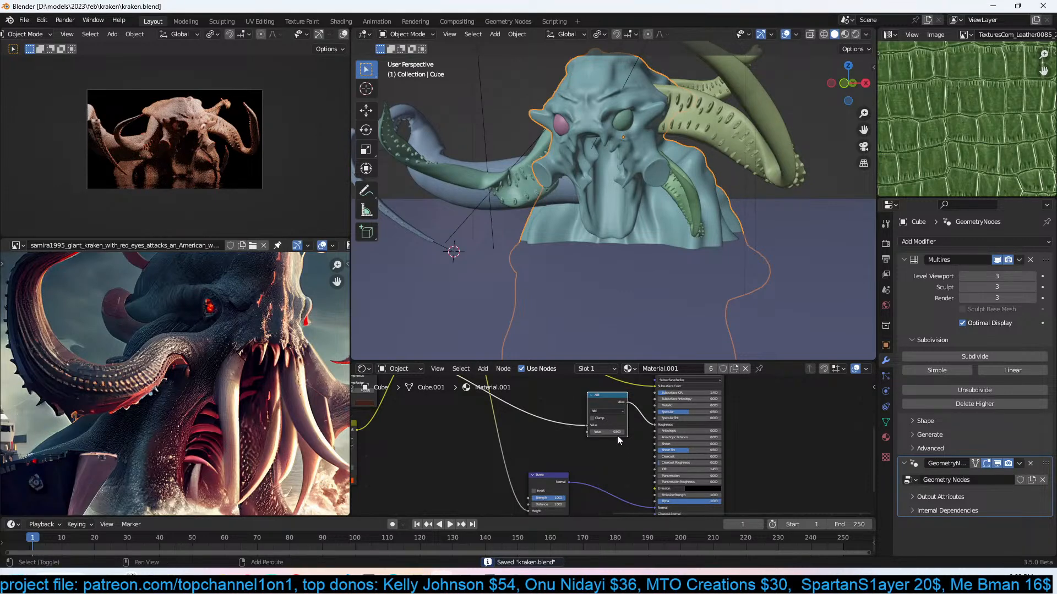
Select the camera in camera view and make the render square by setting Resolution Y to 1920 px.
key("Home")
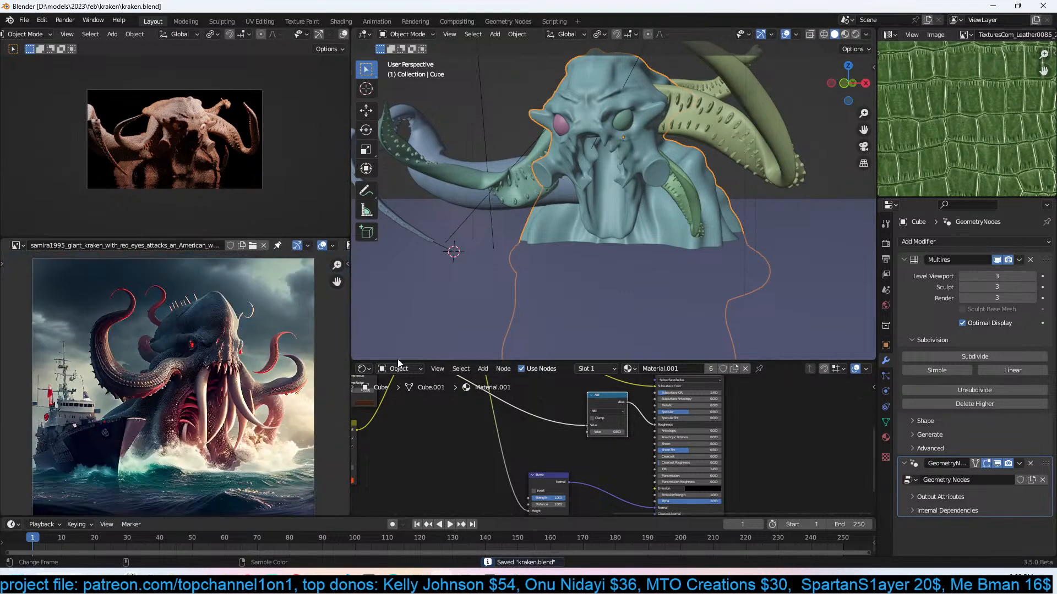
middle_click_drag(609, 276, 655, 262)
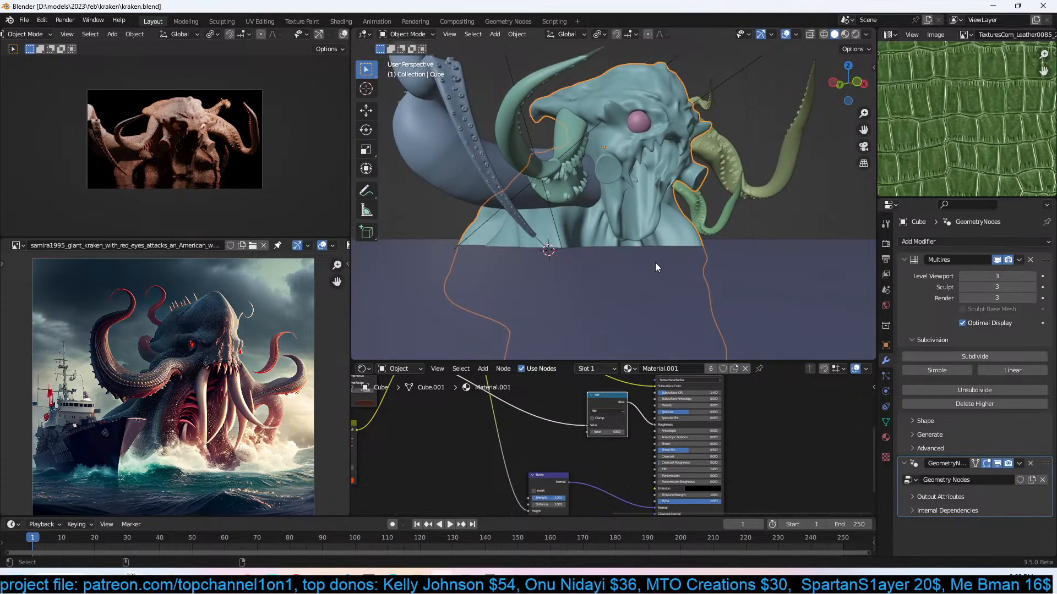
key("KP_0")
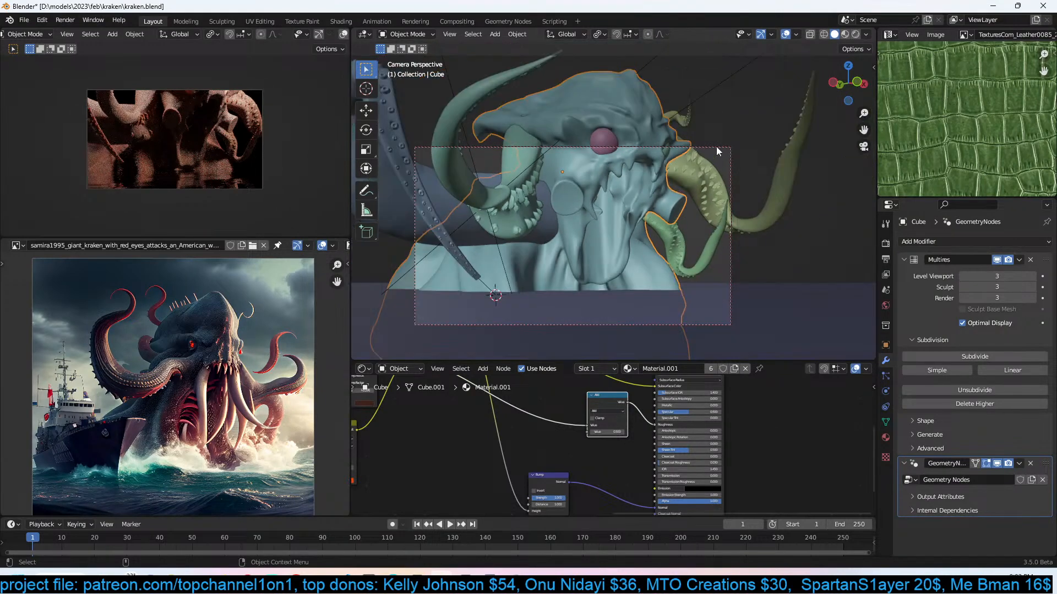
left_click(715, 146)
left_click(884, 262)
left_click(1000, 267)
type("1920")
key("Return")
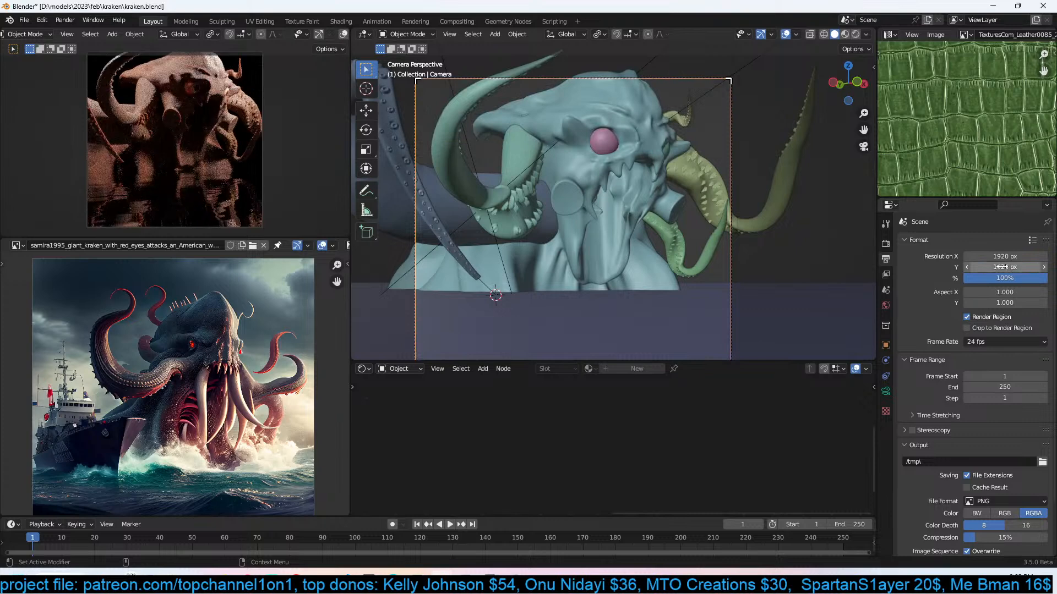
Set the camera's focal length to 30 mm, move it along its local Z closer to the kraken, and save.
scroll(576, 155, "down", 2)
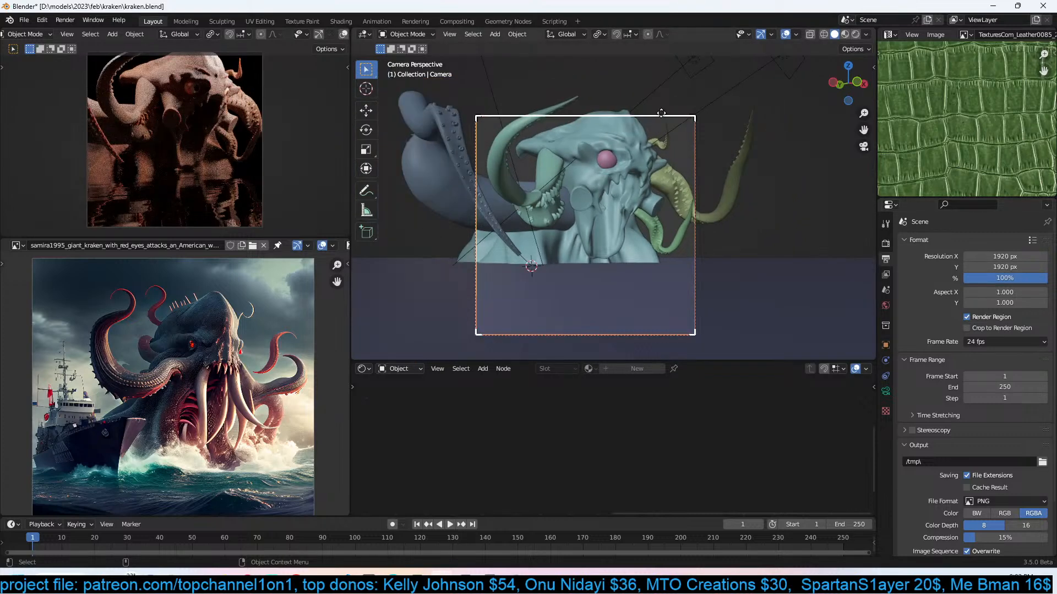
left_click(885, 392)
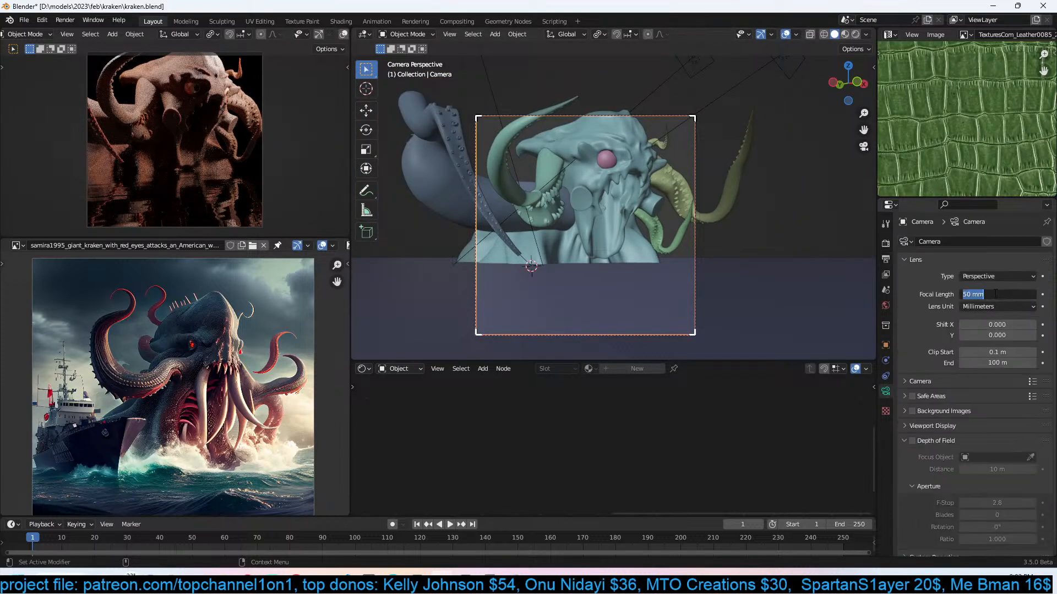
left_click_drag(995, 294, 974, 294)
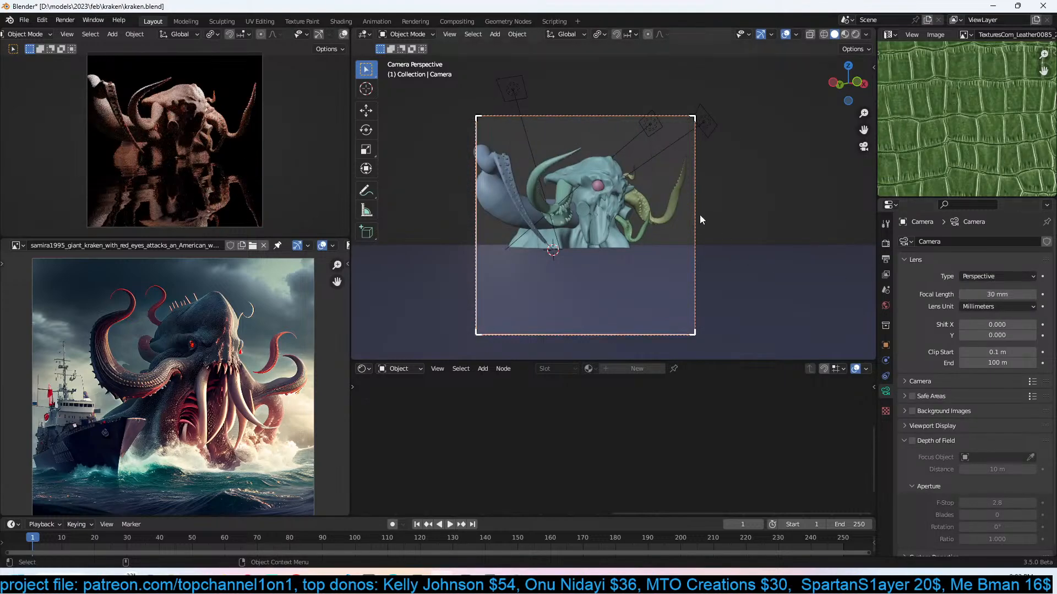
key("g")
key("z")
key("z")
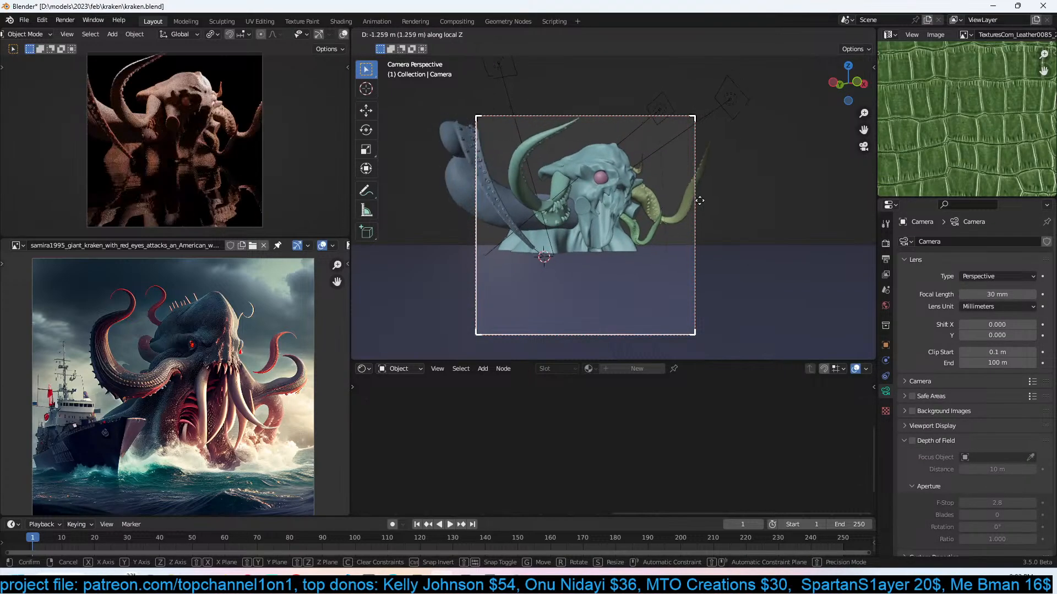
left_click(701, 202)
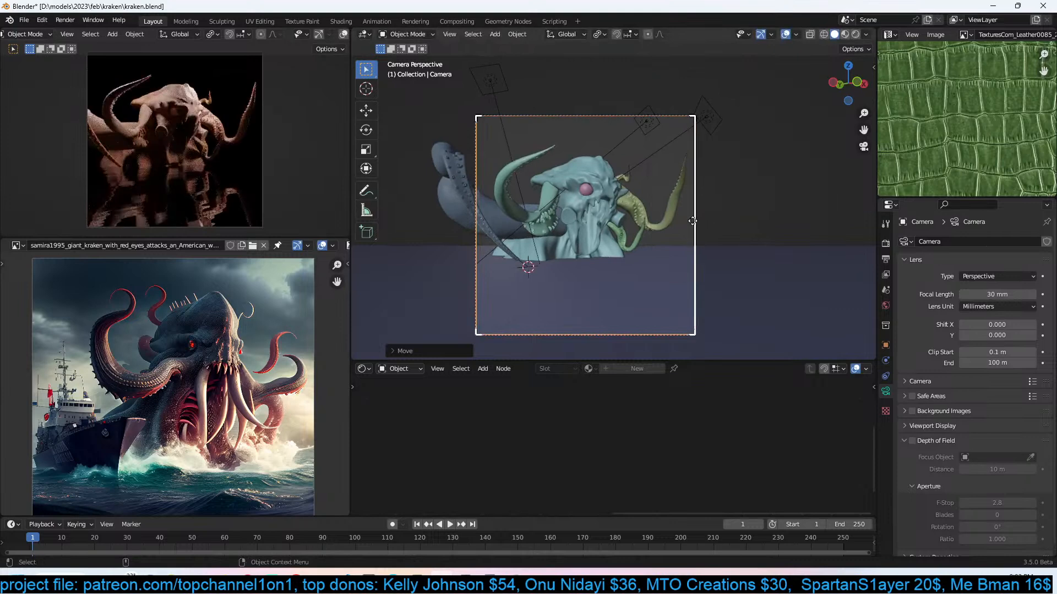
scroll(688, 221, "up", 5)
key("ctrl+s")
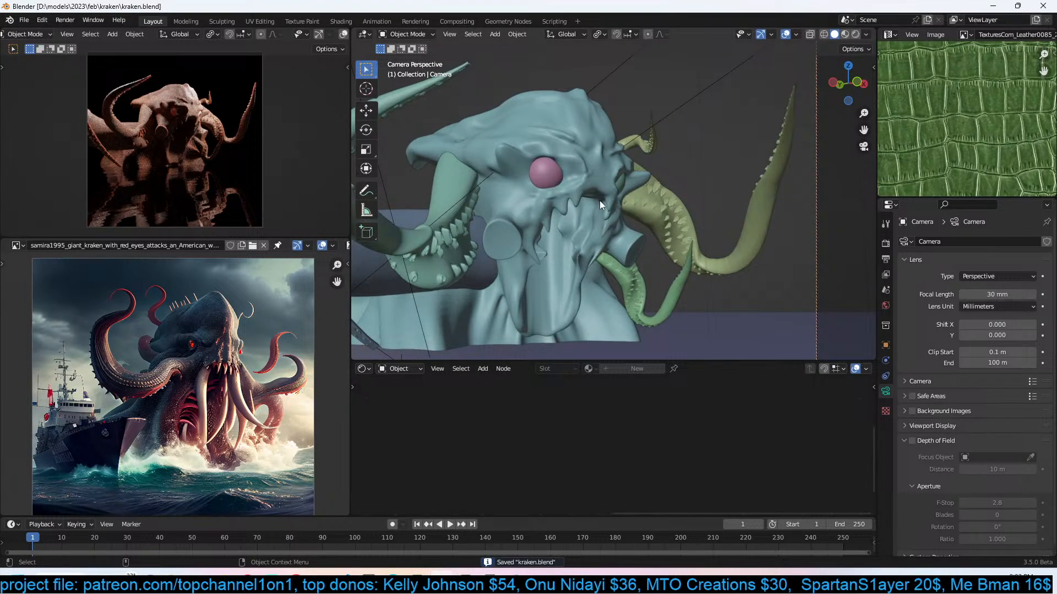
Add a plane at the 3D cursor and give it an Ocean modifier to form a wavy sea around the kraken.
scroll(603, 201, "down", 2)
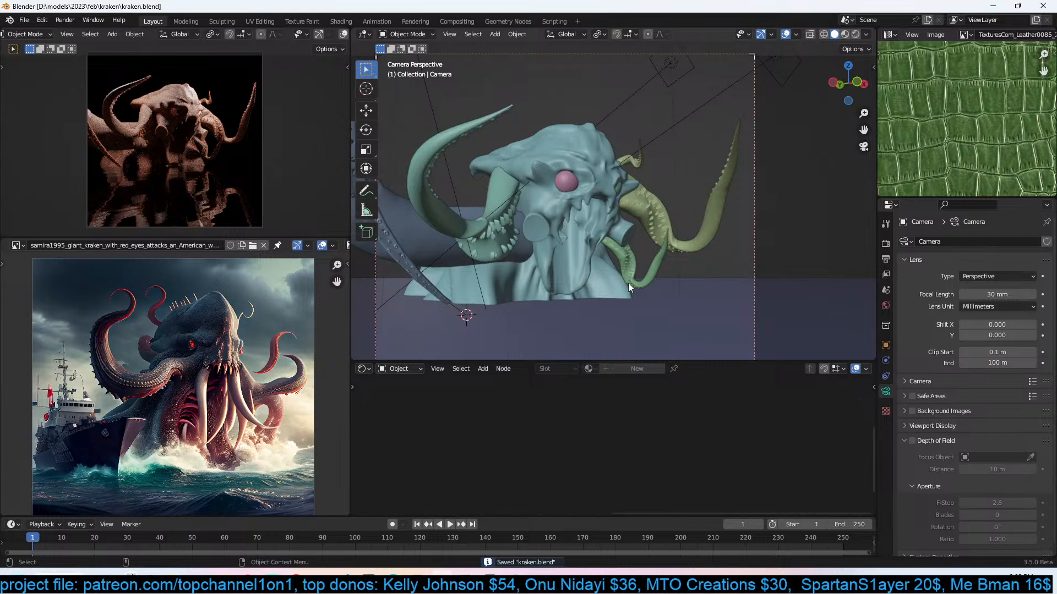
key("shift+a")
mouse_move(672, 288)
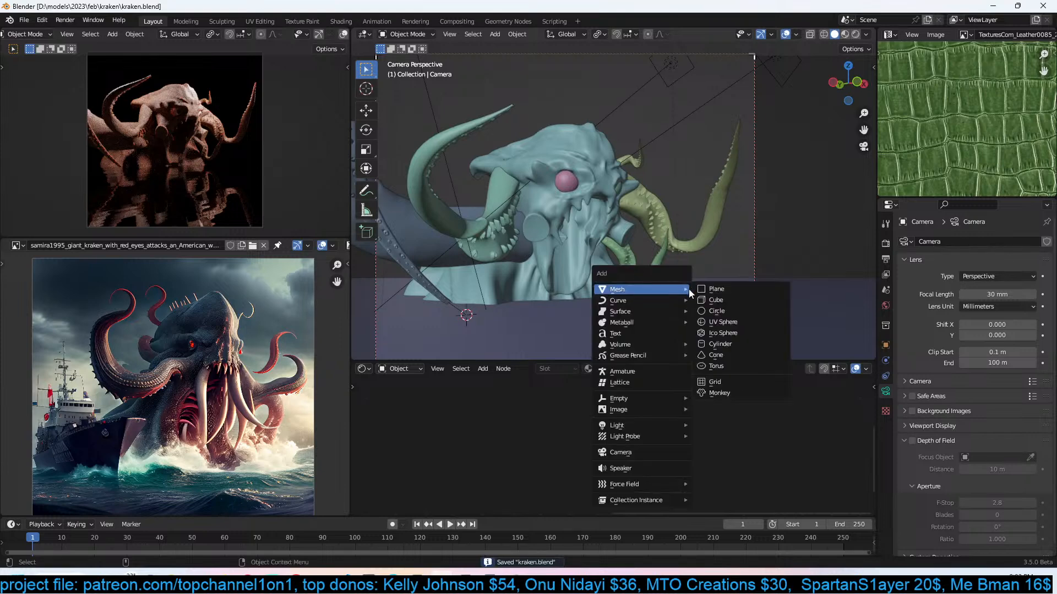
left_click(710, 290)
left_click(886, 360)
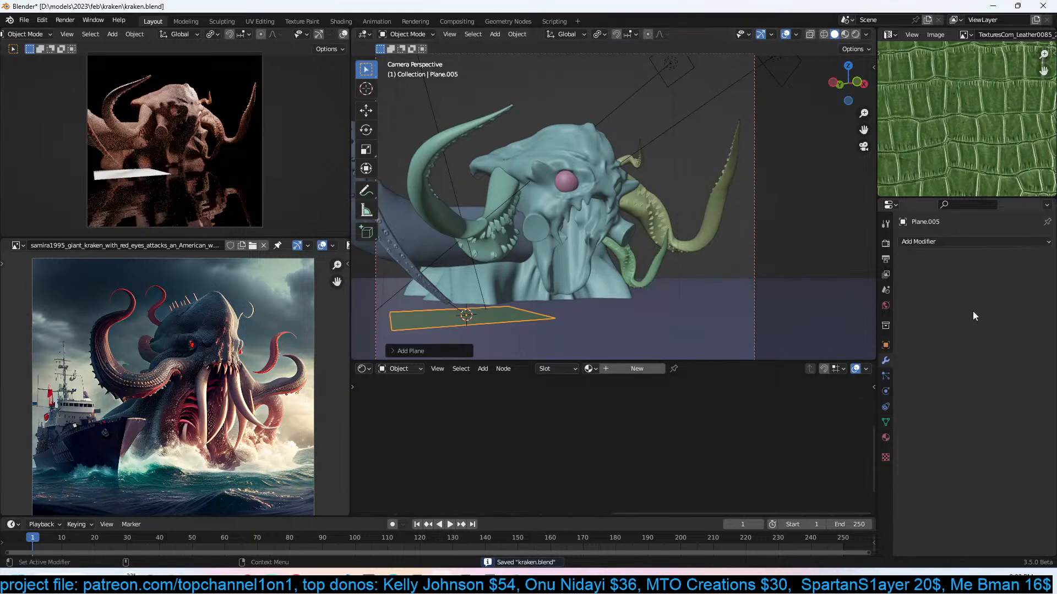
left_click(1002, 241)
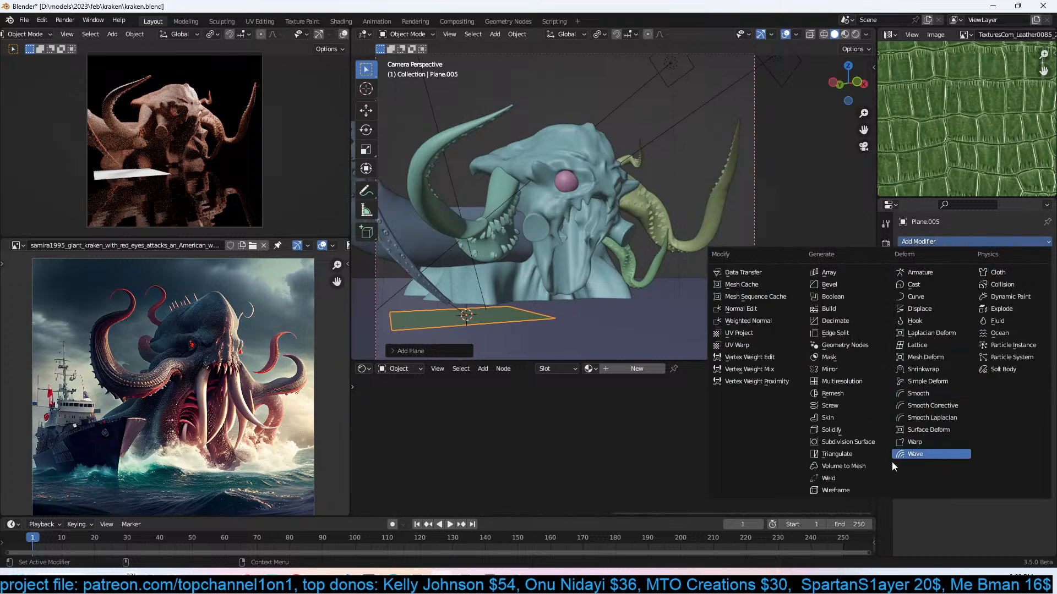
left_click(1015, 333)
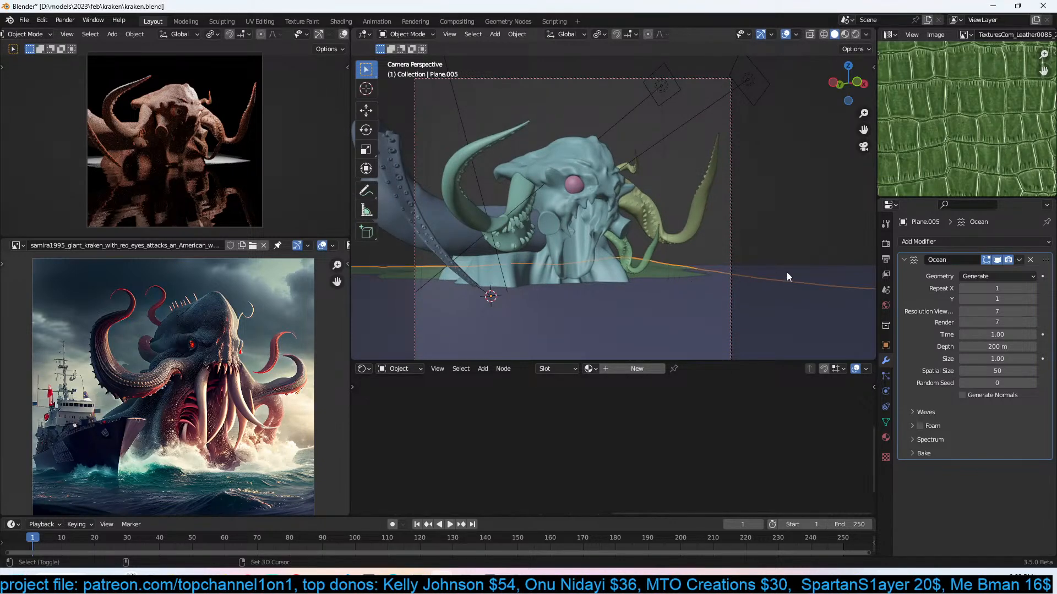
key("x")
key("Escape")
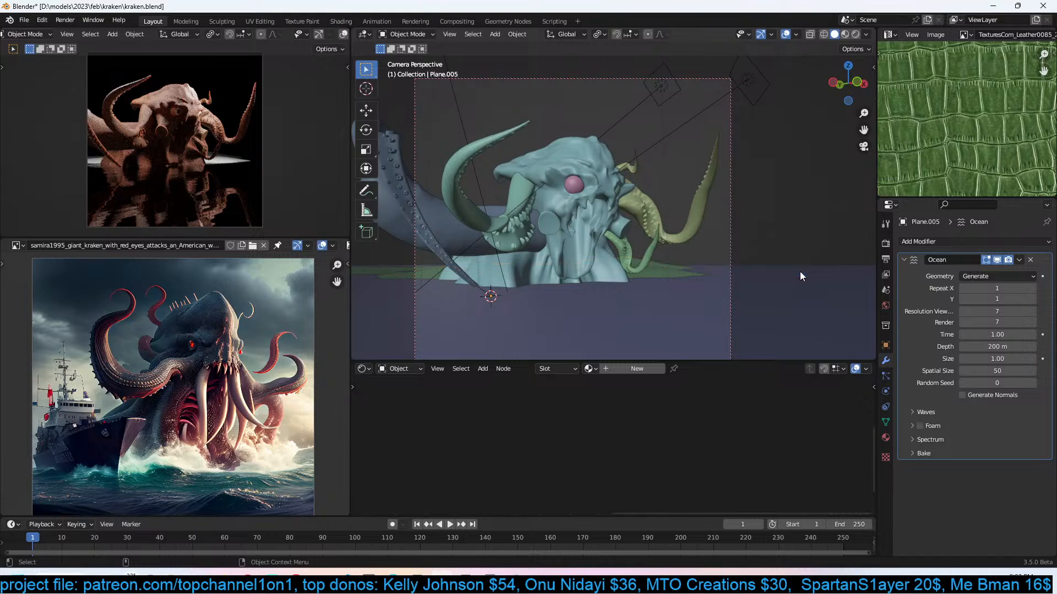
middle_click_drag(802, 279, 764, 315)
scroll(764, 315, "down", 5)
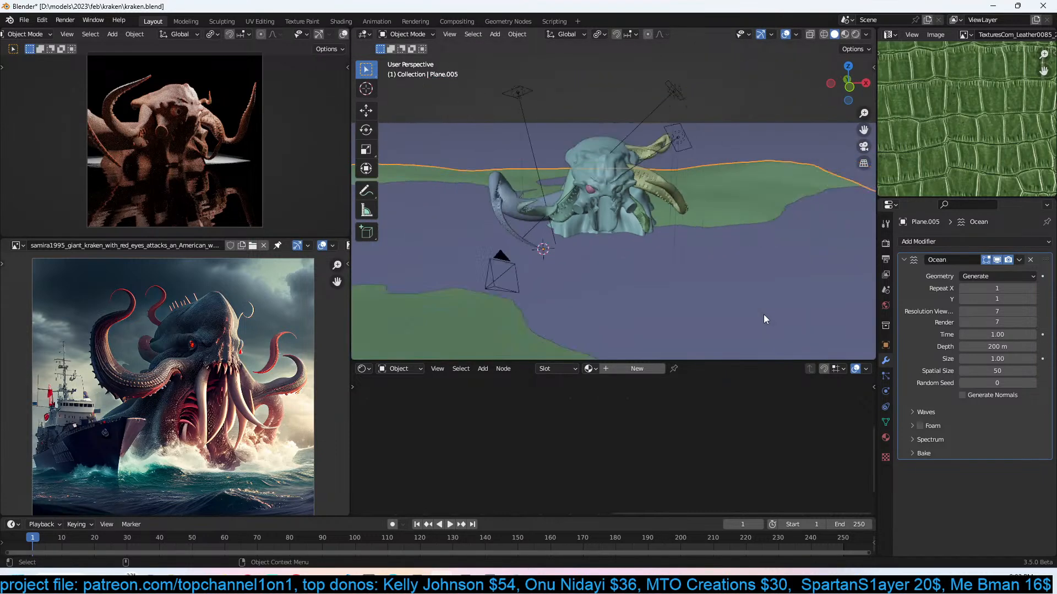
Delete the flat ground plane that overlaps the waves and select the ocean surface.
left_click(810, 157)
key("x")
left_click(755, 158)
left_click(740, 277)
scroll(741, 277, "down", 2)
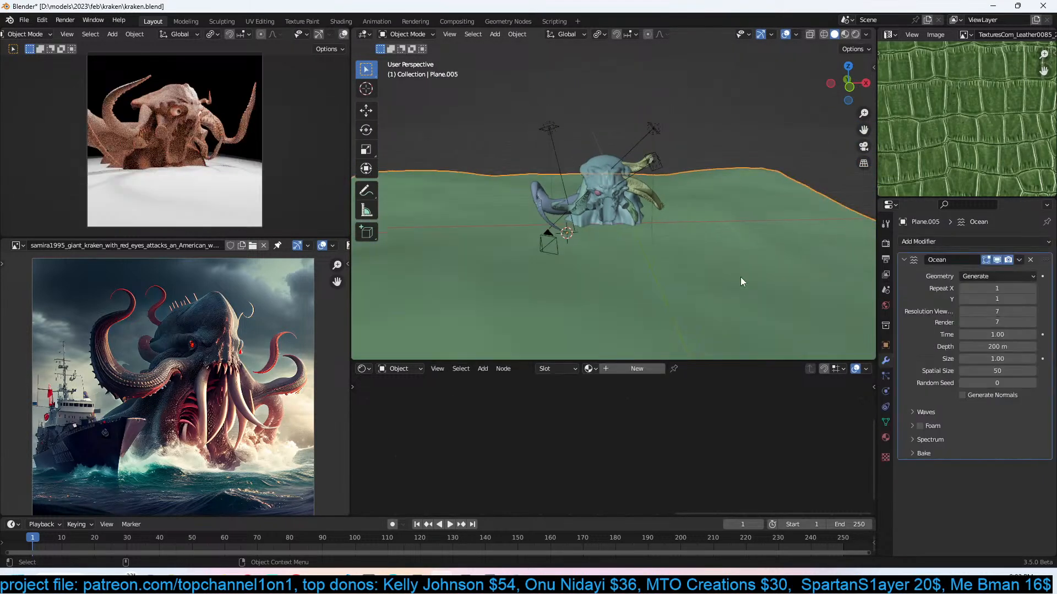
Reposition the ocean from the top view so that it extends around the kraken on all sides.
key("g")
key("KP_7")
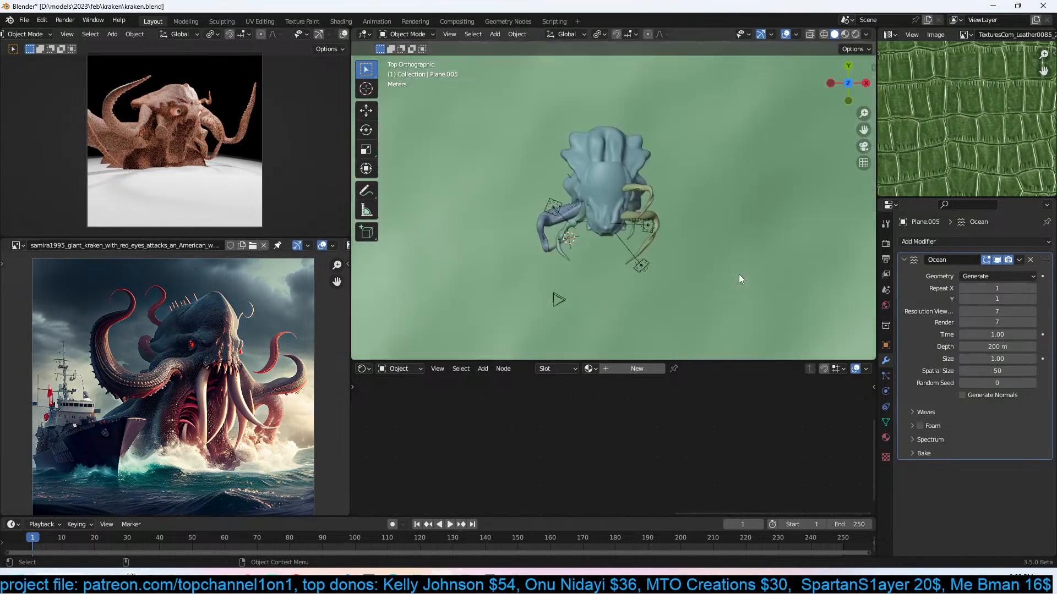
scroll(739, 274, "down", 6)
left_click(760, 257)
key("s")
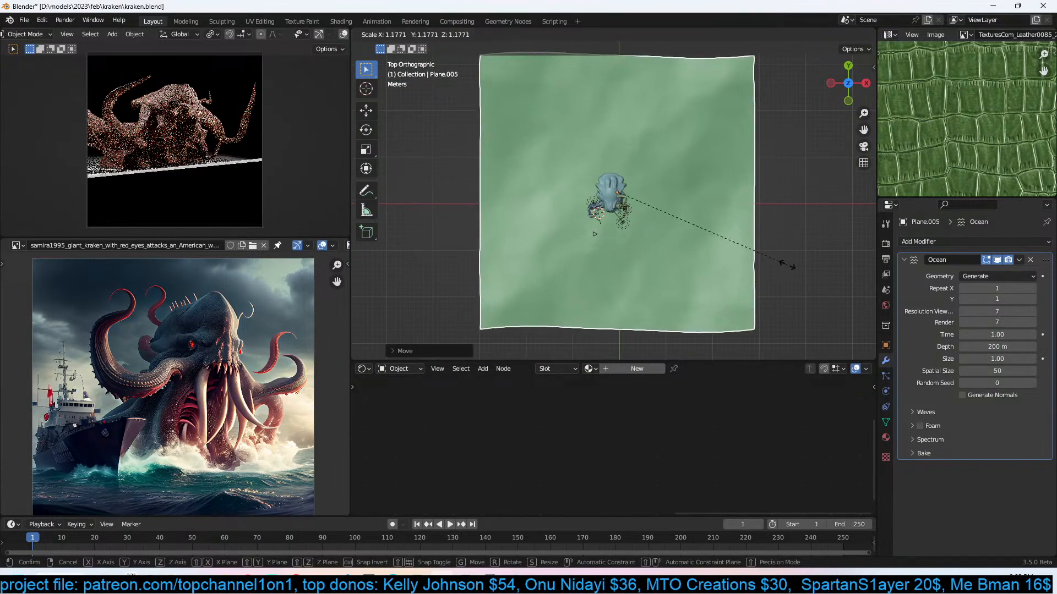
left_click(751, 270)
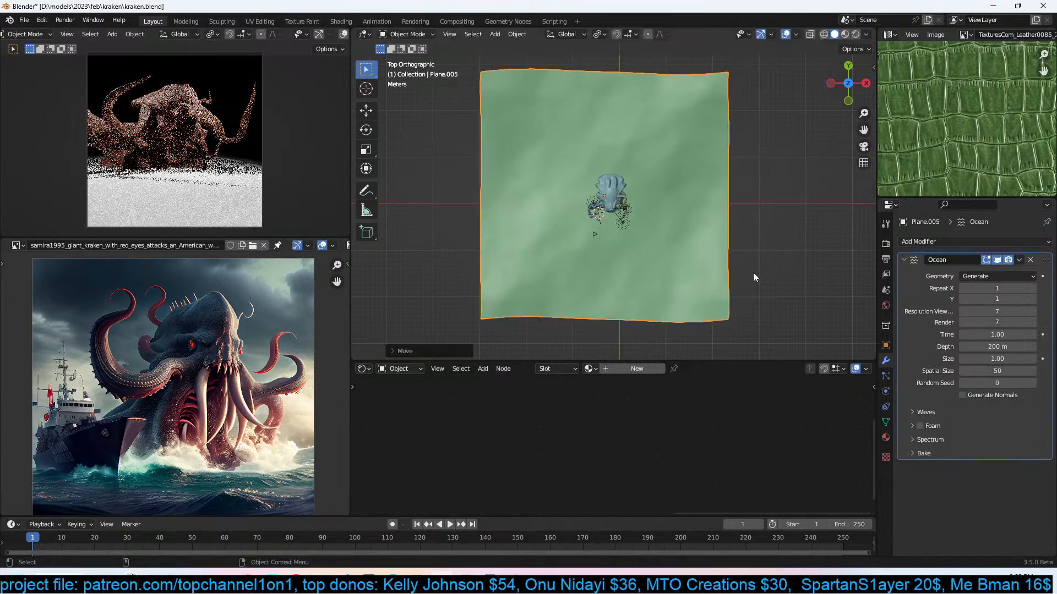
Set both the viewport and render resolution of the Ocean modifier to 12.
middle_click_drag(733, 250, 717, 212)
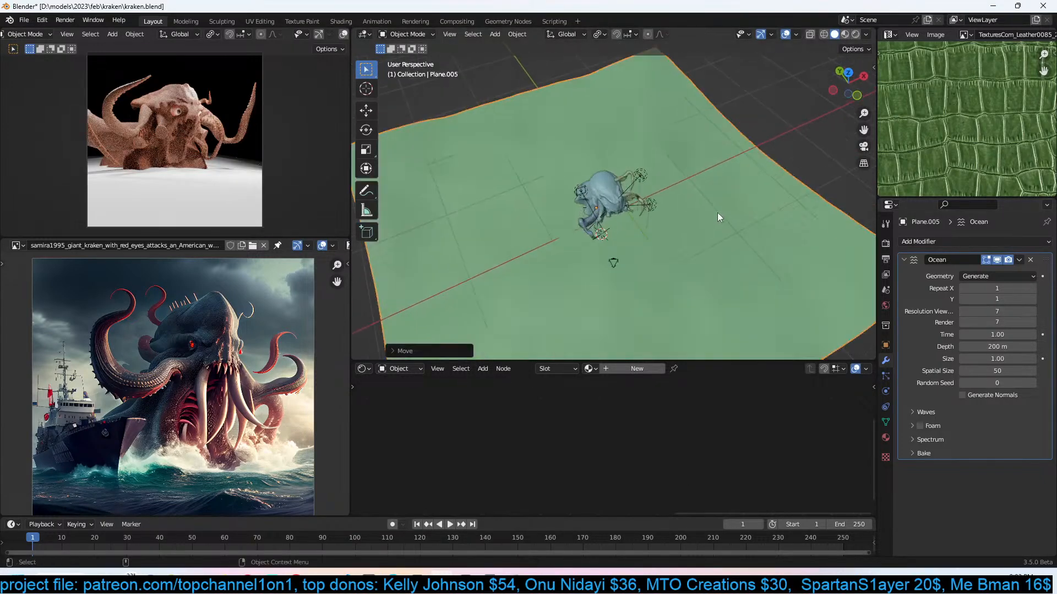
left_click_drag(996, 312, 996, 323)
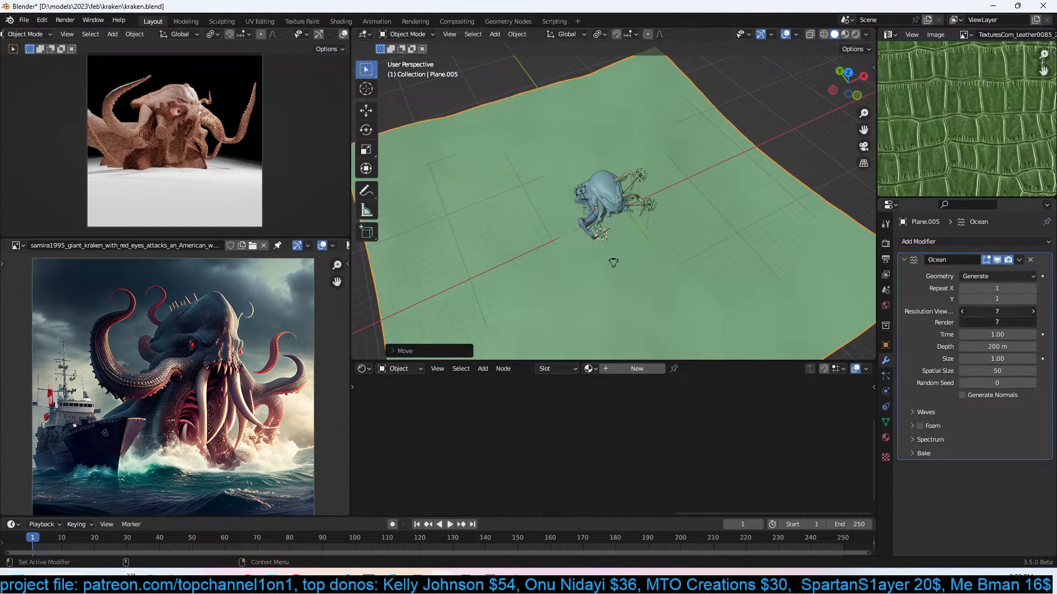
type("12")
key("Return")
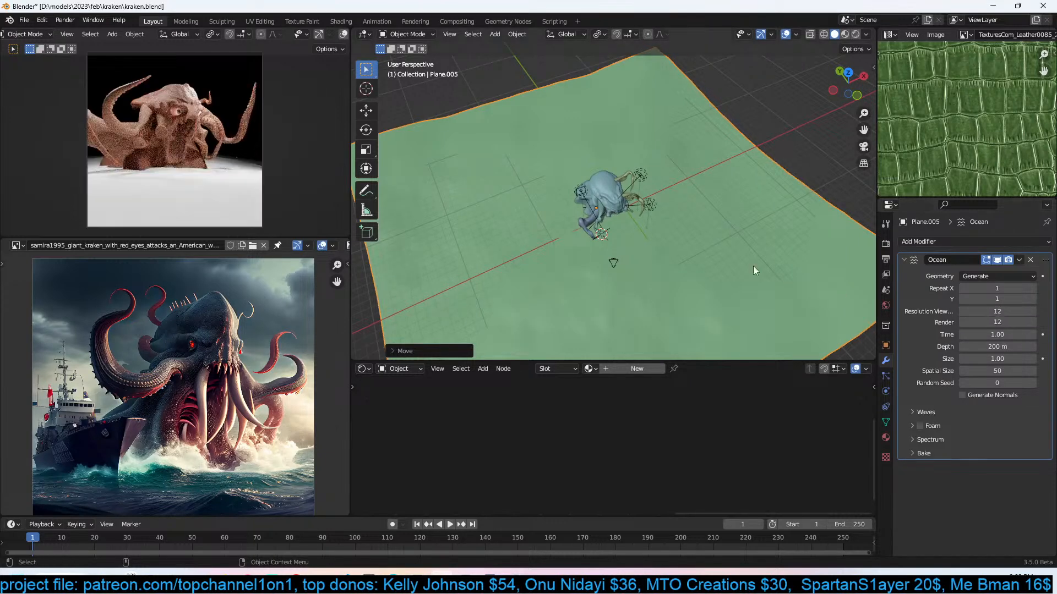
Set the Ocean modifier's Size to 0.93 and its wave Scale to 3.1.
middle_click_drag(753, 266, 745, 184)
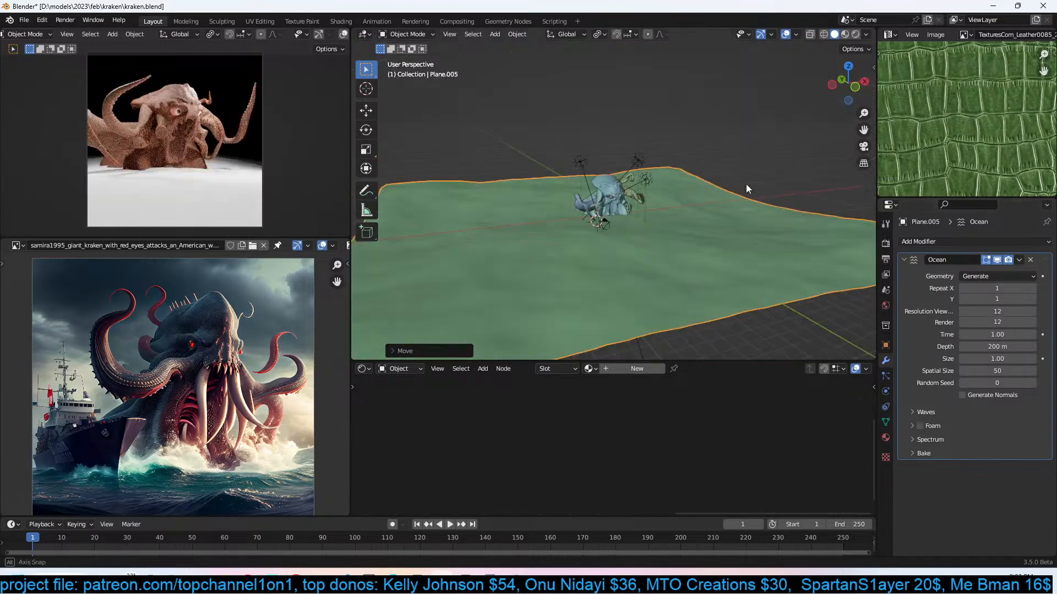
left_click(936, 413)
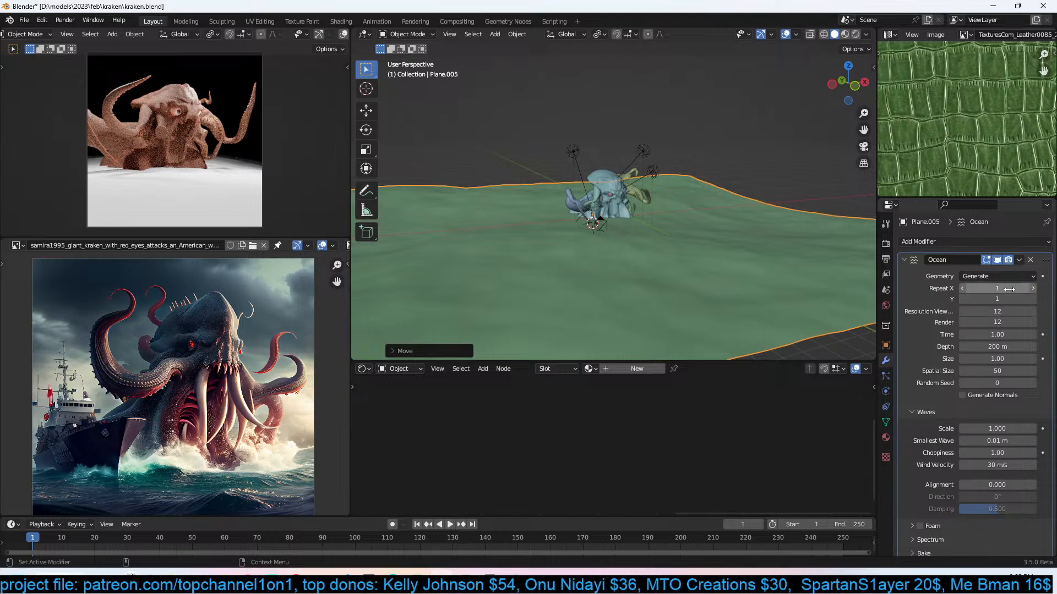
left_click_drag(1003, 359, 991, 359)
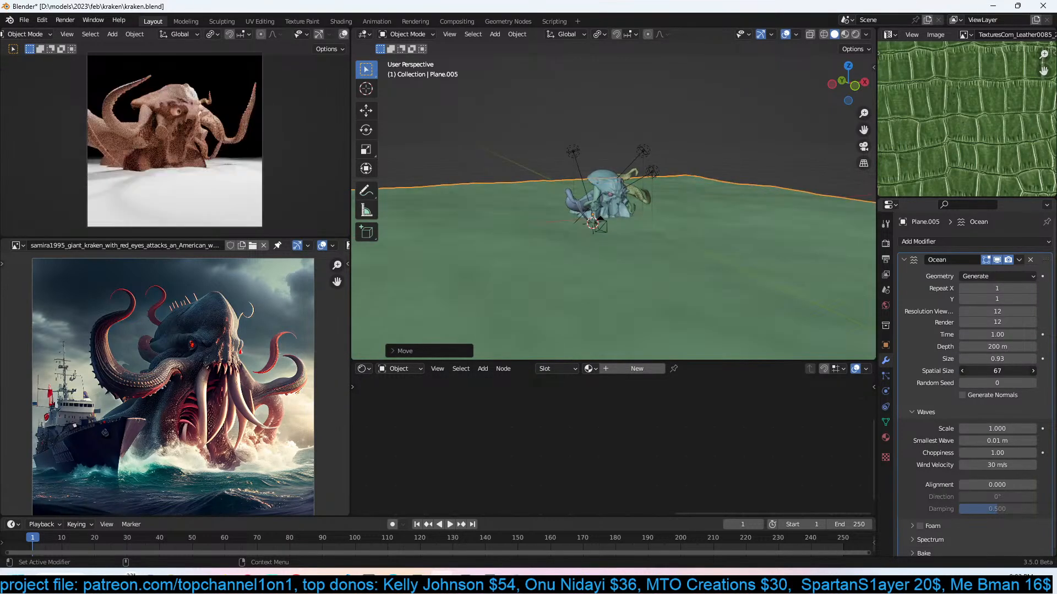
key("ctrl+z")
left_click_drag(1002, 429, 1017, 430)
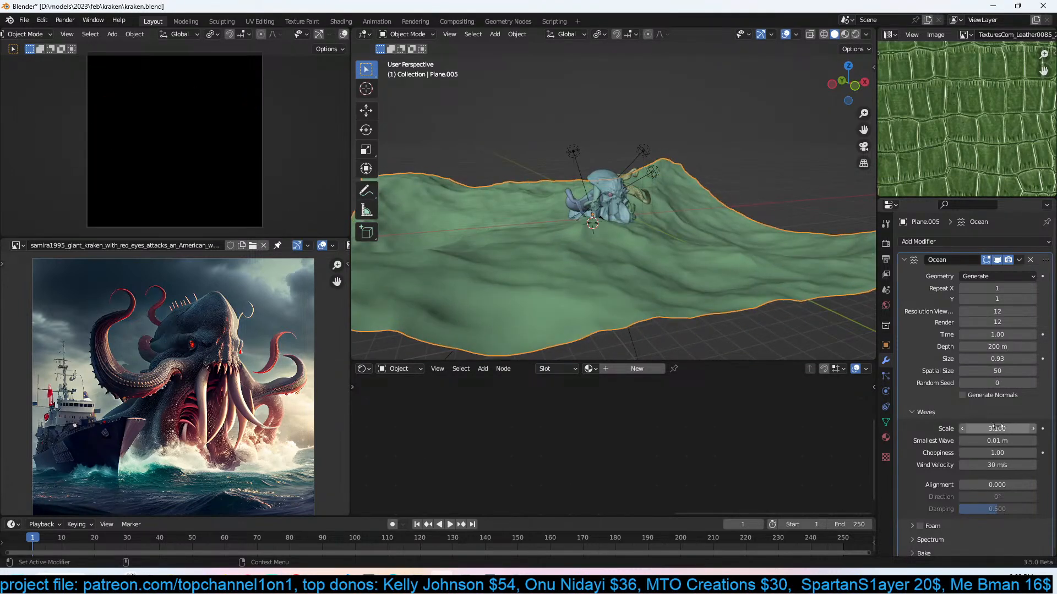
Lower the ocean along global Z and shift it about 8 m along X from the top view.
key("s")
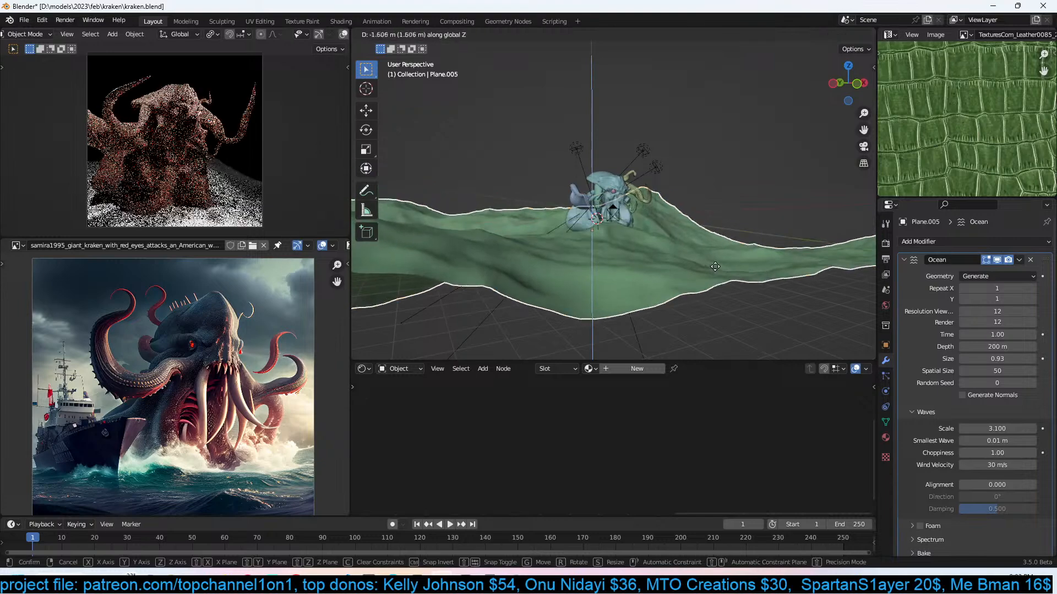
left_click(727, 252)
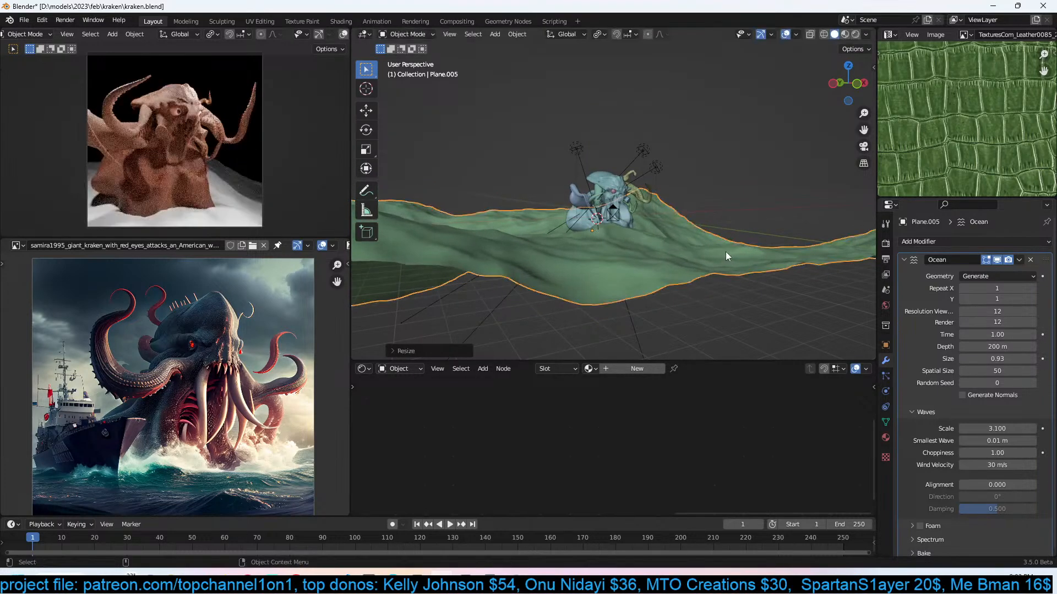
key("KP_7")
key("g")
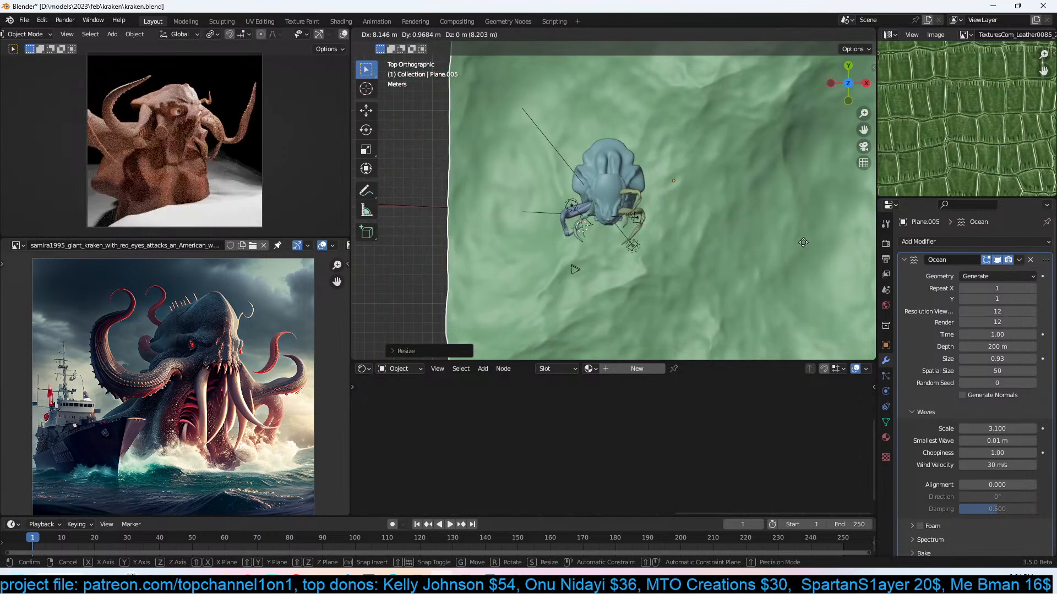
left_click(804, 242)
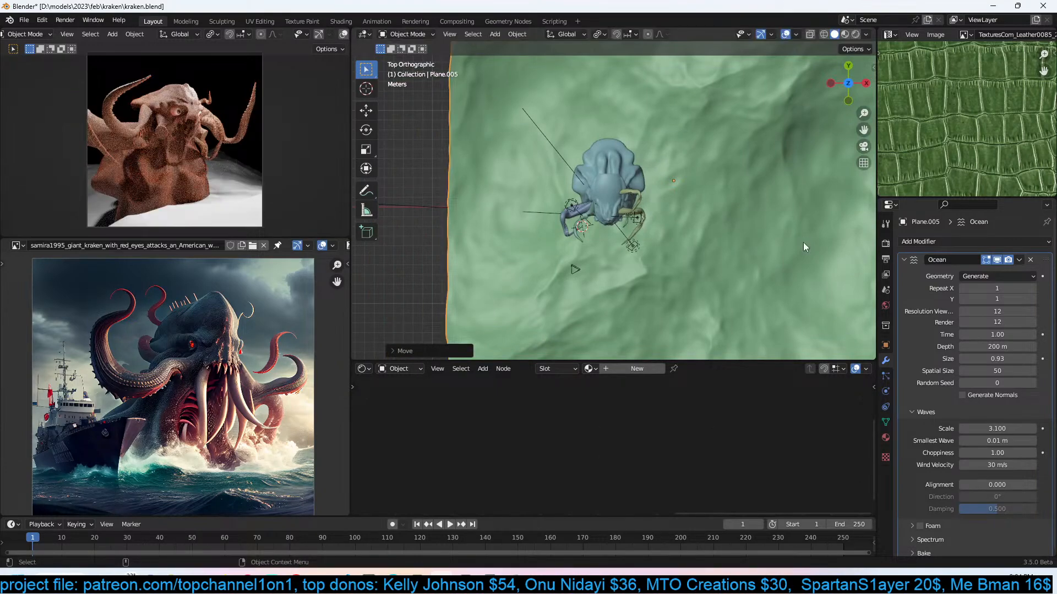
Tile the ocean by setting the modifier's Repeat X and Repeat Y to 2.
left_click(1033, 289)
scroll(820, 259, "down", 5)
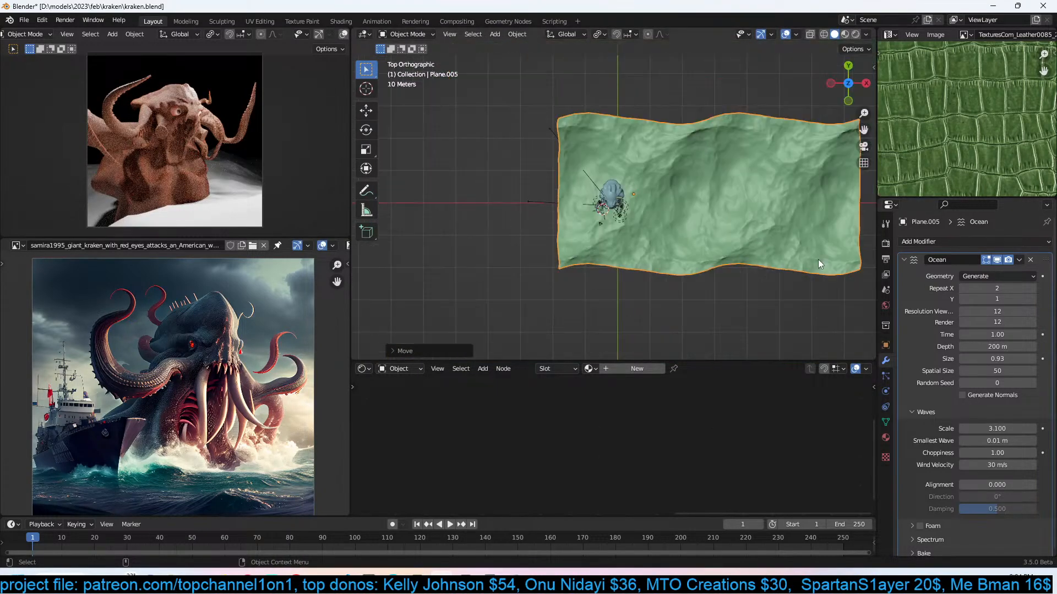
left_click(1033, 299)
middle_click_drag(728, 252, 777, 188)
Rotate the ocean freely and move it in camera view so a wave slopes across the kraken's base.
key("KP_0")
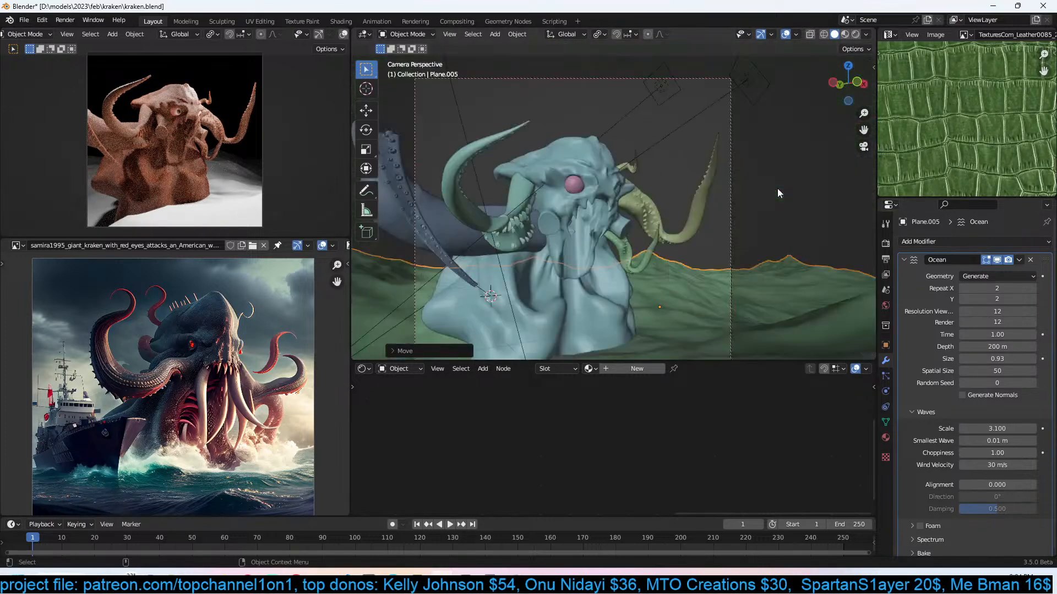
scroll(769, 202, "down", 3)
key("r")
key("r")
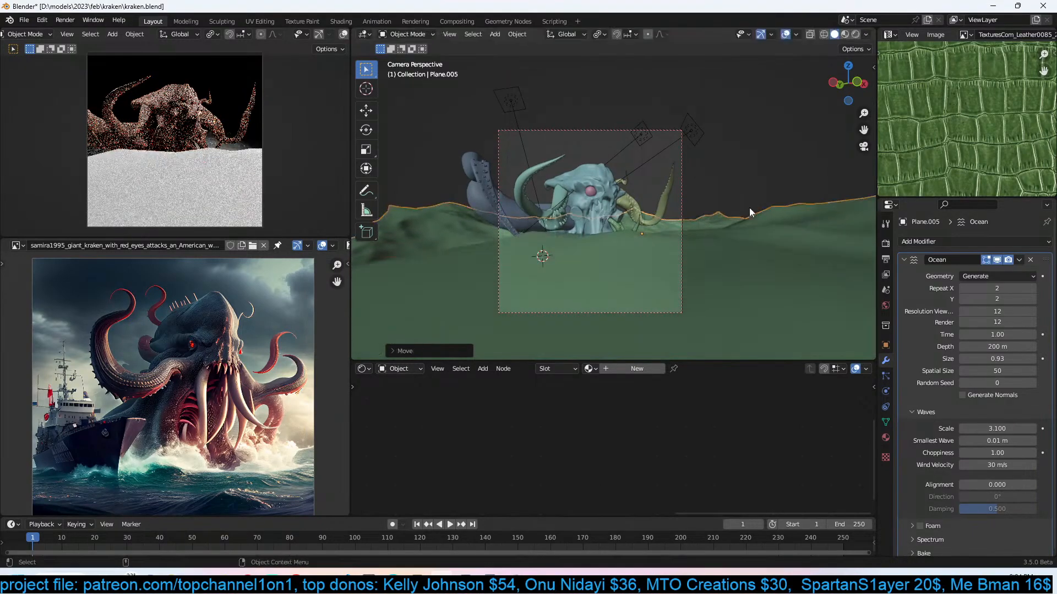
key("r")
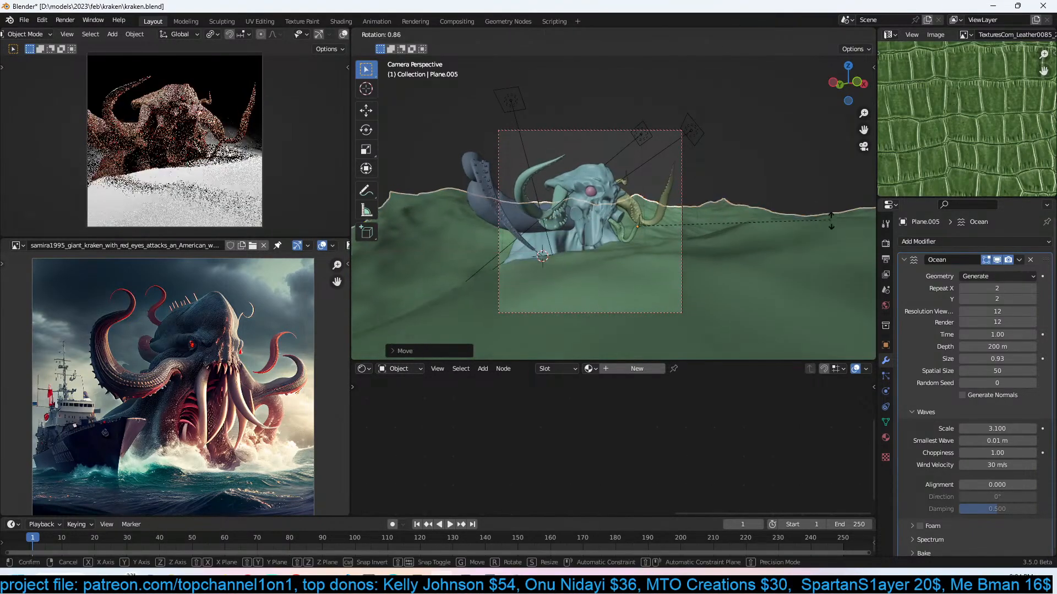
left_click(834, 236)
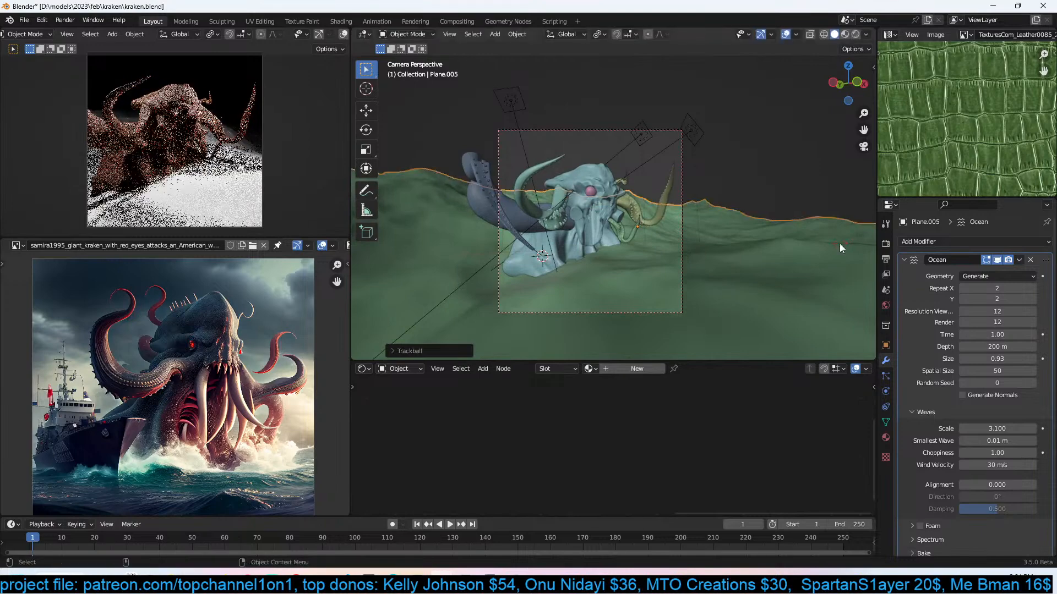
key("g")
left_click(830, 236)
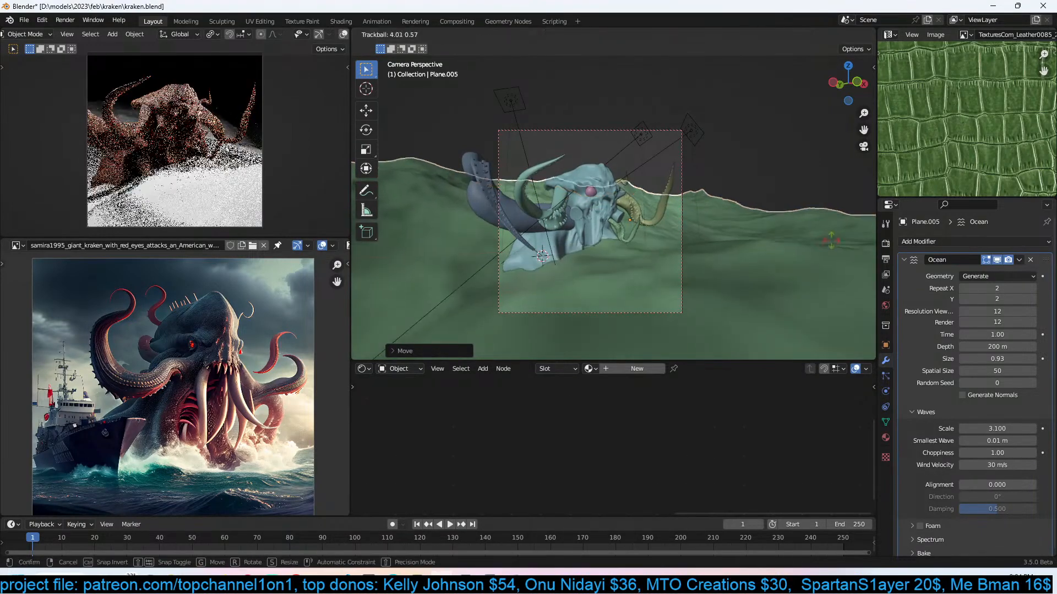
Turn on viewport denoising, fine-tune the ocean's rotation, and save the file.
left_click(886, 244)
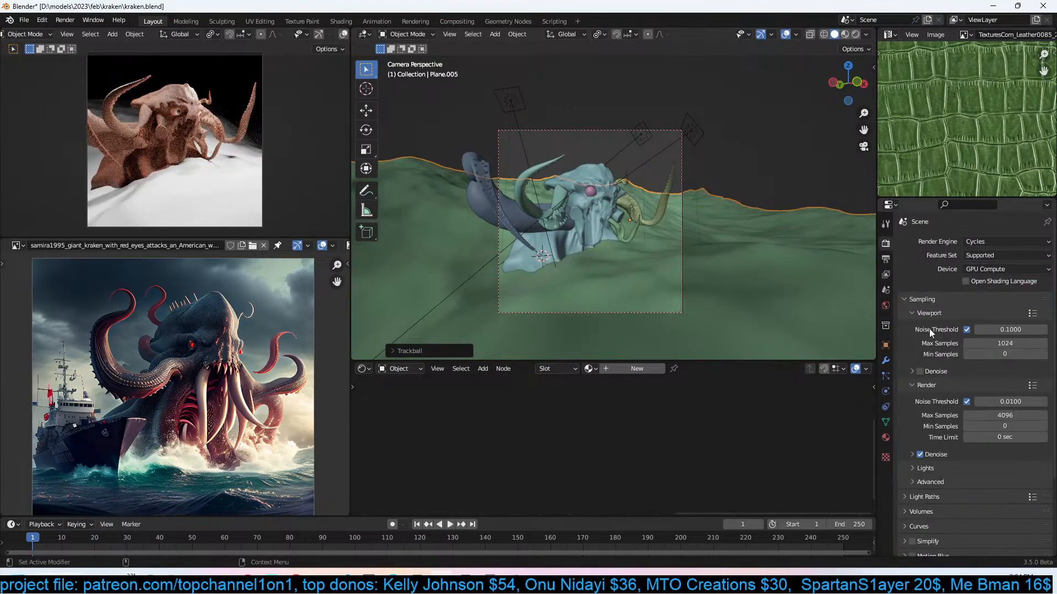
left_click(921, 372)
key("r")
left_click(795, 241)
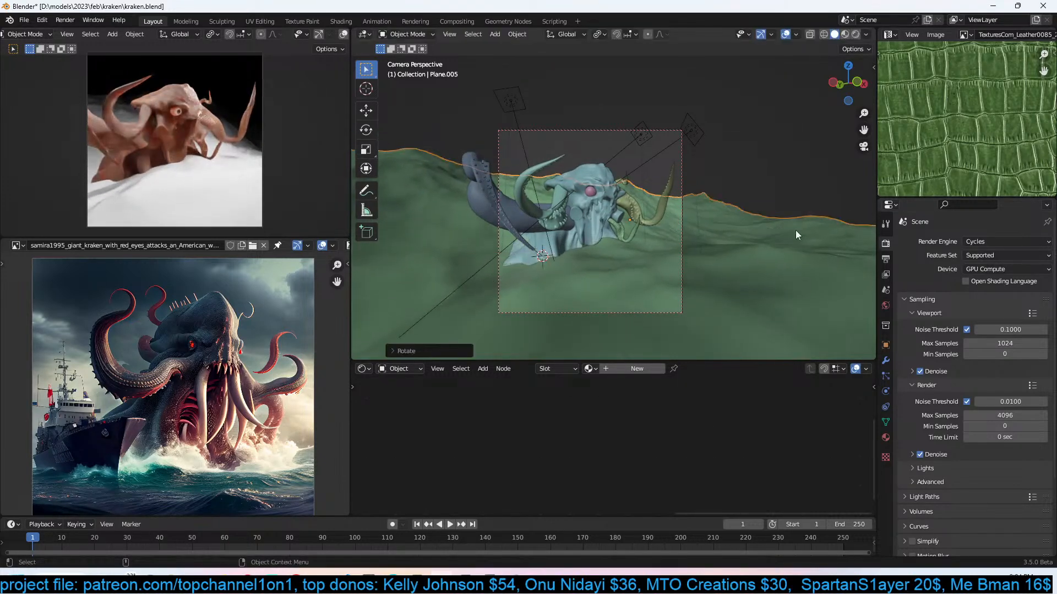
key("ctrl+s")
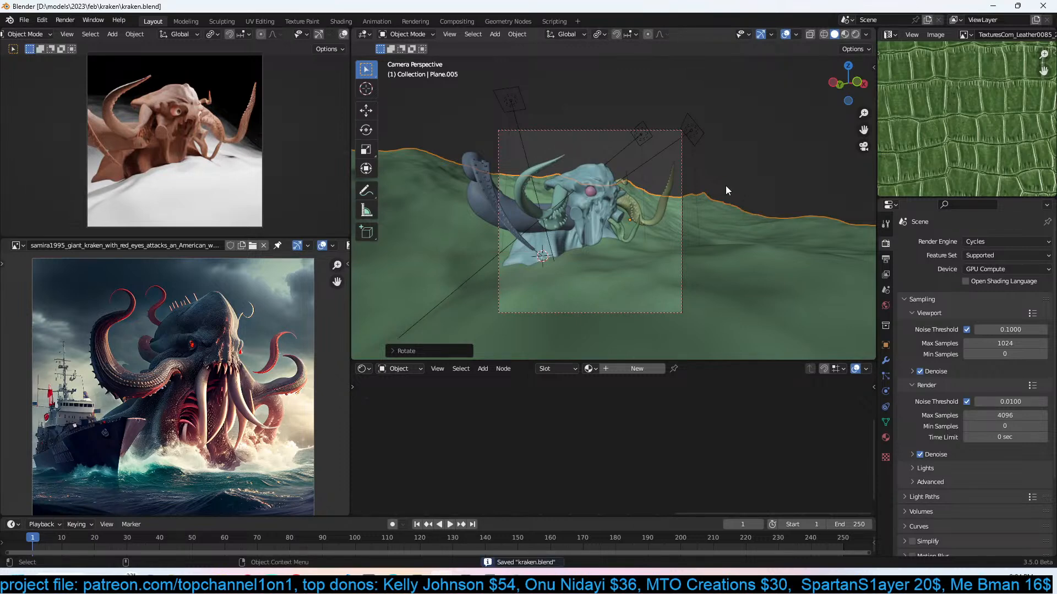
Select the upward-curling tentacle beside the kraken's head and isolate it in local view with material preview shading.
scroll(669, 223, "up", 3)
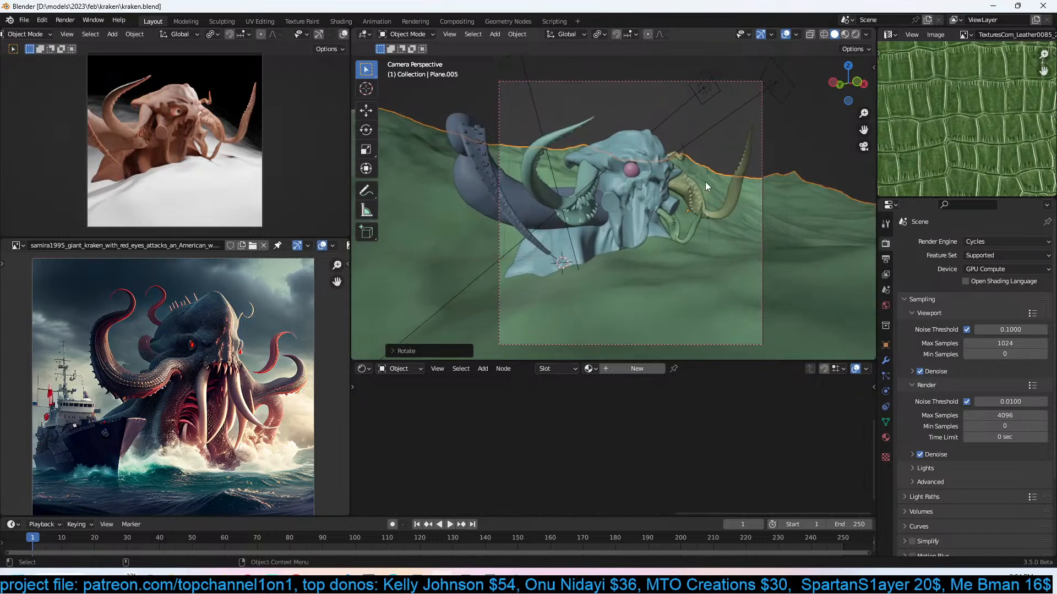
scroll(665, 241, "up", 3)
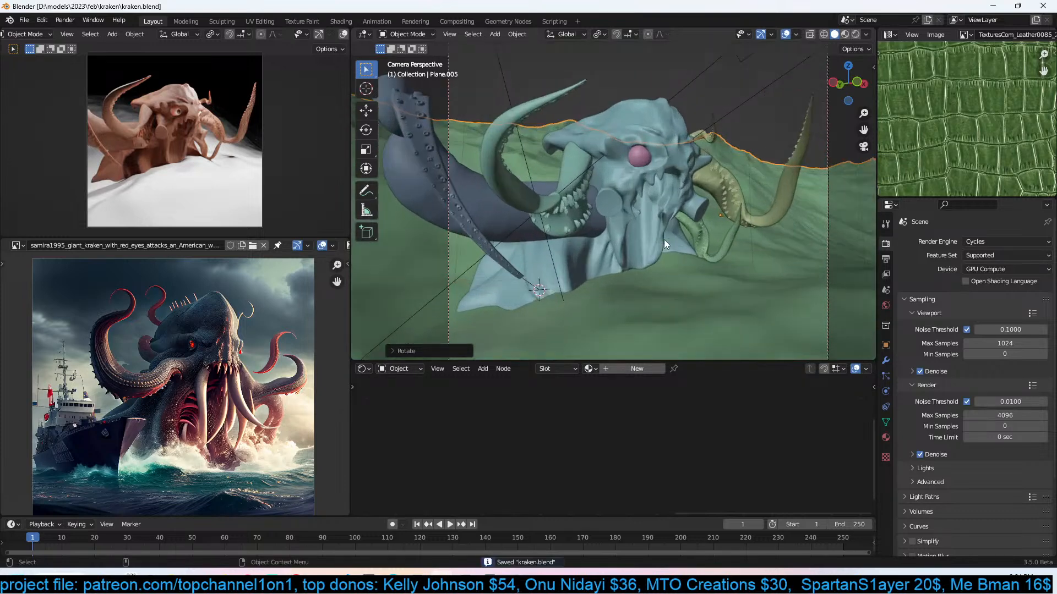
left_click(696, 208)
left_click(718, 201)
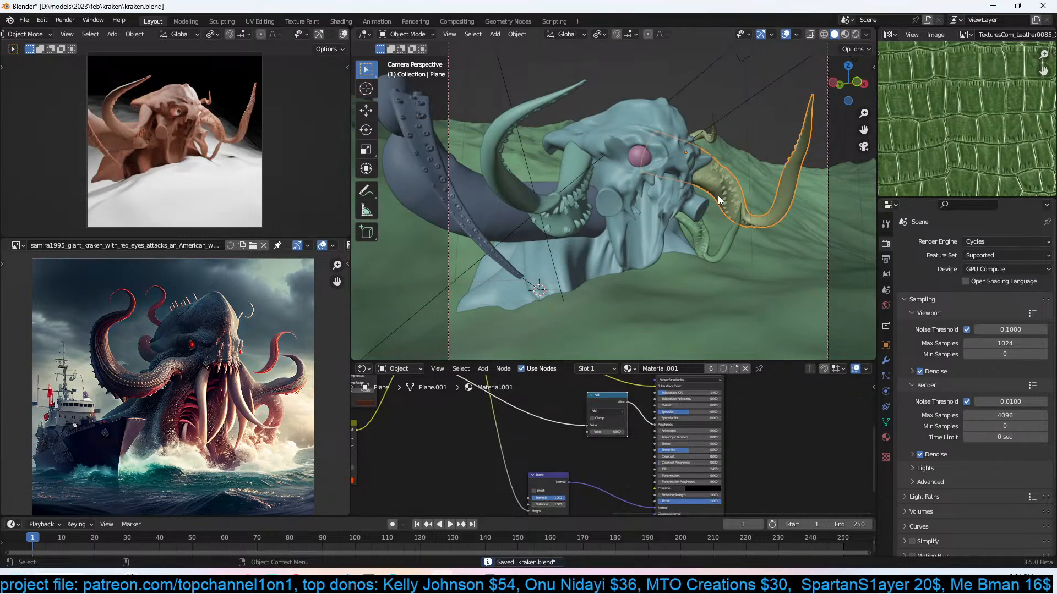
left_click(845, 34)
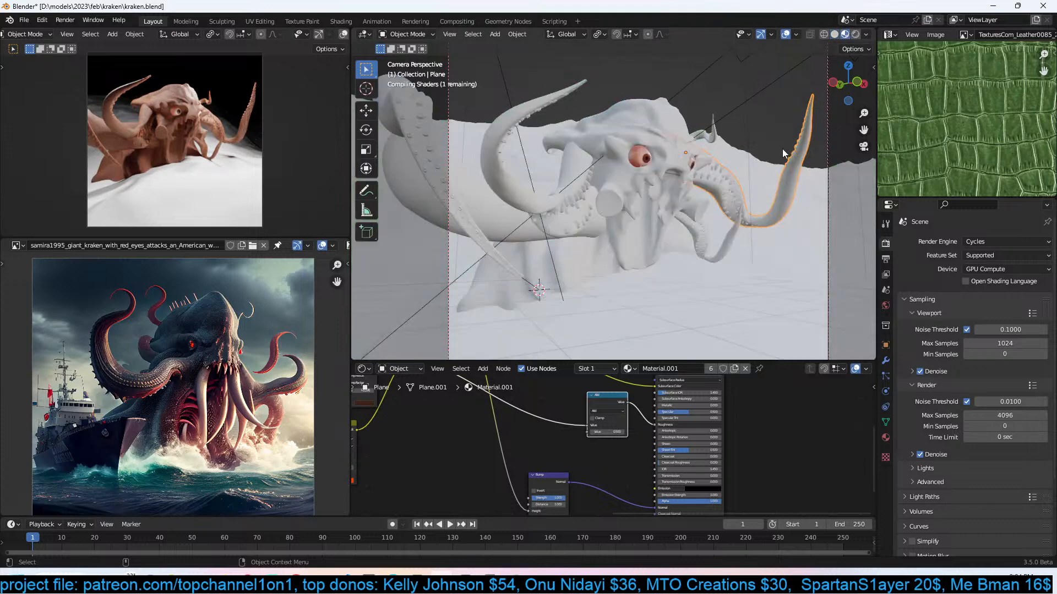
key("KP_Divide")
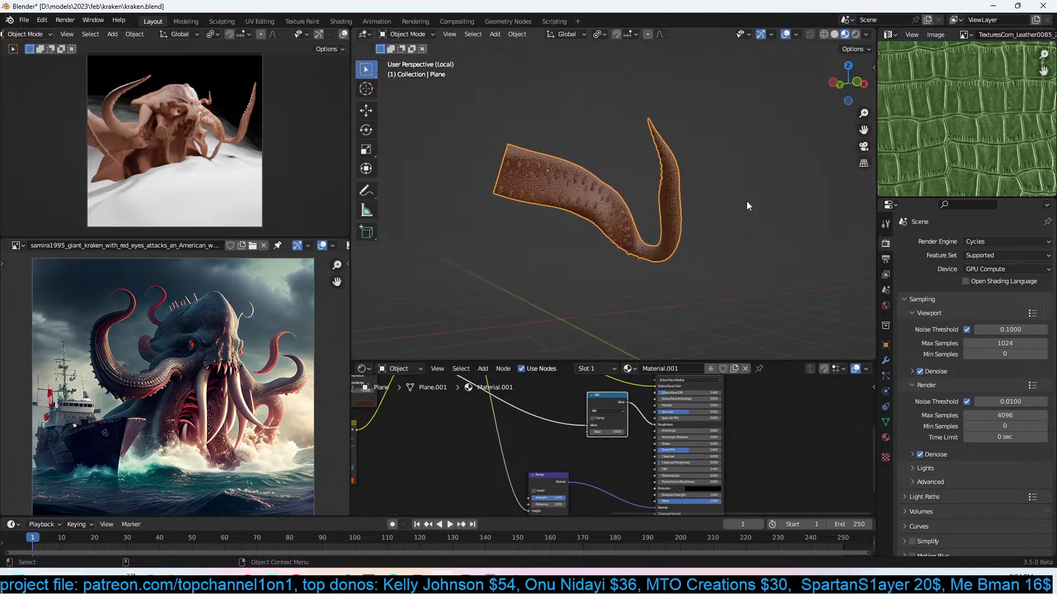
scroll(741, 211, "up", 4)
middle_click_drag(741, 212, 864, 328)
Edit the tentacle's mesh and select all vertices of its flat sucker side in the side view with X-ray on.
left_click(888, 362)
middle_click_drag(811, 309, 589, 222)
key("Tab")
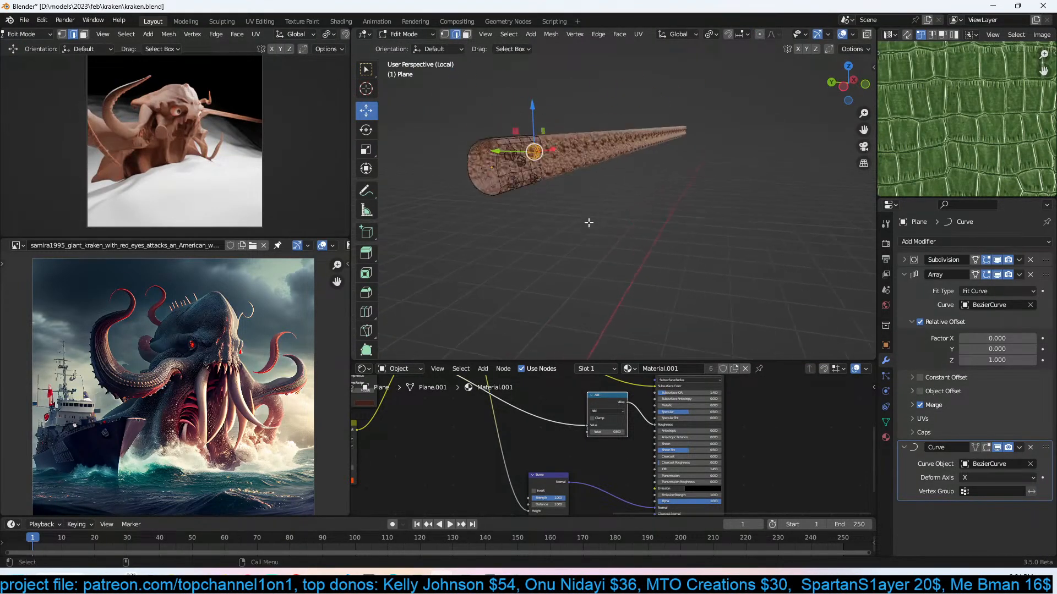
scroll(590, 223, "up", 1)
key("3")
middle_click_drag(473, 163, 544, 160)
key("KP_3")
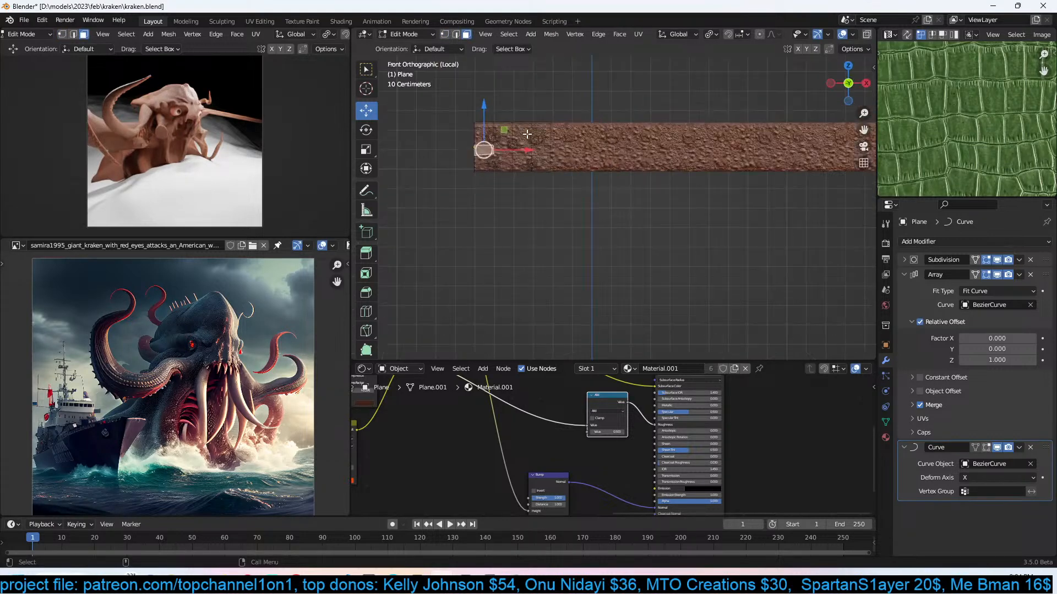
key("1")
key("alt+z")
scroll(639, 127, "up", 2)
middle_click_drag(647, 122, 637, 178, "shift")
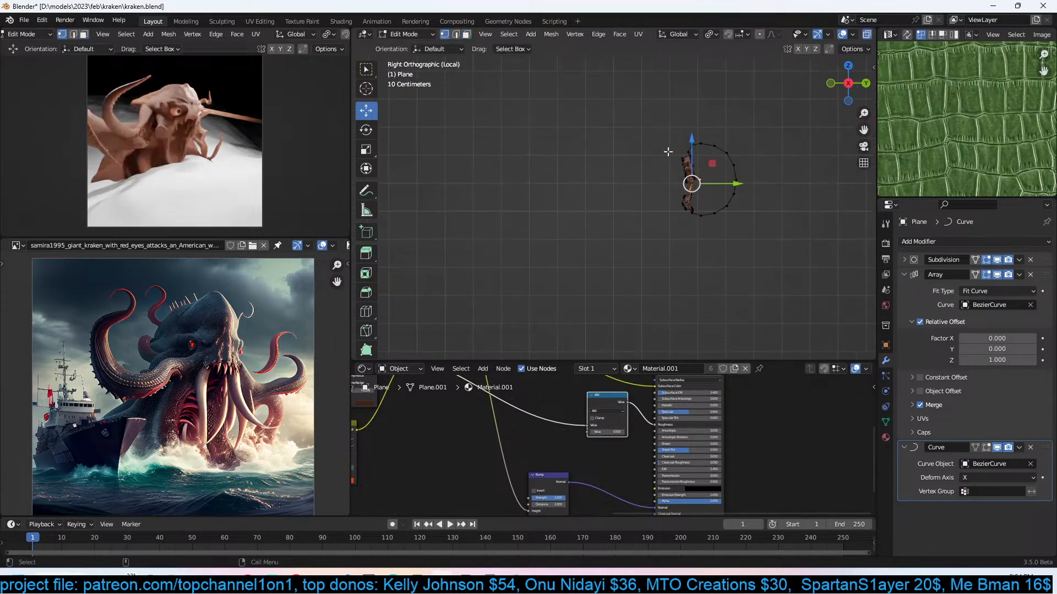
left_click_drag(682, 140, 712, 238)
middle_click_drag(734, 254, 720, 307)
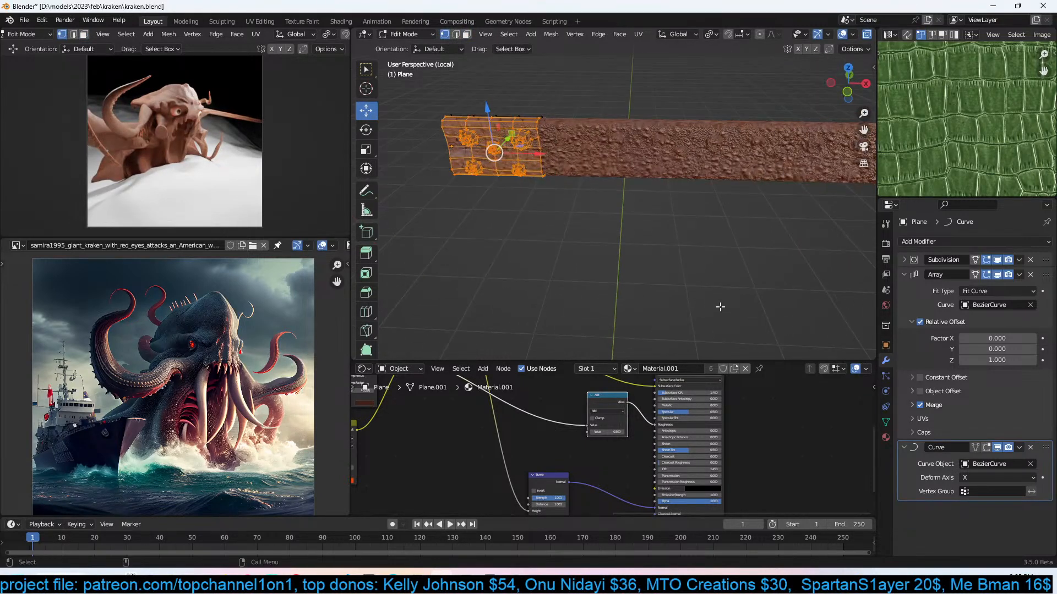
Add a second material slot to the tentacle and assign it to the selected sucker side.
left_click(885, 437)
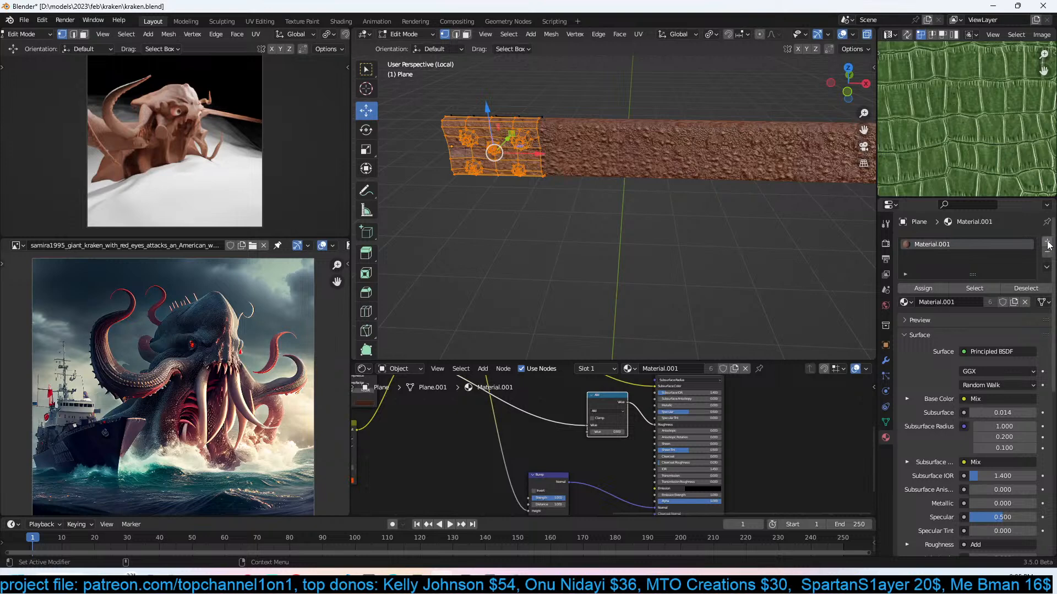
left_click(1048, 243)
left_click(927, 306)
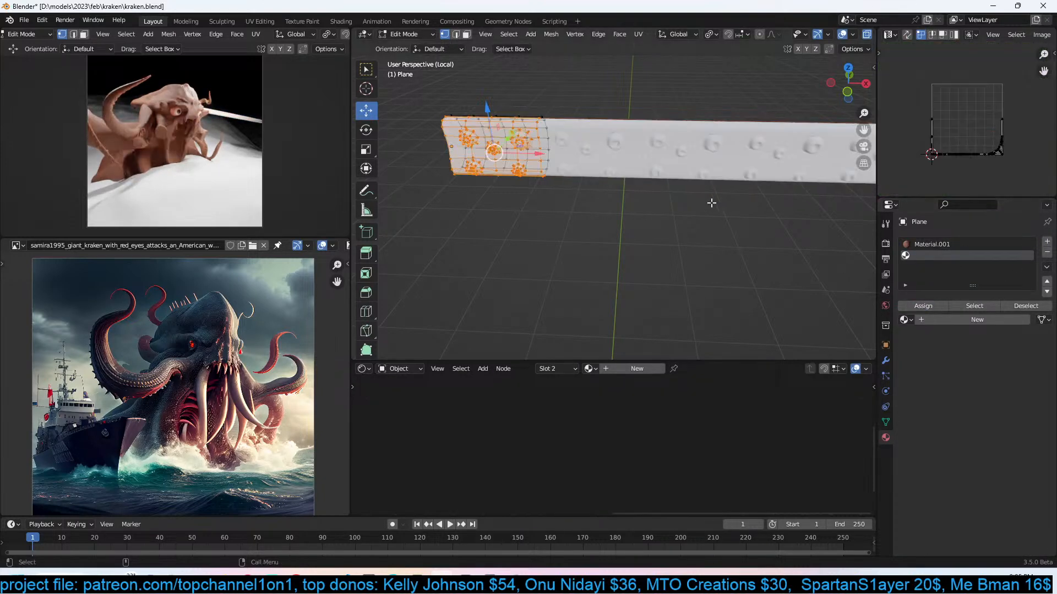
Leave mesh editing and create a new material in the tentacle's second, empty material slot.
key("Tab")
middle_click_drag(596, 143, 542, 175)
left_click(903, 242)
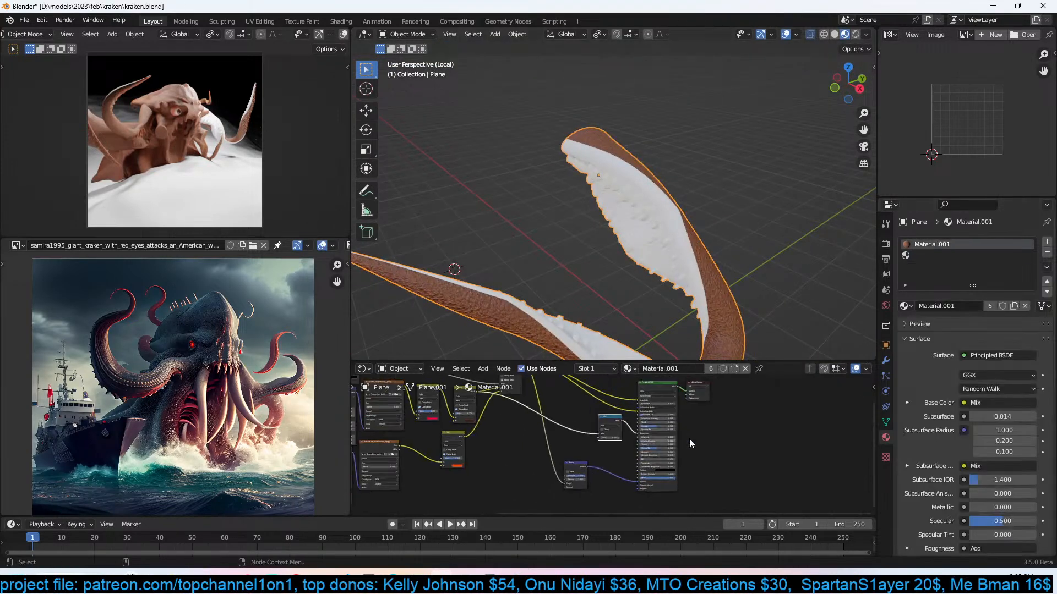
scroll(689, 438, "down", 3)
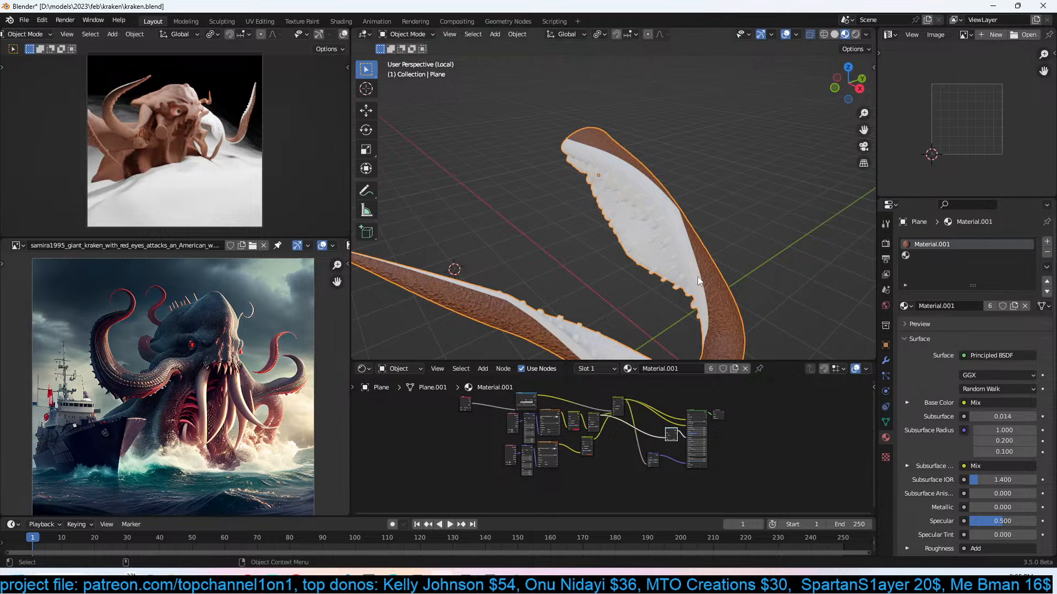
left_click(926, 256)
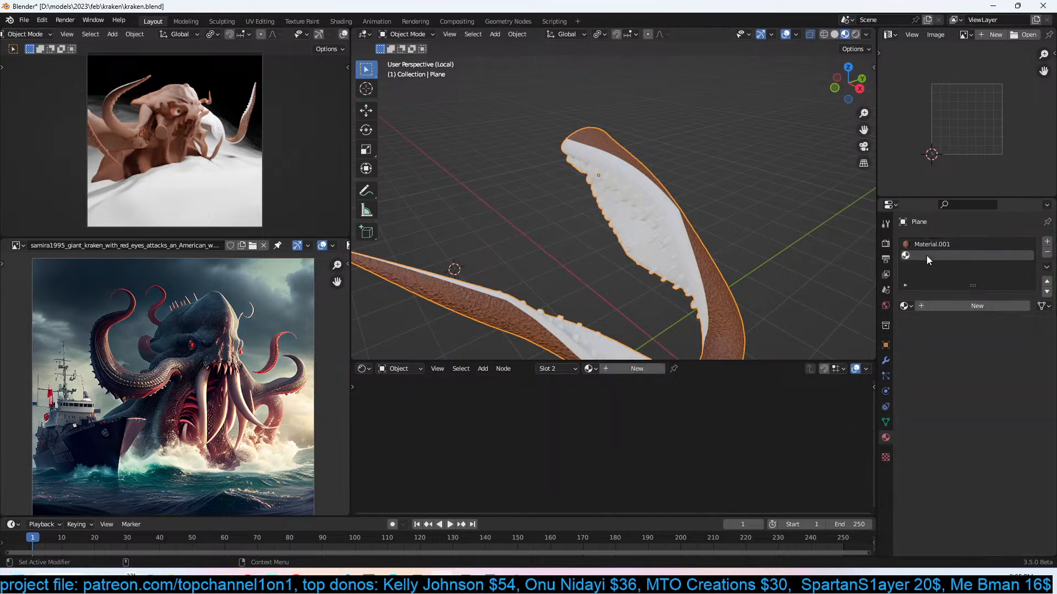
left_click(635, 369)
scroll(605, 424, "up", 3)
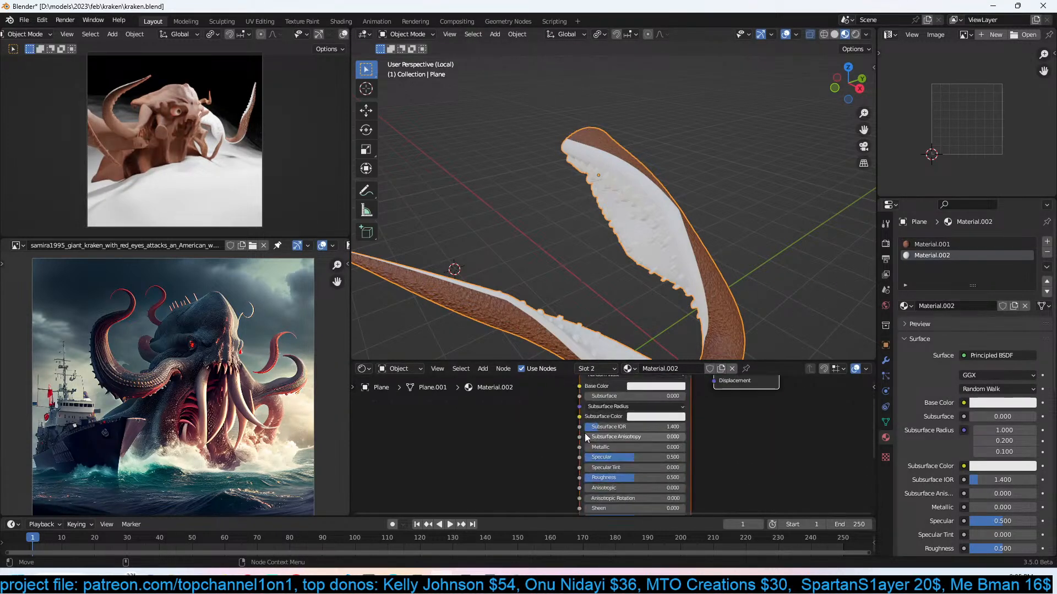
Set the sucker material's base color to a crimson red and save the file.
left_click(667, 409)
left_click_drag(672, 333, 668, 348)
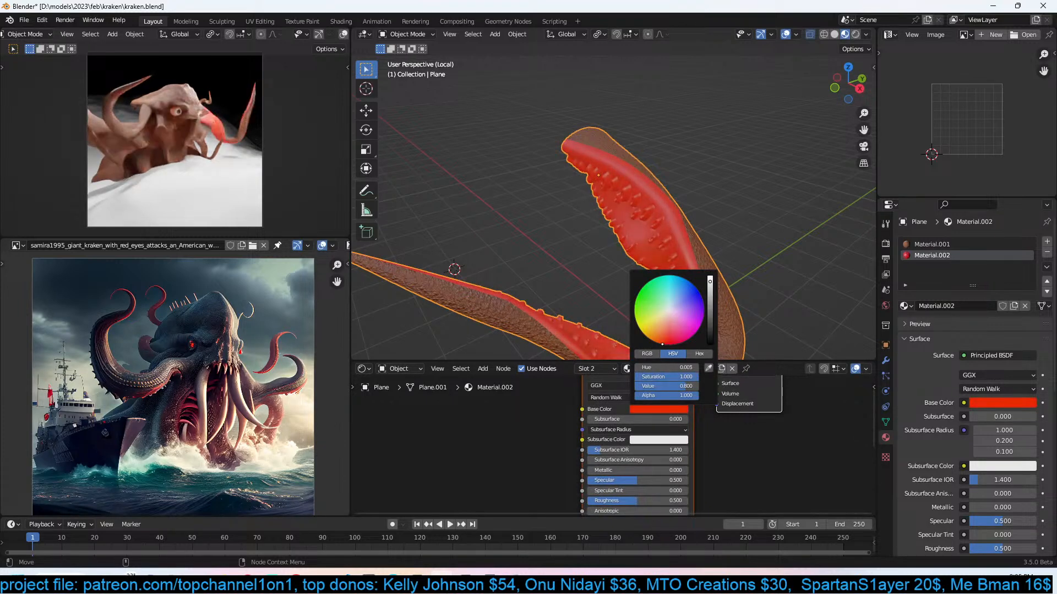
middle_click_drag(543, 298, 705, 259)
key("ctrl+s")
left_click(670, 410)
left_click_drag(677, 324, 671, 337)
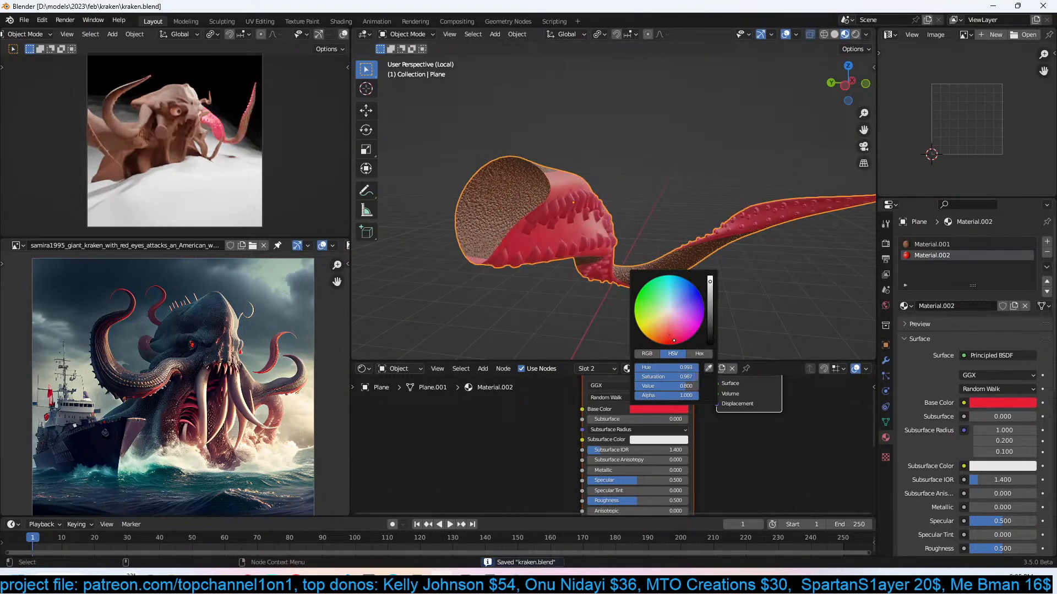
Import the TexturesCom_Moss0149 image as a texture node into the sucker material and save the file.
key("n")
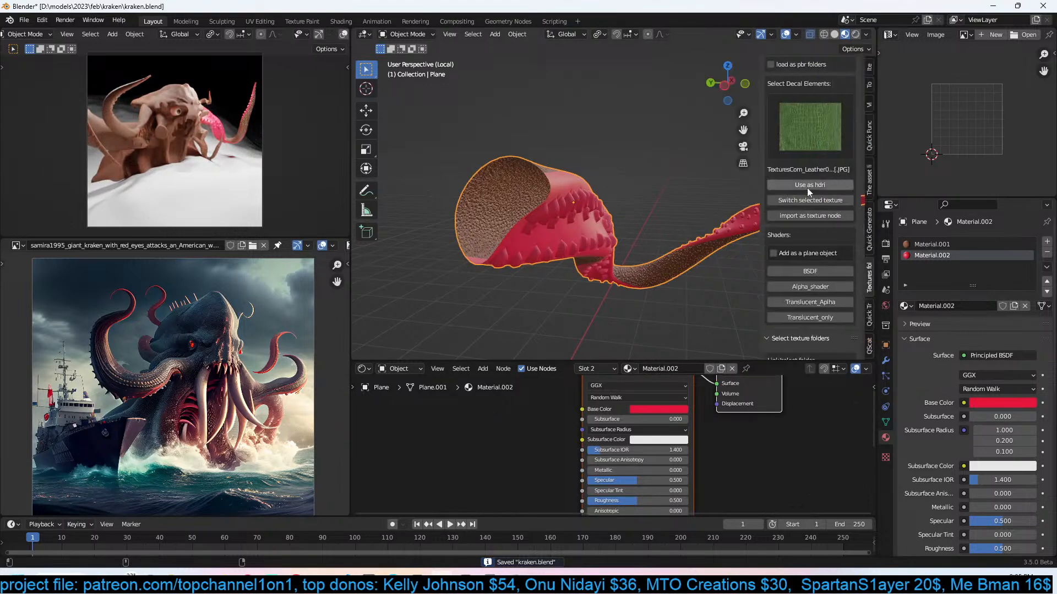
left_click(803, 119)
left_click(780, 198)
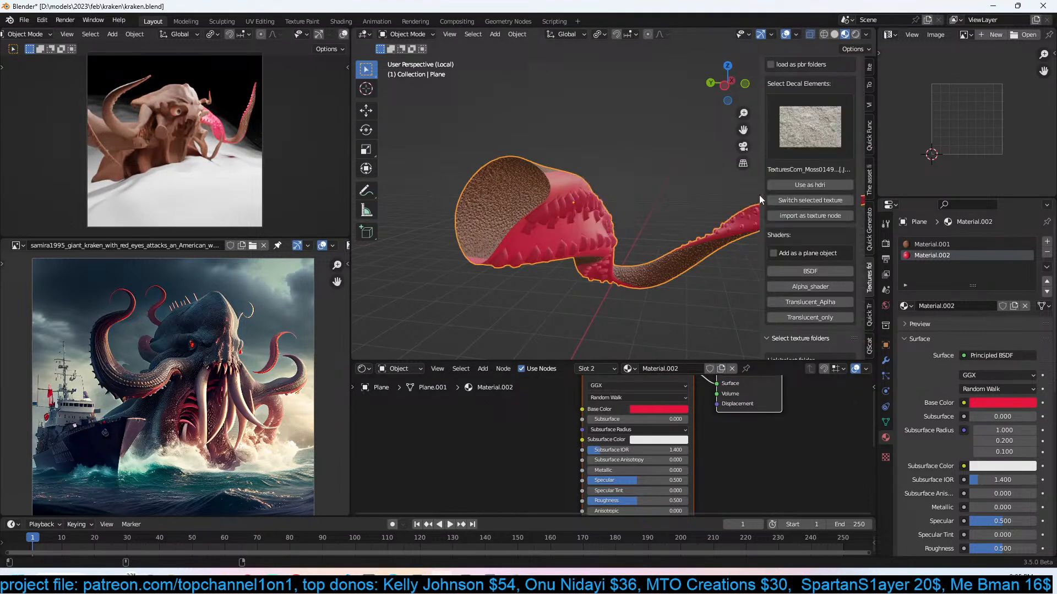
left_click(810, 216)
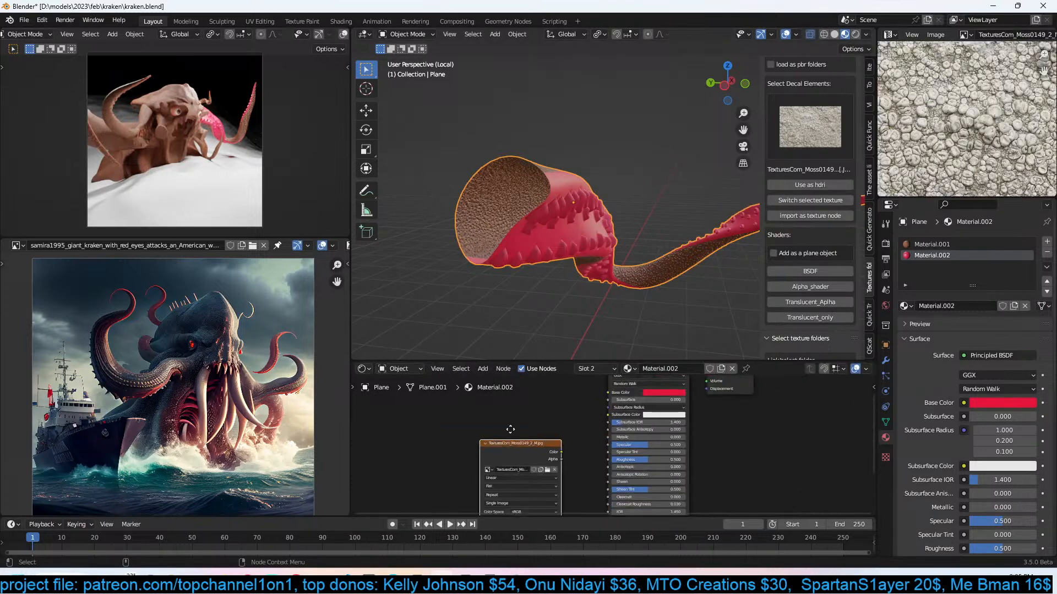
left_click(554, 427)
key("ctrl+s")
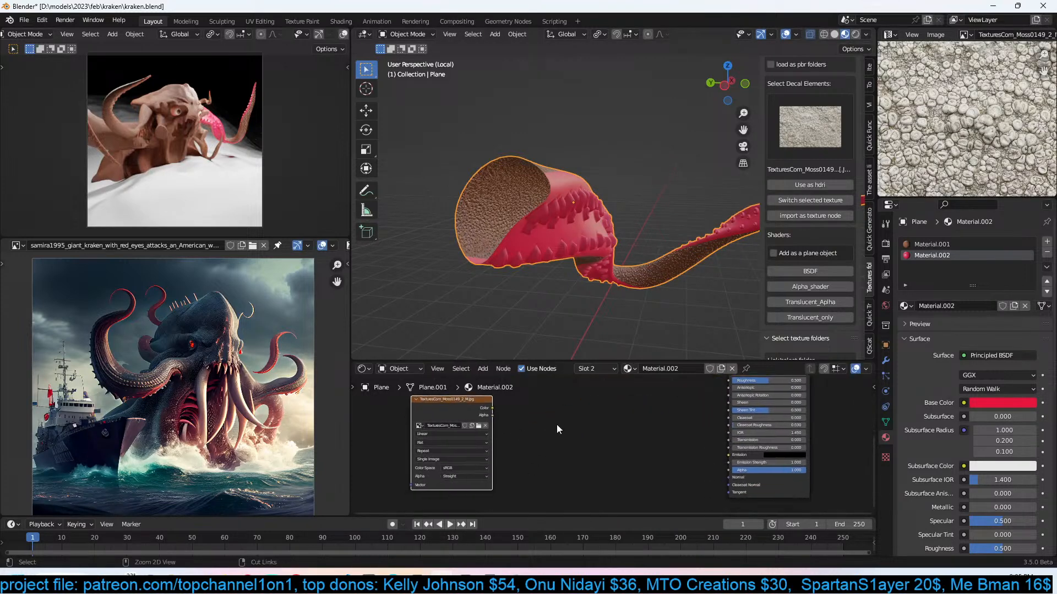
Add a Bump node, feeding the moss texture's color into its height and its normal output into the Principled BSDF's normal.
key("shift+a")
mouse_move(529, 497)
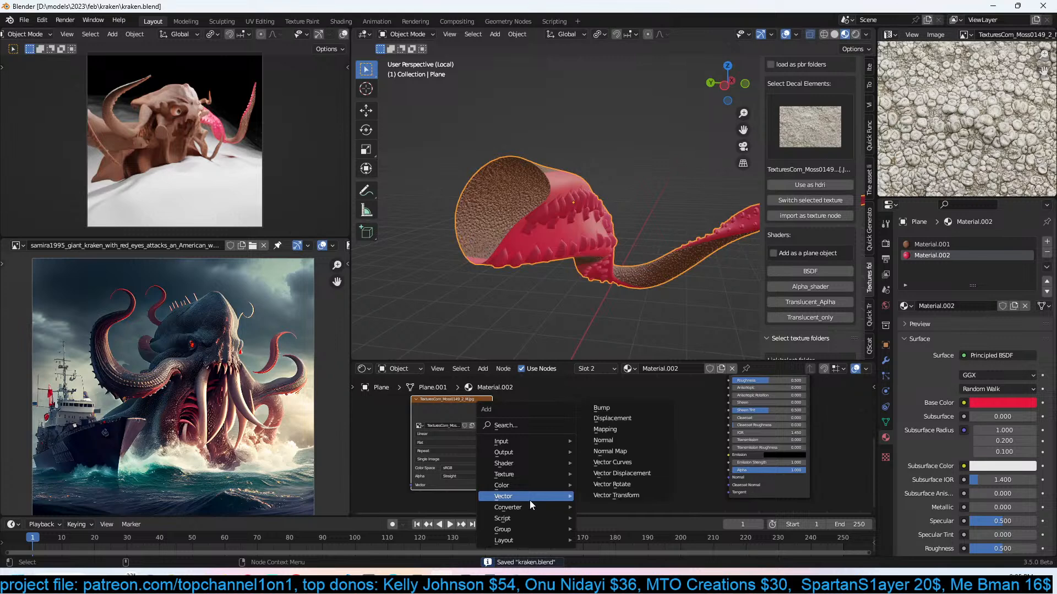
left_click(612, 411)
scroll(583, 424, "up", 1)
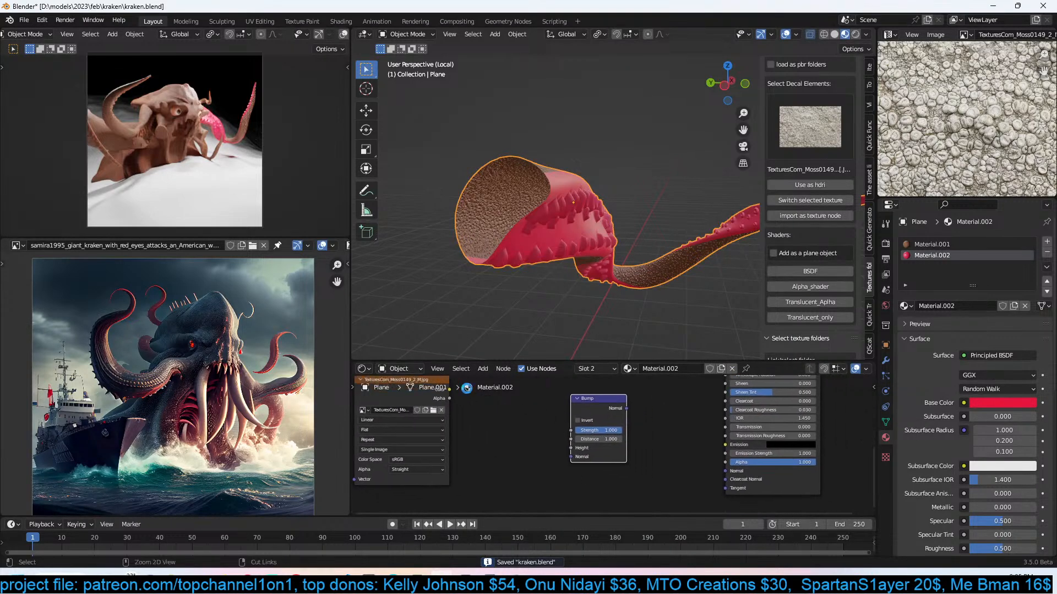
left_click_drag(449, 390, 572, 448)
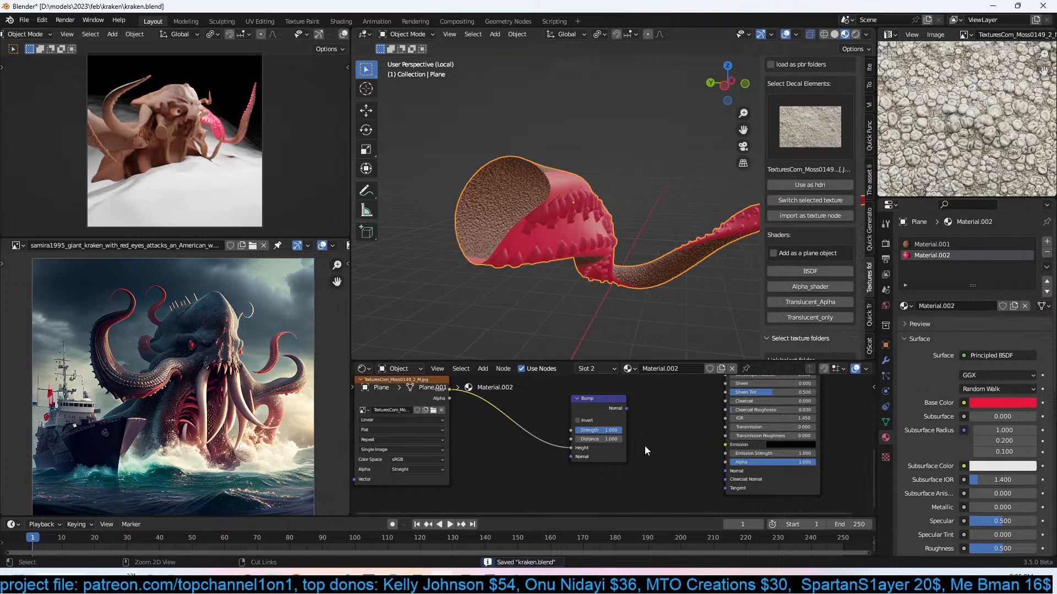
middle_click_drag(645, 446, 605, 447)
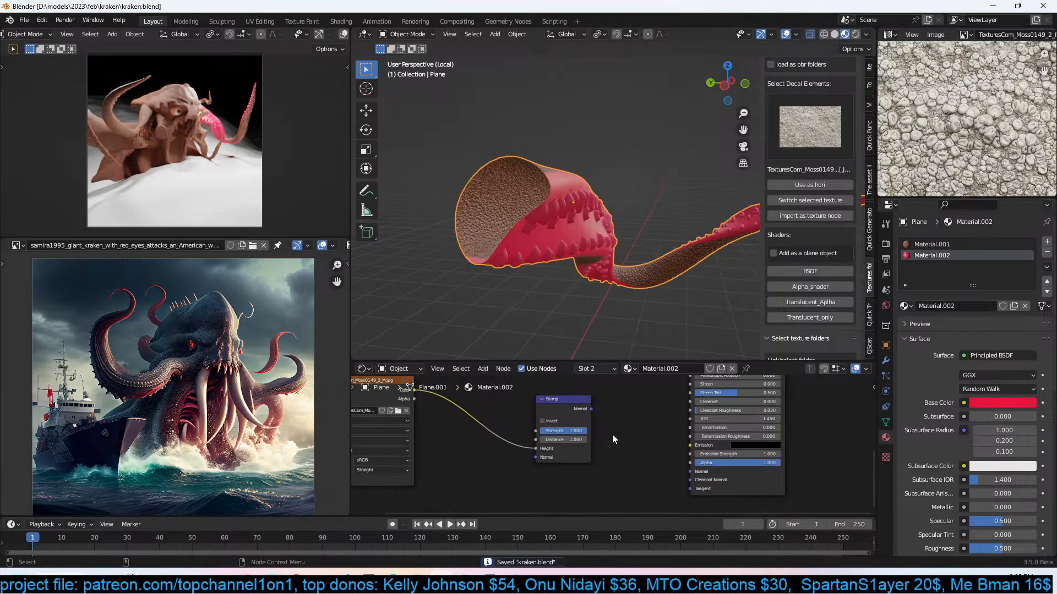
left_click_drag(592, 408, 691, 472)
left_click(542, 421)
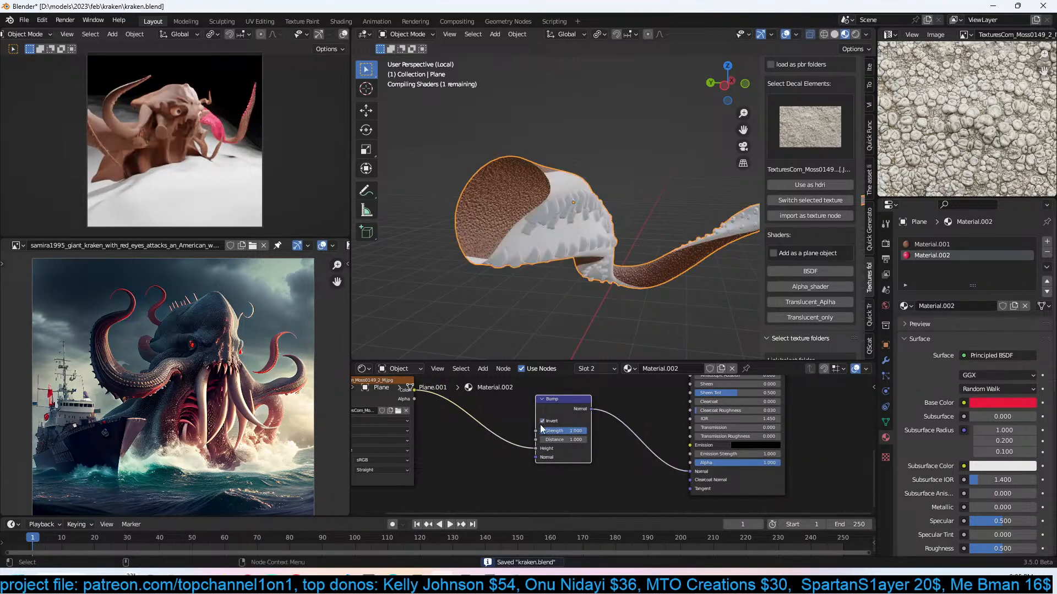
left_click(554, 423)
left_click_drag(566, 409, 552, 408)
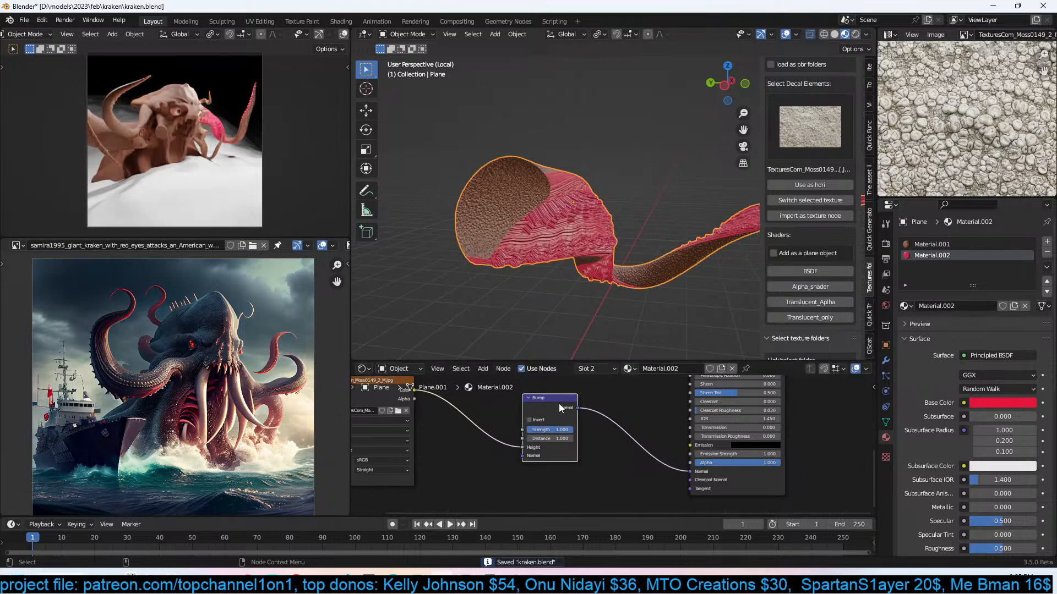
Add mapping and texture coordinate nodes to the moss texture, using Object coordinates and Box projection.
middle_click_drag(468, 410, 543, 404)
left_click(448, 386)
key("ctrl+t")
middle_click_drag(472, 409, 592, 408)
key("ctrl+s")
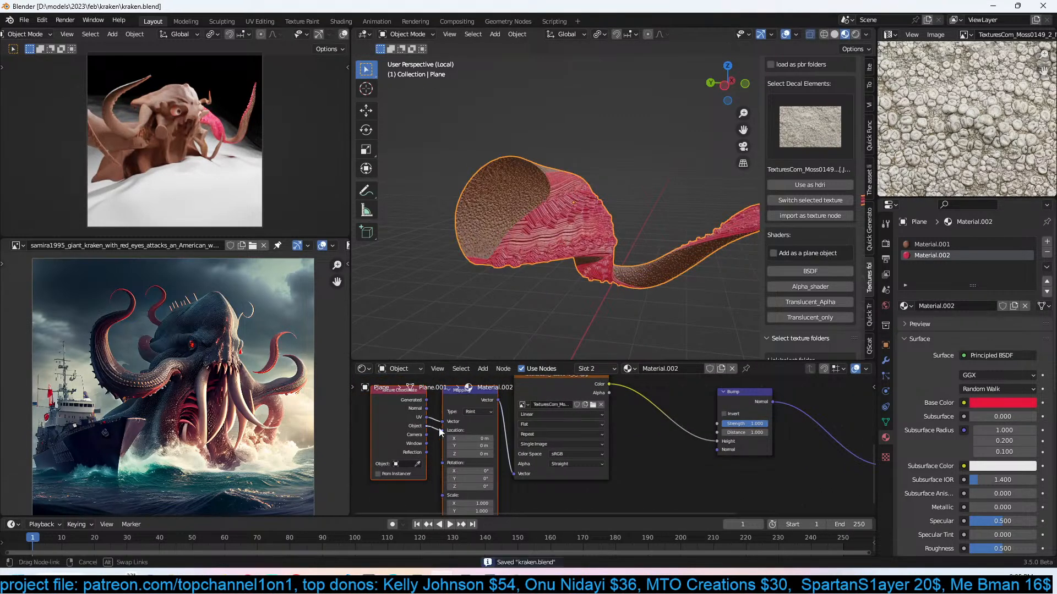
left_click_drag(447, 425, 445, 424)
left_click(547, 422)
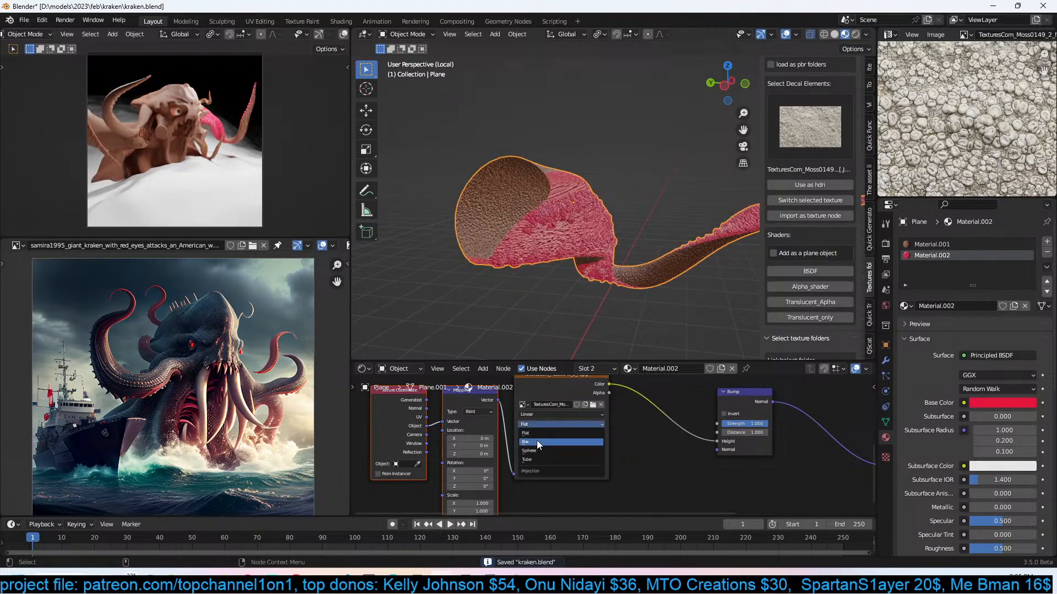
left_click(537, 440)
Lower the Bump node's strength to 0.642, inspect the sucker surface, and save the file.
middle_click_drag(656, 293, 602, 284)
scroll(608, 292, "up", 5)
middle_click_drag(688, 457, 594, 453)
mouse_move(663, 420)
left_mouse_down()
mouse_move(628, 421)
mouse_move(648, 421)
left_mouse_up()
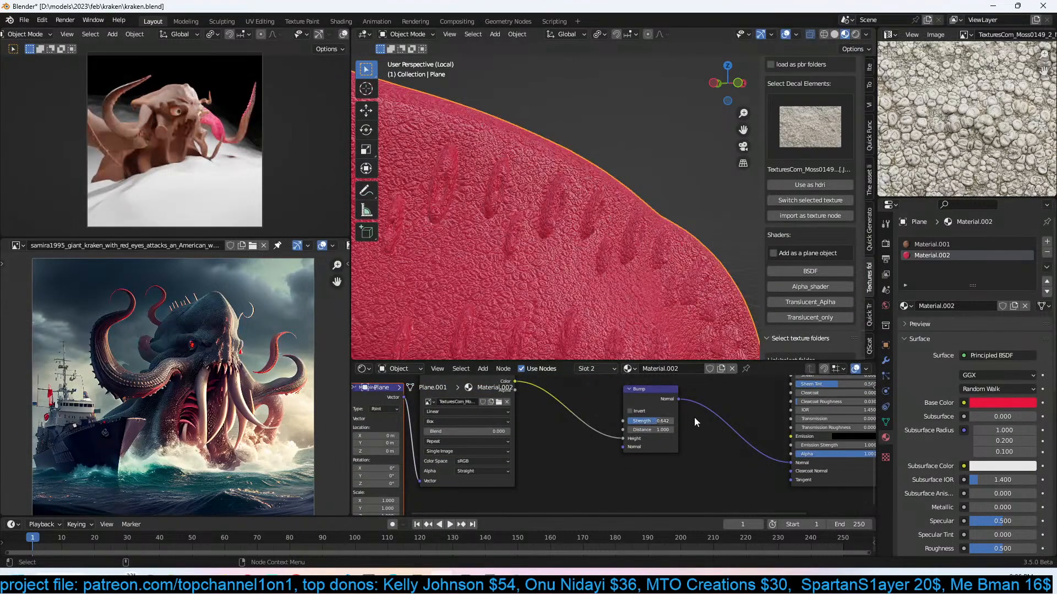
scroll(690, 419, "down", 2)
scroll(630, 253, "down", 4)
middle_click_drag(630, 252, 639, 297)
scroll(642, 388, "down", 2)
middle_click_drag(643, 387, 638, 428)
key("ctrl+s")
scroll(653, 424, "up", 3)
scroll(695, 434, "up", 3)
key("ctrl+s")
Add an Attribute node named cavity to the sucker material and preview its color output on the tentacle.
middle_click_drag(541, 424, 613, 419)
key("shift+a")
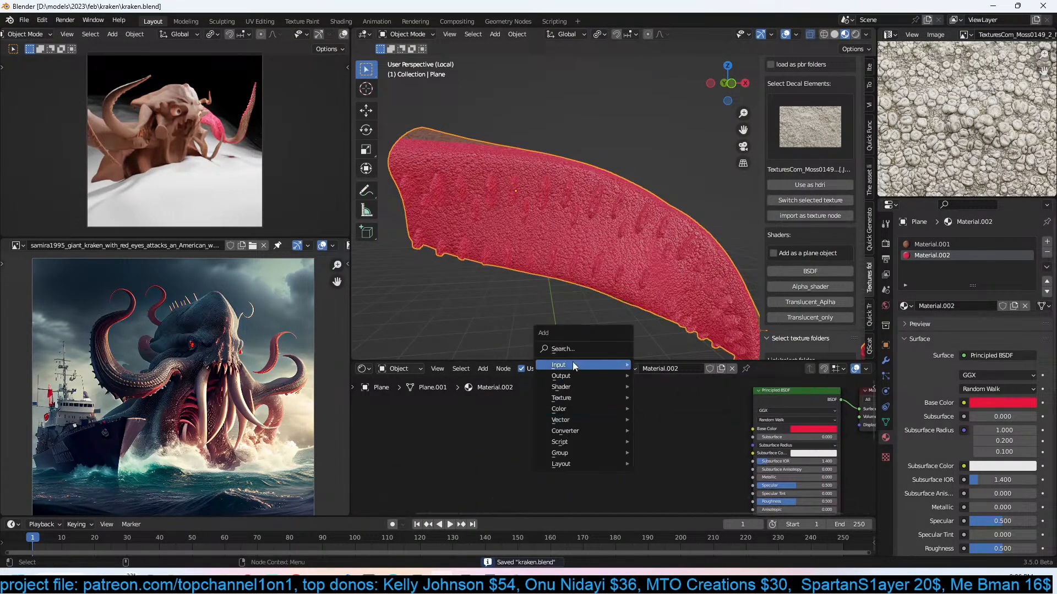
mouse_move(572, 365)
left_click(677, 166)
left_click(576, 442)
left_click(573, 440)
type("co")
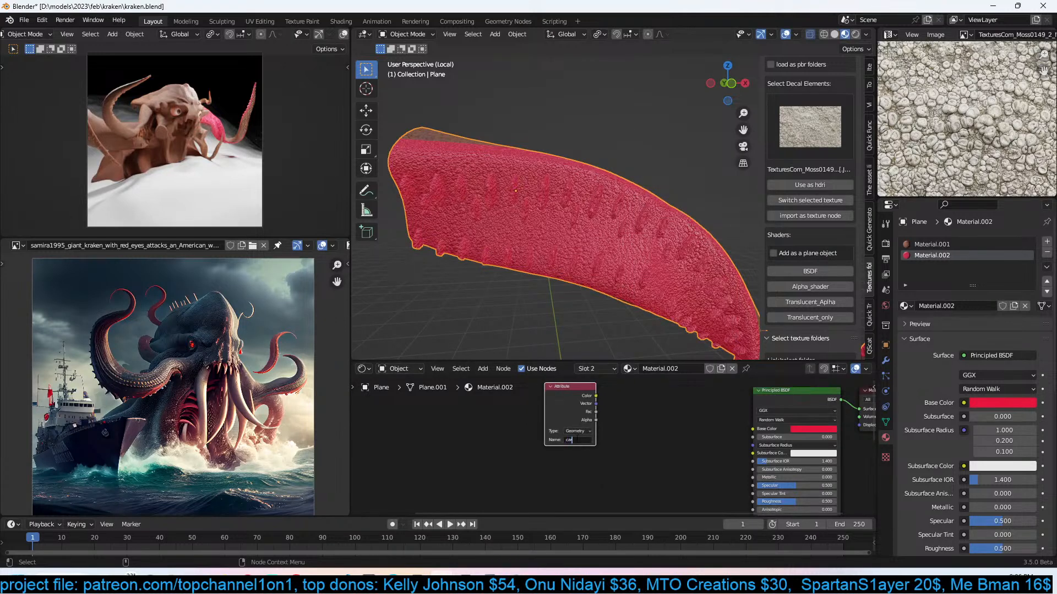
key("Return")
left_click(575, 401, "ctrl+shift")
left_click(573, 402, "ctrl+shift")
left_click(573, 401, "ctrl+shift")
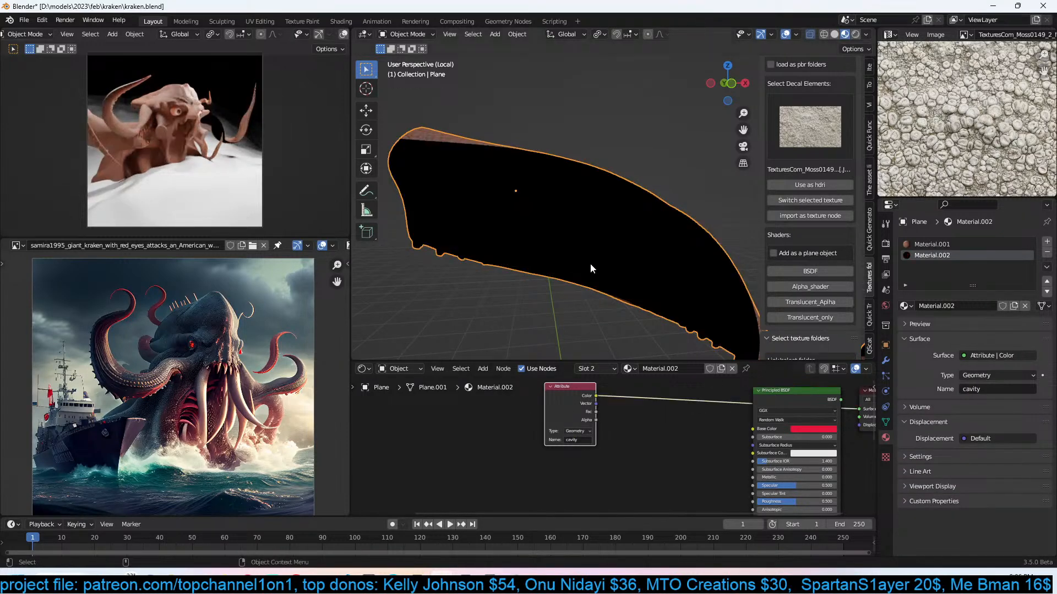
Add a Geometry Nodes modifier after the tentacle's Curve modifier and assign the existing Geometry Nodes group.
left_click(886, 361)
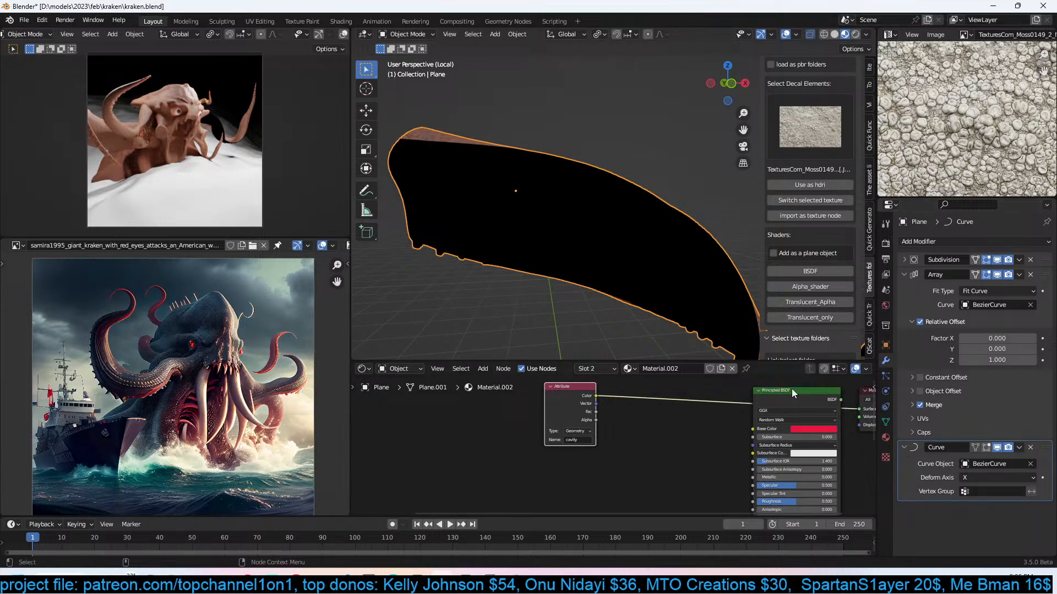
left_click(913, 277)
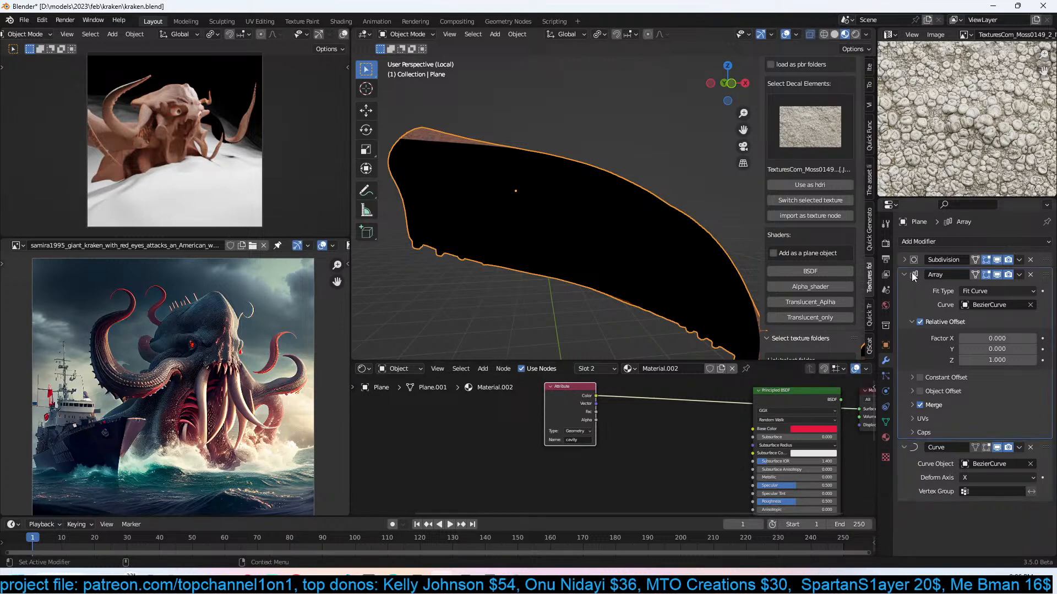
left_click(905, 290)
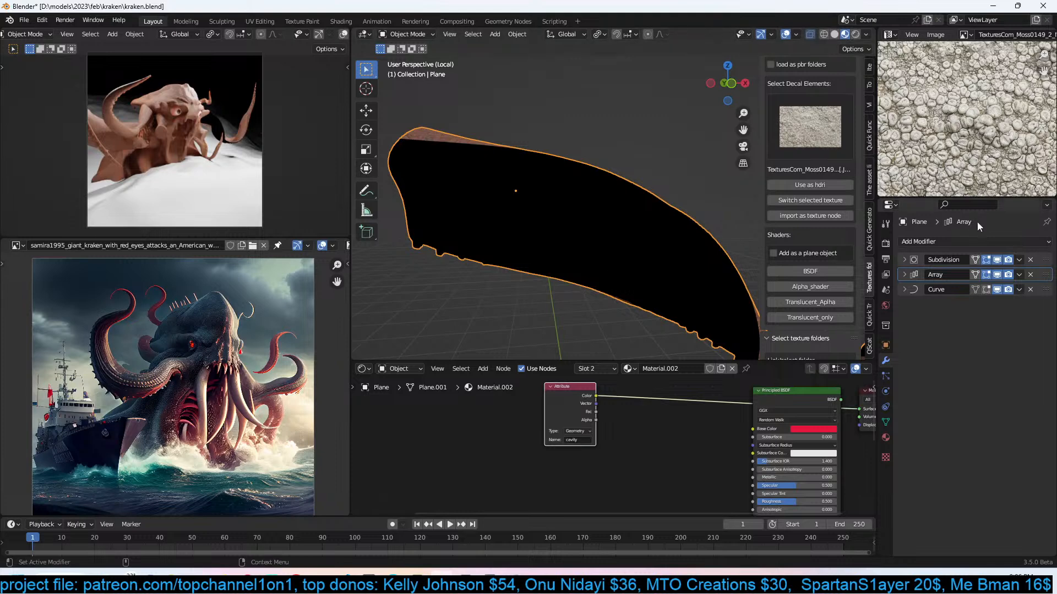
left_click(971, 242)
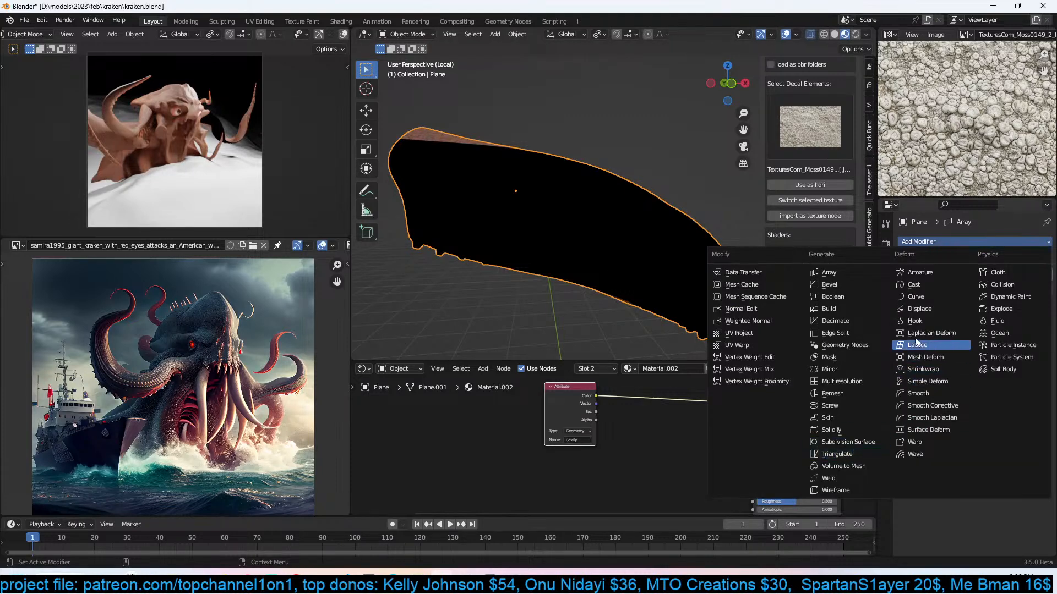
left_click(844, 345)
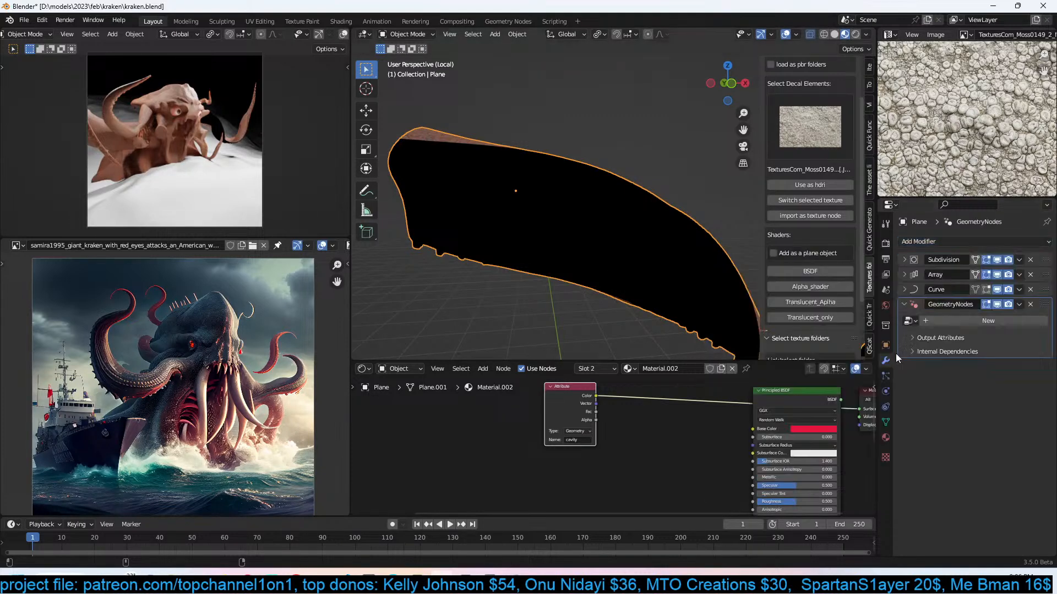
left_click(914, 325)
left_click(820, 336)
middle_click_drag(620, 261, 542, 275)
scroll(635, 425, "down", 3)
scroll(658, 301, "down", 1)
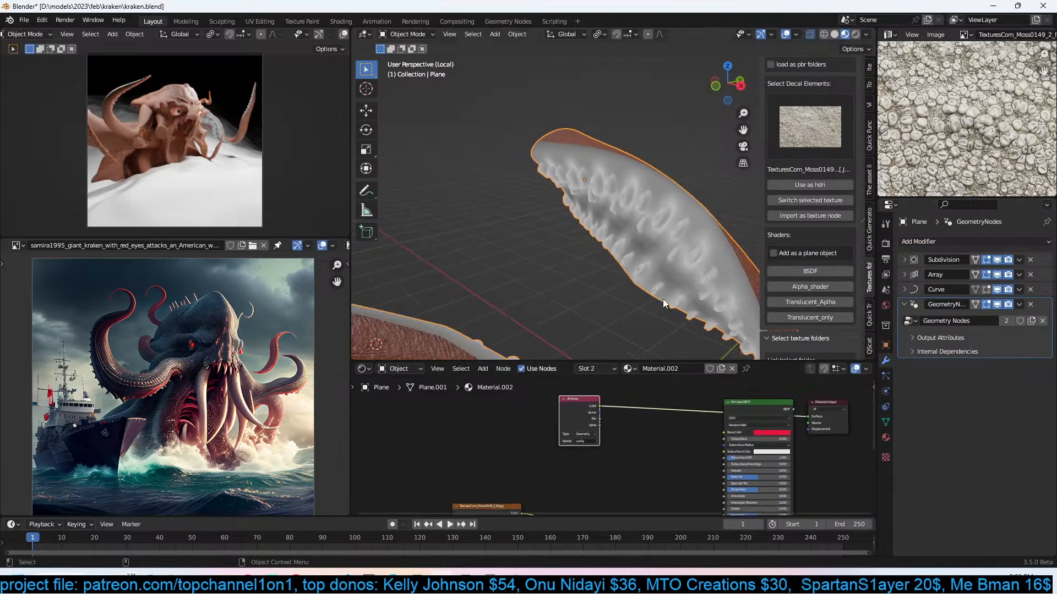
Insert a ColorRamp after the cavity attribute, raise its black stop for more contrast, and reposition both nodes.
scroll(633, 437, "up", 3)
middle_click_drag(616, 428, 626, 456)
left_click_drag(571, 418, 507, 427)
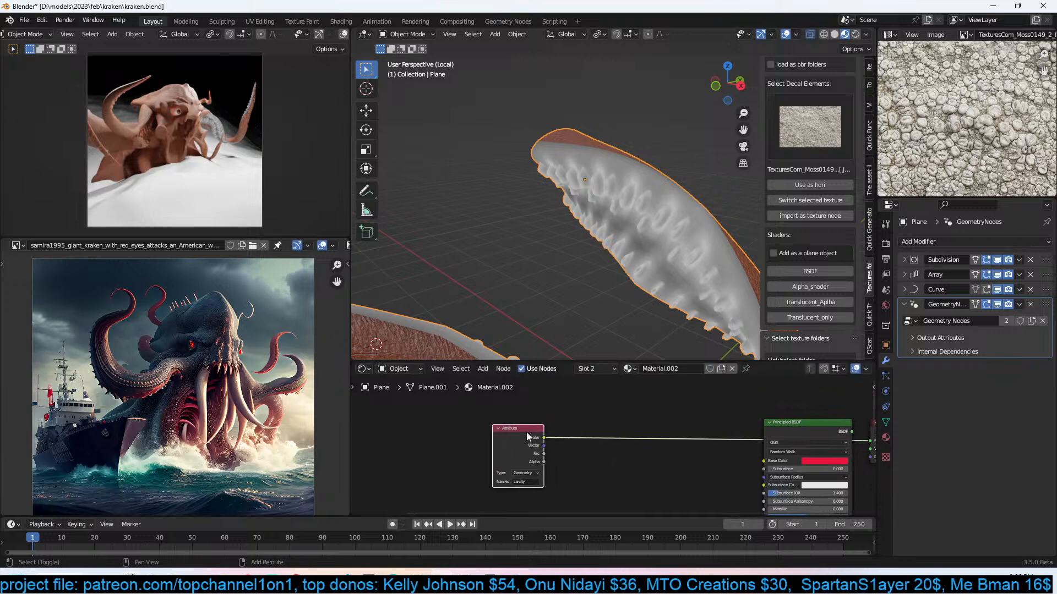
key("shift+a")
mouse_move(550, 503)
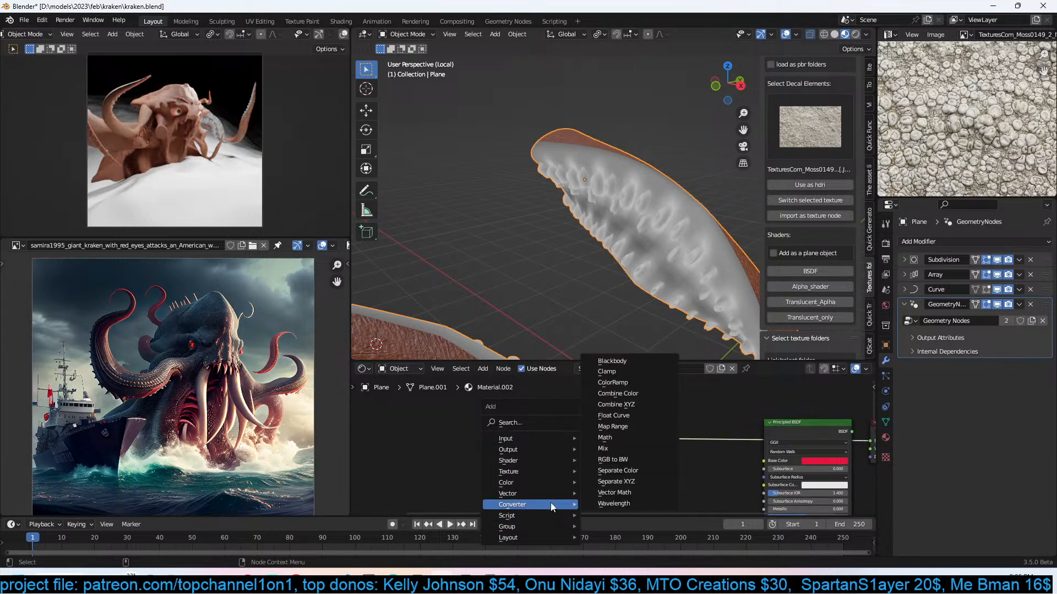
left_click(651, 383)
left_click(602, 432)
left_click_drag(619, 457, 649, 473)
left_click_drag(694, 401, 449, 467)
key("g")
left_click(475, 417)
key("shift+a")
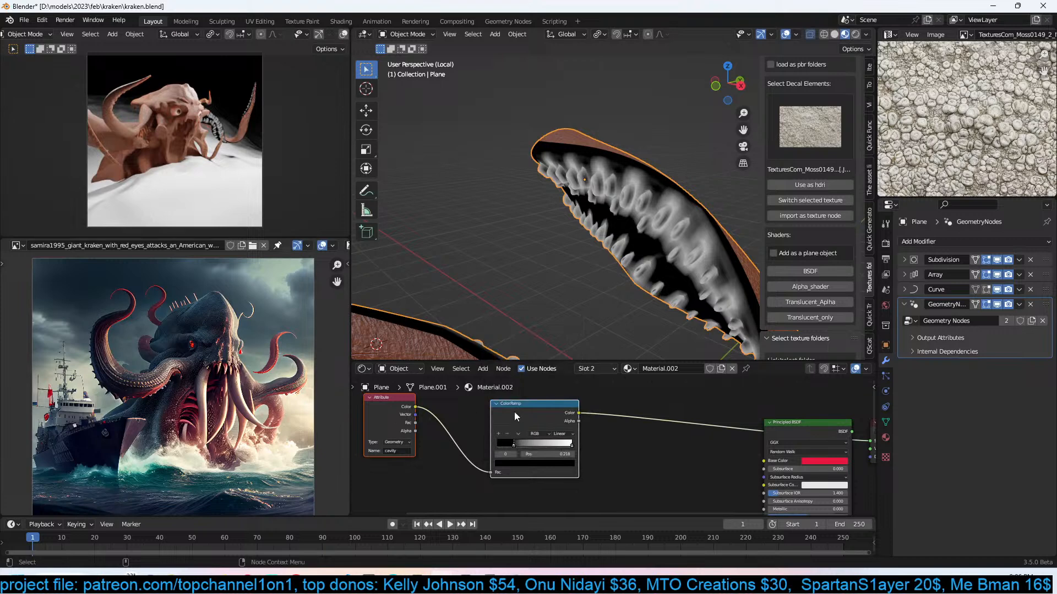
Move the ramp's dark stop back near the start, color the stops dark red and orange, and link the ramp to Base Color.
left_click_drag(516, 440, 505, 442)
left_click(570, 444)
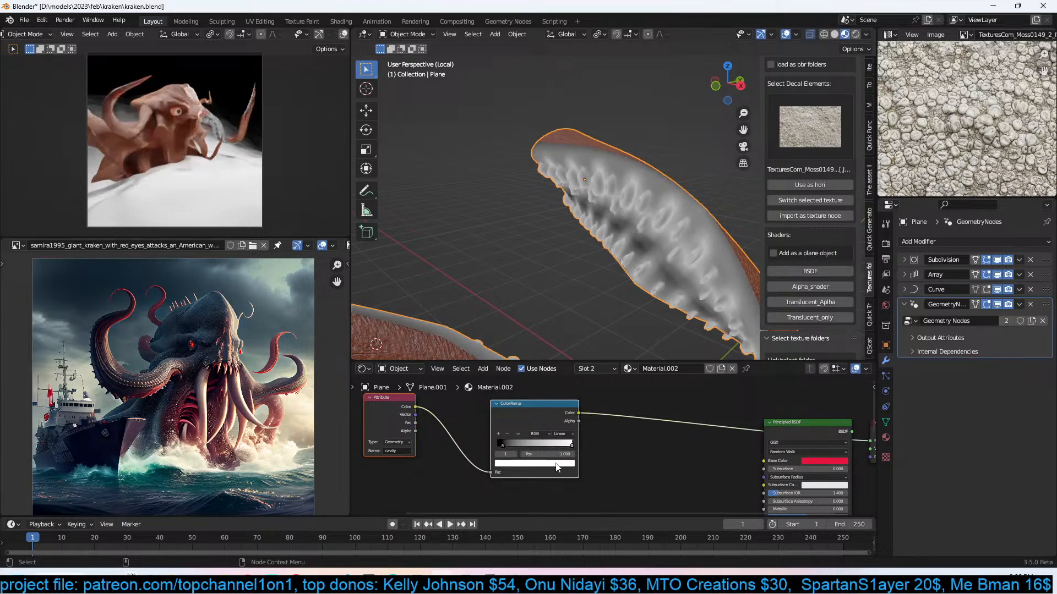
left_click(557, 463)
left_click_drag(517, 395, 512, 408)
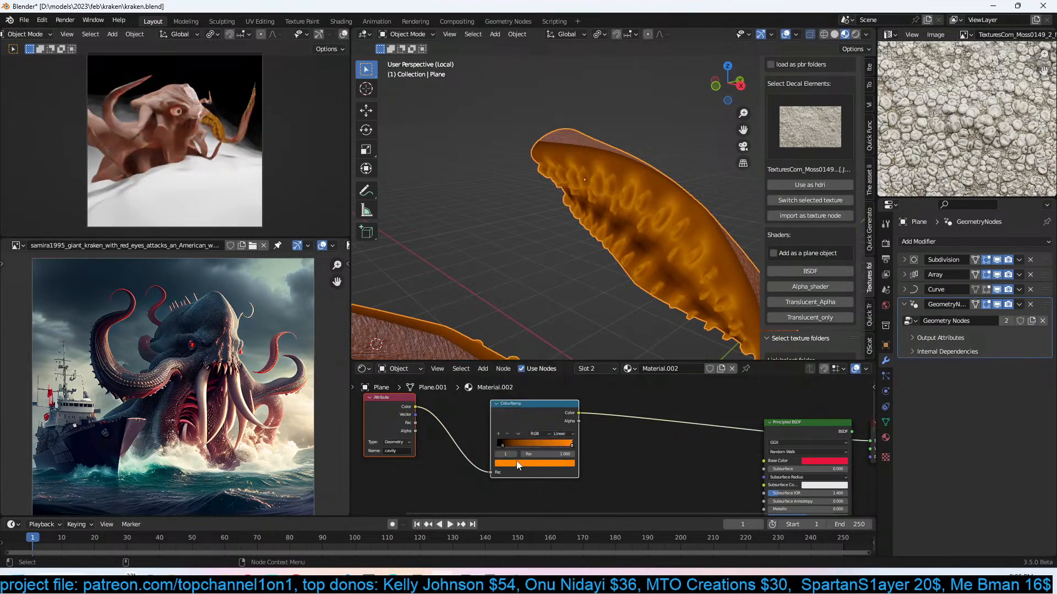
left_click(545, 463)
mouse_move(559, 385)
left_mouse_down()
mouse_move(558, 373)
mouse_move(504, 401)
mouse_move(528, 412)
left_mouse_up()
left_click_drag(559, 370, 766, 461)
Move the ramp's orange stop to position 0.477 and recolor it bright red.
middle_click_drag(656, 195, 685, 194)
scroll(614, 490, "up", 1)
left_click_drag(561, 445, 511, 444)
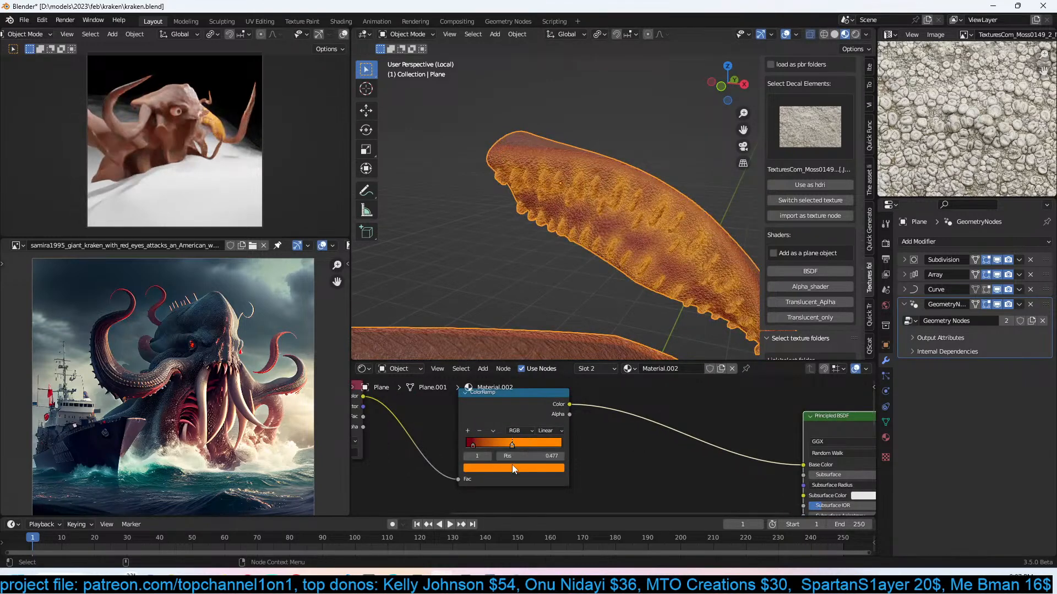
left_click(511, 468)
mouse_move(526, 355)
left_mouse_down()
mouse_move(507, 395)
mouse_move(487, 394)
mouse_move(503, 397)
left_mouse_up()
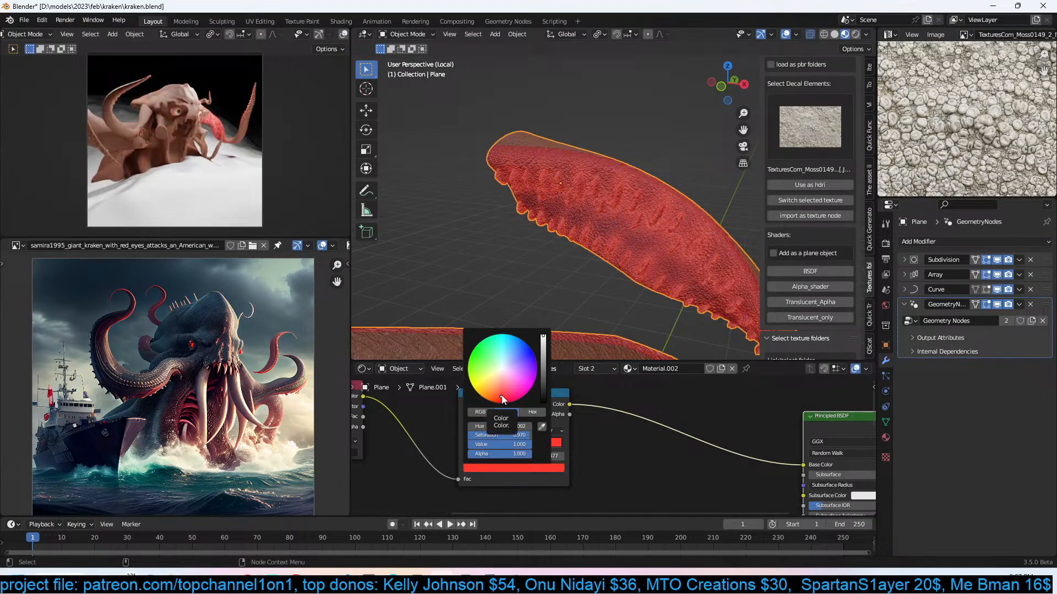
Save the file, edit the tentacle segment's mesh in solid shading and select the center face of its first sucker.
middle_click_drag(676, 246, 697, 226)
key("ctrl+s")
key("Tab")
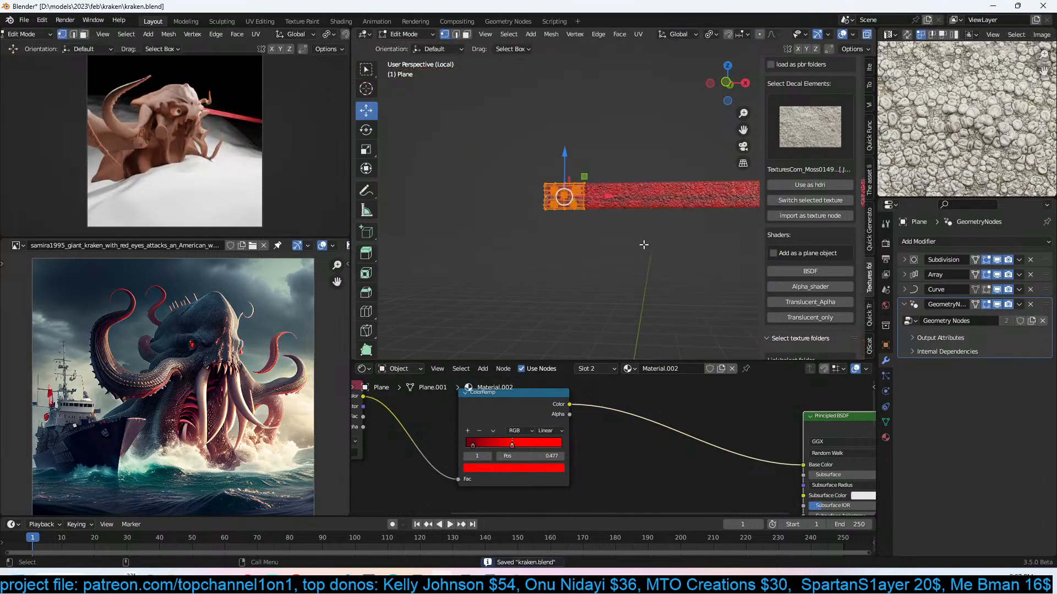
key("KP_7")
key("KP_Decimal")
key("alt+z")
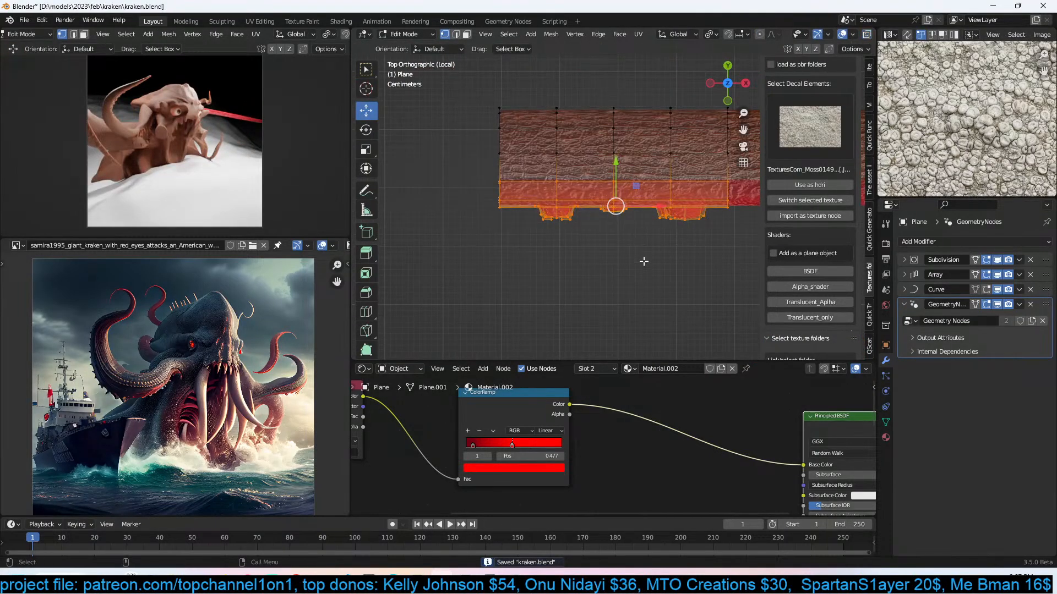
middle_click_drag(644, 260, 677, 138)
key("3")
left_click(559, 171)
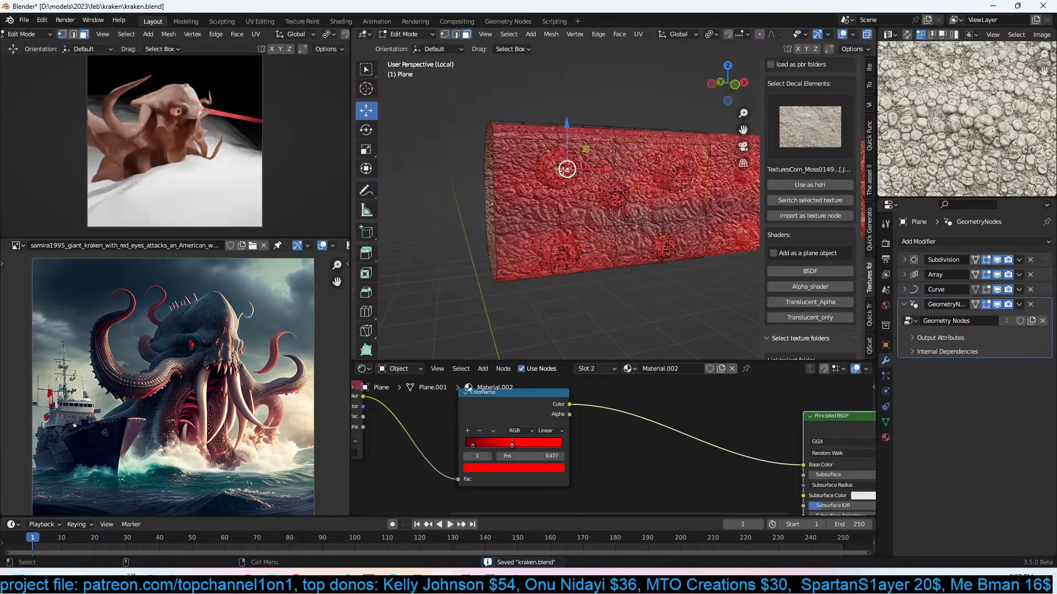
mouse_move(598, 185)
middle_mouse_down()
mouse_move(562, 177)
mouse_move(632, 183)
middle_mouse_up()
key("z")
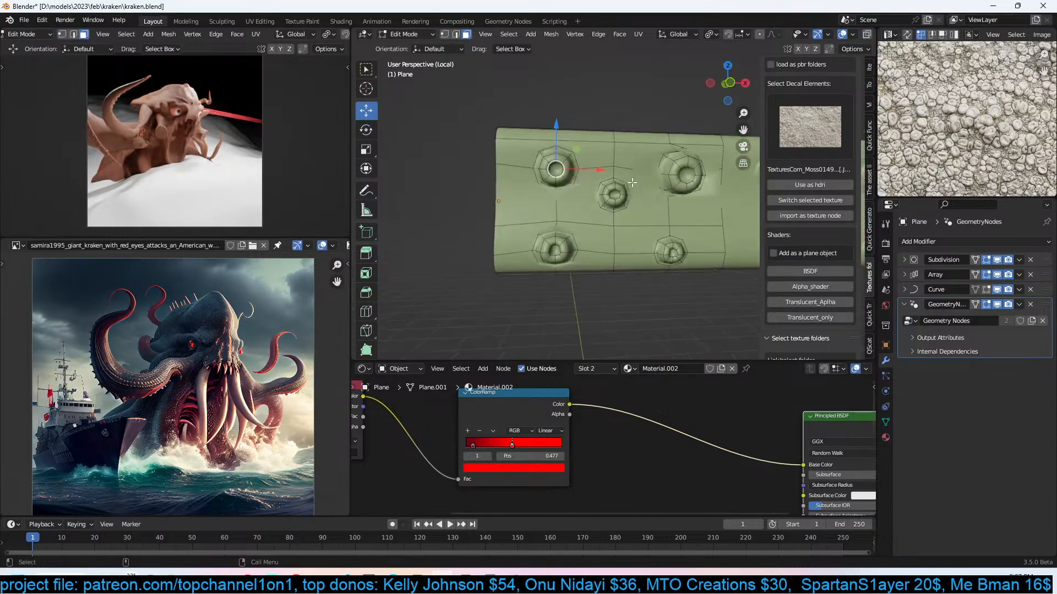
Add the other four suckers' center faces and grow the selection twice to cover all five suckers.
left_click(616, 193, "ctrl")
left_click(552, 255, "shift")
left_click(675, 254, "shift")
left_click(689, 173, "shift")
key("ctrl+KP_Add")
key("ctrl+KP_Add")
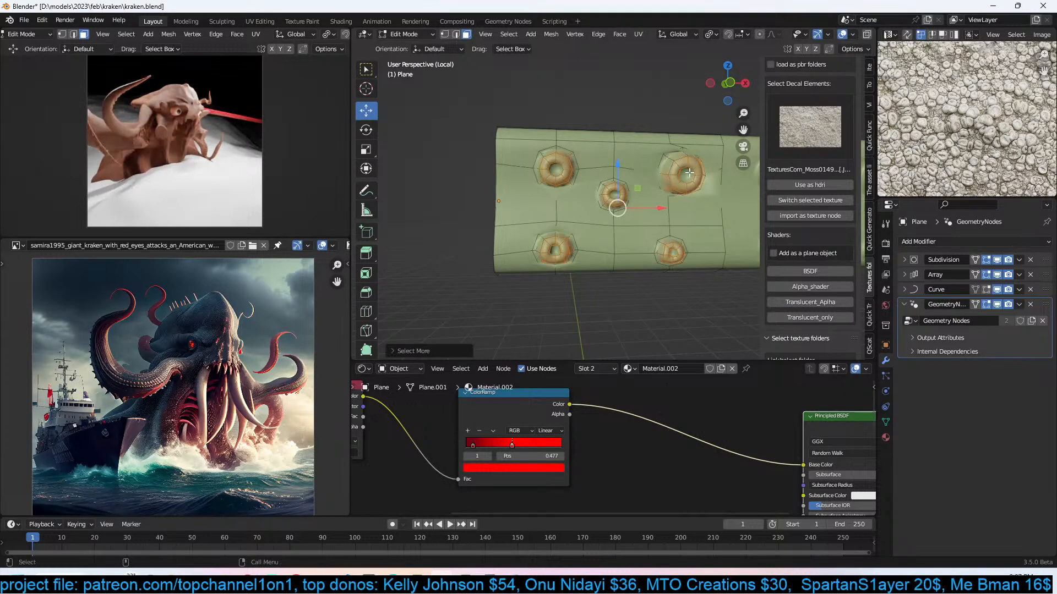
Add a third material slot with its own material, assign it to the selected sucker faces and leave mesh editing.
left_click(885, 437)
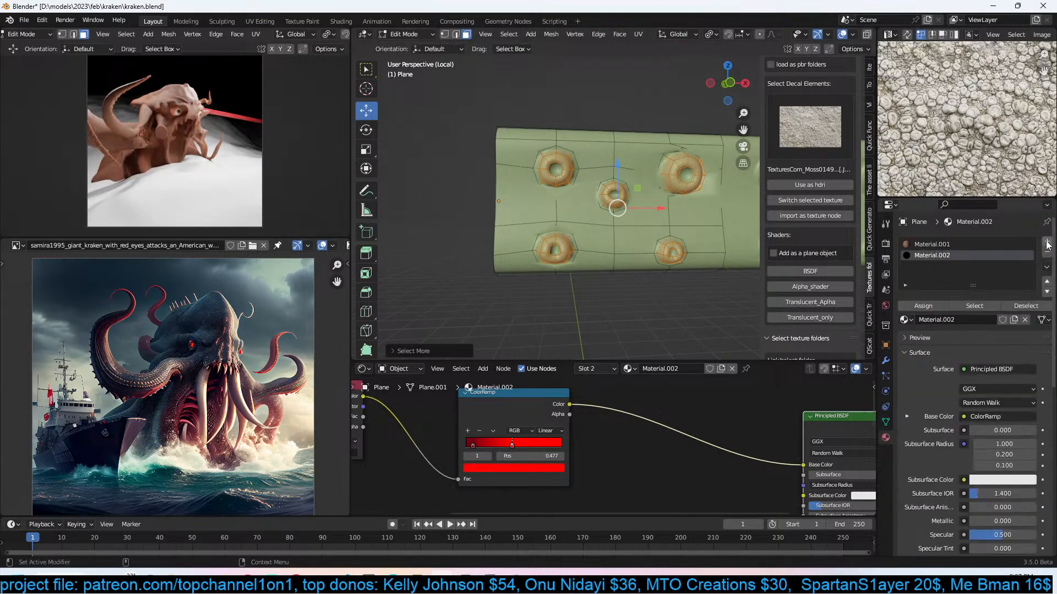
left_click(1047, 246)
left_click(946, 306)
key("Tab")
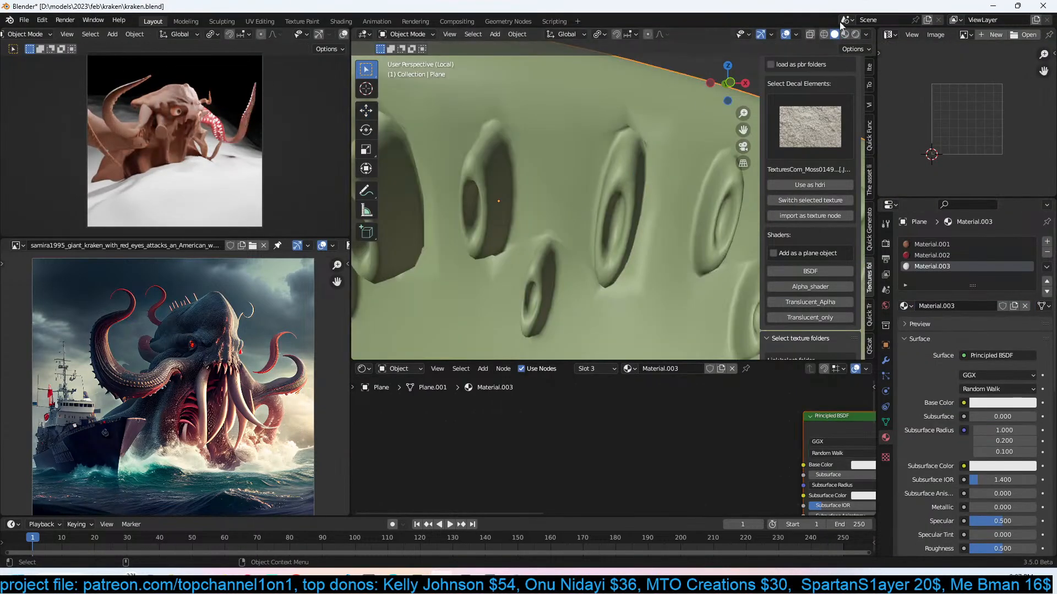
Show material preview, save the file, make the sucker material's base color pink and adjust its subsurface.
left_click(845, 34)
key("ctrl+s")
middle_click_drag(740, 435, 629, 413)
left_click(772, 444)
left_click_drag(798, 347, 785, 374)
middle_click_drag(650, 474, 648, 441)
mouse_move(730, 422)
left_mouse_down()
mouse_move(745, 423)
mouse_move(727, 422)
left_mouse_up()
Make Material.002 active, fine-tune its subsurface slightly and save the file.
middle_click_drag(620, 339, 728, 246)
left_click(927, 256)
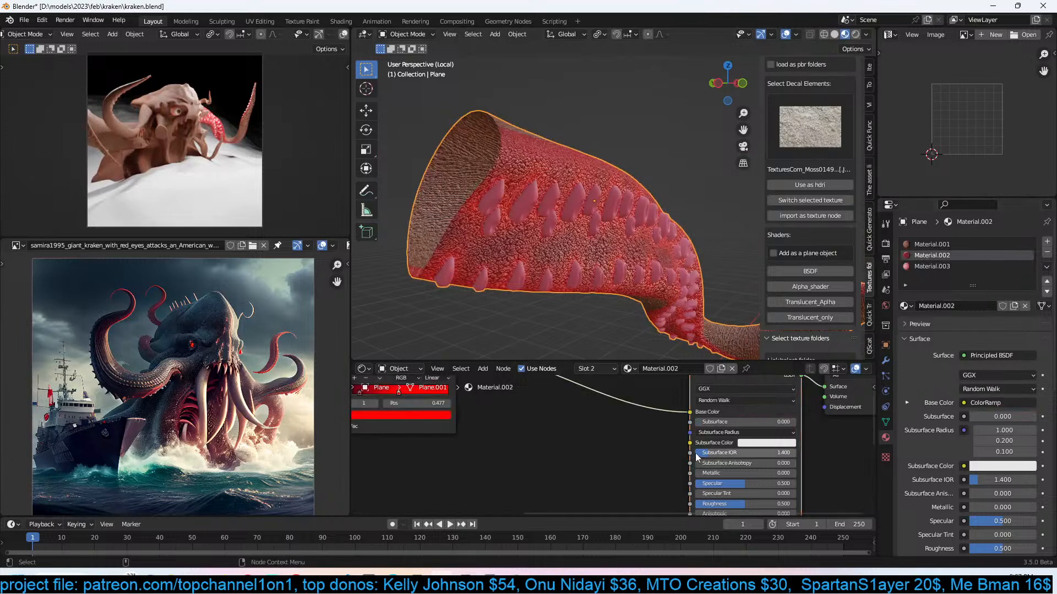
left_click_drag(676, 400, 680, 400, "shift")
middle_click_drag(611, 259, 549, 280)
middle_click_drag(603, 252, 652, 234)
key("ctrl+s")
Switch to Material.001's node tree and preview the cavity ColorRamp output on the tentacle skin.
scroll(545, 213, "up", 3)
middle_click_drag(583, 217, 540, 243)
left_click(932, 244)
scroll(594, 431, "down", 3)
scroll(593, 431, "down", 5)
middle_click_drag(616, 453, 697, 423)
scroll(697, 423, "up", 9)
scroll(699, 432, "down", 5)
middle_click_drag(628, 441, 683, 475)
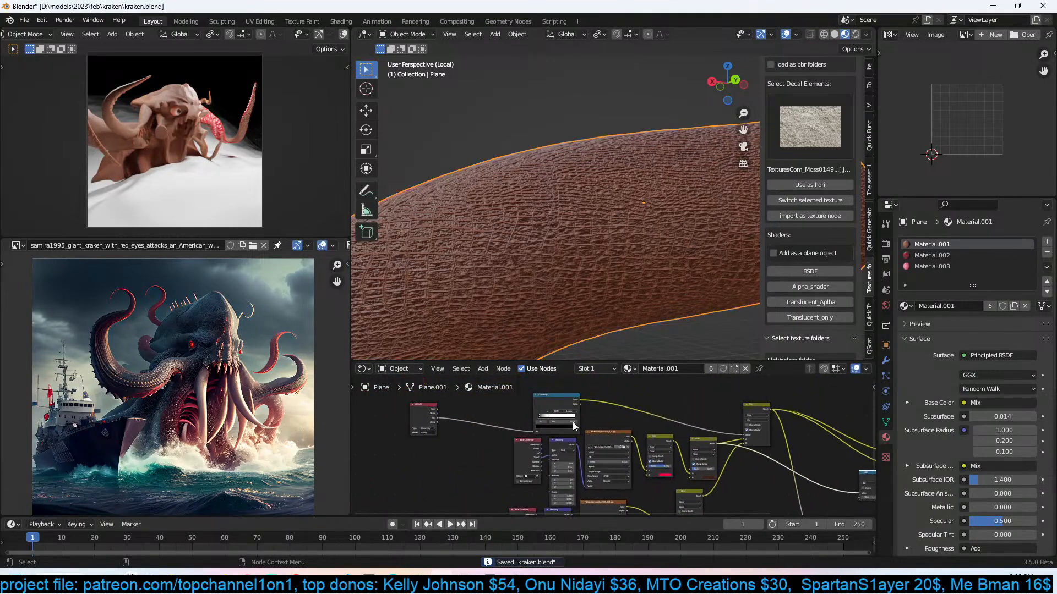
left_click(567, 407, "ctrl+shift")
scroll(565, 293, "down", 4)
middle_click_drag(561, 292, 608, 289)
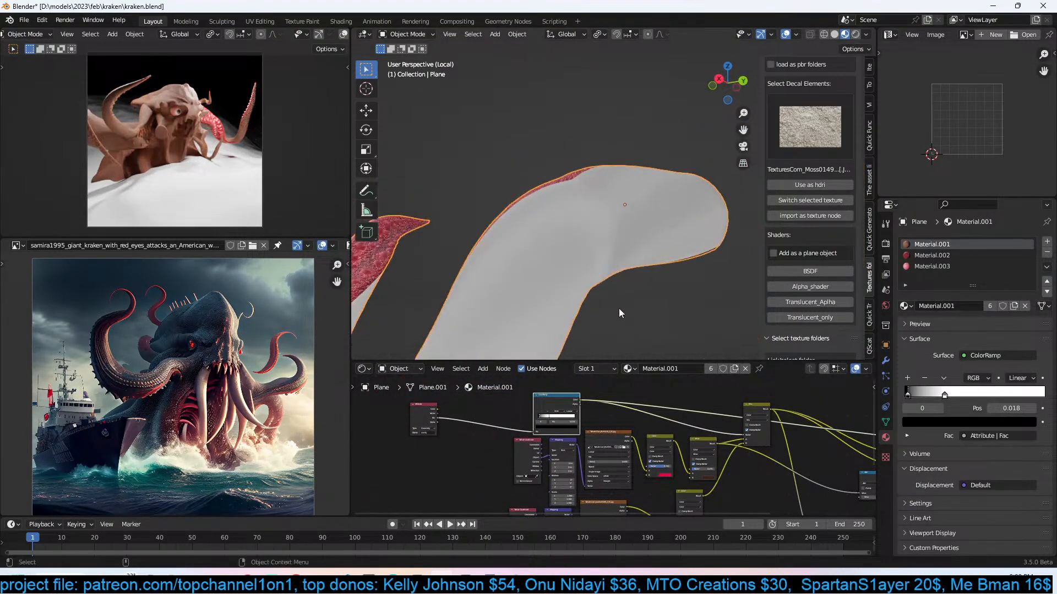
Tighten the cavity ColorRamp with the white stop at 0.191 and preview the Mix node's result.
middle_click_drag(581, 465, 596, 459)
scroll(597, 458, "up", 3)
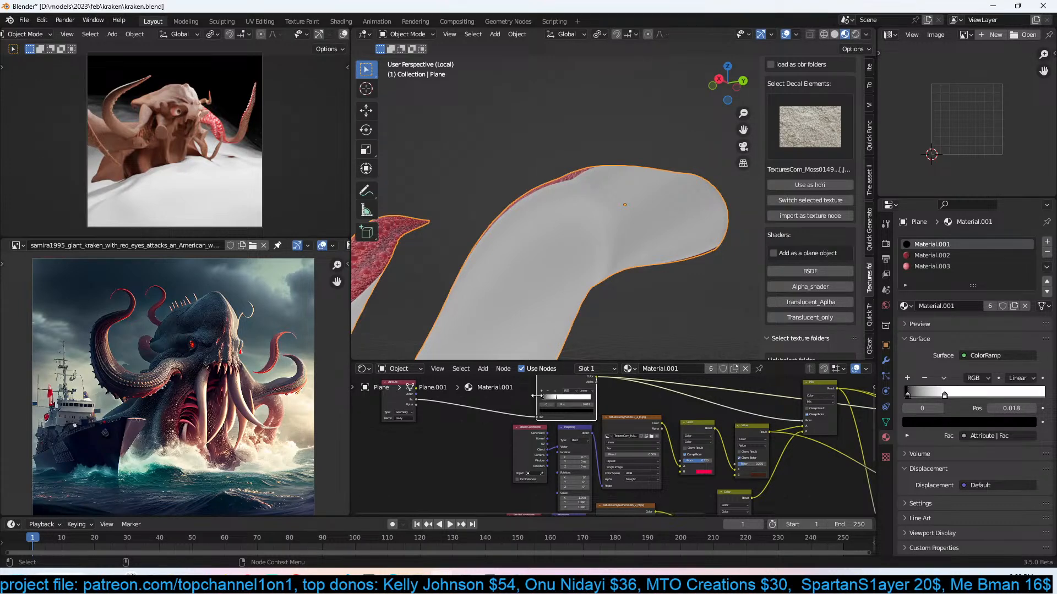
left_click_drag(543, 394, 555, 399)
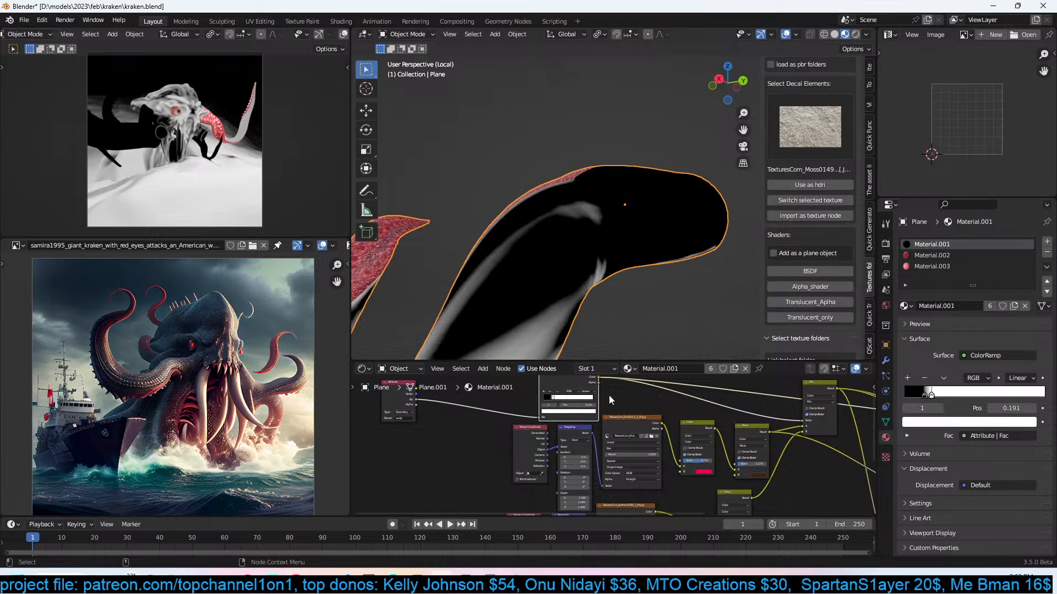
left_click(820, 405, "ctrl+shift")
middle_click_drag(609, 293, 577, 307)
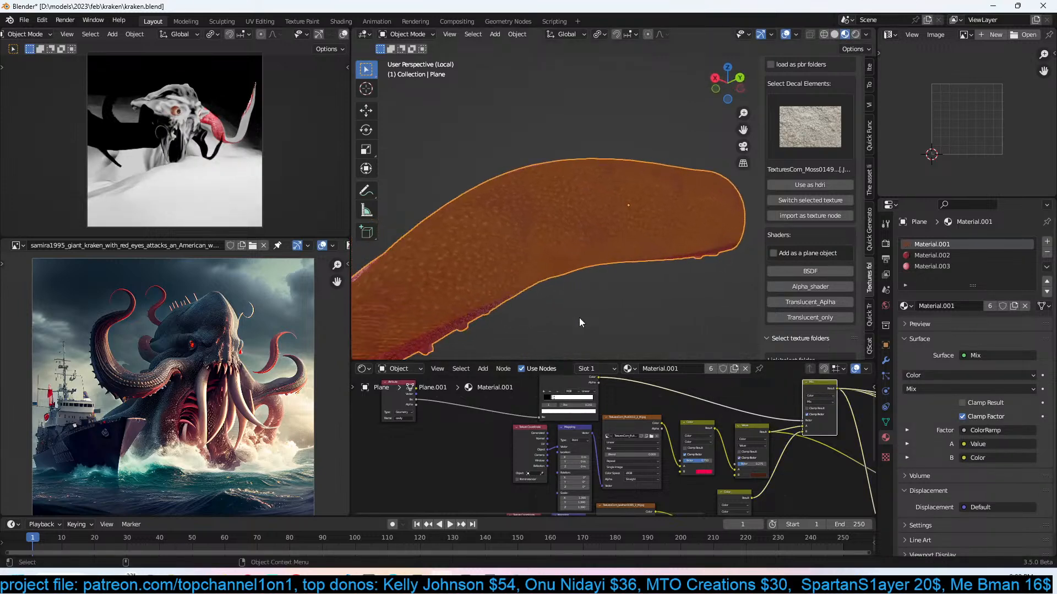
scroll(584, 396, "up", 1)
scroll(649, 405, "up", 4)
Compare the ColorRamp and Mix outputs on the tentacle and turn off Clamp Factor on the Mix node.
middle_click_drag(607, 375, 574, 429)
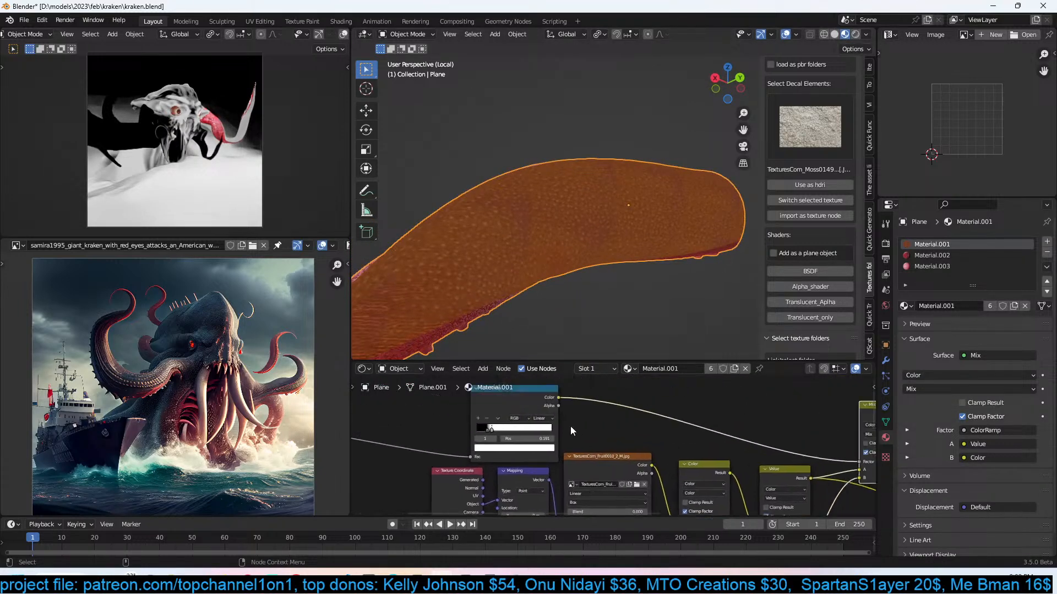
middle_click_drag(683, 433, 592, 434)
left_click(453, 398, "ctrl+shift")
left_click(803, 404, "ctrl+shift")
middle_click_drag(774, 438, 775, 398)
left_click(781, 416)
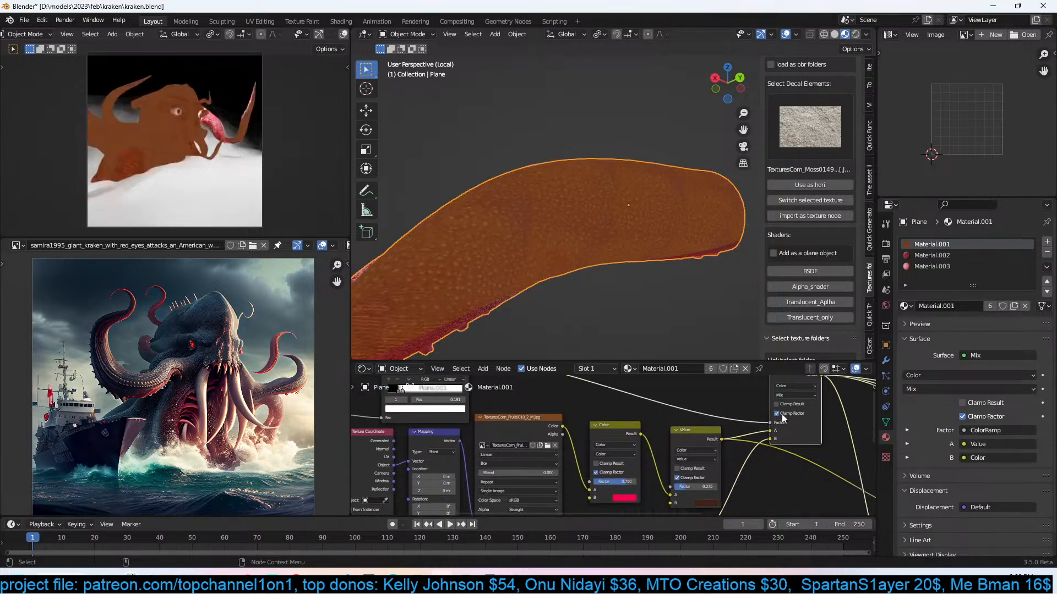
Preview the Value mix, the fruit texture and the leather texture individually, ending on the combined Mix output.
left_click(708, 436, "ctrl+shift")
middle_click_drag(708, 437, 688, 413)
scroll(688, 414, "down", 1)
left_click(547, 397, "ctrl+shift")
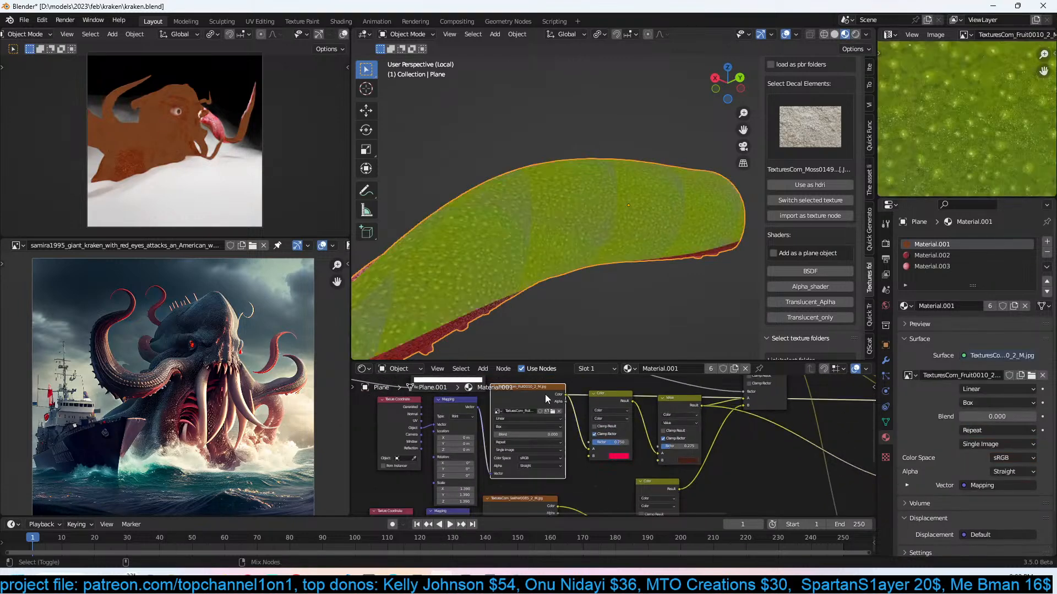
mouse_move(582, 456)
middle_mouse_down()
mouse_move(593, 436)
mouse_move(705, 401)
mouse_move(686, 405)
mouse_move(706, 390)
mouse_move(564, 477)
middle_mouse_up()
left_click(551, 483, "ctrl+shift")
middle_click_drag(648, 425, 587, 481)
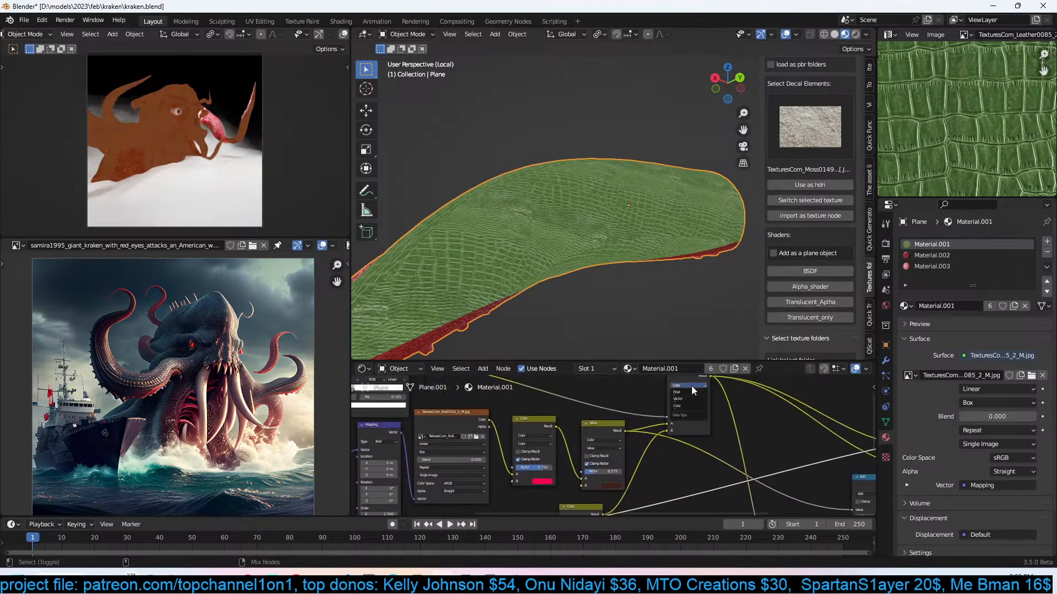
left_click(695, 378, "ctrl+shift")
mouse_move(669, 422)
middle_mouse_down()
mouse_move(681, 418)
mouse_move(676, 430)
middle_mouse_up()
scroll(645, 448, "down", 3)
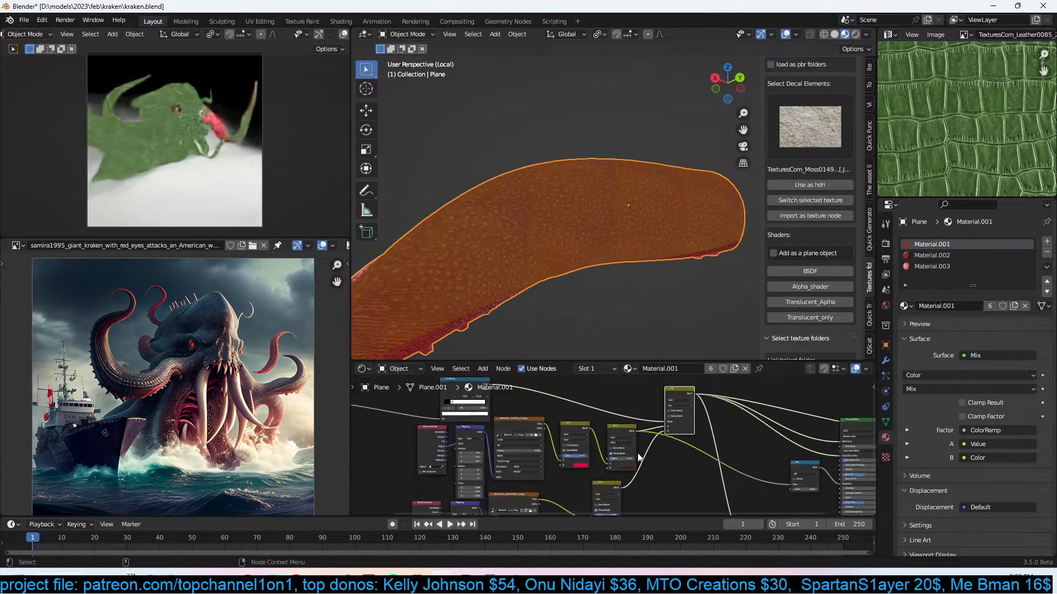
Examine the links into the Mix node and compare the leather's Color mix with the Mix output.
left_click_drag(634, 434, 656, 434)
scroll(663, 411, "up", 5)
middle_click_drag(663, 411, 682, 474)
middle_click_drag(726, 411, 696, 422)
scroll(676, 442, "down", 2)
middle_click_drag(680, 458, 639, 490)
left_click(668, 454, "ctrl+shift")
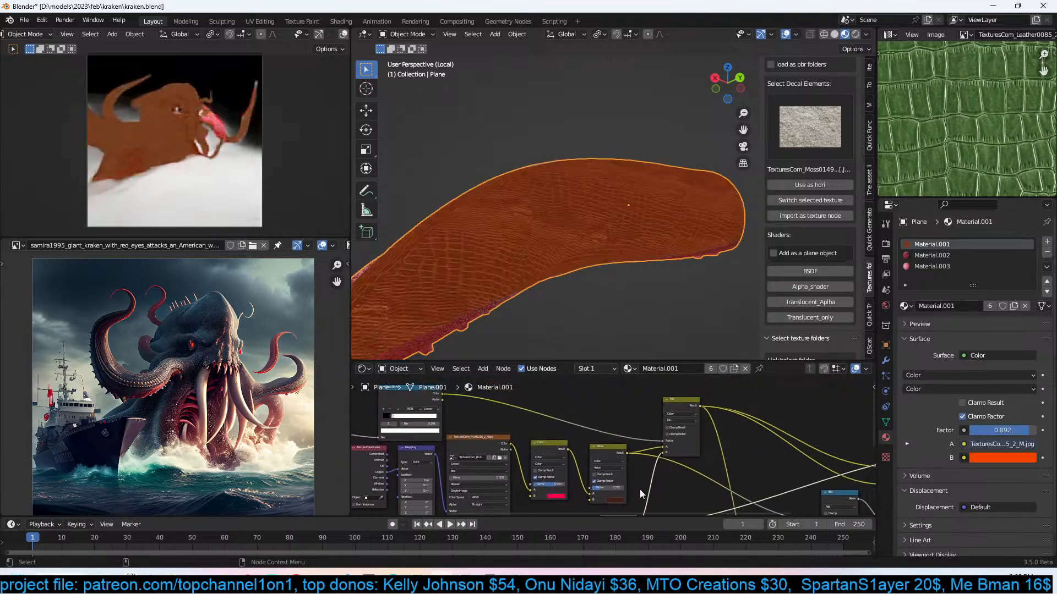
left_click(680, 405, "ctrl+shift")
Reposition the cavity ColorRamp's black and white stops close together near the start of the gradient.
middle_click_drag(635, 423, 681, 424)
middle_click_drag(586, 419, 666, 457)
left_click_drag(556, 427, 591, 423)
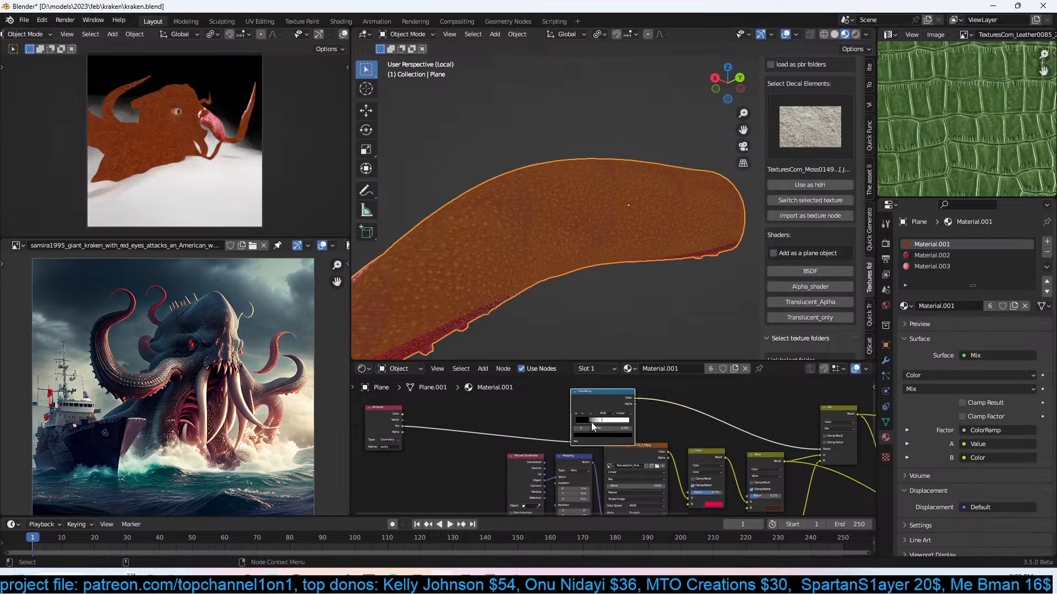
left_click_drag(607, 423, 584, 422)
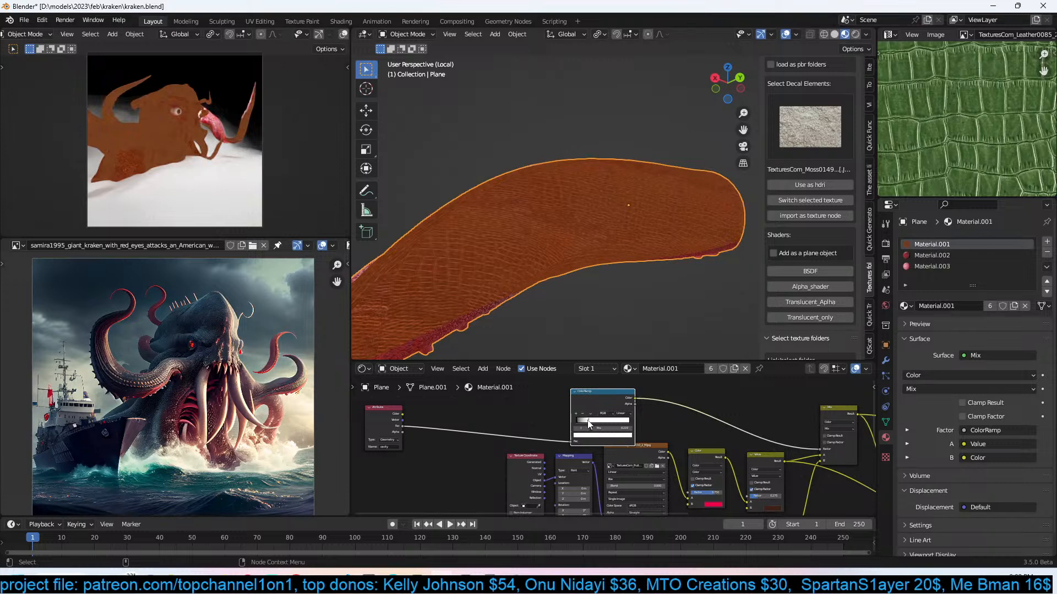
left_click_drag(578, 421, 582, 422)
Brighten the Value mix node's second color to orange, then remove that node from the fruit texture's chain.
middle_click_drag(667, 486, 626, 444)
scroll(625, 443, "up", 1)
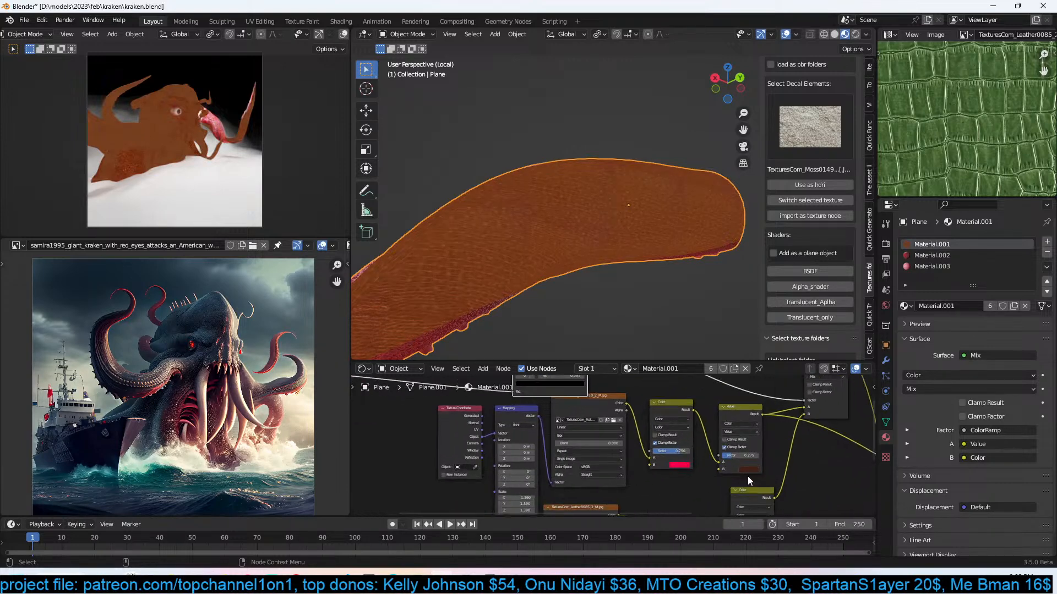
left_click(751, 470)
mouse_move(793, 414)
left_mouse_down()
mouse_move(793, 380)
mouse_move(745, 413)
left_mouse_up()
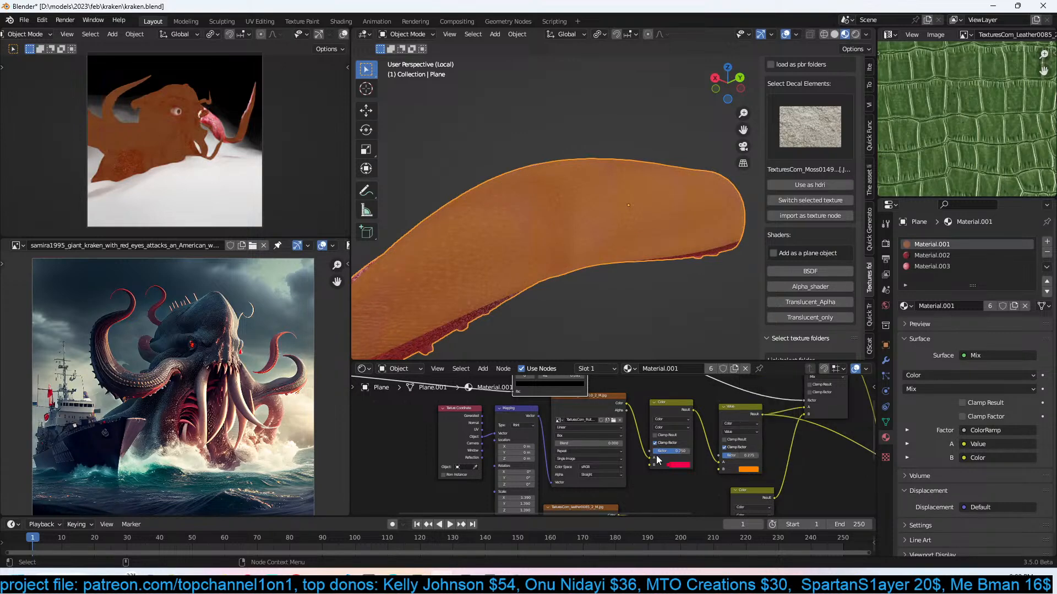
left_click(751, 406, "ctrl+shift")
middle_click_drag(732, 436, 708, 417)
Preview the fruit texture's Color mix and set its second color to orange-red.
left_click(654, 398, "ctrl+shift")
left_click(656, 444)
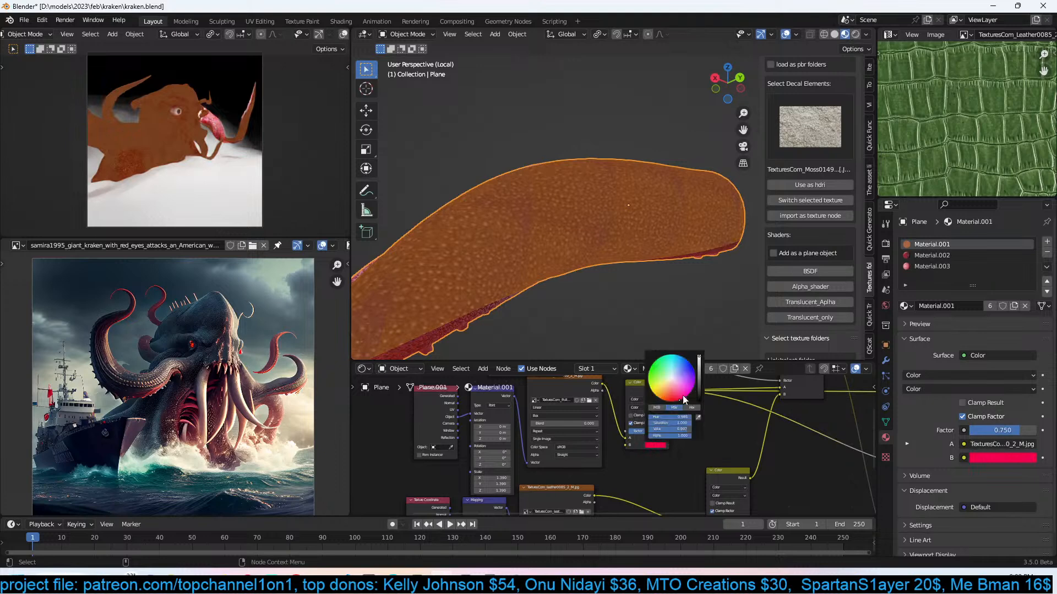
mouse_move(679, 400)
left_mouse_down()
mouse_move(682, 373)
mouse_move(677, 401)
mouse_move(656, 396)
mouse_move(664, 400)
left_mouse_up()
middle_click_drag(734, 457, 719, 447)
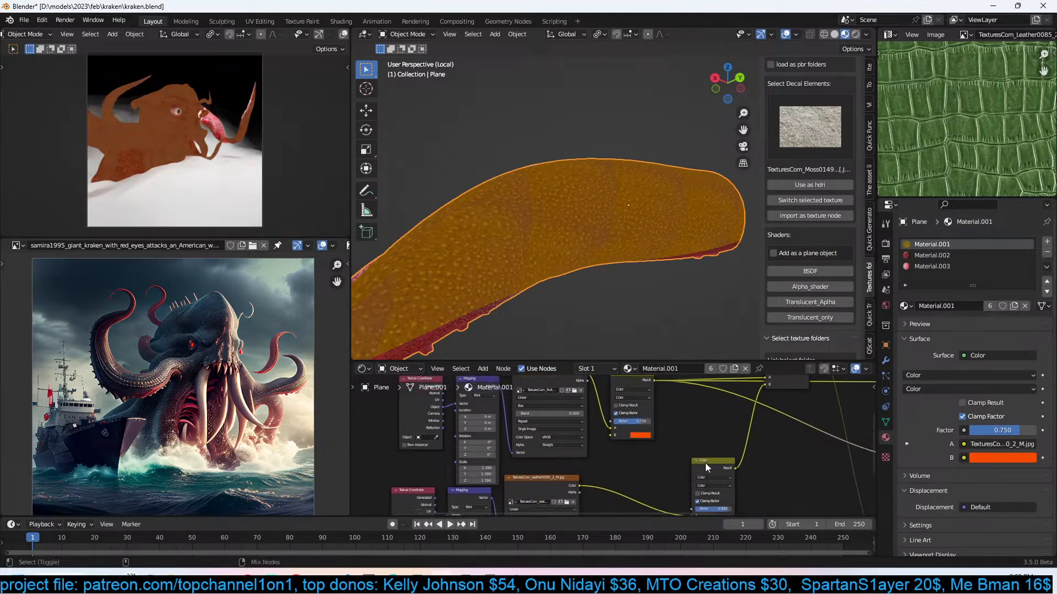
Preview the leather texture's Color mix, move the node closer to the texture and darken its orange-red color.
left_click(704, 464, "ctrl+shift")
left_click_drag(704, 464, 667, 437)
left_click(692, 500)
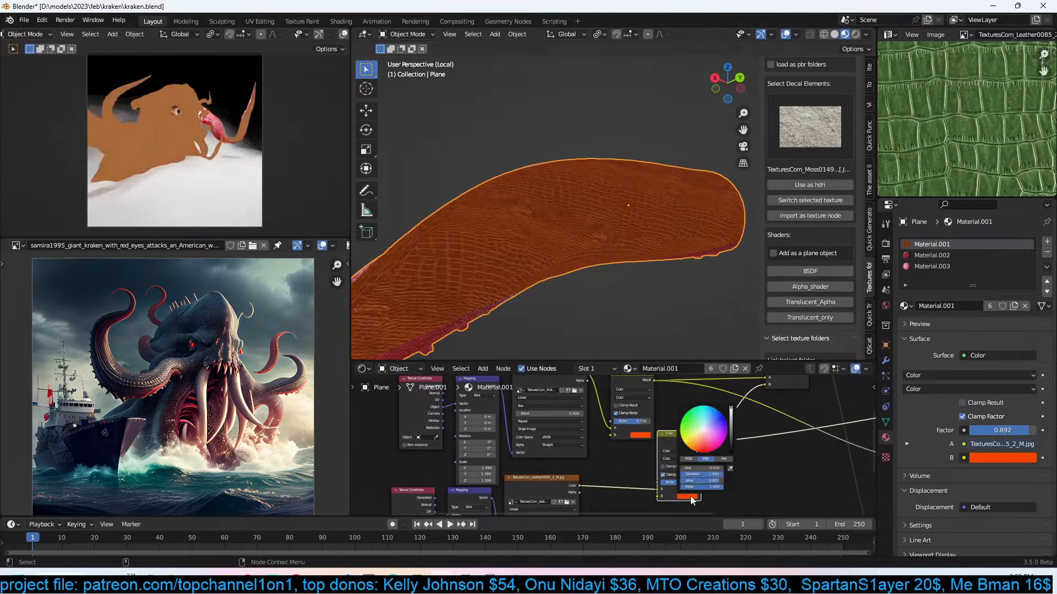
left_click(732, 434)
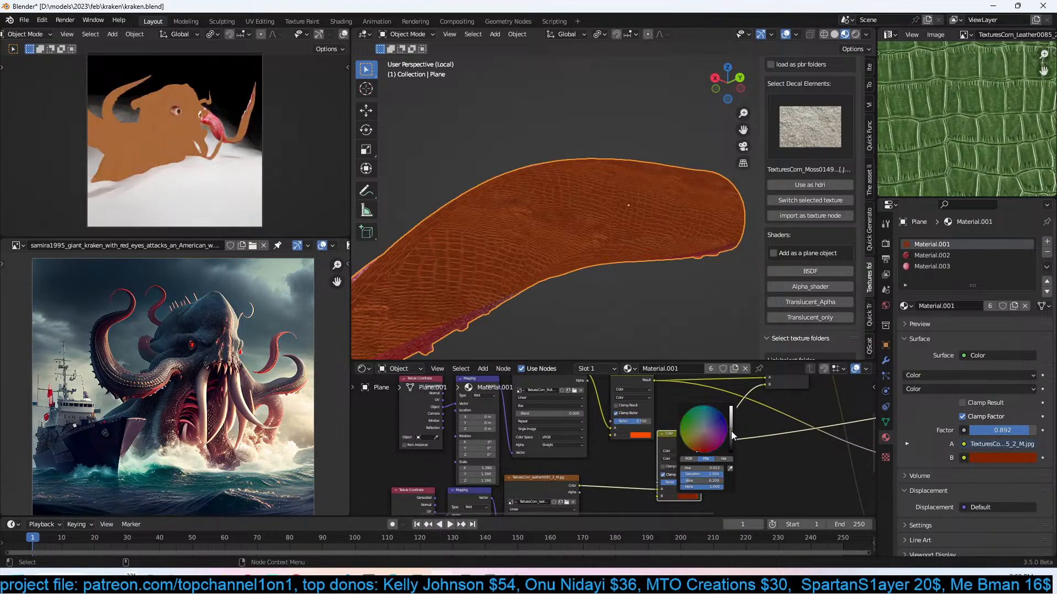
Save the file, dissolve the leather's Color mix node and insert an RGB Curves node after the leather texture.
middle_click_drag(679, 444, 742, 416)
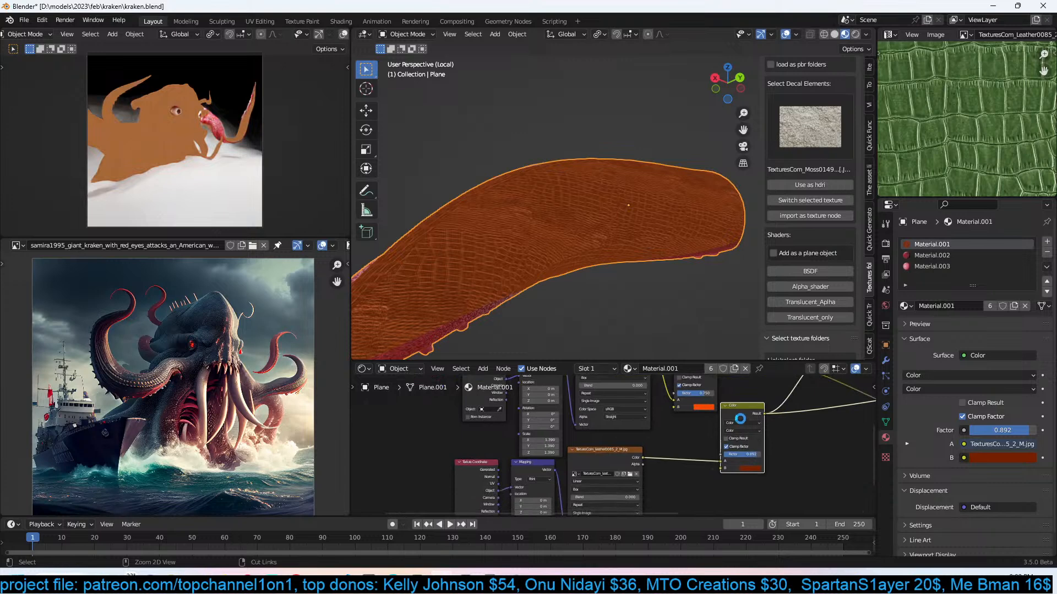
key("ctrl+s")
key("ctrl+x")
key("shift+a")
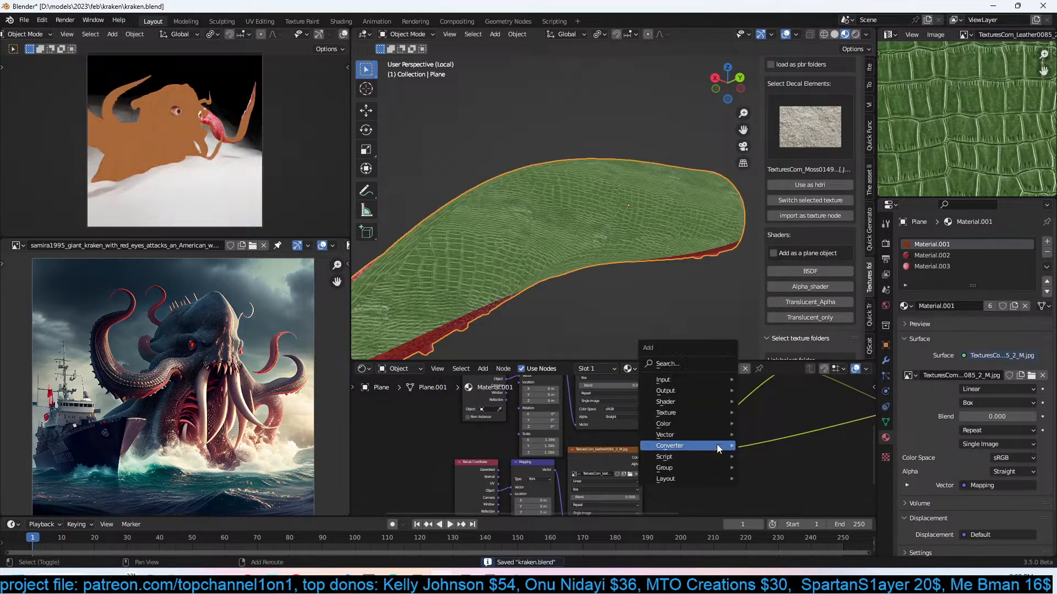
left_click(708, 366)
type("rgc")
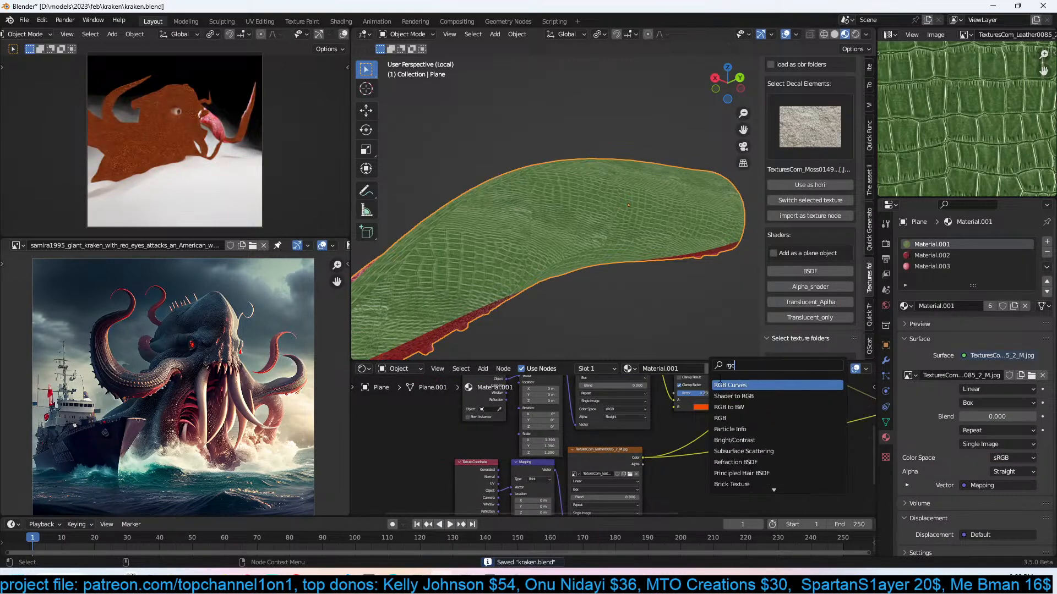
key("Return")
left_click(758, 469)
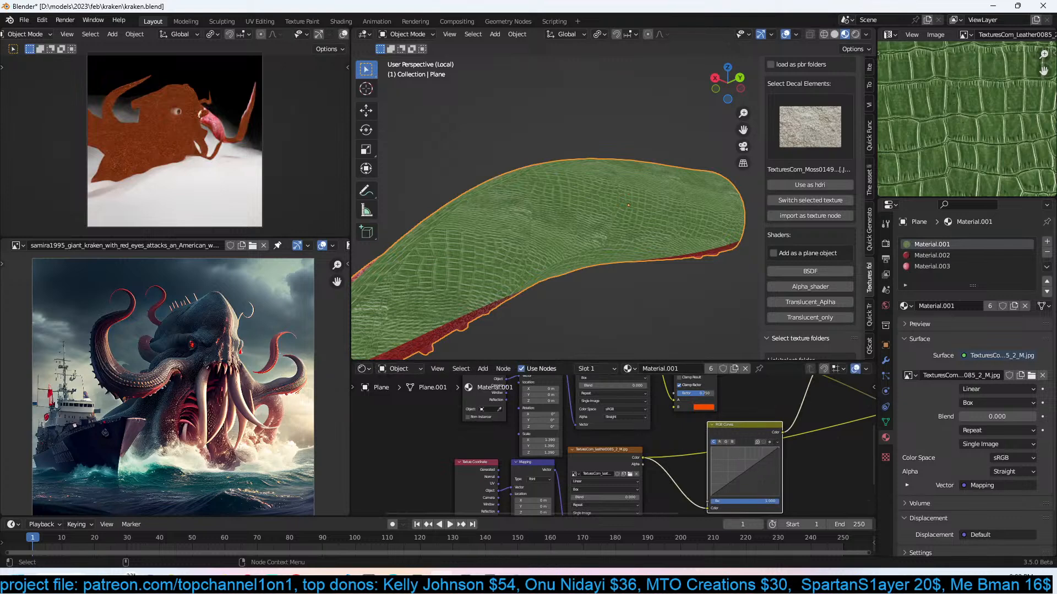
Shape the RGB Curves into a contrast curve with points at (0.25, 0.075) and (0.64091, 0.6375), and save the file.
left_click(752, 465)
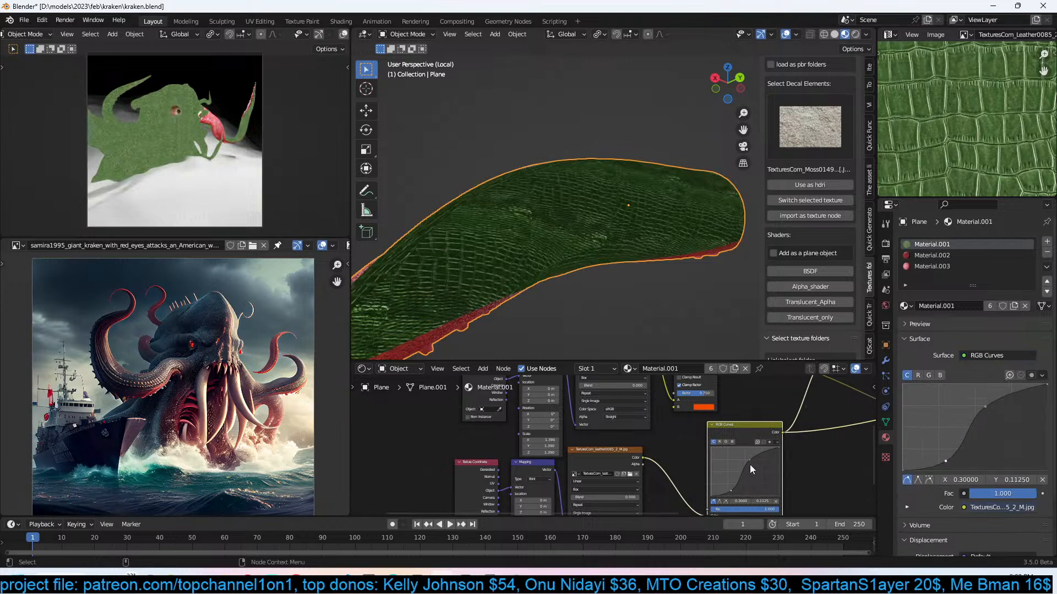
left_click_drag(737, 477, 738, 479)
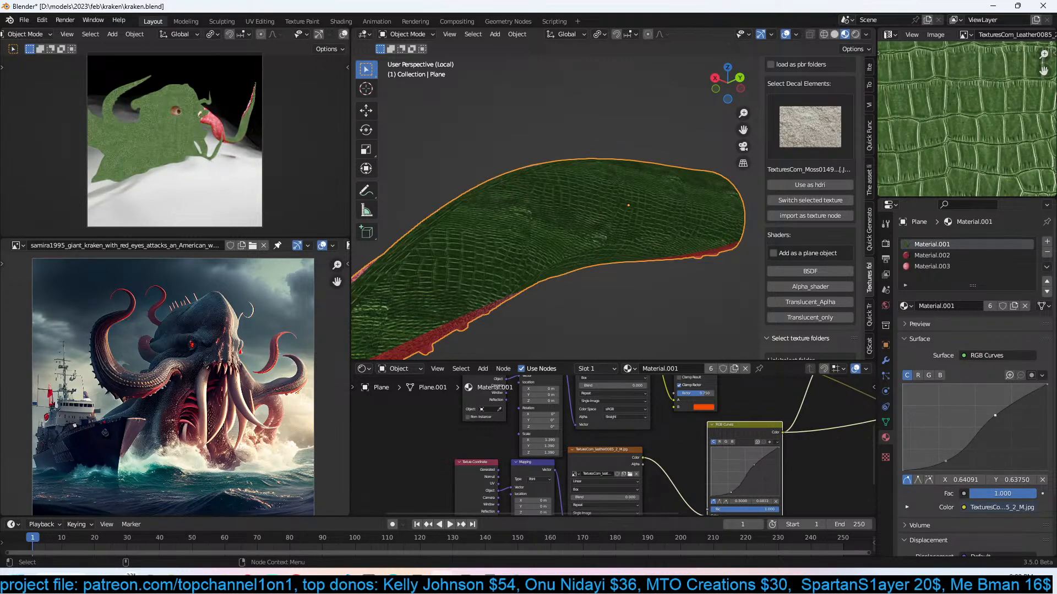
left_click(729, 495)
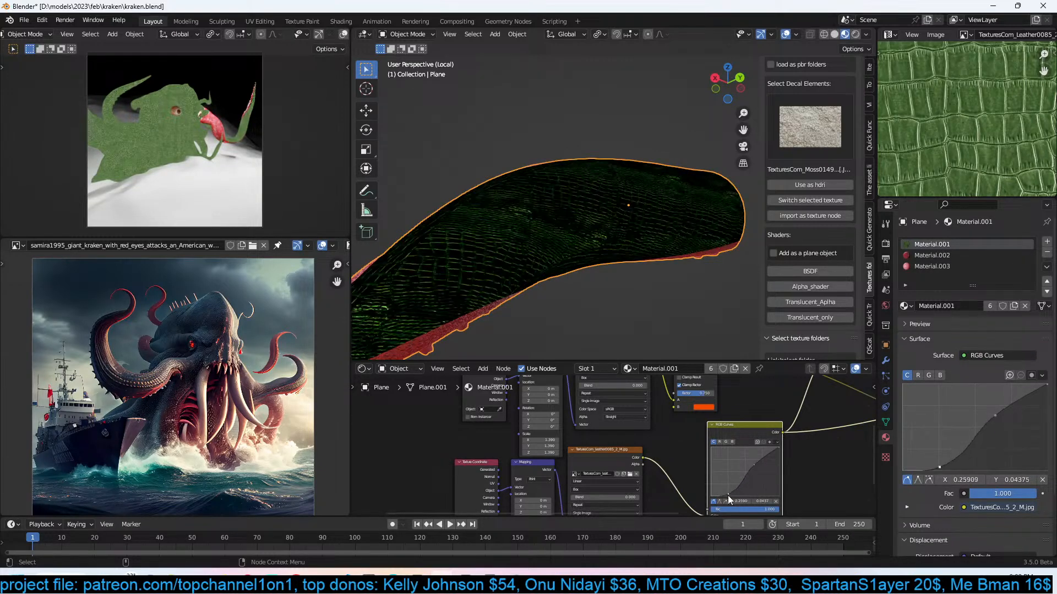
left_click_drag(729, 499, 728, 495)
key("ctrl+s")
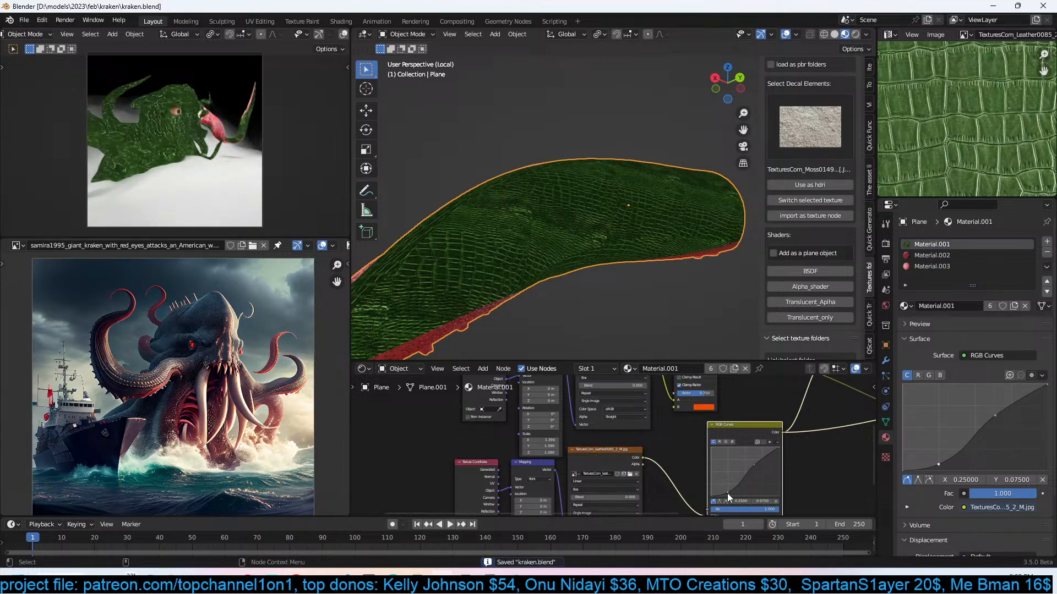
Move the RGB Curves node closer to the leather texture and preview it, the fruit texture's Color mix and the combined Mix.
middle_click_drag(763, 479, 735, 476)
key("ctrl+s")
middle_click_drag(739, 407, 737, 446)
left_click(699, 462, "ctrl+shift")
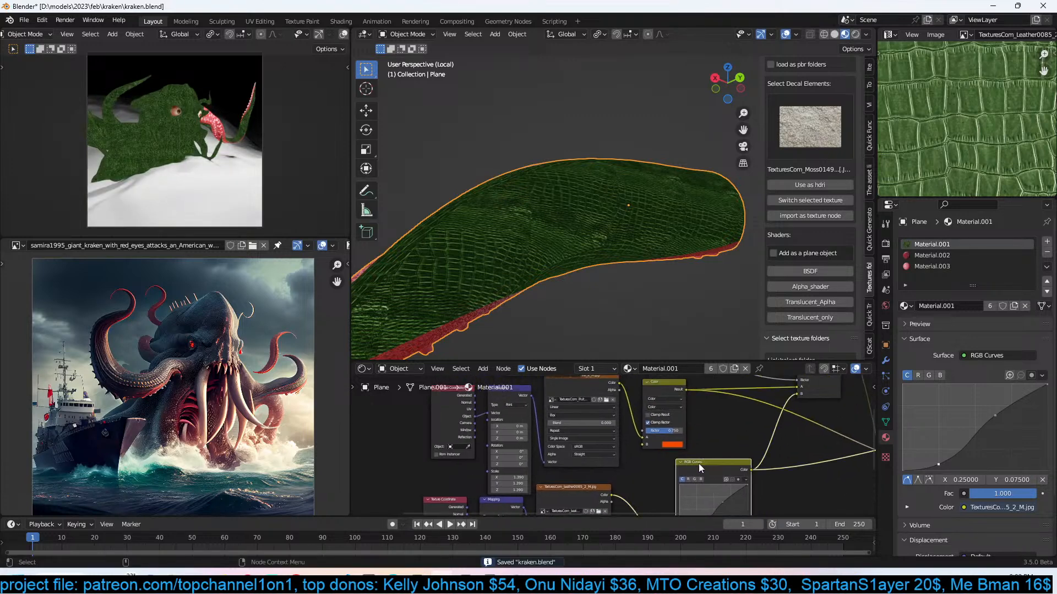
left_click_drag(699, 462, 674, 463)
left_click(684, 391, "ctrl+shift")
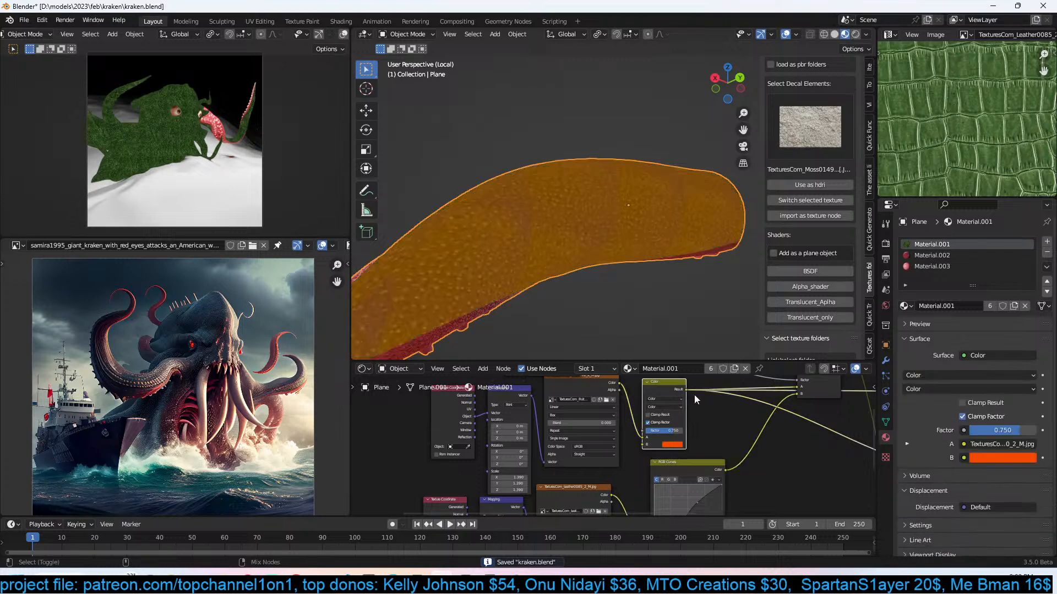
middle_click_drag(735, 412, 707, 442)
middle_click_drag(758, 395, 727, 428)
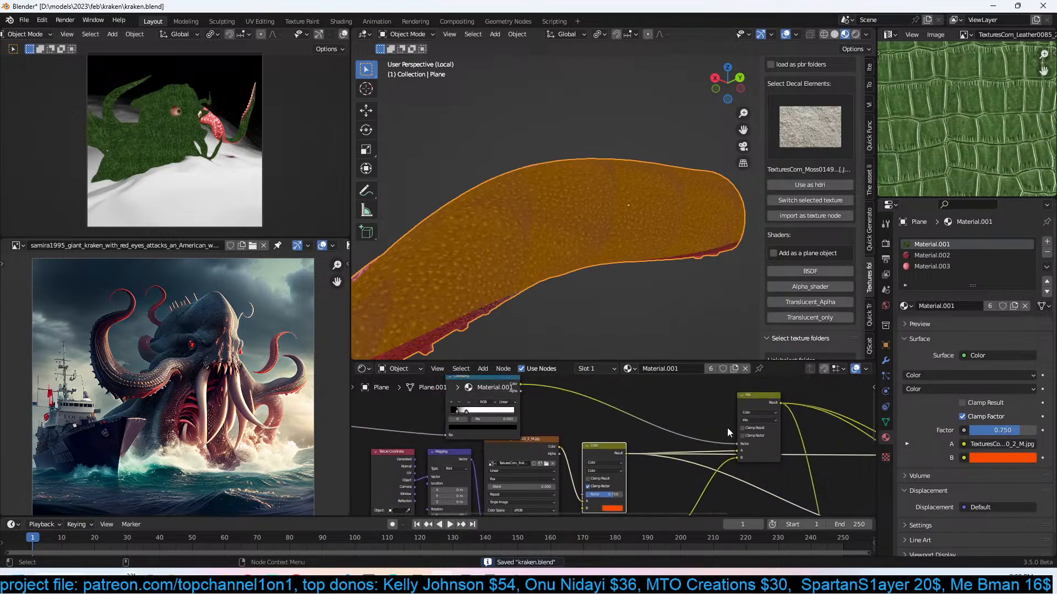
left_click(774, 401, "ctrl+shift")
Shift the ColorRamp's stop slightly to adjust the blend between both textures, and save the file.
middle_click_drag(603, 454, 645, 449)
left_click_drag(604, 427, 607, 426)
middle_click_drag(599, 295, 629, 273)
key("ctrl+s")
Change the second color of the fruit texture's Color mix to a slightly softer orange-red.
scroll(848, 457, "down", 2)
middle_click_drag(849, 456, 714, 436)
scroll(714, 436, "up", 3)
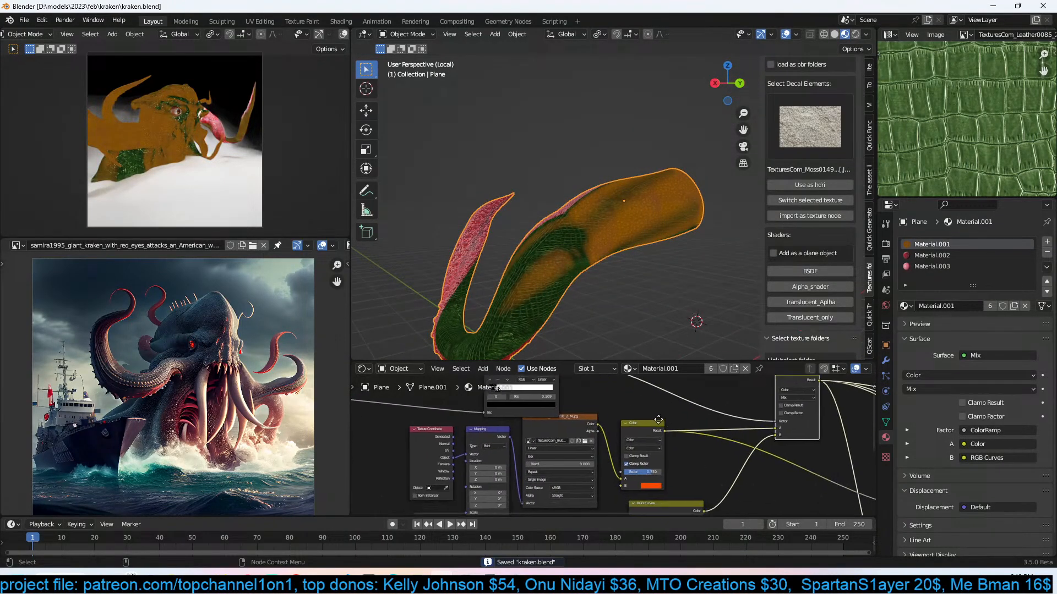
left_click(660, 481)
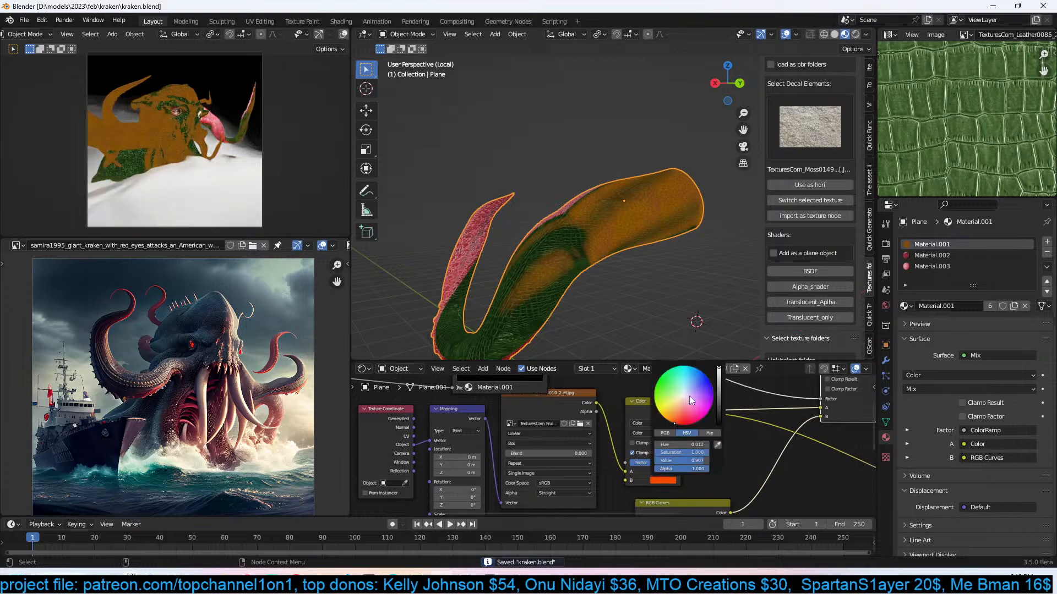
left_click(685, 391)
mouse_move(685, 391)
left_mouse_down()
mouse_move(674, 412)
mouse_move(667, 405)
mouse_move(681, 422)
left_mouse_up()
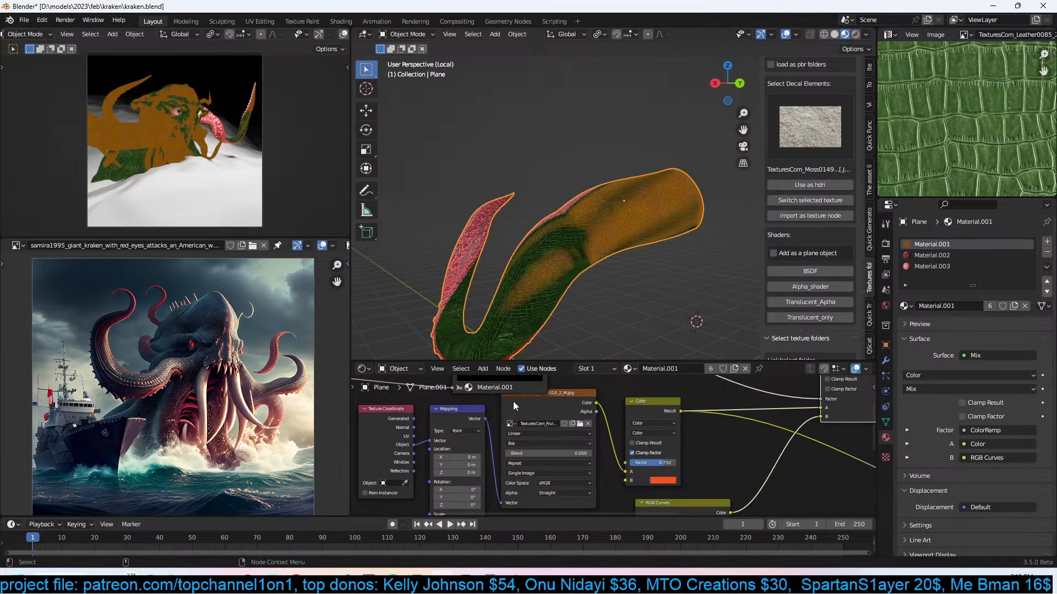
Move the ColorRamp's white stop to position 0.141 to soften the cavity blend.
middle_click_drag(511, 401, 640, 469)
scroll(640, 469, "up", 2)
mouse_move(598, 417)
left_mouse_down()
mouse_move(588, 418)
mouse_move(603, 423)
left_mouse_up()
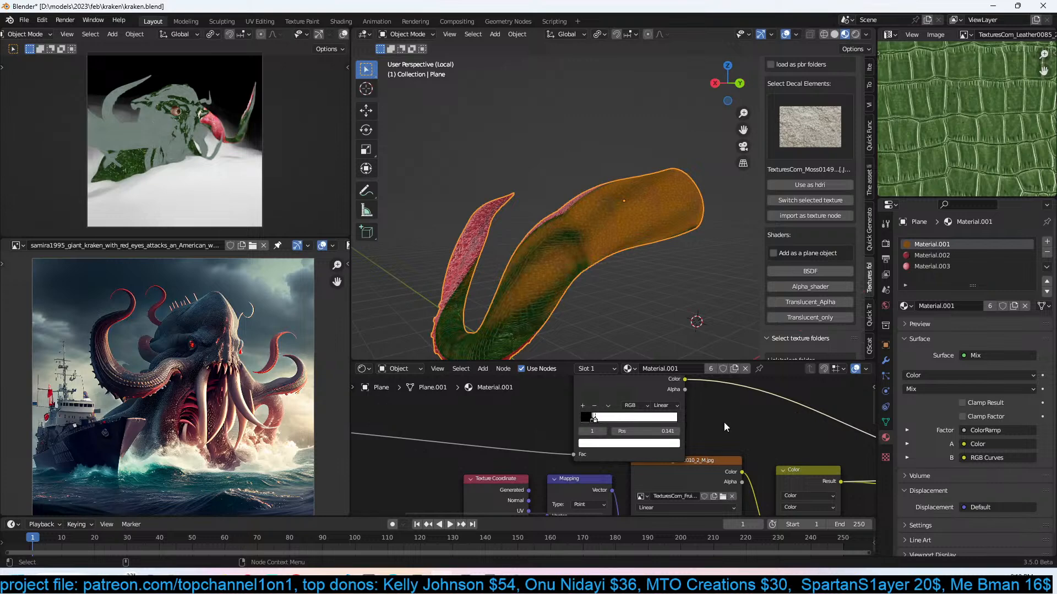
Reconnect the Principled BSDF to the material output to show the full tentacle shading, and save the file.
scroll(741, 434, "down", 2)
scroll(742, 434, "down", 4)
middle_click_drag(867, 439, 687, 428)
scroll(687, 427, "down", 3)
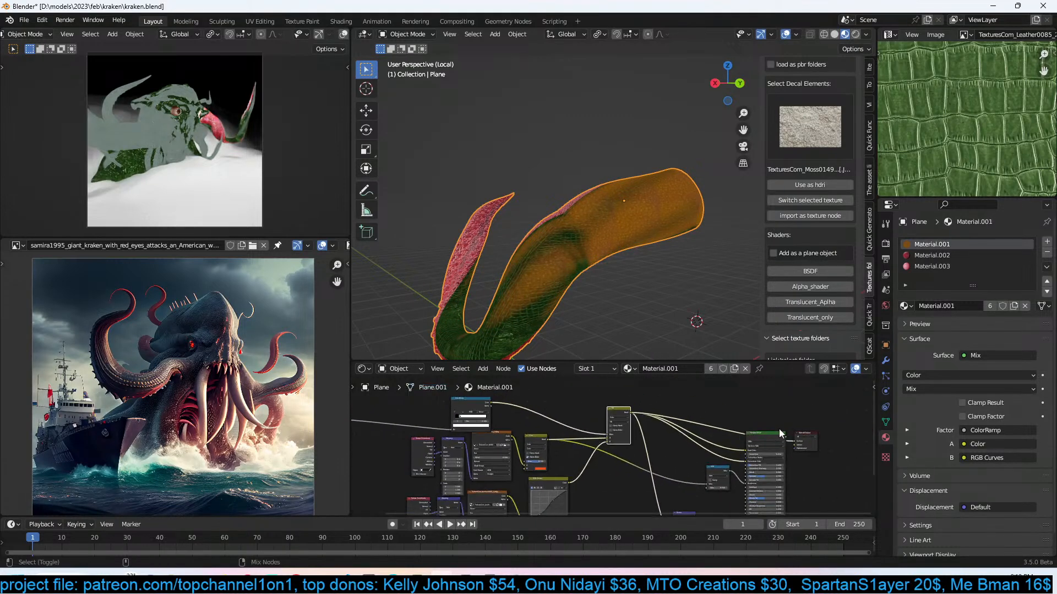
left_click(777, 433, "ctrl+shift")
scroll(617, 287, "up", 2)
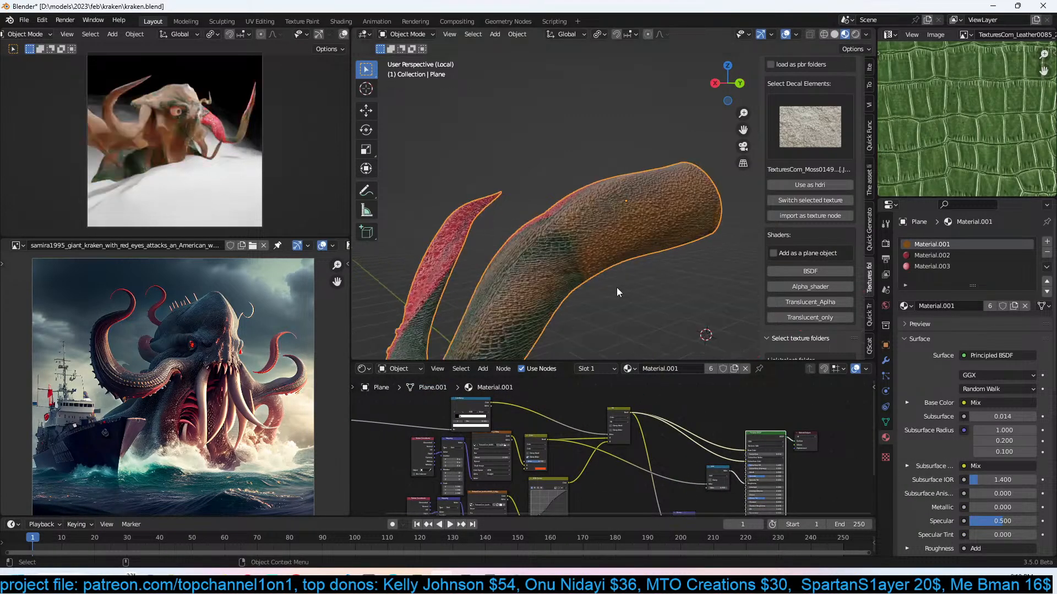
key("ctrl+s")
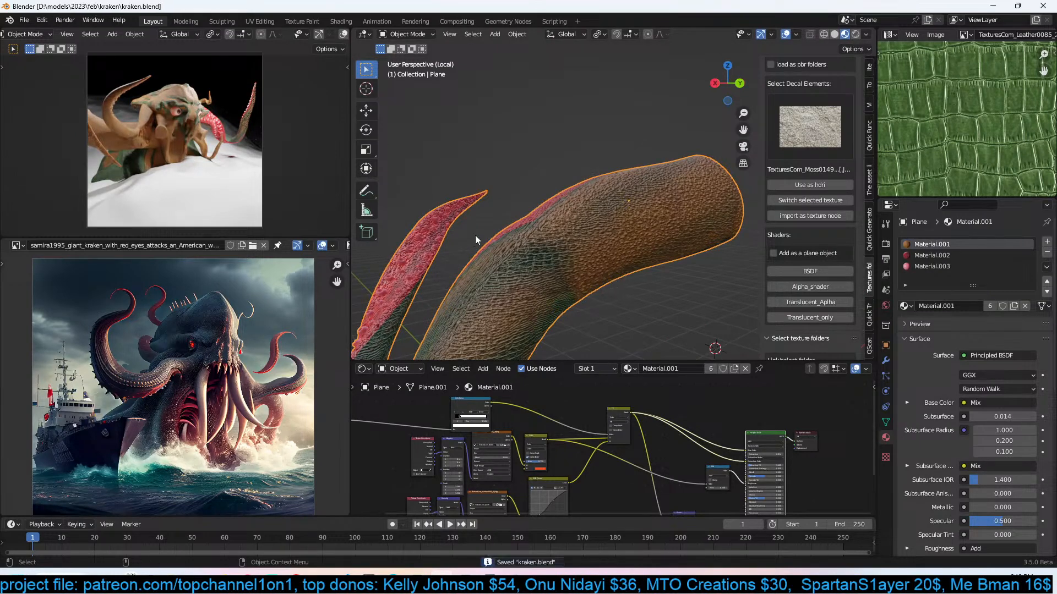
Leave local view, select the kraken's head in the camera view and make its skin material a single-user copy.
key("KP_Divide")
key("KP_0")
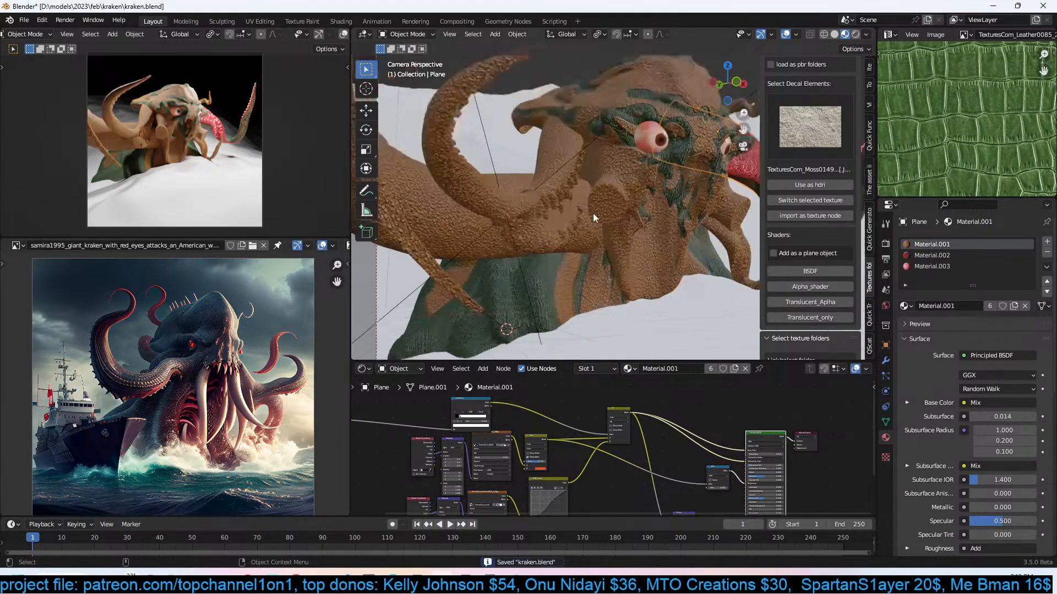
scroll(648, 159, "up", 1)
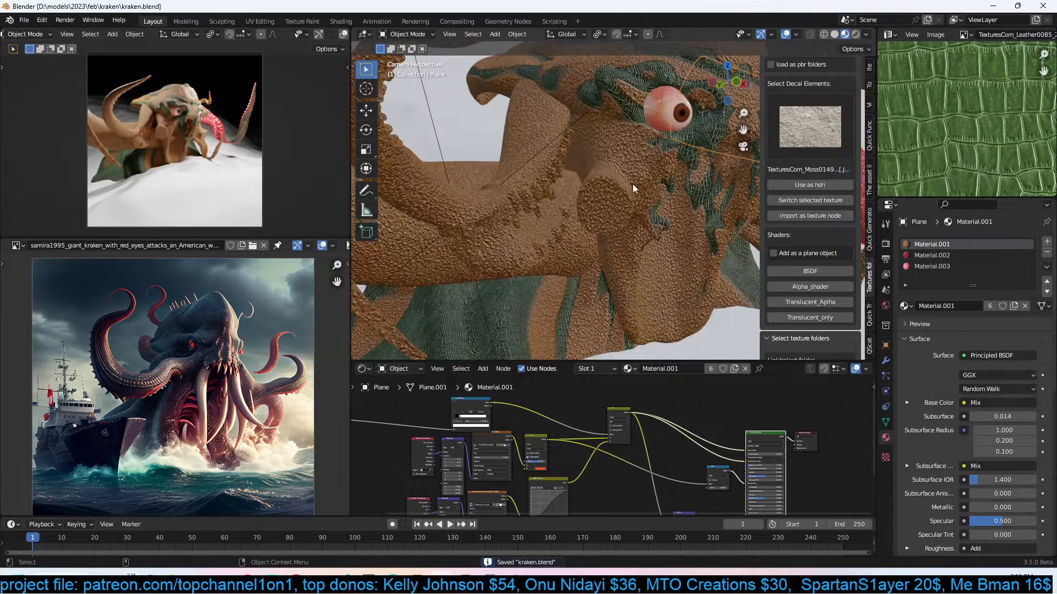
left_click(662, 208)
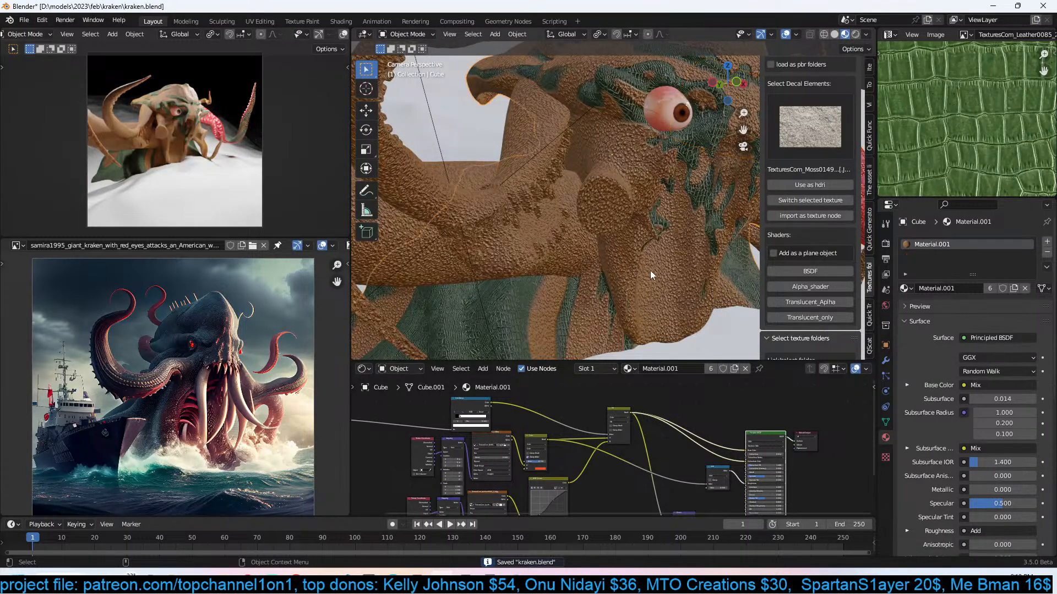
left_click(711, 369)
scroll(600, 423, "up", 8)
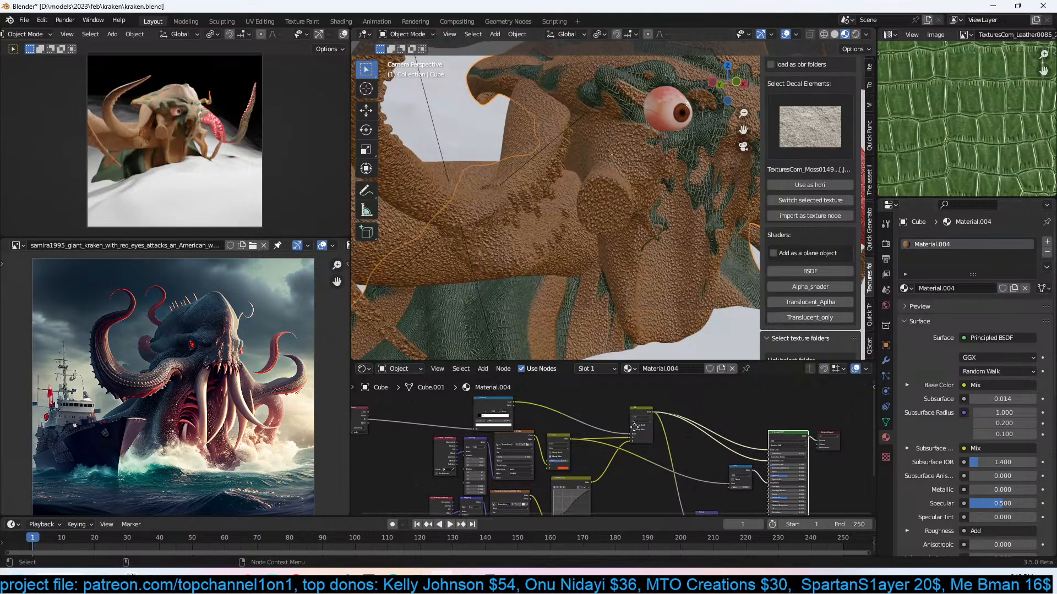
Dissolve the Color mix node after the fruit texture in the head's material.
scroll(627, 220, "up", 2)
middle_click_drag(635, 226, 576, 290, "shift")
middle_click_drag(670, 447, 639, 440)
scroll(652, 460, "up", 2)
scroll(611, 447, "down", 5)
left_click(608, 400)
key("ctrl+x")
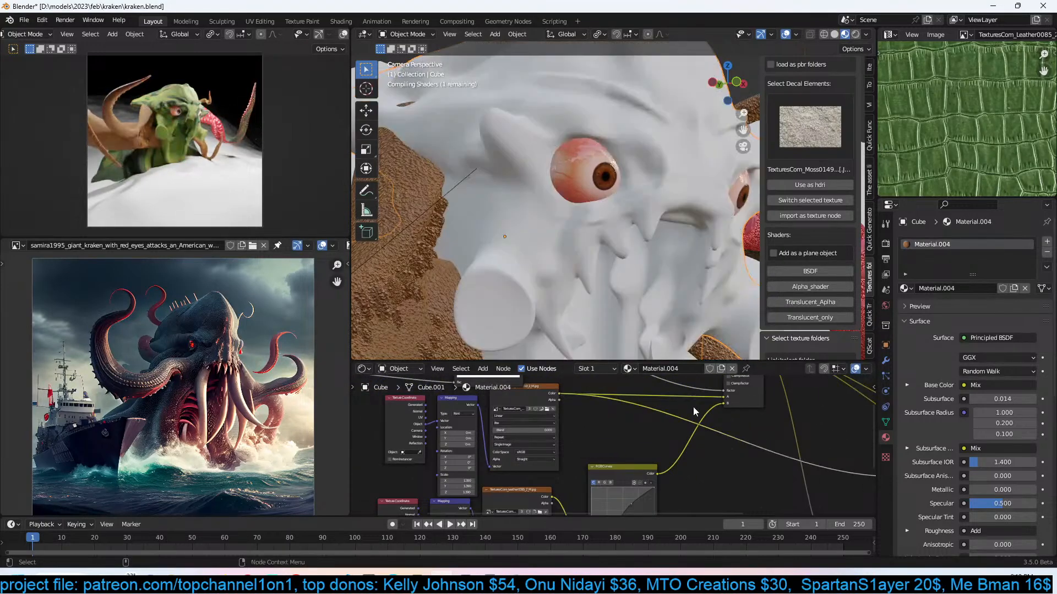
Insert a copy of the RGB Curves node between the head's fruit texture and the Mix node.
middle_click_drag(692, 407, 699, 415)
scroll(633, 461, "down", 4)
left_click_drag(630, 467, 663, 412)
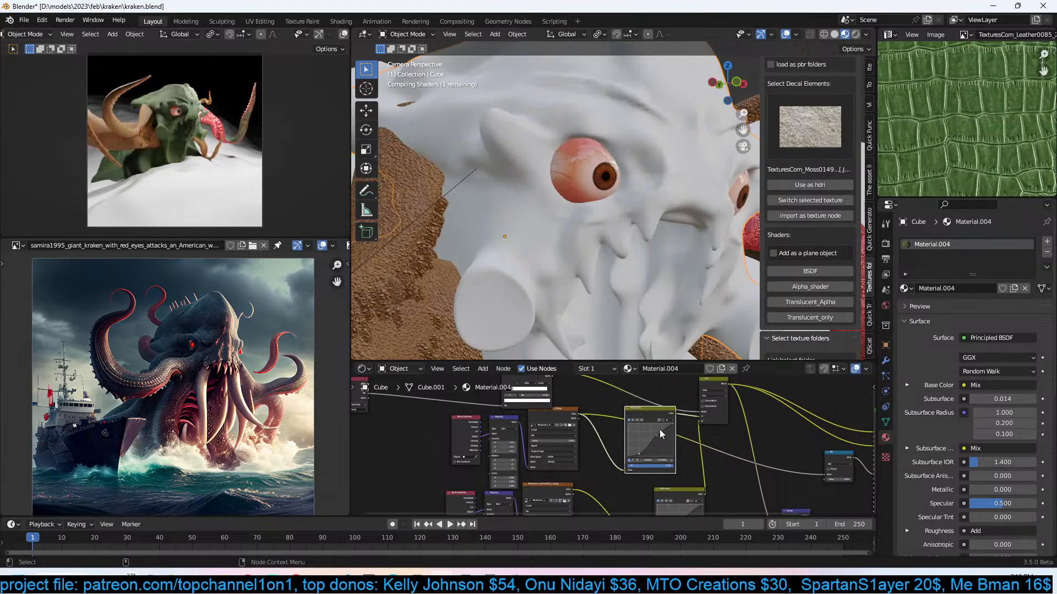
Raise the red channel of the copied RGB Curves with a point at a Y value of 0.85, and save the file.
scroll(660, 430, "up", 1)
scroll(661, 431, "up", 1)
middle_click_drag(661, 431, 638, 443)
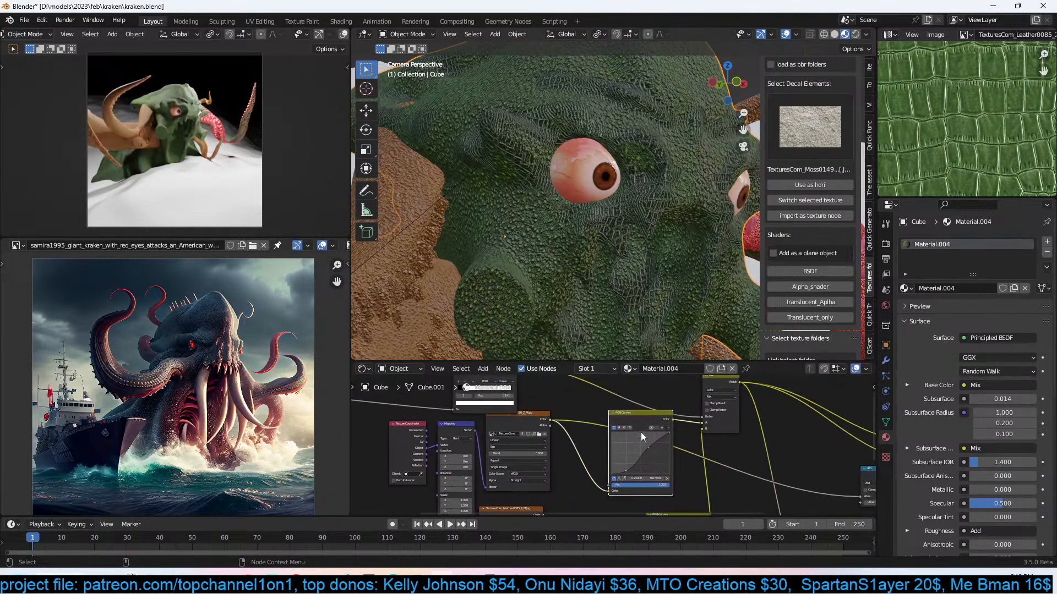
left_click(619, 427)
scroll(656, 447, "up", 1)
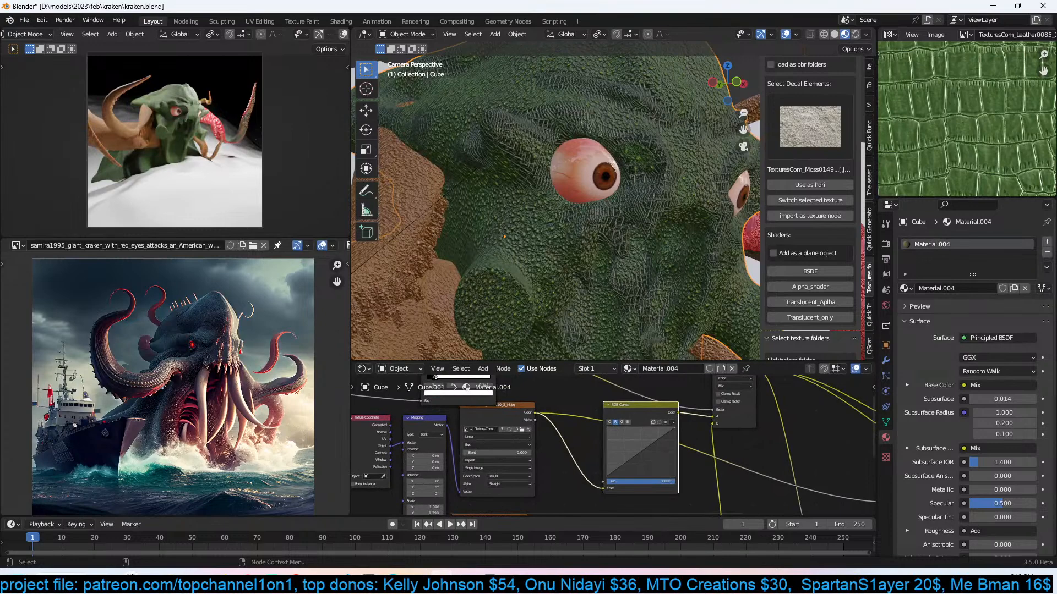
left_click_drag(648, 451, 621, 434)
middle_click_drag(685, 237, 683, 273, "ctrl")
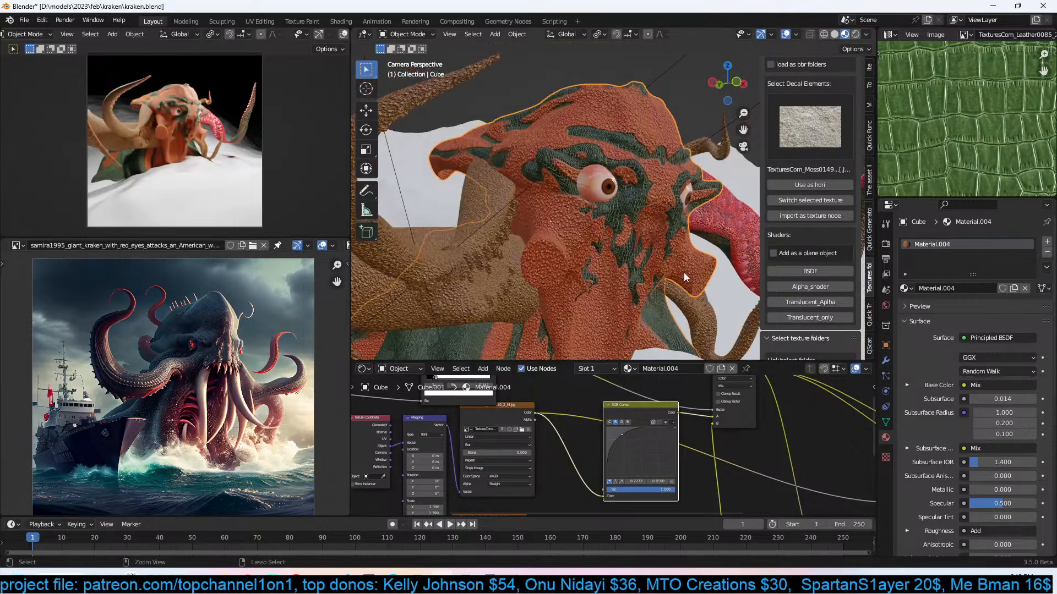
key("ctrl+s")
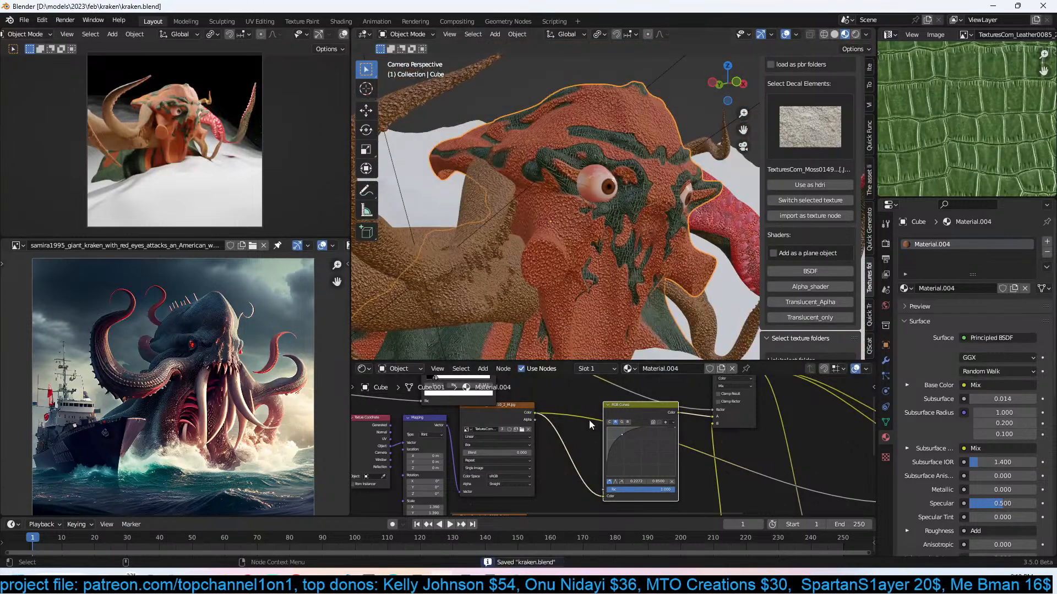
Reverse the head material's ColorRamp to run from white to black, with the white stop at 0.036.
scroll(660, 457, "up", 3)
mouse_move(620, 453)
left_mouse_down()
mouse_move(676, 448)
mouse_move(609, 450)
left_mouse_up()
middle_click_drag(647, 344, 556, 229)
Save the file and rename the head's material to skin.
key("ctrl+s")
type("skin")
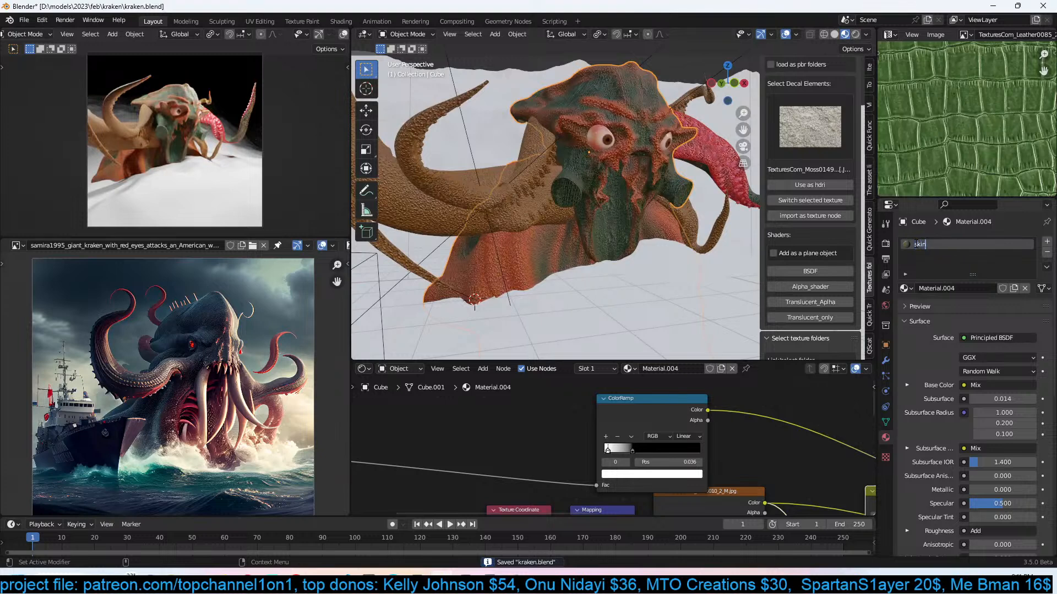
key("Return")
Select all tentacles with the pink-suckered one active and link its materials to the others.
left_click(546, 208)
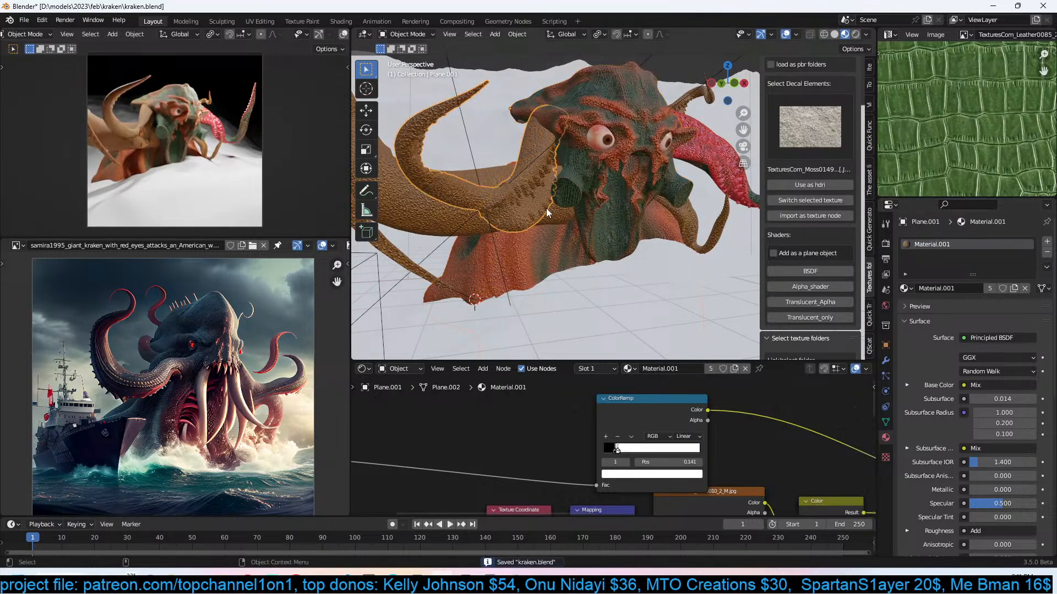
middle_click_drag(755, 218, 651, 269)
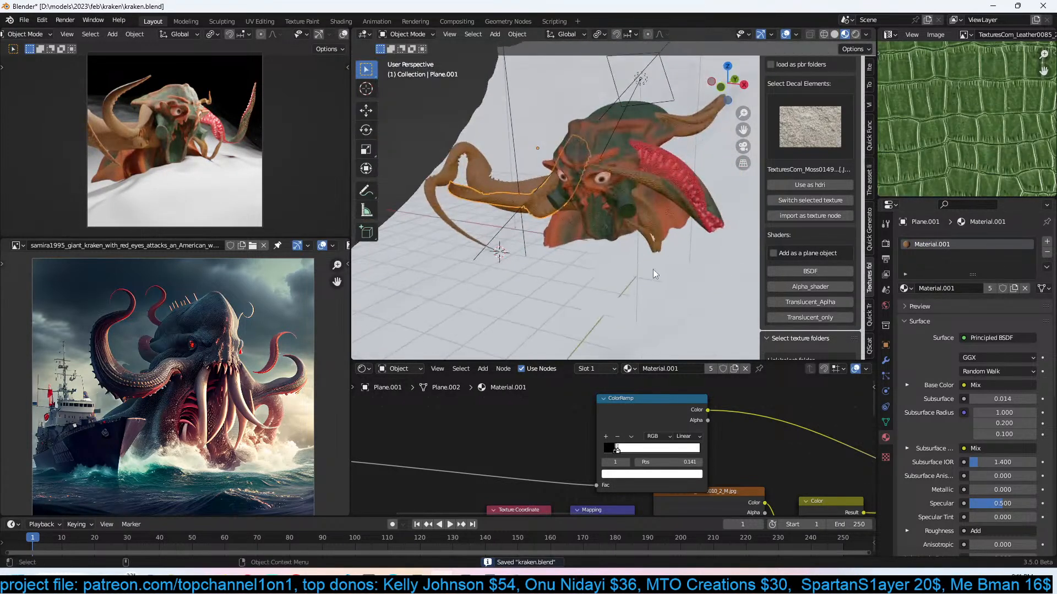
left_click(686, 130, "shift")
left_click(483, 184, "shift")
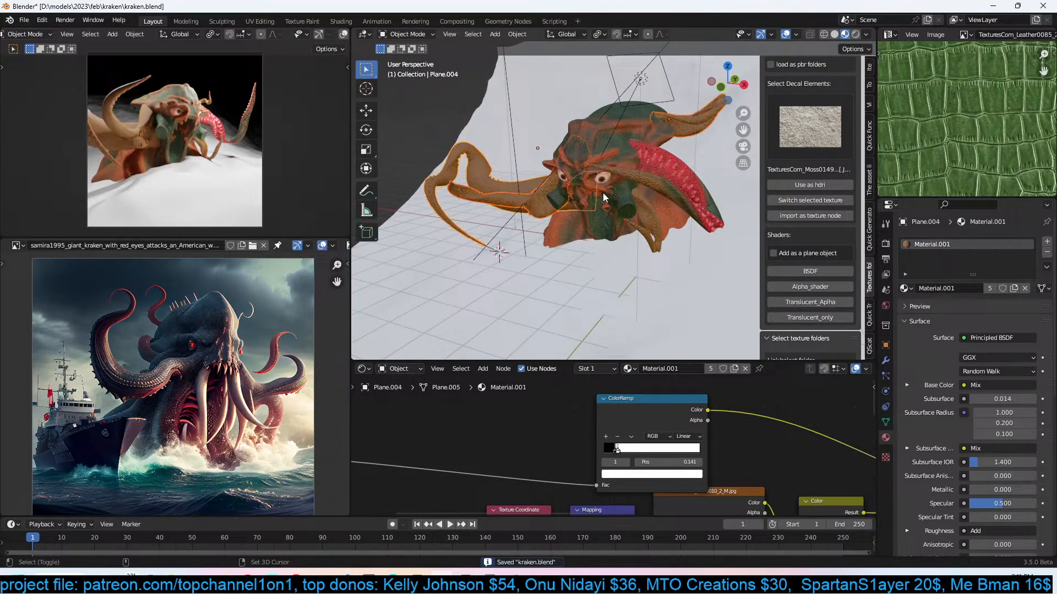
middle_click_drag(602, 193, 656, 160)
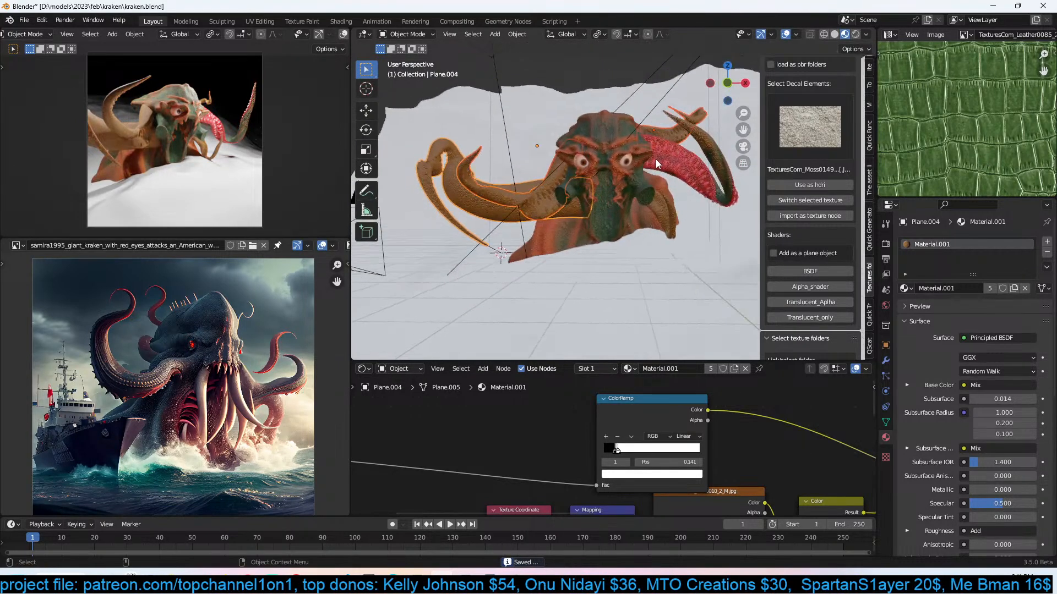
left_click(705, 148, "shift")
key("ctrl+l")
left_click(705, 145)
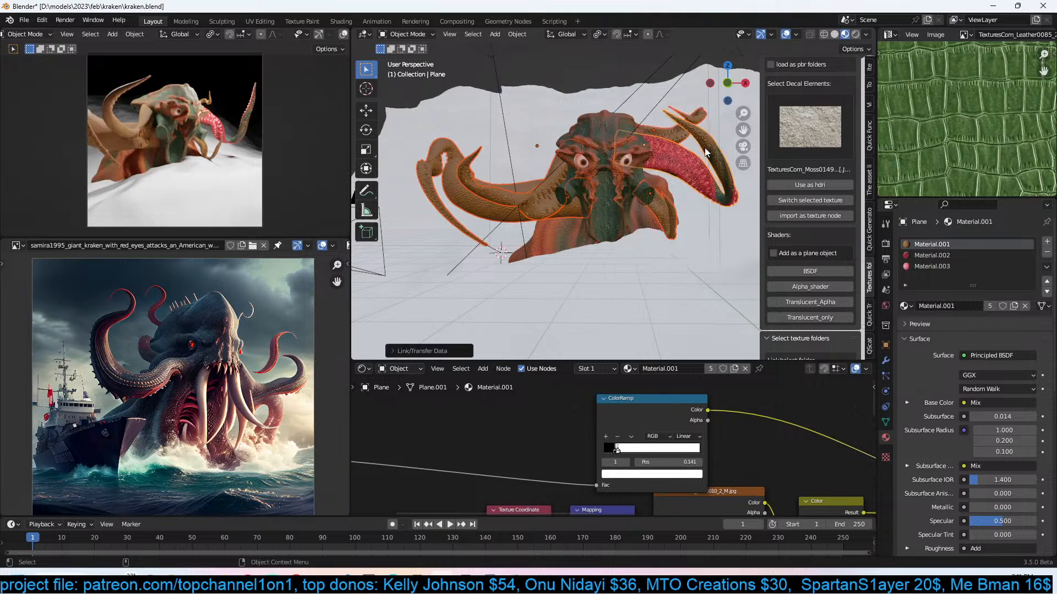
Assign the skin material to the pink-suckered tentacle's first slot and link its materials to the other tentacles.
left_click(904, 306)
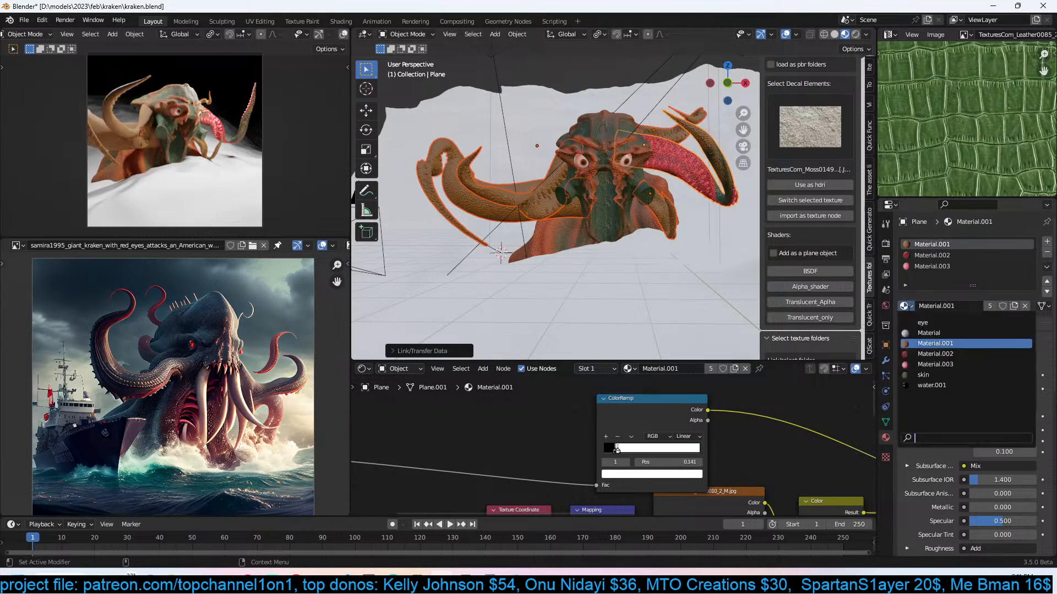
left_click(923, 375)
middle_click_drag(744, 263, 564, 241)
left_click(504, 210)
middle_click_drag(503, 210, 668, 177)
left_click(660, 213, "shift")
left_click(671, 124, "shift")
key("ctrl+z")
left_click(667, 131, "shift")
left_click(732, 169, "shift")
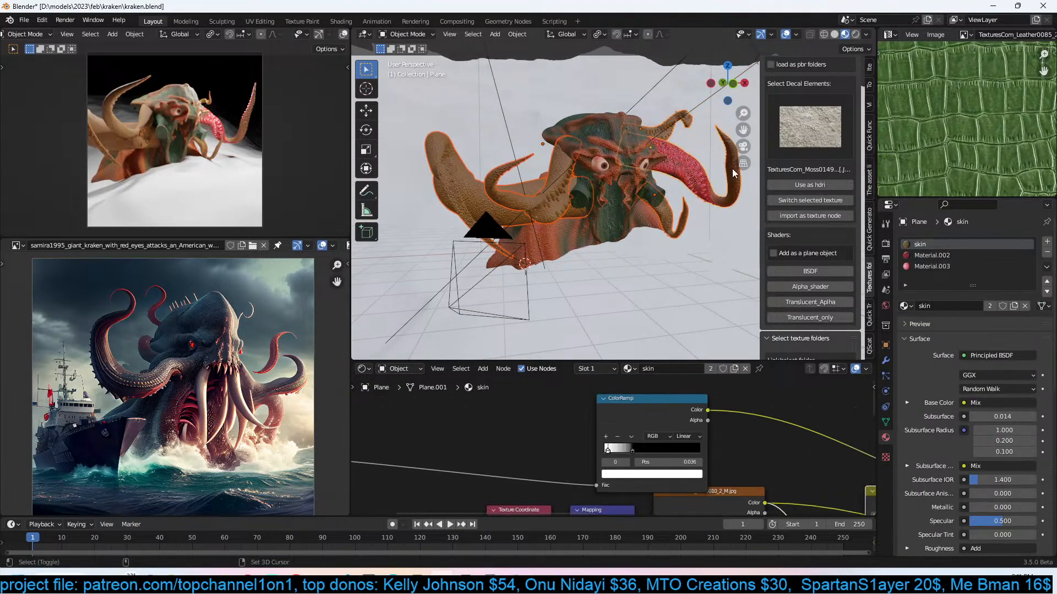
key("ctrl+l")
left_click(732, 168)
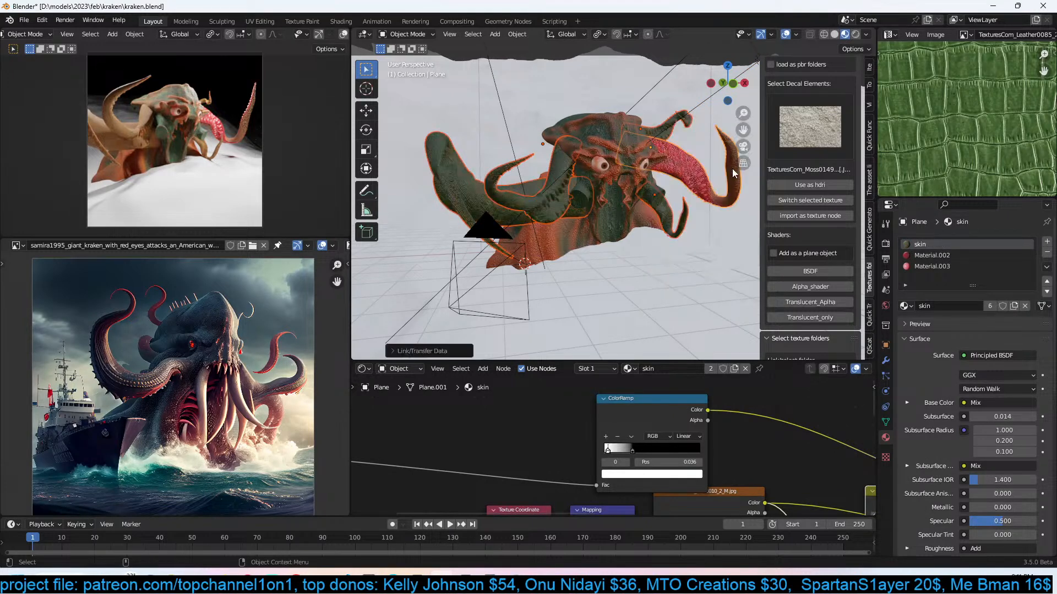
Try to copy the pink-suckered tentacle's modifiers to the other tentacles.
middle_click_drag(598, 199, 616, 212)
scroll(616, 212, "up", 1)
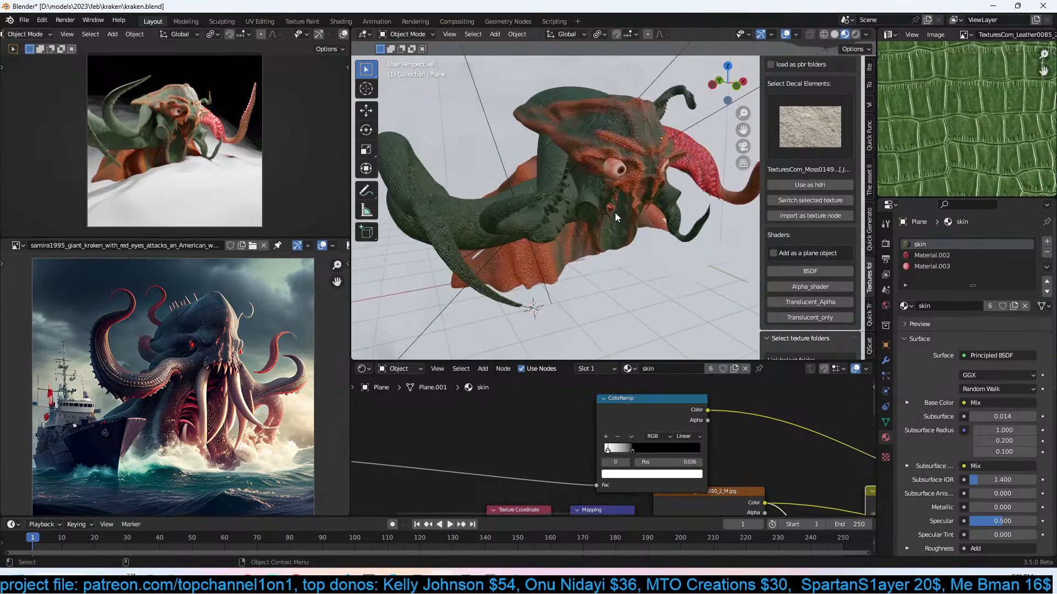
left_click(468, 218)
key("KP_Decimal")
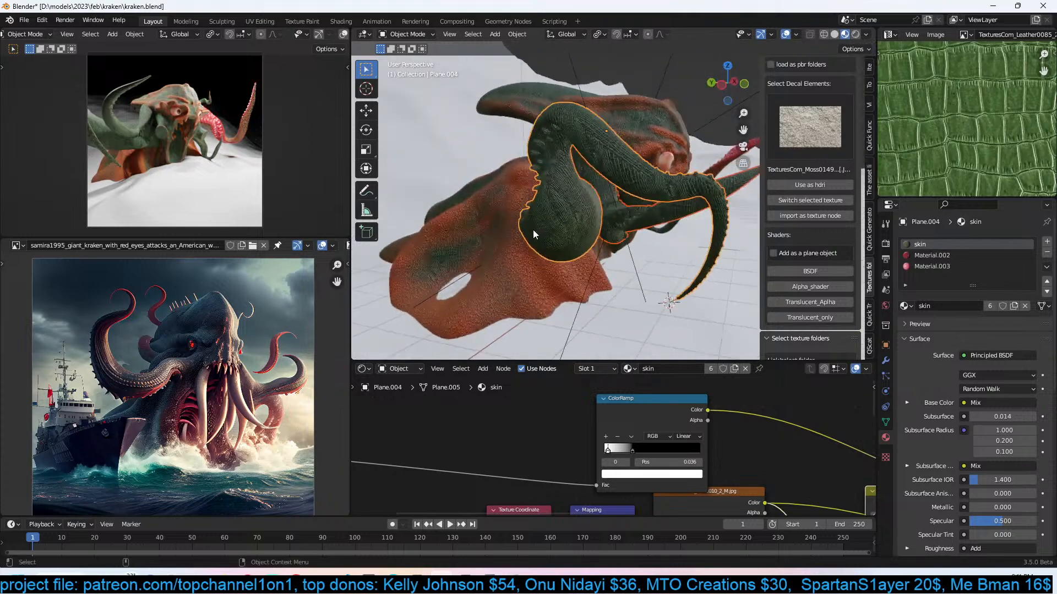
middle_click_drag(643, 215, 659, 183)
left_click(665, 179)
key("ctrl+l")
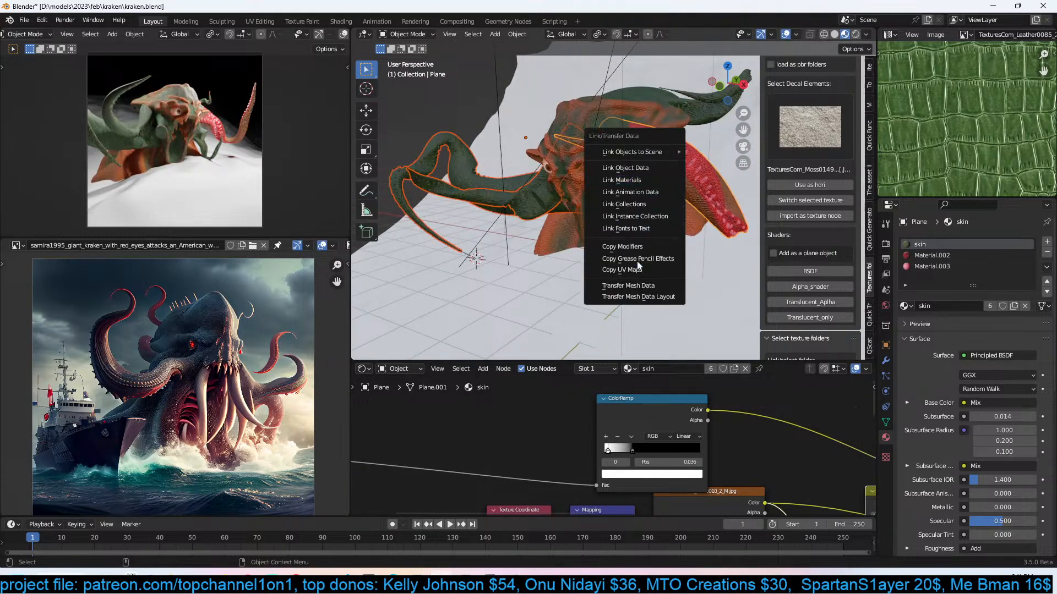
left_click(664, 247)
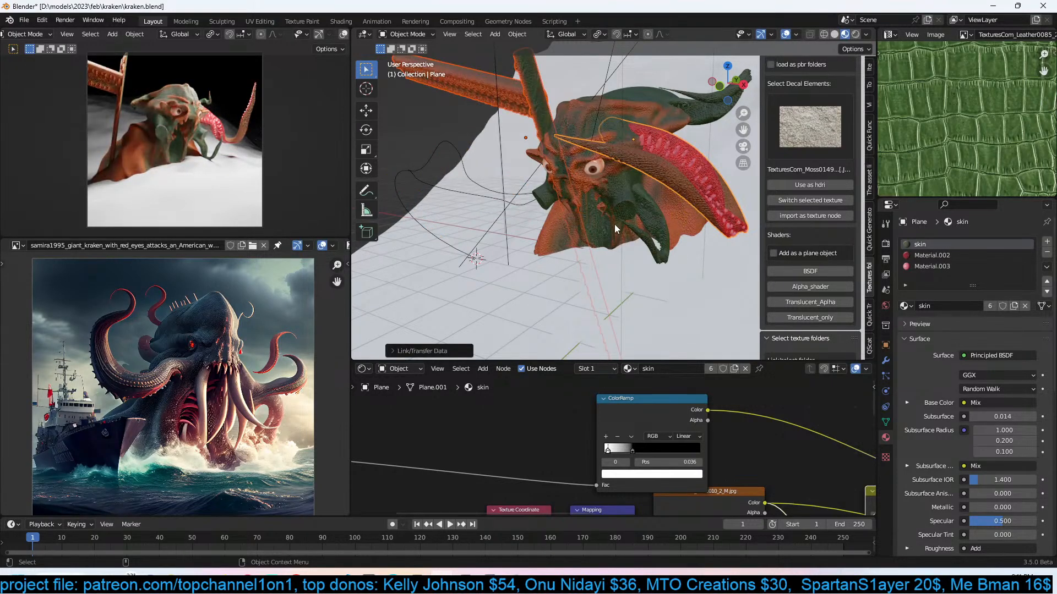
key("ctrl+l")
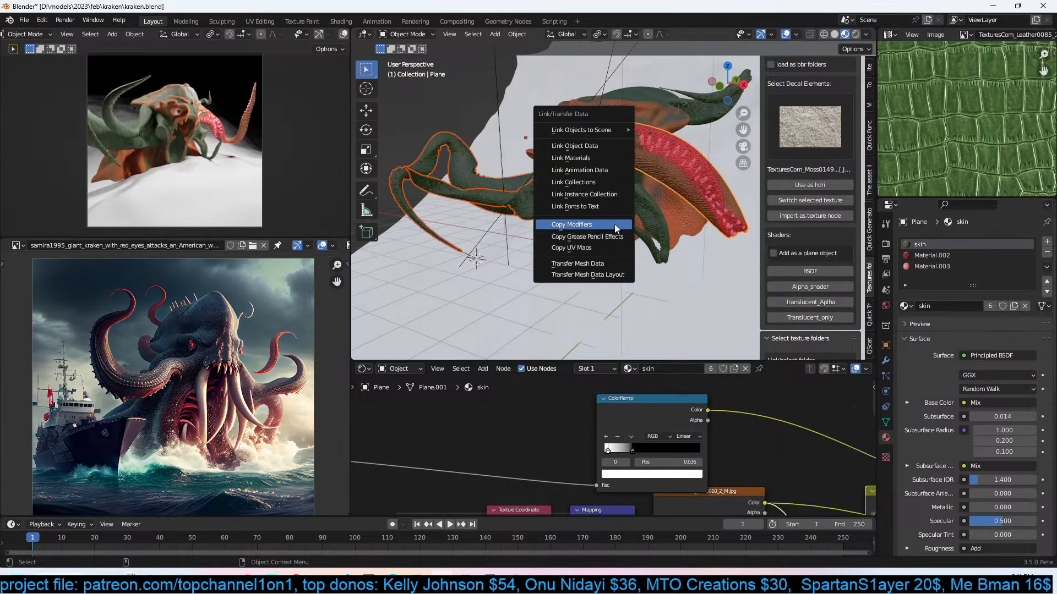
left_click(617, 226)
Add a Geometry Nodes modifier to the sucker-less tentacle extending beside the head and assign it the existing Geometry Nodes group.
left_click(493, 203)
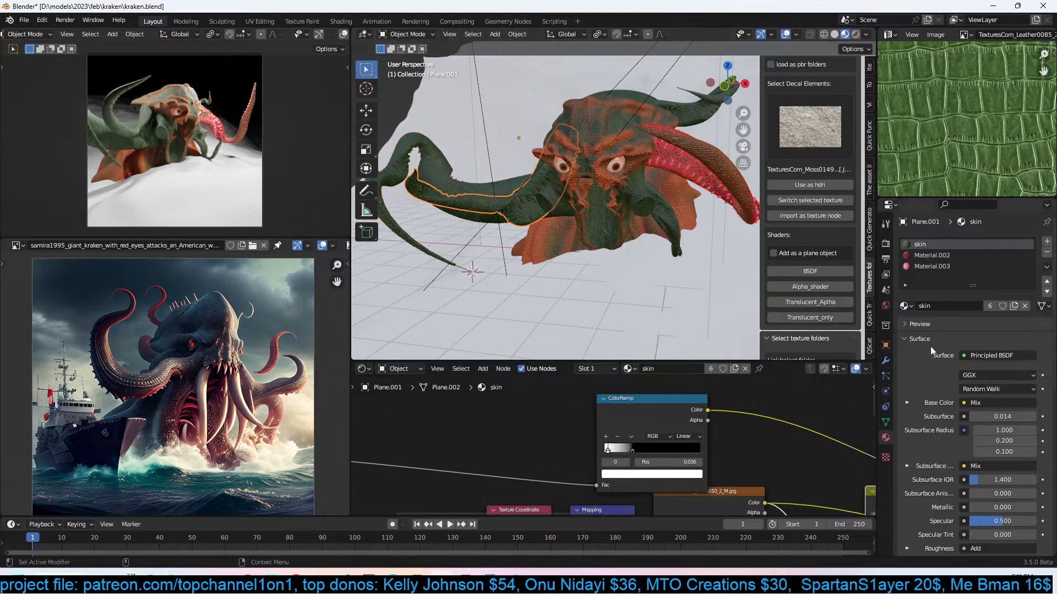
left_click(885, 361)
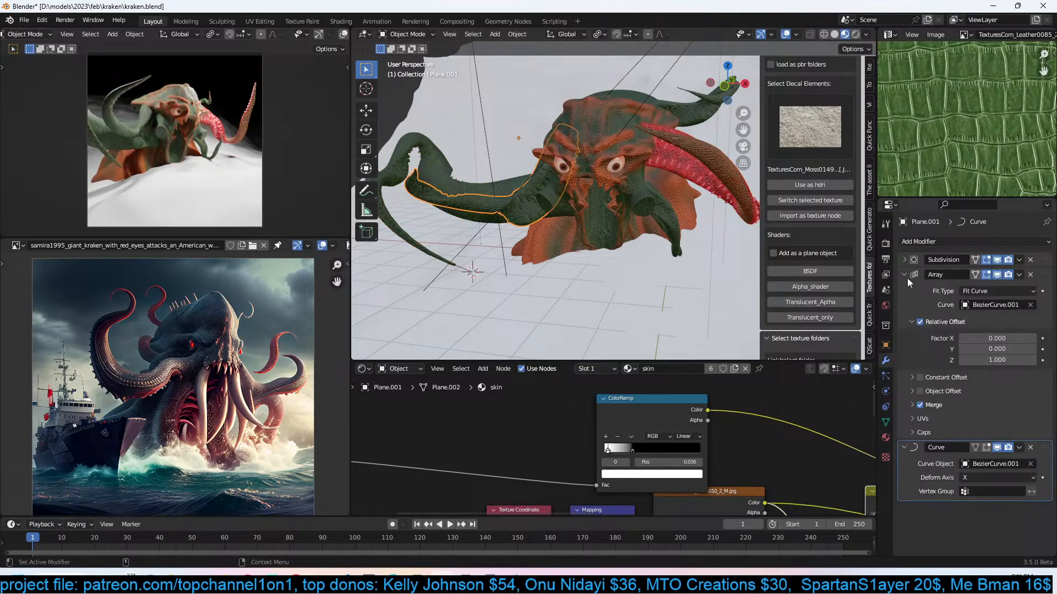
left_click(952, 241)
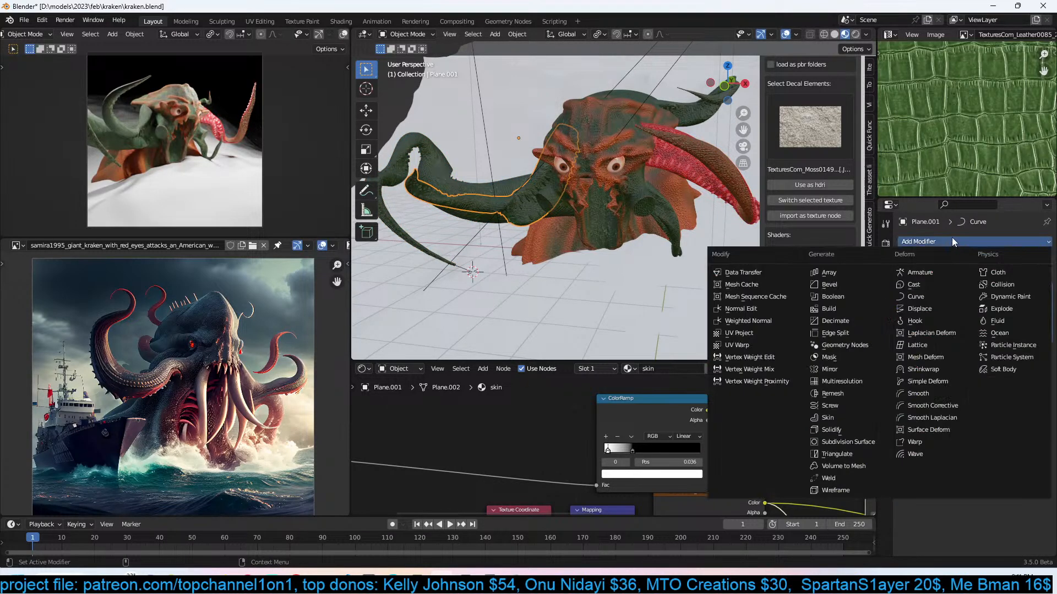
left_click(867, 346)
left_click(911, 368)
left_click(907, 388)
Select the other tentacles with the pink-suckered one active and link its object data to them.
middle_click_drag(544, 220, 686, 179)
left_click(564, 245)
left_click(686, 180, "shift")
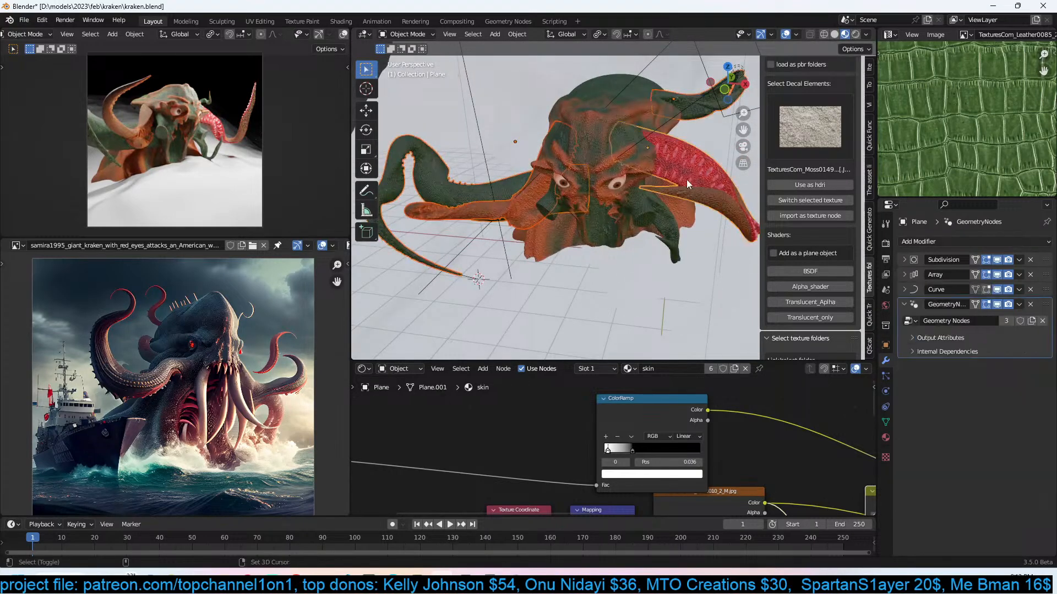
key("ctrl+l")
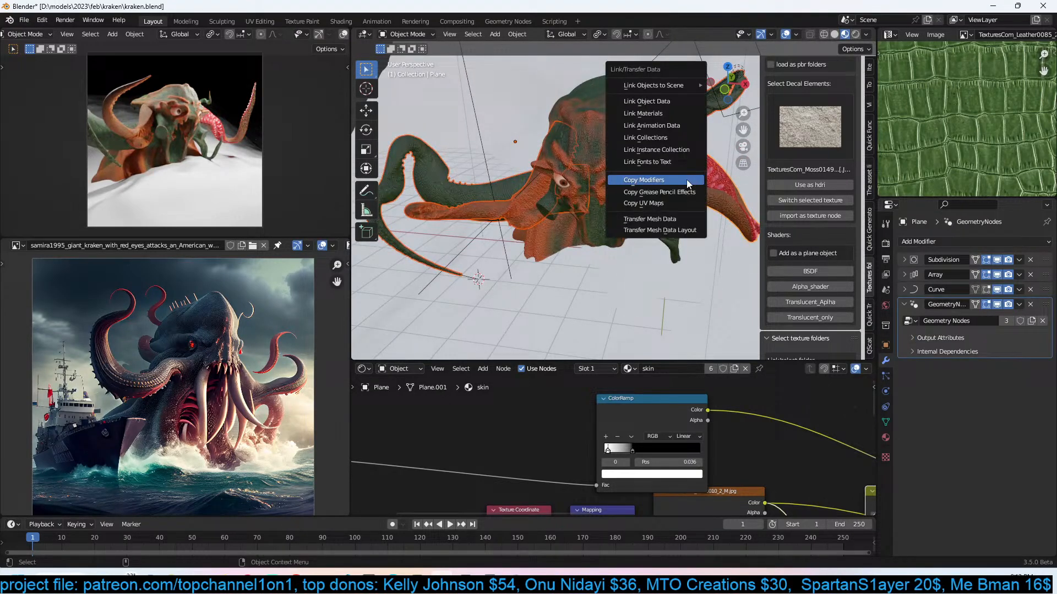
left_click(678, 101)
middle_click_drag(682, 129, 554, 197)
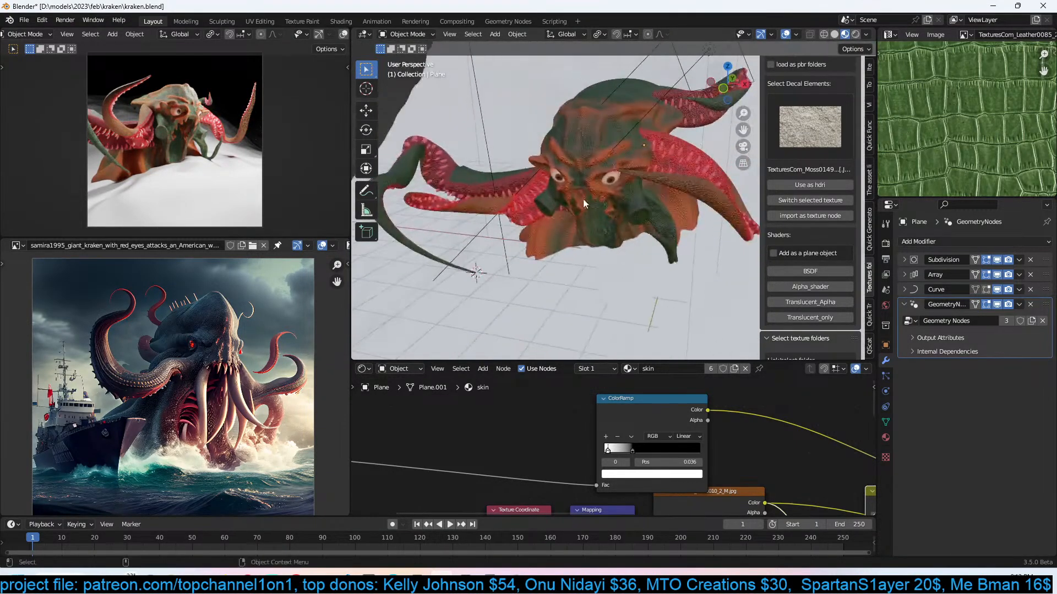
Link the pink-suckered tentacle's object data to the remaining green tentacle under the head and save the file.
left_click(657, 214)
middle_click_drag(658, 215, 651, 173)
left_click(691, 158, "shift")
key("ctrl+l")
left_click(690, 158)
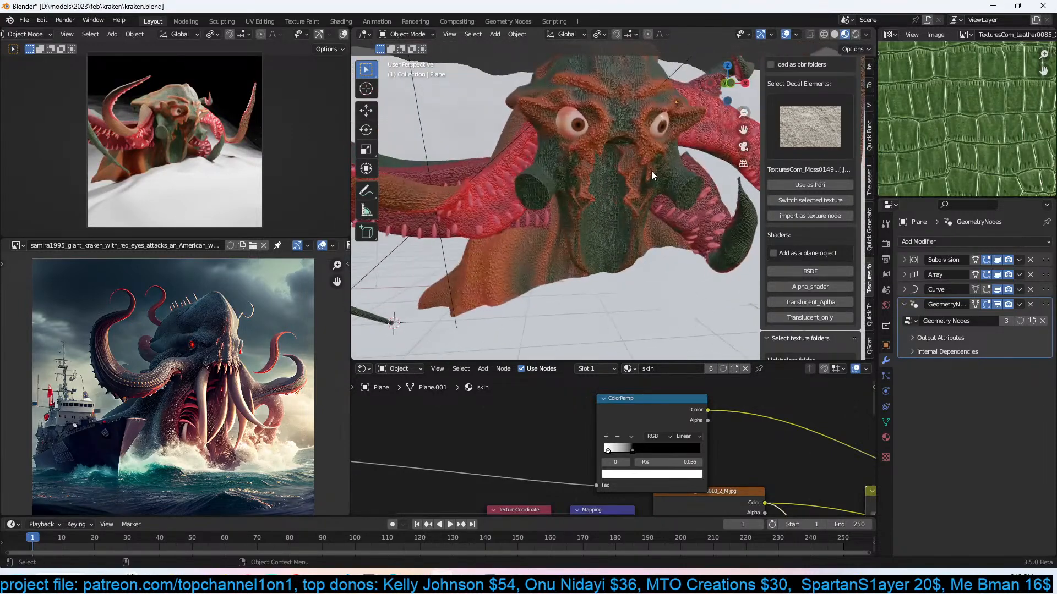
key("ctrl+s")
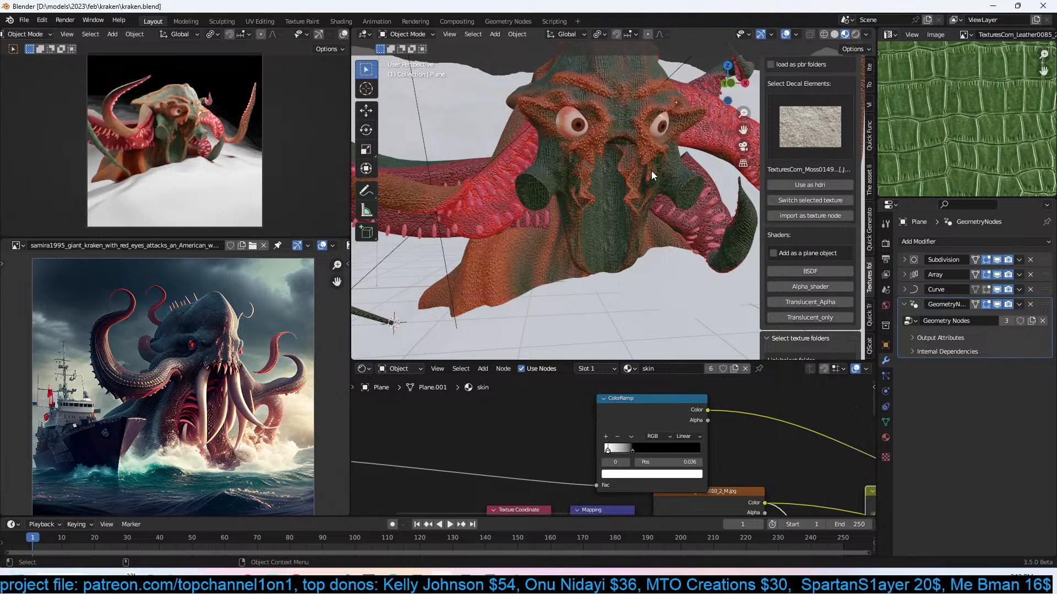
Switch the main viewport to solid shading in camera view and save the file.
key("z")
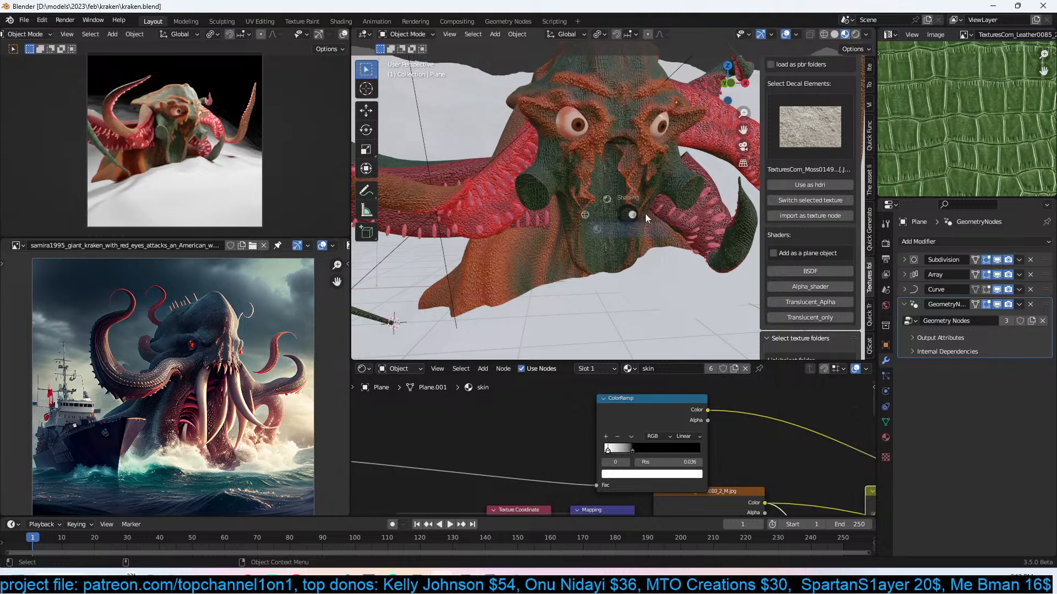
middle_click_drag(638, 214, 662, 210)
scroll(662, 210, "down", 2)
key("KP_0")
key("ctrl+s")
scroll(662, 209, "down", 4)
Select the ocean plane and resume the paused rendered preview.
left_click(662, 276)
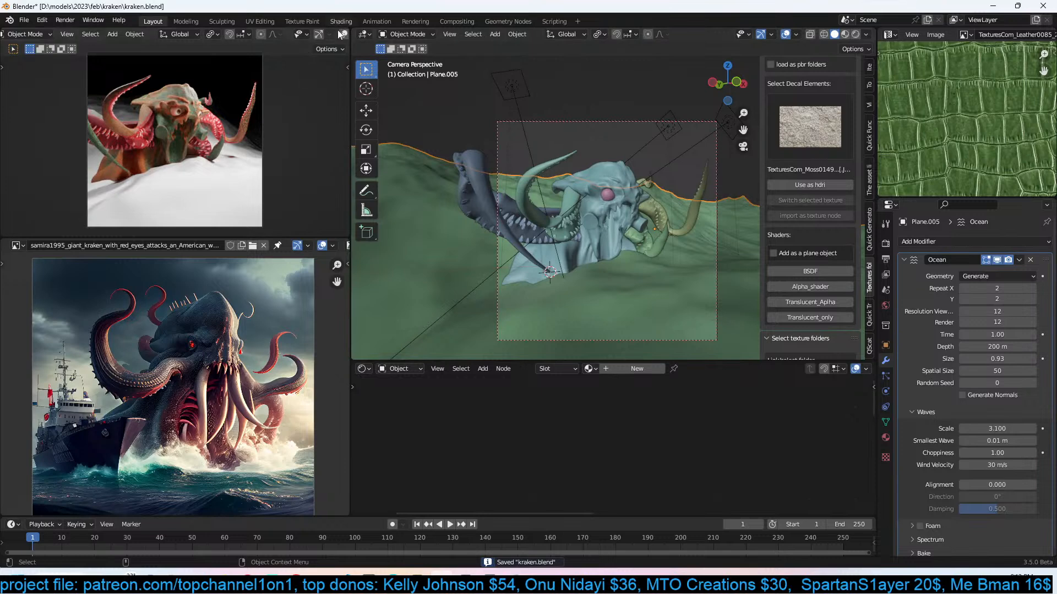
scroll(340, 36, "down", 4)
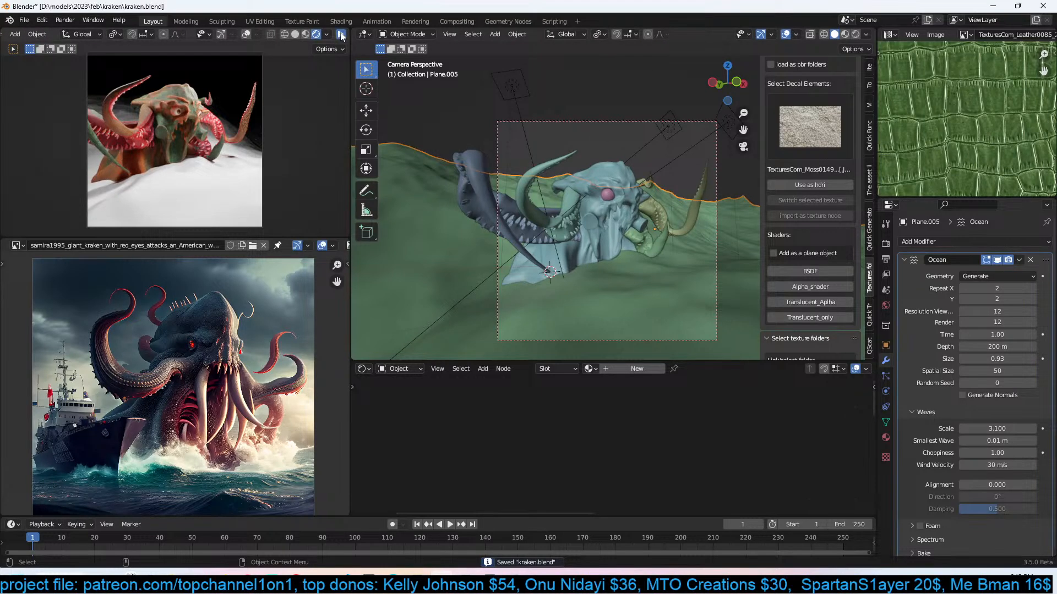
left_click(341, 34)
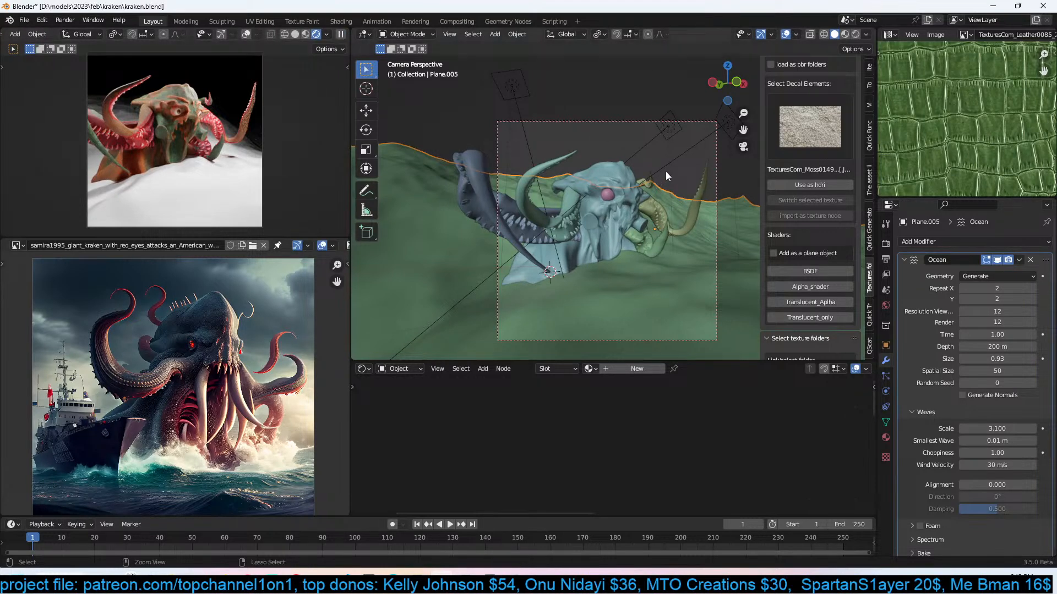
Try Repeat X and Y values of 4 and 3 on the ocean modifier and put both back to 2.
left_click(726, 122)
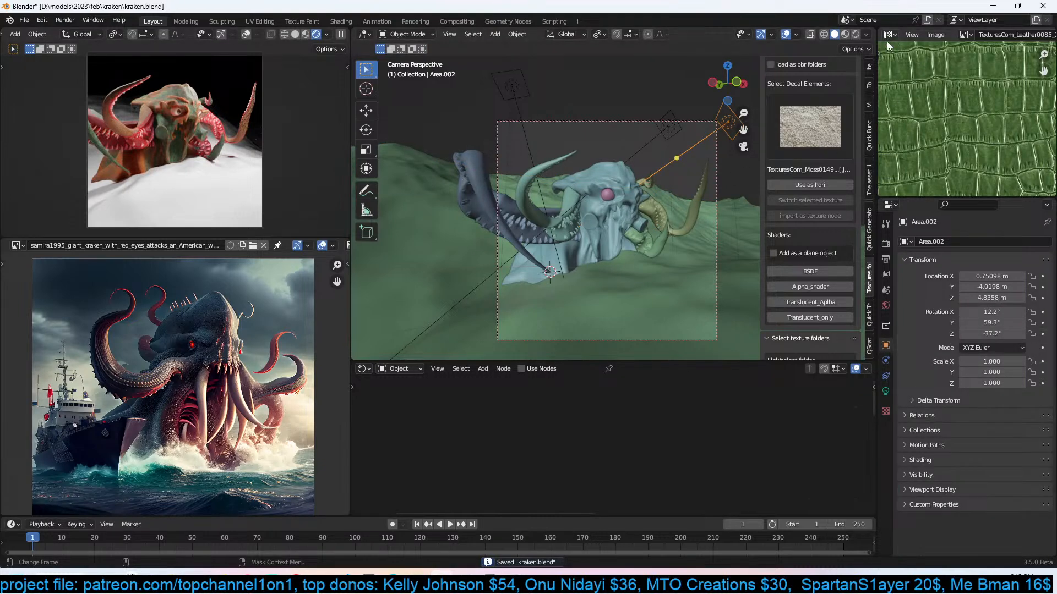
scroll(633, 165, "down", 2)
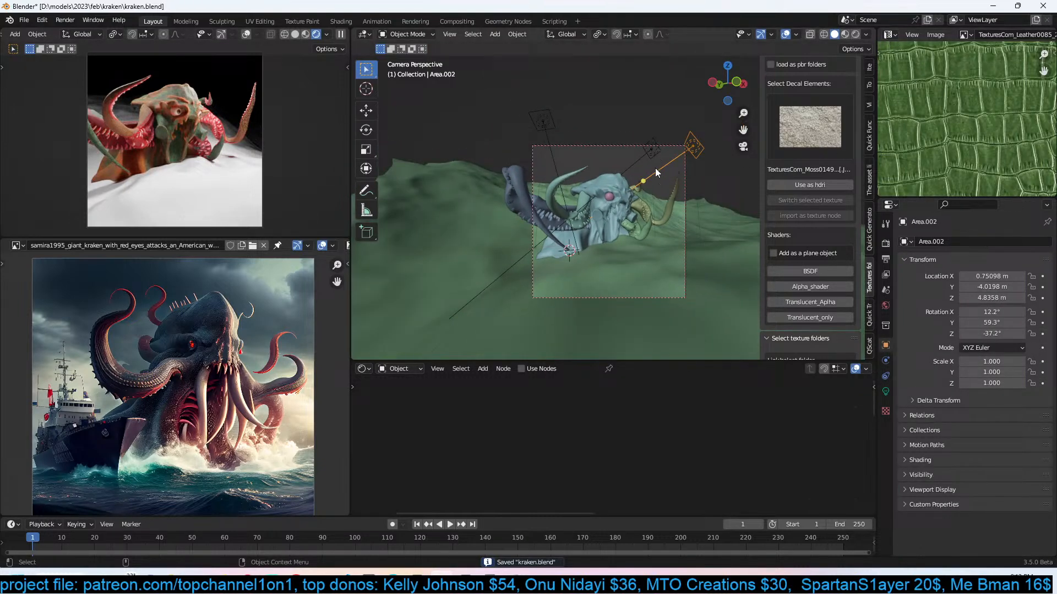
left_click(650, 264)
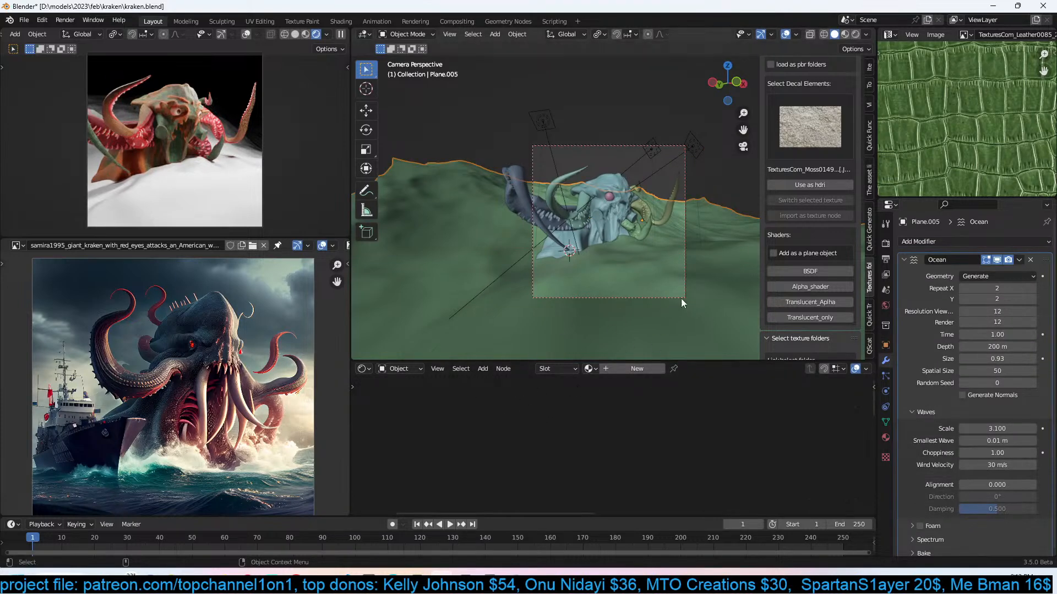
left_click(999, 288)
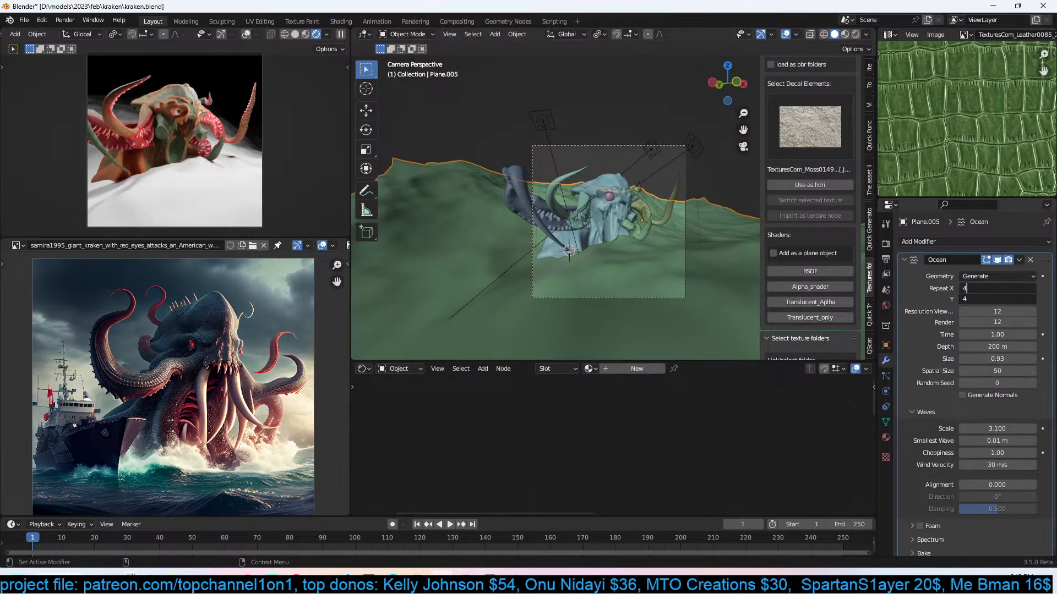
key("Return")
left_click_drag(982, 290, 979, 292)
left_click(990, 292)
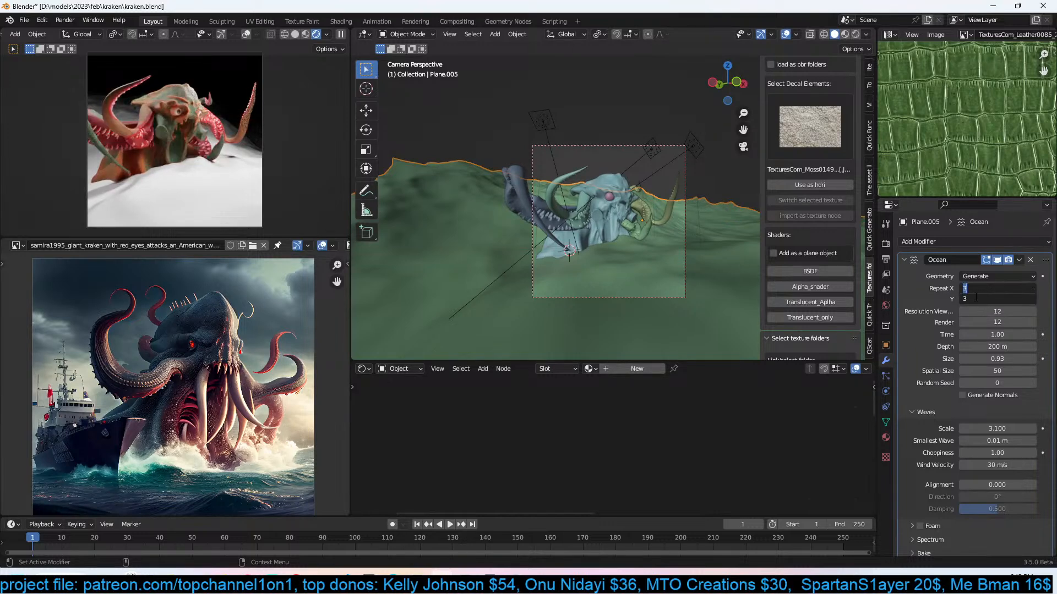
type("2")
key("Return")
Set the ocean modifier's viewport and render resolution to 24, check the waves around the kraken and save the file.
left_click_drag(976, 313, 971, 319)
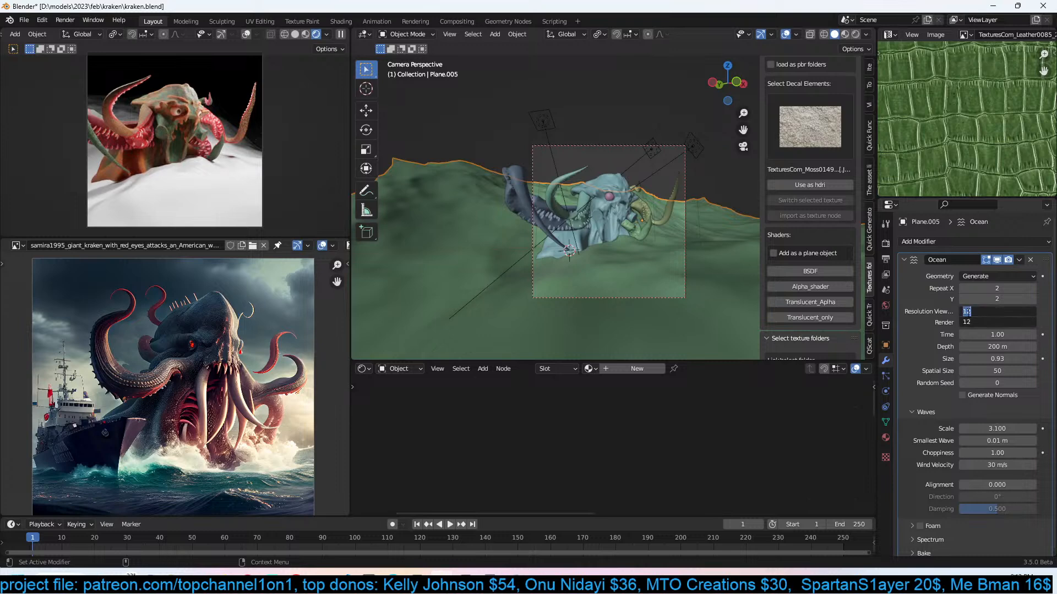
type("24")
key("Return")
mouse_move(603, 279)
middle_mouse_down()
mouse_move(633, 265)
mouse_move(583, 279)
mouse_move(599, 276)
middle_mouse_up()
key("KP_0")
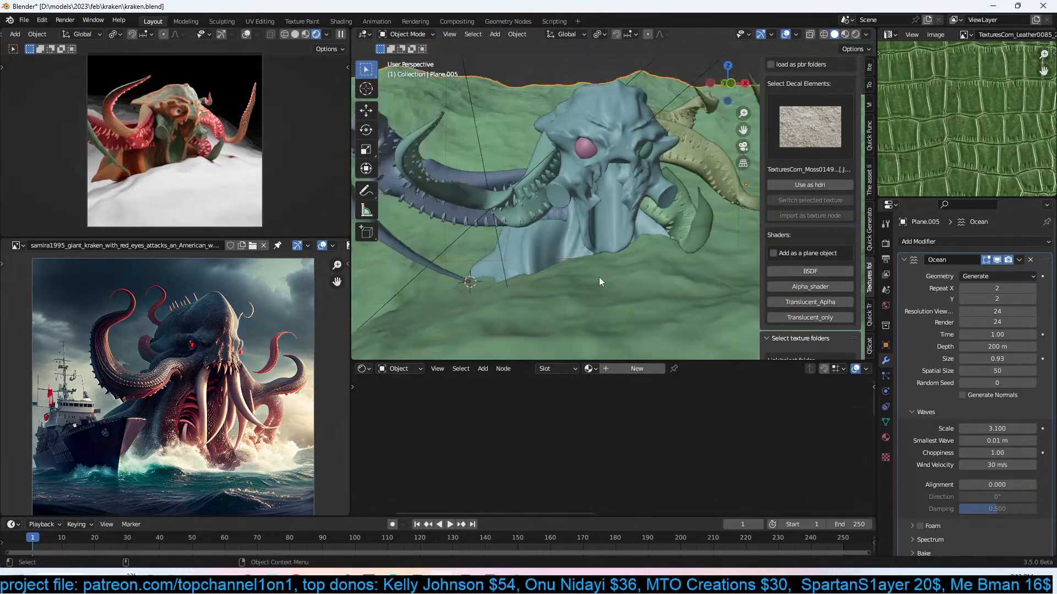
key("ctrl+s")
scroll(630, 299, "up", 1)
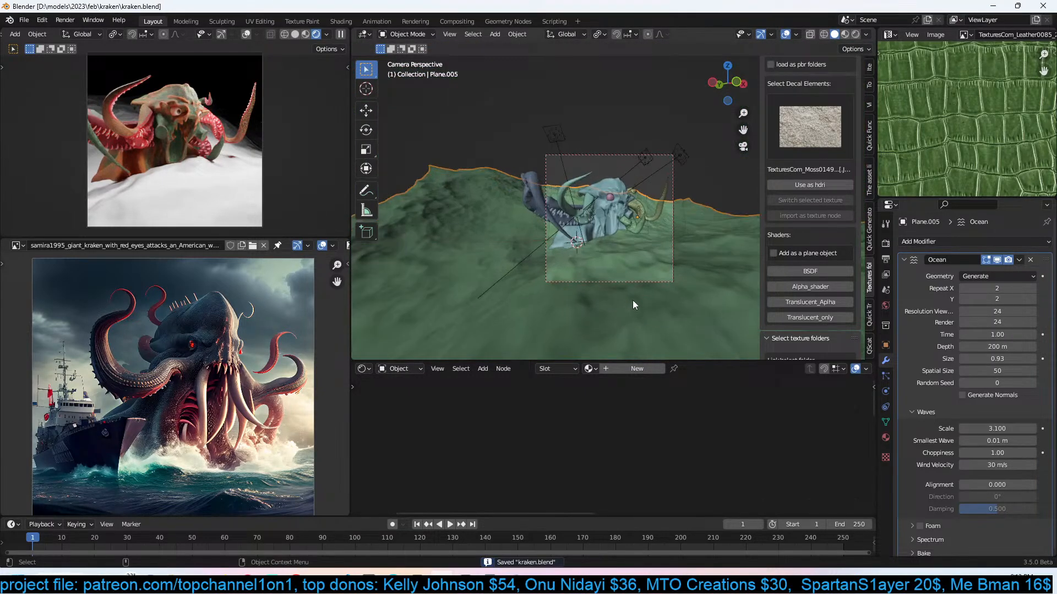
Create a new material for the ocean and set its modifier's viewport and render resolution to 16.
left_click(633, 369)
left_click(997, 311)
left_click(999, 318)
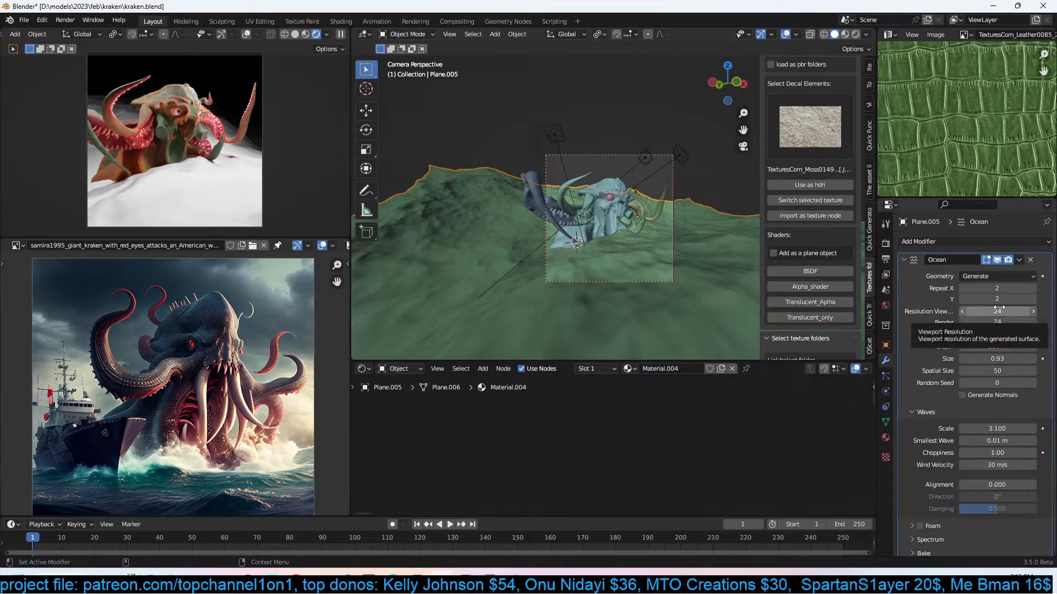
left_click_drag(1000, 309, 1000, 322)
type("16")
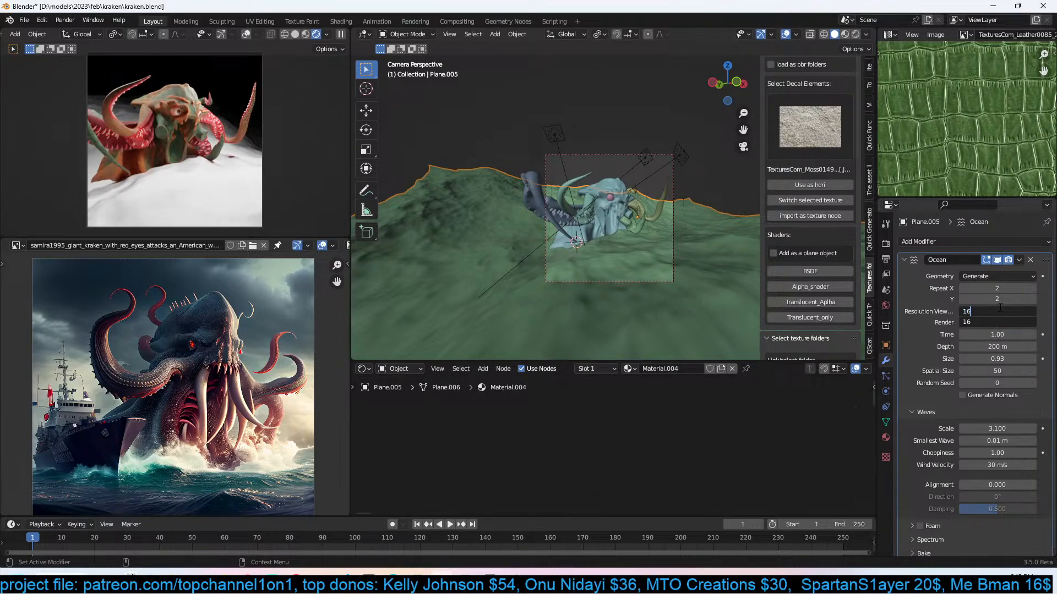
key("Return")
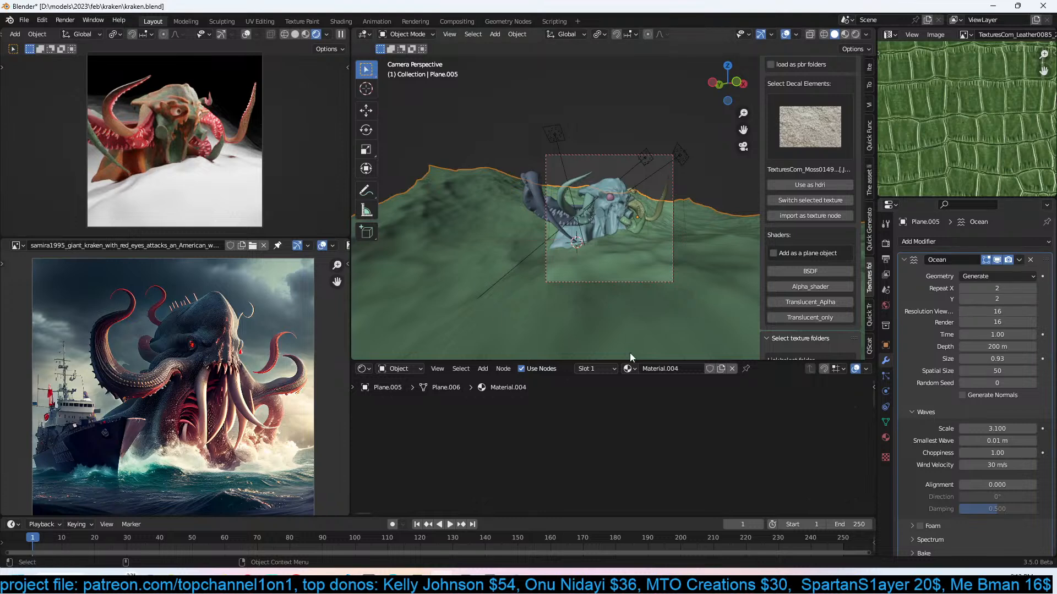
Set the ocean material's base color to a fully saturated cyan-blue with a value of 0.800.
key("Home")
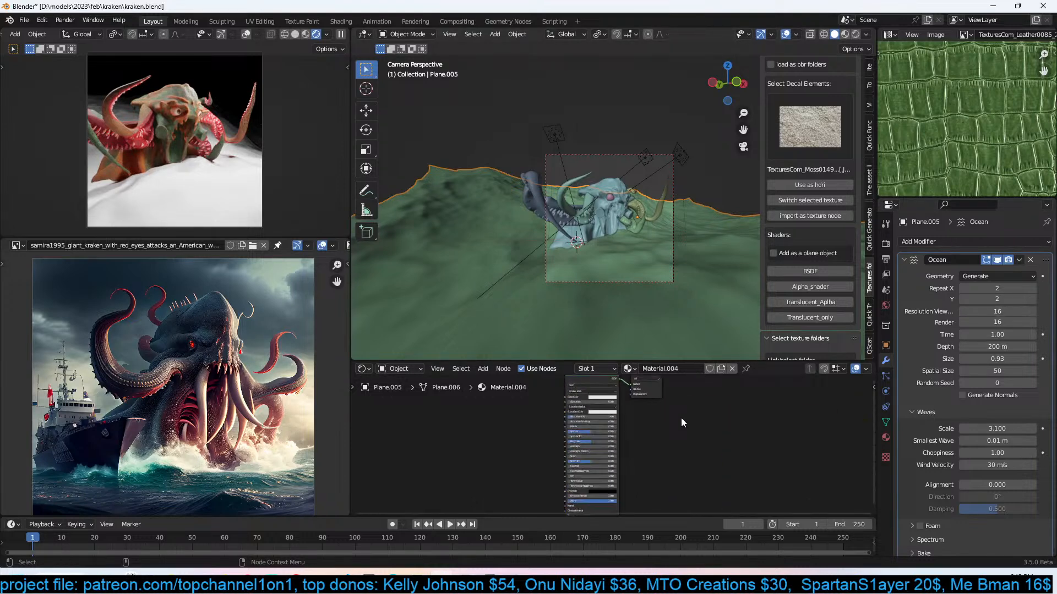
scroll(681, 418, "up", 3)
left_click(680, 427)
left_click_drag(686, 342, 690, 314)
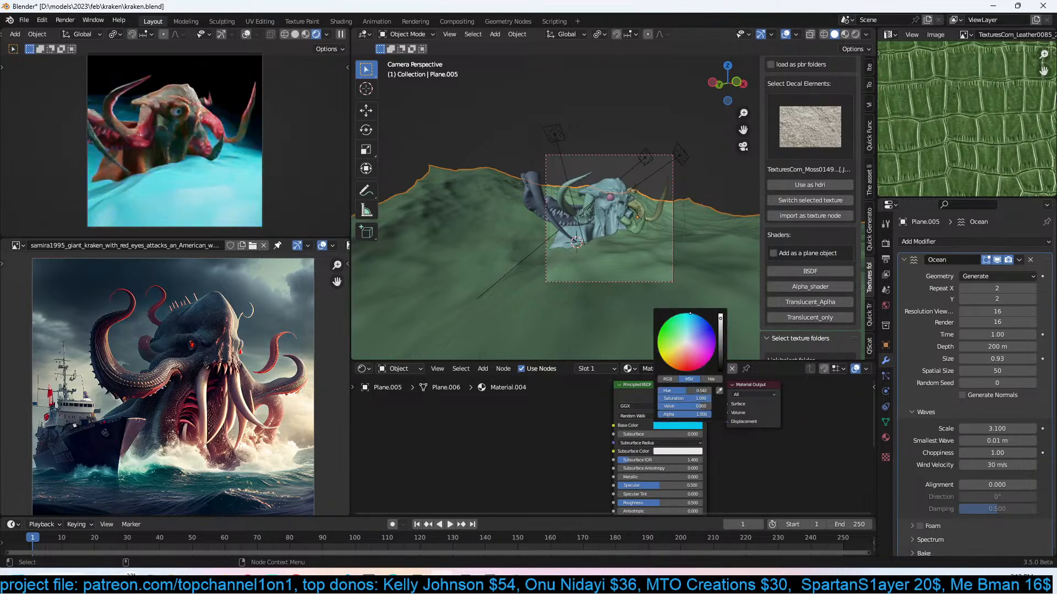
middle_click_drag(468, 449, 571, 438)
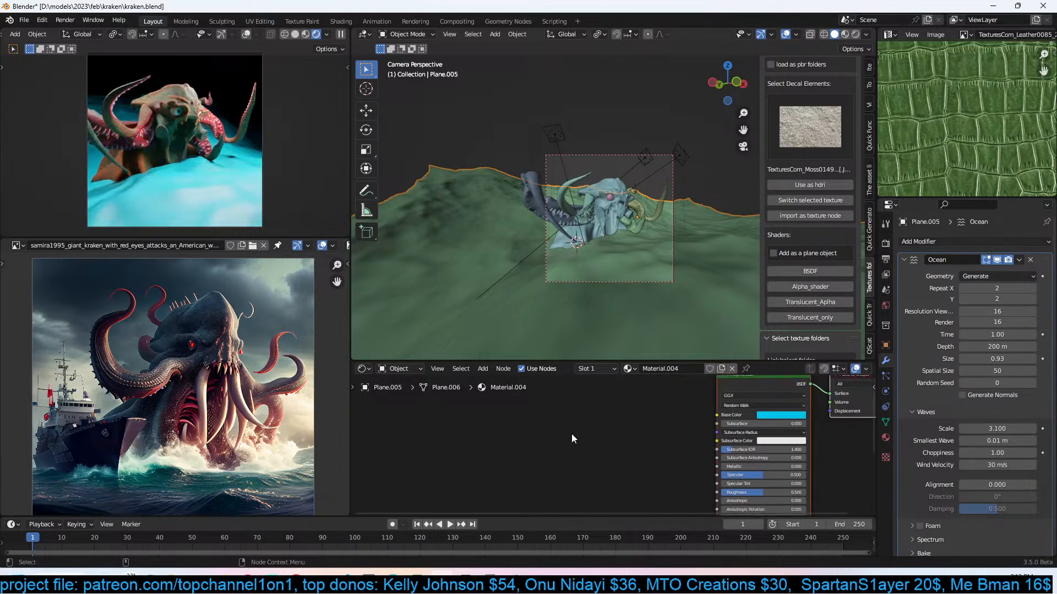
key("shift+a")
left_click(590, 423)
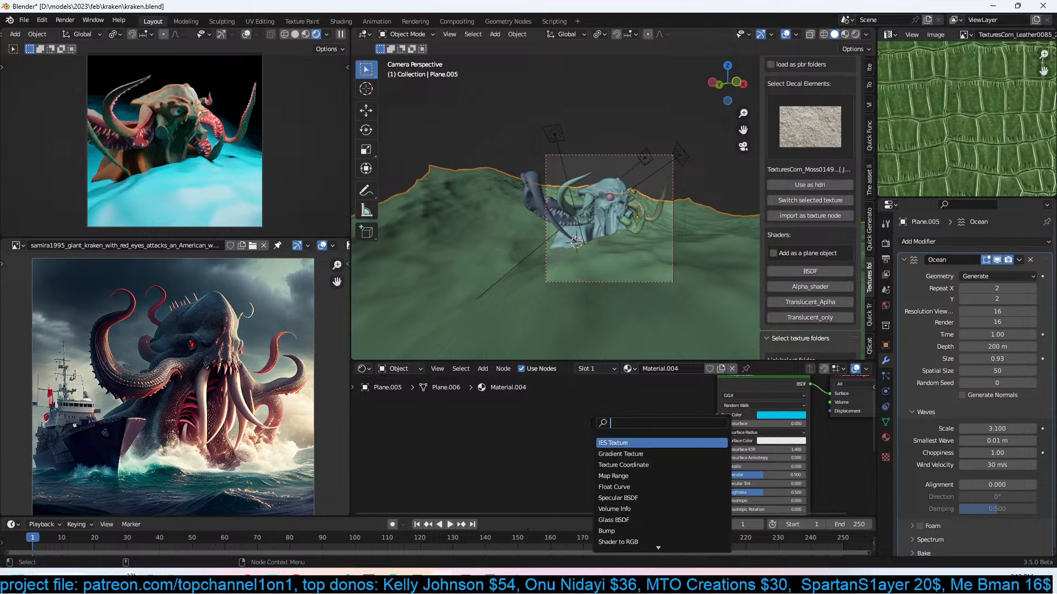
left_click(654, 151)
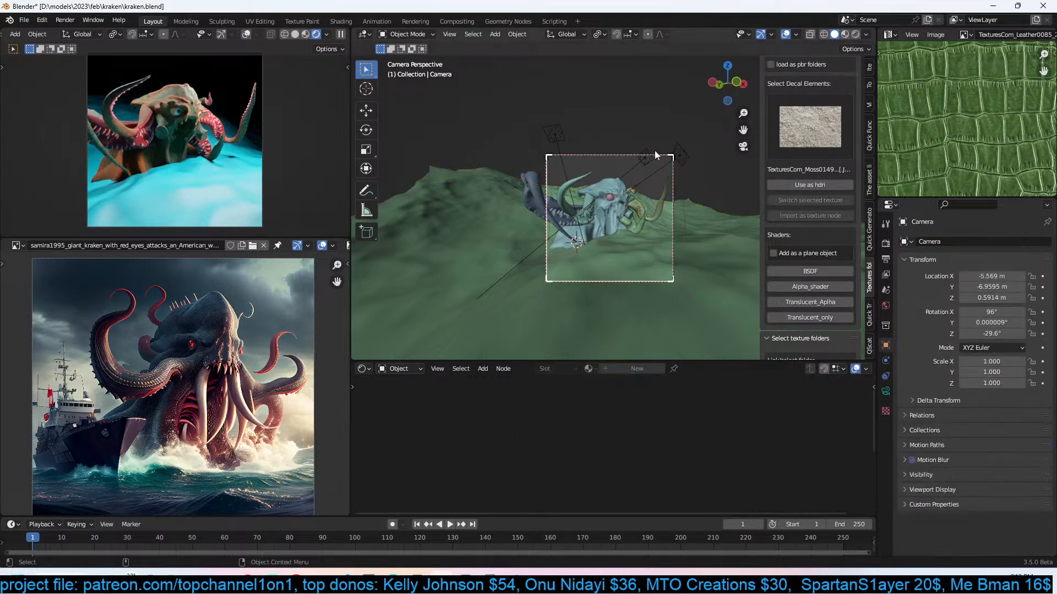
Change the image editor to the Outliner and select all area lights by grouping on object type.
left_click(888, 34)
left_click(867, 66)
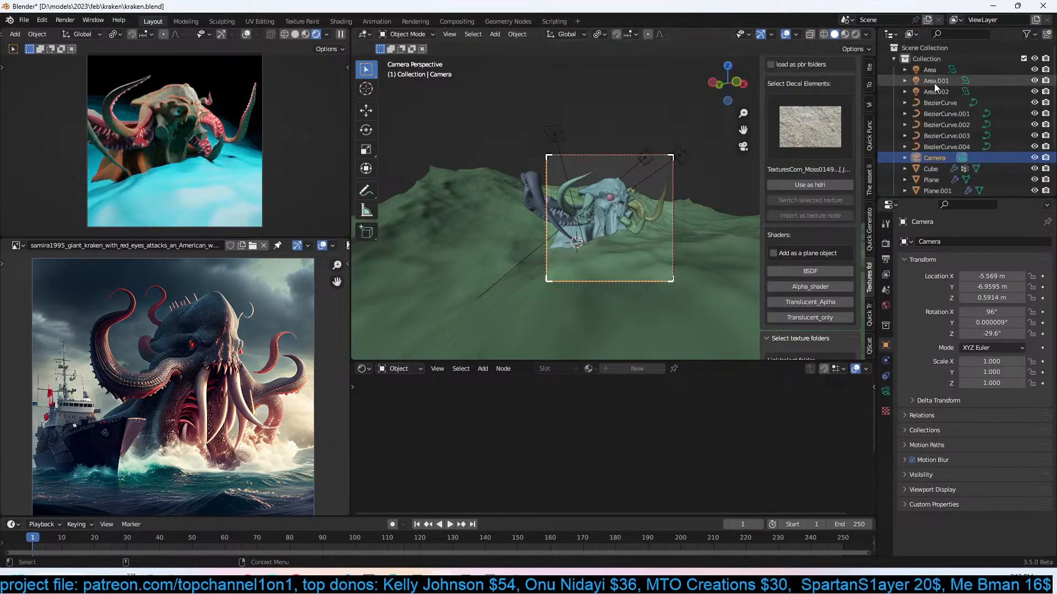
left_click(566, 131)
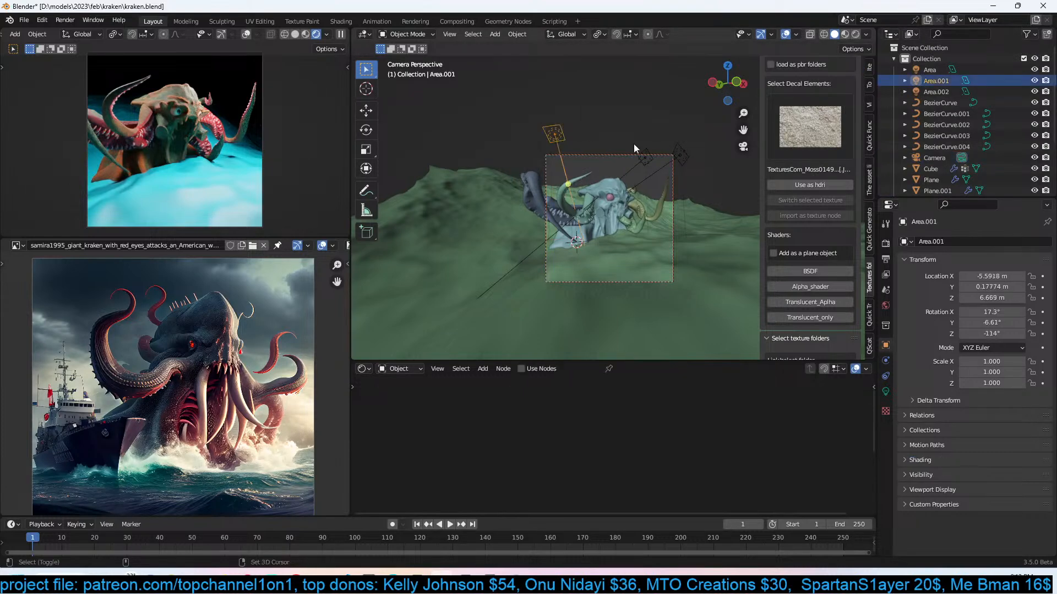
key("shift+g")
left_click(615, 193)
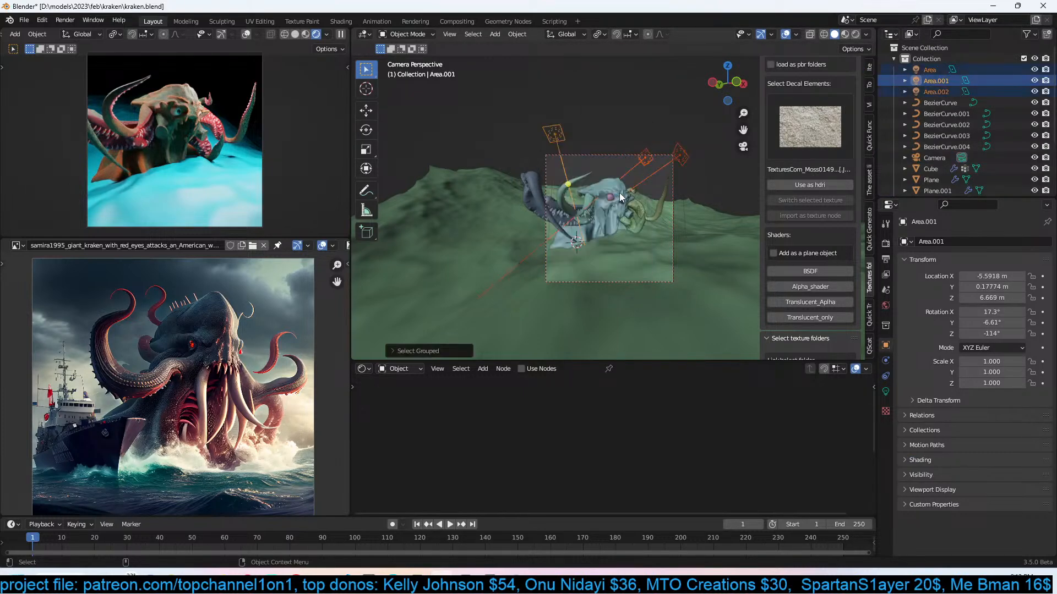
Move the selected area lights to a new collection named lights.
key("m")
left_click(619, 192)
type("lights")
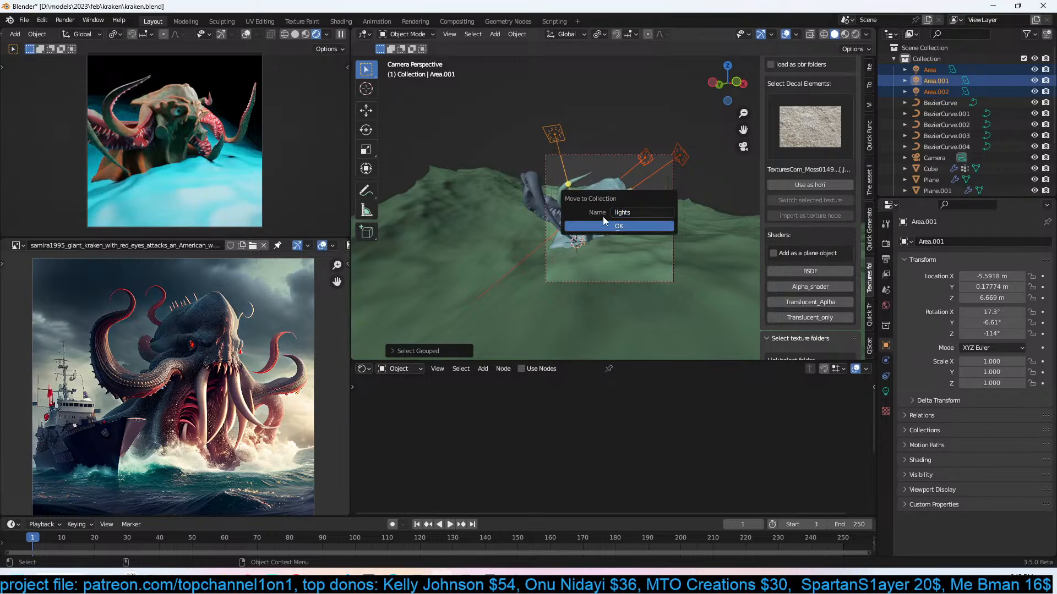
left_click(606, 226)
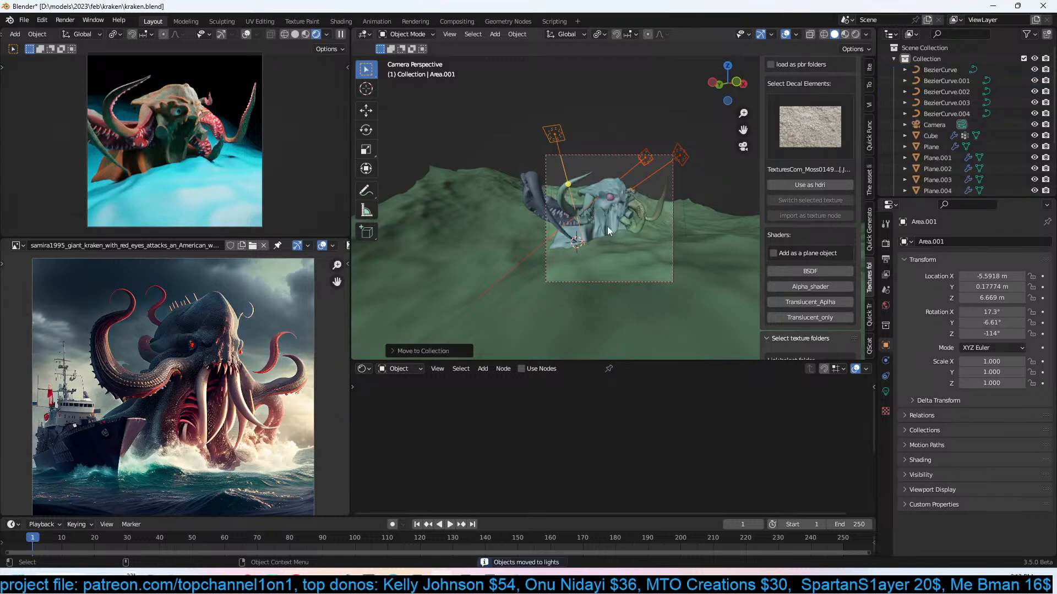
Hide the three area lights of the lights collection in the viewport.
scroll(962, 109, "down", 5)
left_click_drag(1038, 164, 1034, 186)
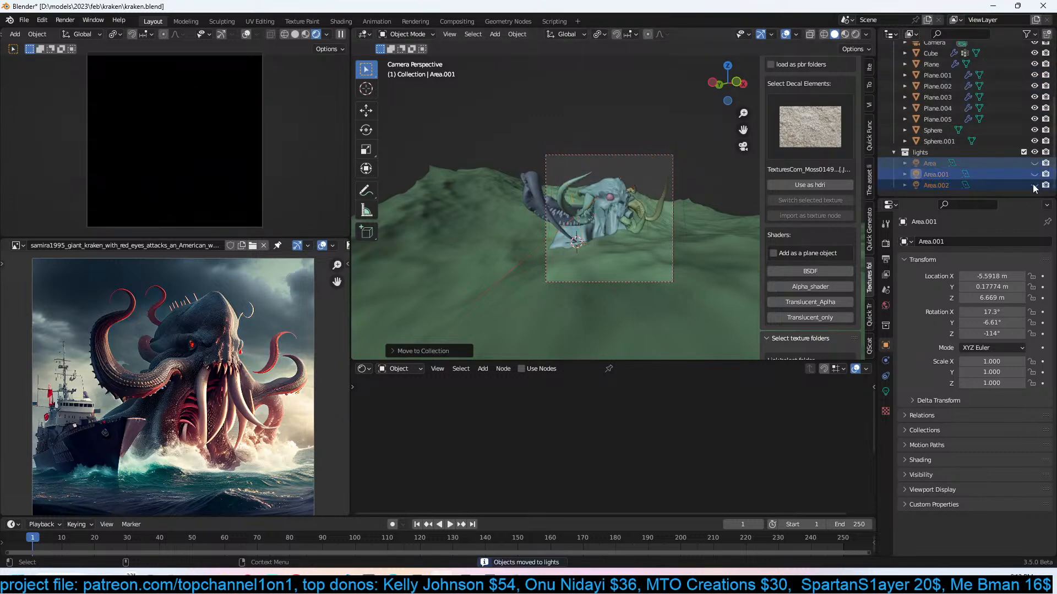
scroll(798, 91, "up", 3)
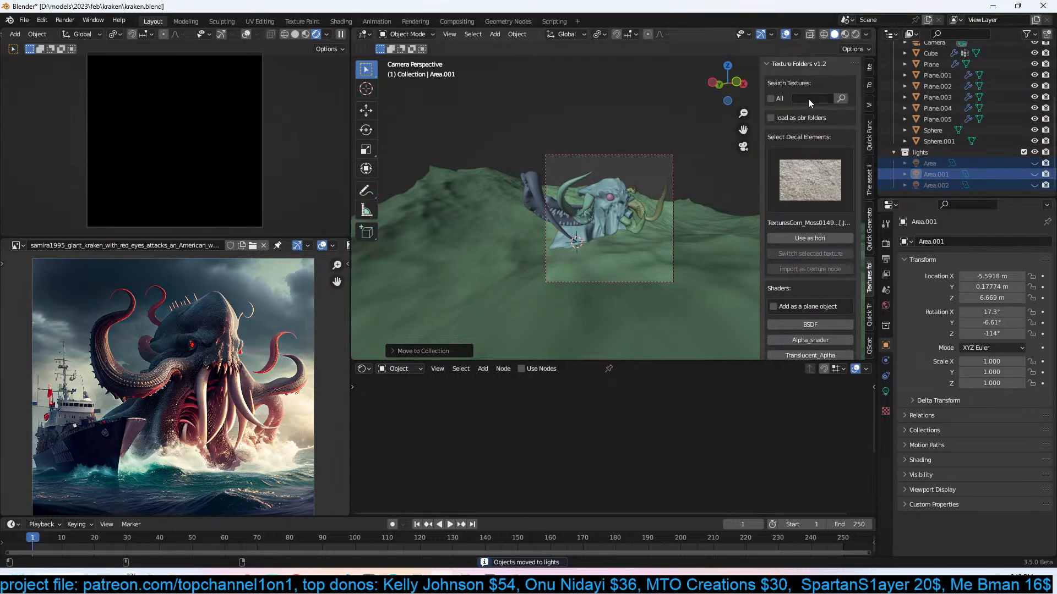
Search all texture folders for cloud and select the pros-cons-on-premise sky image among the results.
left_click(791, 98)
type("cloud")
key("Return")
left_click(808, 219)
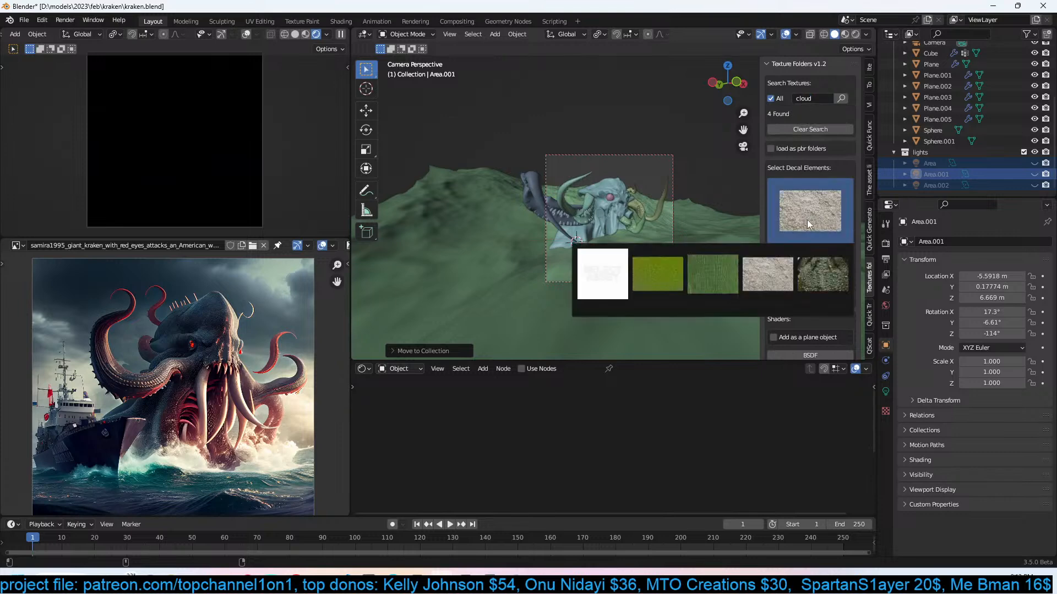
left_click(842, 99)
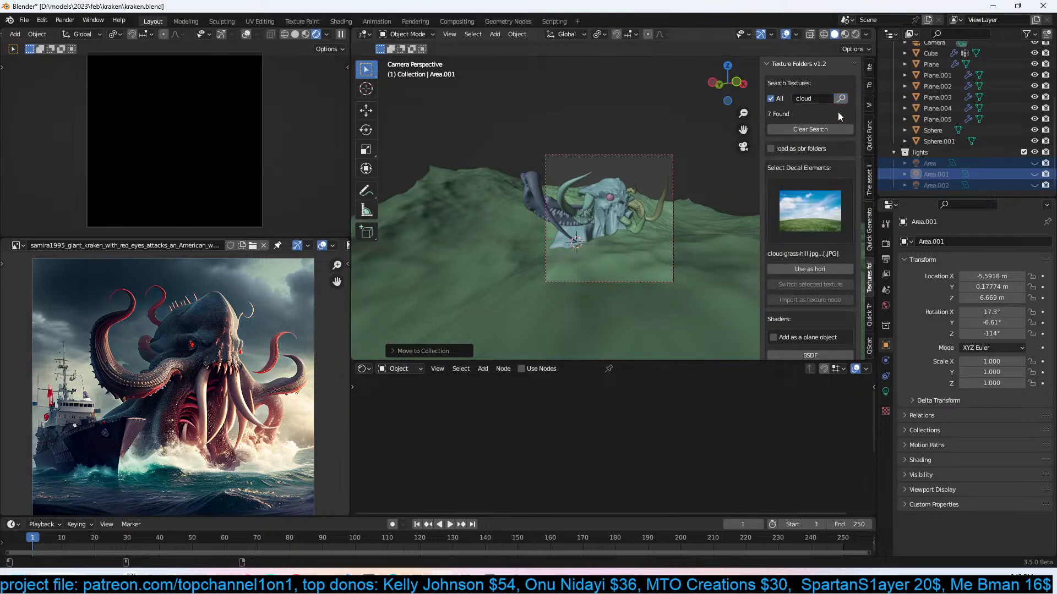
left_click(824, 197)
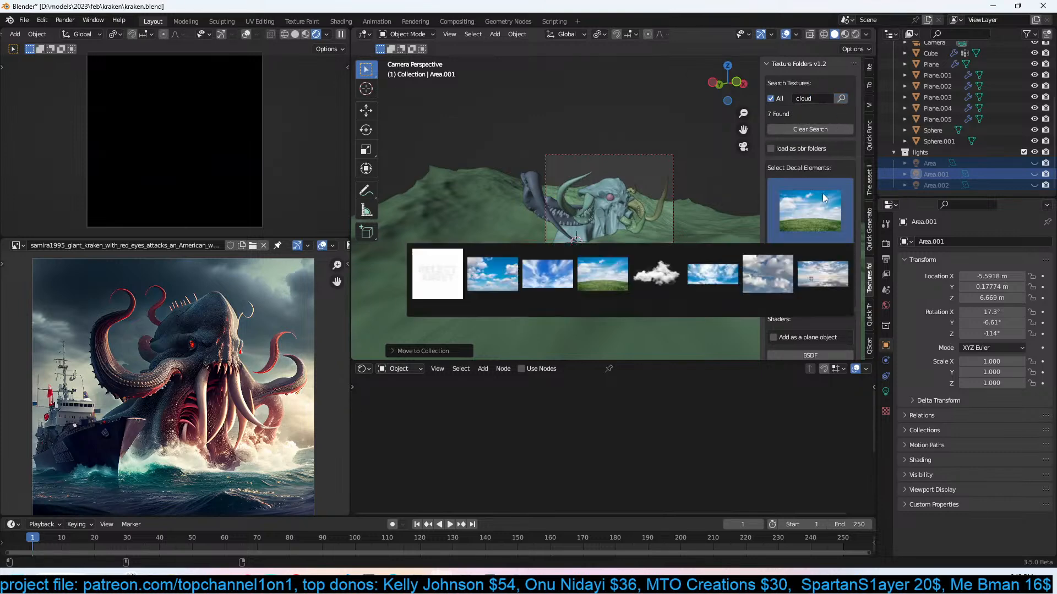
left_click(812, 284)
scroll(828, 286, "down", 4)
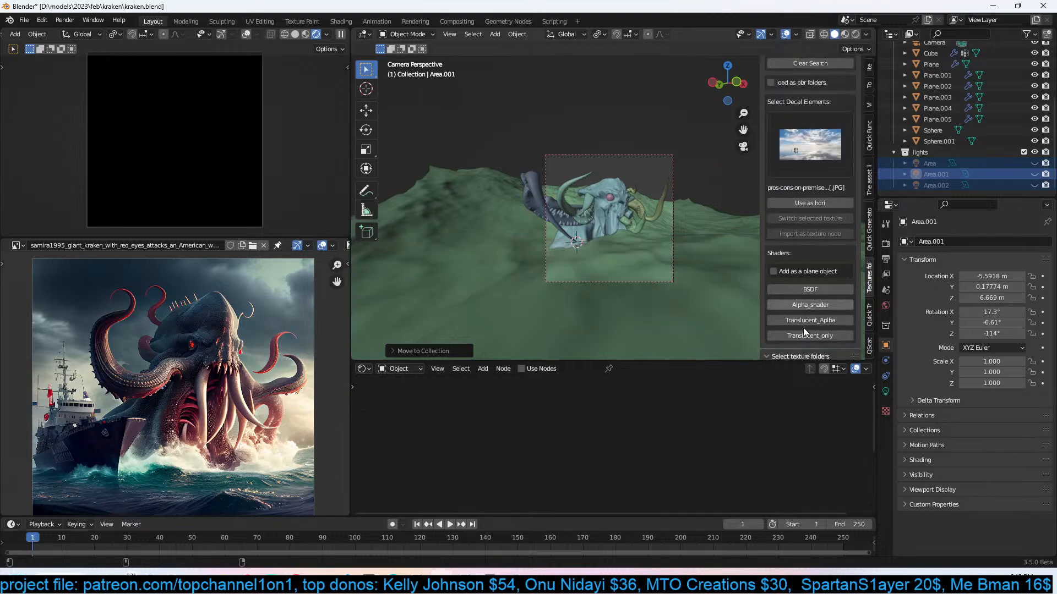
left_click(803, 120)
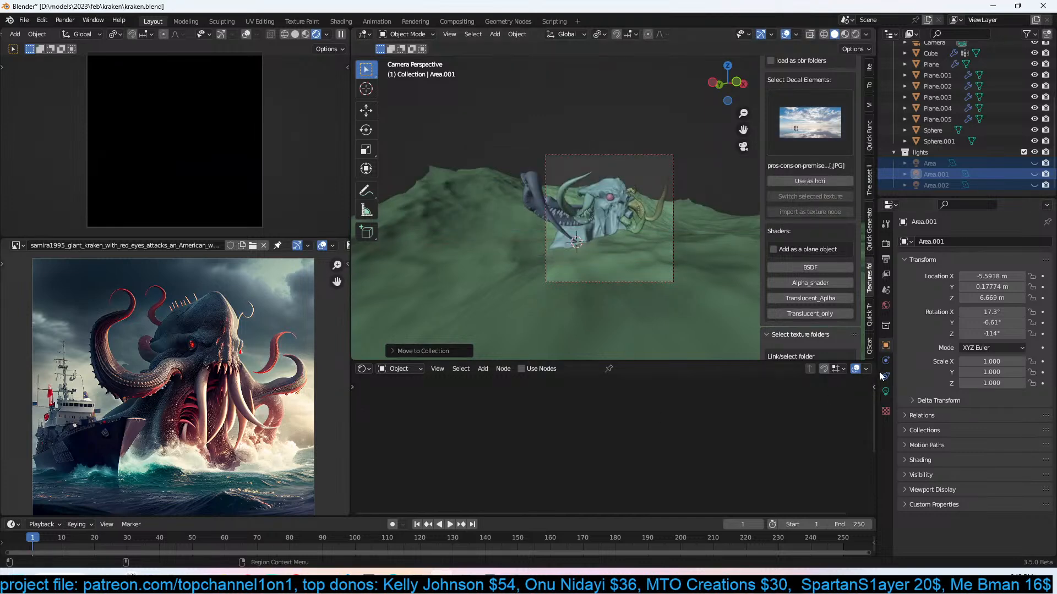
Replace the Sky Texture of the world background color with an Environment Texture and open the file browser for its image.
left_click(885, 306)
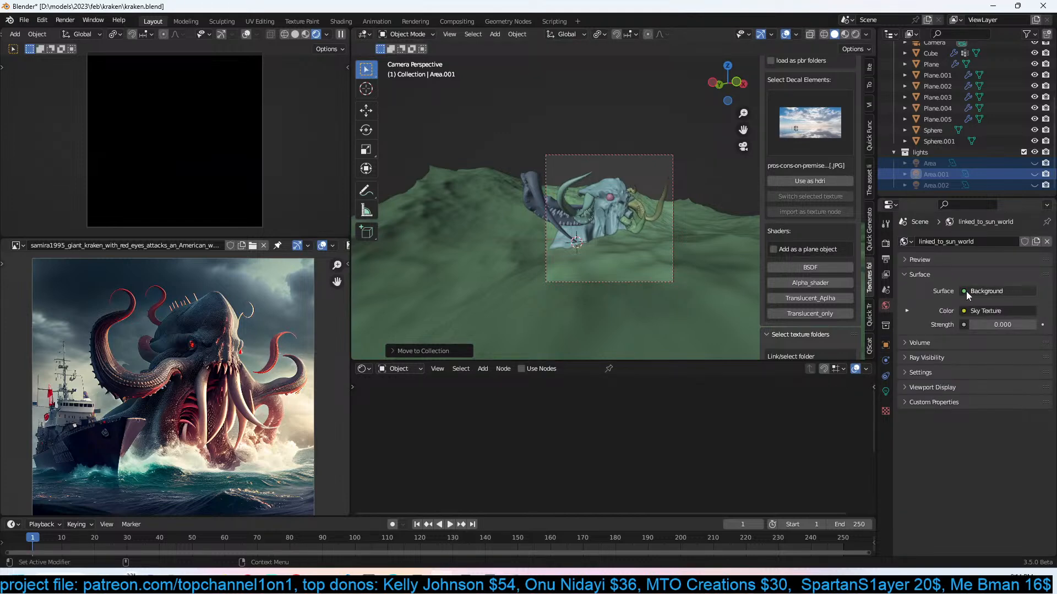
left_click(907, 311)
left_click(988, 311)
left_click(765, 362)
left_click(1019, 325)
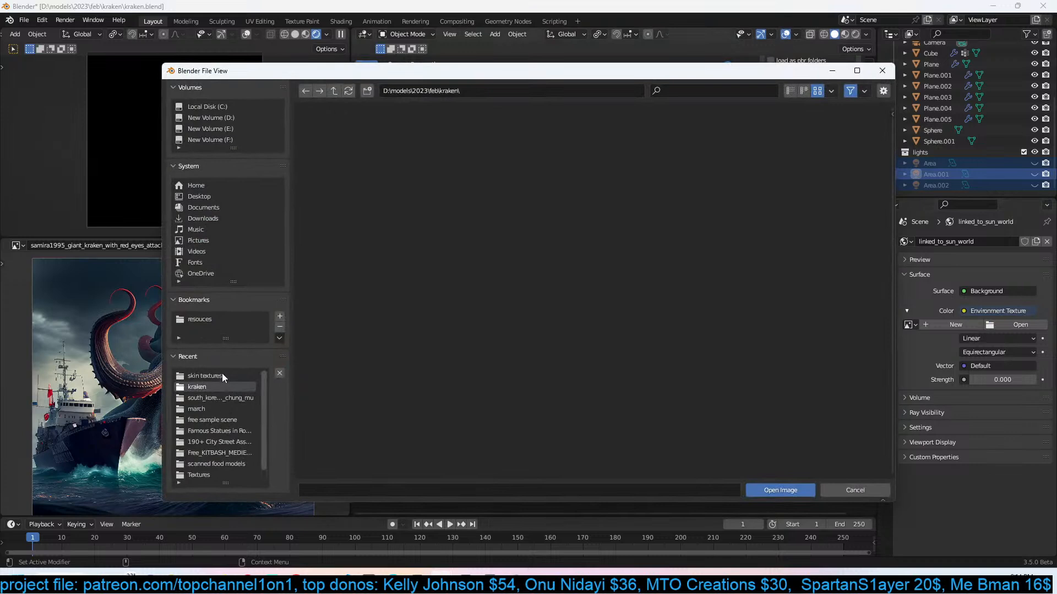
Browse the hdri folder inside the skys folder of the resouces bookmark for a suitable sky environment image.
scroll(184, 439, "down", 1)
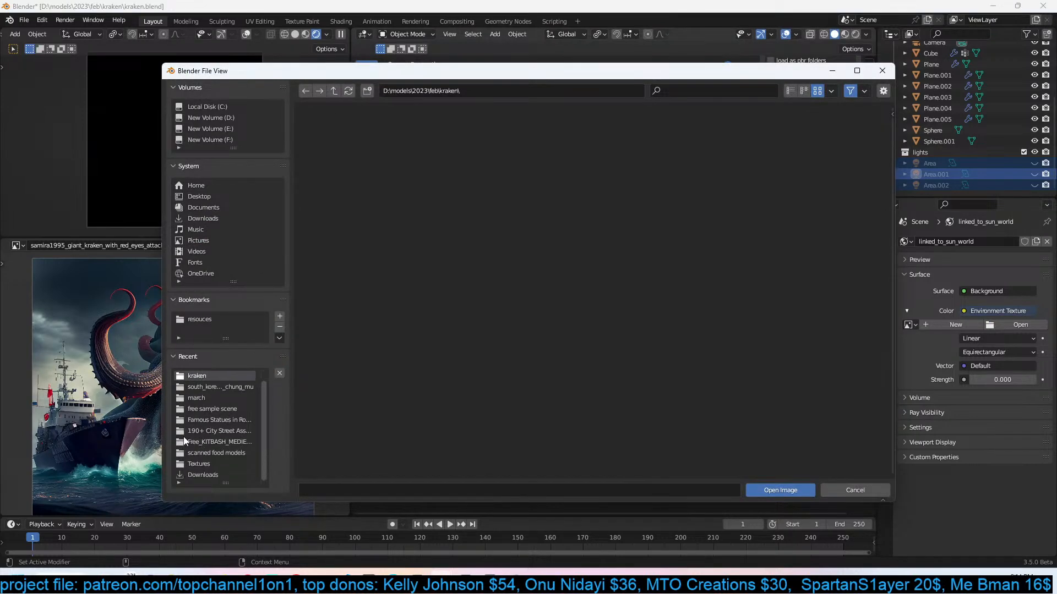
left_click(216, 318)
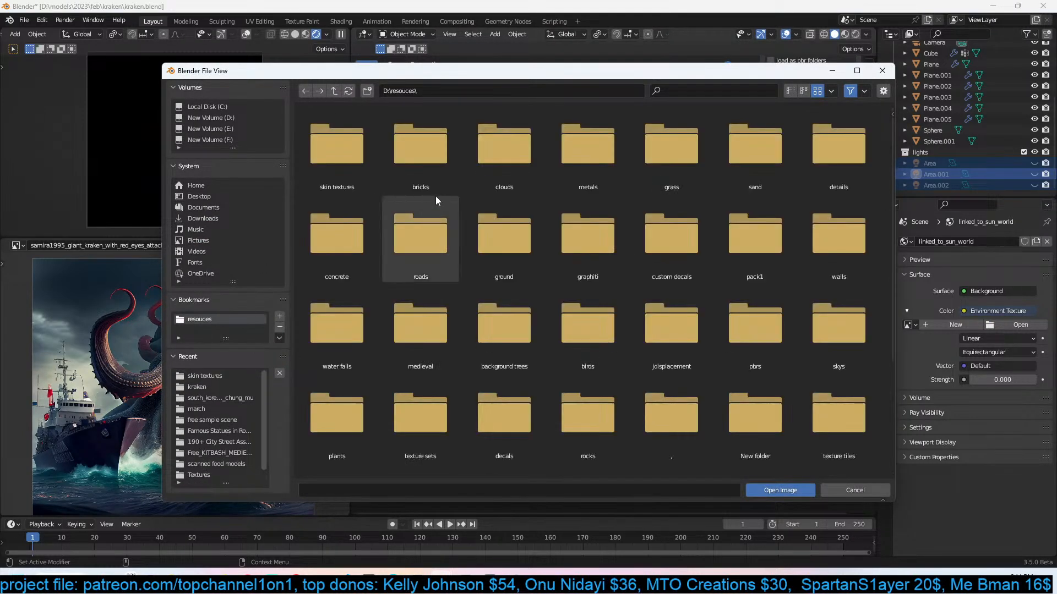
scroll(718, 403, "down", 2)
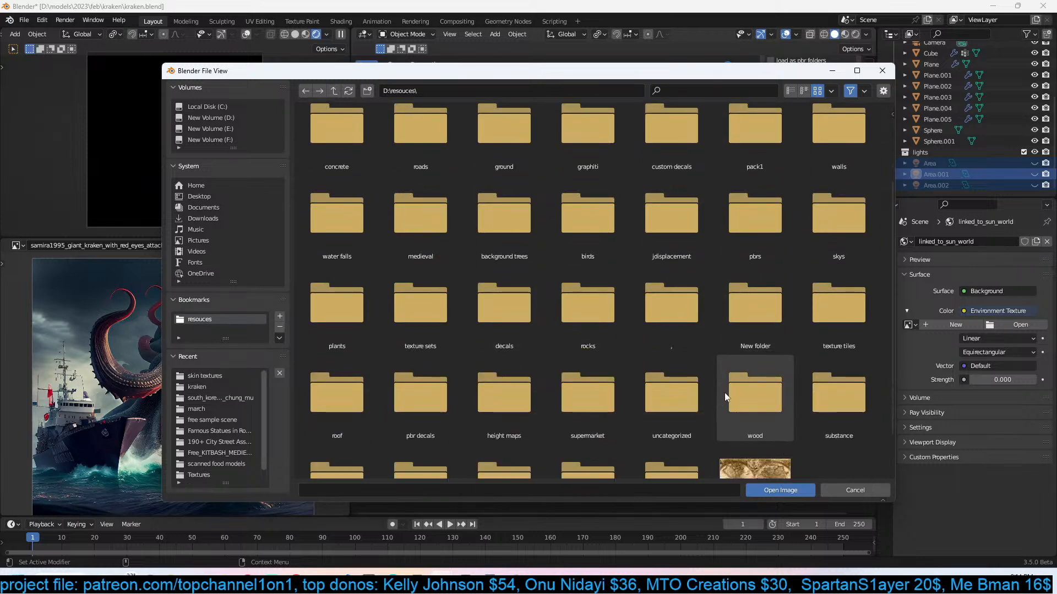
left_click(837, 244)
left_click(336, 146)
scroll(599, 361, "down", 1)
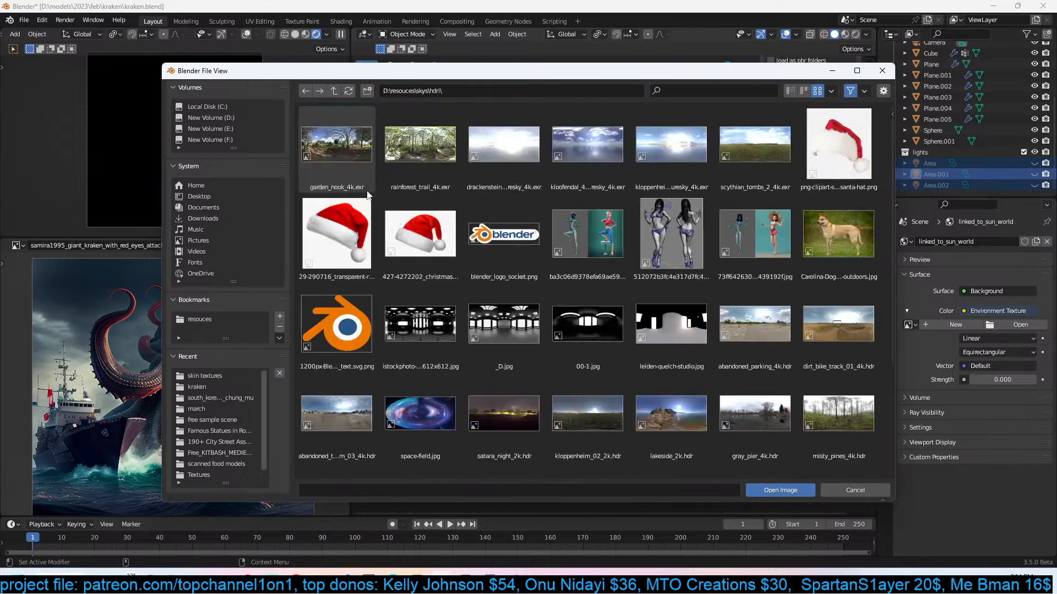
scroll(600, 362, "down", 3)
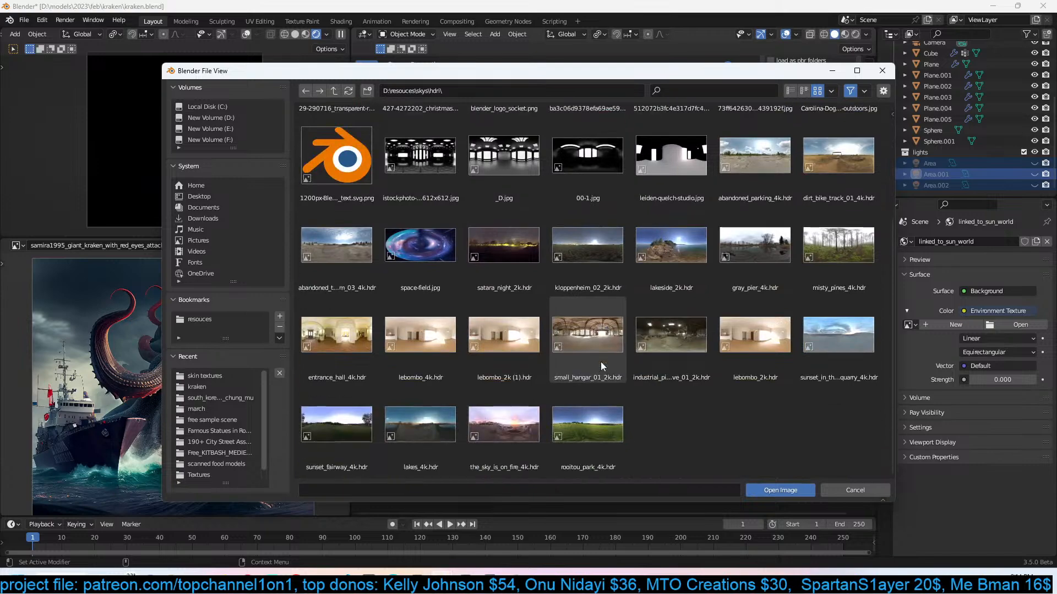
scroll(600, 365, "up", 4)
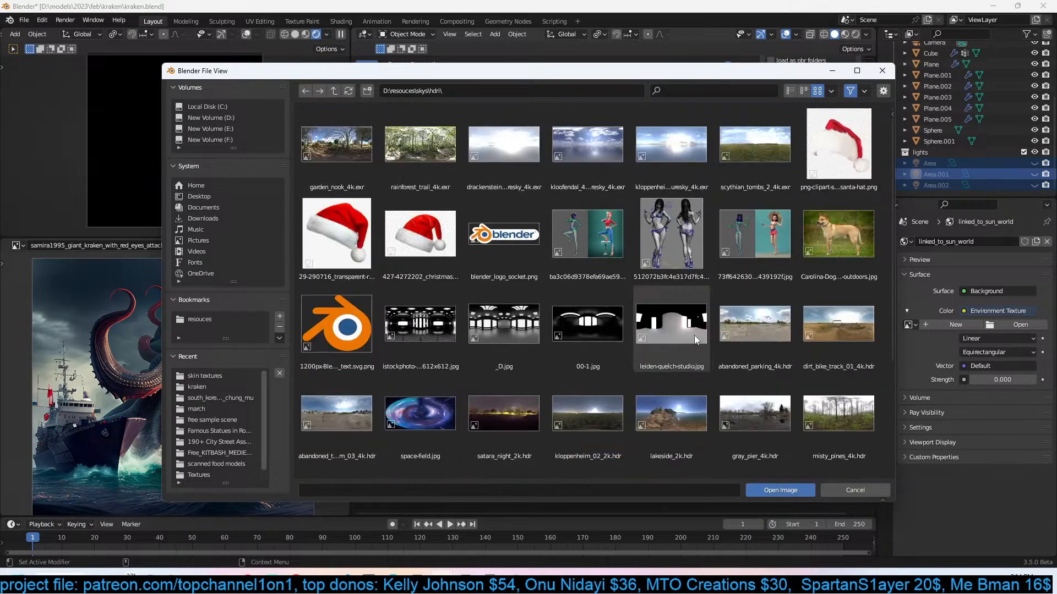
scroll(659, 341, "down", 4)
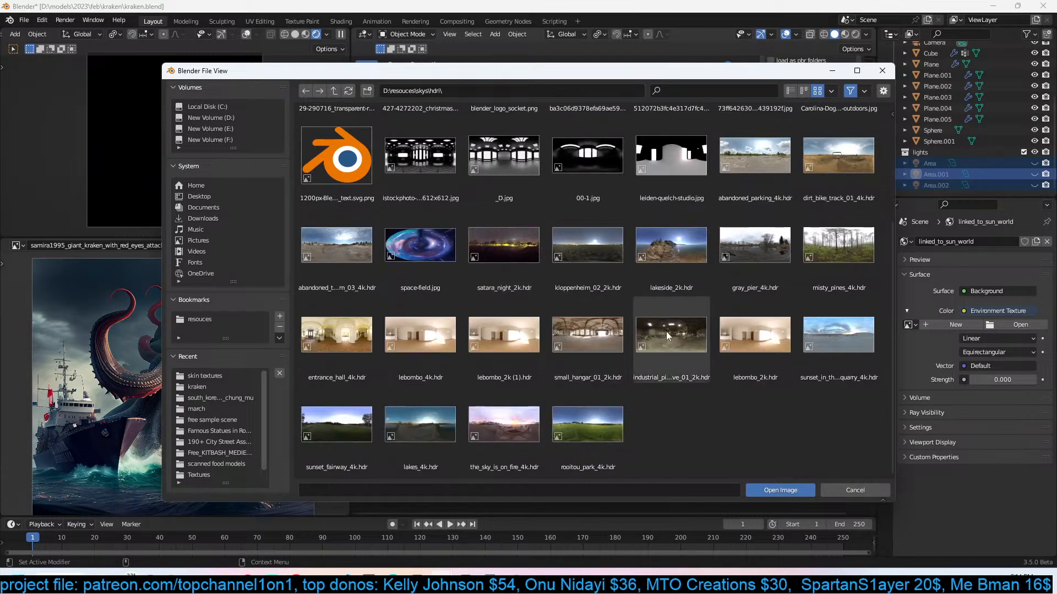
scroll(660, 334, "up", 4)
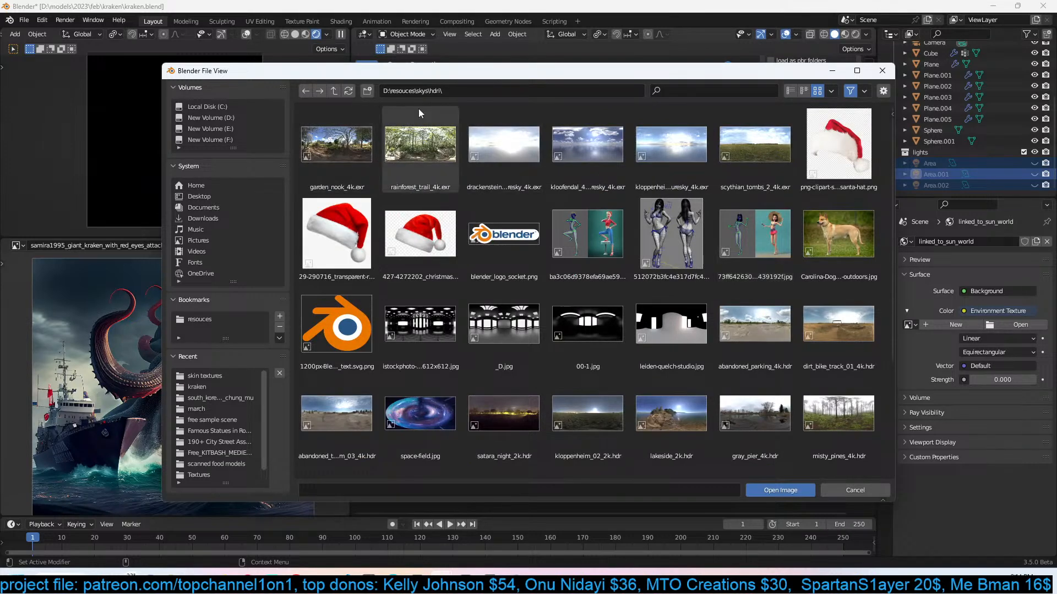
Check the parent skys folder, return to its hdri folder and load the kloofendal 4k EXR sky as environment texture.
left_click(334, 92)
scroll(479, 225, "down", 2)
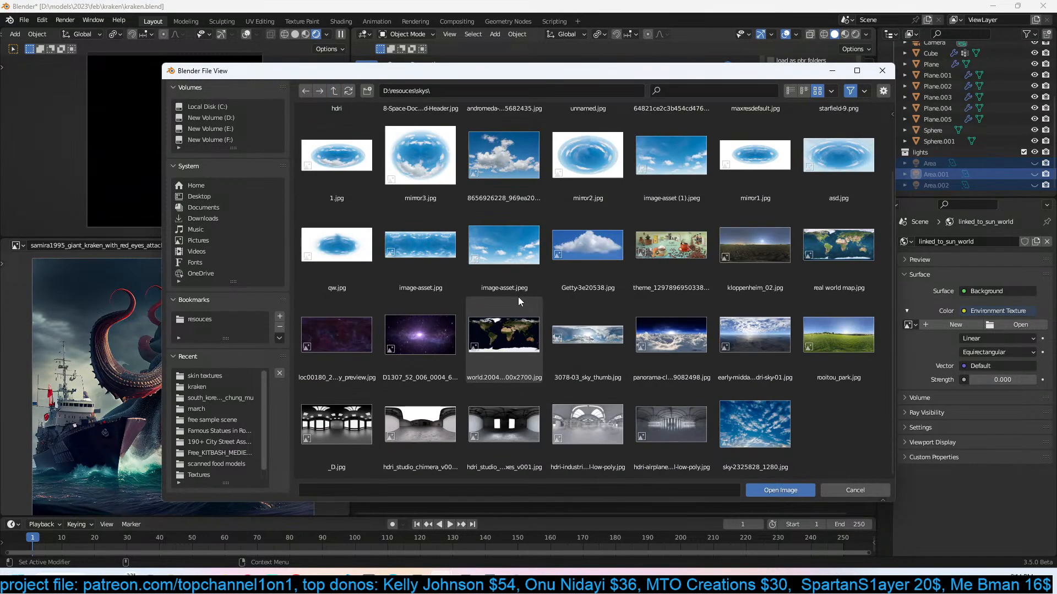
scroll(596, 302, "up", 2)
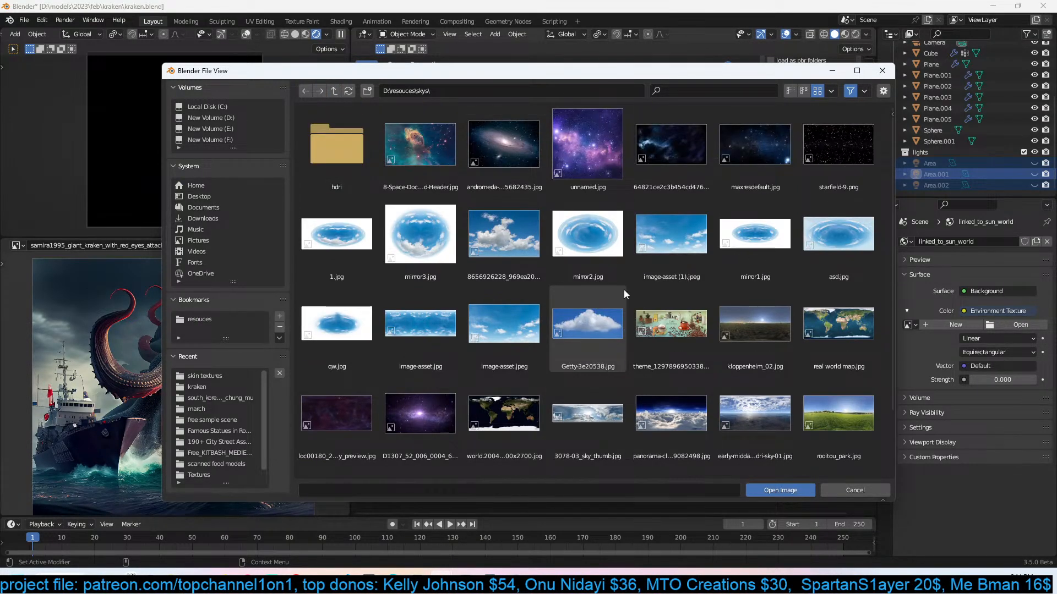
double_click(363, 142)
double_click(609, 156)
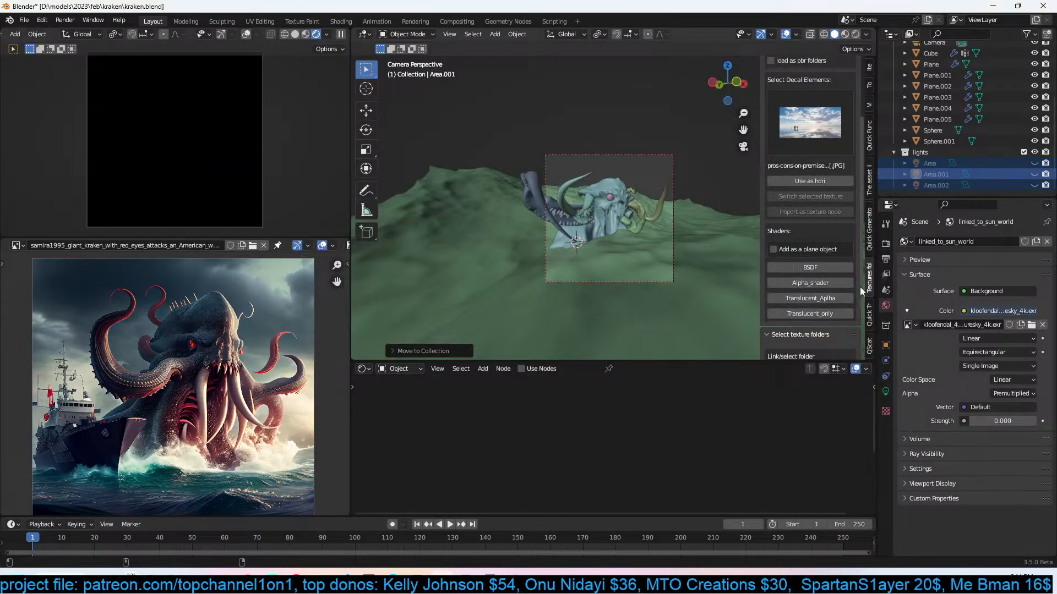
Set the world background strength to 1.
double_click(985, 421)
type("1")
key("Return")
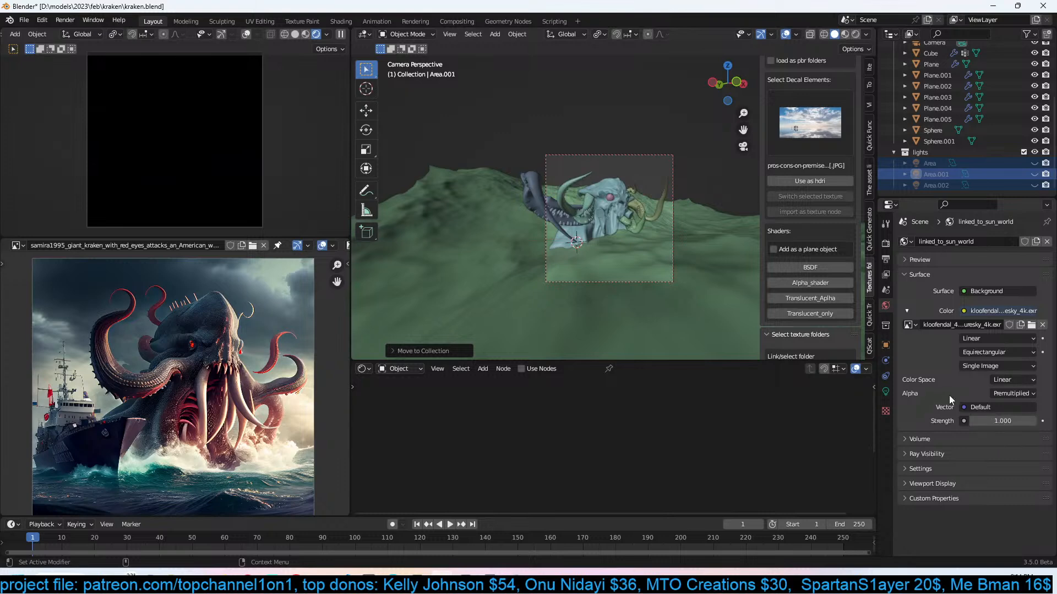
Set the world background strength to 0.01 and save the file.
left_click(1033, 421)
left_click(999, 419)
type(".01")
key("Return")
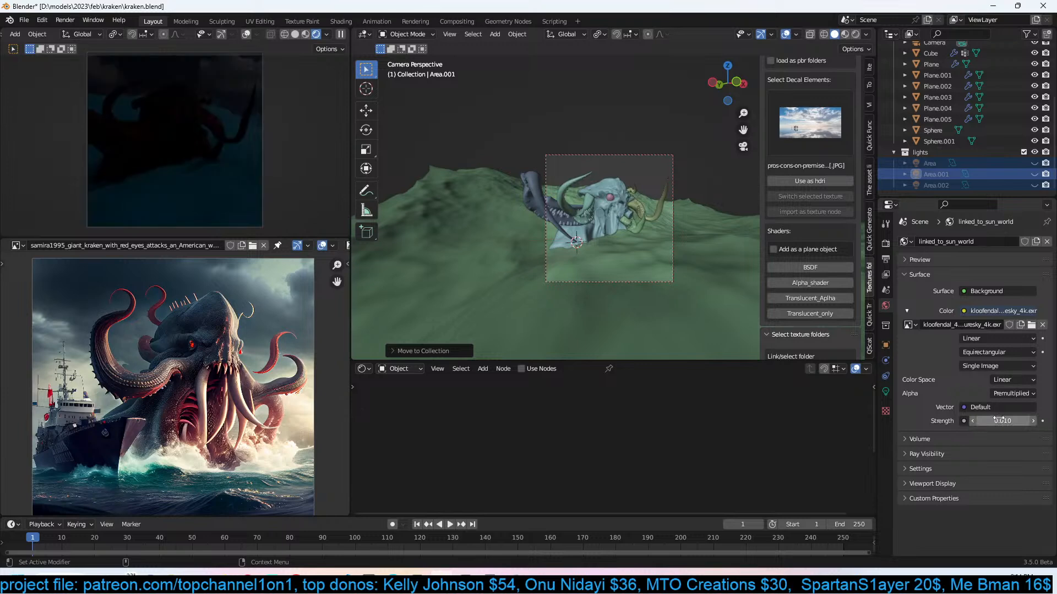
key("ctrl+s")
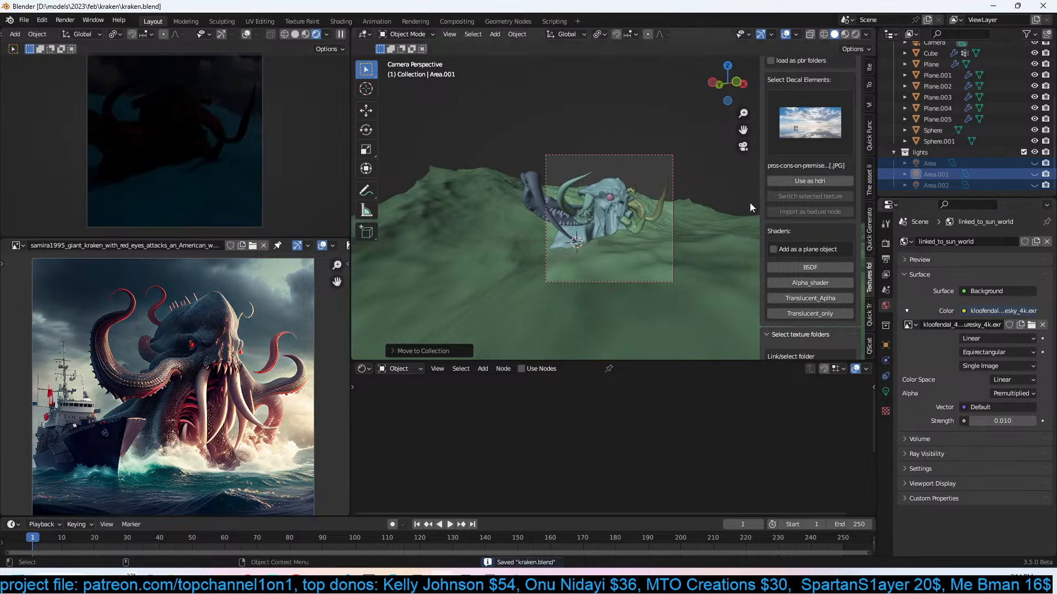
Unhide the first area light of the lights collection, select the ocean plane and save the file.
left_click(1035, 164)
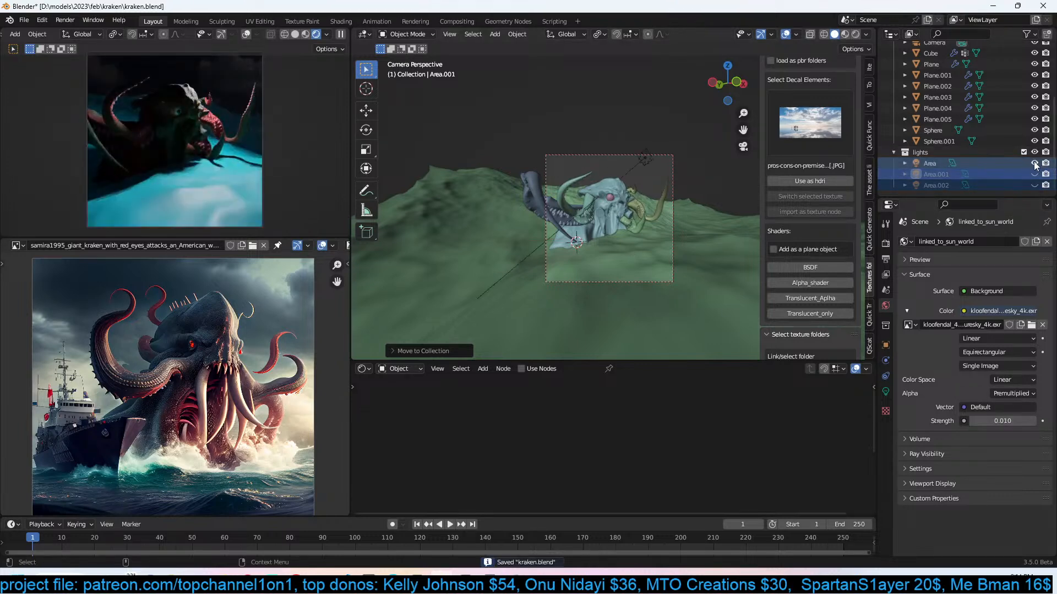
scroll(735, 182, "up", 1)
left_click(737, 237)
key("ctrl+s")
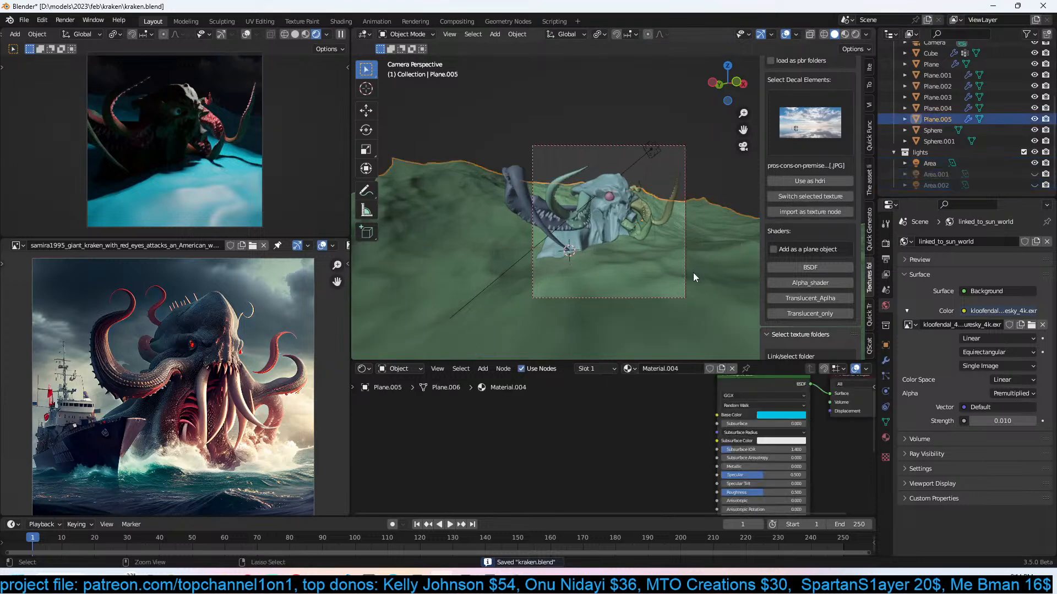
Add a Layer Weight node to the ocean material, well before the Principled BSDF, and save the file.
scroll(633, 424, "down", 3)
key("shift+a")
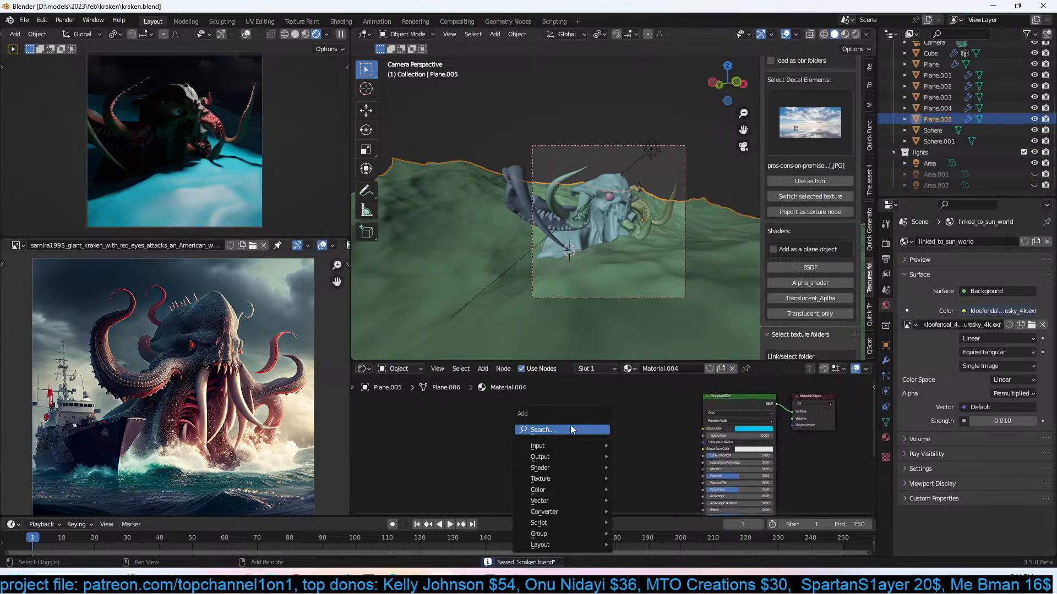
left_click(573, 430)
type("lay")
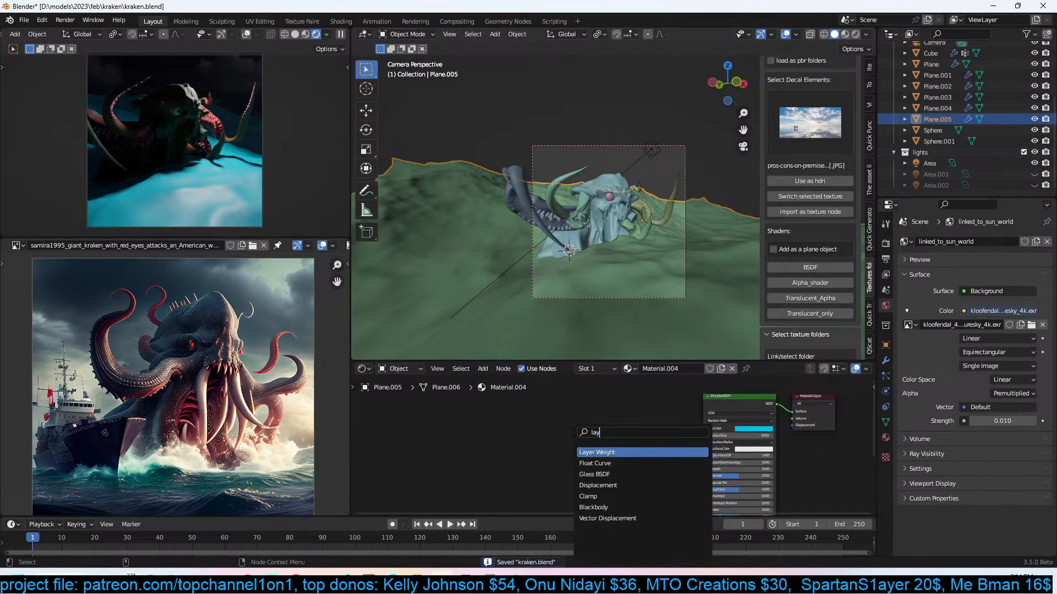
left_click(584, 452)
left_click(600, 428)
scroll(600, 427, "up", 2)
key("ctrl+s")
scroll(564, 432, "down", 2, "ctrl")
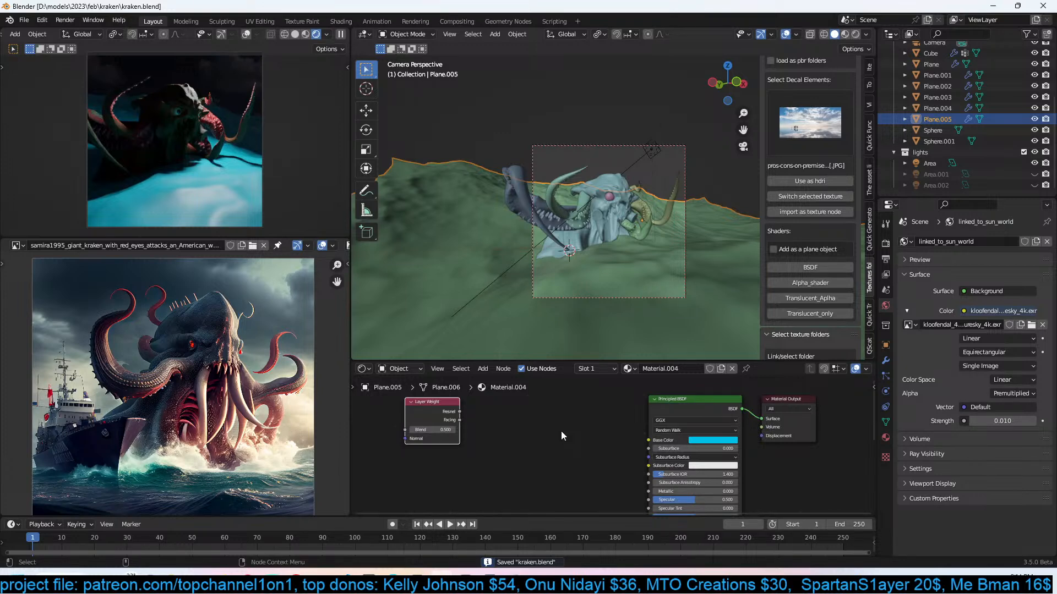
Preview the Layer Weight's Fresnel output directly on the ocean surface in the rendered camera view.
scroll(563, 433, "down", 1, "ctrl")
left_click(434, 412, "ctrl+shift")
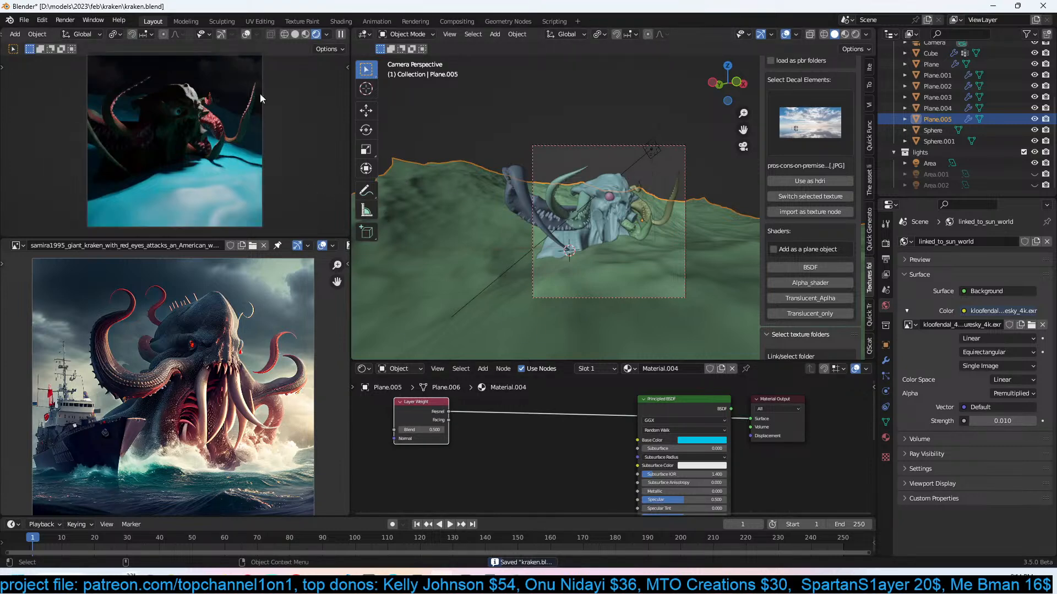
left_click(246, 35)
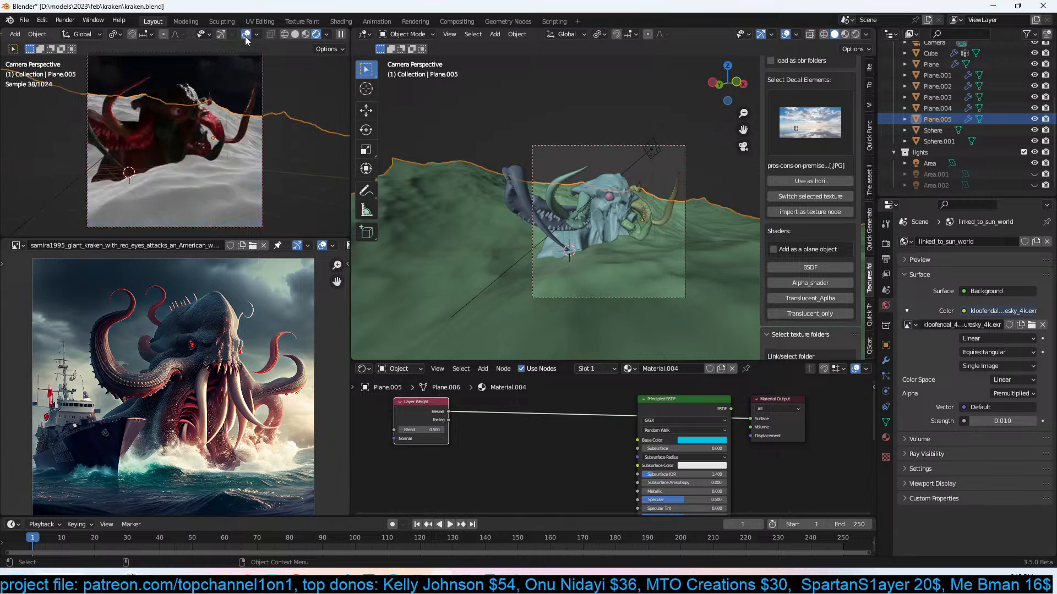
left_click(246, 35)
key("ctrl+s")
Preview the Layer Weight's Facing output on the ocean surface and save the file.
middle_click_drag(494, 430, 546, 424)
scroll(553, 426, "up", 2)
left_click(456, 398, "ctrl+shift")
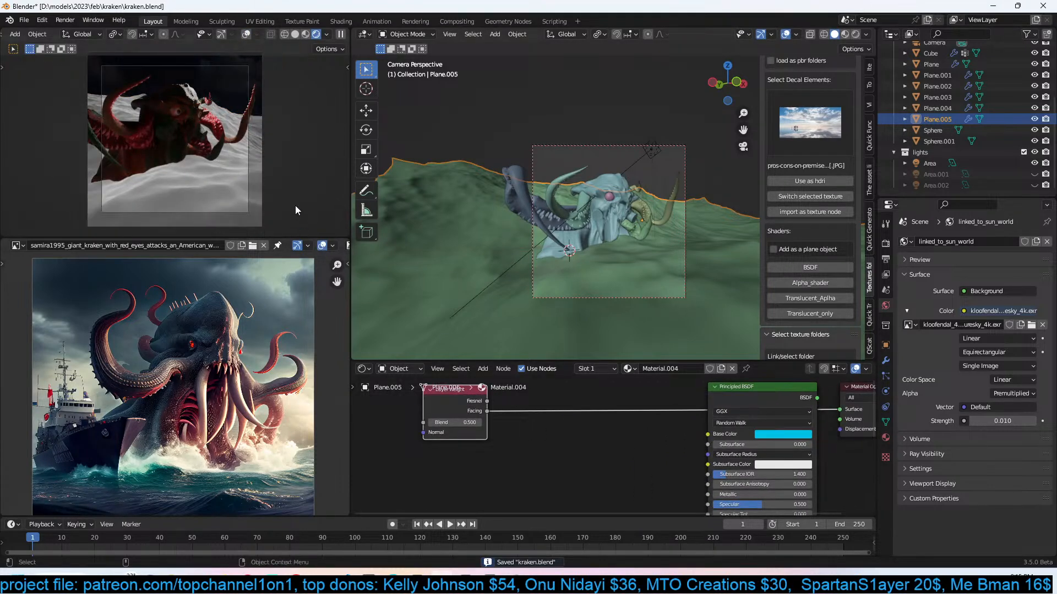
key("ctrl+s")
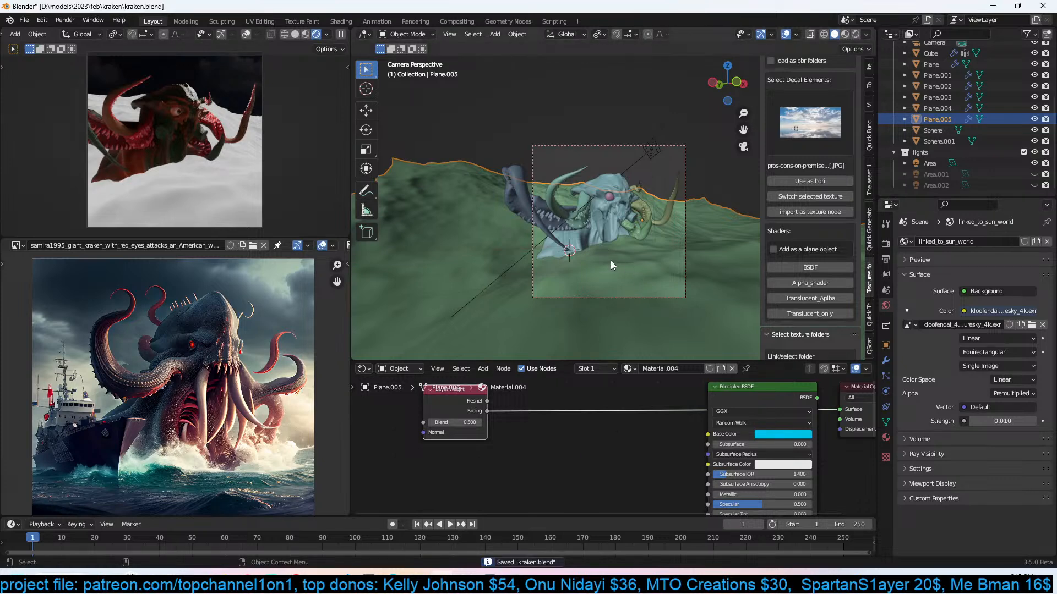
Set both the viewport and render resolution of the Ocean modifier to 12 and save the file.
left_click(886, 360)
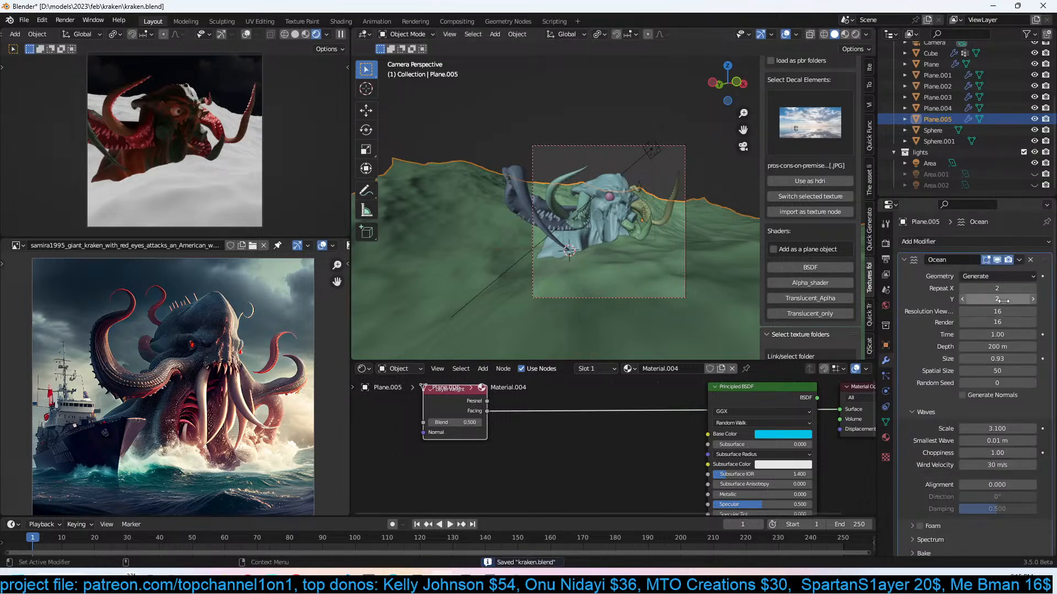
left_click_drag(1008, 313, 1009, 322)
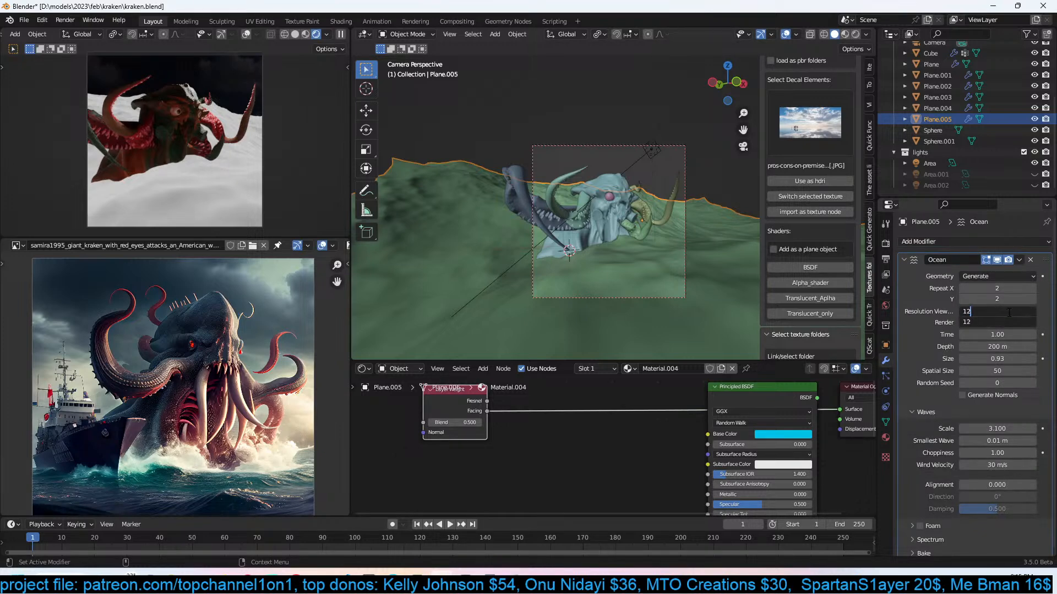
key("Return")
key("ctrl+s")
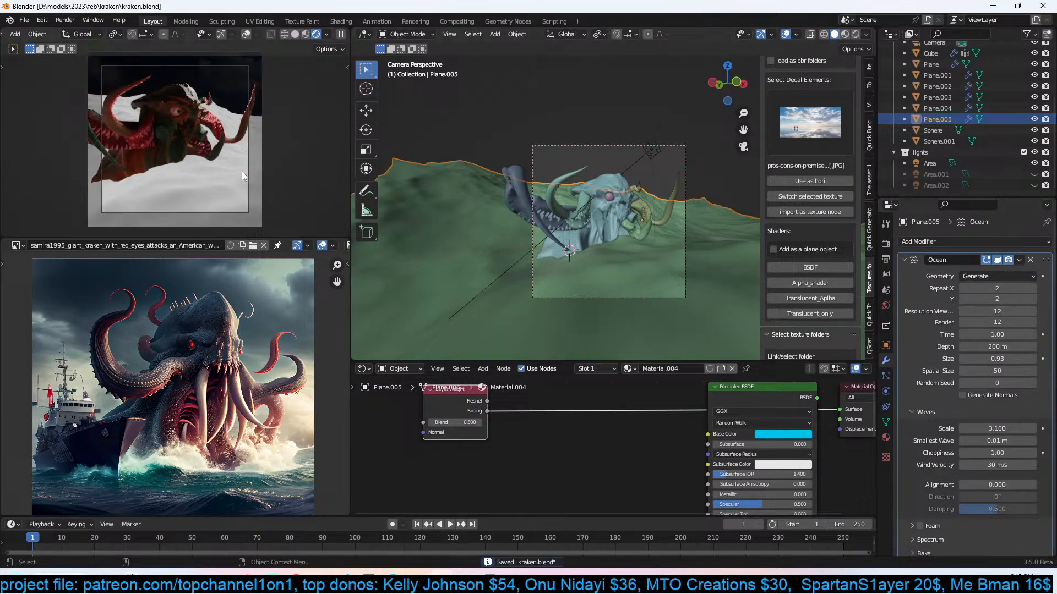
scroll(538, 416, "up", 2)
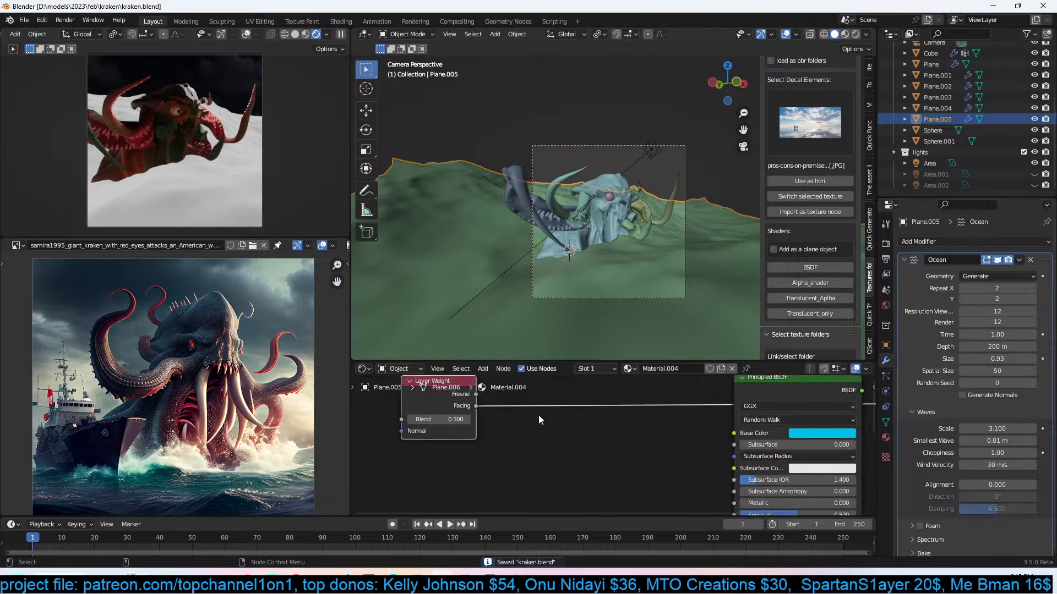
middle_click_drag(484, 431, 501, 420)
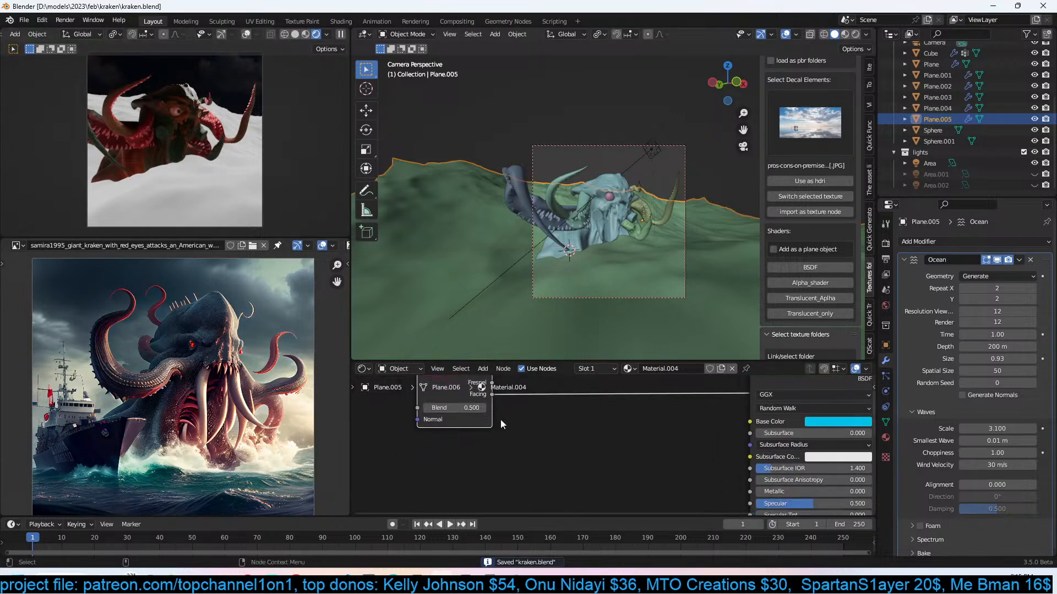
key("shift+a")
mouse_move(464, 501)
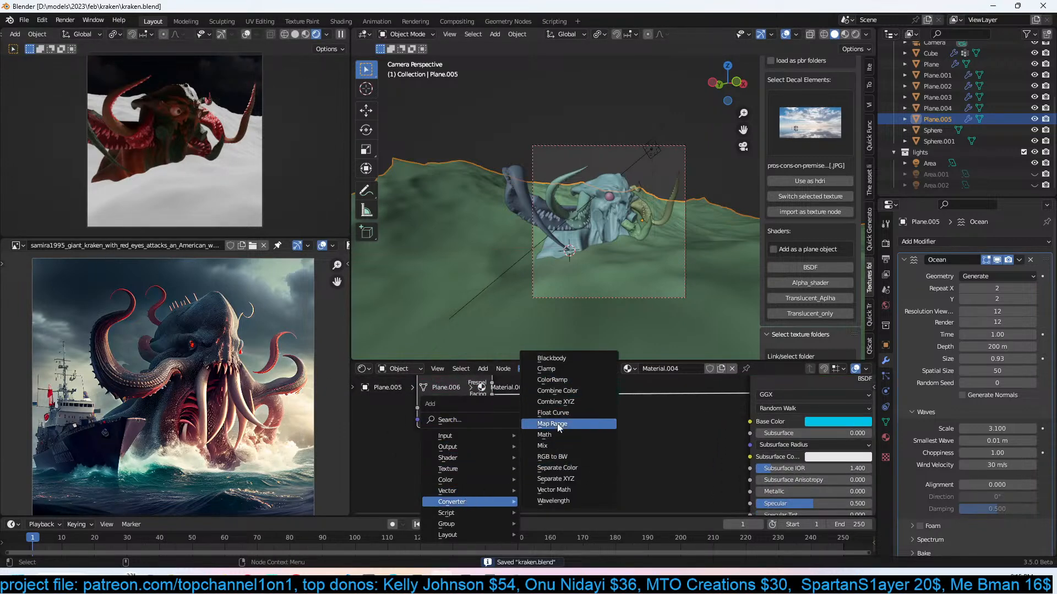
left_click(555, 444)
left_click(579, 422)
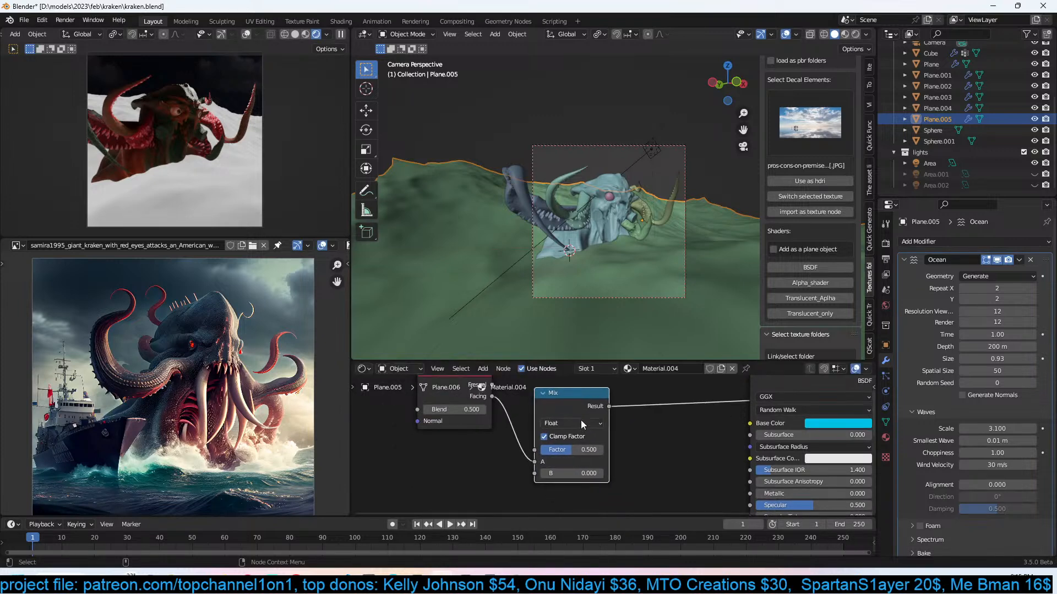
key("ctrl+z")
Insert a Math node set to Power after the Layer Weight's Facing output in the ocean material and save the file.
key("shift+a")
mouse_move(569, 417)
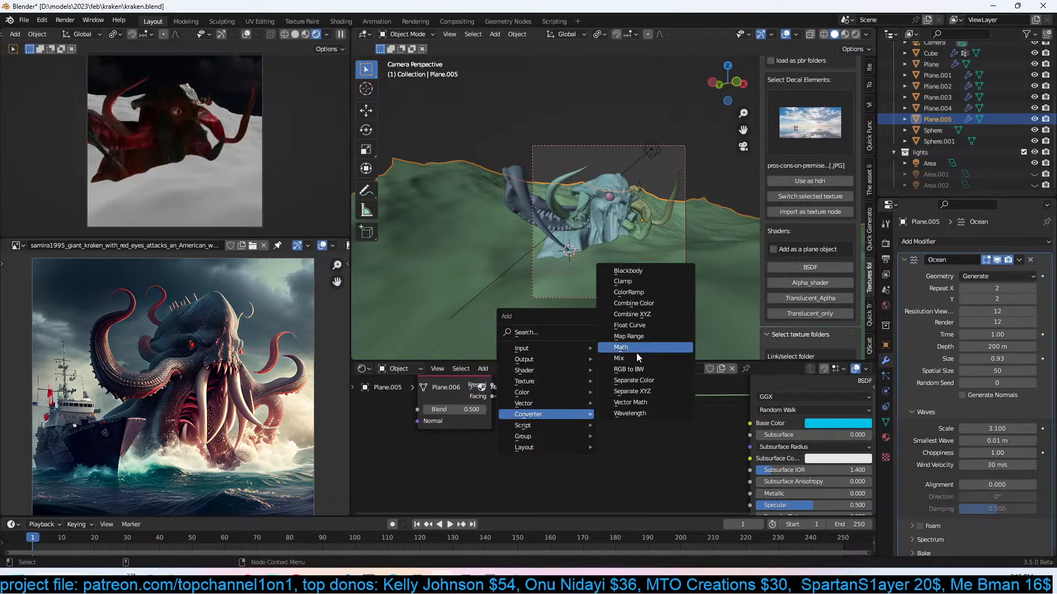
left_click(636, 352)
left_click(578, 414)
left_click(584, 422)
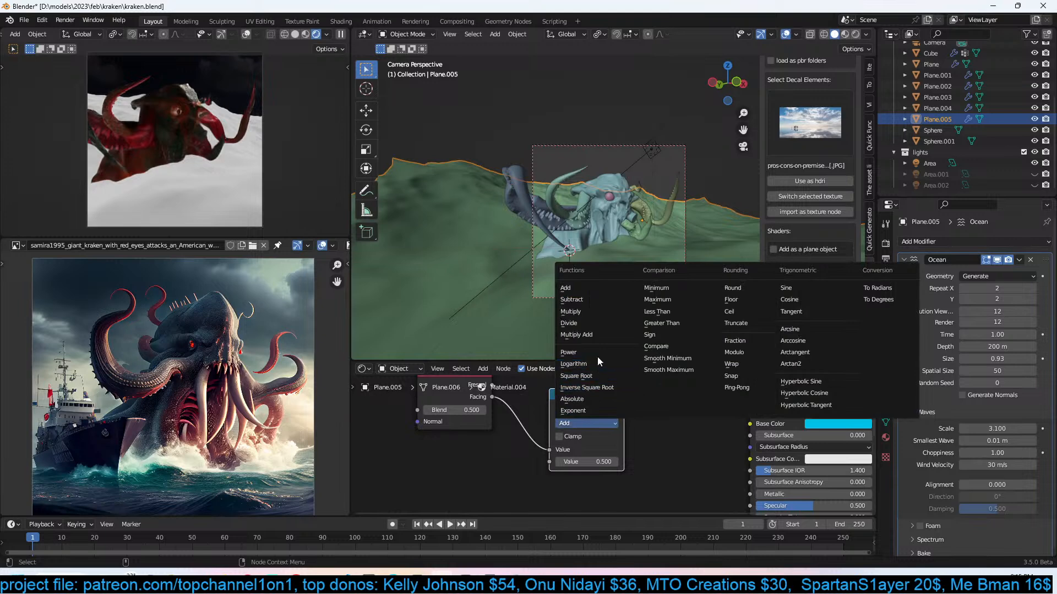
left_click(570, 352)
middle_click_drag(585, 440, 576, 426)
key("ctrl+s")
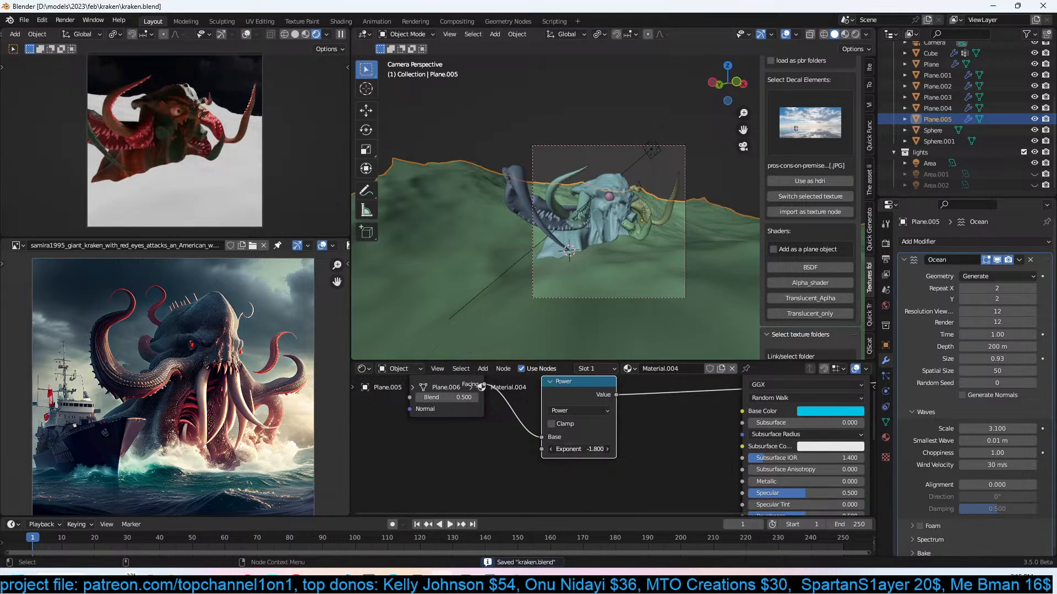
Try different exponents on the Power node, then reset the exponent to 1 and save the file.
mouse_move(579, 449)
left_mouse_down()
mouse_move(612, 450)
mouse_move(584, 449)
left_mouse_up()
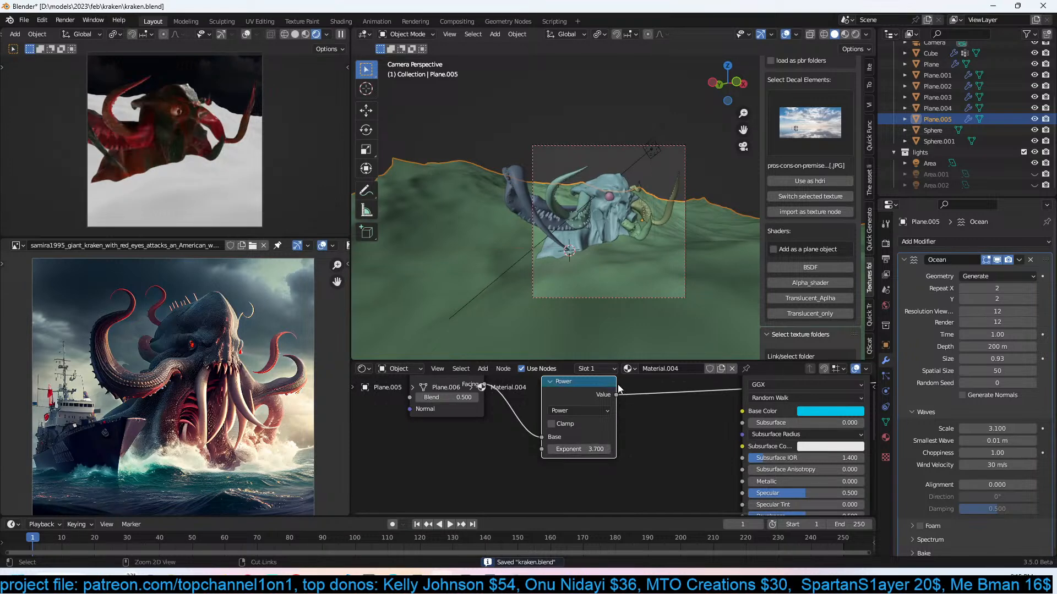
middle_click_drag(585, 431, 580, 432)
left_click_drag(579, 451, 557, 451)
double_click(579, 451)
type("1")
key("Return")
key("ctrl+s")
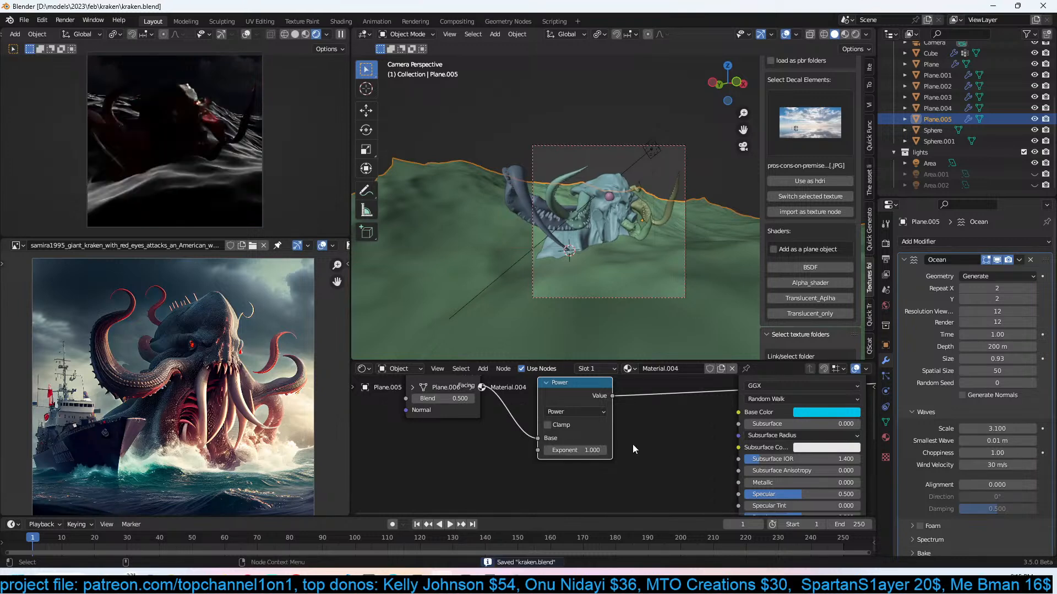
Turn viewport denoising off, briefly test the Power node's exponent, save the file, and turn viewport denoising back on.
scroll(613, 230, "up", 2)
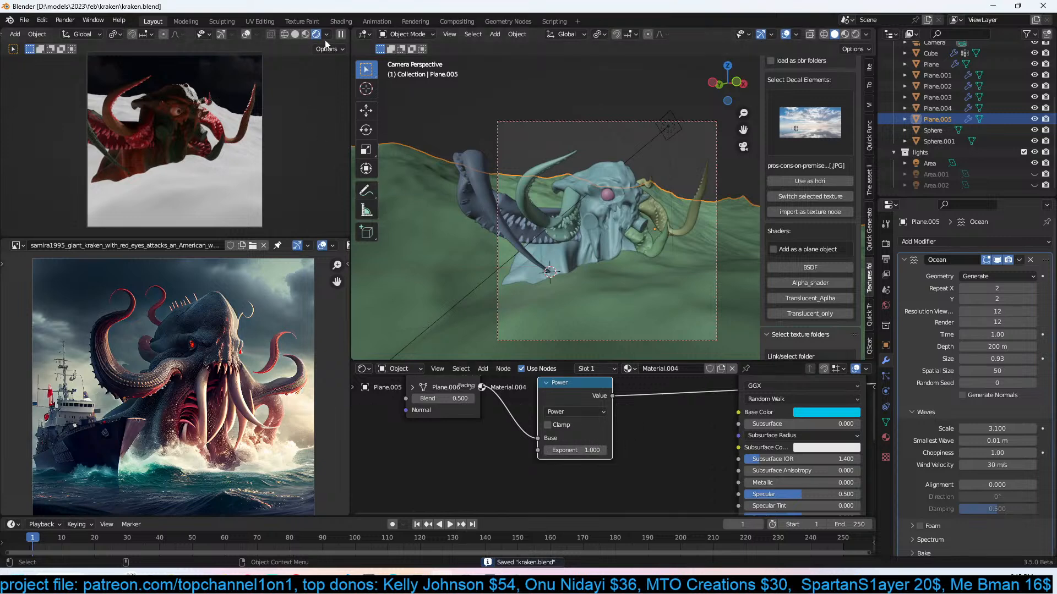
left_click(884, 246)
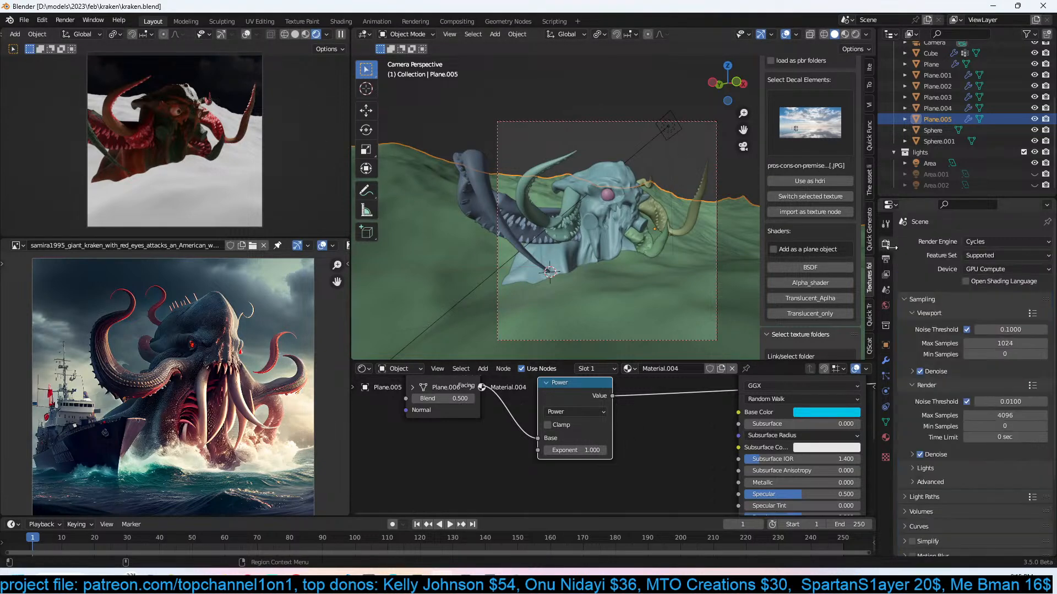
left_click(919, 371)
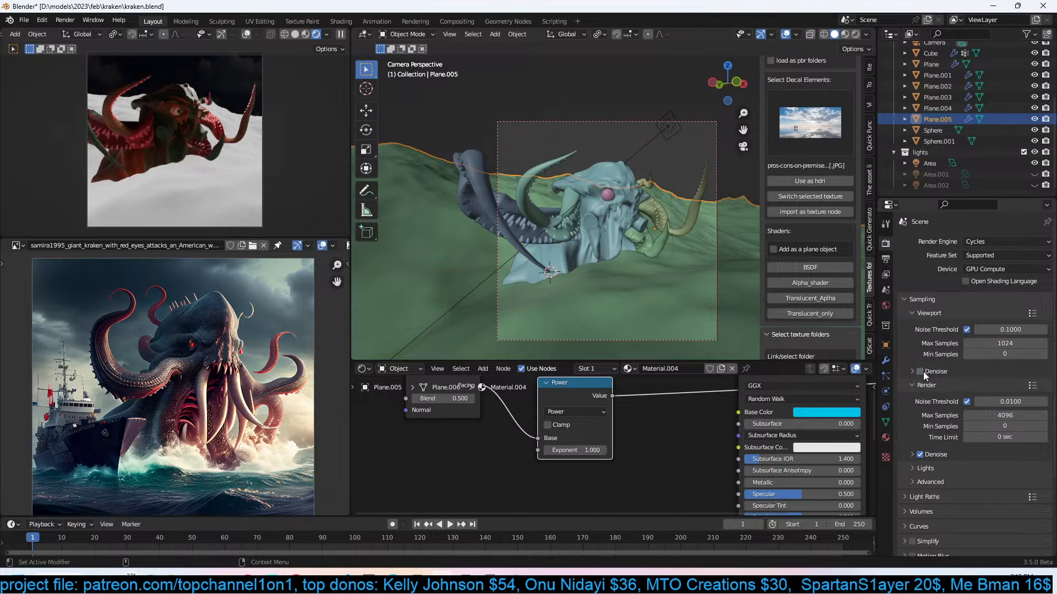
left_click_drag(575, 450, 595, 450)
key("Escape")
key("ctrl+s")
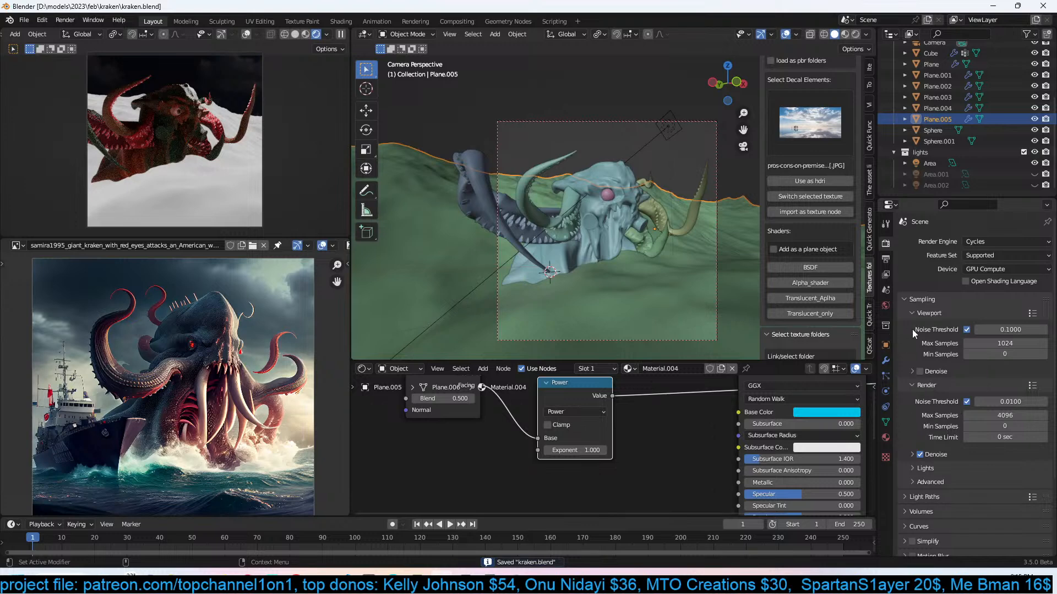
left_click(920, 373)
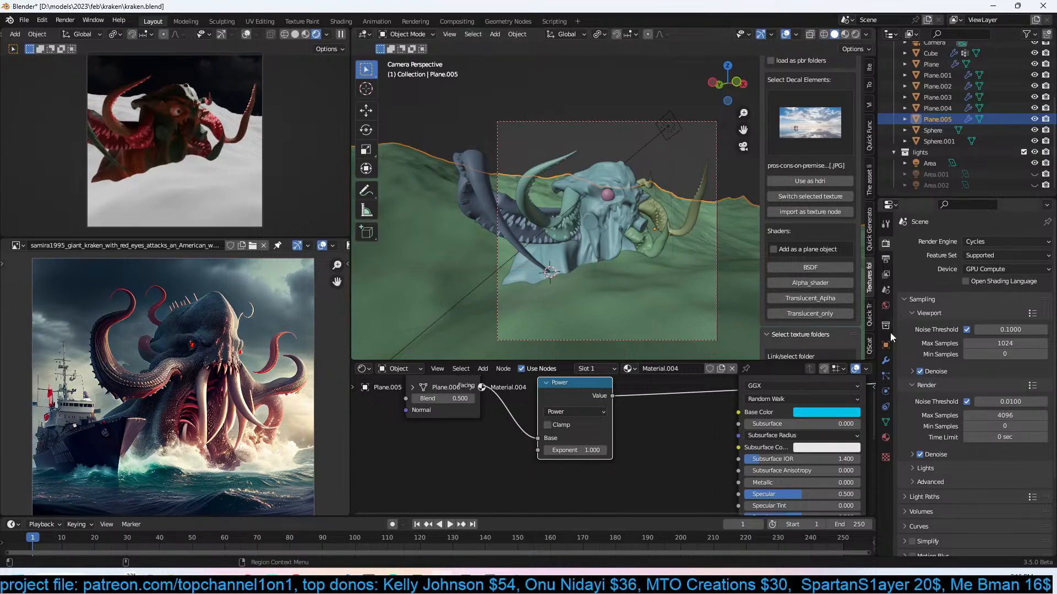
Set both the viewport and render resolution of the Ocean modifier to 6.
left_click(885, 358)
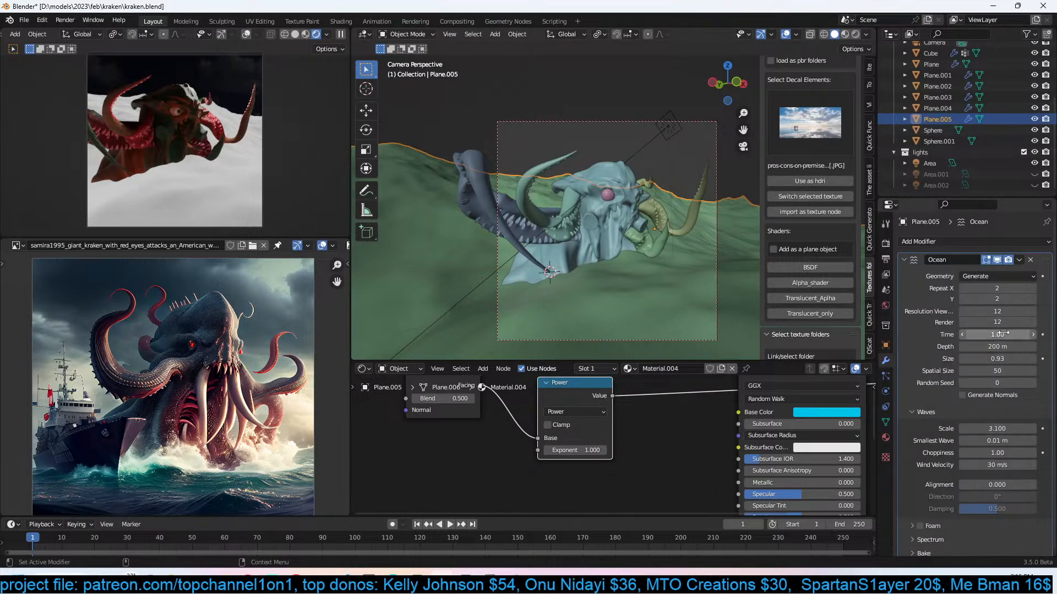
left_click_drag(1004, 315, 997, 315)
left_click(1013, 311)
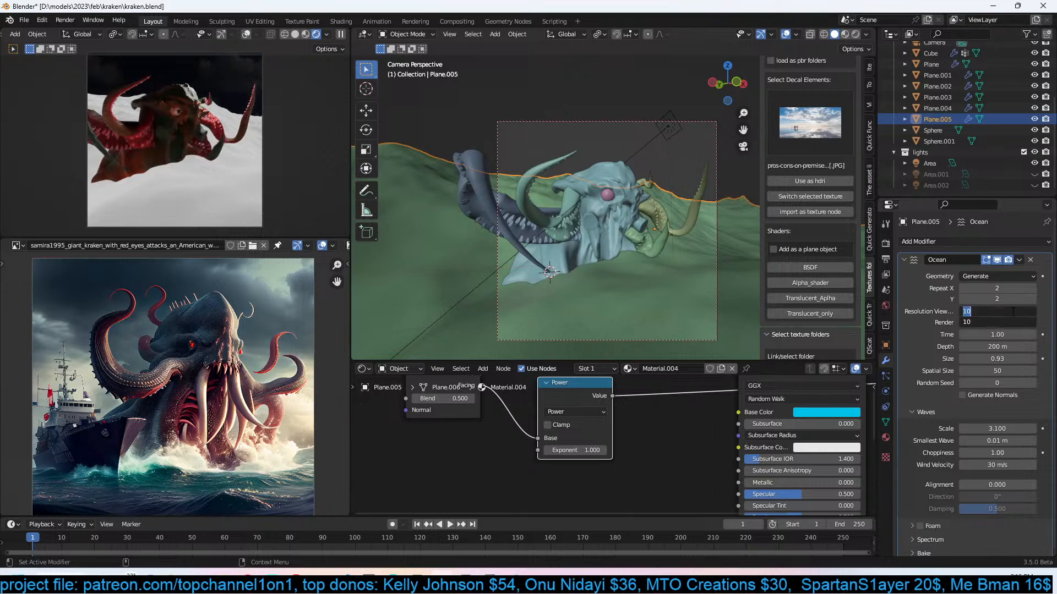
key("Return")
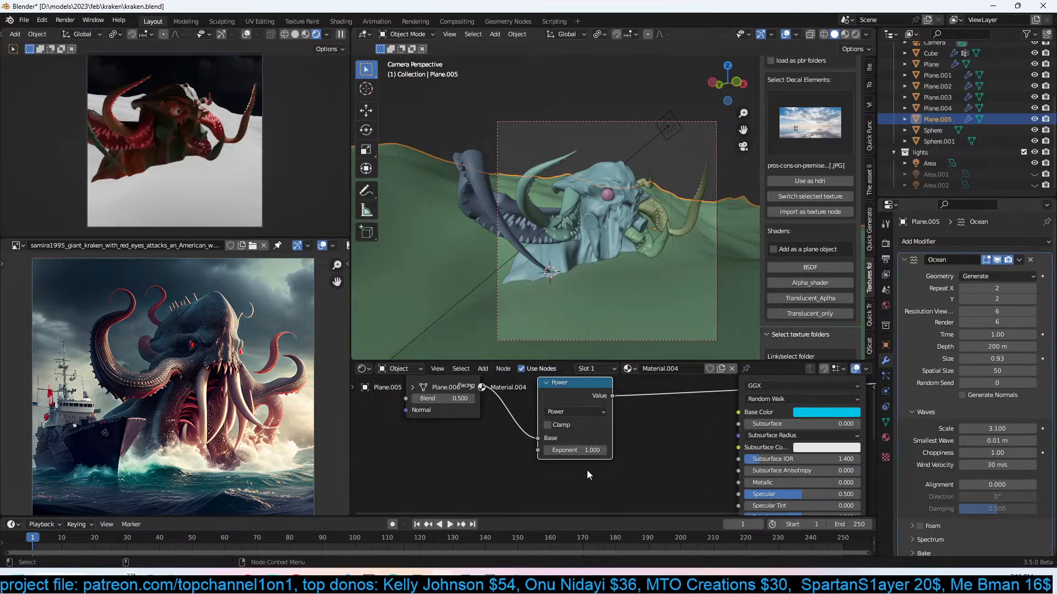
Set the Power node's exponent to 8.7, save the file, and move the Layer Weight and Power nodes farther from the Principled BSDF.
left_click_drag(594, 451, 660, 451)
key("ctrl+s")
middle_click_drag(517, 455, 570, 456)
scroll(575, 459, "down", 4)
left_click_drag(613, 472, 512, 423)
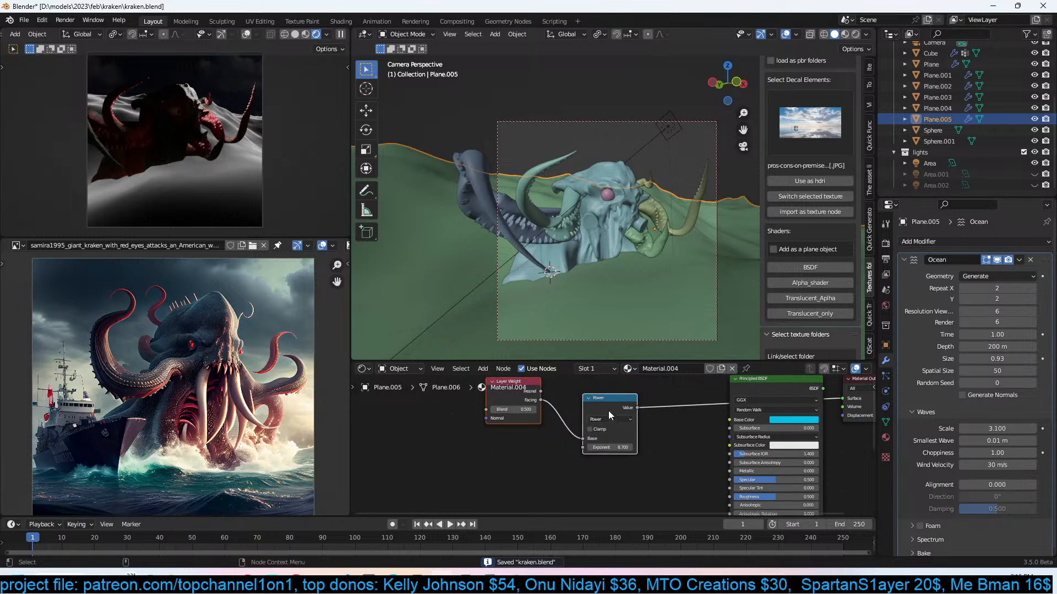
left_click_drag(612, 414, 422, 404)
Insert a ColorRamp after the Power node and color its white end stop with the dark teal sampled from the reference image's water.
key("shift+a")
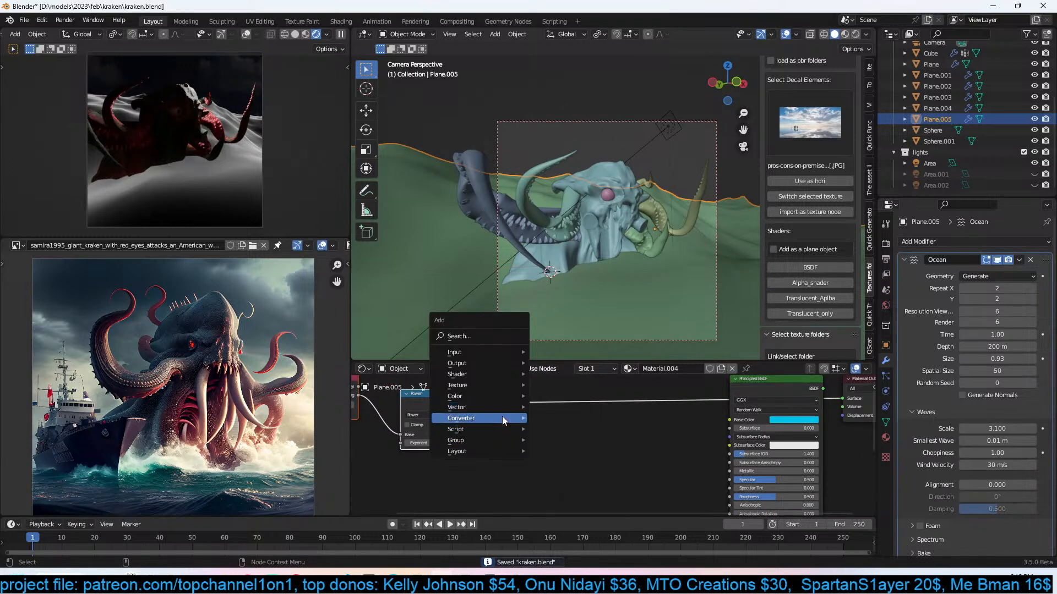
mouse_move(503, 416)
left_click(573, 301)
scroll(612, 446, "up", 4)
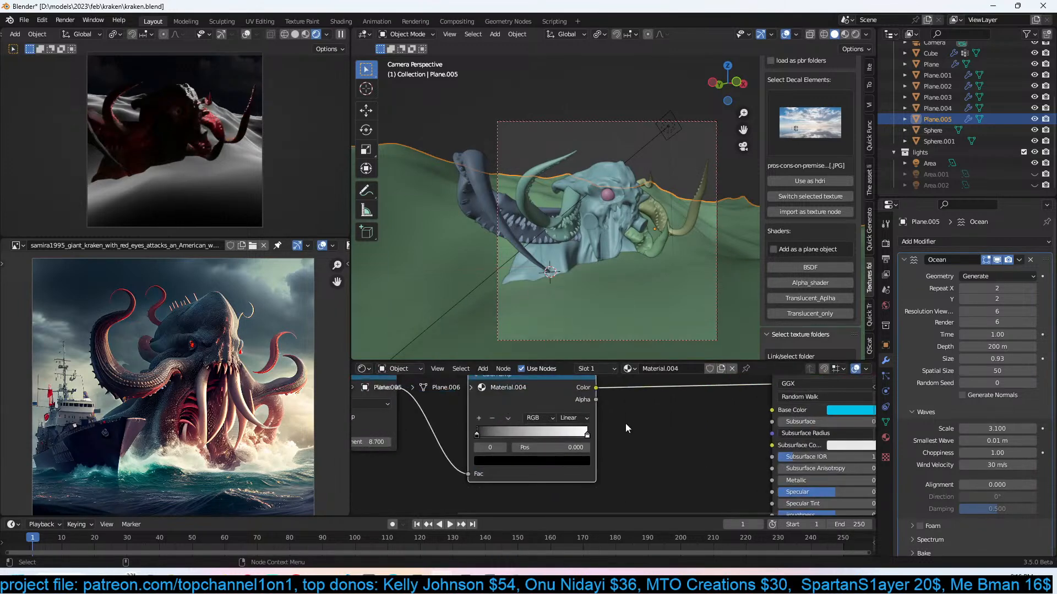
left_click(588, 436)
left_click(573, 461)
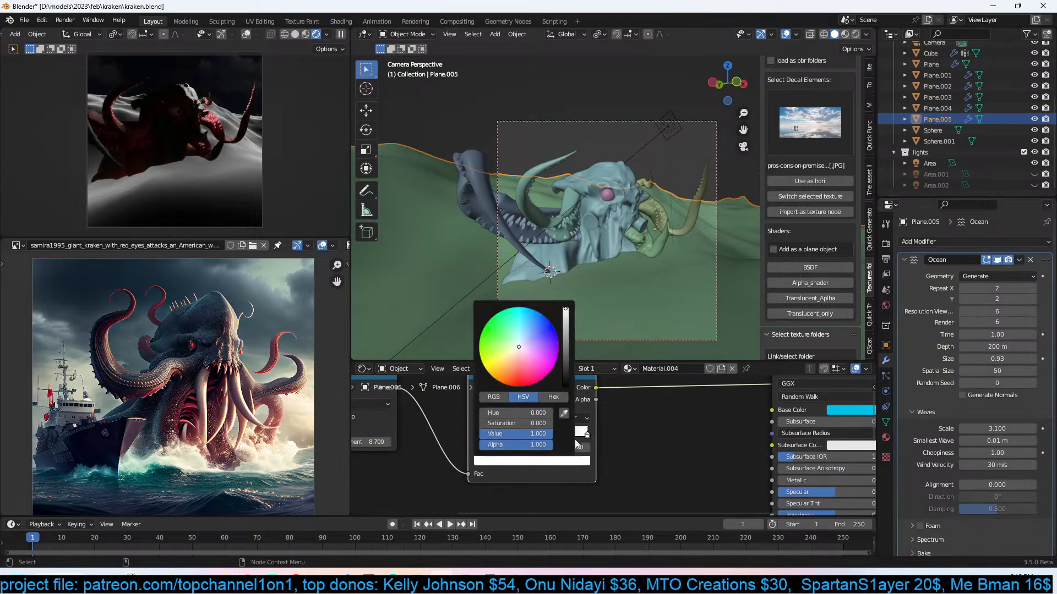
left_click(563, 413)
left_click(173, 466)
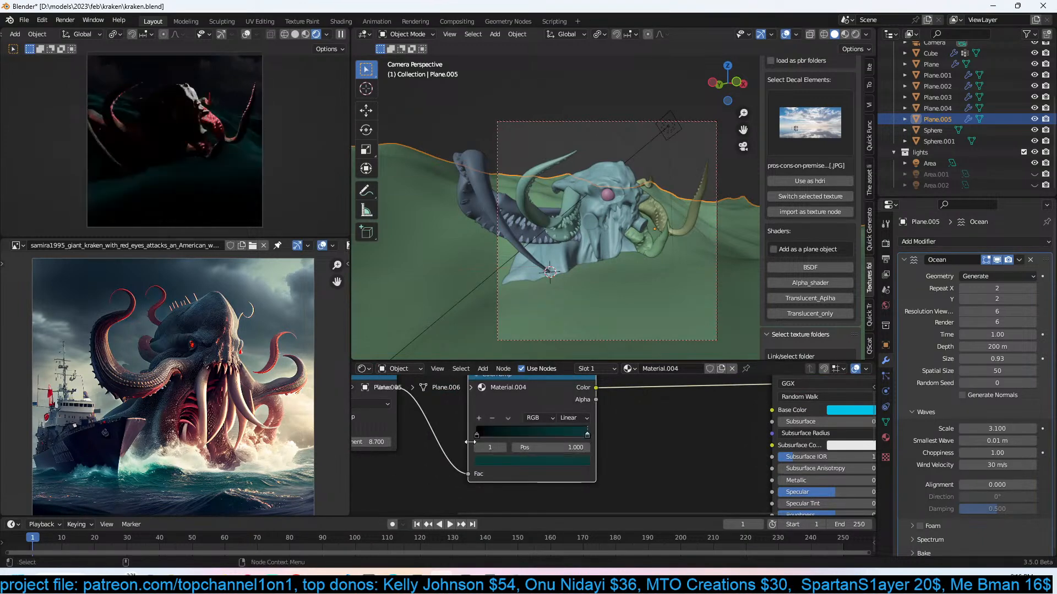
Add a middle stop to the ColorRamp, brighten its end stop to a vivid cyan, and save the file.
left_click(479, 418)
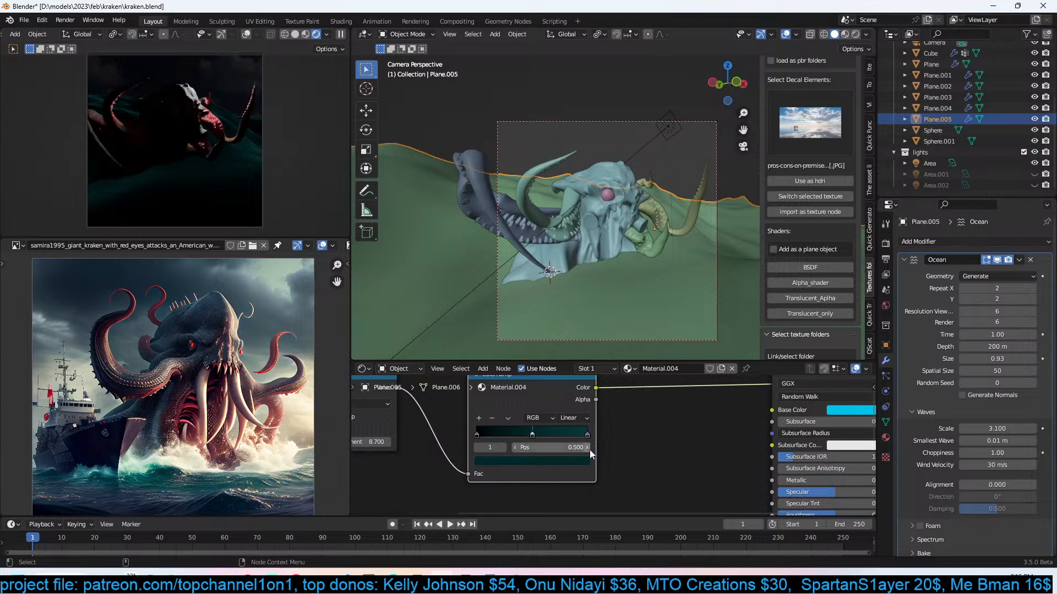
left_click(587, 435)
left_click(560, 461)
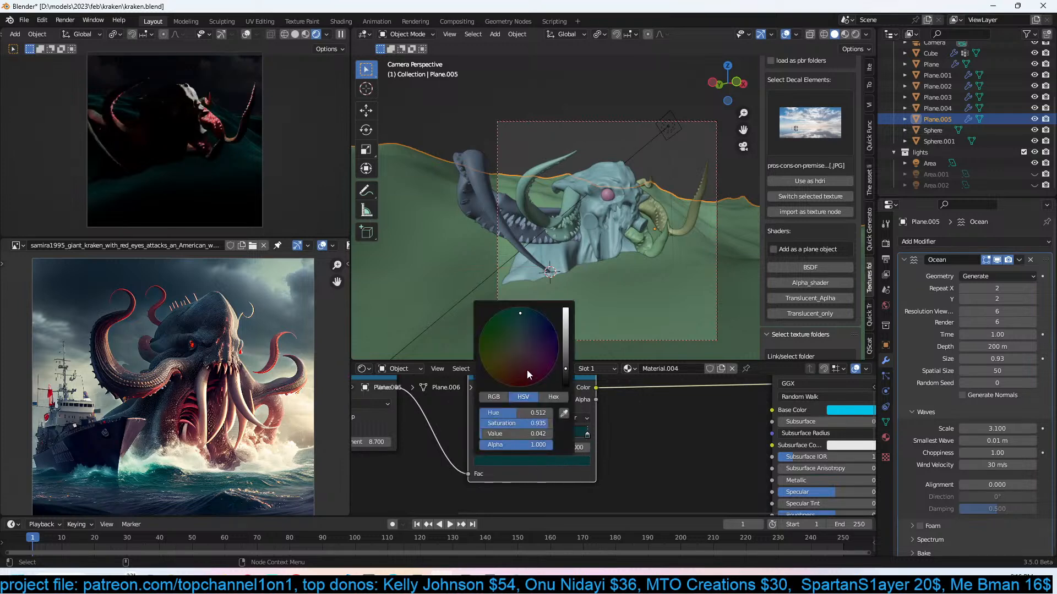
left_click_drag(561, 355, 566, 317)
scroll(680, 426, "down", 3)
key("ctrl+s")
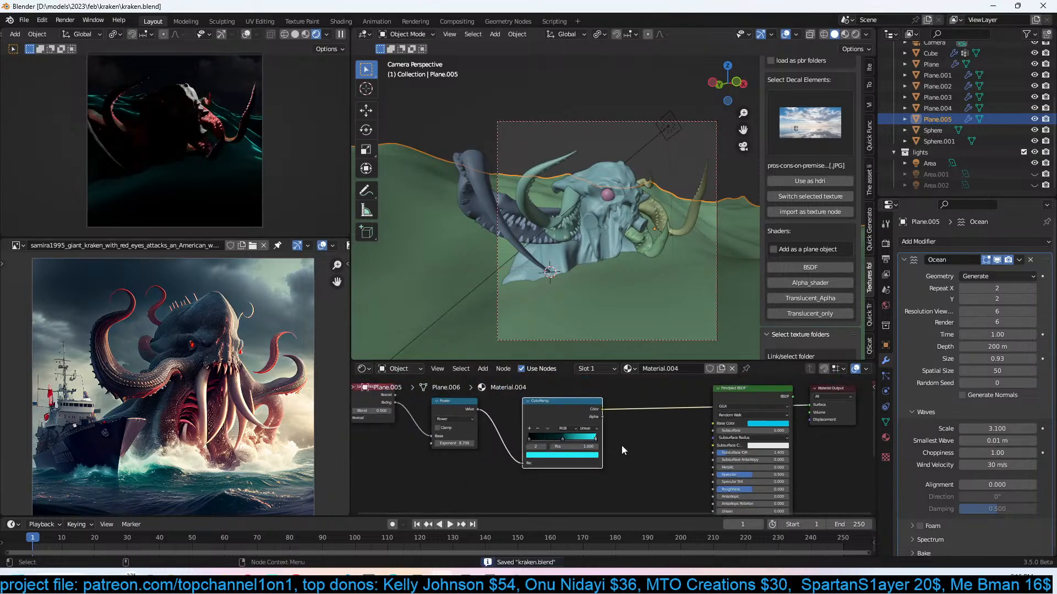
Add a Noise Texture node below the ColorRamp in the ocean material.
middle_click_drag(622, 444, 638, 425)
scroll(625, 437, "up", 1)
key("shift+a")
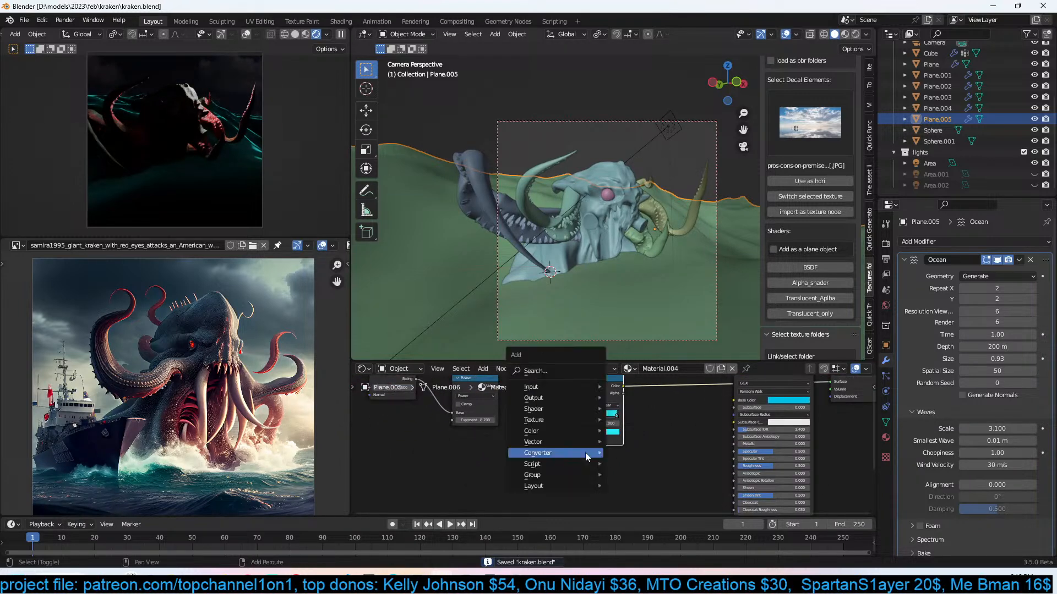
left_click(564, 371)
type("tex")
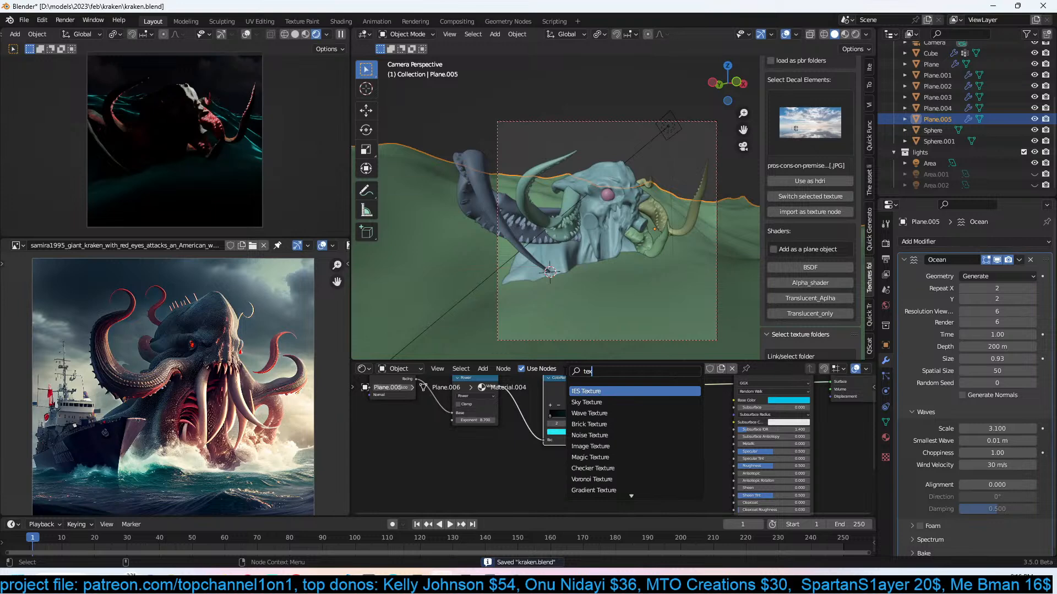
type("nois")
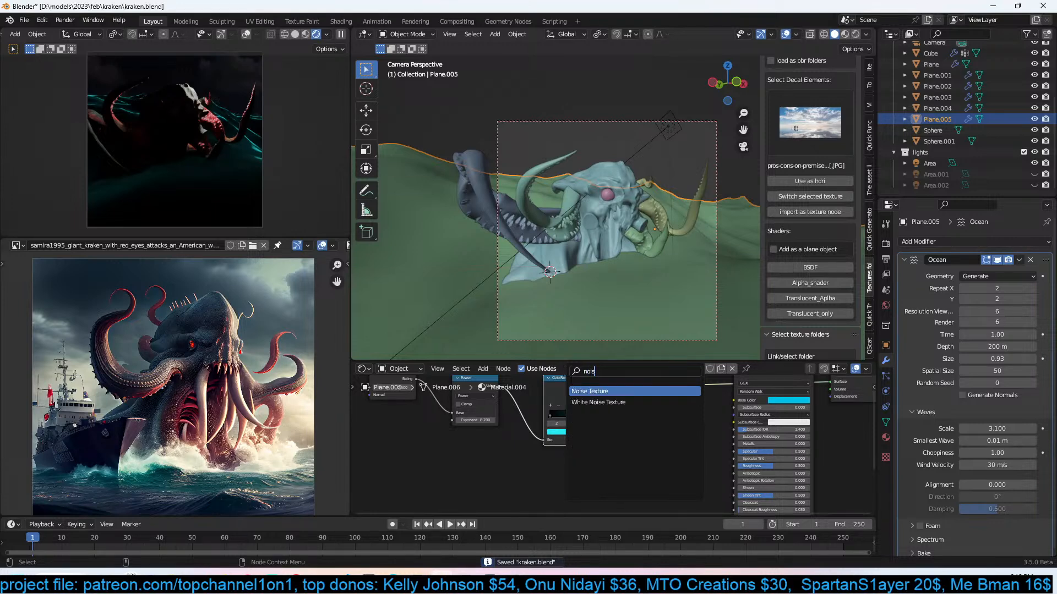
key("Return")
left_click(538, 480)
scroll(597, 451, "down", 1)
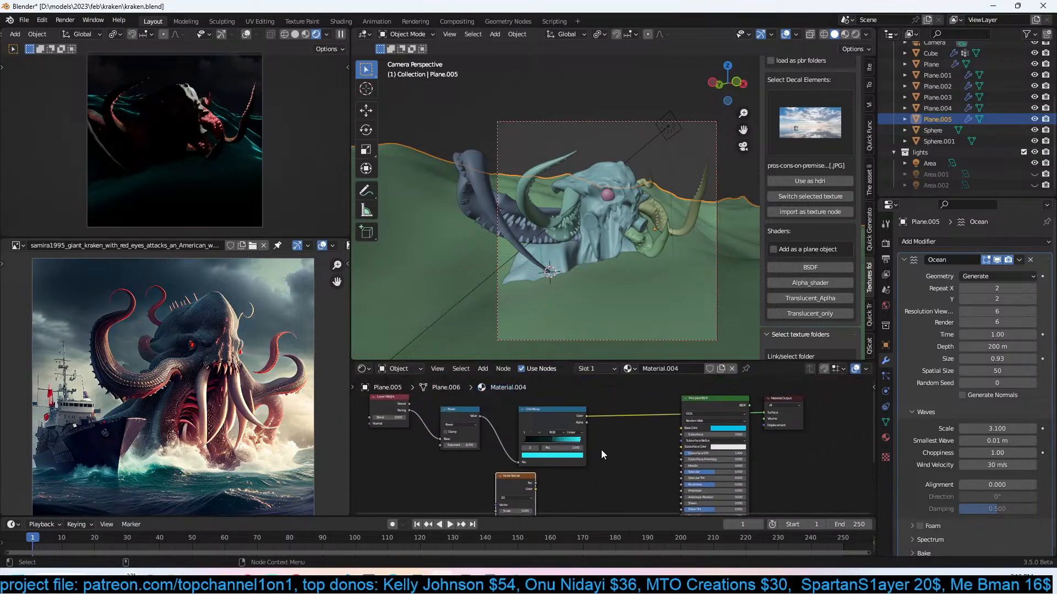
Connect the ColorRamp's color to the Principled BSDF's Base Color, preview that shader on the ocean, and set its roughness to 0.
left_click_drag(590, 417, 688, 428)
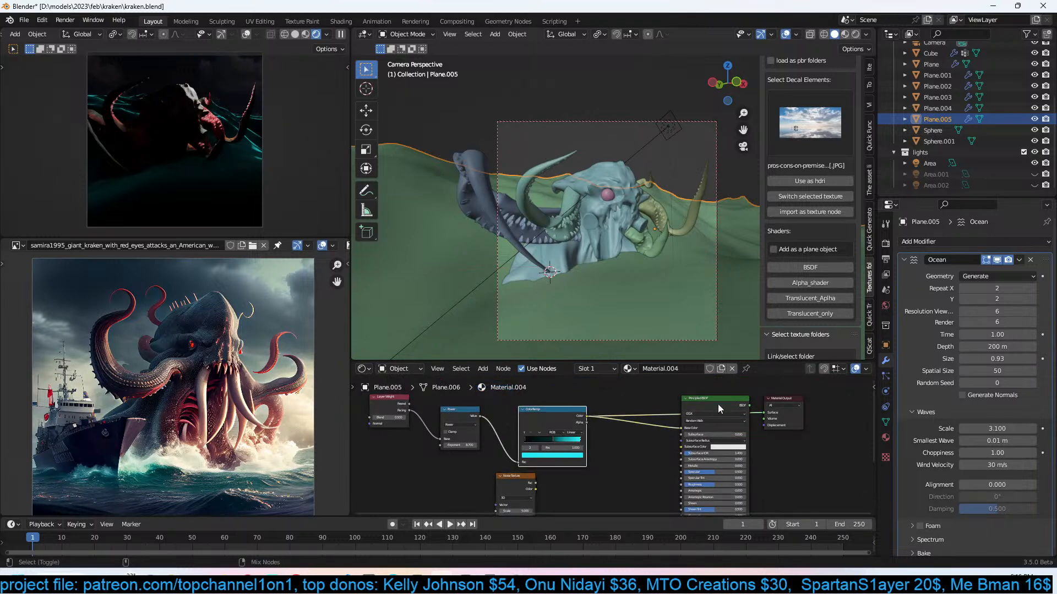
left_click(718, 402, "ctrl+shift")
middle_click_drag(638, 444, 625, 389)
scroll(625, 389, "up", 3)
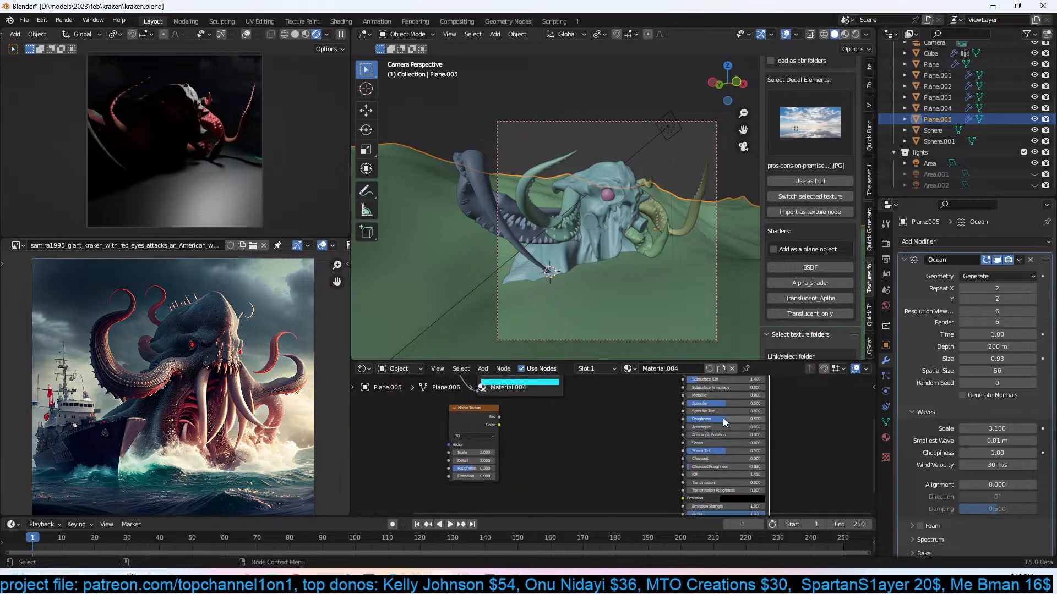
left_click_drag(723, 418, 683, 420)
Save the file and move the Noise Texture node farther away from the Principled BSDF.
middle_click_drag(514, 447, 580, 434)
scroll(580, 434, "down", 1)
key("ctrl+s")
left_click_drag(546, 407, 420, 429)
middle_click_drag(468, 445, 502, 421)
key("shift+a")
mouse_move(459, 469)
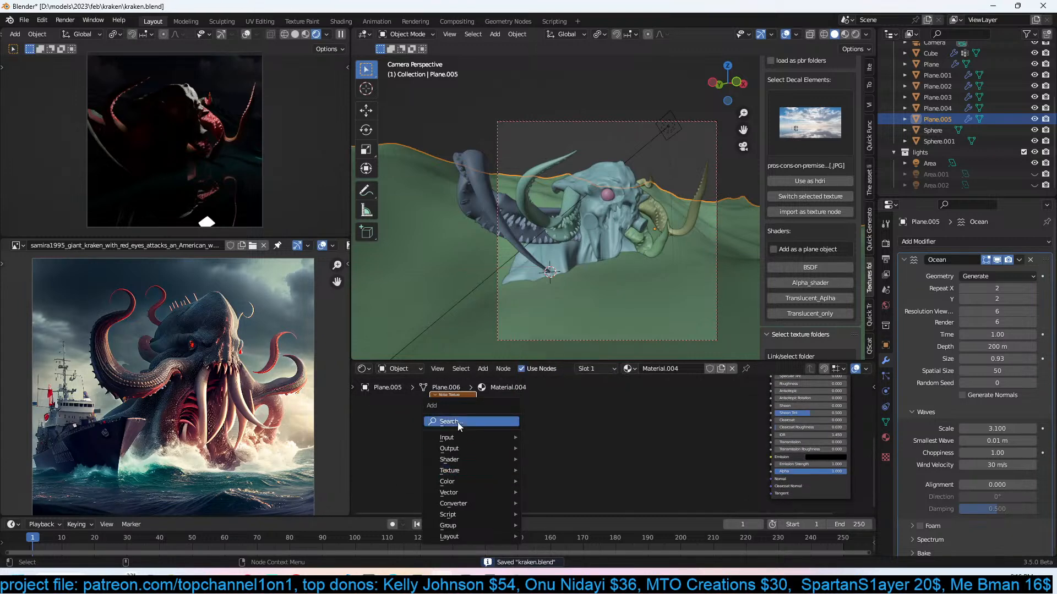
left_click(458, 422)
type("attribute")
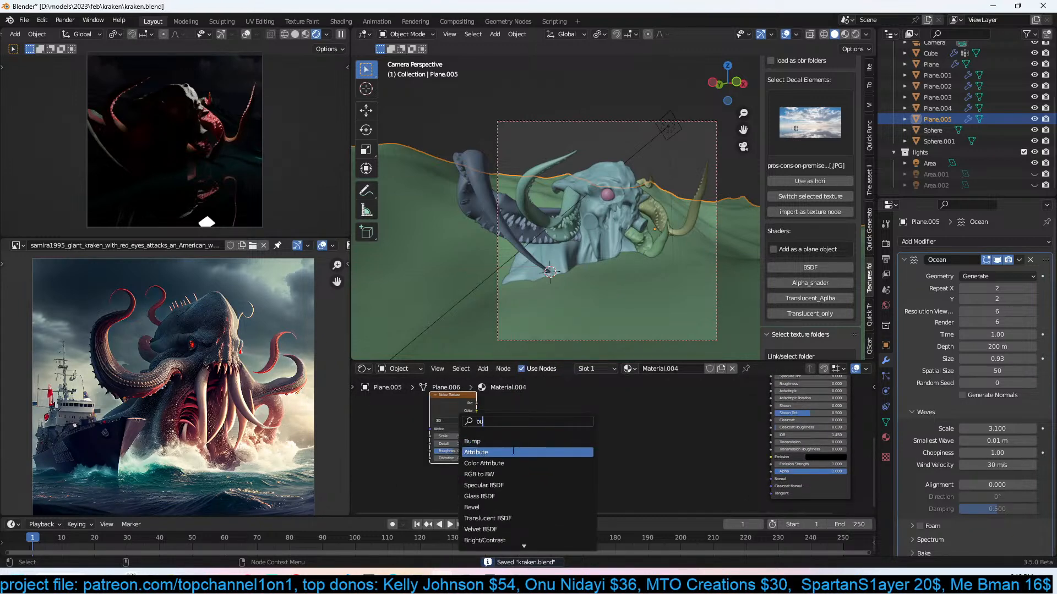
key("Return")
left_click(562, 438)
left_click_drag(476, 404, 534, 458)
left_click(565, 420)
key("x")
Add a Bump node between the Noise Texture and the Principled BSDF and save the file.
key("shift+a")
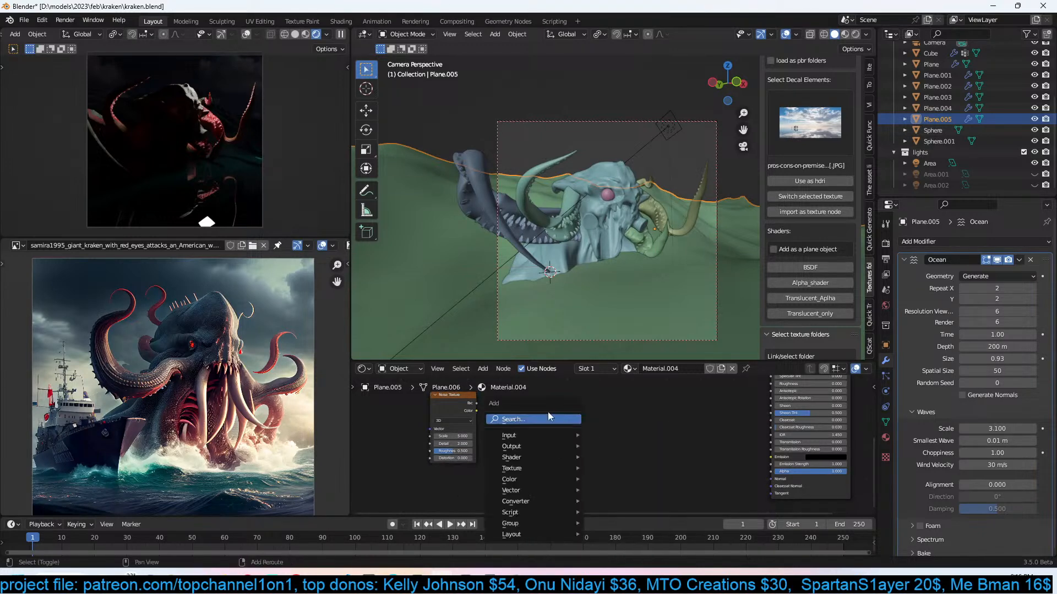
left_click(555, 415)
type("bump")
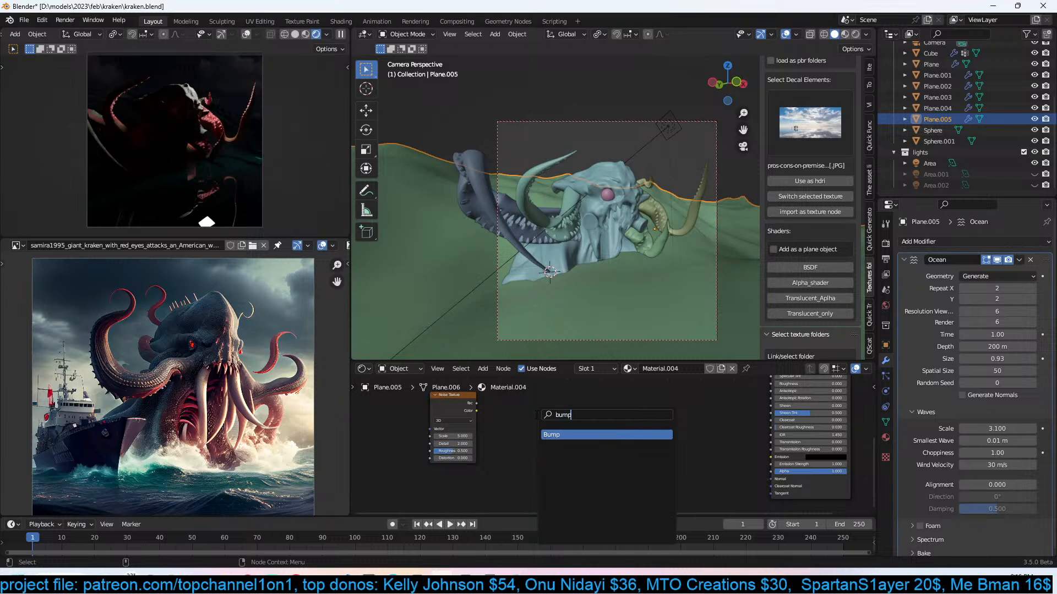
key("Return")
left_click(565, 442)
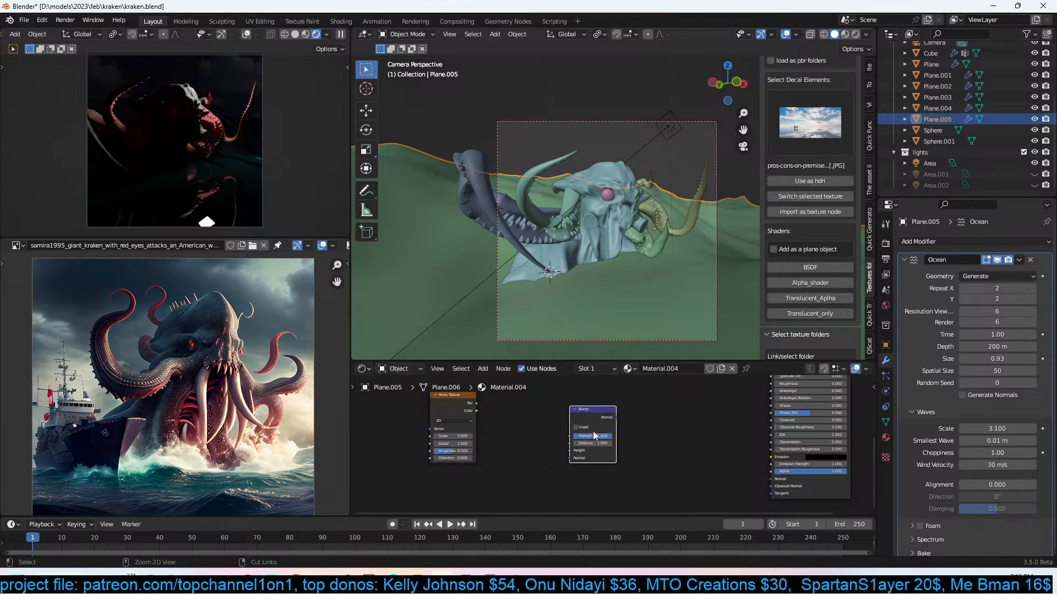
key("ctrl+s")
scroll(567, 443, "up", 2)
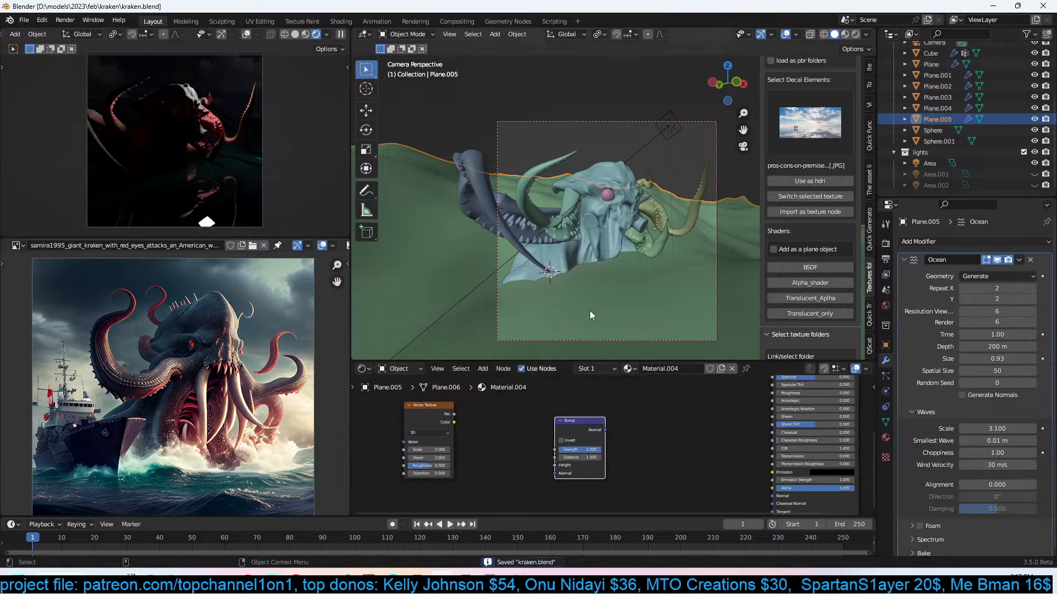
Turn on the scene statistics overlay in the 3D viewport and save the file.
left_click(799, 38)
left_click(750, 131)
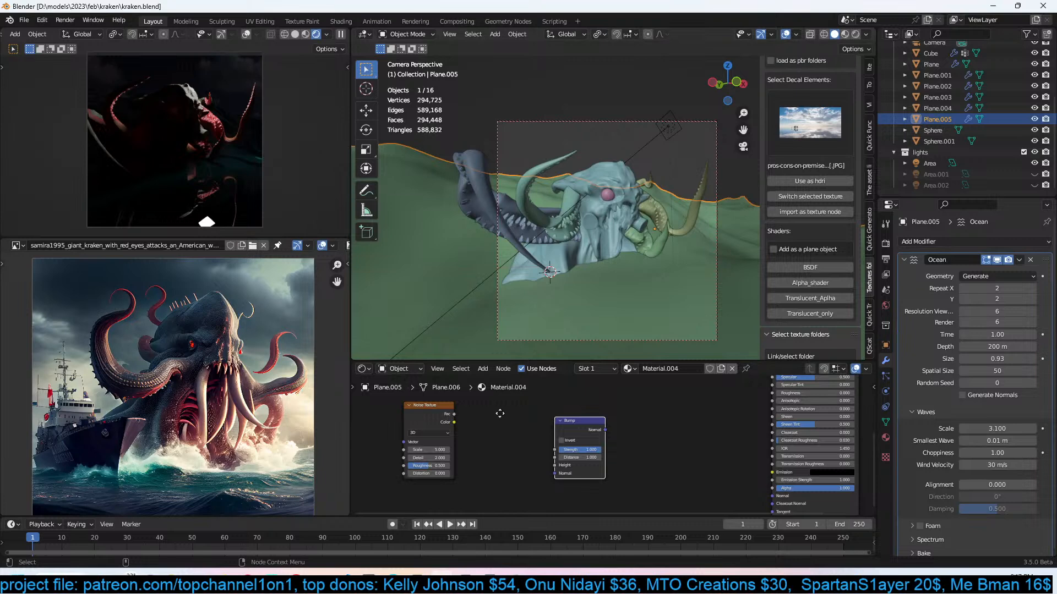
scroll(500, 414, "up", 1)
key("ctrl+s")
Connect the Noise Texture's factor to the Bump height and the Bump normal to the Principled BSDF's Normal, saving the file.
left_click_drag(424, 408, 546, 467)
middle_click_drag(633, 442, 510, 397)
left_click_drag(506, 400, 709, 478)
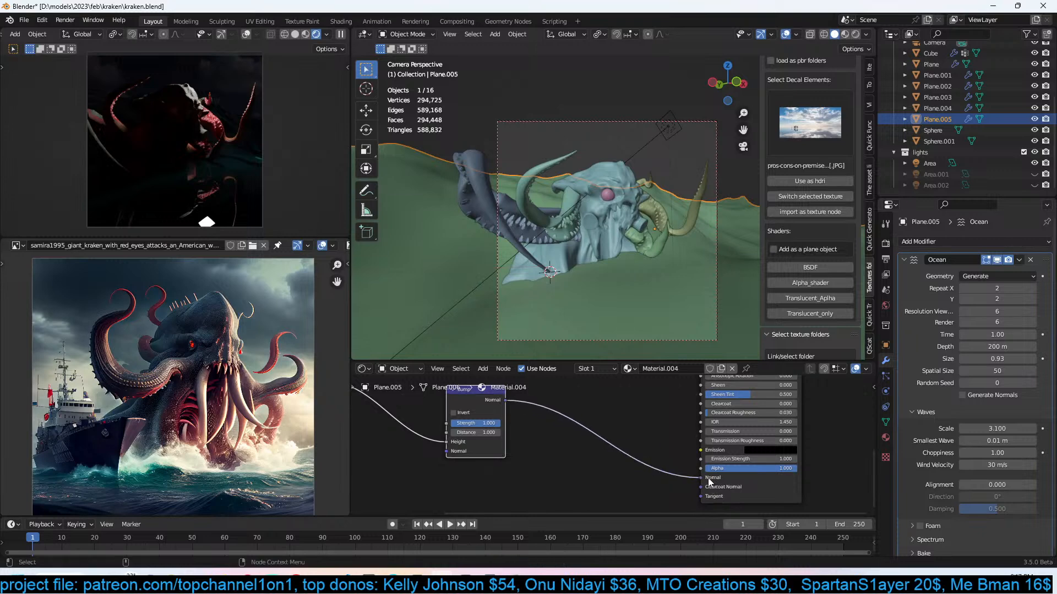
middle_click_drag(518, 416, 566, 420)
scroll(558, 417, "up", 1)
key("ctrl+s")
Increase the Noise Texture's scale, shade the ocean smooth and save the file.
middle_click_drag(370, 424, 596, 425)
left_click_drag(599, 424, 647, 424)
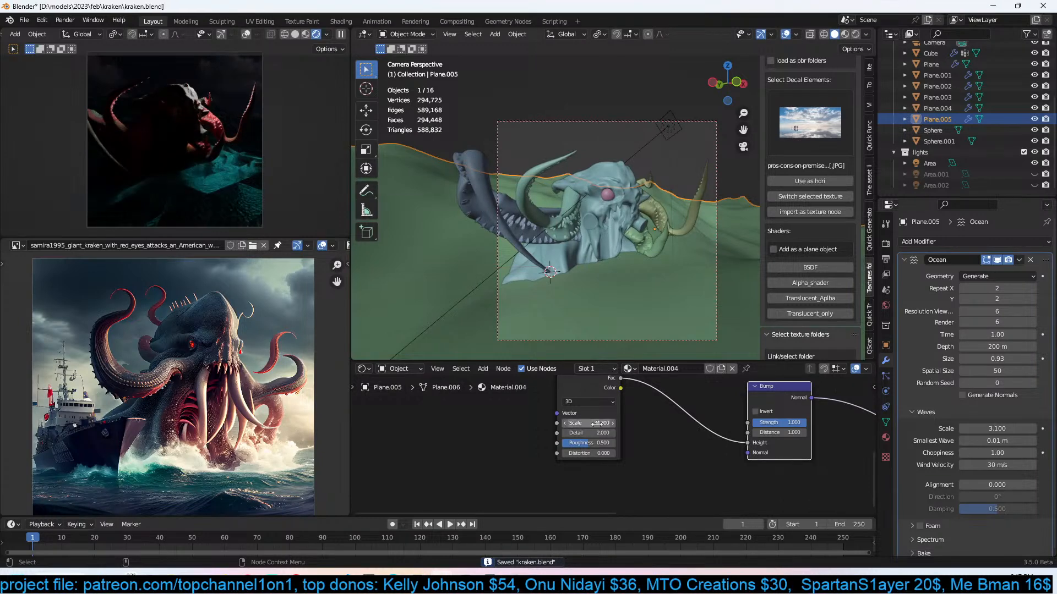
right_click(656, 295)
left_click(626, 244)
key("ctrl+s")
Raise the Noise Texture's scale to about 36.4 and add Texture Coordinate and Mapping nodes feeding its vector.
left_click_drag(589, 422, 603, 423)
middle_click_drag(590, 423, 598, 430)
left_click(600, 407)
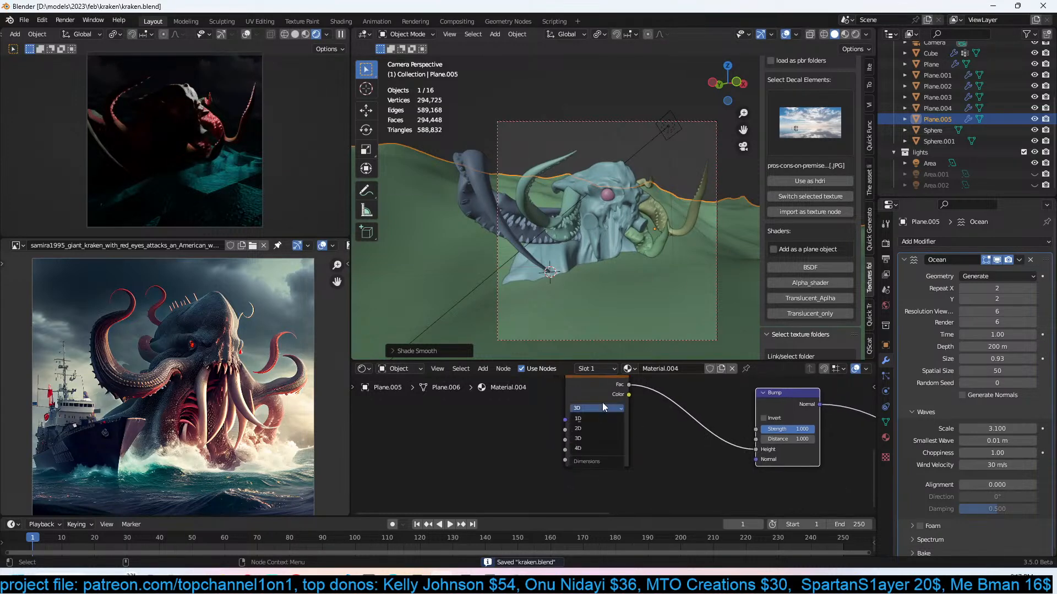
left_click(599, 394, "ctrl")
key("ctrl+t")
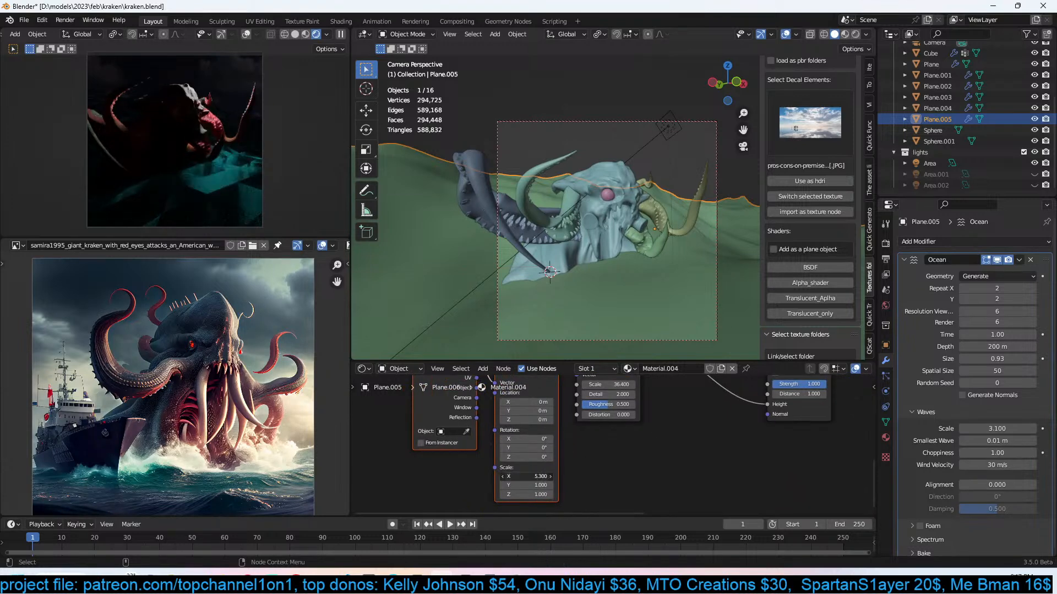
Set the Mapping node's Y scale to 0.2 to stretch the noise, keeping X at 1.
left_click_drag(529, 488, 564, 487)
left_click(529, 488)
type("0.2")
key("Return")
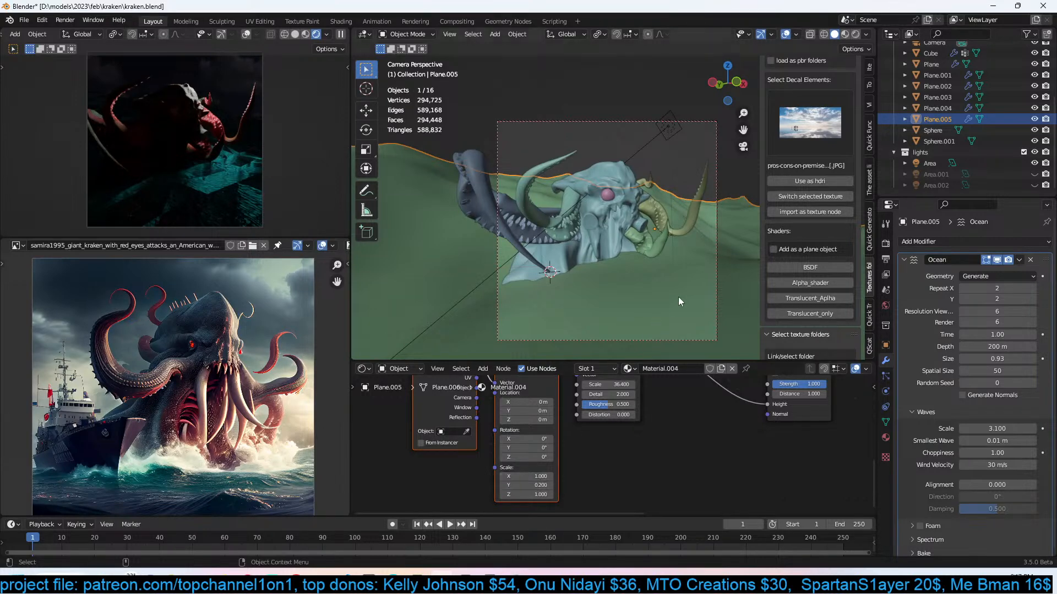
Set the Ocean modifier's viewport and render resolution to 12.
left_click_drag(1012, 312, 1013, 318)
type("123")
key("ctrl+a")
type("12")
key("Return")
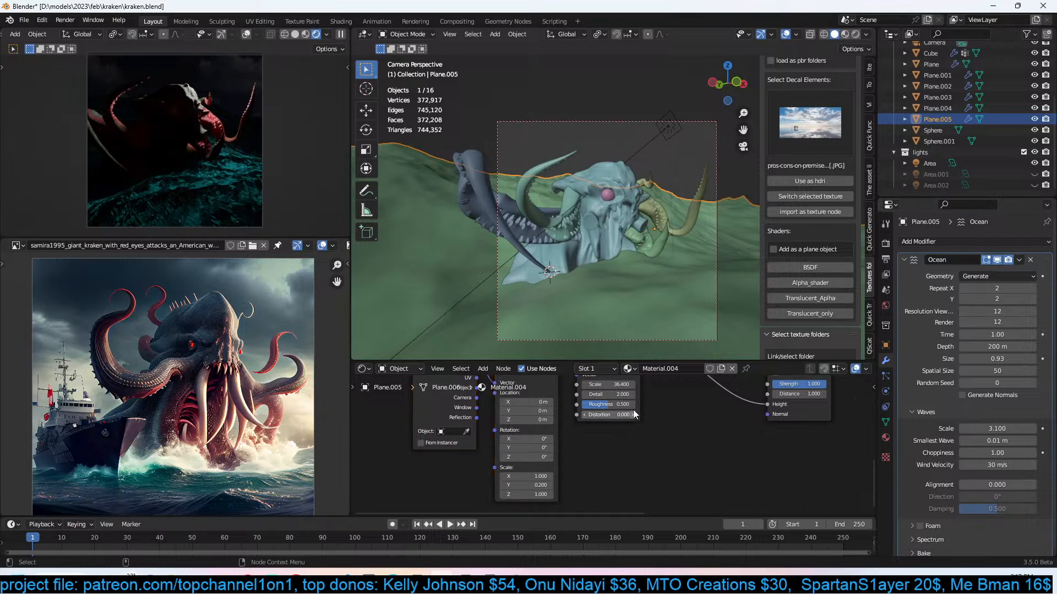
Save the file and reapply smooth shading to the ocean.
key("ctrl+s")
right_click(576, 288)
left_click(578, 289)
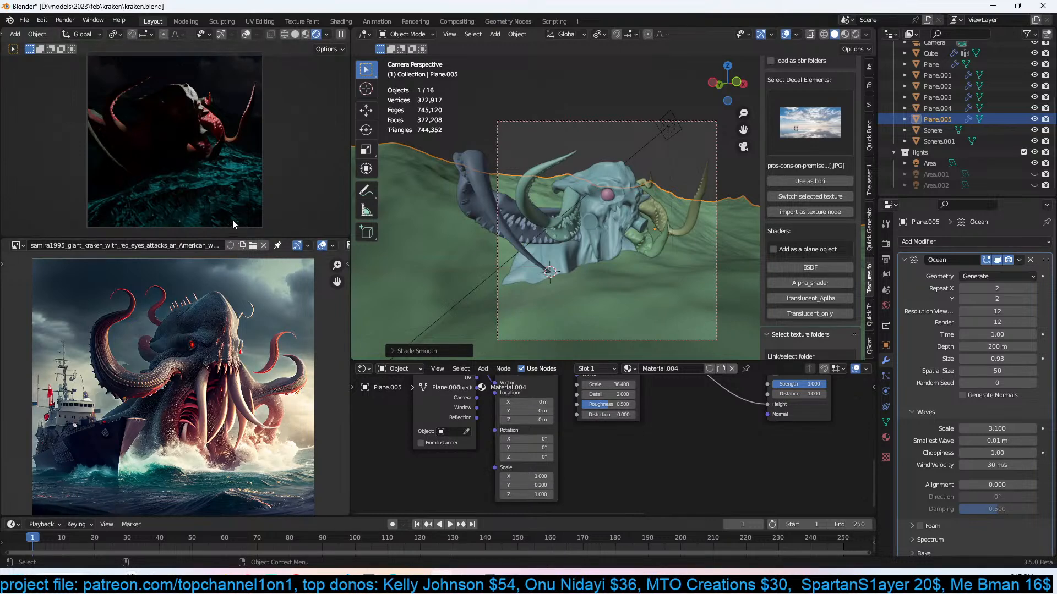
Lower the Bump node's strength to about 0.208 and save the file.
key("Home")
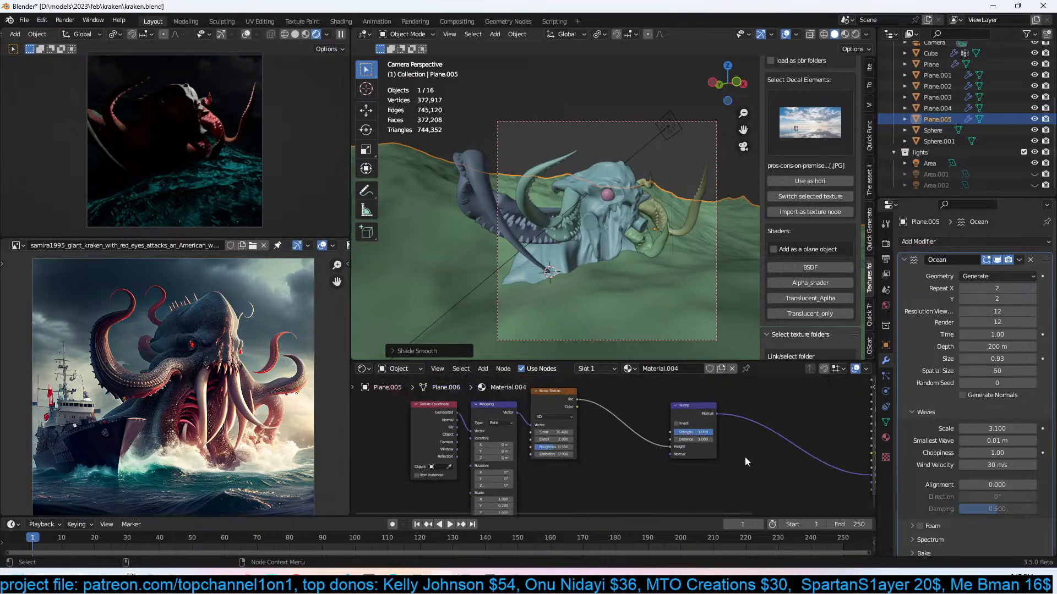
middle_click_drag(740, 456, 633, 447)
scroll(615, 447, "up", 3)
left_click_drag(595, 415, 560, 416)
key("ctrl+s")
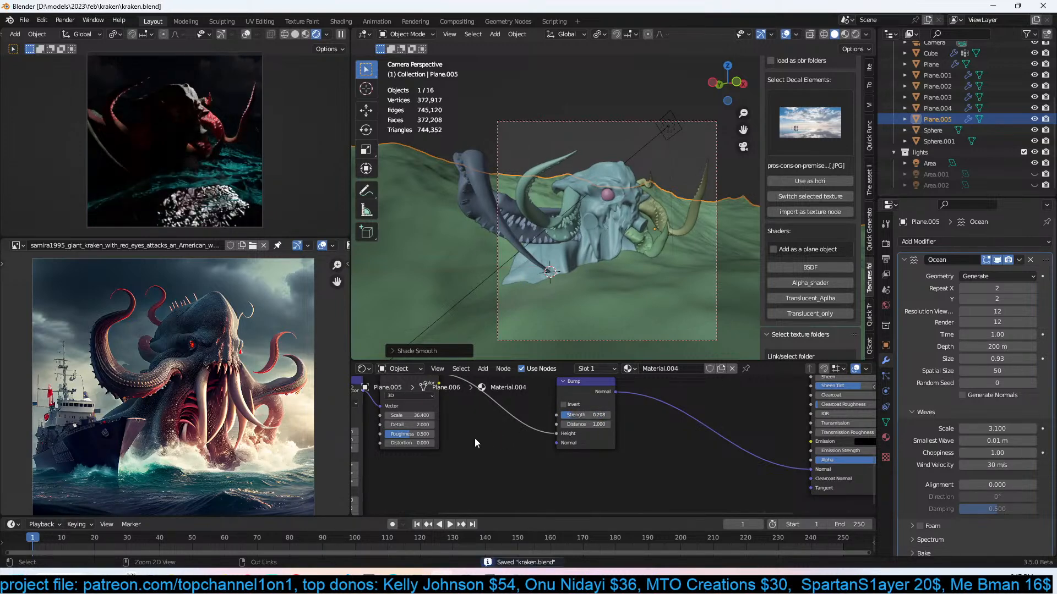
Collapse the Ocean modifier's settings and save the file.
middle_click_drag(484, 438, 526, 441)
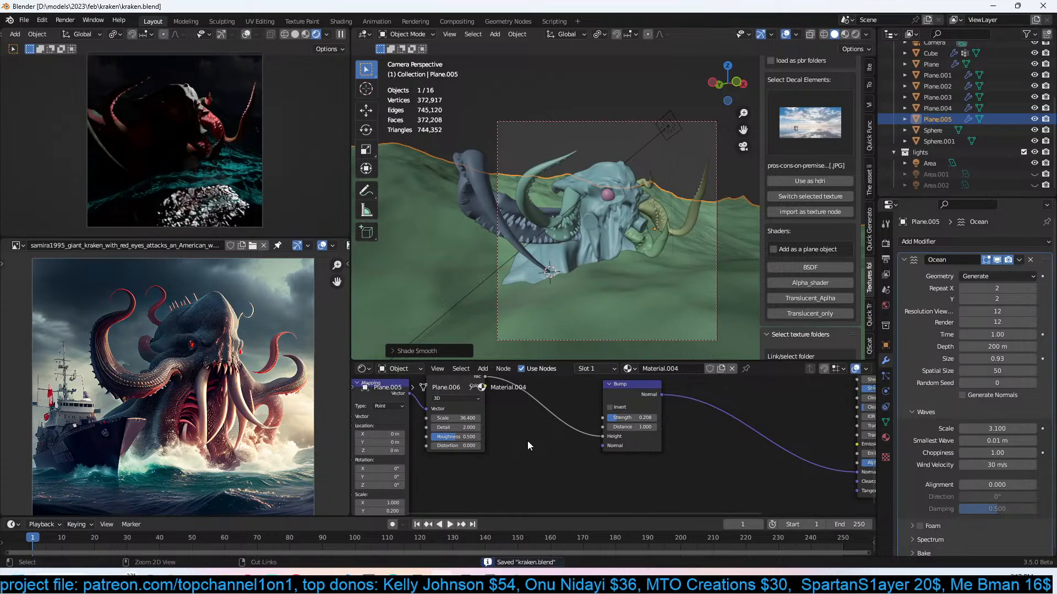
scroll(527, 441, "down", 2)
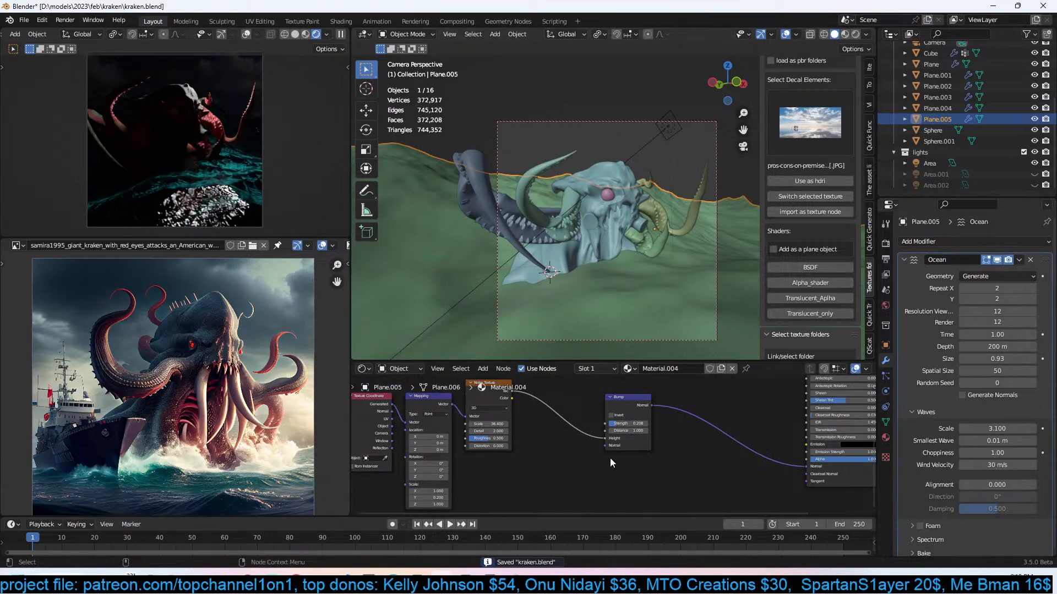
scroll(618, 455, "down", 1)
left_click(904, 259)
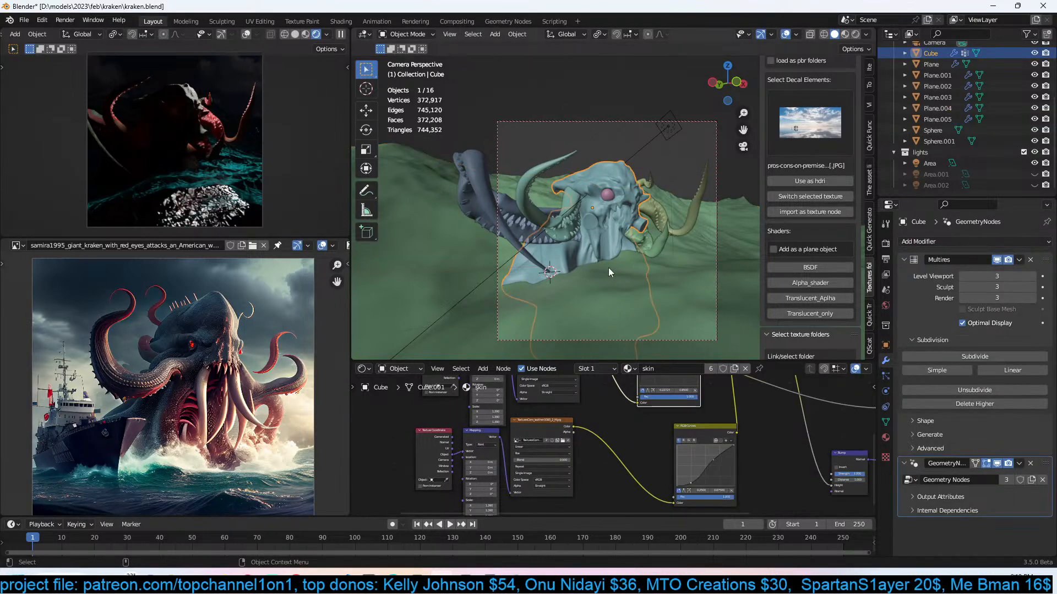
key("ctrl+s")
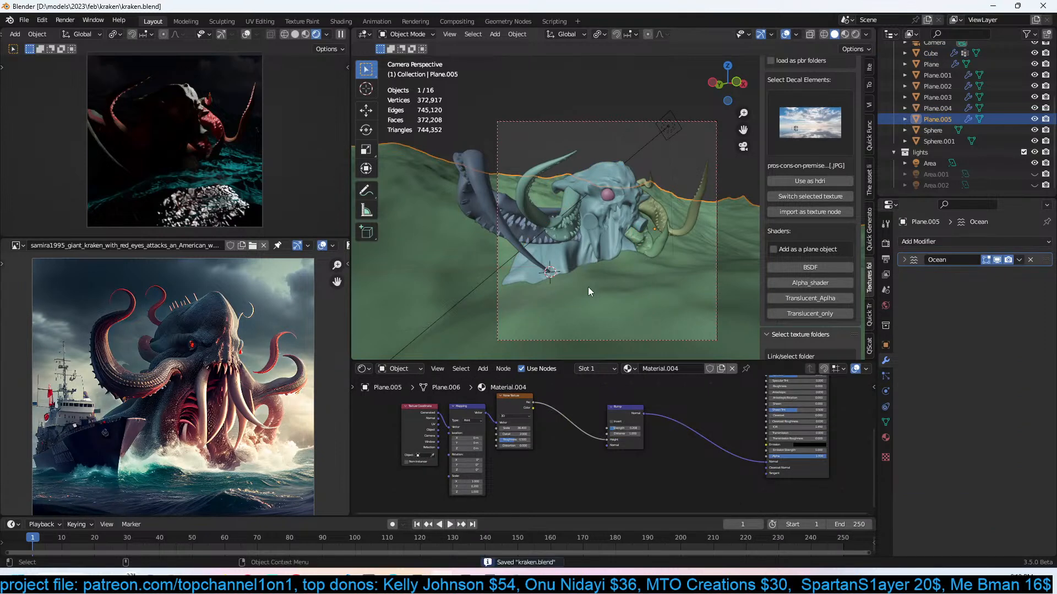
Select the ocean plane and switch the shader node area to the Geometry Node Editor.
left_click(593, 254)
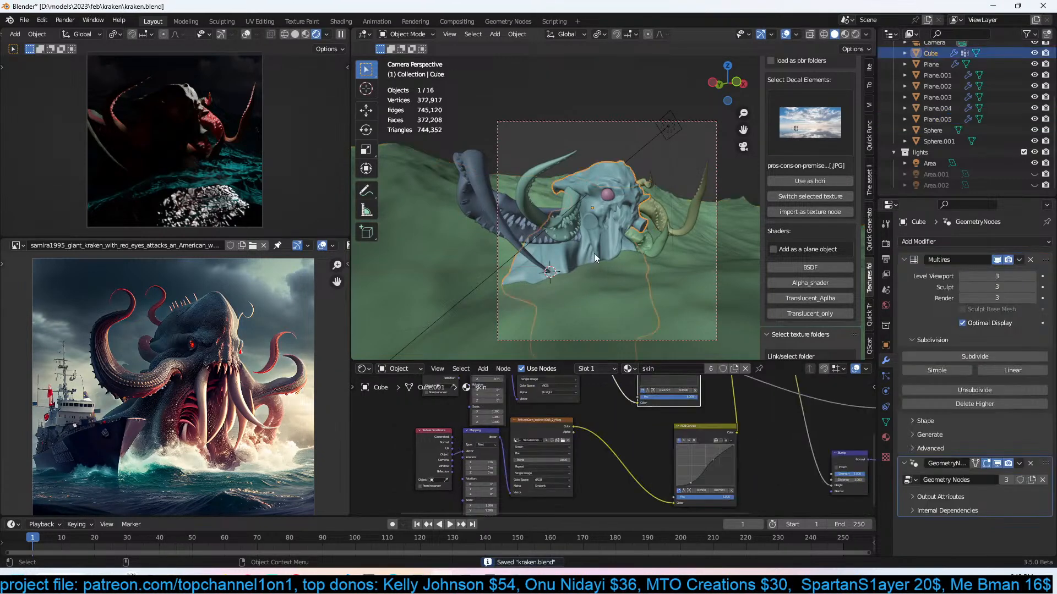
left_click(586, 278)
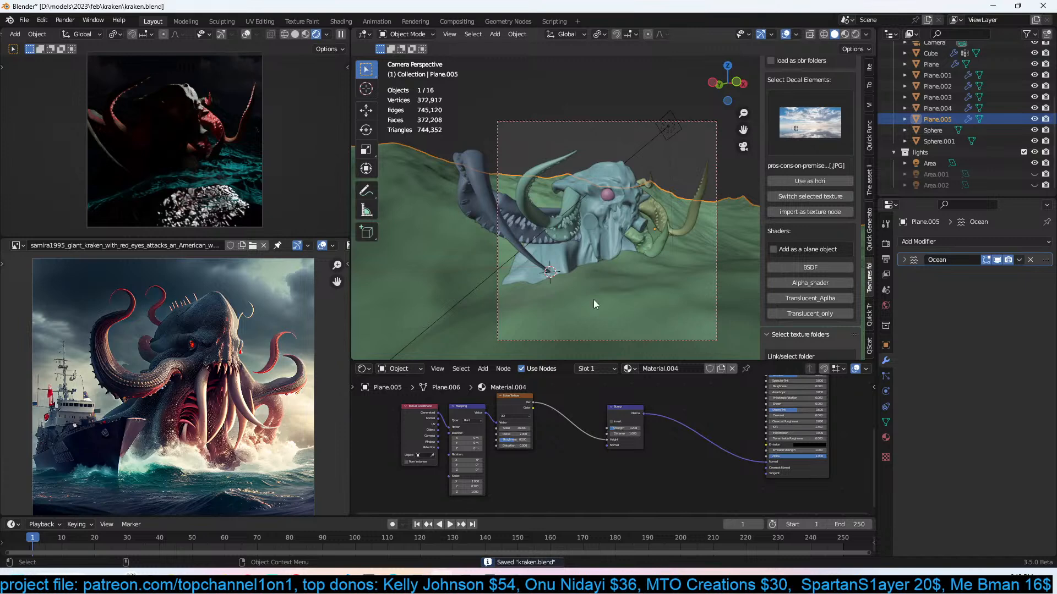
left_click(363, 369)
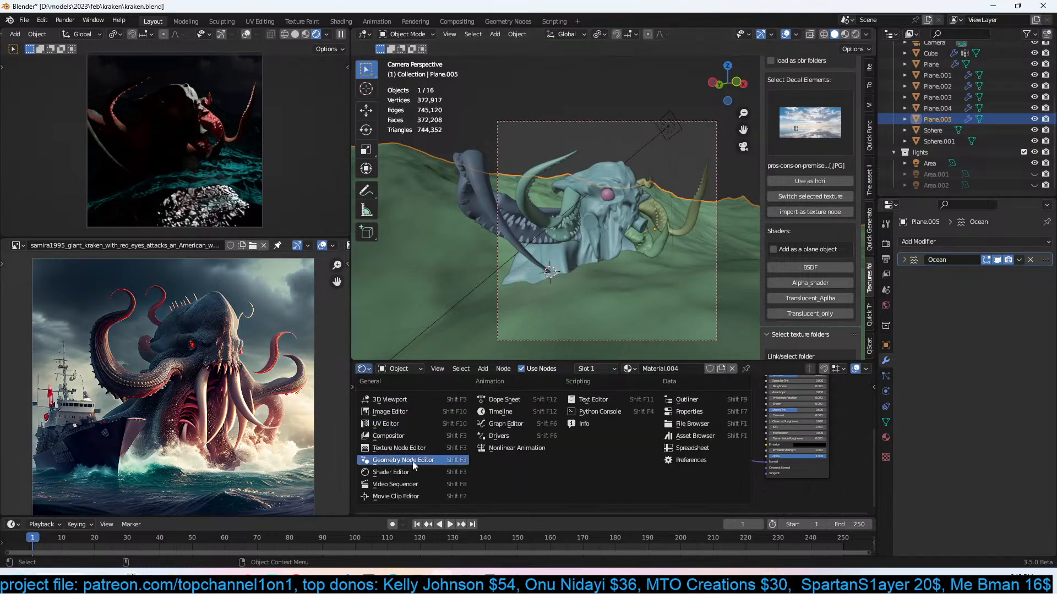
left_click(445, 463)
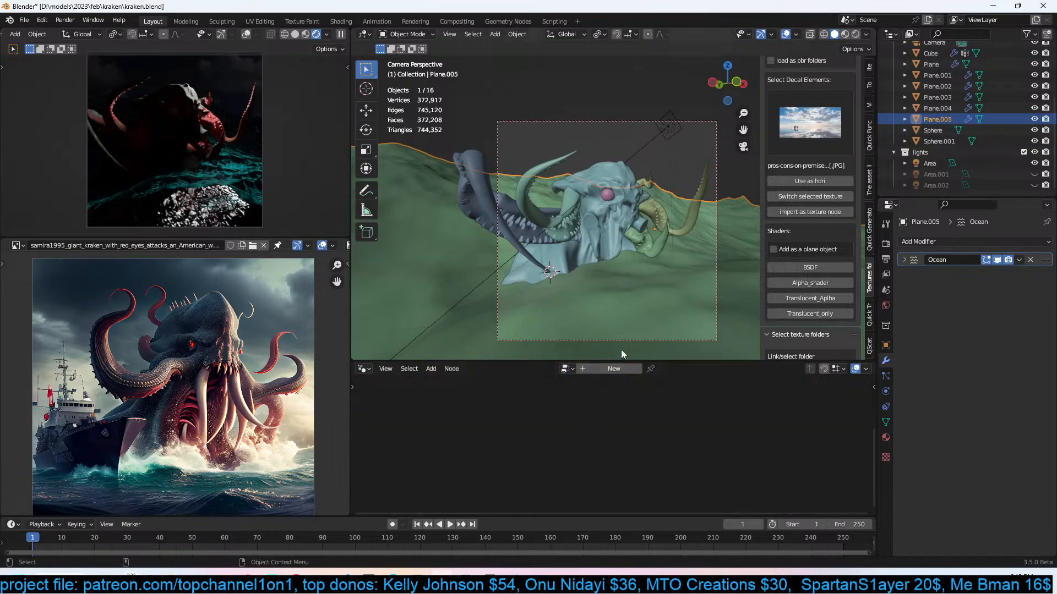
Switch the 3D viewport to Material Preview shading, frame the kraken closer and save the file.
left_click(845, 35)
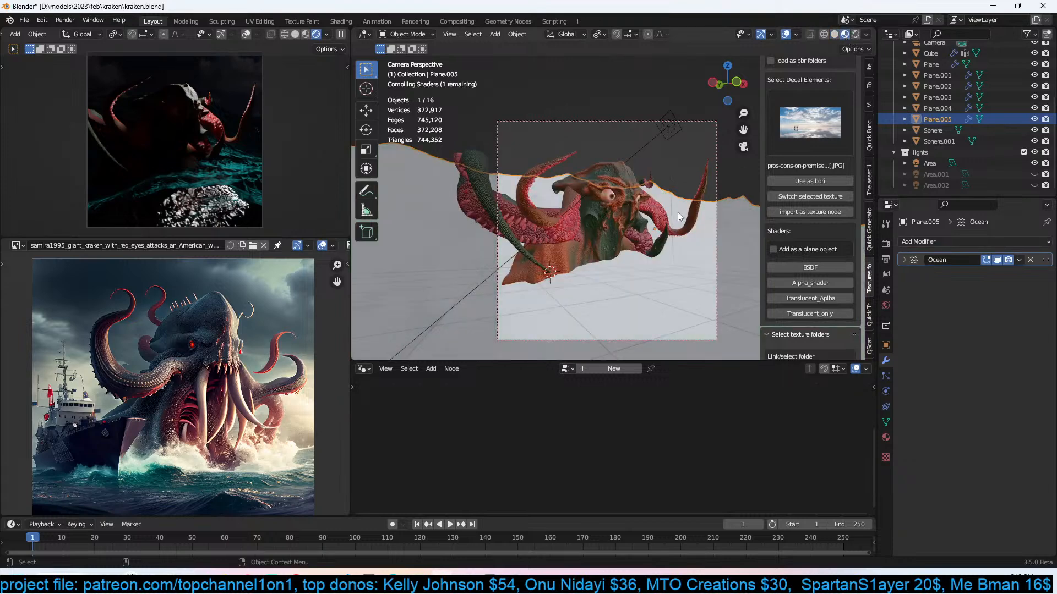
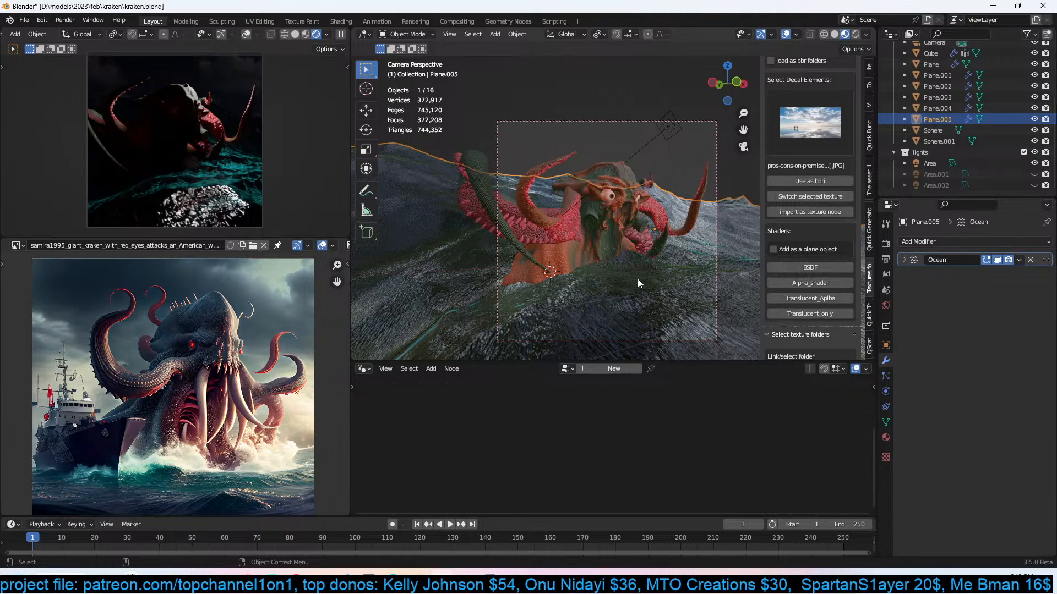
scroll(638, 229, "up", 2)
scroll(605, 251, "down", 1)
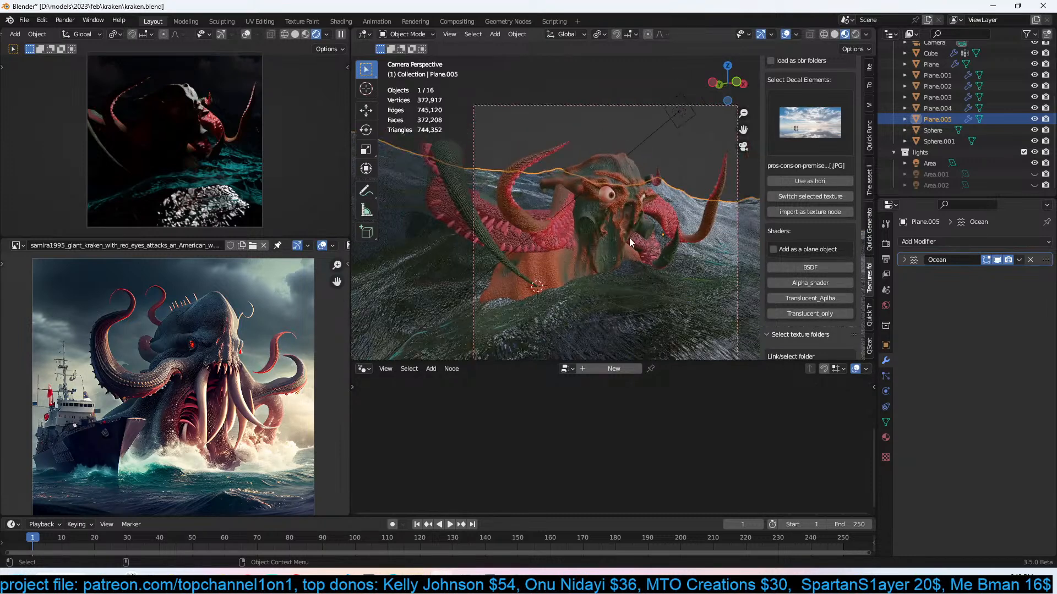
middle_click_drag(635, 241, 645, 228, "shift")
key("ctrl+s")
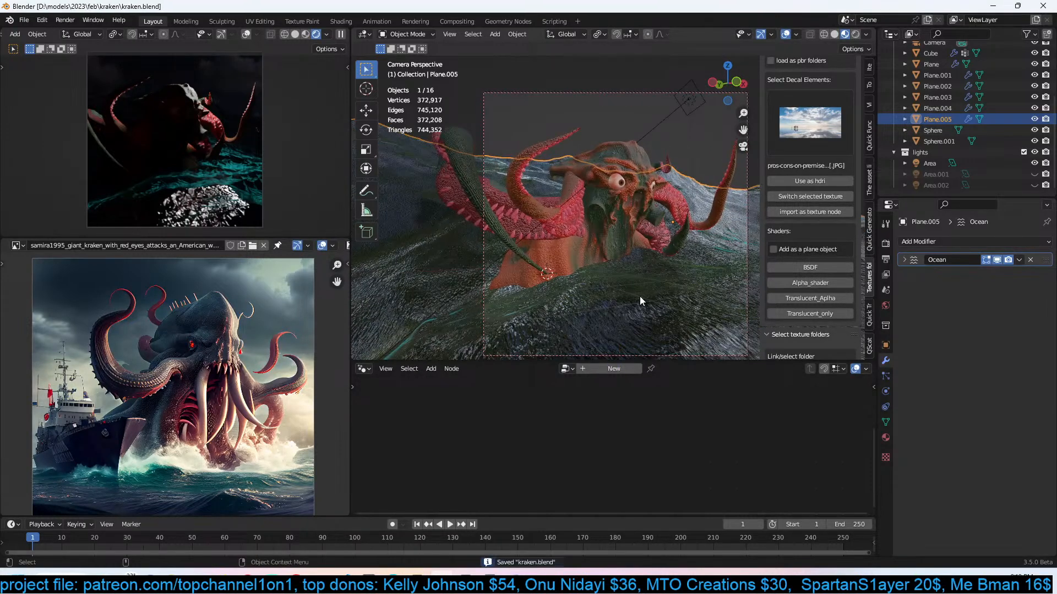
scroll(606, 265, "up", 1)
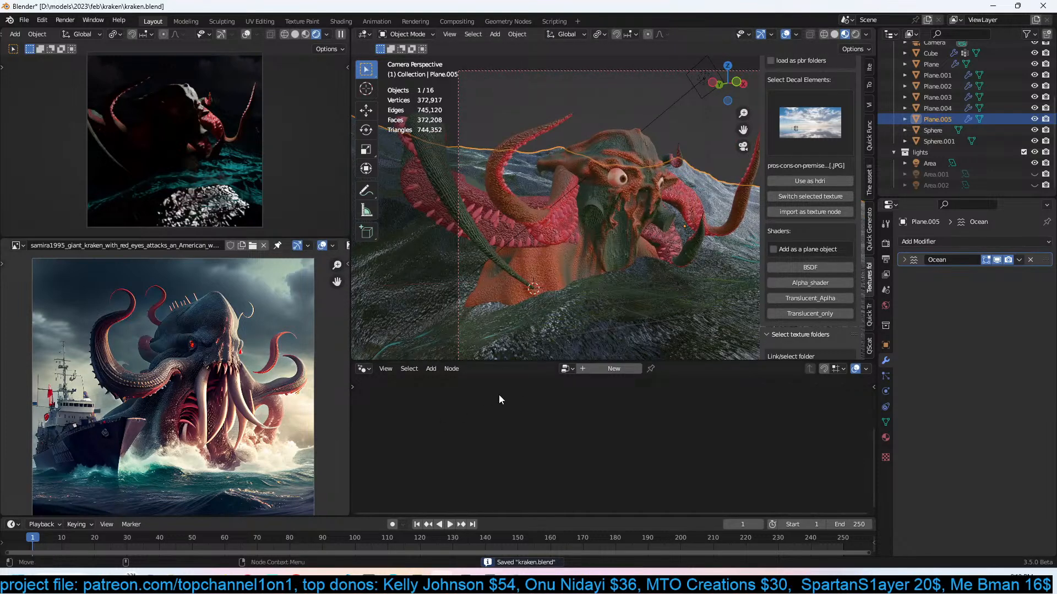
Create a new geometry node group on the ocean and move the Group Input node away from the Group Output.
left_click(591, 369)
middle_click_drag(617, 411, 533, 437)
left_click_drag(608, 421, 451, 421)
scroll(602, 428, "up", 2)
middle_click_drag(603, 431, 630, 420)
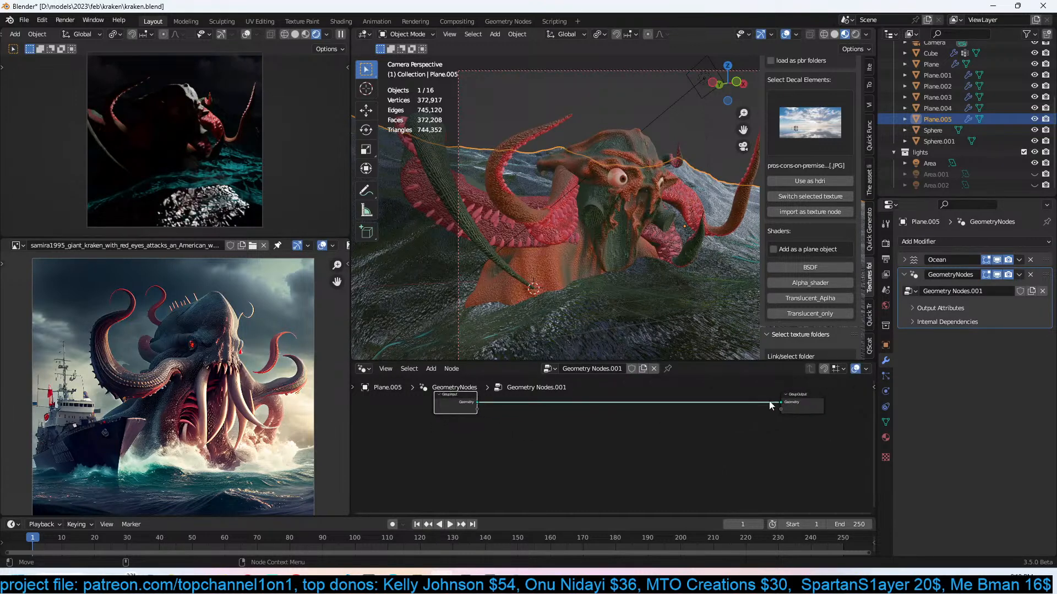
Select the creature's head mesh and rename the object to "kraken".
left_click(597, 220)
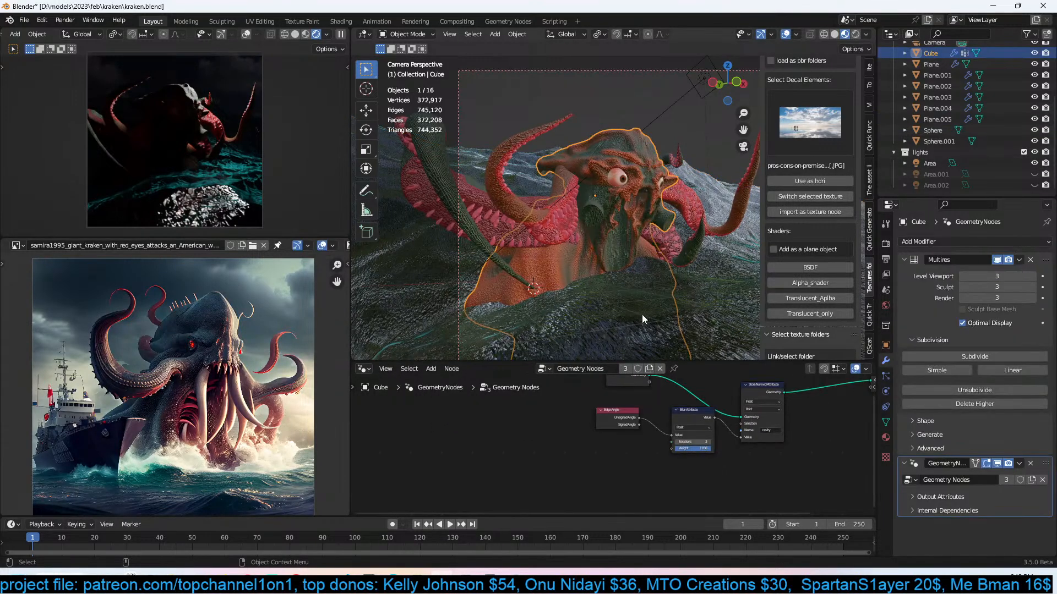
double_click(935, 53)
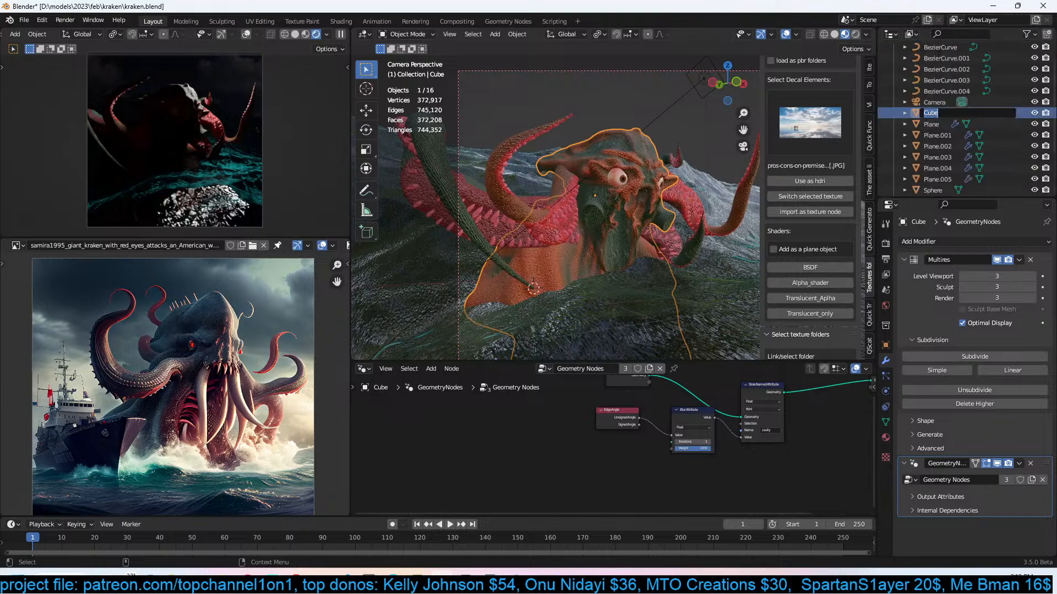
type("kraken")
key("Return")
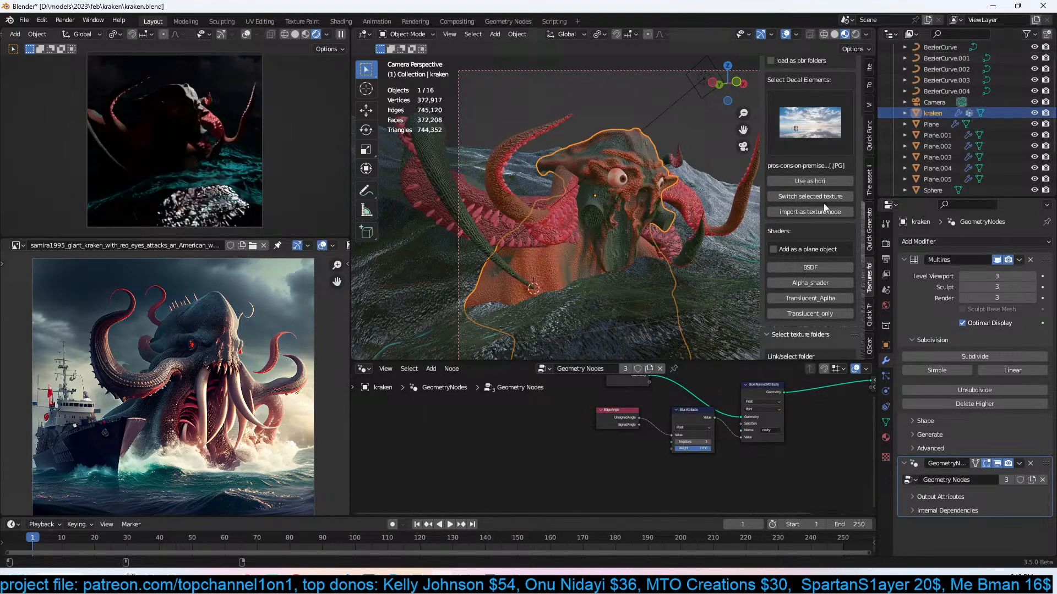
Bring the kraken object into the ocean's geometry nodes as an Object Info node below the Group Input.
left_click(606, 325)
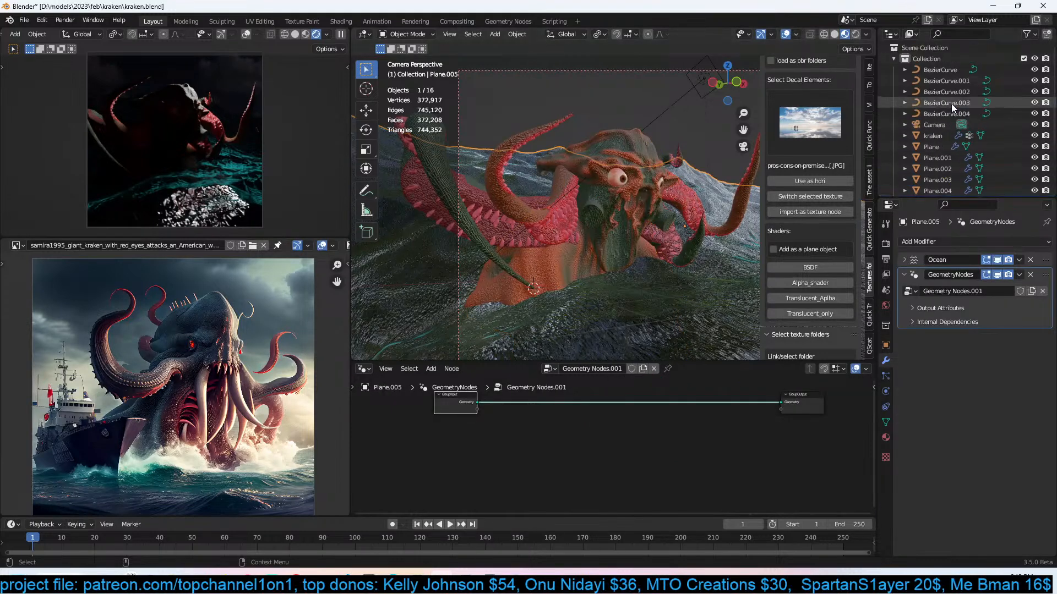
left_click_drag(933, 114, 513, 447)
scroll(520, 448, "up", 2)
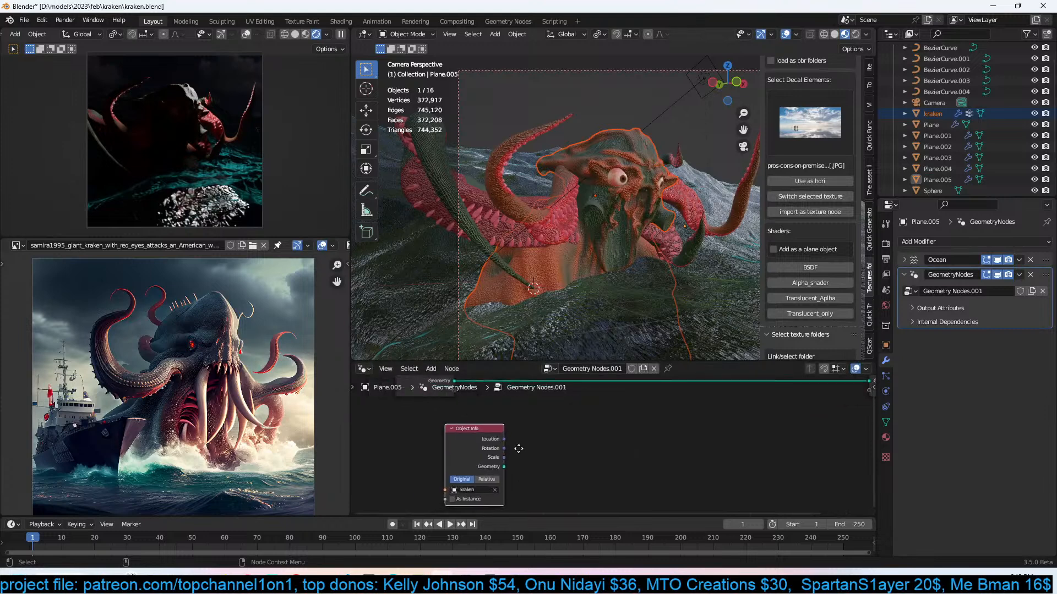
Add a Geometry Proximity node between the Object Info and Group Output nodes.
scroll(517, 494, "down", 2)
key("shift+a")
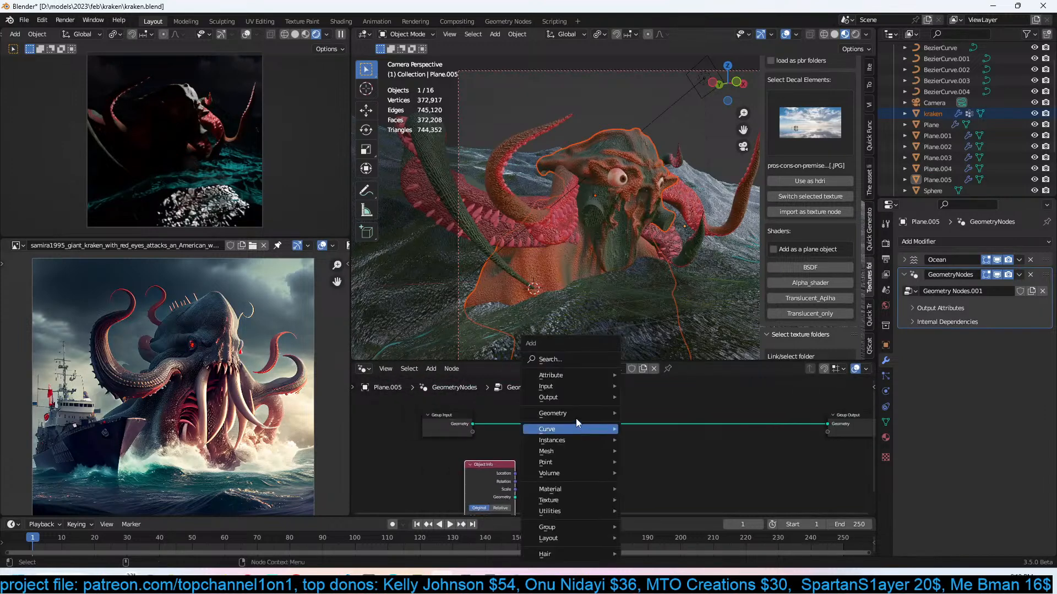
left_click(594, 361)
type("prox")
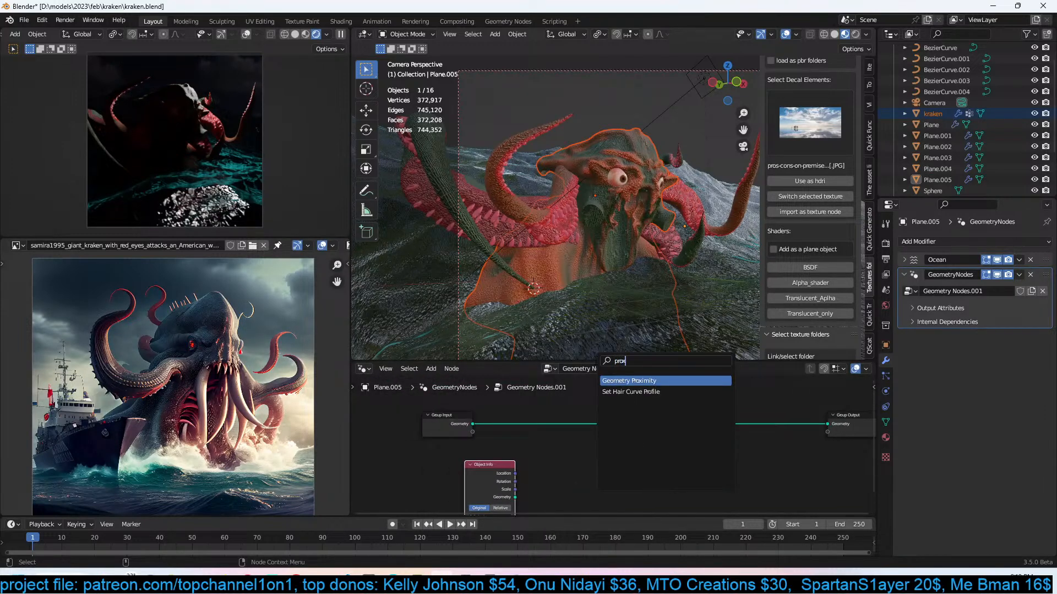
key("Return")
left_click(656, 450)
Check the face orientation of the kraken and ocean with the overlay, and turn it back off.
key("q")
key("Escape")
key("shift+q")
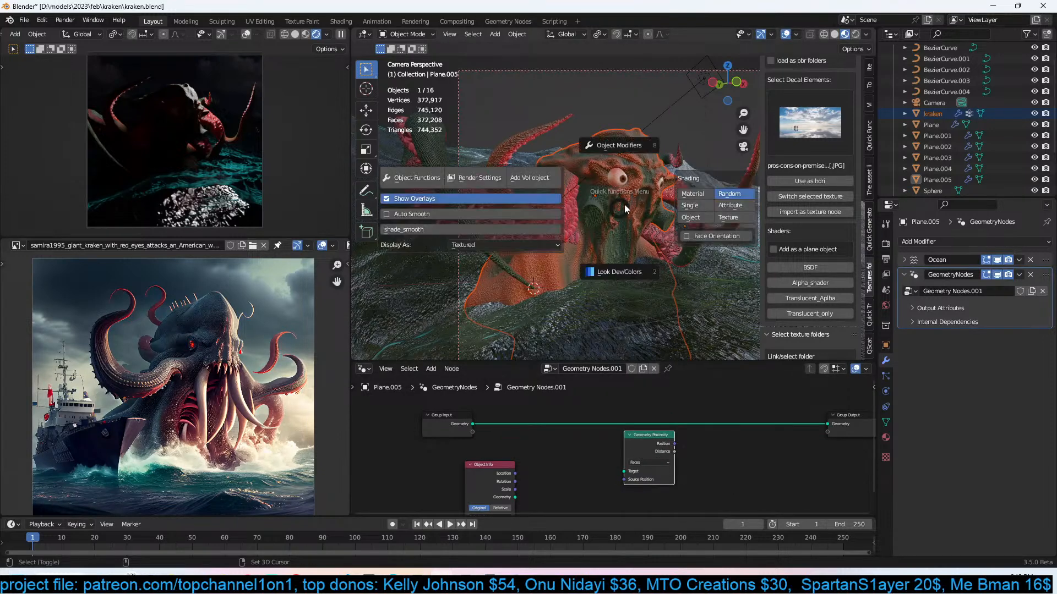
left_click(688, 232)
key("shift+q")
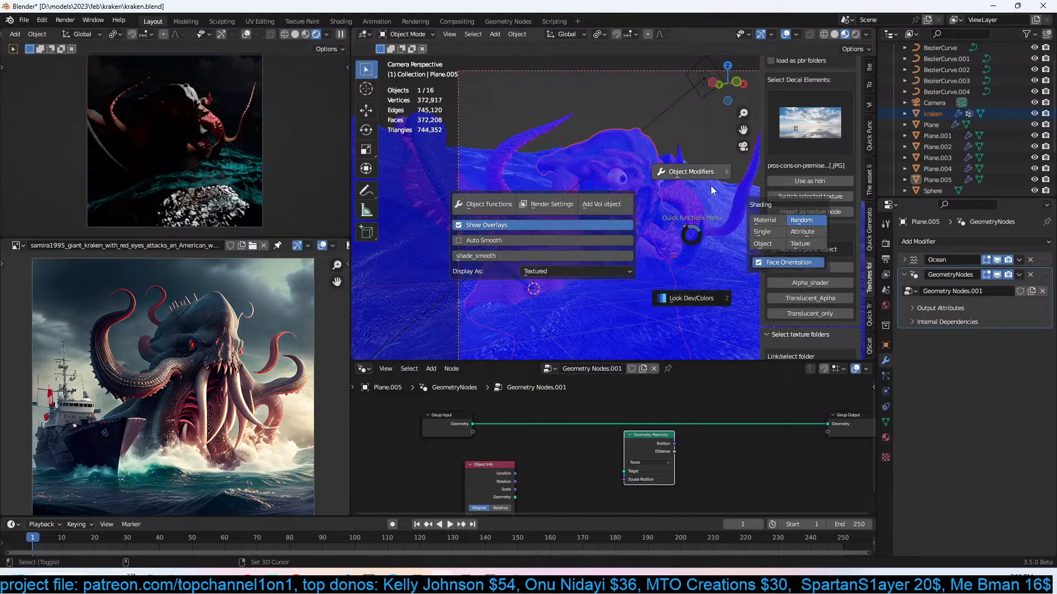
left_click(760, 263)
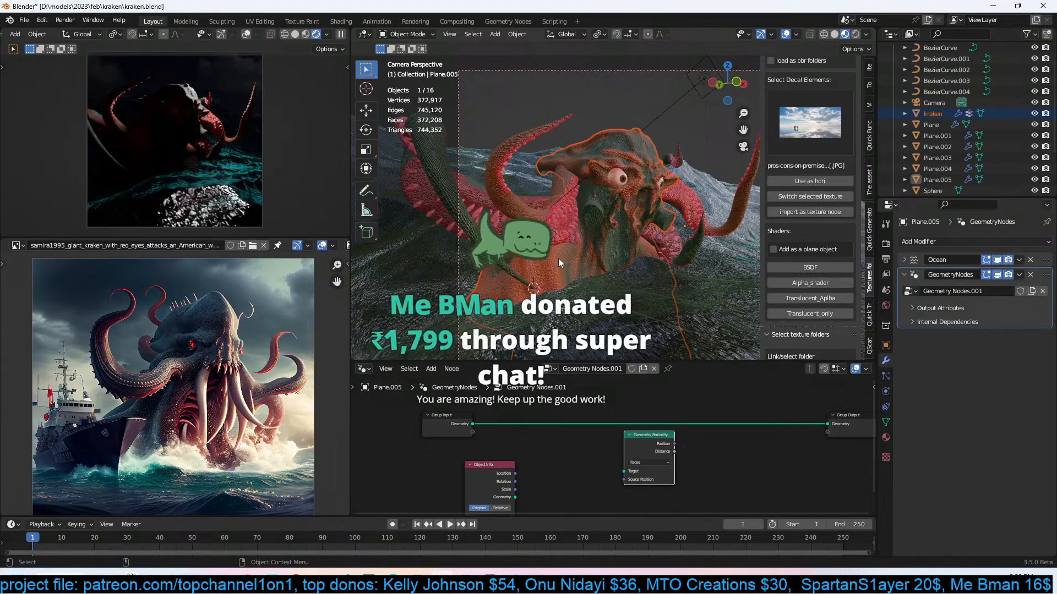
right_click(417, 96)
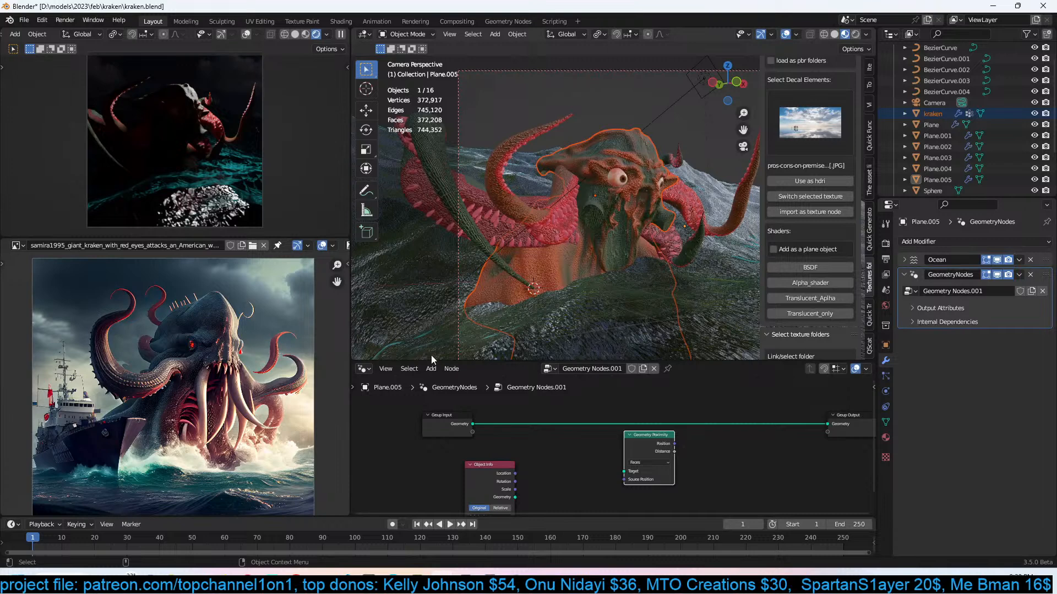
Enable scene statistics in the status bar and turn off the statistics overlay in the 3D viewport.
right_click(447, 563)
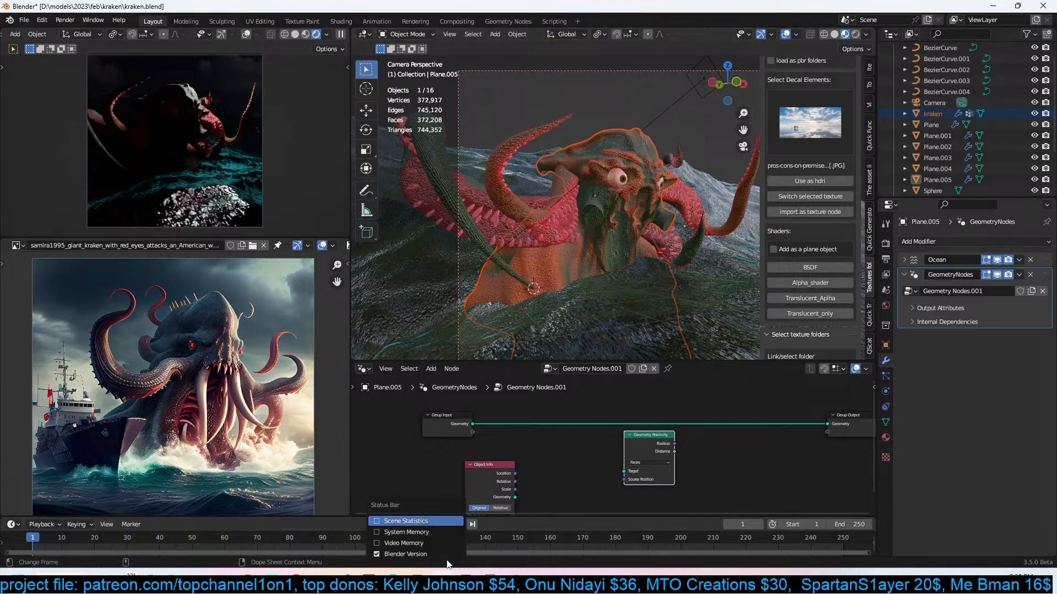
left_click(446, 520)
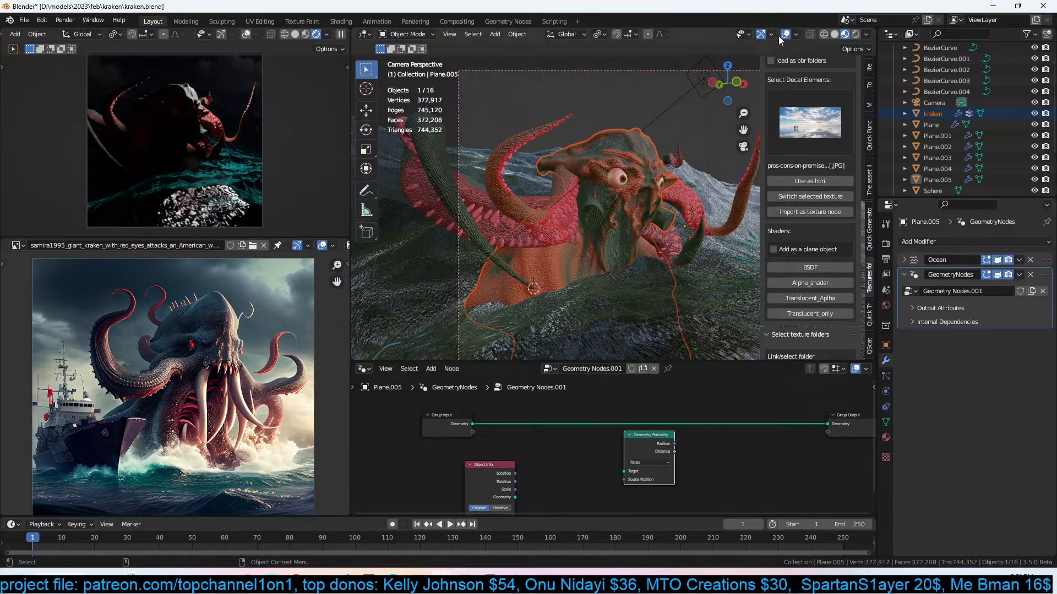
left_click(795, 34)
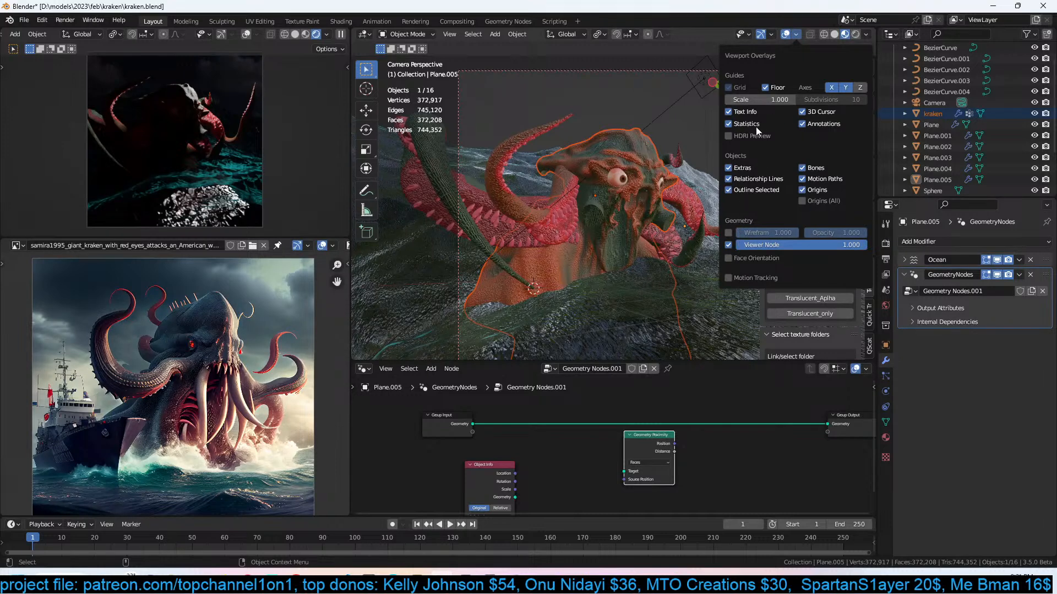
left_click(743, 124)
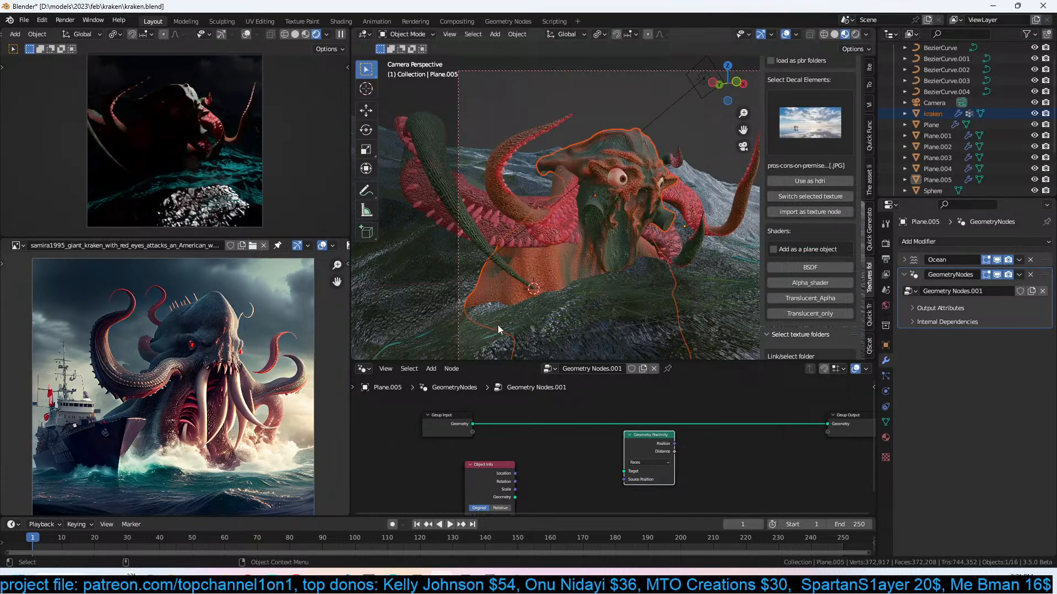
Save the file with the kraken's head mesh selected and inspect its cavity attribute node tree.
left_click(534, 235)
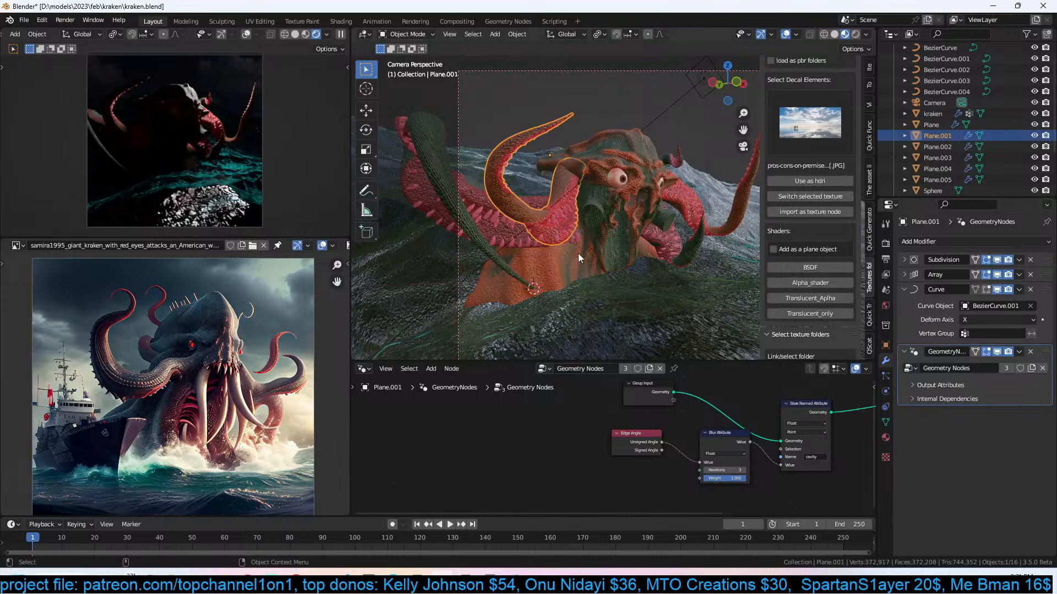
key("ctrl+s")
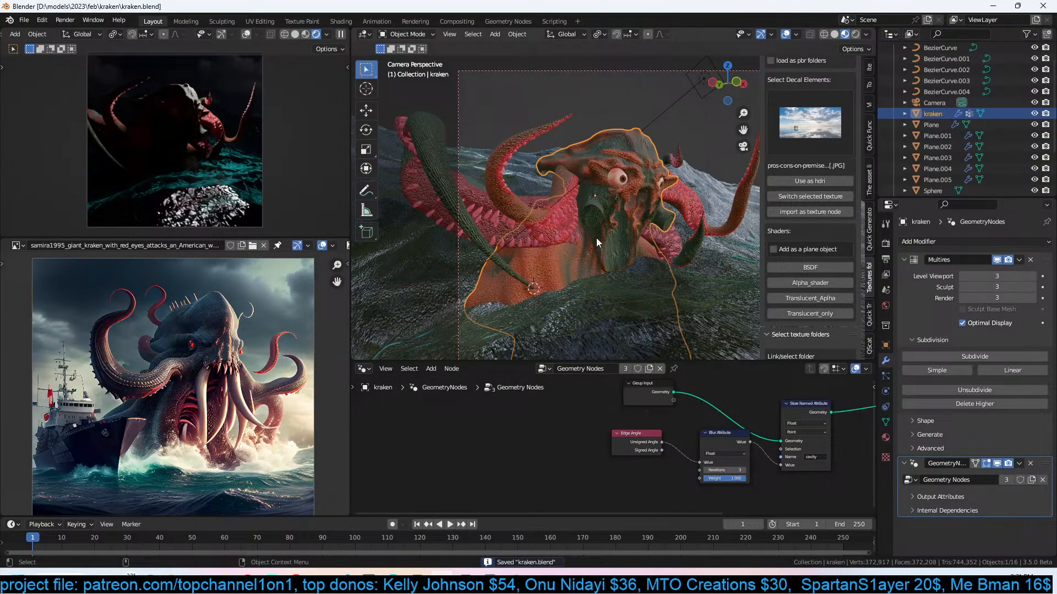
middle_click_drag(594, 439, 521, 429)
middle_click_drag(655, 426, 607, 433)
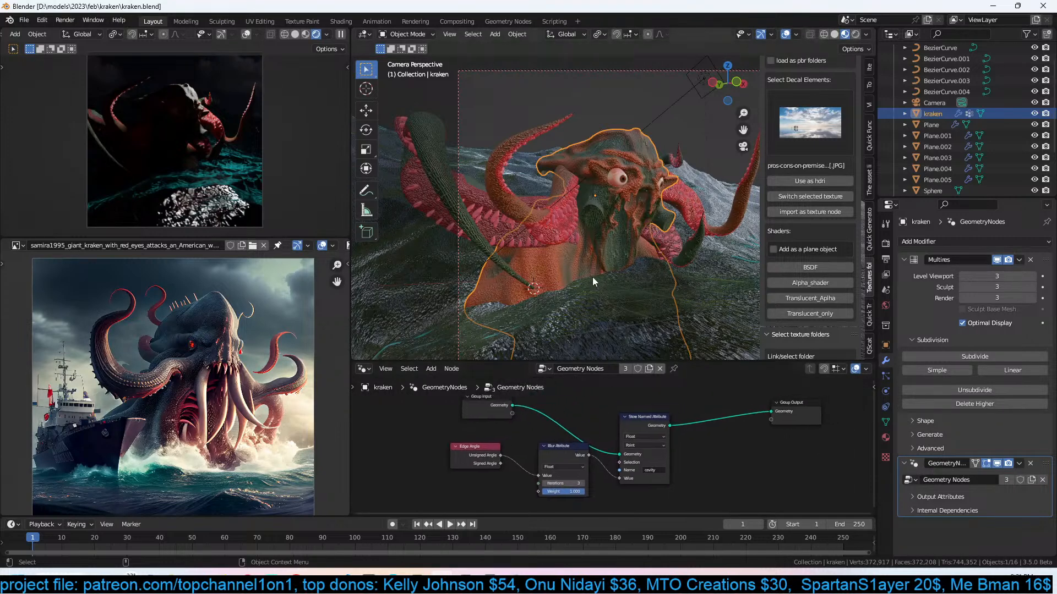
Select the ocean plane and link the kraken Object Info geometry to the Geometry Proximity target in its node tree.
left_click(594, 297)
left_click_drag(468, 405, 556, 451)
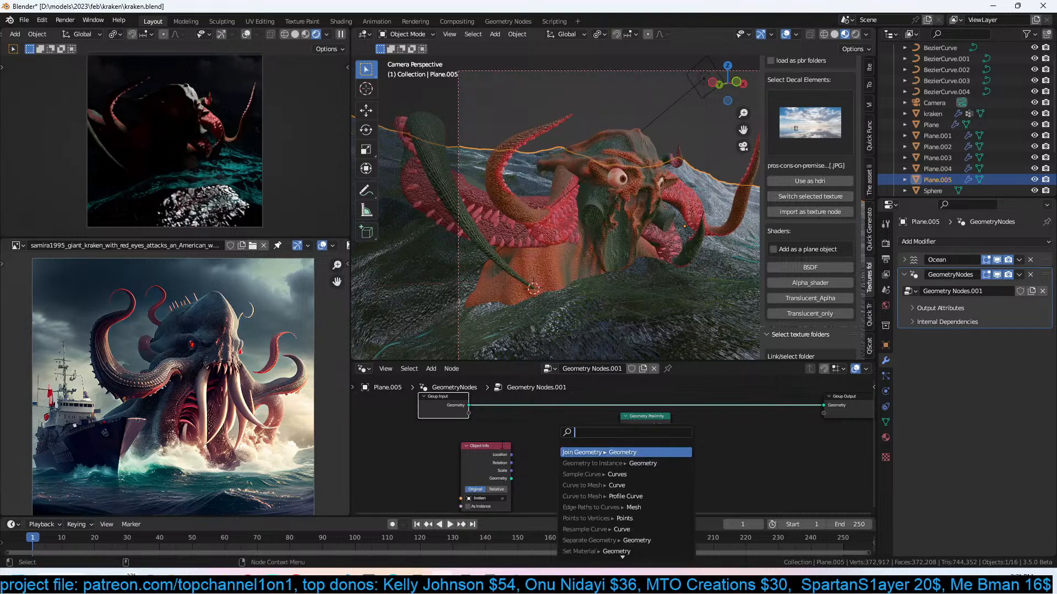
left_click_drag(512, 478, 620, 453)
Add a Viewer node showing the proximity Distance on the Group Input geometry and inspect the falloff around the kraken.
middle_click_drag(633, 430, 589, 408)
left_click(593, 412, "ctrl+shift")
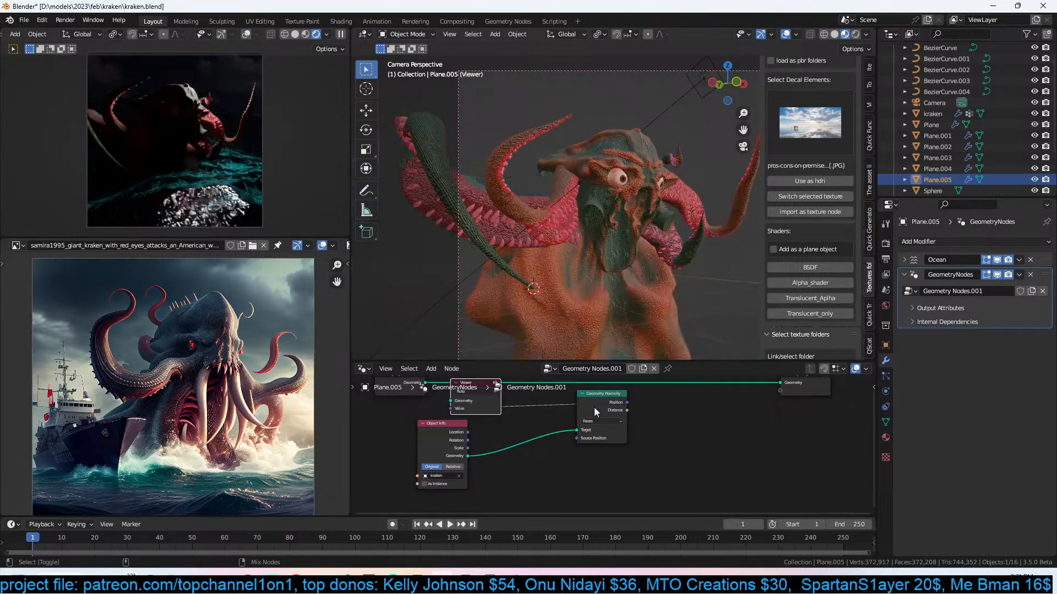
scroll(537, 408, "up", 1, "shift")
left_click(596, 423, "ctrl+shift")
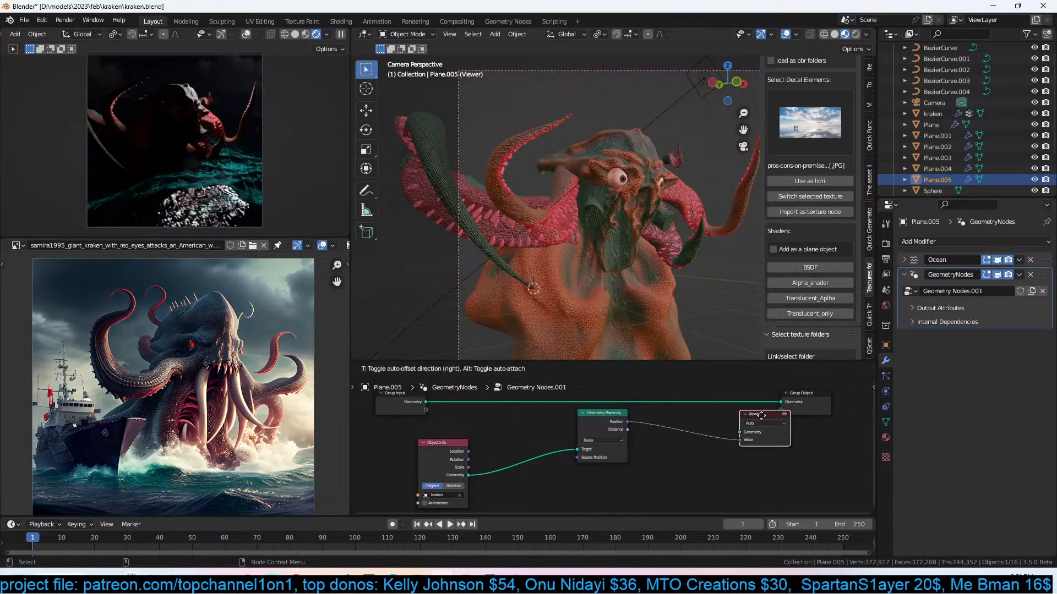
left_click_drag(425, 403, 739, 432)
middle_click_drag(672, 242, 587, 266)
scroll(643, 263, "down", 4)
scroll(587, 265, "down", 3)
scroll(600, 444, "up", 2)
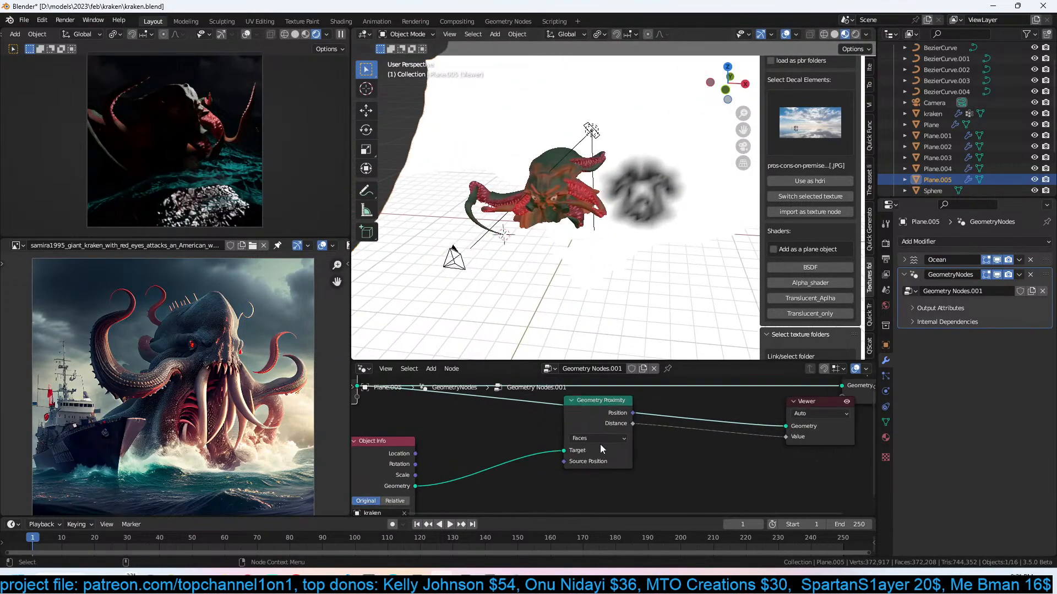
Set the kraken Object Info node to Relative and check the proximity falloff from the camera view.
middle_click_drag(600, 444, 763, 397)
left_click(562, 456)
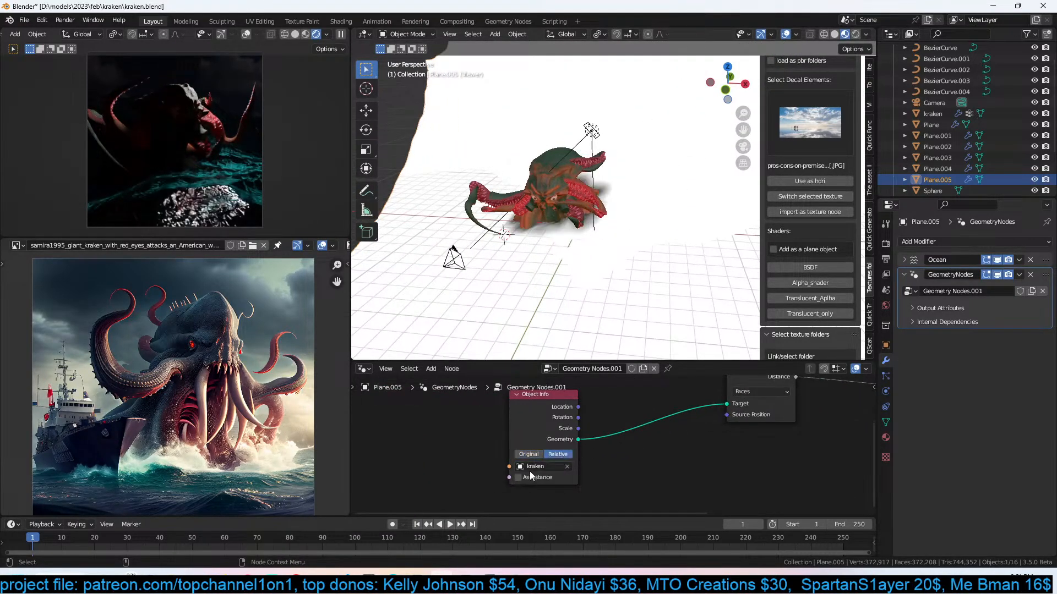
key("KP_0")
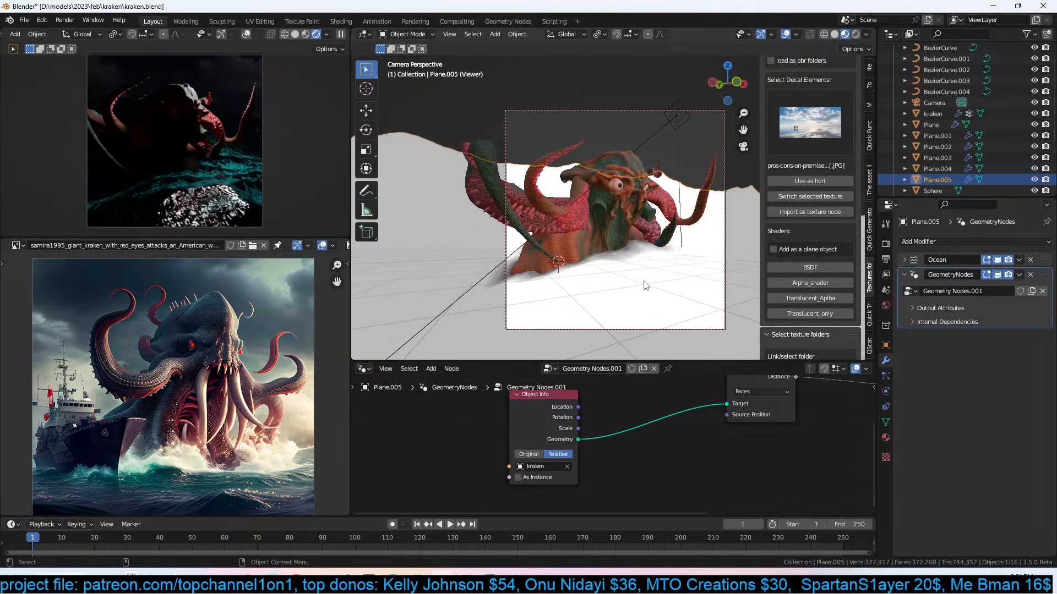
scroll(622, 298, "up", 2)
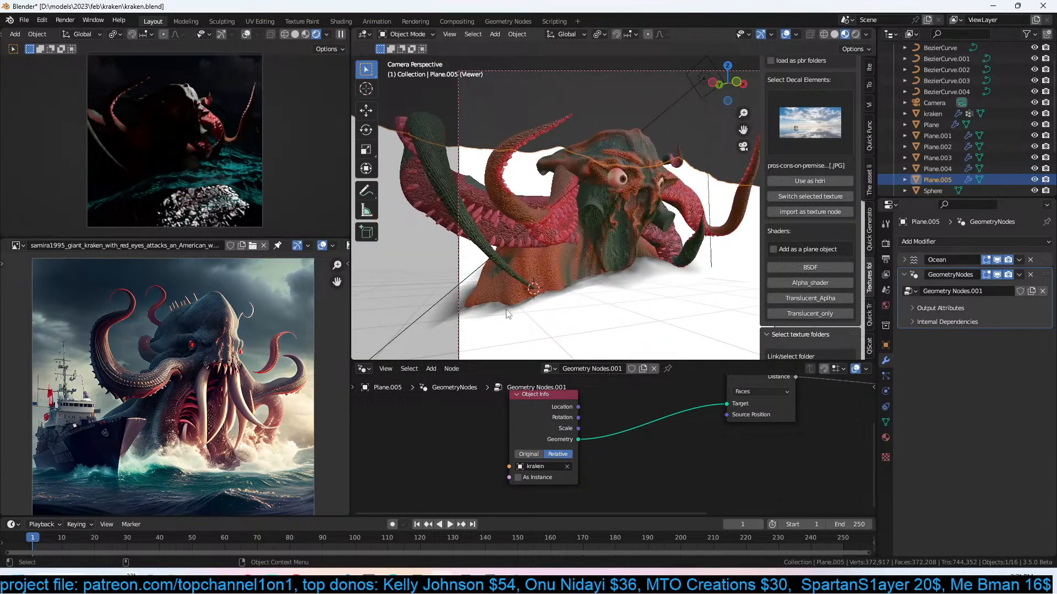
scroll(688, 434, "down", 3)
Insert a ColorRamp between the proximity Distance and the Viewer, moving its black stop to about 0.7.
key("shift+a")
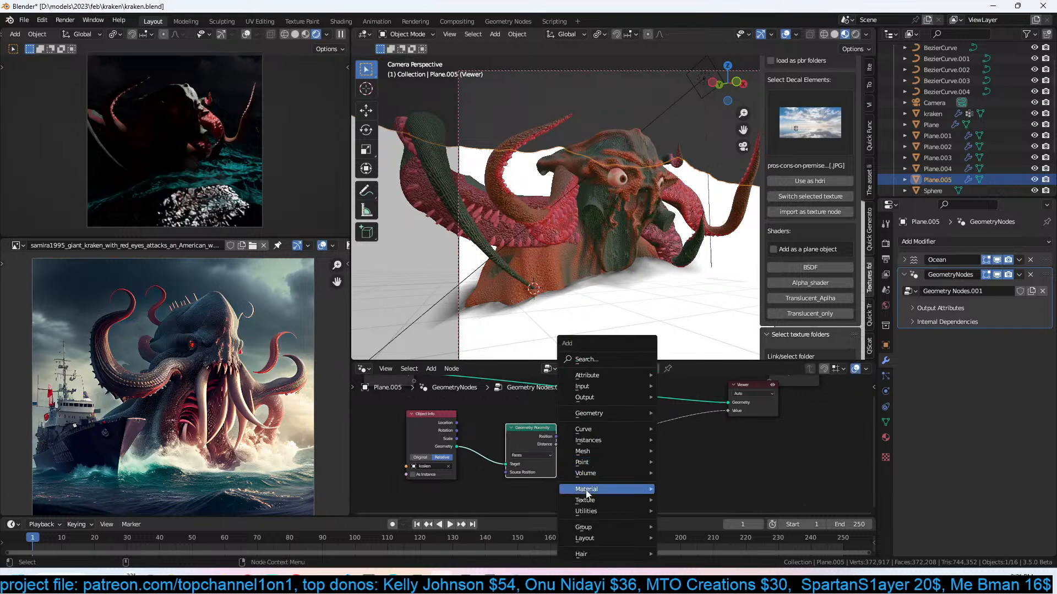
left_click(603, 361)
type("ramp")
key("Return")
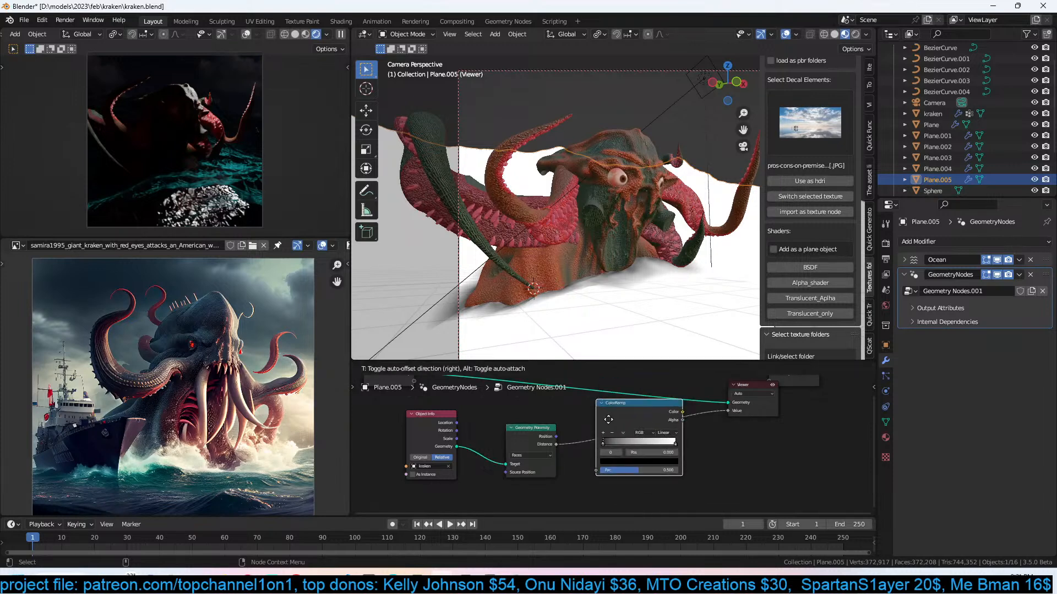
left_click(631, 434)
left_click_drag(634, 449, 652, 449)
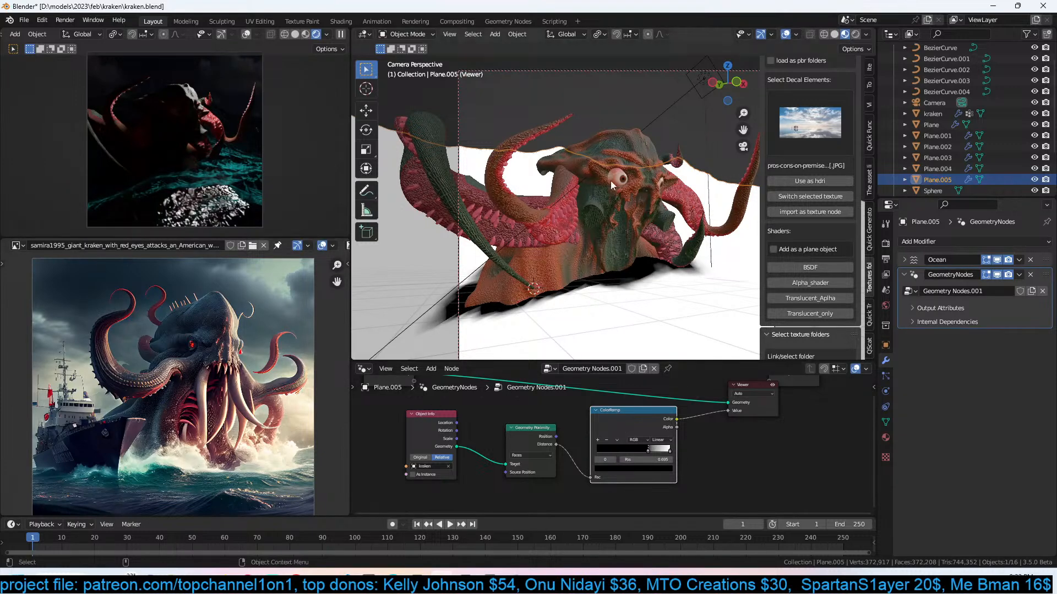
Switch the node area to the Shader Editor for the ocean material and save the file.
left_click(412, 35)
left_click(414, 46)
left_click(365, 369)
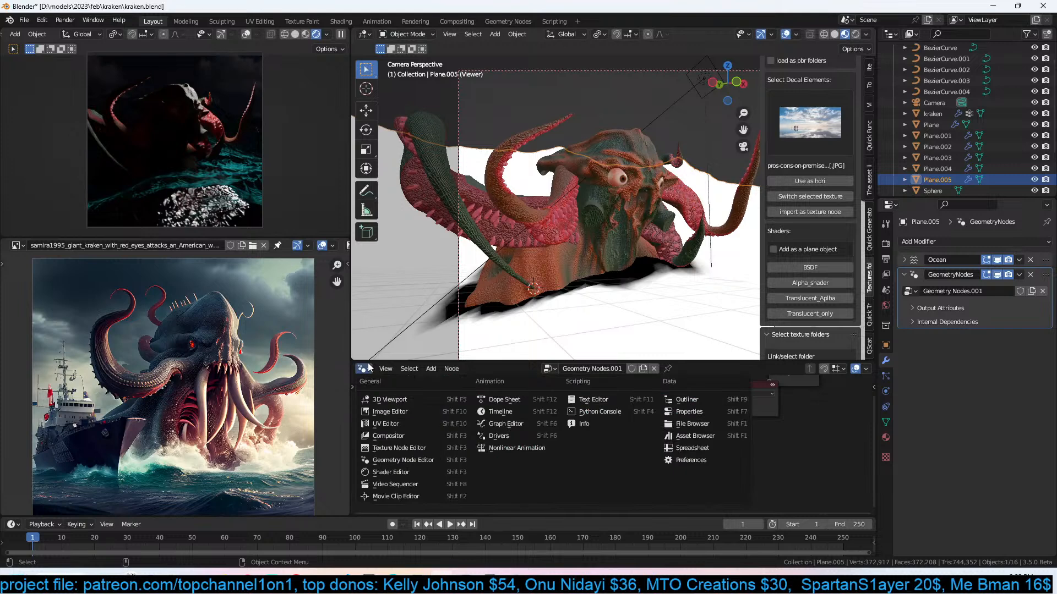
left_click(386, 474)
scroll(595, 437, "down", 5)
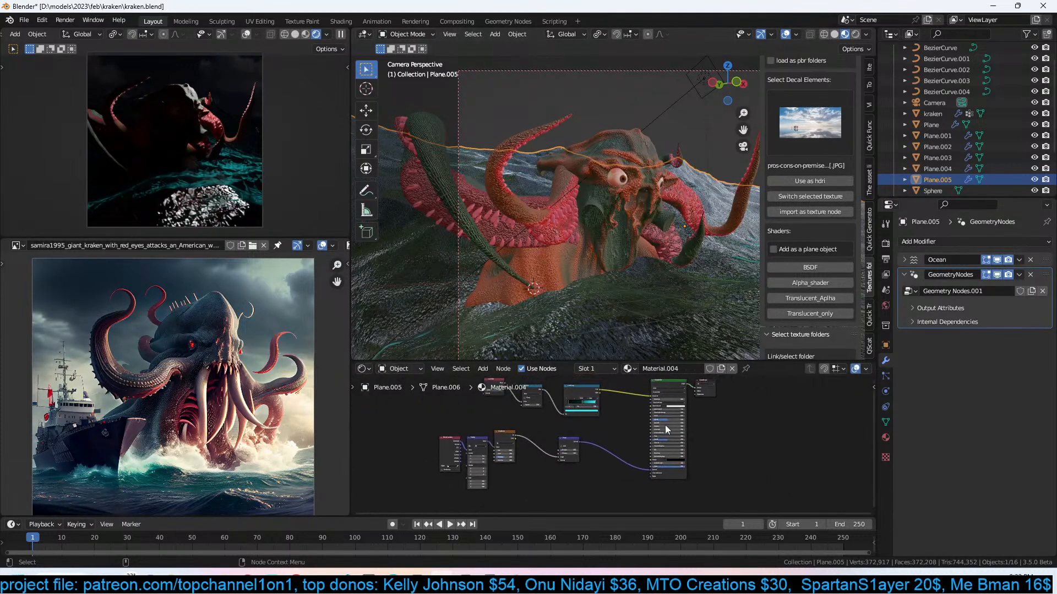
key("ctrl+s")
left_click_drag(765, 399, 731, 398)
scroll(650, 434, "up", 1)
key("ctrl+s")
Move the dark teal stop of the ocean material's ColorRamp to position 0.077.
scroll(607, 431, "up", 2)
scroll(607, 432, "up", 2)
middle_click_drag(562, 439, 774, 428)
left_click_drag(612, 421, 572, 438)
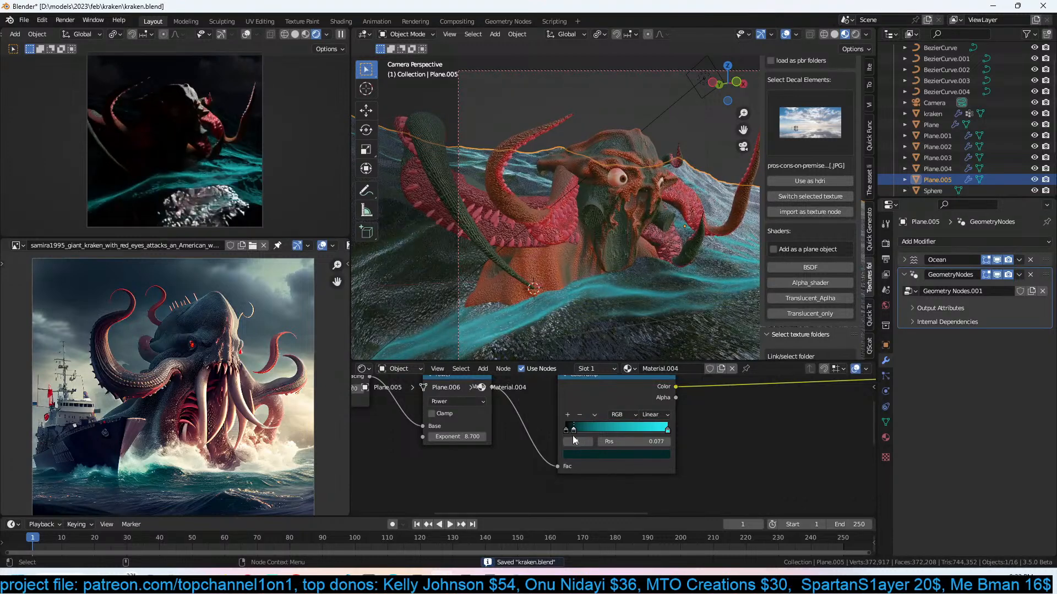
Add a ColorRamp stop at 0.539 in the ocean material, colour it muted teal-green, and save the file.
left_click(668, 430)
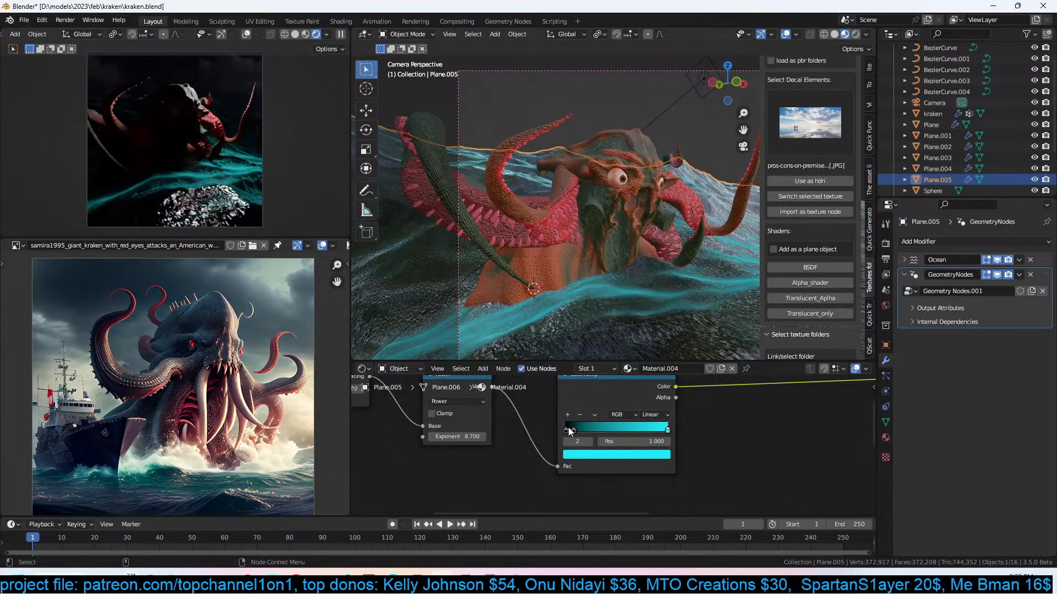
left_click(632, 452)
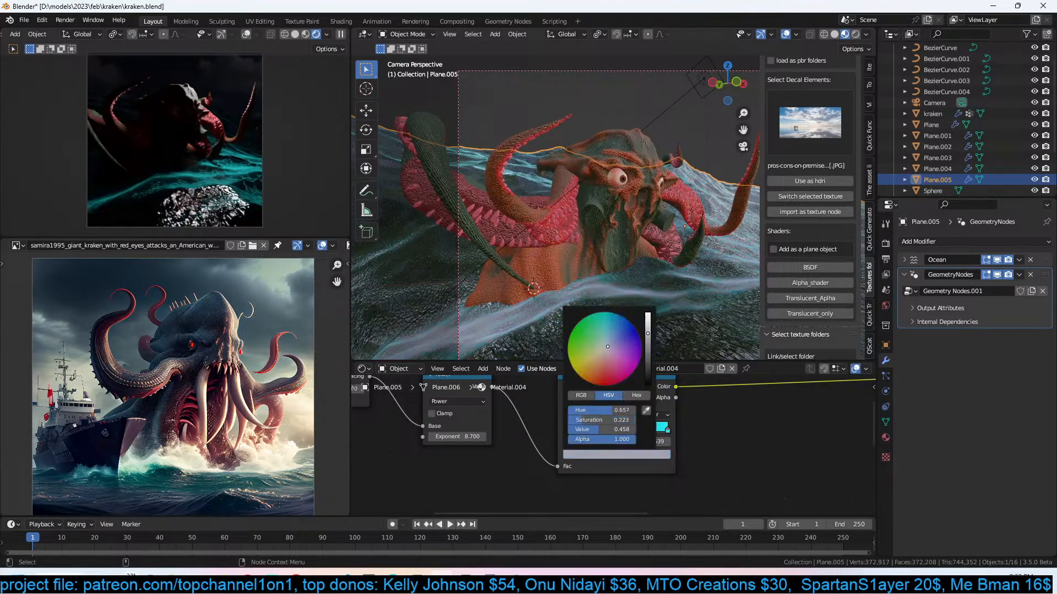
left_click(590, 375)
left_click(597, 313)
left_click_drag(602, 312, 599, 330)
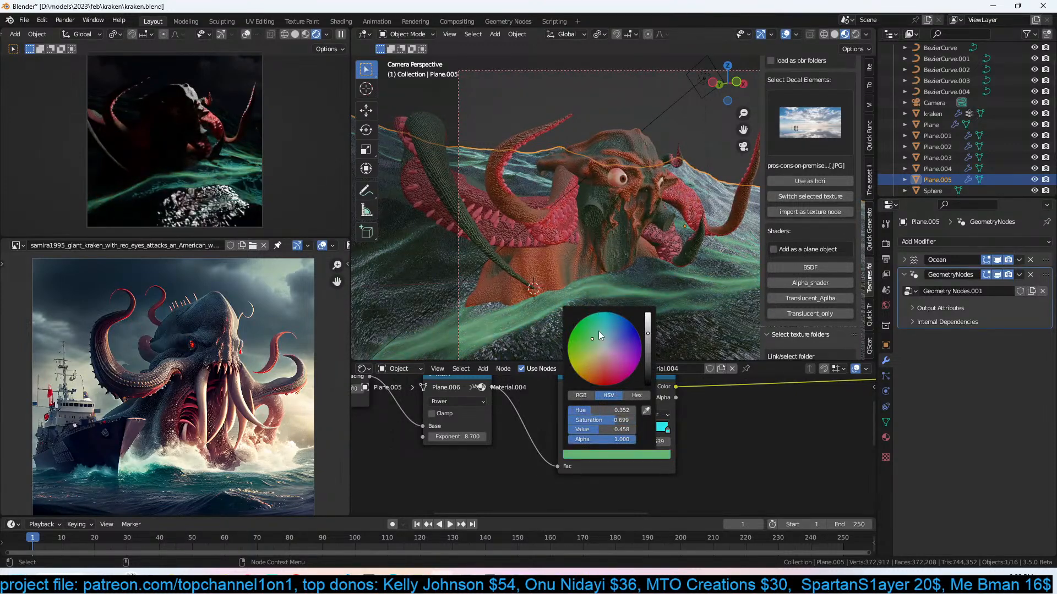
key("ctrl+s")
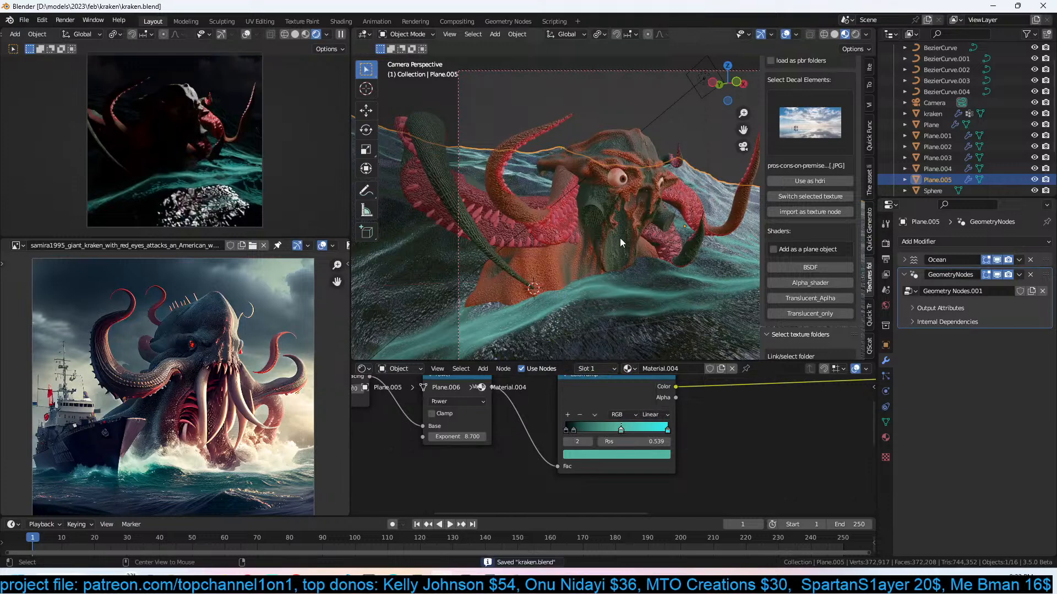
Change the camera viewport to Solid shading and reselect the ocean plane.
left_click(623, 237)
scroll(623, 238, "down", 5)
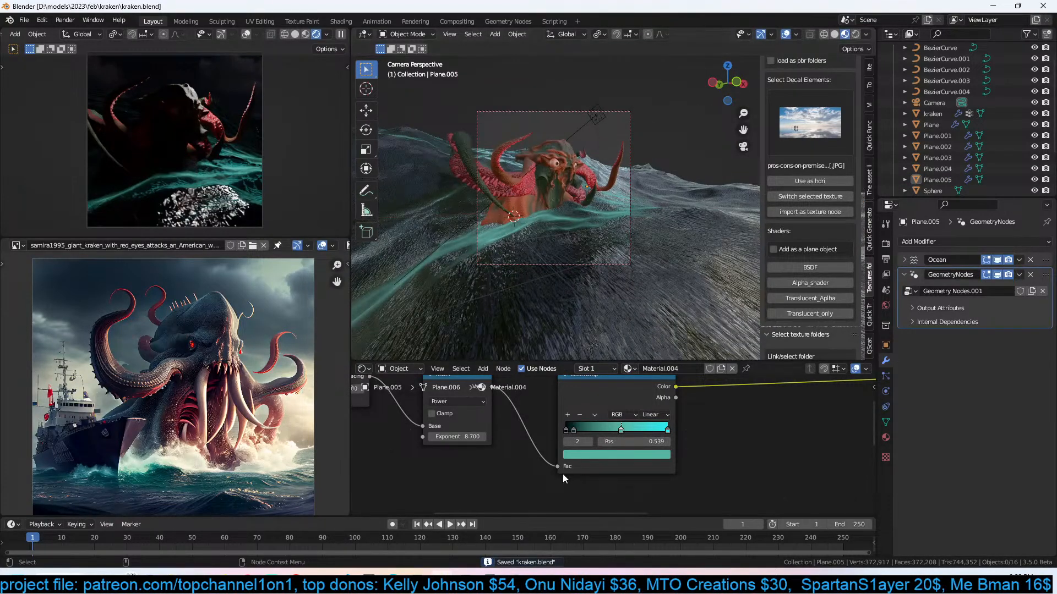
middle_click_drag(718, 444, 677, 445)
key("z")
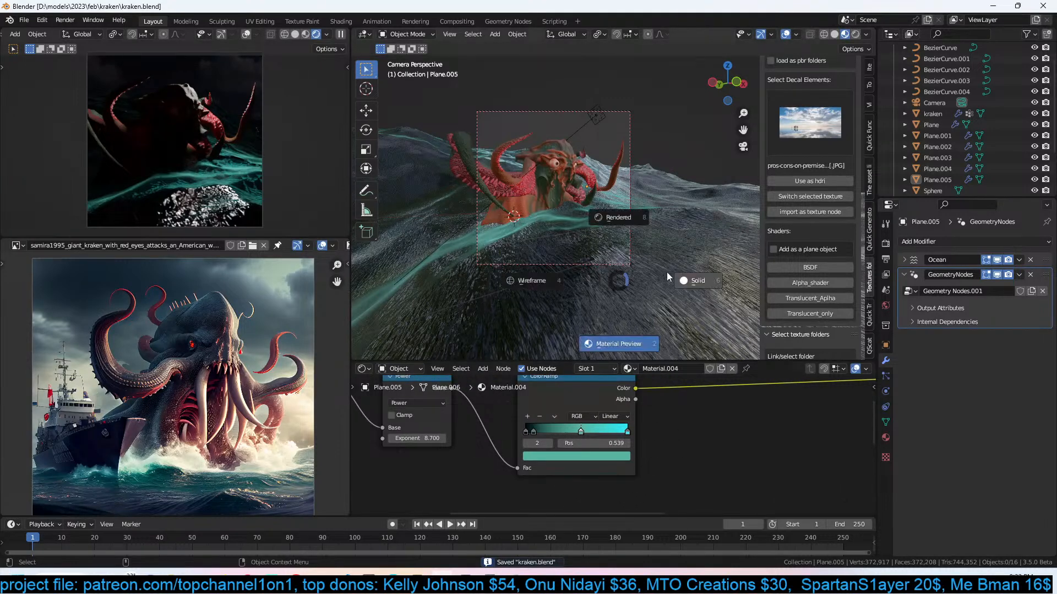
left_click(667, 272)
left_click(667, 272)
Add an Attribute node to the ocean material, between the ColorRamp and the Principled BSDF.
scroll(704, 418, "down", 4)
middle_click_drag(704, 426, 627, 428)
key("shift+a")
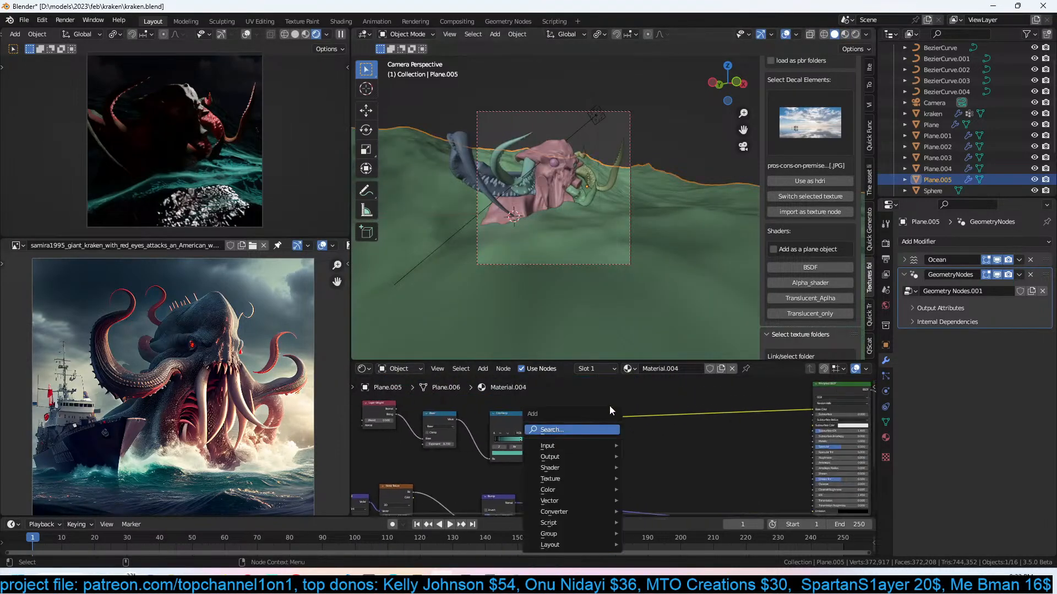
left_click(594, 428)
type("at")
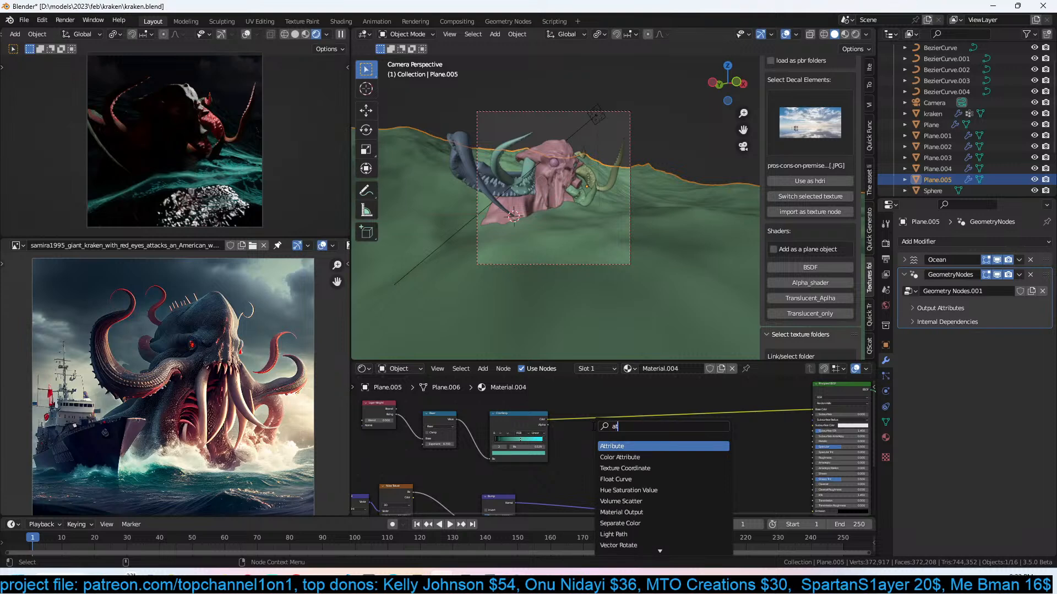
left_click(624, 445)
left_click(641, 445)
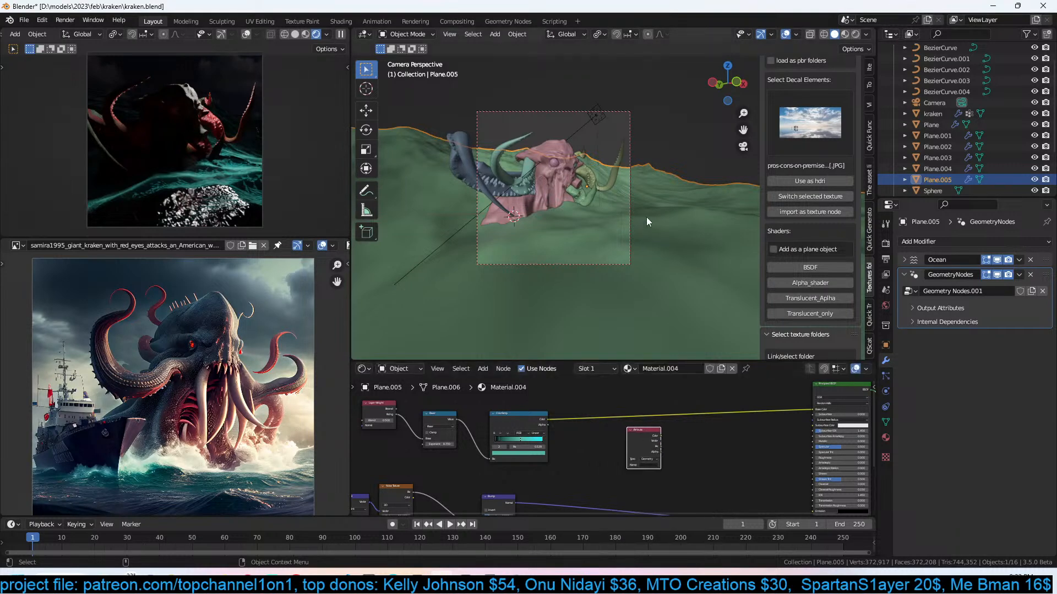
Return the node area to the Geometry Node Editor with the ocean plane selected.
left_click(545, 193)
left_click(562, 237)
left_click(365, 368)
left_click(394, 369)
left_click(363, 368)
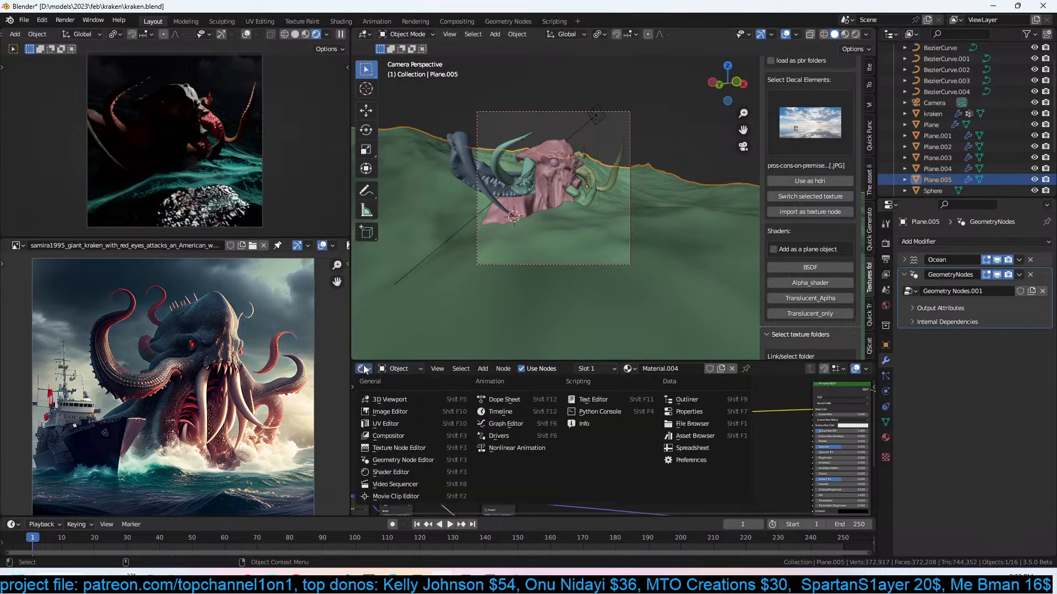
left_click(381, 461)
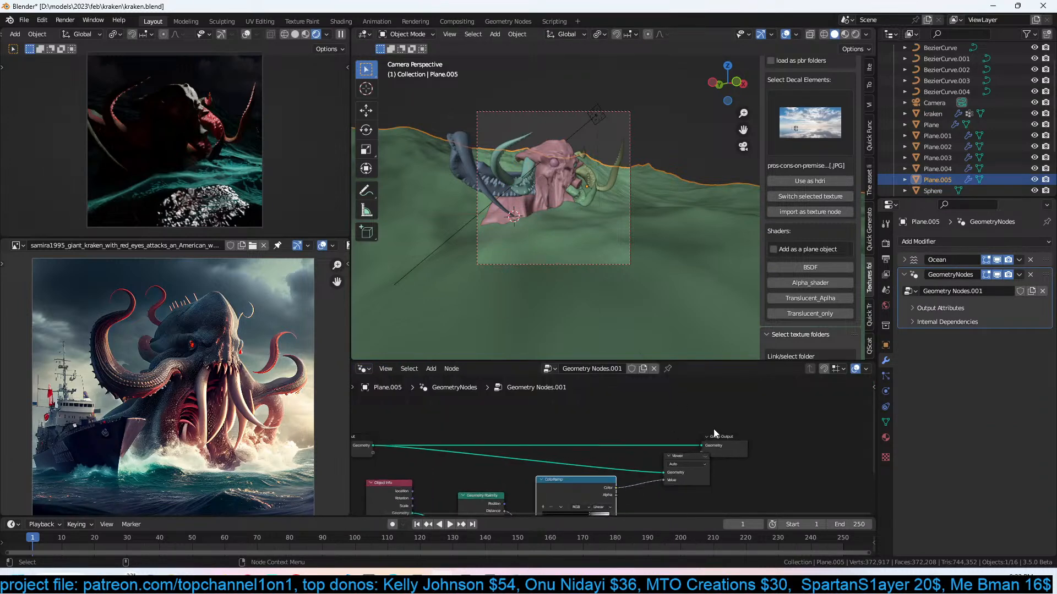
Move the Group Output node farther away to make room and activate the Viewer preview.
left_click_drag(735, 448, 817, 424)
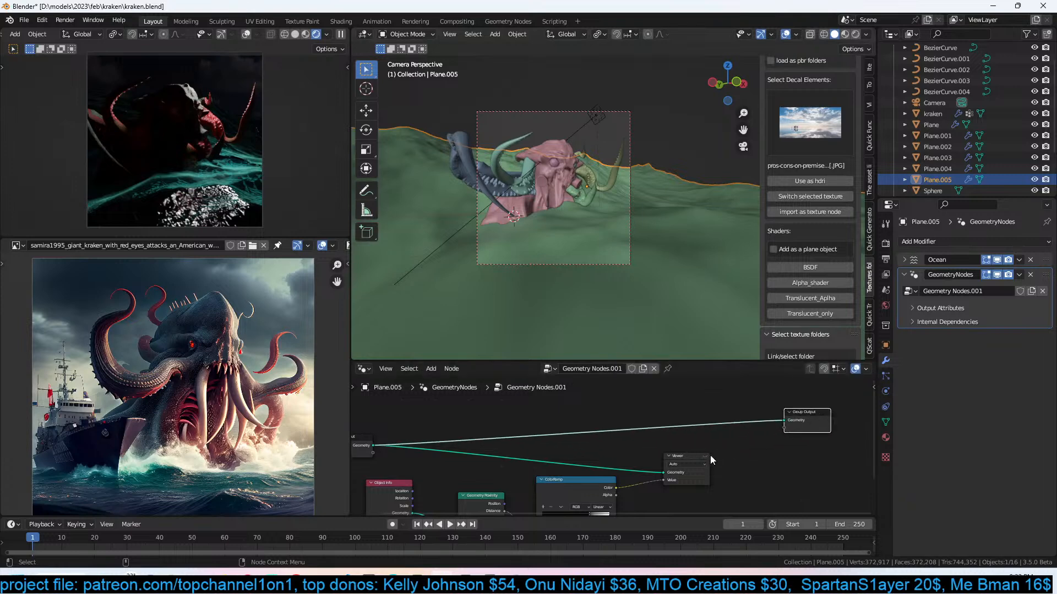
left_click(691, 459)
middle_click_drag(640, 478, 582, 457)
left_click(630, 445)
Insert a Store Named Attribute node on the link between Group Input and Group Output, and save the file.
key("shift+a")
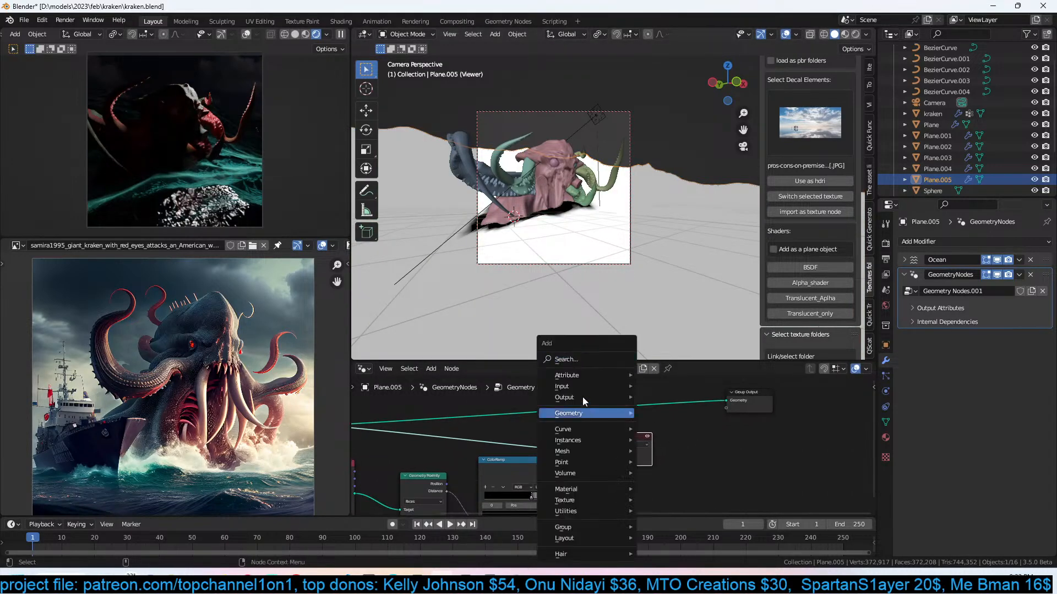
left_click(595, 358)
type("store")
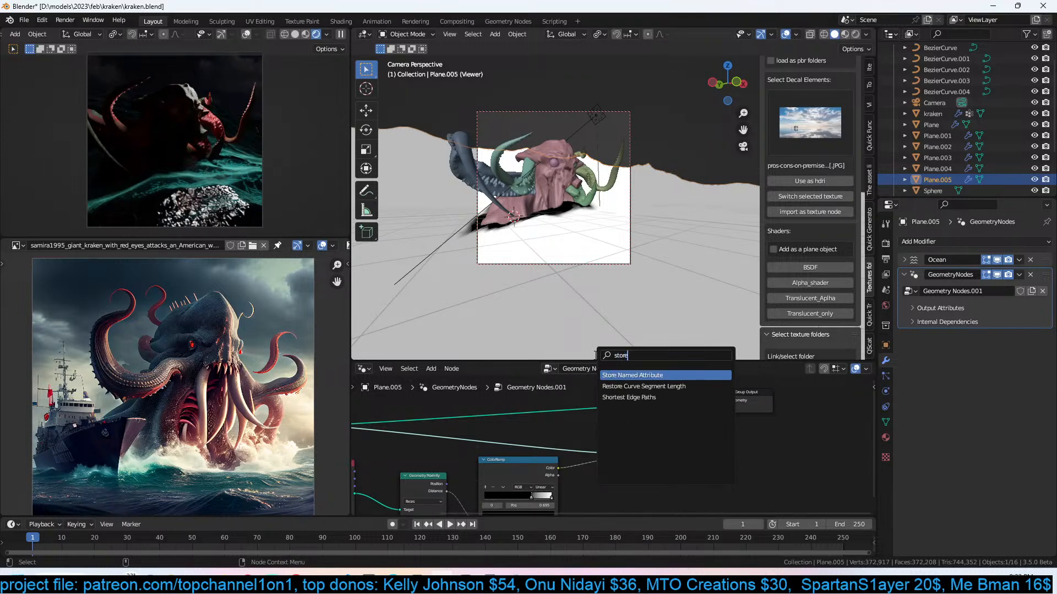
left_click(622, 374)
left_click(622, 406)
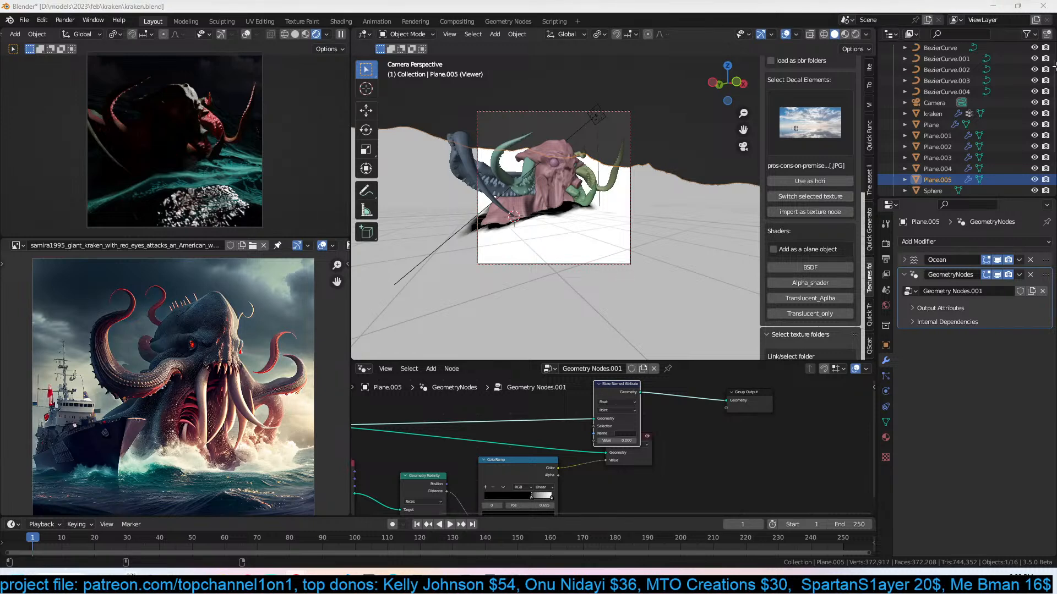
left_click(698, 408)
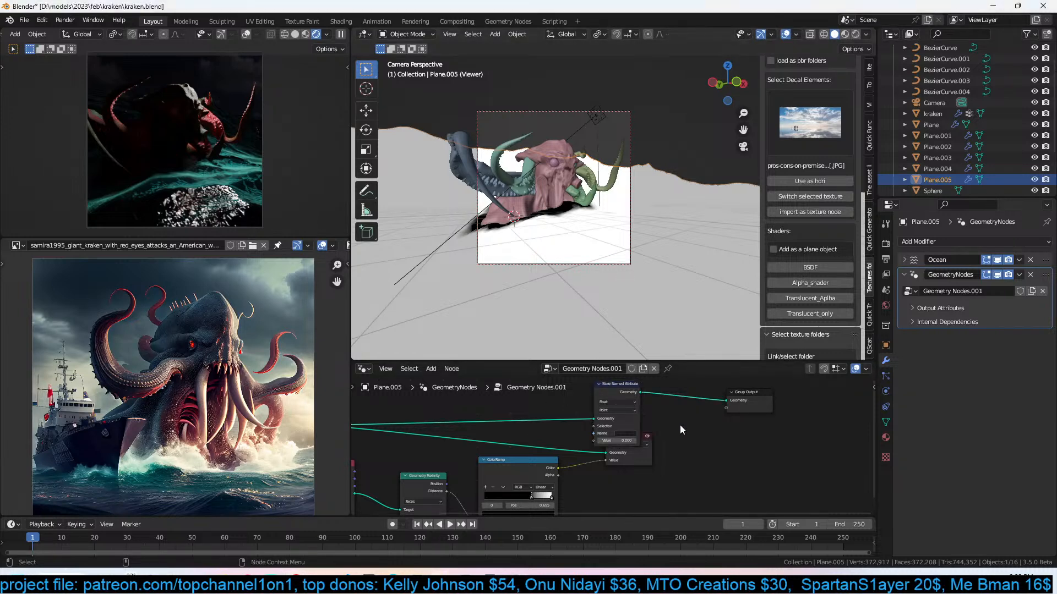
key("ctrl+s")
middle_click_drag(620, 423, 668, 411)
scroll(668, 411, "up", 2)
key("ctrl+s")
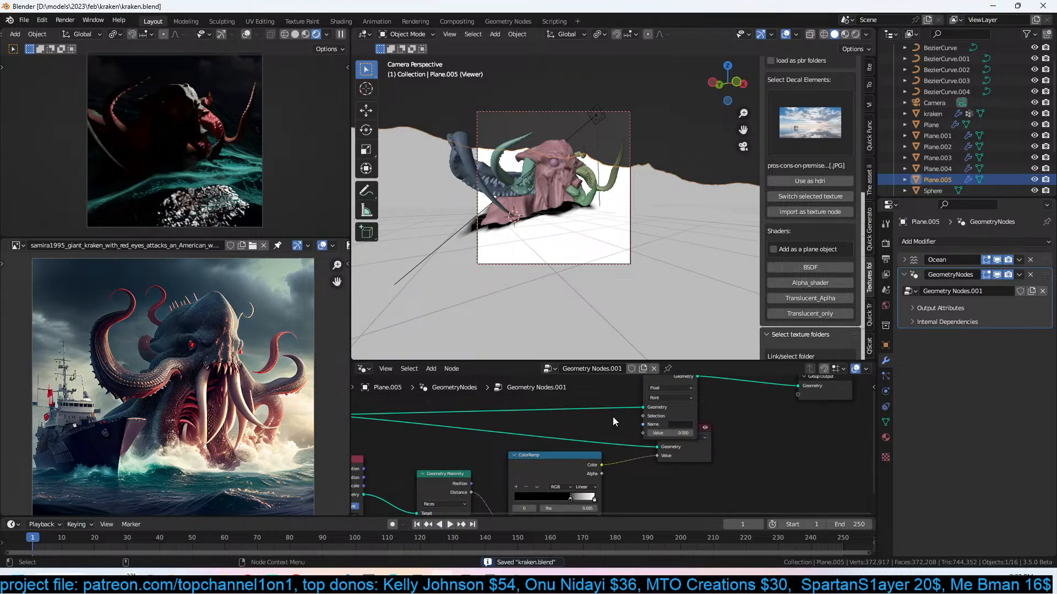
Name the stored attribute white_water in the Store Named Attribute node.
scroll(612, 417, "up", 1)
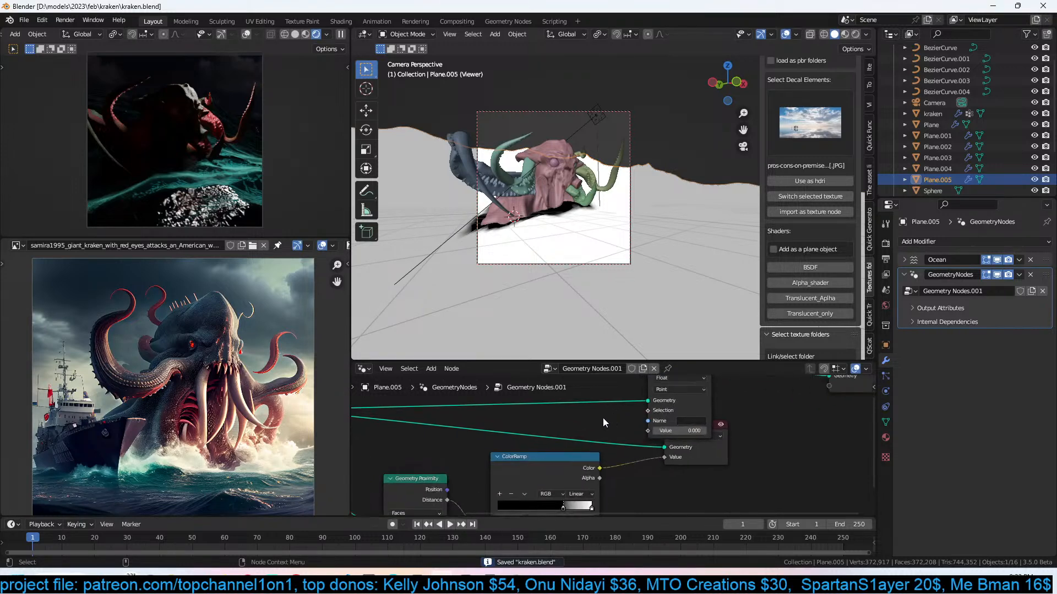
scroll(606, 427, "up", 1)
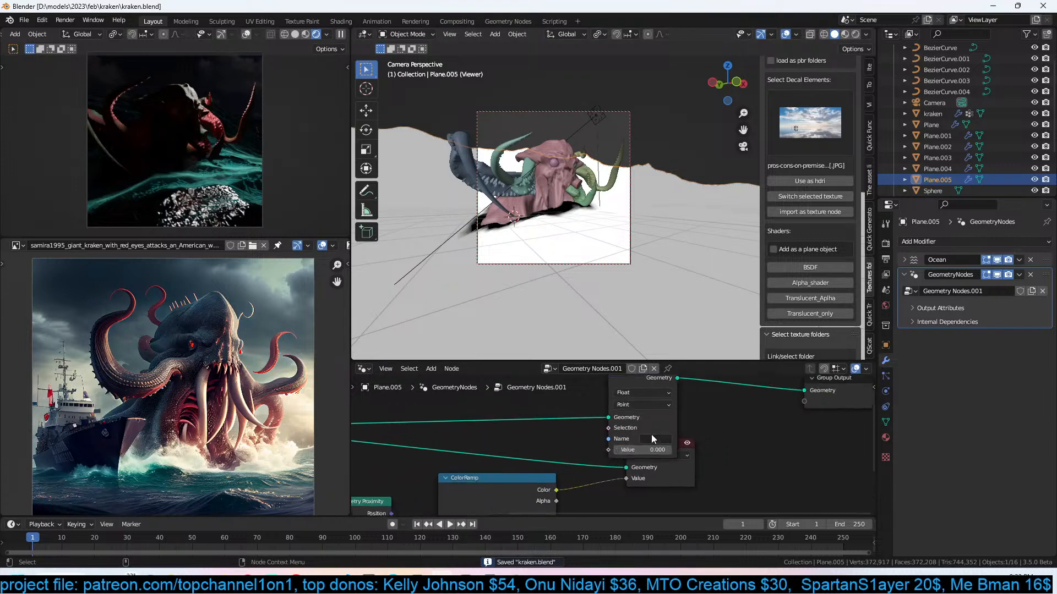
left_click(660, 438)
type("wit")
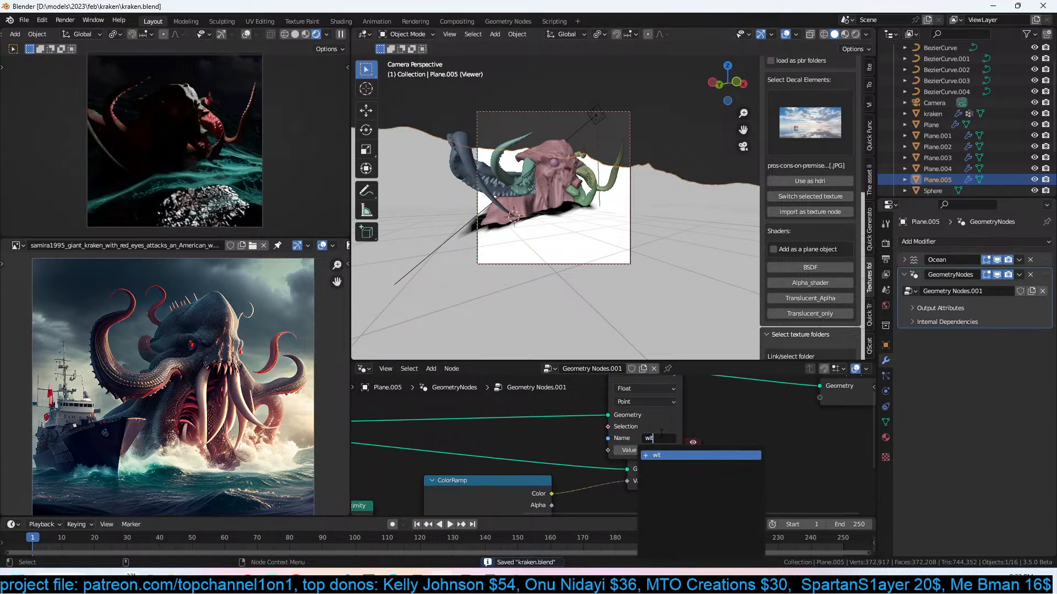
type("e_water")
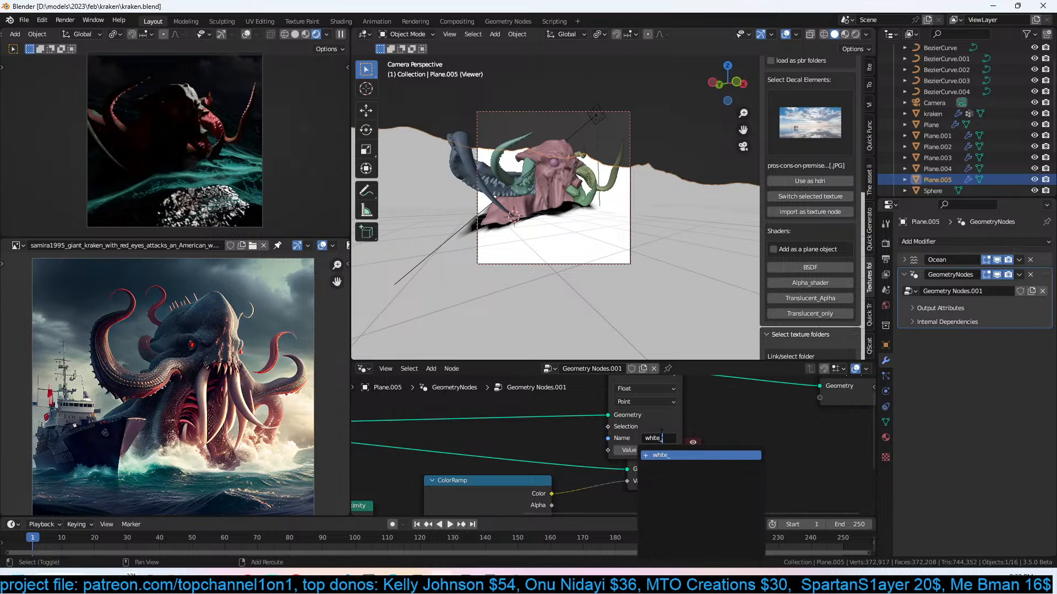
key("Return")
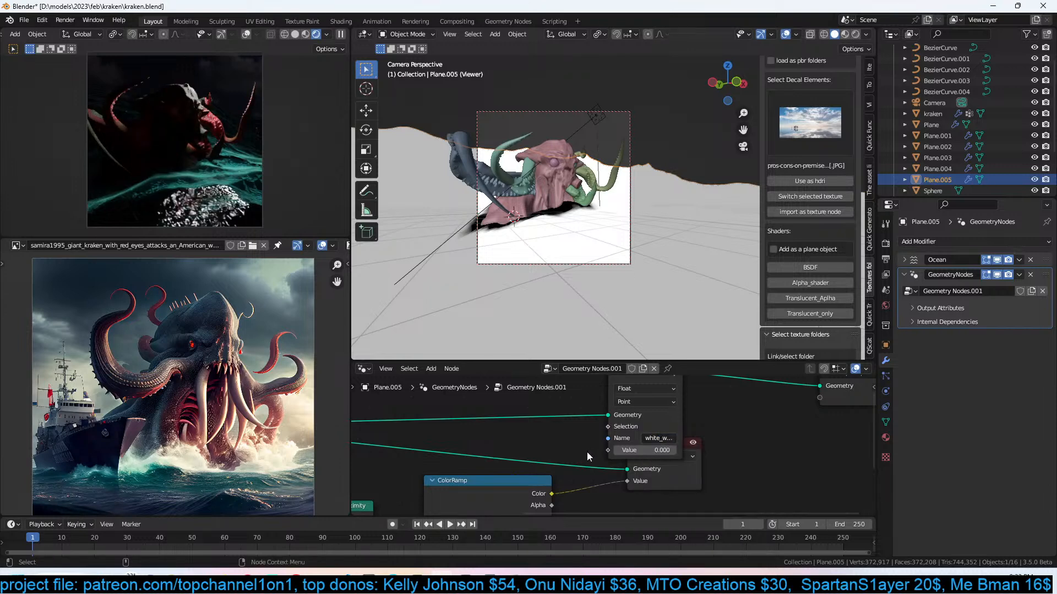
Connect the ColorRamp color to the Store Named Attribute value, delete the Viewer node and save the file.
scroll(659, 438, "down", 3)
left_click_drag(650, 457, 639, 422)
left_click_drag(598, 472, 651, 444)
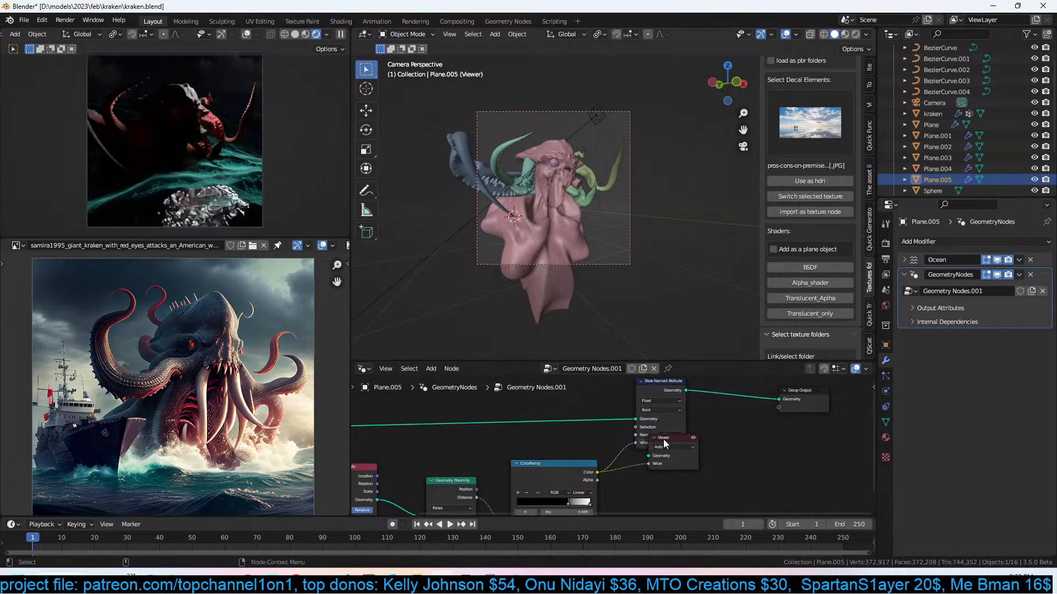
key("x")
key("ctrl+s")
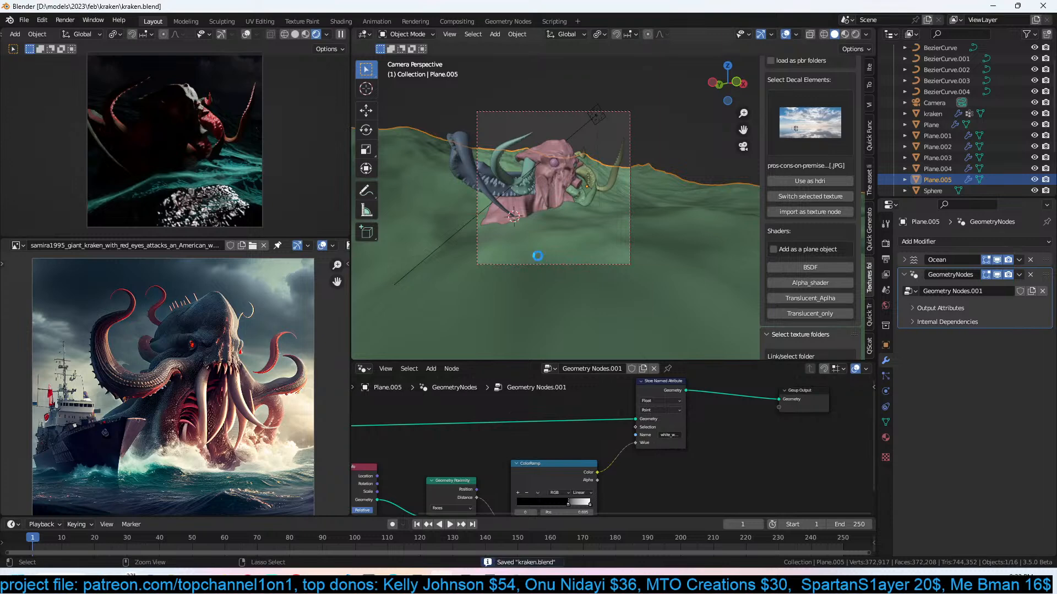
Switch the node area to the Shader Editor and set the Attribute node's name to white_water.
left_click(368, 368)
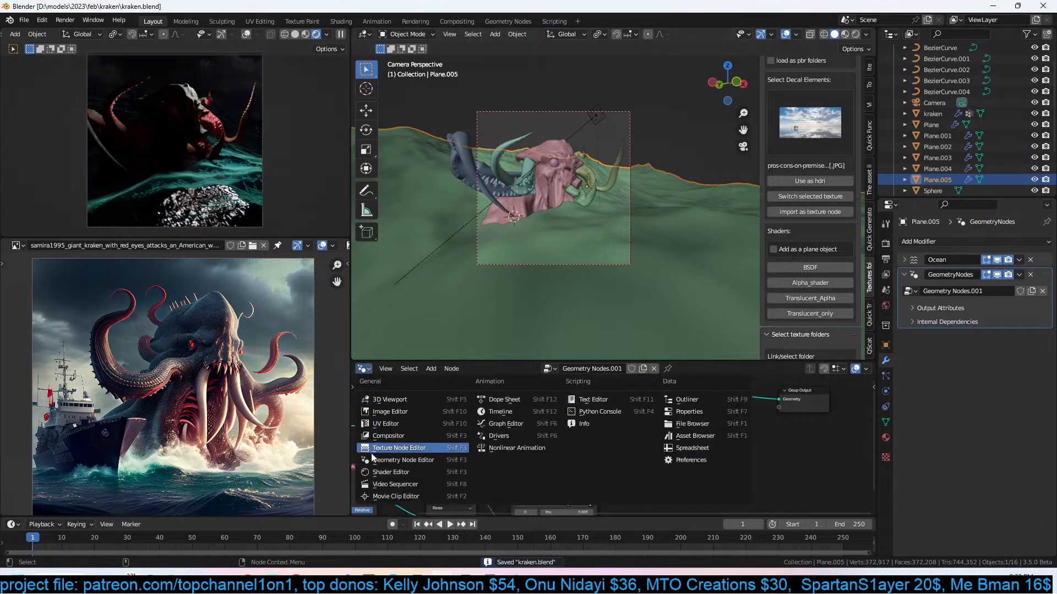
left_click(380, 474)
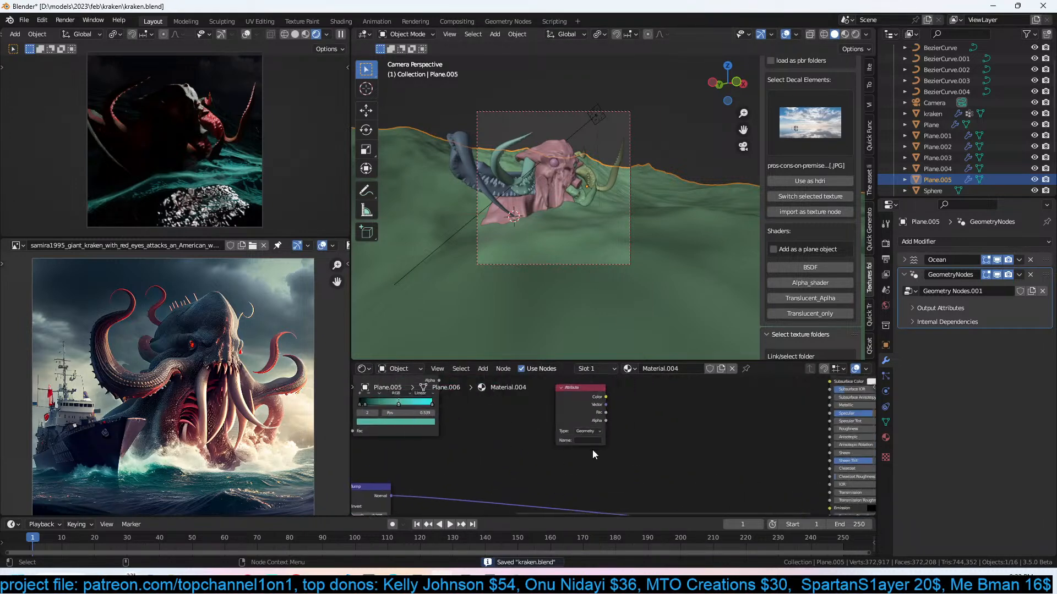
left_click(592, 441)
type("white_water")
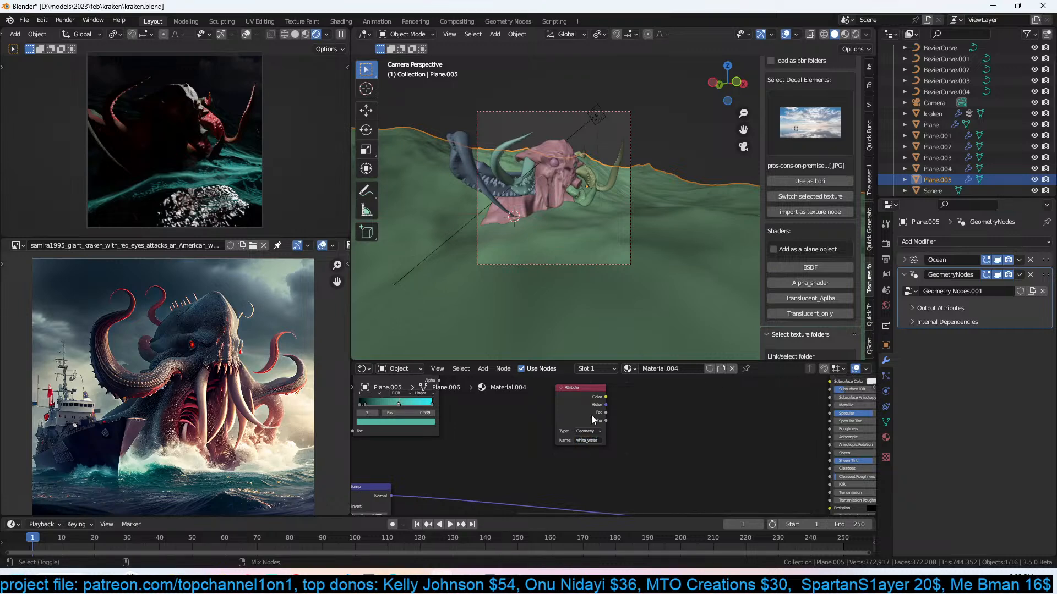
Preview the white_water Attribute output on the ocean plane in Material Preview shading.
scroll(592, 424, "up", 5)
middle_click_drag(590, 428, 589, 456)
left_click(574, 413, "ctrl+shift")
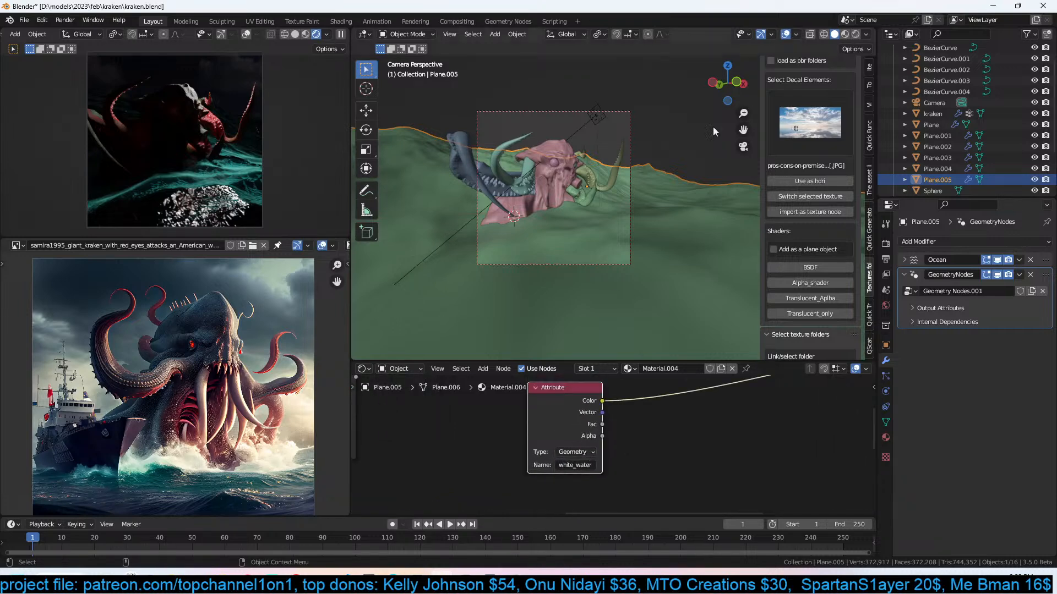
left_click(845, 34)
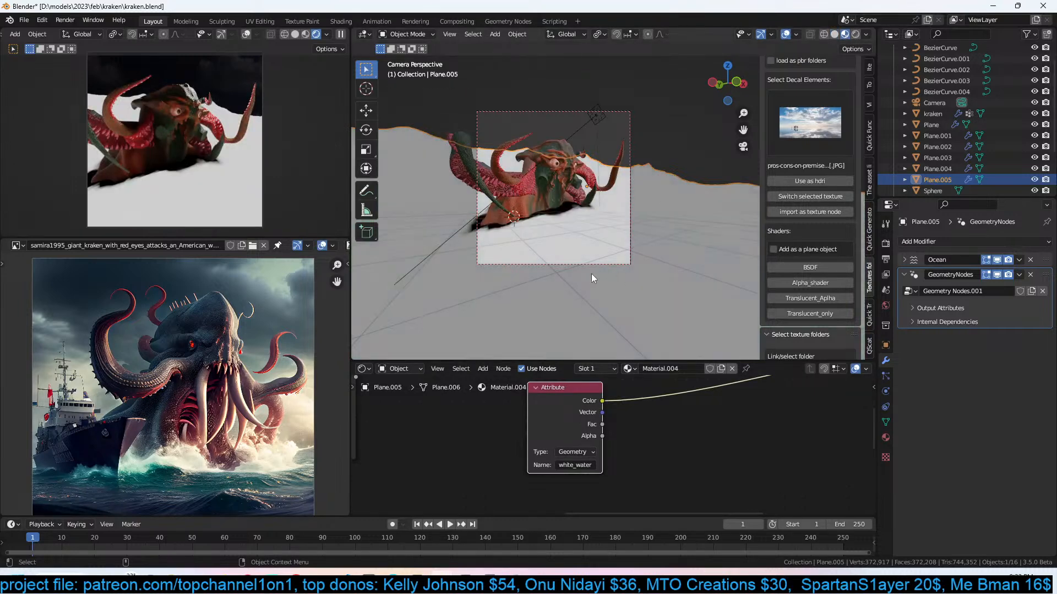
scroll(593, 275, "down", 2)
Move the Attribute node aside and insert a Mix node on the link coming from the ColorRamp.
scroll(600, 445, "down", 11)
left_click_drag(579, 433, 548, 445)
key("shift+a")
type("mix")
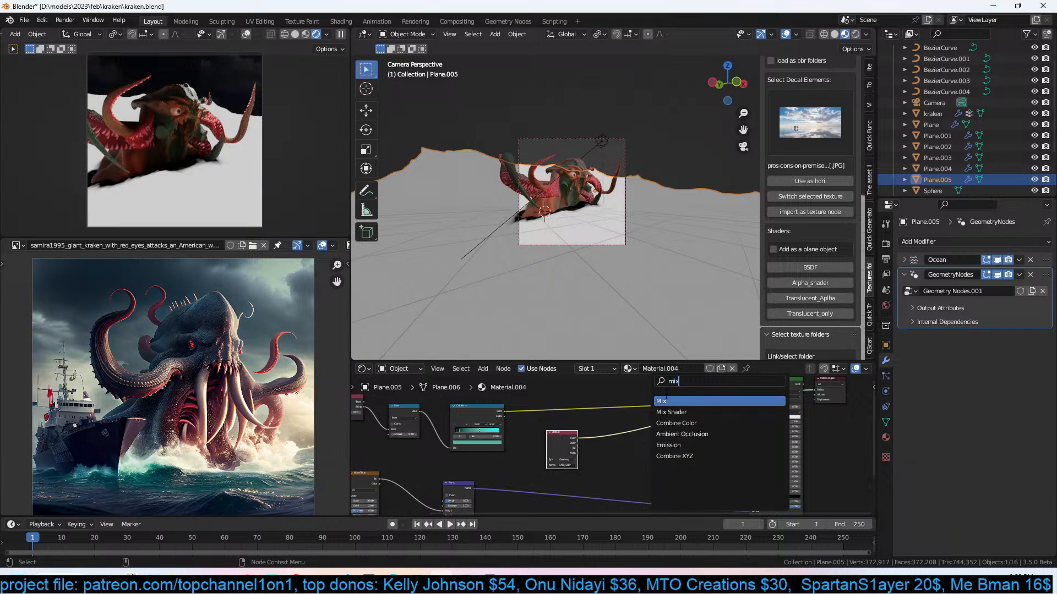
key("Return")
left_click(658, 385)
scroll(625, 435, "up", 3)
middle_click_drag(646, 421, 637, 437)
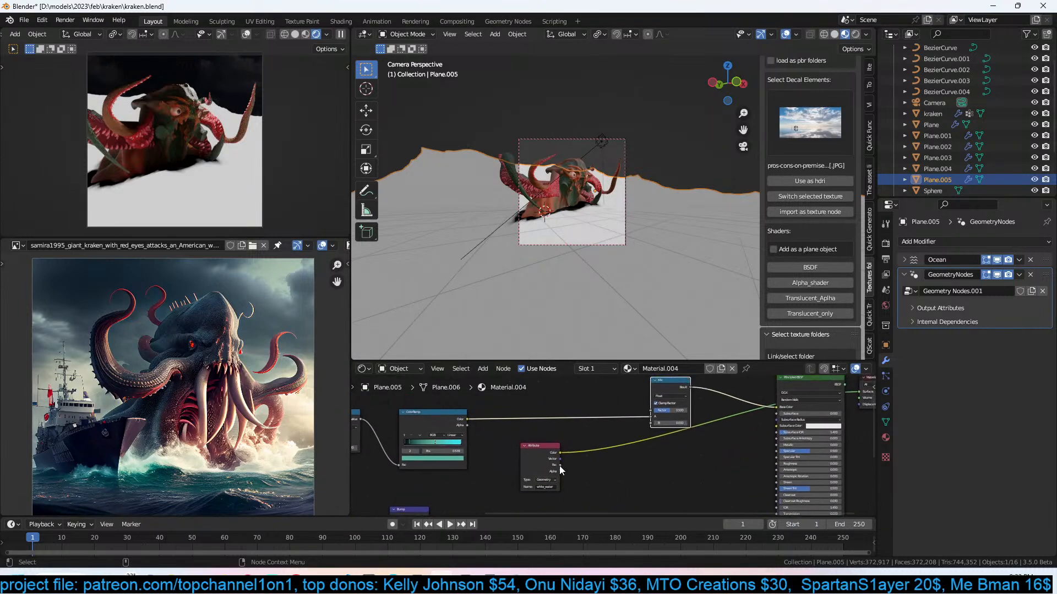
Set the Mix node to Color, feeding the ColorRamp color into A and the Attribute color into Factor.
left_click_drag(560, 449, 581, 450)
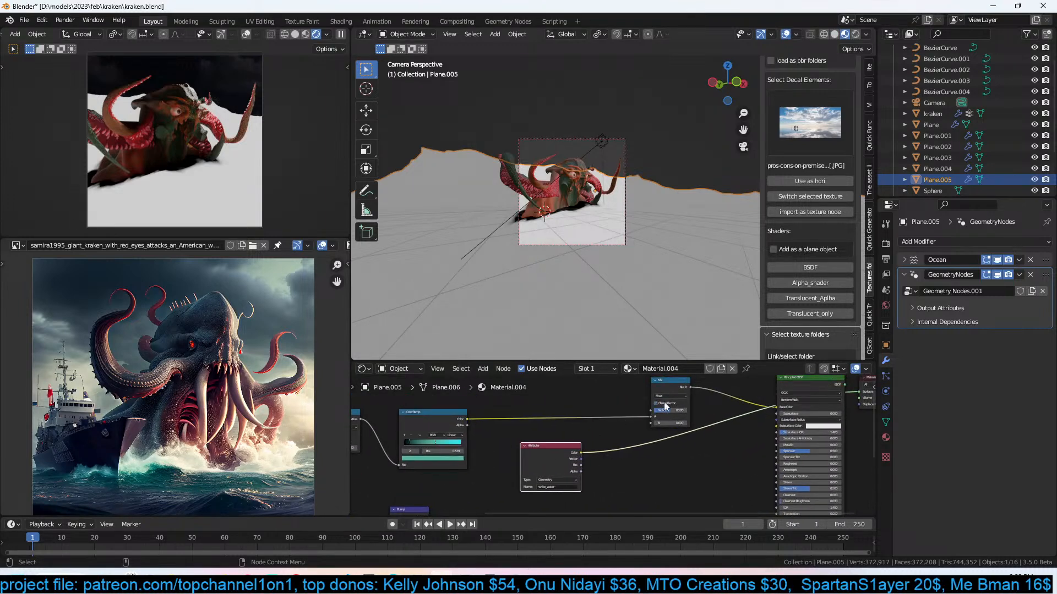
left_click(660, 416)
left_click_drag(467, 419, 651, 430)
left_click_drag(581, 452, 651, 424)
scroll(569, 216, "up", 5)
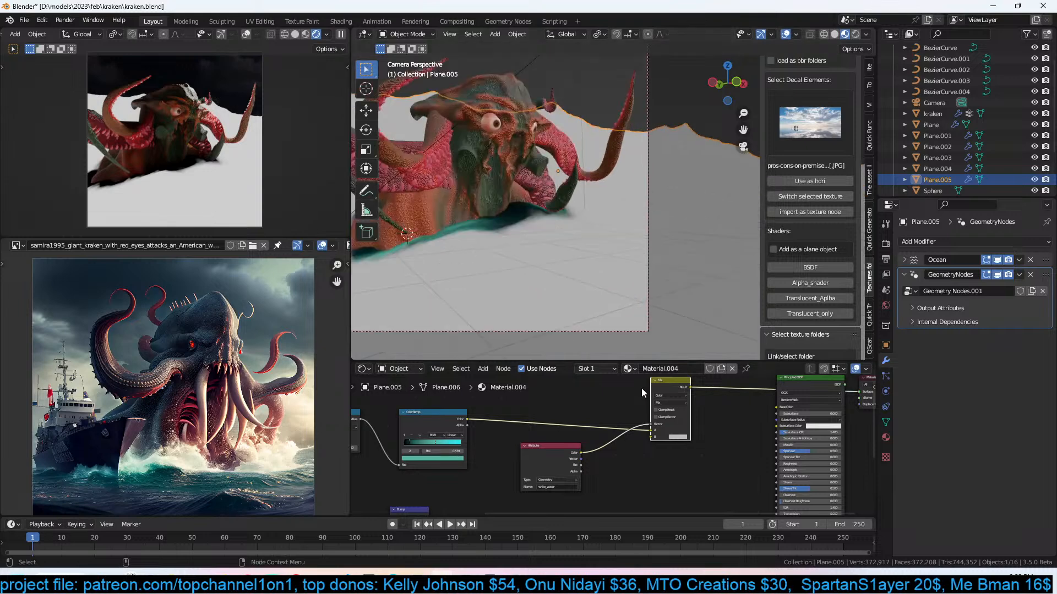
Insert an Invert node on the link between the Attribute node and the Mix node's Factor.
scroll(655, 418, "up", 2)
left_click_drag(663, 429, 667, 428)
middle_click_drag(591, 442, 669, 424)
left_click_drag(611, 444, 579, 450)
key("shift+a")
left_click(647, 425)
type("inve")
left_click(690, 441)
left_click(690, 440)
scroll(581, 315, "down", 4)
scroll(830, 427, "up", 2)
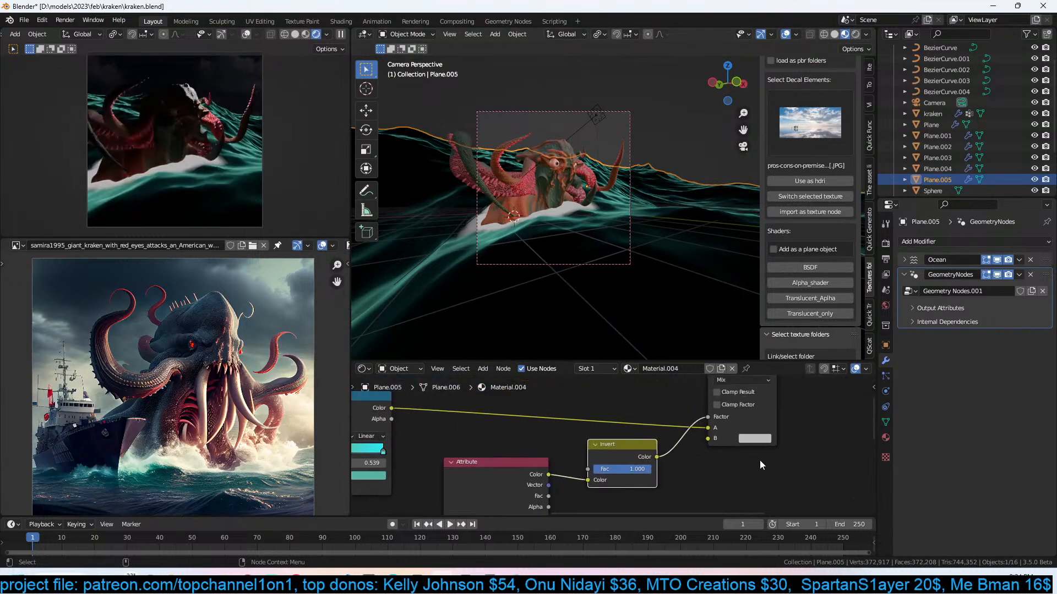
Set the Mix node's B color to white and connect its result to the Principled BSDF's Base Color.
left_click(762, 440)
left_click_drag(822, 315, 823, 298)
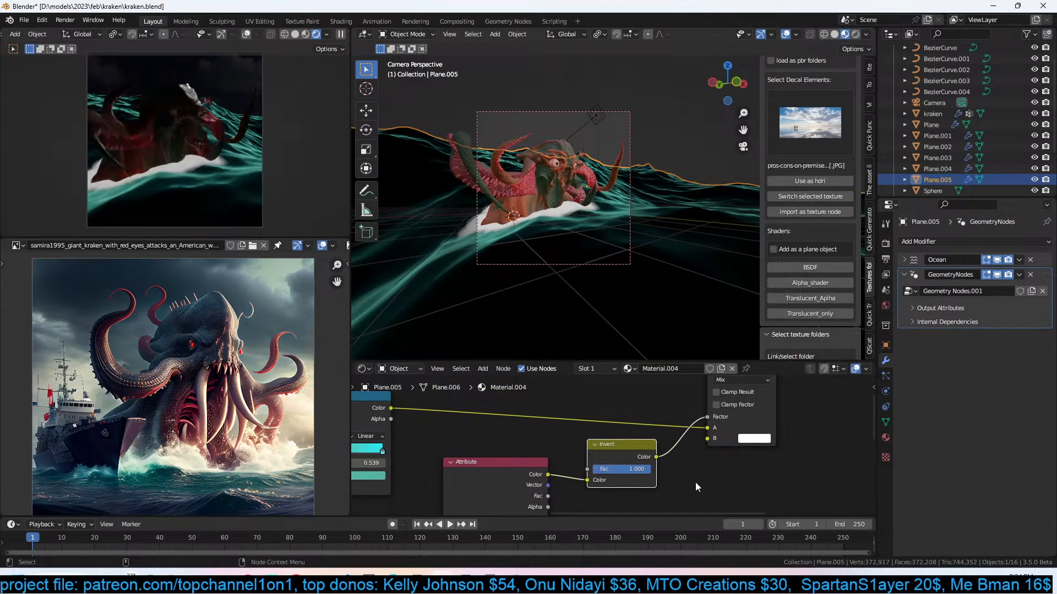
scroll(710, 480, "down", 2)
middle_click_drag(805, 427, 697, 455)
scroll(614, 443, "down", 1)
left_click_drag(614, 417, 714, 437)
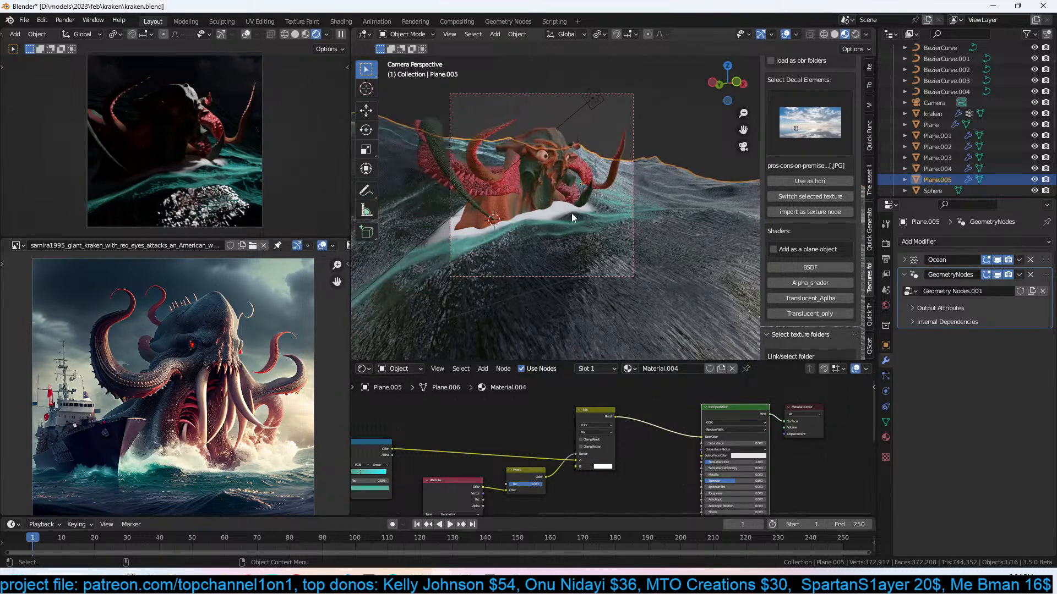
Check the foam around the kraken in the camera view, deselect everything and save the file.
scroll(567, 213, "up", 3)
key("ctrl+s")
left_click(562, 227)
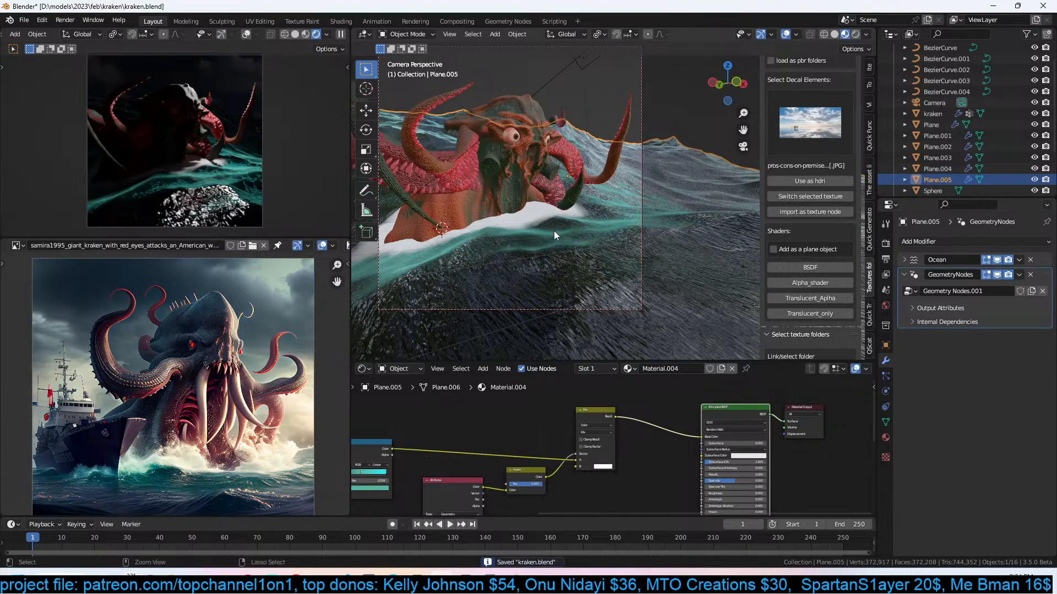
key("ctrl+s")
scroll(554, 231, "down", 1)
key("alt+a")
key("ctrl+s")
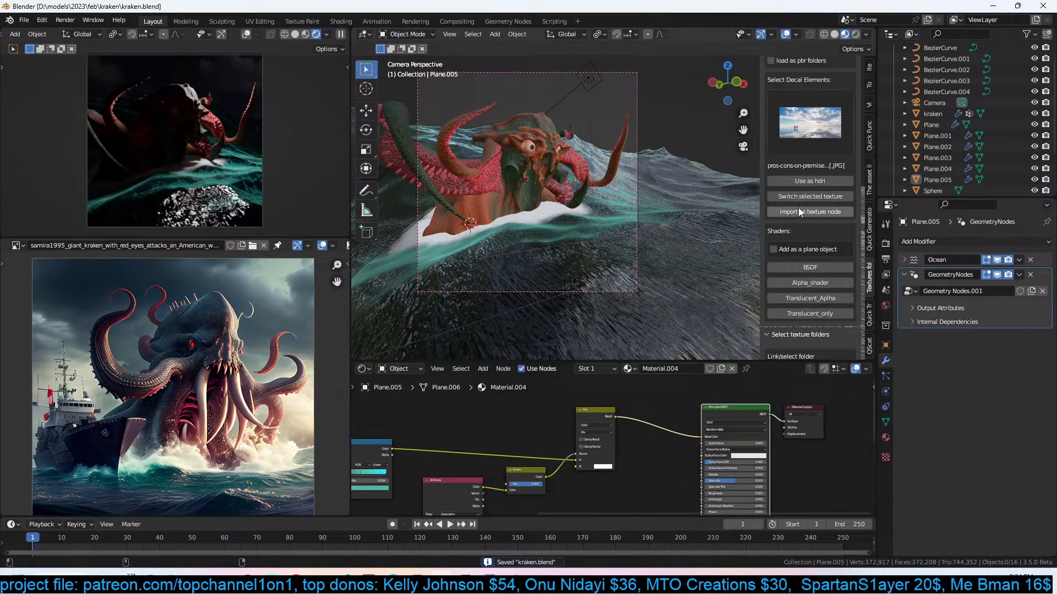
Search the asset library's objects for ship and add the ship asset to the scene.
left_click(869, 165)
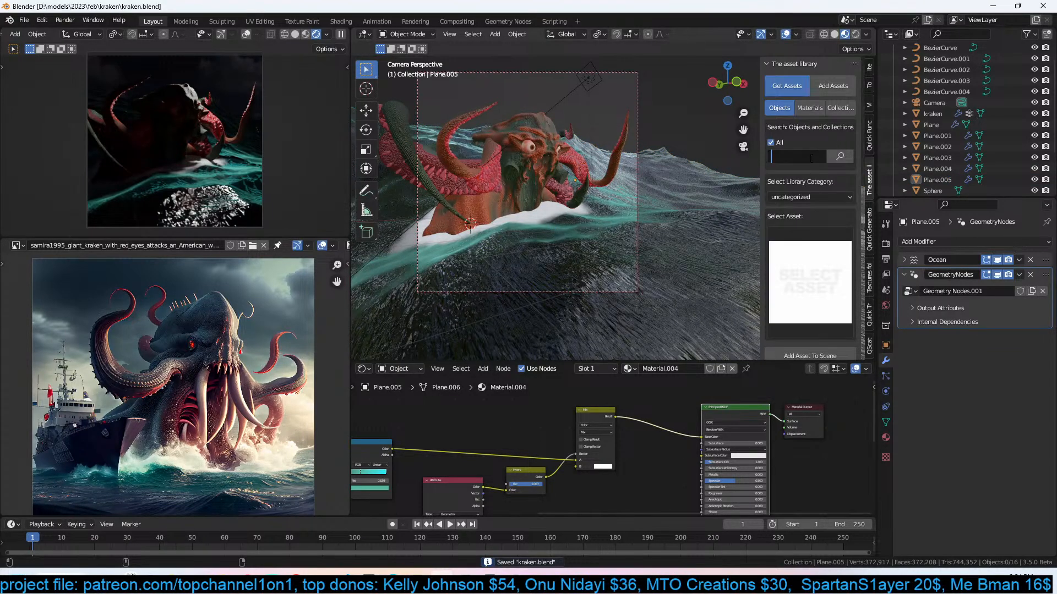
type("ship")
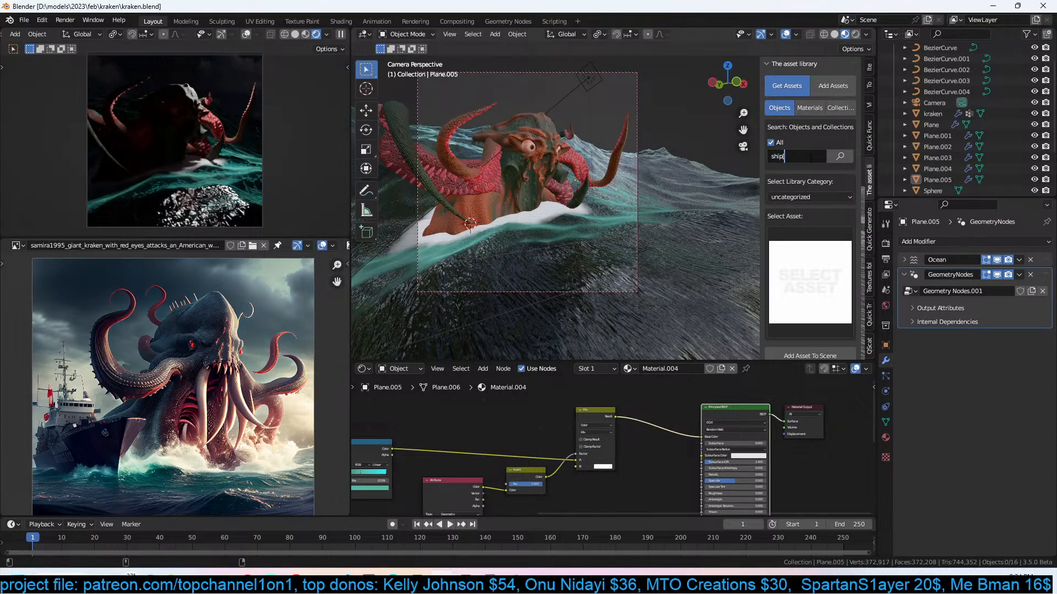
key("Return")
left_click(804, 241)
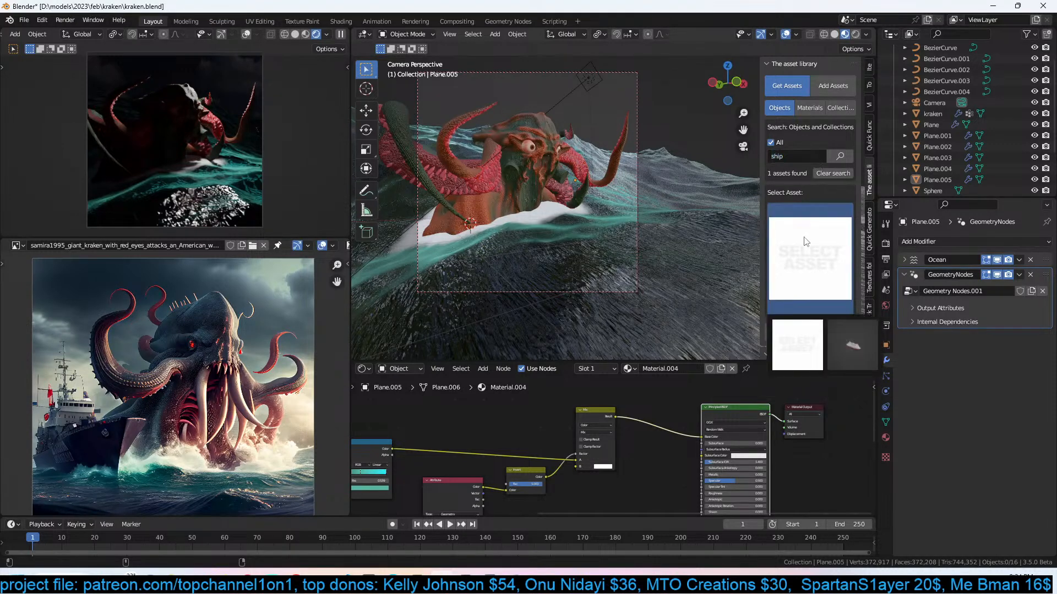
left_click(856, 336)
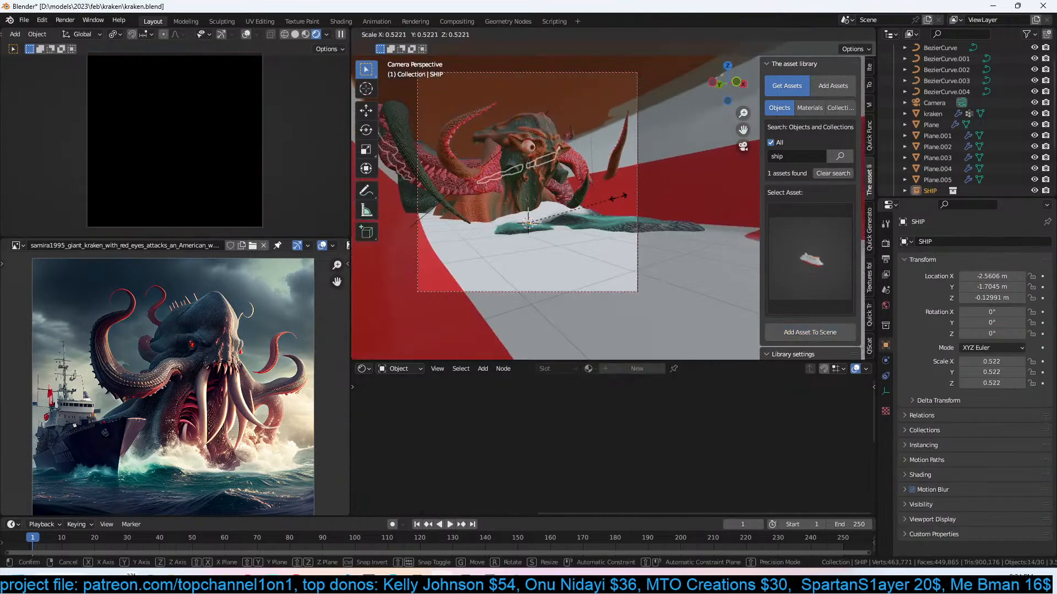
Scale the ship down to about 0.123 and rotate it freely to about -20.3°, 19.1°, 48.9°.
key("s")
left_click(617, 179)
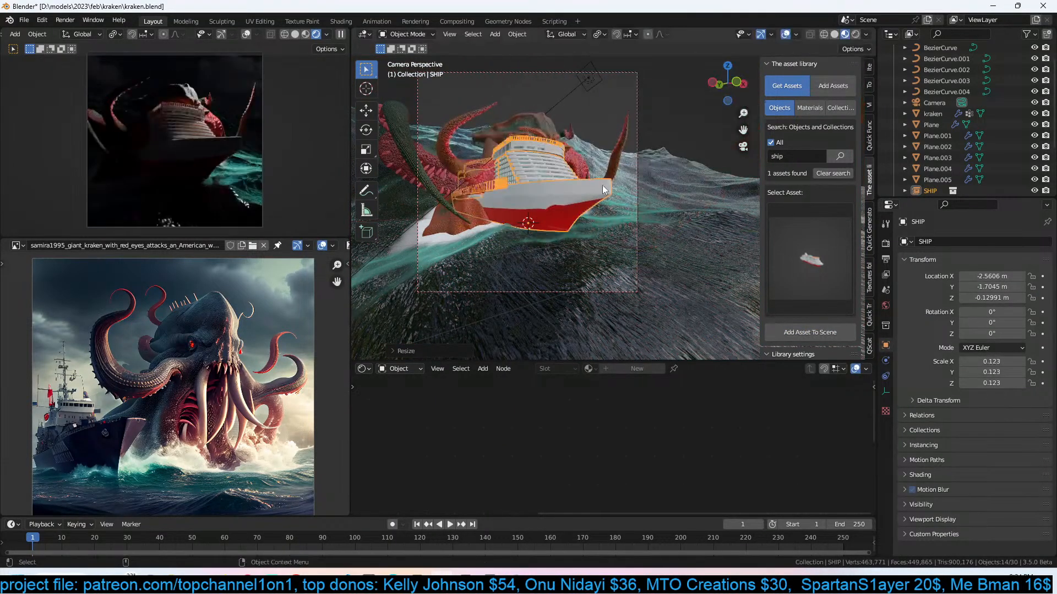
key("r")
key("r")
left_click(652, 158)
Move the ship in front of the kraken, shrink it and rotate it to about -13.2°, 6.5°, 30.4°.
key("g")
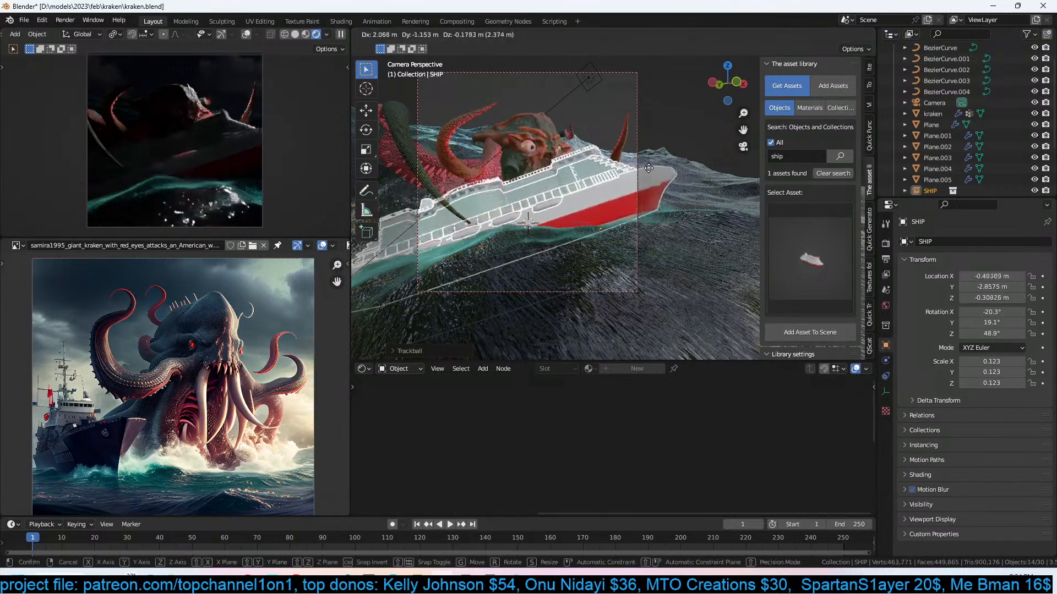
left_click(672, 178)
key("s")
left_click(669, 158)
key("r")
key("r")
left_click(657, 153)
Place the ship on the water beside the kraken at a scale of about 0.057, deselect it and save.
key("s")
left_click(665, 164)
key("g")
left_click(660, 143)
key("s")
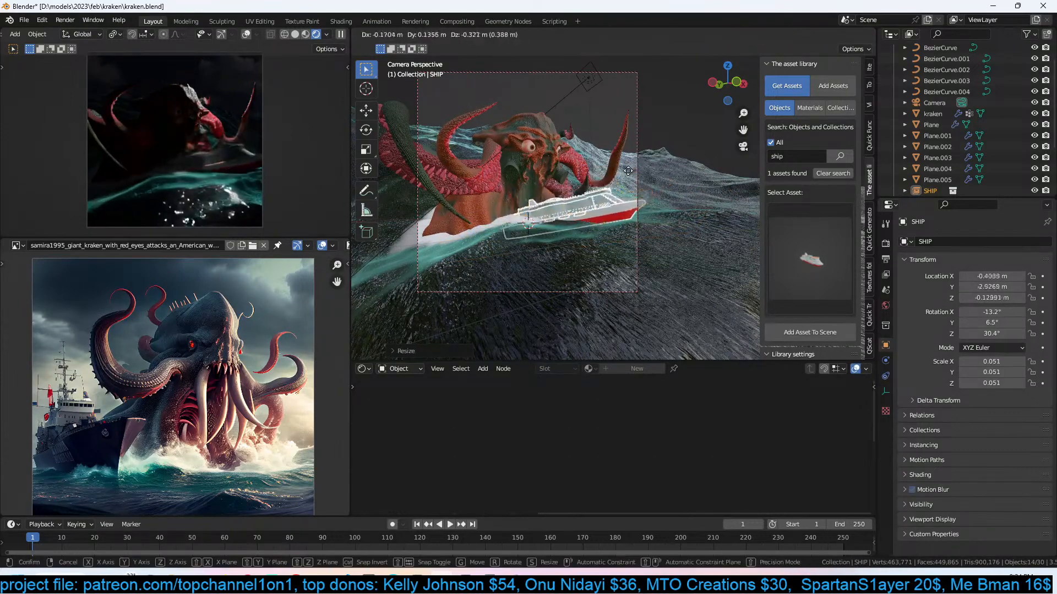
left_click(650, 173)
key("alt+a")
key("ctrl+s")
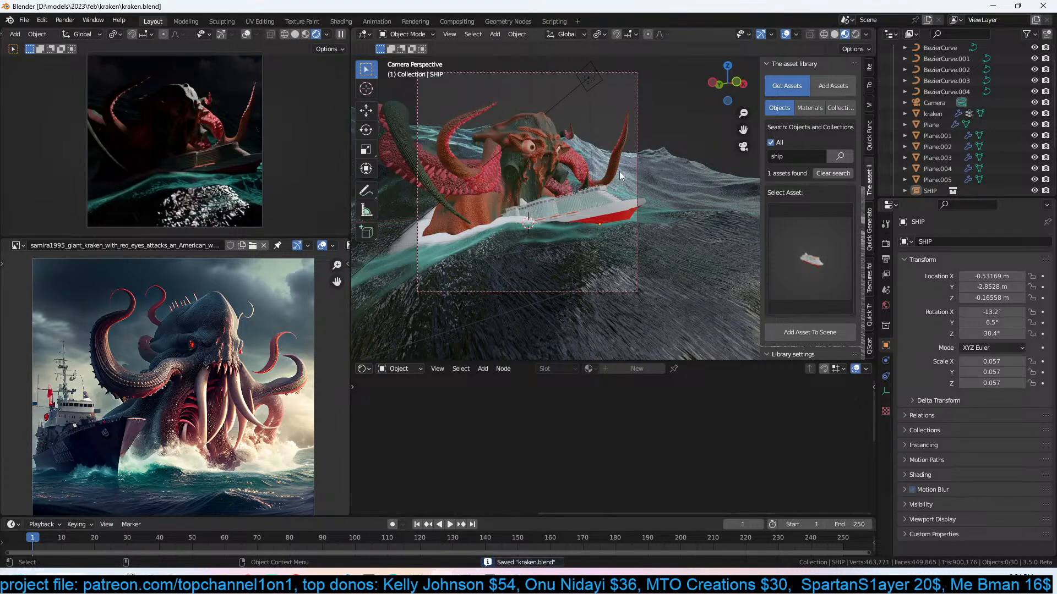
Inspect the ocean plane from above while toggling its Ocean modifier's viewport display off and on.
left_click(681, 189)
middle_click_drag(681, 189, 962, 260)
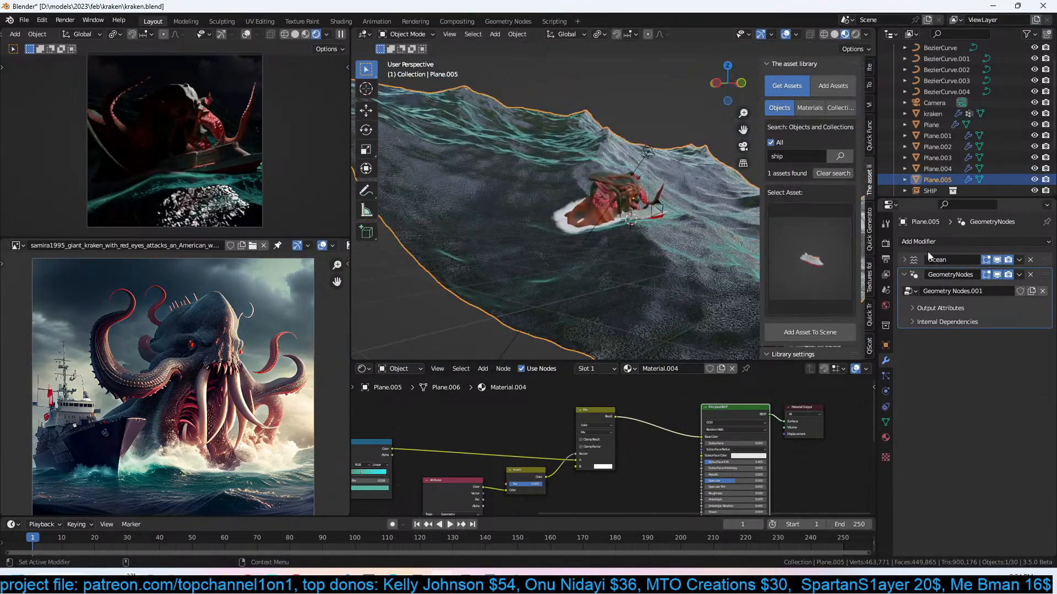
left_click(997, 260)
left_click(997, 259)
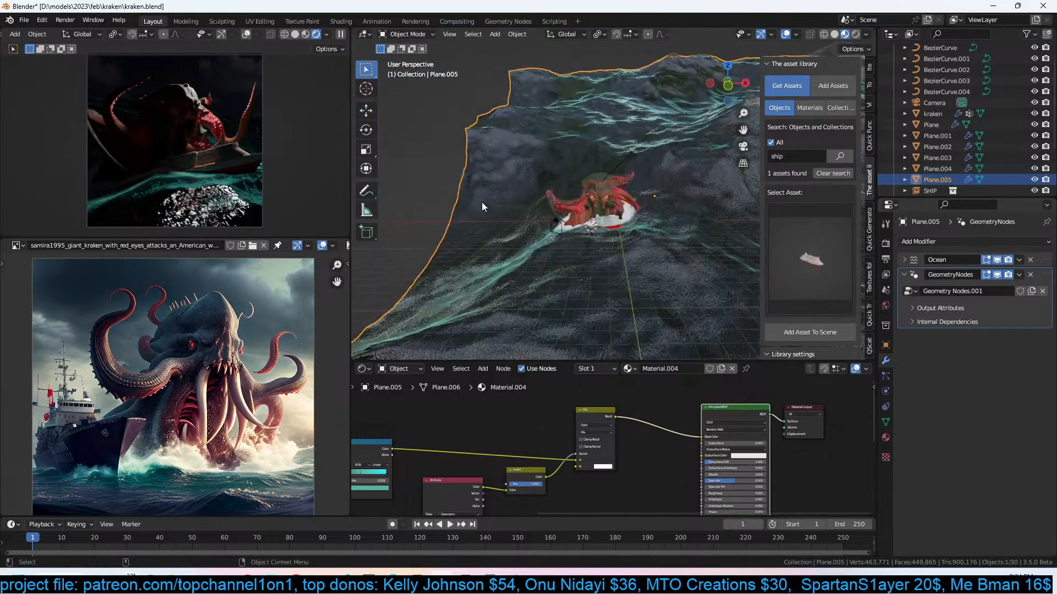
In Solid shading through the camera, rotate the ship to about -11.3°, 3.63°, 28.9°, deselect it and save.
key("KP_0")
key("z")
scroll(586, 209, "up", 2)
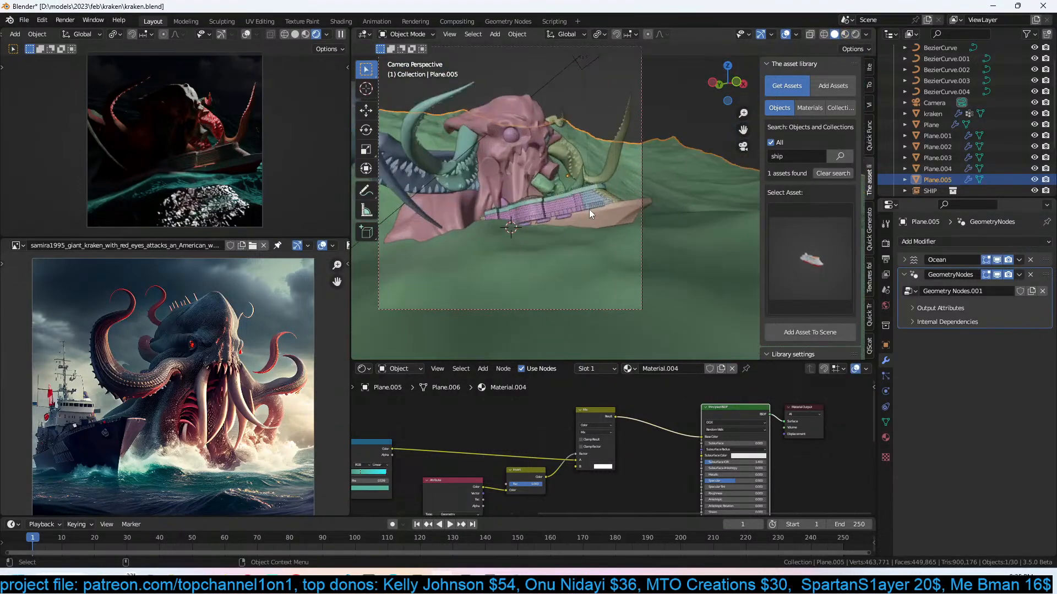
left_click(607, 208)
key("r")
key("r")
left_click(609, 211)
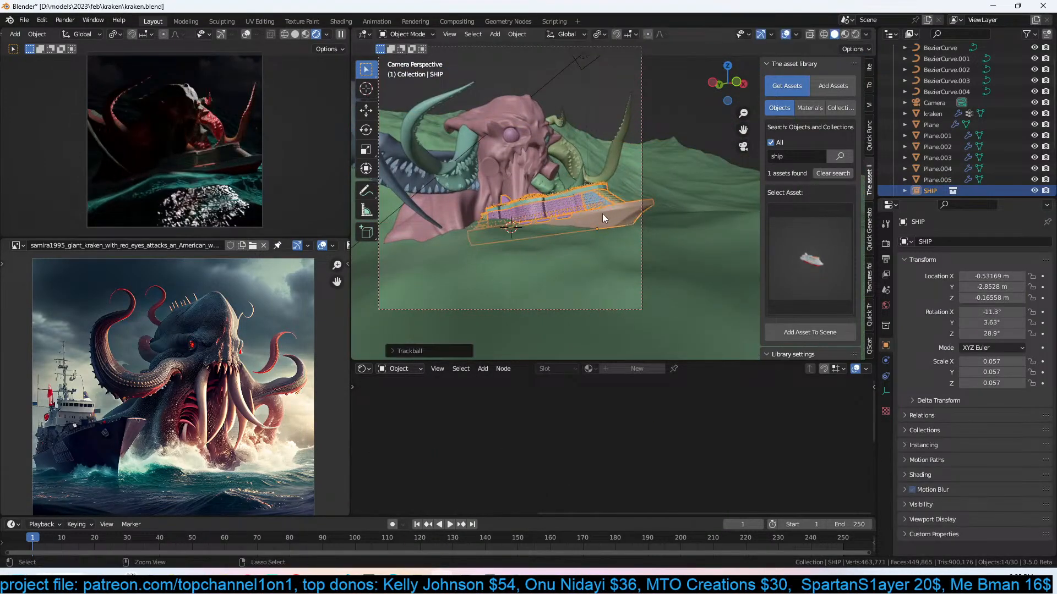
key("ctrl+s")
key("alt+a")
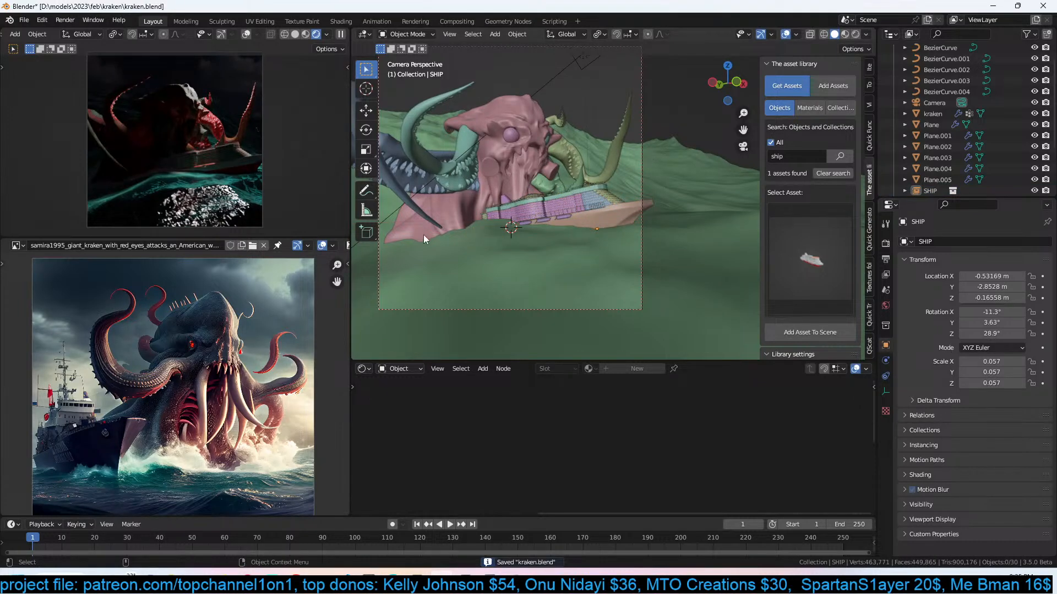
Connect the kraken eye material's color Mix result to the Principled BSDF's Emission and set the Mix Factor to 1.000.
scroll(534, 160, "up", 4)
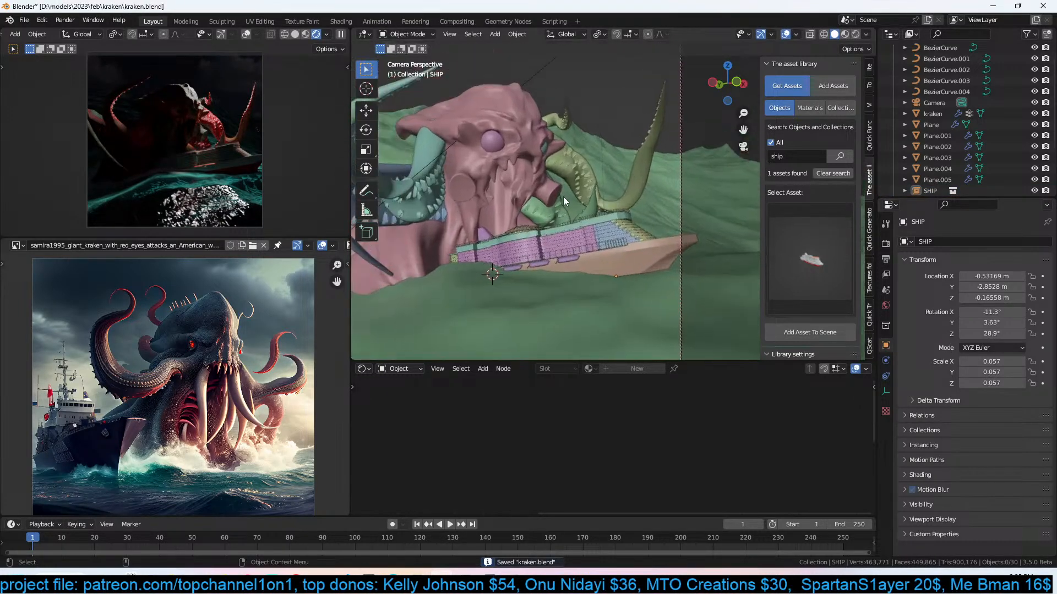
left_click(467, 123)
scroll(600, 457, "up", 5)
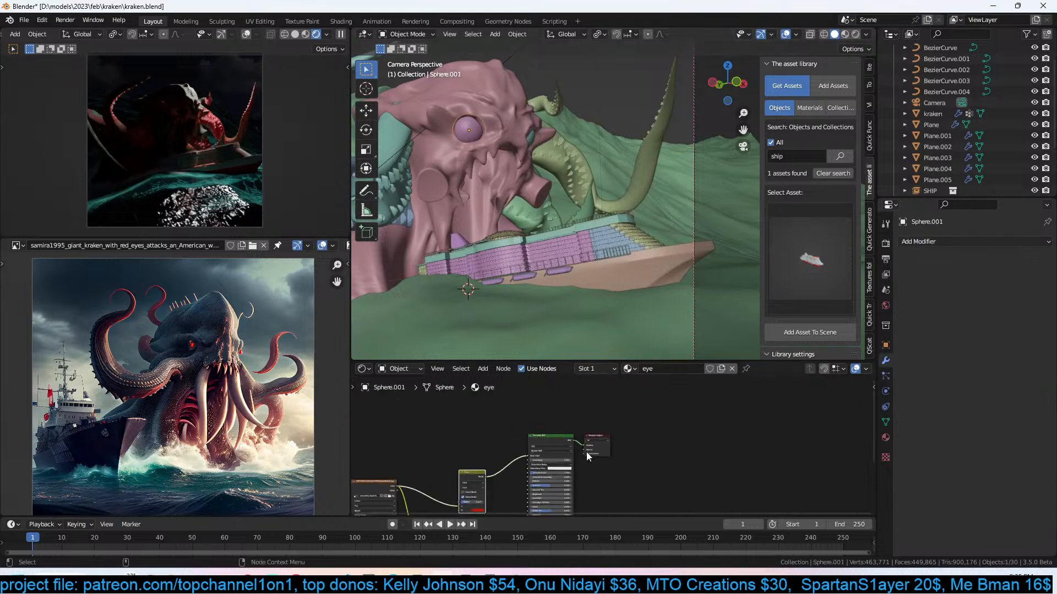
scroll(639, 424, "up", 2)
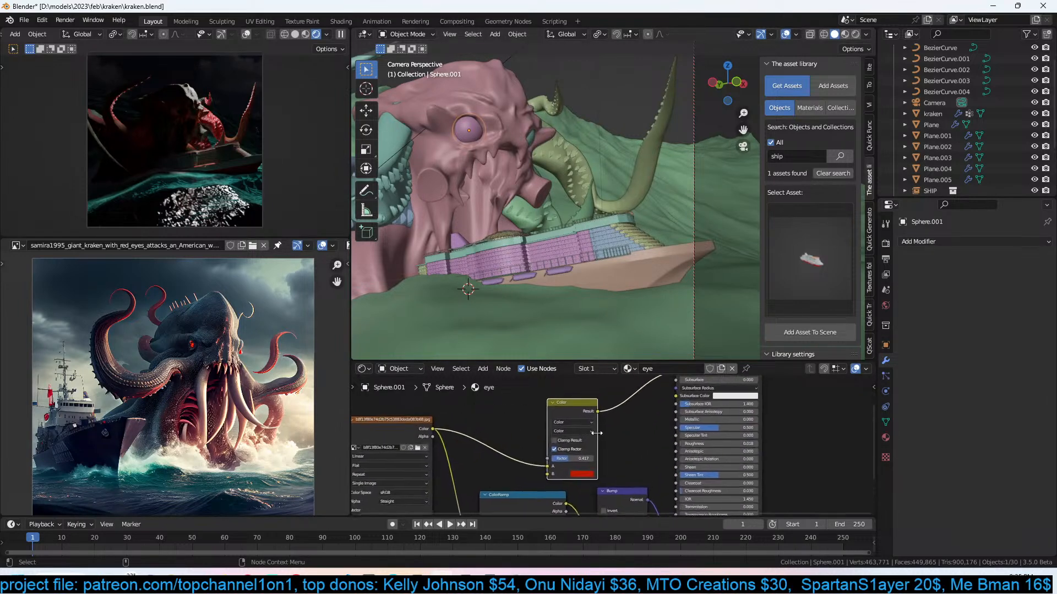
scroll(603, 428, "up", 2)
left_click_drag(574, 388, 588, 401)
left_click_drag(640, 496, 657, 492)
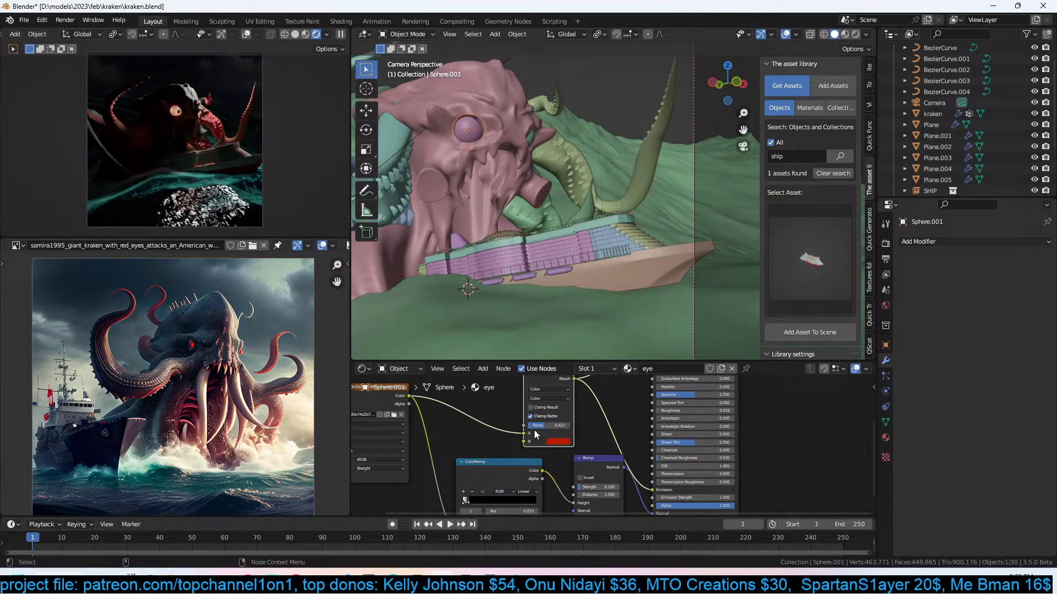
left_click_drag(548, 425, 572, 425)
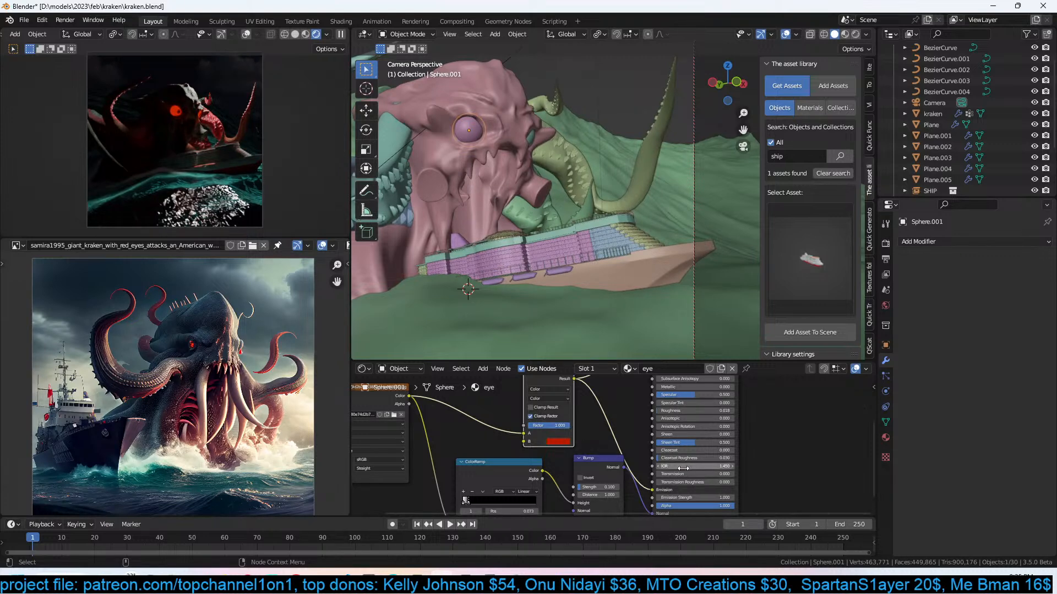
middle_click_drag(655, 466, 632, 452)
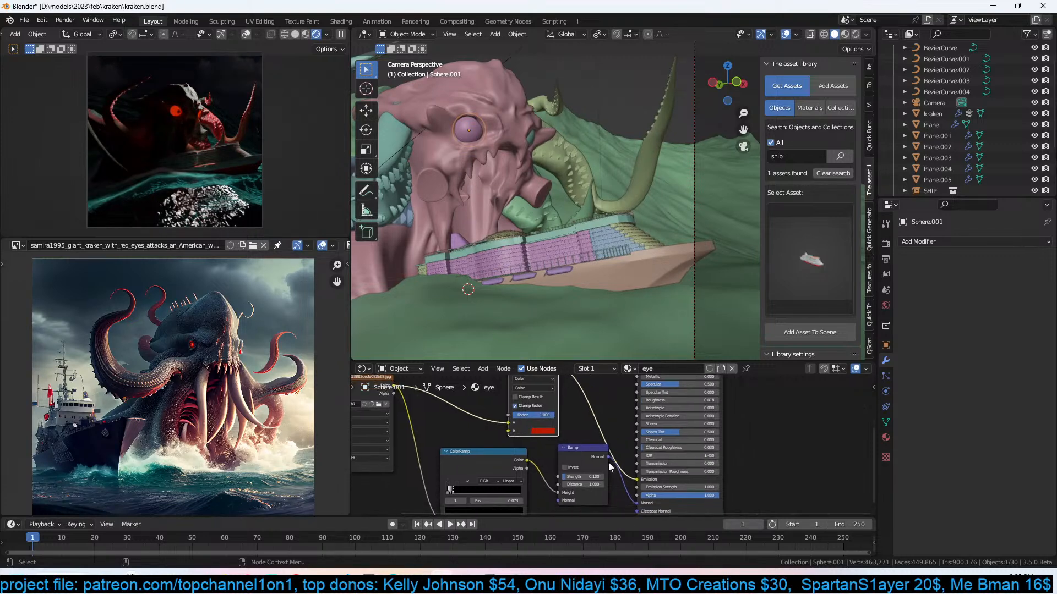
Set the eye material's Principled BSDF Emission Strength to 0.000 and save the file.
mouse_move(696, 483)
left_mouse_down()
mouse_move(738, 484)
mouse_move(681, 487)
mouse_move(693, 484)
left_mouse_up()
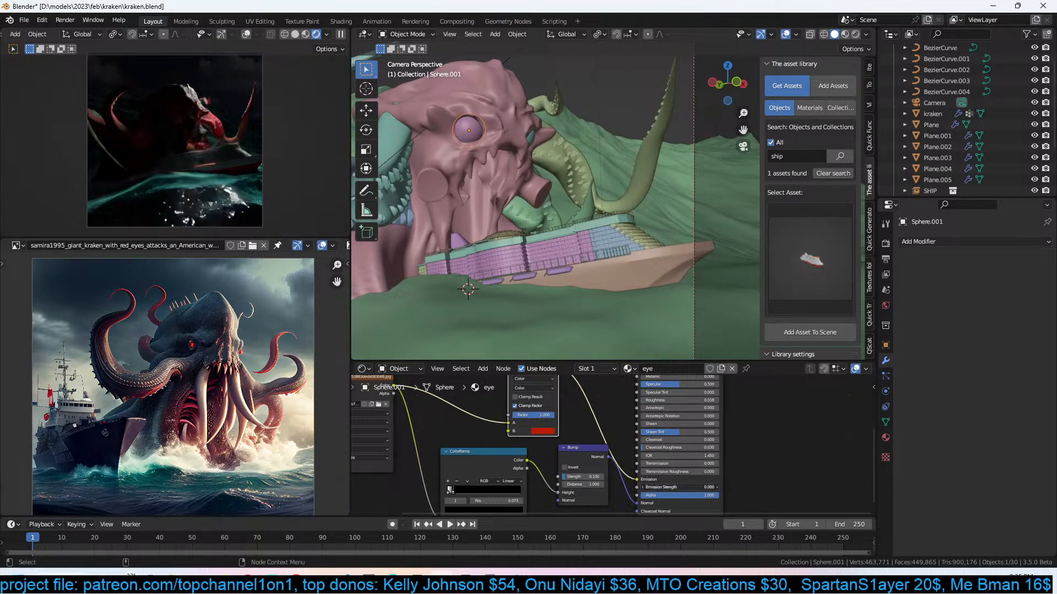
scroll(546, 407, "up", 1, "shift")
key("ctrl+s")
left_click_drag(639, 500, 631, 498)
key("ctrl+s")
scroll(608, 231, "down", 2)
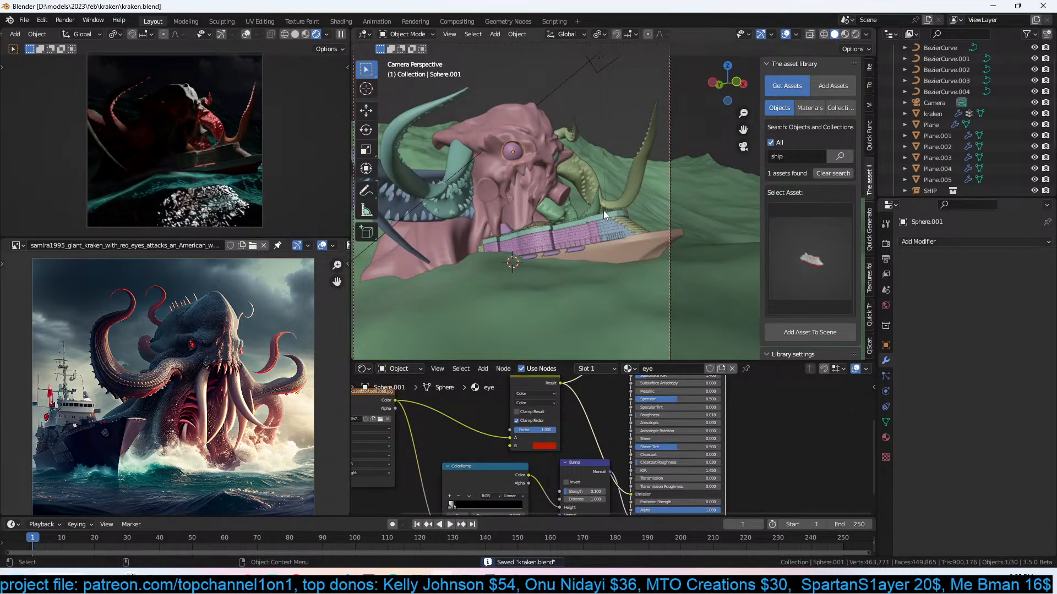
scroll(603, 210, "up", 3)
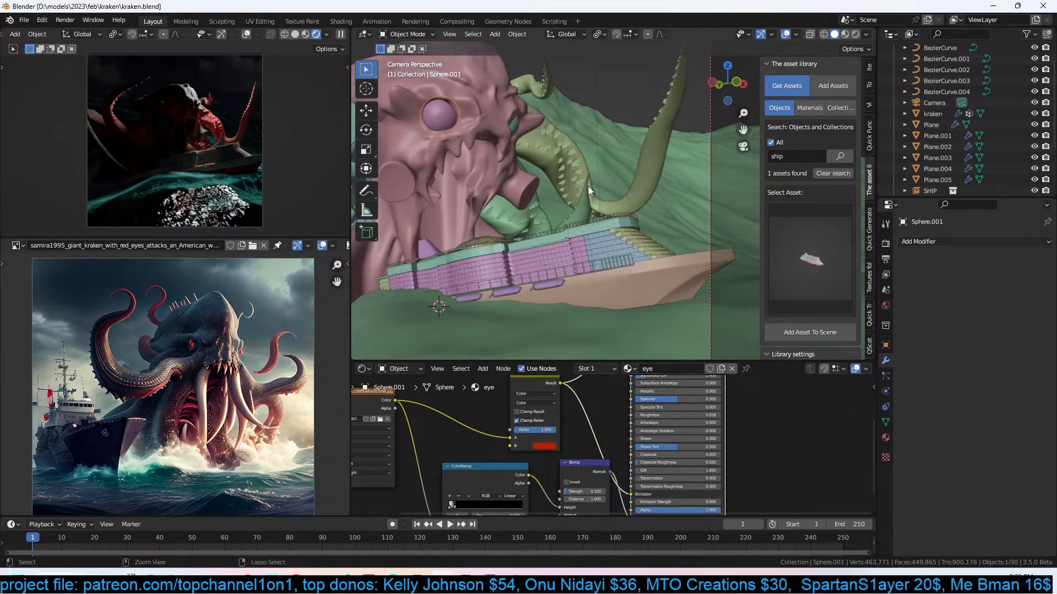
key("ctrl+s")
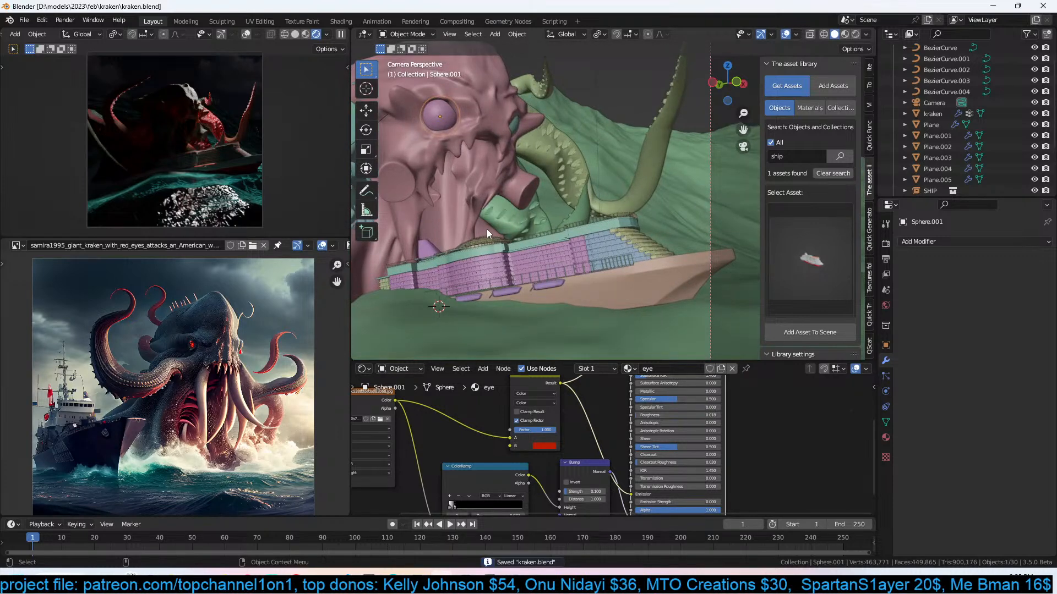
right_click(443, 223, "shift")
key("shift+a")
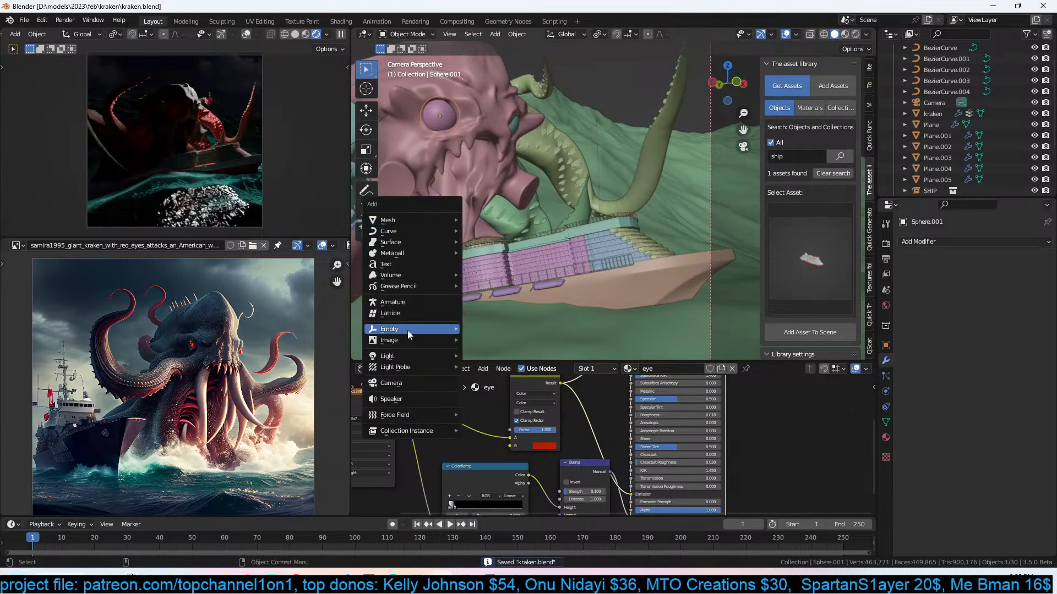
mouse_move(404, 352)
left_click(486, 351)
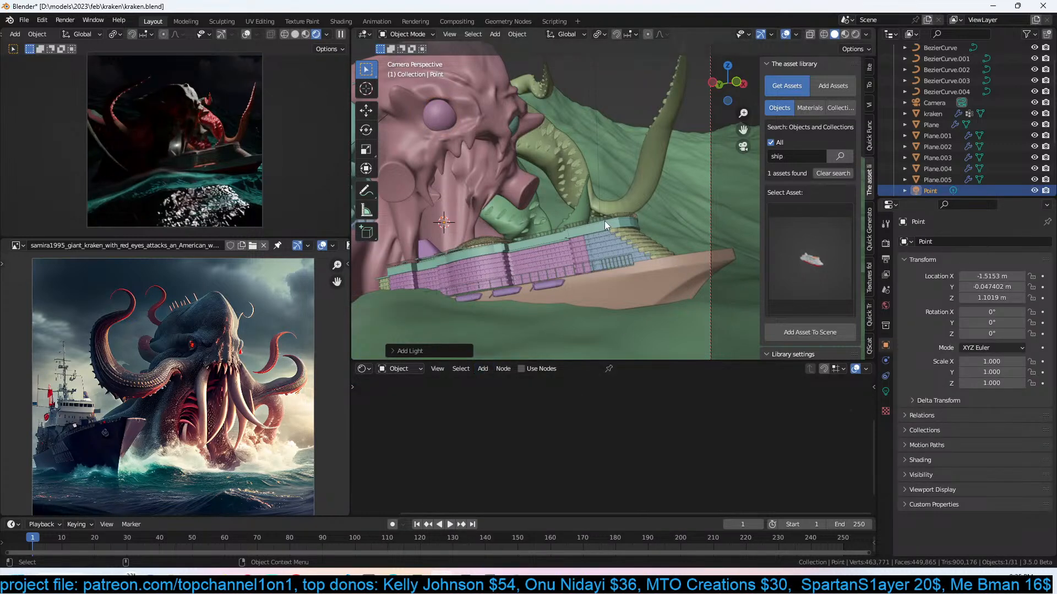
key("x")
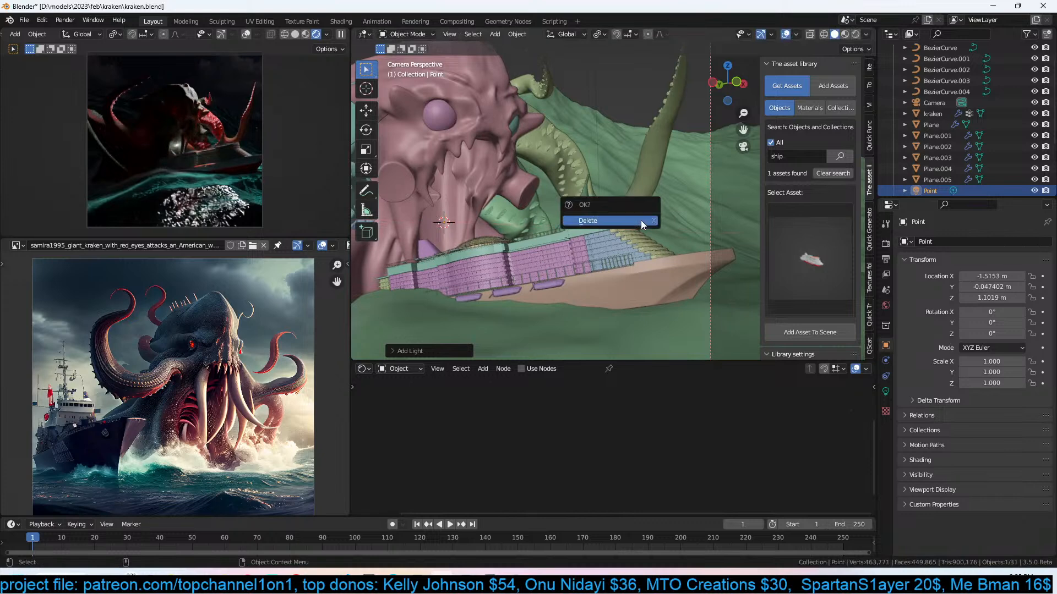
left_click(640, 220)
Unhide the Area.001 light and rotate it to about 75.8°, -32.8°, -113°.
scroll(573, 259, "down", 5)
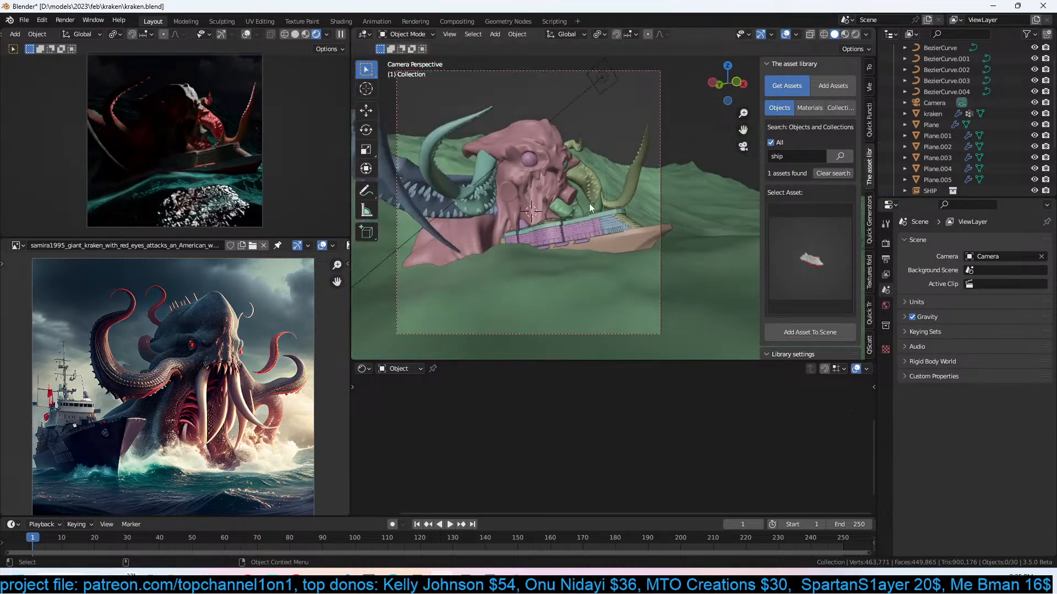
middle_click_drag(589, 204, 510, 234)
scroll(623, 219, "down", 5)
scroll(980, 169, "down", 3)
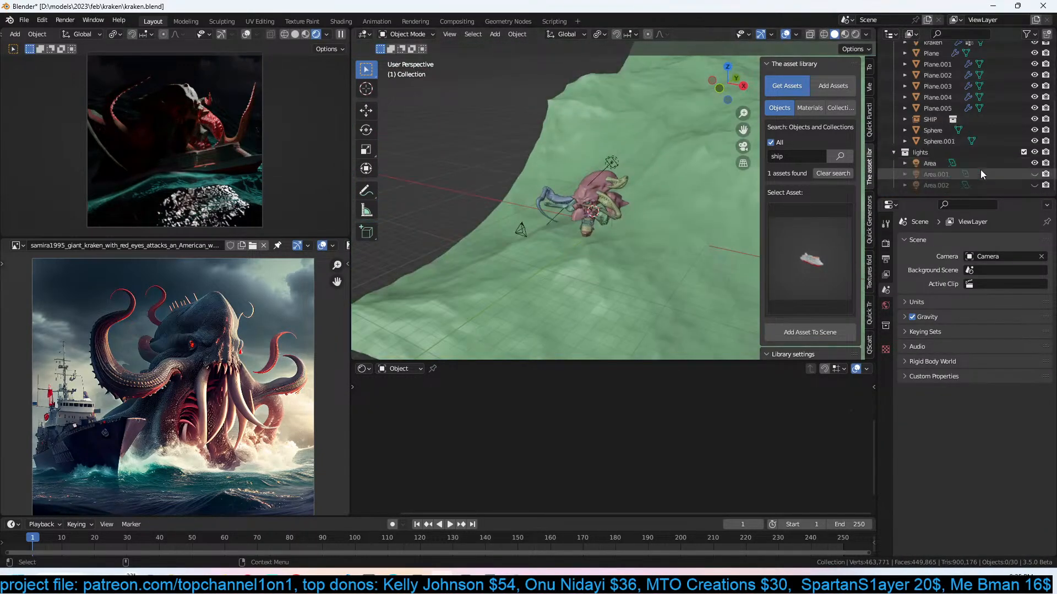
left_click(1034, 174)
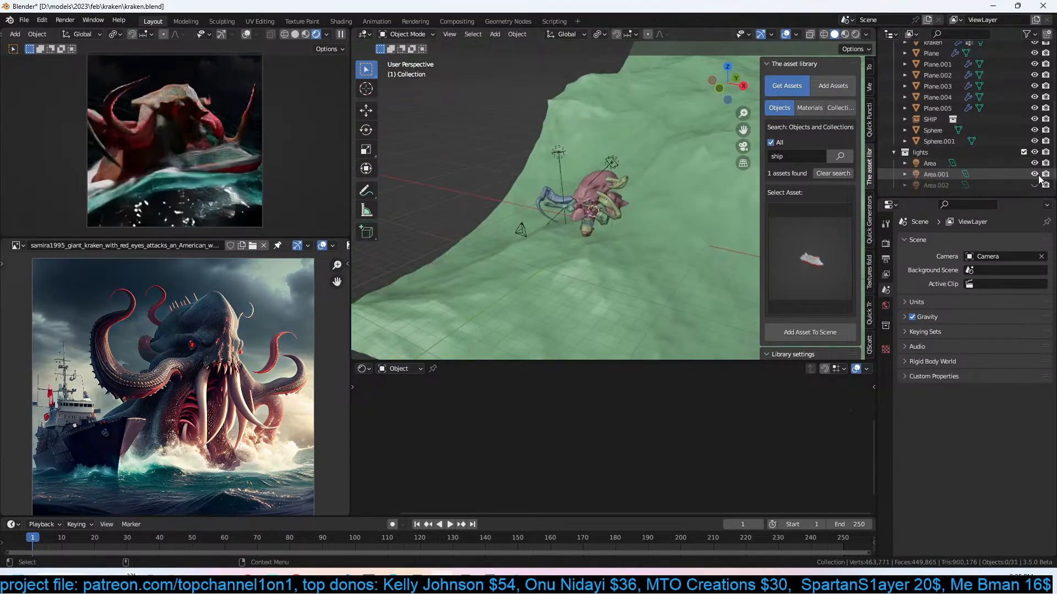
left_click(966, 173)
middle_click_drag(548, 196, 583, 210)
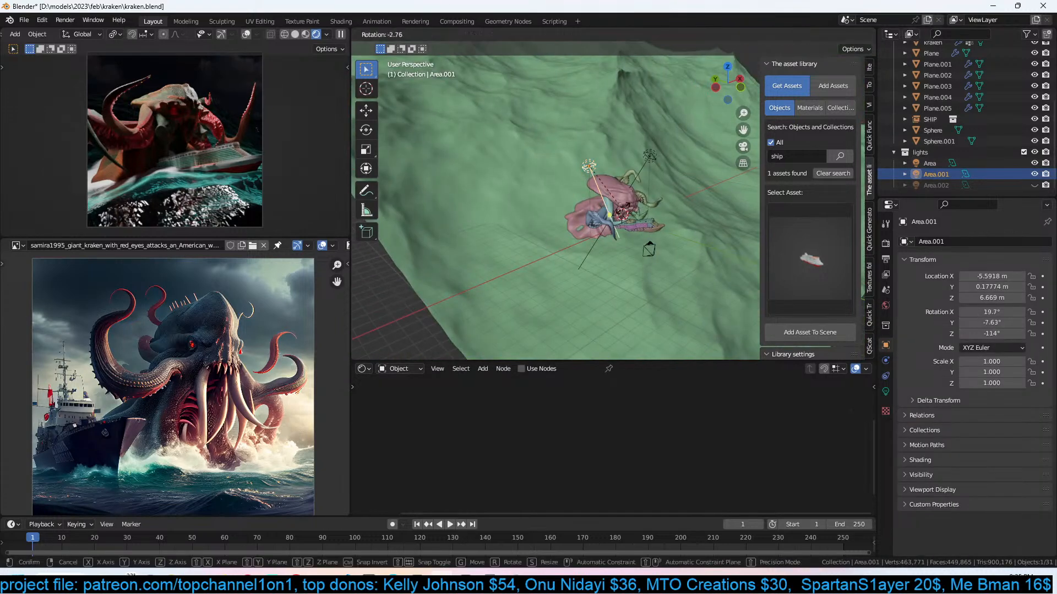
key("r")
left_click(643, 186)
From the top view, move the Area.001 light behind the kraken to about X -3.36 m, Y 6.23 m, and rotate it to about -161° in Z.
key("KP_7")
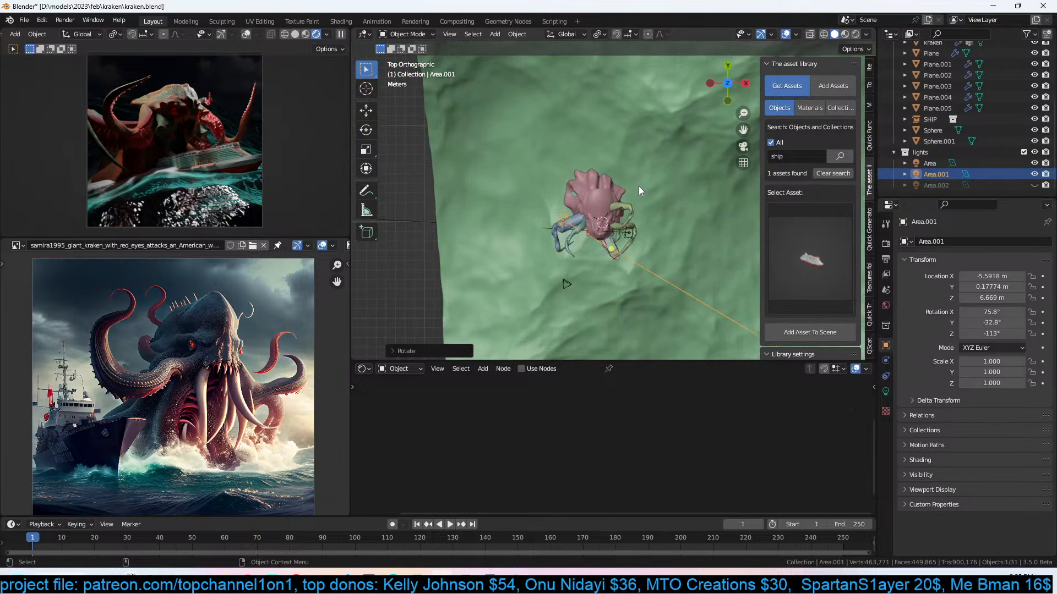
key("g")
left_click(669, 200)
key("r")
left_click(596, 249)
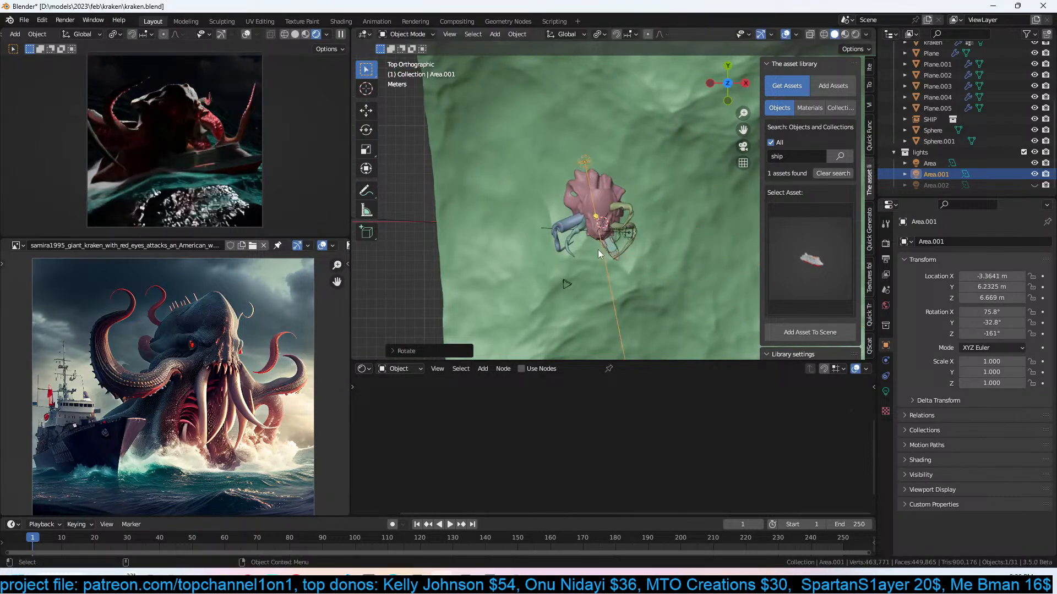
Scale the Area.001 light to about 5.757, rotate it to about 83.9°, -33.8°, -170°, and save.
key("s")
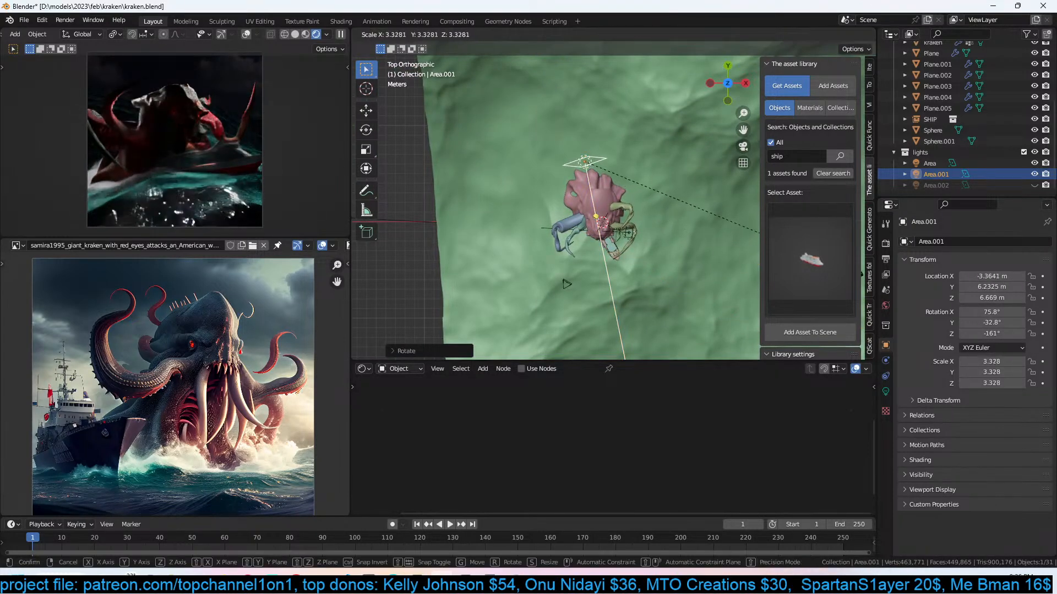
left_click(547, 298)
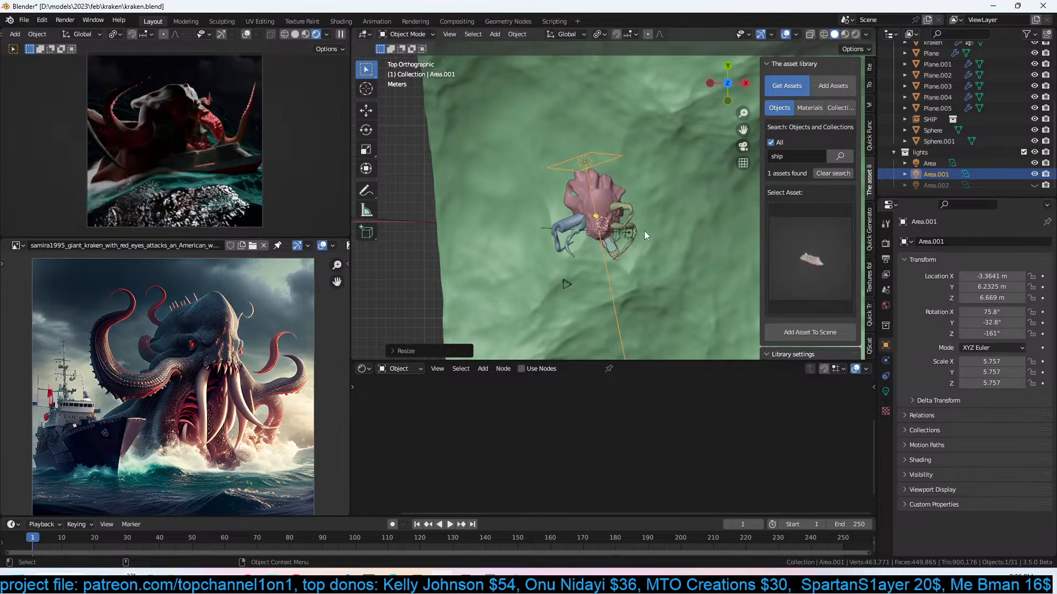
key("r")
key("r")
left_click(629, 221)
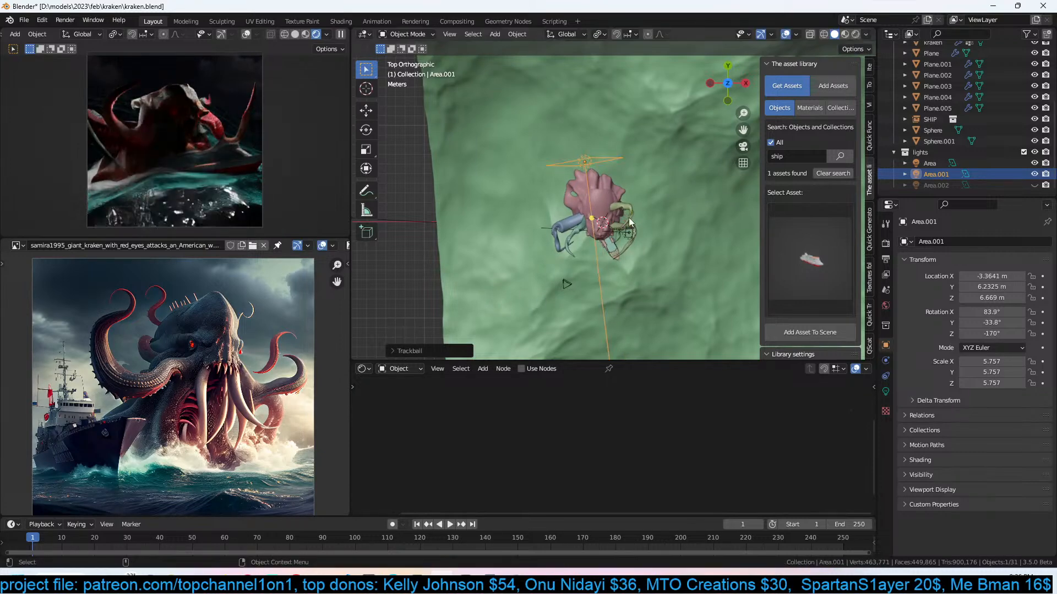
key("ctrl+s")
Select the kraken body and set the Value of the Add node feeding its skin material's Roughness to -0.090.
mouse_move(629, 222)
middle_mouse_down()
mouse_move(663, 204)
mouse_move(634, 230)
middle_mouse_up()
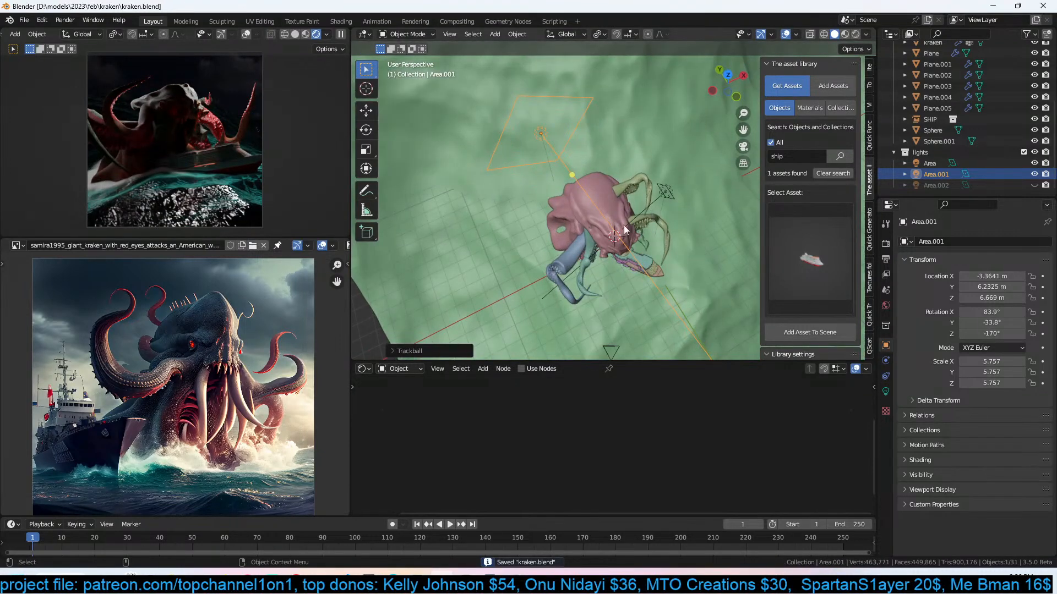
scroll(616, 233, "up", 5)
left_click(632, 181)
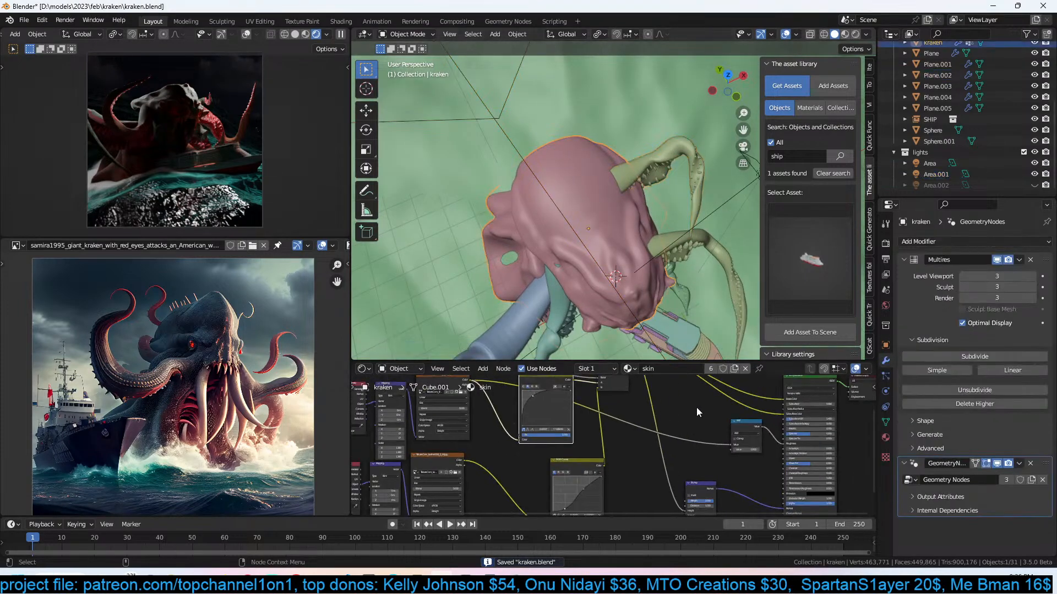
scroll(670, 387, "down", 5)
scroll(704, 418, "up", 4)
middle_click_drag(731, 425, 548, 411)
scroll(549, 410, "up", 5)
mouse_move(537, 440)
left_mouse_down()
mouse_move(508, 439)
mouse_move(528, 440)
left_mouse_up()
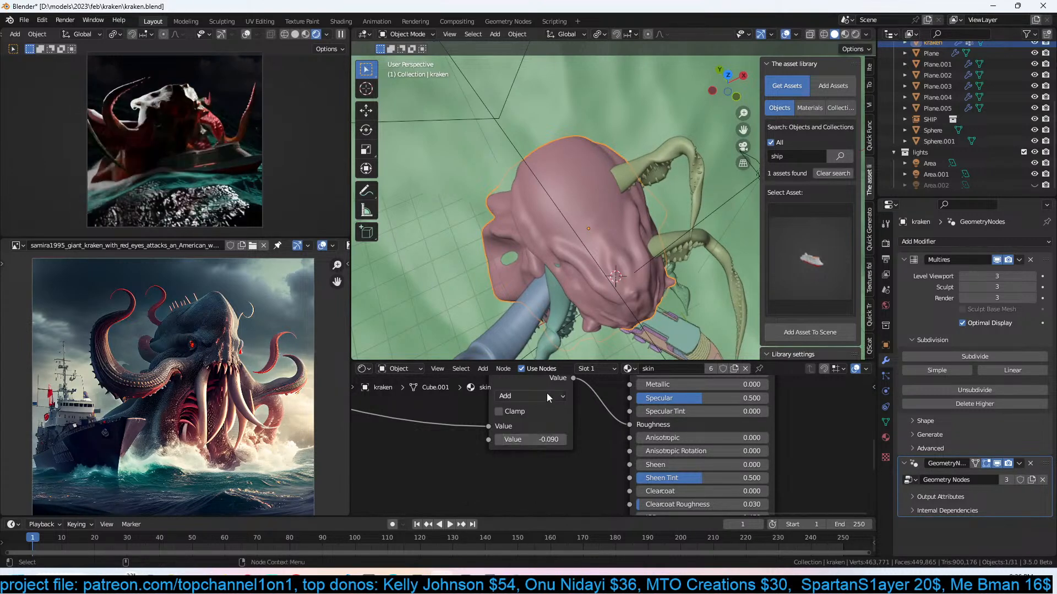
Preview the Add node's output on the kraken, restore the Principled BSDF to the Material Output and save.
left_click(535, 406)
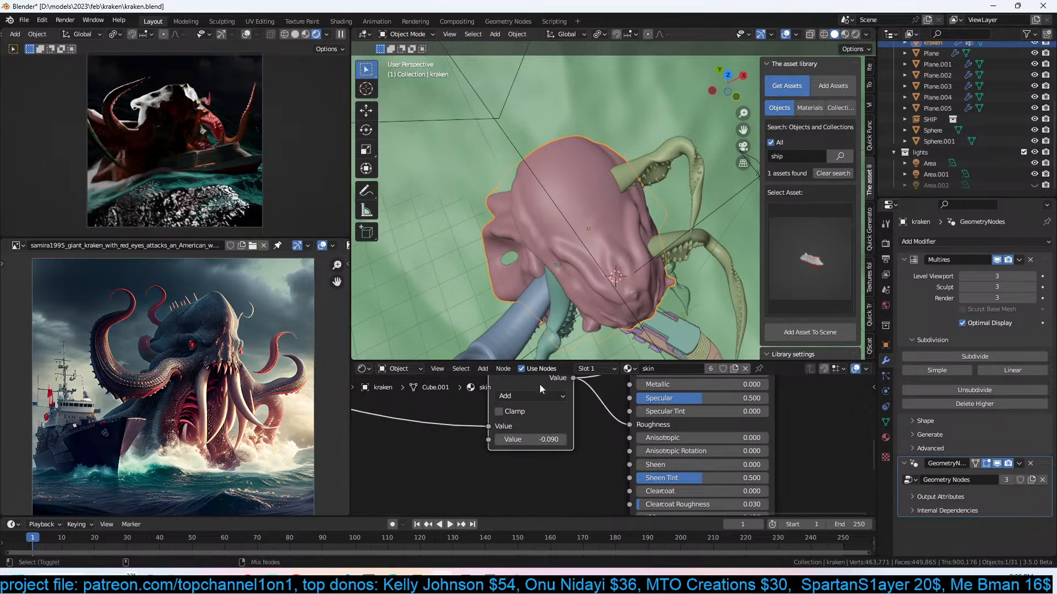
scroll(544, 382, "down", 2)
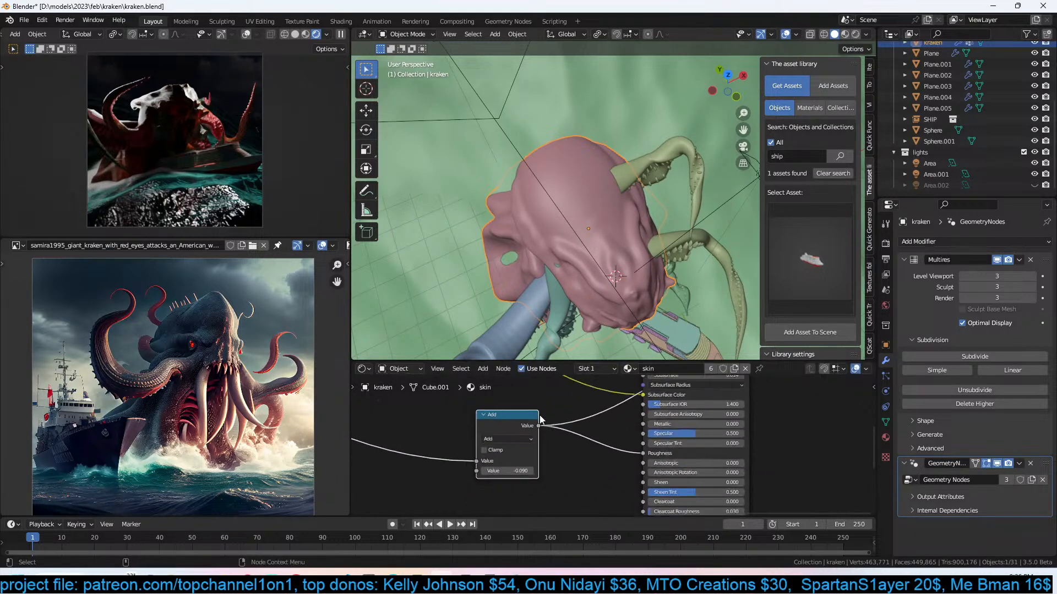
scroll(541, 420, "down", 2)
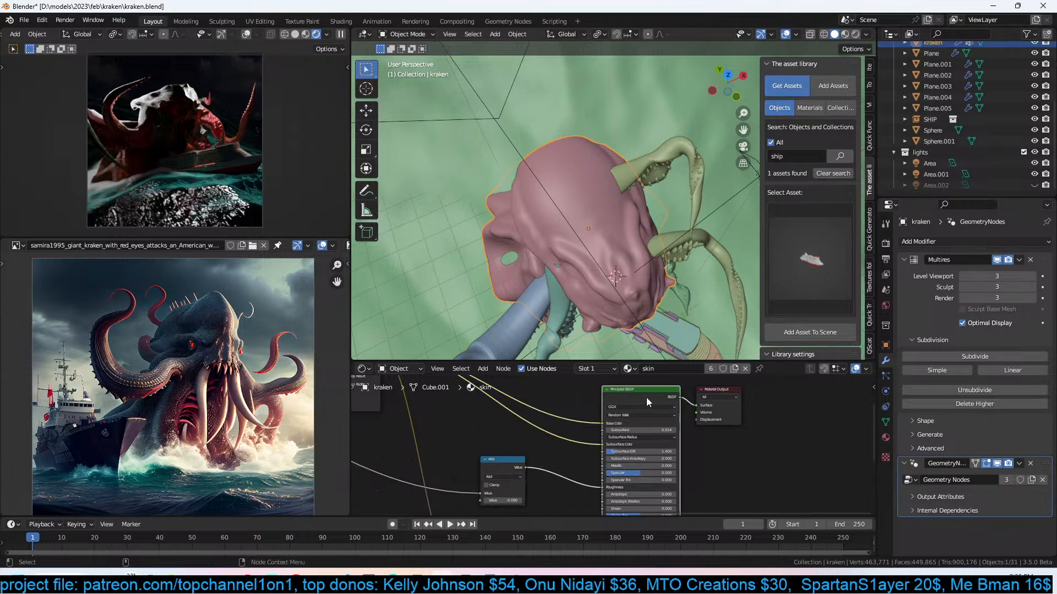
key("ctrl+s")
Preview the skin material's Add node again, adjust its Value, enable Clamp and save.
left_click(501, 460)
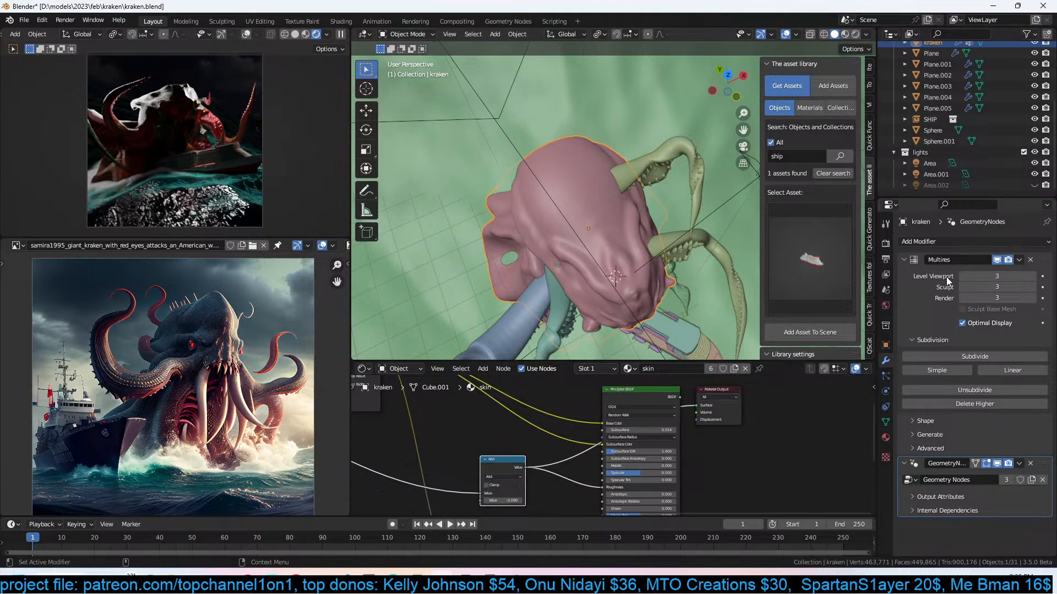
middle_click_drag(558, 488, 610, 461)
scroll(609, 462, "up", 2)
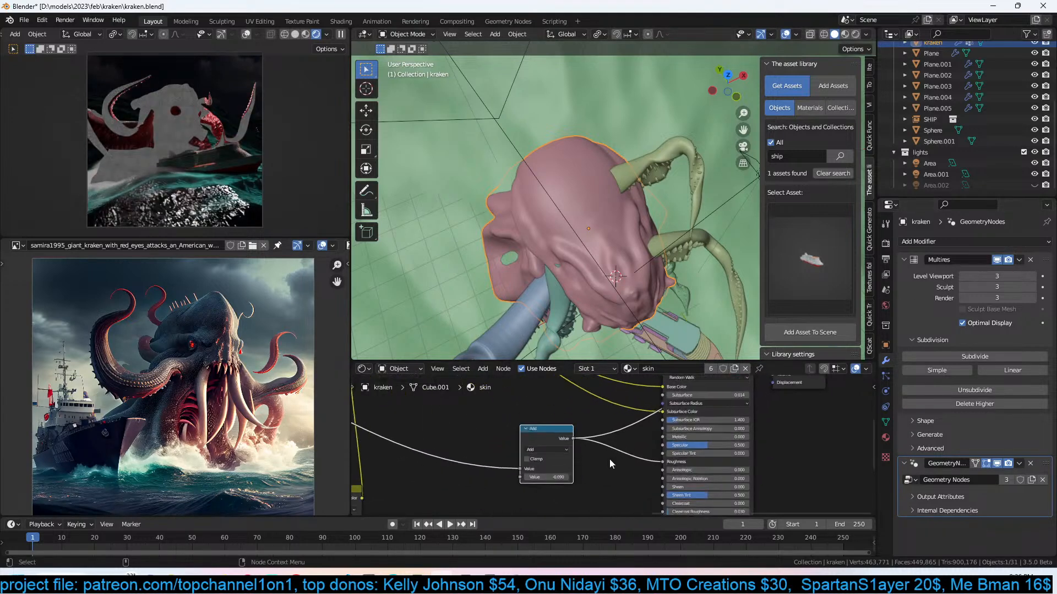
scroll(610, 458, "up", 1)
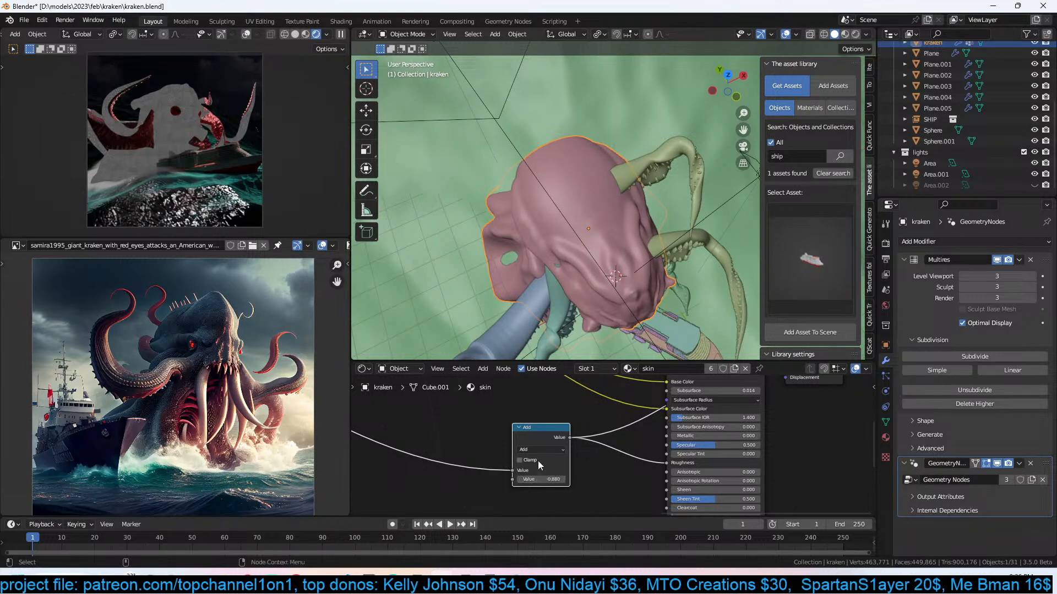
key("ctrl+s")
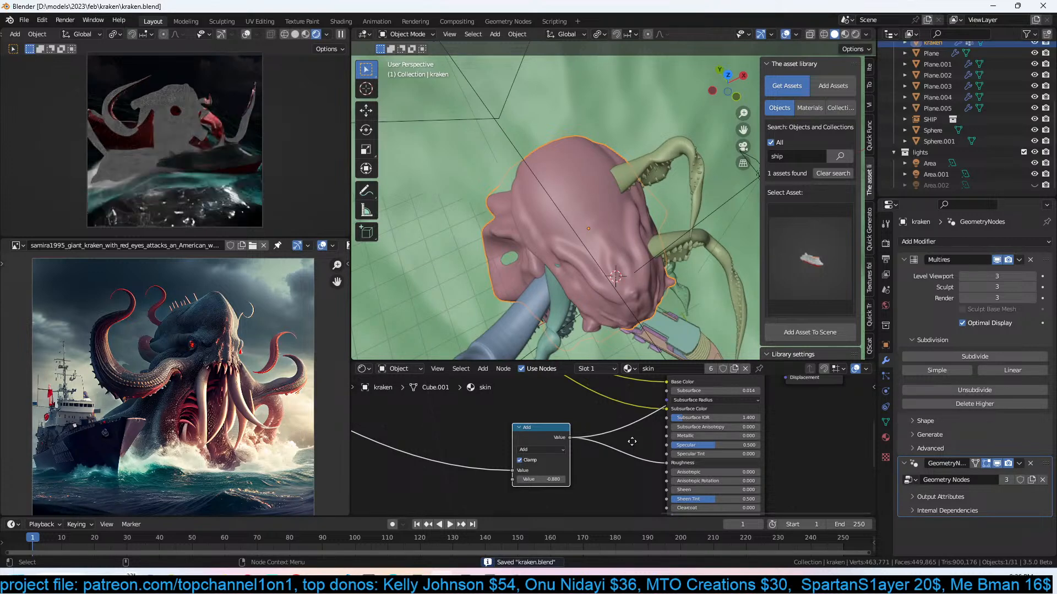
Reconnect the skin's Principled BSDF to the Material Output, set the Add node's Value to 0.010 and save.
middle_click_drag(631, 441, 556, 485)
left_click(651, 389, "ctrl+shift")
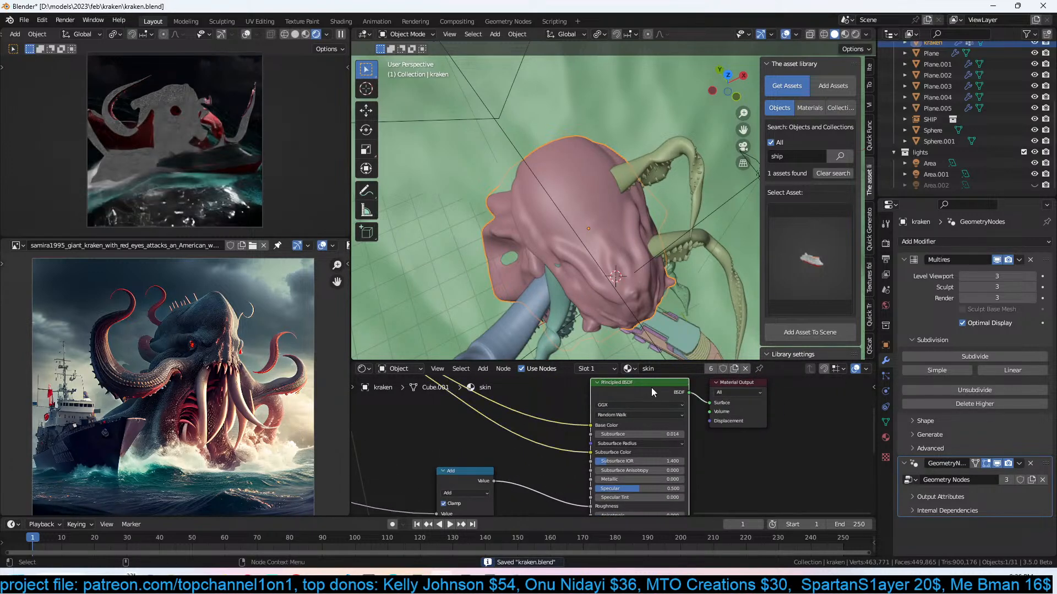
middle_click_drag(516, 224, 519, 230)
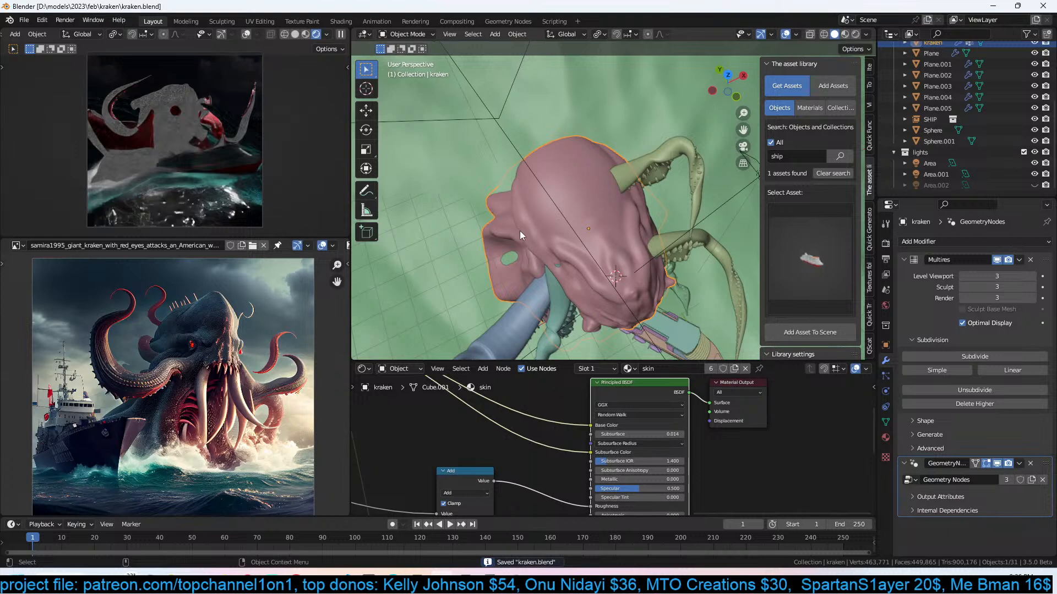
middle_click_drag(491, 448, 583, 400)
scroll(536, 418, "up", 1)
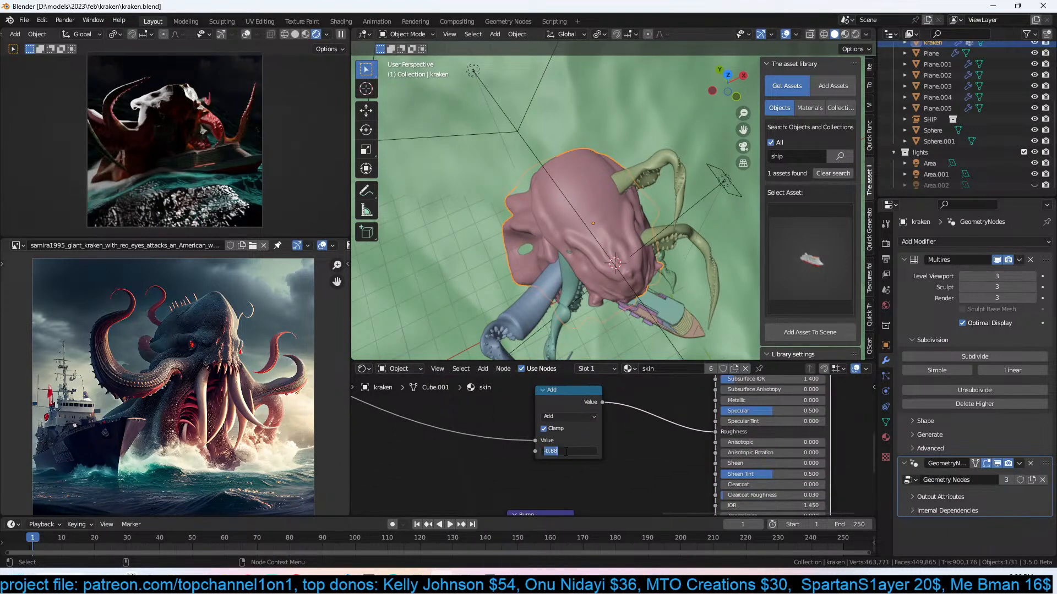
type("10")
key("Return")
key("ctrl+s")
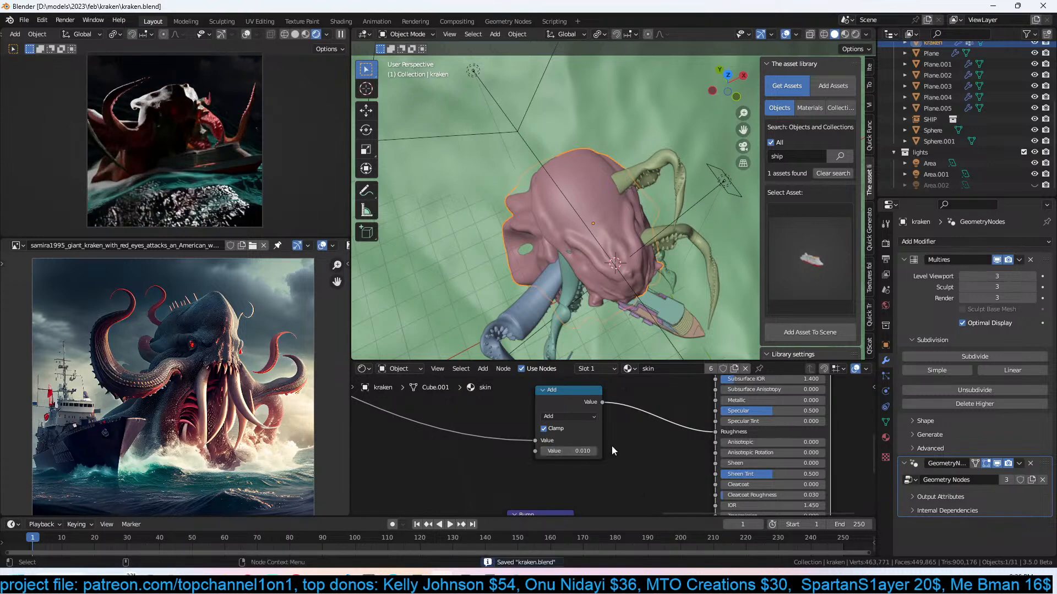
Lower the ocean plane Plane.005 along the Z axis by about 2 m, exposing more of the kraken and ship.
middle_click_drag(616, 301, 640, 273)
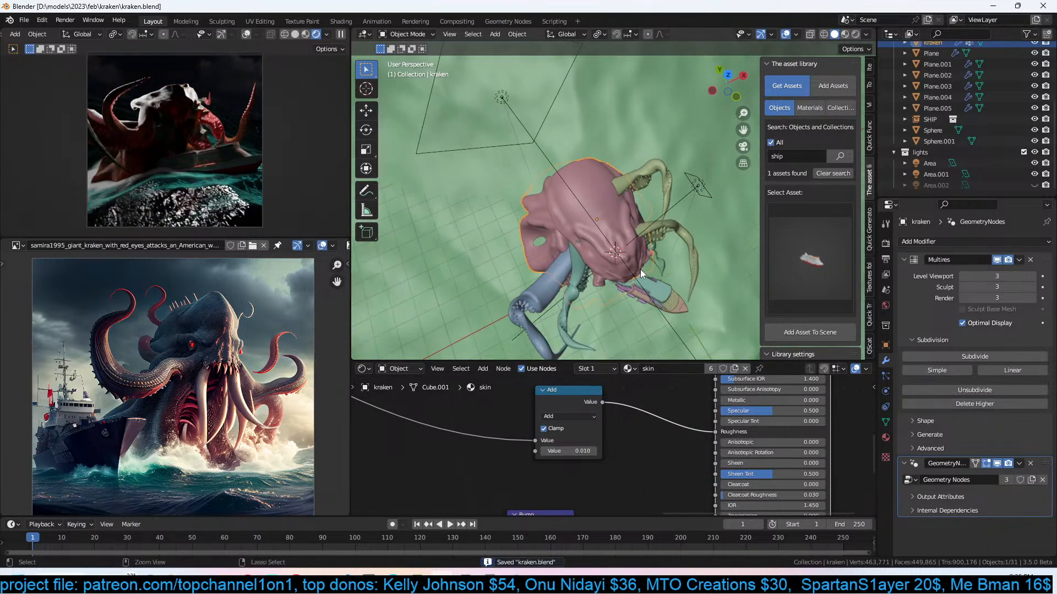
scroll(629, 269, "down", 5)
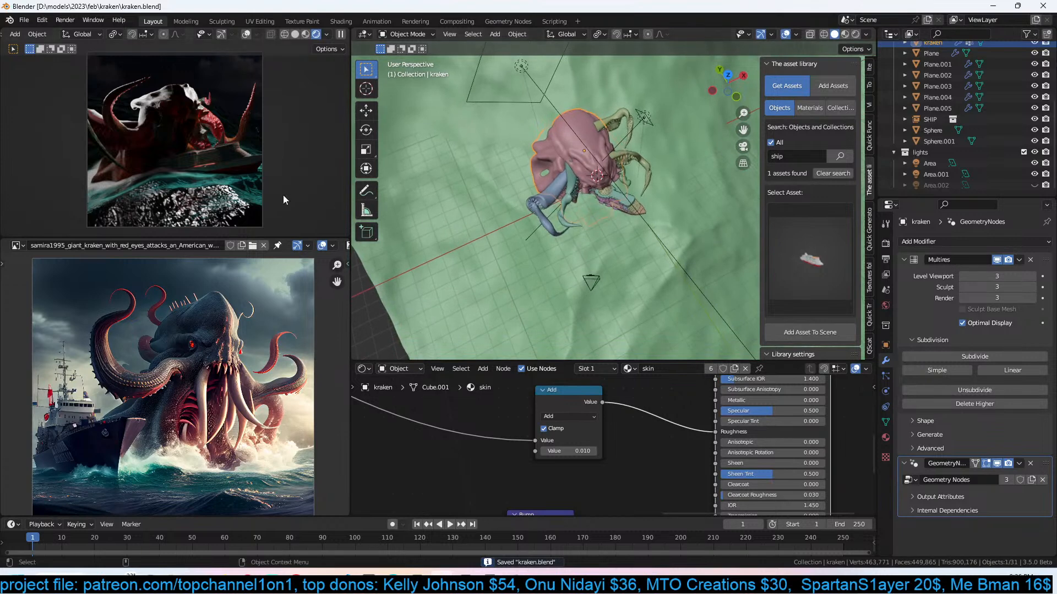
middle_click_drag(567, 286, 583, 186)
left_click(617, 222)
key("g")
key("z")
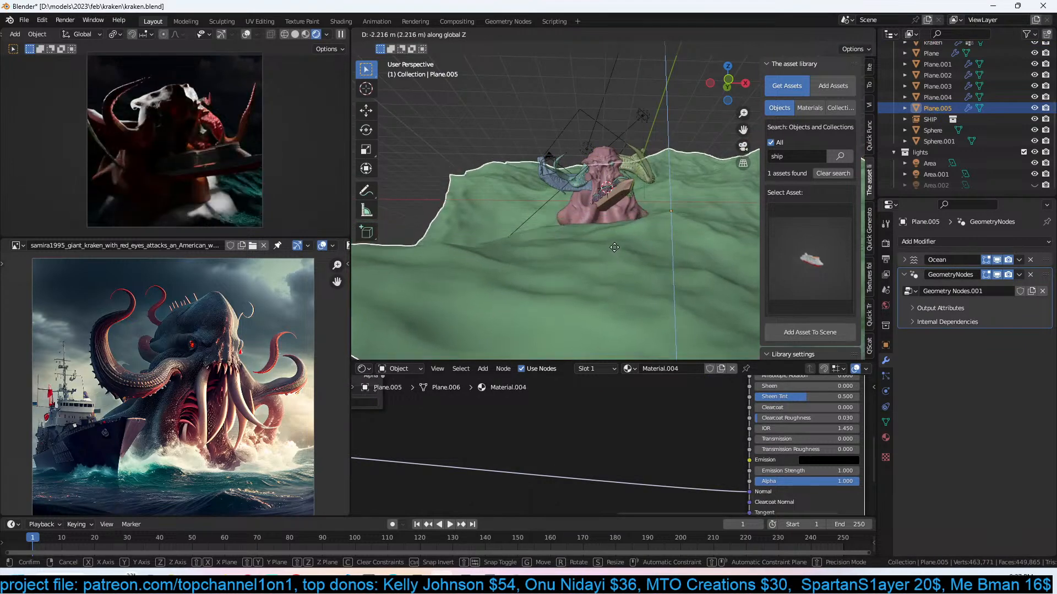
left_click(614, 243)
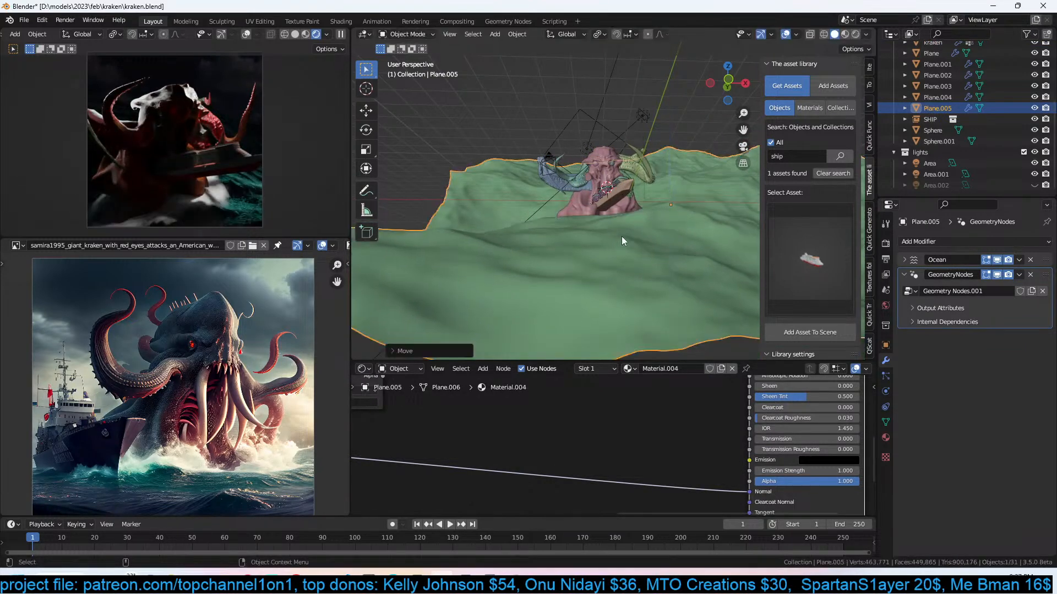
scroll(628, 233, "up", 5)
middle_click_drag(655, 223, 648, 223)
middle_click_drag(649, 223, 644, 250, "shift")
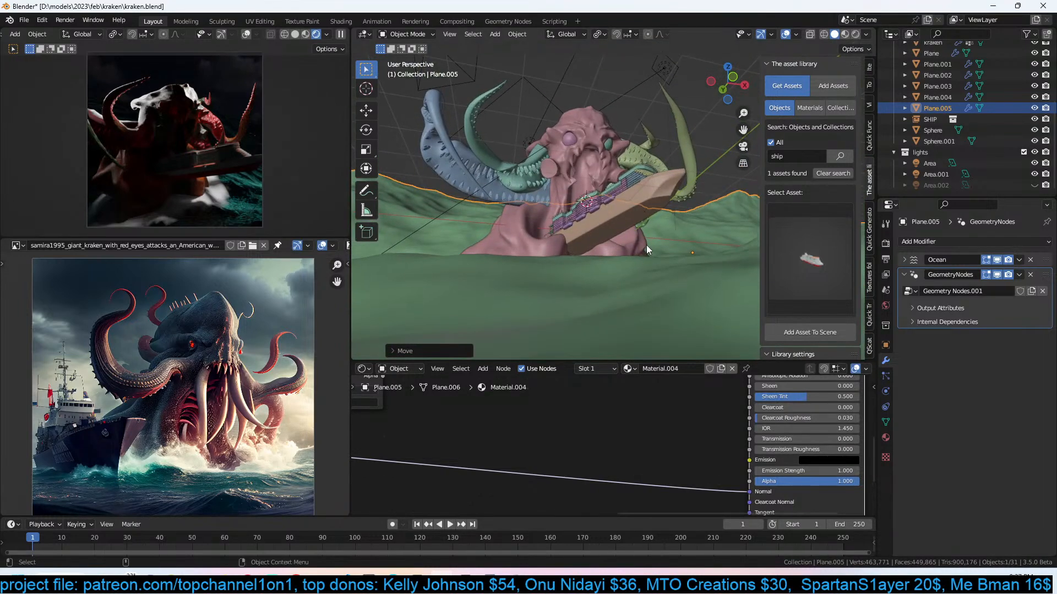
Move the camera about 2.4 m toward the kraken along its local Z axis and shift it to reframe the scene.
scroll(646, 246, "up", 1)
scroll(647, 243, "up", 1)
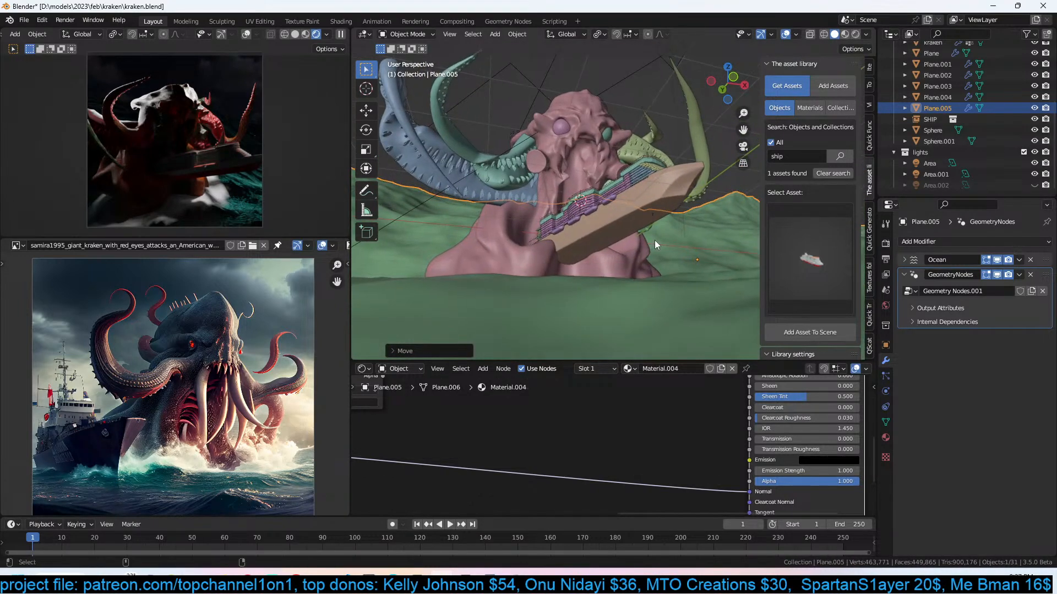
key("KP_0")
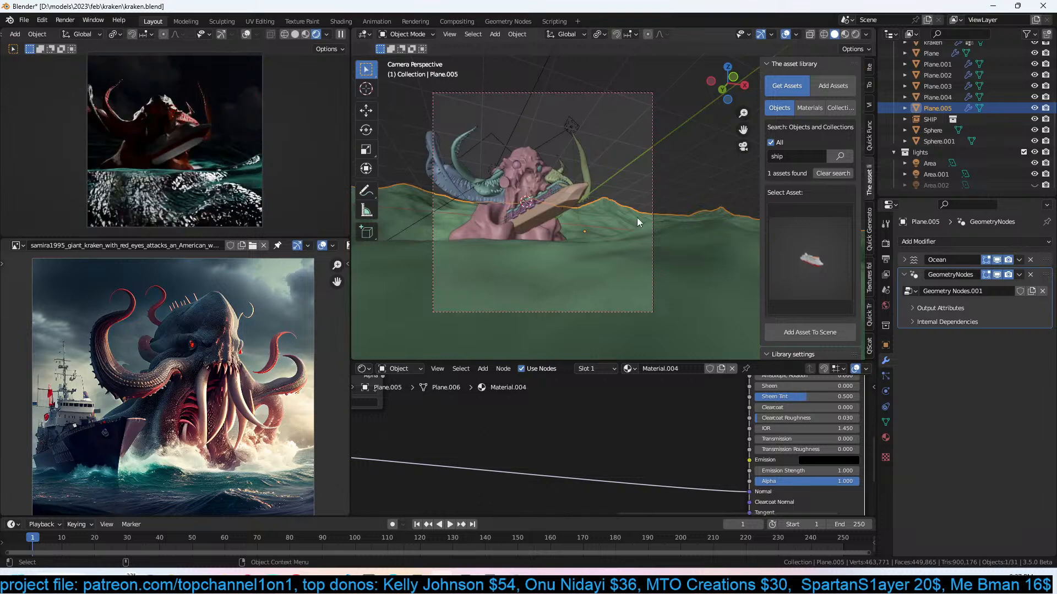
left_click(652, 160)
key("g")
key("z")
key("z")
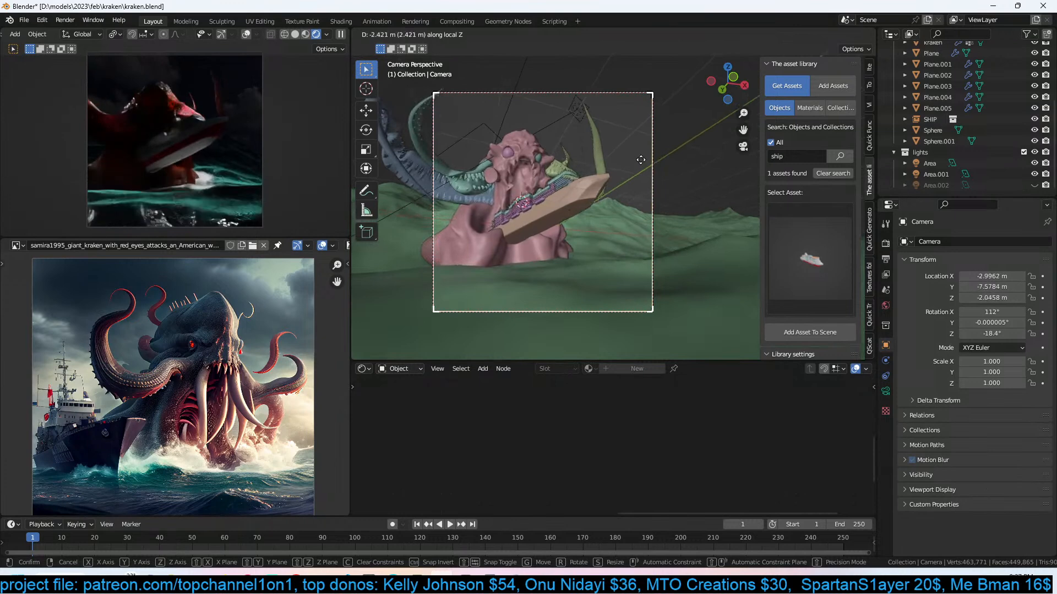
left_click(636, 167)
key("g")
left_click(625, 175)
Lower the ship in front of the kraken to about Z -1.4 m and level it on the water with free rotation.
left_click(604, 242)
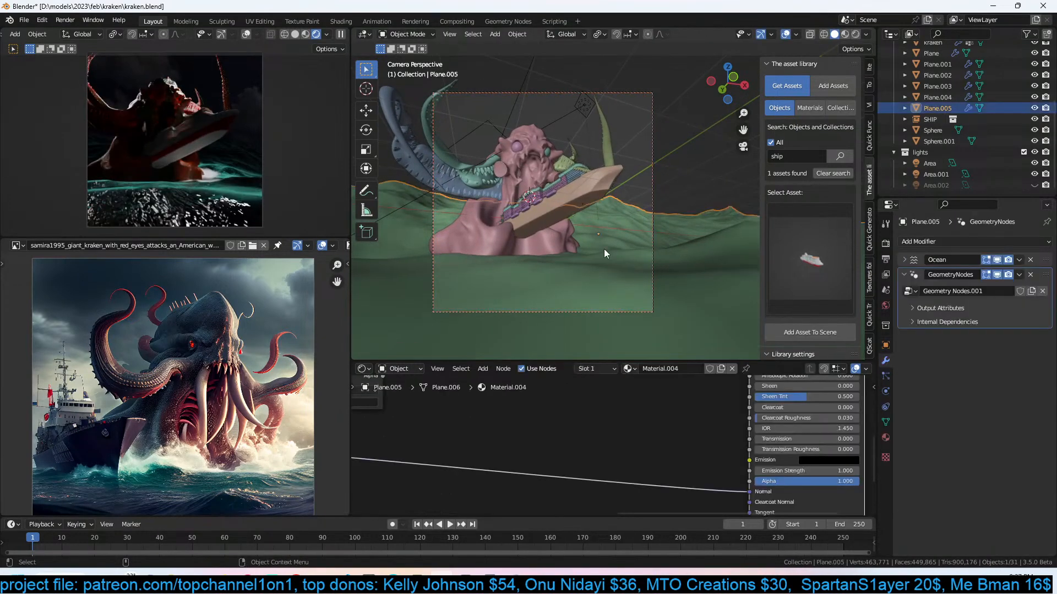
scroll(609, 213, "up", 2)
left_click(574, 208)
key("g")
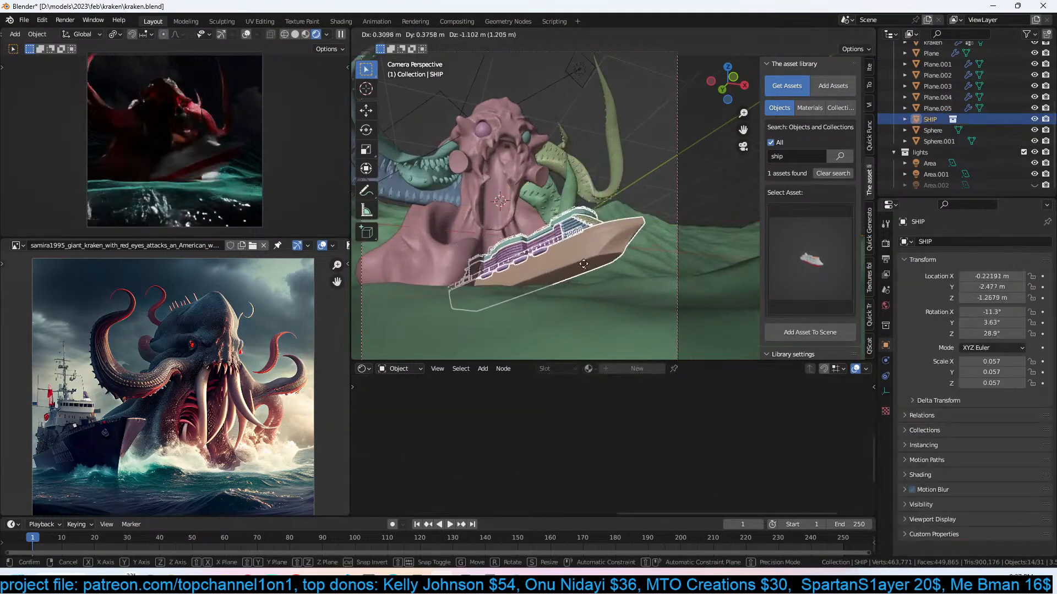
left_click(584, 265)
key("r")
key("r")
left_click(591, 274)
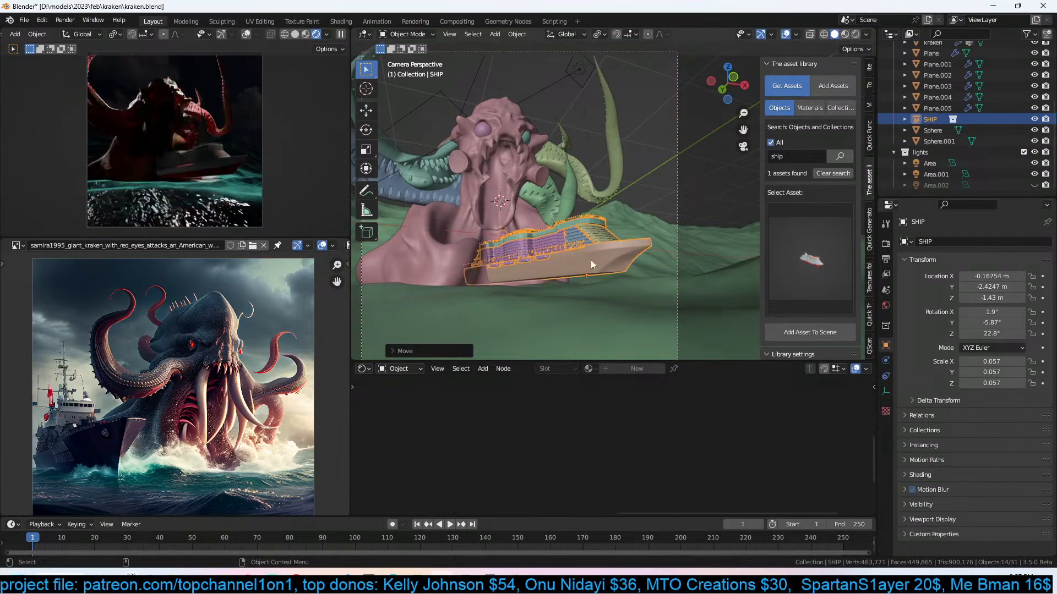
left_click(517, 134)
key("r")
key("r")
left_click(521, 138)
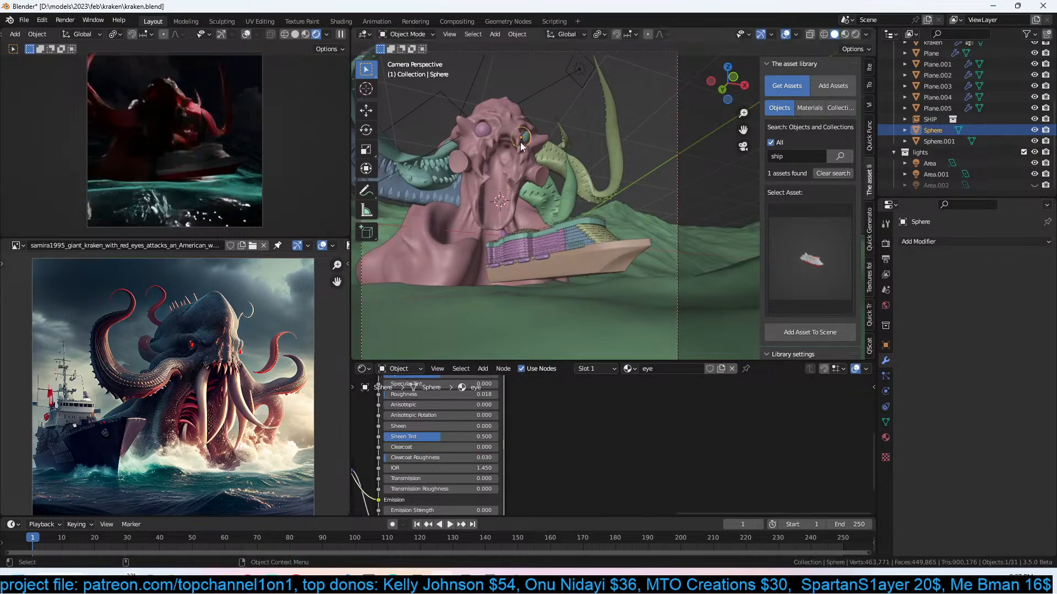
Reposition the tip of the tentacle curve BezierCurve beside the ship, using proportional editing with a size of about 3.1 m.
left_click(580, 69)
scroll(604, 96, "down", 3)
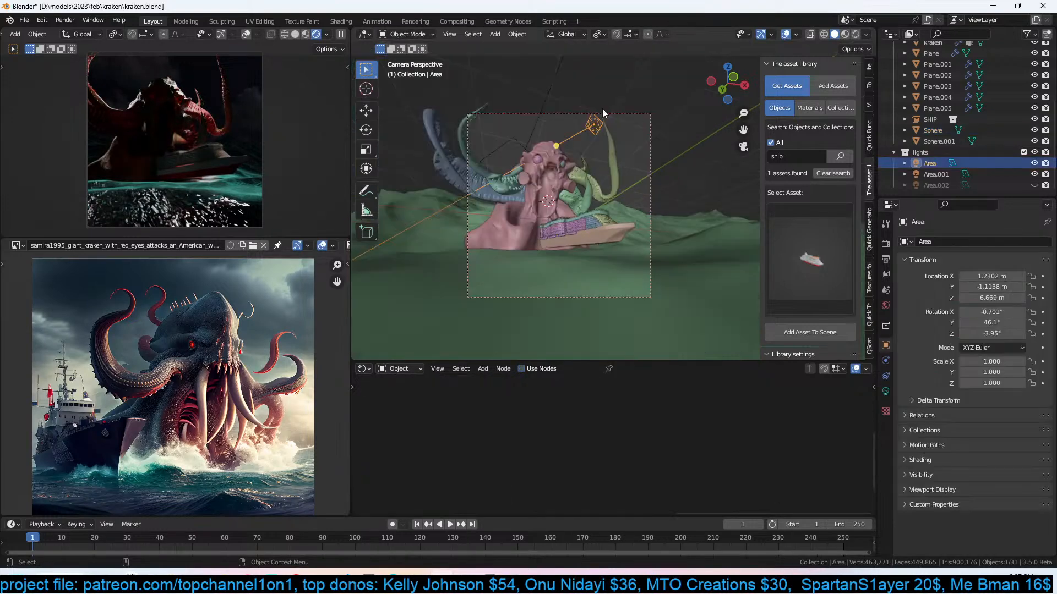
left_click(612, 158)
key("z")
left_click(551, 149)
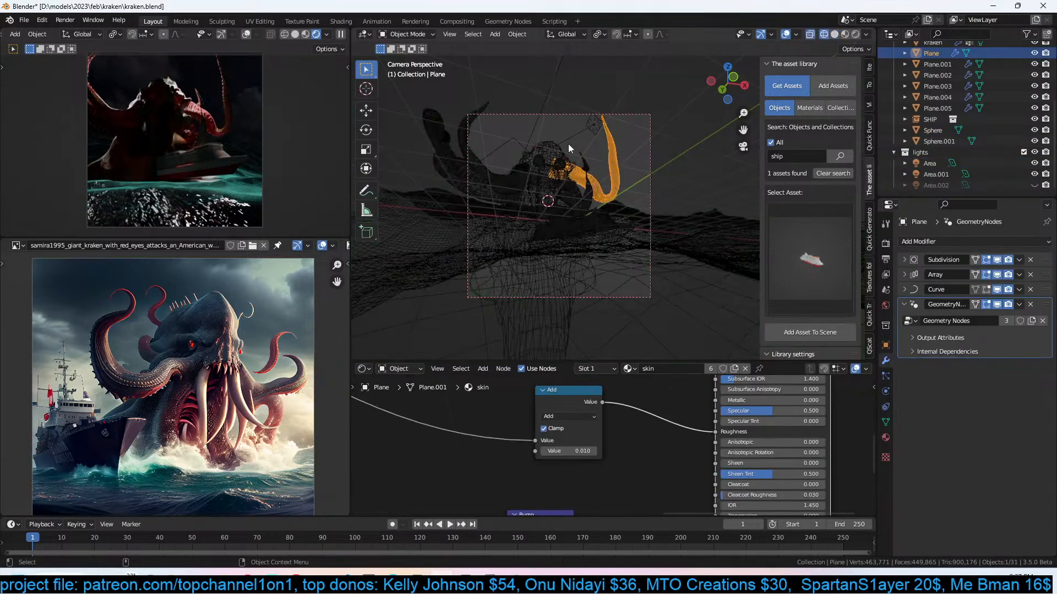
left_click(606, 140)
left_click(610, 143)
left_click(612, 144)
key("z")
left_click(636, 145)
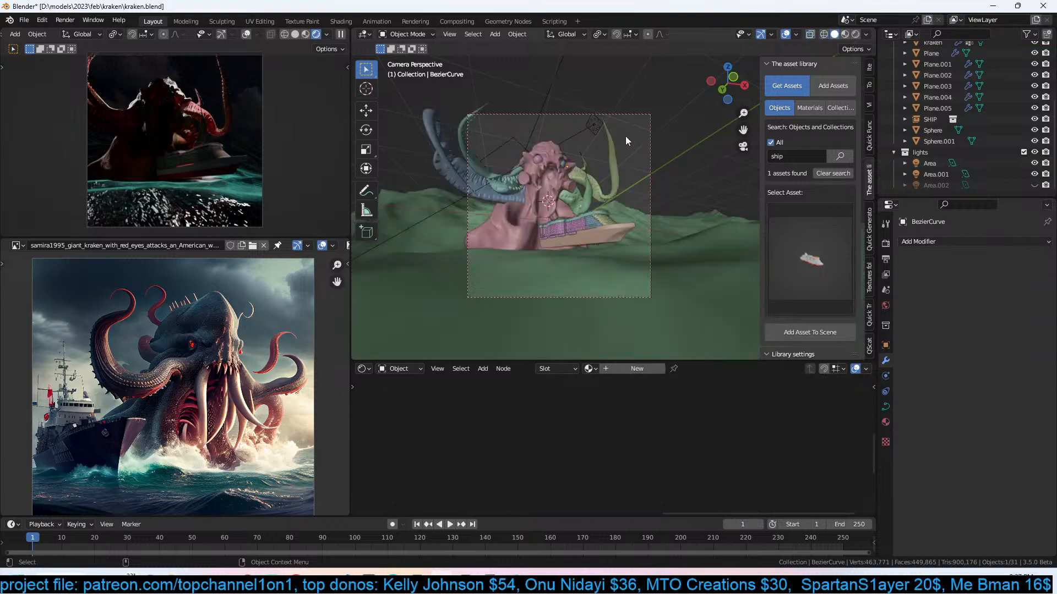
key("Tab")
key("g")
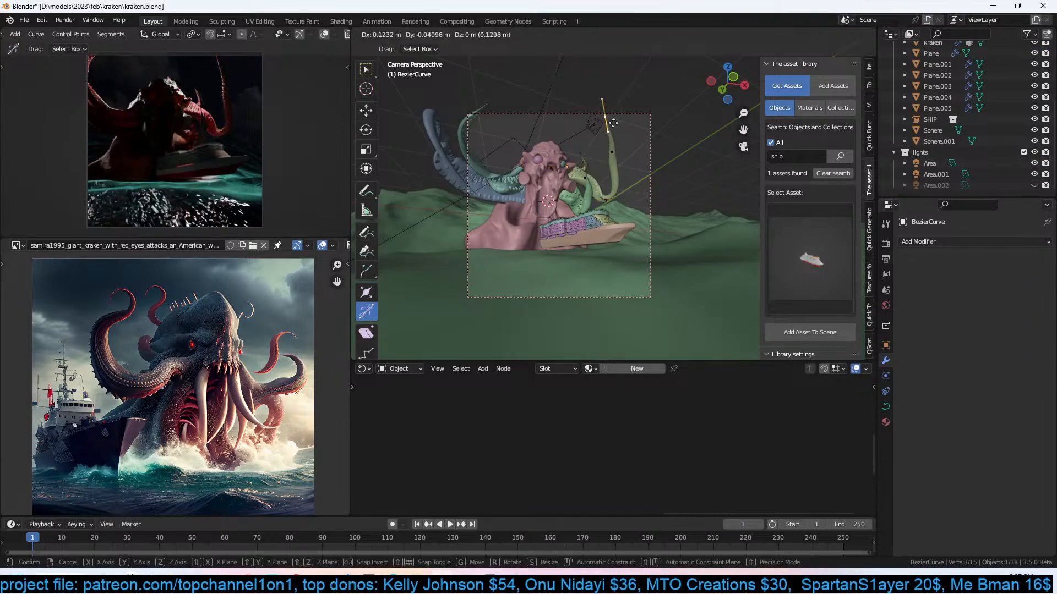
key("o")
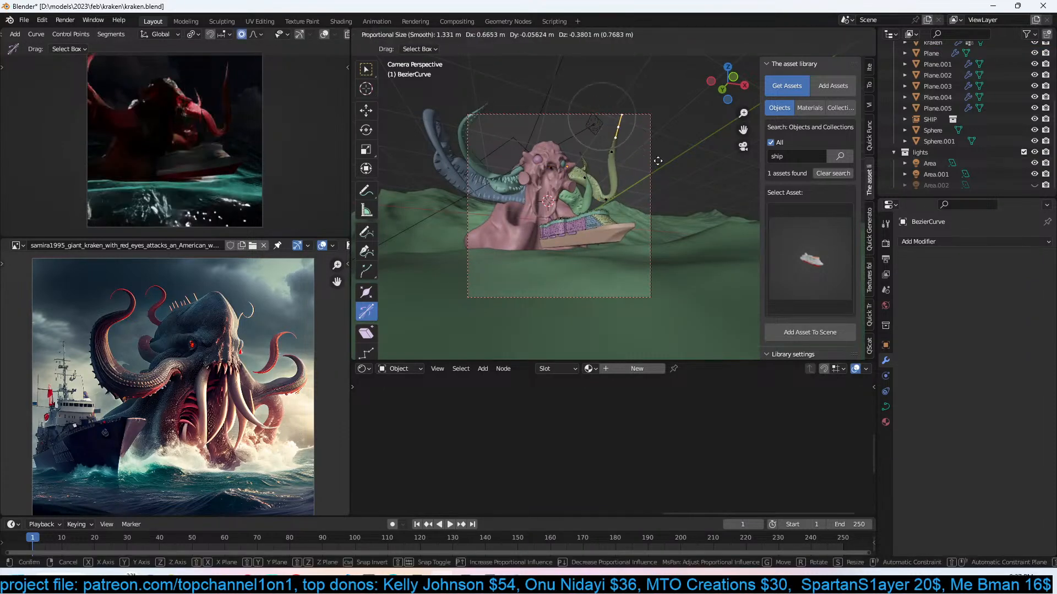
scroll(675, 192, "down", 4)
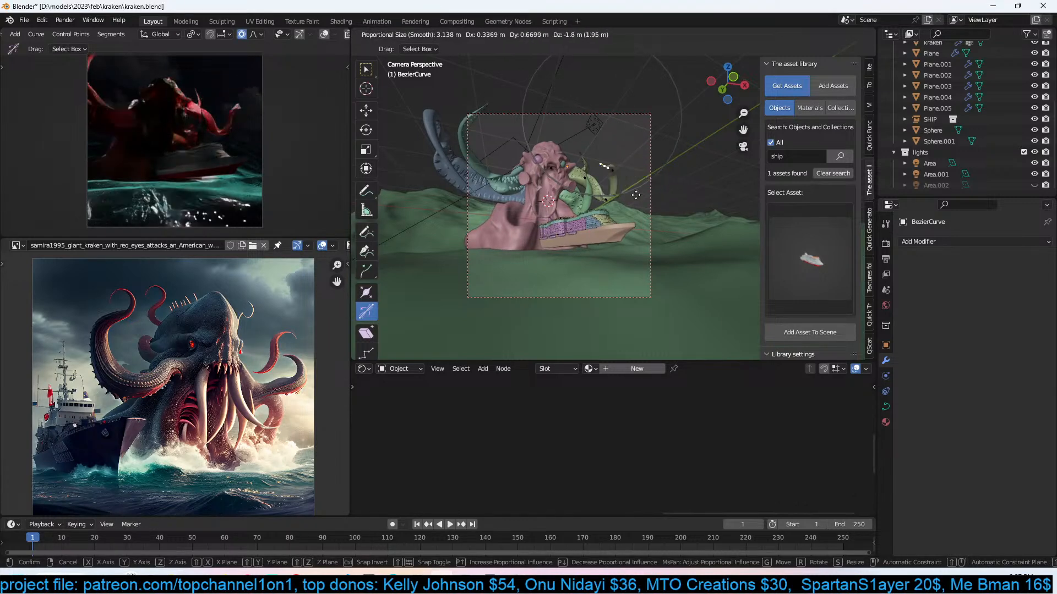
left_click(602, 145)
Thicken the whole tentacle curve BezierCurve slightly and pull its tip up and outward by about 2 m.
key("alt+s")
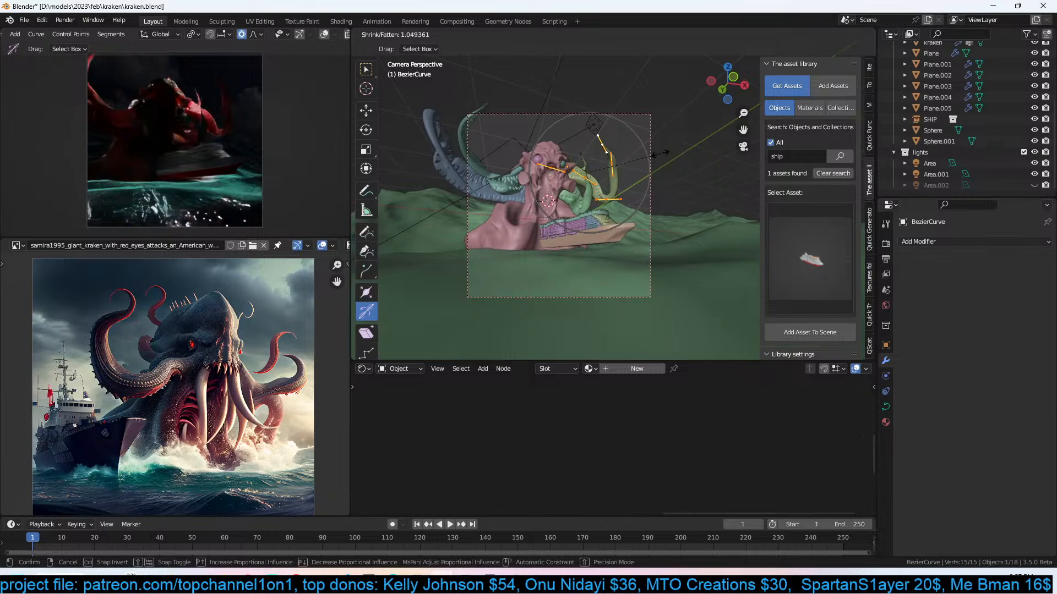
left_click(659, 153)
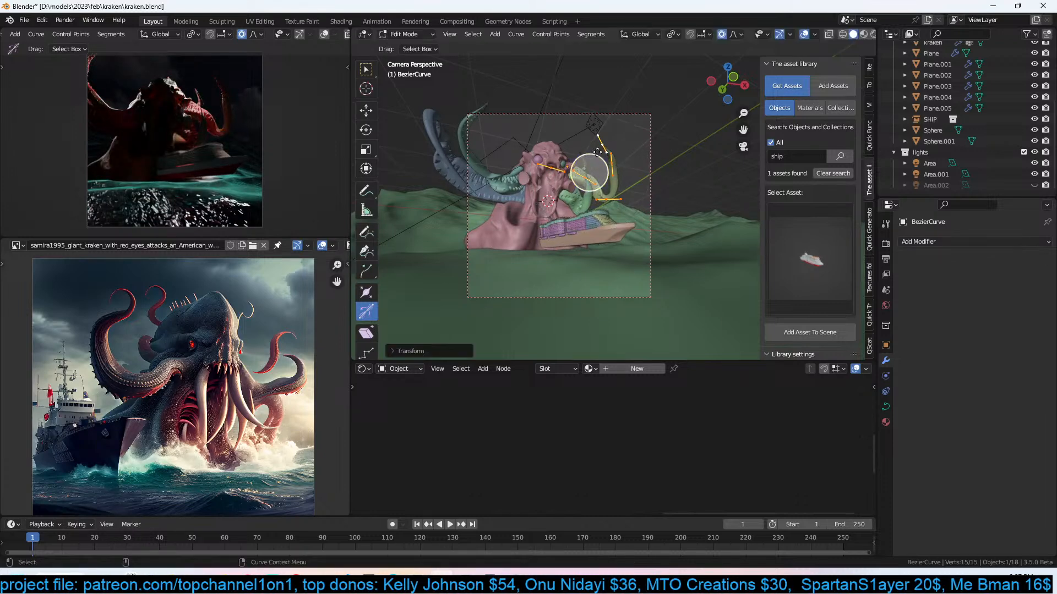
key("g")
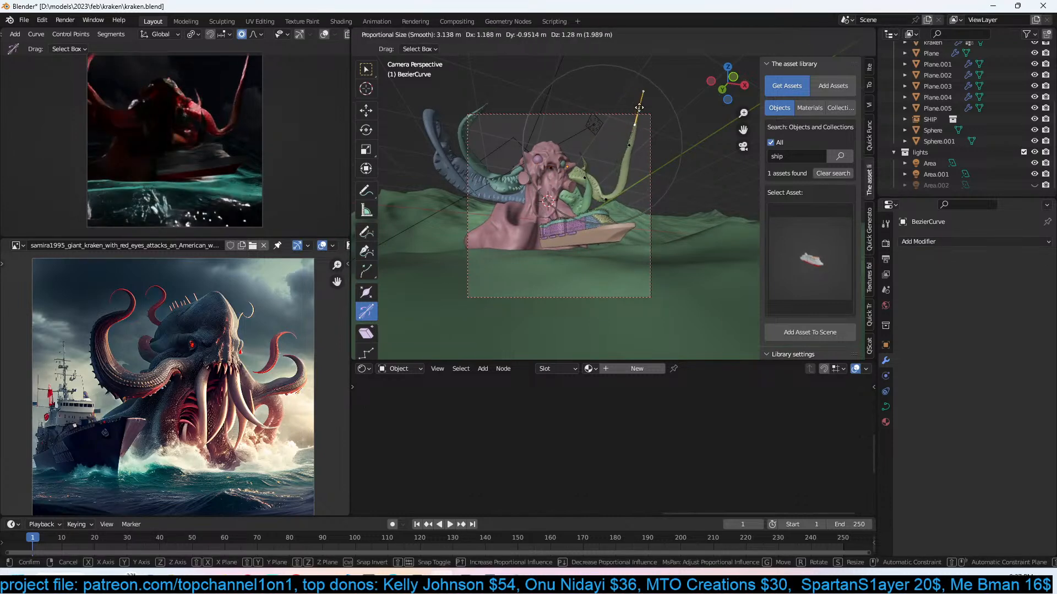
left_click(639, 108)
Pull the tip of BezierCurve down and forward toward the water in front of the ship, and return to Object Mode.
middle_click_drag(635, 130, 616, 154)
key("g")
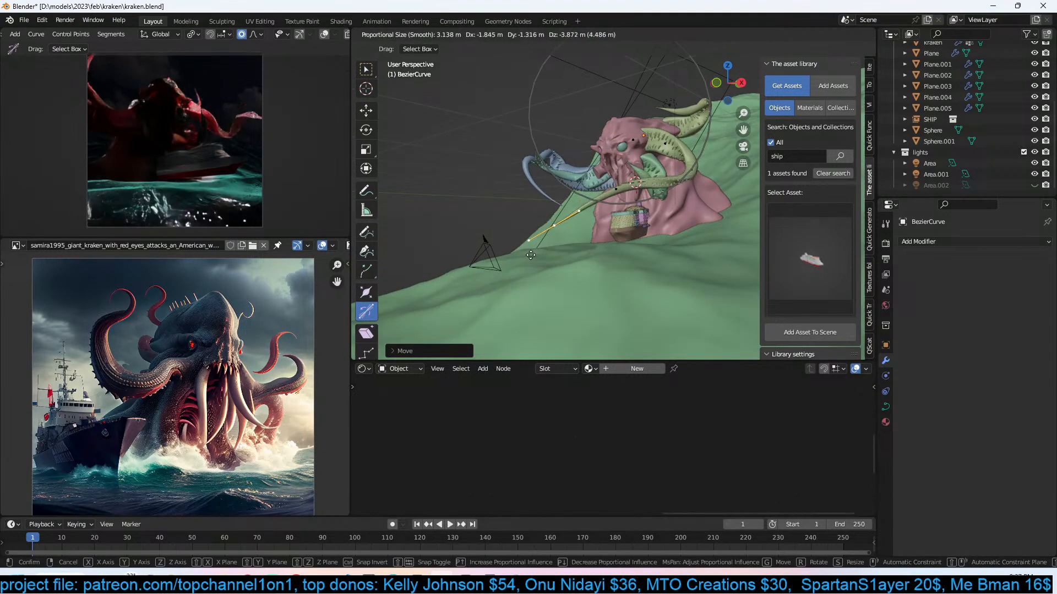
left_click(567, 238)
middle_click_drag(567, 238, 650, 257)
key("g")
left_click(688, 251)
scroll(557, 196, "down", 2)
middle_click_drag(553, 193, 640, 199)
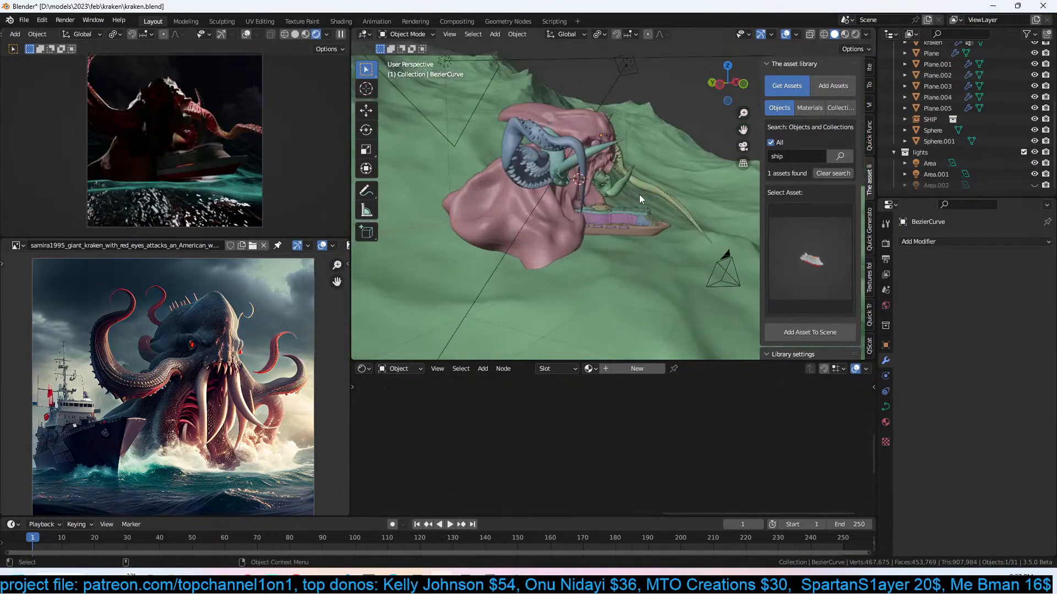
Select the tentacle curve BezierCurve.001 among the scene objects and save the file.
left_click(582, 166)
key("shift+z")
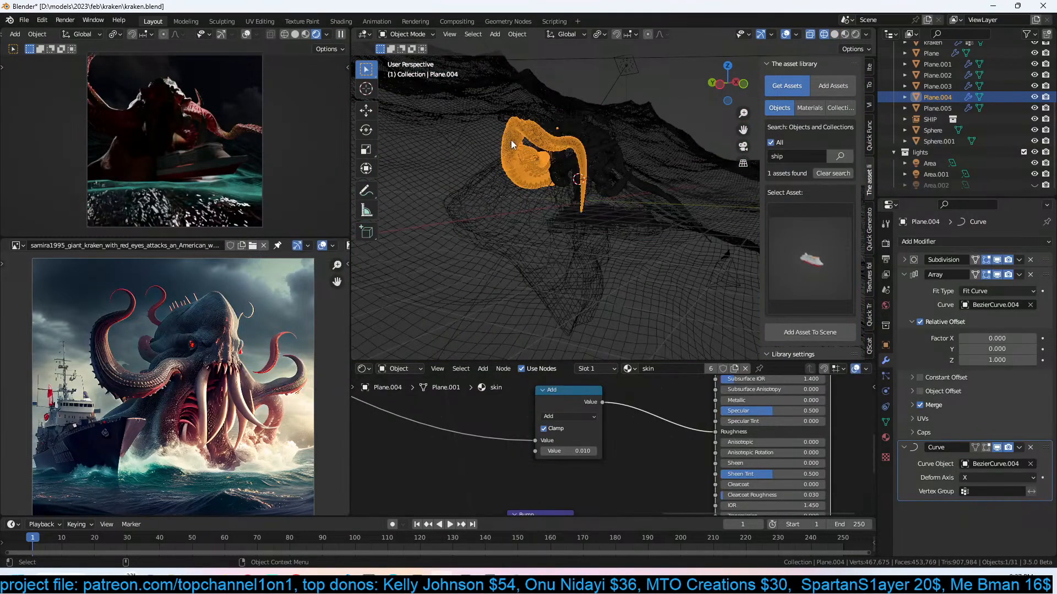
key("shift+z")
scroll(953, 90, "up", 4)
left_click(948, 77)
key("shift+z")
key("shift+z")
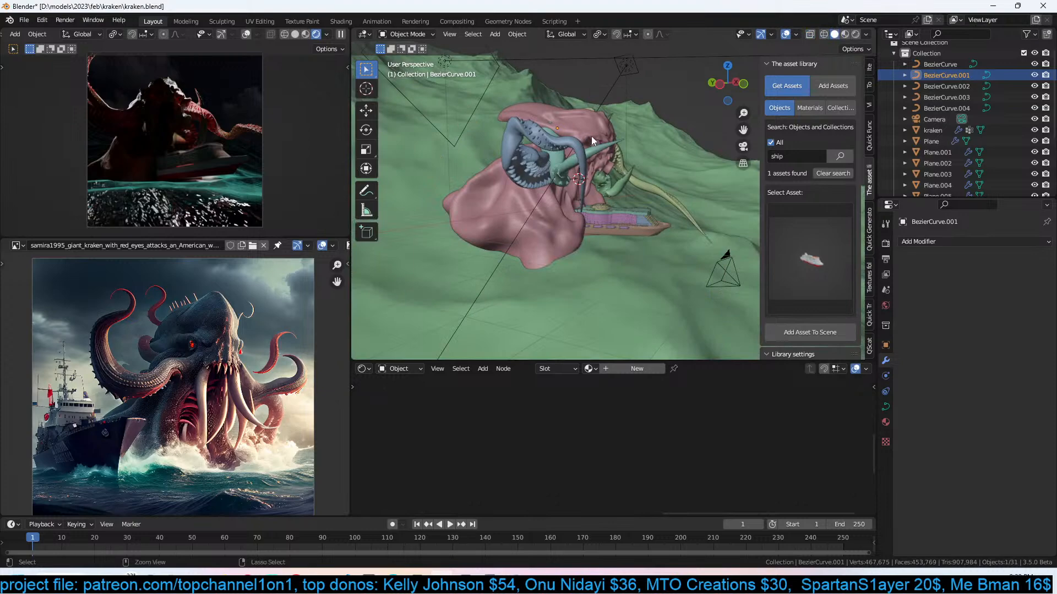
key("ctrl+s")
Edit BezierCurve.001 and lower its tip about 4.8 m toward the water in front of the kraken with proportional editing.
middle_click_drag(598, 161, 484, 177)
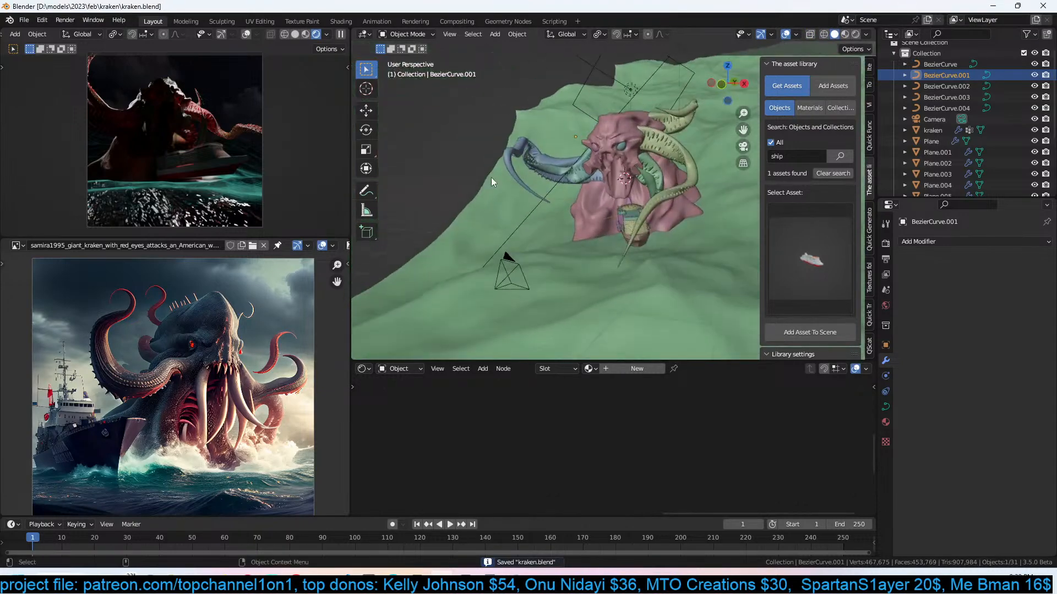
key("z")
left_click(458, 178)
key("z")
left_click(615, 191)
key("Tab")
mouse_move(616, 191)
middle_mouse_down()
mouse_move(666, 163)
mouse_move(652, 145)
mouse_move(559, 134)
mouse_move(535, 146)
middle_mouse_up()
key("g")
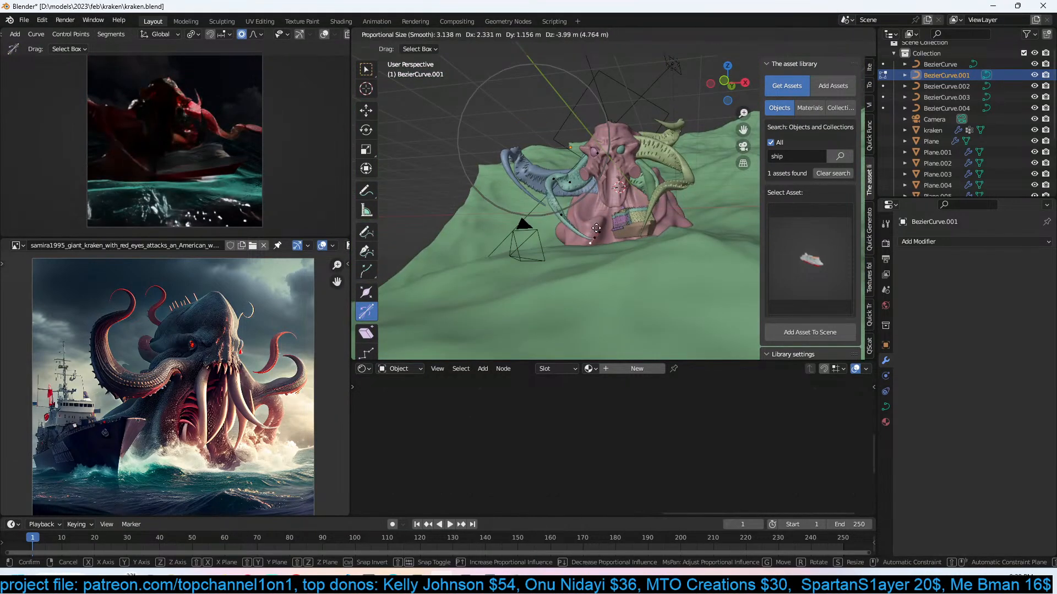
left_click(593, 238)
Pull the tip of BezierCurve.001 toward the camera and raise its middle control point into a high arch beside the head.
middle_click_drag(592, 238, 516, 238)
key("g")
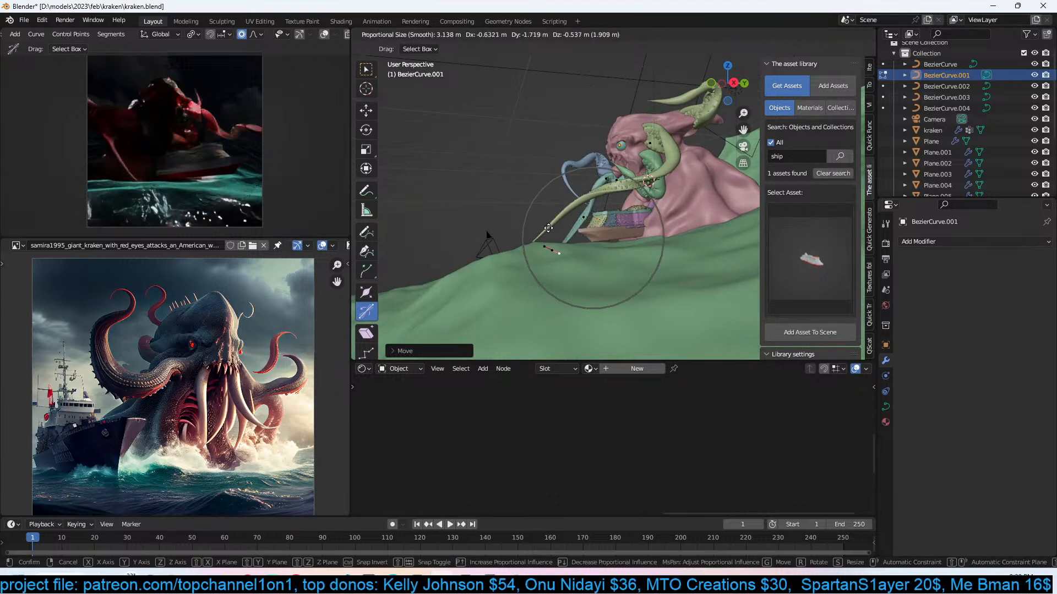
left_click(565, 224)
middle_click_drag(587, 208, 595, 201)
left_click(602, 181)
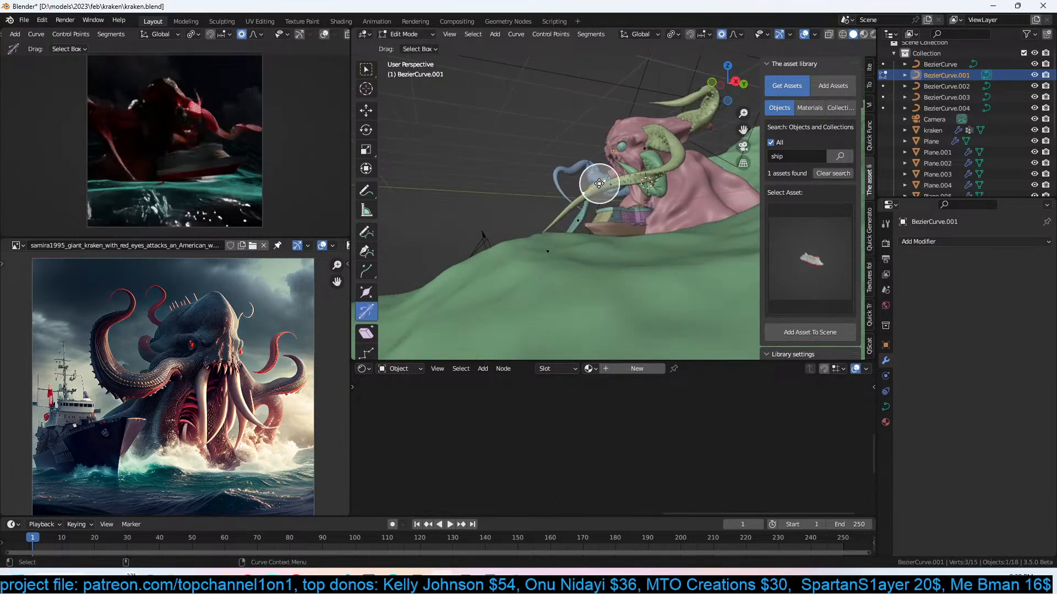
key("g")
left_click(593, 180)
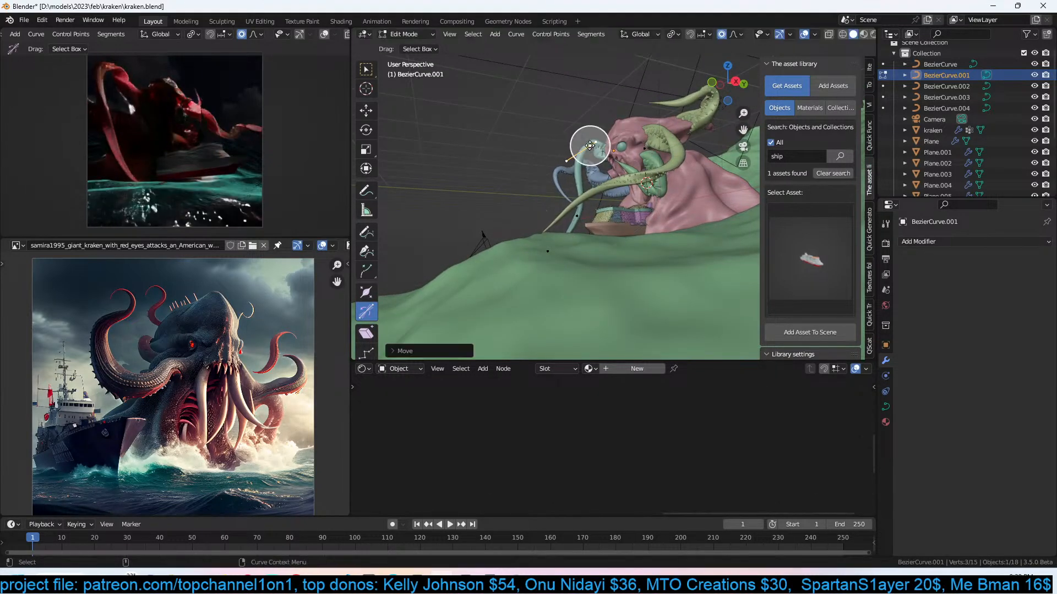
Thicken all points of BezierCurve.001 by a factor of about 2 and return to Object Mode.
key("alt+s")
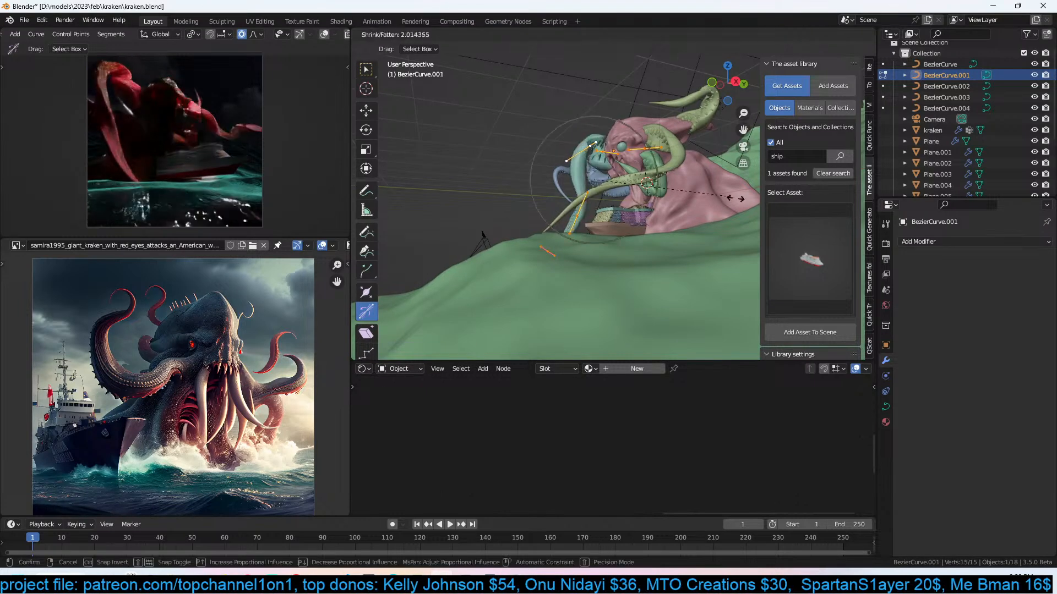
left_click(736, 198)
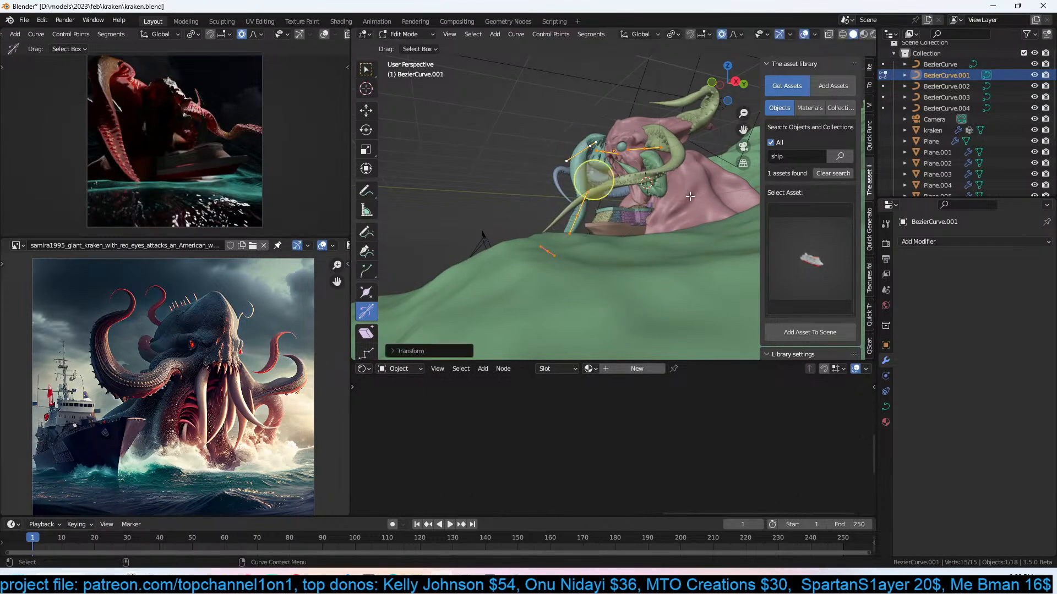
key("Tab")
middle_click_drag(566, 171, 632, 175)
left_click(632, 175)
key("s")
right_click(653, 181)
Scale the kraken body together with both eye spheres up by a factor of about 1.2.
left_click(626, 127)
left_click(594, 129, "shift")
left_click(613, 141, "shift")
left_click(588, 130)
left_click(626, 128, "shift")
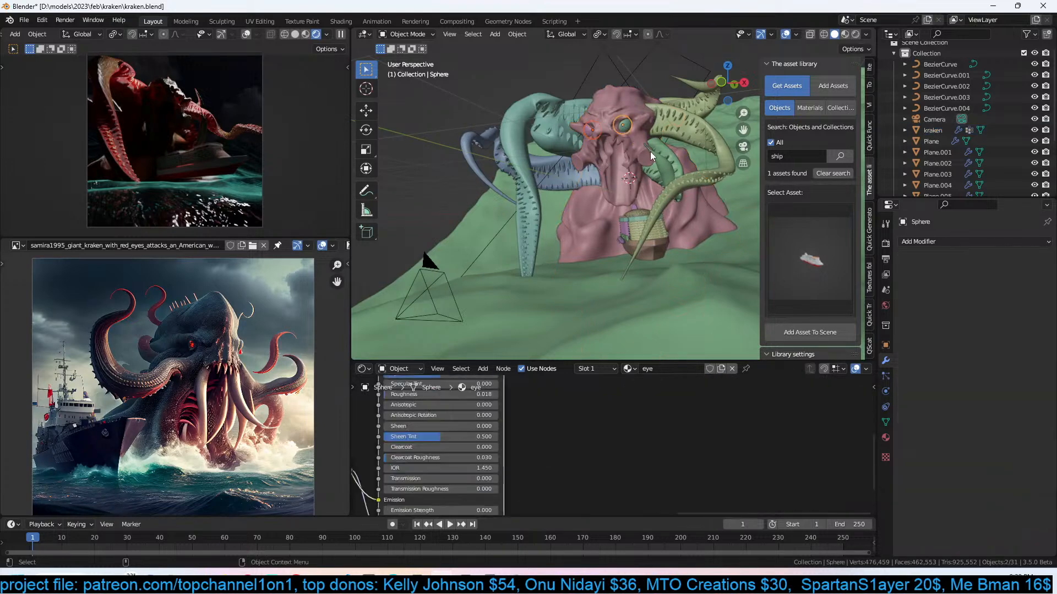
left_click(635, 176, "shift")
key("s")
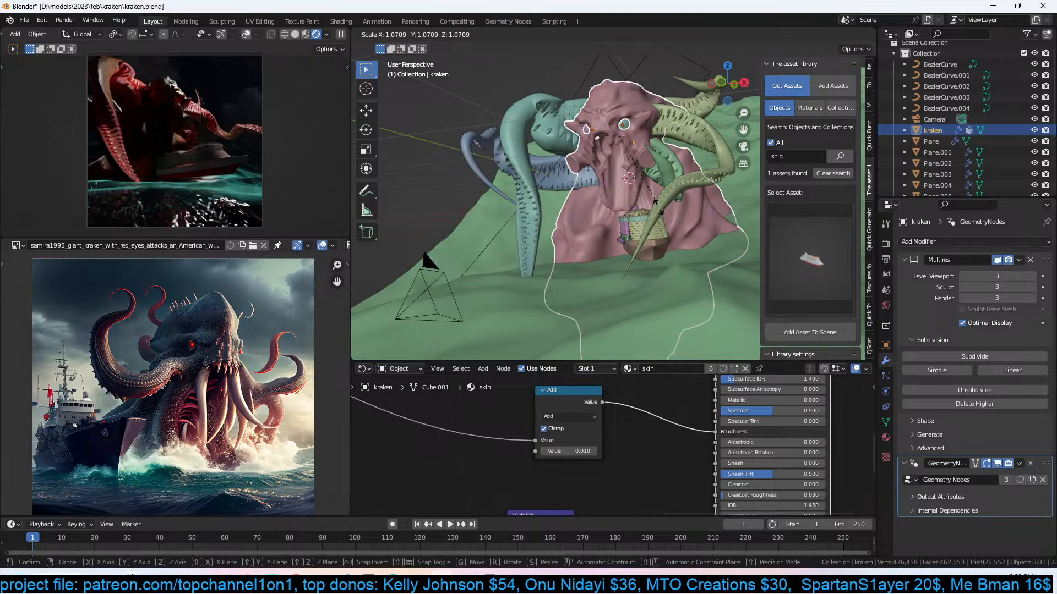
right_click(655, 202)
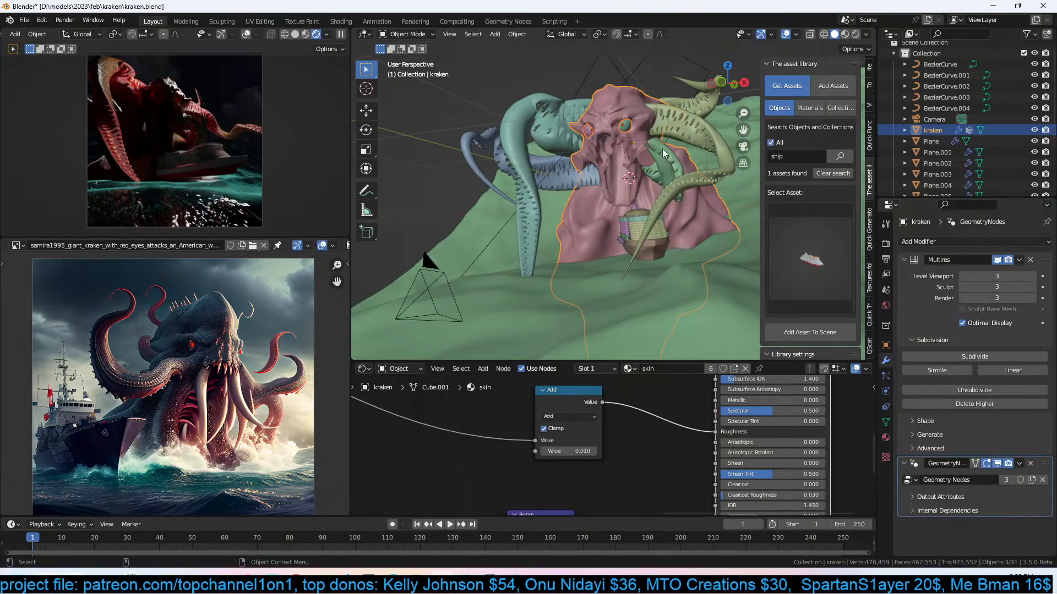
key("s")
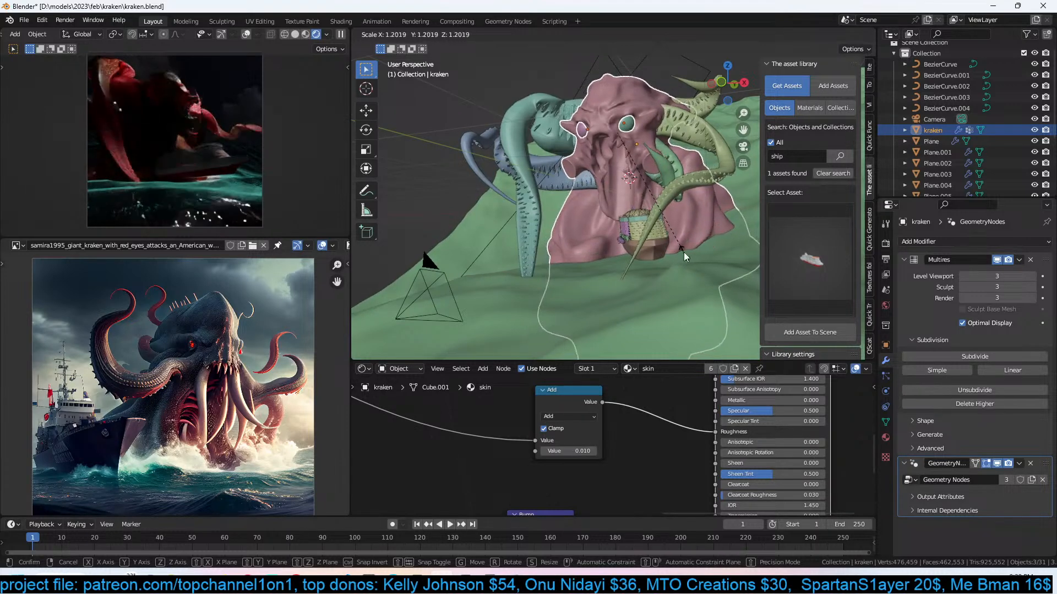
left_click(624, 156)
Deselect everything and save the file.
middle_click_drag(624, 156, 527, 190)
key("alt+a")
middle_click_drag(625, 140, 642, 165)
key("ctrl+s")
Snap the ship to the 3D cursor placed at the base of the arched tentacle and rotate it slightly.
middle_click_drag(660, 211, 590, 244)
left_click(674, 238)
right_click_drag(565, 262, 561, 267, "shift")
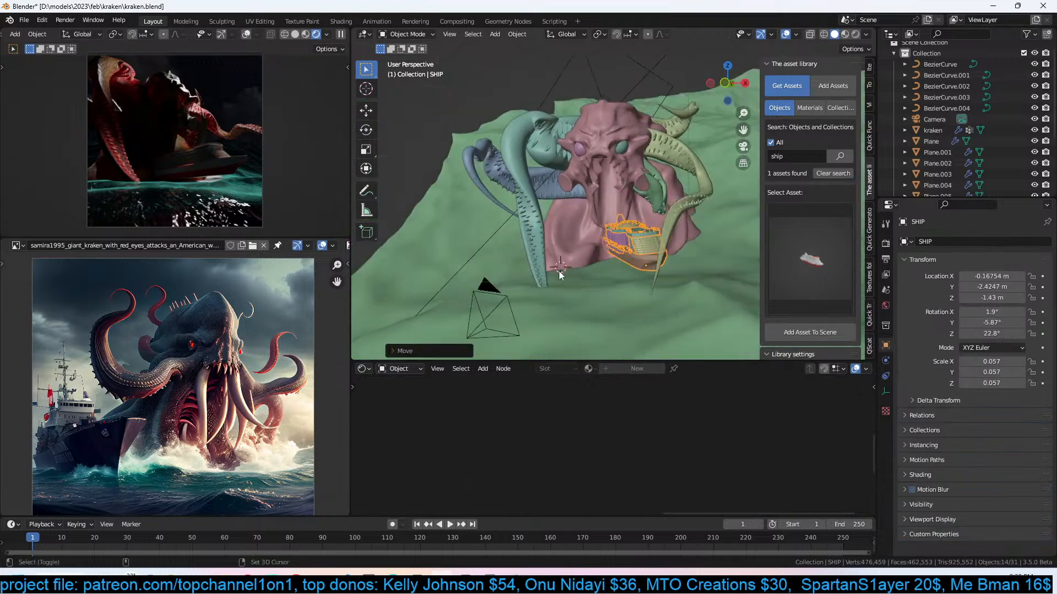
key("shift+s")
left_click(574, 223)
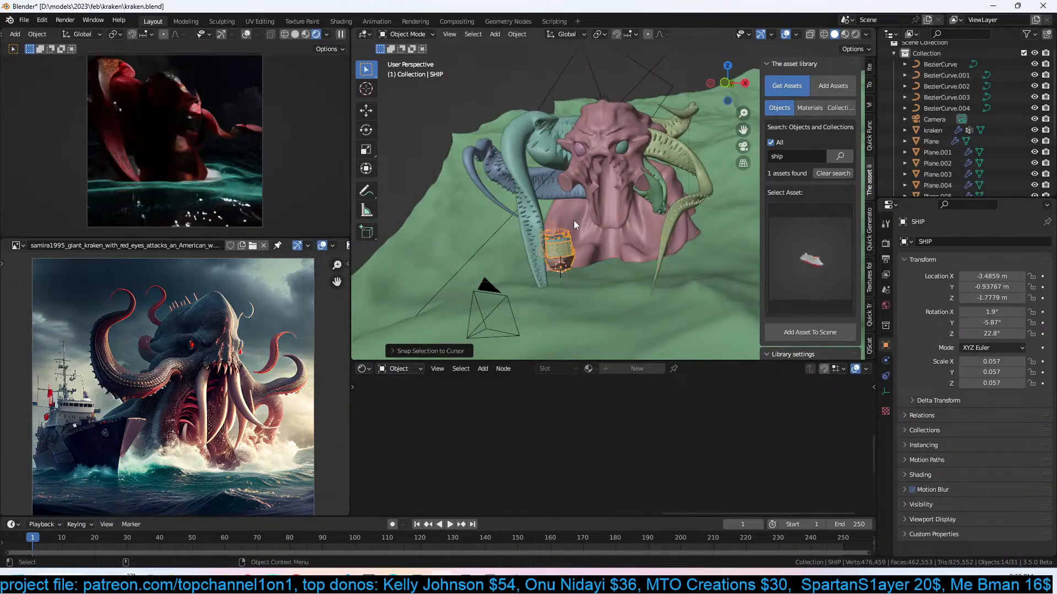
key("r")
left_click(569, 292)
Snap the ship to the 3D cursor on the water in front of the arched tentacle, then rotate it and adjust its position.
right_click(569, 291, "shift")
key("shift+s")
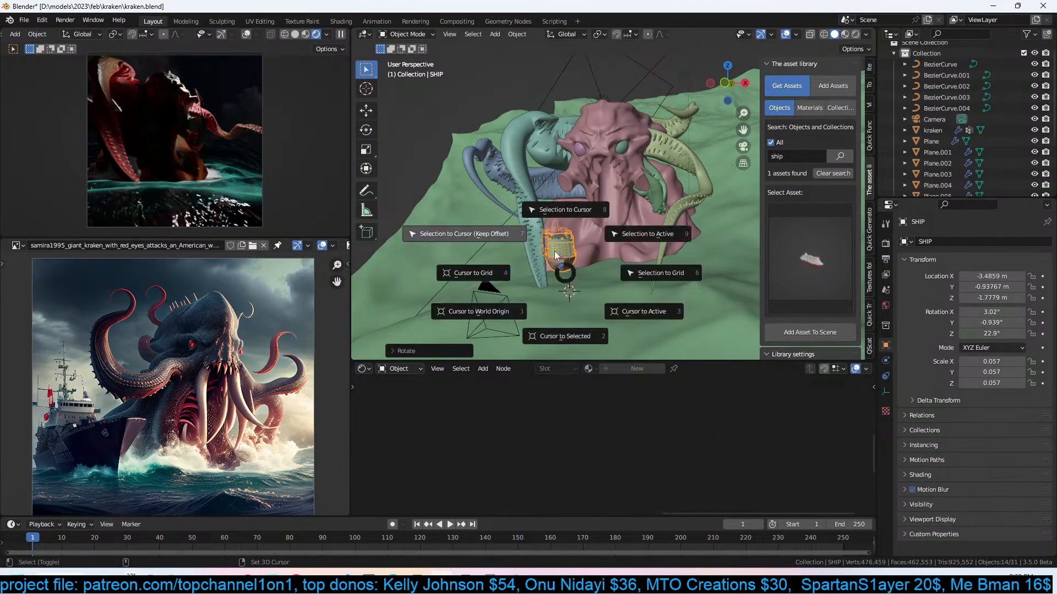
left_click(553, 257)
key("r")
key("r")
left_click(581, 236)
key("r")
key("r")
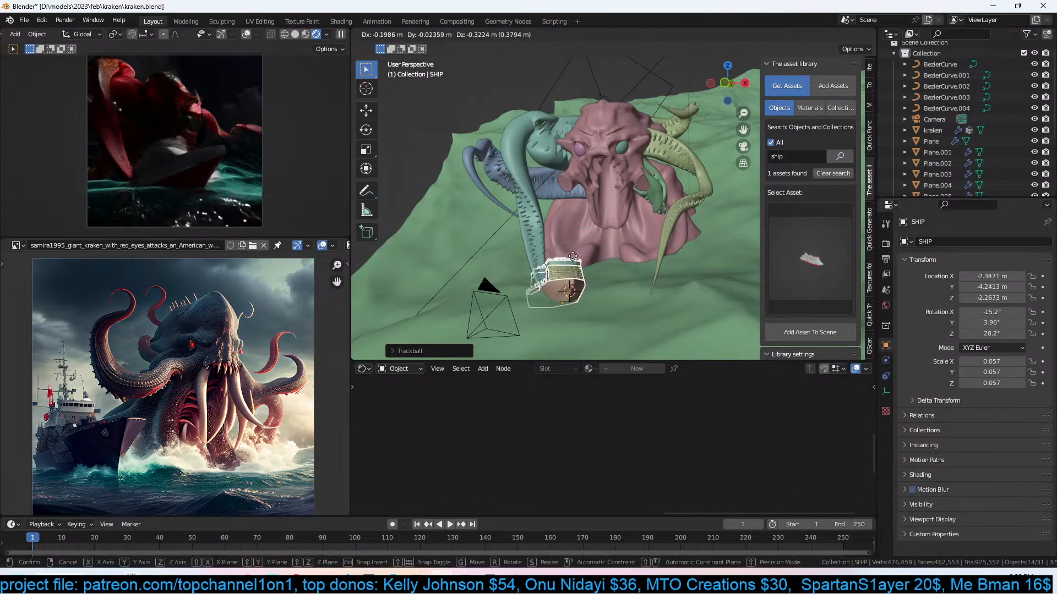
left_click(577, 279)
Rotate the ship freely and about the Y axis to about 6.8°, 39.7° and 28.8°, and save the file.
key("r")
key("r")
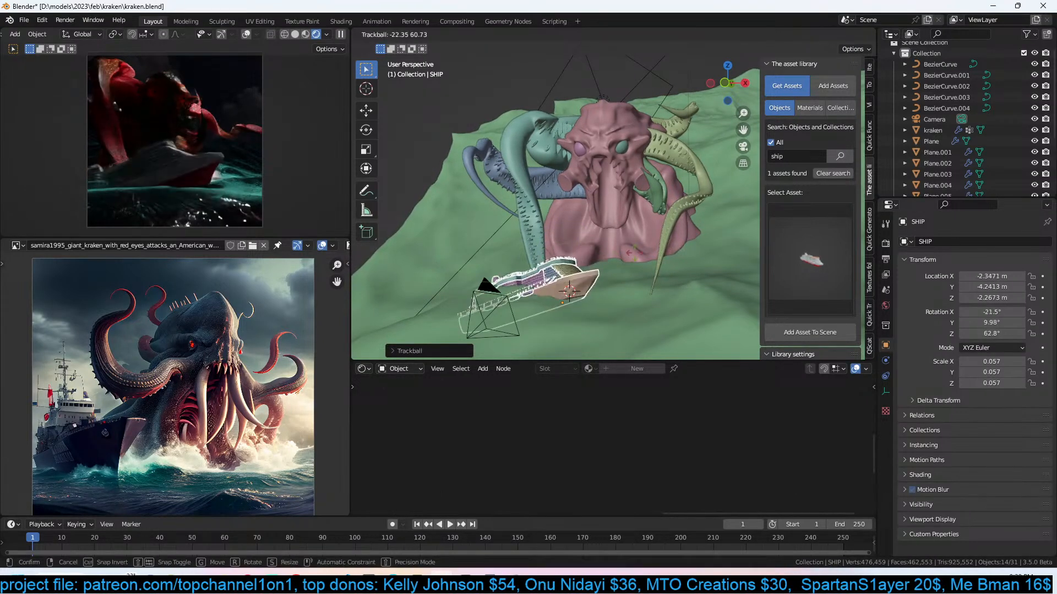
right_click(621, 246)
key("r")
key("x")
key("x")
key("y")
key("y")
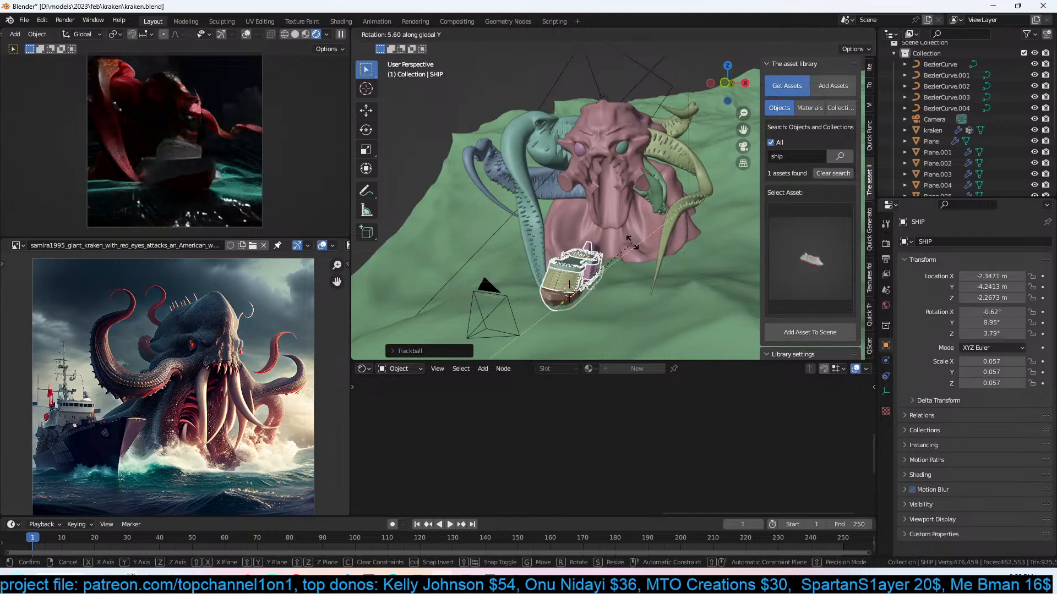
left_click(648, 290)
key("r")
key("r")
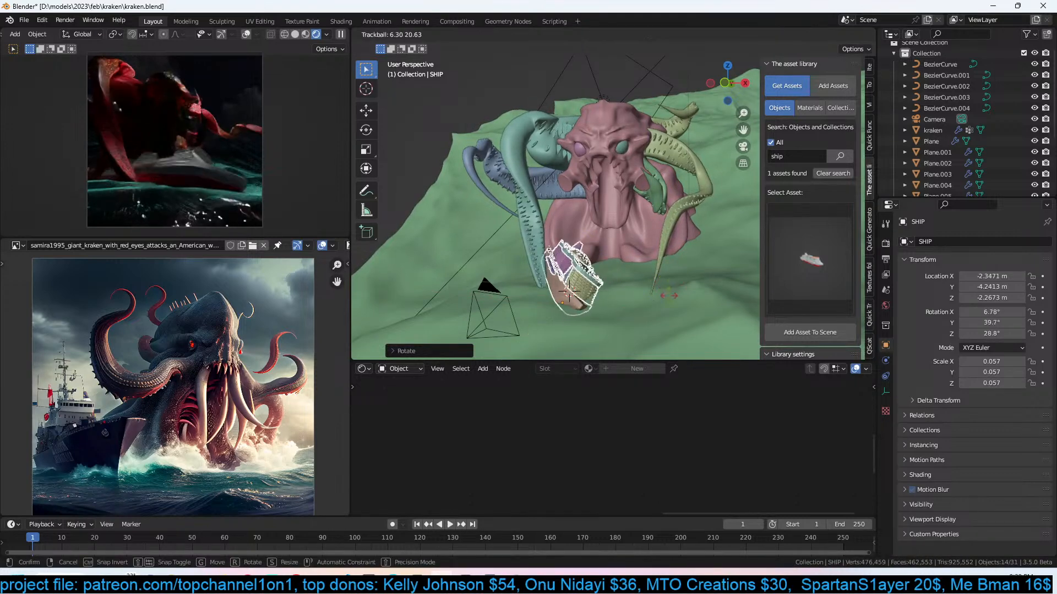
left_click(644, 242)
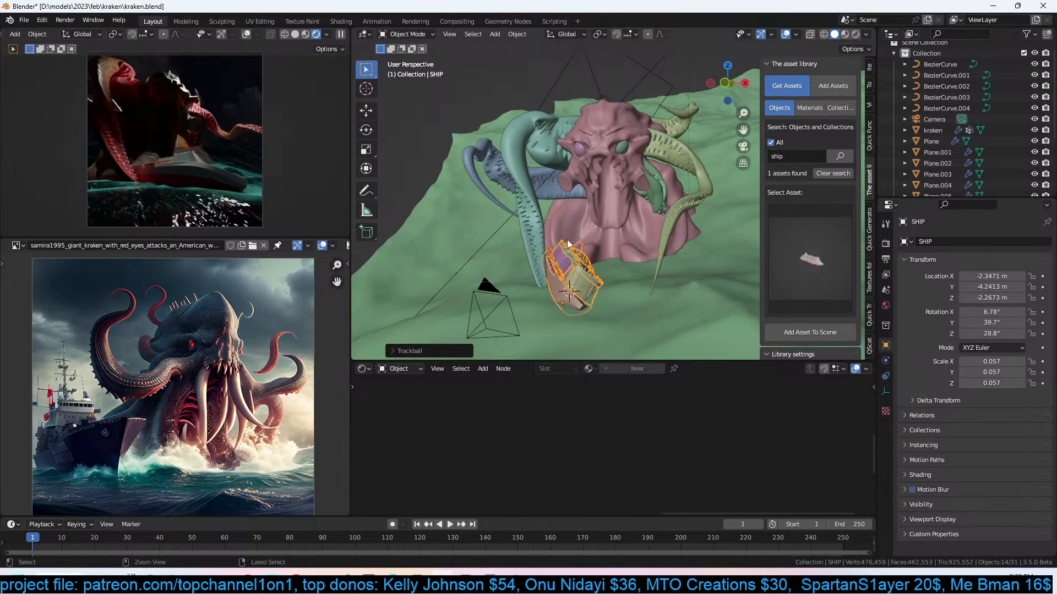
key("ctrl+s")
Replace the environment image in the world's background color with a Sky Texture.
scroll(565, 228, "down", 6)
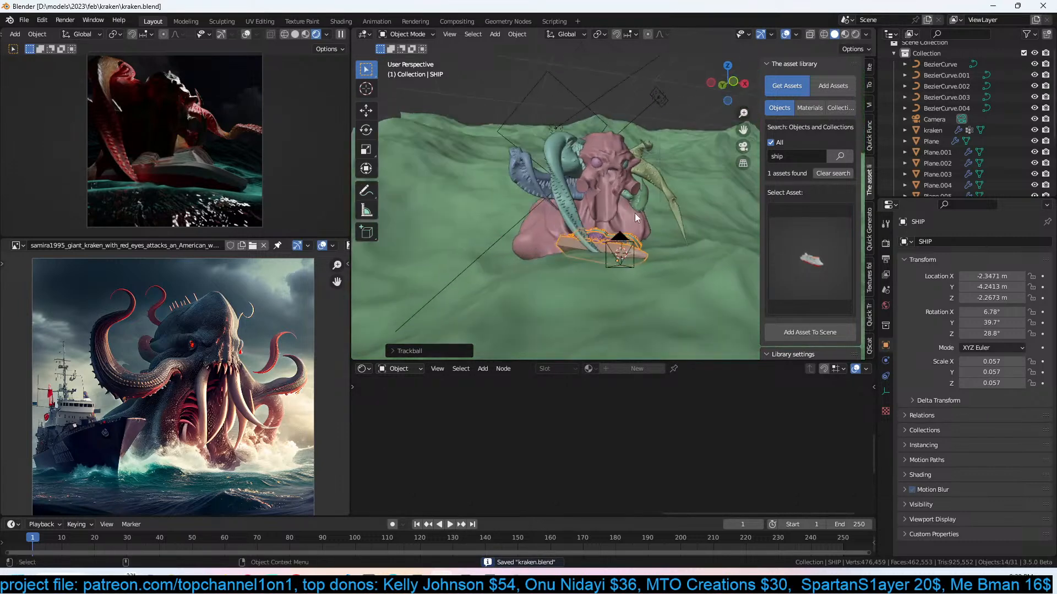
scroll(647, 236, "down", 2)
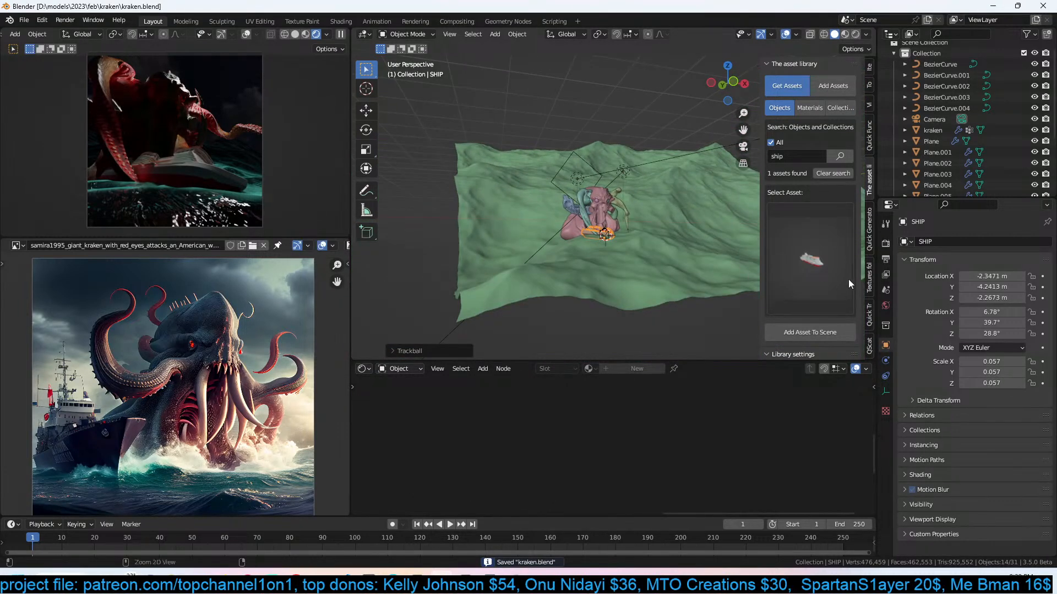
left_click(886, 306)
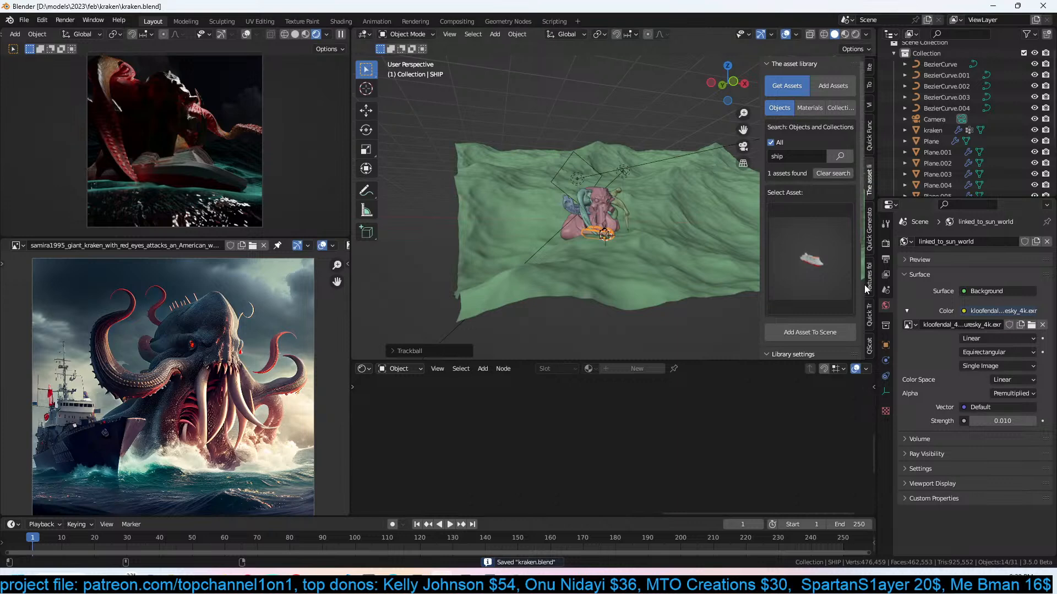
left_click(999, 311)
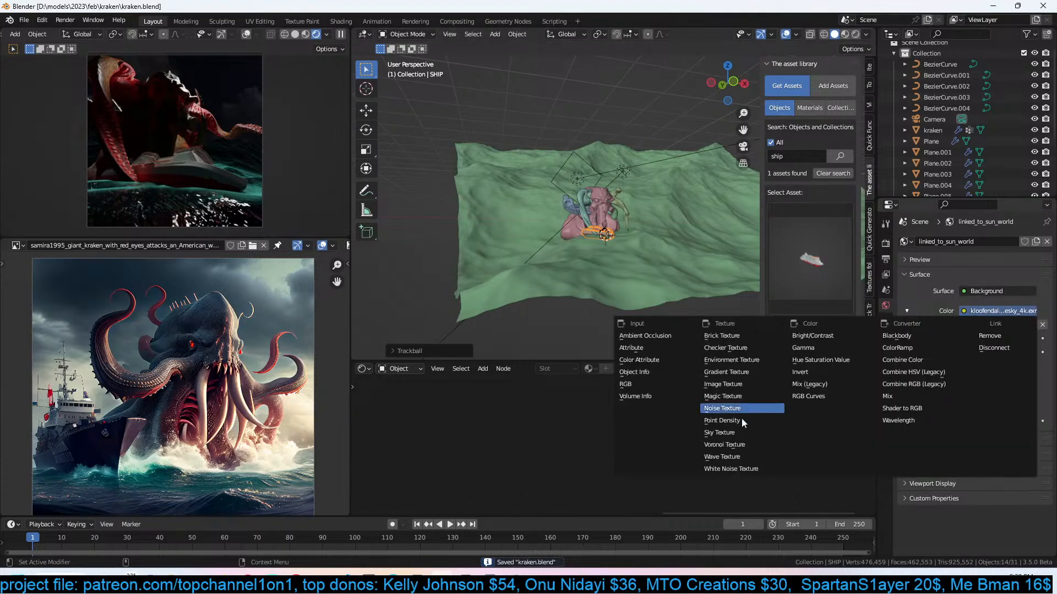
left_click(742, 433)
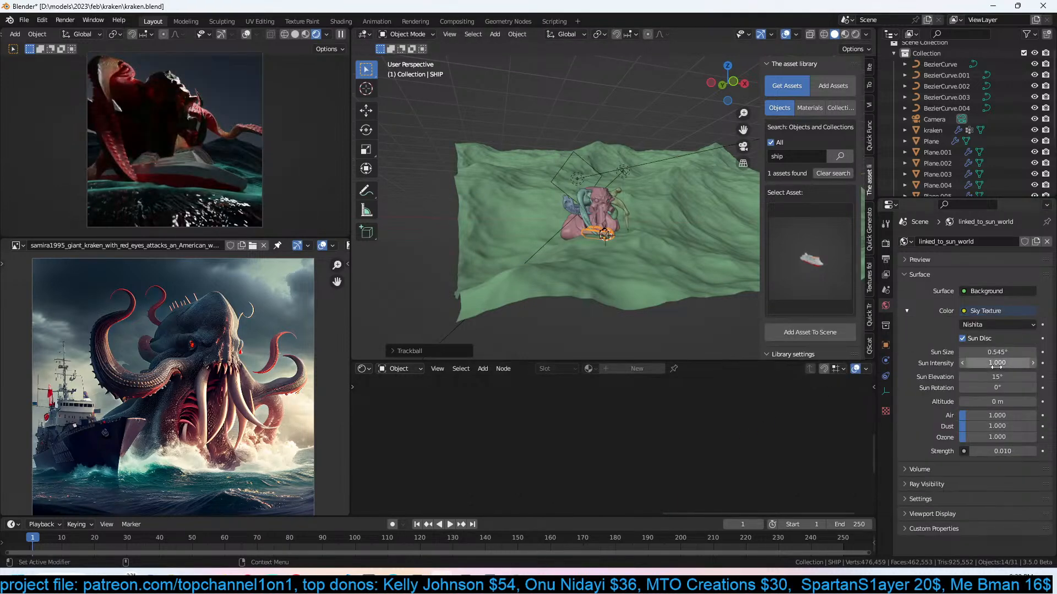
Set the sky's sun elevation to 69.7°, sun rotation to 69.6°, air 0.510, dust 1.210 and ozone 6.734, and save the file.
scroll(654, 210, "down", 5)
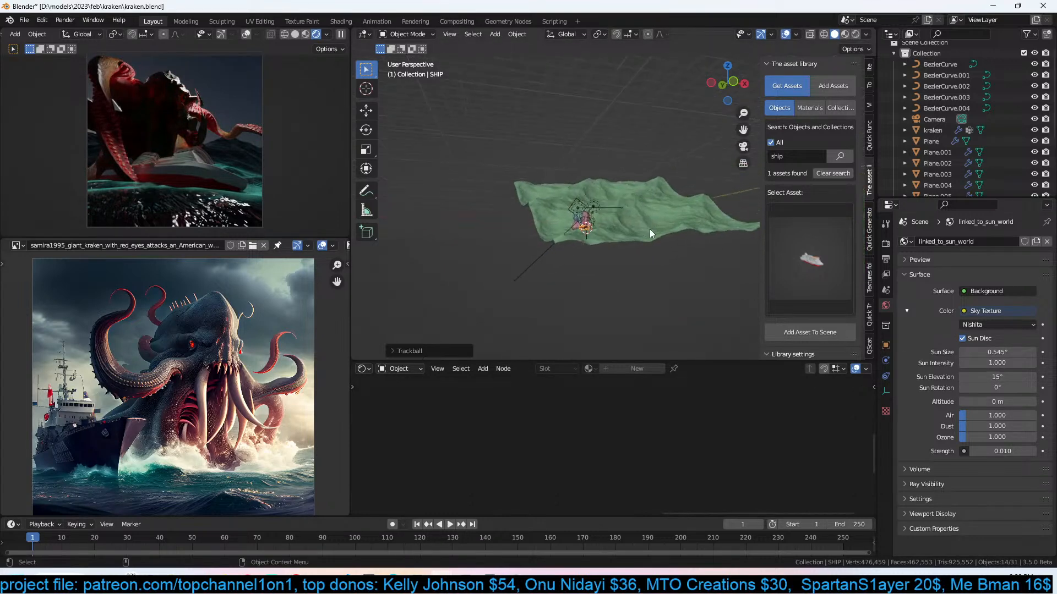
left_click_drag(964, 437, 996, 374)
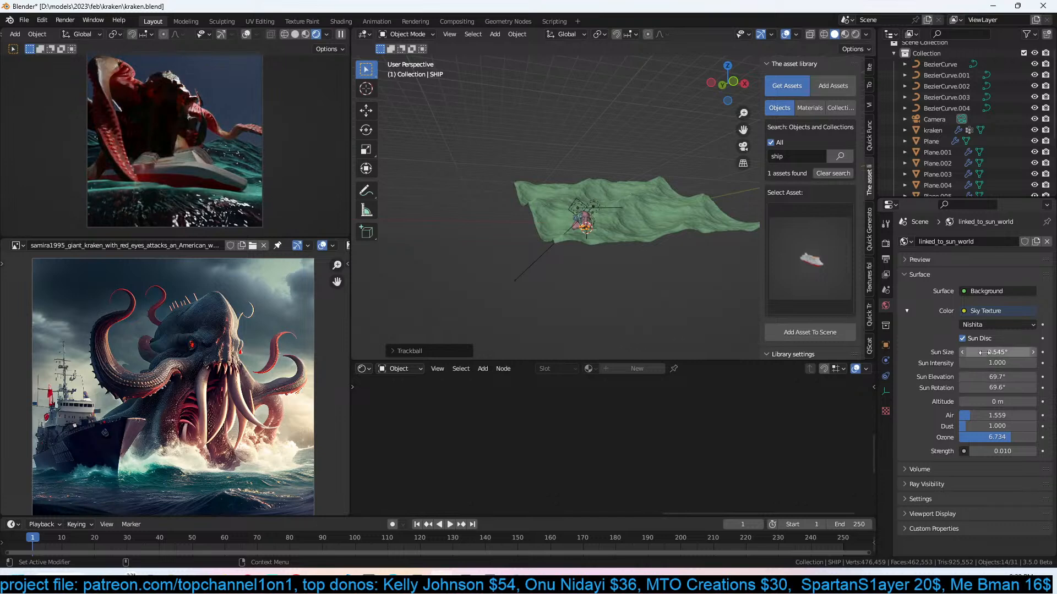
mouse_move(983, 419)
left_mouse_down()
mouse_move(968, 419)
mouse_move(1018, 428)
mouse_move(967, 428)
left_mouse_up()
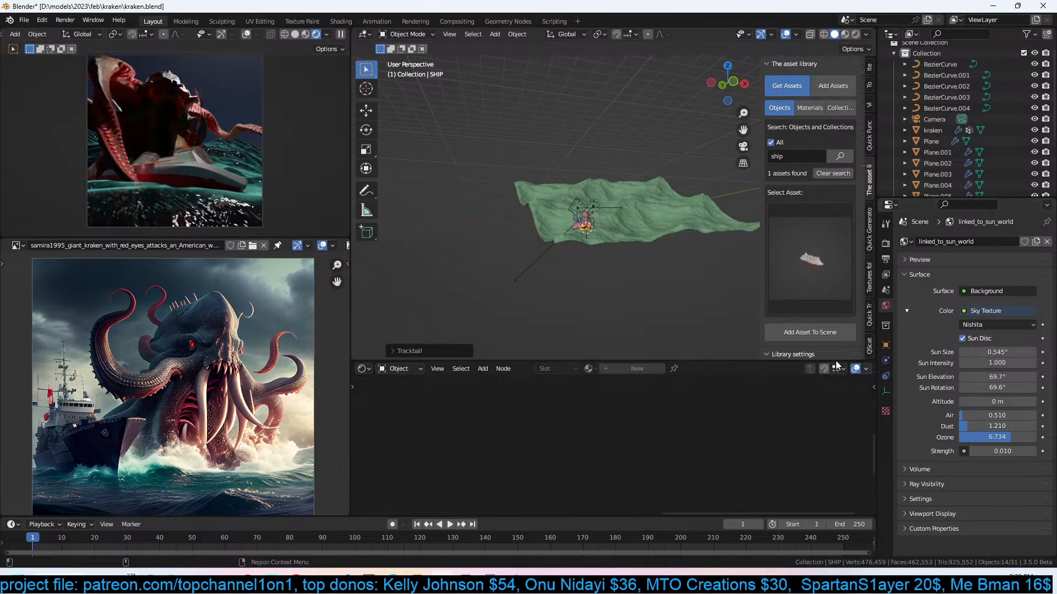
key("alt+a")
key("ctrl+s")
Set the Transmission of the ocean plane's Principled BSDF material to about 0.705 and save the file.
middle_click_drag(665, 223, 616, 216)
left_click(653, 242)
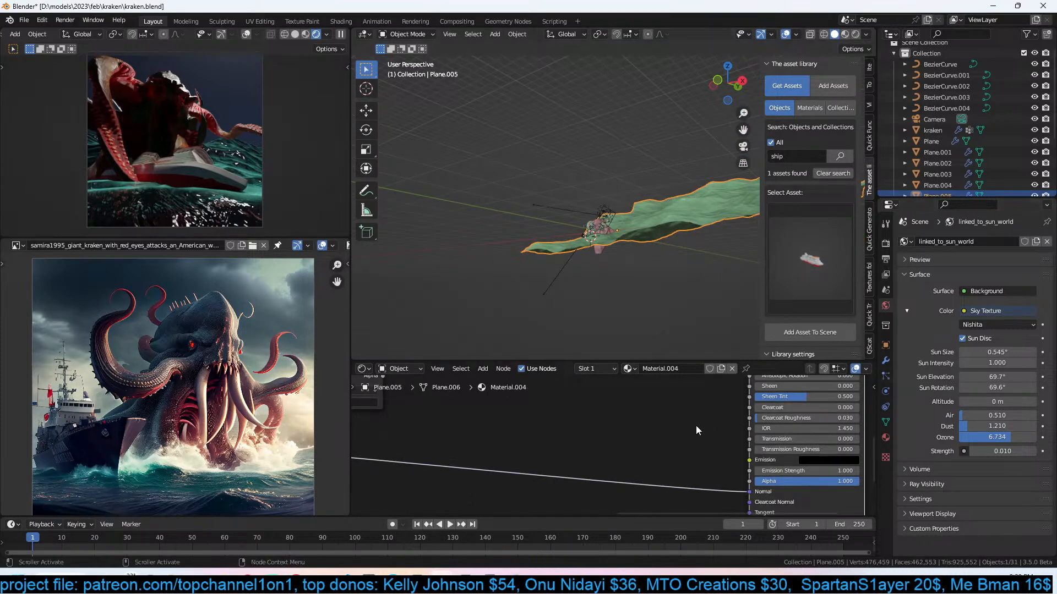
scroll(696, 427, "down", 8)
middle_click_drag(696, 427, 637, 425)
scroll(644, 425, "up", 10)
middle_click_drag(704, 436, 671, 444)
left_click(672, 443)
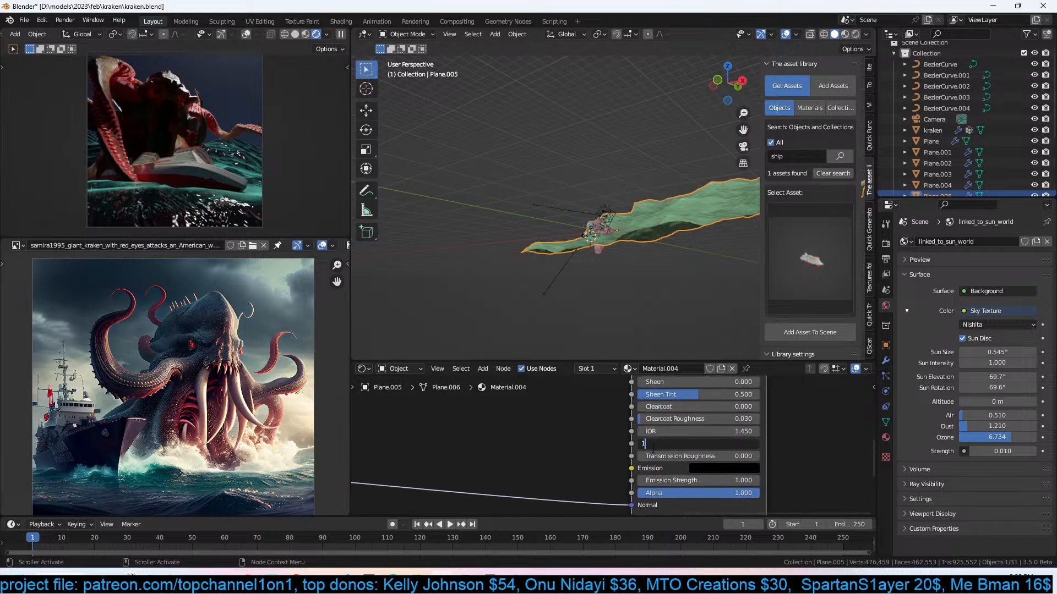
type("1")
key("Return")
left_click_drag(749, 446, 710, 446)
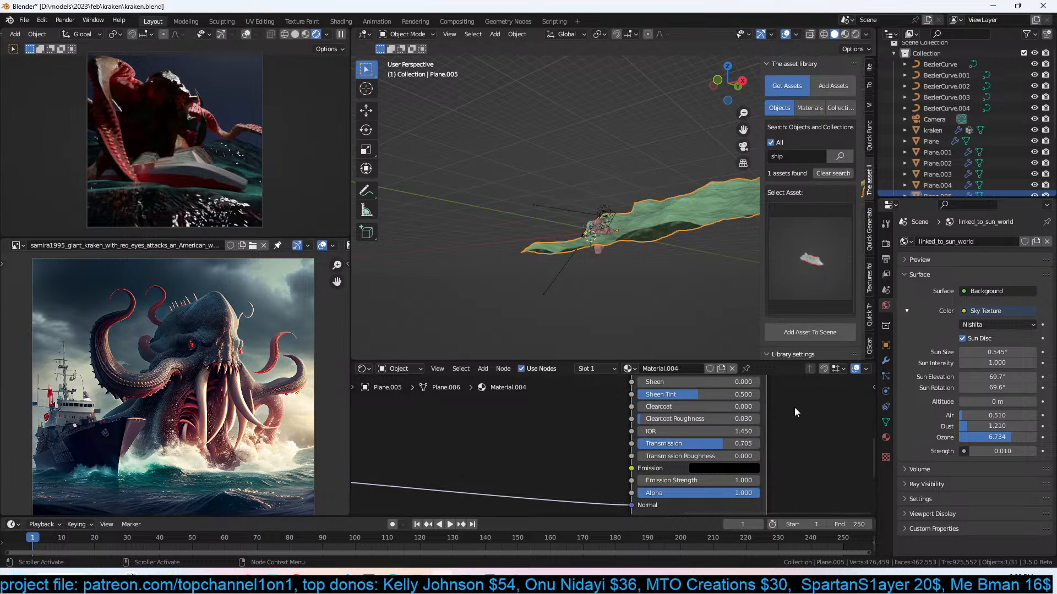
key("ctrl+s")
Move the Material Output node of the ocean material farther away from the Principled BSDF node.
scroll(771, 418, "down", 6)
scroll(638, 468, "up", 2)
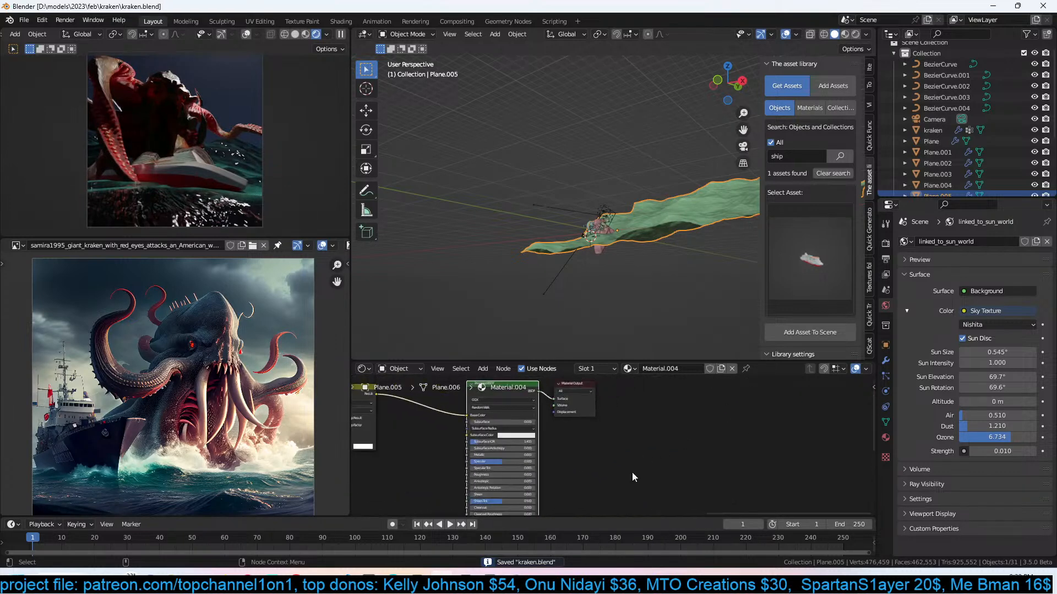
left_click_drag(572, 380, 707, 414)
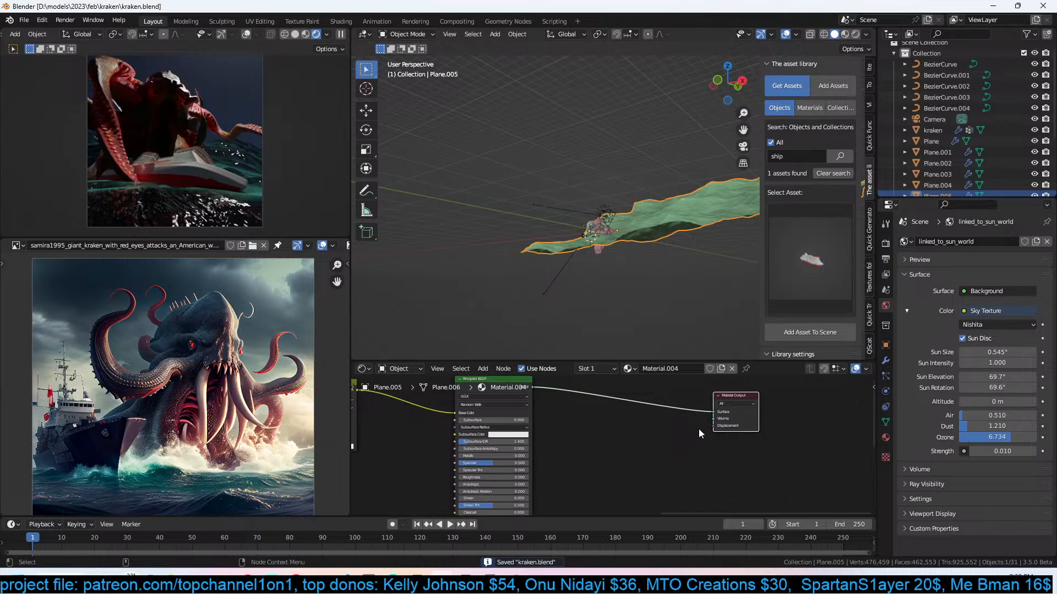
Set the bake end frame of the ocean plane's Ocean modifier to 1 and save the file.
left_click(885, 361)
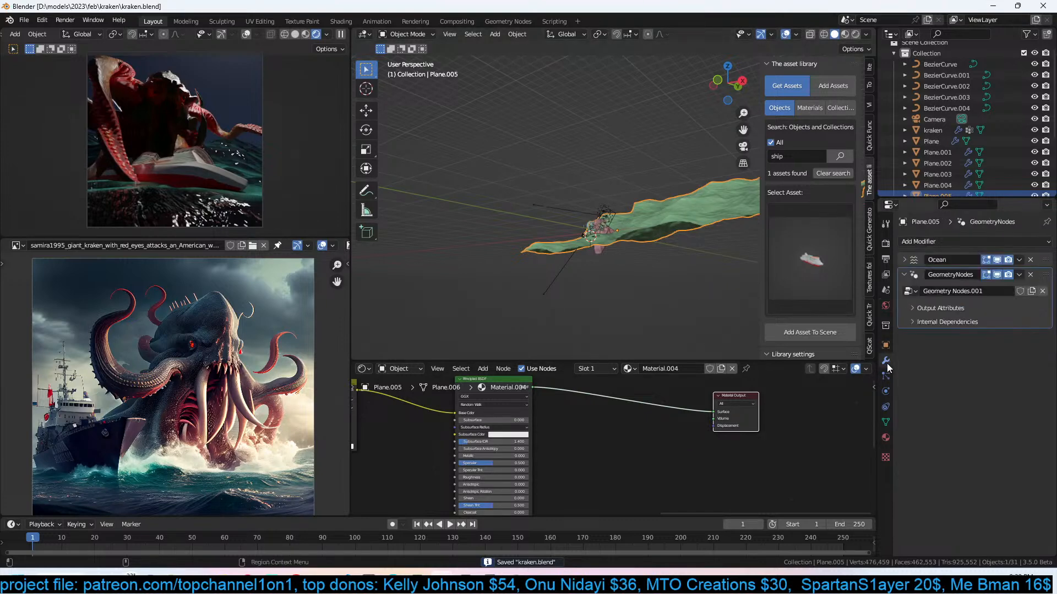
left_click(905, 260)
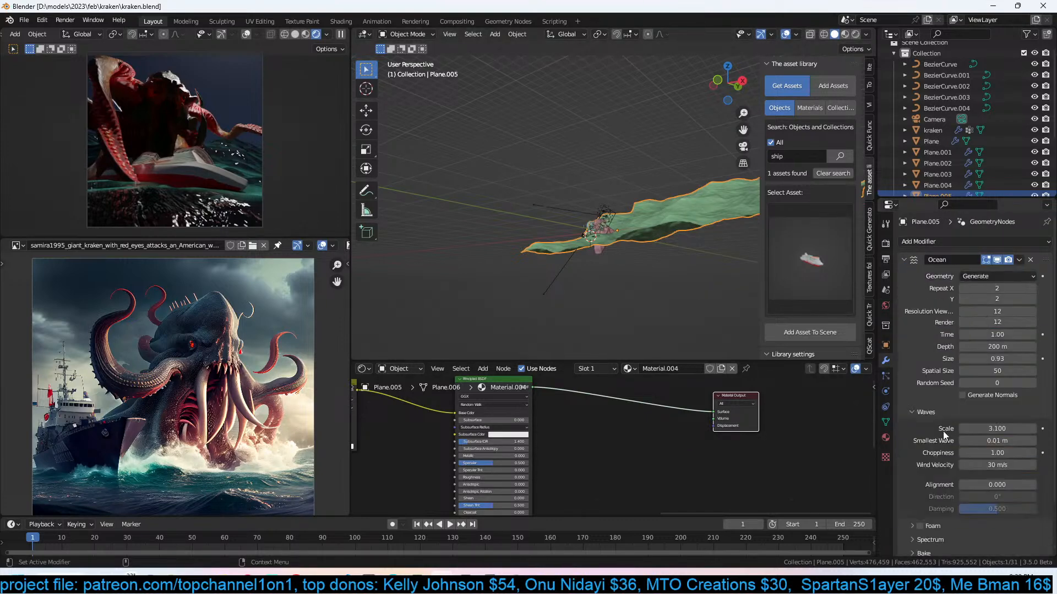
scroll(935, 439, "down", 4)
left_click(922, 487)
scroll(952, 482, "down", 3)
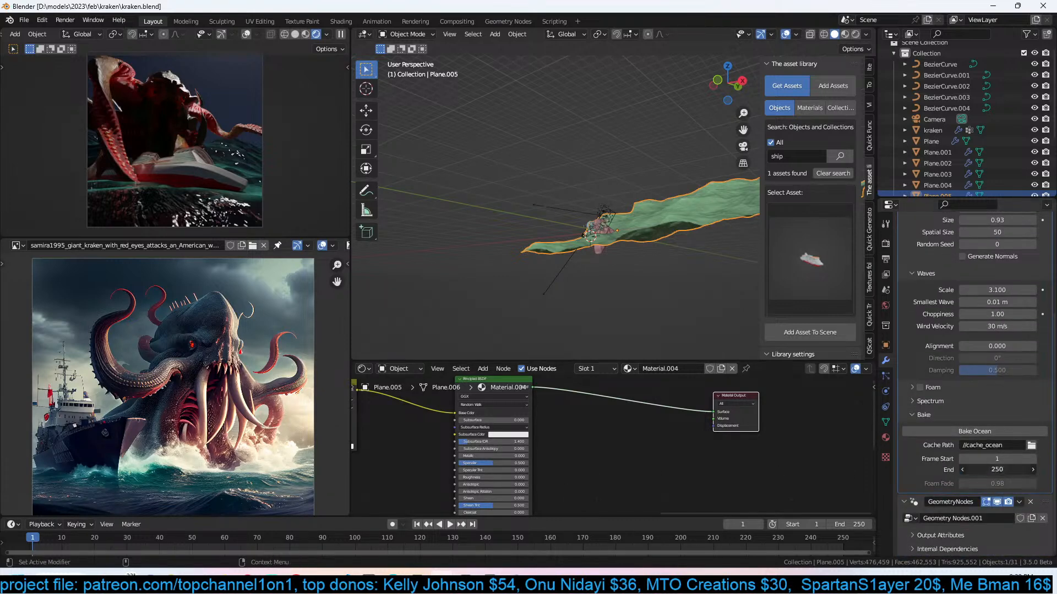
key("Return")
key("ctrl+s")
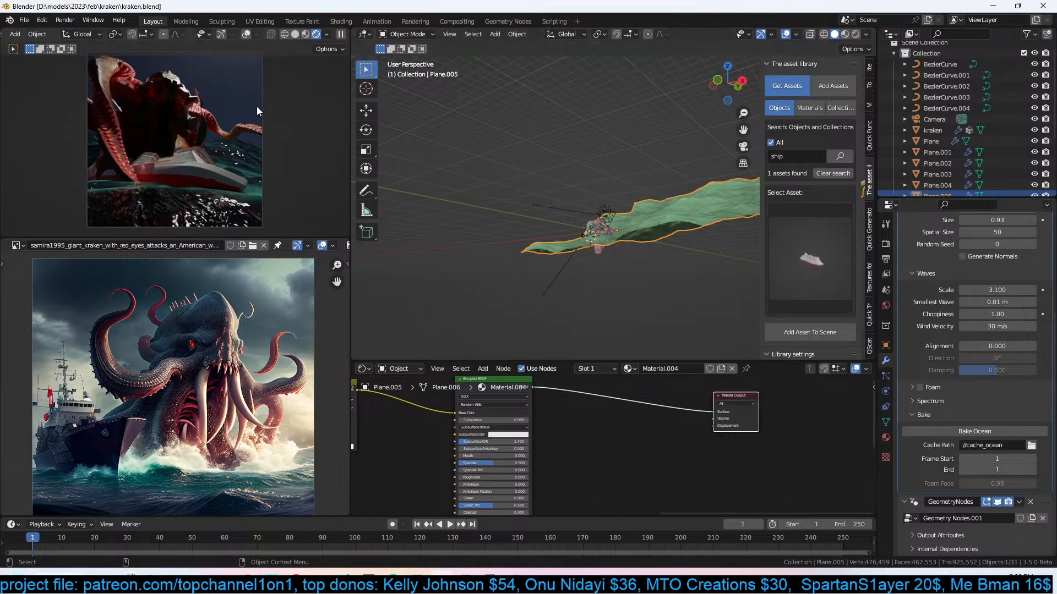
Duplicate the area light above the kraken and rotate the copy in top view to a Z rotation of about -116°.
scroll(226, 113, "up", 5)
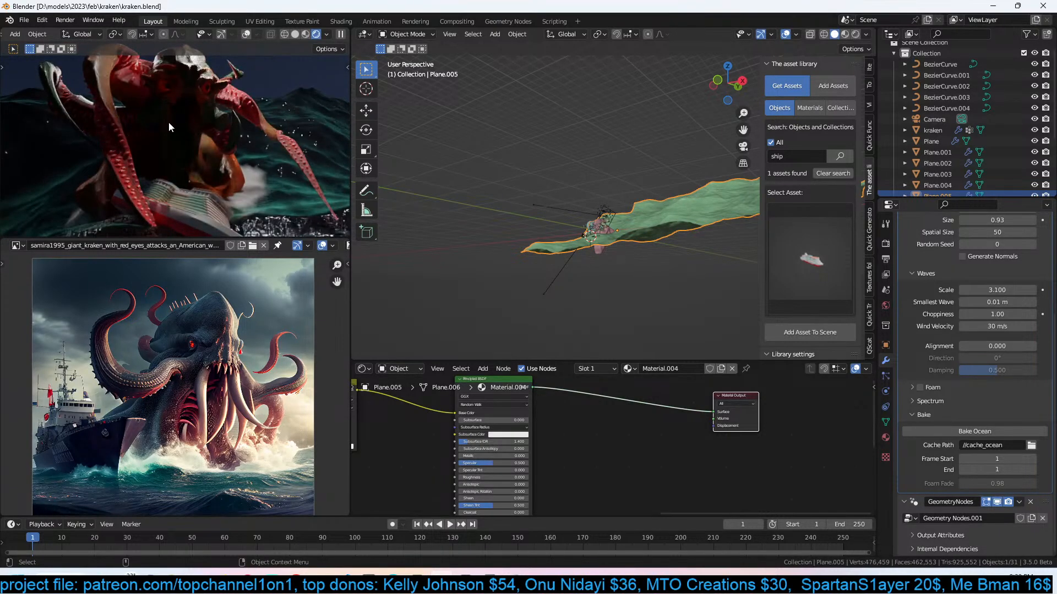
scroll(169, 121, "down", 3)
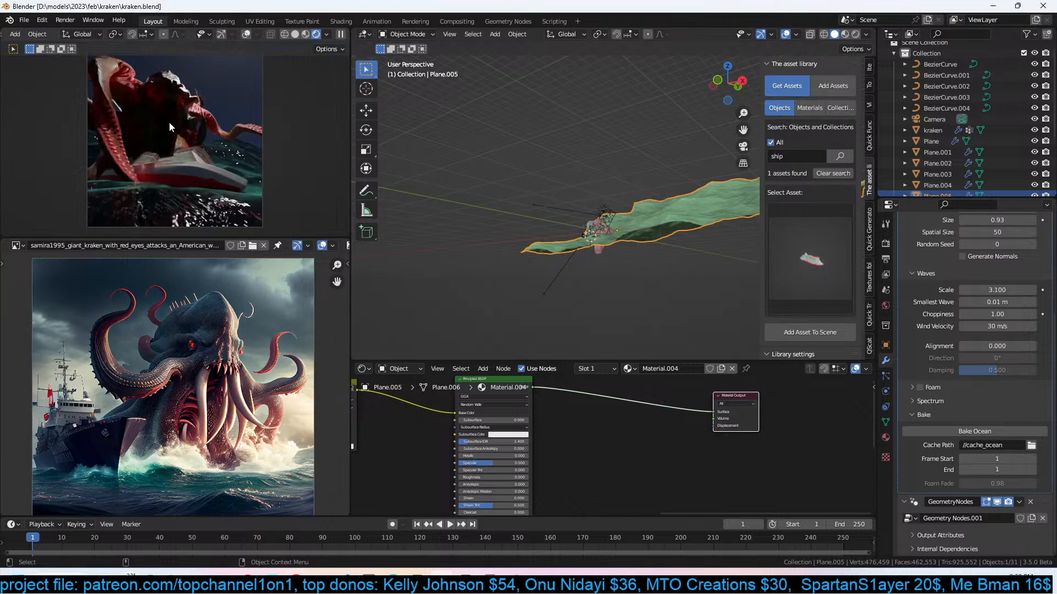
key("KP_0")
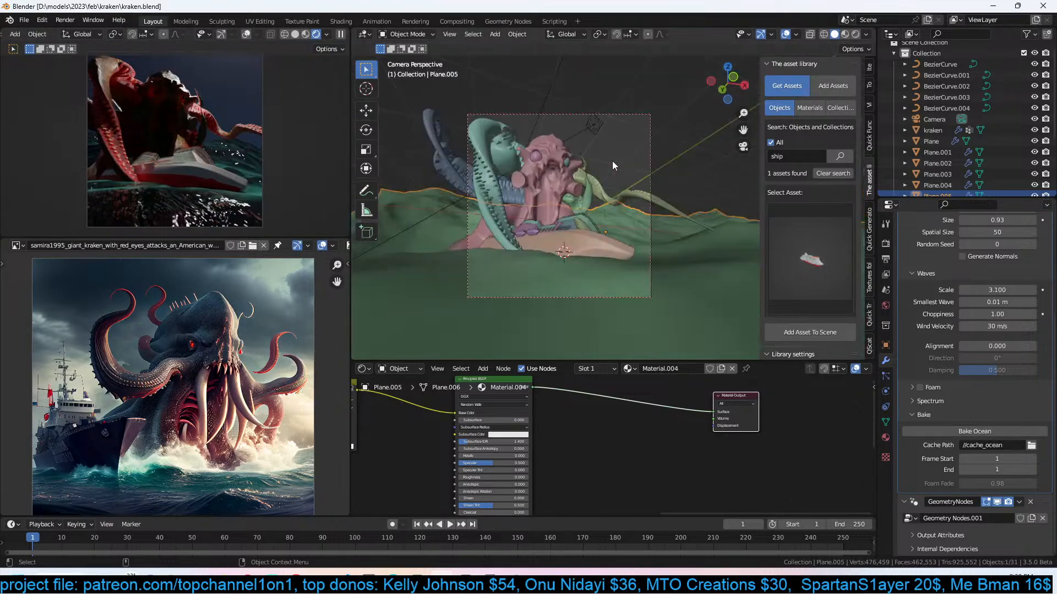
left_click(593, 130)
key("KP_7")
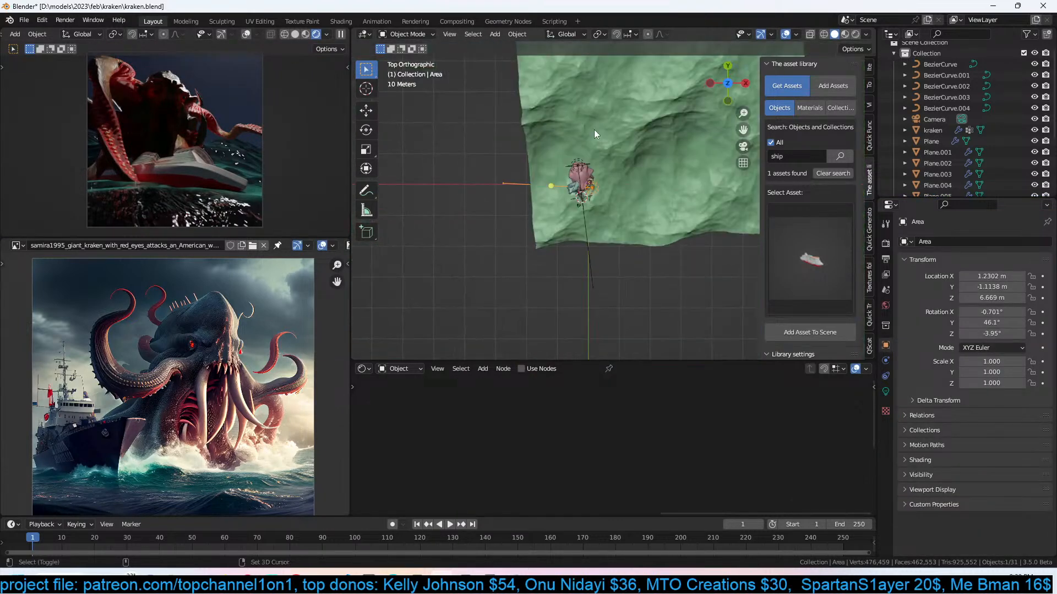
scroll(593, 130, "up", 5)
scroll(594, 151, "up", 2)
key("shift+d")
left_click(566, 169)
key("r")
left_click(518, 201)
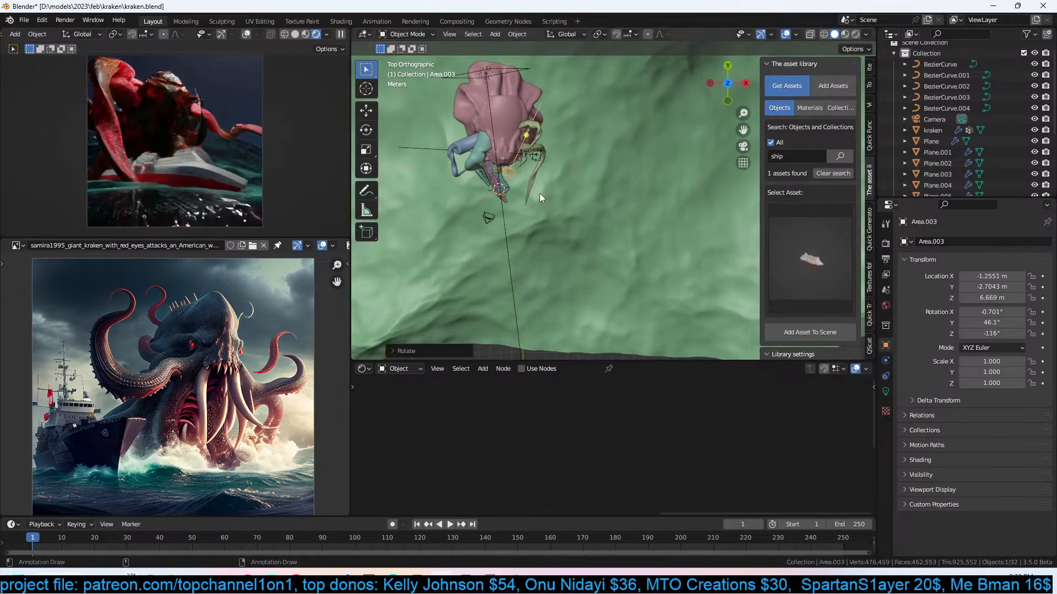
Move the duplicated area light over the tentacles in front of the kraken, at about X -1.92, Y -2.17, Z 3.86 m.
key("g")
left_click(523, 181)
key("g")
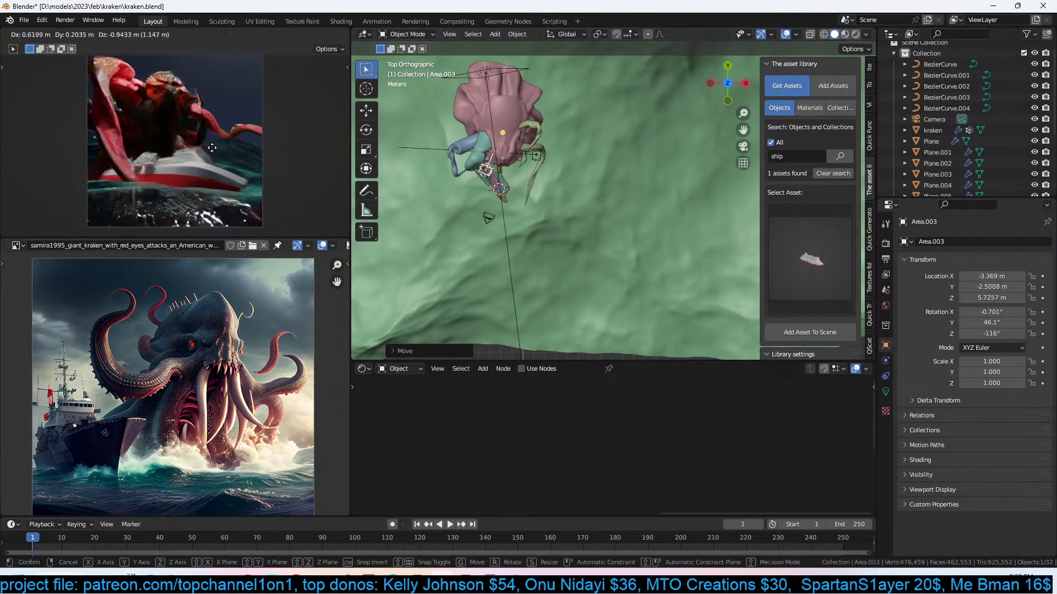
left_click(237, 184)
scroll(557, 166, "up", 2)
middle_click_drag(558, 166, 589, 125)
middle_click_drag(570, 183, 576, 159)
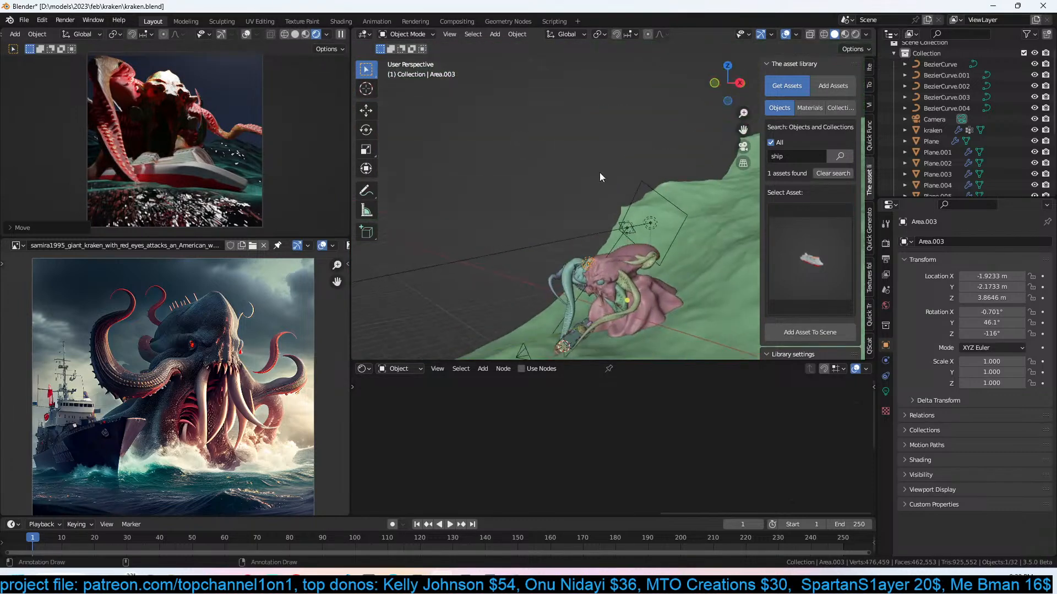
Reposition the duplicated area light above and in front of the kraken's head, at about X -2.73, Y -3.70, Z 5.85 m.
key("g")
left_click(575, 210)
middle_click_drag(511, 228, 649, 176)
scroll(650, 176, "down", 3)
middle_click_drag(530, 234, 598, 192)
scroll(597, 192, "up", 4)
key("g")
left_click(656, 128)
middle_click_drag(656, 128, 553, 123)
key("g")
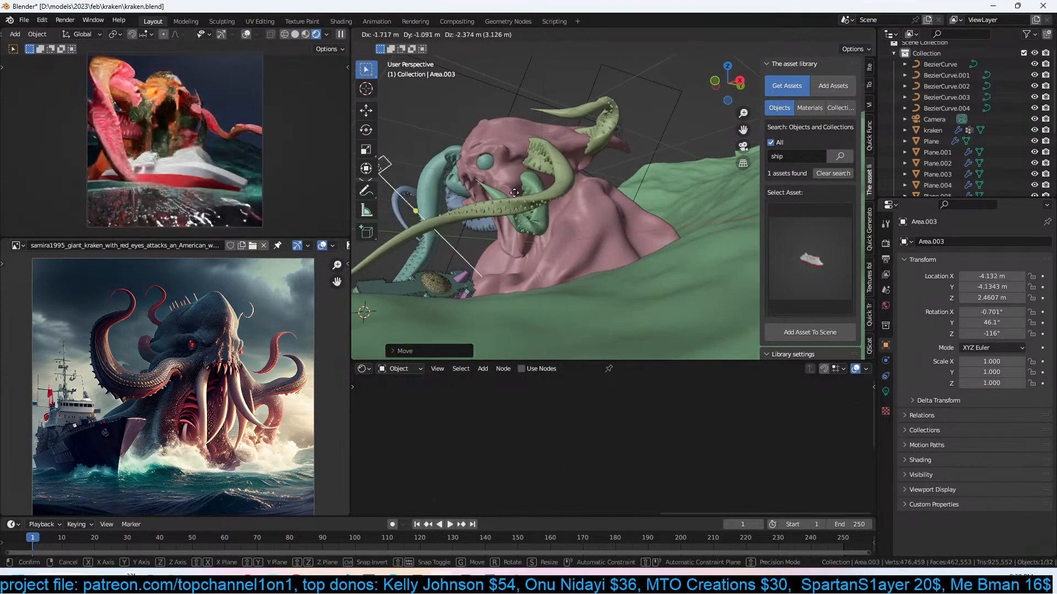
left_click(563, 83)
middle_click_drag(497, 145, 527, 191)
key("s")
key("y")
key("y")
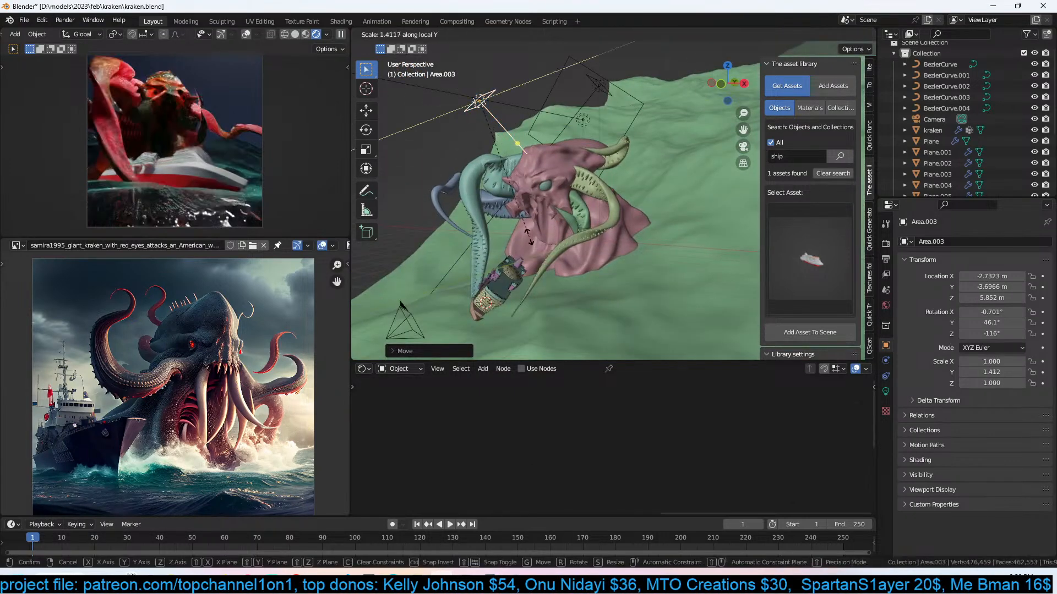
key("x")
right_click(613, 224)
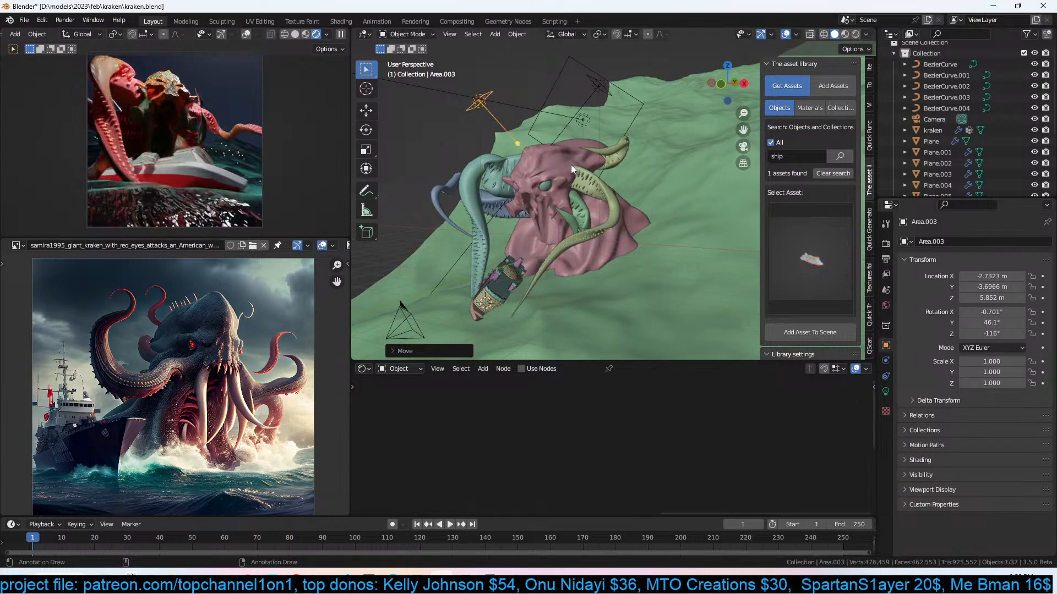
In the kraken's skin material, connect the ColorRamp that drives the Mix factor to the Principled BSDF's Subsurface input and save.
left_click(570, 165)
scroll(616, 407, "down", 5)
middle_click_drag(627, 409, 747, 435)
scroll(780, 416, "up", 5)
scroll(725, 441, "up", 3)
middle_click_drag(566, 418, 539, 435)
scroll(540, 434, "up", 2)
scroll(540, 433, "down", 3)
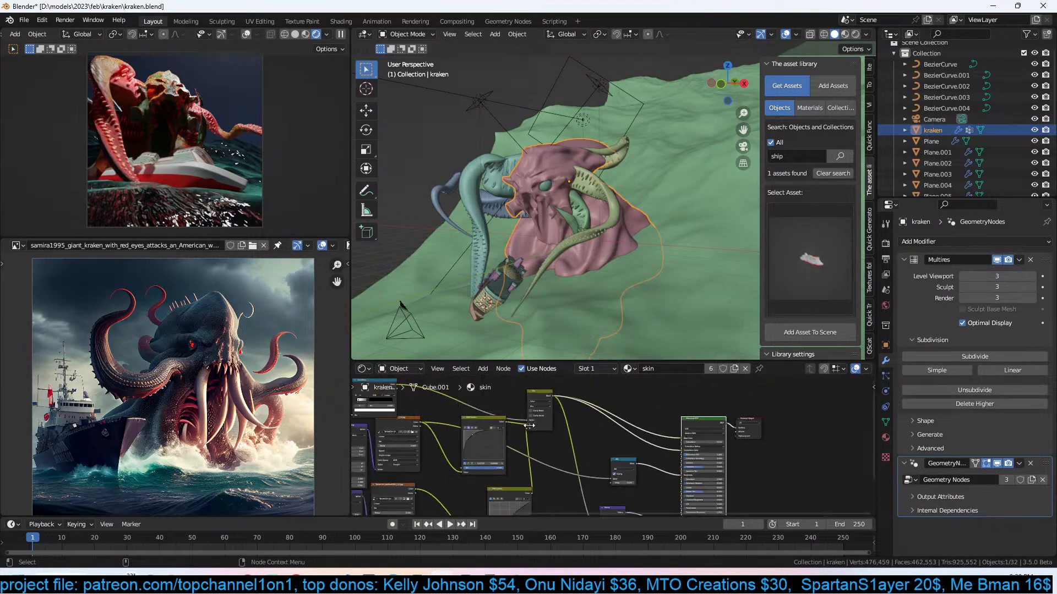
middle_click_drag(388, 393, 412, 401)
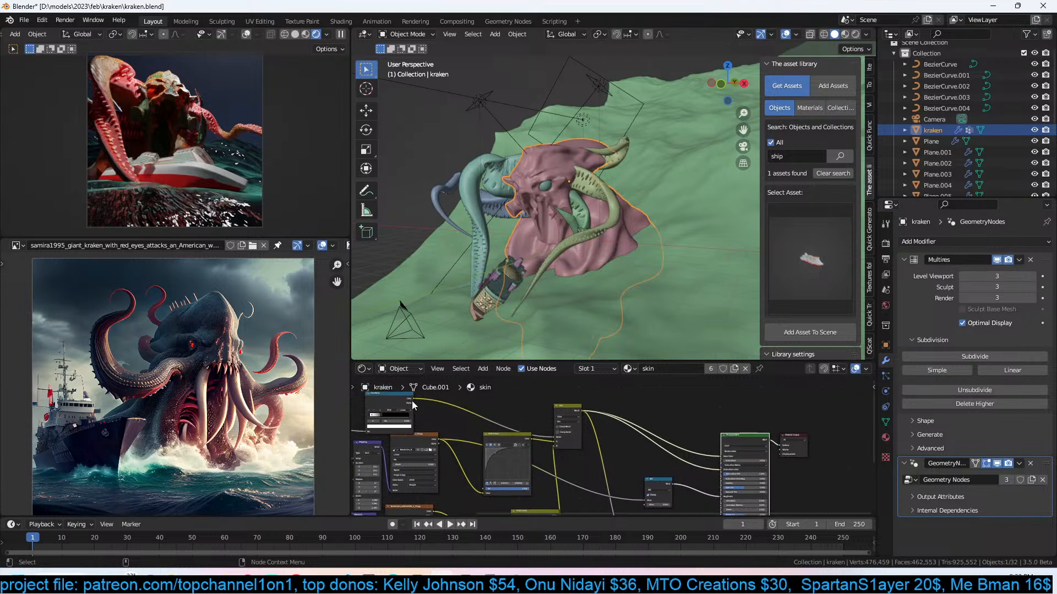
left_click_drag(414, 400, 720, 465)
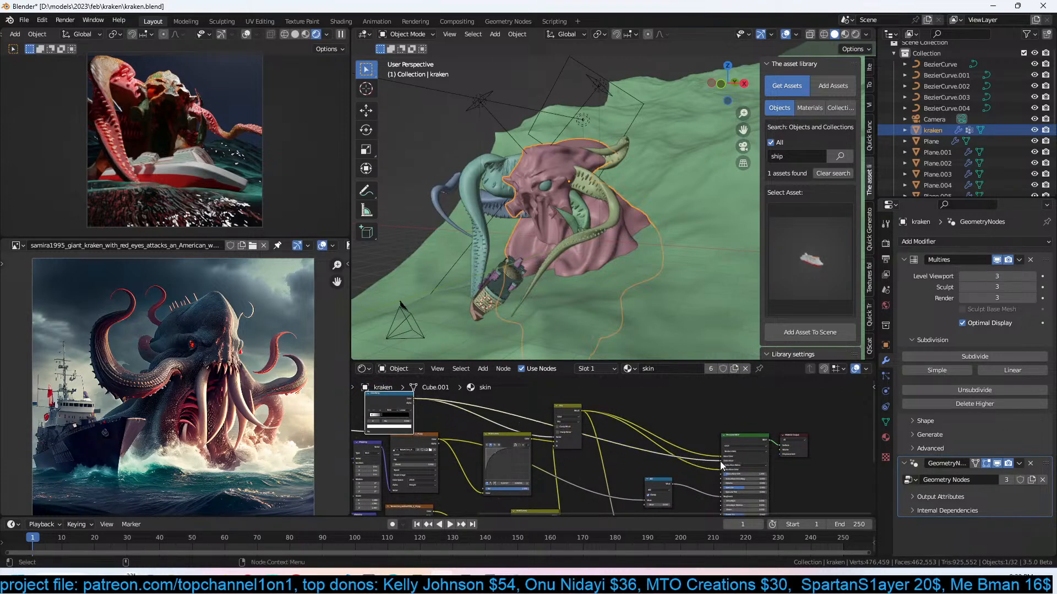
scroll(600, 459, "up", 2)
key("ctrl+s")
Try an Invert node on the link feeding the Subsurface input of the skin material.
key("shift+a")
left_click(626, 421)
type("inver")
left_click(643, 442)
left_click(607, 453)
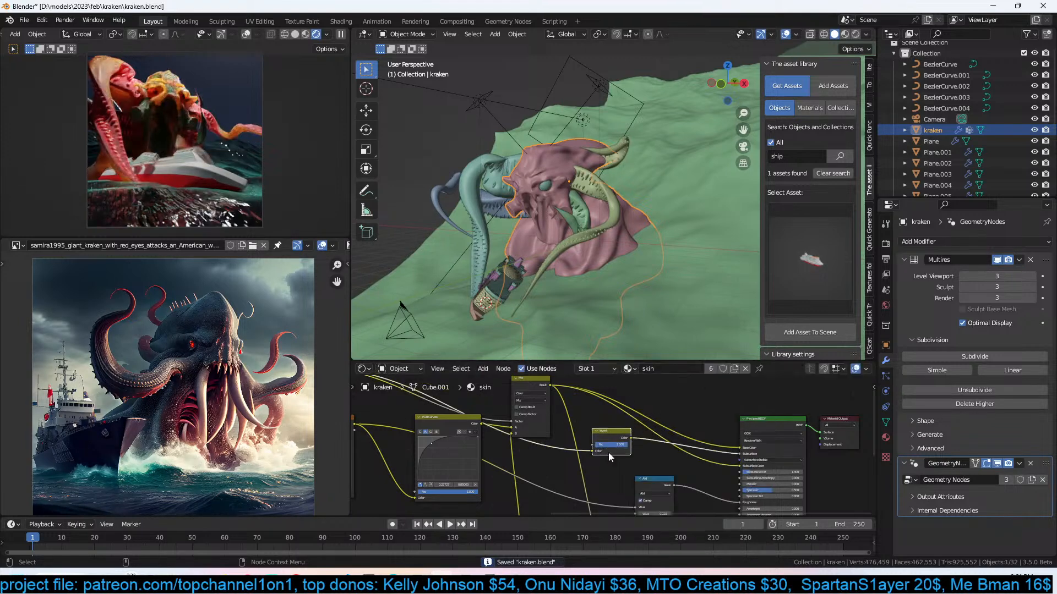
scroll(608, 452, "up", 3)
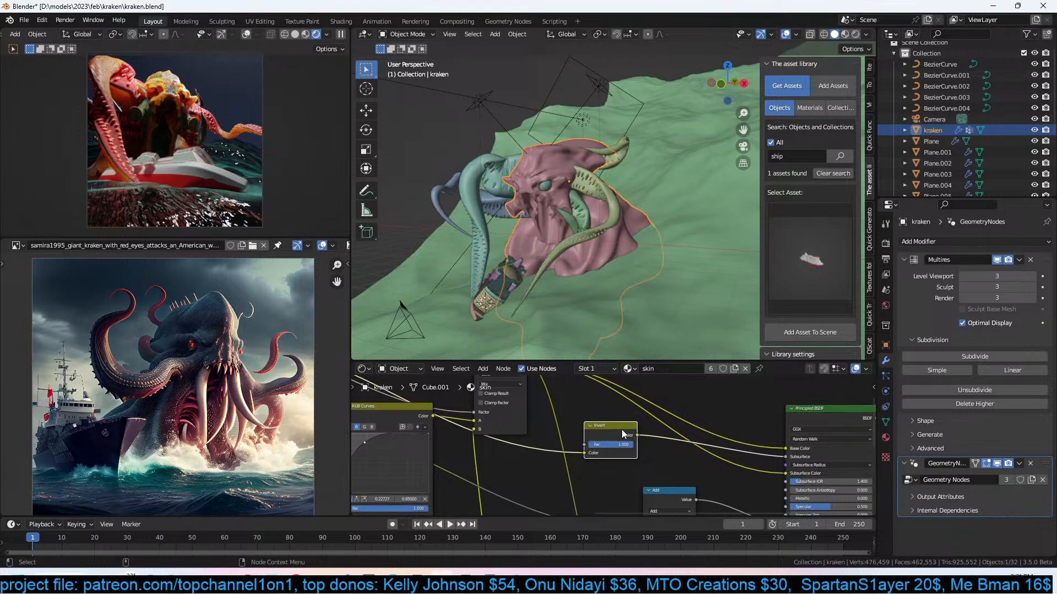
Insert a ColorRamp before the Subsurface input, with white at position 0 and the black stop near the middle.
key("shift+a")
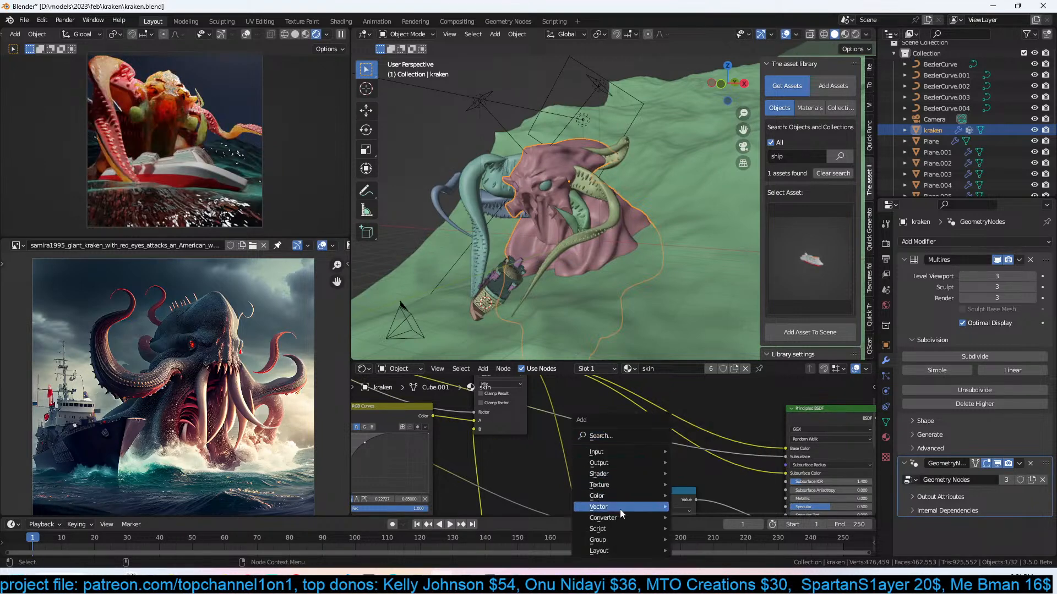
mouse_move(611, 518)
left_click(703, 395)
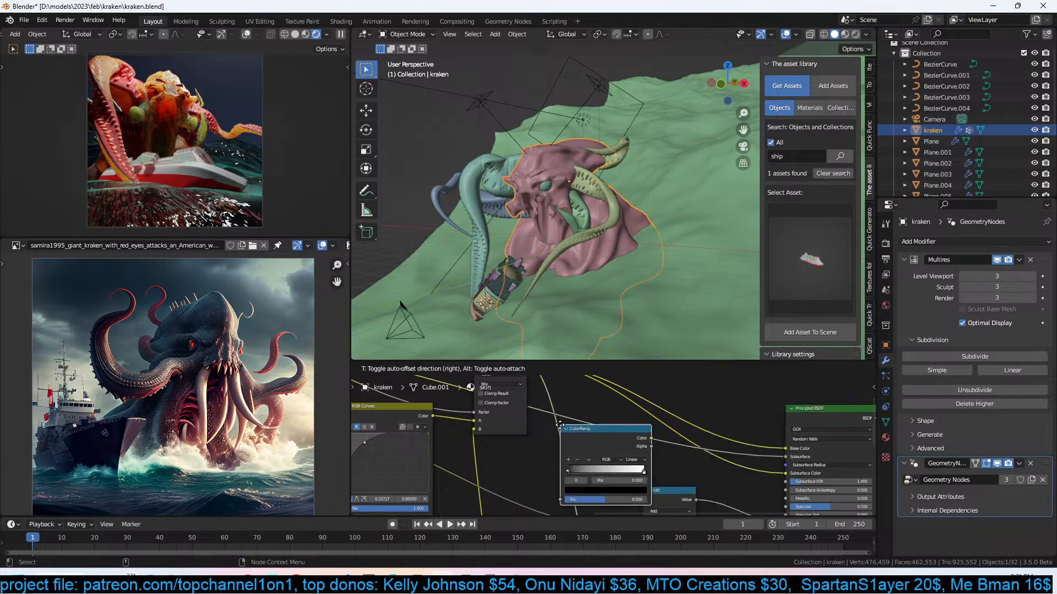
left_click(586, 422)
mouse_move(604, 466)
left_mouse_down()
mouse_move(664, 468)
mouse_move(580, 466)
mouse_move(679, 465)
mouse_move(616, 467)
left_mouse_up()
left_click_drag(603, 468, 646, 467)
left_click_drag(609, 439, 714, 401)
middle_click_drag(712, 398, 687, 429)
Darken the white stop of the Subsurface ColorRamp to nearly black and save the file.
left_click(672, 438)
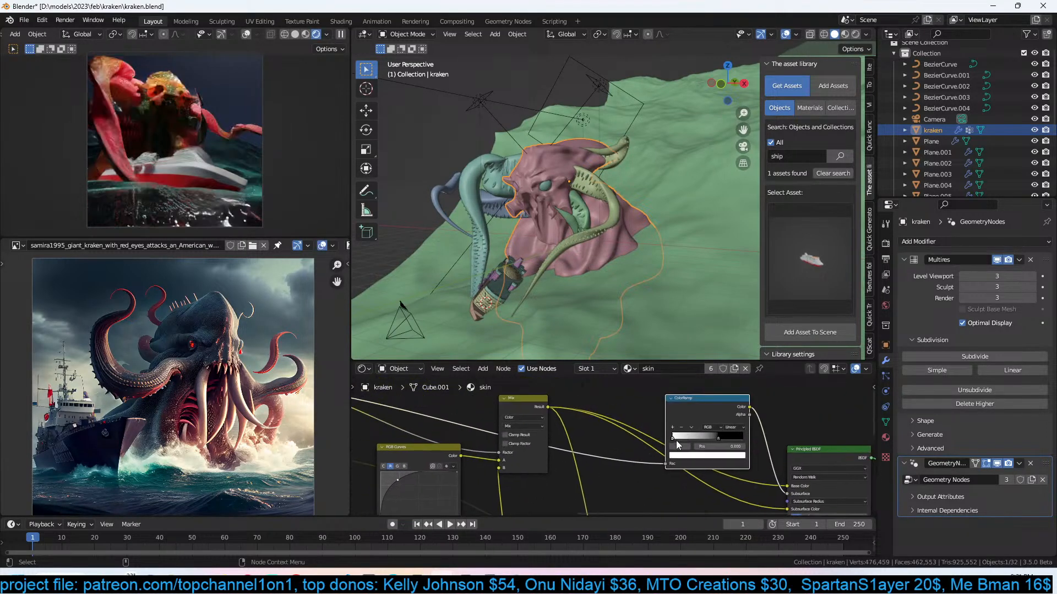
left_click(698, 456)
left_click_drag(729, 380, 730, 401)
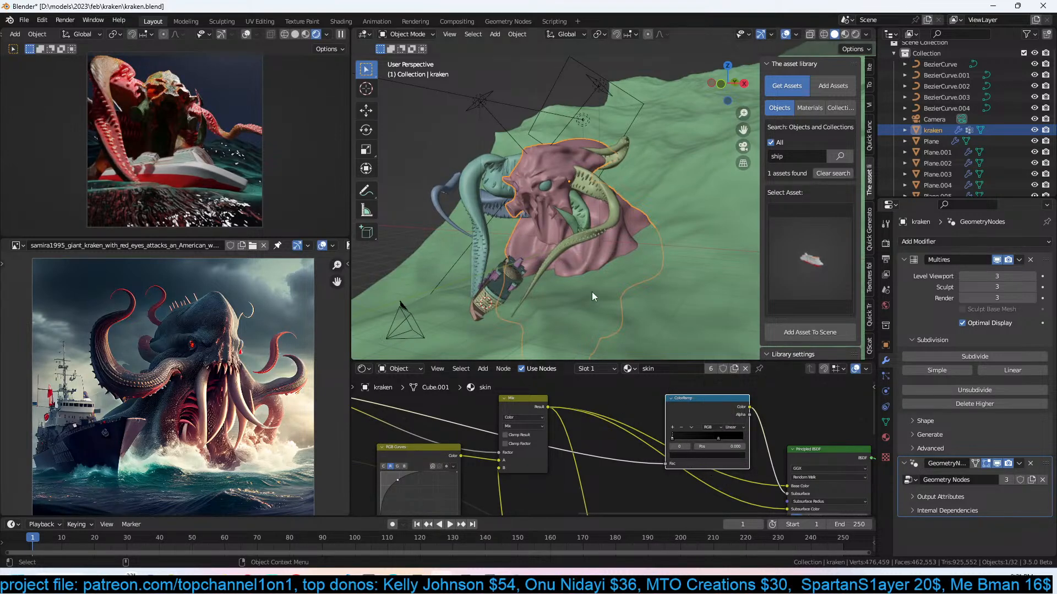
key("ctrl+s")
key("alt+a")
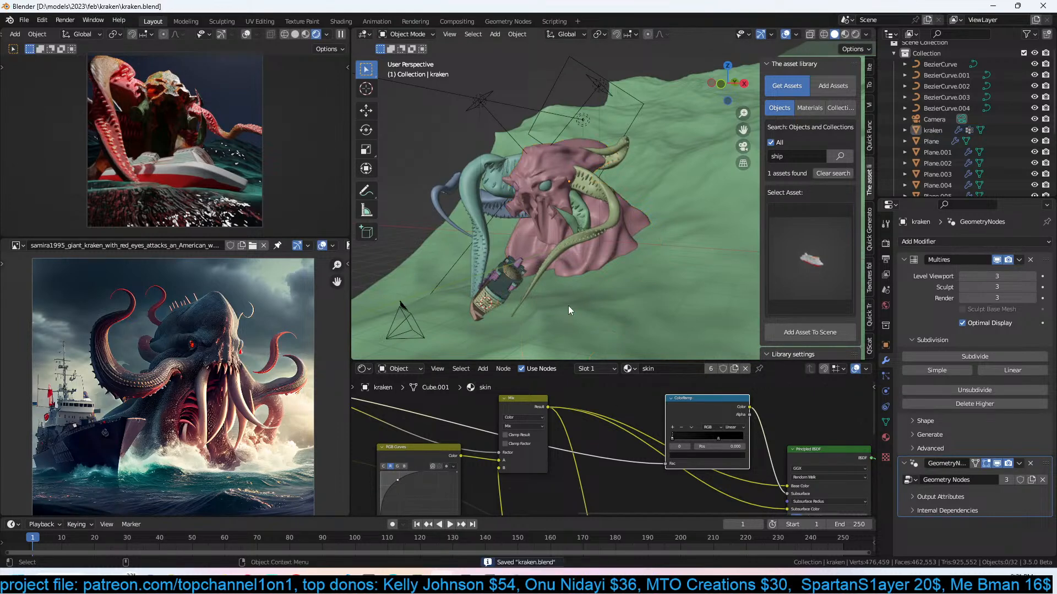
For the front tentacle's skin, shift the Subsurface ColorRamp's first stop to about 0.018, set its color value to about 0.04, and save.
middle_click_drag(570, 291, 527, 252)
left_click(517, 245)
middle_click_drag(879, 464, 818, 447)
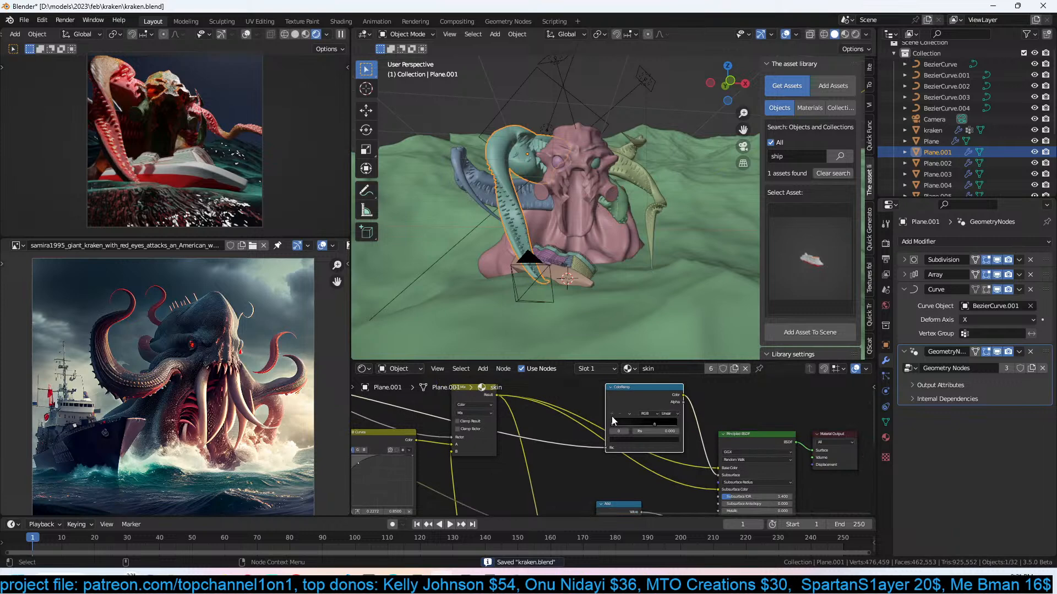
scroll(612, 416, "up", 1)
left_click_drag(612, 416, 613, 415)
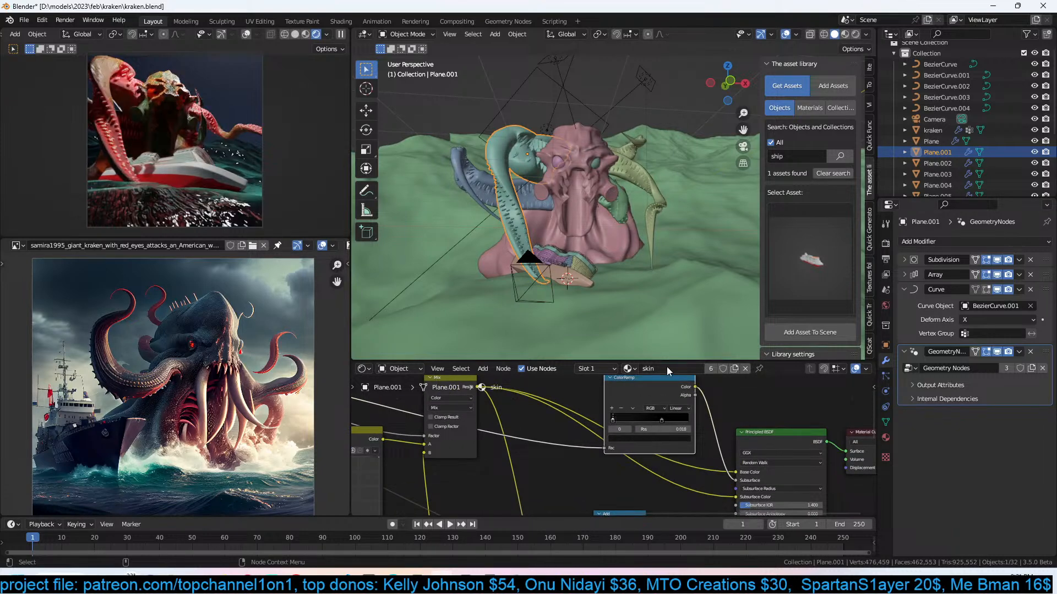
left_click(649, 435)
left_click_drag(677, 364, 674, 372)
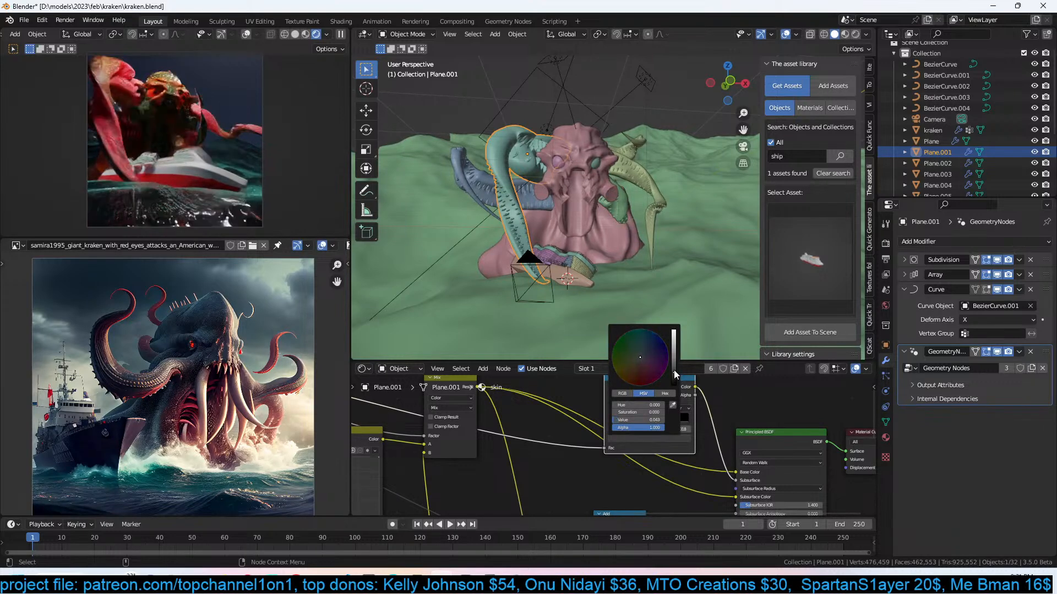
scroll(642, 245, "down", 3)
key("alt+a")
key("ctrl+s")
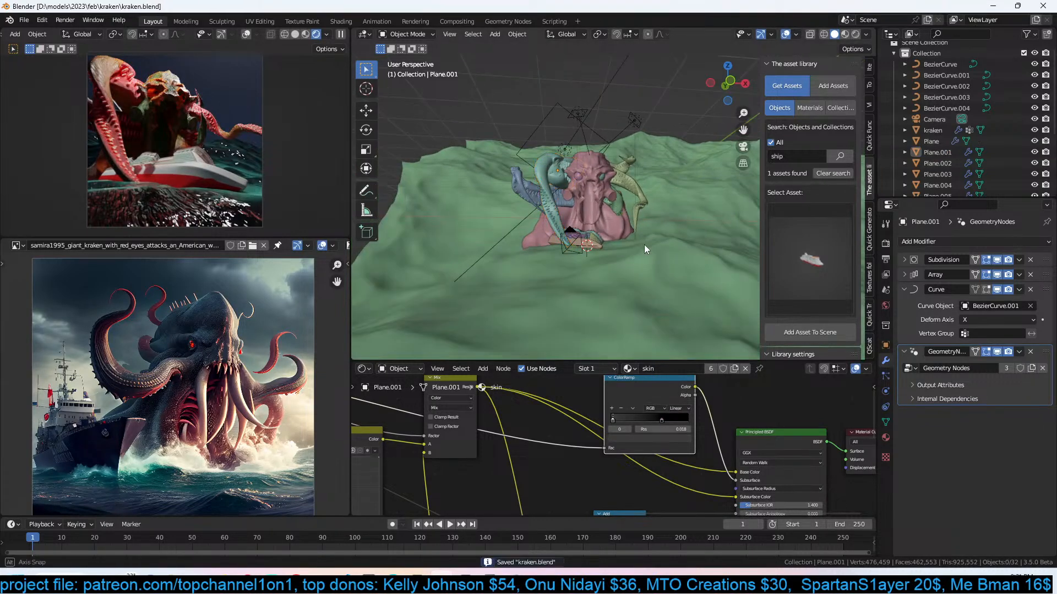
Set the Roughness of the front tentacle's Material.002 to 0.164 and save the file.
middle_click_drag(644, 244, 611, 247)
scroll(611, 248, "up", 2)
scroll(609, 248, "up", 2)
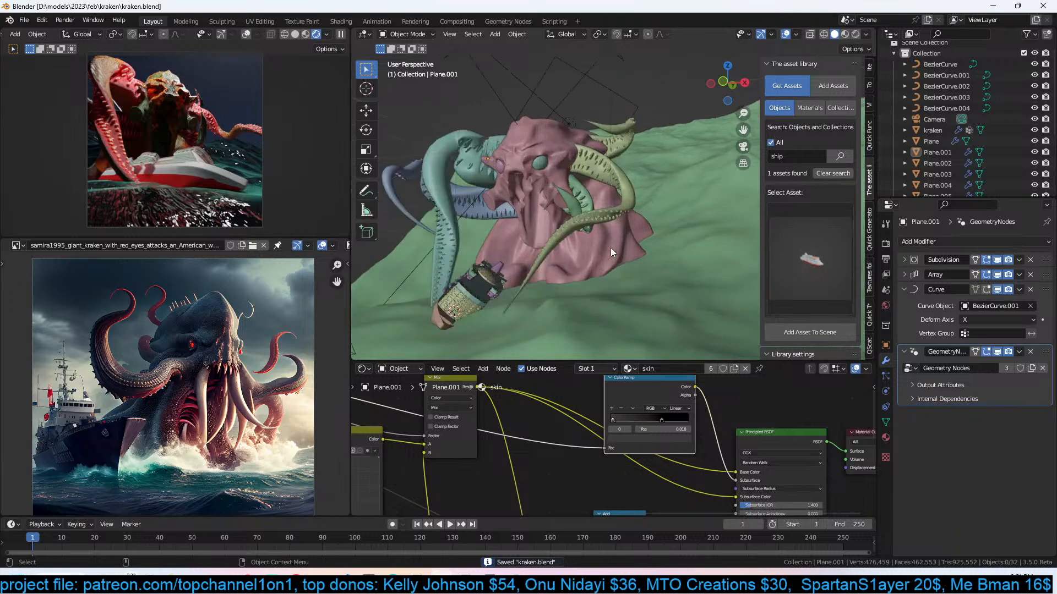
left_click(447, 237)
scroll(698, 424, "down", 3)
scroll(685, 463, "up", 4)
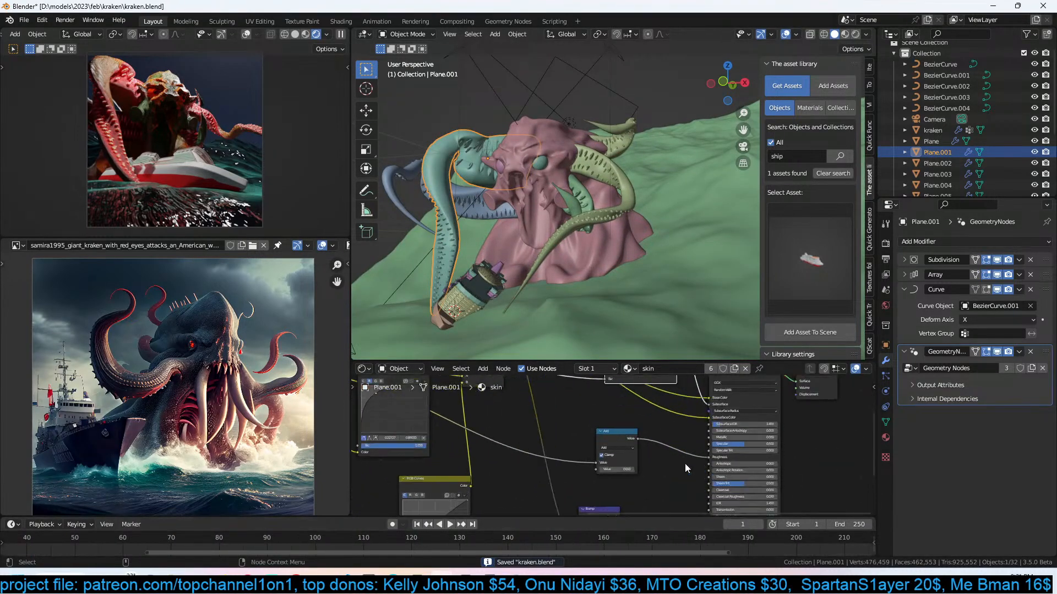
left_click(886, 438)
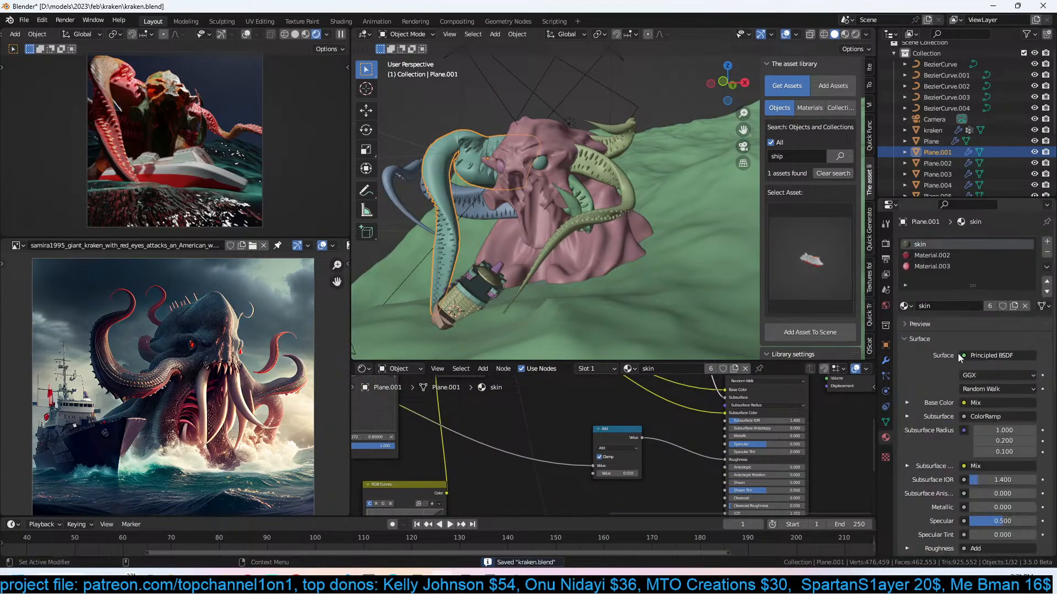
left_click(933, 255)
middle_click_drag(548, 509, 655, 516)
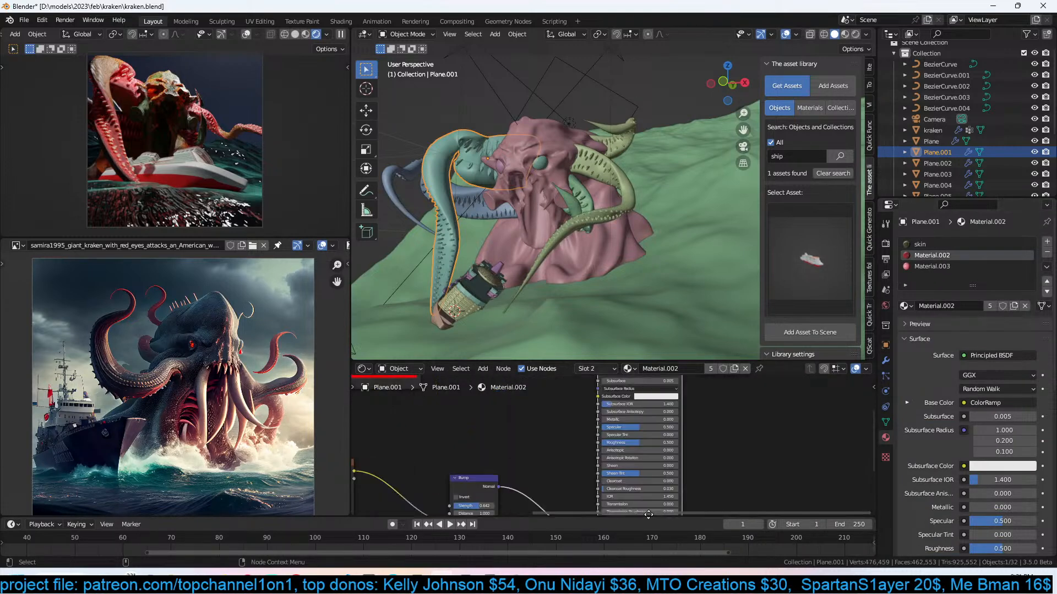
scroll(663, 445, "up", 2)
left_click_drag(644, 442, 622, 446)
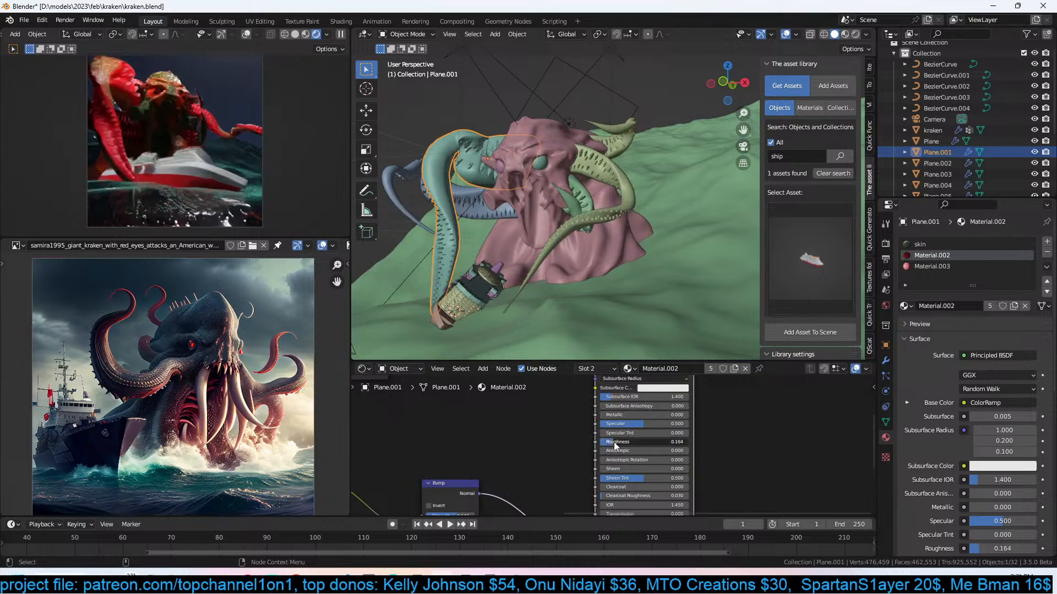
scroll(526, 472, "down", 2)
middle_click_drag(526, 471, 643, 470)
key("ctrl+s")
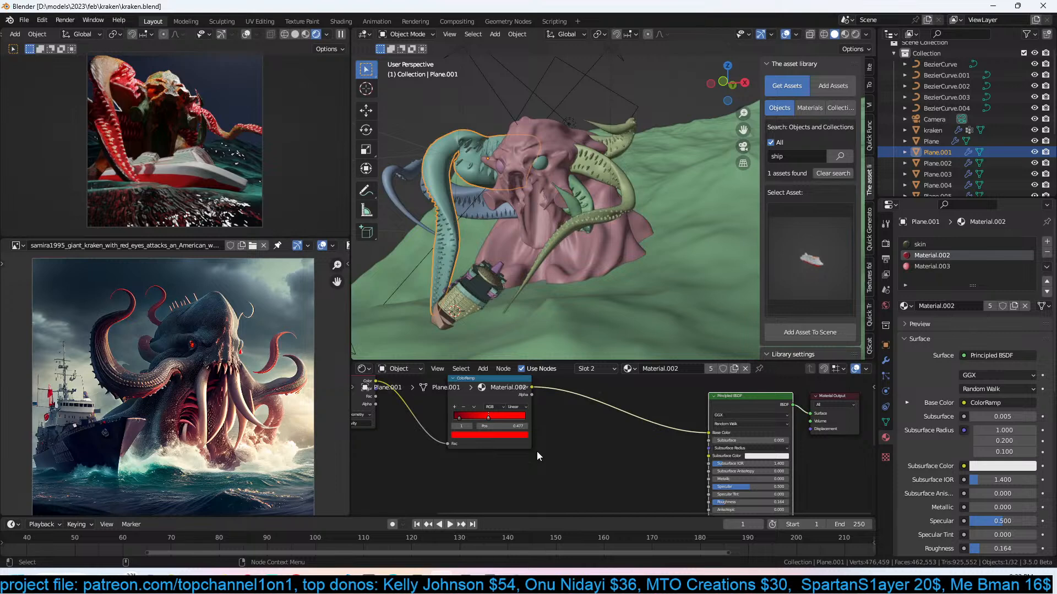
left_click(538, 457)
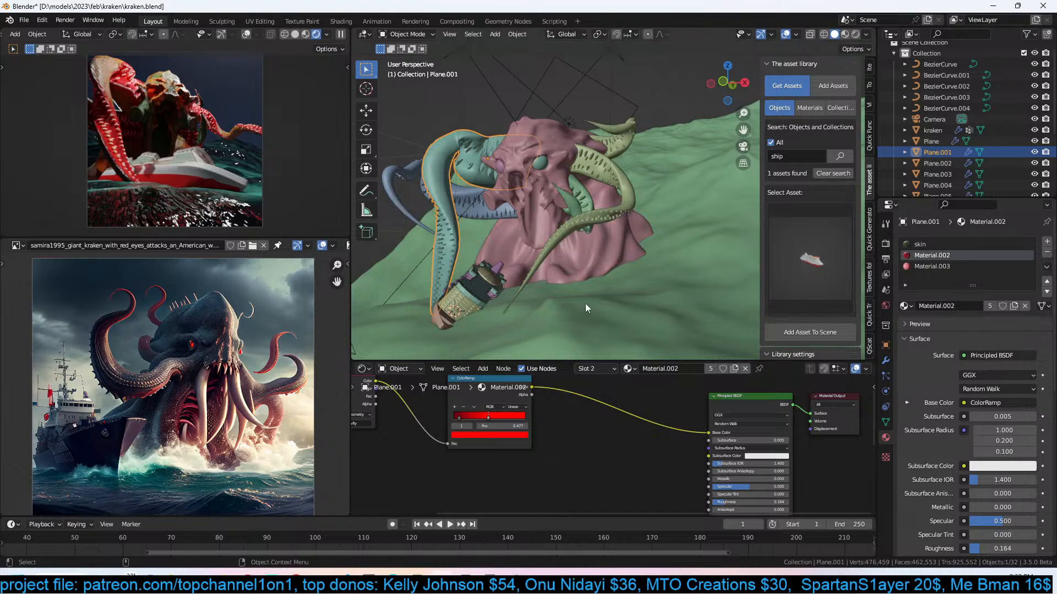
In camera view, rotate the ship about its local Y axis, tilt it with a trackball rotation, and save.
key("KP_0")
left_click(599, 234)
key("r")
key("x")
key("x")
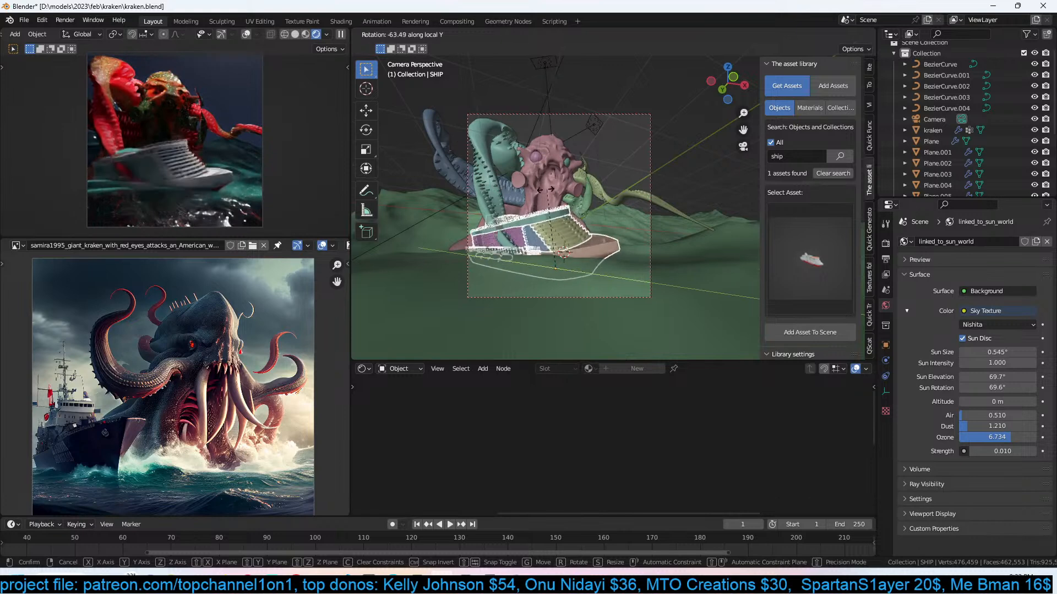
left_click(532, 198)
key("r")
key("r")
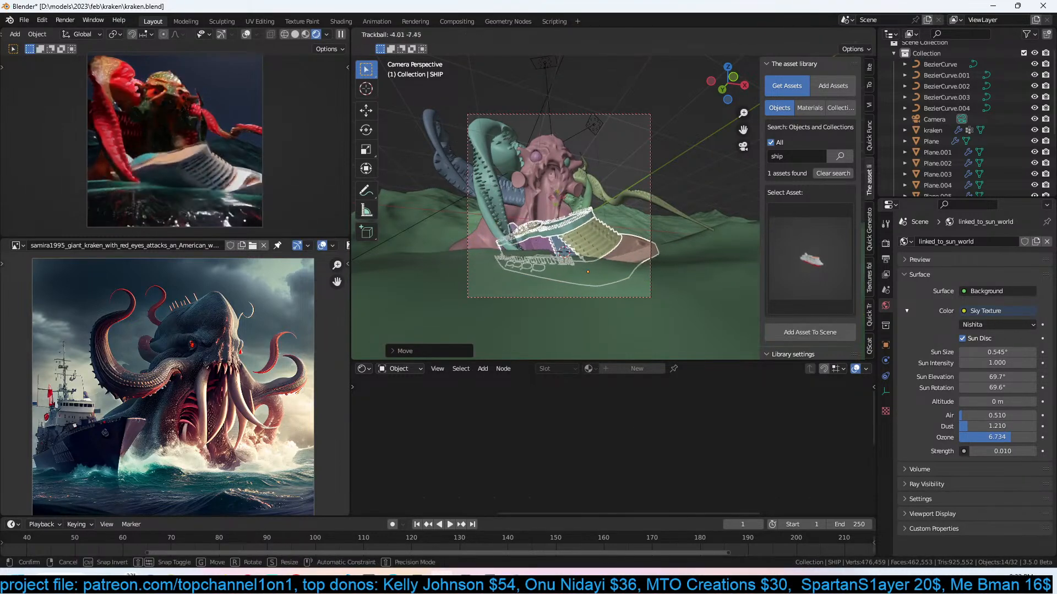
left_click(552, 195)
key("ctrl+s")
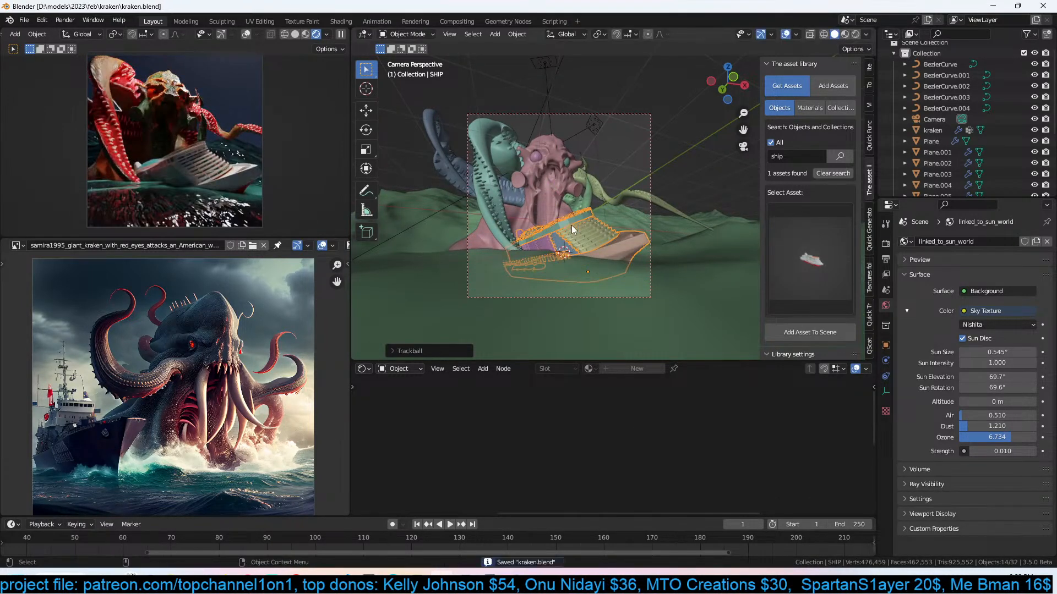
Rotate the ship about 29° around its local Y axis so it sits upright on the water, and save.
key("r")
key("x")
key("x")
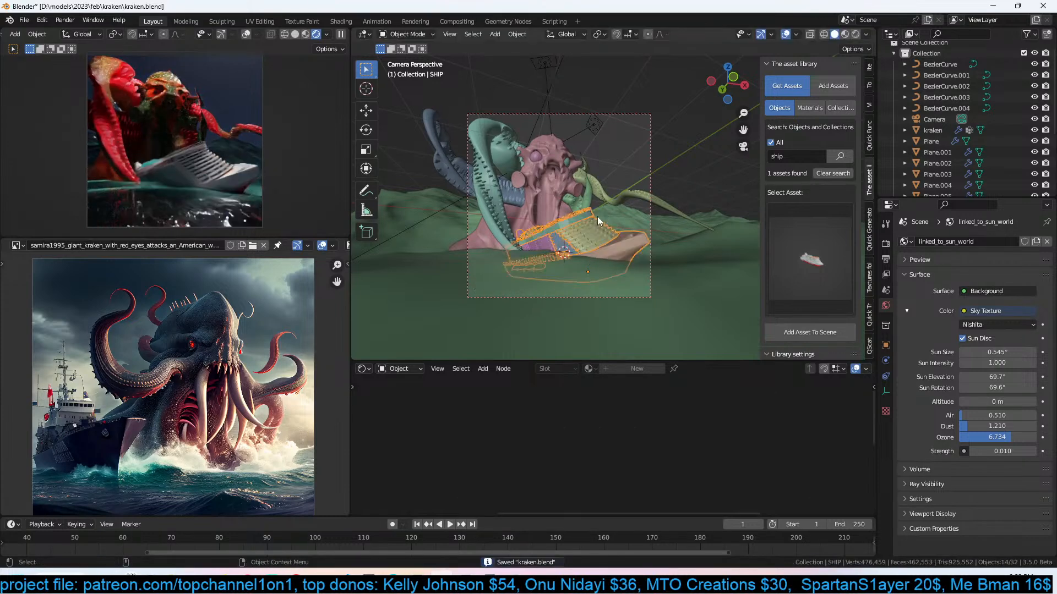
key("y")
key("y")
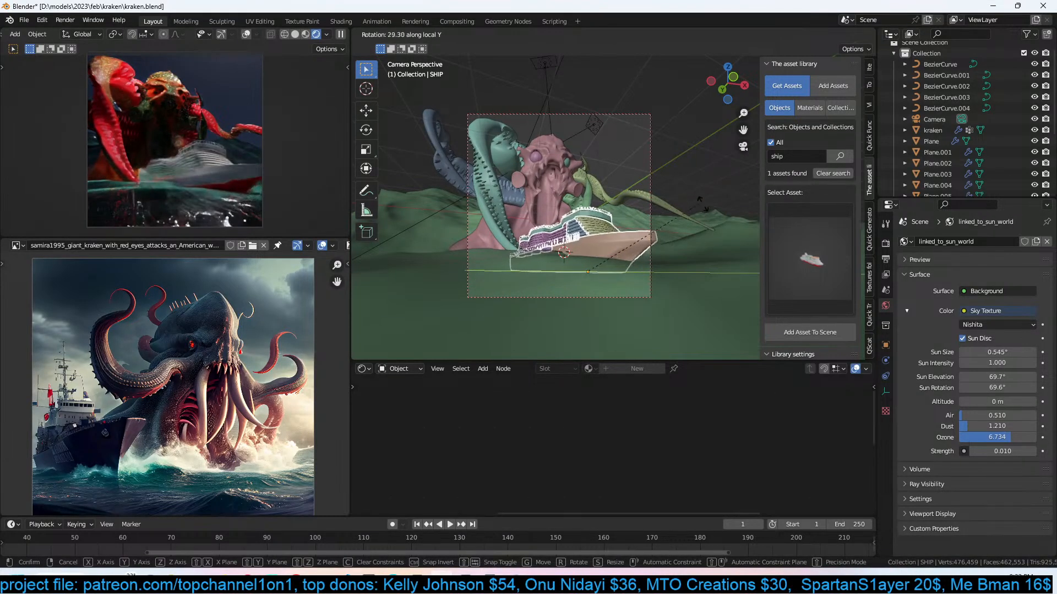
left_click(689, 179)
key("ctrl+s")
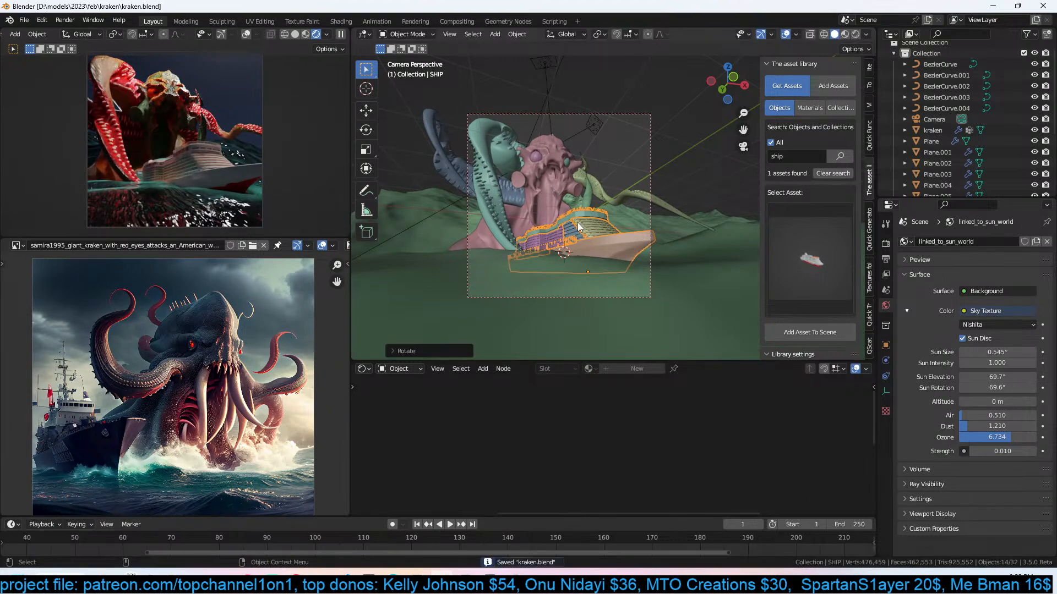
Darken the bright red stop at position 0.477 in the ColorRamp of the front tentacle's Material.002.
key("alt+a")
middle_click_drag(536, 198, 554, 205, "shift")
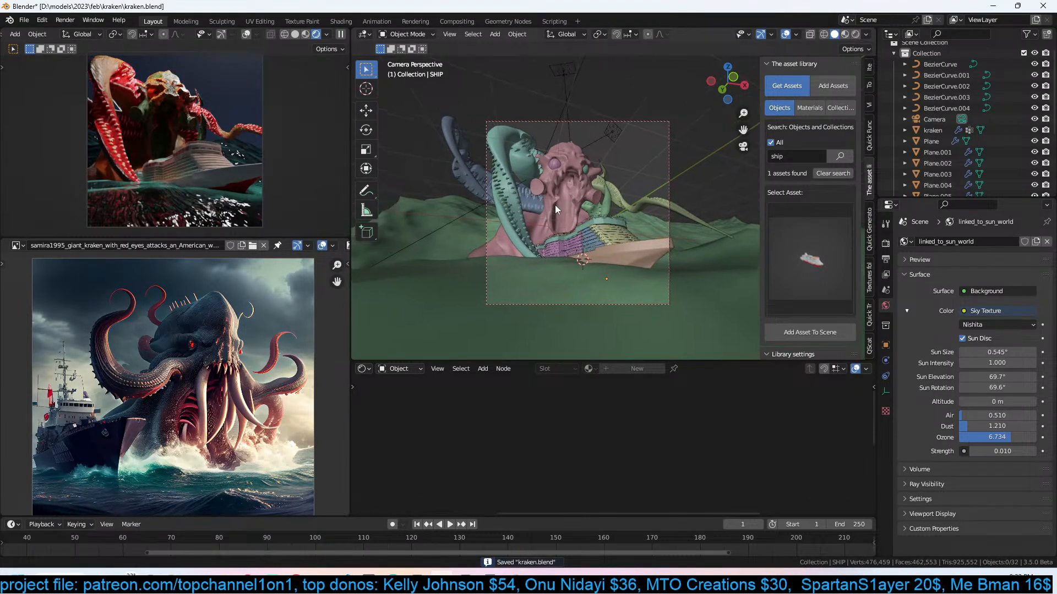
left_click(502, 178)
scroll(512, 396, "up", 2)
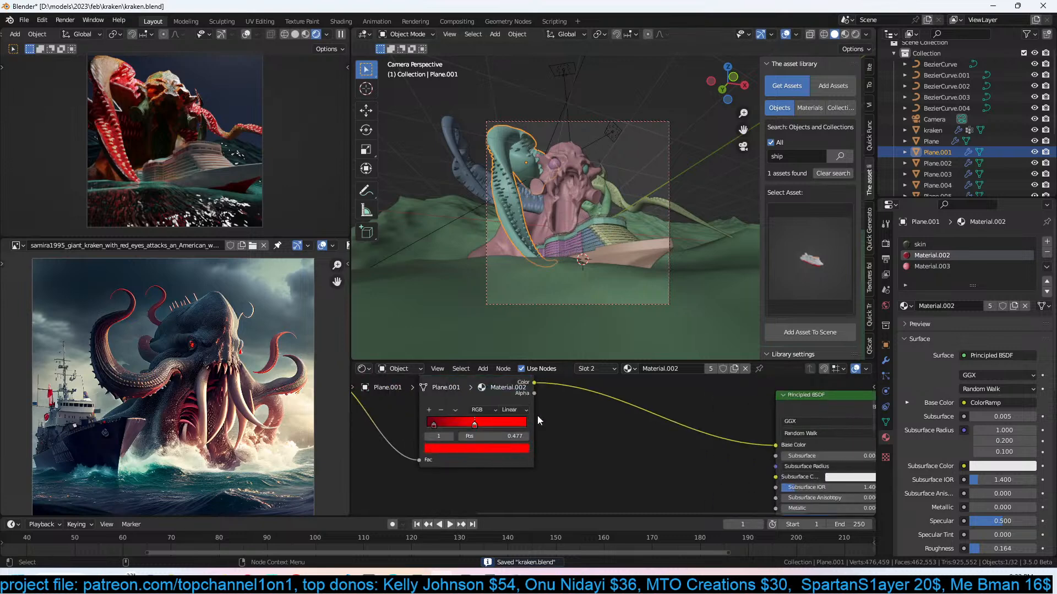
left_click(503, 451)
left_click(510, 347)
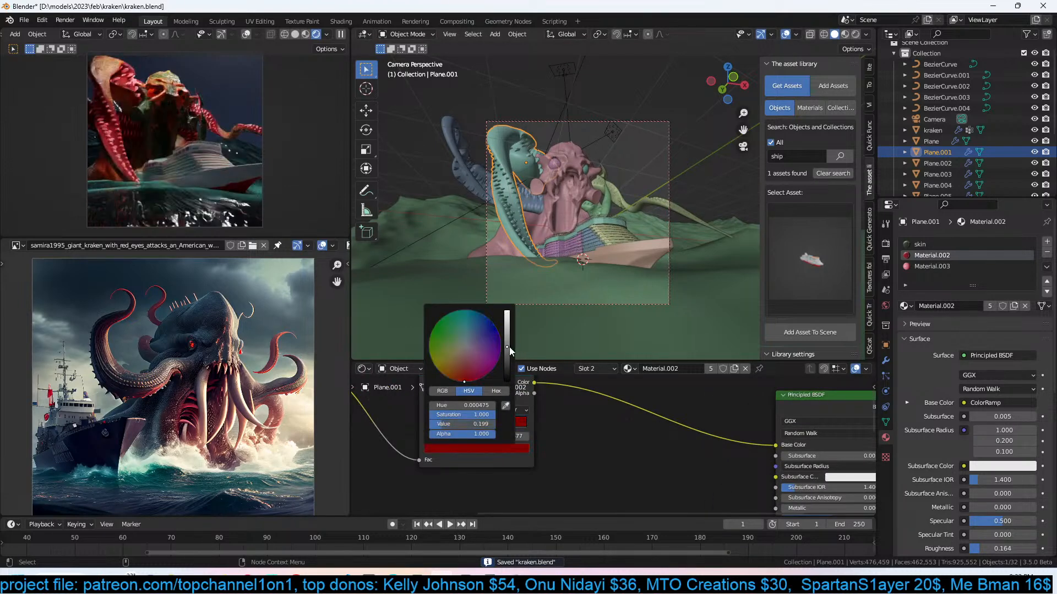
left_click_drag(509, 347, 509, 334)
Set the stop at 0.068 in Material.002's ColorRamp to near-black red, darken the red stop at 0.477 further, and save.
left_click(437, 423)
left_click(462, 448)
left_click_drag(508, 375, 508, 371)
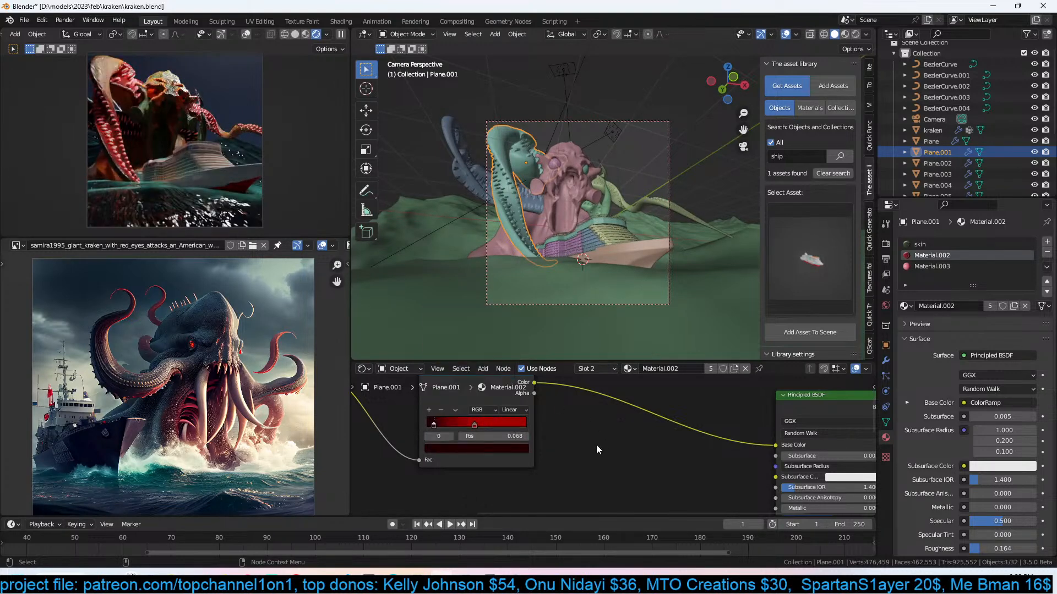
left_click(474, 425)
left_click(476, 451)
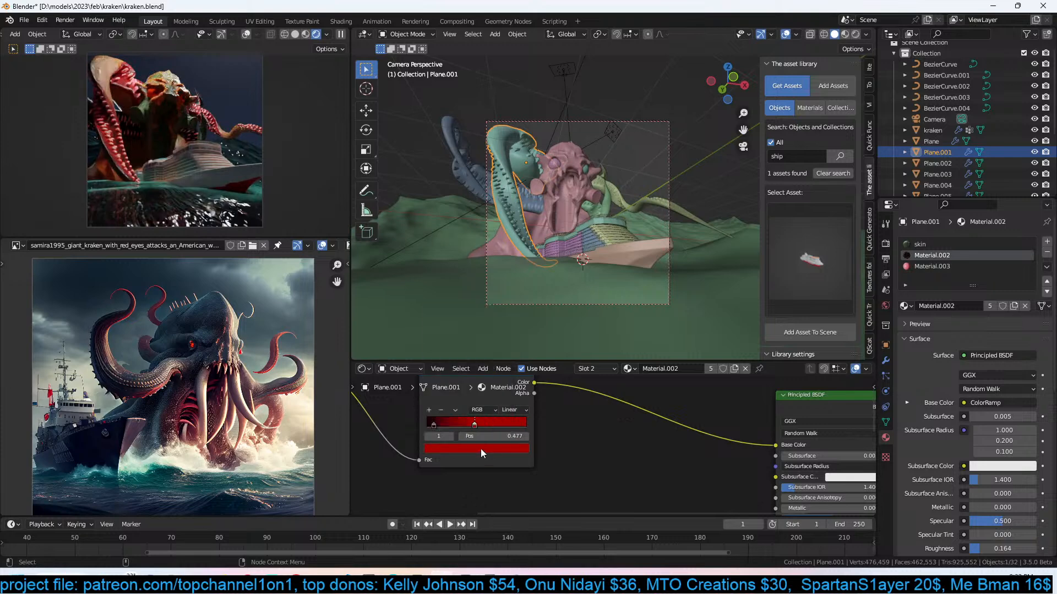
left_click_drag(509, 367, 503, 348)
key("ctrl+s")
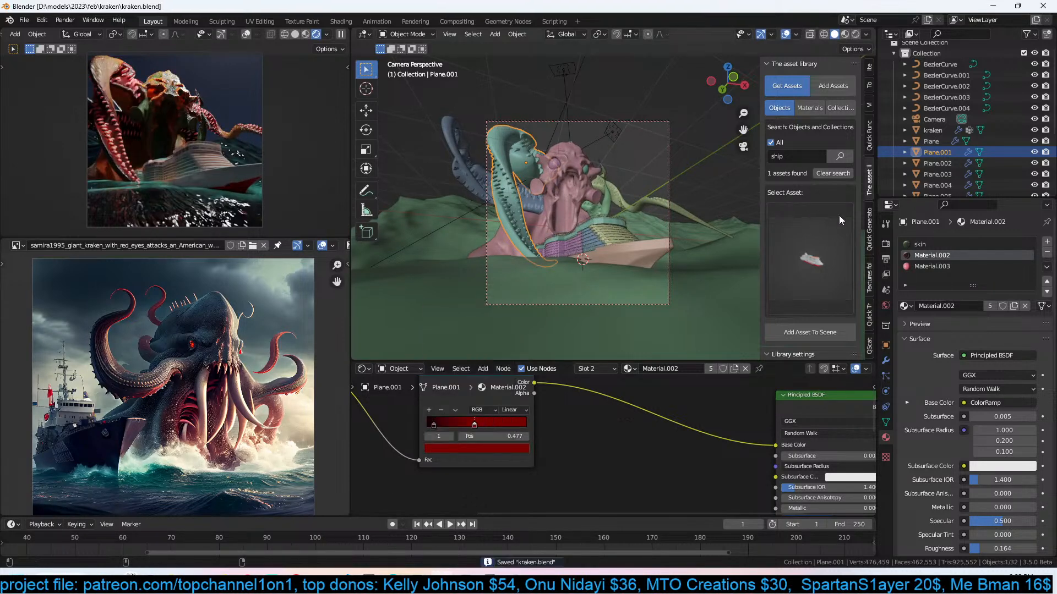
In the skin material's node tree, move the Principled BSDF and its output farther from the ColorRamp to make room.
left_click(918, 245)
scroll(653, 422, "down", 4)
middle_click_drag(653, 422, 484, 415)
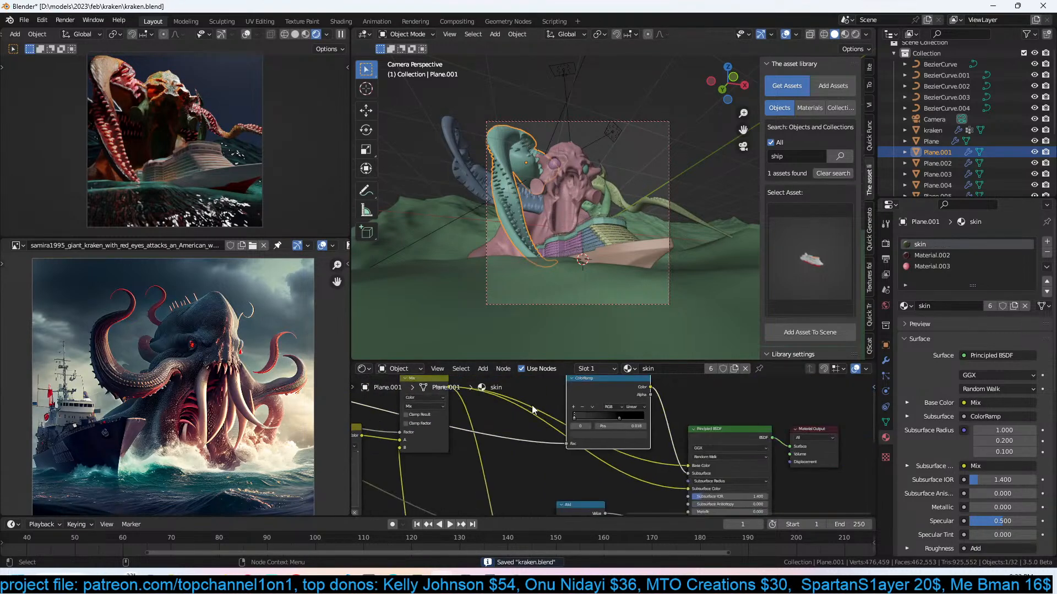
middle_click_drag(638, 402, 581, 402)
left_click_drag(754, 413, 679, 437)
key("g")
left_click(857, 415)
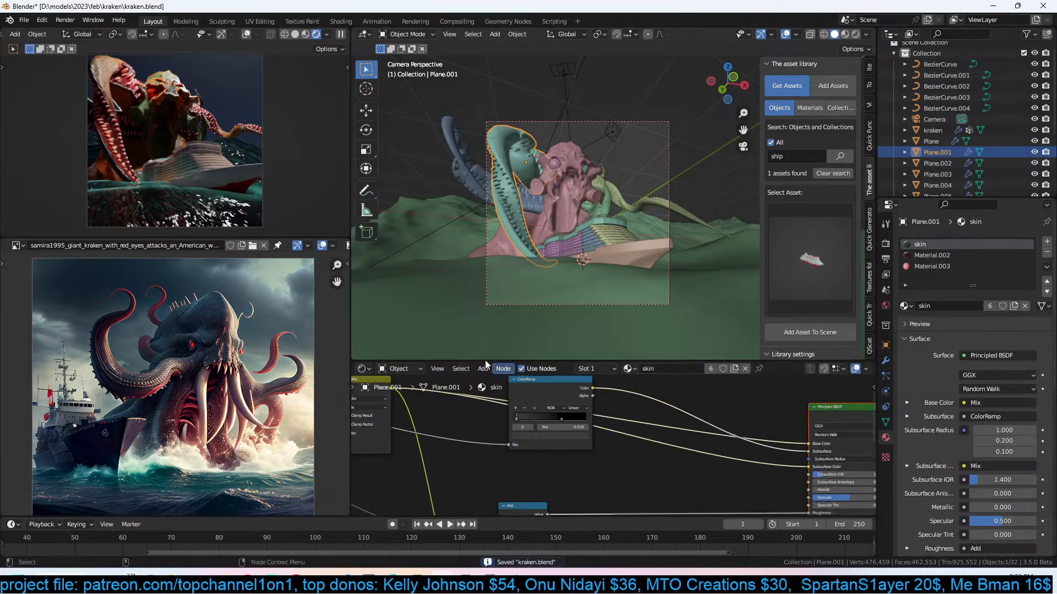
Move the ColorRamp out of the way and insert a duplicate RGB Curves node on the link into the Principled BSDF's Base Color.
middle_click_drag(678, 413, 587, 412)
left_click(662, 402)
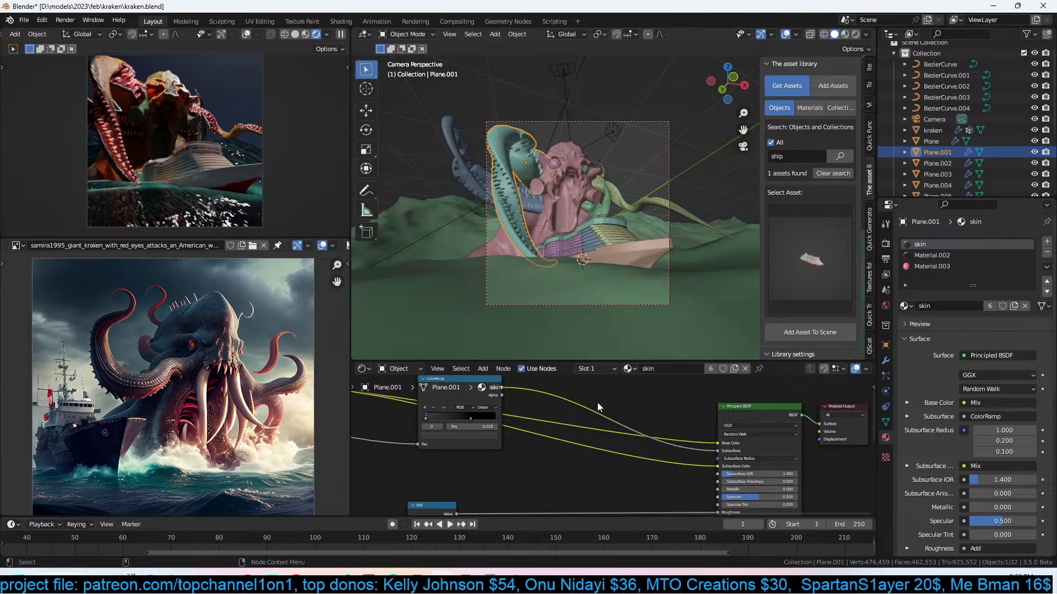
middle_click_drag(456, 405, 511, 406)
left_click_drag(512, 396, 462, 494)
scroll(648, 402, "down", 4)
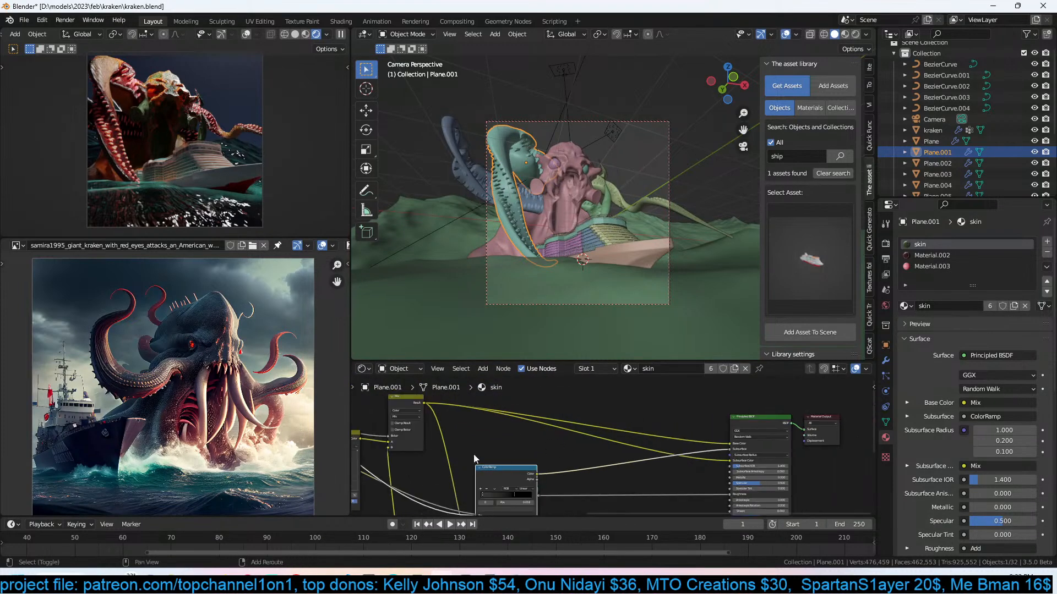
scroll(502, 457, "down", 4)
left_click_drag(411, 465, 678, 447)
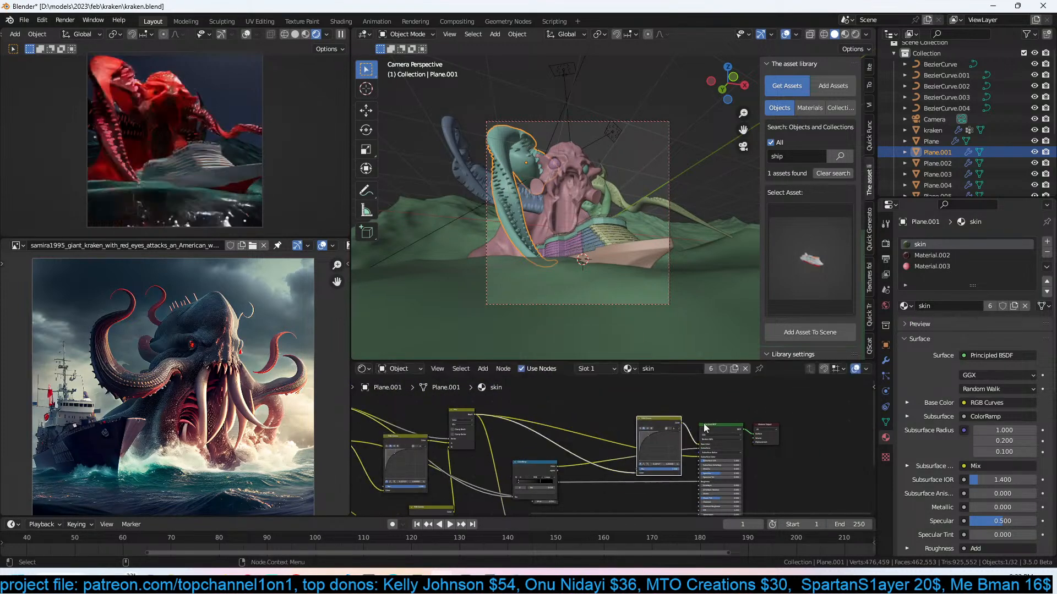
Darken the skin's base color by pulling the middle of the new RGB Curves node down to about (0.555, 0.406).
scroll(678, 447, "up", 1)
middle_click_drag(678, 447, 627, 434)
scroll(626, 434, "up", 3)
left_click_drag(601, 418, 622, 437)
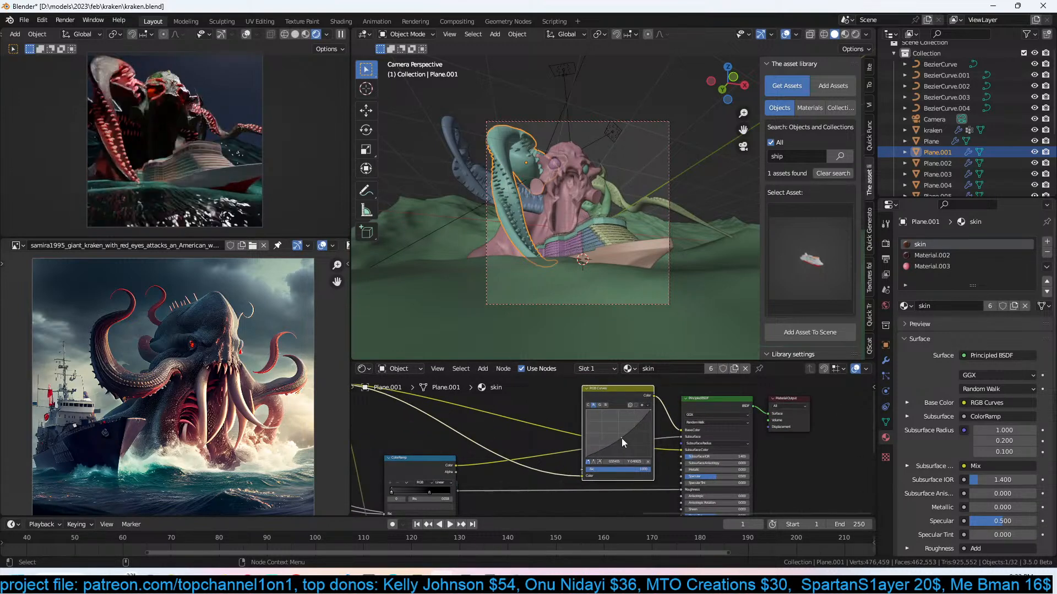
scroll(637, 422, "down", 1)
Move the RGB Curves node away from the Principled BSDF and insert a Hue Saturation Value node on the Base Color link.
left_click_drag(611, 398, 510, 392)
key("shift+a")
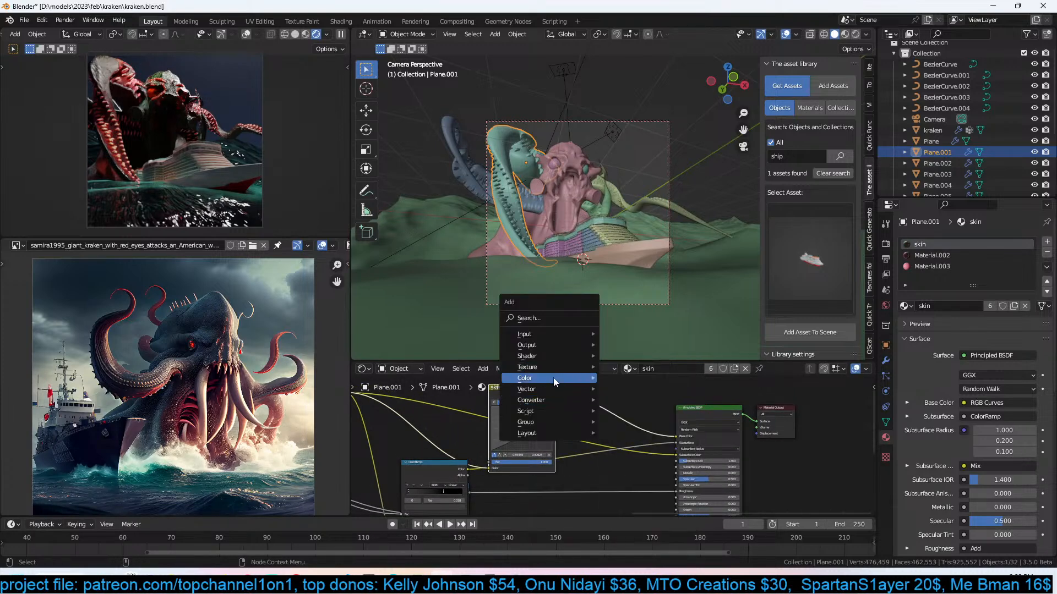
mouse_move(554, 378)
left_click(649, 397)
left_click(604, 412)
Reduce the Hue Saturation Value node's saturation to about 0.62 and save the file.
left_click(636, 431)
type("0.1")
key("Return")
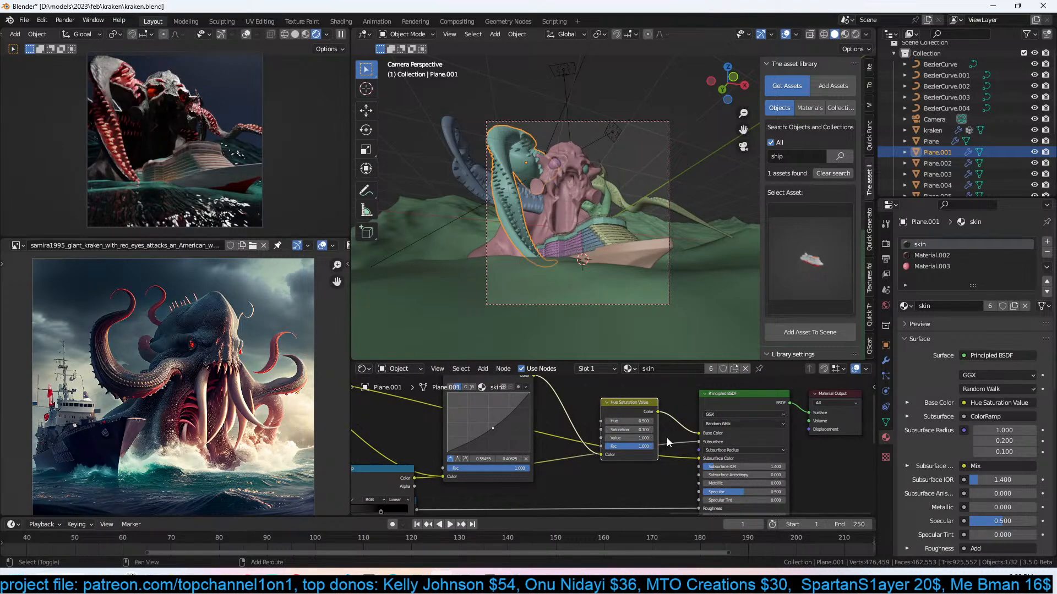
left_click_drag(637, 431, 611, 430, "shift")
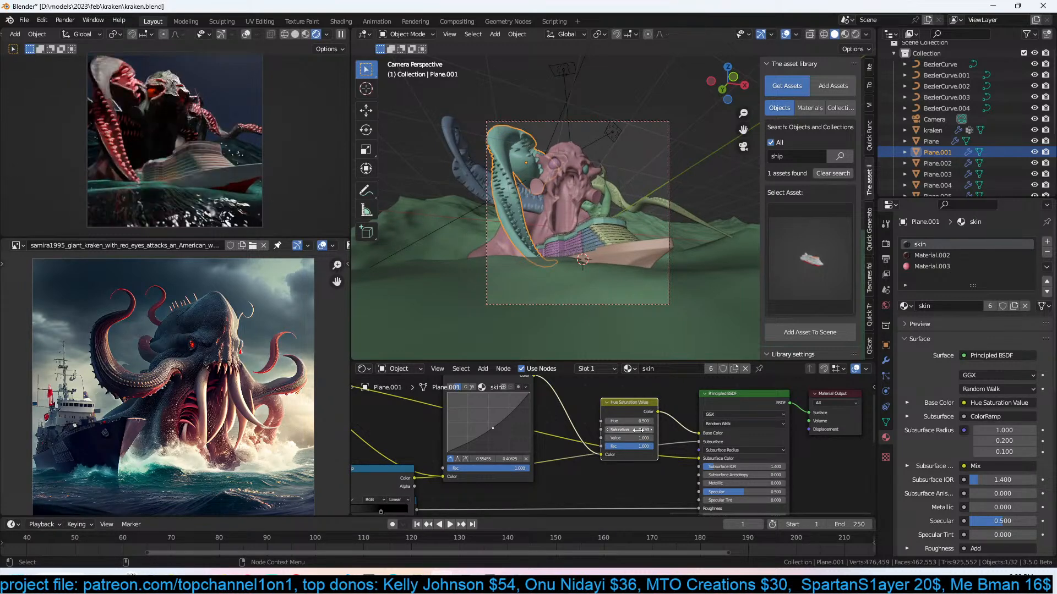
key("ctrl+s")
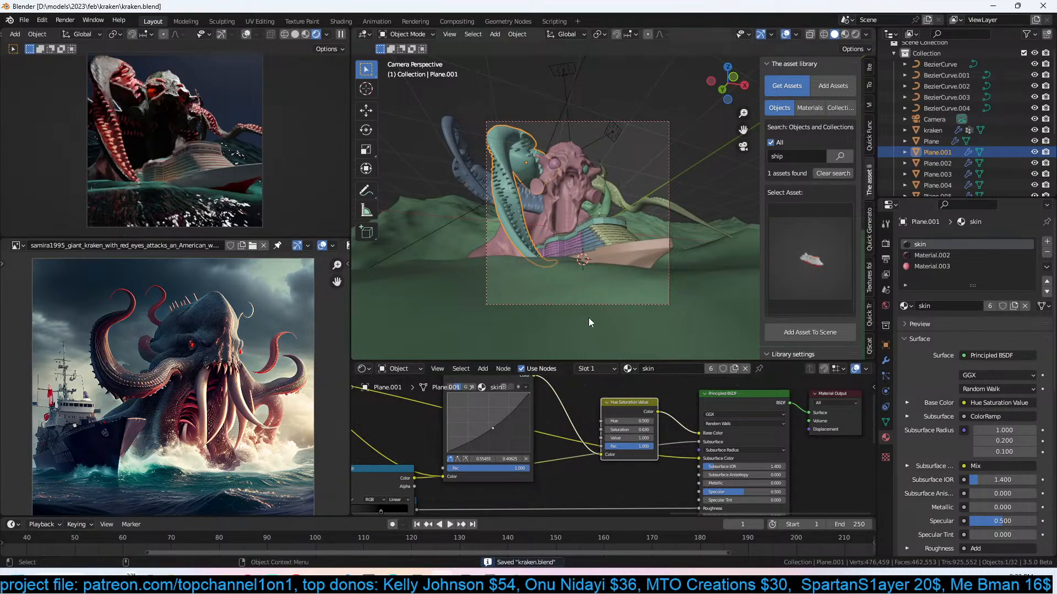
Scale the ship down to roughly 60% of its size and save the file.
left_click(647, 256)
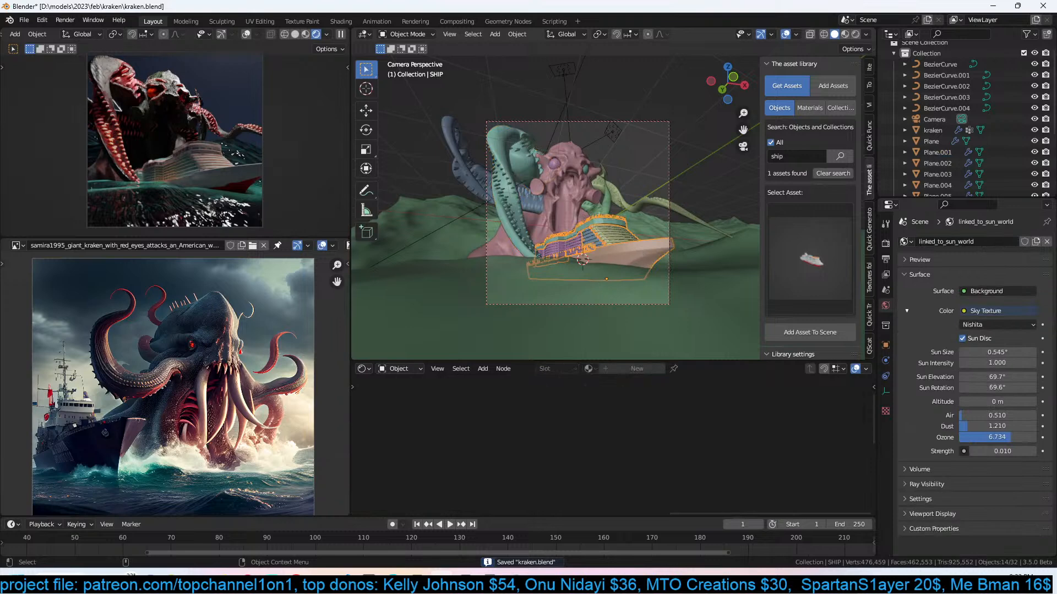
key("s")
left_click(643, 247)
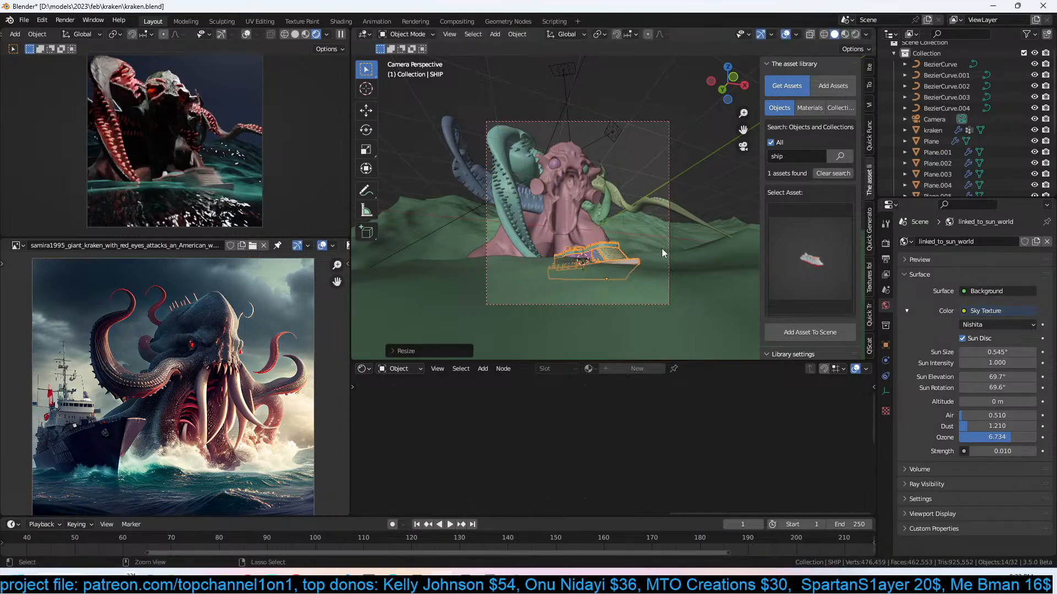
key("ctrl+s")
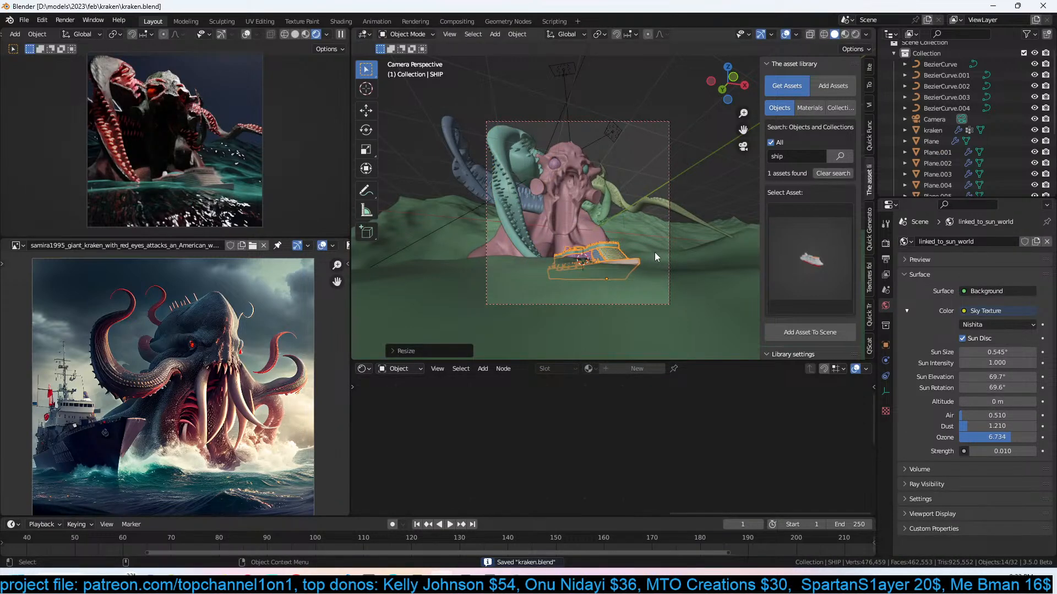
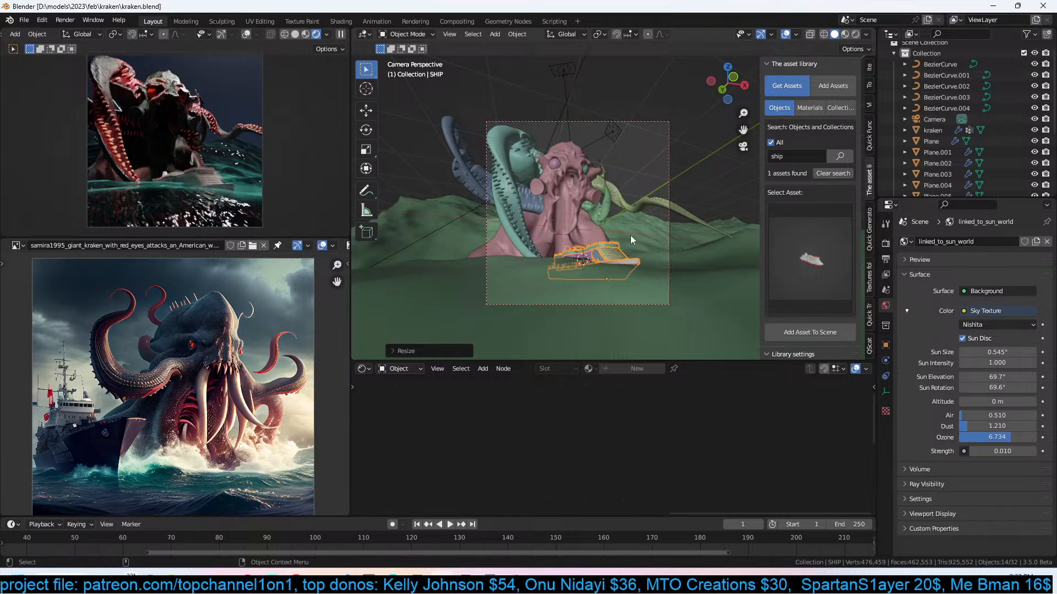
Scale the ship back up by a factor of about 1.15 and deselect it.
scroll(630, 240, "up", 2)
key("s")
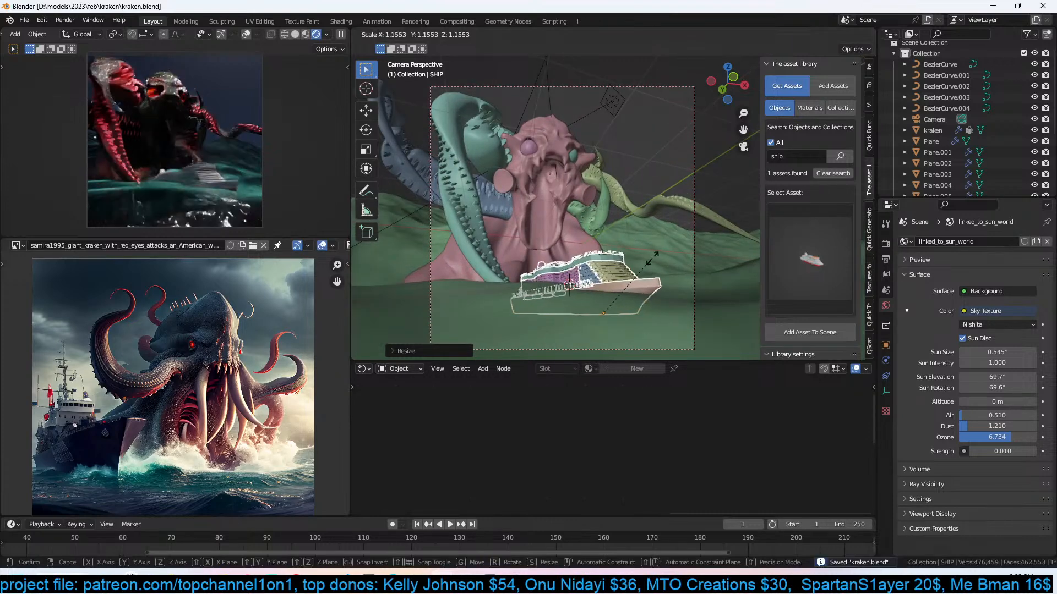
left_click(651, 257)
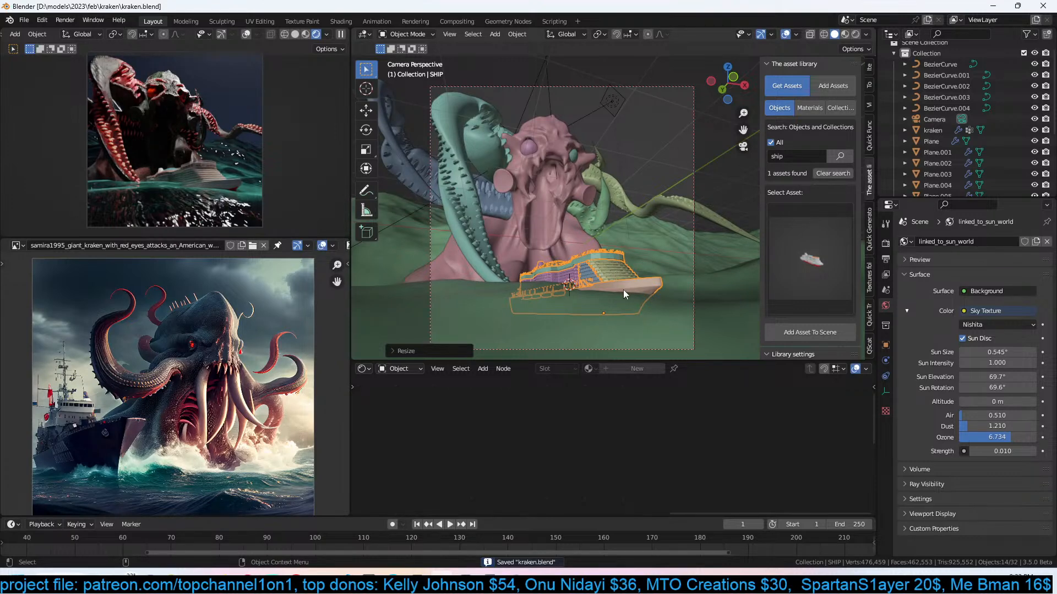
scroll(622, 284, "up", 5)
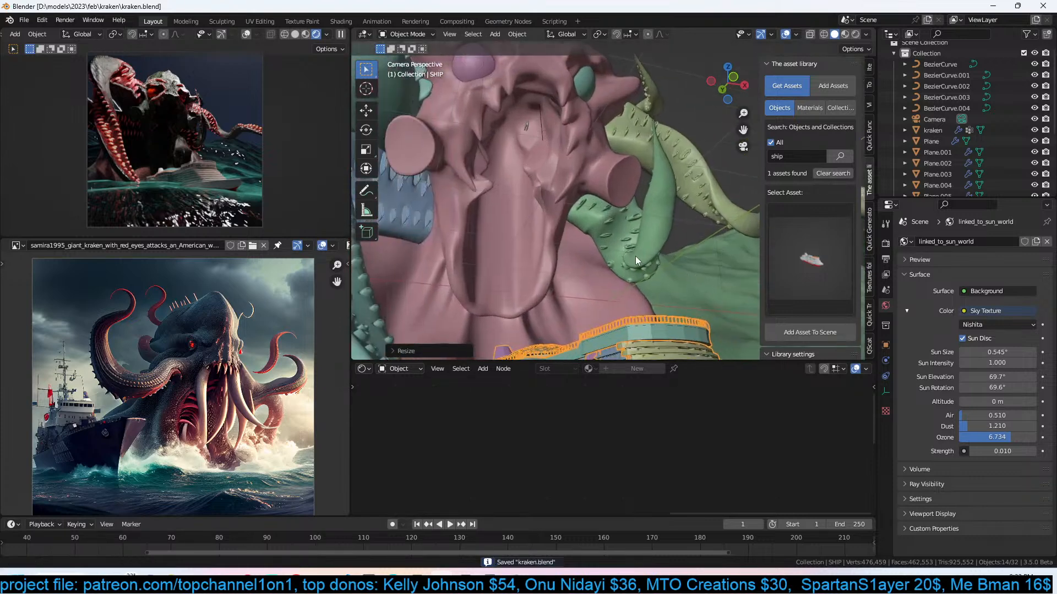
key("alt+a")
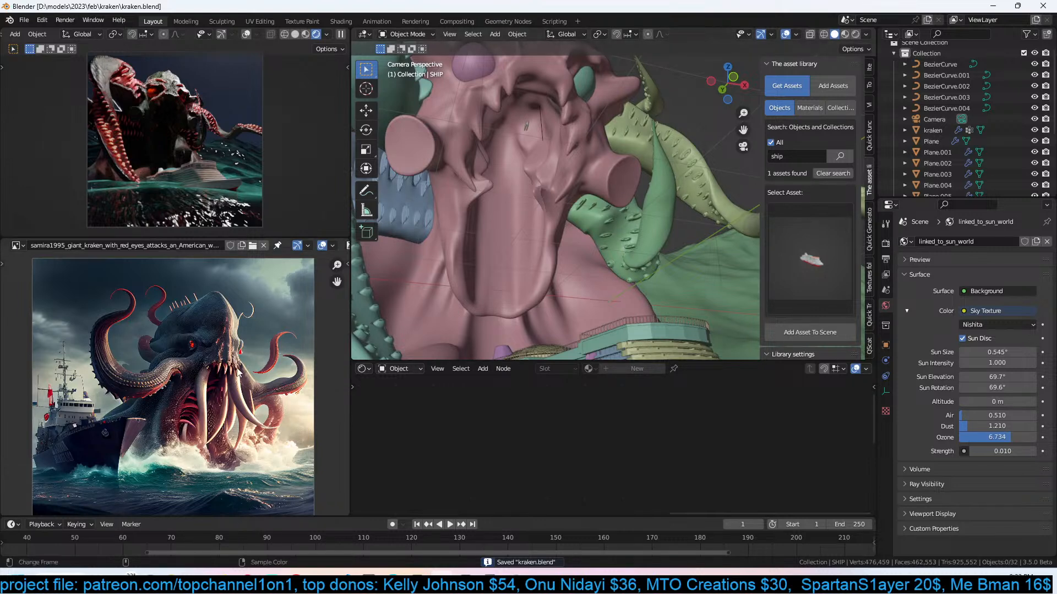
In front view, add a mesh circle in the empty space below the water surface, away from the kraken.
scroll(209, 407, "up", 2)
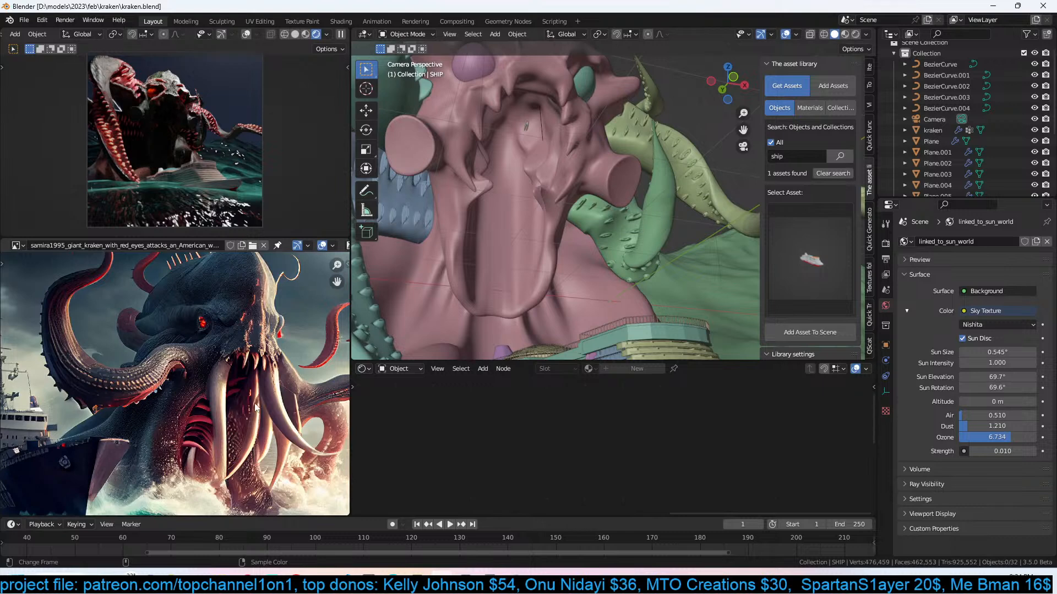
key("KP_0")
key("KP_1")
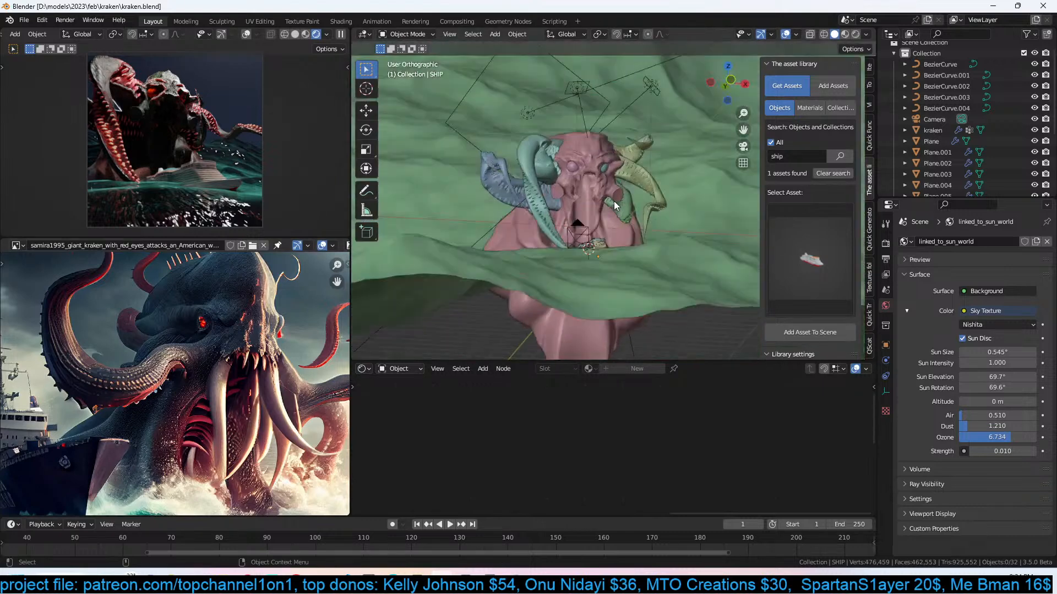
scroll(633, 204, "down", 5)
mouse_move(573, 275)
middle_mouse_down("shift")
mouse_move(568, 259)
mouse_move(576, 266)
middle_mouse_up("shift")
scroll(612, 268, "up", 1)
scroll(576, 266, "up", 1)
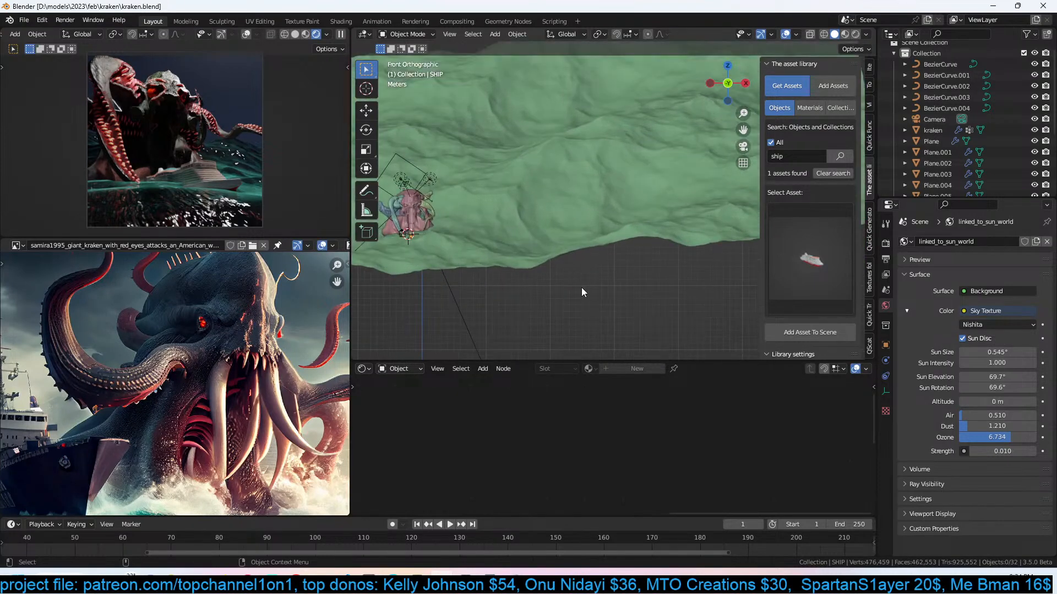
scroll(578, 284, "down", 1)
key("shift+a")
mouse_move(573, 273)
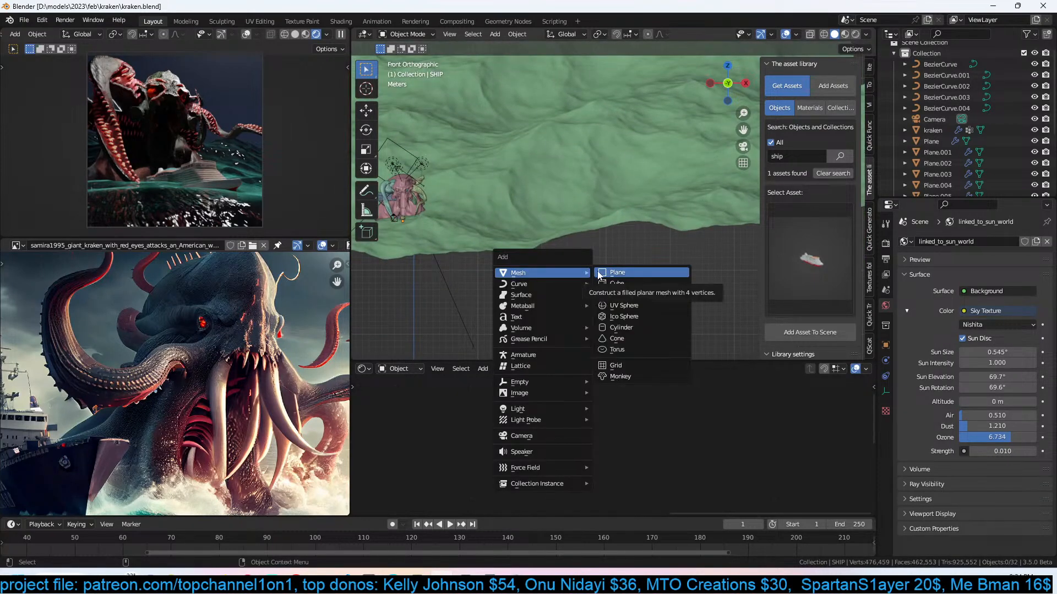
left_click(620, 294)
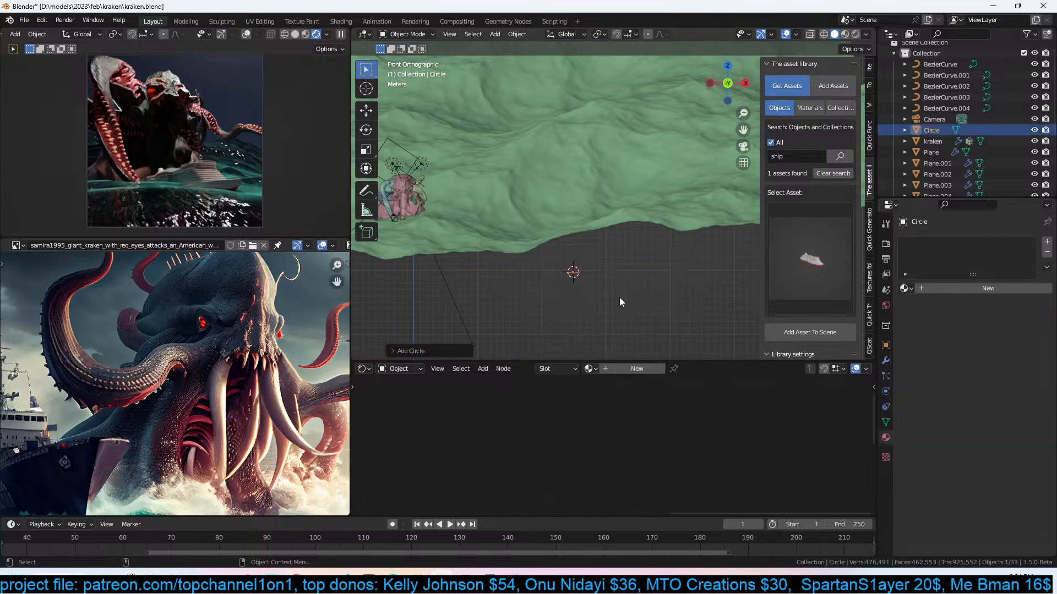
Pause the rendered preview and set the new circle to 12 vertices.
left_click(422, 350)
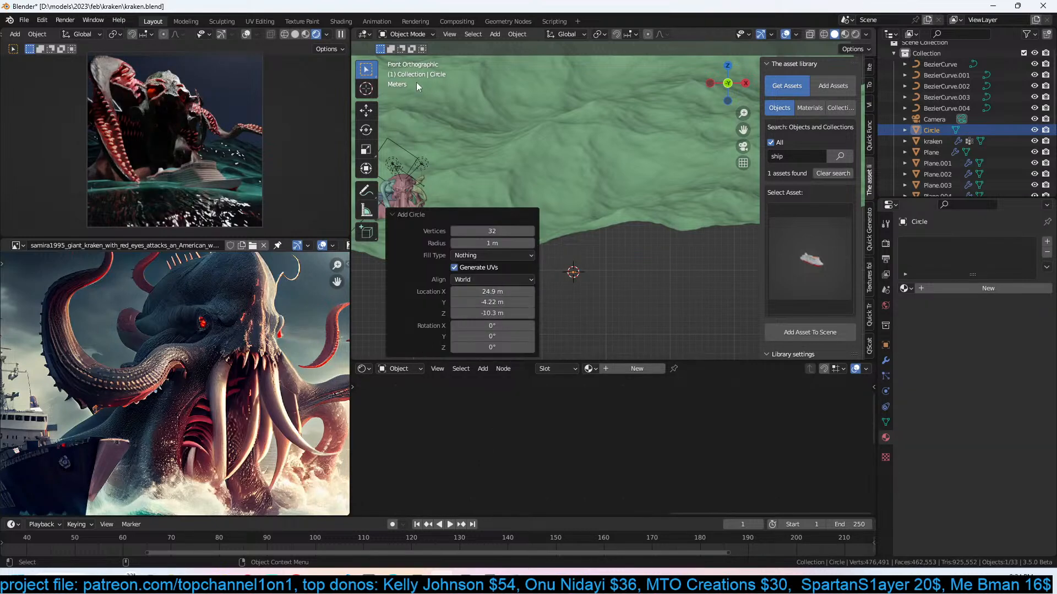
left_click(341, 34)
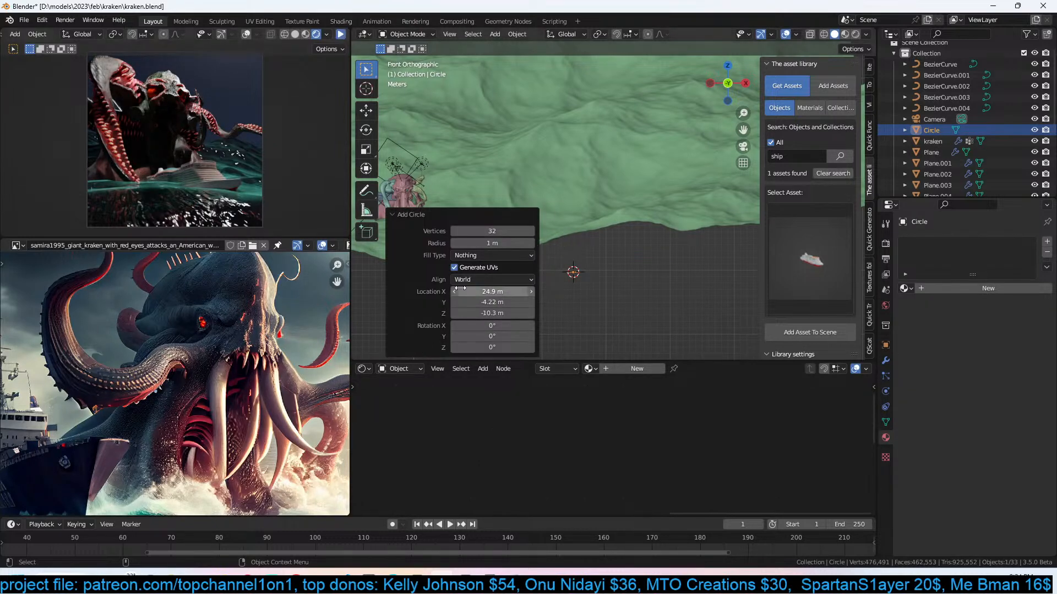
left_click(502, 231)
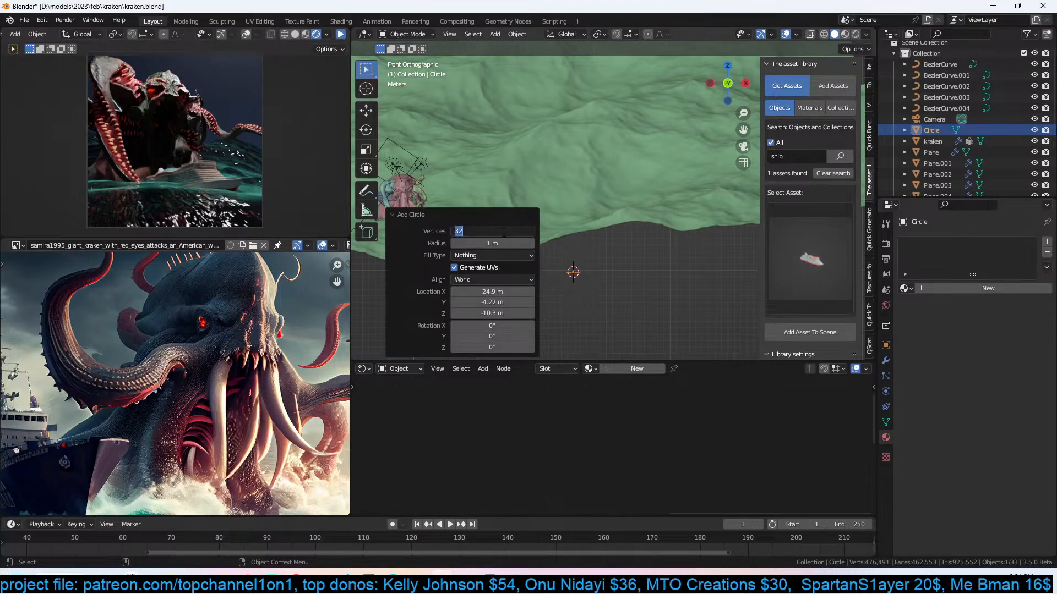
type("12")
key("Return")
key("KP_Decimal")
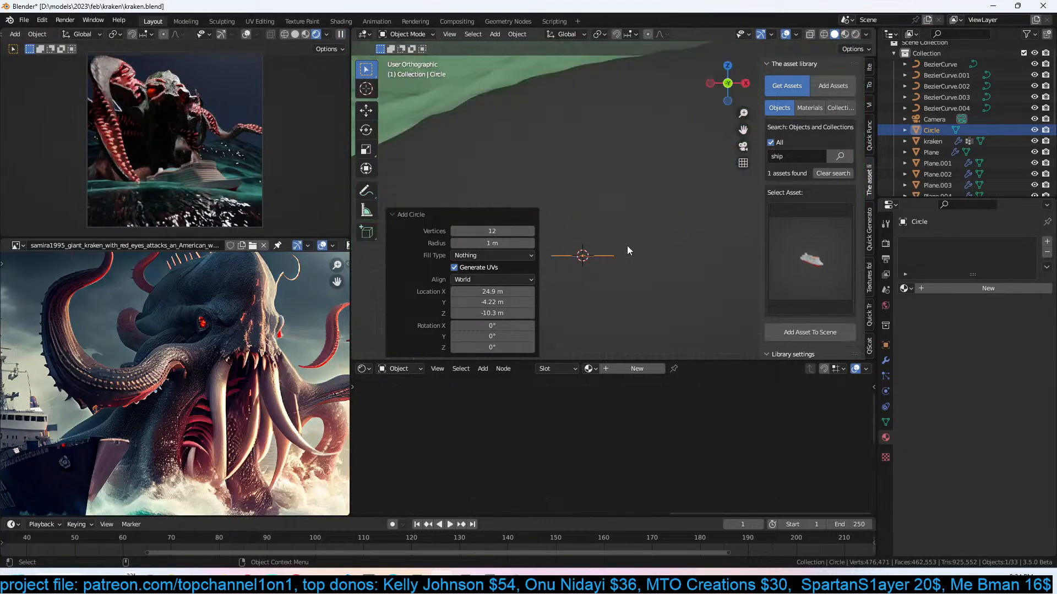
left_click(425, 214)
middle_click_drag(559, 209, 590, 228)
Extrude the circle's edge loop straight down along Z into a long tube.
key("Tab")
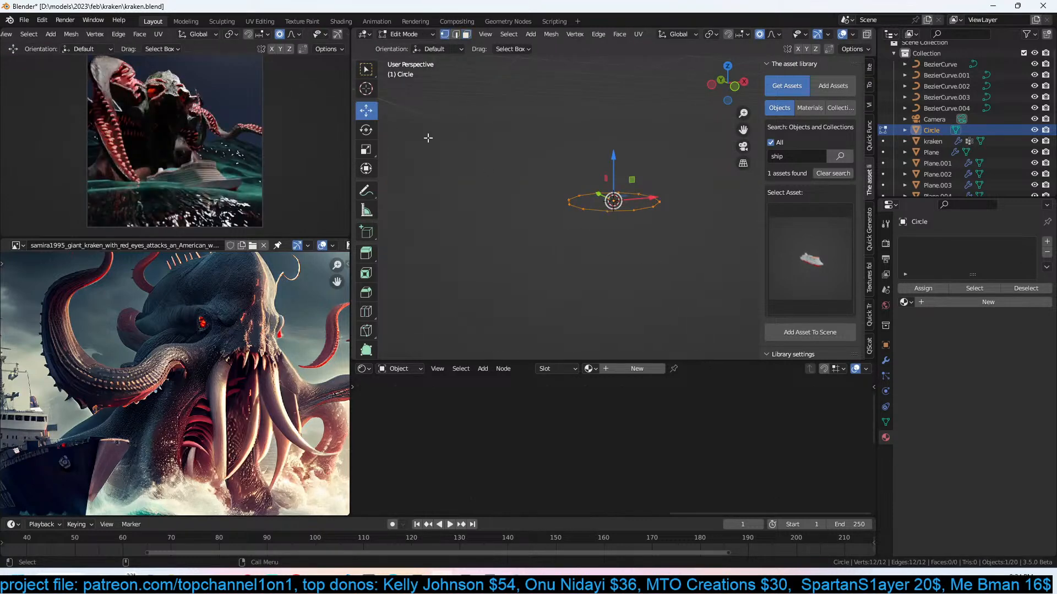
scroll(333, 33, "down", 5)
left_click(342, 34)
key("KP_1")
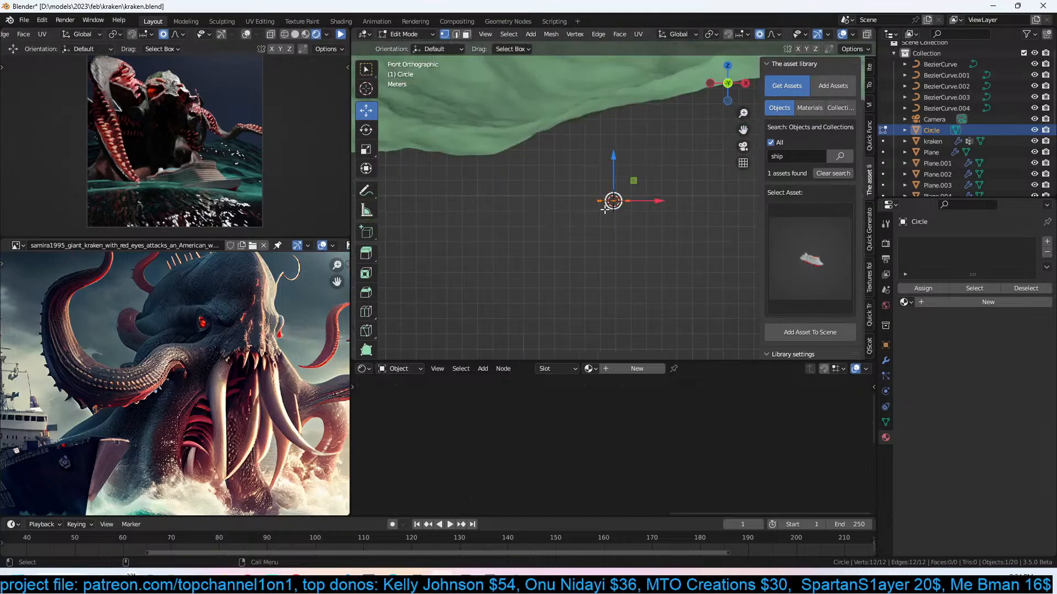
middle_click_drag(598, 187, 580, 135, "shift")
key("e")
key("z")
left_click(606, 285)
scroll(646, 234, "down", 4)
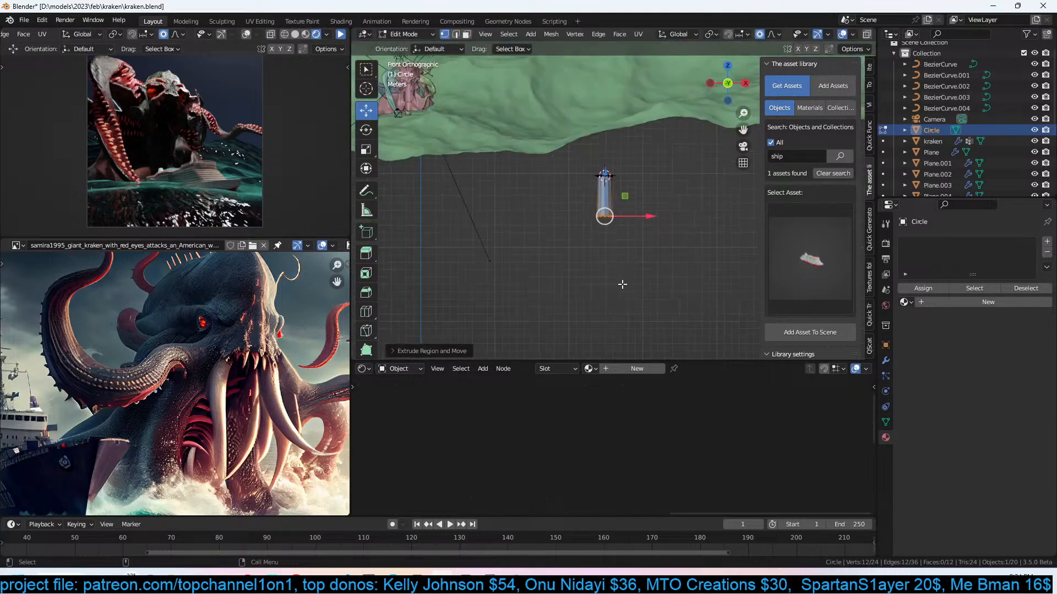
scroll(631, 246, "down", 1)
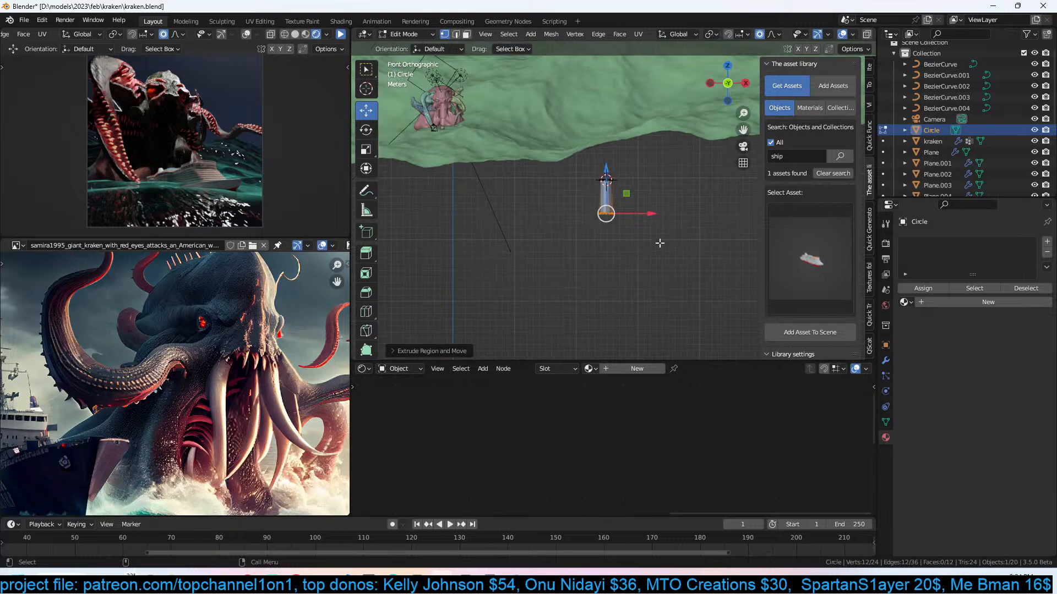
Shrink the tube's lower end to a narrow tip and move the tip farther down and toward positive X.
scroll(660, 244, "up", 4)
key("s")
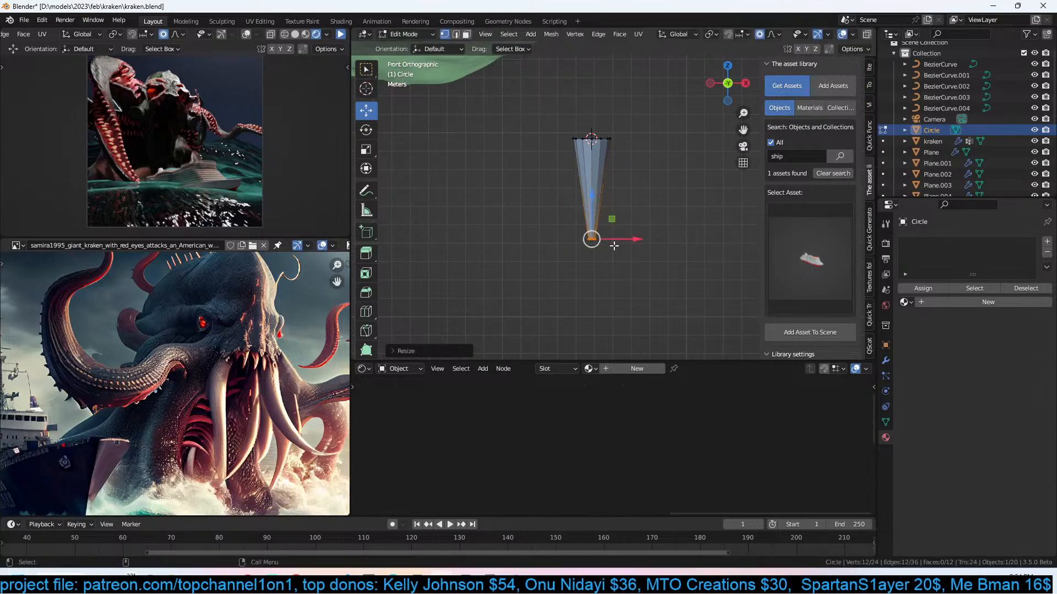
key("g")
left_click(676, 343)
Add one edge loop around the middle of the tapered tube, then rotate and move it to bend the shape.
key("ctrl+r")
left_click(623, 221)
left_click(624, 221)
key("r")
left_click(681, 206)
key("g")
left_click(655, 222)
right_click(707, 253)
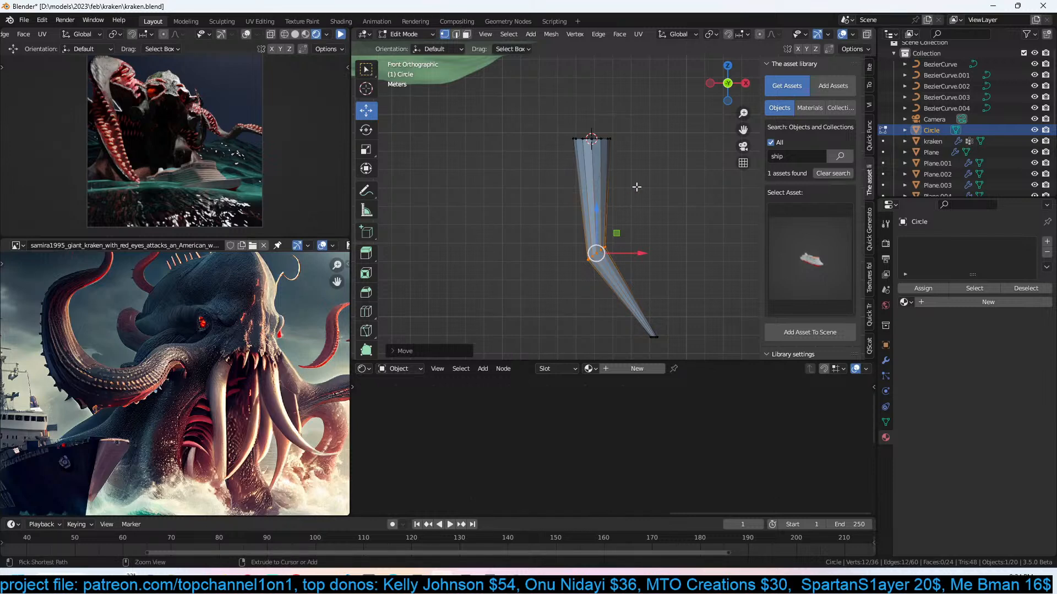
Bevel the middle edge loop with a width of 4.51 m, 6 segments and a shape of 0.5 to form a curved tusk.
key("ctrl+b")
right_click(736, 256)
key("ctrl+b")
scroll(765, 286, "up", 5)
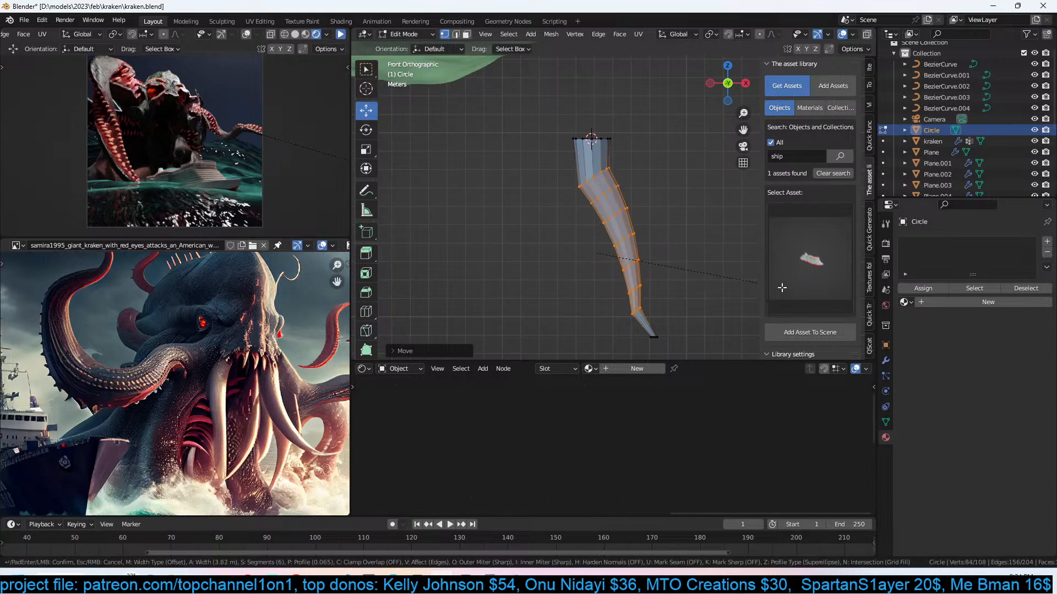
left_click(791, 298)
left_click(404, 352)
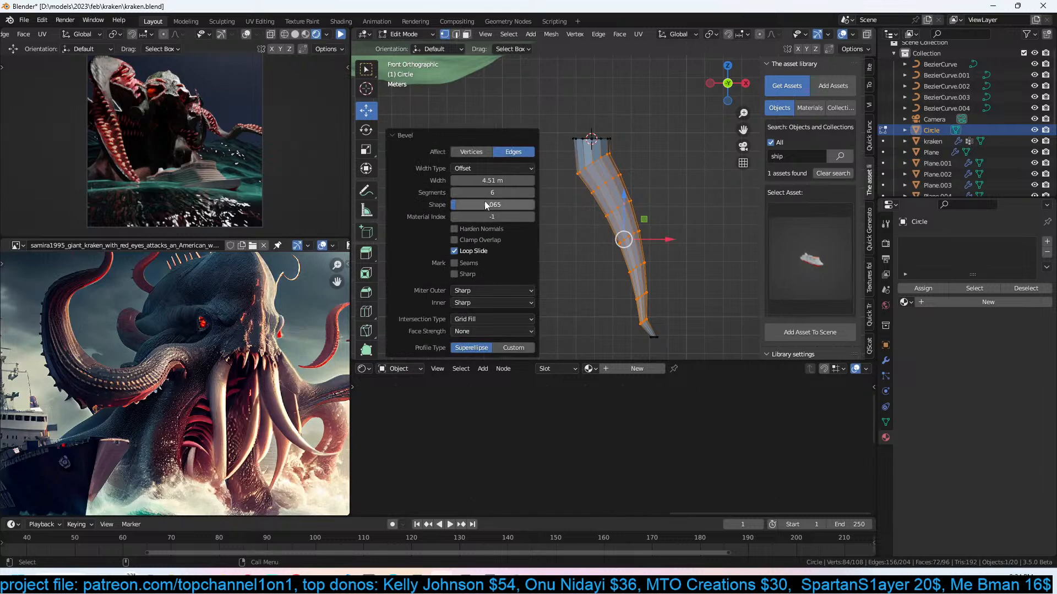
type("0.5")
key("Return")
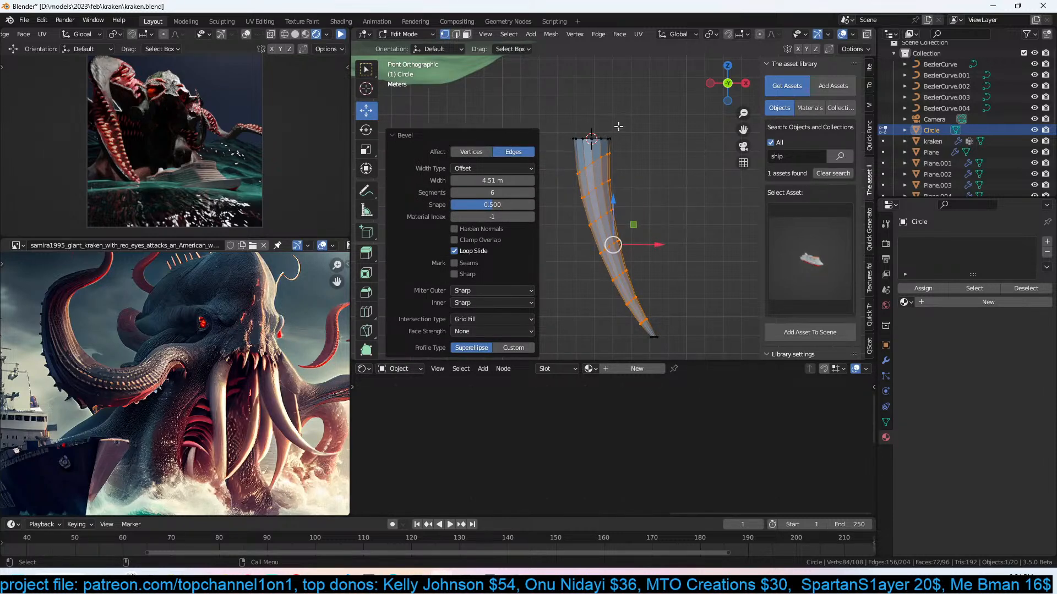
Return to Object Mode, shade the tusk smooth and save the file.
key("Tab")
key("ctrl+s")
right_click(598, 134)
left_click(597, 134)
middle_click_drag(598, 134, 515, 210)
scroll(609, 134, "down", 2)
key("ctrl+s")
Duplicate the tusk in front view, place the copy beside the original and open the copy's mesh for editing.
key("KP_1")
key("shift+d")
left_click(701, 194)
key("Tab")
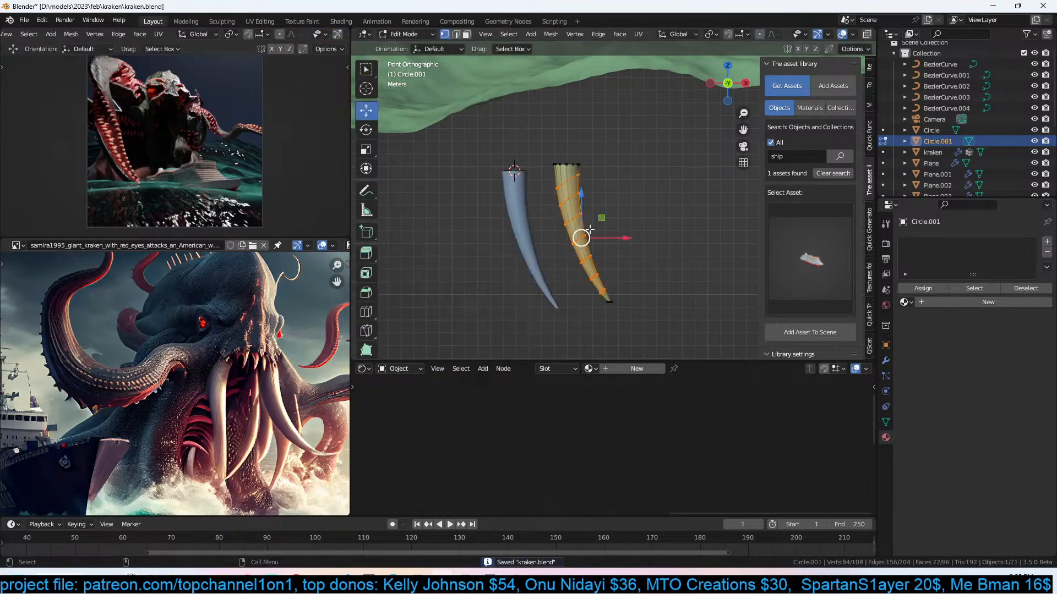
Rotate the second tusk's tip vertices with a wide proportional influence to bend it into an S-curve, then return to Object Mode.
left_click_drag(583, 301, 673, 323)
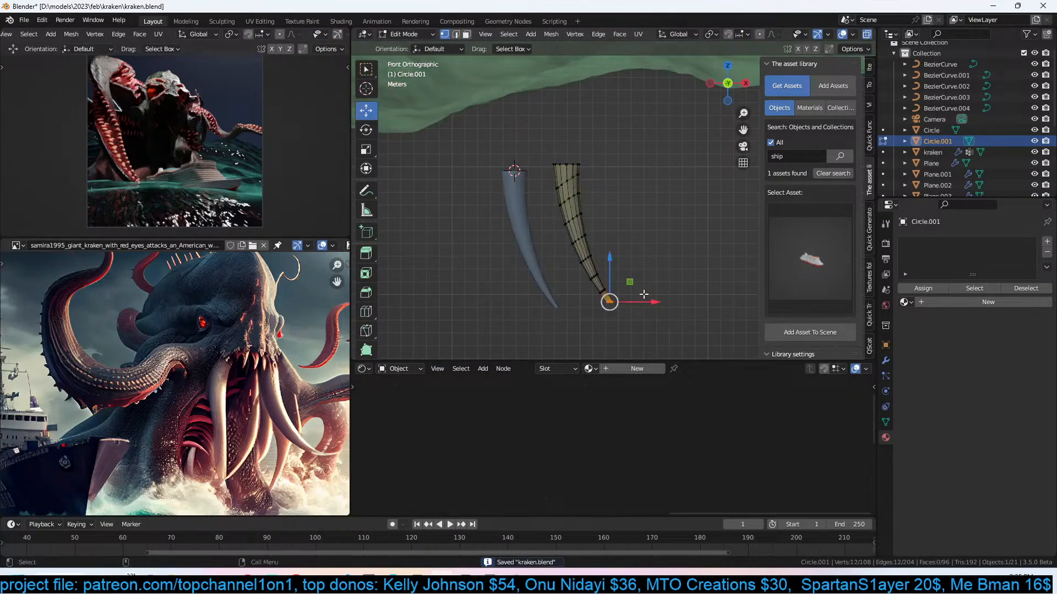
key("r")
key("r")
scroll(705, 267, "down", 5)
left_click(729, 243)
key("Tab")
middle_click_drag(573, 240, 615, 226)
key("KP_1")
Duplicate the first tusk, place the copy well to the side of the other two, and open its mesh for editing.
left_click(509, 208)
middle_click_drag(520, 205, 472, 200, "shift")
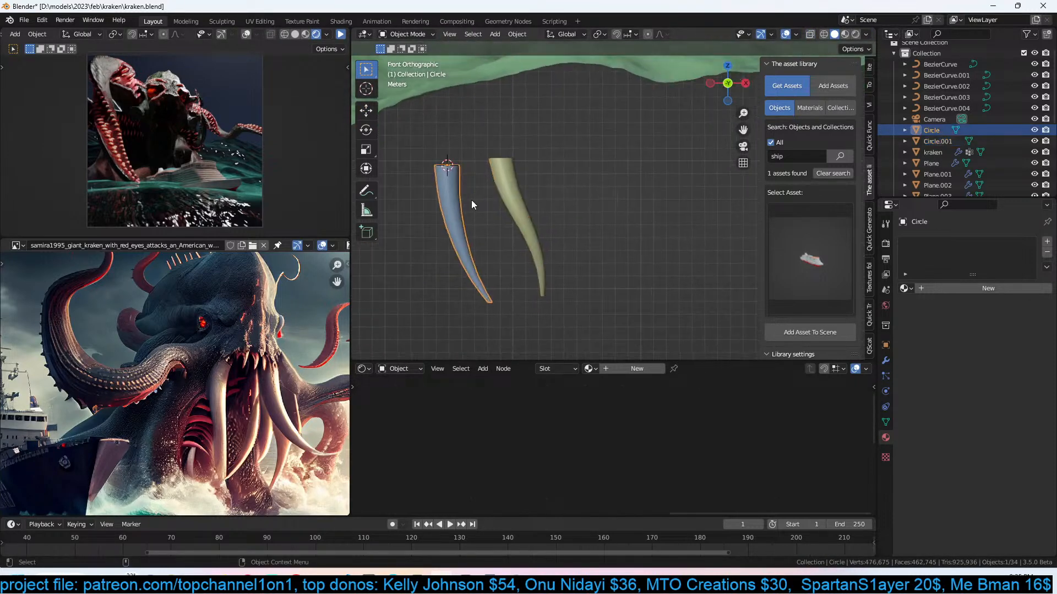
key("shift+d")
left_click(662, 190)
key("Tab")
middle_click_drag(669, 220, 663, 217, "shift")
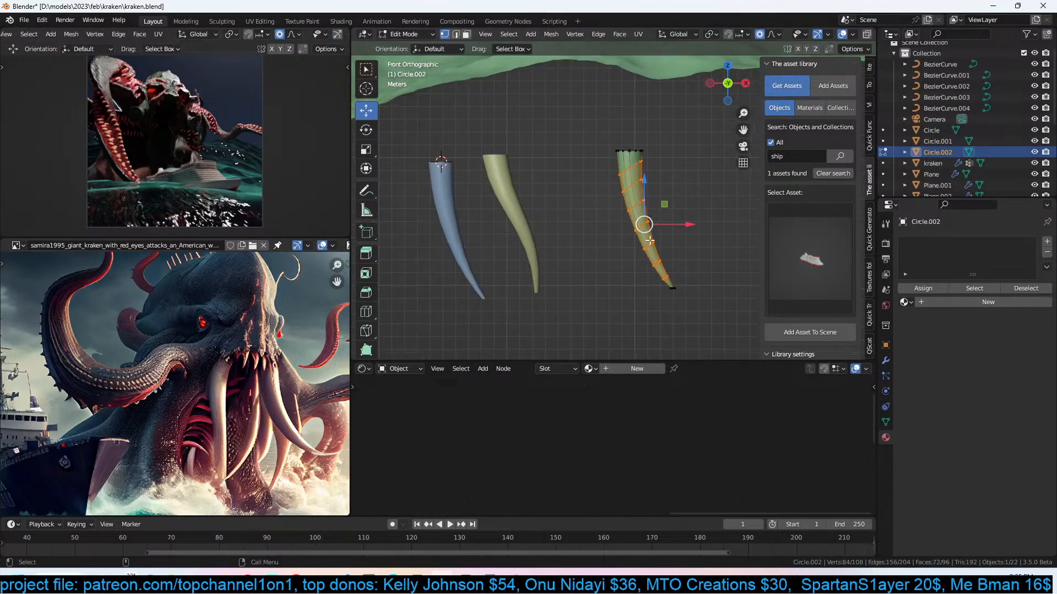
left_click(641, 150)
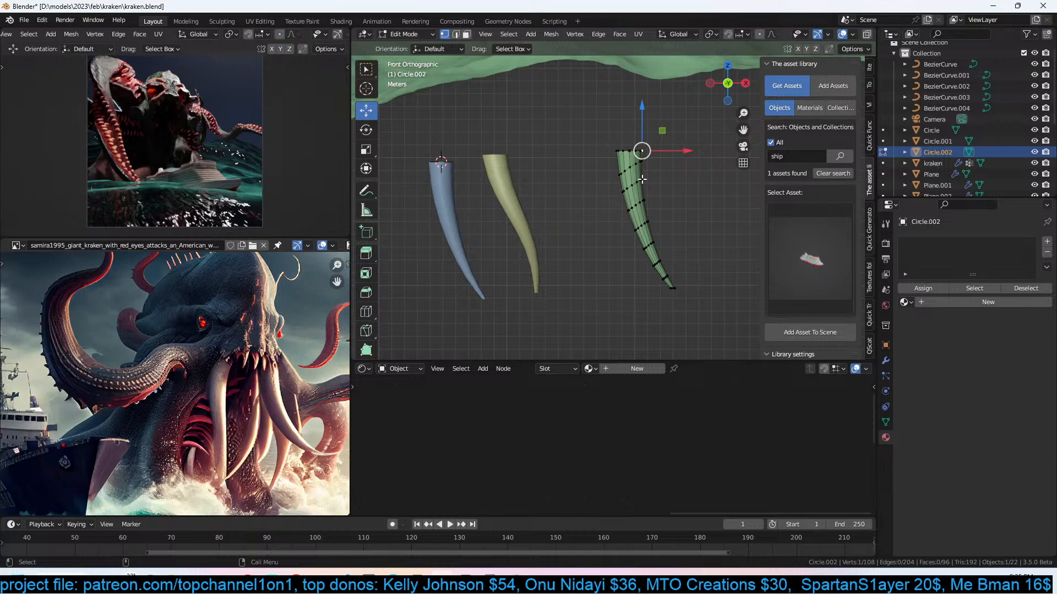
key("g")
key("Escape")
key("g")
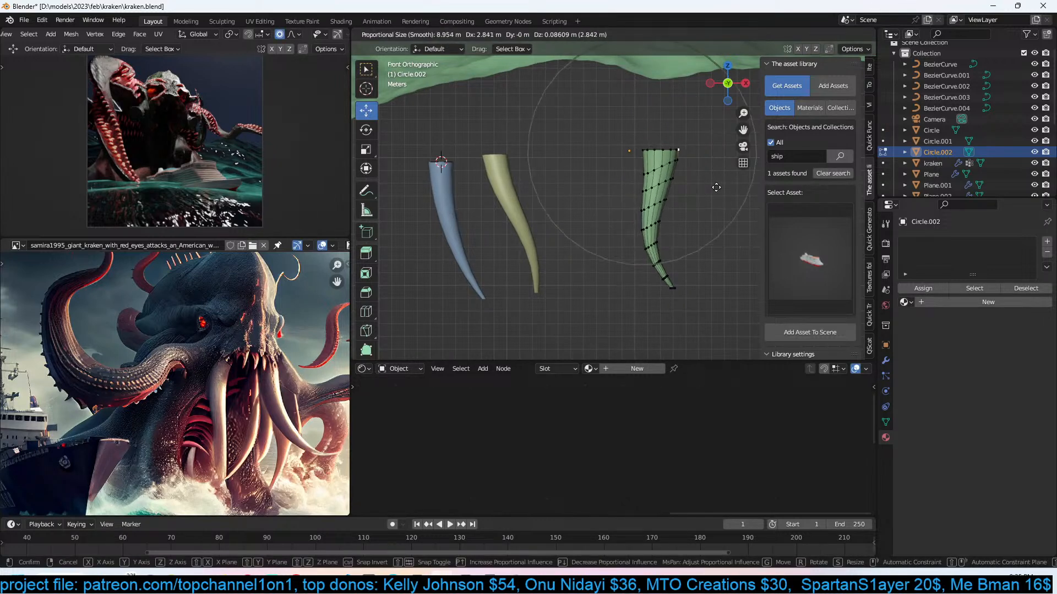
scroll(711, 181, "down", 4)
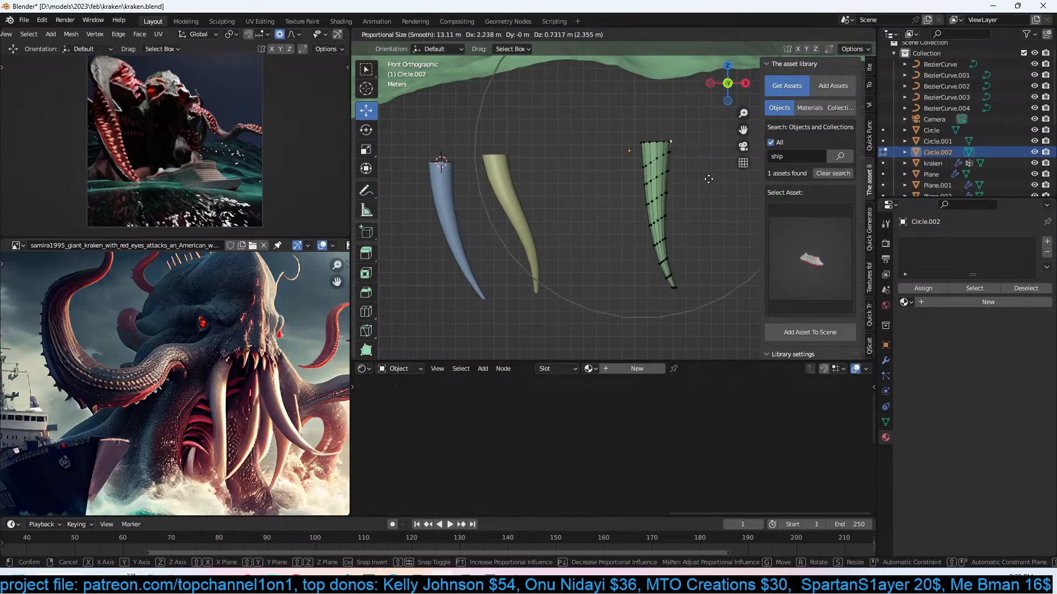
key("Escape")
Scale the whole third tusk along the X axis to more than twice its width and return to Object Mode.
key("a")
key("s")
key("x")
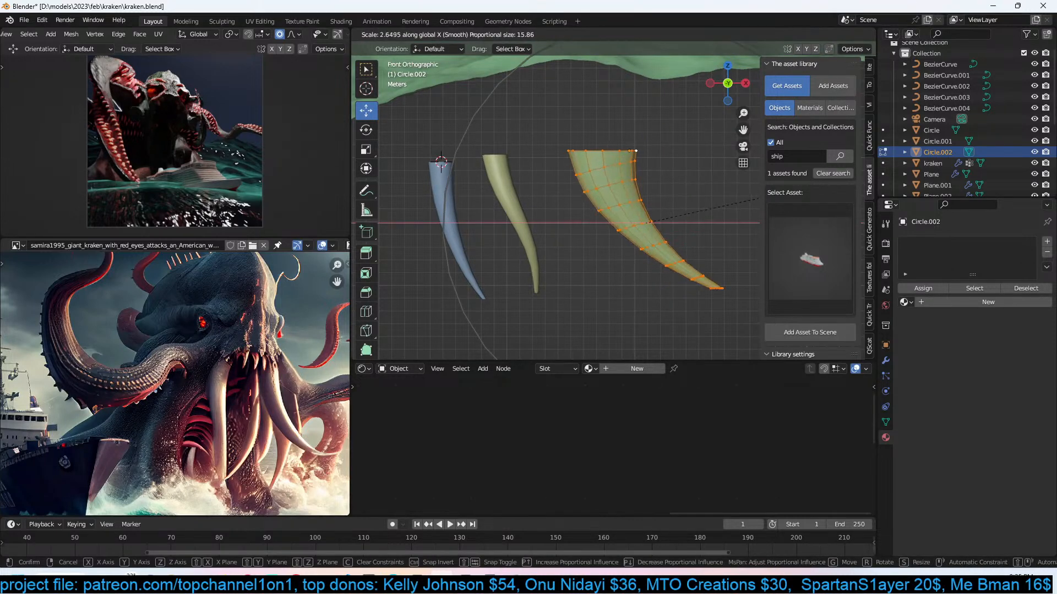
left_click(801, 175)
key("Tab")
scroll(717, 204, "down", 2)
middle_click_drag(718, 202, 549, 197)
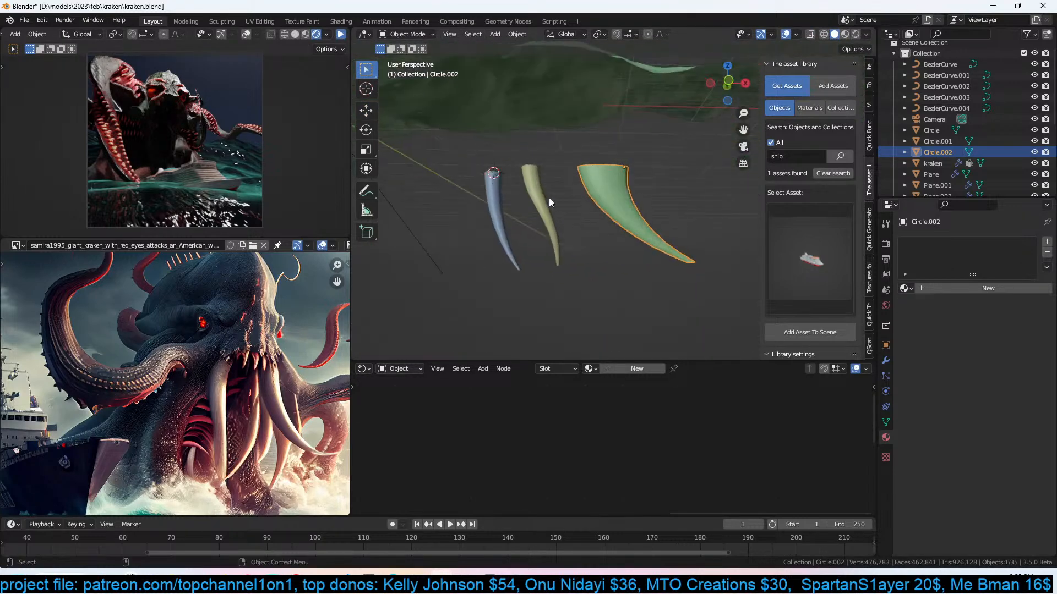
Place the 3D cursor beside the widest tusk in front view and save the file.
left_click(550, 197)
left_click(512, 199)
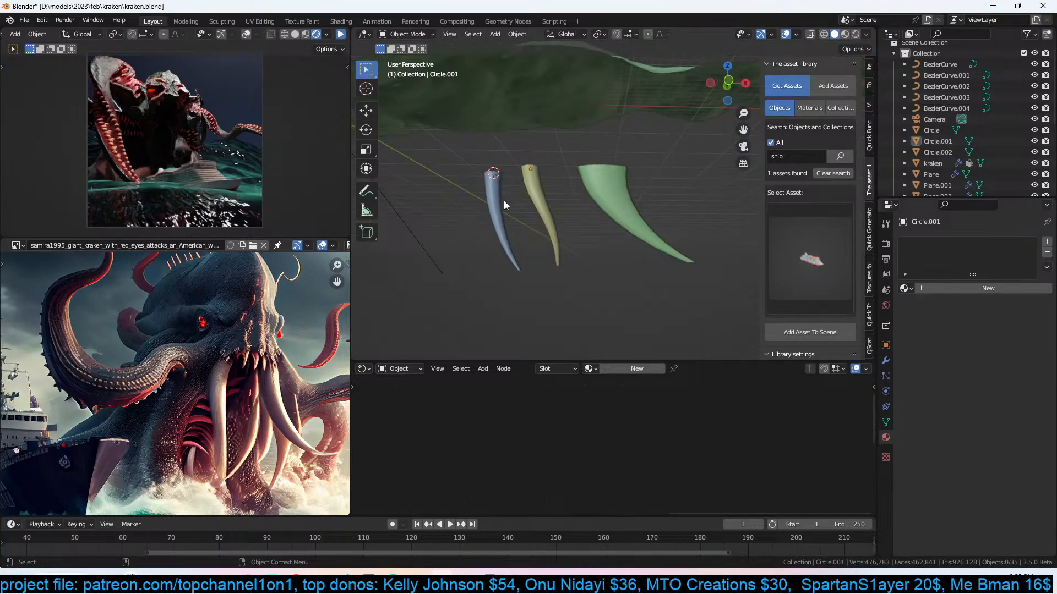
left_click(527, 188)
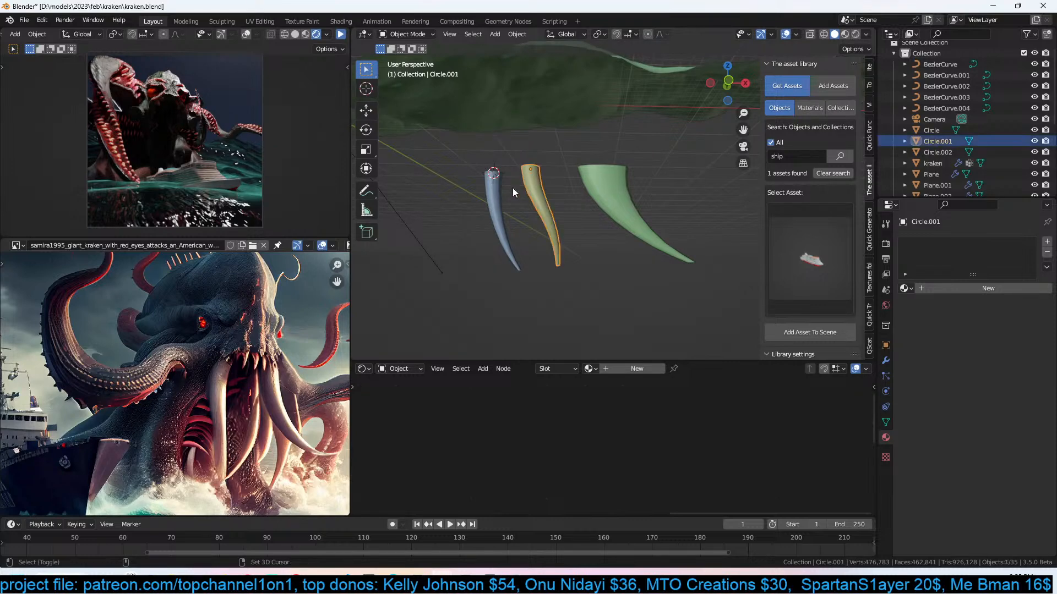
key("KP_1")
left_click(643, 179)
middle_click_drag(645, 184, 591, 174, "shift")
key("ctrl+s")
Add a Bezier curve at the 3D cursor, scale it up and save the file.
key("shift+a")
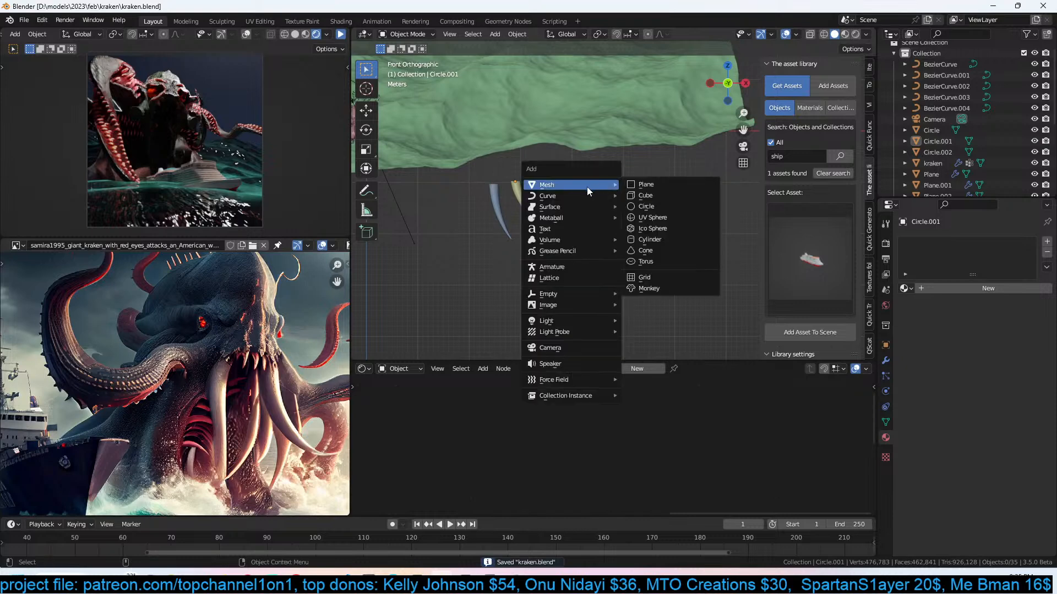
mouse_move(586, 196)
left_click(659, 196)
key("s")
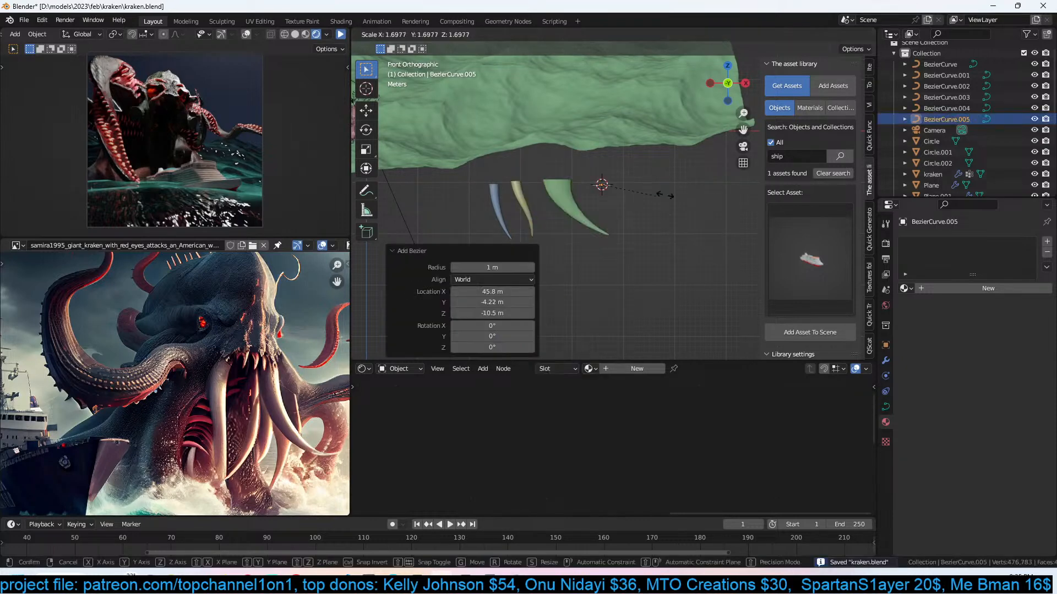
left_click(729, 186)
mouse_move(729, 186)
middle_mouse_down()
mouse_move(596, 192)
mouse_move(687, 190)
mouse_move(719, 201)
middle_mouse_up()
scroll(593, 190, "up", 2)
key("Tab")
scroll(687, 190, "up", 5)
scroll(720, 201, "down", 2)
key("Tab")
middle_click_drag(646, 163, 569, 206)
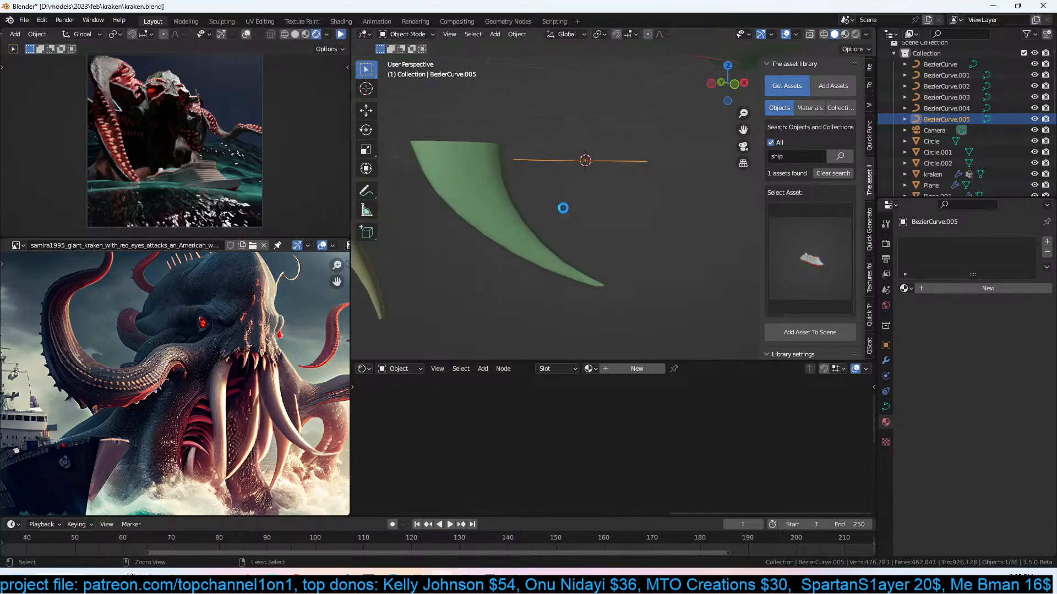
key("ctrl+s")
Assign a new material to the curve and create a new geometry node tree on it, spacing out its input and output nodes.
left_click(636, 368)
key("Home")
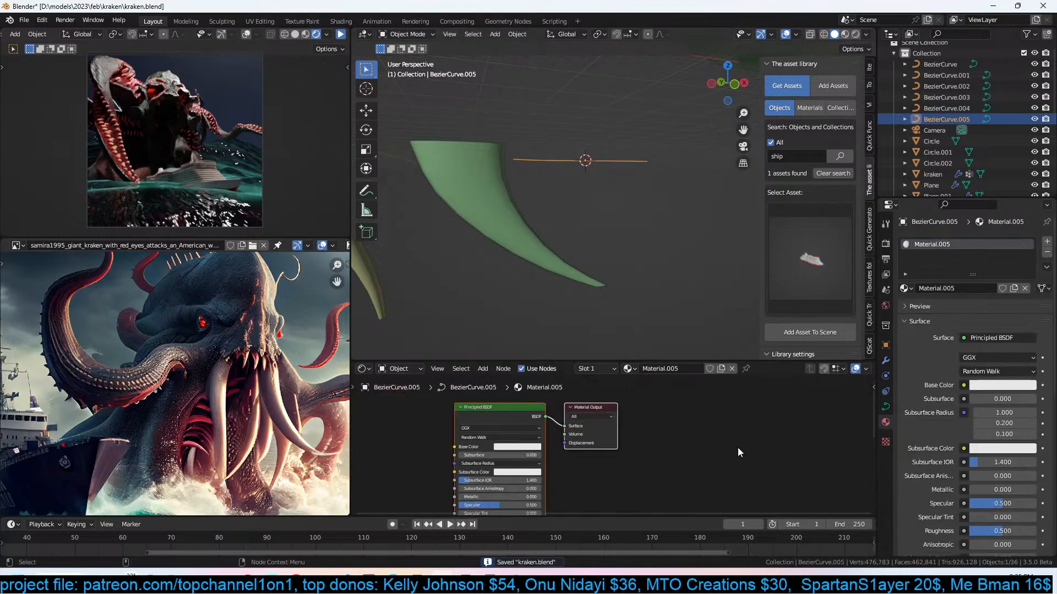
left_click(362, 368)
left_click(402, 466)
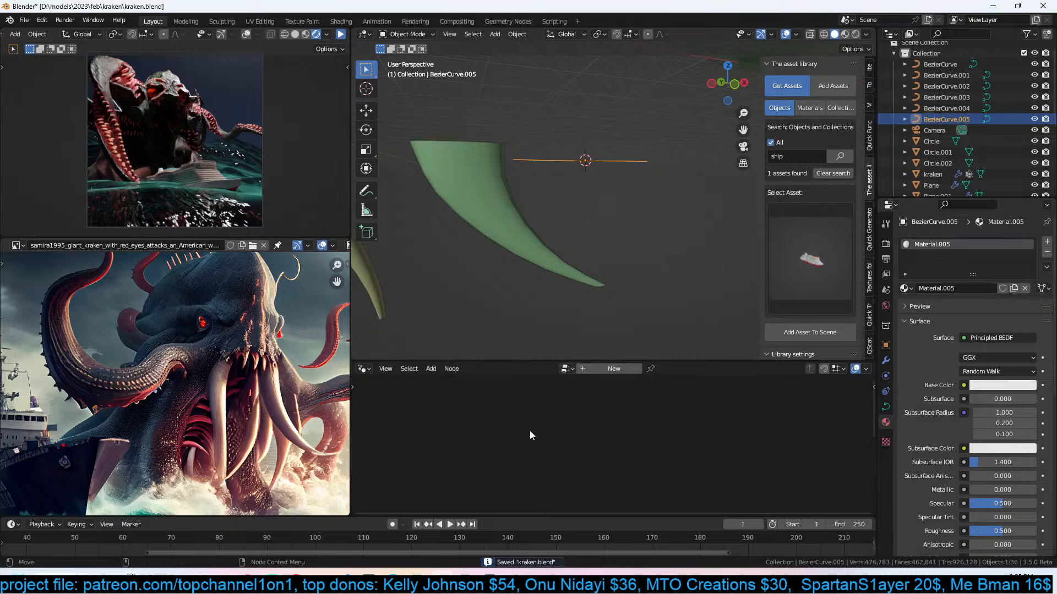
left_click(612, 368)
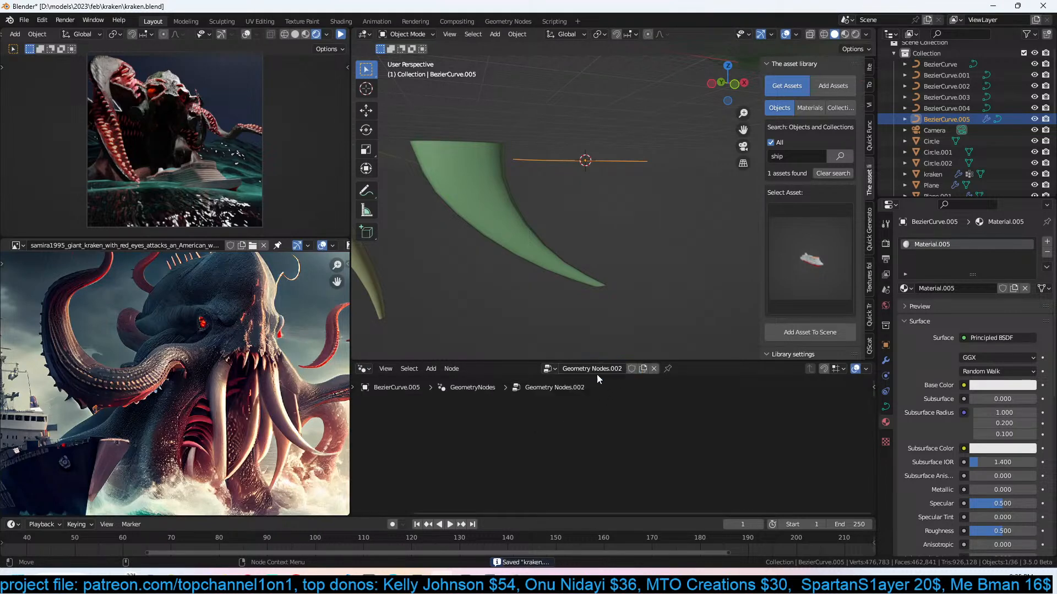
left_click(684, 408)
scroll(710, 417, "down", 4)
left_click_drag(727, 436, 796, 428)
Insert a Curve to Points node between the Group Input and Group Output, and rearrange the nodes to leave room.
key("shift+a")
left_click(704, 354)
type("tp")
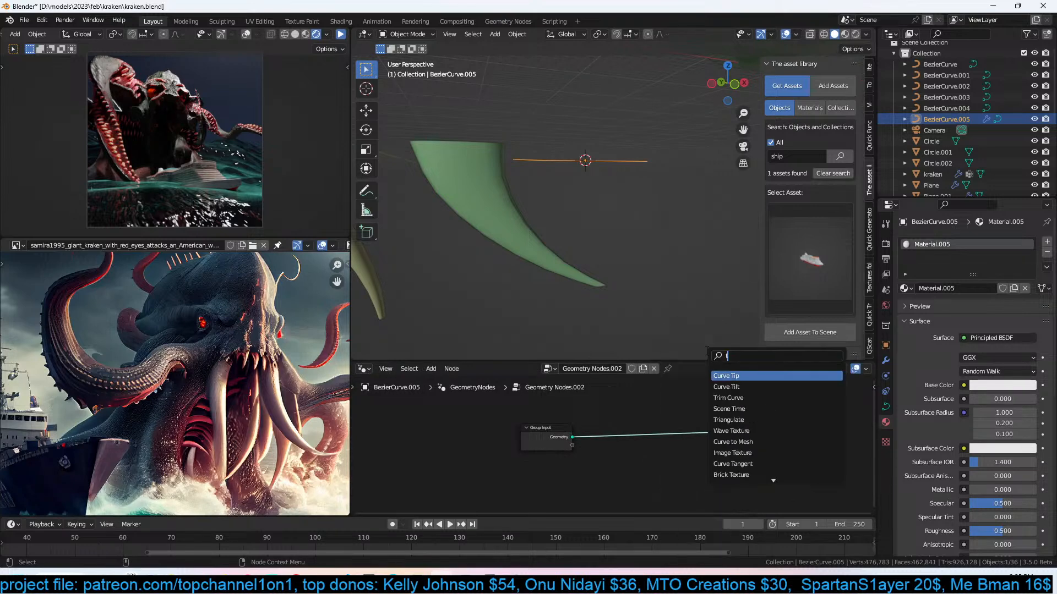
key("Down")
key("Down")
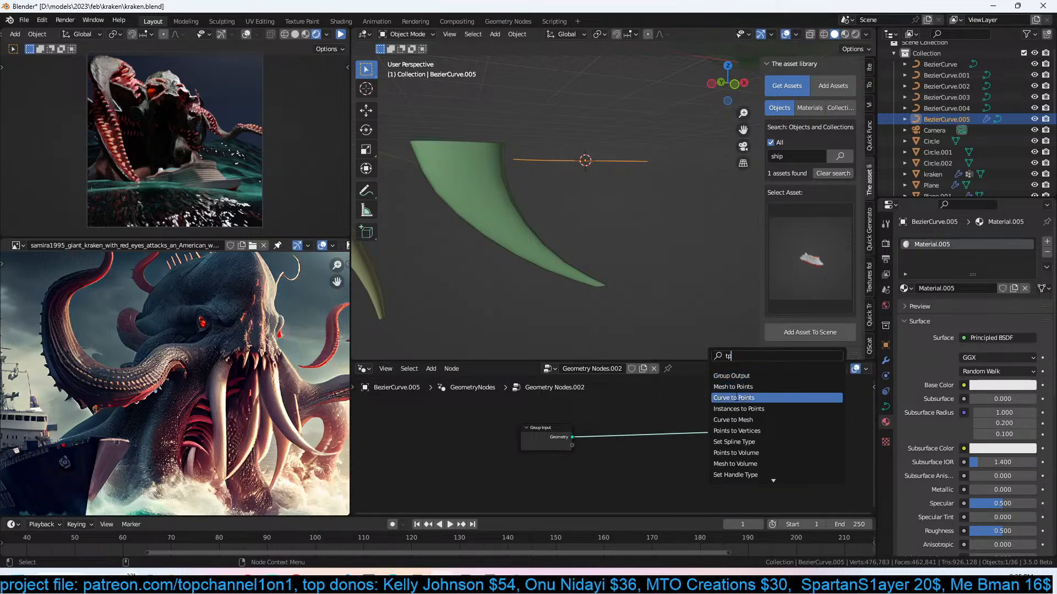
key("Return")
left_click(678, 450)
scroll(639, 445, "down", 1)
left_click_drag(546, 439, 422, 439)
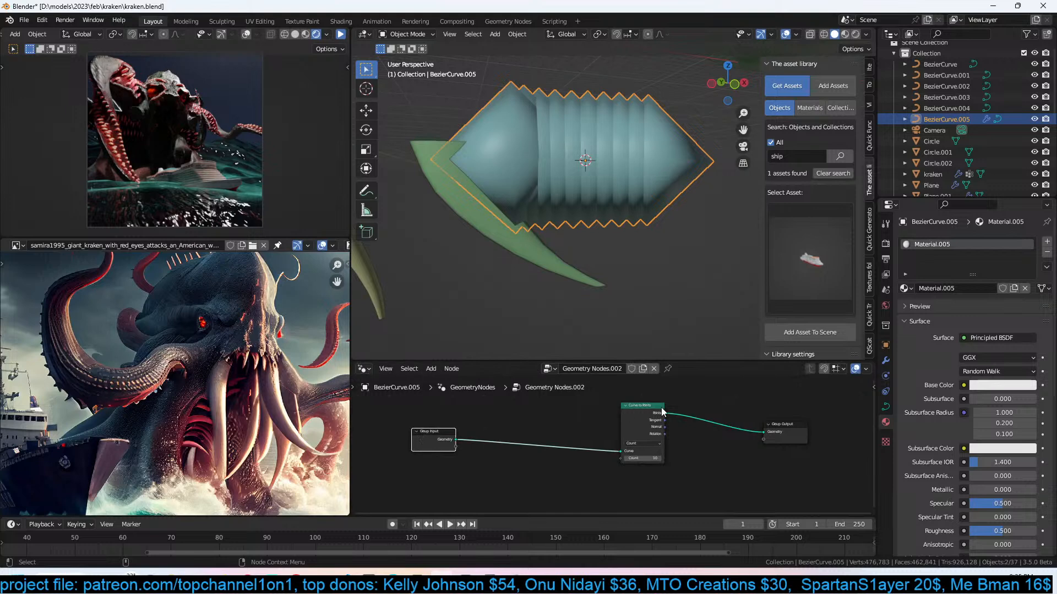
left_click_drag(641, 421, 541, 423)
Insert an Instance on Points node between Curve to Points and the Group Output.
key("shift+a")
left_click(611, 359)
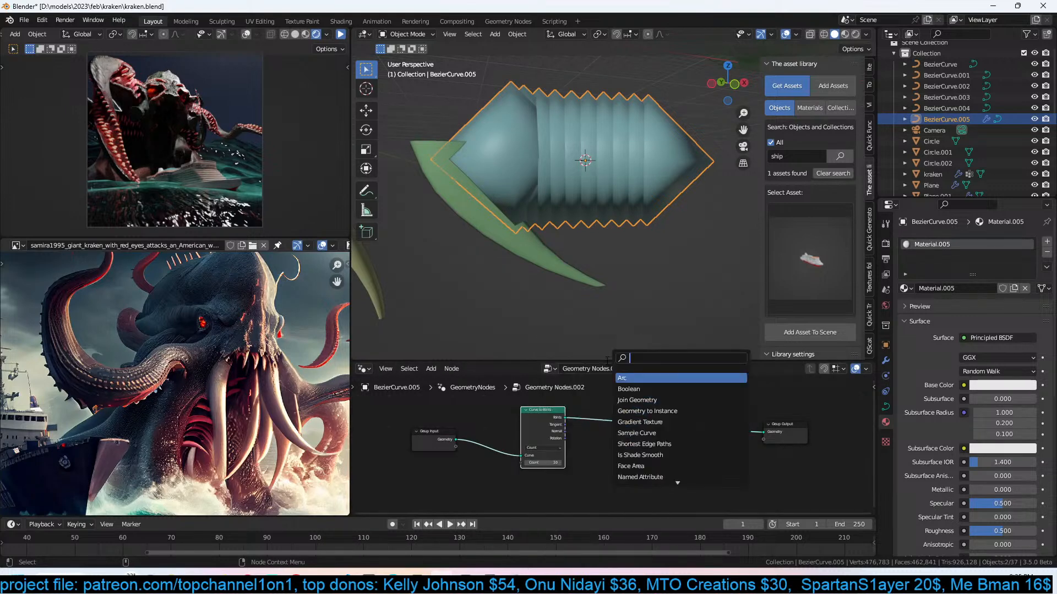
type("on p")
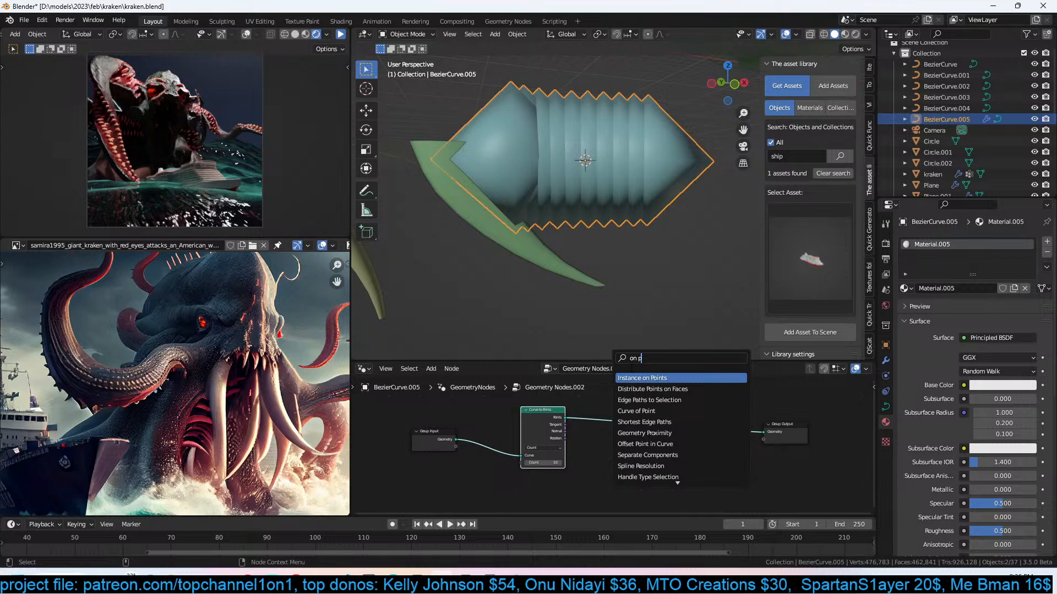
key("Return")
left_click(690, 427)
Move the three tusks into a new collection named teeth.
scroll(506, 194, "down", 5)
middle_click_drag(506, 194, 454, 213)
left_click(543, 199)
left_click(515, 206, "shift")
left_click(488, 216, "shift")
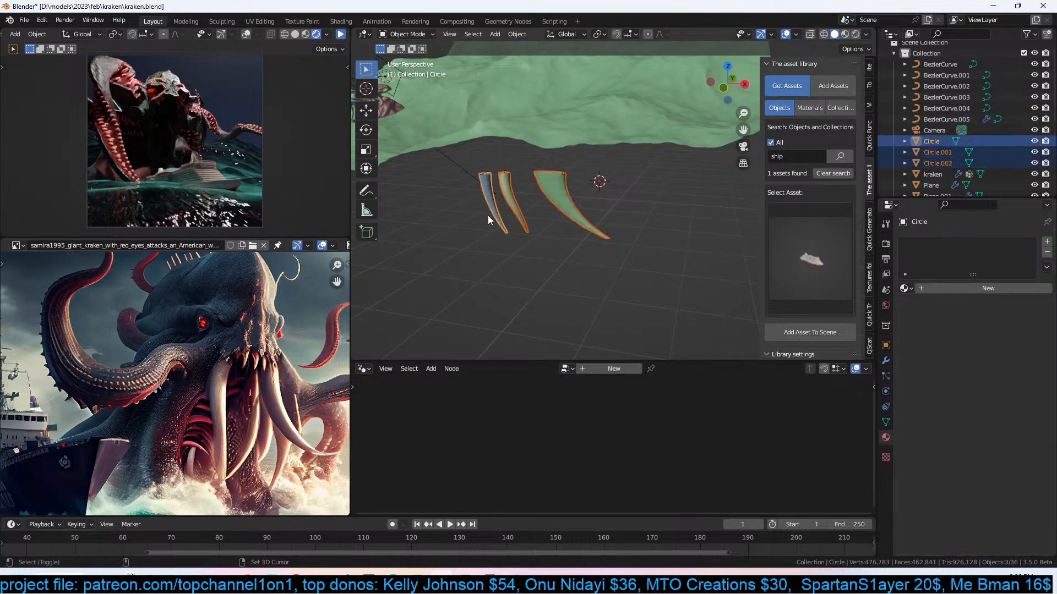
key("m")
left_click(589, 193)
type("teeth")
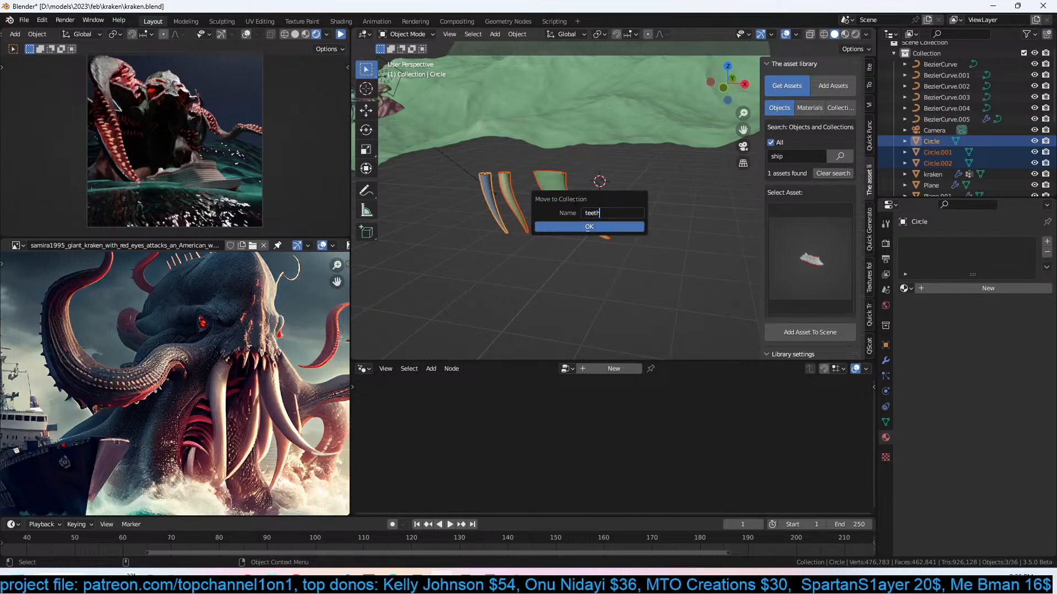
left_click(585, 225)
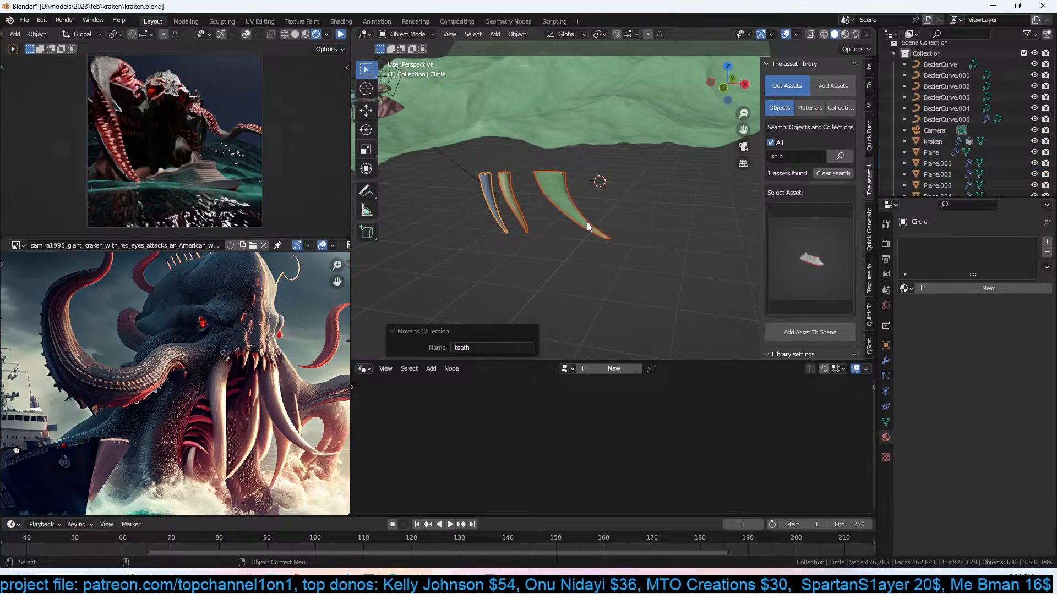
Switch to wireframe shading and select the newest Bezier curve to bring its node tree back.
scroll(652, 209, "up", 5)
left_click_drag(585, 137, 633, 204)
key("shift+z")
left_click_drag(468, 149, 684, 247)
key("a")
scroll(534, 198, "down", 3)
middle_click_drag(535, 199, 567, 195)
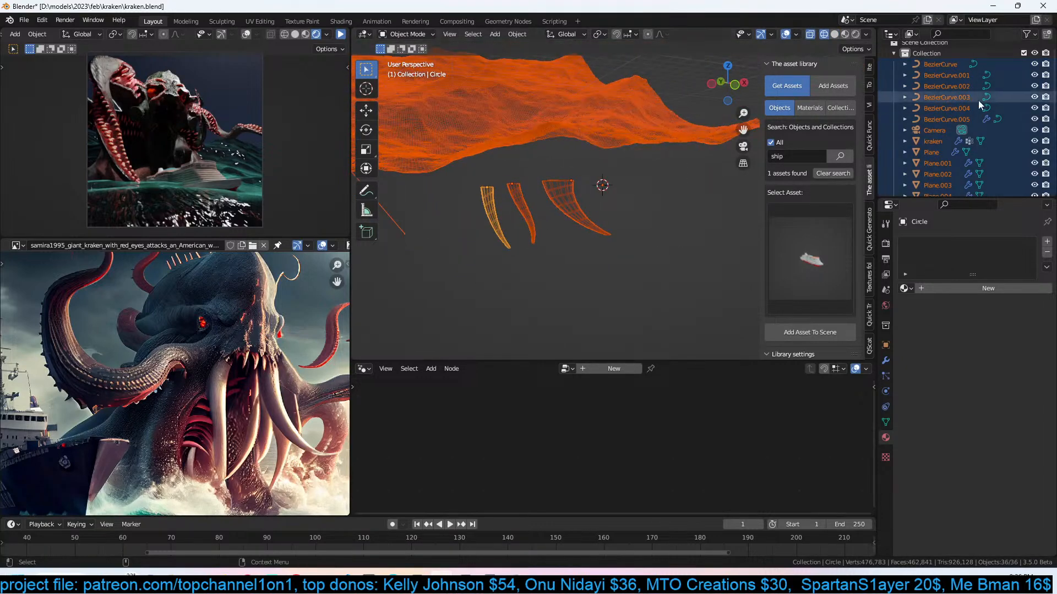
left_click(946, 119)
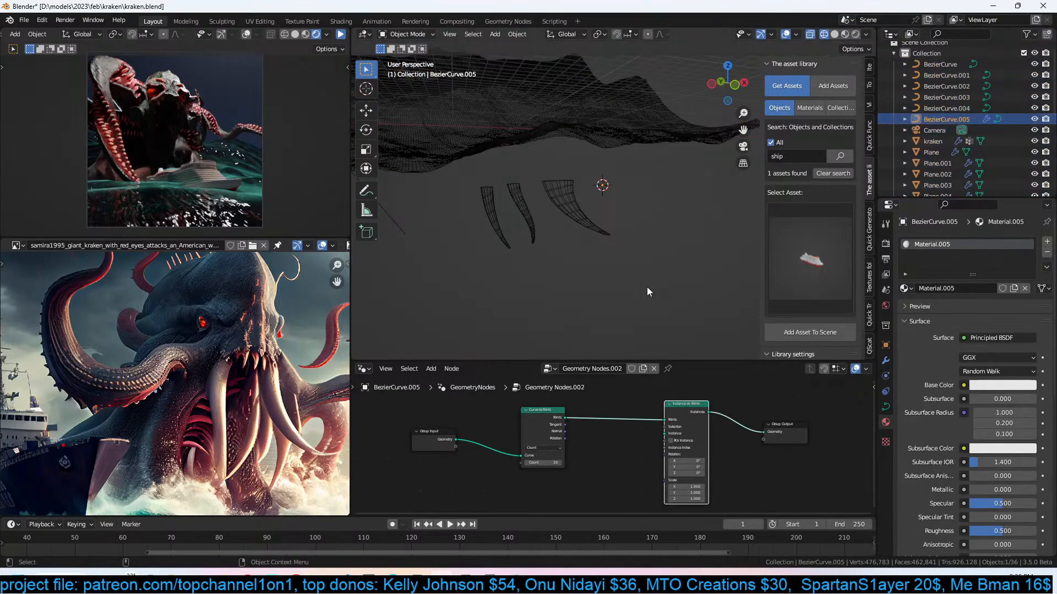
Add the teeth collection as a Collection Info node with Separate Children and Reset Children enabled, and connect it to the Instance input.
scroll(995, 148, "down", 6)
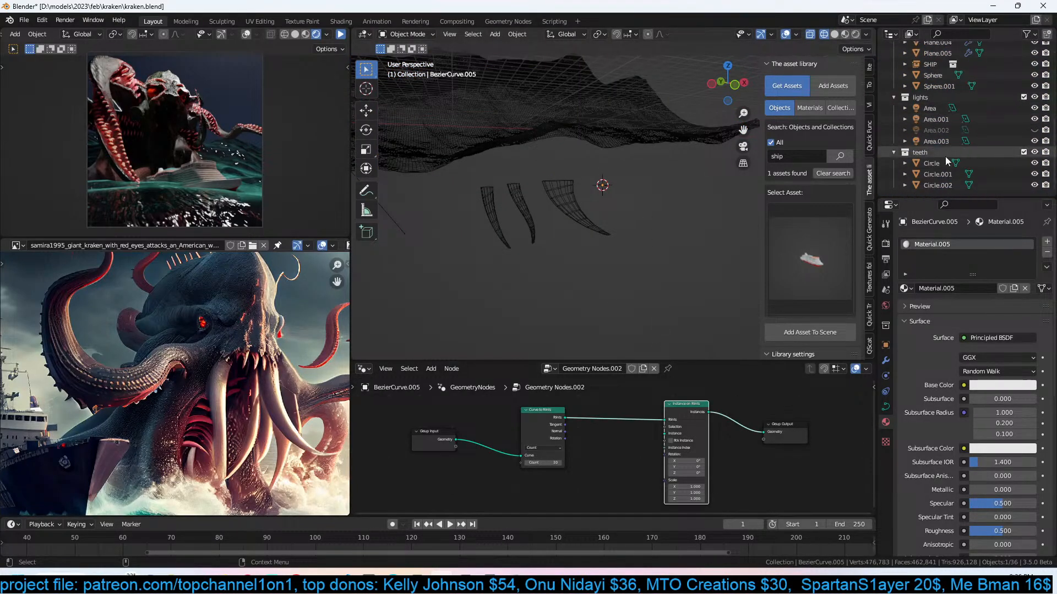
left_click_drag(927, 151, 587, 434)
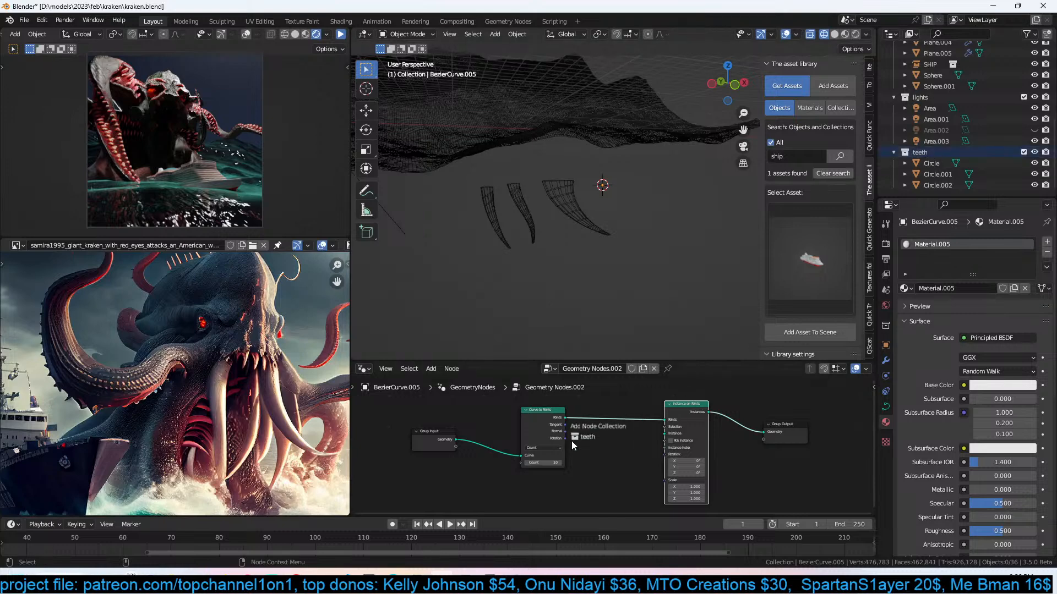
left_click_drag(461, 490, 458, 490)
middle_click_drag(607, 451, 626, 408)
scroll(669, 391, "up", 3)
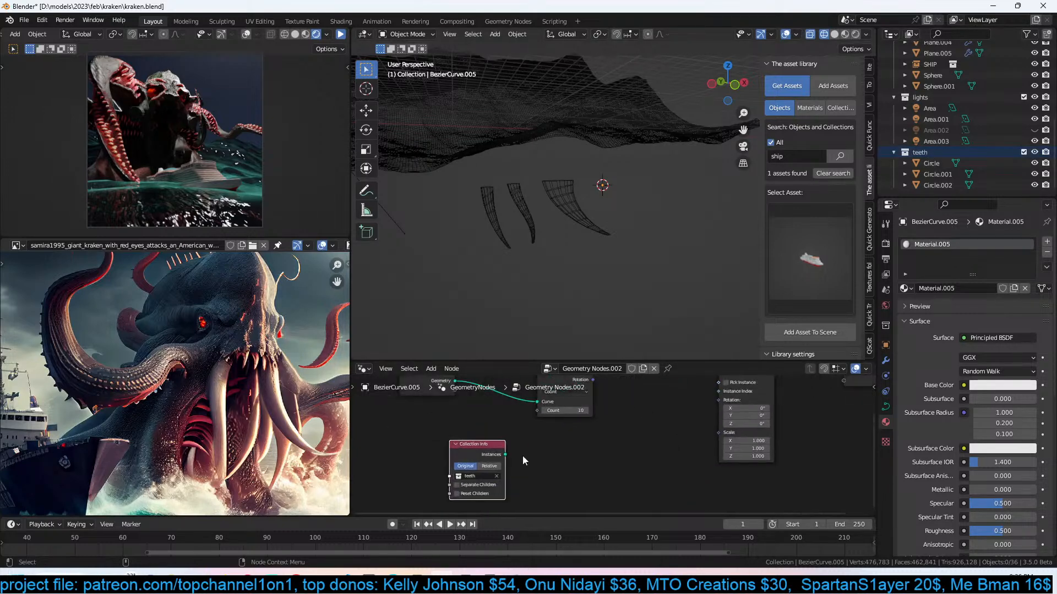
left_click(475, 494)
middle_click_drag(527, 467, 482, 477)
left_click_drag(485, 472, 700, 421)
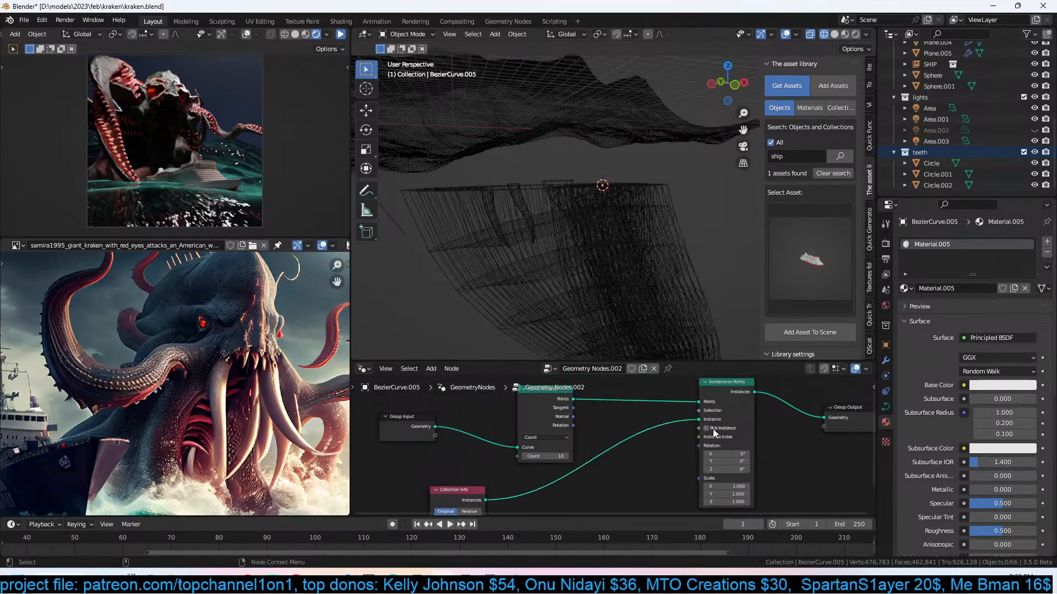
Enable Pick Instance and set the instance scale to 0.250 on all axes, with the viewport in solid shading.
left_click(712, 429)
scroll(577, 203, "down", 4)
key("z")
mouse_move(723, 211)
middle_mouse_down()
mouse_move(658, 249)
mouse_move(693, 308)
middle_mouse_up()
middle_click_drag(756, 488, 746, 458)
left_click_drag(720, 456, 683, 473)
Move the curve with its instanced teeth to the side, clear of the three original tusks.
left_click(626, 195)
key("g")
left_click(698, 197)
left_click(698, 201)
middle_click_drag(698, 202, 680, 216, "shift")
scroll(681, 215, "up", 3)
left_click(690, 199)
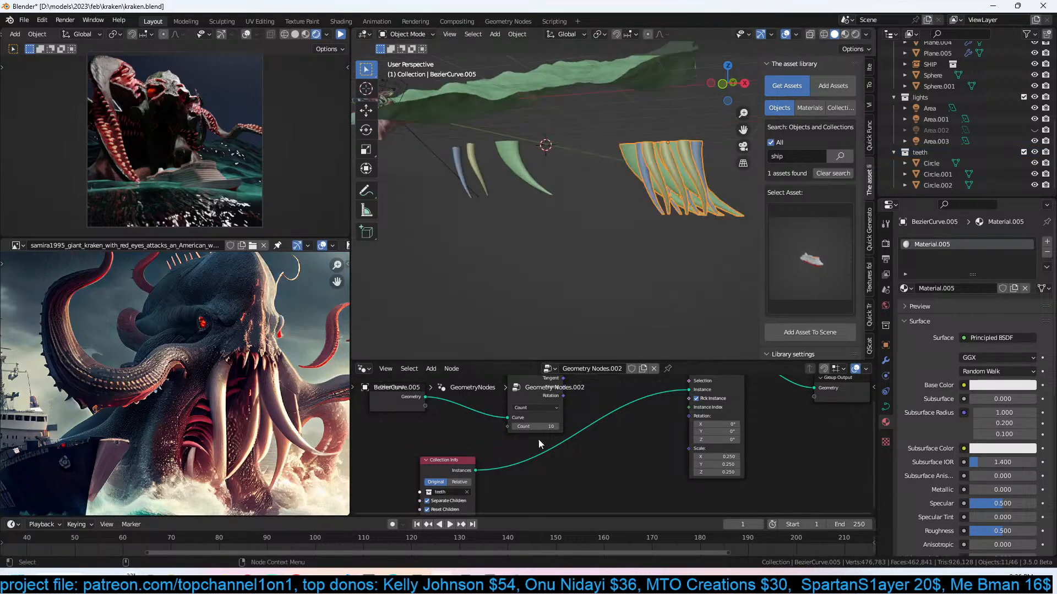
Expose the Curve to Points node's Count as a Group Input parameter.
middle_click_drag(535, 437, 607, 467)
left_click_drag(579, 455, 500, 432)
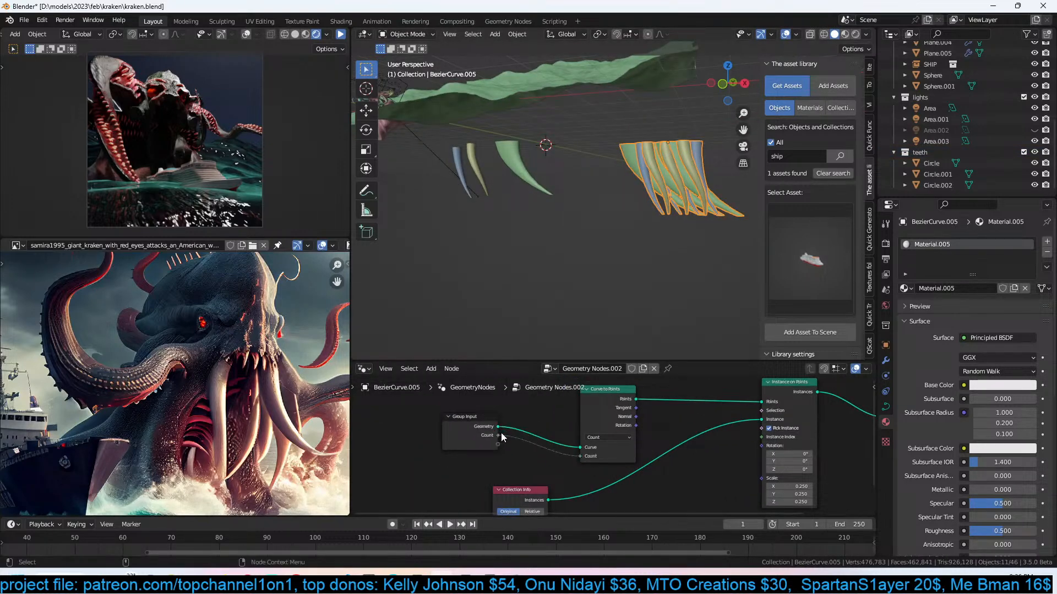
middle_click_drag(500, 432, 448, 427)
Add an Align Euler to Vector node and link it between Curve to Points' Rotation and Instance on Points' Rotation.
key("shift+a")
type("alin")
key("Return")
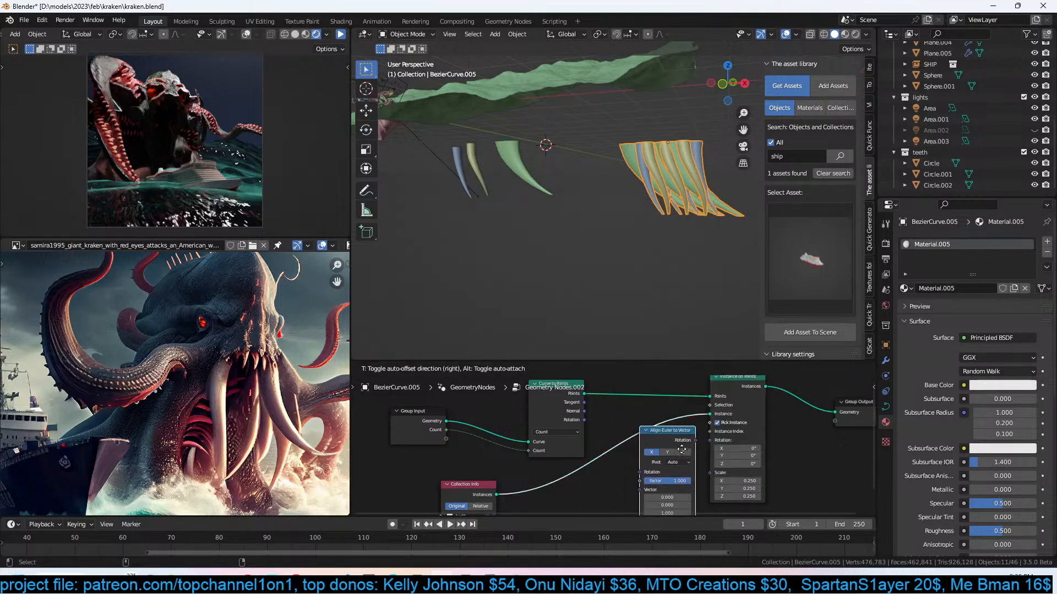
left_click(683, 461)
left_click_drag(594, 405, 689, 429)
middle_click_drag(678, 437, 685, 427)
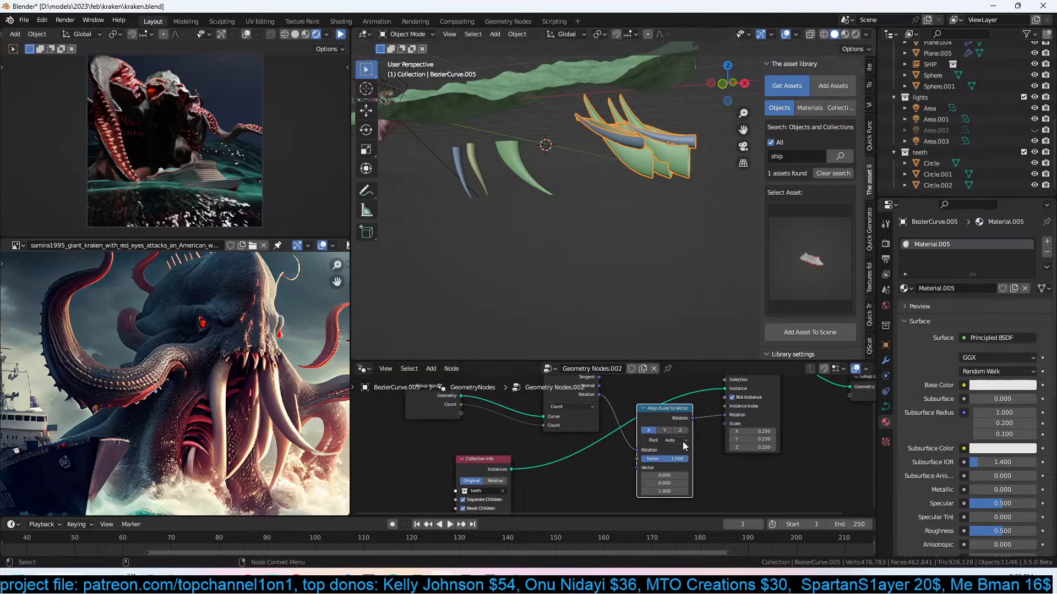
Connect the Curve to Points Tangent output to the Vector input and set the alignment axis to Y.
middle_click_drag(613, 394, 620, 405)
left_click_drag(606, 388, 632, 438)
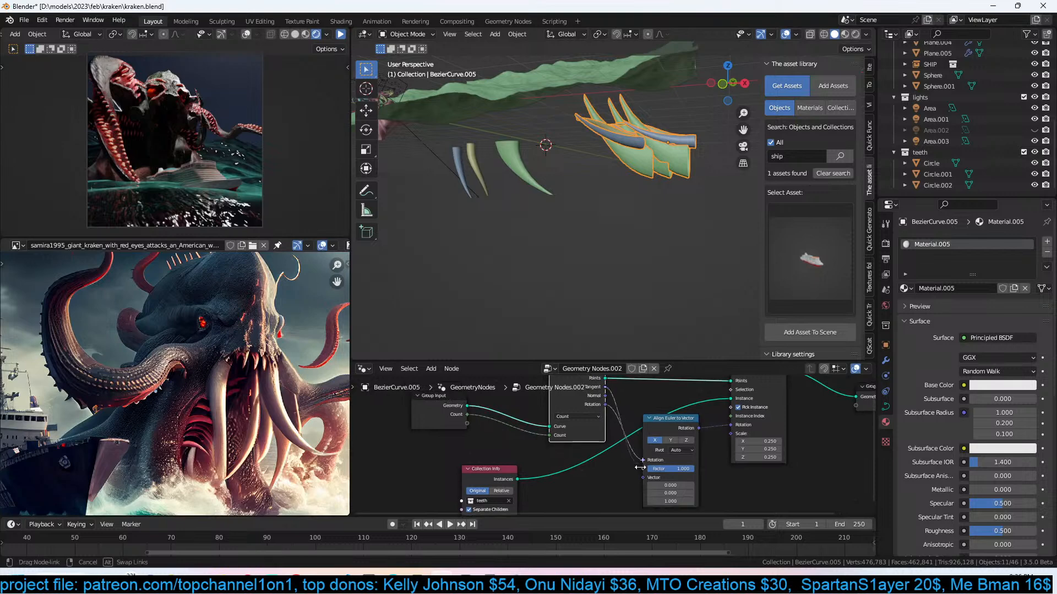
left_click_drag(645, 478, 645, 477)
middle_click_drag(695, 246, 676, 284)
middle_click_drag(755, 457, 646, 467)
left_click(561, 451)
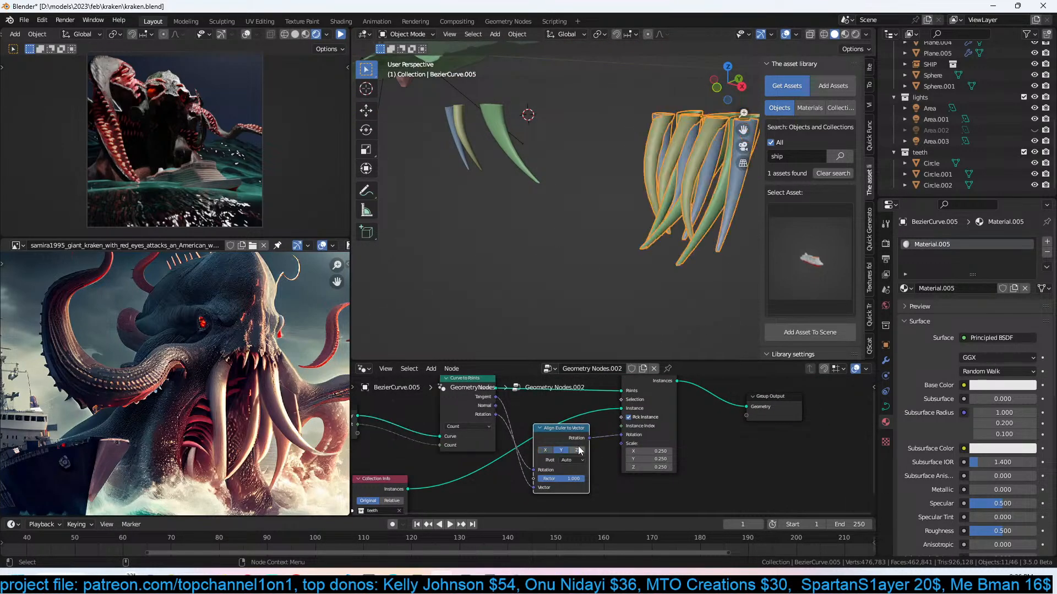
Move the end control point of the teeth curve outward so the teeth spread along a longer curve.
middle_click_drag(678, 268, 686, 242)
key("Tab")
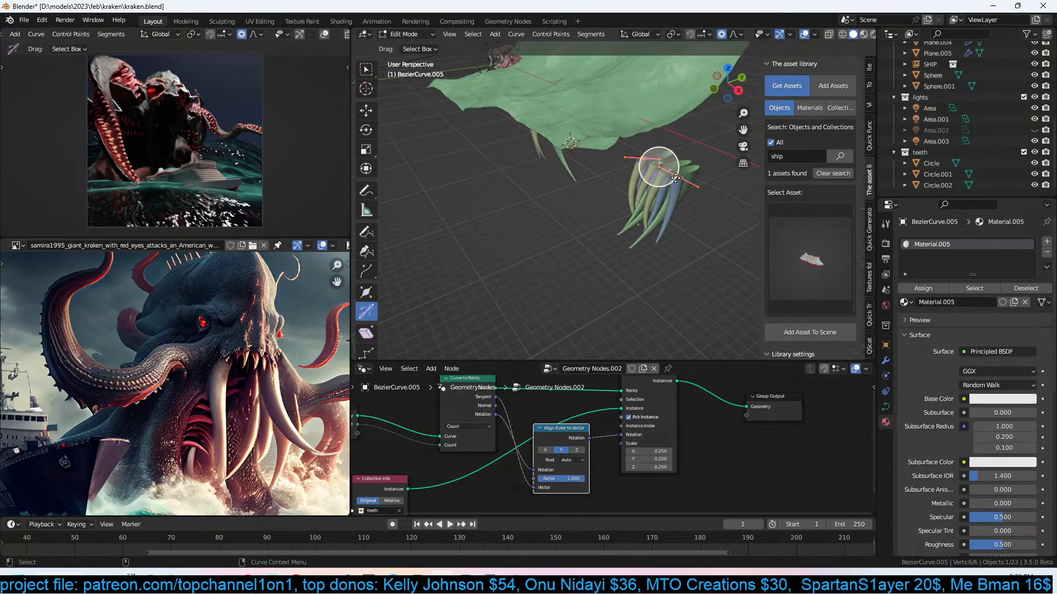
left_click(697, 187)
key("g")
left_click(740, 216)
key("Tab")
mouse_move(681, 221)
middle_mouse_down()
mouse_move(744, 181)
mouse_move(688, 182)
mouse_move(682, 203)
middle_mouse_up()
left_click(708, 197)
Add a Random Value node and connect its Value output to the Scale input of Instance on Points.
scroll(685, 425, "down", 5)
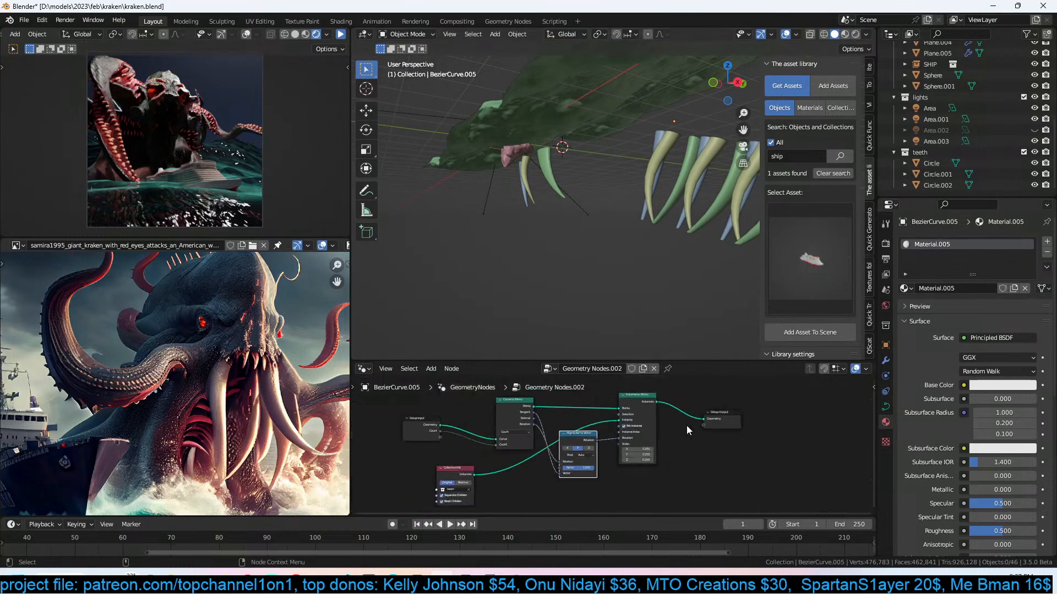
scroll(685, 425, "up", 3)
key("shift+a")
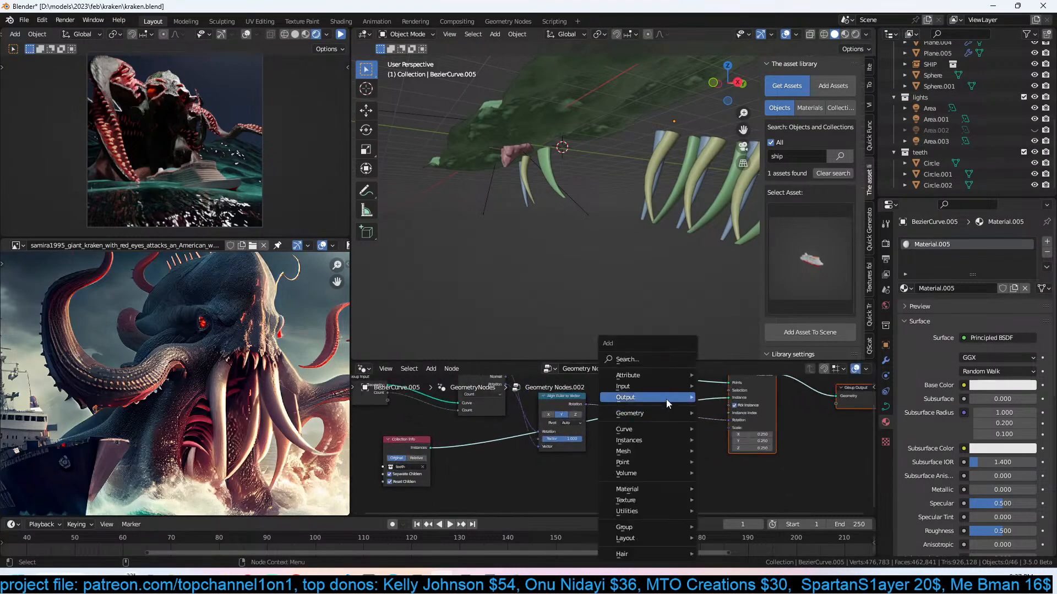
left_click(656, 361)
type("random")
left_click(710, 378)
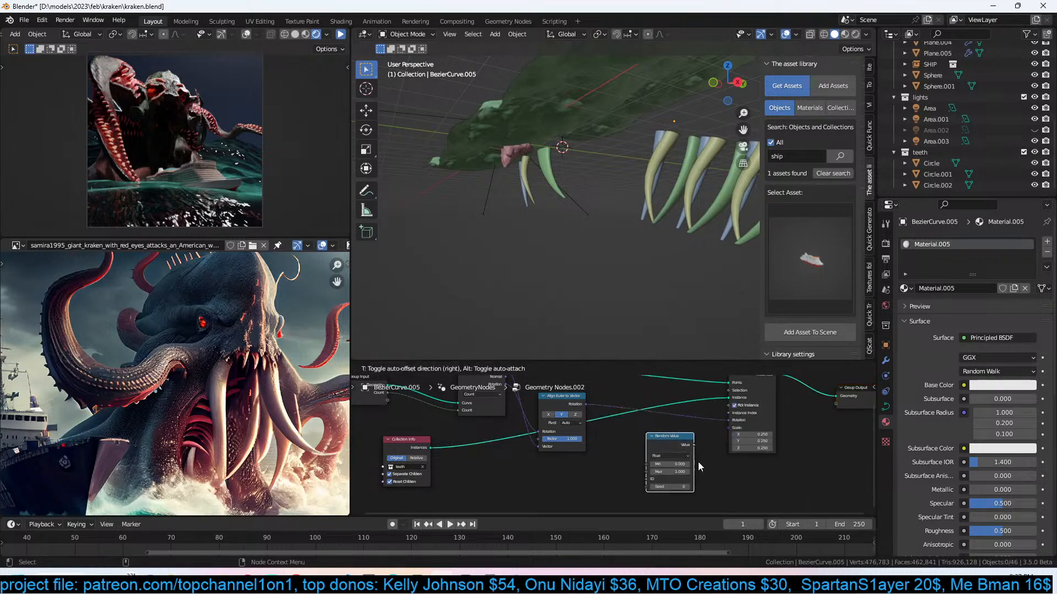
left_click(699, 461)
scroll(701, 460, "up", 3)
left_click_drag(716, 444, 762, 427)
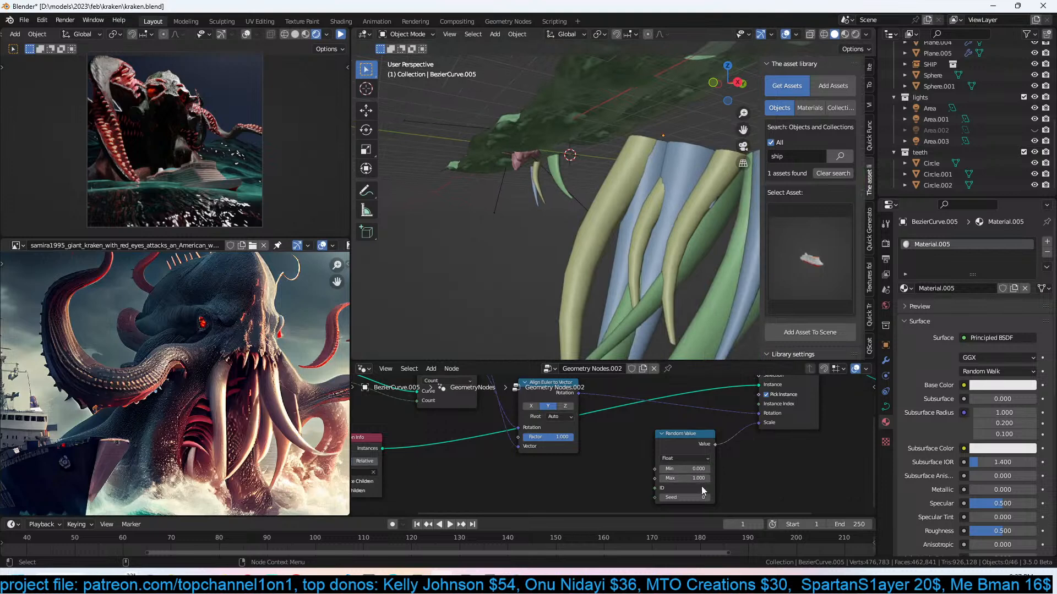
Set the Random Value node's Max to 0.310 and save the file.
left_click_drag(706, 498, 671, 478, "shift")
key("ctrl+z")
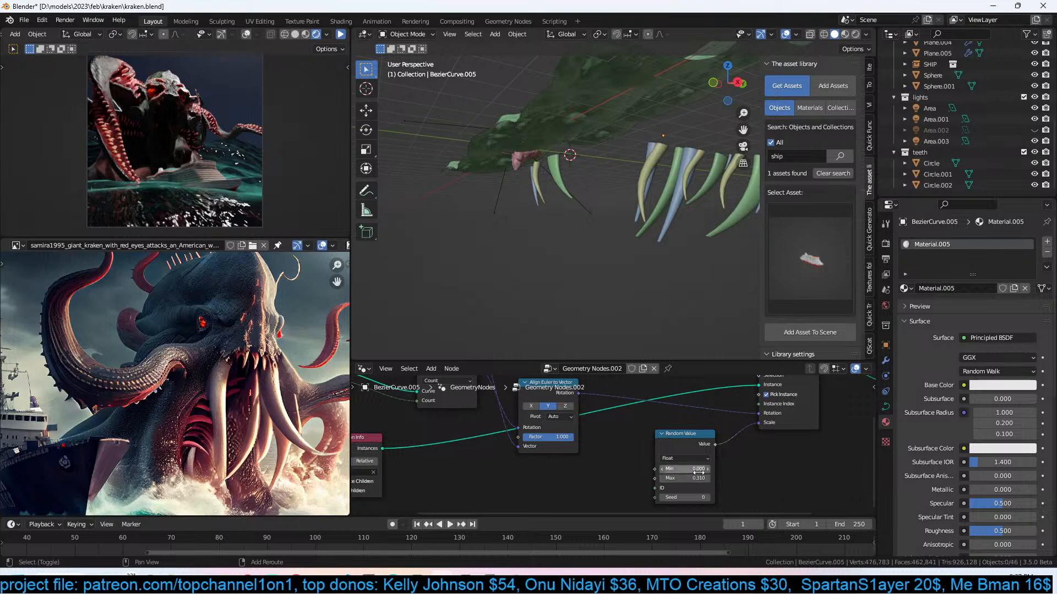
mouse_move(682, 228)
middle_mouse_down()
mouse_move(642, 236)
mouse_move(681, 237)
middle_mouse_up()
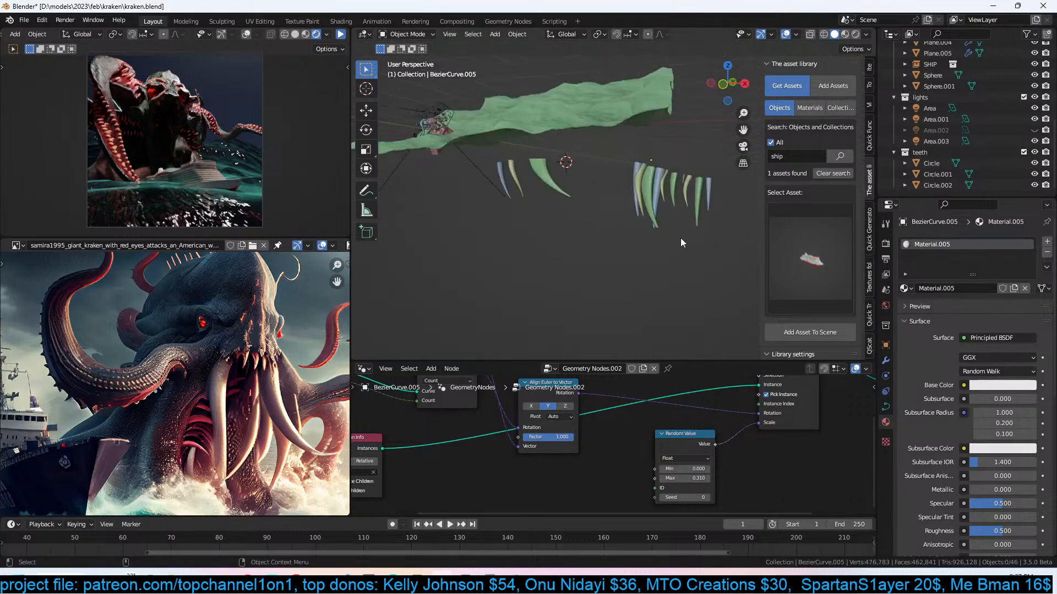
middle_click_drag(765, 411, 671, 457)
key("ctrl+s")
Scale the teeth curve down to 0.770 on all axes.
left_click(706, 388)
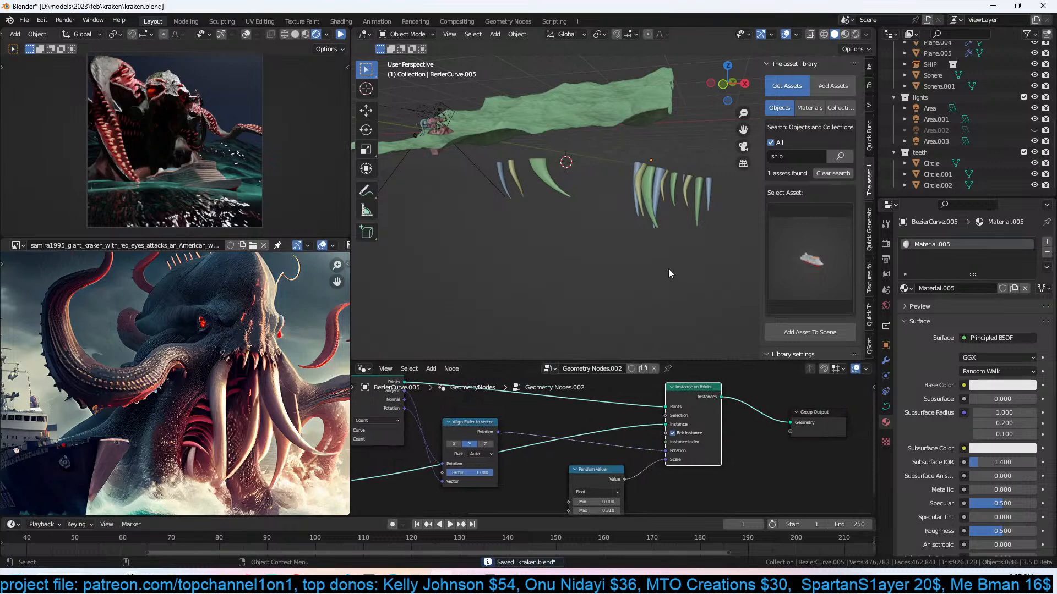
left_click(654, 189)
key("s")
left_click(680, 208)
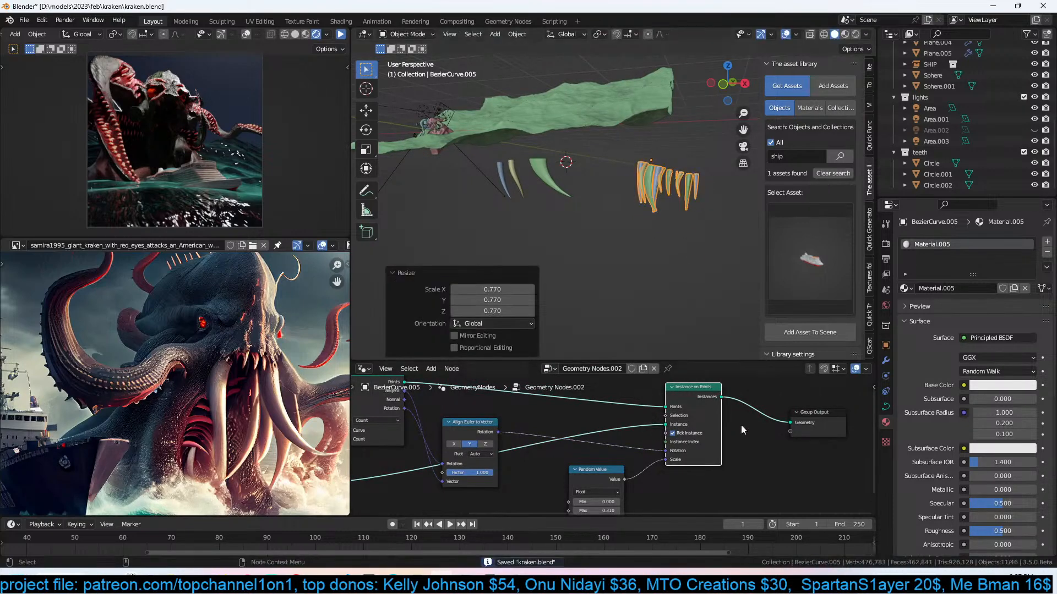
Add a Combine XYZ node beside the Random Value node in the teeth node tree.
scroll(741, 424, "down", 1)
middle_click_drag(810, 433, 728, 428)
left_click_drag(758, 392, 609, 426)
left_click_drag(621, 411, 719, 404)
left_click(692, 481)
middle_click_drag(691, 481, 754, 444)
key("shift+a")
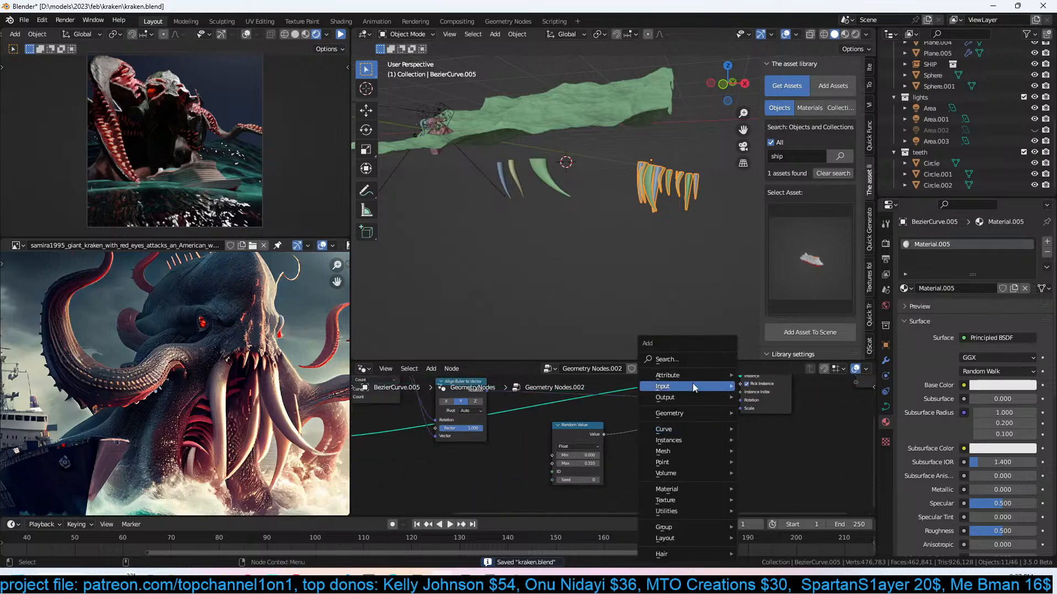
type("x")
key("Return")
left_click(779, 440)
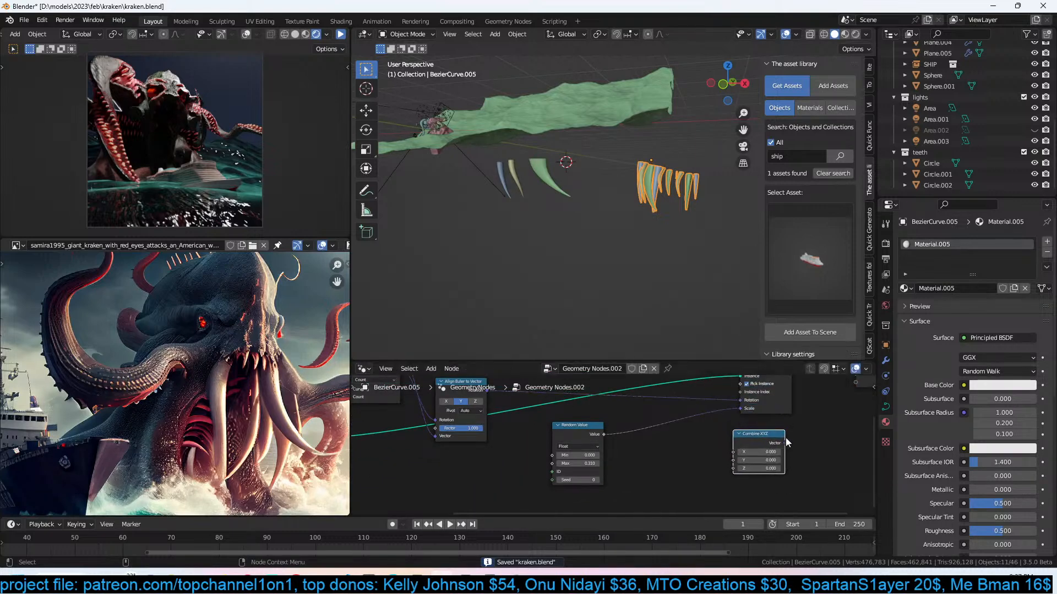
Insert a Vector Math Add node between Random Value and Scale, and feed the Combine XYZ vector into its second input.
key("shift+a")
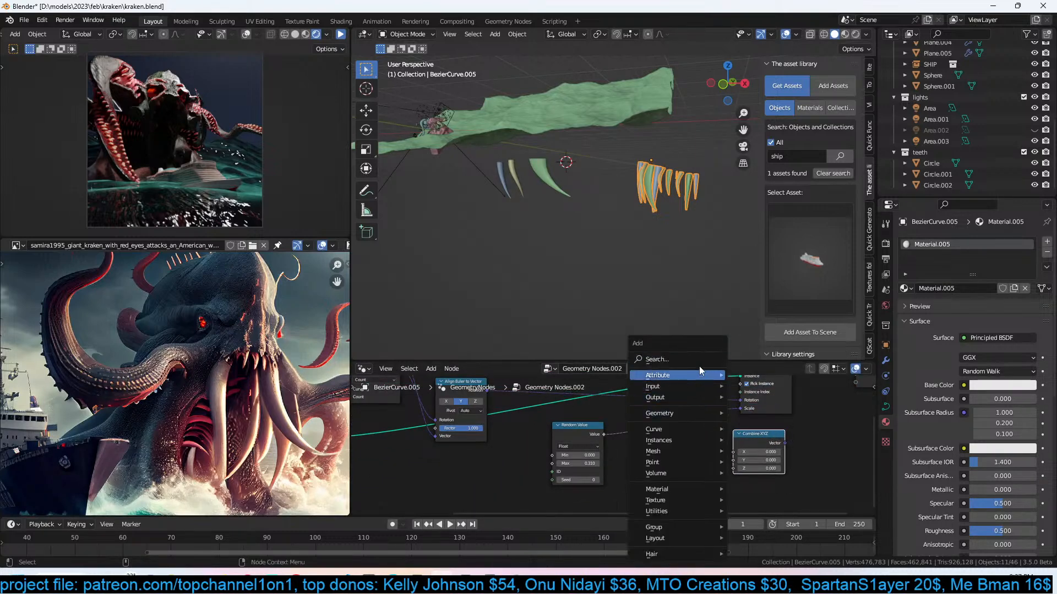
left_click(705, 364)
type("math")
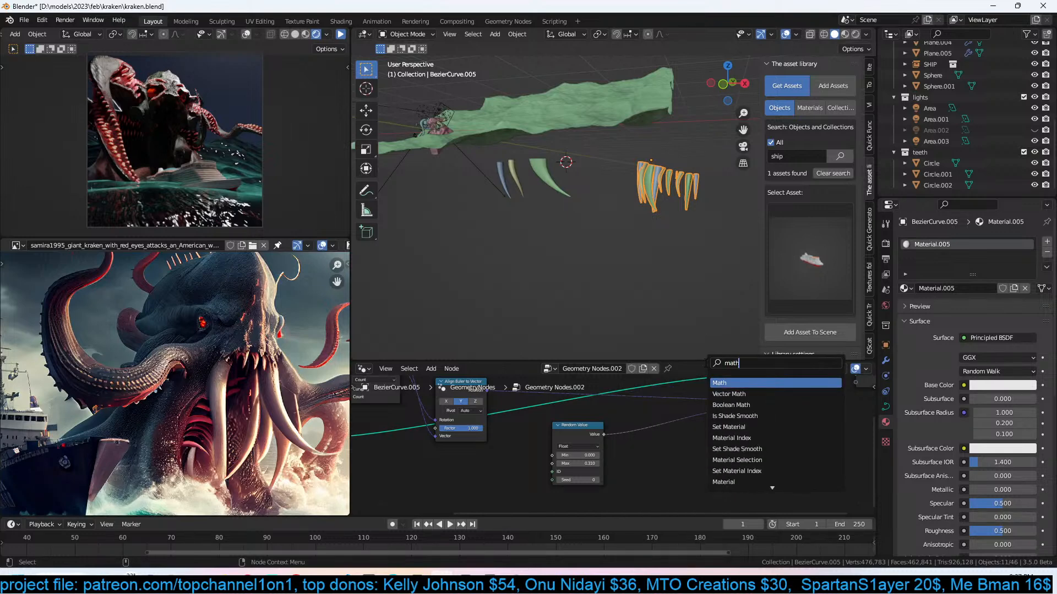
left_click(731, 394)
left_click(691, 414)
left_click_drag(758, 438, 659, 426)
Duplicate the Random Value node, connect it to Combine XYZ's Z, and set its Min to -1.000 and Max to 1.110.
key("shift+d")
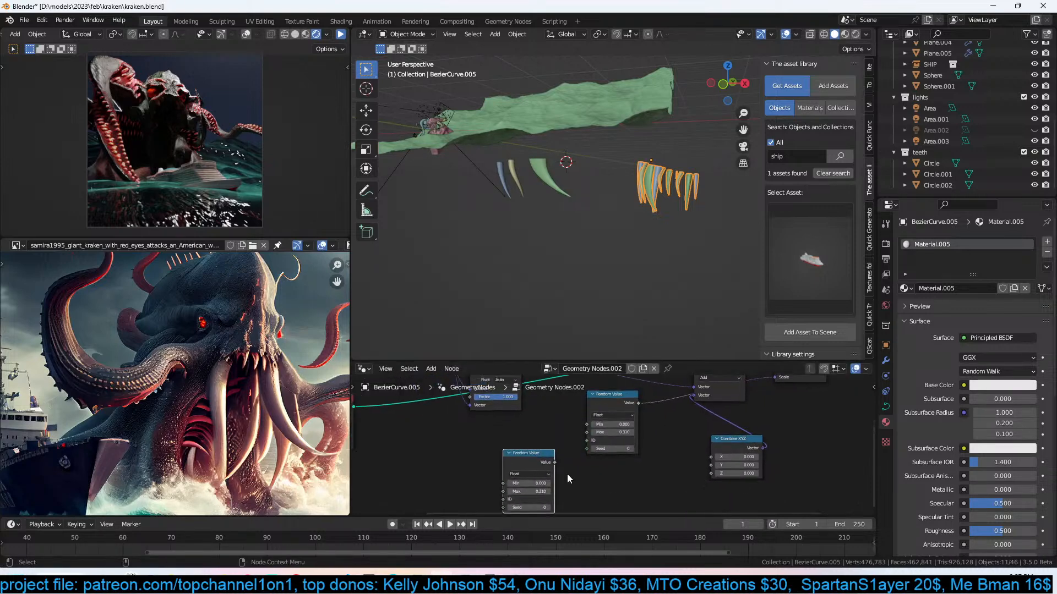
left_click_drag(553, 463, 711, 474)
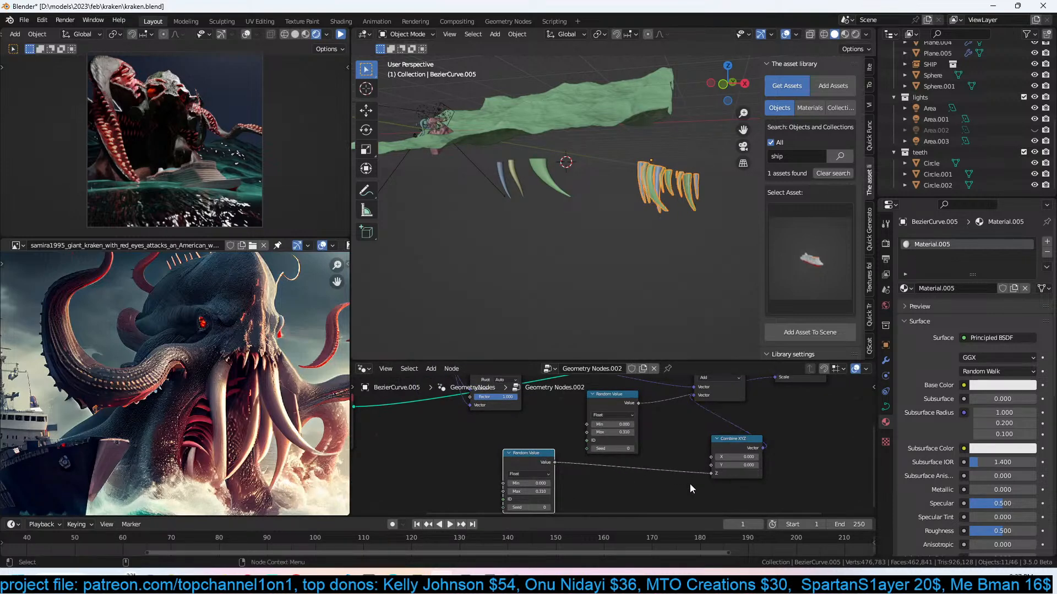
middle_click_drag(598, 500, 634, 483)
left_click_drag(576, 467, 617, 475)
left_click(702, 258)
middle_click_drag(702, 258, 583, 272)
left_click(653, 230)
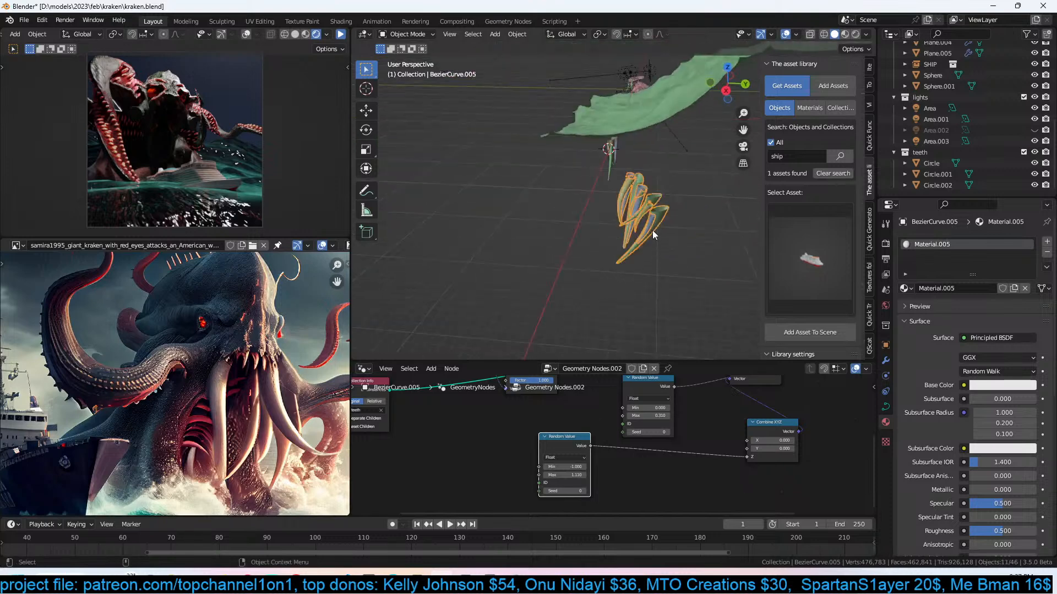
middle_click_drag(667, 253, 698, 224)
From the camera view, snap the teeth curve to a point beside the kraken's mouth and scale it to 0.066.
key("KP_0")
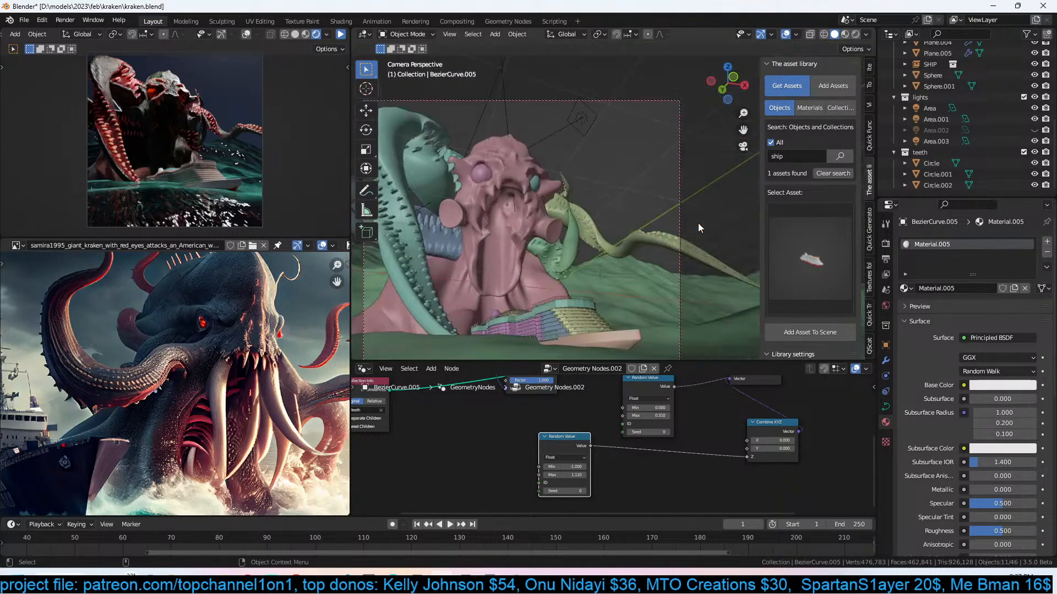
middle_click_drag(515, 229, 552, 217, "shift")
left_click(510, 153)
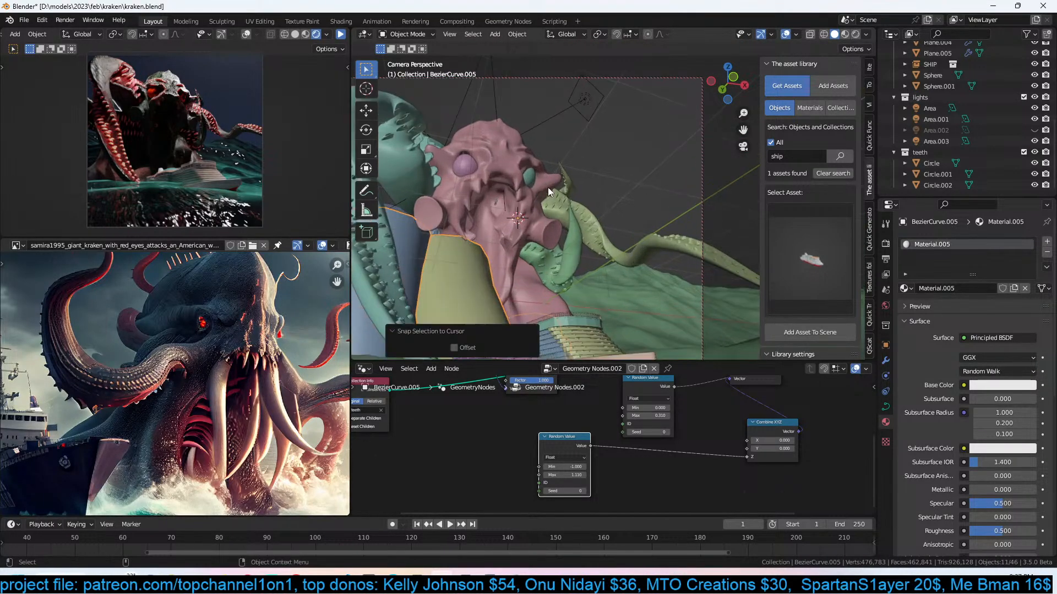
key("s")
left_click(525, 217)
scroll(500, 203, "up", 4)
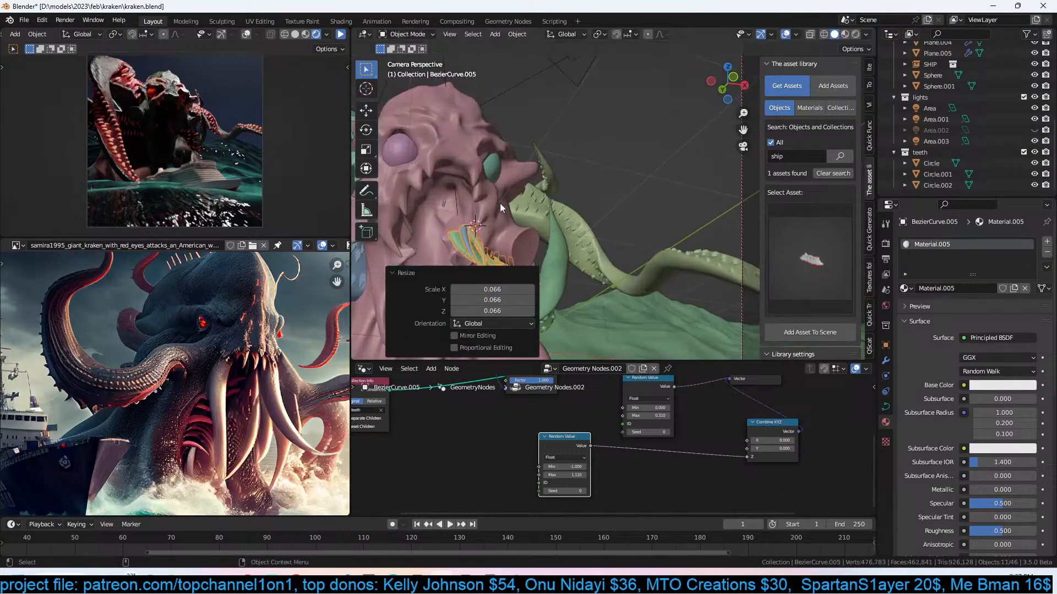
Duplicate in place the edge loop around the rim of the kraken's mouth opening.
key("Tab")
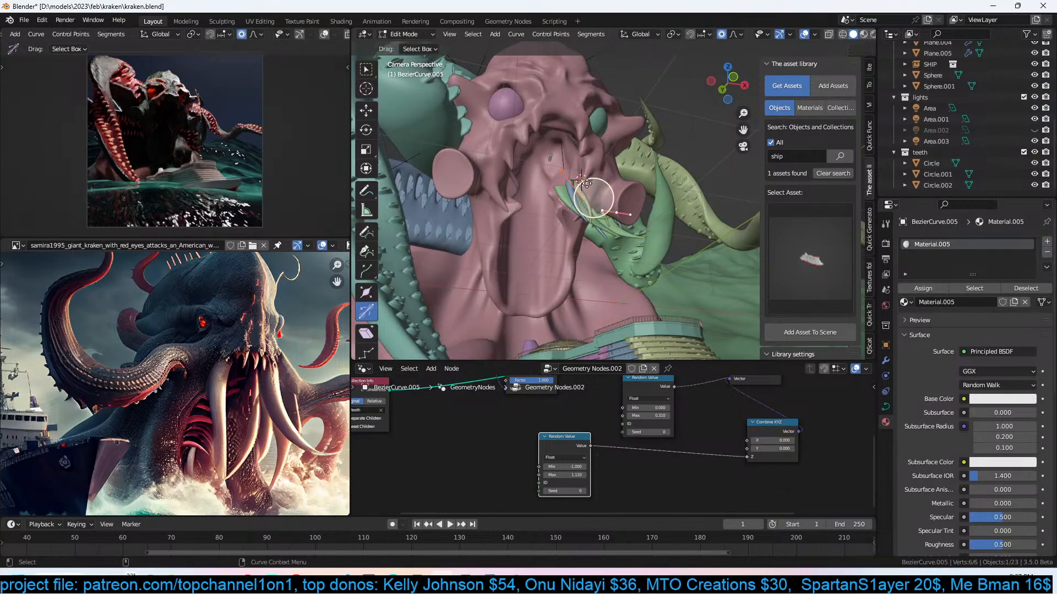
key("Tab")
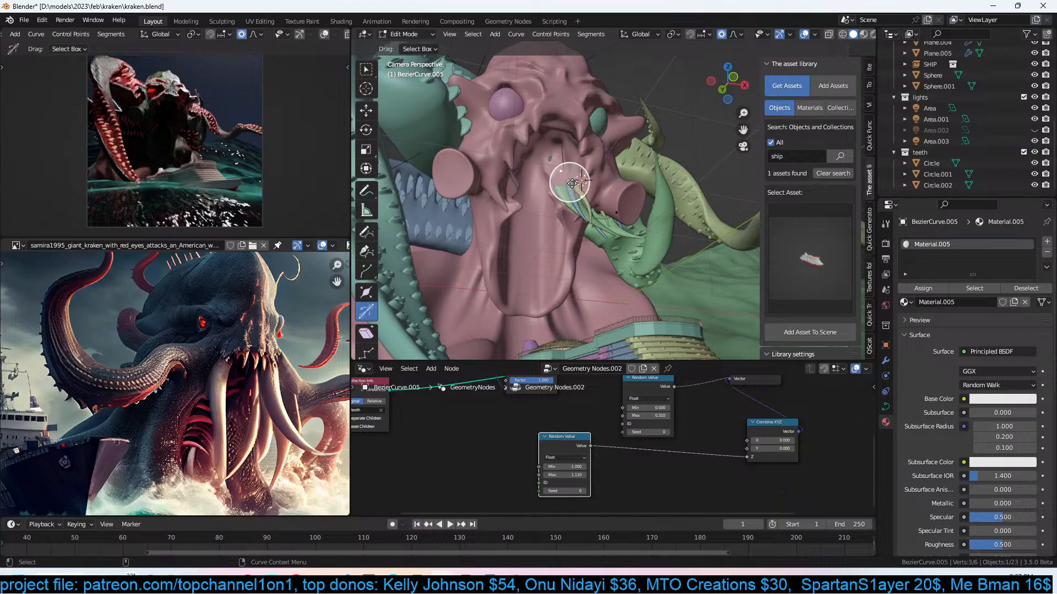
left_click(563, 151)
key("Tab")
scroll(567, 148, "up", 3)
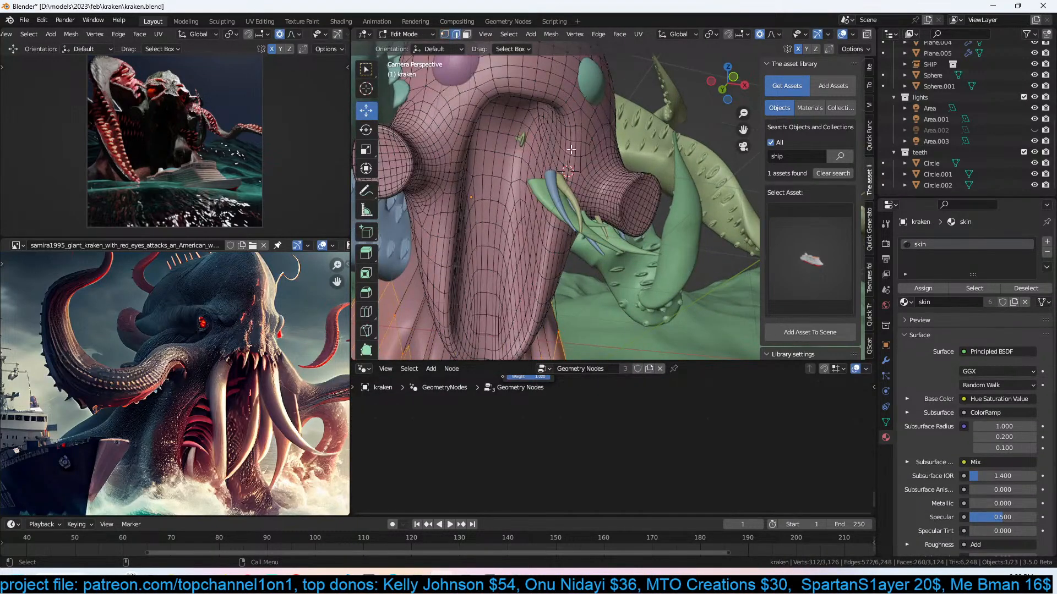
left_click(563, 145, "alt")
left_click(569, 146, "alt")
key("Tab")
key("Tab")
key("shift+d")
right_click(595, 173)
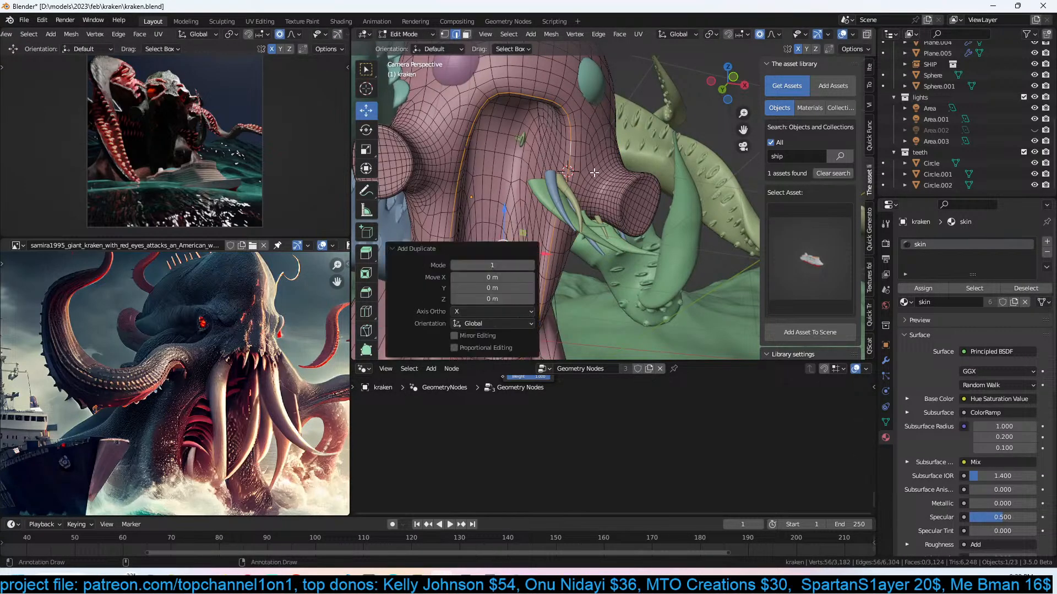
Separate the duplicated mouth loop into its own object and convert it to a curve.
key("p")
left_click(594, 171)
key("Tab")
left_click(569, 147)
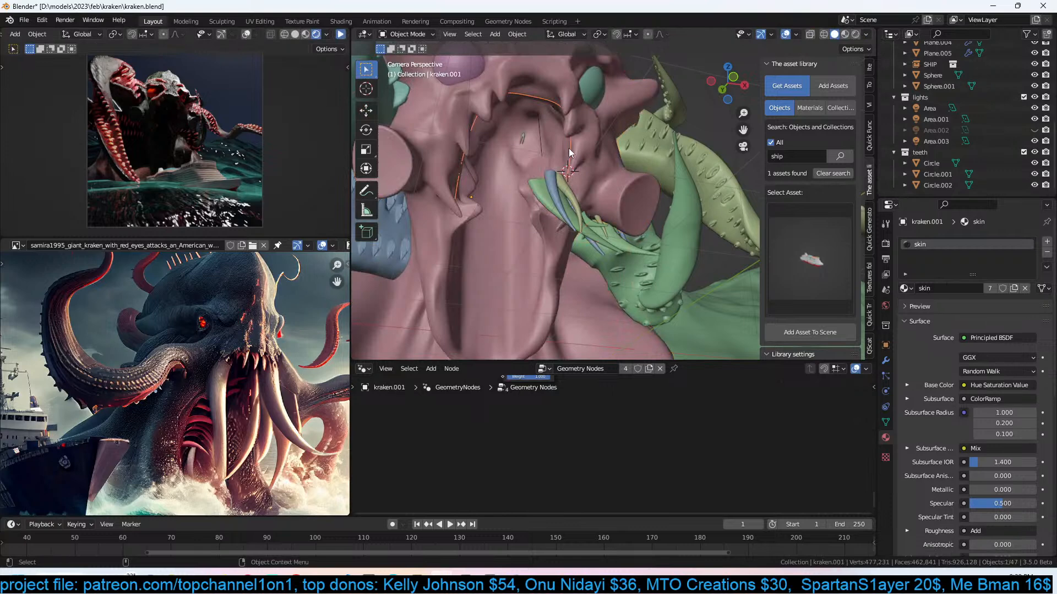
right_click(565, 217)
mouse_move(599, 218)
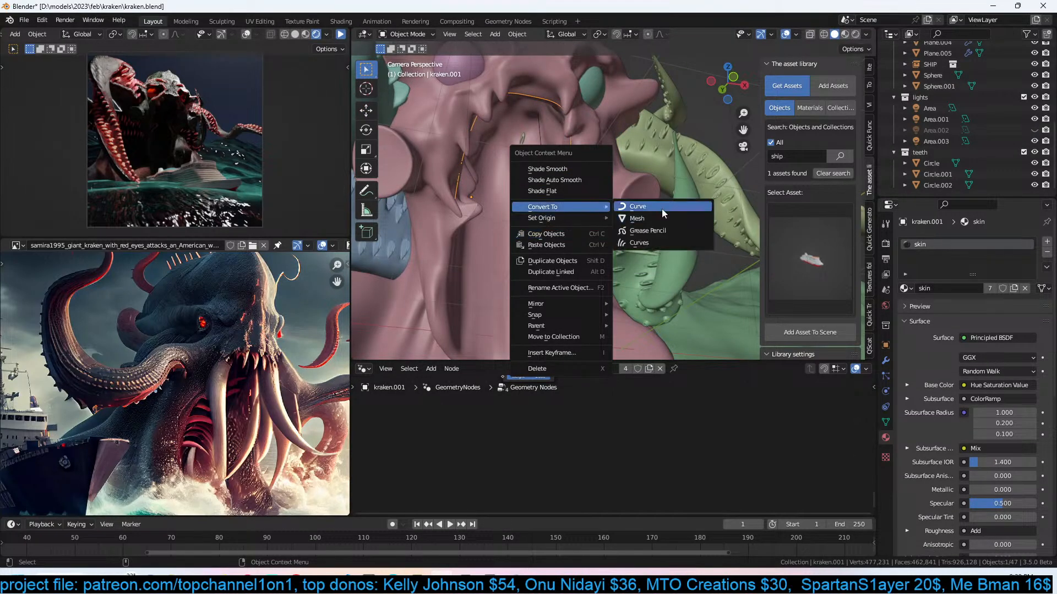
left_click(660, 207)
Copy the modifiers from the teeth curve to the mouth-rim curve and make the mouth-rim curve the only selected object.
left_click(575, 202, "shift")
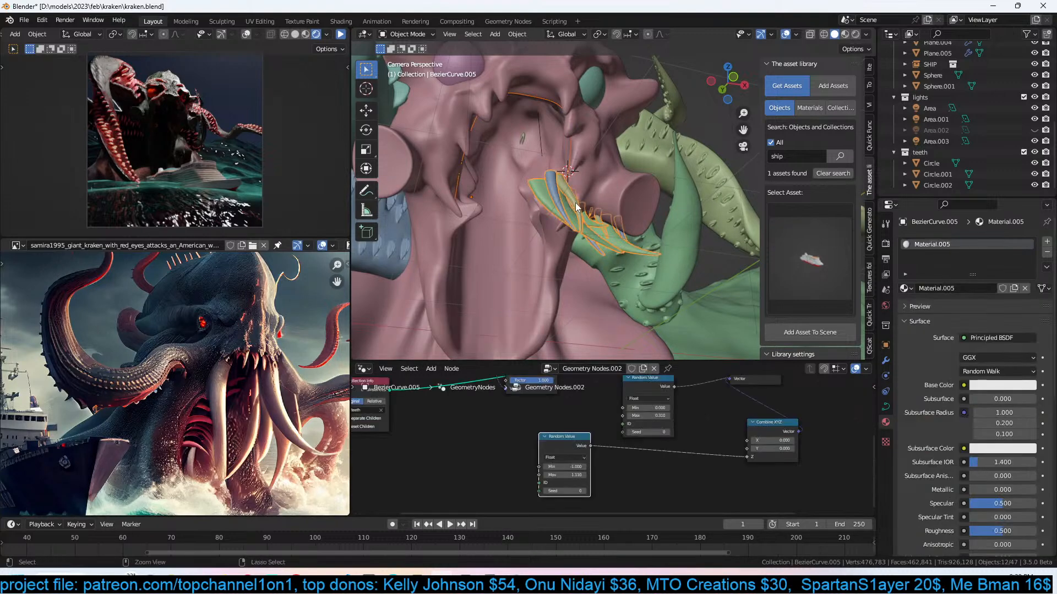
key("ctrl+l")
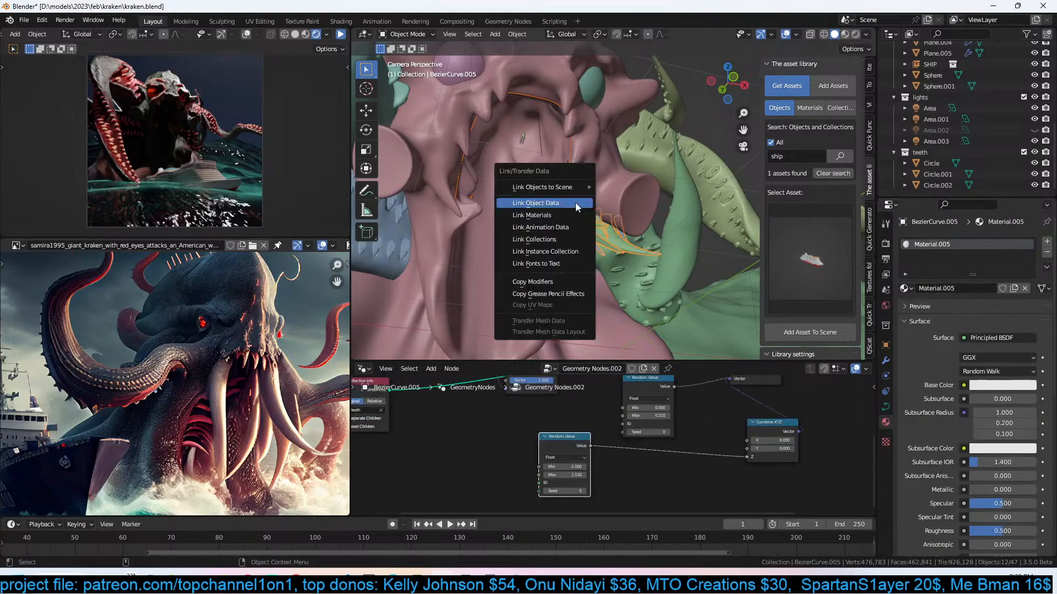
left_click(572, 281)
left_click(630, 229)
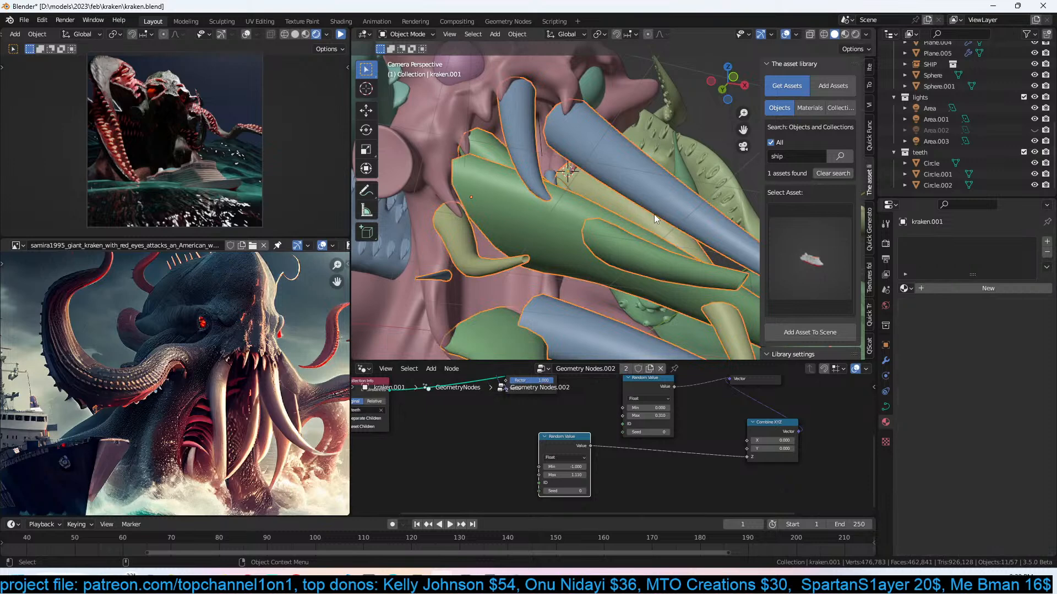
key("Home")
Display the mouth curve's modifier settings and set the second Random Value node's Min to 1.300 and Max to 0.200.
left_click(885, 361)
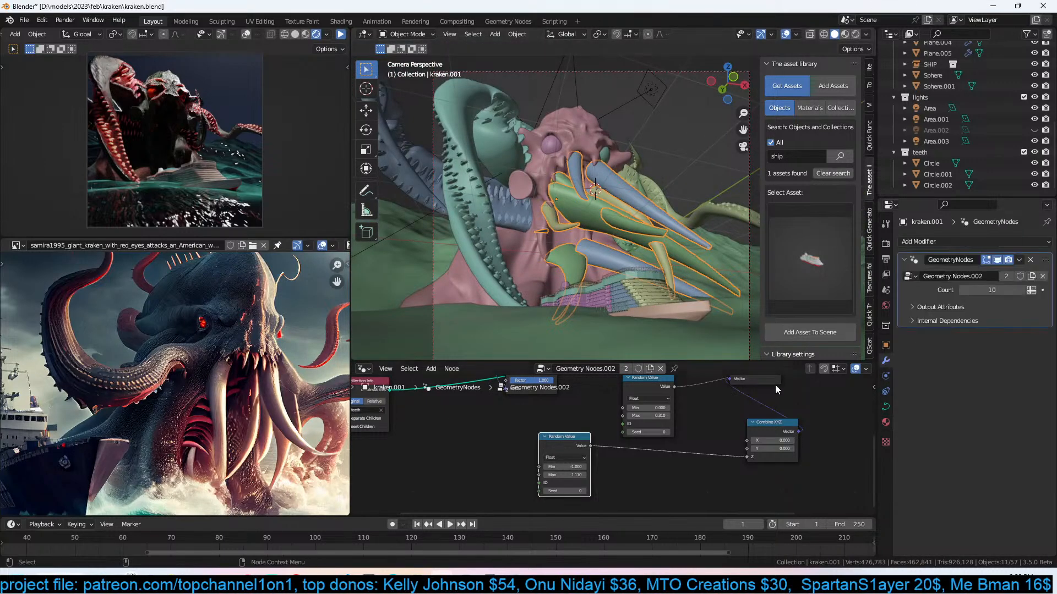
scroll(702, 429, "down", 2)
middle_click_drag(690, 438, 772, 433)
scroll(771, 433, "up", 2)
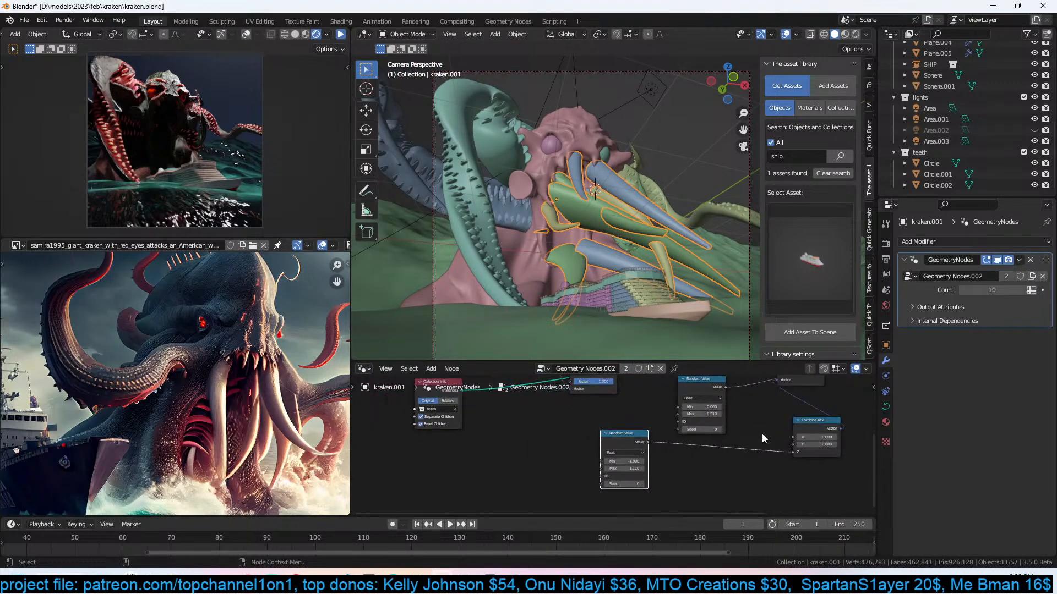
left_click_drag(632, 461, 605, 469)
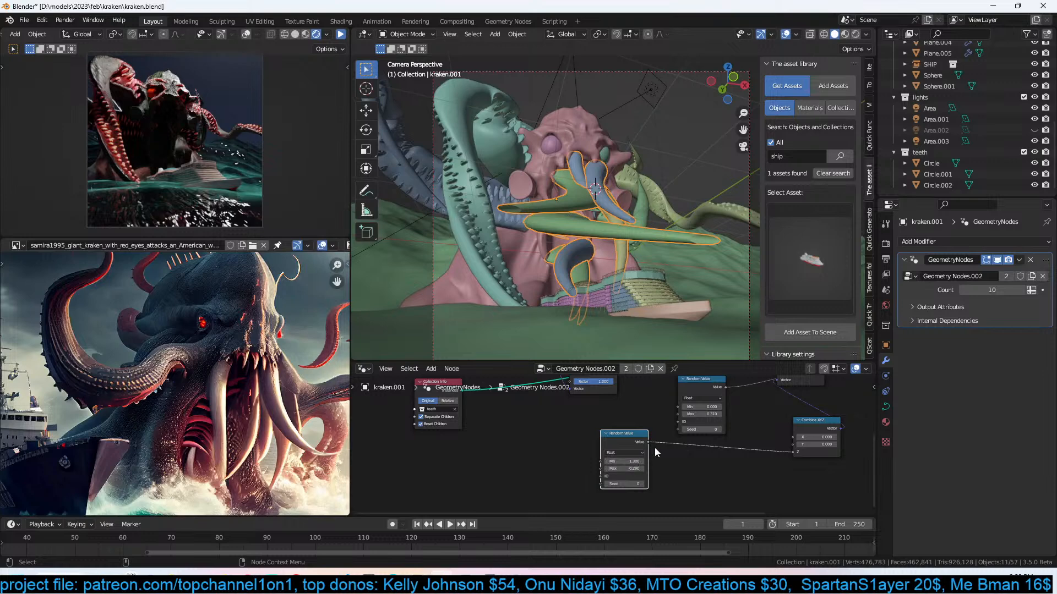
Lower the Max of the unedited Random Value node to shrink the mouth teeth, and set the modifier's Count to 70.
middle_click_drag(738, 437, 646, 447)
left_click_drag(636, 449, 606, 449)
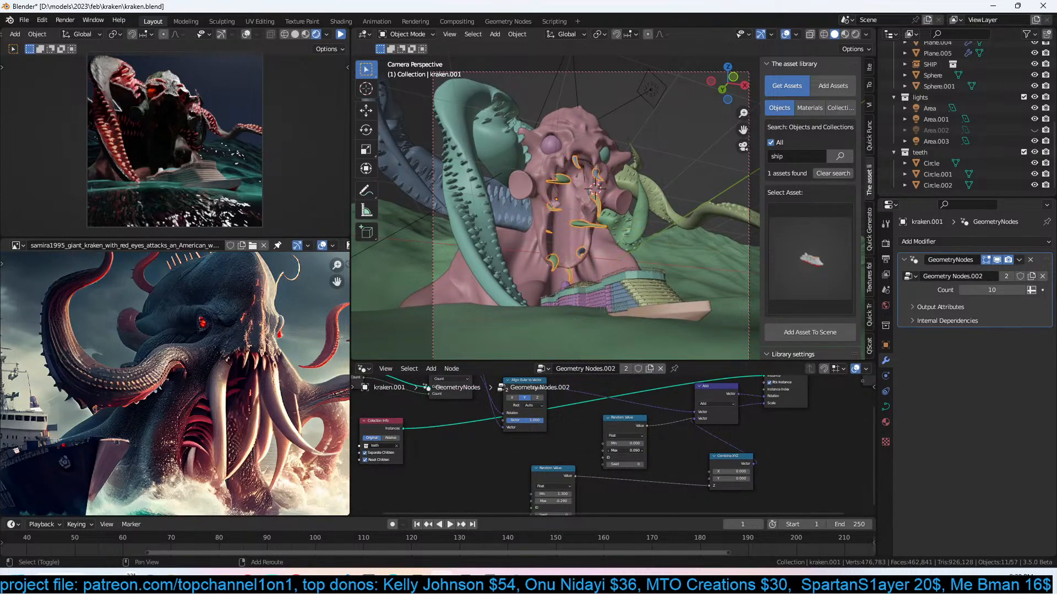
left_click(647, 207)
middle_click_drag(662, 203, 588, 231)
left_click(578, 239)
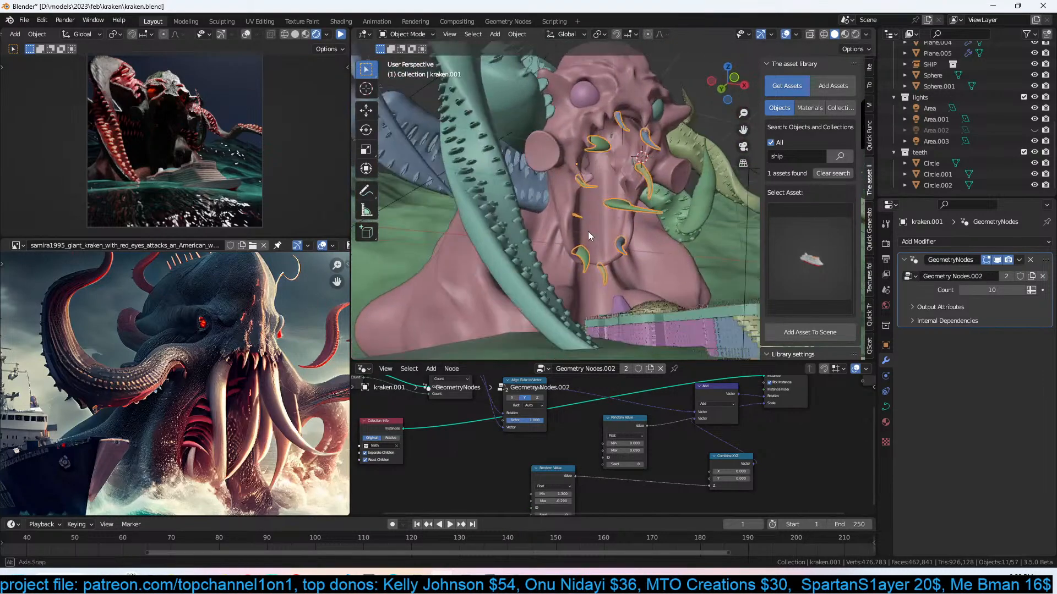
middle_click_drag(413, 432, 532, 481)
left_click_drag(982, 285, 1013, 285)
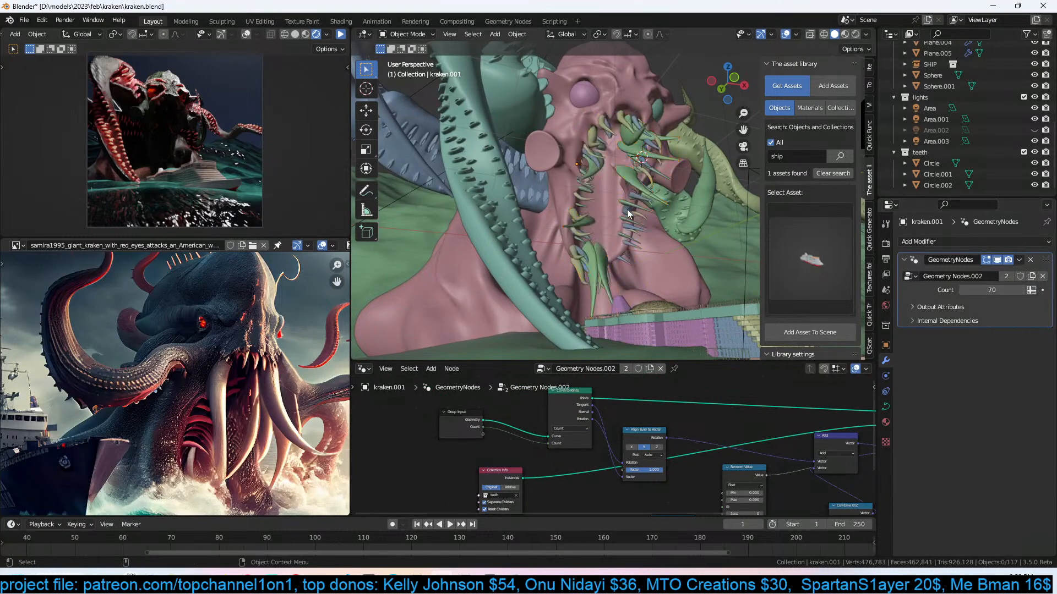
Resume the rendered preview and save the scene with the teeth placed around the kraken's mouth.
key("KP_0")
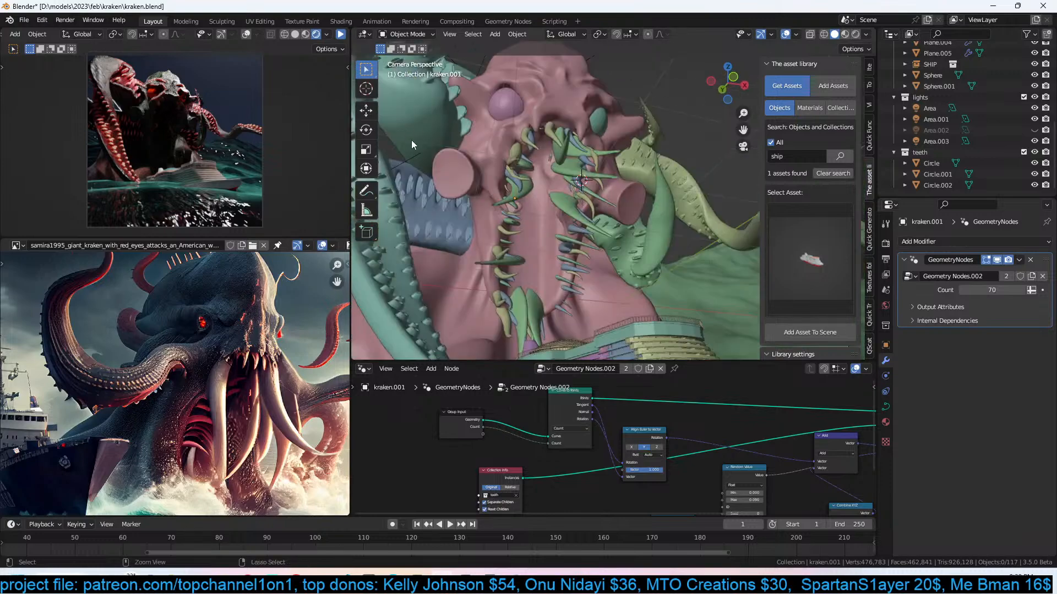
key("ctrl+s")
left_click(343, 36)
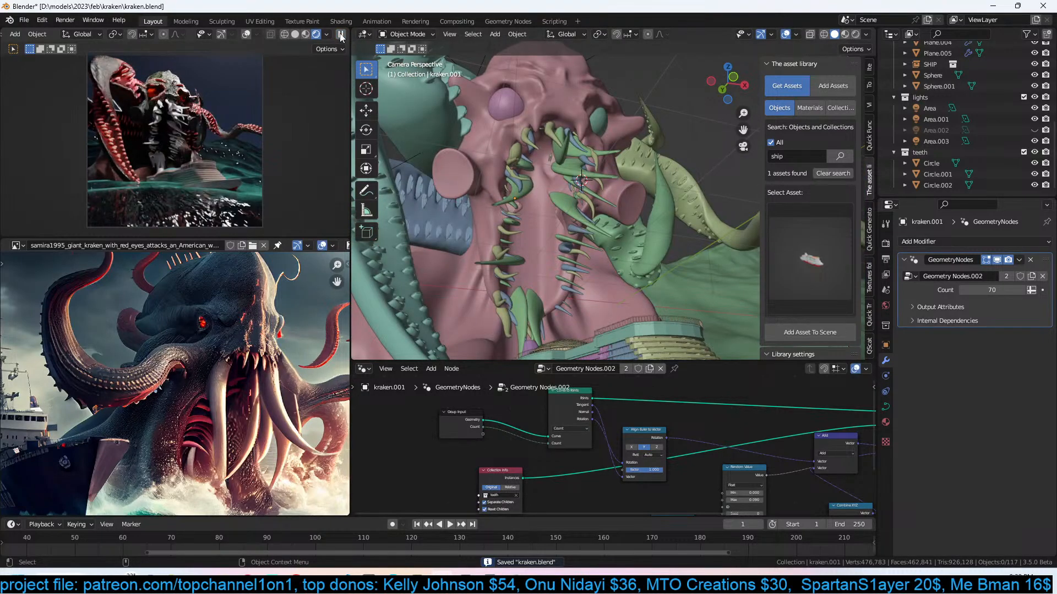
scroll(649, 224, "down", 3)
middle_click_drag(648, 224, 614, 223, "shift")
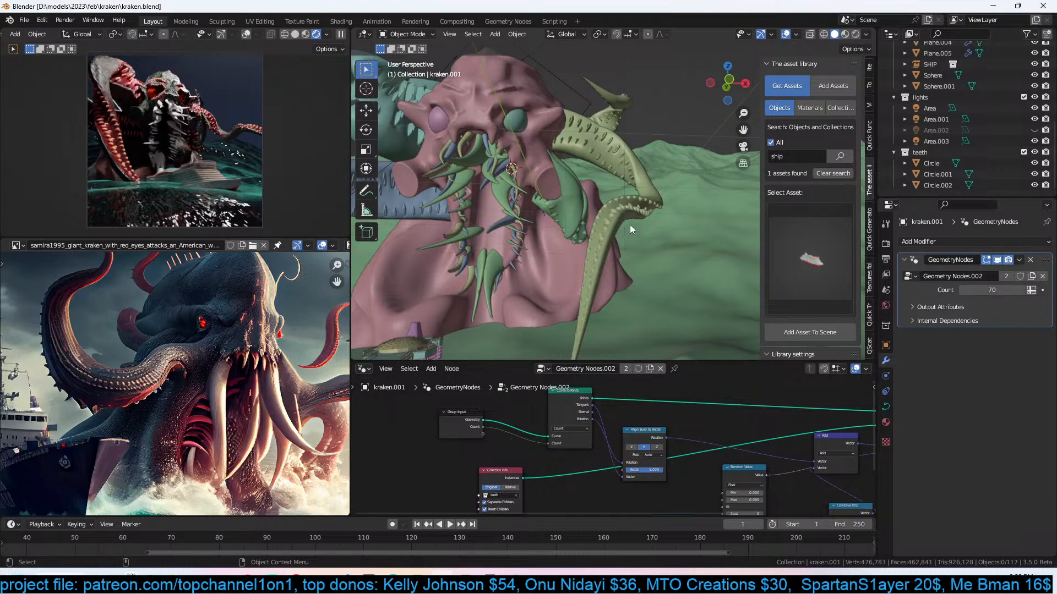
scroll(630, 224, "down", 5)
key("ctrl+s")
middle_click_drag(533, 220, 614, 217)
key("KP_0")
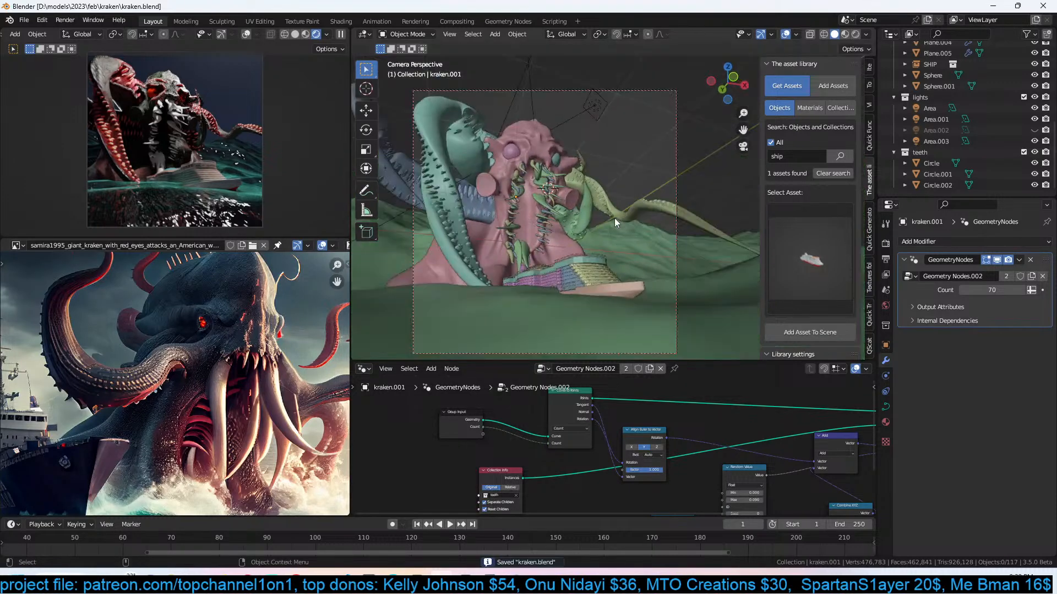
Locate the source tooth Circle from the teeth collection in front view and switch the node editor to the Shader Editor.
left_click(554, 203)
middle_click_drag(675, 207, 540, 202, "shift")
scroll(579, 139, "down", 3)
left_click(547, 201)
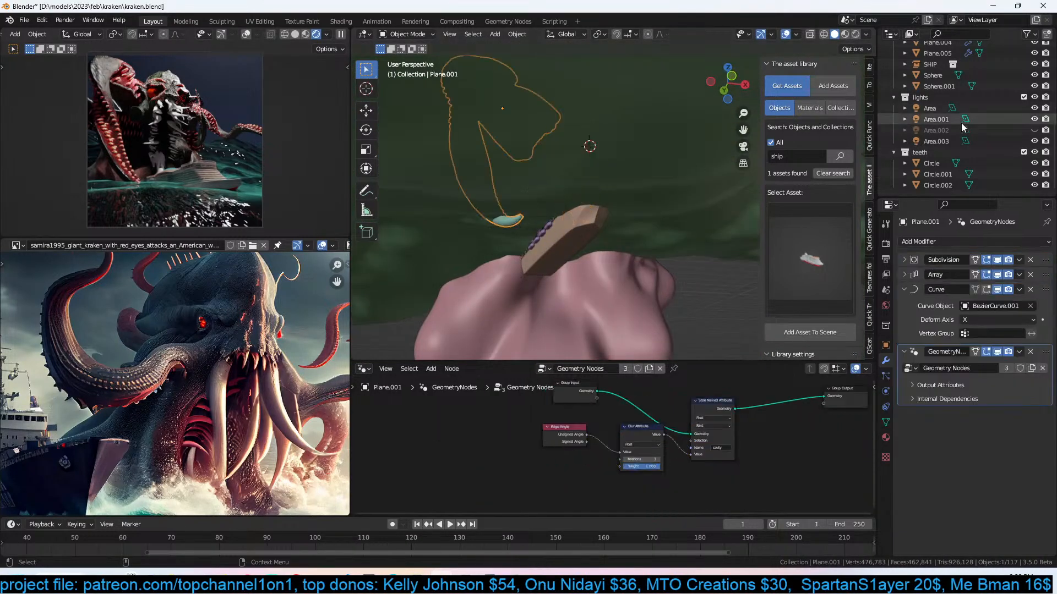
left_click(917, 163)
key("KP_Decimal")
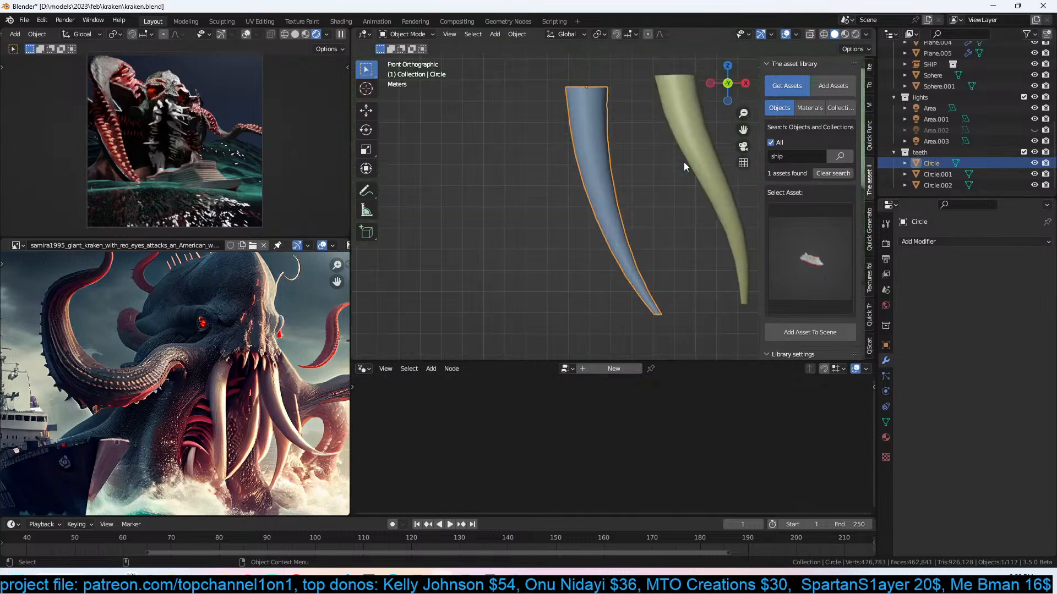
key("KP_1")
middle_click_drag(697, 203, 640, 212, "shift")
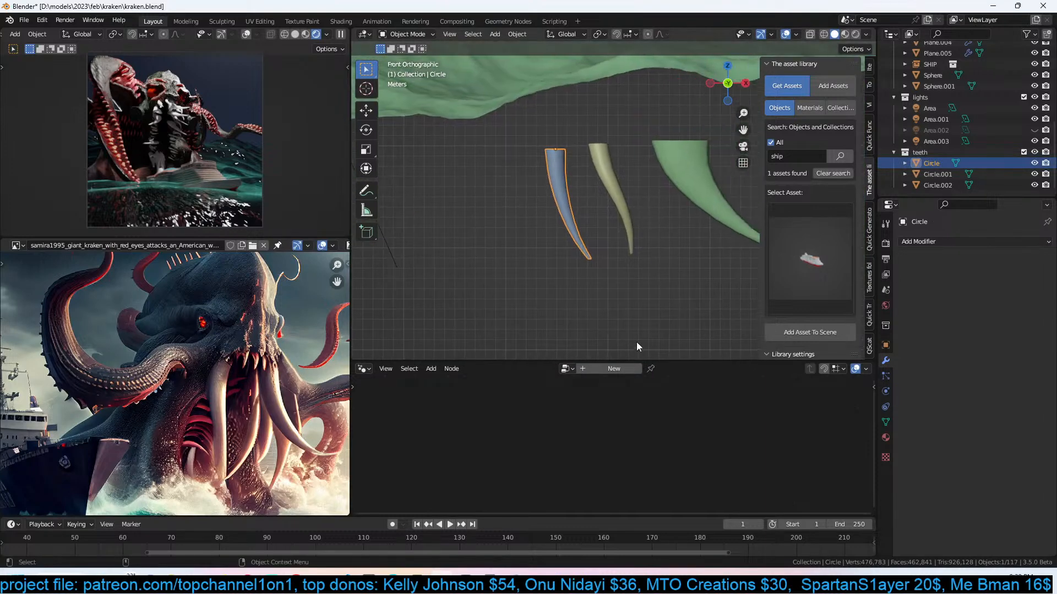
left_click(364, 369)
left_click(401, 475)
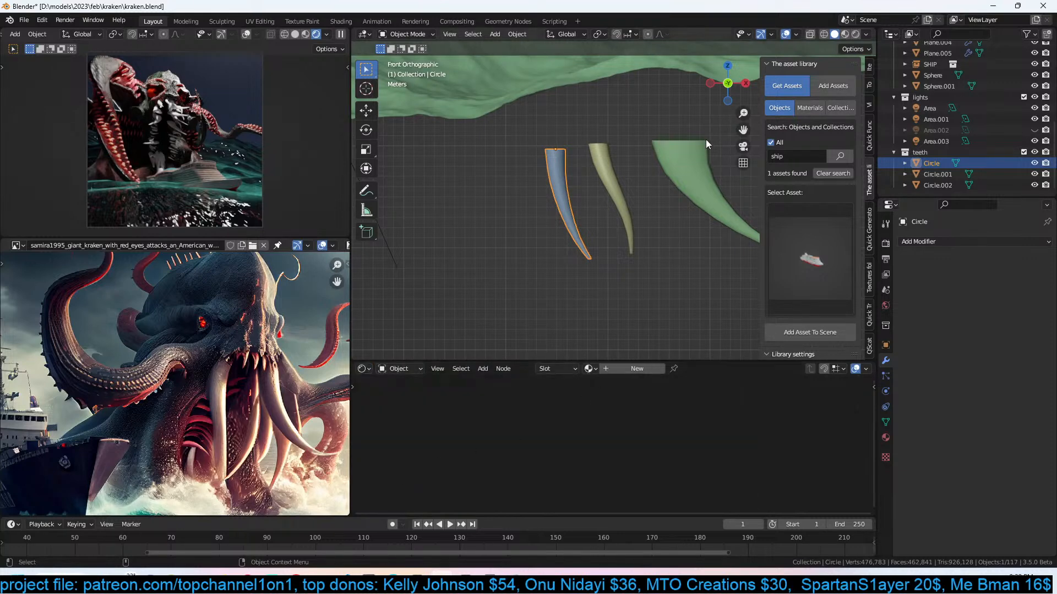
Isolate the three source teeth in local view and display them with Material Preview shading.
middle_click_drag(722, 123, 646, 142, "shift")
left_click_drag(688, 168, 431, 246)
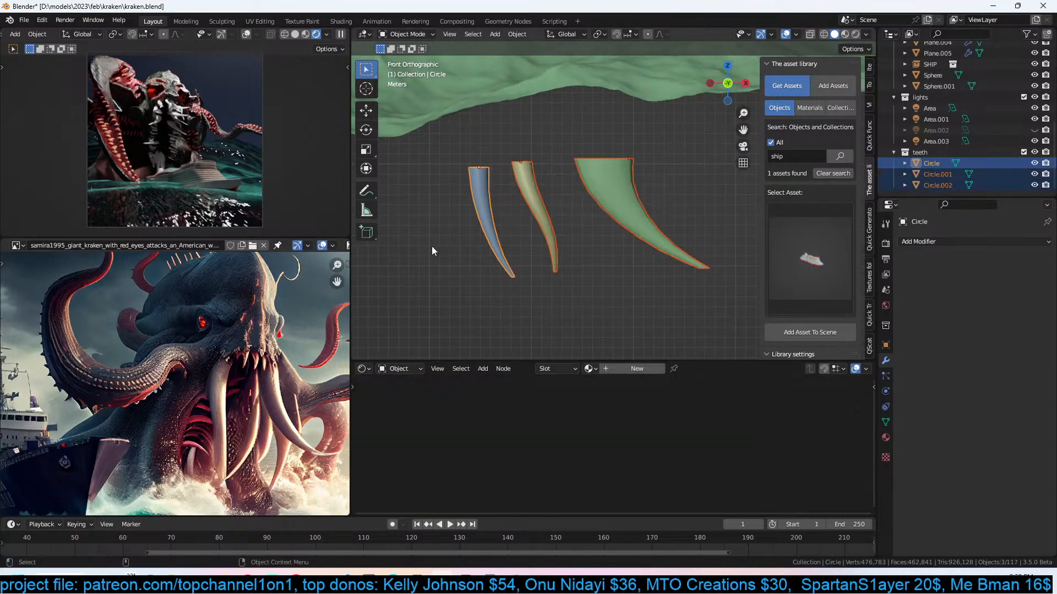
key("KP_Divide")
left_click(848, 35)
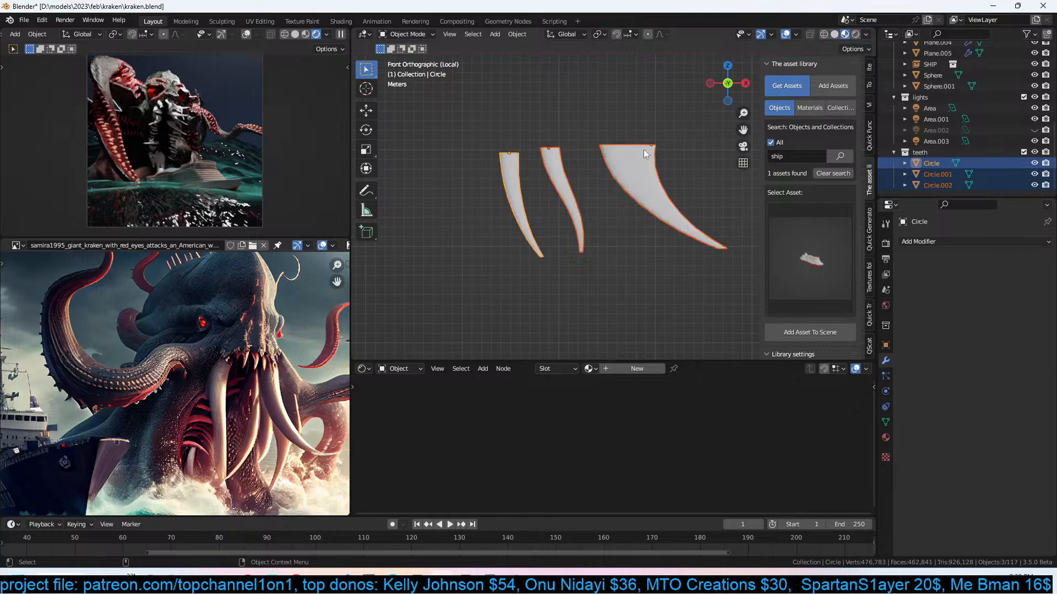
middle_click_drag(642, 150, 683, 159)
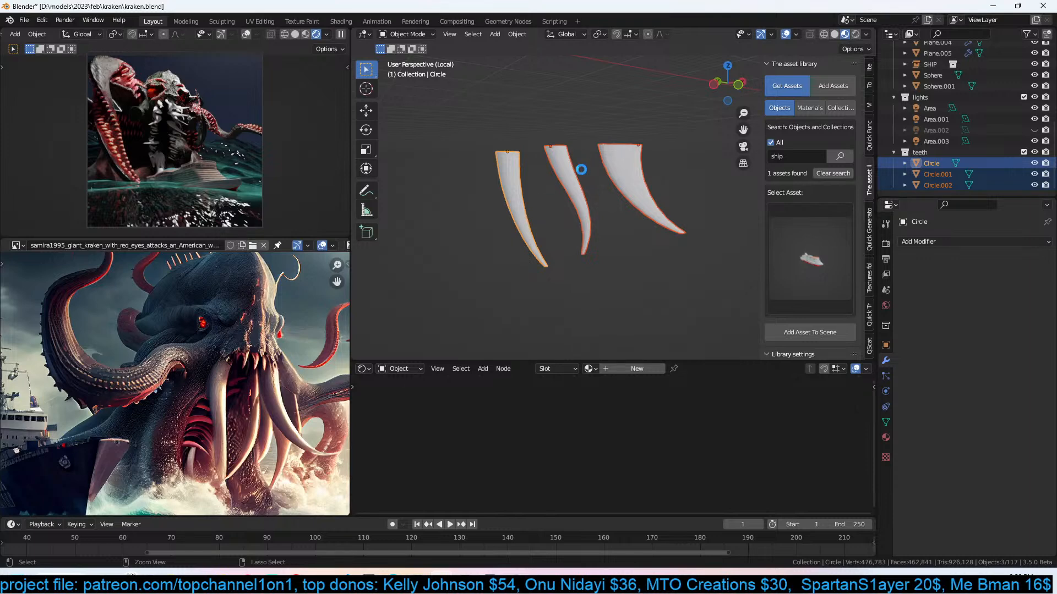
scroll(587, 158, "up", 3)
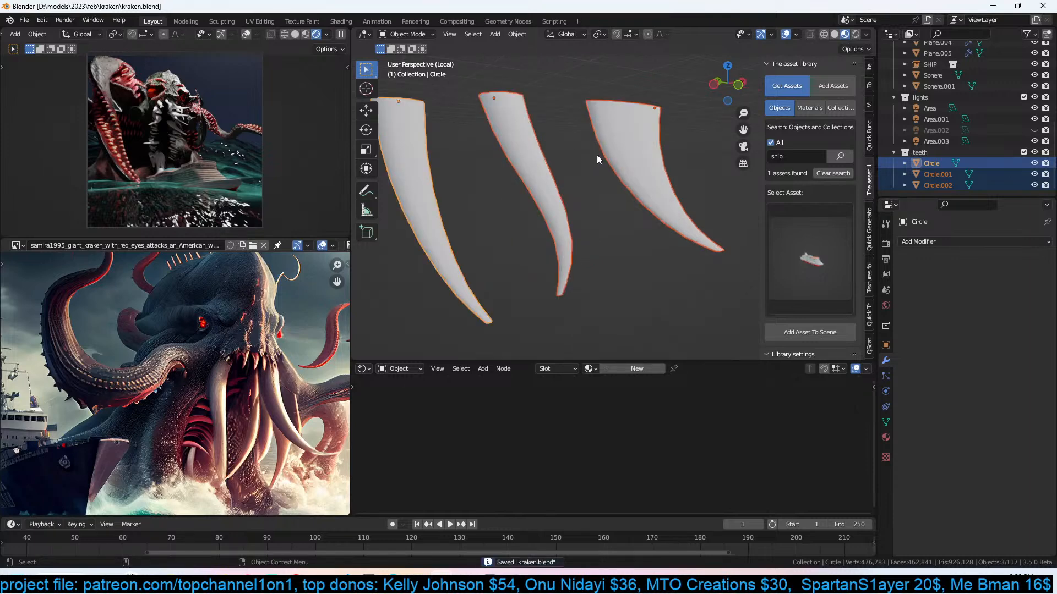
Save the file and create a new material on the Circle tooth.
key("ctrl+s")
left_click(626, 369)
middle_click_drag(617, 464, 683, 479)
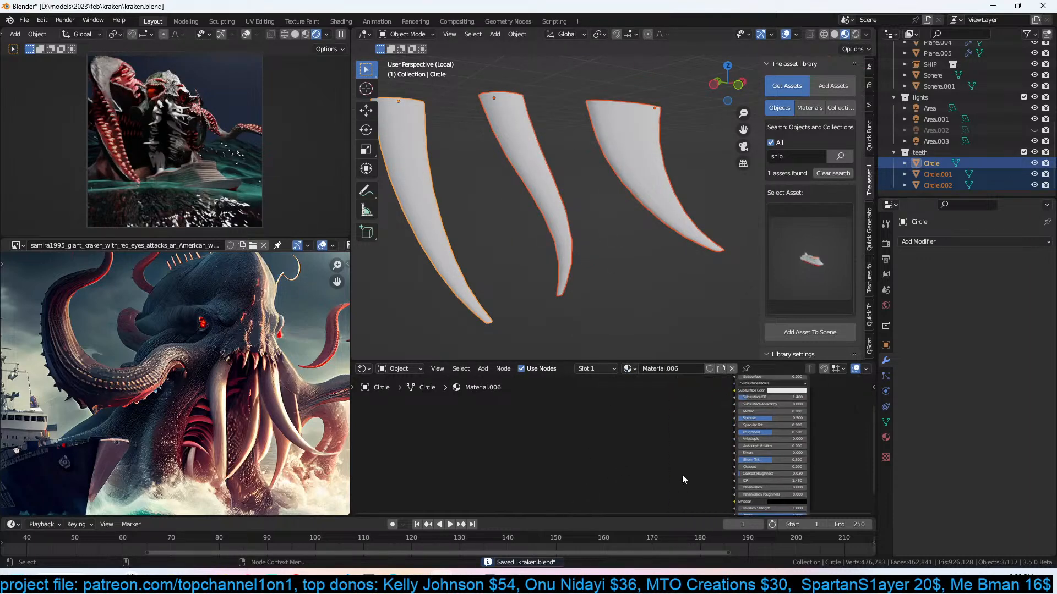
Clear the cloud search in Texture Folders and load the D:\resouces\grunges\ folder.
left_click(868, 259)
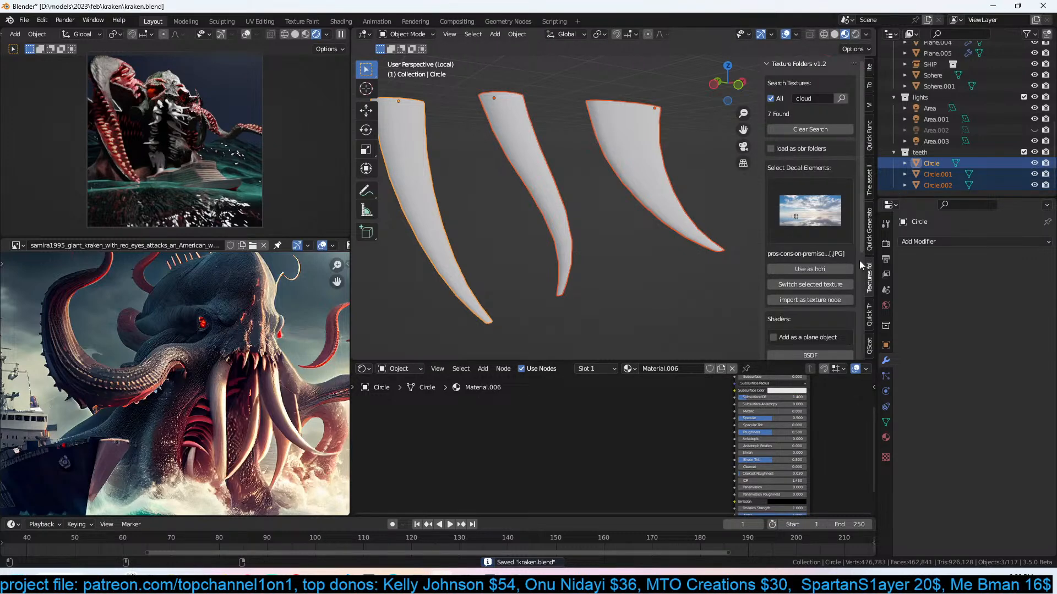
left_click(817, 130)
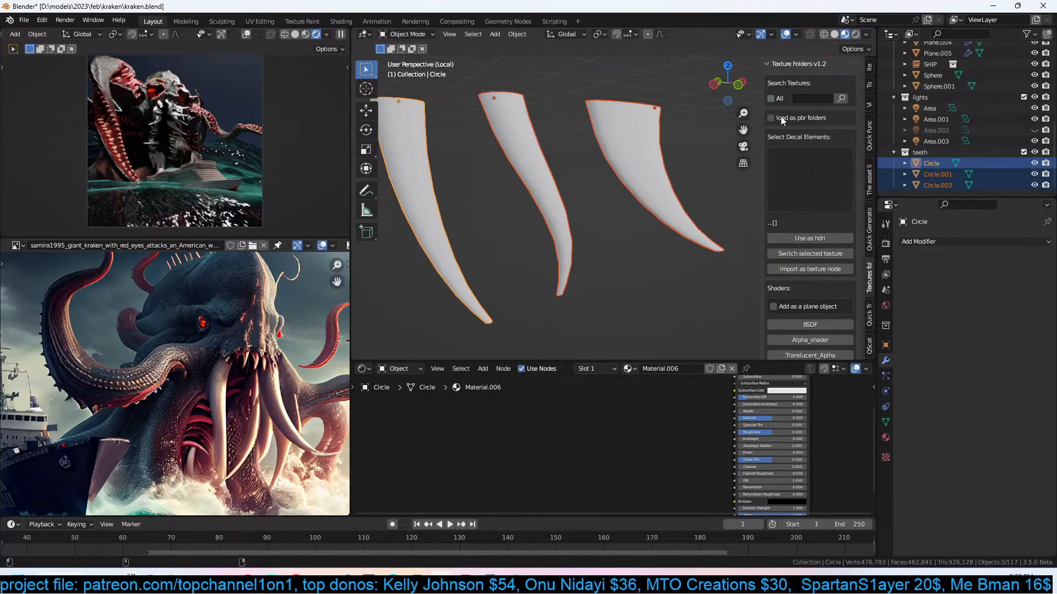
scroll(806, 296, "down", 5)
left_click(814, 298)
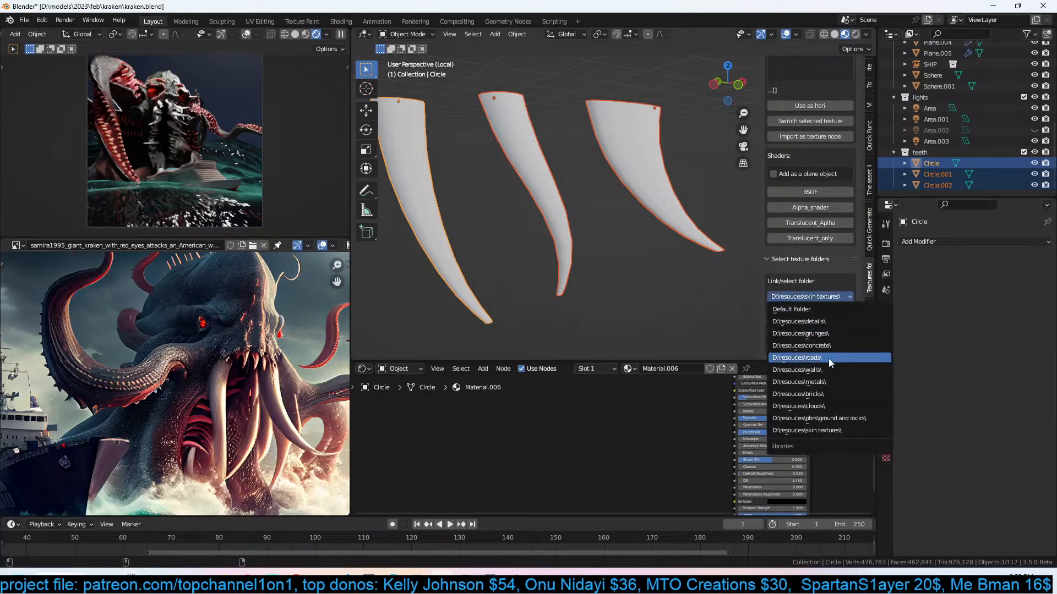
left_click(807, 334)
Import the grunge_map_16_bitmap image as a texture node and place it beside the tooth material's shader node.
scroll(807, 215, "up", 5)
left_click(818, 165)
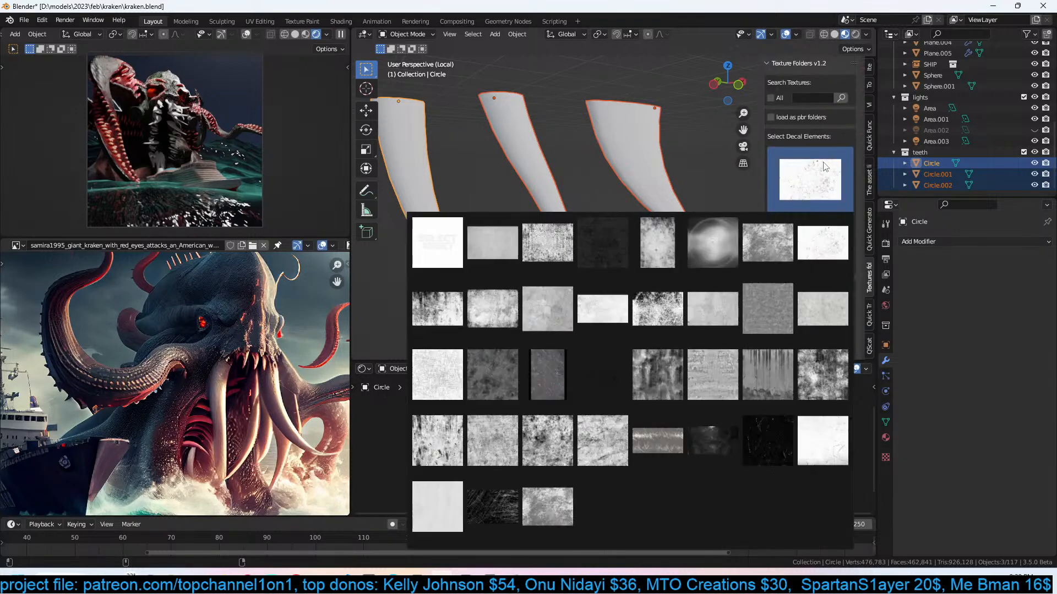
left_click(839, 378)
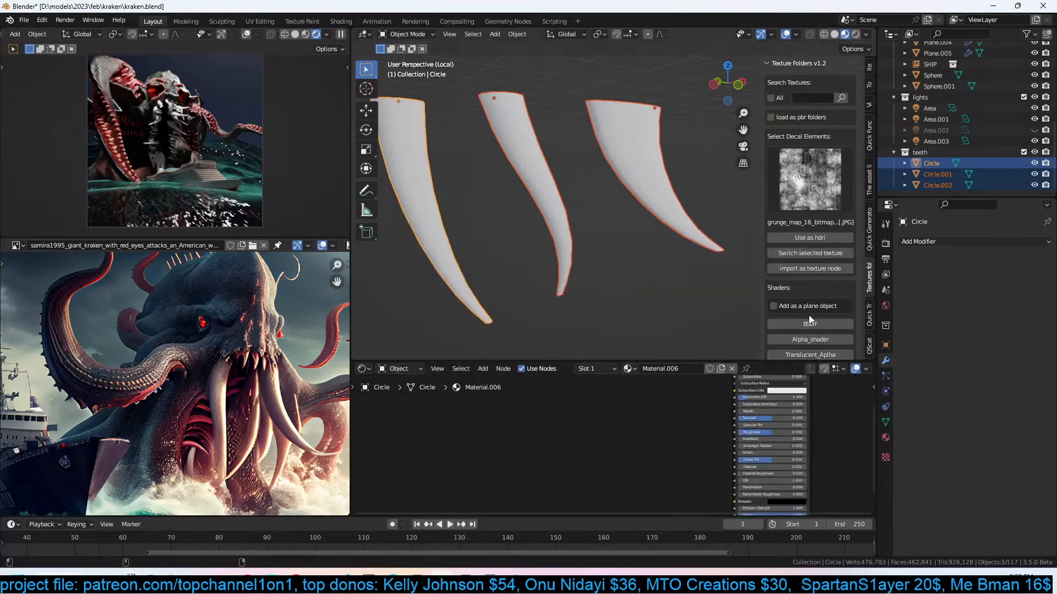
left_click(823, 270)
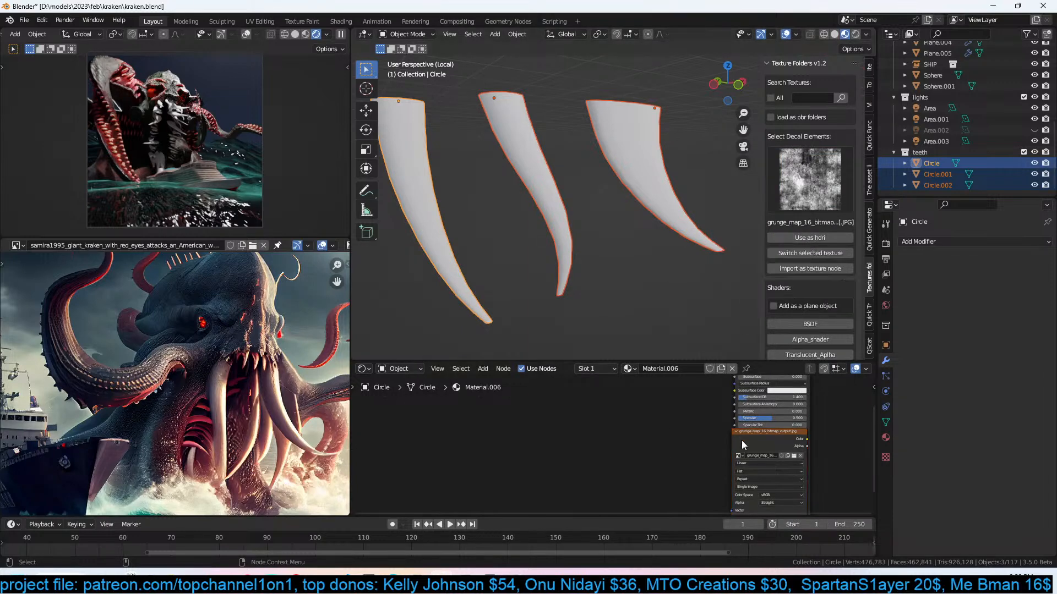
left_click(592, 423)
Project UVs onto the full meshes of all three selected teeth.
key("Tab")
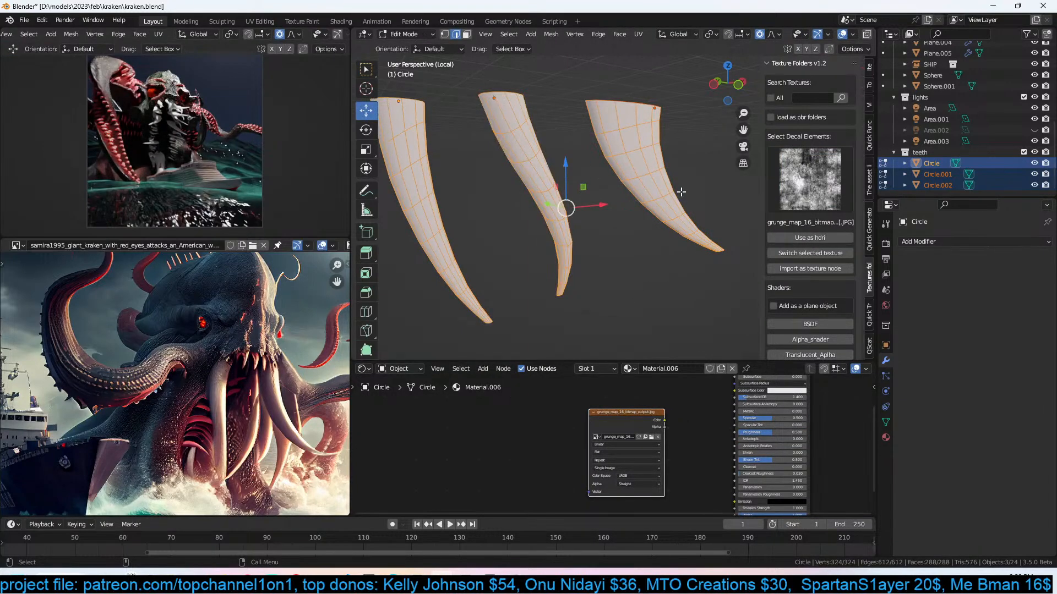
key("u")
left_click(675, 154)
key("Tab")
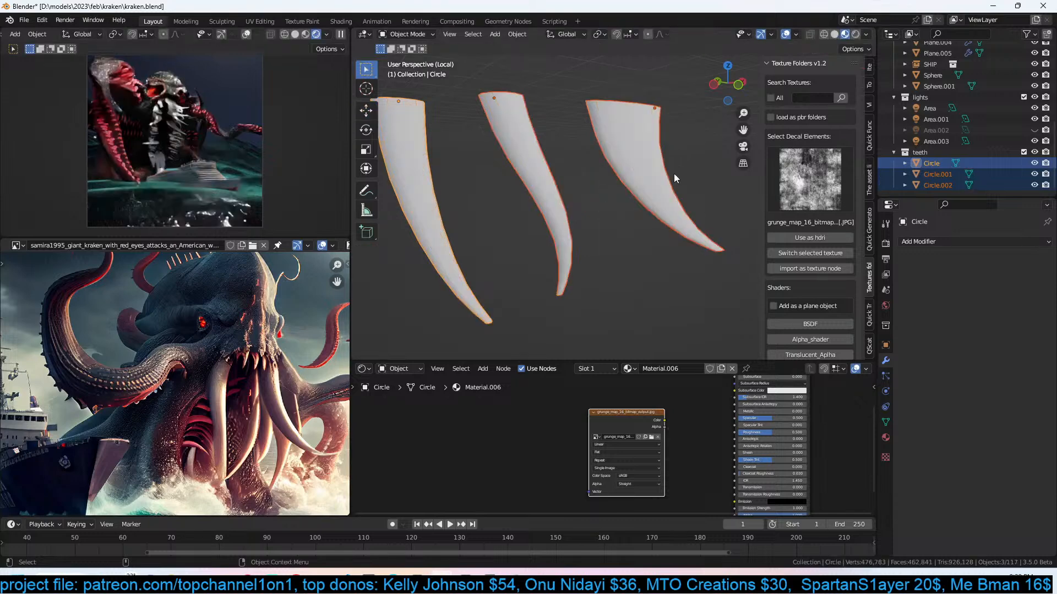
Connect the grunge texture's Color to the shader's Base Color and link the material to the other two teeth.
middle_click_drag(665, 396, 654, 426)
key("g")
left_click(603, 389)
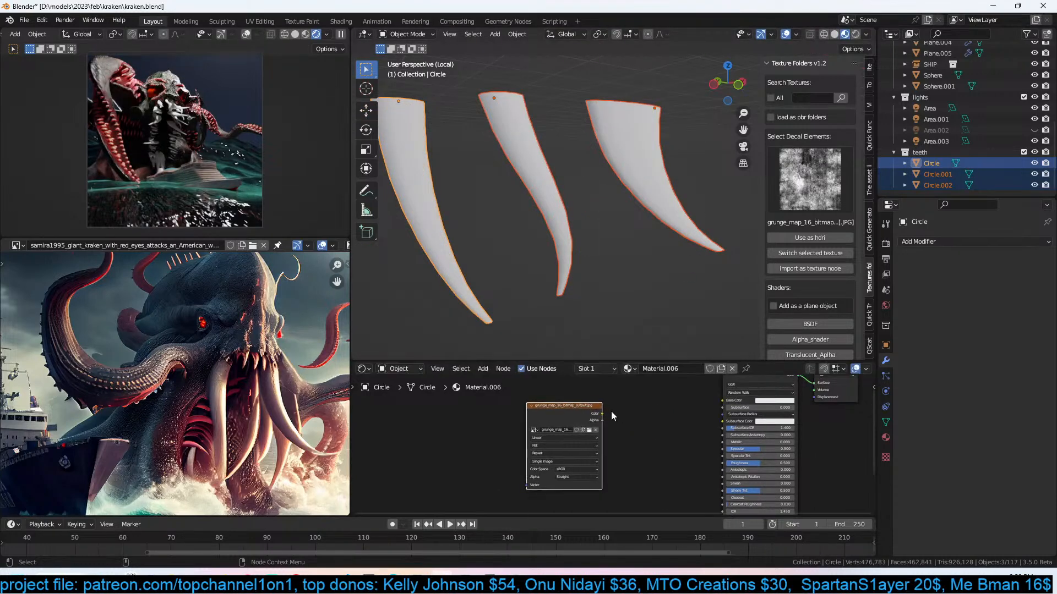
left_click_drag(602, 413, 722, 402)
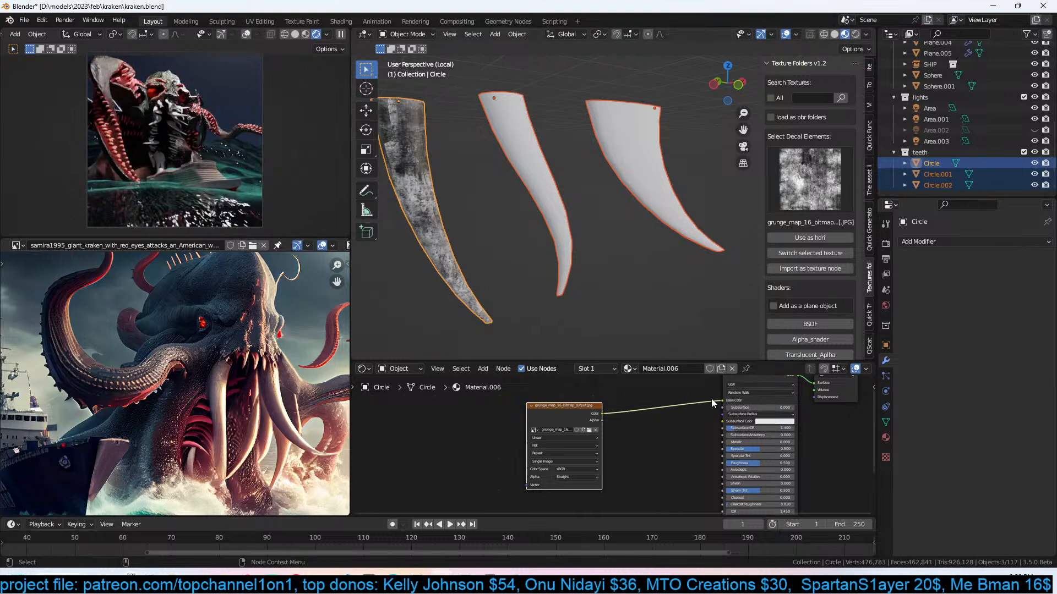
key("ctrl+l")
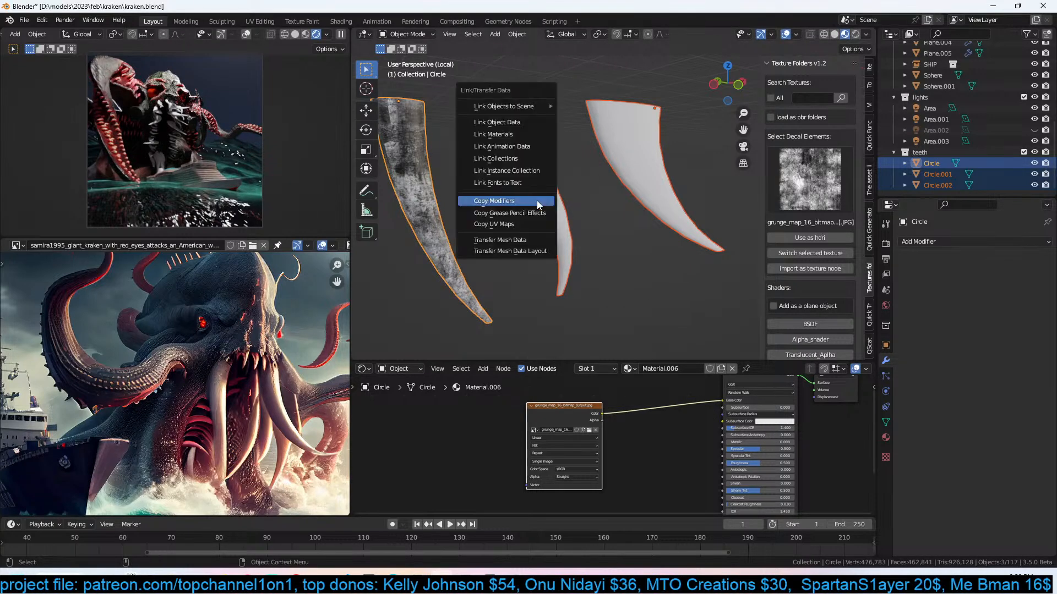
left_click(532, 134)
Apply the scale of all three selected teeth together.
left_click(622, 207)
left_click(550, 177, "shift")
left_click(440, 206, "shift")
key("ctrl+a")
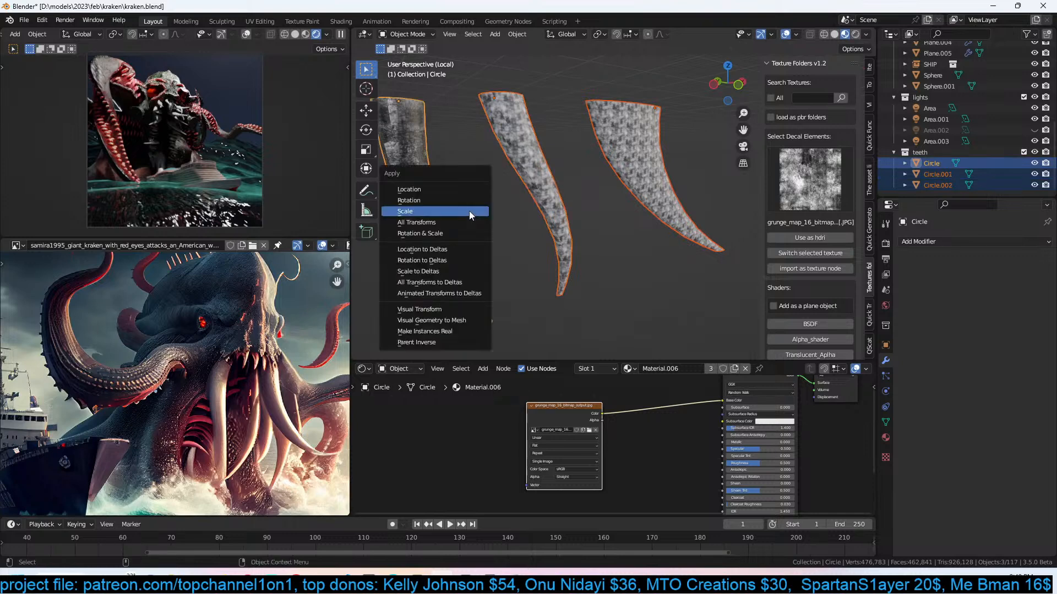
left_click(469, 210)
Apply the scale of Circle.001, Circle.002 and Circle one tooth at a time.
left_click(560, 193)
key("ctrl+a")
left_click(560, 194)
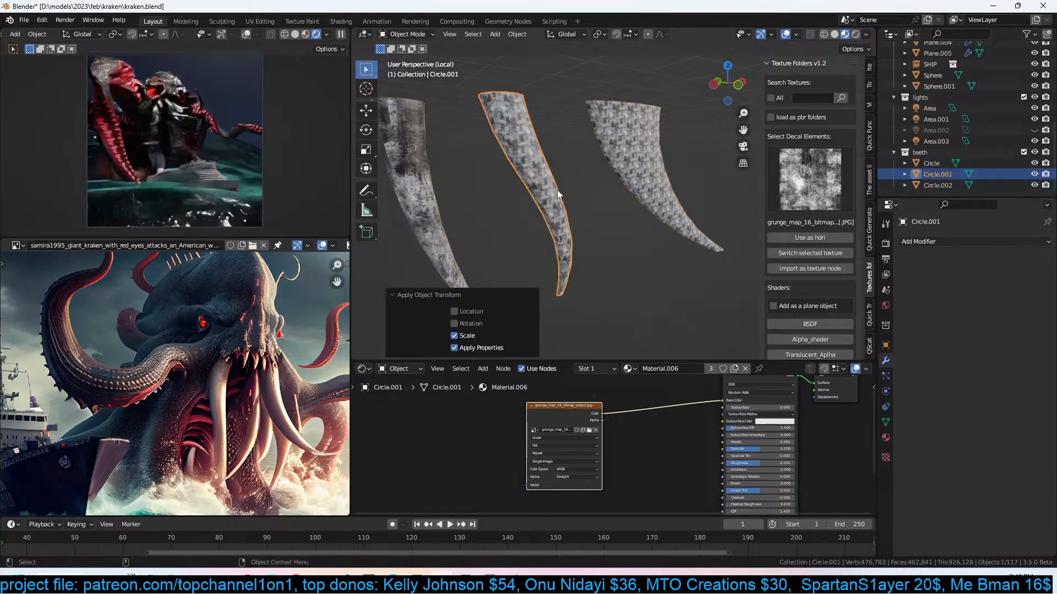
left_click(642, 169)
key("ctrl+a")
left_click(642, 168)
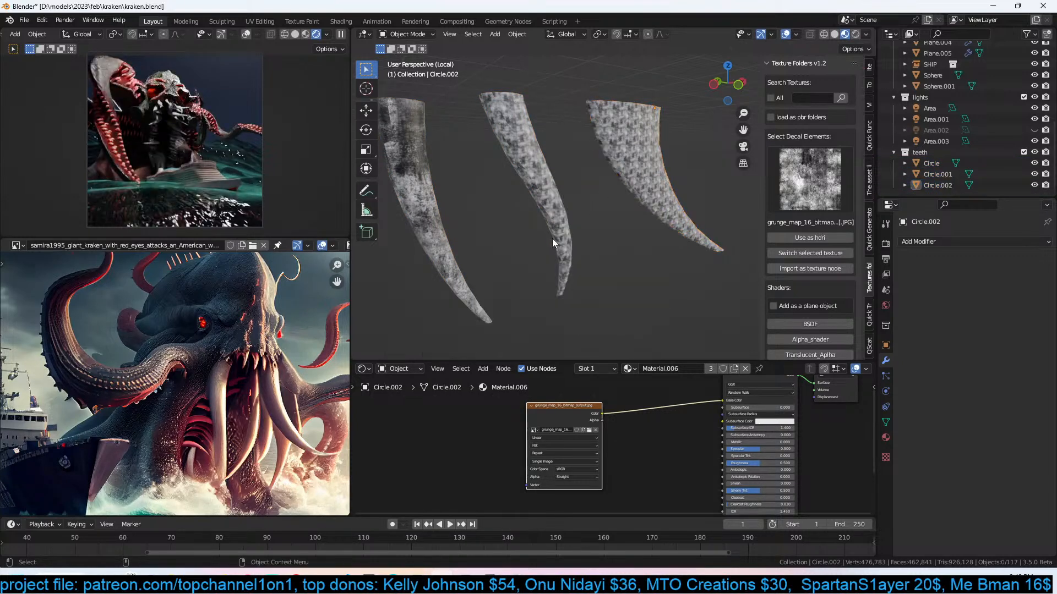
left_click(419, 233)
key("ctrl+a")
left_click(439, 233)
Remap the UVs of Circle.001 and Circle.002 with Cube Projection.
left_click(516, 193)
left_click(616, 150, "shift")
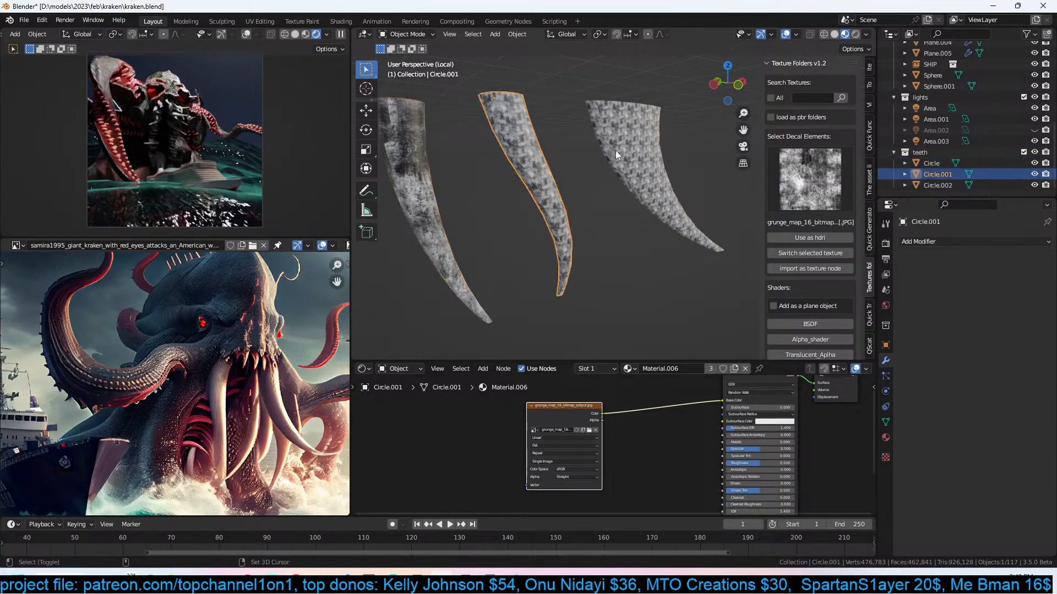
key("Tab")
key("u")
left_click(617, 151)
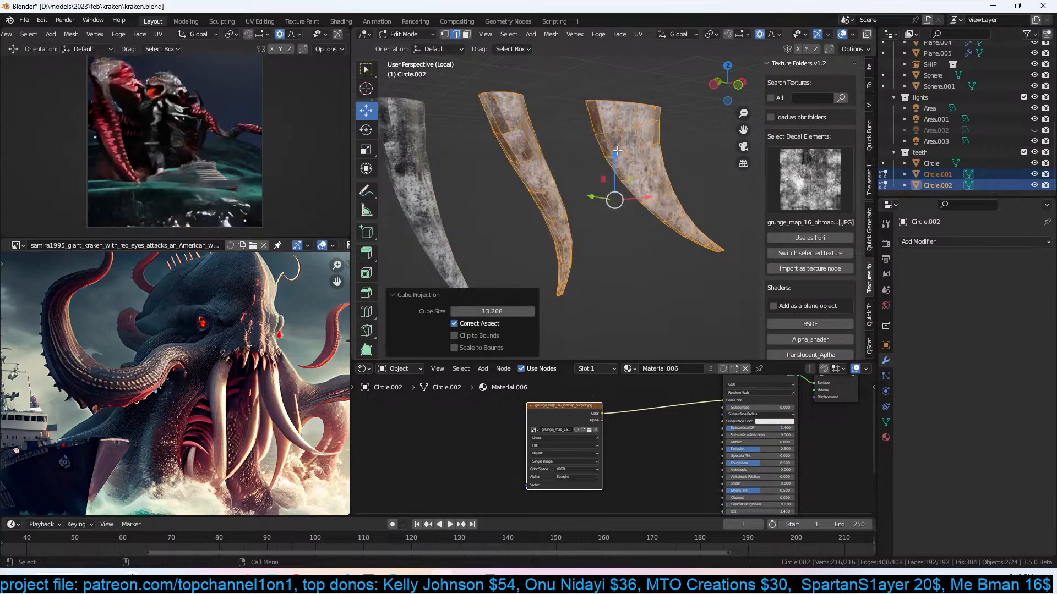
key("Tab")
Shade the two remapped teeth smooth and save the file with only Circle.002 selected.
right_click(545, 179)
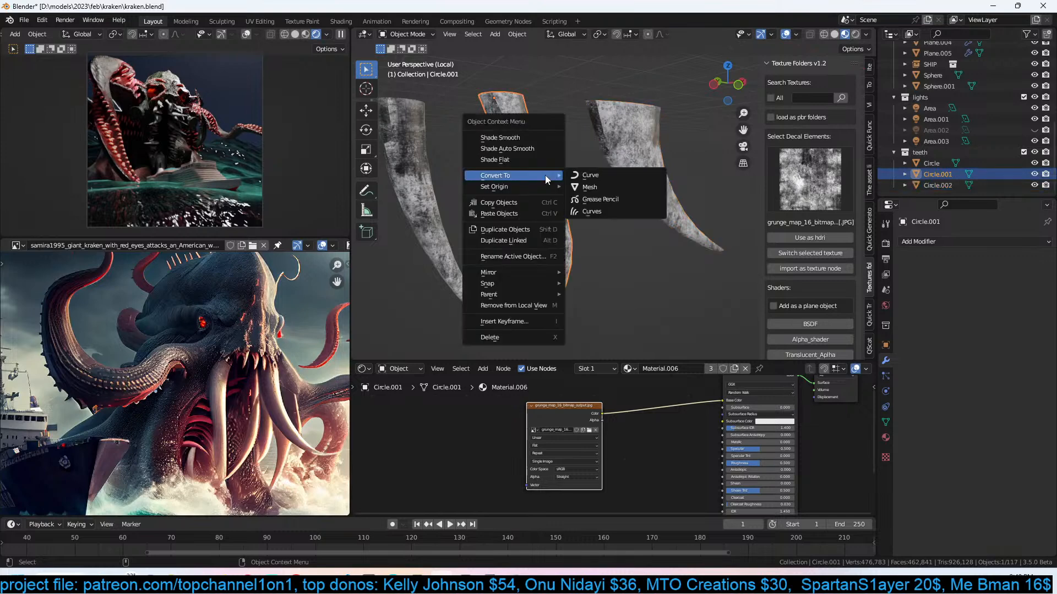
left_click(533, 136)
left_click(615, 132)
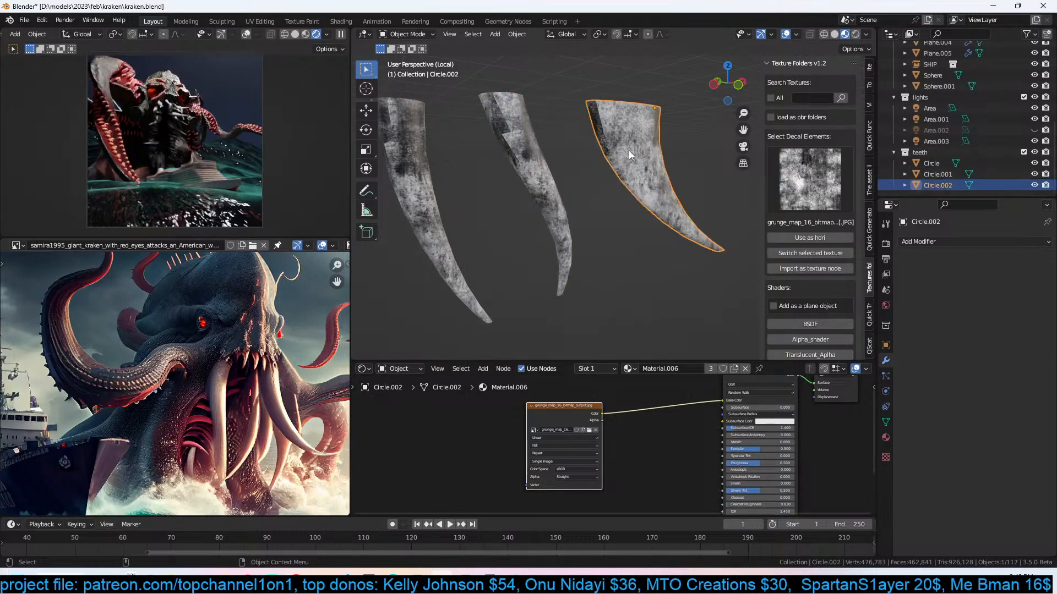
key("ctrl+s")
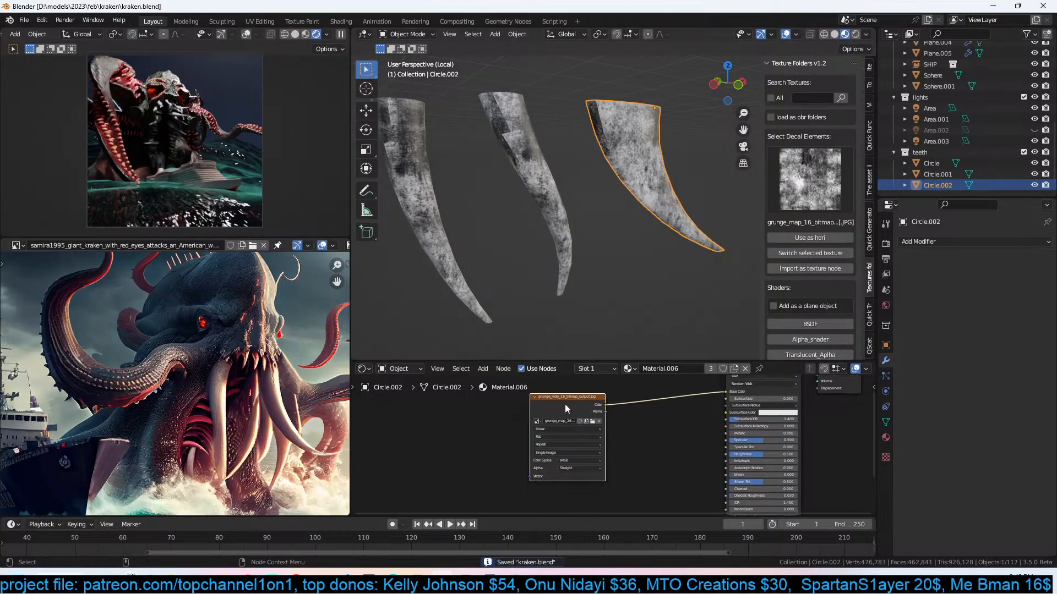
Move the grunge image node away from the shader and reroute its color link from Base Color to Roughness.
middle_click_drag(613, 199, 519, 191)
middle_click_drag(665, 411, 651, 410)
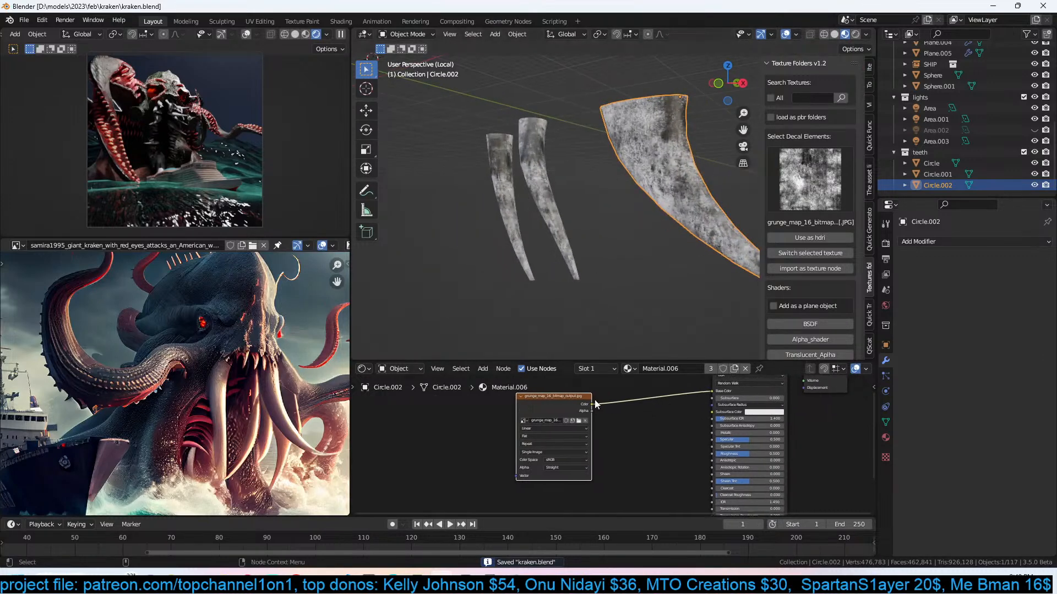
left_click_drag(567, 403, 465, 410)
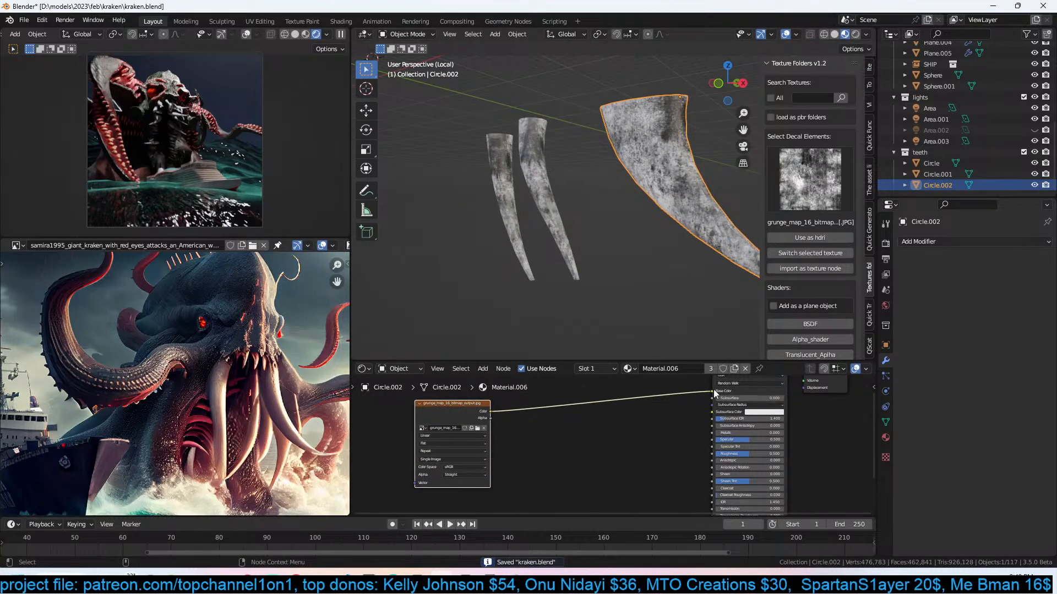
left_click_drag(712, 391, 715, 455)
middle_click_drag(668, 289, 723, 309)
middle_click_drag(489, 418, 488, 418)
left_click_drag(469, 416, 451, 458)
Add a Layer Weight node above the grunge image node and connect it to the shader's Base Color.
scroll(512, 440, "down", 3)
middle_click_drag(548, 407, 573, 419)
key("shift+a")
left_click(566, 419)
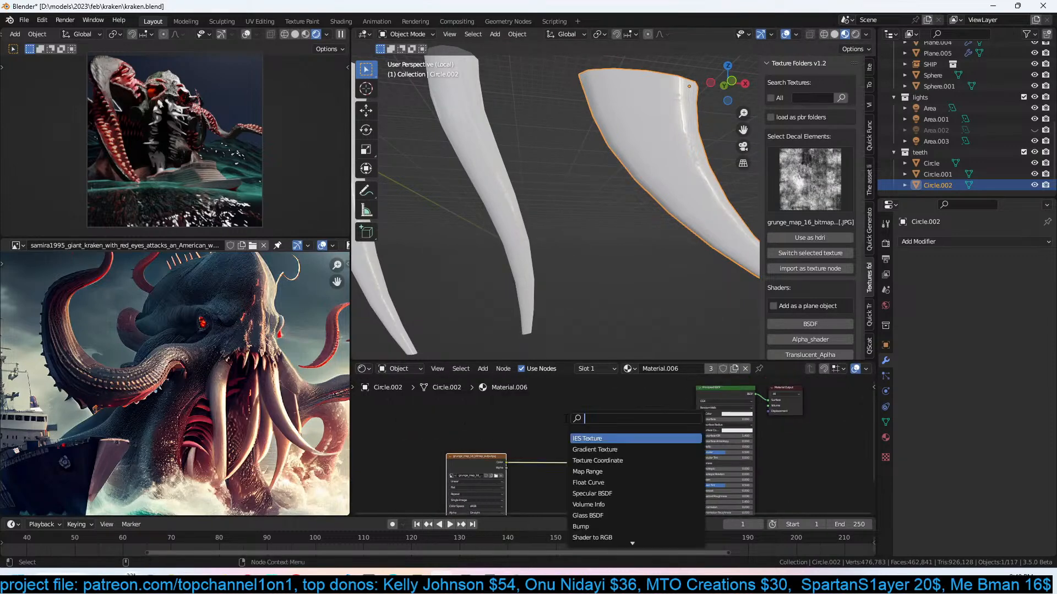
type("law")
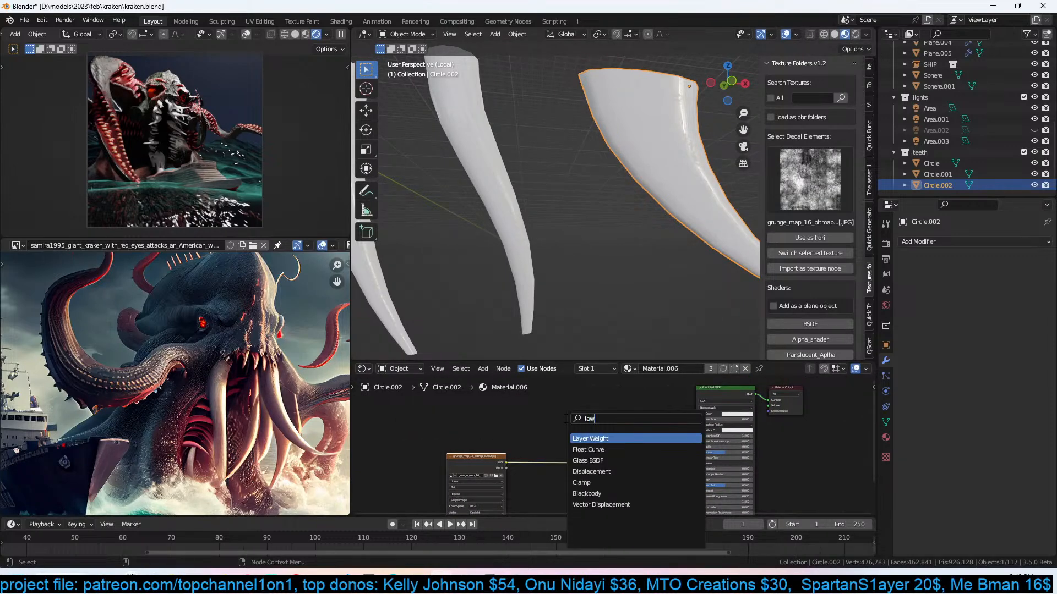
left_click(598, 439)
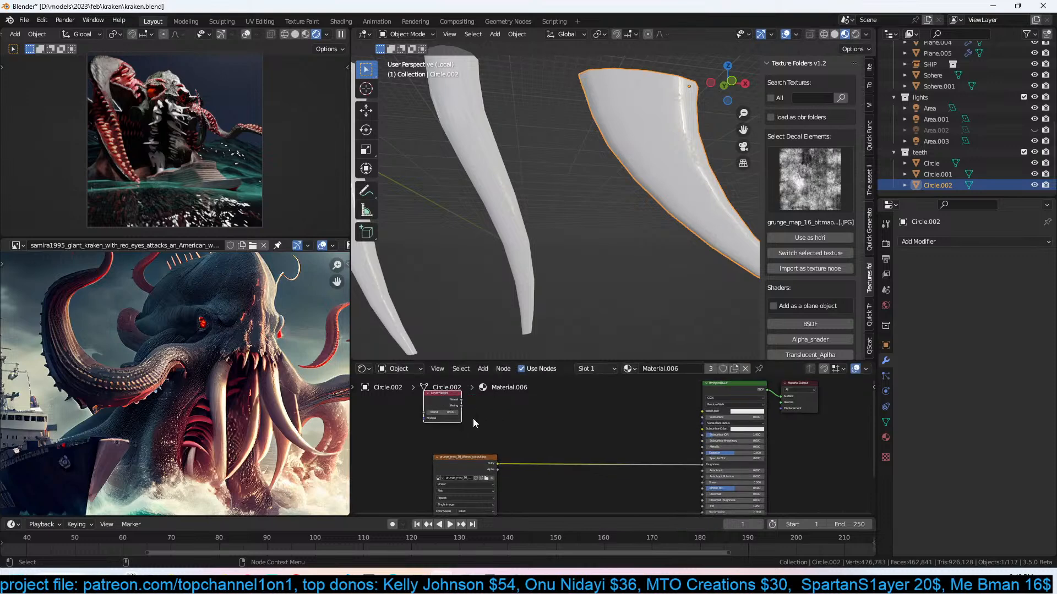
left_click(461, 407)
left_click_drag(461, 406, 479, 409)
left_click_drag(700, 415, 555, 477)
Insert a ColorRamp between Layer Weight and Base Color, and feed its factor from the Facing output.
mouse_move(570, 505)
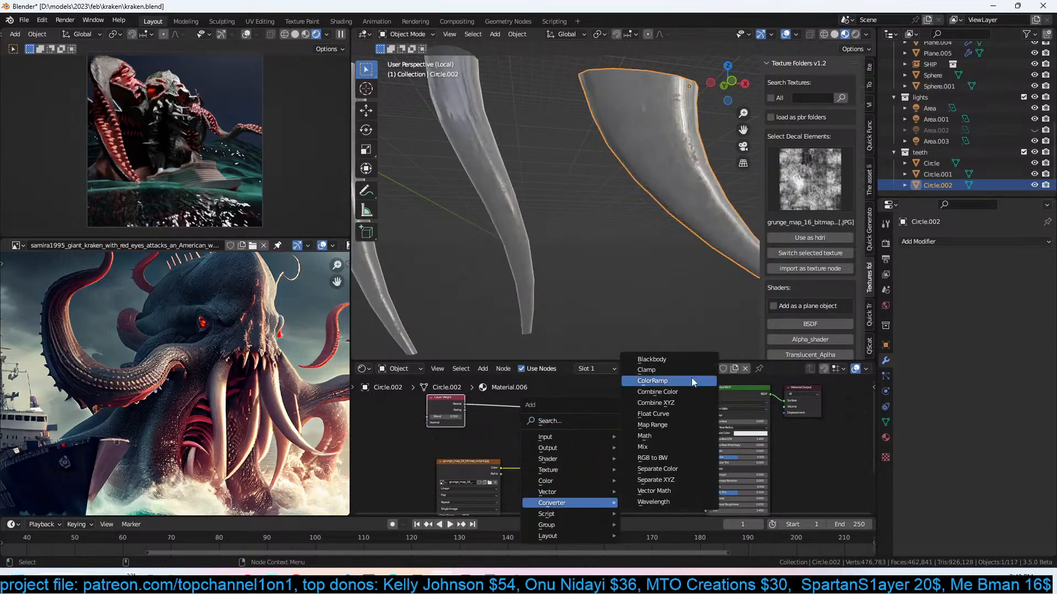
left_click(653, 381)
scroll(591, 393, "up", 3)
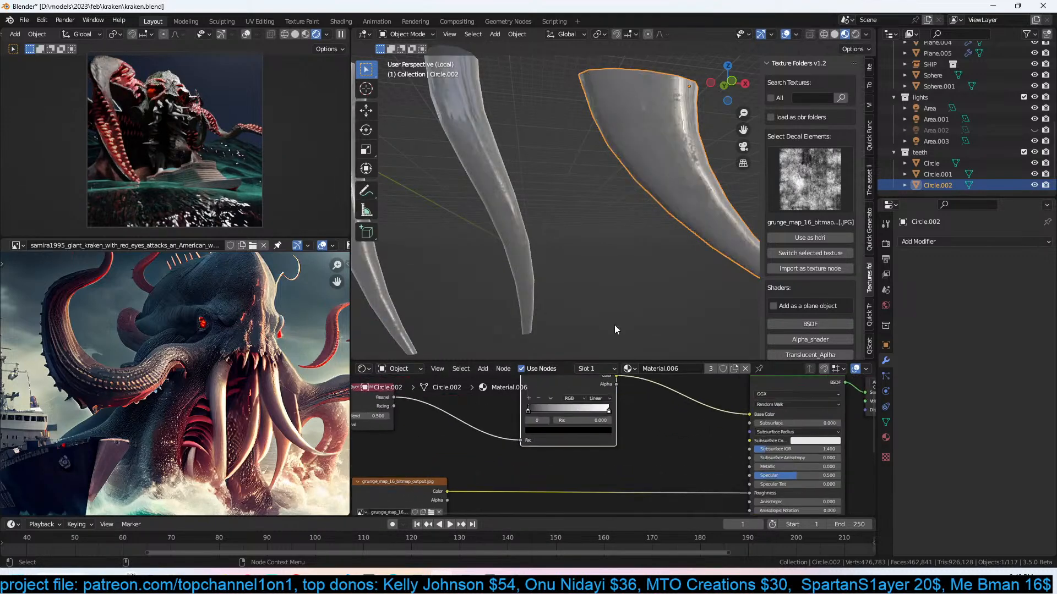
mouse_move(534, 409)
left_mouse_down()
mouse_move(608, 408)
mouse_move(510, 414)
left_mouse_up()
mouse_move(395, 406)
left_mouse_down()
mouse_move(522, 423)
mouse_move(524, 439)
left_mouse_up()
Move the ColorRamp's white stop to about the middle of the gradient and tint it pale yellow.
mouse_move(661, 264)
middle_mouse_down()
mouse_move(715, 221)
mouse_move(659, 240)
middle_mouse_up()
left_click(568, 411)
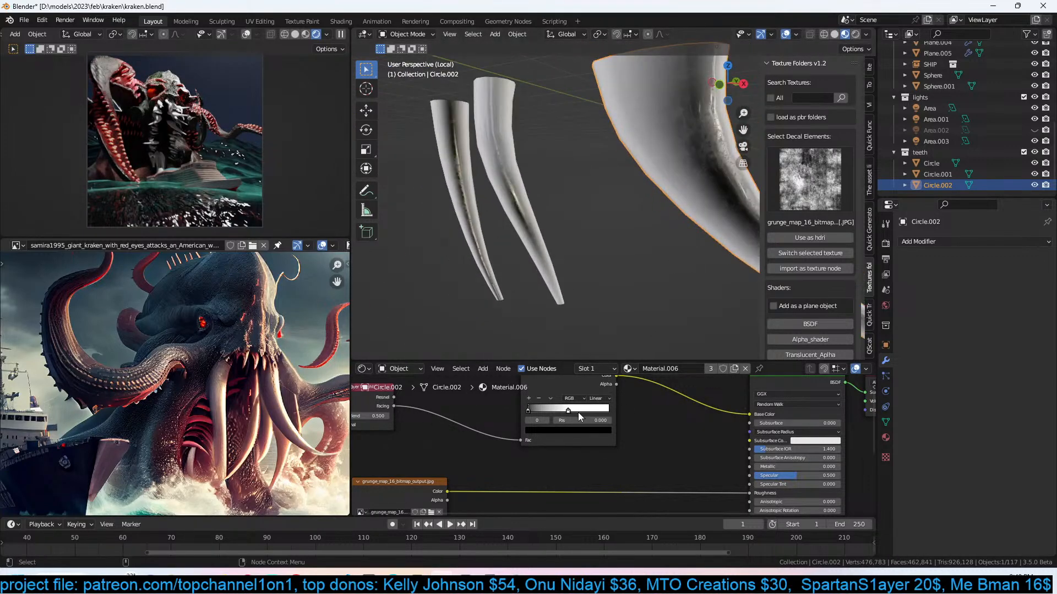
left_click(568, 430)
mouse_move(552, 353)
left_mouse_down()
mouse_move(544, 361)
mouse_move(553, 348)
left_mouse_up()
Recolor the ColorRamp's black stop to a light tan brown, deselect the tooth and save the file.
left_click(528, 410)
left_click(581, 425)
left_click(594, 429)
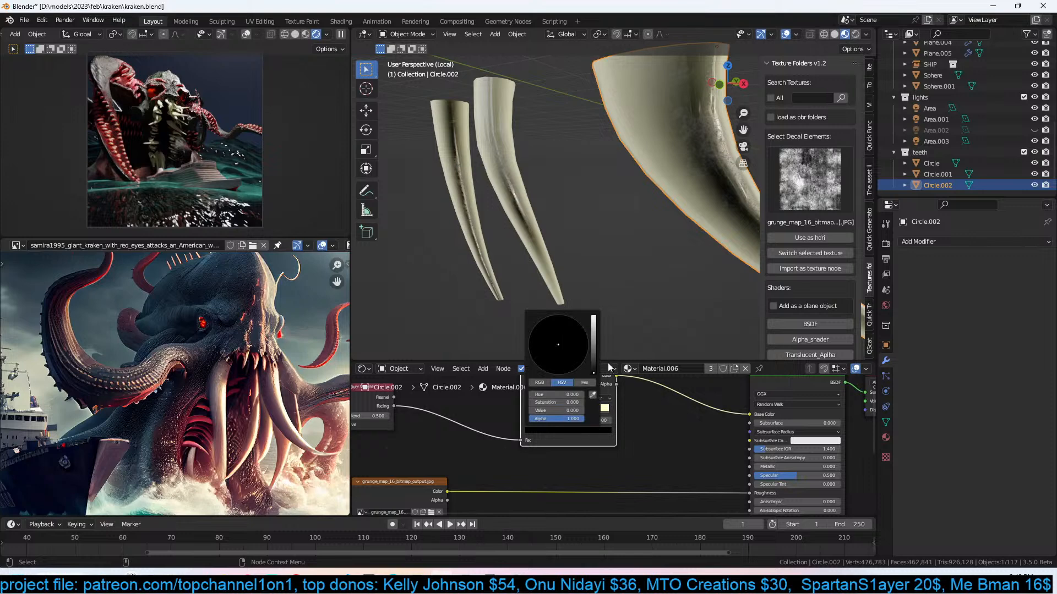
left_click(594, 340)
mouse_move(543, 357)
left_mouse_down()
mouse_move(530, 354)
mouse_move(562, 330)
mouse_move(529, 349)
mouse_move(534, 362)
mouse_move(554, 353)
left_mouse_up()
scroll(635, 173, "down", 2)
left_click(629, 197)
middle_click_drag(616, 207, 701, 210)
key("ctrl+s")
Move the grunge image node further below the ColorRamp to free space for another node.
scroll(590, 460, "down", 3)
middle_click_drag(590, 461, 651, 420)
left_click_drag(506, 445, 516, 502)
key("shift+d")
left_click(432, 437)
key("x")
scroll(538, 491, "down", 2)
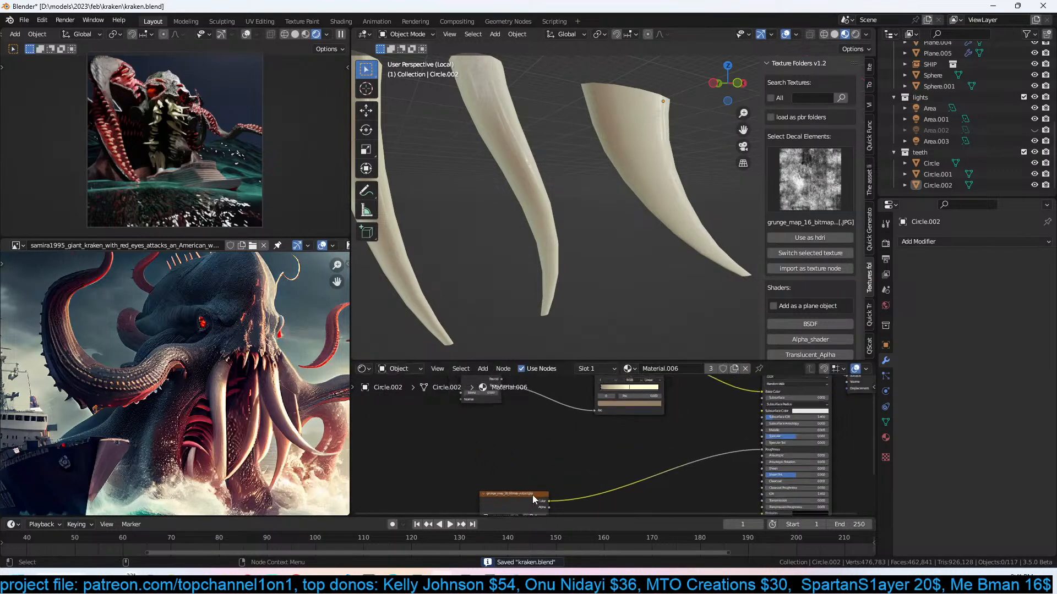
Blend the ColorRamp and grunge image colors with a Mix node and connect its result to Base Color.
right_click_drag(537, 493, 612, 417, "ctrl+shift")
left_click(679, 441)
scroll(676, 382, "up", 1)
left_click_drag(697, 417, 750, 424)
scroll(623, 284, "up", 1)
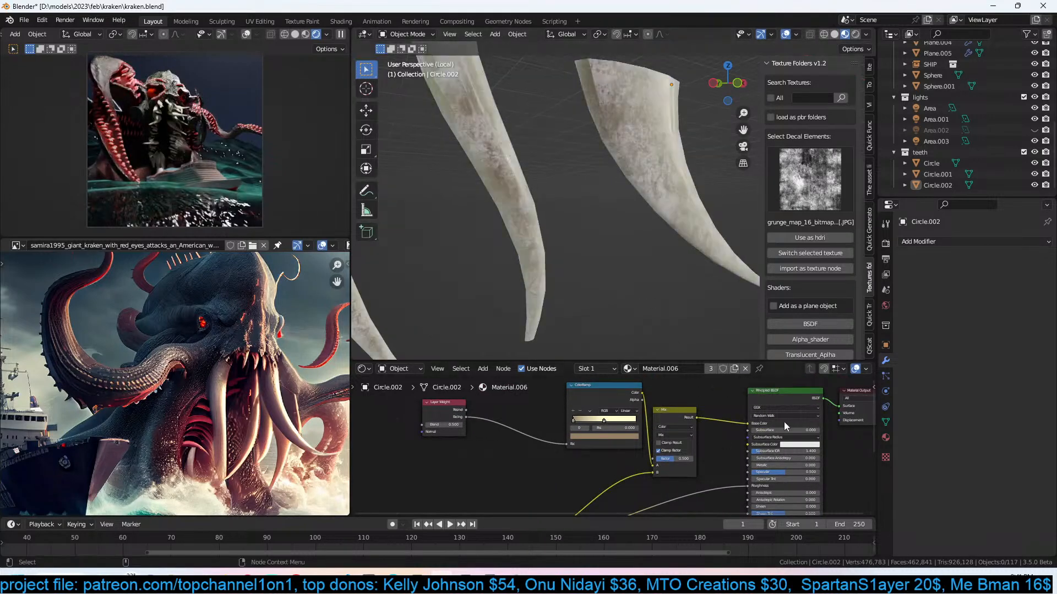
scroll(606, 280, "down", 1)
scroll(682, 432, "up", 2)
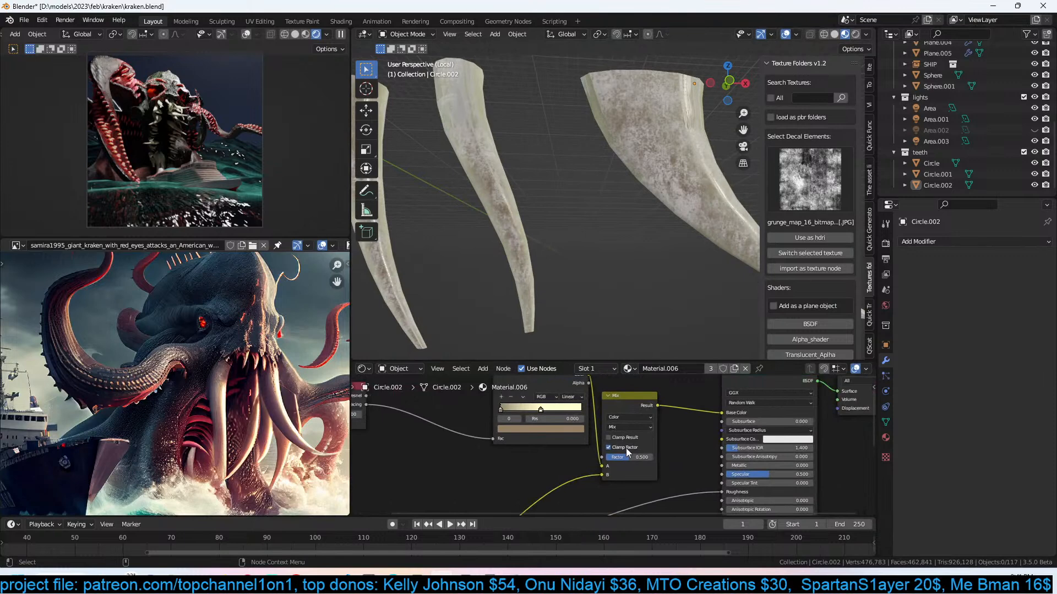
Set the tooth material's Mix node to Multiply blending with a factor of 0.350 and save the file.
left_click(637, 428)
left_click(630, 417)
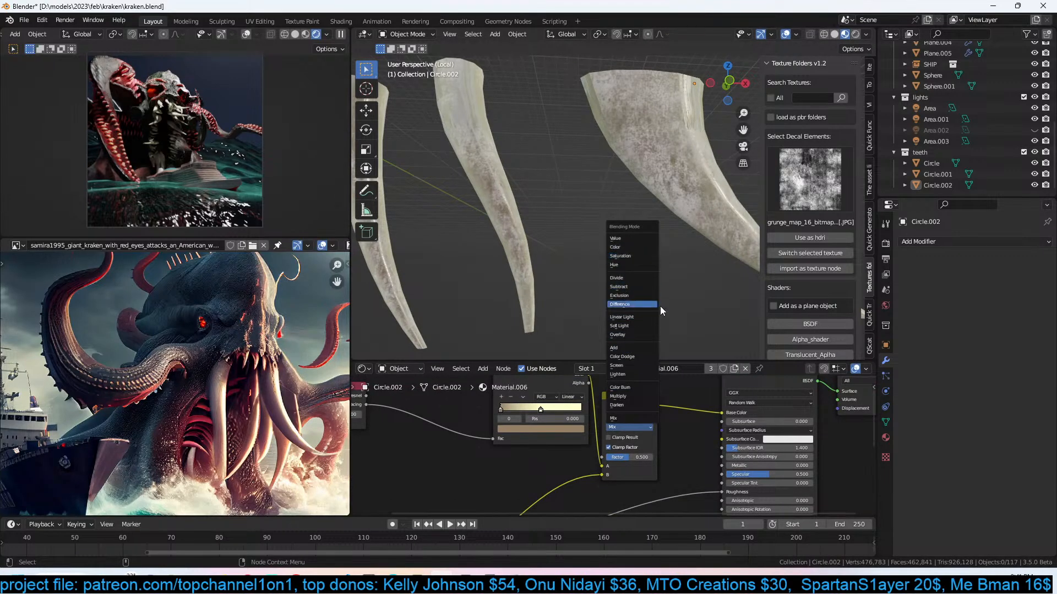
left_click(629, 397)
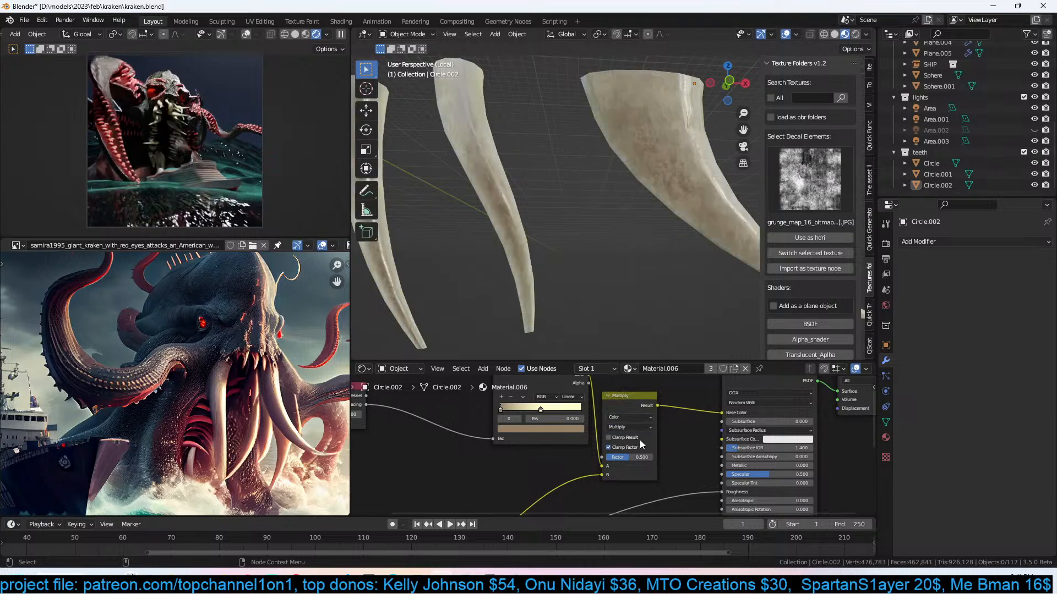
left_click_drag(632, 455, 616, 455)
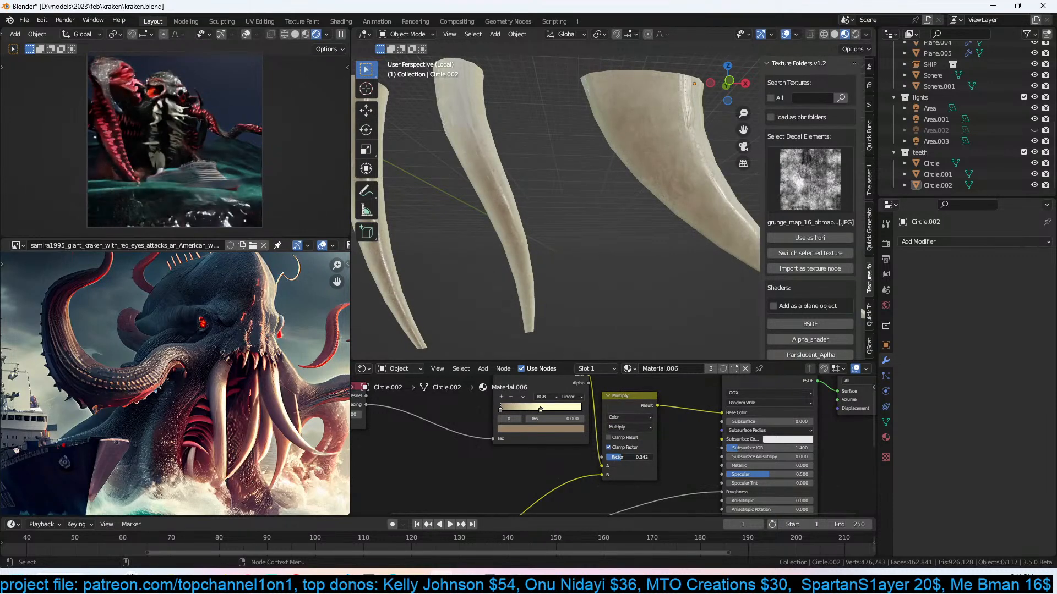
scroll(600, 247, "down", 3)
middle_click_drag(600, 247, 504, 233)
key("ctrl+s")
Inspect the three textured teeth from several angles in solid and material preview shading, saving the file.
key("z")
middle_click_drag(632, 239, 643, 240)
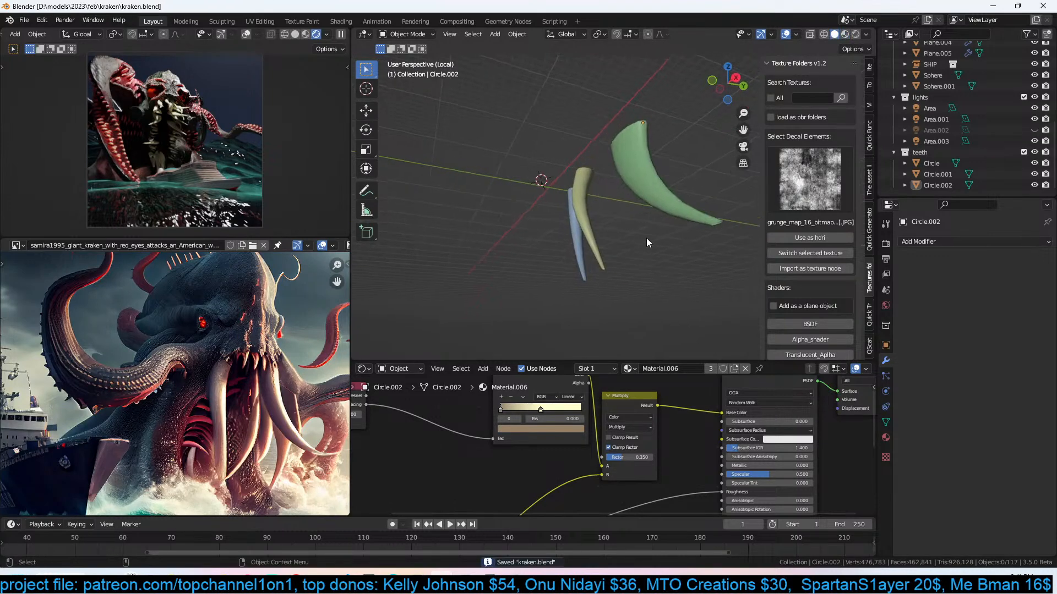
left_click(638, 185)
left_click(846, 34)
left_click(611, 212)
middle_click_drag(603, 210, 567, 229)
scroll(681, 212, "up", 3)
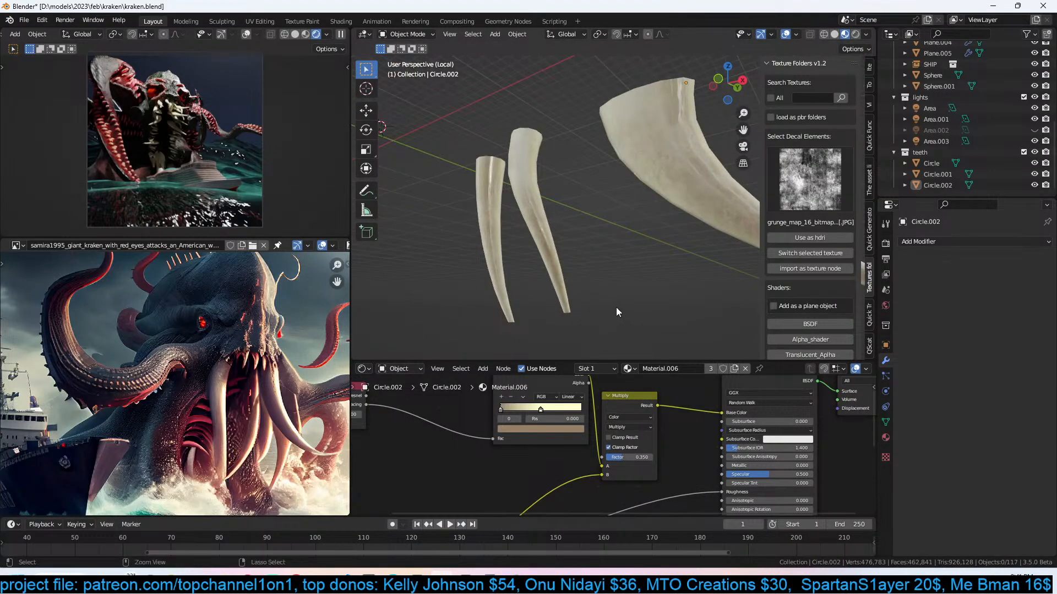
key("ctrl+s")
key("z")
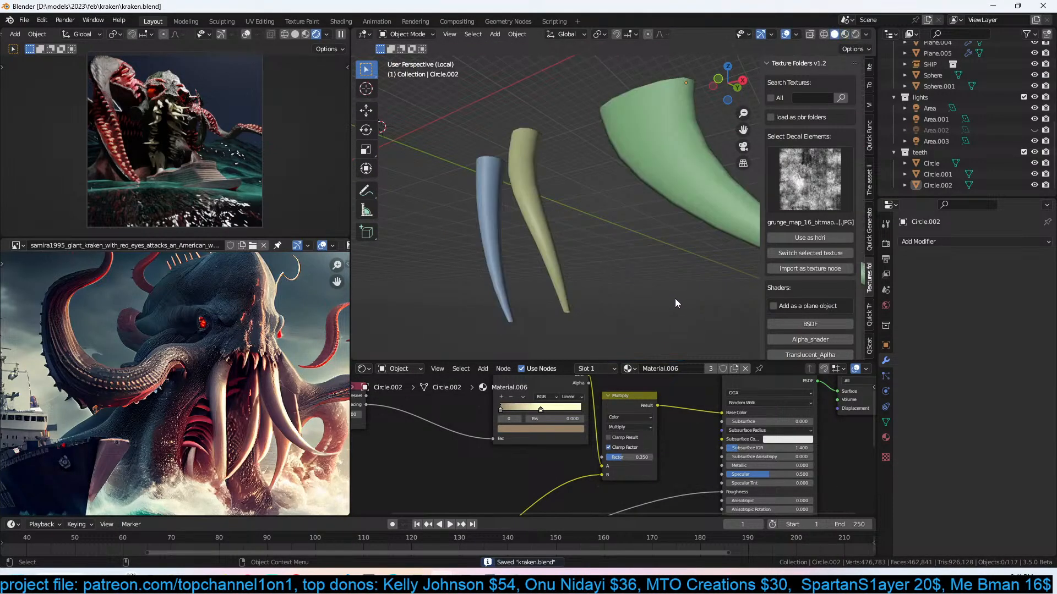
Insert a Hue Saturation Value node between the Multiply and Principled BSDF nodes, set its value to about 0.17, and save.
scroll(675, 432, "down", 3)
left_click_drag(797, 393, 672, 425)
left_click(721, 412)
left_click_drag(769, 402, 859, 401)
key("shift+a")
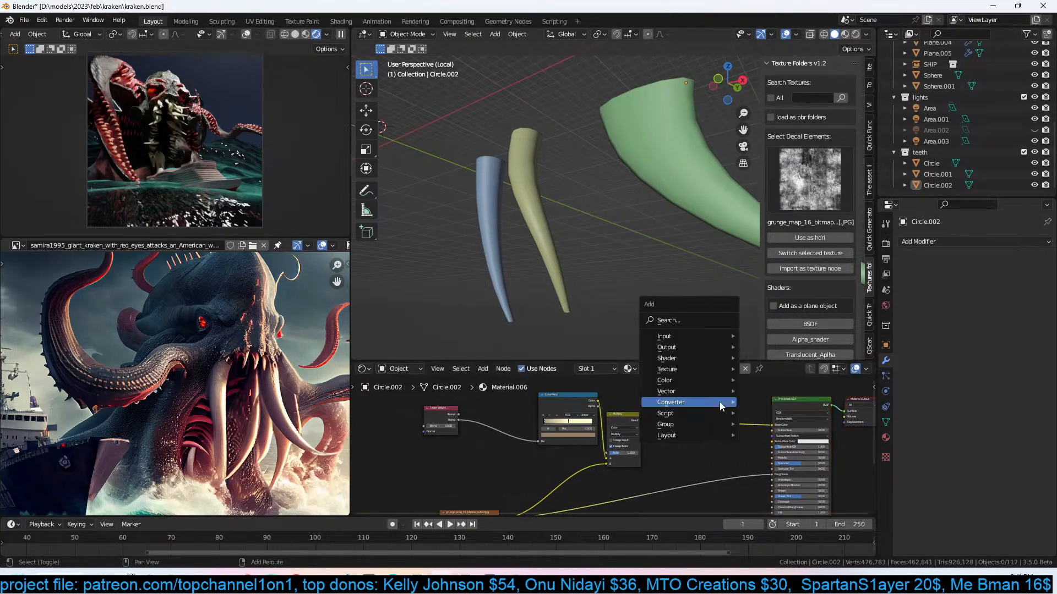
mouse_move(678, 384)
left_click(776, 403)
left_click(692, 418)
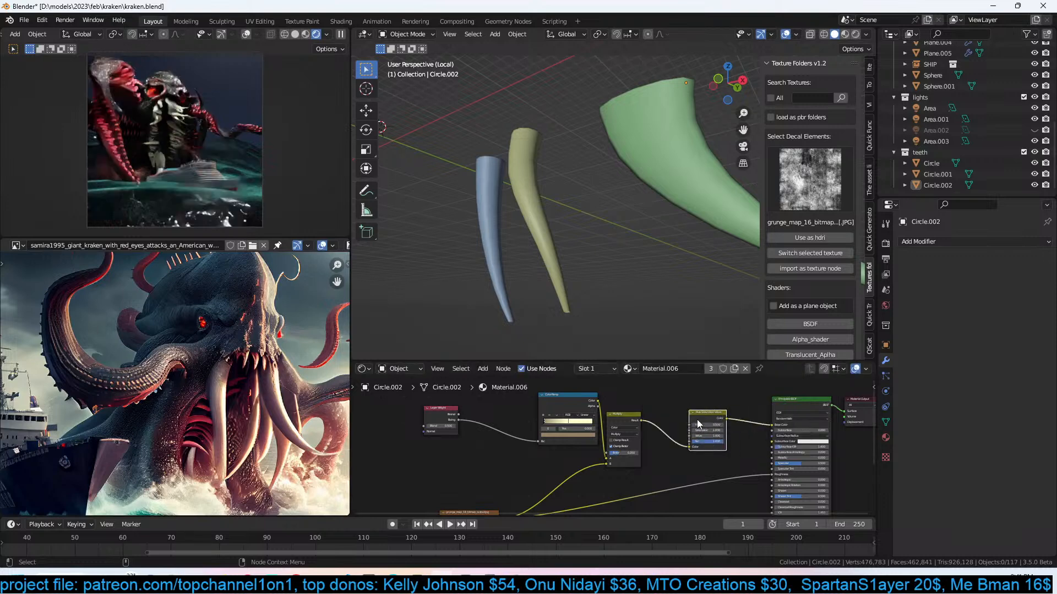
scroll(702, 421, "up", 5)
left_click_drag(750, 431, 672, 431)
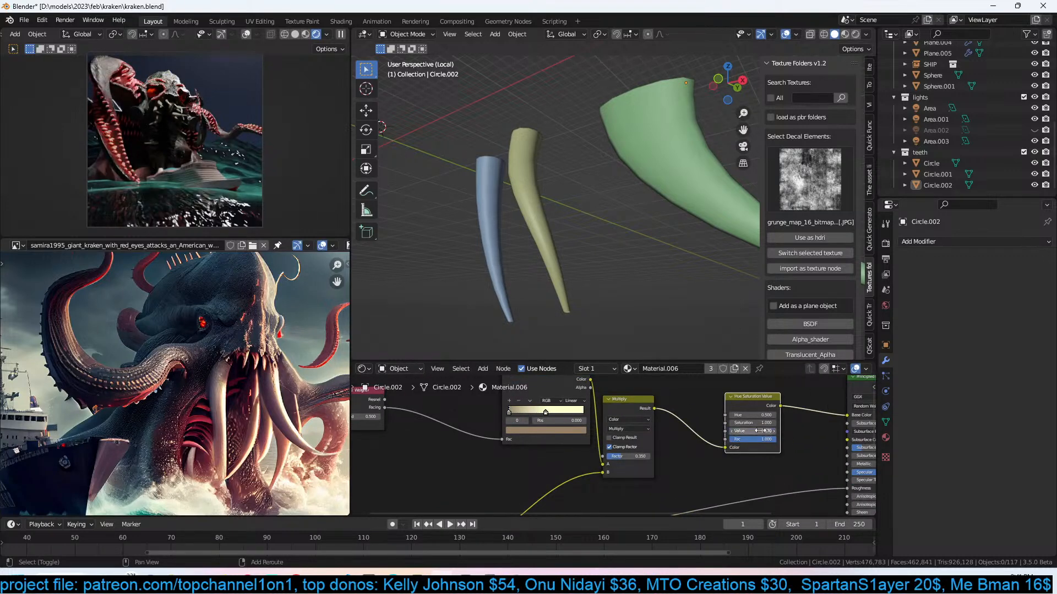
key("ctrl+s")
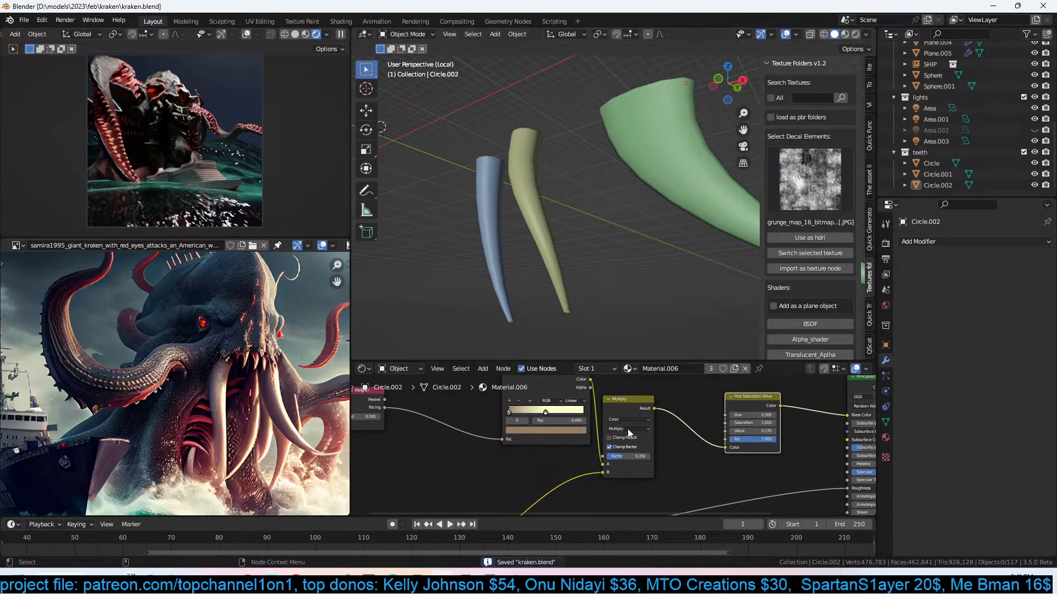
Change the first stop of the tooth material's color ramp to a reddish brown and save the file.
left_click(553, 430)
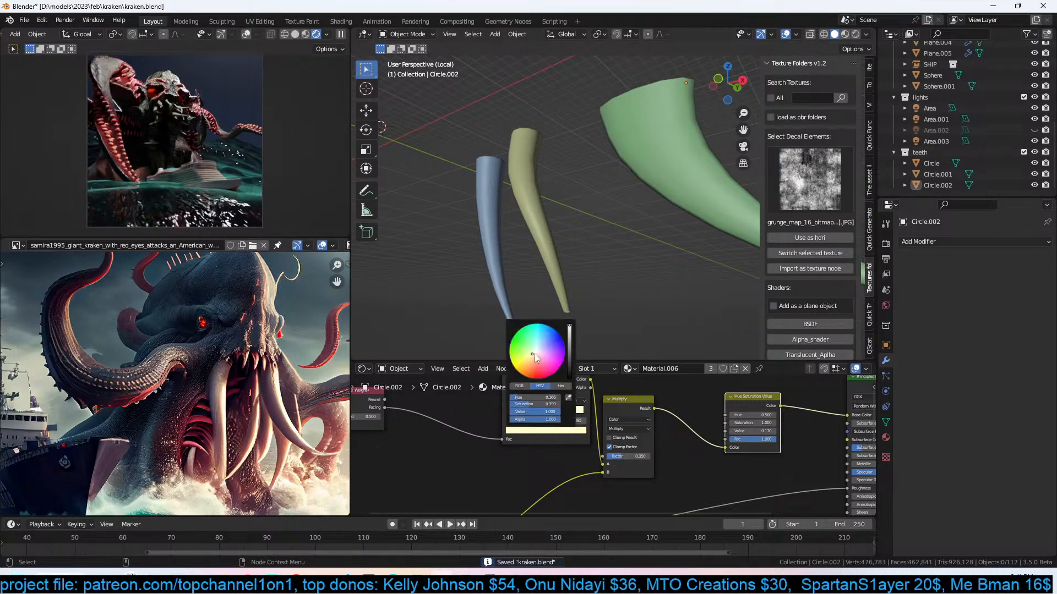
left_click(535, 432)
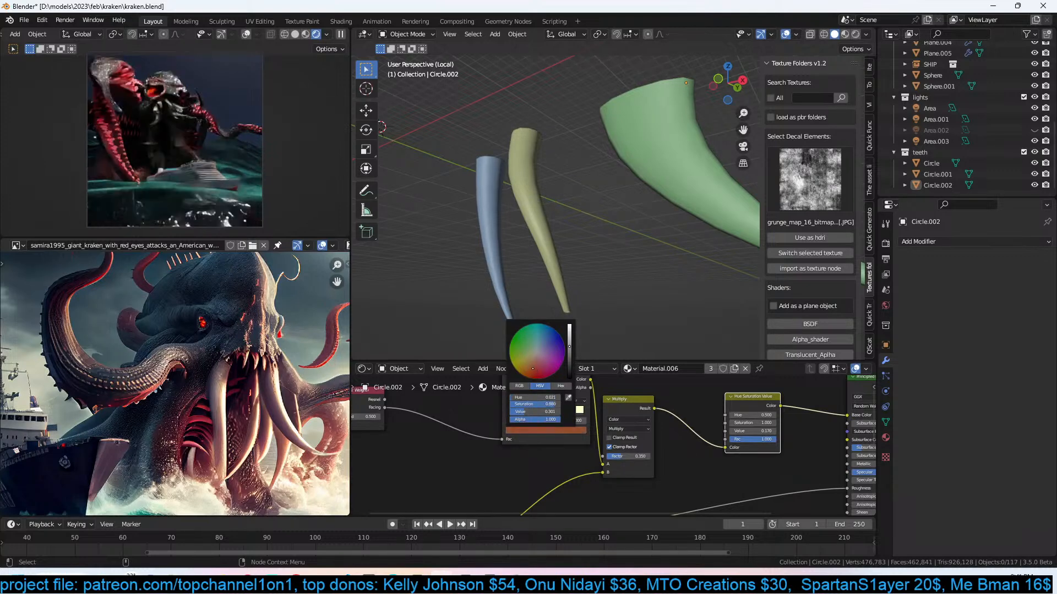
key("ctrl+s")
Leave local view of the teeth and show the whole kraken scene through the camera.
middle_click_drag(631, 319, 718, 297)
left_click(731, 272)
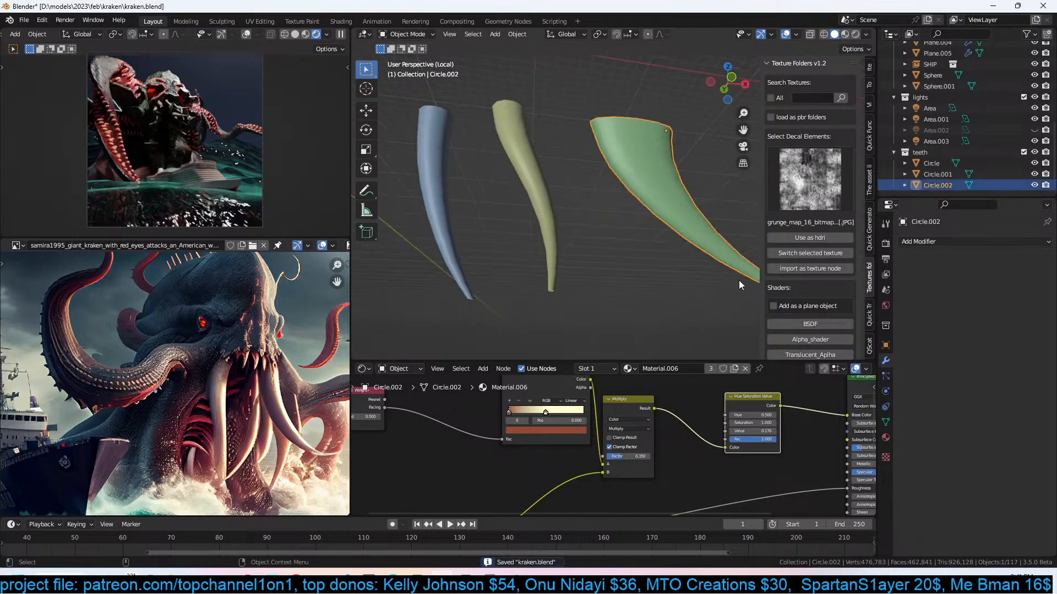
key("KP_Divide")
key("KP_0")
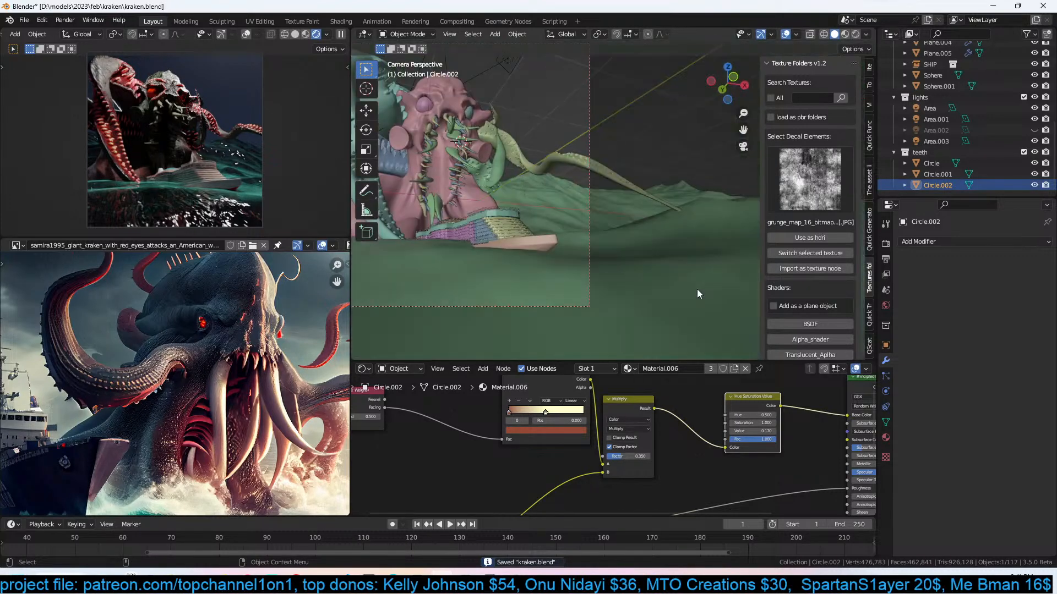
scroll(643, 290, "up", 3)
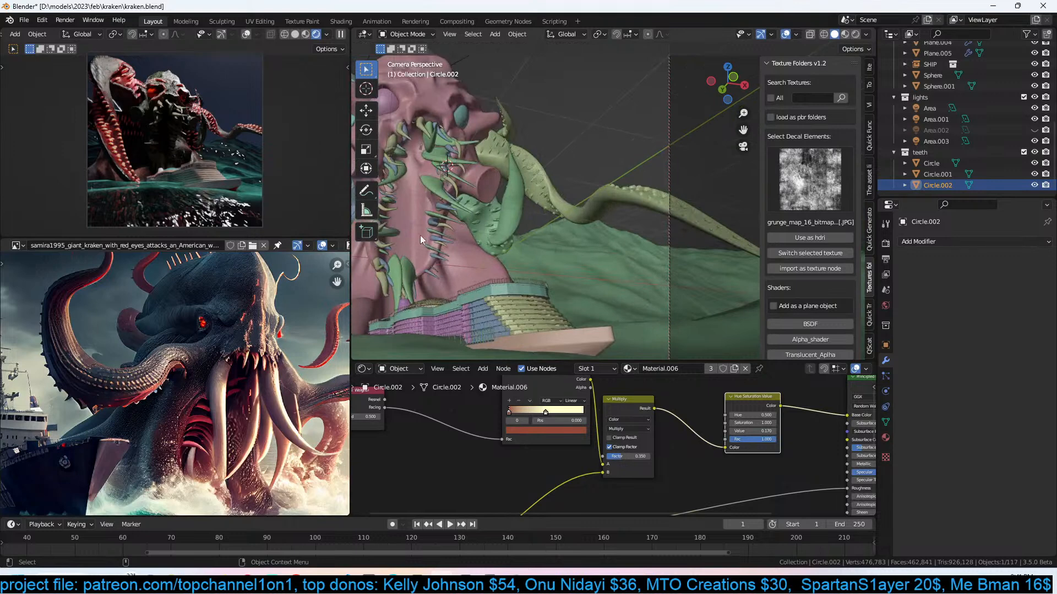
Select the kraken's mouth teeth object, show its geometry node tree in place of the shader nodes, and save.
left_click(403, 275)
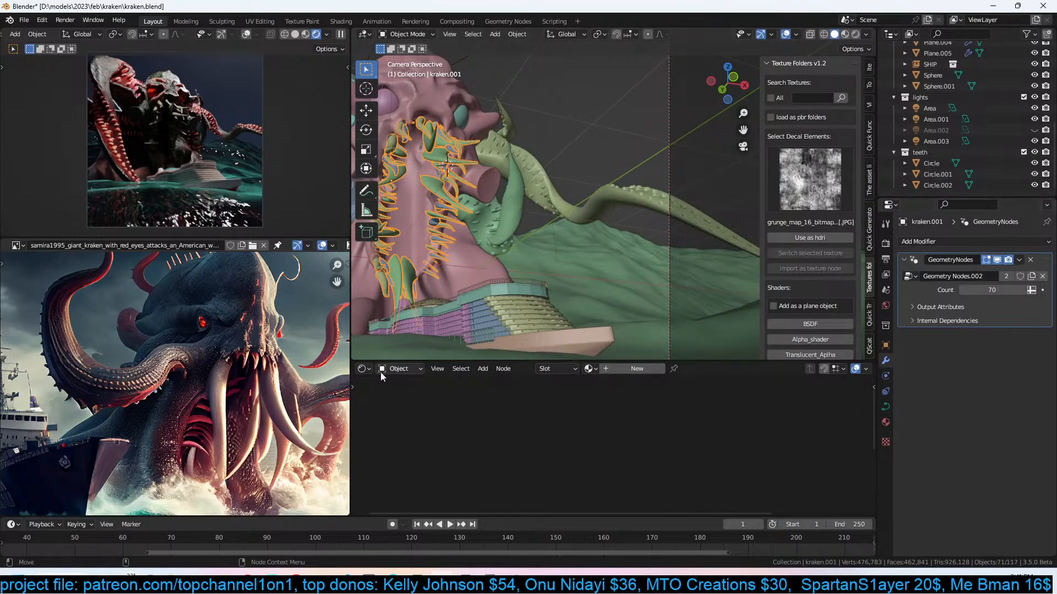
left_click(363, 369)
left_click(380, 448)
middle_click_drag(750, 441, 633, 380)
scroll(701, 405, "up", 3)
key("ctrl+s")
Rearrange the Add, Random Value and Combine XYZ nodes that drive the teeth's rotation so their links are readable.
scroll(678, 413, "down", 4)
scroll(678, 413, "up", 5)
middle_click_drag(679, 413, 744, 395)
scroll(759, 411, "up", 2)
left_click_drag(778, 448, 690, 477)
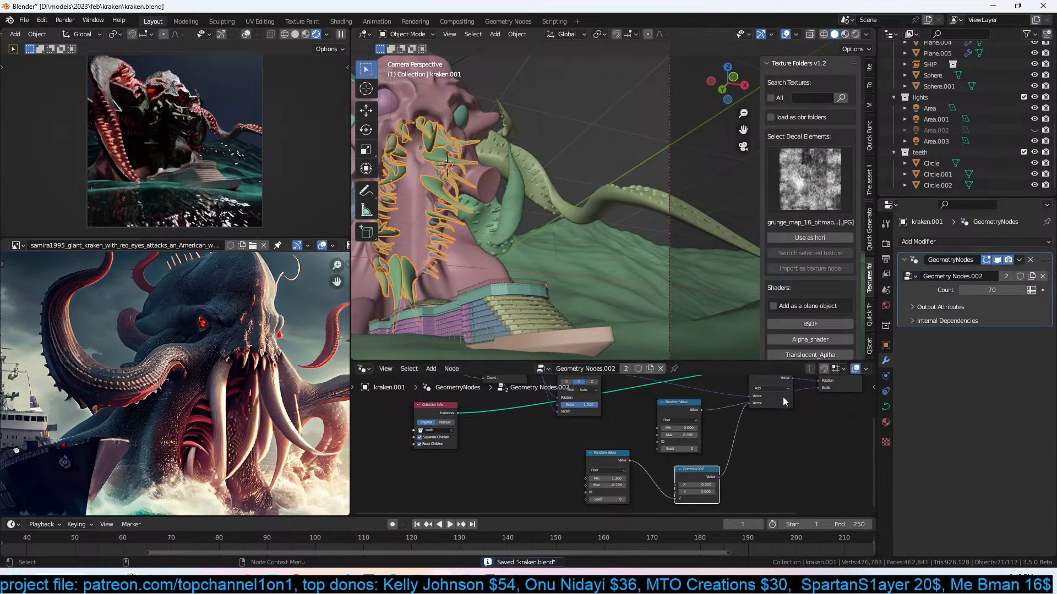
middle_click_drag(785, 396, 748, 435)
left_click_drag(747, 434, 773, 459)
middle_click_drag(773, 457, 811, 415)
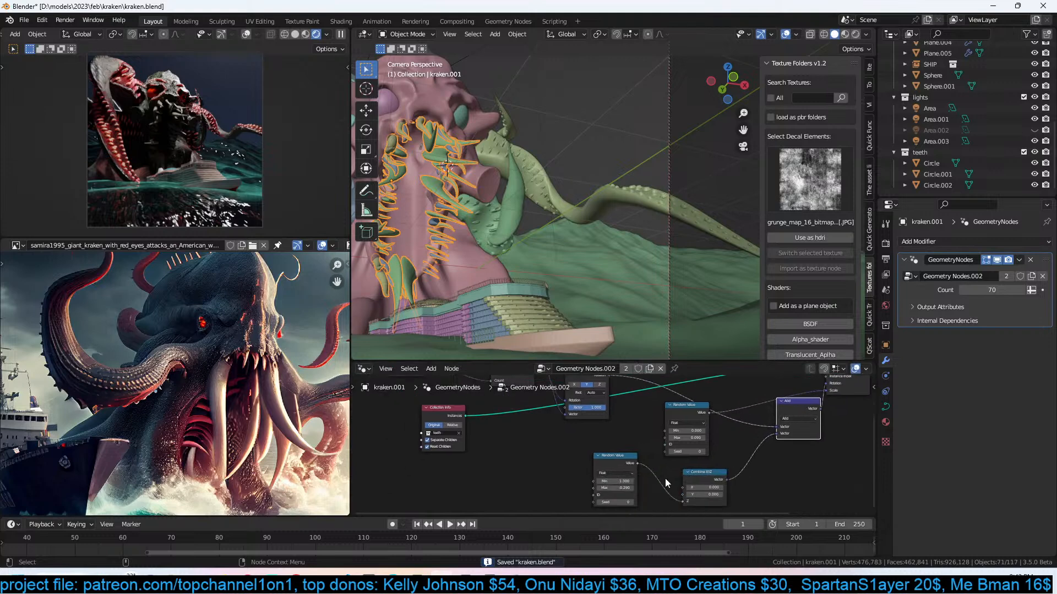
left_click_drag(621, 461, 624, 482)
left_click_drag(696, 477, 670, 471)
middle_click_drag(708, 458, 641, 411)
scroll(643, 409, "up", 1)
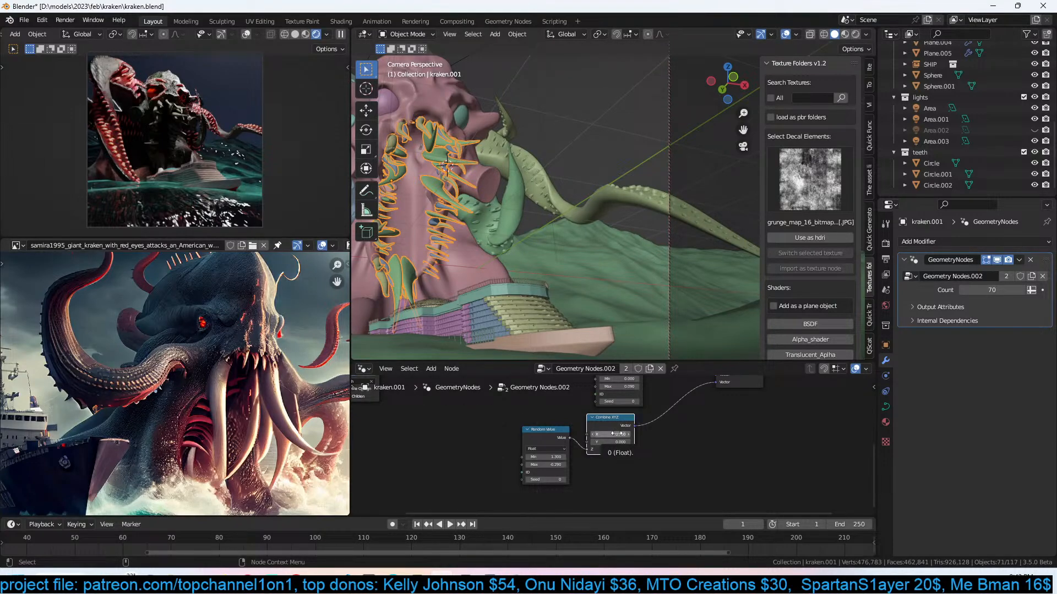
Examine the teeth around the kraken's mouth from the front of the head, keeping the teeth object selected.
middle_click_drag(510, 217, 634, 246)
key("alt+a")
middle_click_drag(502, 221, 562, 305, "shift")
left_click(584, 190)
middle_click_drag(583, 189, 560, 305)
left_click(613, 175)
scroll(628, 224, "up", 3)
left_click(547, 318)
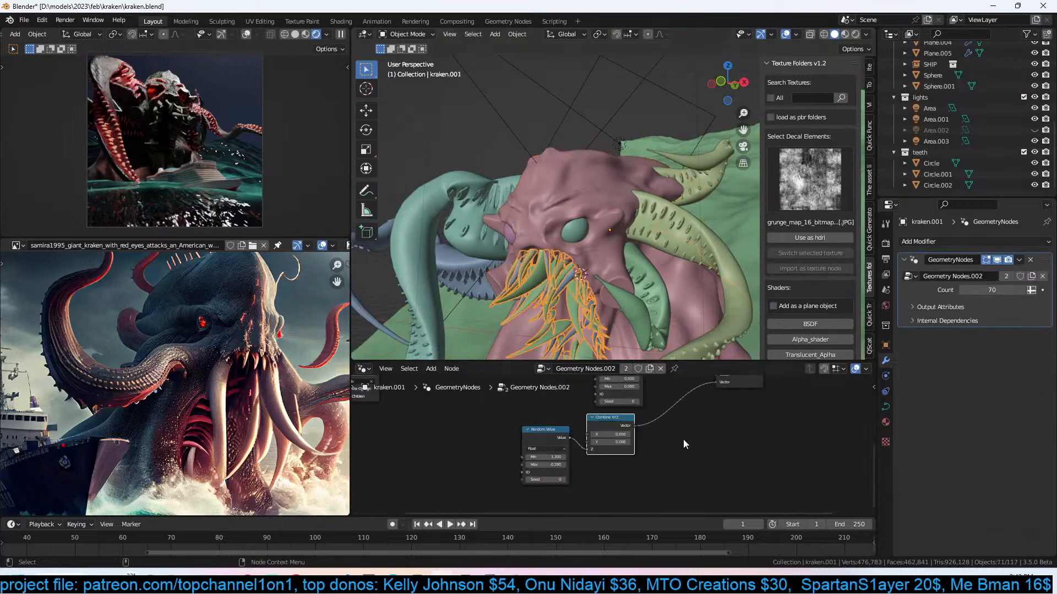
Reposition the scale Random Value, Add and Group Input nodes to spread out the teeth's geometry node tree.
middle_click_drag(686, 438, 657, 463)
scroll(689, 422, "down", 5)
middle_click_drag(698, 434, 686, 461)
middle_click_drag(670, 425, 788, 457)
left_click_drag(704, 464, 800, 505)
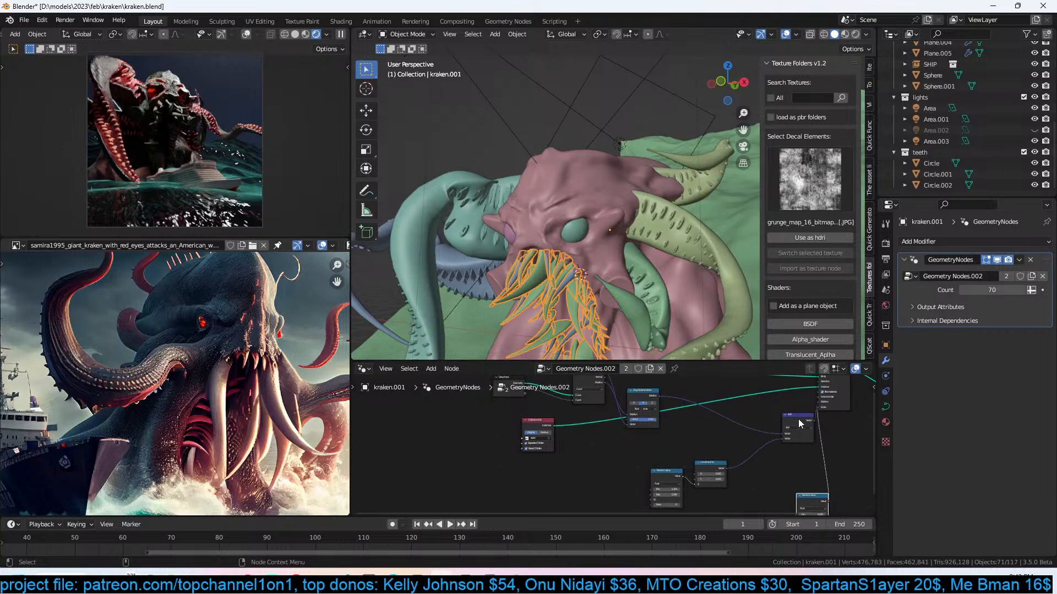
left_click_drag(798, 423, 727, 399)
mouse_move(778, 456)
middle_mouse_down()
mouse_move(759, 412)
mouse_move(766, 452)
middle_mouse_up()
scroll(759, 414, "down", 4)
scroll(616, 440, "up", 4)
middle_click_drag(546, 408, 574, 427)
left_click_drag(520, 392, 493, 443)
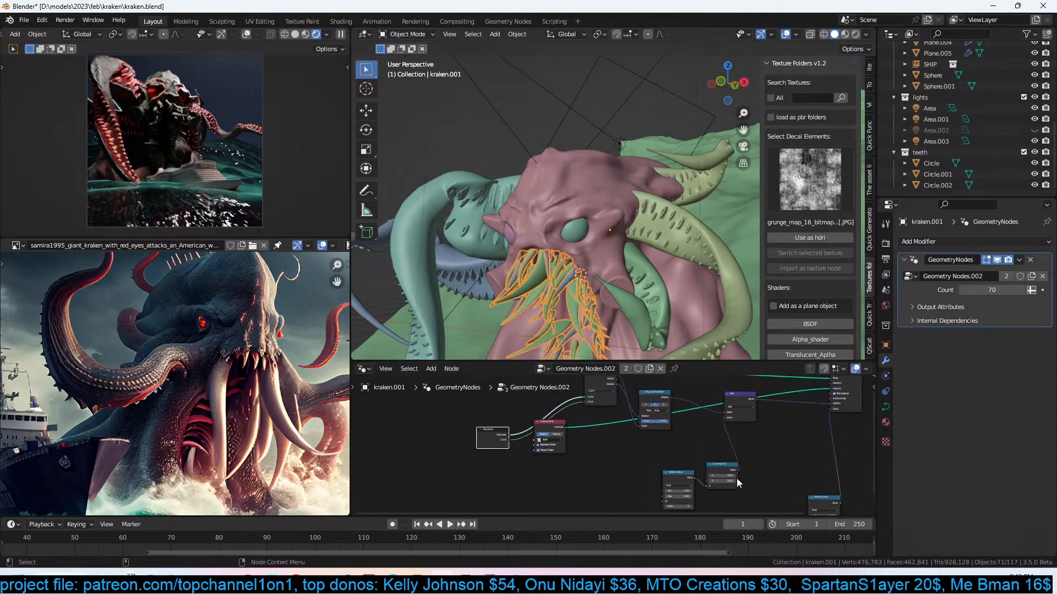
middle_click_drag(813, 512, 759, 478)
Move the scale Random Value node near the Group Input and expose its Max value as a modifier input.
left_click_drag(764, 470, 548, 417)
middle_click_drag(567, 417, 667, 448)
scroll(613, 417, "up", 4)
scroll(611, 457, "up", 1)
left_click_drag(609, 457, 430, 404)
scroll(660, 441, "down", 4)
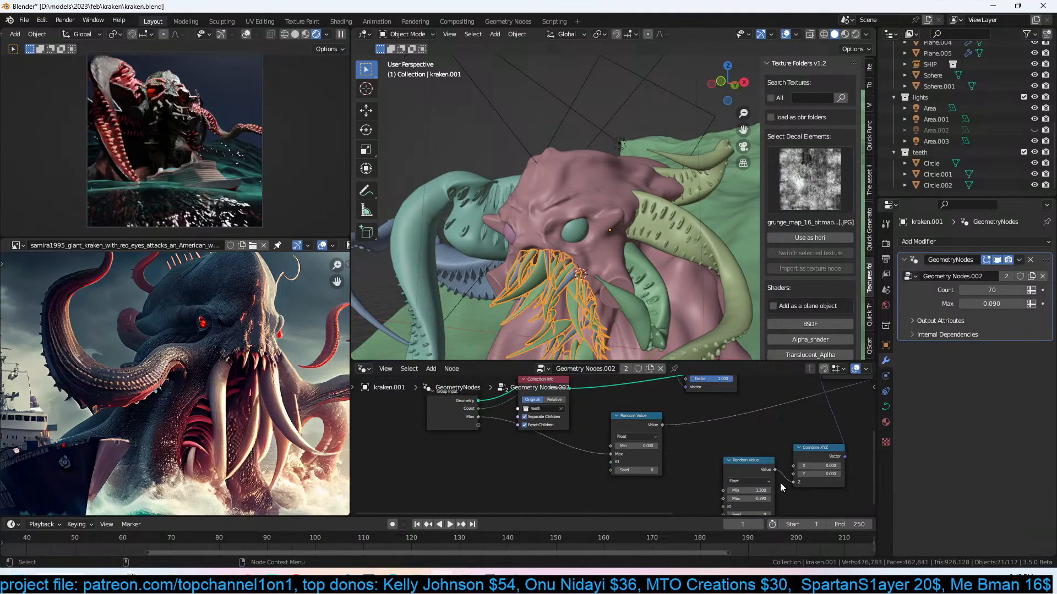
Expose the Max value of the rotation Random Value node as another modifier input and save the file.
middle_click_drag(781, 486, 821, 456)
left_click_drag(762, 470, 519, 407)
key("ctrl+s")
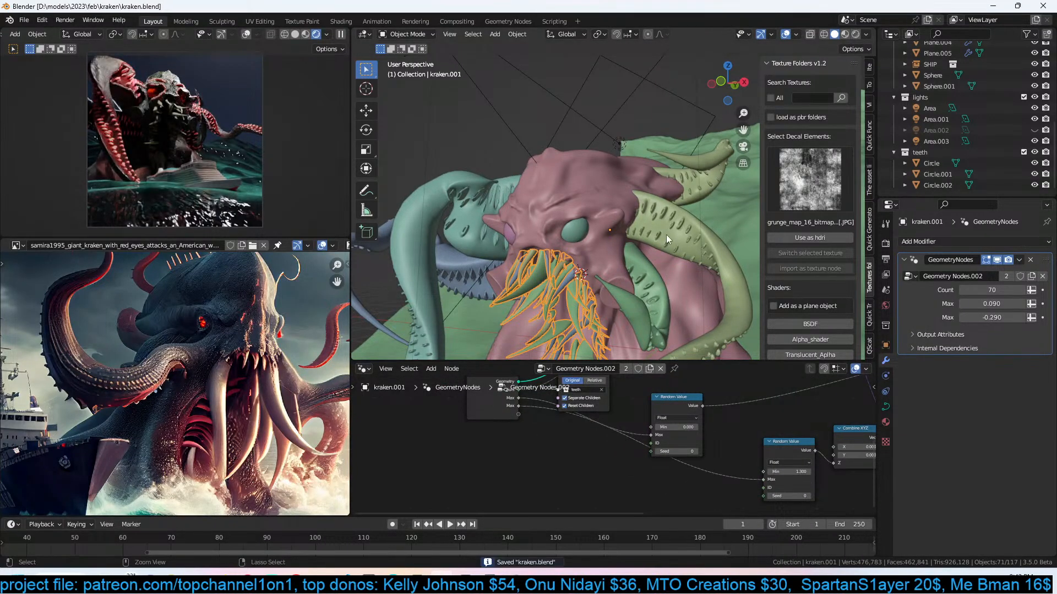
Select the kraken body and enter Edit Mode with the top of its head in view.
middle_click_drag(666, 234, 685, 241)
left_click(583, 204)
scroll(583, 203, "up", 4)
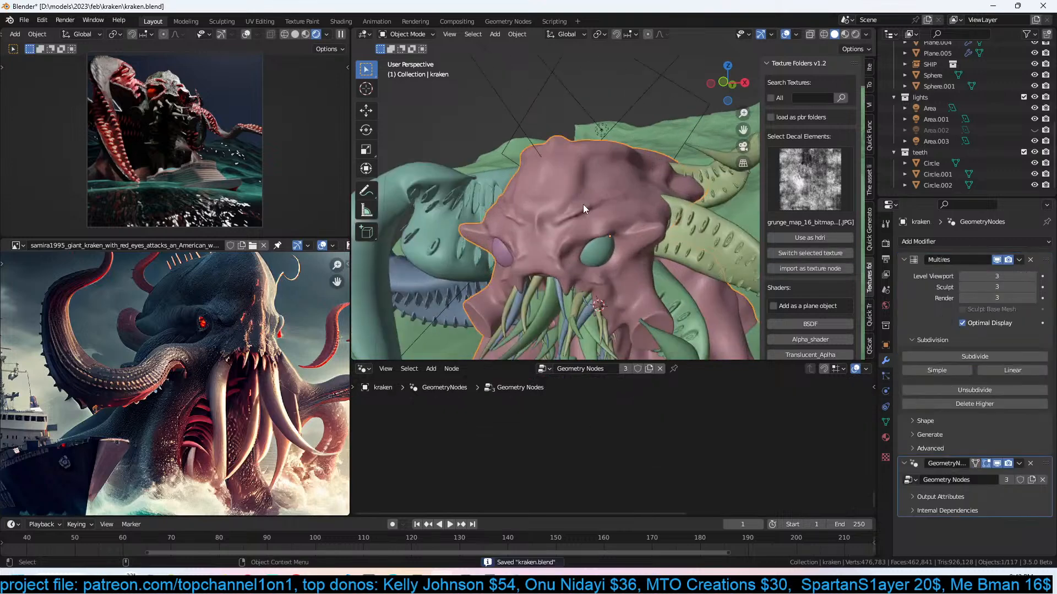
key("Tab")
left_click(591, 184)
middle_click_drag(592, 183, 591, 199)
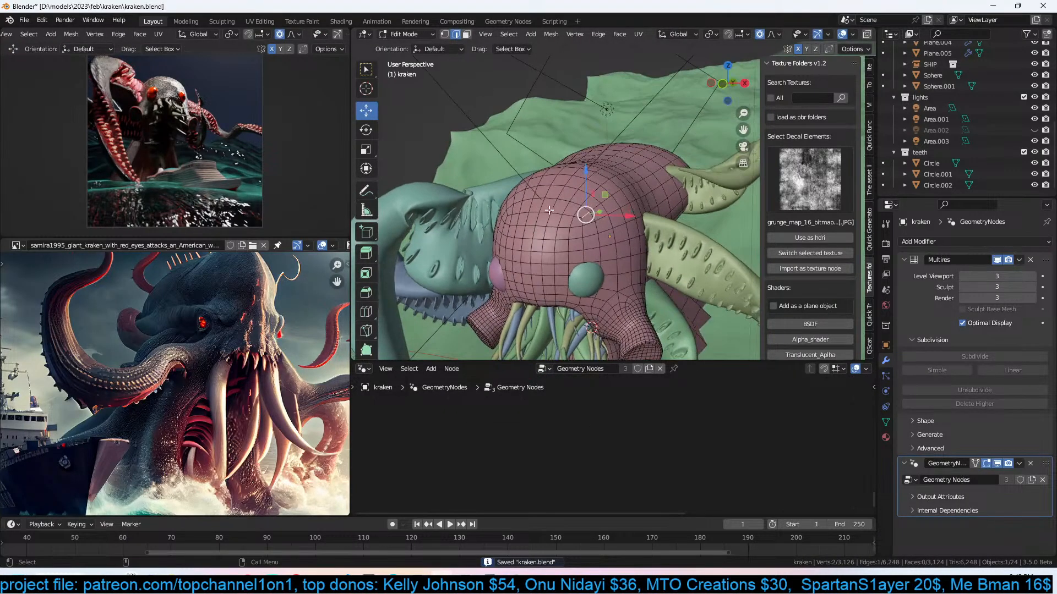
Select edge loops across the kraken's head and convert them into a separate curve object.
left_click(603, 206, "alt")
middle_click_drag(603, 206, 671, 218)
left_click(675, 220, "alt+shift")
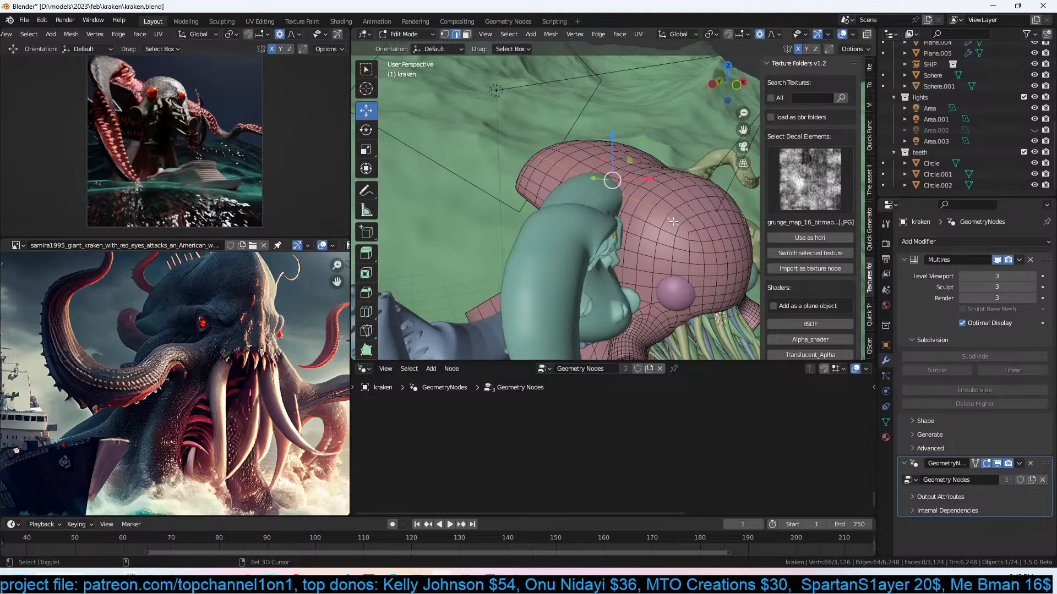
key("shift+q")
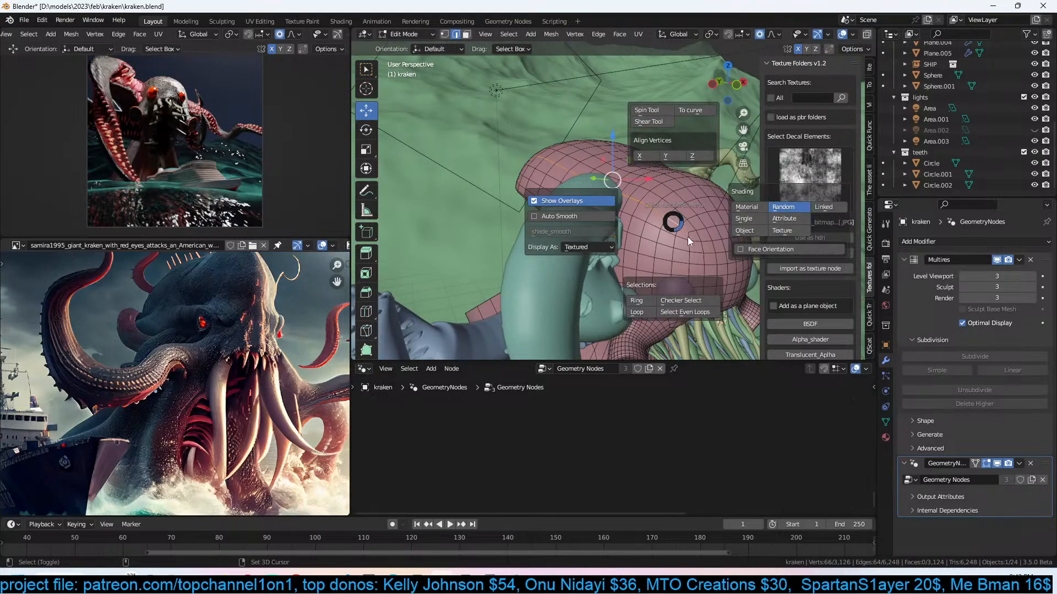
left_click(690, 109)
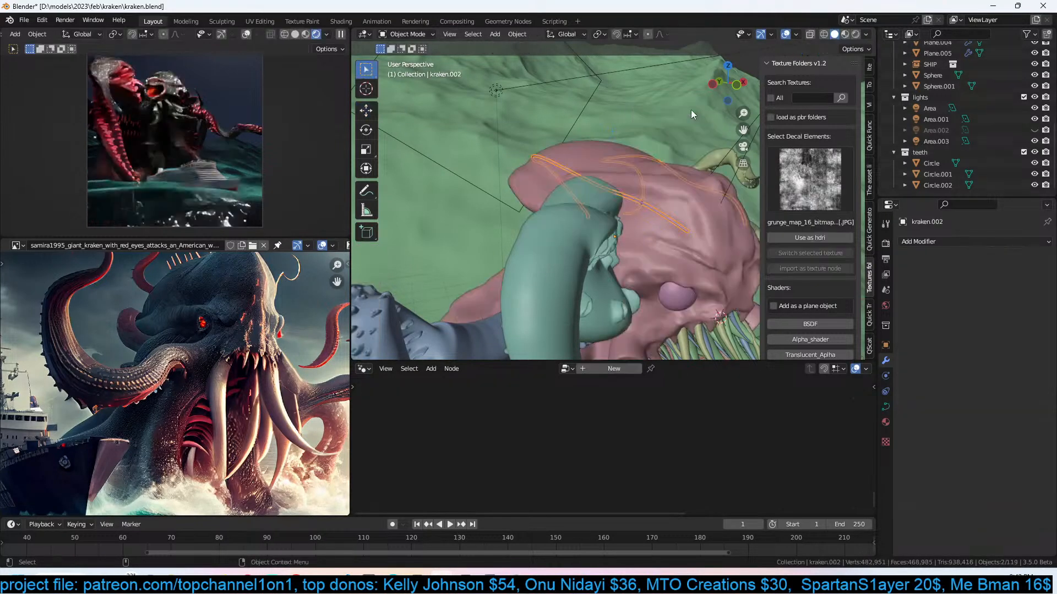
Reset the bevel depth of the new head curve to 0 m in its geometry settings.
middle_click_drag(672, 217, 615, 213)
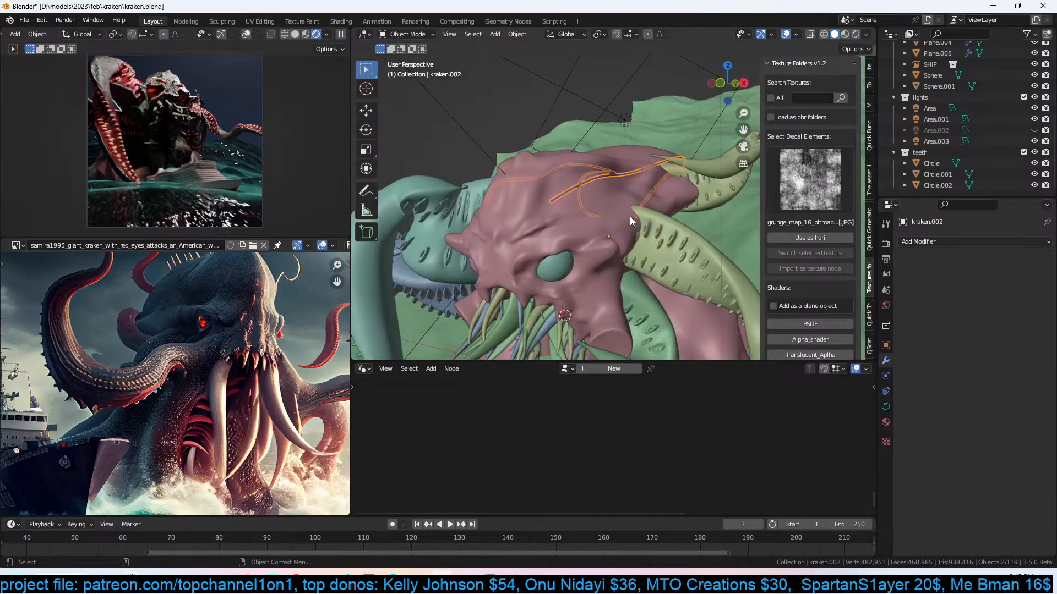
left_click(886, 406)
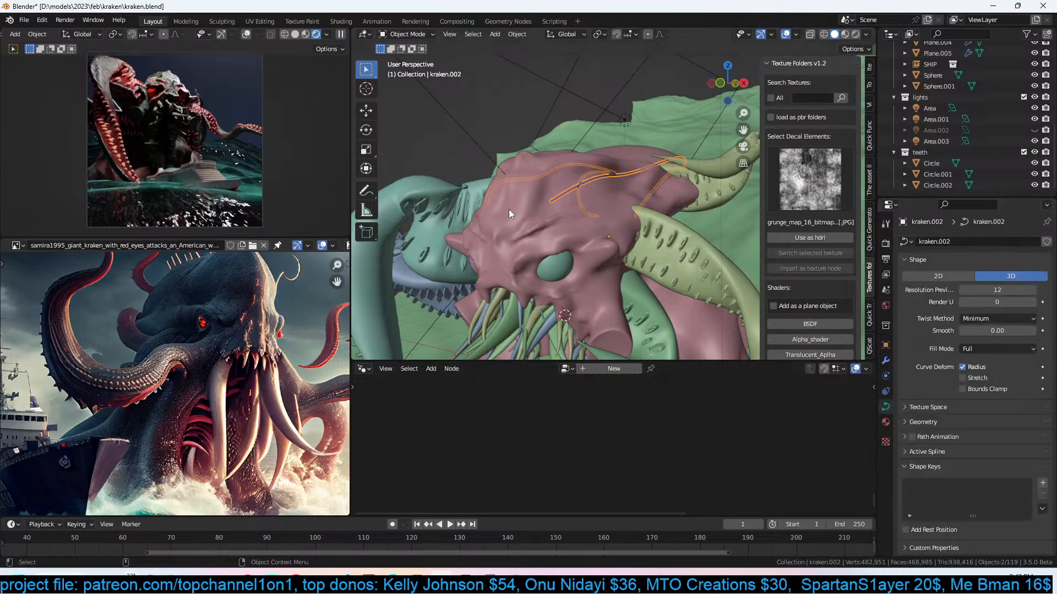
left_click(923, 422)
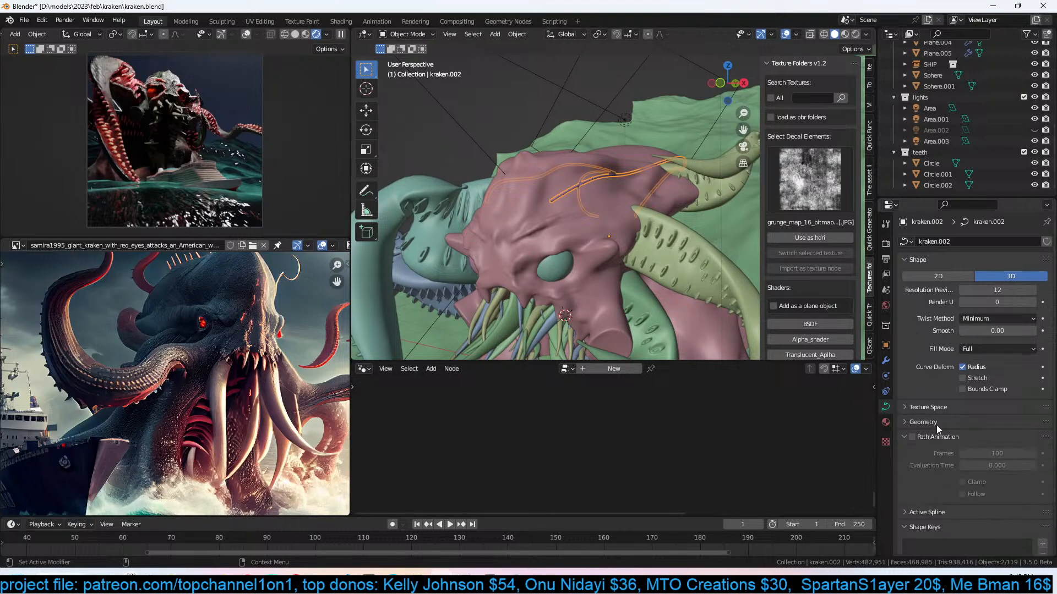
scroll(1007, 496, "down", 4)
key("BackSpace")
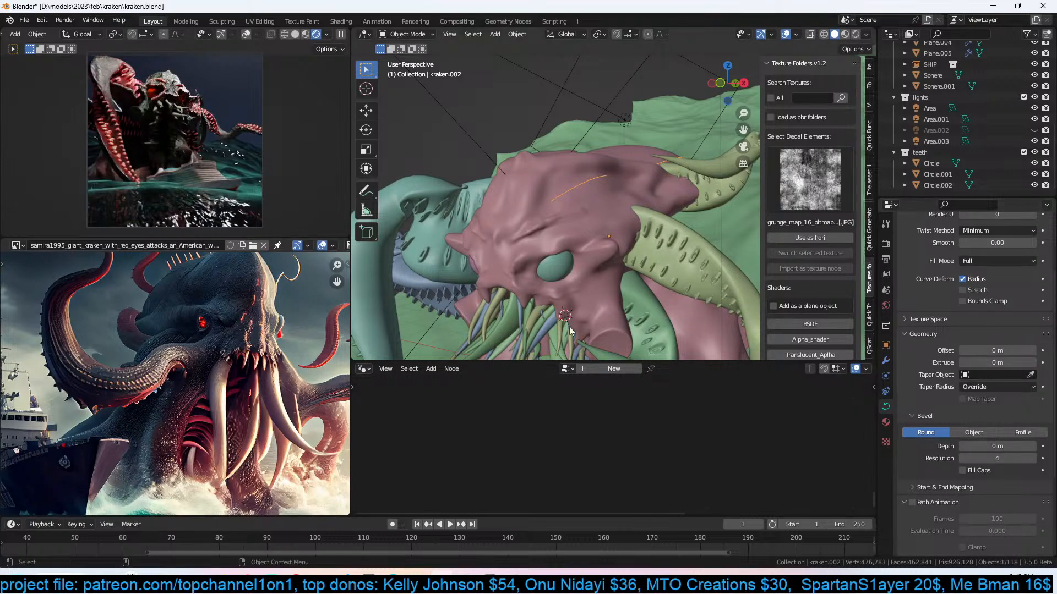
Copy the modifiers from the mouth teeth object to the new head curve.
left_click(539, 322, "shift")
key("ctrl+l")
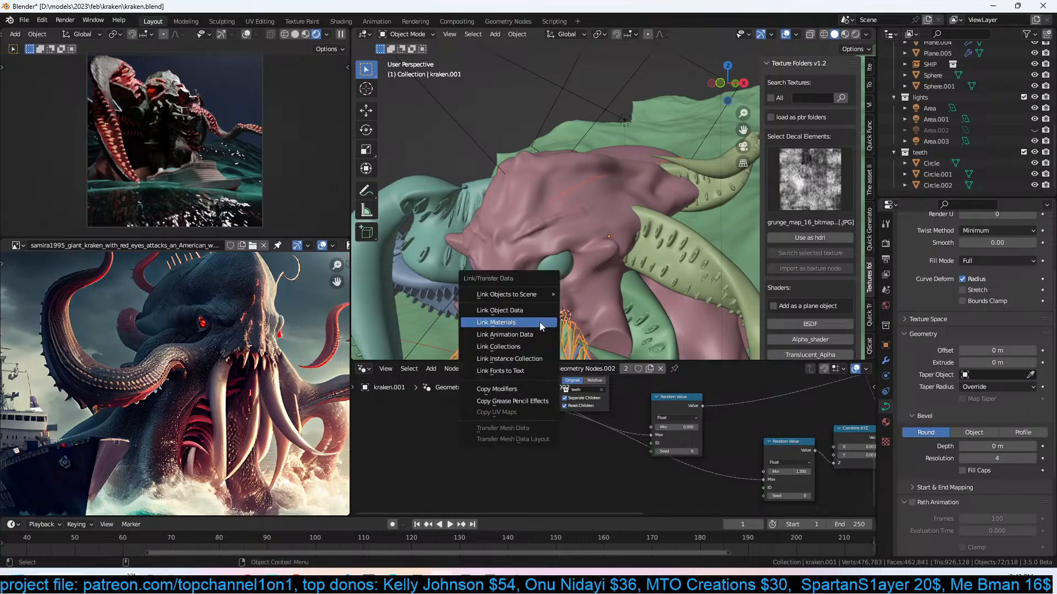
left_click(517, 389)
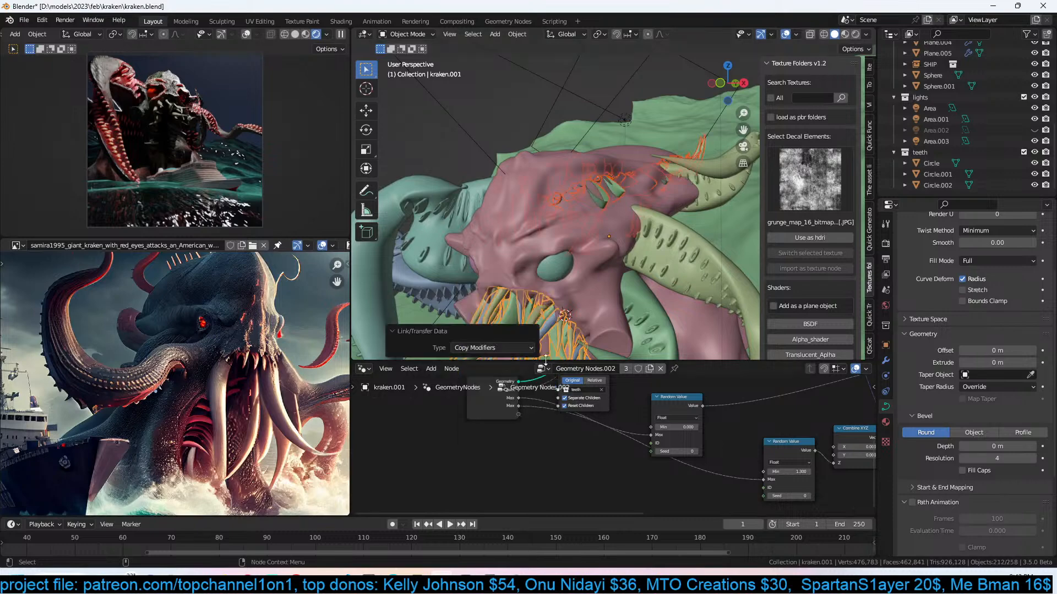
Select the new curve on the kraken's head and reduce the tooth count in its geometry nodes modifier to 27.
left_click(607, 212)
left_click(606, 199)
middle_click_drag(688, 247, 754, 246)
key("Tab")
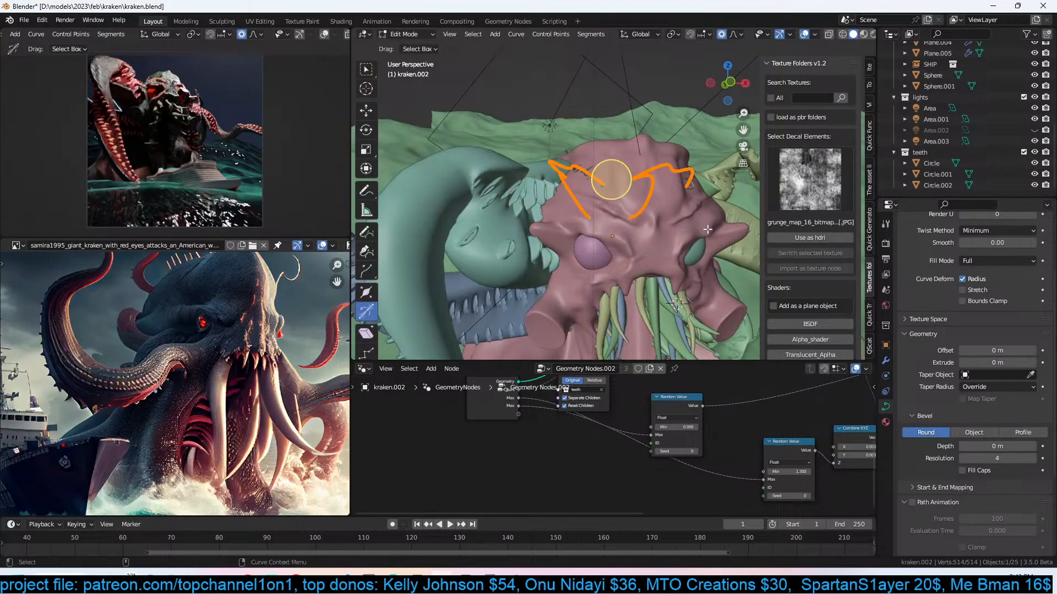
key("Tab")
middle_click_drag(707, 229, 530, 229)
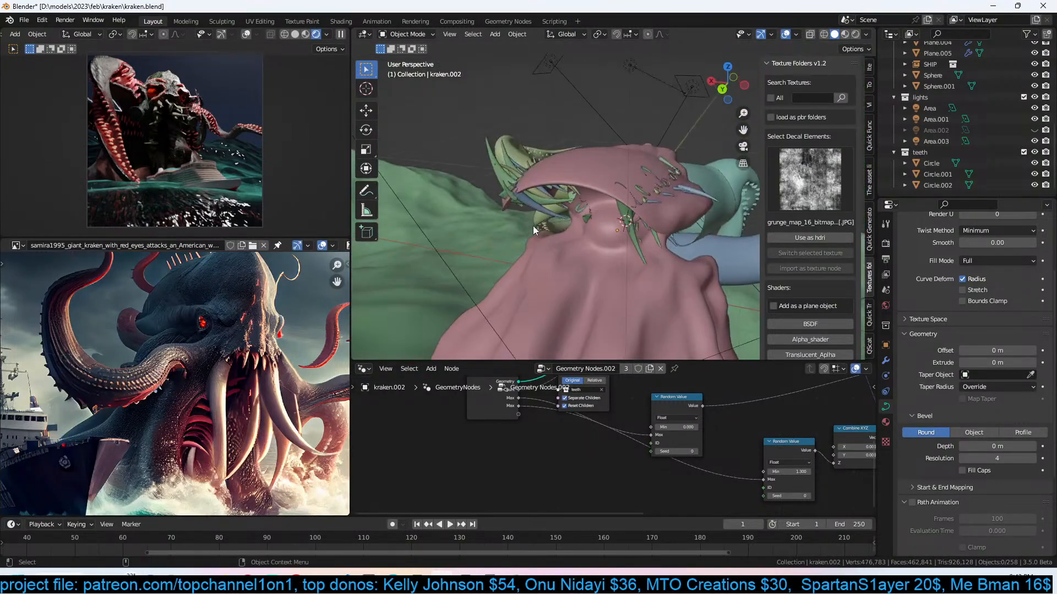
left_click(530, 217)
left_click(885, 360)
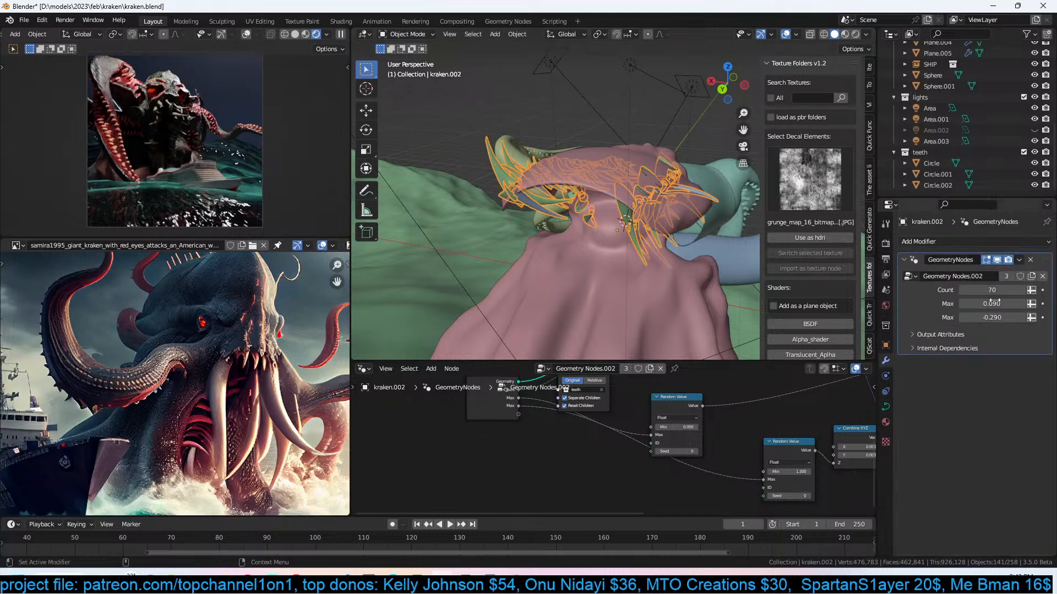
left_click_drag(991, 290, 941, 290)
middle_click_drag(540, 231, 735, 256)
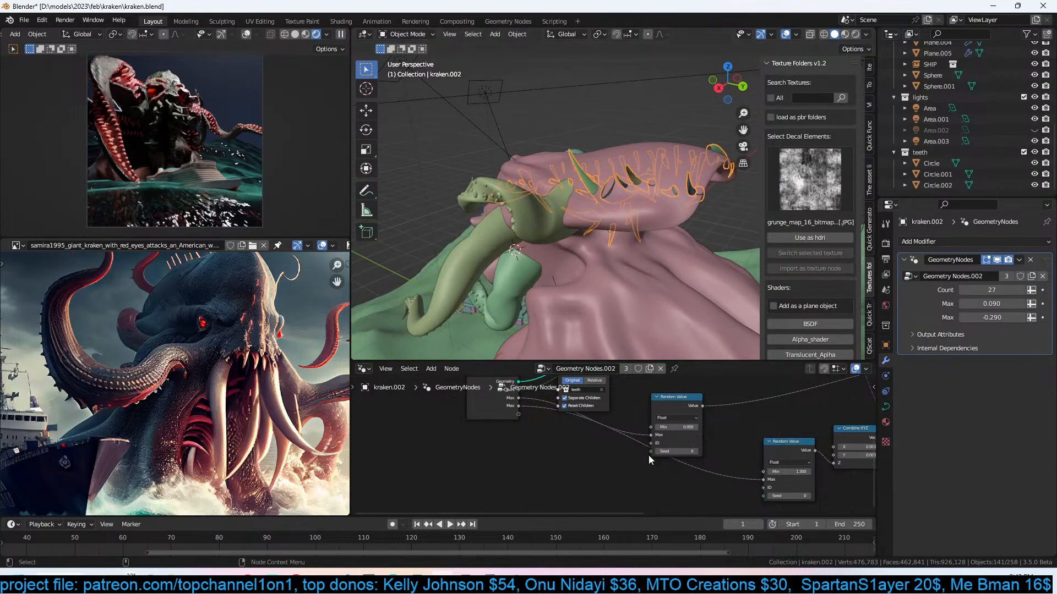
Tilt all points of the head curve by 216° in Edit Mode so its teeth point outward, and return to Object Mode.
middle_click_drag(649, 454, 566, 485)
scroll(614, 459, "down", 1)
middle_click_drag(715, 435, 556, 479)
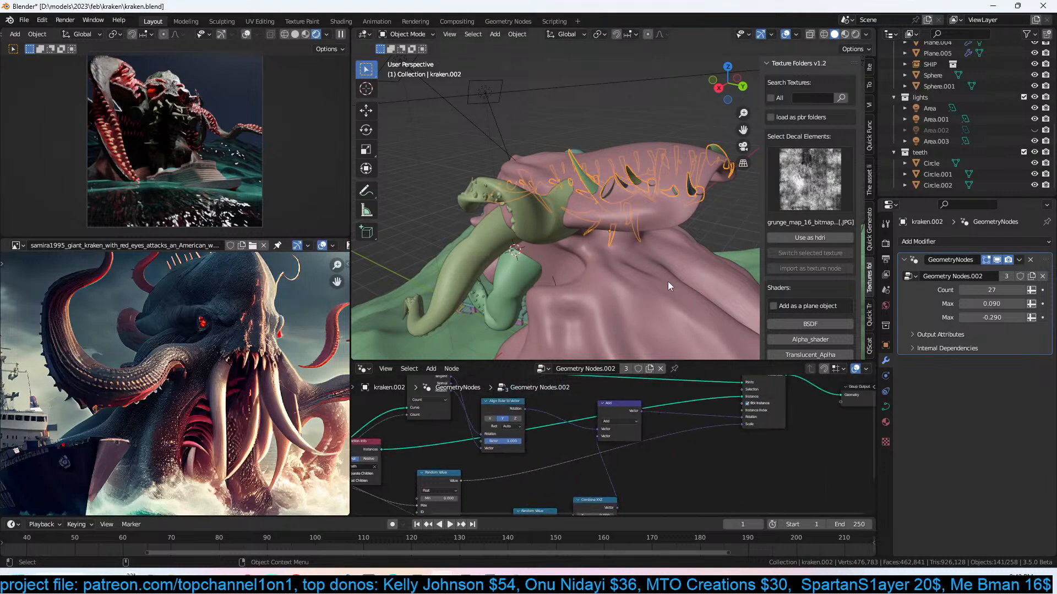
key("Tab")
middle_click_drag(615, 179, 653, 195)
key("ctrl+t")
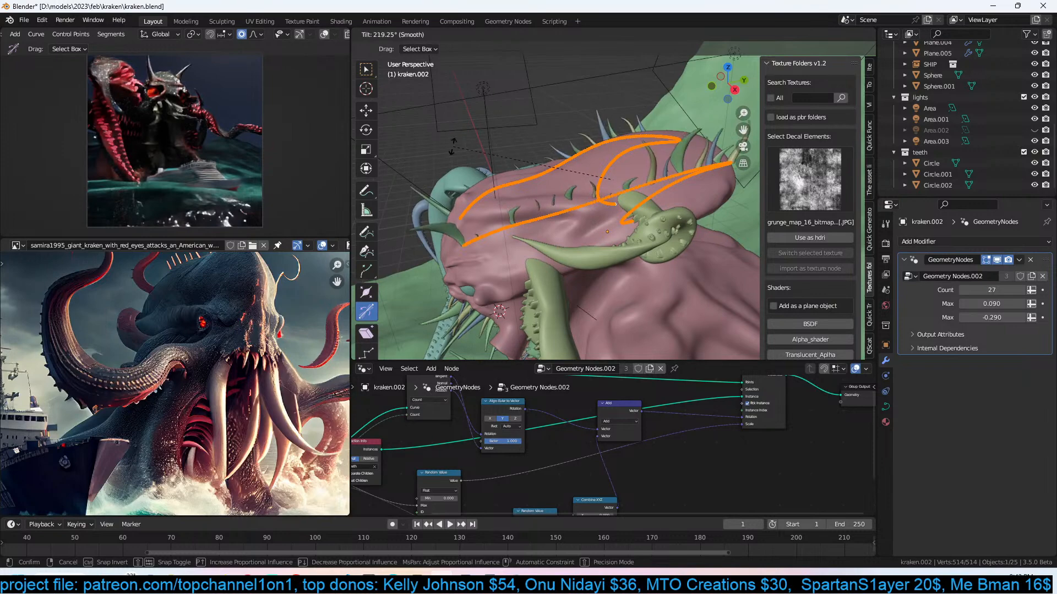
left_click(434, 154)
key("alt+z")
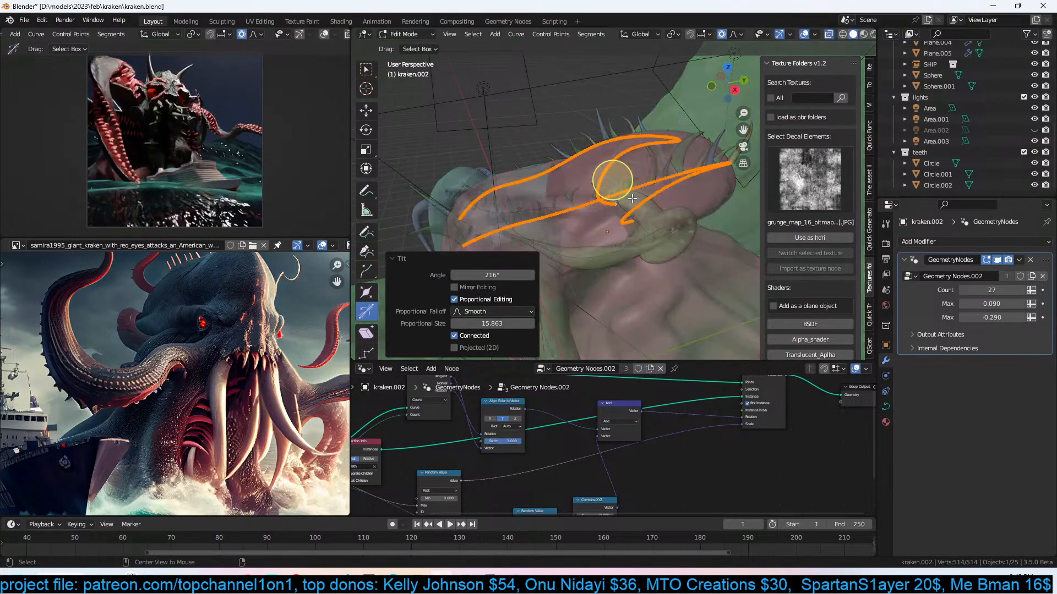
key("Tab")
key("alt+z")
Raise the head curve's tooth count to 62 and save the file.
middle_click_drag(692, 219, 567, 204)
left_click_drag(1001, 289, 1021, 289)
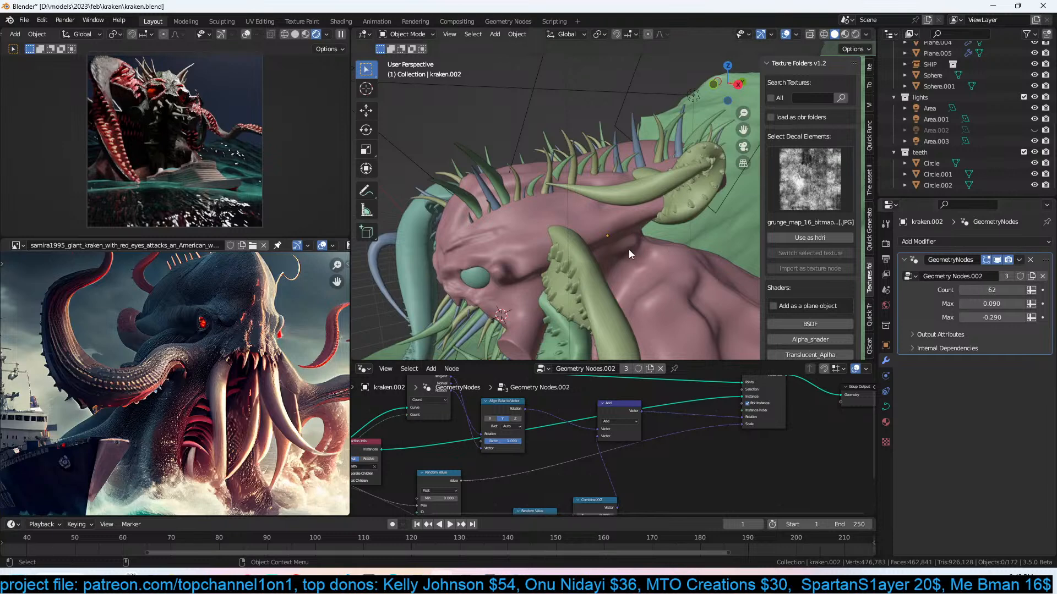
key("ctrl+s")
middle_click_drag(628, 234, 654, 215)
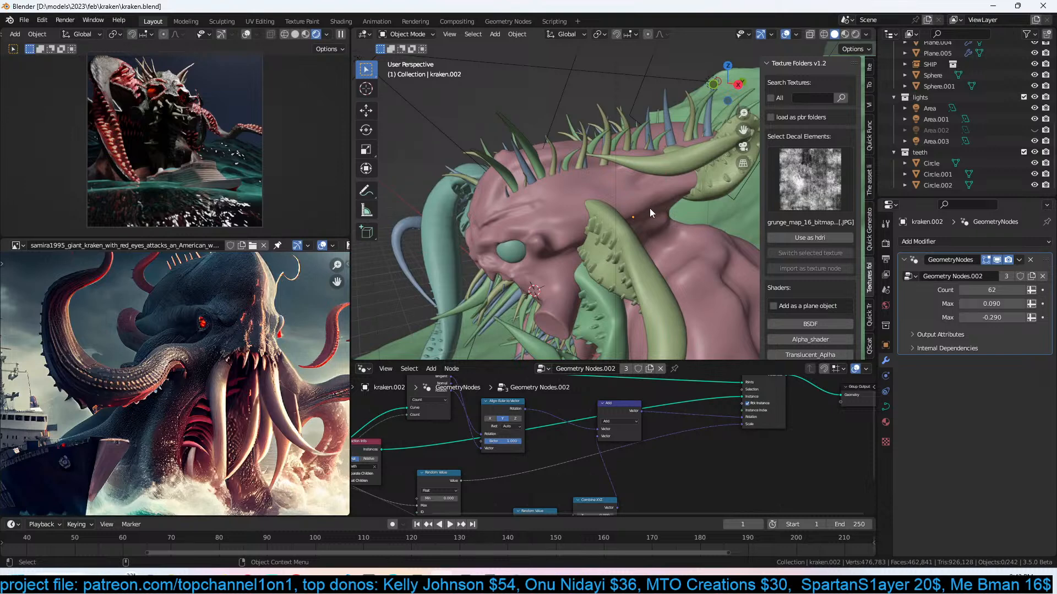
left_click(597, 219)
key("ctrl+s")
Add an emissive volume object to the scene and rotate it 46° about the X axis.
middle_click_drag(598, 219, 643, 211)
scroll(631, 255, "down", 4)
mouse_move(643, 212)
middle_mouse_down()
mouse_move(649, 197)
mouse_move(654, 210)
middle_mouse_up()
scroll(304, 405, "down", 2)
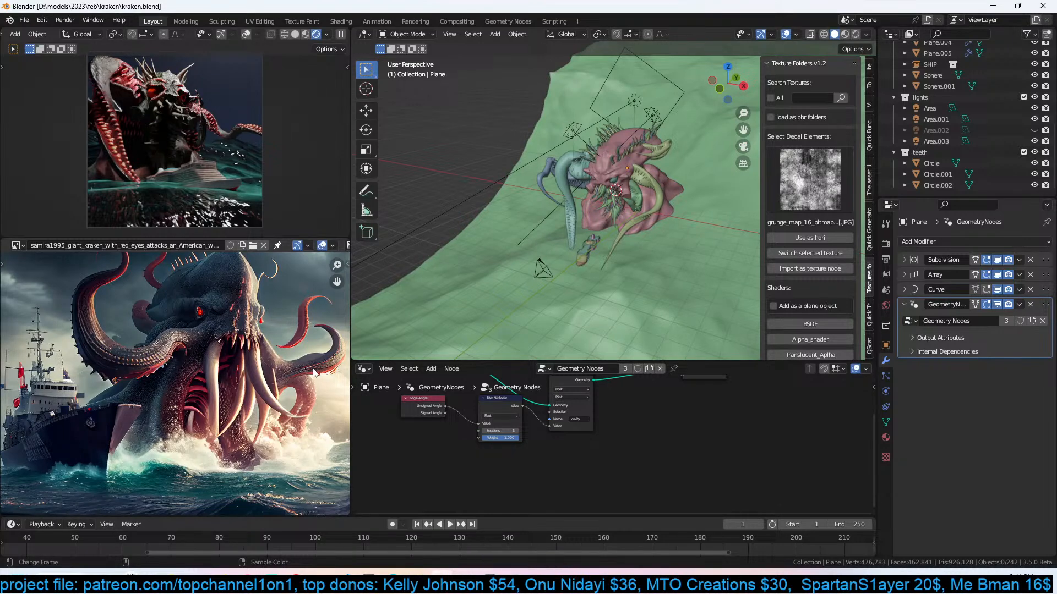
left_click(869, 142)
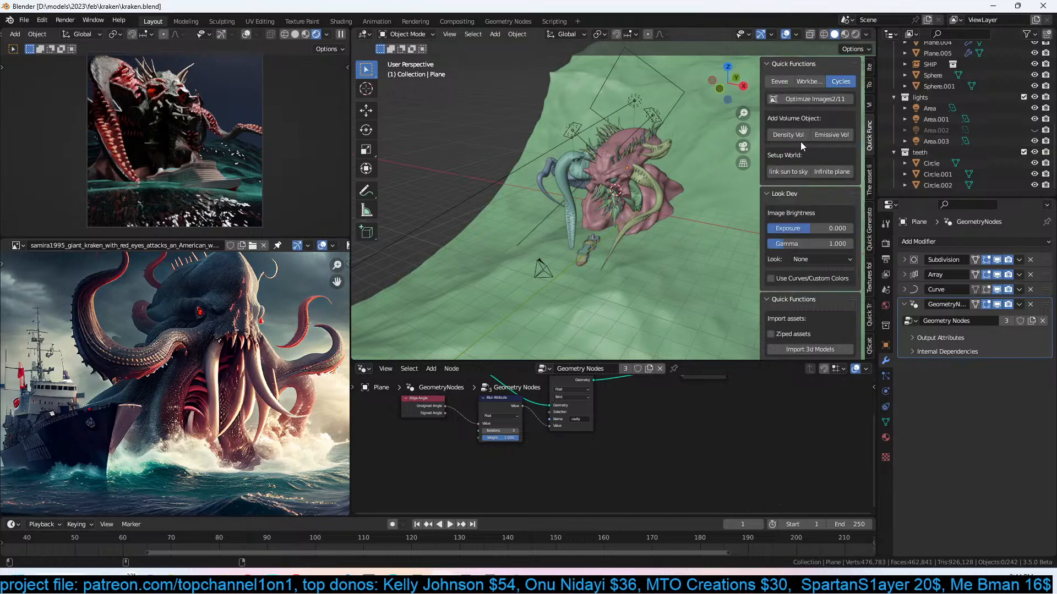
left_click(832, 135)
scroll(627, 244, "down", 5)
scroll(599, 261, "up", 3)
key("r")
key("x")
left_click(718, 181)
middle_click_drag(705, 189, 502, 151)
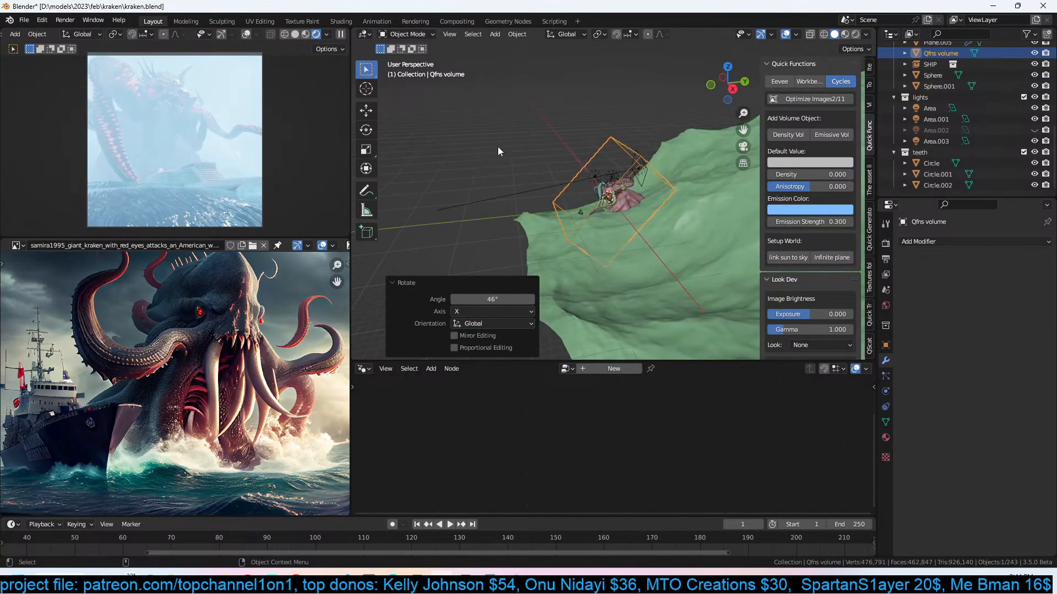
Move the volume about 3.54 m along Y behind the kraken and scale it up.
left_click(370, 115)
left_click_drag(641, 191, 689, 189)
key("s")
left_click(683, 181)
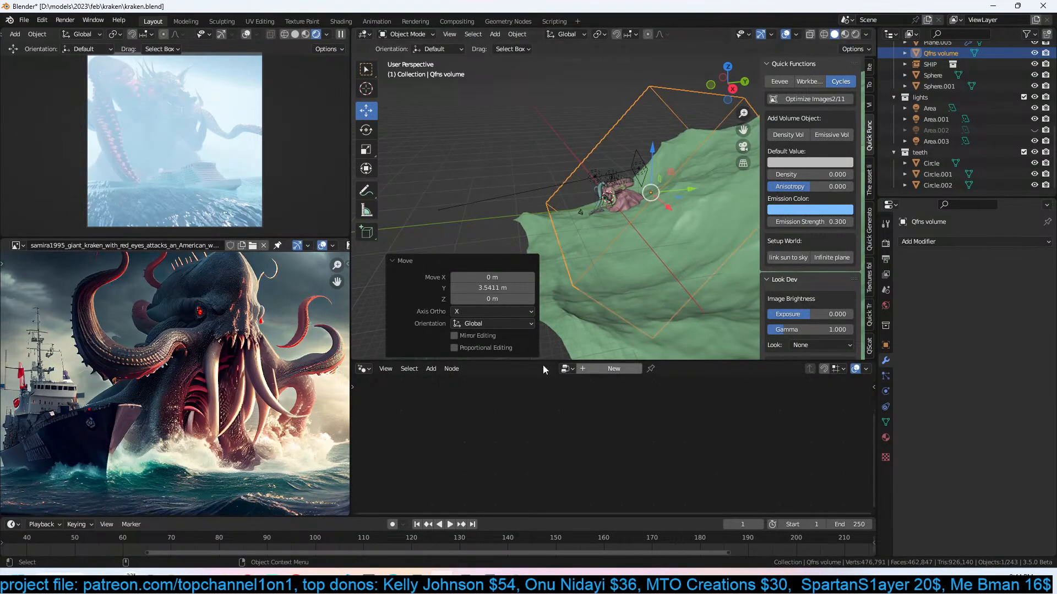
Change the node area to the Shader Editor and lower the volume's emission strength to 0.010.
left_click_drag(358, 364, 359, 366)
left_click(362, 370)
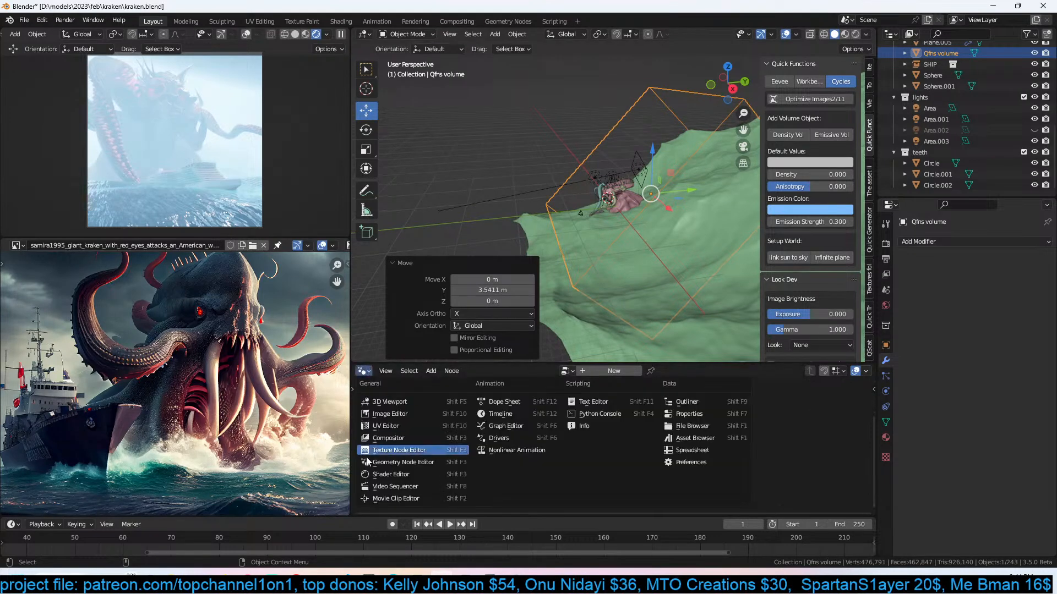
left_click(386, 473)
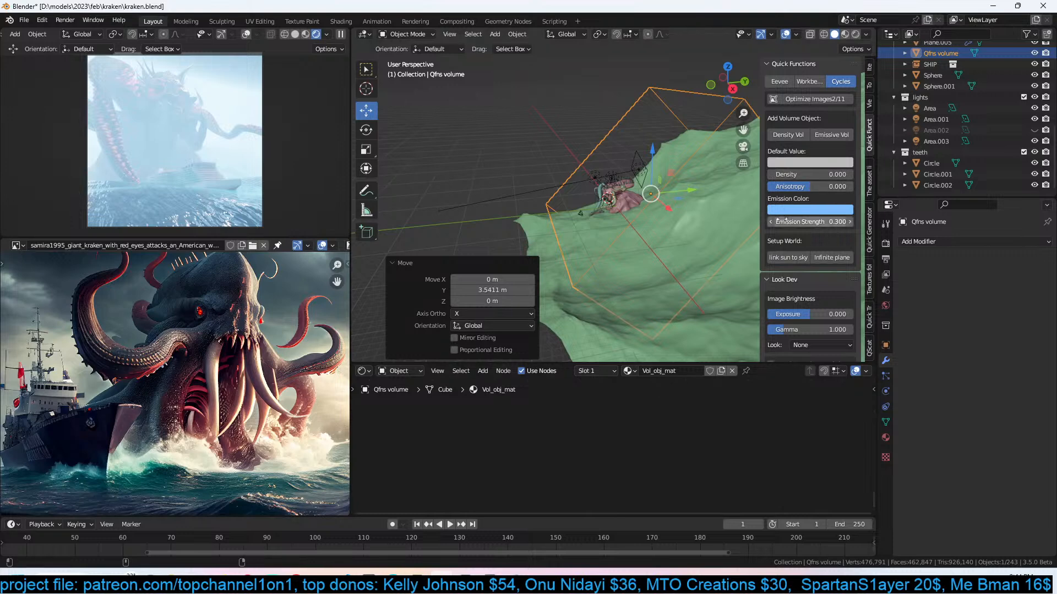
left_click(832, 222)
type("0.03")
key("Return")
left_click_drag(811, 222, 804, 222)
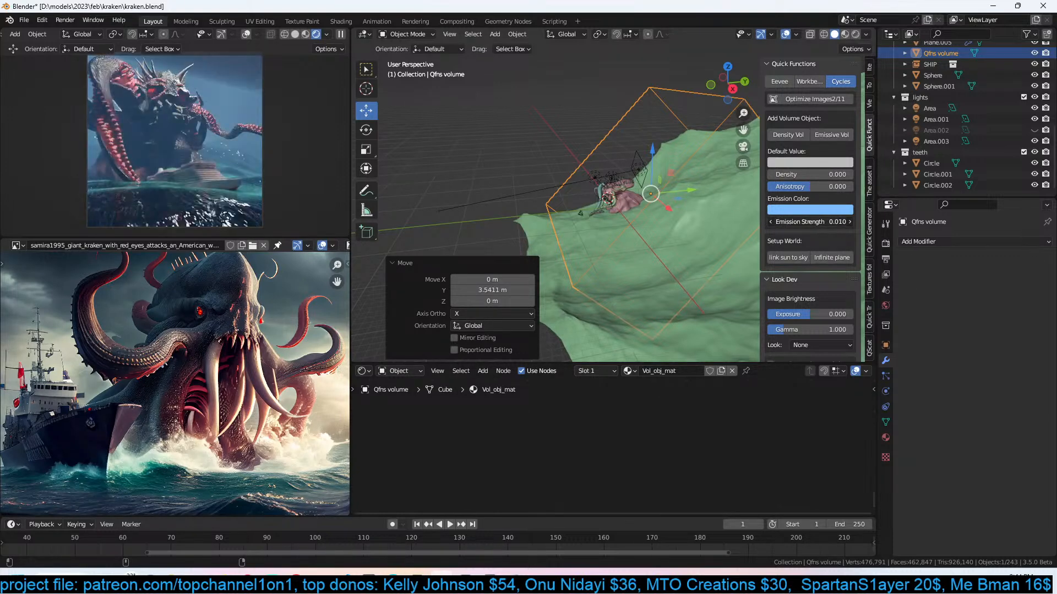
Reposition and rescale the volume around the scene, and rotate it about 15.6° in the view plane.
middle_click_drag(557, 214, 702, 196)
key("g")
left_click(660, 205)
key("s")
left_click(671, 212)
key("r")
left_click(682, 248)
Fine-tune the volume's rotation and placement behind the kraken, ending with a move of about 0.54, 0.43 and 1.08 m, and deselect it.
key("g")
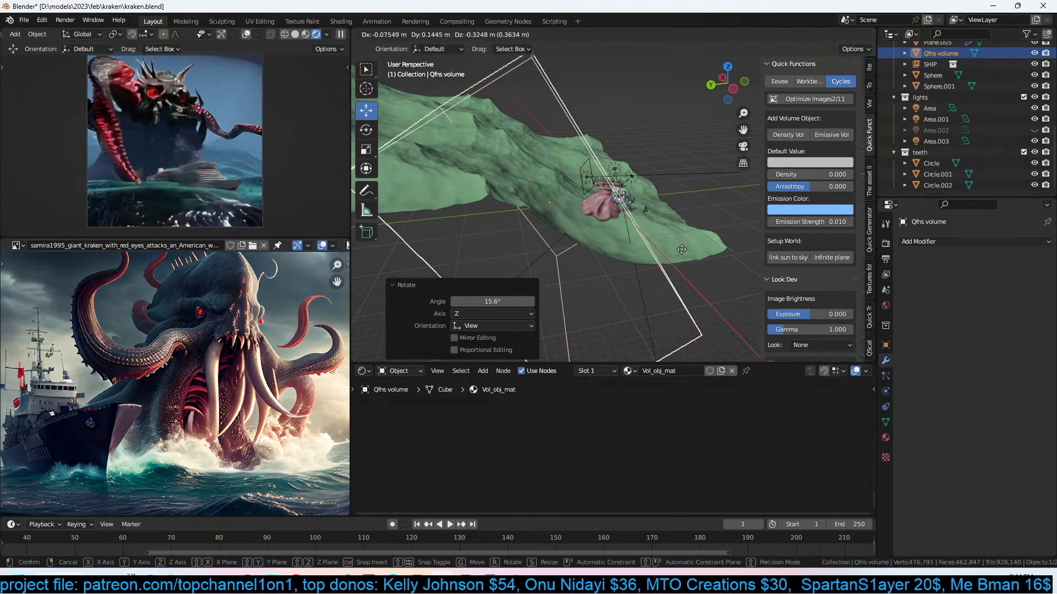
left_click(685, 243)
key("r")
left_click(681, 256)
key("g")
left_click(678, 247)
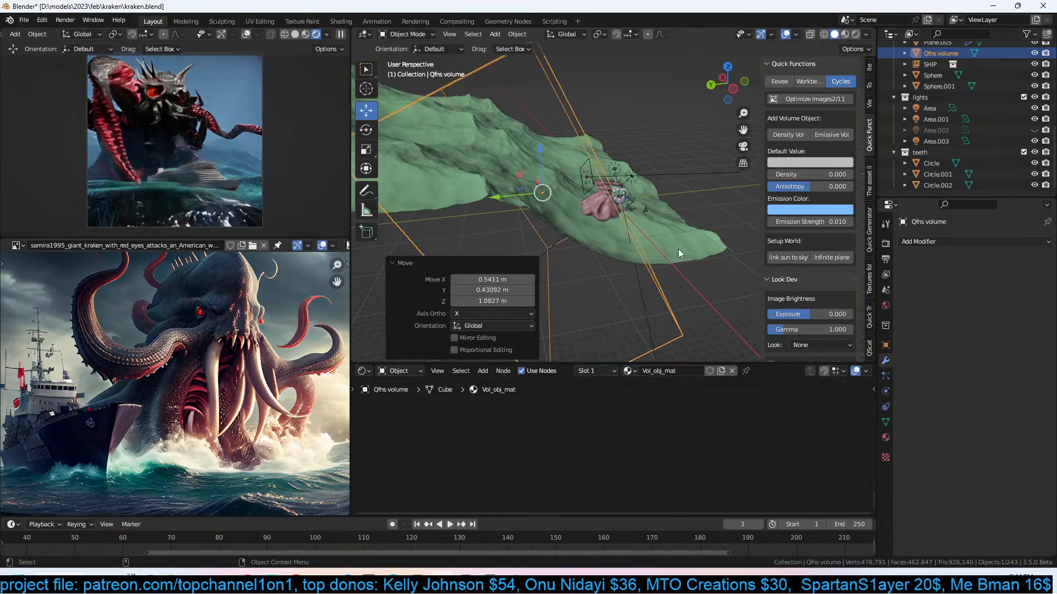
middle_click_drag(712, 233, 598, 222)
left_click(656, 220)
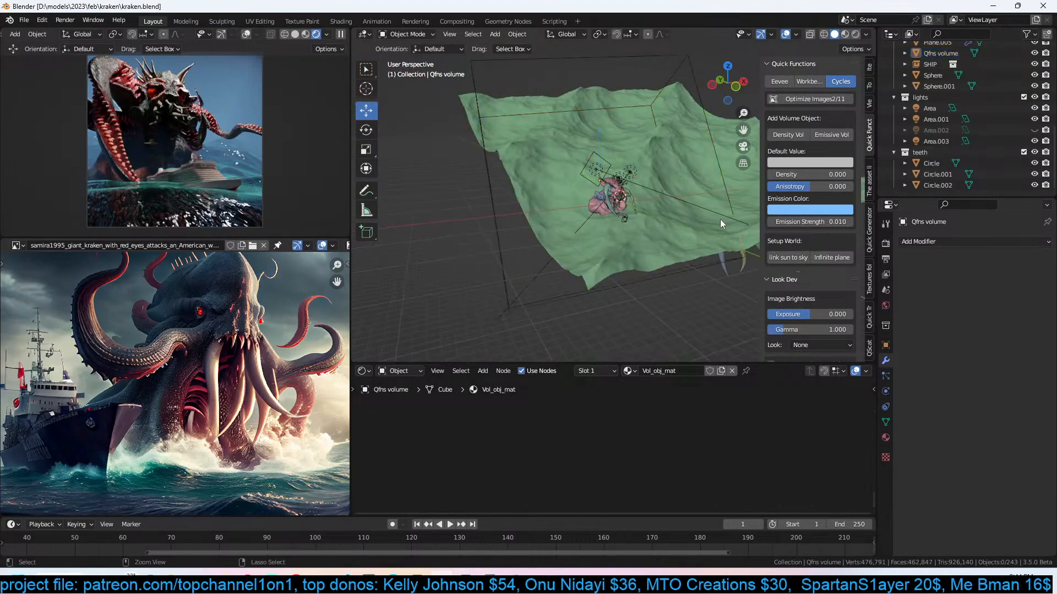
Switch to the Chrome browser and search Google for "dark clouds".
mouse_move(297, 580)
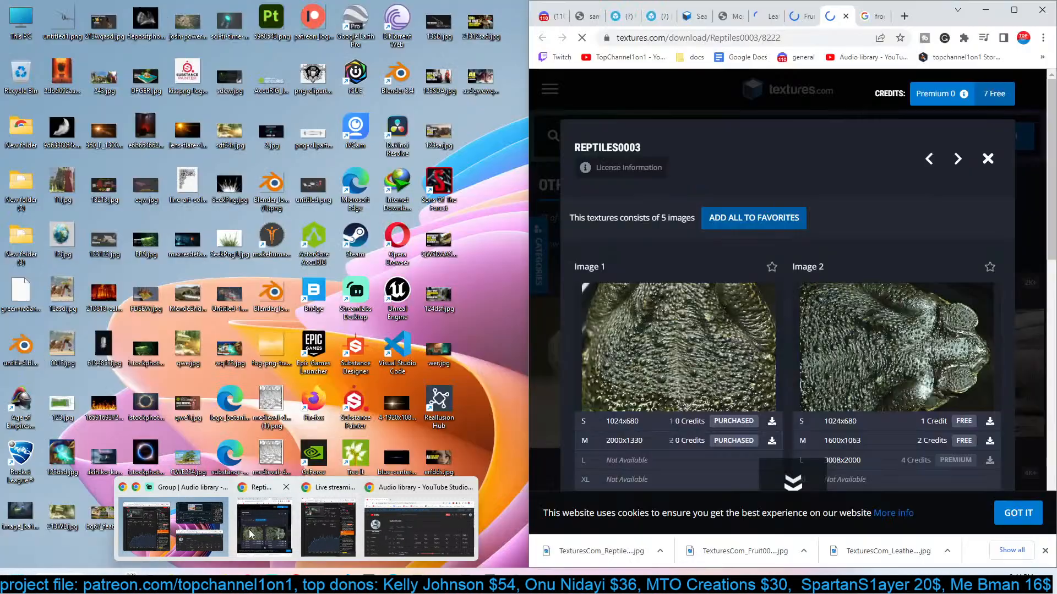
left_click(250, 534)
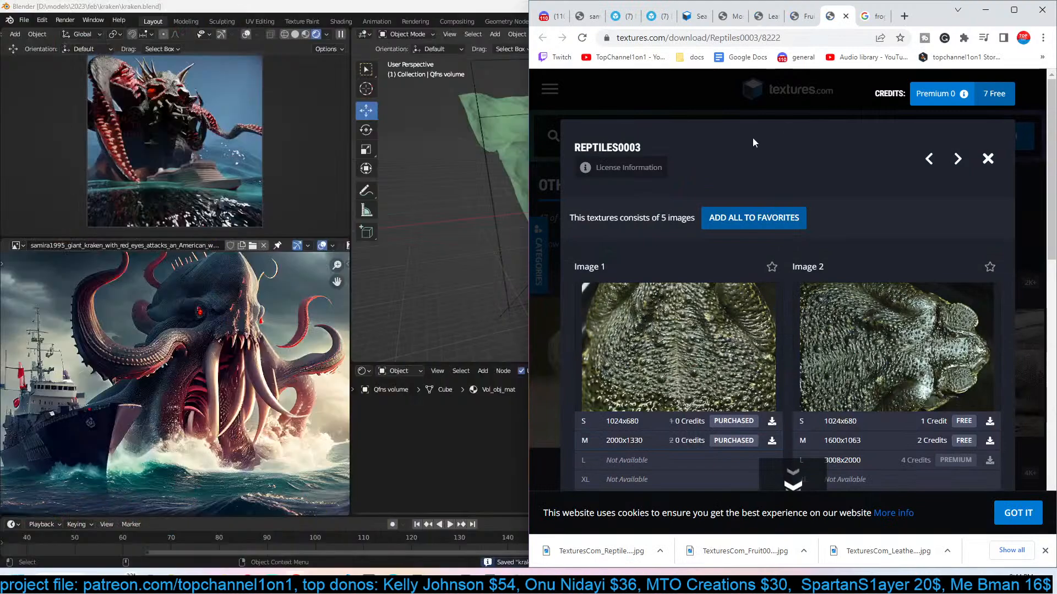
left_click(830, 43)
type("d")
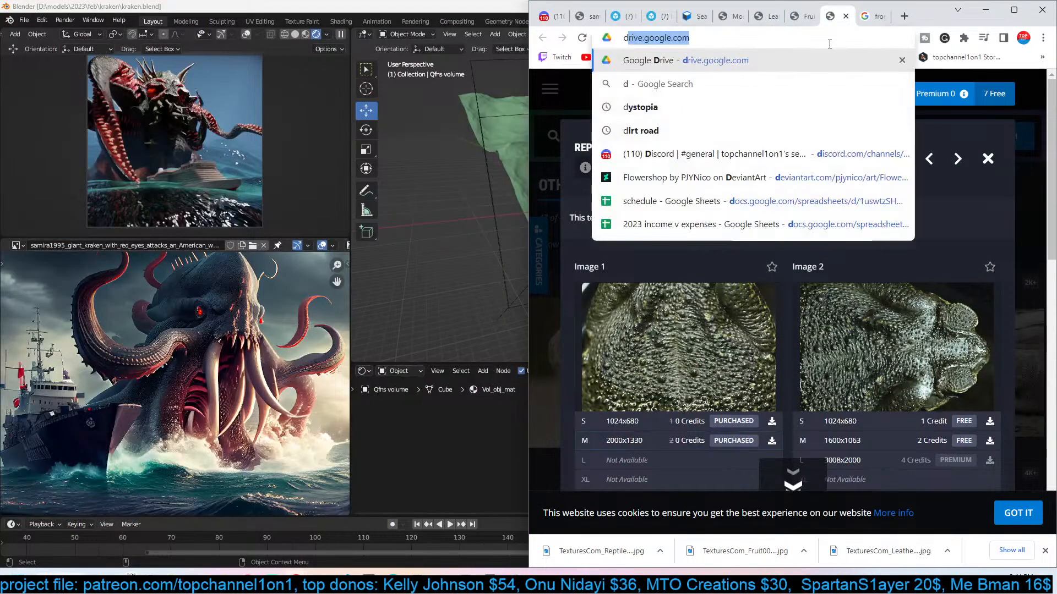
type("ark clouds")
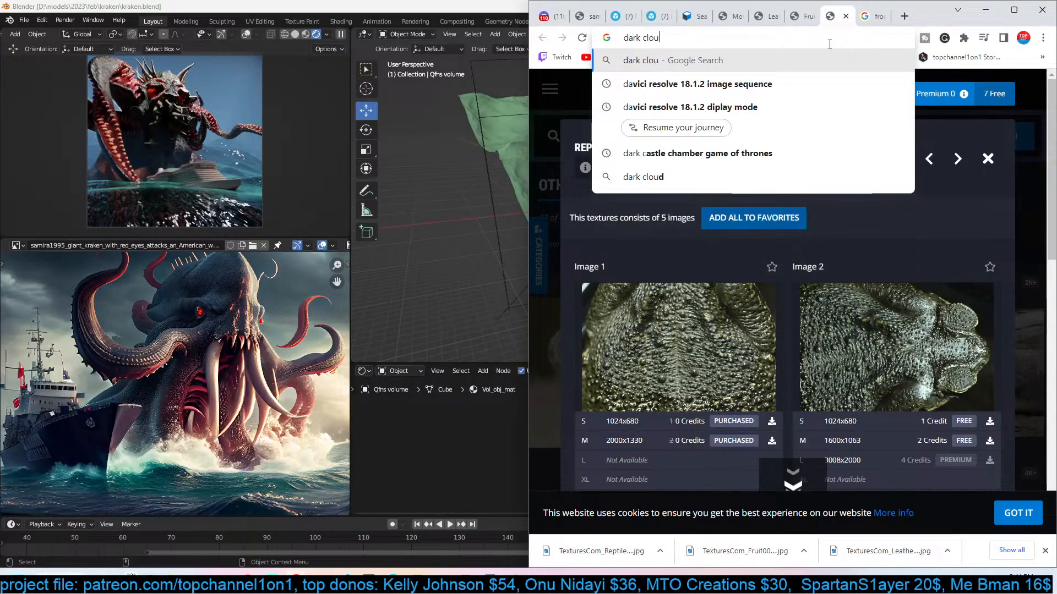
key("Return")
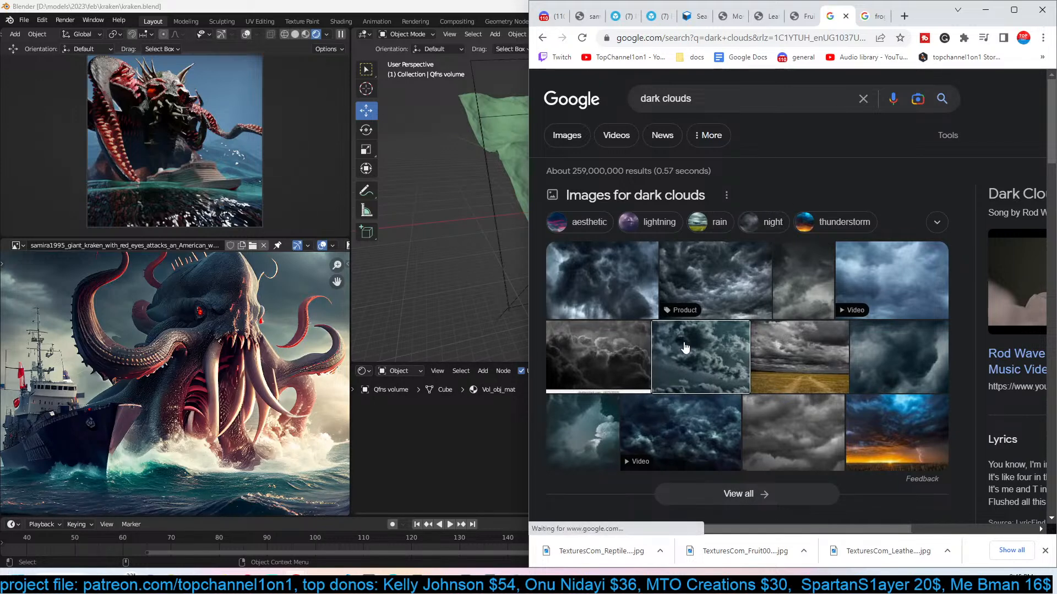
Preview the teal Pexels dark clouds photo from the image results and open it in a new tab.
left_click(700, 357)
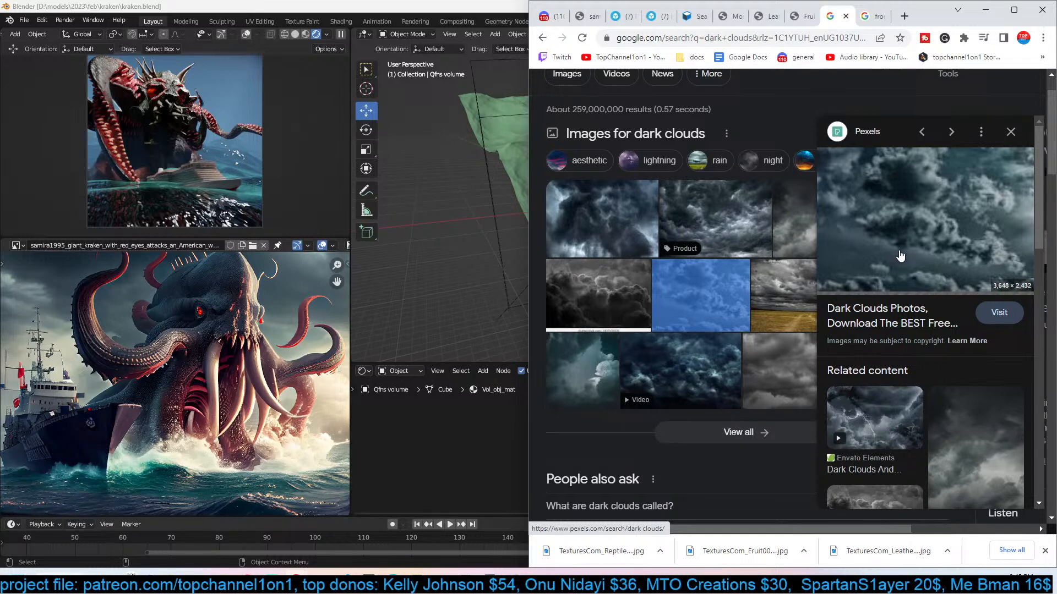
right_click(929, 226)
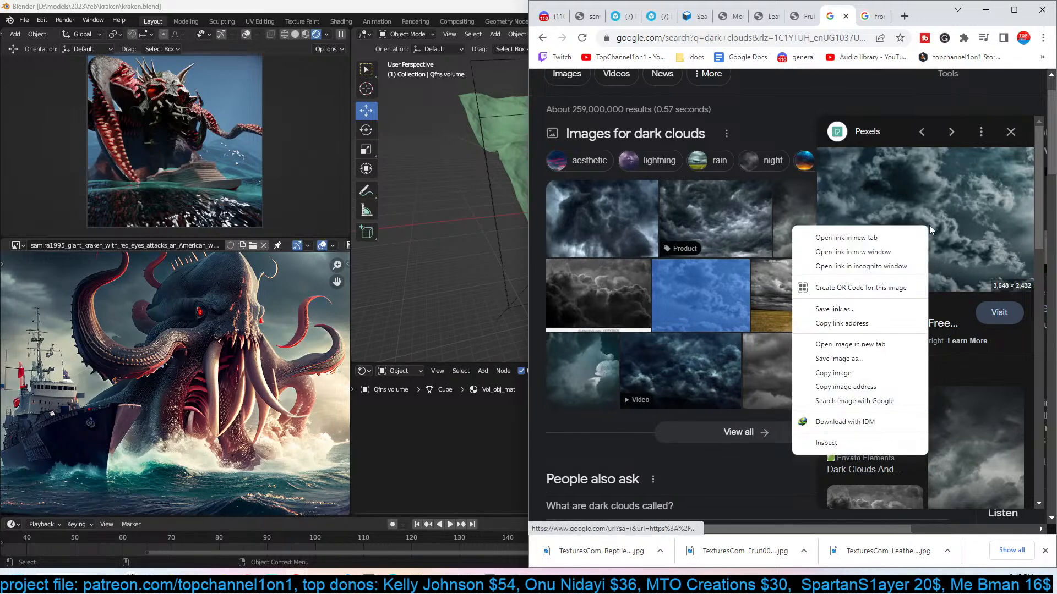
left_click(970, 222)
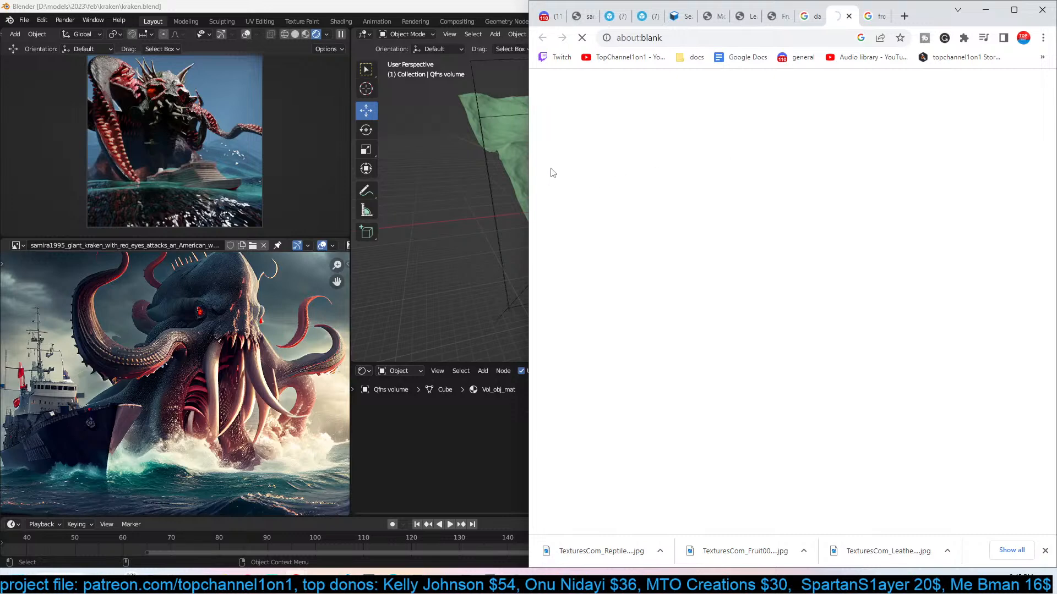
Switch back to Blender and select the kraken body with its face in view.
left_click(470, 185)
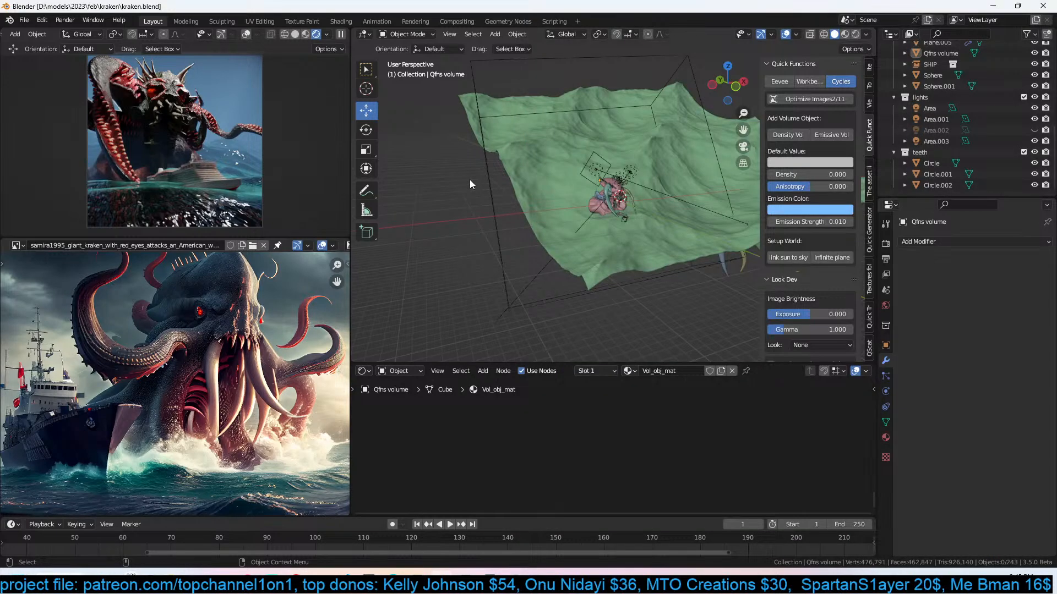
left_click(497, 207)
middle_click_drag(629, 145, 609, 134)
scroll(596, 134, "up", 8)
middle_click_drag(596, 177, 586, 148)
scroll(582, 190, "up", 5)
left_click(583, 191)
mouse_move(653, 162)
middle_mouse_down()
mouse_move(622, 161)
mouse_move(641, 171)
middle_mouse_up()
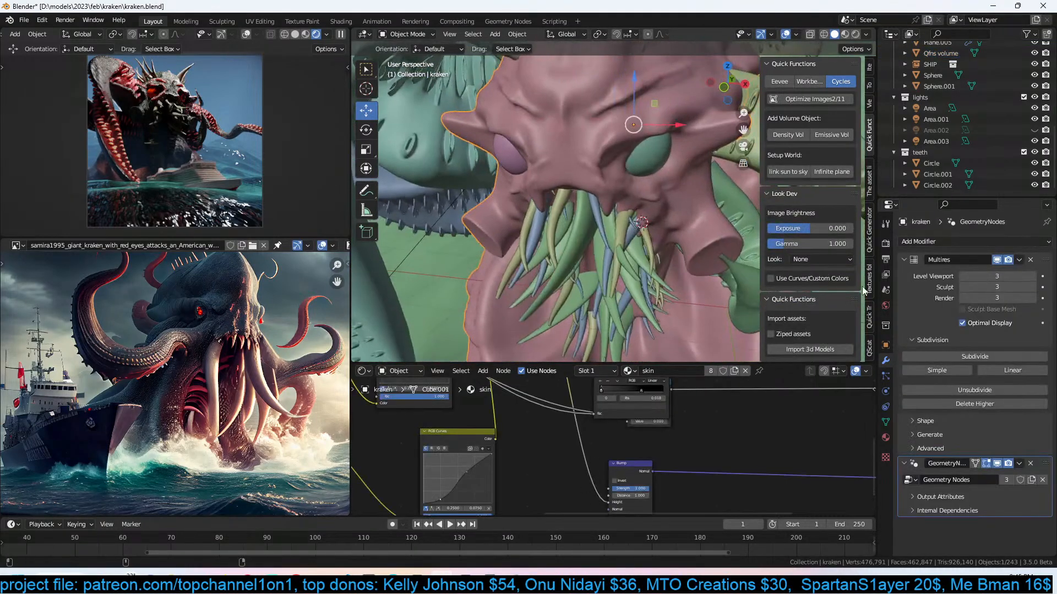
Compare lower viewport subdivision levels of the kraken's Multires modifier and set the level to 1.
left_click(962, 279)
left_click(962, 277)
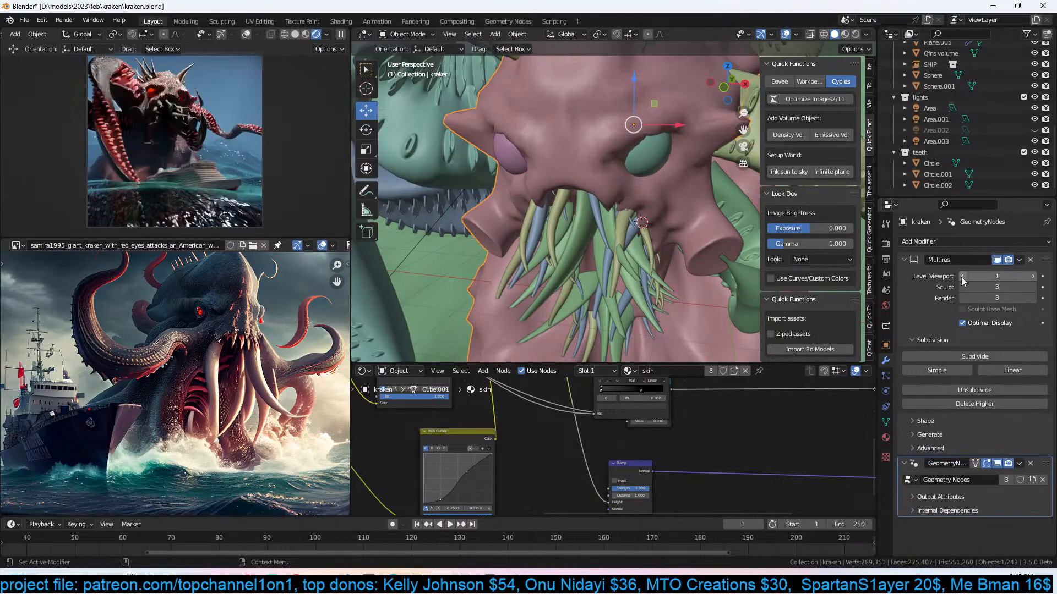
left_click(961, 276)
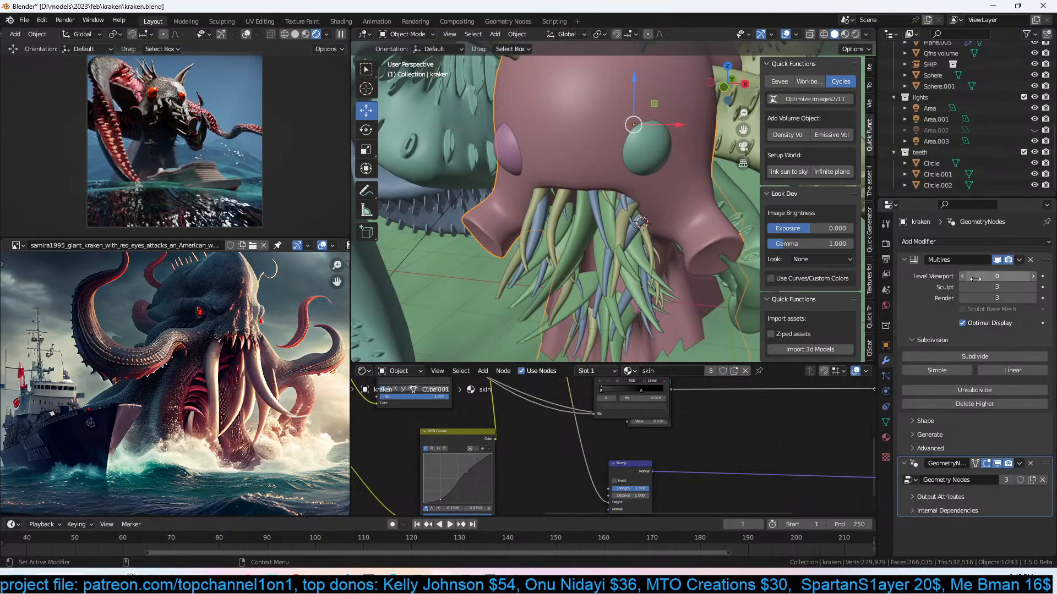
left_click(1033, 278)
middle_click_drag(683, 185, 612, 157)
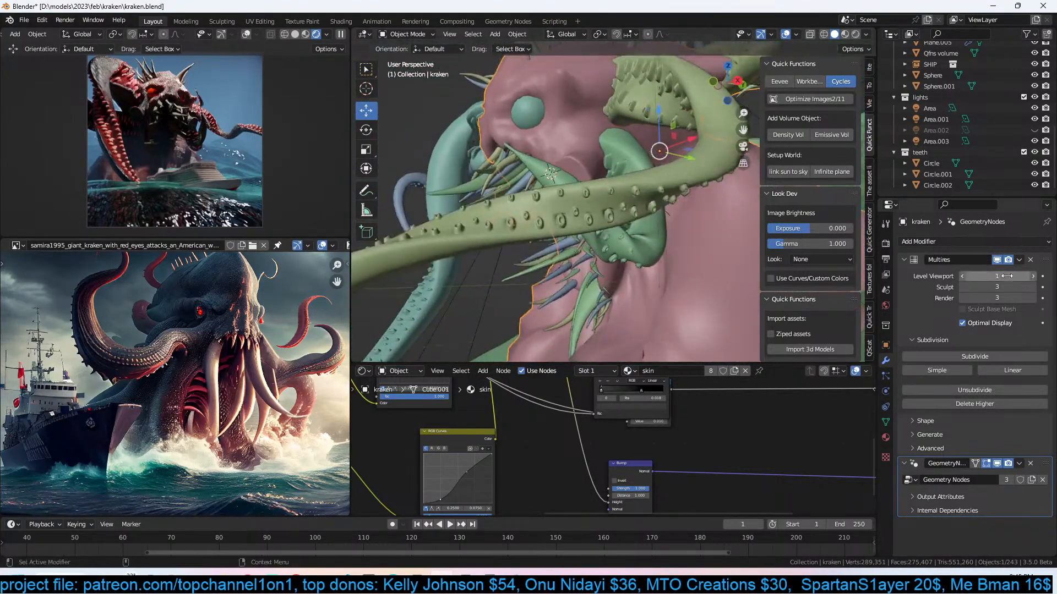
left_click(1032, 278)
middle_click_drag(748, 250, 685, 242)
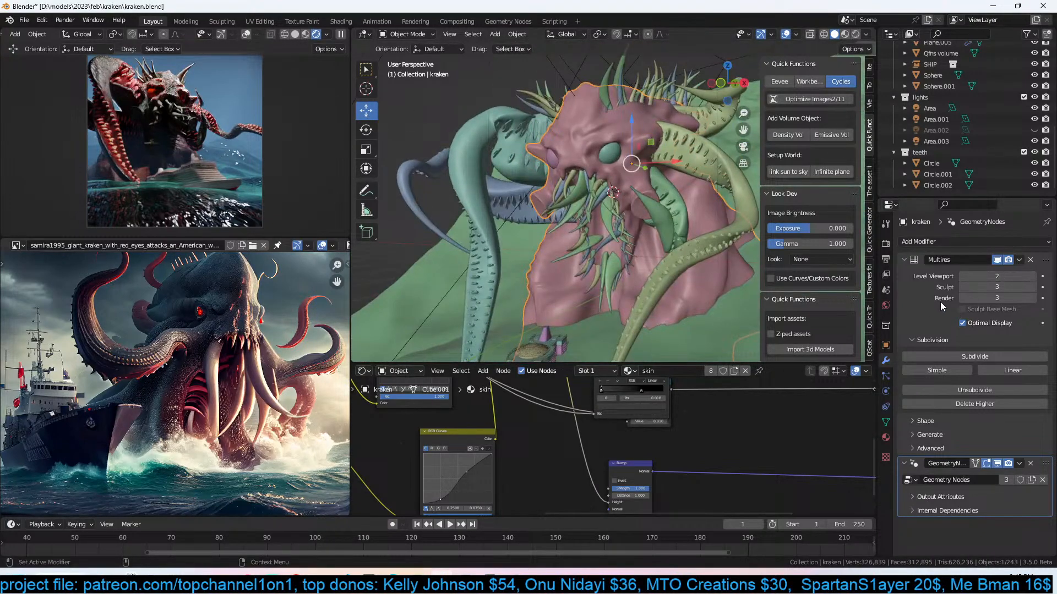
left_click(963, 276)
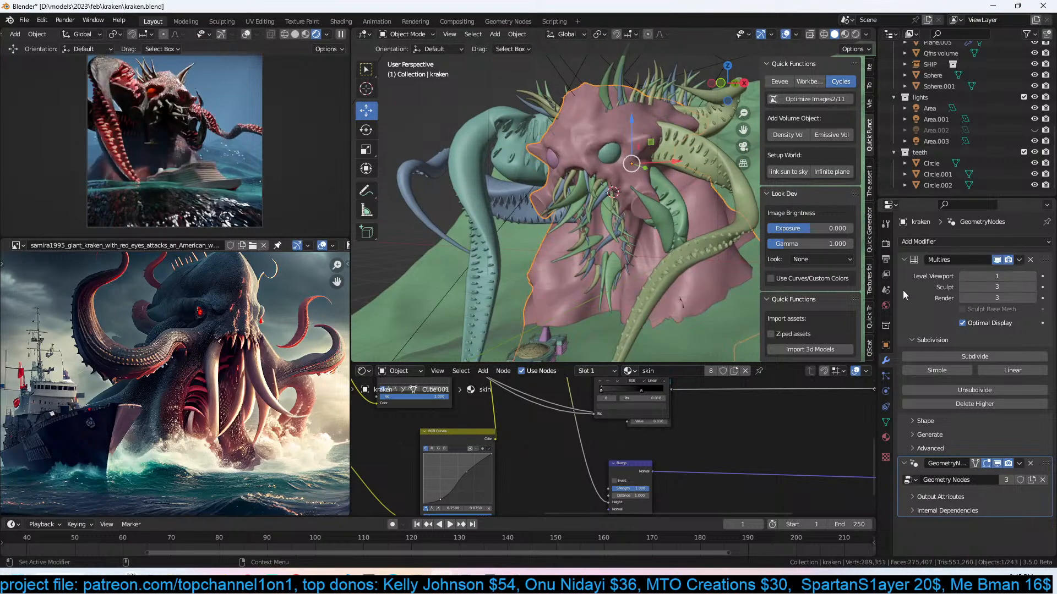
Lower the Sculpt and Render levels of the kraken's Multires modifier and save the file.
double_click(962, 287)
left_click(962, 298)
left_click(962, 298)
key("ctrl+s")
Set the mouth teeth modifier's Count to 75 and its first Max value to 0.074.
middle_click_drag(581, 234, 636, 216)
scroll(633, 231, "up", 2)
left_click(655, 211)
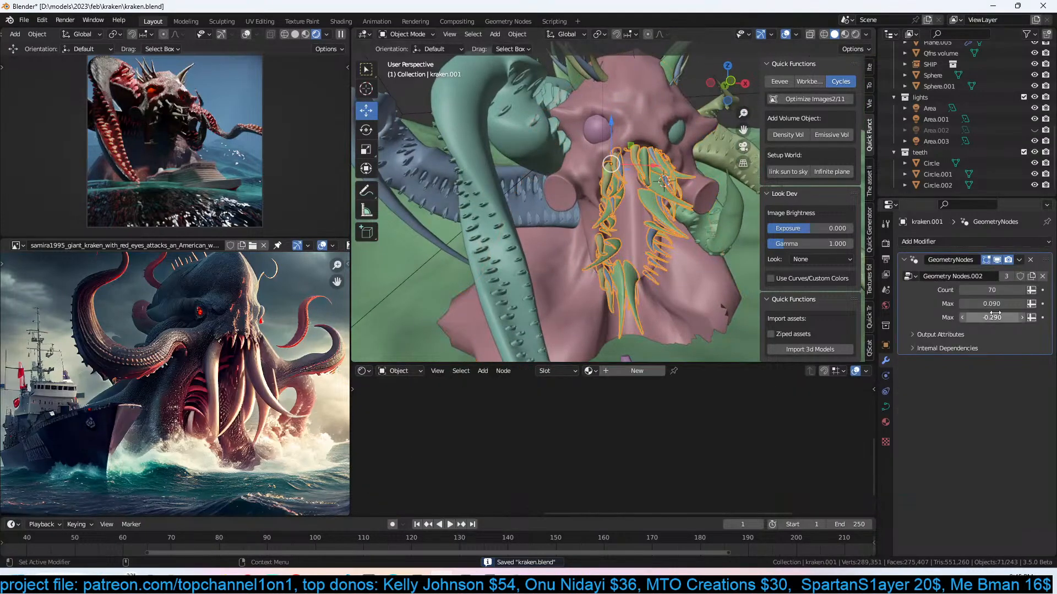
mouse_move(991, 304)
left_mouse_down()
mouse_move(971, 304)
mouse_move(985, 304)
mouse_move(985, 290)
left_mouse_up()
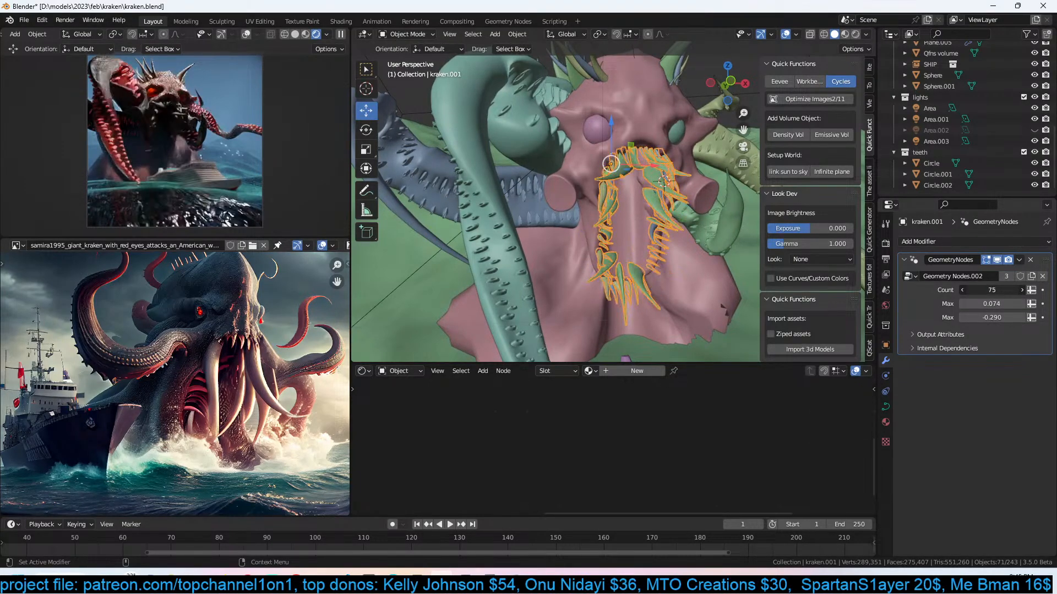
Save the file, then select three edge loops along the inside of the kraken body's mouth in Edit Mode.
scroll(635, 244, "up", 3)
middle_click_drag(635, 244, 698, 234)
key("alt+a")
left_click(658, 212)
scroll(662, 214, "up", 1)
key("ctrl+s")
key("Tab")
left_click(686, 239, "alt")
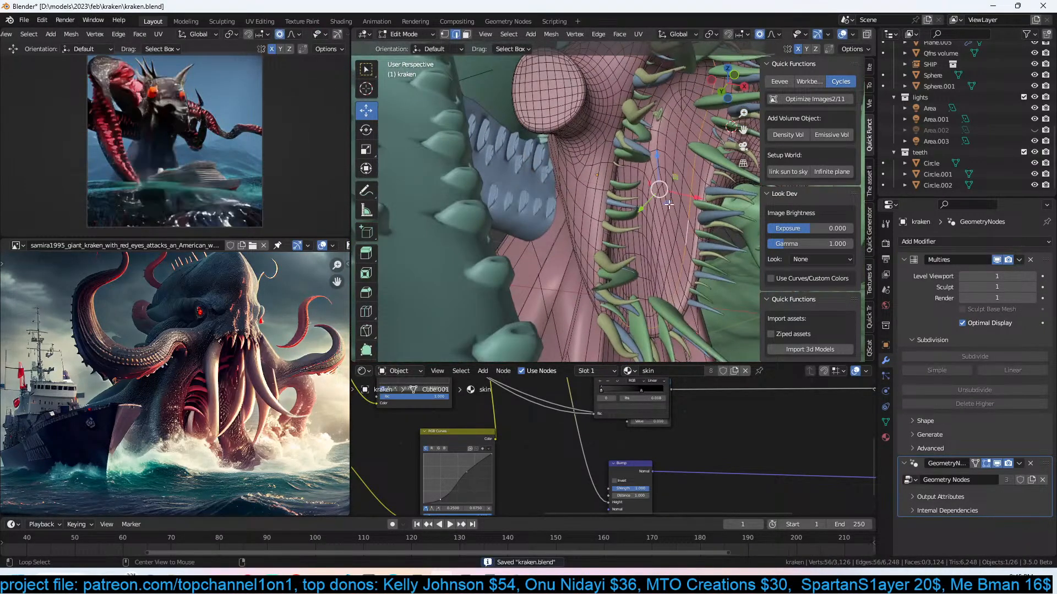
left_click(690, 169, "alt+shift")
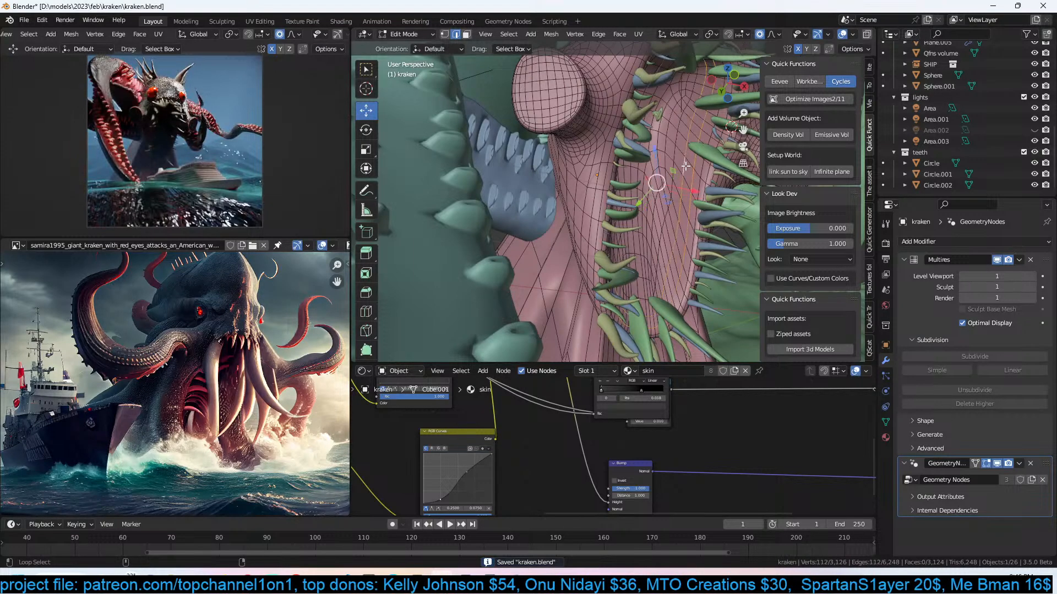
left_click(672, 154, "alt+shift")
middle_click_drag(673, 155, 636, 165)
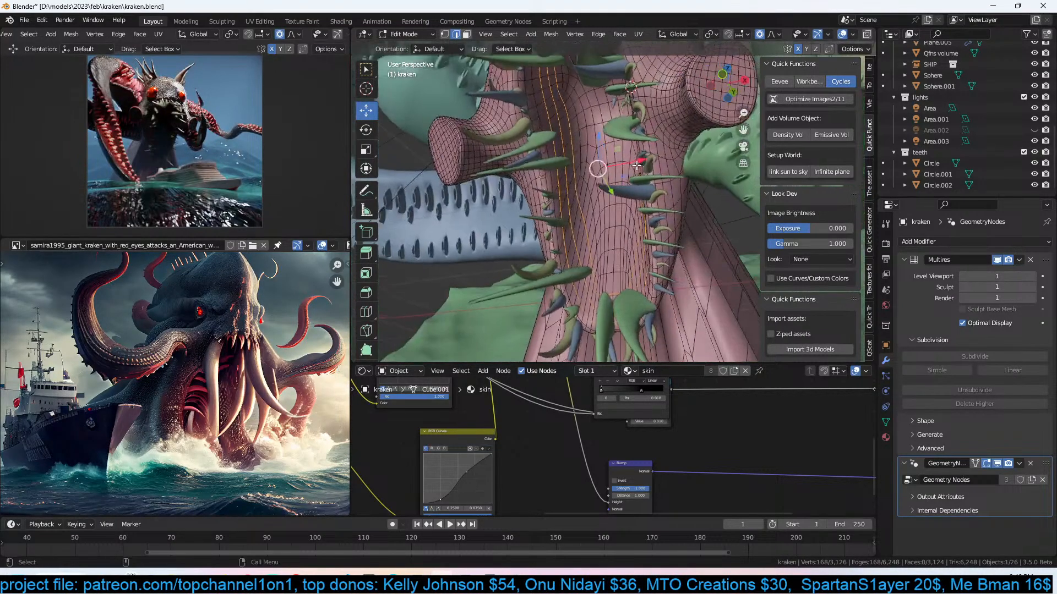
Duplicate the selected mouth loops in place and separate them into their own object.
key("shift+d")
key("Escape")
key("p")
left_click(659, 206)
key("Tab")
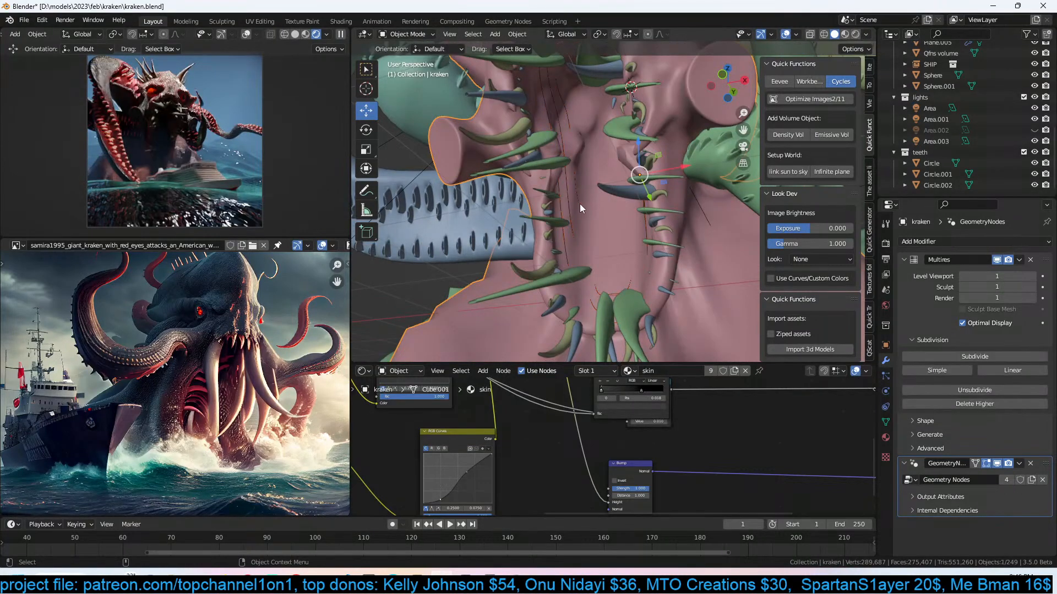
Convert the separated mouth loops object to a curve.
left_click(580, 204)
right_click(579, 204)
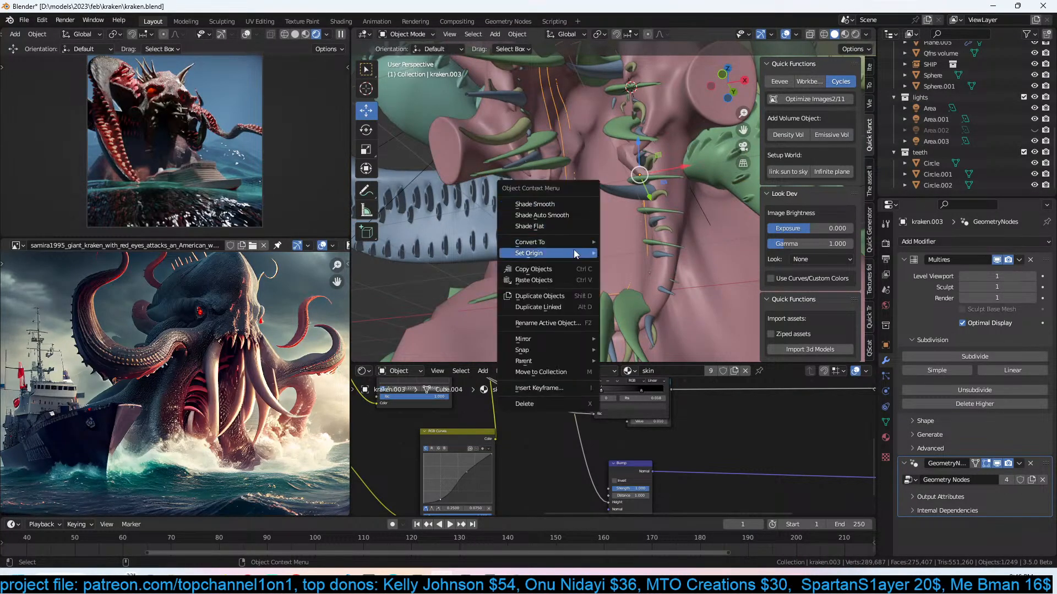
mouse_move(584, 242)
left_click(633, 243)
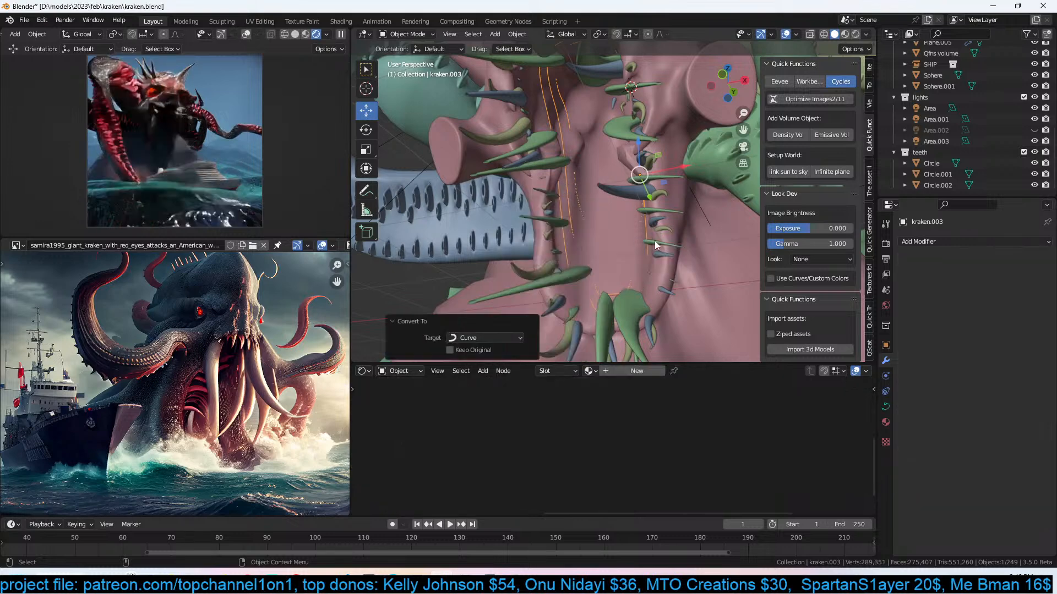
Copy the modifiers from the existing mouth teeth to the new loops curve.
left_click(662, 222, "shift")
key("ctrl+l")
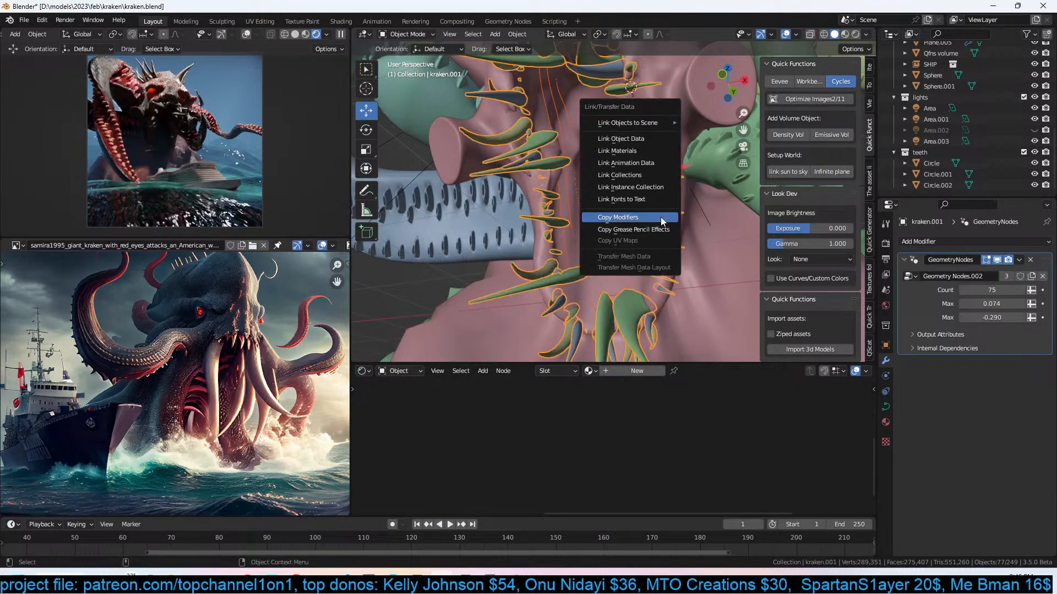
left_click(657, 226)
key("alt+a")
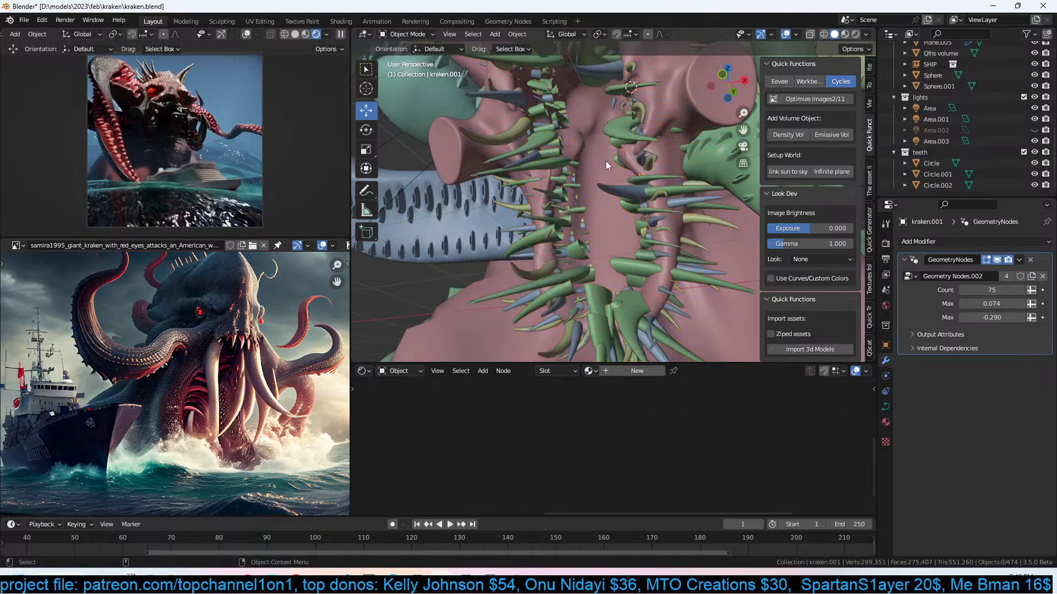
Check the overlapping mouth objects in Edit Mode and make the new inner teeth curve the active object.
left_click(605, 140)
middle_click_drag(606, 140, 695, 225)
left_click(672, 150)
key("Tab")
left_click_drag(671, 233, 612, 245)
key("Tab")
left_click(680, 177)
left_click(681, 188)
key("Tab")
key("Tab")
middle_click_drag(641, 201, 589, 206)
key("alt+a")
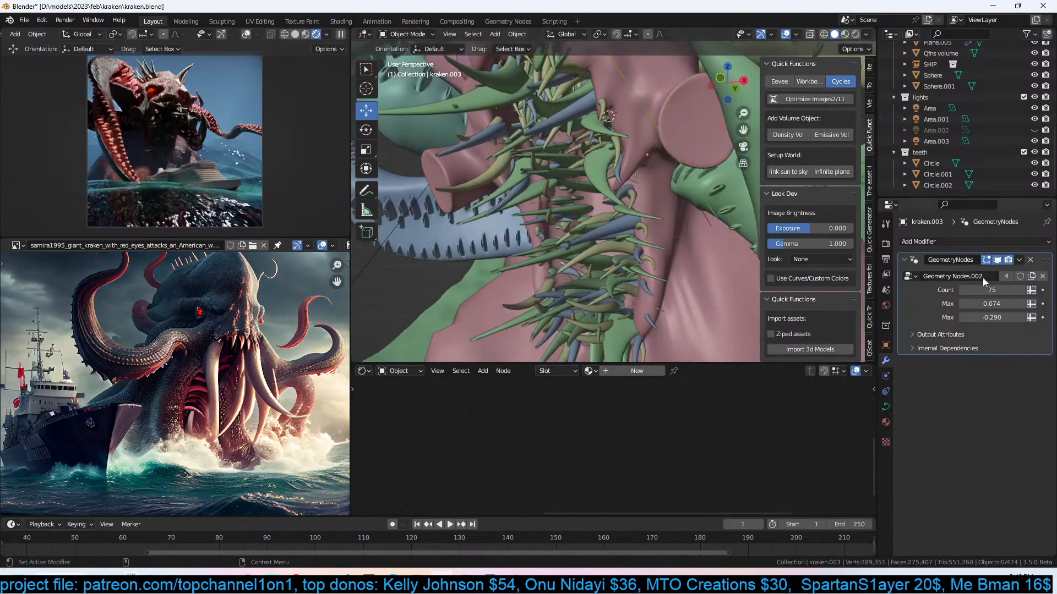
Set the inner teeth's two Max values to 0.050 and 0.010, and save the file.
left_click_drag(1004, 304, 1026, 317)
scroll(561, 234, "down", 3)
middle_click_drag(560, 233, 630, 251)
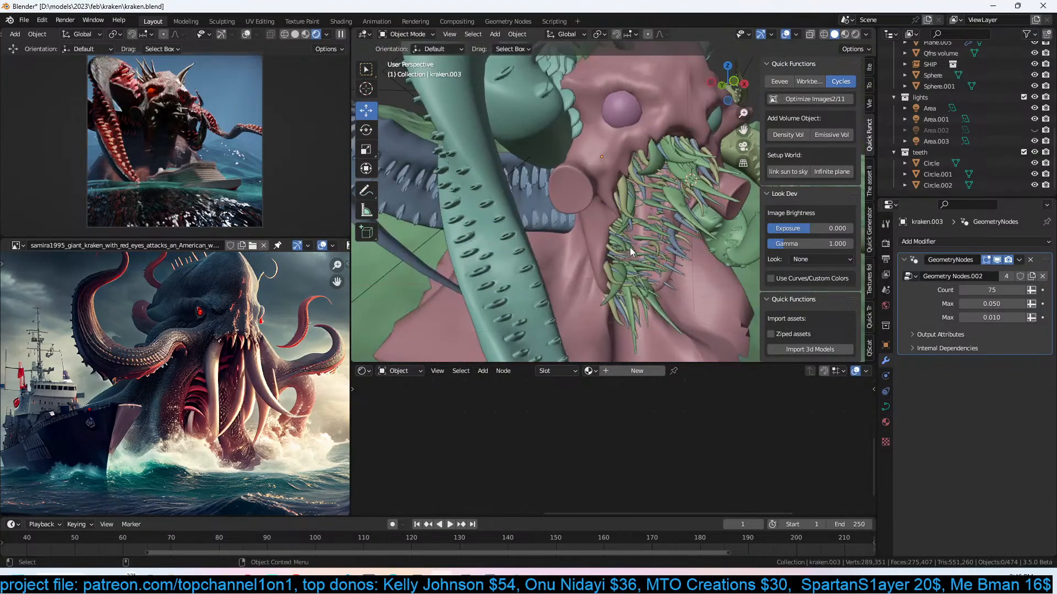
key("ctrl+s")
Try to scale down the kraken's purple eye sphere.
scroll(630, 247, "down", 4)
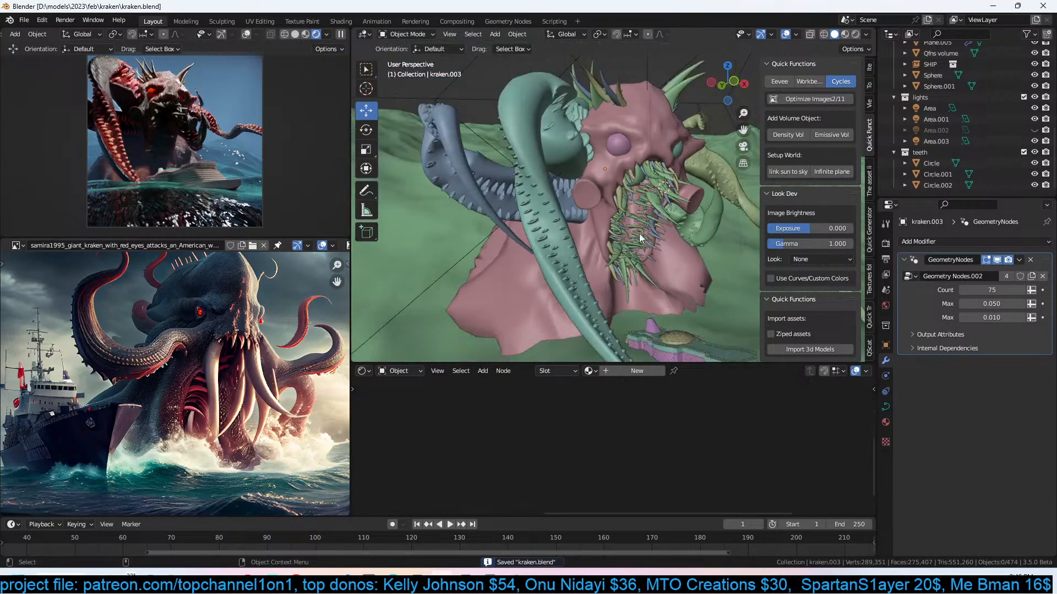
scroll(658, 198, "down", 2)
scroll(658, 198, "up", 5)
scroll(658, 199, "up", 2)
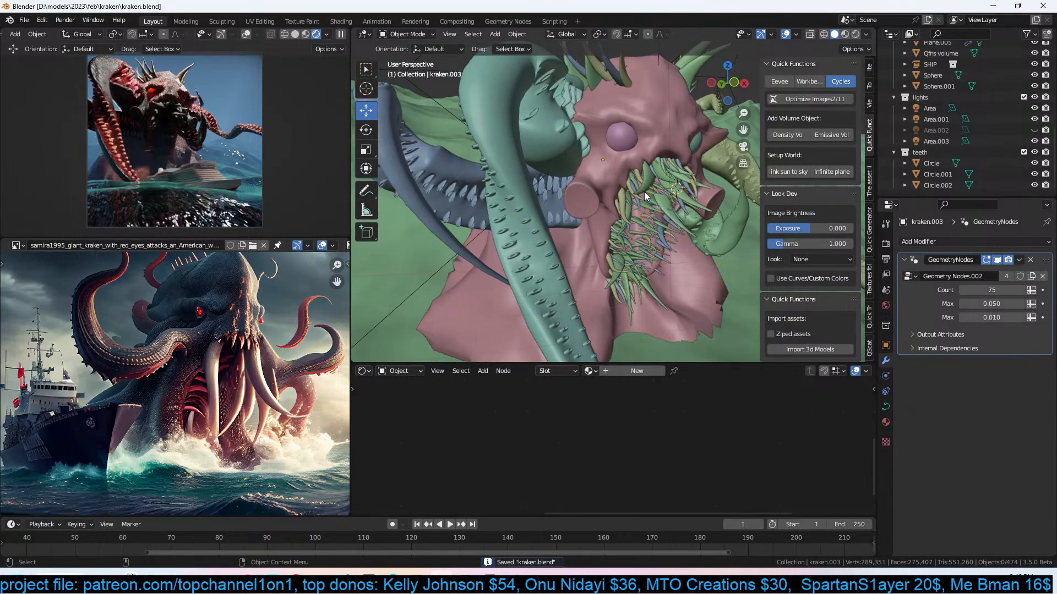
left_click(630, 141)
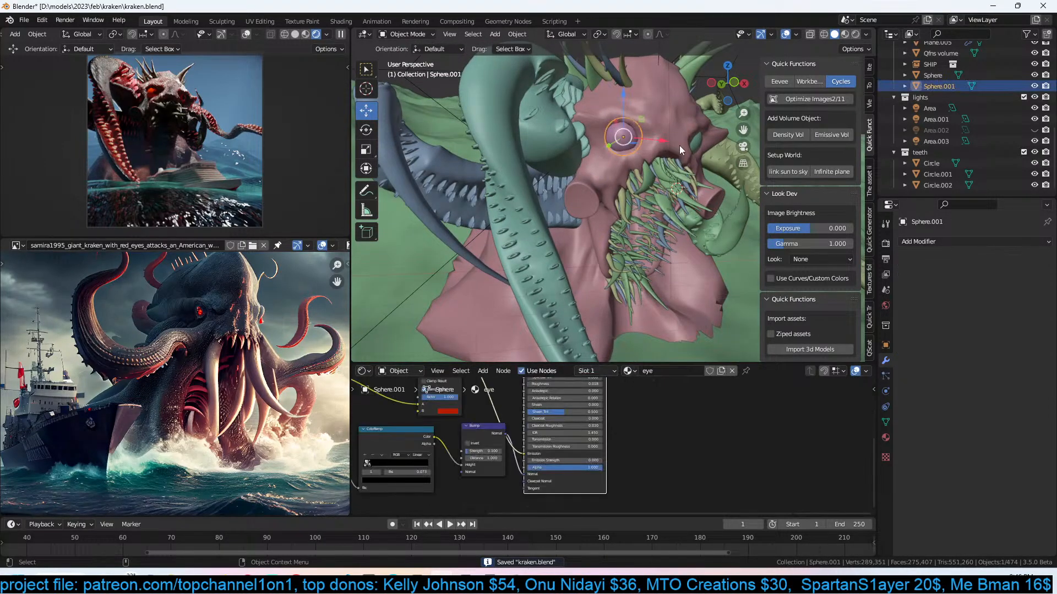
scroll(679, 145, "up", 3)
key("s")
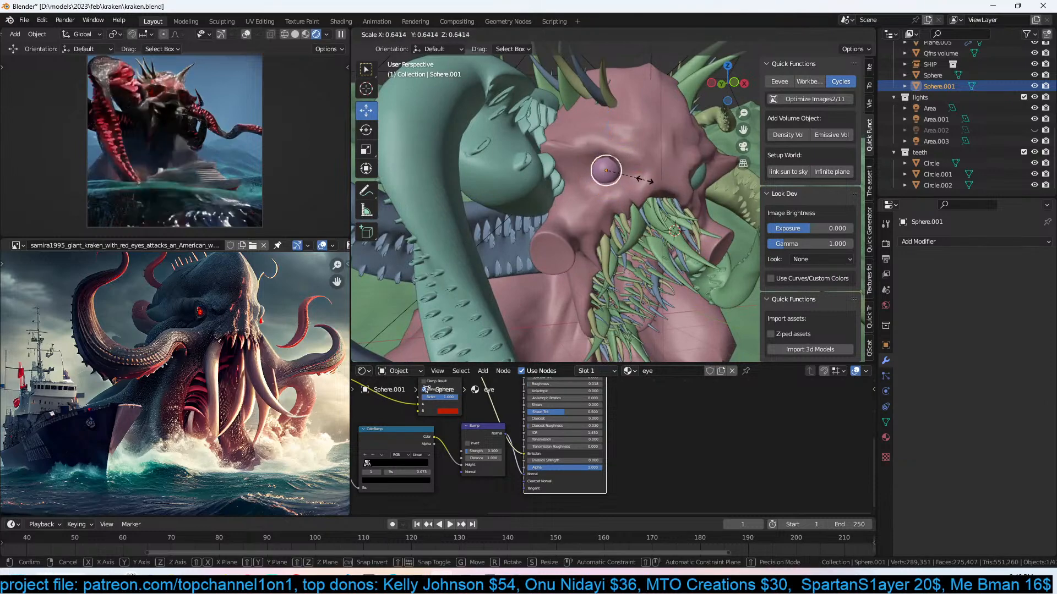
left_click(640, 180)
Put the kraken body in Sculpt Mode and build up the skin around the purple eye with the Draw brush.
left_click(638, 180)
scroll(639, 201, "up", 4)
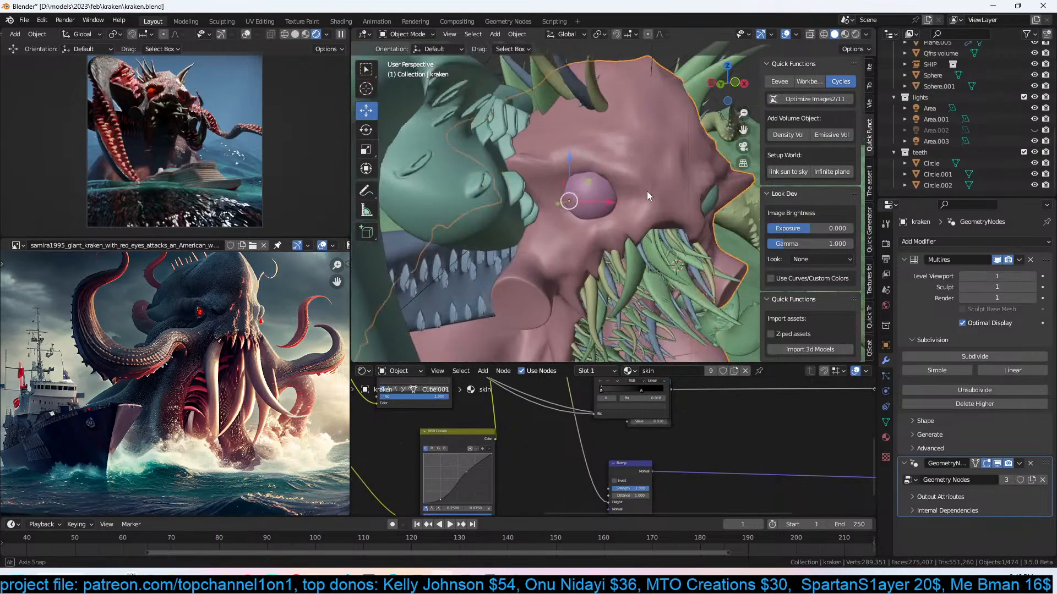
left_click(417, 34)
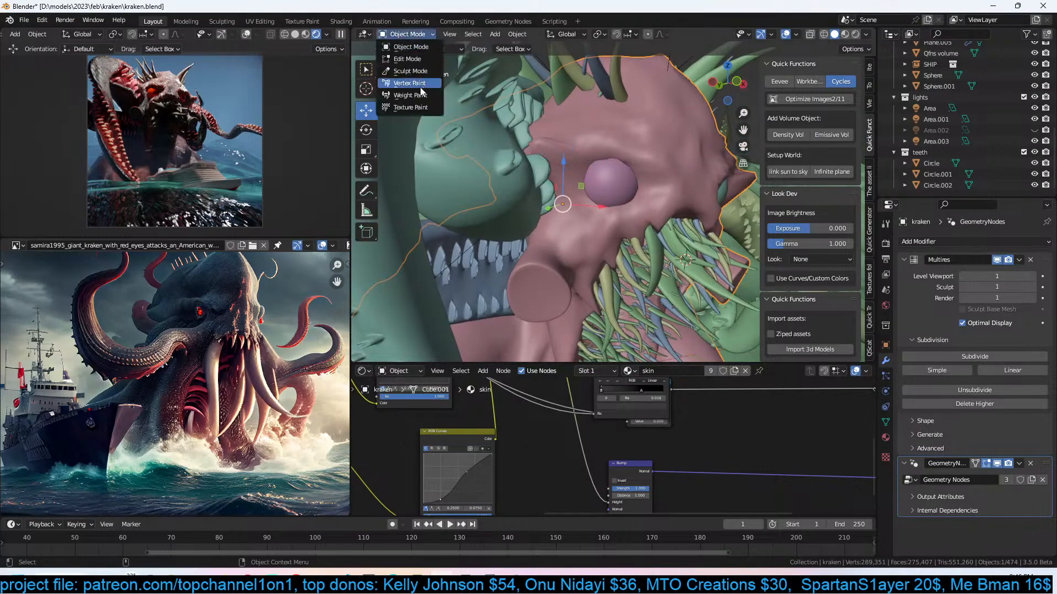
left_click(427, 71)
scroll(590, 140, "up", 5)
scroll(590, 141, "down", 4)
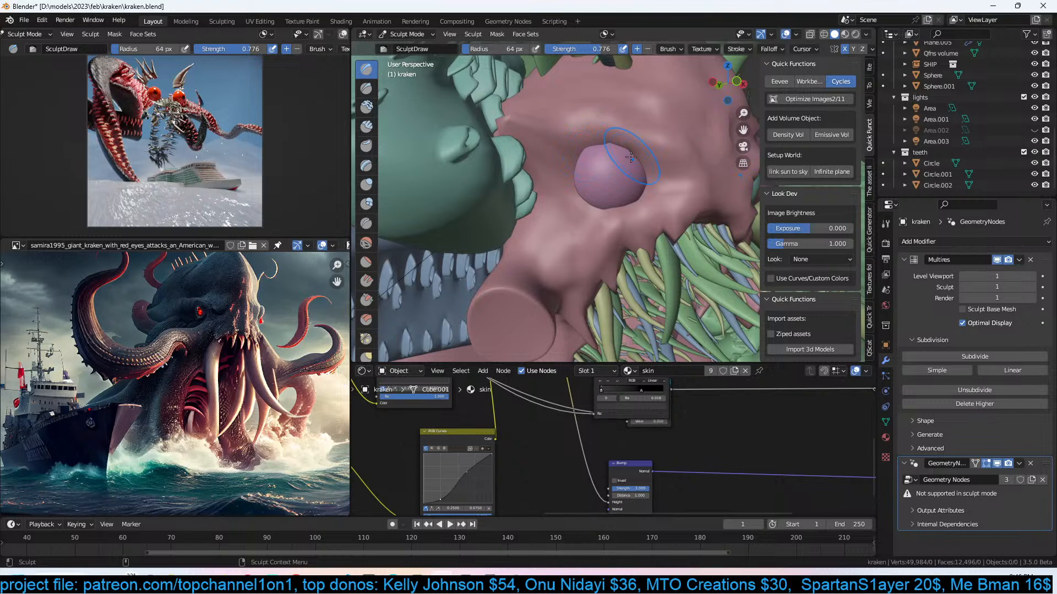
mouse_move(571, 156)
left_mouse_down()
mouse_move(573, 208)
mouse_move(579, 159)
left_mouse_up()
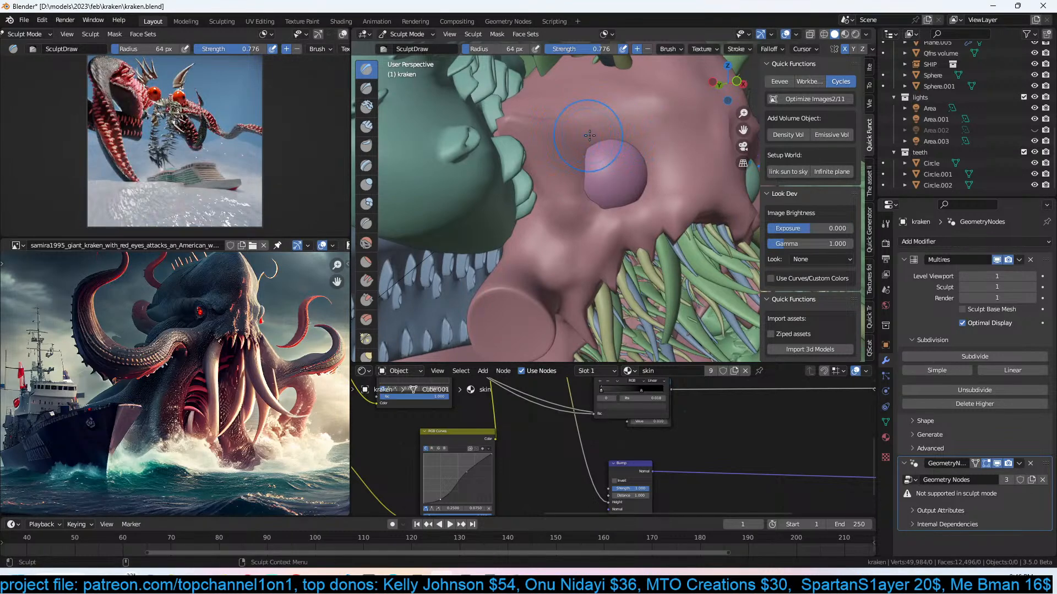
Pinch the brow above the purple eye using the Pinch/Magnify brush at a reduced radius of about 19 px.
key("p")
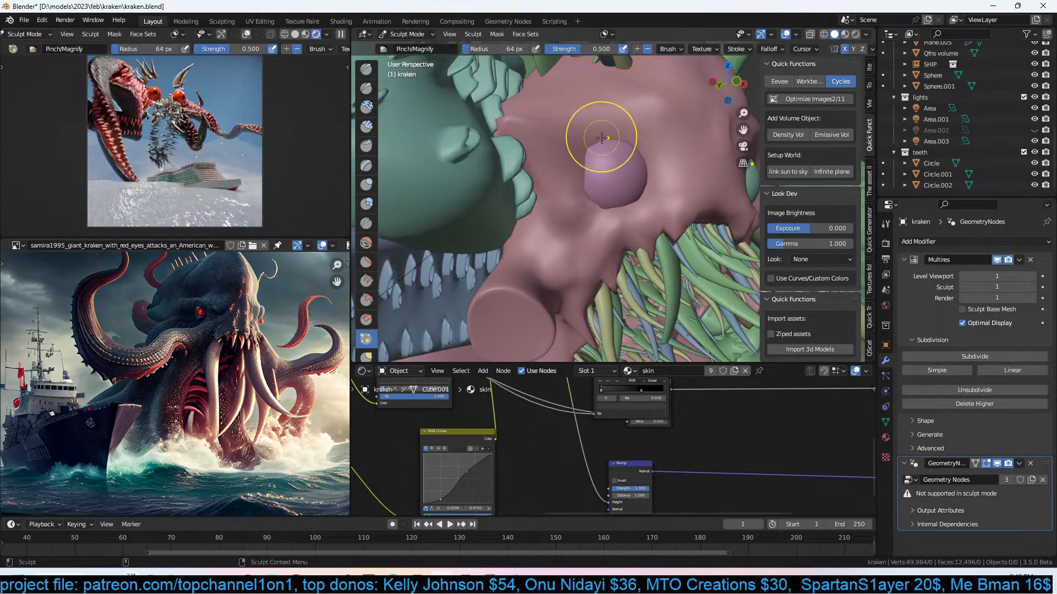
key("bracketleft")
key("bracketleft")
key("bracketleft")
key("bracketleft")
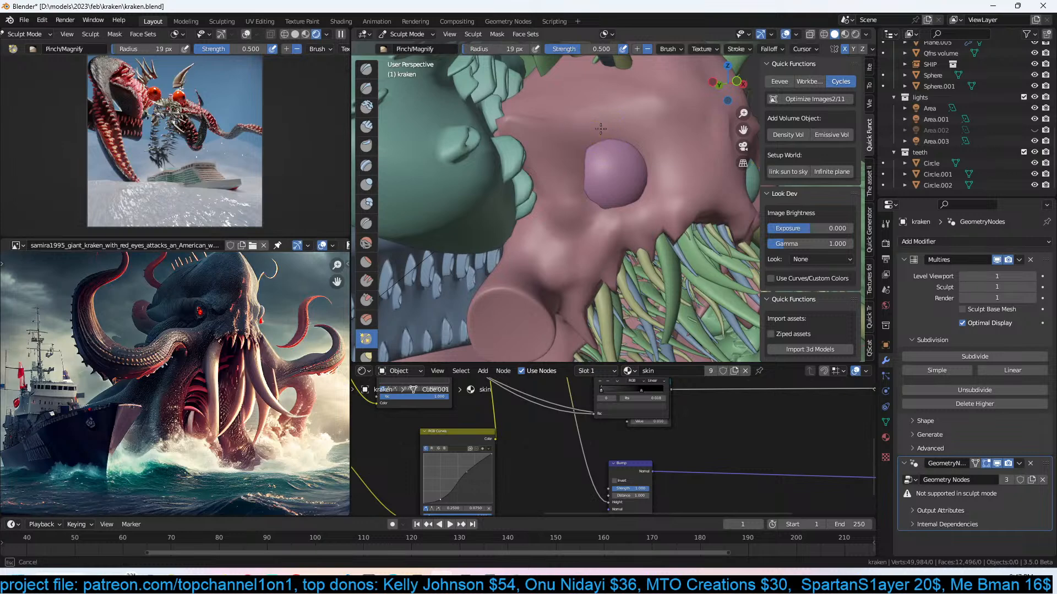
middle_click_drag(585, 132, 604, 138)
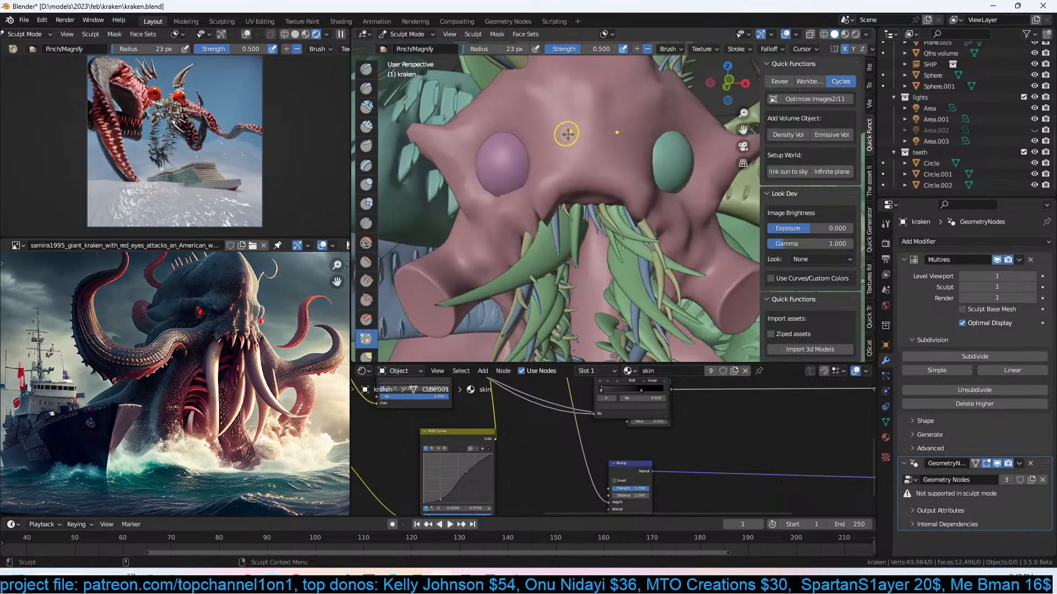
Raise the Multires modifier's Level Viewport and Sculpt values to 3.
left_click(1031, 276)
left_click(1032, 277)
middle_click_drag(584, 127, 595, 114)
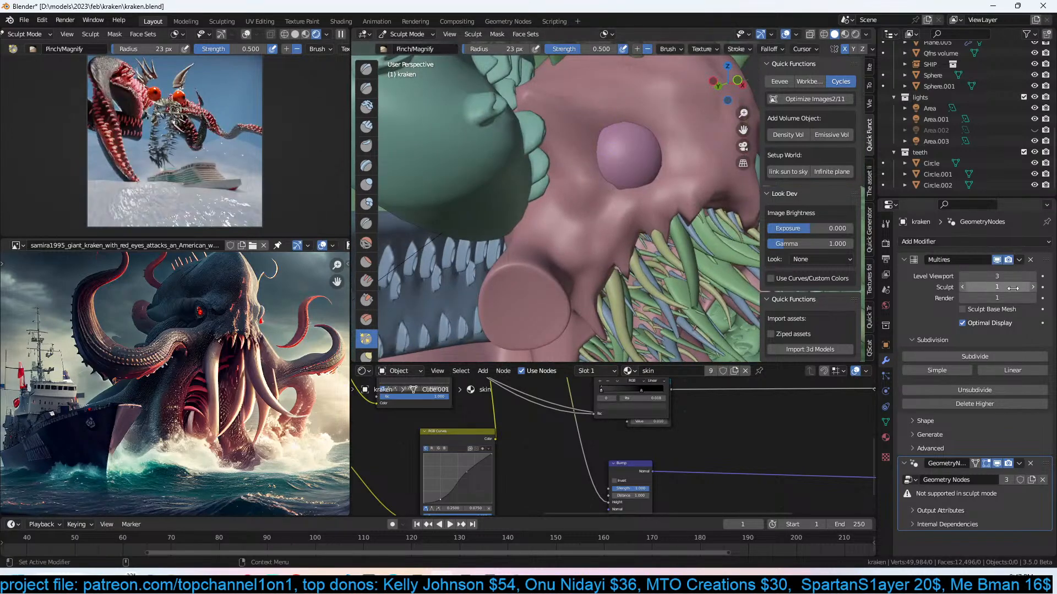
left_click(1033, 287)
left_click(1033, 286)
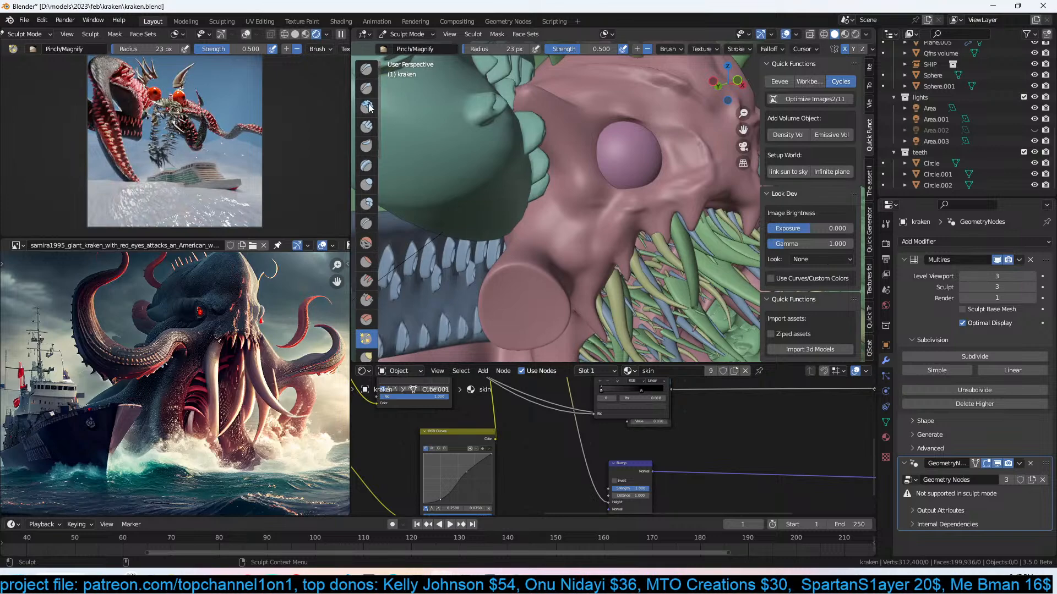
Sculpt ridges into the brow above the purple eye with the Draw brush at 23 px.
key("x")
mouse_move(579, 113)
left_mouse_down()
mouse_move(629, 115)
mouse_move(675, 151)
left_mouse_up()
scroll(675, 151, "down", 5)
middle_click_drag(668, 154, 633, 150)
scroll(606, 147, "up", 4)
mouse_move(554, 141)
left_mouse_down()
mouse_move(623, 156)
mouse_move(644, 190)
left_mouse_up()
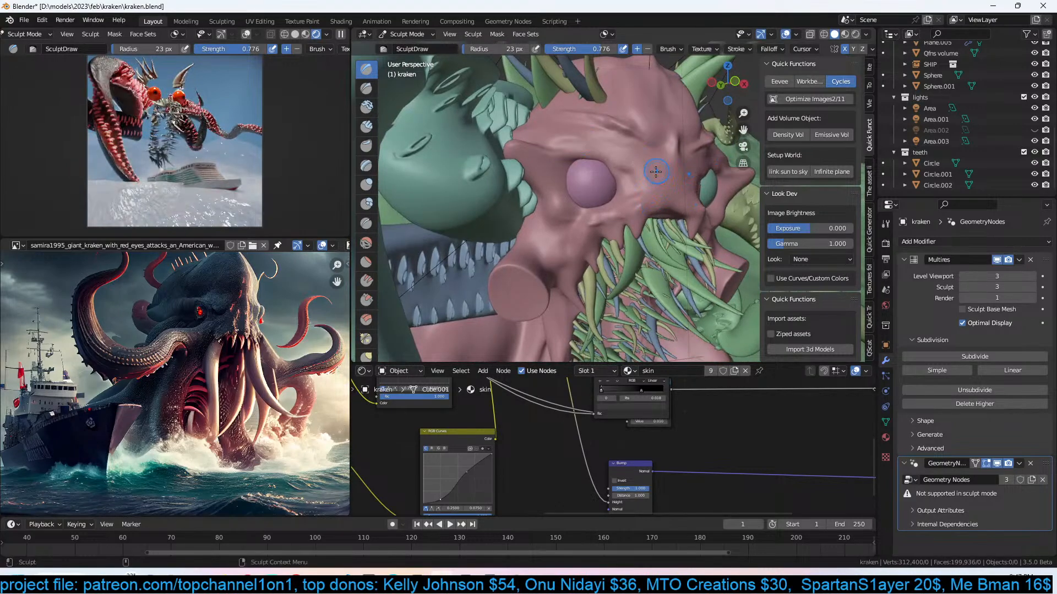
Sculpt folds along the inner edge of the eye socket and carve the brow using a 40 px Draw brush.
middle_click_drag(658, 170, 591, 193)
left_click_drag(591, 194, 552, 211)
scroll(548, 209, "up", 3)
mouse_move(460, 123)
left_mouse_down()
mouse_move(526, 188)
mouse_move(523, 213)
left_mouse_up()
mouse_move(498, 136)
left_mouse_down()
mouse_move(517, 146)
mouse_move(498, 226)
left_mouse_up()
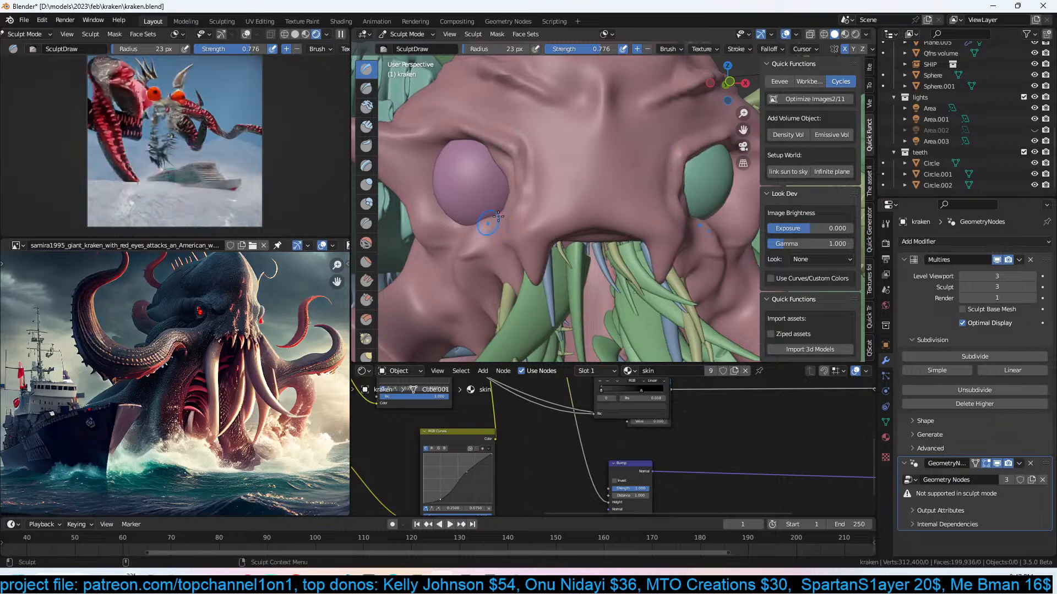
mouse_move(490, 136)
left_mouse_down()
mouse_move(544, 186)
mouse_move(540, 201)
left_mouse_up()
left_click_drag(542, 165, 519, 196, "ctrl")
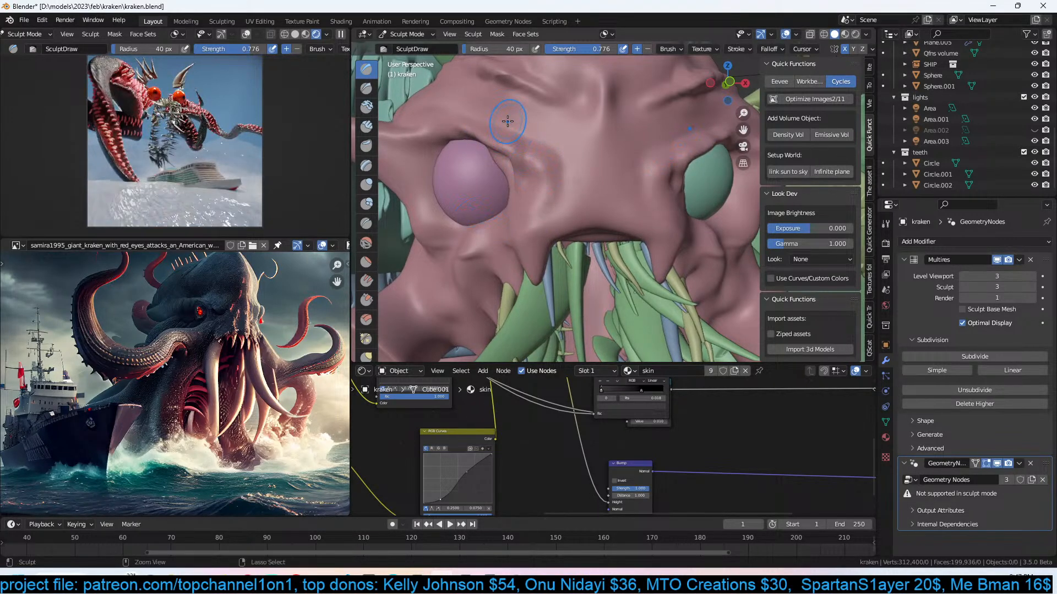
mouse_move(464, 104)
left_mouse_down("ctrl")
mouse_move(560, 116)
mouse_move(526, 112)
left_mouse_up("ctrl")
Build up the upper eyelid and the skin fold between the purple eye and the nose.
scroll(529, 118, "down", 3)
middle_click_drag(528, 119, 639, 135)
scroll(639, 136, "up", 3)
mouse_move(639, 135)
left_mouse_down()
mouse_move(682, 141)
mouse_move(559, 107)
left_mouse_up()
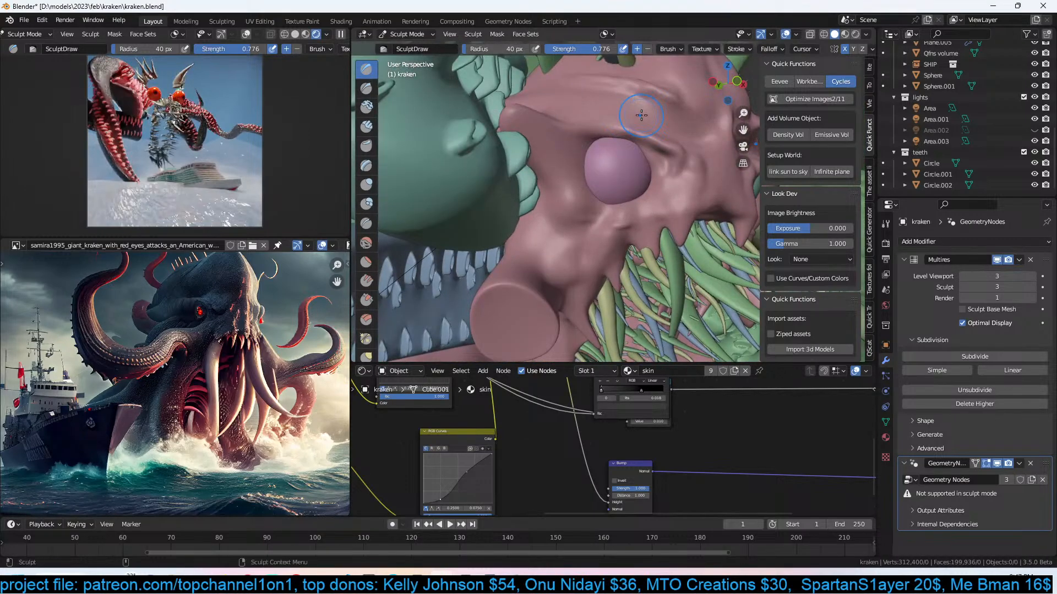
middle_click_drag(641, 115, 630, 113)
mouse_move(582, 106)
left_mouse_down()
mouse_move(678, 160)
mouse_move(643, 191)
mouse_move(570, 204)
mouse_move(627, 205)
mouse_move(595, 203)
mouse_move(637, 175)
mouse_move(590, 204)
left_mouse_up()
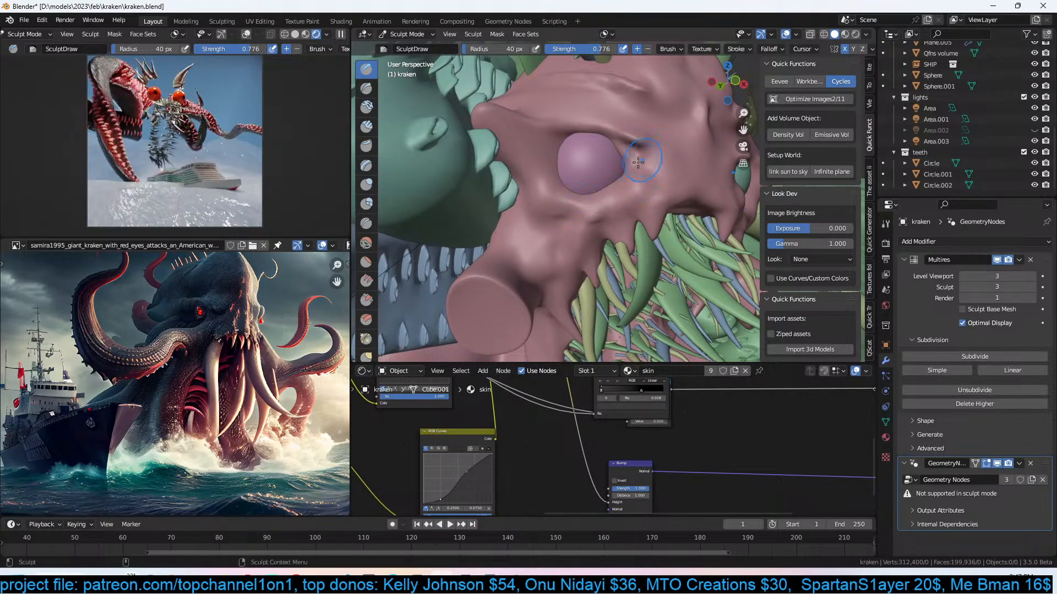
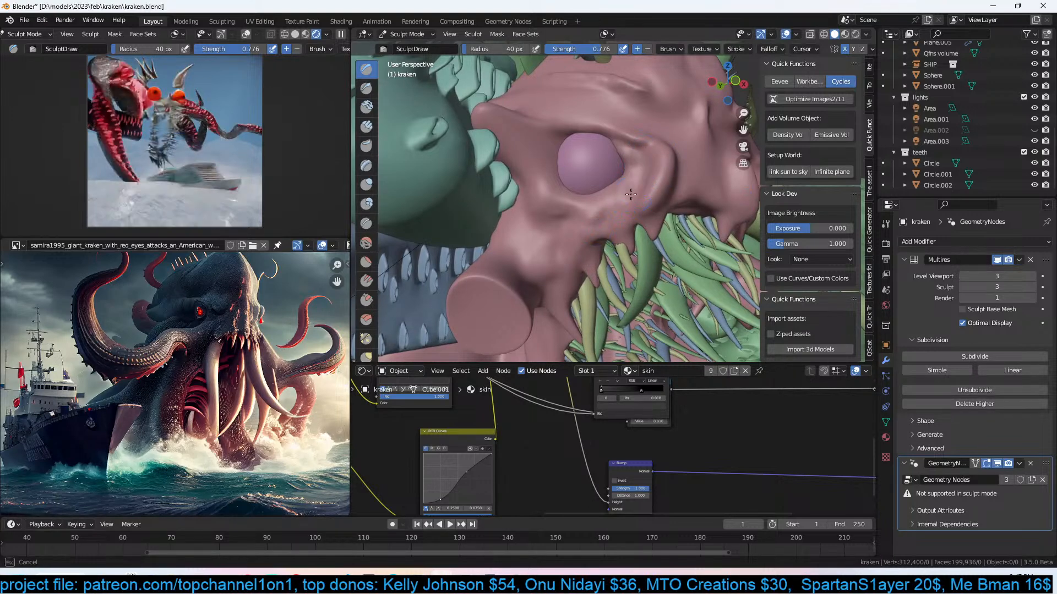
Sculpt vertical ridges into the forehead between the eyes with the Draw brush at 40 px and strength 0.776.
middle_click_drag(691, 175, 595, 161)
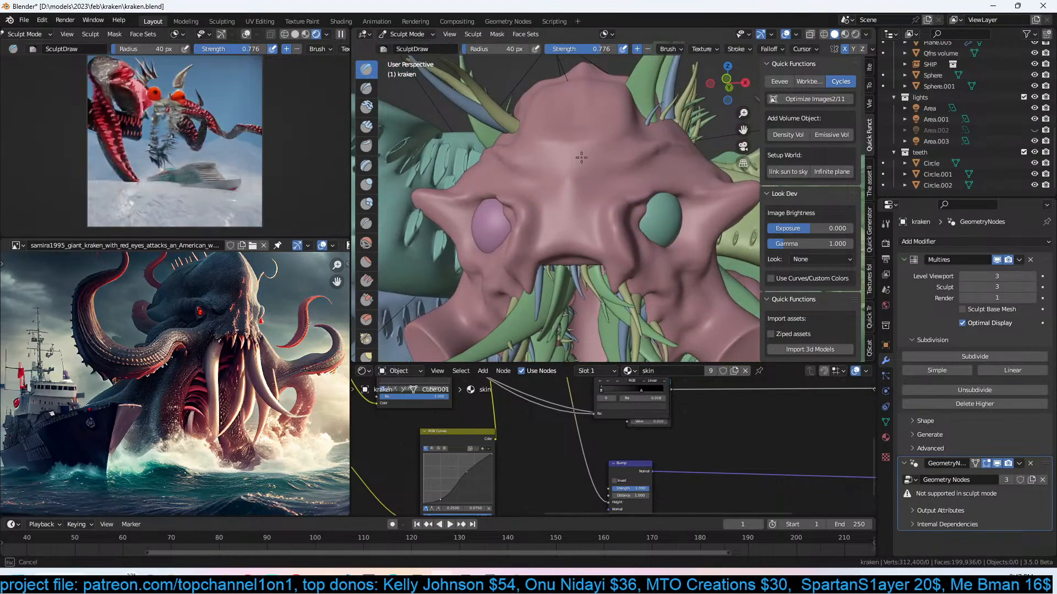
mouse_move(661, 169)
middle_mouse_down()
mouse_move(600, 165)
mouse_move(556, 177)
middle_mouse_up()
mouse_move(634, 157)
middle_mouse_down()
mouse_move(587, 192)
mouse_move(561, 179)
mouse_move(625, 184)
mouse_move(561, 184)
middle_mouse_up()
middle_click_drag(659, 222, 640, 220)
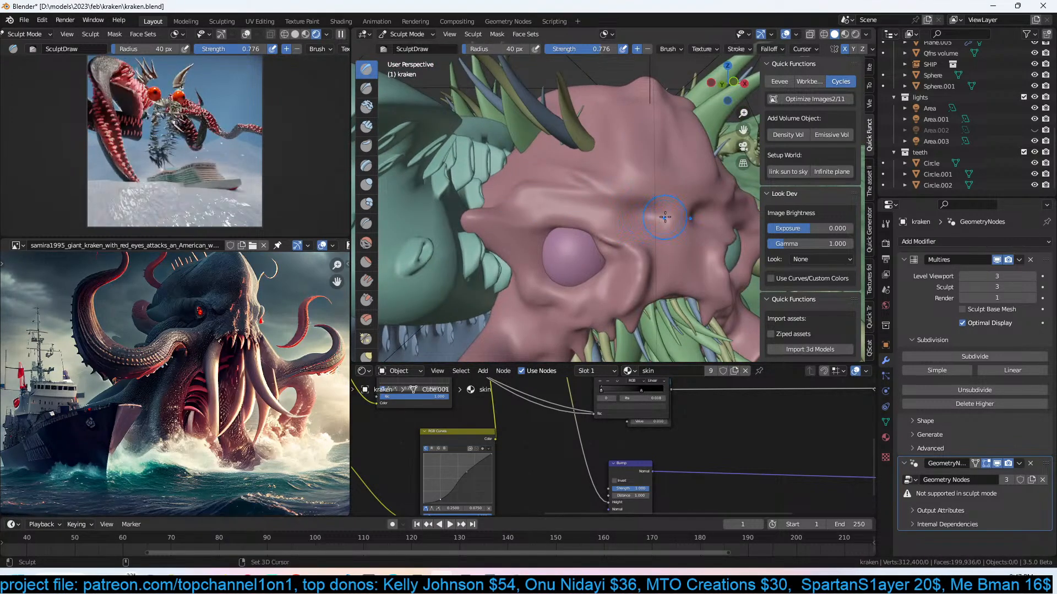
middle_click_drag(629, 191, 729, 238)
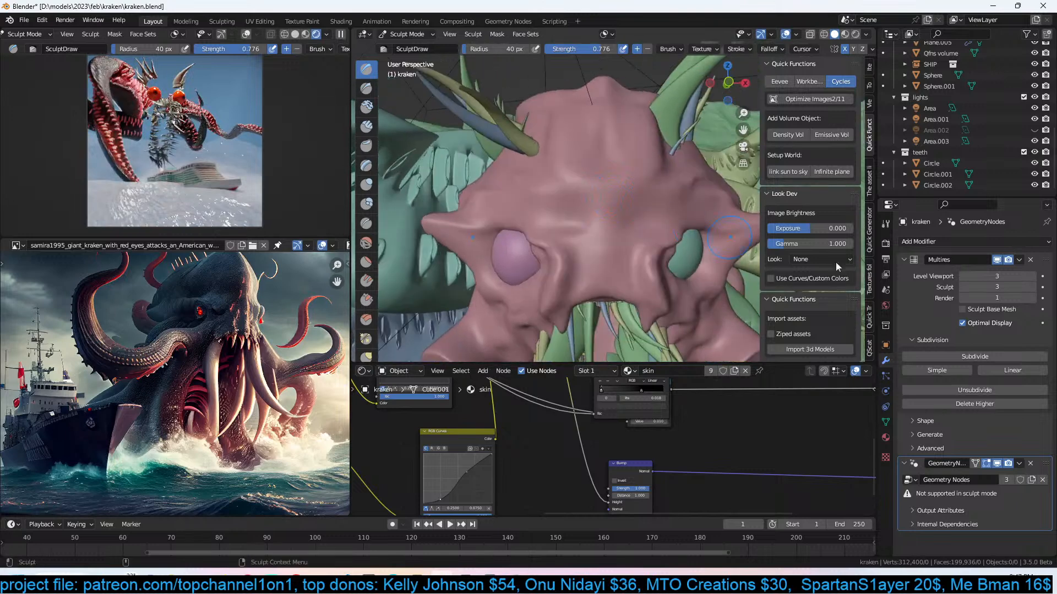
Return the kraken to Object Mode, deselect everything and save the file.
left_click(425, 35)
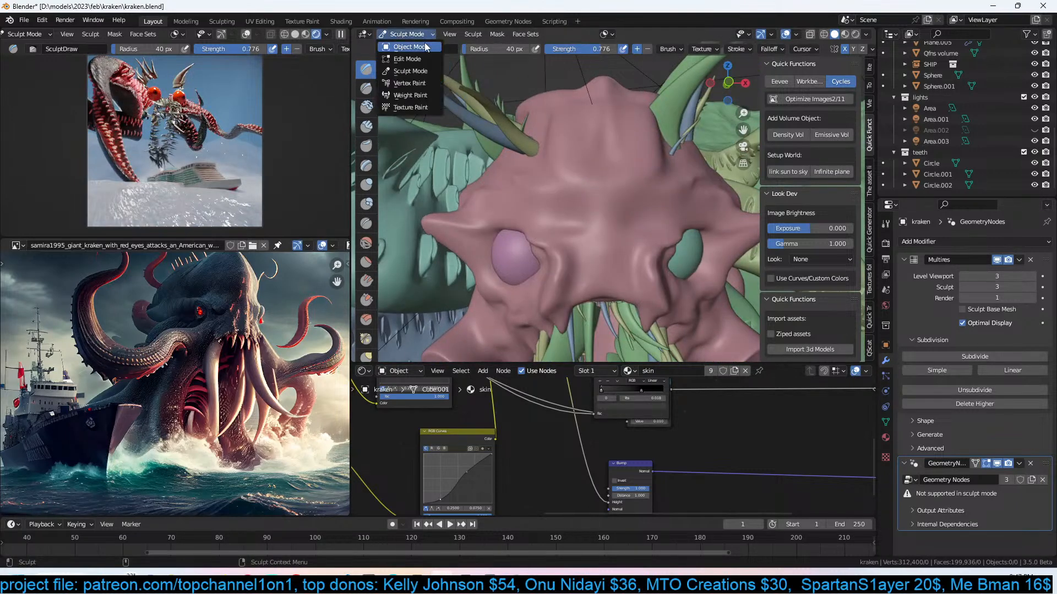
left_click(422, 47)
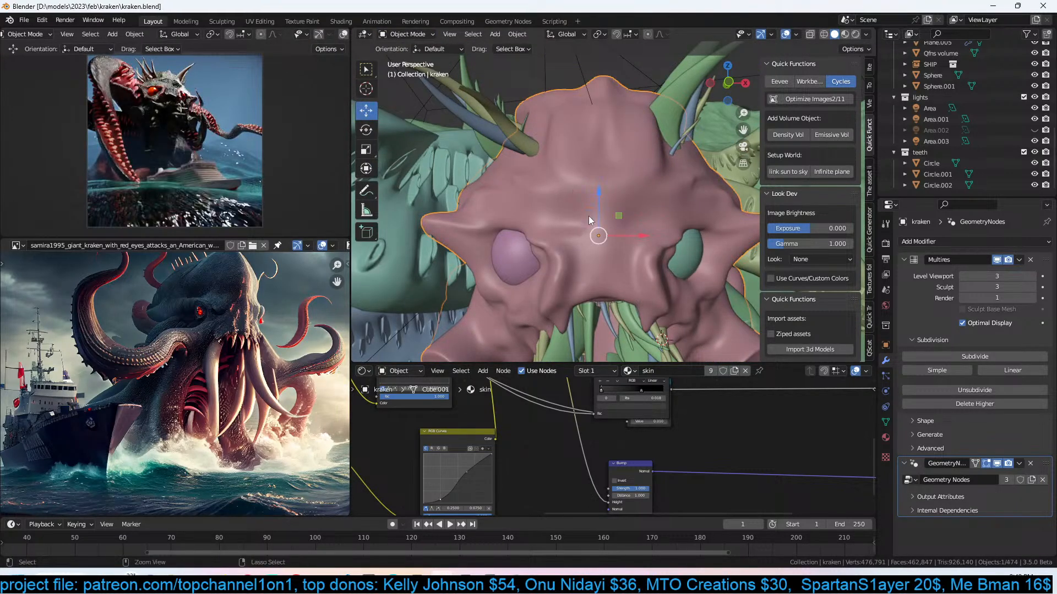
key("alt+a")
key("ctrl+s")
Rotate the purple eye sphere about 53° in the camera view and scale it to 0.569.
middle_click_drag(586, 223, 612, 182)
scroll(602, 223, "up", 3)
left_click(597, 252)
scroll(599, 242, "down", 5)
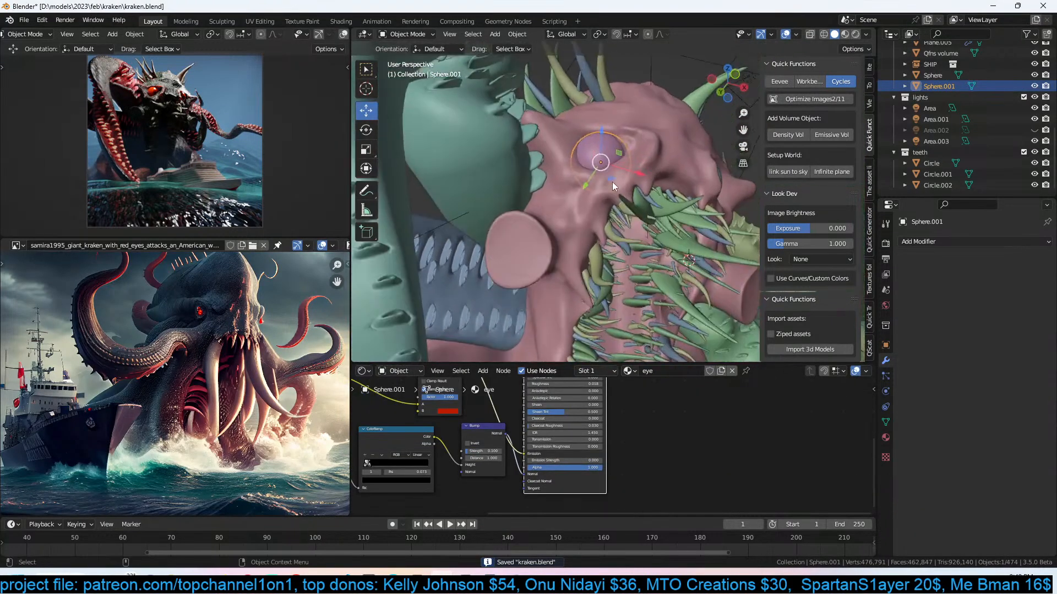
key("KP_0")
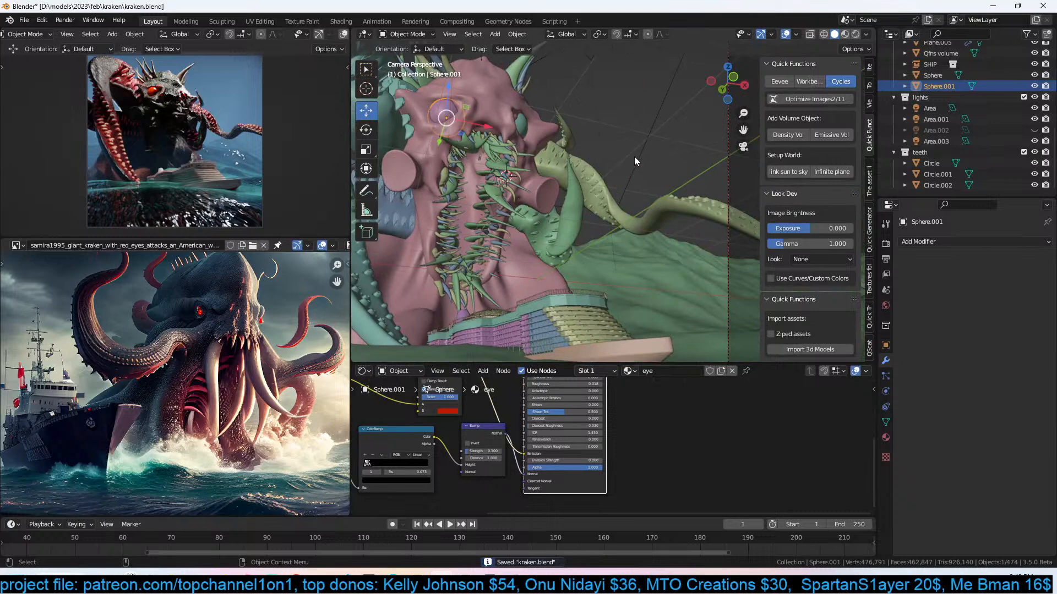
key("r")
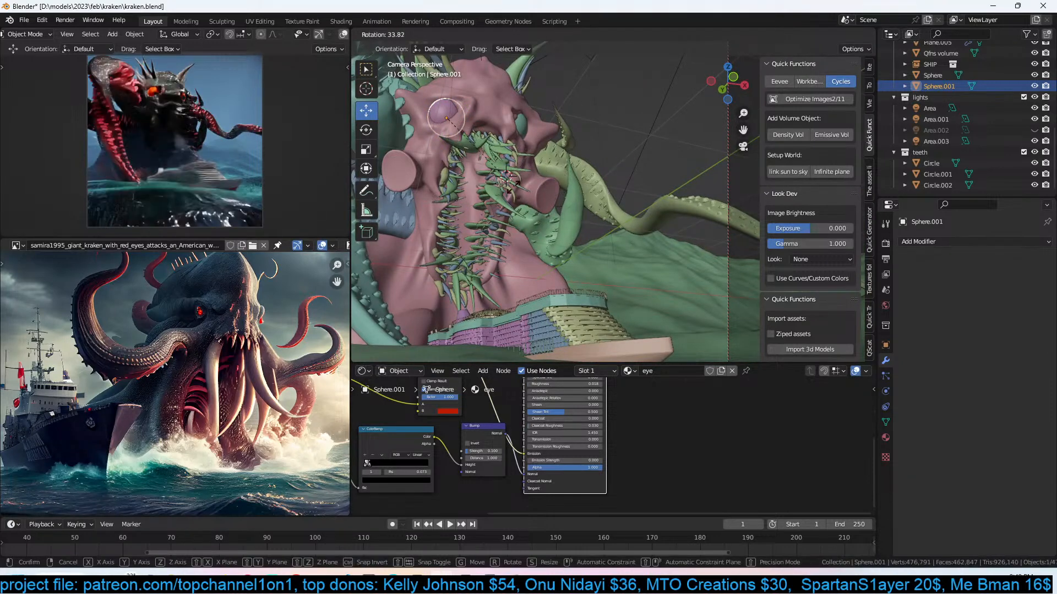
left_click(479, 185)
key("s")
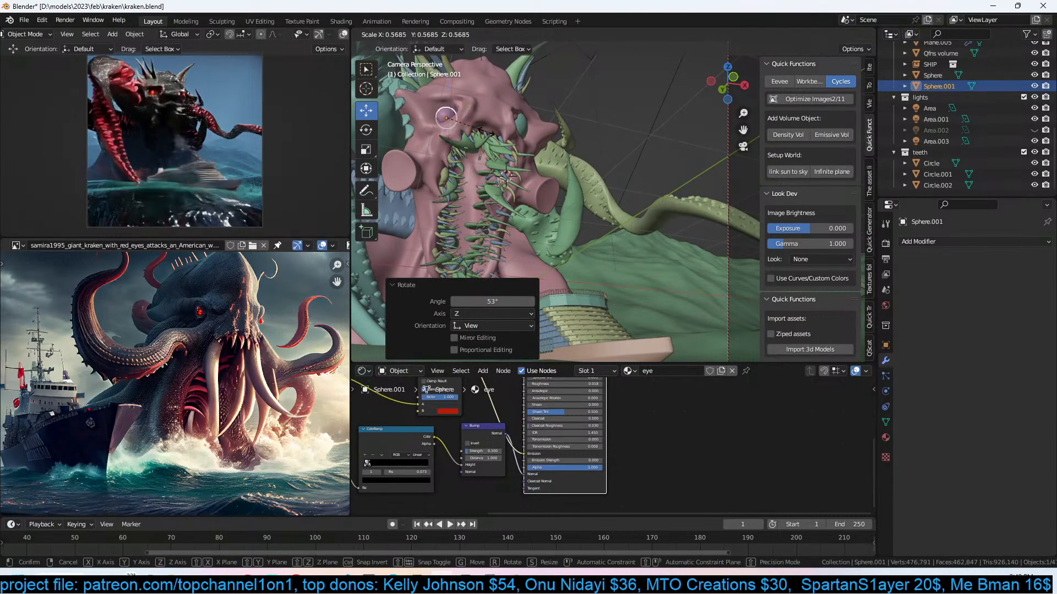
left_click(487, 132)
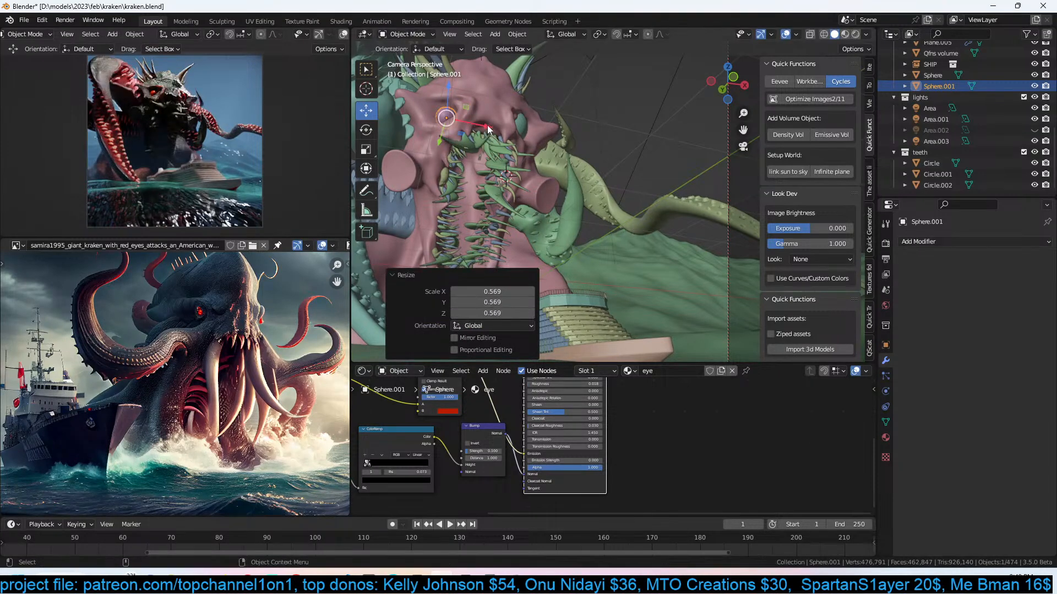
Scale the green eye down, shift it along the X axis within its socket, and save the file.
left_click(521, 118)
key("s")
left_click(538, 131)
key("g")
key("x")
left_click(567, 159)
key("ctrl+s")
key("alt+a")
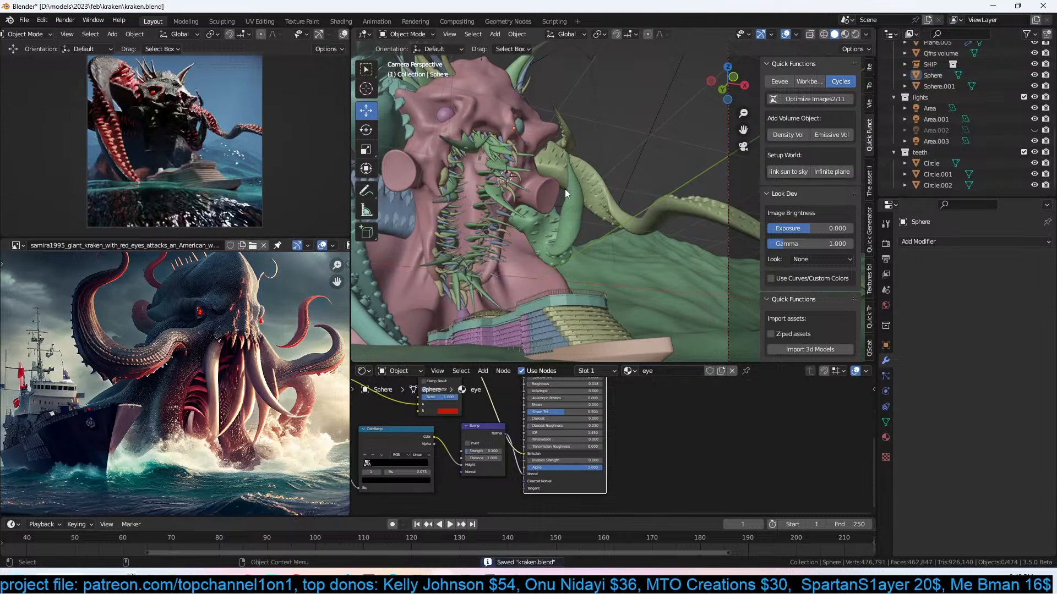
Duplicate the Circle tooth in place and snap the copy to the 3D cursor at the mouth's upper corner below the purple eye.
key("Home")
middle_click_drag(593, 194, 577, 264)
scroll(634, 179, "down", 4)
left_click(942, 163)
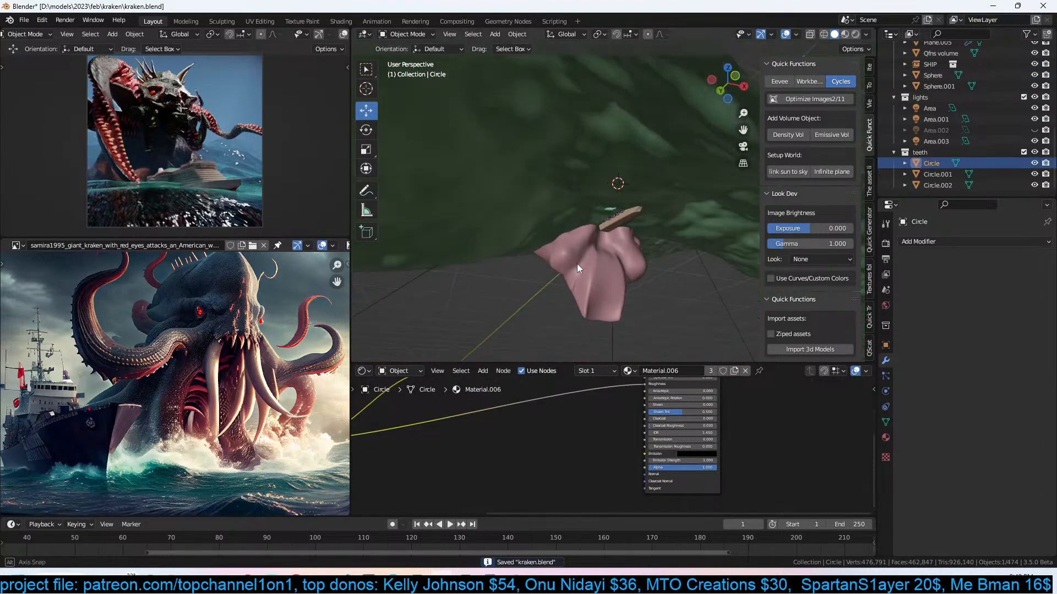
key("KP_0")
middle_click_drag(586, 201, 666, 258)
key("shift+d")
key("Escape")
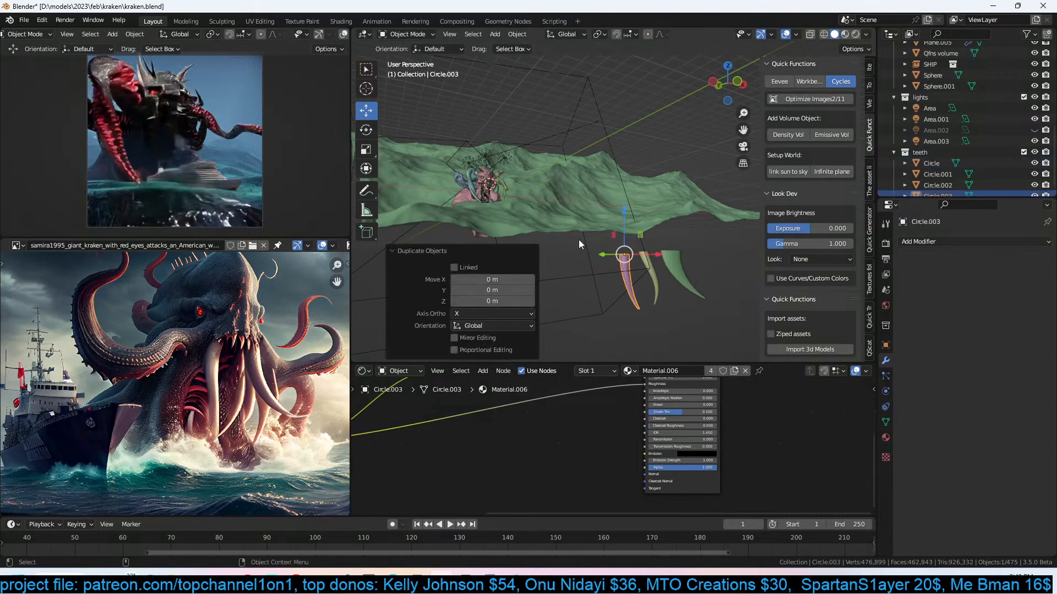
key("KP_0")
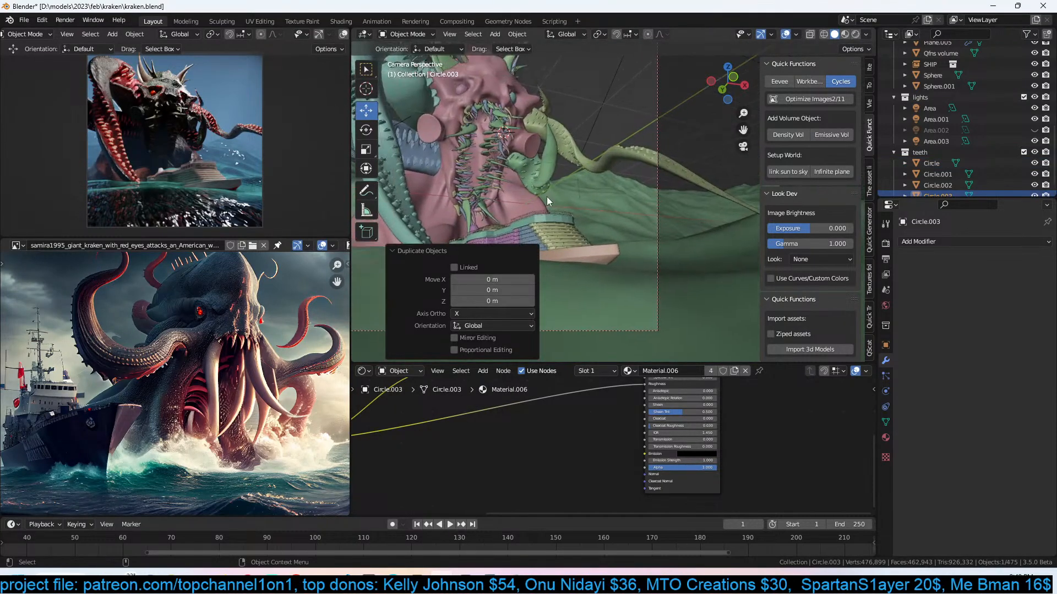
key("shift+s")
left_click(420, 84)
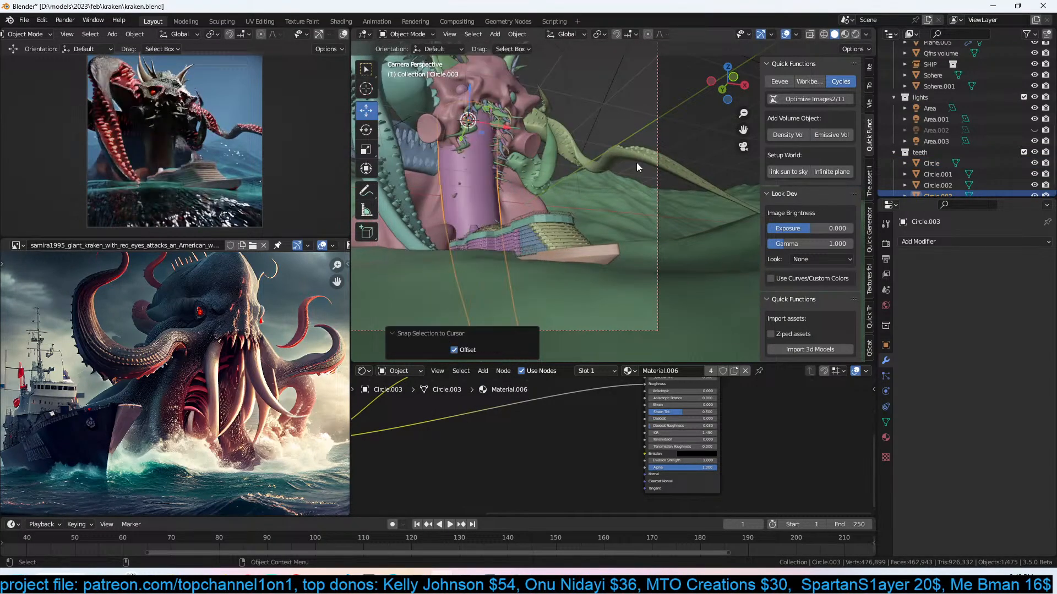
Scale the duplicated tusk to 0.900, rotate it freely to hang downward, and scale it again to 0.587.
key("s")
left_click(619, 147)
key("r")
key("r")
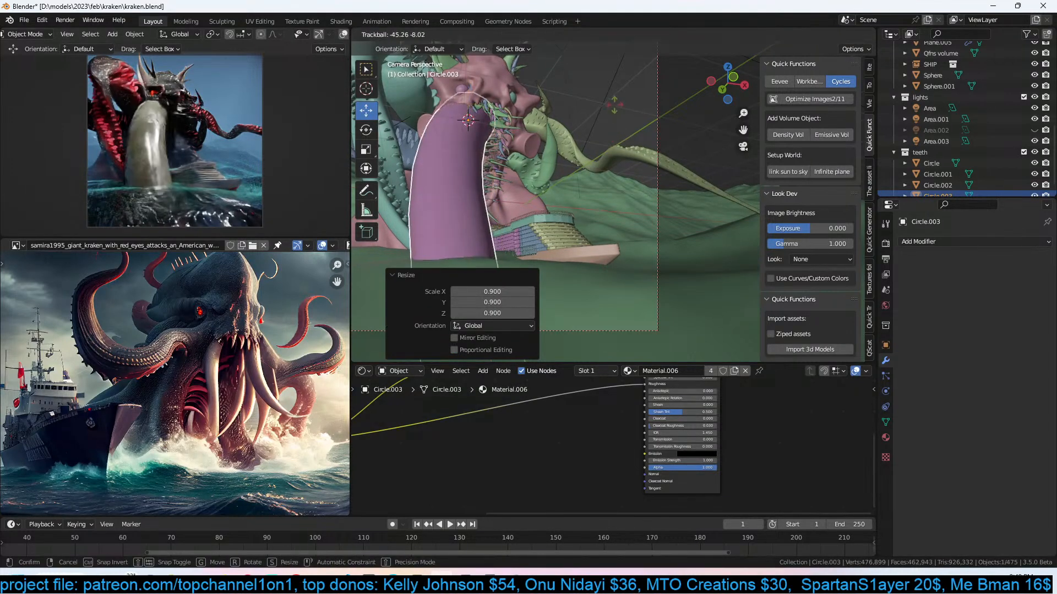
left_click(626, 134)
key("s")
left_click(563, 144)
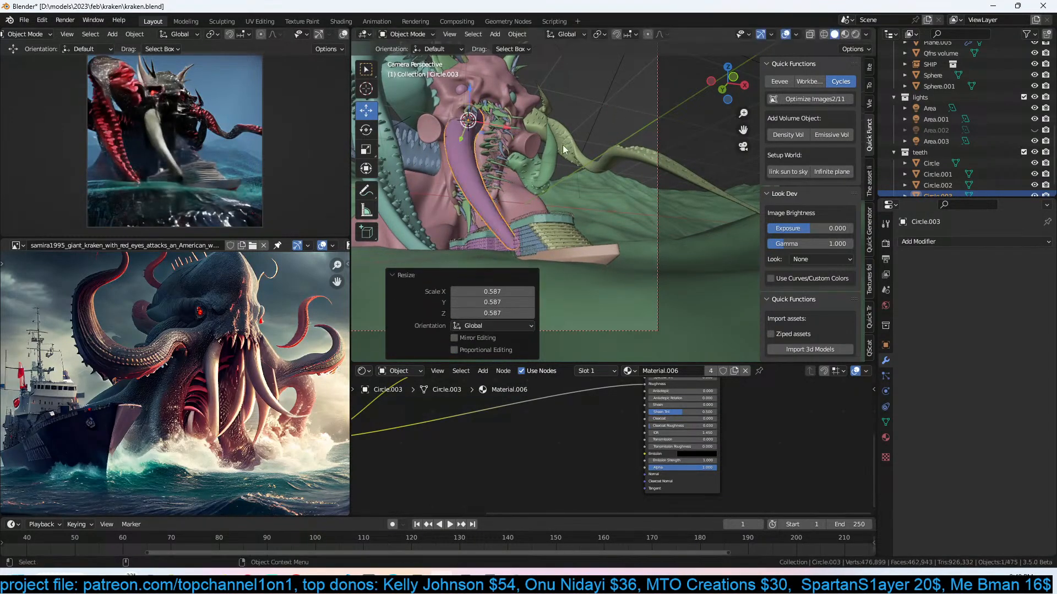
Rotate the tusk around its local Z axis and scale it to 0.879.
key("r")
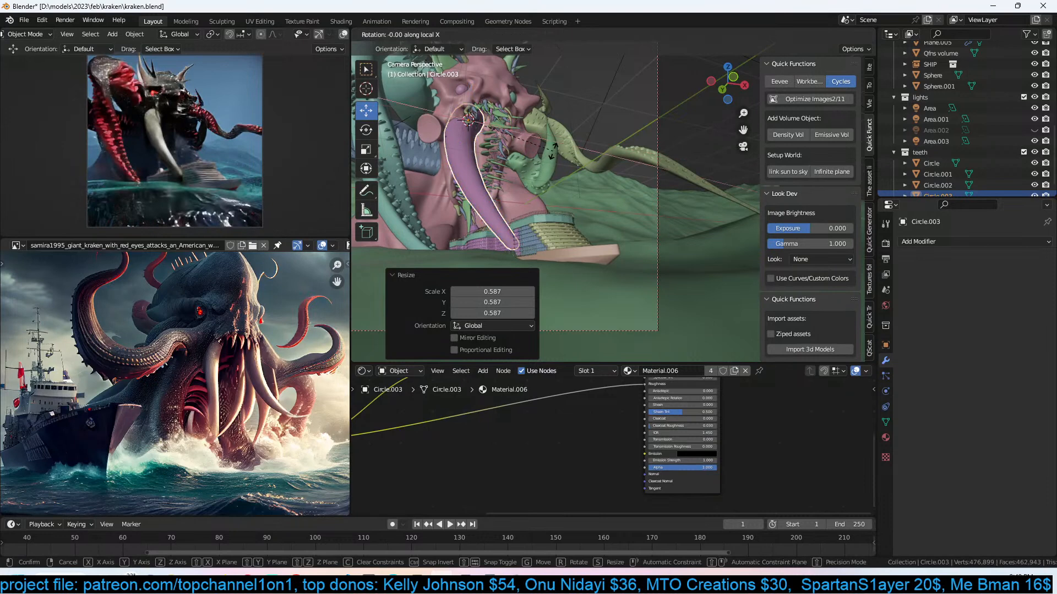
key("y")
key("y")
key("z")
key("z")
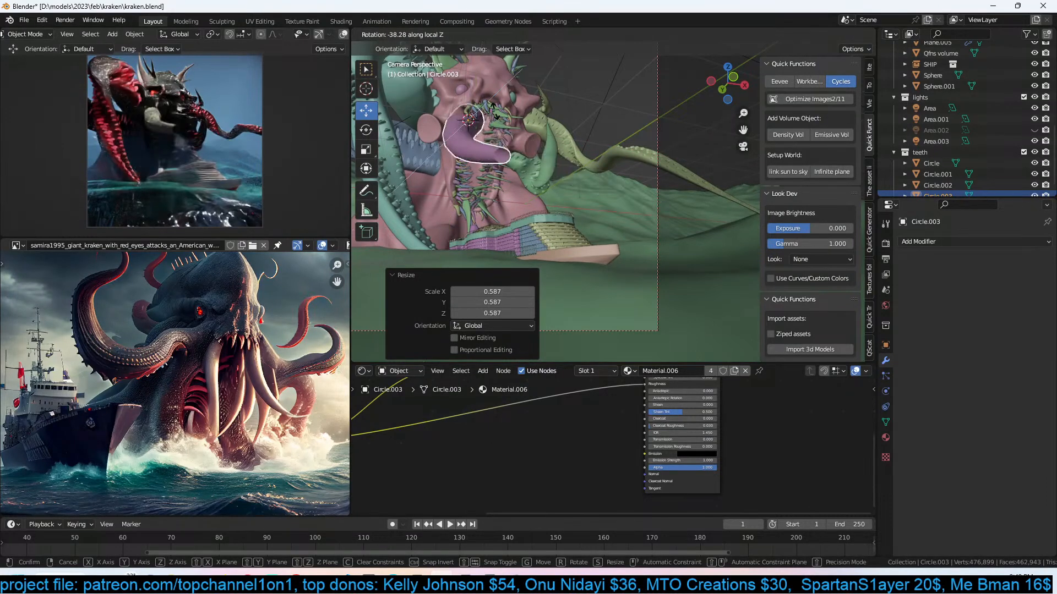
left_click(488, 109)
key("s")
left_click(487, 115)
Rotate the tusk freely so it hangs down along the side of the mouth and scale it to 0.871.
key("r")
key("r")
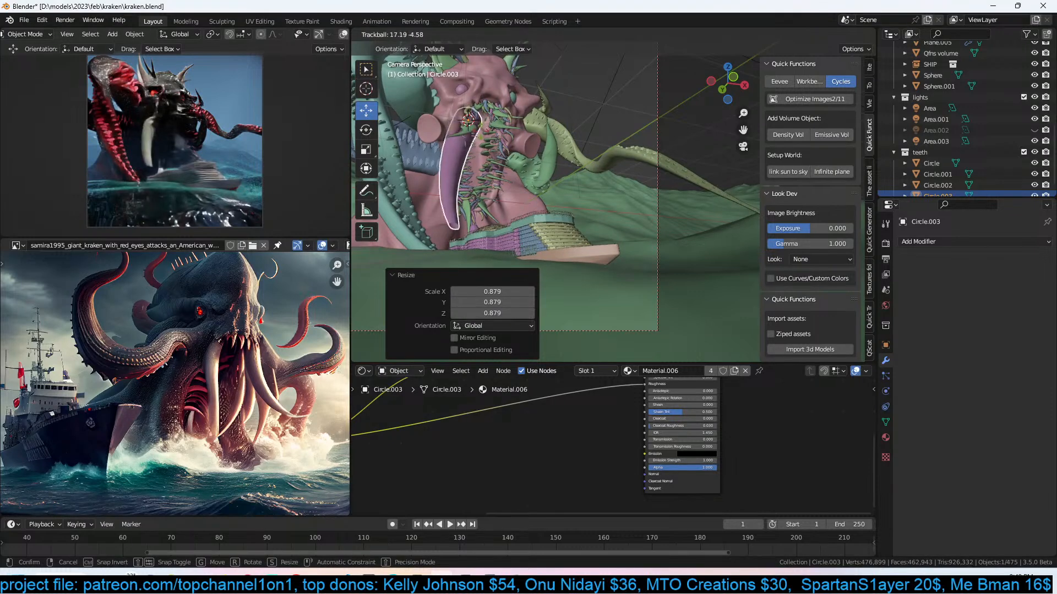
left_click(487, 136)
key("s")
left_click(503, 149)
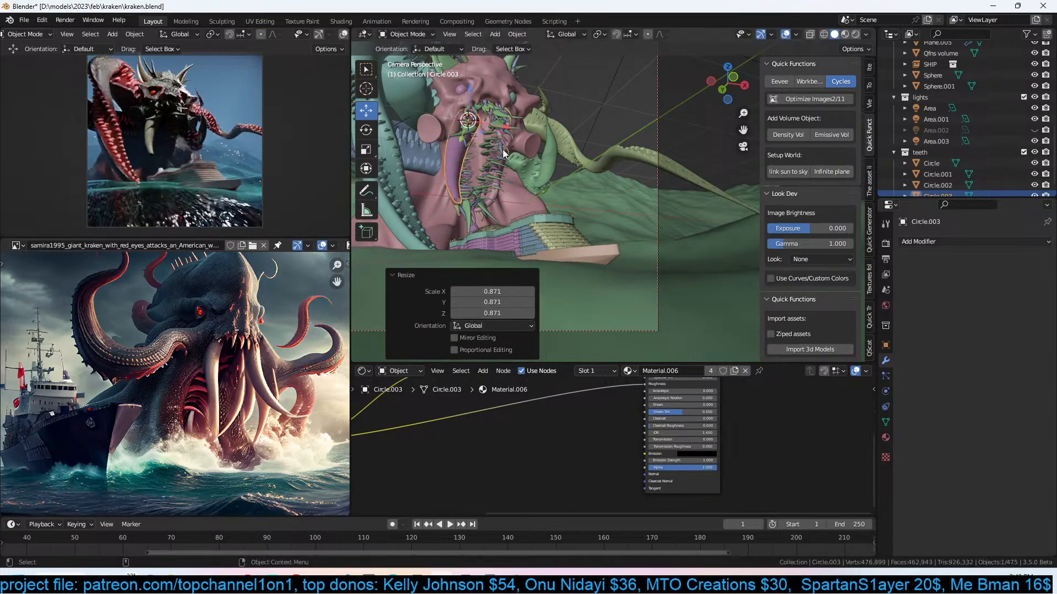
Scale the vertices at the new tusk's tip in Edit Mode with proportional editing, and return to Object Mode.
middle_click_drag(502, 150, 519, 166)
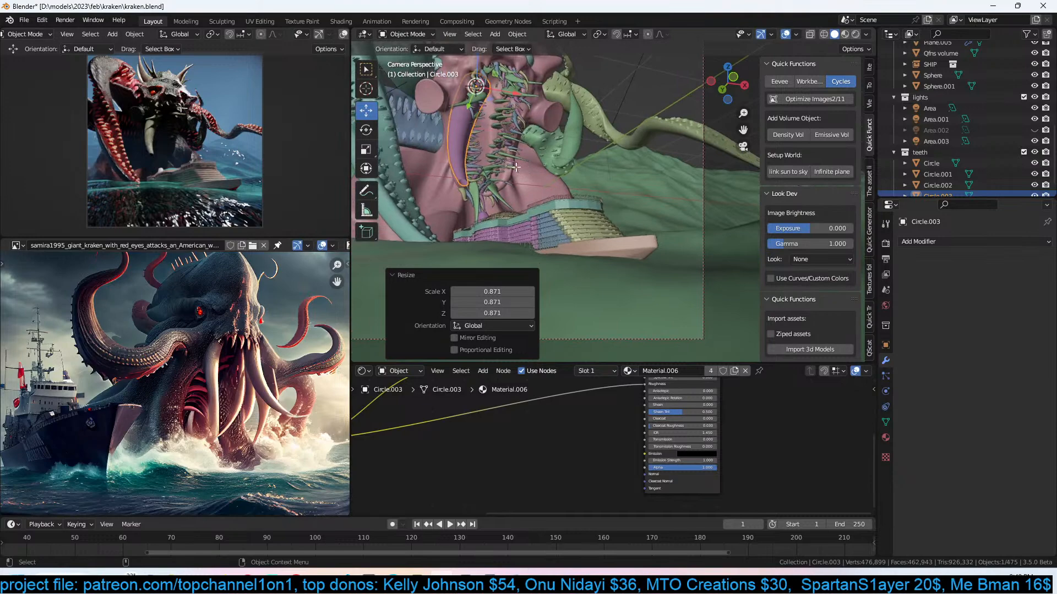
key("Tab")
key("1")
key("s")
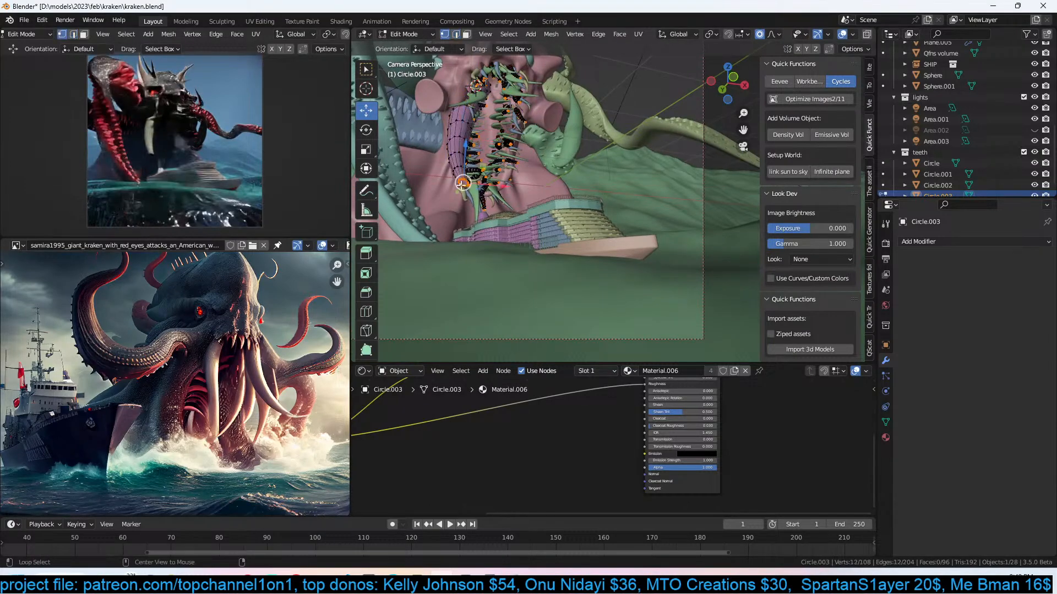
left_click(535, 184)
middle_click_drag(532, 190, 761, 283)
key("Tab")
Make a linked duplicate of the Circle.001 tooth and snap it to the 3D cursor placed at the mouth's opposite upper corner.
scroll(554, 187, "down", 8)
left_click(695, 264)
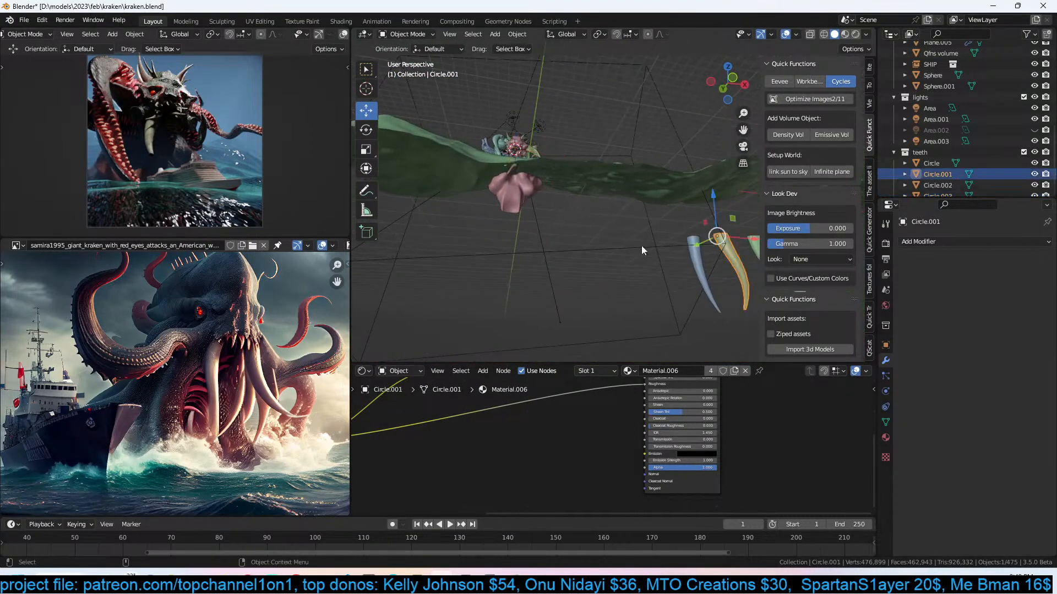
key("alt+d")
right_click(517, 180)
key("KP_0")
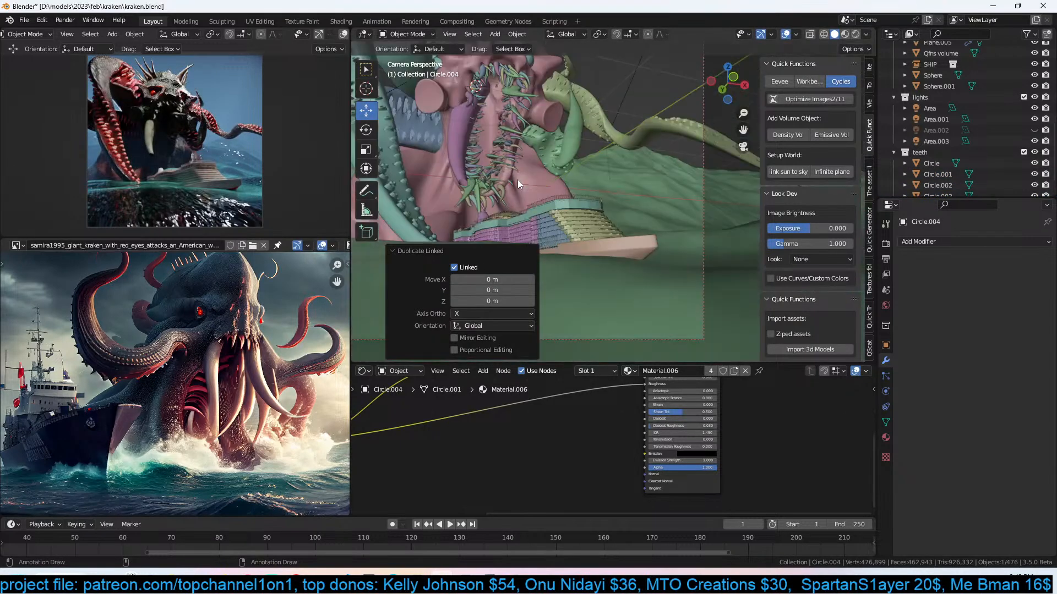
middle_click_drag(539, 123, 543, 138, "shift")
right_click(533, 118, "shift")
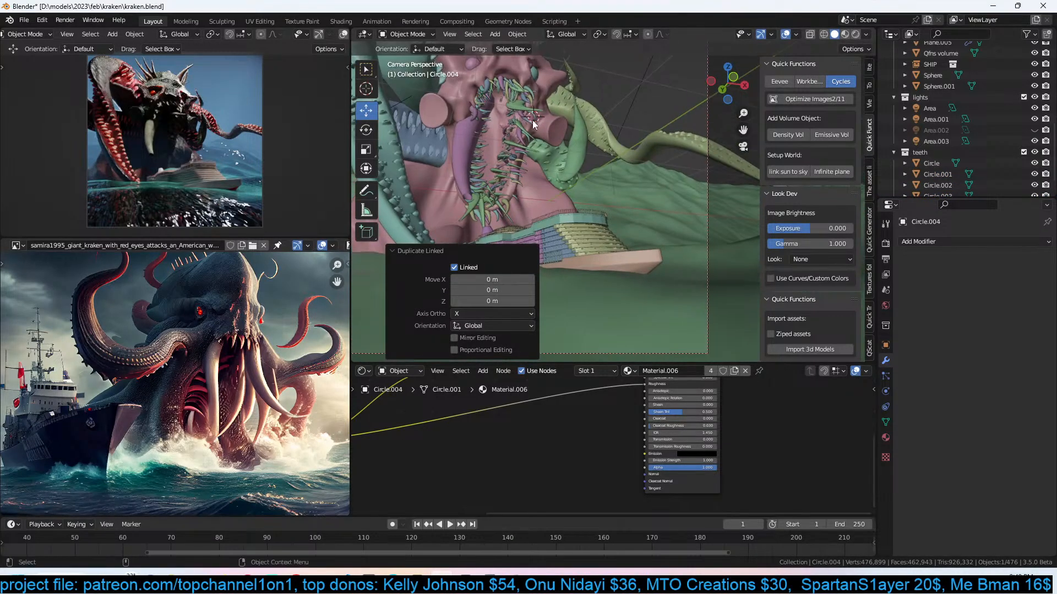
key("shift+s")
left_click(504, 51)
Resize the second tusk to match the first, finishing with a scale of 1.057, and save the file.
key("s")
left_click(573, 96)
key("s")
left_click(592, 131)
key("s")
left_click(628, 144)
key("ctrl+s")
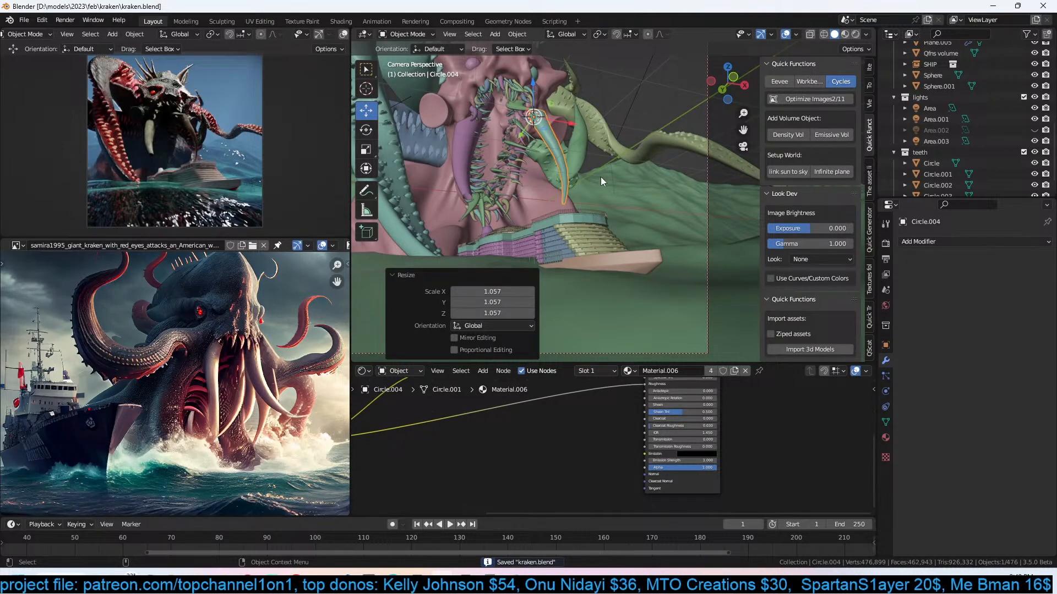
Switch the second tusk to Sculpt Mode and expand the brush's symmetry settings.
left_click(407, 34)
left_click(414, 35)
left_click(409, 70)
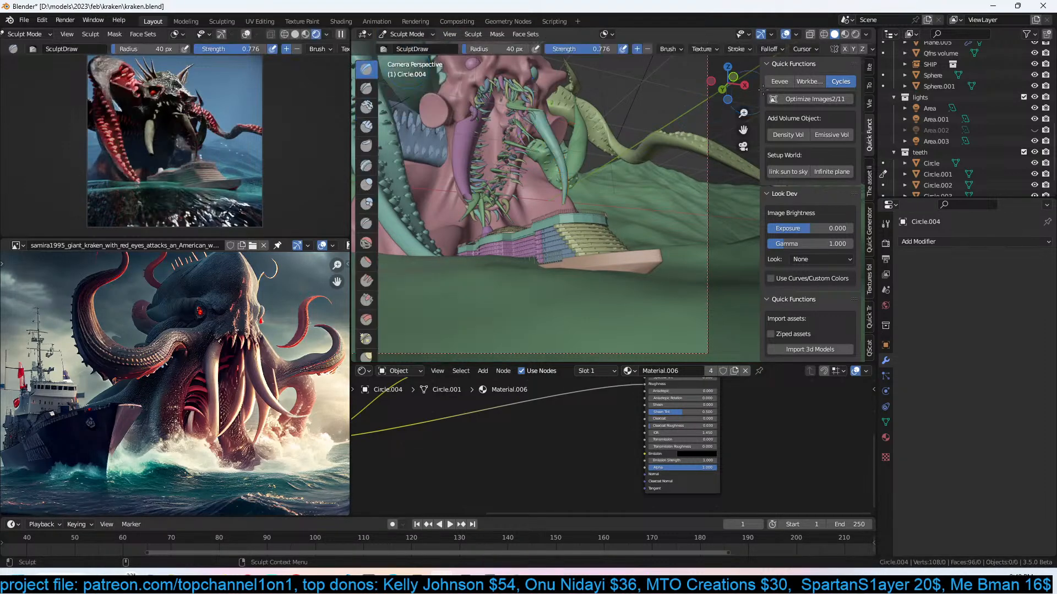
left_click(886, 224)
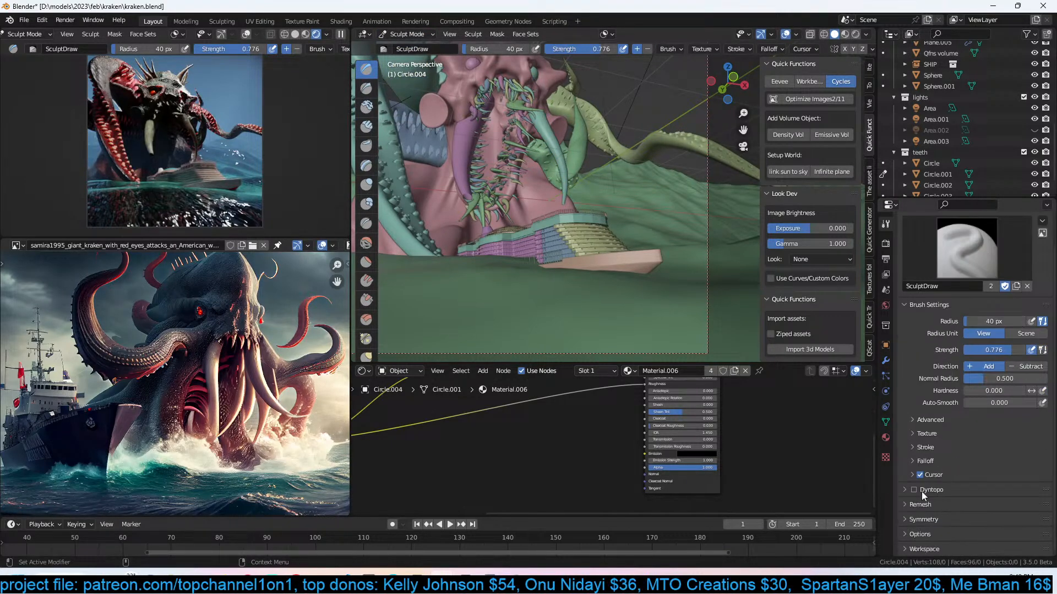
left_click(935, 520)
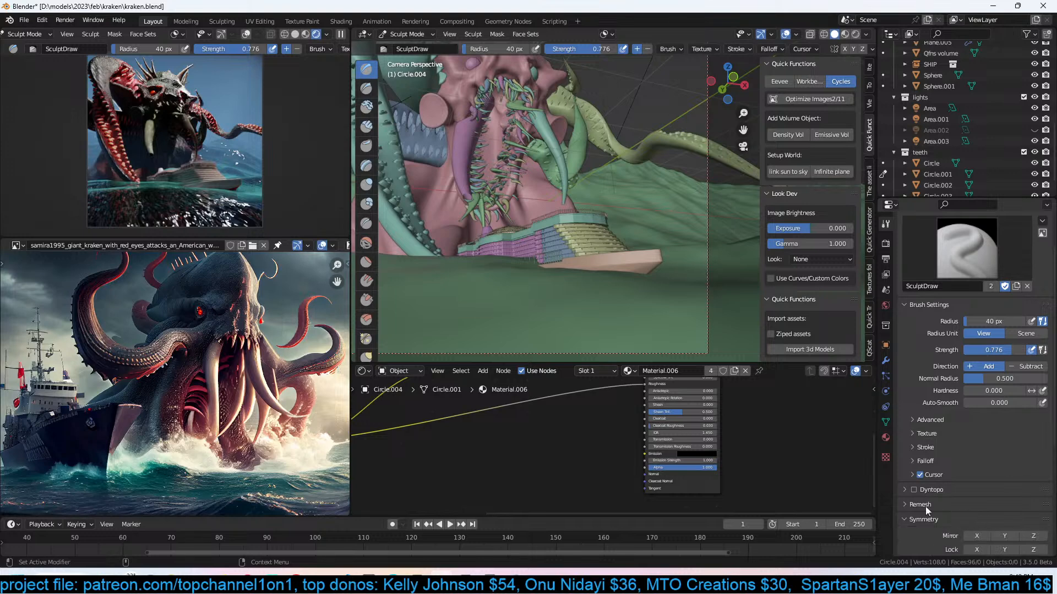
Create a new texture for the SculptDraw brush and show its image settings in the texture properties.
left_click(936, 434)
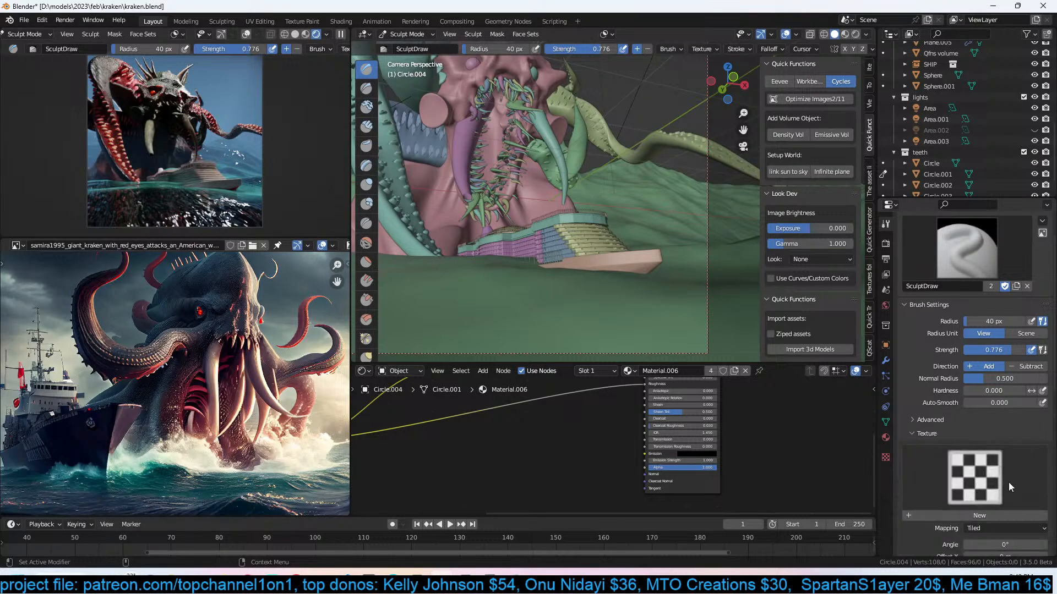
left_click(982, 460)
scroll(1030, 486, "down", 5)
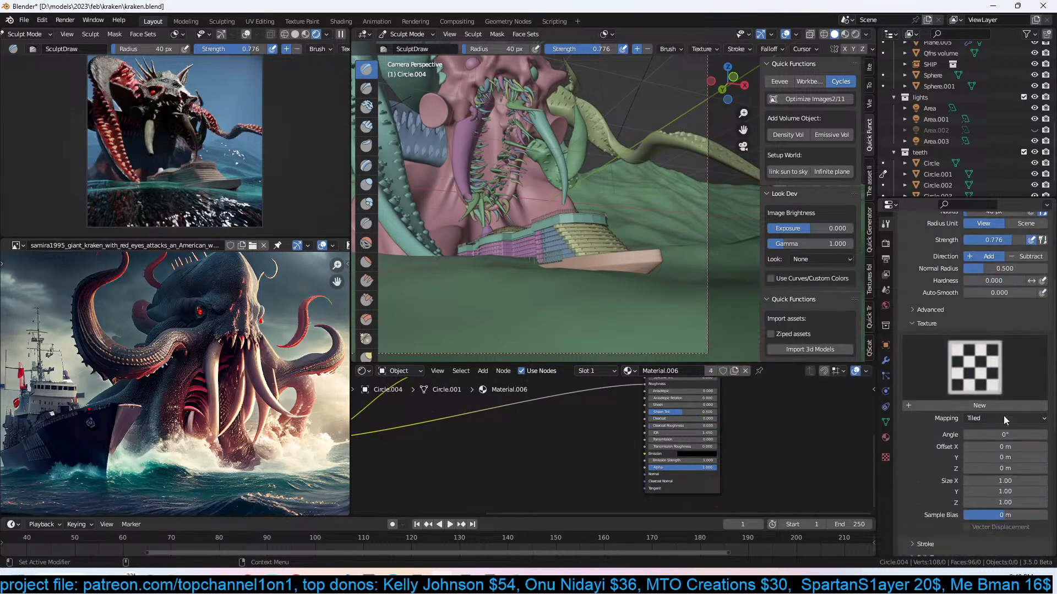
left_click(999, 405)
left_click(1042, 408)
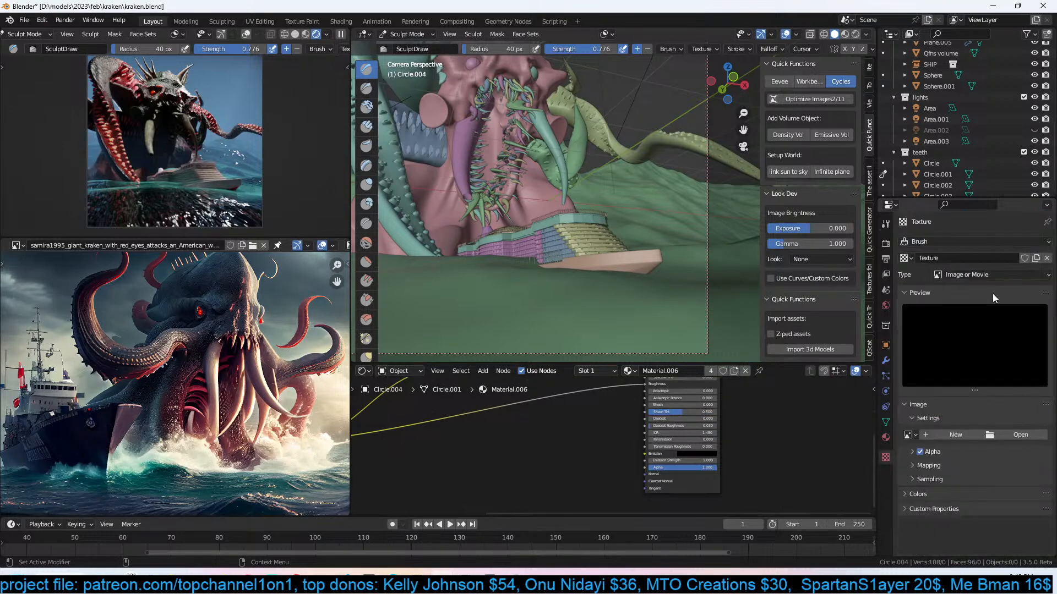
left_click(1030, 422)
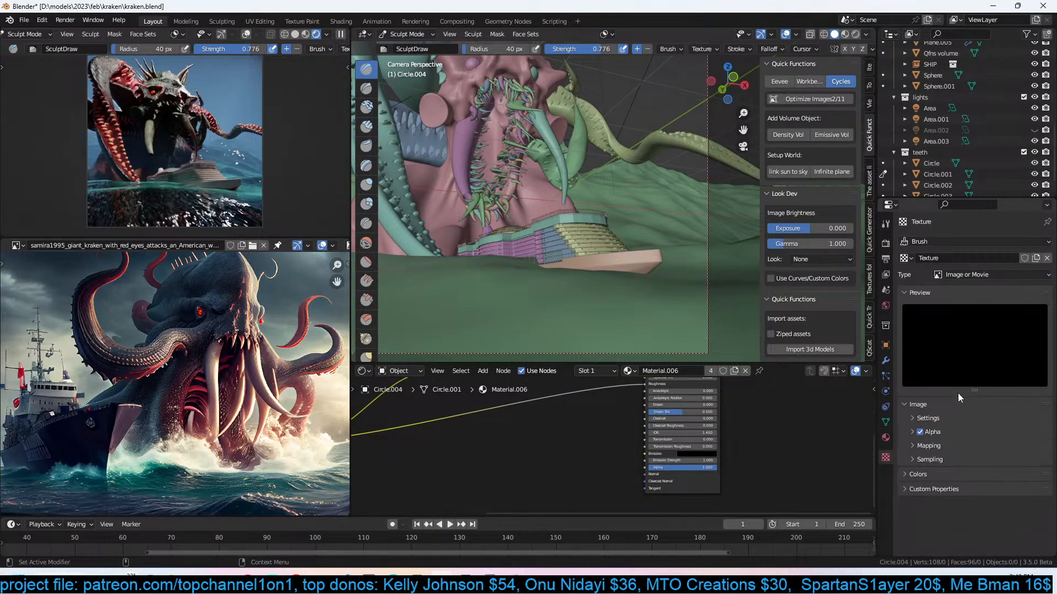
left_click(953, 427)
left_click(936, 415)
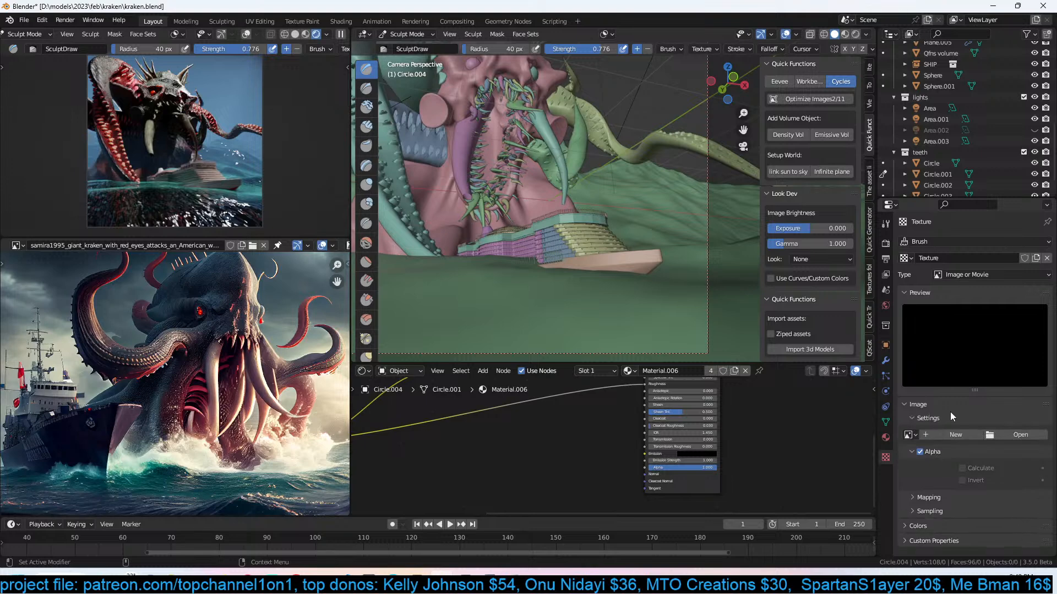
Load unnamed (2).png from the D:\resouces\height maps folder as the brush texture's image.
left_click(1016, 435)
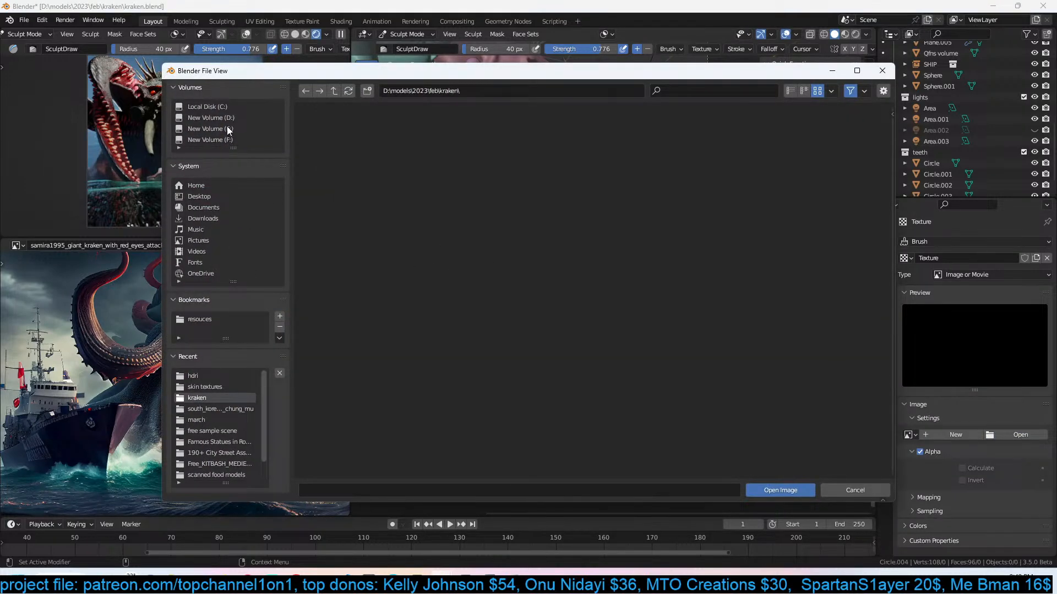
left_click(200, 320)
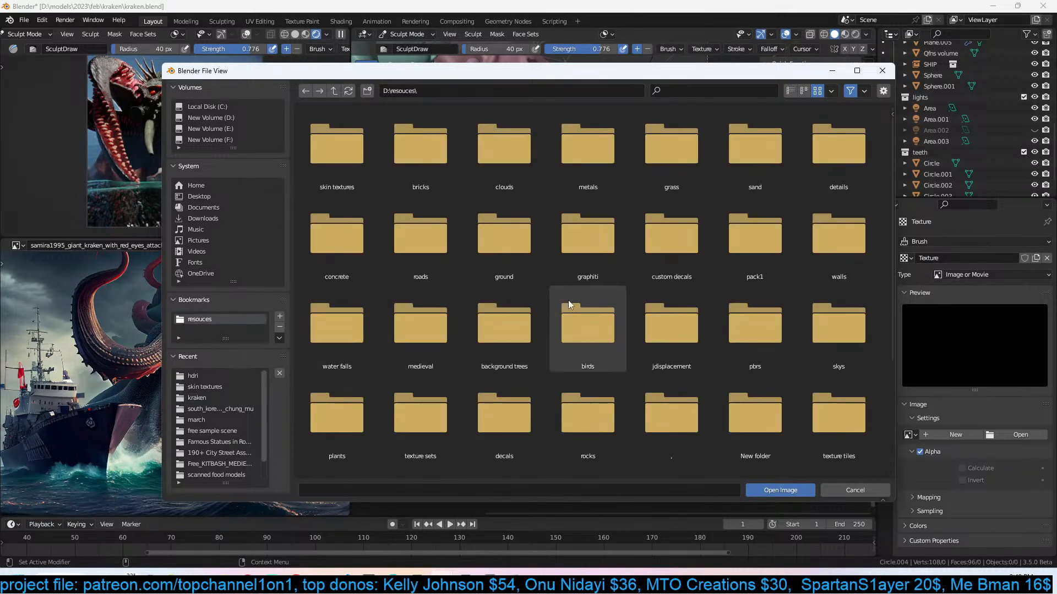
scroll(594, 333, "down", 4)
left_click(505, 361)
left_click(504, 360)
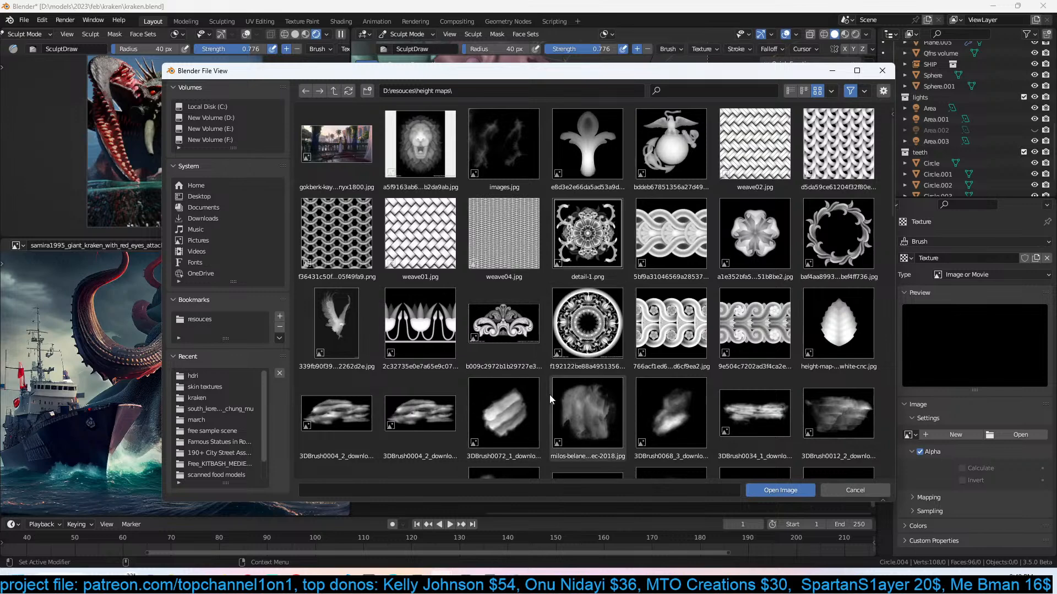
scroll(550, 394, "down", 8)
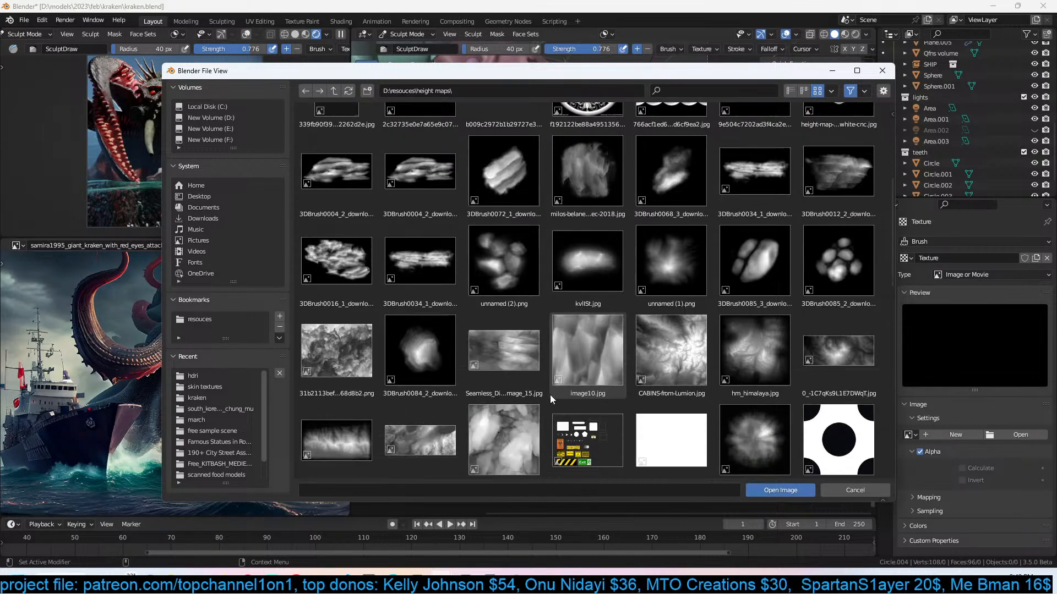
scroll(550, 395, "down", 5)
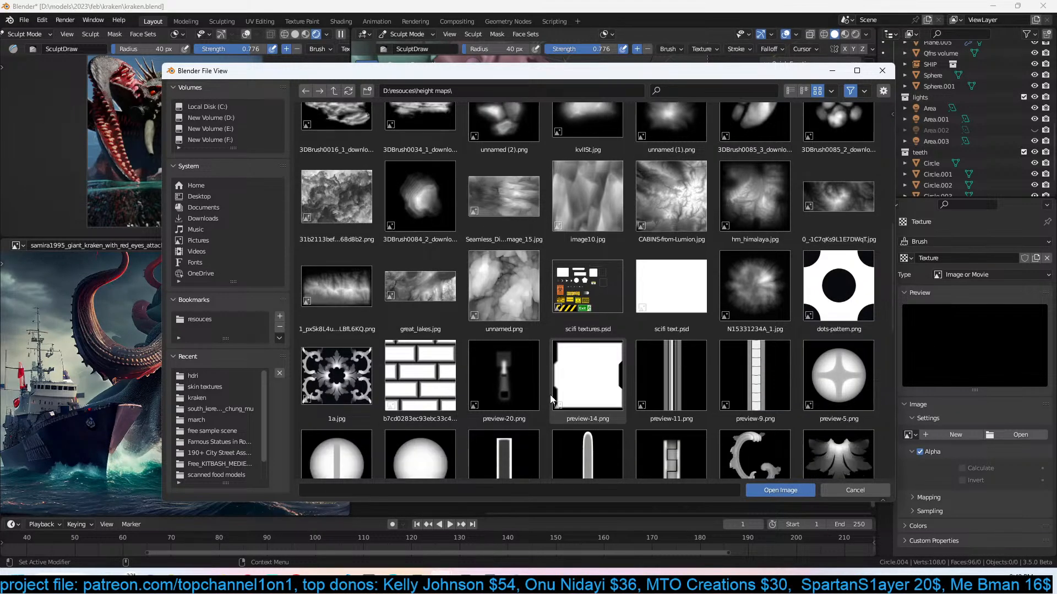
scroll(549, 394, "up", 3)
left_click(508, 189)
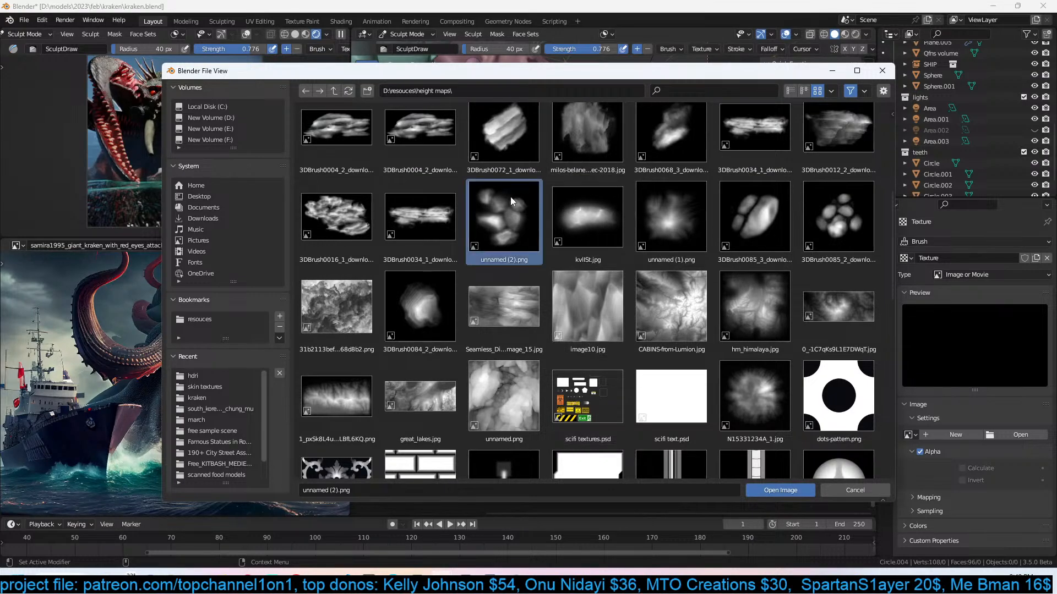
double_click(510, 196)
Inspect the kraken's head and body from several angles.
middle_click_drag(552, 183, 631, 248)
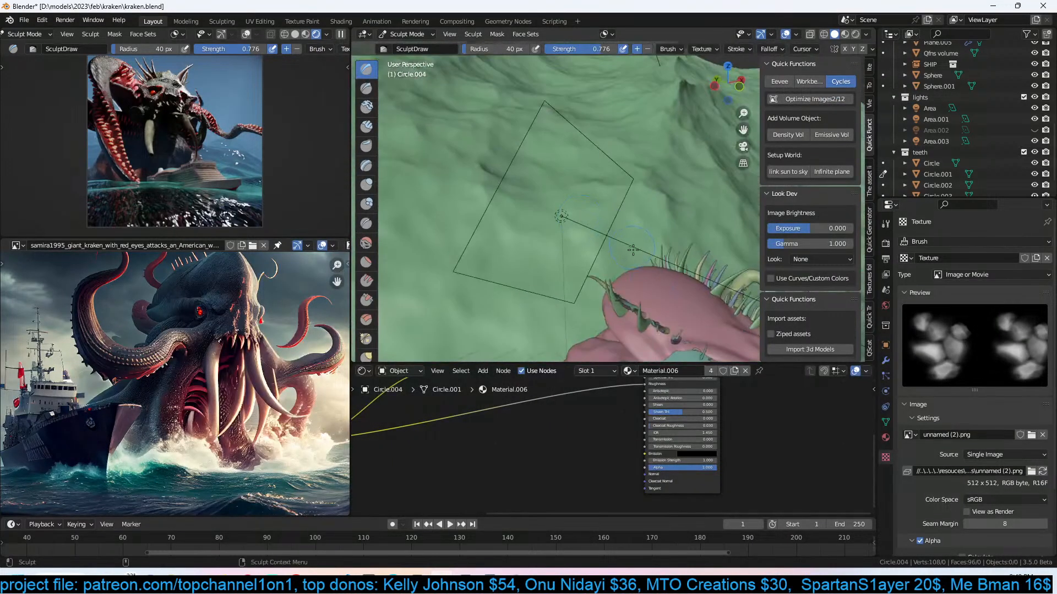
mouse_move(696, 317)
middle_mouse_down()
mouse_move(570, 280)
mouse_move(542, 294)
mouse_move(602, 288)
middle_mouse_up()
scroll(911, 349, "down", 2)
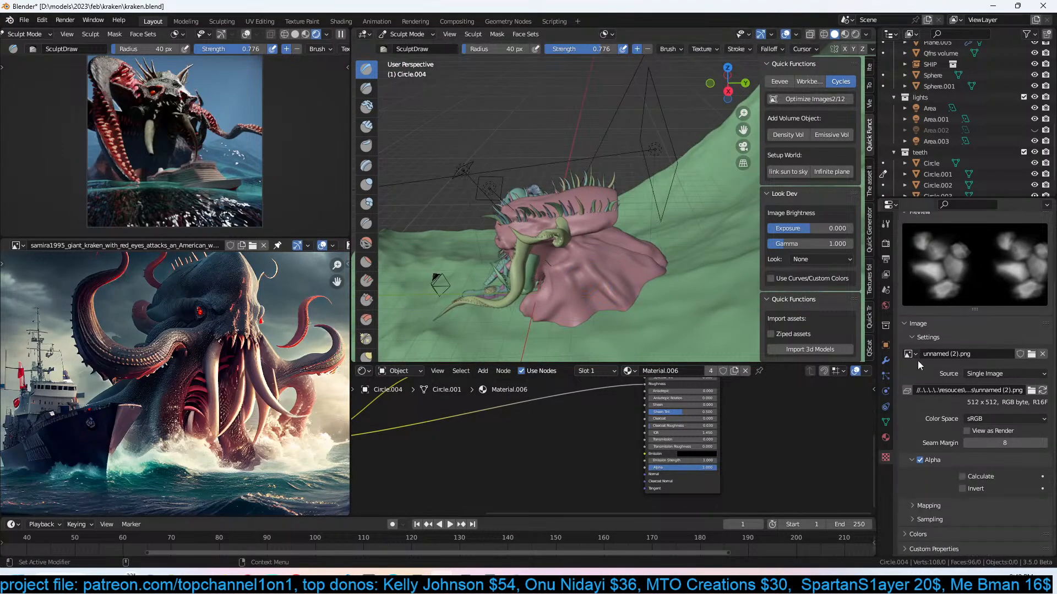
scroll(922, 327, "up", 2)
scroll(630, 199, "up", 3)
mouse_move(630, 199)
middle_mouse_down()
mouse_move(705, 215)
mouse_move(684, 226)
mouse_move(665, 177)
mouse_move(653, 178)
middle_mouse_up()
middle_click_drag(613, 230, 574, 236)
scroll(991, 387, "down", 4)
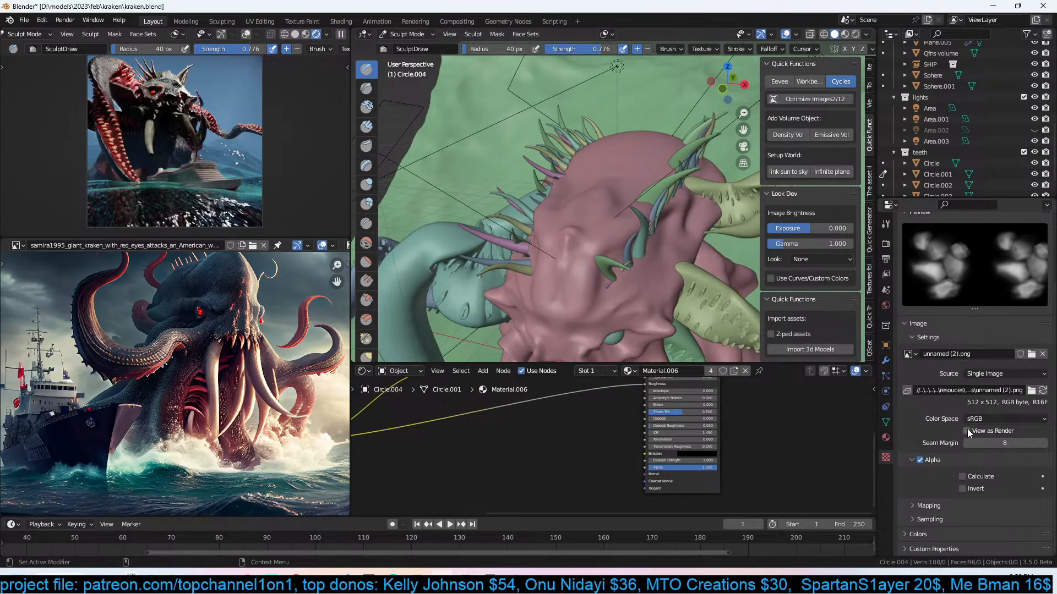
Review the brush texture's mapping, crop and sampling settings.
left_click(943, 506)
scroll(949, 502, "down", 1)
scroll(949, 500, "down", 4)
left_click(946, 505)
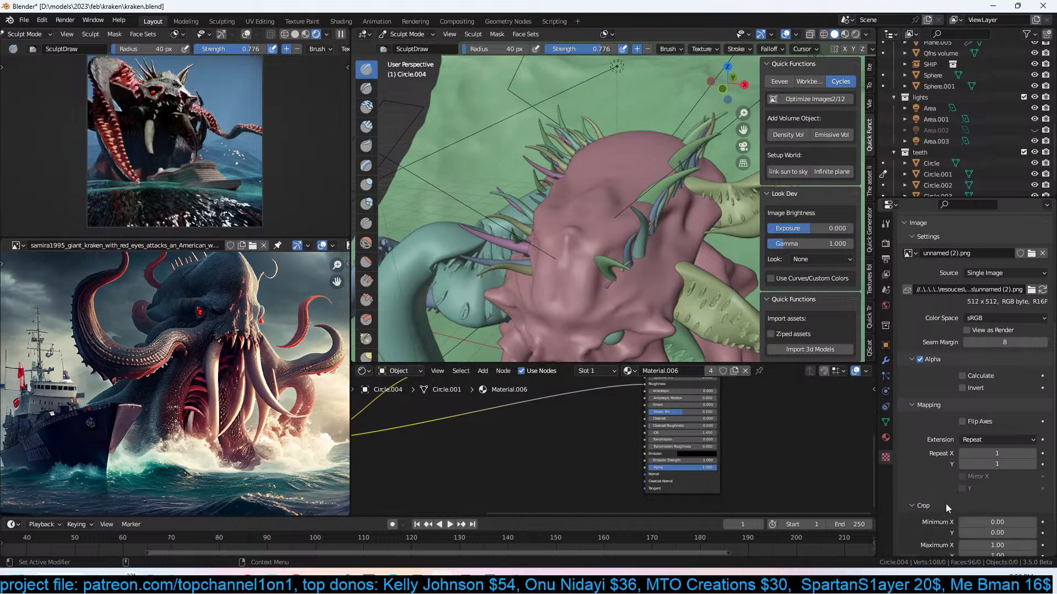
scroll(946, 505, "down", 3)
left_click(945, 515)
scroll(946, 512, "down", 5)
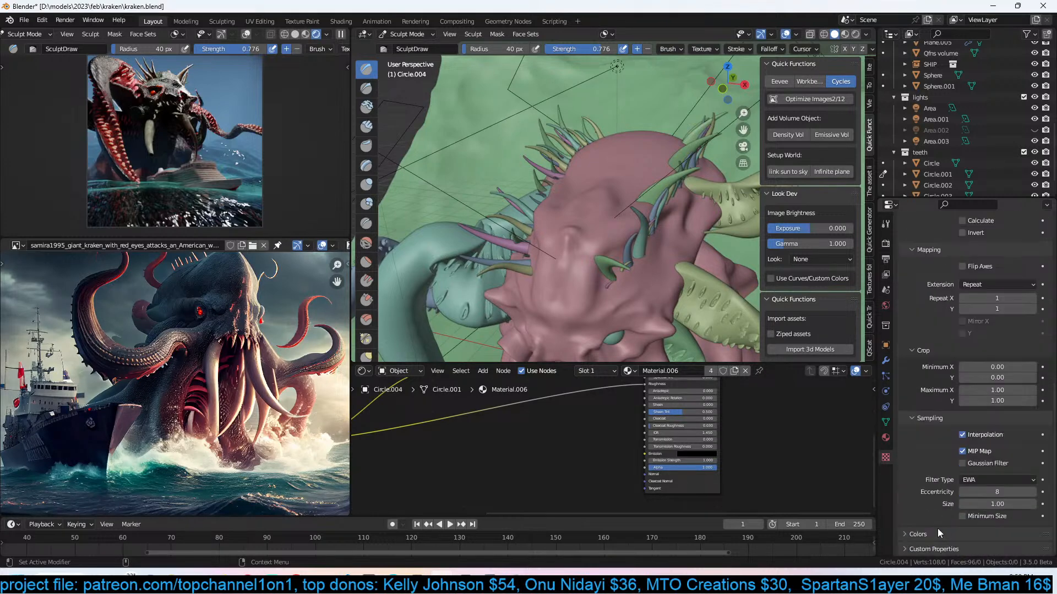
scroll(943, 509, "up", 15)
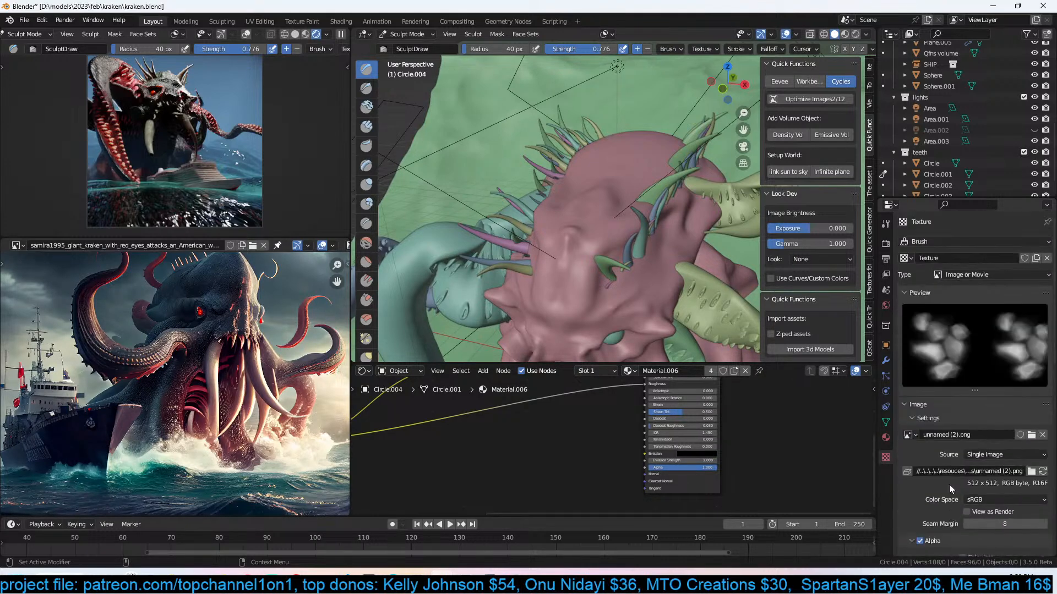
Set the sculpt brush radius to 64 px and return to the brush's tool settings.
middle_click_drag(560, 196, 620, 165)
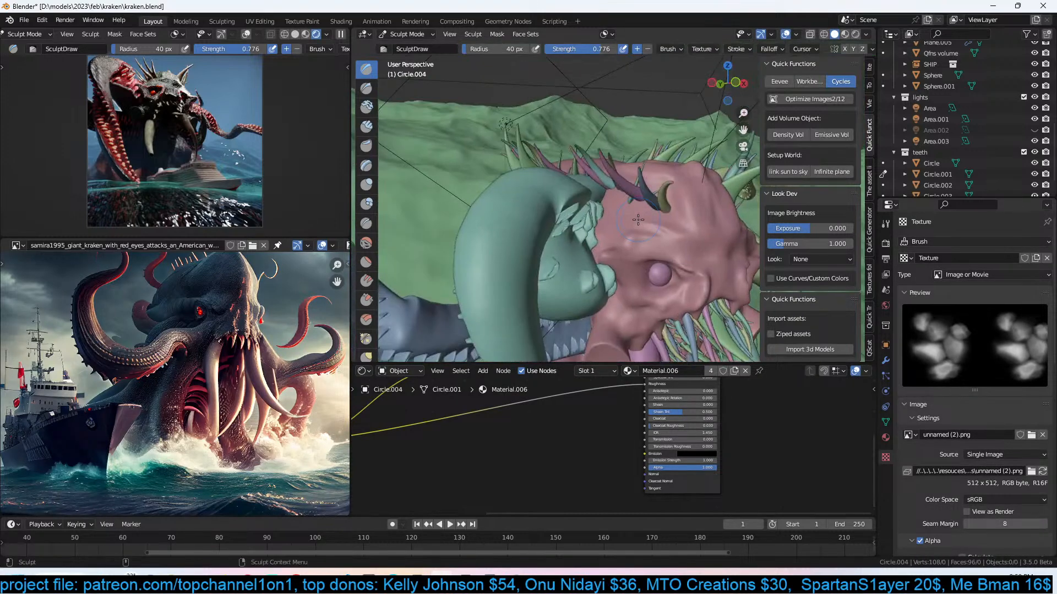
scroll(620, 242, "up", 6)
scroll(731, 307, "down", 5)
left_click(886, 224)
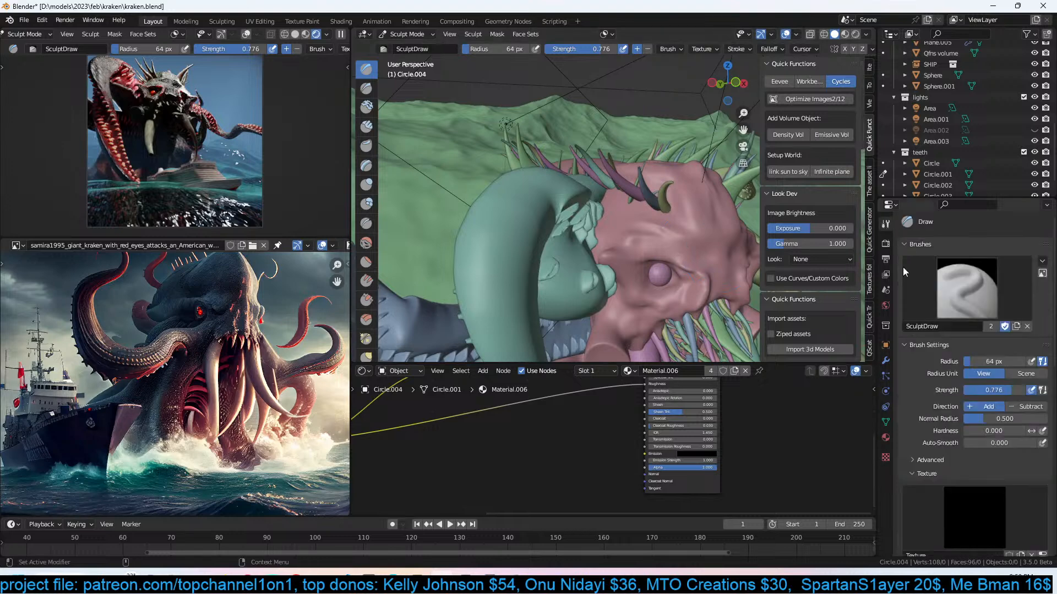
Expand the brush's stroke and falloff settings below its texture settings.
scroll(906, 372, "down", 3)
left_click(926, 390)
left_click(945, 412)
left_click(939, 398)
left_click(940, 386)
scroll(939, 384, "down", 1)
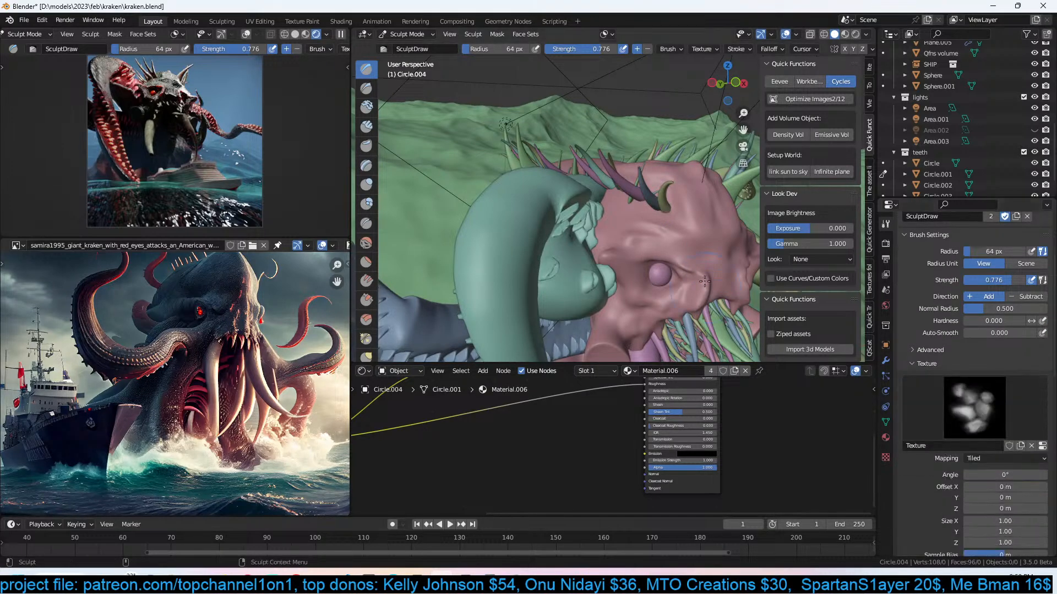
scroll(959, 468, "down", 7)
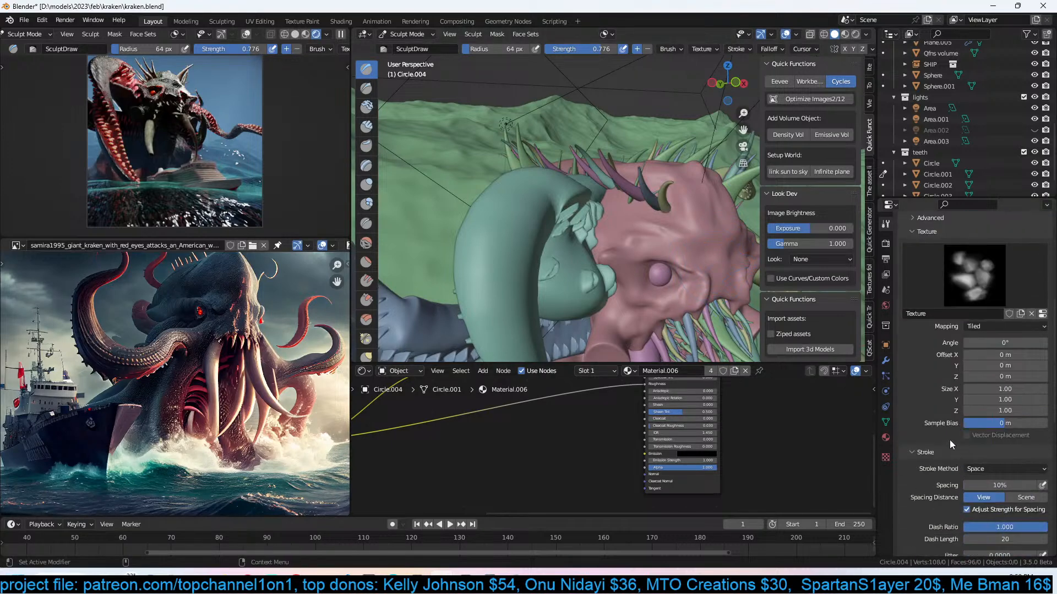
scroll(951, 440, "up", 7)
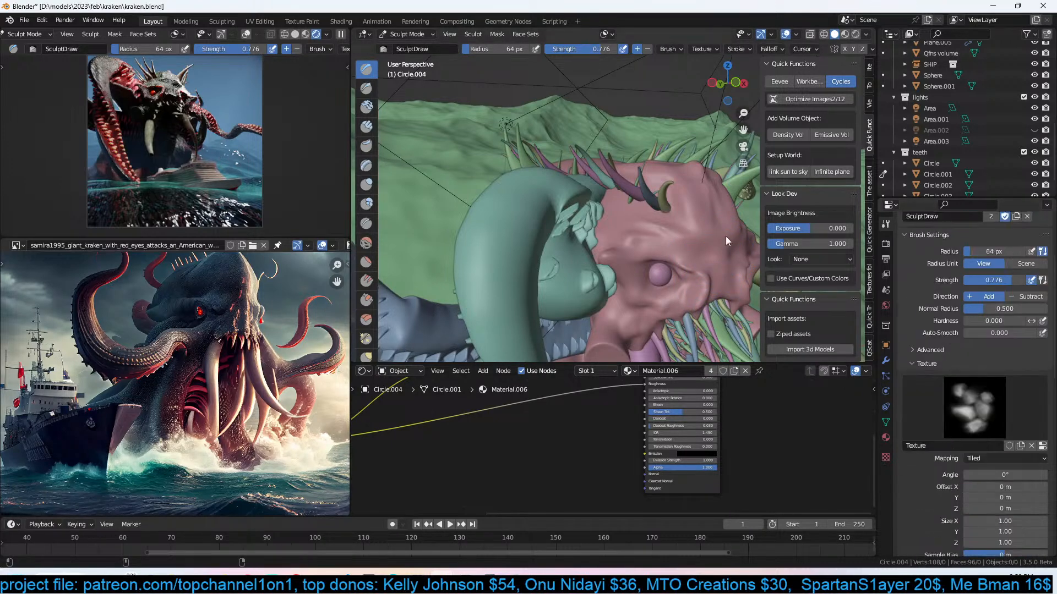
Raise the brush strength to 0.940 and set the brush texture's mapping to Random.
middle_click_drag(689, 248, 613, 200)
scroll(927, 399, "down", 1)
scroll(927, 400, "down", 6)
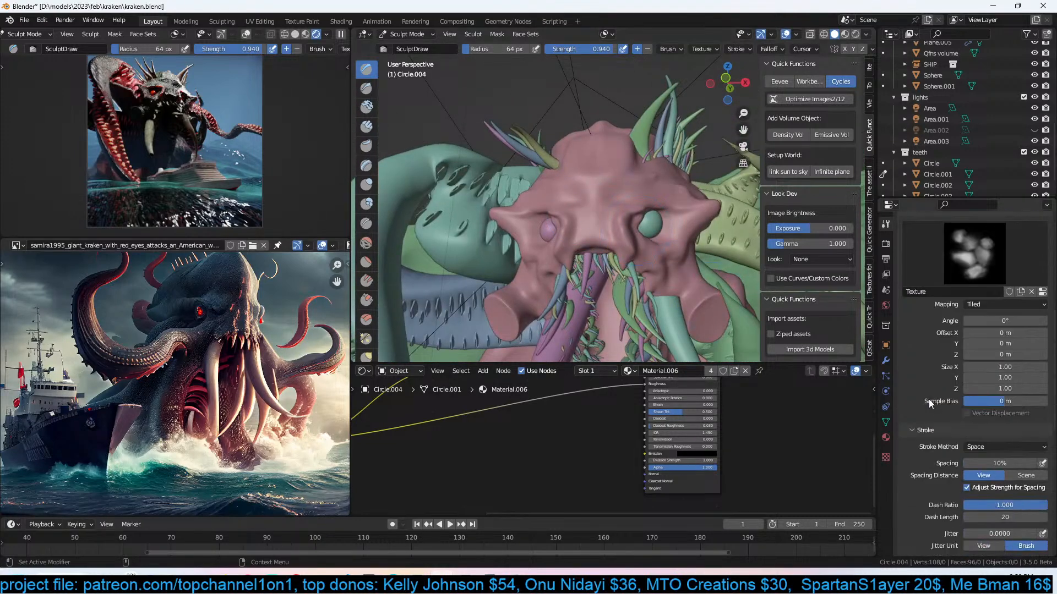
left_click(996, 304)
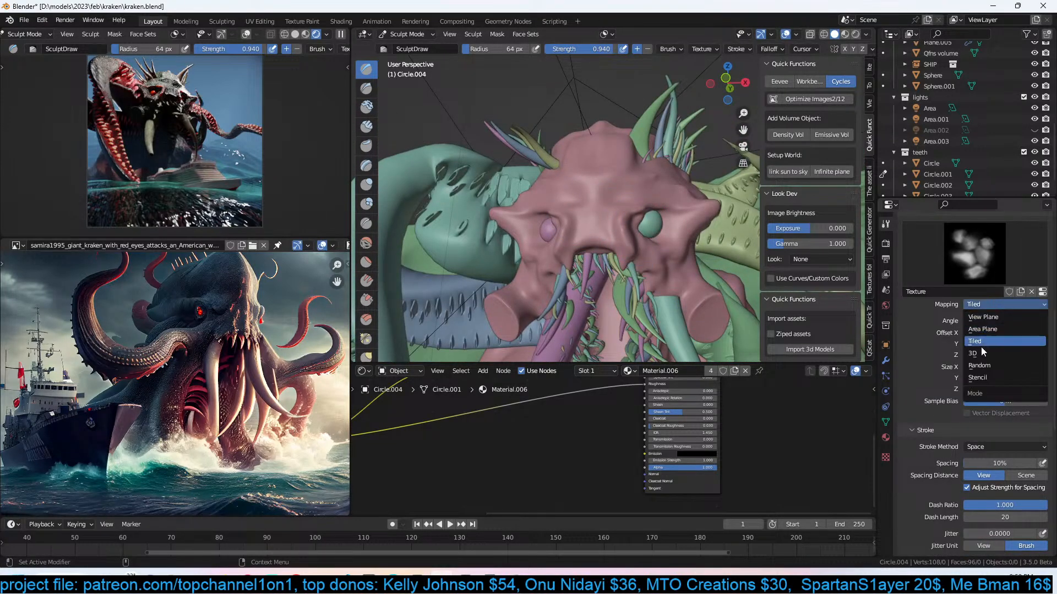
left_click(979, 365)
Enable the random angle option for the brush texture and save the file.
scroll(590, 184, "up", 2)
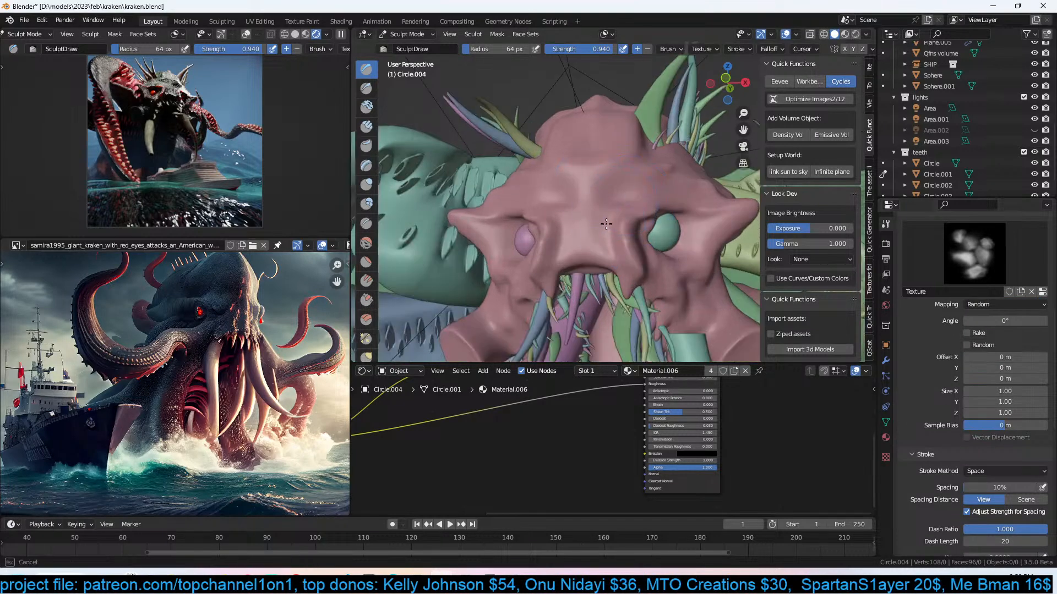
scroll(982, 344, "up", 10)
scroll(966, 323, "up", 1)
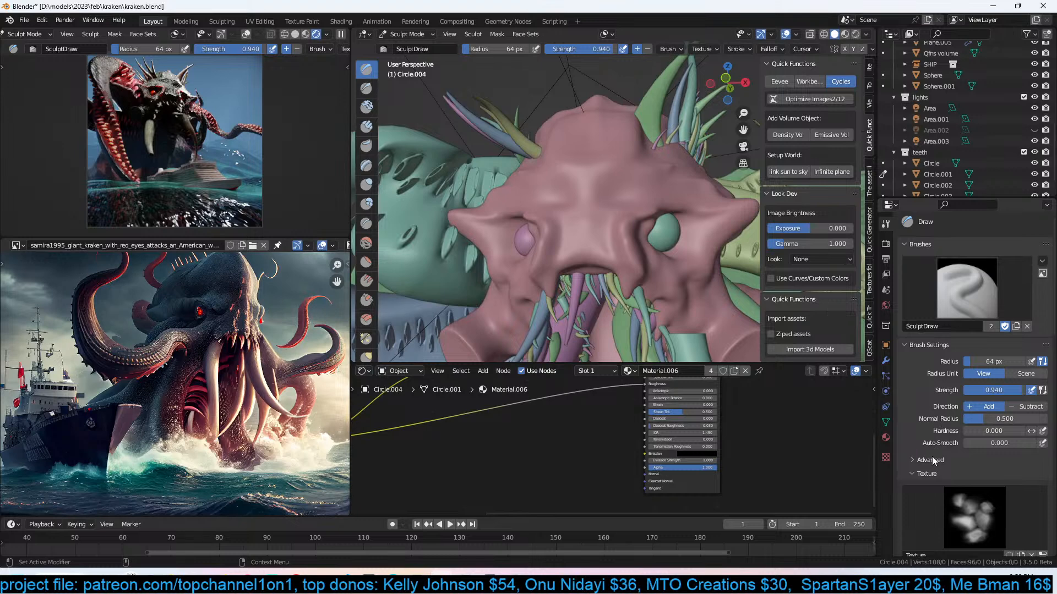
scroll(942, 449, "down", 4)
scroll(943, 438, "down", 1)
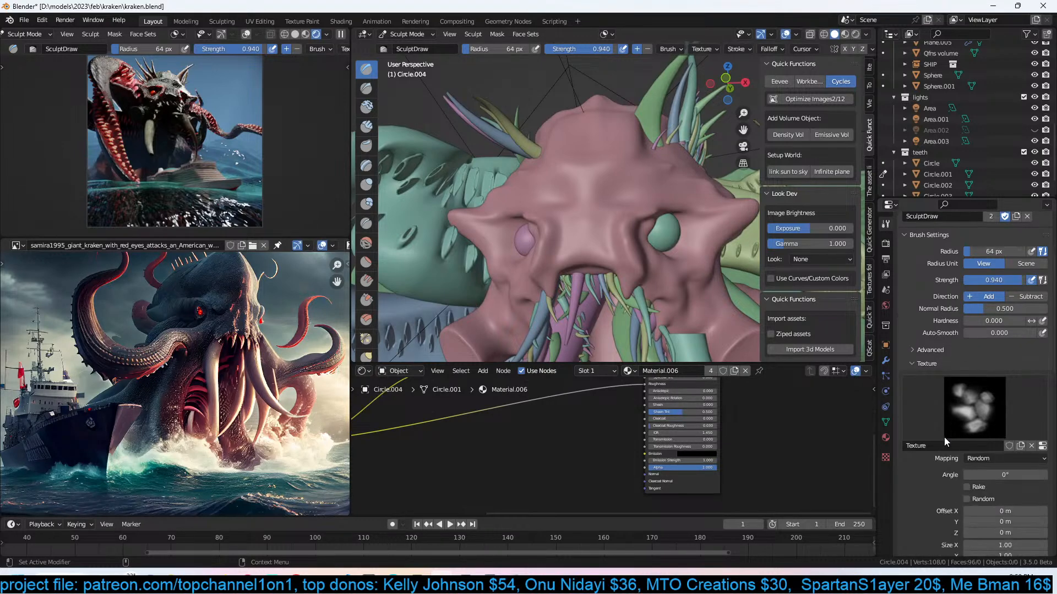
scroll(949, 433, "down", 7)
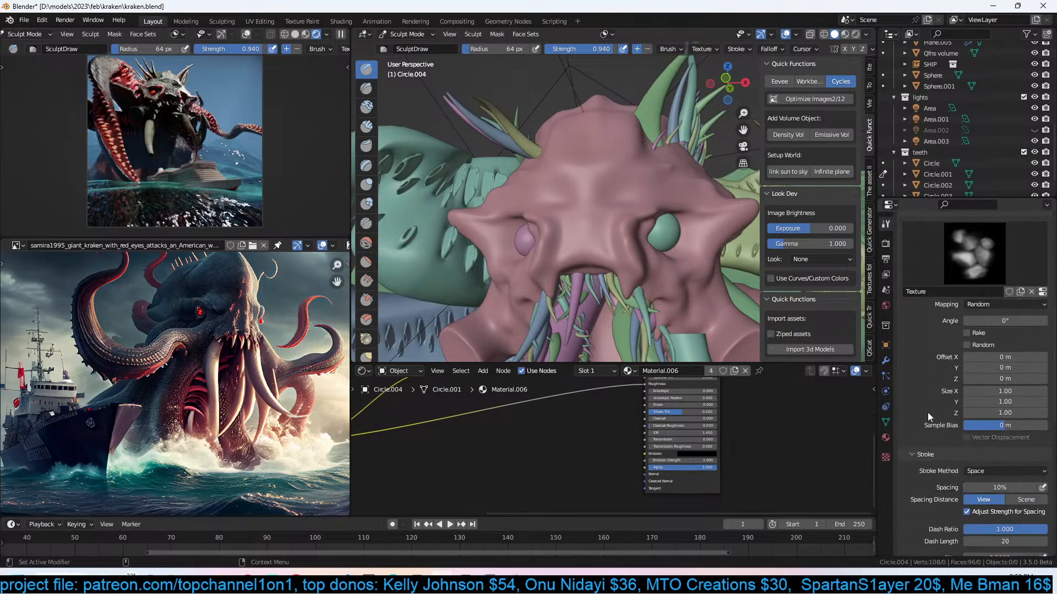
left_click(967, 345)
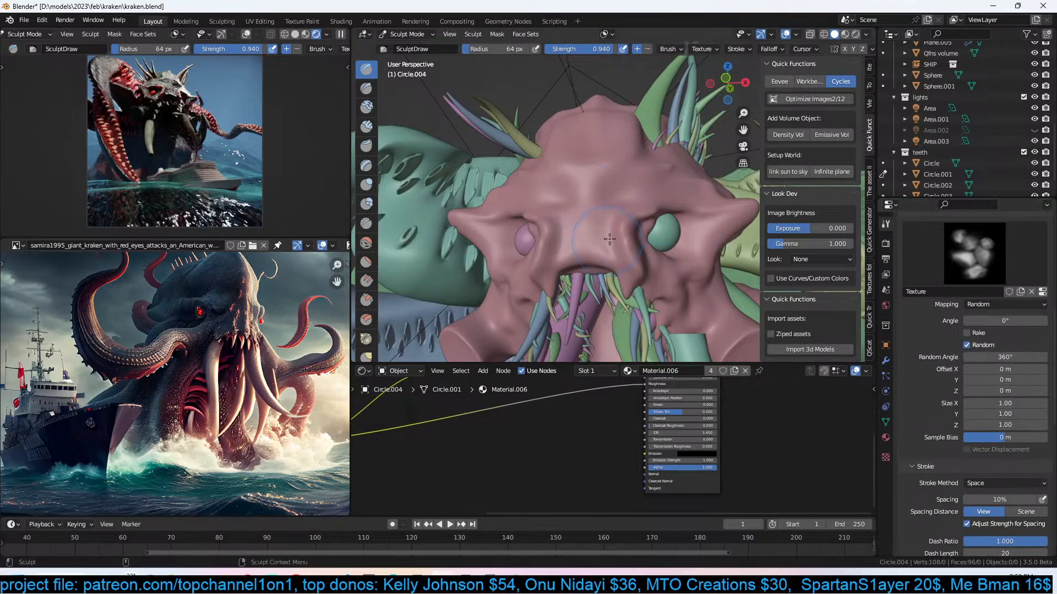
scroll(1019, 469, "down", 3)
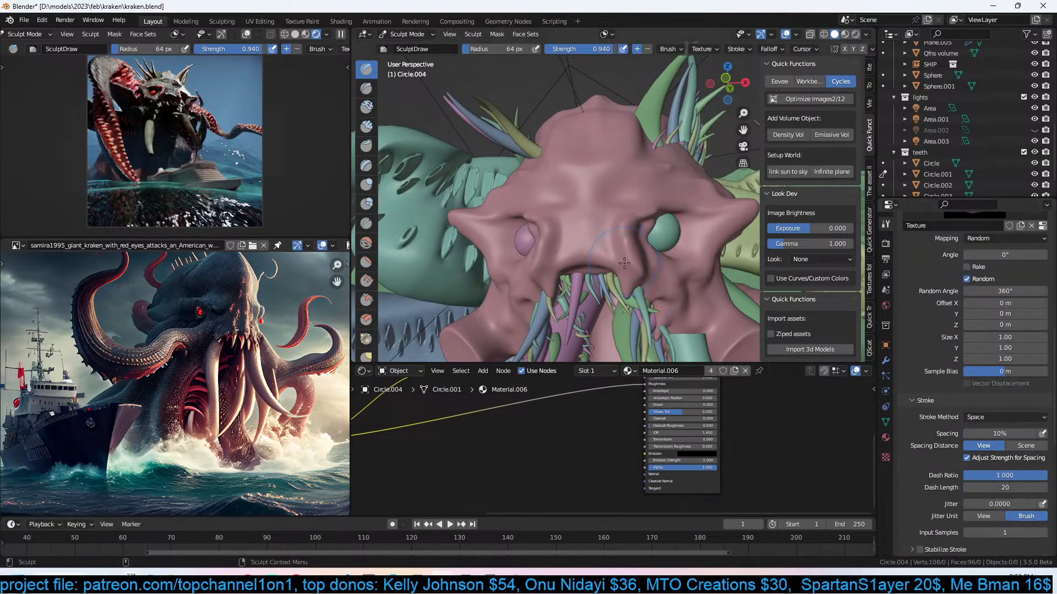
key("ctrl+s")
Change the brush's falloff shape to Projected and its falloff curve to Constant.
scroll(928, 438, "down", 10)
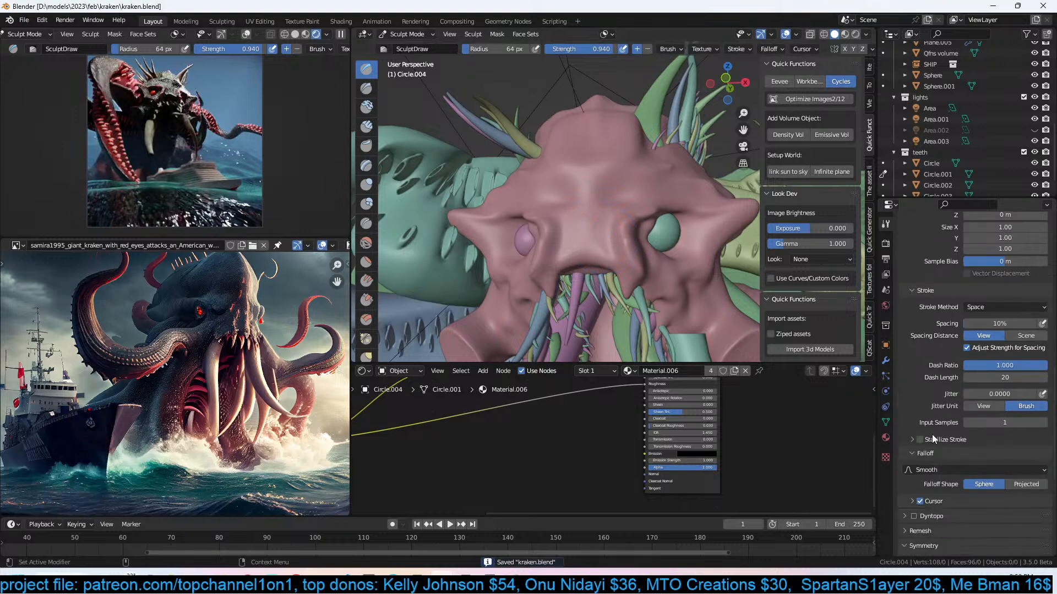
scroll(945, 412, "up", 2)
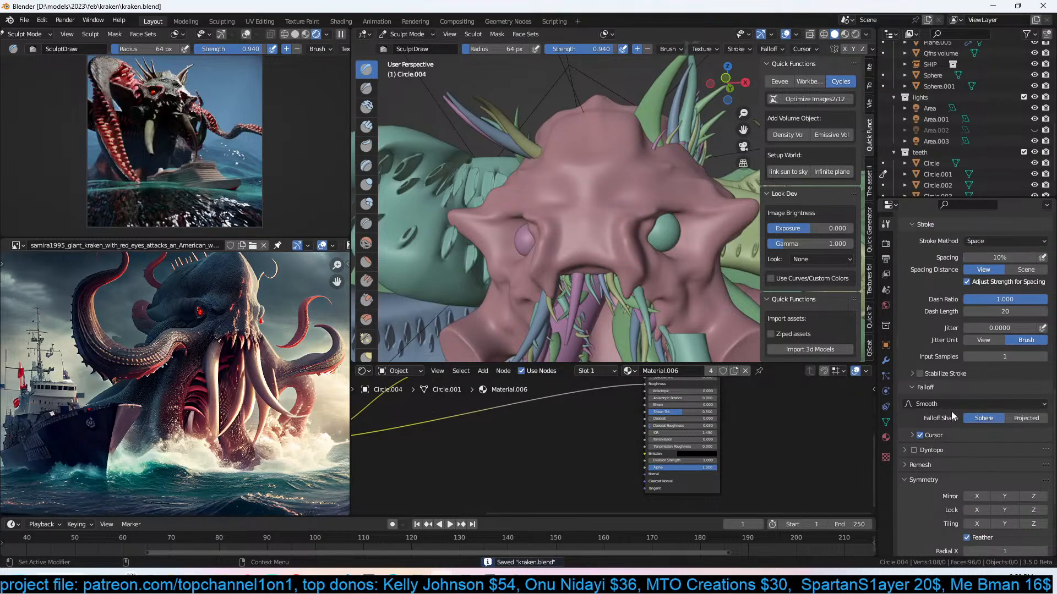
left_click(1012, 419)
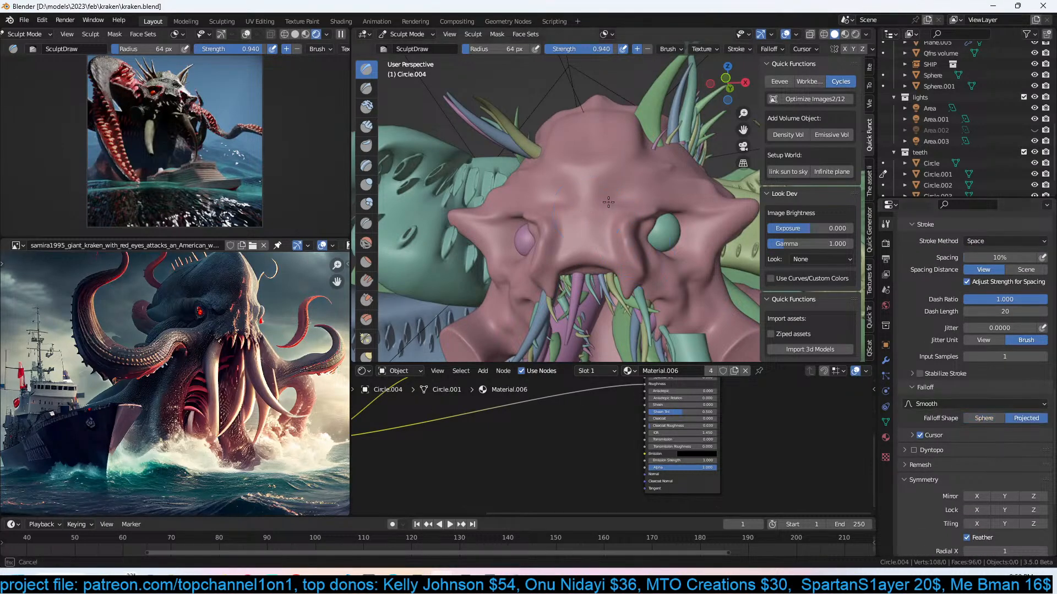
left_click(985, 407)
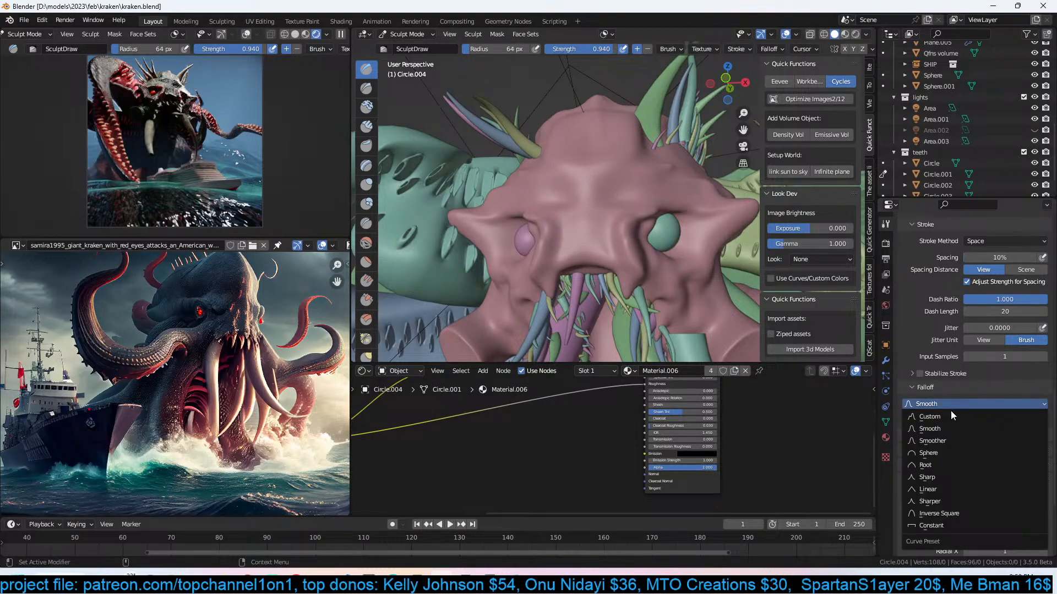
left_click(930, 525)
scroll(671, 256, "up", 5)
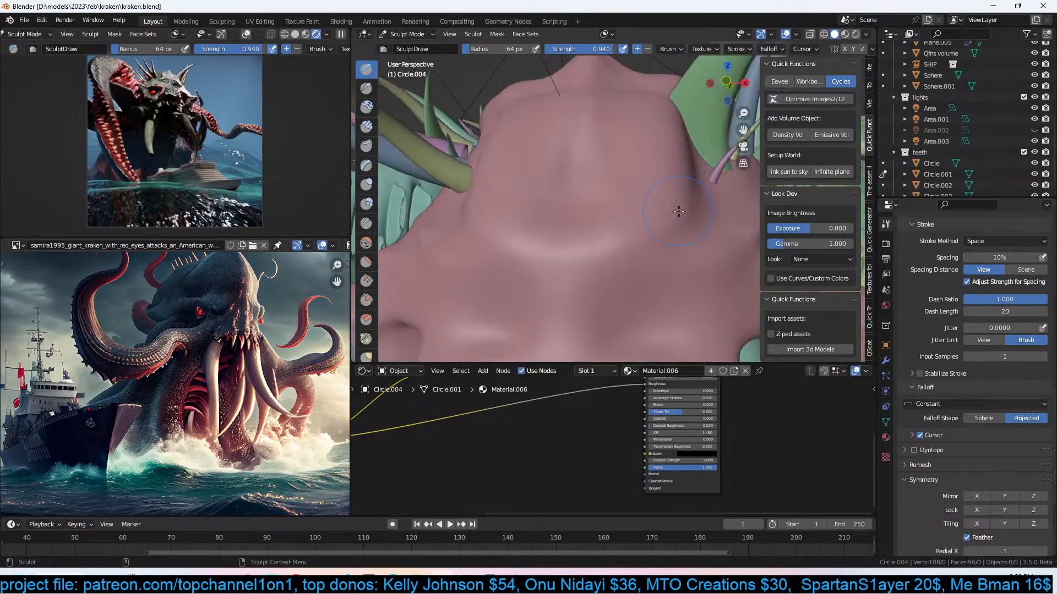
Return to Object Mode and isolate the kraken body in local view.
left_click(423, 34)
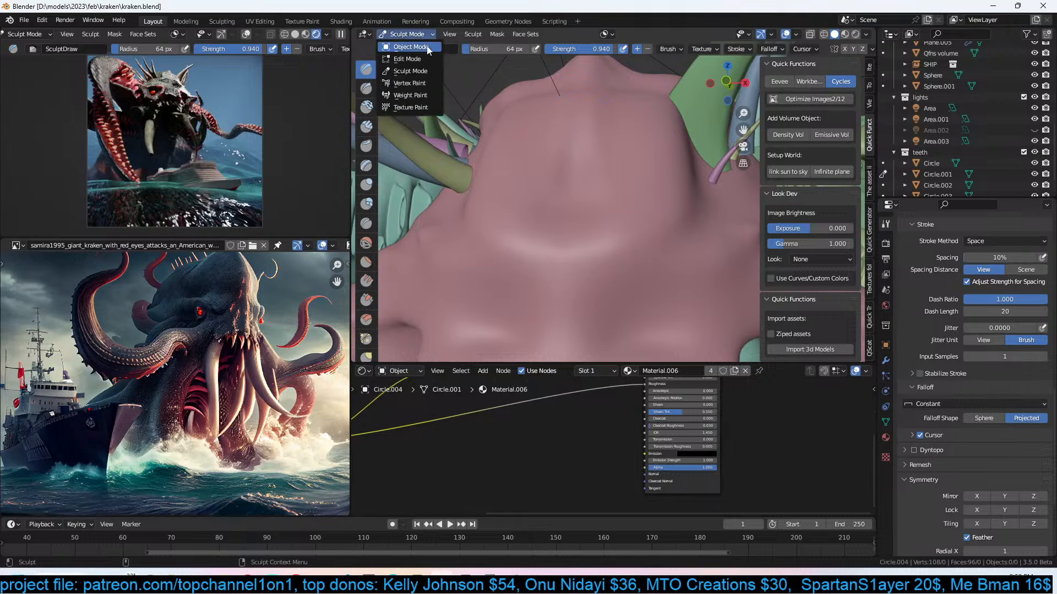
left_click(408, 48)
scroll(632, 138, "down", 4)
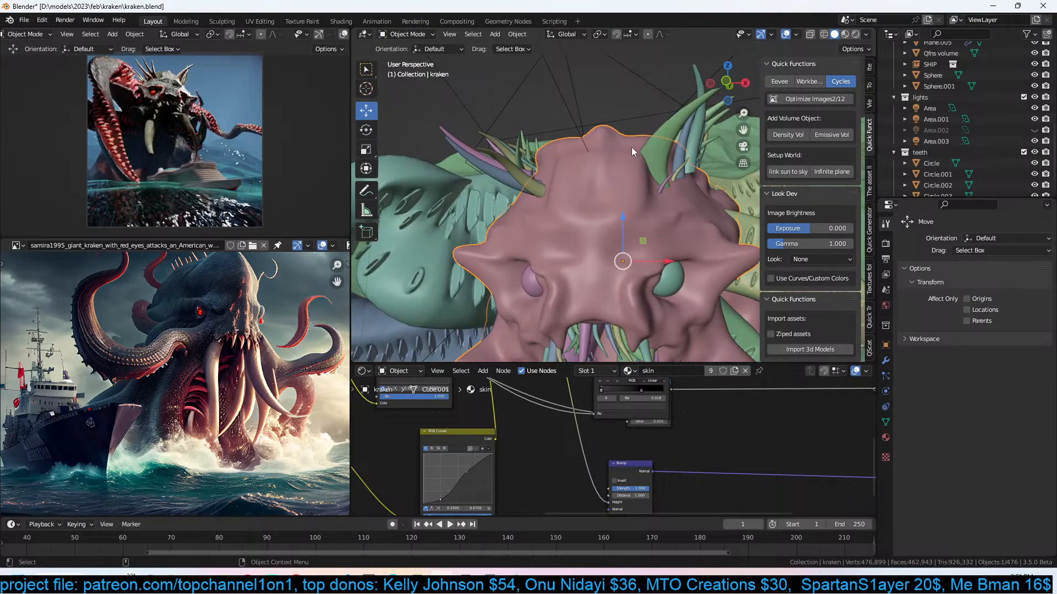
key("KP_Divide")
middle_click_drag(632, 146, 860, 229)
left_click(408, 34)
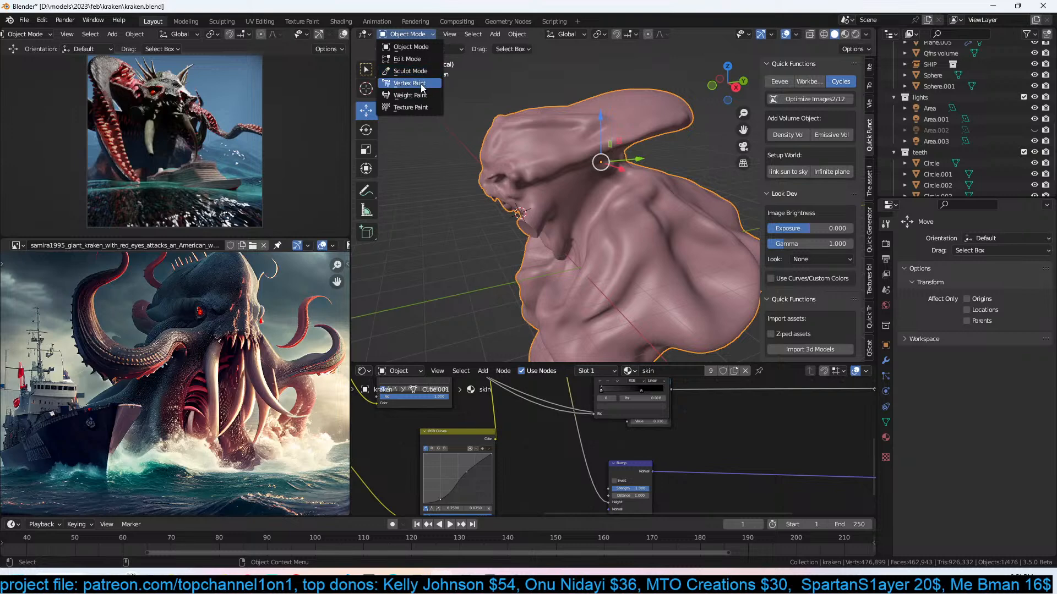
left_click(425, 82)
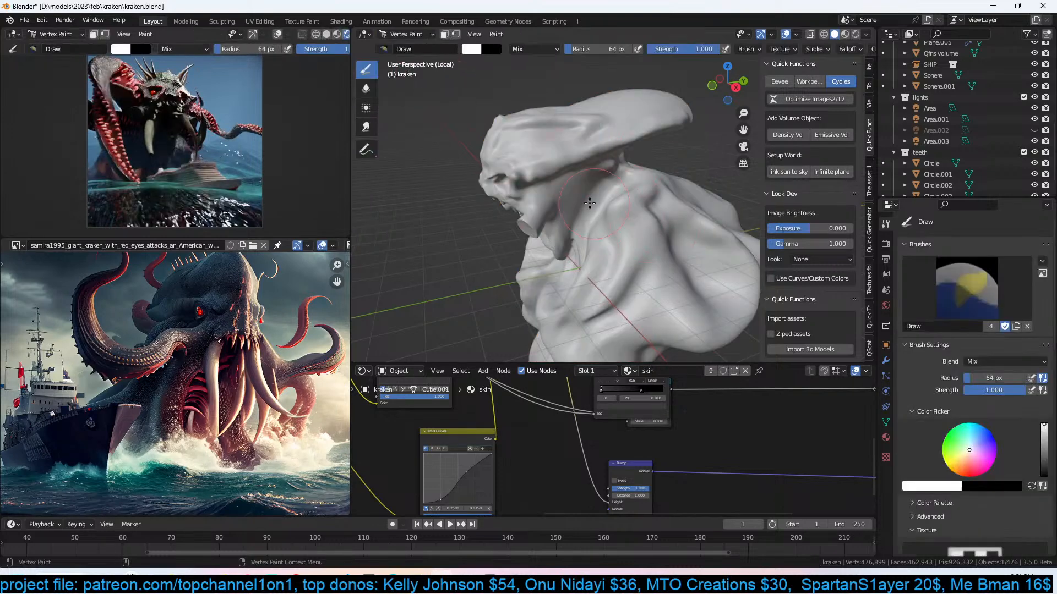
scroll(581, 205, "up", 5)
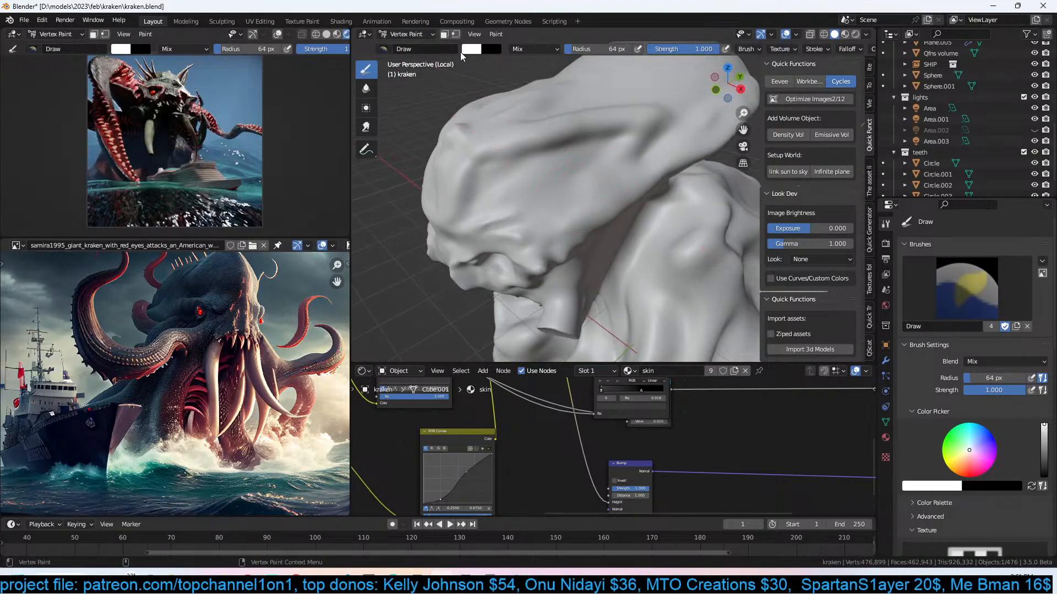
Put the kraken body in Sculpt Mode and sculpt textured detail along the side of its head.
left_click(432, 34)
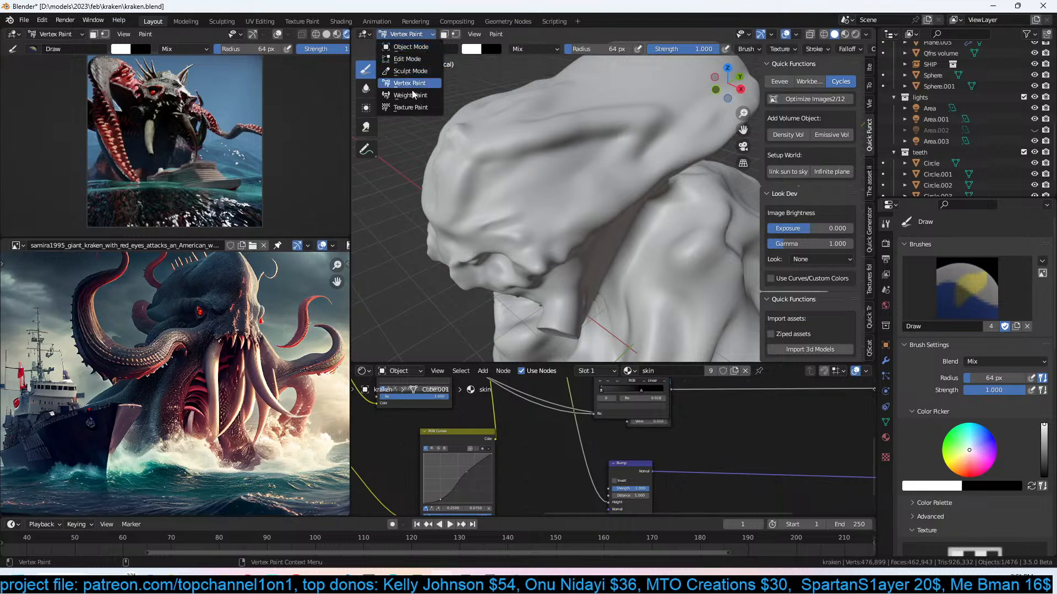
key("Return")
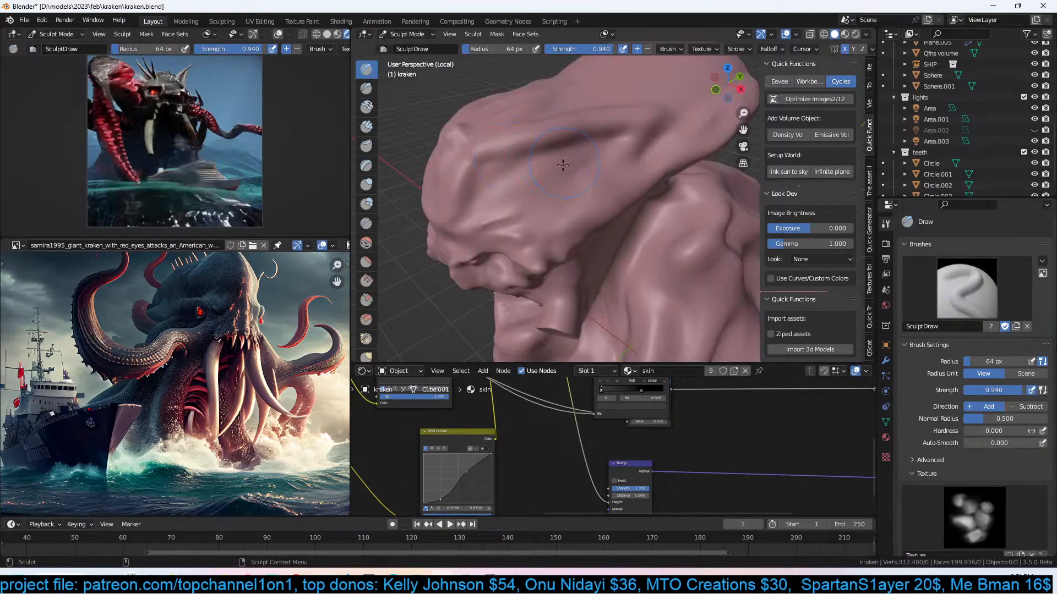
mouse_move(487, 167)
left_mouse_down()
mouse_move(542, 172)
mouse_move(501, 185)
mouse_move(540, 156)
left_mouse_up()
mouse_move(596, 145)
middle_mouse_down()
mouse_move(545, 181)
mouse_move(570, 149)
mouse_move(666, 156)
mouse_move(604, 114)
mouse_move(619, 200)
mouse_move(665, 168)
middle_mouse_up()
Enable the random angle option for the brush texture and sculpt textured strokes across the kraken's shoulder.
scroll(959, 405, "down", 10)
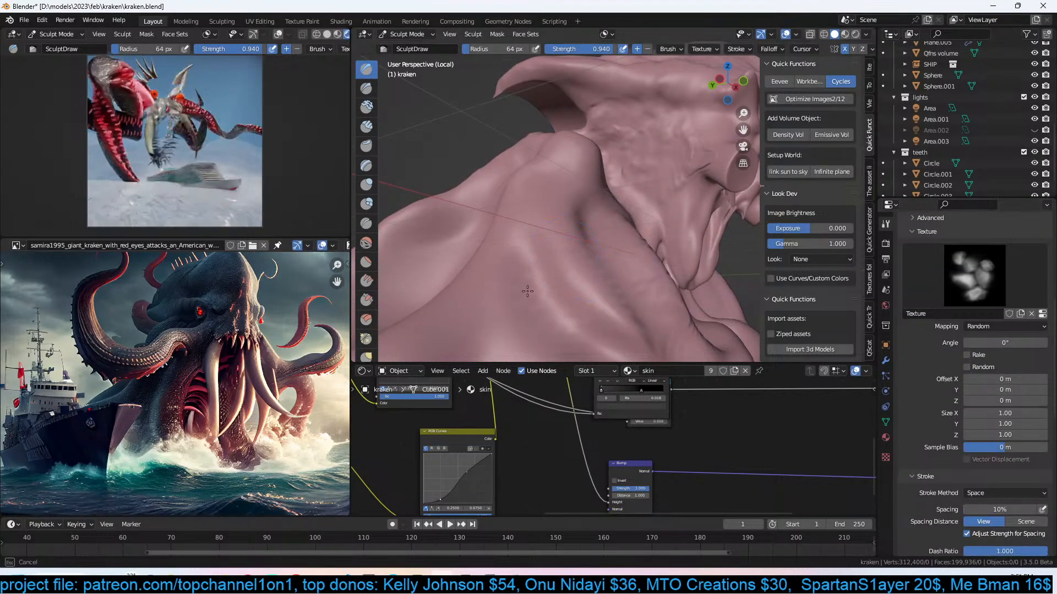
left_click(968, 367)
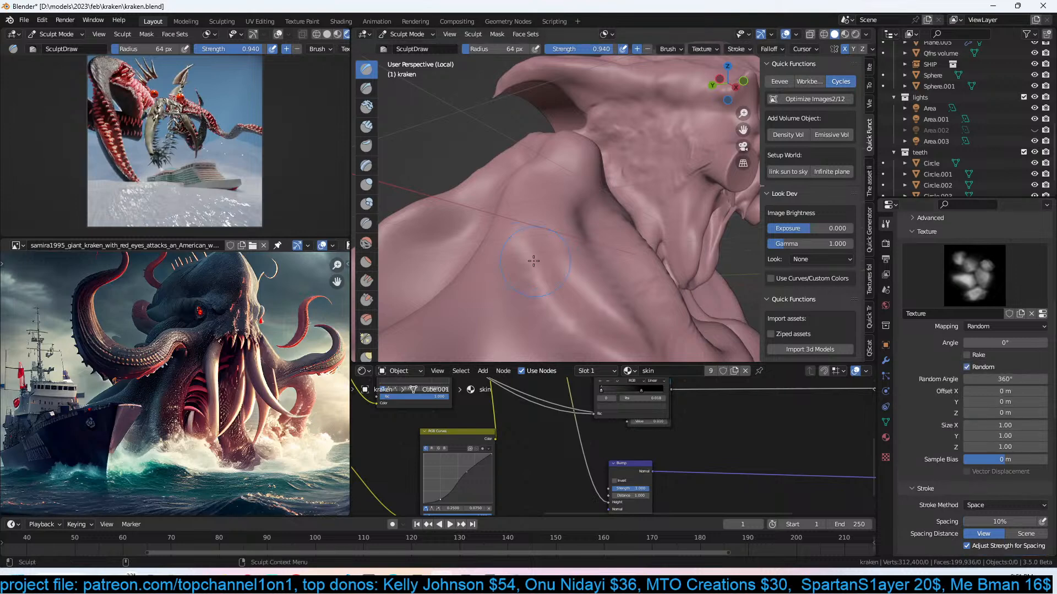
left_click_drag(528, 221, 555, 195)
left_click_drag(493, 292, 477, 297)
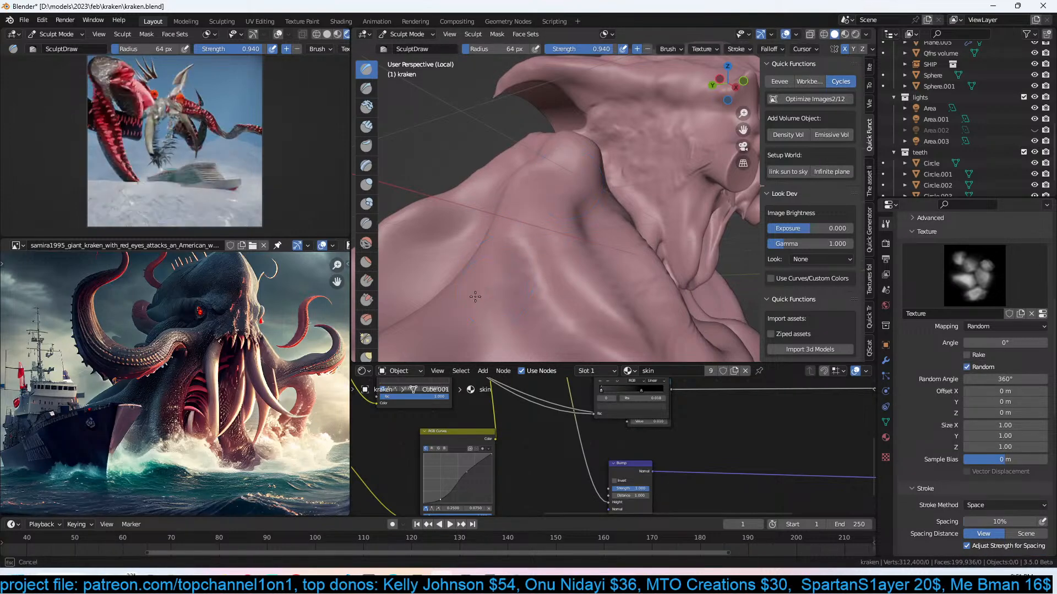
Subdivide the kraken's Multires modifier to level 4, raise its viewport level and sculpt rough detail into the back's fold.
left_click(886, 361)
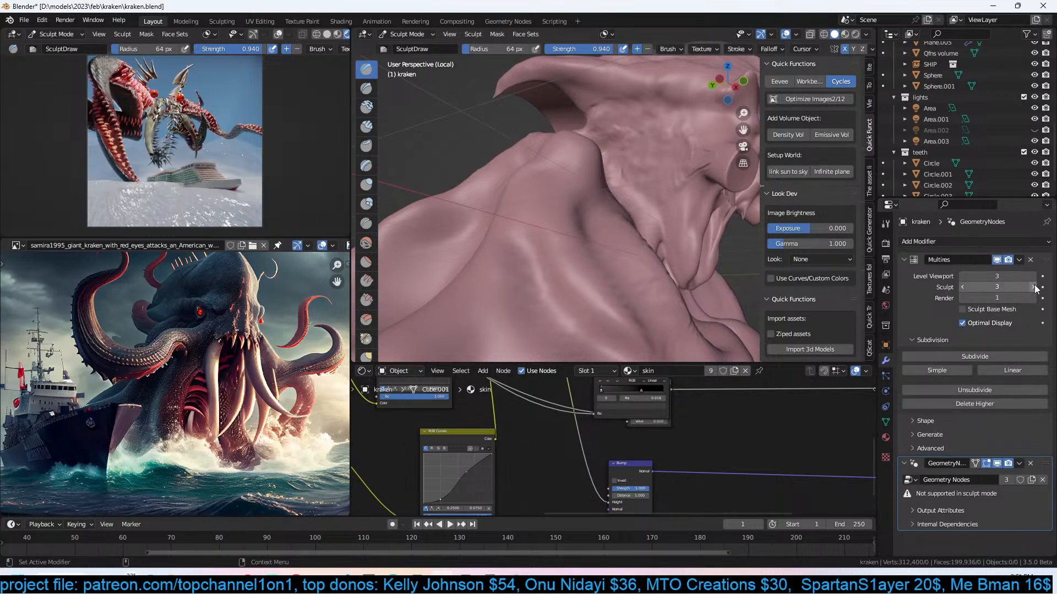
left_click(969, 357)
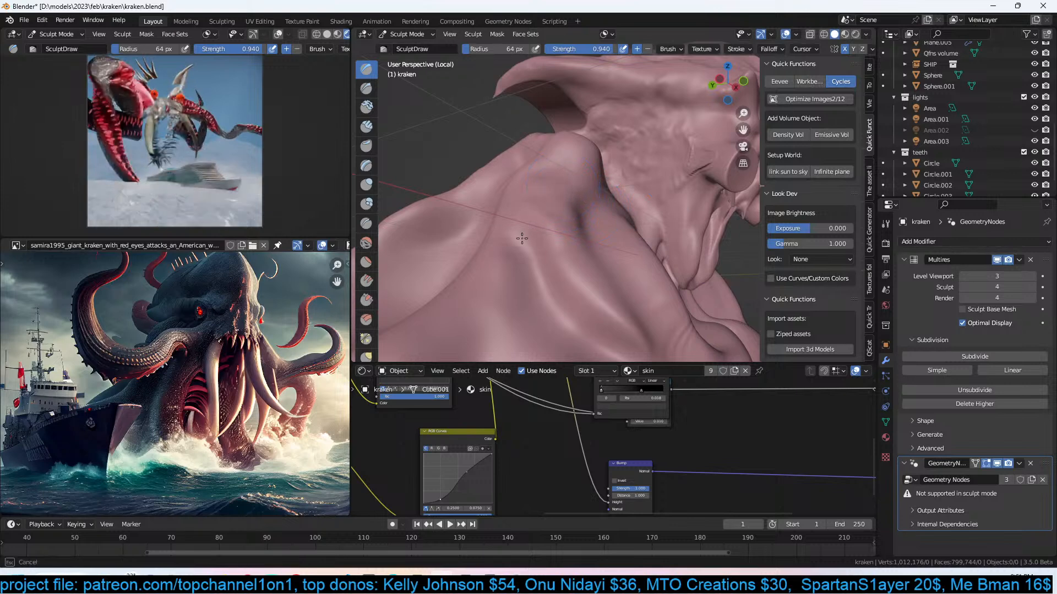
middle_click_drag(522, 238, 578, 246)
left_click_drag(600, 237, 542, 327)
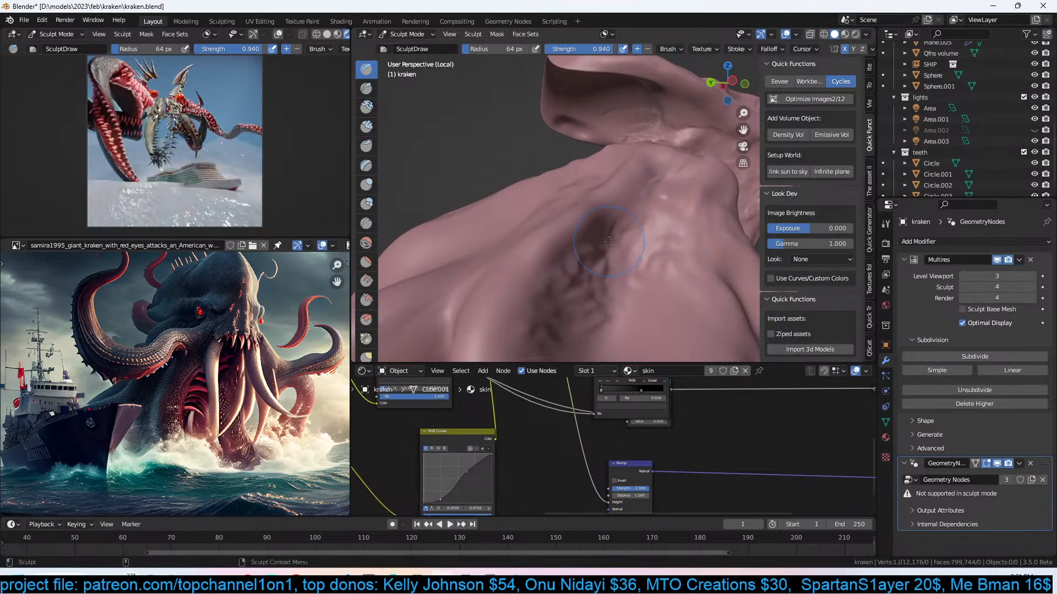
left_click(1032, 276)
Try the brush texture with Stencil mapping, placing the stencil over the fold on the kraken's back.
scroll(616, 240, "down", 3)
mouse_move(616, 240)
middle_mouse_down()
mouse_move(583, 229)
mouse_move(578, 265)
mouse_move(592, 260)
middle_mouse_up()
middle_click_drag(622, 245, 579, 249)
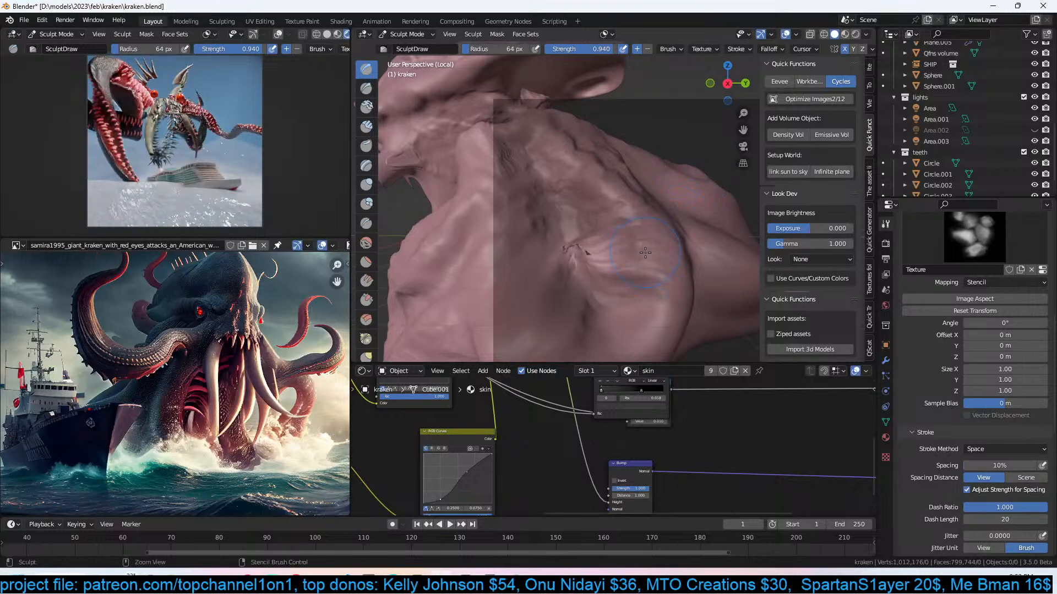
mouse_move(699, 179)
right_mouse_down()
mouse_move(612, 200)
mouse_move(583, 251)
right_mouse_up()
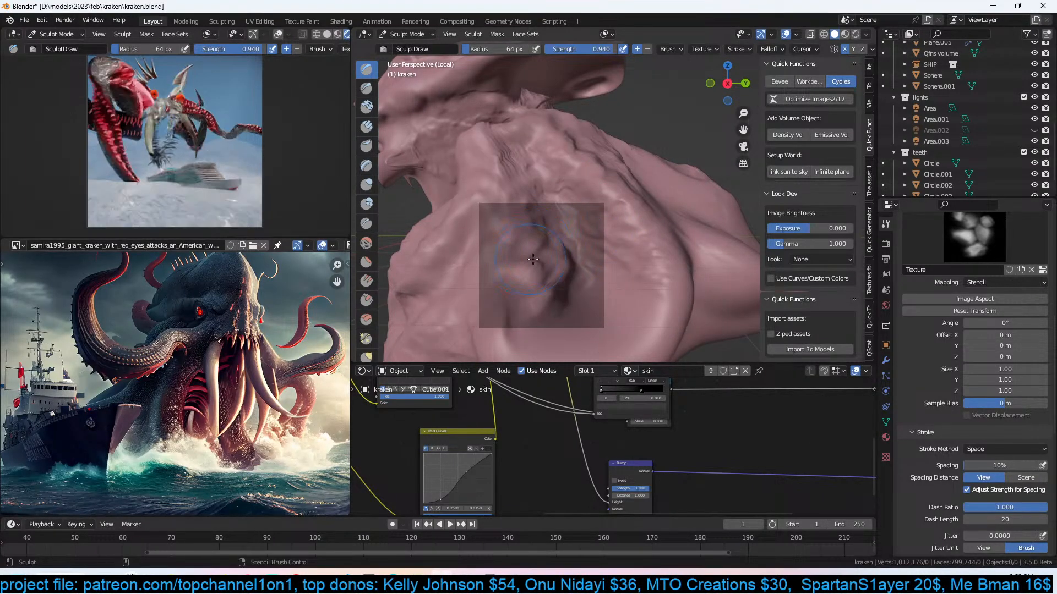
mouse_move(548, 250)
middle_mouse_down()
mouse_move(581, 247)
mouse_move(521, 219)
mouse_move(666, 249)
mouse_move(725, 247)
middle_mouse_up()
scroll(523, 220, "down", 4)
scroll(725, 247, "up", 4)
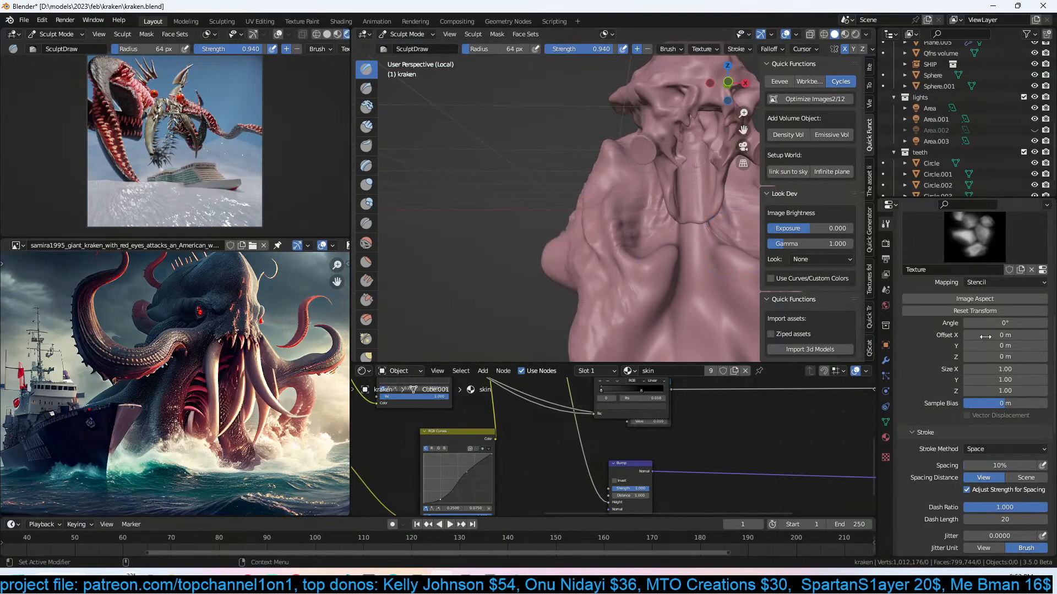
Set the brush texture's mapping to Random with rake and random angle enabled, and sculpt detail on the kraken's back.
left_click(988, 282)
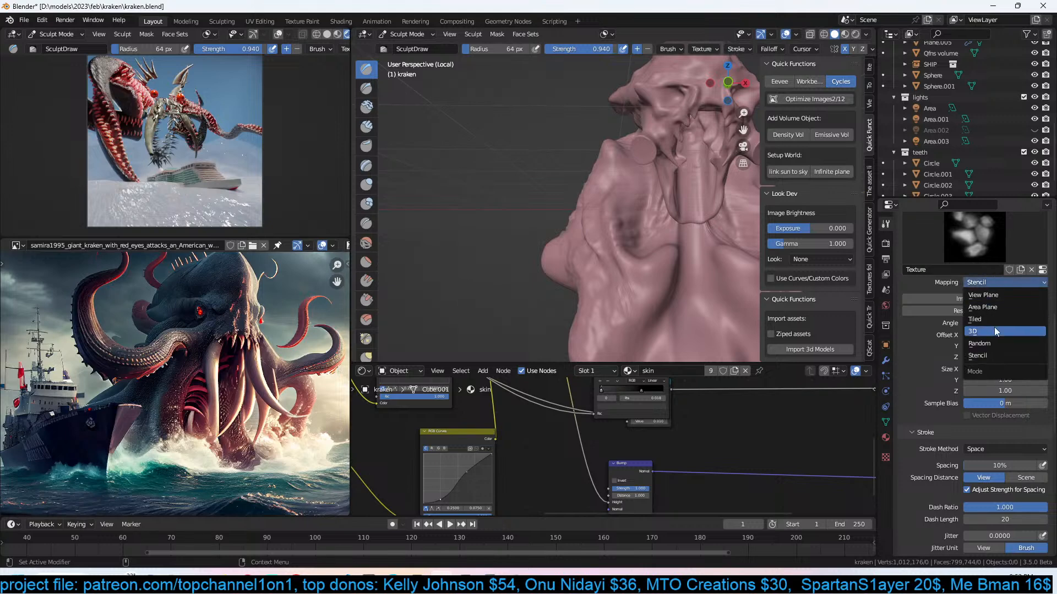
left_click(990, 343)
scroll(656, 222, "up", 2)
mouse_move(656, 222)
middle_mouse_down()
mouse_move(603, 202)
mouse_move(573, 272)
mouse_move(605, 235)
middle_mouse_up()
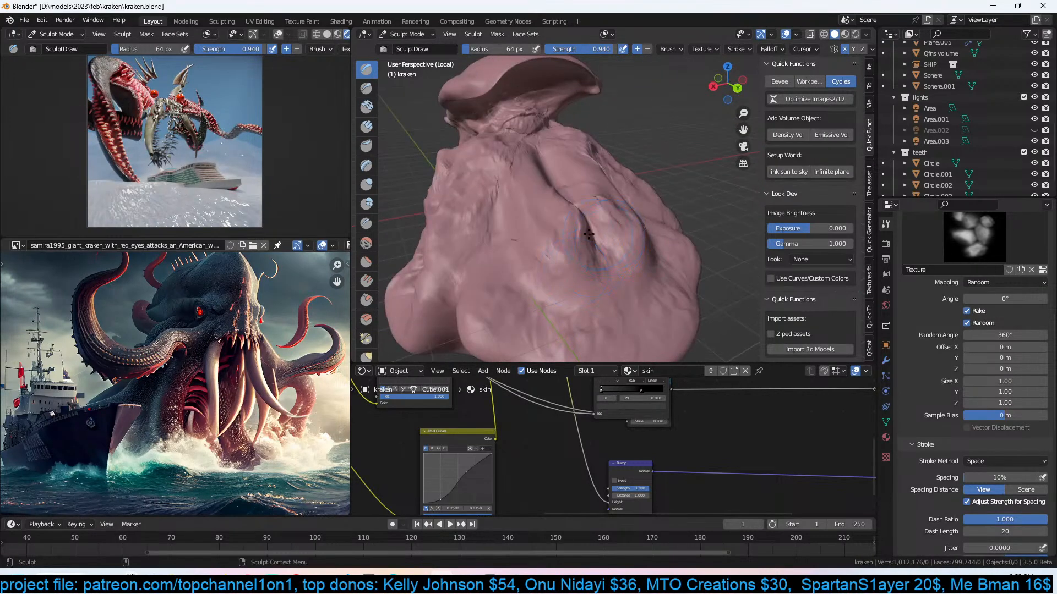
left_click_drag(523, 211, 531, 229)
Sculpt rough skin detail over the kraken's shoulder and the lower lobes of its back.
middle_click_drag(606, 220, 496, 195)
scroll(550, 191, "up", 3)
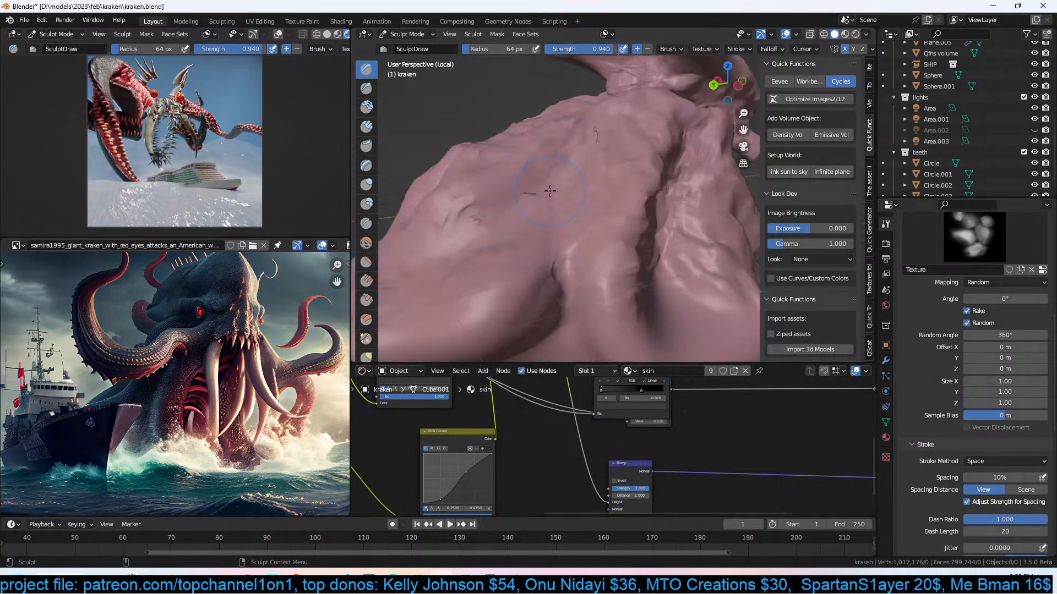
middle_click_drag(549, 249, 569, 182, "shift")
left_click_drag(556, 205, 567, 223)
middle_click_drag(605, 231, 539, 209)
mouse_move(628, 226)
left_mouse_down()
mouse_move(629, 251)
mouse_move(655, 204)
left_mouse_up()
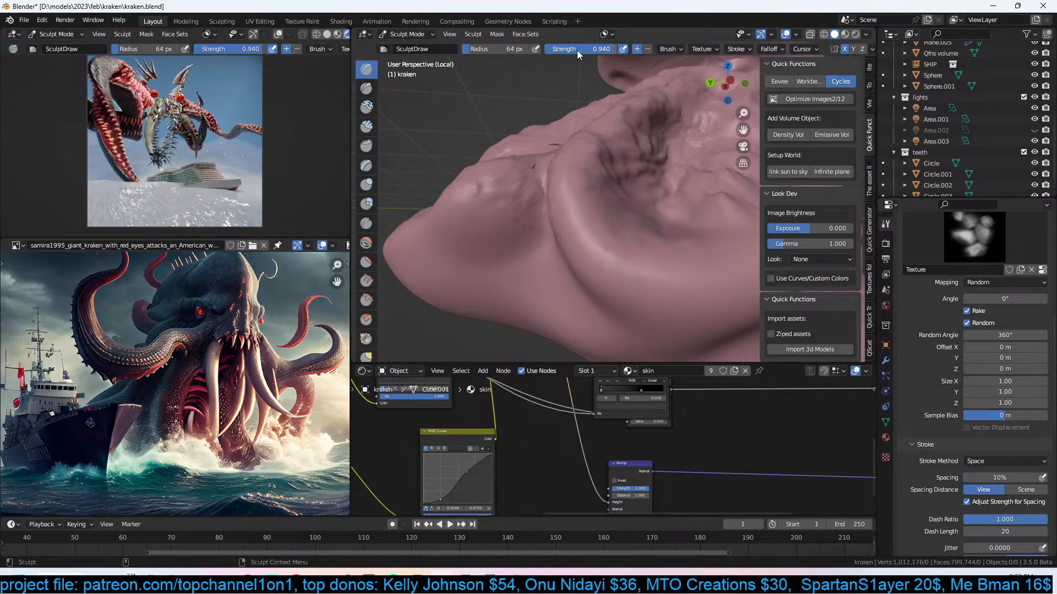
Sculpt detail around the back's rounded lobe with the brush strength at 0.687 and a Smooth falloff curve.
scroll(946, 319, "down", 7)
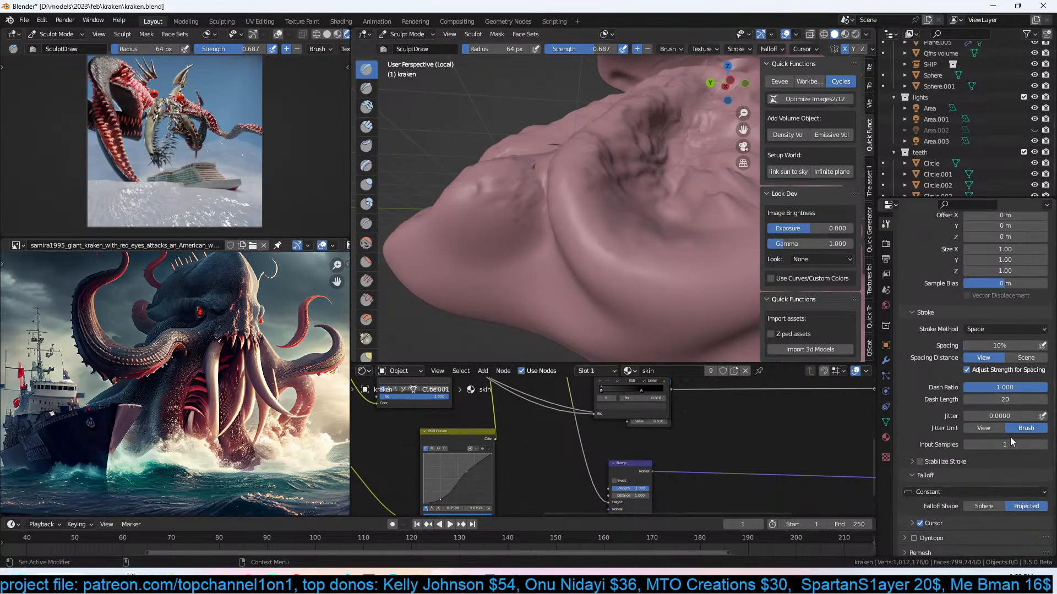
left_click(960, 425)
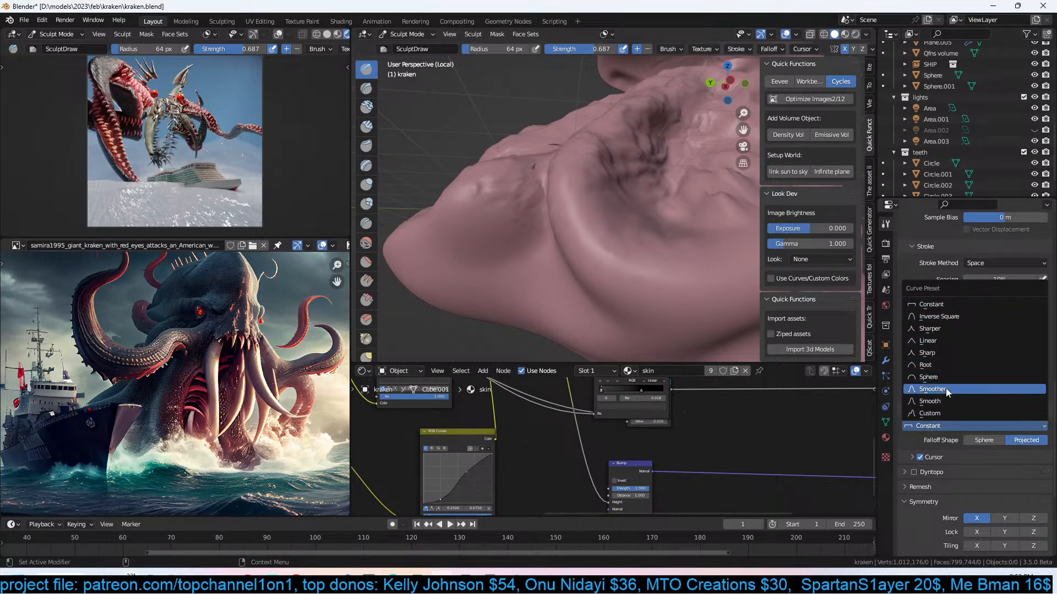
left_click(953, 401)
mouse_move(582, 215)
left_mouse_down()
mouse_move(702, 297)
mouse_move(702, 277)
mouse_move(676, 262)
mouse_move(719, 246)
left_mouse_up()
middle_click_drag(719, 246, 553, 225, "shift")
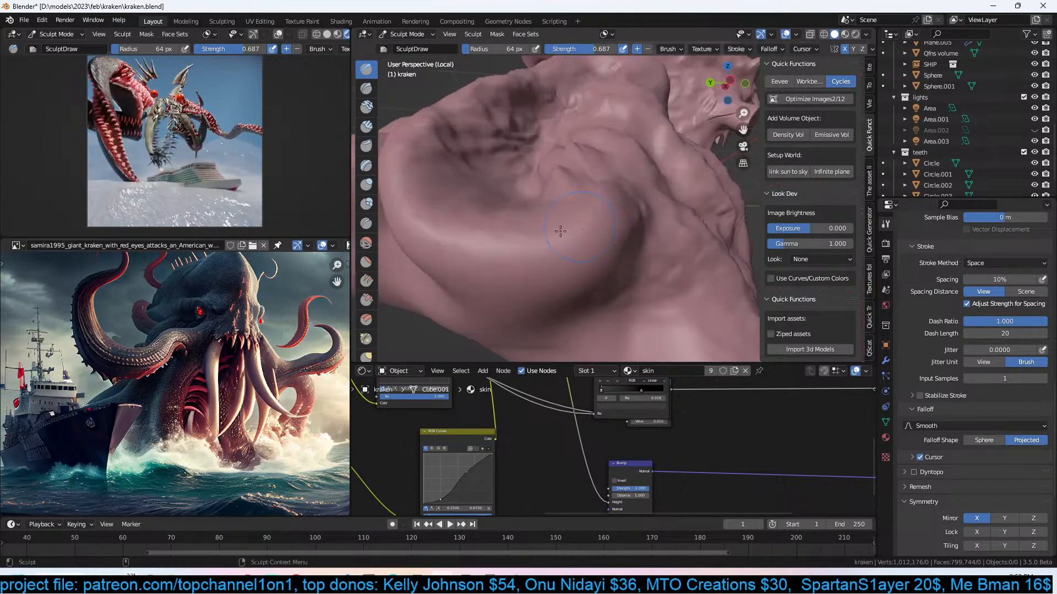
Replace the brush texture's image with the scale-pattern height map 51a03f7c2a7...762231 (1).jpg from the height maps folder.
scroll(1010, 267, "up", 5)
scroll(1011, 268, "up", 6)
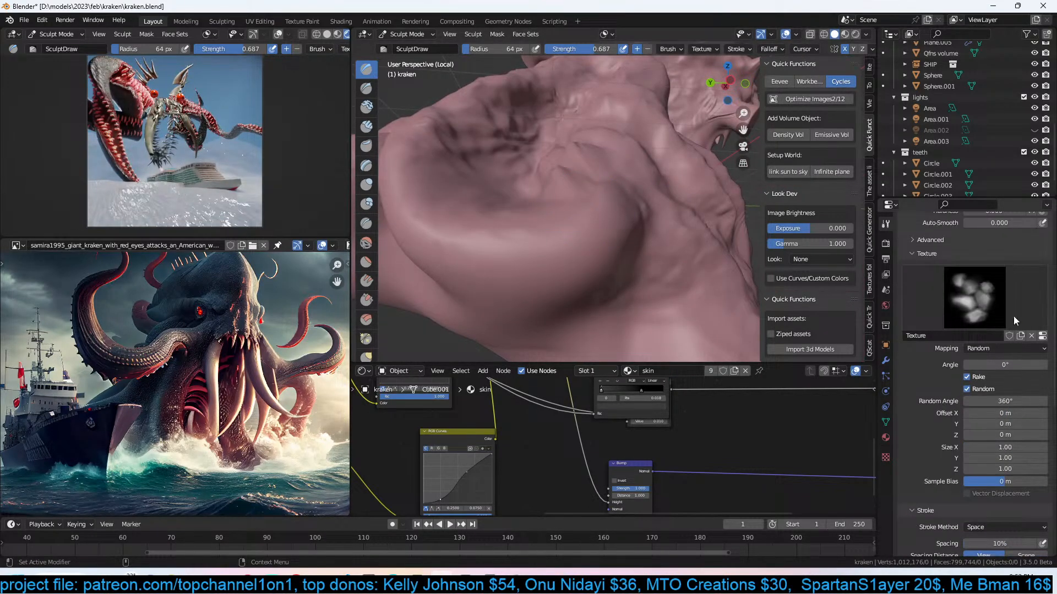
scroll(1026, 339, "down", 11)
scroll(935, 423, "down", 7)
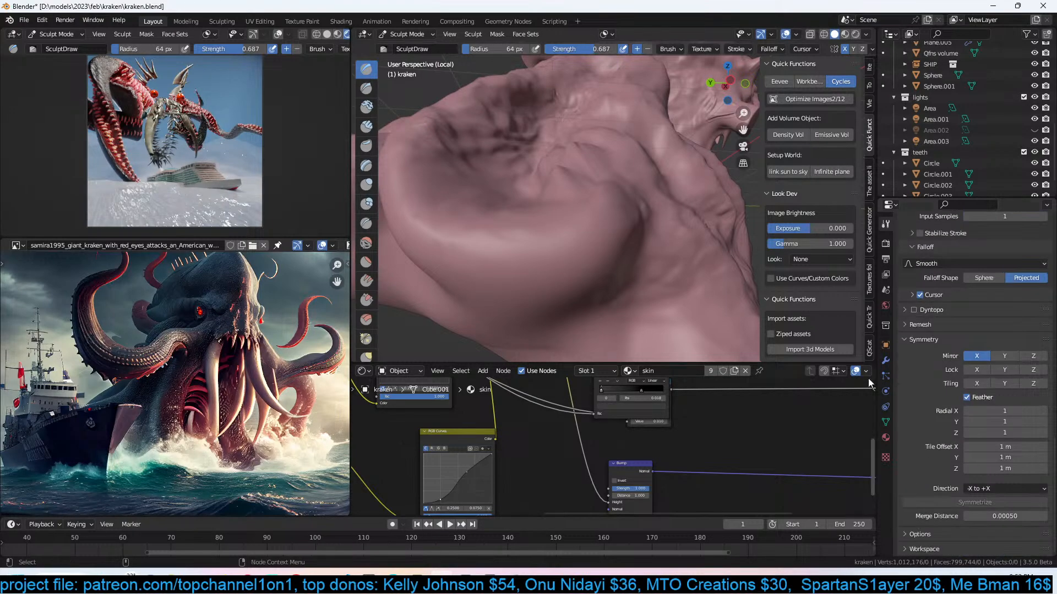
left_click(886, 456)
scroll(995, 299, "up", 8)
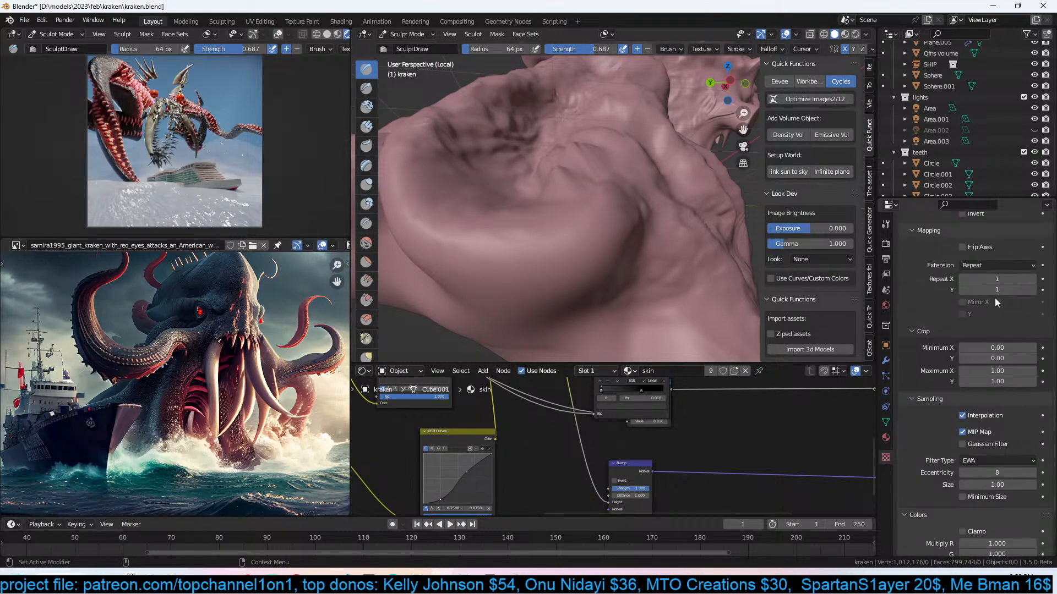
left_click(1030, 431)
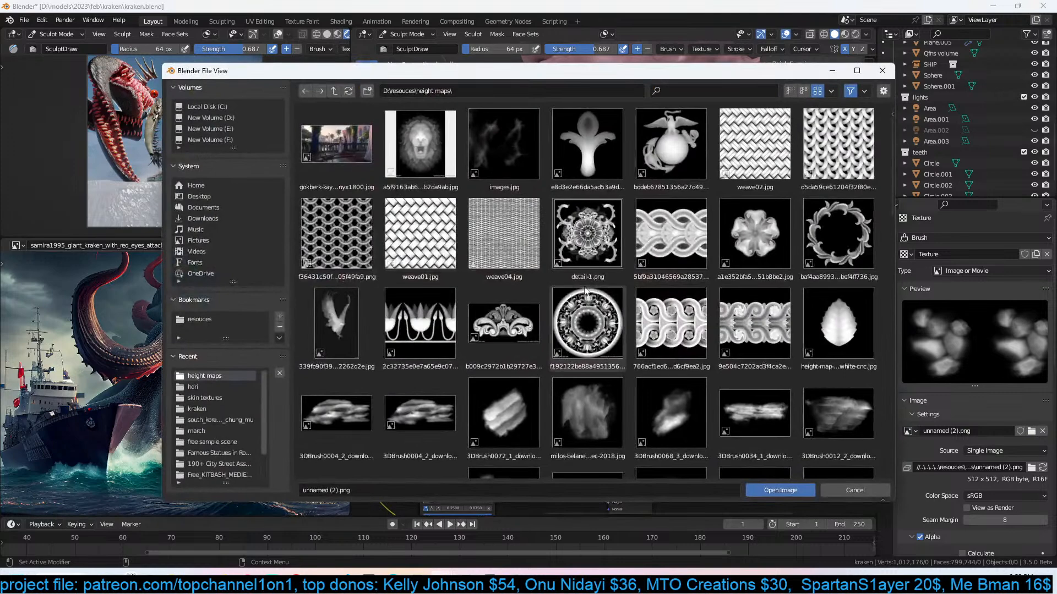
scroll(583, 282, "down", 3)
scroll(585, 285, "down", 10)
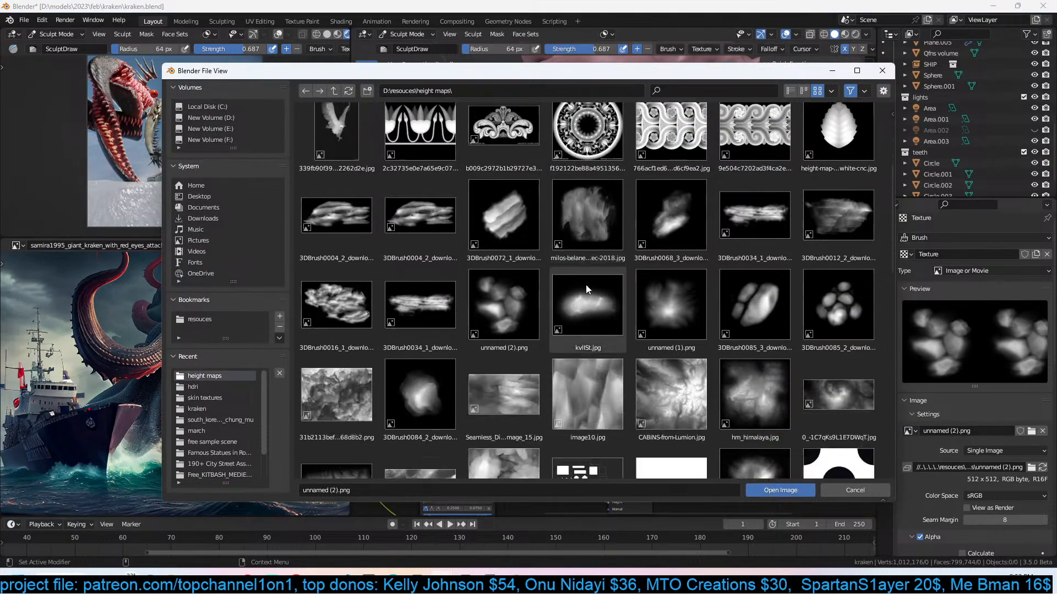
scroll(585, 286, "down", 10)
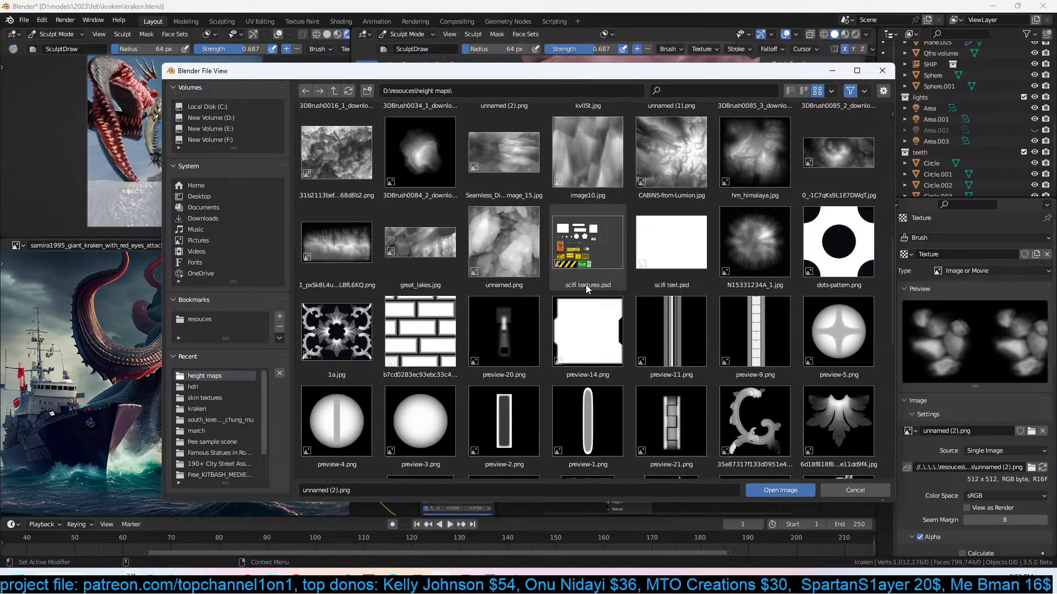
scroll(585, 285, "down", 6)
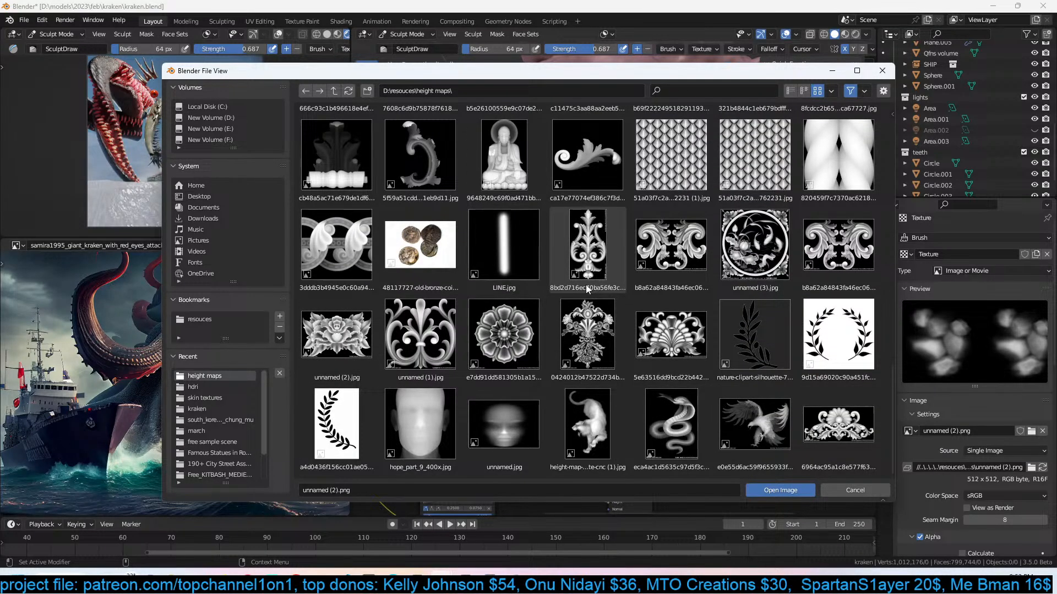
double_click(671, 170)
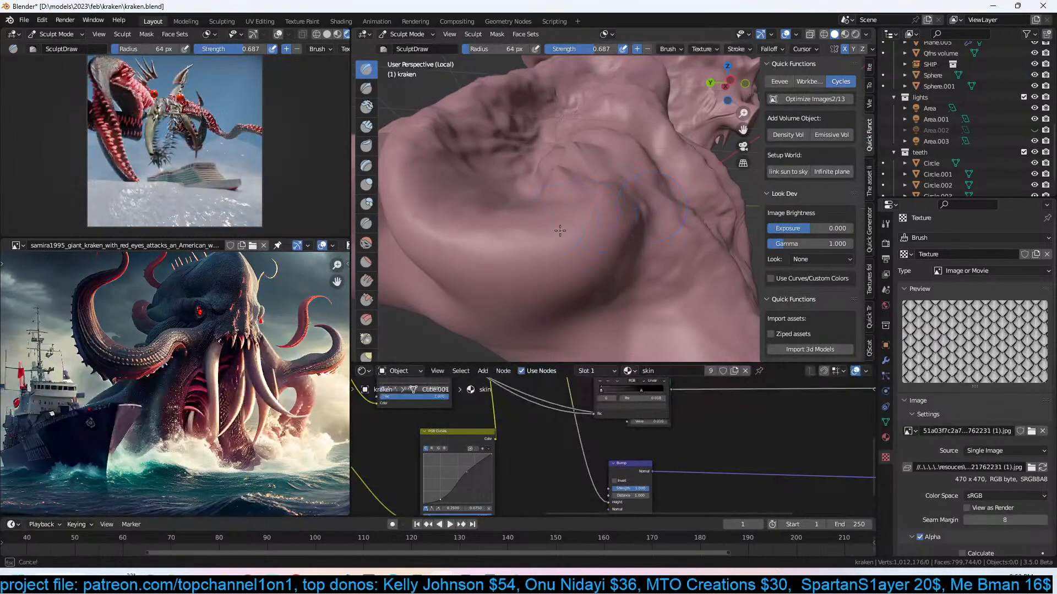
Try sculpting the scale pattern onto the rear of the kraken's head and undo the last stroke.
middle_click_drag(505, 248, 650, 211)
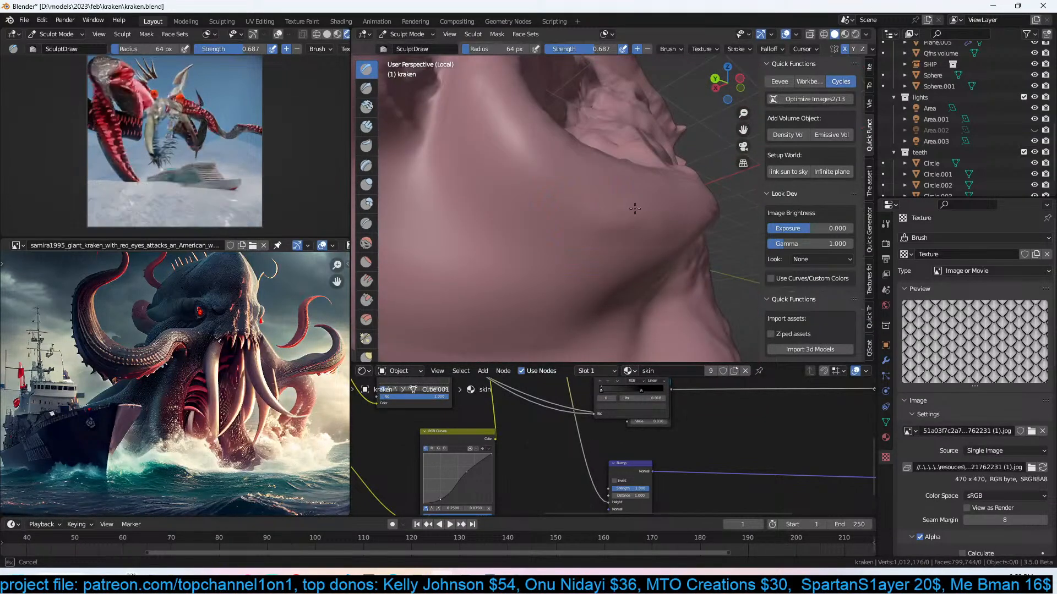
middle_click_drag(520, 151, 560, 247)
mouse_move(576, 155)
middle_mouse_down()
mouse_move(593, 200)
mouse_move(640, 233)
middle_mouse_up()
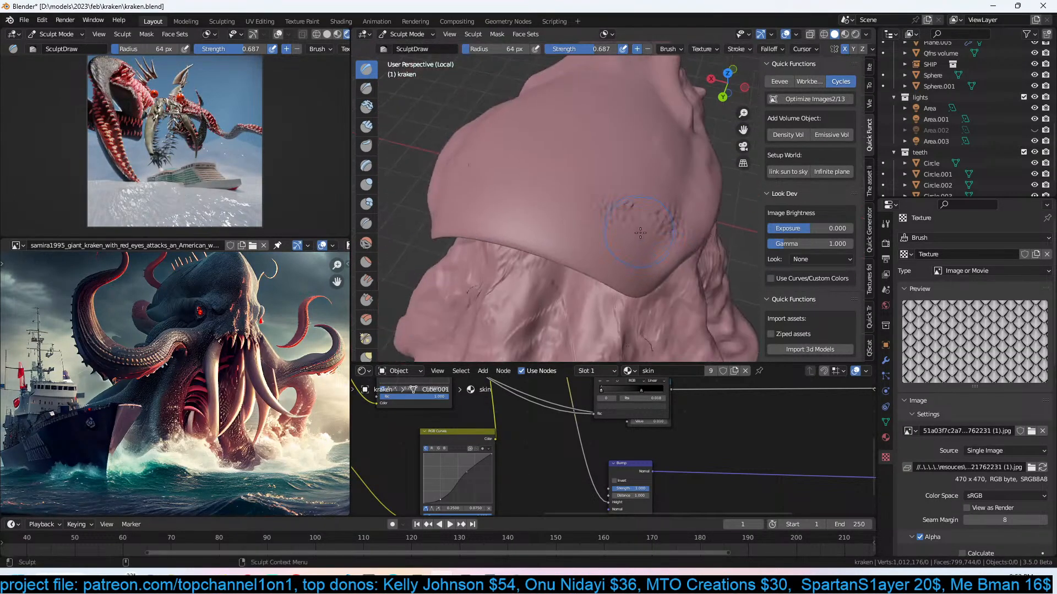
key("ctrl+z")
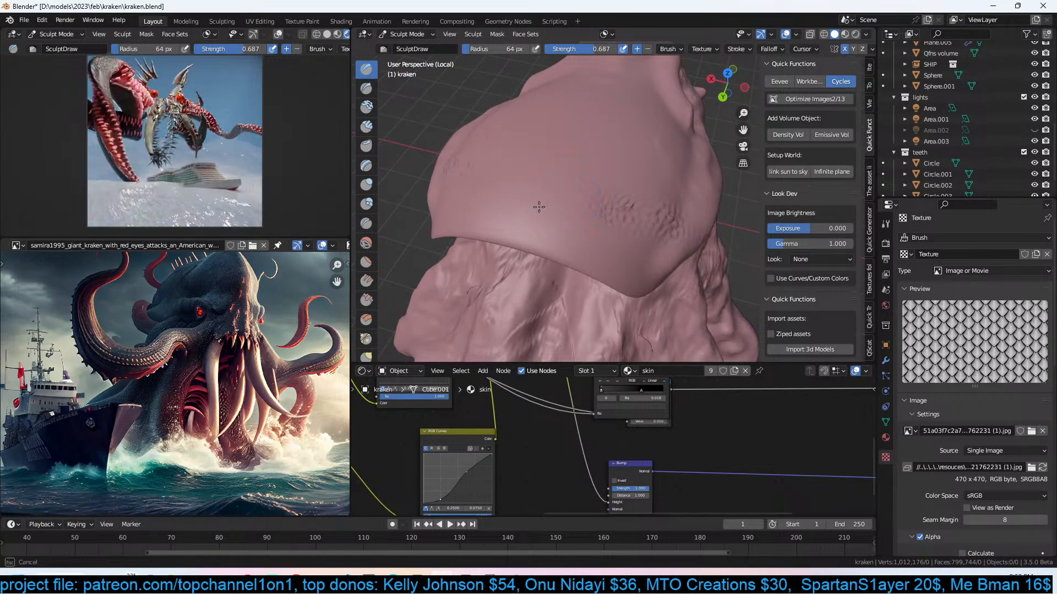
Sculpt patches of scales on the rear end of the kraken's head and undo the last stroke along its side.
left_click_drag(583, 227, 642, 250)
middle_click_drag(655, 227, 548, 199)
left_click_drag(683, 169, 598, 171)
middle_click_drag(597, 173, 567, 155)
key("ctrl+z")
mouse_move(591, 110)
middle_mouse_down()
mouse_move(565, 79)
mouse_move(568, 113)
mouse_move(517, 124)
middle_mouse_up()
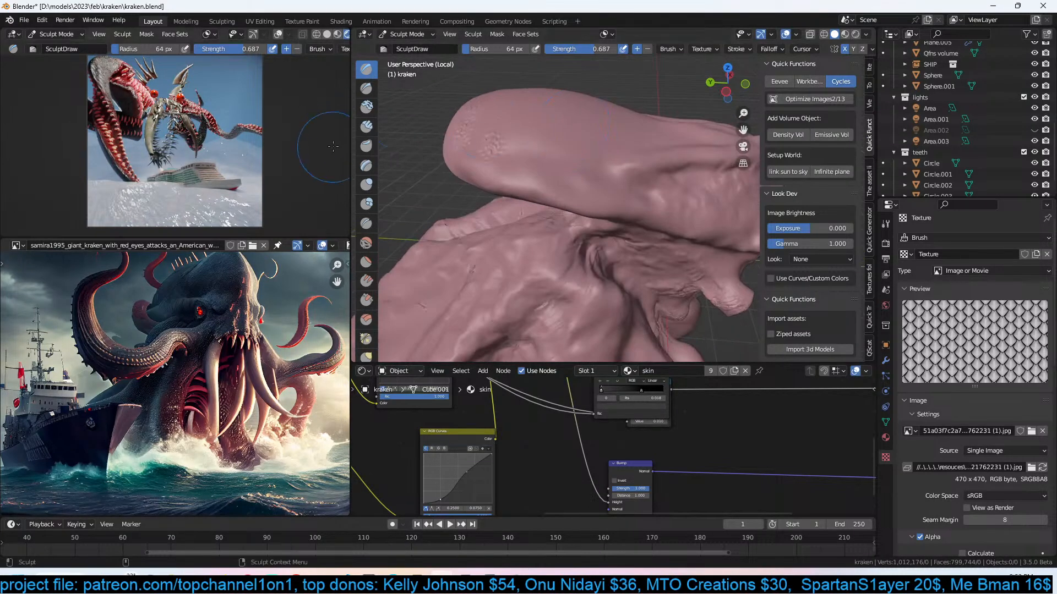
Switch to the Clay Strips brush and assign it the existing scale-pattern image texture named Texture.
left_click(366, 126)
scroll(496, 148, "up", 2)
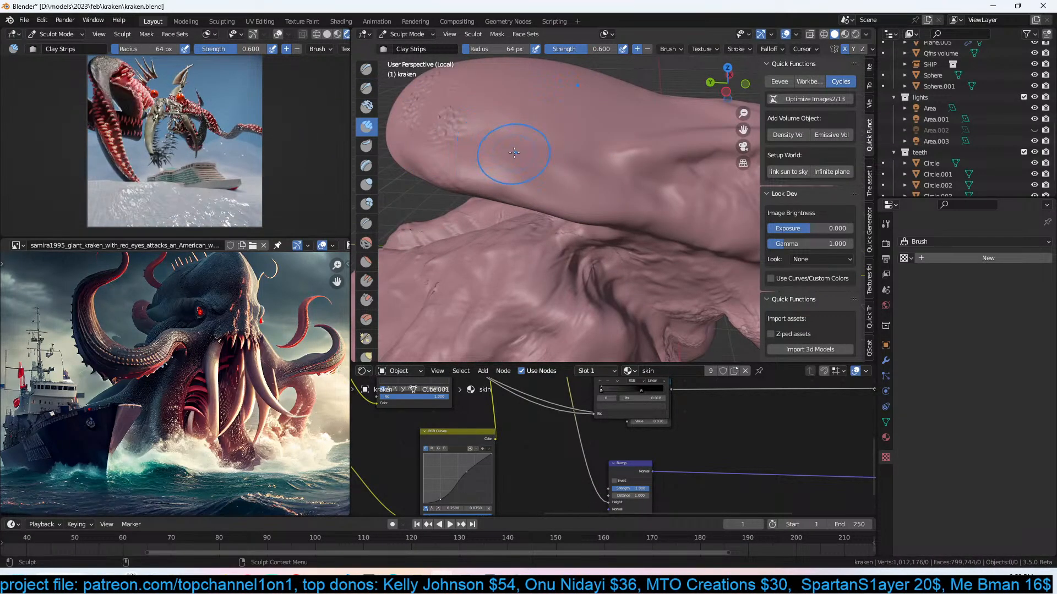
left_click(904, 258)
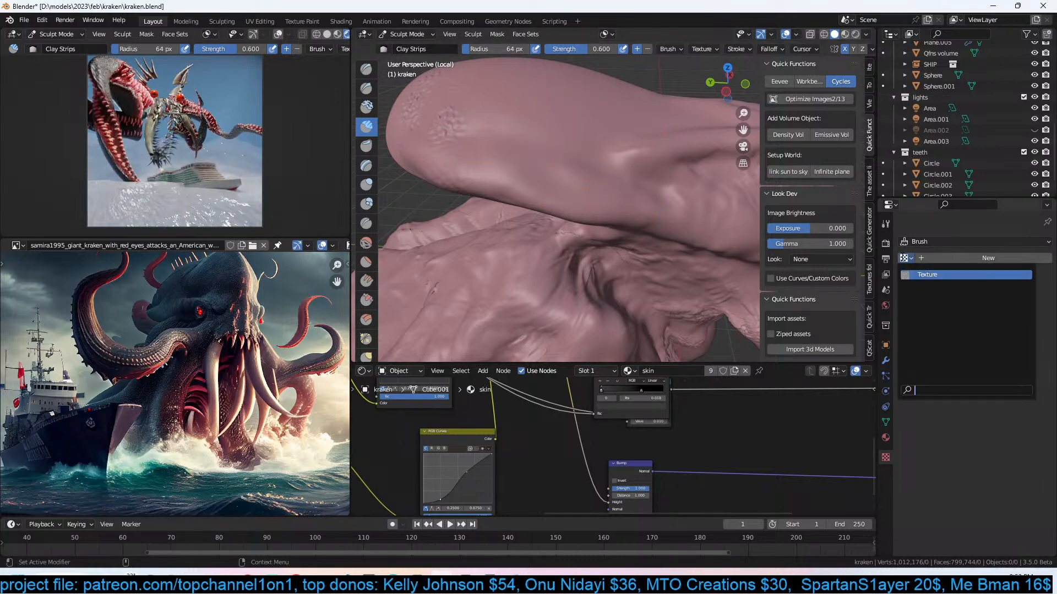
left_click(905, 274)
Sculpt the scale pattern with Clay Strips strokes along the side of the kraken's elongated head.
left_click_drag(472, 106, 490, 136)
mouse_move(557, 167)
middle_mouse_down()
mouse_move(578, 160)
mouse_move(507, 184)
middle_mouse_up()
left_click_drag(506, 183, 655, 205)
mouse_move(667, 215)
middle_mouse_down()
mouse_move(515, 186)
mouse_move(600, 200)
middle_mouse_up()
left_click_drag(608, 200, 648, 193)
middle_click_drag(648, 193, 632, 189)
left_click_drag(632, 189, 627, 210)
Sculpt more scales over the front of the kraken's head, working down the forehead.
mouse_move(627, 209)
middle_mouse_down()
mouse_move(582, 199)
mouse_move(575, 220)
mouse_move(620, 229)
mouse_move(548, 213)
mouse_move(537, 75)
mouse_move(559, 133)
middle_mouse_up()
scroll(620, 229, "up", 3)
scroll(621, 229, "up", 2)
middle_click_drag(556, 206, 532, 131)
left_click_drag(541, 144, 568, 184)
mouse_move(596, 118)
left_mouse_down()
mouse_move(571, 206)
mouse_move(540, 236)
left_mouse_up()
mouse_move(558, 217)
middle_mouse_down()
mouse_move(514, 168)
mouse_move(538, 145)
mouse_move(556, 166)
mouse_move(580, 166)
middle_mouse_up()
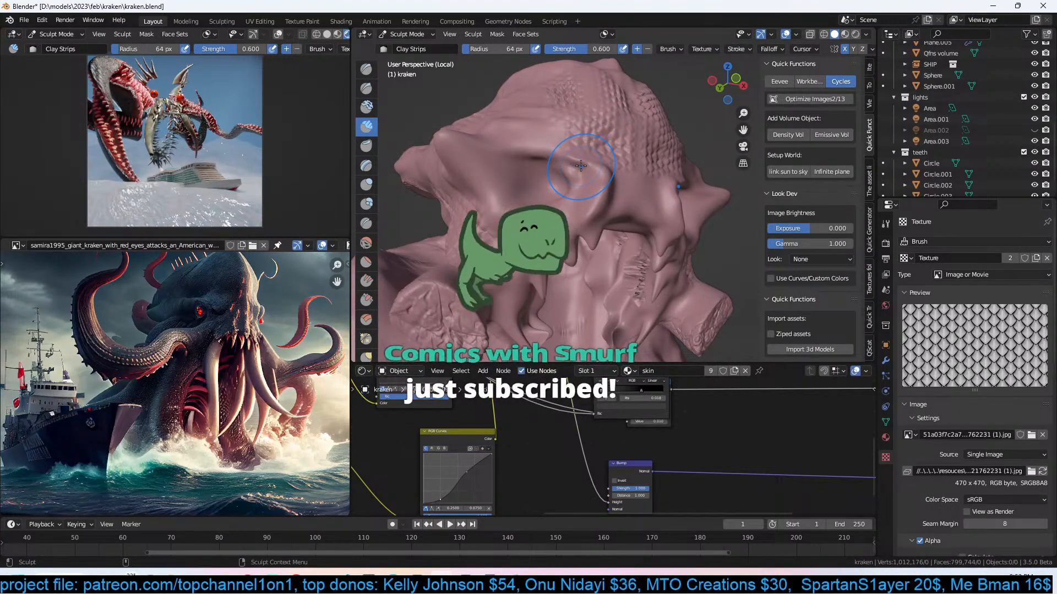
Switch the kraken from Sculpt Mode to Object Mode.
scroll(581, 165, "up", 2)
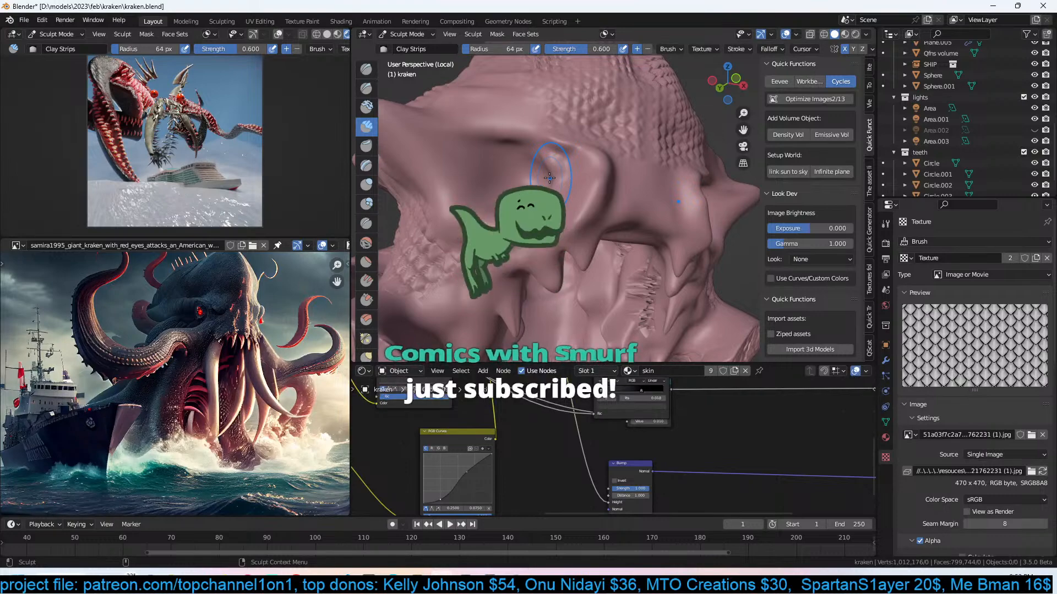
mouse_move(551, 178)
middle_mouse_down()
mouse_move(566, 190)
mouse_move(521, 168)
mouse_move(603, 225)
mouse_move(551, 231)
mouse_move(633, 223)
mouse_move(573, 220)
mouse_move(541, 185)
middle_mouse_up()
scroll(566, 190, "down", 5)
mouse_move(617, 181)
middle_mouse_down()
mouse_move(633, 215)
mouse_move(622, 242)
mouse_move(619, 198)
mouse_move(636, 209)
mouse_move(606, 225)
mouse_move(608, 265)
mouse_move(644, 176)
middle_mouse_up()
key("q")
scroll(625, 188, "up", 3)
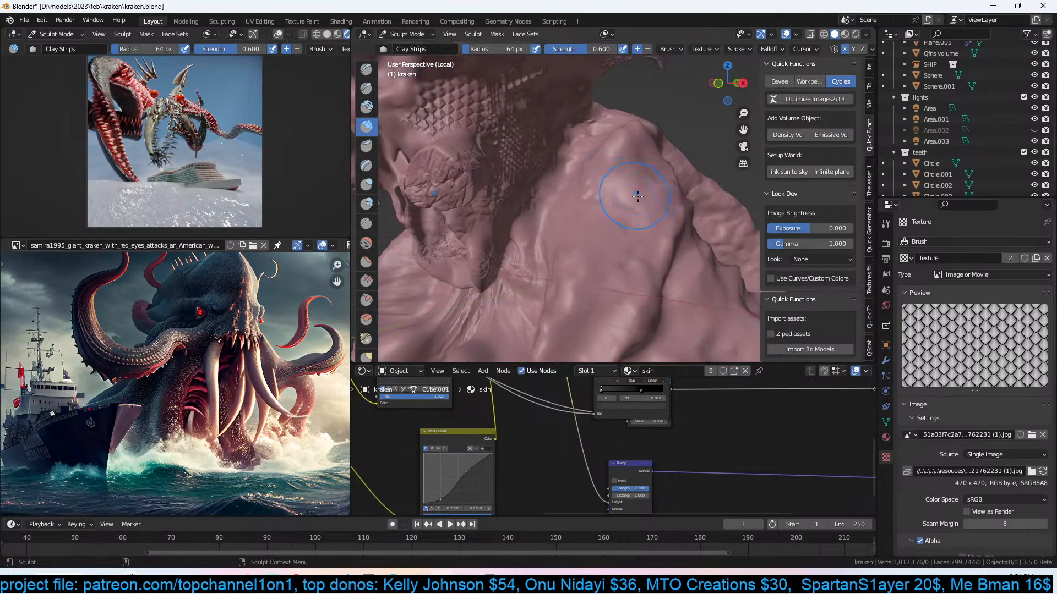
left_click(419, 34)
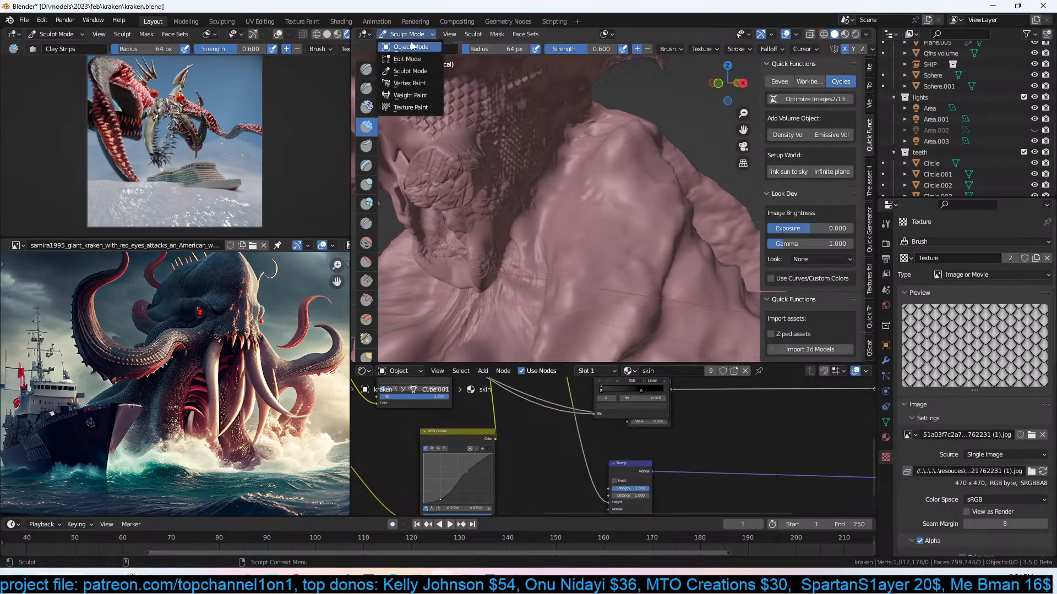
key("Return")
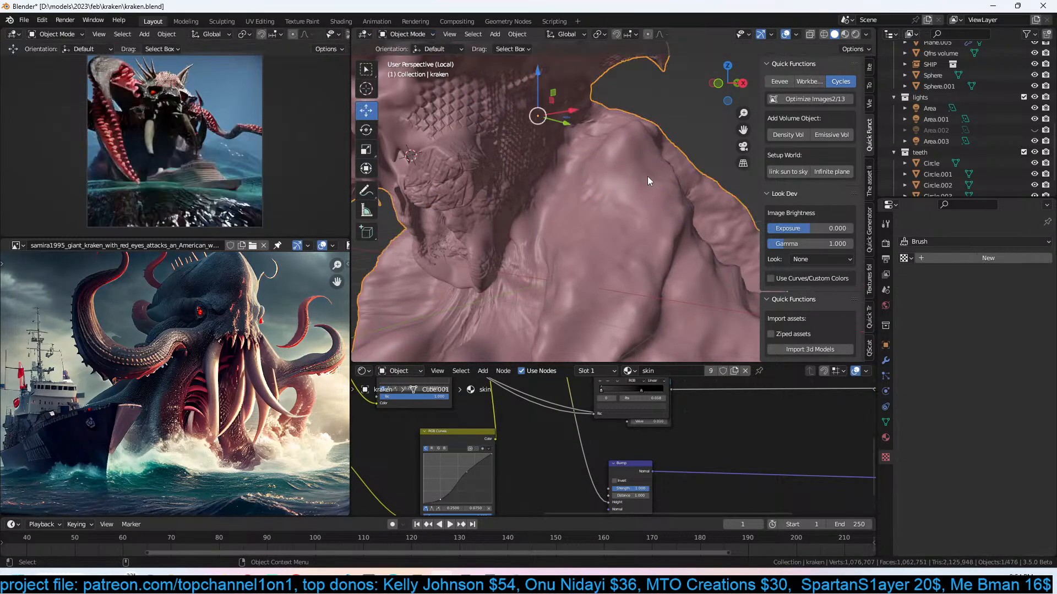
Examine the kraken's mesh layout with the wireframe overlay shown temporarily, and hide the overlay again.
key("q")
left_click(647, 176)
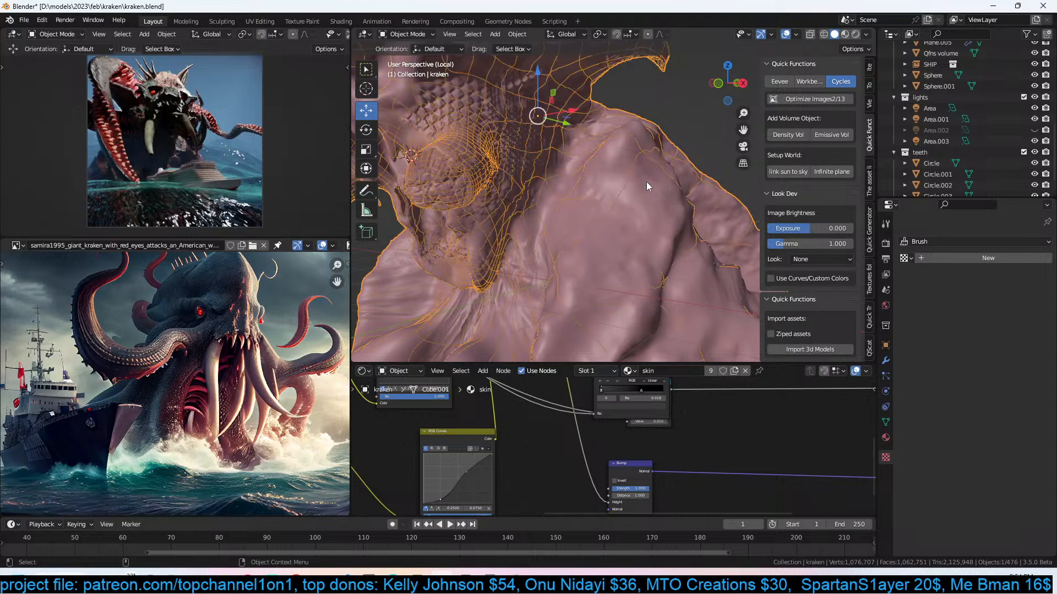
scroll(644, 187, "down", 3)
middle_click_drag(640, 201, 652, 177)
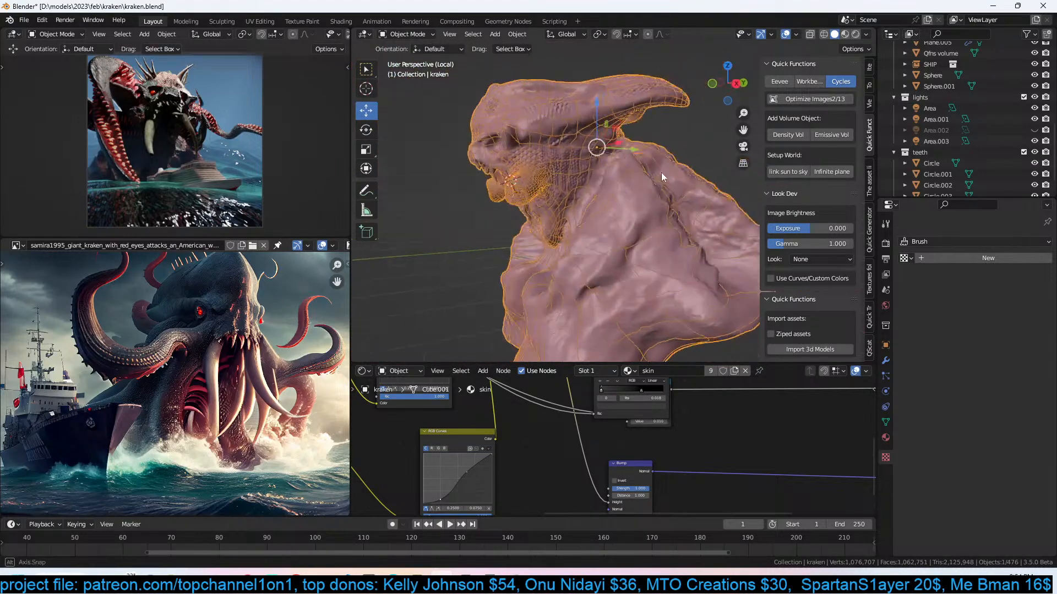
scroll(623, 195, "up", 3)
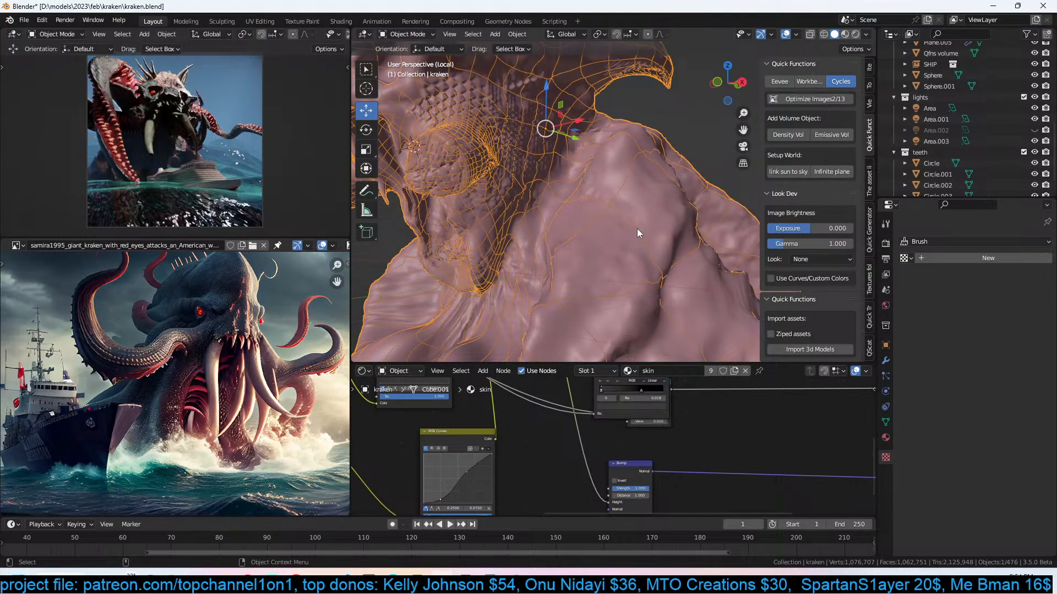
middle_click_drag(648, 222, 451, 90)
key("q")
left_click(631, 214)
Deselect the kraken and save the file.
key("alt+a")
middle_click_drag(593, 151, 596, 197)
key("ctrl+s")
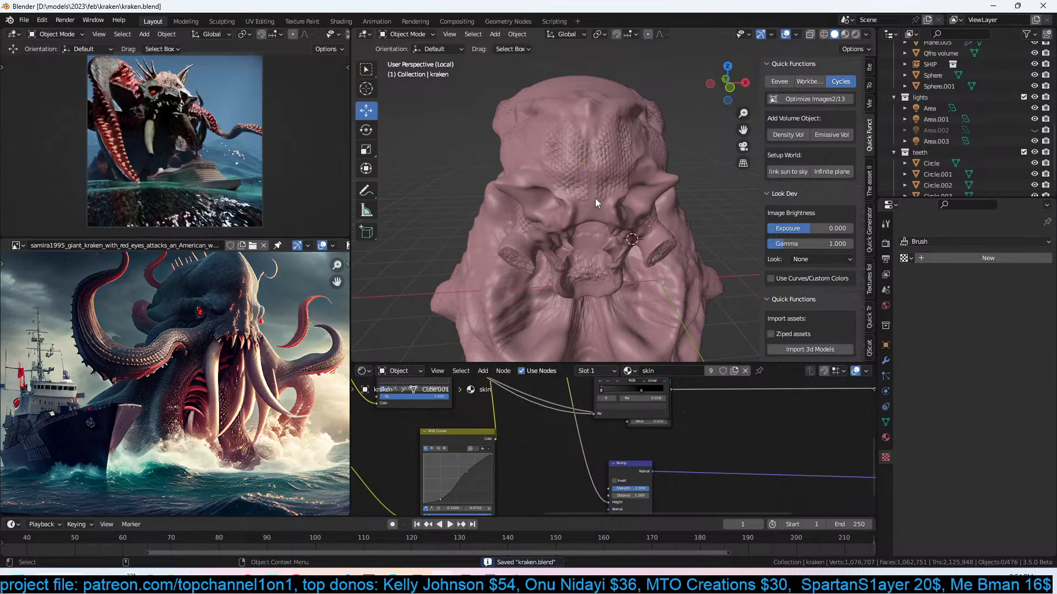
Lower the kraken's Multires viewport and sculpt levels to 3 and save the file.
middle_click_drag(537, 187, 540, 176, "shift")
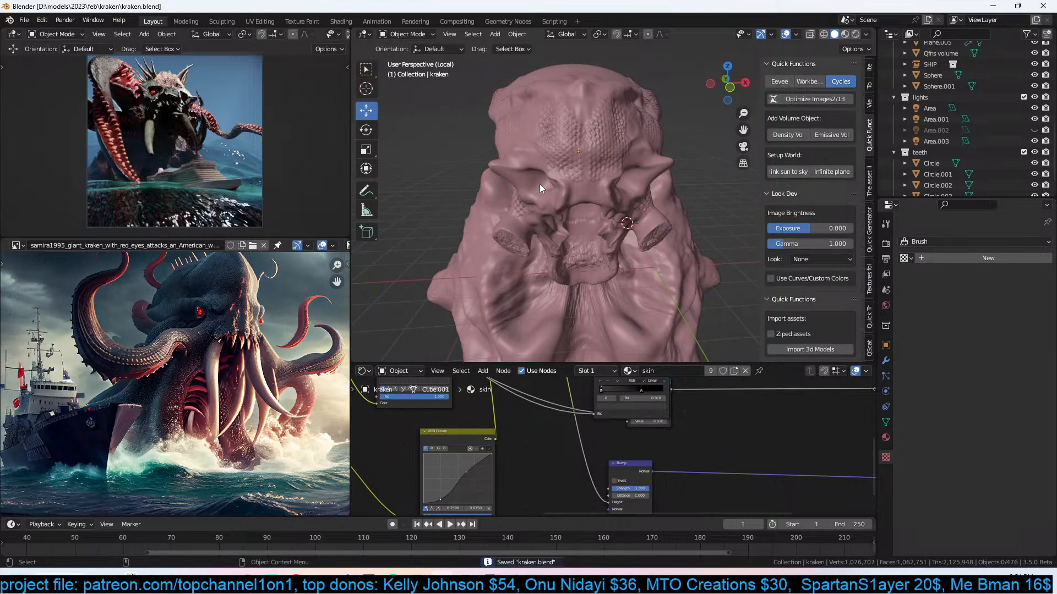
middle_click_drag(538, 189, 562, 192)
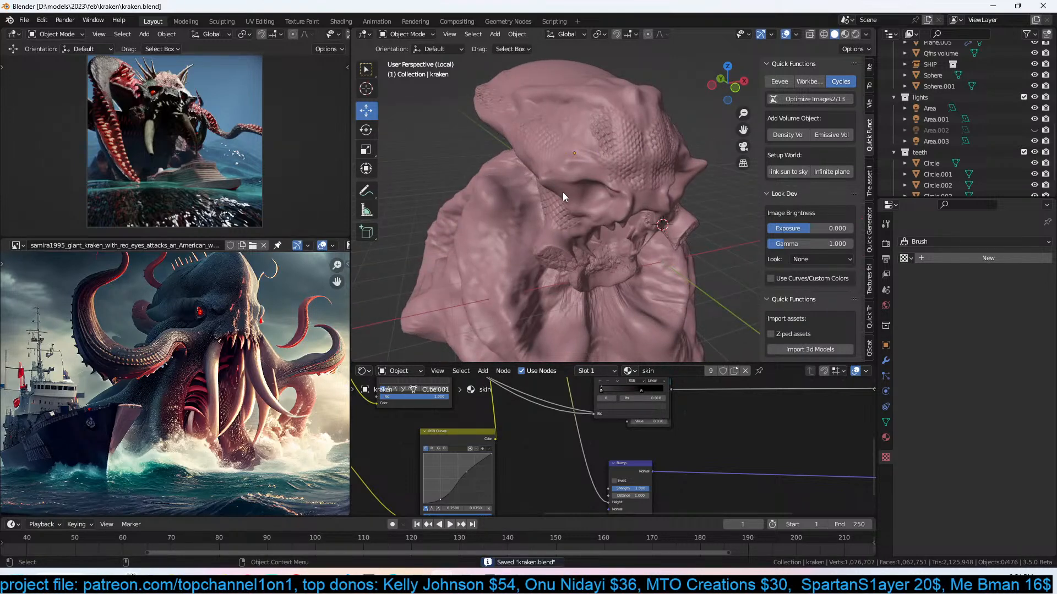
middle_click_drag(560, 191, 507, 171)
left_click(682, 250)
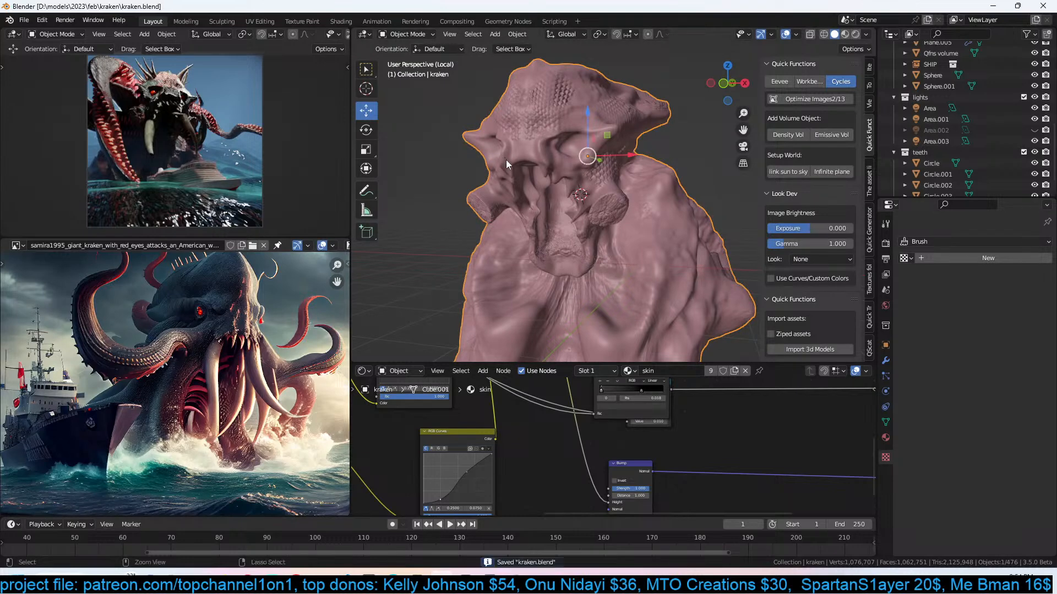
left_click(885, 360)
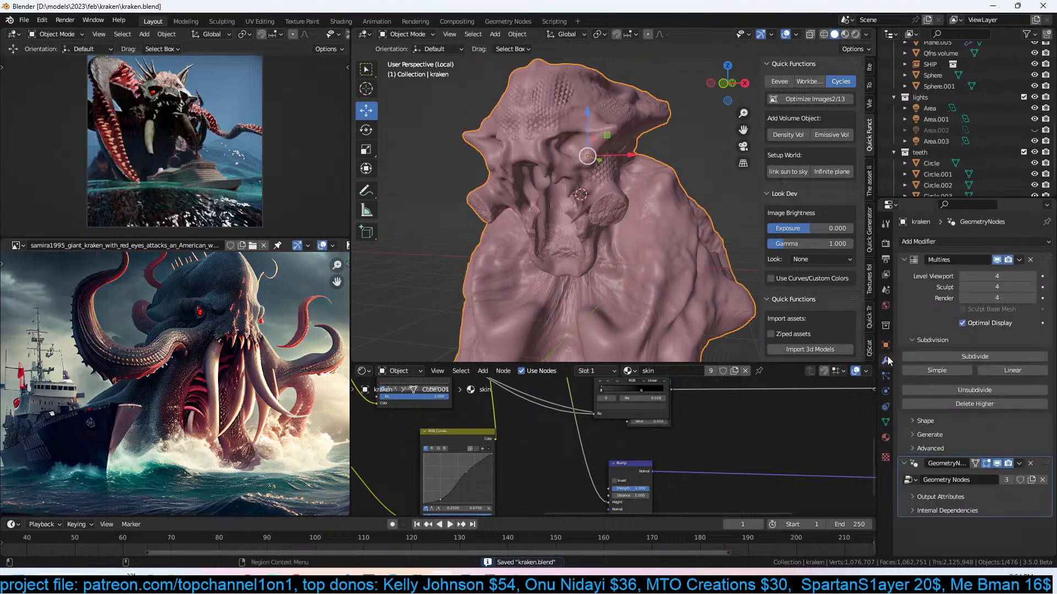
left_click(963, 273)
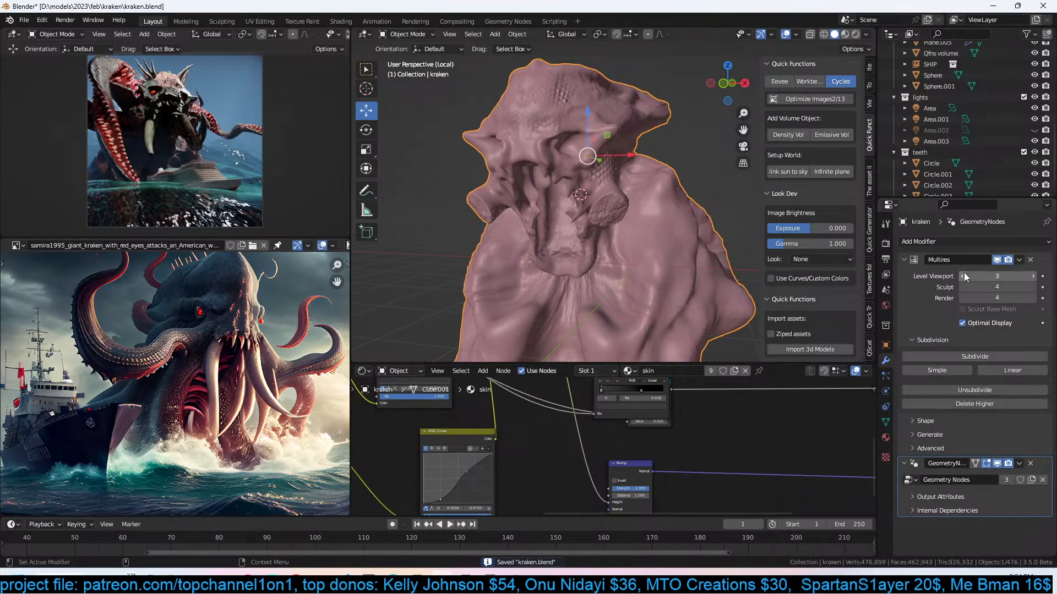
left_click(961, 287)
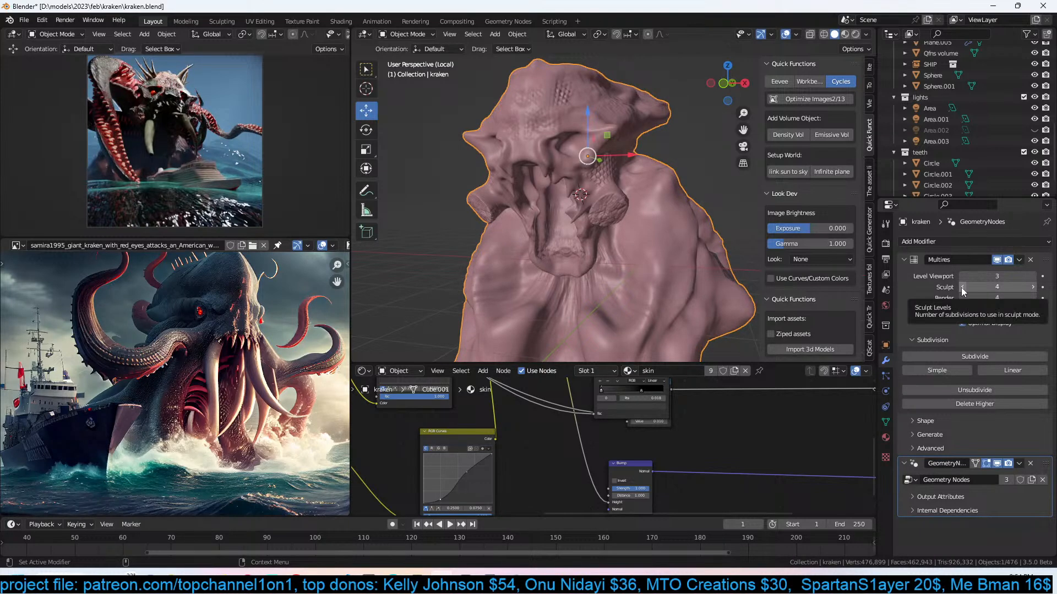
key("ctrl+s")
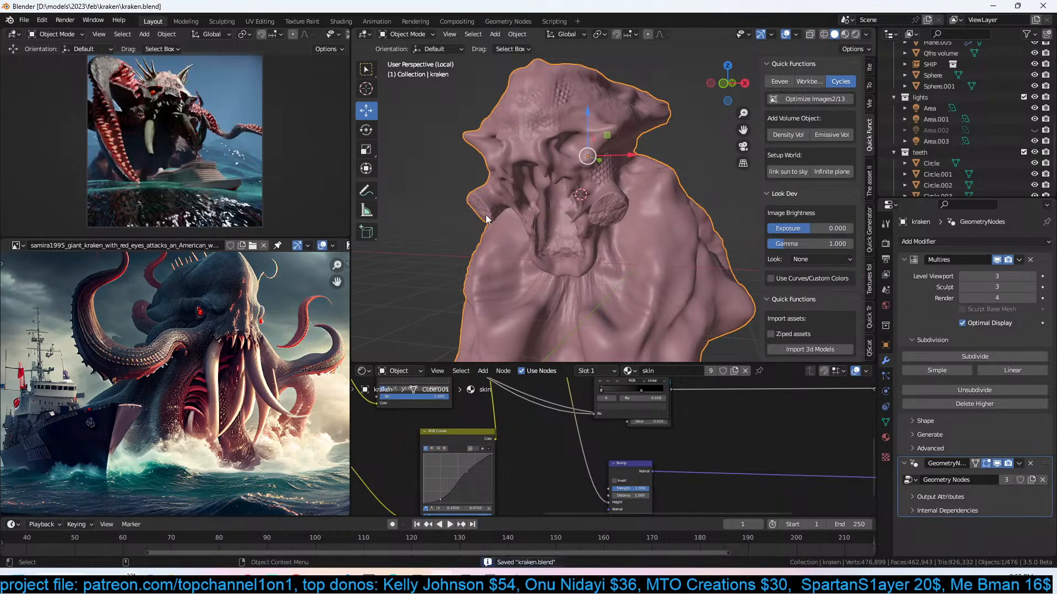
Leave local view to show the whole scene through the camera, with nothing selected, and save the file.
key("KP_0")
scroll(485, 211, "down", 4)
key("alt+a")
key("KP_Divide")
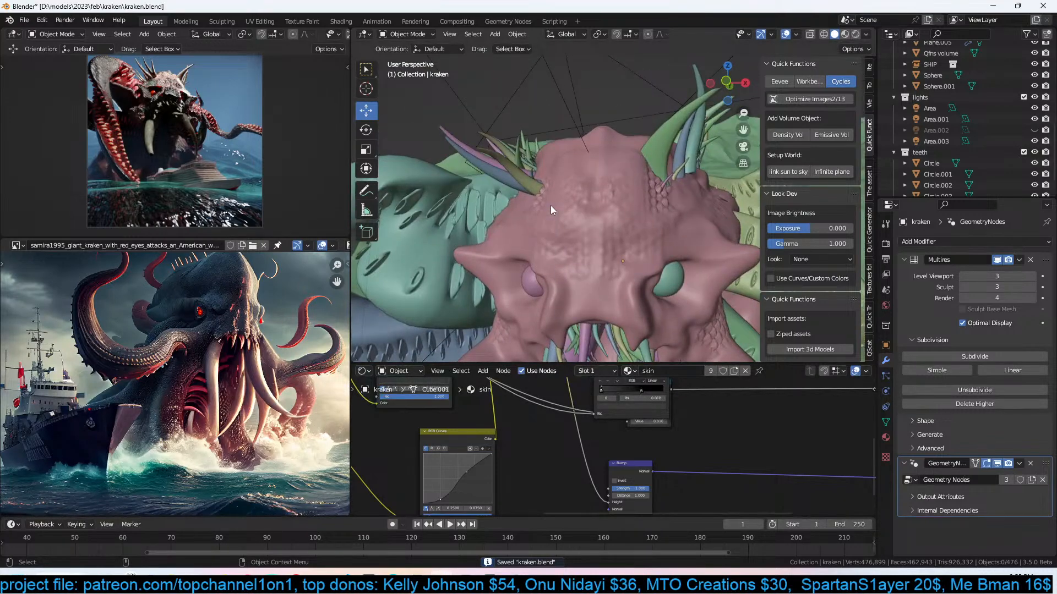
key("KP_0")
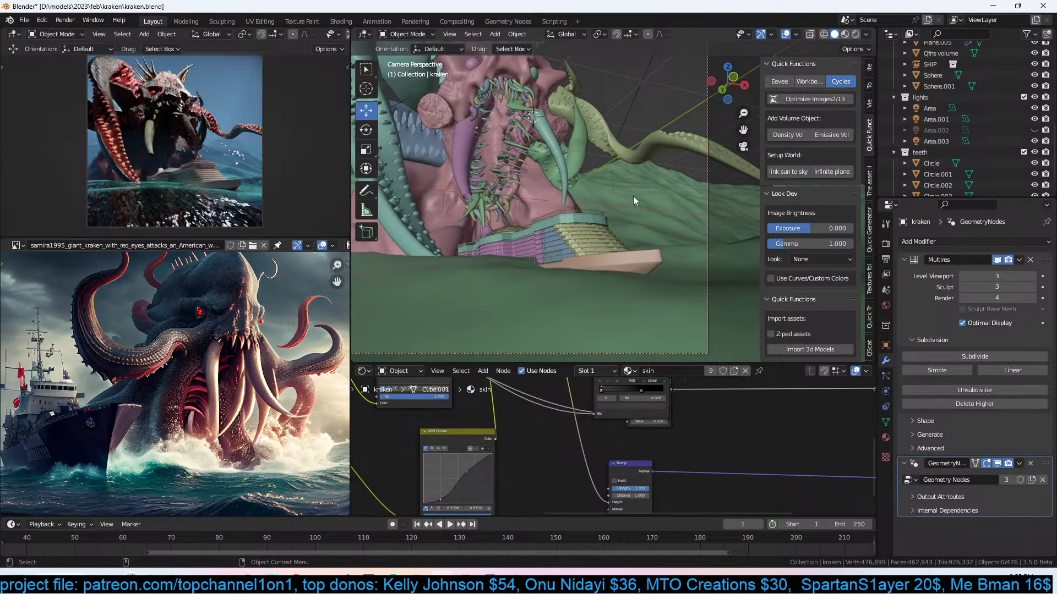
key("ctrl+s")
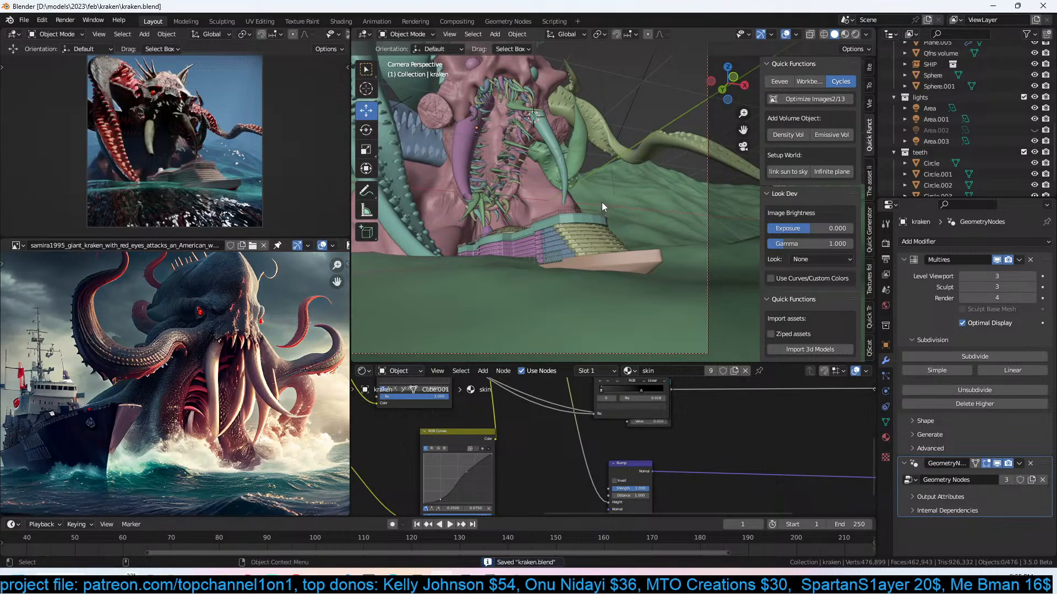
Rotate the purple tusk Circle.003 inward across the kraken's mouth and move it about -0.51 m in X and 0.18 m in Y.
scroll(579, 193, "up", 1)
scroll(556, 188, "down", 2)
left_click(479, 171)
left_click(490, 169)
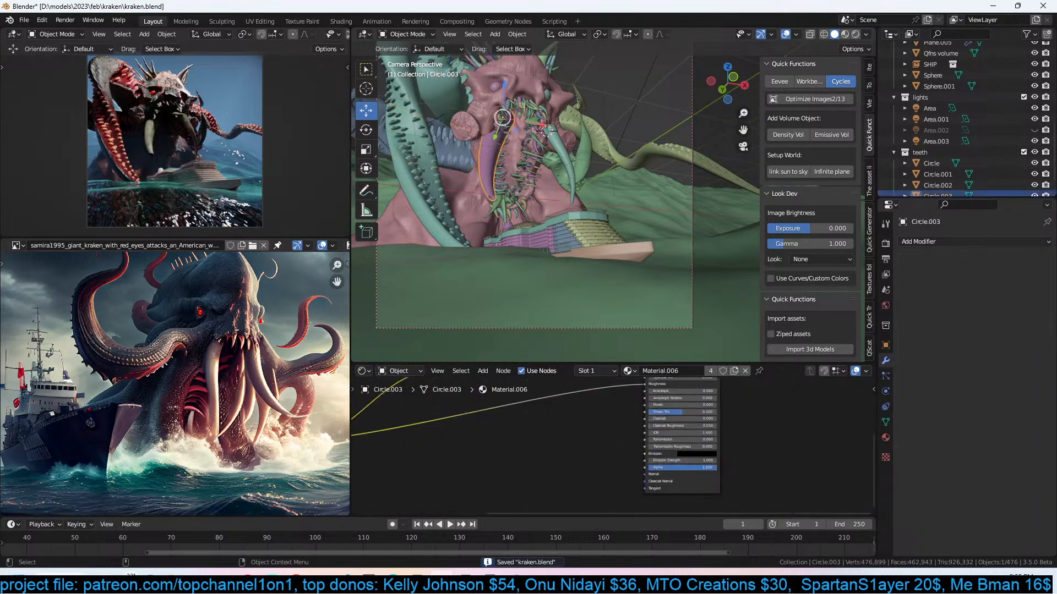
key("r")
key("r")
left_click(527, 156)
key("g")
left_click(509, 157)
key("r")
key("r")
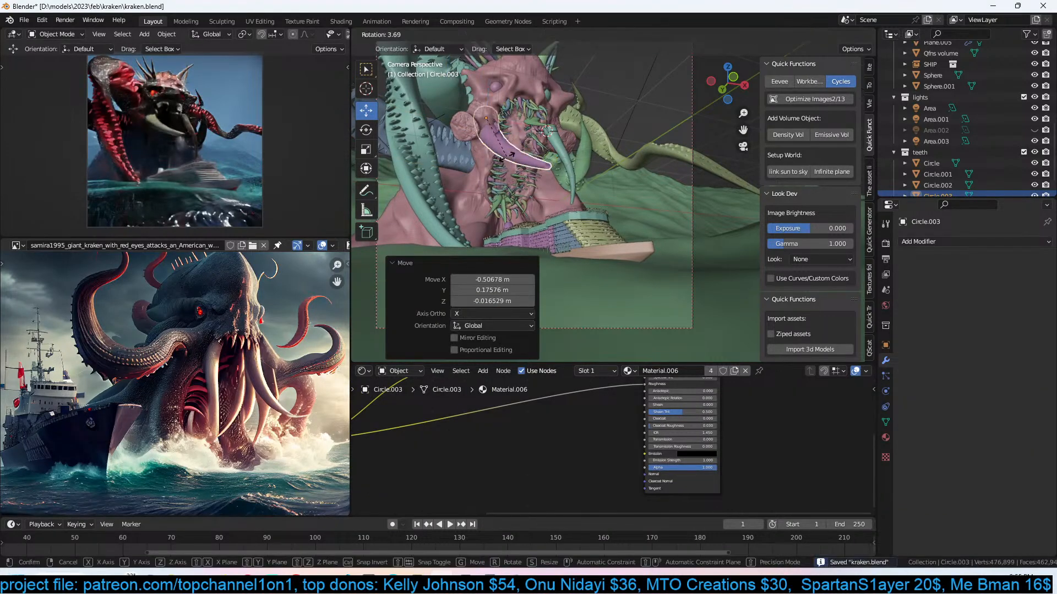
left_click(502, 157)
Set the tusk material's Hue Saturation Value node to hue 0.410, saturation 0.910 and value 0.910, and save the file.
scroll(620, 415, "down", 5)
middle_click_drag(620, 414, 660, 470)
scroll(633, 460, "up", 6)
scroll(629, 450, "up", 4)
left_click(616, 435)
type("1")
key("Return")
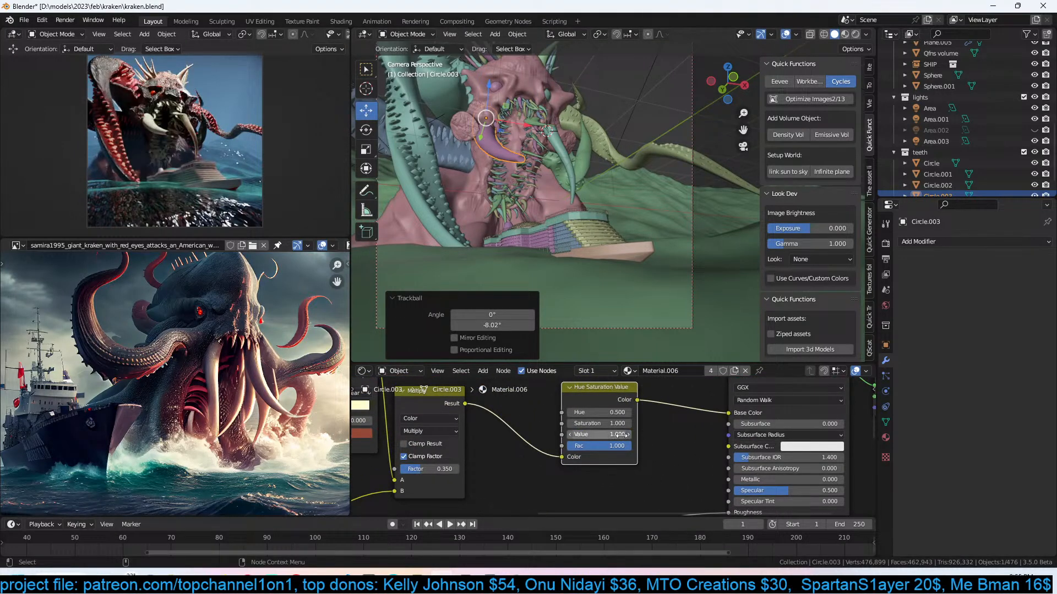
left_click_drag(617, 435, 606, 413)
left_click(607, 482)
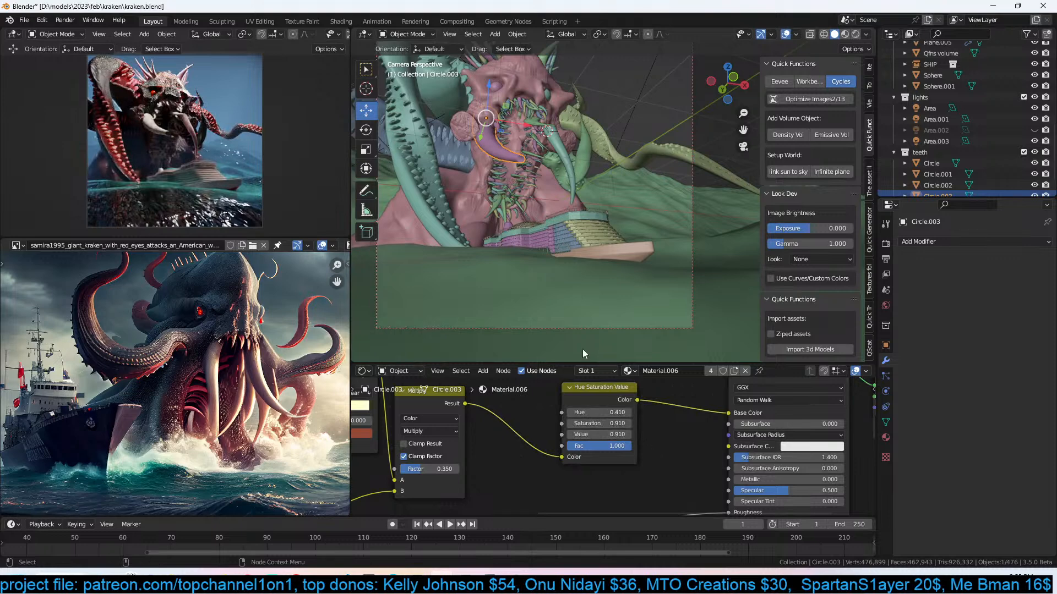
key("ctrl+s")
Scale an edge loop near the purple tusk's tip in Edit Mode, return to Object Mode and save the file.
scroll(540, 206, "up", 1)
left_click(496, 146)
key("Tab")
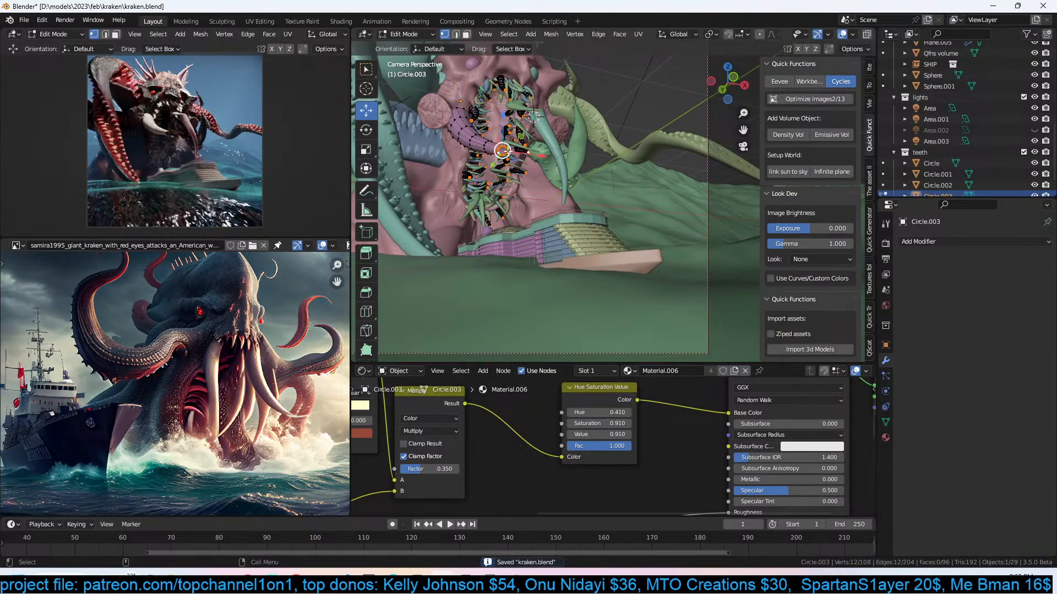
left_click(505, 152, "alt")
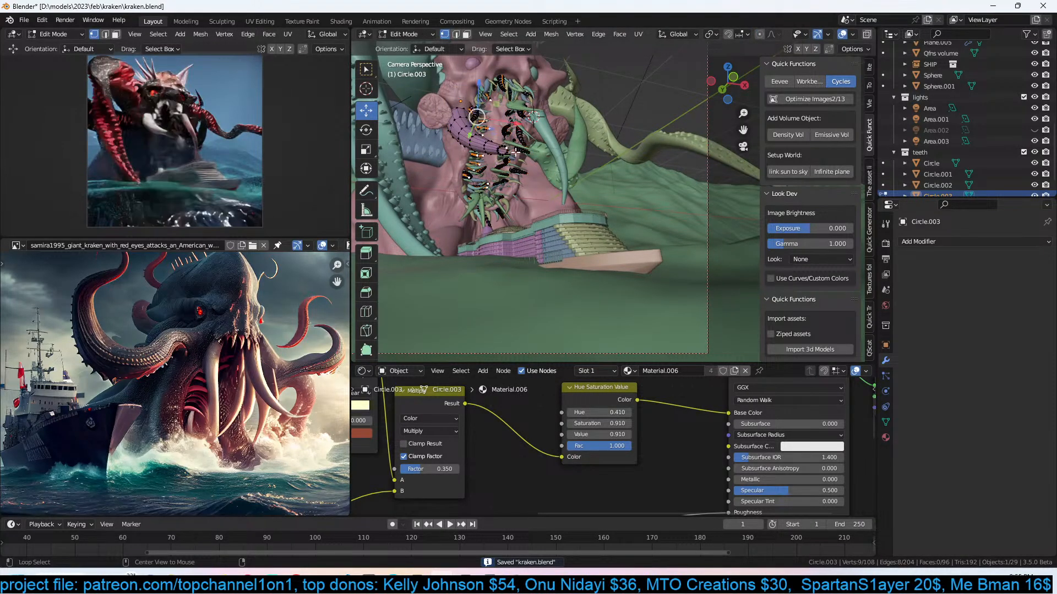
left_click(505, 154, "alt")
key("s")
left_click(518, 162)
key("Tab")
key("ctrl+s")
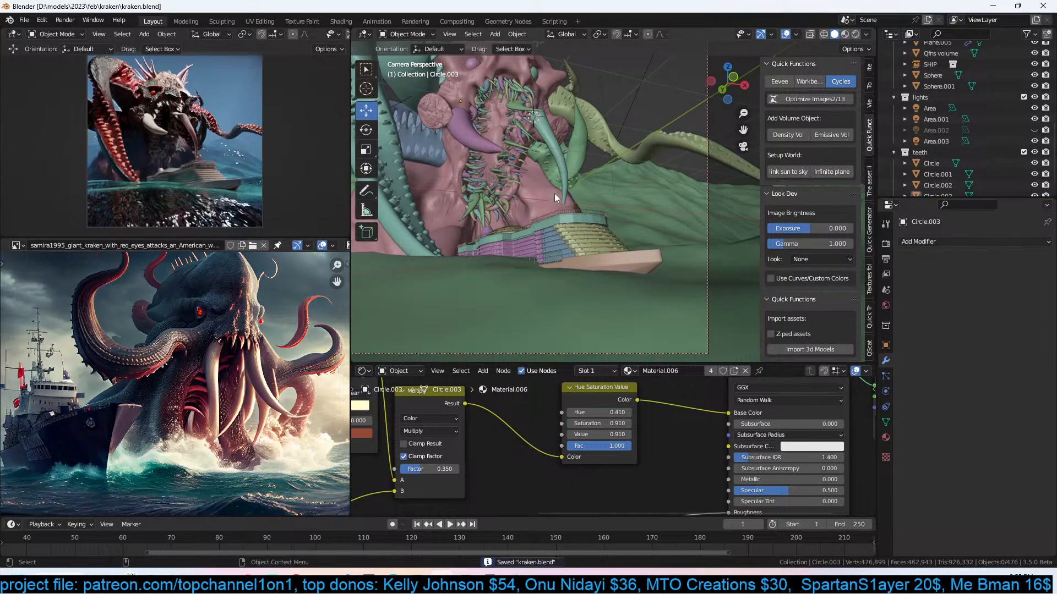
Rotate the opposite tusk Circle.004 outward, scale it by 0.777 and then by 1.079, save the file and deselect it.
left_click(563, 169)
key("r")
key("r")
left_click(623, 160)
key("s")
left_click(593, 166)
key("r")
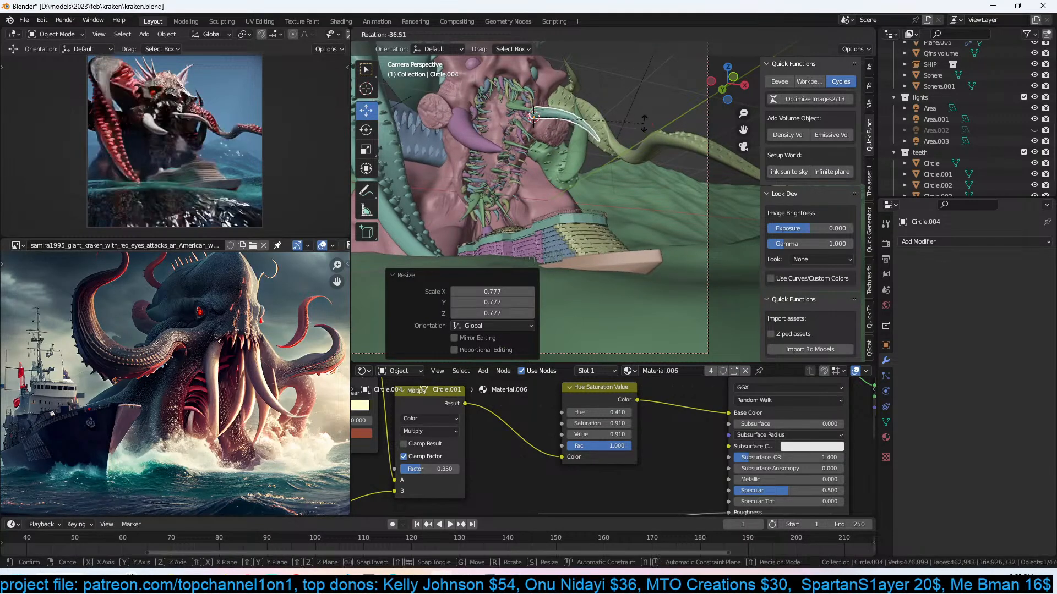
right_click(644, 124)
key("s")
left_click(608, 181)
key("ctrl+s")
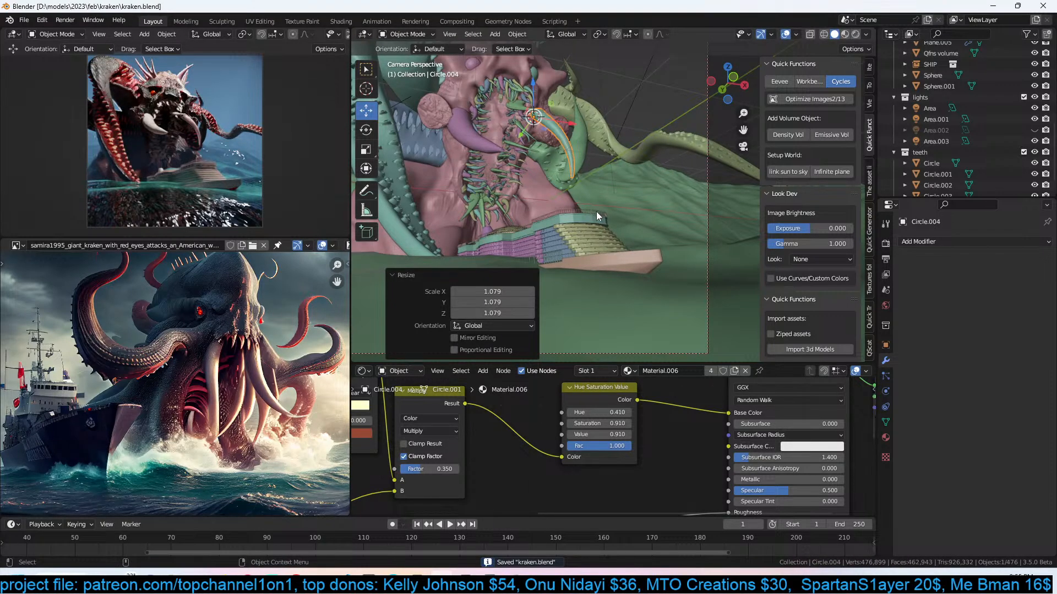
scroll(597, 216, "up", 1)
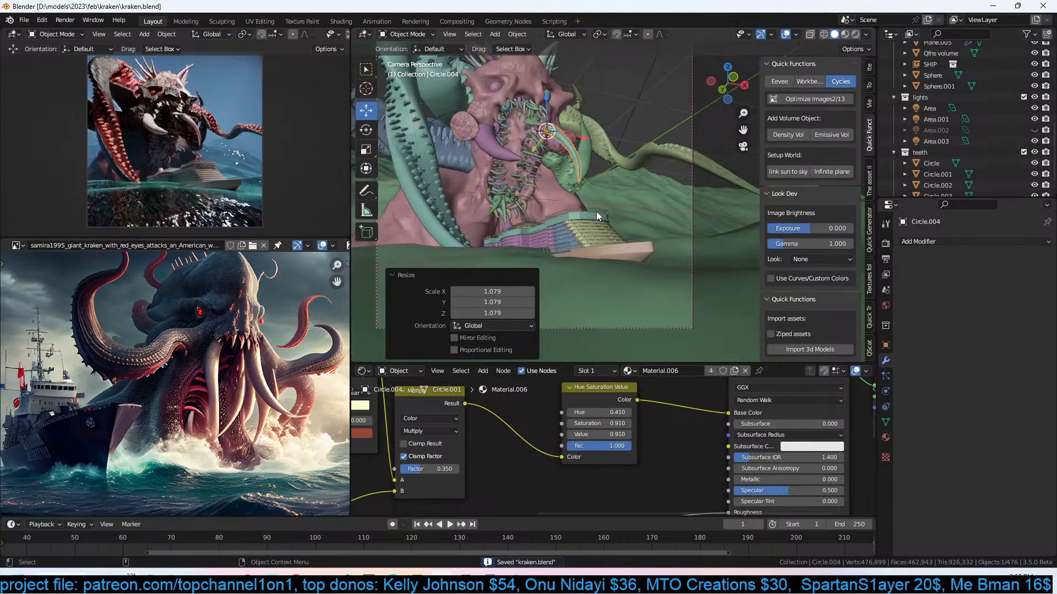
key("alt+a")
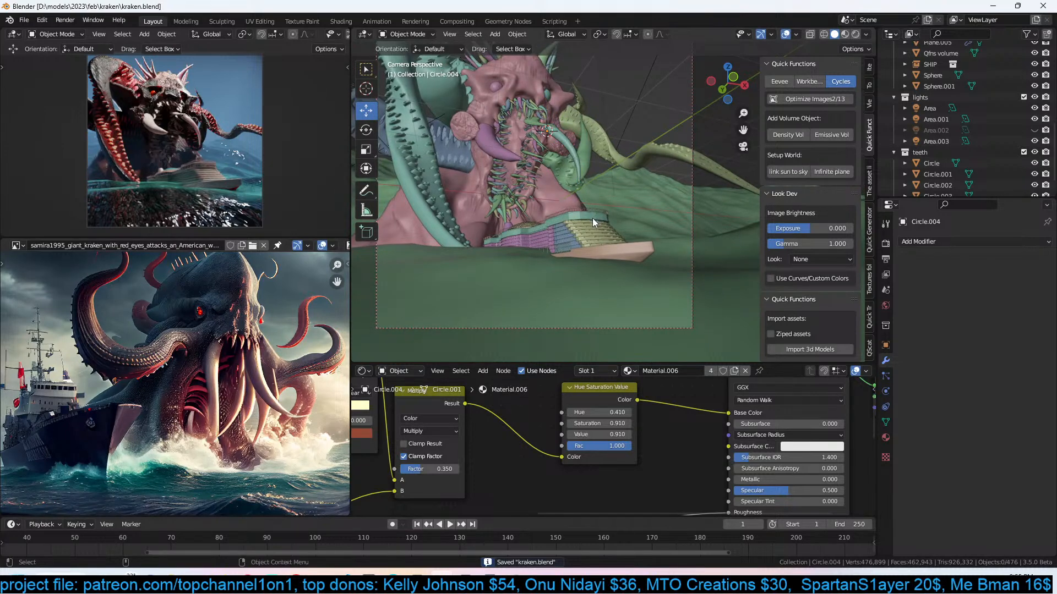
Tilt the ocean plane Plane.005 by about 0.55 and 2.29 degrees using trackball rotation, deselect it and save the file.
scroll(579, 236, "down", 1)
left_click(570, 264)
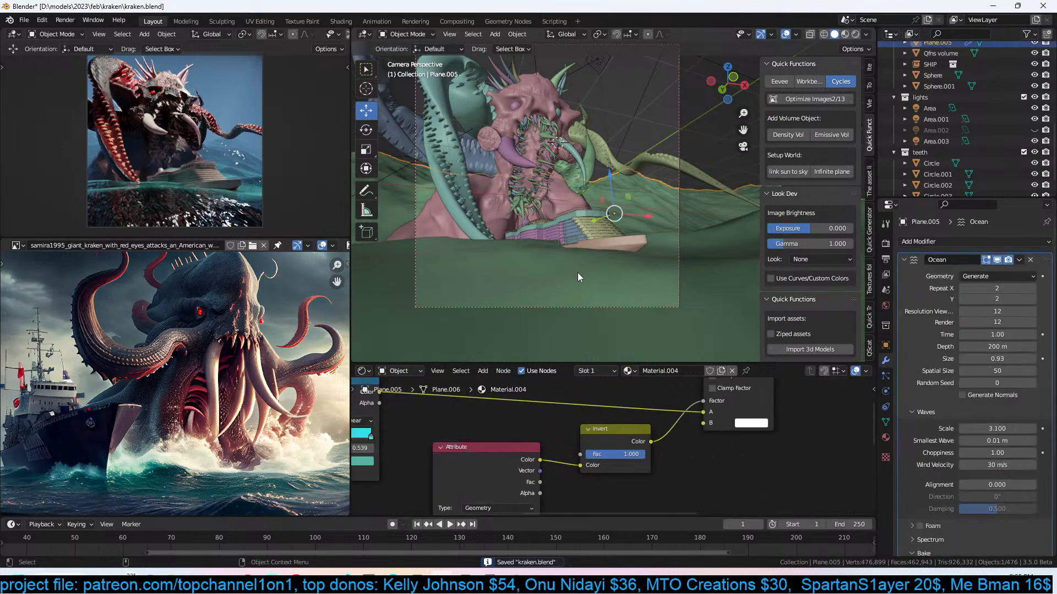
key("r")
key("r")
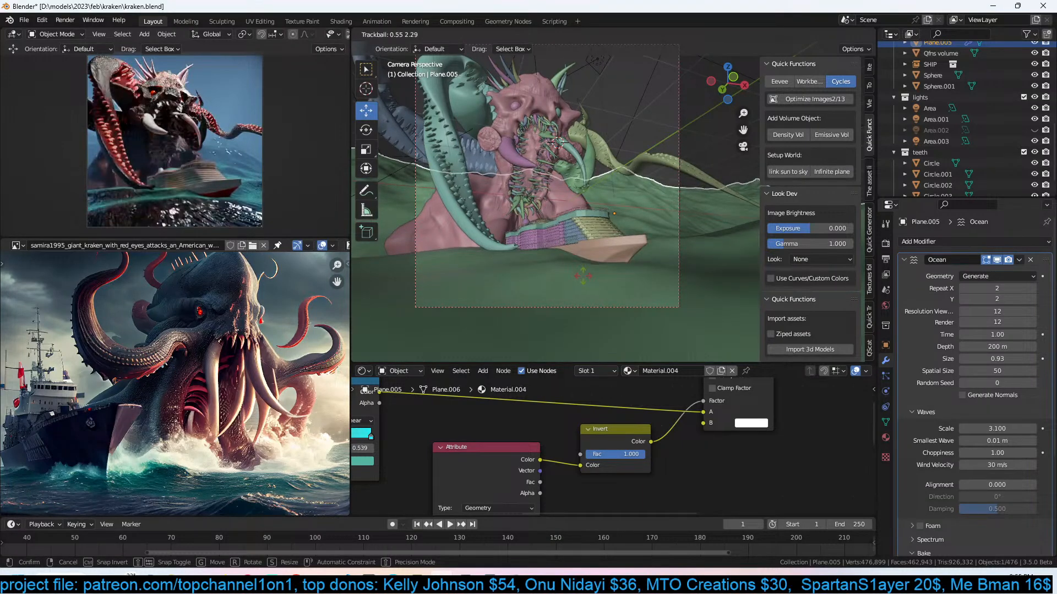
left_click(584, 281)
key("alt+a")
key("ctrl+s")
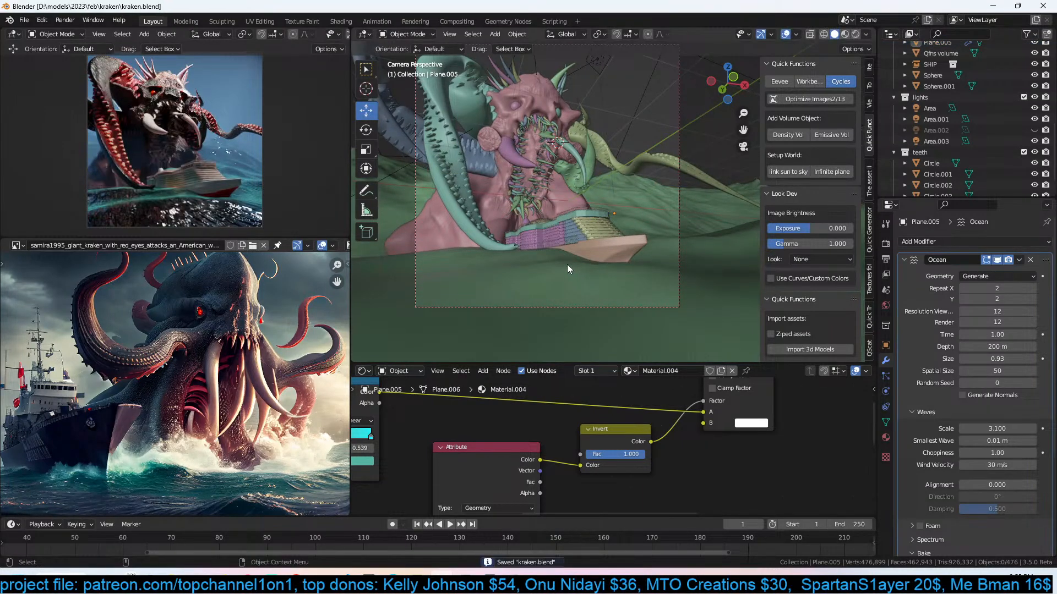
Set the ocean plane's Ocean modifier to Repeat X 1, Repeat Y 1 and viewport resolution 24, save the file and deselect it.
left_click(636, 263)
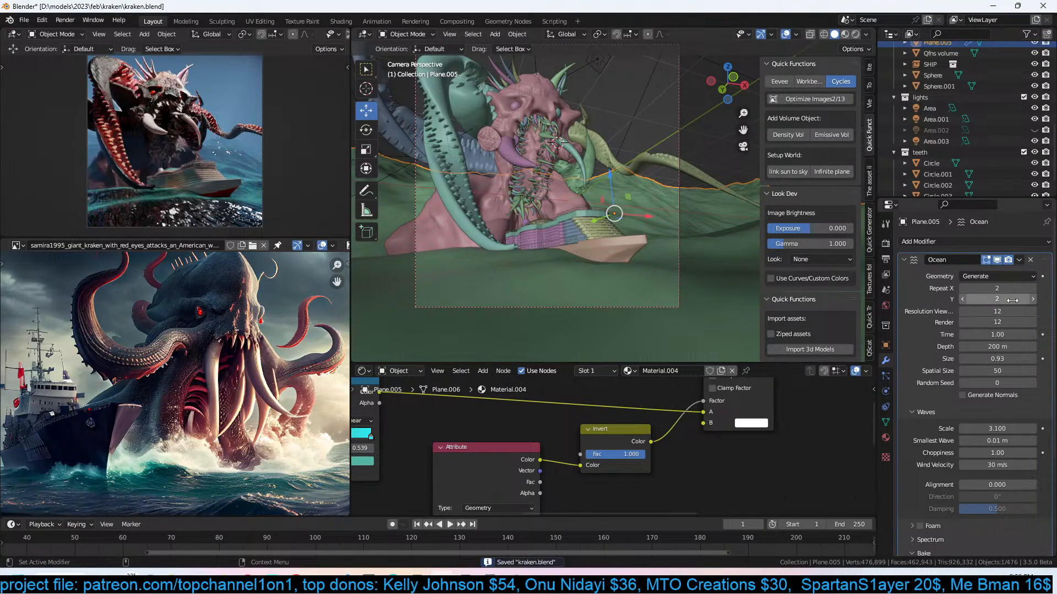
left_click(963, 288)
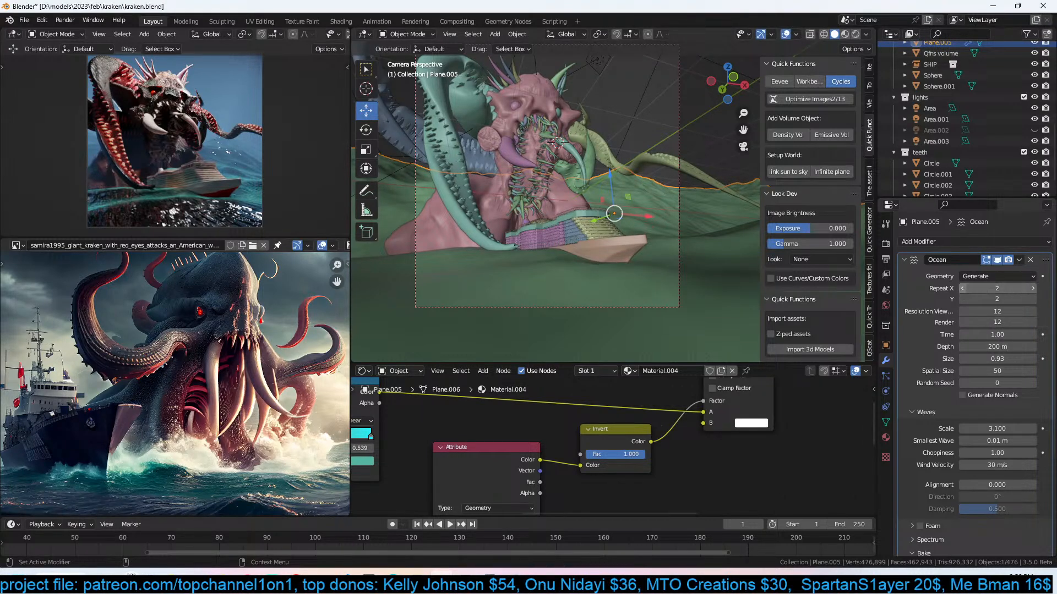
left_click(964, 300)
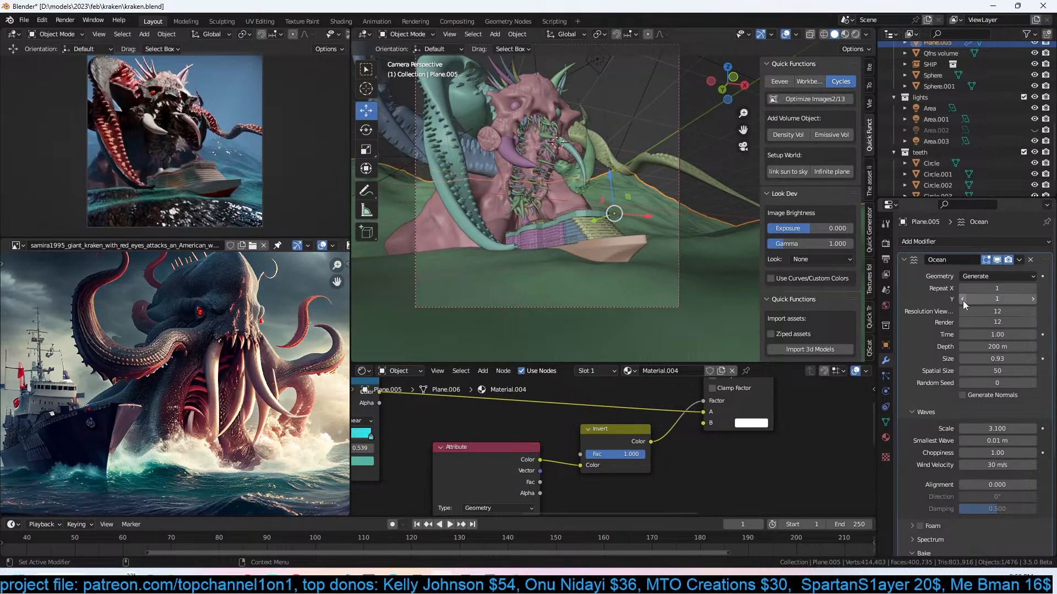
left_click(1015, 315)
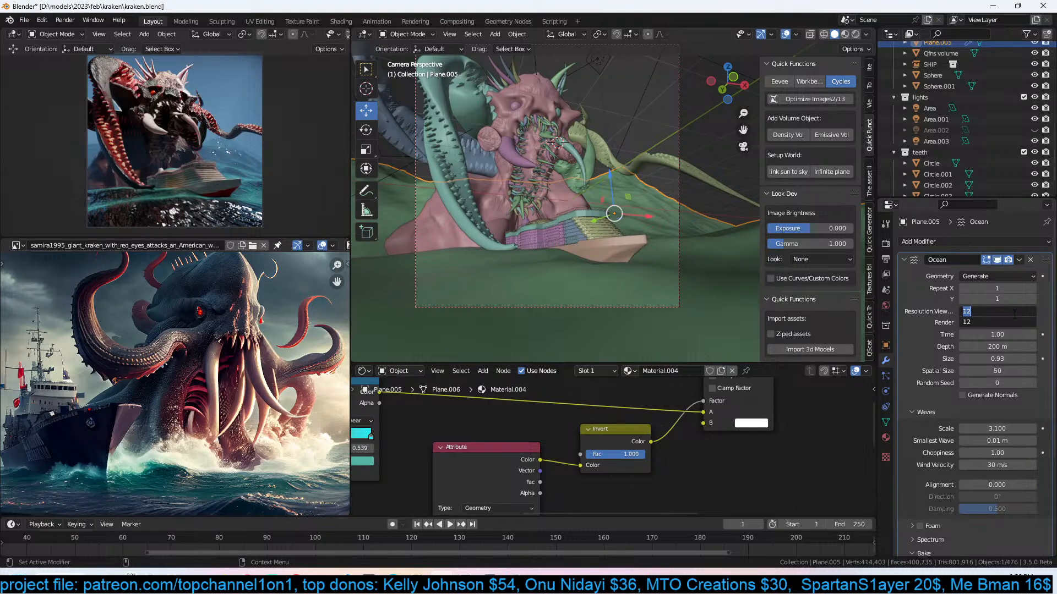
type("24")
key("Return")
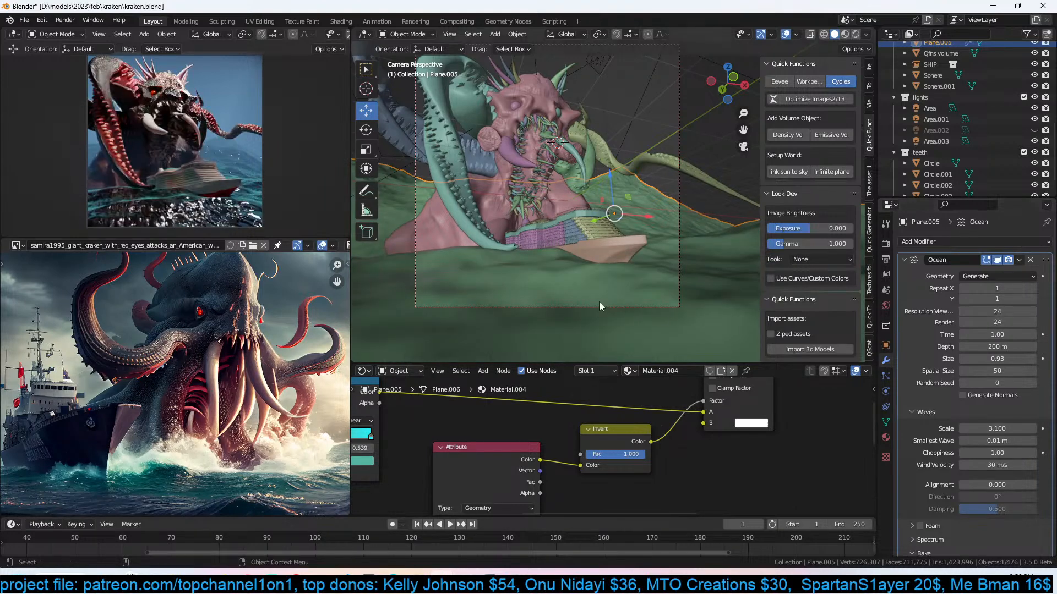
key("ctrl+s")
key("alt+a")
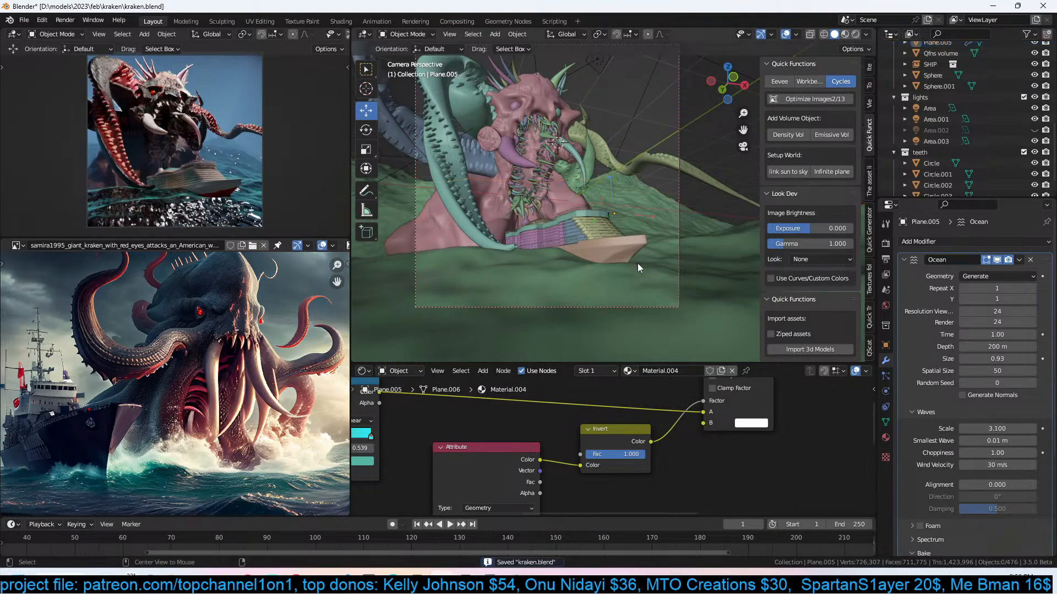
Enable Foam in the Ocean modifier together with its Spray option, and collapse the Foam settings.
scroll(921, 401, "down", 6)
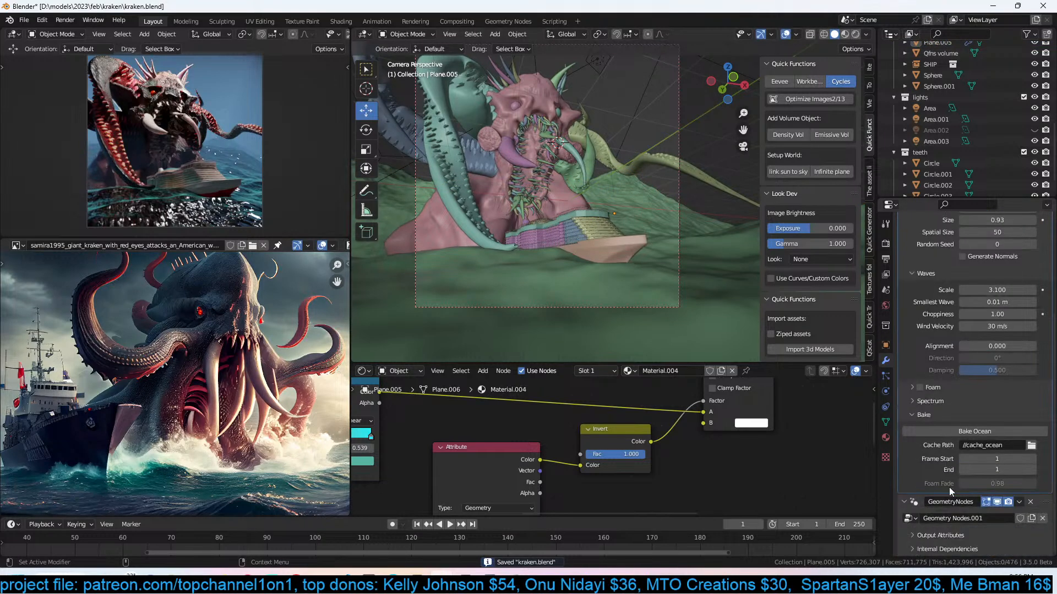
left_click(923, 389)
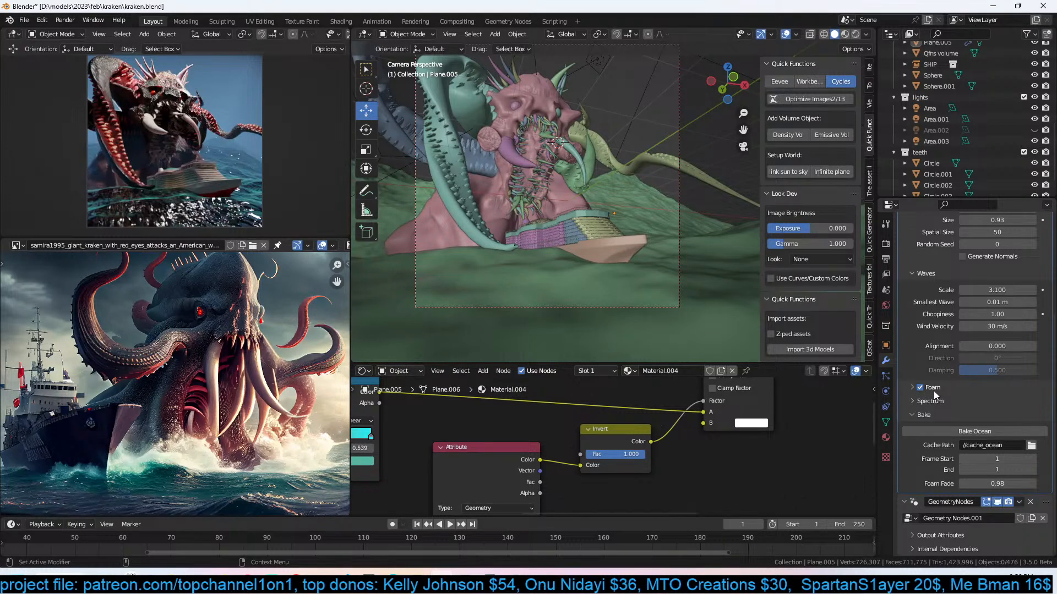
left_click(921, 392)
left_click(918, 390)
left_click(920, 388)
left_click(913, 388)
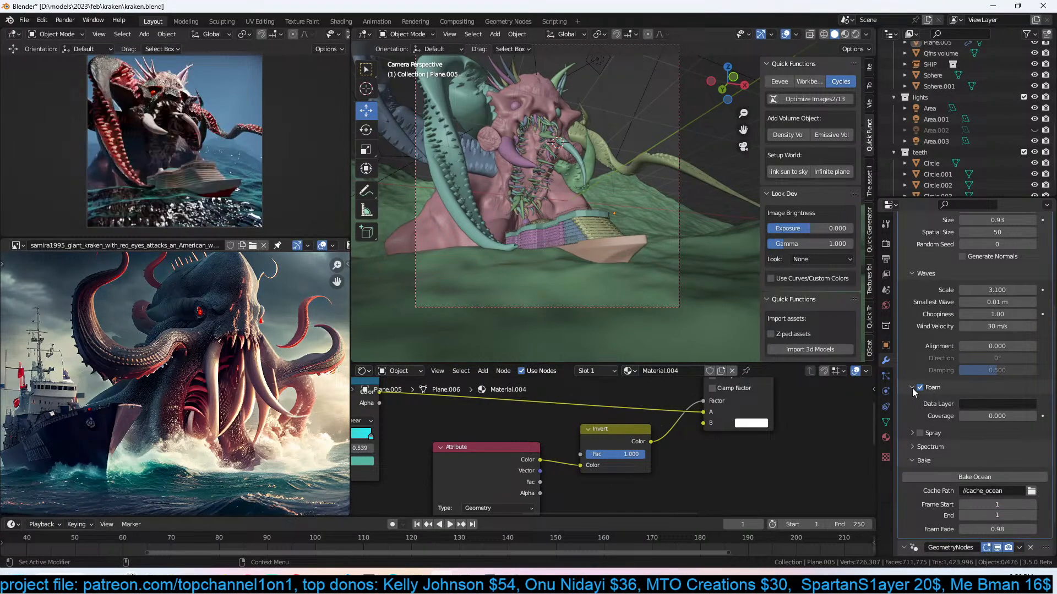
left_click(914, 435)
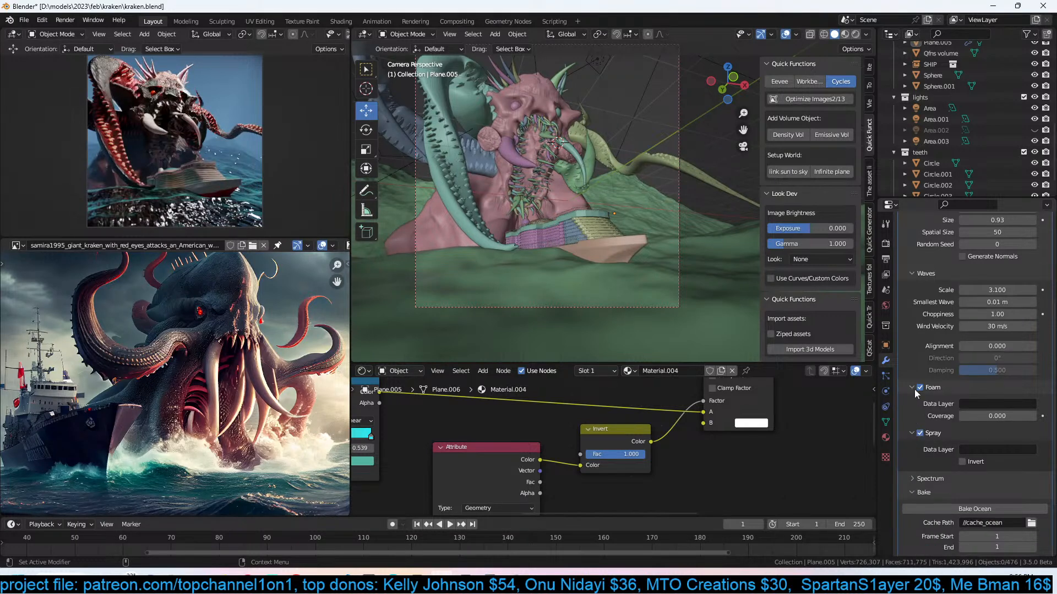
left_click(915, 389)
left_click(919, 416)
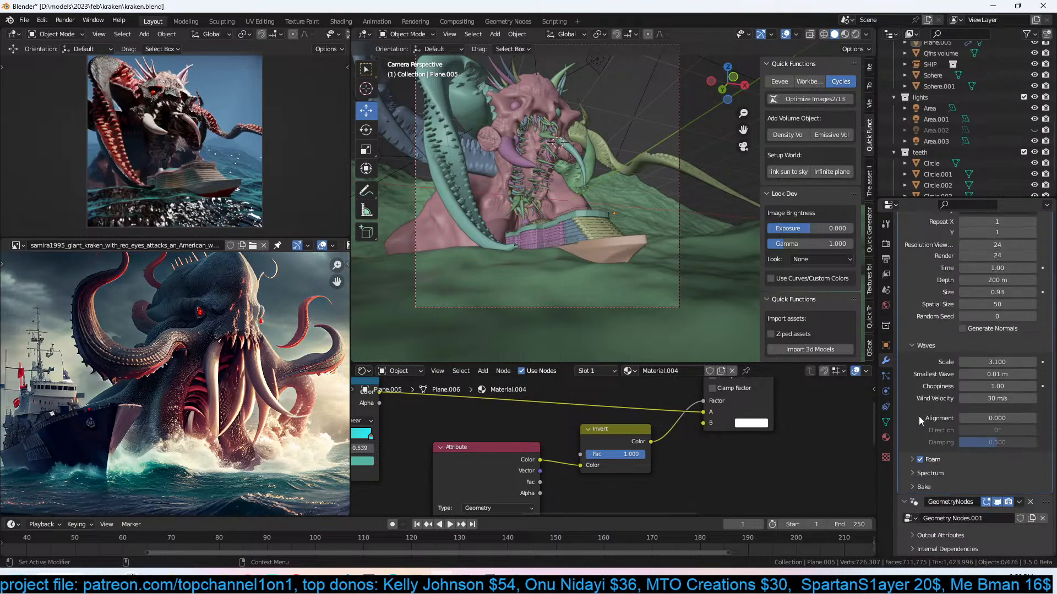
Bake the ocean for frame 1 into //cache_ocean, leaving the spectrum on Turbulent Ocean.
left_click(922, 473)
scroll(924, 472, "down", 1)
left_click(934, 488)
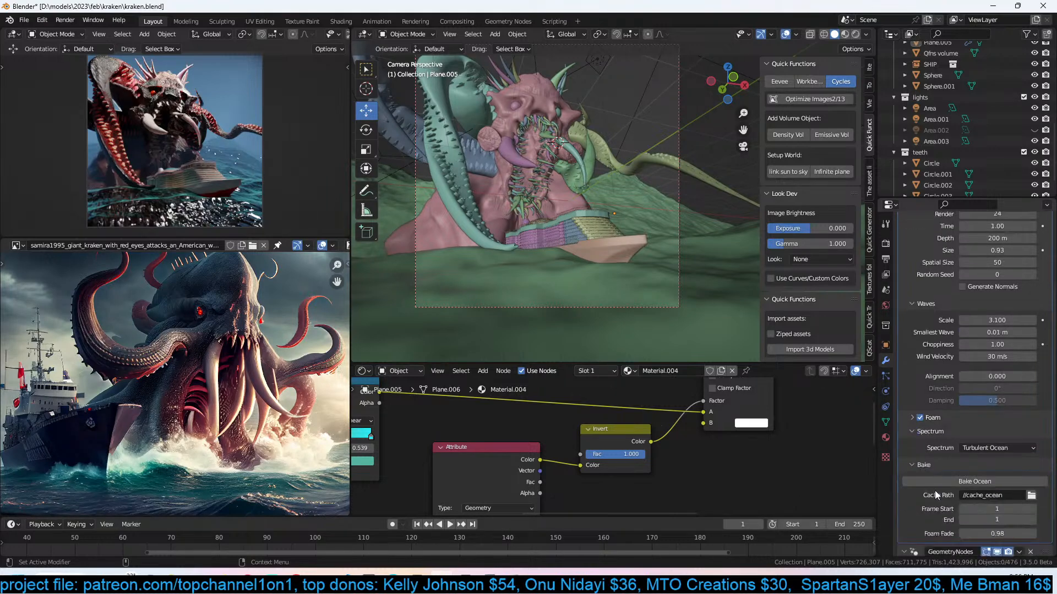
scroll(985, 433, "down", 1)
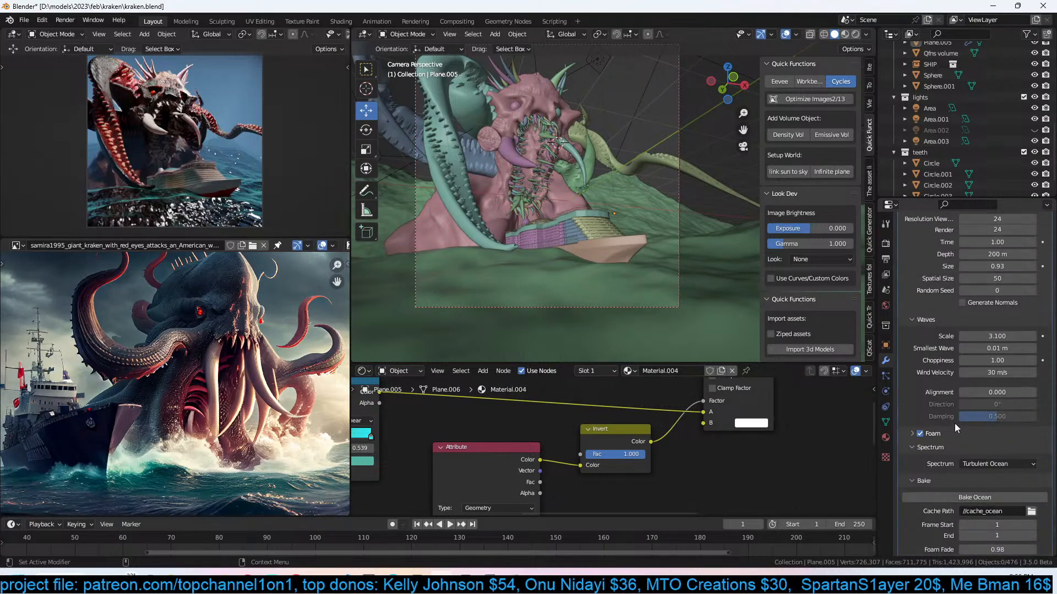
scroll(968, 433, "up", 4)
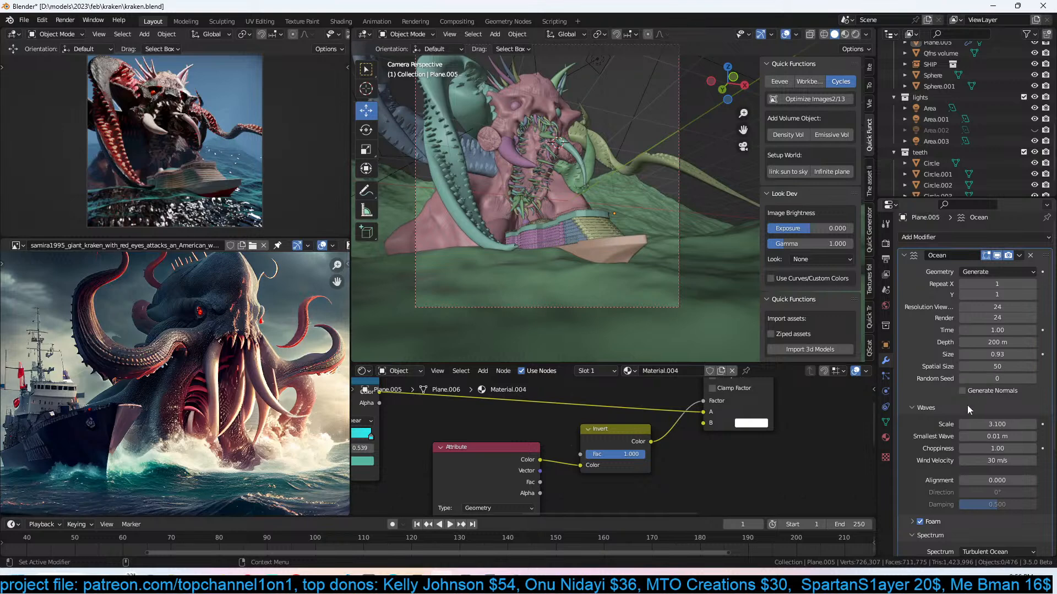
scroll(971, 403, "down", 7)
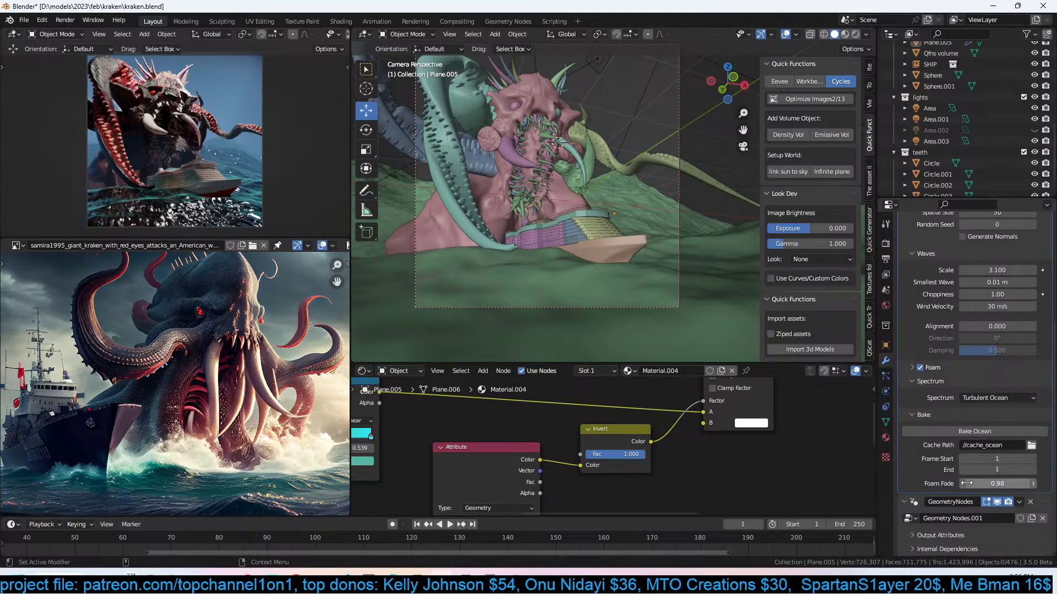
left_click(1013, 434)
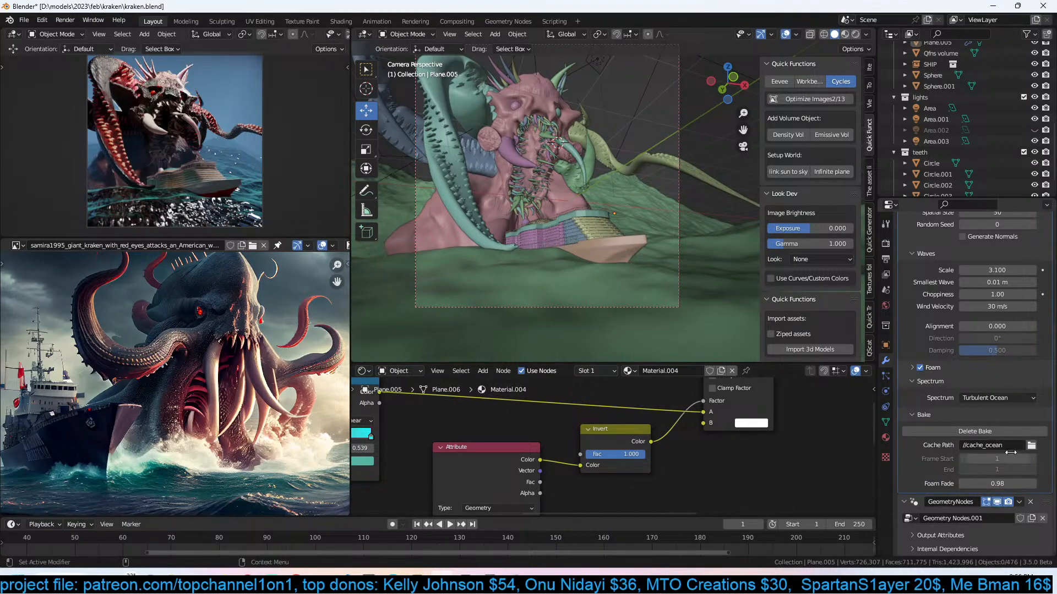
Check the baked images in the cache_ocean folder without choosing one, reselect the ocean plane and save the file.
left_click(1031, 446)
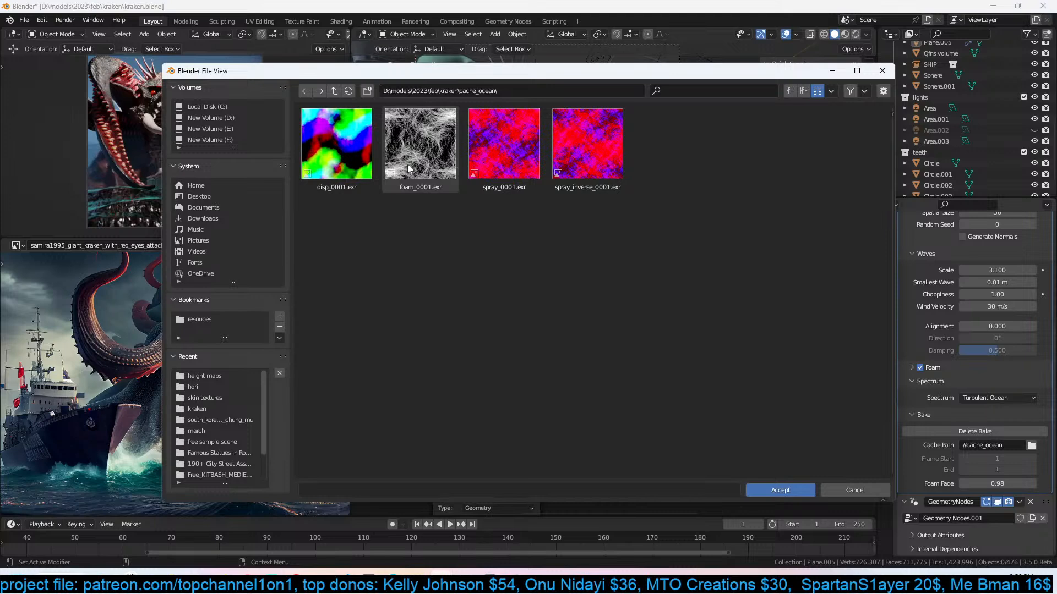
left_click(853, 491)
scroll(609, 441, "down", 2)
left_click(639, 297)
key("ctrl+s")
Add an Image Texture node to the ocean's Material.004 and load foam_0001.exr from the cache_ocean folder.
scroll(504, 427, "down", 4)
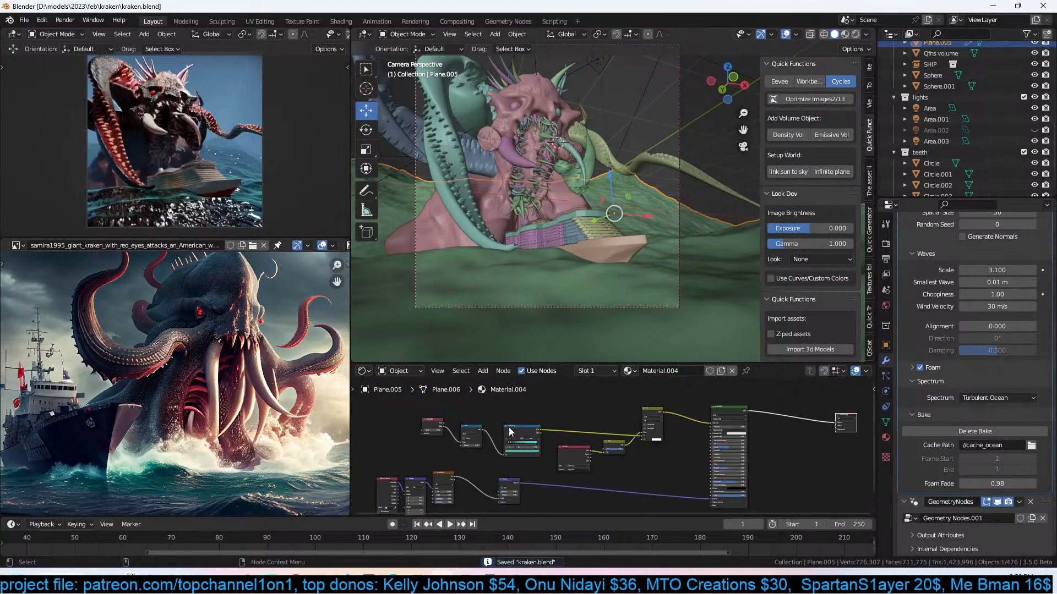
scroll(596, 430, "up", 2)
key("shift+a")
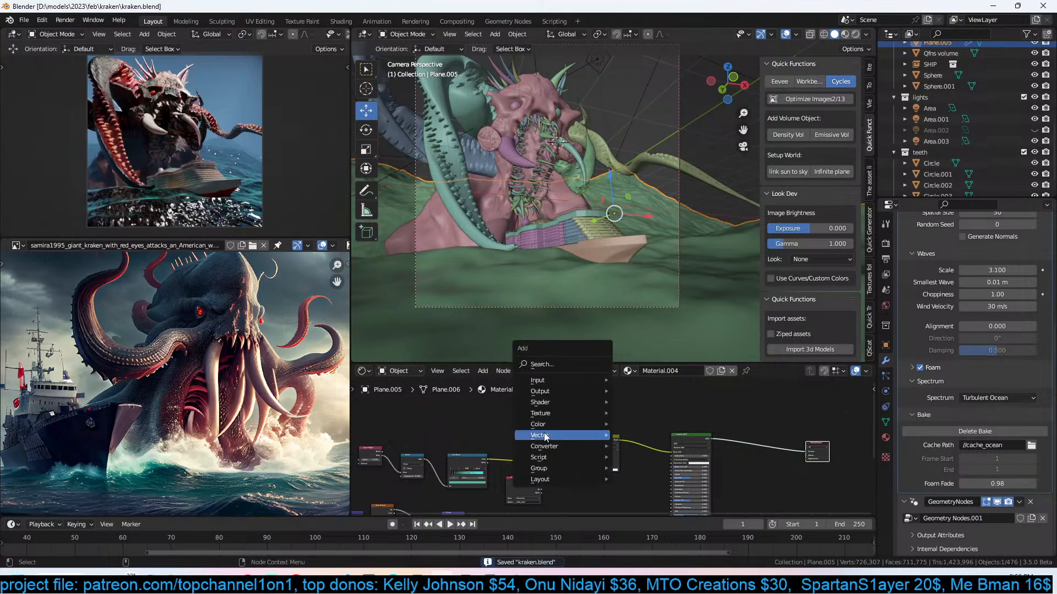
mouse_move(570, 415)
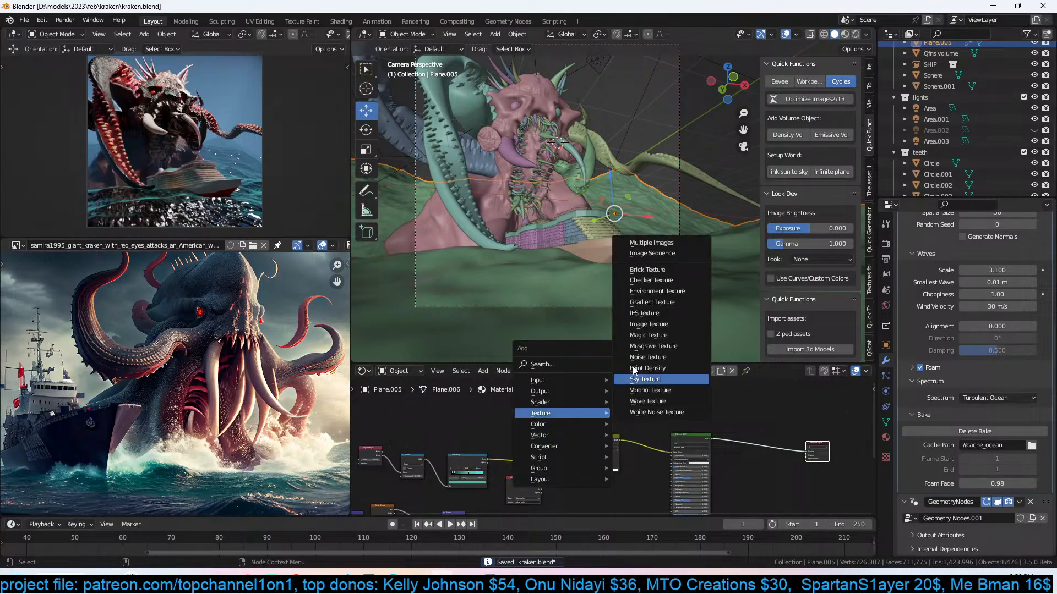
left_click(665, 324)
scroll(556, 388, "up", 2)
left_click(609, 420)
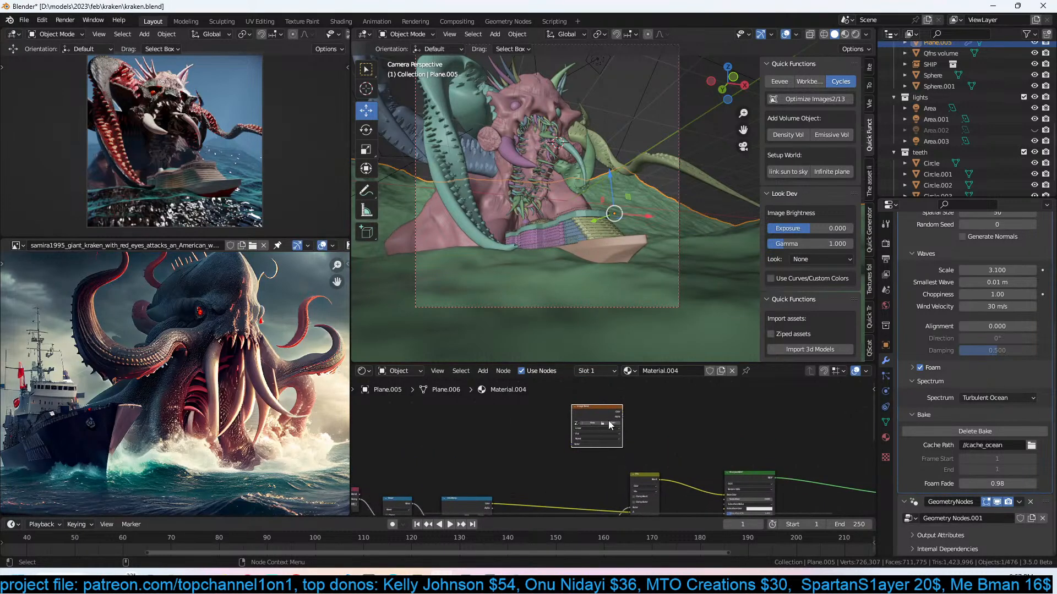
left_click(608, 424)
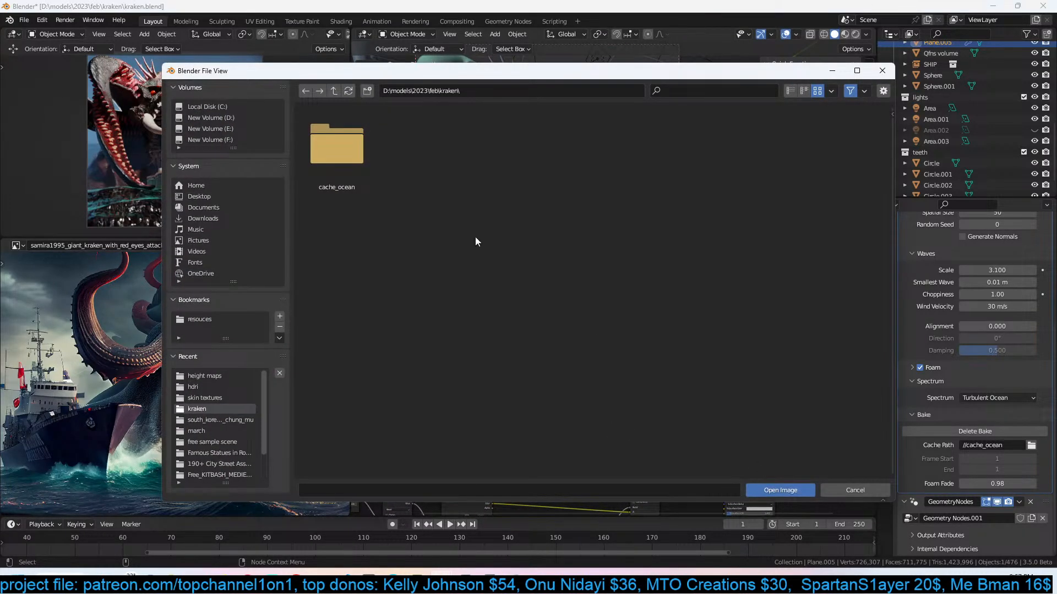
double_click(339, 149)
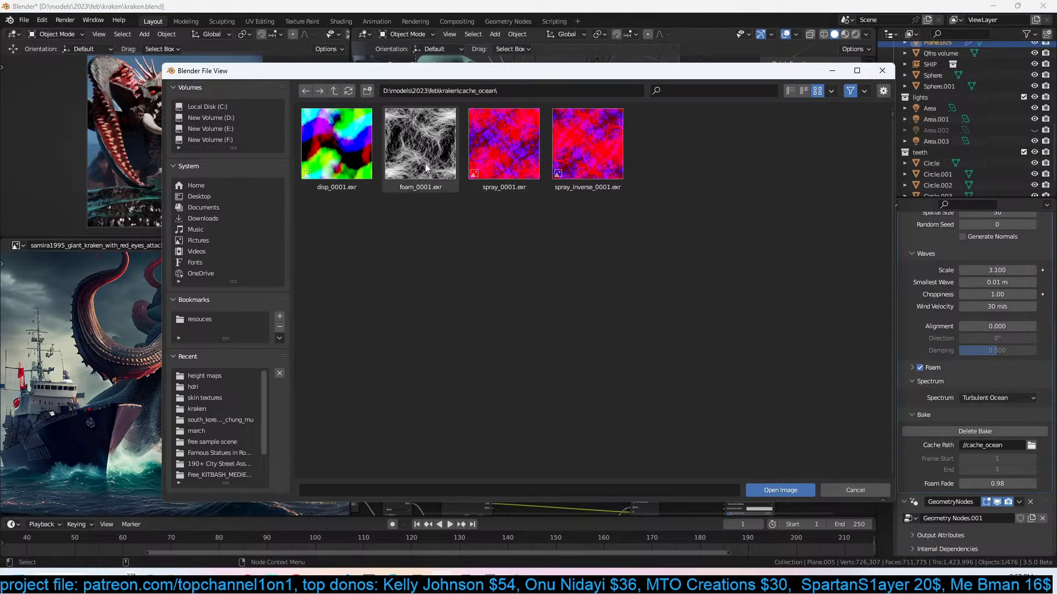
double_click(405, 152)
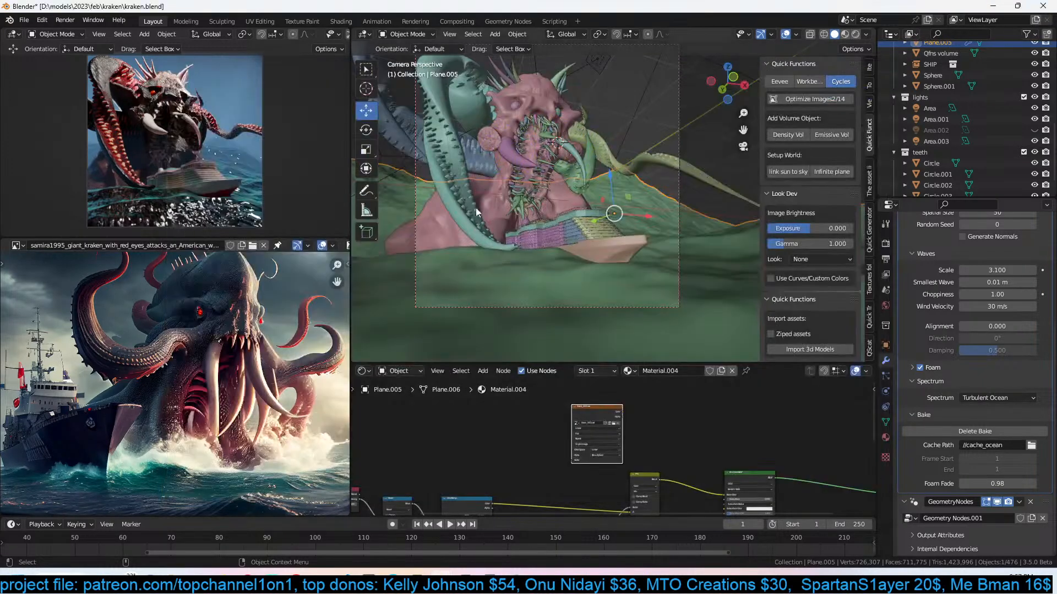
Move the foam image node aside, preview it directly through the Material Output and save the file.
left_click_drag(590, 414, 524, 414)
left_click(531, 415, "ctrl+shift")
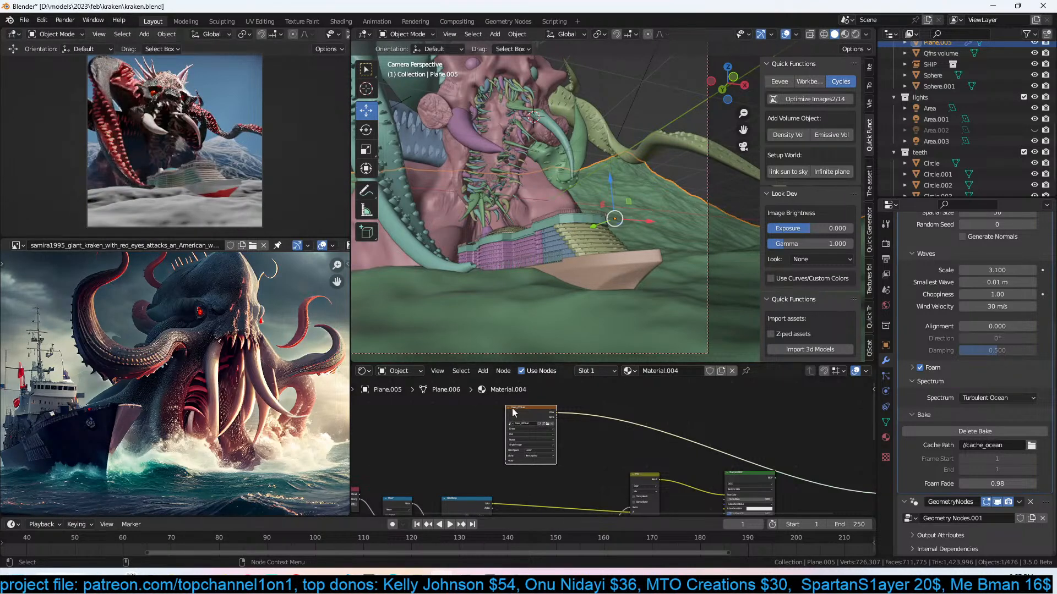
scroll(660, 476, "up", 1)
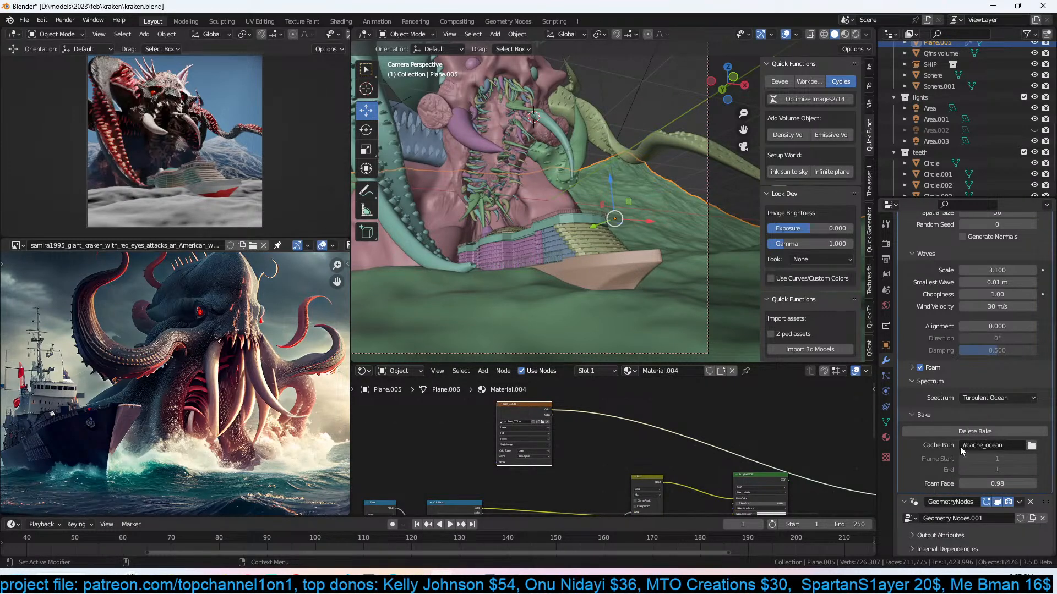
scroll(949, 387, "up", 6)
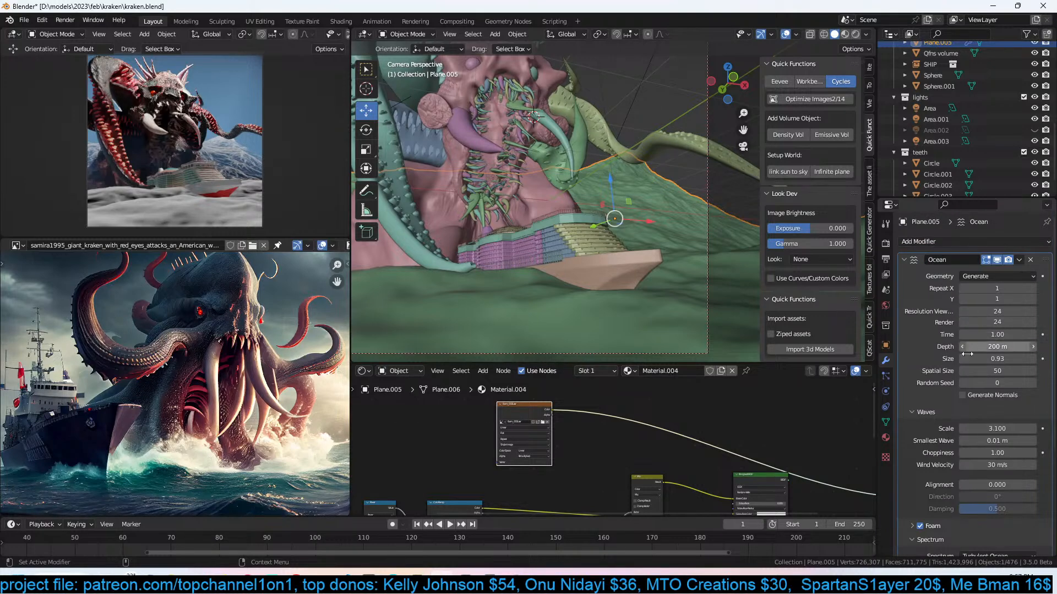
scroll(950, 417, "down", 6)
scroll(933, 429, "down", 1)
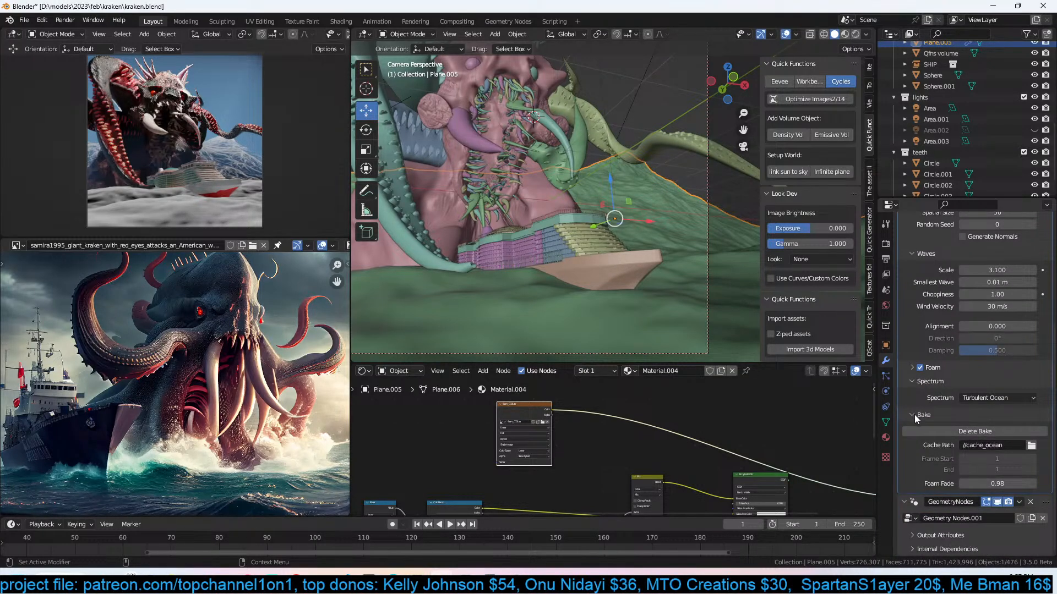
key("ctrl+s")
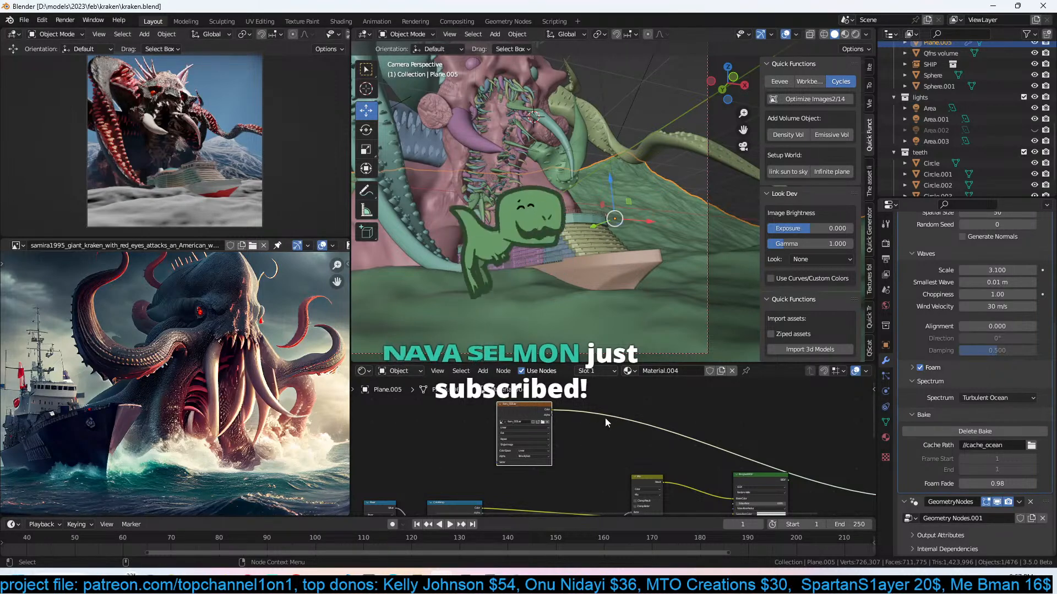
middle_click_drag(605, 418, 610, 414)
key("ctrl+s")
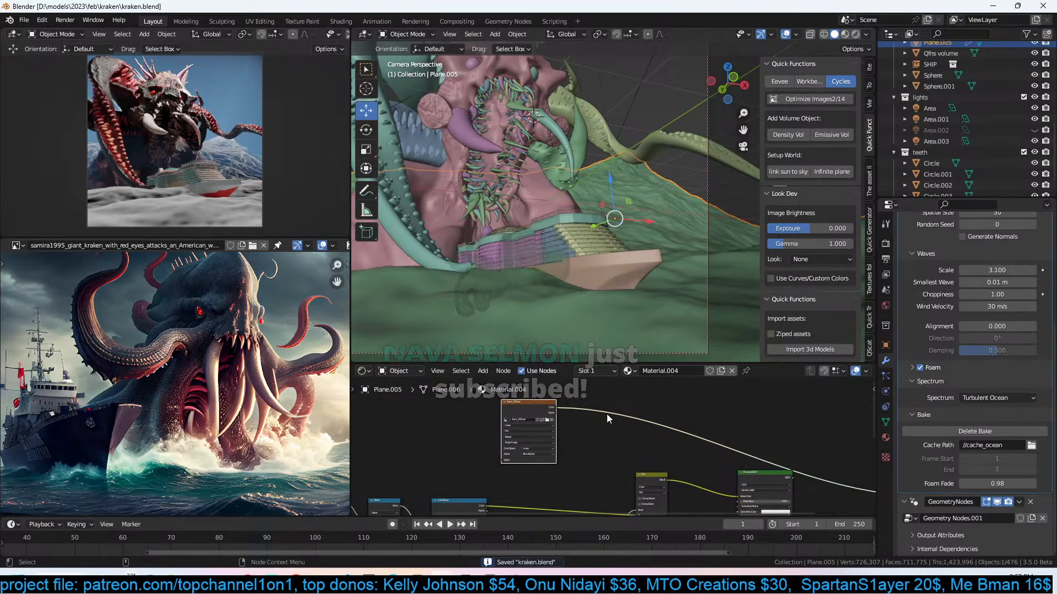
scroll(607, 414, "up", 3)
key("shift+a")
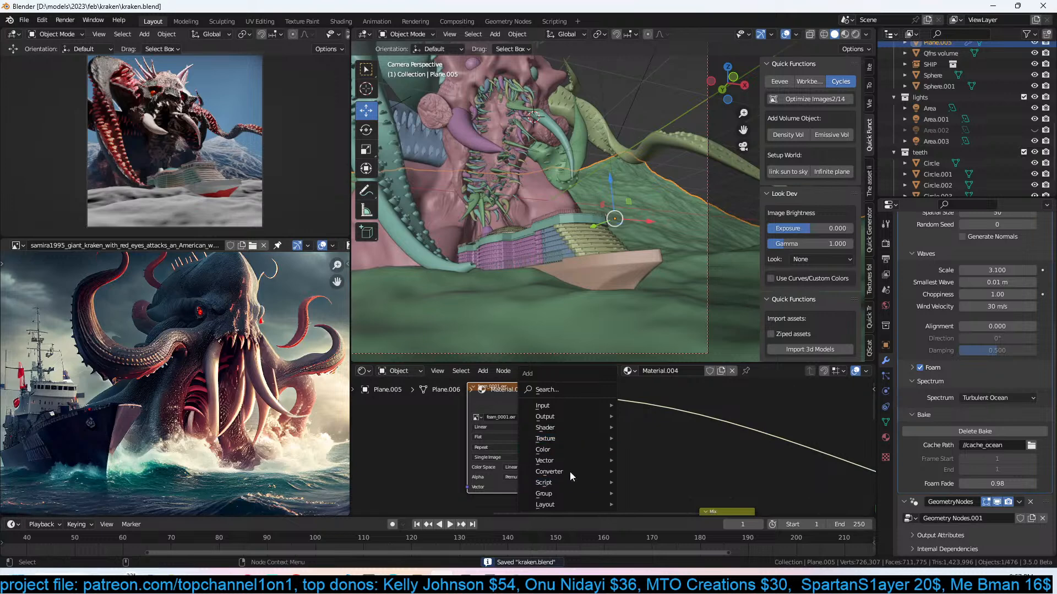
mouse_move(578, 471)
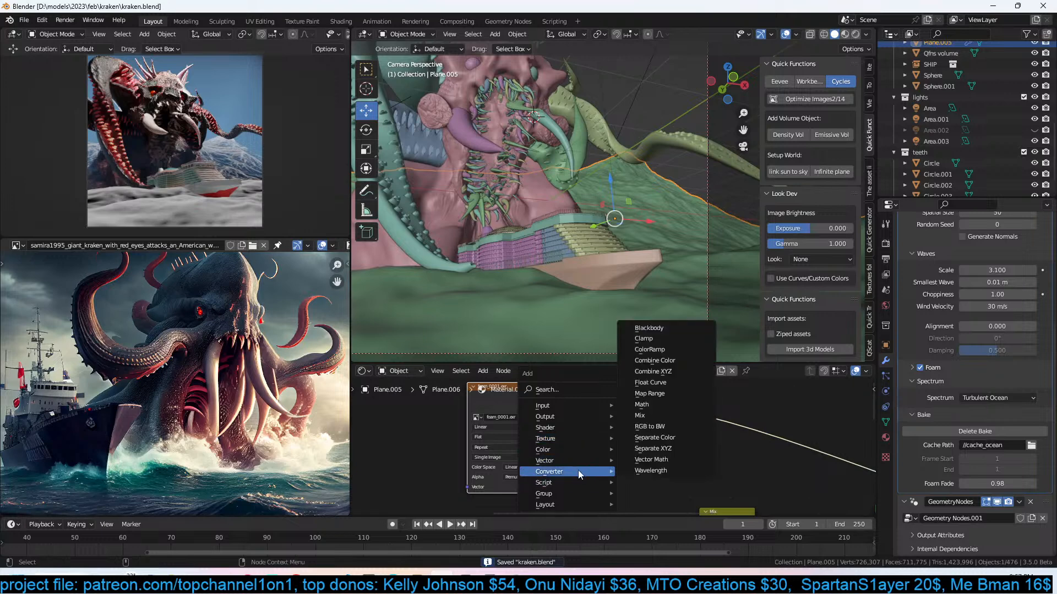
left_click(672, 362)
left_click(633, 433)
key("x")
Insert a ColorRamp node after the foam image and move its black stop to position 0.473.
key("shift+a")
mouse_move(632, 433)
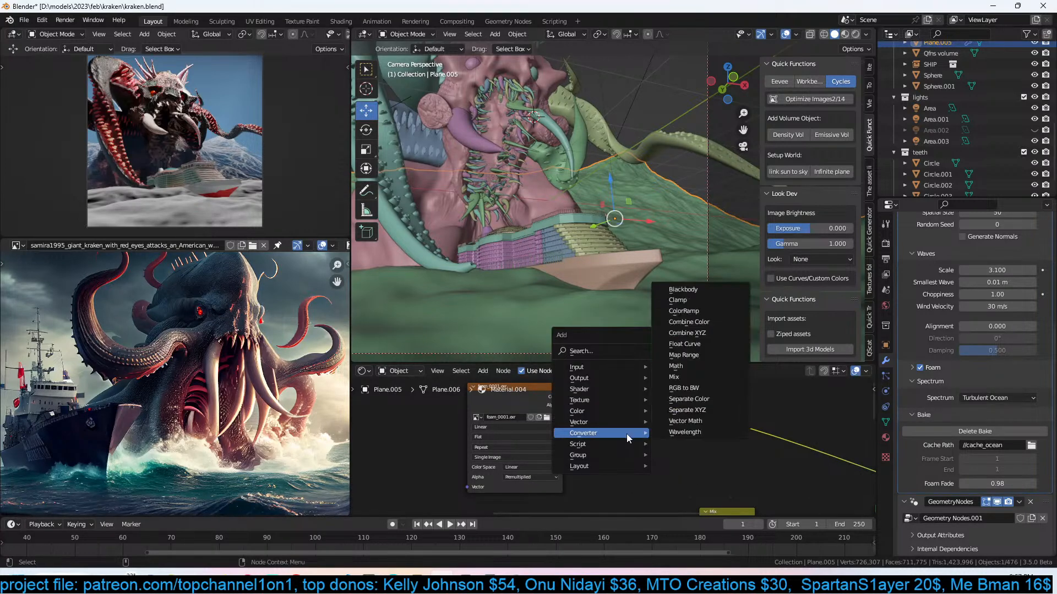
left_click(715, 315)
left_click(638, 365)
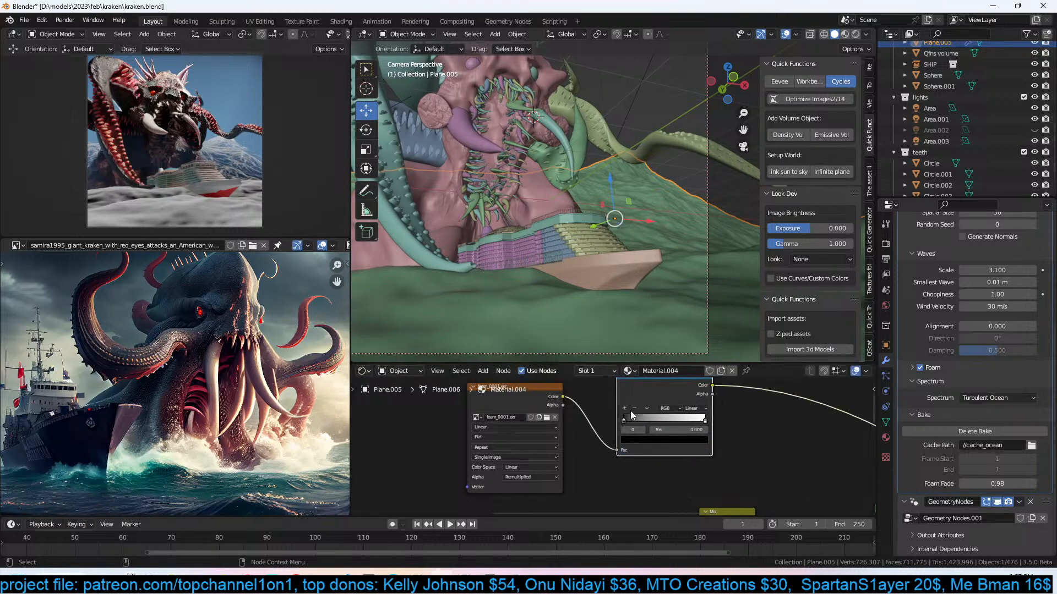
scroll(630, 412, "up", 1)
left_click_drag(629, 411, 682, 412)
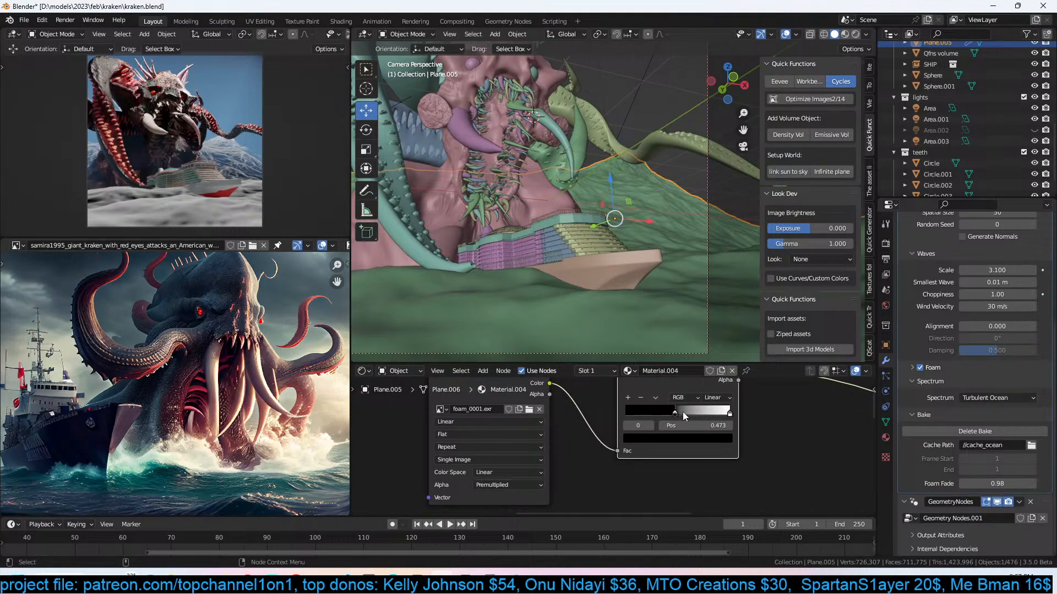
Move the kraken body to a new collection named creat and exclude that collection from the view layer.
left_click(448, 226)
key("m")
left_click(474, 227)
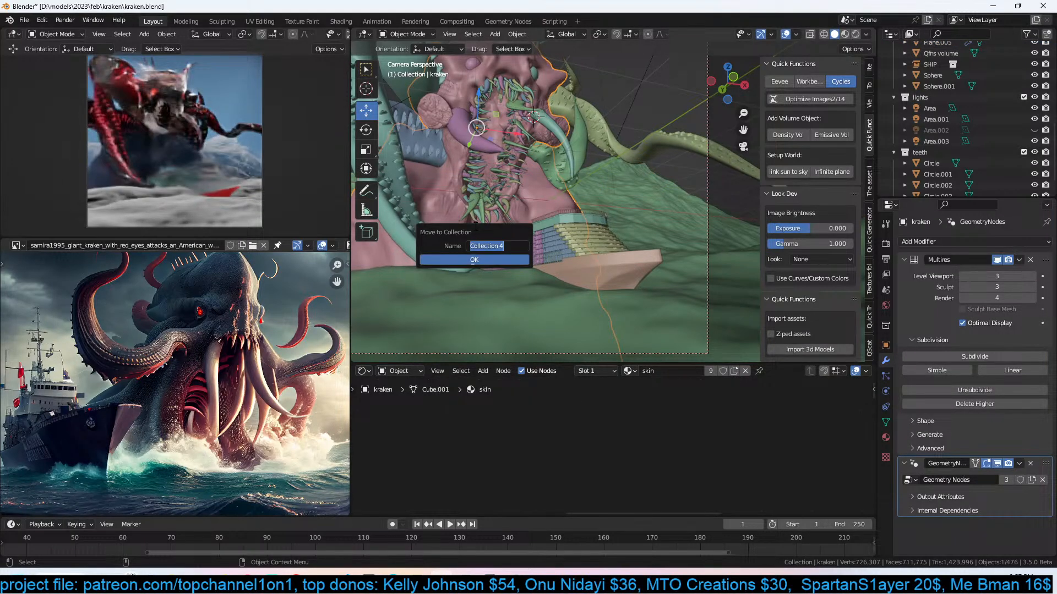
type("bak")
key("ctrl+BackSpace")
type("creat")
left_click(470, 259)
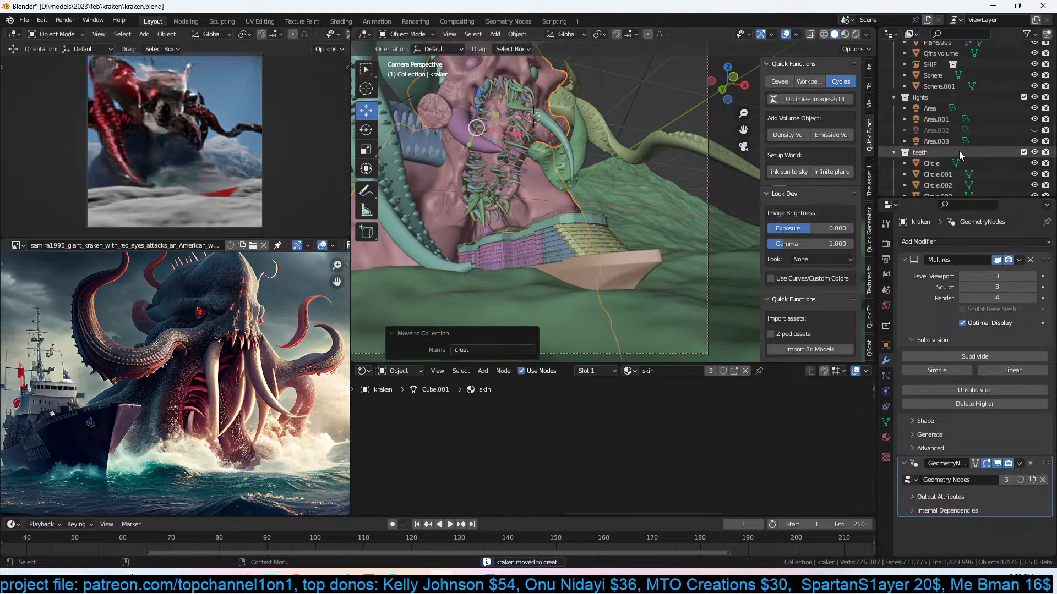
scroll(989, 143, "down", 2)
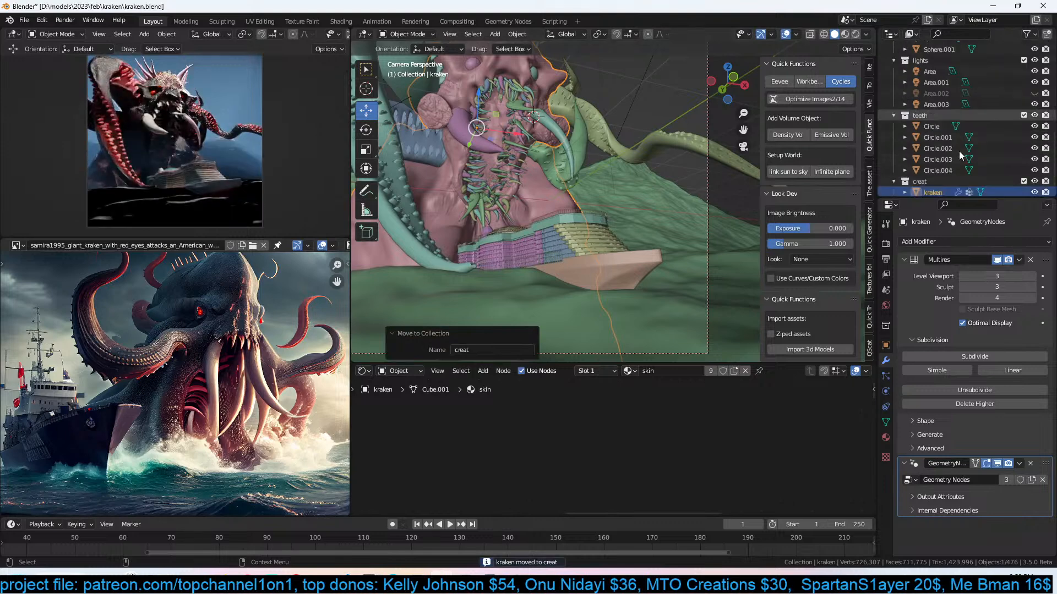
left_click(1024, 181)
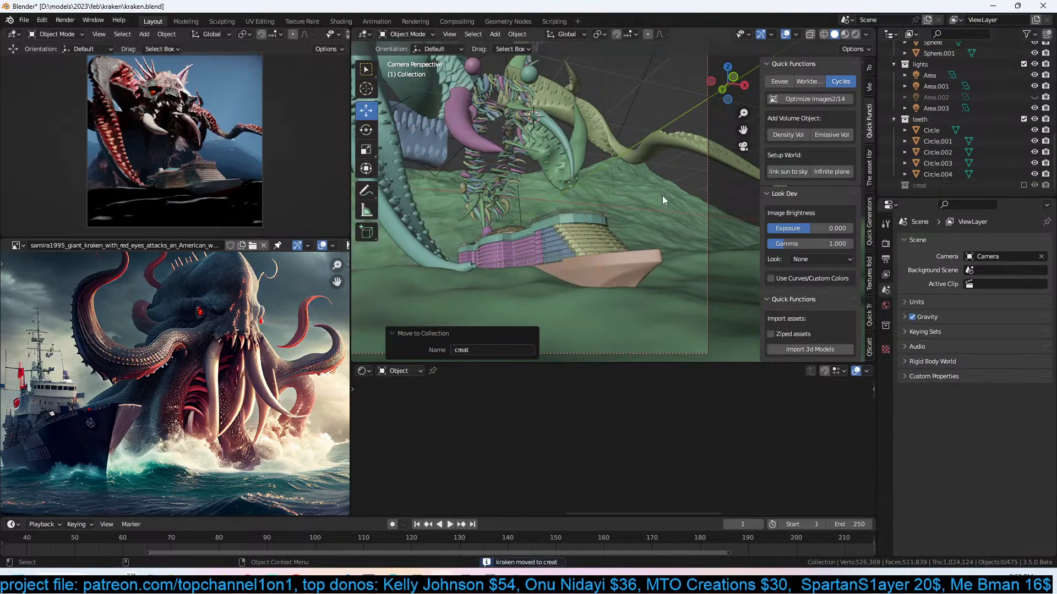
Select the ocean plane and set its Ocean modifier's viewport and render resolution to 12.
left_click(656, 219)
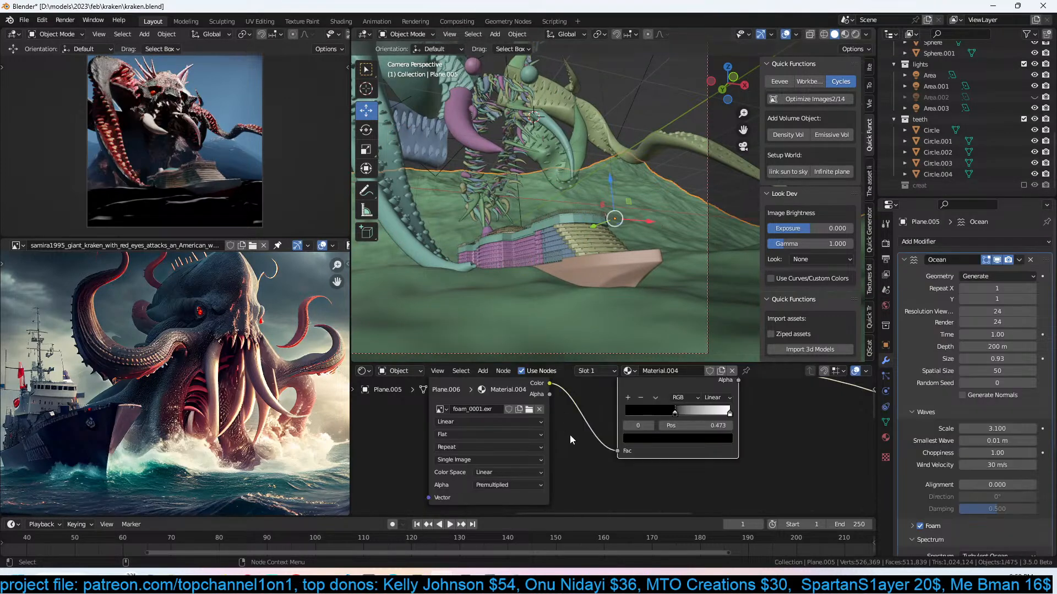
scroll(573, 434, "up", 1)
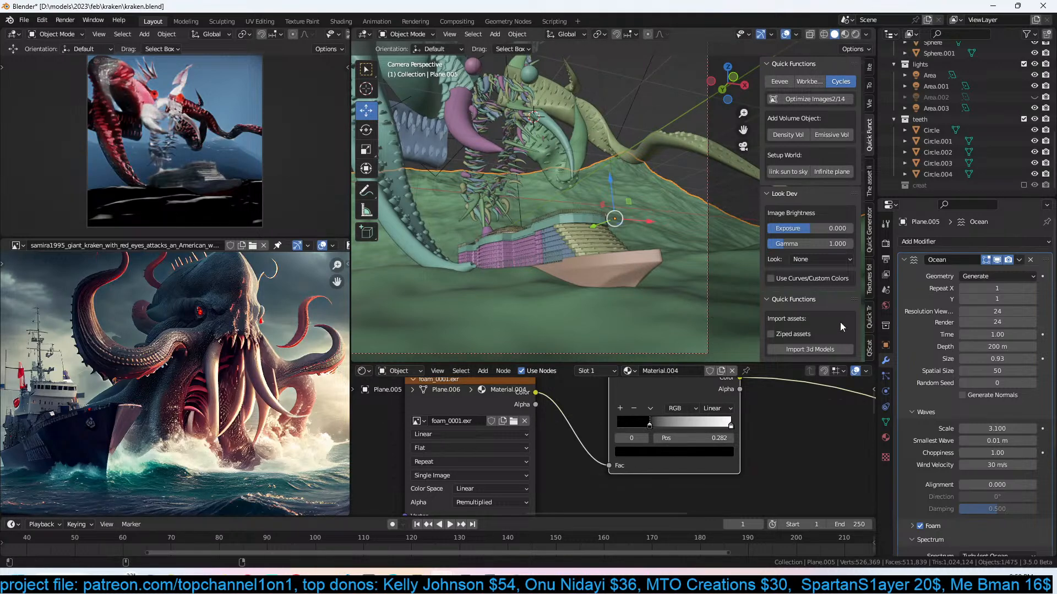
left_click(1004, 311)
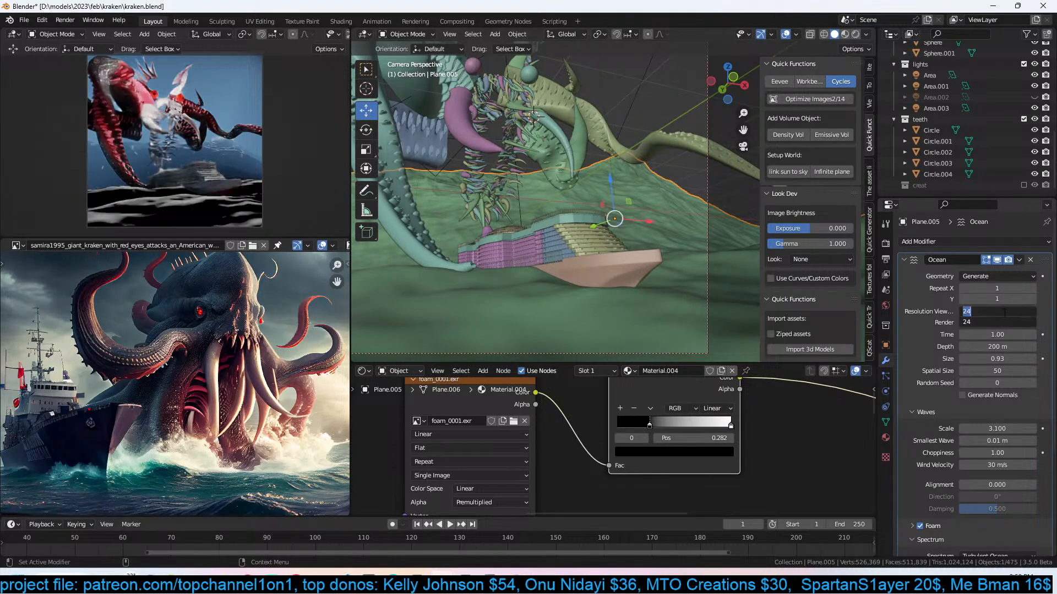
type("12")
key("Return")
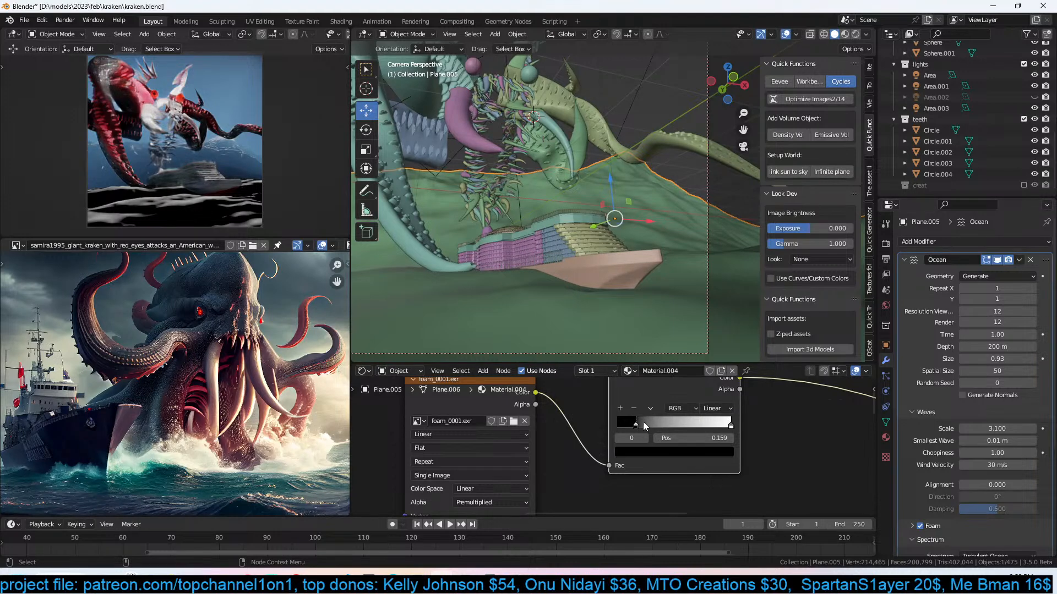
Move the black stop of the foam ColorRamp to position 0.382 and save the file.
scroll(330, 42, "down", 5)
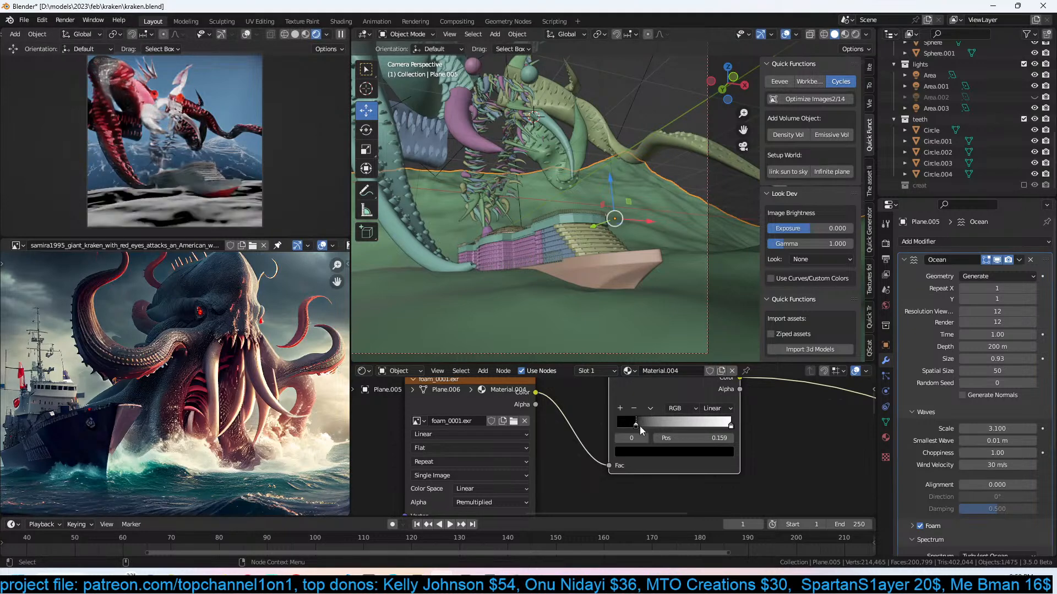
left_click_drag(667, 427, 669, 428)
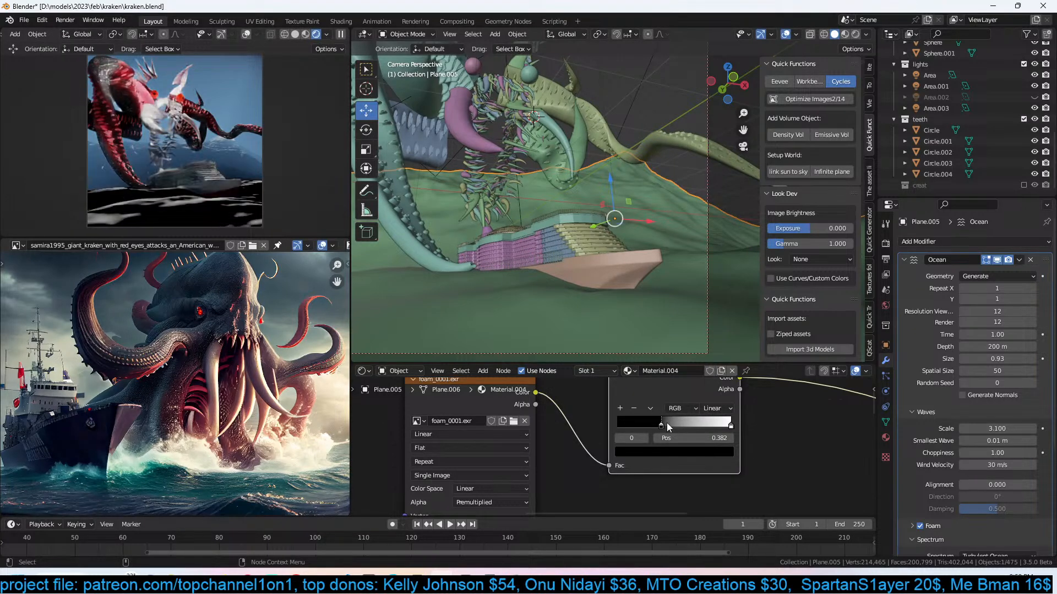
scroll(760, 436, "down", 6)
key("ctrl+s")
Add an Emission shader to the ocean material and blend it with the Principled BSDF through a Mix Shader.
middle_click_drag(706, 434, 682, 438)
key("shift+a")
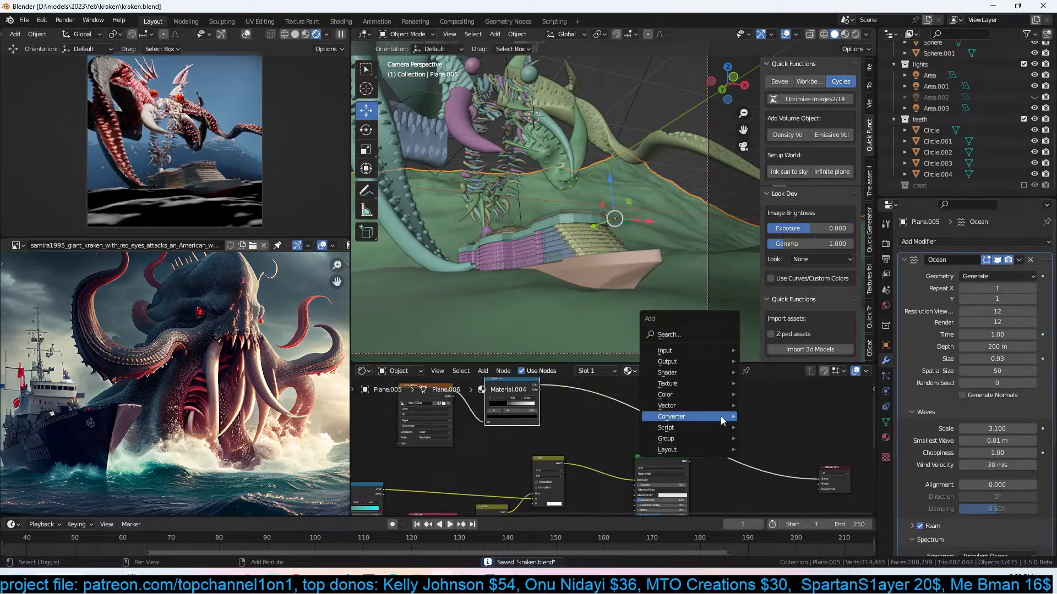
left_click(702, 337)
type("emis")
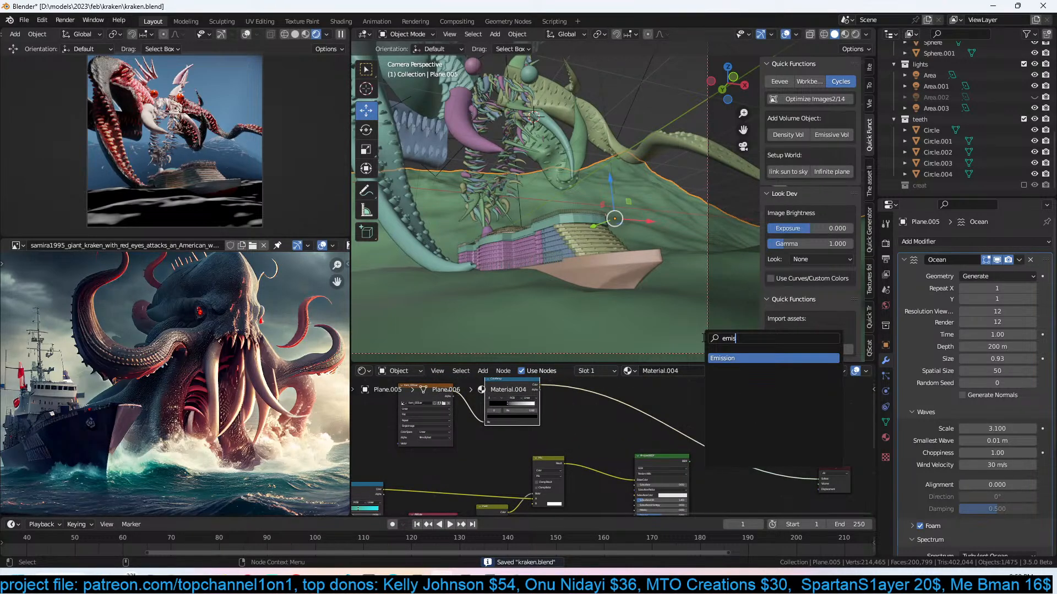
key("Return")
left_click(718, 405)
scroll(703, 467, "up", 3)
right_click_drag(703, 467, 741, 405, "ctrl+shift")
middle_click_drag(590, 388, 583, 418)
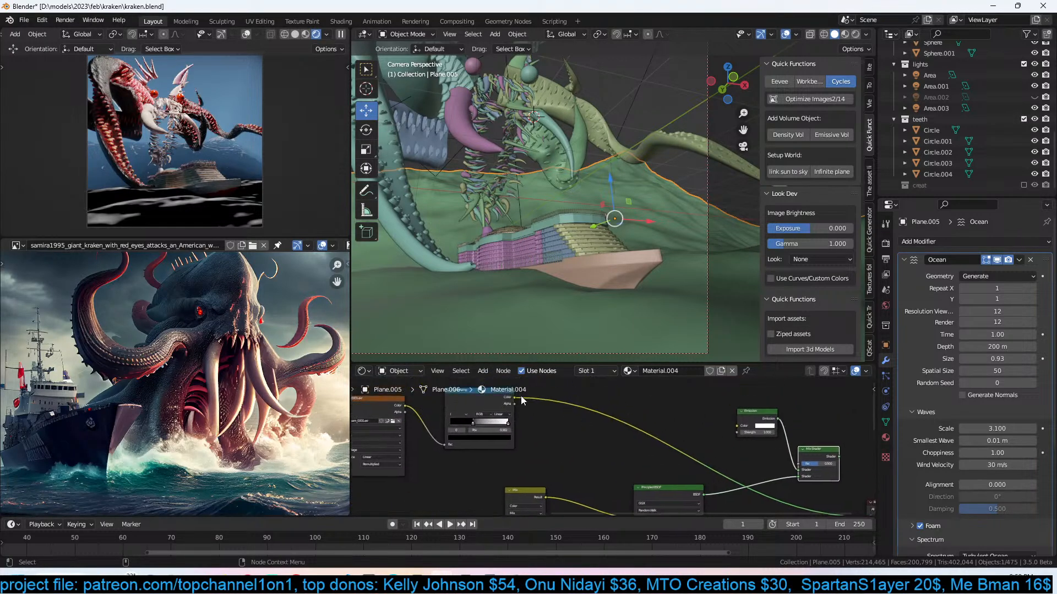
Drive the Mix Shader's factor with the foam ColorRamp, send the mix to the Material Output, and make Emission the second shader input.
left_click_drag(516, 397, 757, 448)
left_click(775, 439, "ctrl+shift")
left_click_drag(737, 401, 760, 453)
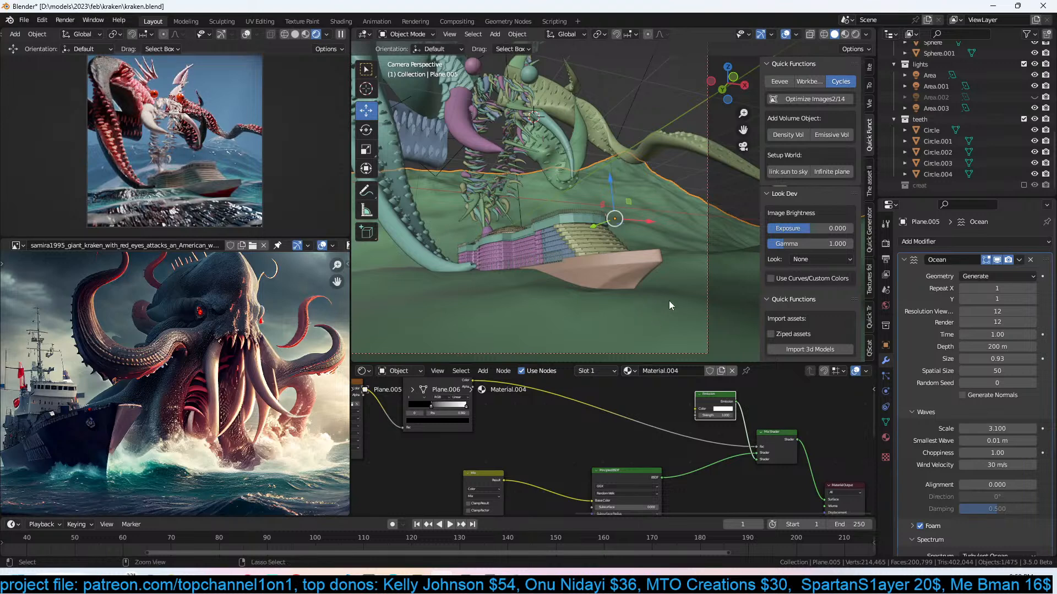
key("alt+a")
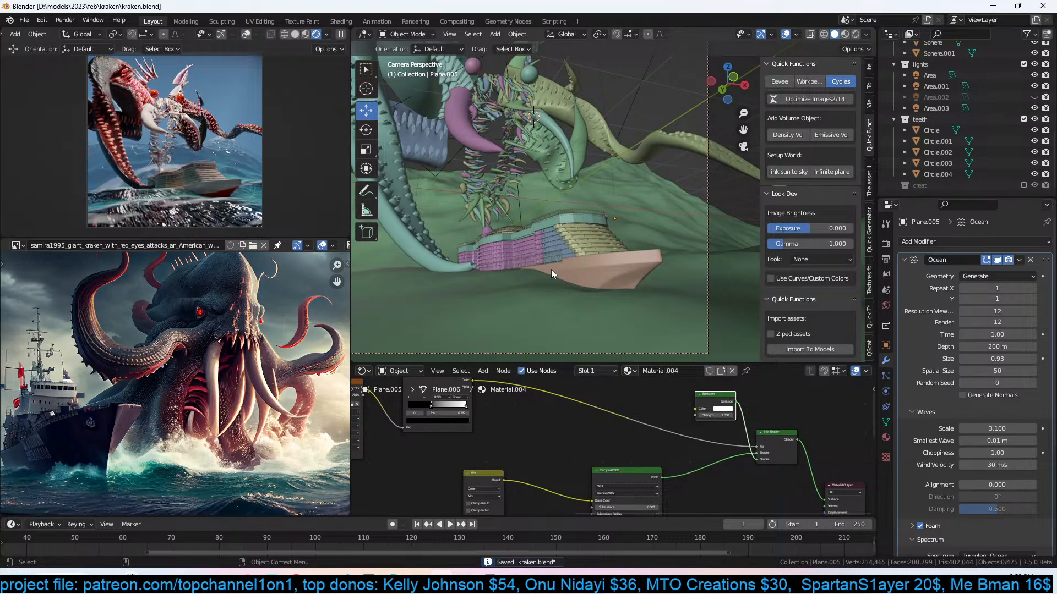
Set the Scale of the ocean material's Mapping node to 0.5 on X and 1 on Y, and save the file.
left_click(560, 313)
scroll(487, 447, "down", 5)
middle_click_drag(488, 447, 657, 389)
scroll(621, 405, "down", 4)
scroll(657, 427, "up", 8)
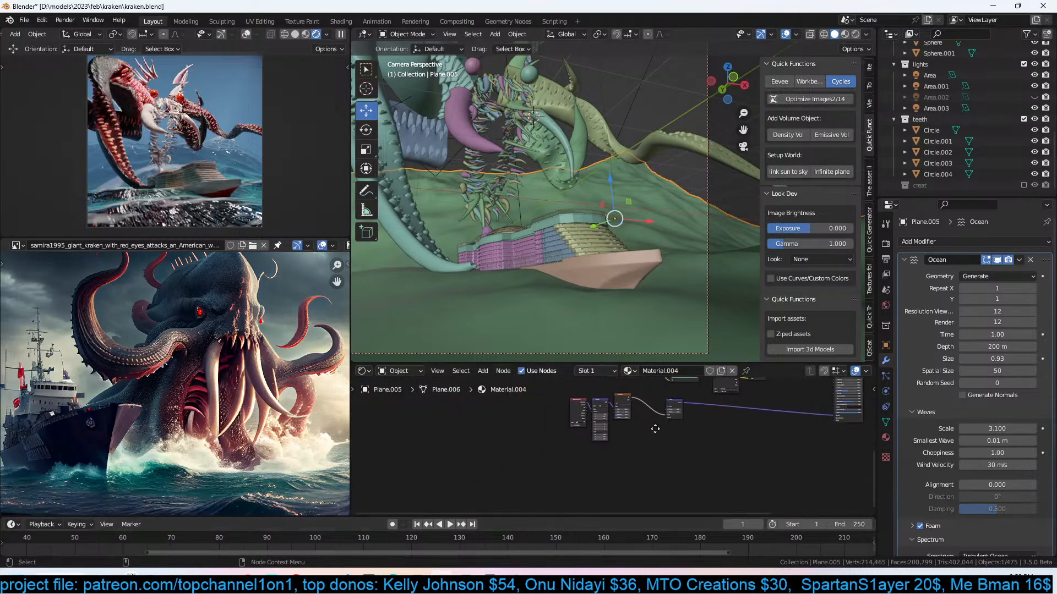
left_click(597, 433)
type("1")
key("Return")
left_click(597, 421)
type("1")
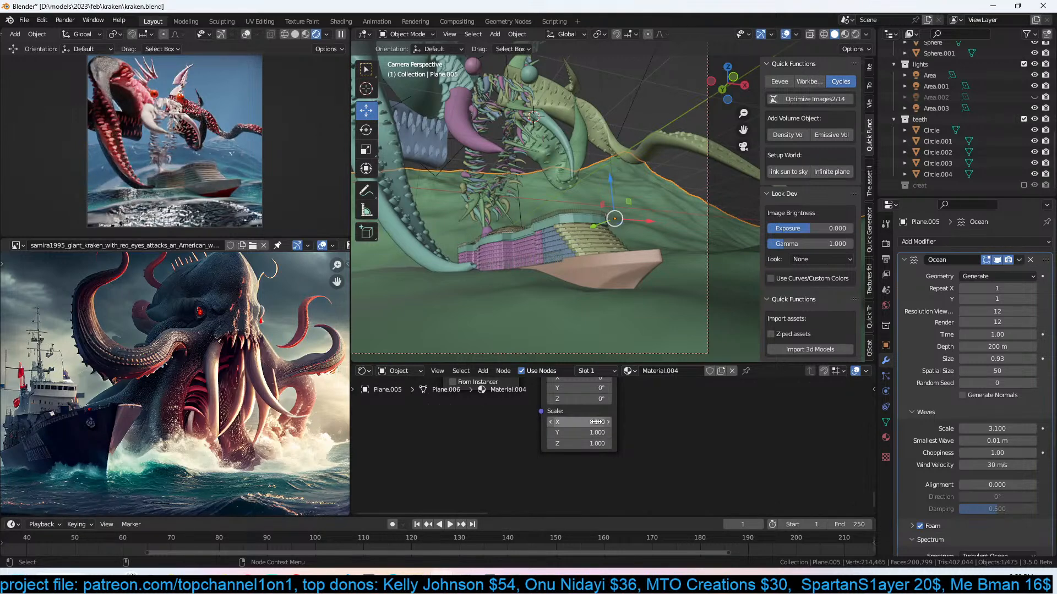
key("Return")
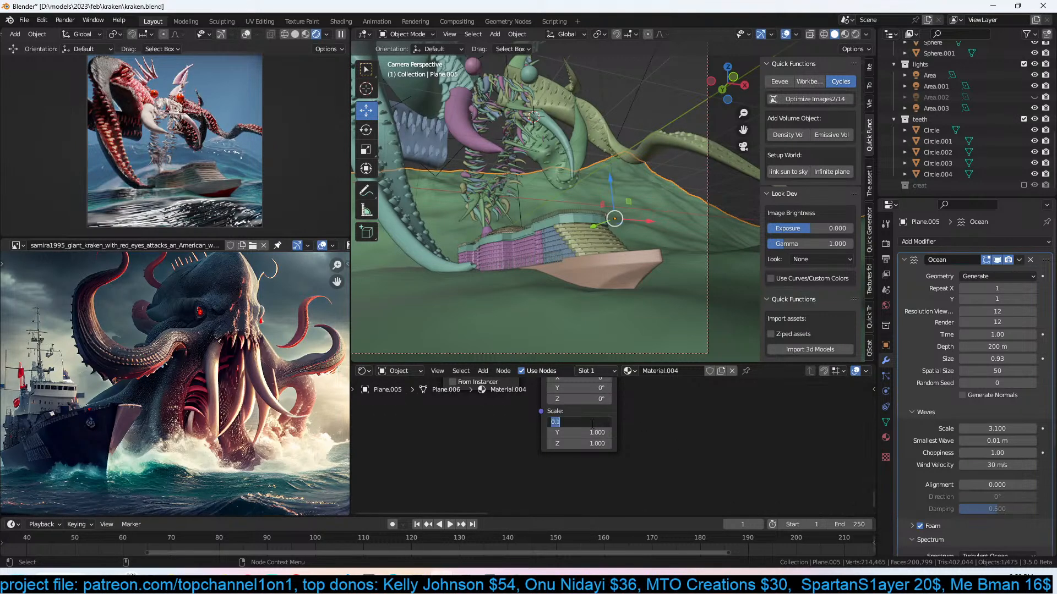
key("Return")
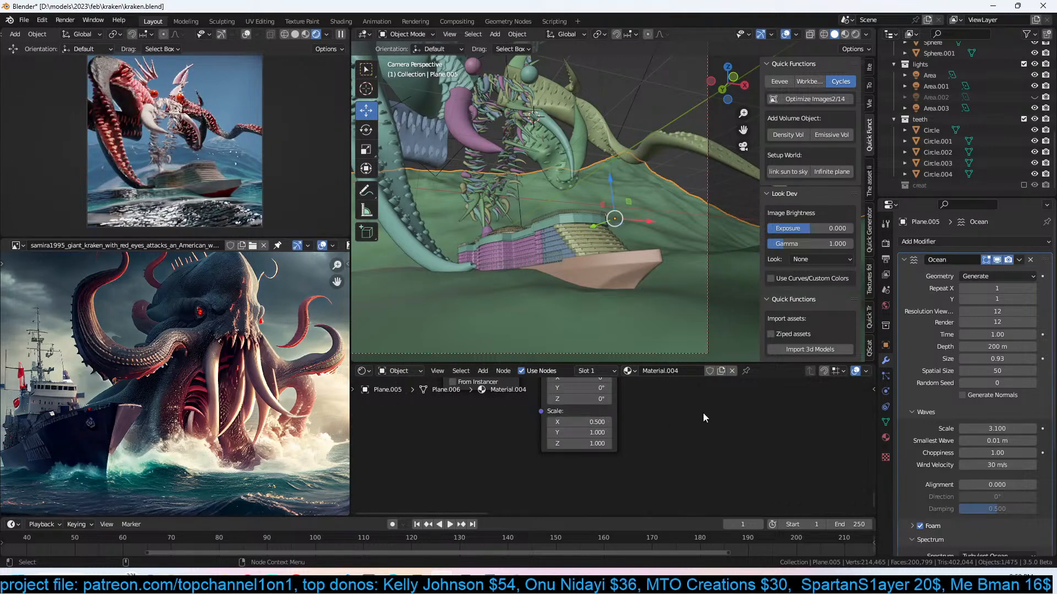
key("ctrl+s")
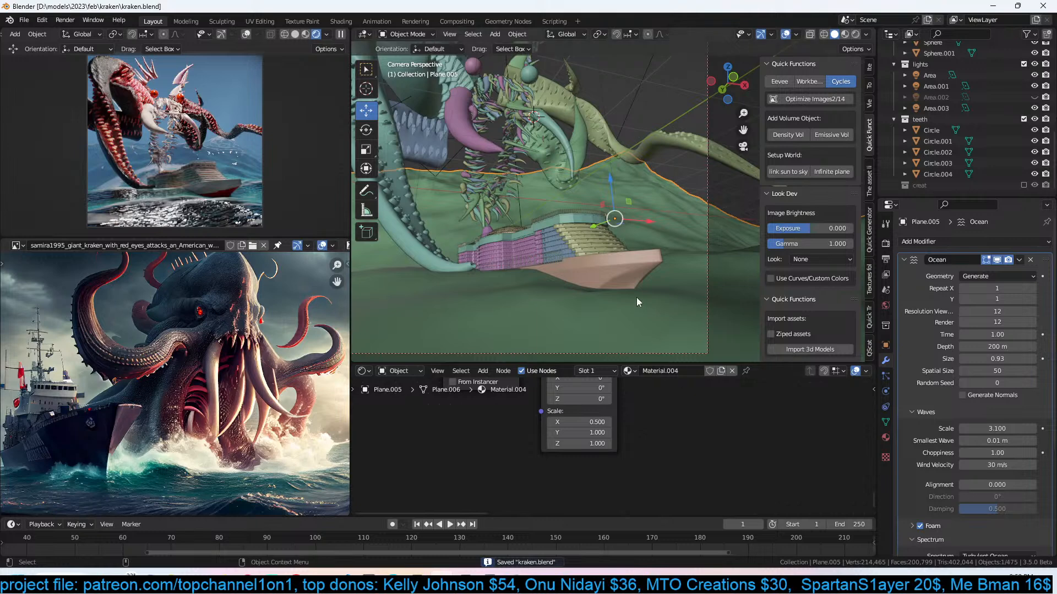
Save the file, re-enable the creat collection in the view layer and clear the selection.
scroll(670, 257, "down", 2)
middle_click_drag(649, 251, 602, 300, "shift")
key("ctrl+s")
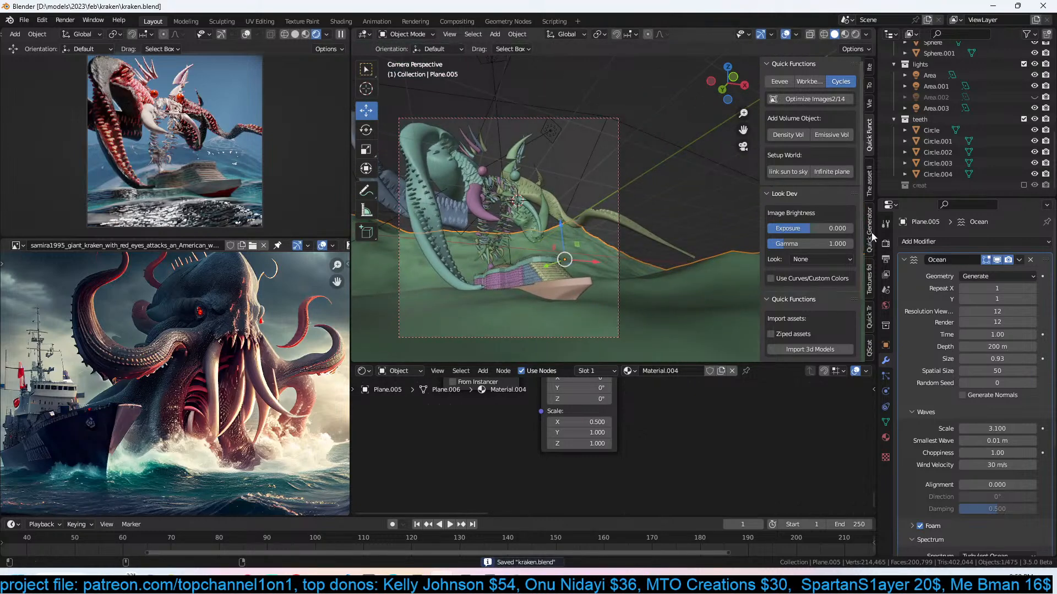
left_click(1024, 186)
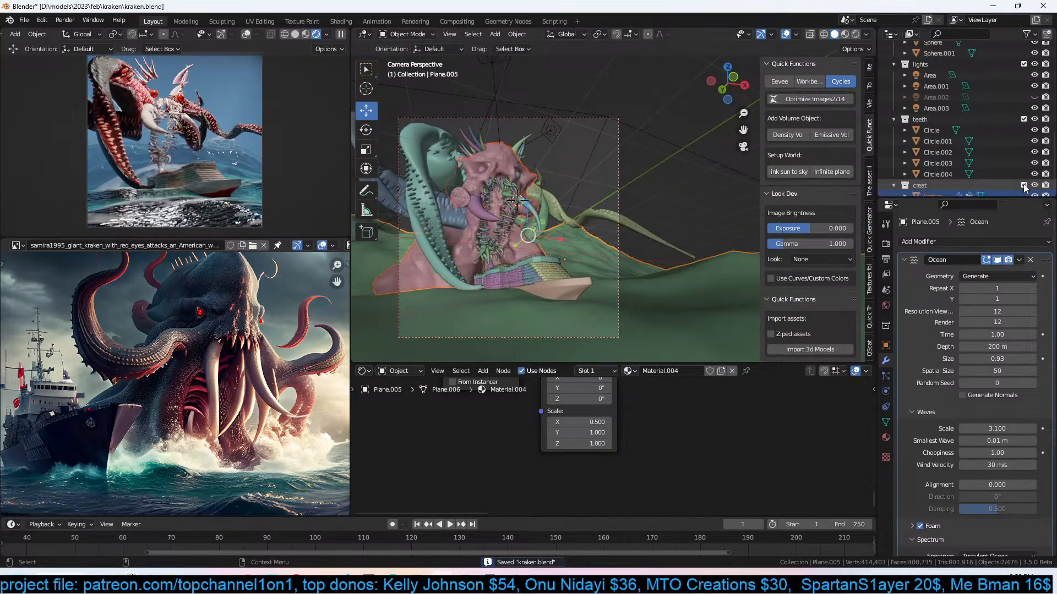
left_click(676, 108)
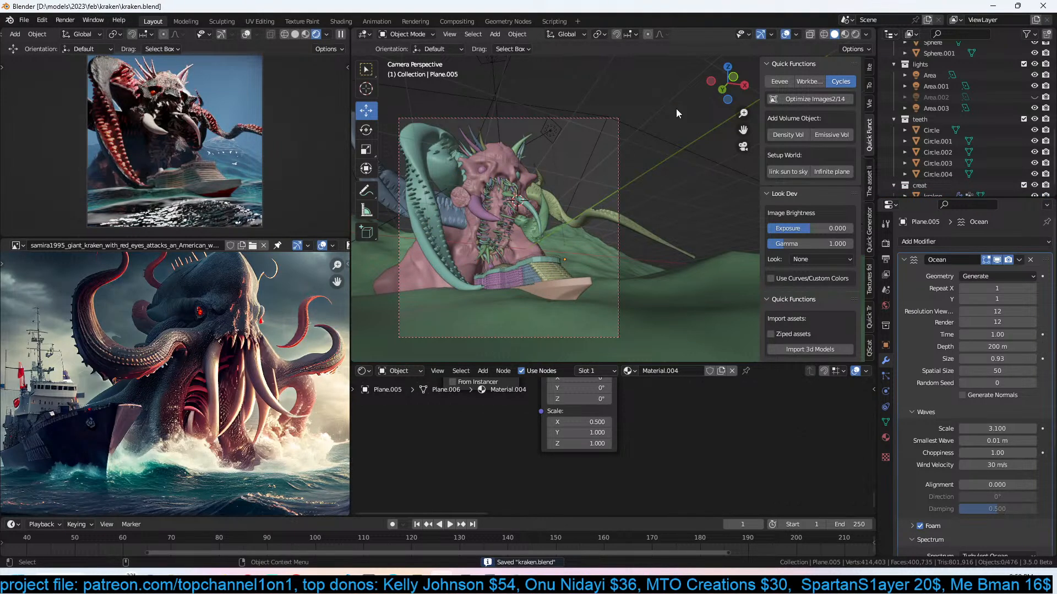
Select the camera and set the output Resolution Y to 1080 px.
scroll(663, 152, "down", 2)
left_click(616, 173)
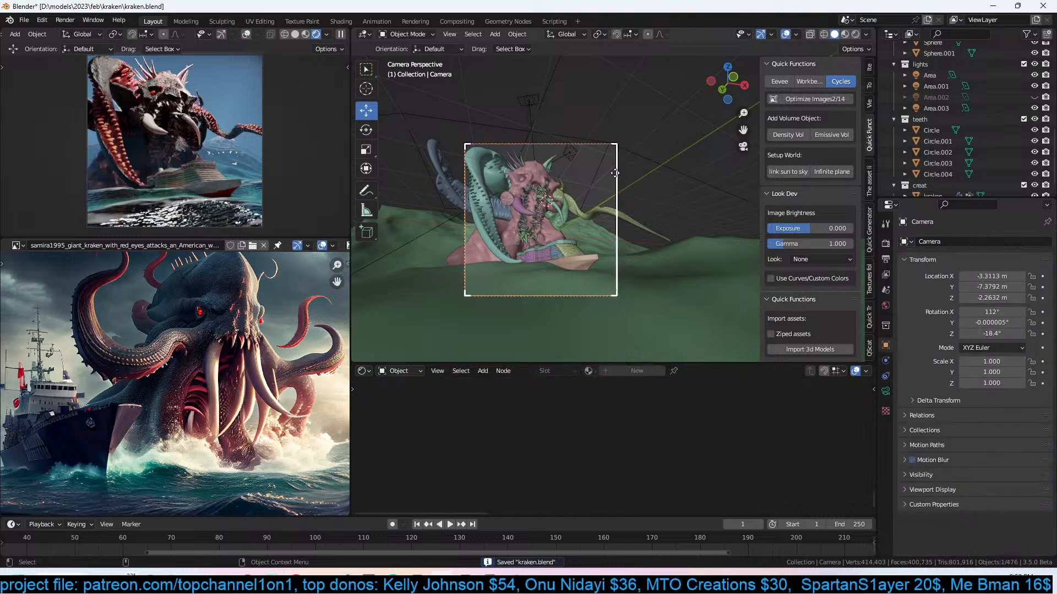
left_click(885, 258)
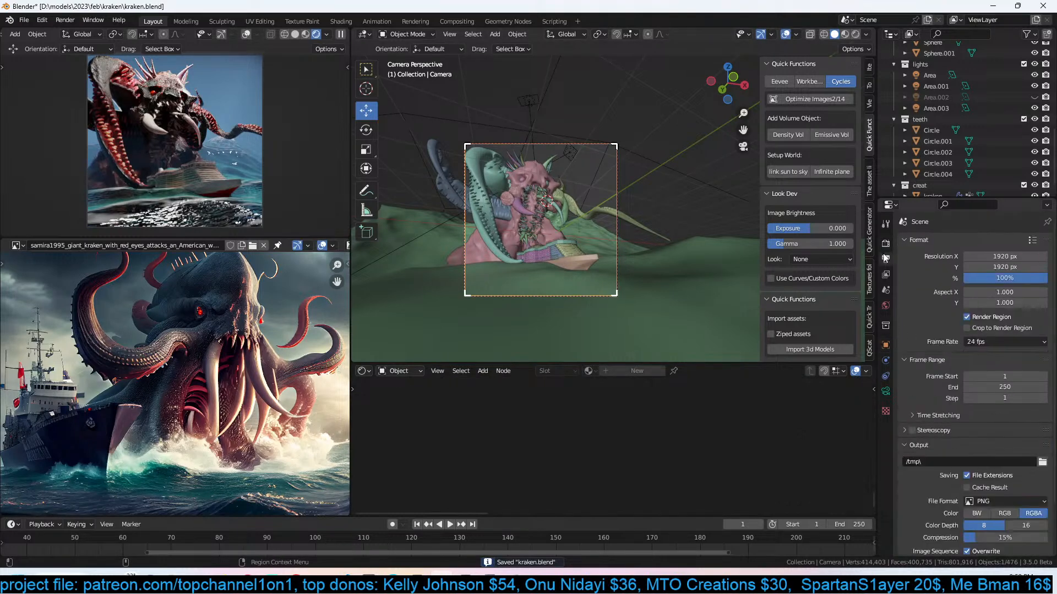
left_click(1004, 267)
type("1080")
key("Return")
Move the camera back about 0.98 m along its local Z axis and tilt it with a free trackball rotation.
key("g")
key("z")
key("z")
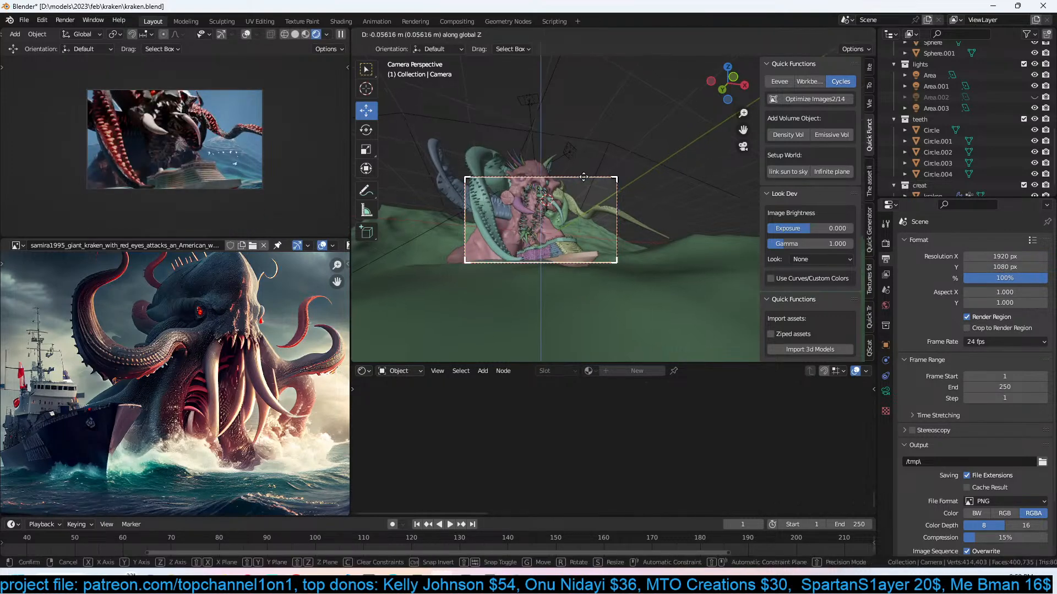
left_click(594, 214)
key("r")
key("r")
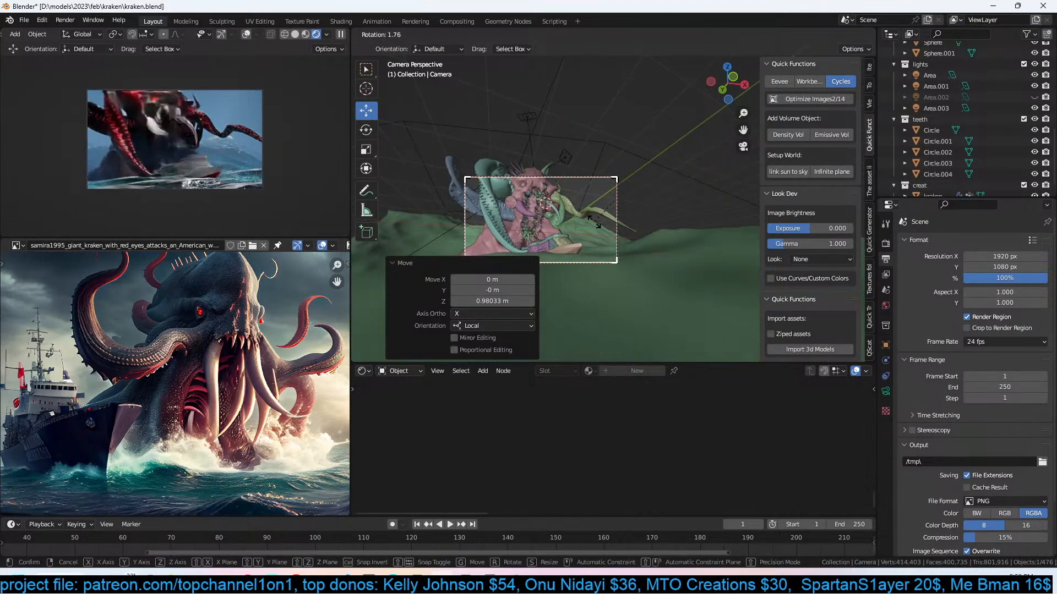
left_click(595, 222)
Move the camera along its local Z axis and shift it up about 0.29 m in the view plane.
key("g")
key("z")
key("z")
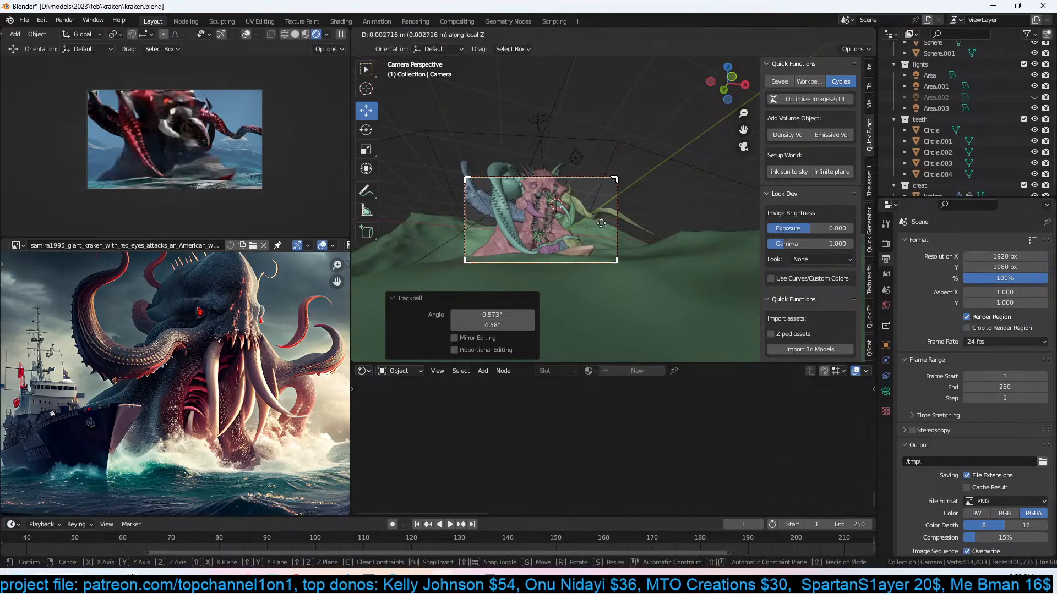
left_click(604, 234)
key("g")
left_click(604, 227)
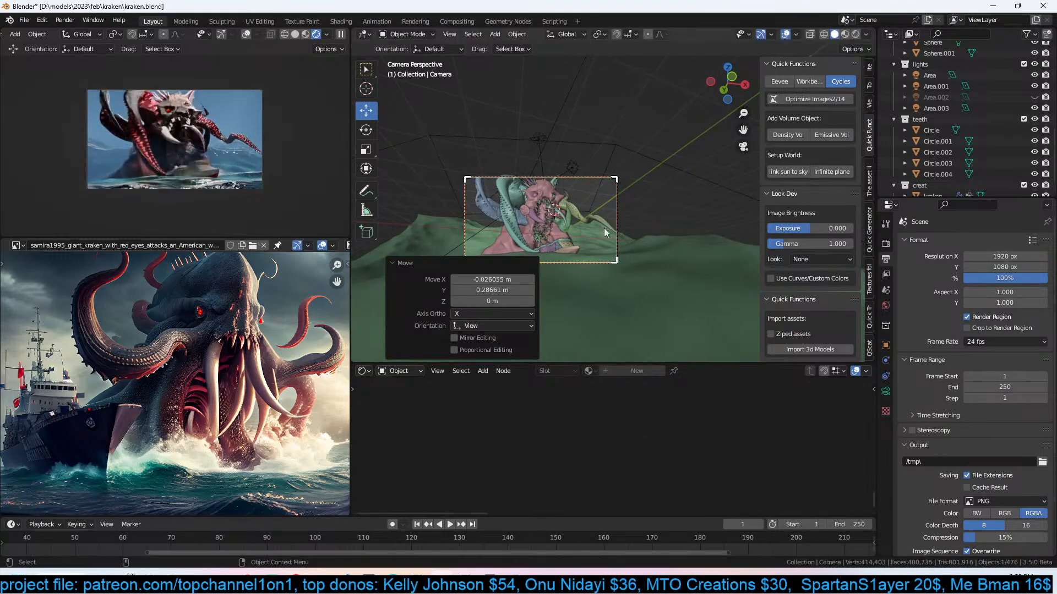
Nudge the camera within the view plane and lower it about 0.28 m along global Z.
key("g")
left_click(623, 237)
key("g")
left_click(615, 224)
key("g")
key("z")
left_click(622, 238)
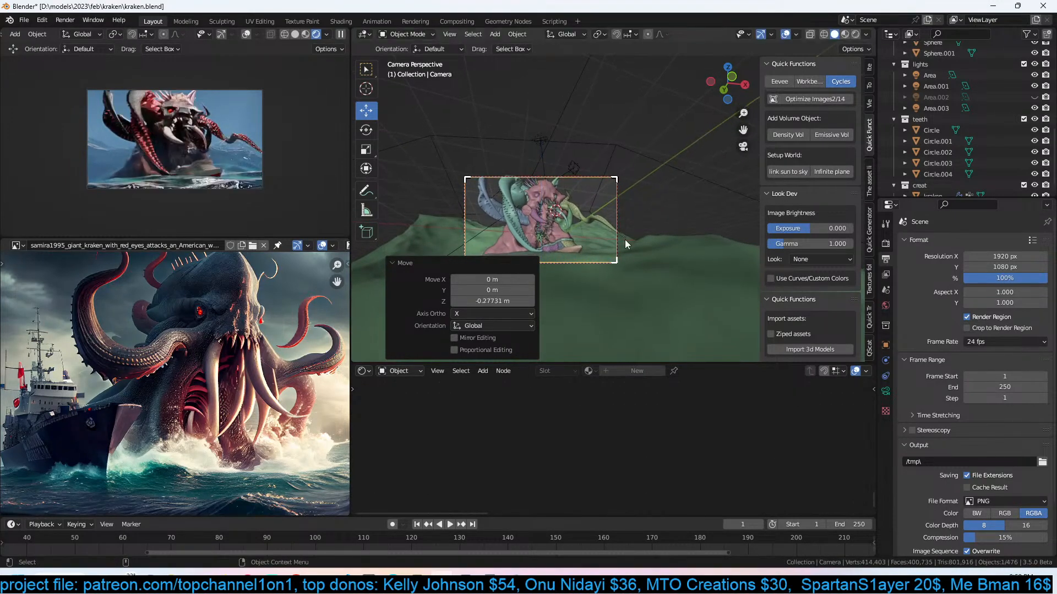
Shift the camera in the view plane and move it back about 1.03 m along its local Z axis.
scroll(624, 236, "up", 2)
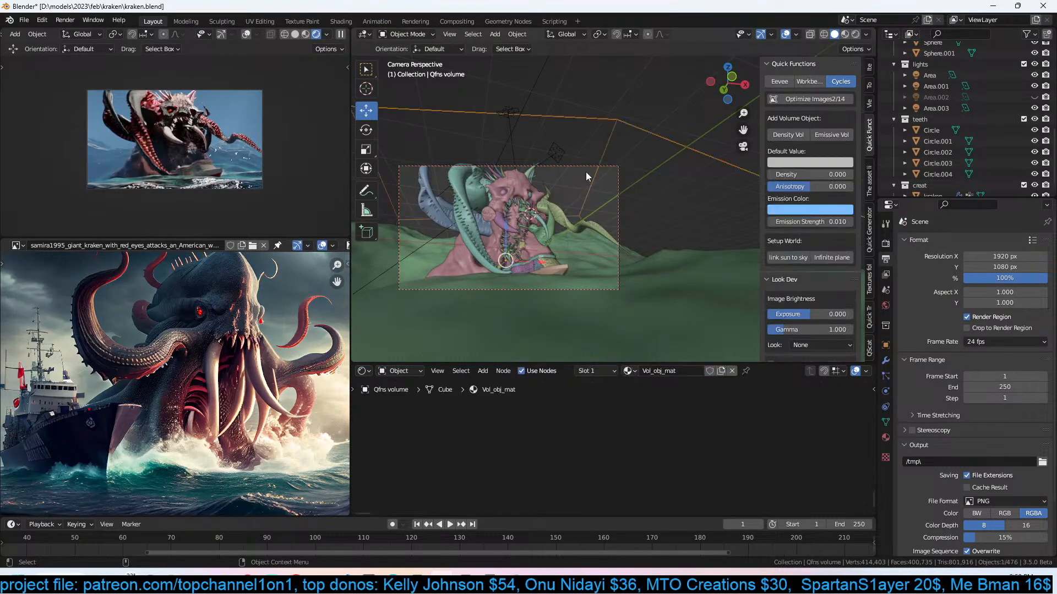
key("g")
left_click(587, 163)
key("g")
key("z")
key("z")
left_click(591, 211)
scroll(590, 211, "up", 8)
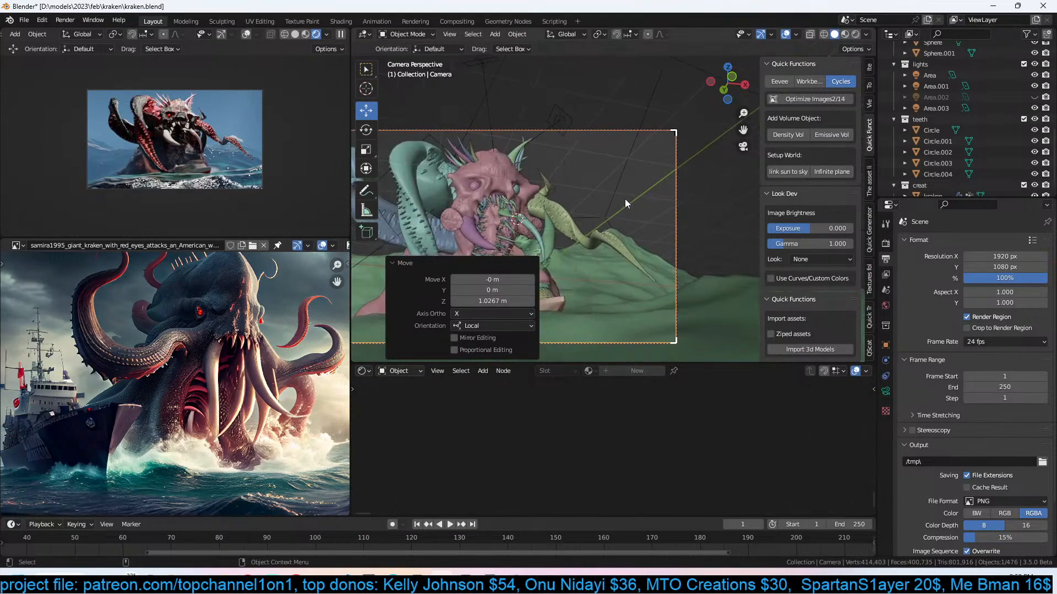
Select the large curled tentacle beside the kraken's head, show its skin material settings and save the file.
left_click(404, 252)
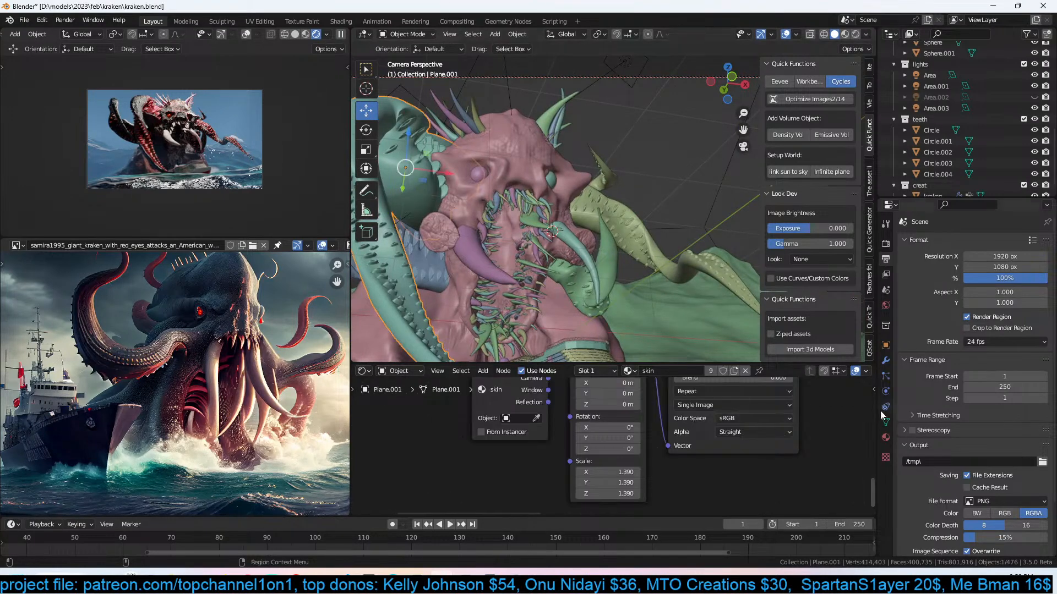
scroll(875, 437, "down", 3)
left_click(885, 438)
key("ctrl+s")
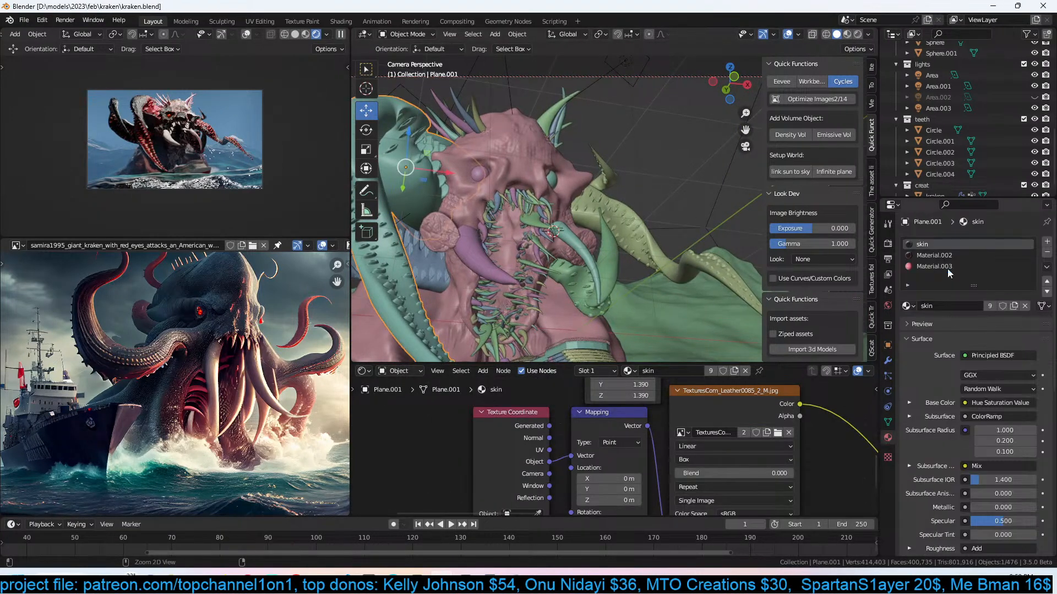
Spread out the ColorRamp and Add nodes ahead of the skin shader's Roughness input and save the file.
scroll(772, 397, "down", 2)
scroll(771, 396, "down", 5)
middle_click_drag(795, 404, 586, 423)
mouse_move(850, 408)
middle_mouse_down()
mouse_move(672, 438)
mouse_move(679, 429)
middle_mouse_up()
scroll(673, 438, "up", 5)
scroll(677, 438, "up", 2)
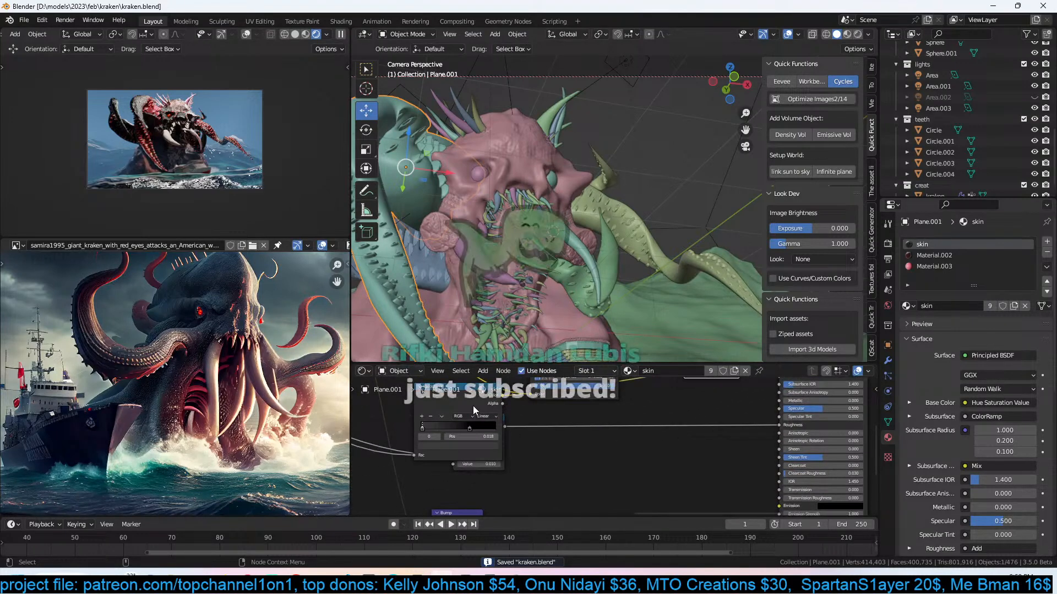
left_click_drag(461, 402, 419, 403)
left_click_drag(494, 427, 542, 445)
key("ctrl+s")
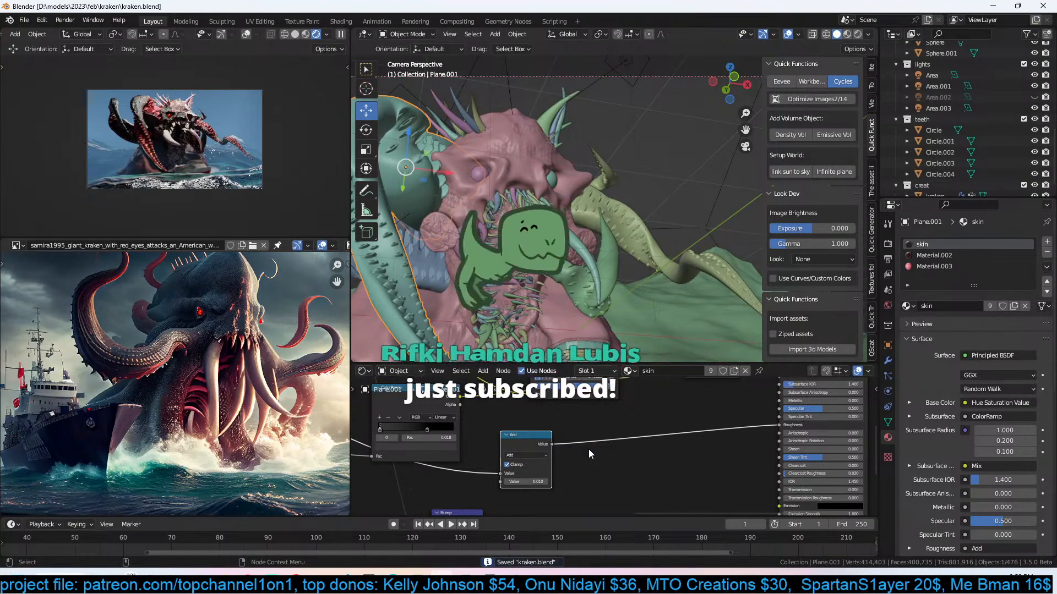
Insert a ColorRamp between the skin material's Add node and the Roughness input, and darken its white stop to light grey.
middle_click_drag(712, 454, 683, 417)
middle_click_drag(612, 418, 626, 452)
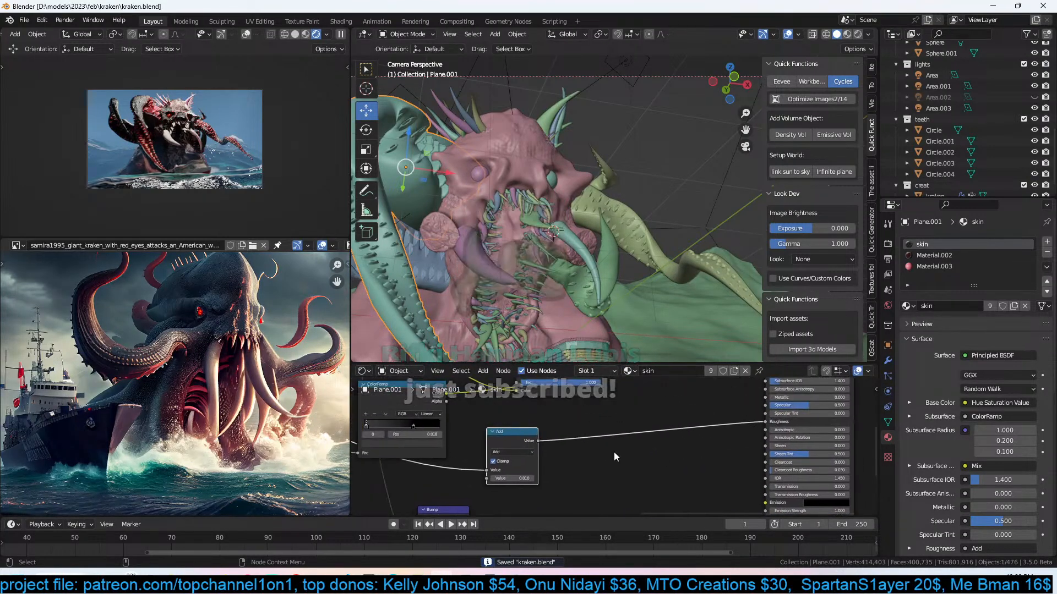
key("shift+a")
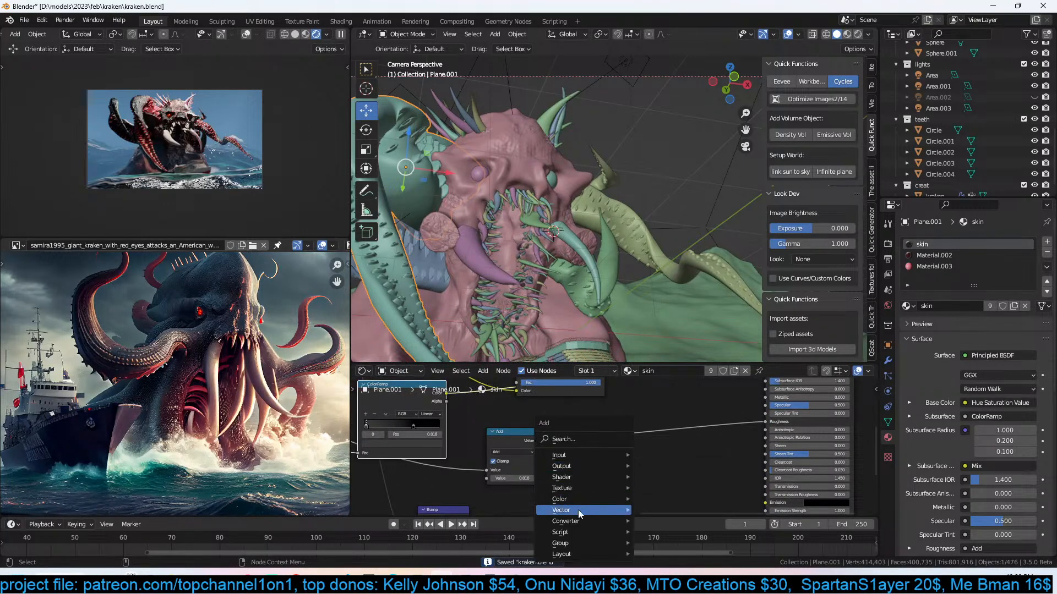
mouse_move(582, 521)
left_click(696, 400)
left_click(717, 474)
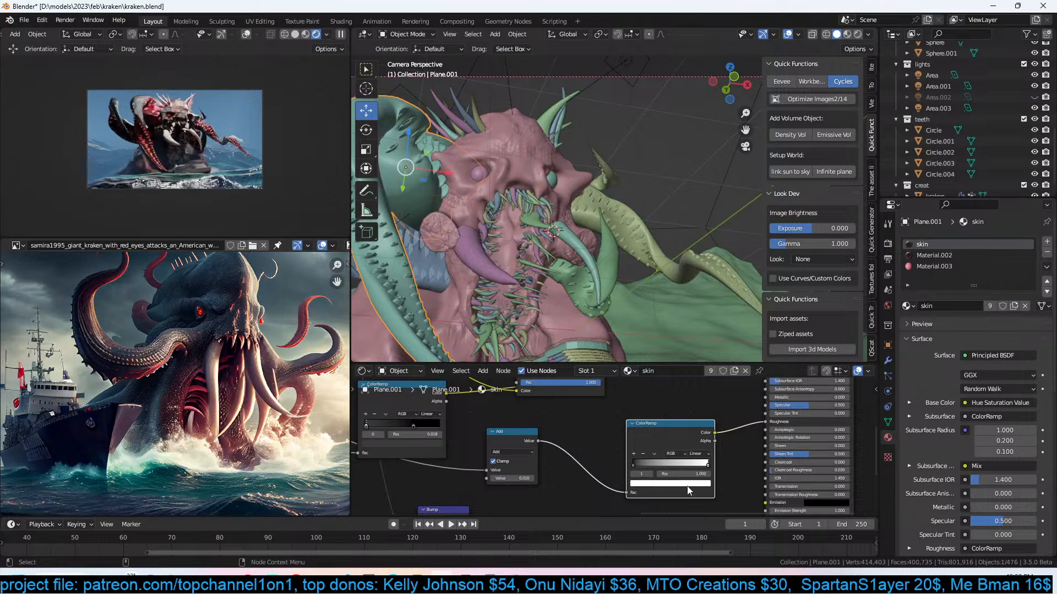
left_click(706, 473)
left_click(694, 395)
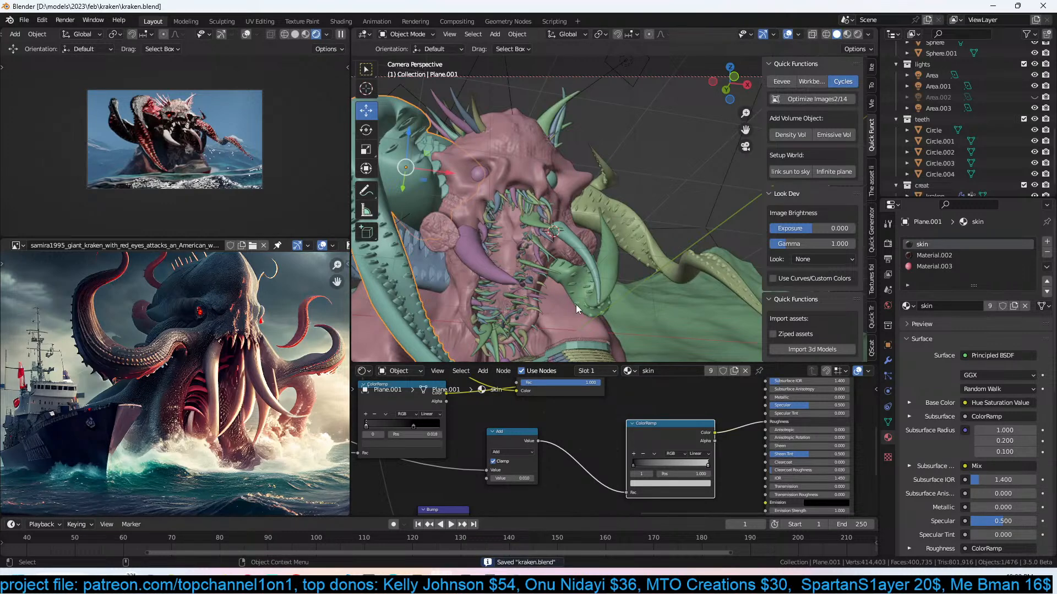
Enlarge the ship in front of the kraken by a factor of about 2.334 and save the file.
scroll(580, 305, "down", 2)
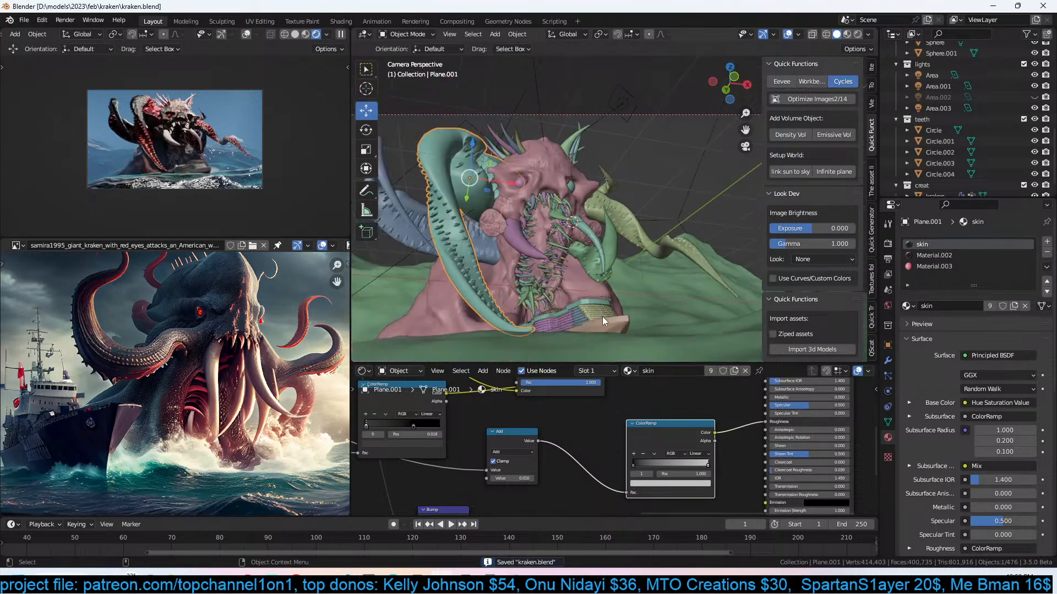
left_click(604, 316)
key("s")
left_click(669, 284)
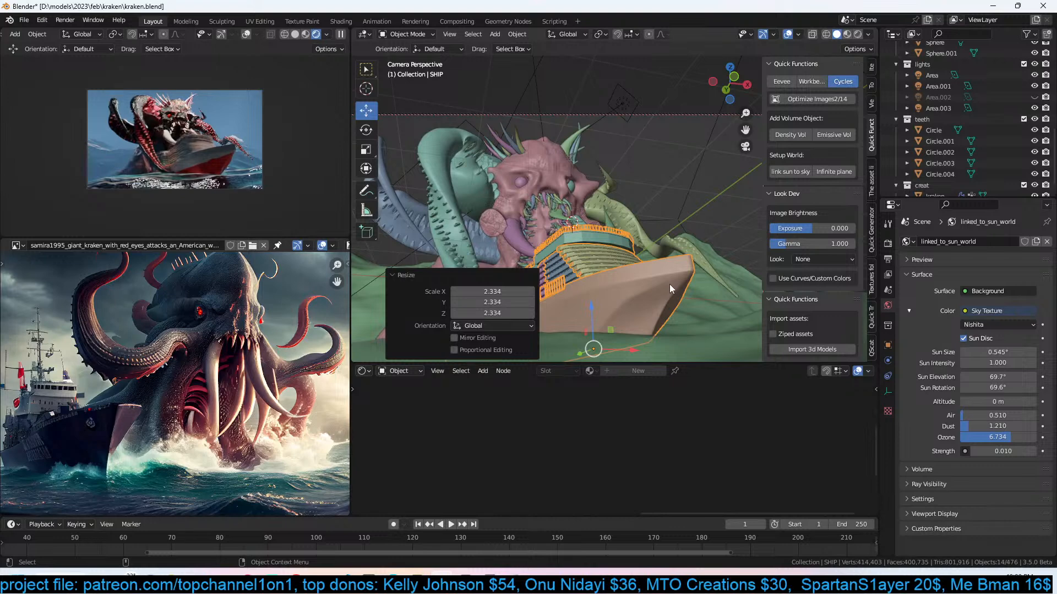
key("ctrl+s")
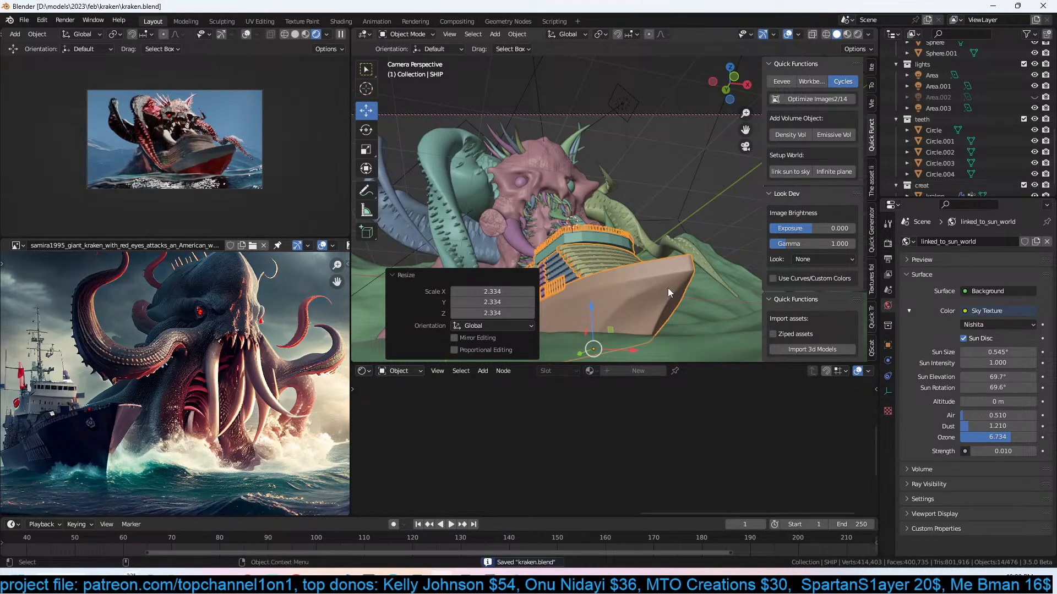
Hide the area lights and lower the world background strength to 0.
scroll(672, 223, "down", 3)
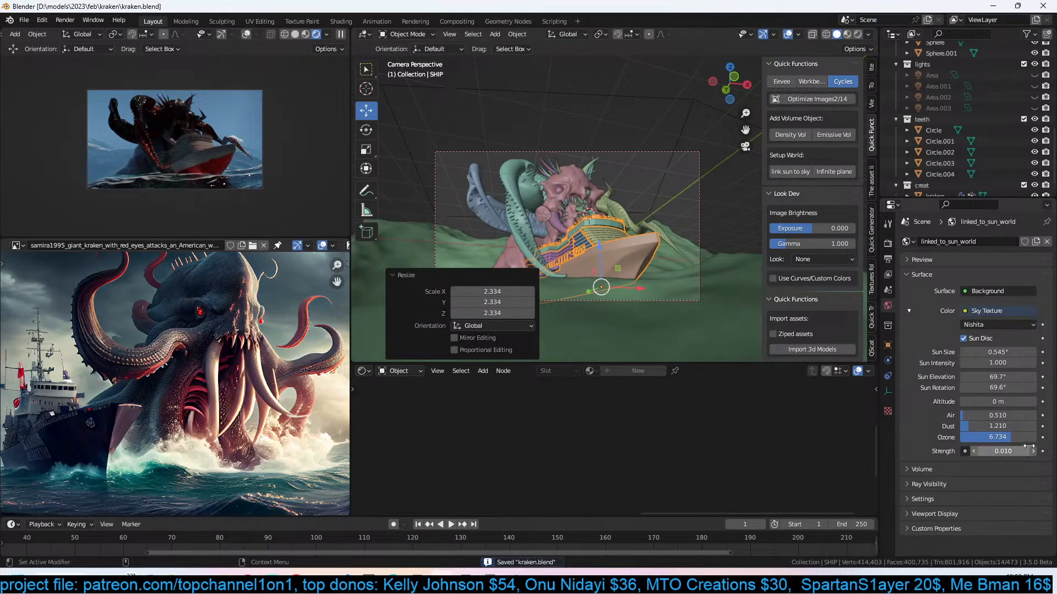
left_click_drag(1003, 451, 980, 451)
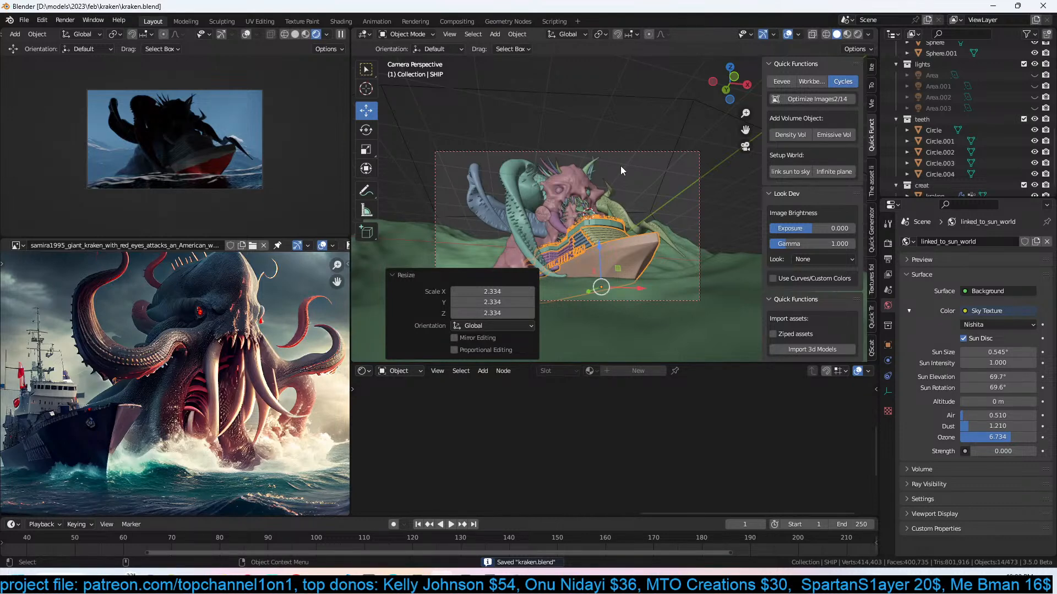
Switch to the Chrome window showing the Pexels dark clouds search.
left_click(297, 583)
left_click(414, 532)
left_click(296, 584)
mouse_move(274, 575)
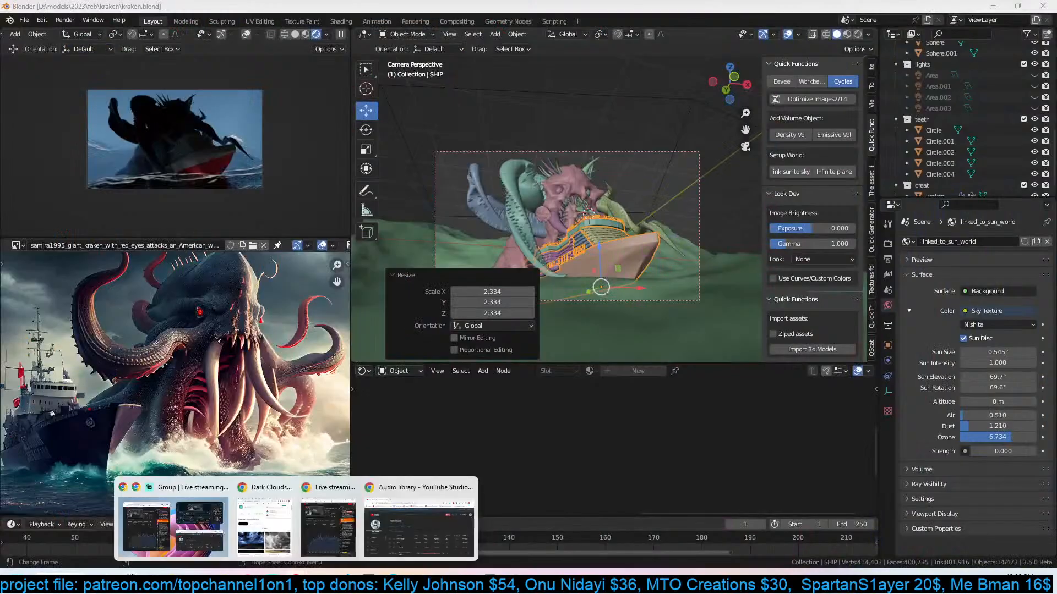
left_click(264, 522)
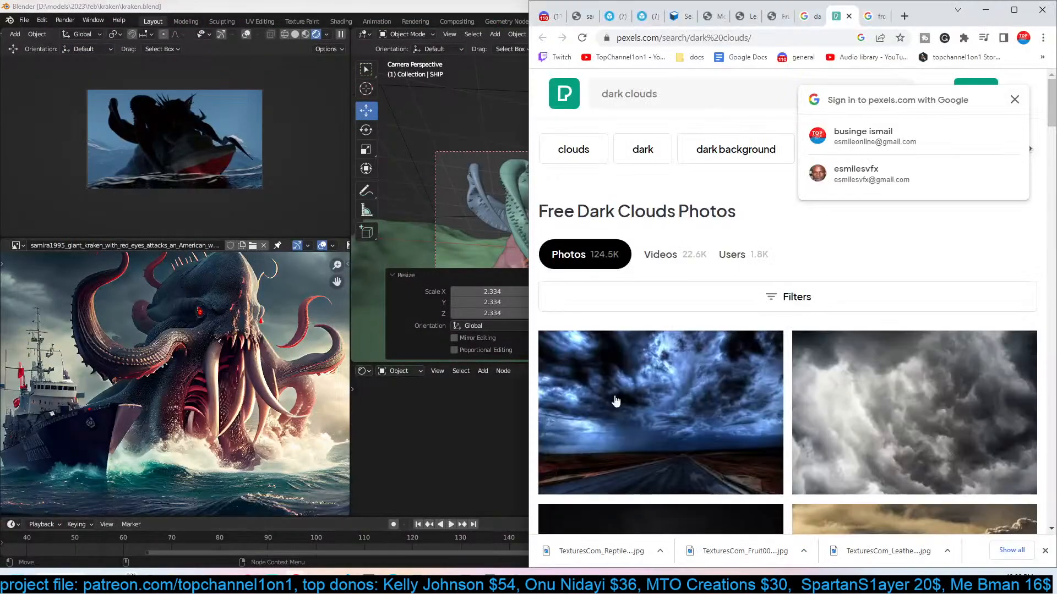
Examine the dark clouds photos for a stormy sky that suits the scene's backdrop.
scroll(881, 421, "down", 5)
scroll(918, 422, "up", 5)
scroll(918, 423, "down", 1)
scroll(918, 422, "down", 3)
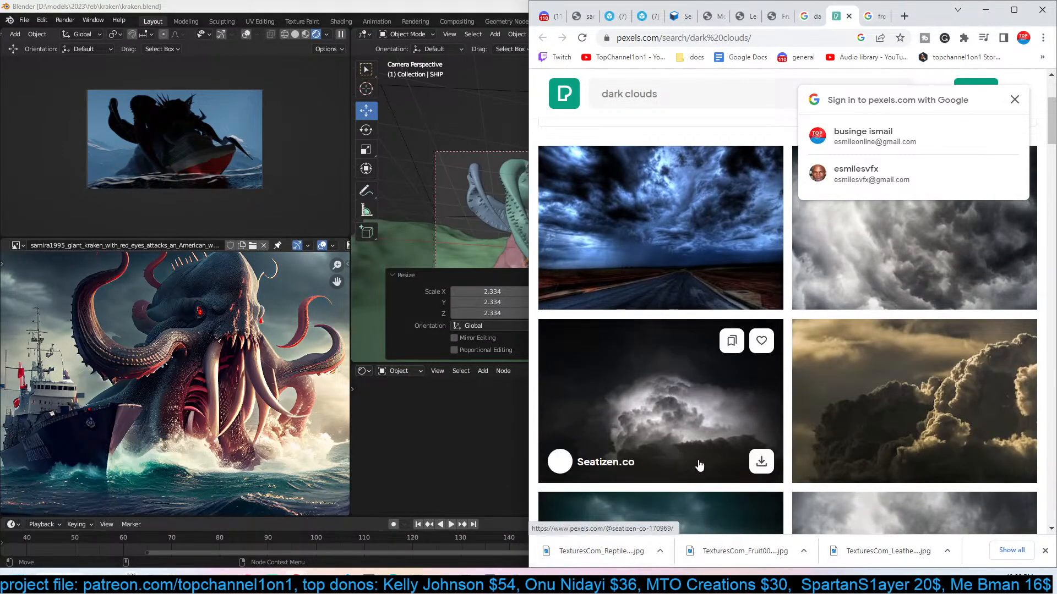
scroll(700, 465, "down", 5)
scroll(700, 465, "down", 7)
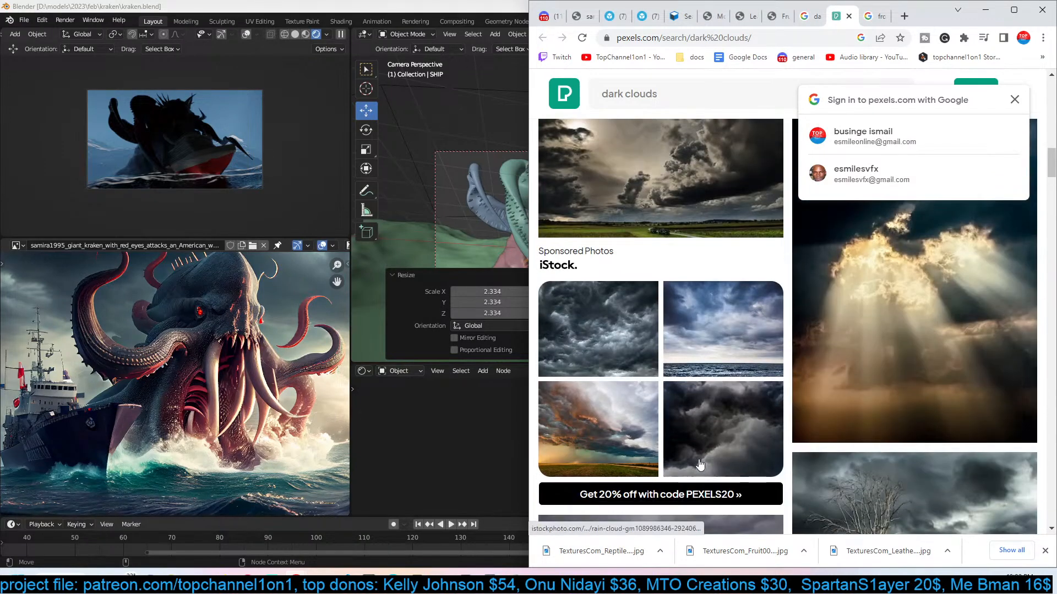
scroll(699, 465, "up", 6)
scroll(695, 464, "down", 2)
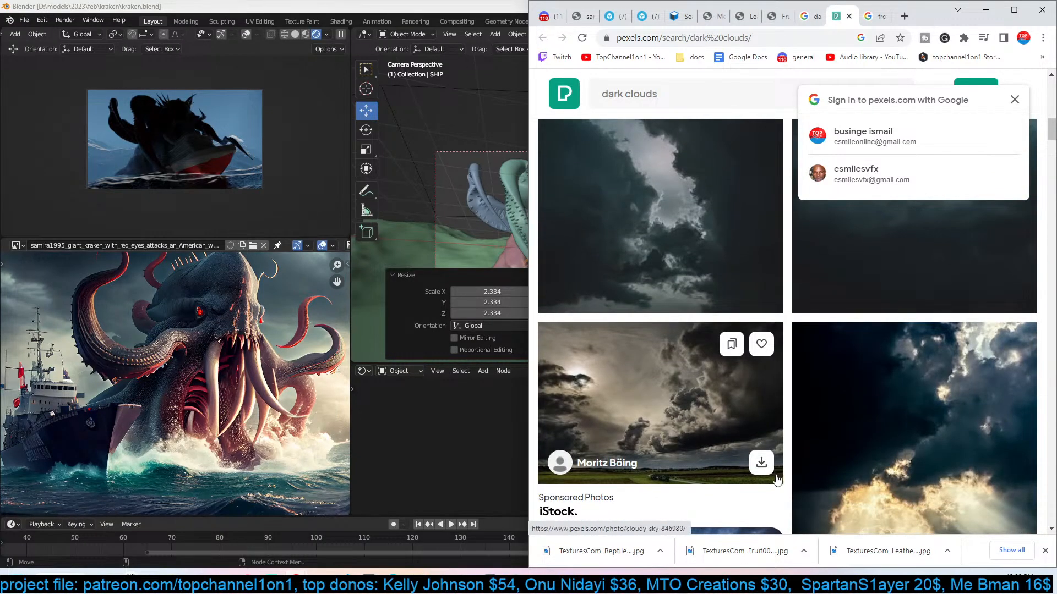
left_click(738, 450)
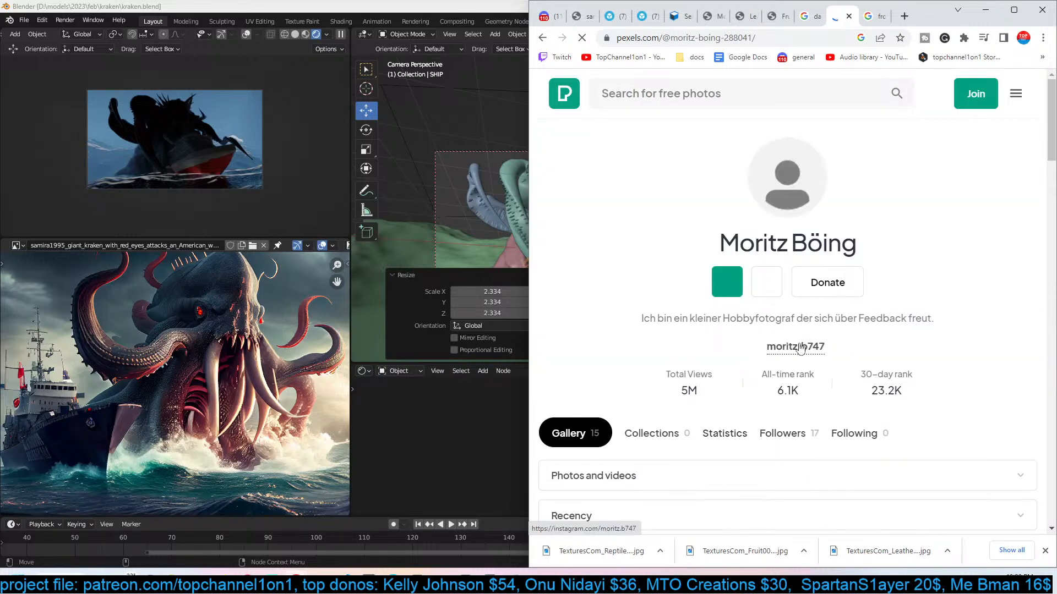
scroll(799, 366, "down", 2)
scroll(799, 367, "down", 3)
scroll(799, 367, "up", 5)
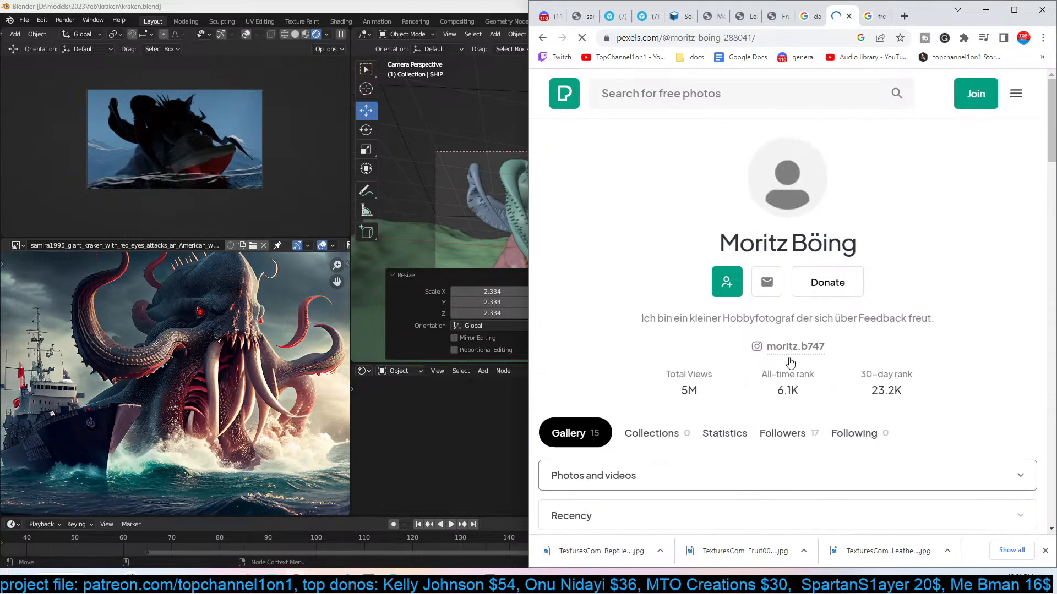
left_click(542, 38)
Download the photo of dark clouds over a green field with the sun partly hidden.
scroll(754, 342, "down", 2)
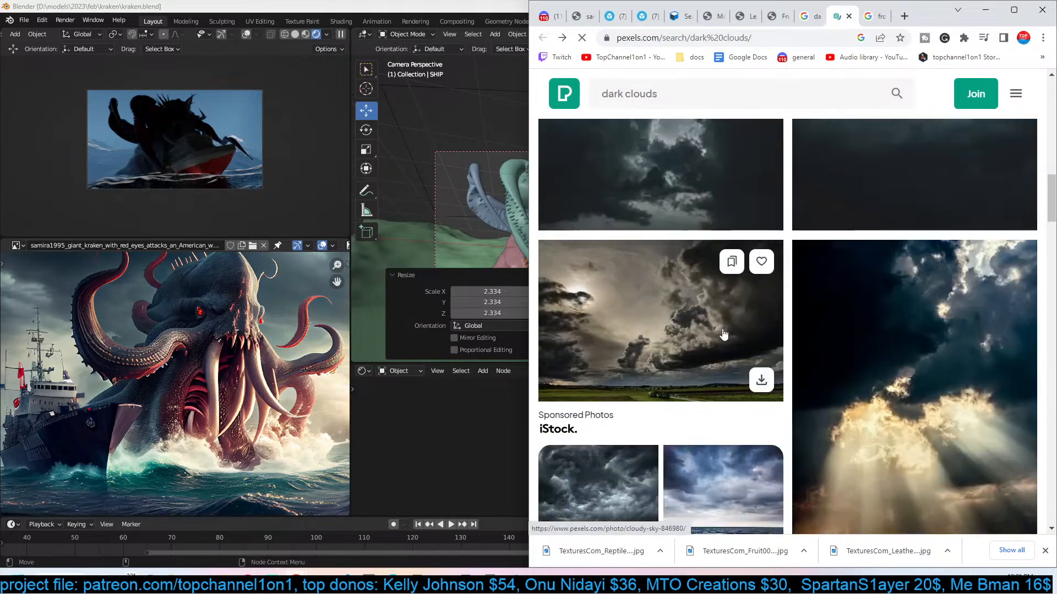
left_click(760, 340)
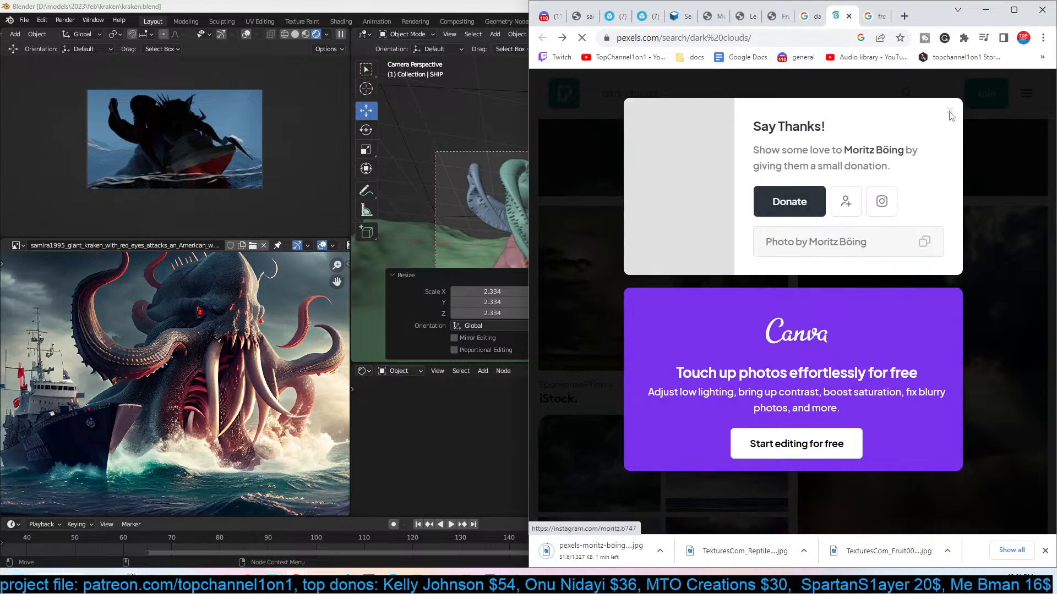
Switch back to Blender, add a plane scaled by about 4.777 and rotate it 90° around the global X axis.
left_click(519, 191)
key("shift+a")
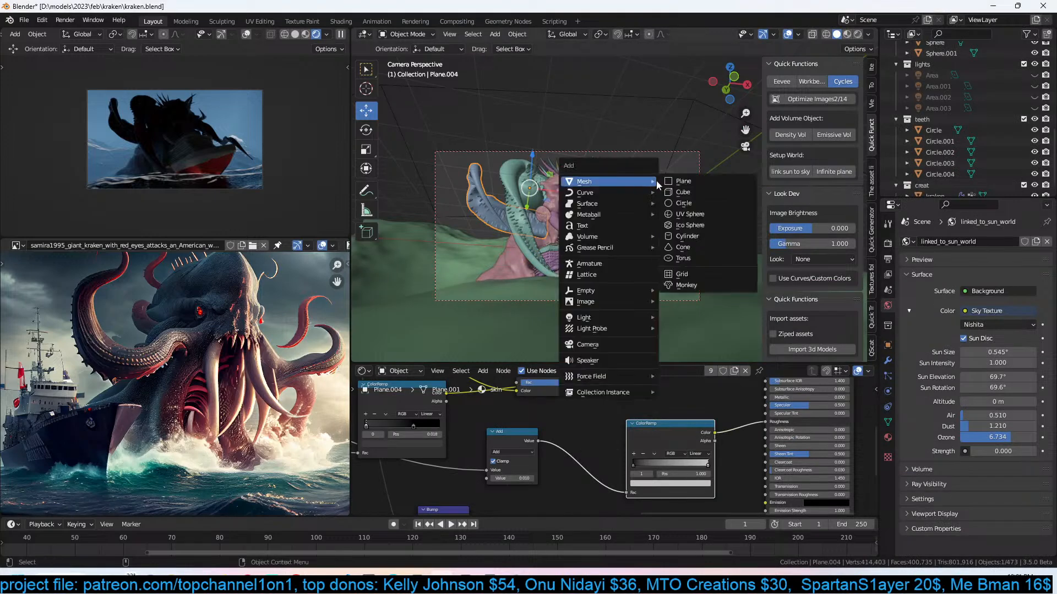
left_click(668, 182)
key("s")
left_click(747, 202)
type("rx")
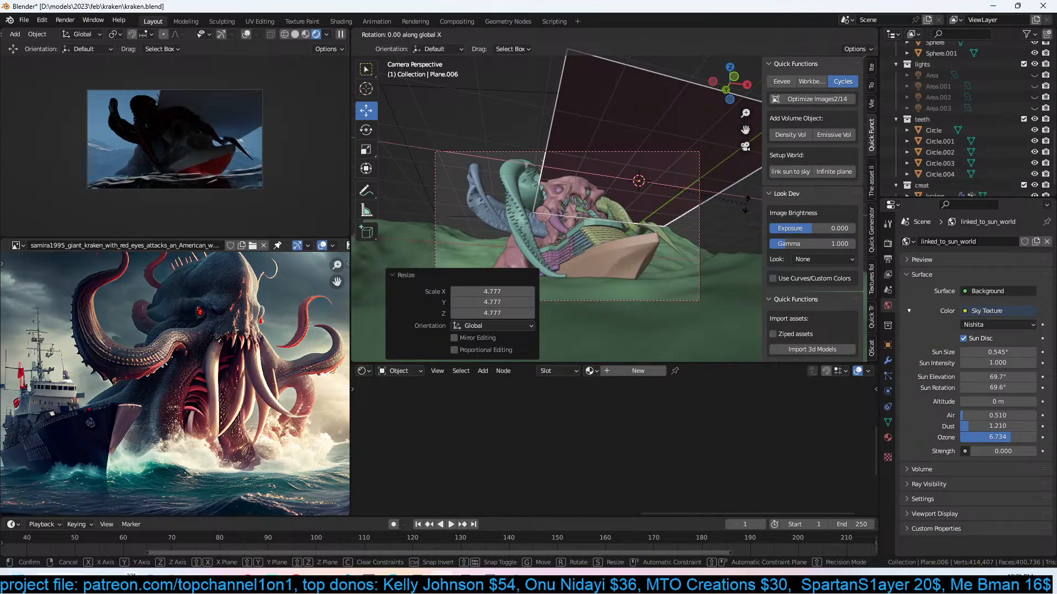
type("90")
left_click(745, 203)
Stretch the plane along global X and tilt it with a trackball rotation of about 63.6° and -16.6°.
key("s")
key("x")
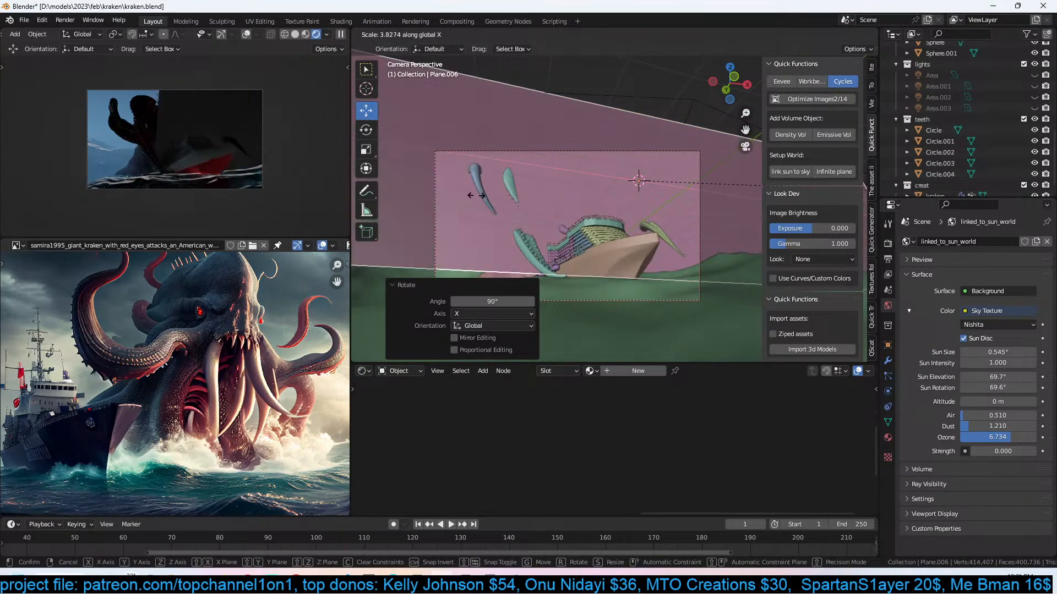
left_click(488, 197)
key("r")
key("r")
left_click(623, 243)
Raise the plane behind the kraken in the camera view and scale it uniformly by about 1.488.
key("g")
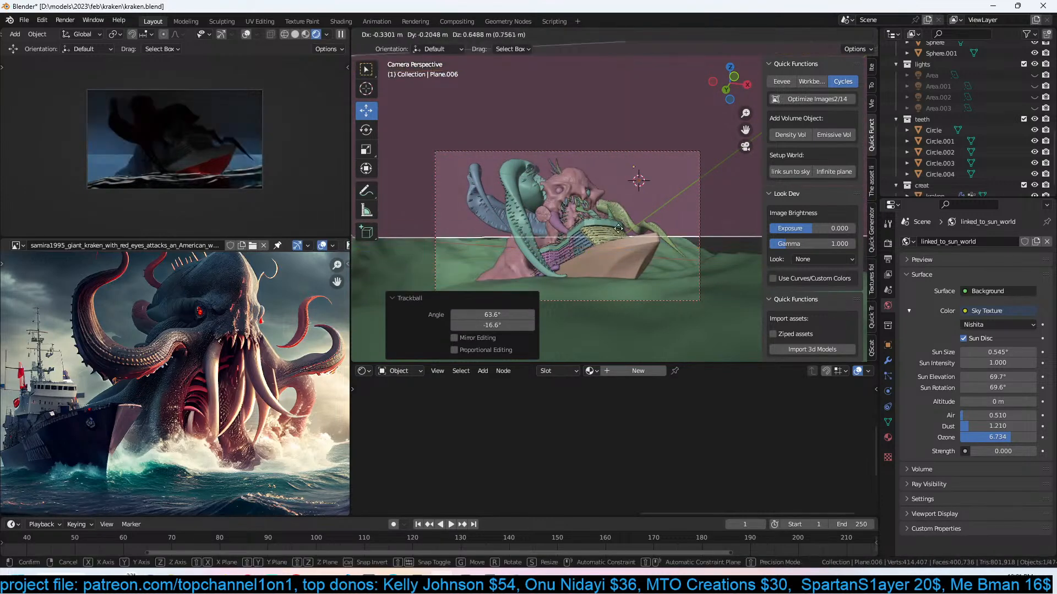
left_click(611, 212)
key("s")
left_click(630, 188)
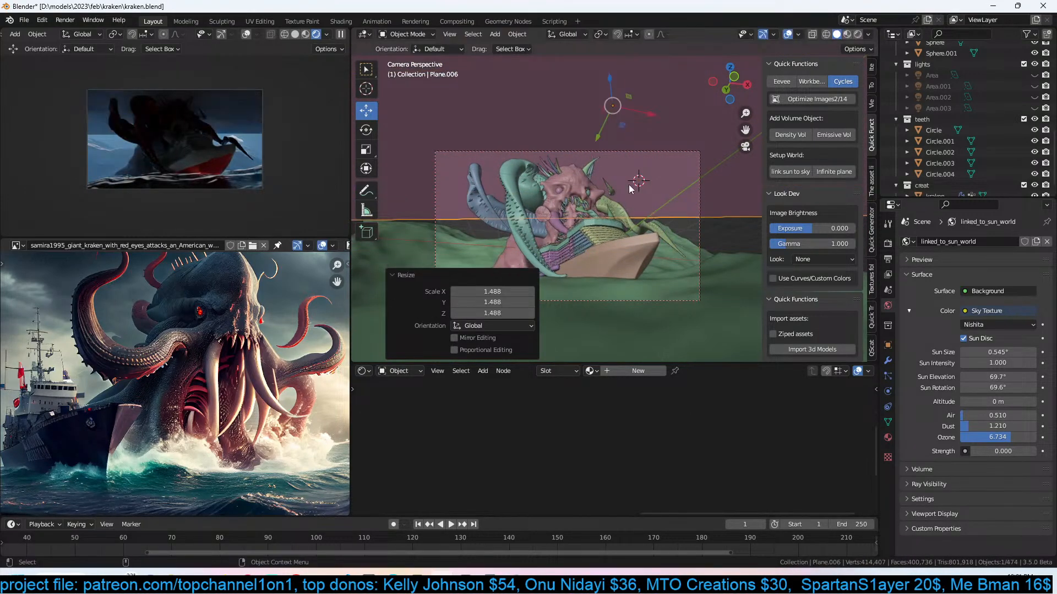
From the top view, move the plane about -1.09 m in X and 16.78 m in Y, and scale it about -3.629 along local Y.
key("KP_7")
scroll(630, 187, "down", 10)
key("g")
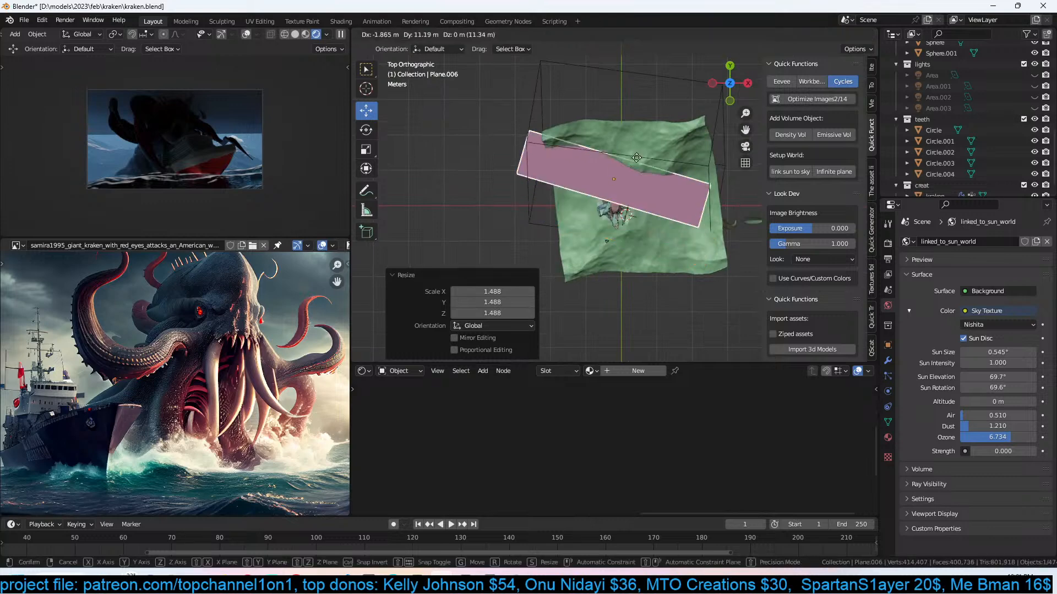
left_click(641, 139)
key("s")
key("y")
key("y")
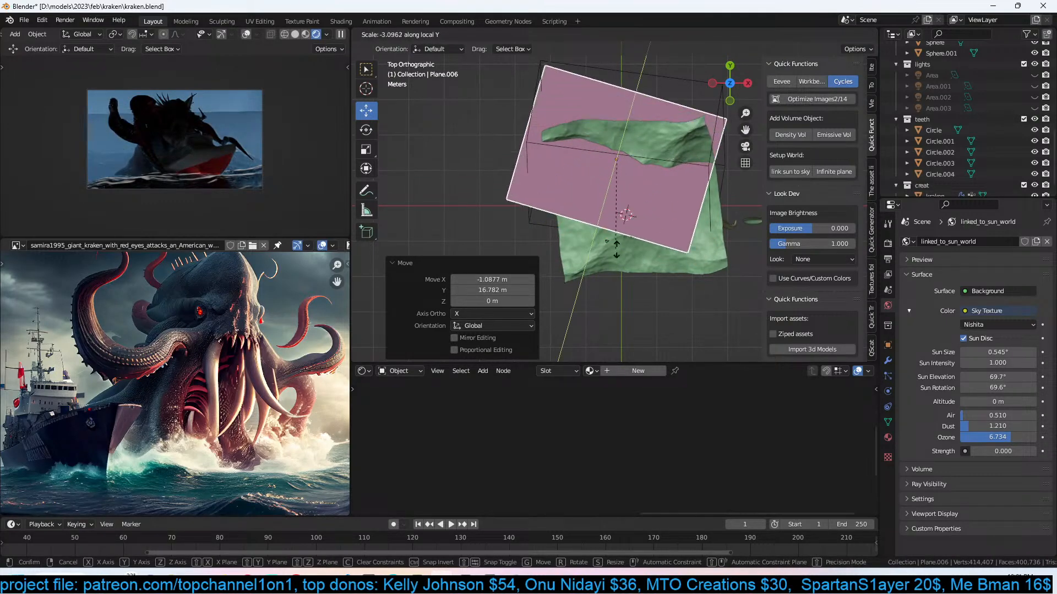
left_click(616, 254)
Move the plane about 2.62 m in X, 6.74 m in Y and 7.70 m in Z, and save the file.
middle_click_drag(616, 254, 652, 193)
key("g")
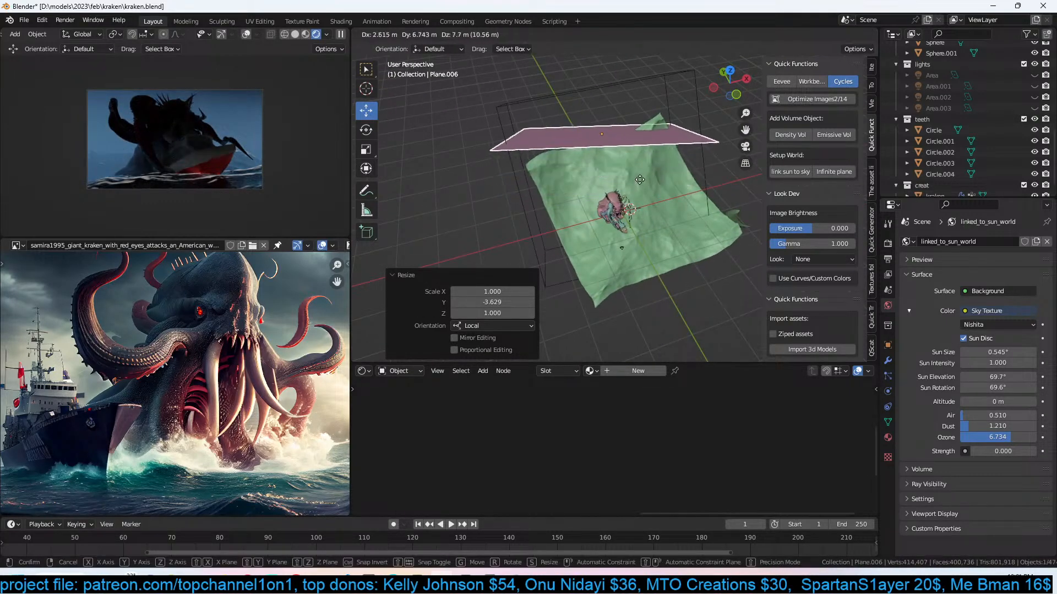
left_click(639, 180)
key("KP_0")
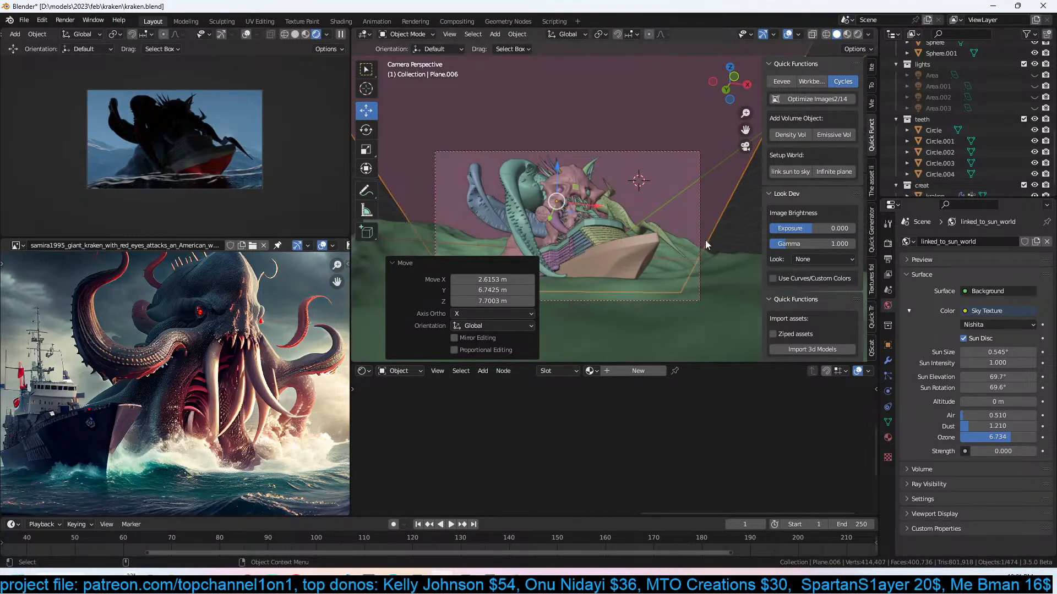
key("ctrl+s")
Create a new material for the plane and delete its Principled BSDF node.
left_click(641, 371)
middle_click_drag(615, 442, 788, 499)
scroll(748, 455, "down", 4)
scroll(680, 469, "up", 3)
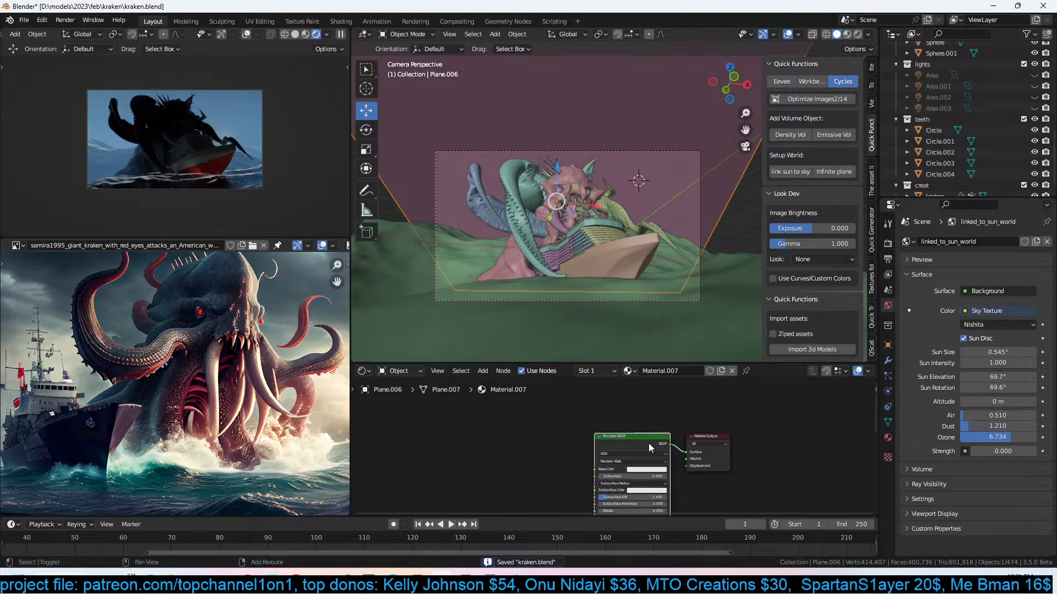
key("Delete")
Add an Emission shader, connect it to the Material Output surface near that node, and save the file.
key("shift+a")
type("emi")
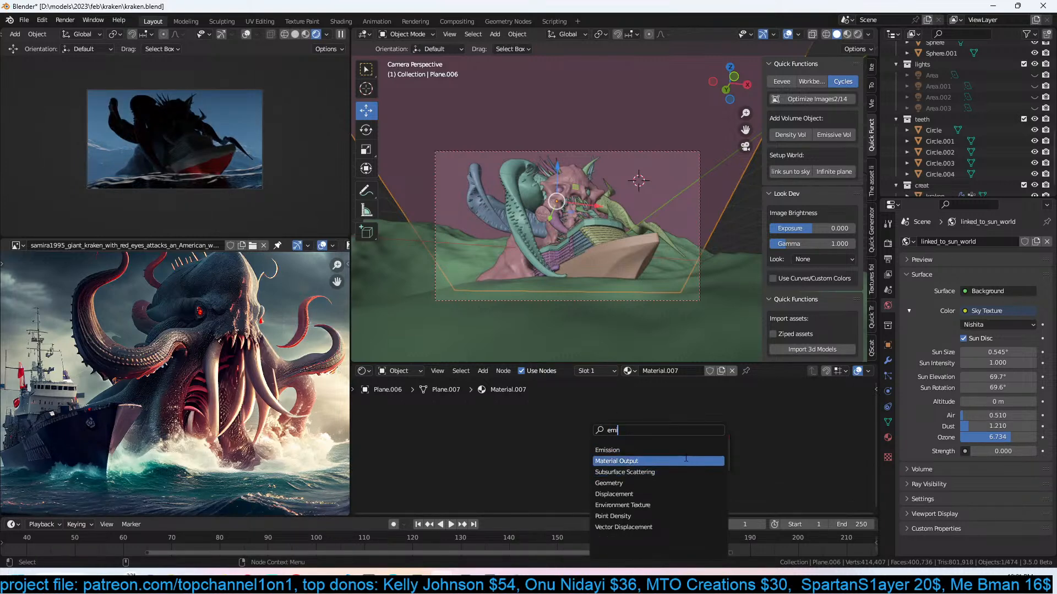
left_click(656, 450)
left_click(613, 438)
left_click(553, 428, "ctrl+shift")
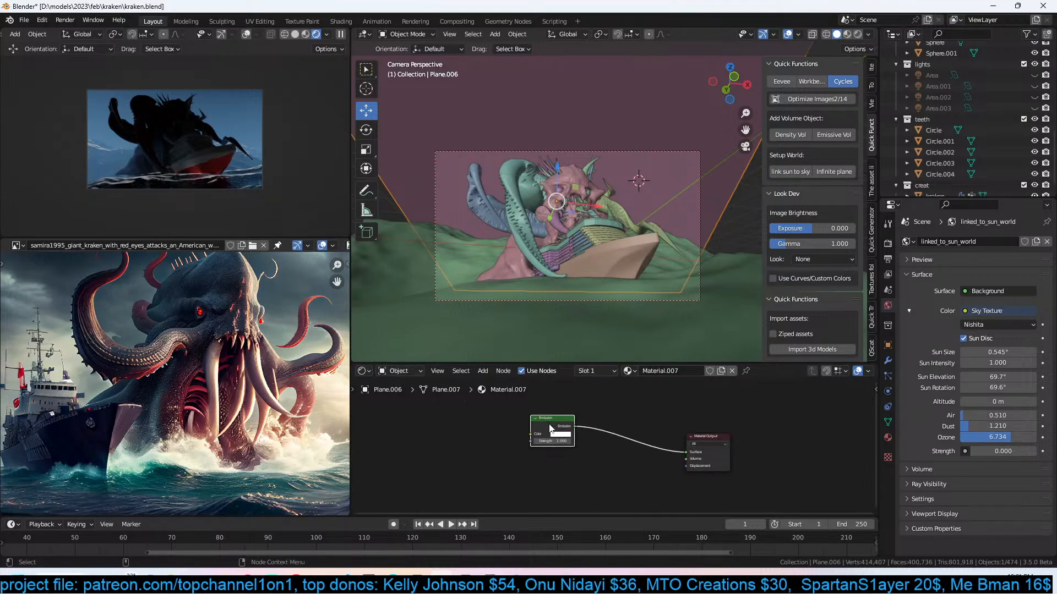
left_click_drag(553, 428, 616, 440)
key("ctrl+s")
middle_click_drag(607, 442, 610, 441)
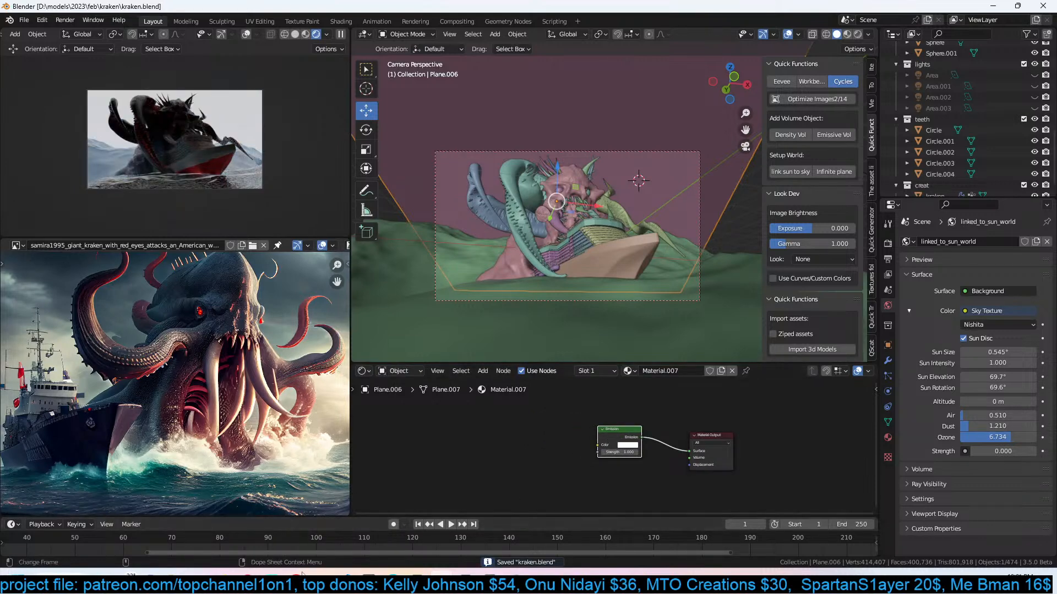
Bring the downloaded dark-cloud photo from Chrome into the plane's material as an image texture feeding the Emission color, and save the file.
mouse_move(297, 575)
mouse_move(411, 539)
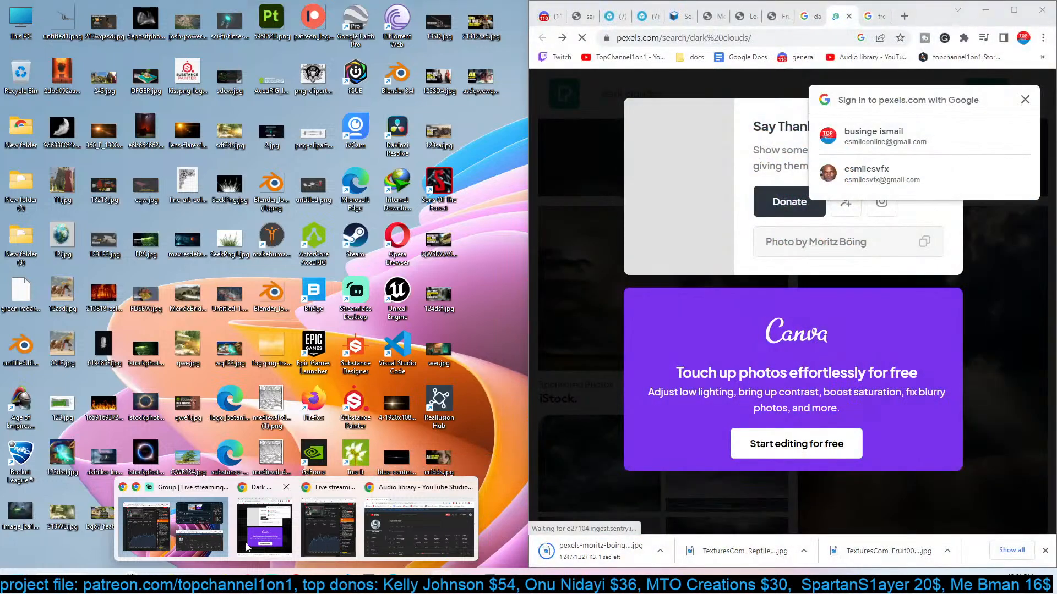
left_click(246, 542)
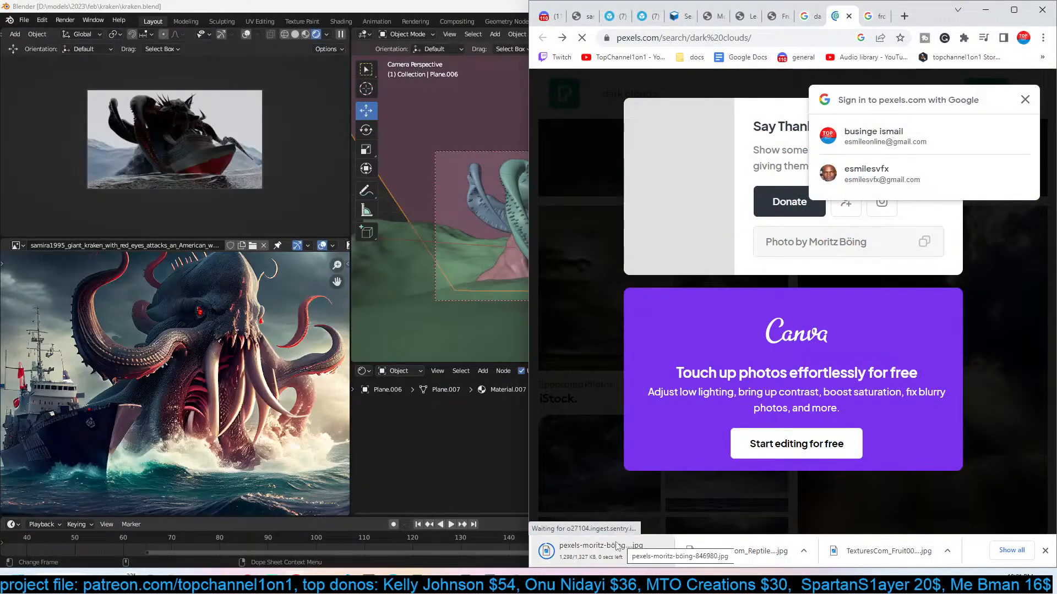
left_click_drag(586, 546, 593, 444)
scroll(502, 452, "up", 3)
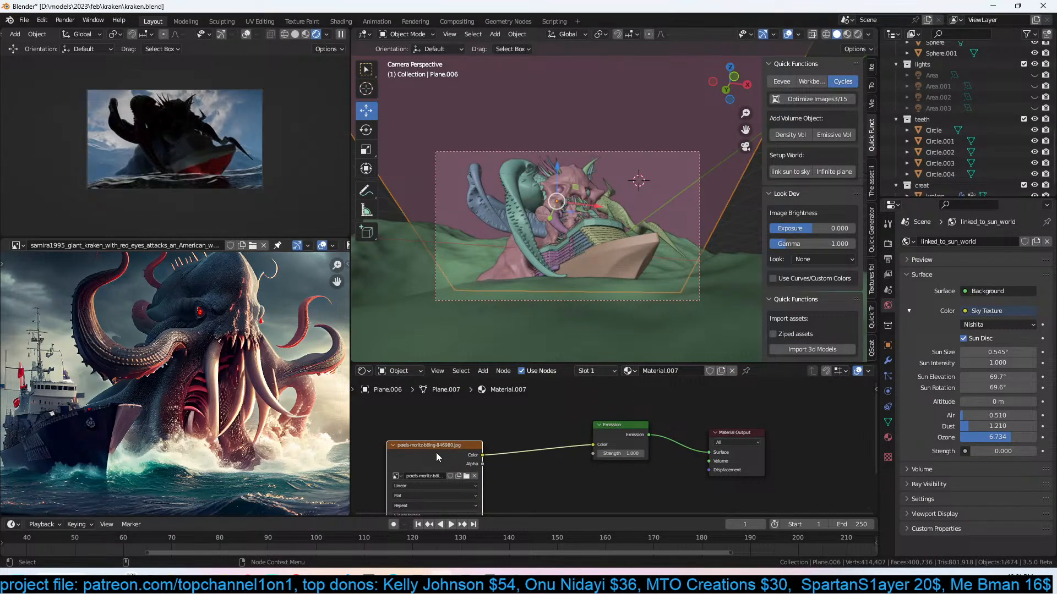
left_click_drag(436, 457, 475, 440)
key("ctrl+s")
Scale the plane uniformly by 1.135 and expand its object Visibility settings down to Ray Visibility.
key("s")
left_click(652, 240)
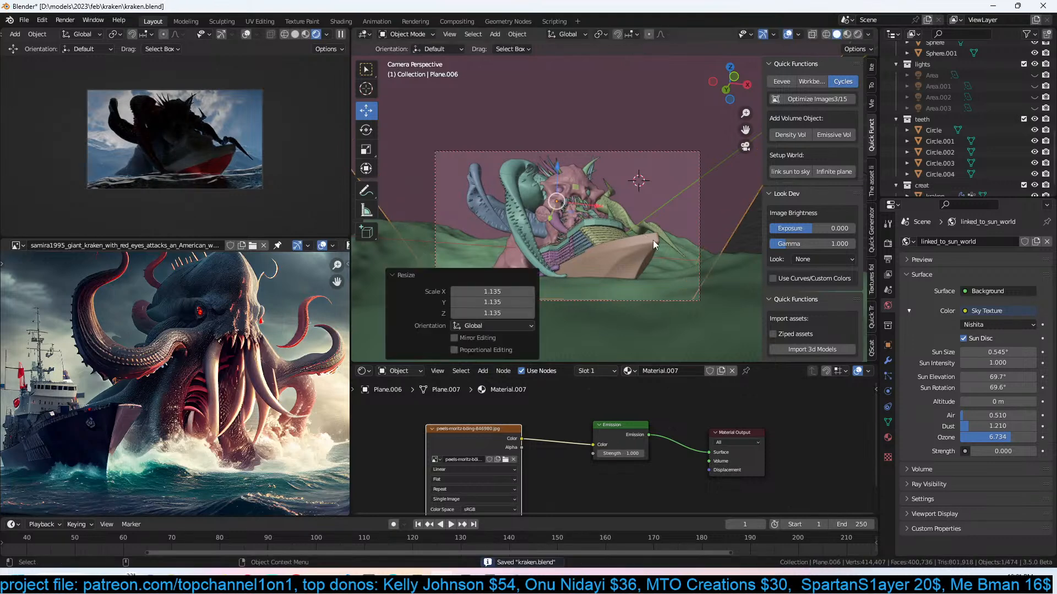
left_click(887, 345)
left_click(923, 498)
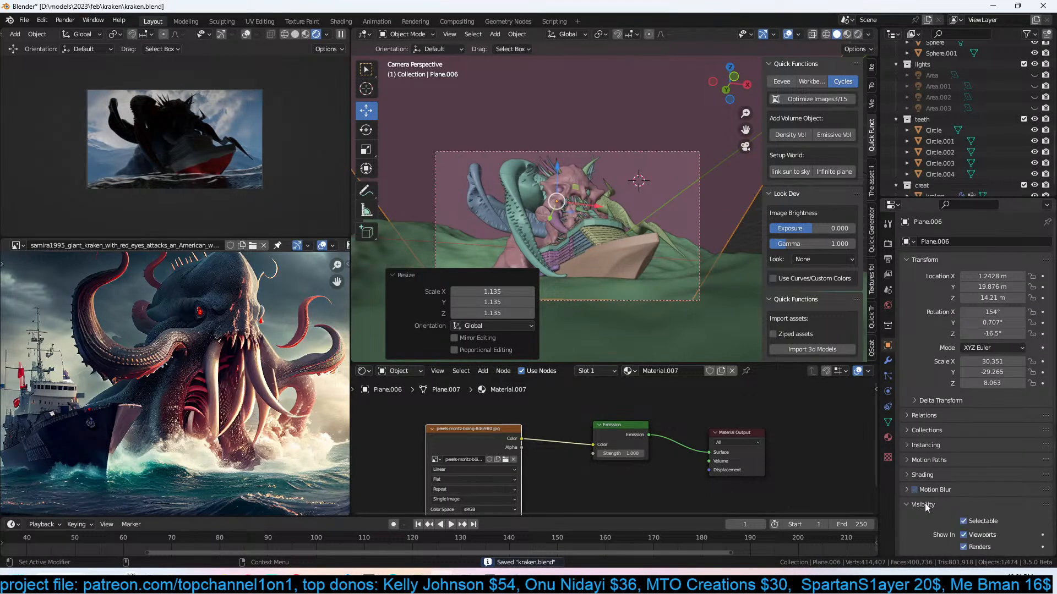
scroll(938, 502, "down", 6)
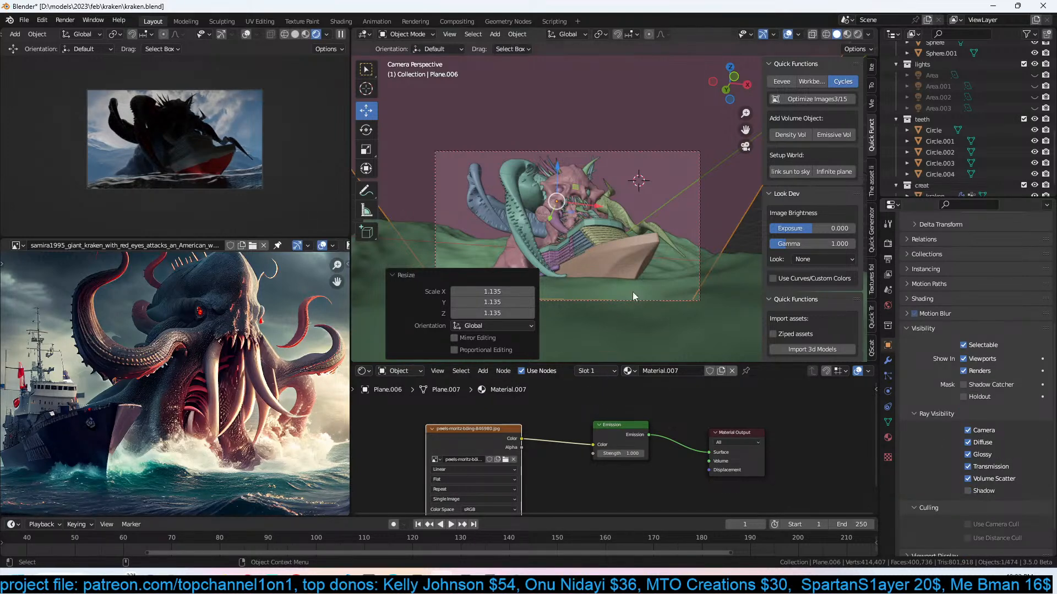
Scale the backdrop plane uniformly by 0.837 and save the file.
key("s")
left_click(621, 272)
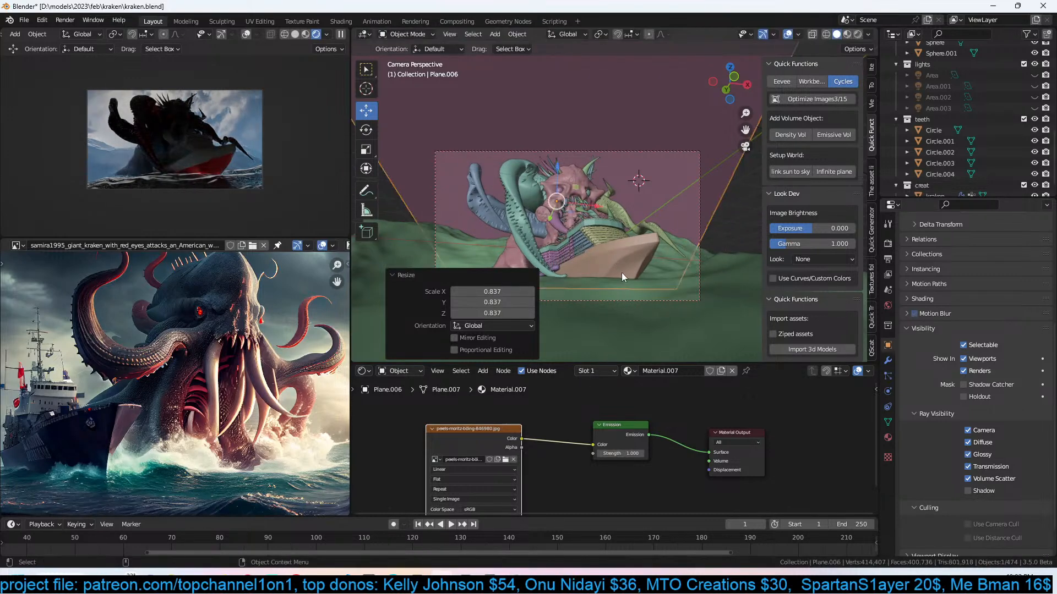
key("ctrl+s")
Set the Emission node's strength to 0.1 in the plane's material.
middle_click_drag(582, 447, 601, 439)
double_click(653, 447)
type(".1")
key("Return")
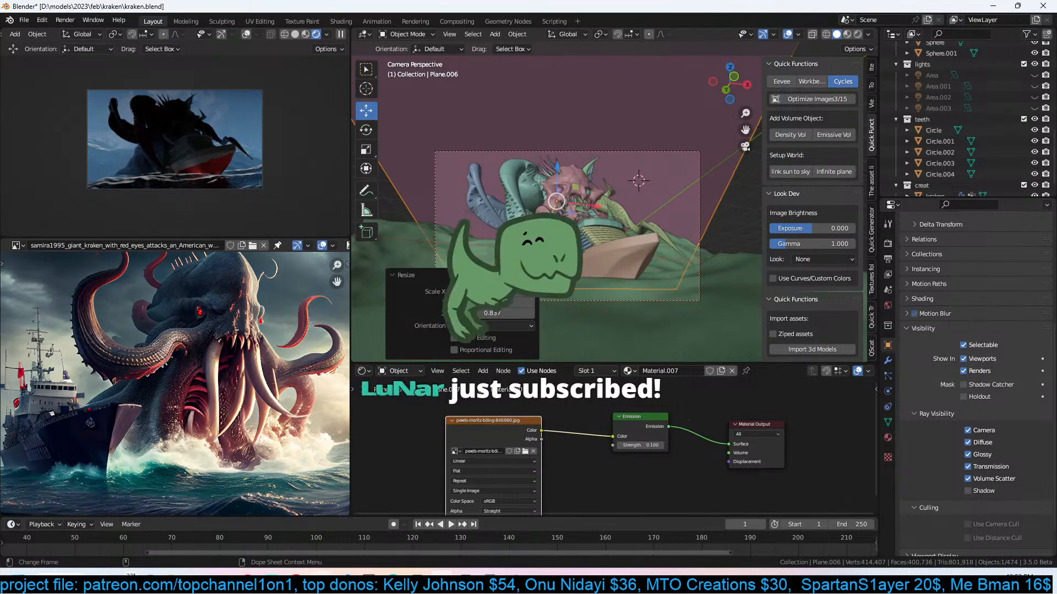
Switch to Chrome, dismiss the download pop-up to view the Pexels dark clouds results, and return to Blender.
mouse_move(300, 585)
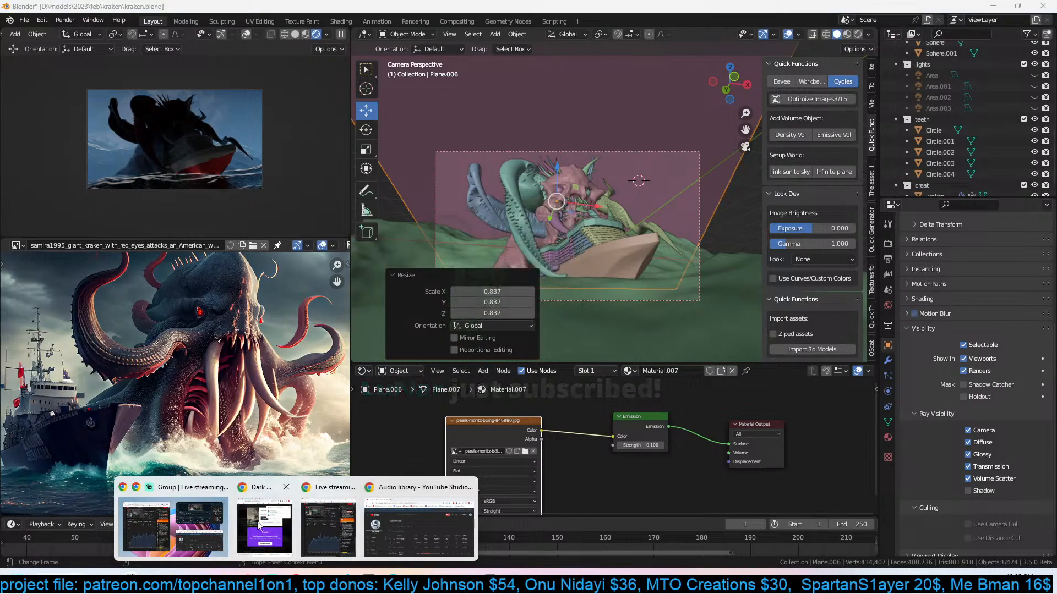
left_click(292, 527)
left_click(620, 299)
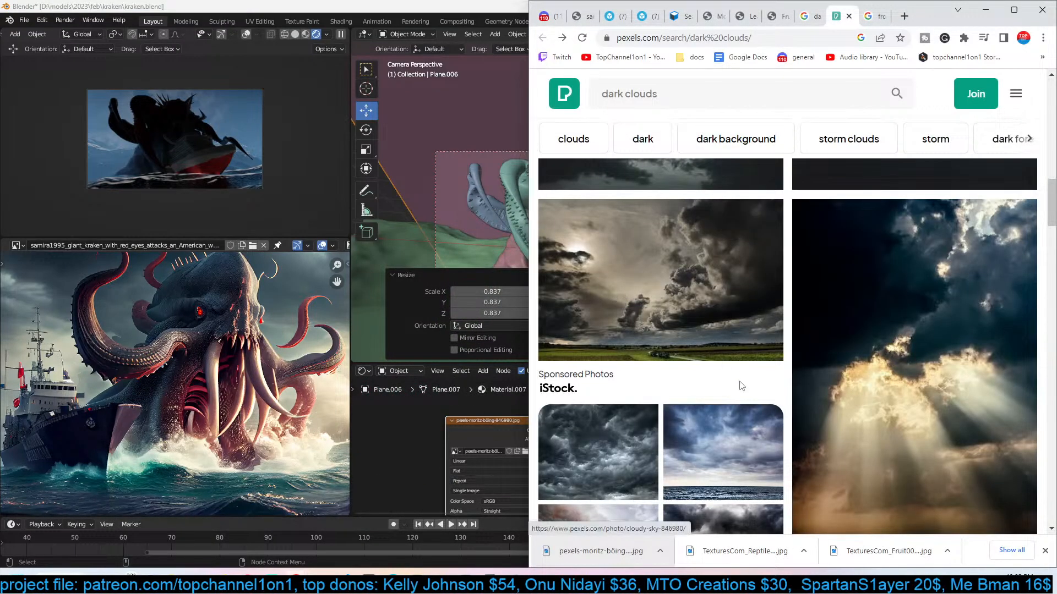
left_click(423, 438)
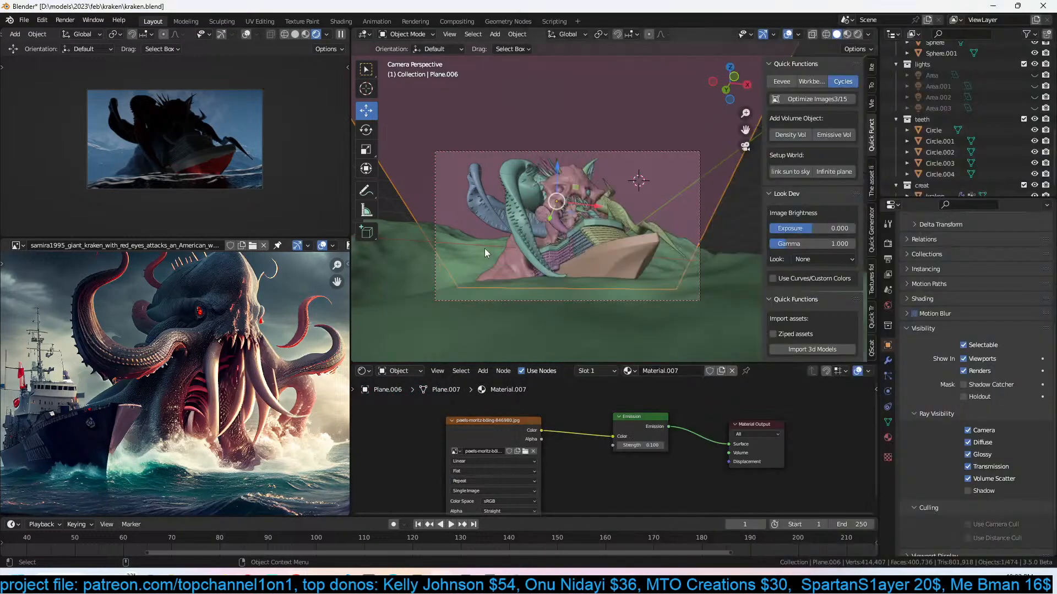
Replace the Outliner with an Image Editor, put the plane in Edit Mode, and display the dark-cloud photo in that editor.
left_click(892, 35)
left_click(562, 88)
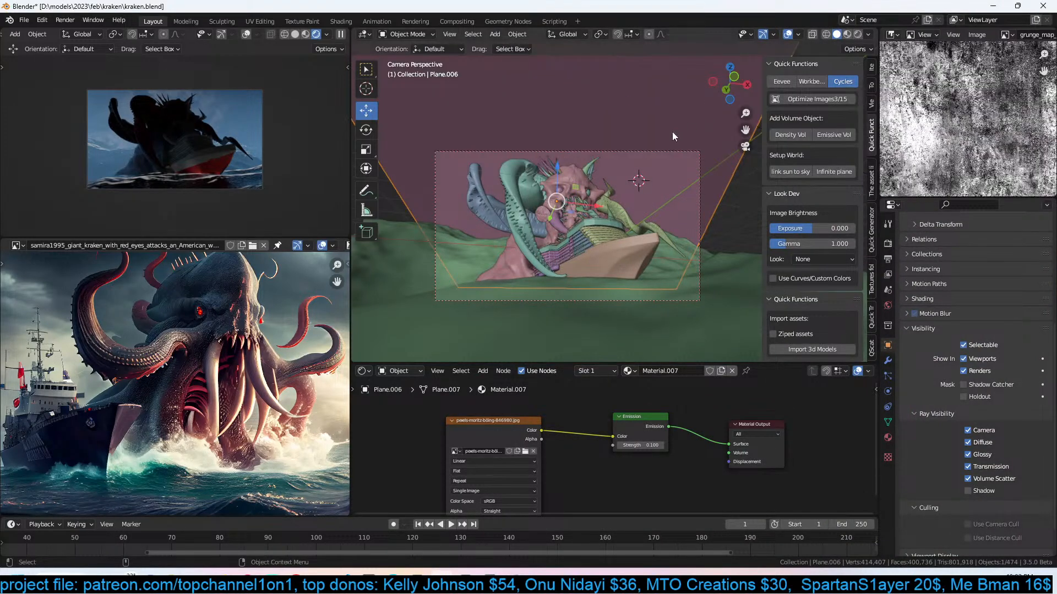
key("Tab")
left_click(500, 434)
scroll(994, 72, "down", 4)
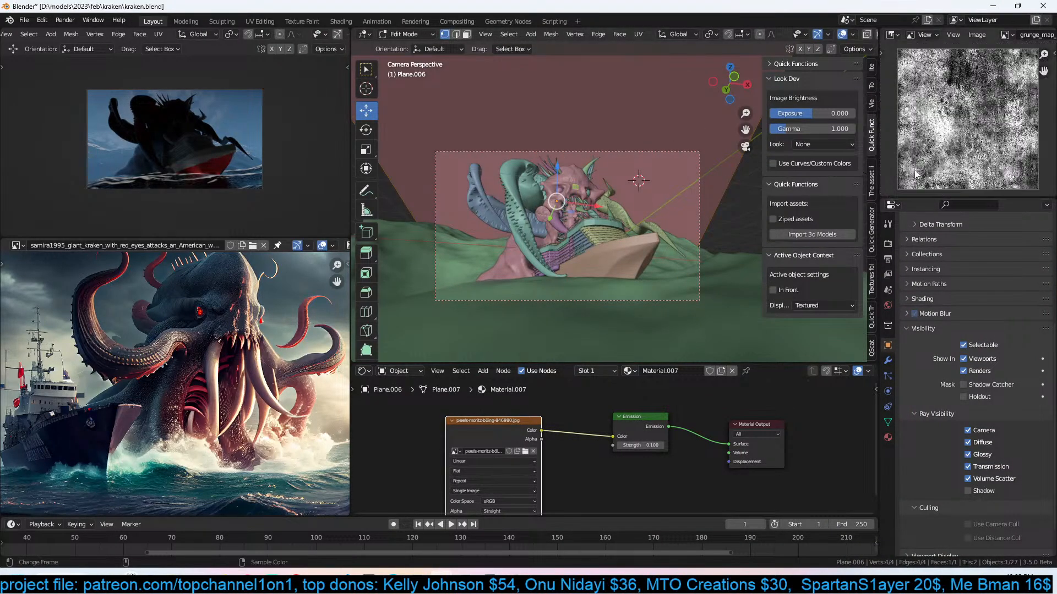
left_click(1006, 35)
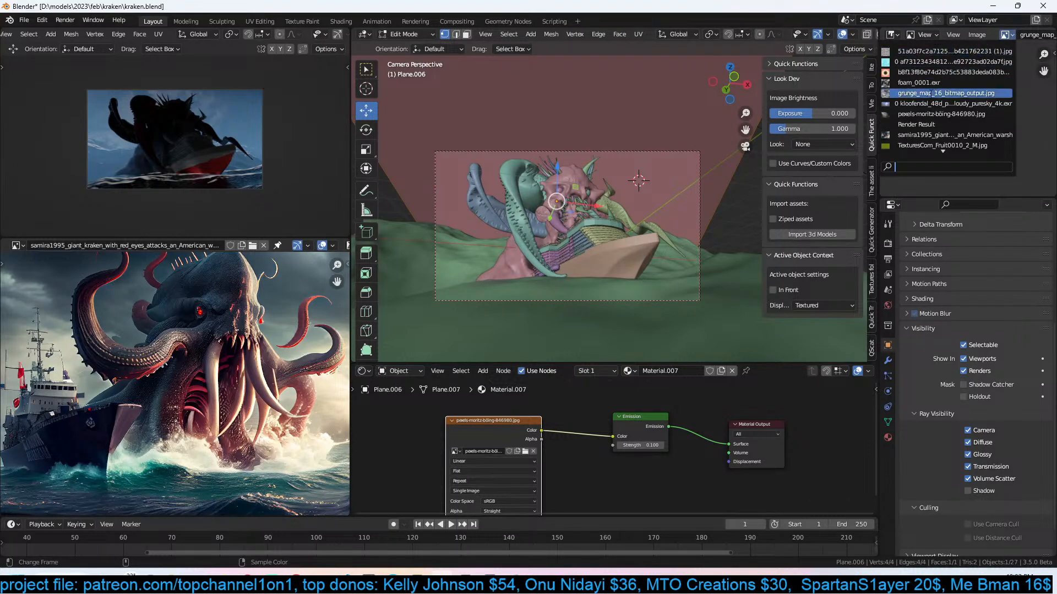
left_click(930, 114)
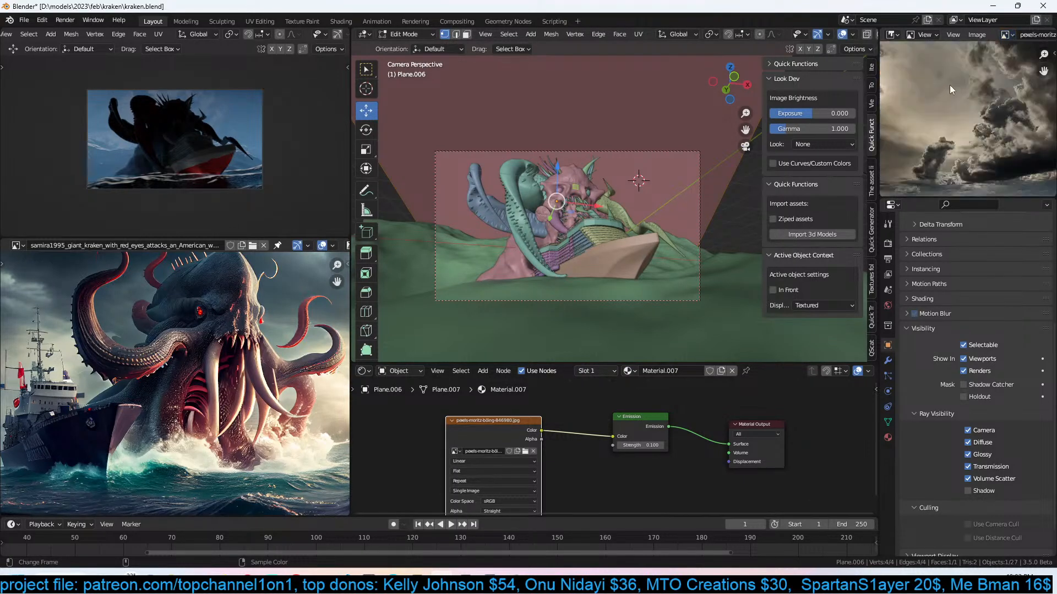
With the plane in Edit Mode, change the cloud photo's Image Editor to a UV Editor to show the plane's UVs.
key("Tab")
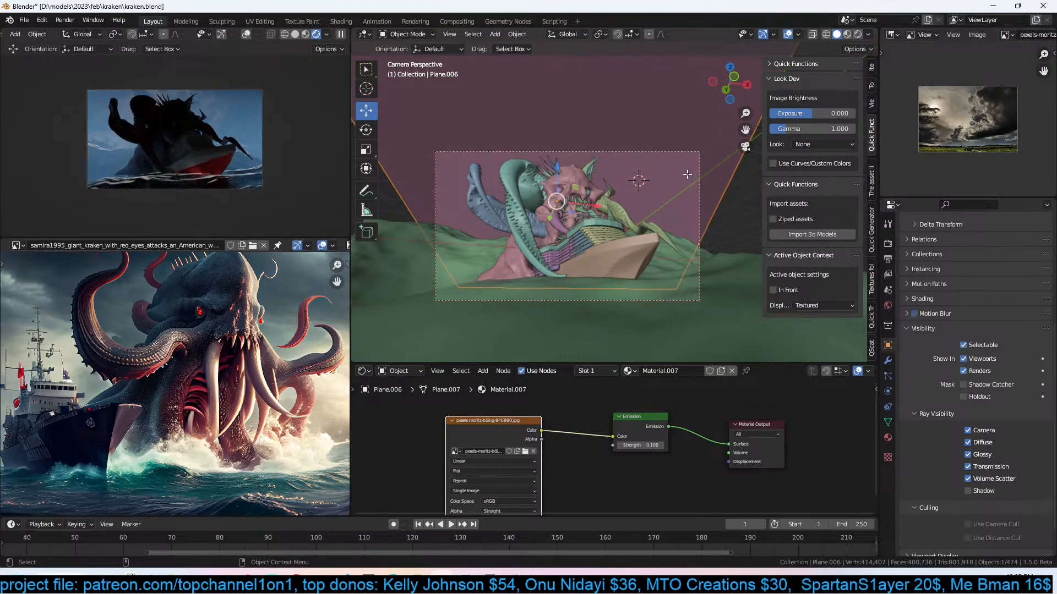
key("Tab")
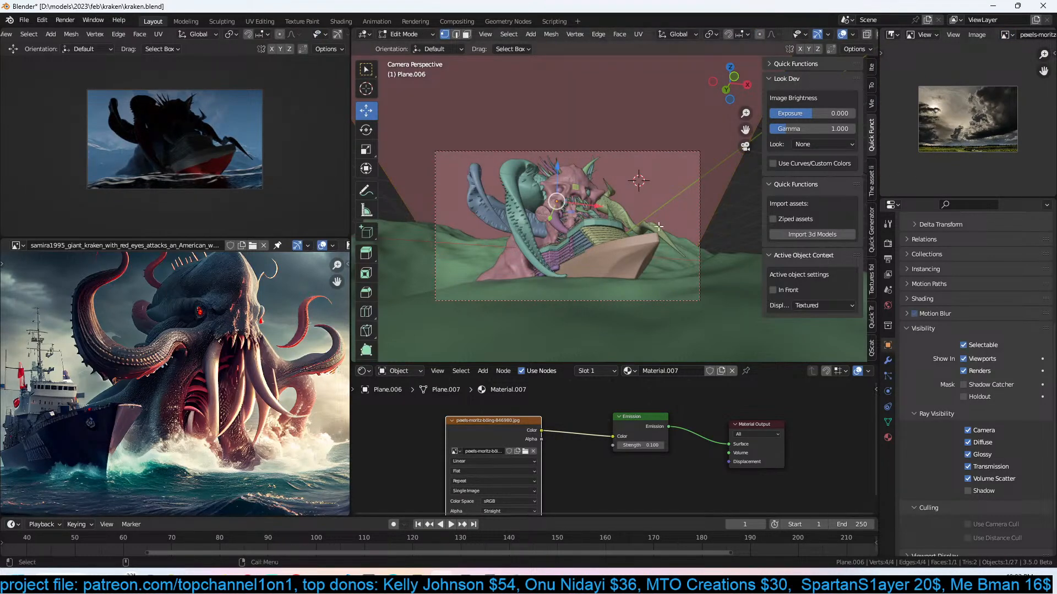
key("Tab")
key("Tab")
left_click(897, 35)
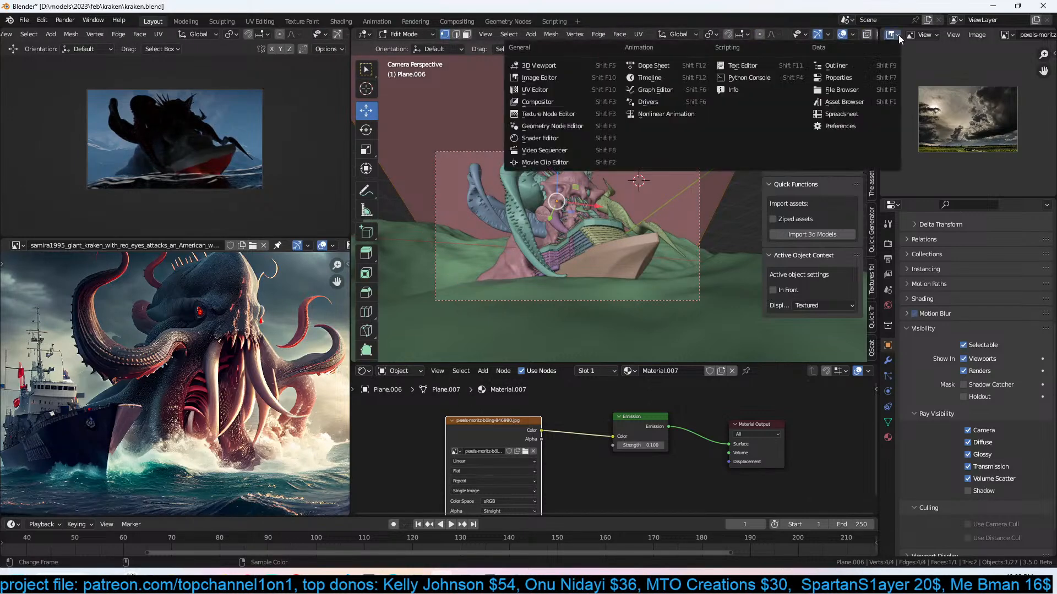
left_click(555, 92)
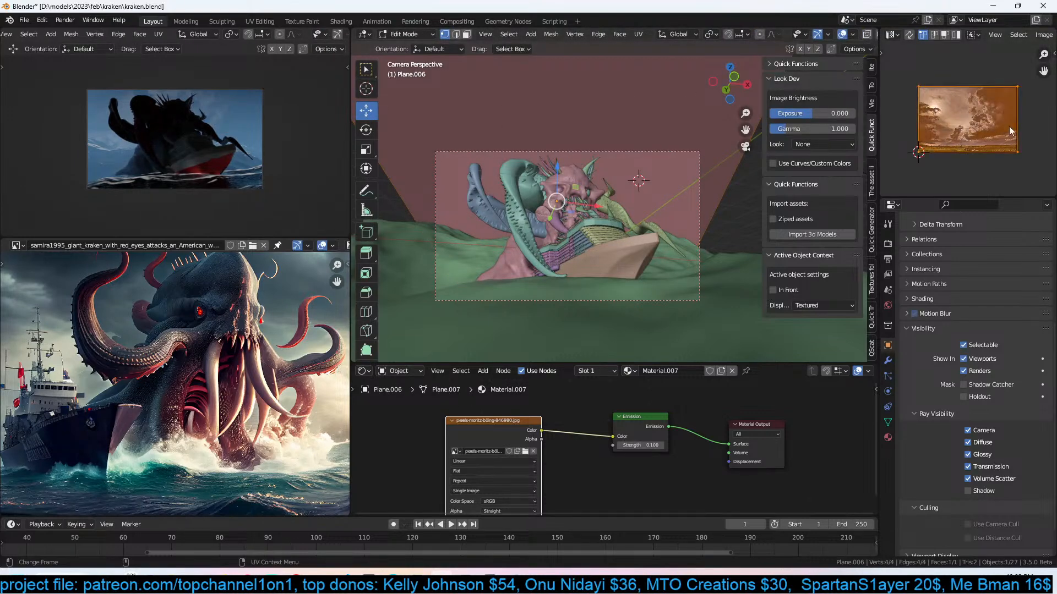
Show the main viewport in Material Preview and try to scale the background plane's UVs.
scroll(865, 37, "down", 3)
left_click(848, 34)
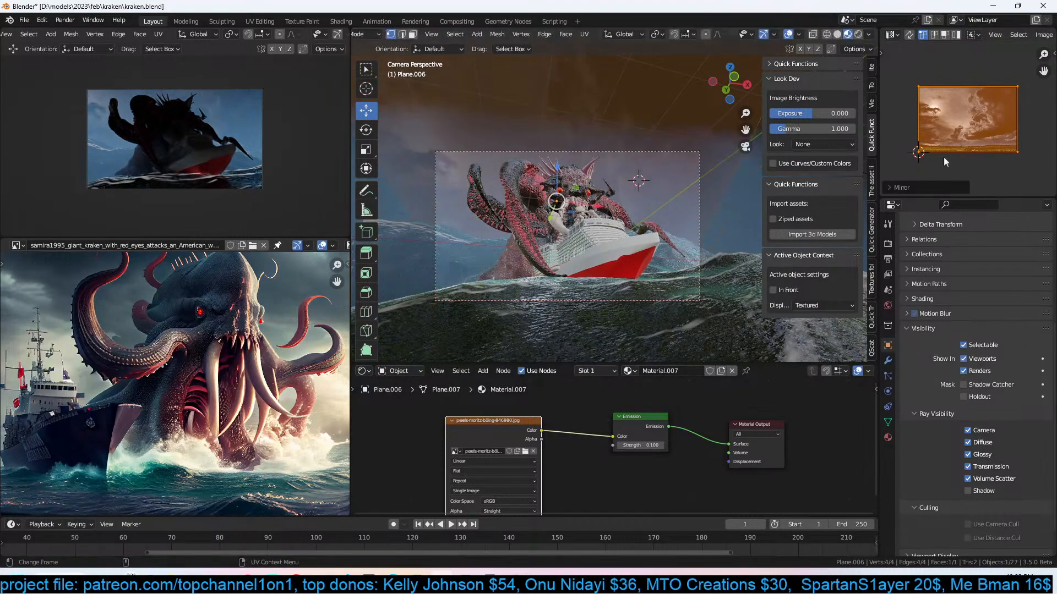
key("s")
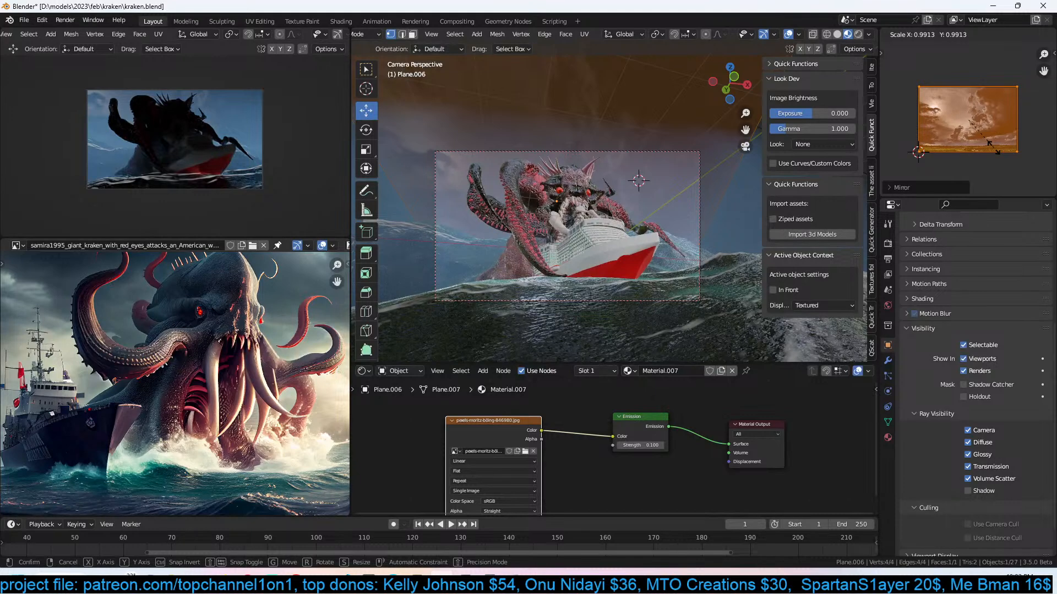
left_click(993, 148)
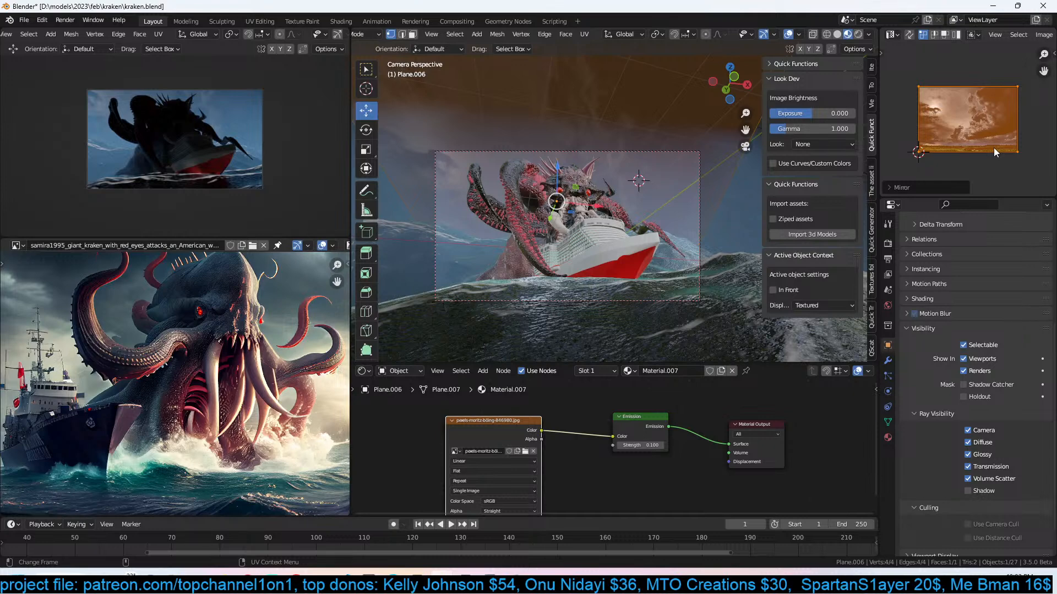
Move the background plane about 2.46 m in X, 0.40 m in Y and -2.27 m in Z, and scale it to about 0.586 along local Y.
key("Tab")
key("g")
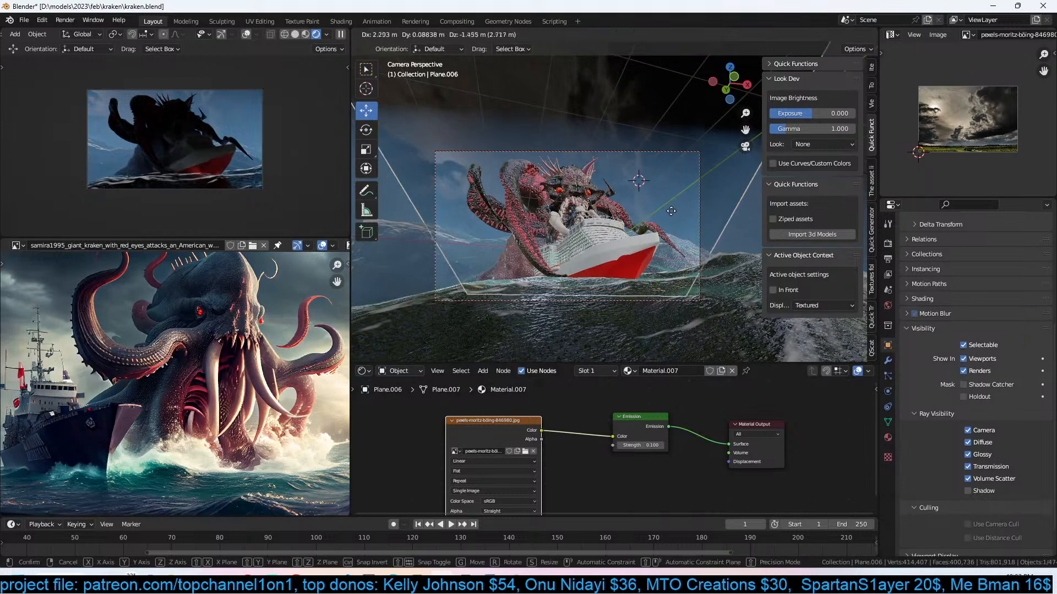
left_click(674, 215)
key("s")
key("x")
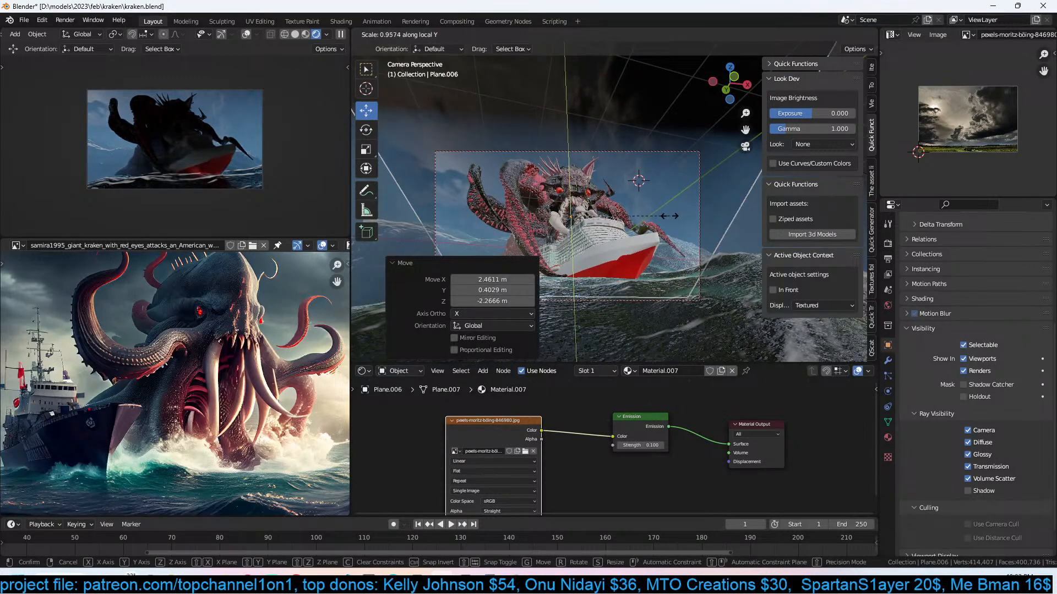
key("y")
key("y")
left_click(631, 213)
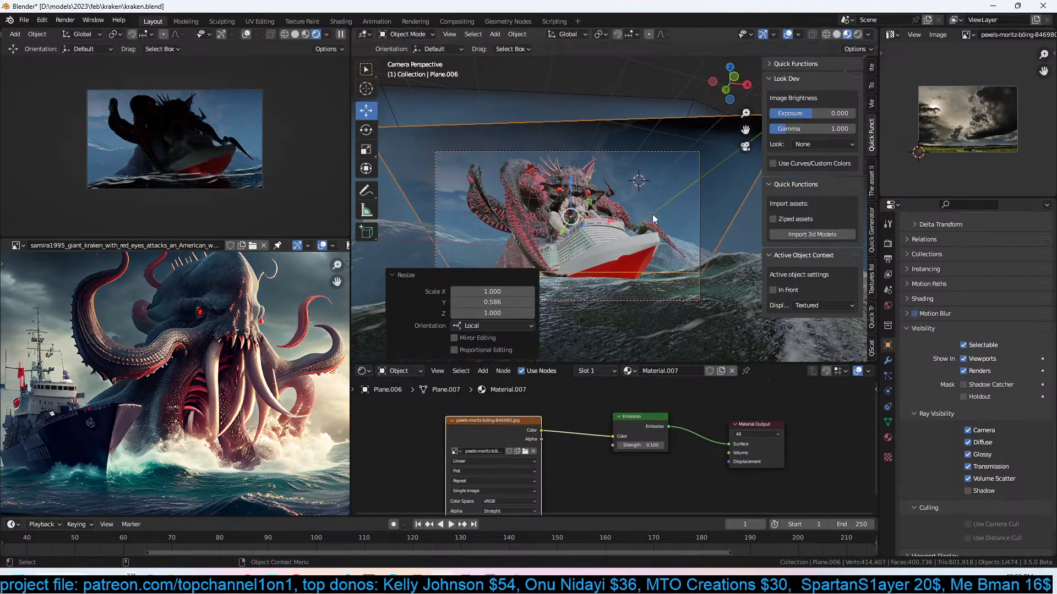
Save the file and return the main viewport to Solid shading with nothing selected and its sidebar hidden.
key("ctrl+s")
key("z")
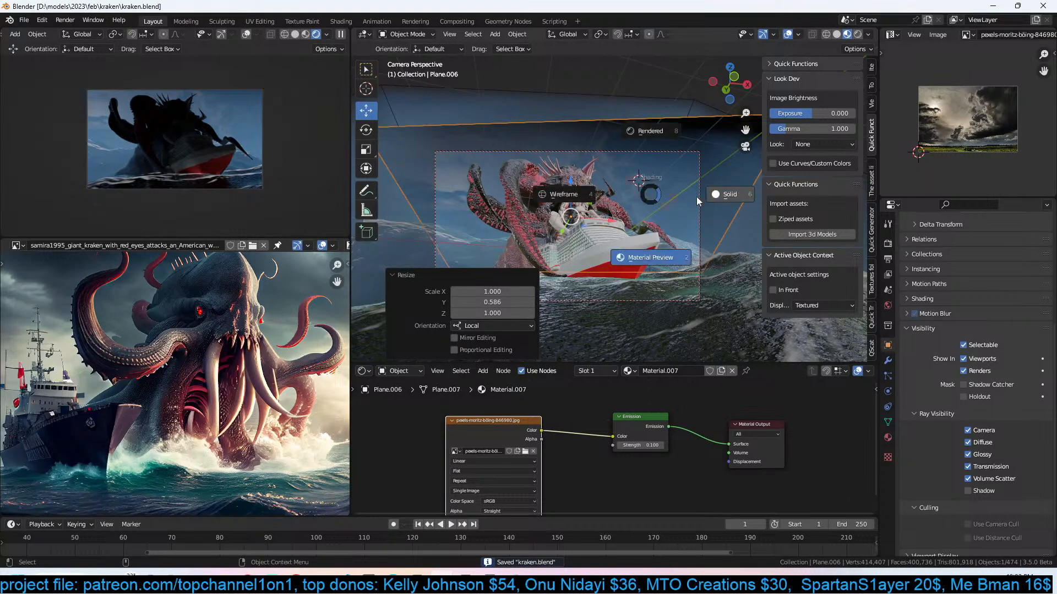
left_click(696, 196)
key("alt+a")
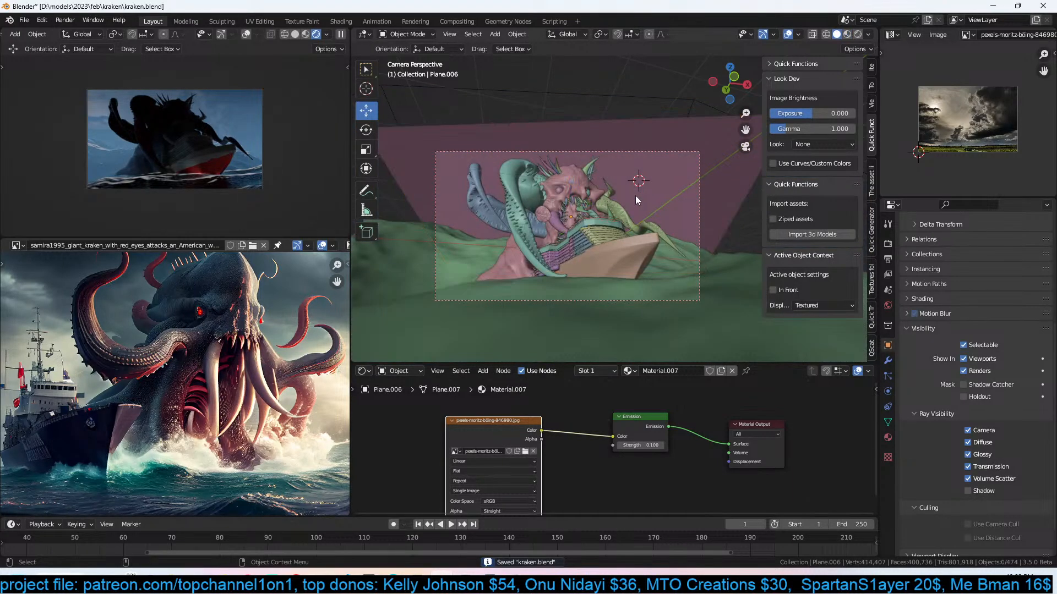
key("n")
key("ctrl+s")
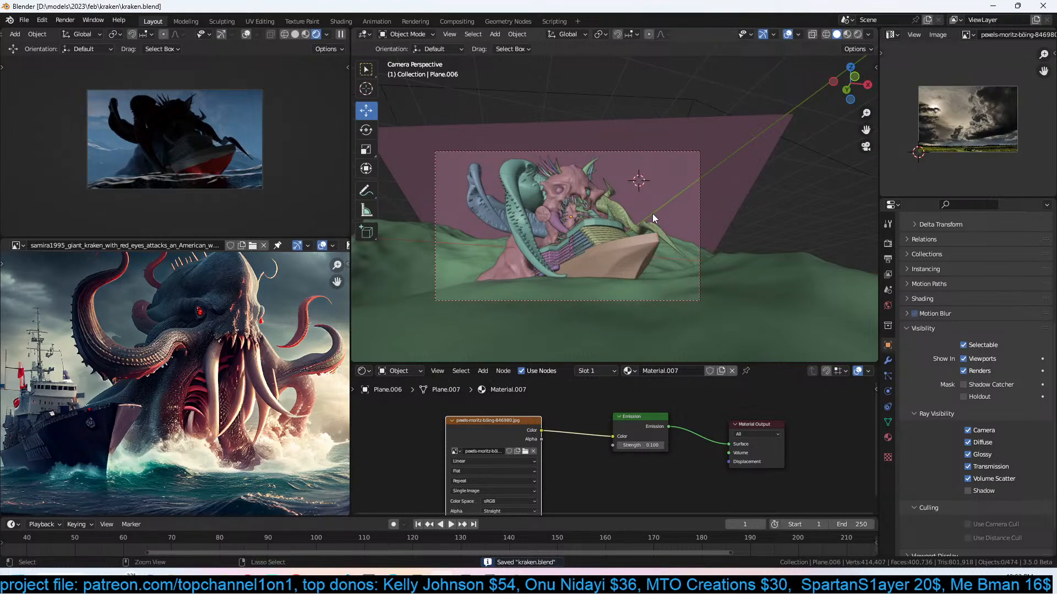
Turn the image editor showing the sky picture into an Outliner and save the file.
scroll(919, 61, "up", 3)
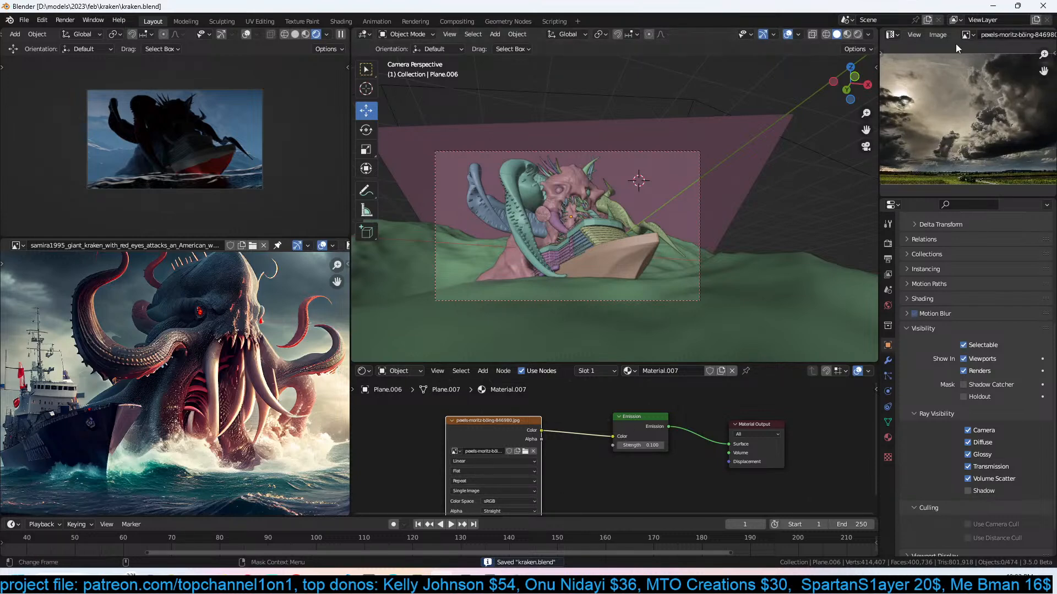
left_click(889, 38)
left_click(850, 65)
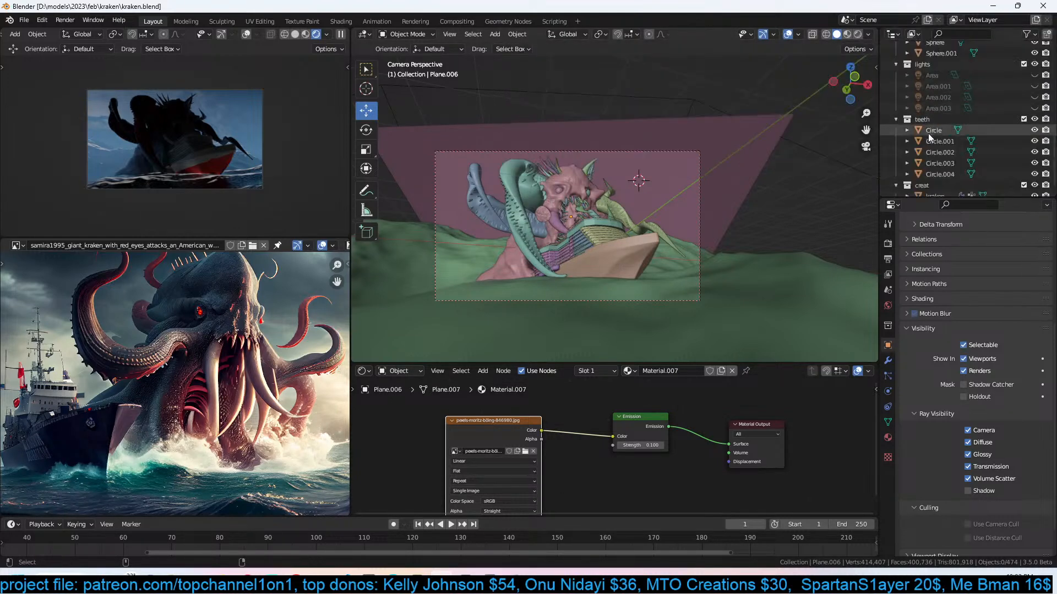
key("ctrl+s")
Unhide the lights Area, Area.001 and Area.002 in the lights collection.
left_click(1034, 75)
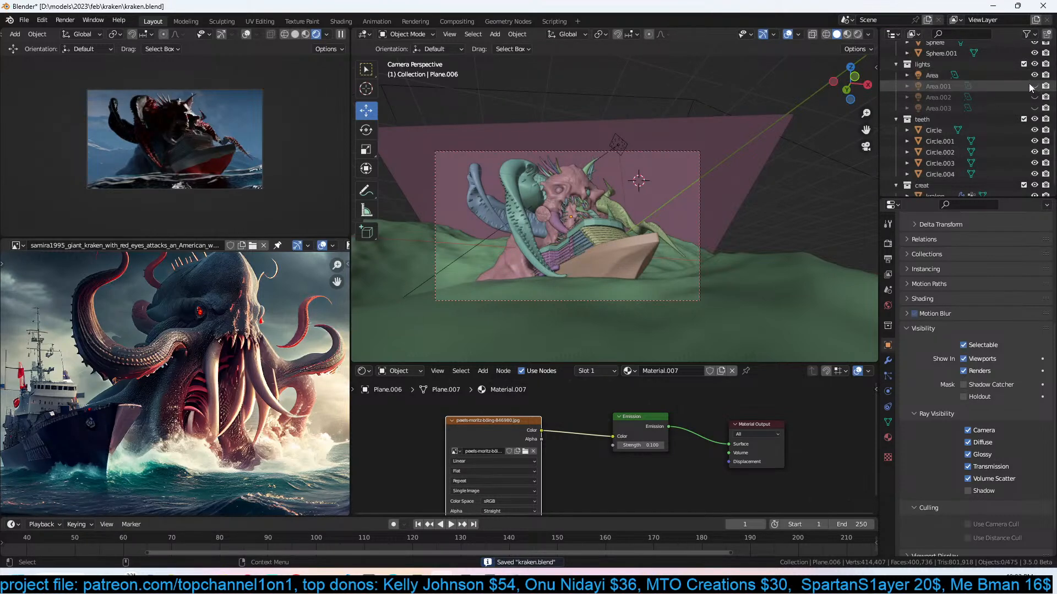
scroll(617, 210, "up", 3)
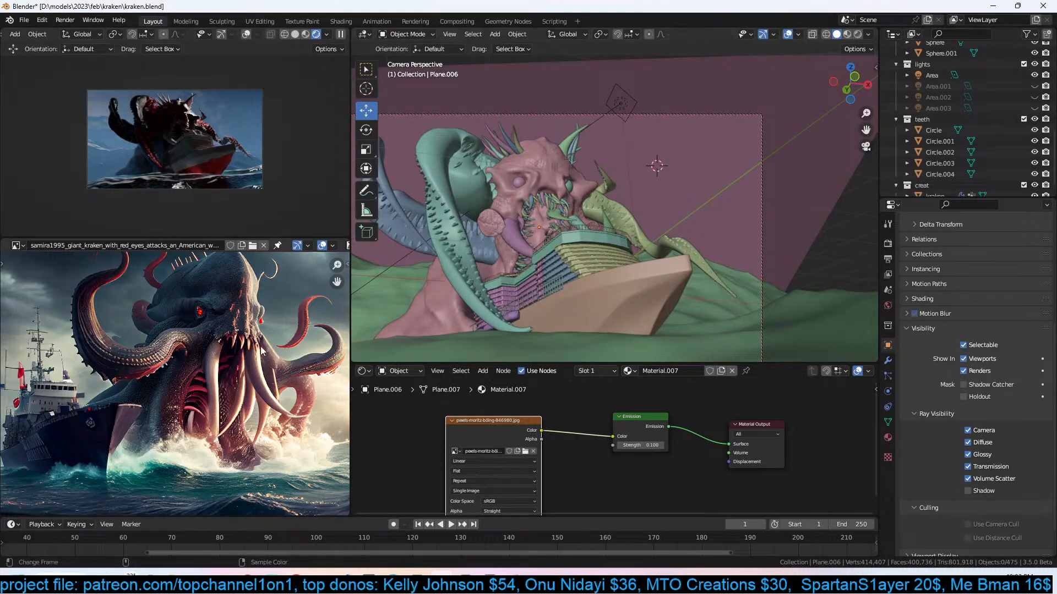
left_click(1035, 87)
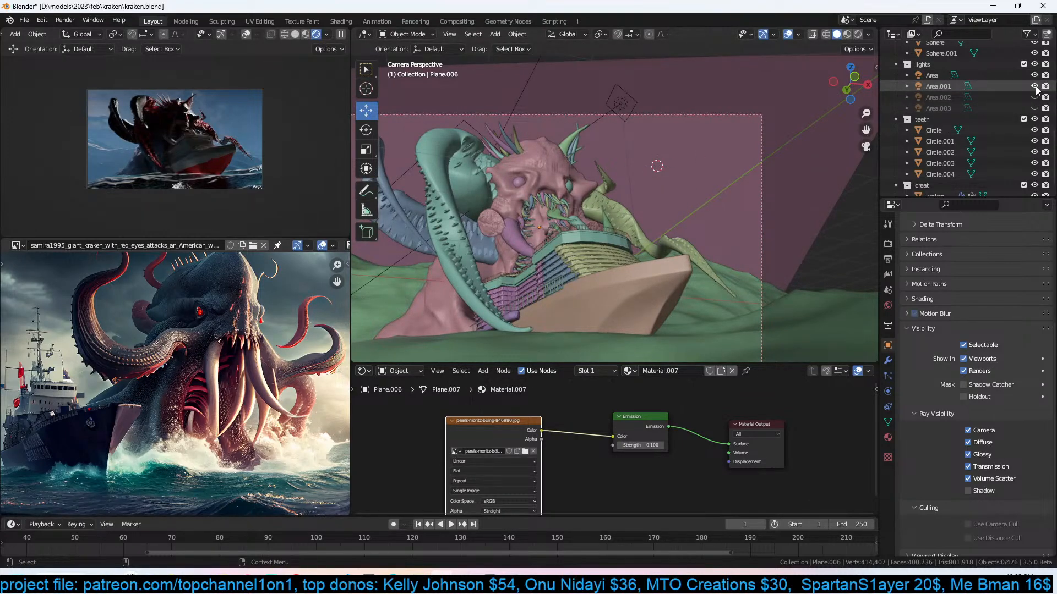
left_click(1035, 97)
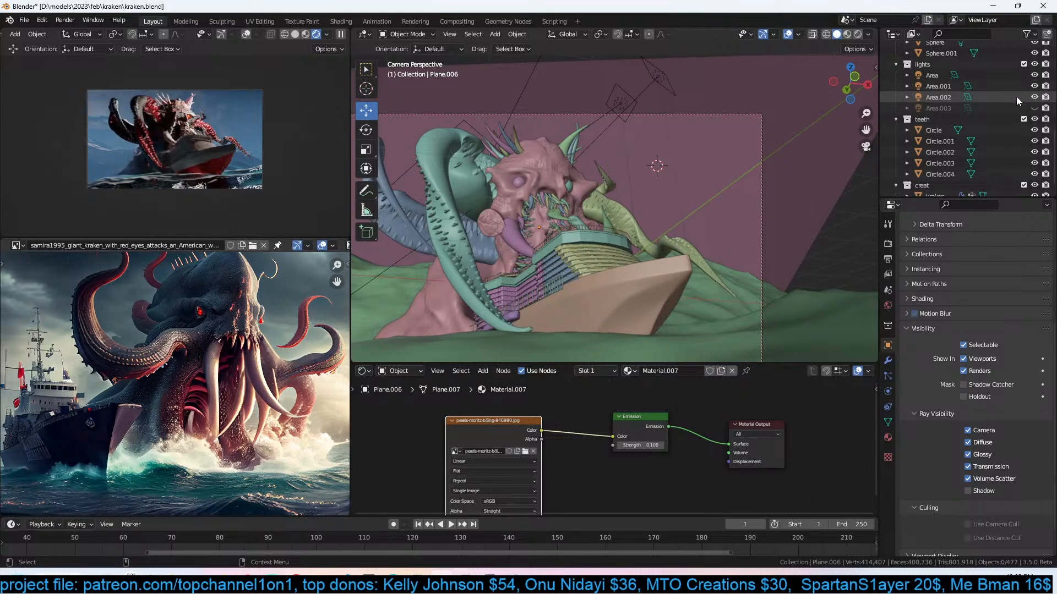
Scale the Area.002 light to about 4.267 and move it about -0.13 m in X, -1.06 m in Y and 0.62 m in Z.
left_click(1016, 96)
scroll(650, 148, "down", 1)
middle_click_drag(648, 149, 612, 174)
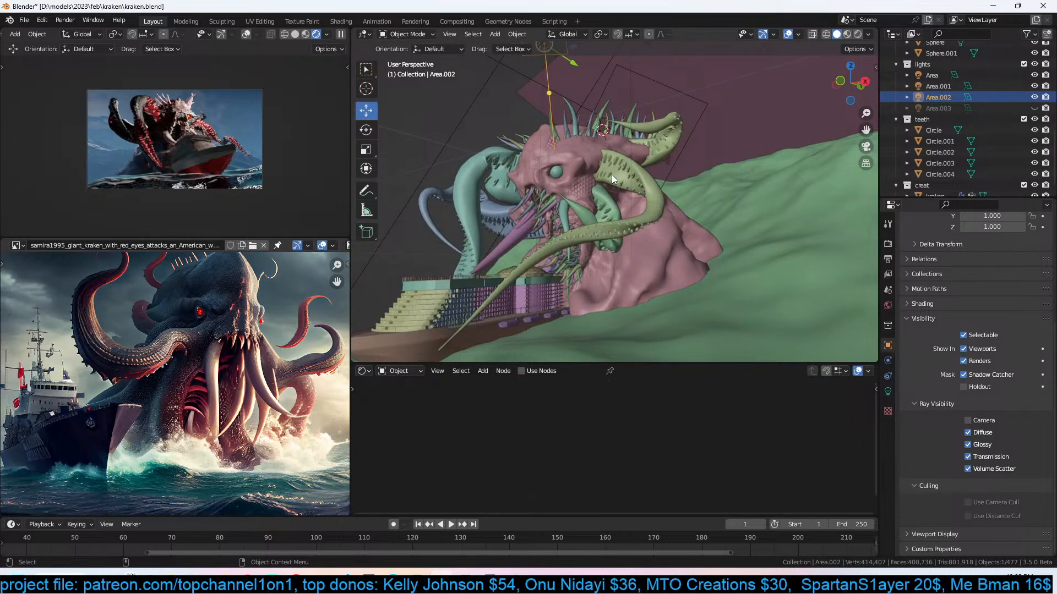
middle_click_drag(612, 174, 572, 212)
key("s")
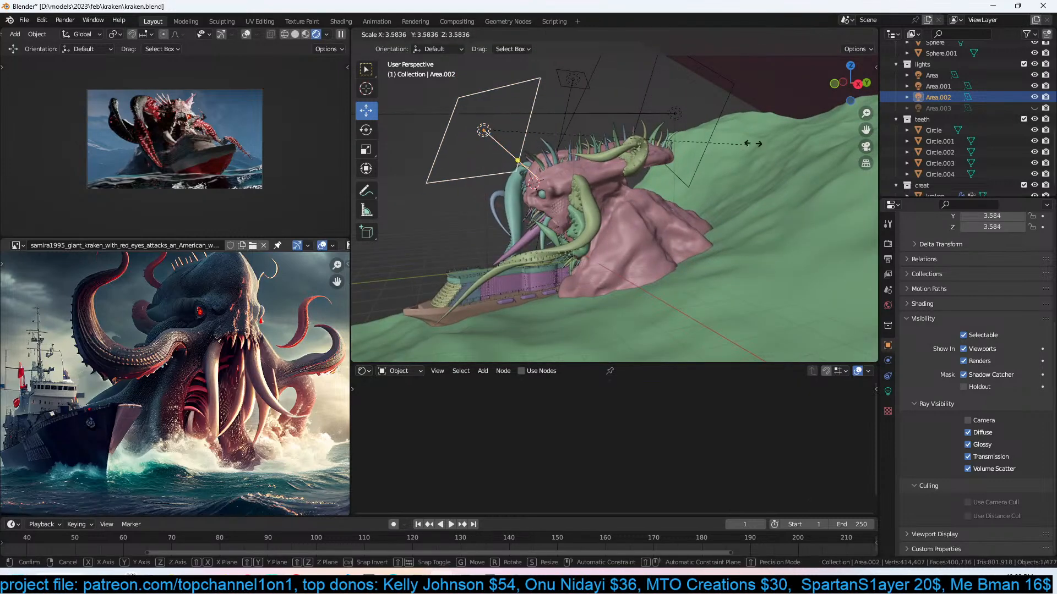
left_click(703, 138)
middle_click_drag(603, 153, 563, 170)
key("g")
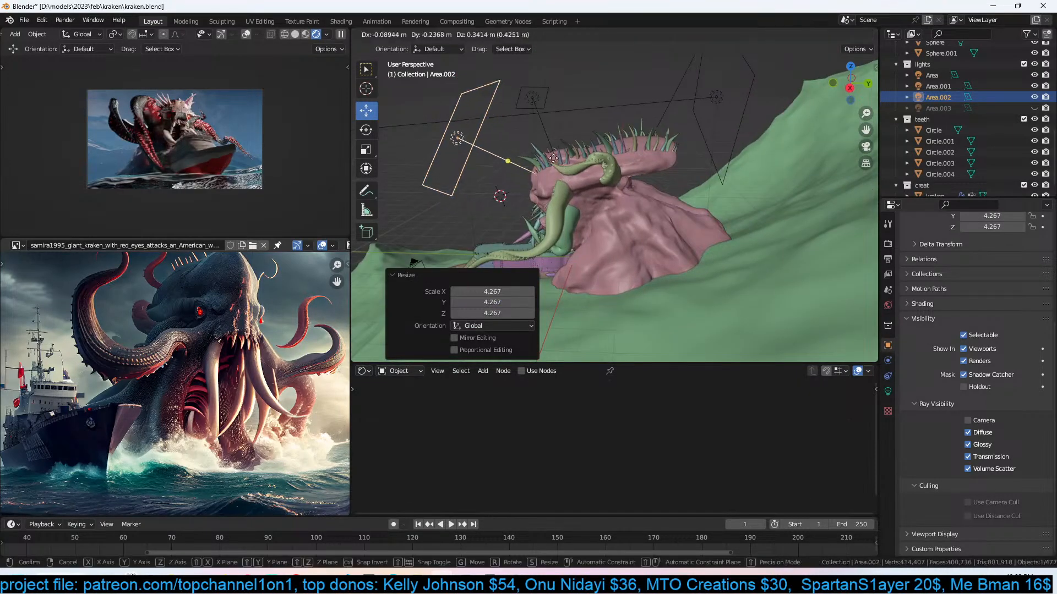
left_click(533, 153)
Set the Area.002 light's color to a nearly white green hue and its power to 100 W.
left_click(888, 392)
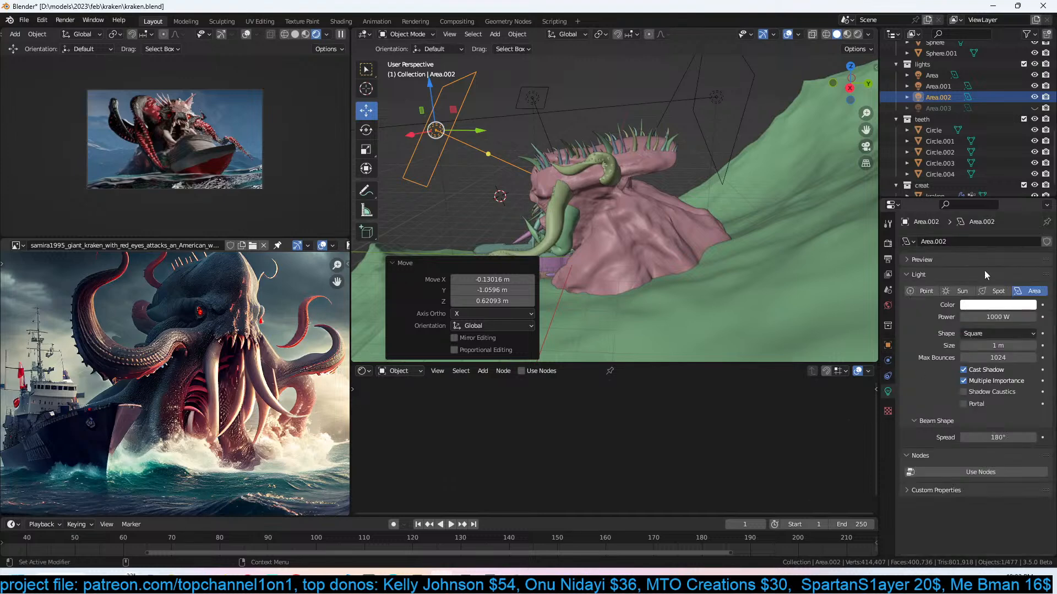
left_click(998, 304)
left_click(1003, 182)
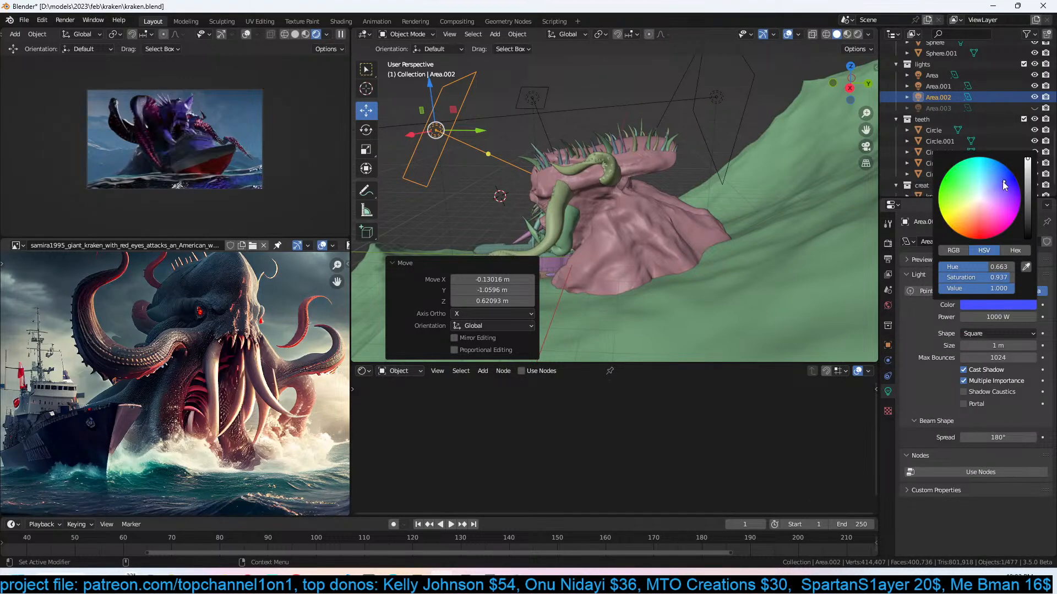
left_click(970, 210)
left_click(978, 199)
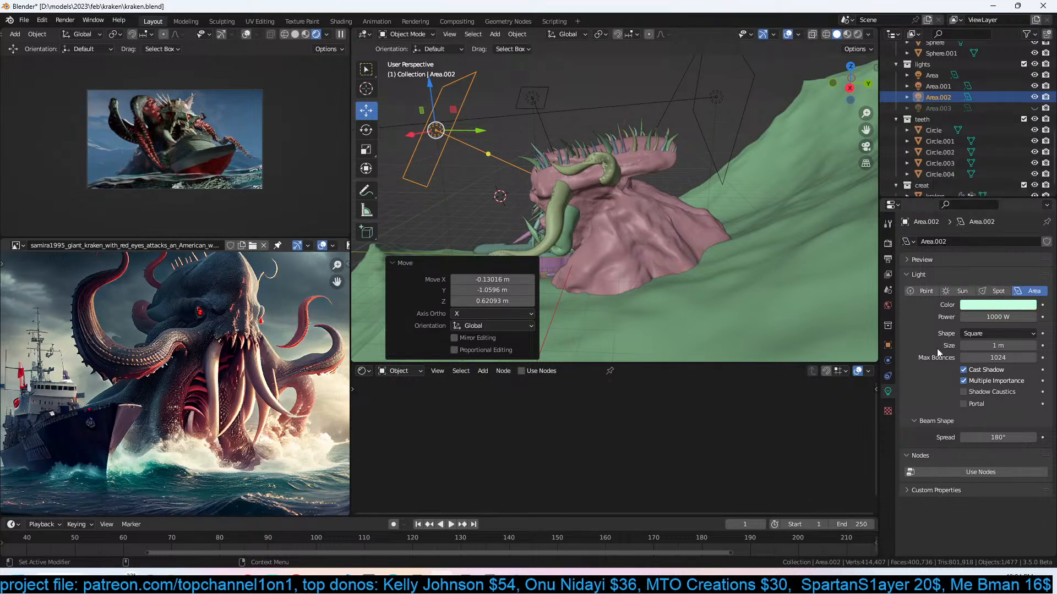
left_click(993, 306)
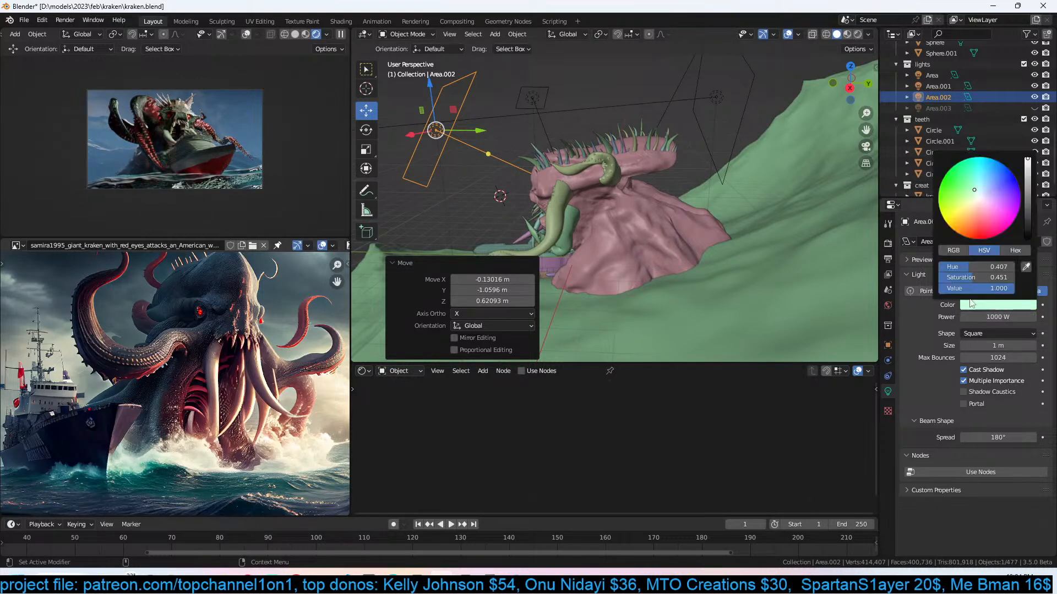
left_click_drag(968, 277, 944, 277)
left_click(983, 317)
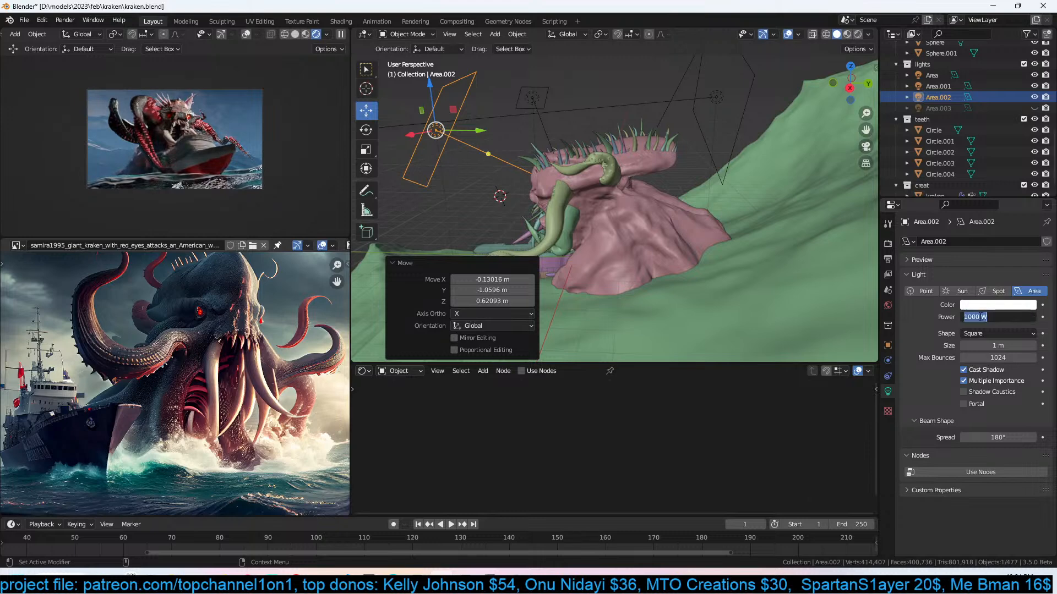
type("100")
key("Return")
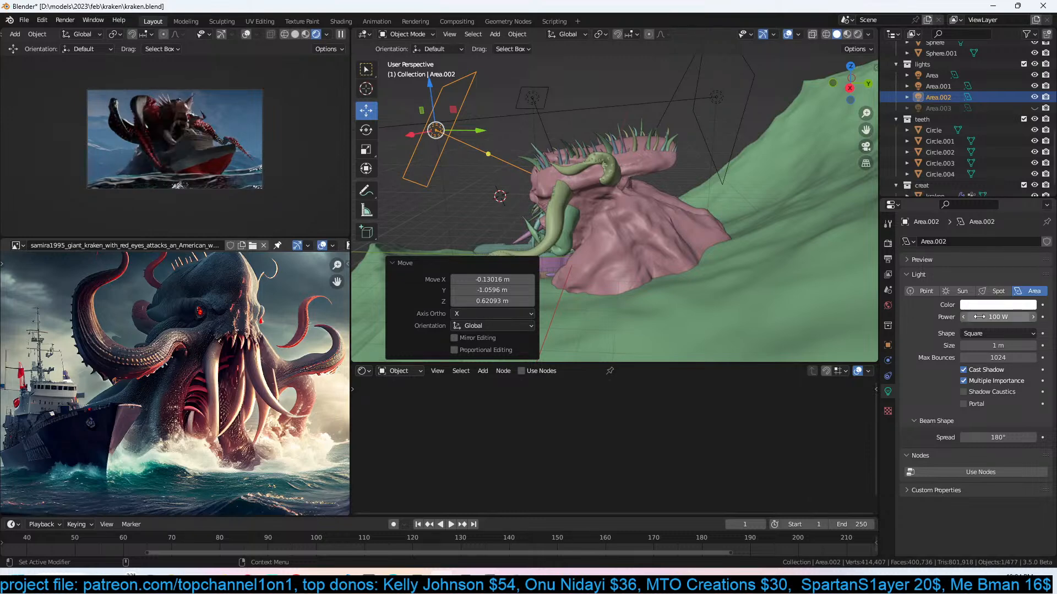
Clear the selection and save the file.
middle_click_drag(573, 167, 685, 138)
left_click(637, 139)
key("ctrl+s")
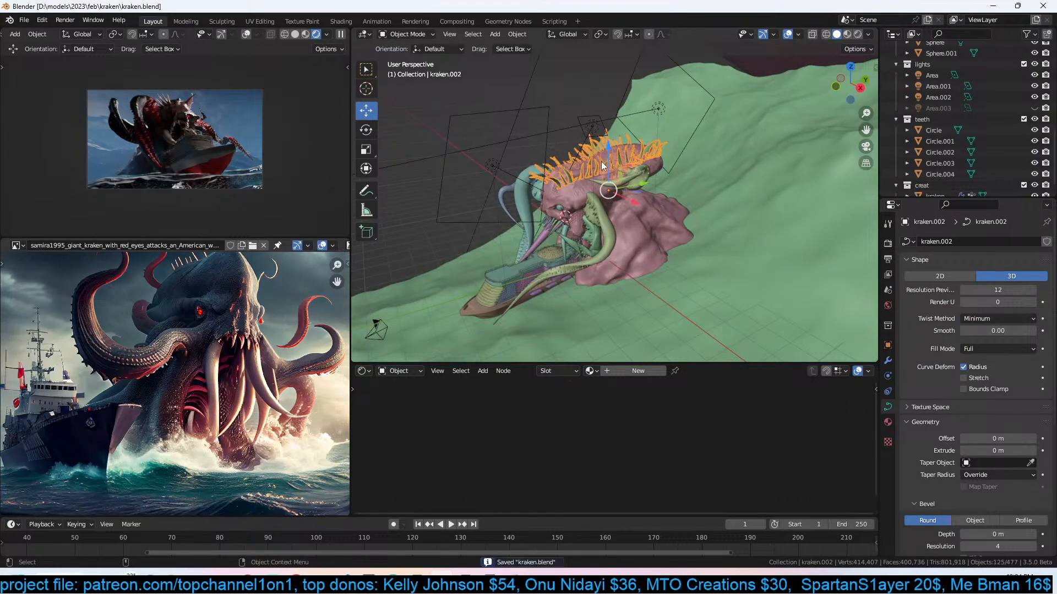
key("alt+a")
key("ctrl+s")
Move the SHIP assembly about 1.05 m in X, -0.28 m in Y and 1.07 m in Z, and scale it down slightly.
middle_click_drag(603, 165, 696, 183)
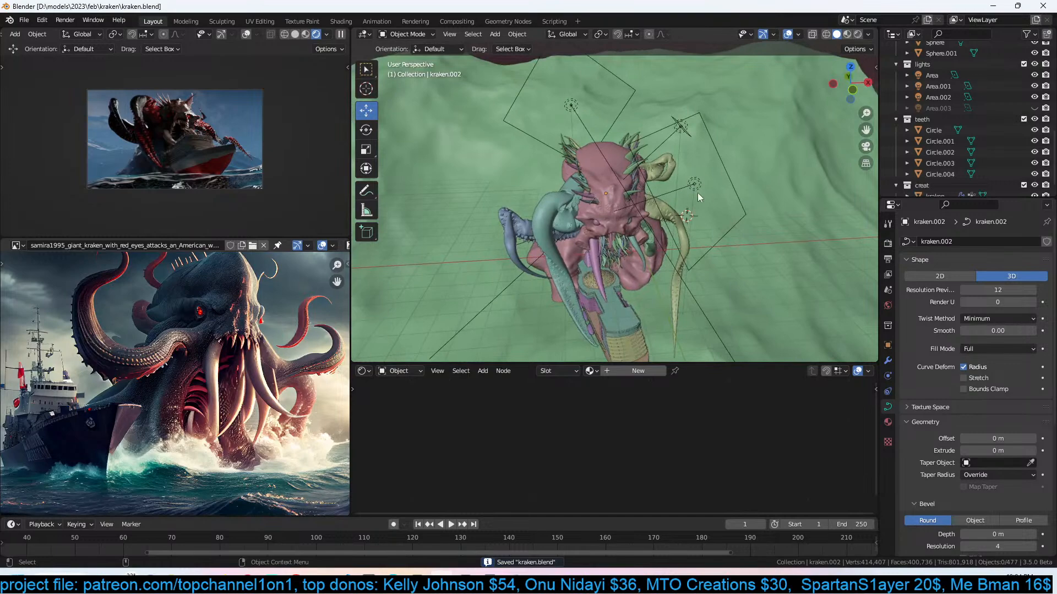
scroll(699, 190, "up", 3)
scroll(656, 255, "down", 5)
middle_click_drag(656, 256, 675, 223)
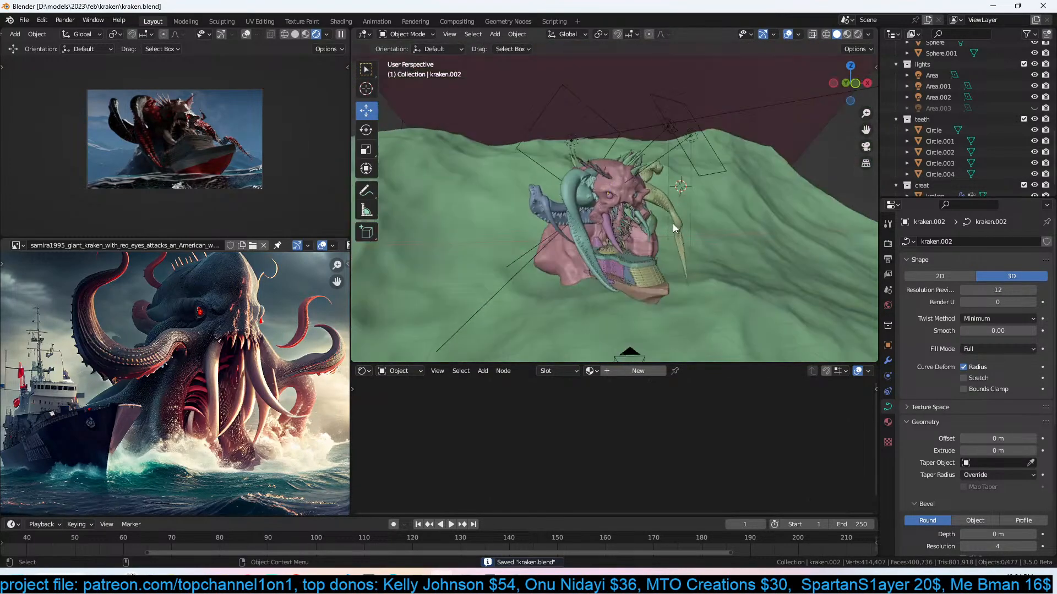
left_click(631, 273)
key("g")
left_click(655, 250)
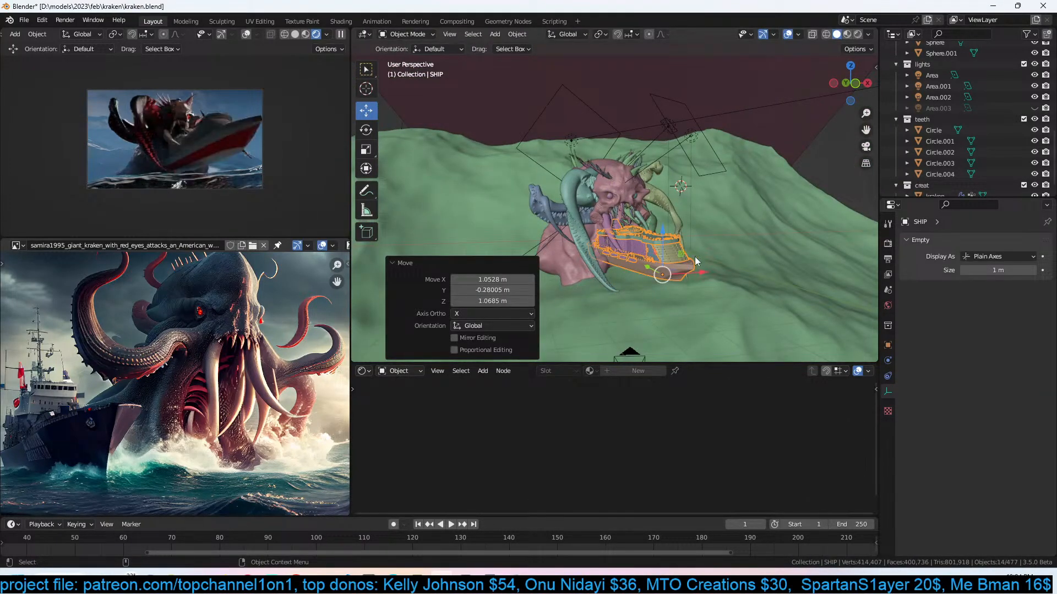
key("s")
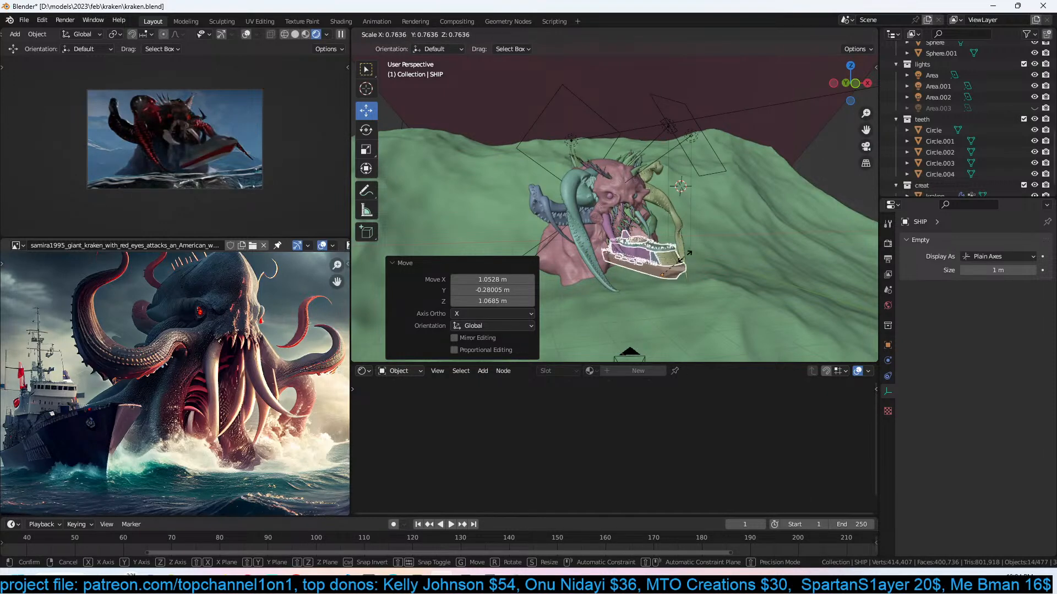
left_click(695, 255)
Lower the ship toward the water by about 1.47 m, shift it about -0.28 m in X, and save the file.
key("g")
left_click(691, 268)
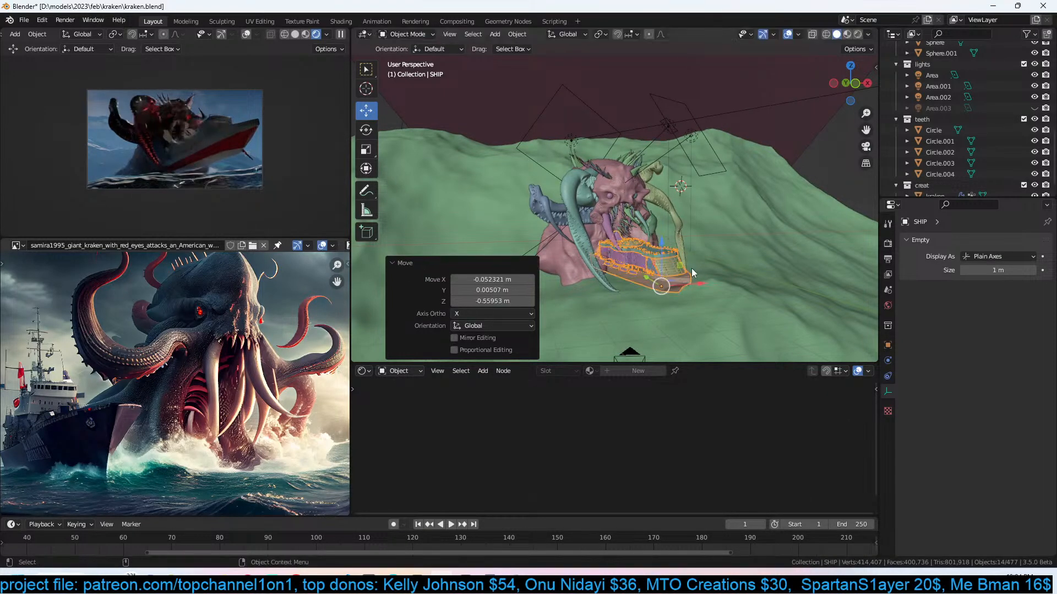
key("g")
left_click(685, 282)
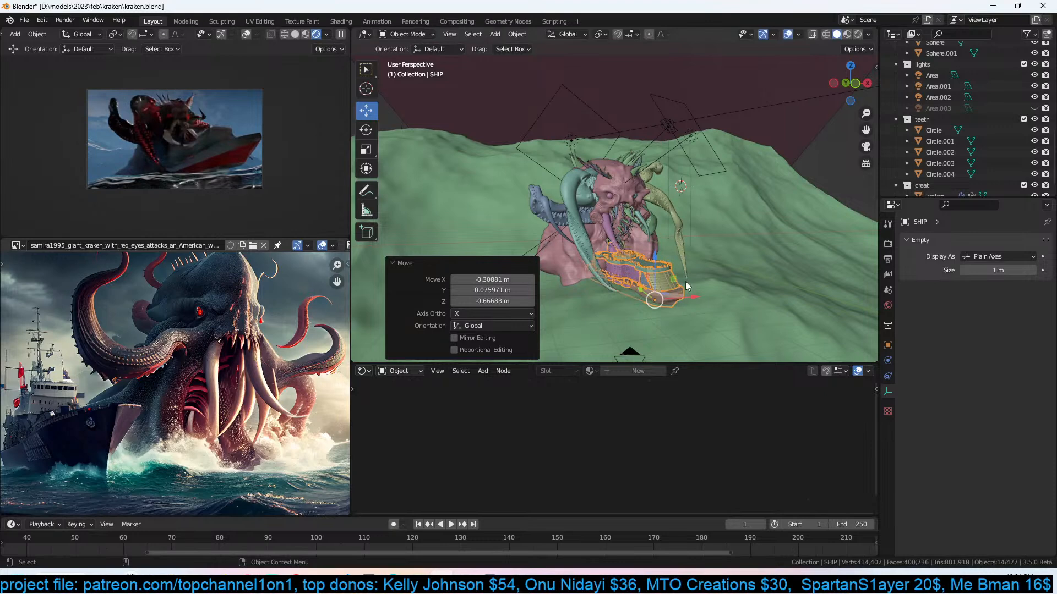
key("g")
left_click(688, 284)
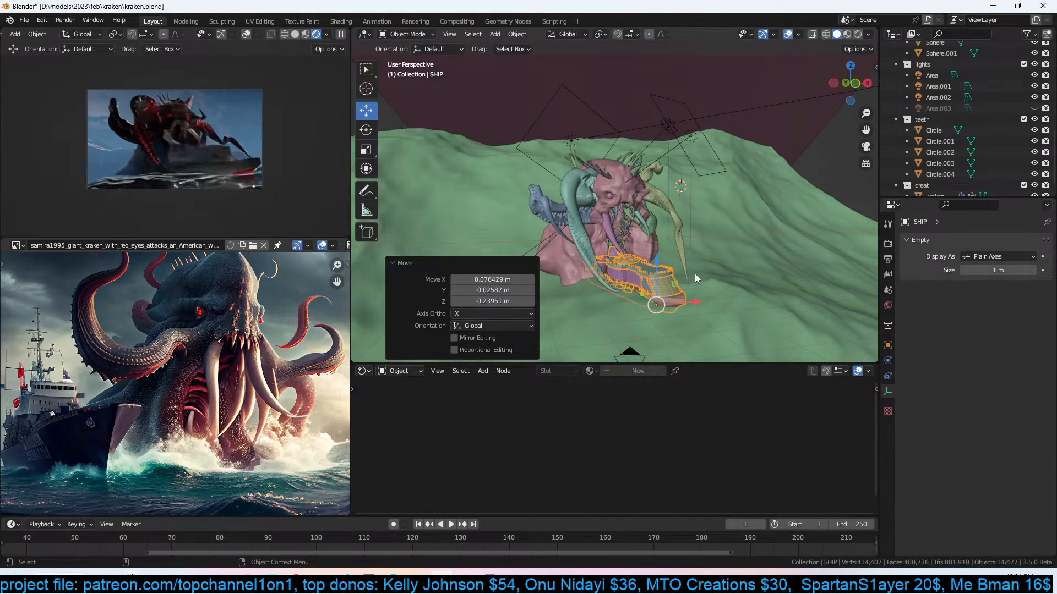
key("ctrl+s")
Check the ship's placement in the render preview against the reference image, save the file and clear the selection.
scroll(292, 373, "down", 3)
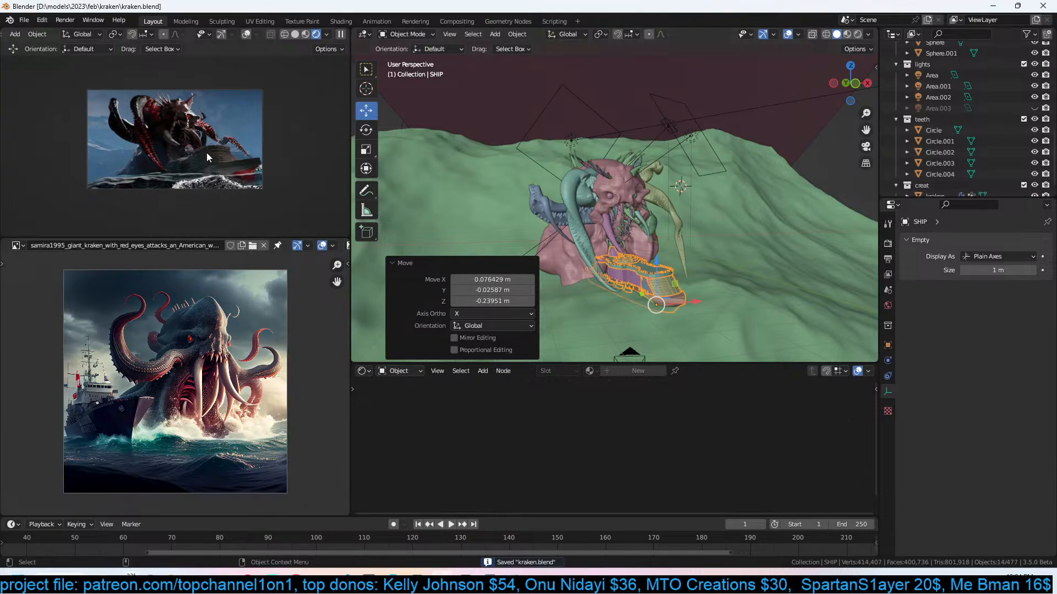
scroll(207, 153, "up", 1)
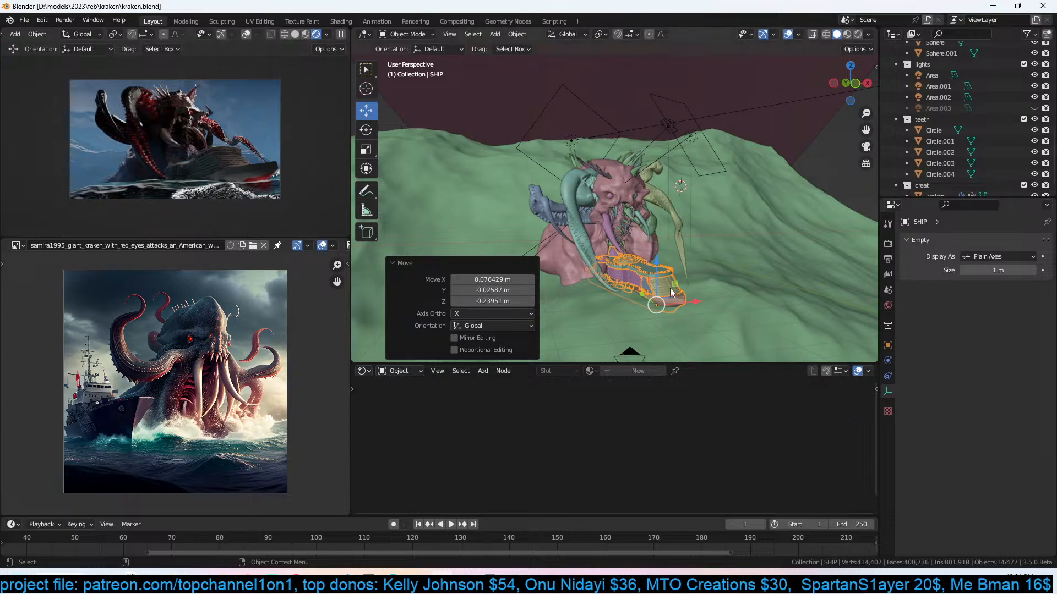
scroll(670, 290, "down", 5)
middle_click_drag(625, 279, 640, 259, "shift")
scroll(635, 252, "up", 5)
left_click(659, 253)
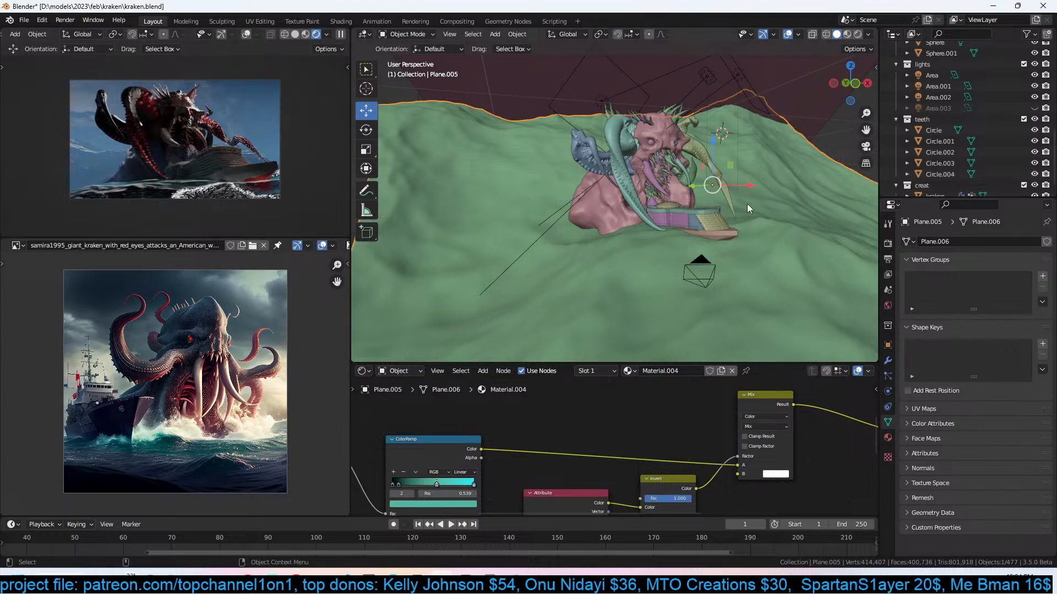
key("ctrl+s")
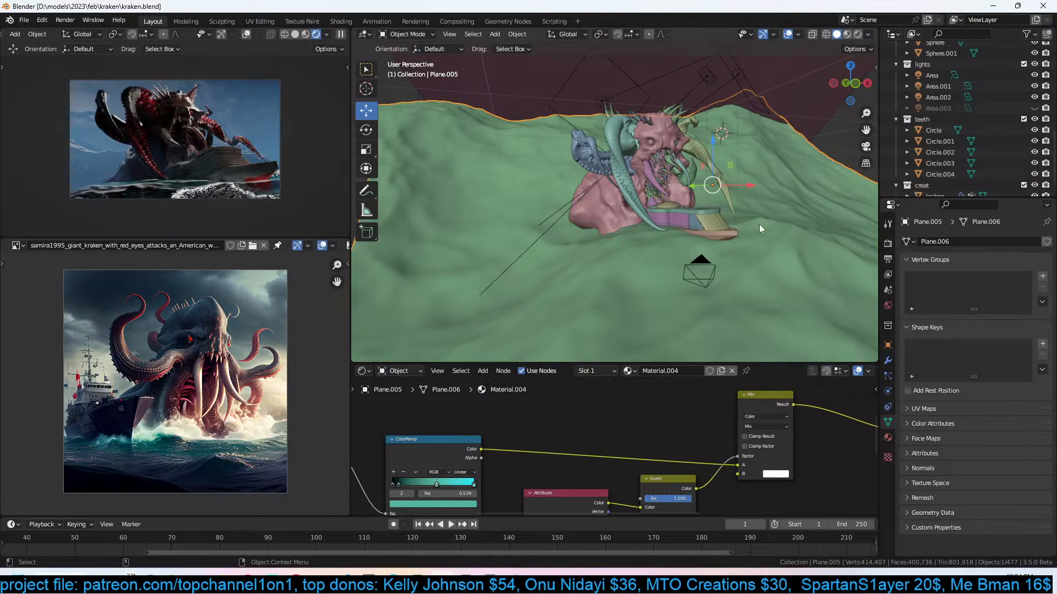
key("ctrl+s")
key("alt+a")
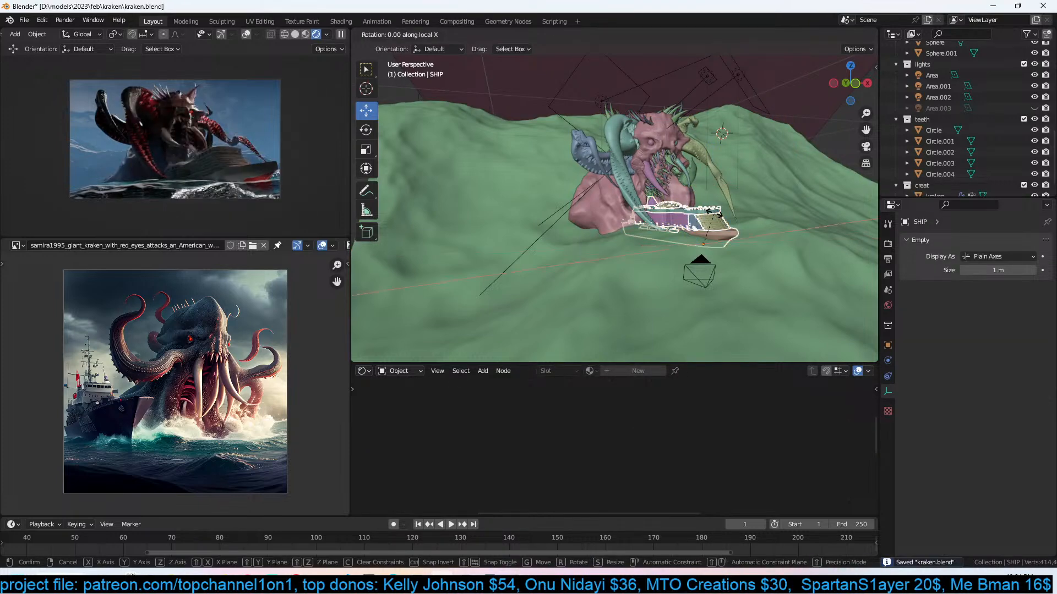
Rotate the SHIP empty about its local Y axis, clear the selection and save the file.
key("y")
key("y")
left_click(710, 204)
key("alt+a")
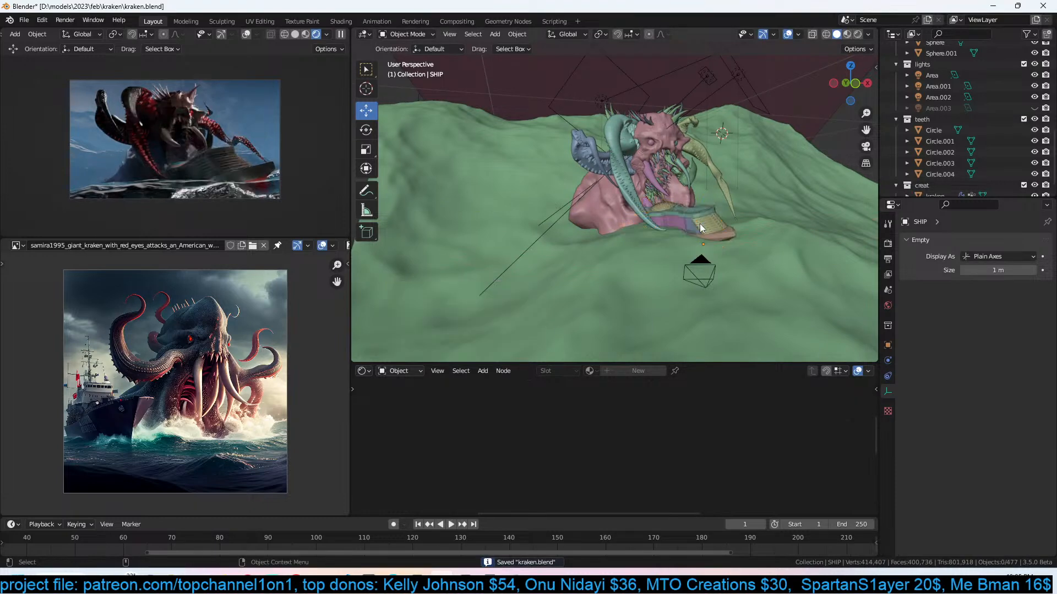
key("ctrl+s")
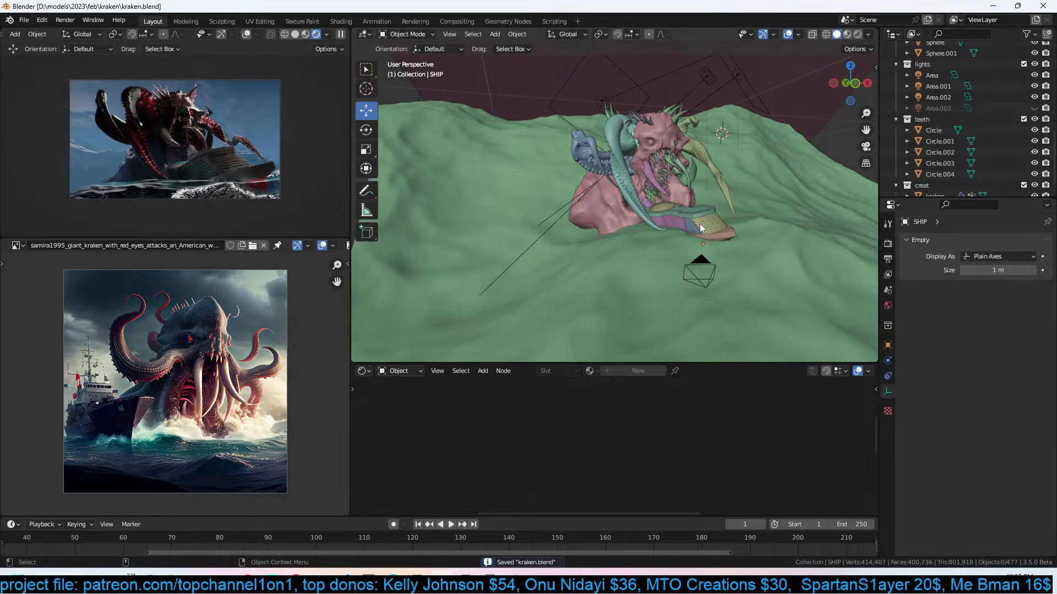
Add a Bézier circle at the 3D cursor near the ship's bow and rotate it freely.
scroll(698, 223, "up", 3)
middle_click_drag(698, 223, 600, 202)
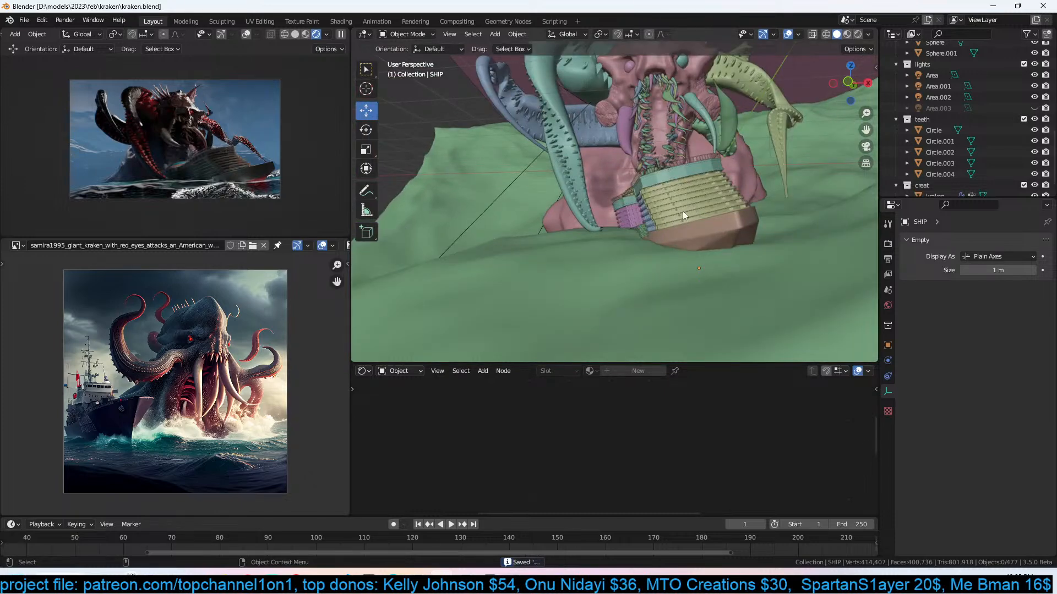
key("shift+a")
mouse_move(655, 214)
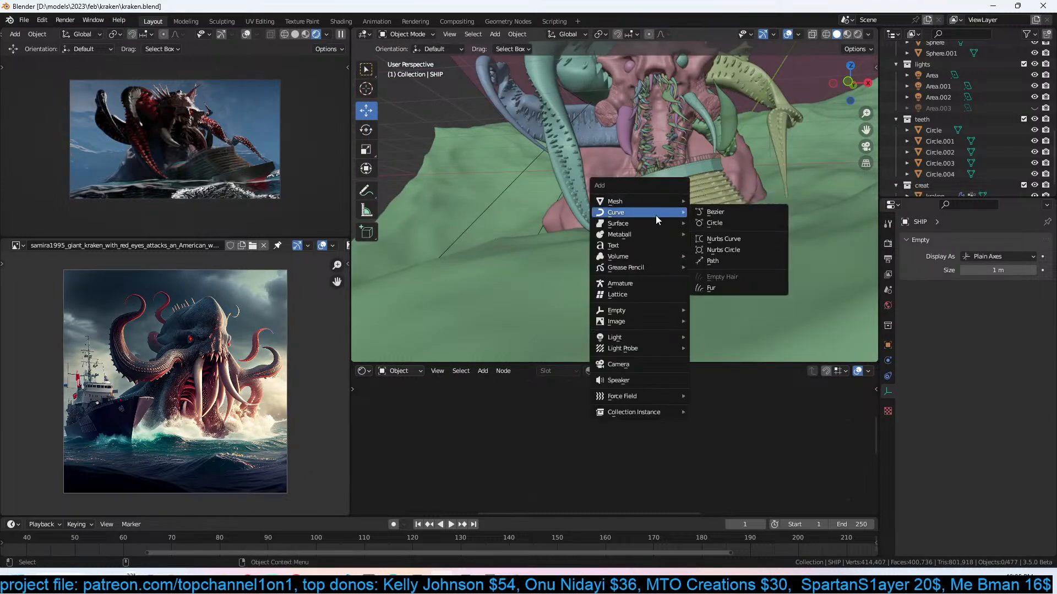
left_click(721, 224)
key("r")
key("r")
left_click(693, 275)
middle_click_drag(693, 276, 633, 256)
Toggle Cyclic U on the Bézier circle in Edit Mode to open its loop.
key("Tab")
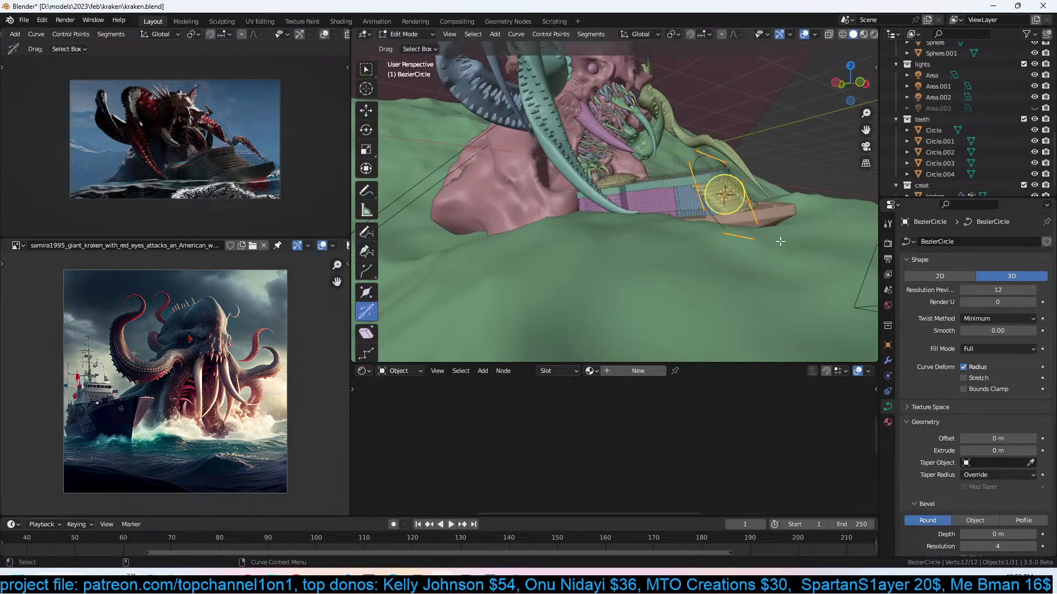
middle_click_drag(744, 231, 714, 202)
key("Tab")
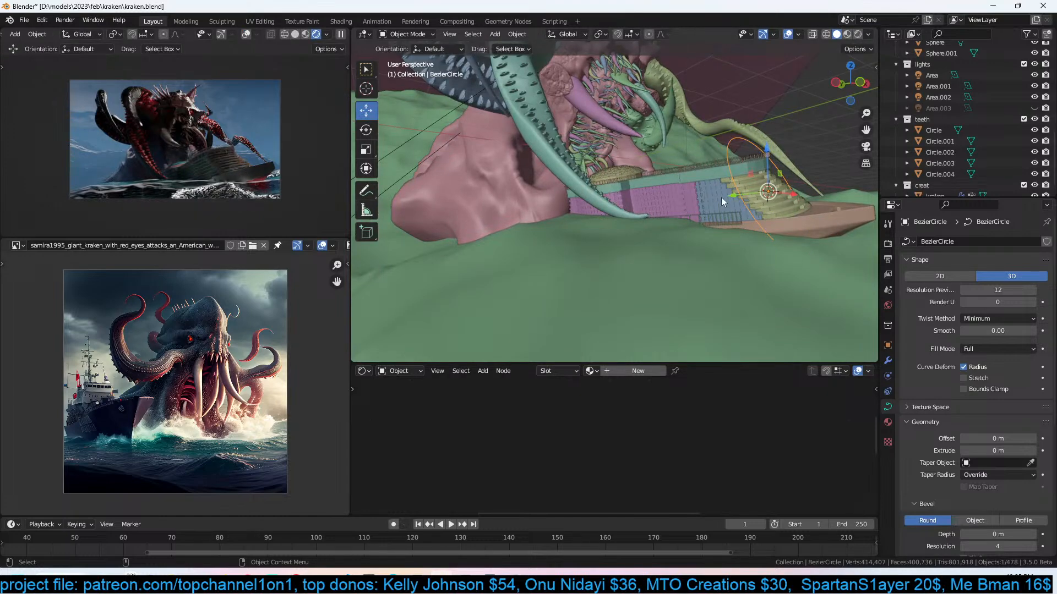
key("Tab")
key("alt+c")
mouse_move(747, 188)
middle_mouse_down()
mouse_move(680, 205)
mouse_move(746, 197)
middle_mouse_up()
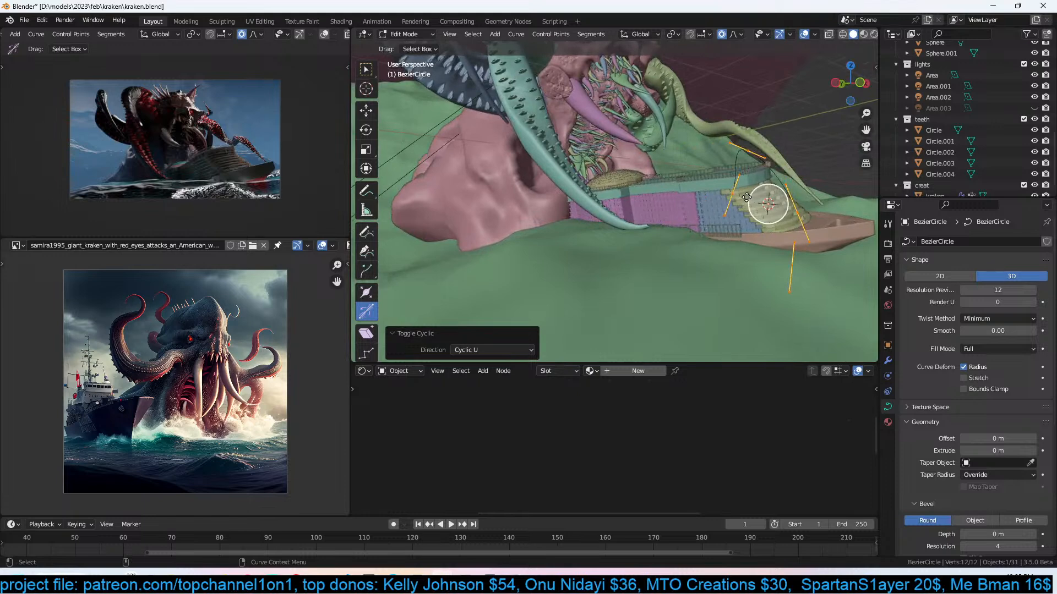
key("KP_3")
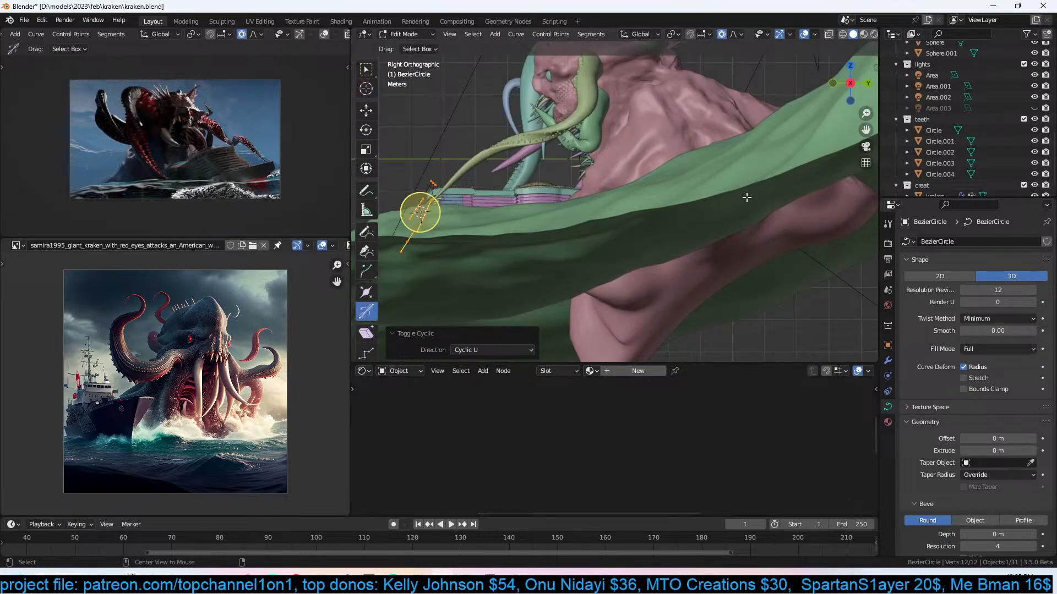
Clear the circle's rotation and move it up above the ship in the right view.
key("Tab")
key("alt+r")
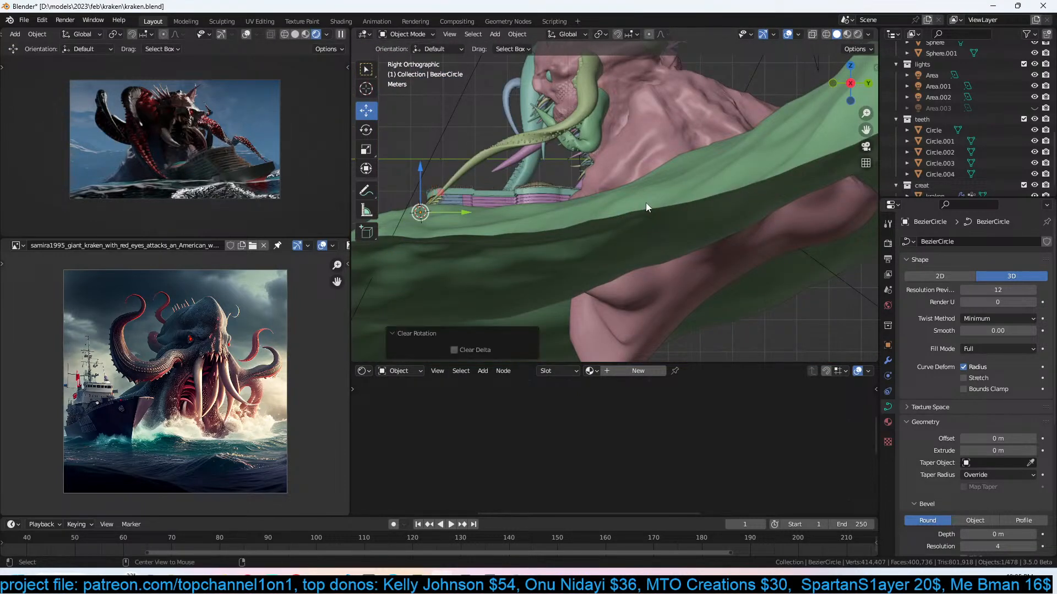
key("g")
left_click(516, 149)
Set the handle type of the circle's control points to Automatic.
key("Tab")
middle_click_drag(542, 157, 711, 216)
key("v")
left_click(711, 216)
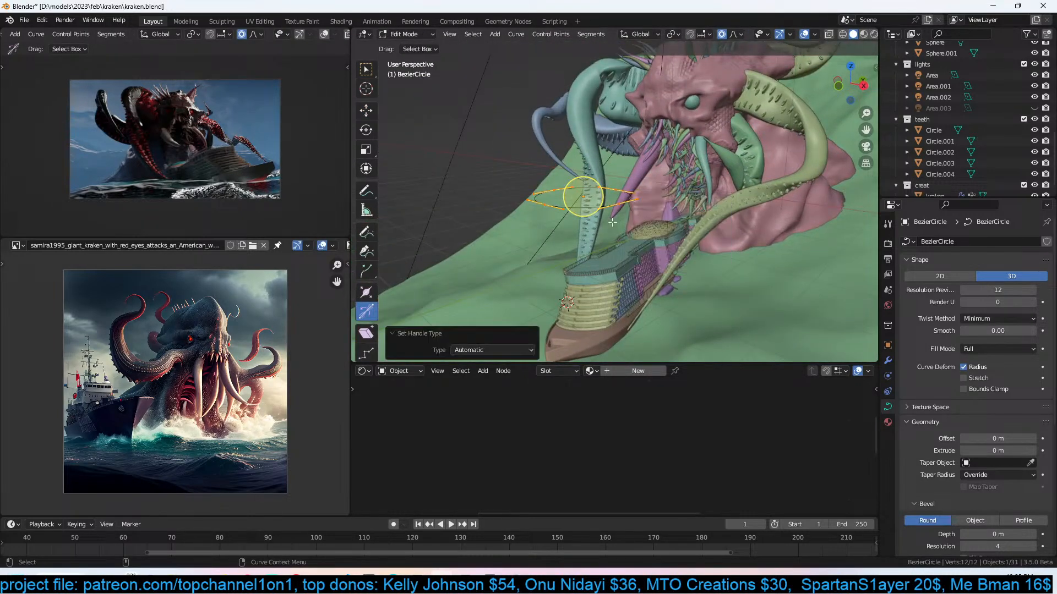
key("v")
left_click(606, 246)
Try to extrude the circle's points about 0.51 m along Z and delete the extruded copy.
key("e")
key("z")
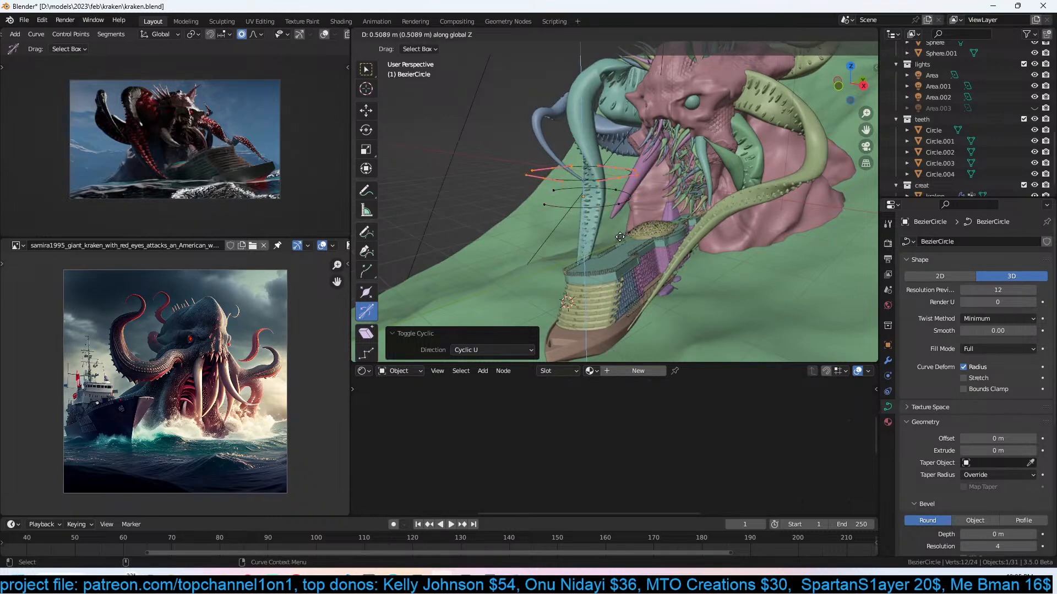
left_click(621, 237)
key("x")
left_click(625, 232)
key("a")
key("r")
key("x")
right_click(636, 219)
key("r")
key("x")
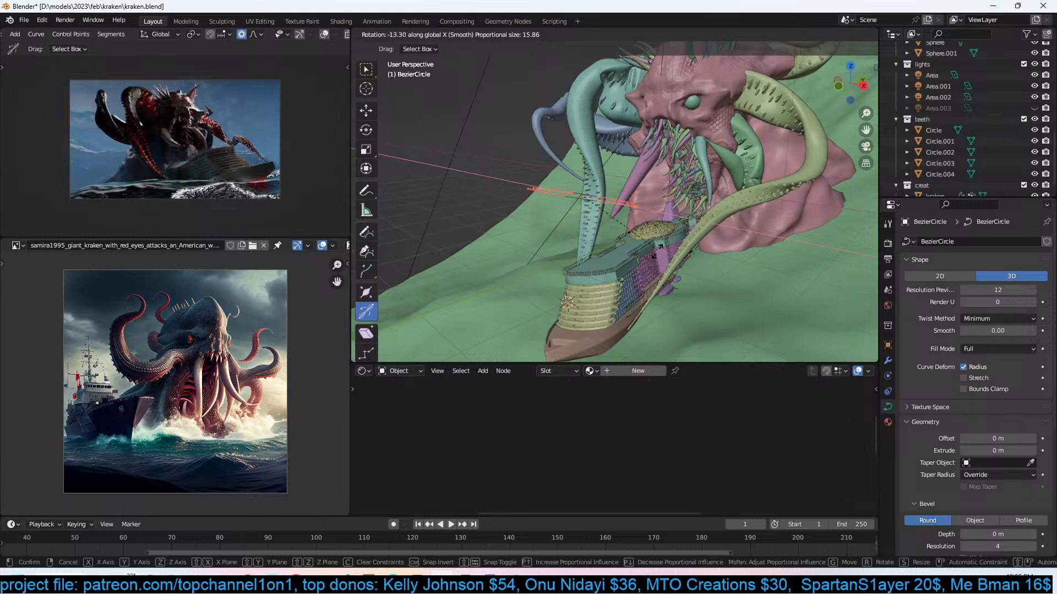
right_click(670, 240)
Offset an end point of the open circle along Z using smooth proportional editing with a size of about 3.45 m.
middle_click_drag(616, 219, 627, 227)
left_click(576, 214)
left_click(569, 206)
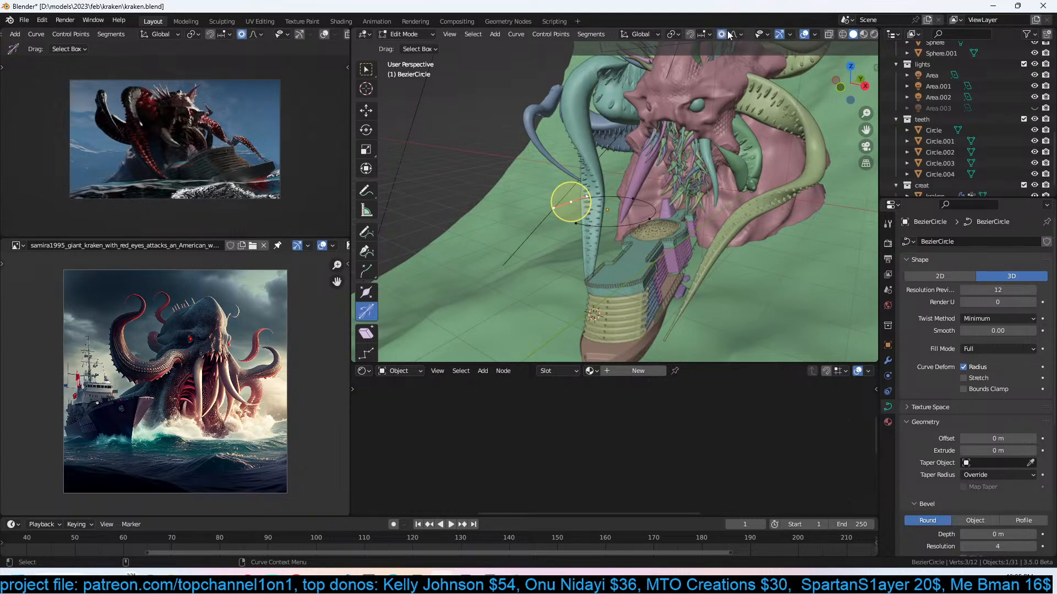
left_click(738, 34)
key("h")
key("alt+h")
key("g")
key("z")
scroll(606, 162, "up", 11)
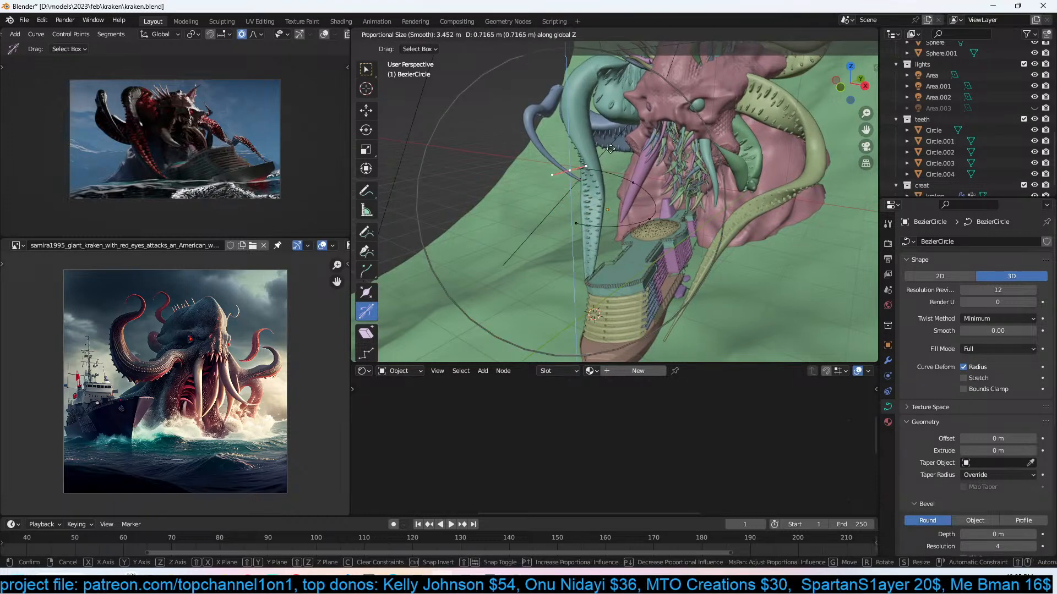
left_click(611, 148)
key("ctrl+z")
key("g")
key("z")
left_click(585, 247)
Duplicate the whole loop 1.2321 m upward along Z and select the end points where the two loops meet.
key("a")
key("KP_1")
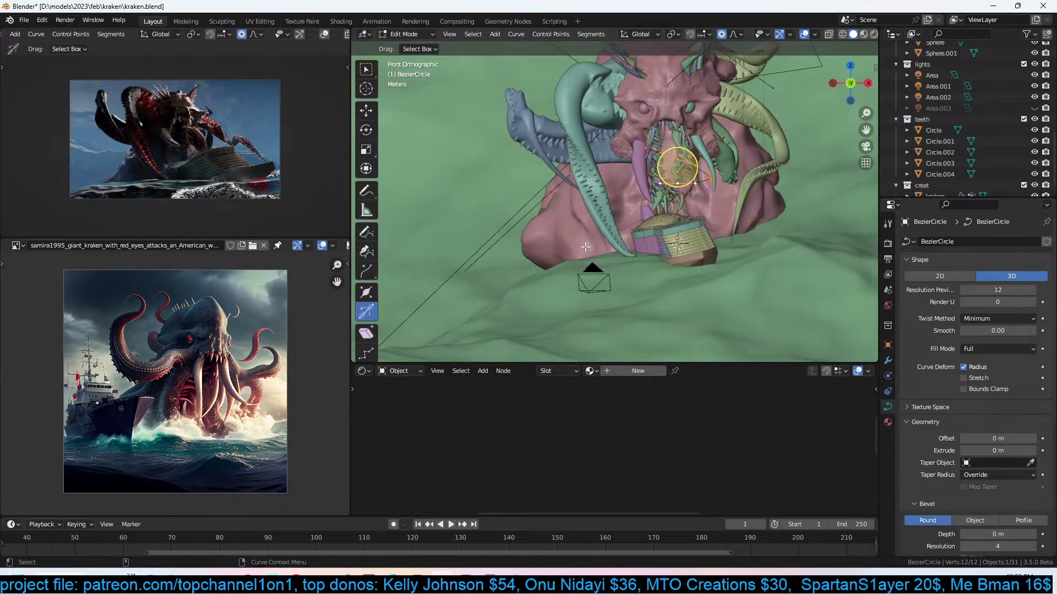
key("shift+d")
key("z")
left_click(598, 208)
scroll(657, 175, "up", 2)
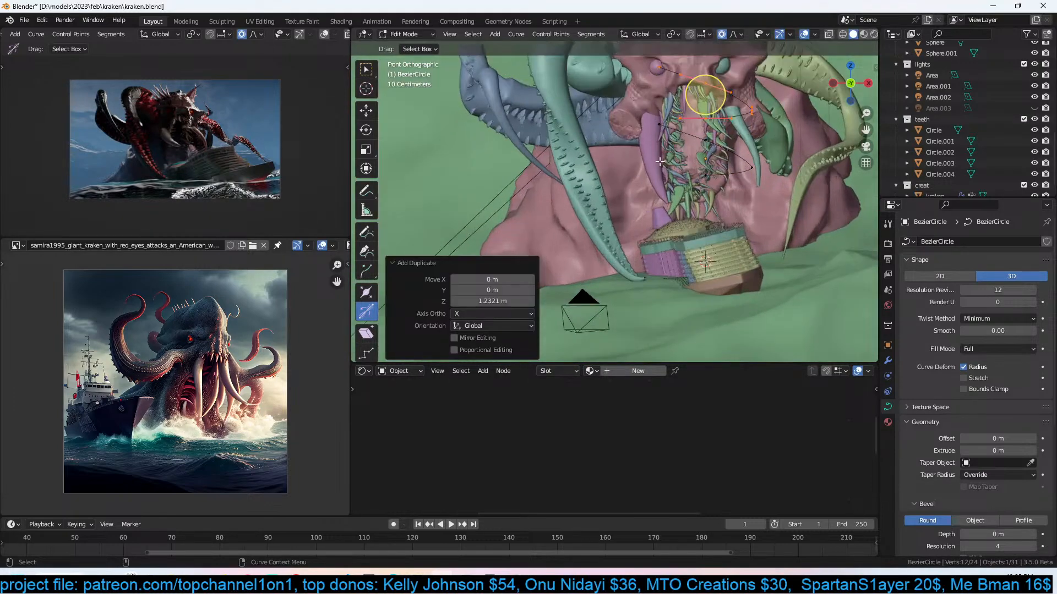
left_click(697, 112)
middle_click_drag(696, 112, 593, 188)
key("Tab")
key("Tab")
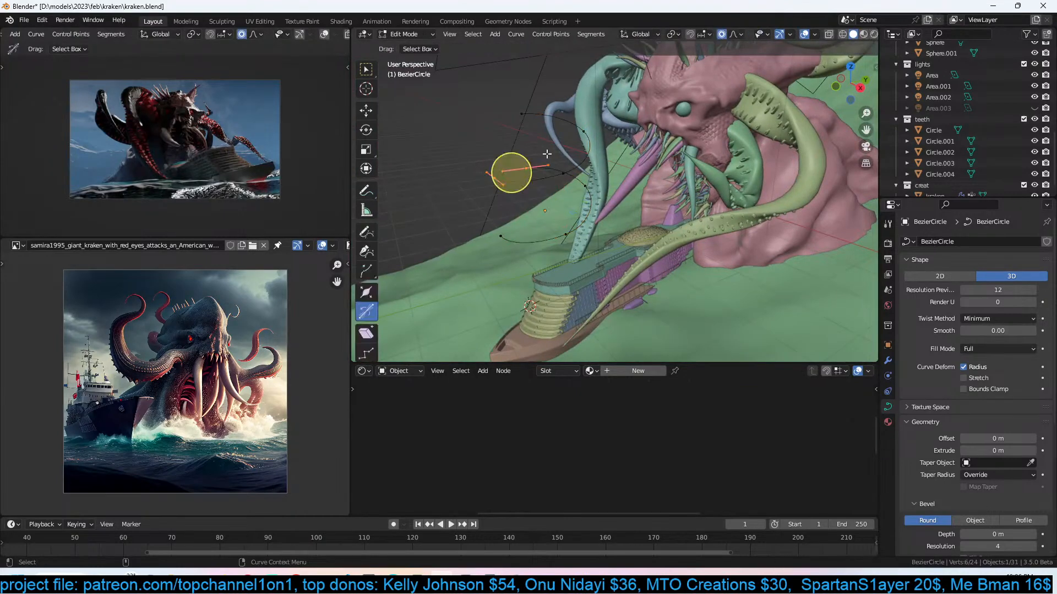
Try to duplicate both loops about 1.18 m along Z and delete the copy.
key("a")
key("shift+d")
key("z")
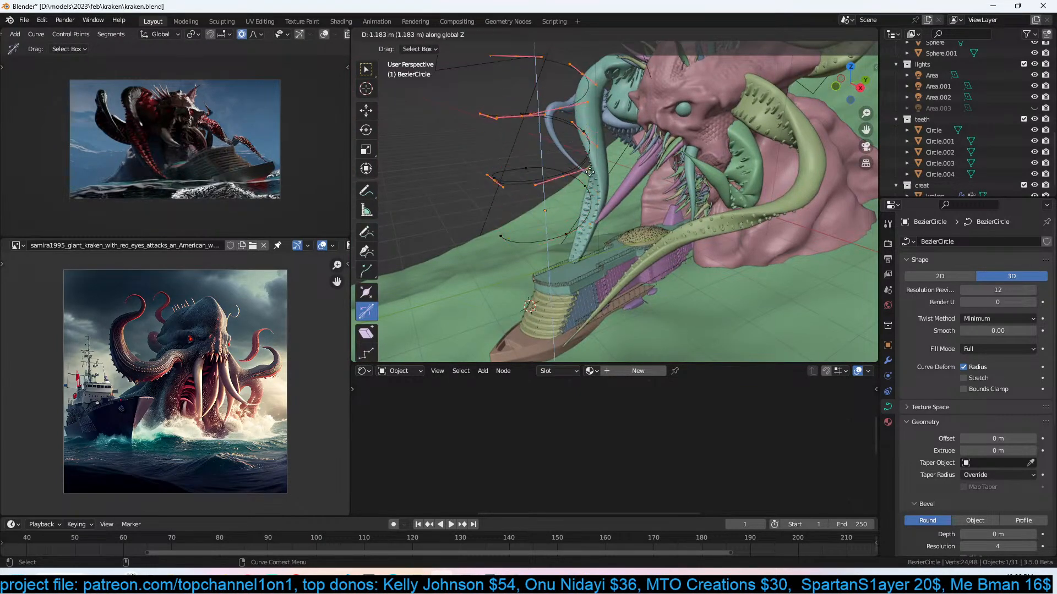
left_click(589, 173)
key("x")
left_click(590, 172)
Reposition the curve's upper end point in the top view and scale its handles.
left_click(523, 126)
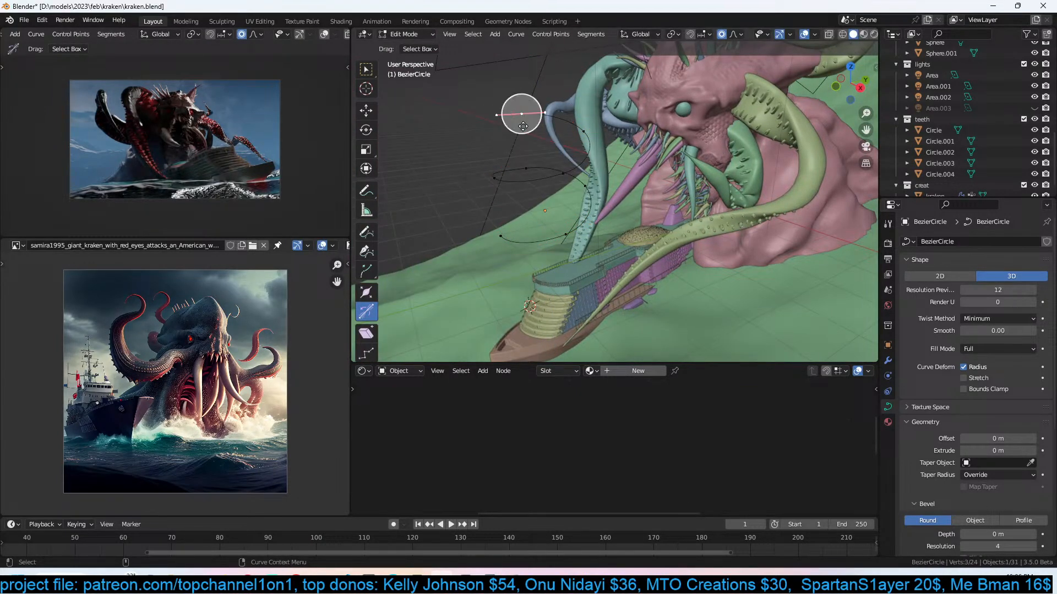
key("KP_7")
middle_click_drag(733, 241, 683, 208, "shift")
key("g")
left_click(660, 260)
key("s")
left_click(650, 251)
Rotate the whole curve object freely with trackball rotation by about 113° and 10.3°.
middle_click_drag(656, 237, 705, 153)
key("Tab")
key("r")
key("r")
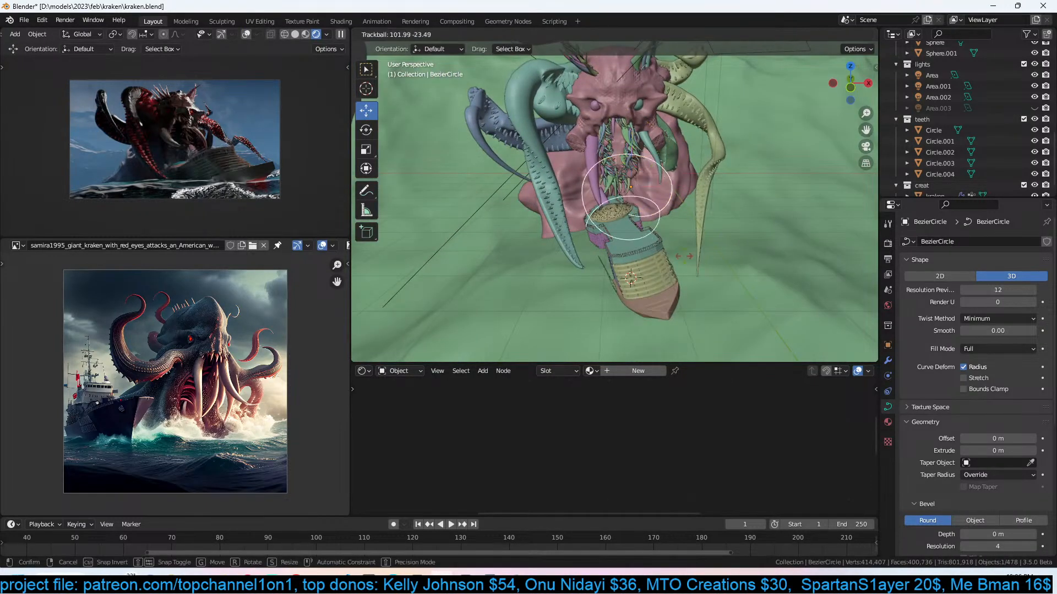
left_click(718, 263)
Move the curve object so its loops surround the ship's hull, and enter Edit Mode.
middle_click_drag(718, 262, 781, 240)
key("g")
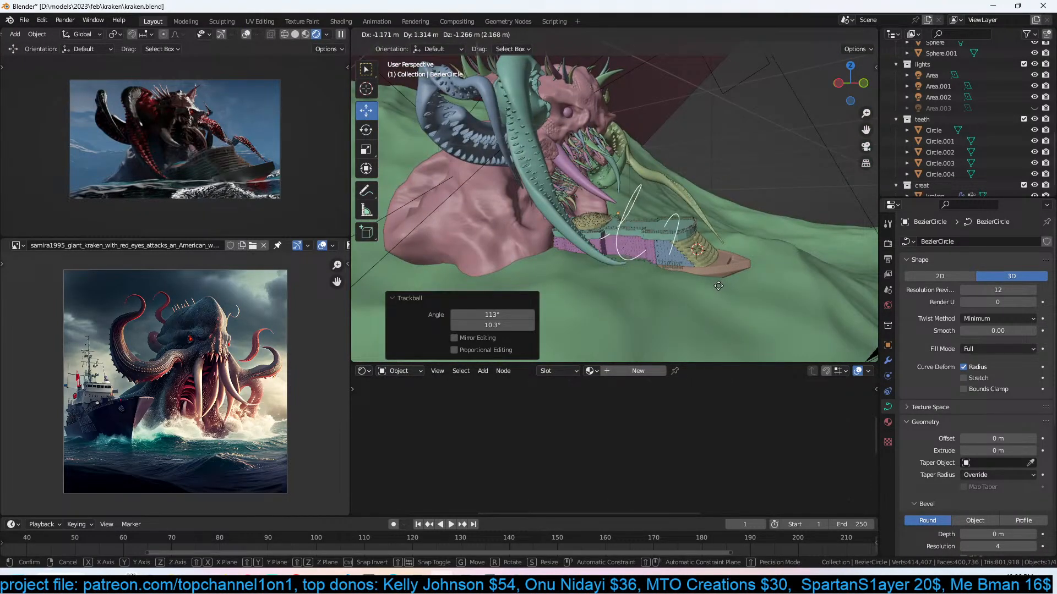
left_click(719, 289)
middle_click_drag(718, 289, 803, 246)
key("g")
left_click(672, 256)
key("g")
left_click(808, 244)
key("Tab")
middle_click_drag(710, 243, 580, 261)
left_click(535, 262)
key("g")
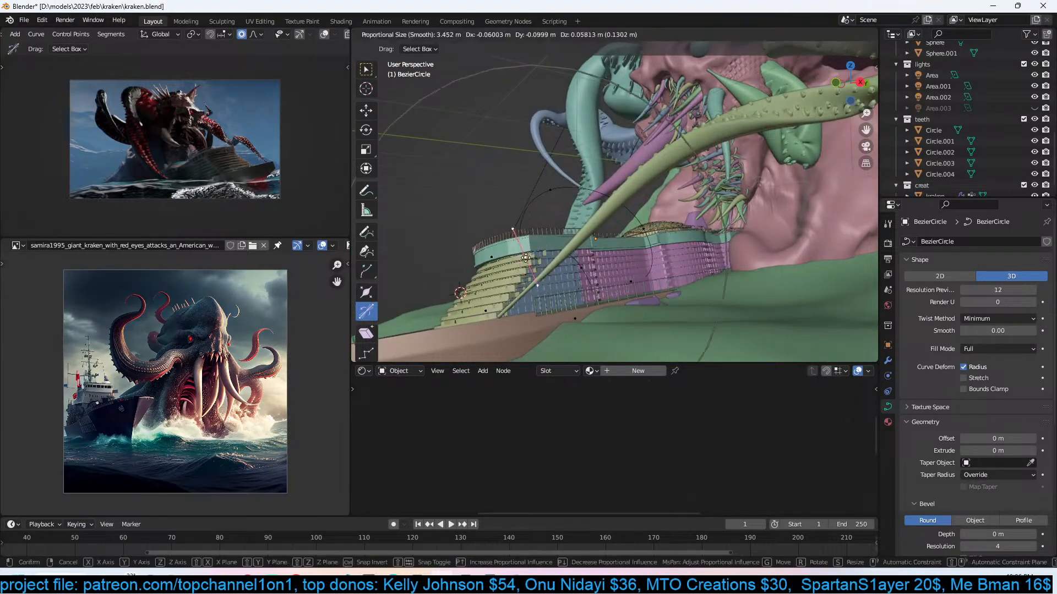
right_click(509, 250)
Select the two neighbouring end points of the curve at the ship's bow section, using X-ray to reach them.
key("alt+z")
middle_click_drag(552, 257, 532, 257)
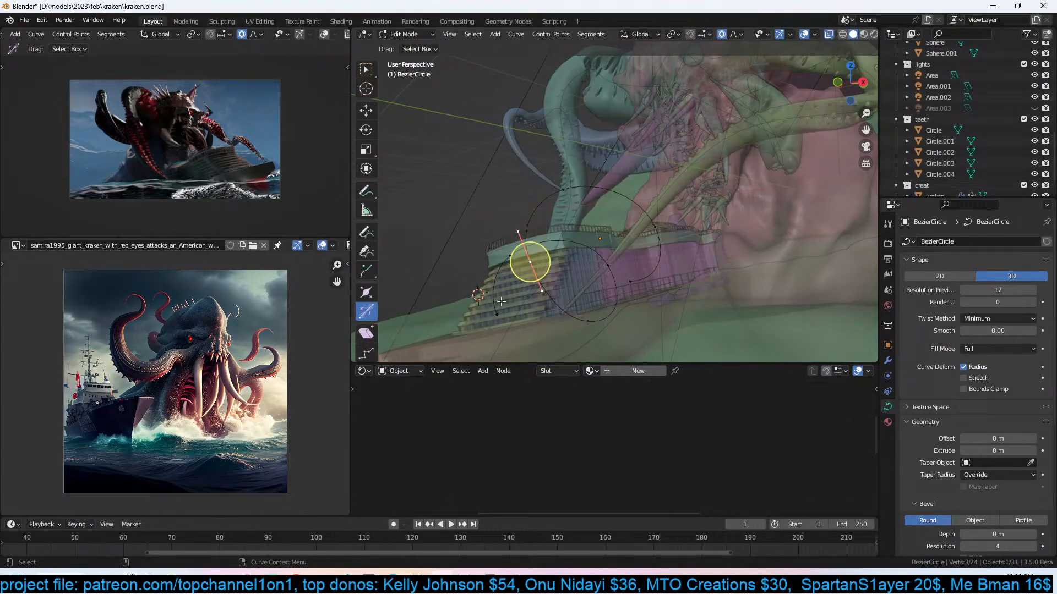
left_click(498, 313)
left_click(510, 258, "shift")
key("alt+z")
middle_click_drag(610, 277, 704, 266)
key("Tab")
key("Tab")
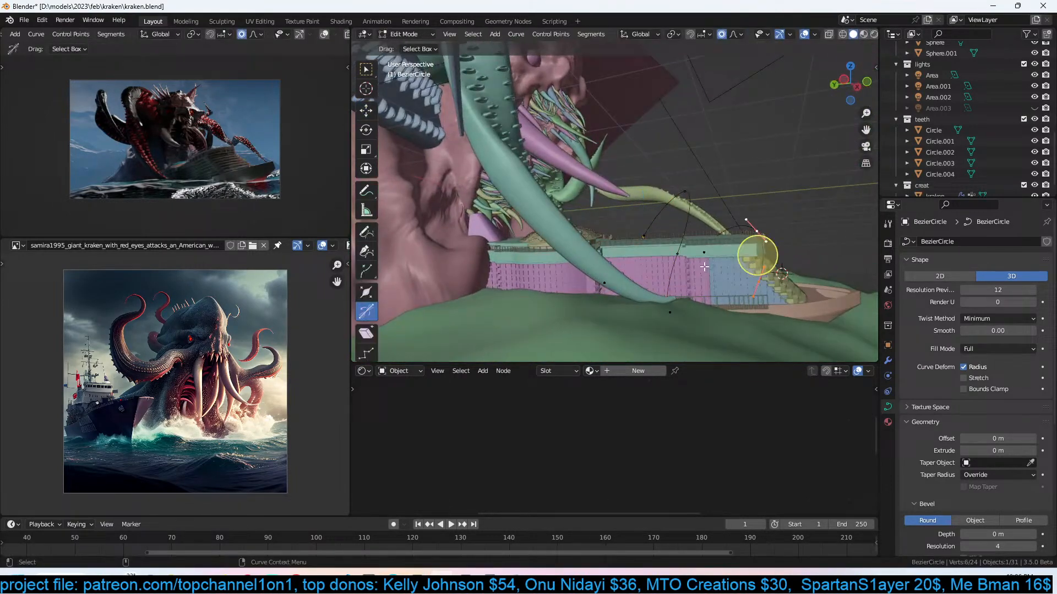
Reposition the curve's control points around the middle of the ship so the loops wrap the hull.
left_click(643, 242)
key("g")
left_click(673, 203)
left_click(648, 199)
key("g")
left_click(621, 207)
left_click(667, 246)
key("g")
left_click(660, 245)
left_click(611, 207)
key("g")
left_click(601, 219)
Leave Edit Mode, inspect the curve around the ship and save the file.
key("Tab")
scroll(659, 212, "down", 4)
middle_click_drag(660, 213, 581, 223)
key("ctrl+s")
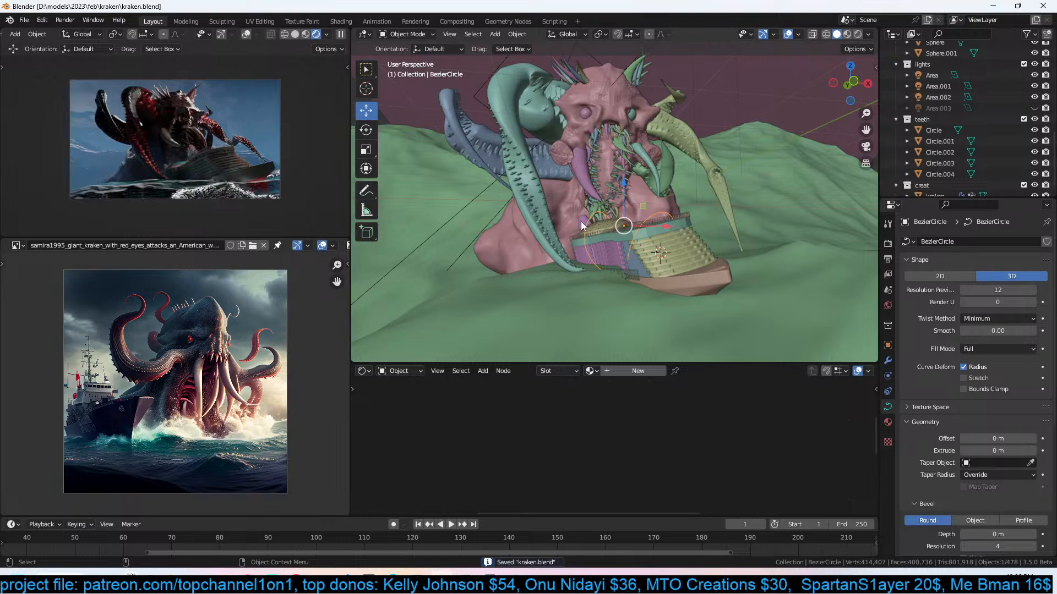
key("ctrl+s")
middle_click_drag(598, 225, 669, 233)
key("ctrl+s")
scroll(606, 225, "down", 2)
scroll(638, 225, "up", 2)
key("ctrl+s")
middle_click_drag(606, 210, 540, 223)
scroll(539, 223, "up", 1)
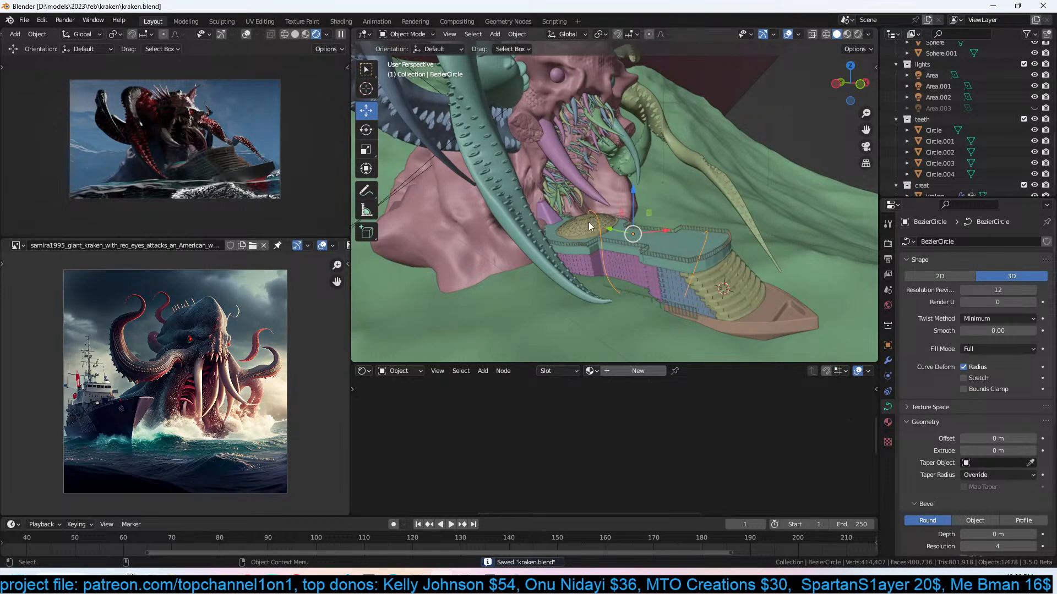
Snap the 3D cursor to the curve, duplicate the teal tentacle Plane.001 and snap the copy to the cursor with Offset.
key("shift+s")
left_click(617, 292)
left_click(542, 218)
left_click(539, 220)
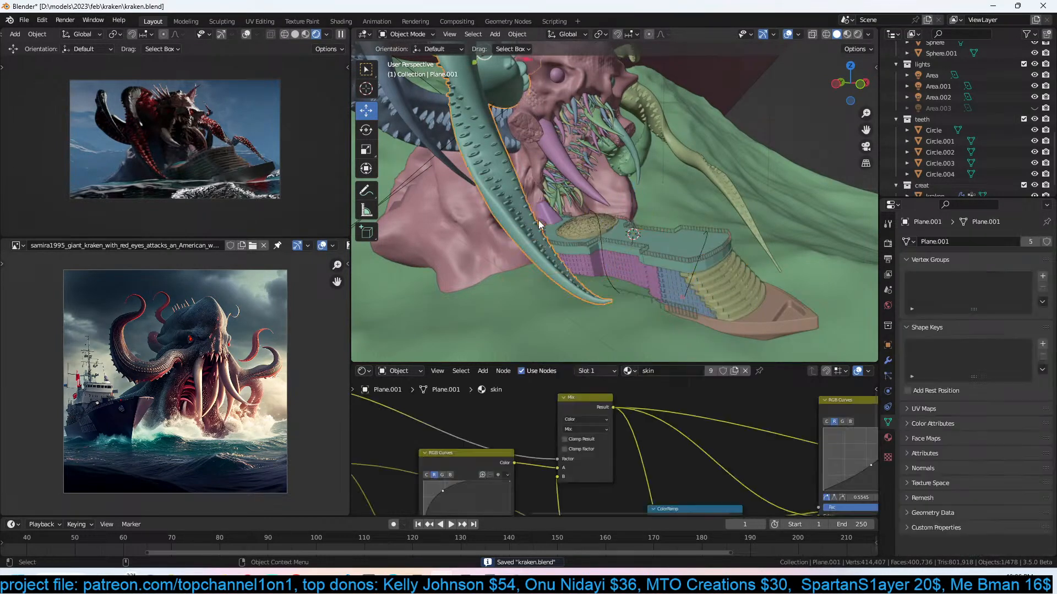
key("shift+s")
left_click(531, 170)
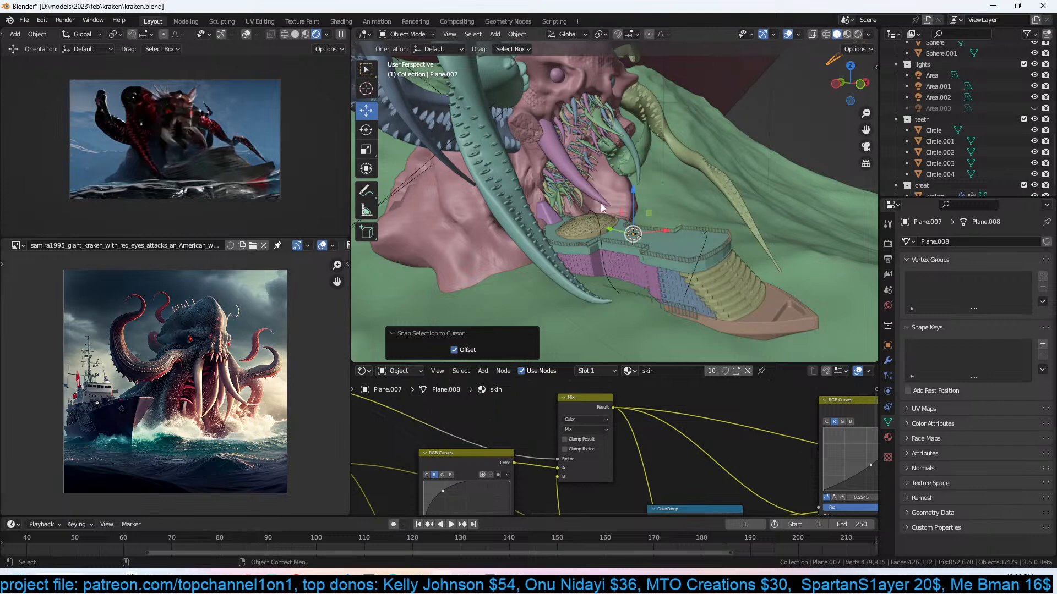
Replace BezierCurve.001 with BezierCircle in the tentacle copy's Curve modifier and as the fit curve of its Array modifier.
middle_click_drag(615, 243, 638, 232)
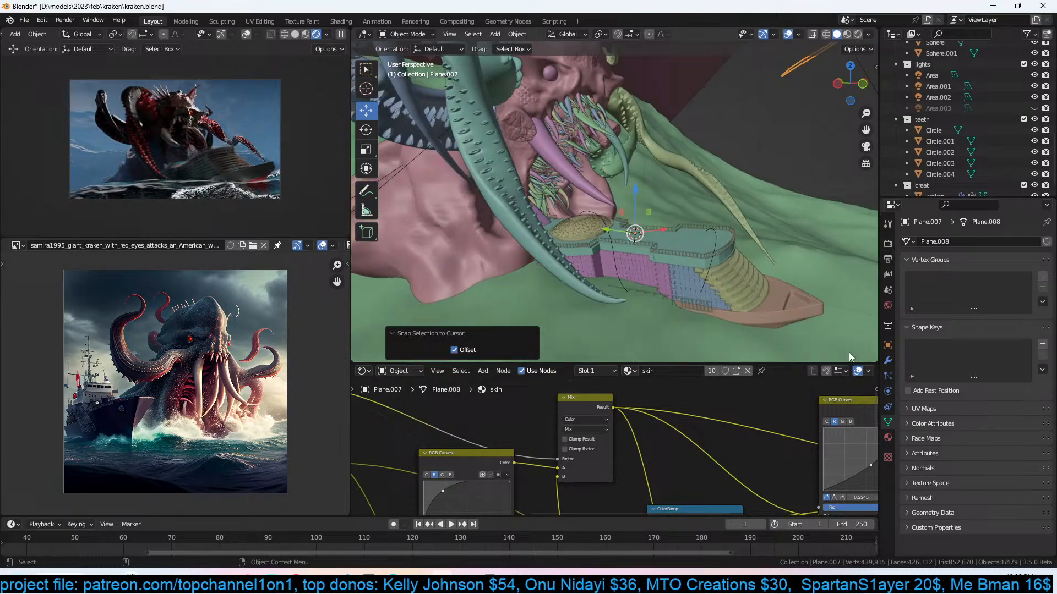
left_click(887, 360)
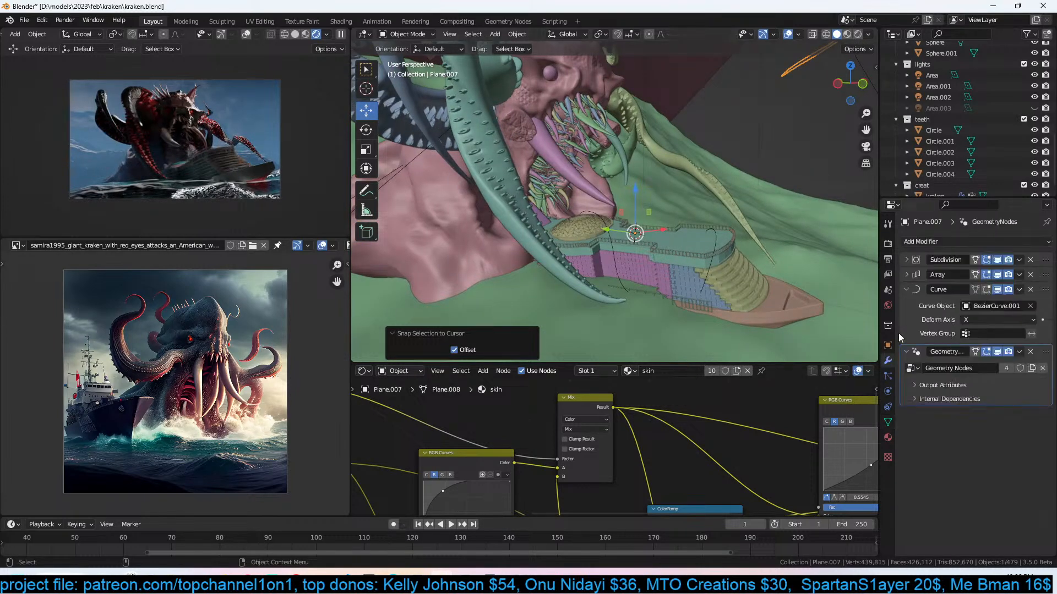
left_click(1030, 306)
left_click(1029, 306)
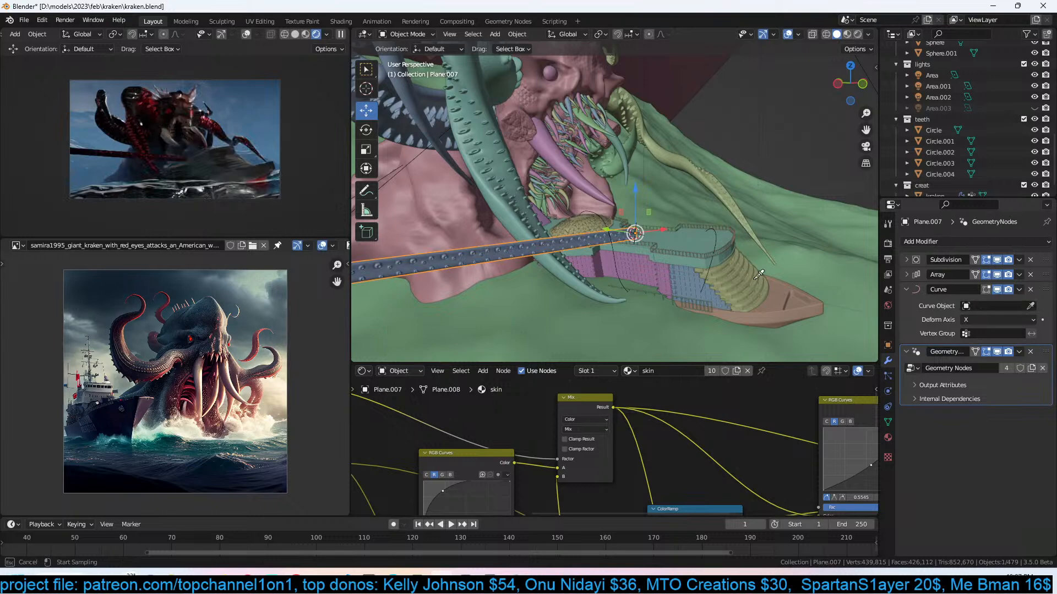
left_click(616, 265)
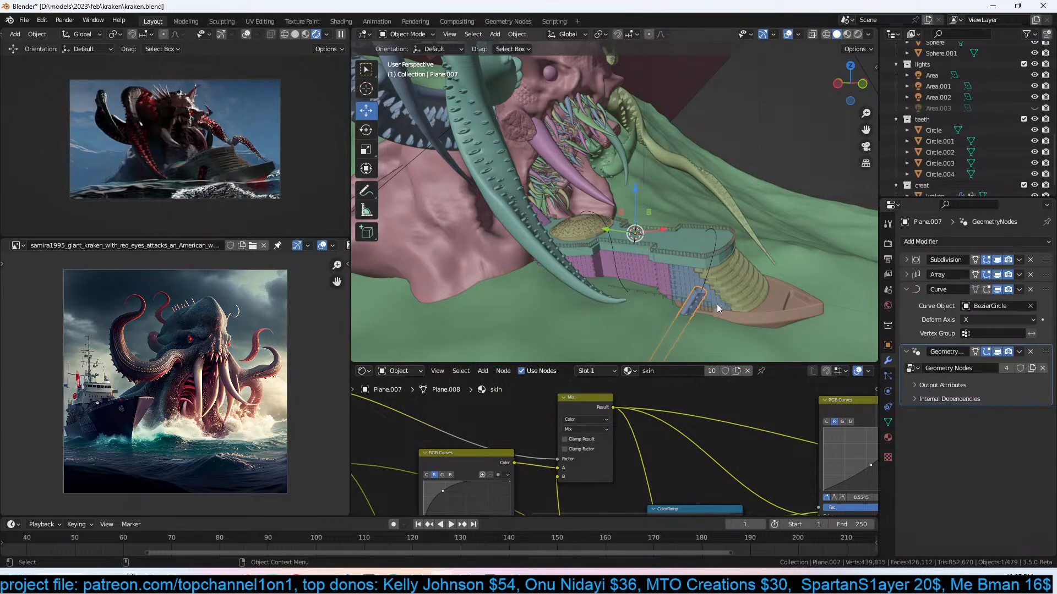
left_click(905, 275)
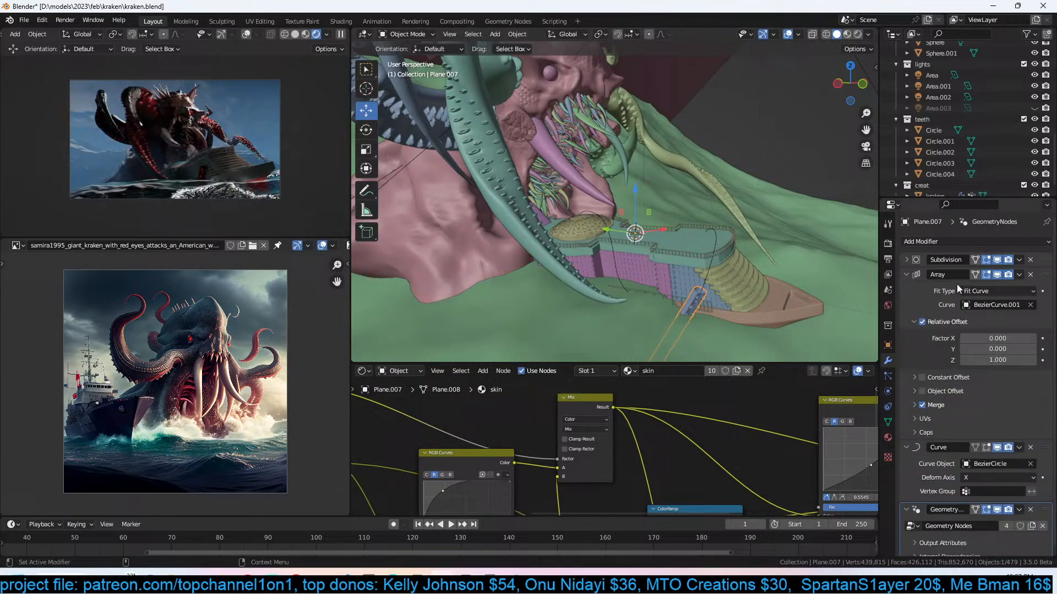
left_click(1030, 304)
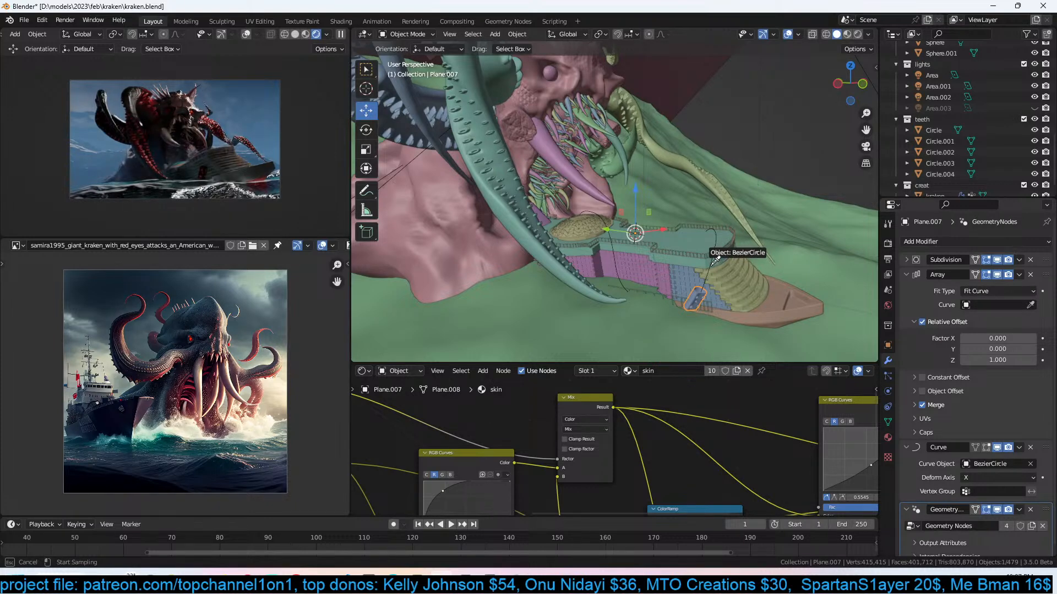
left_click(714, 261)
Move the tentacle copy about 10.46 m along global X so it runs onto the curve around the ship.
key("s")
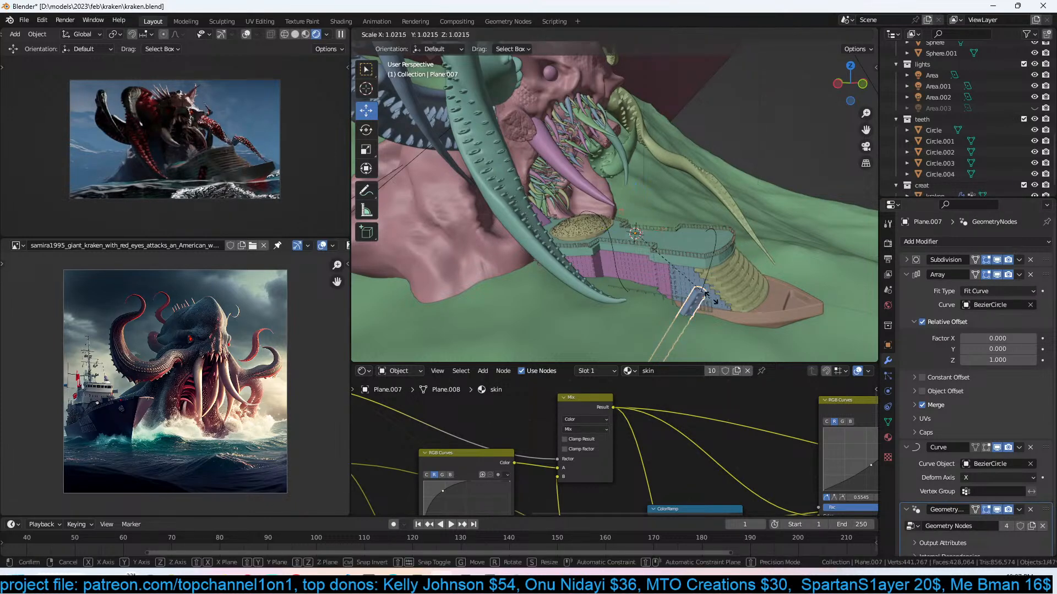
key("g")
key("x")
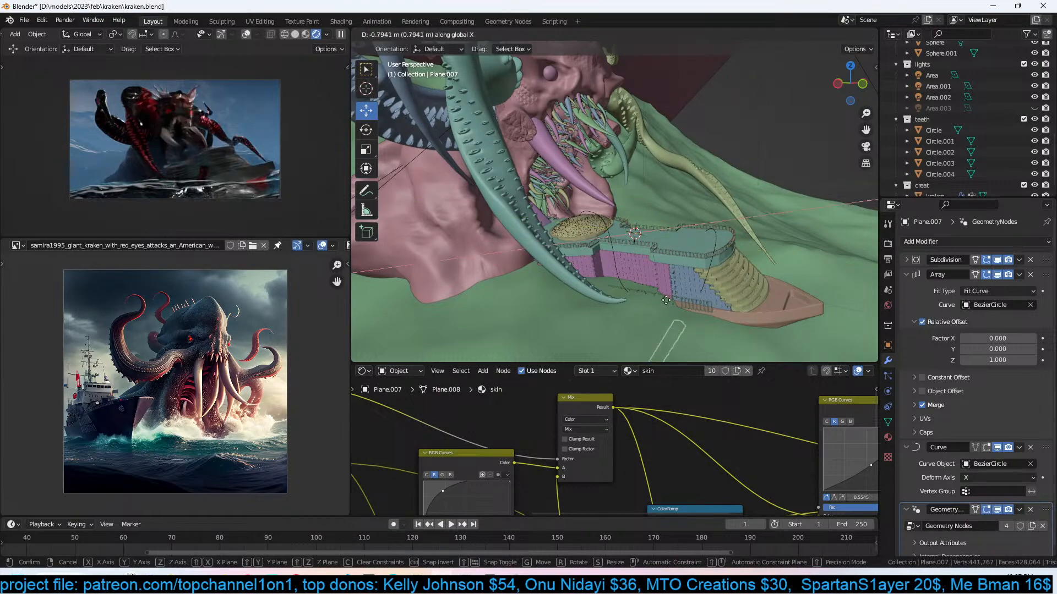
left_click(362, 262)
mouse_move(572, 259)
middle_mouse_down()
mouse_move(512, 267)
mouse_move(553, 265)
middle_mouse_up()
key("g")
key("x")
right_click(565, 266)
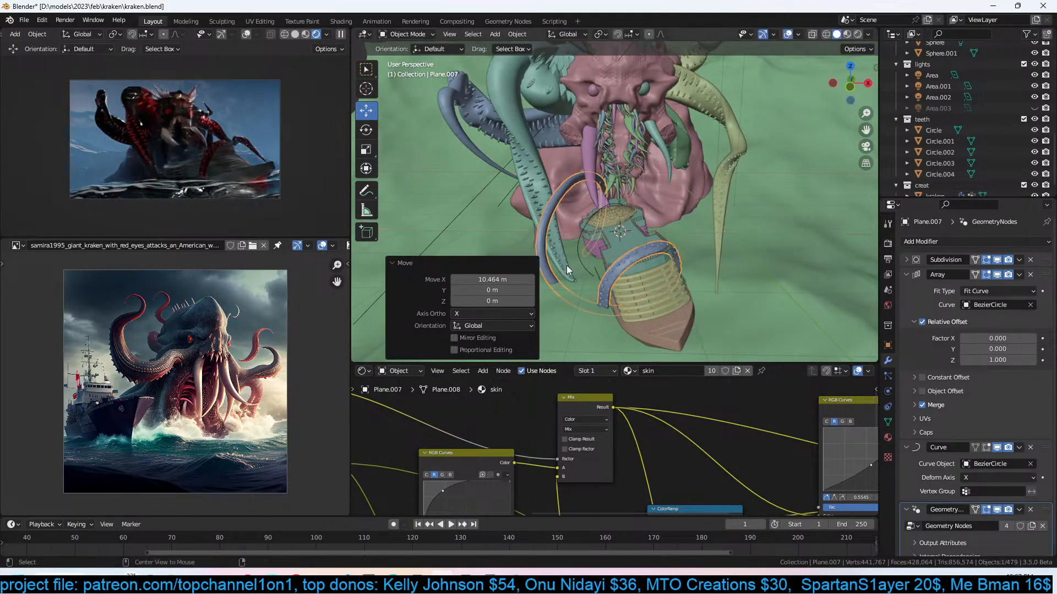
Select the BezierCircle curve around the ship and clear its rotation.
left_click(576, 249)
left_click(578, 244)
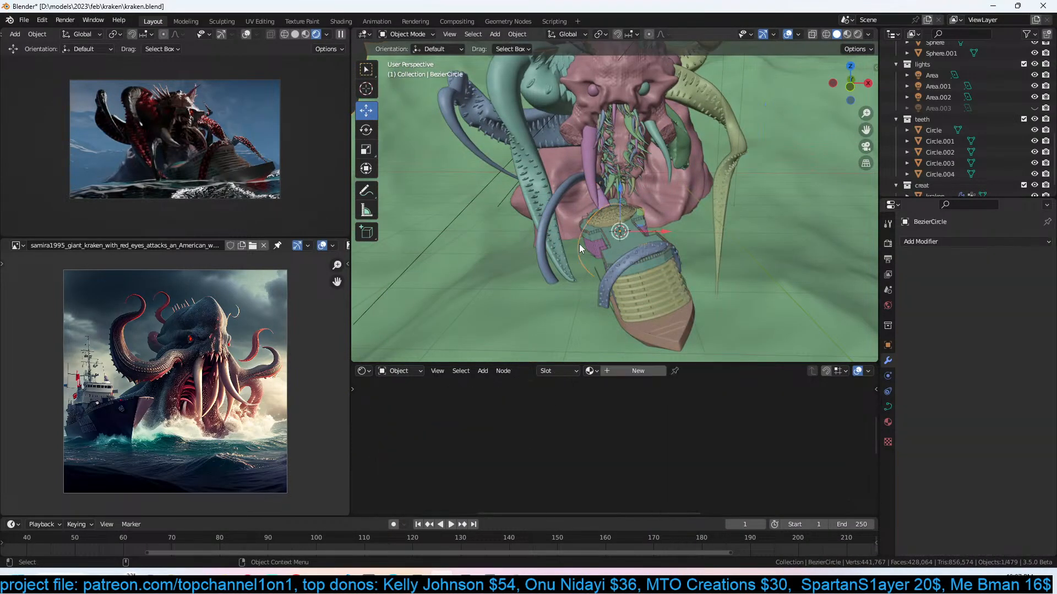
key("alt+r")
key("ctrl+z")
key("alt+r")
left_click(596, 232)
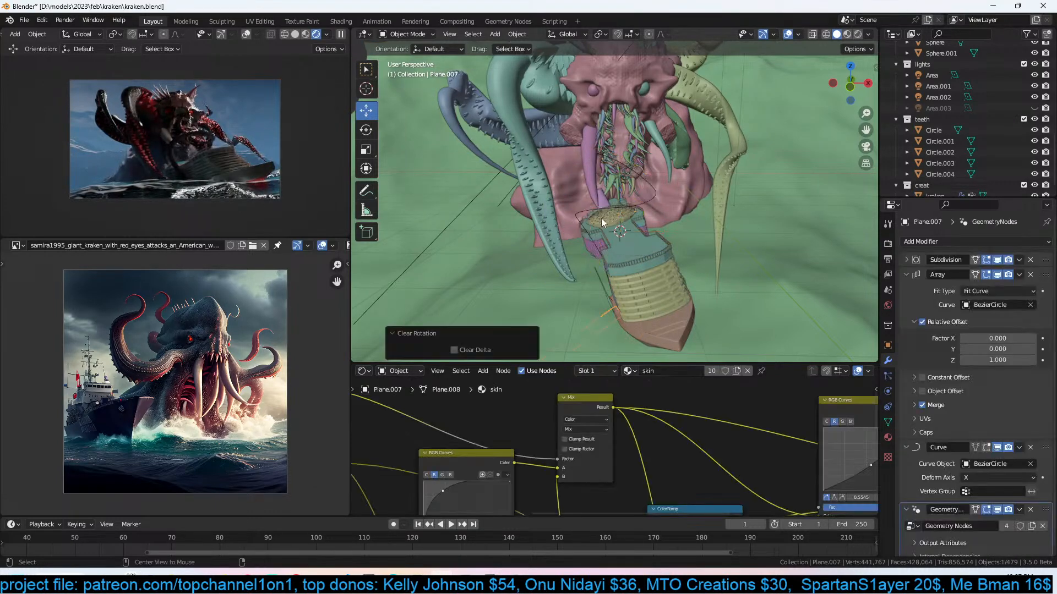
key("g")
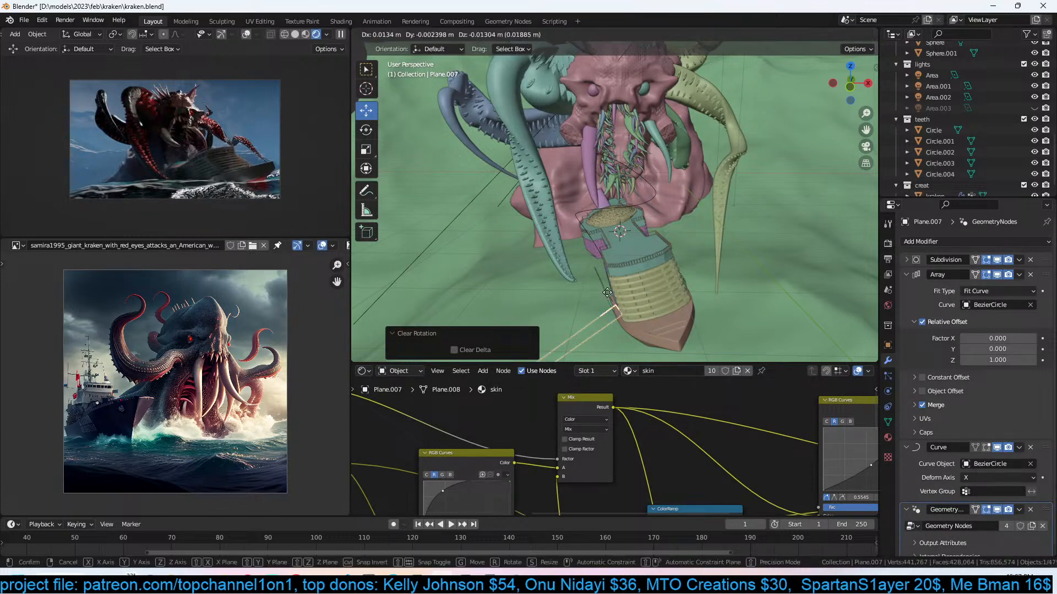
key("z")
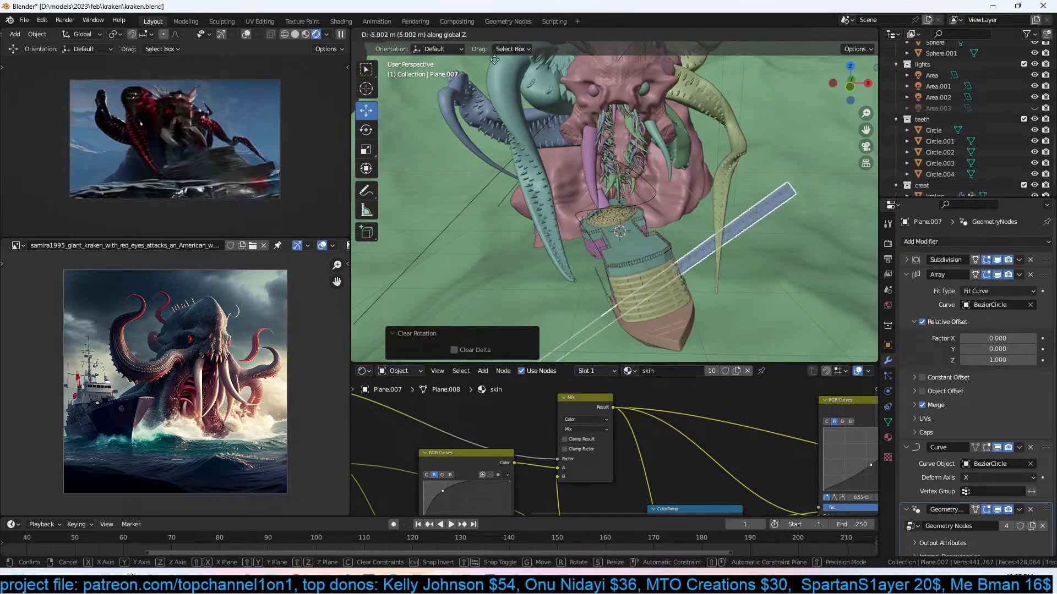
right_click(570, 83)
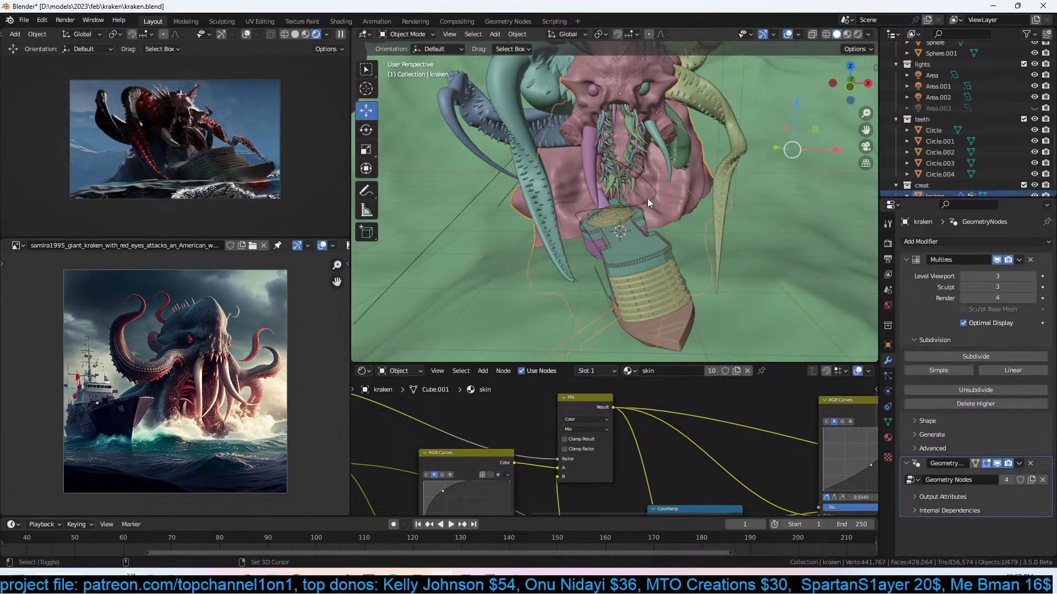
Select the BezierCircle curve together with the tentacle copy and isolate both in local view.
left_click(647, 198)
key("shift+z")
left_click(579, 339)
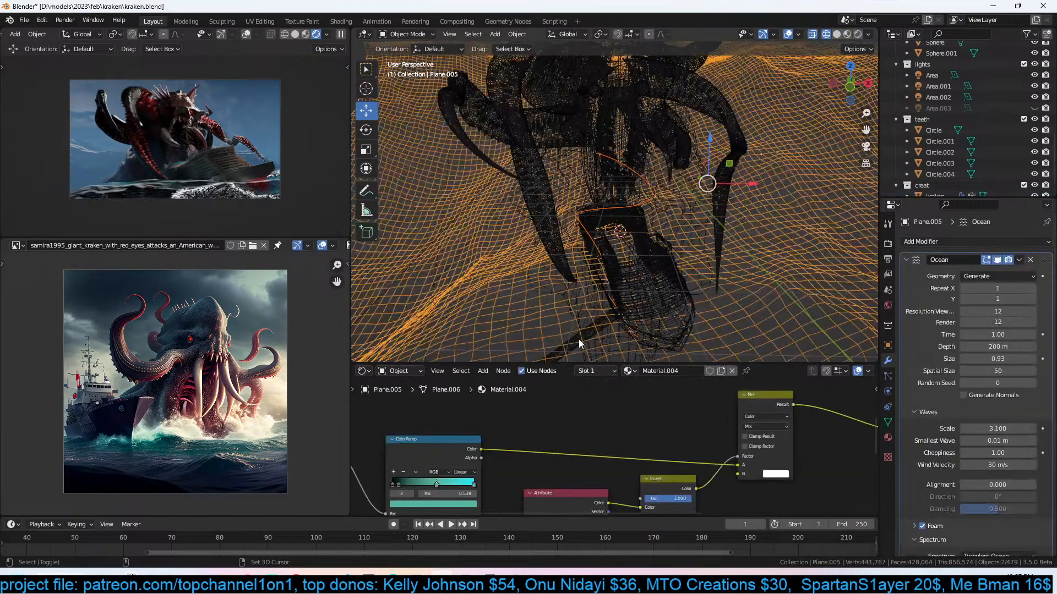
left_click(578, 336)
key("z")
left_click(741, 252)
left_click(645, 200)
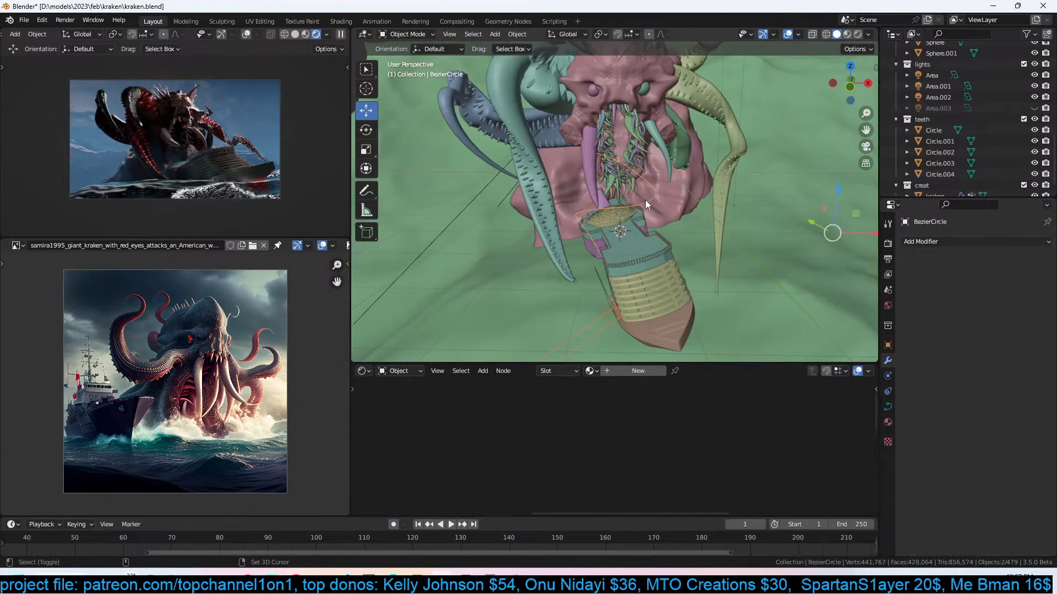
key("period")
key("Escape")
key("slash")
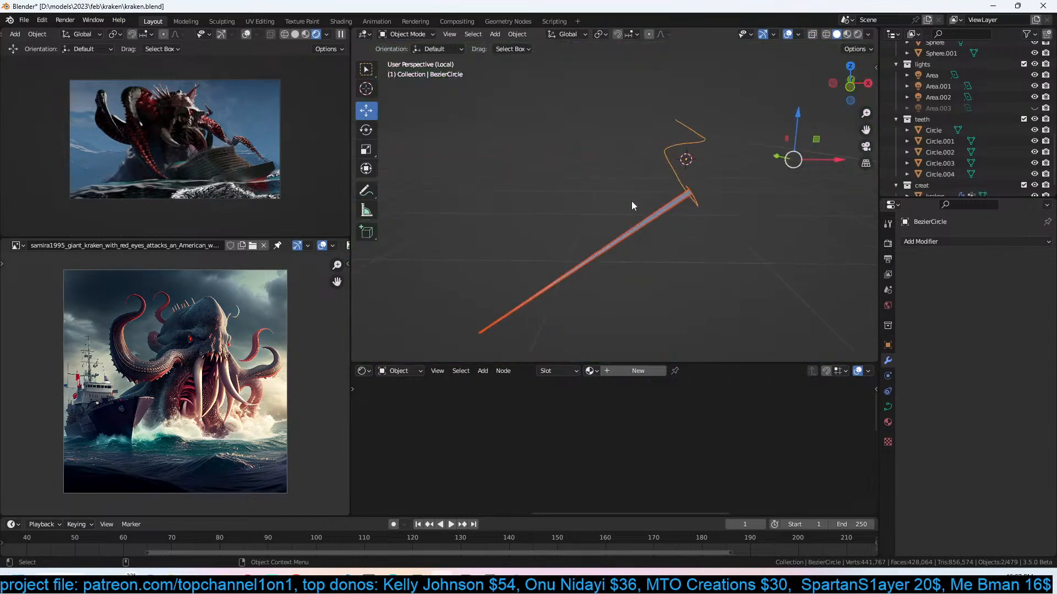
Rotate the tentacle copy 90° around the global Y axis.
left_click(680, 204)
type("rx")
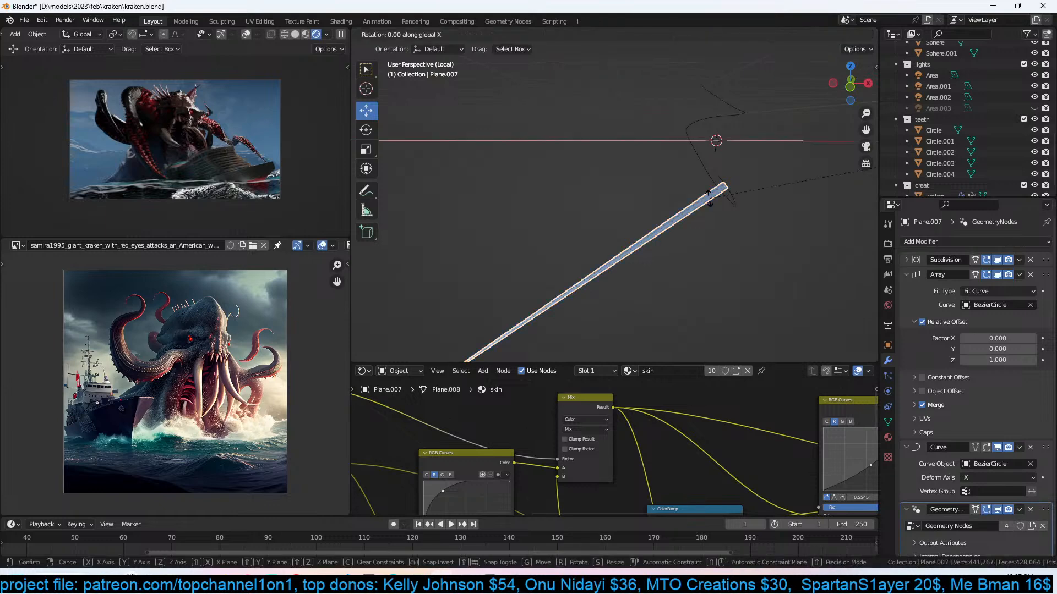
type("90")
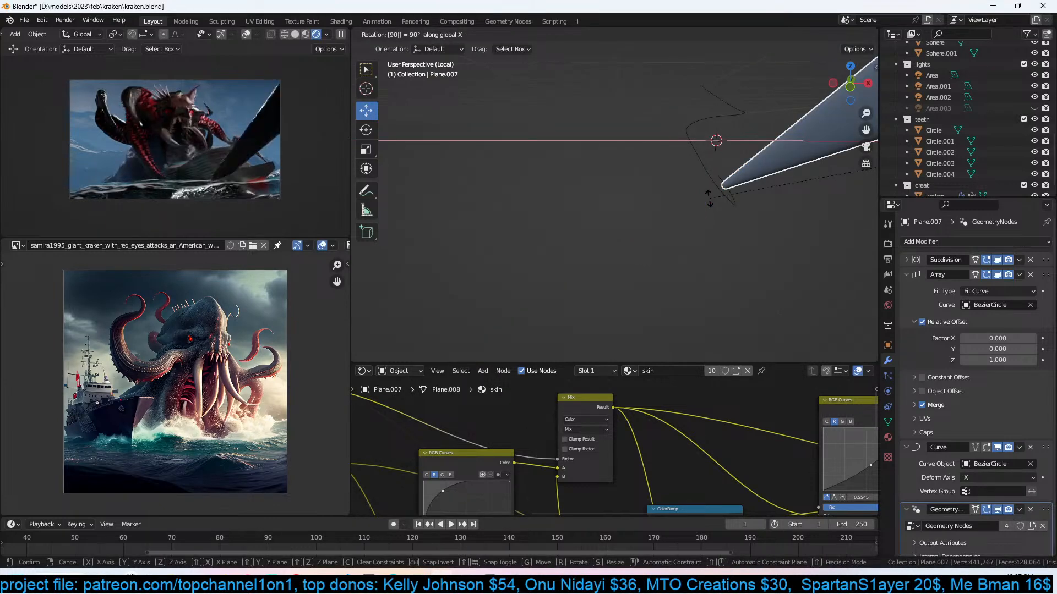
type("y")
left_click(709, 198)
Move the tentacle copy about -10.84 m along global X so it follows the spiral curve.
middle_click_drag(657, 209, 742, 176)
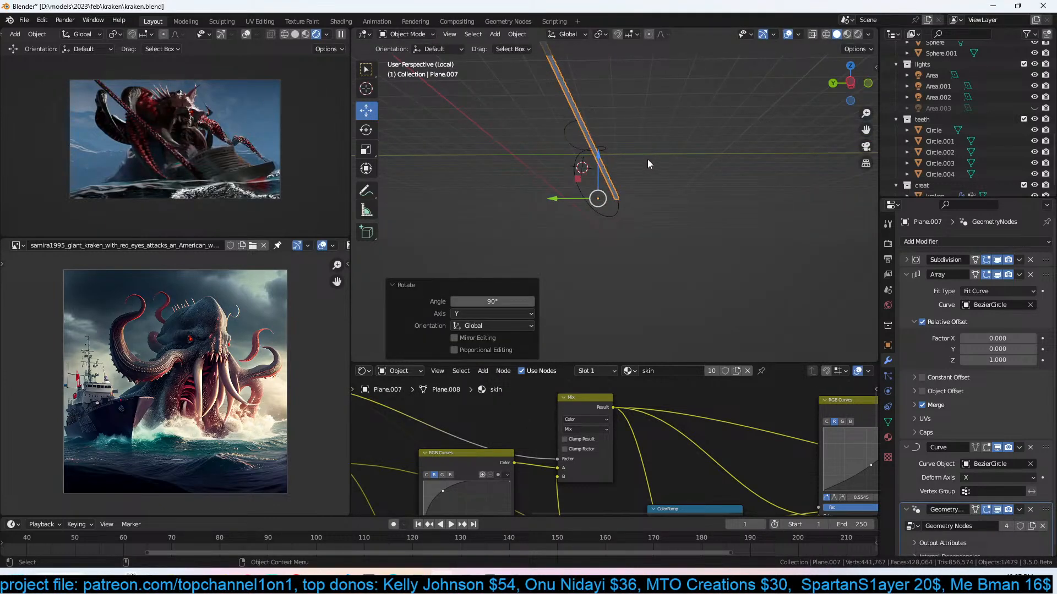
key("g")
key("x")
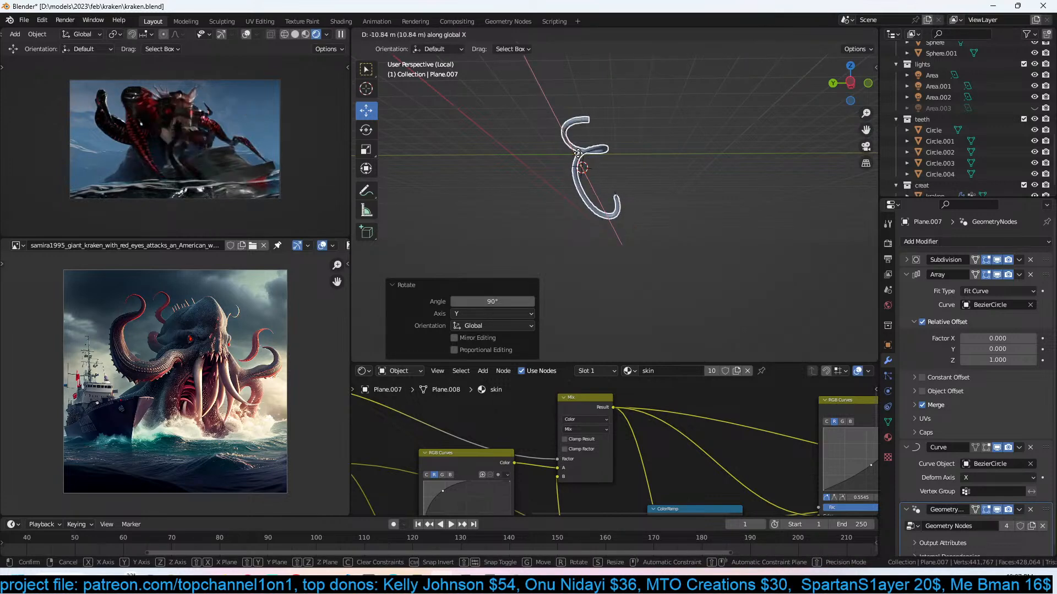
left_click(590, 156)
Shrink the radius of the curve's lower end point in Edit Mode so the tentacle tapers to a tip.
middle_click_drag(590, 156, 620, 187)
left_click(603, 196)
scroll(626, 186, "down", 1)
key("Tab")
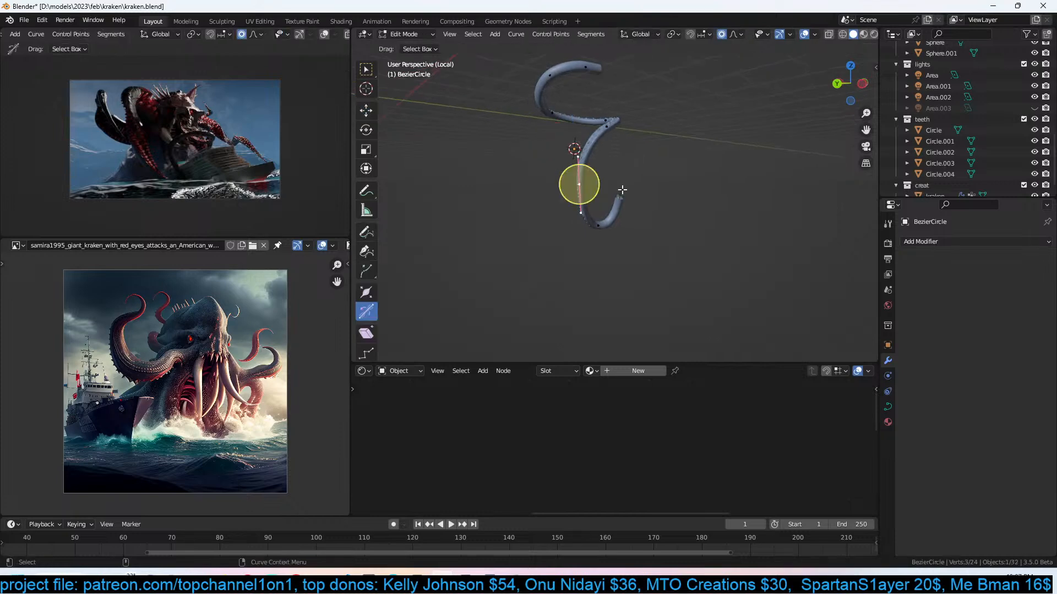
left_click(621, 190)
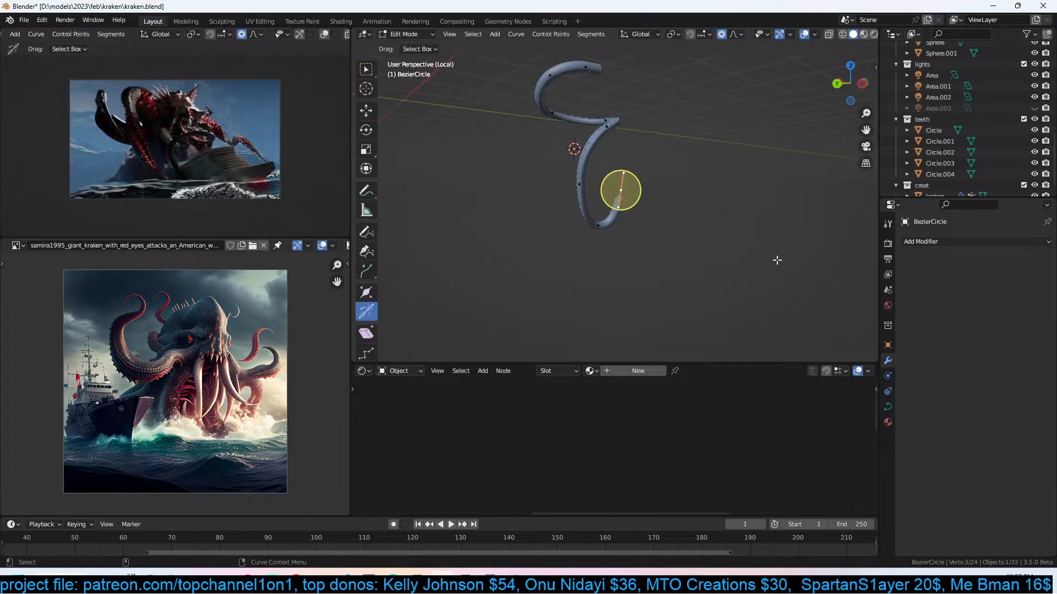
key("alt+s")
left_click(675, 209)
Scale the radius of all the curve's points by about 3.33 to thicken the whole tentacle.
key("a")
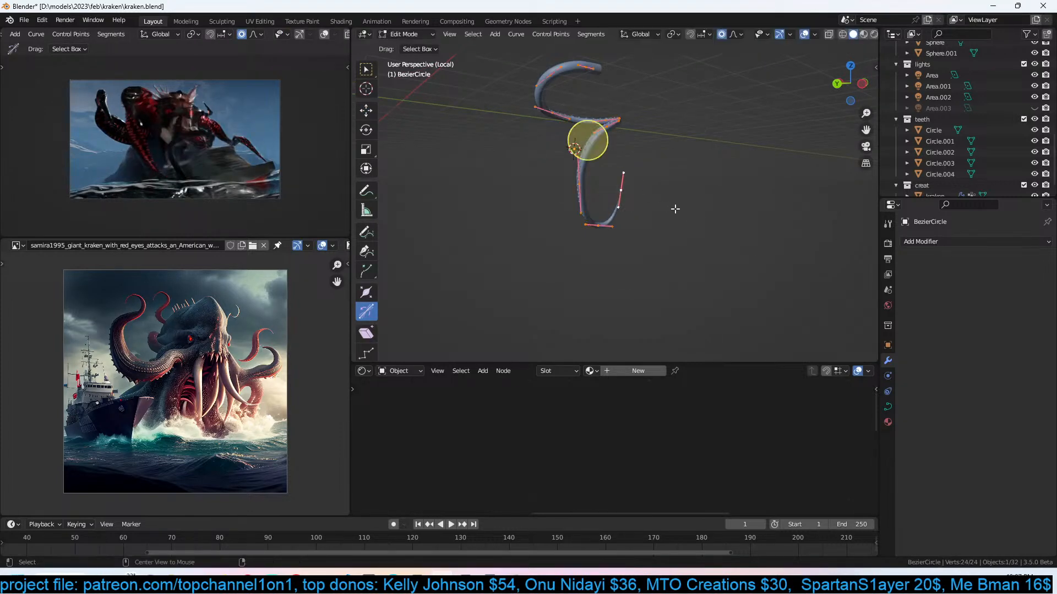
key("alt+s")
left_click(430, 221)
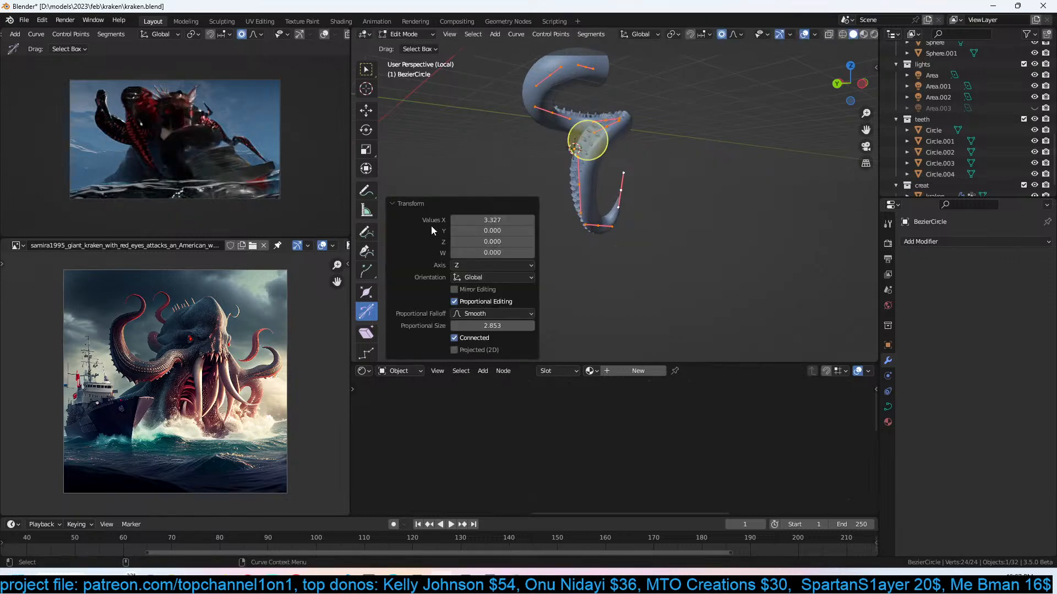
Select both the curve and its tentacle in Object Mode and return them to the full solid-shaded scene.
key("Tab")
key("z")
left_click(451, 137)
left_click_drag(507, 87, 671, 185)
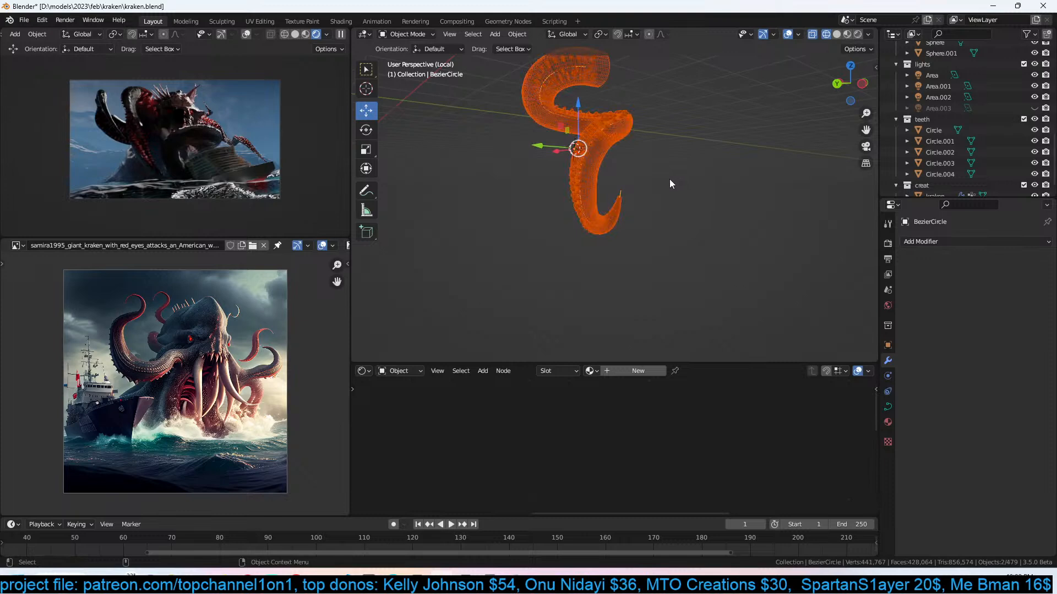
key("KP_Divide")
key("z")
left_click(734, 197)
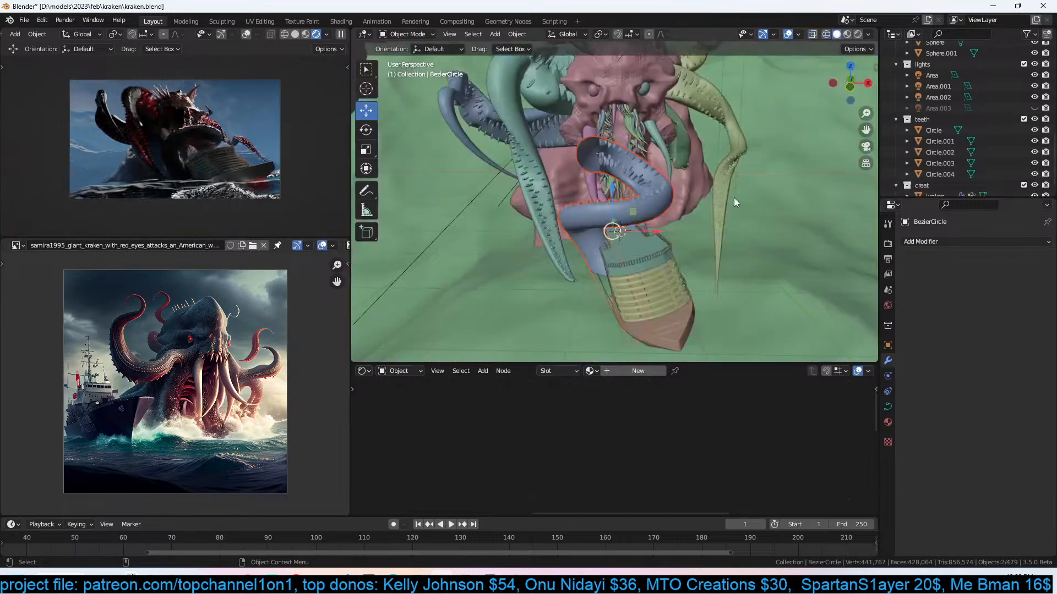
Rotate the curve and tentacle together with a trackball rotation of about -85.4° and 1.72°, and deselect everything.
key("r")
key("r")
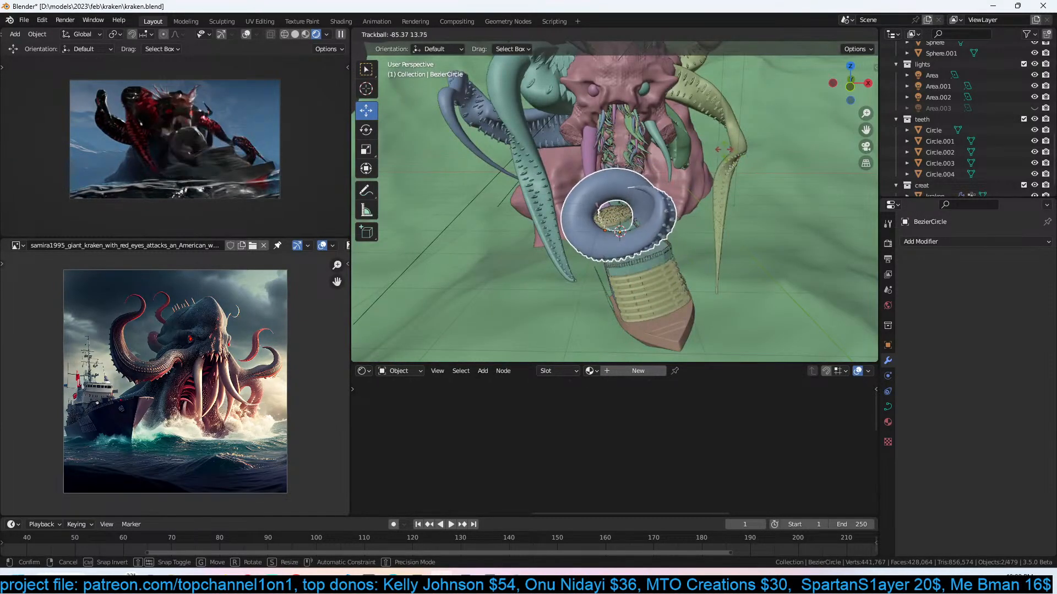
left_click(712, 150)
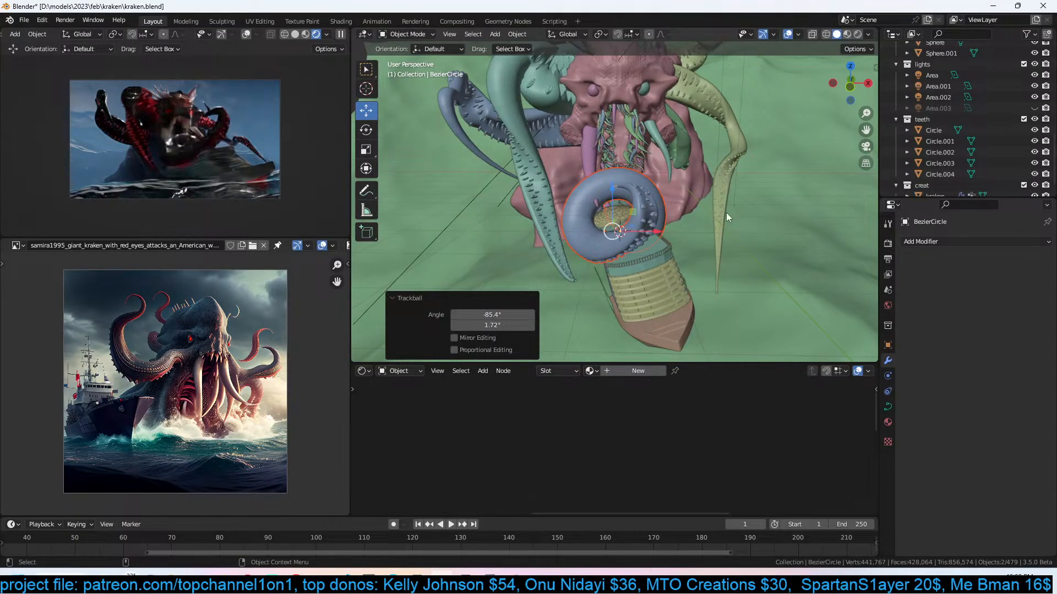
middle_click_drag(722, 207, 717, 190)
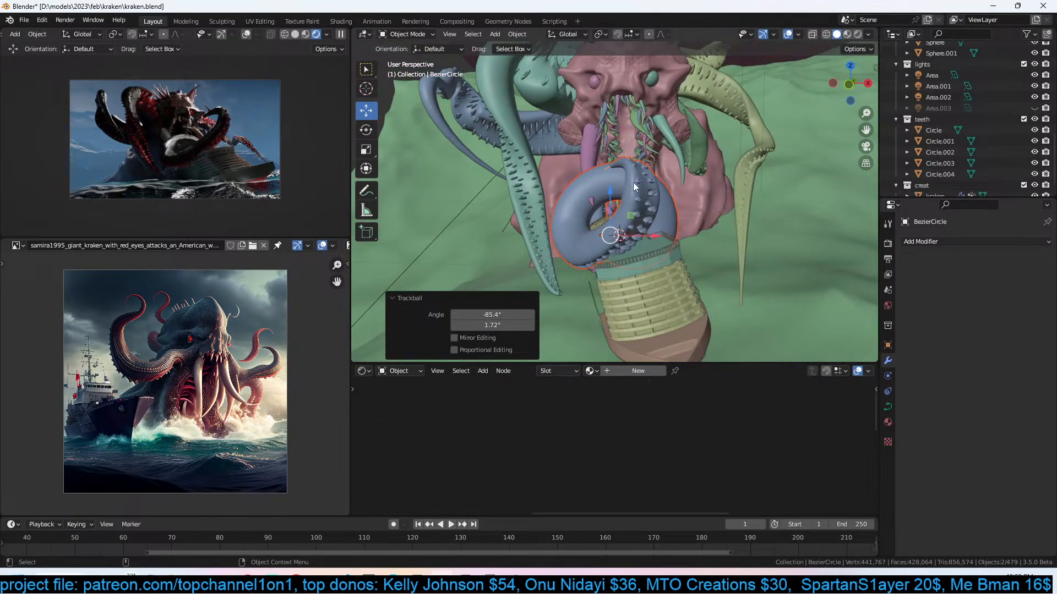
key("alt+a")
scroll(643, 189, "up", 1)
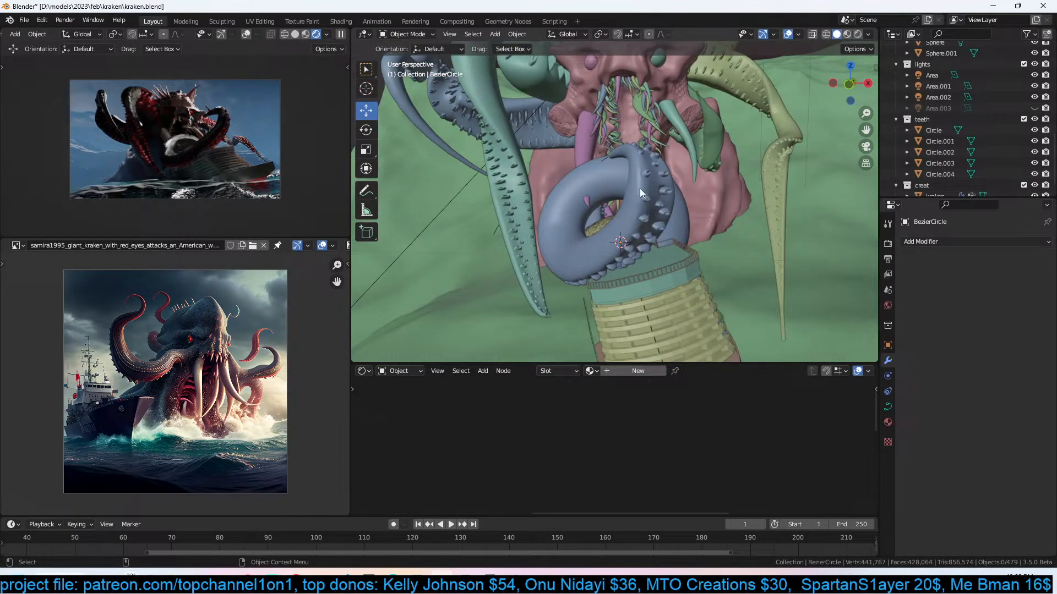
Select the curve's two neighbouring points in the raised loop above the ship's bow and move them down towards the hull.
left_click(607, 159)
left_click(666, 171)
key("Tab")
key("Tab")
middle_click_drag(671, 174, 610, 174)
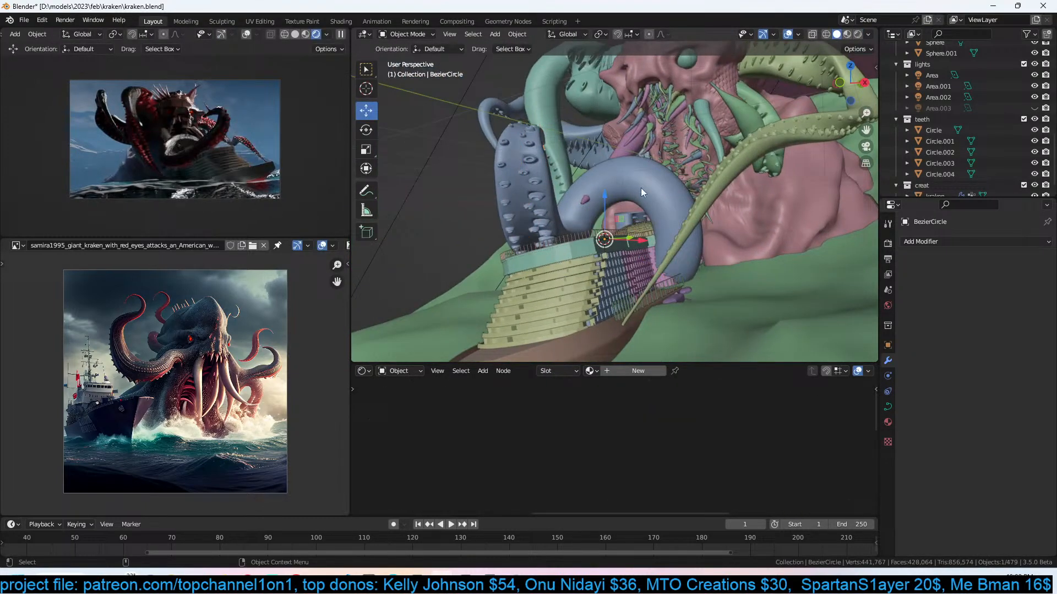
middle_click_drag(698, 187, 528, 170)
key("Tab")
left_click_drag(477, 151, 537, 213)
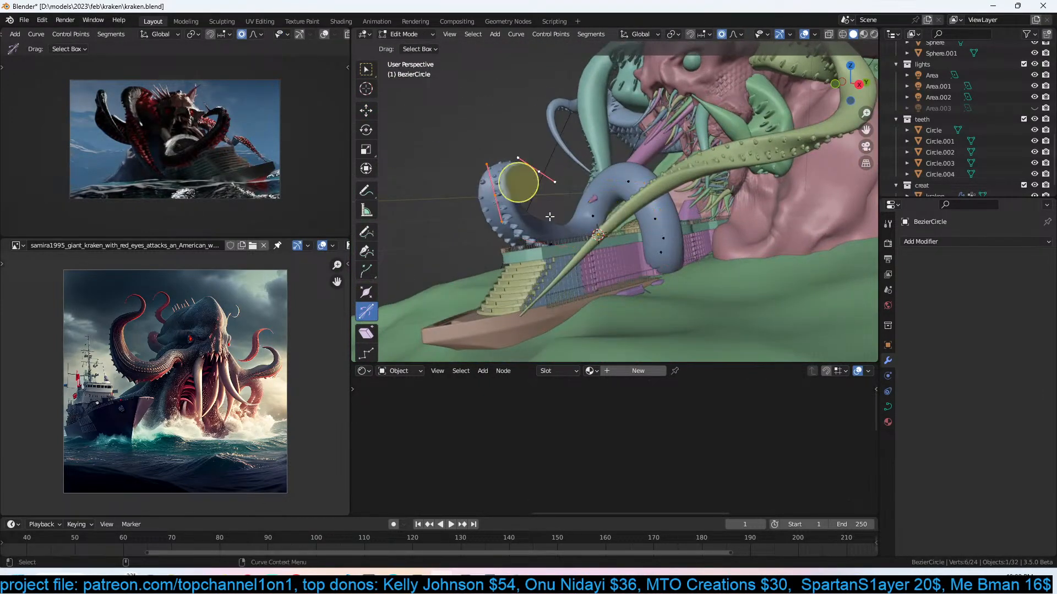
scroll(542, 214, "down", 2)
key("g")
left_click(534, 268)
In the camera view, move the two selected curve points by about -0.24, 0.28 and -0.51 m and tilt them by -111°.
middle_click_drag(562, 256, 745, 207)
key("KP_0")
key("g")
left_click(725, 241)
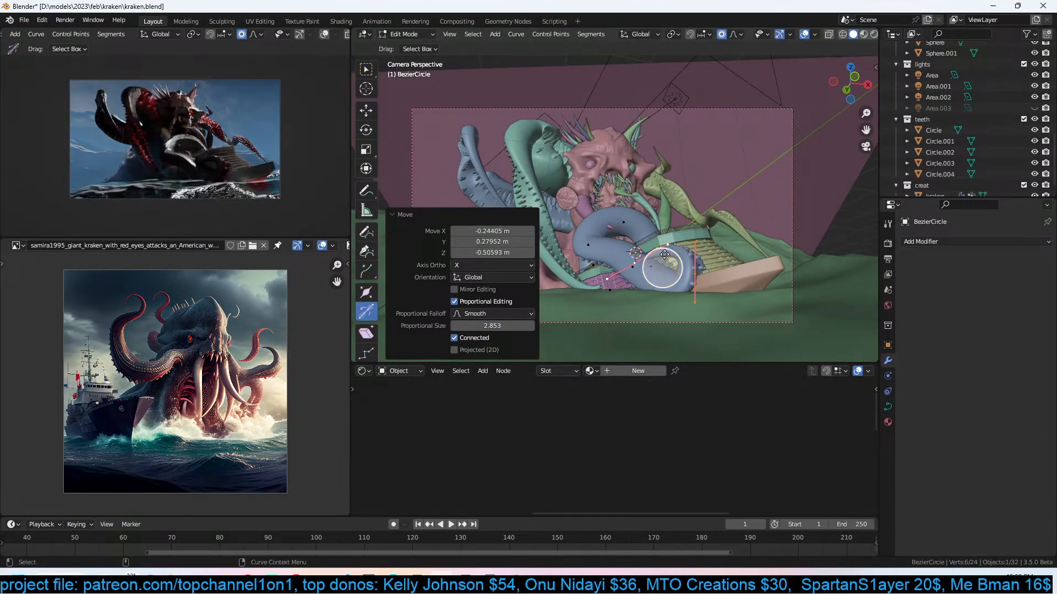
key("ctrl+t")
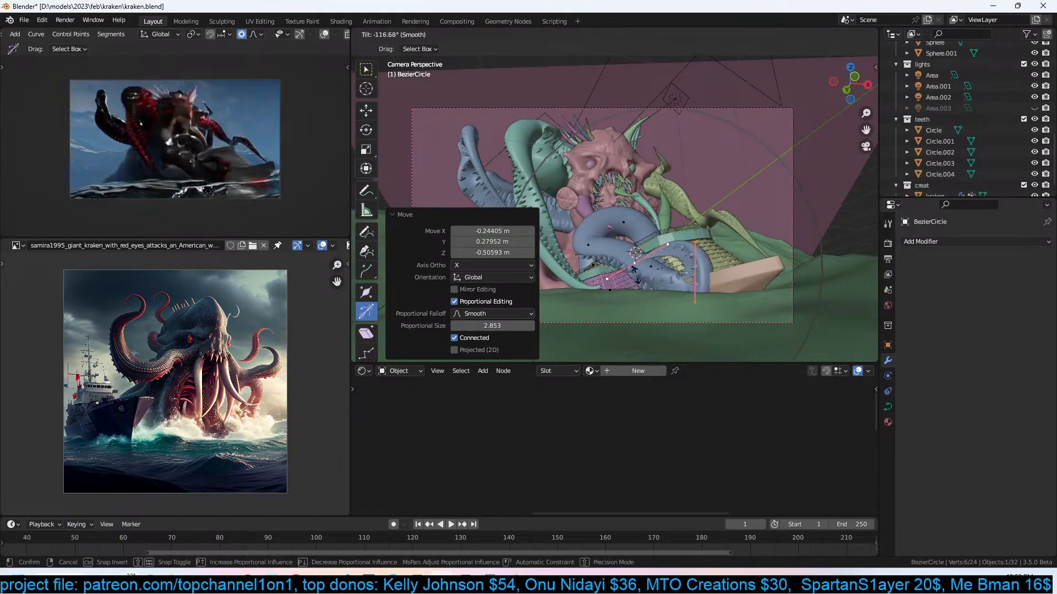
left_click(551, 285)
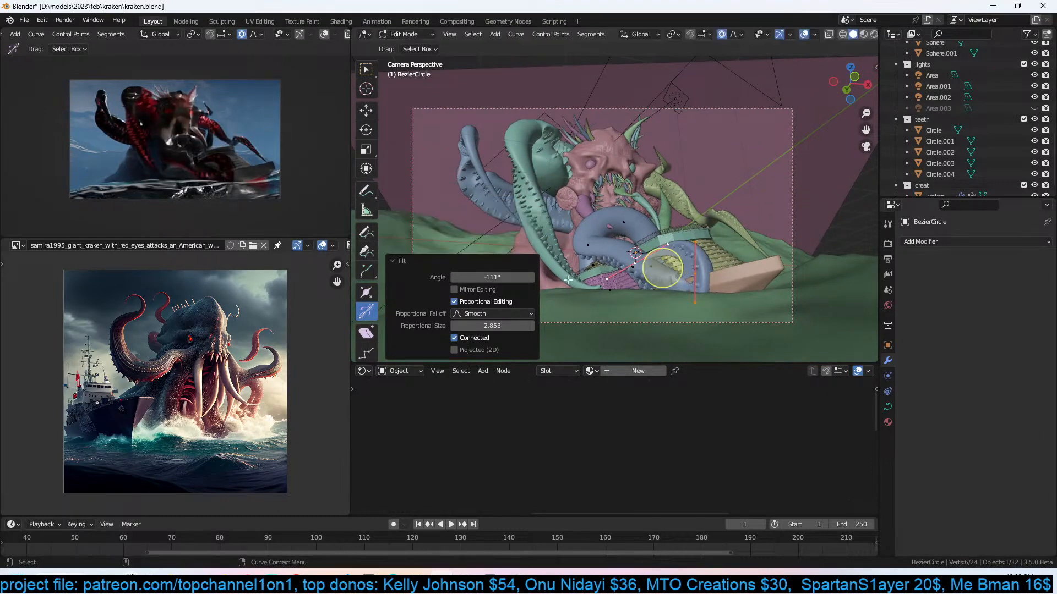
Shift the curve's points beside the hull towards the kraken's body, moving the innermost one by about -1.14, 0.21 and 0.14 m.
middle_click_drag(644, 238, 634, 204, "shift")
key("g")
left_click(616, 206)
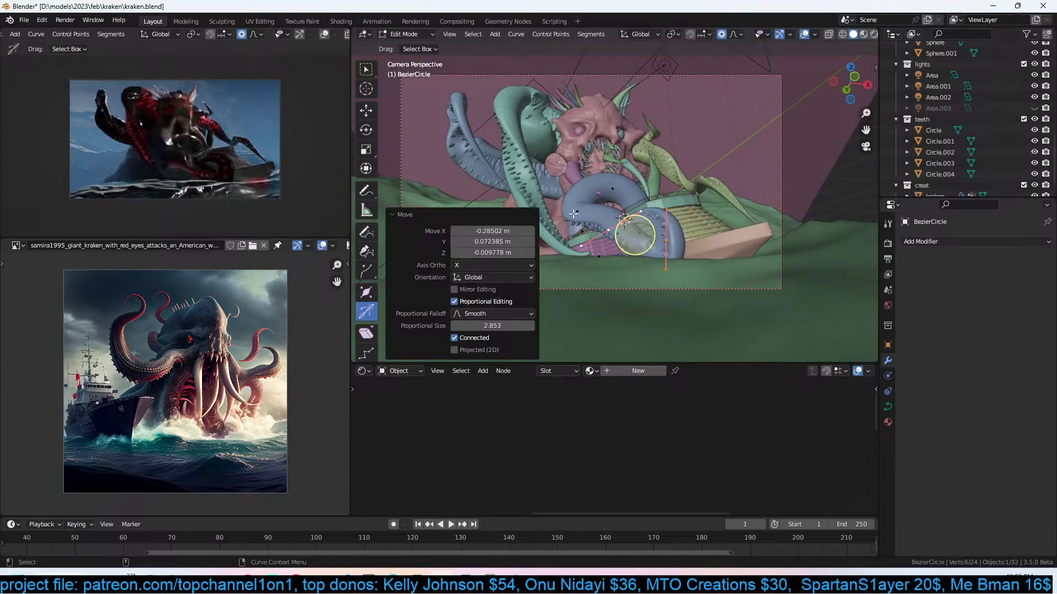
left_click(578, 216)
key("g")
left_click(629, 240)
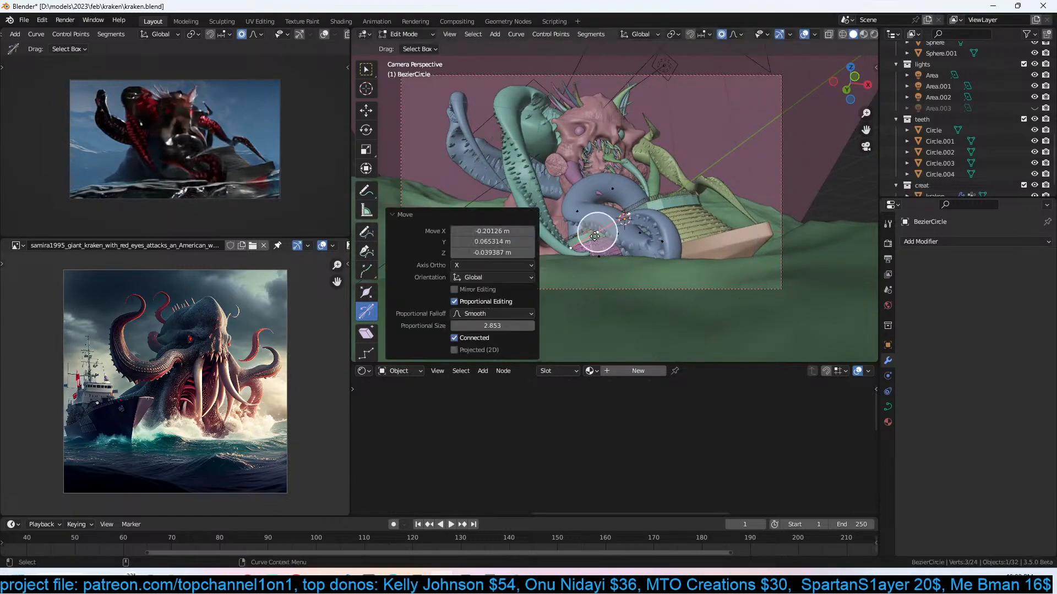
key("g")
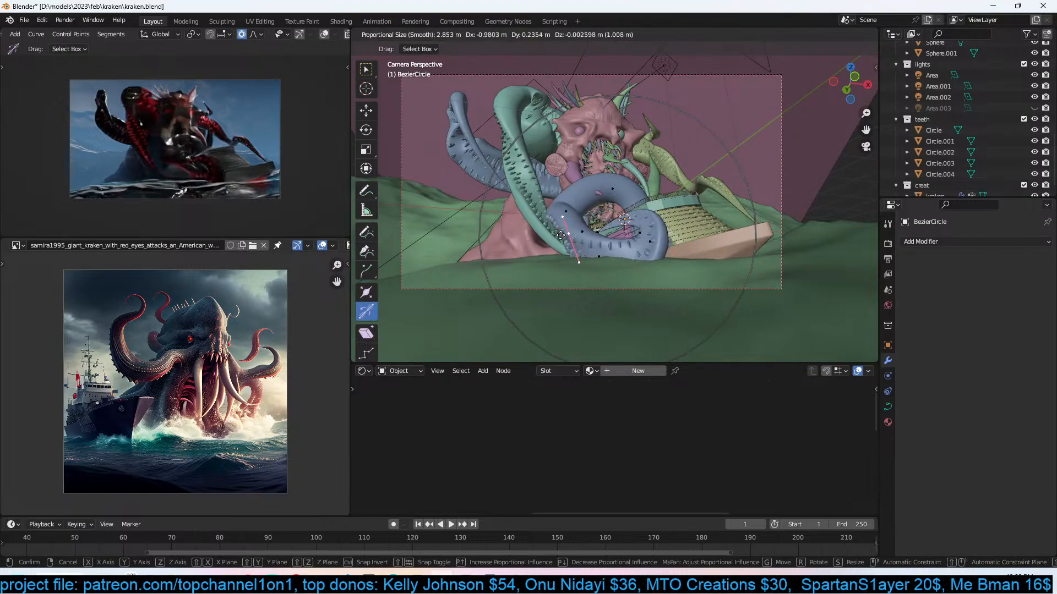
left_click(554, 229)
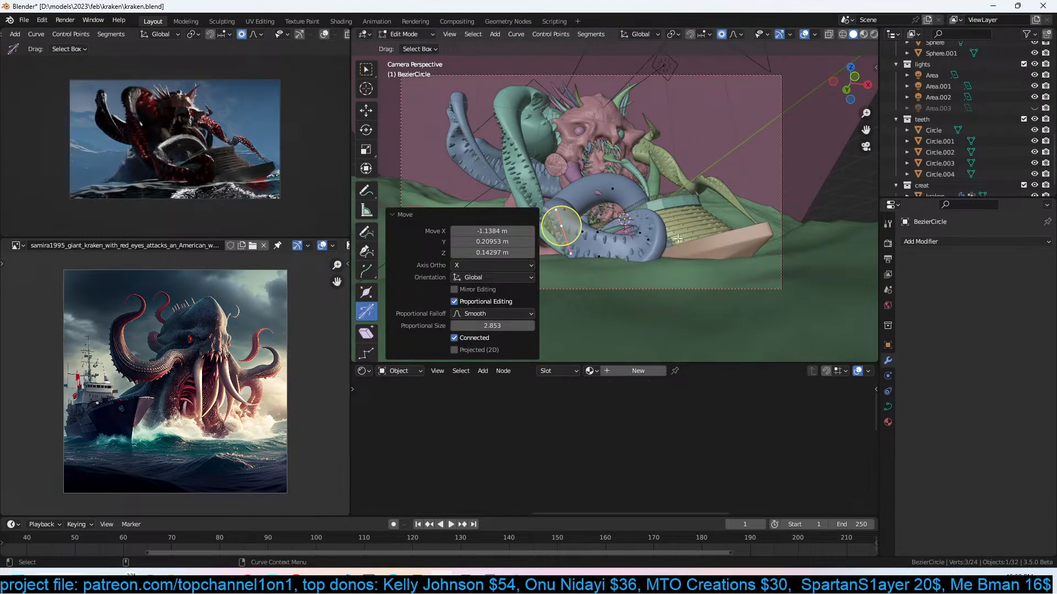
Move the curve's point at the top of the loop down towards the ship and pull the point beside the kraken's body inwards.
left_click(613, 189)
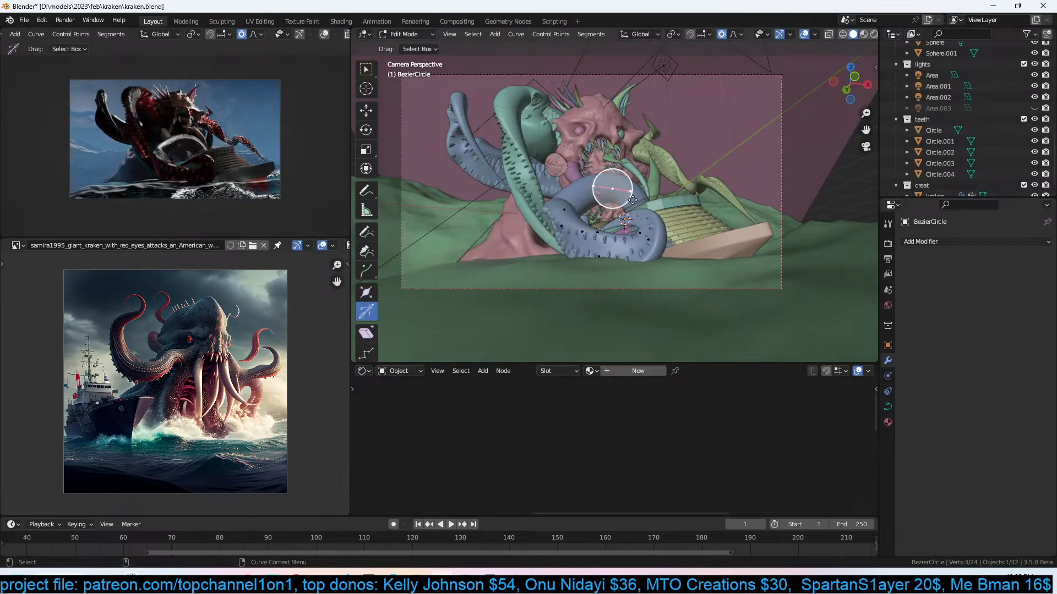
key("g")
left_click(638, 207)
left_click(558, 219)
key("g")
left_click(578, 230)
Stretch the curve's lower points along the hull towards the bow, moving the outermost one by about 1.29, -0.31 and -0.01 m.
key("g")
left_click(612, 240)
key("g")
left_click(666, 235)
key("g")
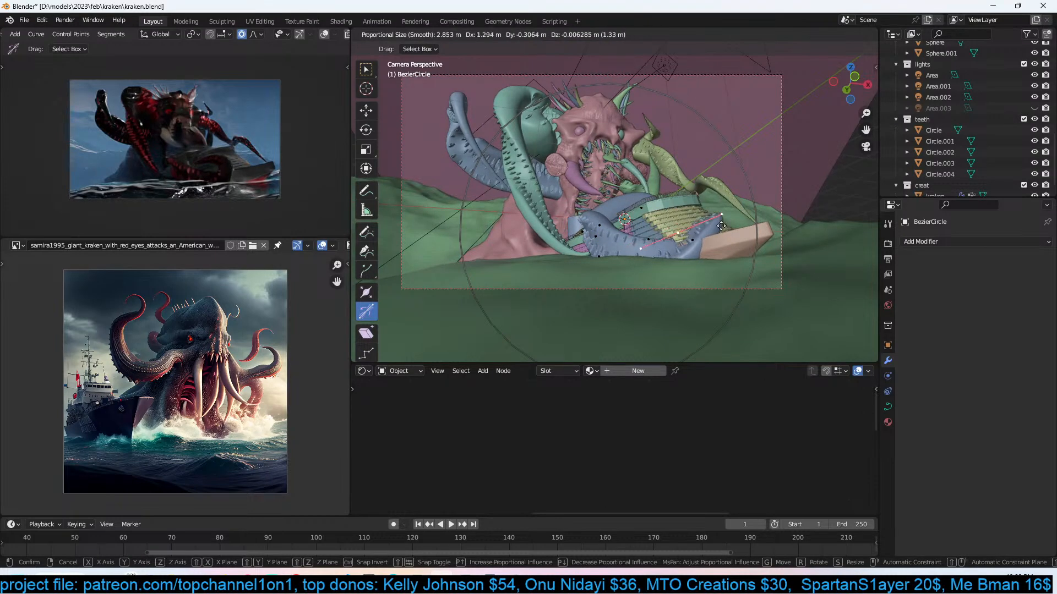
left_click(721, 225)
Raise the curve's points along the hull, moving the one nearest the kraken's body by about 0.09, -0.11 and 0.21 m.
key("g")
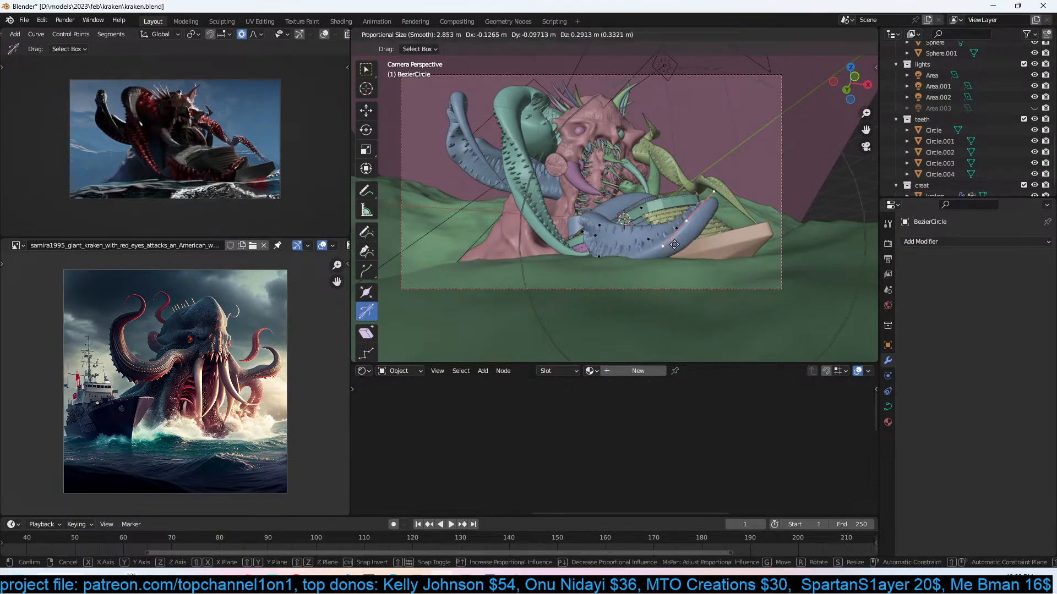
left_click(675, 244)
key("g")
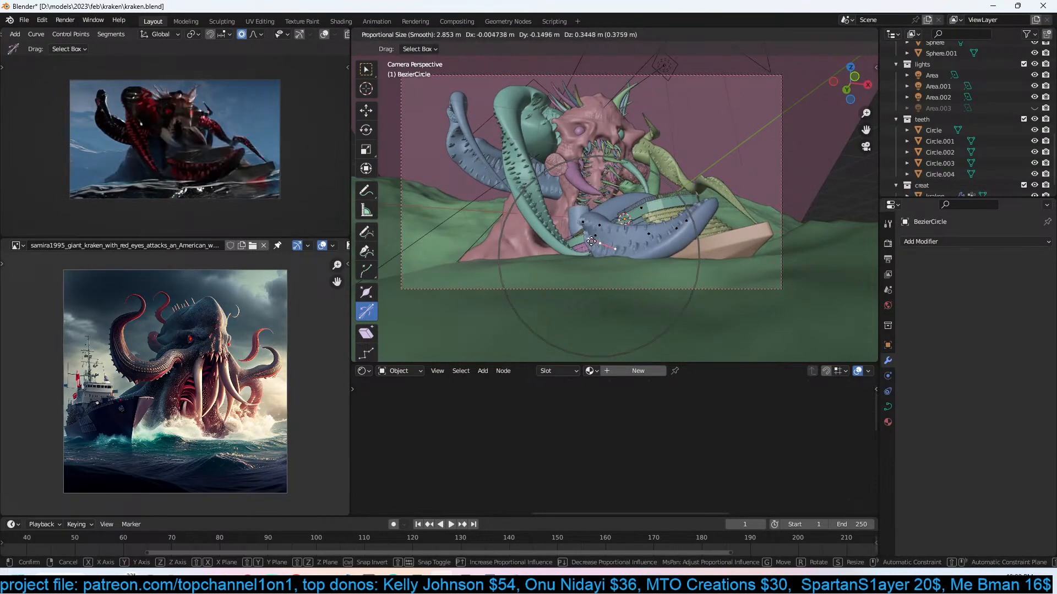
left_click(593, 240)
key("g")
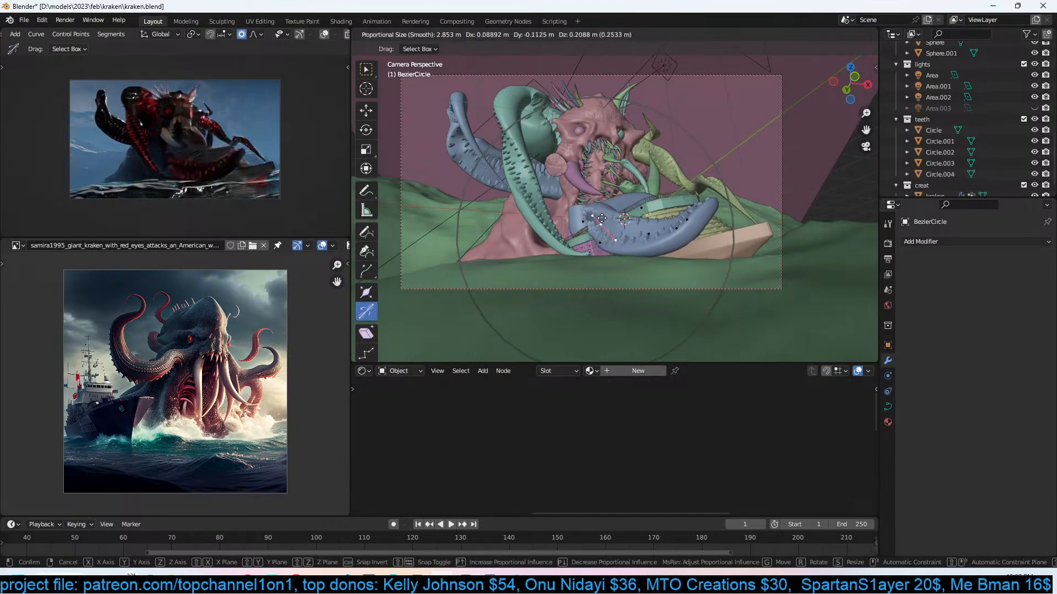
left_click(602, 219)
Tilt the selected curve point by -185°, return to Object Mode and save the file.
key("ctrl+t")
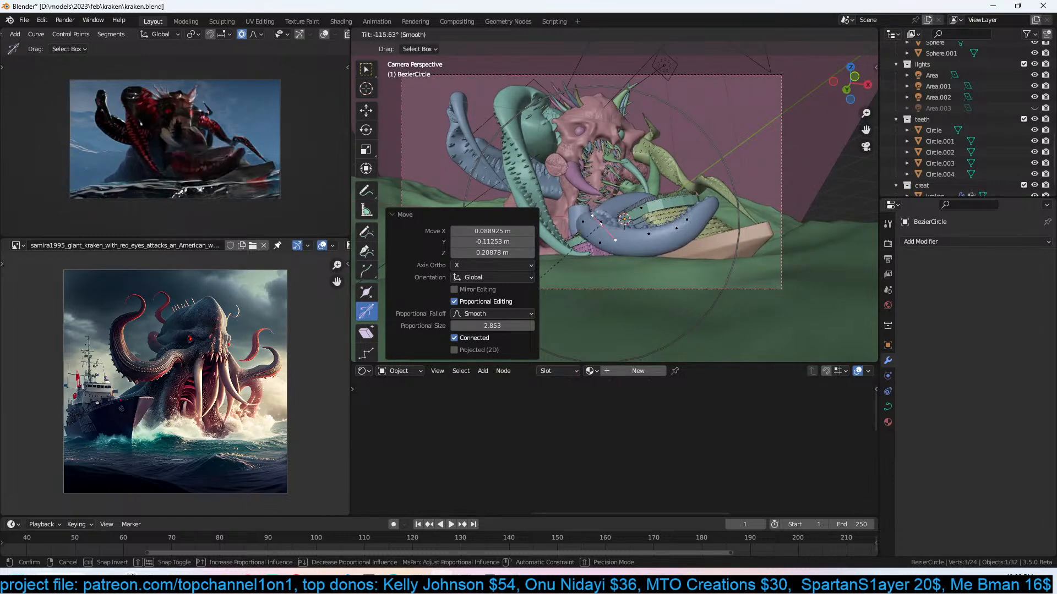
left_click(654, 44)
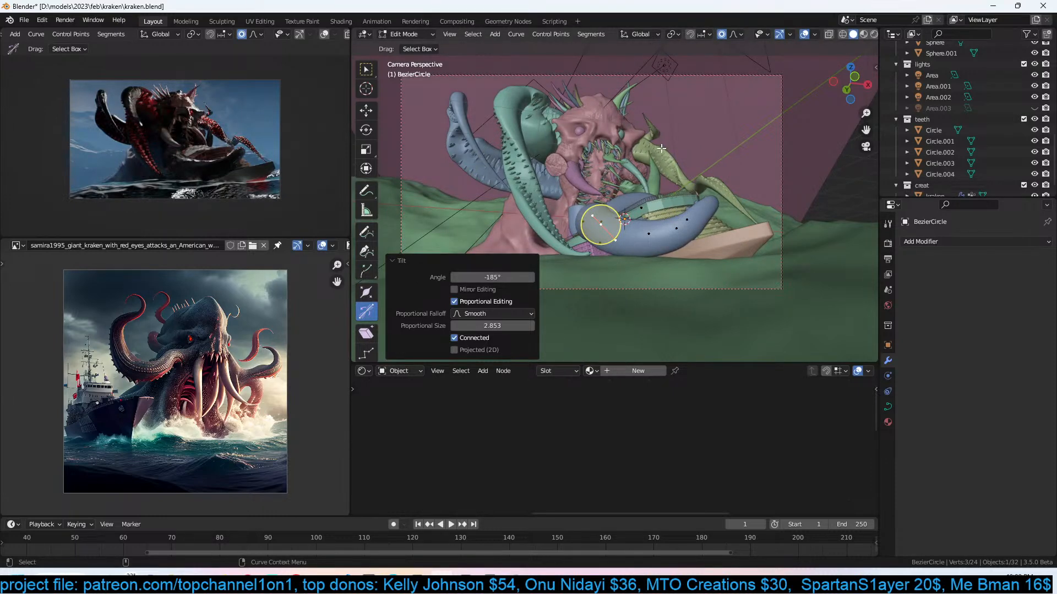
key("Tab")
key("ctrl+s")
Isolate the tall teal tentacle in local view and open its base mesh in Edit Mode, framed with nothing selected.
middle_click_drag(725, 163, 606, 246)
left_click(611, 243)
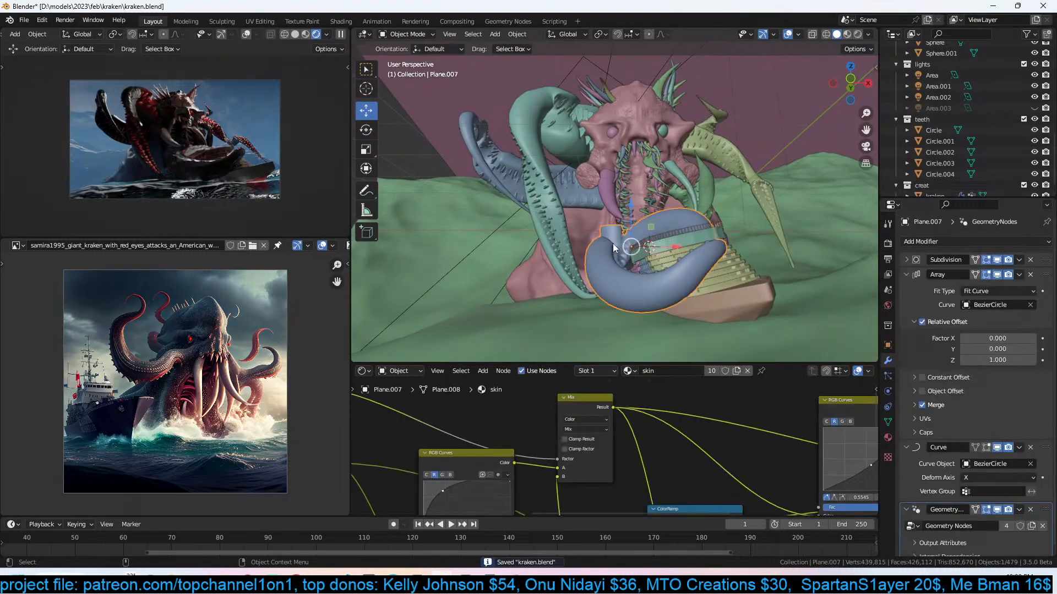
left_click(534, 128)
key("KP_Divide")
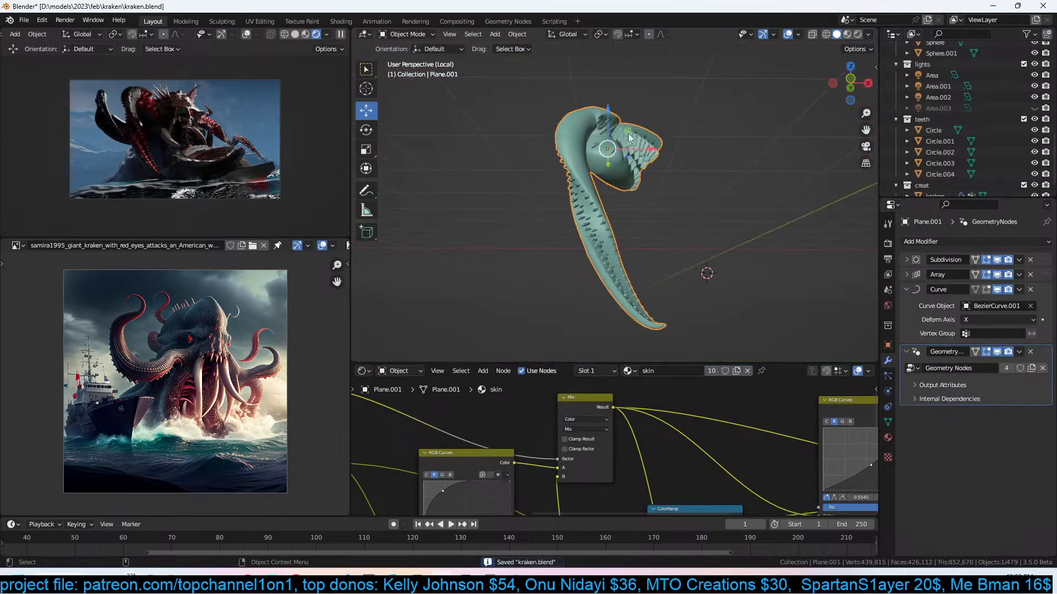
key("Tab")
key("KP_Decimal")
middle_click_drag(677, 180, 573, 175)
key("alt+a")
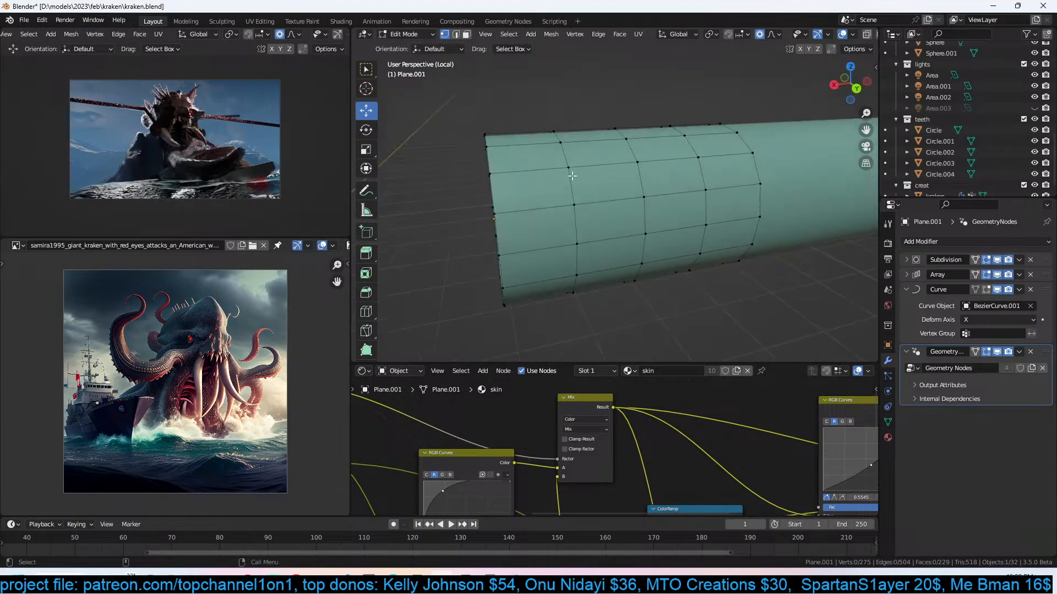
Pause the rendered camera preview and save the file.
scroll(331, 37, "down", 5)
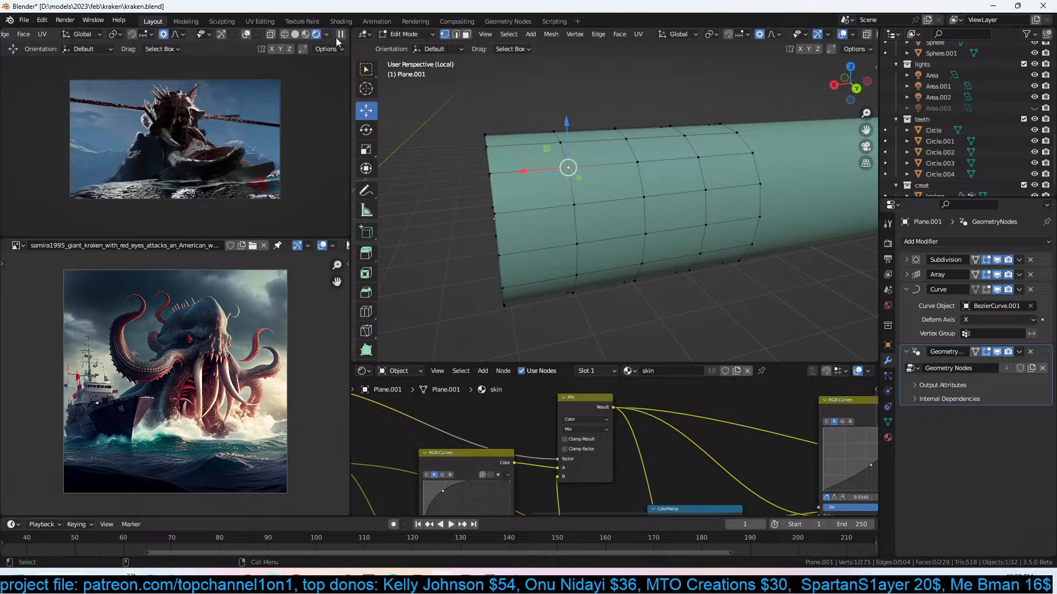
key("ctrl+s")
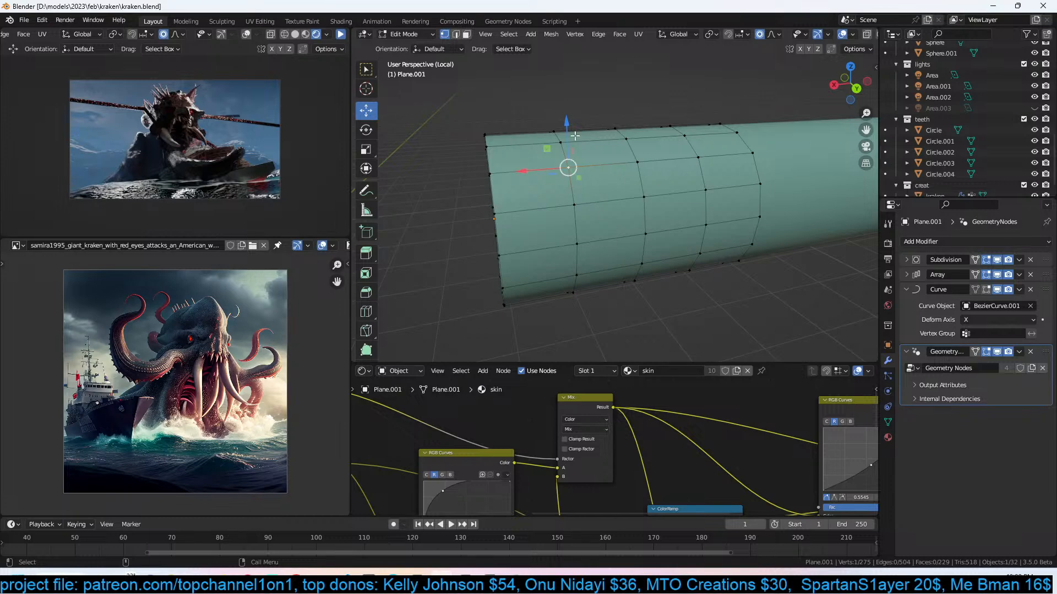
scroll(628, 190, "up", 1)
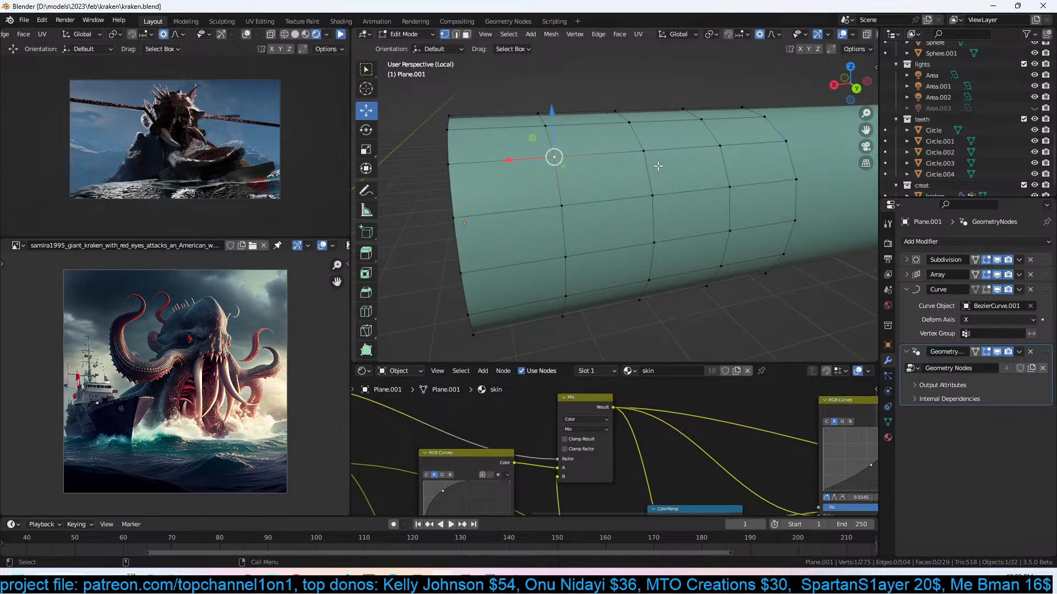
scroll(586, 153, "up", 1)
key("ctrl+s")
middle_click_drag(586, 151, 602, 104)
left_click(589, 187)
middle_click_drag(631, 219, 502, 223)
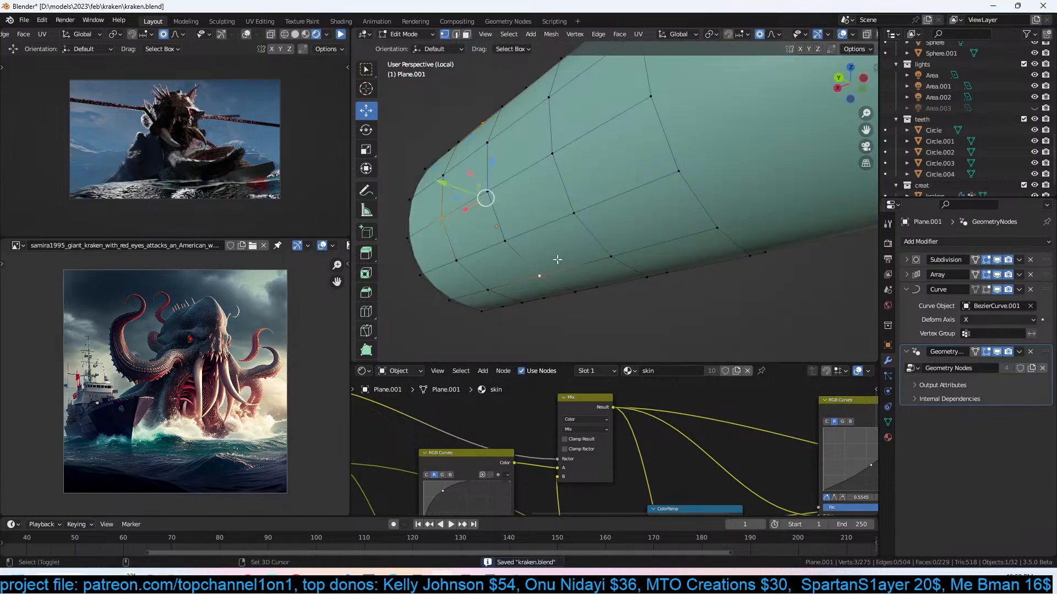
left_click(536, 273, "shift")
middle_click_drag(537, 273, 628, 233)
middle_click_drag(627, 172, 674, 223)
key("alt+a")
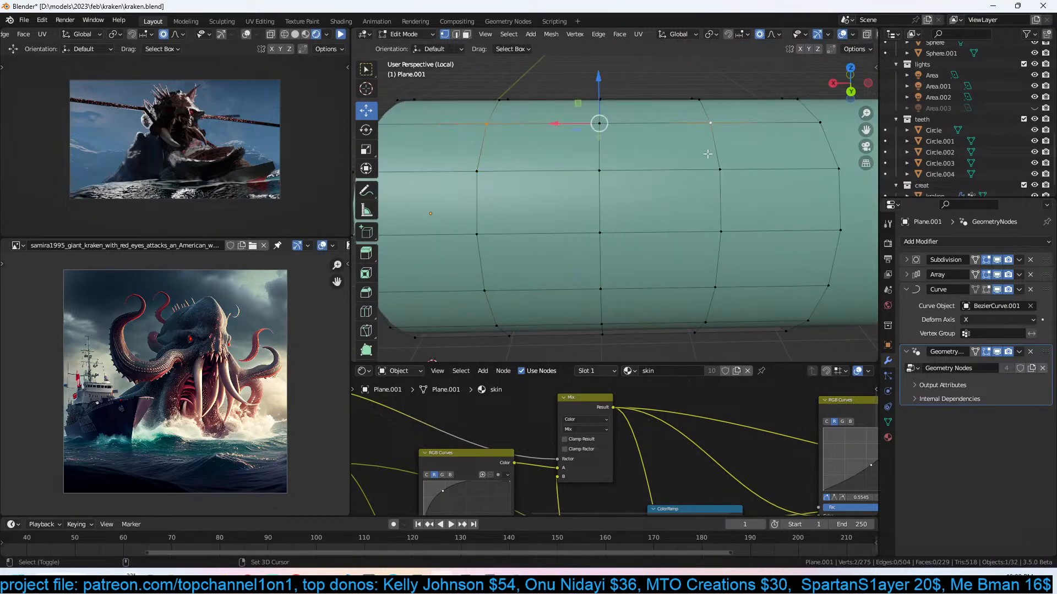
middle_click_drag(641, 281, 665, 245)
left_click(750, 213, "shift")
key("alt+a")
Set the 3D cursor on the tentacle's upper side, add a 2 m cube there and scale it down.
middle_click_drag(545, 170, 555, 151)
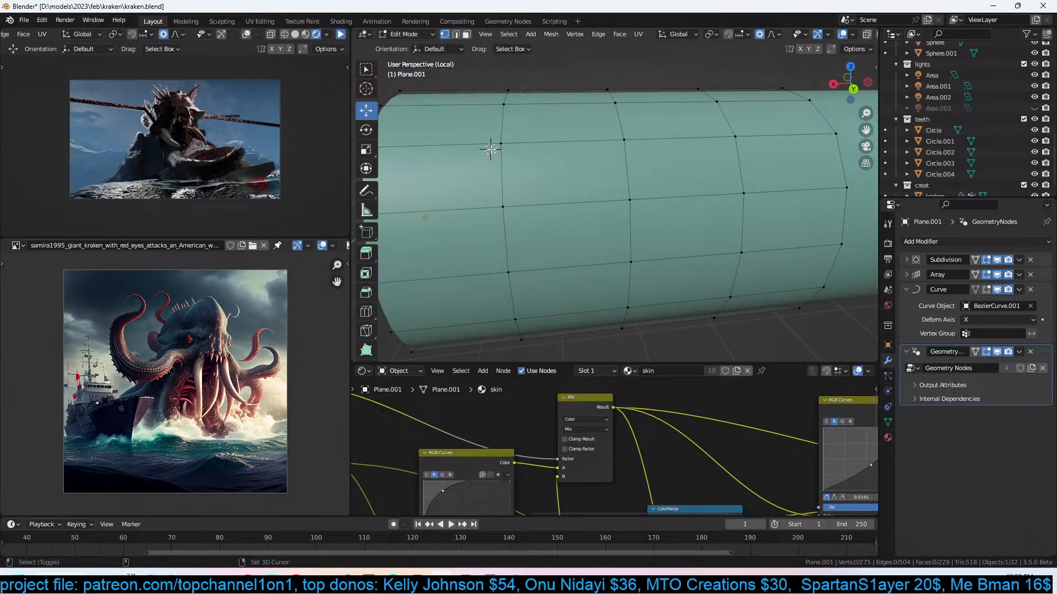
key("shift+a")
left_click(489, 158)
key("s")
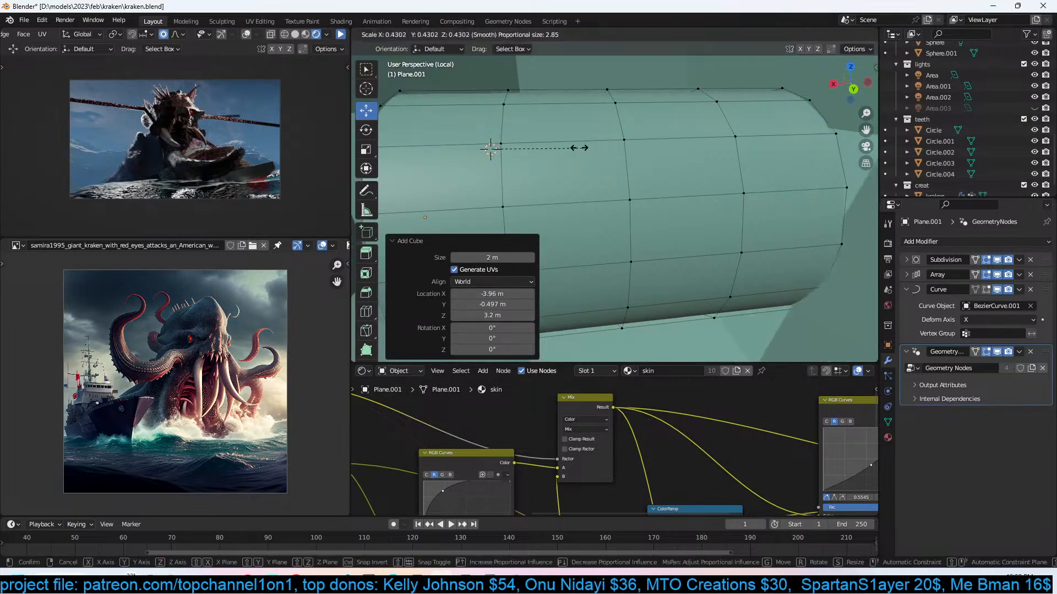
left_click(571, 148)
key("s")
left_click(573, 148)
key("s")
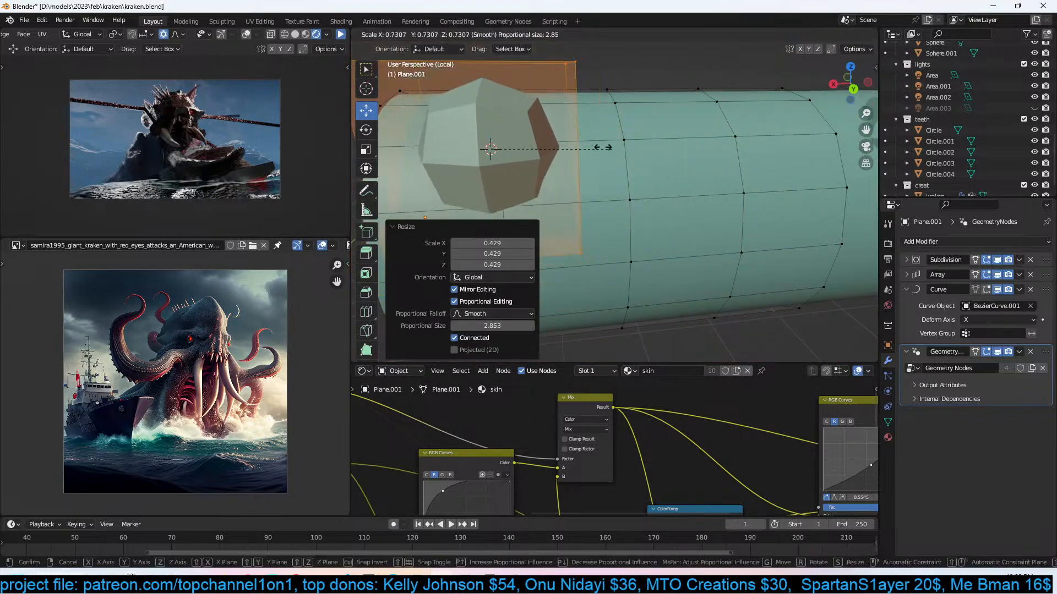
left_click(544, 137)
Shrink the added cube further and rotate it to fit against the tentacle's surface.
middle_click_drag(544, 137, 619, 135)
key("s")
left_click(725, 151)
key("r")
left_click(719, 135)
Extrude the cube's outer face along the tentacle and scale its end down to form a tapered spike.
key("3")
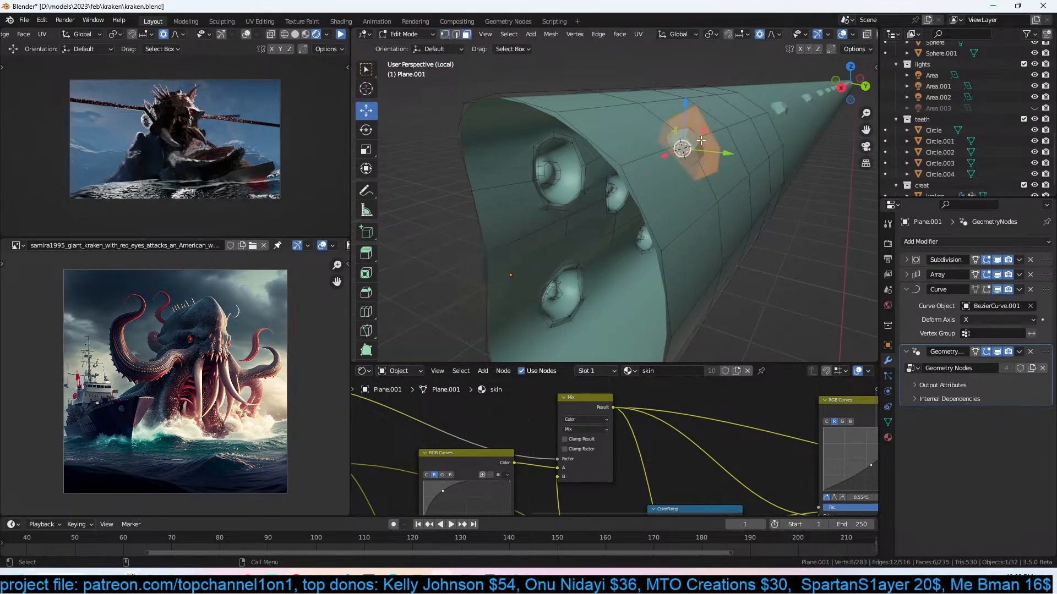
key("s")
left_click(764, 167)
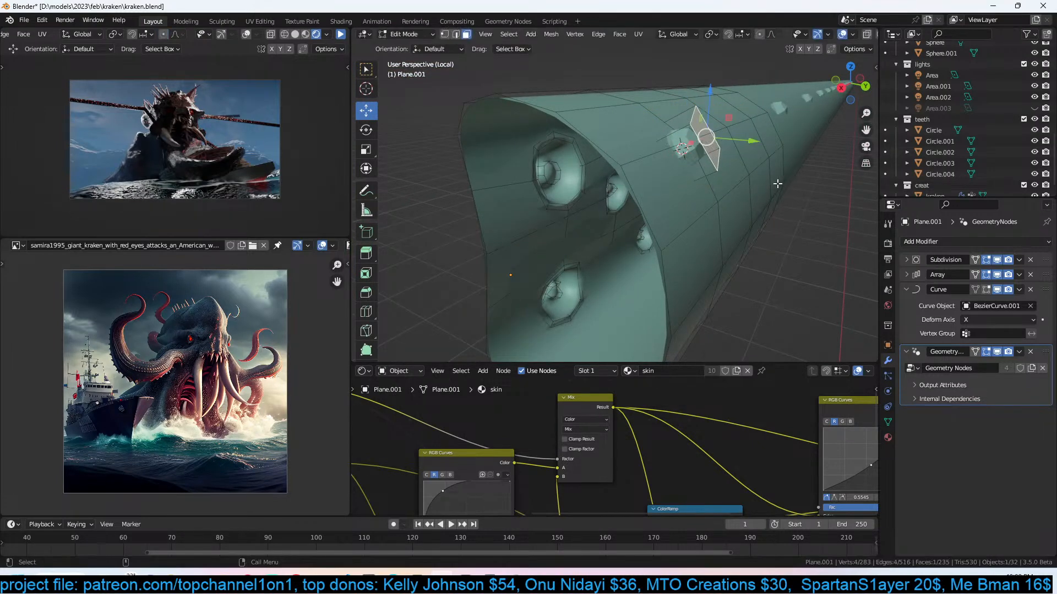
key("e")
left_click(844, 179)
key("s")
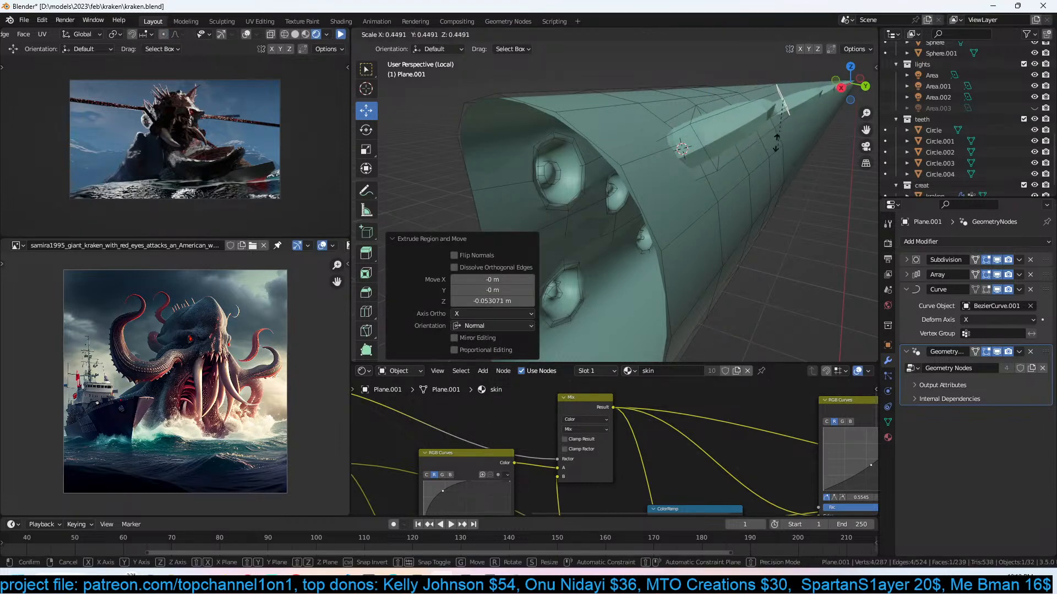
left_click(785, 137)
key("s")
left_click(775, 114)
Check in Object Mode how the new spike repeats along the curved tentacle, and return to editing its mesh.
key("Tab")
scroll(778, 166, "down", 2)
middle_click_drag(778, 166, 718, 244)
scroll(702, 159, "down", 5)
scroll(635, 143, "up", 4)
key("Tab")
scroll(620, 179, "up", 8)
scroll(621, 180, "up", 5)
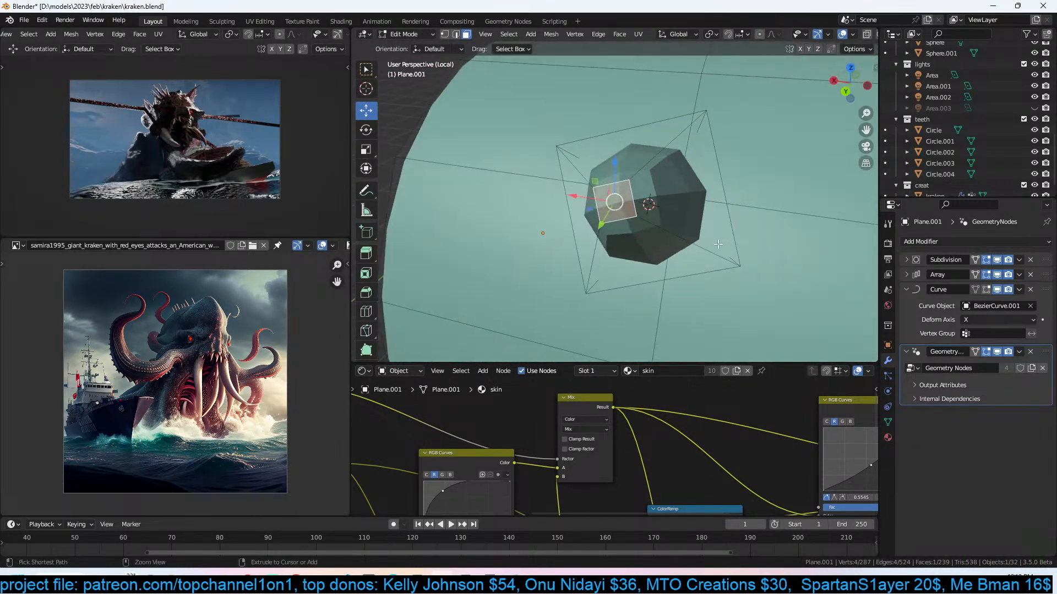
Select all the spike's linked geometry and scale it along the X axis from the top view.
key("ctrl+l")
key("KP_7")
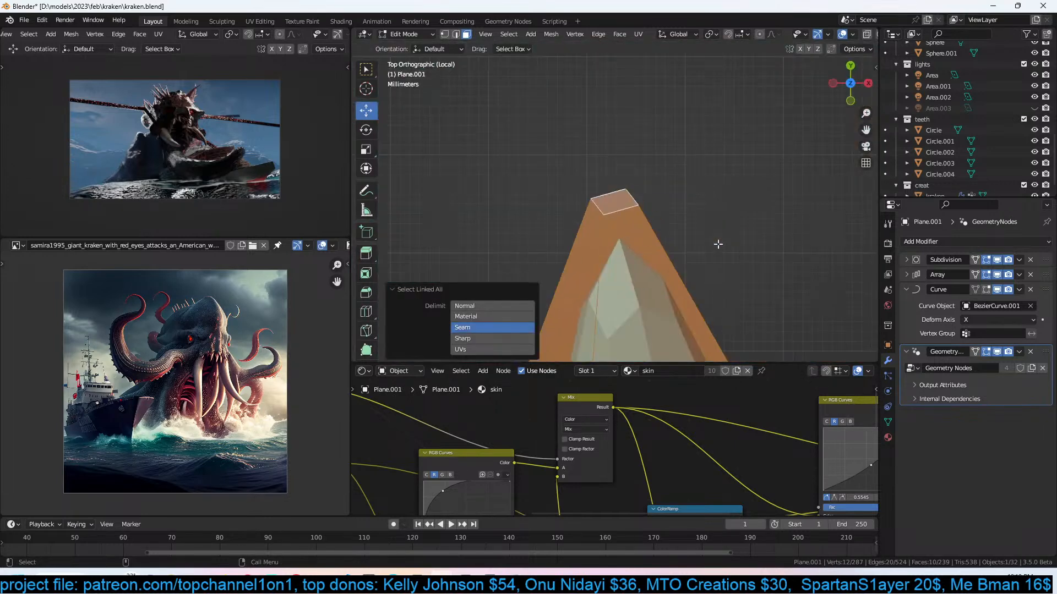
scroll(718, 244, "down", 8)
key("s")
key("x")
left_click(794, 231)
Duplicate the spike to another spot on the tentacle and scale the copy.
middle_click_drag(641, 256, 727, 224, "shift")
key("shift+d")
left_click(594, 230)
key("s")
left_click(652, 219)
Duplicate the spike again and turn the copy with a trackball rotation of about 43.5° and -5.73°.
key("shift+d")
left_click(659, 278)
key("r")
key("r")
left_click(655, 318)
middle_click_drag(655, 319, 663, 229)
Rotate the newest spike copy, move it down the tentacle's side and rotate it to follow the surface.
key("r")
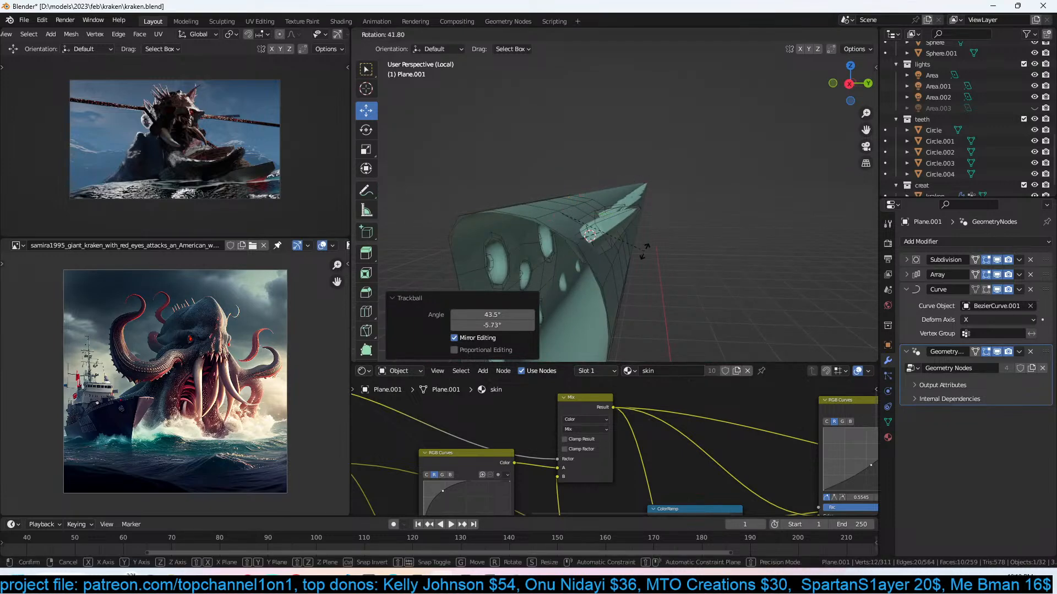
left_click(642, 243)
key("g")
left_click(710, 286)
key("r")
left_click(748, 287)
Select the three added spikes with all their linked geometry and delete their vertices.
key("Tab")
middle_click_drag(749, 285, 750, 242)
scroll(514, 250, "up", 3)
key("Tab")
scroll(750, 242, "up", 7)
middle_click_drag(589, 206, 650, 214)
scroll(649, 214, "up", 5)
left_click(619, 203, "shift")
left_click(688, 192, "shift")
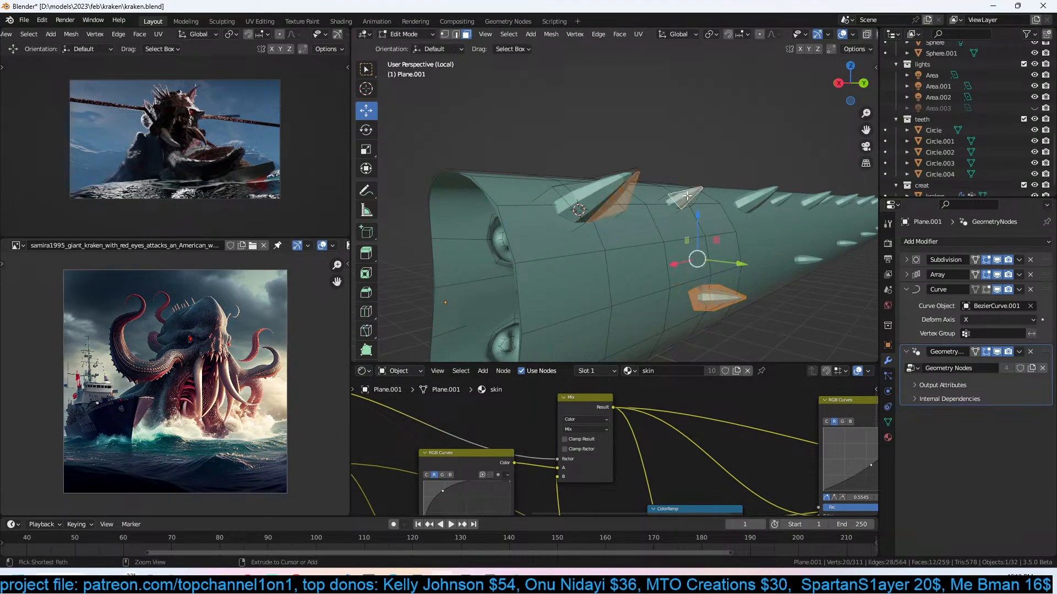
key("ctrl+l")
key("x")
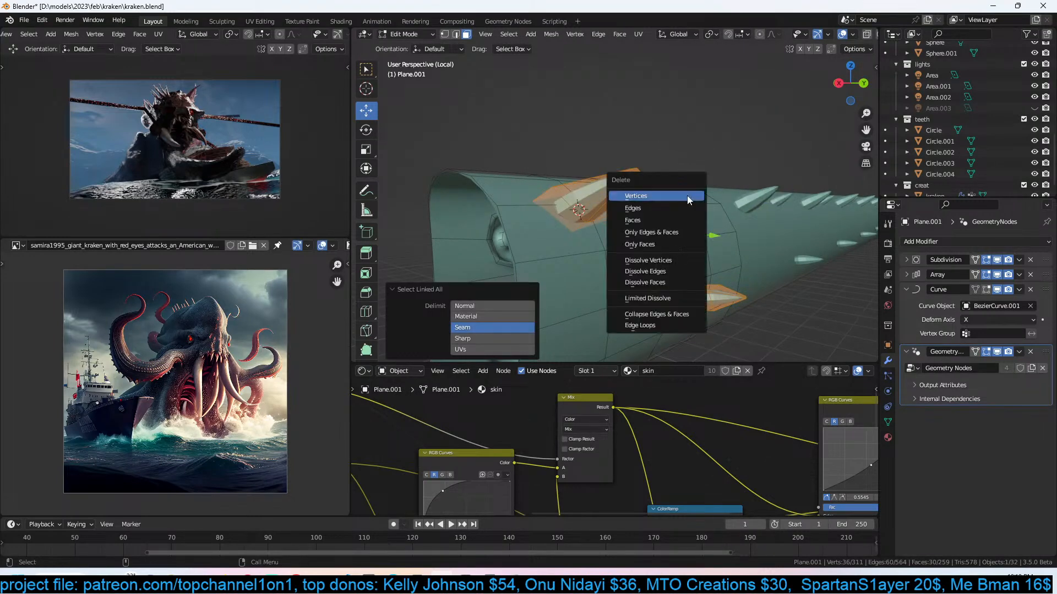
left_click(686, 196)
Return the tentacle to Object Mode and save the file.
key("Tab")
middle_click_drag(592, 234, 602, 209)
scroll(648, 263, "down", 9)
scroll(506, 248, "up", 4)
key("ctrl+s")
Show the tentacle's material properties and switch the shader node area to the Geometry Node Editor.
left_click(887, 438)
scroll(589, 171, "down", 2)
middle_click_drag(589, 170, 577, 207)
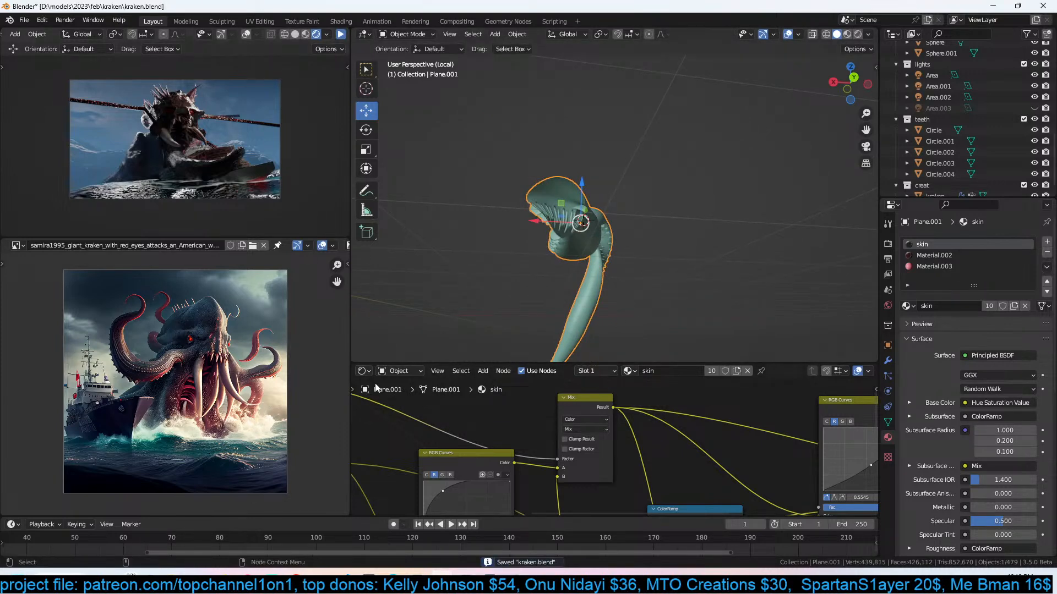
left_click(363, 371)
left_click(385, 464)
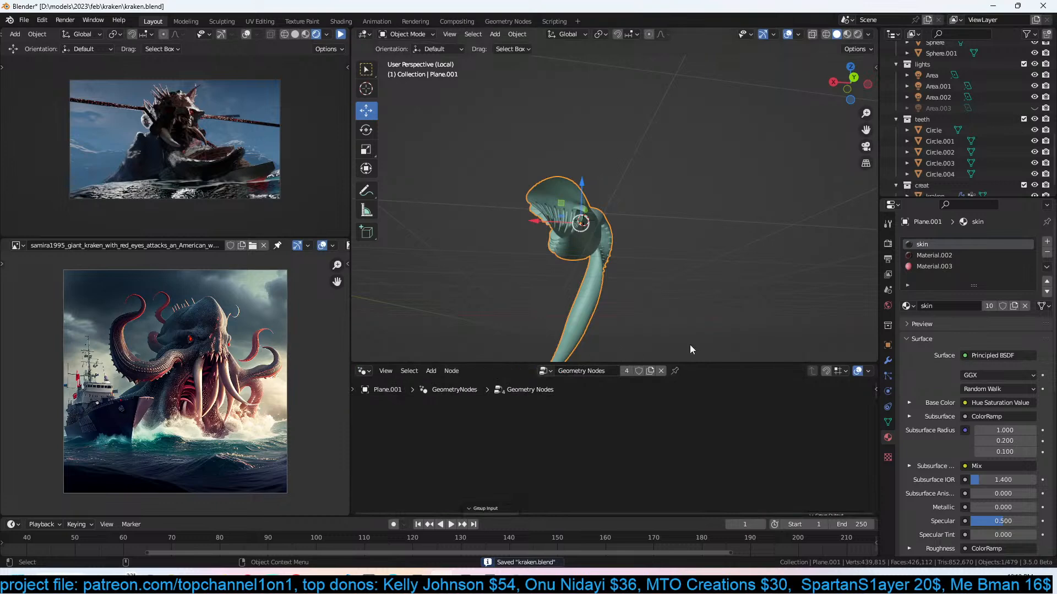
Review the tentacle's modifier stack, save the file and return to its material properties.
middle_click_drag(801, 270, 619, 249)
left_click(889, 362)
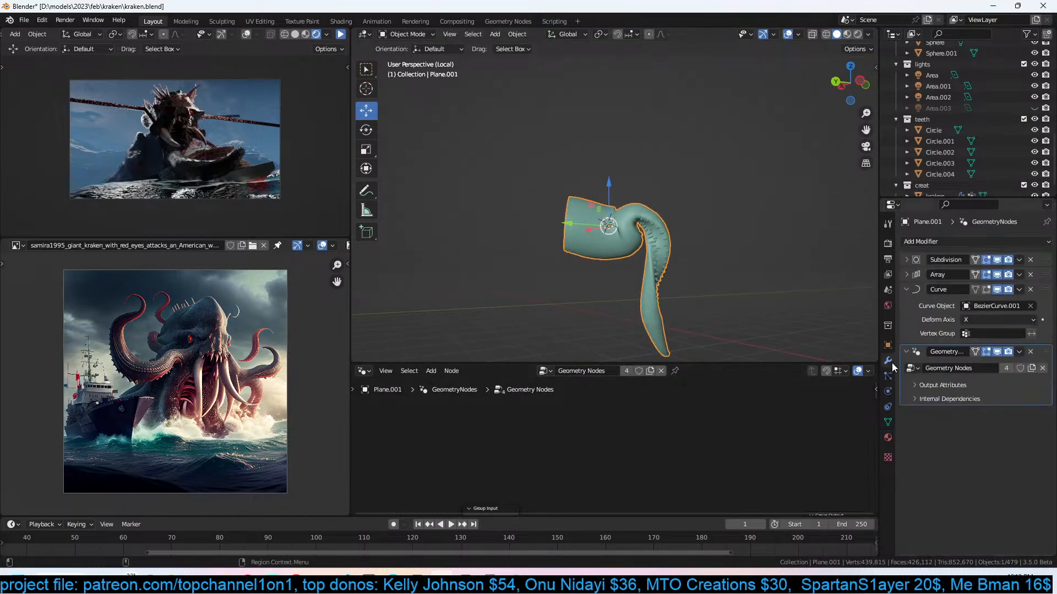
key("ctrl+s")
scroll(765, 264, "up", 3)
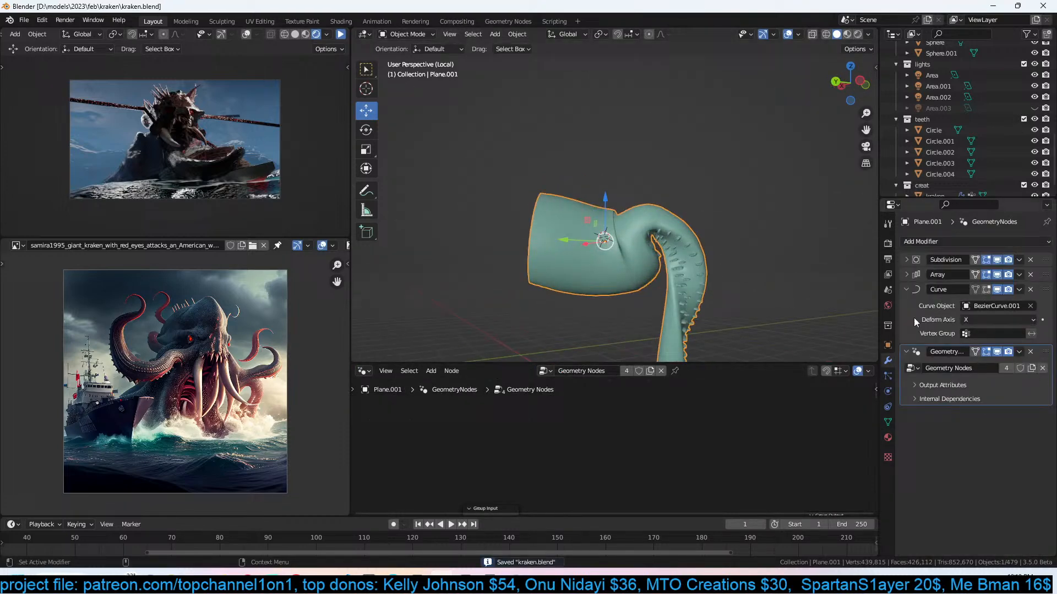
left_click(888, 439)
scroll(735, 266, "up", 2)
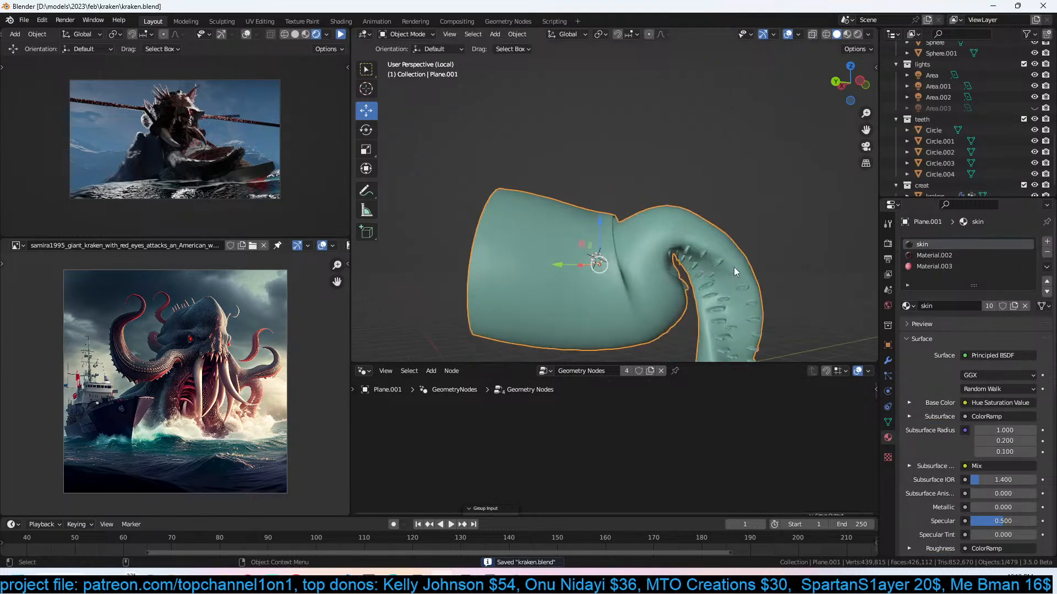
Enlarge the node editor area and move the Group Output node farther from Store Named Attribute.
left_click_drag(514, 364, 551, 311)
middle_click_drag(637, 243, 716, 237)
scroll(716, 237, "up", 1)
scroll(687, 429, "down", 6)
middle_click_drag(729, 436, 604, 354)
scroll(609, 363, "up", 3)
left_click_drag(623, 381, 713, 383)
middle_click_drag(582, 365, 620, 406)
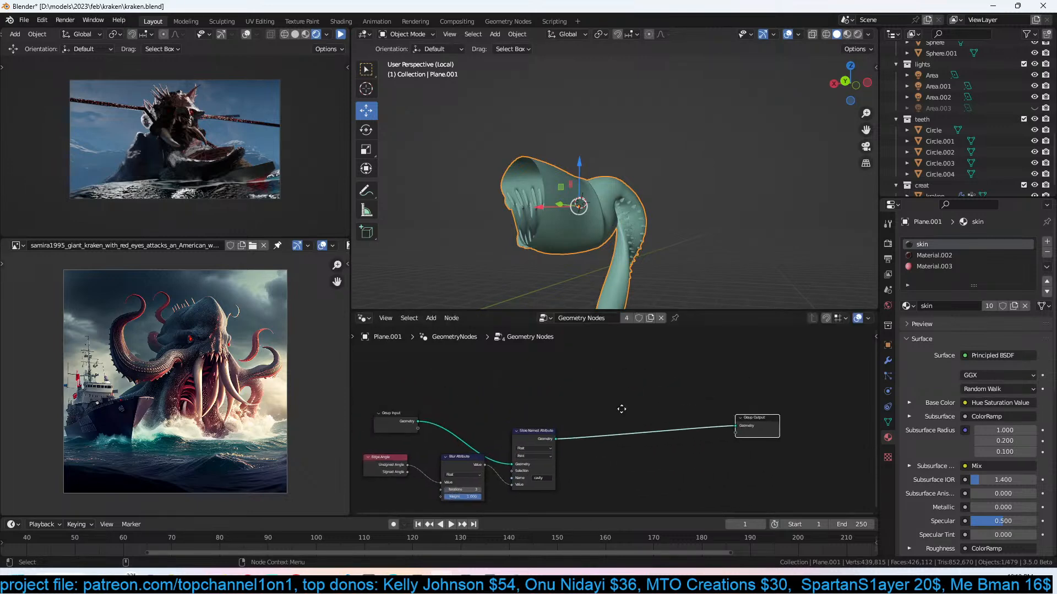
Add a Material Selection node above the Store Named Attribute node.
scroll(611, 403, "up", 2)
key("shift+a")
left_click(584, 302)
type("mater")
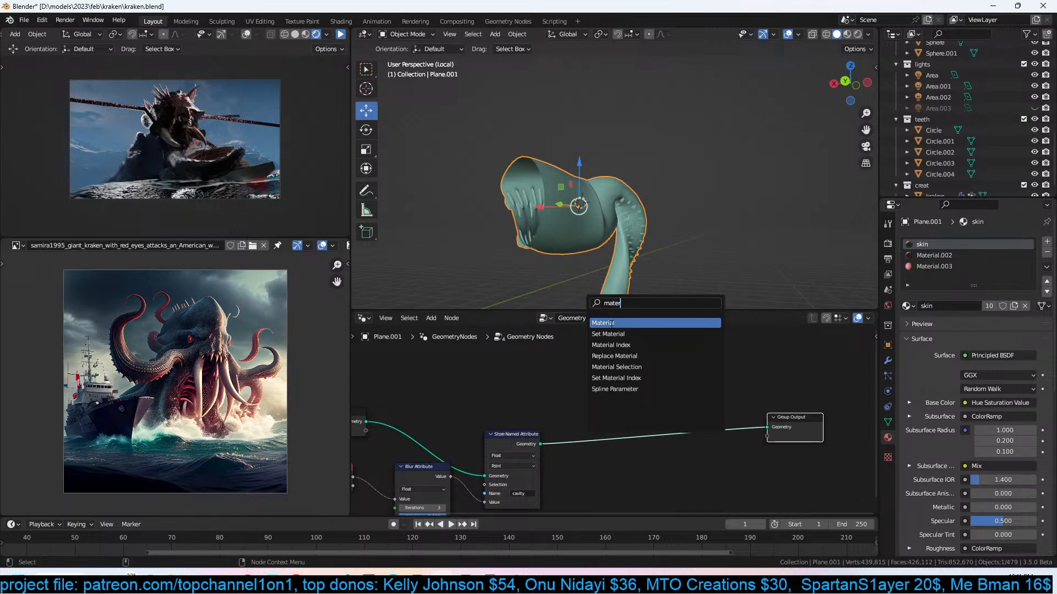
left_click(605, 366)
left_click(548, 436)
Choose the skin material in the Material Selection node.
middle_click_drag(627, 408, 677, 441)
scroll(685, 454, "up", 2)
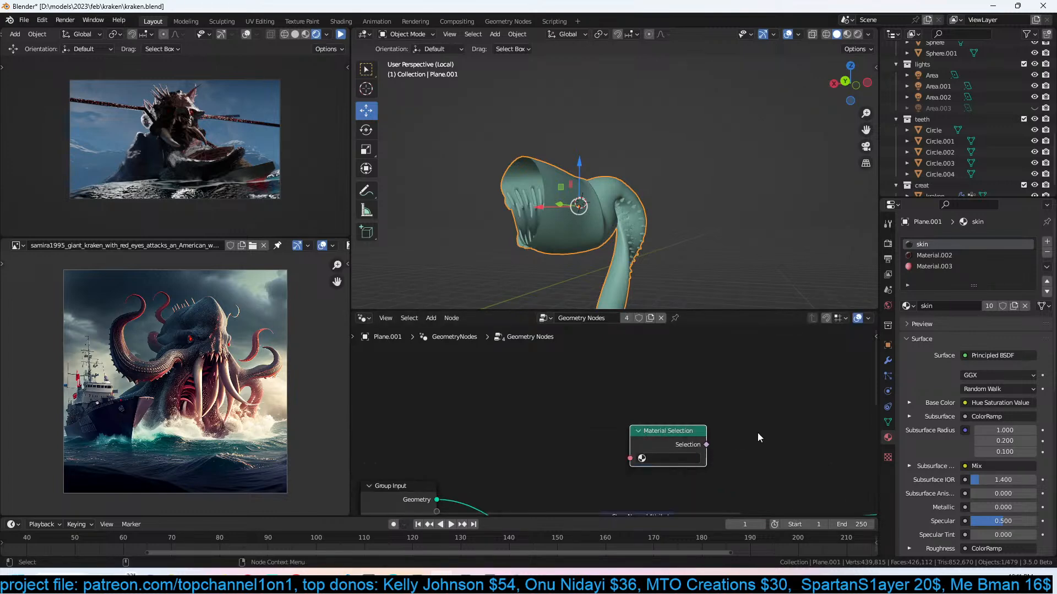
left_click(663, 459)
type("s")
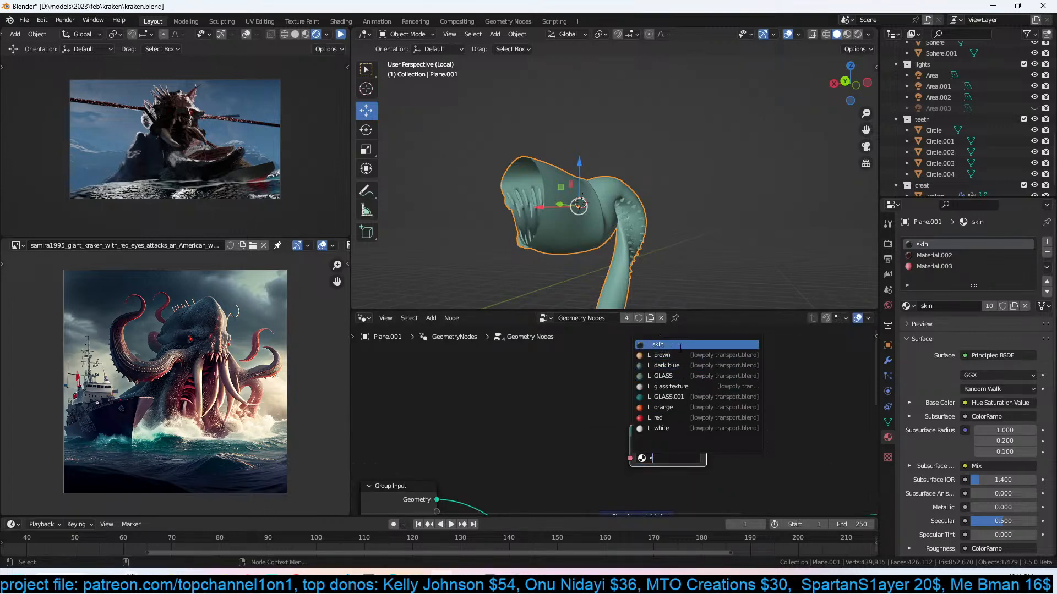
left_click(658, 345)
Preview the skin material selection through a Viewer node fed with the Store Named Attribute geometry.
left_click(681, 446, "ctrl+shift")
scroll(729, 461, "down", 3)
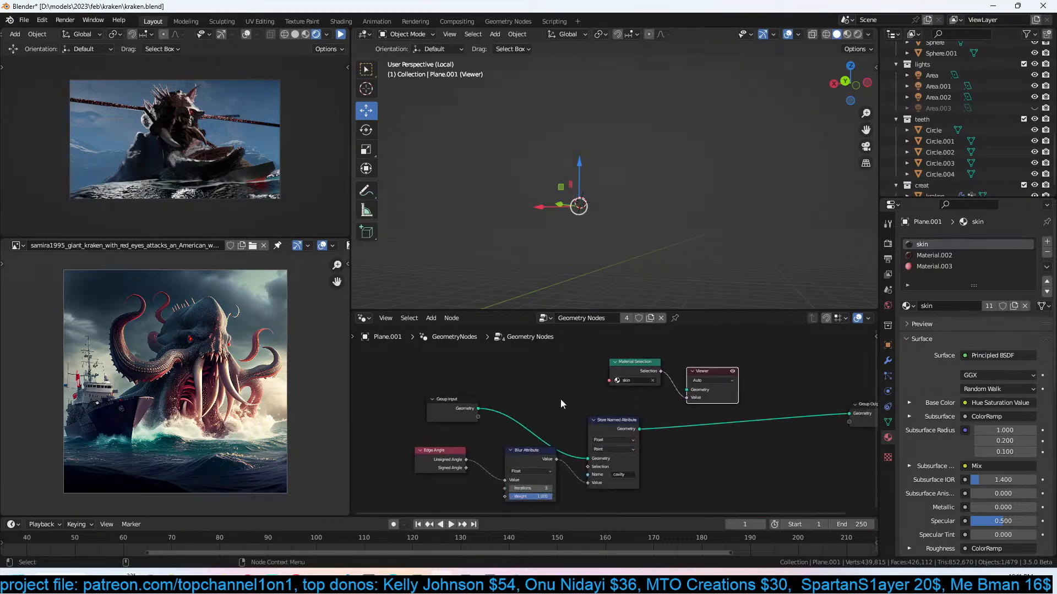
left_click(606, 418)
left_click_drag(639, 429, 690, 390)
scroll(672, 205, "up", 4)
middle_click_drag(672, 205, 687, 244)
scroll(617, 225, "down", 7)
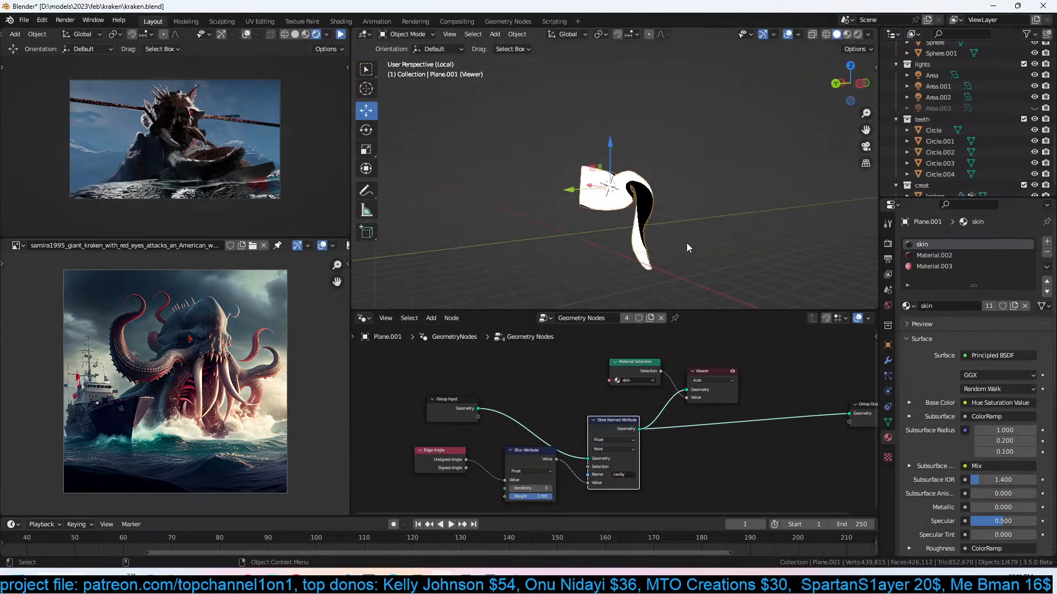
Save the file, move the Viewer node aside and insert a Distribute Points on Faces node before it.
scroll(686, 243, "up", 1)
key("ctrl+s")
middle_click_drag(727, 373, 604, 368)
left_click_drag(603, 368, 705, 355)
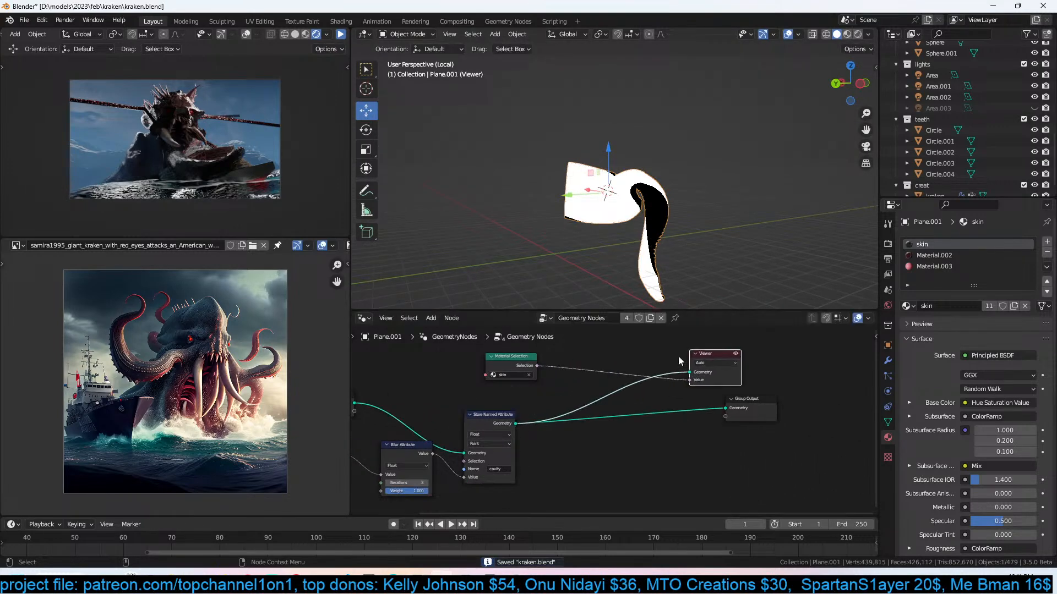
middle_click_drag(643, 361, 652, 375)
key("shift+a")
left_click(647, 359)
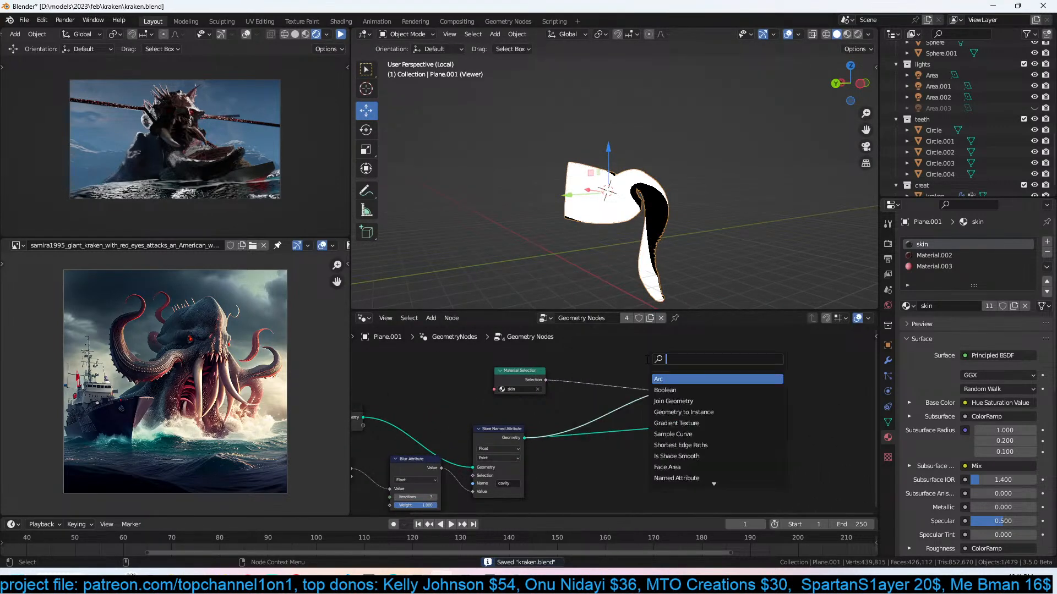
type("dis")
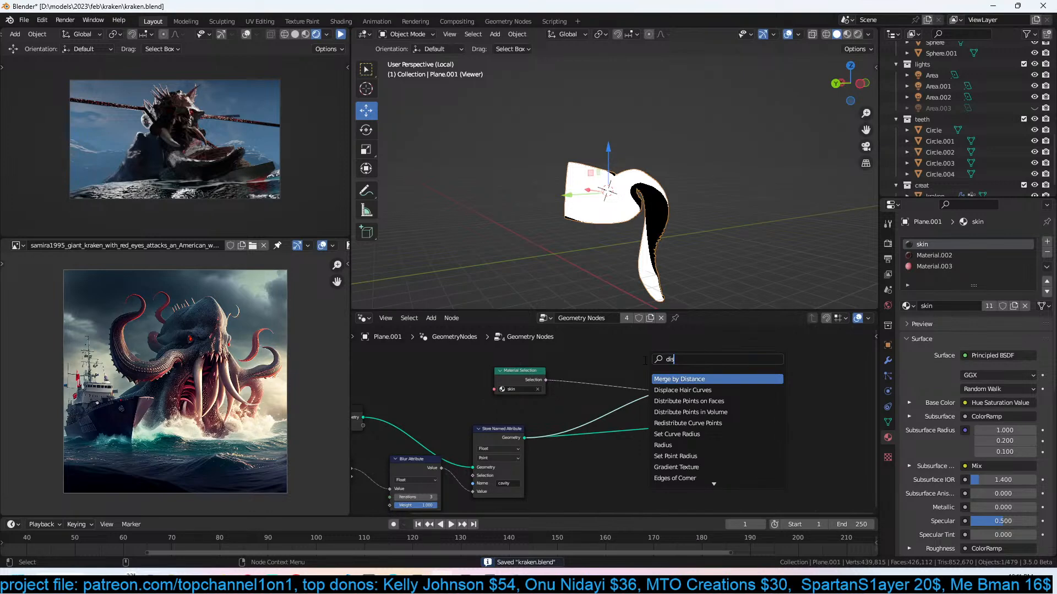
type("tr")
left_click(681, 378)
left_click(633, 355)
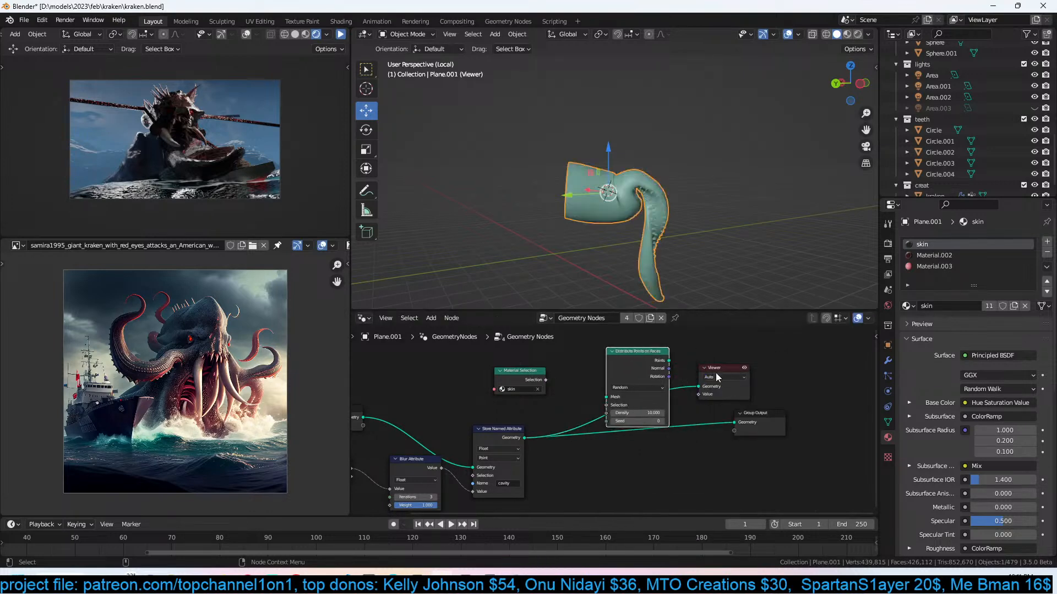
Send the distributed points to the Viewer and limit the distribution with the Material Selection output.
left_click(652, 368, "ctrl+shift")
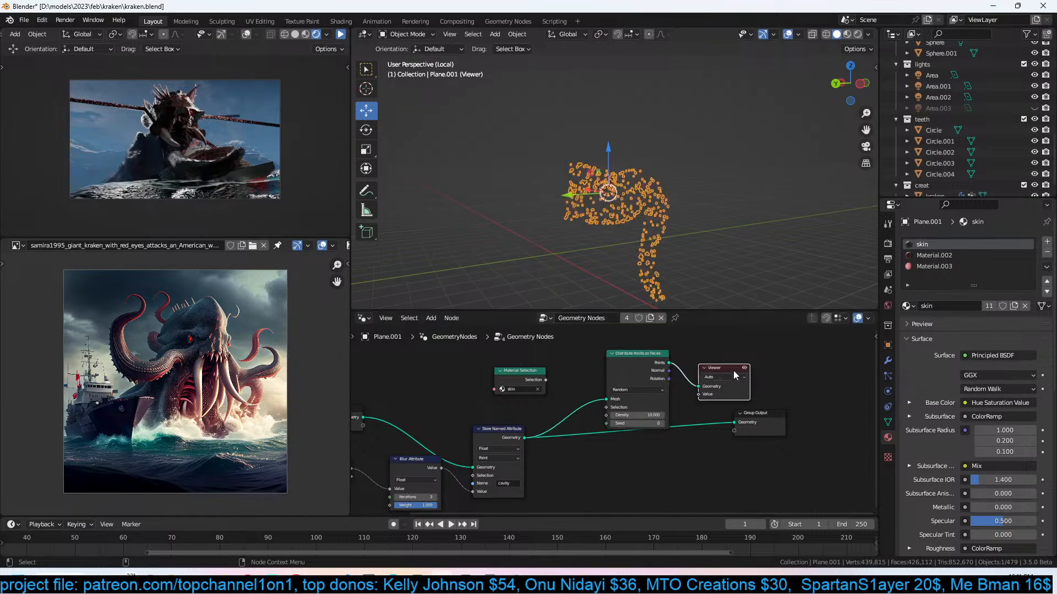
left_click_drag(545, 380, 611, 413)
middle_click_drag(681, 245, 749, 242)
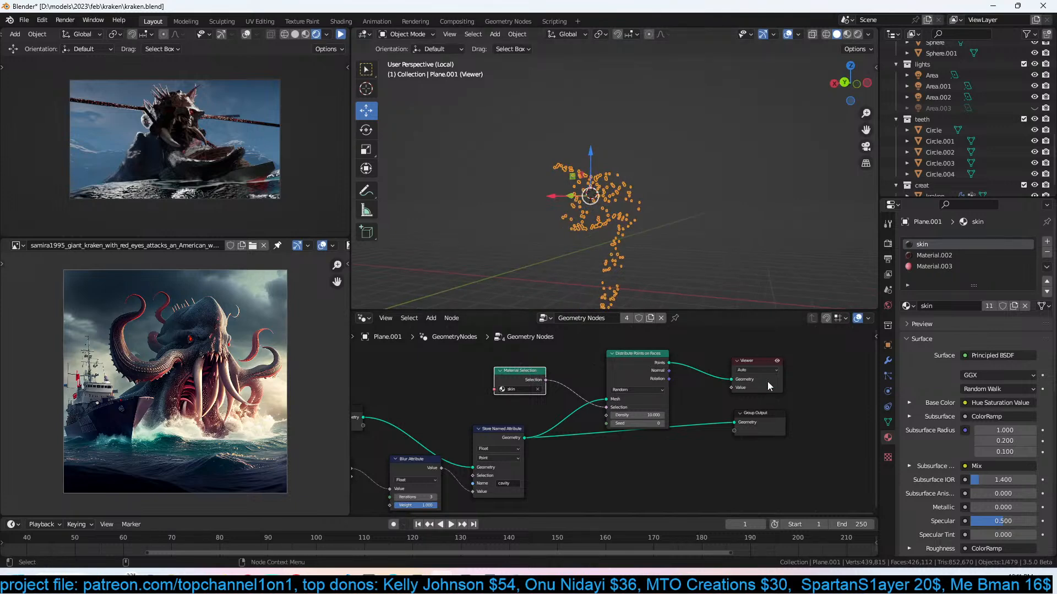
Bring the teeth collection into the node tree as Collection Info and move the Viewer and Group Output nodes away.
middle_click_drag(743, 374, 800, 387)
scroll(936, 185, "down", 1)
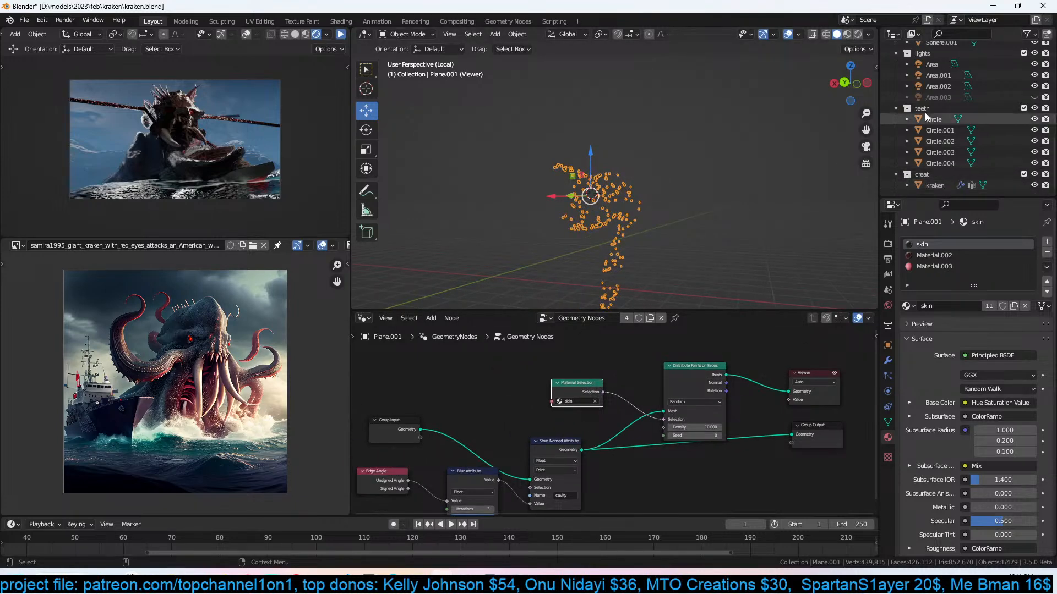
left_click(924, 110)
middle_click_drag(828, 392, 715, 390)
left_click_drag(715, 391, 847, 369)
left_click_drag(699, 423, 830, 473)
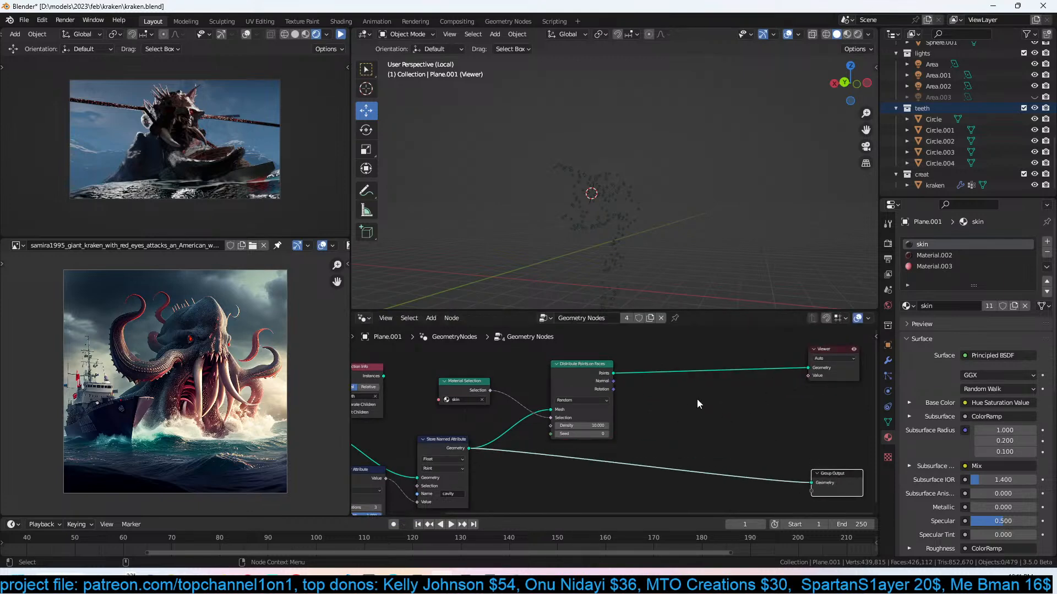
Insert an Instance on Points node between Distribute Points on Faces and the Viewer, and save the file.
key("shift+a")
type("on po")
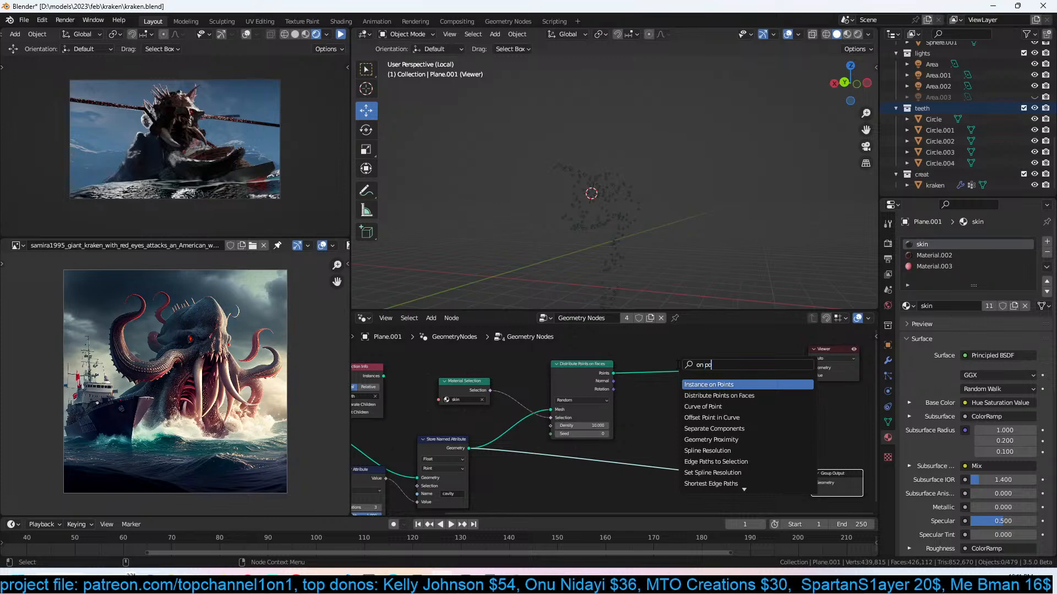
key("Return")
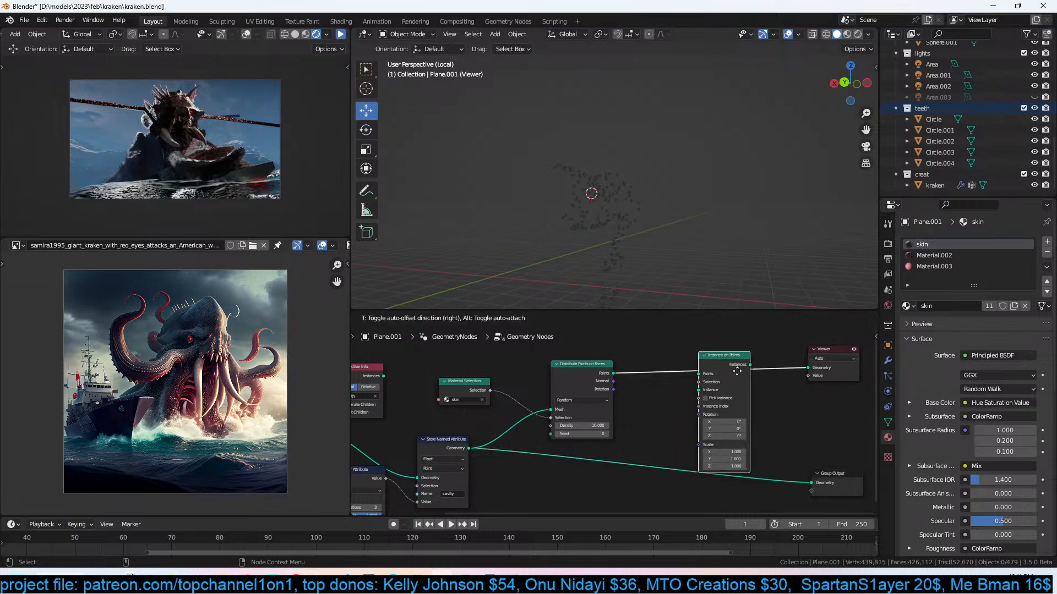
left_click(741, 362)
key("ctrl+s")
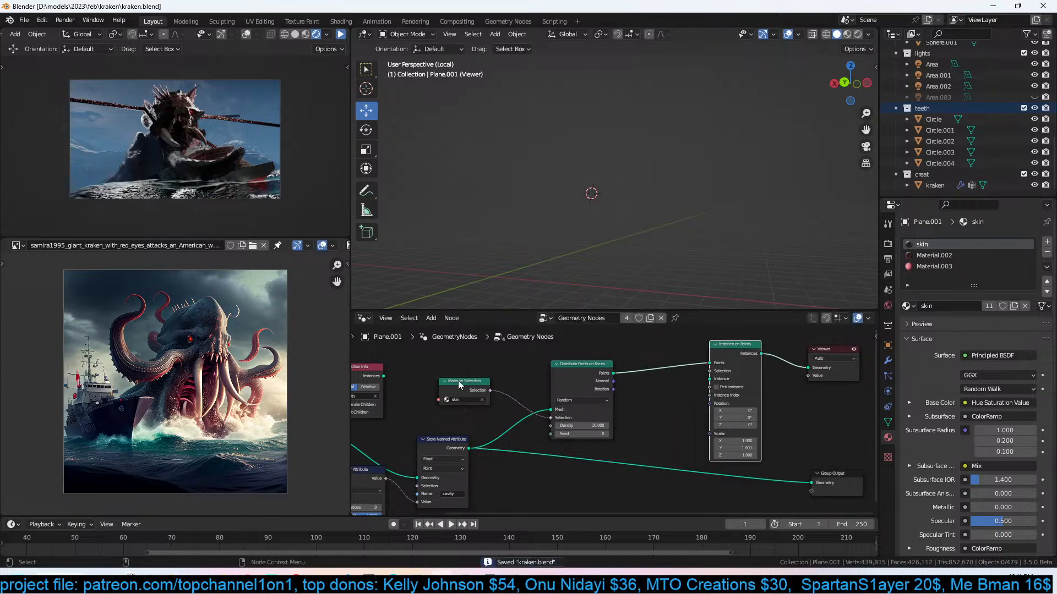
Use the teeth collection as the instance, enabling Separate Children, Reset Children and Pick Instance.
left_click_drag(384, 376, 710, 379)
middle_click_drag(396, 406, 516, 400)
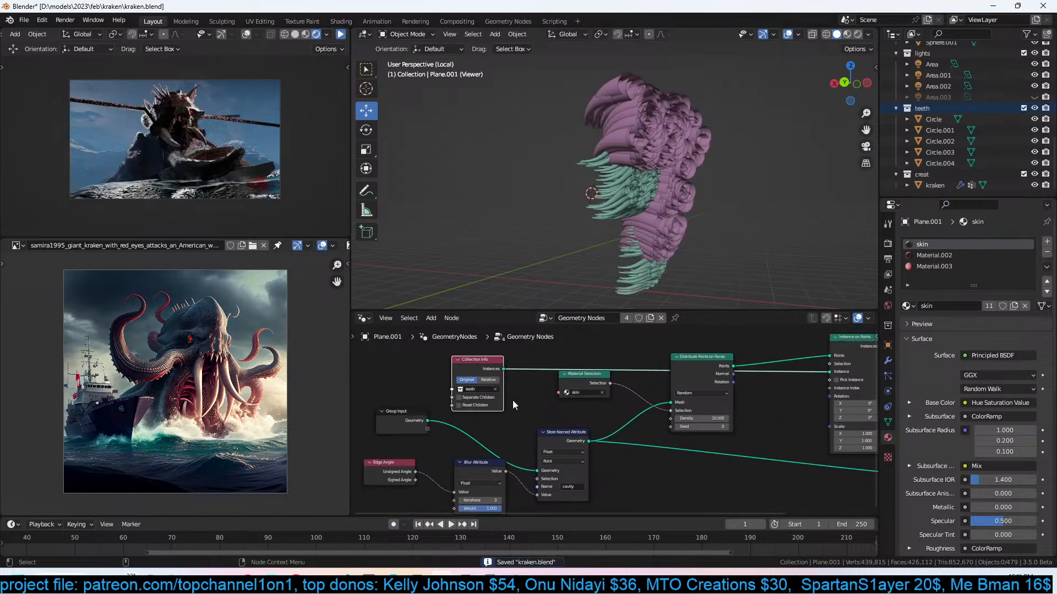
left_click_drag(489, 398, 487, 406)
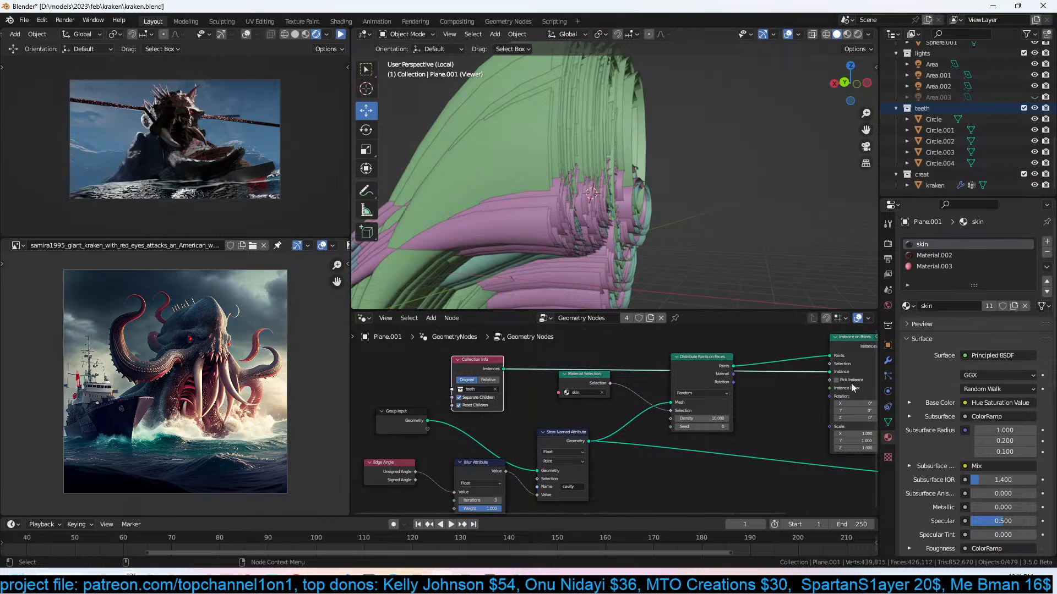
left_click(849, 381)
Set the teeth instances' scale to 0.08 on all three axes.
middle_click_drag(687, 243, 586, 222)
middle_click_drag(805, 420, 609, 401)
left_click_drag(697, 424, 647, 434)
key("ctrl+z")
scroll(706, 191, "up", 4)
middle_click_drag(706, 191, 650, 164)
scroll(648, 205, "up", 4)
middle_click_drag(649, 205, 775, 222, "shift")
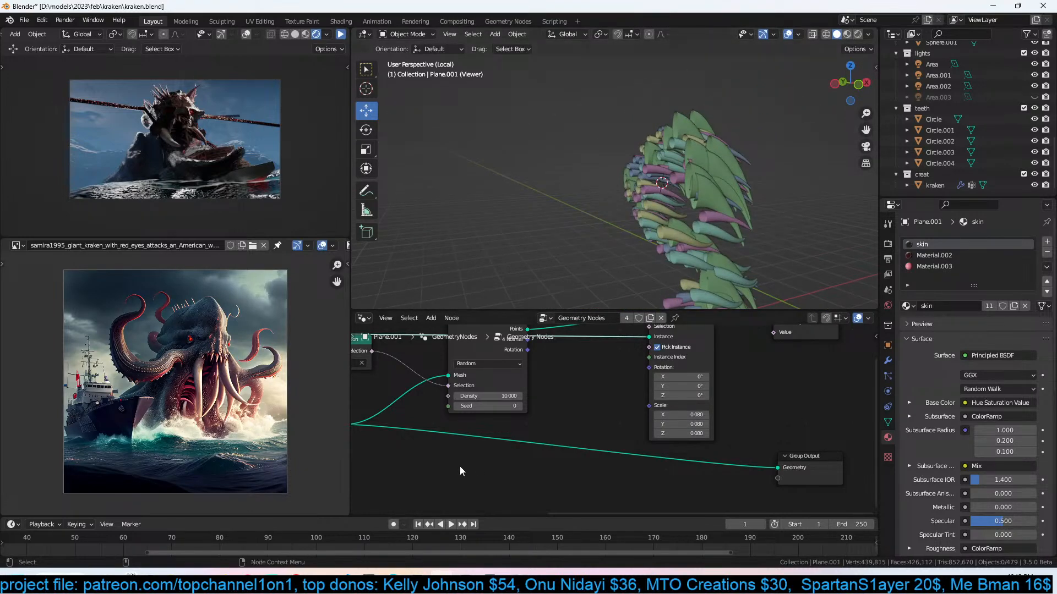
Set the point distribution density to 2 and save the file.
scroll(460, 467, "up", 3)
left_click(495, 391)
type("2")
key("Return")
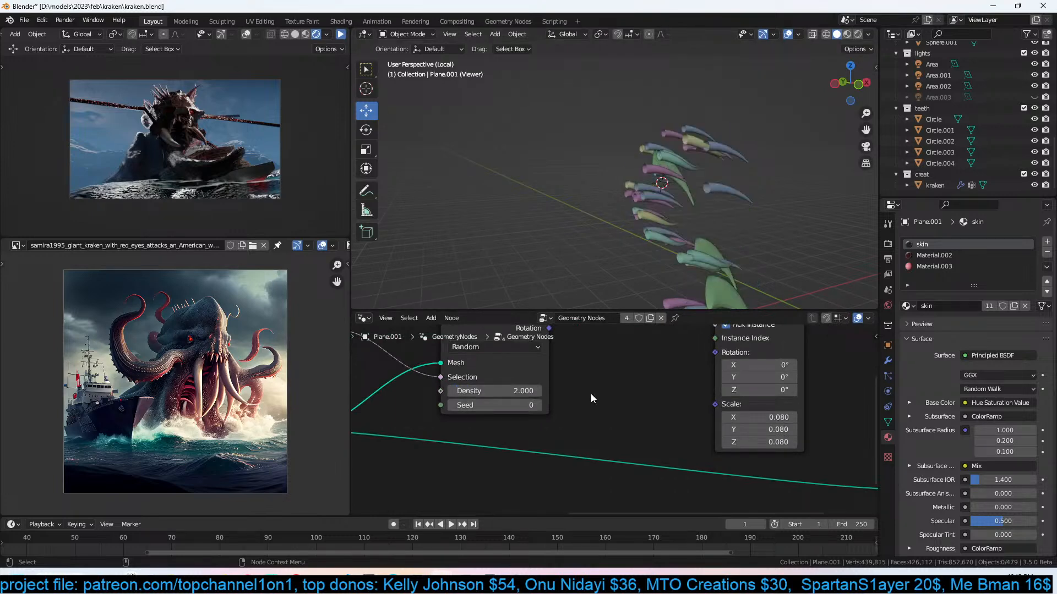
middle_click_drag(713, 260, 583, 230)
scroll(567, 256, "down", 4)
scroll(505, 234, "up", 3)
key("ctrl+s")
middle_click_drag(713, 451, 642, 458)
scroll(670, 421, "down", 4)
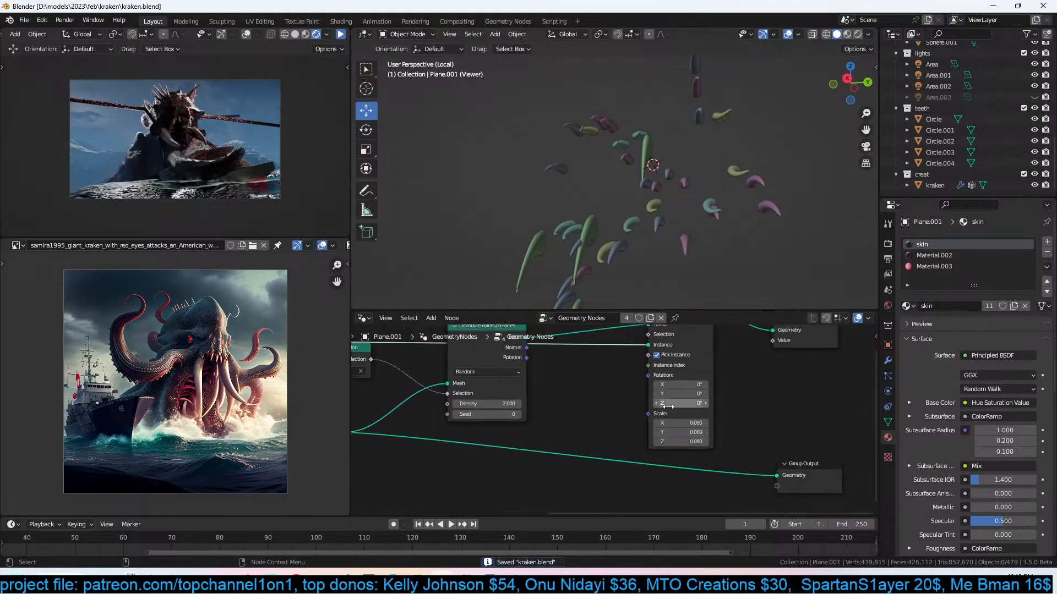
Add an Align Euler to Vector node between Distribute Points on Faces and Instance on Points.
middle_click_drag(672, 404, 706, 428)
key("shift+a")
left_click(585, 360)
type("alig")
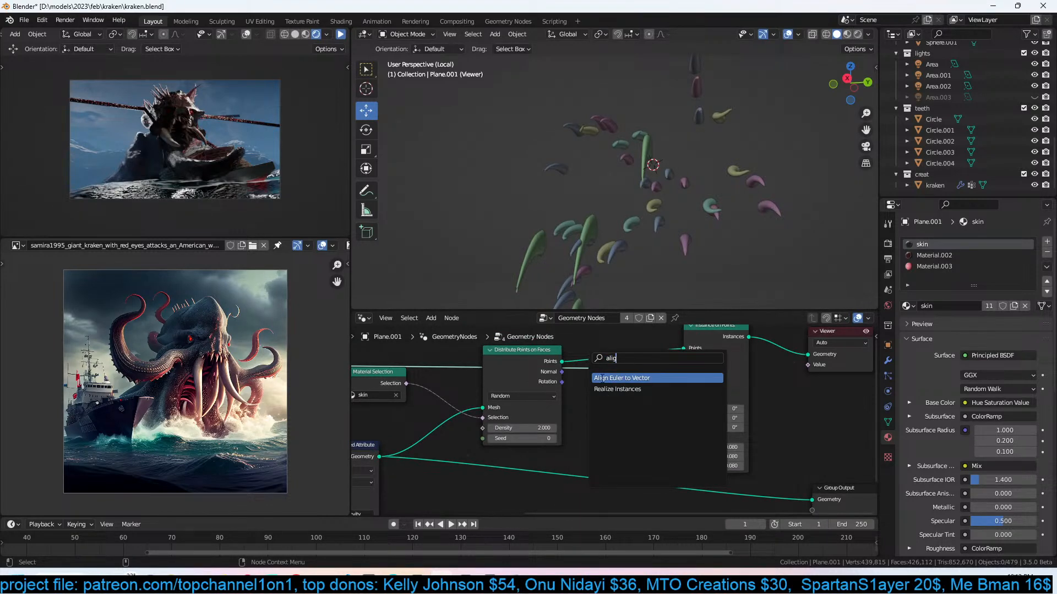
left_click(602, 378)
left_click(644, 381)
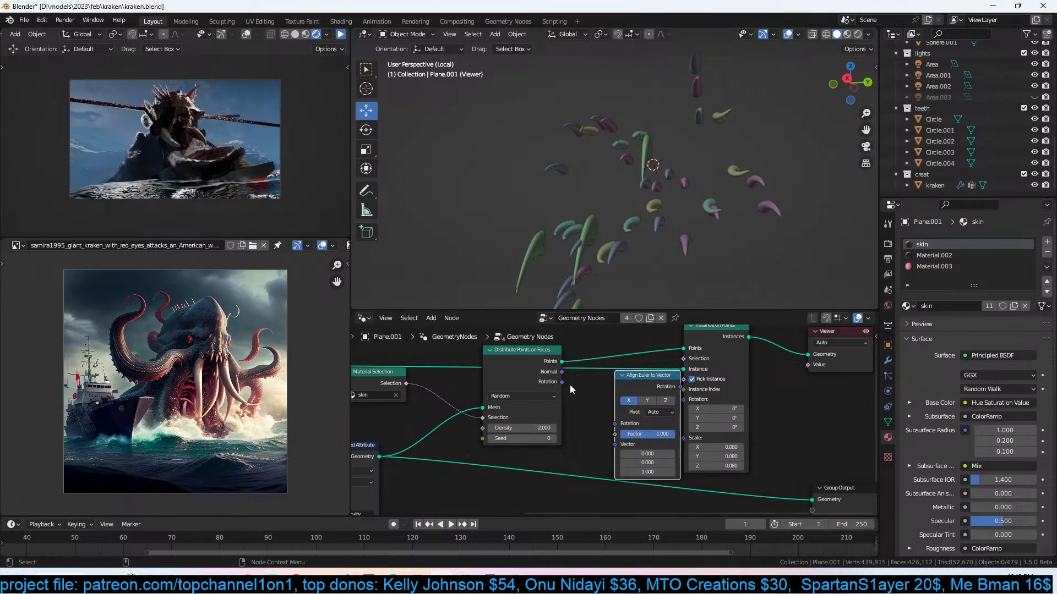
Feed the point normals into the alignment vector, link the aligned rotation to the instances and leave the rotation input unlinked.
left_click_drag(562, 372, 615, 424)
left_click_drag(645, 392, 683, 400)
scroll(687, 249, "down", 4)
middle_click_drag(686, 249, 642, 271)
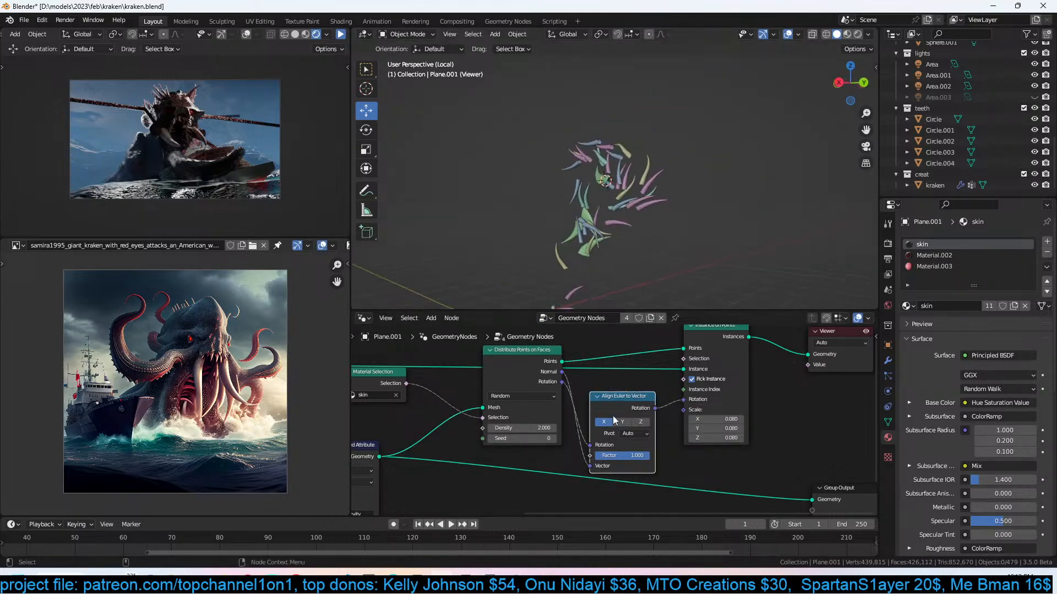
left_click_drag(589, 445, 574, 447)
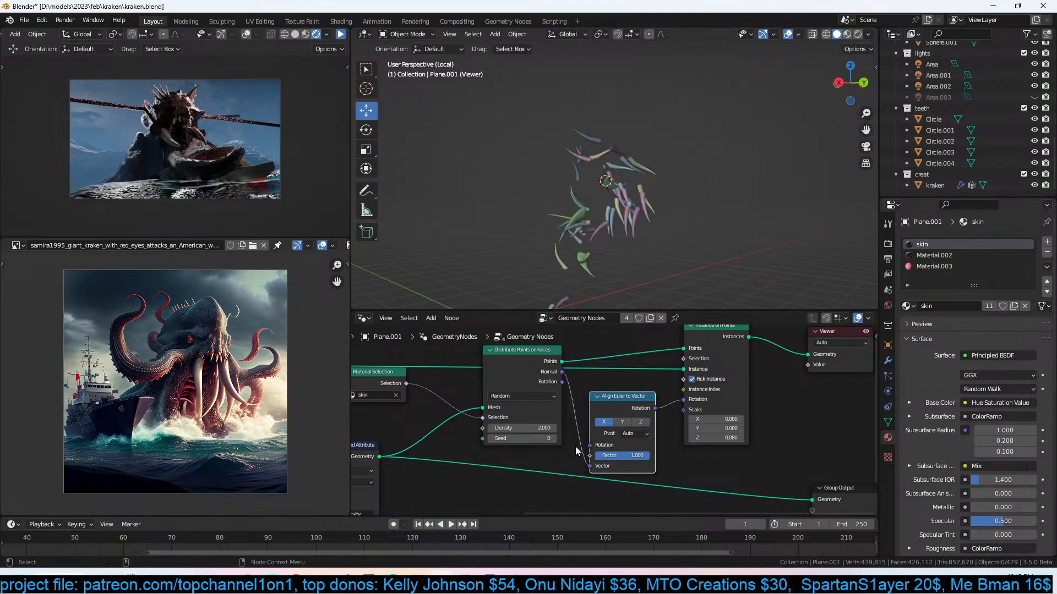
middle_click_drag(629, 266, 548, 260)
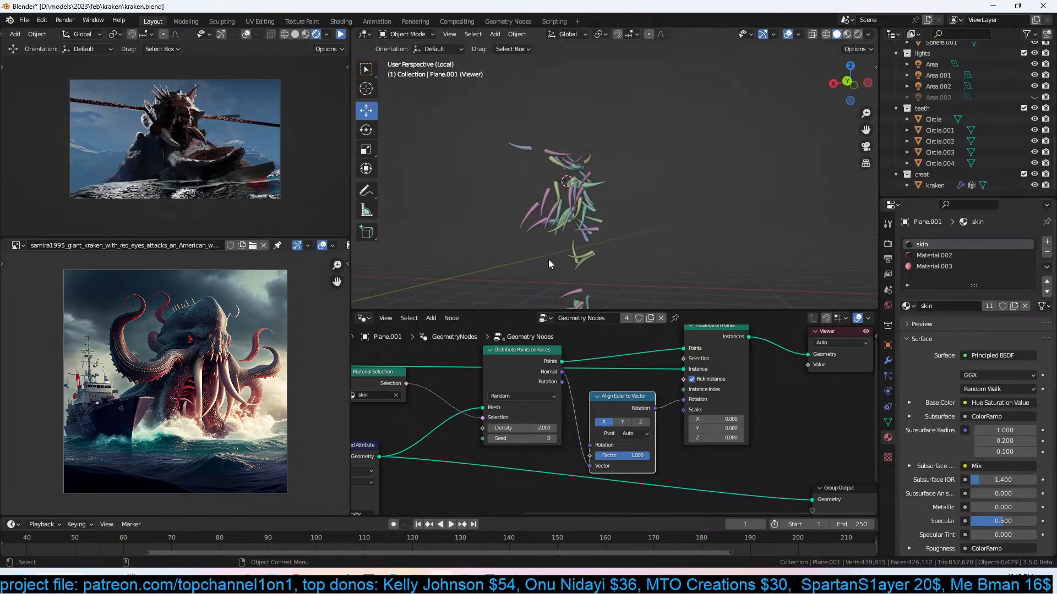
Try the Z and Y alignment axes in the Align Euler to Vector node.
left_click(637, 422)
left_click(628, 421)
scroll(679, 393, "down", 5)
middle_click_drag(622, 162, 610, 238)
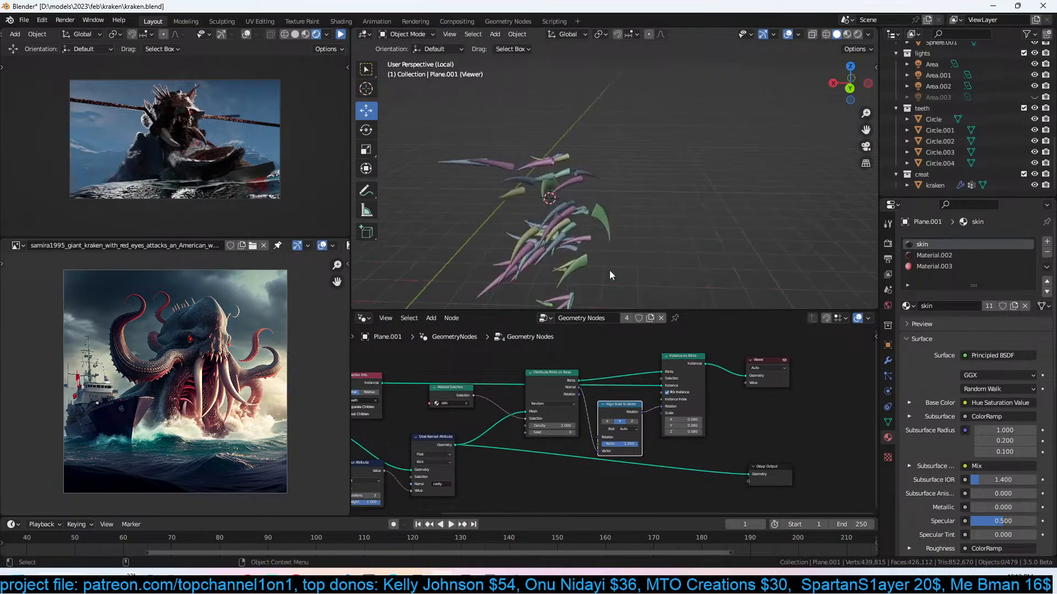
Move the Group Output node farther out, connect Instance on Points to it and delete the Viewer node.
scroll(748, 399, "down", 2)
left_click_drag(734, 458, 836, 447)
left_click(679, 380)
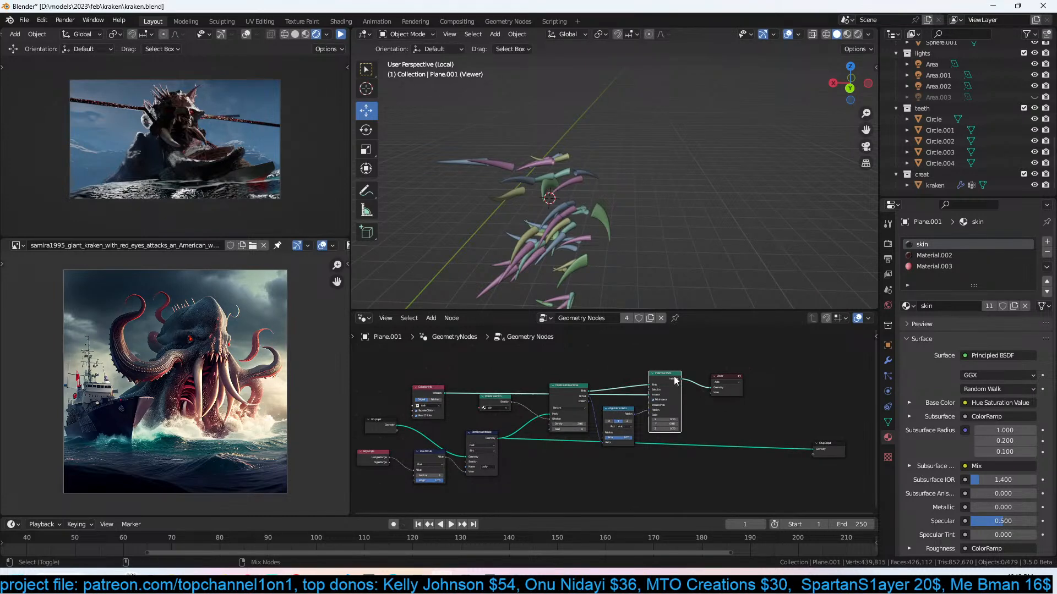
left_click(676, 380, "alt+shift")
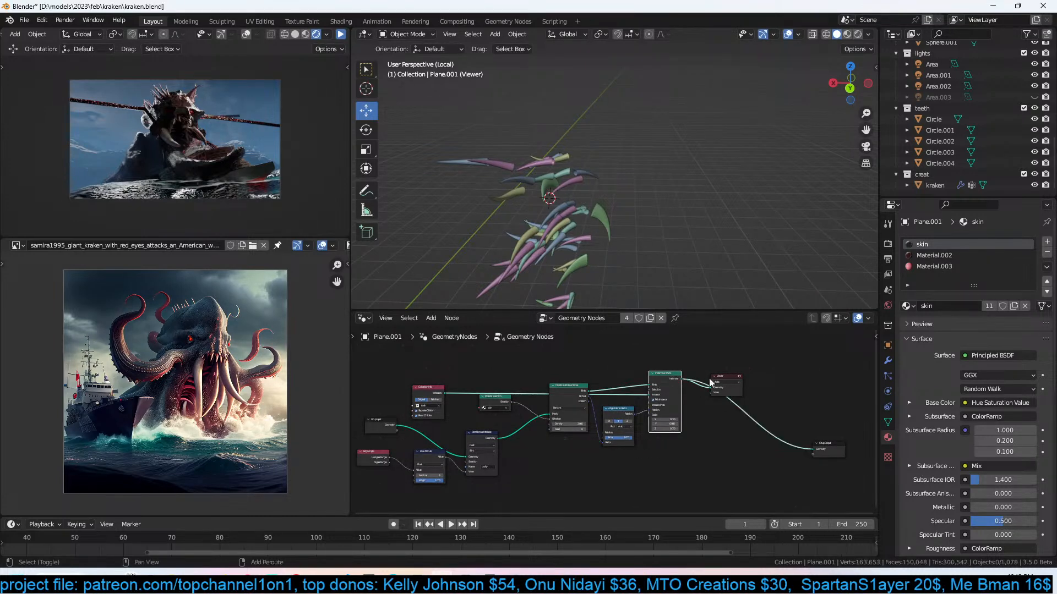
left_click(725, 380)
key("x")
Join the Store Named Attribute geometry with the teeth instances and move the join node toward the output.
right_click_drag(494, 440, 663, 383, "ctrl+shift")
left_click(701, 404)
left_click_drag(711, 407, 765, 412)
Set the Align Euler to Vector axis to Z.
middle_click_drag(631, 277, 633, 303)
scroll(681, 254, "up", 4)
scroll(636, 412, "up", 3)
left_click(636, 421)
Spread the Instance on Points and Align Euler to Vector nodes apart and save the file.
scroll(702, 459, "up", 2)
left_click_drag(735, 344, 844, 360)
middle_click_drag(727, 414, 727, 395)
left_click_drag(612, 393, 602, 409)
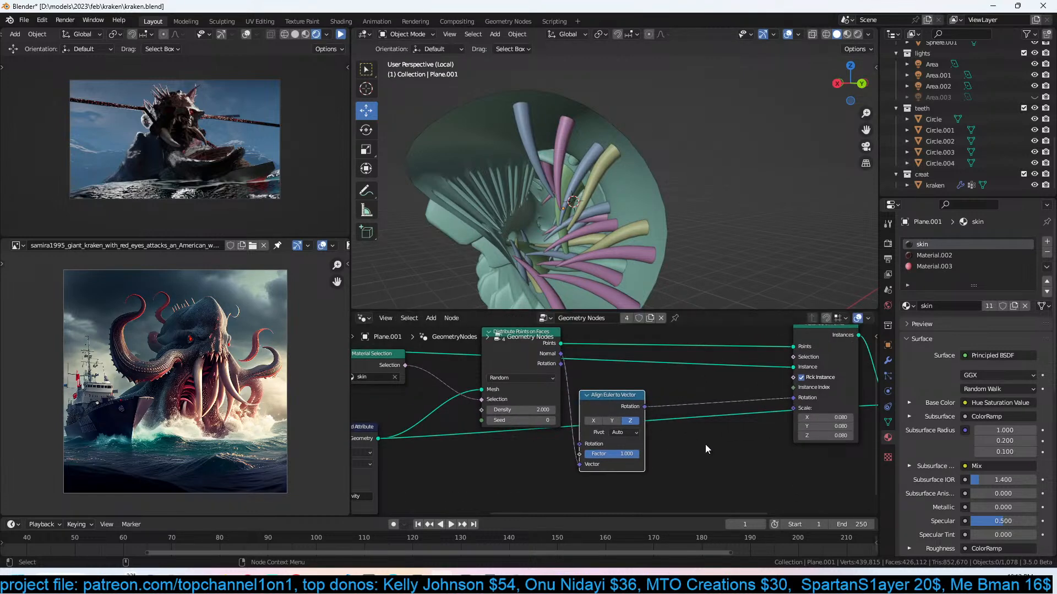
scroll(705, 444, "up", 2)
key("ctrl+s")
Insert a Vector Math node set to Add between Align Euler to Vector and the Instance on Points rotation.
middle_click_drag(679, 435, 666, 429)
right_click(610, 390)
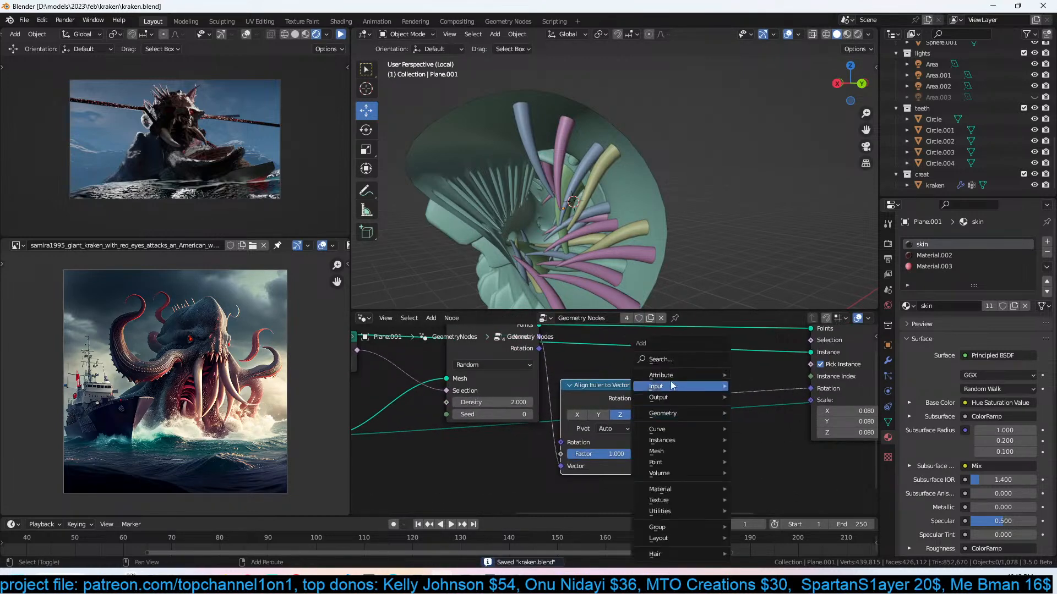
left_click(628, 428)
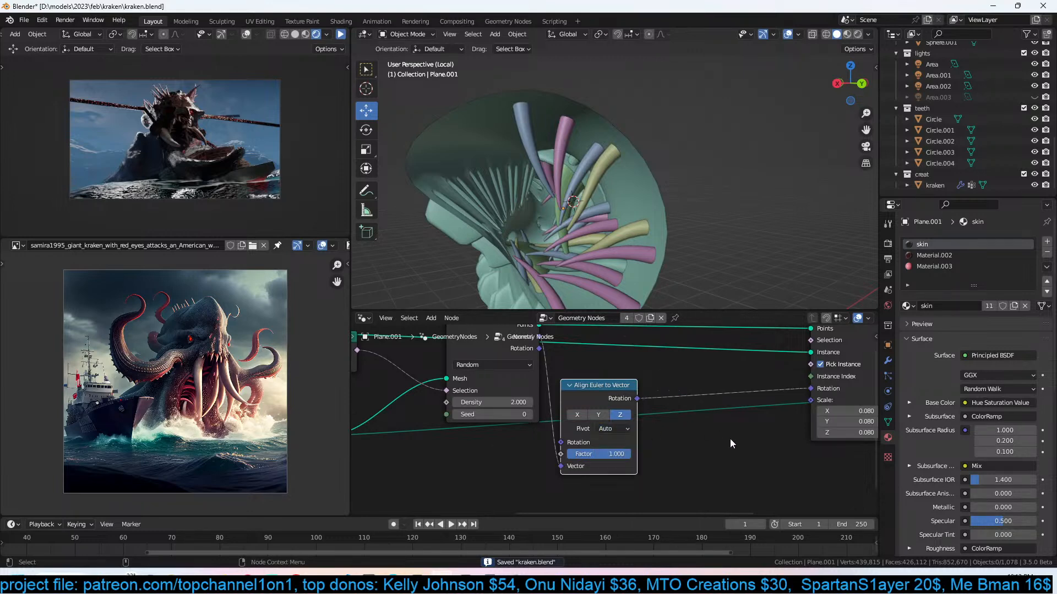
key("shift+a")
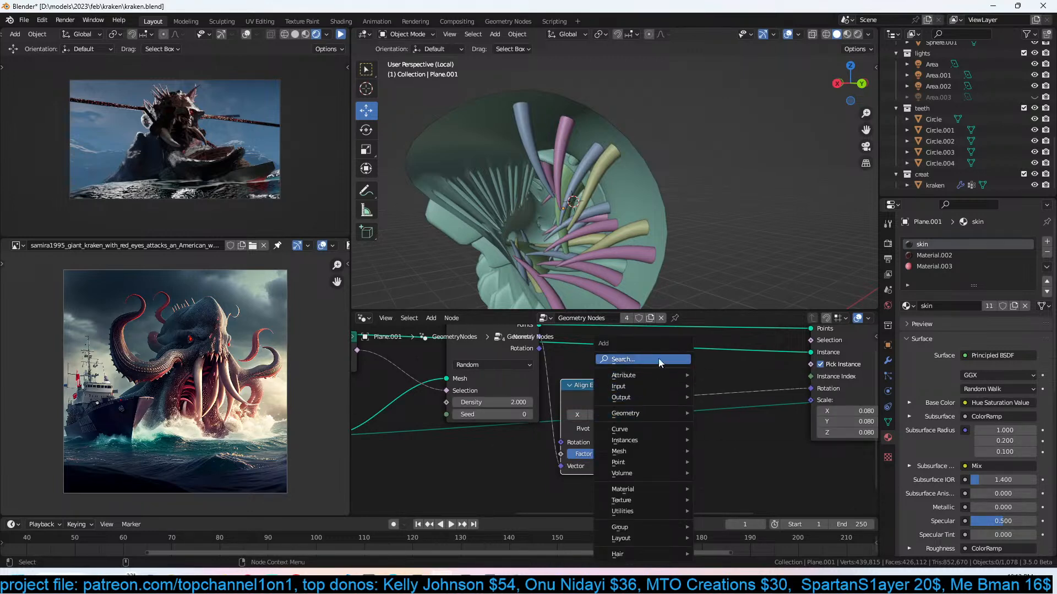
left_click(658, 358)
type("vec")
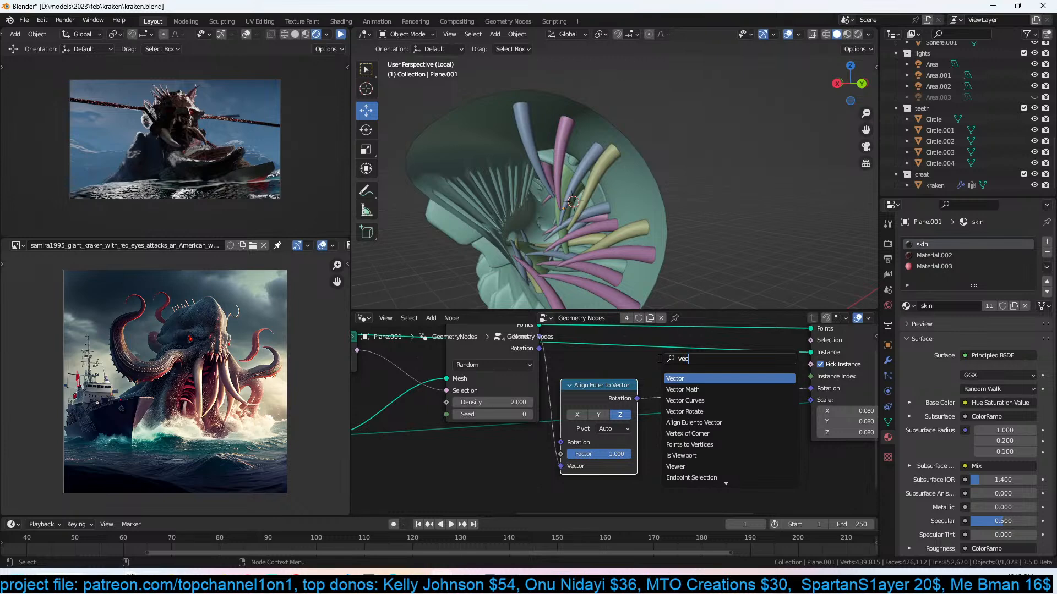
left_click(682, 389)
left_click(704, 411)
Try a Z offset in the Add node and reset it to 0.
middle_click_drag(728, 460, 711, 420)
left_click_drag(705, 425, 728, 424)
left_click(704, 422)
type("0")
key("Return")
Try a Y offset of 1.57 in the Add node and settle on 3.14.
left_click(704, 412)
type("3.9")
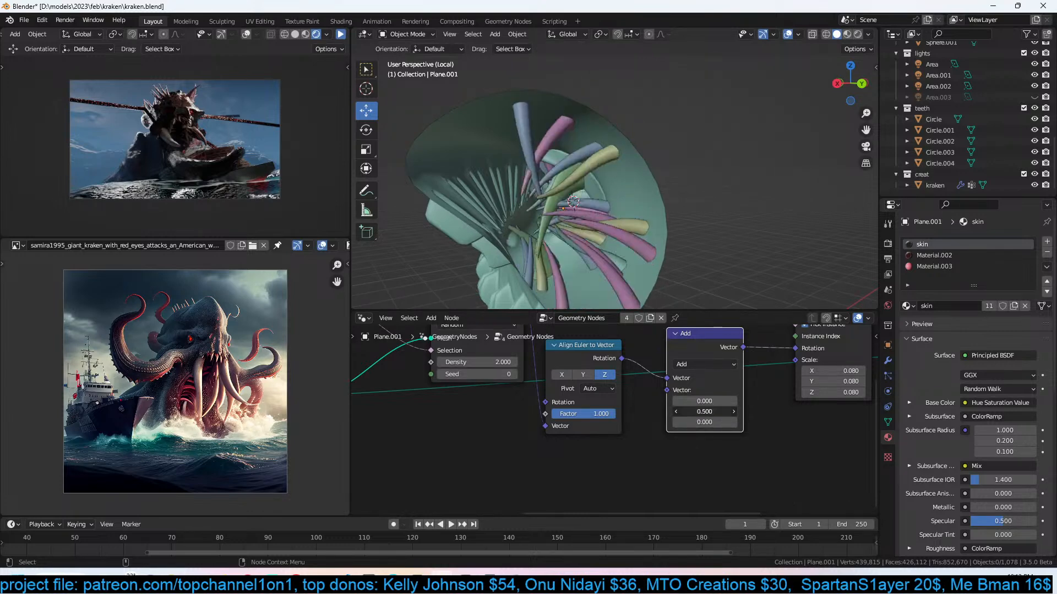
key("Return")
left_click(706, 412)
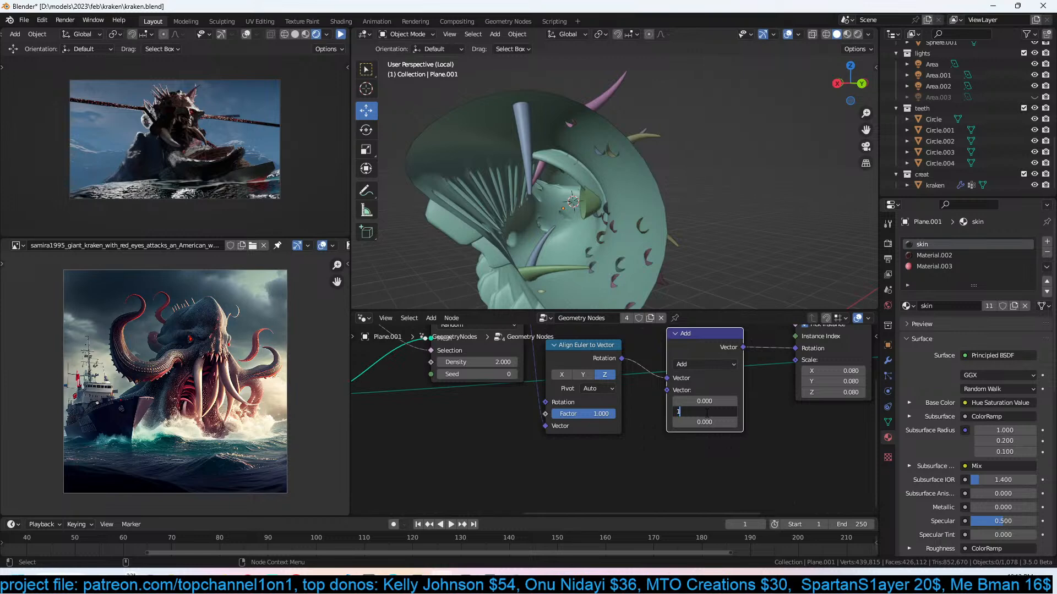
type("1.57")
key("Return")
left_click(707, 412)
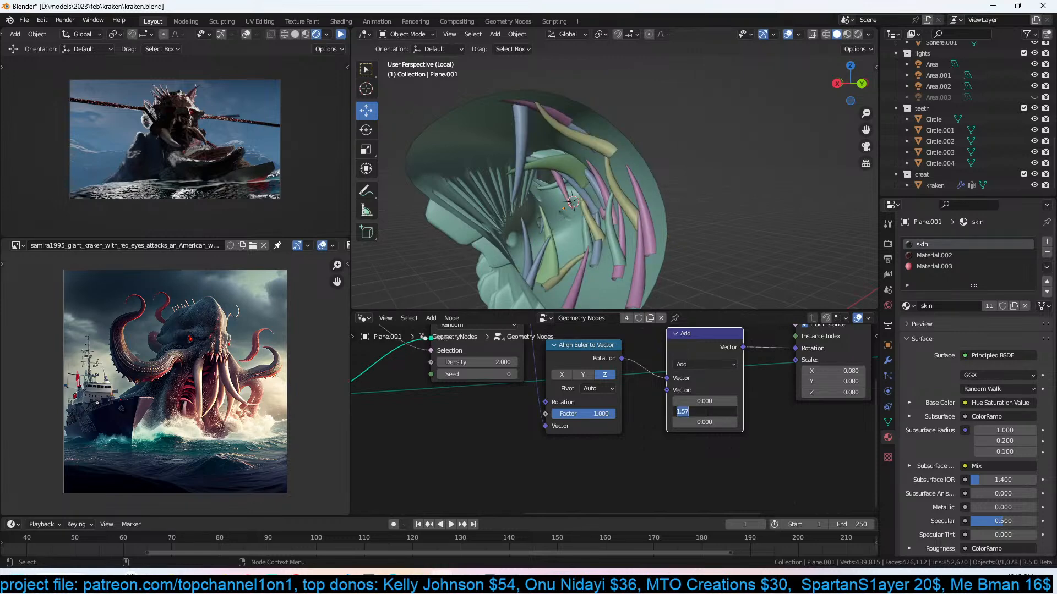
type("1")
key("Return")
Examine the teeth's orientation around the tentacle and look over the node tree.
middle_click_drag(765, 270, 677, 275)
middle_click_drag(566, 403, 675, 412)
scroll(575, 416, "up", 3)
scroll(575, 416, "down", 6)
scroll(546, 462, "down", 2)
scroll(640, 427, "up", 6)
scroll(682, 405, "down", 2)
scroll(675, 412, "down", 2)
middle_click_drag(610, 430, 690, 405)
middle_click_drag(769, 378, 787, 424)
middle_click_drag(645, 375, 620, 407)
middle_click_drag(724, 414, 461, 415)
Save the file, exit local view to bring back the whole scene and clear the selection.
key("ctrl+s")
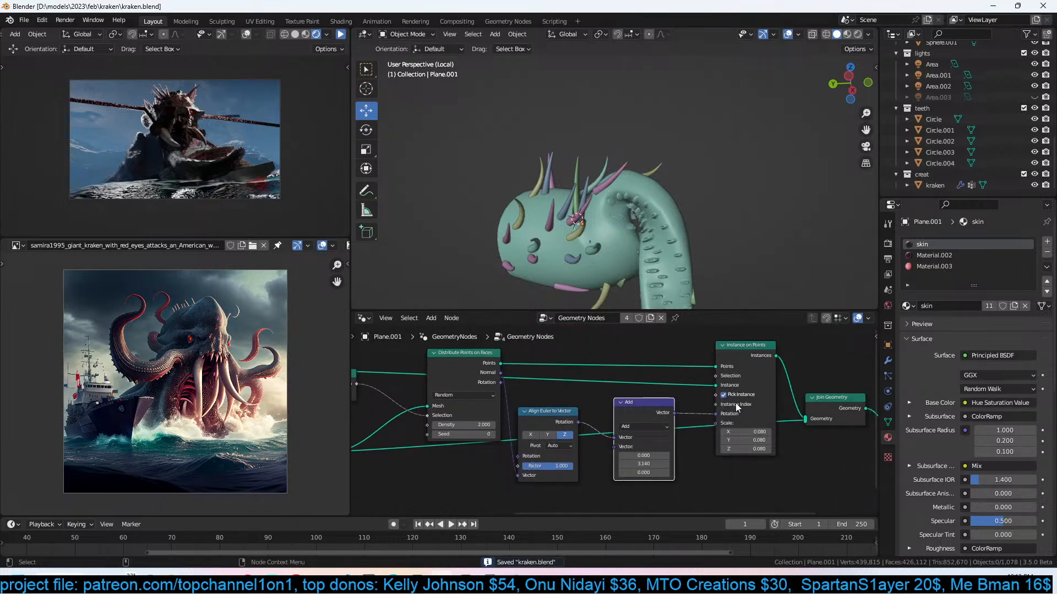
middle_click_drag(641, 292, 536, 270)
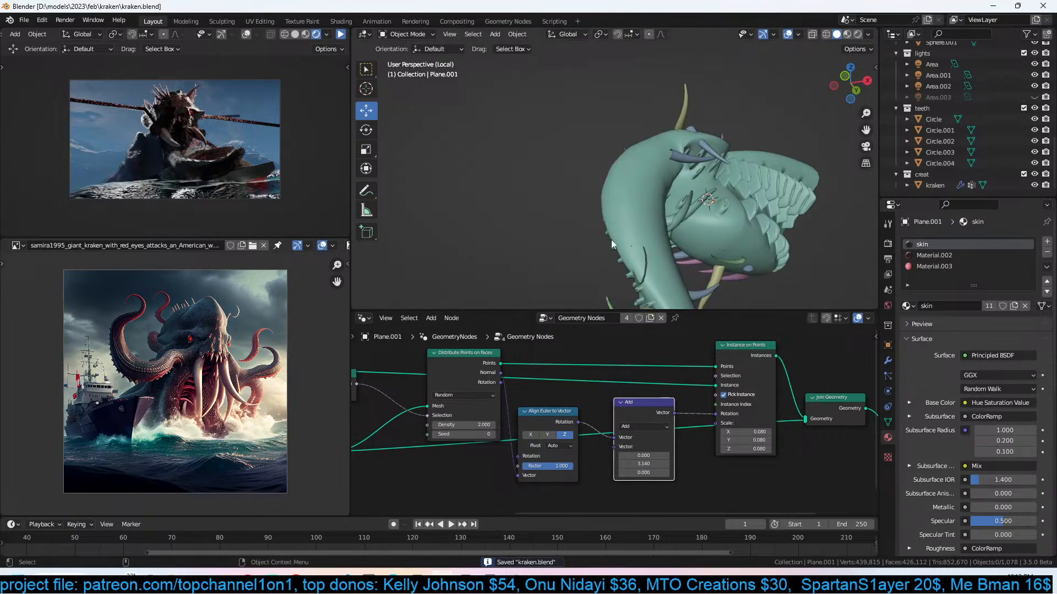
key("KP_0")
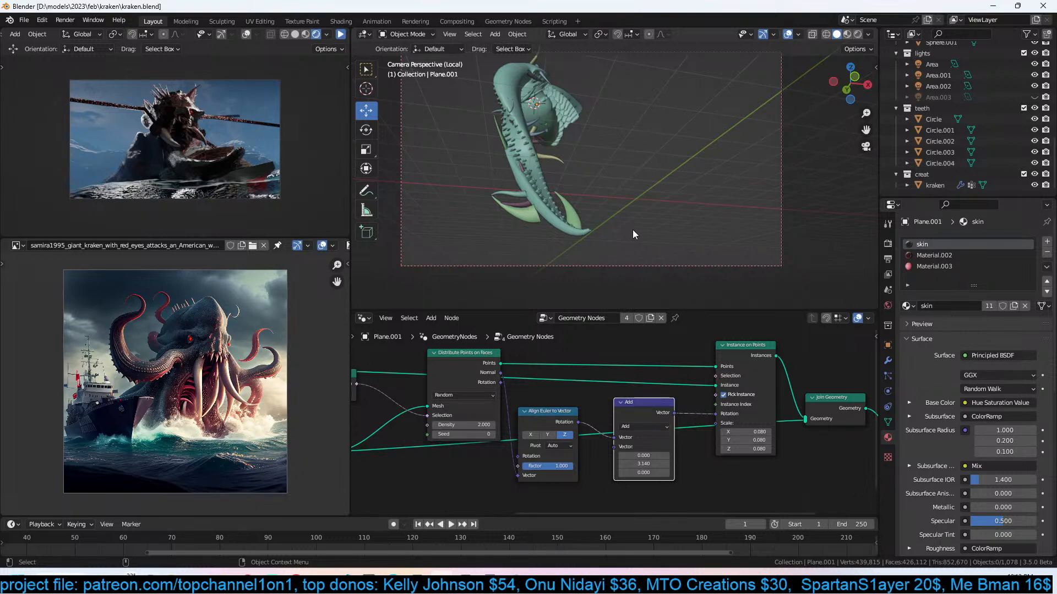
key("a")
key("KP_Divide")
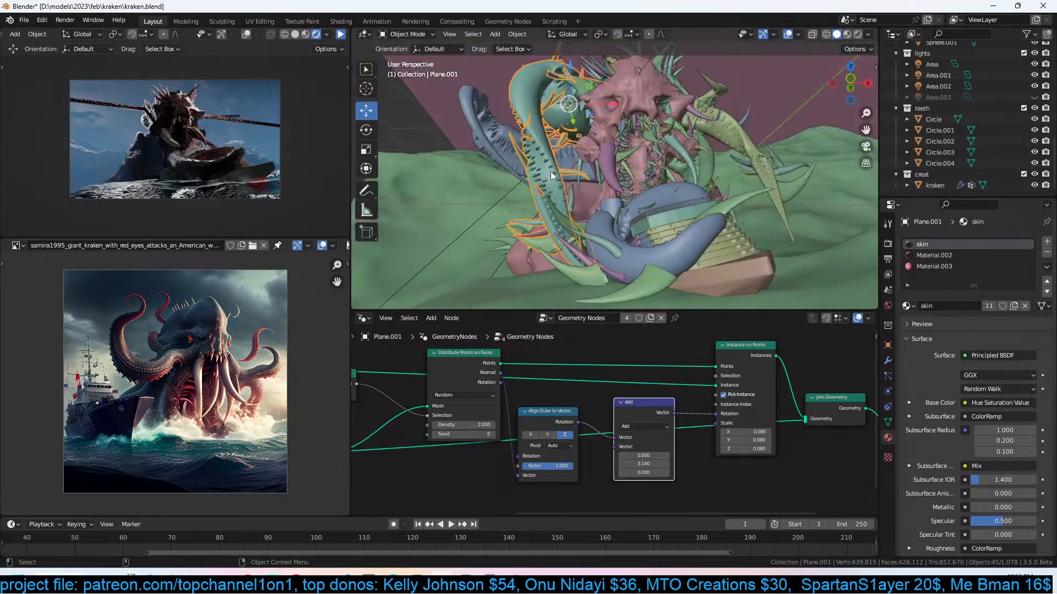
key("alt+a")
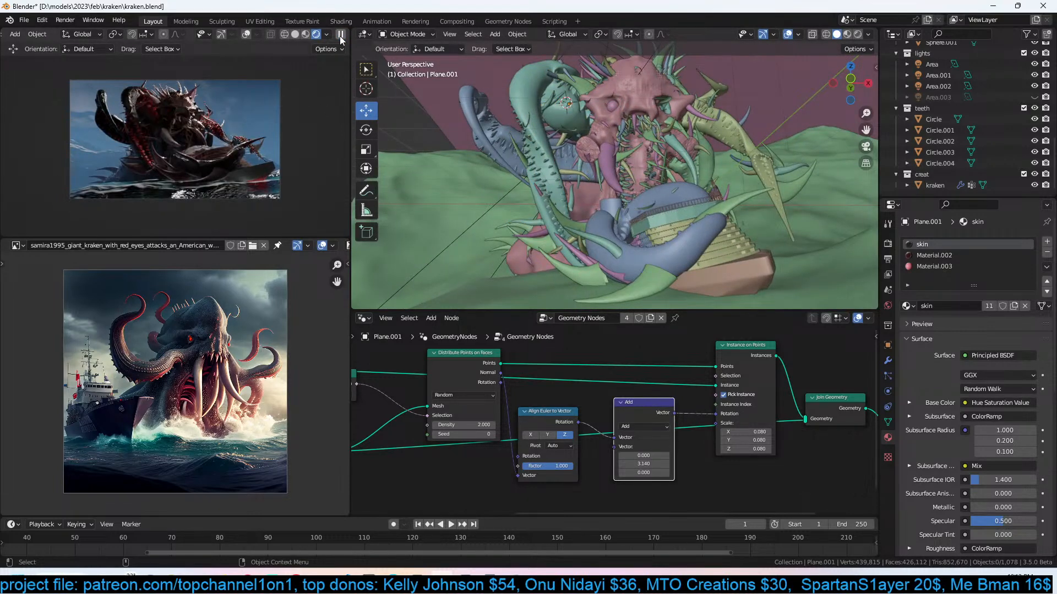
Disable the tall front tentacle's Geometry Nodes modifier in both viewport and render, and save the file.
middle_click_drag(474, 133, 626, 131)
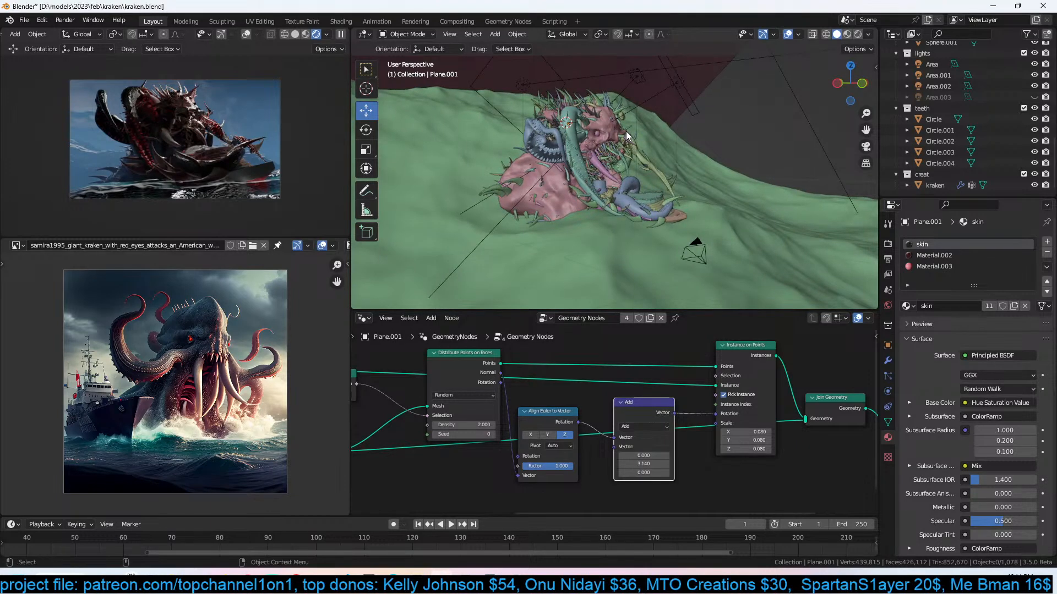
left_click(587, 177)
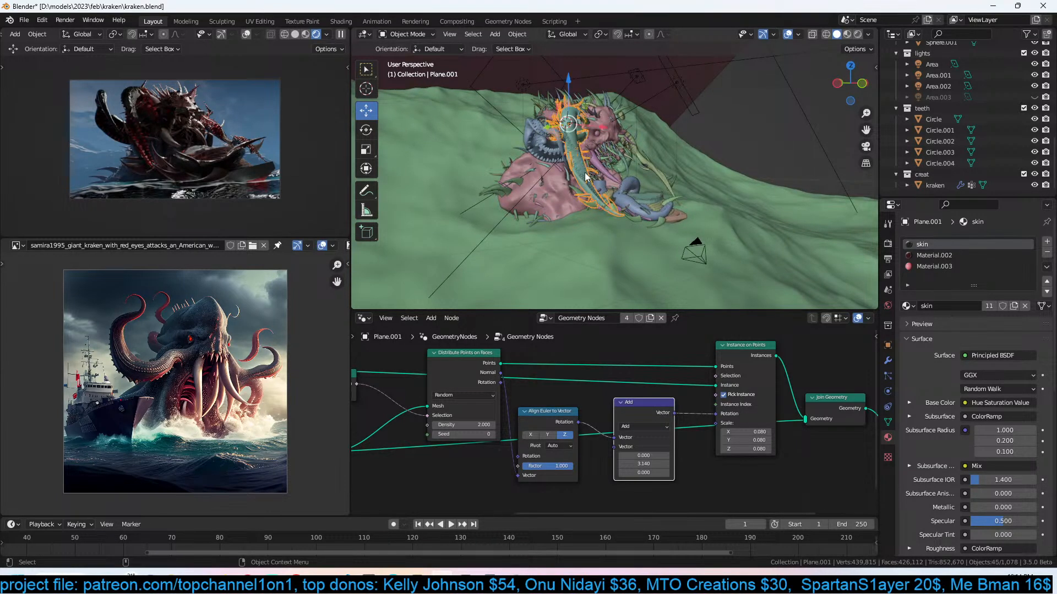
left_click(888, 361)
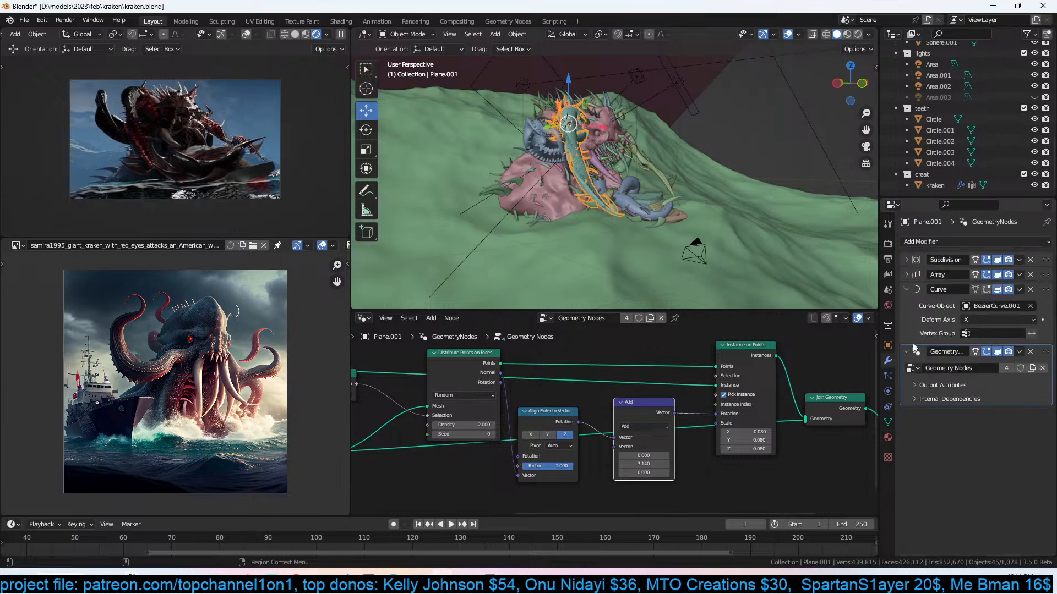
left_click(997, 352)
left_click(1008, 352)
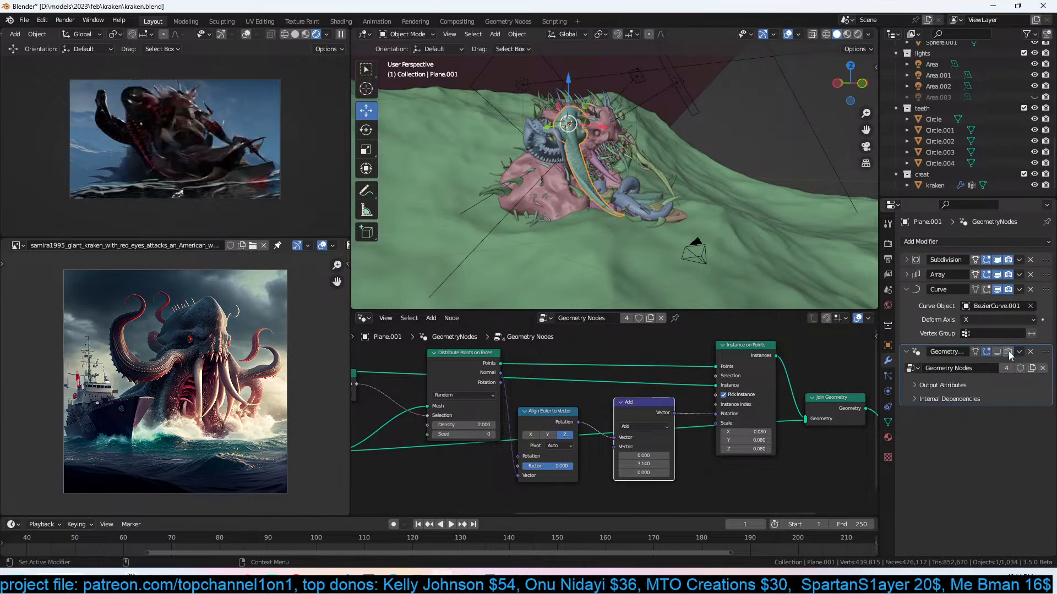
left_click(683, 191)
middle_click_drag(682, 191, 638, 193)
key("ctrl+s")
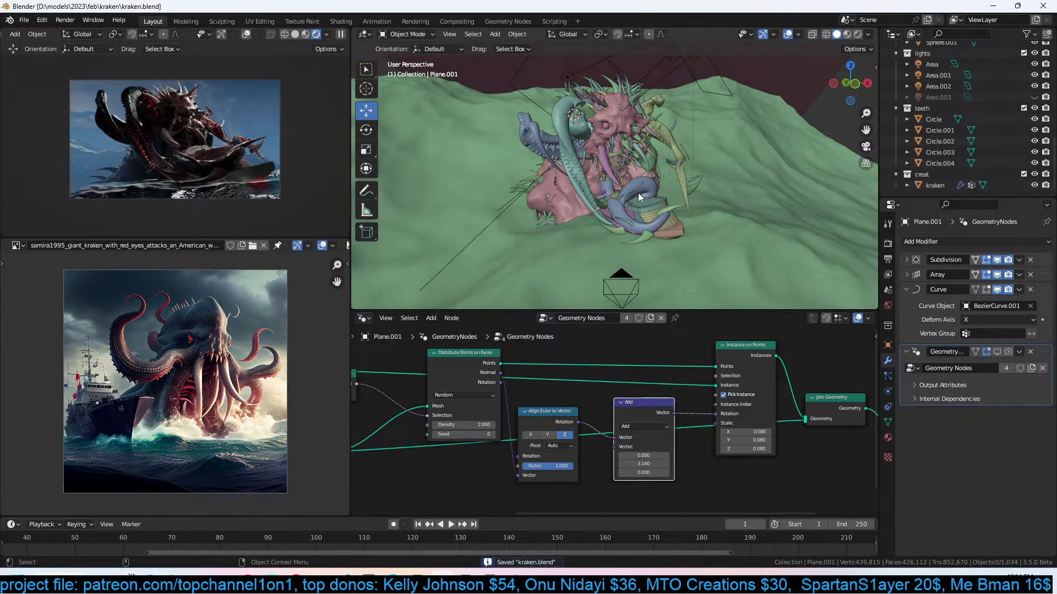
Remove the Geometry Nodes modifier from the tentacle wrapped around the ship.
middle_click_drag(645, 203, 694, 219)
left_click(623, 207)
scroll(917, 345, "down", 1)
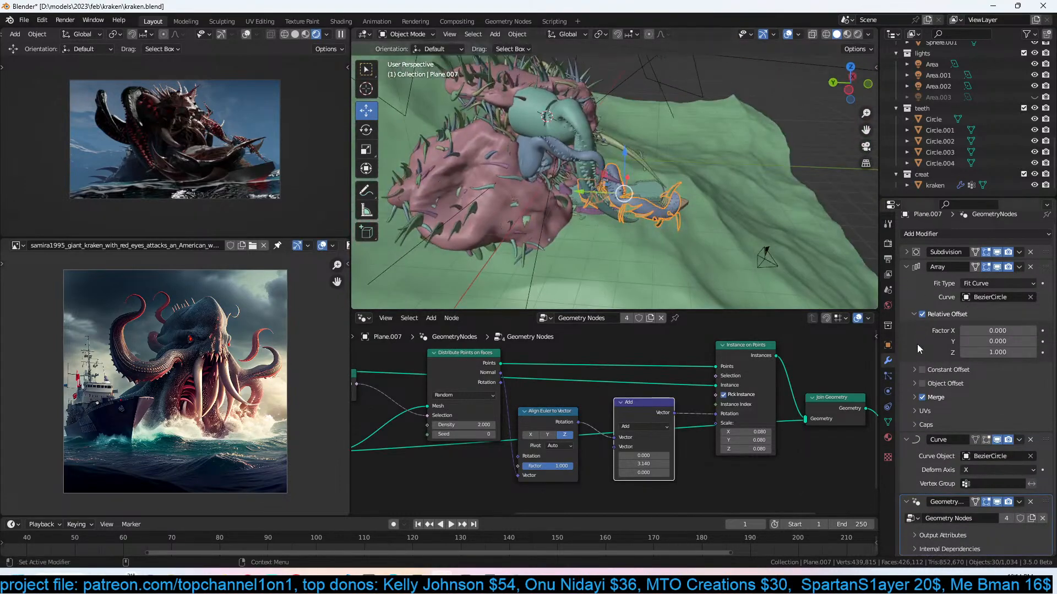
left_click(1031, 502)
middle_click_drag(638, 143, 616, 112)
On the thin tentacle beside the head, connect Store Named Attribute straight to Group Output to bypass the teeth, and save.
left_click(666, 108)
left_click(665, 109)
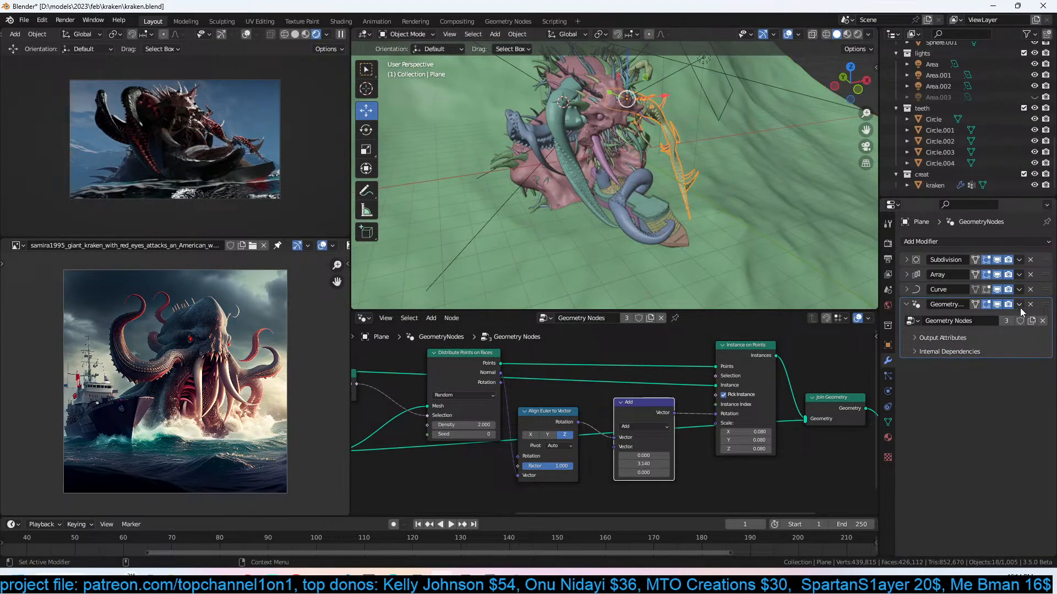
scroll(725, 425, "down", 3)
scroll(523, 394, "up", 2)
left_click(373, 439)
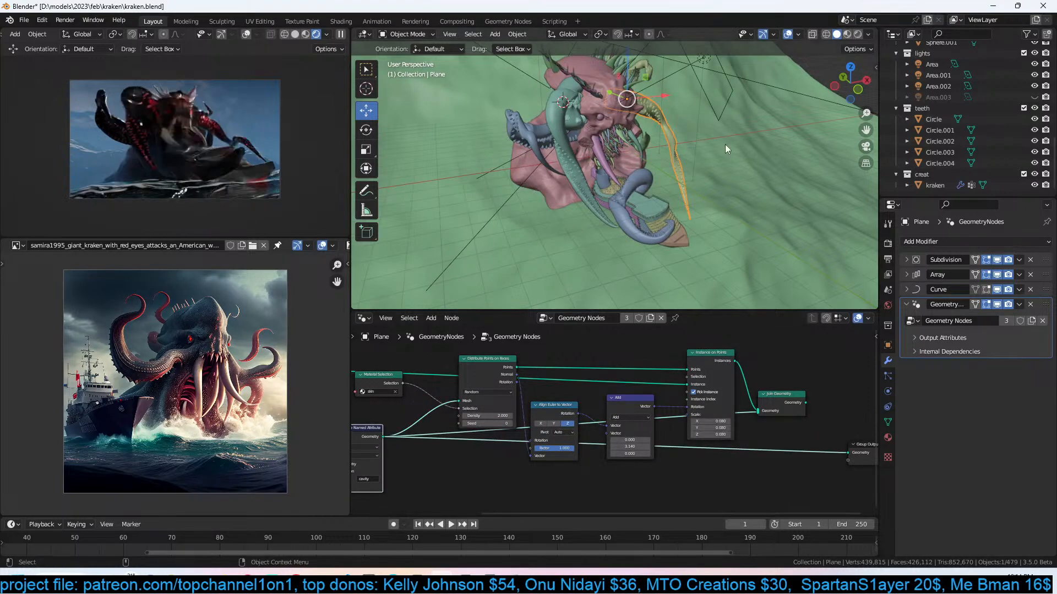
scroll(711, 155, "down", 3)
middle_click_drag(705, 135, 735, 138)
left_click(728, 176)
key("ctrl+s")
Select a shortest edge path down the kraken's back in Edit Mode.
middle_click_drag(614, 172, 700, 200)
scroll(620, 151, "up", 2)
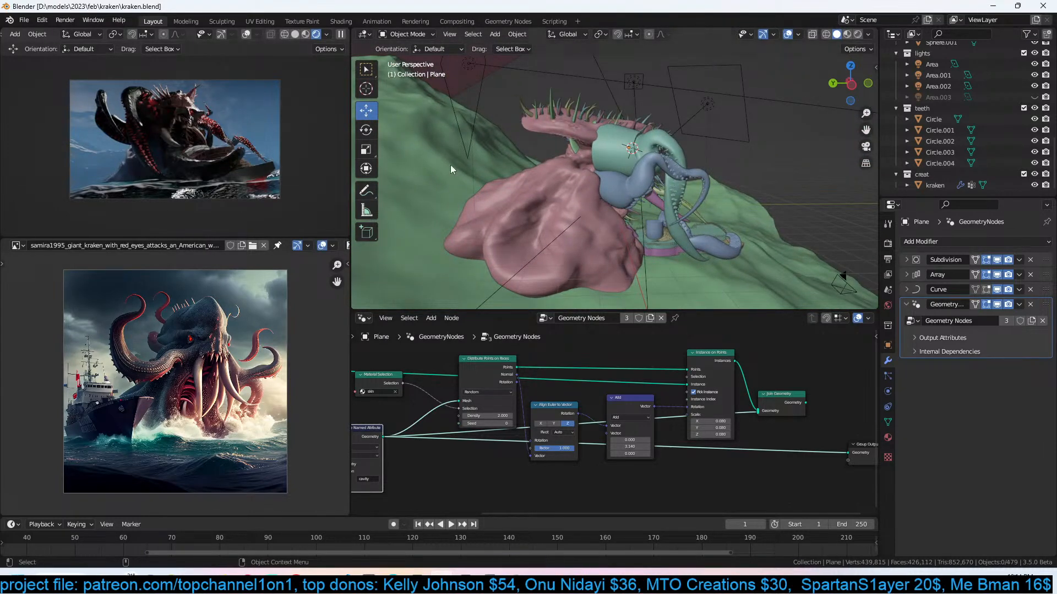
left_click(477, 210)
key("Tab")
scroll(534, 182, "up", 3)
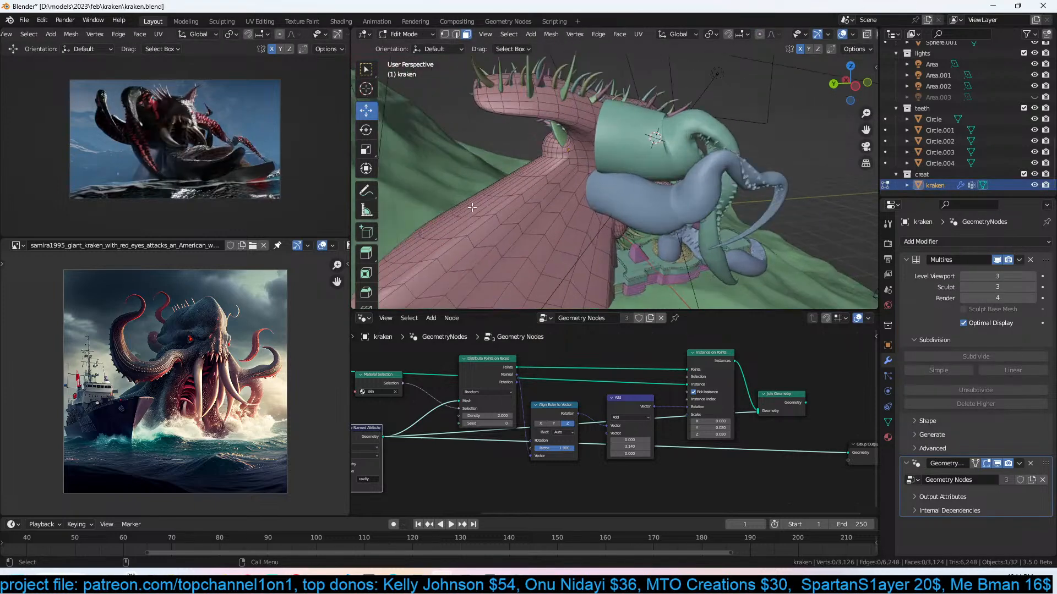
left_click(541, 167)
middle_click_drag(541, 168, 665, 128, "shift")
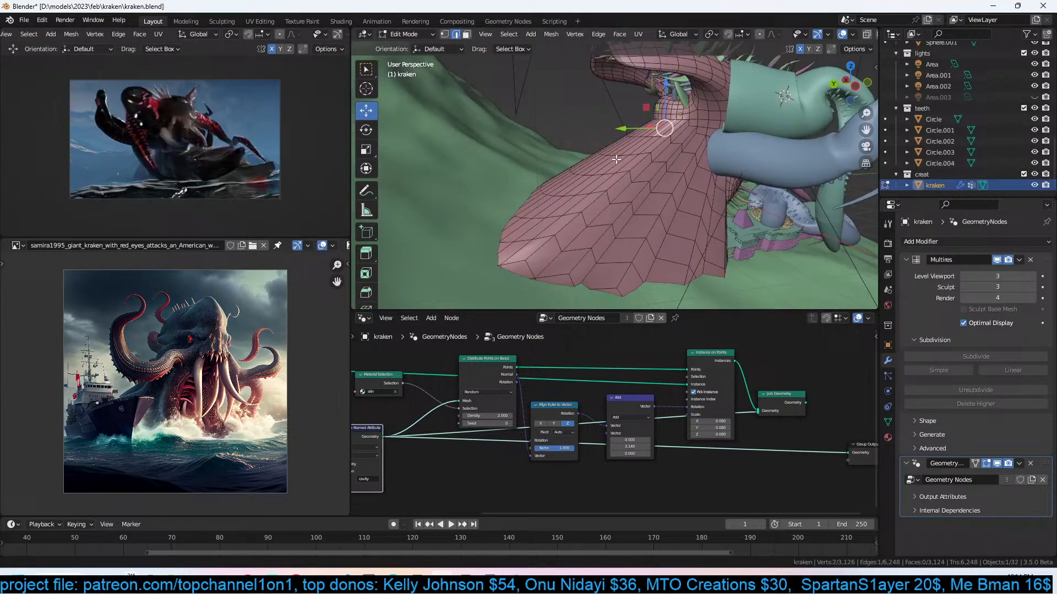
left_click(512, 247, "ctrl")
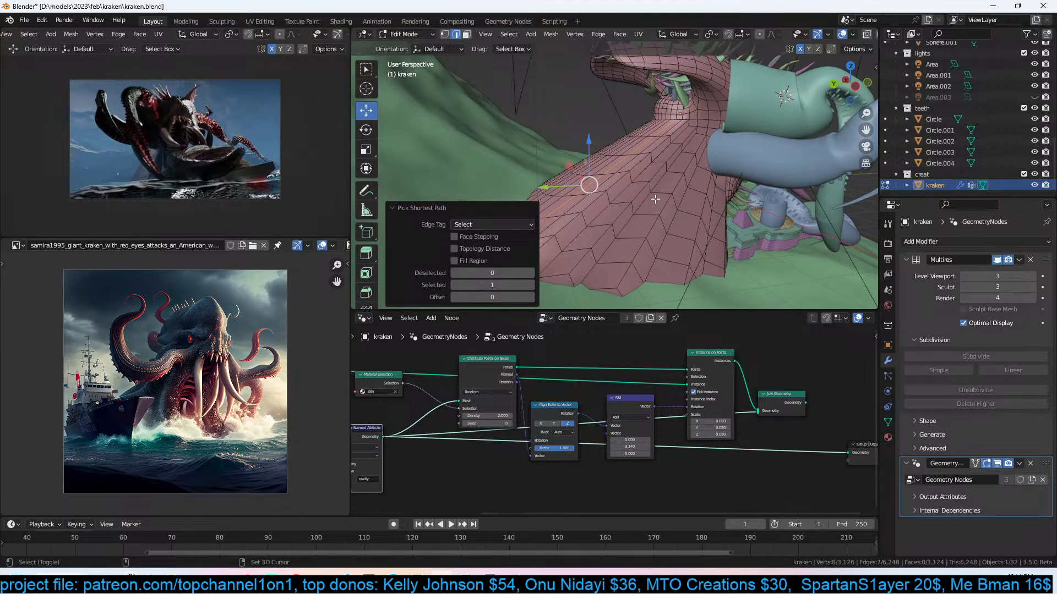
Duplicate the selected back edges in place, separate them into their own object and return to Object Mode.
key("shift+d")
right_click(655, 199)
key("p")
left_click(655, 200)
key("Tab")
Pick out the separated edge strip in wireframe, shift it slightly upward and delete it.
key("shift+z")
left_click(587, 176)
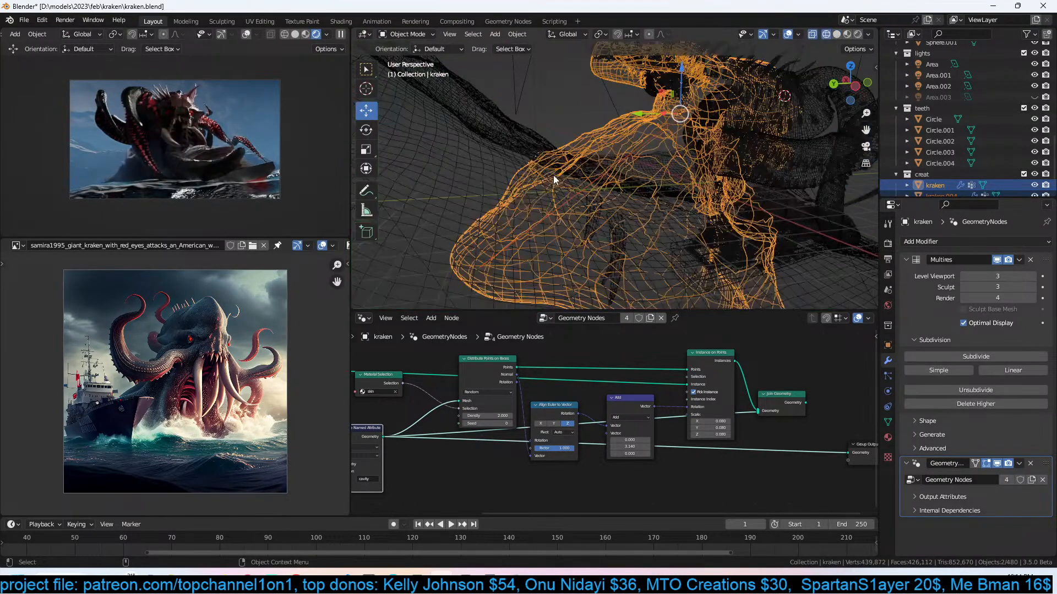
left_click(595, 178)
key("shift+z")
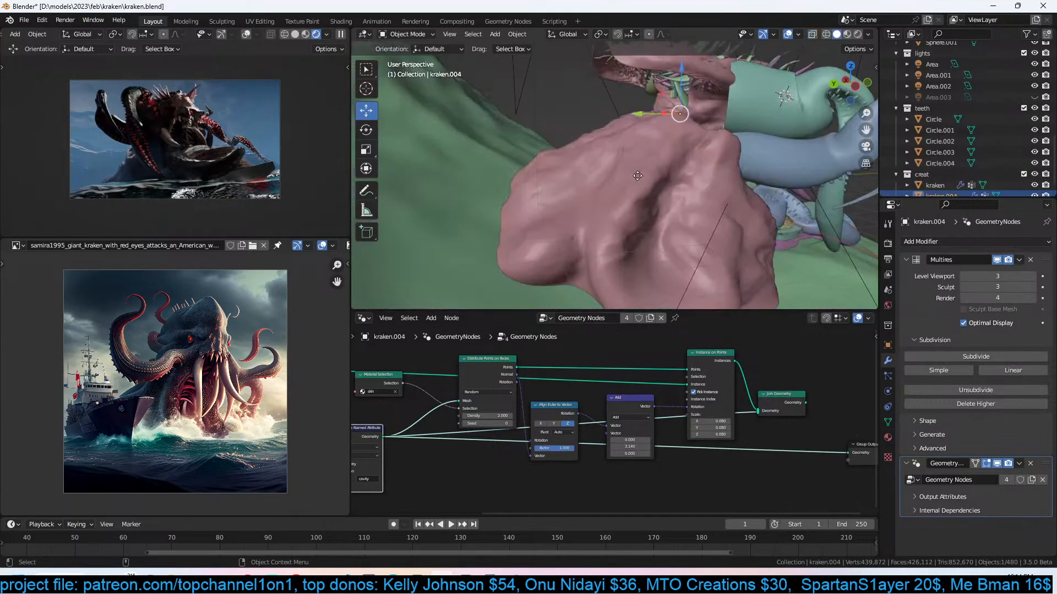
key("g")
left_click(636, 162)
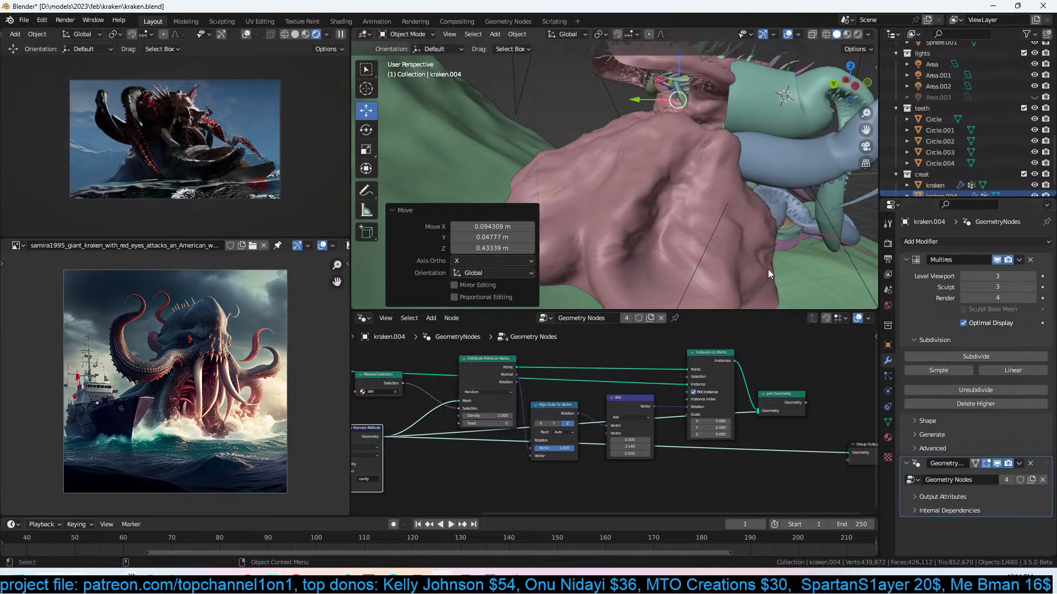
key("x")
left_click(647, 183)
Duplicate the spike row from the kraken's head, then rotate and move the copy onto its back.
left_click(646, 183)
scroll(646, 183, "down", 2)
middle_click_drag(646, 183, 908, 271)
left_click(699, 91)
key("shift+d")
left_click(652, 180)
key("r")
left_click(630, 146)
key("g")
left_click(591, 151)
key("g")
left_click(758, 206)
Scale the copied back spikes by 1.186 and raise the modifier's first Max value to 0.140.
key("s")
left_click(735, 207)
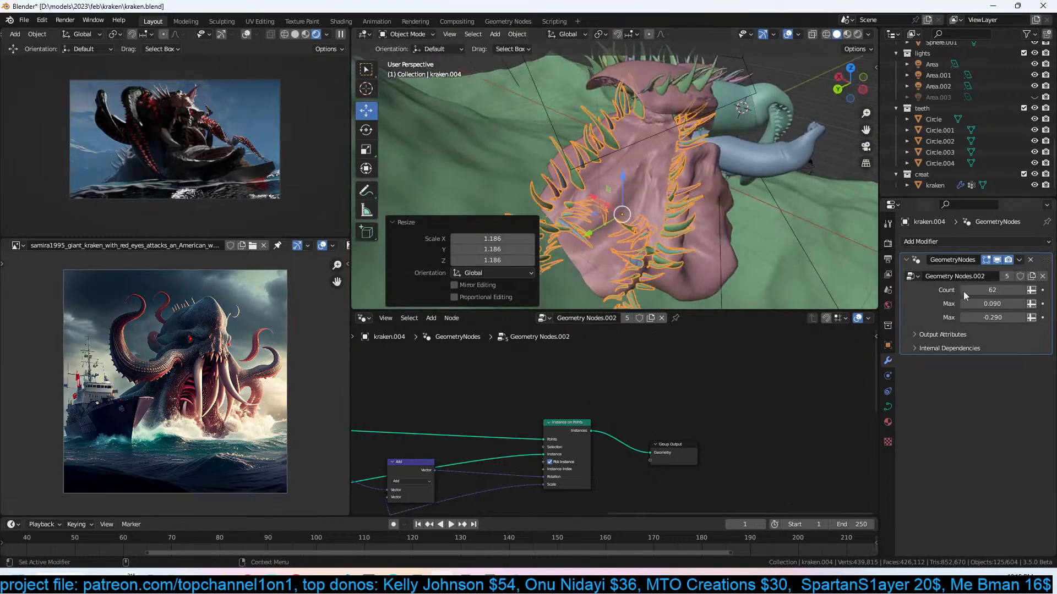
mouse_move(992, 304)
left_mouse_down()
mouse_move(1005, 304)
mouse_move(990, 304)
left_mouse_up()
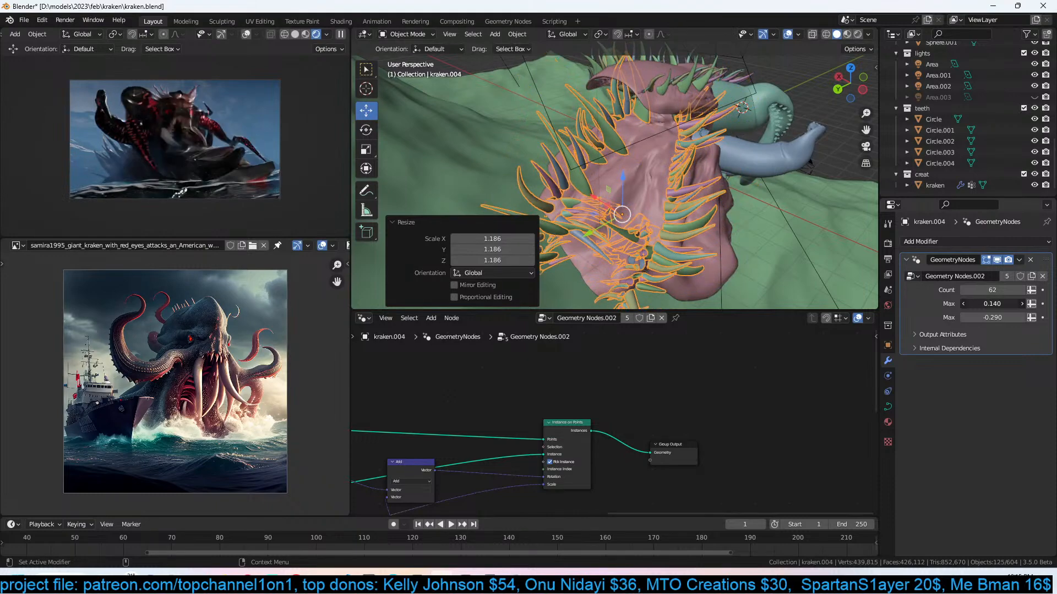
left_click(748, 219)
Select the Bezier circle guiding the ship-wrapping tentacle through wireframe display and open it in Edit Mode.
middle_click_drag(748, 219, 634, 206)
key("KP_0")
left_click(672, 227)
key("shift+z")
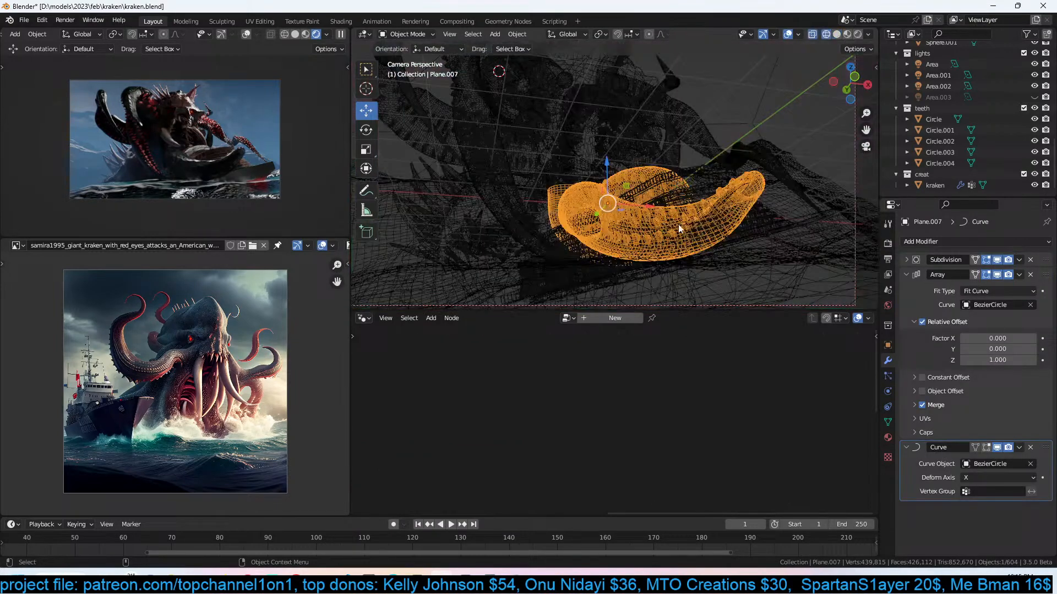
left_click(744, 184)
key("shift+z")
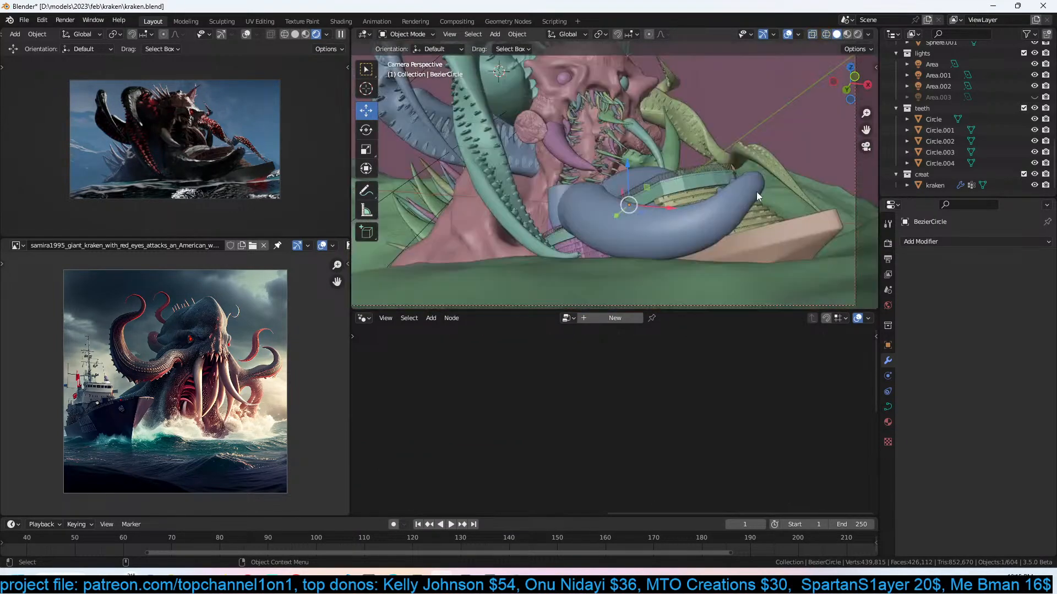
key("Tab")
Pull the tentacle curve's end point away from the ship in two proportional moves, about 4.08 m and 1.21 m along negative X.
middle_click_drag(730, 209, 685, 202)
left_click(673, 197)
key("g")
right_click(680, 206)
left_click(669, 208)
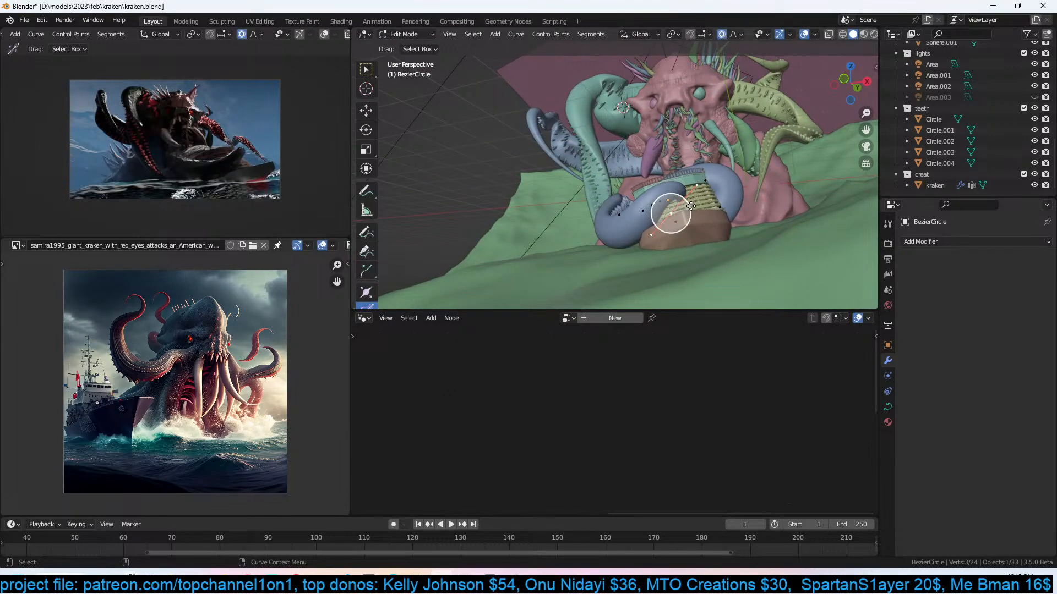
key("g")
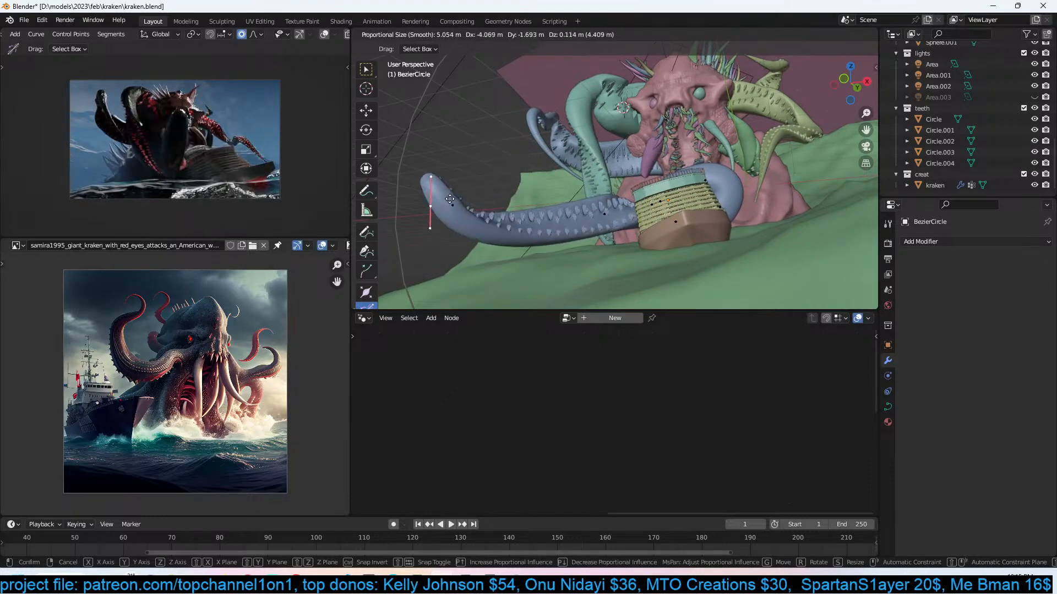
left_click(450, 199)
key("g")
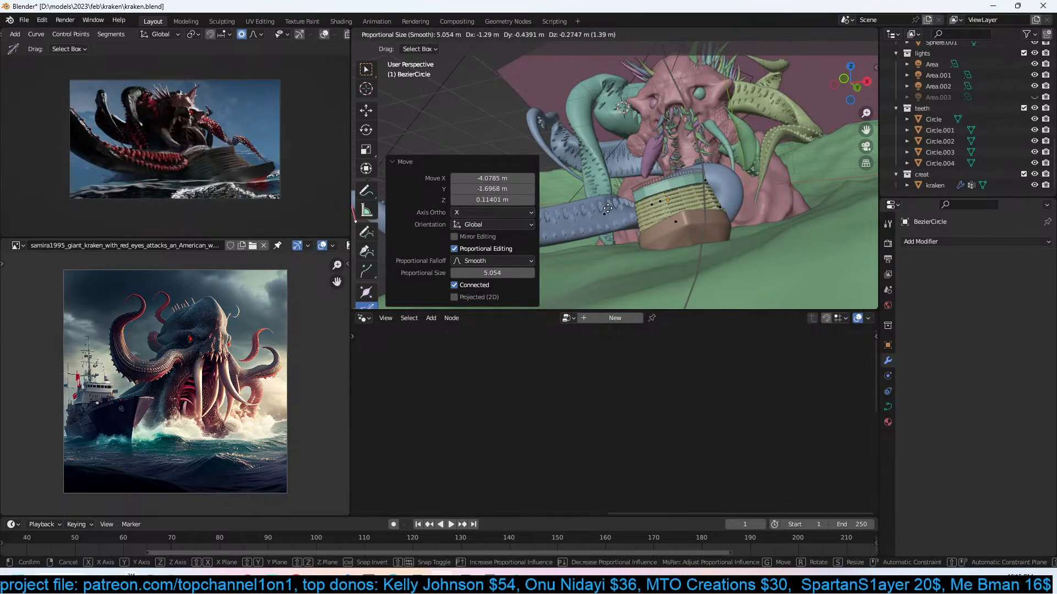
left_click(610, 208)
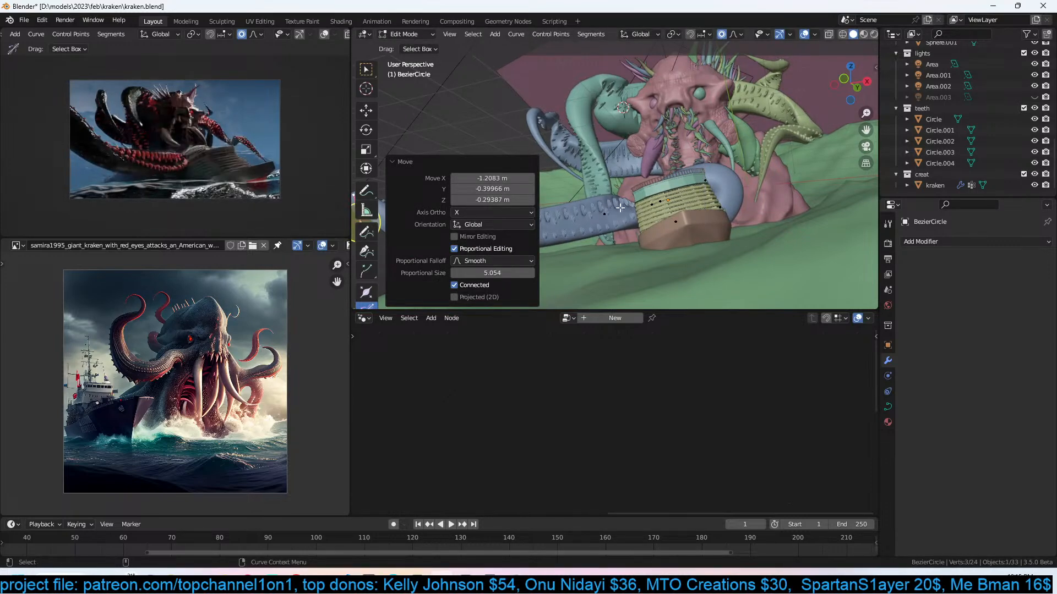
Pull the tentacle curve's tip back about 1.68 m along Y, sink it into the water, and leave Edit Mode.
middle_click_drag(621, 207, 825, 219)
key("g")
left_click(794, 217)
scroll(769, 239, "up", 2)
mouse_move(769, 239)
middle_mouse_down()
mouse_move(802, 227)
mouse_move(767, 224)
middle_mouse_up()
key("g")
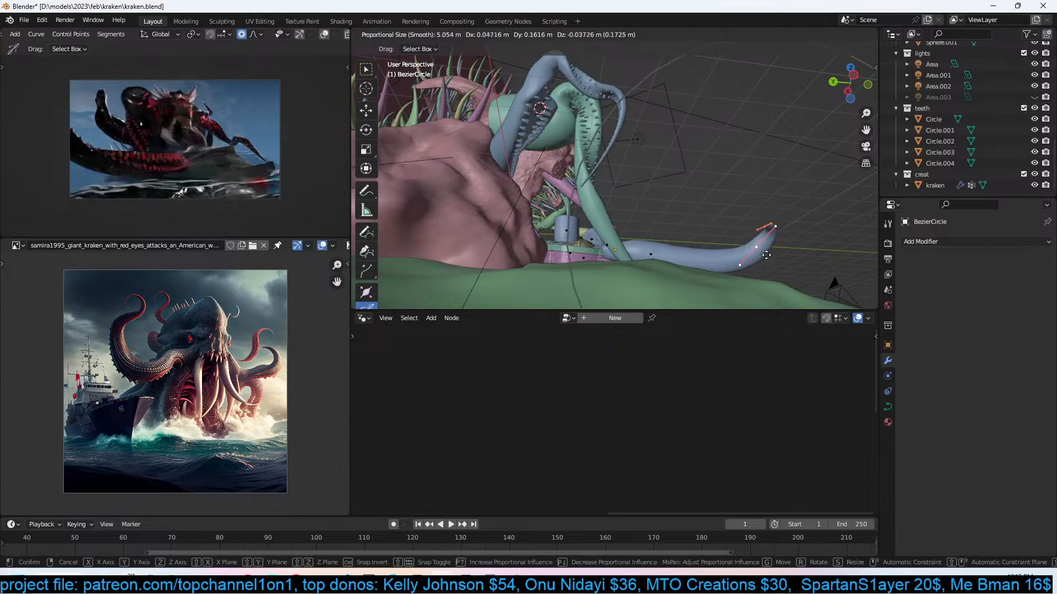
left_click(722, 256)
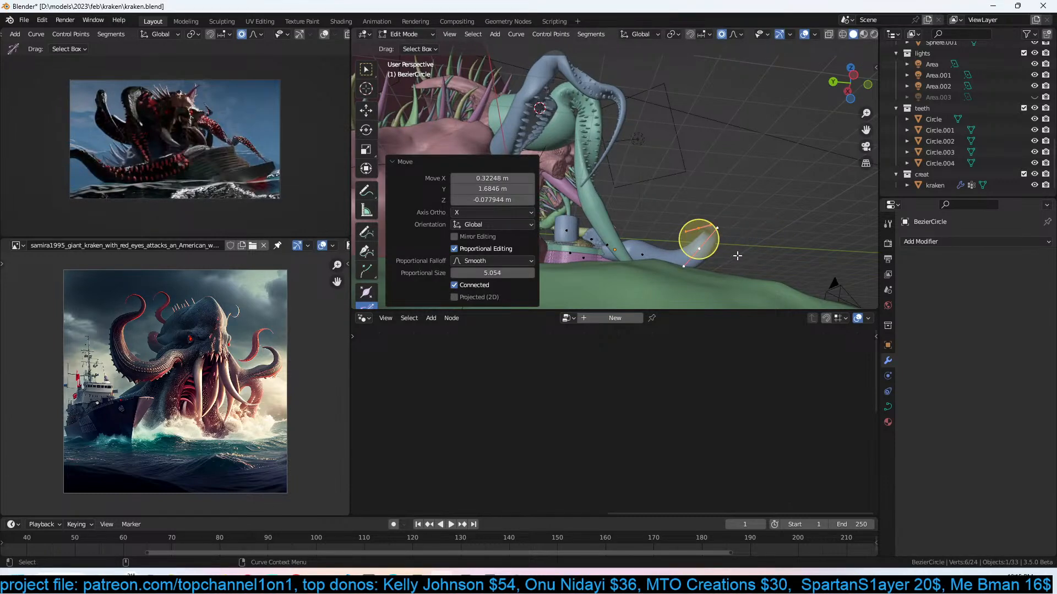
key("g")
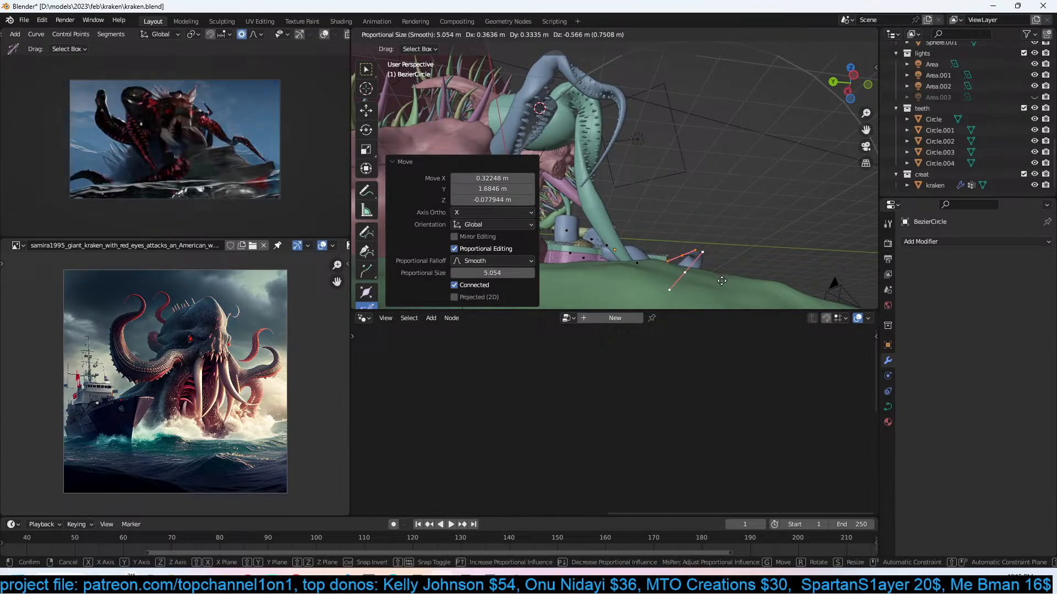
left_click(685, 264)
key("Tab")
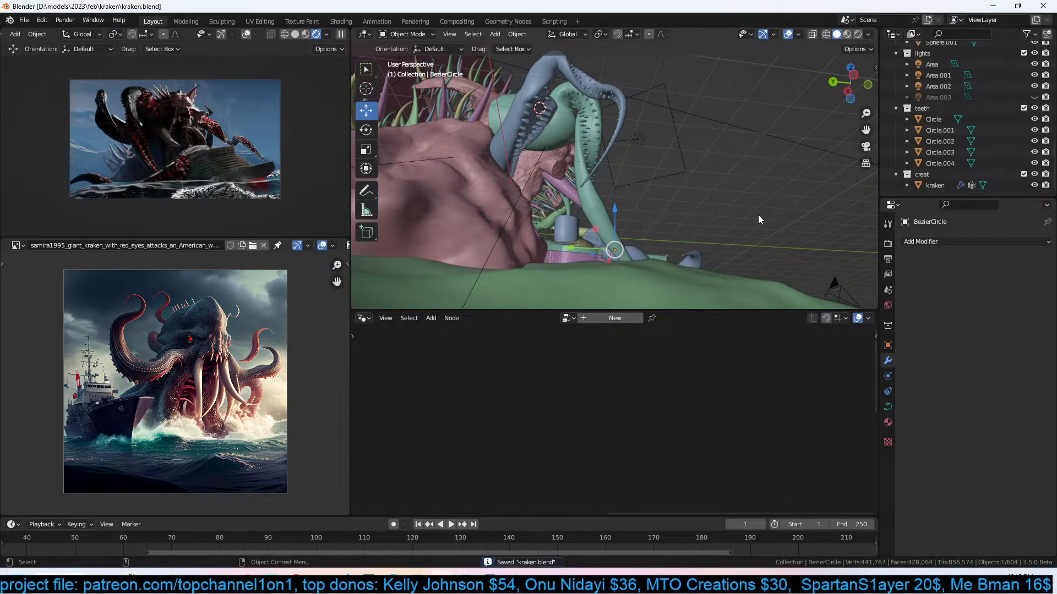
Select the Qfns volume box around the scene and show its material in the Shader Editor.
key("KP_0")
middle_click_drag(767, 210, 742, 114, "shift")
left_click(742, 92)
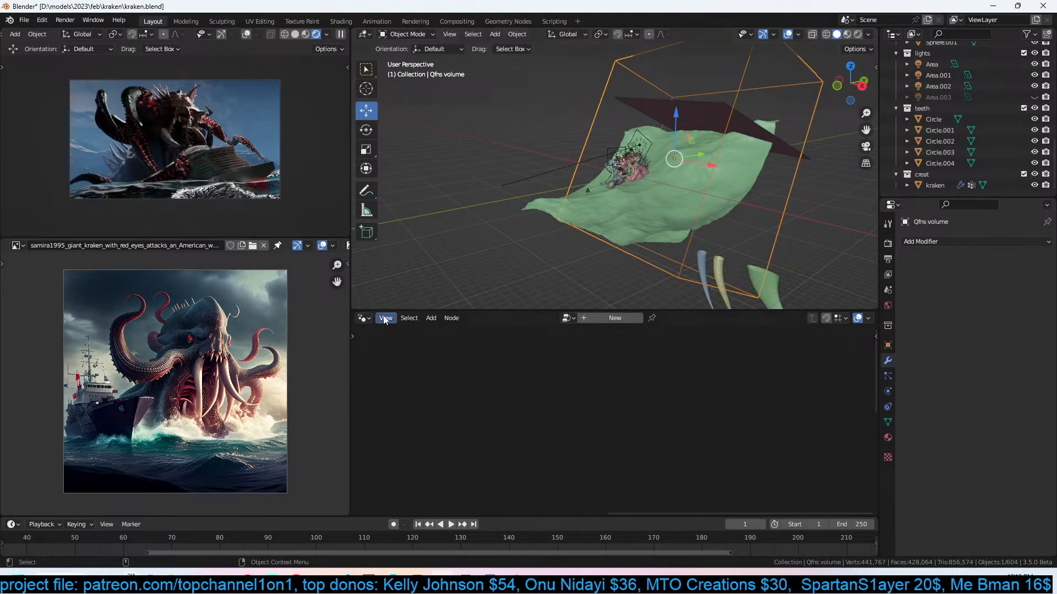
left_click(363, 318)
left_click(379, 413)
Set the volume material's Emission Strength to 0.
scroll(638, 424, "up", 3)
middle_click_drag(671, 444, 773, 462)
scroll(613, 408, "up", 5)
middle_click_drag(611, 408, 773, 428)
scroll(773, 428, "up", 4)
left_click_drag(661, 446, 638, 446)
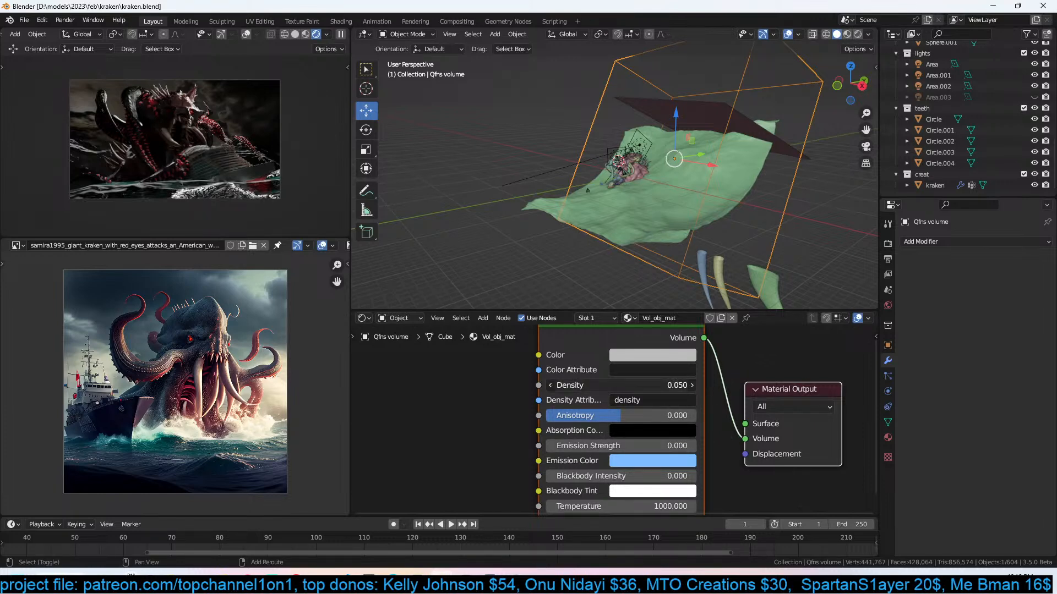
Try Density values of 0.140 and 0.01 on the volume material.
left_click_drag(677, 386, 688, 386)
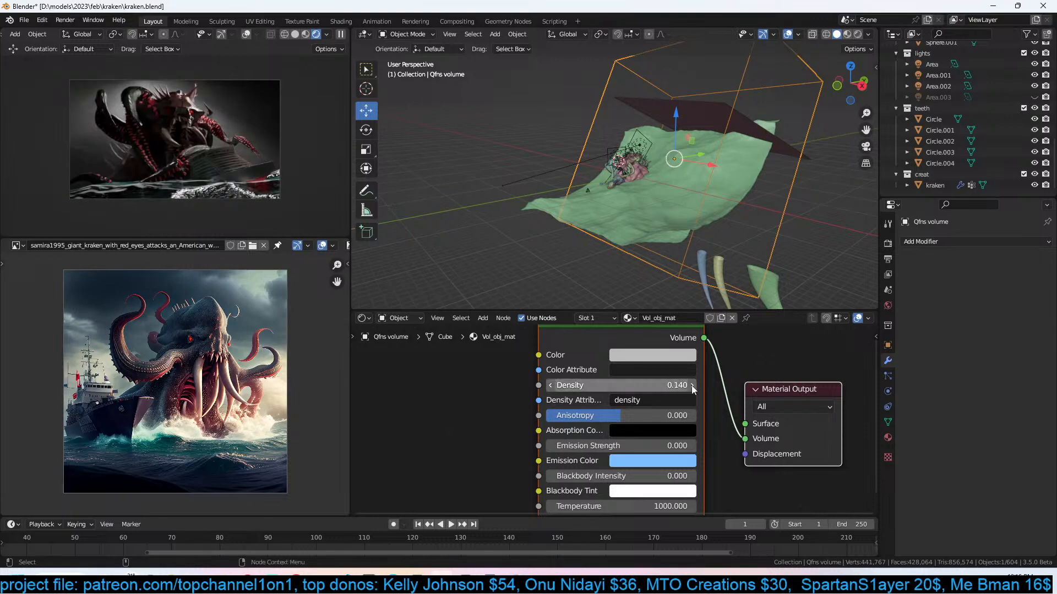
left_click(673, 386)
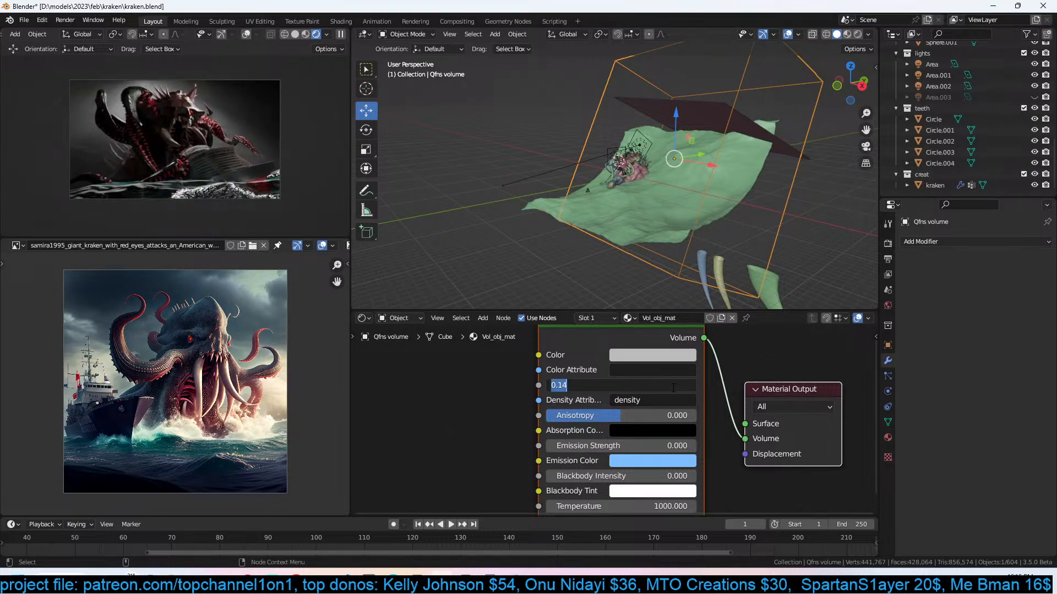
type(".01")
key("Return")
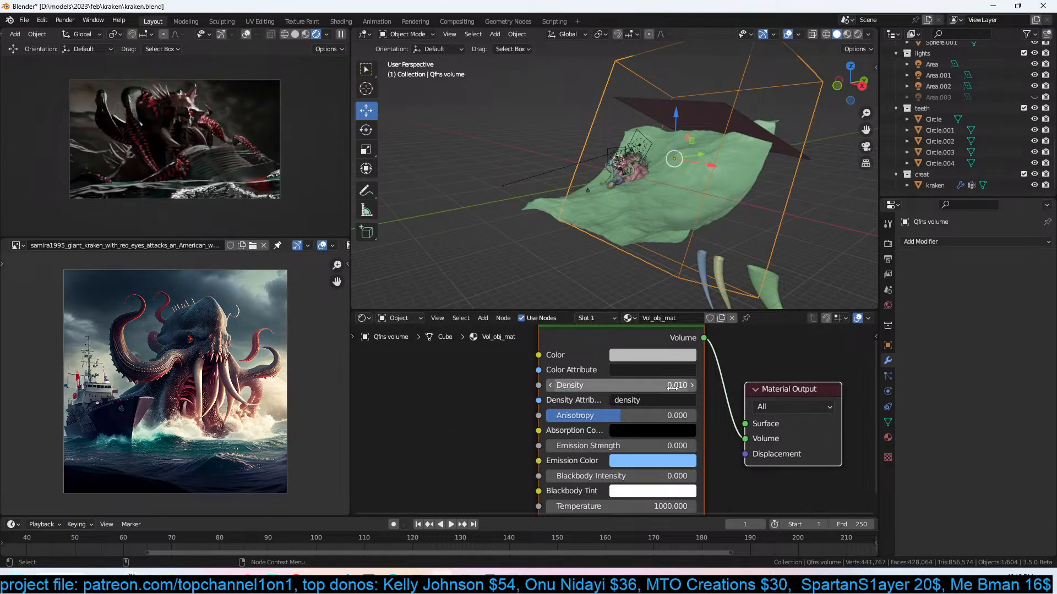
Set the volume's Density to 0.210, tint its Color a muted teal, and save the file.
left_click(672, 386)
key("Return")
middle_click_drag(822, 205, 756, 178)
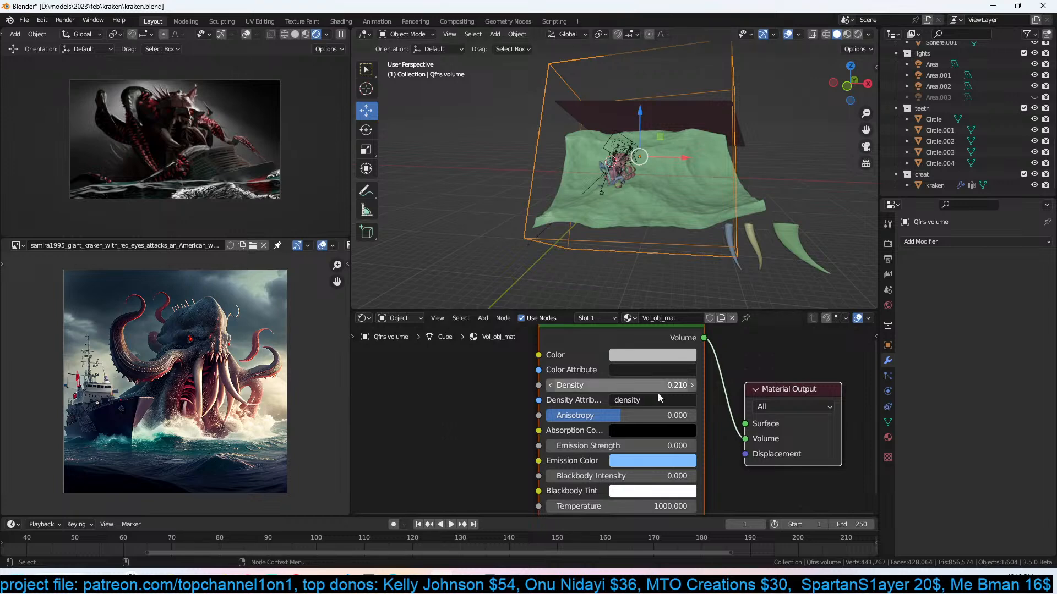
left_click(684, 360)
left_click_drag(696, 193, 673, 193)
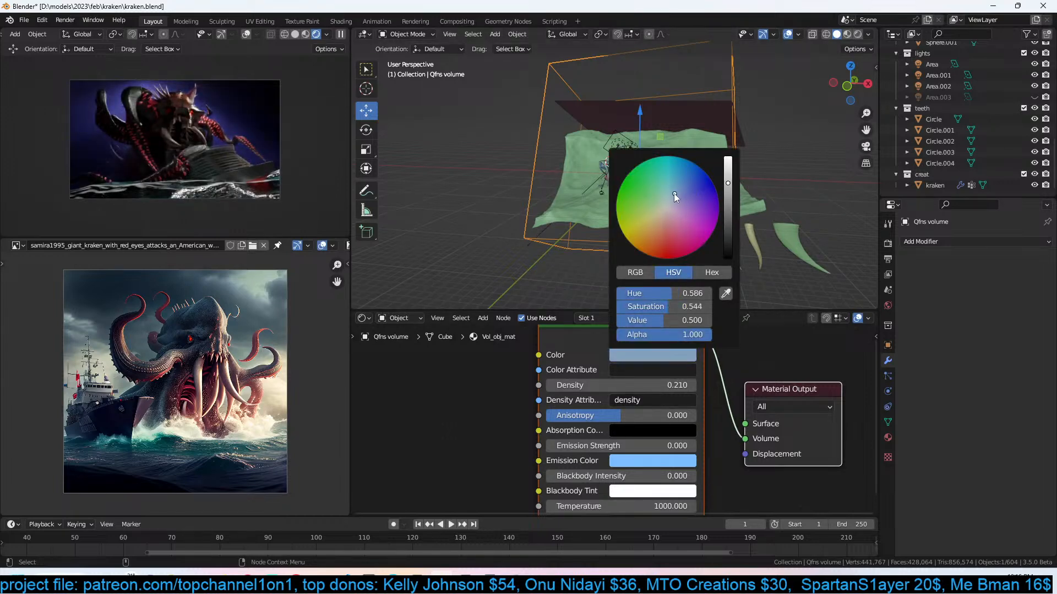
left_click(669, 192)
middle_click_drag(735, 164, 682, 140)
key("ctrl+s")
Duplicate the volume box, clear the copy's rotation, and move it under the sea, about 19.5 m down.
left_click(682, 140)
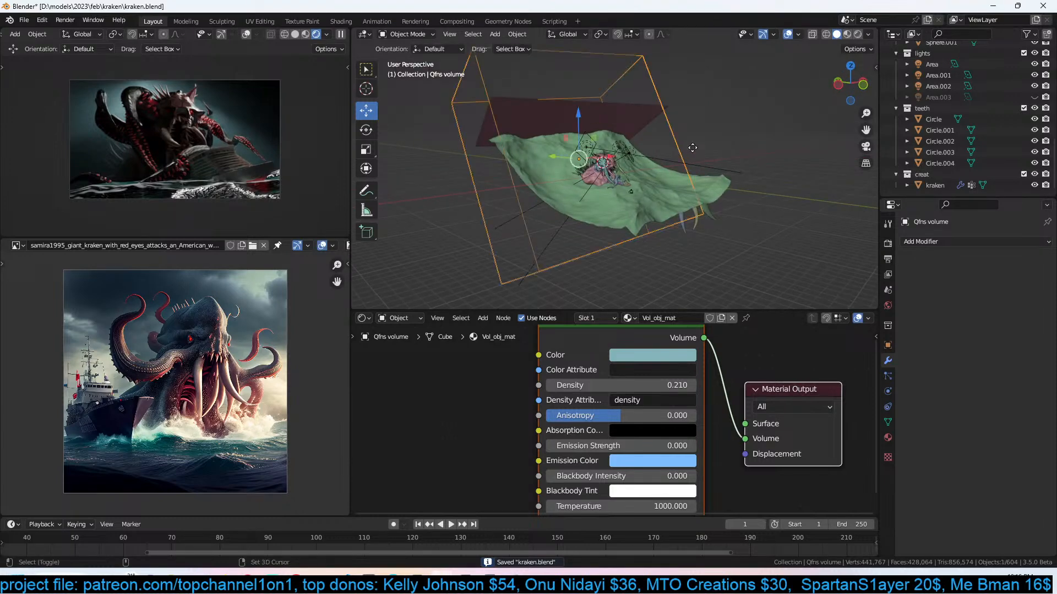
key("shift+d")
key("Escape")
key("alt+r")
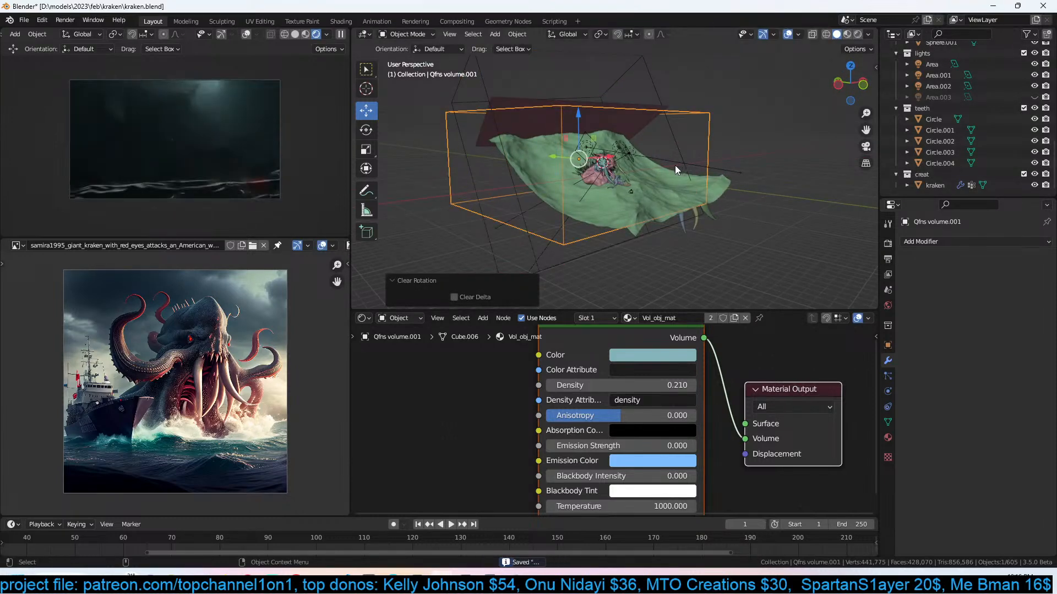
key("g")
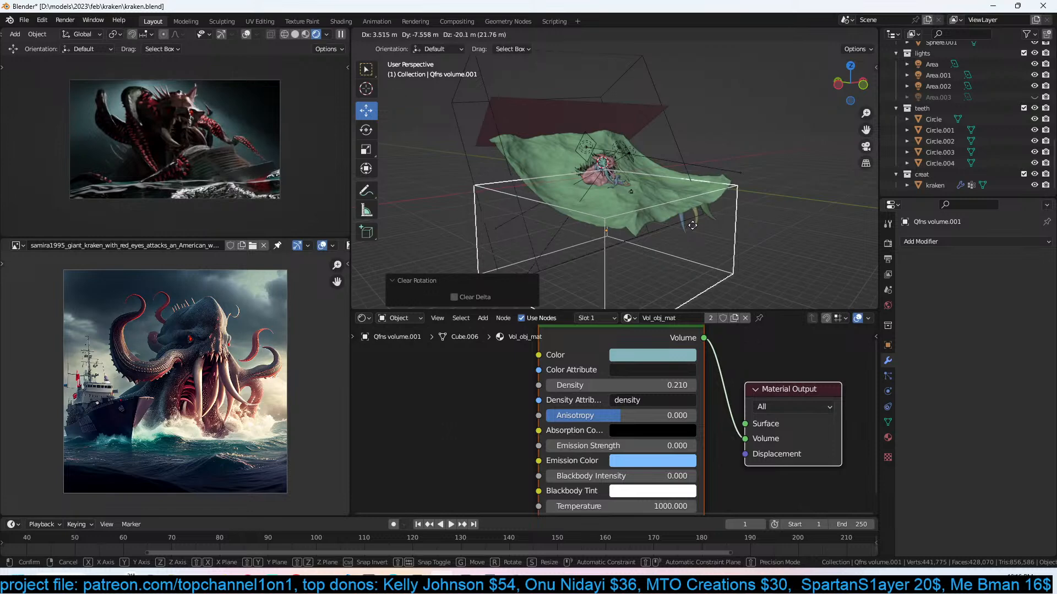
left_click(692, 228)
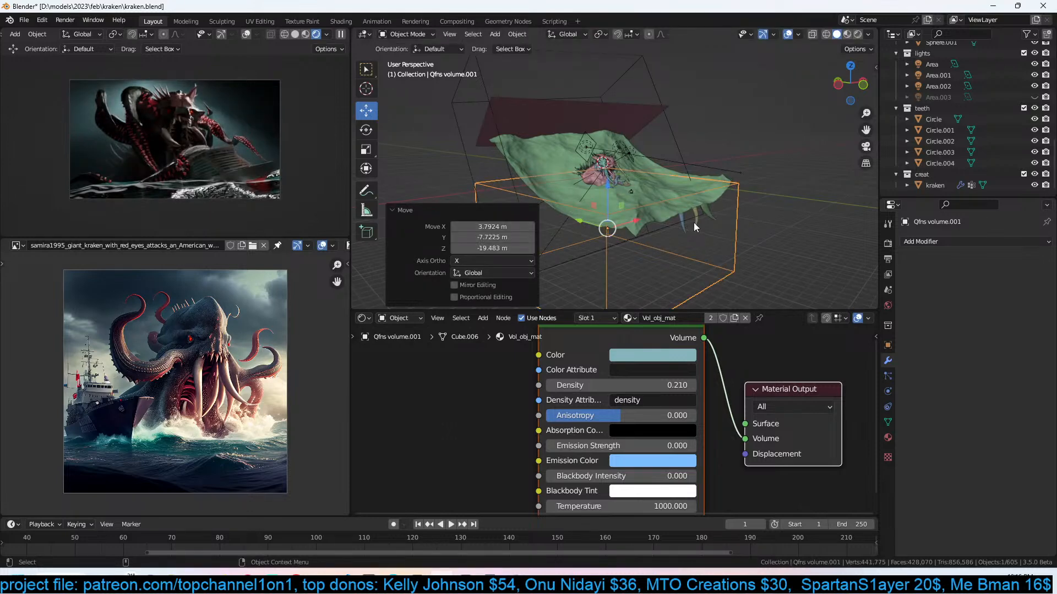
Rotate the volume copy in the right side view to follow the water's slope, finishing with a turn of about -4.11°.
key("KP_3")
scroll(705, 223, "up", 3)
key("r")
left_click(857, 259)
key("r")
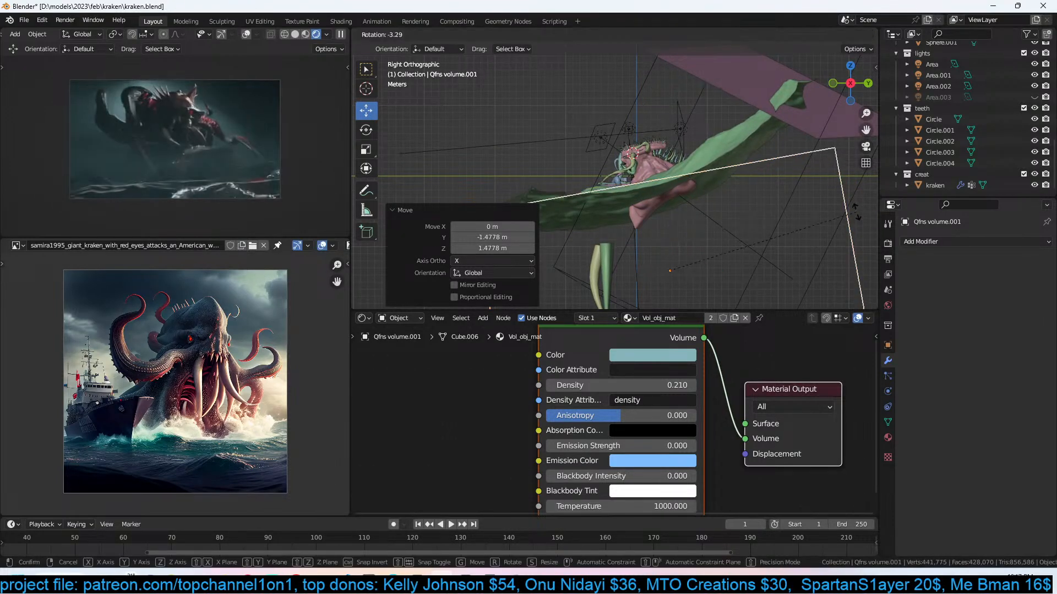
left_click(851, 210)
Scale the volume copy by 0.765 and raise it while checking through the camera.
key("KP_0")
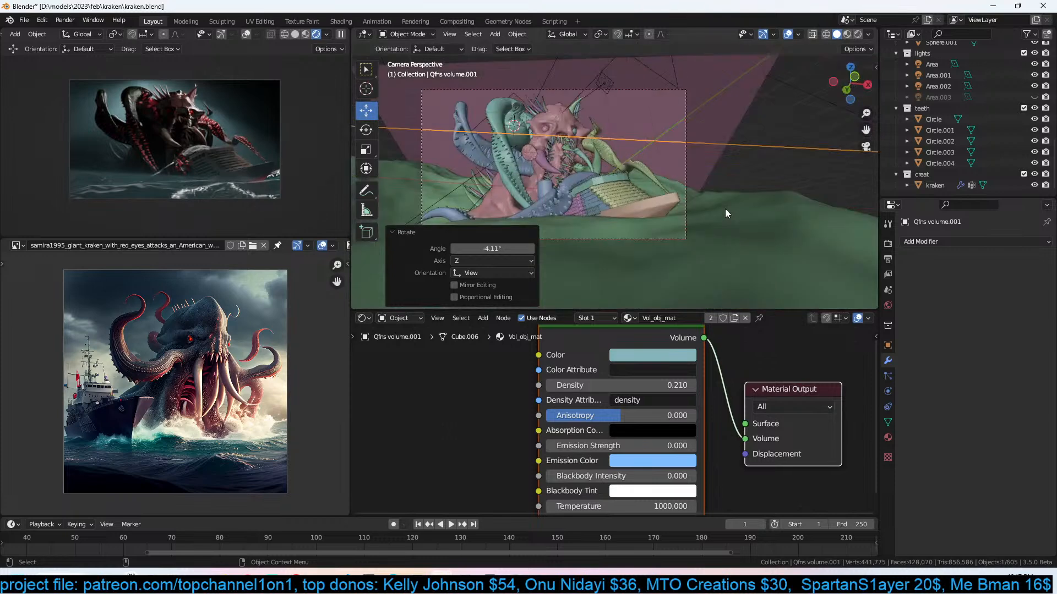
key("r")
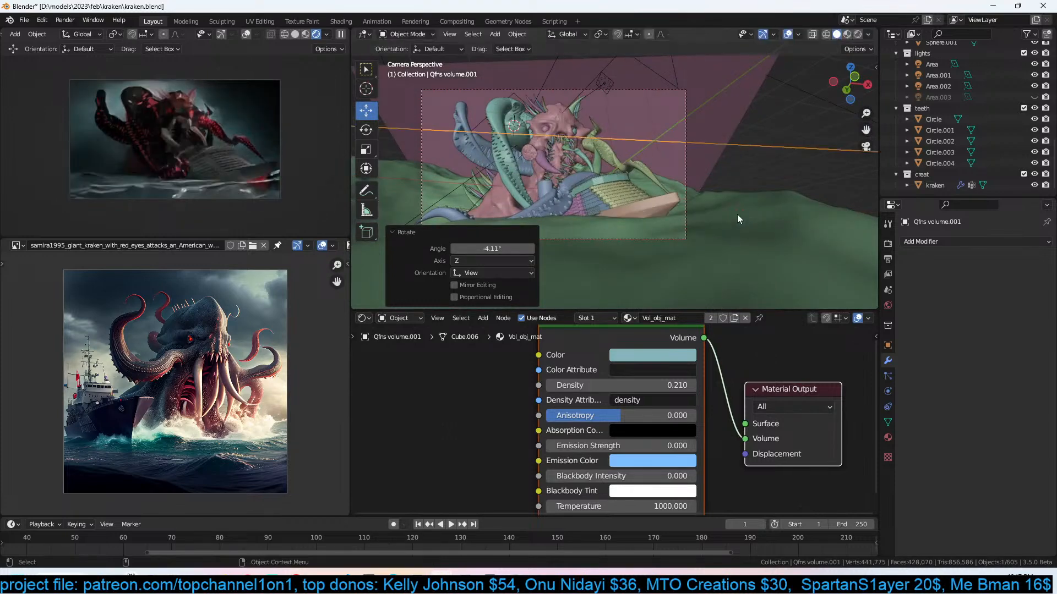
key("s")
left_click(695, 234)
key("g")
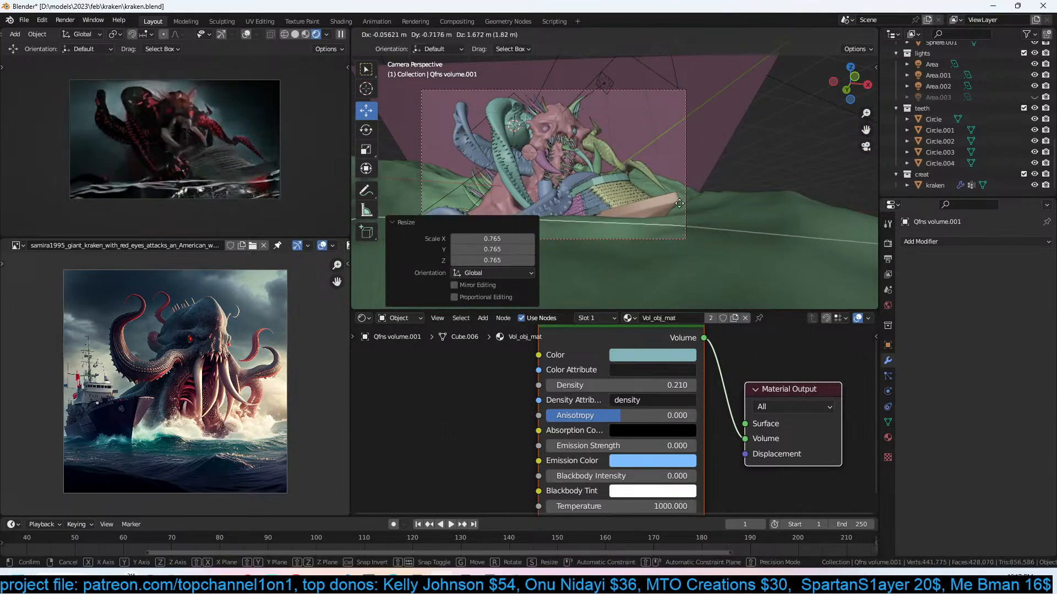
left_click(744, 160)
Shrink and shift the volume copy beneath the kraken in the right side view, finishing with a scale of 0.672.
key("KP_3")
key("s")
key("g")
left_click(780, 192)
key("s")
left_click(760, 200)
key("g")
left_click(793, 186)
key("s")
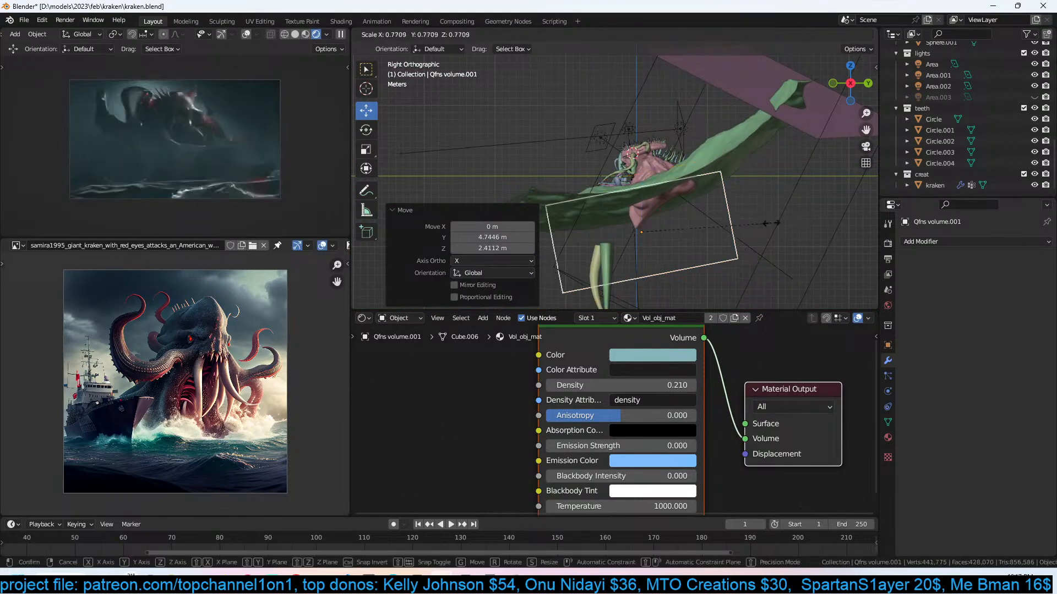
left_click(755, 225)
Raise the volume copy about 1.47 m, shift it about 5.2 m along negative X, and adjust it along local Z.
middle_click_drag(754, 226, 679, 189)
key("g")
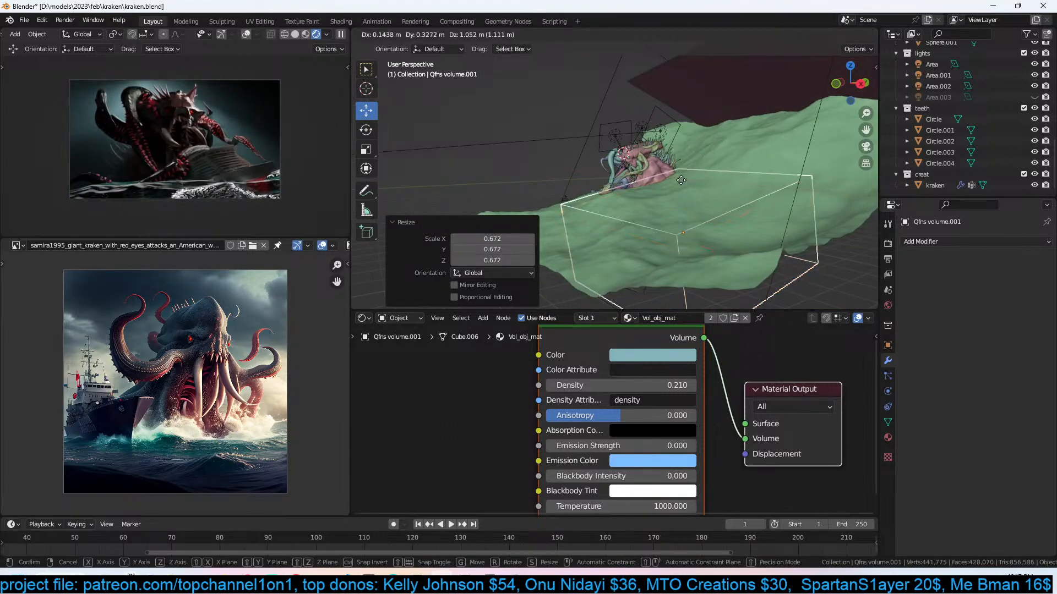
left_click(680, 180)
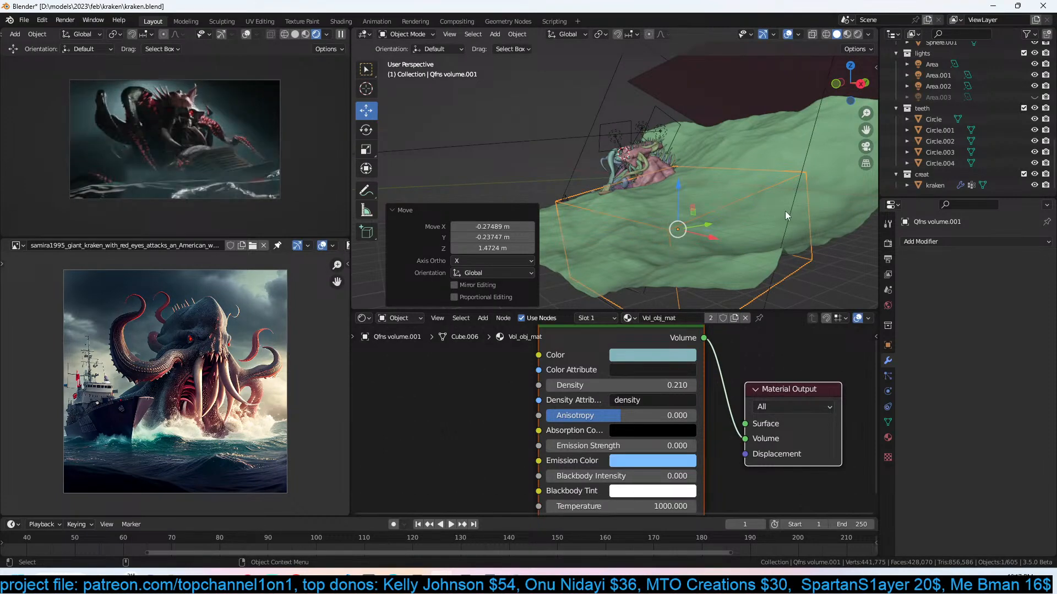
middle_click_drag(778, 226, 812, 230)
left_click_drag(726, 227, 692, 223)
middle_click_drag(633, 190, 760, 173)
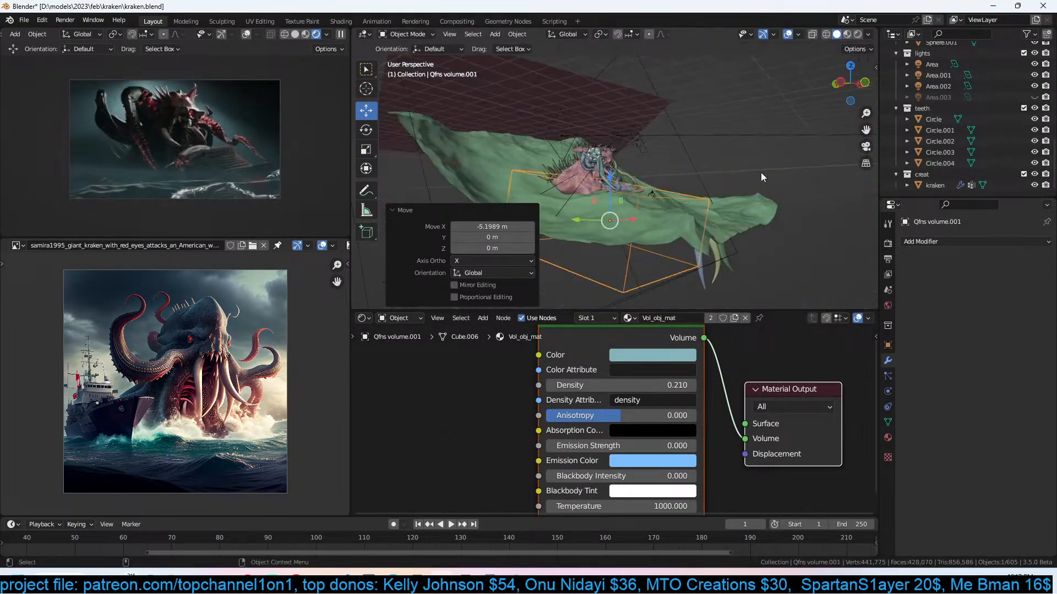
key("g")
key("z")
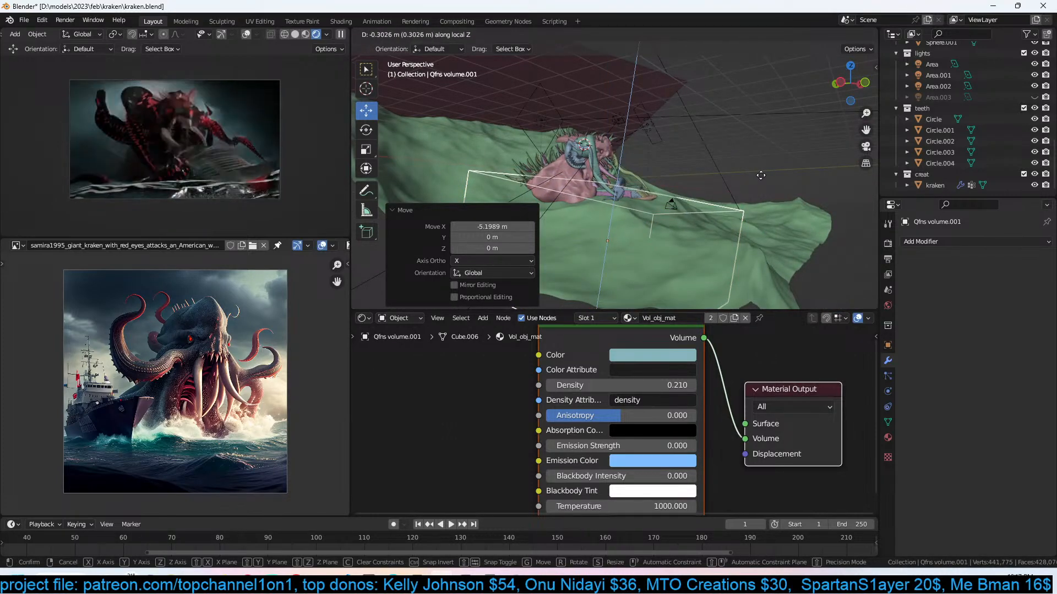
left_click(761, 173)
Delete the duplicated volume box.
left_click(793, 157)
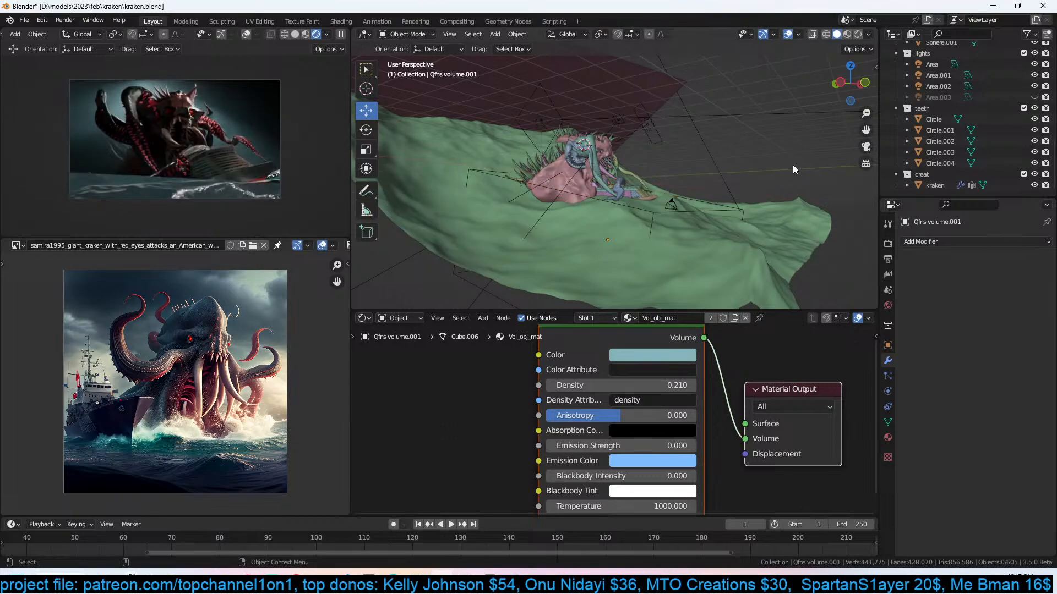
left_click(693, 209)
key("x")
left_click(693, 209)
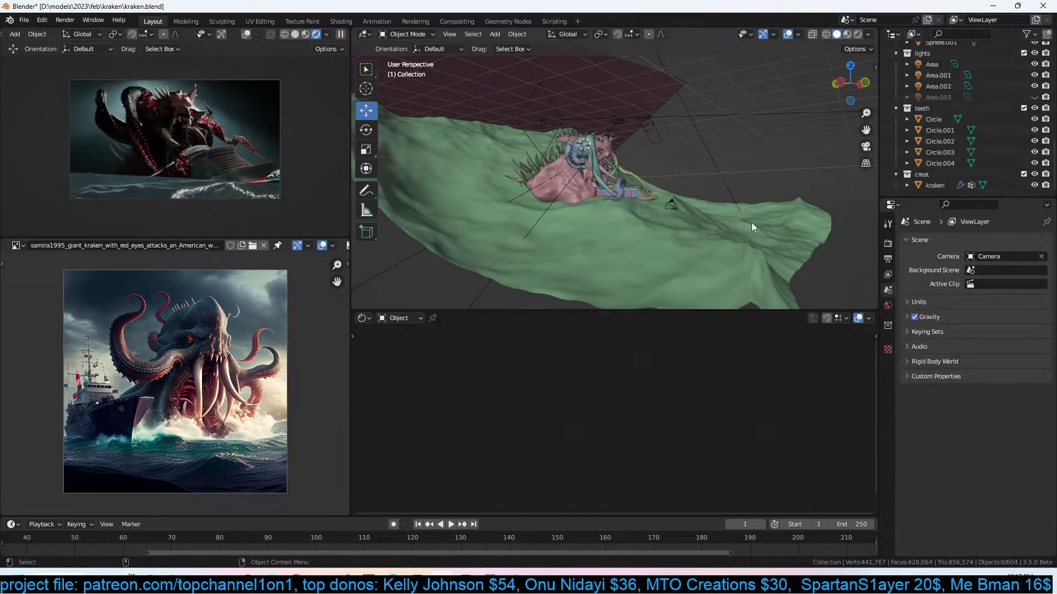
Save the file, return to the camera view, and add a point light at the 3D cursor.
key("ctrl+s")
middle_click_drag(761, 211, 714, 189)
key("KP_0")
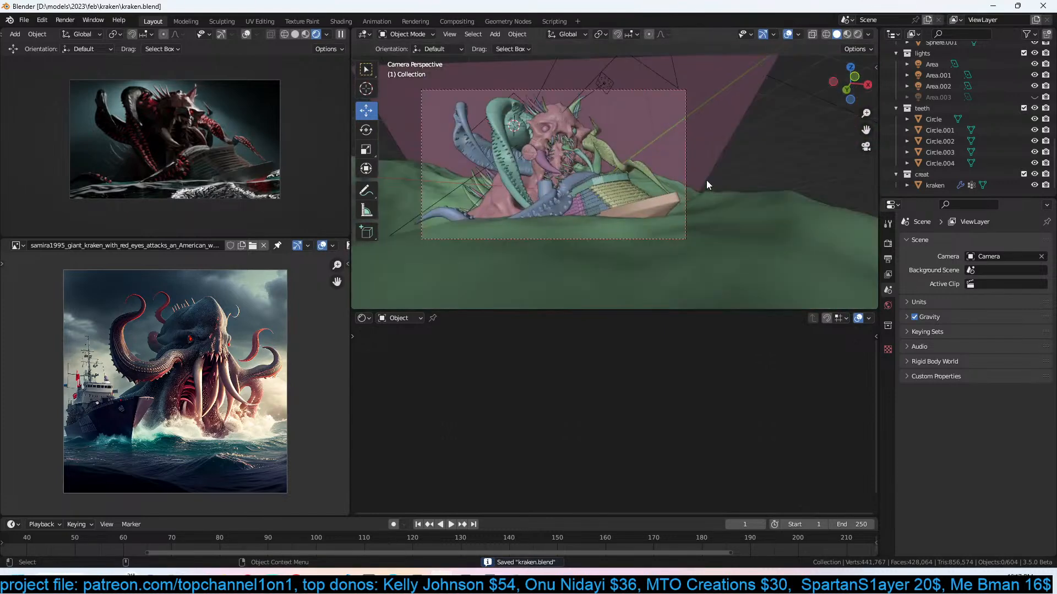
key("shift+a")
mouse_move(621, 332)
left_click(703, 332)
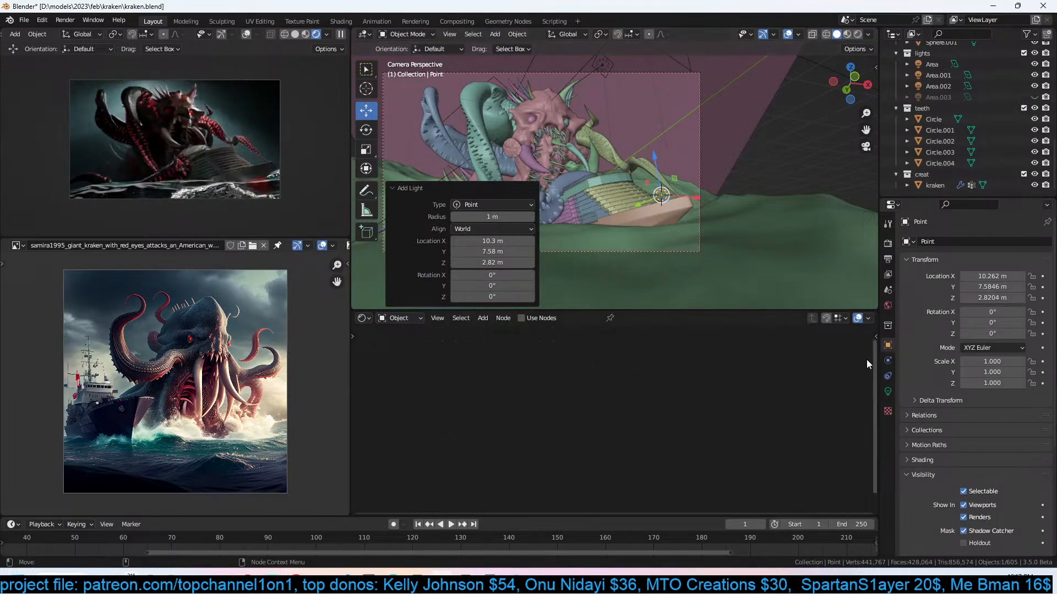
Color the point light yellow with Hue about 0.121 and Saturation about 0.965.
left_click(887, 391)
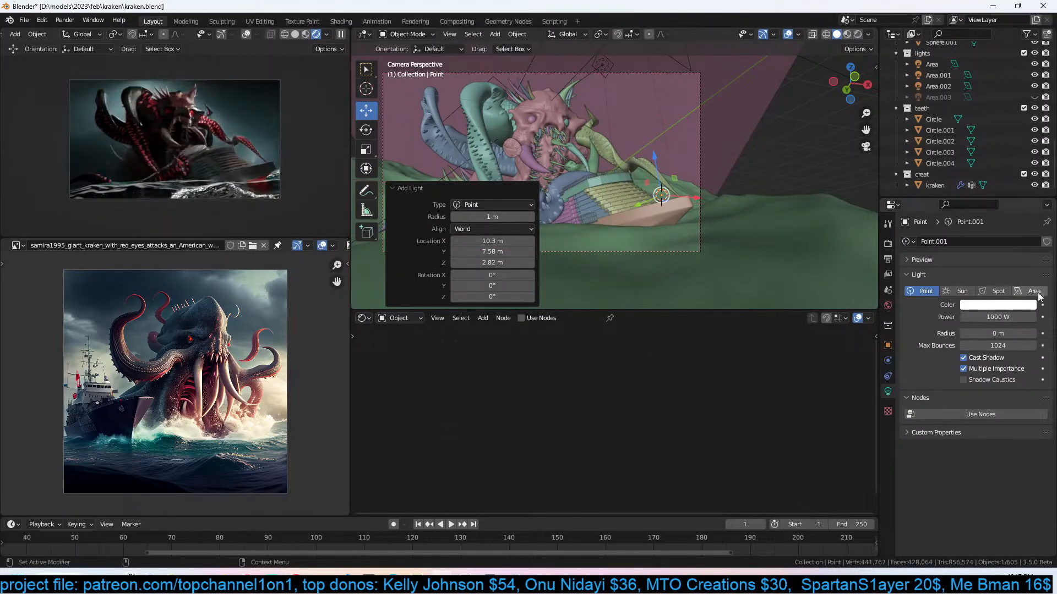
left_click(1015, 306)
left_click_drag(978, 198, 953, 219)
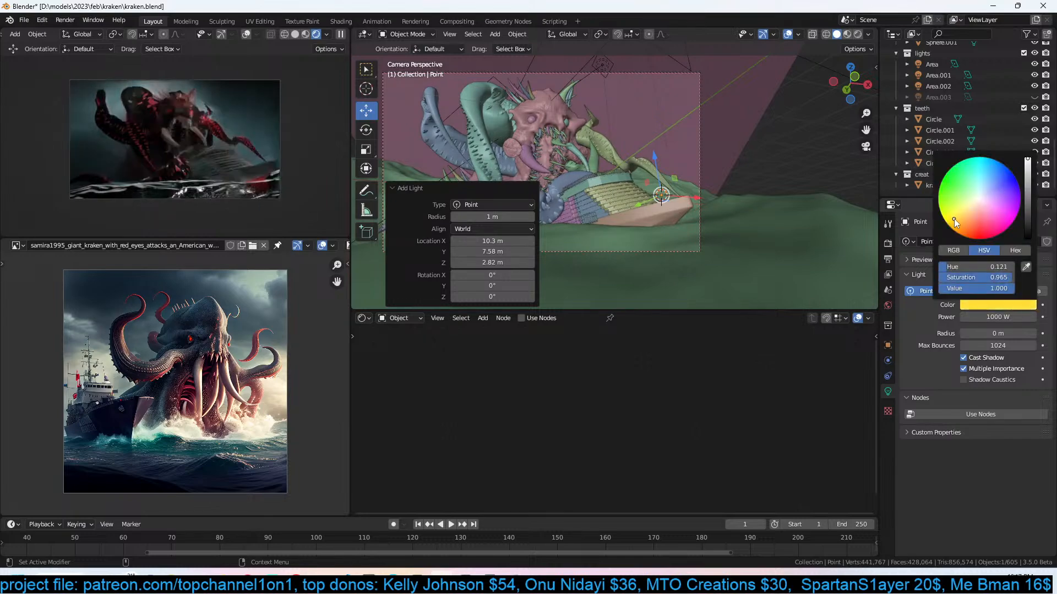
Snap the point light to the 3D cursor beside the ship, then raise it about 2.15 m in camera view.
middle_click_drag(664, 241, 744, 218)
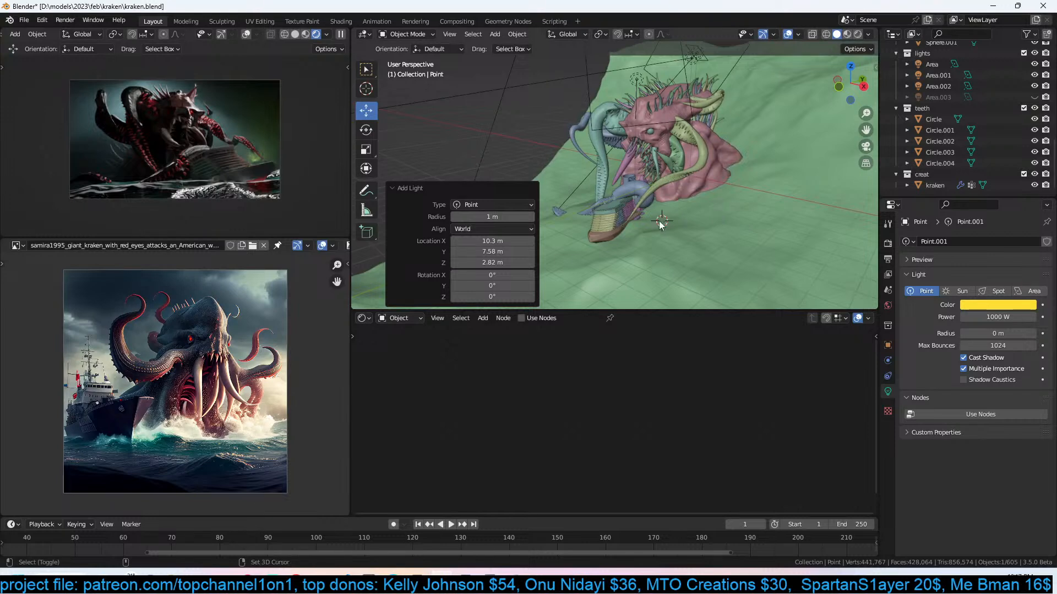
key("shift+s")
left_click(610, 150)
key("KP_0")
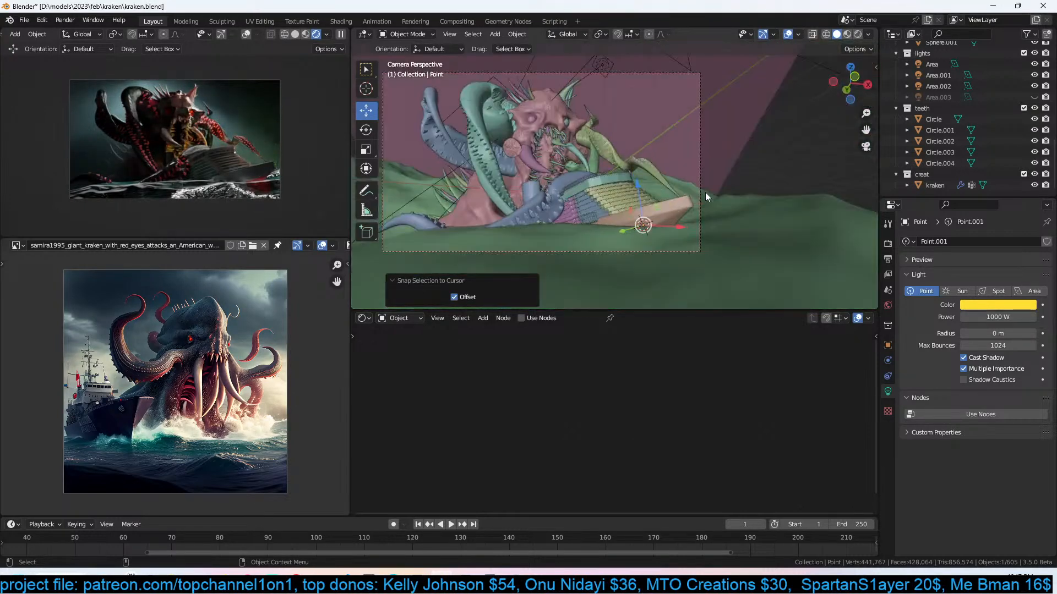
key("g")
left_click(680, 152)
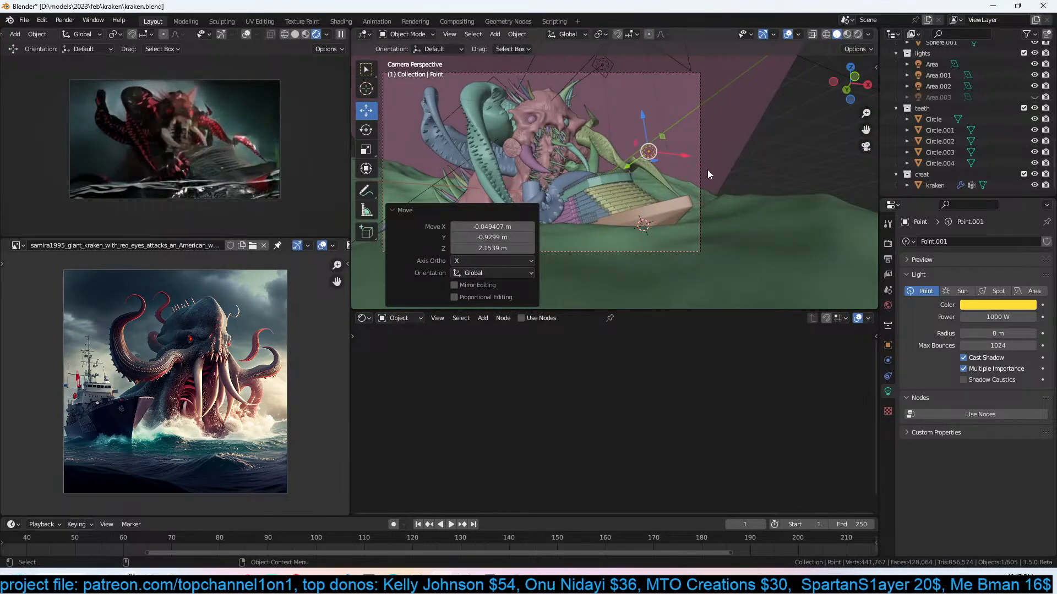
Move the point light about 4.73 m along Y and about 3.2 m along negative X.
scroll(726, 176, "down", 3)
middle_click_drag(727, 181, 654, 189)
scroll(647, 206, "down", 4)
left_click_drag(644, 177, 686, 180)
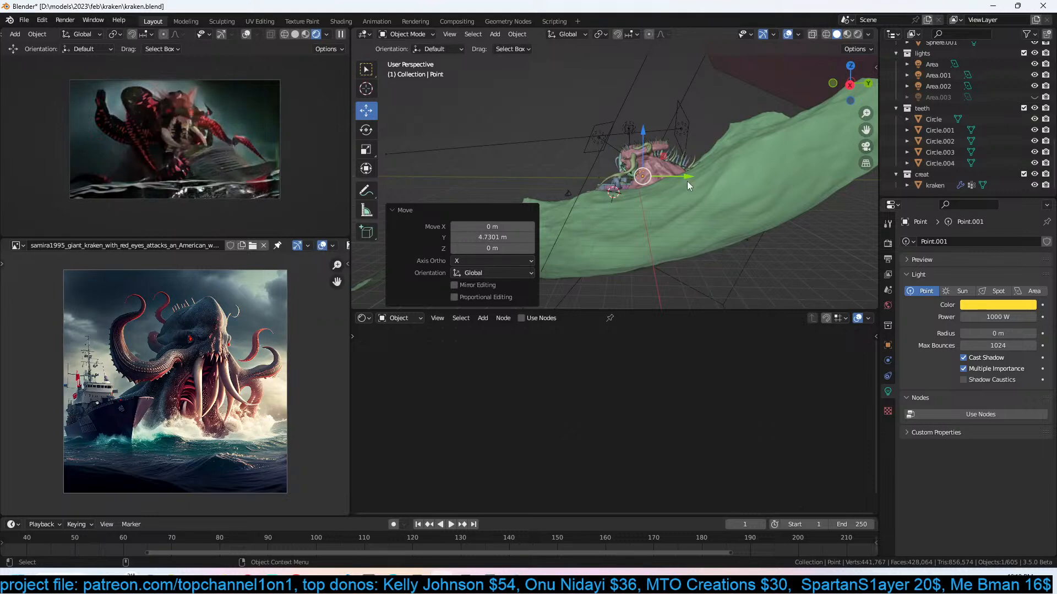
middle_click_drag(617, 210, 733, 207)
left_click_drag(698, 170, 728, 177)
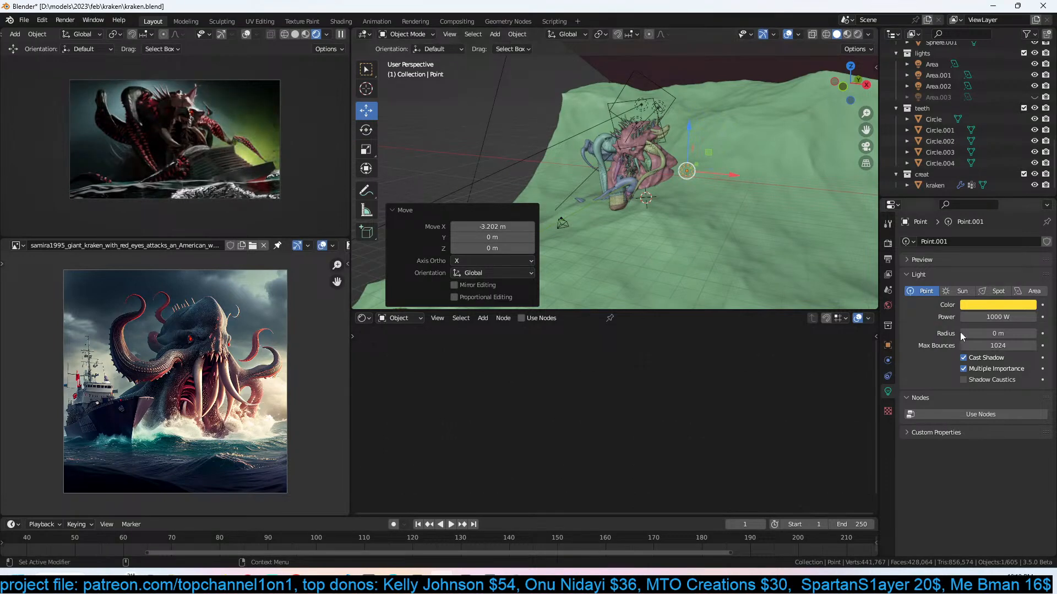
Recolor the point light to a pale bluish white.
left_click(996, 306)
left_click(978, 199)
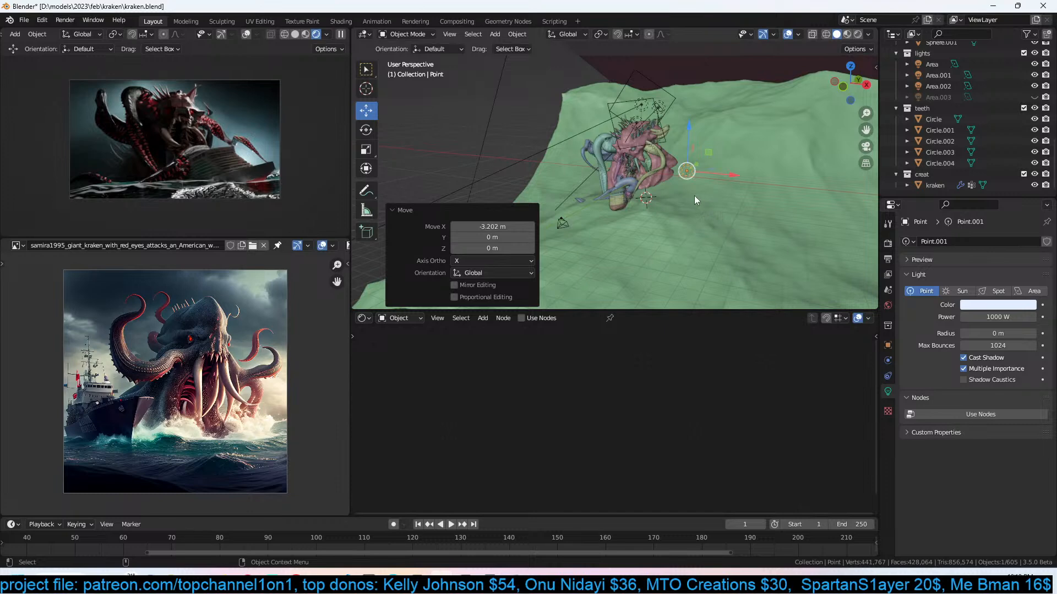
Tilt the area light behind the kraken about 28.1° and -15.5° with trackball rotation, and raise it about 1.1 m.
middle_click_drag(695, 196, 659, 147)
left_click(548, 129)
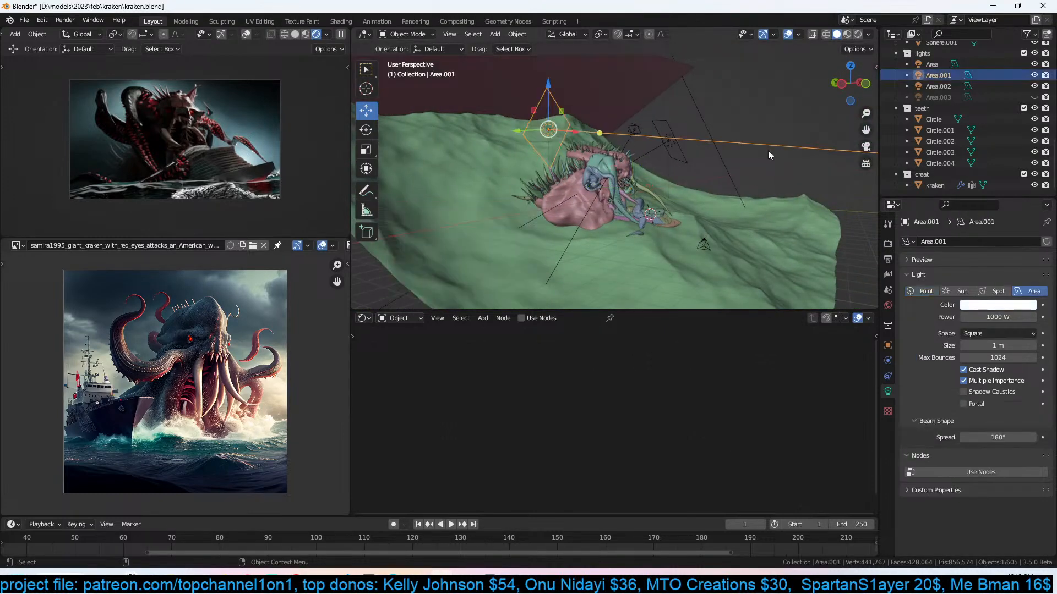
key("r")
key("r")
left_click(753, 178)
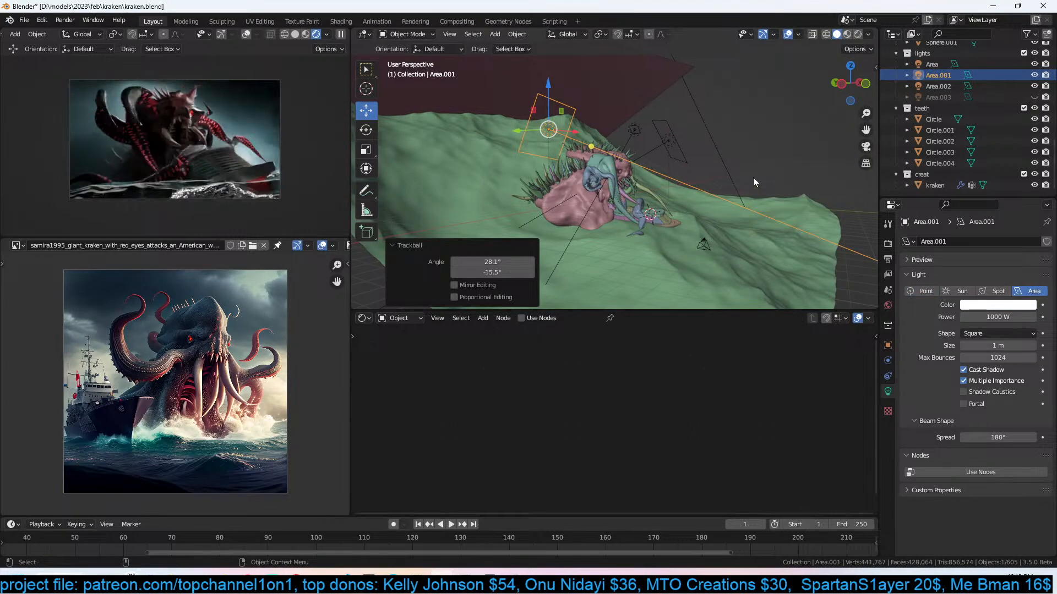
left_click(697, 212)
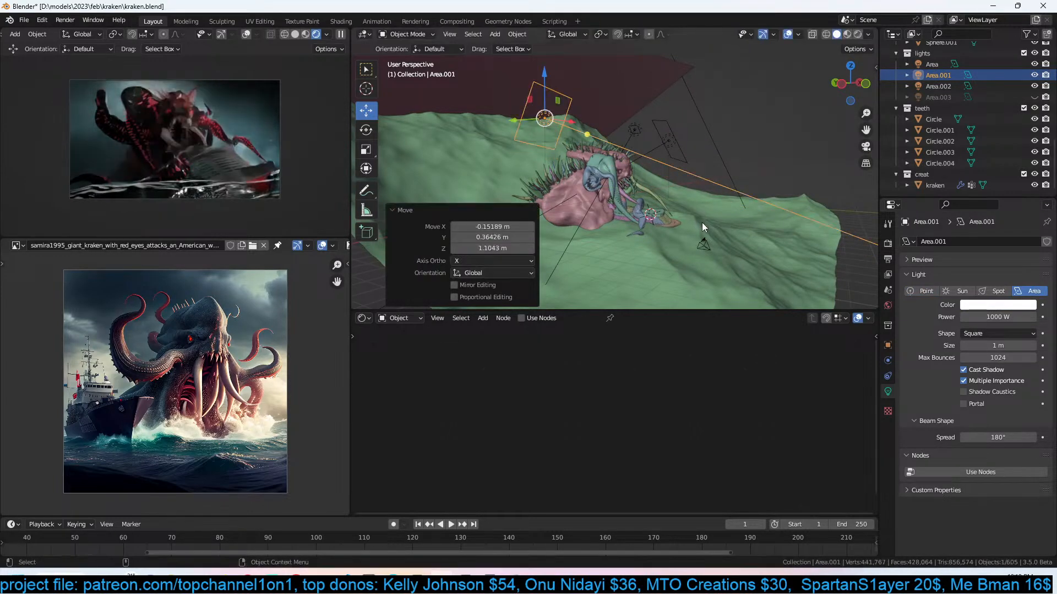
Duplicate the area light, place the copy lower behind the kraken, and rotate it about 17.8° in the view.
mouse_move(679, 204)
middle_mouse_down()
mouse_move(754, 199)
mouse_move(613, 193)
mouse_move(696, 194)
middle_mouse_up()
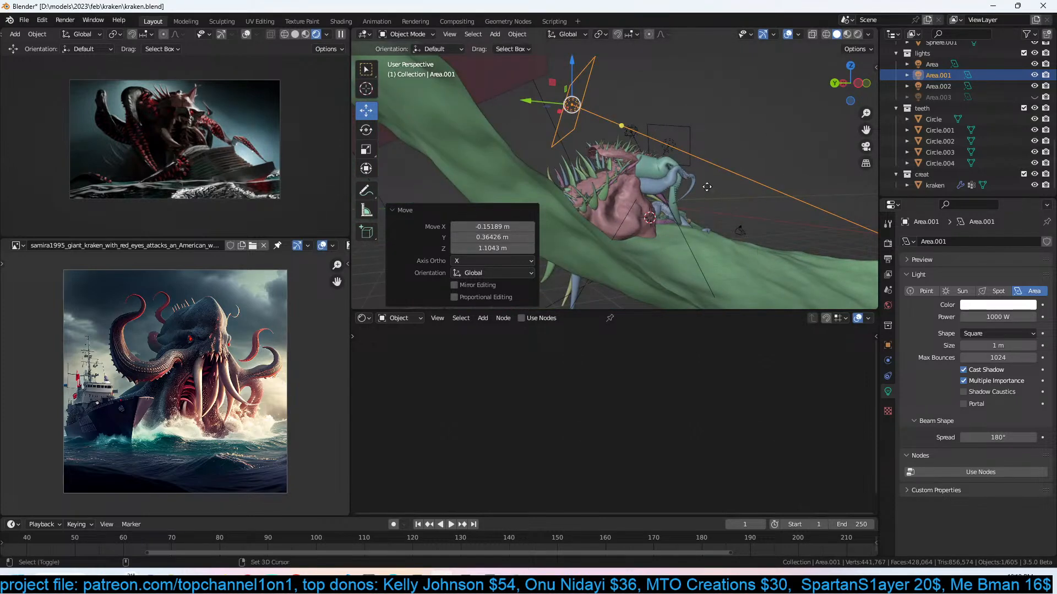
key("shift+d")
left_click(721, 213)
key("r")
left_click(726, 257)
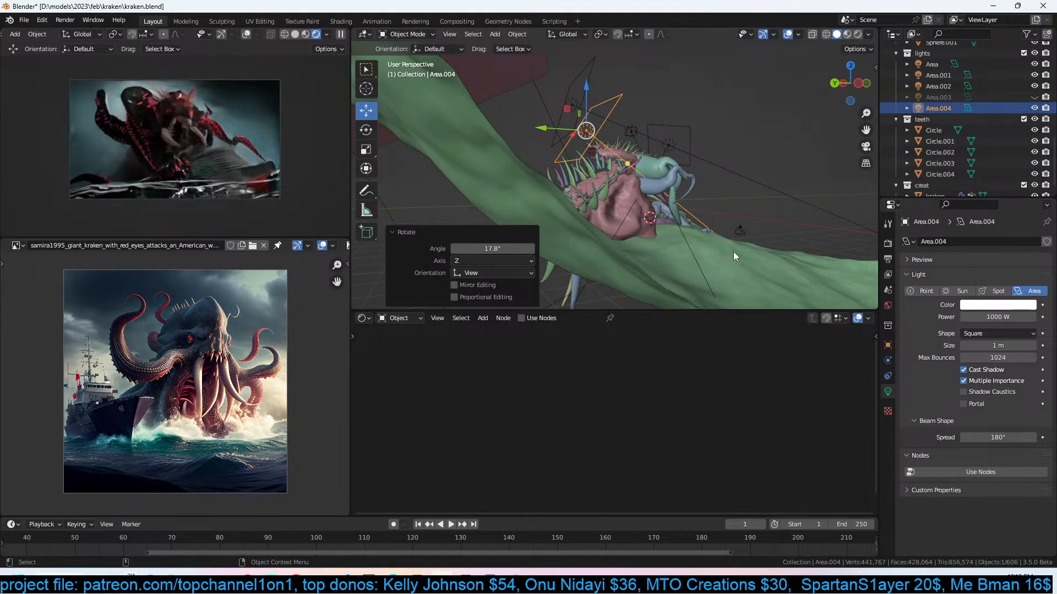
Try a power of 100000 W on the duplicated area light.
left_click(995, 318)
type("1")
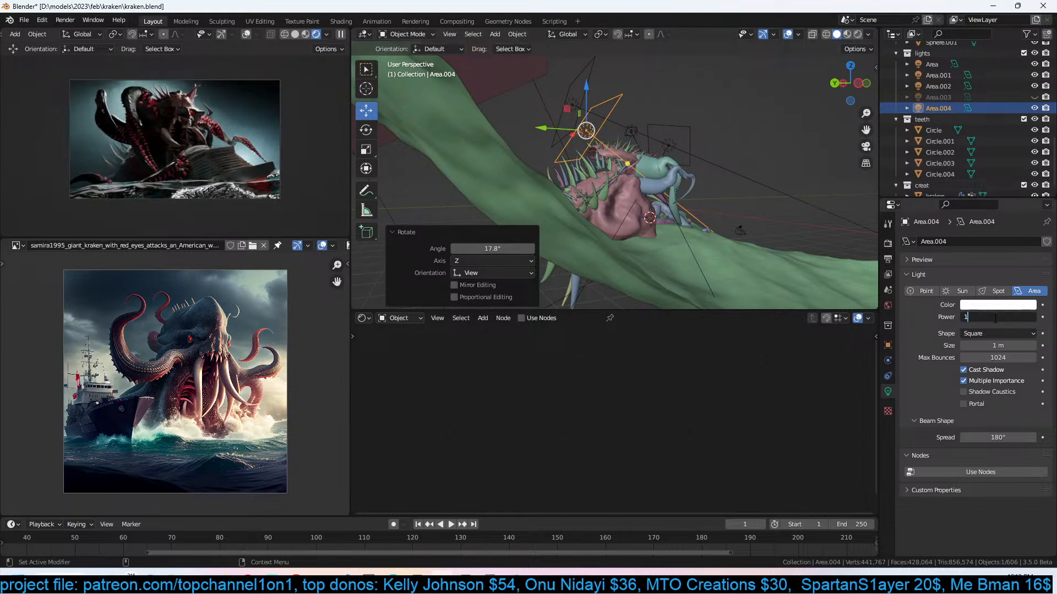
type("00000")
key("Return")
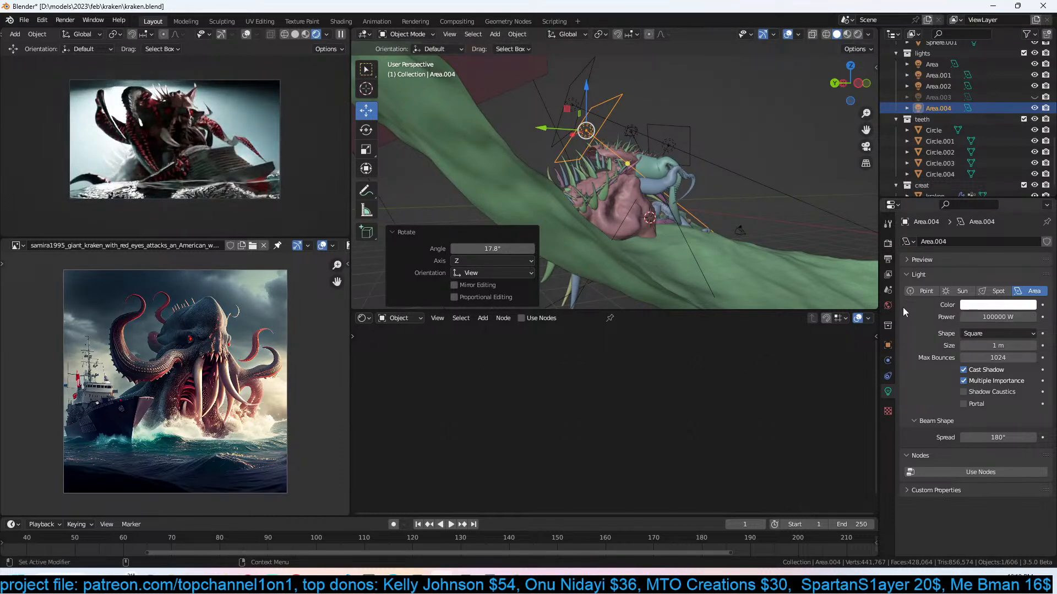
Disable Volume Scatter in the duplicated area light's ray visibility and return to its light settings.
left_click(889, 345)
scroll(977, 474, "down", 6)
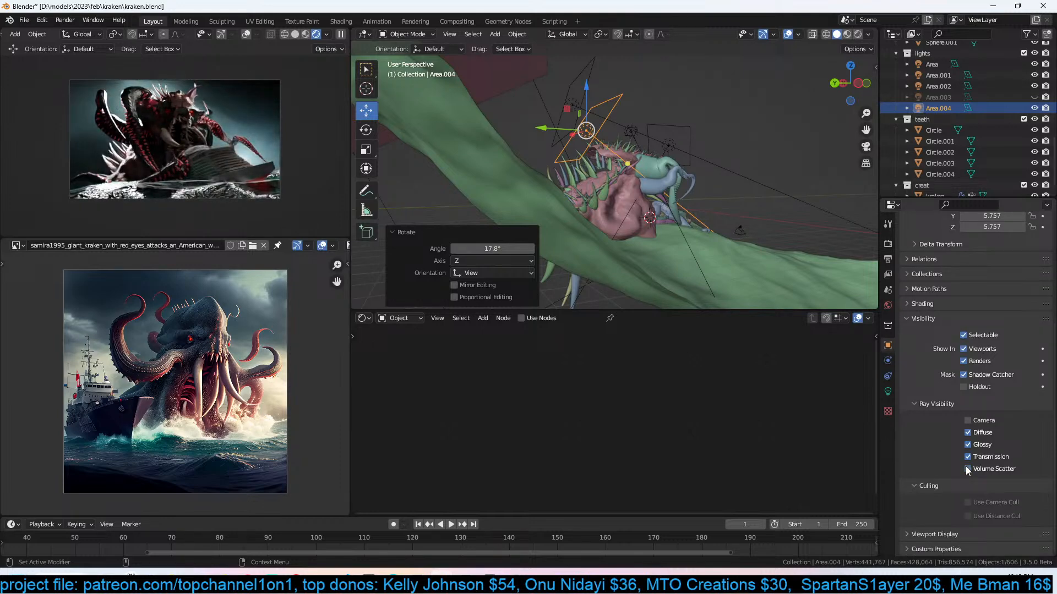
left_click(889, 392)
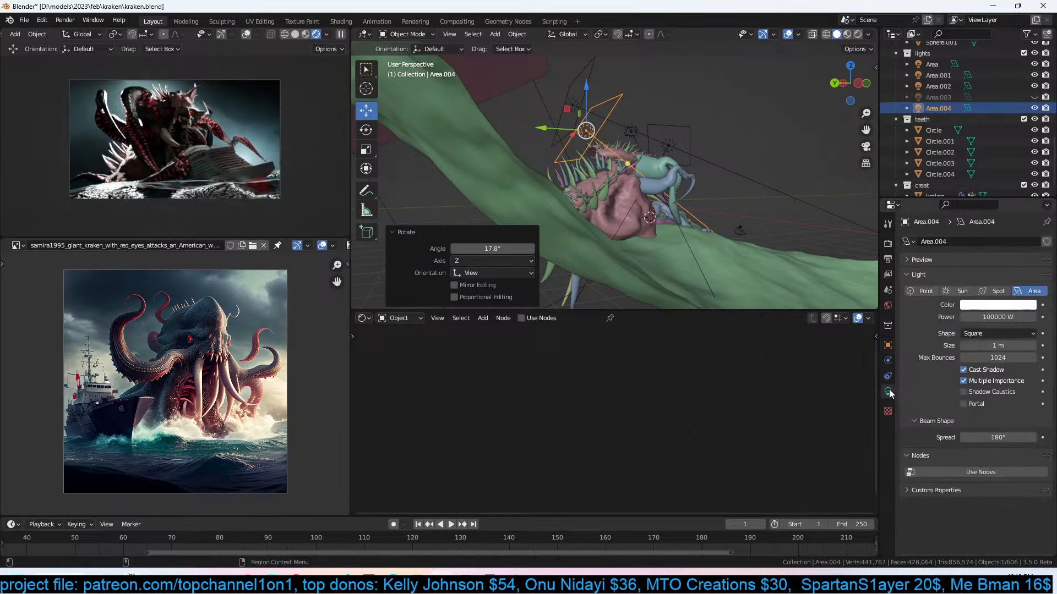
Set the duplicated area light's power to 1000 W.
middle_click_drag(779, 251, 645, 246)
scroll(645, 247, "up", 2)
middle_click_drag(714, 256, 731, 215)
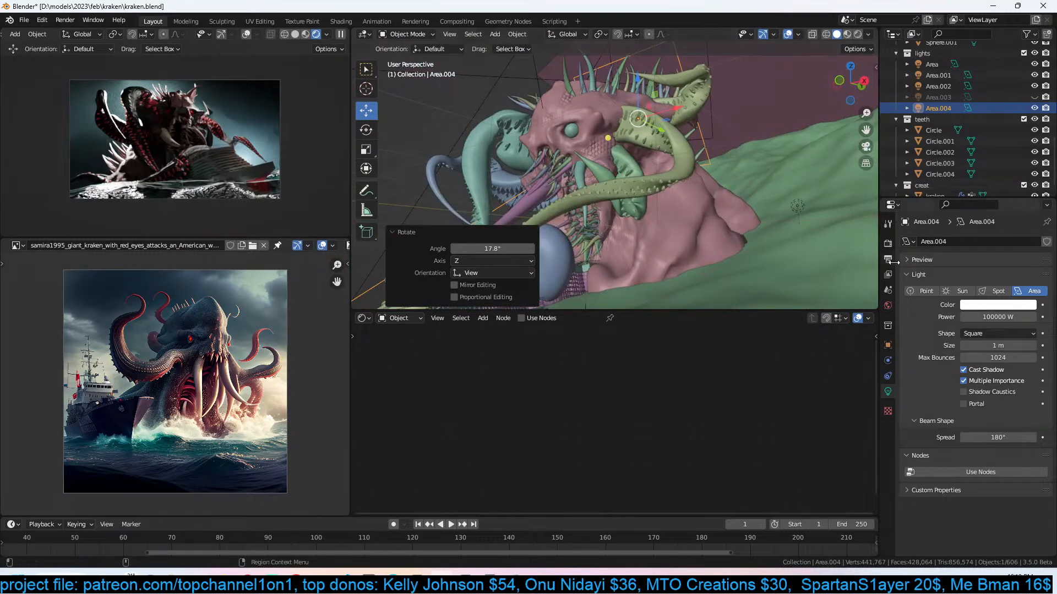
left_click(1001, 318)
left_click(989, 317)
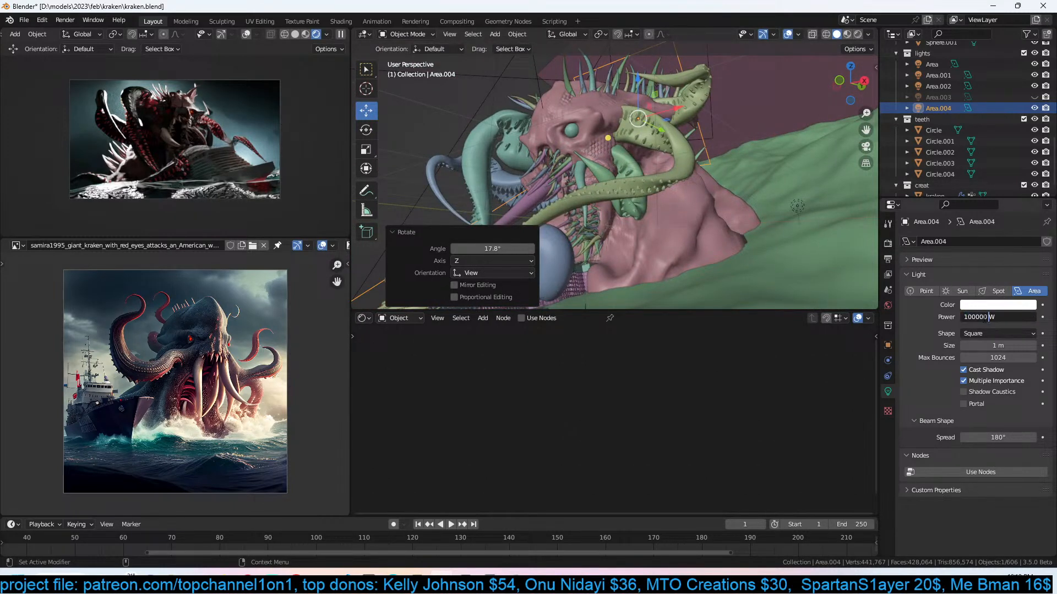
key("BackSpace")
key("BackSpace")
key("Return")
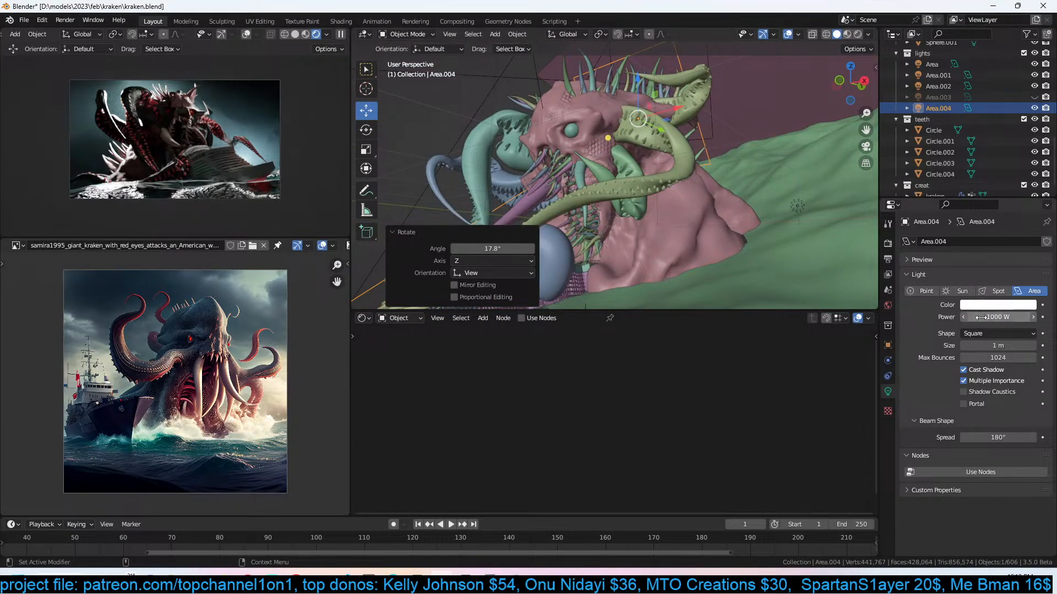
Edit the teal tentacle's guide curve and move a control point about -0.91, 0.37 and -1.72 m in X, Y and Z with proportional editing.
scroll(520, 166, "up", 1)
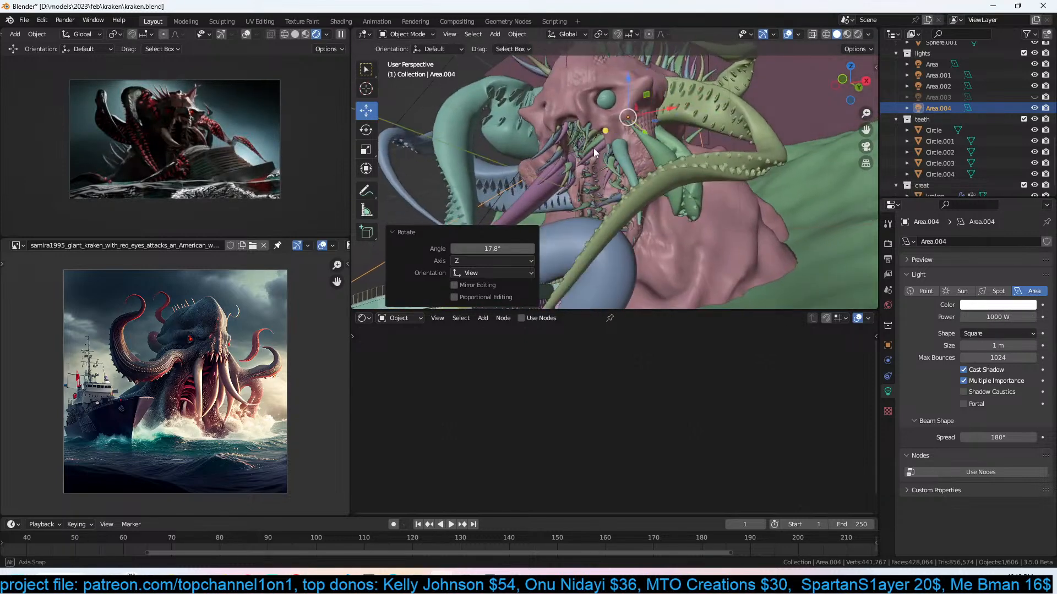
key("shift+z")
left_click(472, 100)
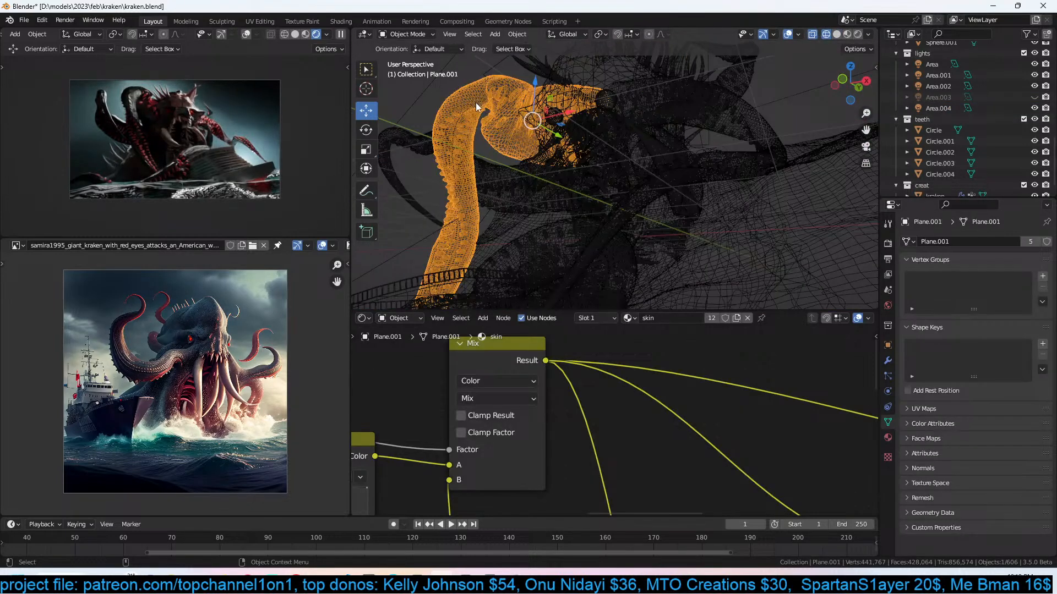
left_click(476, 102)
key("Tab")
left_click(553, 126)
middle_click_drag(578, 125, 608, 121)
left_click(611, 126)
key("g")
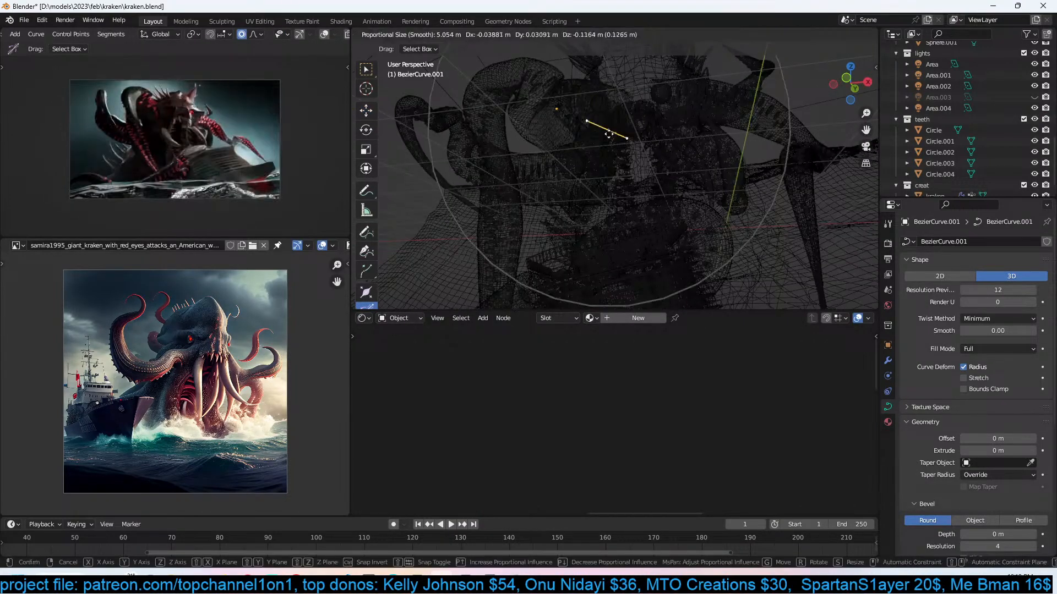
left_click(579, 190)
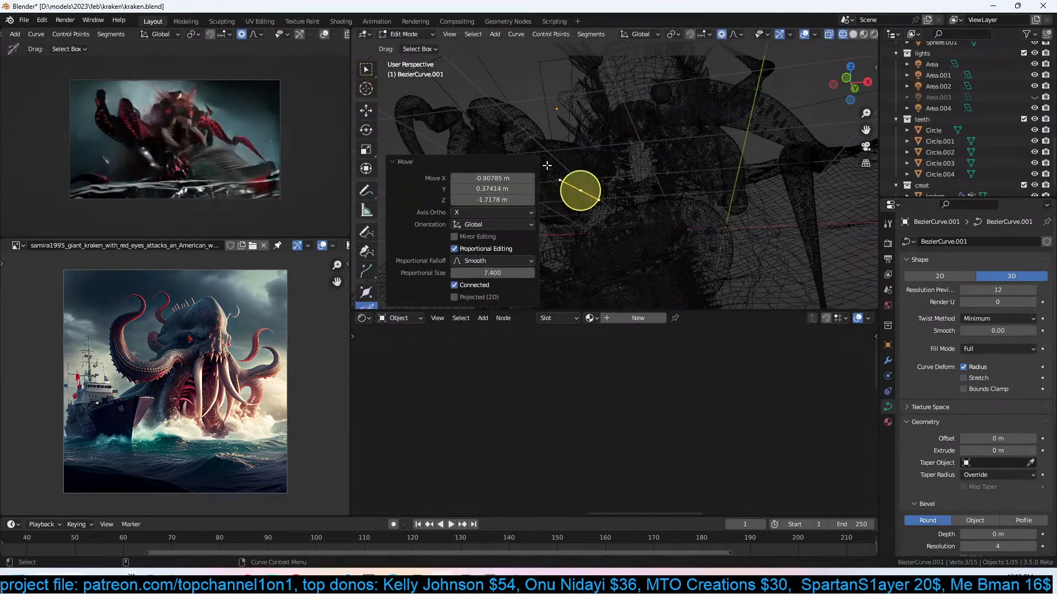
Reposition the bend point of the teal tentacle's curve, return to solid shading, and pull the bend lower toward the ship.
key("g")
left_click(489, 144)
key("Tab")
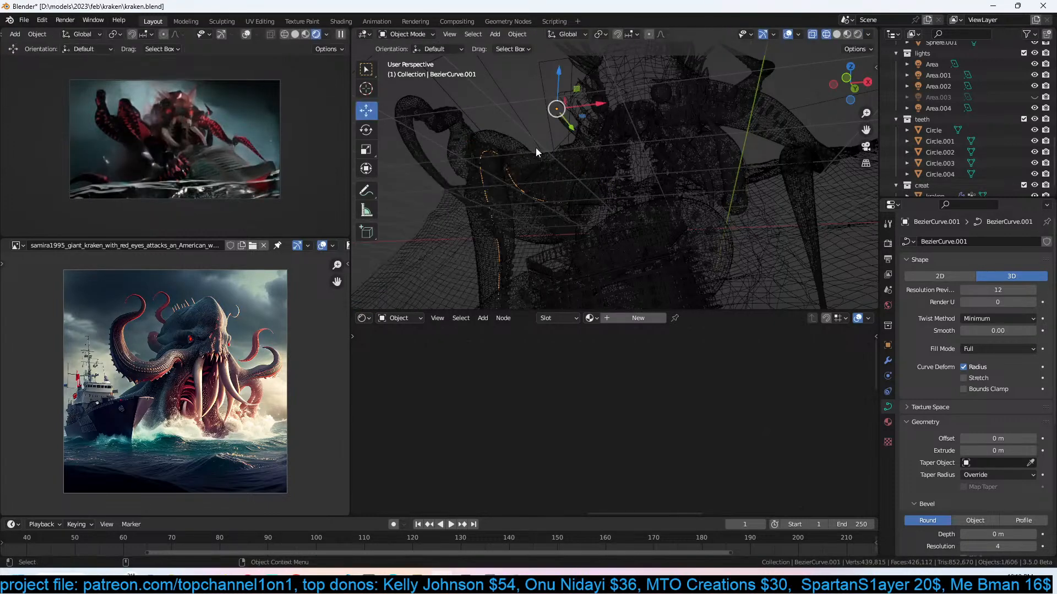
key("z")
left_click(625, 149)
key("Tab")
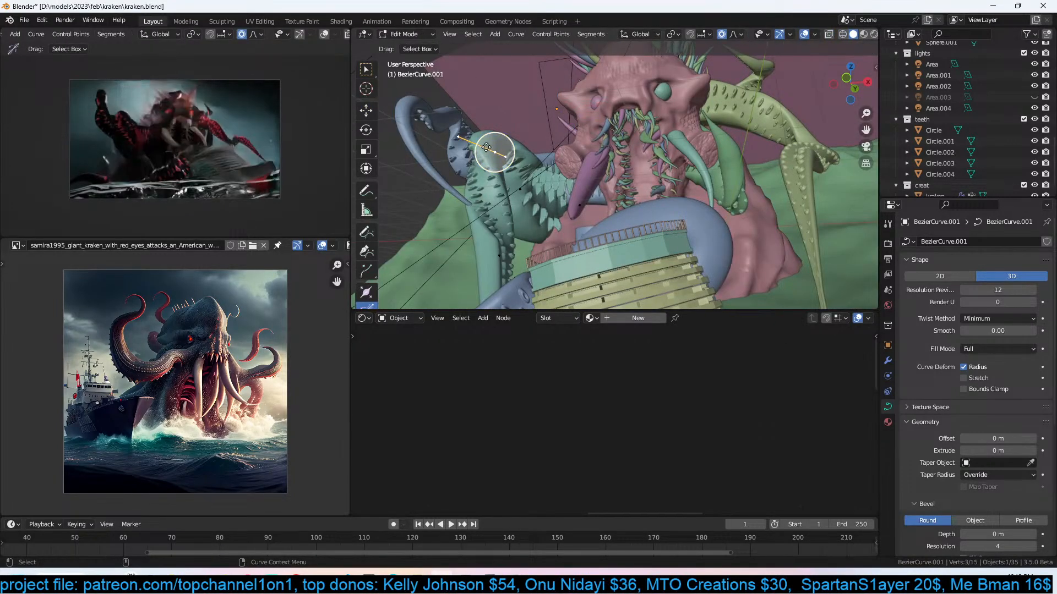
key("g")
left_click(521, 181)
Leave curve editing, select the yellow-green tentacle beside the head, and set the Subsurface of its Material.003 to 0.045.
left_click(735, 118)
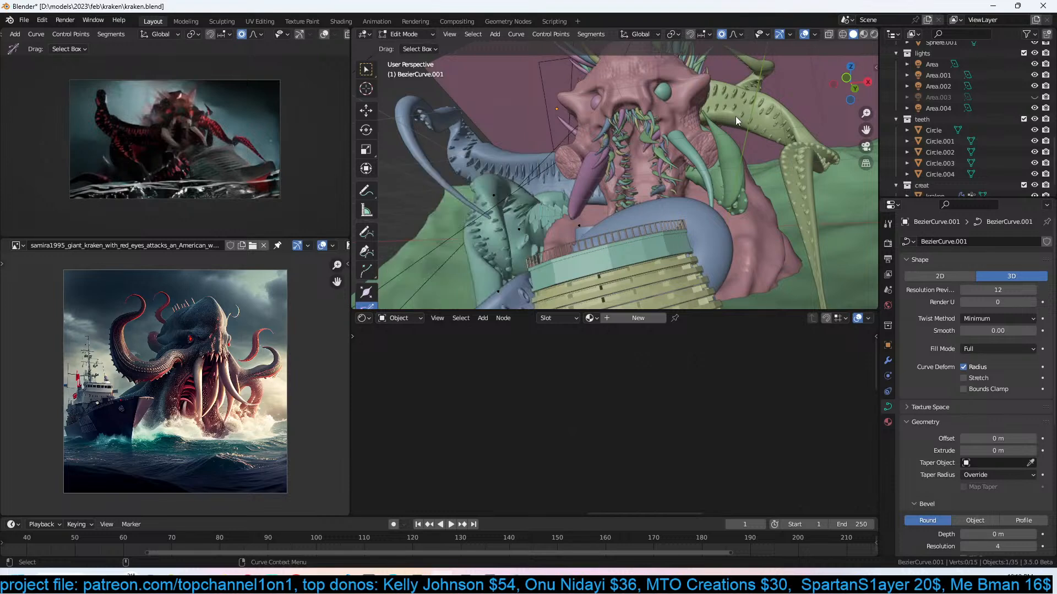
key("ctrl+Tab")
left_click(724, 114)
left_click(404, 34)
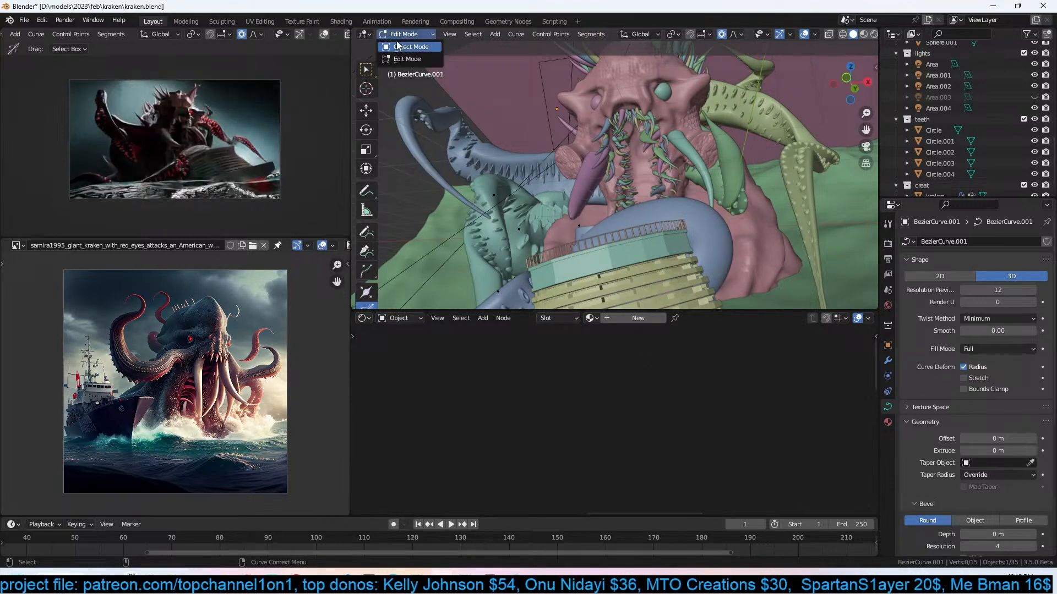
left_click(404, 43)
left_click(731, 89)
left_click(888, 438)
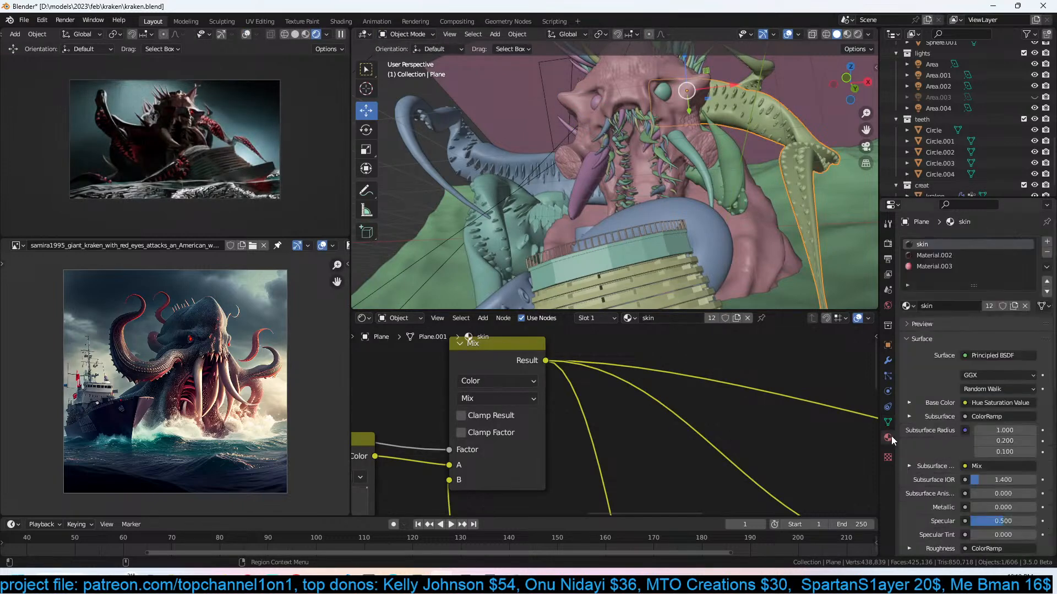
left_click(934, 266)
scroll(705, 432, "down", 5)
middle_click_drag(694, 443, 722, 397)
scroll(722, 397, "up", 4)
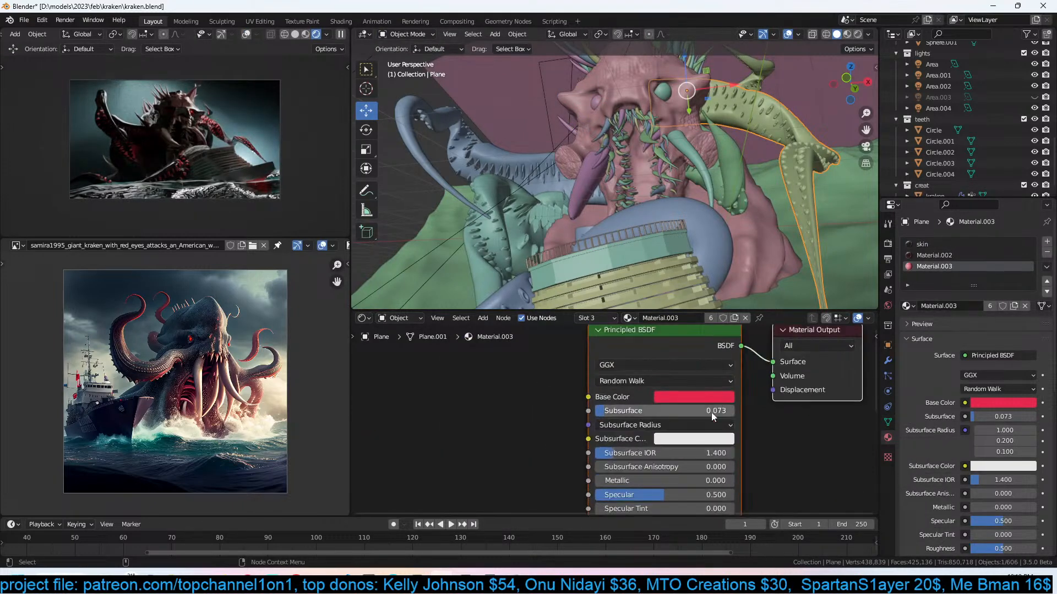
left_click_drag(624, 405, 598, 418)
left_click(660, 408)
Set Material.003's base color to a dark brown with Hue 0.042, Saturation 0.906 and Value 0.061.
left_click(682, 399)
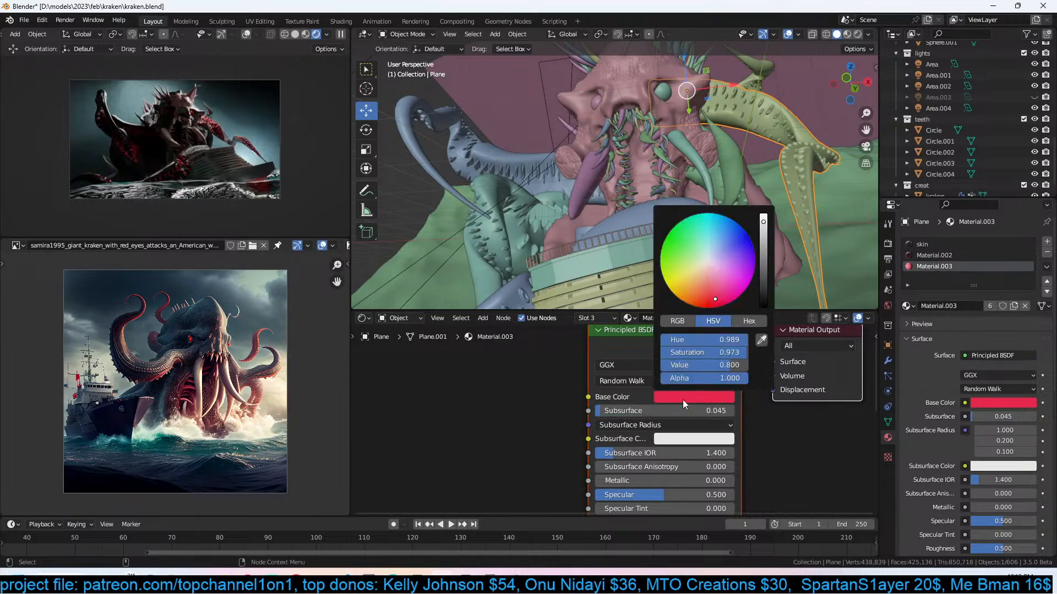
left_click(741, 231)
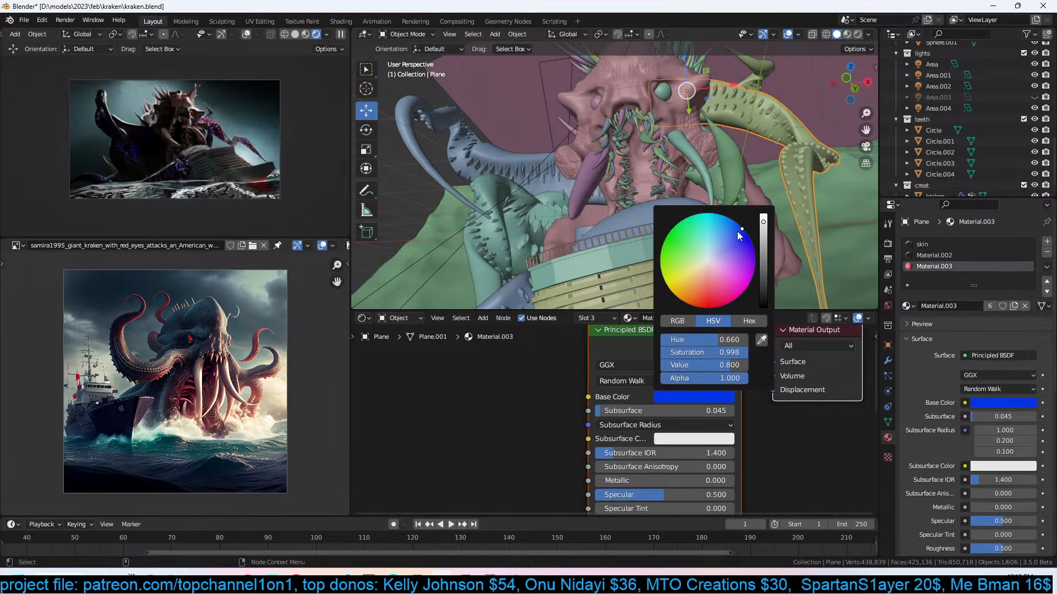
left_click(696, 275)
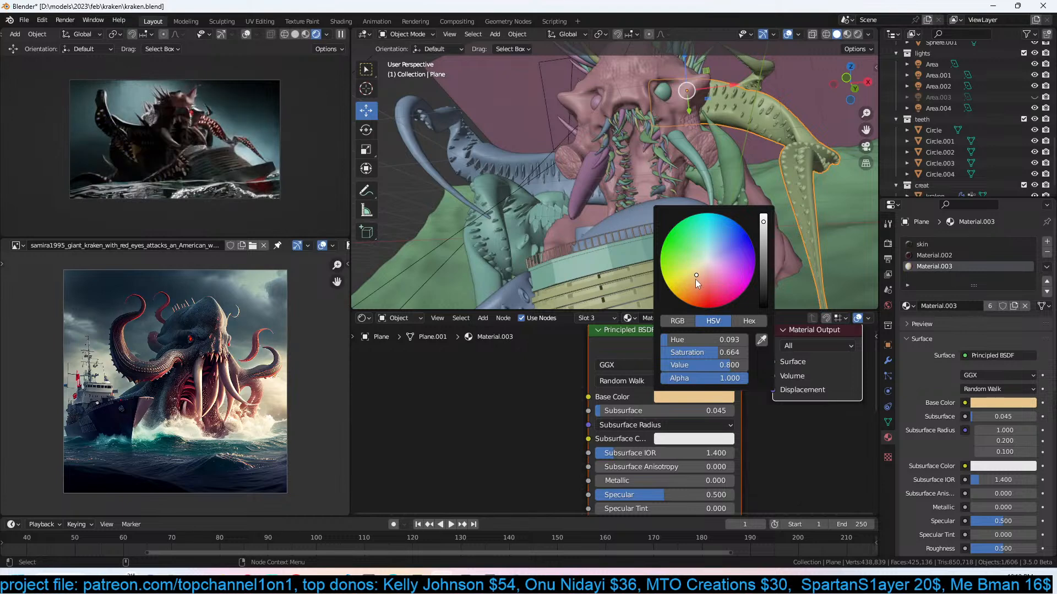
left_click(695, 283)
left_click(692, 292)
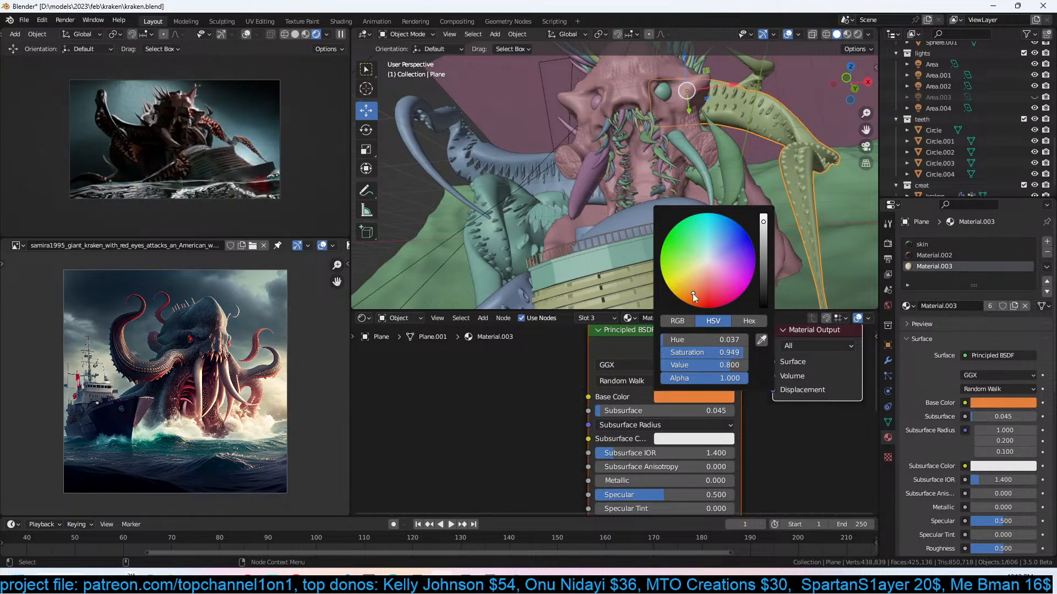
left_click(763, 283)
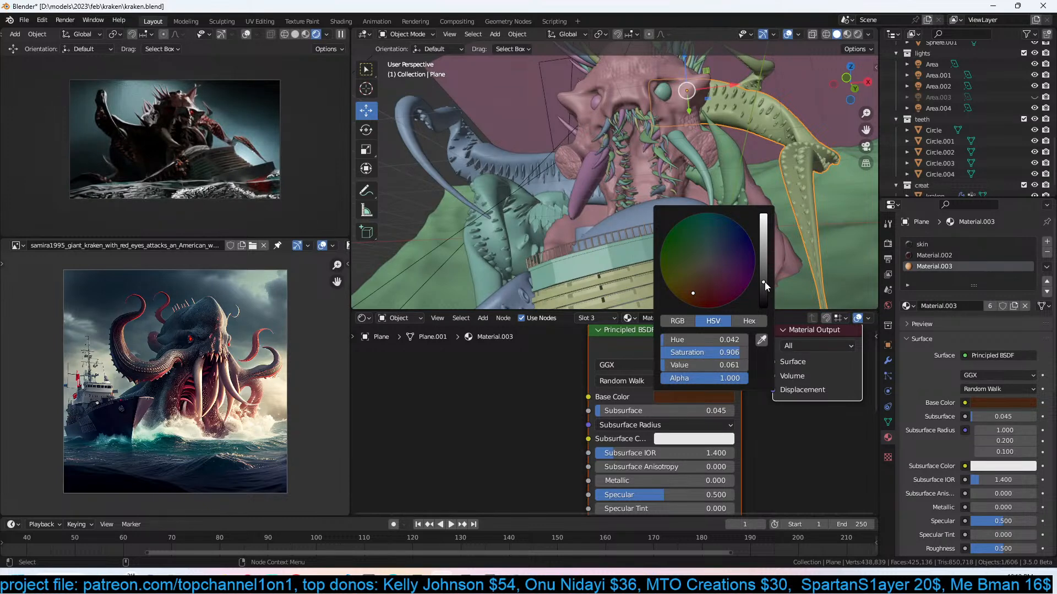
Set Material.003's subsurface color to a saturated orange and save the file.
left_click(666, 439)
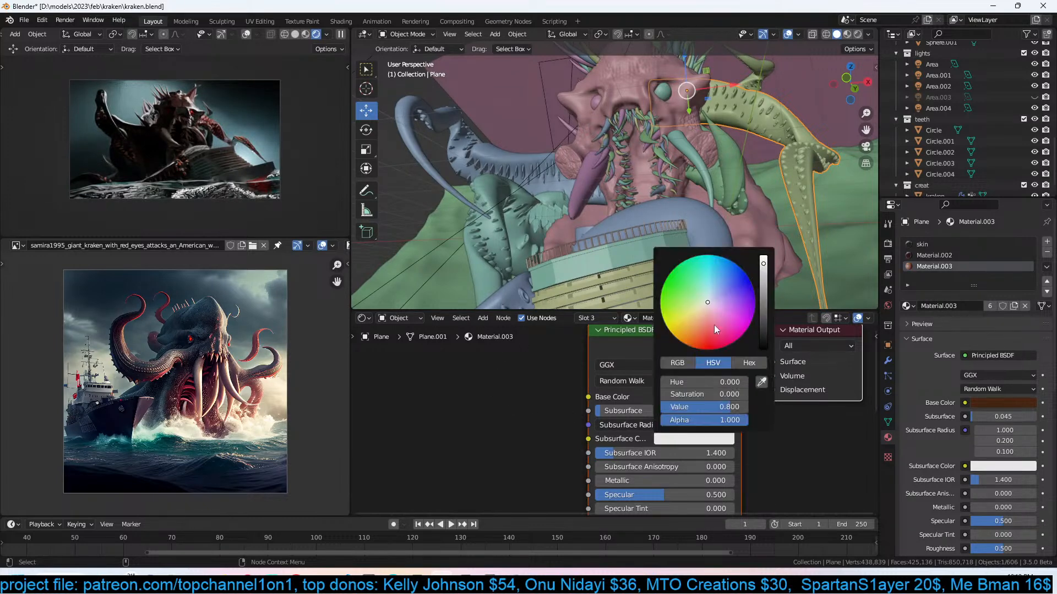
left_click(692, 339)
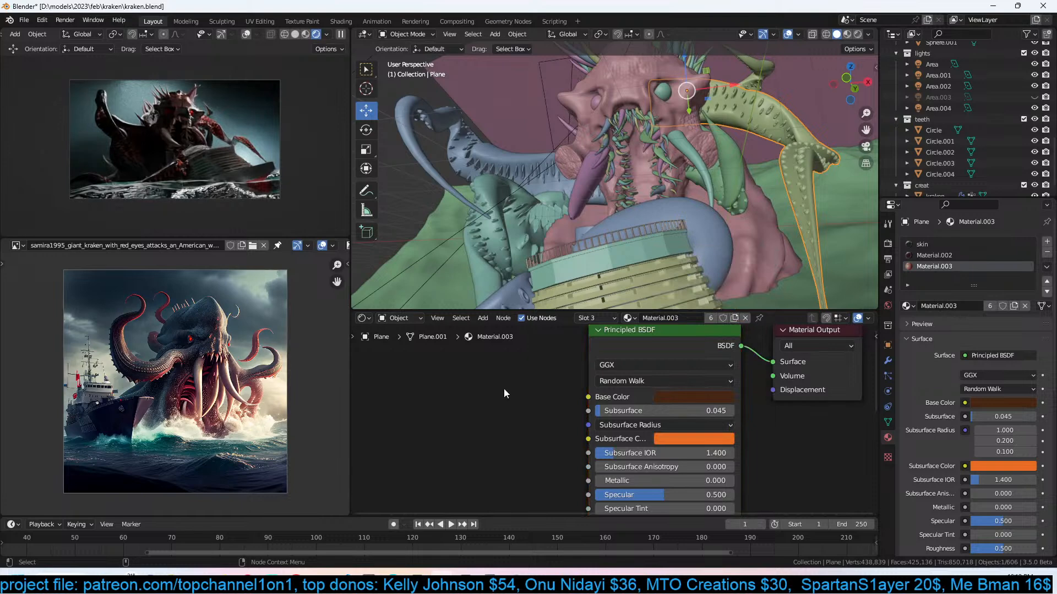
key("ctrl+s")
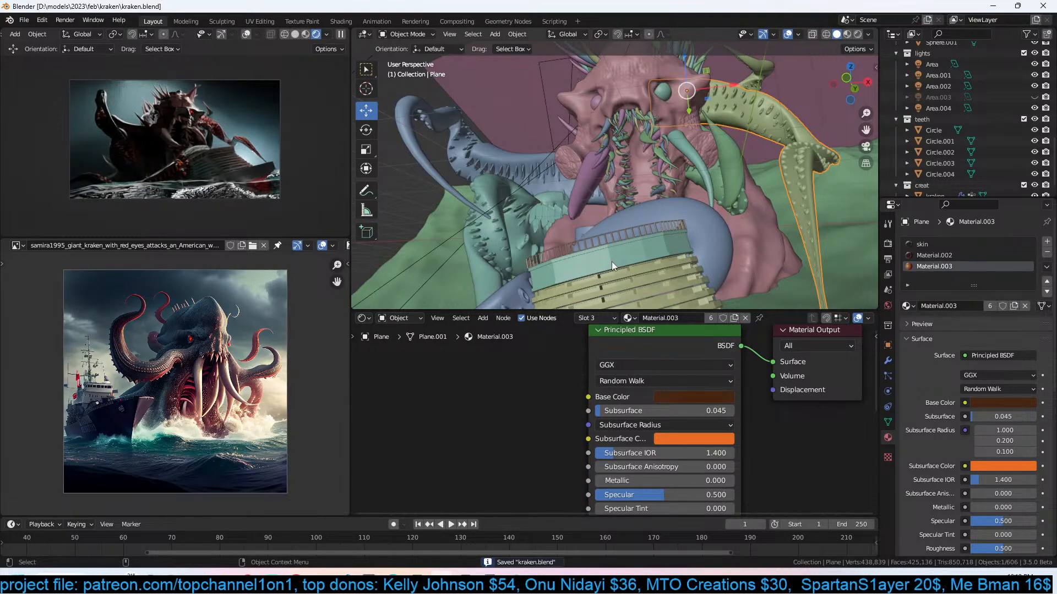
Select the teal tentacle with its guide curve and move both about -0.70, 0.49 and -0.74 m in X, Y and Z in camera view.
middle_click_drag(613, 262, 662, 253)
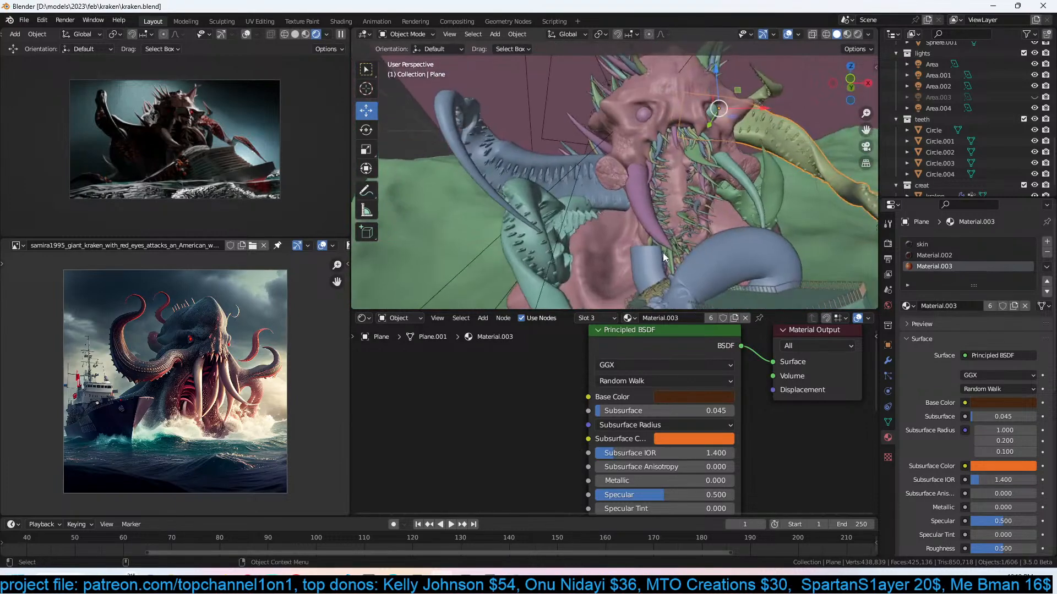
left_click(536, 242)
mouse_move(536, 242)
middle_mouse_down()
mouse_move(616, 234)
mouse_move(534, 233)
mouse_move(514, 247)
middle_mouse_up()
key("z")
left_click(557, 233)
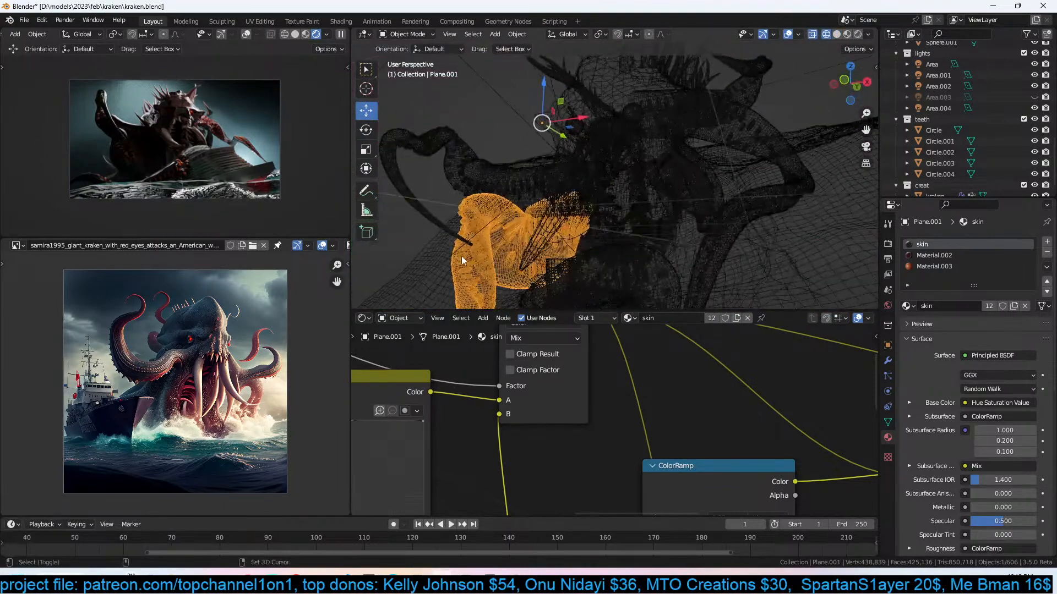
left_click(473, 258, "shift")
key("z")
left_click(608, 246)
key("KP_0")
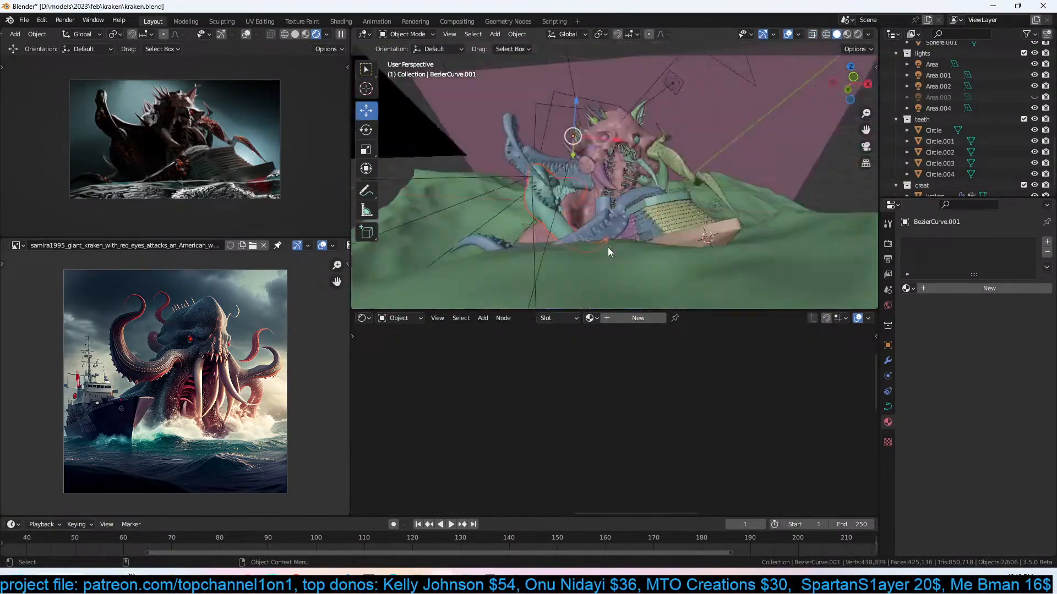
scroll(608, 246, "up", 3)
key("g")
left_click(590, 239)
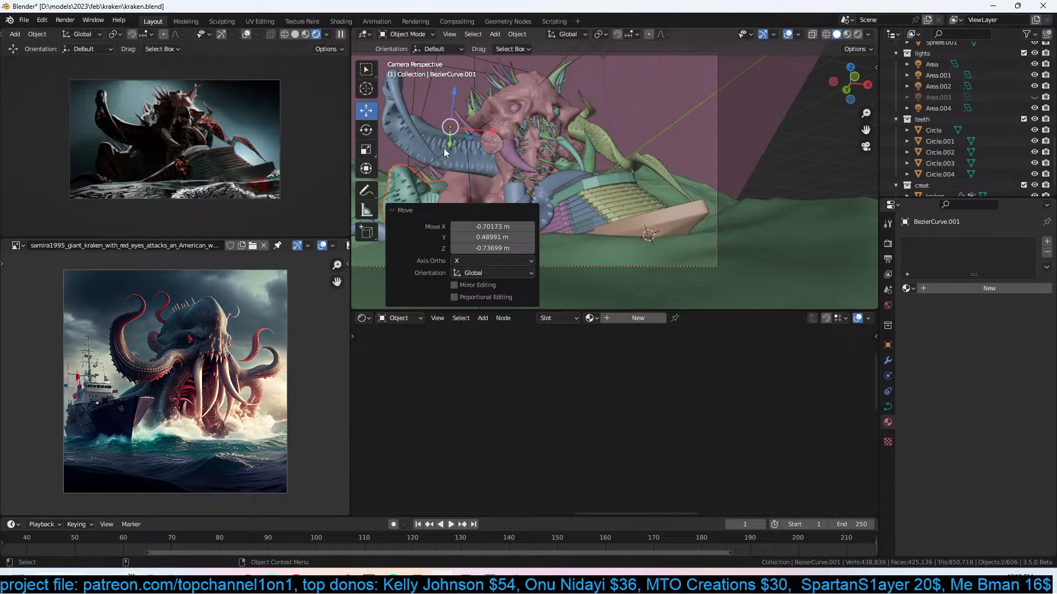
Select the upper blue tentacle with its guide curve, rotate both about -25.9° in camera view and move them about -1.14, -0.63 and 2.06 m.
left_click(424, 140)
key("z")
left_click(396, 114, "shift")
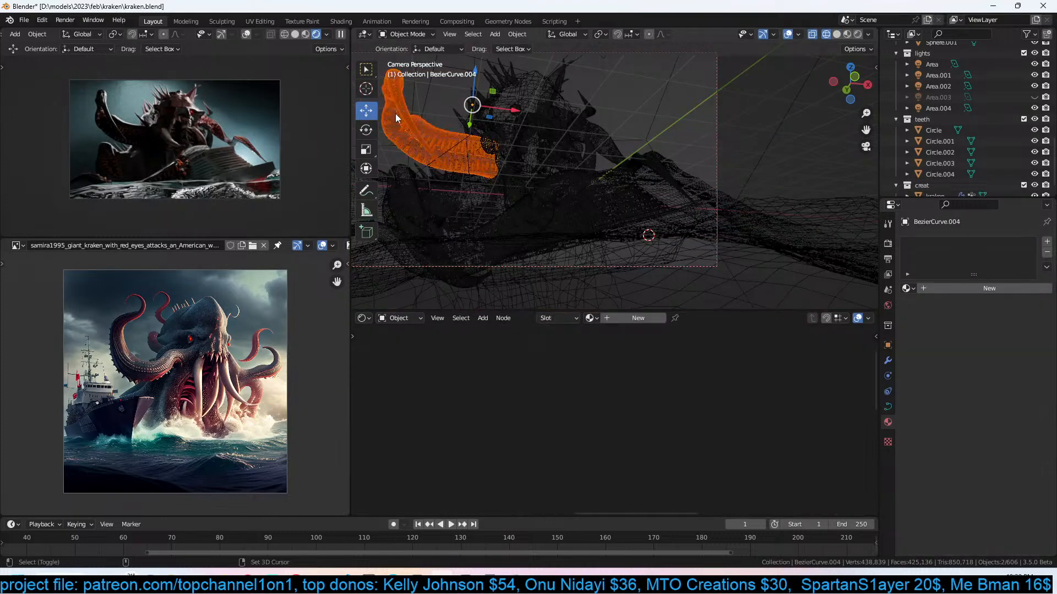
key("r")
left_click(517, 154)
key("g")
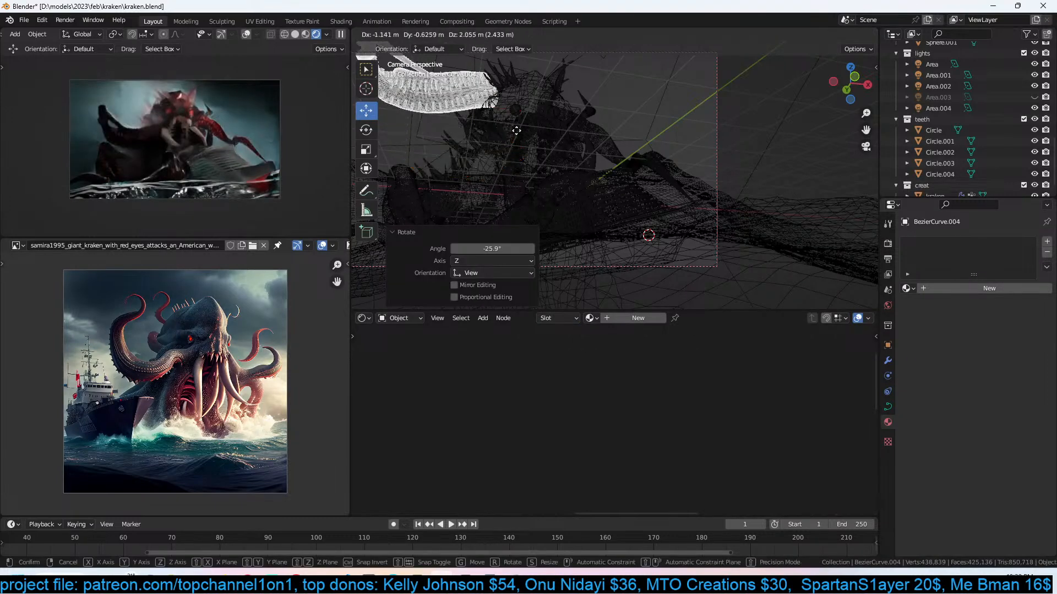
left_click(517, 131)
Trackball-rotate the blue tentacle and its curve about 56.1° and 12°, and move both about 1.15, 1.00 and -2.92 m.
key("r")
key("r")
left_click(487, 181)
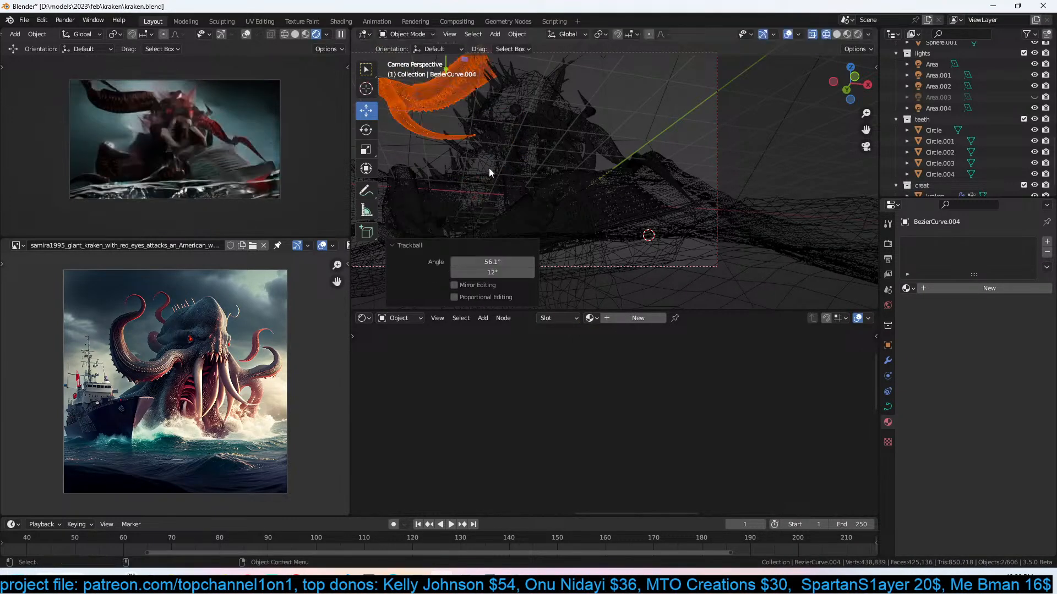
key("g")
left_click(527, 194)
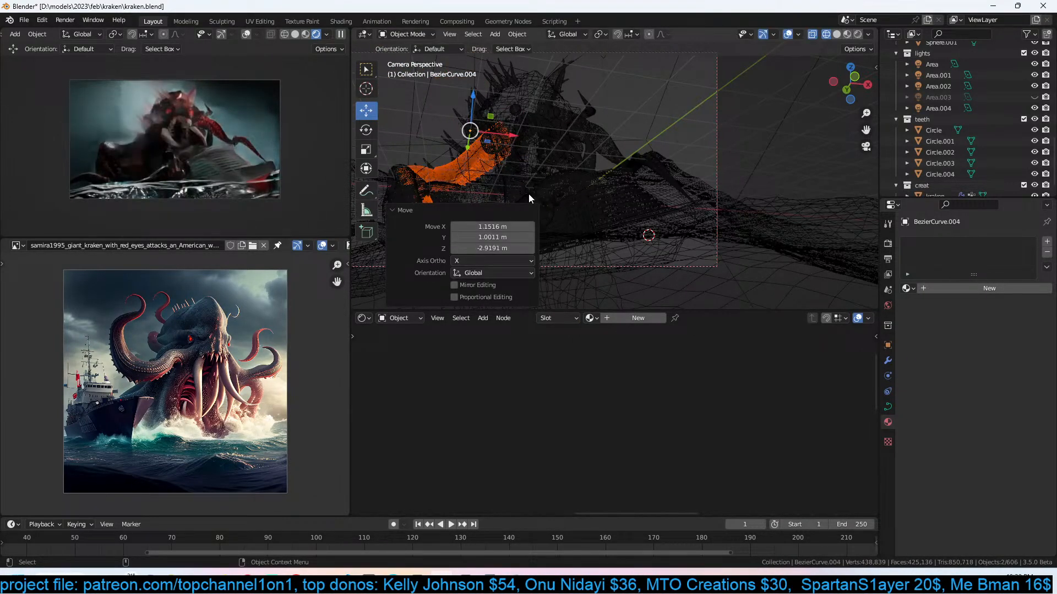
Trackball-rotate the blue tentacle and its curve by about -11.5° and 12°.
key("r")
key("r")
left_click(491, 179)
In solid shading, reposition the blue tentacle and curve beside the head from a side view, finishing with a shift of about -0.14, -0.24 and 0.45 m.
key("z")
left_click(641, 180)
mouse_move(641, 180)
middle_mouse_down()
mouse_move(587, 189)
mouse_move(595, 194)
mouse_move(566, 181)
middle_mouse_up()
key("g")
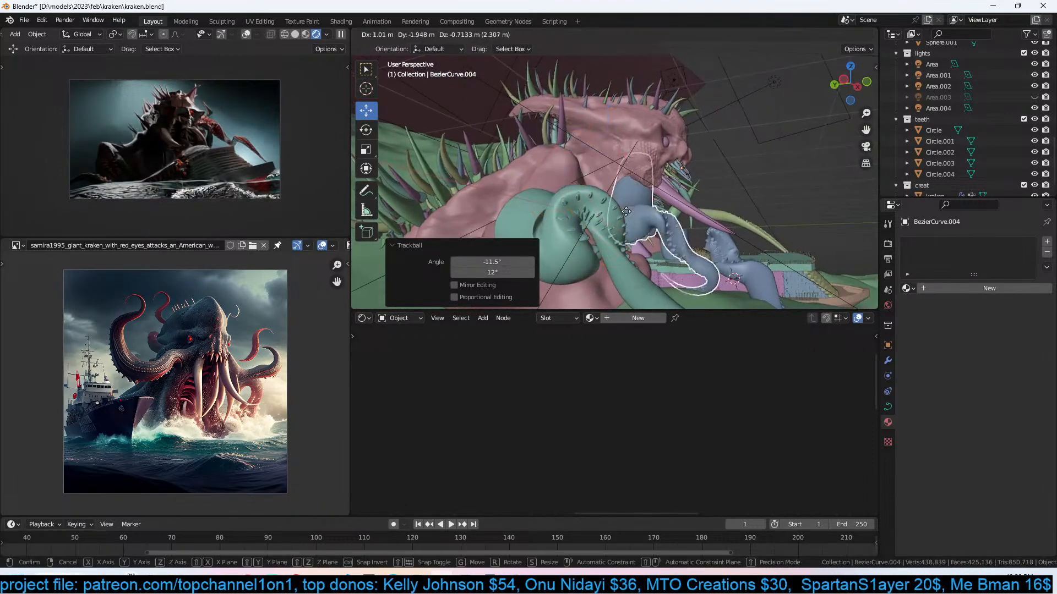
left_click(626, 212)
mouse_move(662, 200)
middle_mouse_down()
mouse_move(649, 196)
mouse_move(670, 189)
middle_mouse_up()
key("g")
left_click(669, 209)
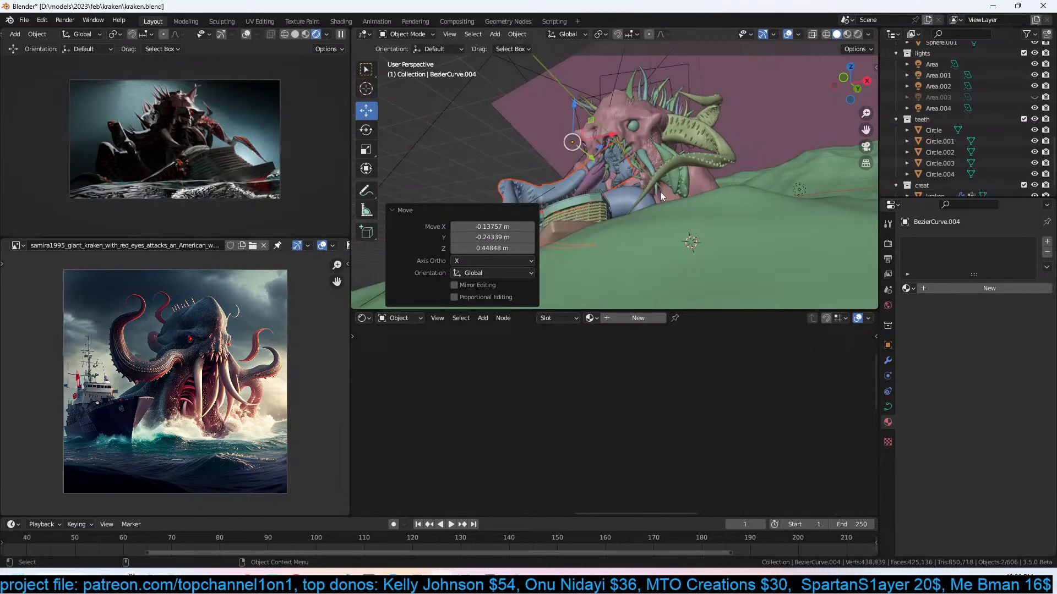
In camera view, edit the blue tentacle's guide curve and move its end control point about -2.20, -0.91 and 3.28 m with proportional editing.
key("KP_0")
key("shift+z")
middle_click_drag(457, 166, 478, 159, "shift")
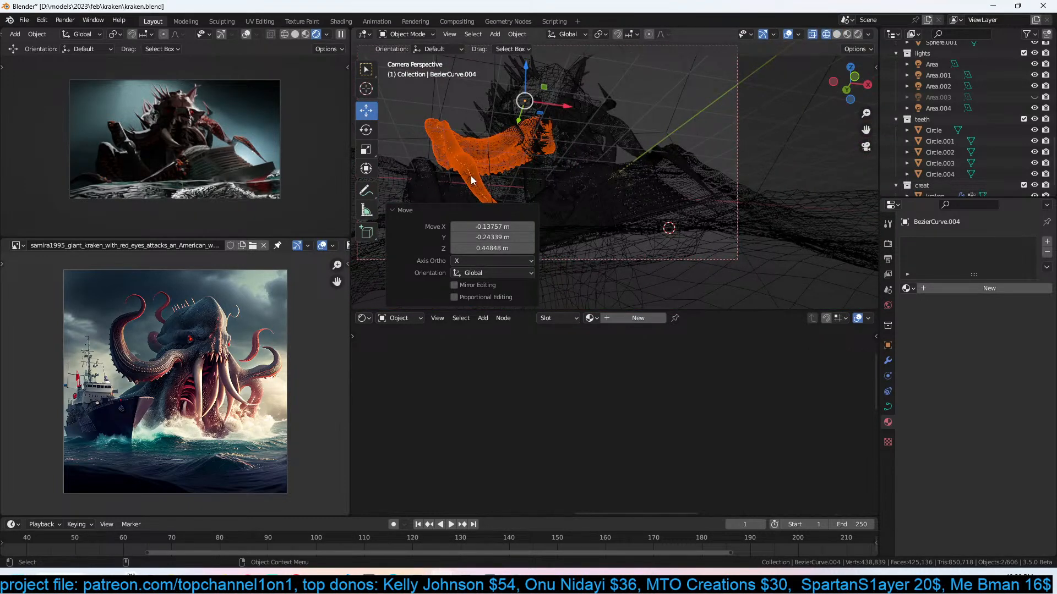
left_click(471, 176)
left_click(470, 176)
left_click(471, 176)
left_click(470, 176)
left_click(470, 177)
left_click(471, 176)
key("Tab")
key("g")
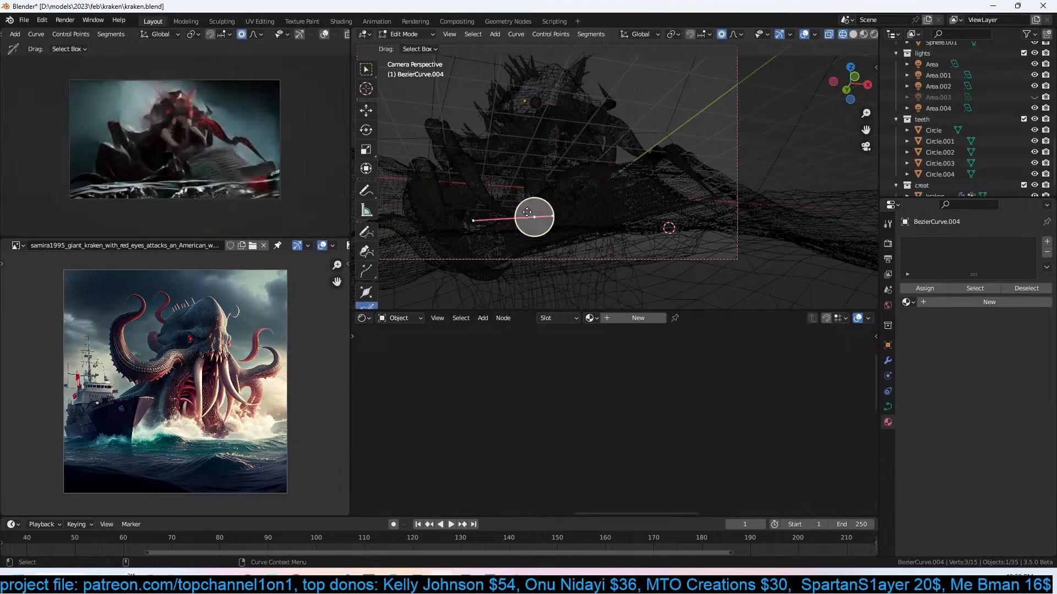
left_click(468, 73)
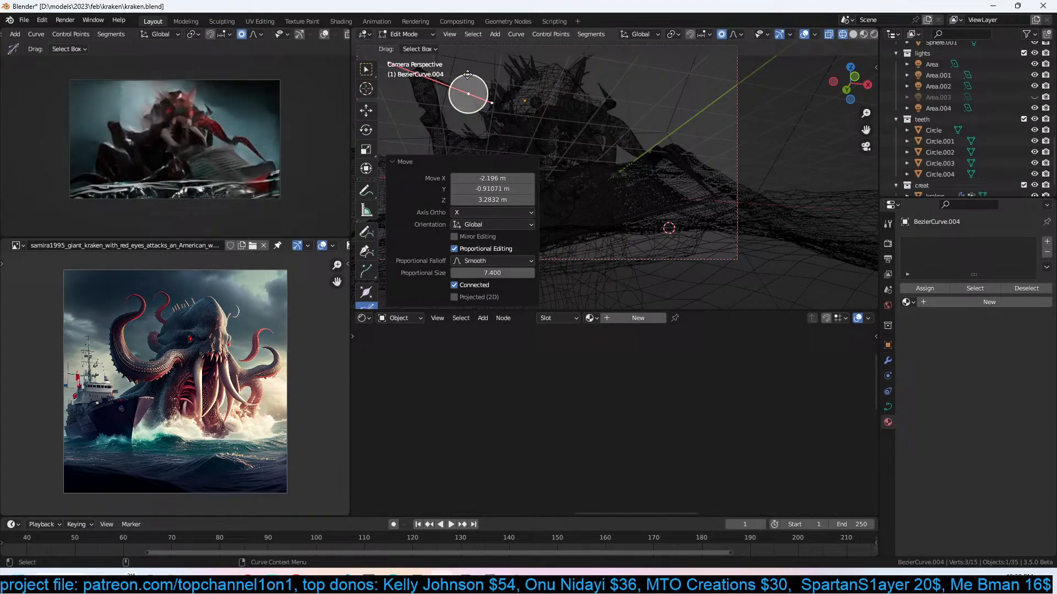
Rotate the guide curve's end control point about -90.5° in camera view, show the scene in solid shading, and save the file.
key("r")
left_click(506, 111)
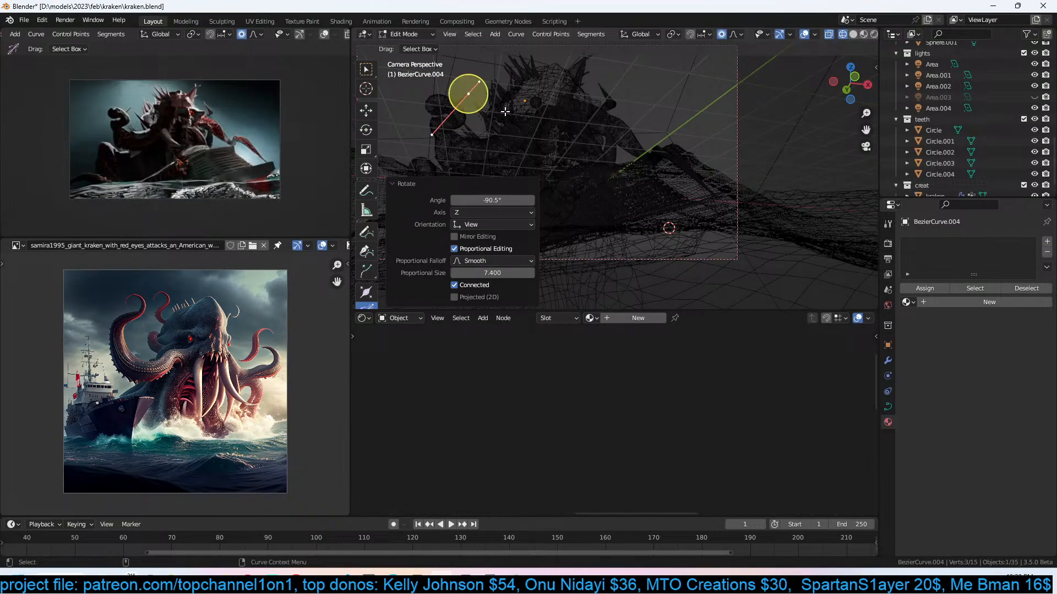
key("Tab")
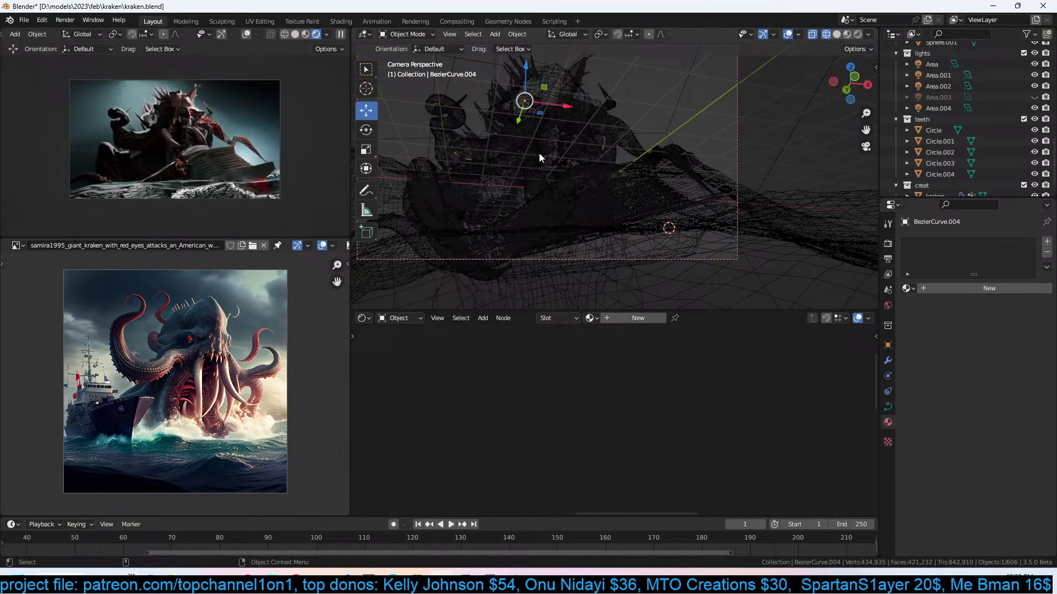
key("Tab")
key("z")
left_click(672, 162)
left_click(674, 162)
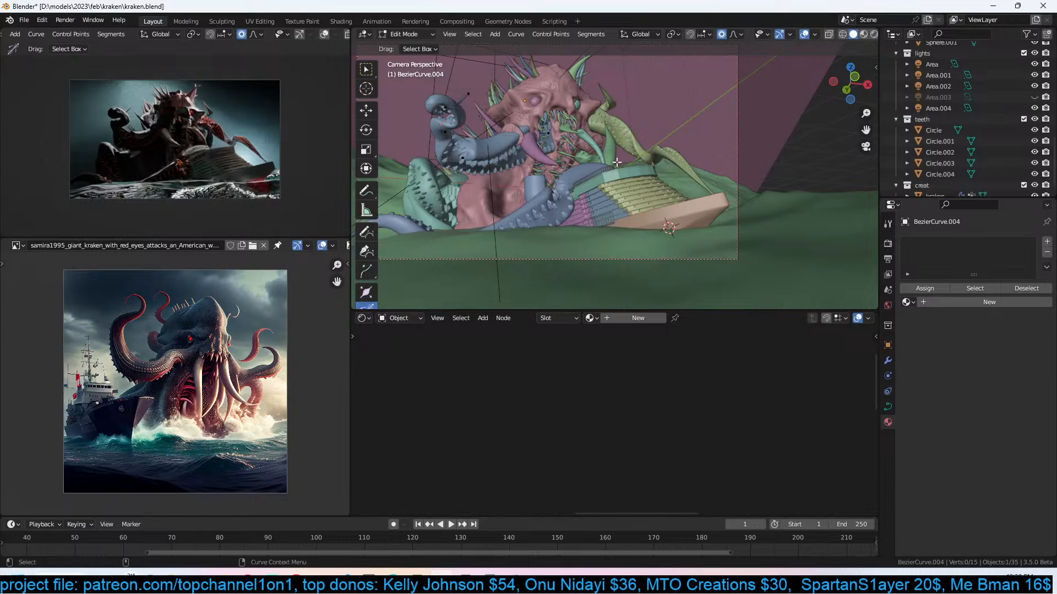
scroll(617, 162, "up", 4)
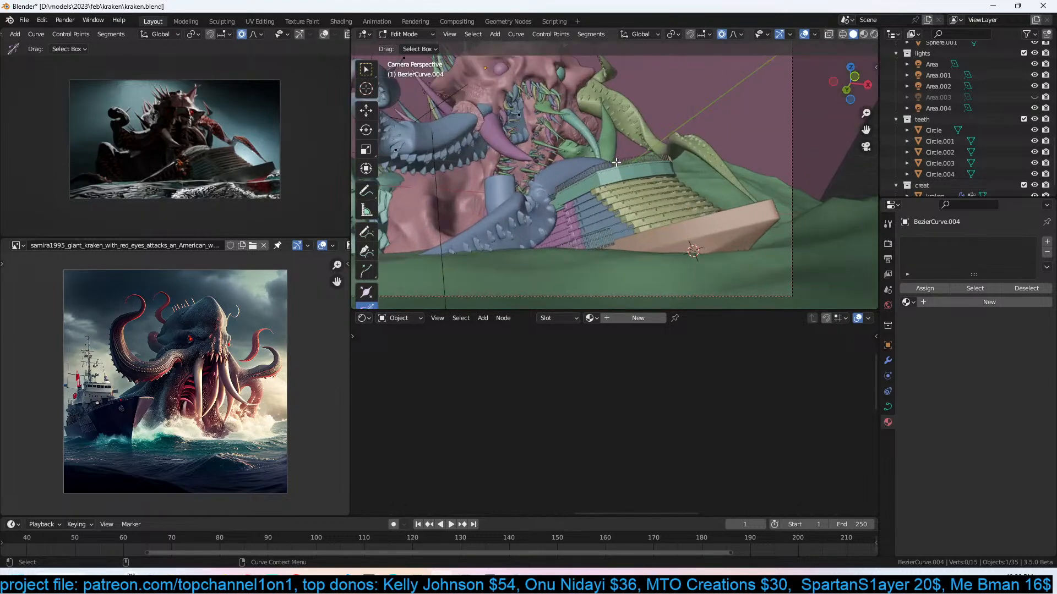
key("ctrl+s")
Leave curve editing, select the small tendrils around the mouth, set their Geometry Nodes Count to 25, and save the file.
key("Tab")
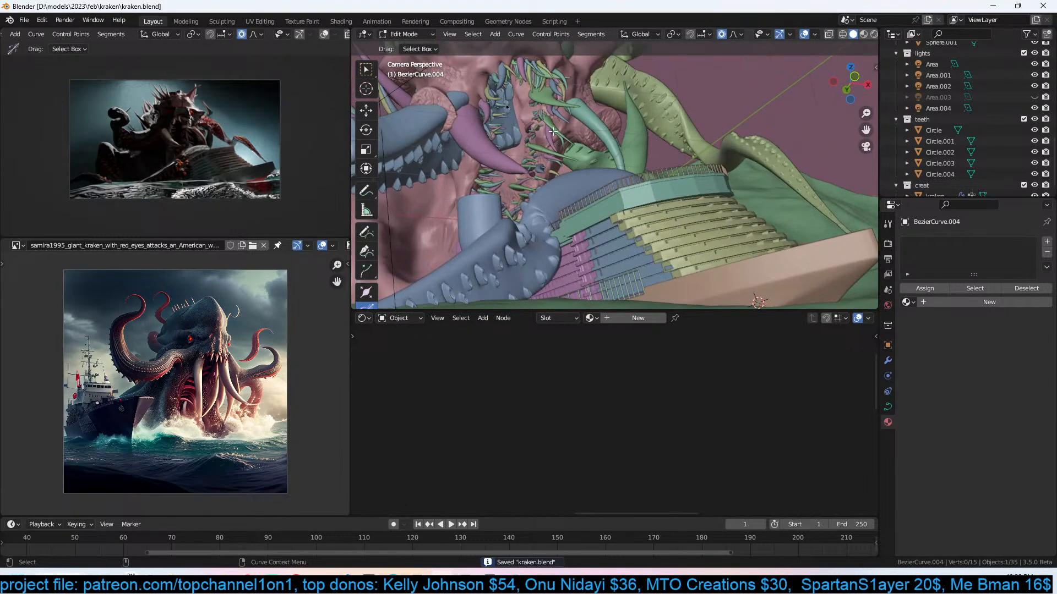
left_click(559, 135)
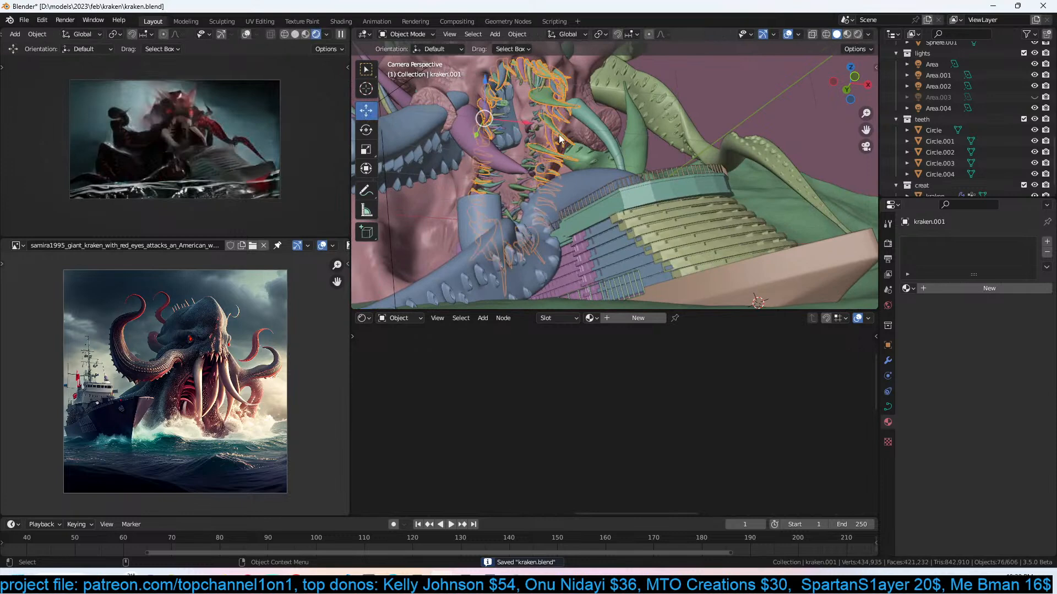
left_click(888, 406)
left_click(887, 361)
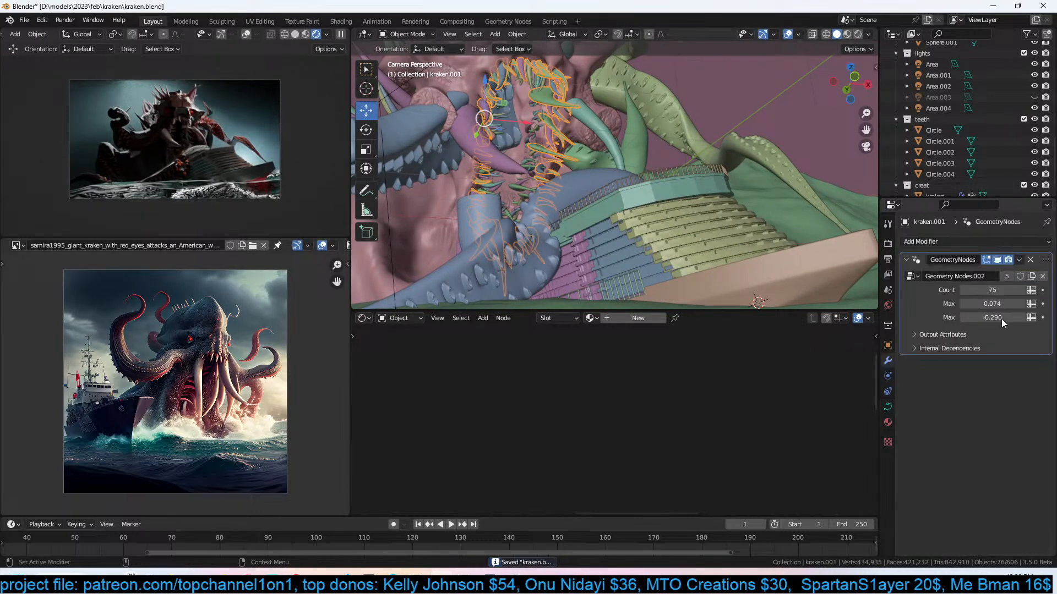
left_click_drag(986, 290, 1008, 290)
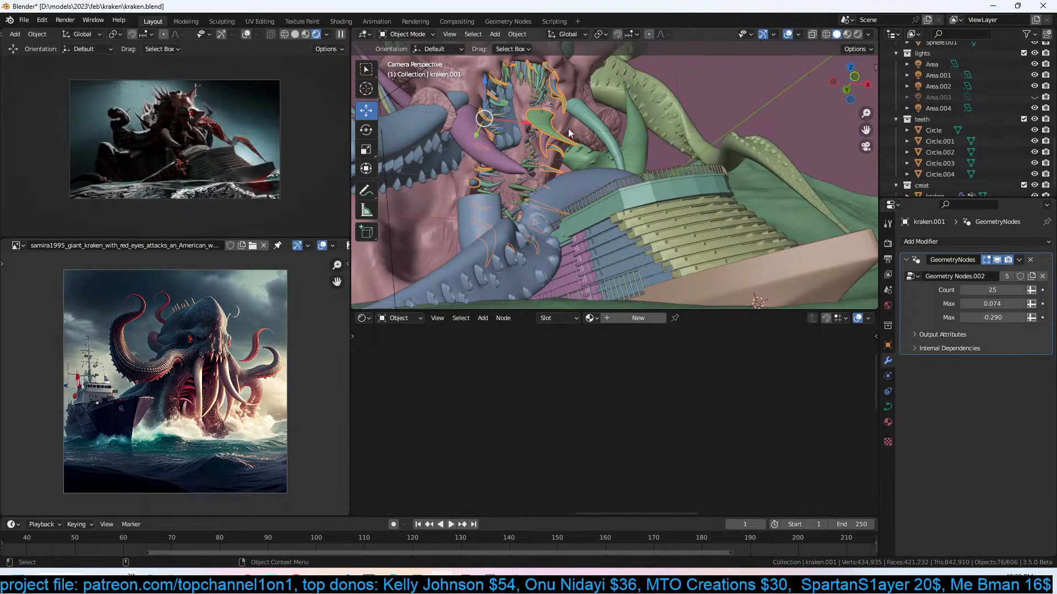
key("alt+a")
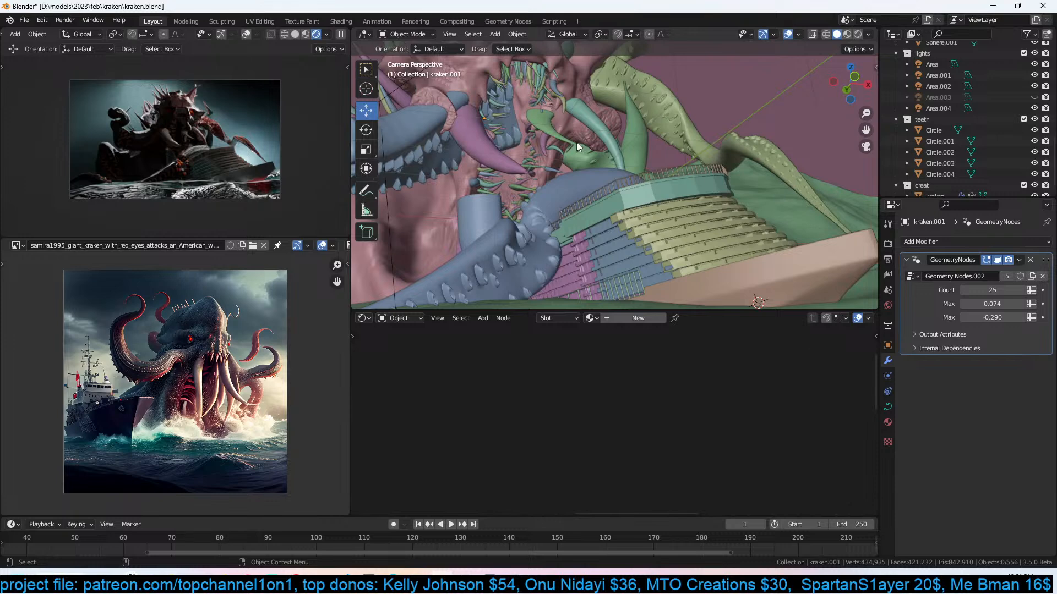
scroll(576, 143, "down", 6)
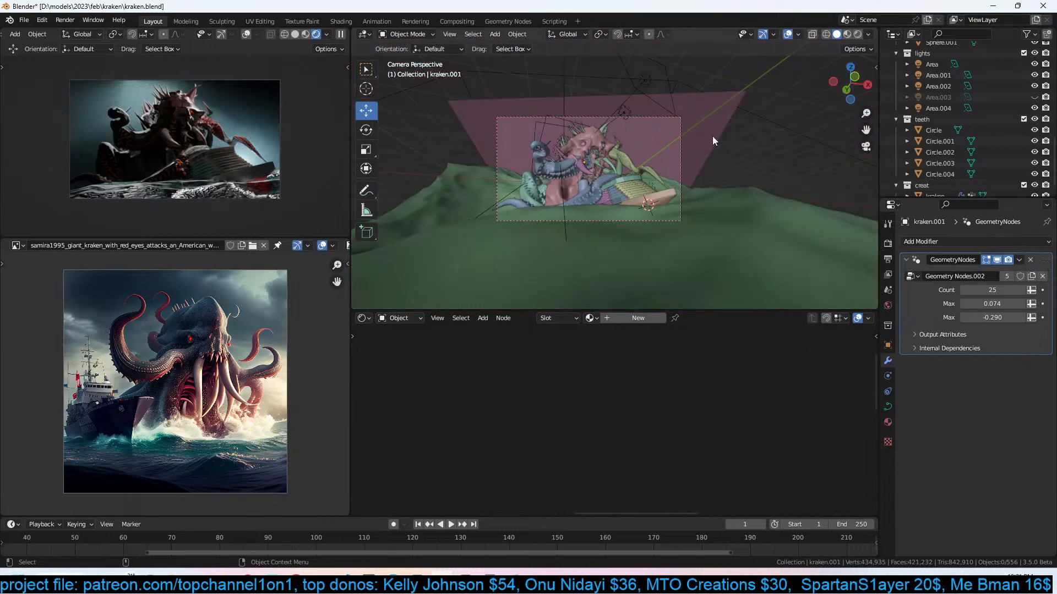
scroll(713, 137, "down", 3)
middle_click_drag(734, 137, 642, 162)
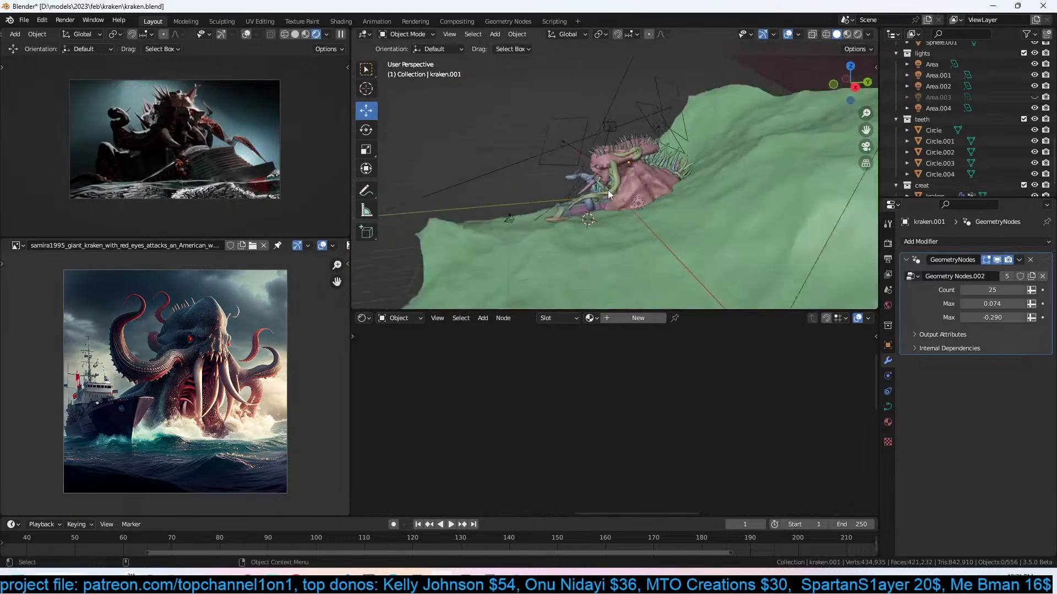
key("ctrl+s")
Duplicate the fog volume box in the right side view, shift the copy over the kraken, adjust it about 3.87 m in Y and -1.60 m in Z, and save.
left_click(793, 94)
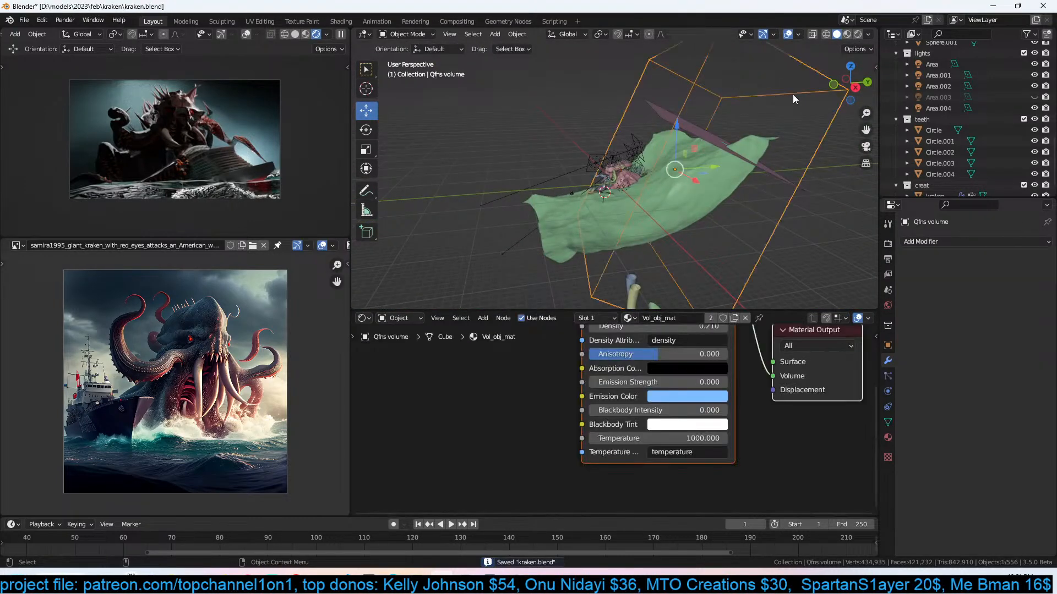
key("KP_3")
key("shift+d")
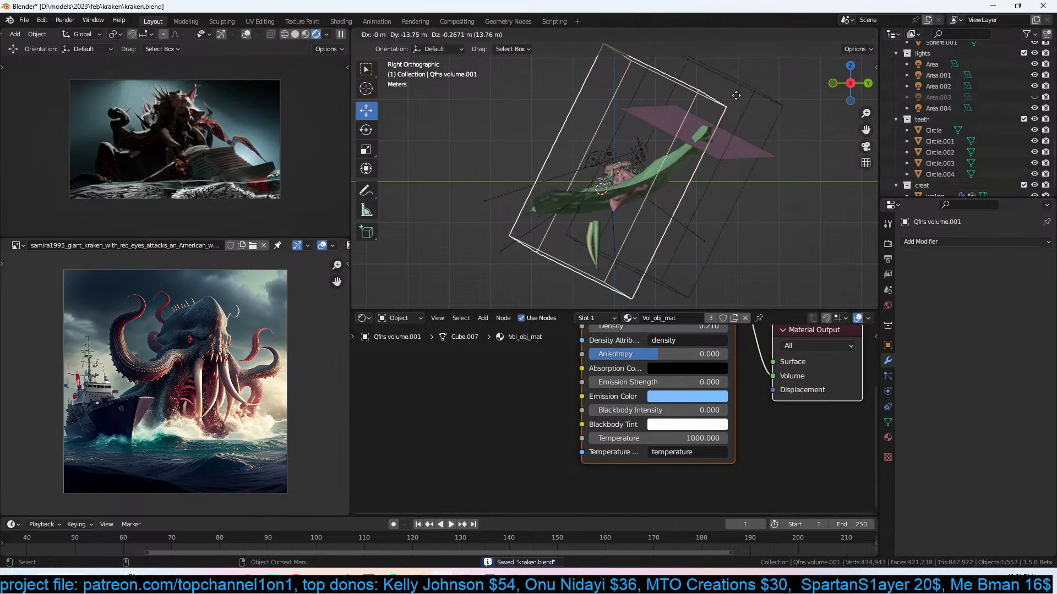
left_click(737, 96)
key("g")
left_click(759, 104)
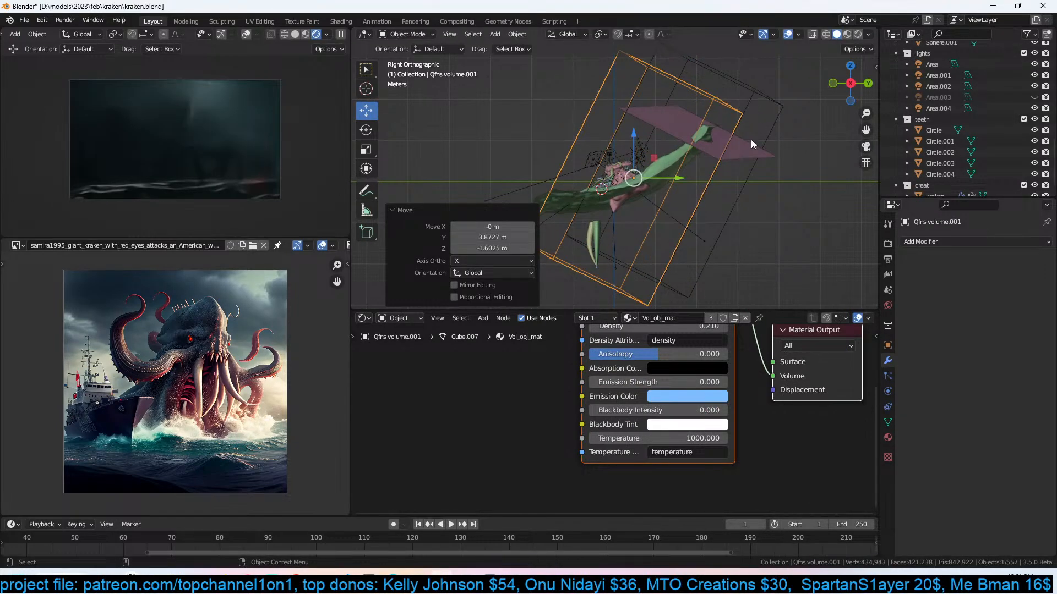
key("ctrl+s")
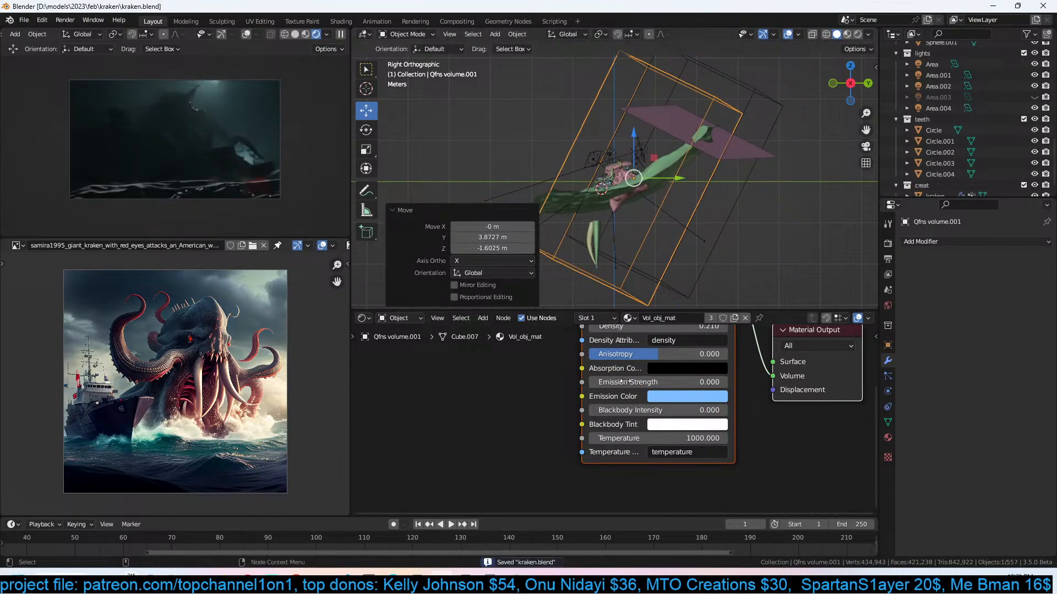
Give the duplicated fog volume its own copy of Vol_obj_mat and set its Density to 0.01.
middle_click_drag(620, 393, 597, 408)
scroll(596, 408, "up", 2)
middle_click_drag(667, 386, 647, 421)
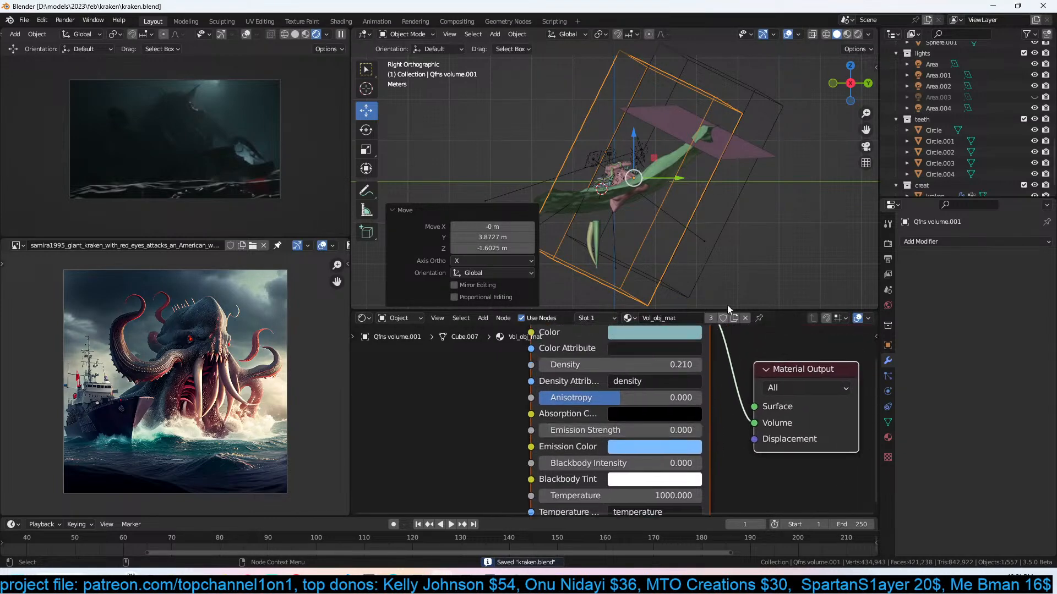
left_click(711, 317)
double_click(661, 366)
key("BackSpace")
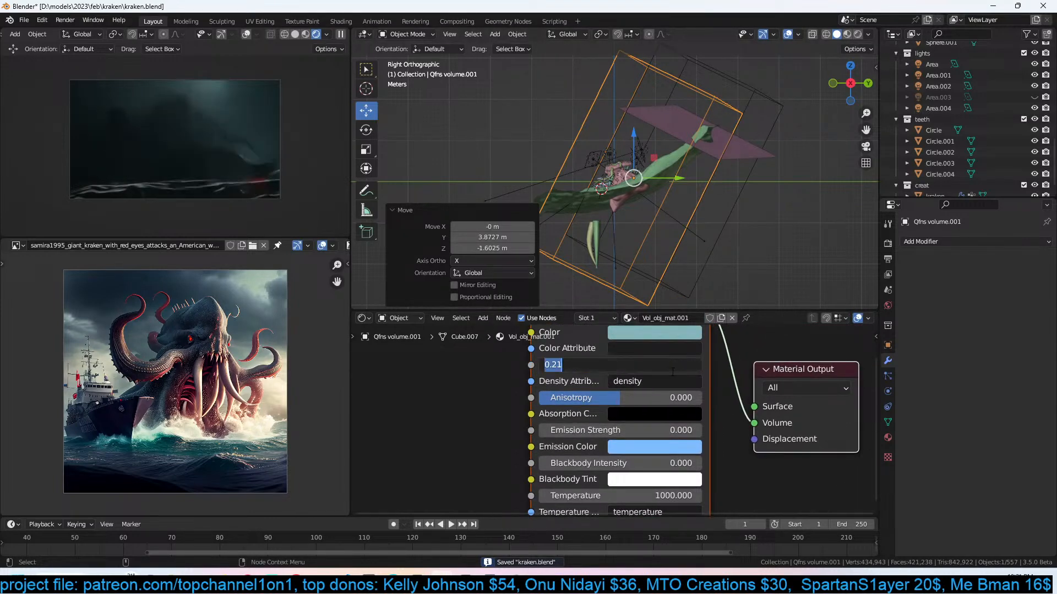
type("0.01")
key("Return")
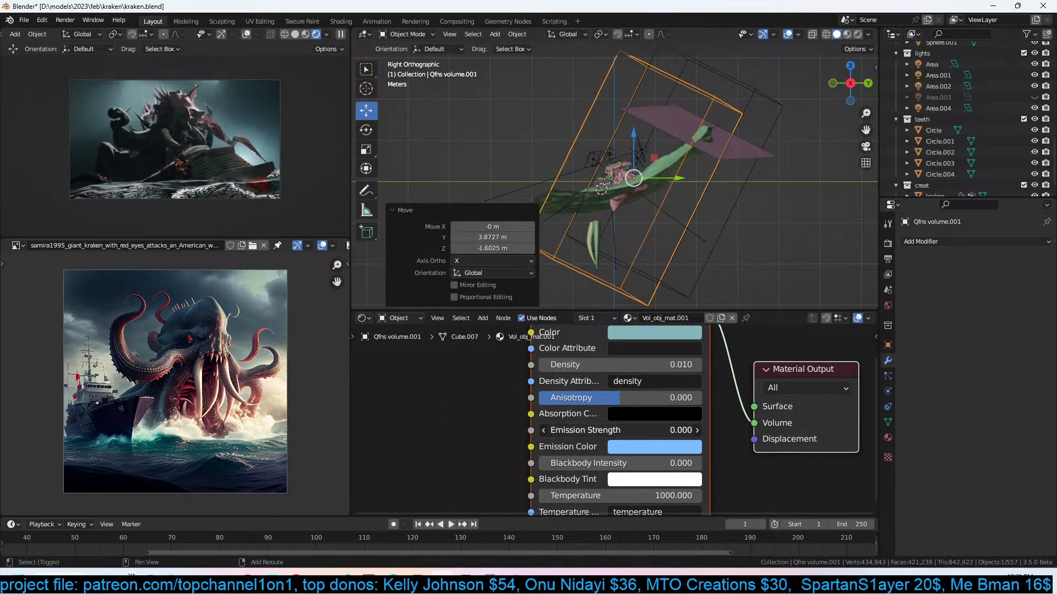
Try an Emission Strength of 0.040 on the duplicated fog, undo back to before the duplication, and save the file.
left_click_drag(655, 430, 658, 431)
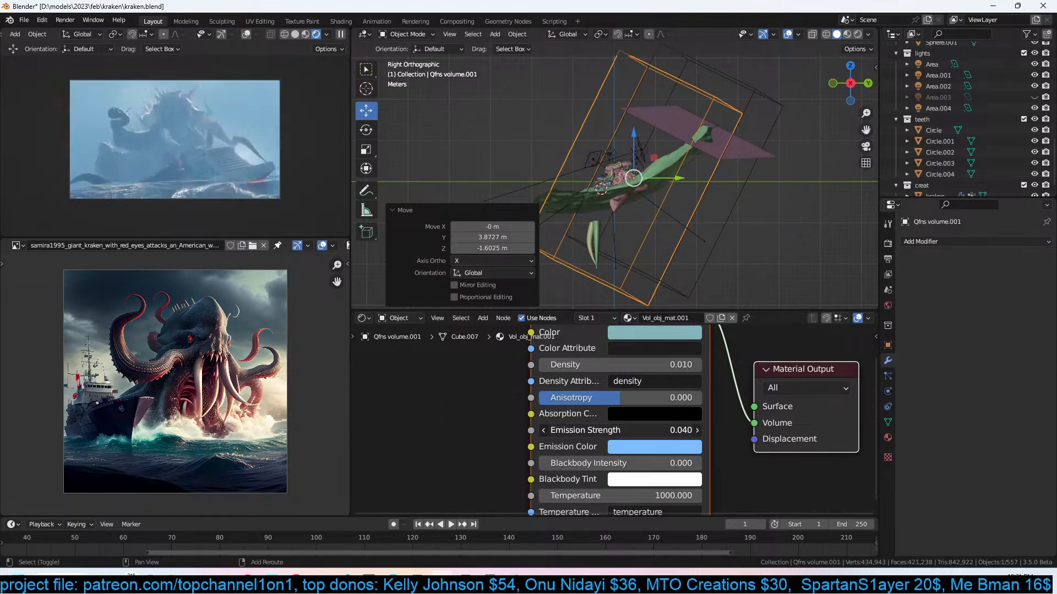
key("ctrl+z")
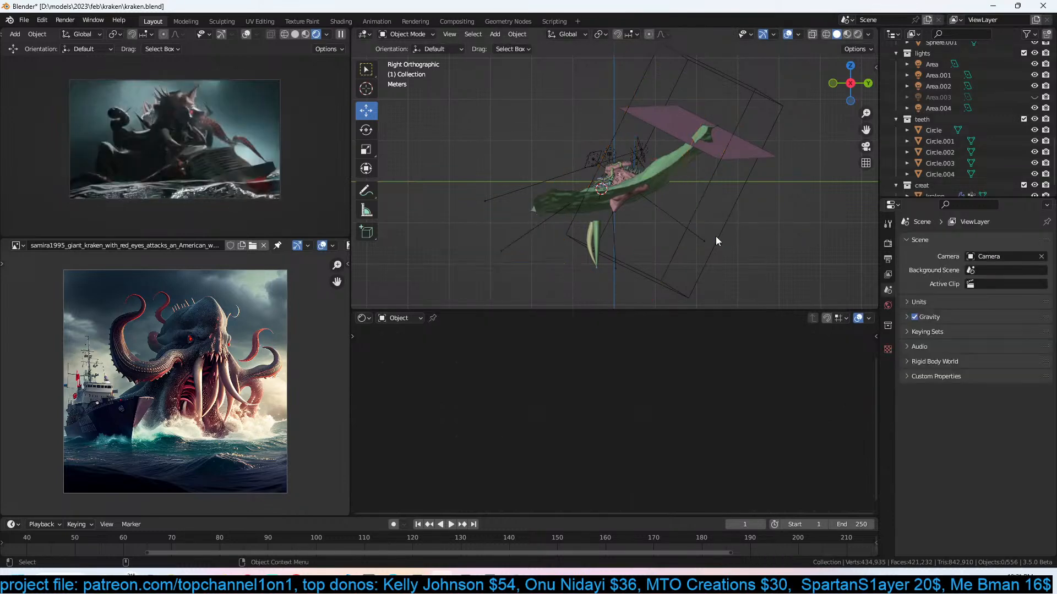
key("ctrl+s")
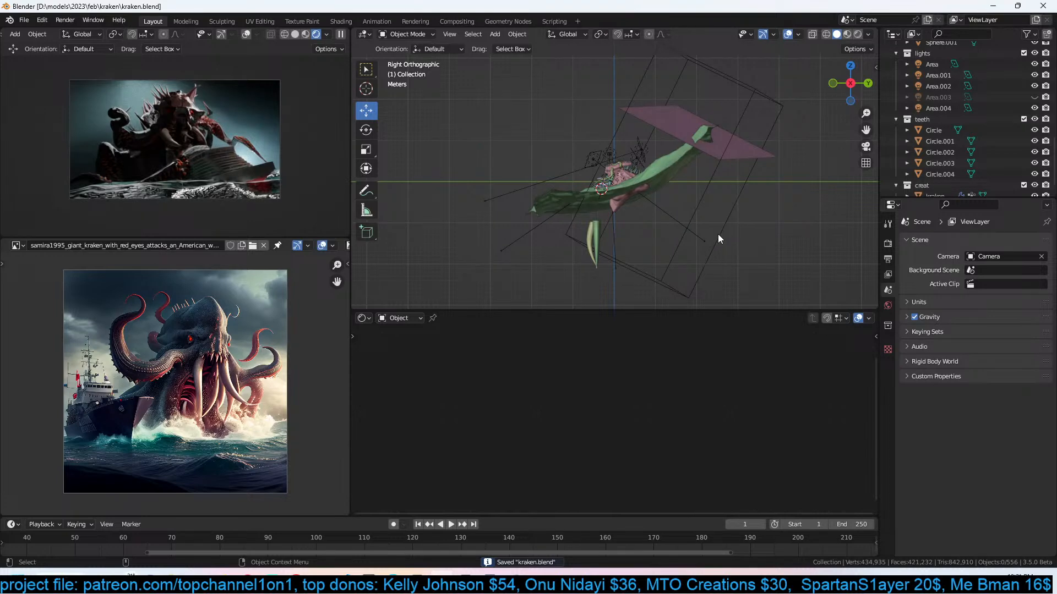
In camera view, scale the ocean plane by about 0.791, scale it back up by about 1.296, deselect it, and save the file.
key("KP_0")
left_click(718, 238)
key("s")
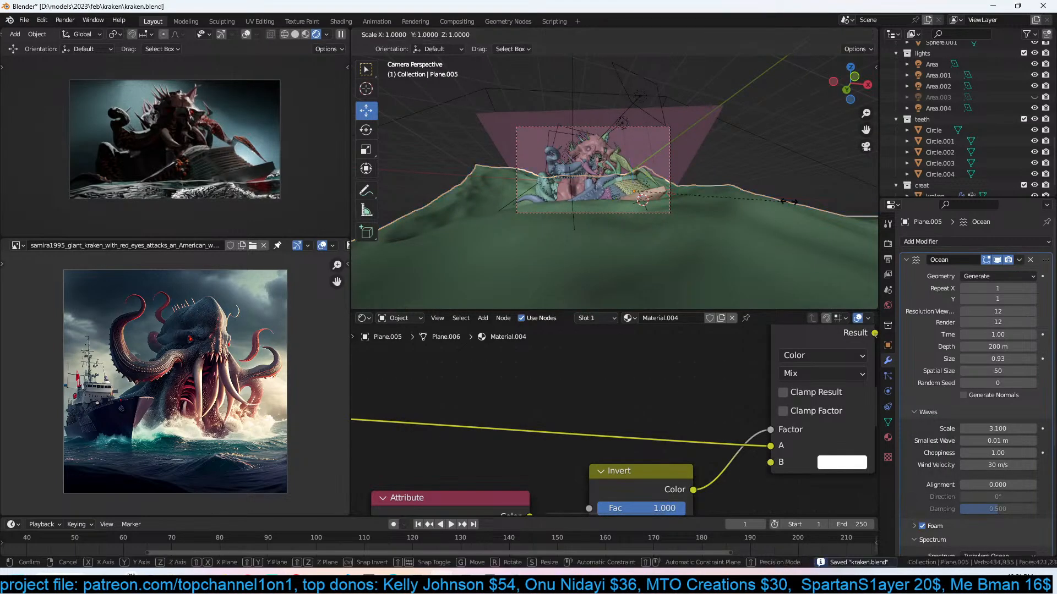
left_click(763, 200)
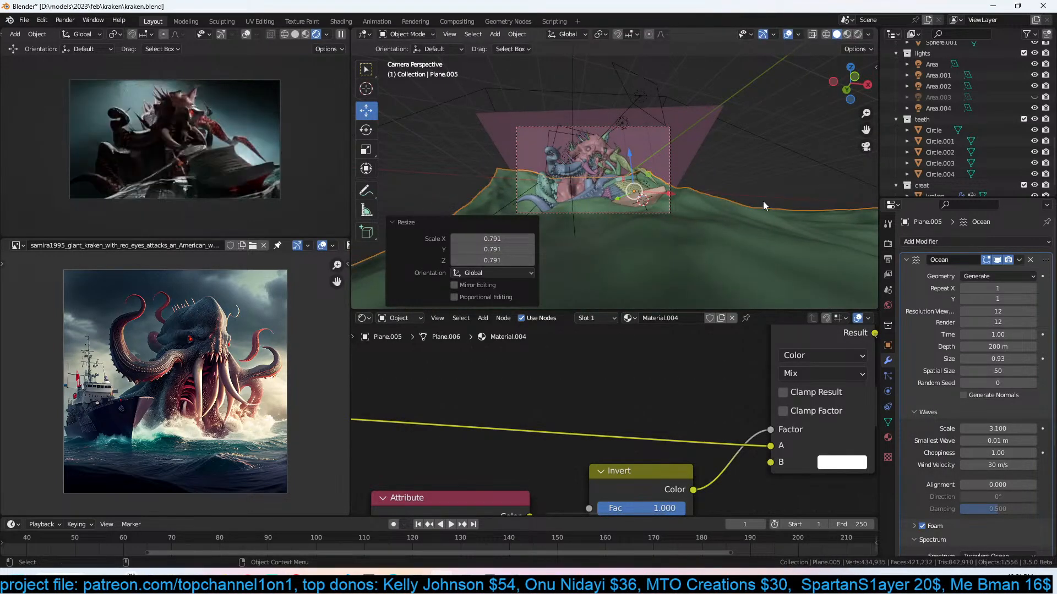
key("s")
left_click(812, 211)
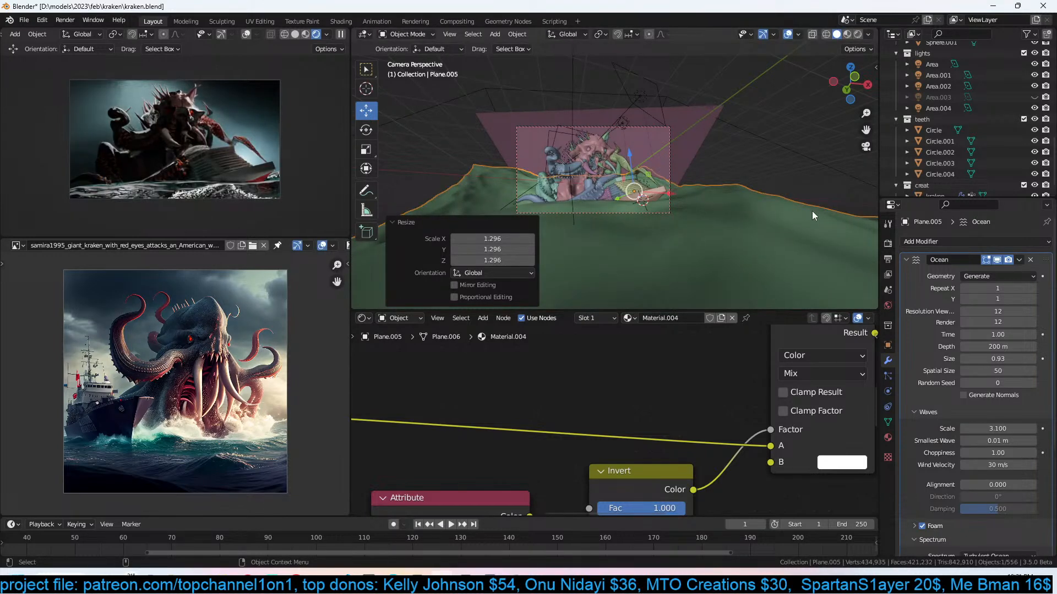
key("alt+a")
scroll(624, 185, "up", 3)
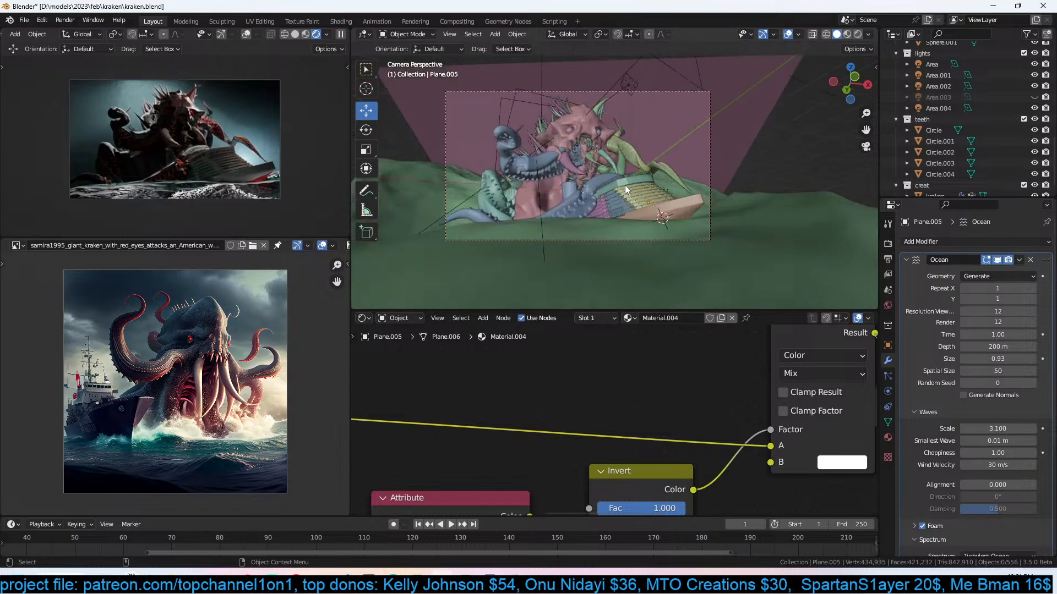
key("ctrl+s")
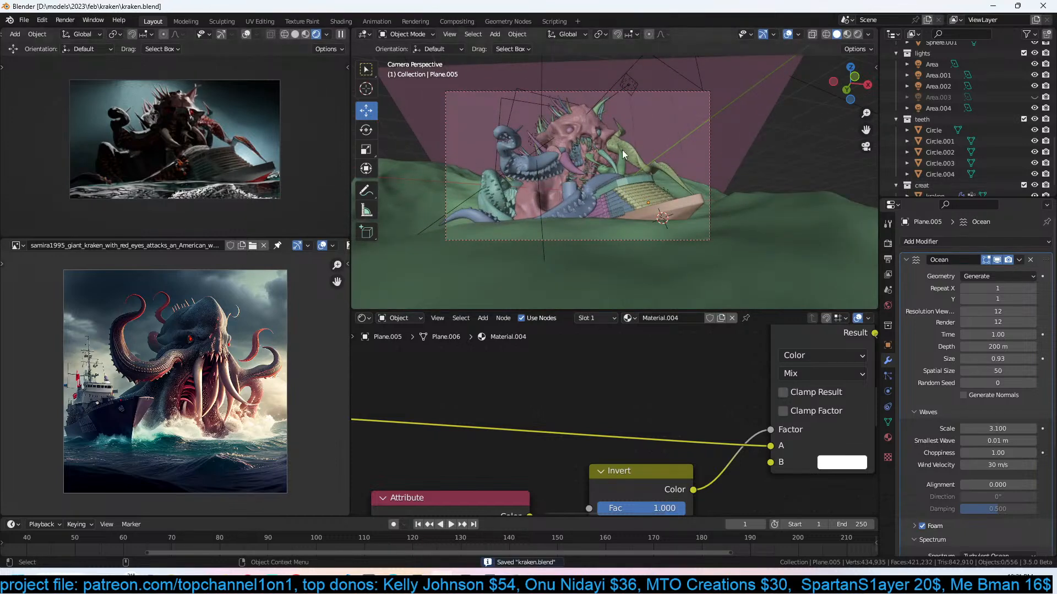
In the kraken's skin material, move the black stop of the upper ColorRamp to 0.773 and save the file.
scroll(624, 149, "up", 3)
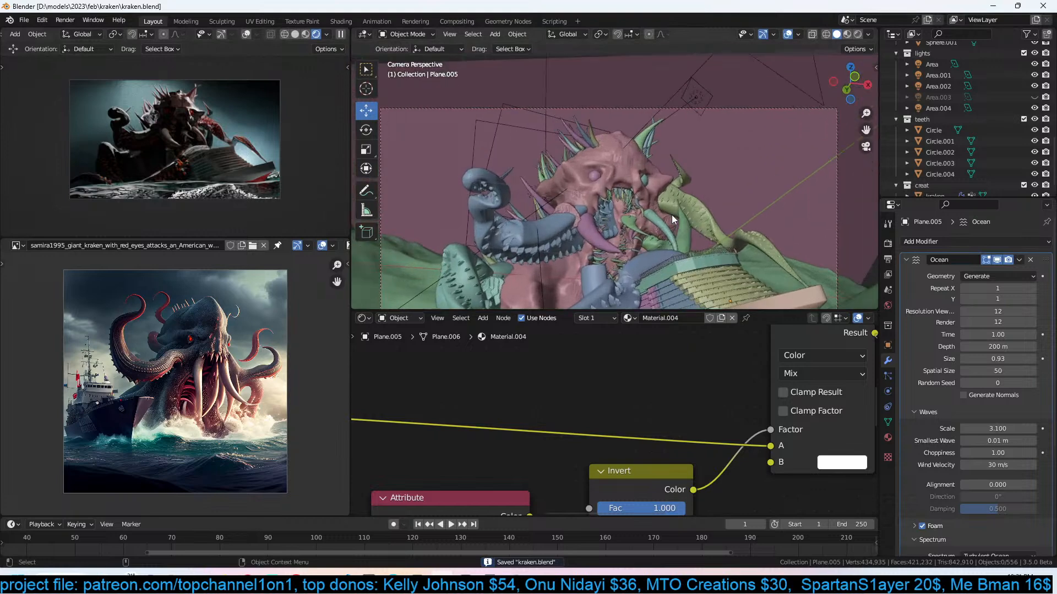
scroll(671, 214, "up", 2)
left_click(638, 181)
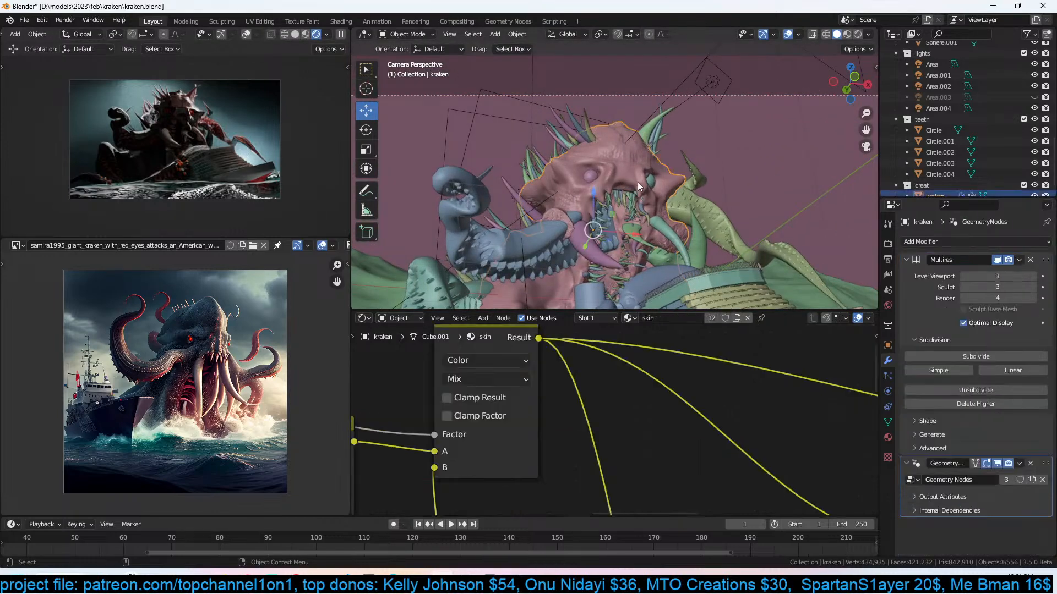
scroll(737, 385, "down", 3)
scroll(737, 382, "down", 3)
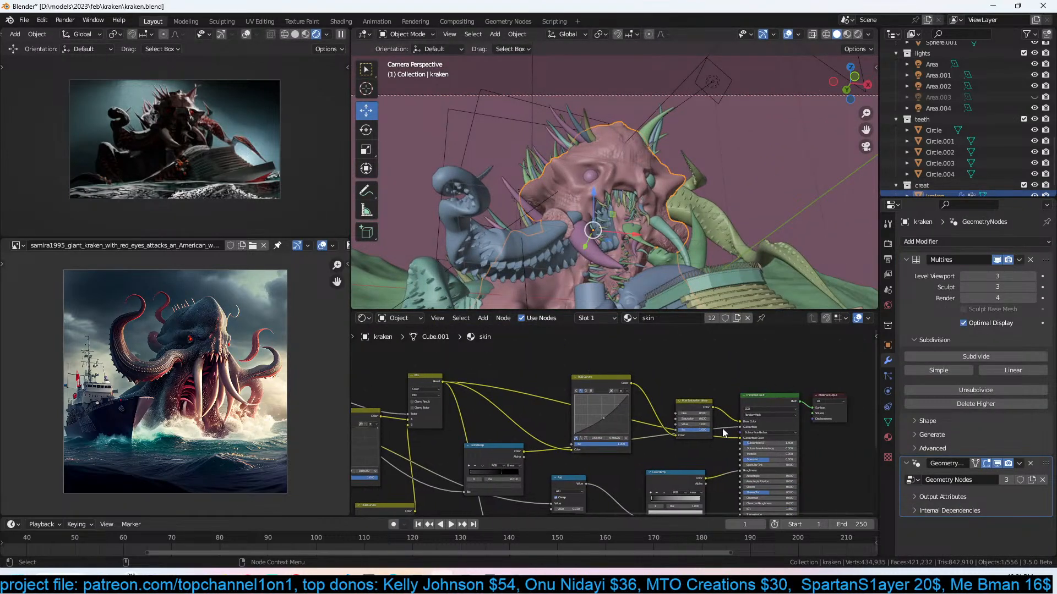
middle_click_drag(726, 433, 670, 402)
left_click(889, 437)
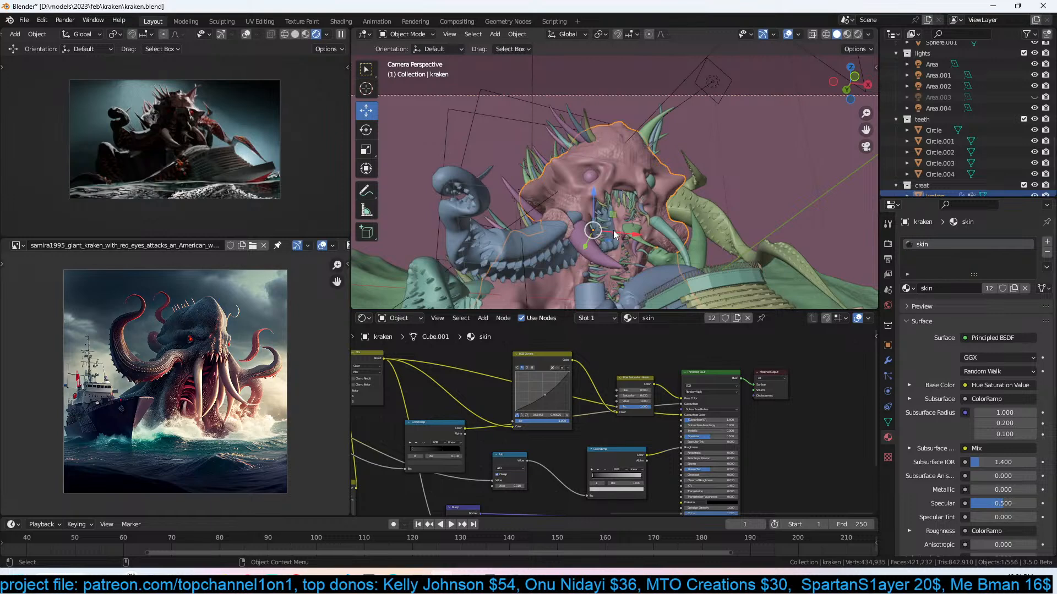
scroll(631, 368, "up", 1)
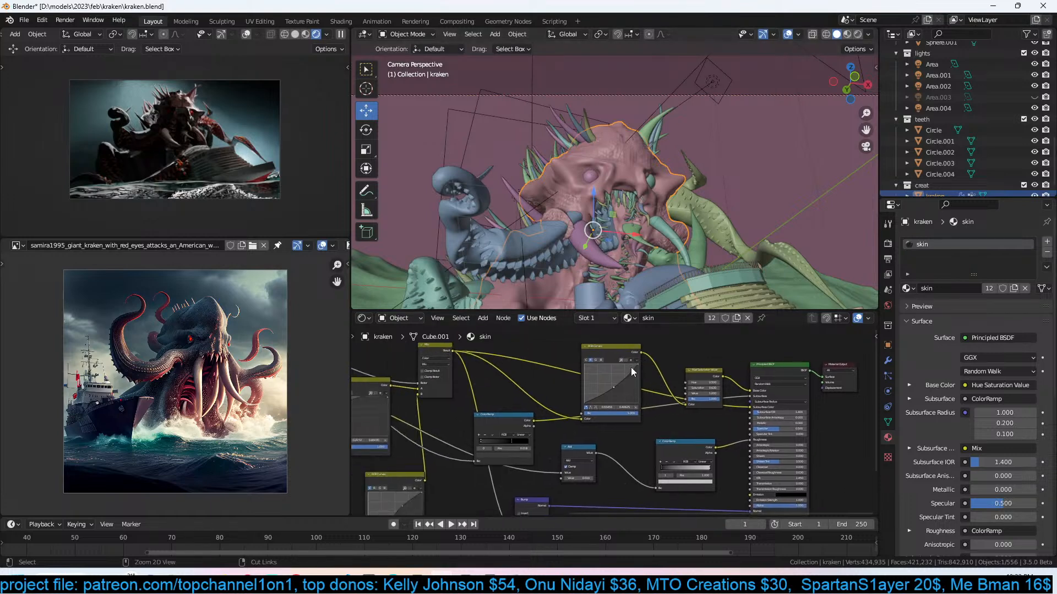
key("ctrl+s")
scroll(659, 389, "up", 2)
scroll(659, 390, "down", 5)
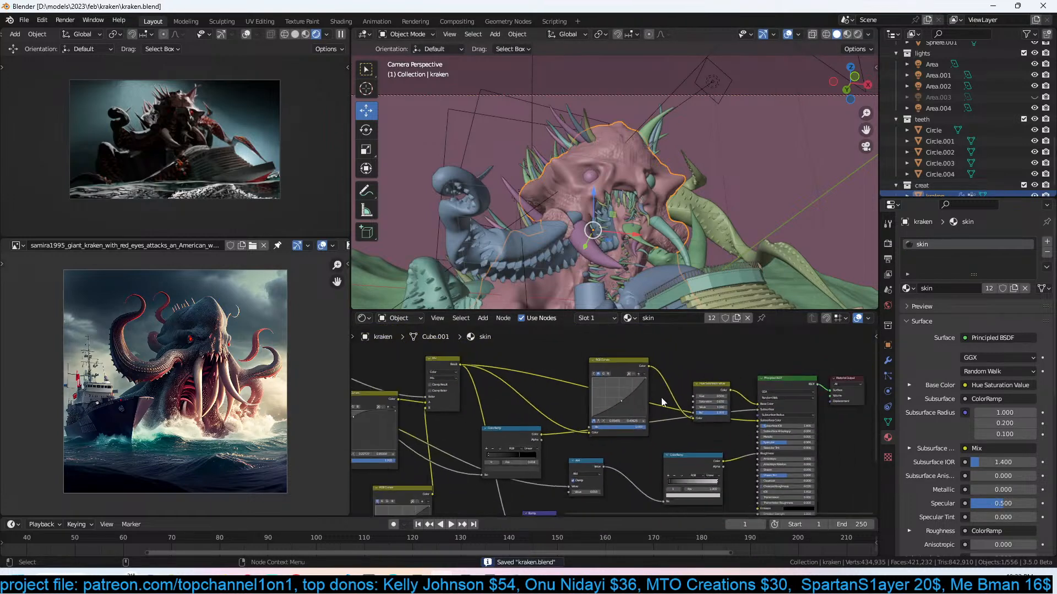
scroll(620, 431, "up", 4)
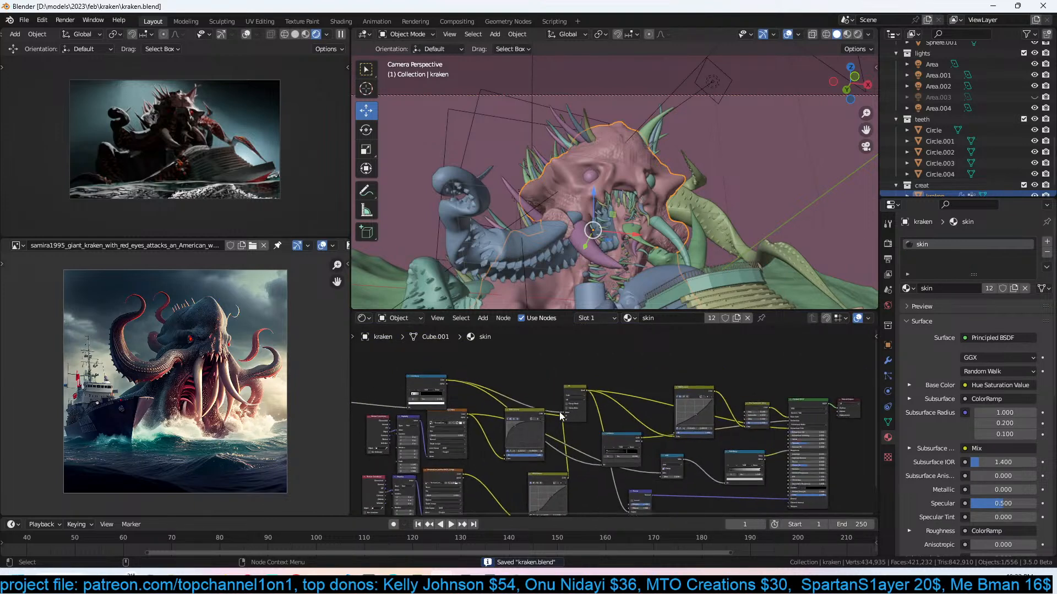
scroll(620, 431, "up", 3)
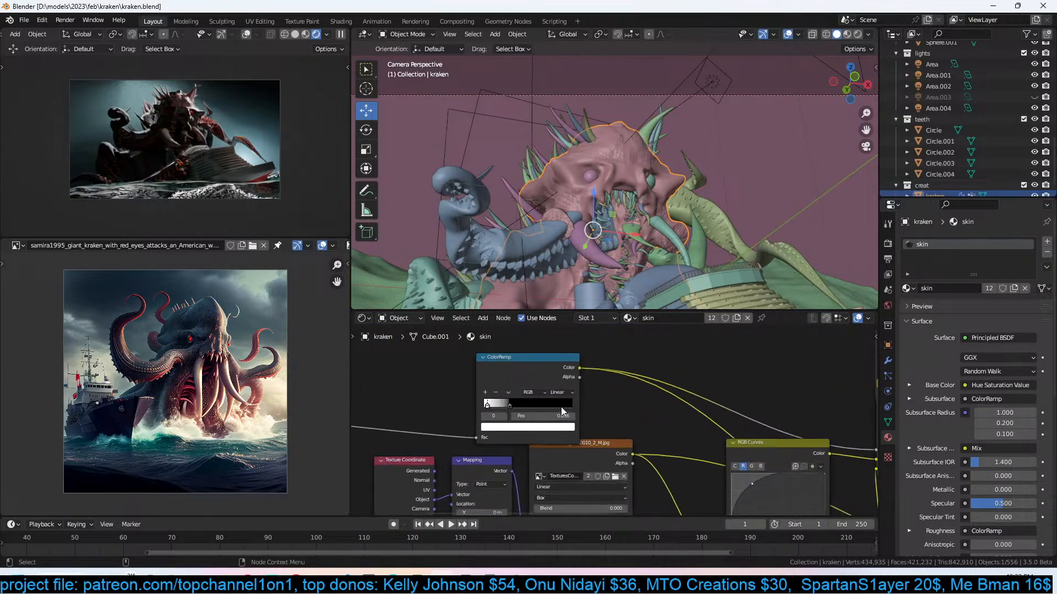
left_click_drag(514, 403, 560, 409)
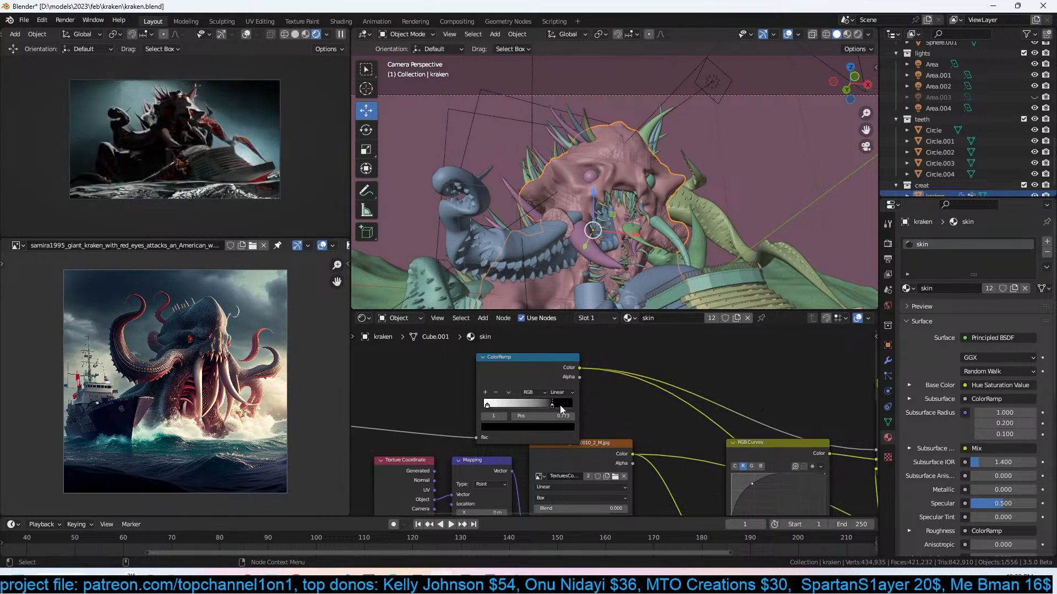
key("ctrl+s")
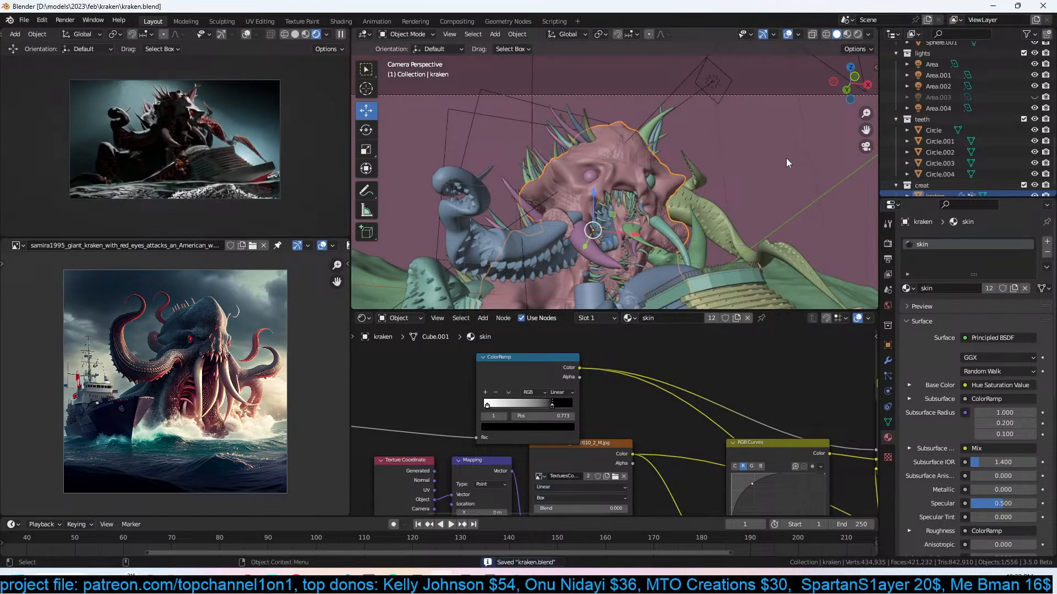
Select the Area.002 light and trackball-rotate it slightly in perspective view.
scroll(787, 158, "down", 4)
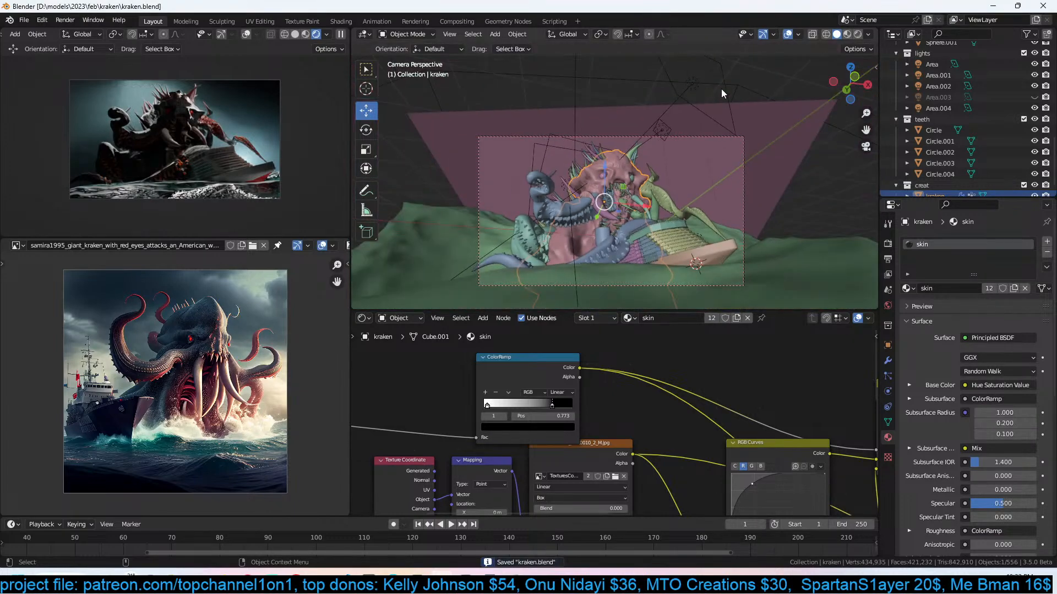
left_click(721, 90)
middle_click_drag(720, 89, 634, 174)
right_click(624, 169, "shift")
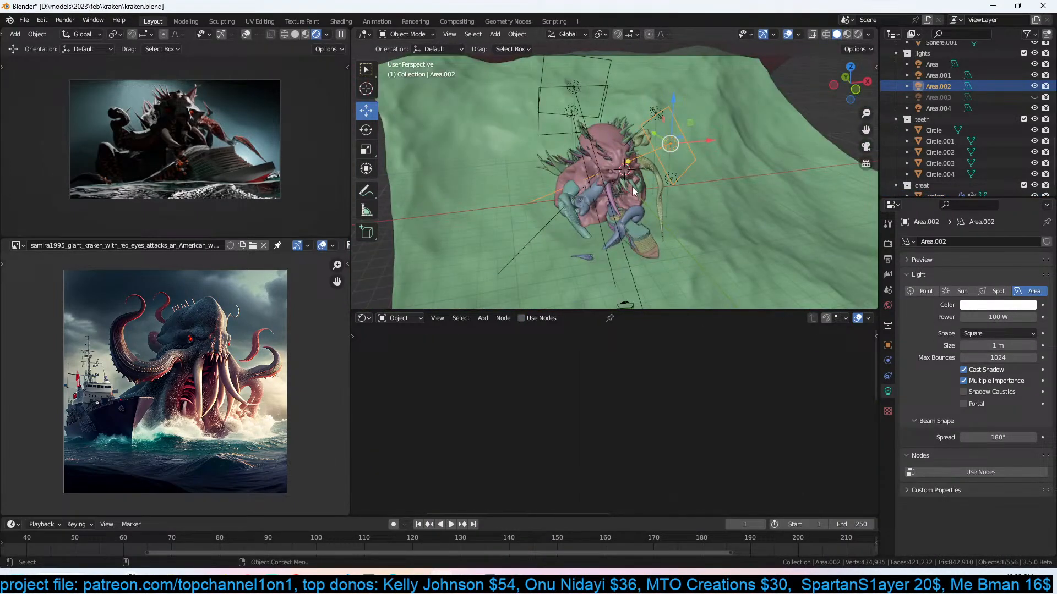
key("r")
key("r")
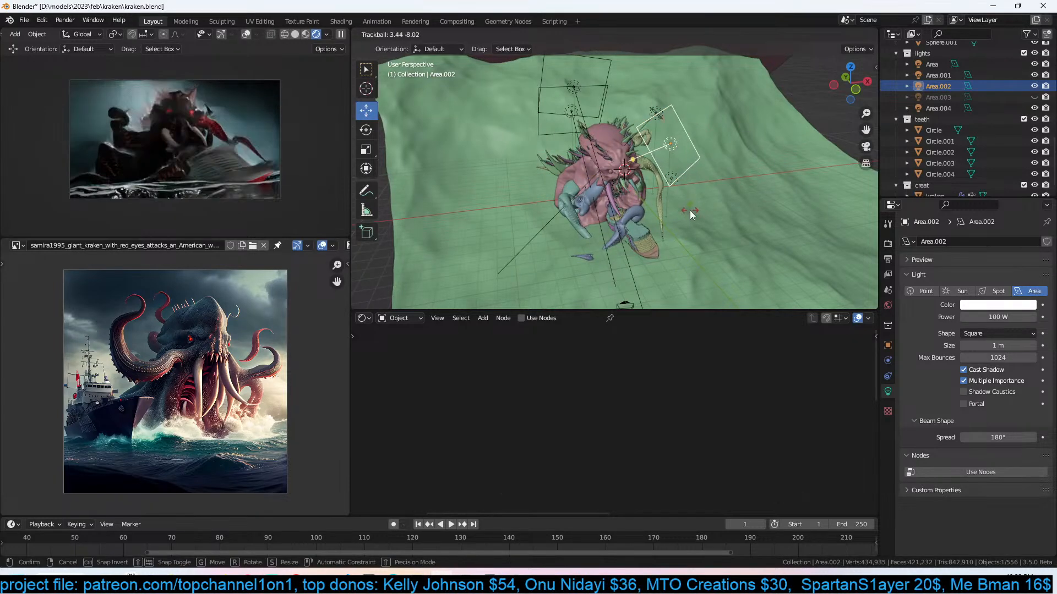
left_click(689, 211)
Move the Area.002 light about -1.68 m in X and -1.64 m in Z, plus a further -0.76 m in X and -0.27 m in Z.
key("g")
left_click(667, 237)
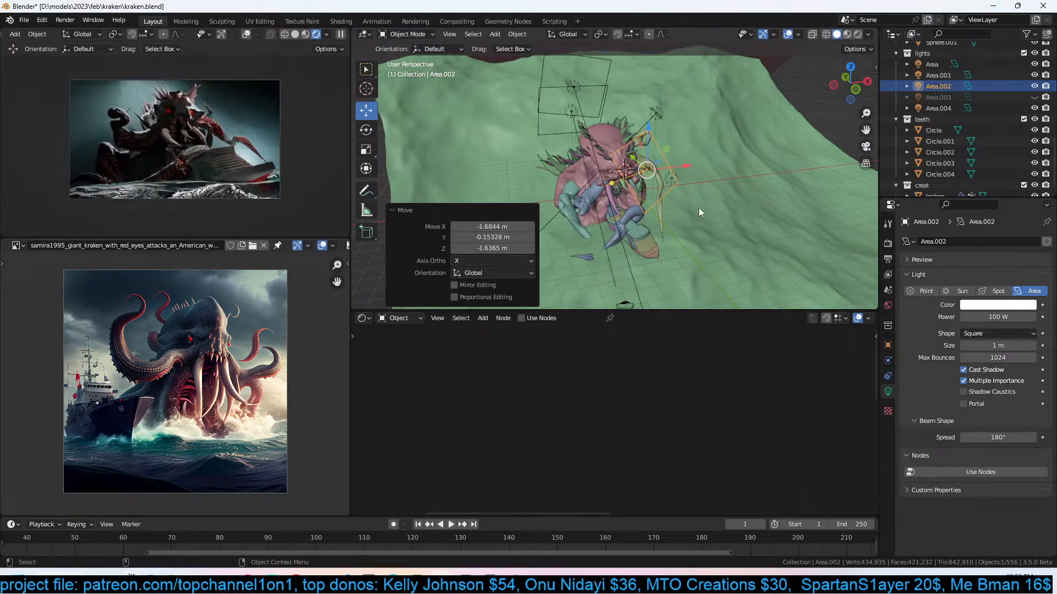
key("g")
left_click(678, 212)
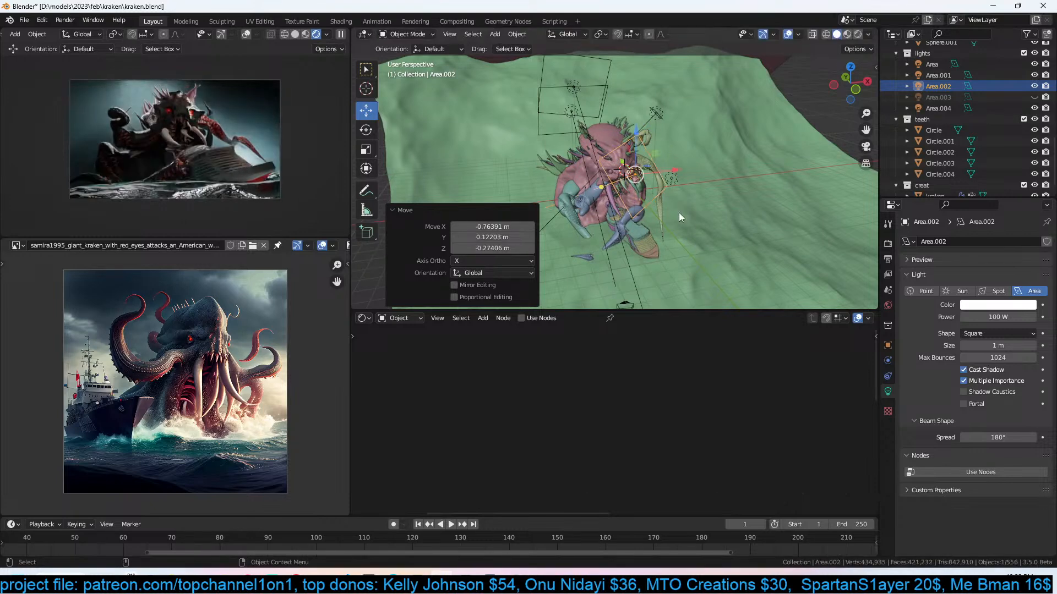
From the kraken's side, move the Area.002 light about -2.96 m in Y and 1.52 m in Z, and save the file.
middle_click_drag(673, 216, 783, 193)
key("g")
left_click(768, 175)
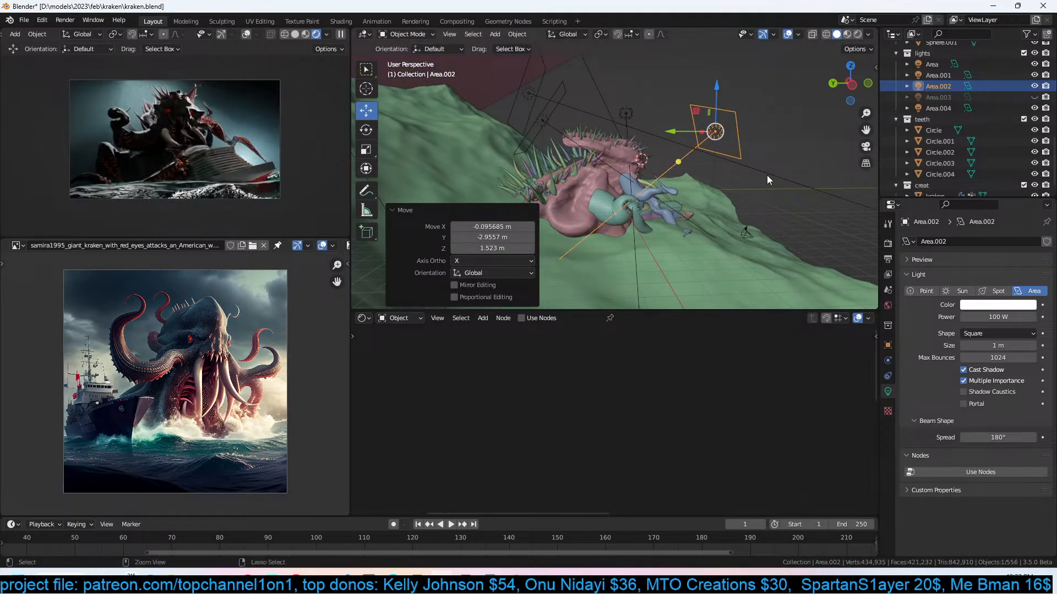
key("ctrl+s")
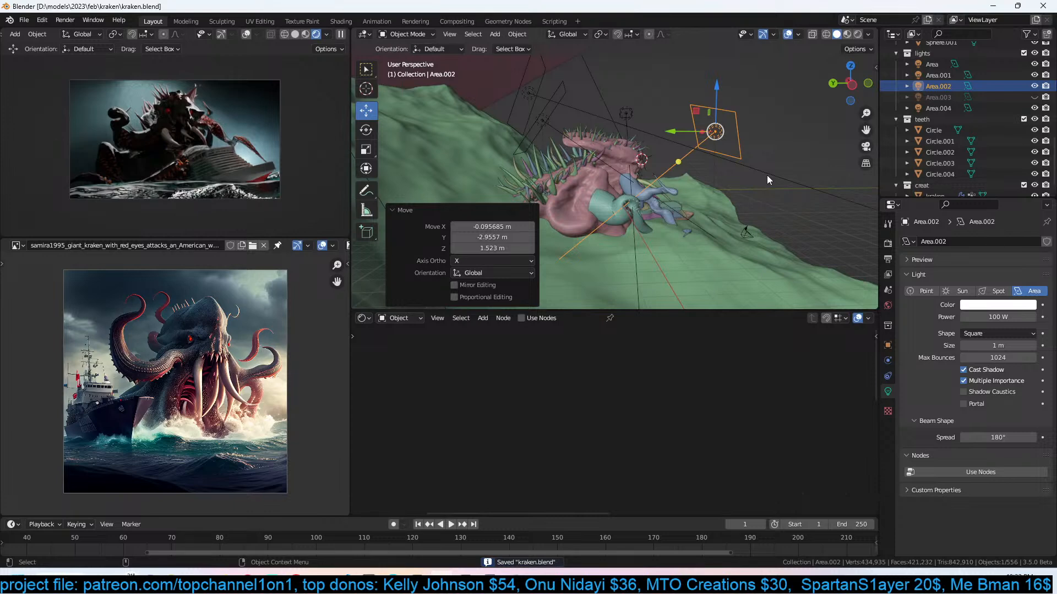
Orbit the rendered preview, return it to the camera view and enlarge the frame to examine the lighting.
middle_click_drag(192, 121, 203, 163)
scroll(205, 169, "down", 2)
scroll(205, 169, "down", 2)
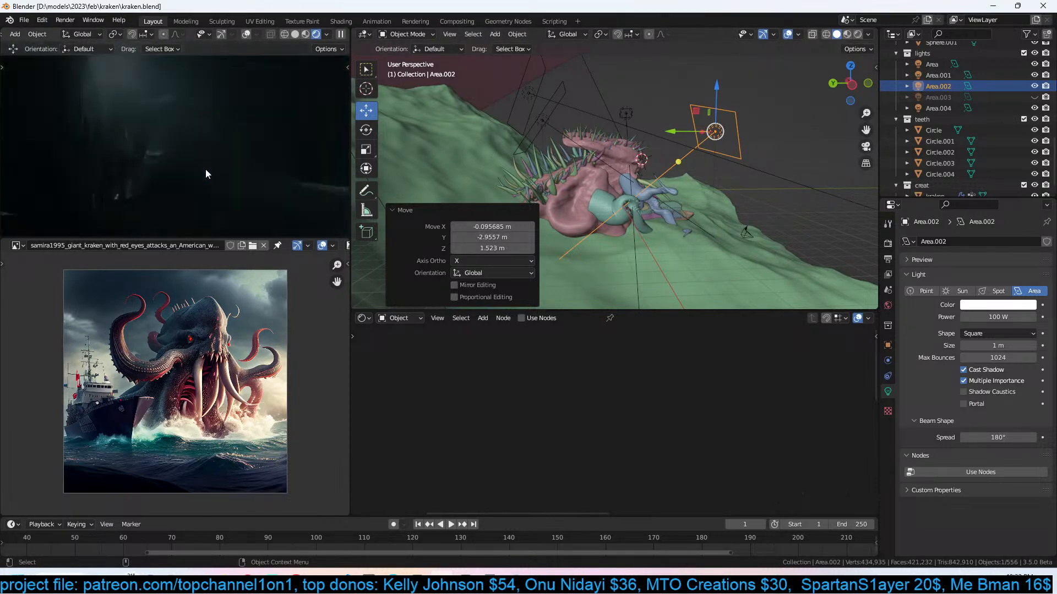
key("KP_0")
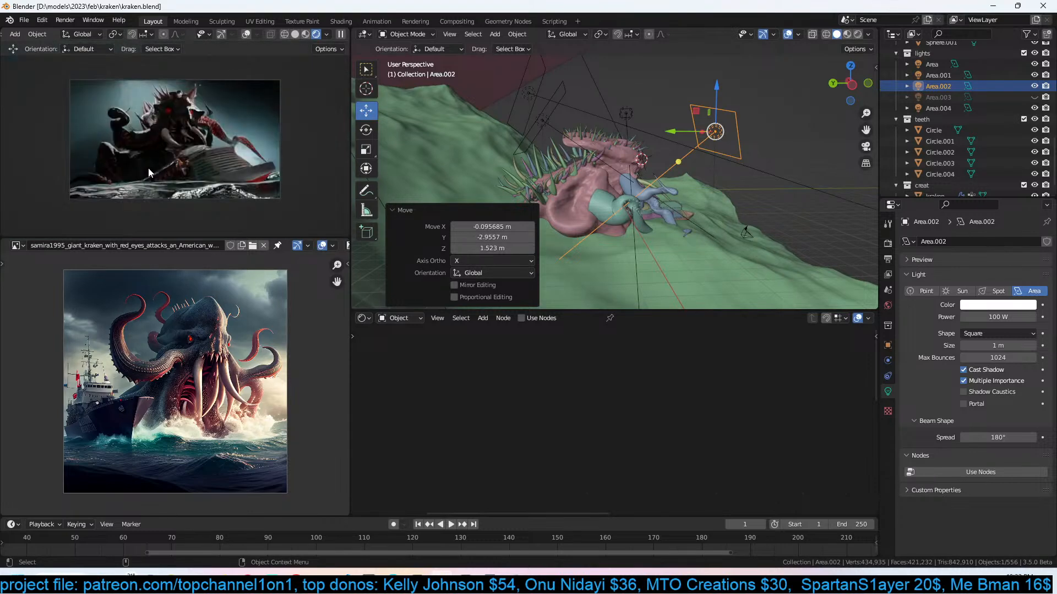
scroll(147, 168, "up", 2)
Select the spare tooth Circle.001, set the Hue Saturation Value node's Value to 0.100 in Material.006, and save the file.
scroll(699, 147, "up", 5)
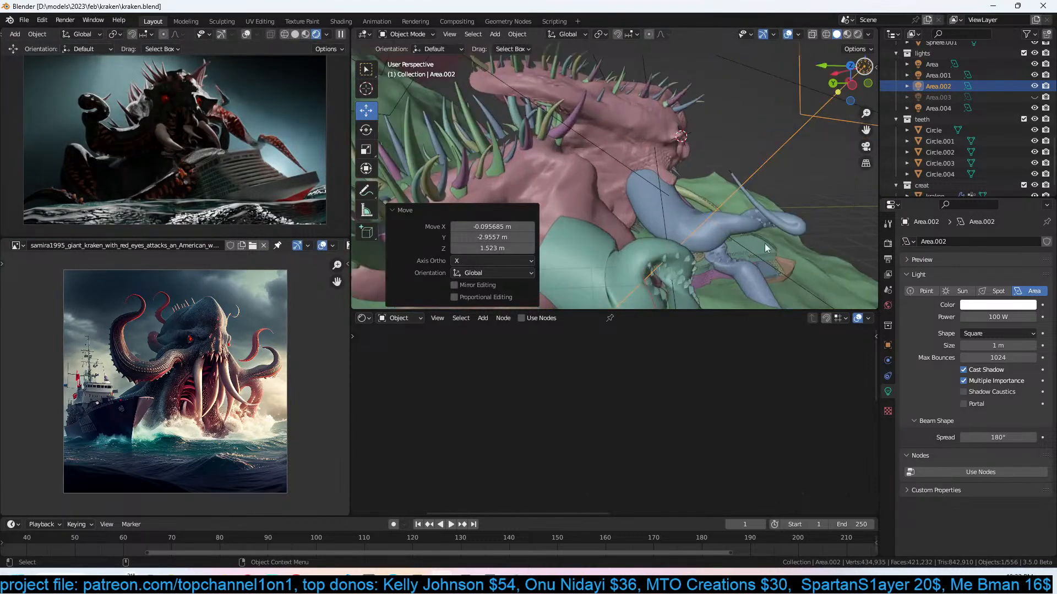
middle_click_drag(768, 248, 675, 229)
scroll(643, 236, "down", 5)
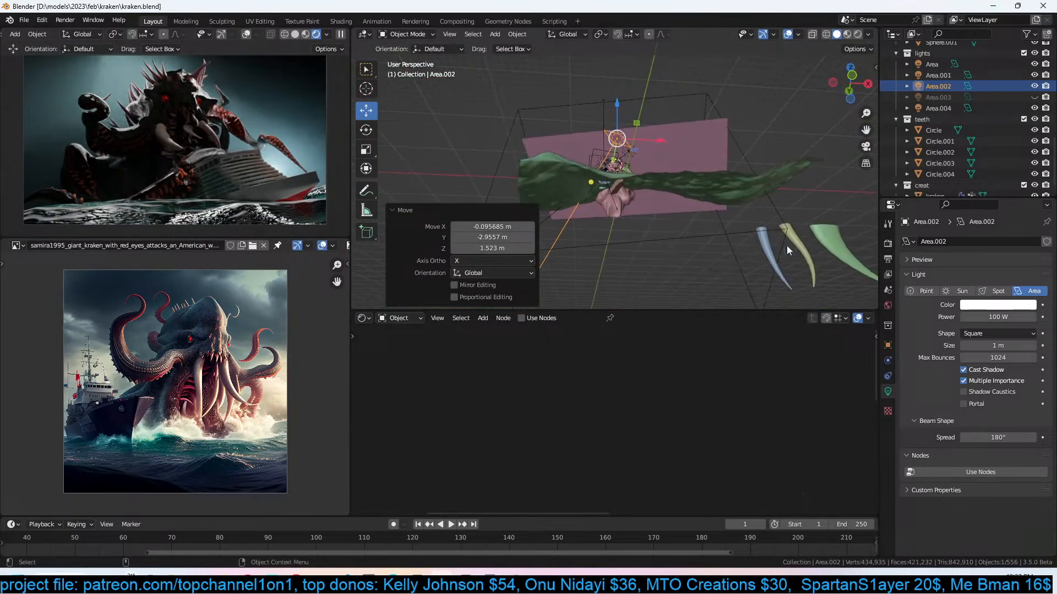
left_click(792, 248)
scroll(821, 438, "up", 3)
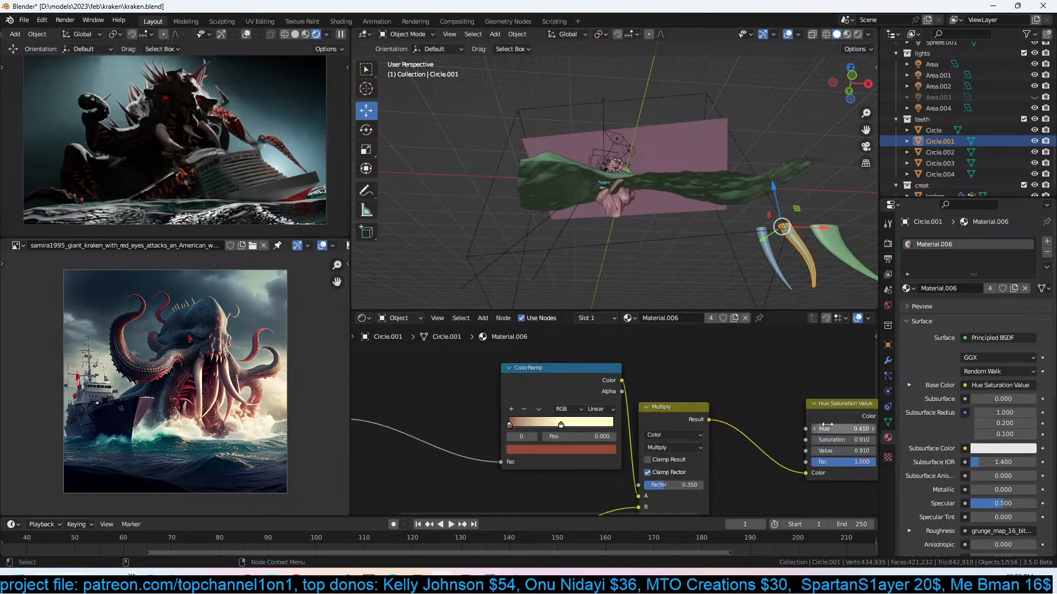
middle_click_drag(828, 426, 569, 381)
scroll(606, 407, "up", 1)
left_click(607, 405)
type(".2")
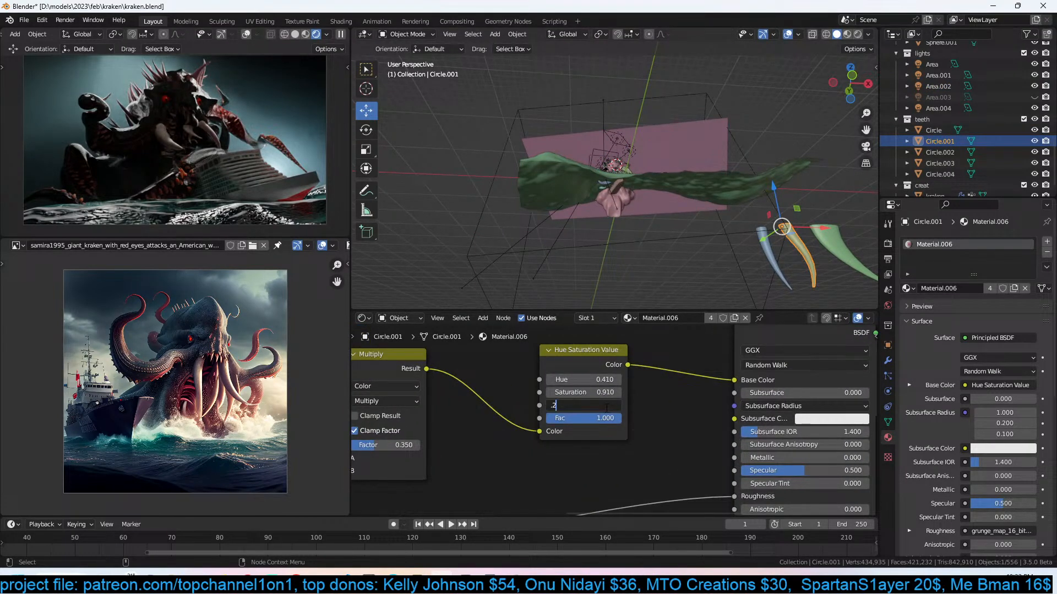
key("BackSpace")
key("BackSpace")
type("1")
key("Return")
left_click(609, 406)
type(".2")
key("Return")
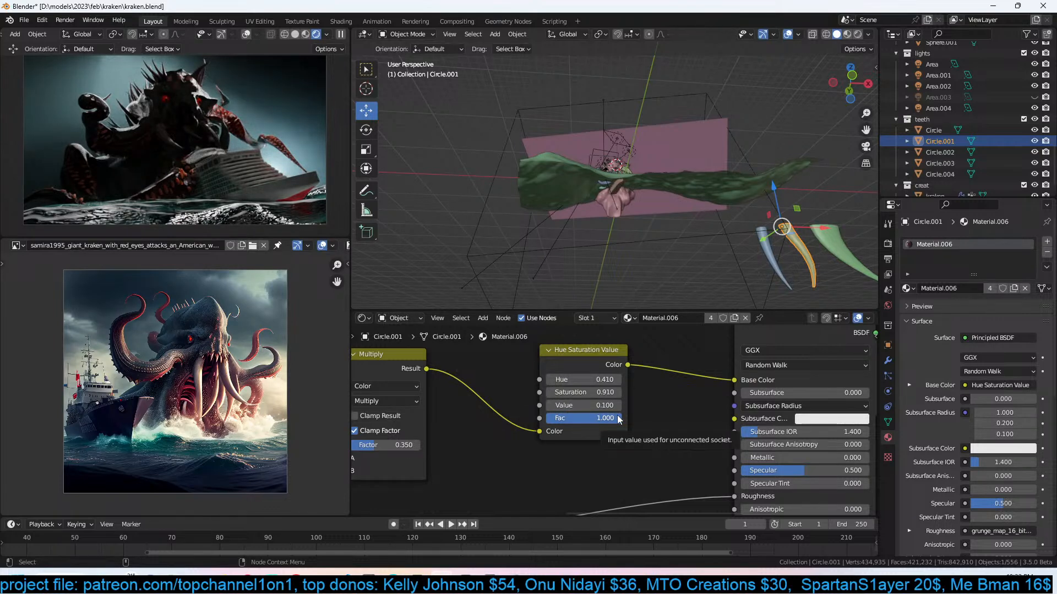
key("ctrl+s")
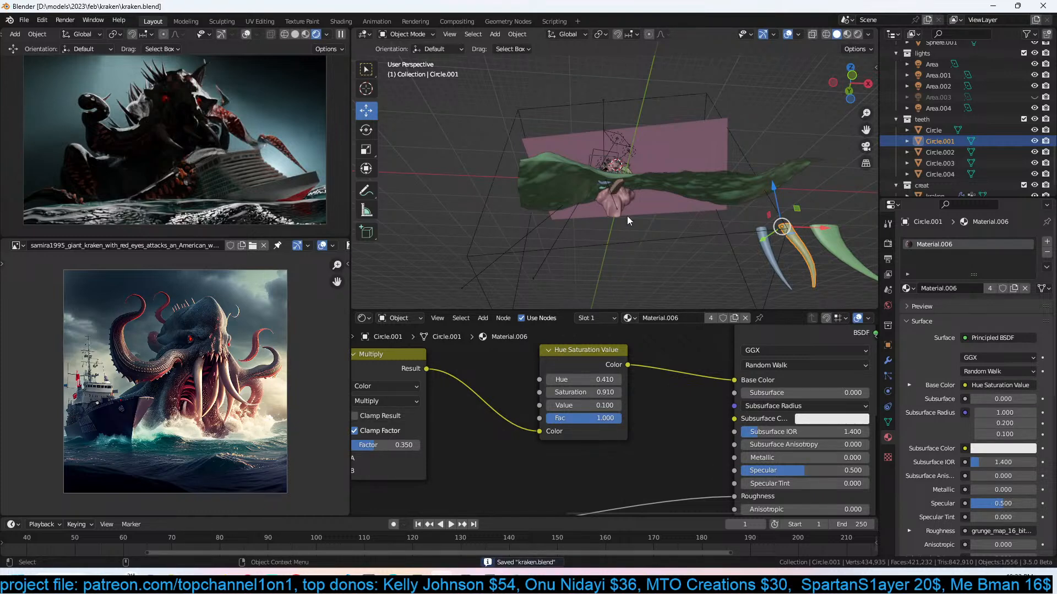
Select the kraken and toggle its Multires modifier's viewport display off and back on to compare the shape.
scroll(626, 216, "up", 10)
left_click(634, 156)
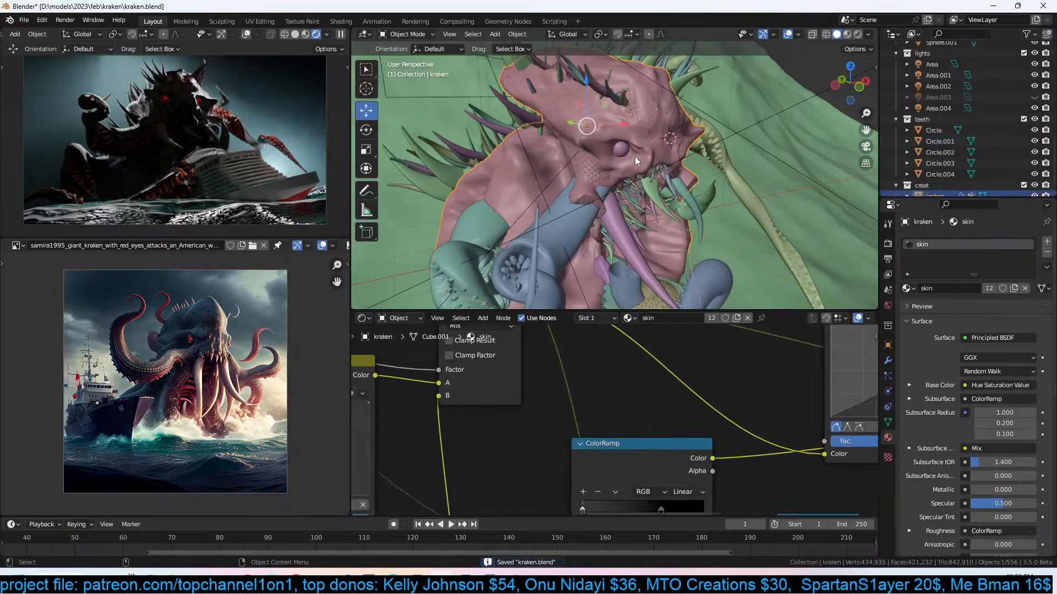
middle_click_drag(677, 223, 810, 226)
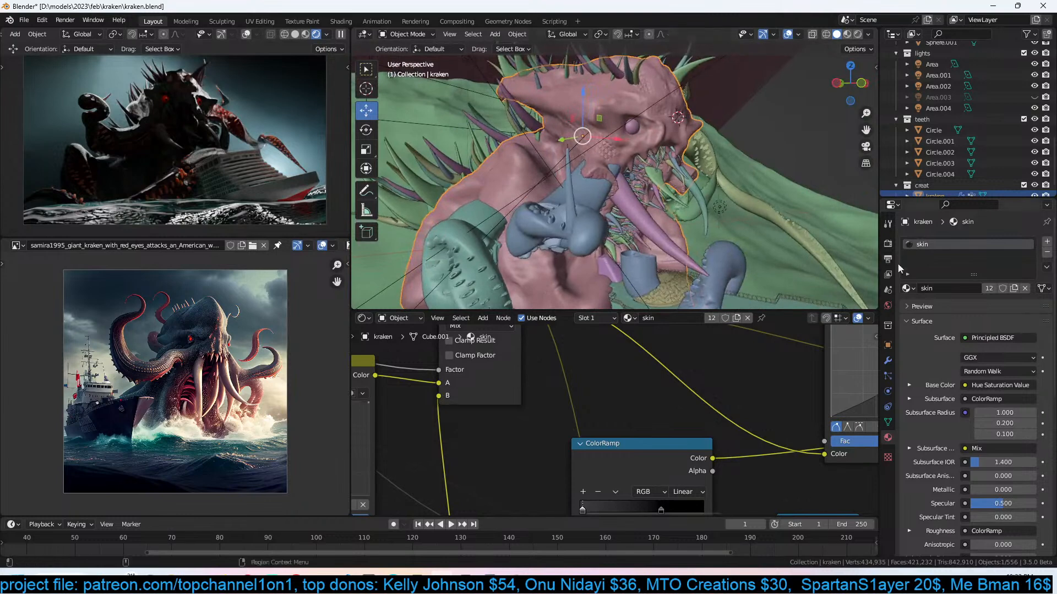
left_click(889, 361)
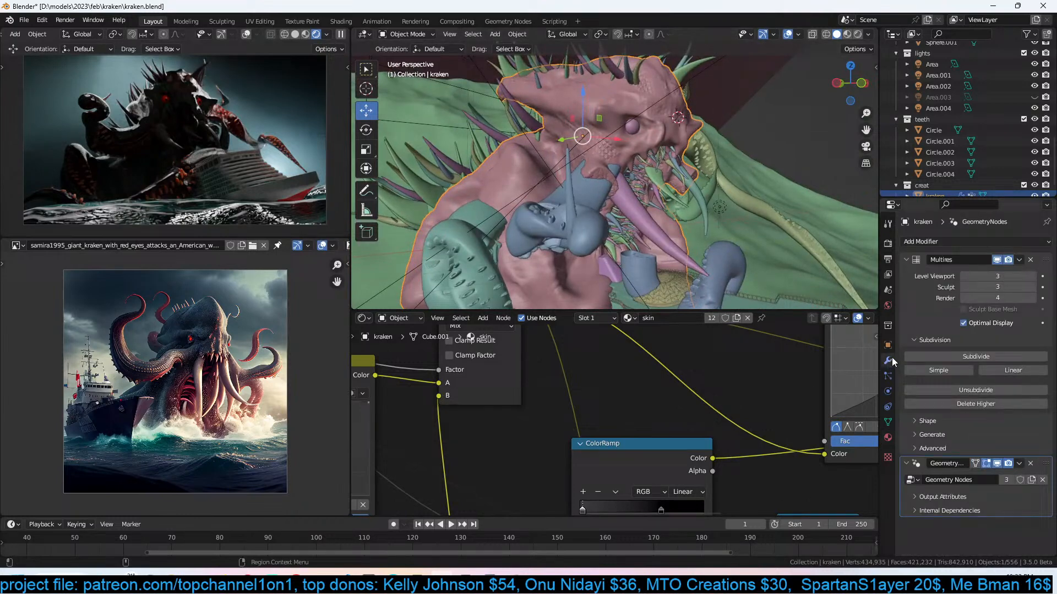
left_click(998, 261)
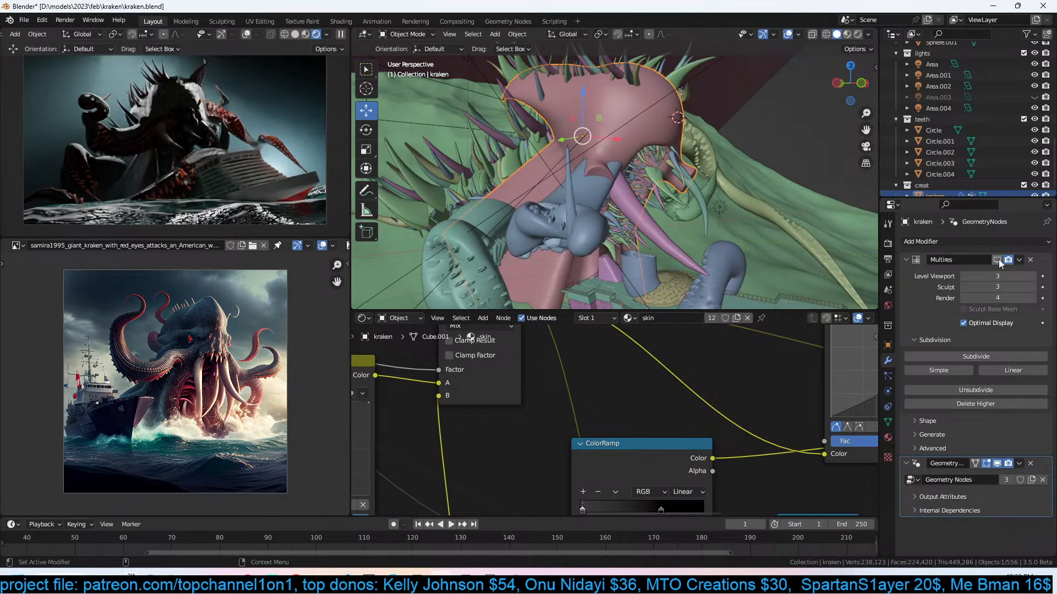
left_click(998, 261)
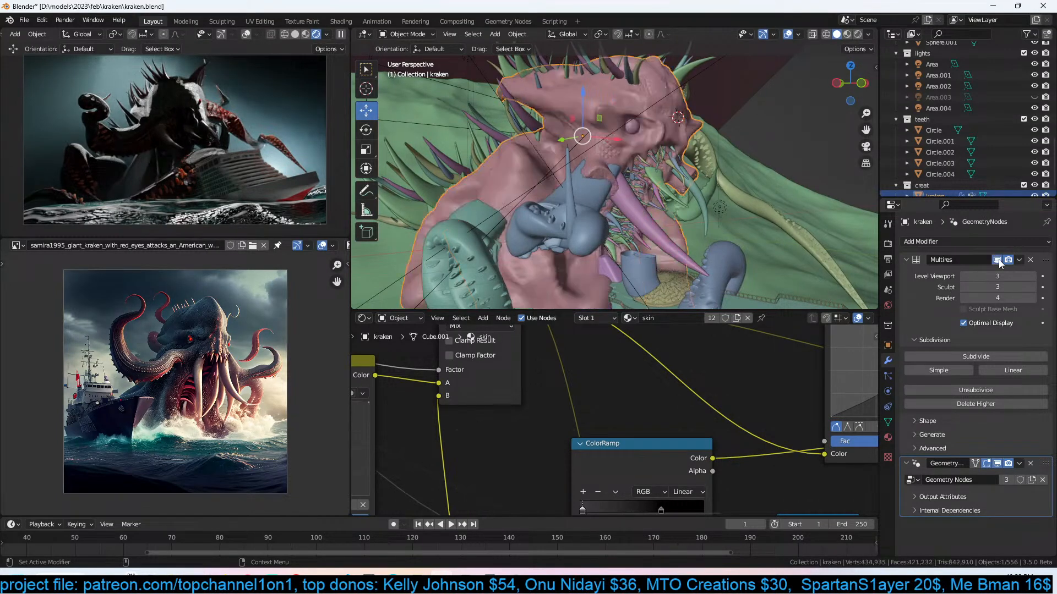
Lower the kraken's Multires levels to Viewport 1, Sculpt 1 and Render 2, and save the file.
left_click(963, 276)
left_click(964, 277)
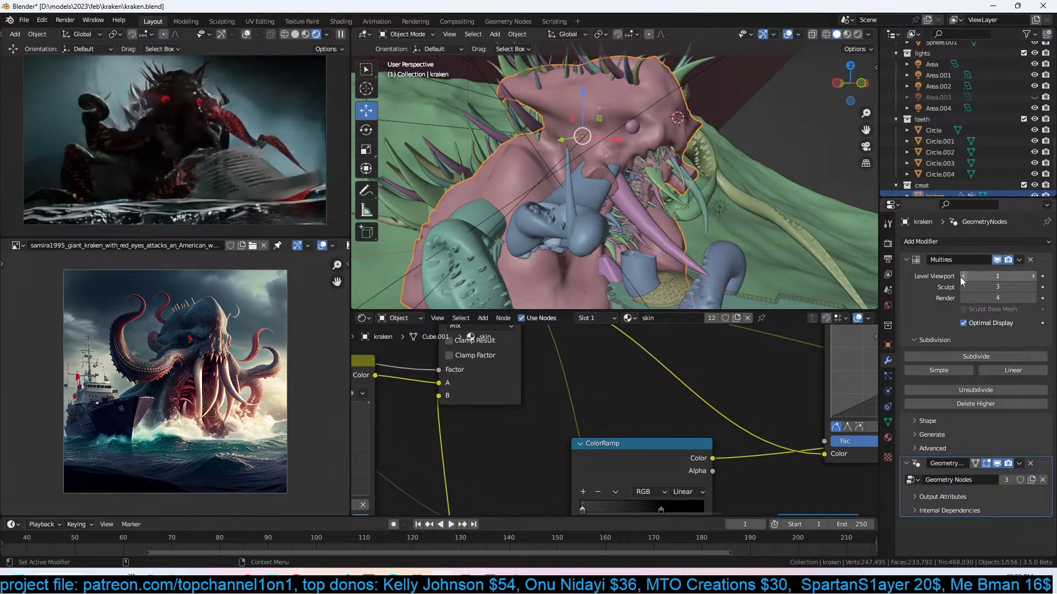
left_click(963, 287)
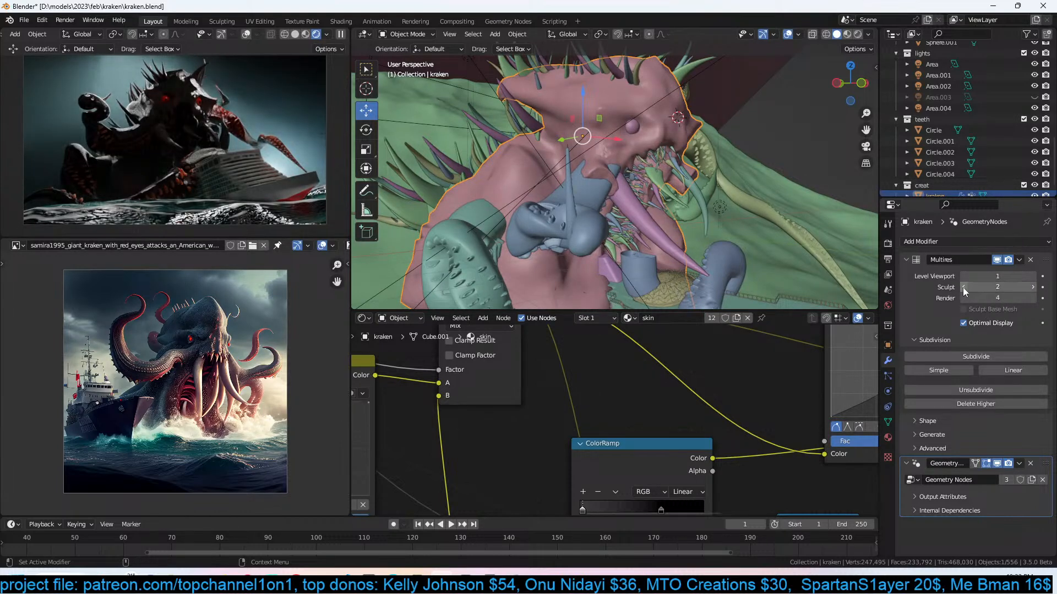
left_click(963, 288)
left_click(963, 298)
left_click(963, 299)
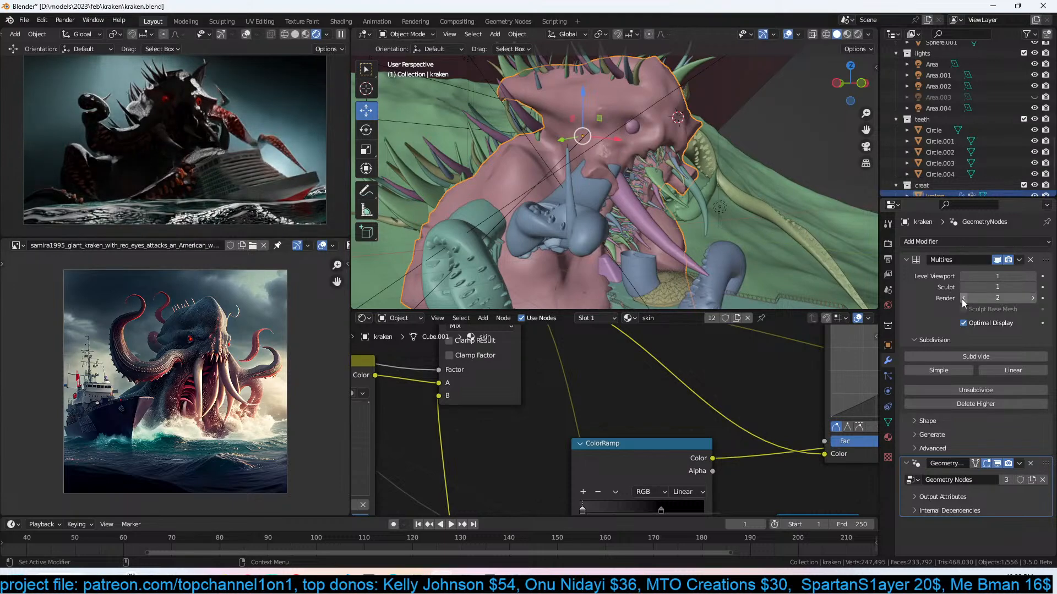
key("ctrl+s")
middle_click_drag(581, 186, 505, 164)
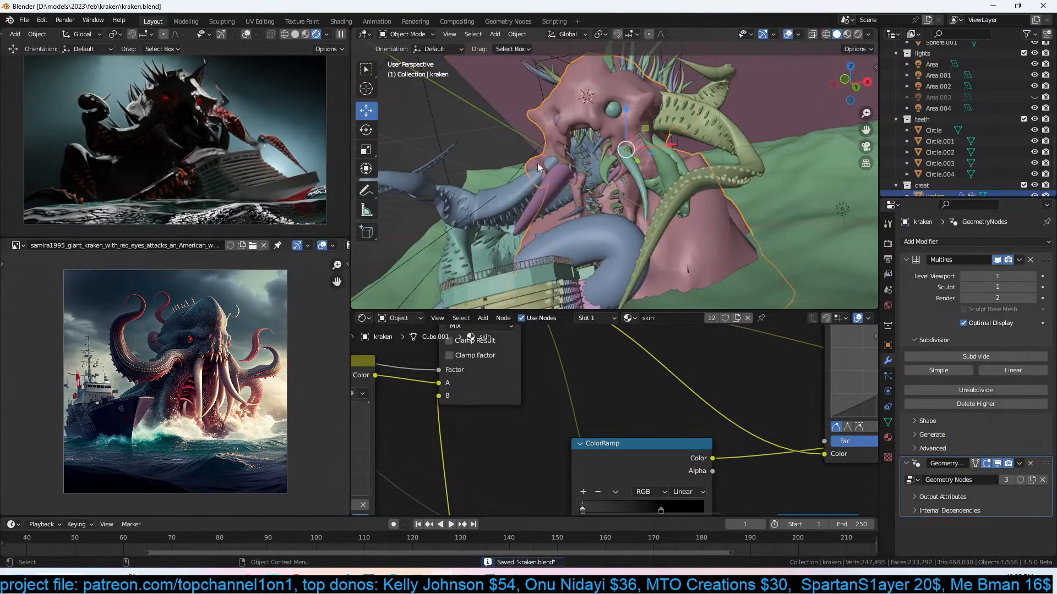
middle_click_drag(586, 114, 684, 129)
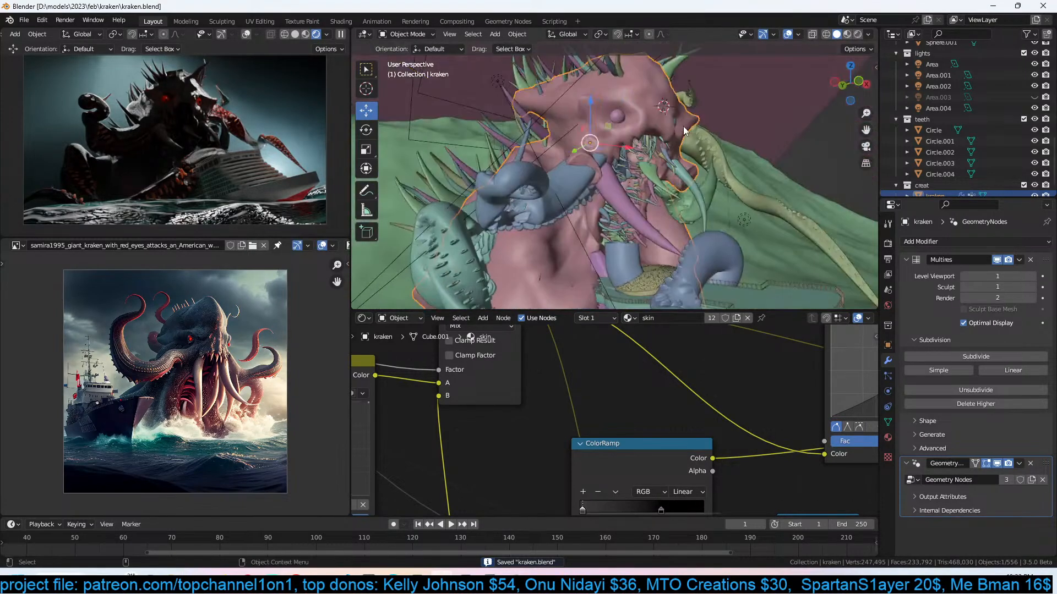
Select the kraken's eye sphere Sphere.001 and scale it uniformly by about 0.659.
middle_click_drag(655, 95, 588, 134)
left_click(587, 135)
key("s")
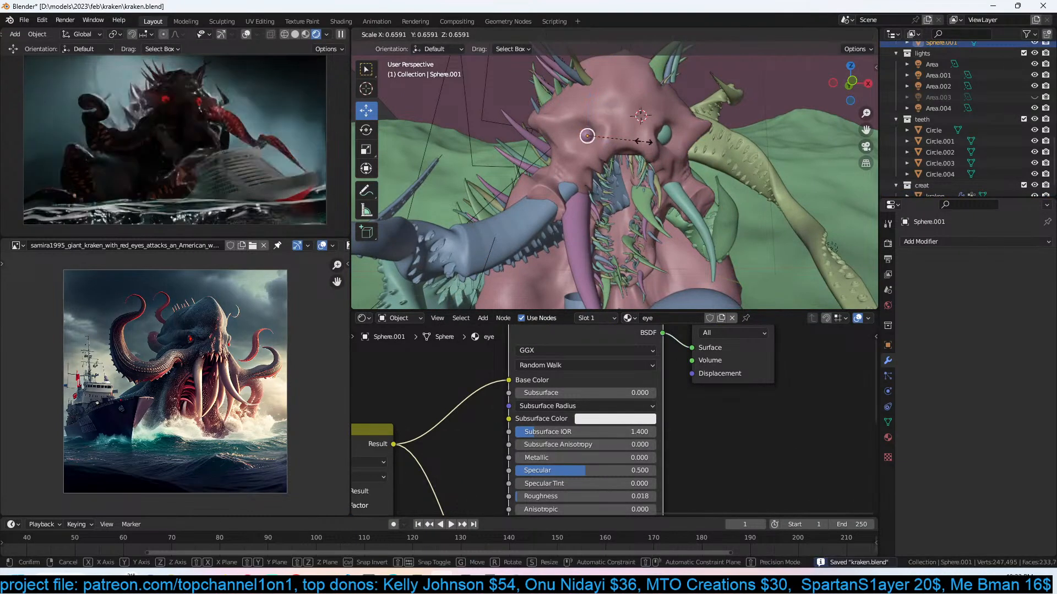
left_click(642, 142)
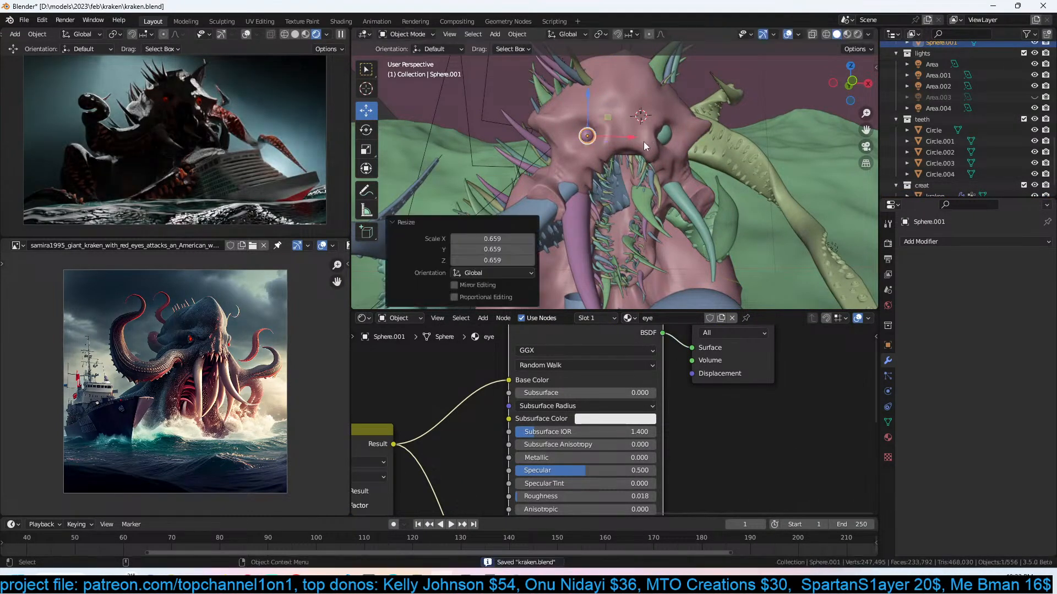
Select the kraken's other eye, Sphere, scale it uniformly by 1.810 and scale it back down by 0.349.
left_click(663, 135)
key("s")
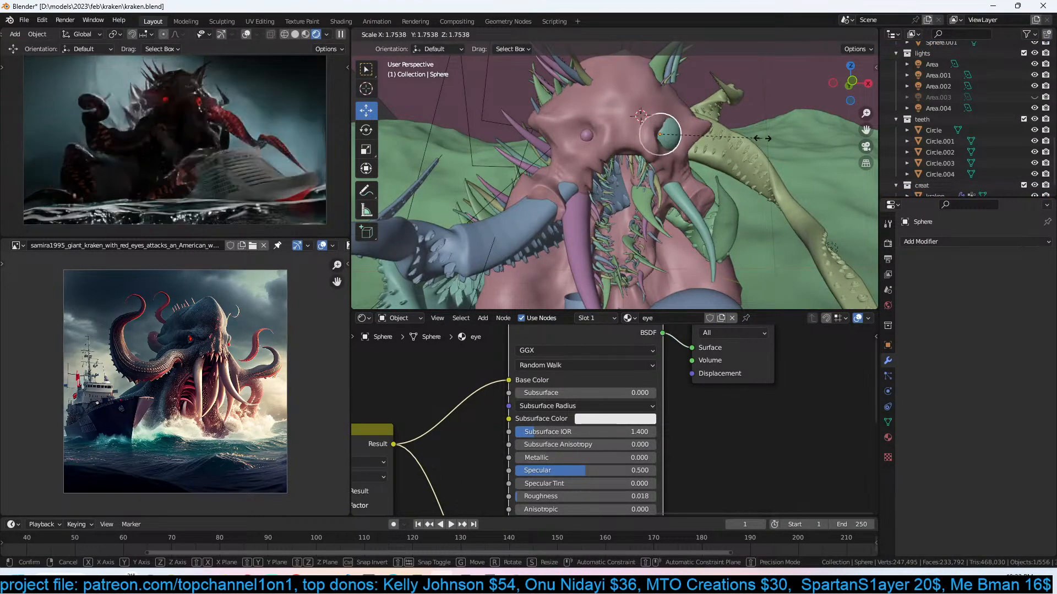
left_click(764, 138)
key("s")
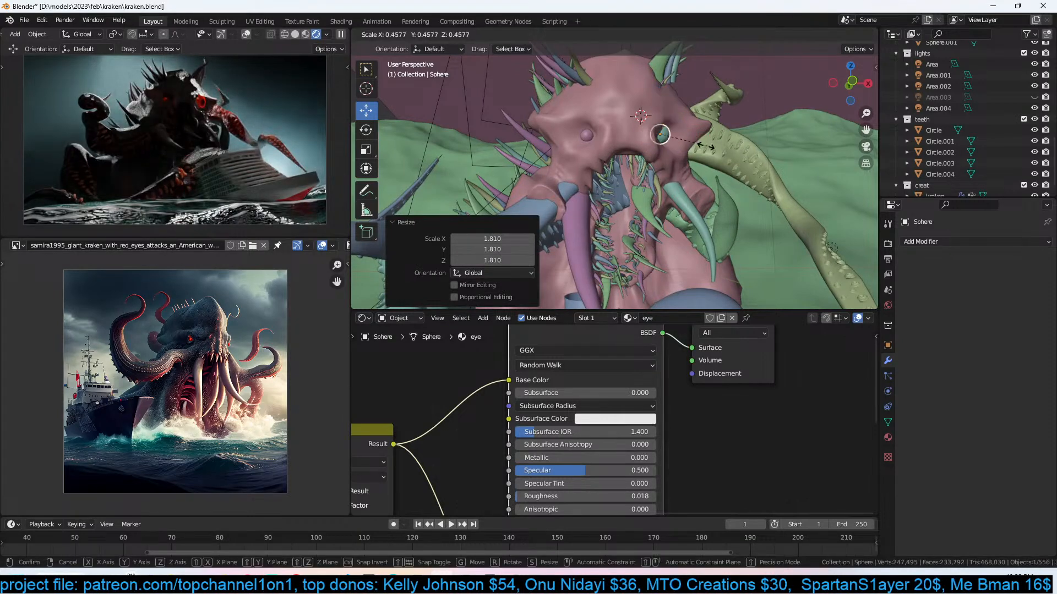
left_click(697, 150)
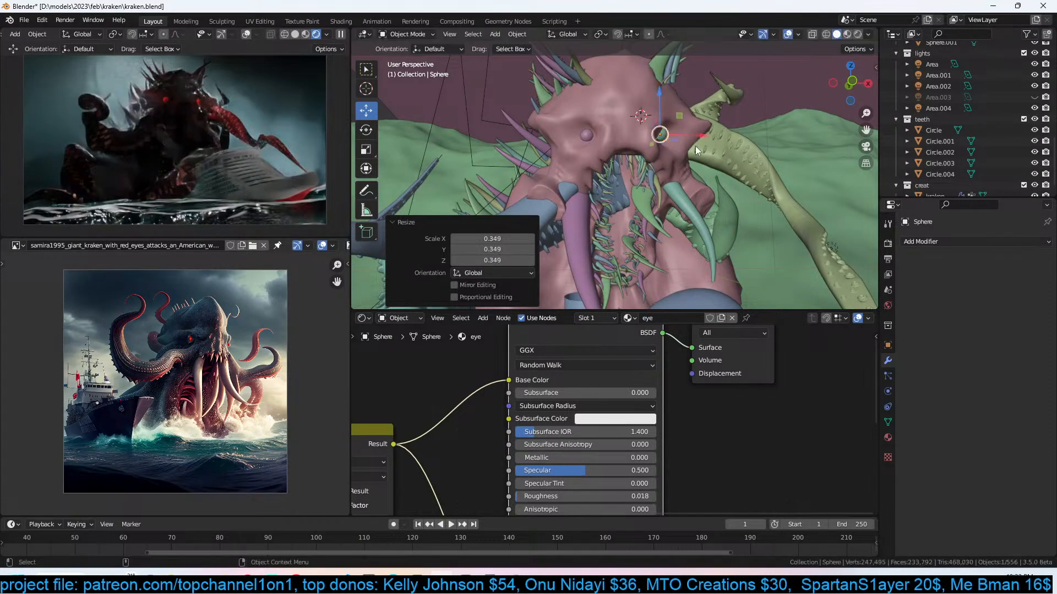
Disconnect the Color mix node's result from the Principled BSDF's Emission input in the eye material, display the material properties, and save the file.
scroll(665, 434, "down", 11)
middle_click_drag(664, 434, 714, 389)
scroll(714, 390, "up", 6)
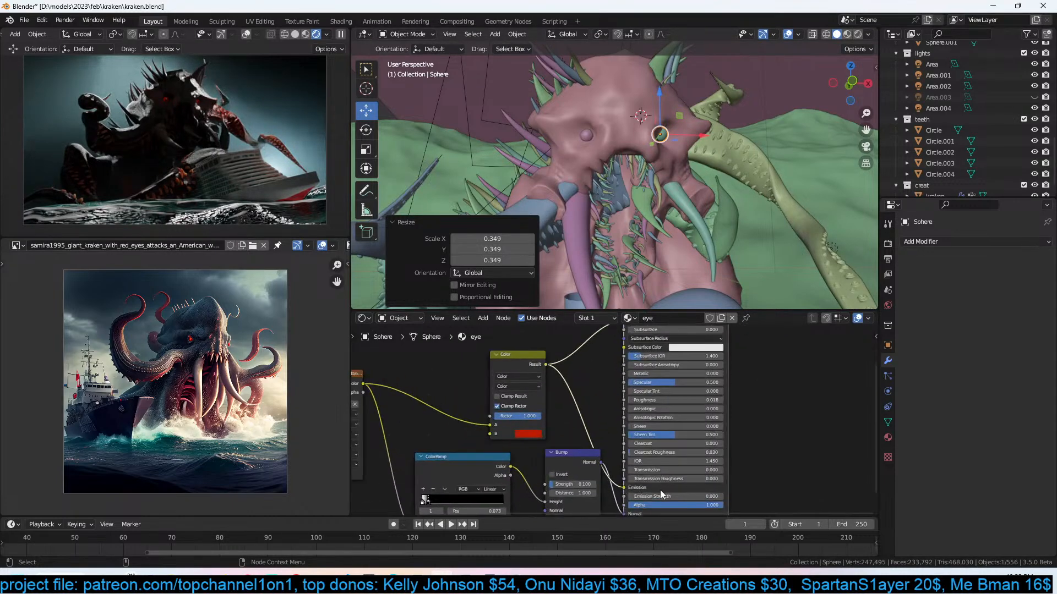
left_click_drag(626, 488, 588, 484)
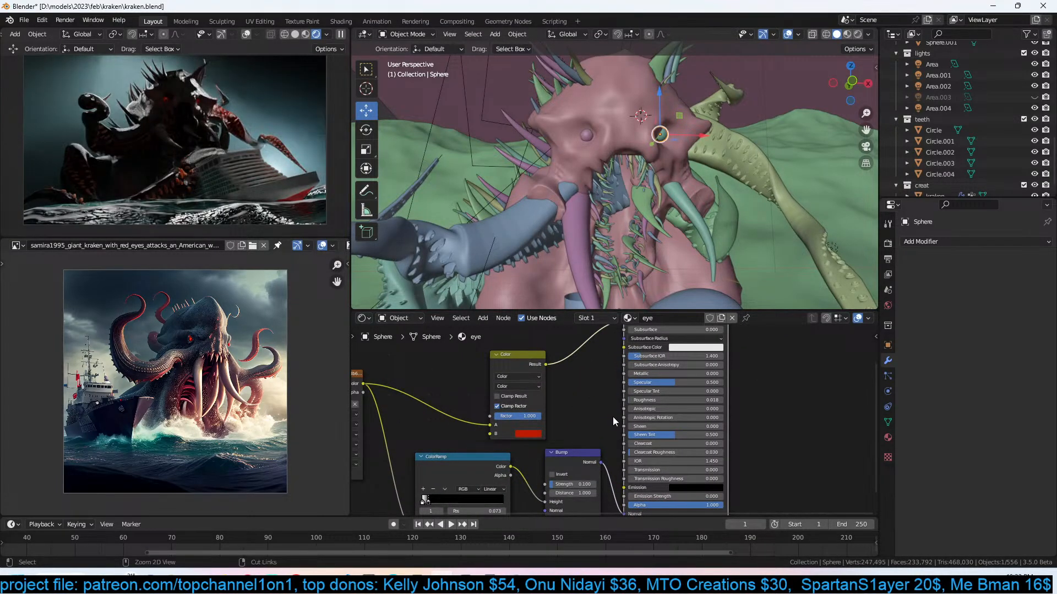
scroll(614, 420, "down", 4)
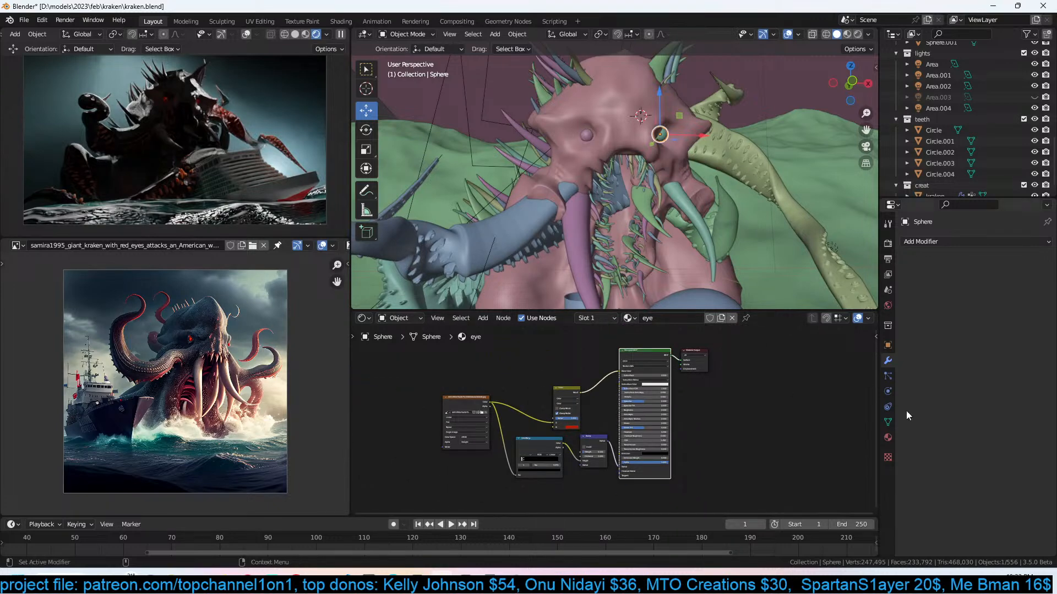
left_click(888, 439)
key("ctrl+s")
Select the kraken body and the kraken.001 strands around its mouth to check their materials, saving the file.
left_click(599, 209)
key("ctrl+s")
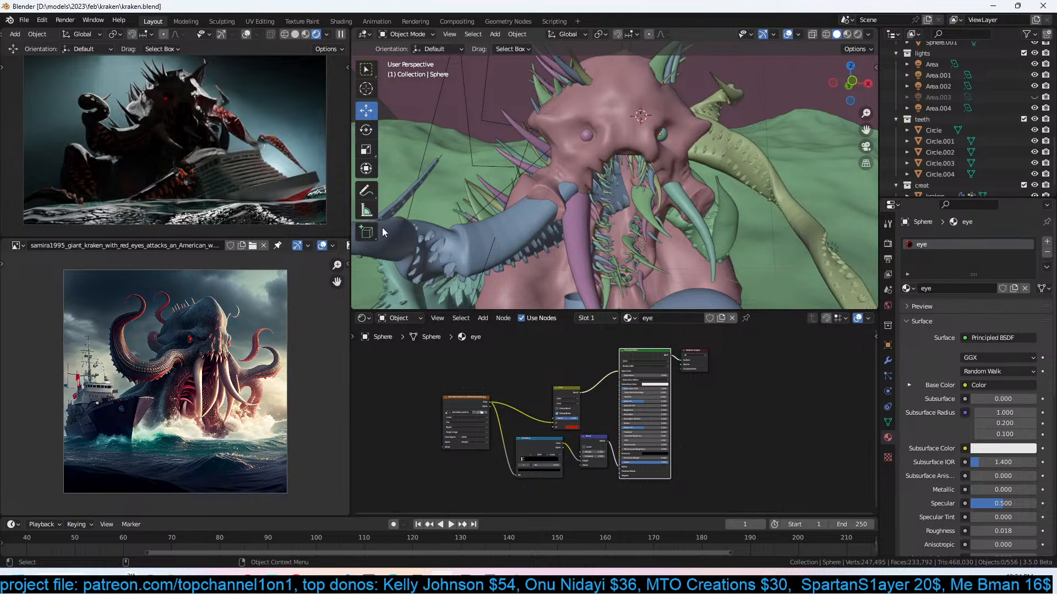
left_click(559, 172)
key("ctrl+s")
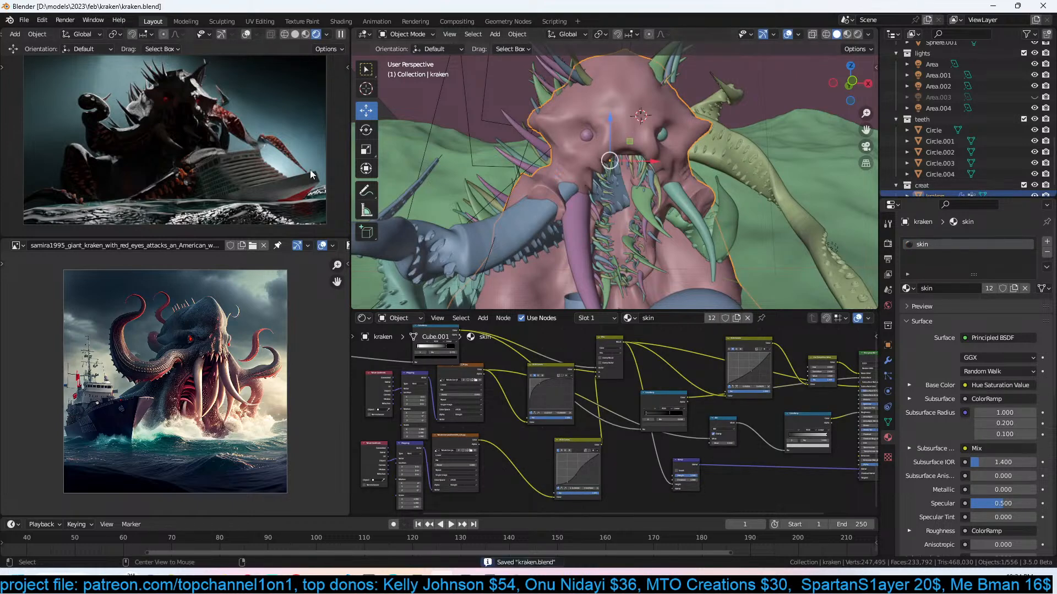
left_click(197, 139)
key("ctrl+s")
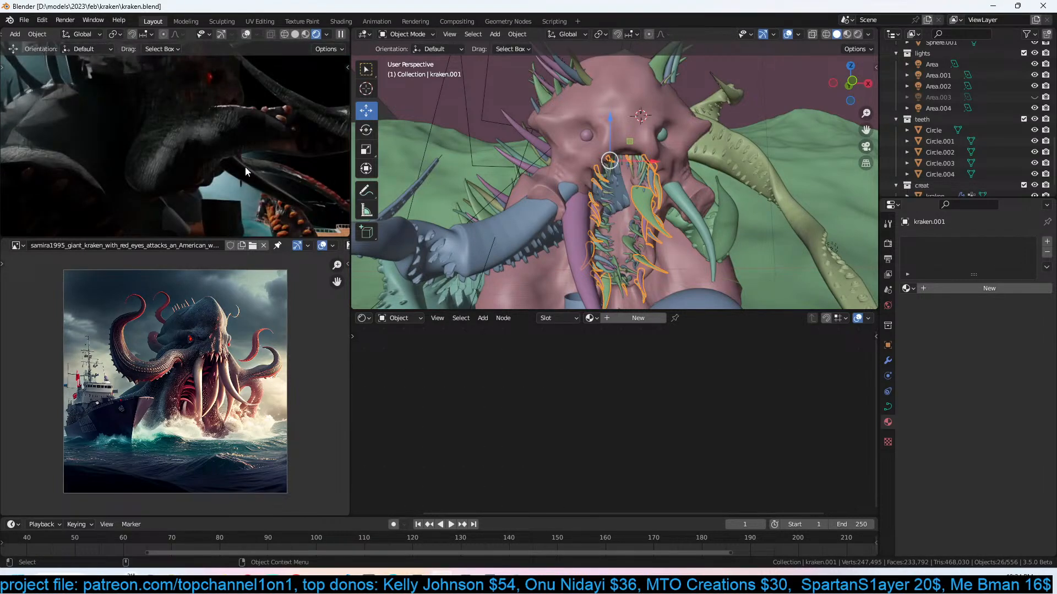
Render the scene as a still image to check it, select Plane.003 beside the mouth, and save the file.
key("F12")
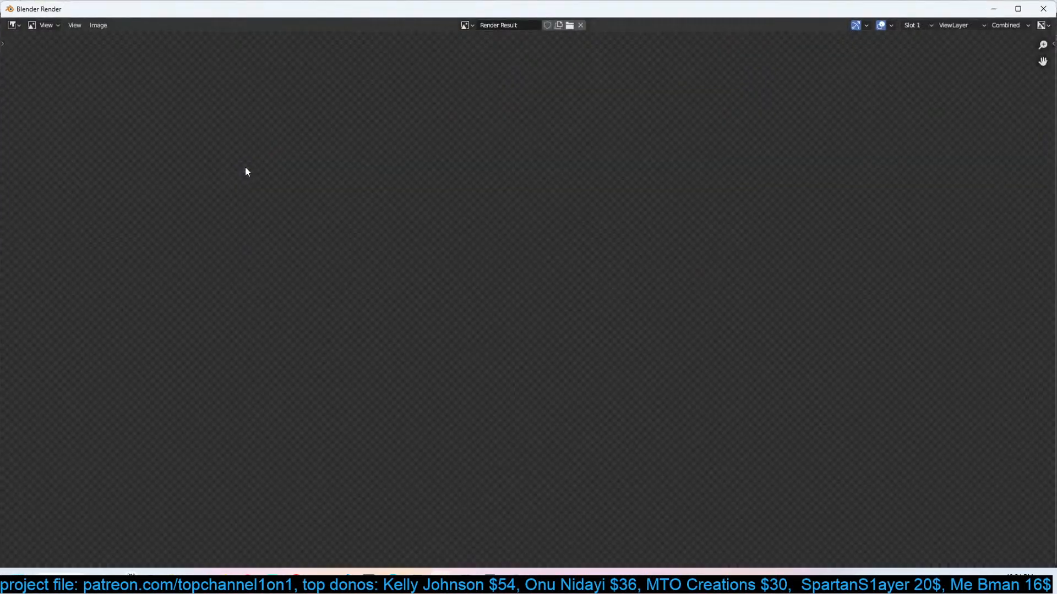
scroll(276, 193, "down", 1)
scroll(275, 192, "up", 2)
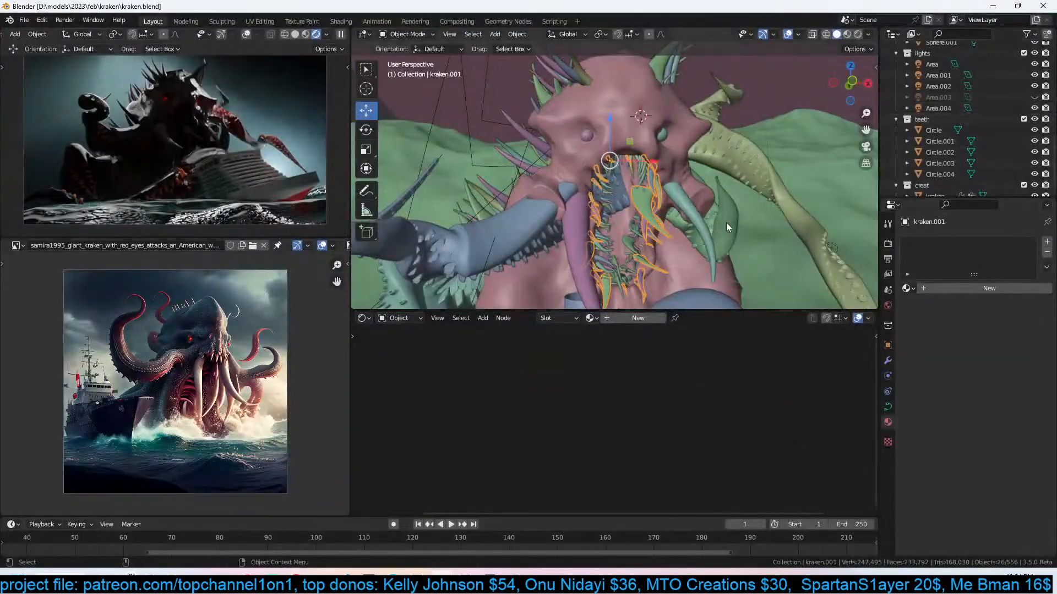
left_click(726, 222)
key("ctrl+s")
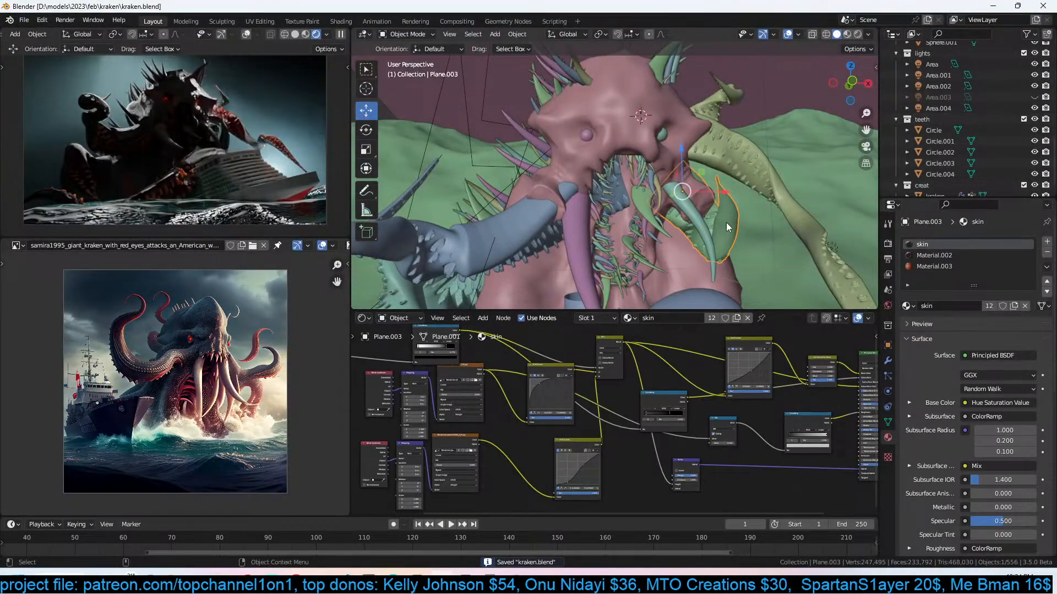